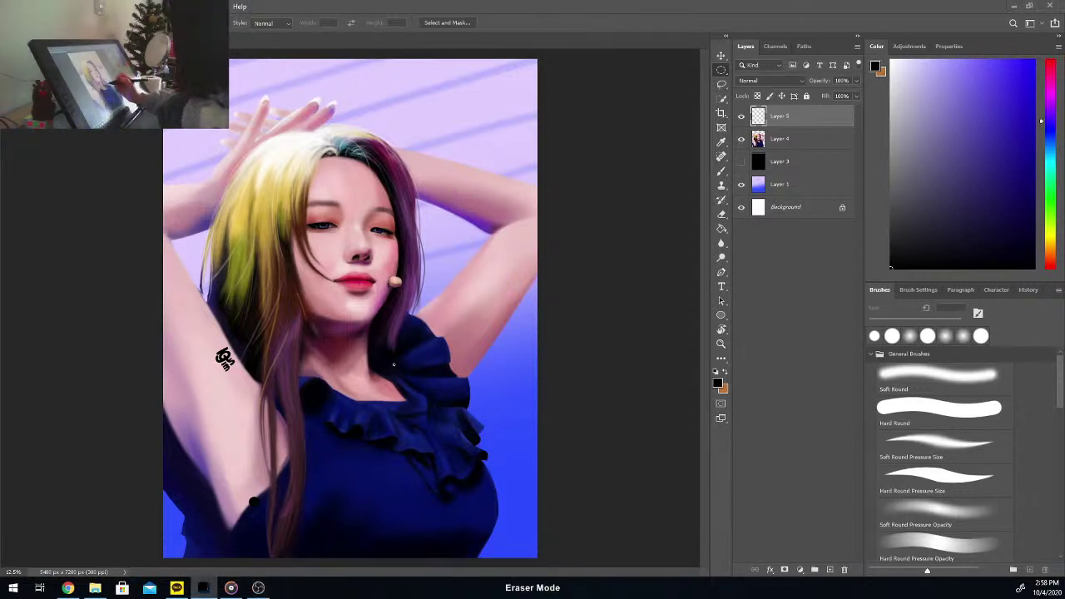
Step: Erase the stray black dot beside the armpit on Layer 5 with the Hard Round Pressure Size eraser
left_click(723, 217)
left_click(723, 217)
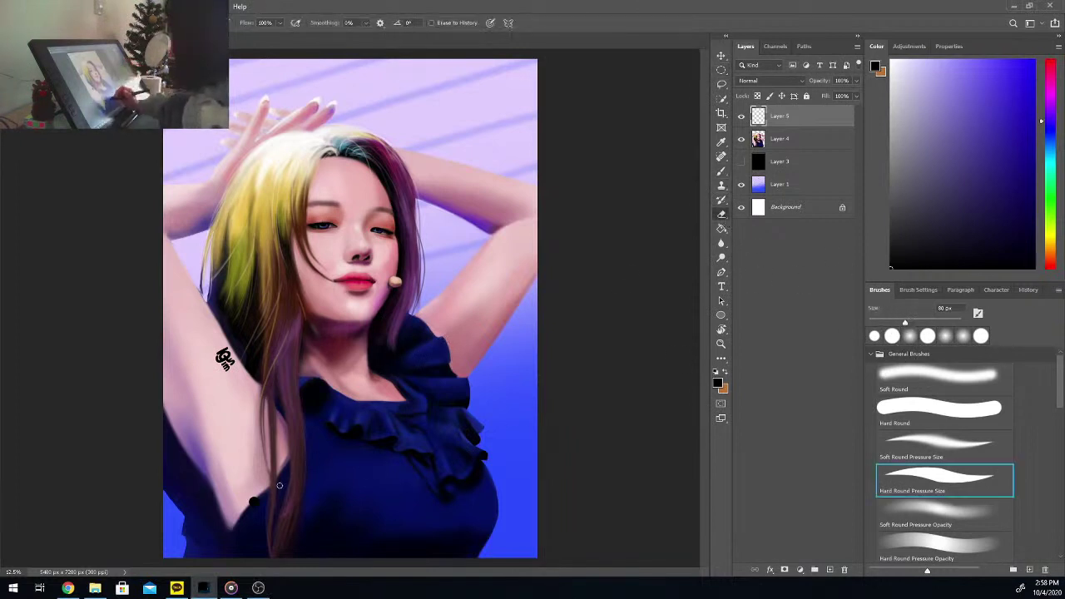
left_click_drag(254, 501, 251, 504)
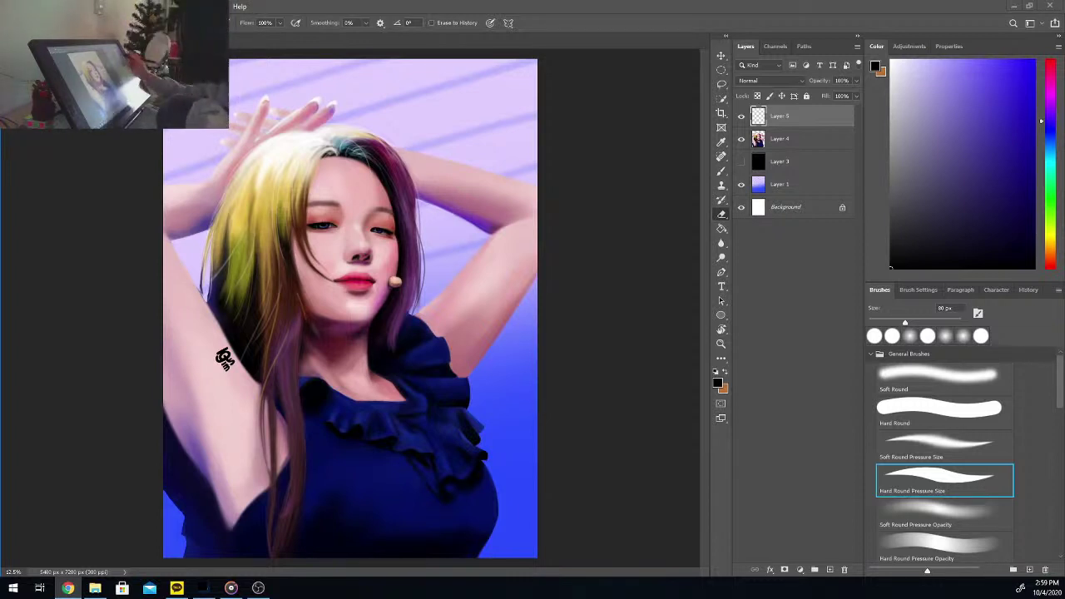
Step: Make Layer 4 the active layer and switch to the Brush tool for retouching the portrait's hair
left_click(777, 139)
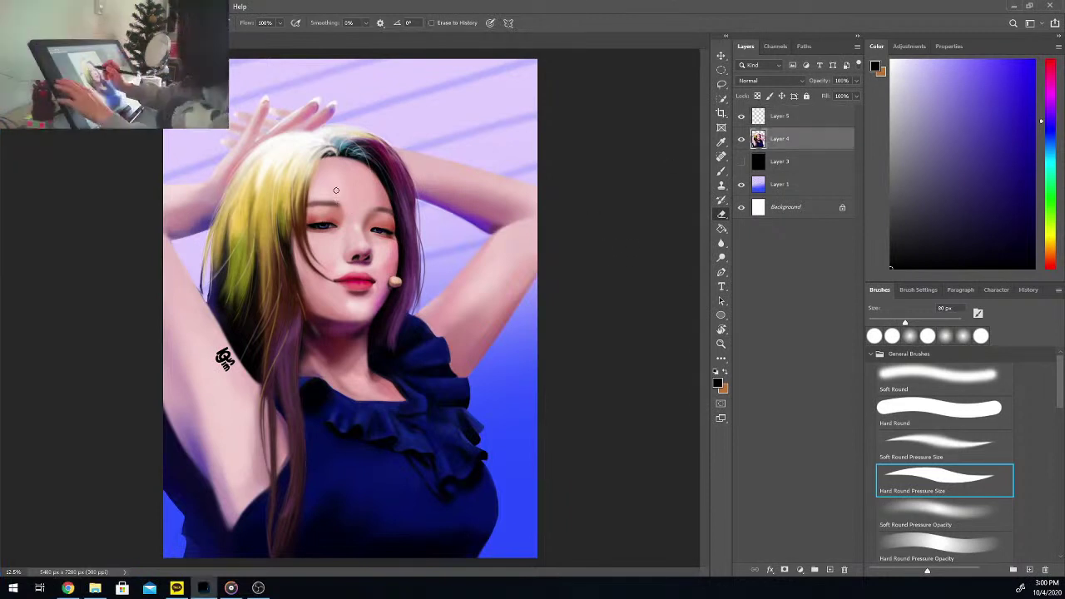
key("ctrl+plus")
key("ctrl+plus")
left_click_drag(707, 255, 704, 222)
key("b")
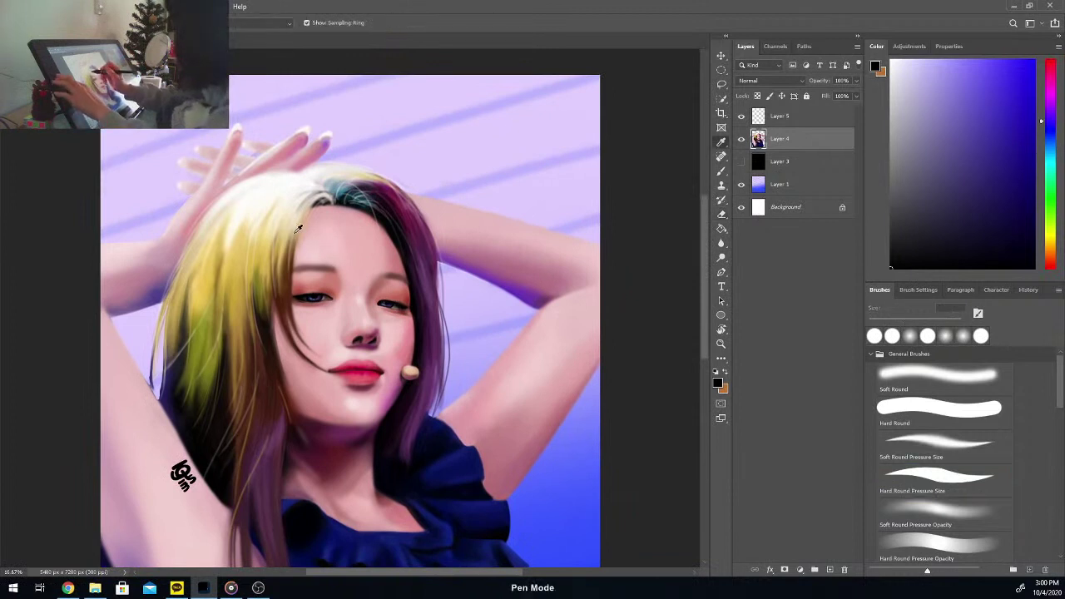
Step: Try the Hard Round brush at the hairline in cream sampled from the blonde hair, and undo the stroke
left_click(298, 228, "alt")
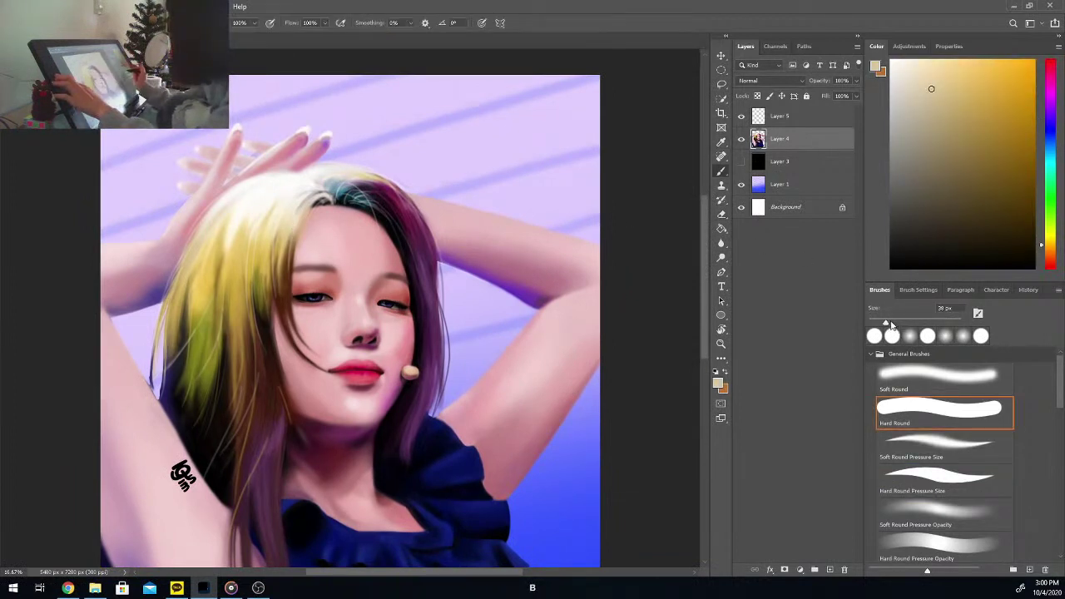
left_click_drag(885, 323, 899, 323)
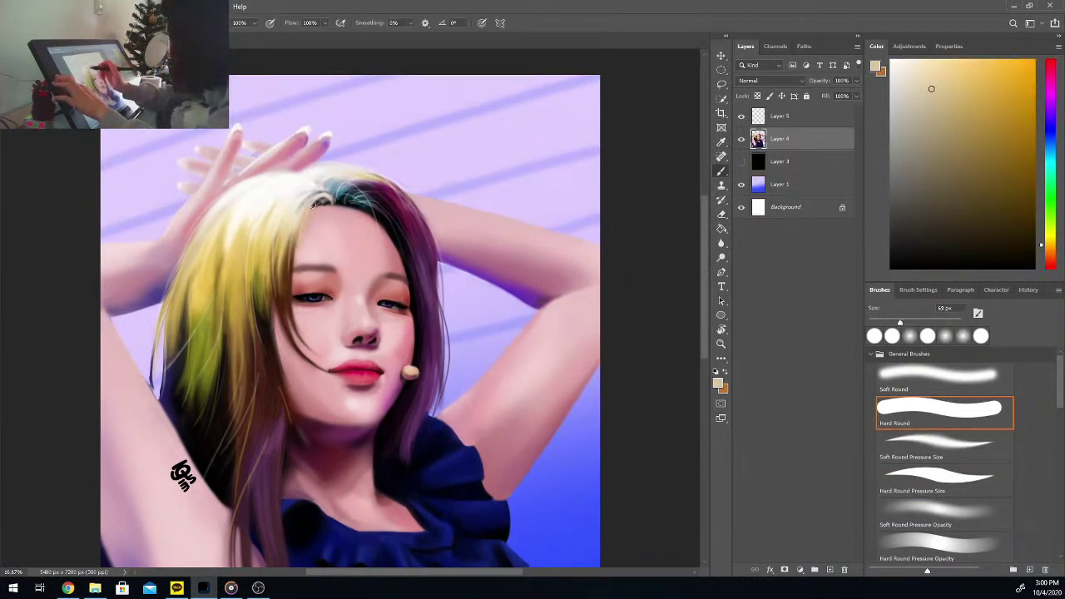
key("ctrl+z")
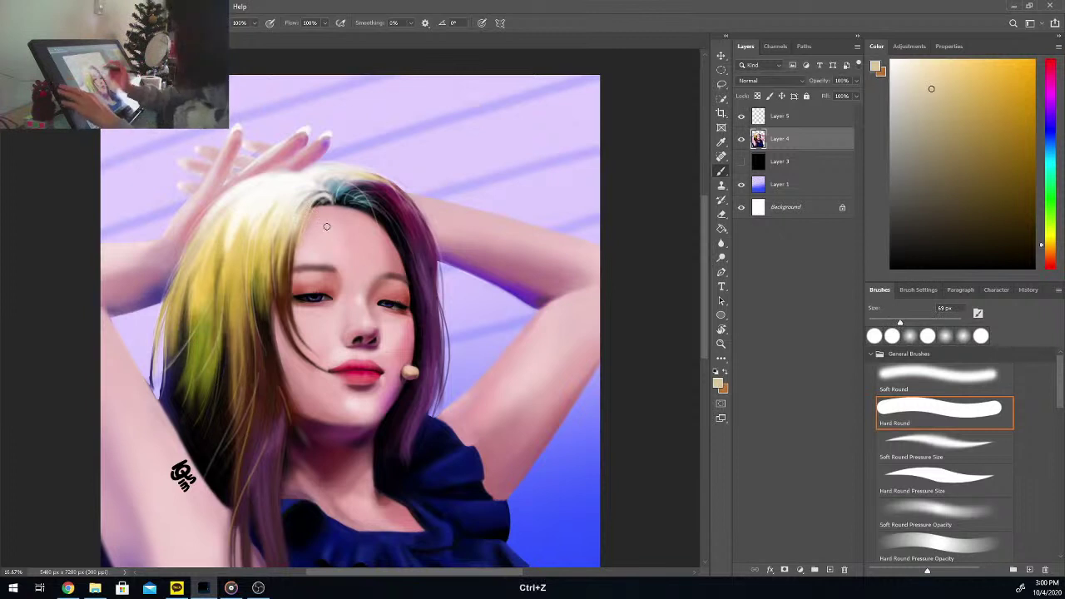
Step: Choose the Soft Round Pressure Opacity brush and sample the golden hair colour beside the forehead for painting
left_click(981, 517)
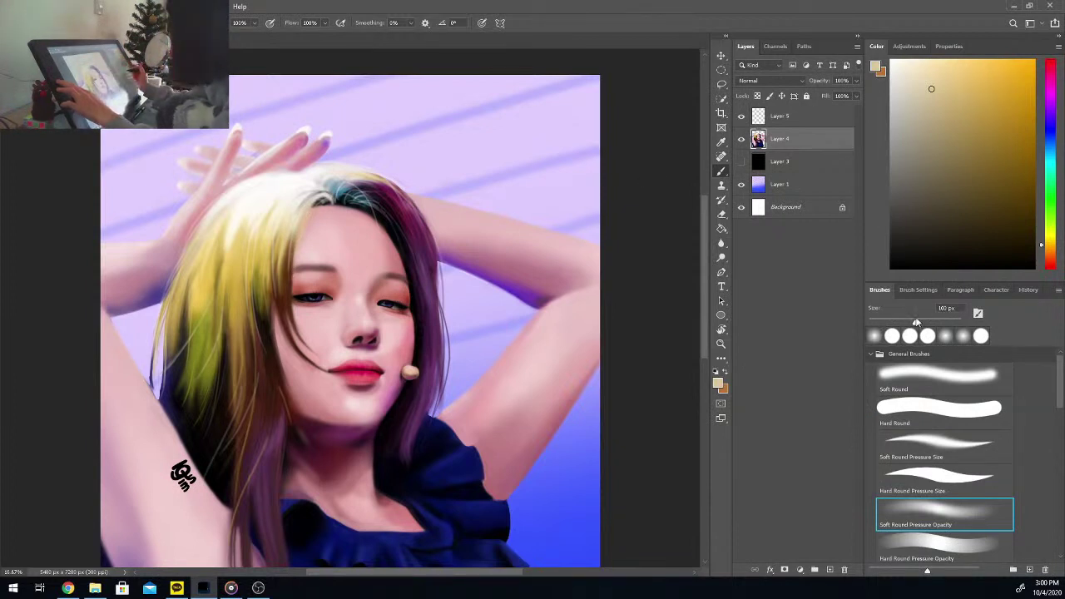
key("i")
left_click(309, 226)
key("b")
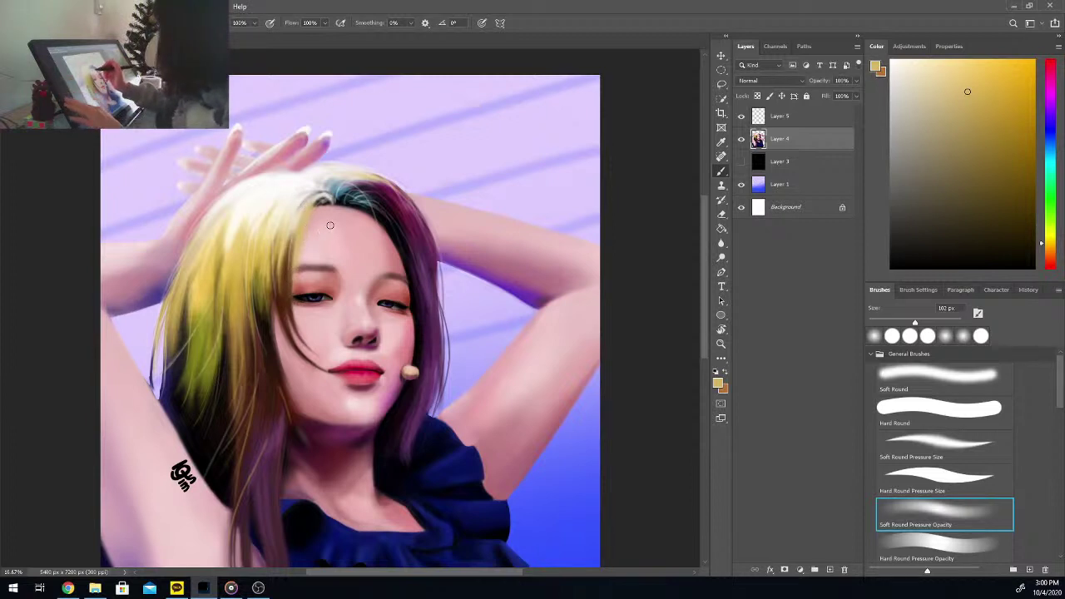
Step: Try painting a dark brown strand along the hairline beside the forehead, using a colour sampled from the hair
key("i")
left_click(292, 264)
key("b")
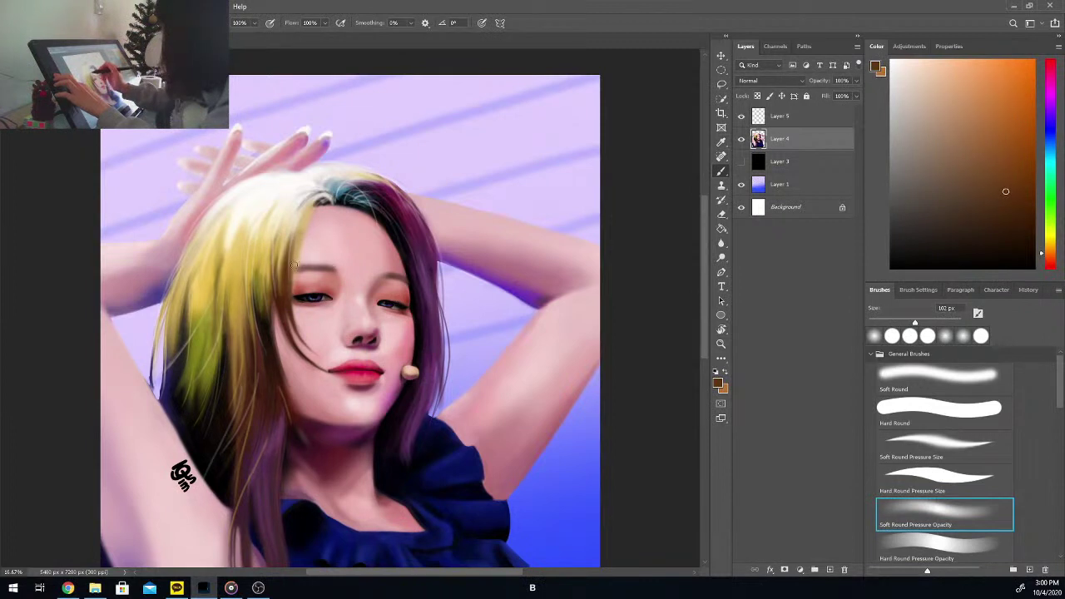
left_click_drag(908, 320, 899, 322)
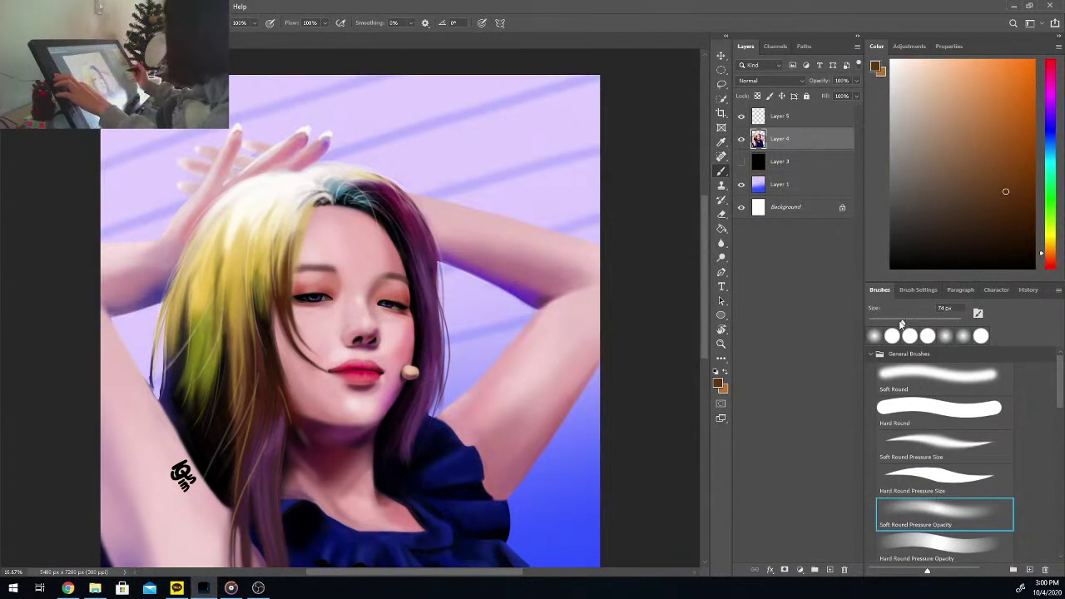
left_click_drag(301, 229, 294, 265)
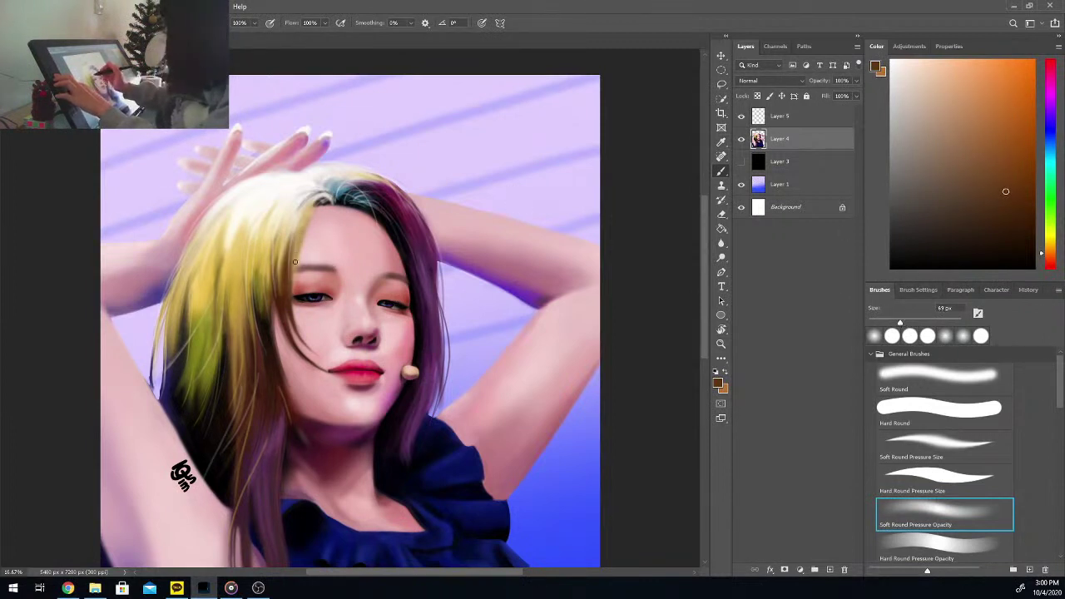
Step: Reduce the brush size to 48 px and undo the last strokes at the hairline
left_click_drag(900, 322, 890, 322)
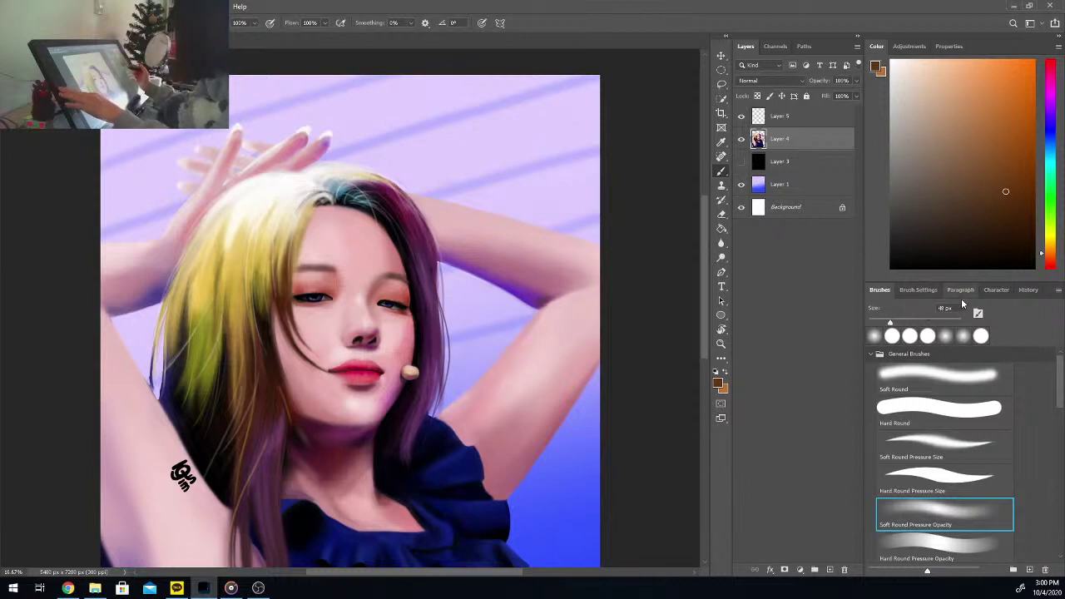
key("ctrl+z")
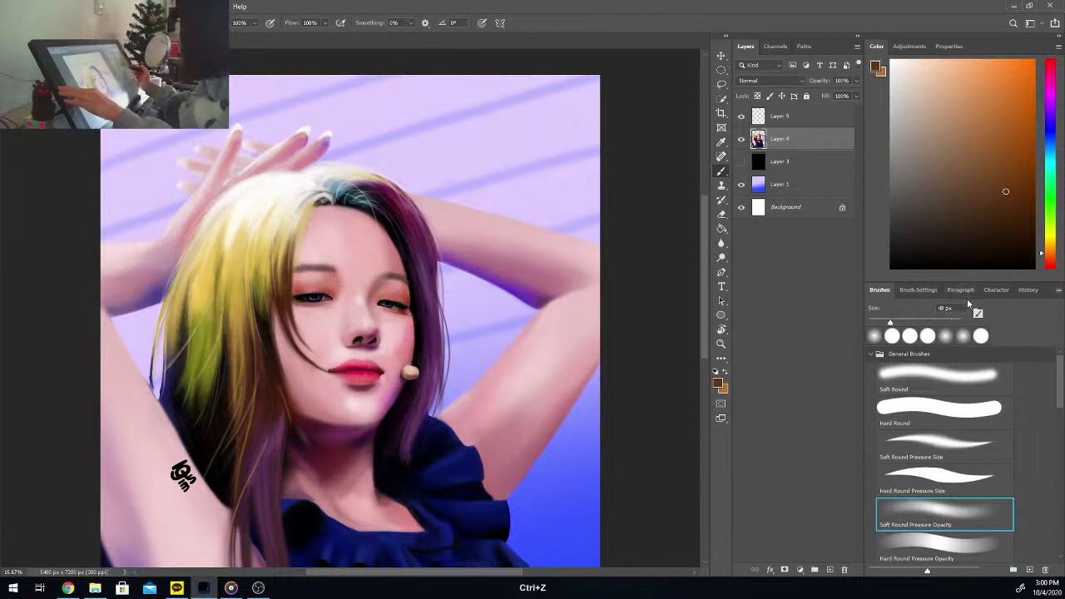
key("ctrl+z")
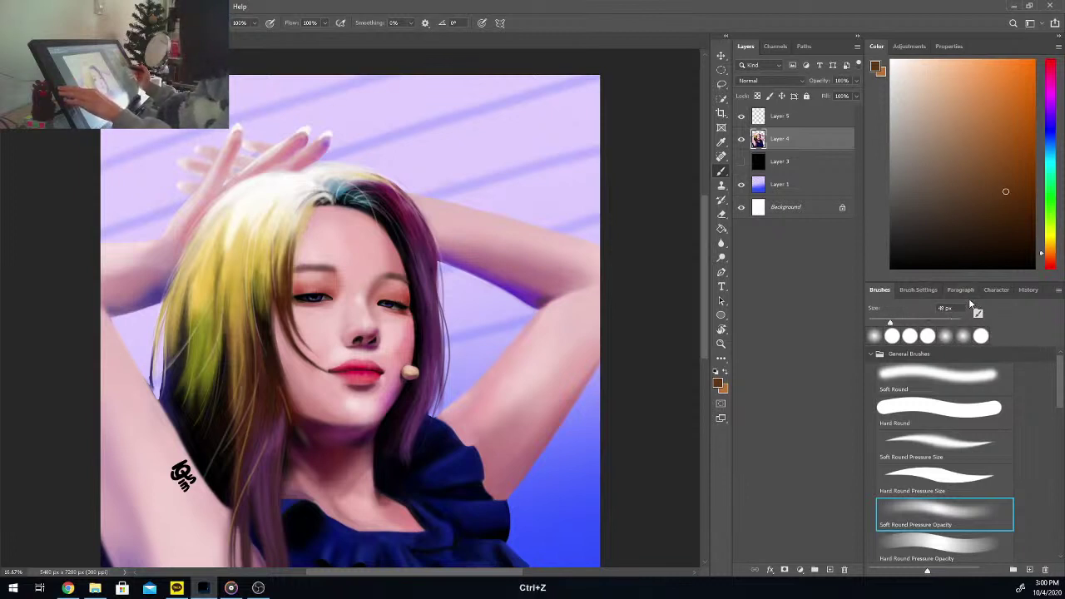
Step: Enable Shape Dynamics for the brush and set its size control to Pen Pressure
left_click(922, 291)
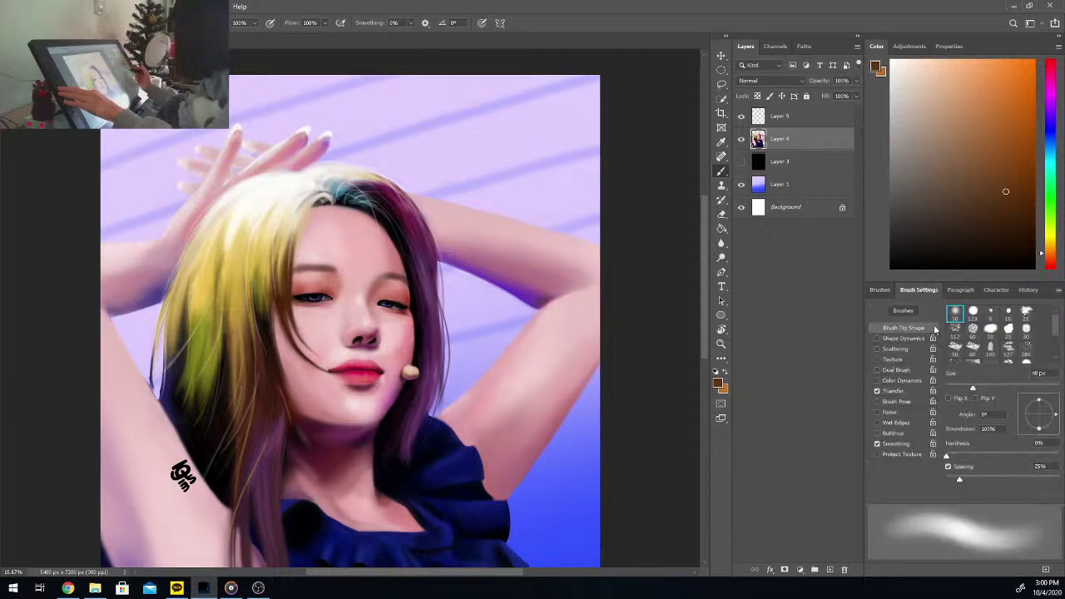
left_click(878, 340)
left_click(878, 340)
left_click(989, 334)
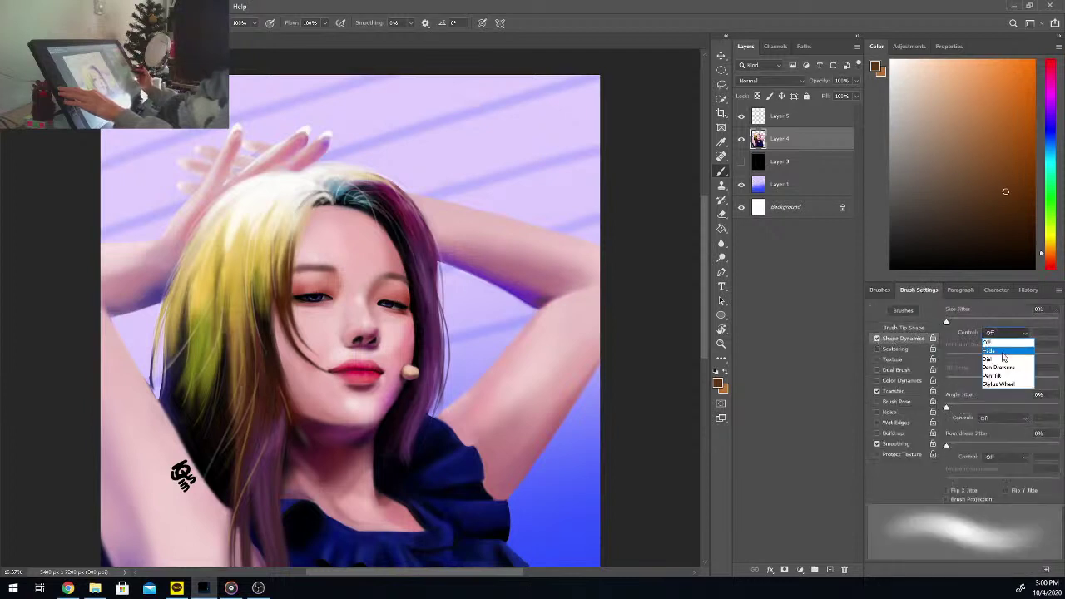
left_click(1002, 352)
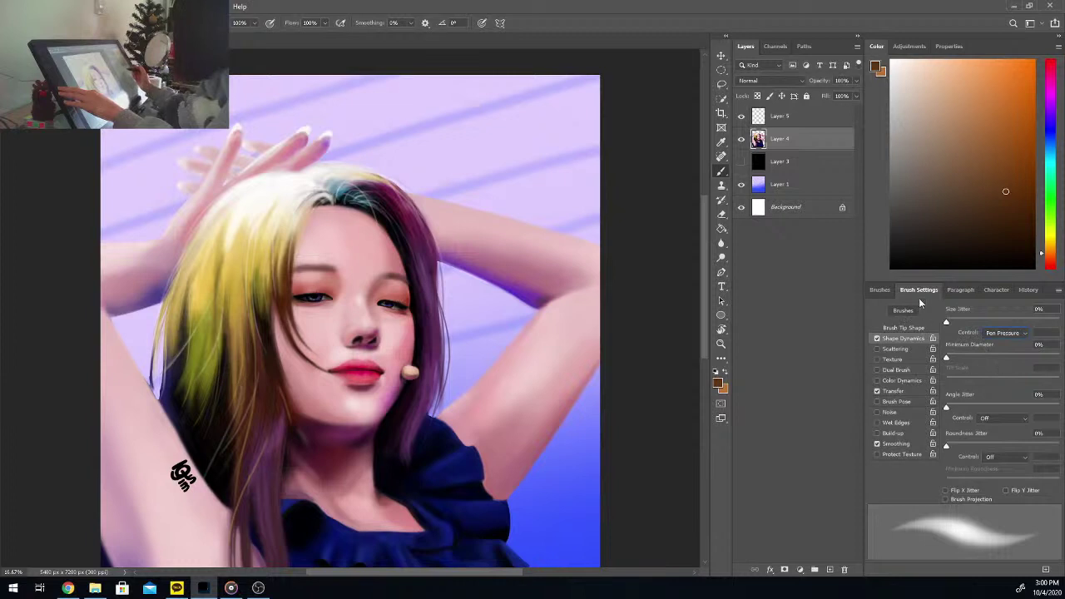
Step: Return to the brush presets, narrow the panel area to widen the canvas, and undo the last brush stroke
left_click(879, 289)
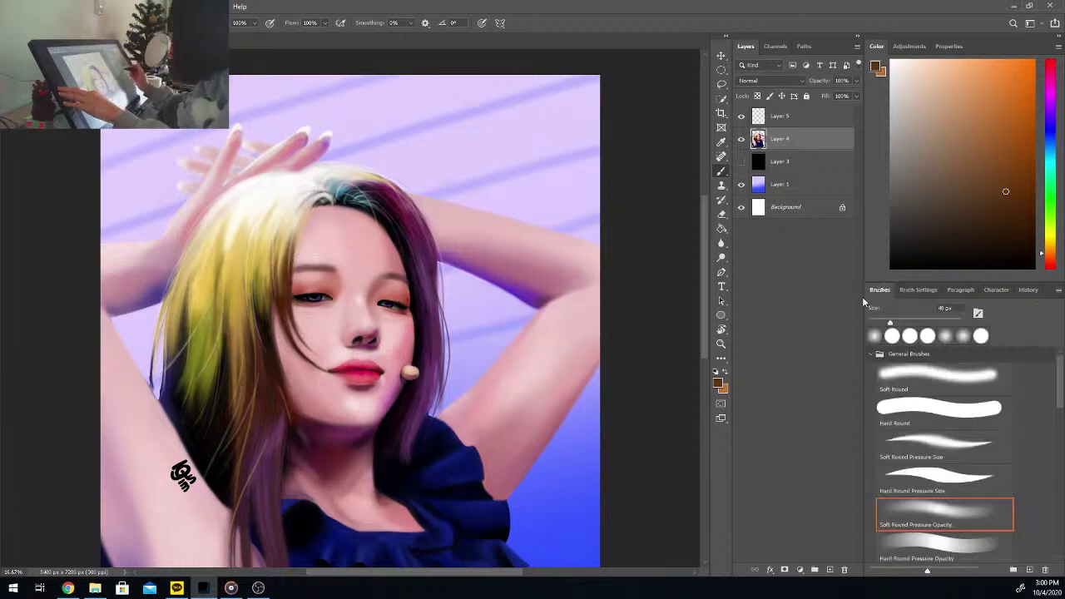
left_click_drag(866, 297, 940, 297)
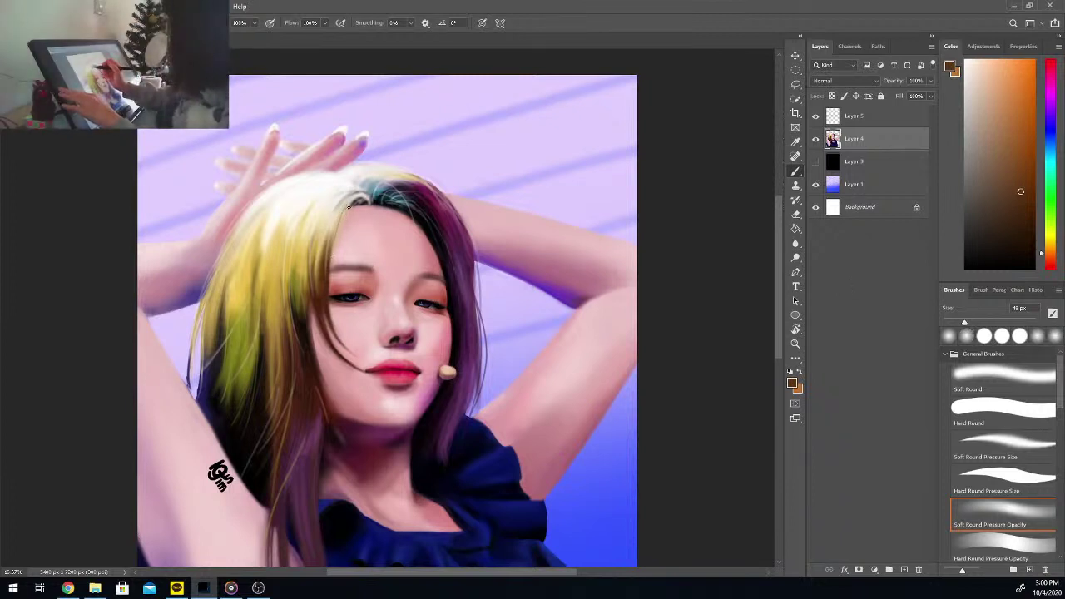
key("ctrl+z")
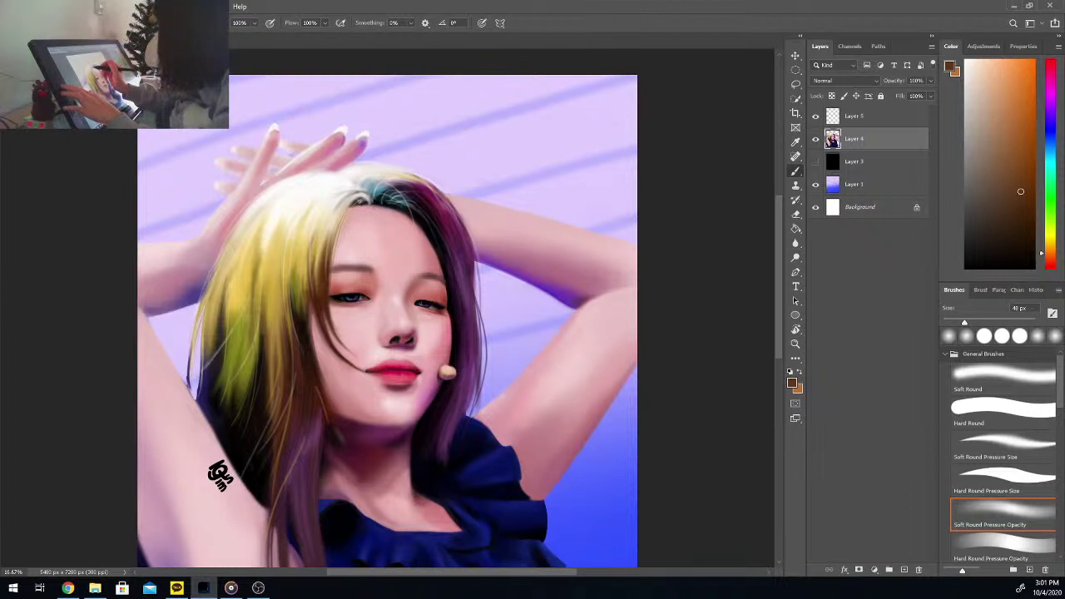
Step: Sample the near-white hair colour at the parting for painting along the hairline
key("i")
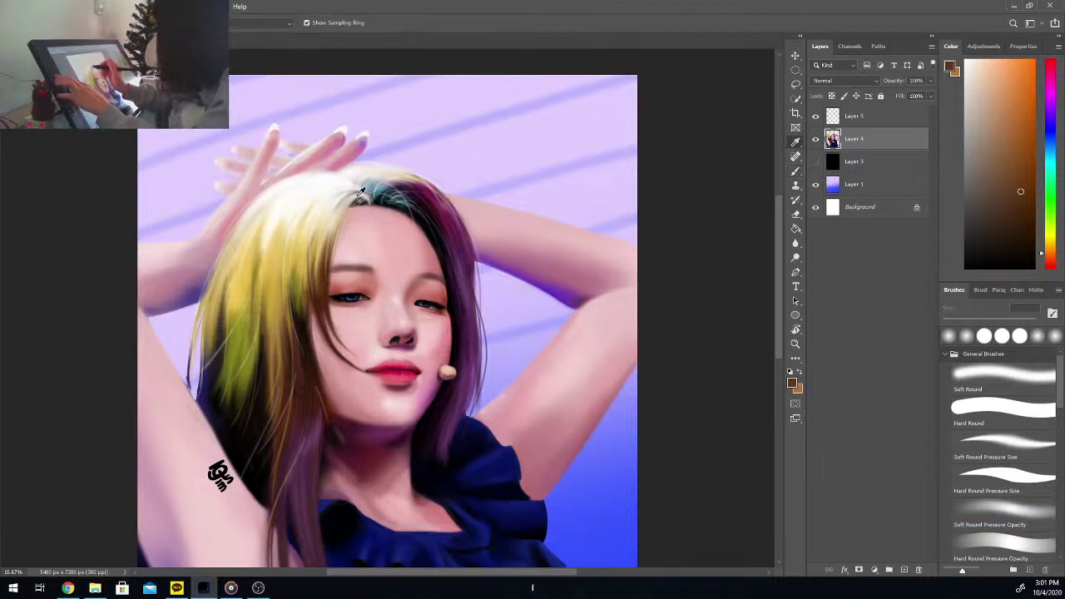
left_click(360, 192)
key("b")
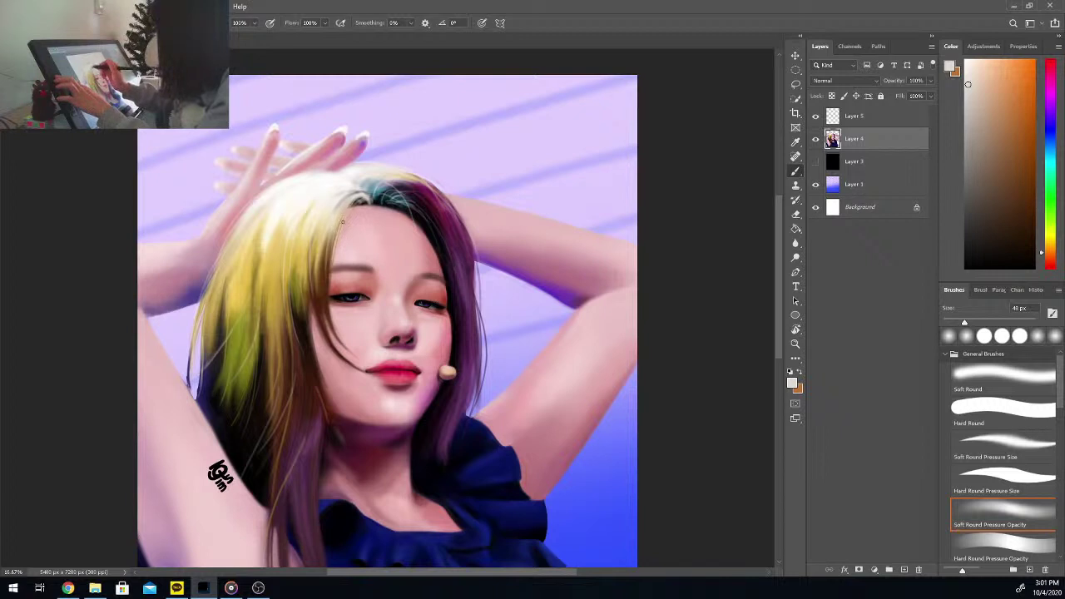
Step: Sample golden yellow from the blonde hair and paint a fine strand along the hairline beside the forehead
key("i")
left_click(309, 245)
left_click(293, 254)
key("b")
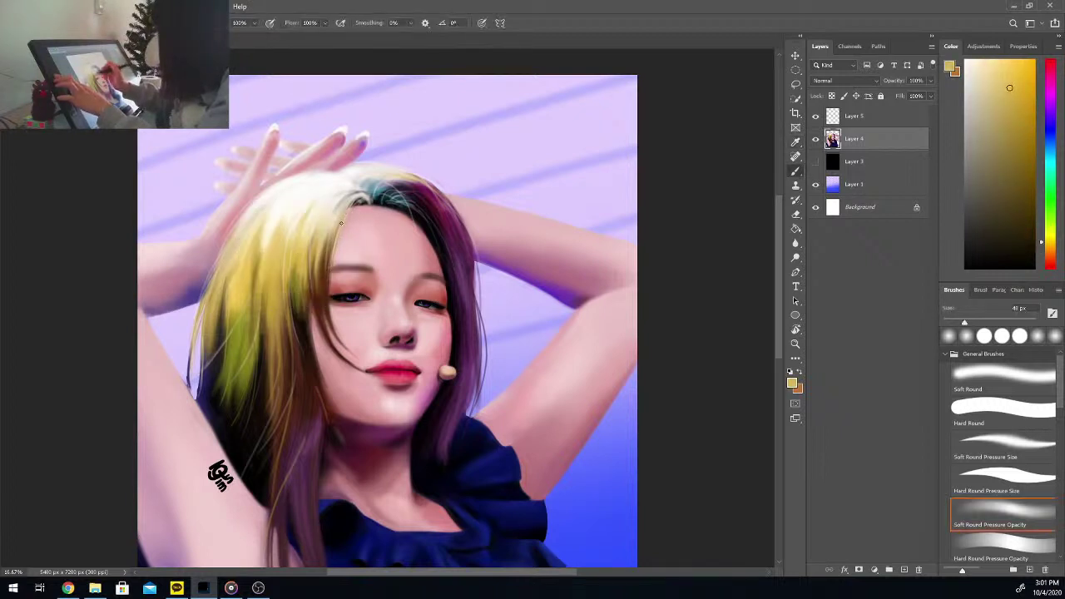
mouse_move(336, 230)
left_mouse_down()
mouse_move(326, 290)
mouse_move(329, 245)
left_mouse_up()
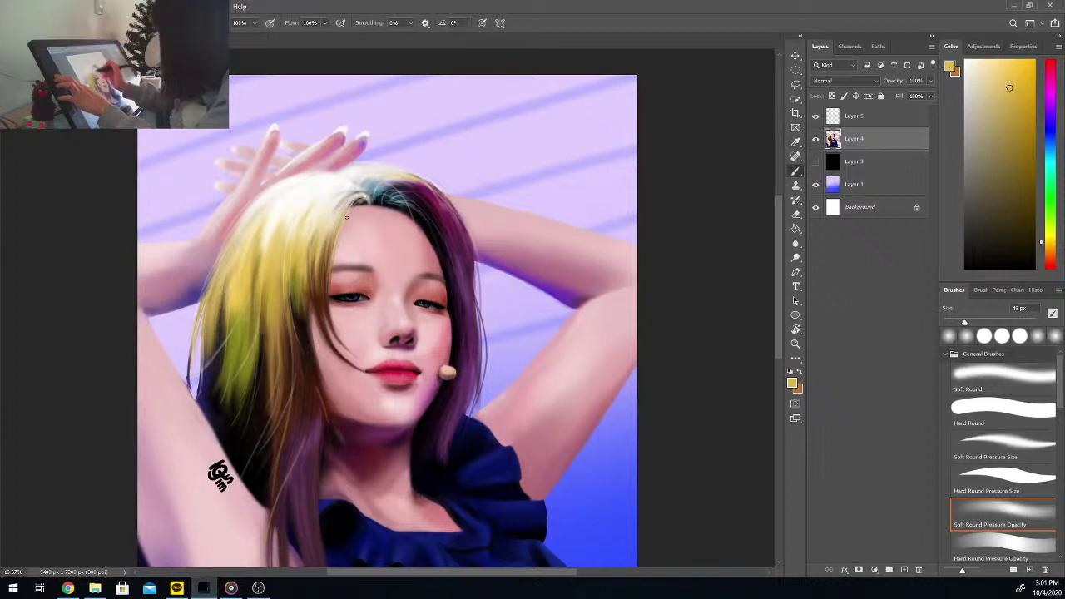
Step: Sample dark brown beside the face, replace it with near-black from the dark hair, and enlarge the brush
left_click(327, 312, "alt")
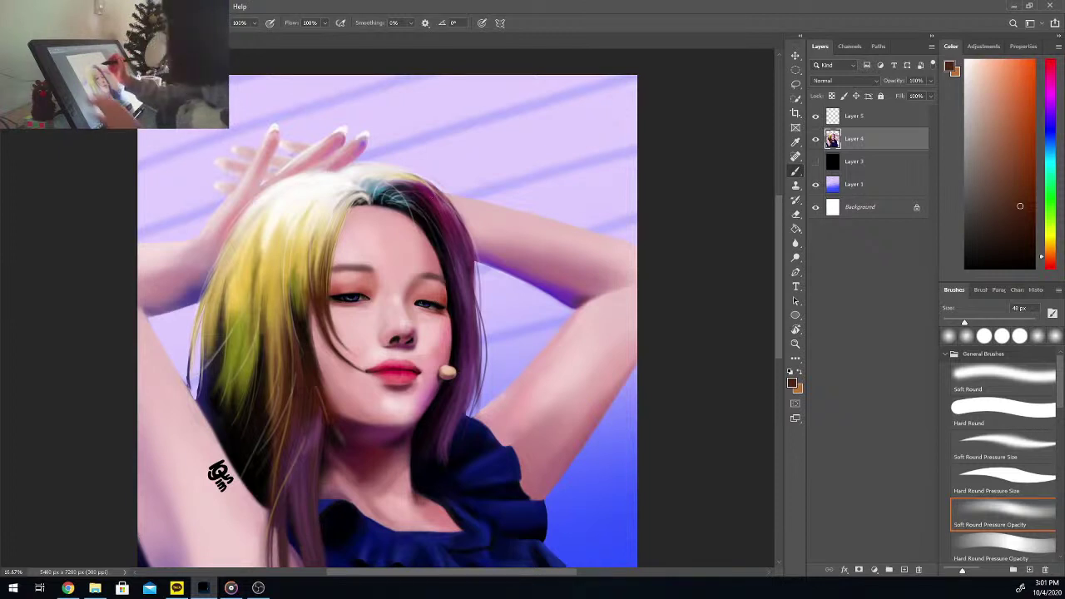
key("i")
left_click(452, 259)
key("b")
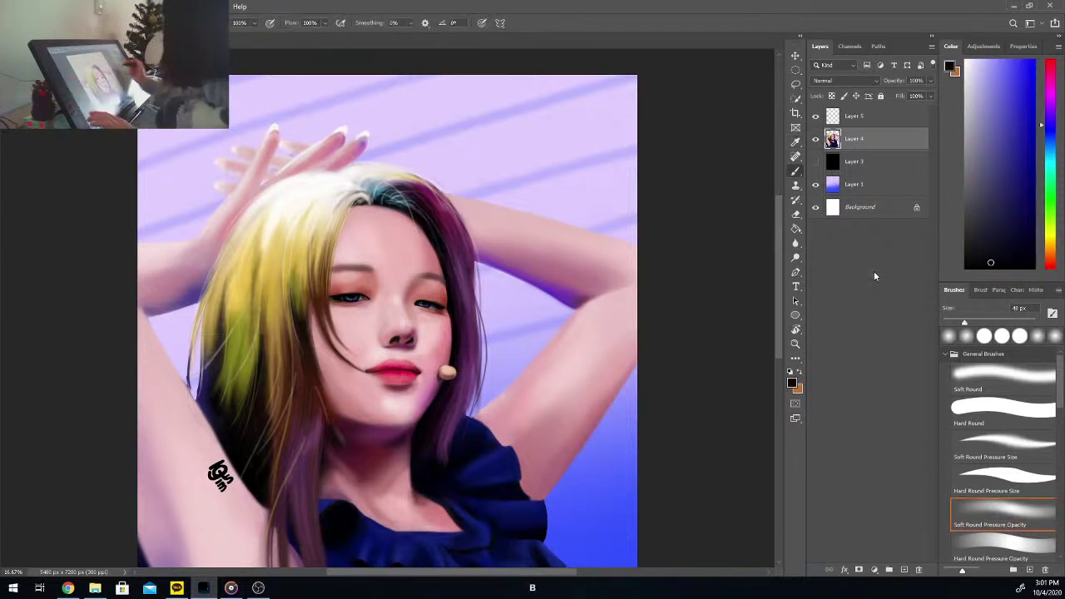
left_click(974, 323)
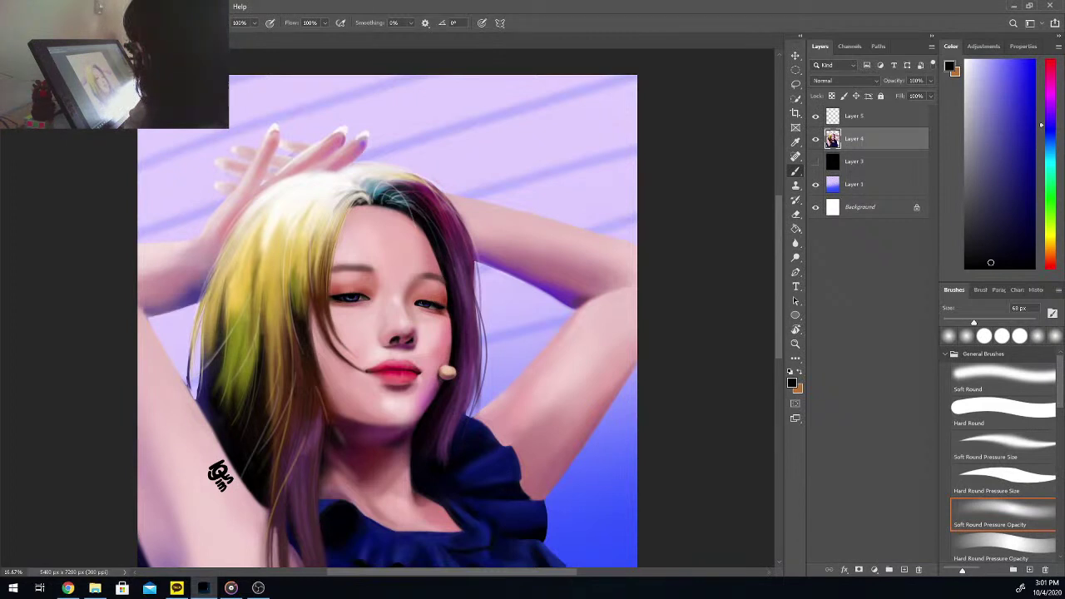
Step: Open the Liquify filter for Layer 4 and set its brush size to 2052
key("alt+Tab")
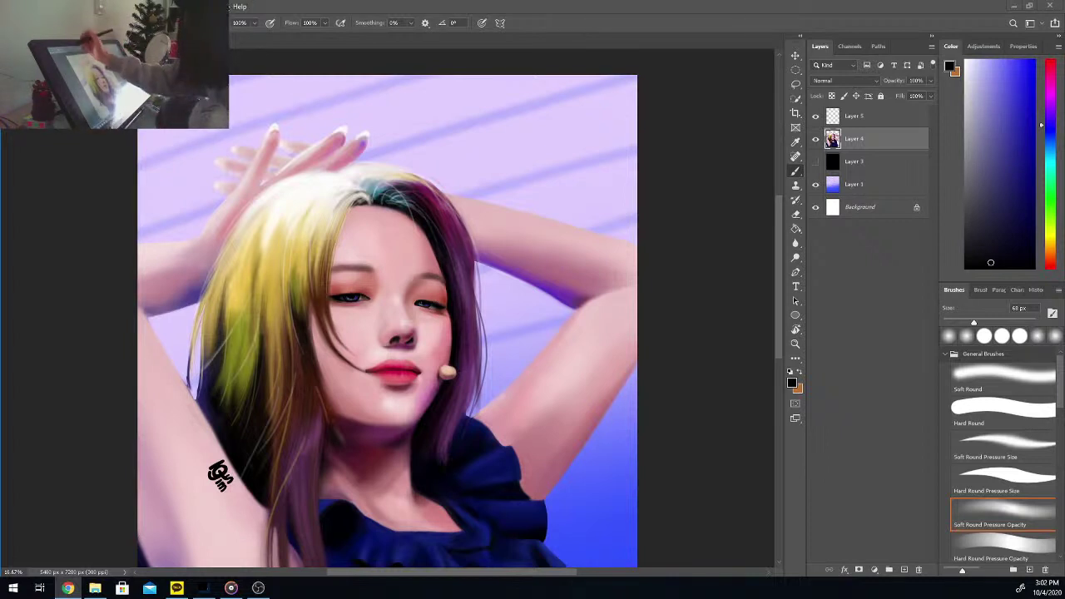
left_click(170, 6)
mouse_move(151, 6)
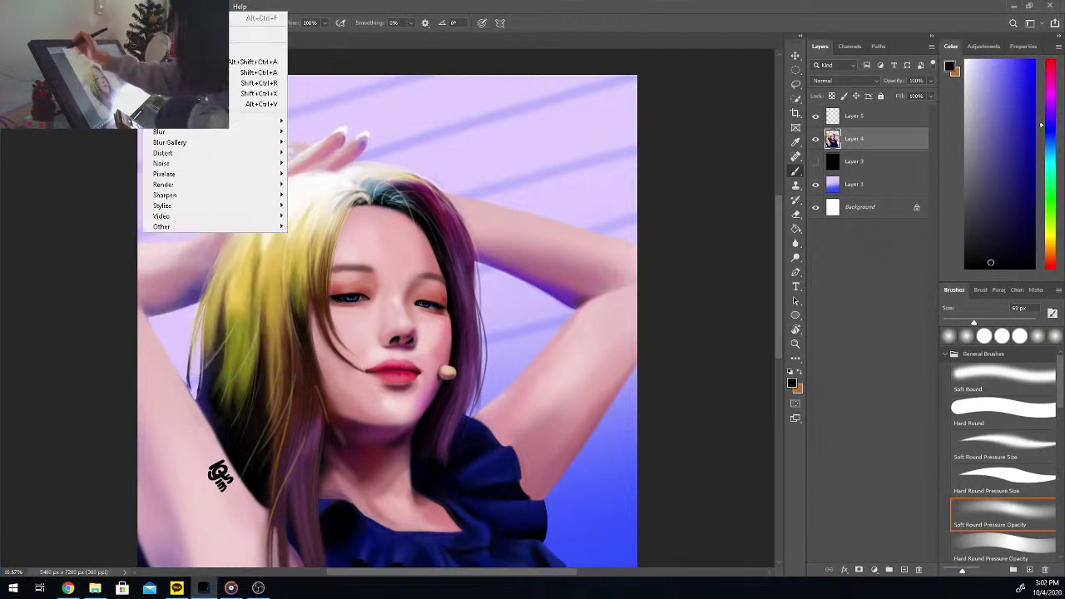
left_click(193, 93)
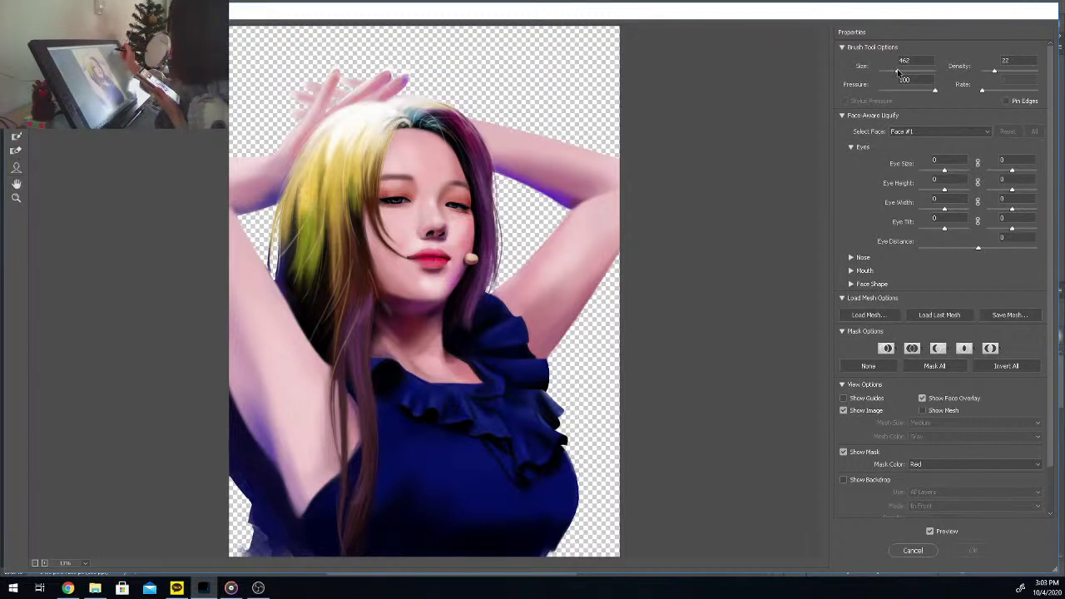
left_click_drag(899, 73, 909, 73)
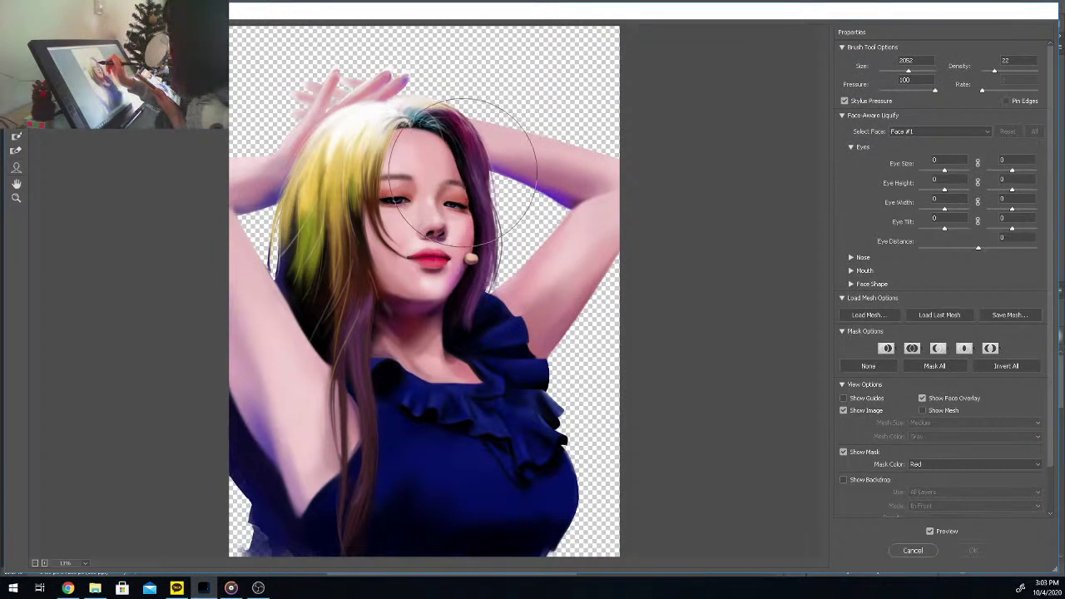
Step: Try warping the dark hair beside the face with the large Liquify brush, and undo the warps
left_click_drag(463, 172, 470, 172)
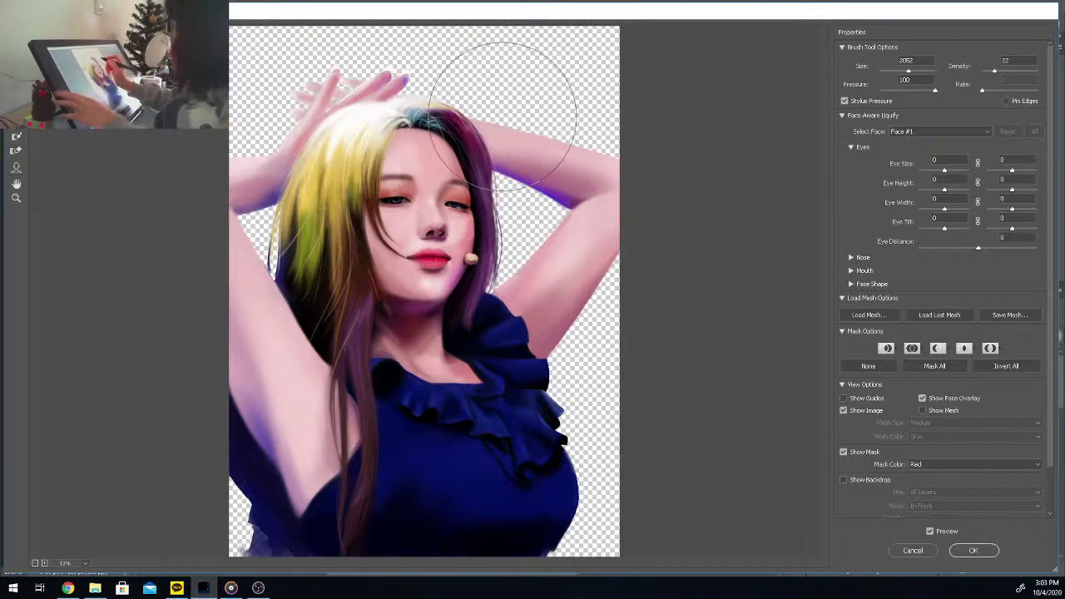
key("ctrl+z")
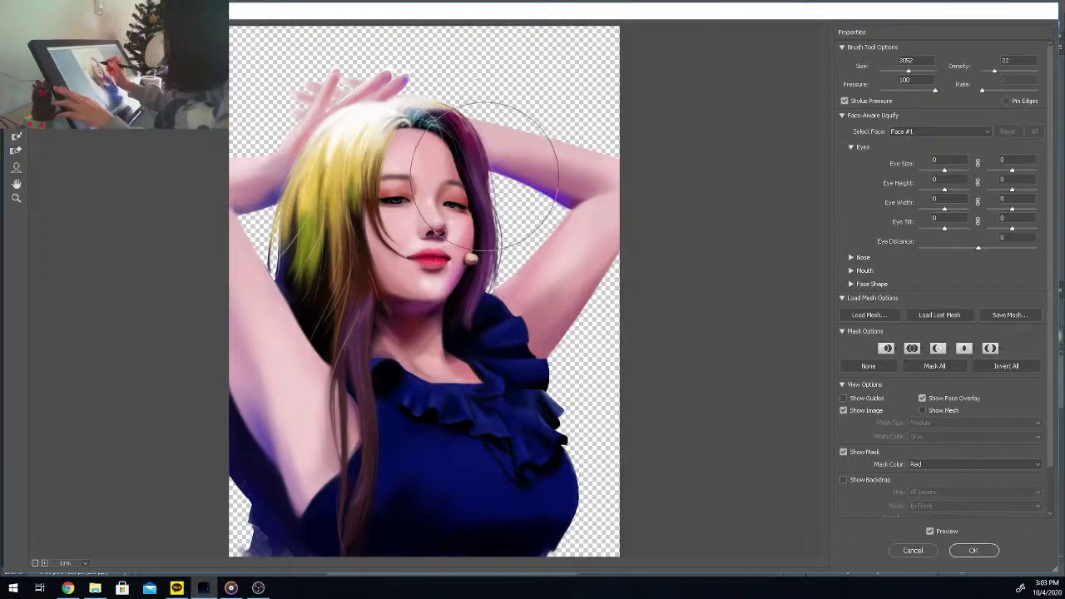
key("ctrl+z")
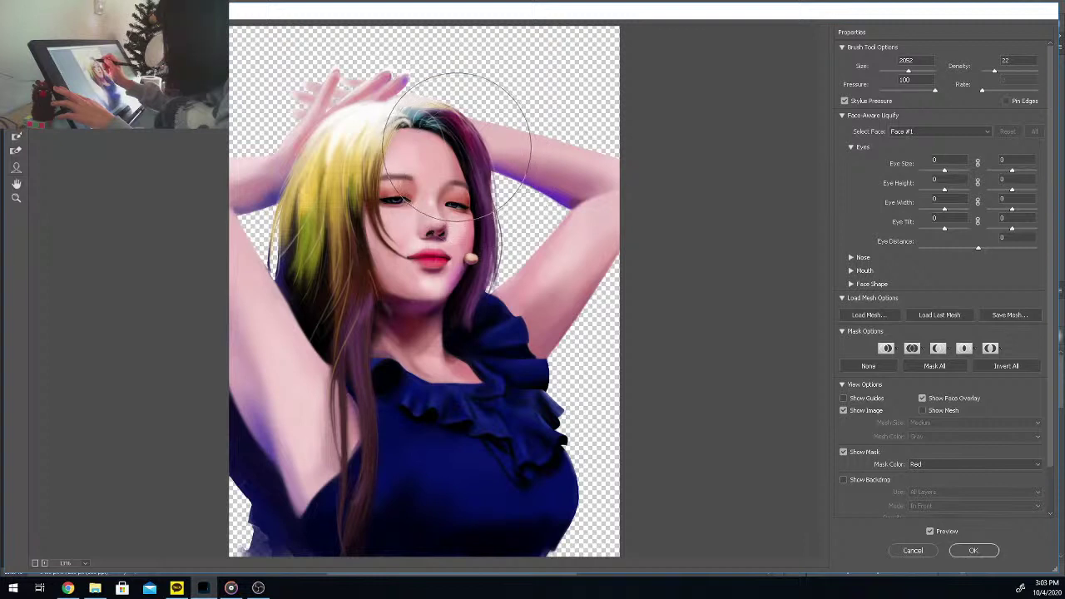
Step: Warp the dark hairline beside the forehead with the Liquify brush, redo the warp once, and apply the filter to Layer 4
left_click_drag(461, 143, 455, 146)
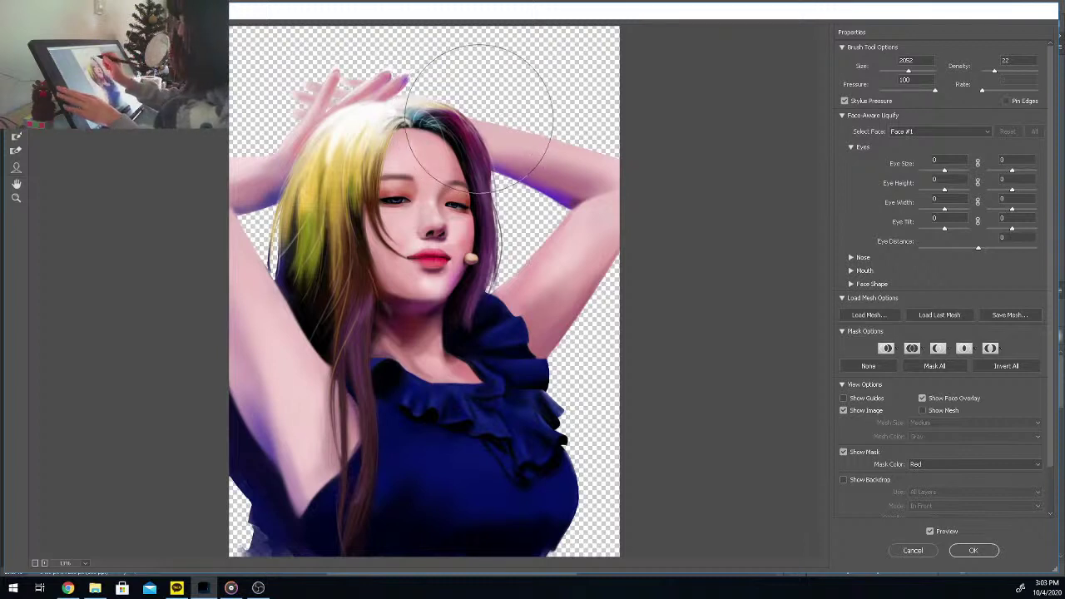
key("ctrl+z")
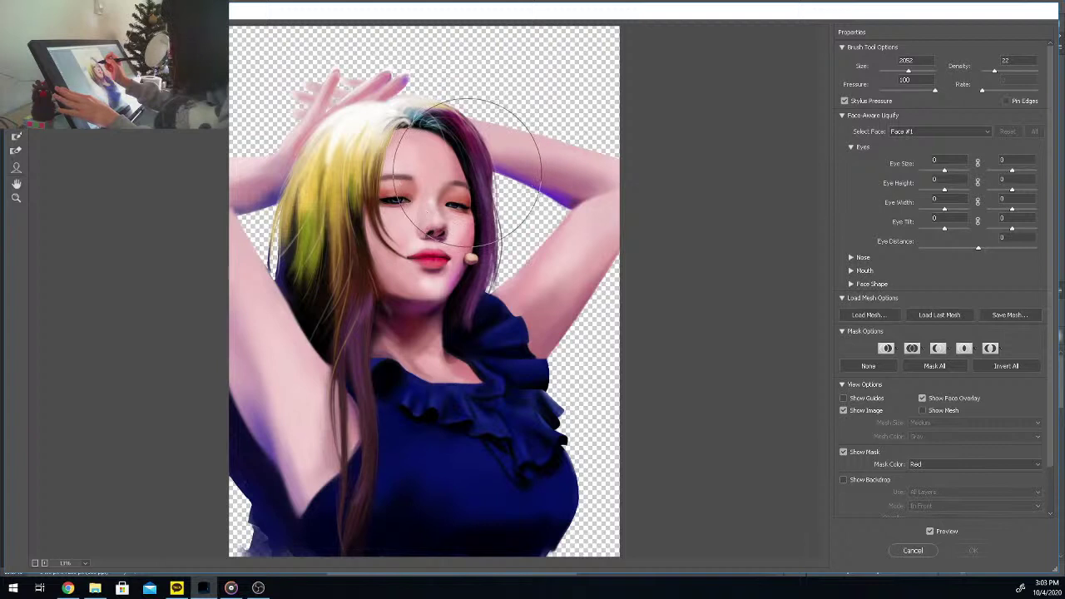
left_click_drag(462, 163, 456, 171)
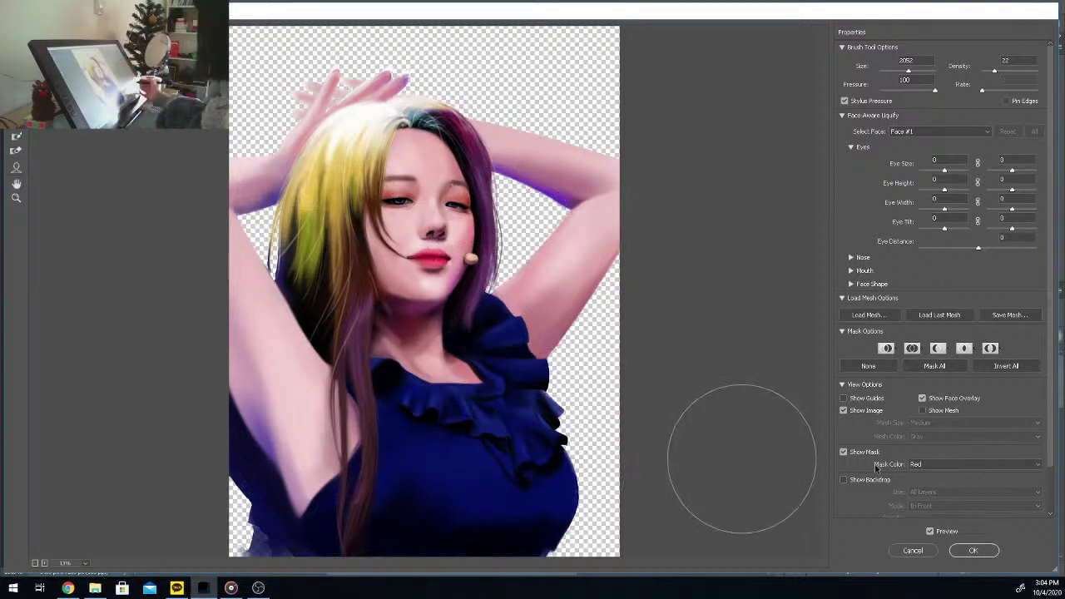
left_click(974, 552)
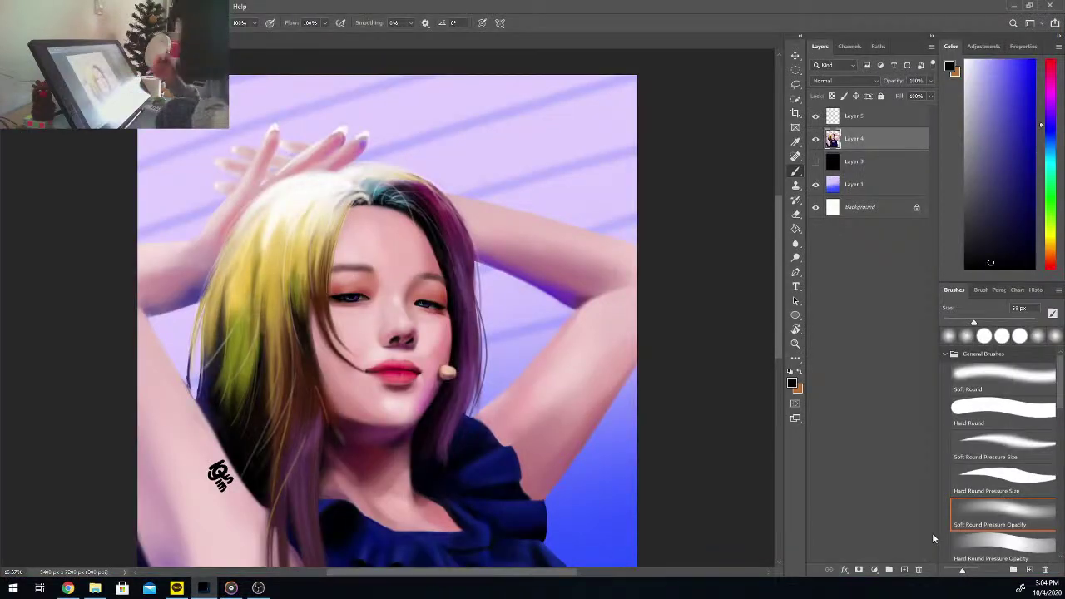
Step: Duplicate Layer 4, place the copy beneath the original, and apply the Liquify filter to the copy
key("ctrl+j")
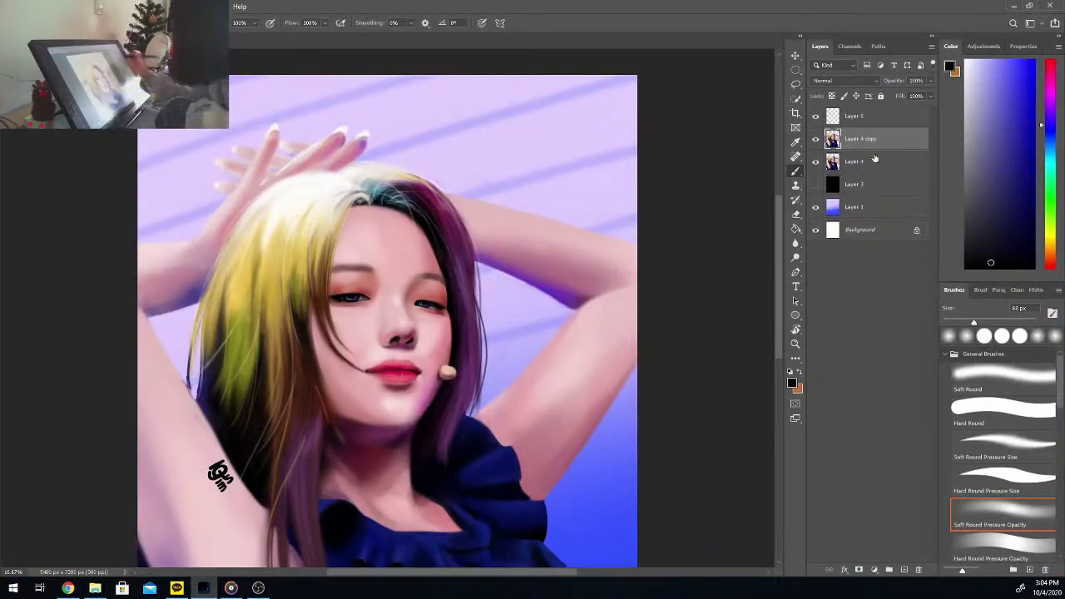
left_click_drag(878, 140, 877, 167)
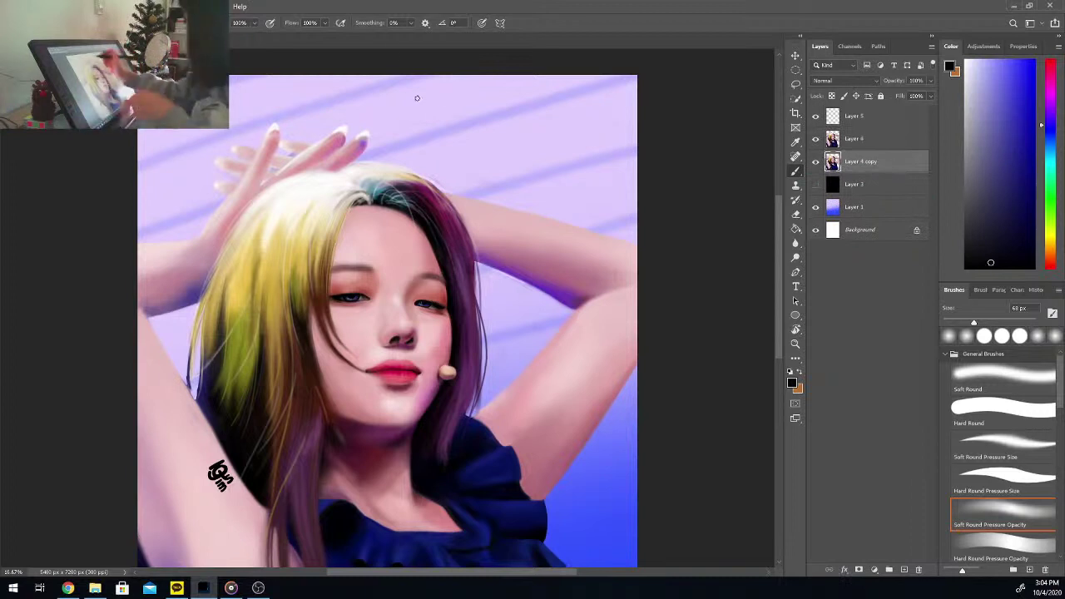
left_click(154, 7)
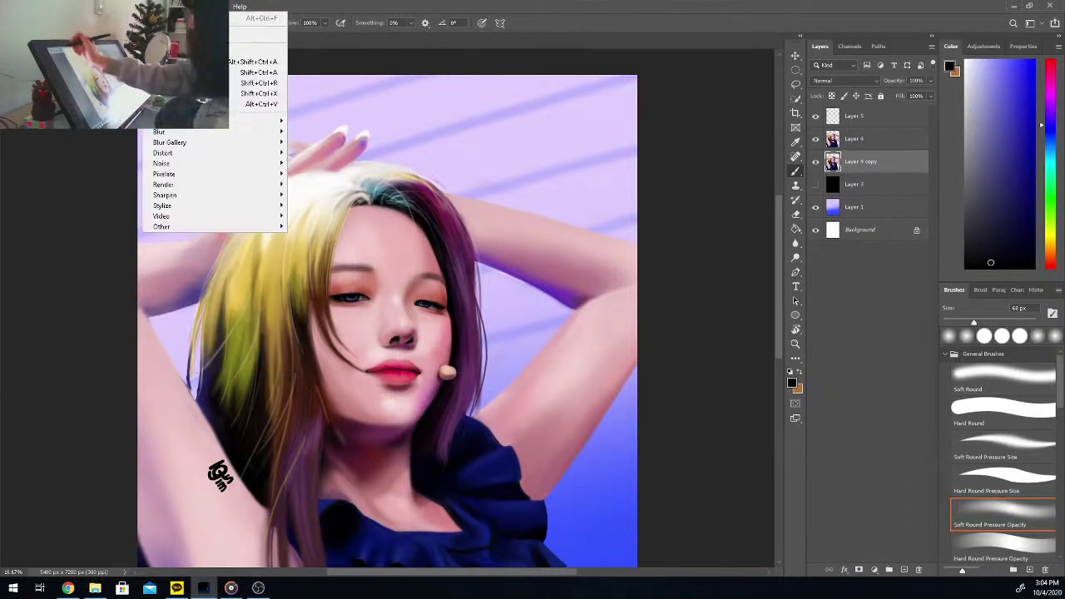
left_click(256, 92)
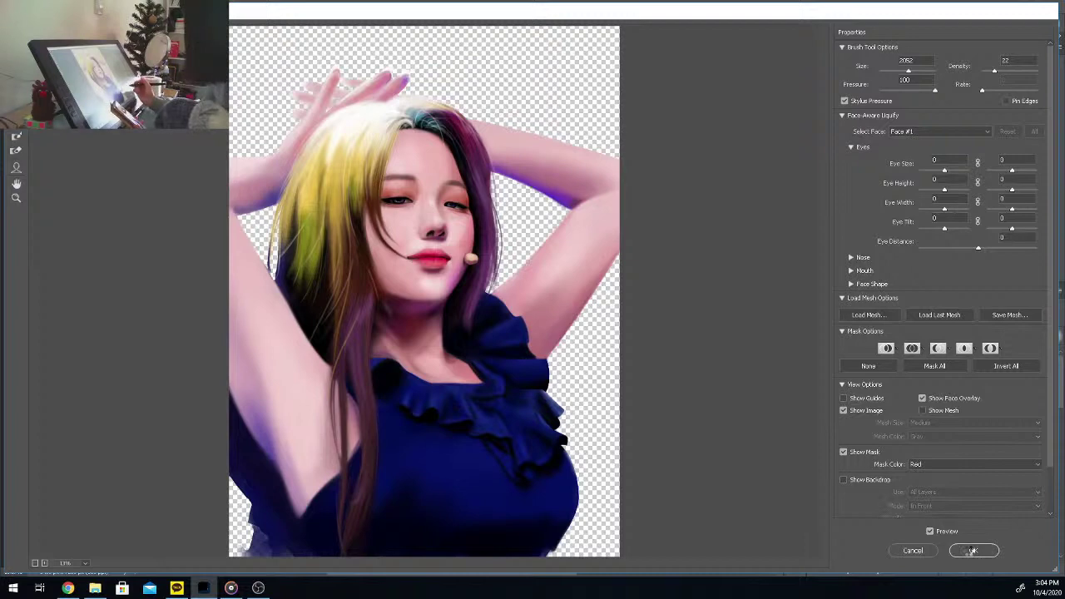
left_click(974, 550)
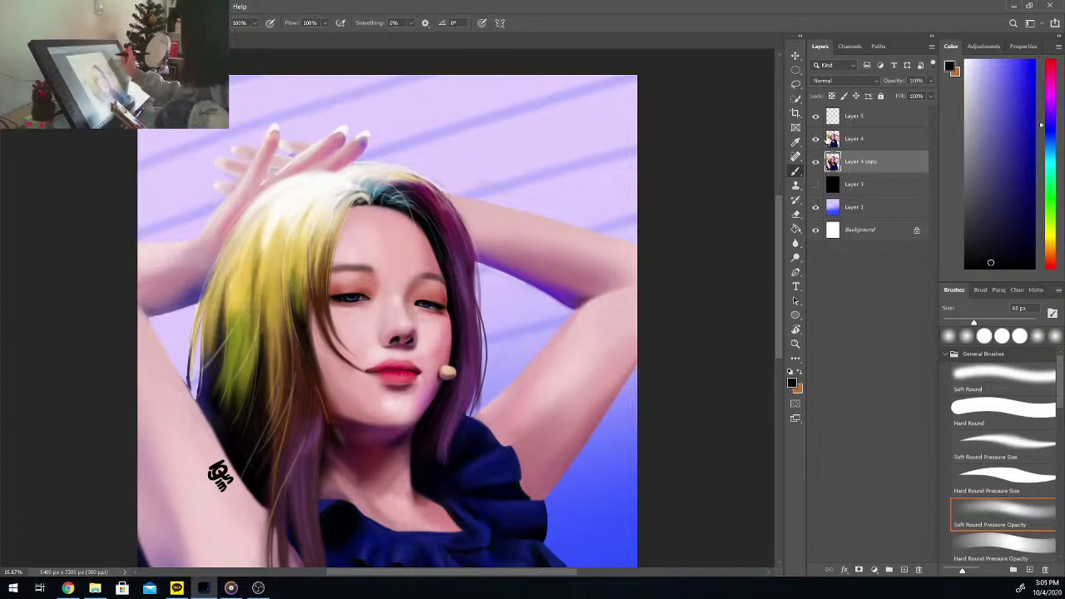
Step: Hide and show Layer 4 to compare it with the liquified copy, and delete Layer 4 copy
left_click(816, 140)
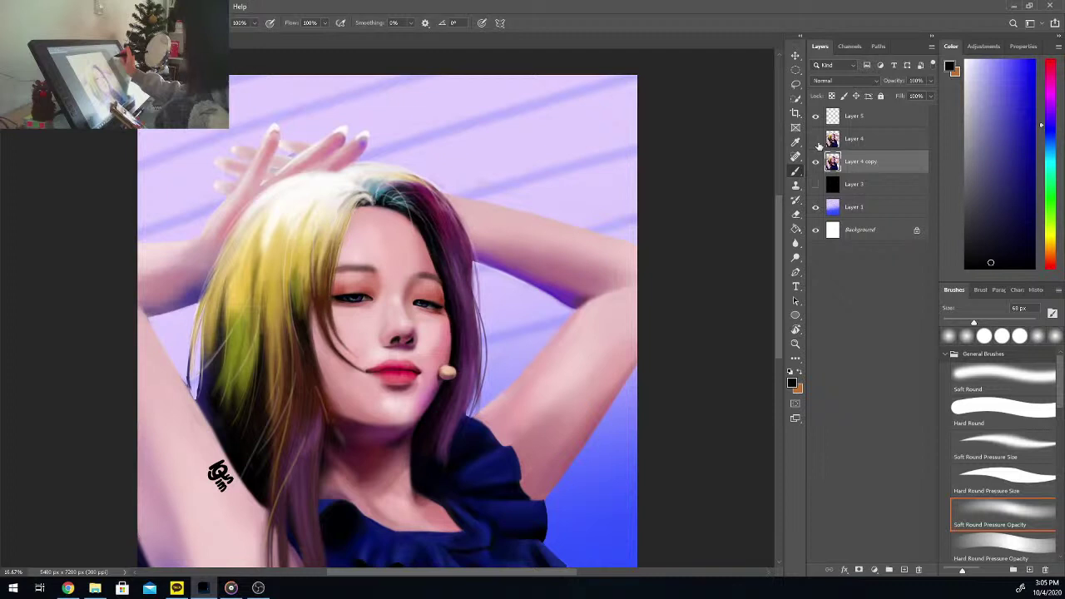
left_click(817, 140)
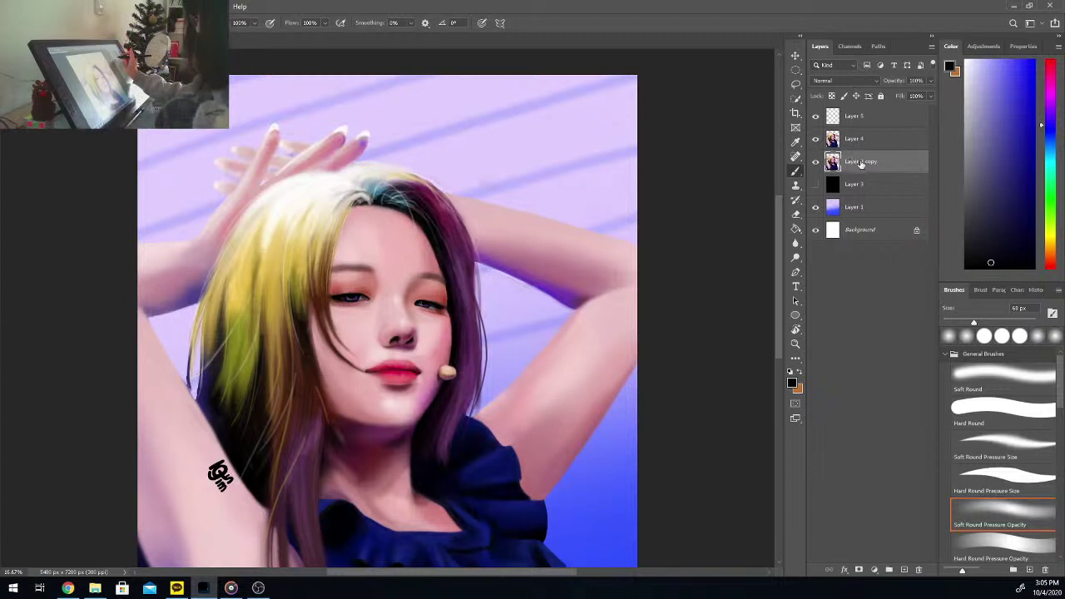
left_click_drag(861, 163, 919, 569)
Step: Duplicate Layer 4 again, place the copy beneath it for comparison, and reselect Layer 4
left_click(861, 137)
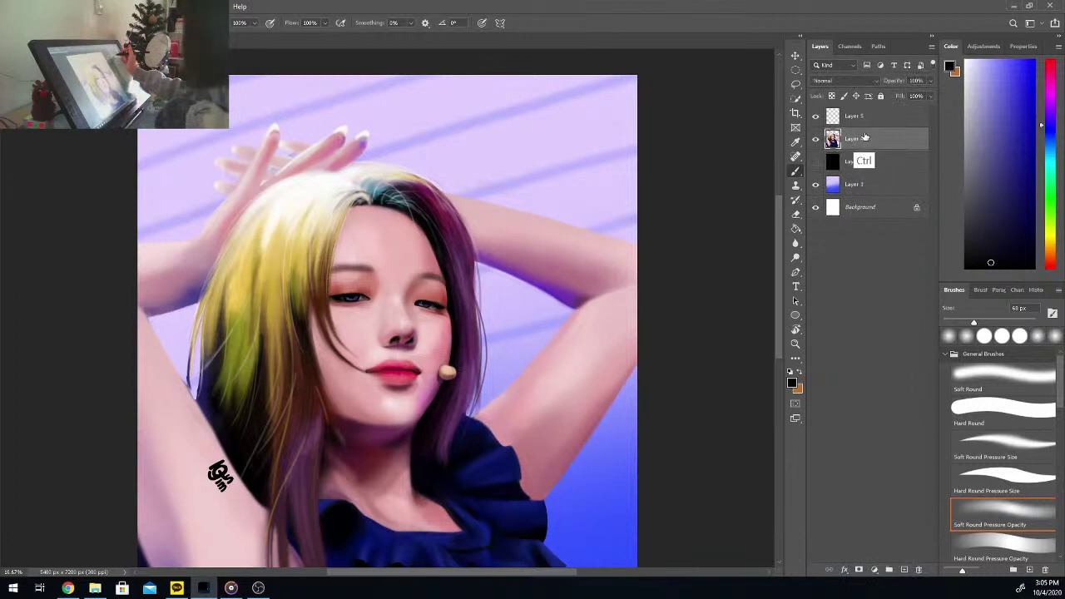
key("ctrl+j")
left_click_drag(874, 142, 869, 166)
left_click(871, 139)
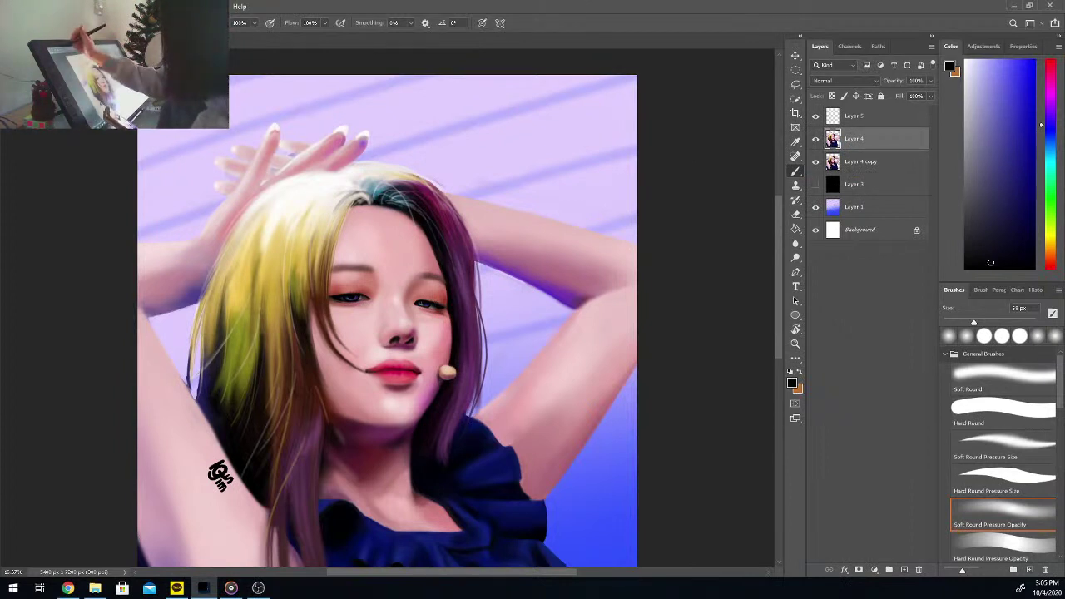
Step: Reshape the facial features on Layer 4 with the Liquify filter and apply the changes
left_click(154, 5)
left_click(183, 94)
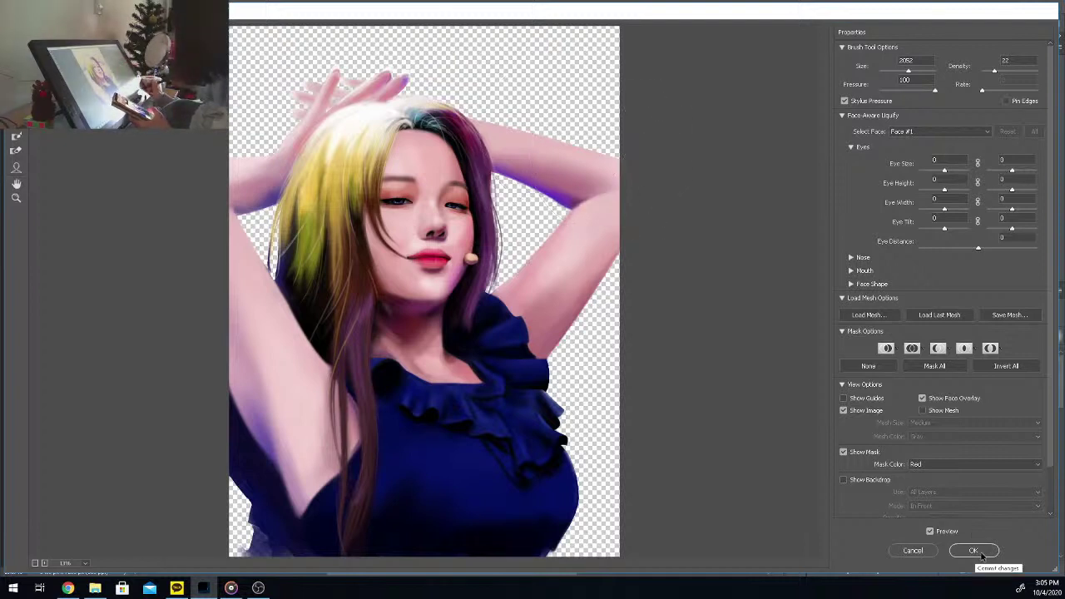
left_click(982, 553)
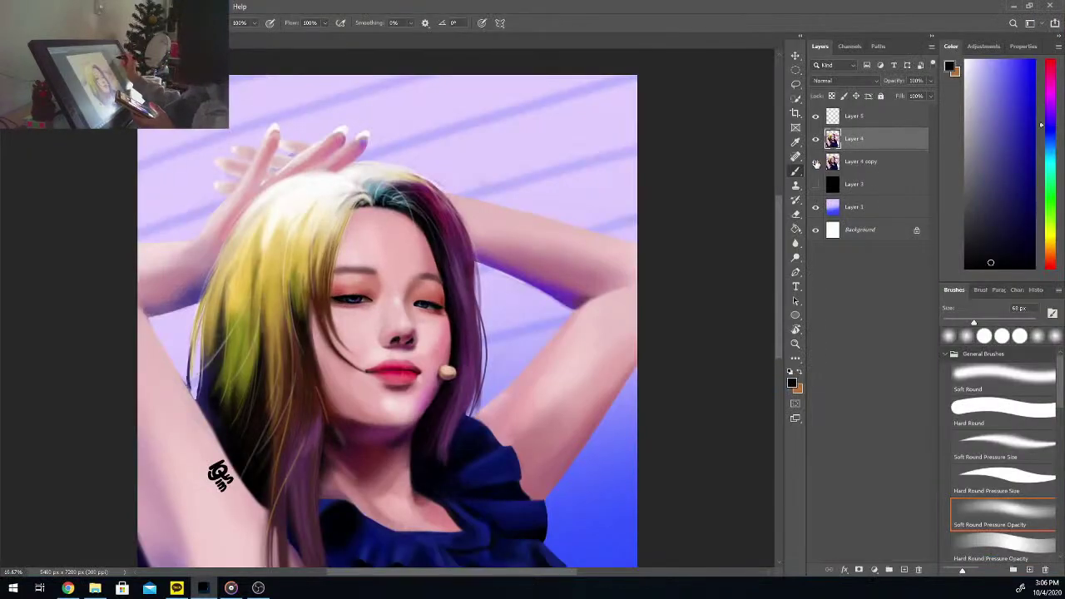
Step: Toggle Layer 4 off and on to compare it with the unmodified copy, and delete the copy
left_click(816, 139)
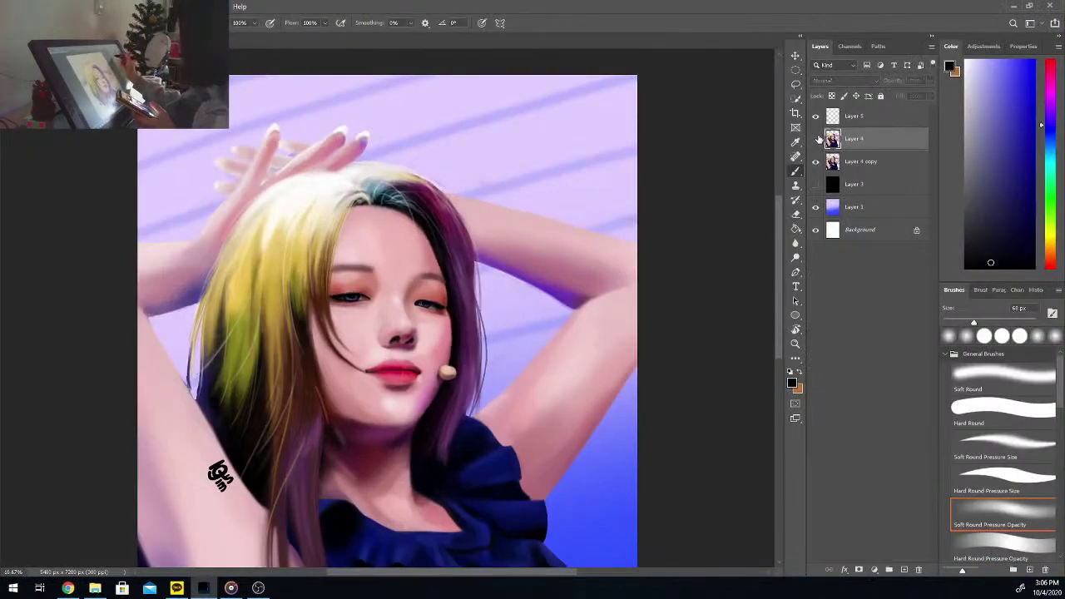
left_click(816, 139)
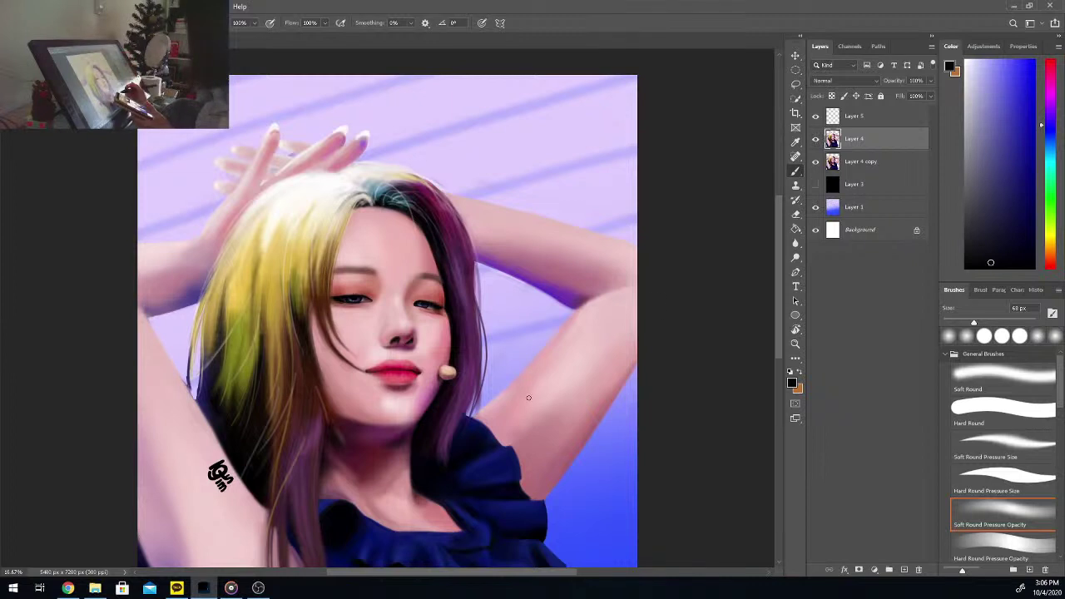
left_click_drag(873, 162, 918, 569)
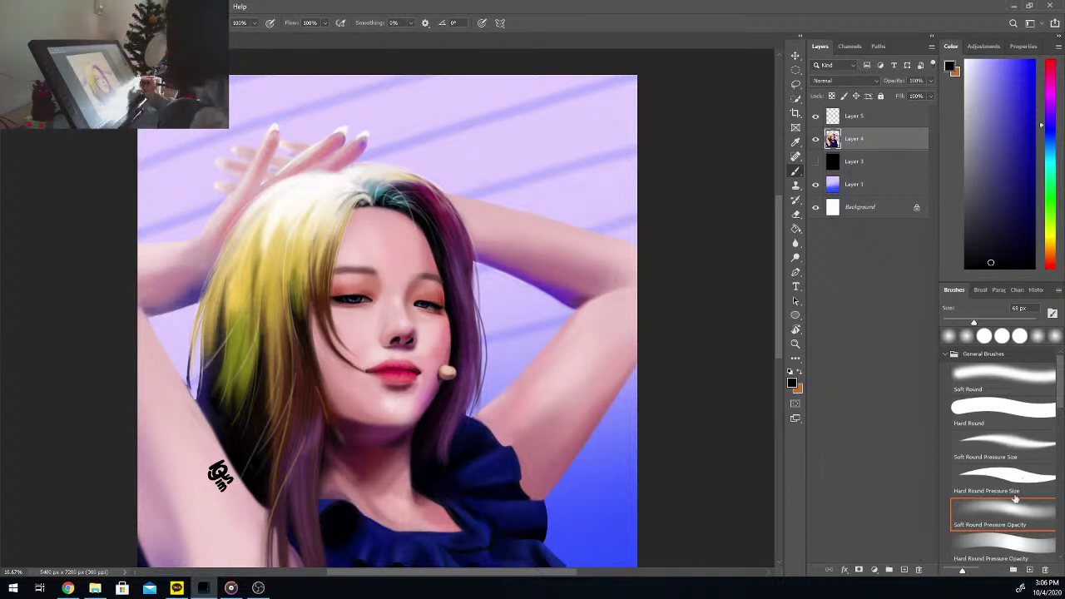
Step: Sample light pink from the raised arm and set the brush to Soft Round Pressure Opacity and Flow at 496 px
key("i")
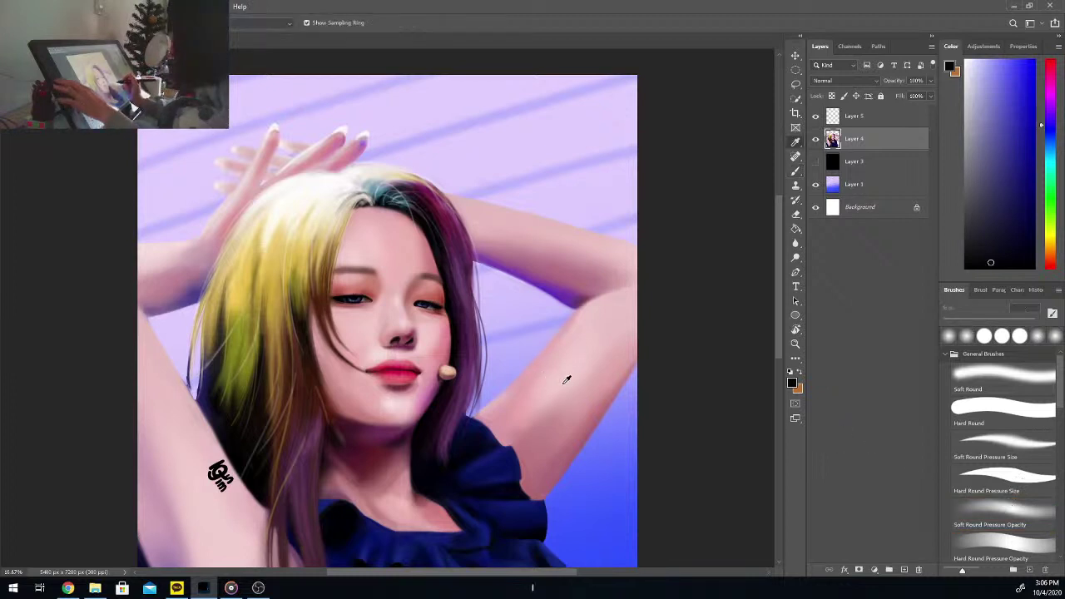
left_click(566, 381)
key("b")
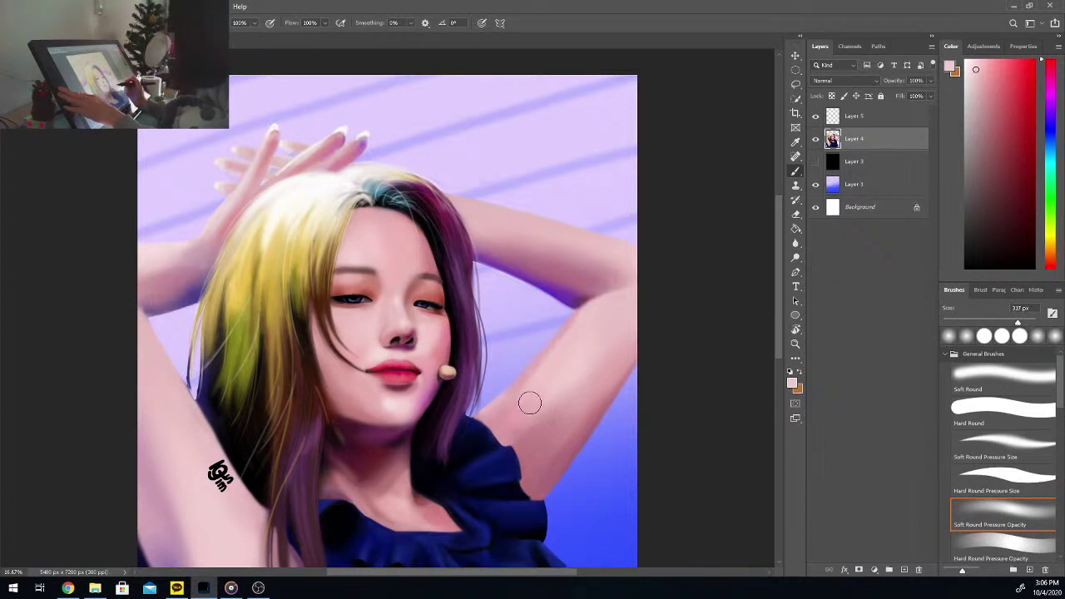
key("ctrl+z")
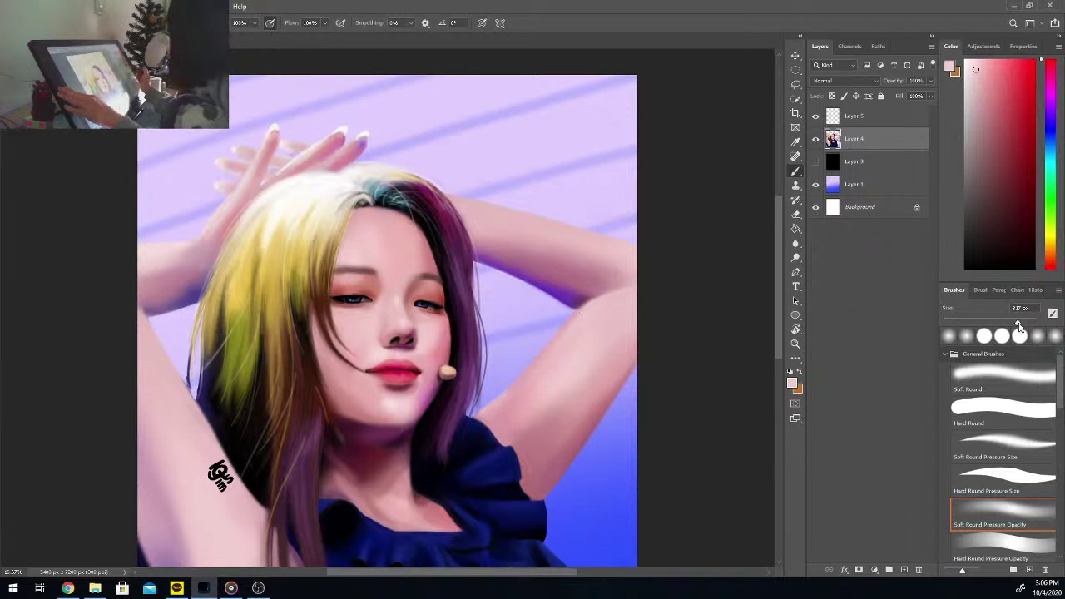
left_click_drag(1017, 322, 1029, 319)
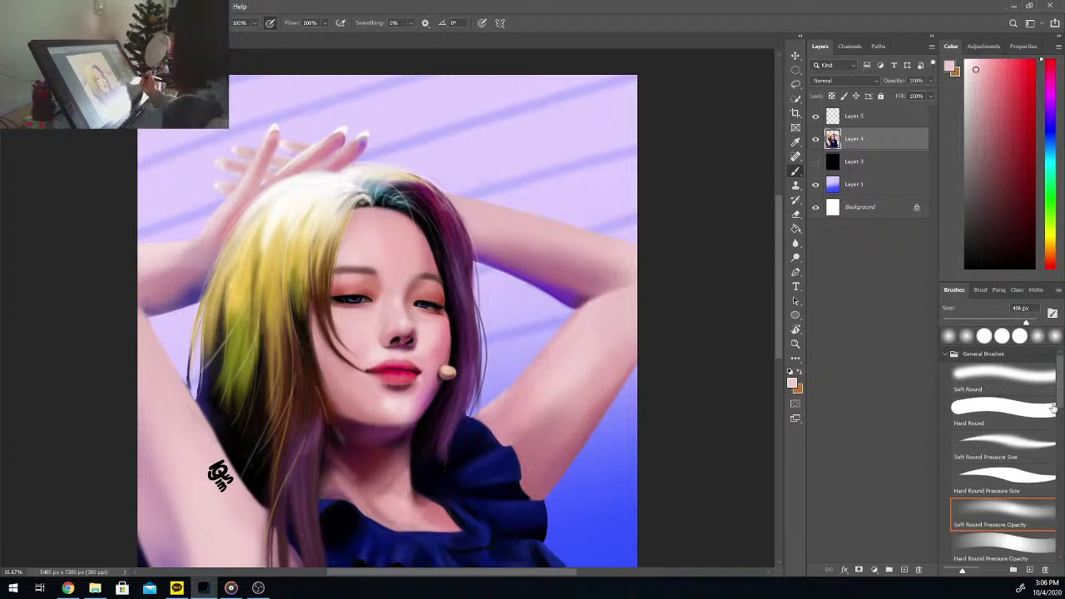
left_click_drag(1059, 409, 1061, 421)
scroll(1062, 421, "down", 1)
left_click(1007, 502)
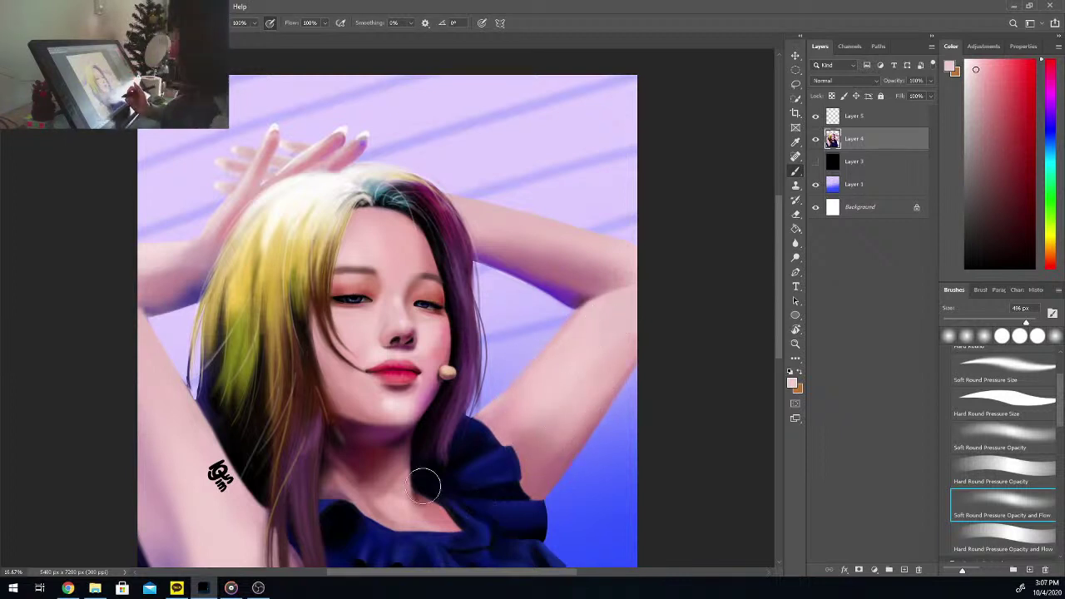
Step: Retouch the edge between the arm and the dark hair with a 93 px brush, sampling skin pink and near-black there
left_click(194, 423, "alt")
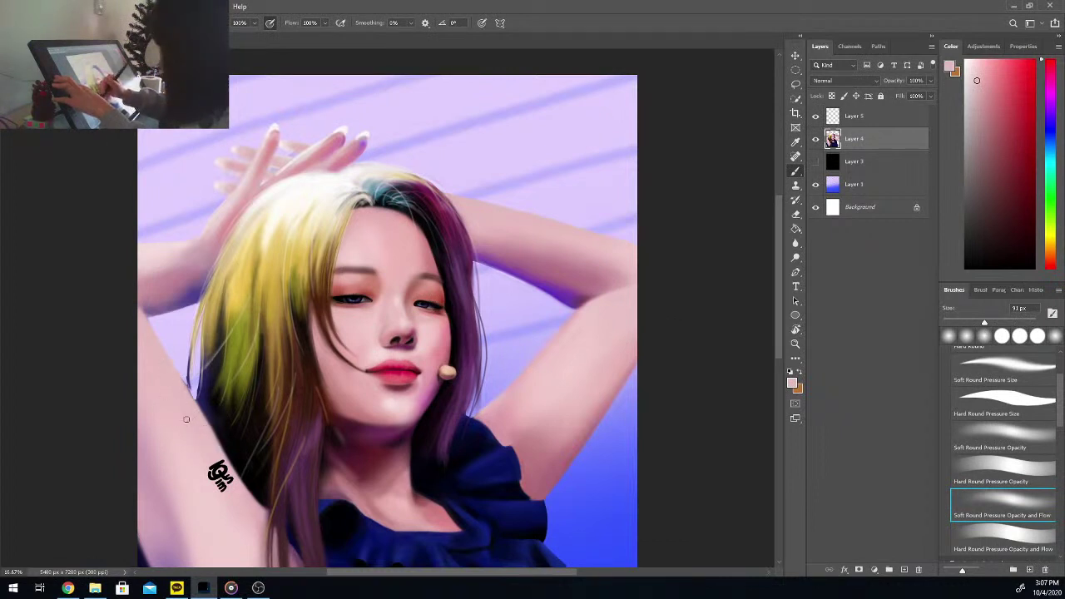
key("i")
left_click(221, 433)
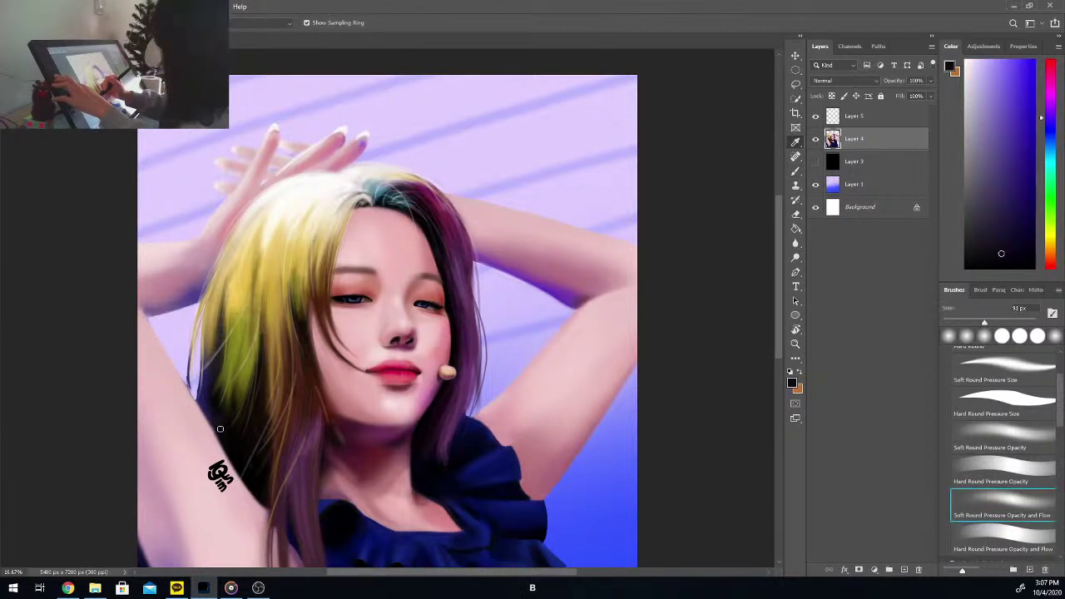
key("b")
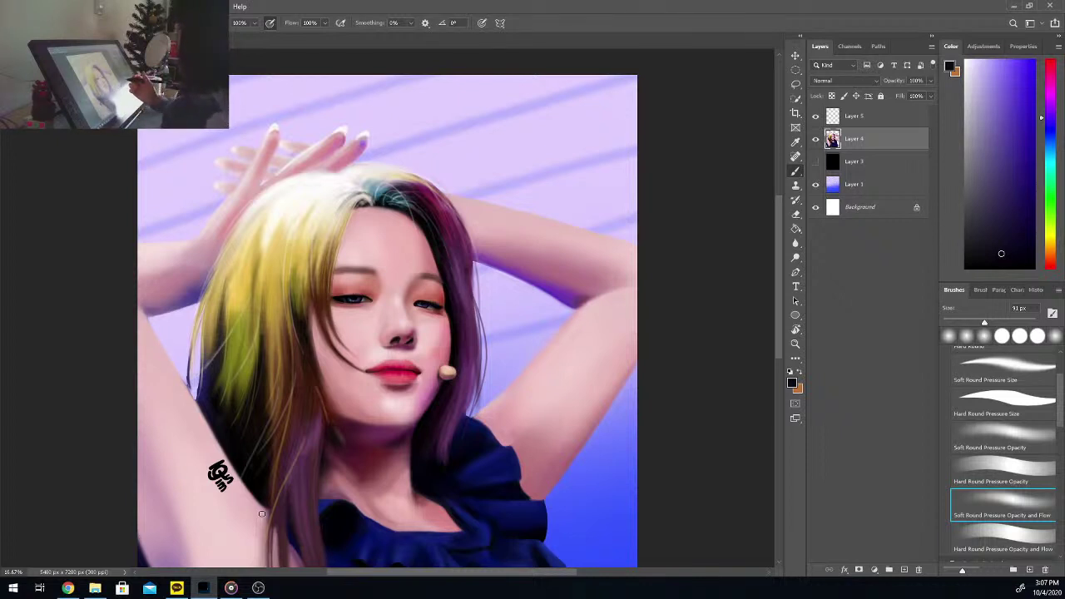
Step: Sample pale pink from the forehead and softly brighten the chin with a 437 px brush
left_click(371, 238, "alt")
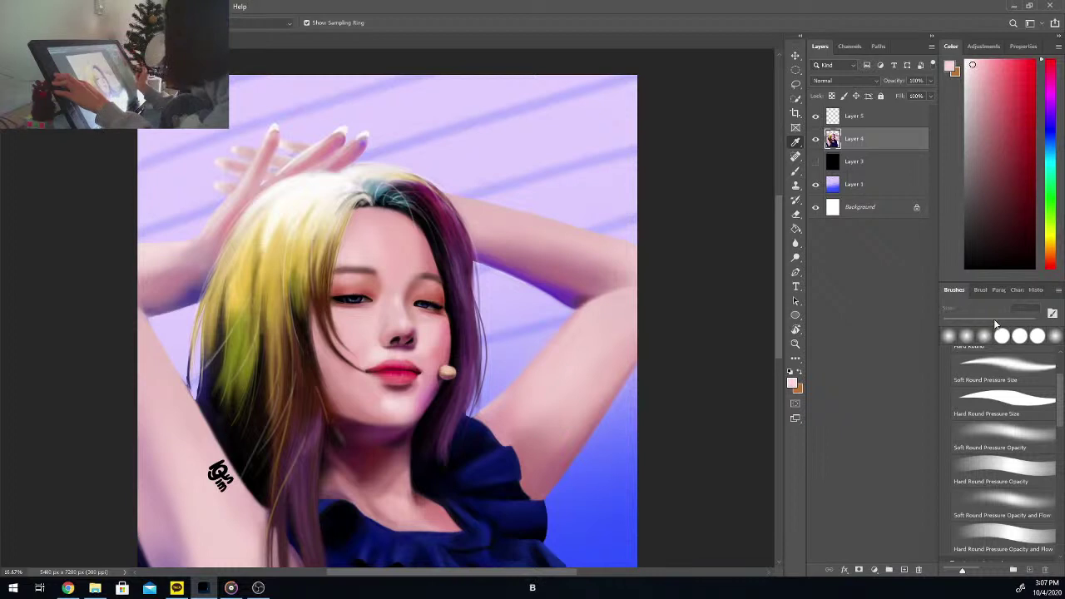
key("b")
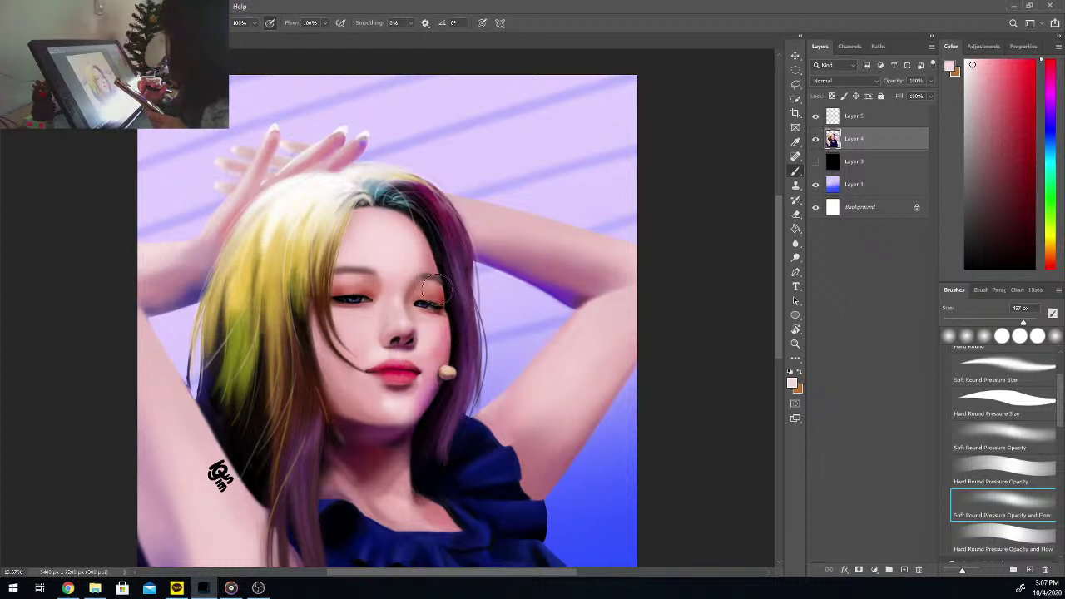
mouse_move(383, 407)
left_mouse_down()
mouse_move(347, 401)
mouse_move(368, 402)
left_mouse_up()
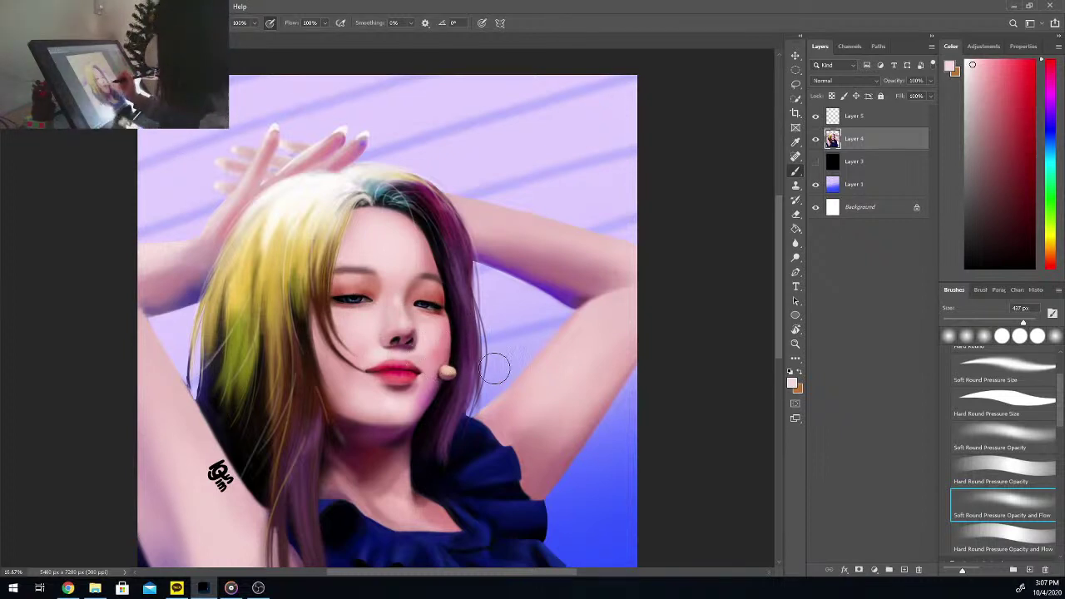
Step: Reduce the brush to 257 px, choose a near-white color, and brighten the cheek beneath the eye
key("ctrl+plus")
key("ctrl+plus")
key("ctrl+plus")
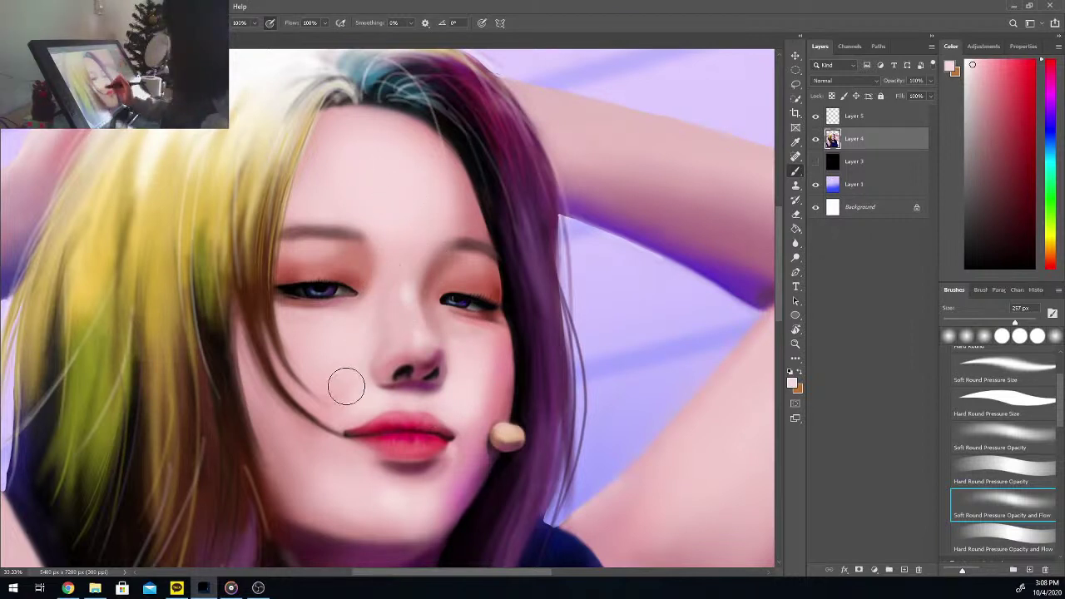
left_click(970, 66)
left_click_drag(971, 66, 965, 65)
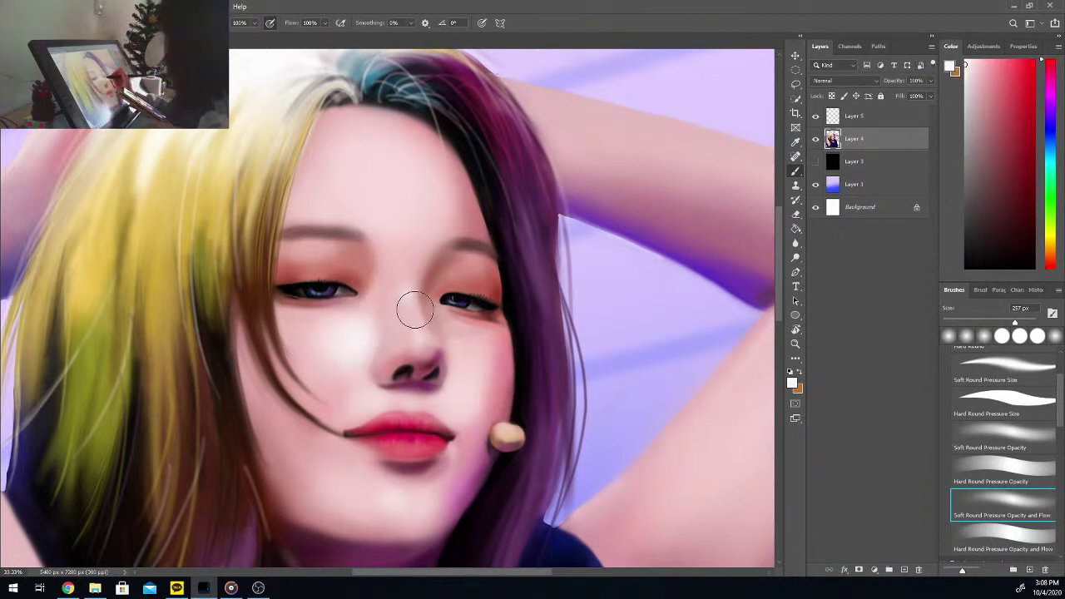
Step: Paint soft near-white highlights on the forehead, cheek, chin and nose
mouse_move(361, 195)
left_mouse_down()
mouse_move(340, 190)
mouse_move(345, 202)
left_mouse_up()
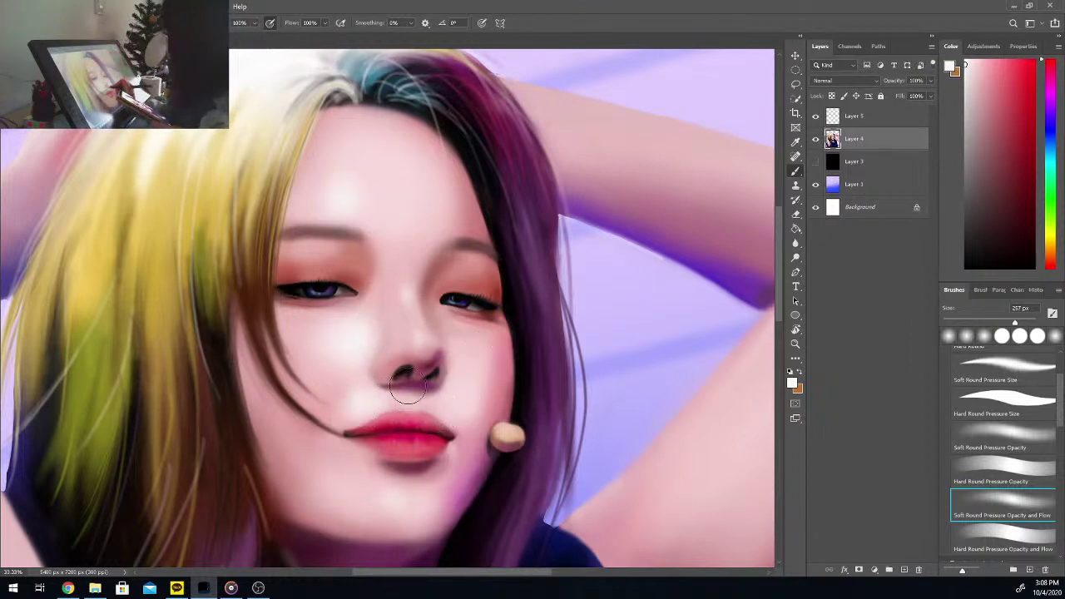
mouse_move(350, 372)
left_mouse_down()
mouse_move(353, 336)
mouse_move(323, 362)
mouse_move(359, 349)
mouse_move(308, 338)
mouse_move(337, 336)
mouse_move(282, 335)
left_mouse_up()
mouse_move(388, 523)
left_mouse_down()
mouse_move(407, 521)
mouse_move(408, 510)
left_mouse_up()
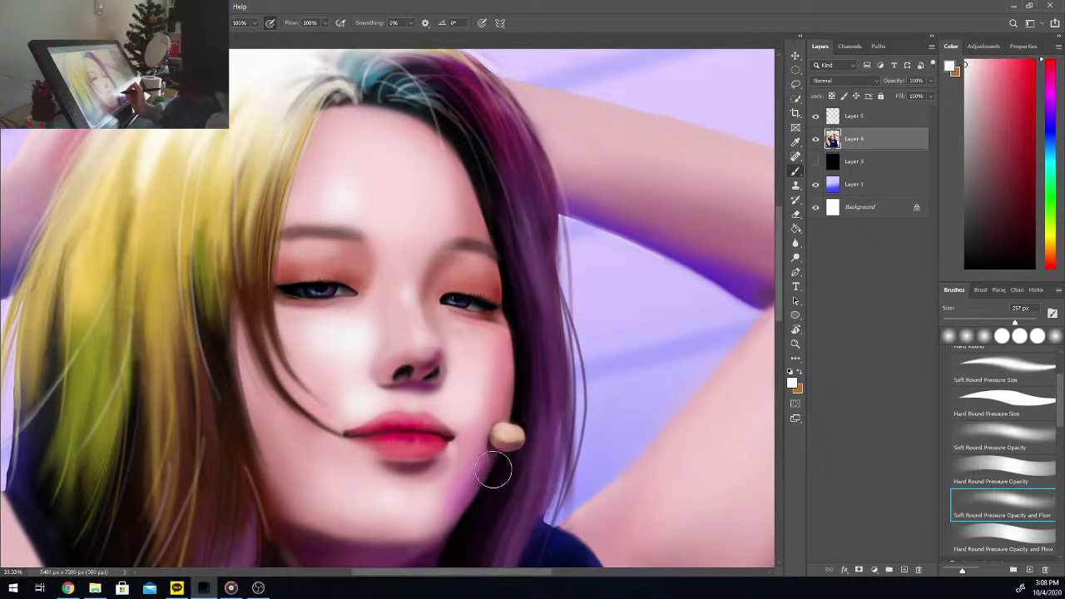
mouse_move(432, 333)
left_mouse_down()
mouse_move(422, 301)
mouse_move(406, 288)
mouse_move(405, 313)
left_mouse_up()
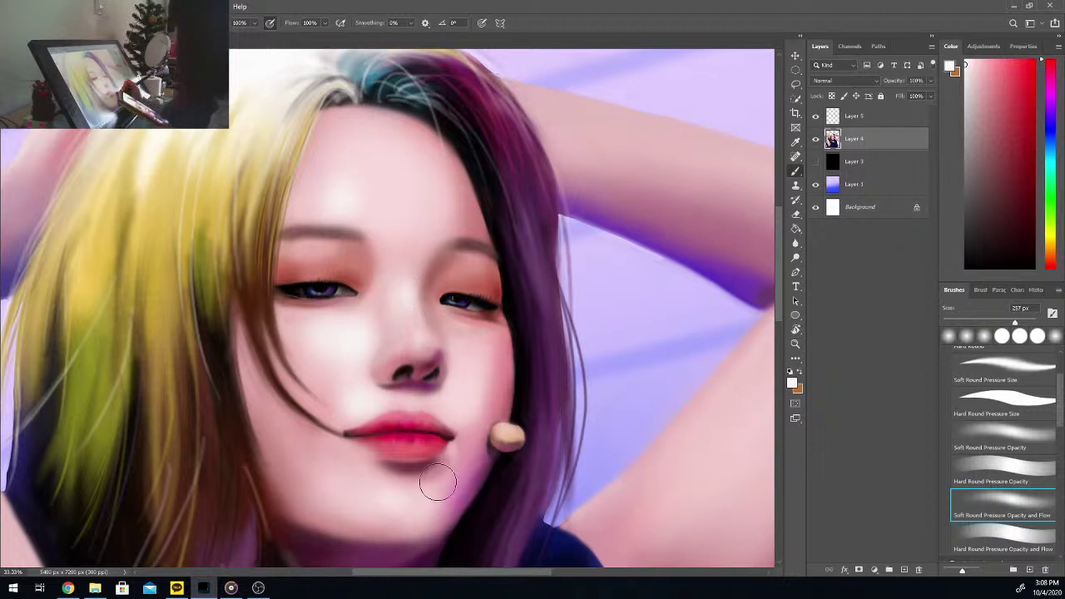
key("i")
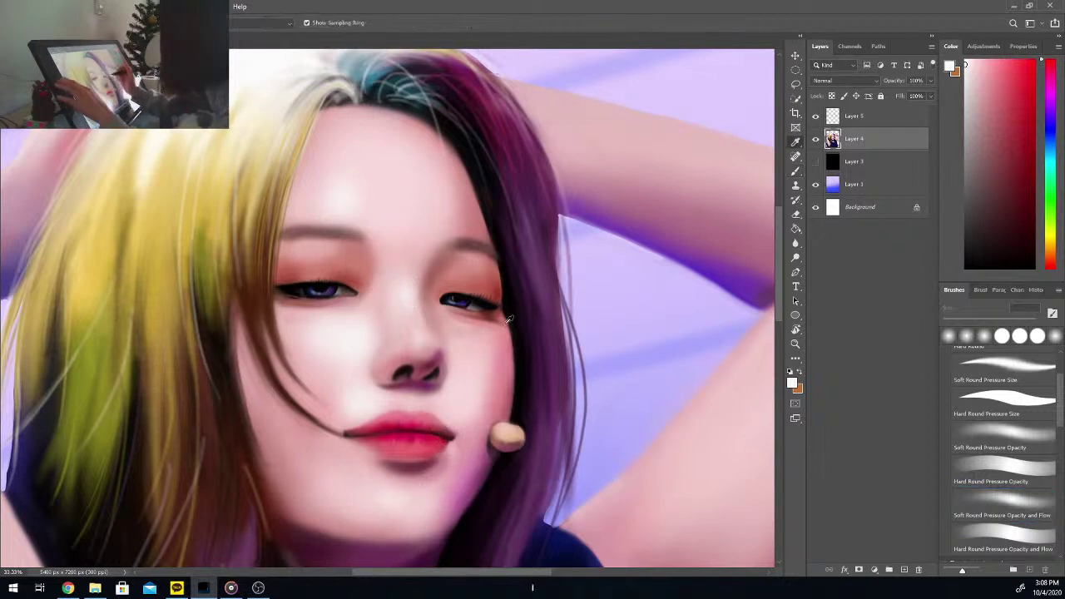
Step: Sample pinks from the cheek and forehead edge and softly shade the face contour with a 168 px brush
left_click(497, 363)
key("b")
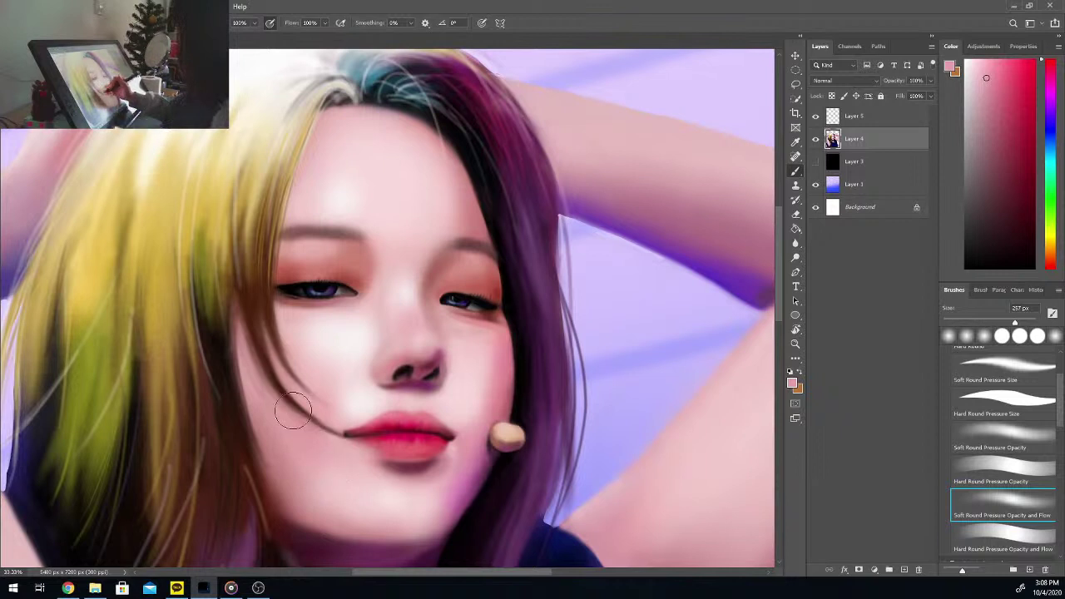
key("i")
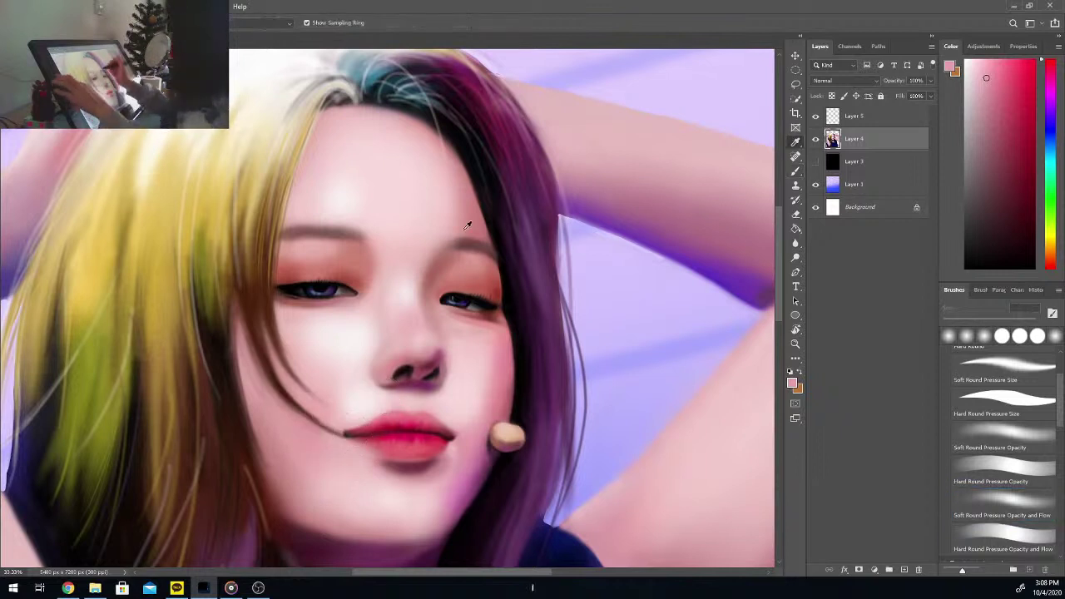
left_click(466, 225)
left_click(1003, 503)
key("b")
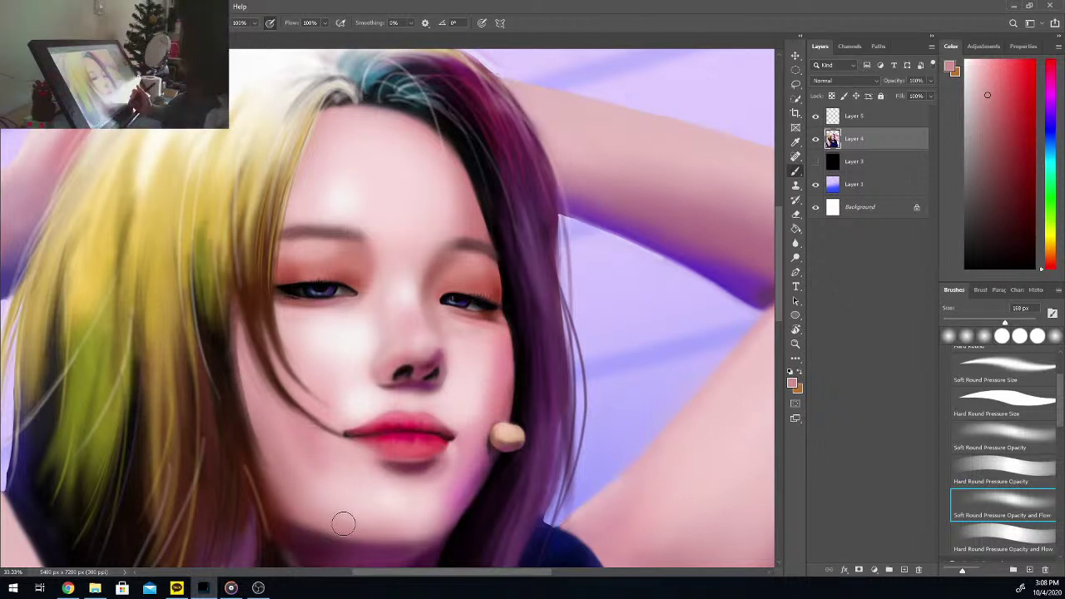
Step: Sample dusky pink from the arm, shift it to a brighter reddish pink, and softly tint the upper eyelid
key("i")
left_click(631, 196)
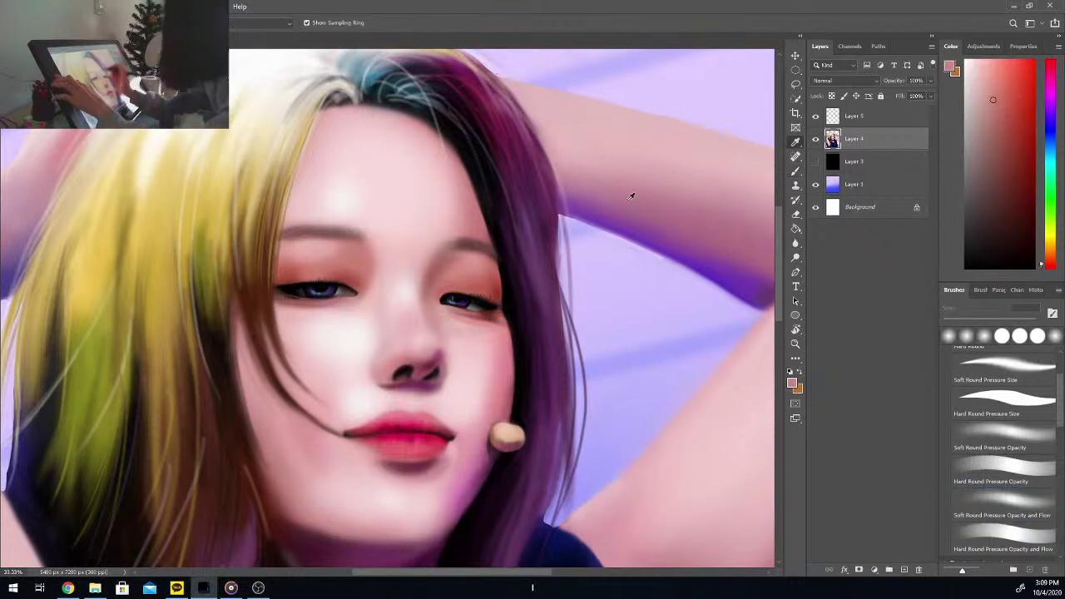
key("b")
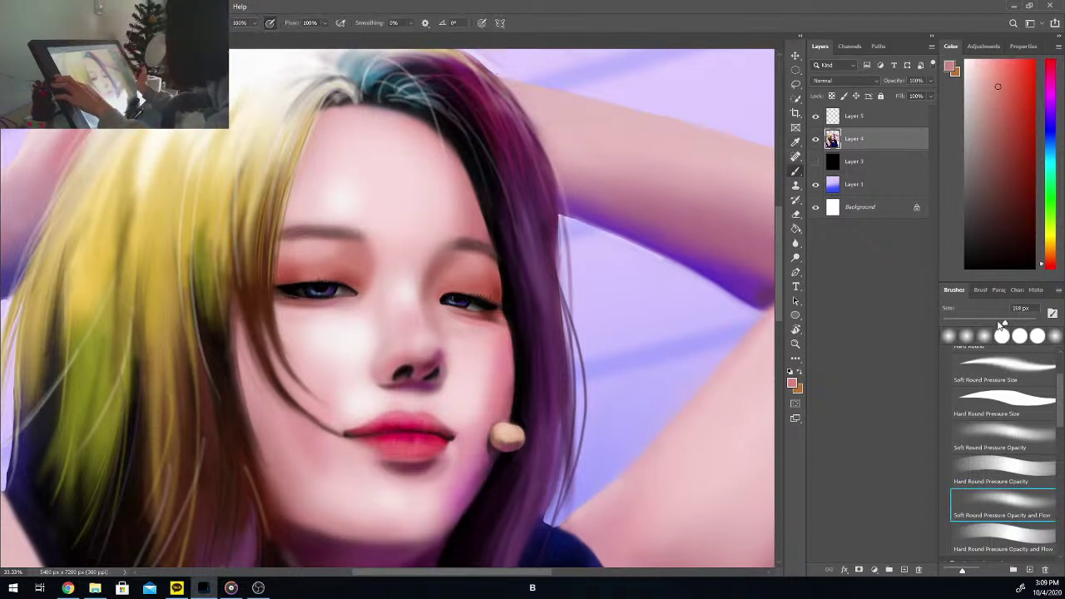
mouse_move(327, 277)
left_mouse_down()
mouse_move(294, 268)
mouse_move(347, 261)
mouse_move(297, 265)
mouse_move(349, 259)
left_mouse_up()
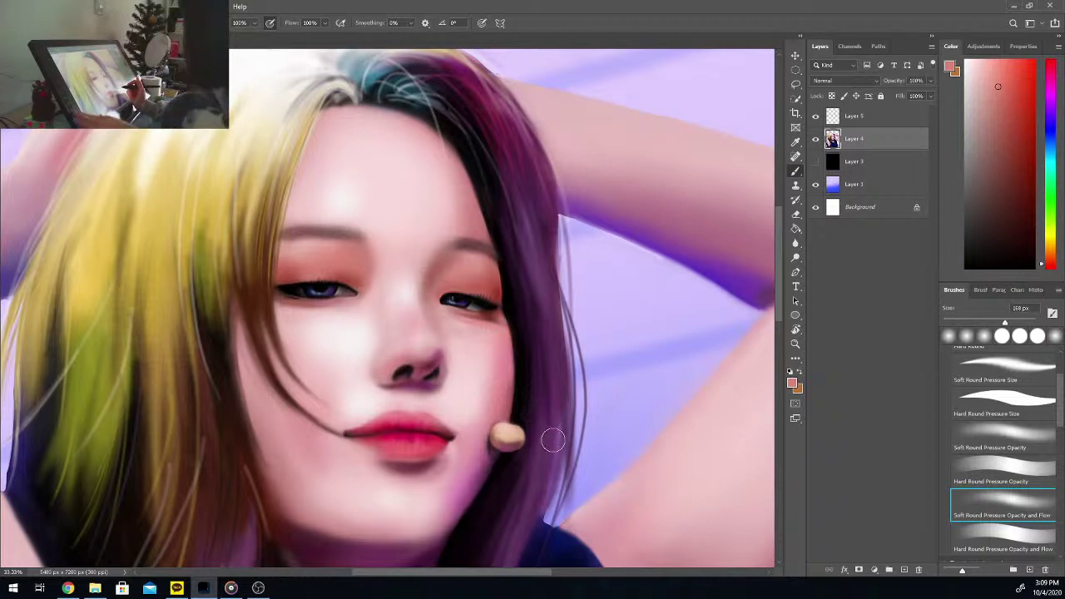
Step: Sample skin pinks beside the mouth and chin and smooth the shading of the lower cheek
key("ctrl+minus")
key("ctrl+minus")
key("ctrl+minus")
key("ctrl+plus")
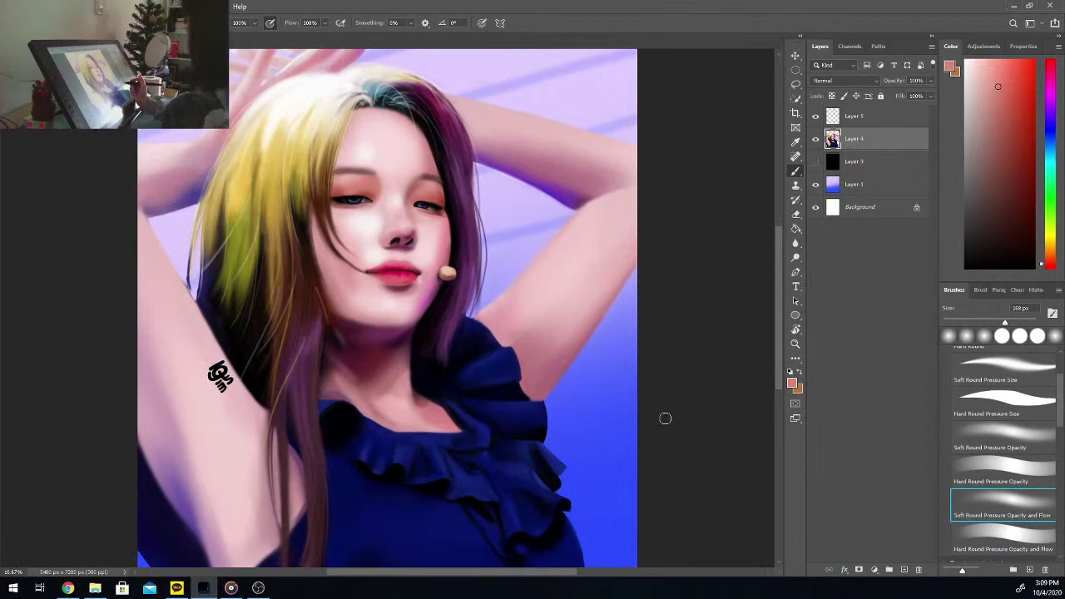
key("alt")
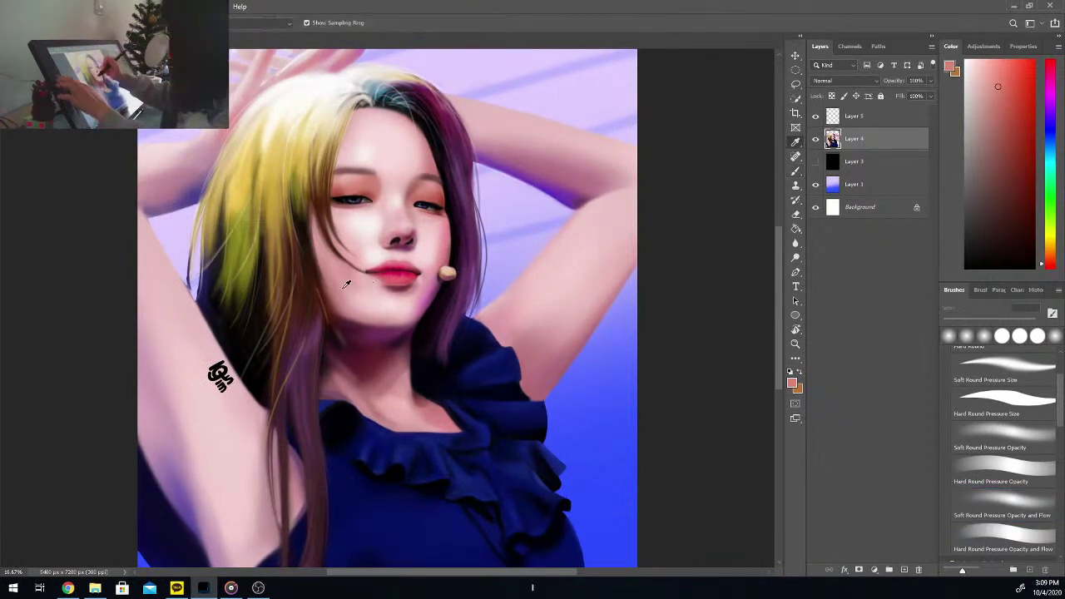
left_click(354, 283, "alt")
key("b")
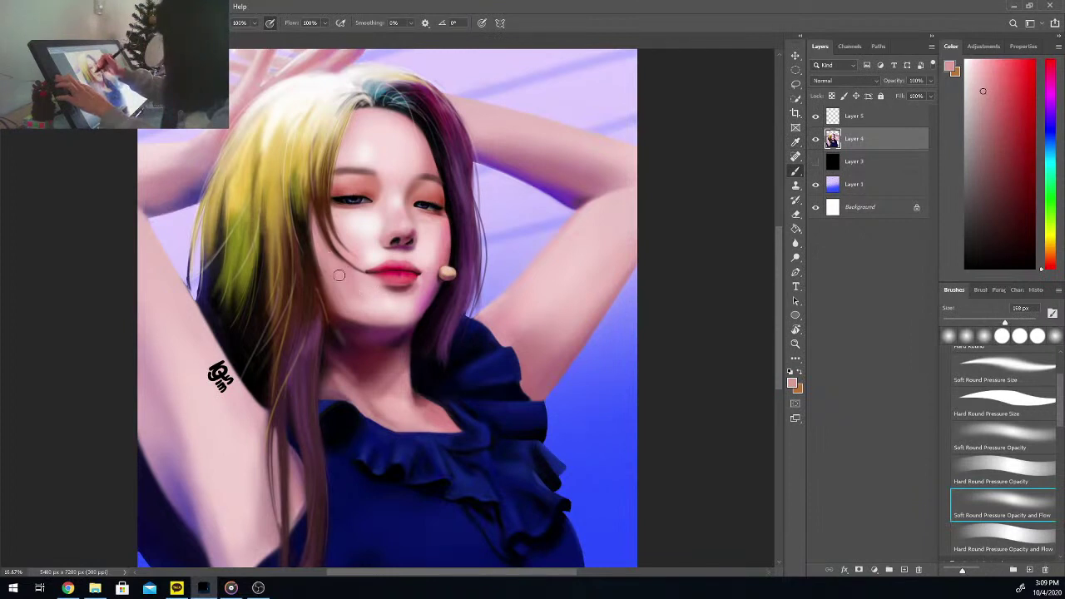
left_click(366, 301, "alt")
key("b")
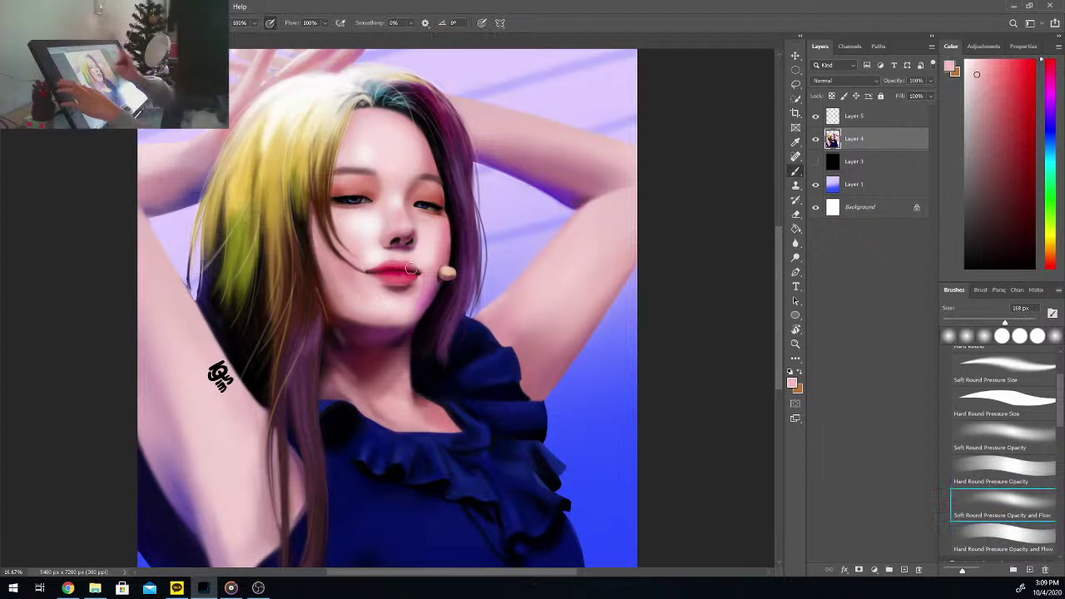
Step: Save the painting, and try to save it again with Save As
left_click(10, 6)
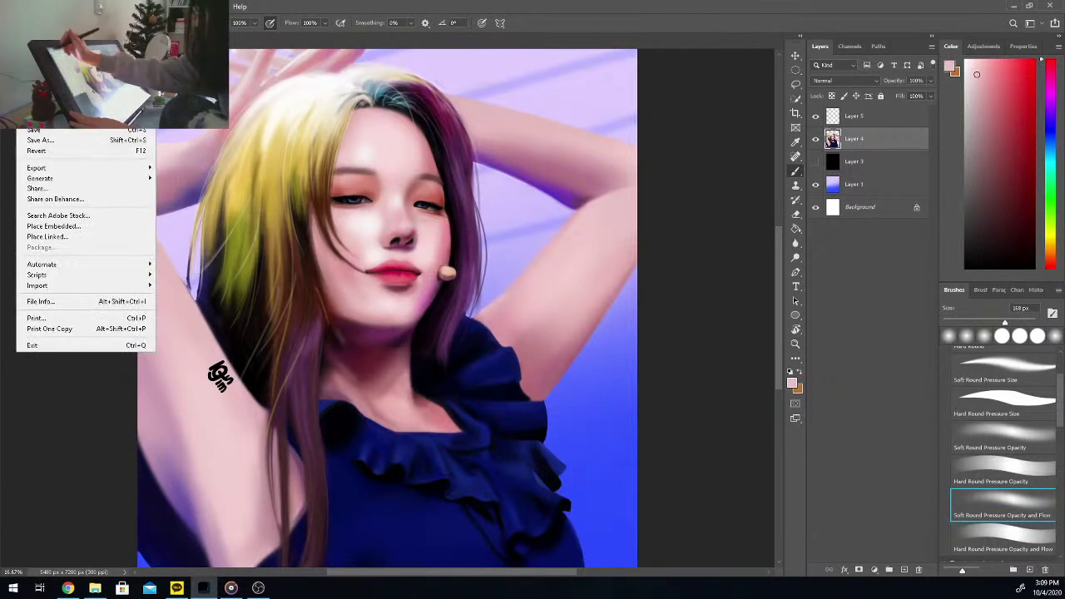
left_click(47, 135)
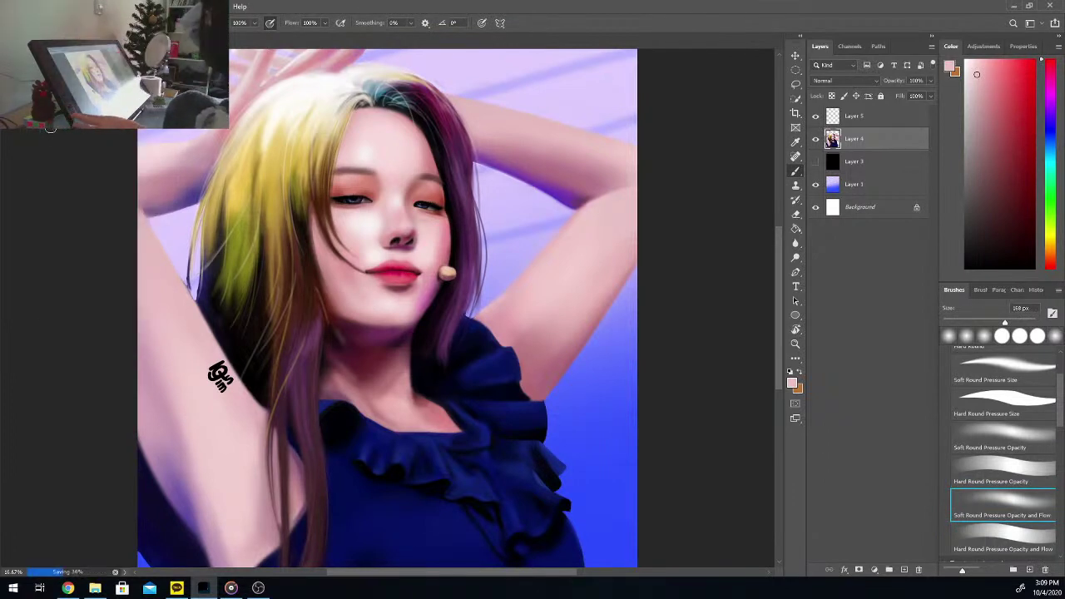
left_click(10, 5)
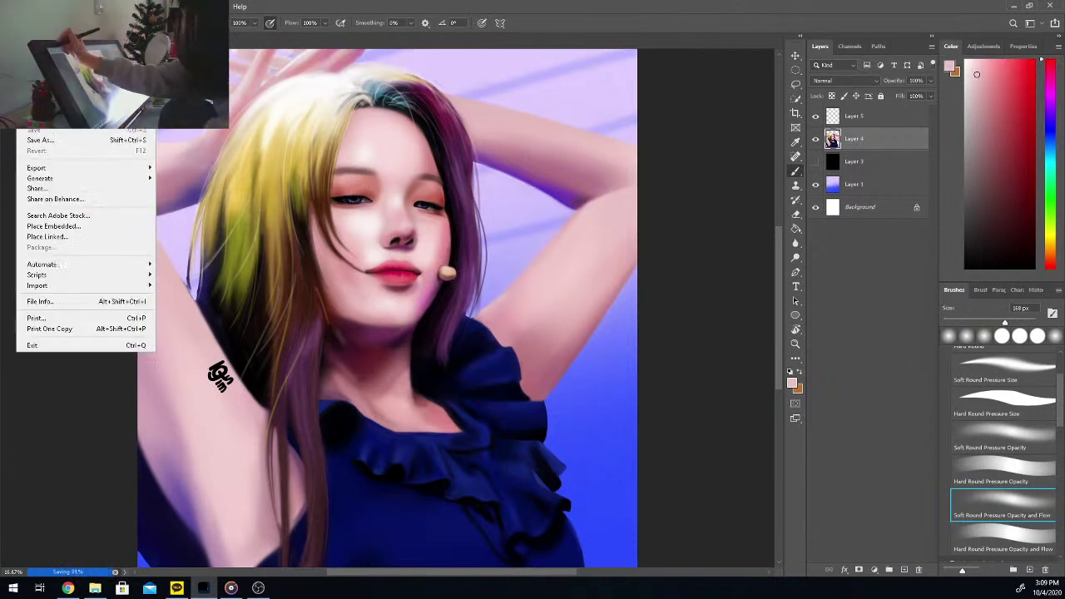
left_click(60, 140)
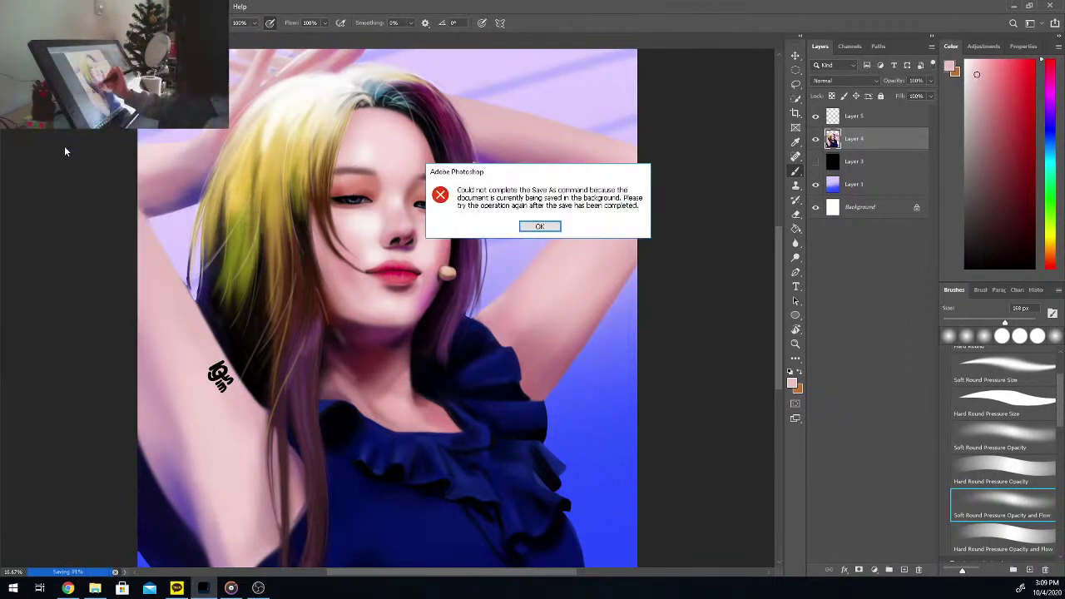
left_click(545, 226)
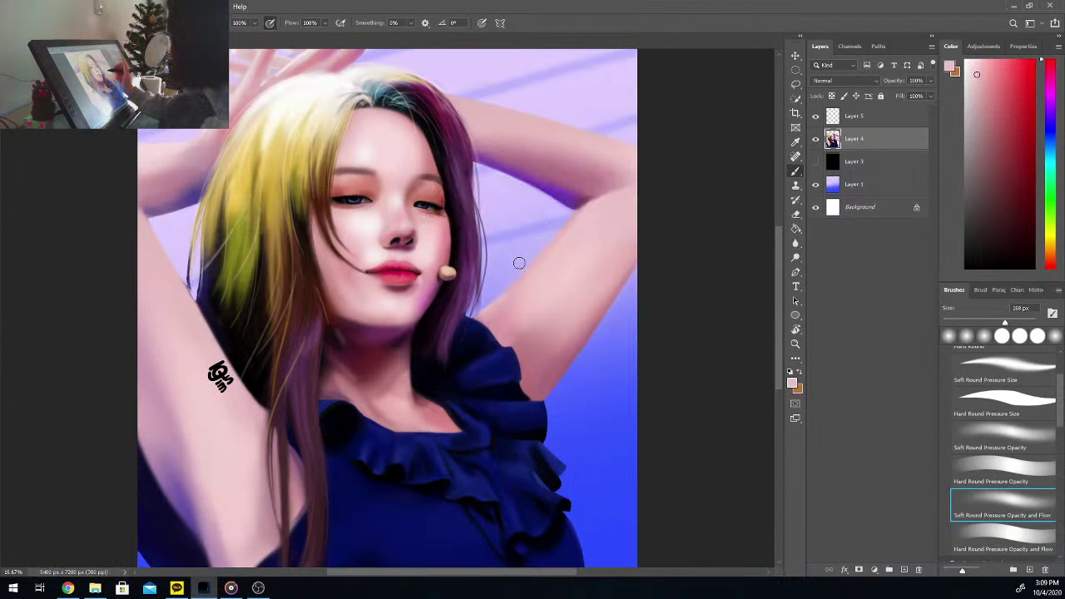
Step: Save a separate version of the painting using Save As
left_click(10, 5)
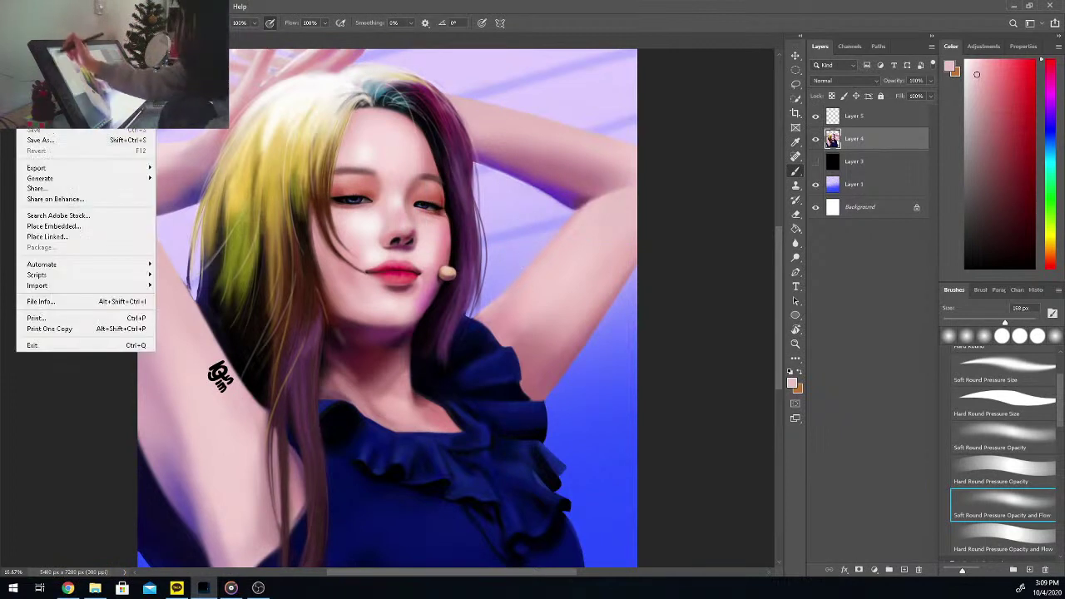
left_click(47, 138)
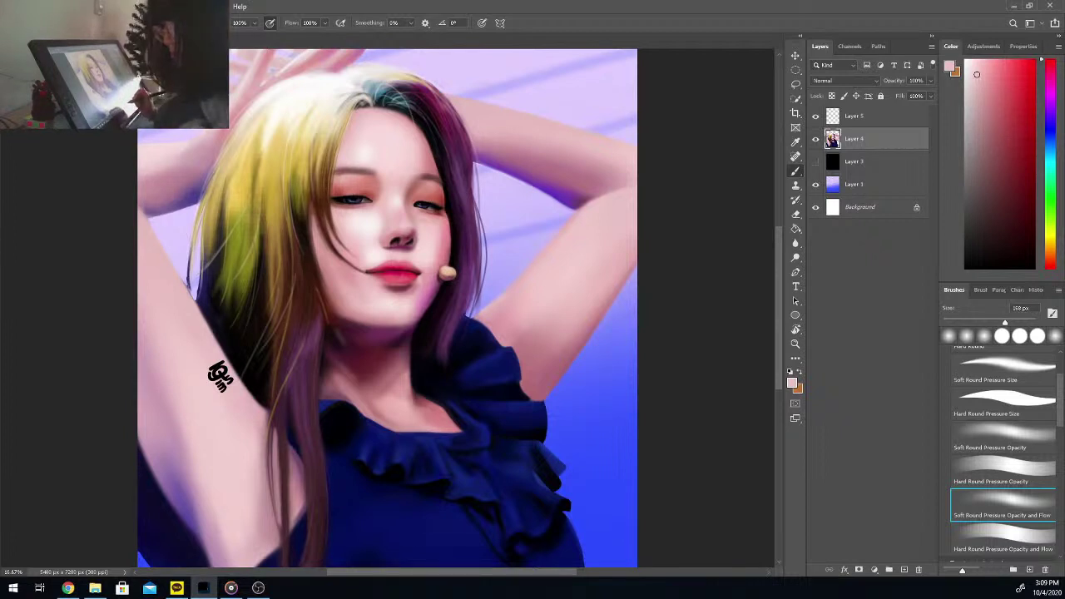
key("ctrl+shift+e")
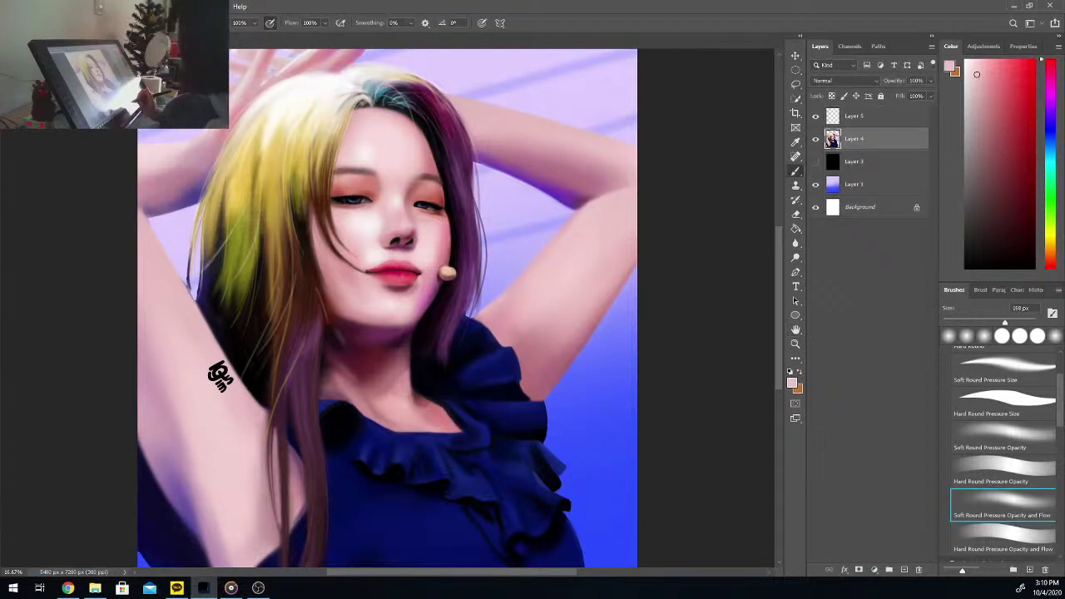
left_click(26, 7)
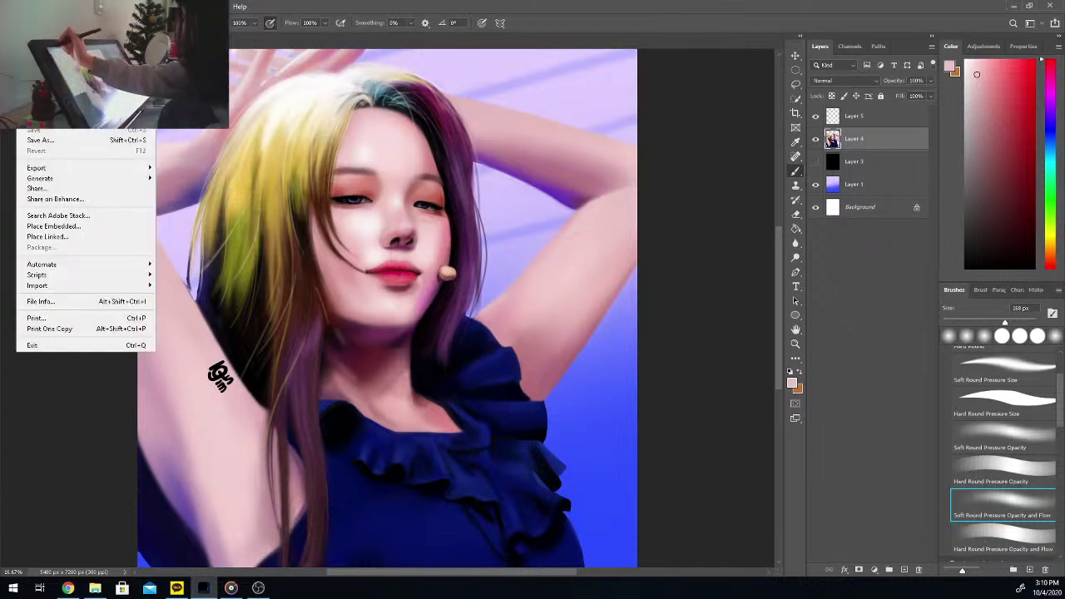
left_click(41, 140)
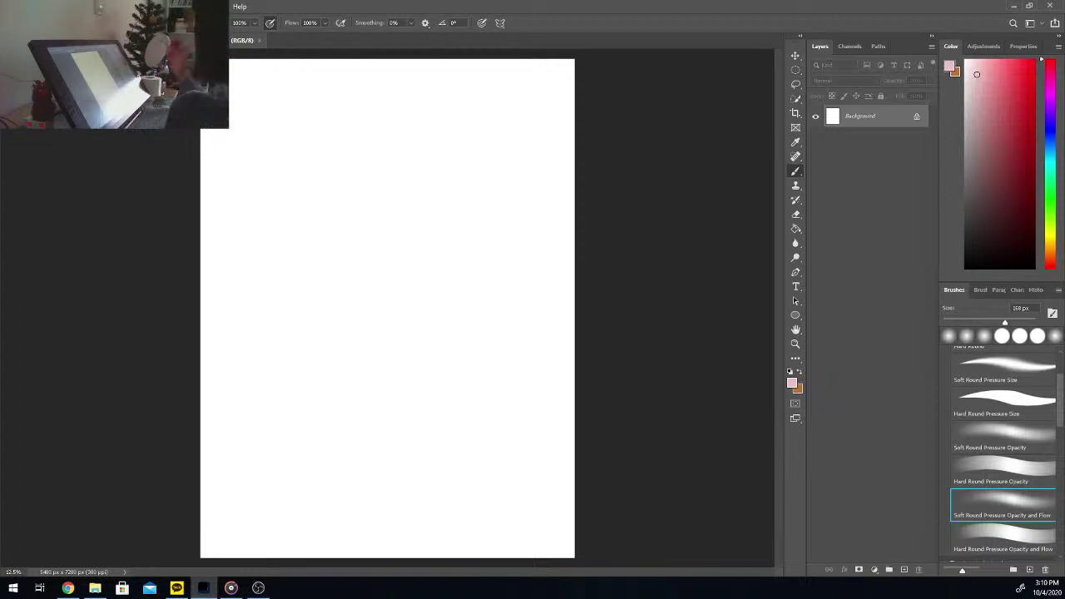
Step: Add a layer to the blank document and fill it with a muted brownish mauve
left_click(903, 569)
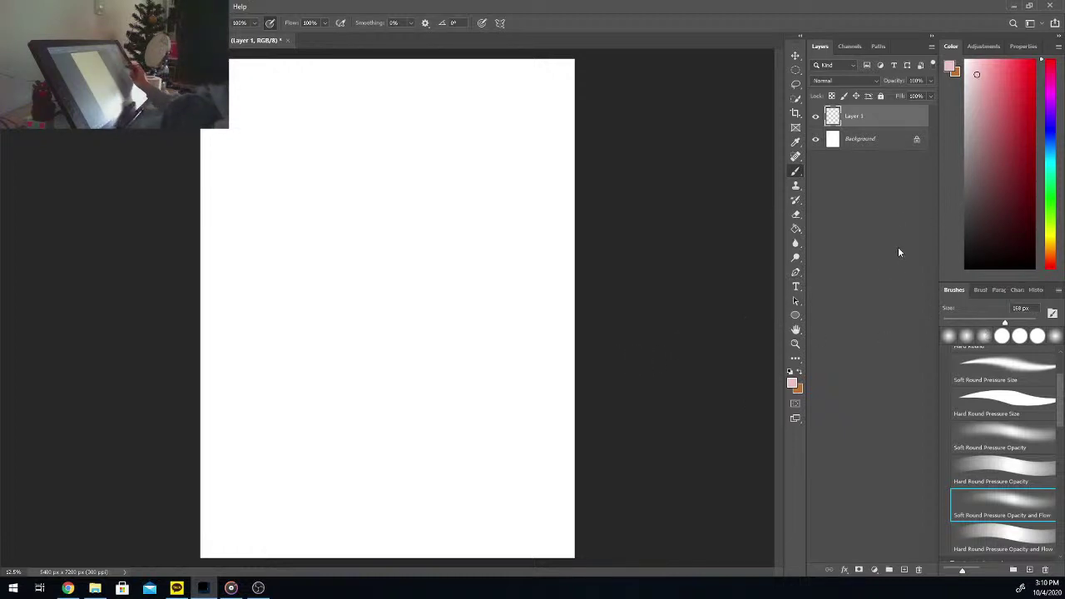
left_click_drag(977, 223, 965, 190)
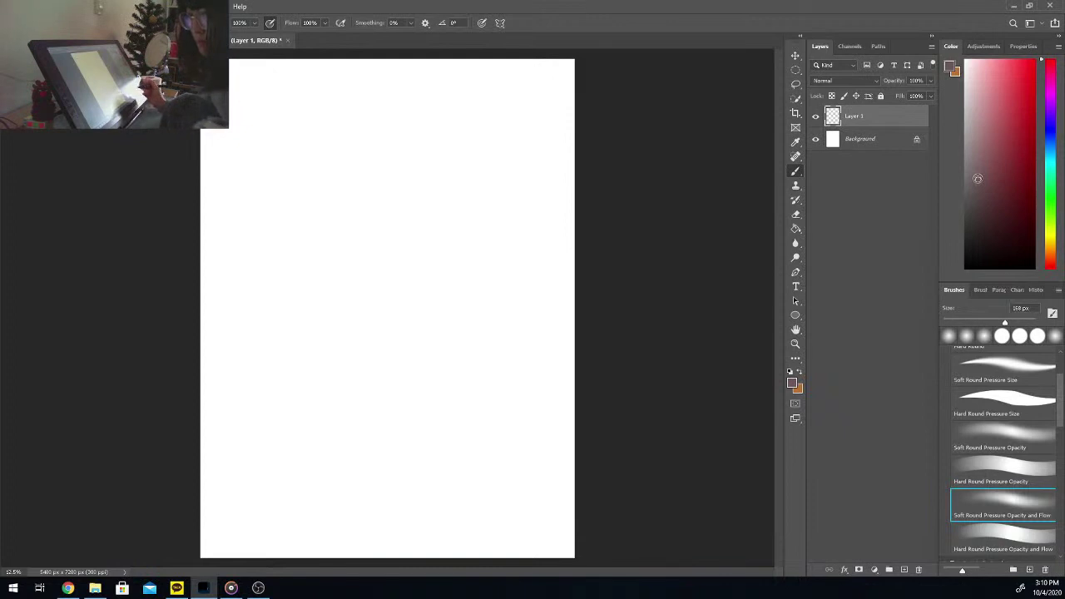
key("shift+F5")
key("Return")
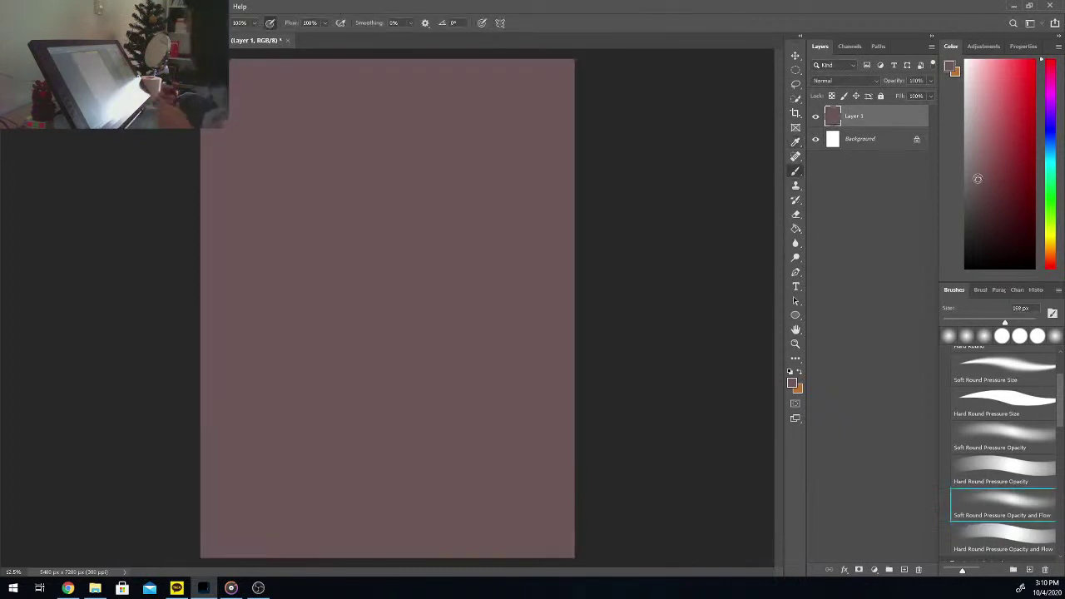
Step: On a new layer, sketch the jaw, brow side and crossed face guidelines with a pale grayish-pink 84 px brush
left_click(905, 569)
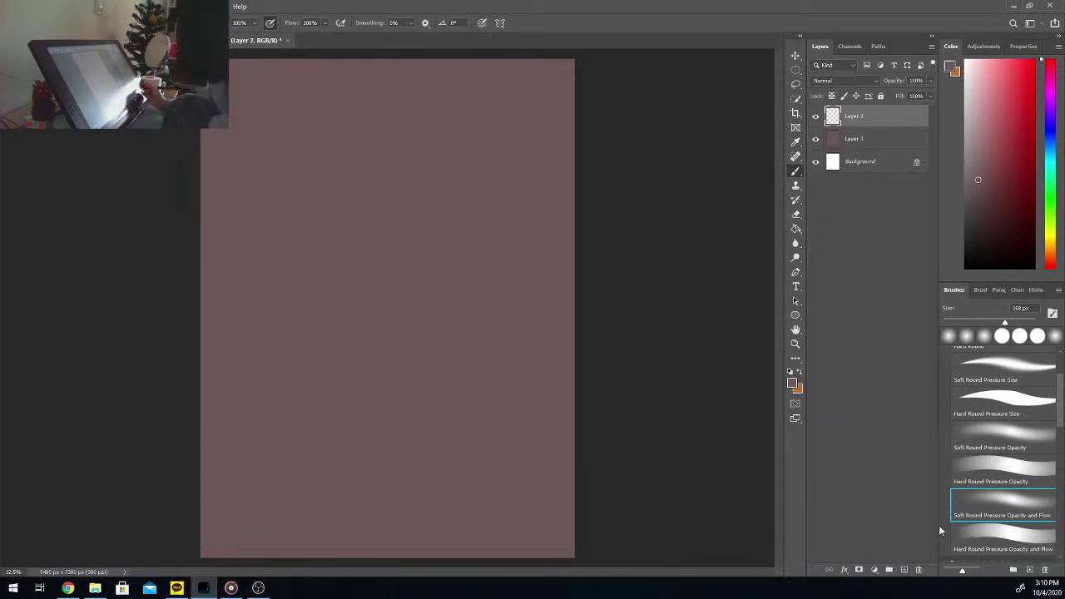
left_click_drag(977, 180, 976, 130)
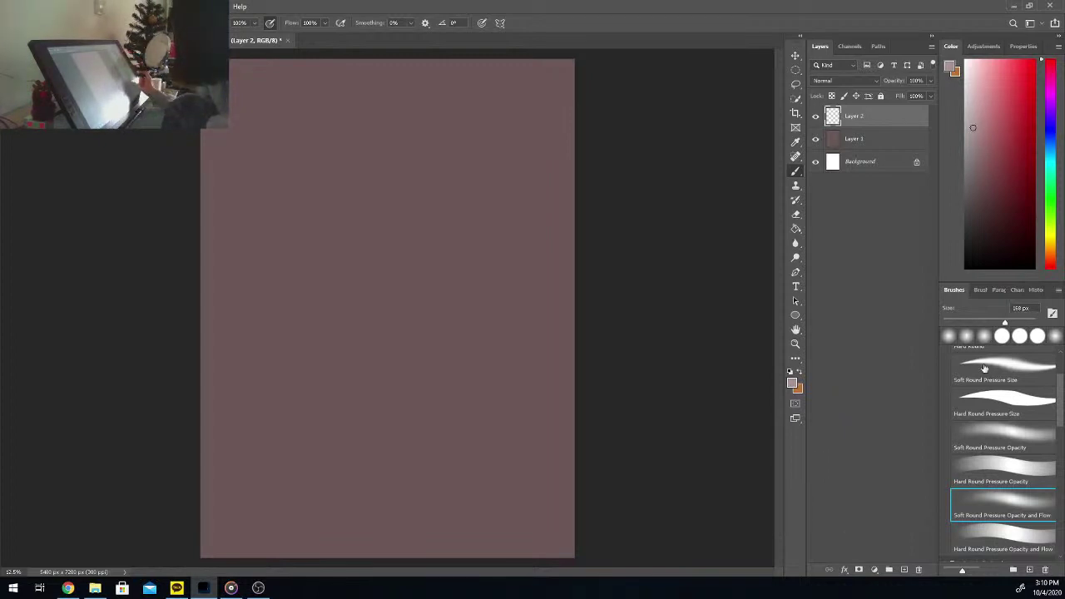
left_click(982, 322)
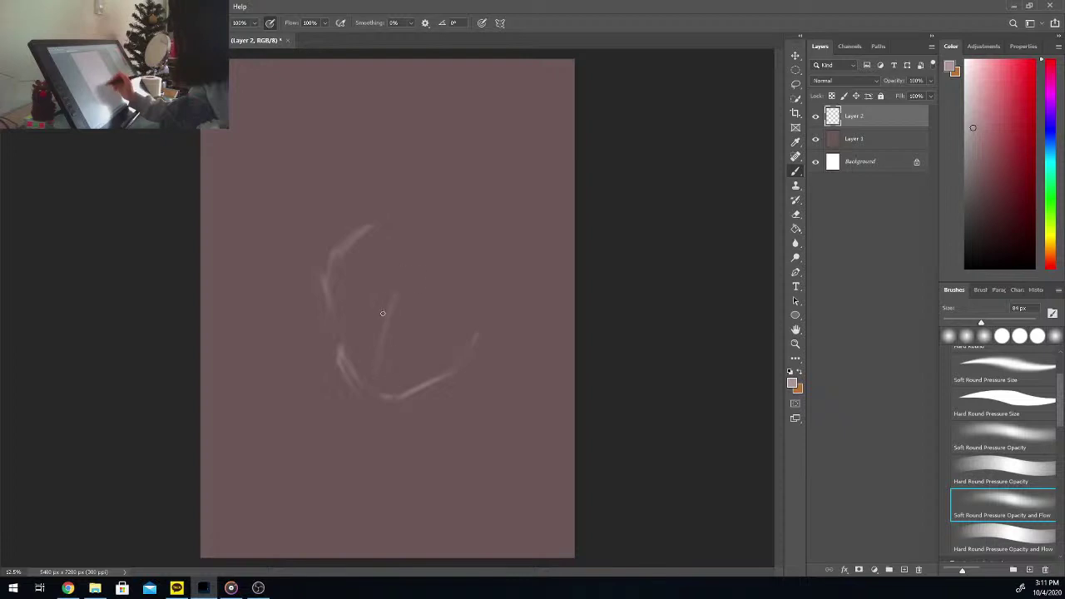
mouse_move(386, 297)
left_mouse_down()
mouse_move(381, 313)
mouse_move(389, 293)
left_mouse_up()
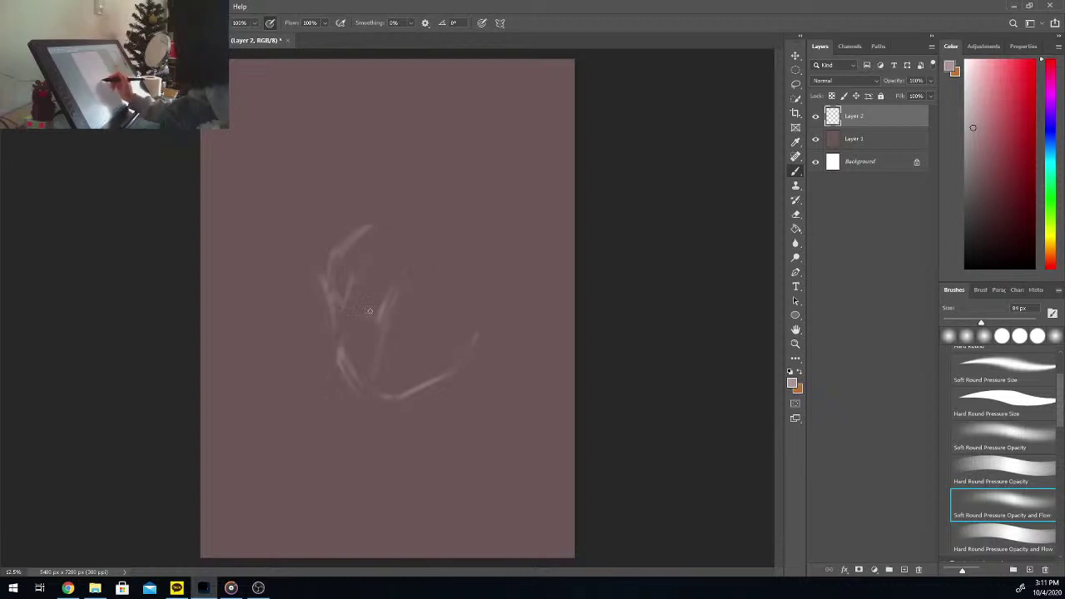
left_click_drag(369, 312, 415, 325)
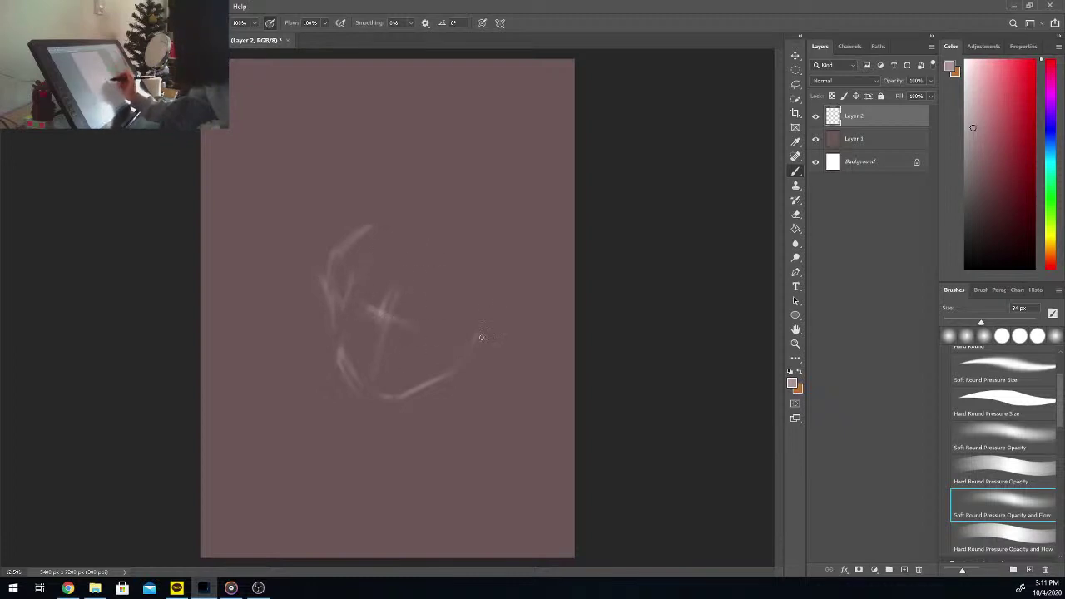
Step: Complete the rounded skull outline, mark the ear, and strengthen the vertical center line of the face
left_click_drag(404, 216, 425, 215)
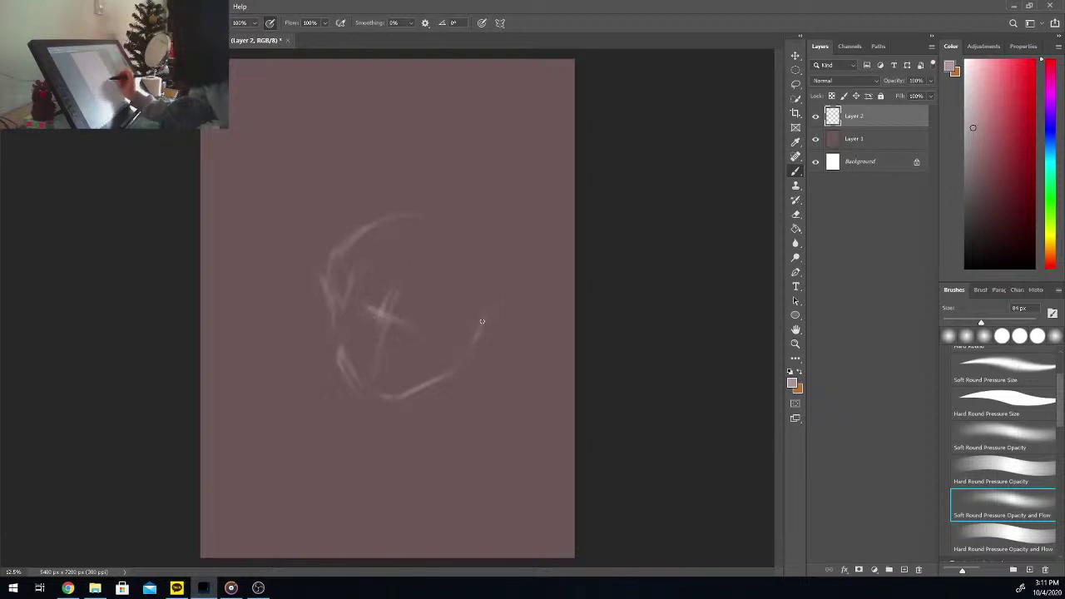
left_click_drag(478, 332, 495, 298)
left_click_drag(449, 218, 493, 264)
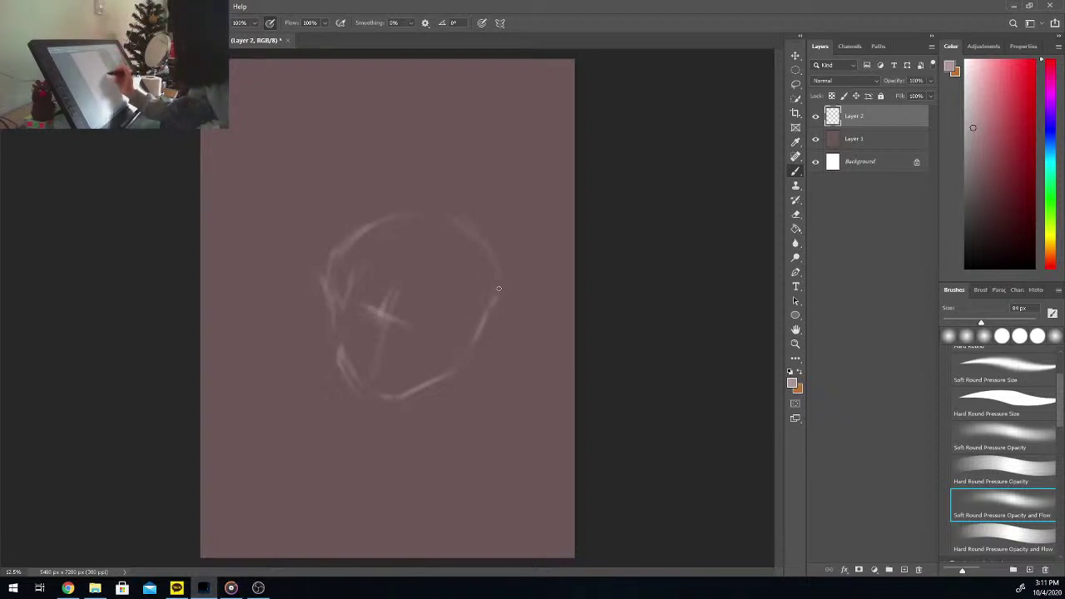
left_click_drag(458, 338, 480, 322)
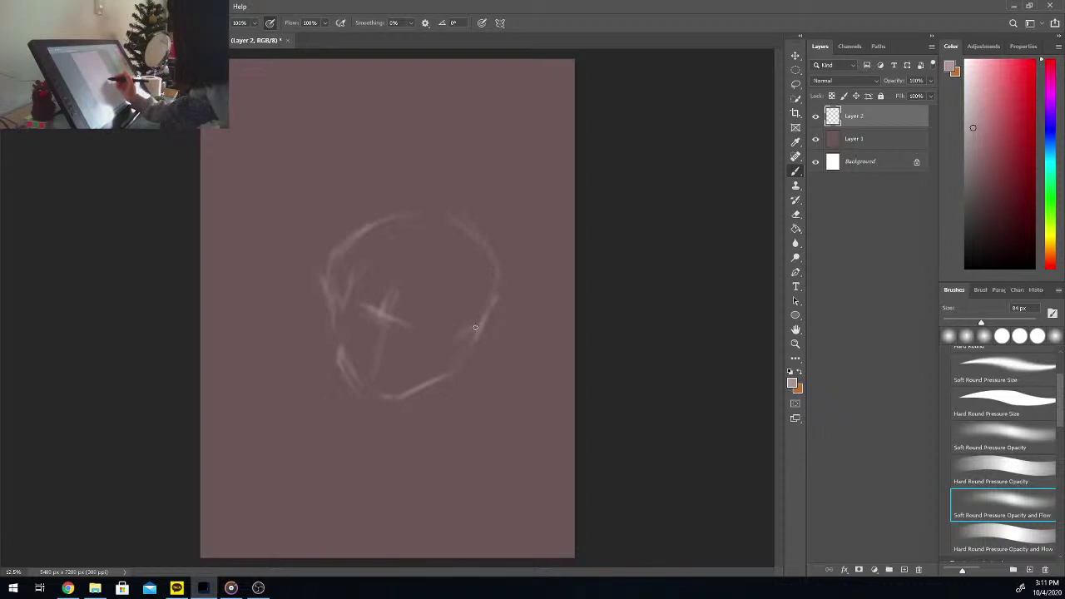
left_click_drag(390, 293, 368, 372)
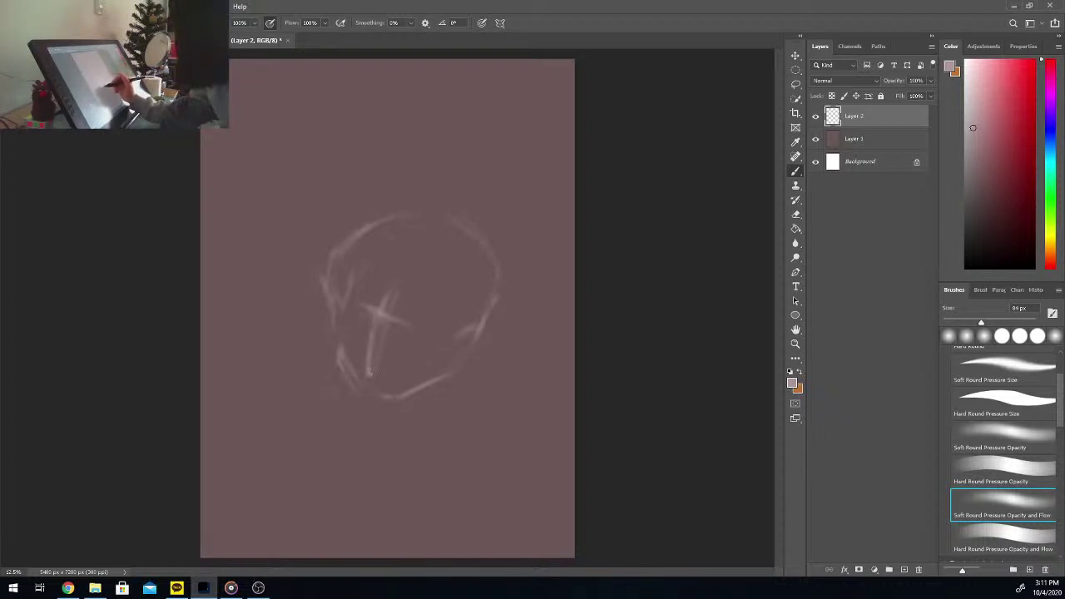
left_click_drag(380, 315, 405, 276)
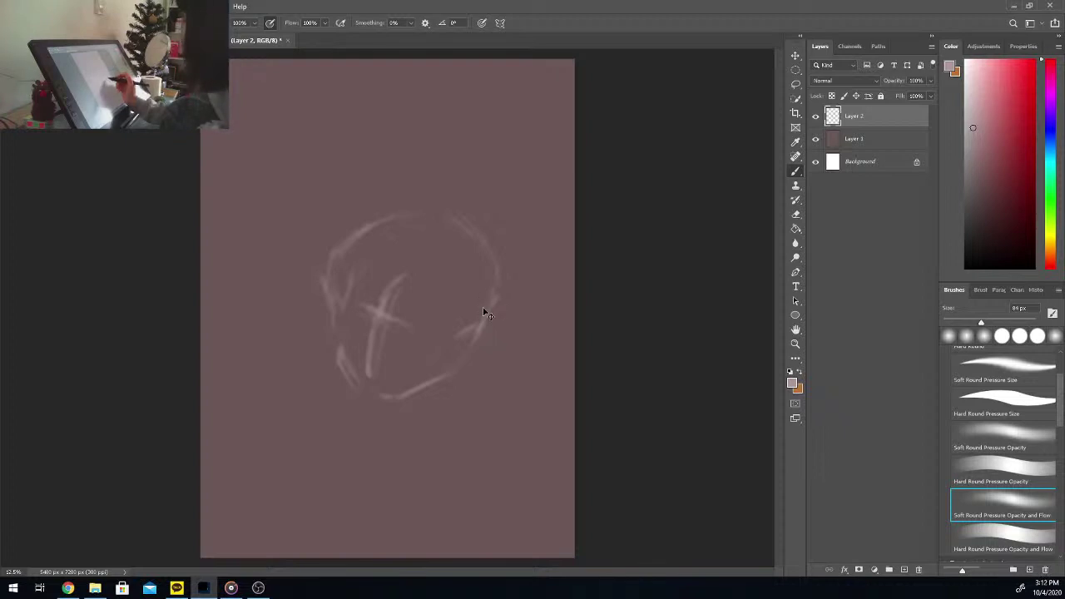
Step: Transform the head sketch: enlarge it to about 112%, rotate it about 30° counterclockwise, and move it to the upper canvas
key("ctrl+t")
mouse_move(435, 359)
left_mouse_down()
mouse_move(449, 307)
mouse_move(433, 252)
left_mouse_up()
mouse_move(524, 319)
left_mouse_down()
mouse_move(541, 301)
mouse_move(534, 238)
left_mouse_up()
left_click_drag(372, 336, 364, 363)
left_click_drag(433, 288, 427, 297)
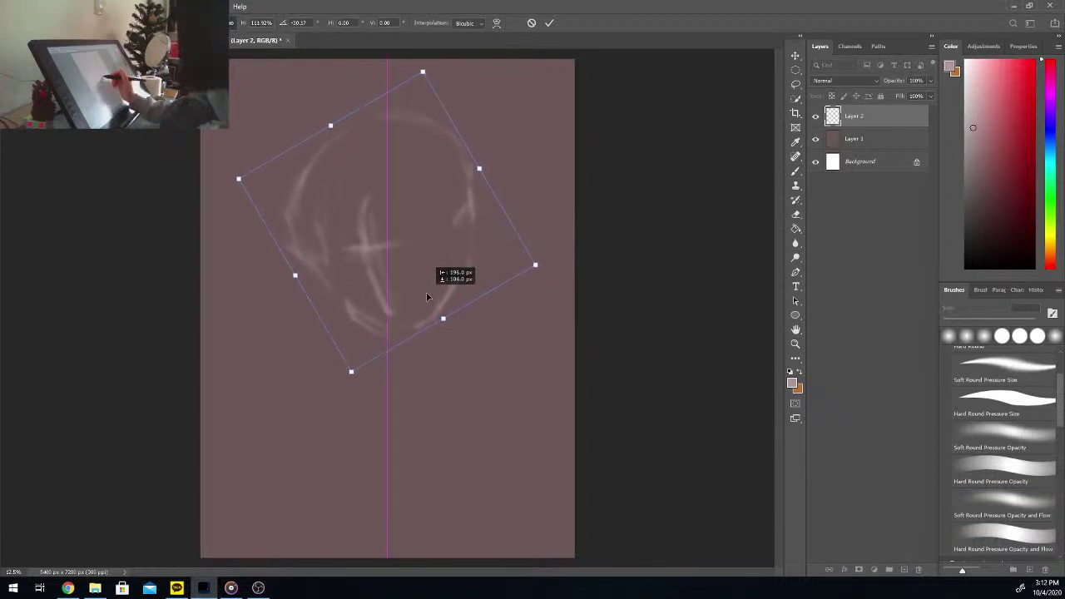
key("Return")
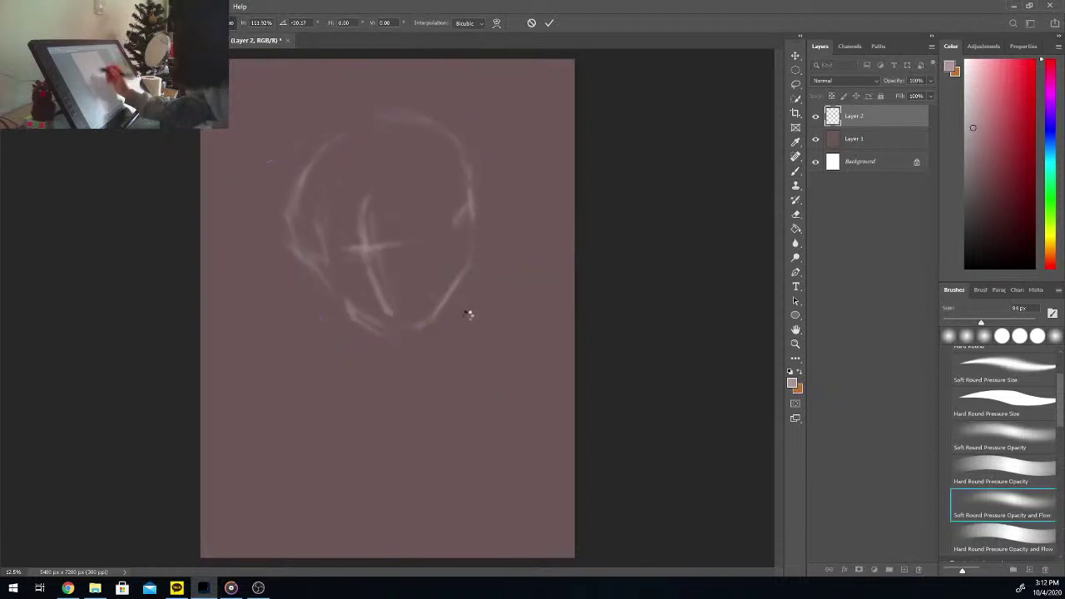
Step: Apply the head transform and sketch the back shoulder line, underside of the jaw, front of the neck and a faint collarbone stroke
key("Return")
key("b")
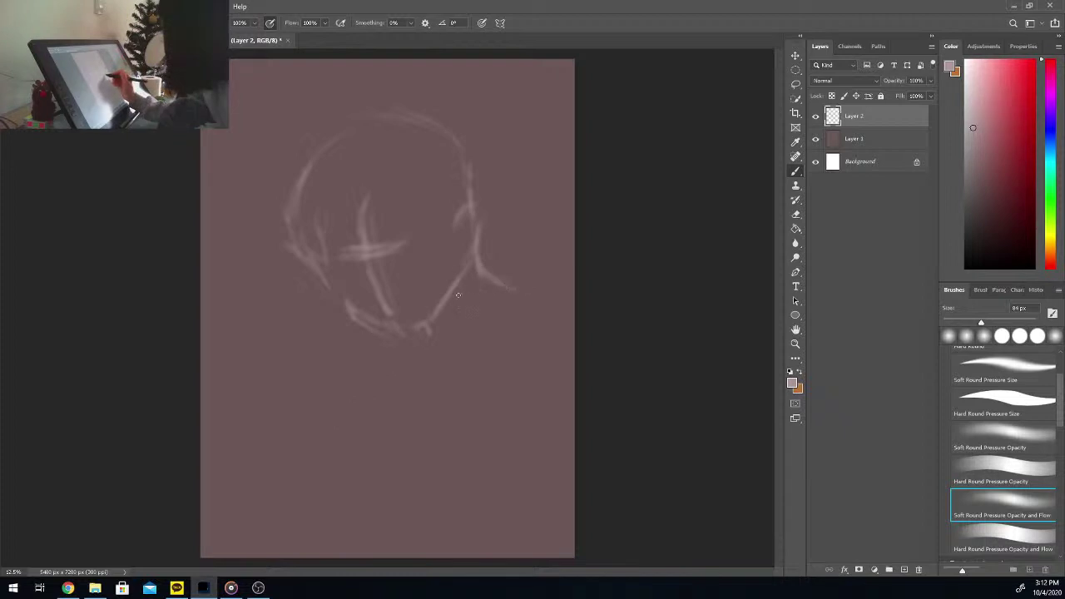
left_click_drag(480, 280, 573, 304)
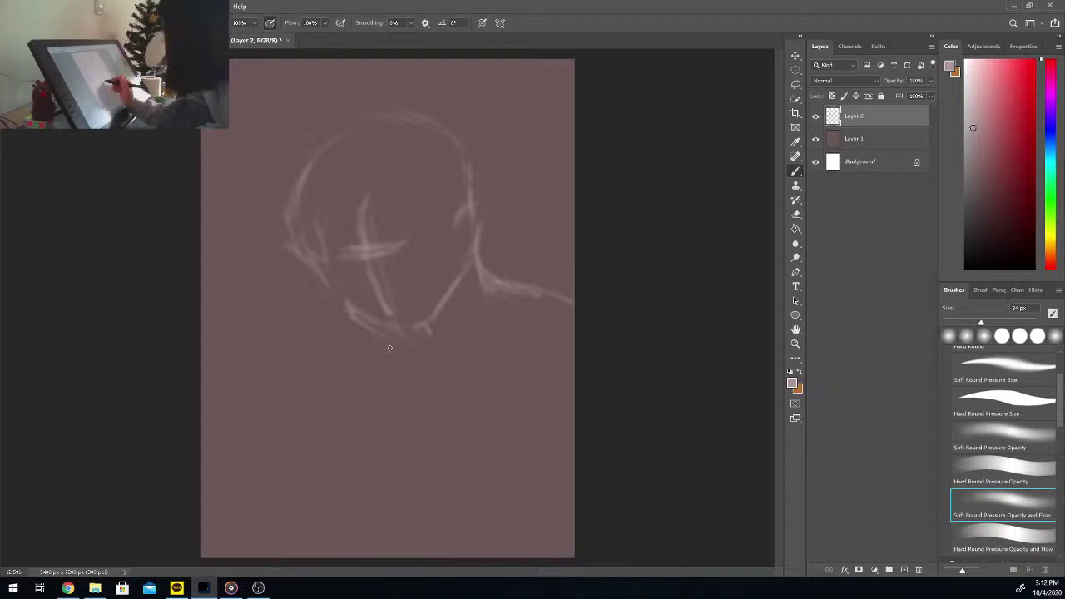
left_click_drag(352, 364, 416, 330)
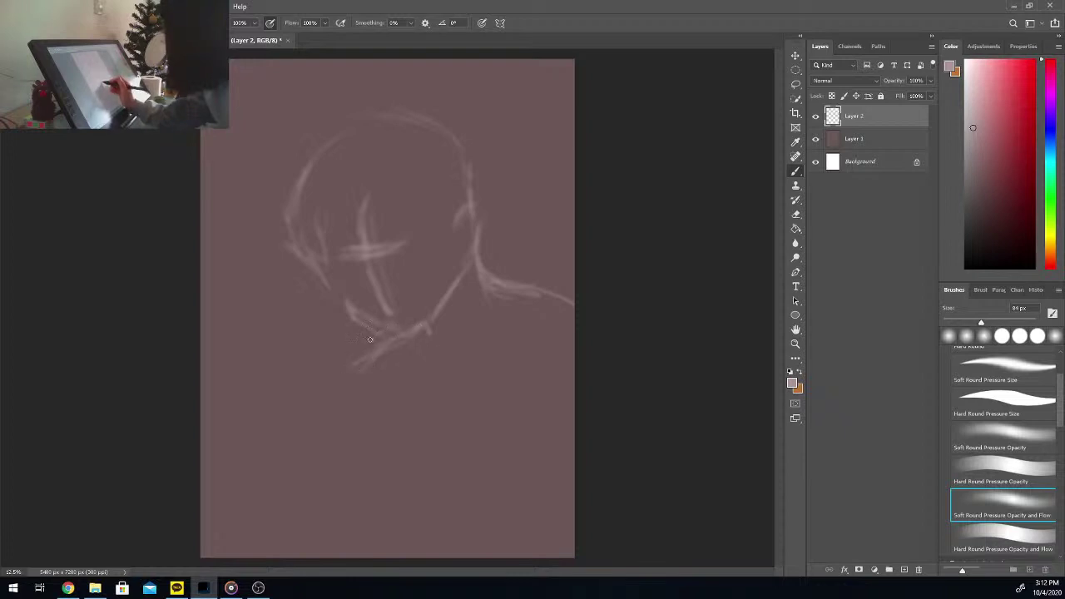
left_click_drag(368, 351, 348, 404)
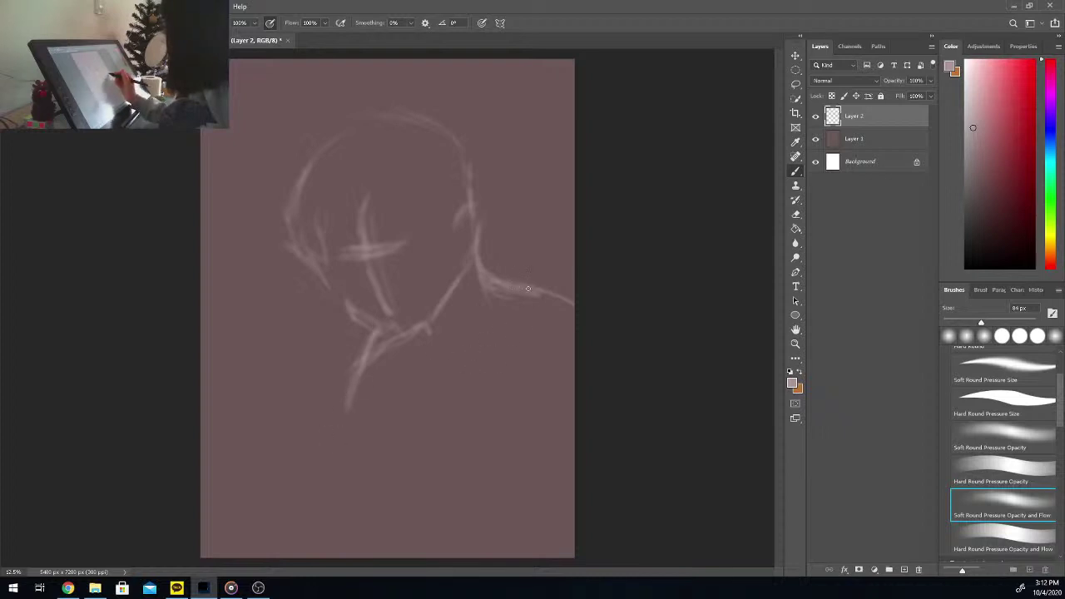
left_click_drag(520, 289, 566, 298)
mouse_move(413, 364)
left_mouse_down()
mouse_move(498, 340)
mouse_move(412, 368)
mouse_move(465, 350)
left_mouse_up()
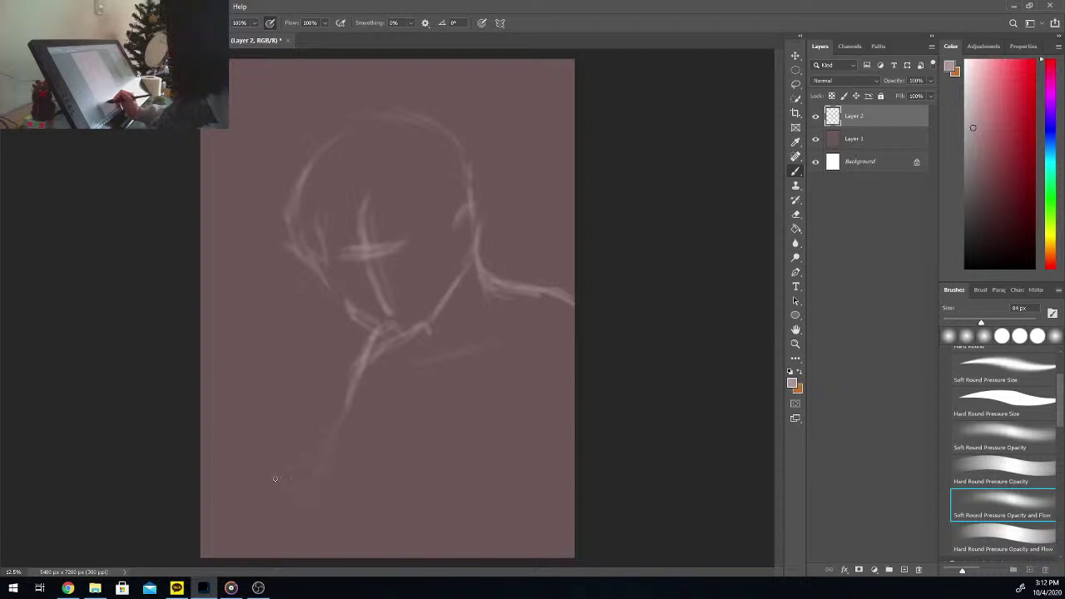
Step: Sketch an outstretched hand in the lower-left part of the canvas, with its wrist joint, back, thumb and lower edge
left_click_drag(327, 488, 336, 483)
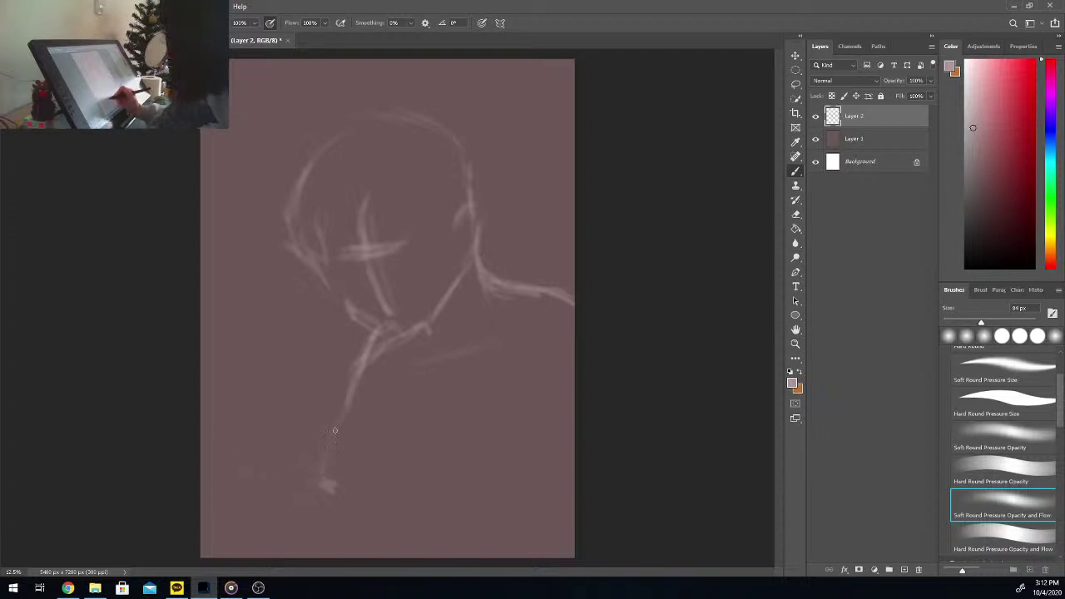
mouse_move(335, 430)
left_mouse_down()
mouse_move(321, 489)
mouse_move(304, 478)
mouse_move(279, 522)
mouse_move(244, 519)
mouse_move(275, 538)
mouse_move(236, 515)
mouse_move(285, 481)
mouse_move(239, 502)
left_mouse_up()
mouse_move(303, 468)
left_mouse_down()
mouse_move(322, 471)
mouse_move(325, 494)
mouse_move(330, 486)
left_mouse_up()
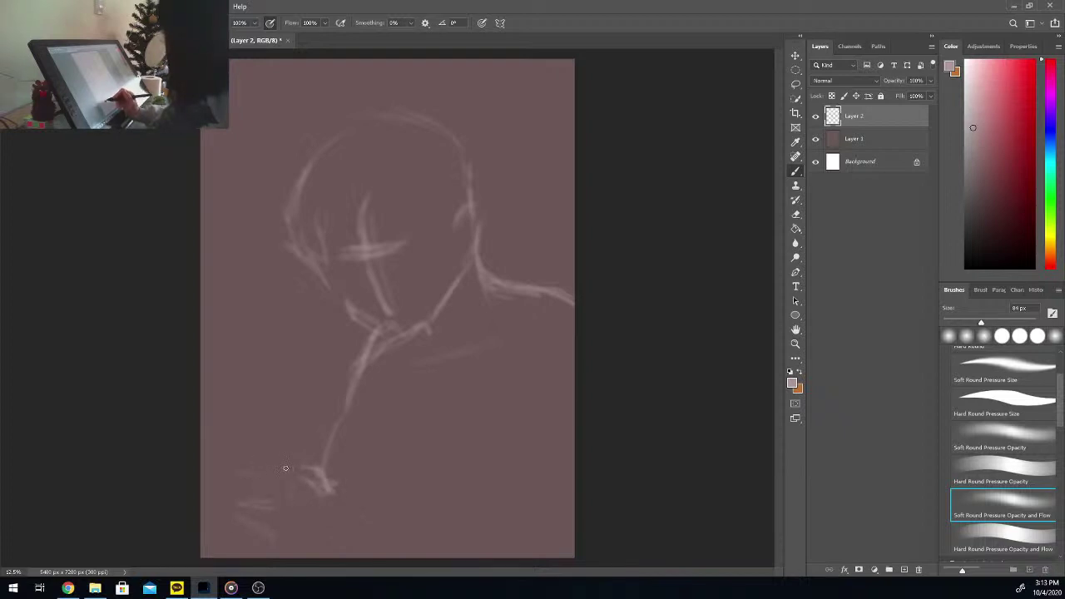
mouse_move(263, 453)
left_mouse_down()
mouse_move(230, 461)
mouse_move(272, 462)
mouse_move(220, 462)
mouse_move(214, 472)
mouse_move(239, 474)
left_mouse_up()
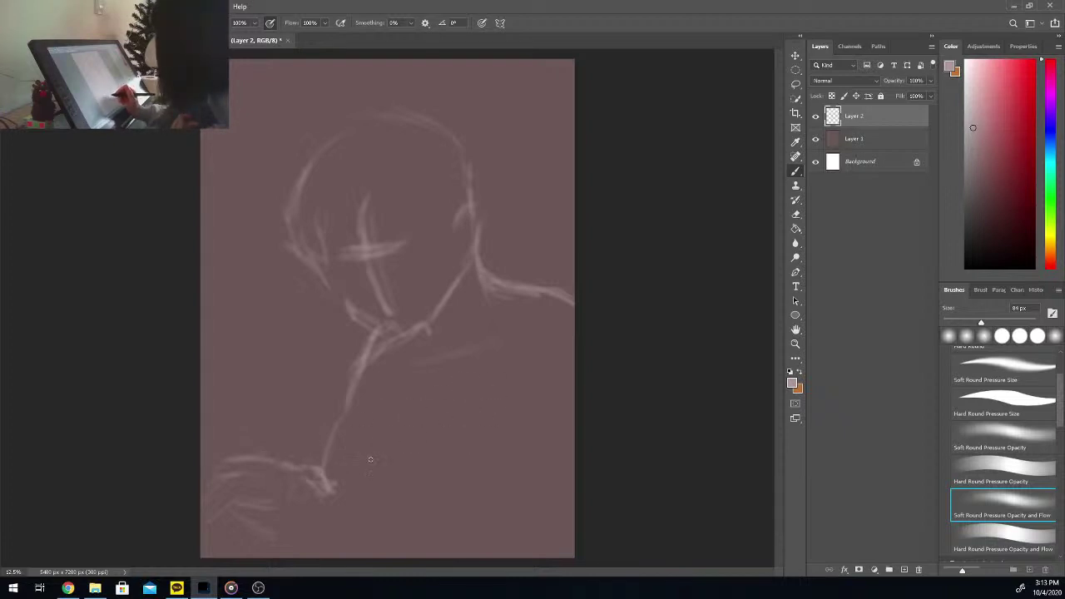
mouse_move(271, 510)
left_mouse_down()
mouse_move(309, 515)
mouse_move(296, 513)
left_mouse_up()
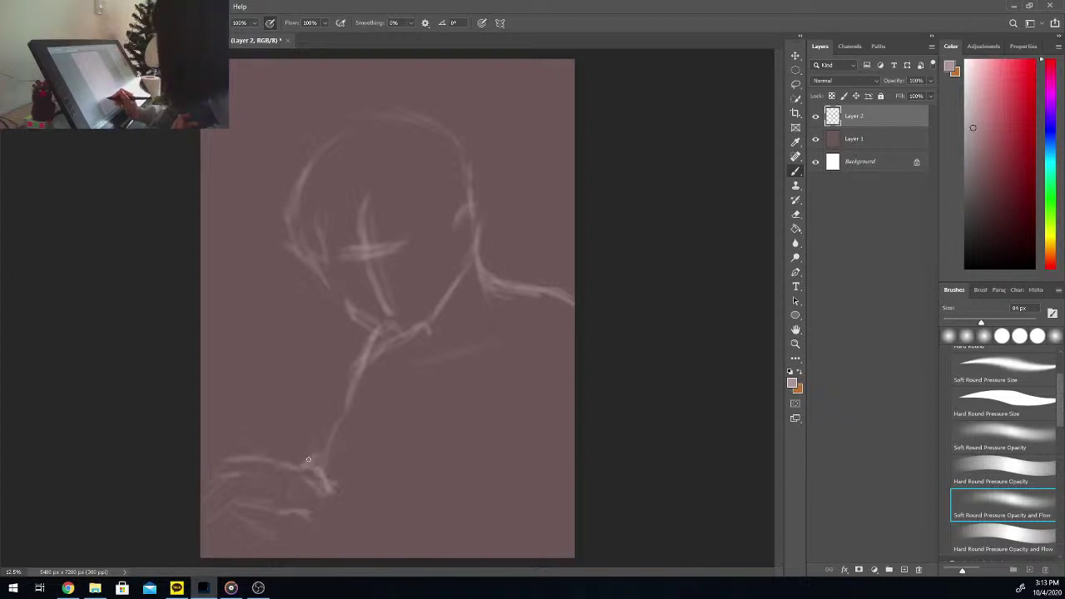
mouse_move(310, 453)
left_mouse_down()
mouse_move(336, 439)
mouse_move(336, 458)
mouse_move(324, 466)
mouse_move(336, 446)
mouse_move(305, 515)
mouse_move(250, 512)
mouse_move(317, 551)
left_mouse_up()
Step: Sketch forearm lines sweeping from the wrist toward the lower-right corner of the canvas and touch up the thumb
left_click_drag(333, 486, 366, 525)
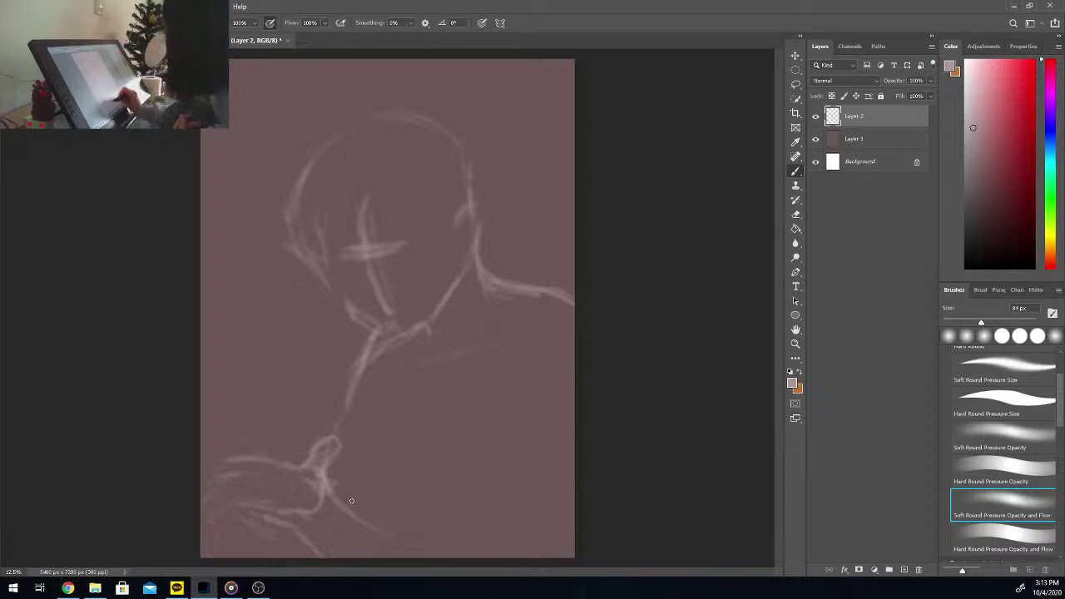
left_click_drag(285, 517, 369, 564)
left_click_drag(337, 489, 491, 528)
left_click_drag(385, 496, 549, 553)
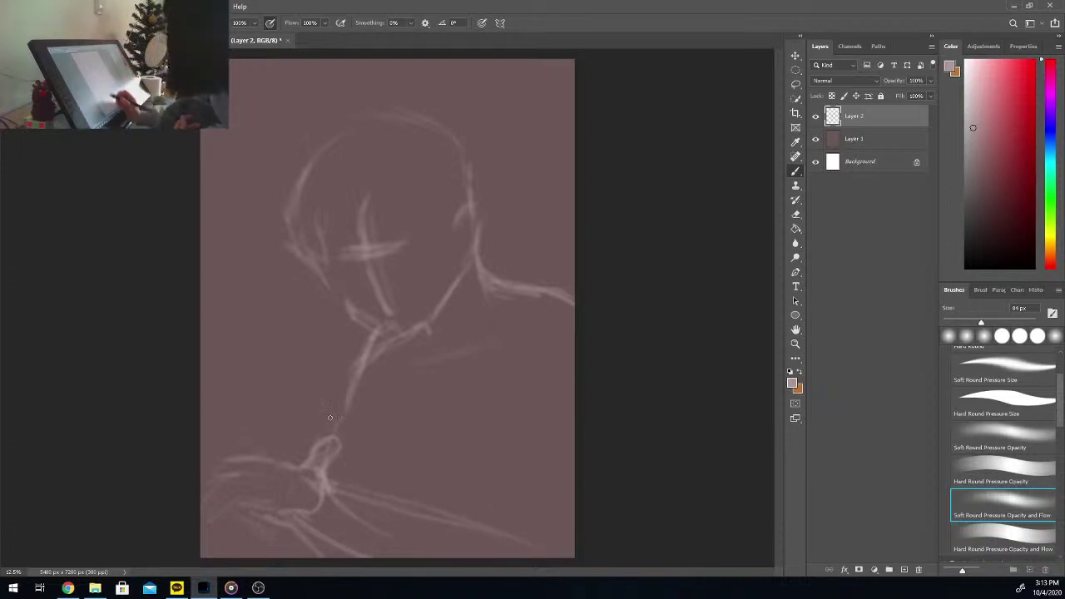
left_click_drag(337, 443, 334, 436)
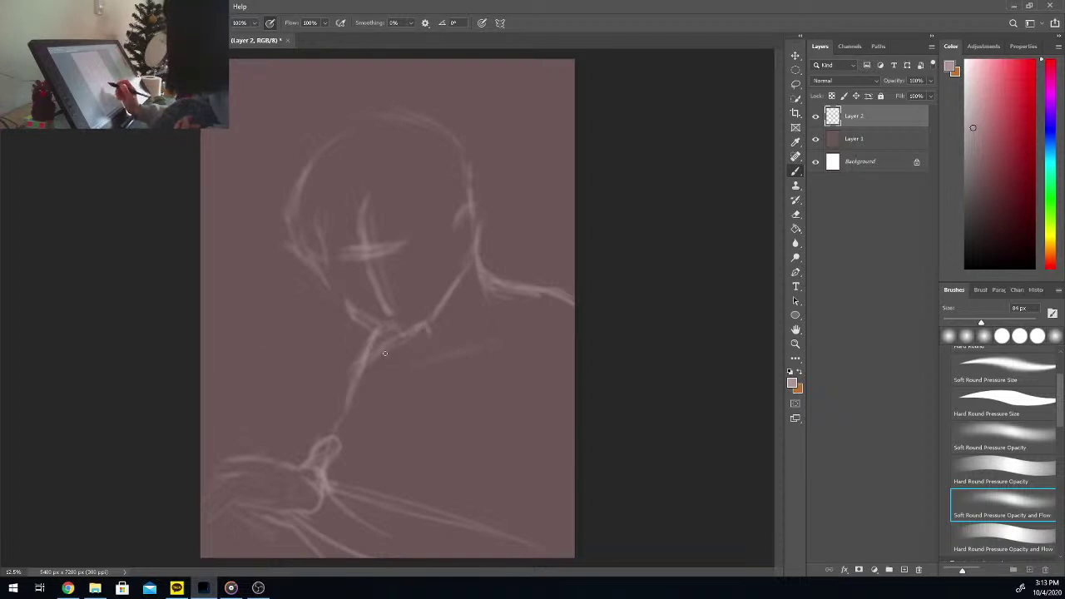
Step: Erase the forearm lines closest to the wrist using the Hard Round Pressure Size brush
key("e")
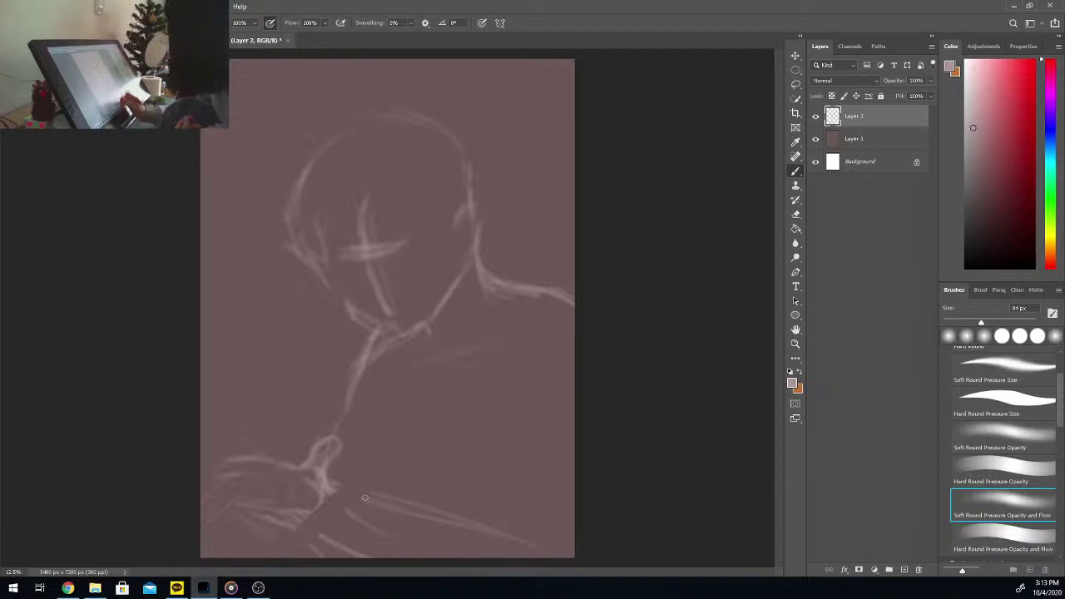
mouse_move(375, 507)
left_mouse_down()
mouse_move(433, 500)
mouse_move(326, 560)
left_mouse_up()
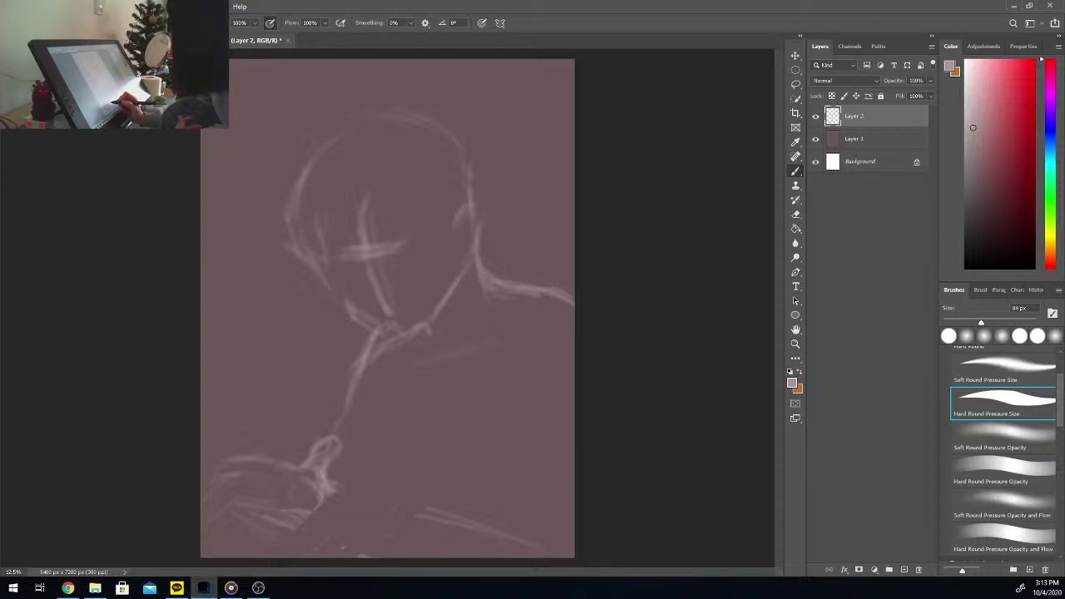
left_click_drag(288, 515, 271, 513)
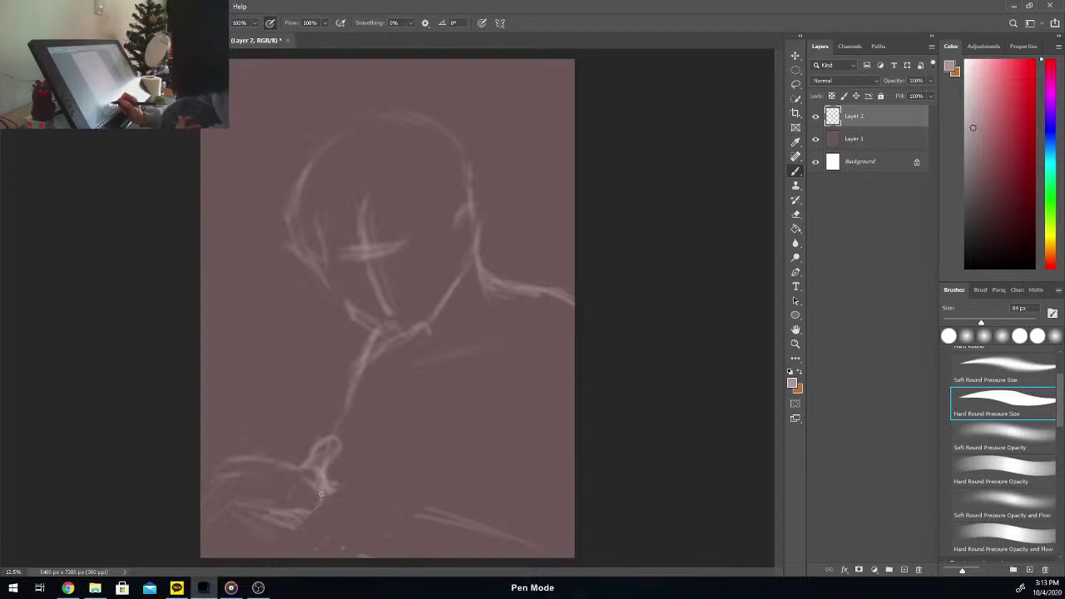
Step: With the Soft Round Pressure Opacity and Flow brush, define the hand's fingers and draw an upright oval shape just above it
key("period")
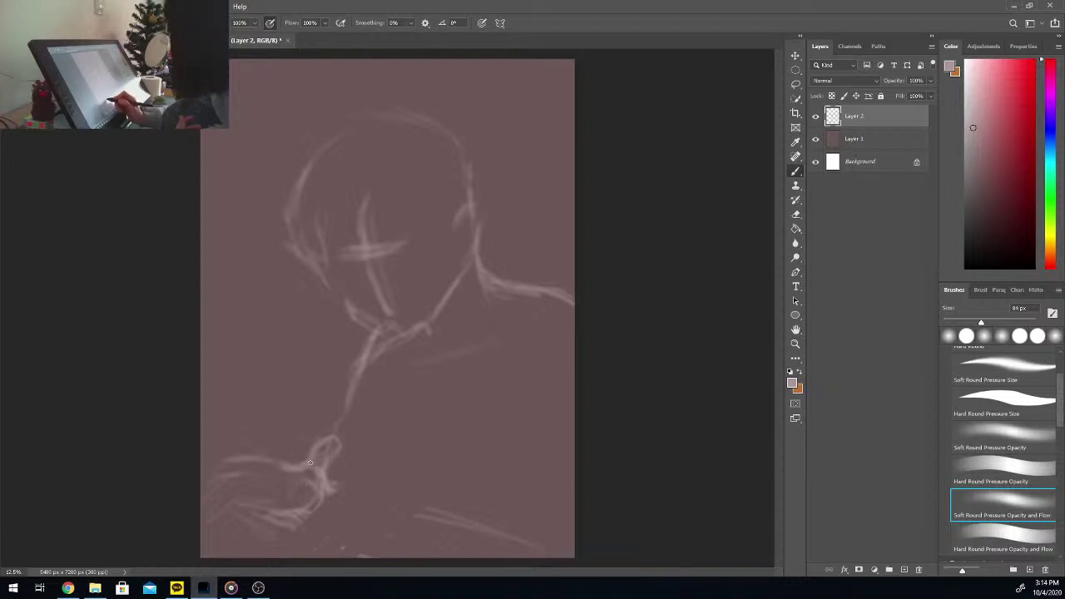
mouse_move(276, 467)
left_mouse_down()
mouse_move(231, 464)
mouse_move(251, 471)
mouse_move(218, 469)
mouse_move(207, 484)
mouse_move(233, 503)
mouse_move(236, 489)
mouse_move(202, 501)
mouse_move(261, 499)
mouse_move(208, 521)
mouse_move(262, 506)
mouse_move(224, 542)
mouse_move(305, 510)
left_mouse_up()
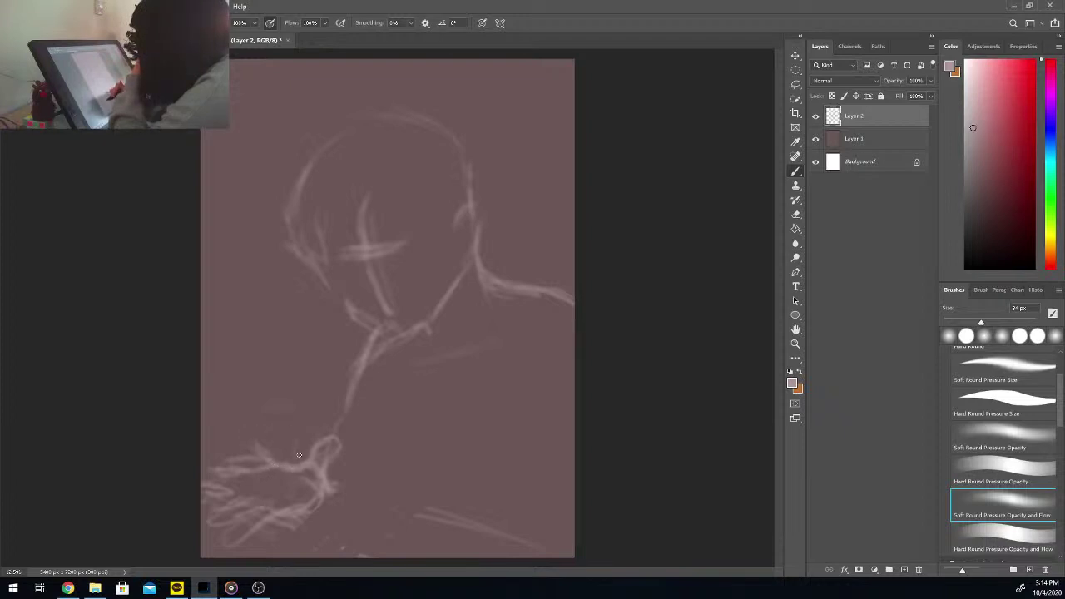
mouse_move(251, 424)
left_mouse_down()
mouse_move(295, 426)
mouse_move(288, 443)
mouse_move(298, 399)
mouse_move(293, 433)
mouse_move(290, 378)
mouse_move(290, 387)
mouse_move(248, 384)
mouse_move(248, 420)
mouse_move(235, 399)
mouse_move(255, 358)
mouse_move(291, 380)
left_mouse_up()
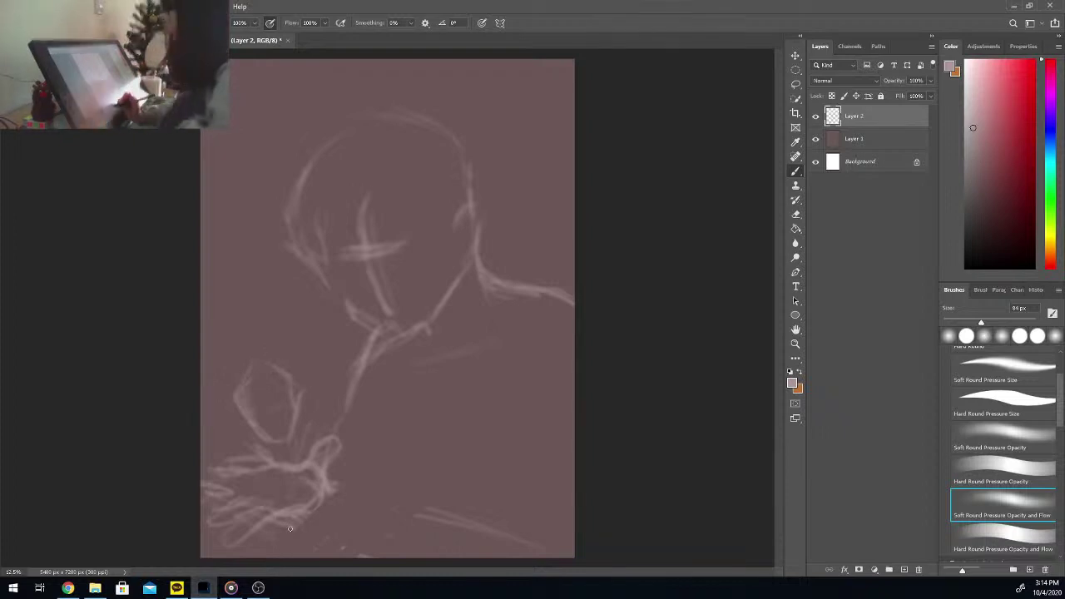
Step: Transform the whole figure sketch, trying tilted angles before applying it nearly upright at about 98% scale
key("ctrl+t")
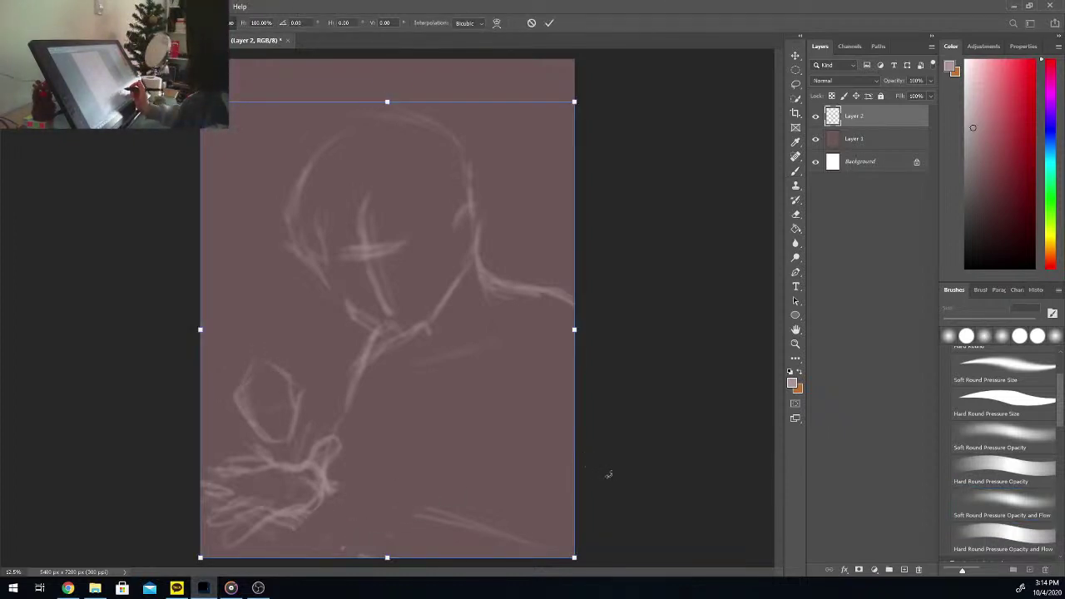
left_click_drag(609, 473, 471, 566)
mouse_move(394, 568)
left_mouse_down()
mouse_move(322, 550)
mouse_move(384, 562)
left_mouse_up()
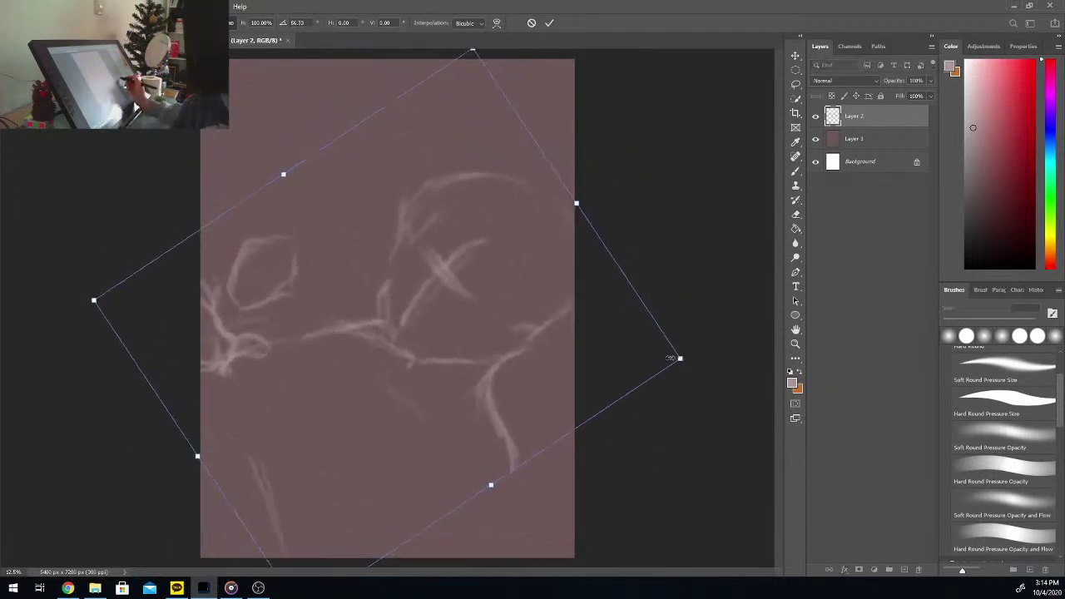
left_click_drag(669, 374, 585, 391)
left_click_drag(697, 405, 520, 323)
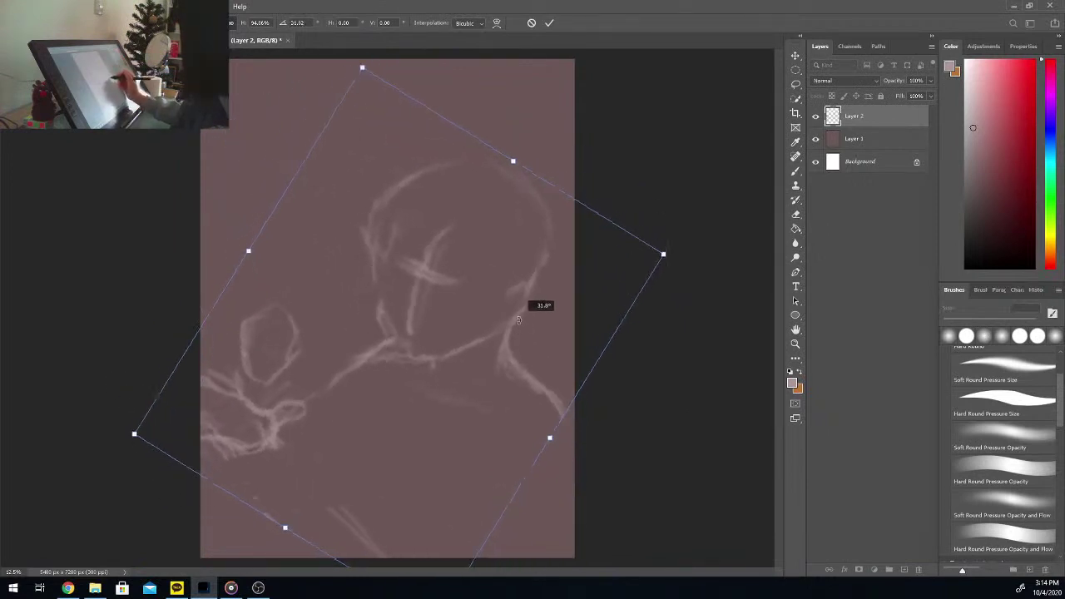
mouse_move(480, 443)
left_mouse_down()
mouse_move(431, 433)
mouse_move(483, 433)
left_mouse_up()
left_click_drag(688, 278, 569, 107)
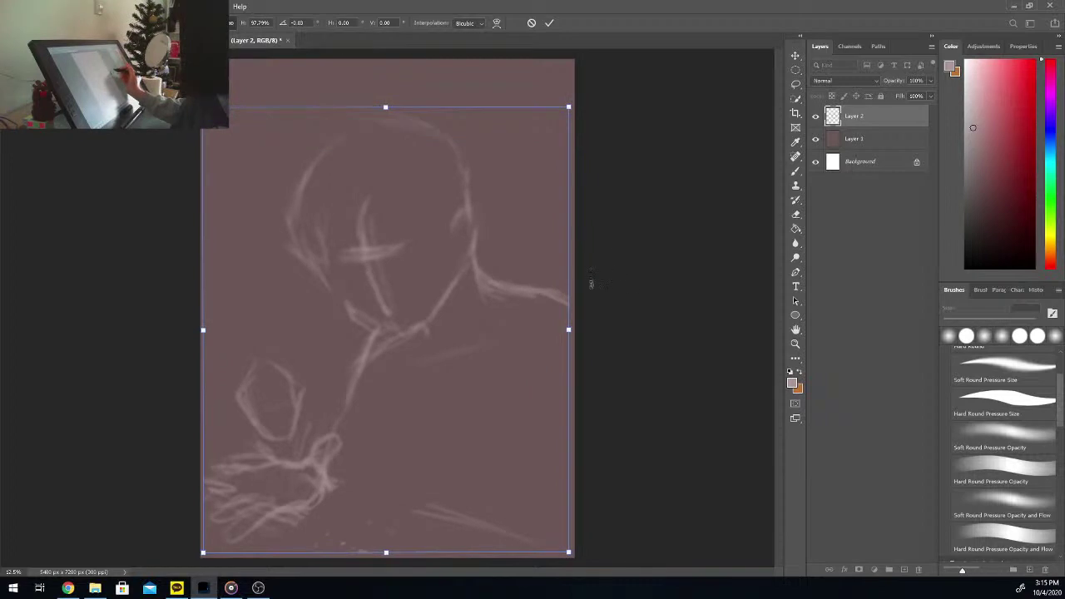
key("Return")
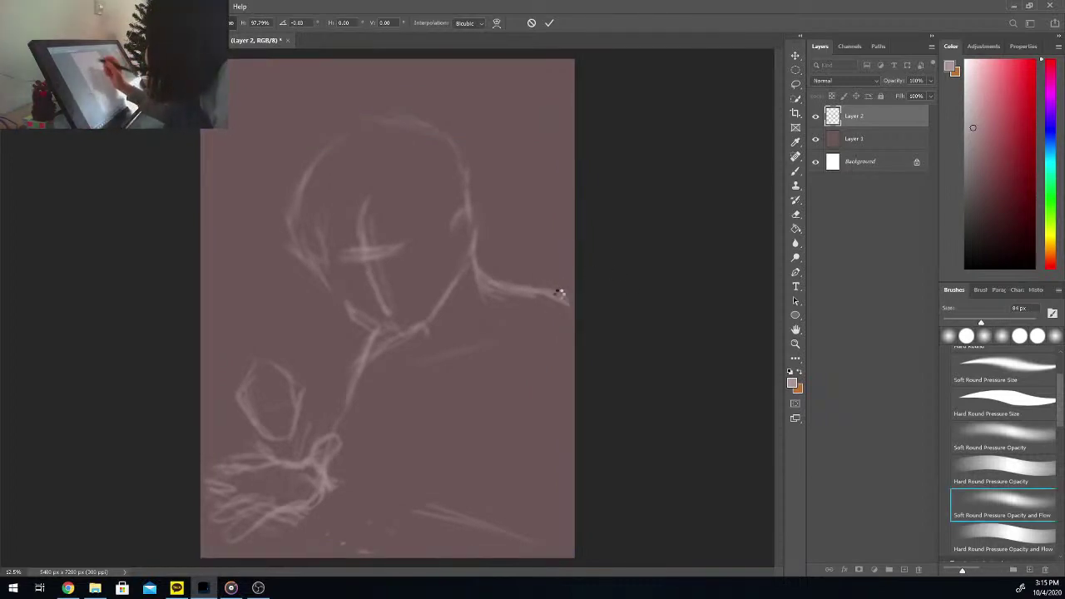
Step: Sketch fringe strands, a nose, mouth and lowered eyes on the face, and strengthen the lines where neck and shoulder meet
key("b")
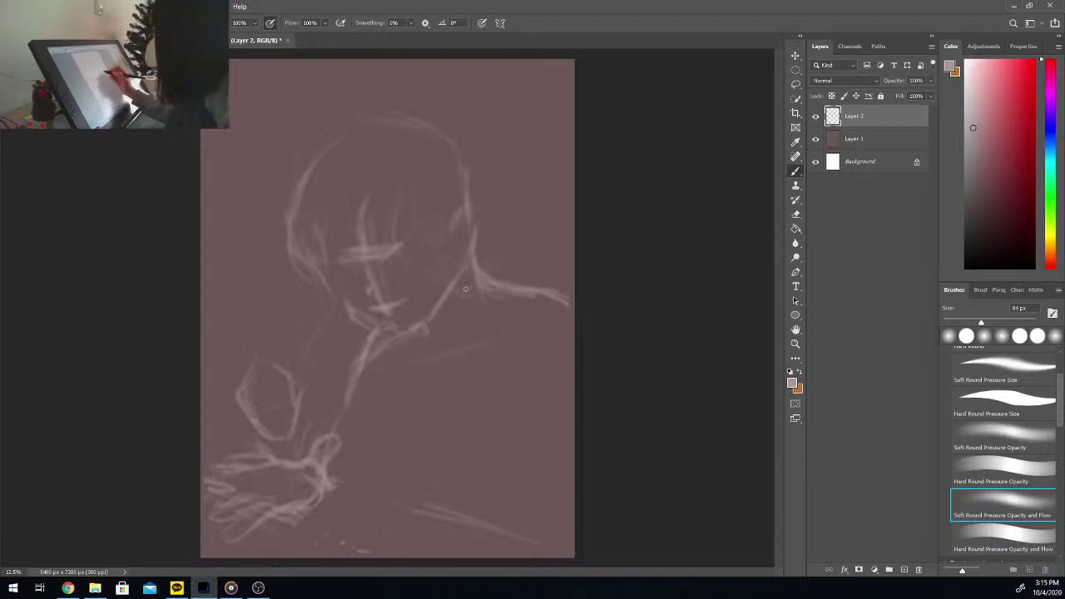
mouse_move(467, 293)
left_mouse_down()
mouse_move(464, 272)
mouse_move(525, 291)
left_mouse_up()
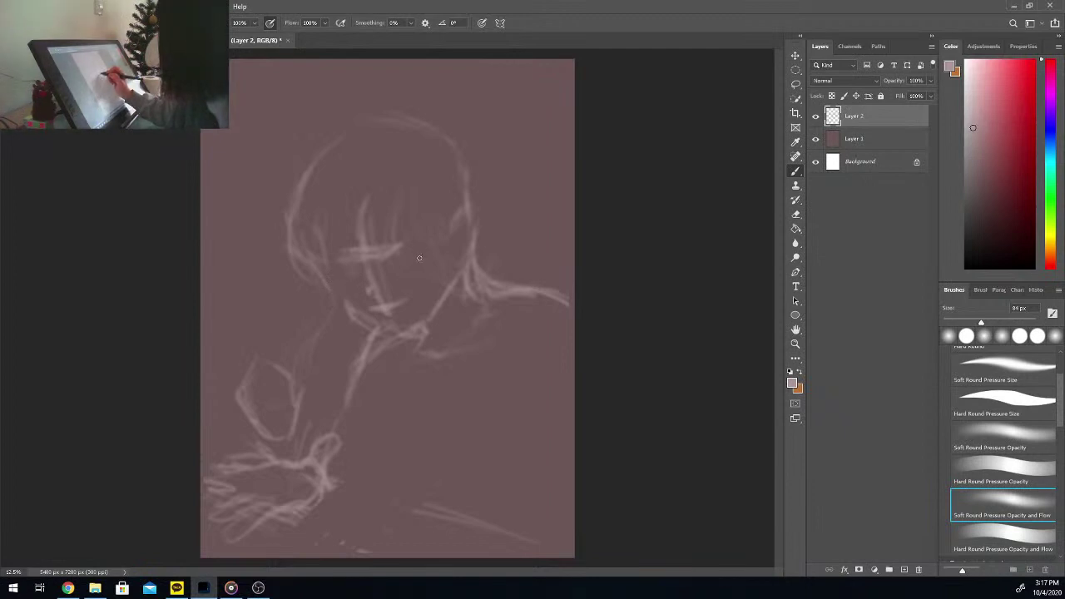
left_click_drag(347, 275, 366, 268)
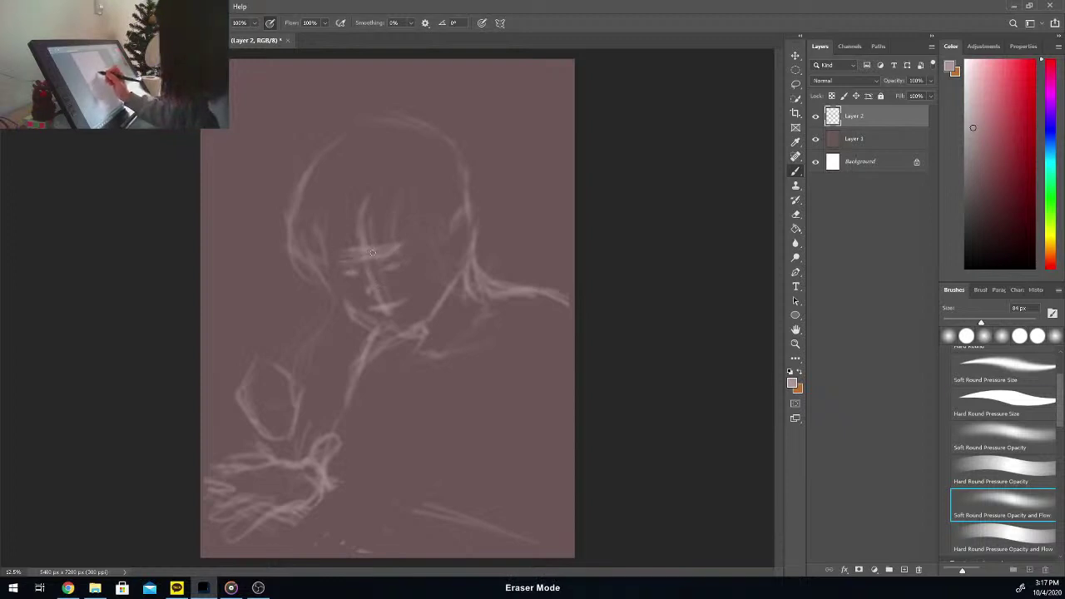
Step: Erase the horizontal brow guideline and the vertical center guideline on the forehead with a hard round eraser
left_click_drag(336, 258, 368, 242)
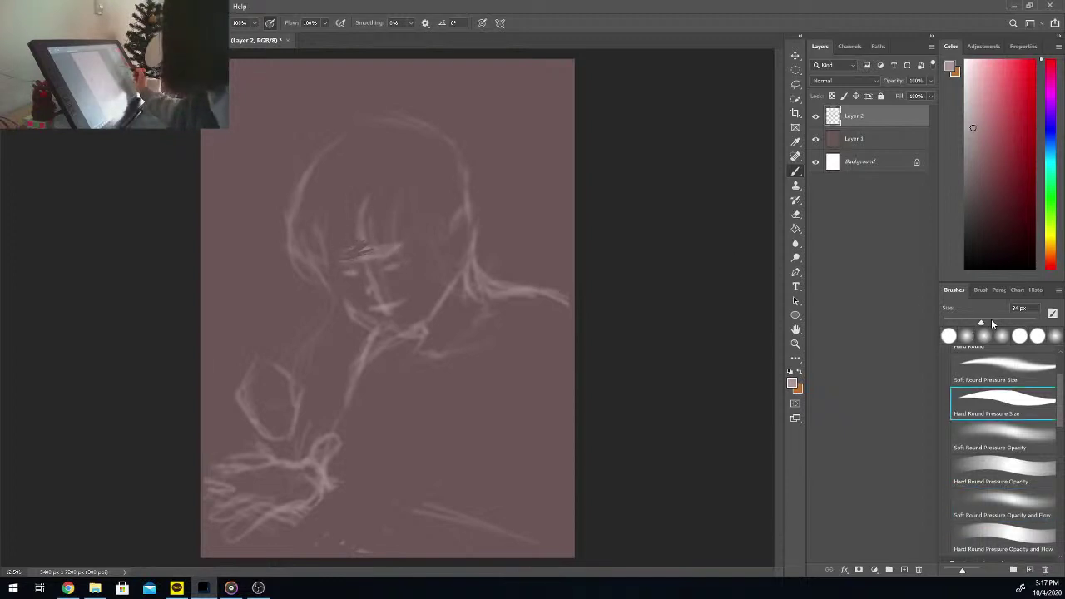
left_click(795, 215)
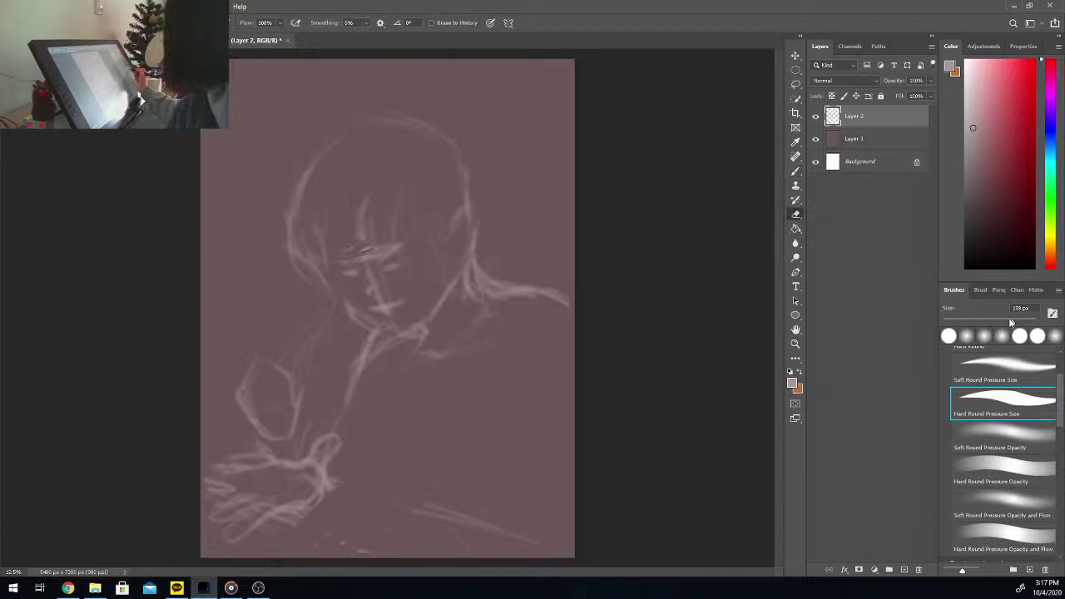
left_click(796, 172)
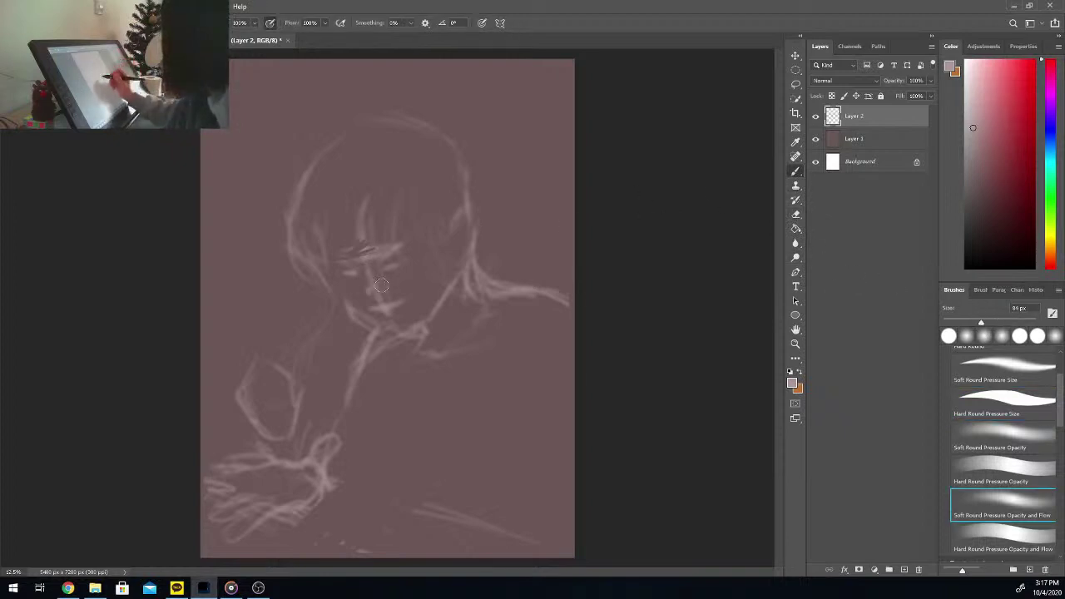
mouse_move(358, 242)
left_mouse_down()
mouse_move(361, 213)
mouse_move(364, 236)
mouse_move(398, 249)
mouse_move(360, 259)
mouse_move(396, 244)
mouse_move(388, 218)
mouse_move(345, 254)
mouse_move(367, 214)
mouse_move(384, 249)
left_mouse_up()
key("comma")
key("comma")
key("comma")
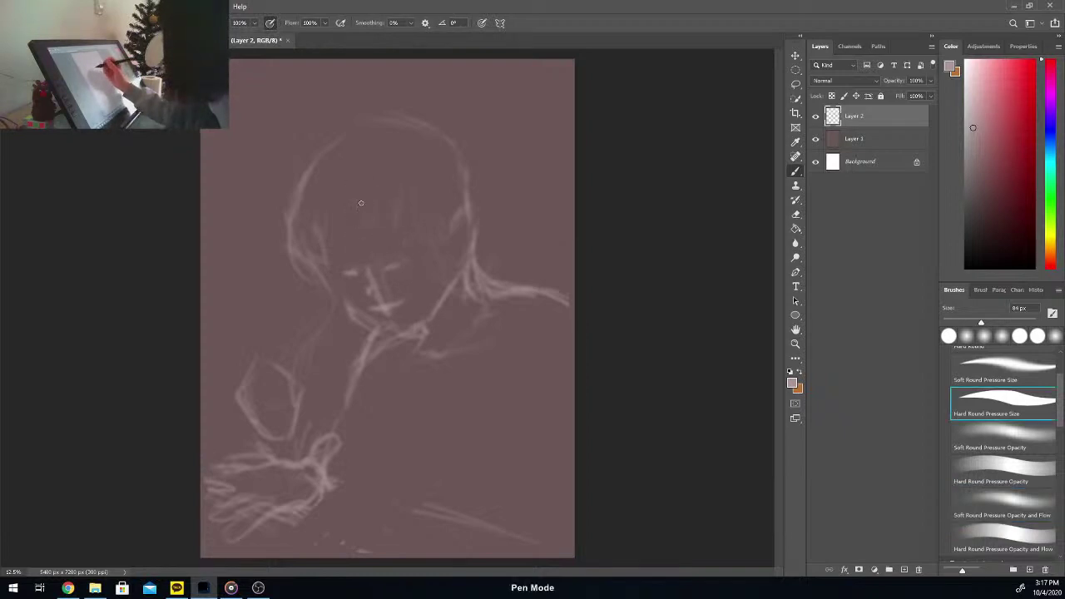
Step: Draw a curved hairline over the forehead with the soft brush, partly erase it, and rework it into lighter strands beside the face
key("period")
key("period")
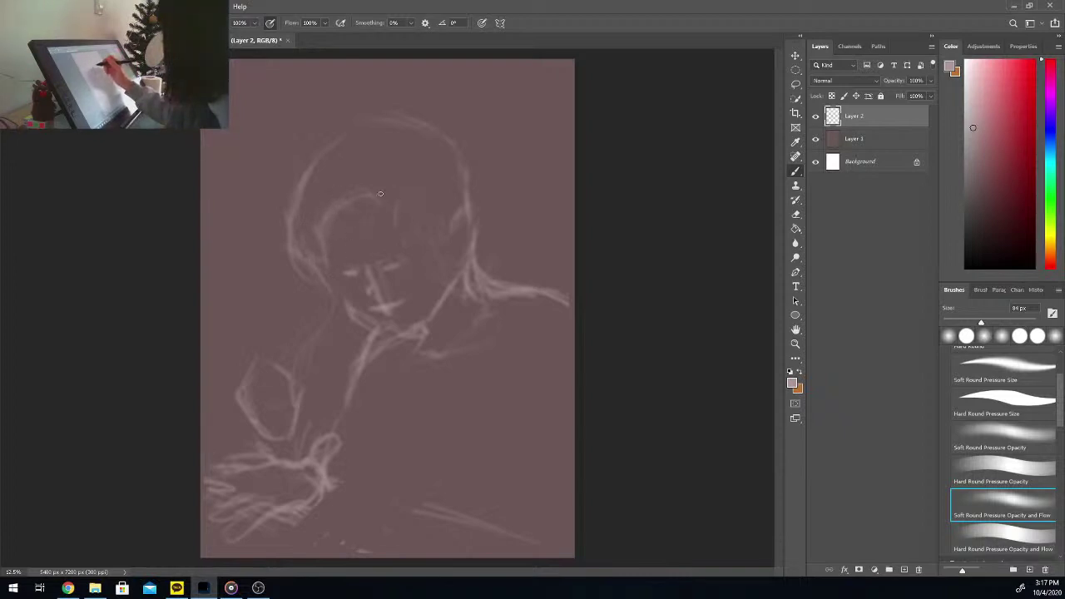
key("e")
mouse_move(380, 202)
left_mouse_down()
mouse_move(343, 198)
mouse_move(332, 210)
left_mouse_up()
key("b")
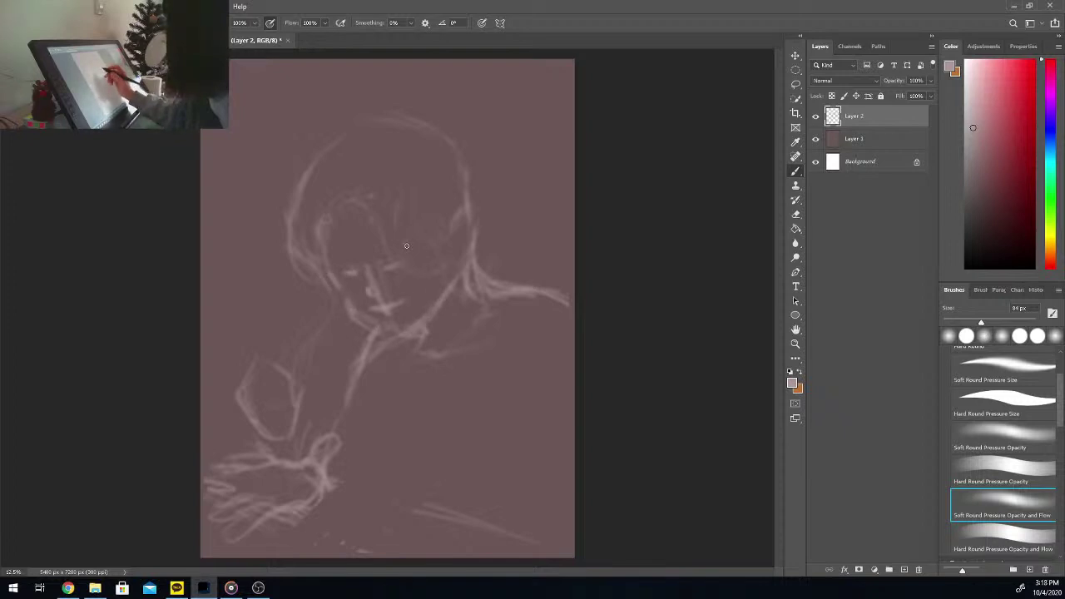
Step: Select the facial features with an elliptical marquee, enlarge them to about 133% height, rotate them about -3°, and deselect
left_click(796, 70)
mouse_move(341, 241)
left_mouse_down()
mouse_move(388, 296)
mouse_move(432, 322)
left_mouse_up()
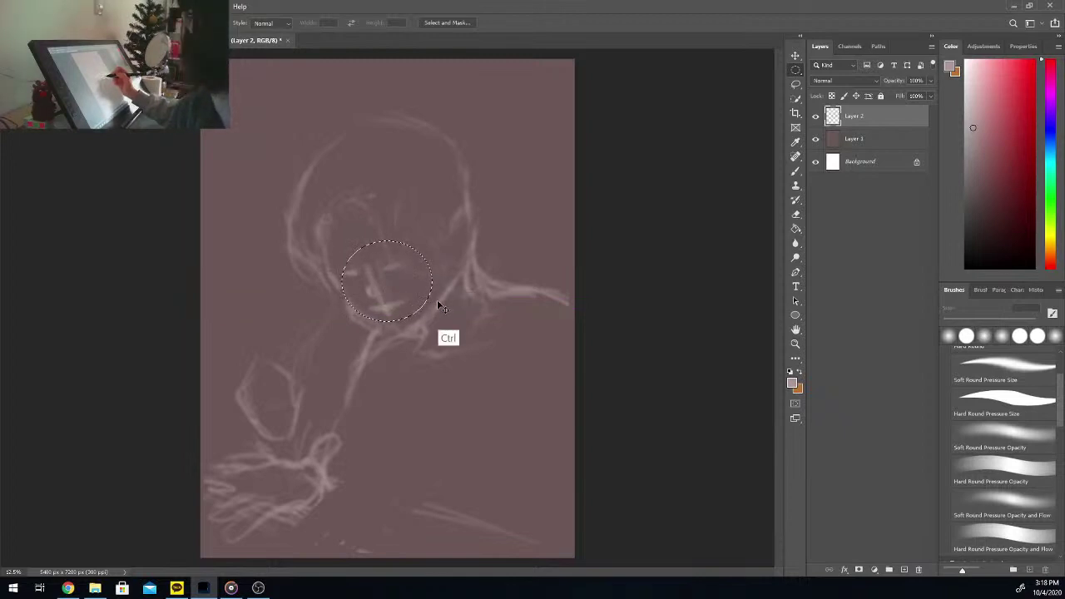
key("ctrl+t")
left_click_drag(433, 241, 443, 212)
left_click_drag(435, 258, 430, 266)
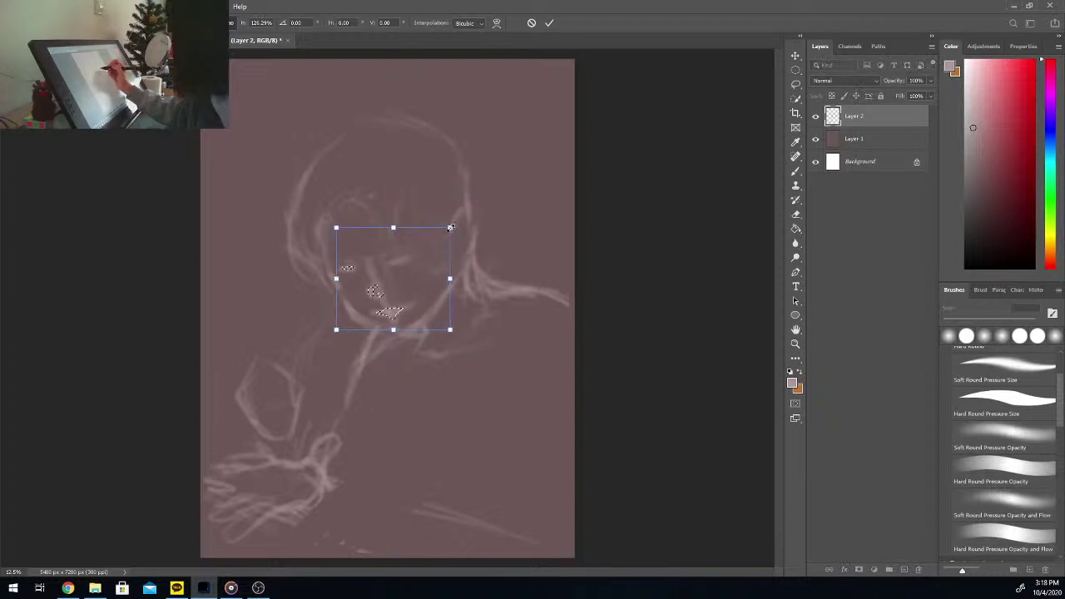
left_click_drag(450, 228, 441, 251)
left_click_drag(483, 331, 485, 325)
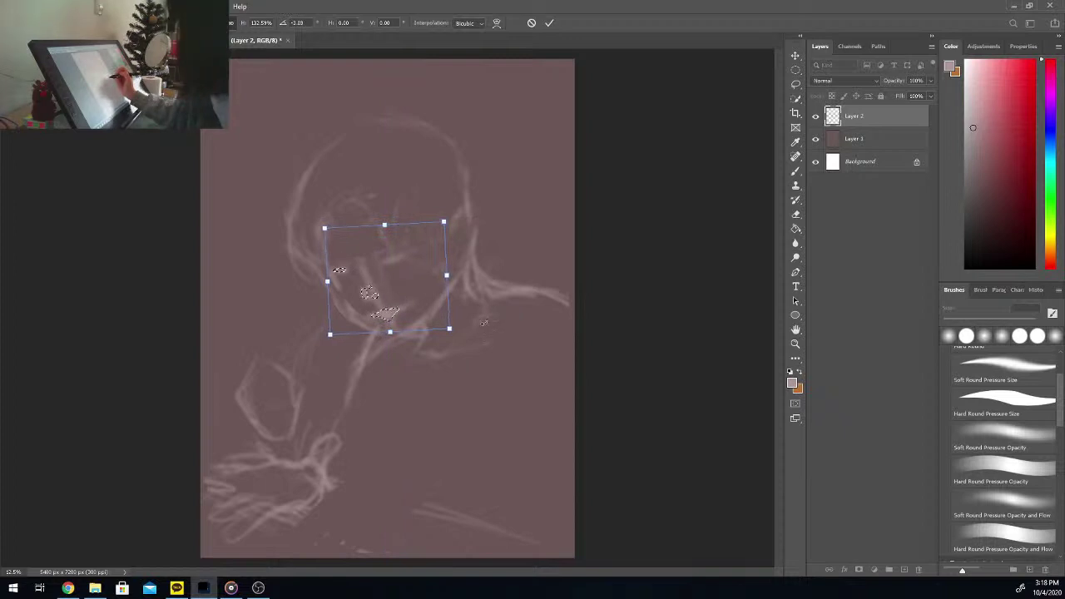
key("Return")
key("ctrl+d")
Step: Rework the lowered eye and brow-level strokes on both sides of the nose with the soft brush
key("m")
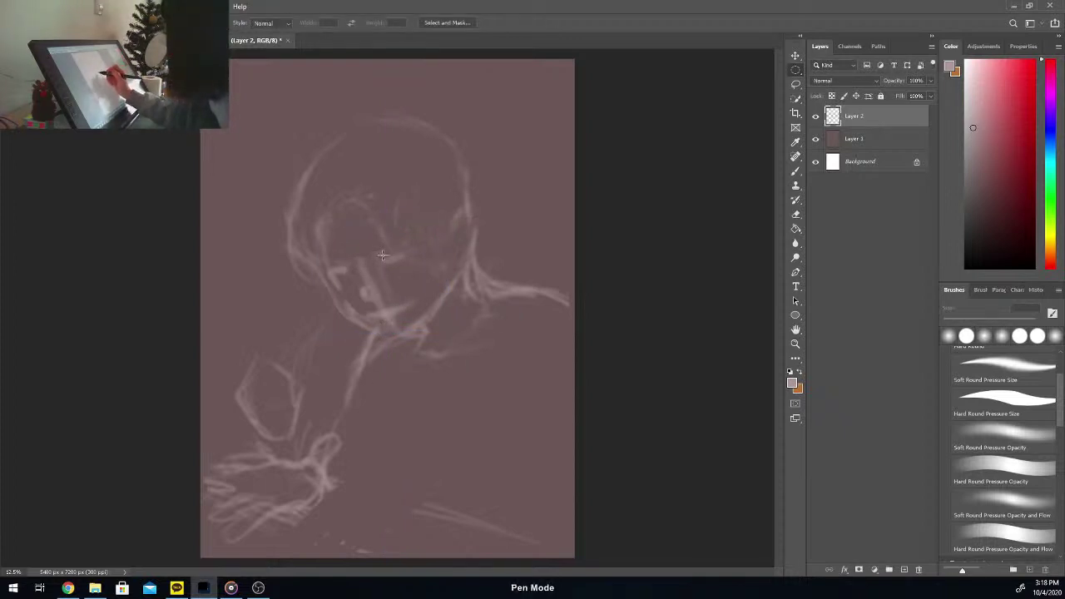
left_click_drag(377, 264, 394, 258)
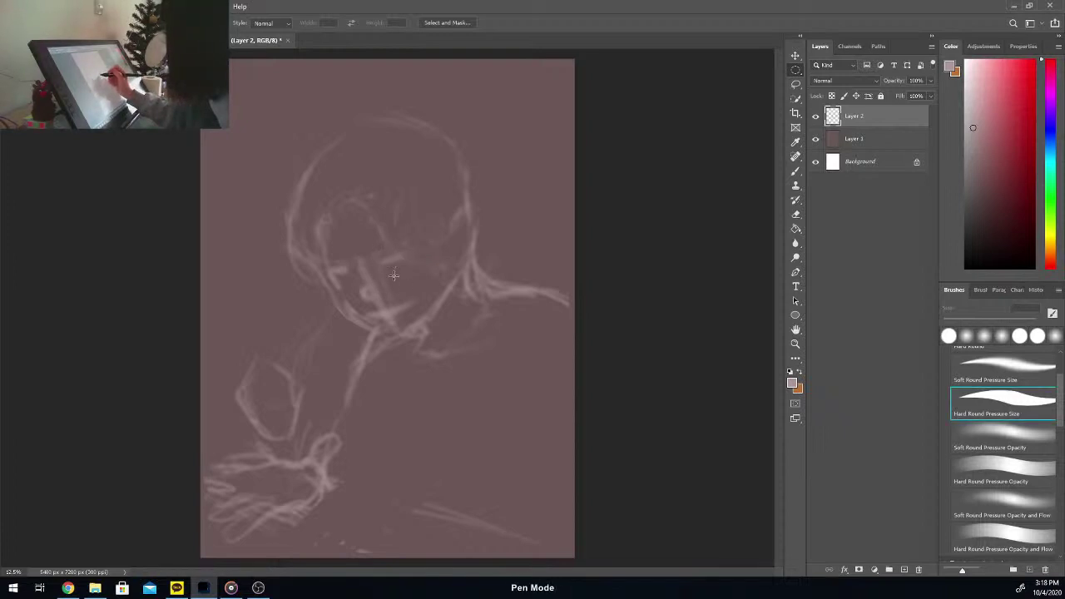
left_click(795, 172)
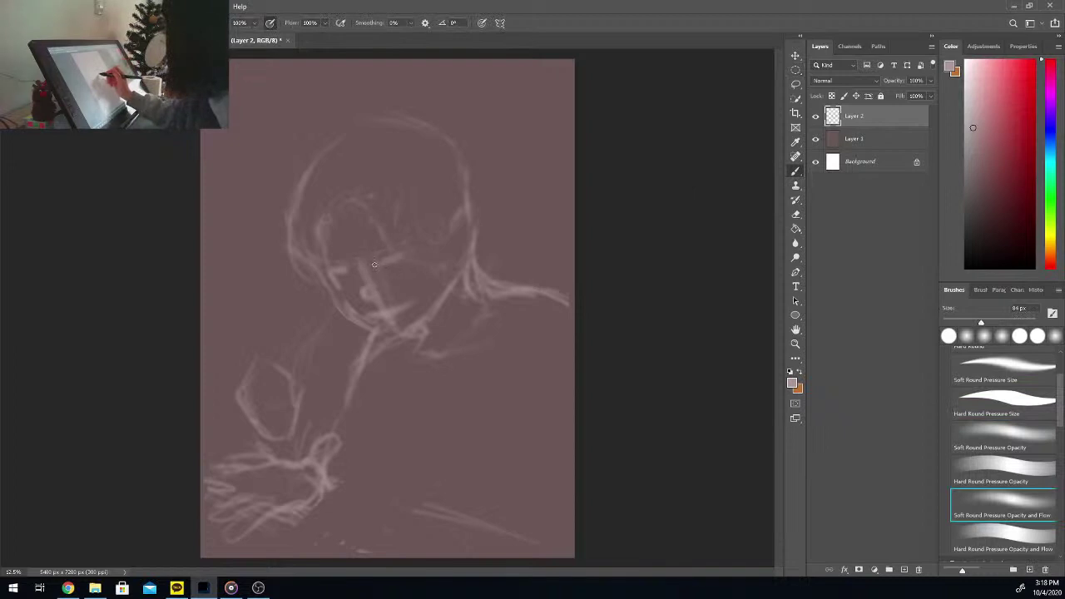
mouse_move(374, 264)
left_mouse_down()
mouse_move(385, 263)
mouse_move(340, 271)
left_mouse_up()
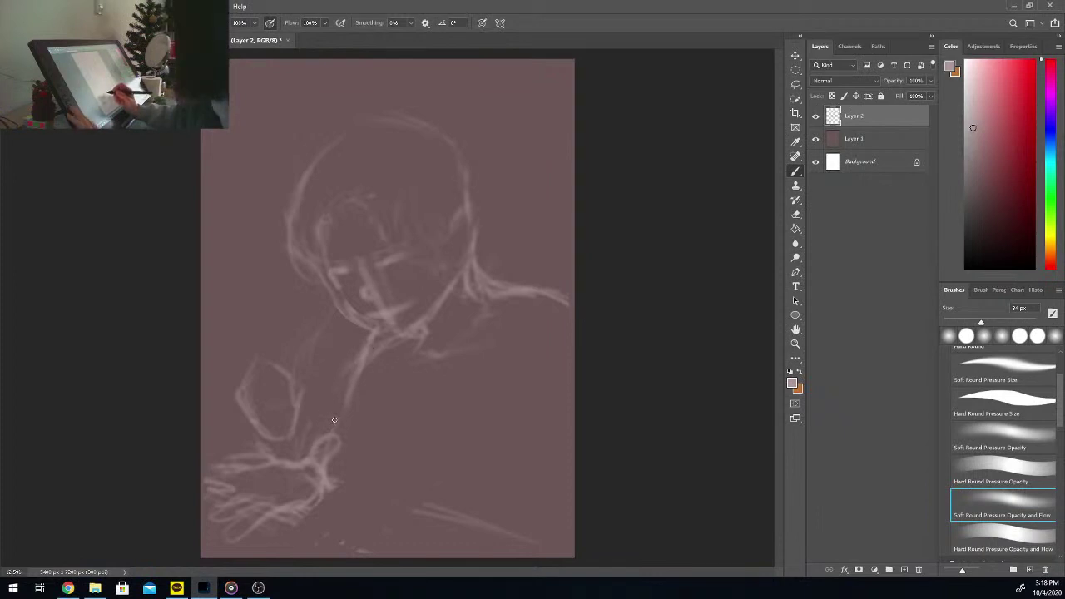
key("ctrl+plus")
key("ctrl+plus")
key("ctrl+plus")
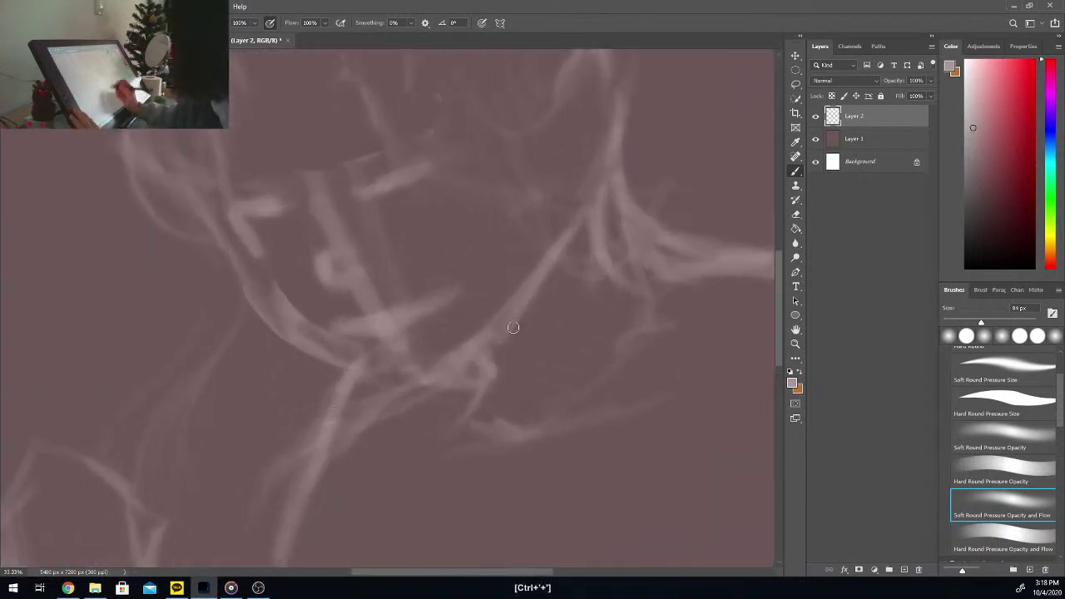
scroll(682, 283, "up", 3)
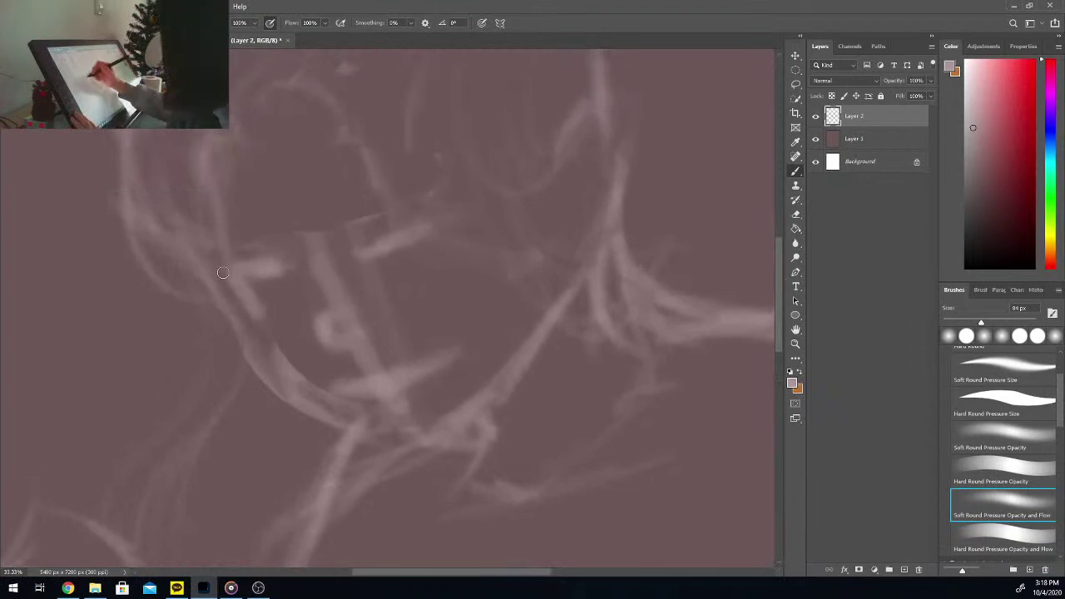
key("bracketleft")
key("bracketleft")
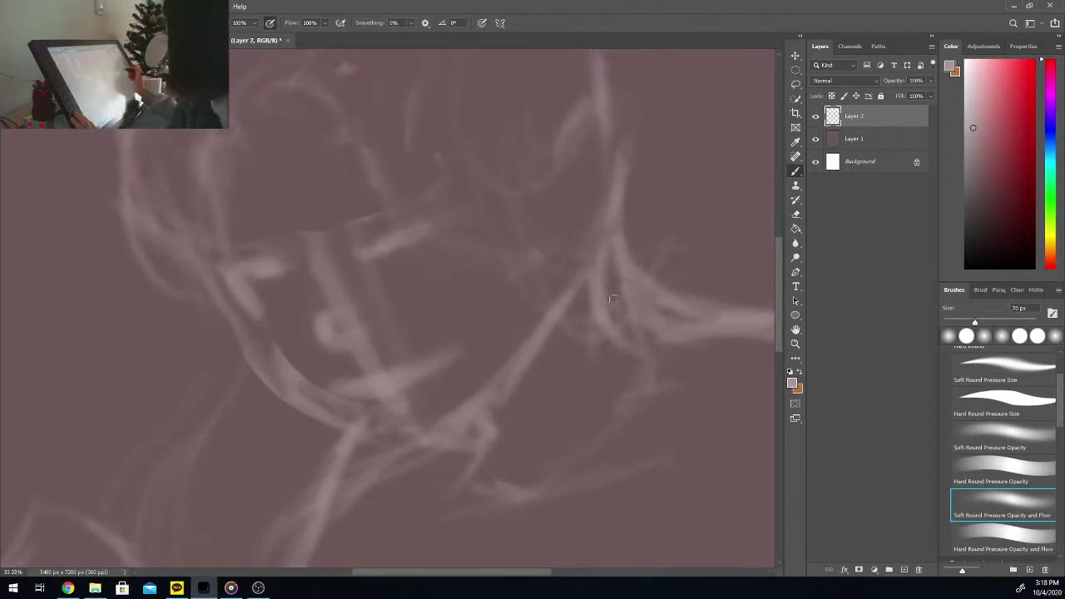
key("ctrl+minus")
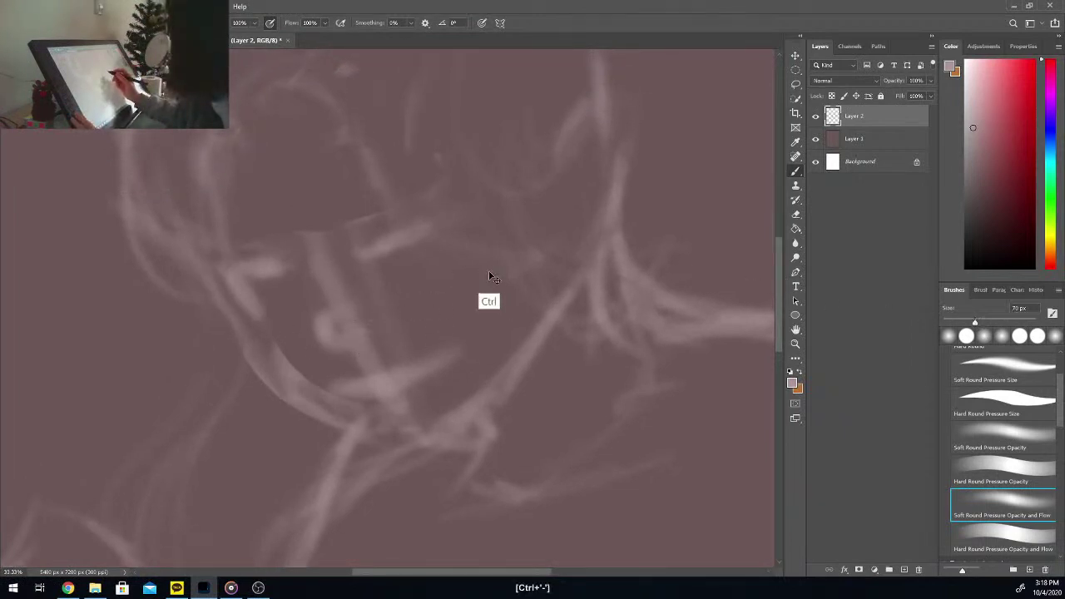
key("ctrl+minus")
key("ctrl+minus")
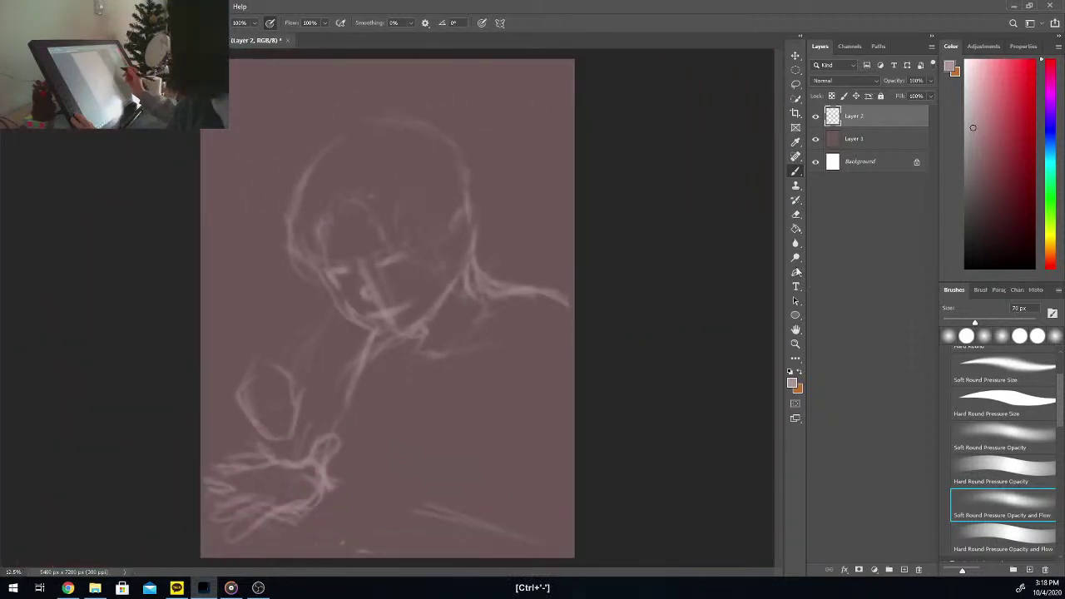
Step: Try to fade the whole sketch with a 3922 px hard round eraser at 19% flow, and undo it
left_click(796, 213)
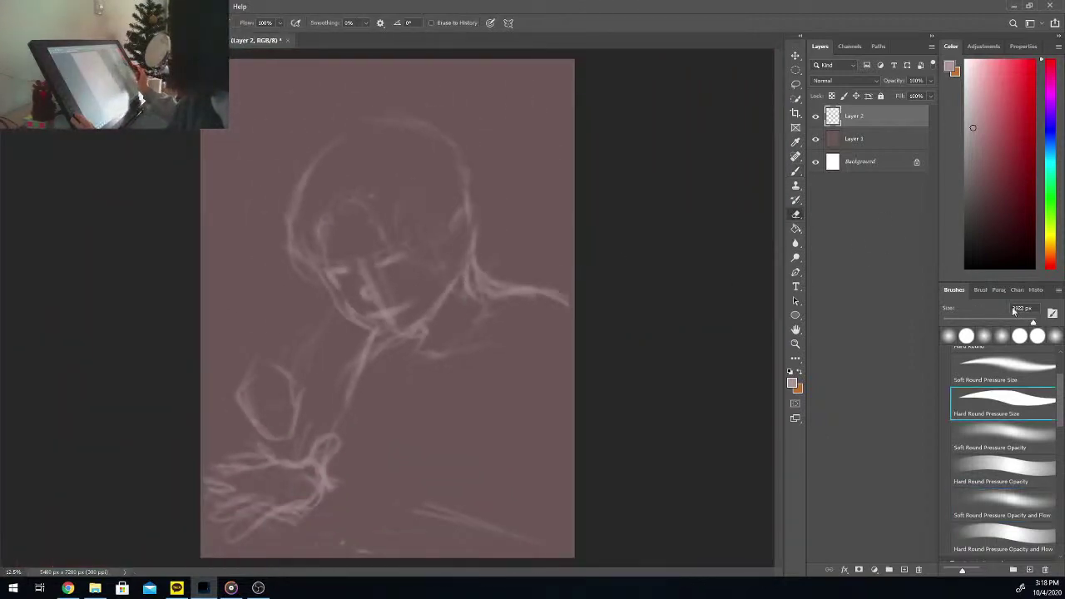
left_click(279, 23)
left_click_drag(281, 37, 234, 45)
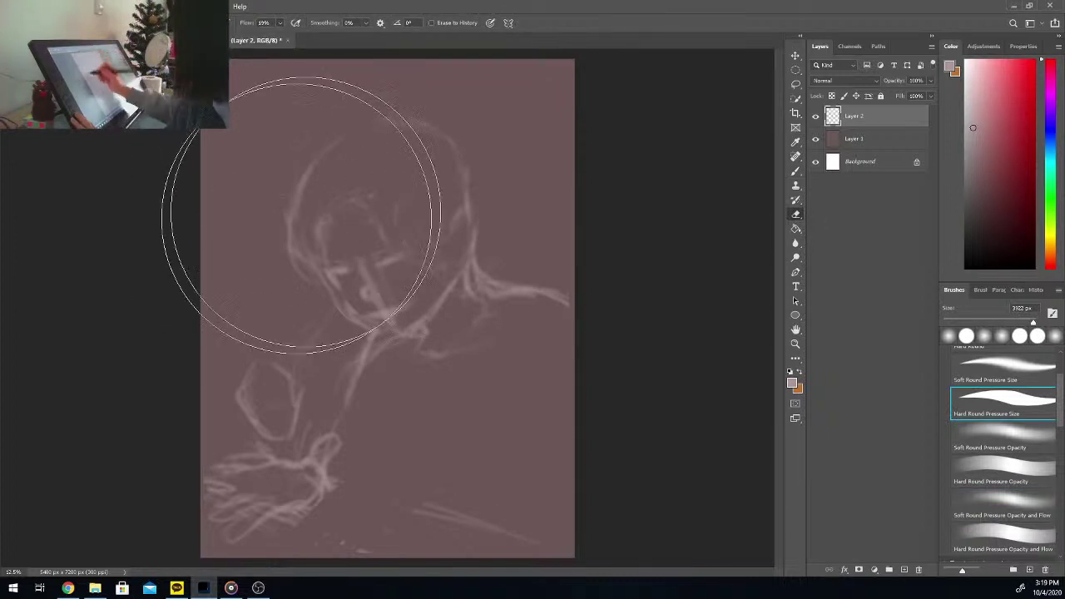
mouse_move(301, 215)
left_mouse_down()
mouse_move(452, 172)
mouse_move(219, 465)
mouse_move(445, 309)
mouse_move(421, 426)
mouse_move(358, 558)
mouse_move(505, 463)
left_mouse_up()
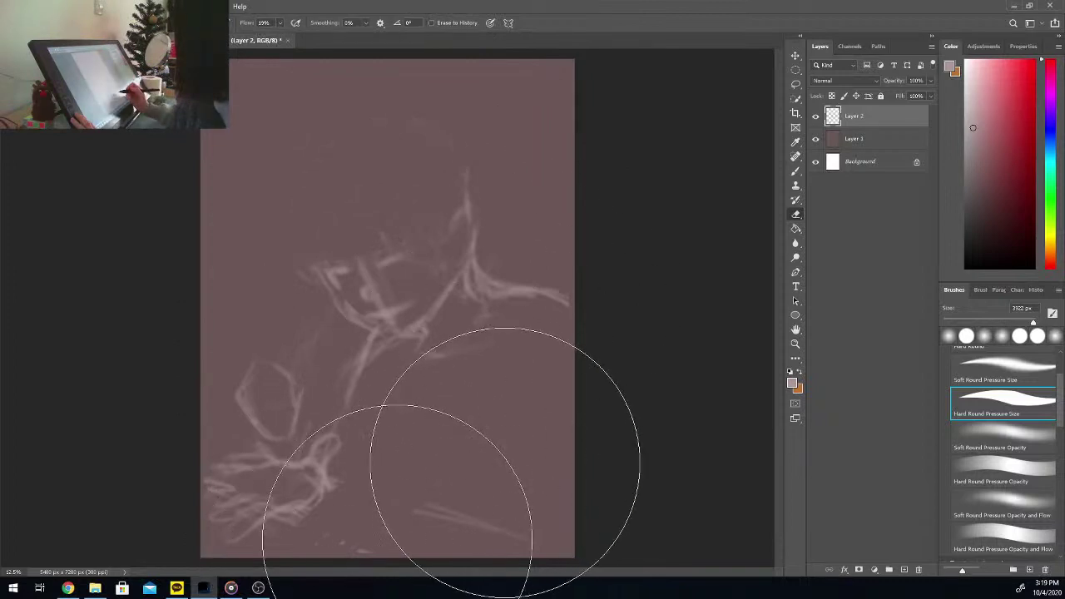
key("ctrl+minus")
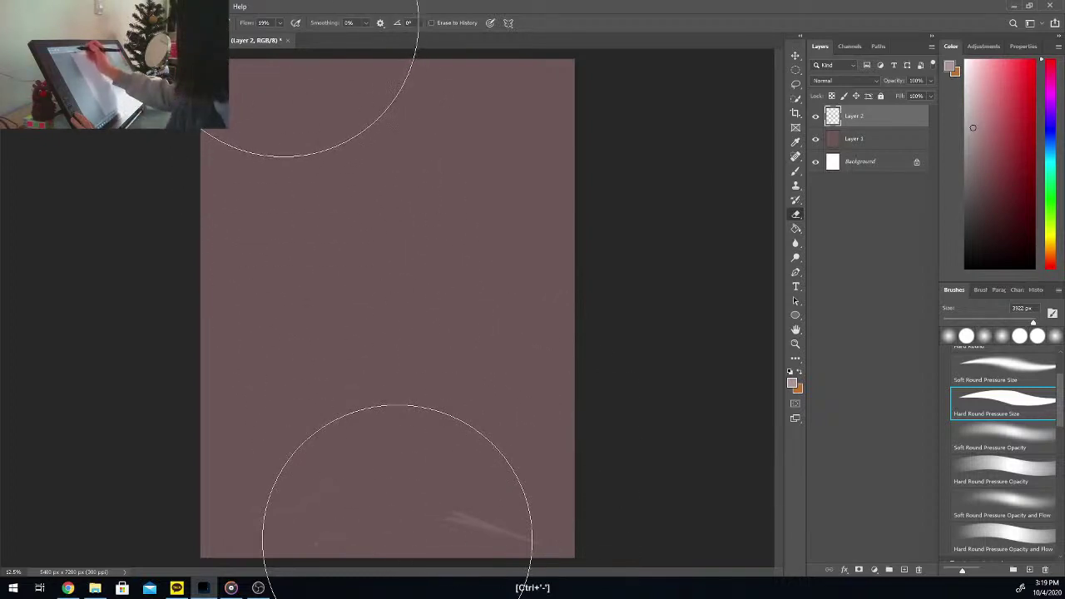
key("ctrl+minus")
key("ctrl+z")
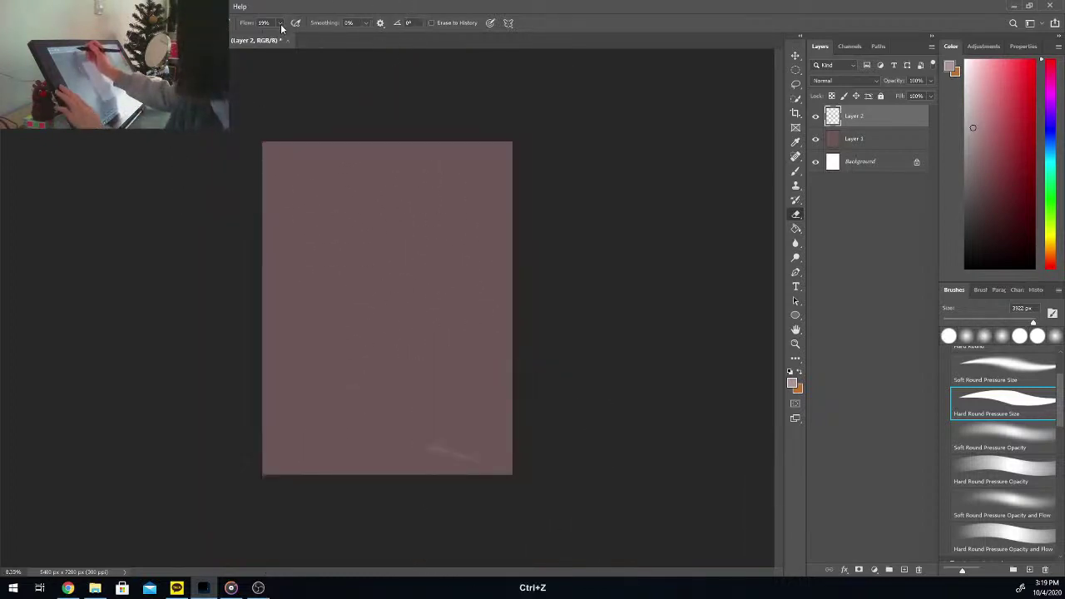
Step: Lower the eraser flow to 2% and evenly fade the whole figure sketch into a faint underdrawing
left_click(279, 23)
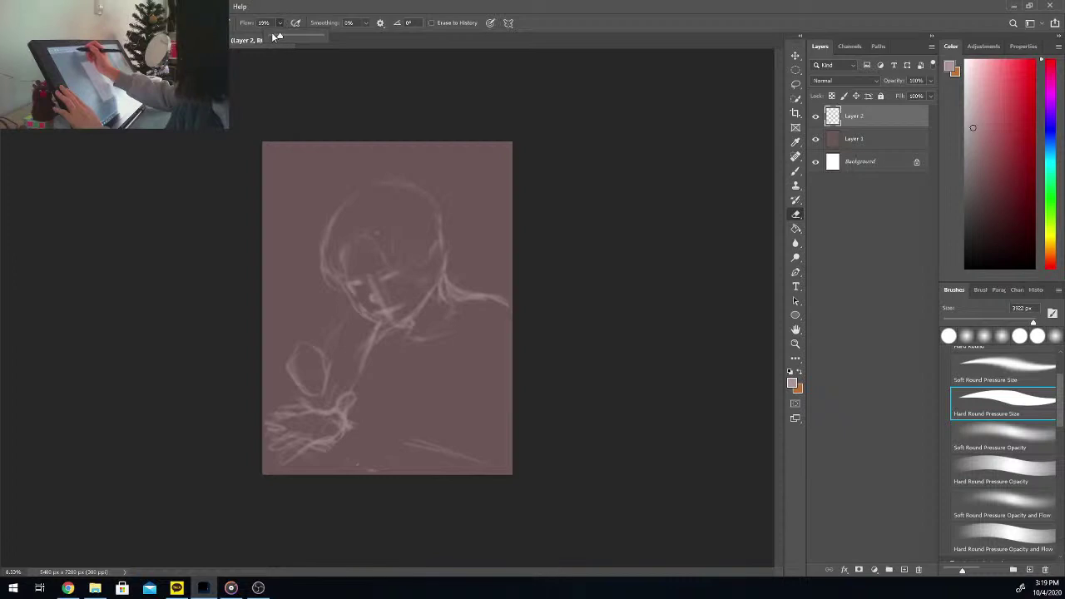
left_click(273, 39)
left_click_drag(273, 38, 271, 38)
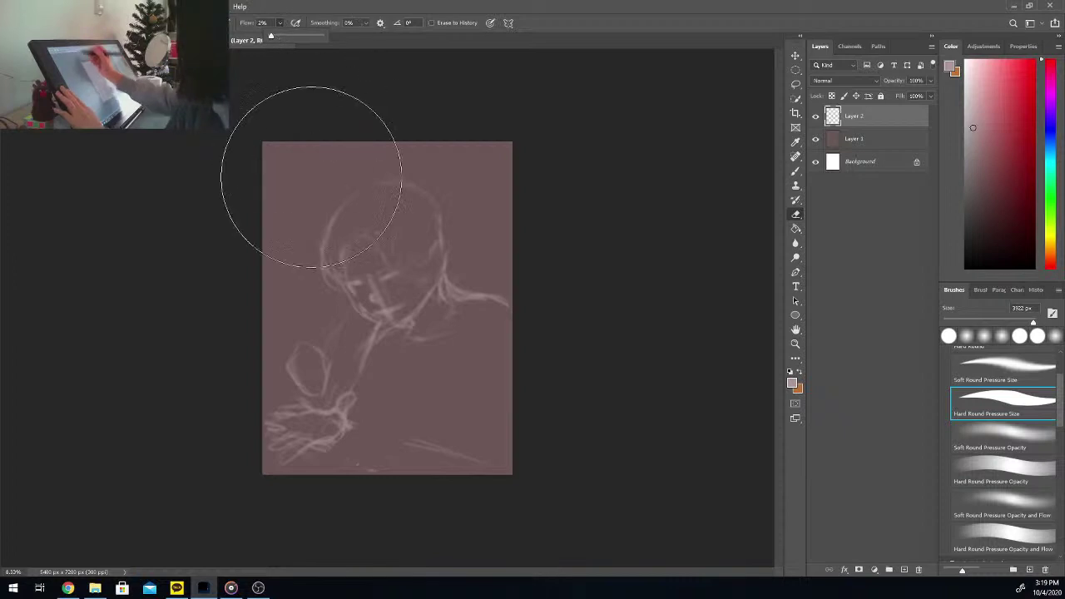
left_click_drag(312, 176, 435, 215)
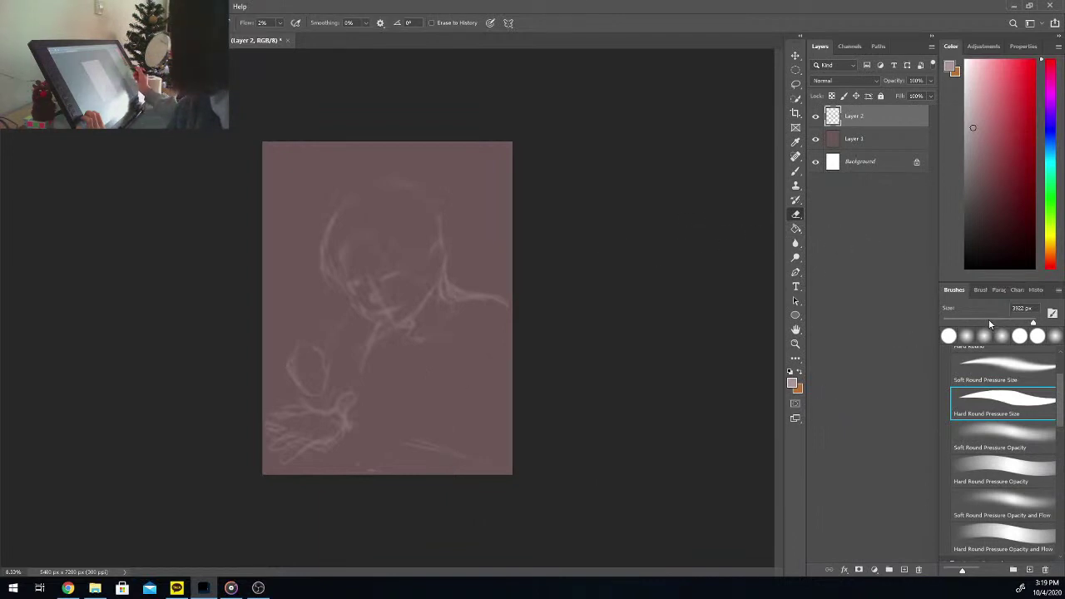
Step: Restore the eraser flow to 100% and reduce the eraser to a small size
left_click_drag(1022, 324, 996, 324)
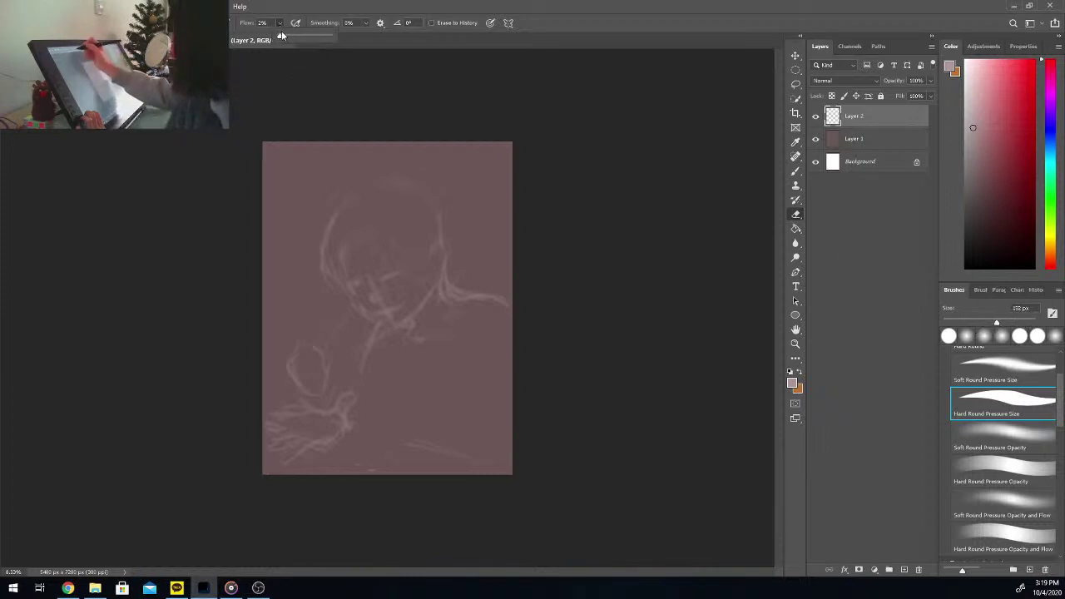
left_click_drag(288, 39, 371, 39)
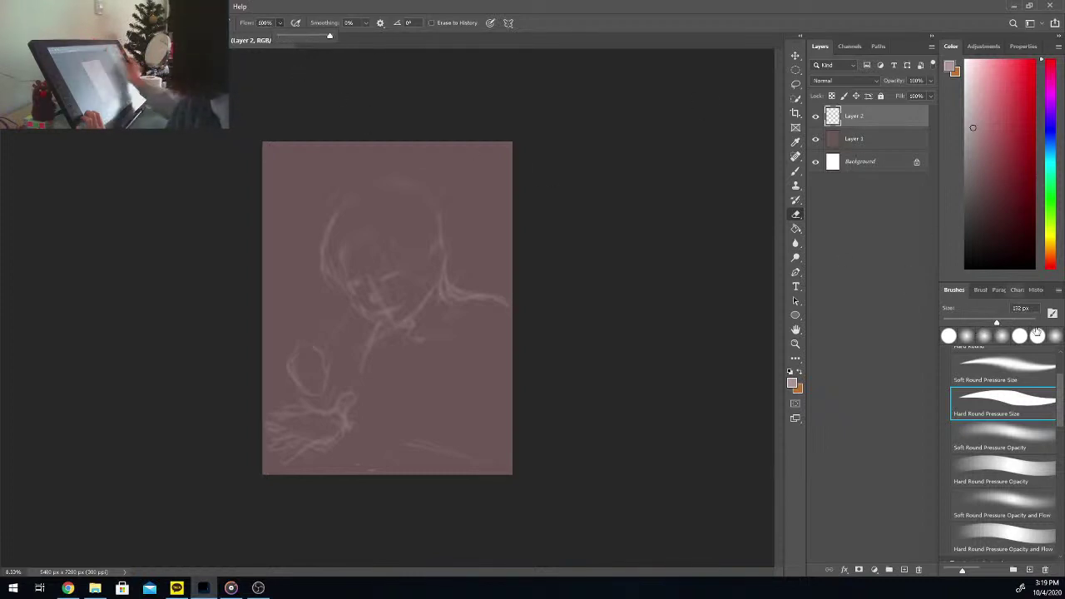
left_click_drag(997, 323, 985, 323)
Step: Draw almond-shaped outlines for both eyes with the soft round brush at 32 px in a lighter pinkish grey
left_click(795, 170)
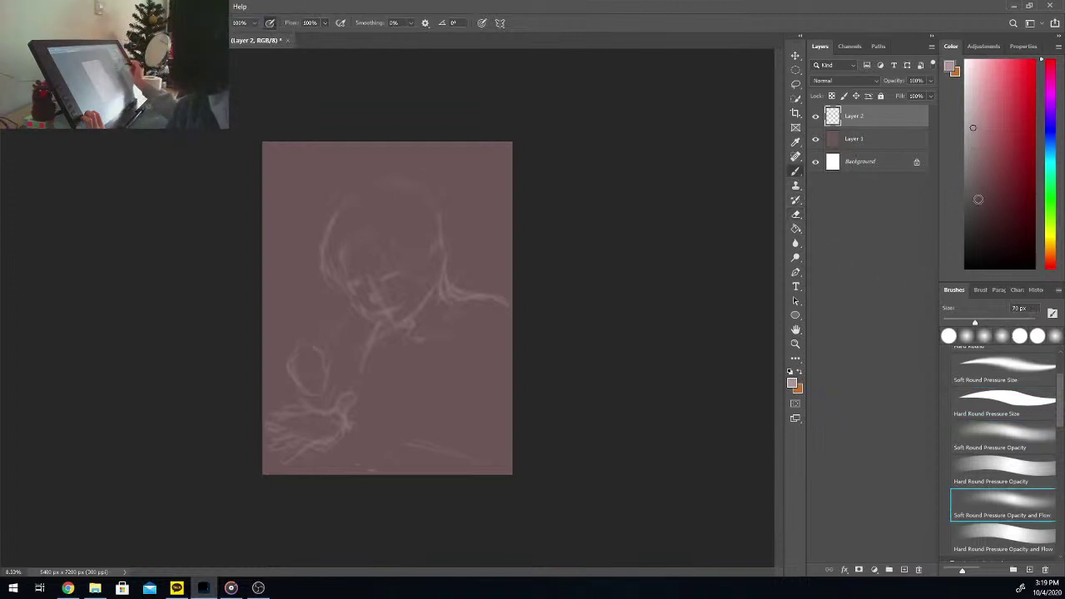
left_click(970, 114)
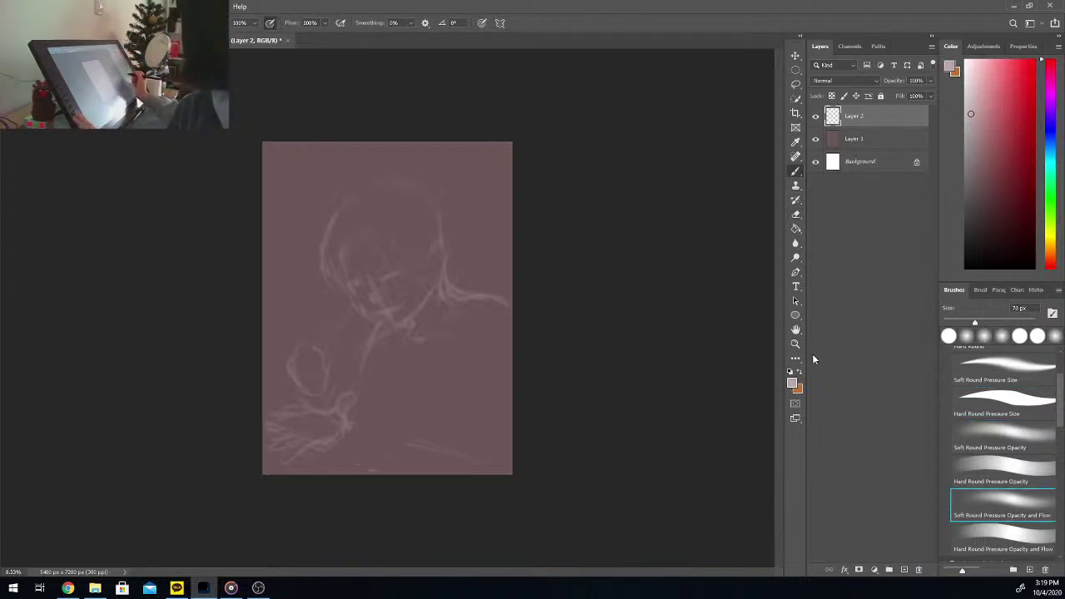
key("ctrl+plus")
key("ctrl+plus")
key("ctrl+plus")
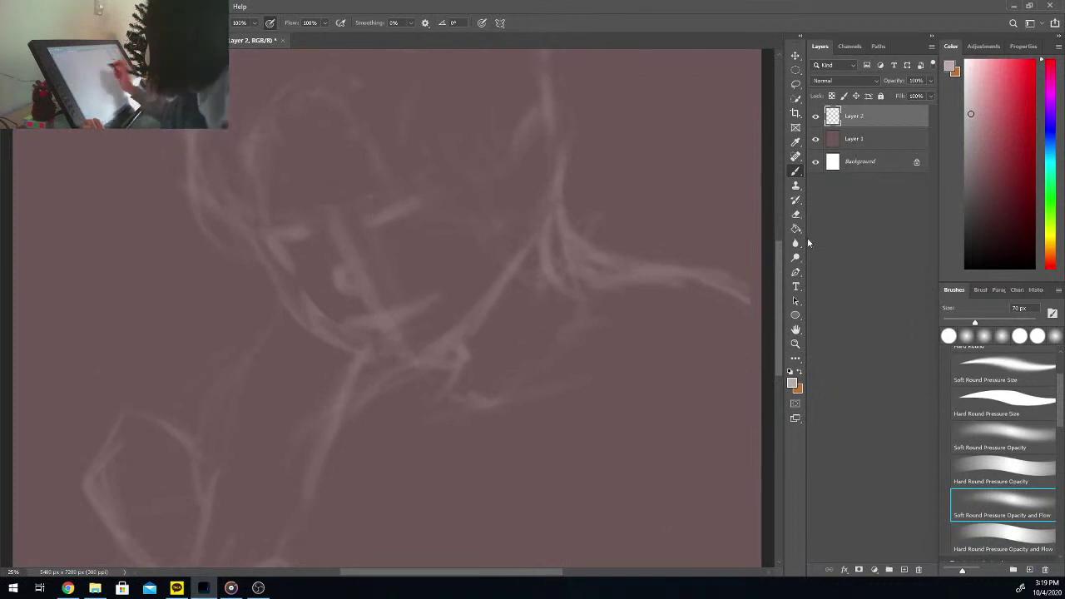
left_click_drag(976, 322, 956, 319)
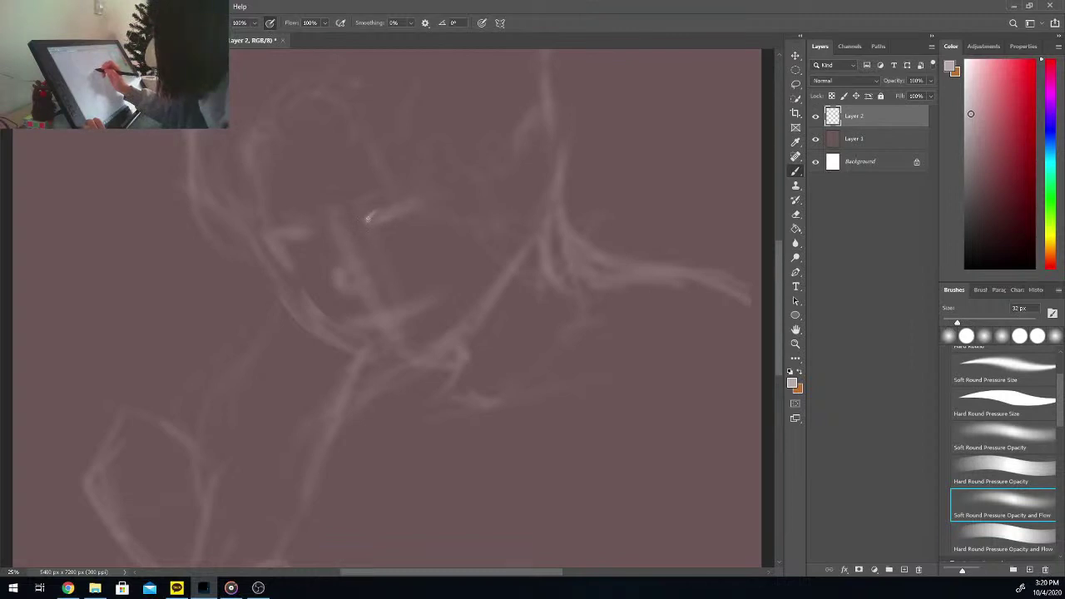
left_click_drag(367, 221, 377, 208)
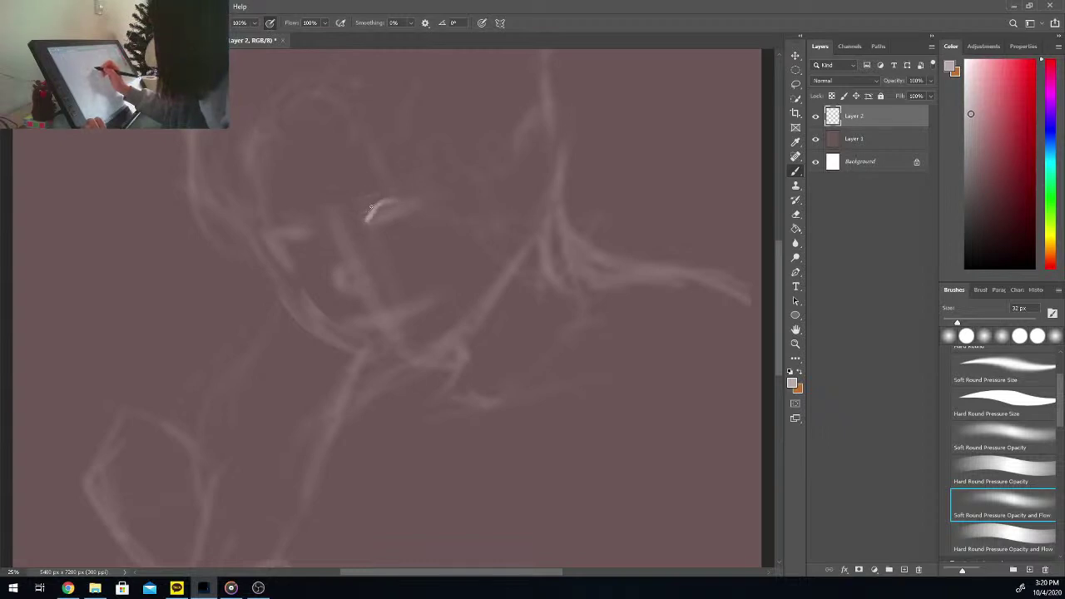
left_click_drag(371, 207, 367, 217)
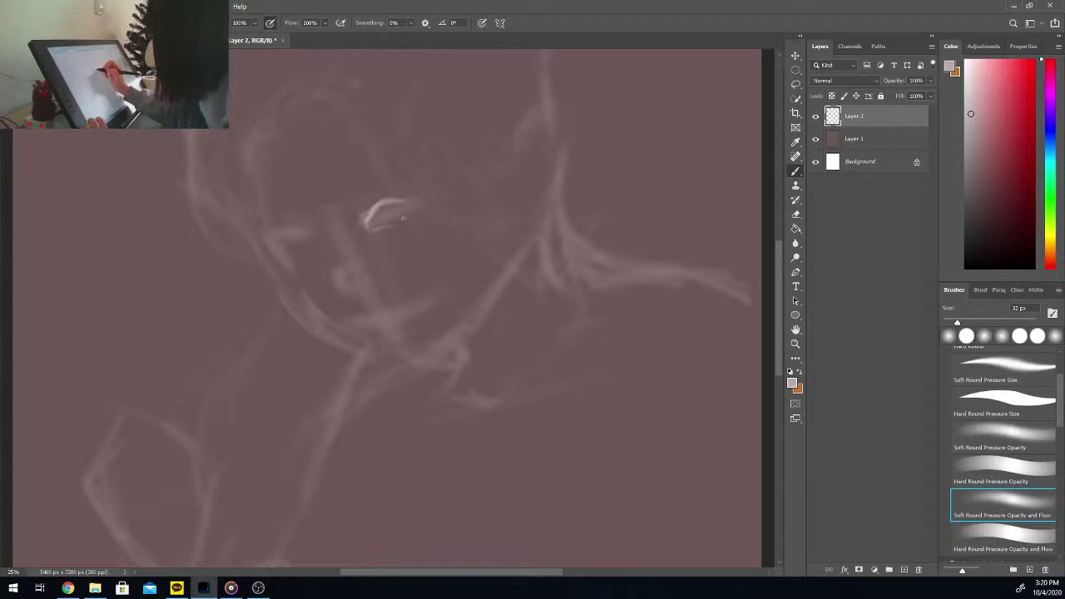
left_click_drag(318, 243, 289, 237)
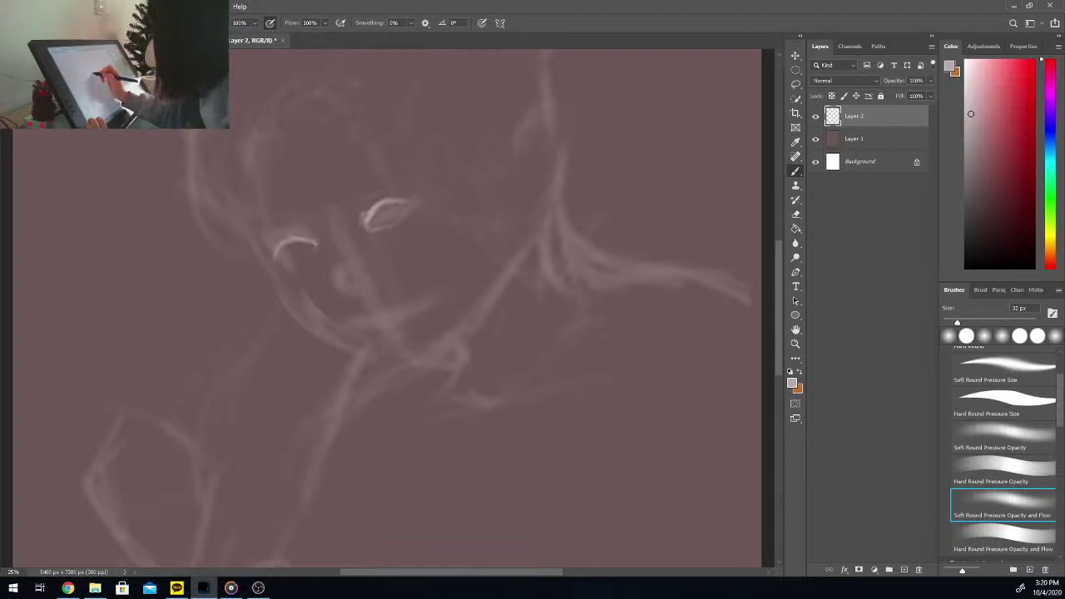
left_click_drag(313, 250, 264, 263)
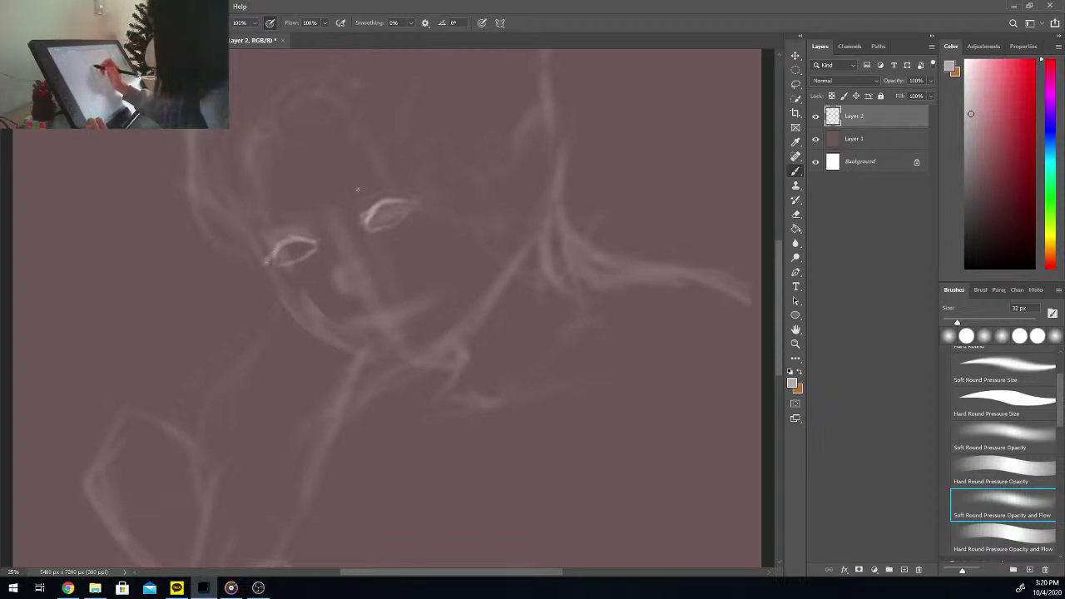
Step: Define the eyebrows, nose and smiling mouth with teeth, and trace the cheek, chin and jaw contour over the faded sketch
left_click_drag(365, 187, 400, 178)
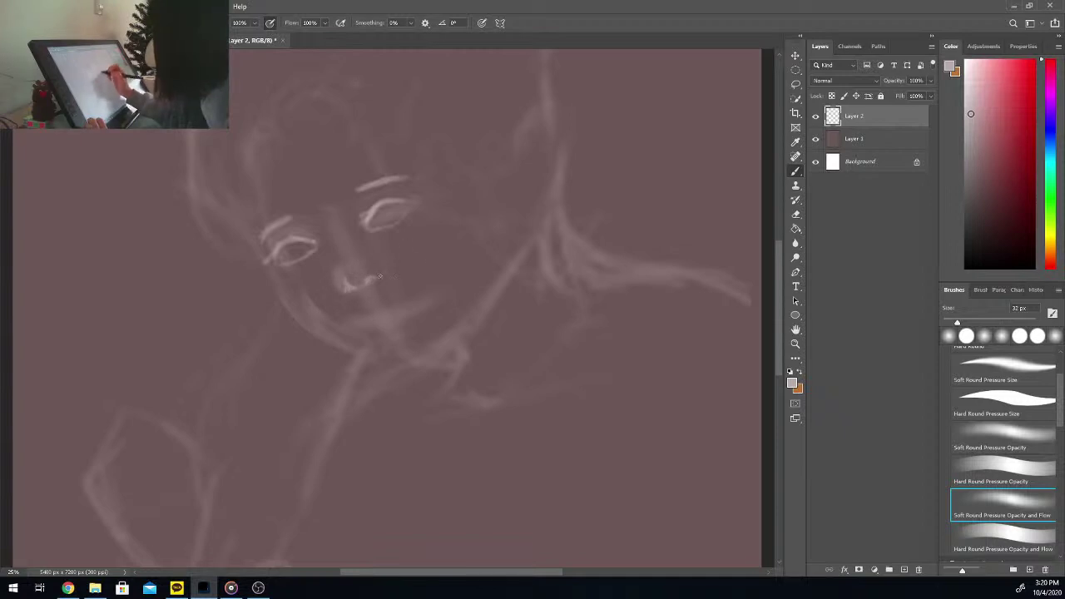
left_click_drag(375, 282, 383, 271)
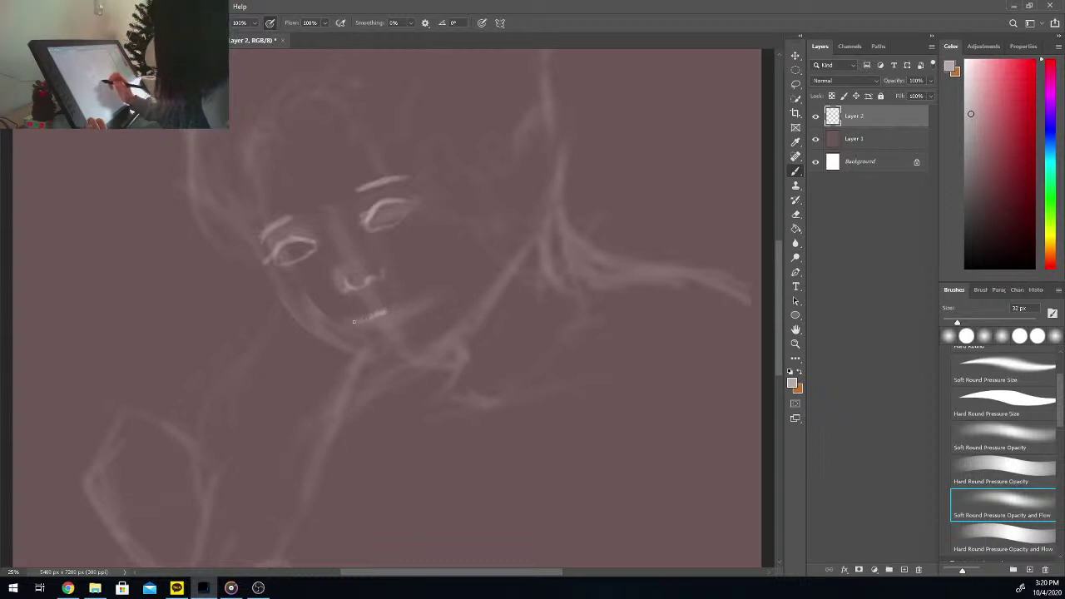
left_click_drag(363, 321, 387, 311)
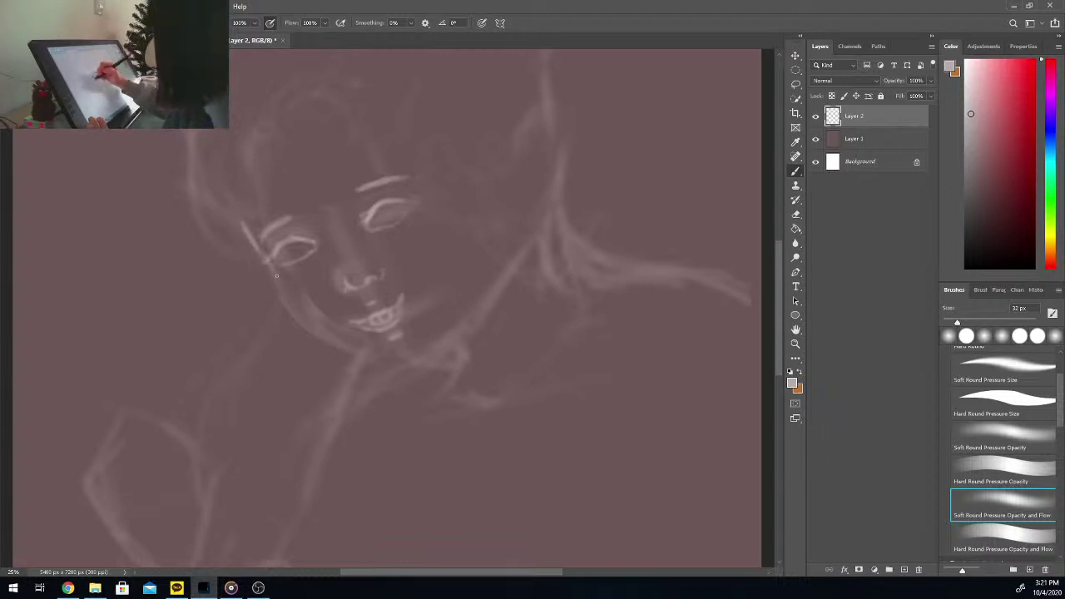
left_click_drag(276, 275, 303, 326)
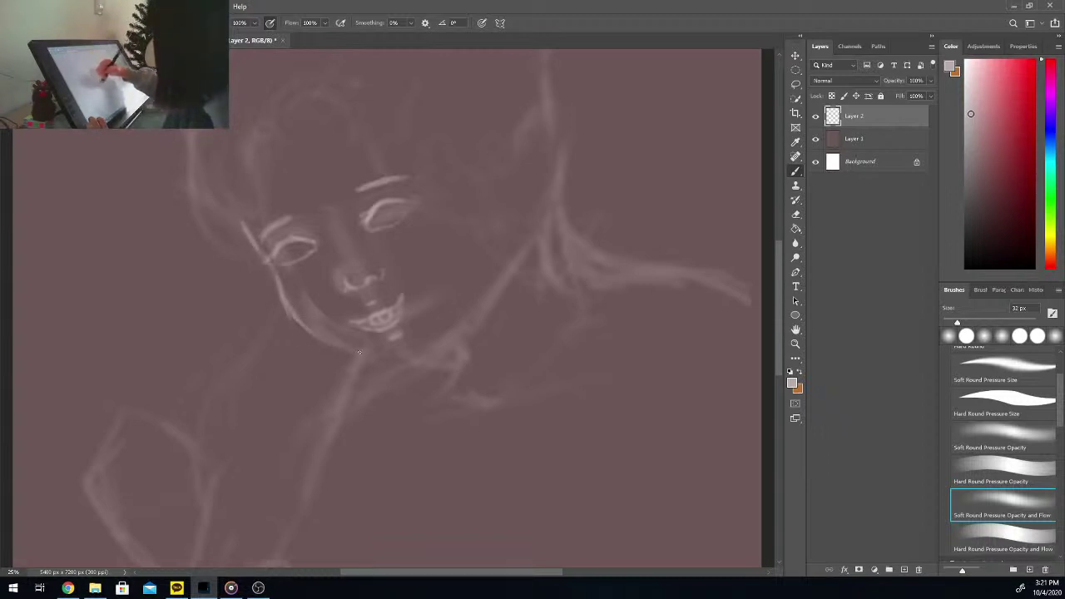
mouse_move(360, 358)
left_mouse_down()
mouse_move(422, 371)
mouse_move(440, 360)
mouse_move(391, 364)
mouse_move(435, 361)
mouse_move(410, 358)
mouse_move(444, 343)
mouse_move(428, 357)
mouse_move(457, 328)
mouse_move(437, 351)
mouse_move(494, 280)
mouse_move(481, 306)
left_mouse_up()
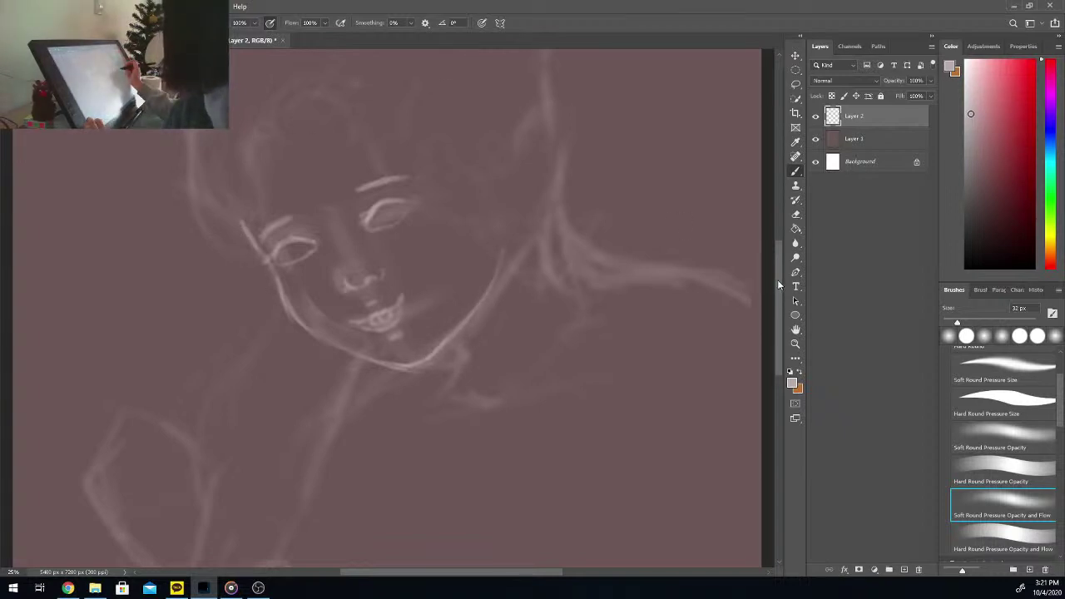
Step: Draw the hairline sweeping from the parting across the forehead to the temple, with short hair strokes beside the ear
left_click_drag(778, 265, 778, 250)
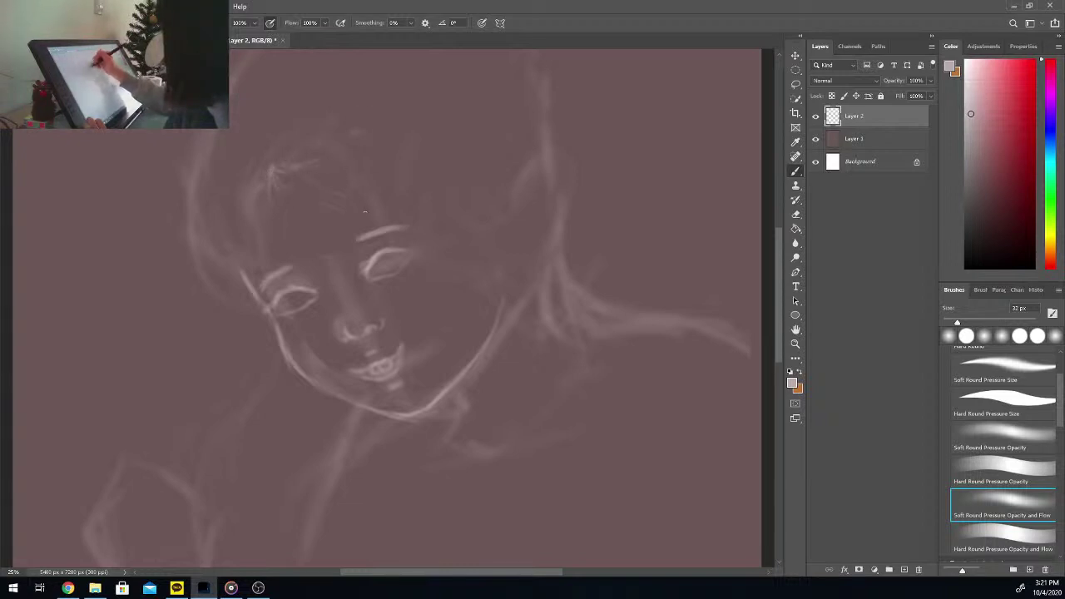
left_click_drag(349, 215, 401, 223)
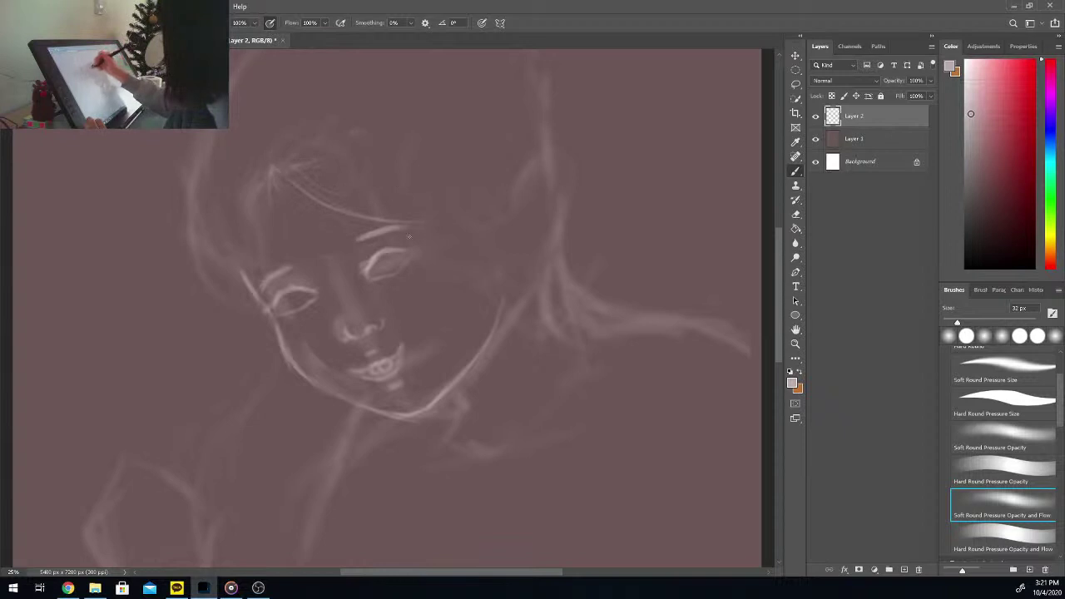
left_click_drag(376, 235, 466, 225)
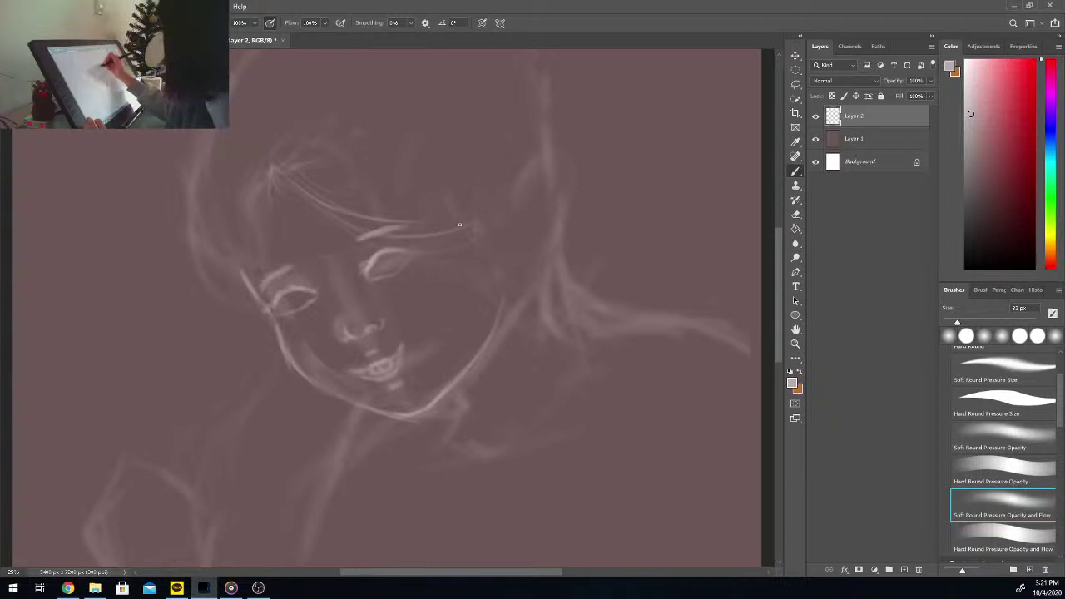
left_click_drag(448, 196, 473, 231)
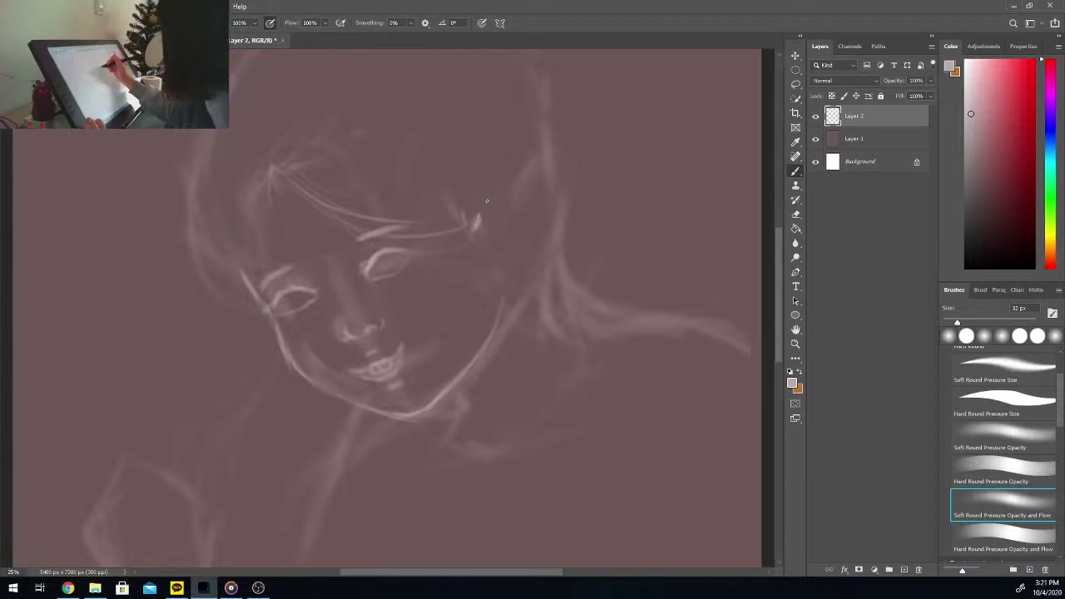
Step: Outline the ear and draw the neck line curving down from it, plus a short collar curve beneath the chin
right_click(502, 270)
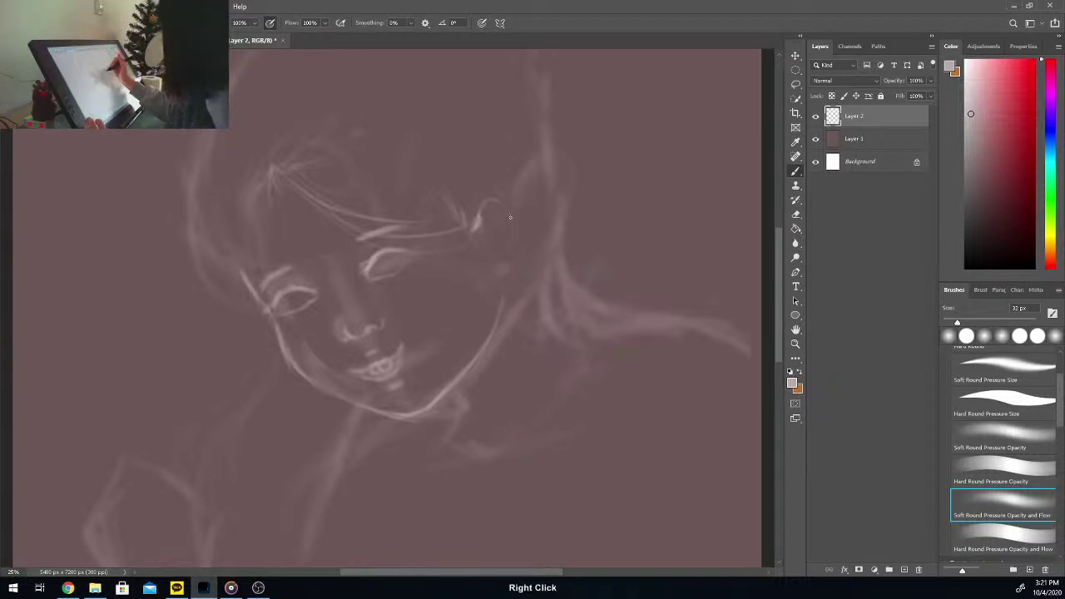
mouse_move(504, 270)
left_mouse_down()
mouse_move(518, 252)
mouse_move(511, 207)
mouse_move(519, 256)
left_mouse_up()
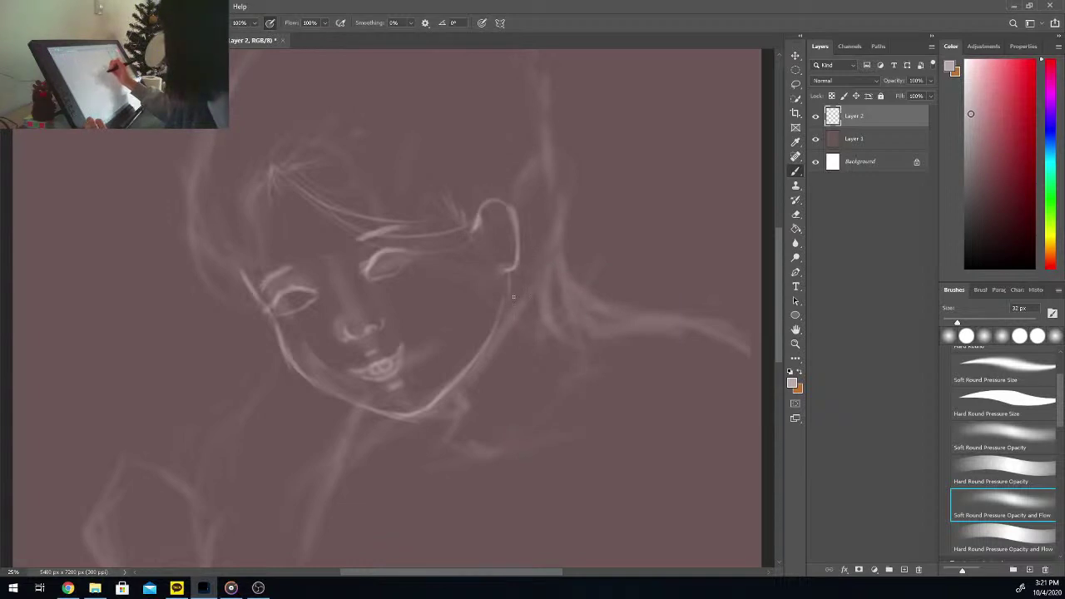
left_click_drag(507, 274, 527, 317)
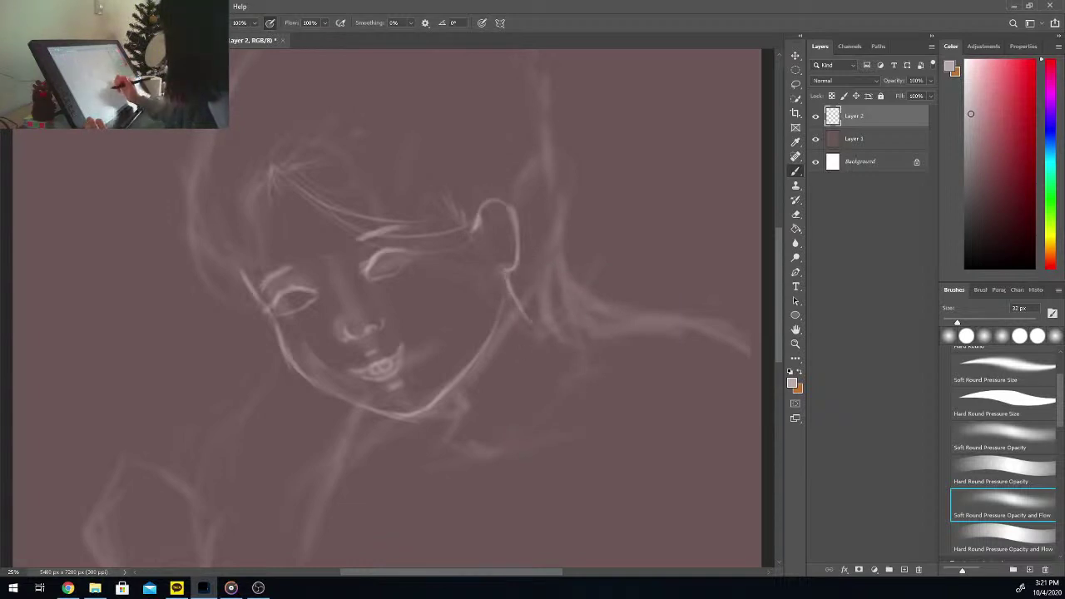
mouse_move(448, 398)
left_mouse_down()
mouse_move(458, 425)
mouse_move(449, 439)
left_mouse_up()
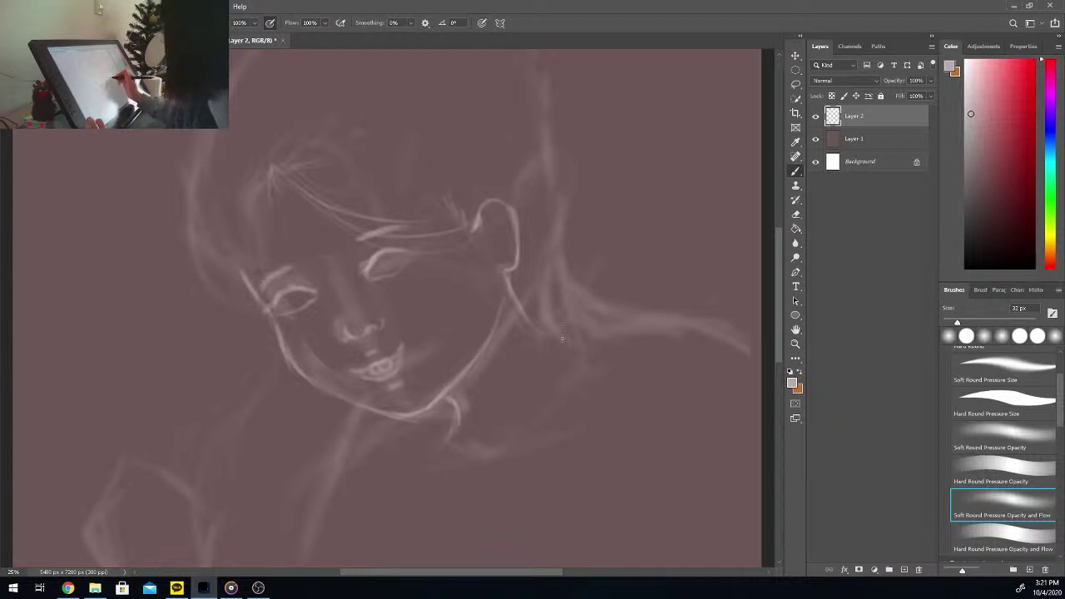
left_click_drag(540, 338, 556, 331)
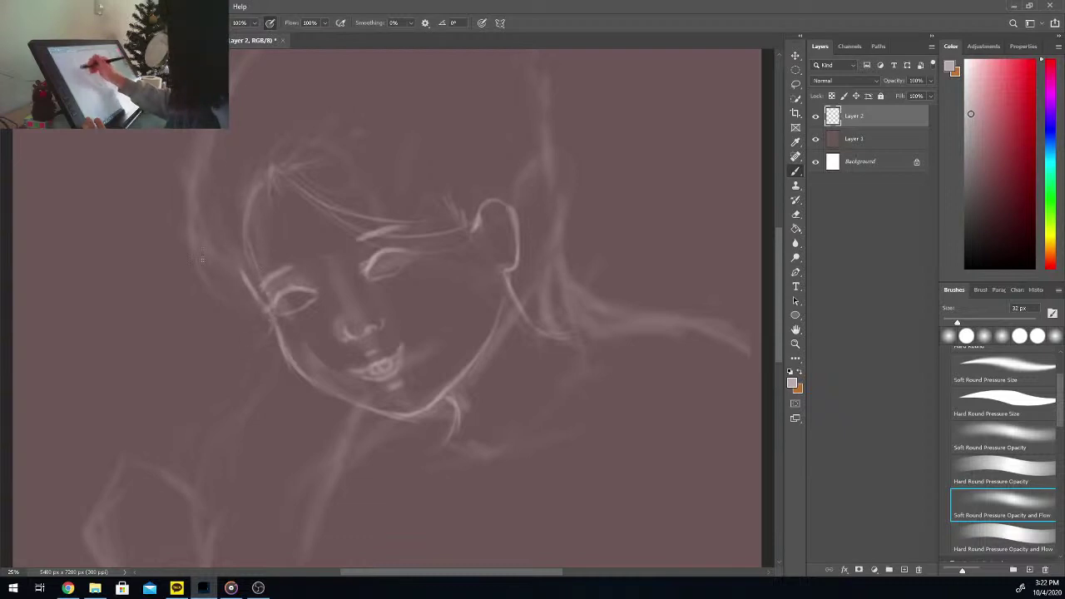
Step: Trace the outer hair contour on the far side of the head, curving down to the cheek
mouse_move(202, 263)
left_mouse_down()
mouse_move(237, 248)
mouse_move(198, 241)
mouse_move(263, 310)
left_mouse_up()
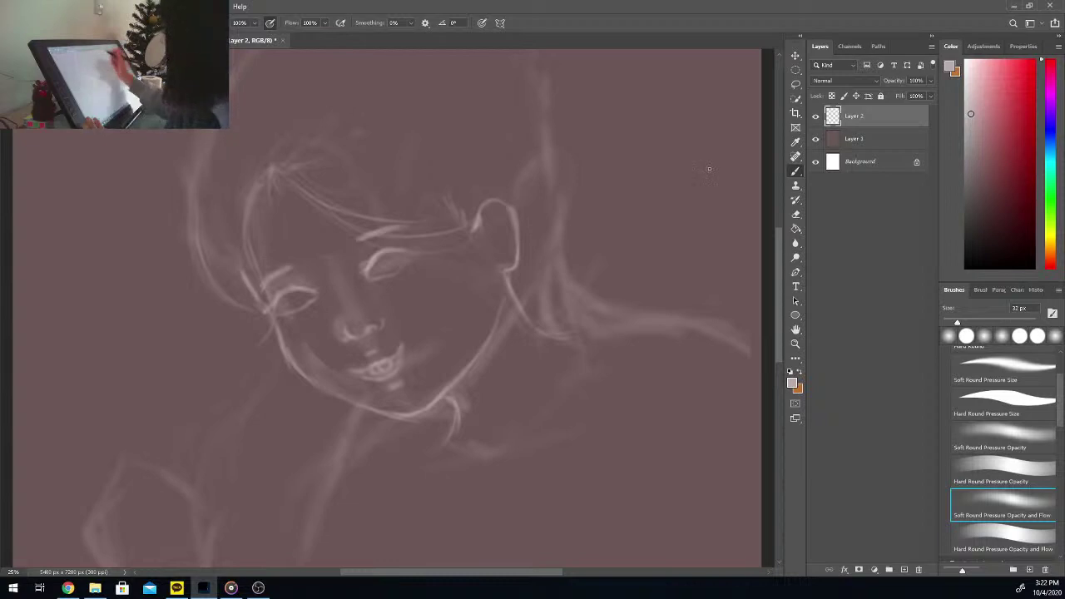
key("ctrl+minus")
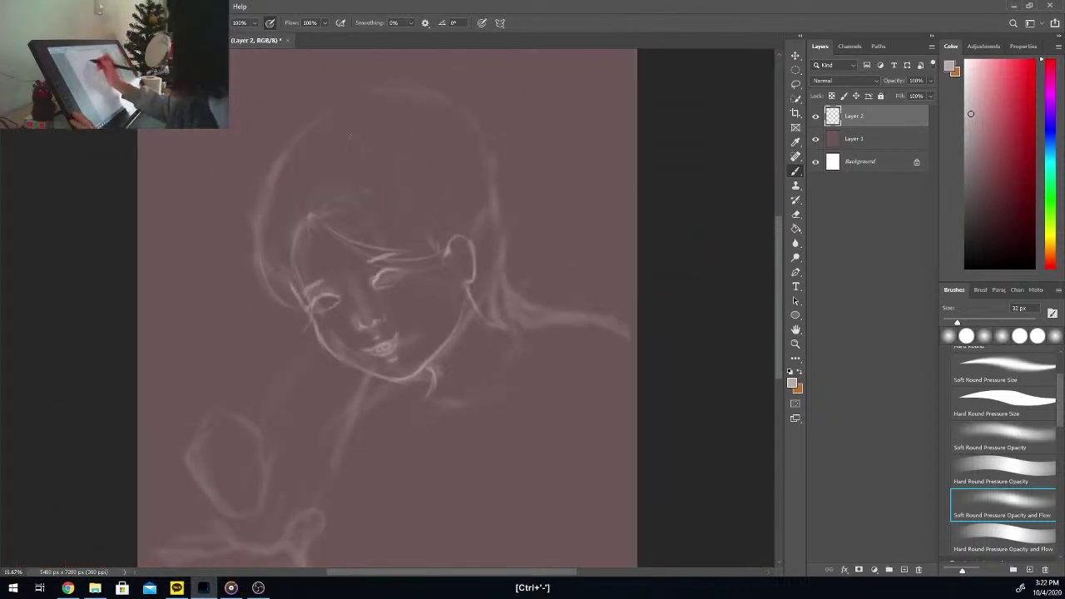
left_click_drag(254, 230, 257, 260)
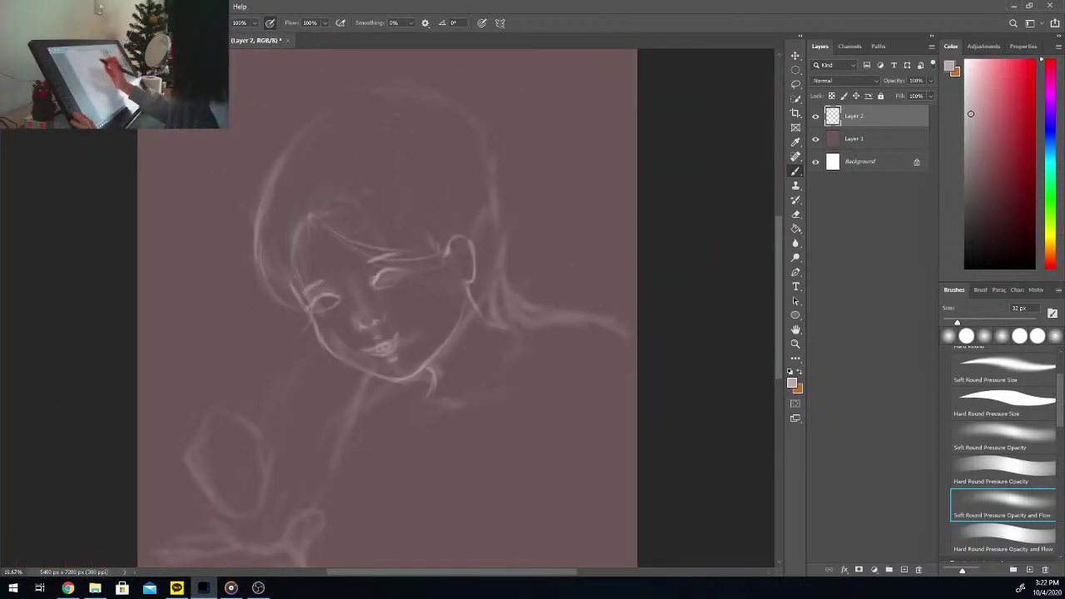
Step: Reinforce the eye outlines and draw the irises and pupils in both eyes
key("ctrl+plus")
key("ctrl+plus")
key("ctrl+plus")
mouse_move(367, 268)
left_mouse_down()
mouse_move(404, 257)
mouse_move(381, 266)
mouse_move(412, 249)
mouse_move(397, 260)
mouse_move(374, 243)
mouse_move(422, 231)
left_mouse_up()
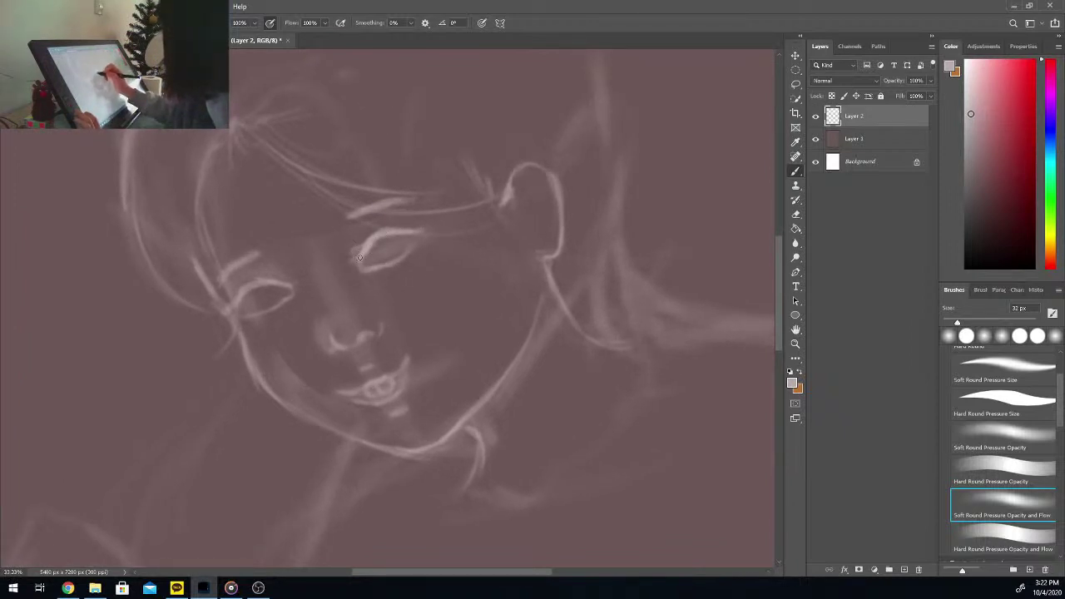
left_click_drag(366, 250, 361, 268)
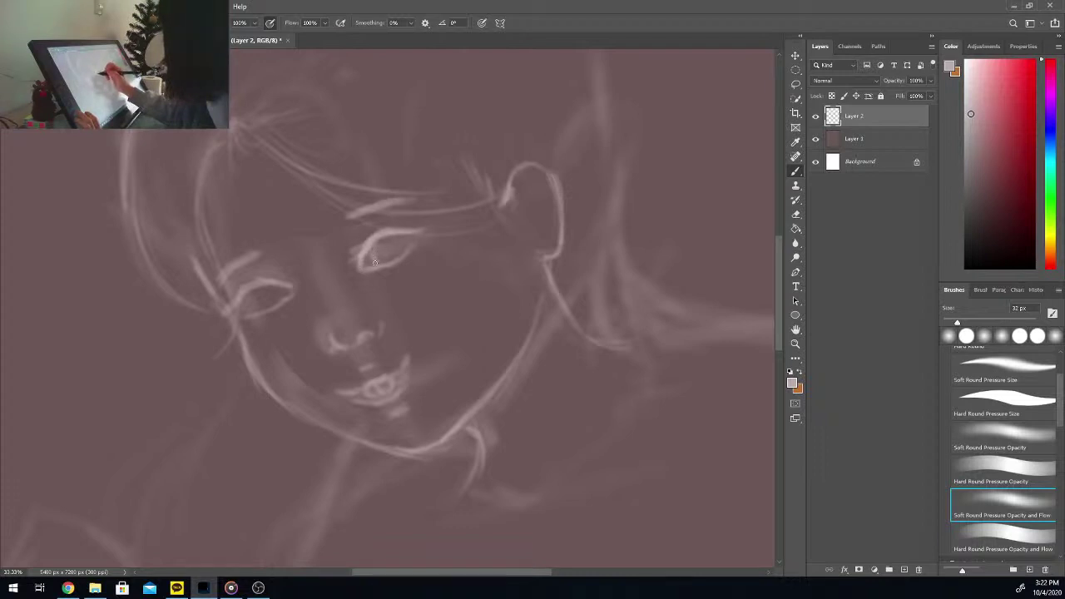
mouse_move(386, 243)
left_mouse_down()
mouse_move(372, 263)
mouse_move(396, 257)
left_mouse_up()
mouse_move(279, 303)
left_mouse_down()
mouse_move(251, 316)
mouse_move(252, 297)
mouse_move(275, 299)
mouse_move(244, 311)
left_mouse_up()
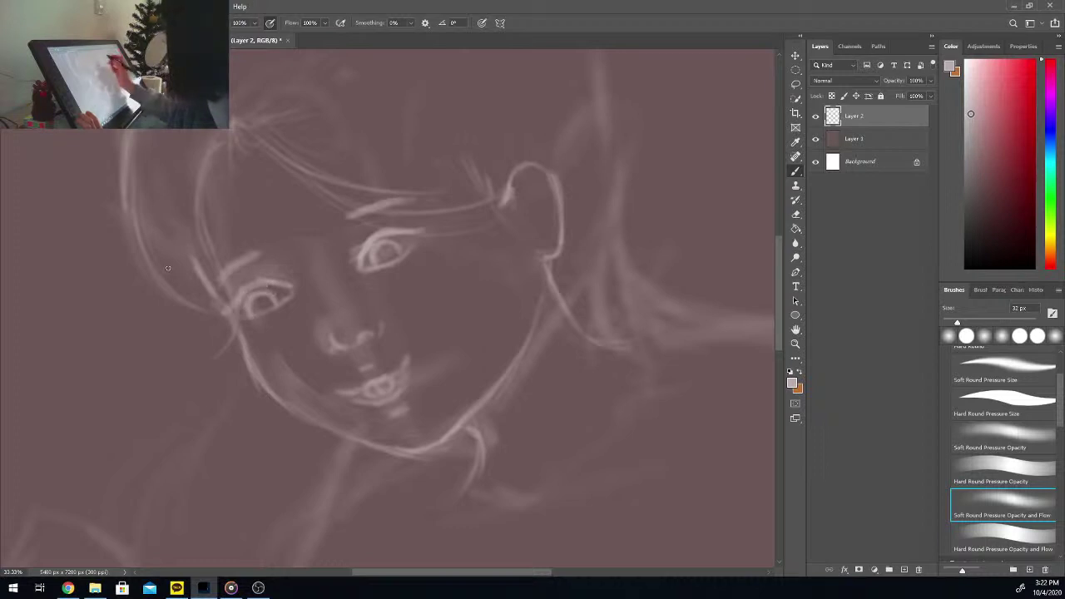
left_click_drag(380, 258, 386, 256)
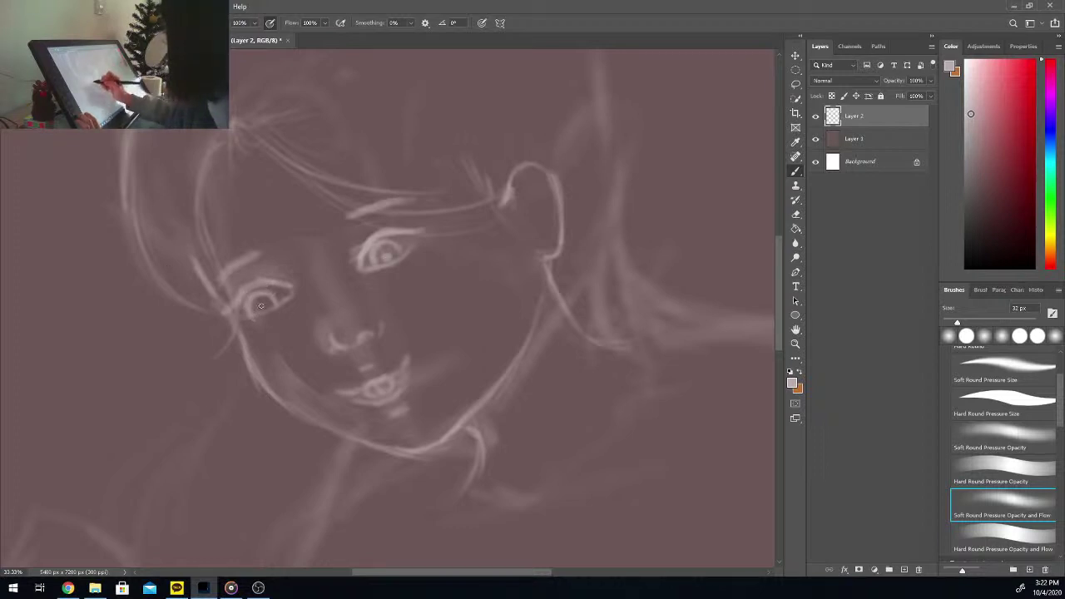
Step: Strengthen the upper ear outline and the fringe line above the eyebrow
key("ctrl+minus")
key("ctrl+minus")
key("ctrl+minus")
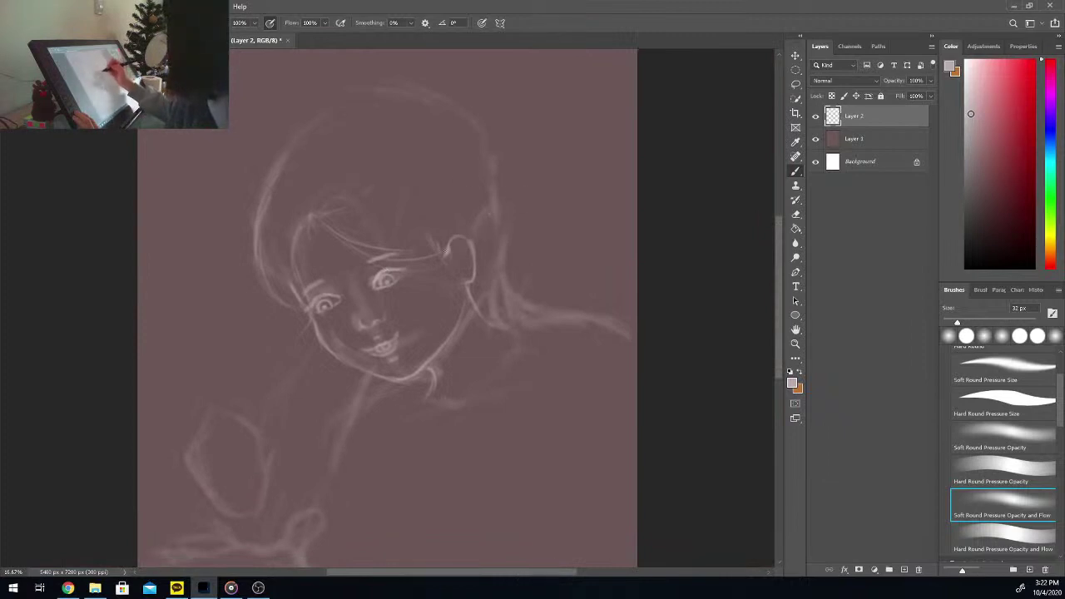
mouse_move(444, 250)
left_mouse_down()
mouse_move(470, 240)
mouse_move(474, 276)
left_mouse_up()
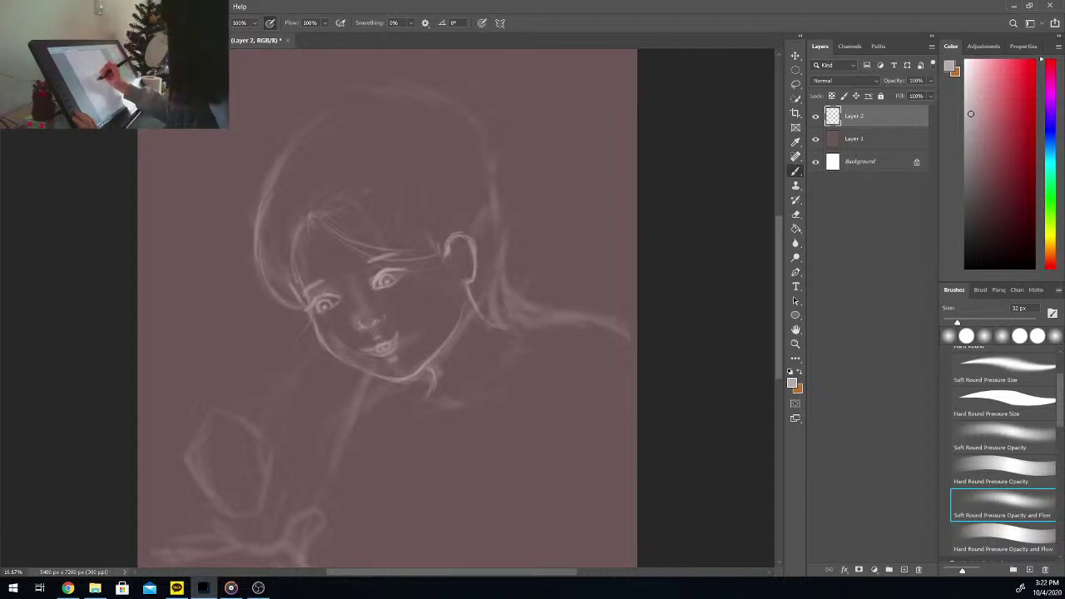
left_click_drag(341, 231, 410, 255)
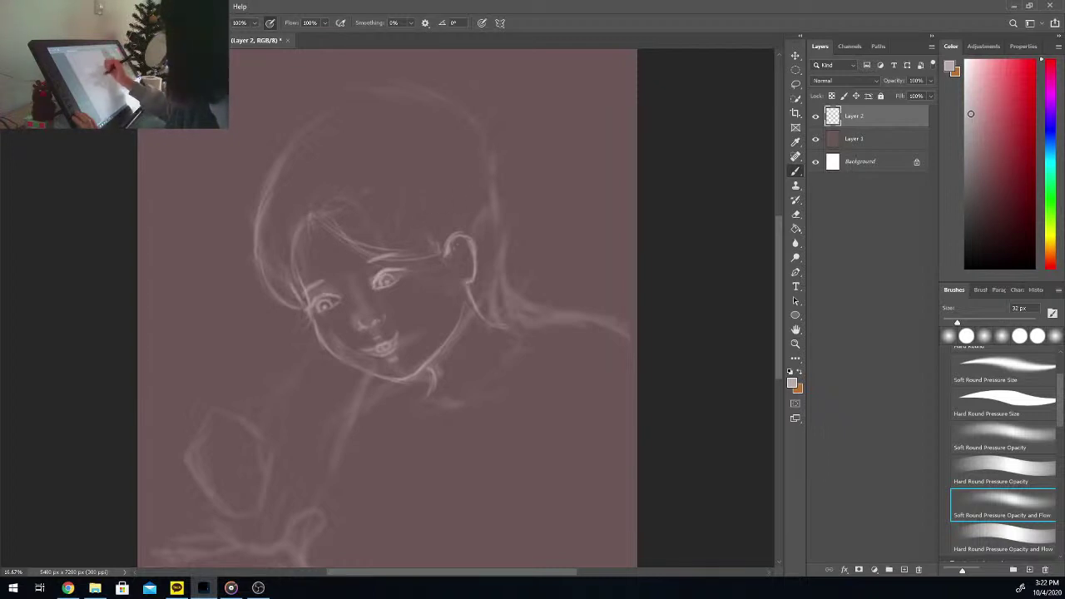
Step: Draw long thin hair strands falling over the temple and cheek in front of the ear and down the neck
left_click_drag(432, 293, 441, 306)
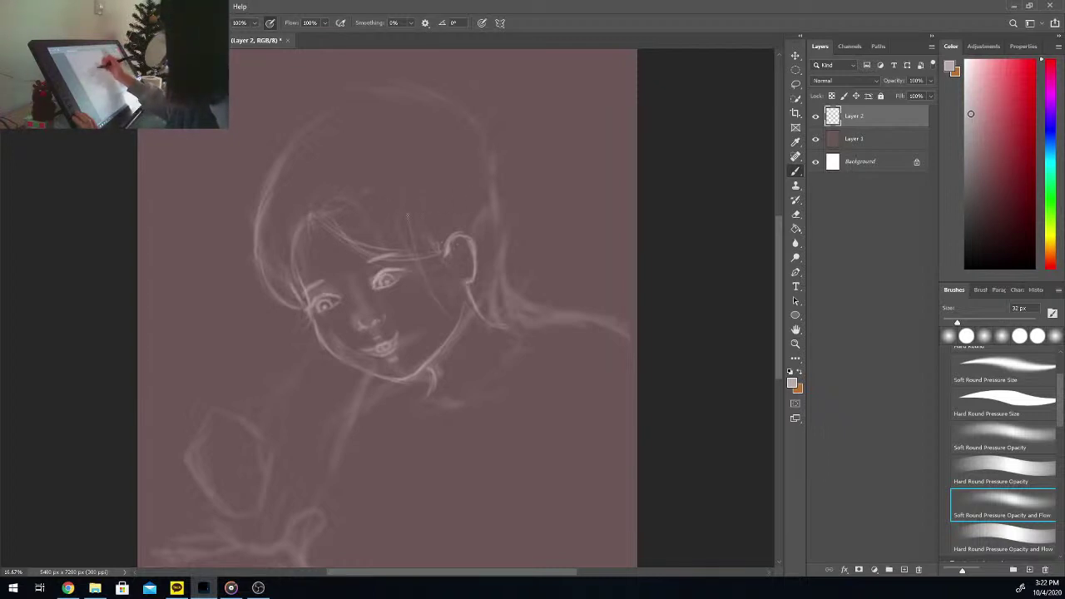
left_click_drag(409, 226, 468, 326)
left_click_drag(448, 257, 462, 293)
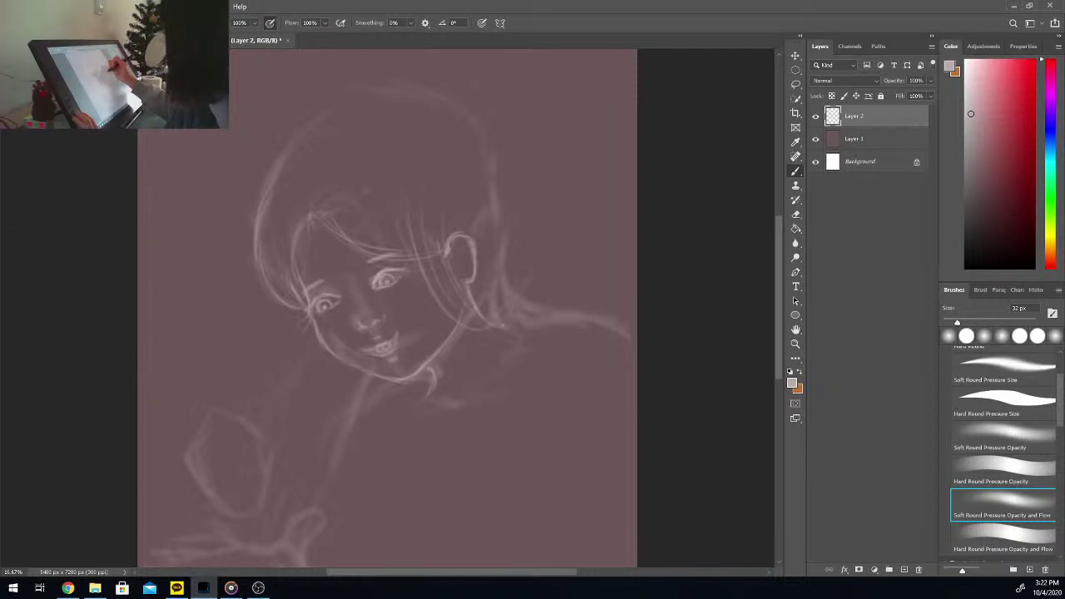
left_click_drag(453, 255, 428, 262)
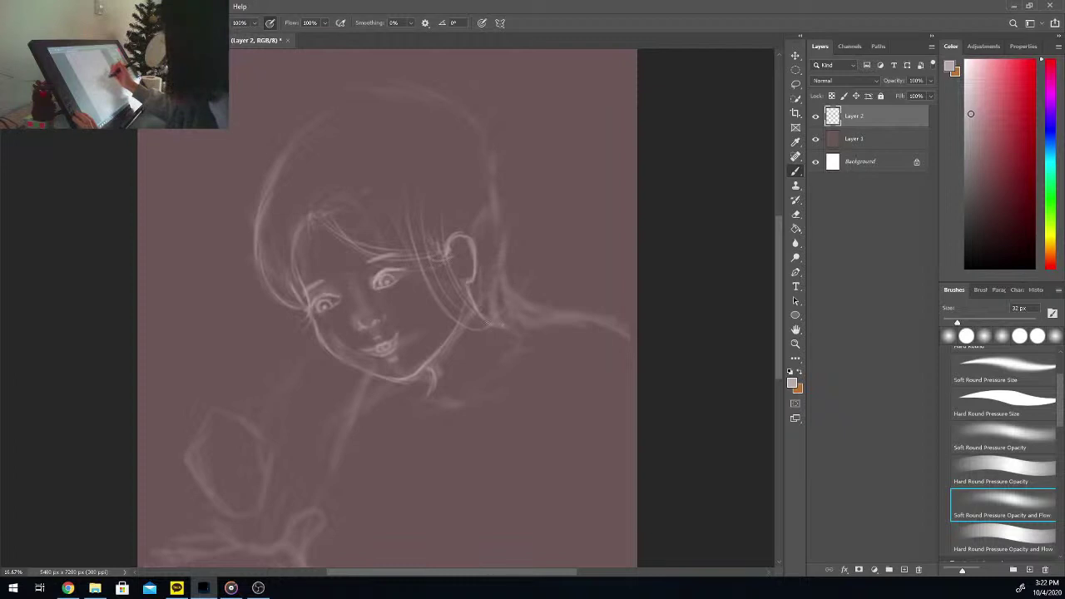
left_click_drag(481, 273, 483, 333)
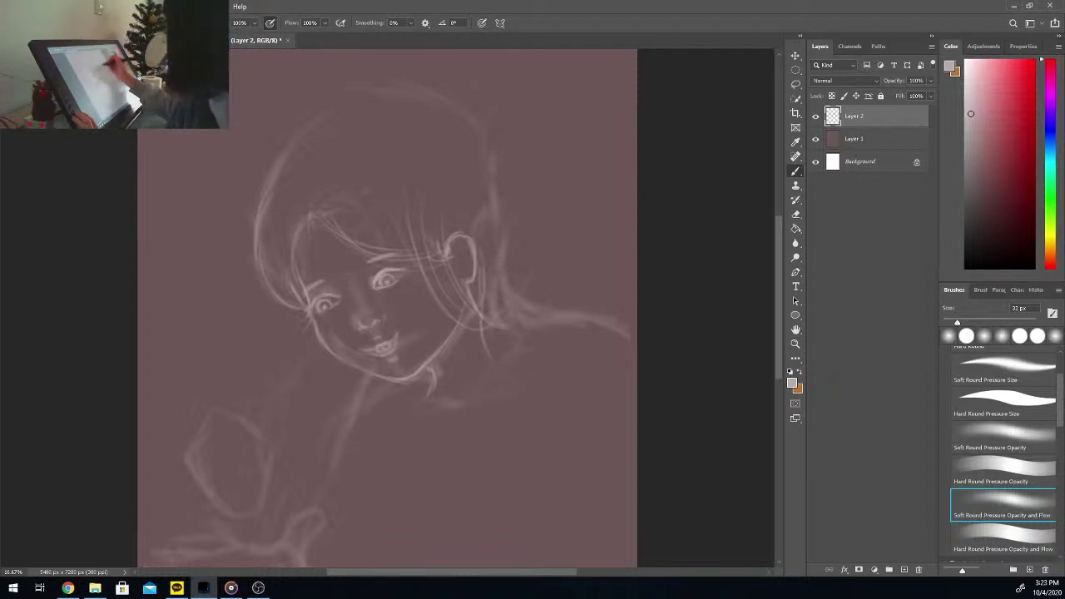
Step: Draw the hair parting at the top of the head and a rounded crown contour down to the back of the head
left_click_drag(498, 171, 502, 186)
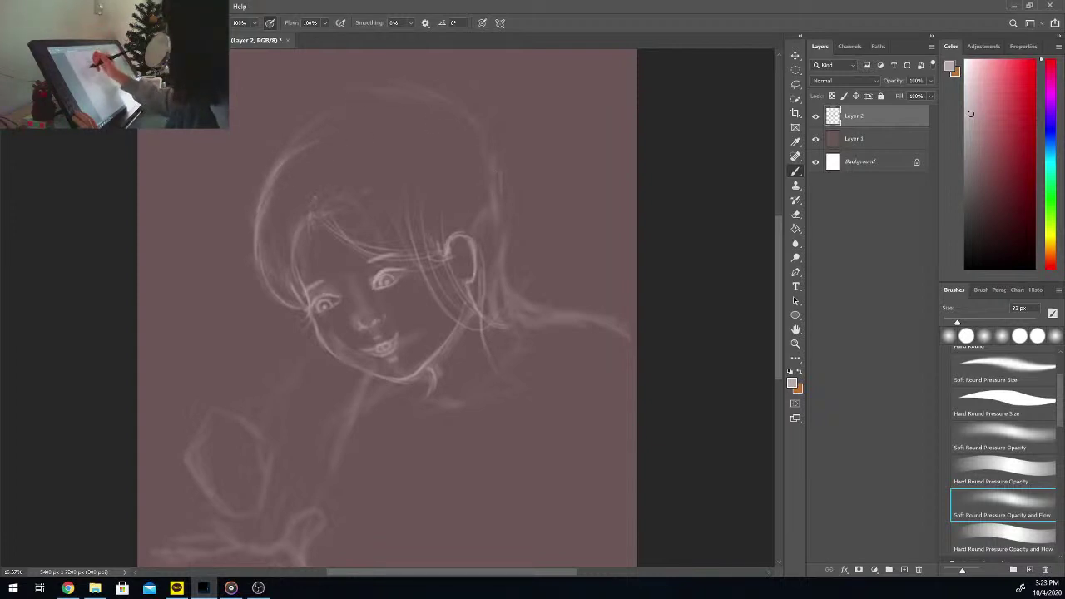
left_click_drag(329, 176, 327, 164)
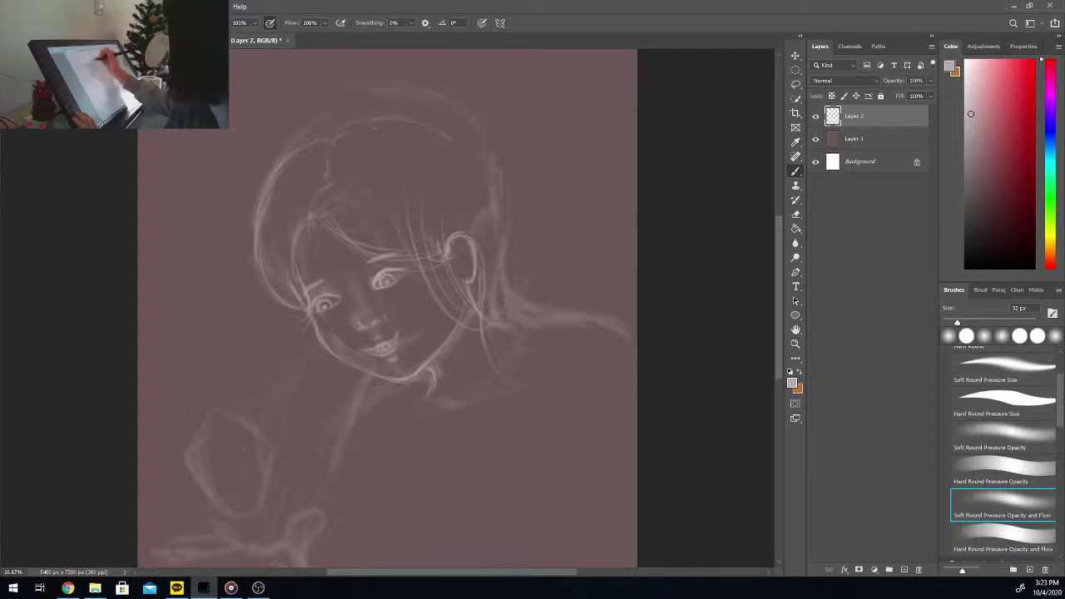
mouse_move(374, 128)
left_mouse_down()
mouse_move(478, 172)
mouse_move(429, 128)
mouse_move(497, 200)
left_mouse_up()
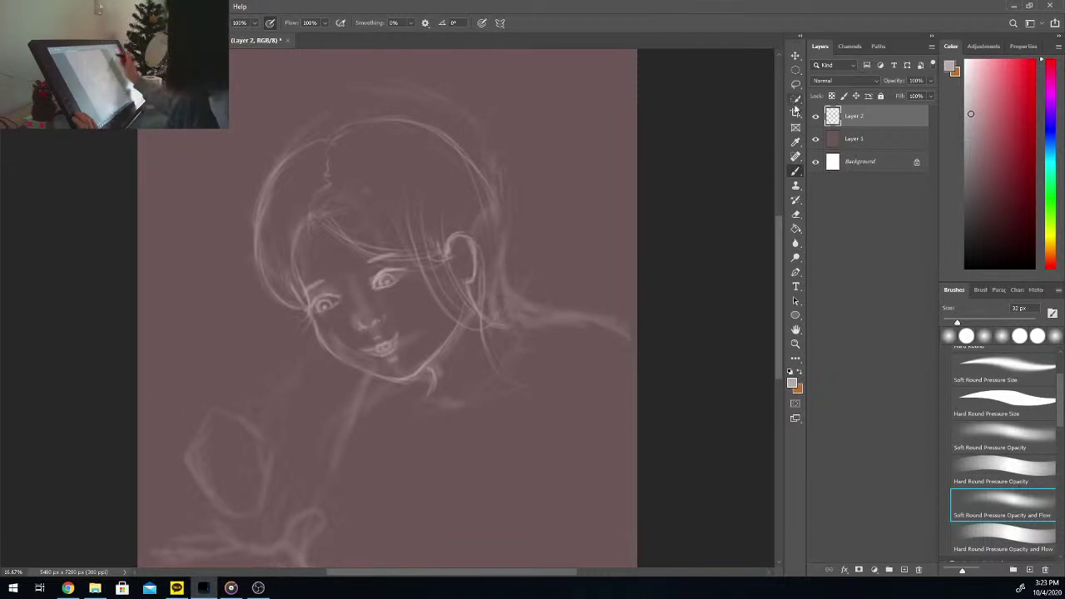
Step: Select the far eye with an elliptical marquee, move it slightly toward the nose, and deselect
left_click(796, 70)
mouse_move(284, 268)
left_mouse_down()
mouse_move(350, 325)
mouse_move(341, 320)
left_mouse_up()
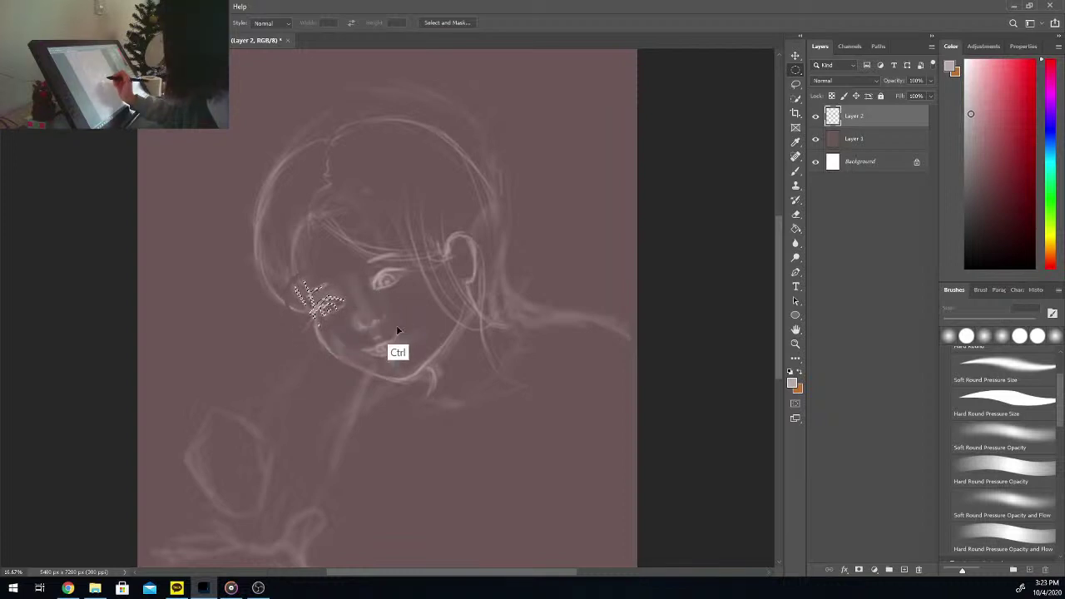
key("ctrl+d")
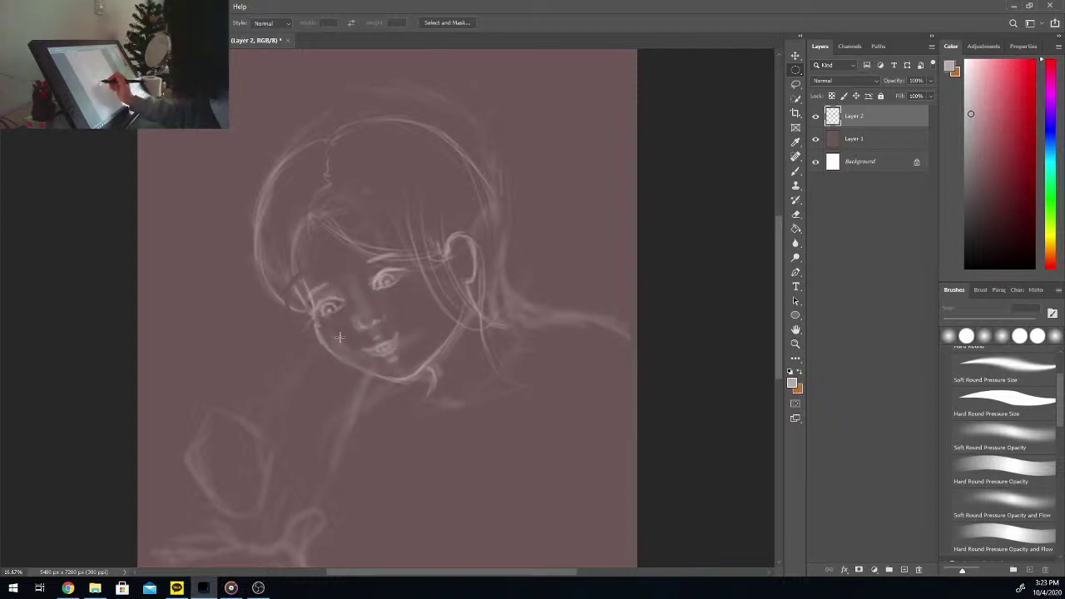
Step: Redraw the far cheek contour beside the moved eye with the brush and refine the smiling mouth
left_click(796, 170)
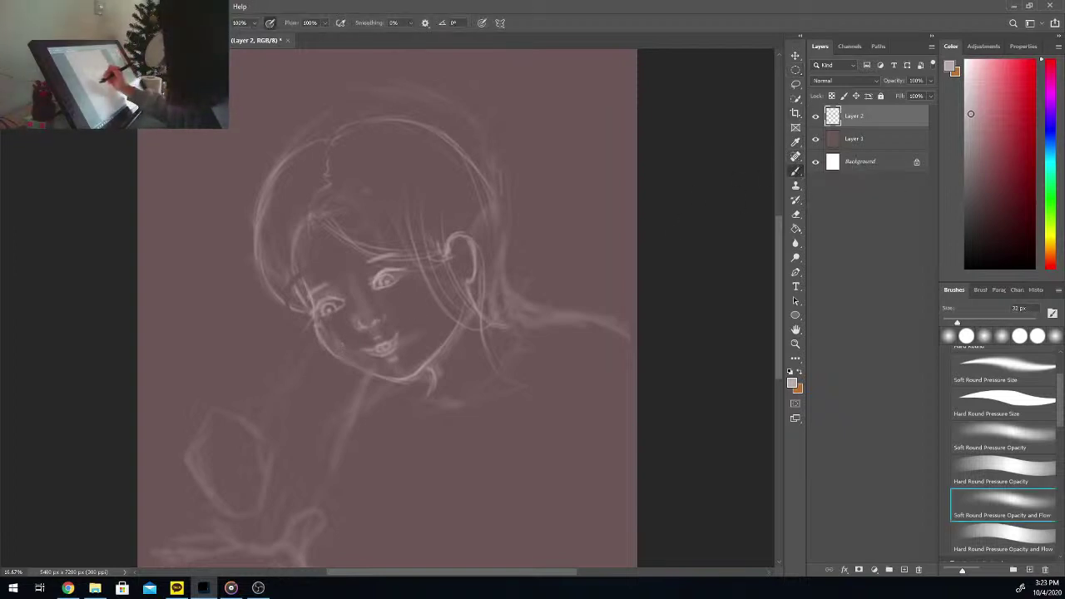
mouse_move(323, 326)
left_mouse_down()
mouse_move(331, 355)
mouse_move(304, 290)
mouse_move(314, 313)
left_mouse_up()
key("e")
key("b")
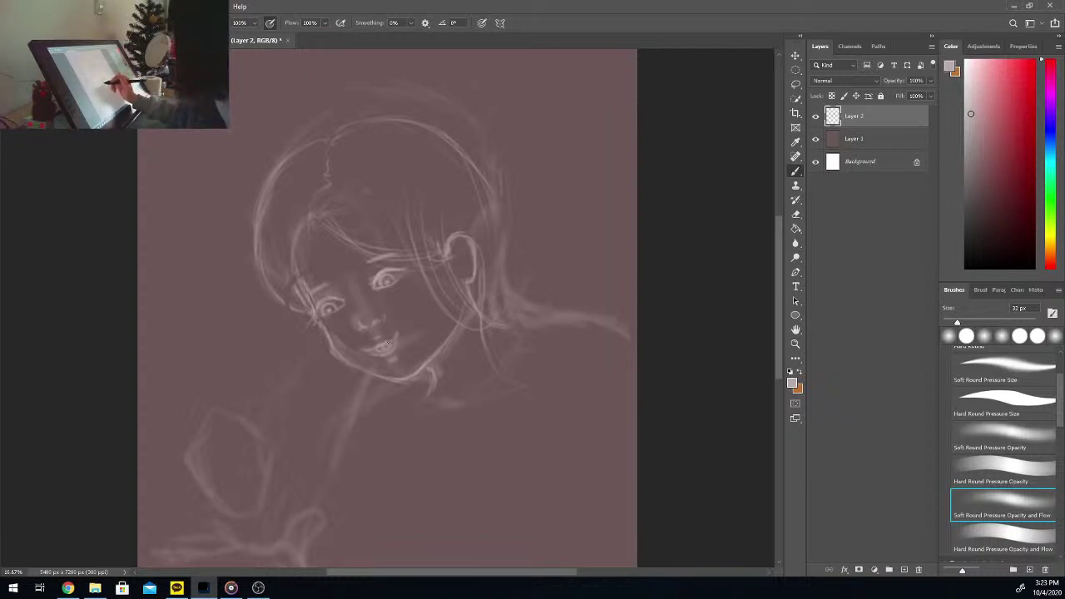
left_click_drag(397, 332, 381, 340)
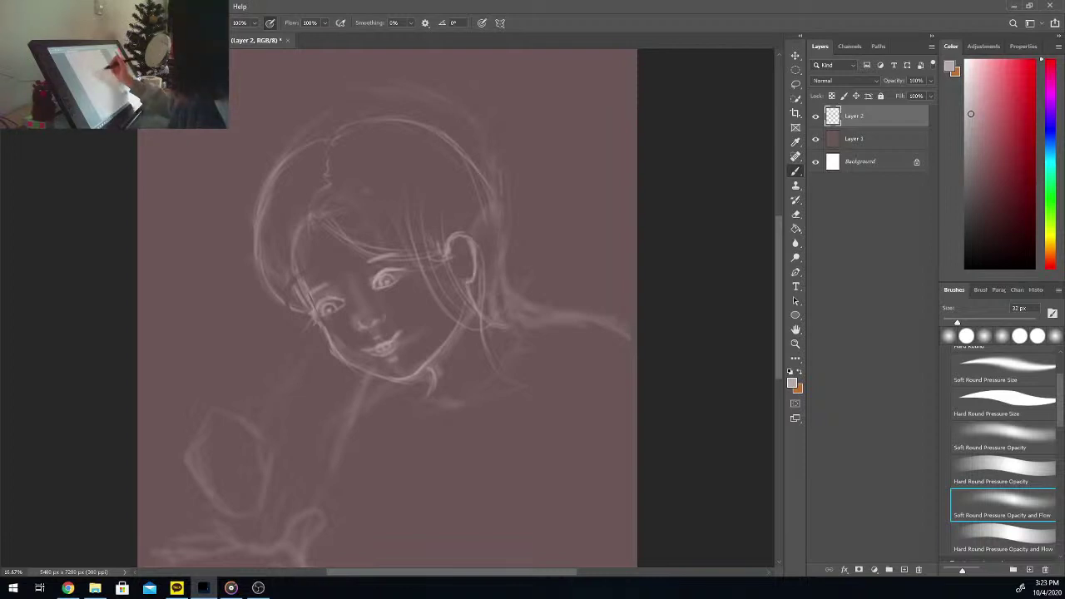
Step: Add hair strokes across the ear, loose wisps behind the head, and a small looped shape beneath the chin
mouse_move(454, 245)
left_mouse_down()
mouse_move(490, 248)
mouse_move(476, 254)
left_mouse_up()
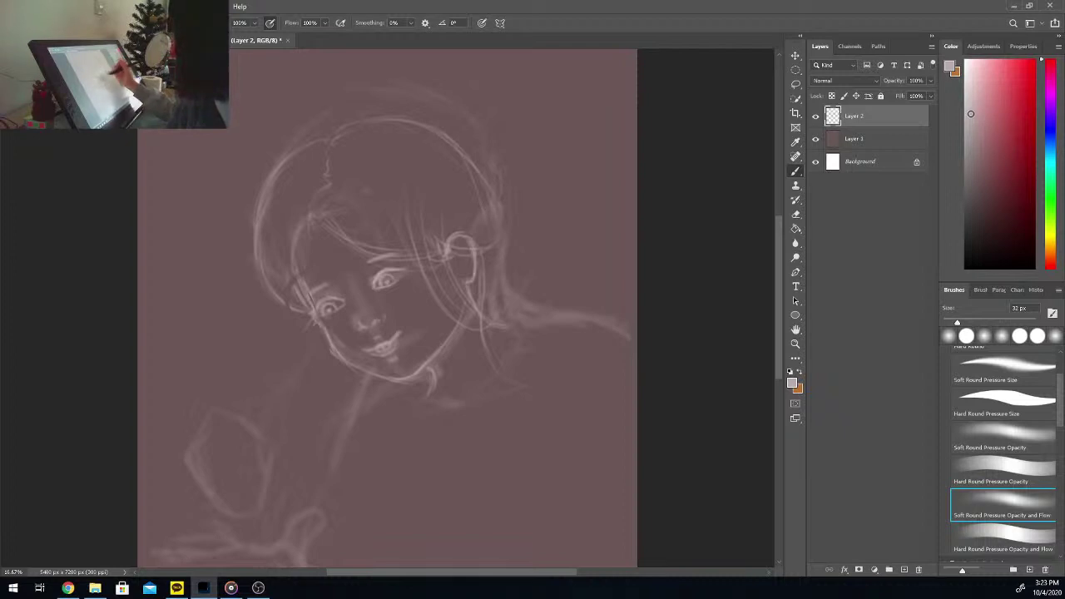
left_click_drag(567, 206, 503, 201)
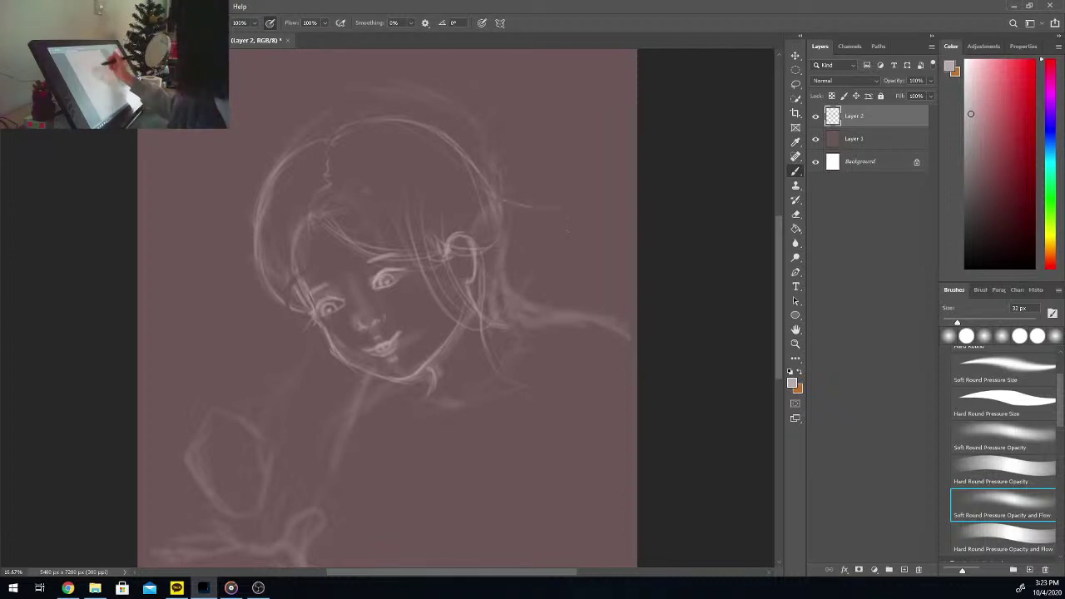
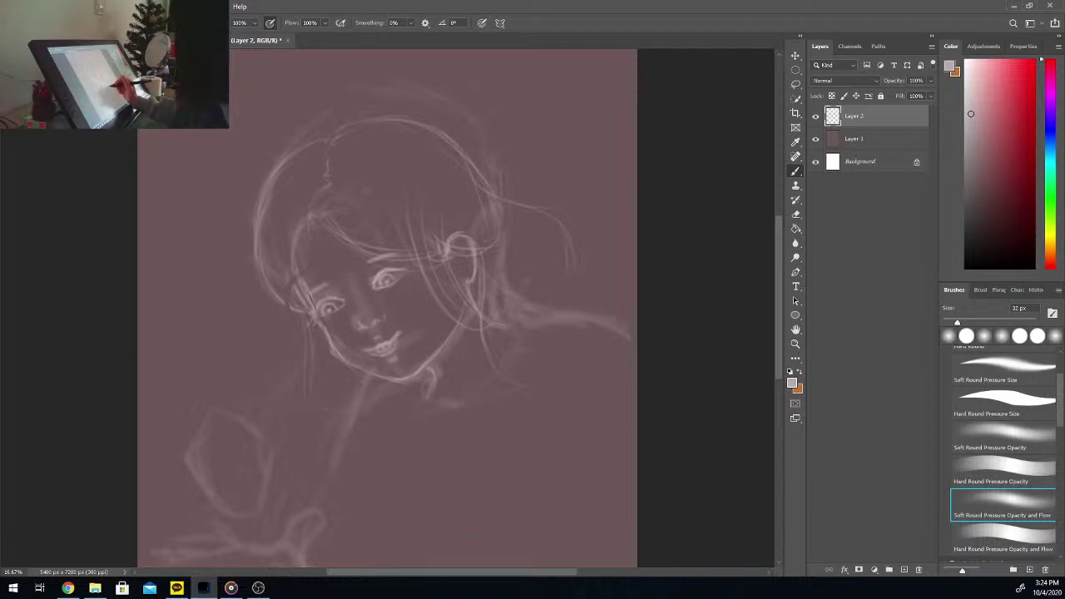
left_click_drag(411, 387, 404, 403)
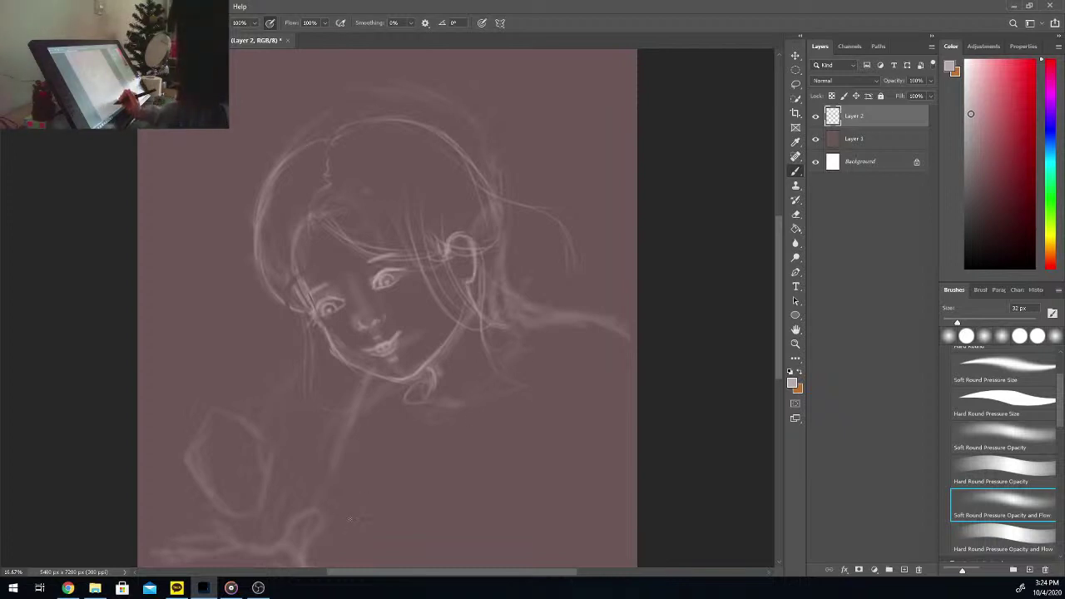
Step: Select the whole head on the line-work layer with an elliptical marquee centred over the face and hair
key("ctrl+minus")
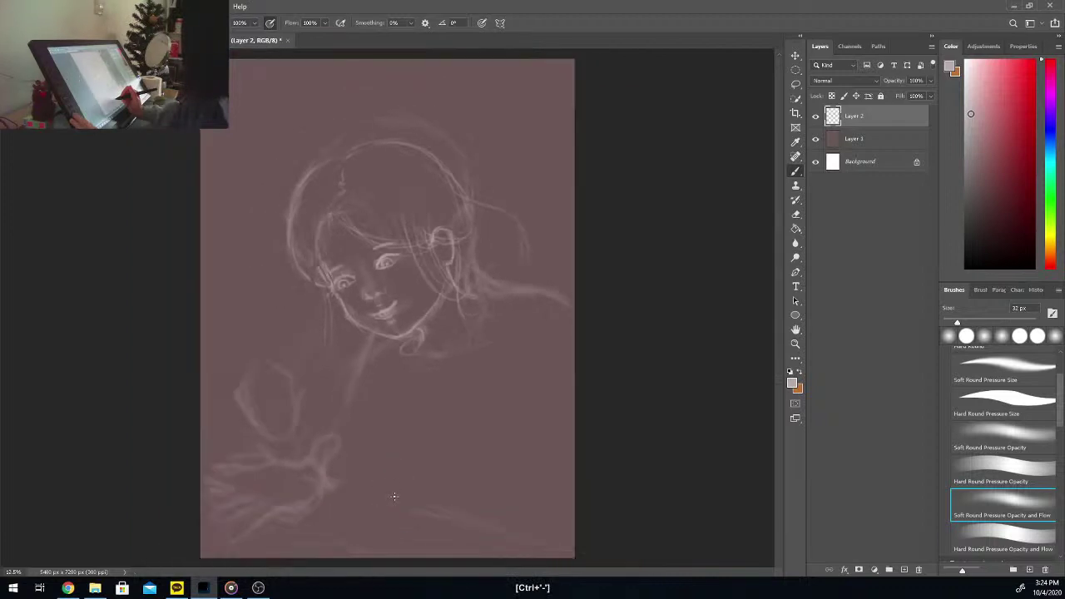
left_click(795, 71)
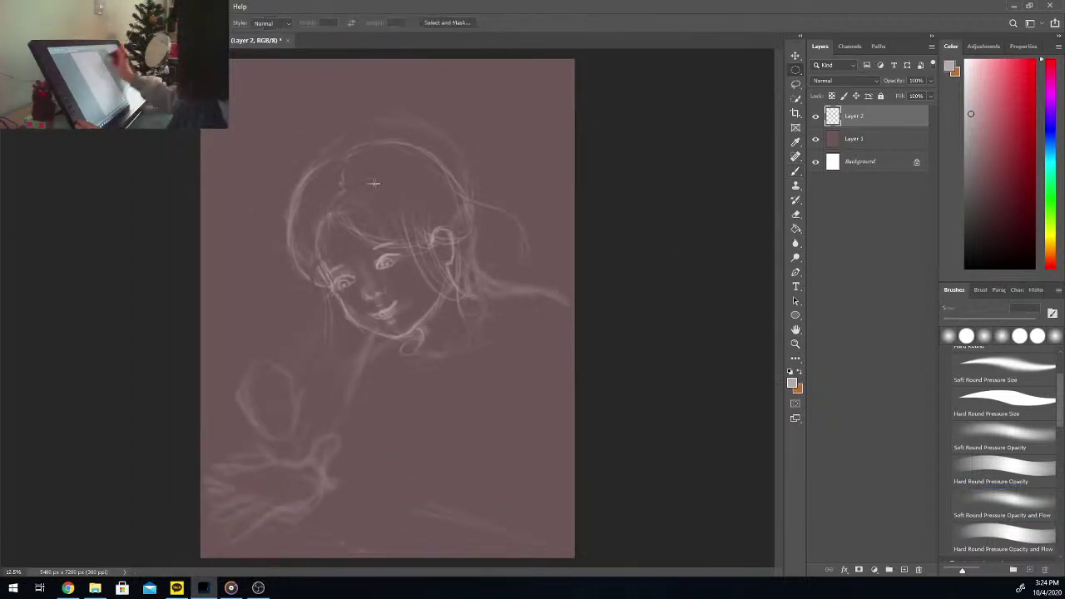
mouse_move(254, 159)
left_mouse_down()
mouse_move(301, 179)
mouse_move(533, 421)
mouse_move(514, 428)
mouse_move(525, 421)
left_mouse_up()
key("ctrl+d")
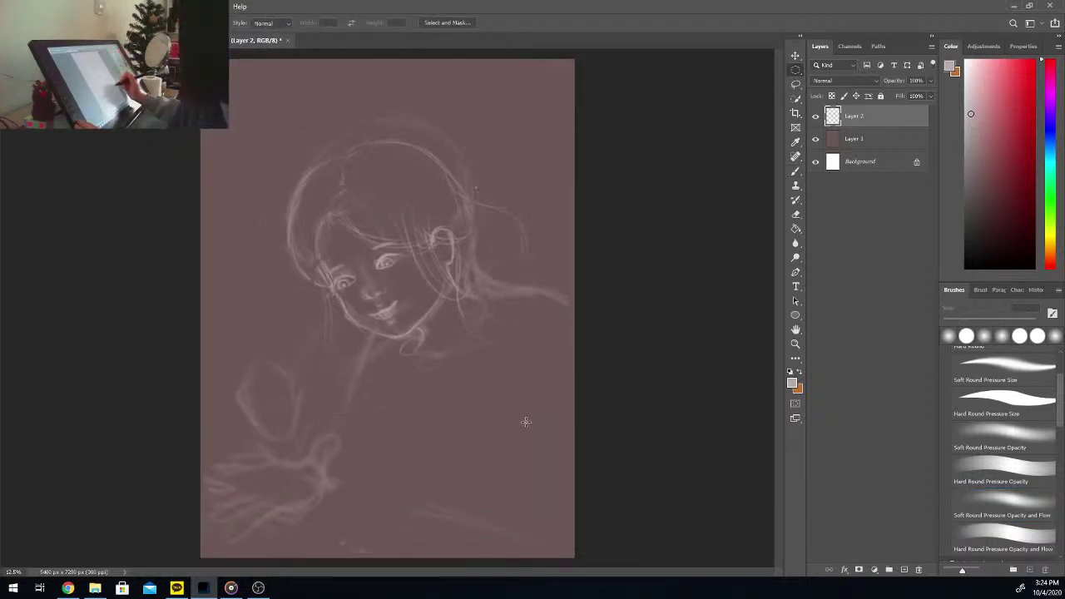
mouse_move(472, 394)
left_mouse_down()
mouse_move(496, 348)
mouse_move(512, 204)
mouse_move(259, 274)
mouse_move(292, 111)
mouse_move(264, 94)
mouse_move(250, 63)
mouse_move(543, 326)
left_mouse_up()
key("ctrl+d")
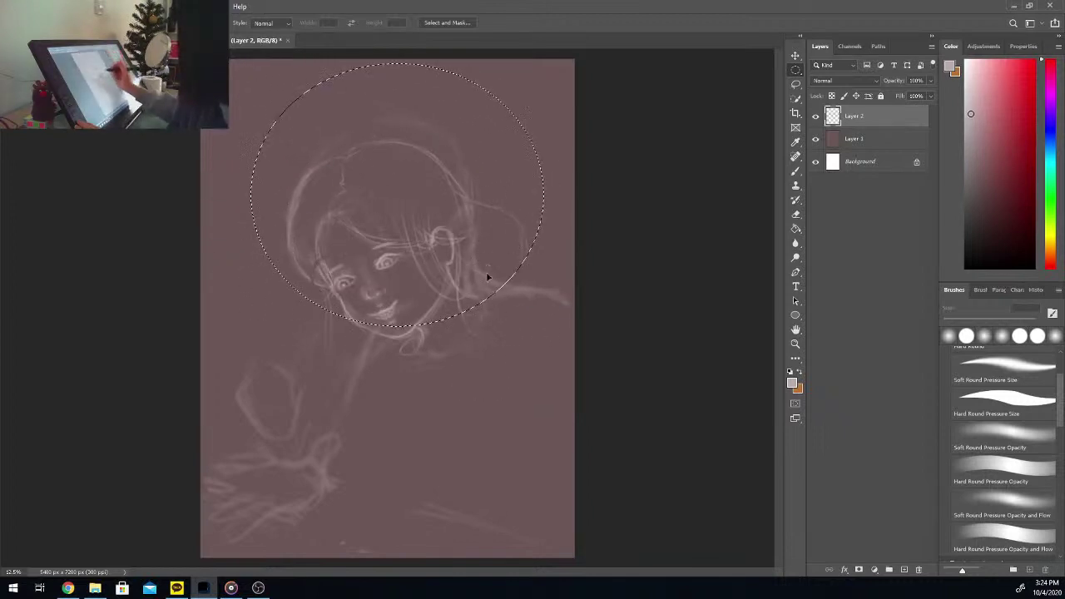
left_click_drag(487, 271, 485, 309)
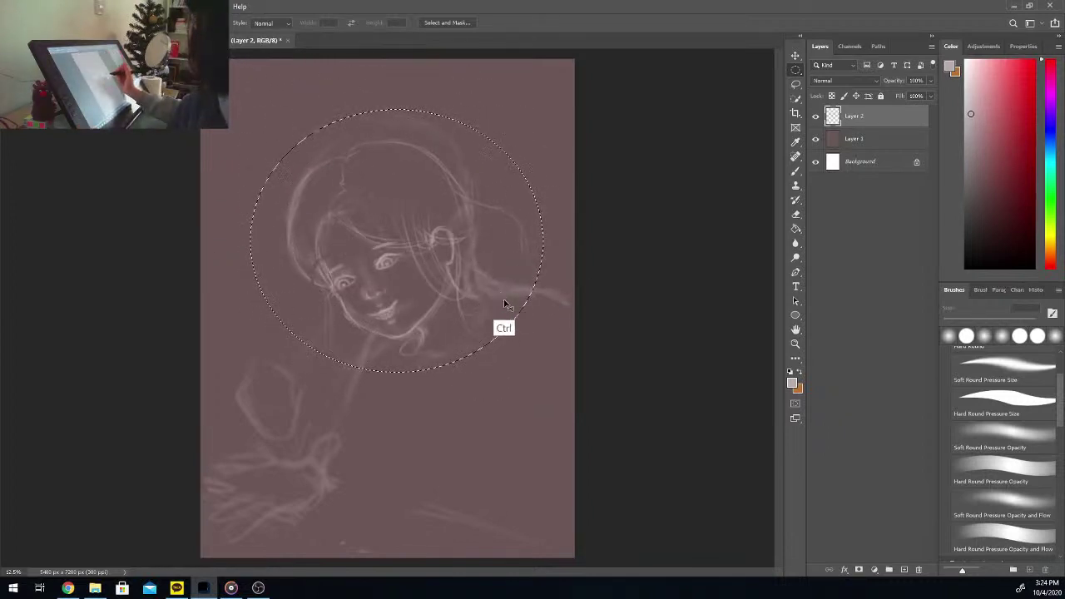
Step: Scale the selected head up proportionally to about 138%, shift it slightly toward the canvas's upper left, and deselect
key("ctrl+t")
left_click_drag(541, 371, 609, 432)
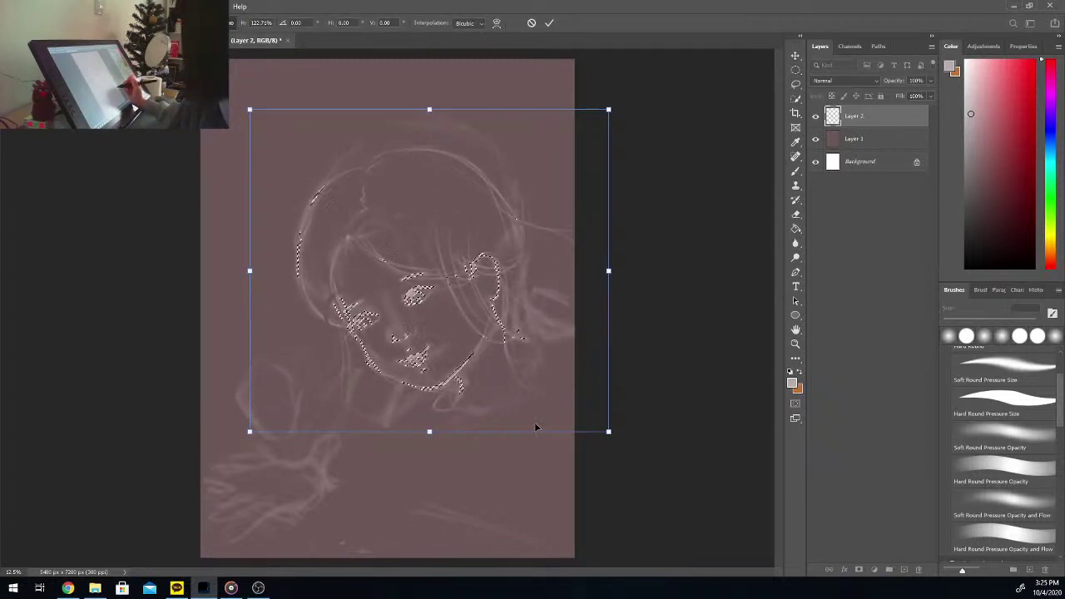
left_click_drag(535, 428, 500, 408)
left_click_drag(581, 421, 612, 455)
mouse_move(569, 434)
left_mouse_down()
mouse_move(558, 415)
mouse_move(614, 441)
left_mouse_up()
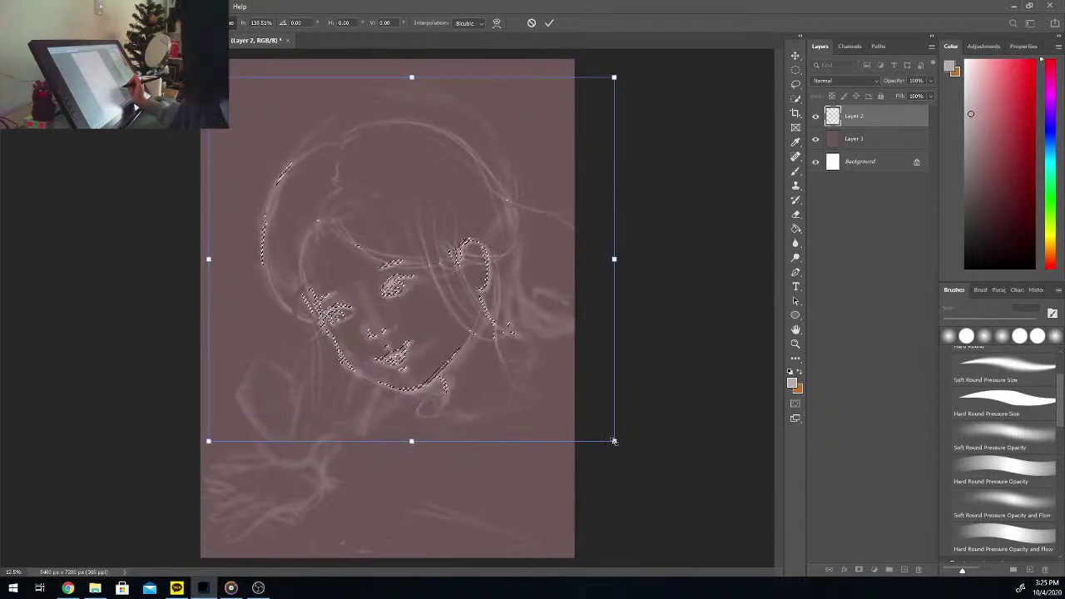
left_click_drag(551, 431, 548, 429)
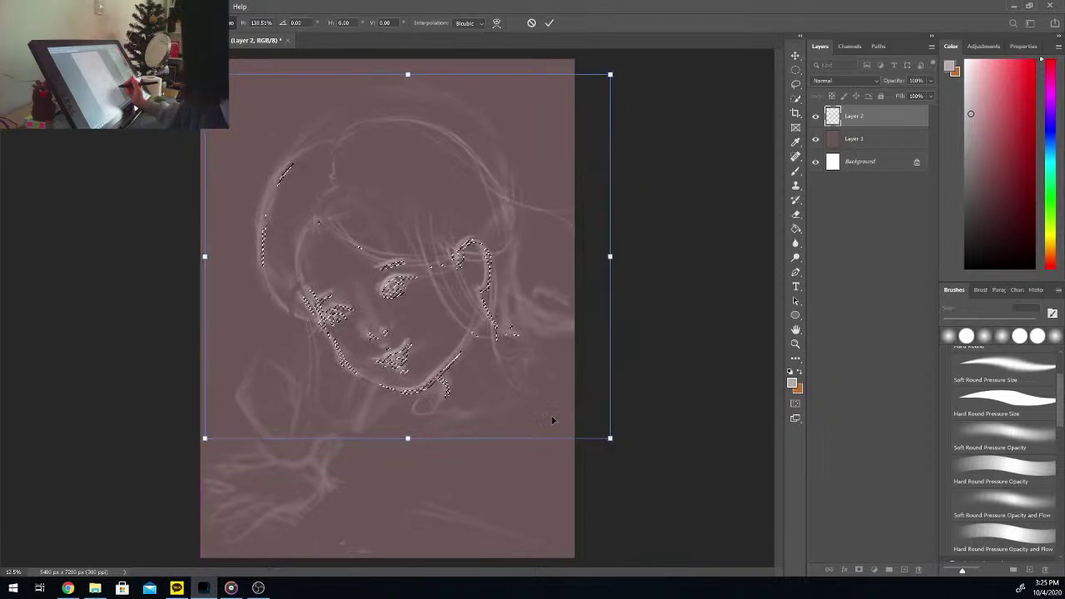
key("Return")
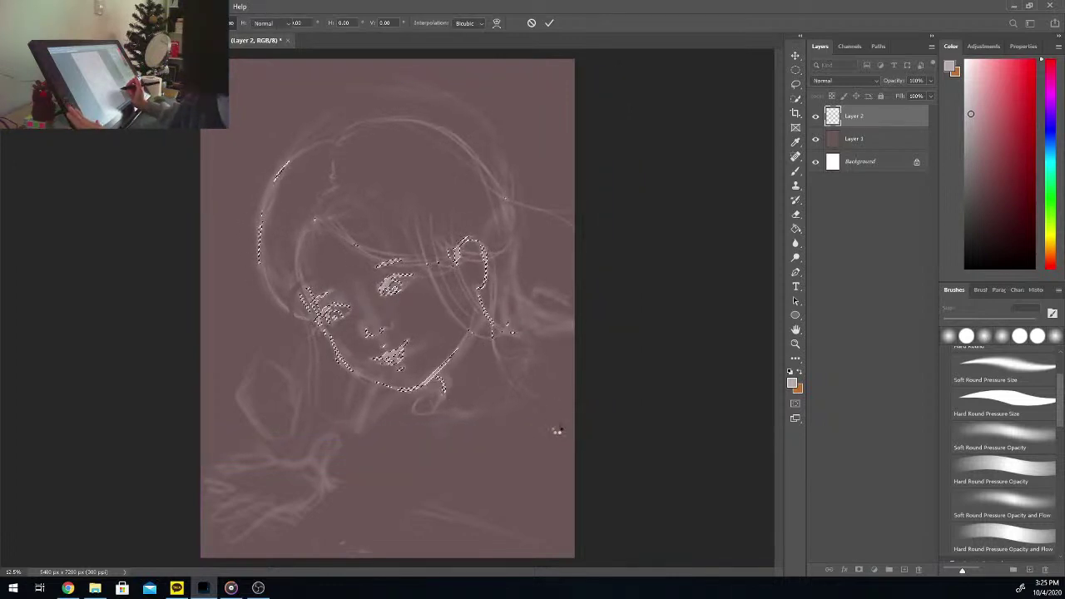
key("ctrl+d")
Step: Examine the enlarged head's line work up close and in relation to the rest of the figure
key("ctrl+plus")
key("ctrl+plus")
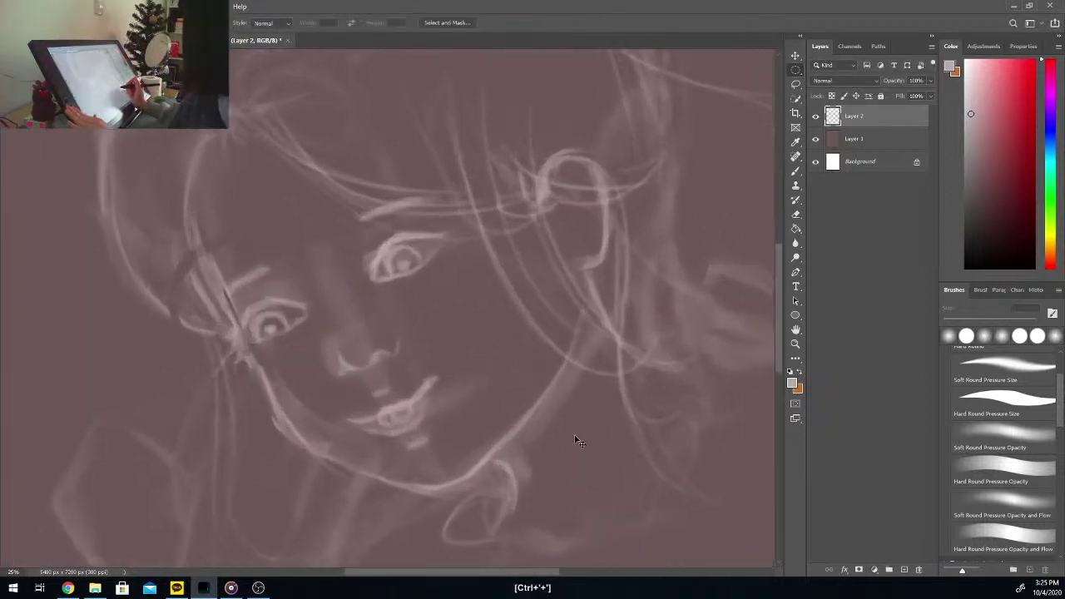
key("ctrl+plus")
key("ctrl+plus")
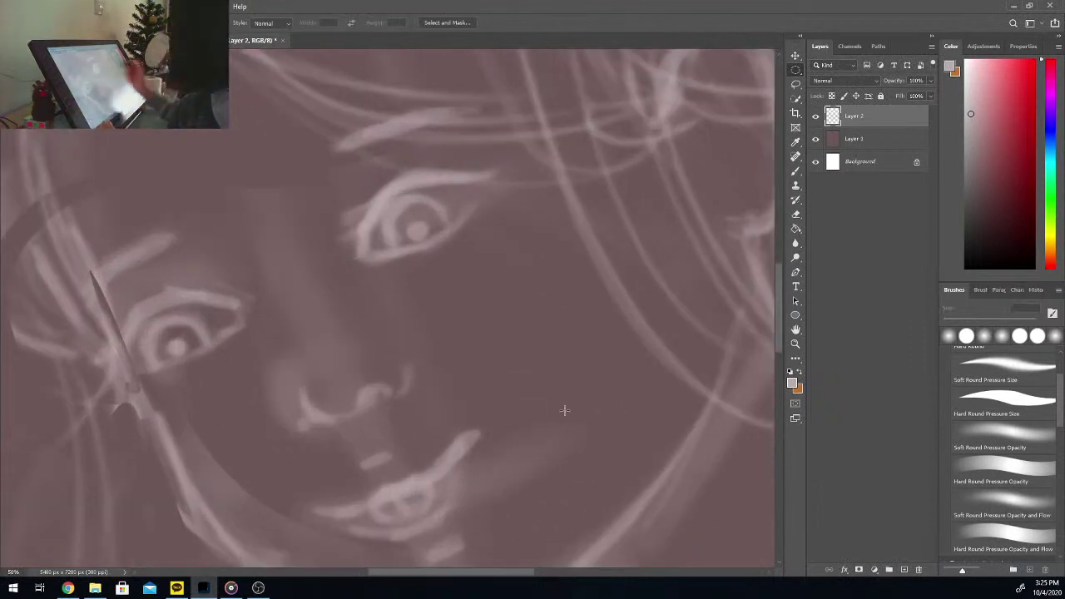
left_click_drag(782, 313, 786, 300)
key("ctrl+minus")
key("ctrl+minus")
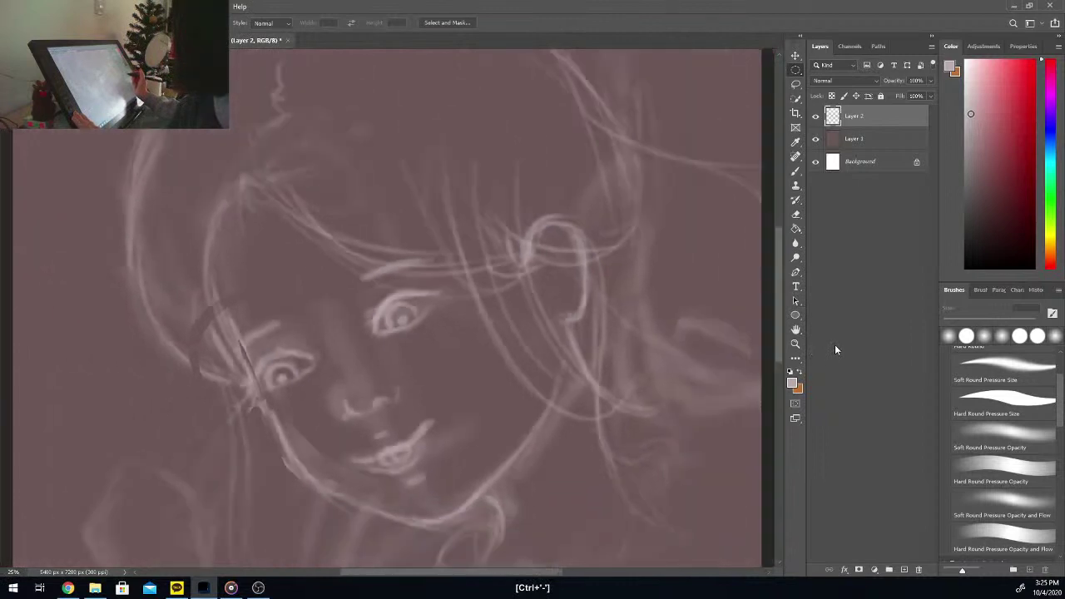
key("ctrl+plus")
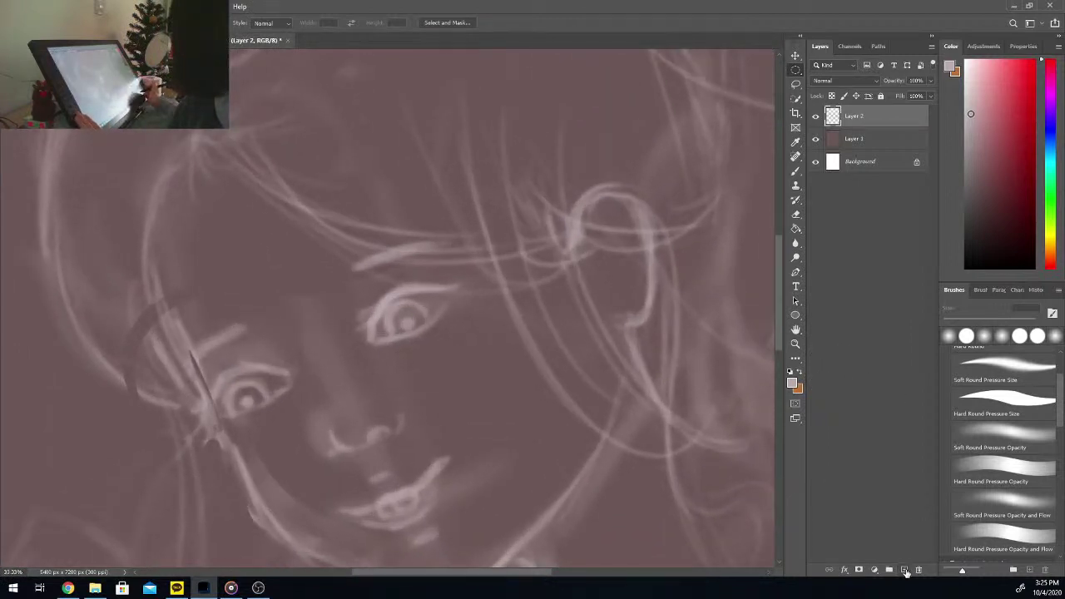
key("ctrl+minus")
key("ctrl+minus")
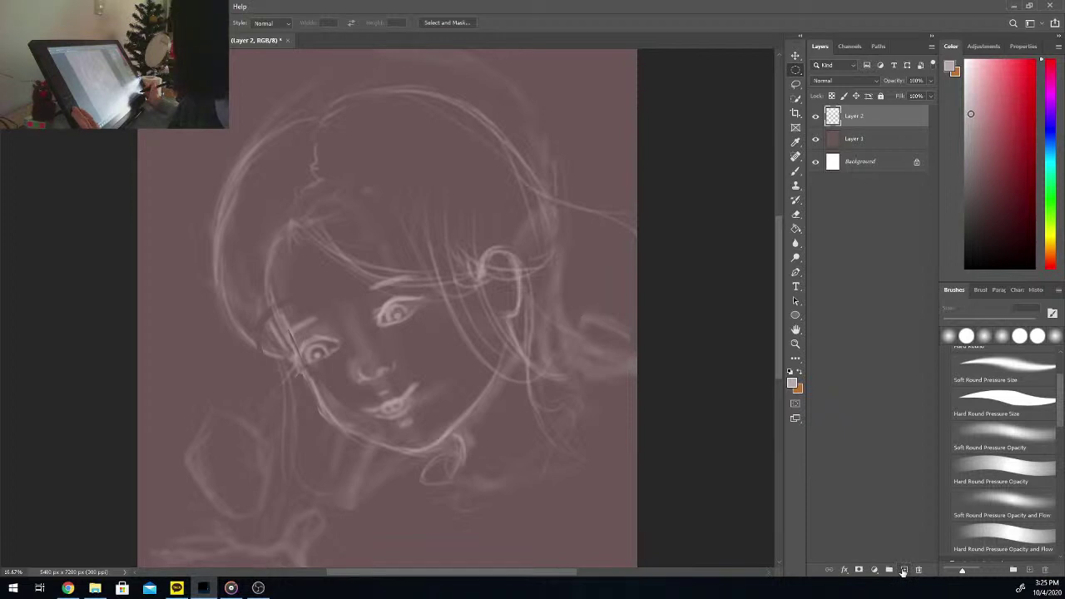
Step: Add a new layer and block in the whole face shape in very pale pink with a large soft brush
left_click(906, 571)
key("i")
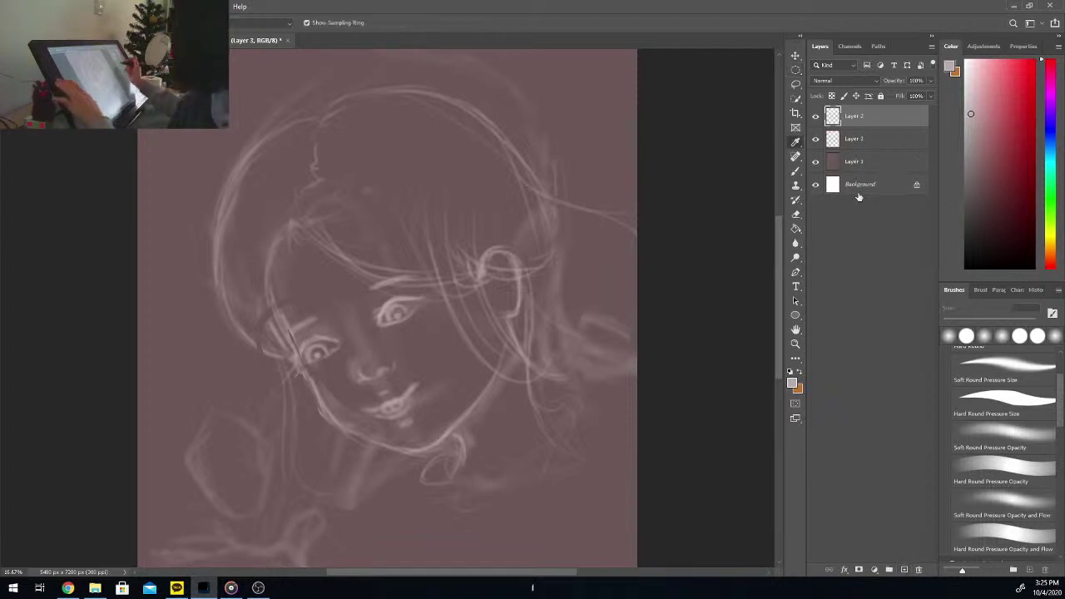
left_click(1051, 255)
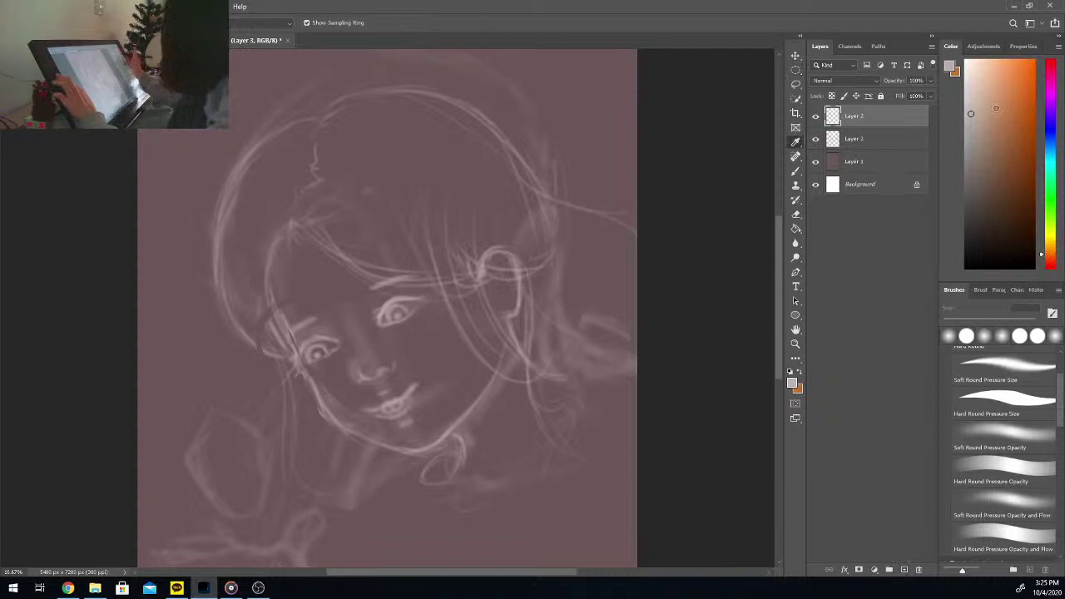
left_click(973, 61)
left_click(1051, 268)
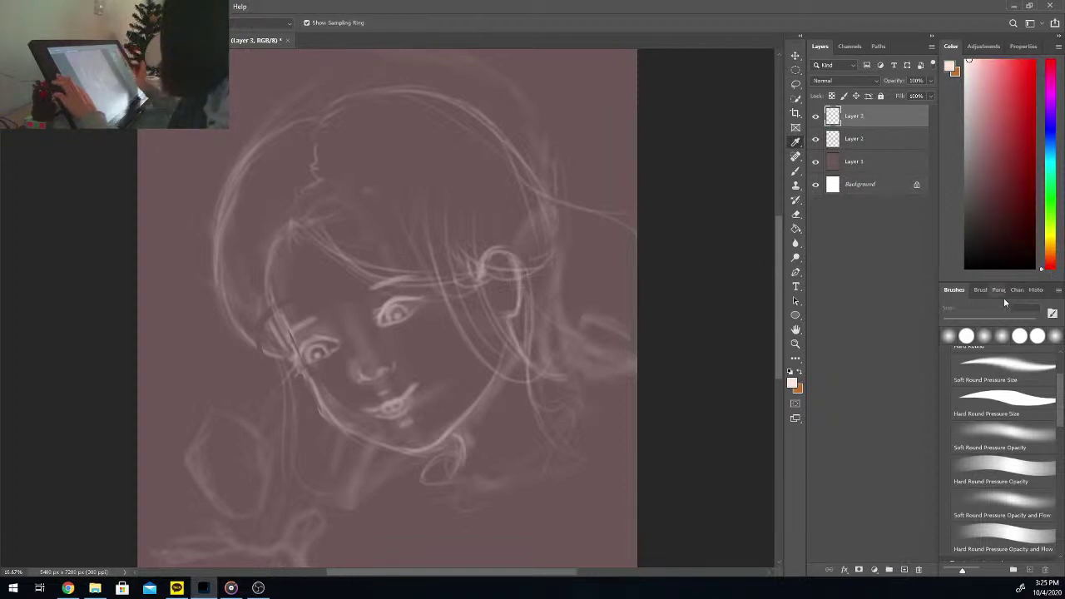
key("b")
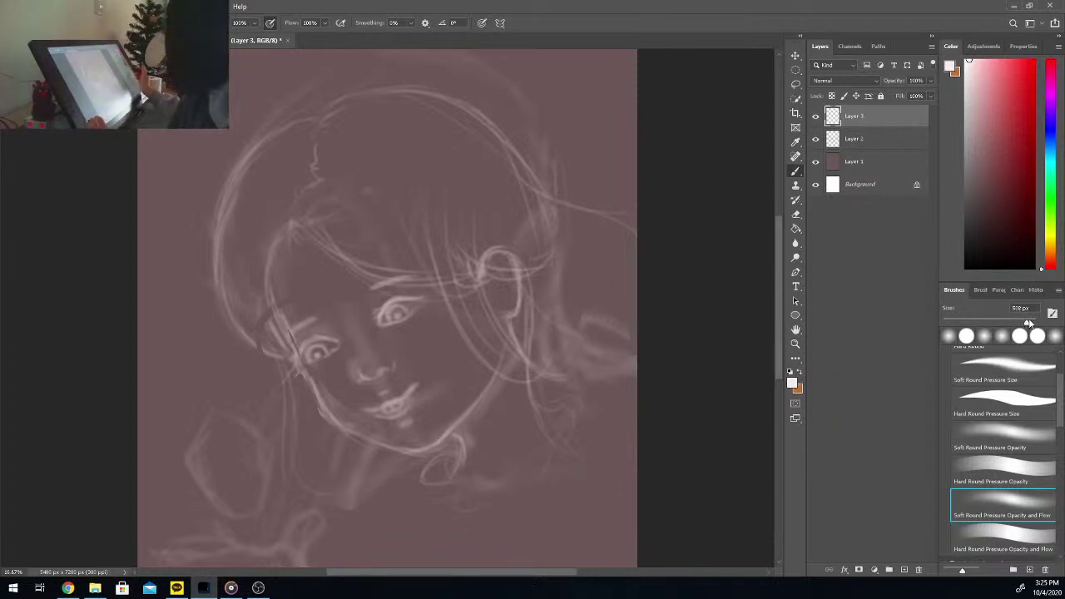
mouse_move(369, 318)
left_mouse_down()
mouse_move(299, 261)
mouse_move(292, 282)
mouse_move(316, 298)
mouse_move(308, 351)
mouse_move(394, 291)
mouse_move(362, 363)
mouse_move(358, 401)
mouse_move(409, 341)
mouse_move(433, 331)
mouse_move(400, 434)
mouse_move(415, 426)
mouse_move(419, 440)
mouse_move(475, 382)
mouse_move(429, 274)
left_mouse_up()
mouse_move(325, 337)
left_mouse_down()
mouse_move(290, 298)
mouse_move(320, 377)
mouse_move(312, 371)
mouse_move(377, 443)
mouse_move(367, 269)
mouse_move(383, 291)
mouse_move(341, 257)
mouse_move(348, 343)
mouse_move(315, 275)
mouse_move(298, 309)
left_mouse_up()
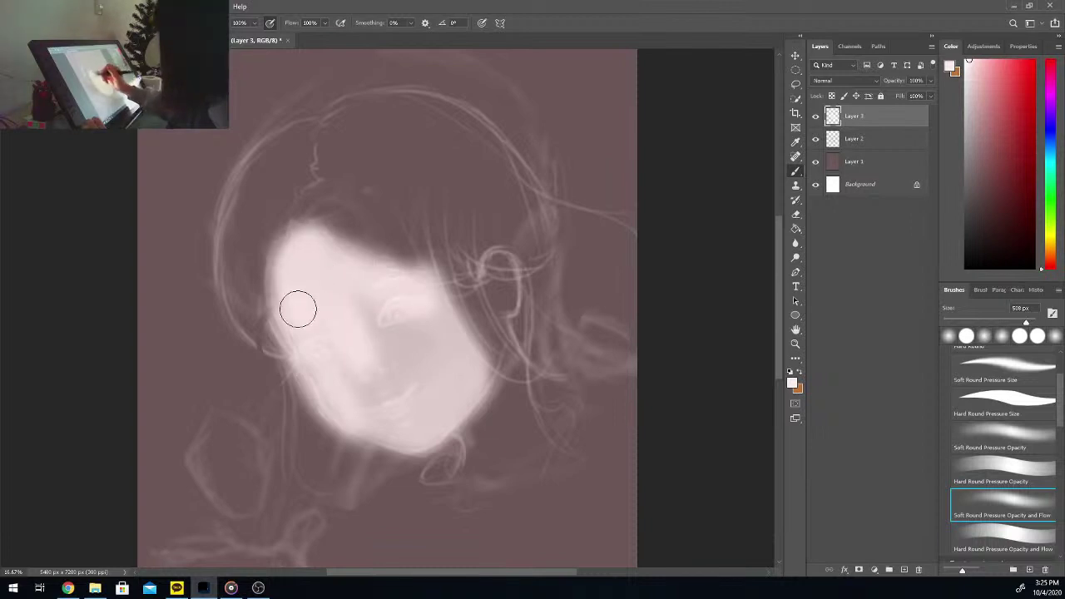
mouse_move(341, 353)
left_mouse_down()
mouse_move(362, 401)
mouse_move(385, 364)
mouse_move(408, 364)
mouse_move(437, 342)
mouse_move(467, 396)
mouse_move(428, 309)
mouse_move(324, 240)
mouse_move(290, 302)
mouse_move(377, 437)
mouse_move(402, 439)
mouse_move(468, 382)
left_mouse_up()
left_click_drag(325, 261, 367, 376)
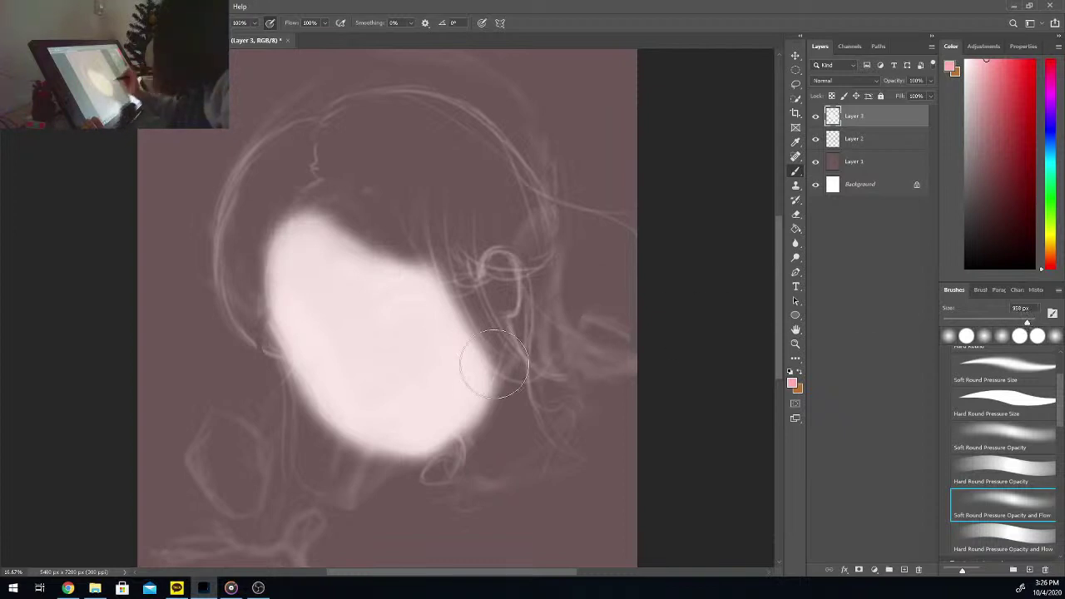
Step: Paint light pink blush on both cheeks and move the colour layer beneath the line-work layer
mouse_move(452, 314)
left_mouse_down()
mouse_move(473, 362)
mouse_move(502, 343)
mouse_move(426, 330)
mouse_move(457, 374)
left_mouse_up()
mouse_move(320, 391)
left_mouse_down()
mouse_move(330, 416)
mouse_move(377, 390)
mouse_move(319, 387)
mouse_move(349, 431)
mouse_move(375, 429)
left_mouse_up()
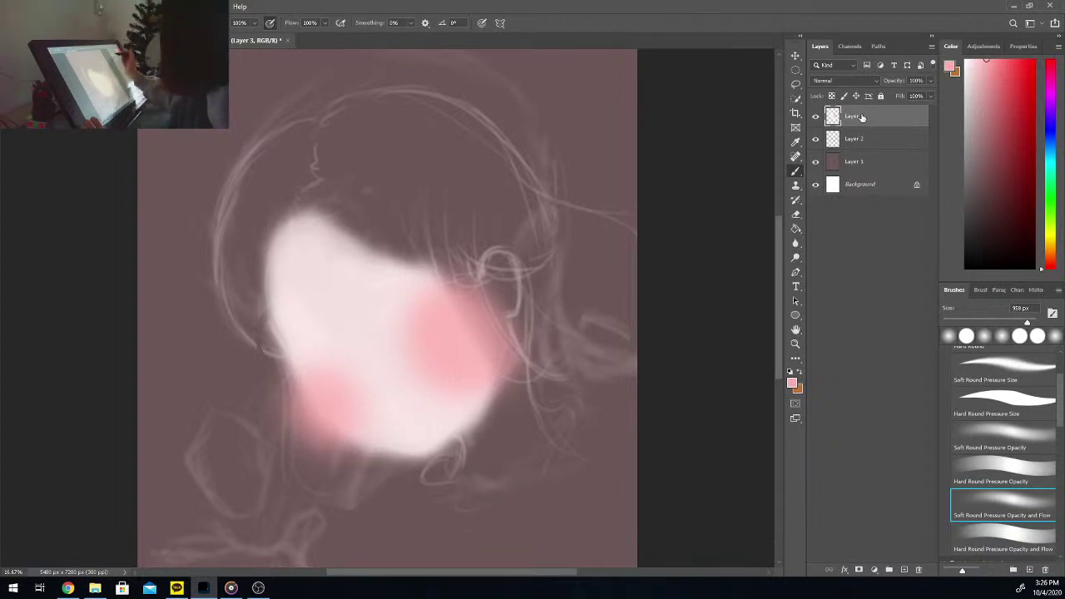
left_click_drag(858, 116, 855, 151)
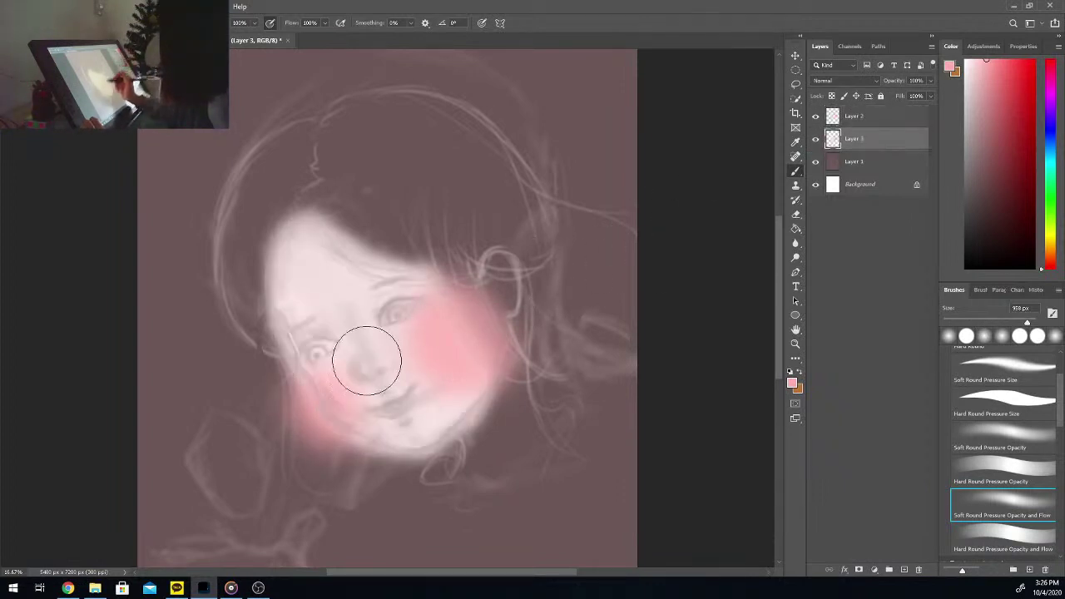
Step: Spread light pink over the nose, forehead and chin, and deepen the cheeks, nose and eyelids with a stronger pink
mouse_move(398, 343)
left_mouse_down()
mouse_move(364, 374)
mouse_move(376, 363)
left_mouse_up()
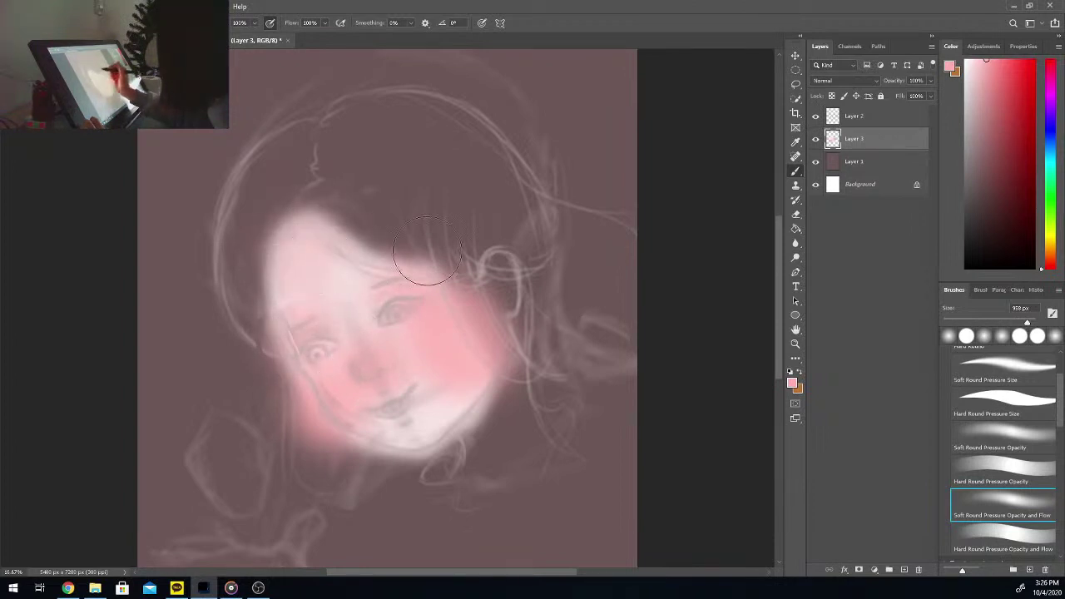
left_click_drag(412, 444, 442, 419)
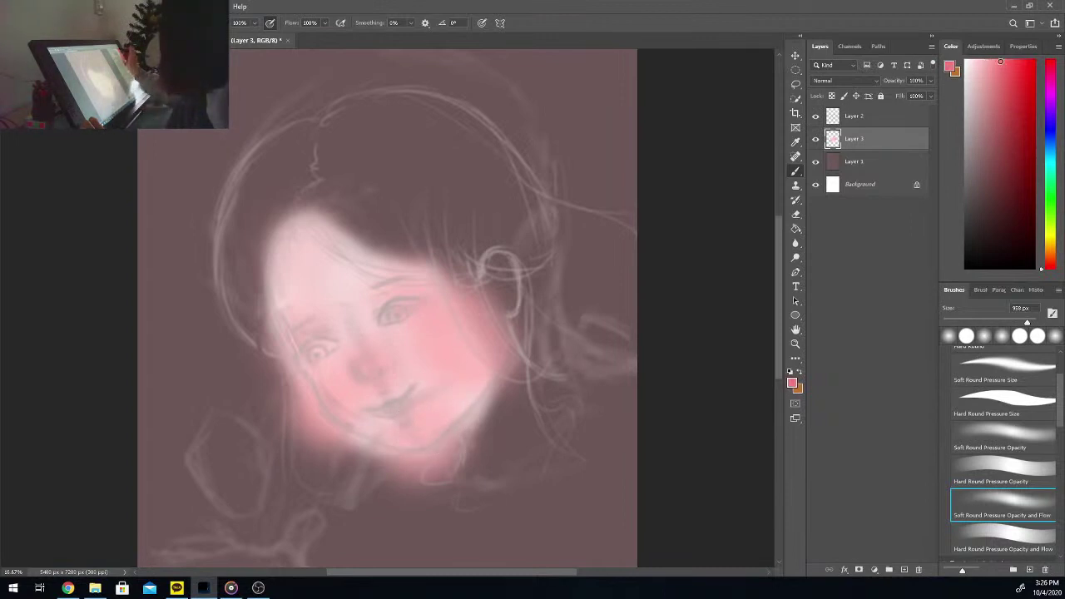
left_click_drag(461, 331, 458, 341)
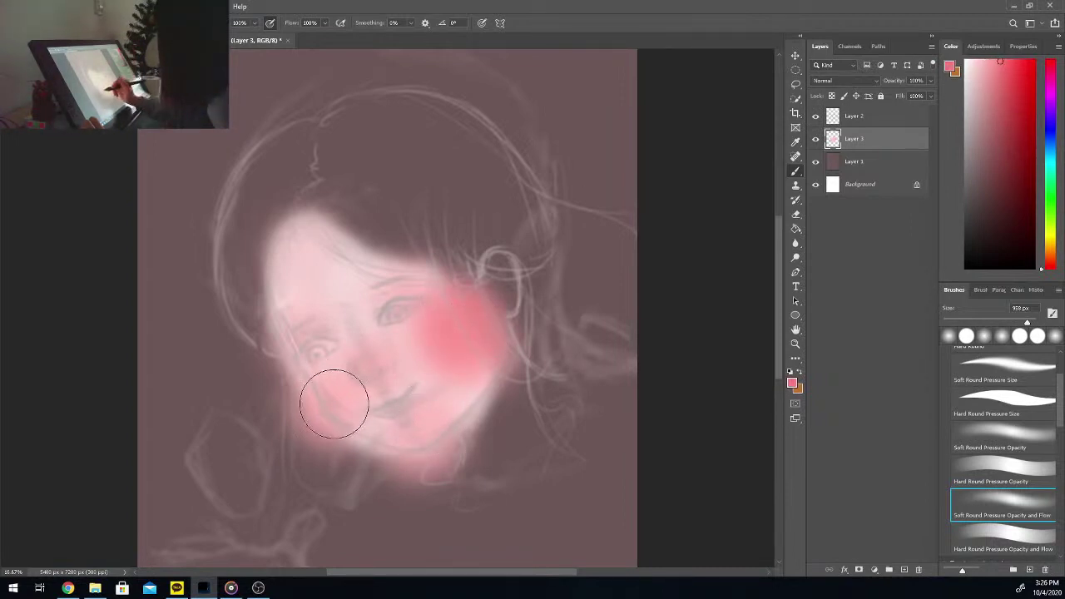
left_click_drag(333, 404, 333, 408)
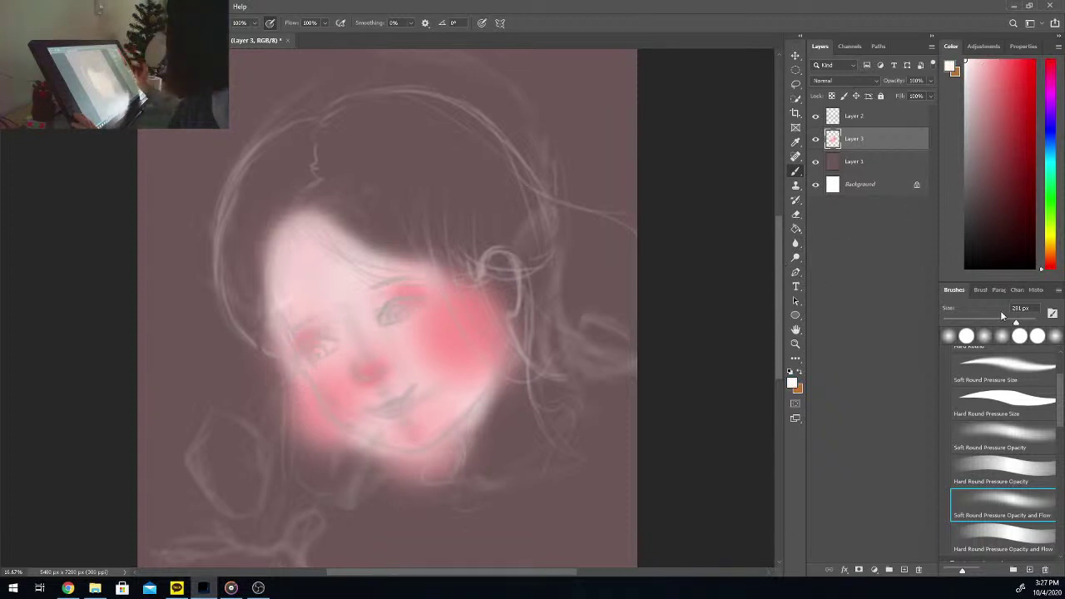
Step: Block in the hair in white with a soft brush, from the far side over the crown to behind the ear
left_click_drag(246, 290, 262, 345)
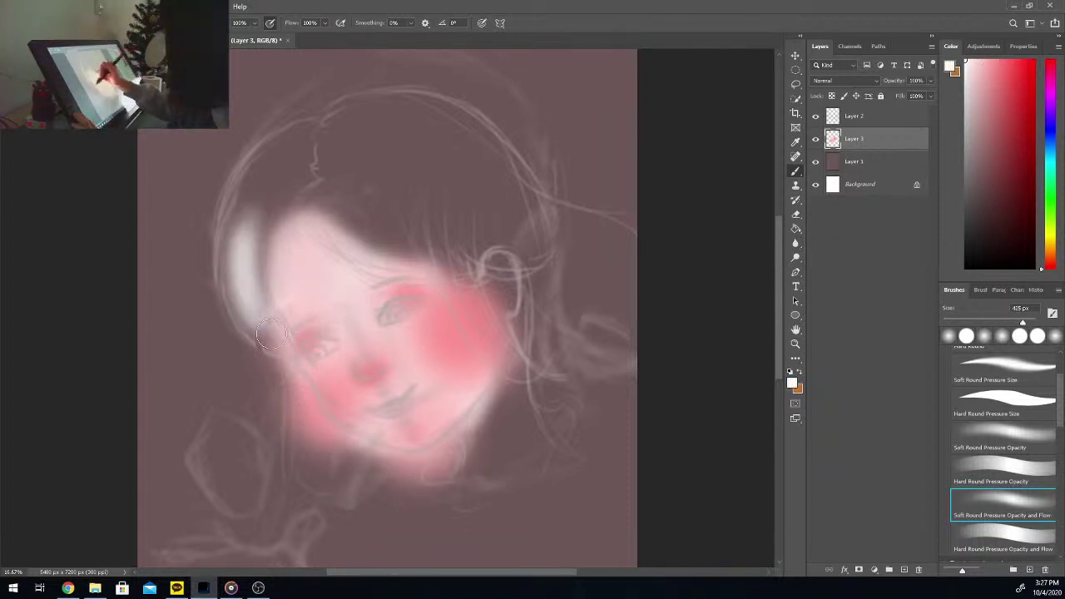
mouse_move(249, 266)
left_mouse_down()
mouse_move(266, 354)
mouse_move(250, 166)
mouse_move(297, 138)
mouse_move(250, 275)
left_mouse_up()
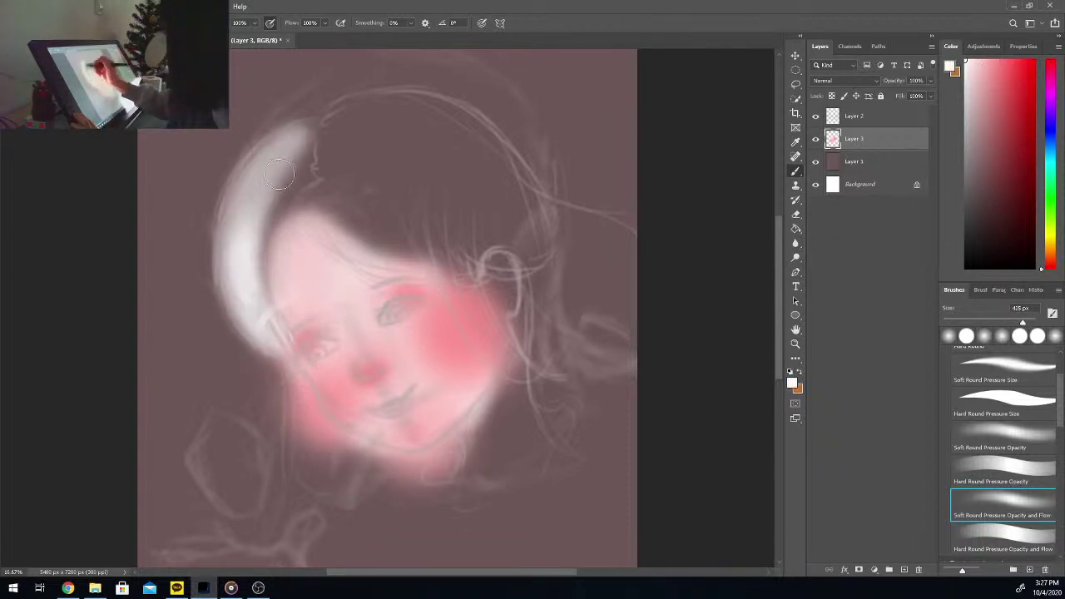
left_click_drag(283, 166, 266, 283)
left_click_drag(274, 208, 271, 308)
mouse_move(321, 138)
left_mouse_down()
mouse_move(303, 196)
mouse_move(285, 211)
mouse_move(368, 244)
mouse_move(331, 206)
mouse_move(439, 251)
mouse_move(348, 220)
mouse_move(489, 246)
mouse_move(411, 226)
mouse_move(459, 239)
mouse_move(425, 242)
mouse_move(412, 195)
mouse_move(366, 169)
mouse_move(322, 169)
mouse_move(279, 181)
mouse_move(250, 266)
left_mouse_up()
mouse_move(291, 175)
left_mouse_down()
mouse_move(343, 127)
mouse_move(275, 150)
mouse_move(225, 250)
mouse_move(358, 109)
mouse_move(377, 143)
mouse_move(450, 125)
mouse_move(474, 167)
mouse_move(566, 258)
mouse_move(541, 353)
mouse_move(562, 372)
left_mouse_up()
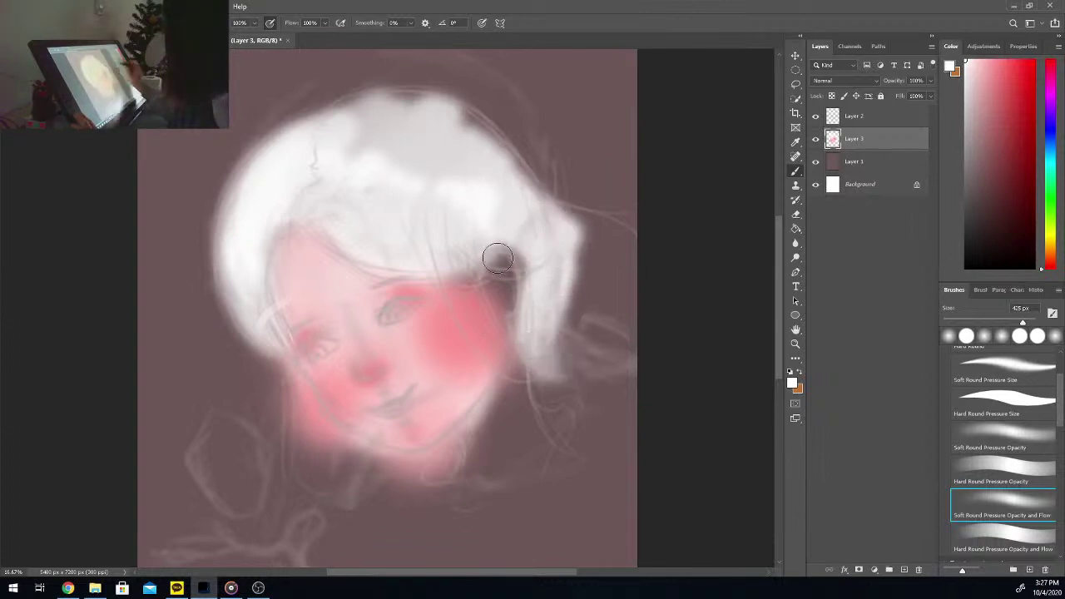
Step: Paint white strands sweeping in front of and over the ear, and even out the white across the crown
mouse_move(437, 218)
left_mouse_down()
mouse_move(499, 346)
mouse_move(444, 232)
mouse_move(520, 374)
left_mouse_up()
left_click_drag(426, 214, 535, 376)
left_click_drag(455, 214, 516, 354)
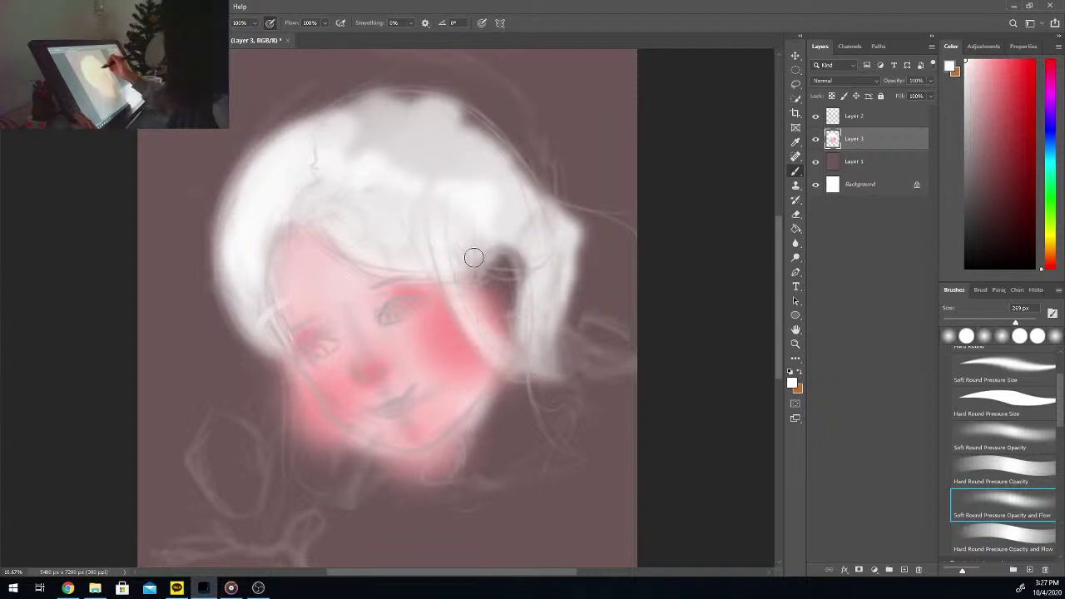
left_click_drag(476, 255, 537, 287)
left_click_drag(469, 219, 583, 250)
mouse_move(513, 265)
left_mouse_down()
mouse_move(329, 146)
mouse_move(282, 147)
mouse_move(240, 255)
mouse_move(253, 172)
mouse_move(231, 269)
mouse_move(356, 115)
mouse_move(330, 129)
mouse_move(462, 115)
mouse_move(447, 137)
mouse_move(451, 126)
mouse_move(350, 153)
mouse_move(355, 204)
mouse_move(449, 177)
mouse_move(385, 157)
mouse_move(353, 165)
mouse_move(322, 210)
mouse_move(379, 258)
mouse_move(405, 220)
mouse_move(437, 218)
mouse_move(482, 162)
mouse_move(493, 171)
mouse_move(430, 175)
left_mouse_up()
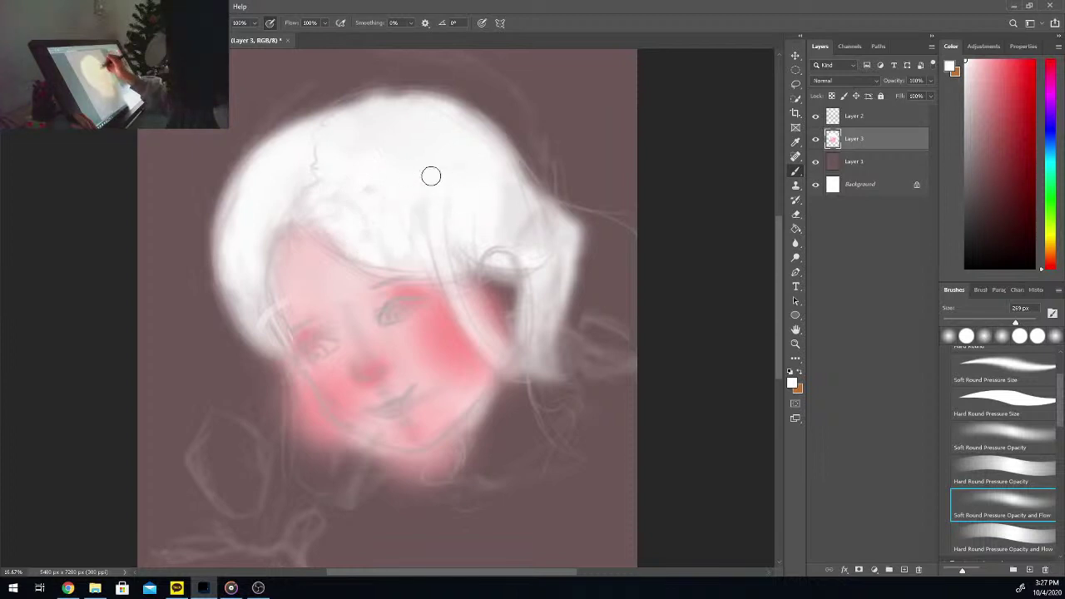
Step: Extend the white hair out behind the neck, down over the shoulder, and below the far cheek
mouse_move(508, 217)
left_mouse_down()
mouse_move(555, 257)
mouse_move(548, 265)
mouse_move(524, 237)
mouse_move(536, 233)
mouse_move(554, 256)
mouse_move(552, 335)
mouse_move(565, 360)
mouse_move(589, 251)
mouse_move(610, 240)
mouse_move(601, 318)
mouse_move(630, 343)
left_mouse_up()
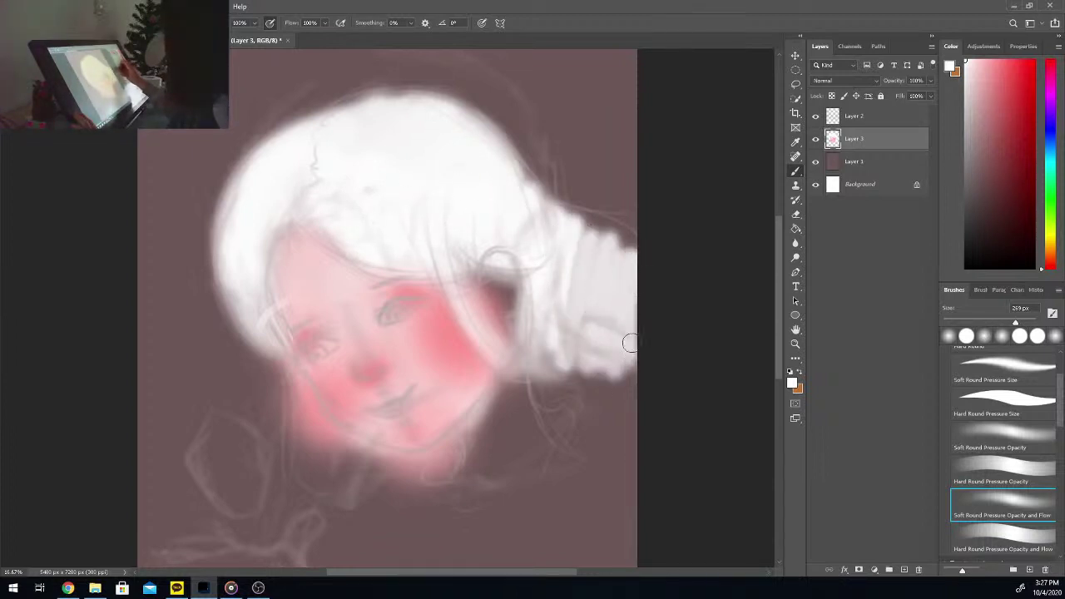
mouse_move(558, 264)
left_mouse_down()
mouse_move(545, 413)
mouse_move(542, 388)
mouse_move(599, 462)
left_mouse_up()
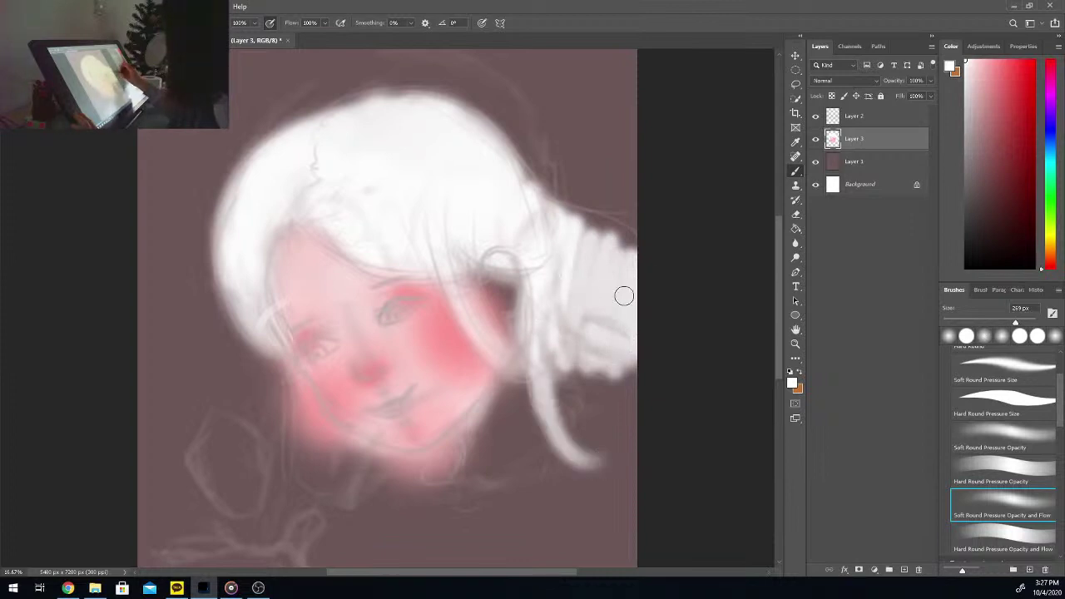
mouse_move(624, 296)
left_mouse_down()
mouse_move(586, 343)
mouse_move(553, 402)
mouse_move(575, 414)
mouse_move(575, 452)
mouse_move(591, 470)
mouse_move(629, 441)
mouse_move(628, 488)
left_mouse_up()
mouse_move(280, 349)
left_mouse_down()
mouse_move(311, 458)
mouse_move(301, 389)
mouse_move(346, 443)
mouse_move(295, 375)
mouse_move(349, 451)
mouse_move(323, 455)
mouse_move(306, 479)
mouse_move(335, 481)
mouse_move(353, 466)
mouse_move(357, 490)
mouse_move(390, 499)
left_mouse_up()
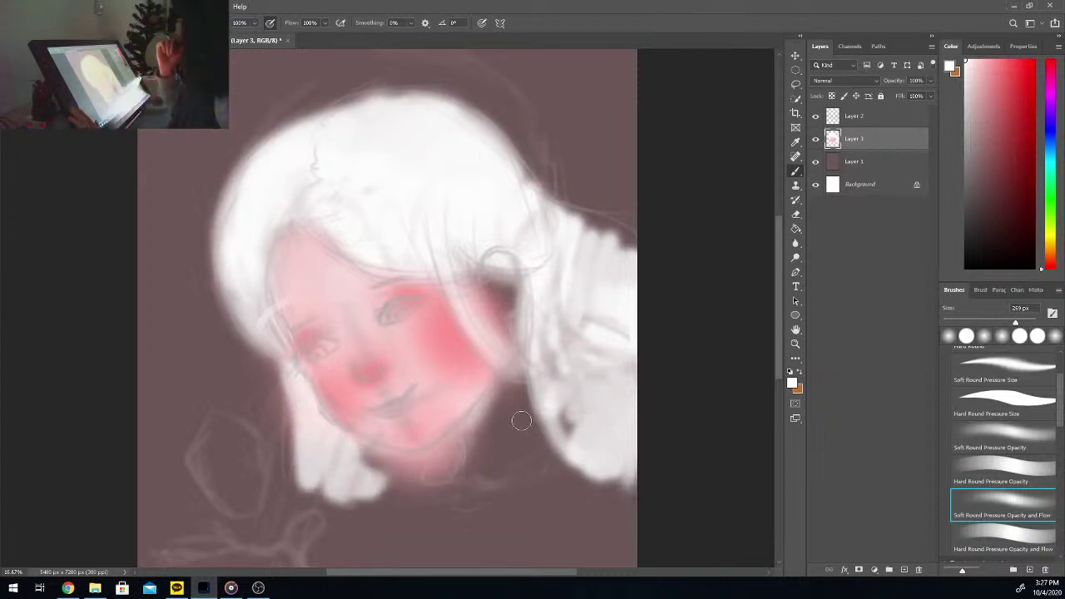
key("ctrl+plus")
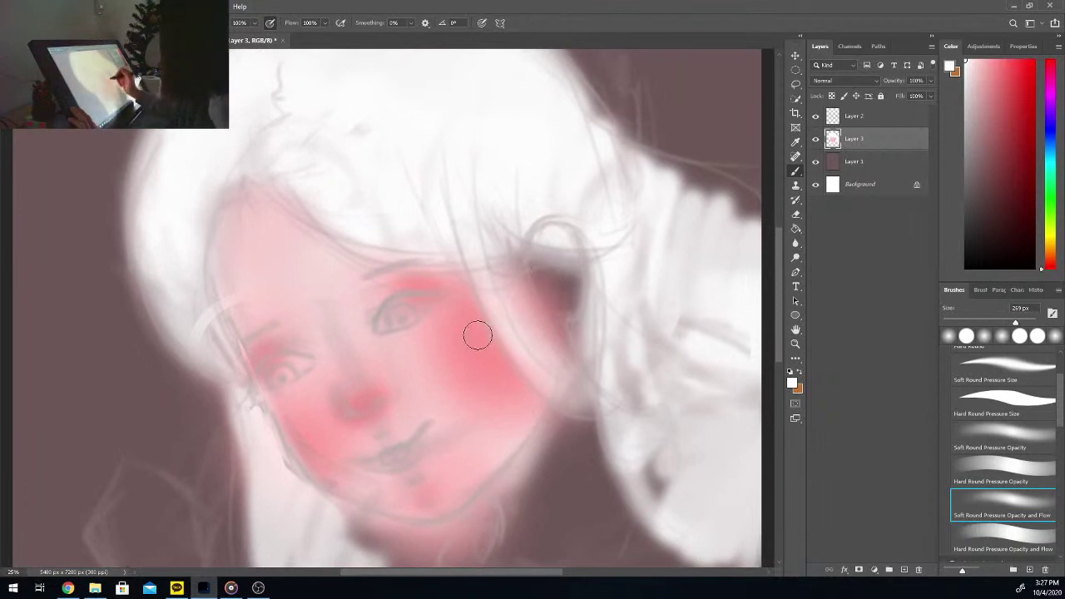
Step: Fill the near ear with light pink sampled from the face, and deepen its upper rim and lobe with a stronger pink
left_click(407, 357, "alt")
key("b")
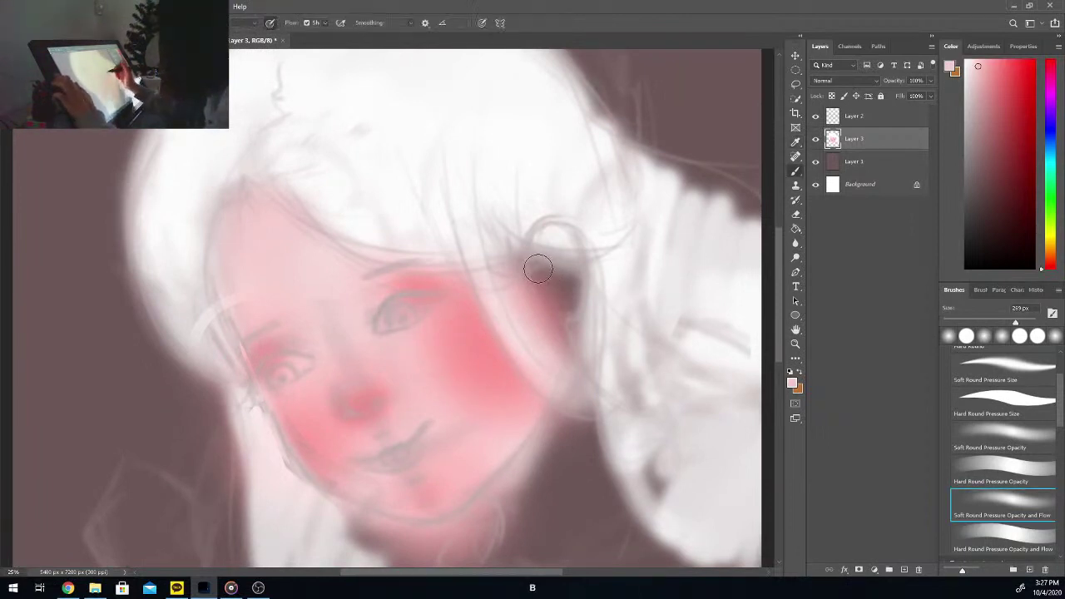
mouse_move(538, 268)
left_mouse_down()
mouse_move(563, 244)
mouse_move(568, 321)
mouse_move(559, 304)
mouse_move(552, 251)
mouse_move(583, 324)
left_mouse_up()
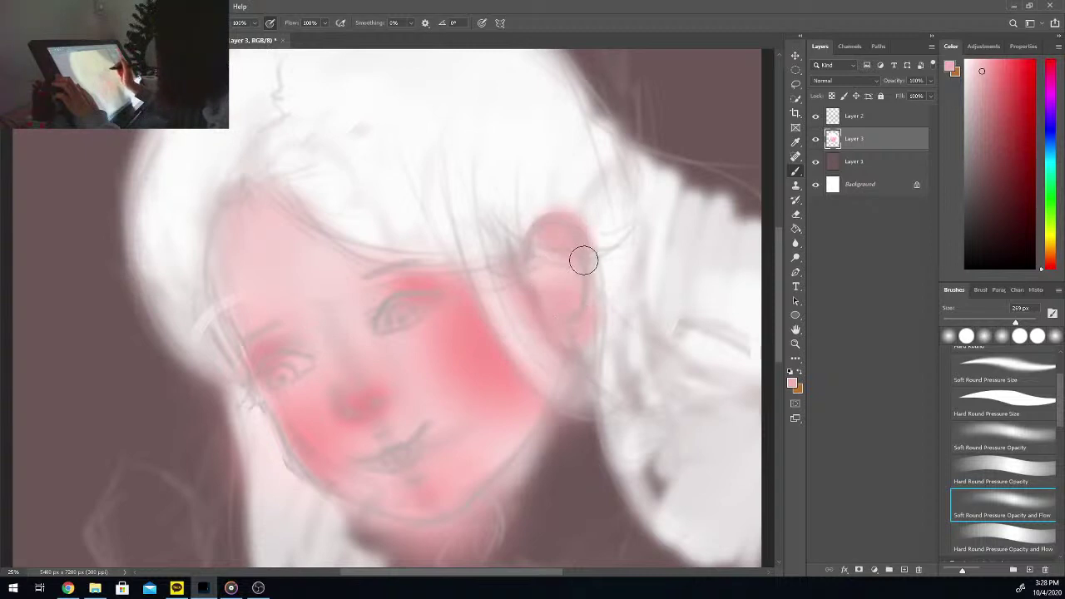
left_click(984, 59)
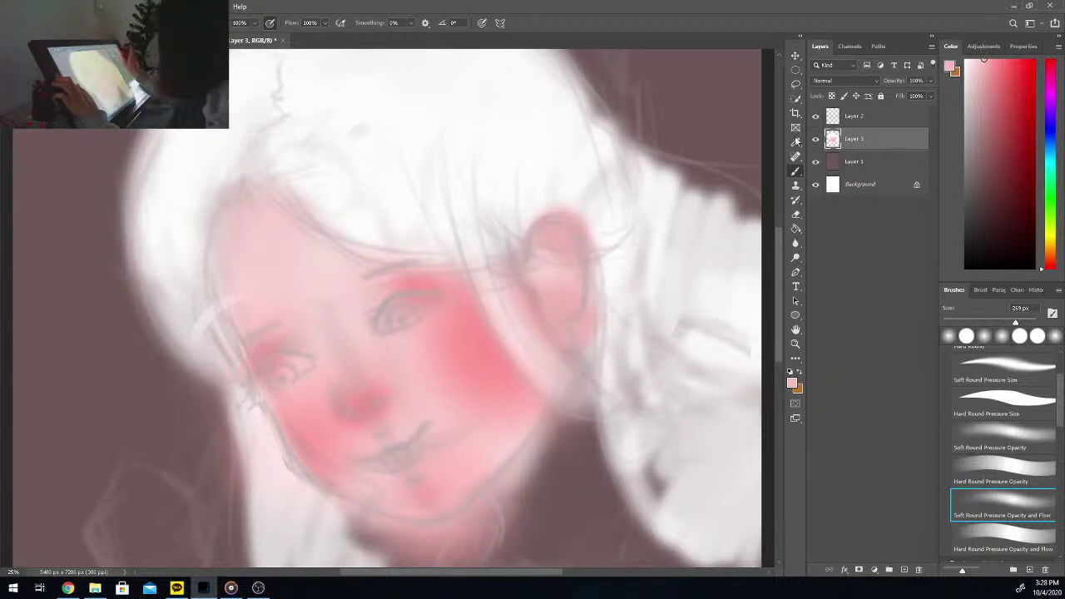
mouse_move(567, 243)
left_mouse_down()
mouse_move(585, 264)
mouse_move(583, 347)
left_mouse_up()
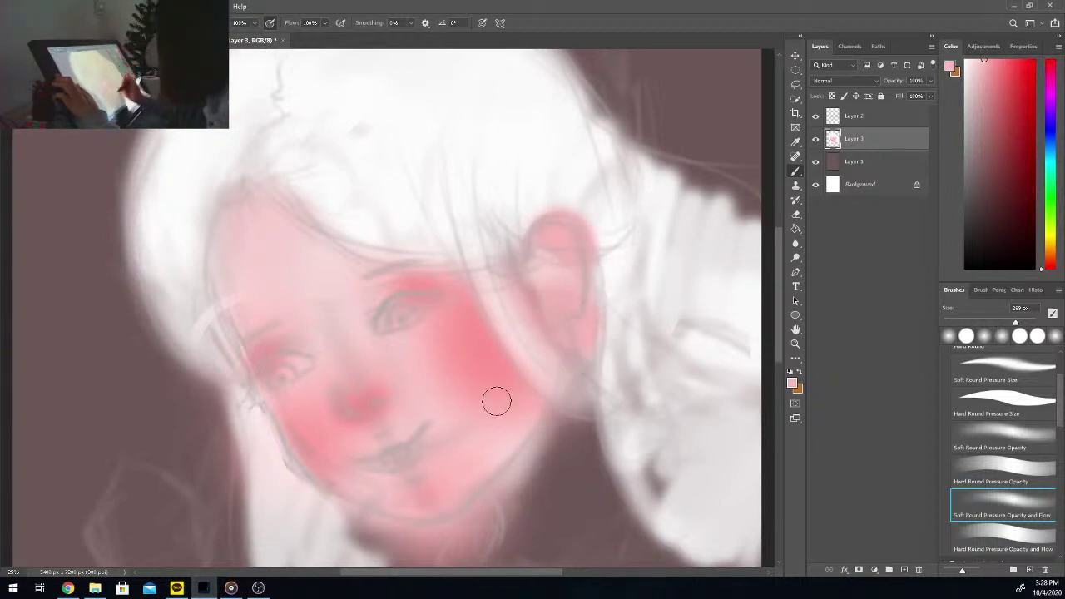
key("ctrl+plus")
key("ctrl+plus")
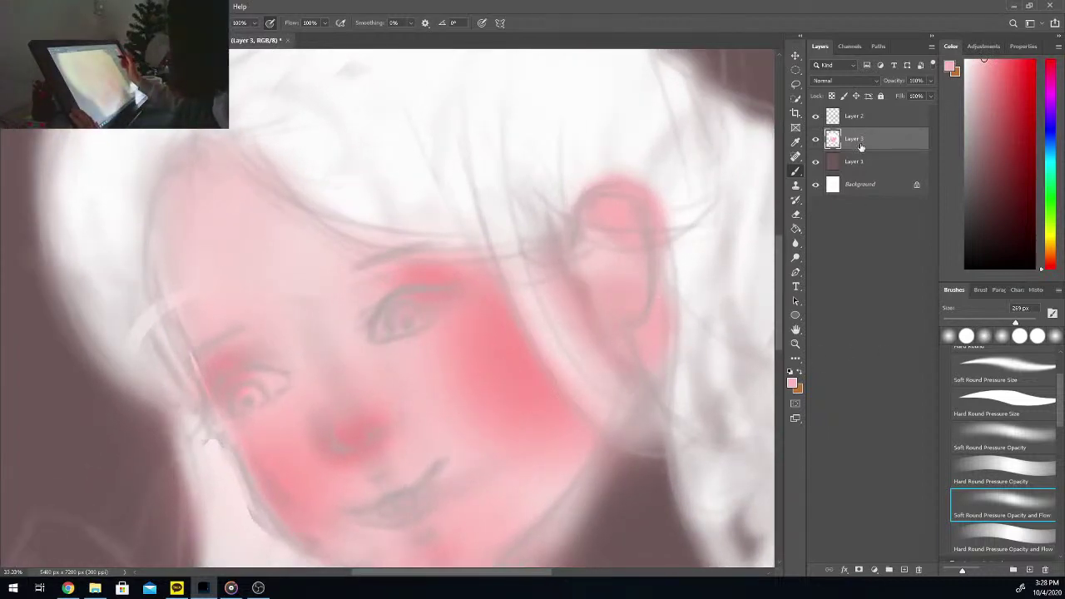
key("ctrl+minus")
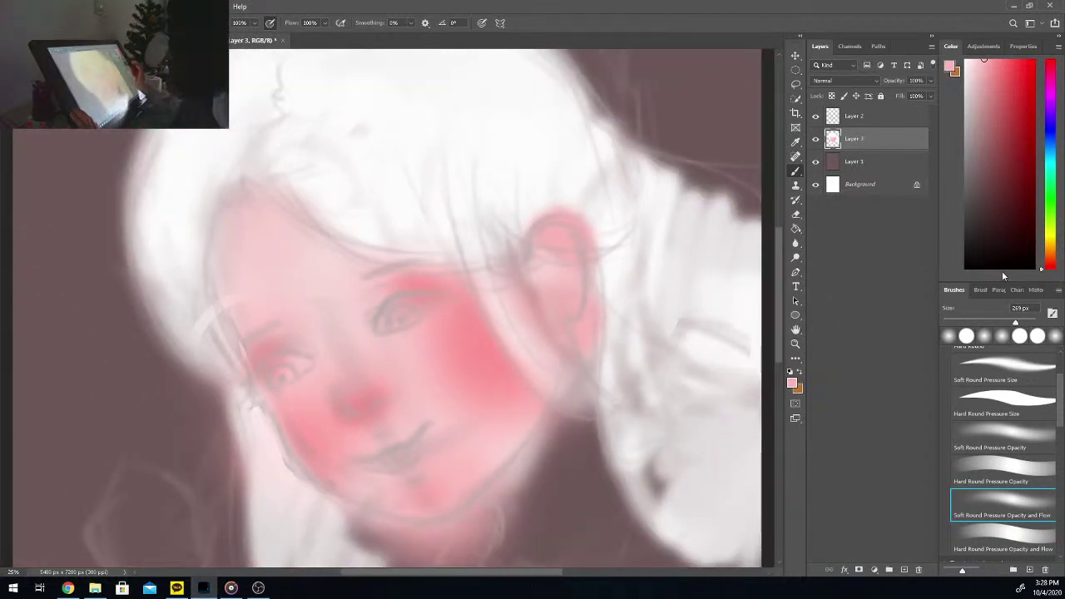
Step: On Layer 2, paint white lashes and a white upper lid line on the near eye, and lighten the white of its eyeball
left_click(898, 122)
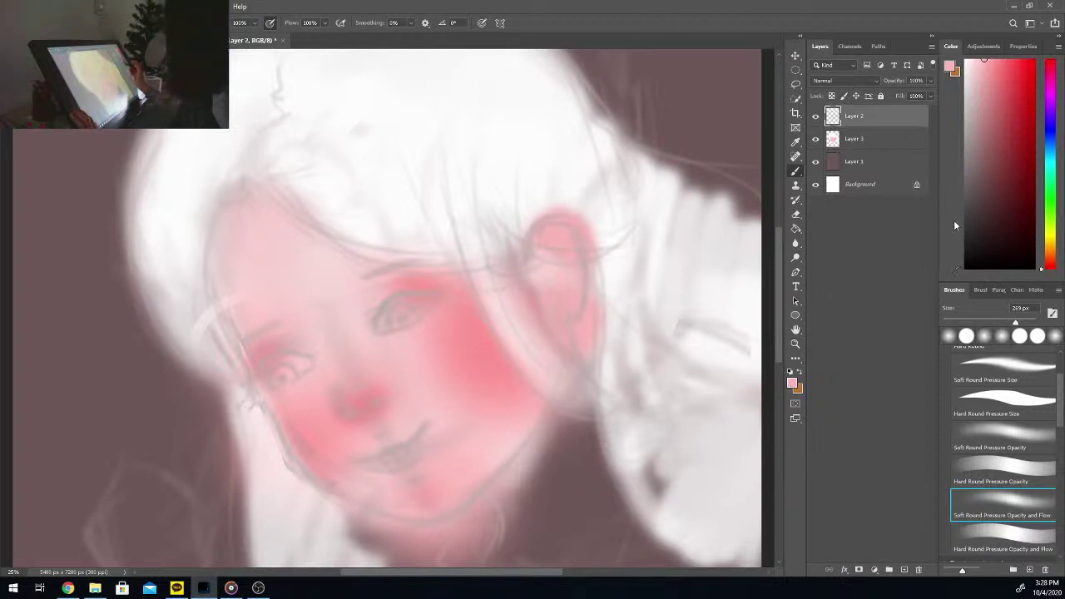
left_click(966, 63)
left_click(950, 323)
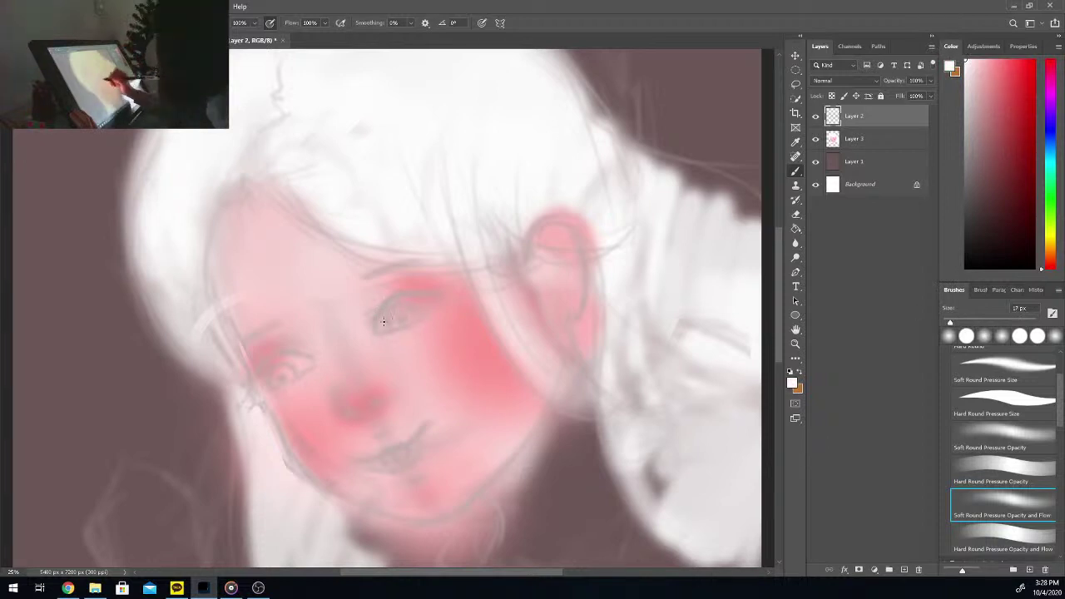
left_click(956, 323)
left_click_drag(377, 313, 375, 323)
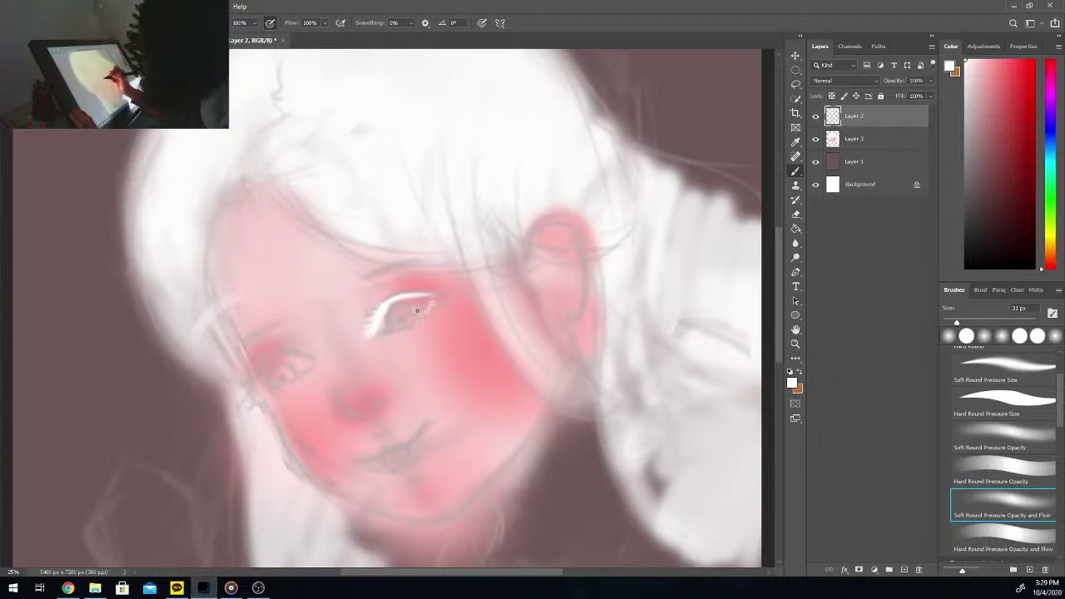
key("bracketright")
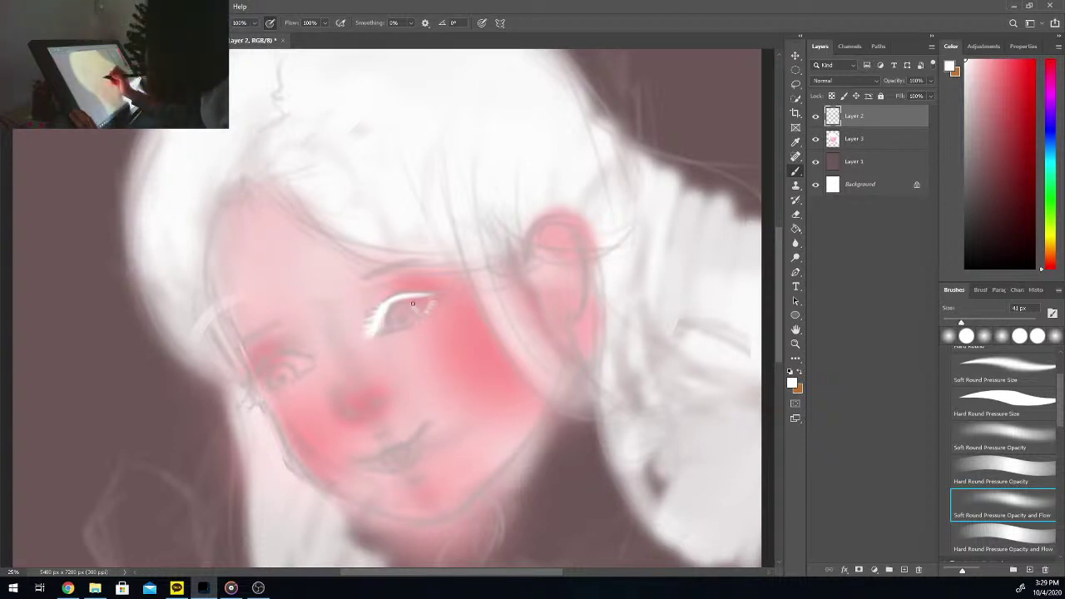
left_click_drag(963, 322, 981, 323)
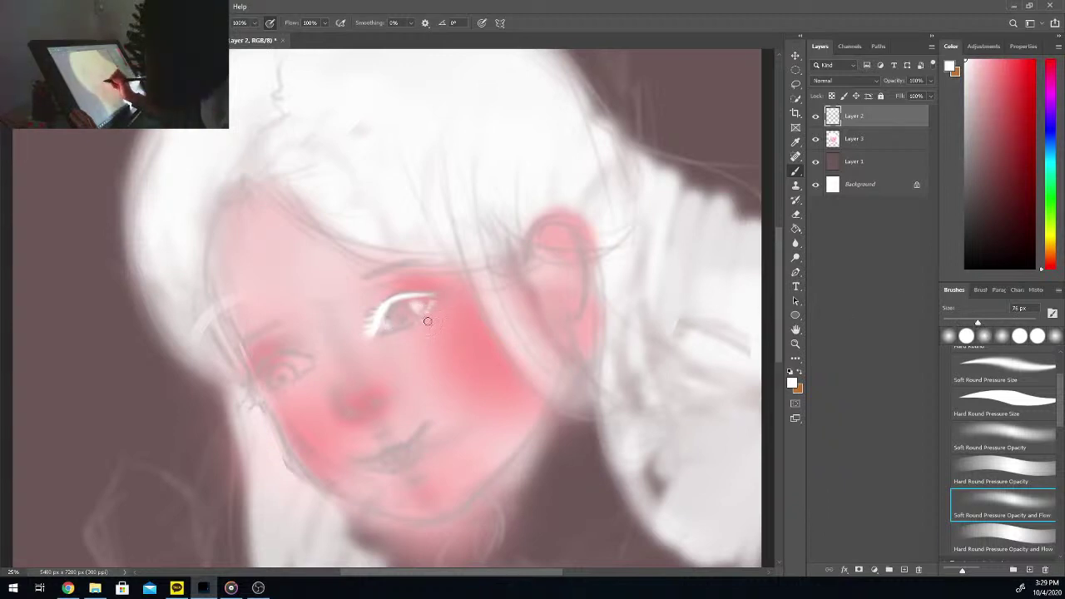
Step: Whiten the corners of the far eye, and draw its upper lid line and lashes in white with a finer brush
left_click_drag(297, 367, 303, 363)
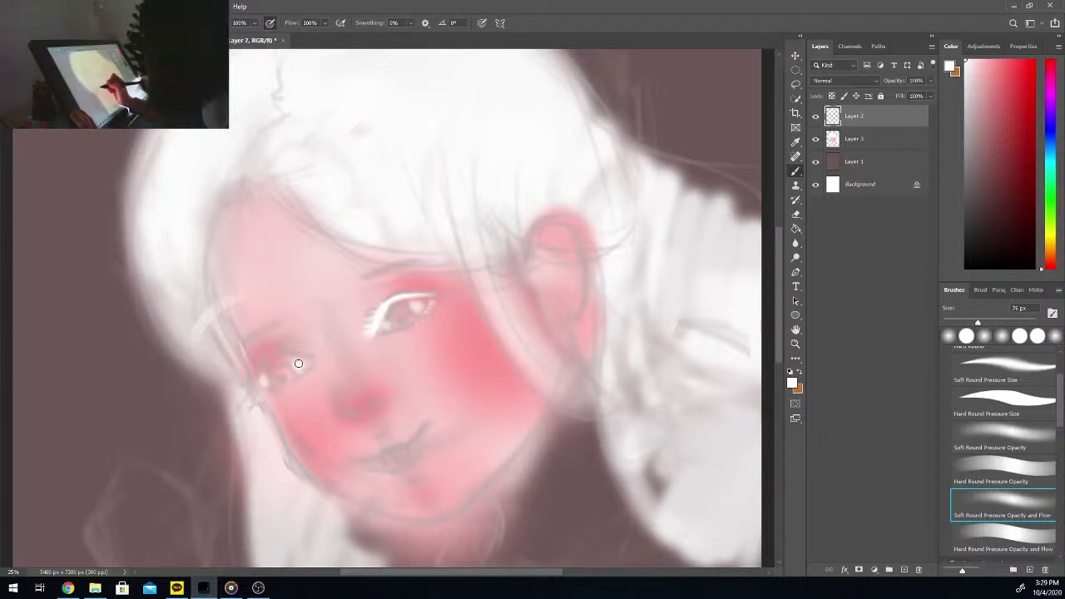
left_click_drag(977, 322, 951, 322)
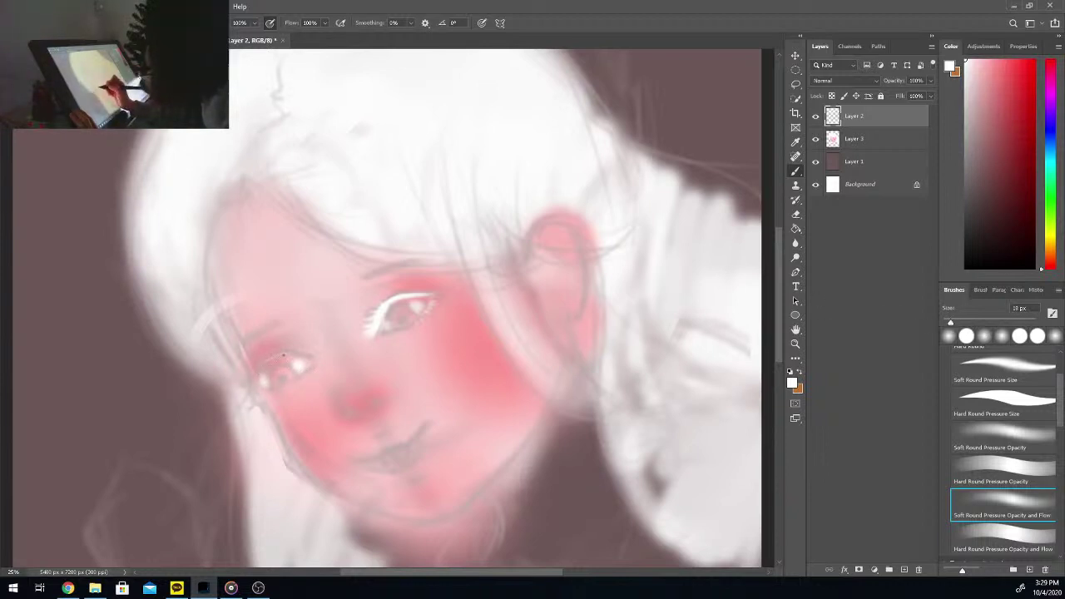
left_click_drag(952, 322, 957, 323)
mouse_move(280, 359)
left_mouse_down()
mouse_move(256, 385)
mouse_move(261, 367)
mouse_move(251, 389)
mouse_move(267, 368)
left_mouse_up()
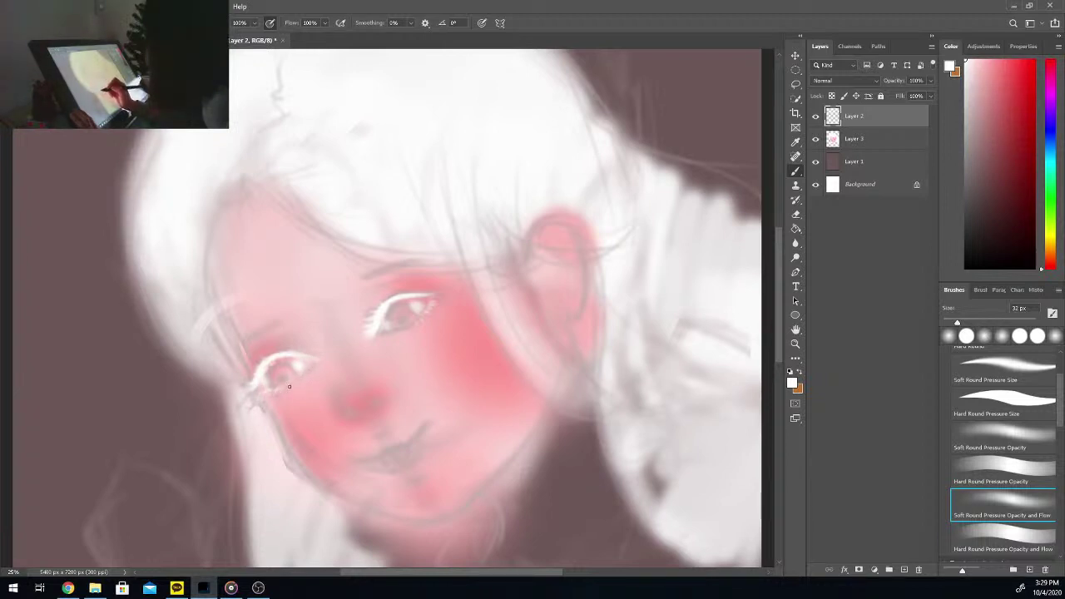
Step: Fill the irises of both eyes with a muted pinkish red using a 73 px brush
left_click(990, 75)
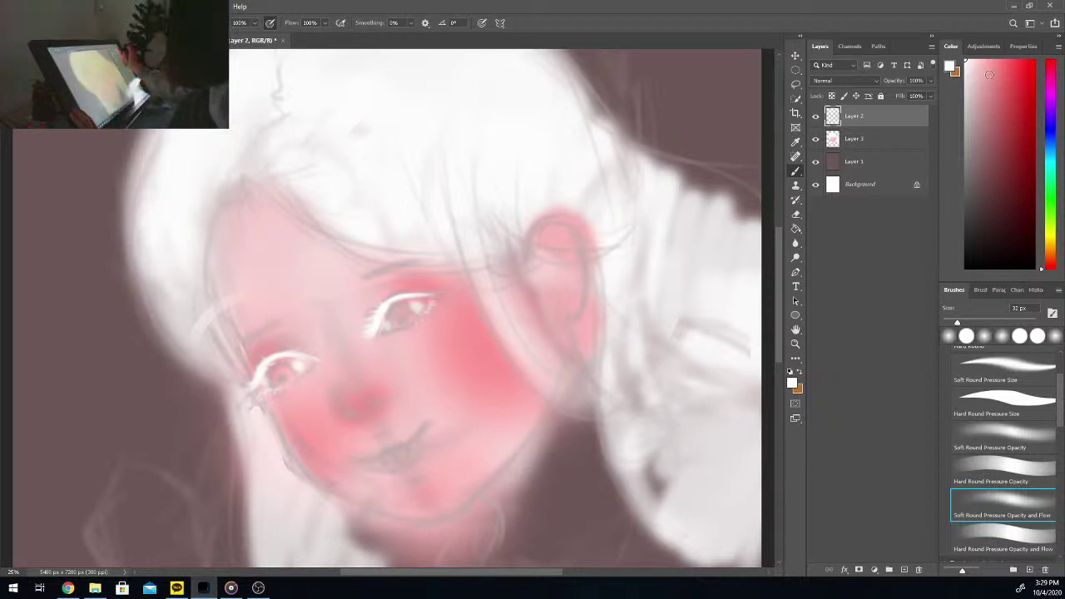
left_click_drag(989, 75, 997, 93)
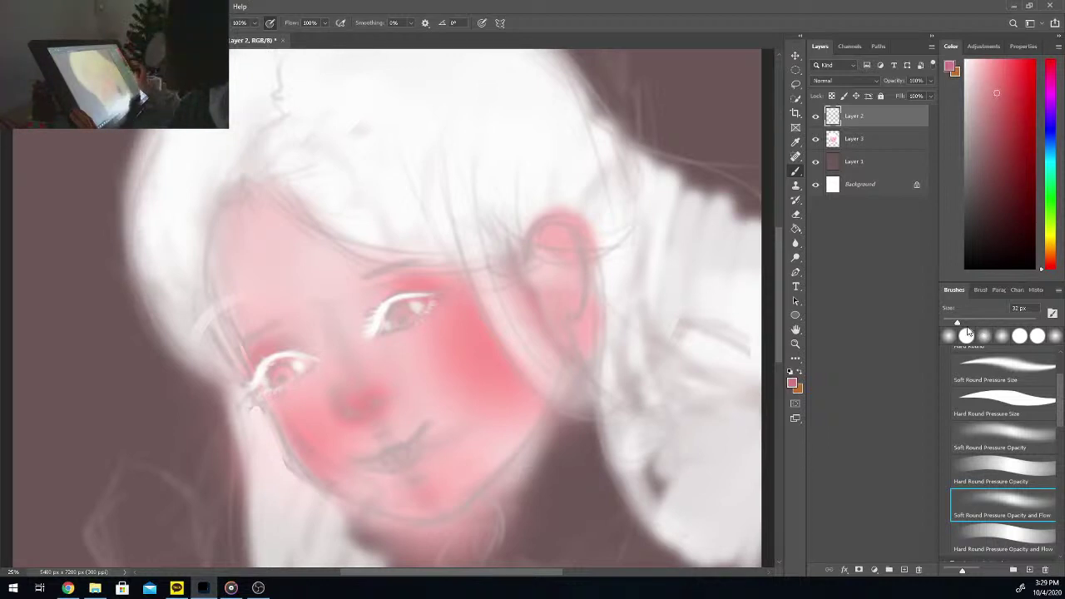
left_click_drag(967, 322, 976, 323)
mouse_move(399, 316)
left_mouse_down()
mouse_move(410, 315)
mouse_move(397, 324)
mouse_move(412, 314)
mouse_move(403, 311)
mouse_move(396, 318)
mouse_move(416, 318)
left_mouse_up()
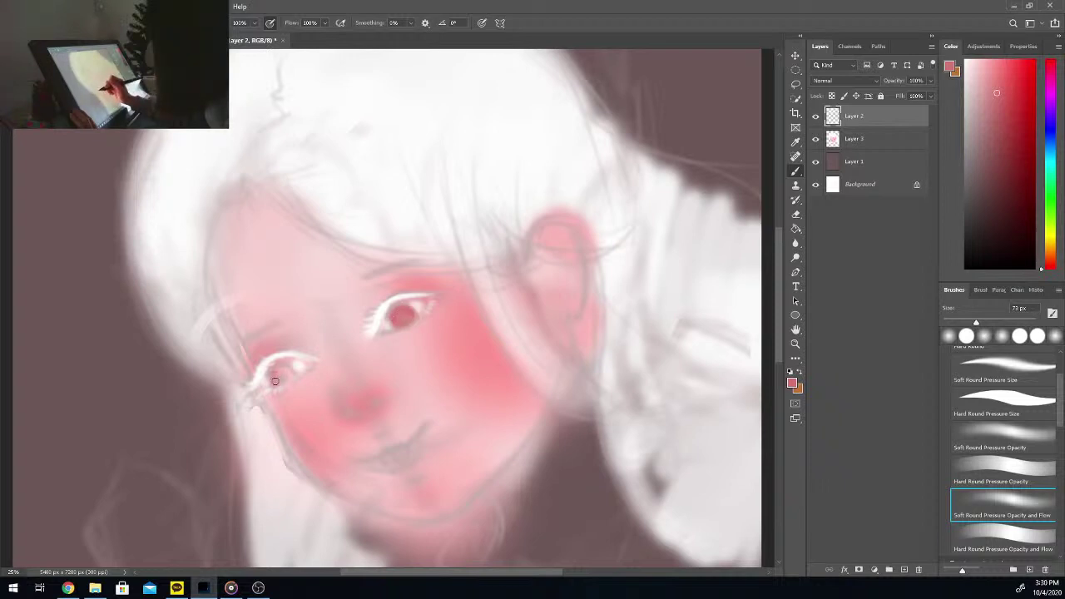
mouse_move(280, 376)
left_mouse_down()
mouse_move(291, 373)
mouse_move(278, 384)
mouse_move(286, 379)
mouse_move(278, 374)
mouse_move(287, 372)
mouse_move(282, 385)
left_mouse_up()
Step: Paint near-black pupils in both eyes with a 47 px brush and touch them with light highlights
mouse_move(1022, 150)
left_mouse_down()
mouse_move(1011, 172)
mouse_move(1012, 161)
left_mouse_up()
left_click(961, 323)
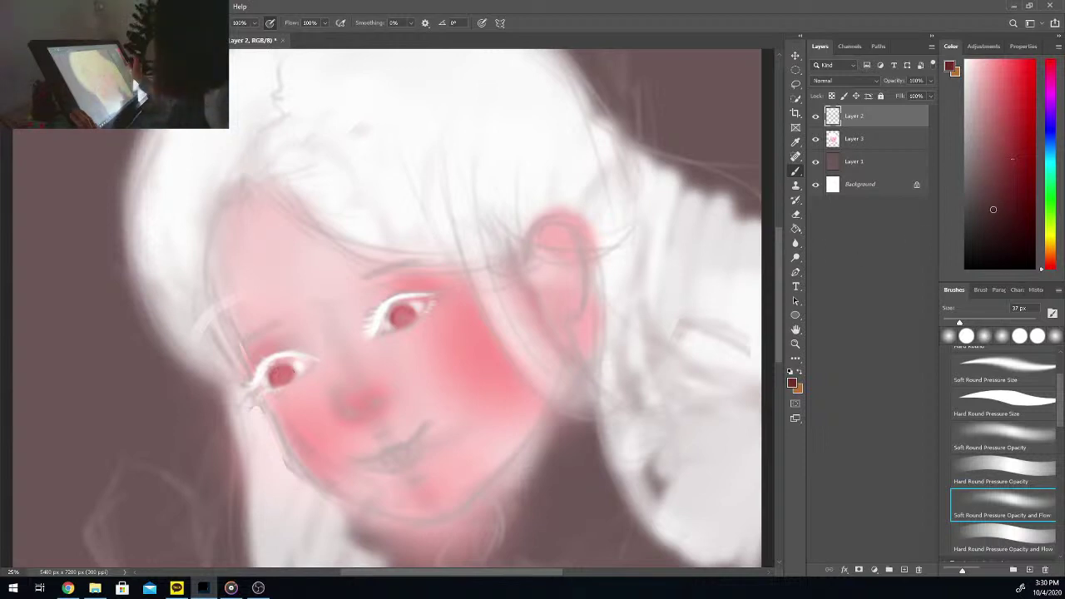
left_click_drag(997, 219, 985, 228)
key("bracketright")
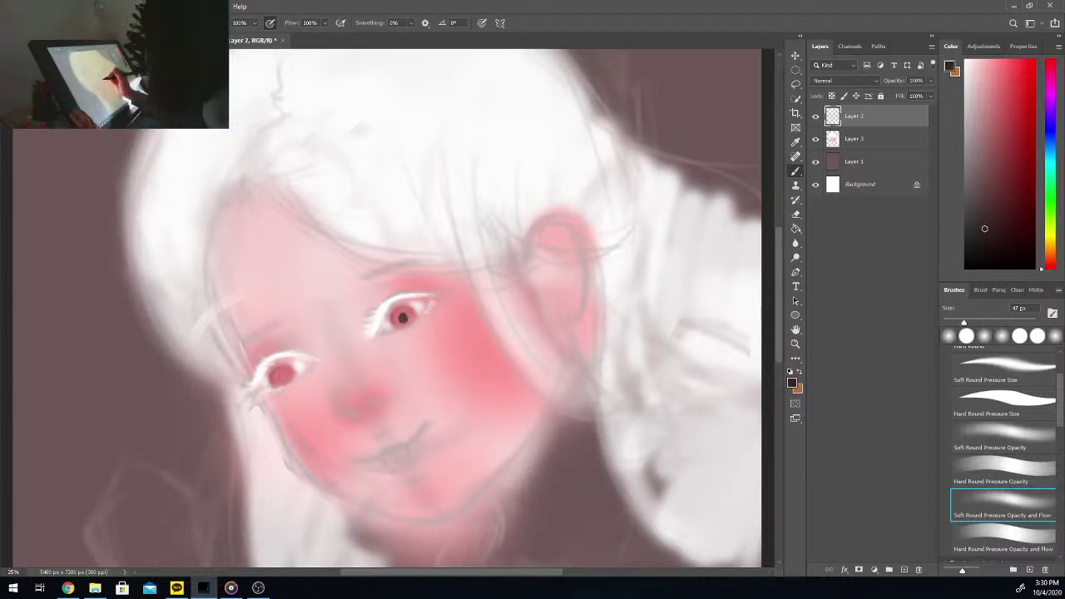
left_click(280, 377)
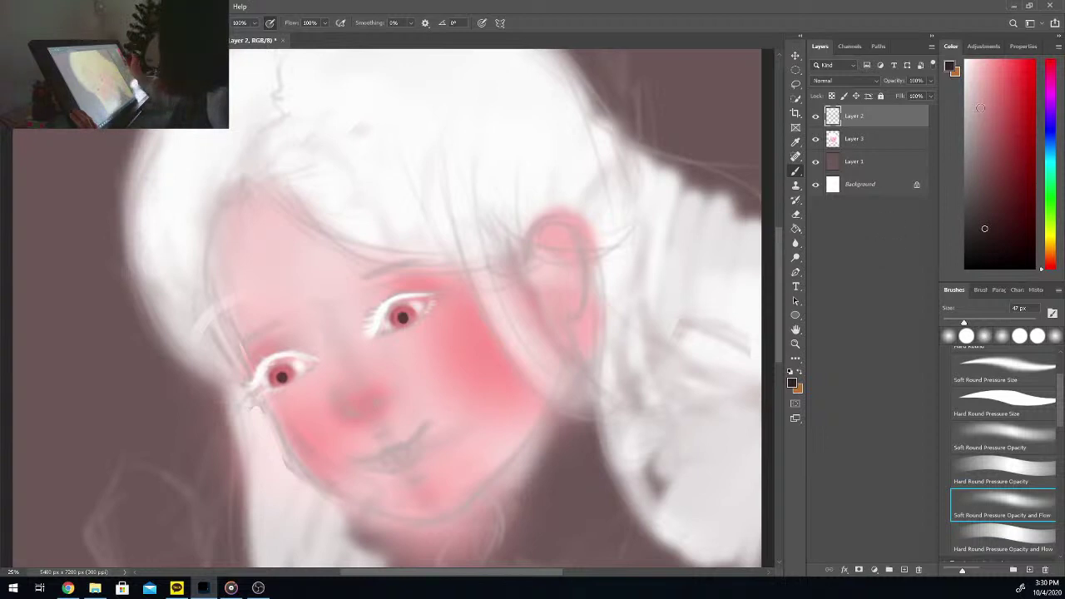
left_click(966, 63)
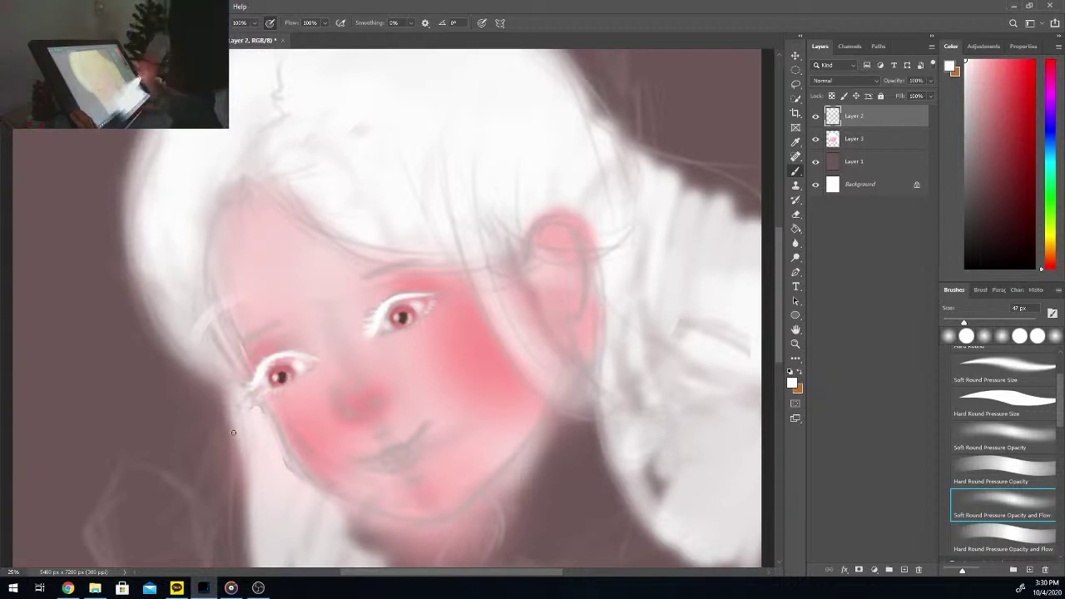
Step: Paint two dark nostrils under the nose, and shade the near nostril's wing in a muted pink
left_click(996, 219)
left_click_drag(964, 322, 974, 322)
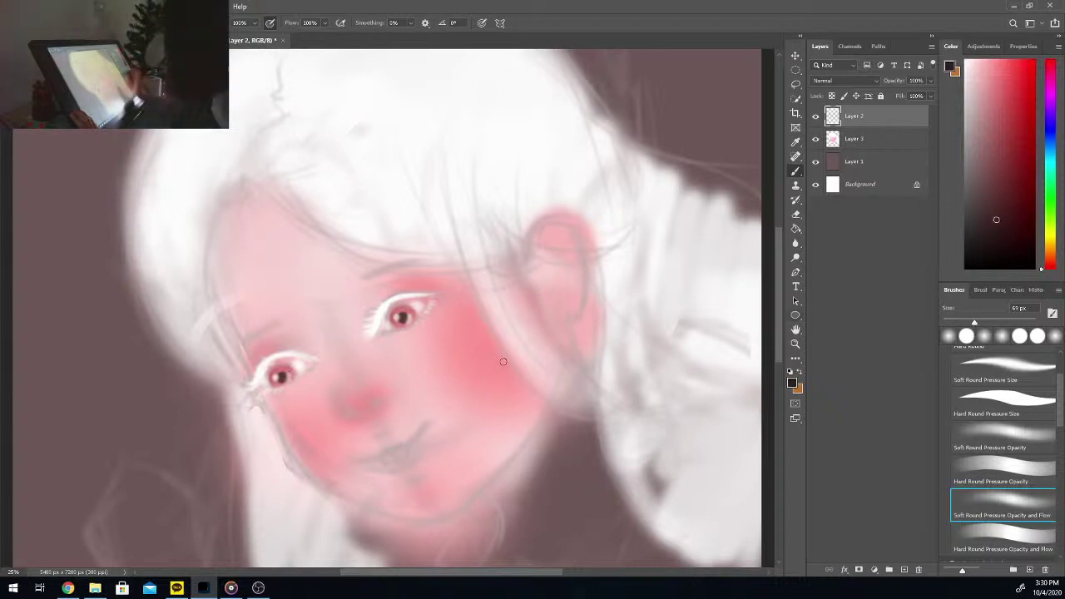
left_click_drag(349, 413, 378, 404)
left_click_drag(355, 416, 352, 416)
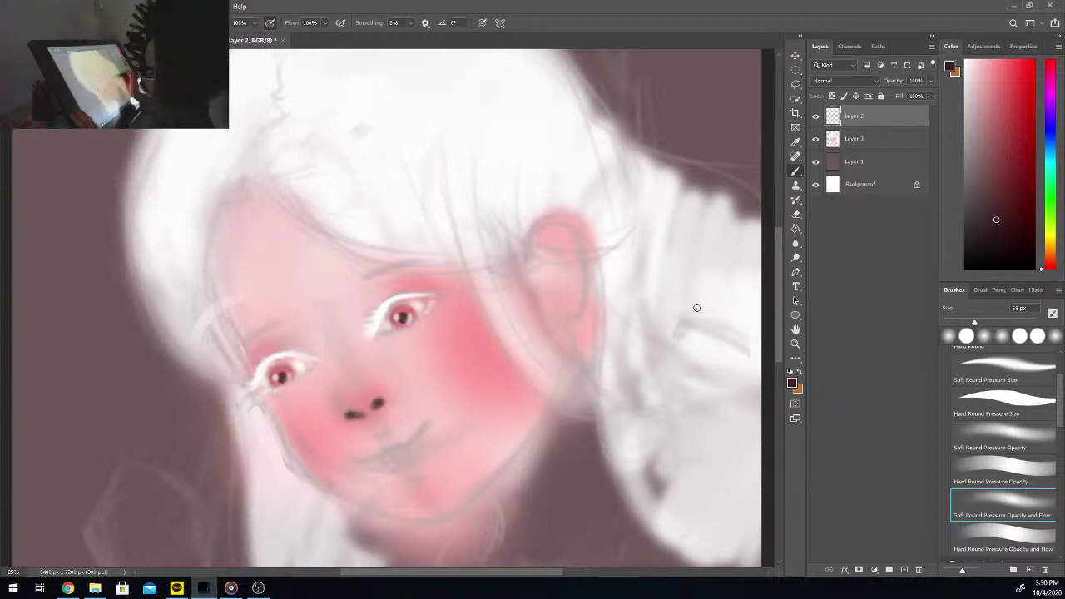
key("i")
left_click(399, 396)
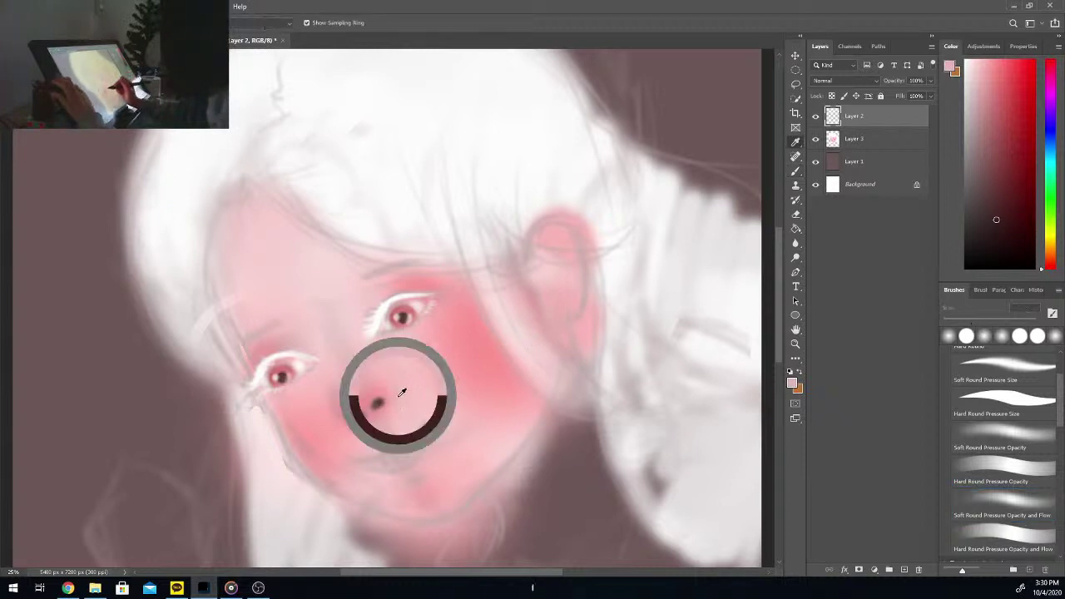
key("b")
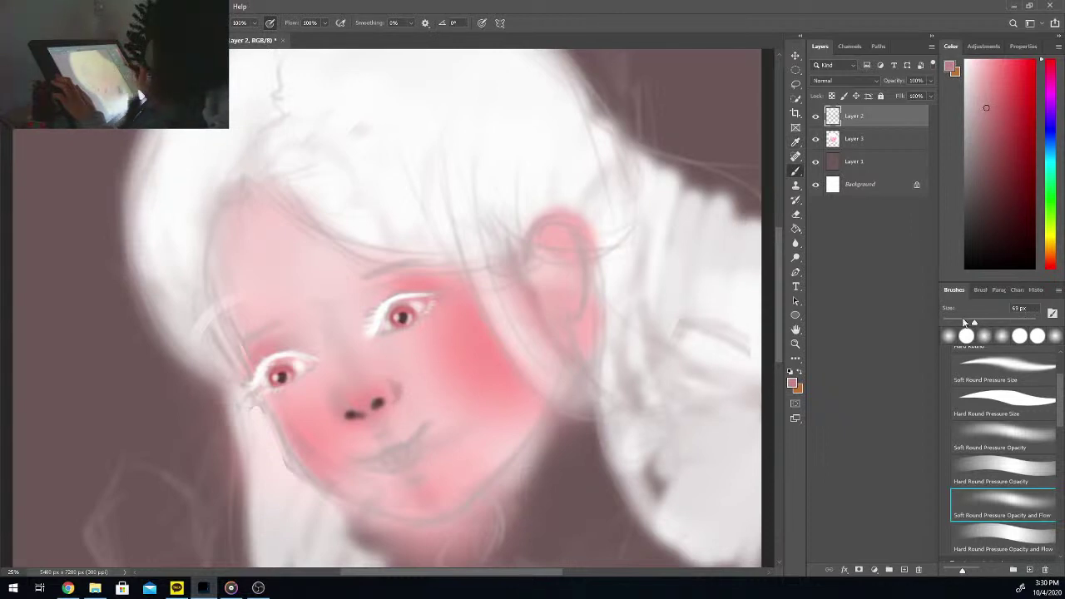
Step: Shade the inner brow and socket area above both eyes in muted pink with a 128 px brush
left_click_drag(975, 322, 980, 323)
key("bracketright")
key("bracketright")
key("bracketright")
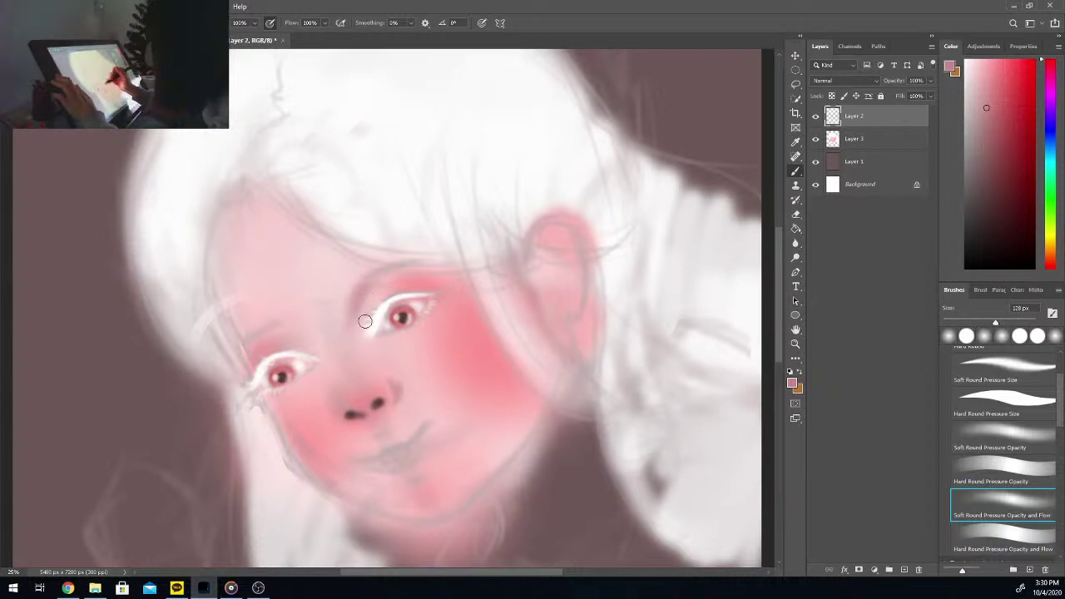
mouse_move(282, 333)
left_mouse_down()
mouse_move(307, 342)
mouse_move(288, 330)
left_mouse_up()
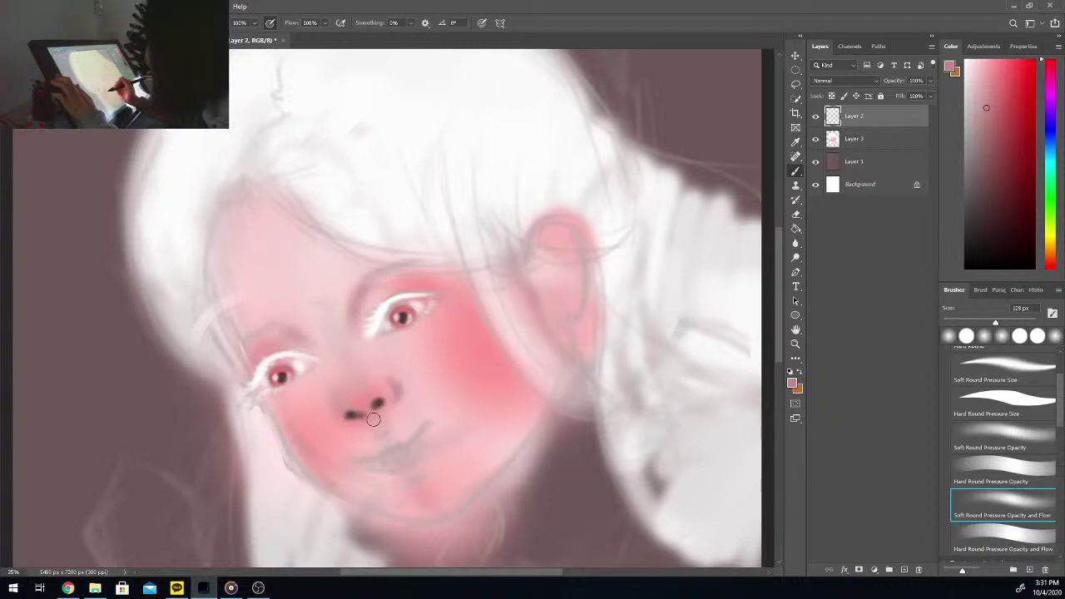
key("i")
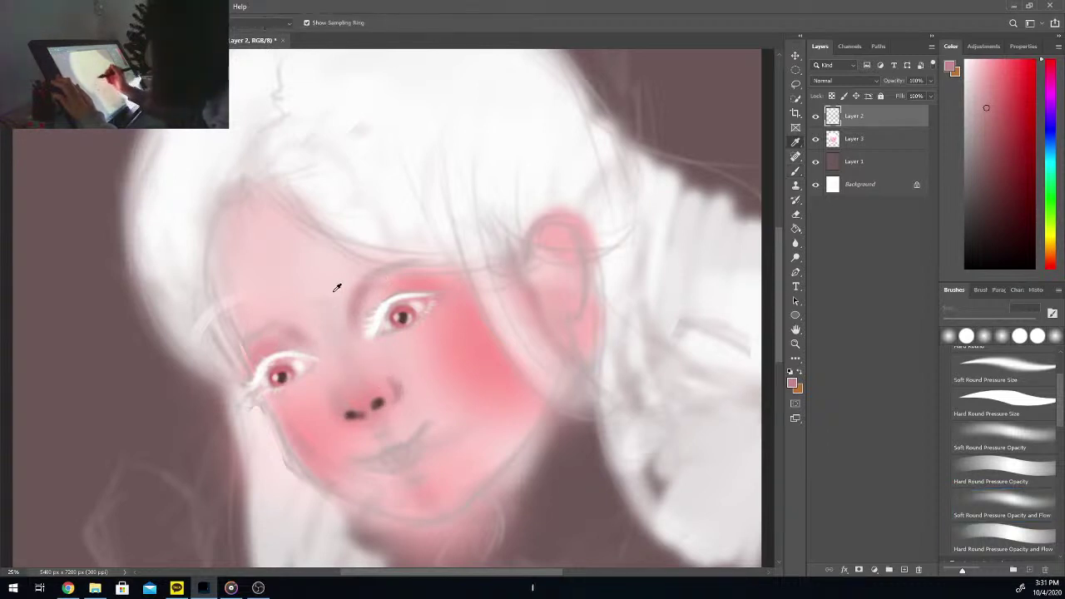
left_click_drag(971, 81, 982, 65)
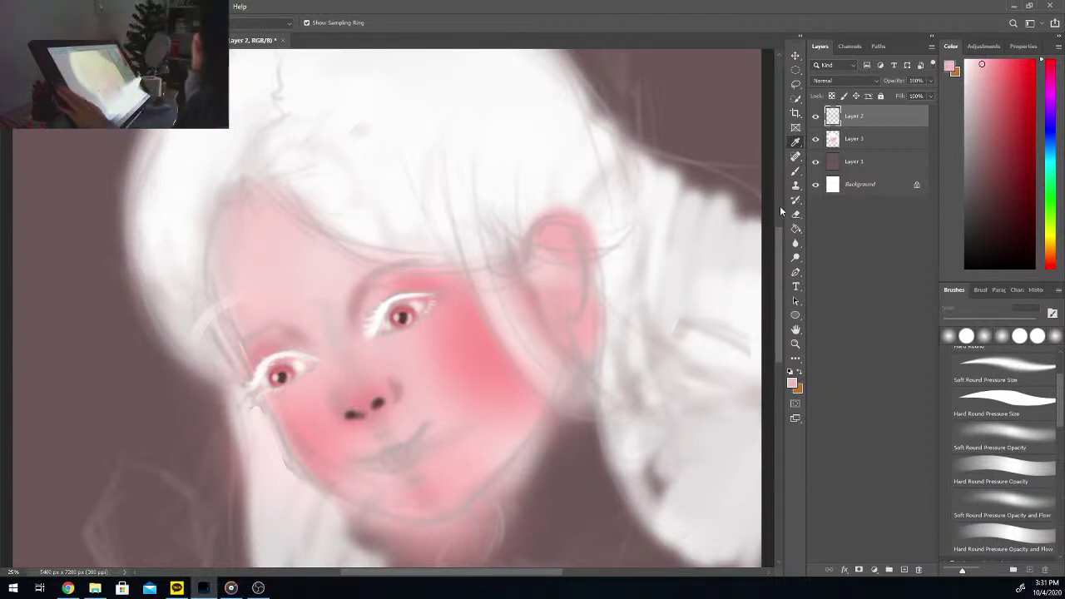
key("ctrl+minus")
key("ctrl+plus")
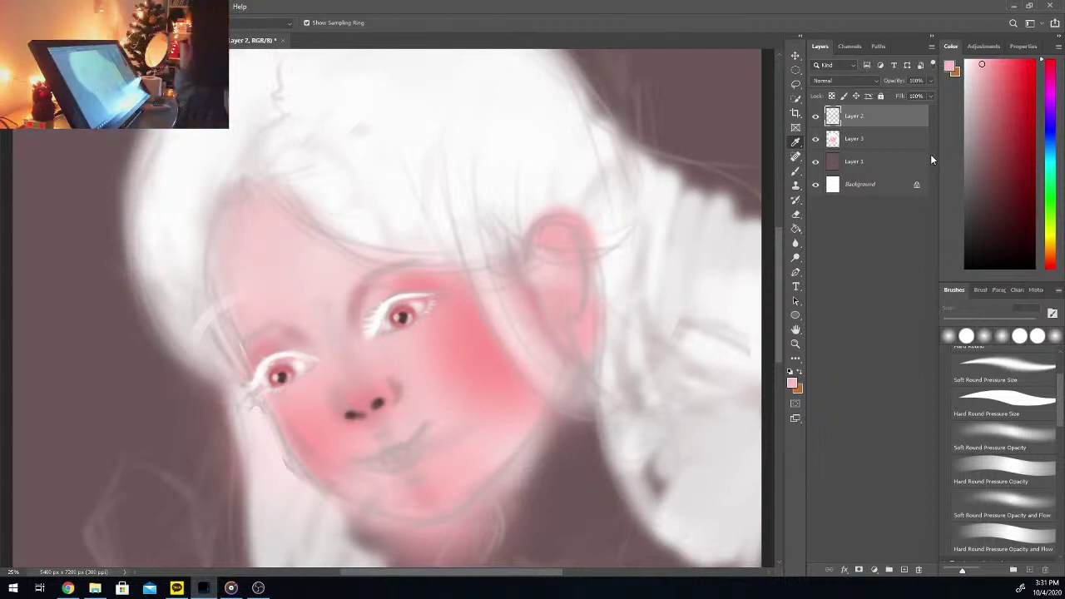
Step: Paint off-white eyebrows above both eyes on Layer 2, and merge that layer down into the one below
left_click(404, 249, "alt")
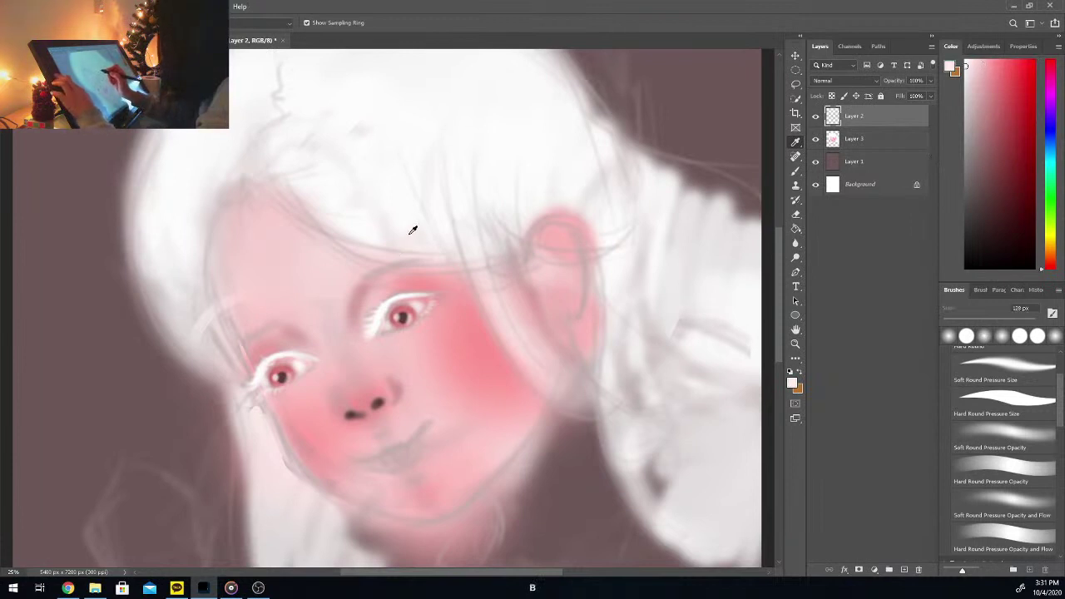
left_click_drag(373, 283, 422, 259)
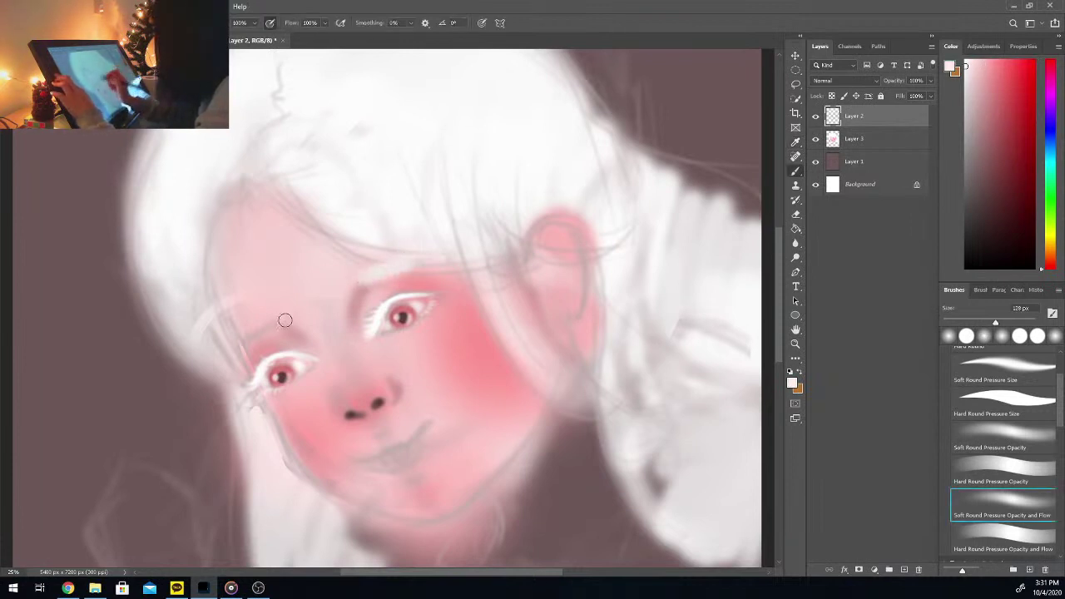
left_click_drag(241, 349, 269, 330)
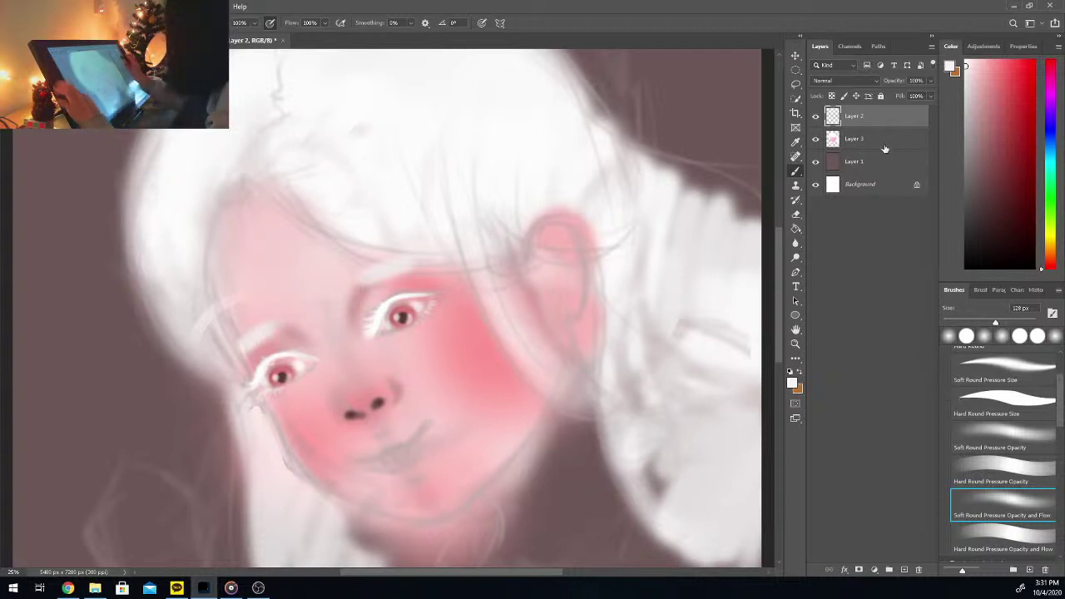
right_click(879, 117)
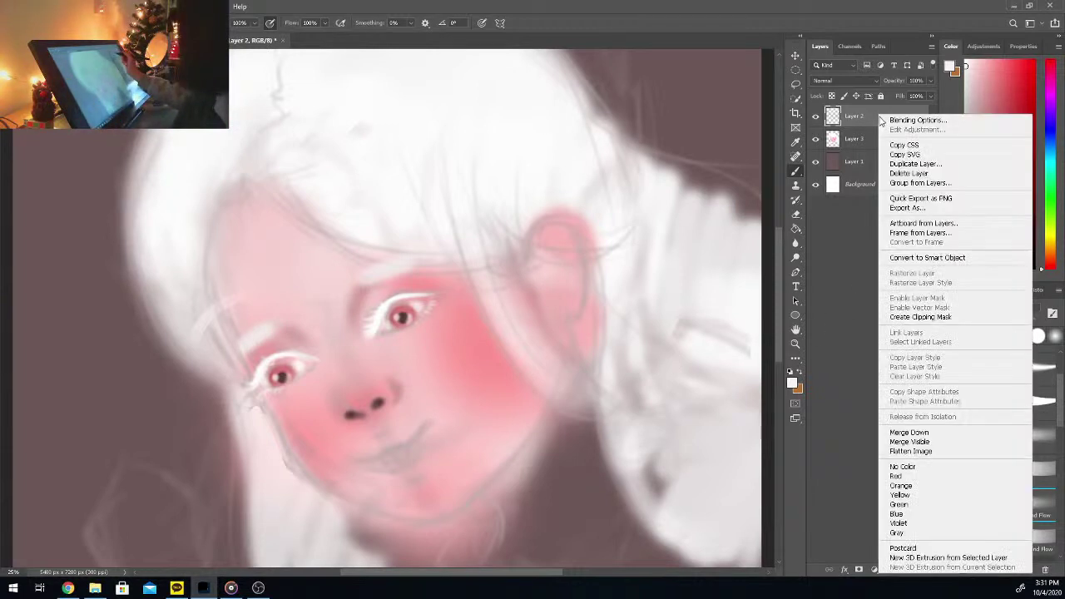
left_click(935, 435)
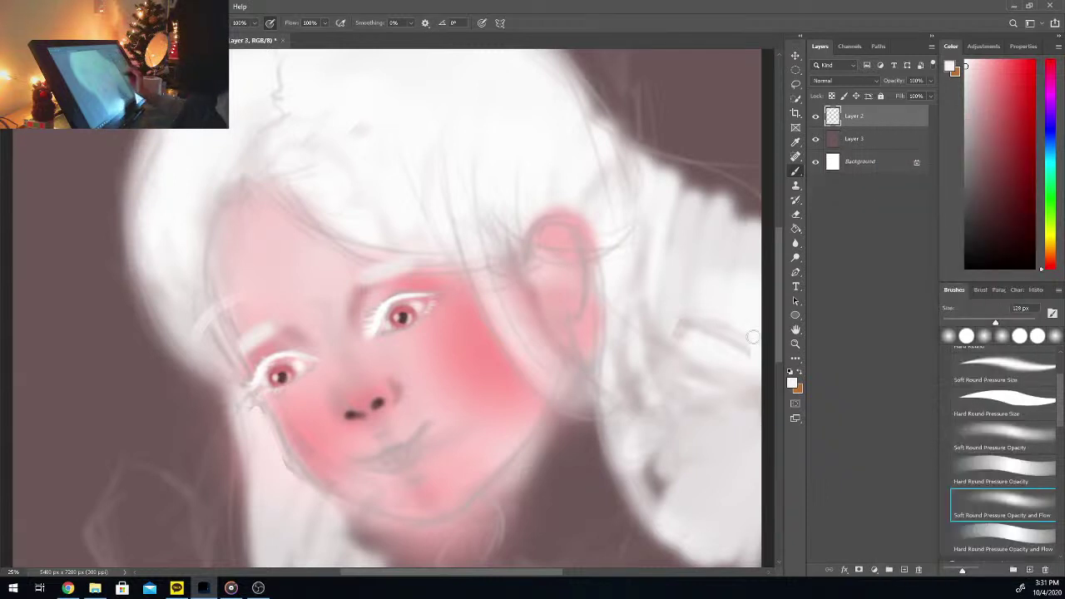
Step: Paint soft near-white highlights between the brows, on the nose tip and on the chin below the mouth
scroll(754, 298, "down", 2)
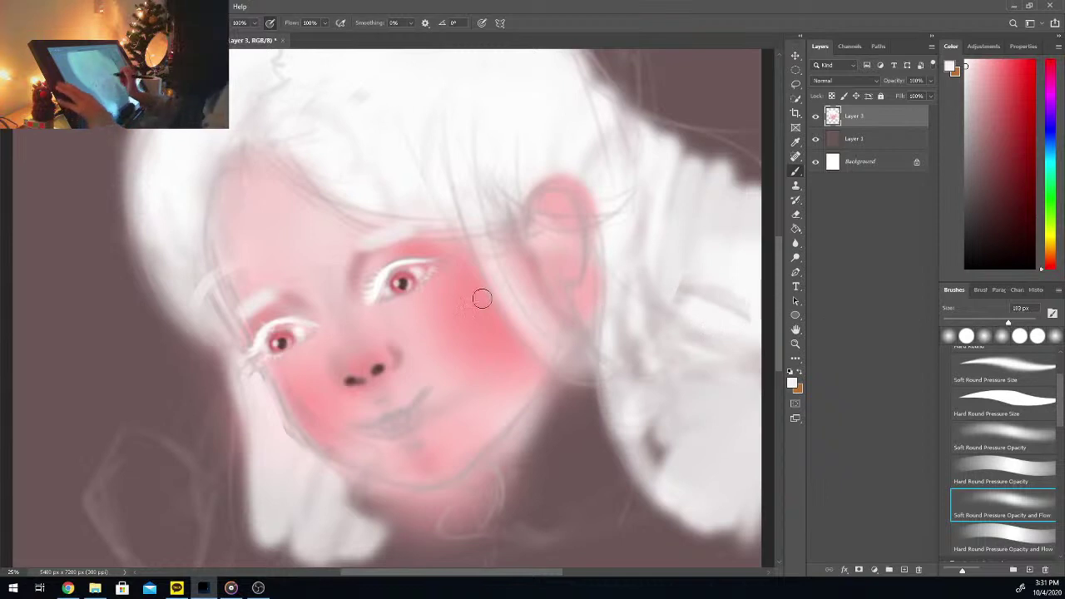
key("i")
left_click(287, 233)
key("b")
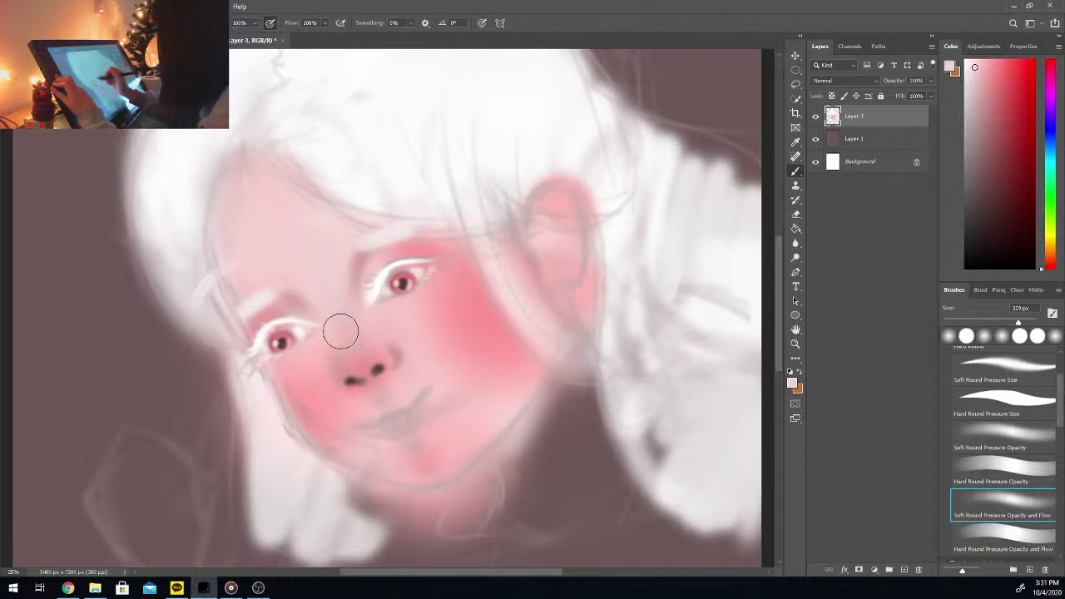
left_click_drag(969, 72, 944, 40)
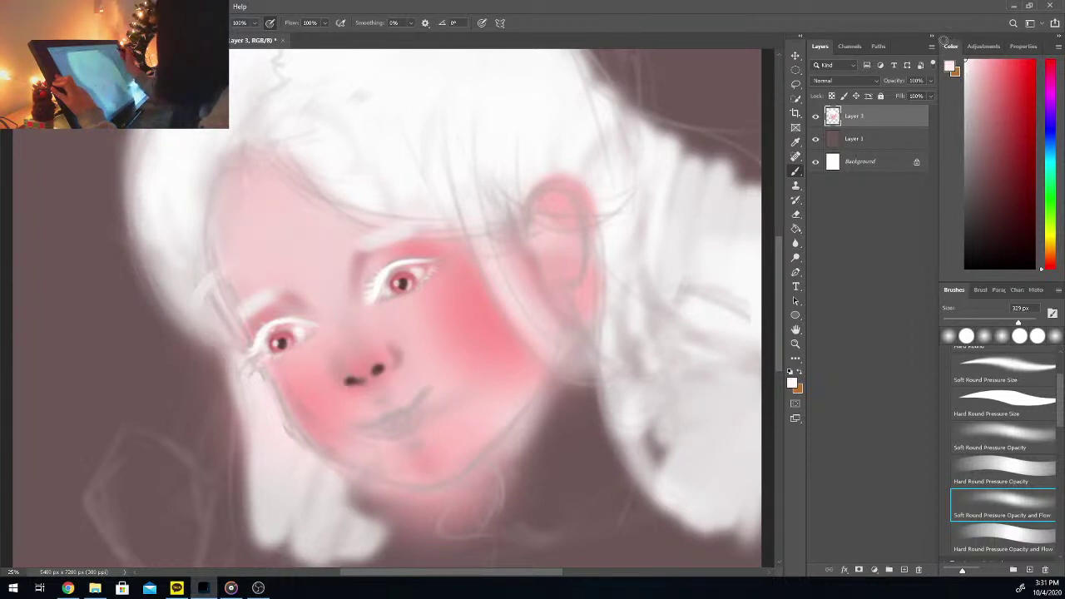
mouse_move(308, 262)
left_mouse_down()
mouse_move(326, 267)
mouse_move(305, 238)
mouse_move(338, 264)
mouse_move(331, 311)
left_mouse_up()
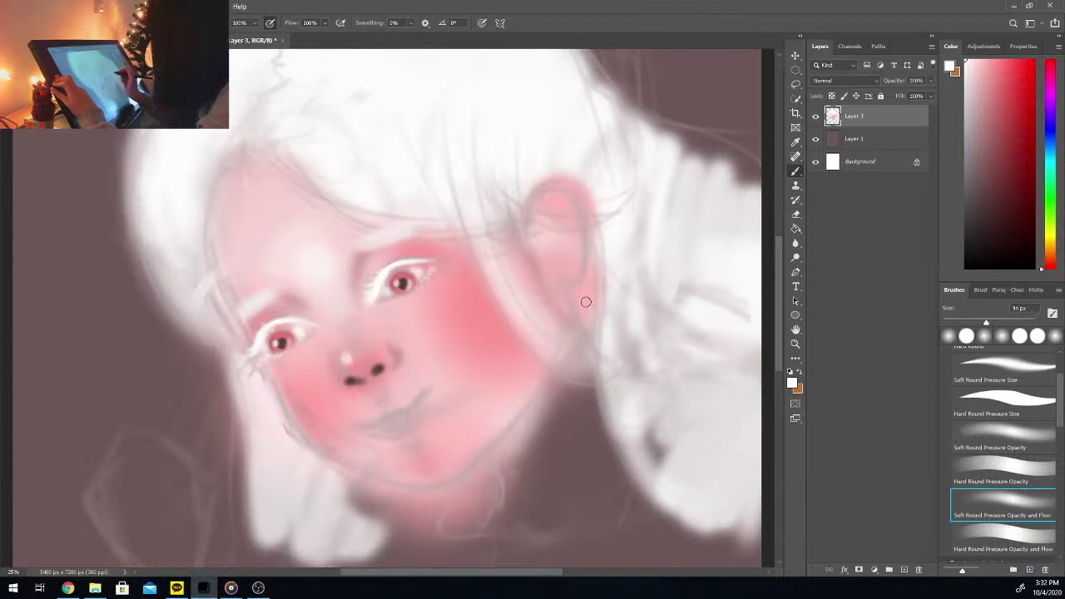
key("ctrl+z")
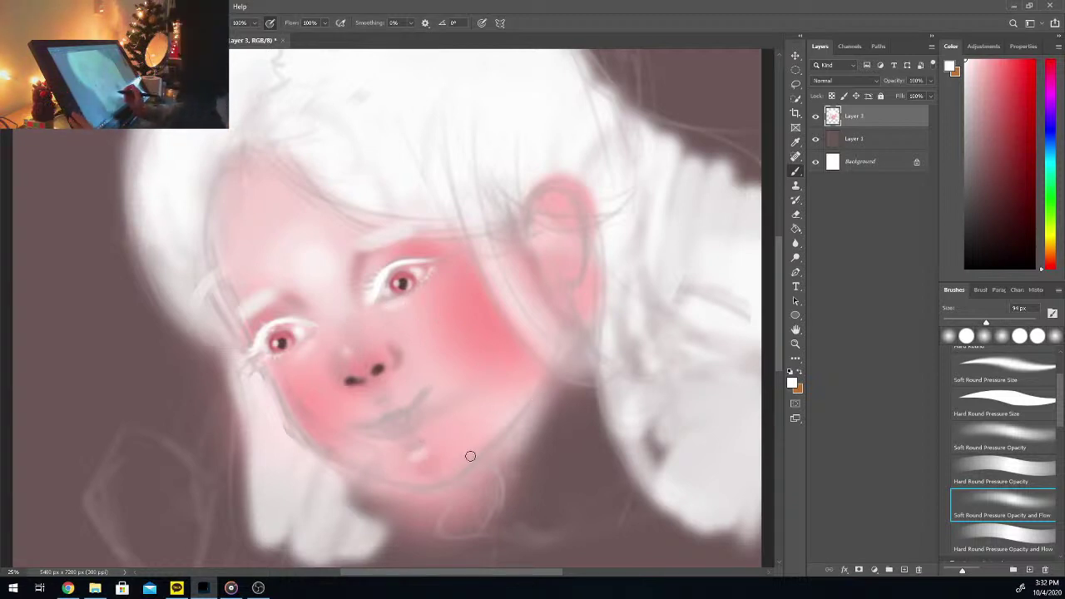
Step: Paint the upper and lower lips in crimson with a 94 px brush, and lighten them with a salmon pink
key("ctrl+plus")
key("i")
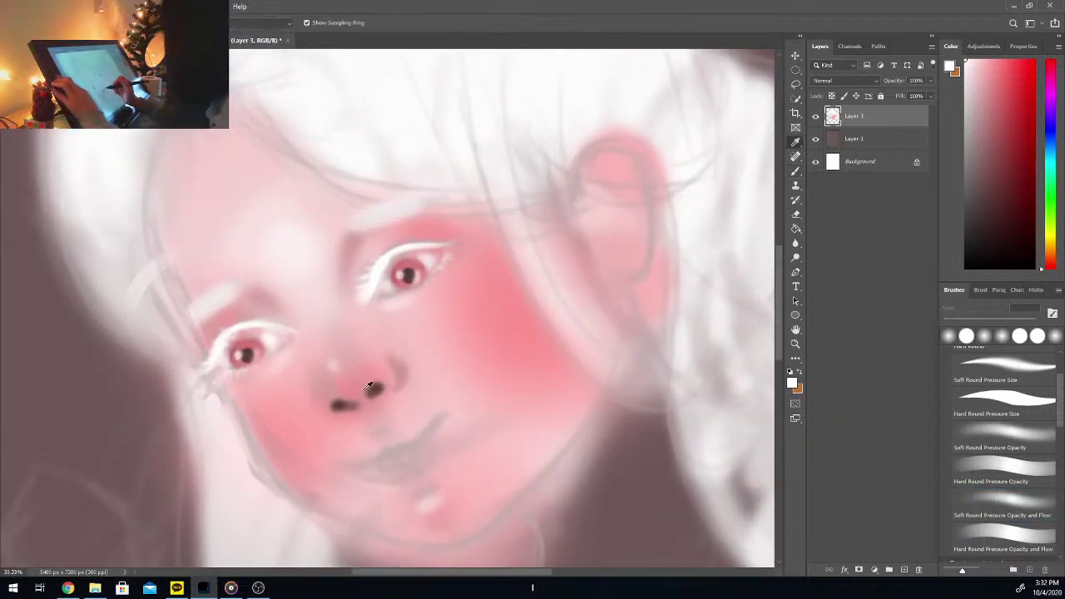
left_click(371, 386)
key("b")
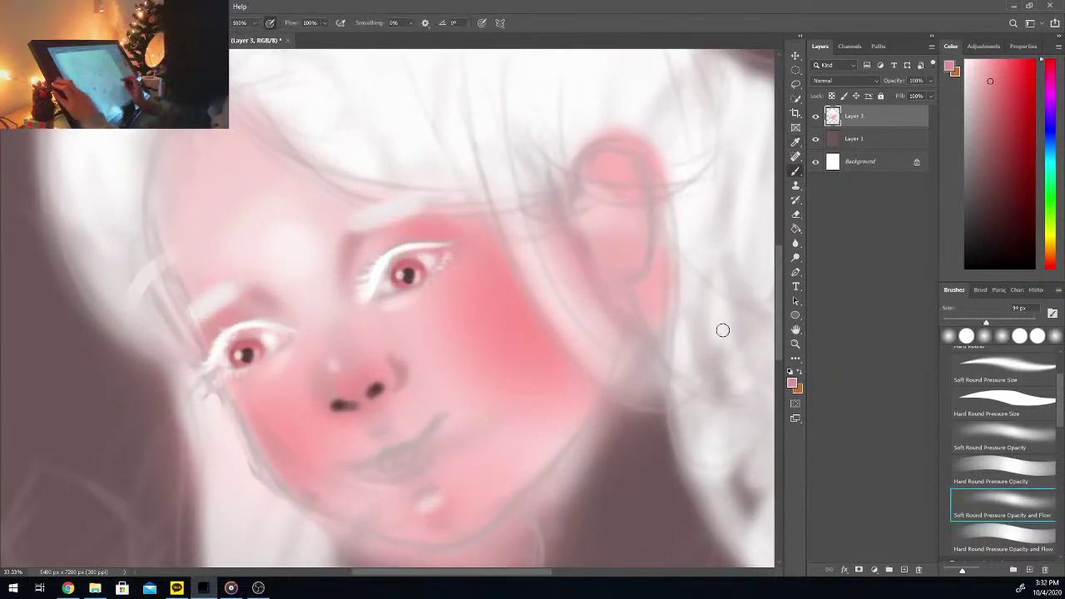
left_click(1013, 92)
left_click_drag(1014, 93, 1023, 94)
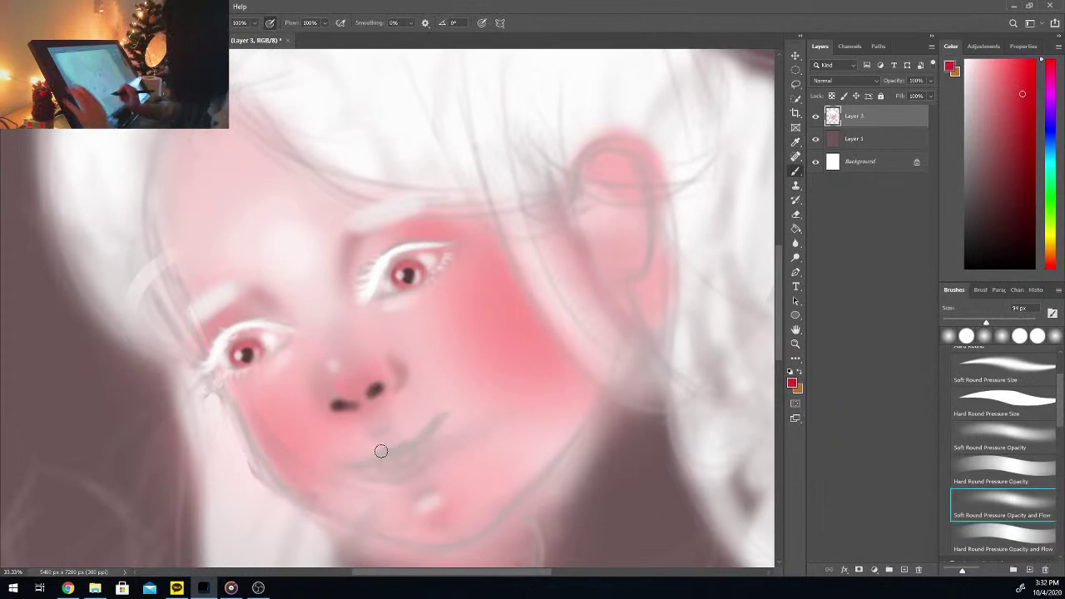
mouse_move(383, 451)
left_mouse_down()
mouse_move(410, 442)
mouse_move(361, 464)
mouse_move(426, 431)
left_mouse_up()
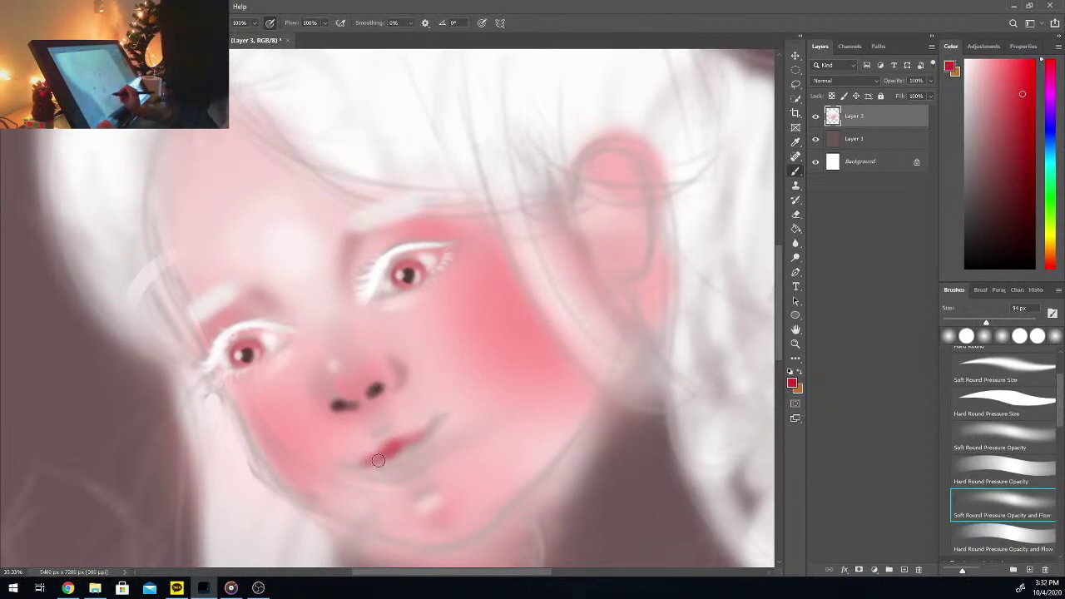
mouse_move(378, 460)
left_mouse_down()
mouse_move(353, 467)
mouse_move(411, 437)
left_mouse_up()
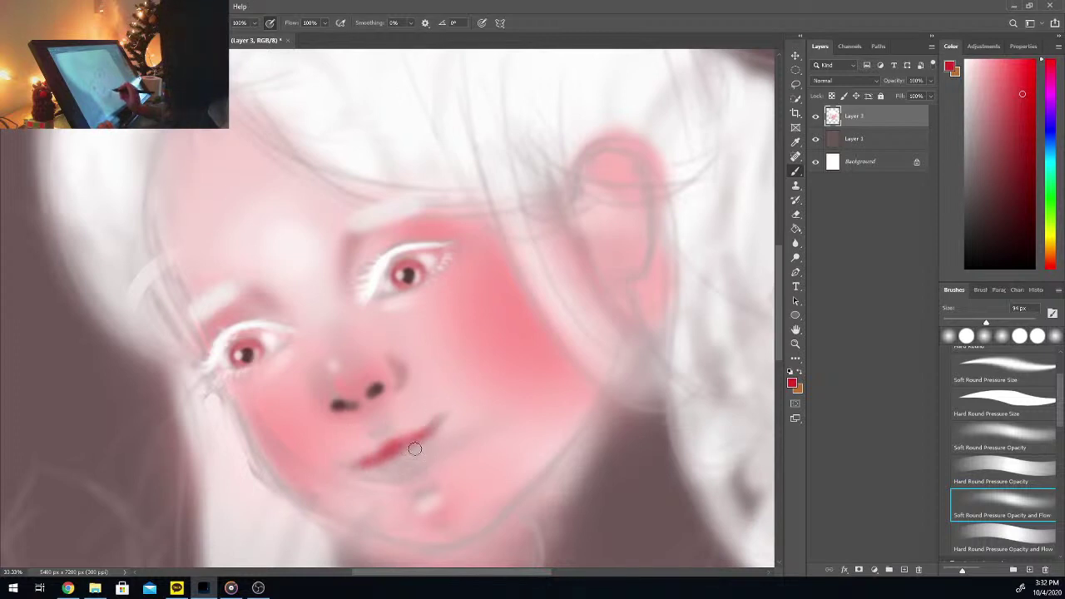
mouse_move(411, 477)
left_mouse_down()
mouse_move(439, 462)
mouse_move(406, 481)
mouse_move(429, 473)
mouse_move(433, 454)
mouse_move(407, 479)
mouse_move(429, 455)
mouse_move(389, 481)
mouse_move(401, 478)
mouse_move(369, 481)
left_mouse_up()
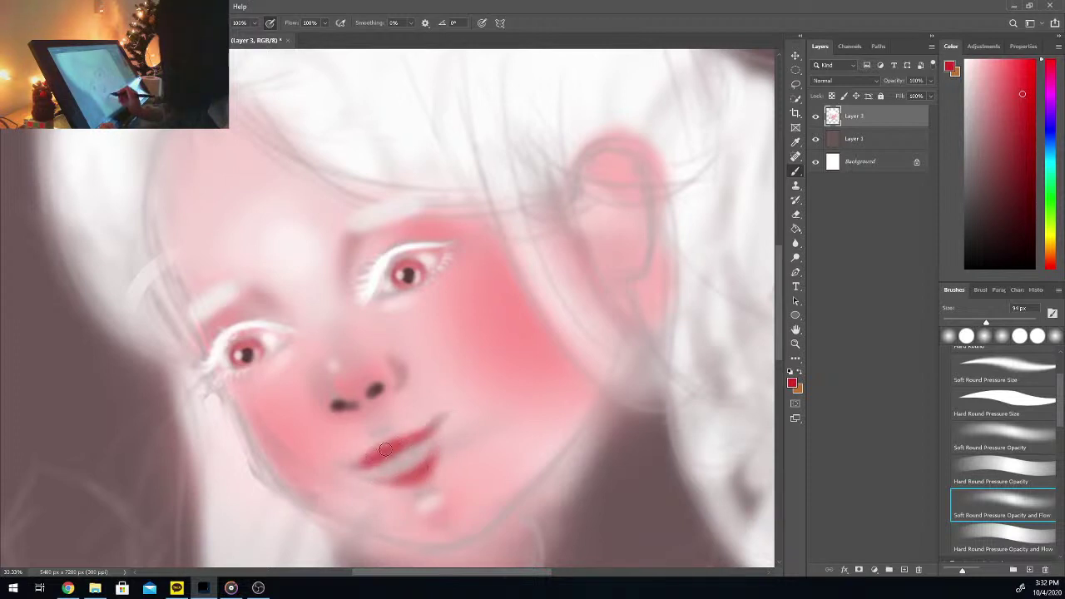
mouse_move(371, 459)
left_mouse_down()
mouse_move(345, 471)
mouse_move(397, 479)
mouse_move(432, 453)
mouse_move(394, 481)
mouse_move(417, 478)
mouse_move(433, 454)
mouse_move(367, 471)
mouse_move(379, 454)
mouse_move(365, 466)
mouse_move(410, 437)
left_mouse_up()
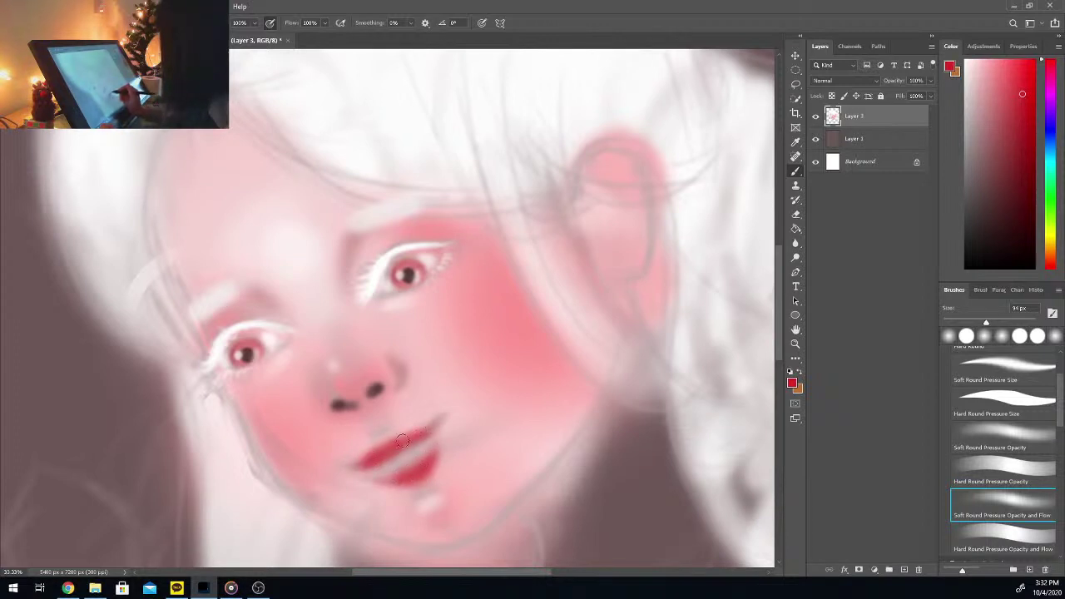
left_click(993, 66)
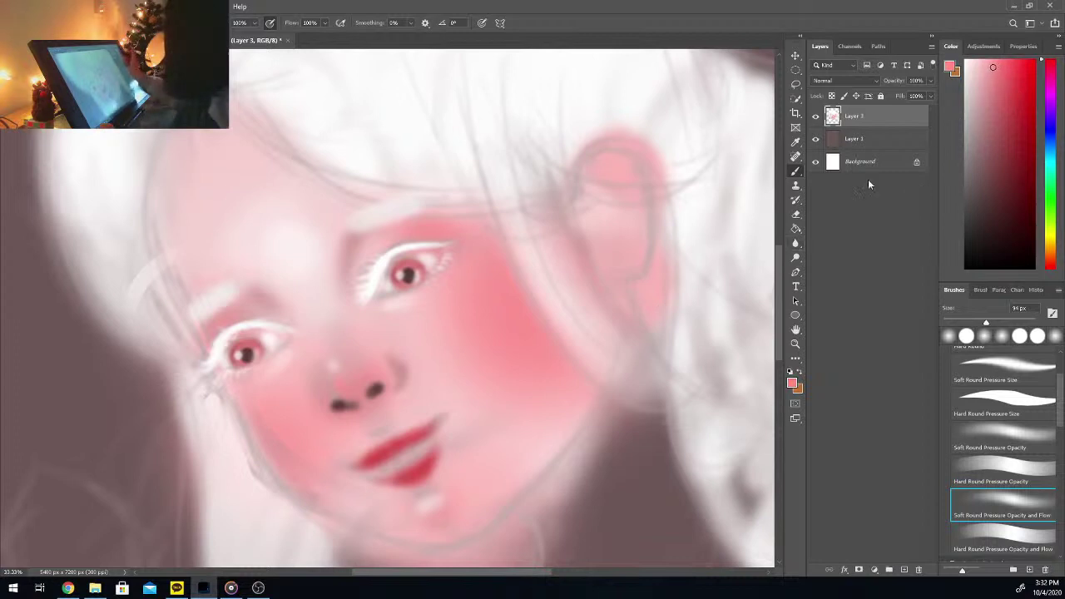
mouse_move(396, 450)
left_mouse_down()
mouse_move(368, 461)
mouse_move(426, 430)
mouse_move(407, 478)
mouse_move(434, 453)
mouse_move(385, 485)
left_mouse_up()
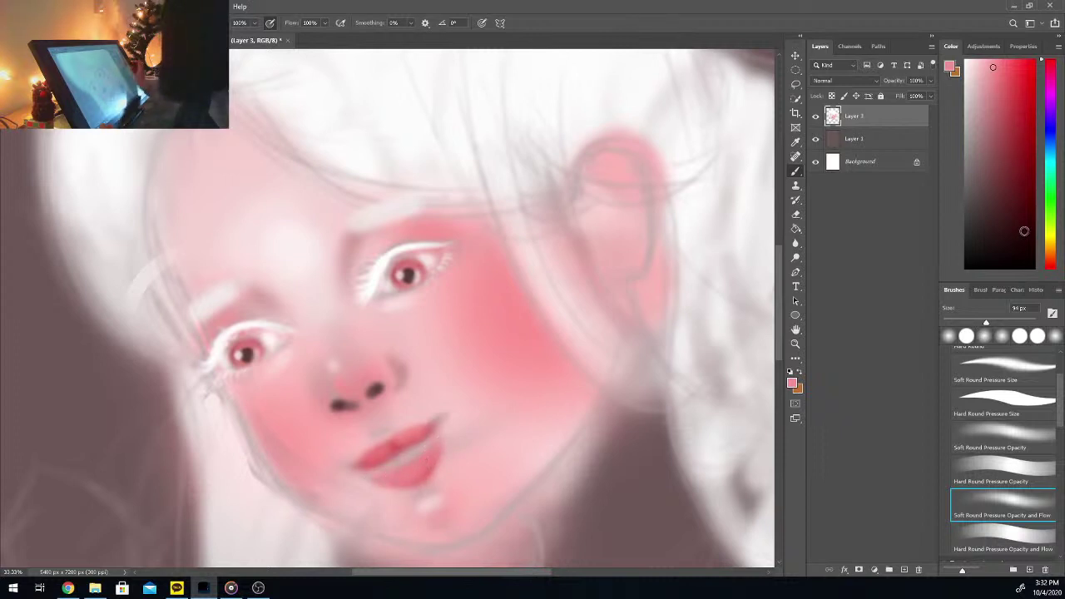
Step: Fill the gap between the lips with dark maroon, and darken the mouth line and corners in black with a 23 px brush
left_click(1019, 201)
left_click(975, 322)
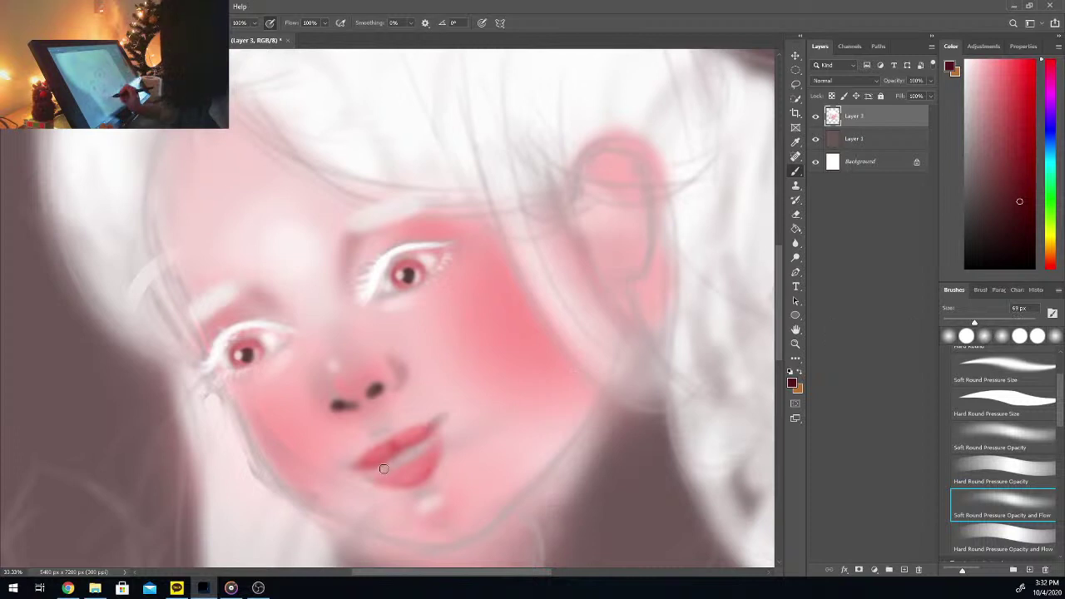
left_click_drag(381, 463, 431, 434)
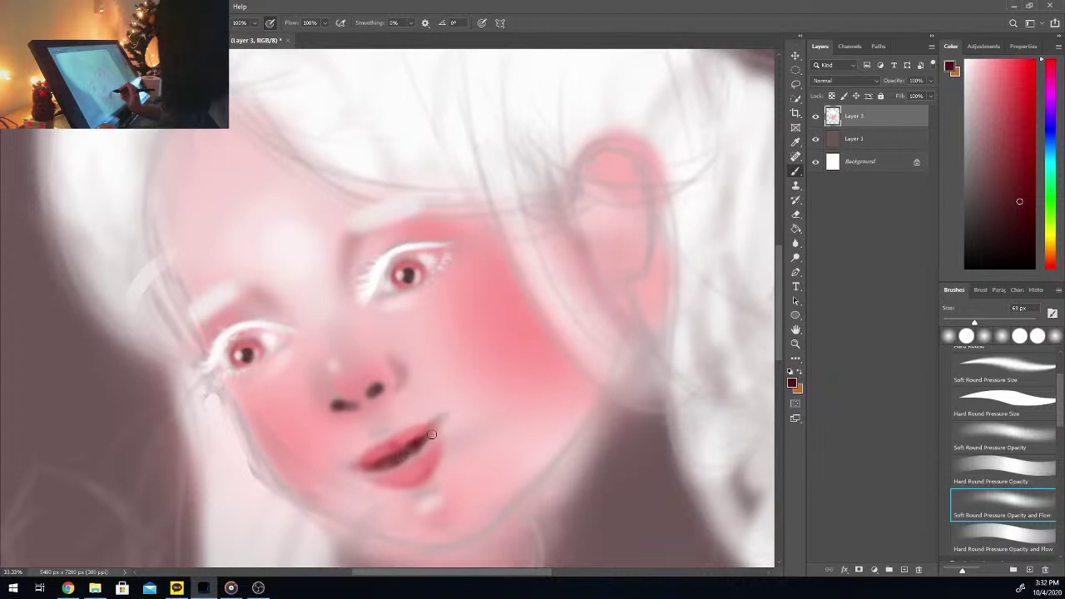
mouse_move(371, 471)
left_mouse_down()
mouse_move(429, 446)
mouse_move(441, 420)
left_mouse_up()
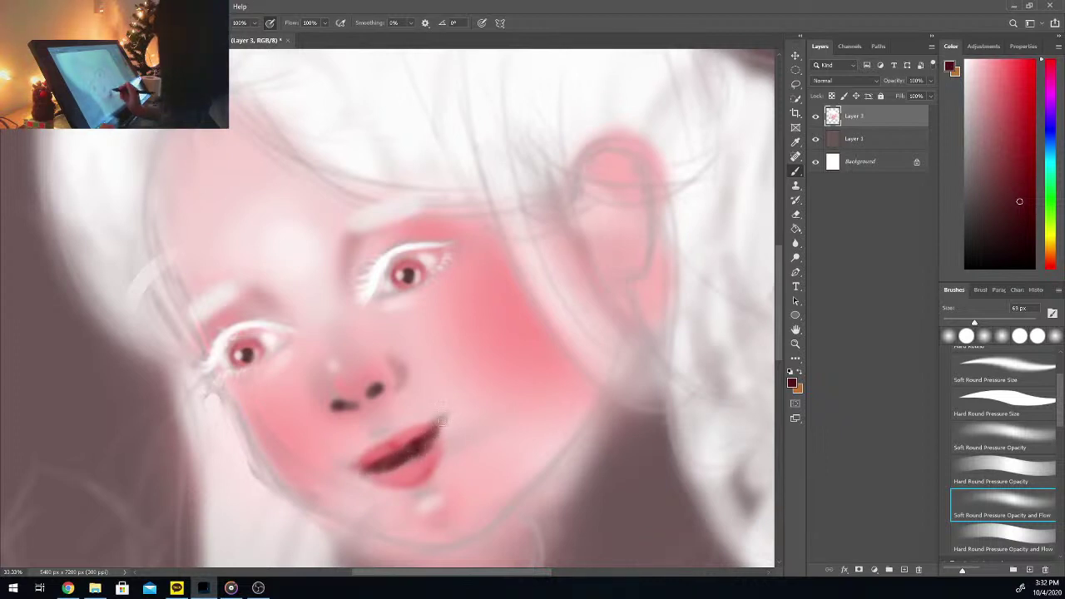
left_click(965, 263)
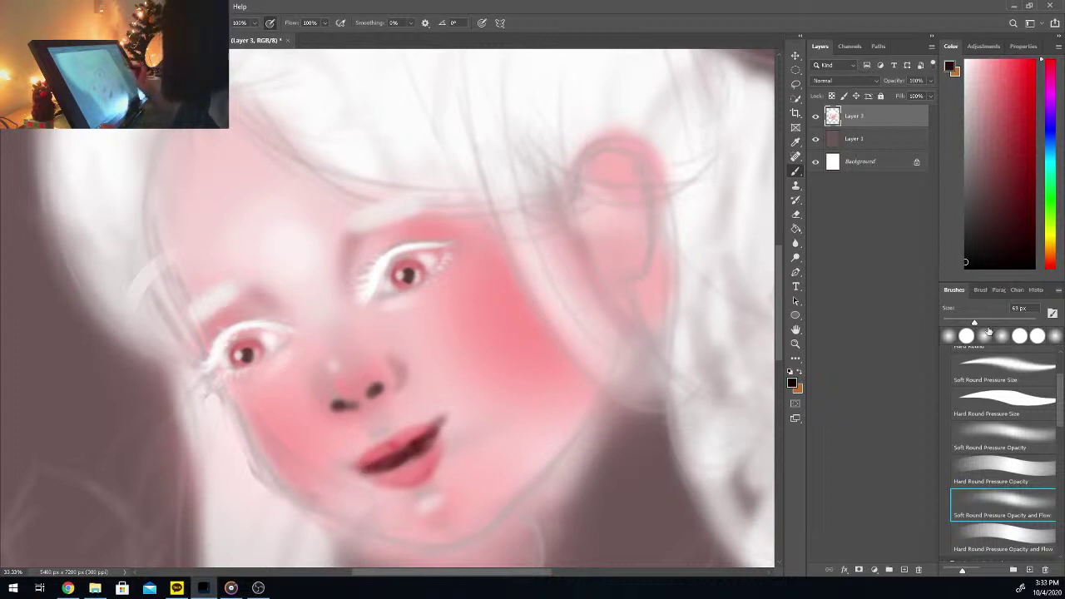
left_click_drag(974, 322, 953, 323)
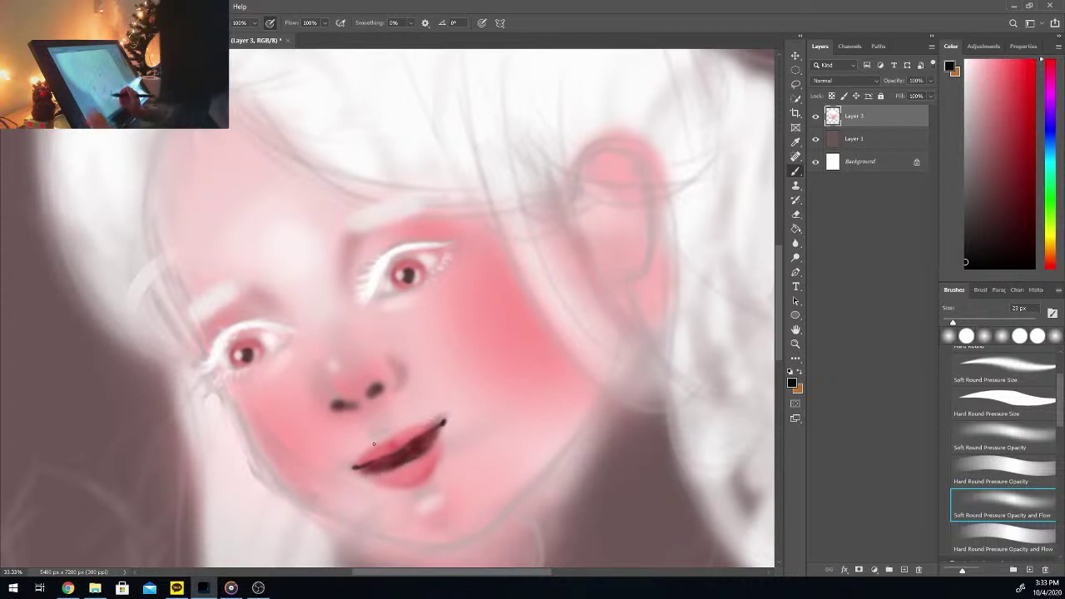
Step: Blend a sampled dark red into the mouth opening and paint small off-white front teeth with a 74 px brush
key("i")
left_click(411, 468)
key("b")
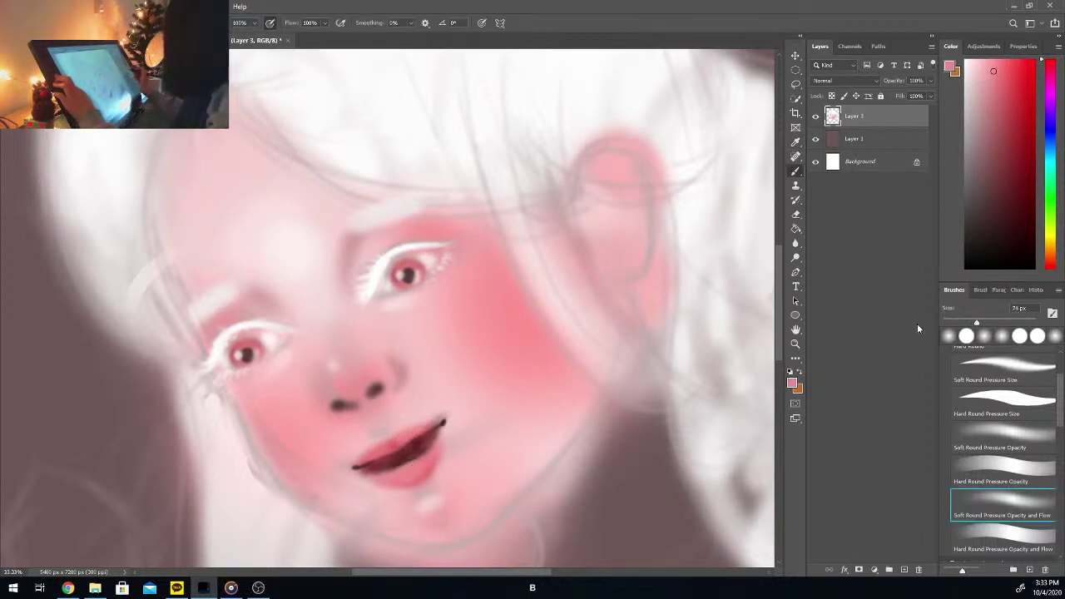
key("i")
left_click(395, 460)
key("b")
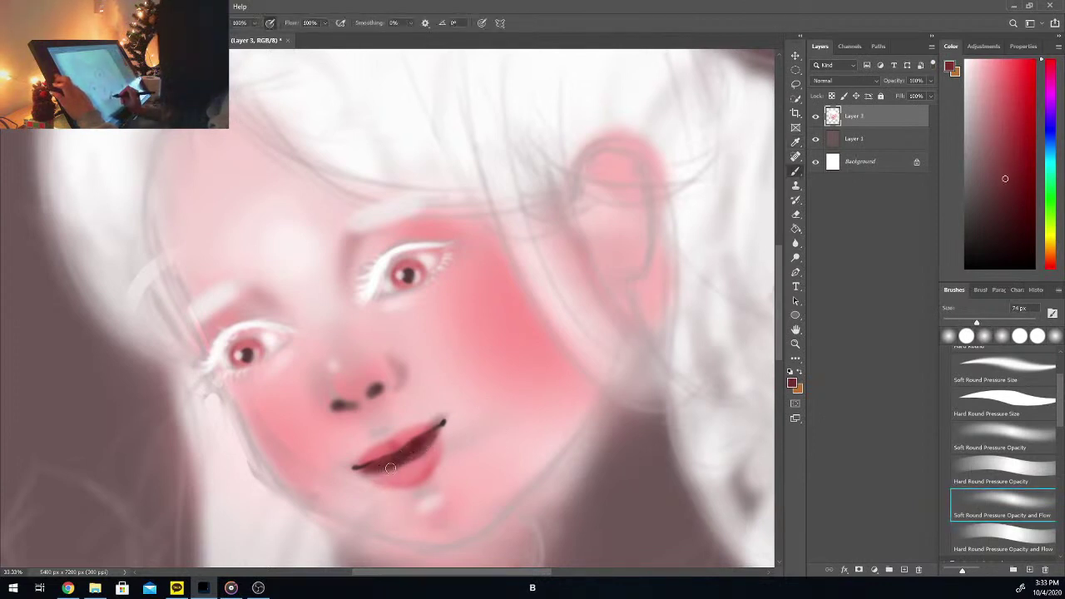
mouse_move(391, 468)
left_mouse_down()
mouse_move(417, 456)
mouse_move(380, 471)
left_mouse_up()
key("x")
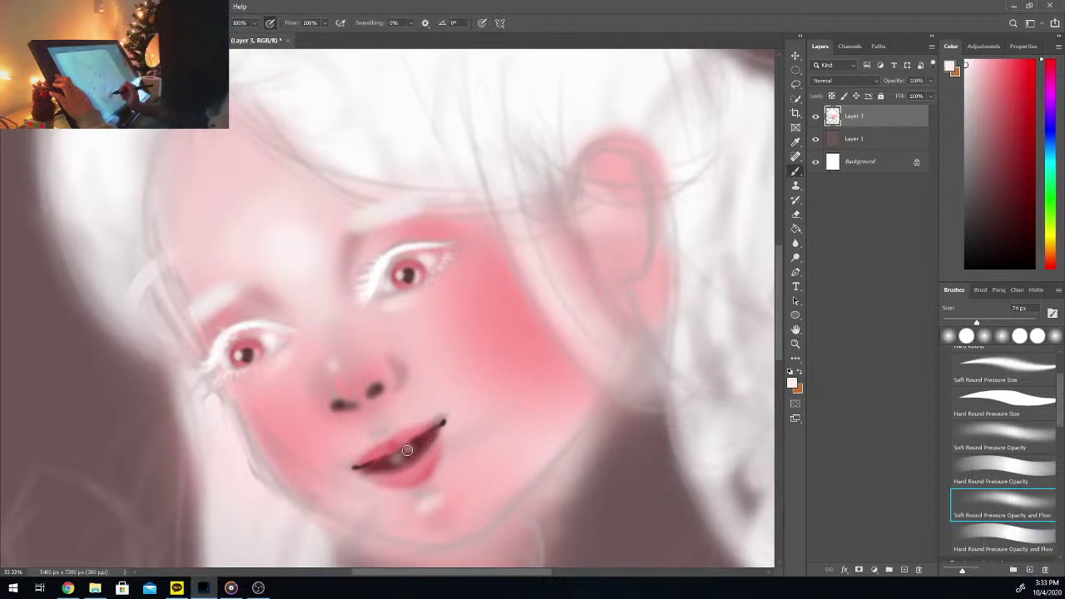
mouse_move(407, 451)
left_mouse_down()
mouse_move(391, 459)
mouse_move(406, 453)
left_mouse_up()
key("ctrl+minus")
key("ctrl+minus")
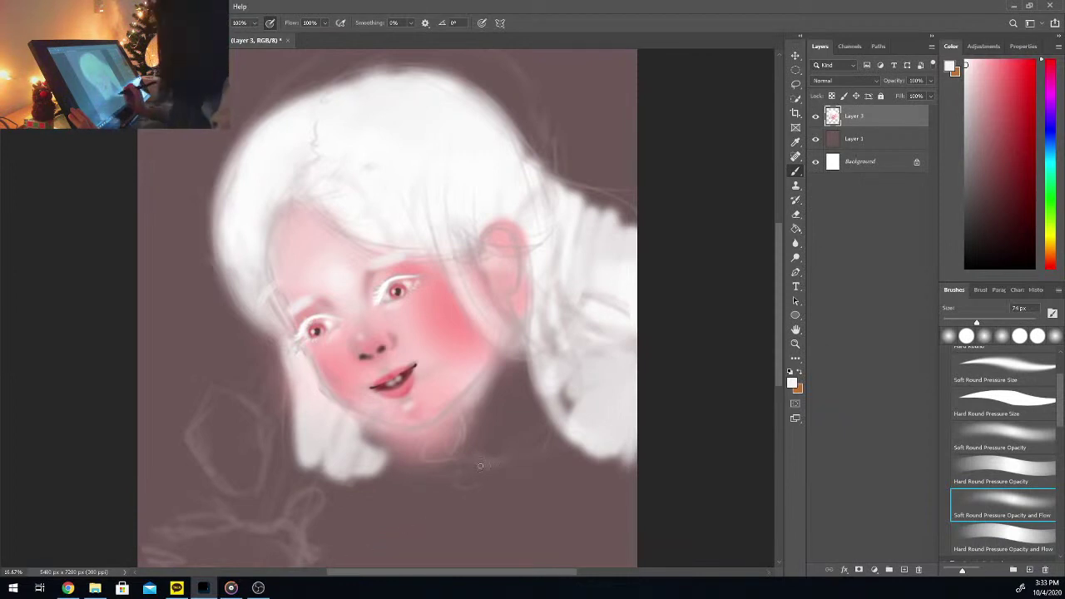
Step: Block in the neck below the jaw and ear in a light pink sampled from the cheek, using a 257 px brush
key("i")
left_click(445, 349)
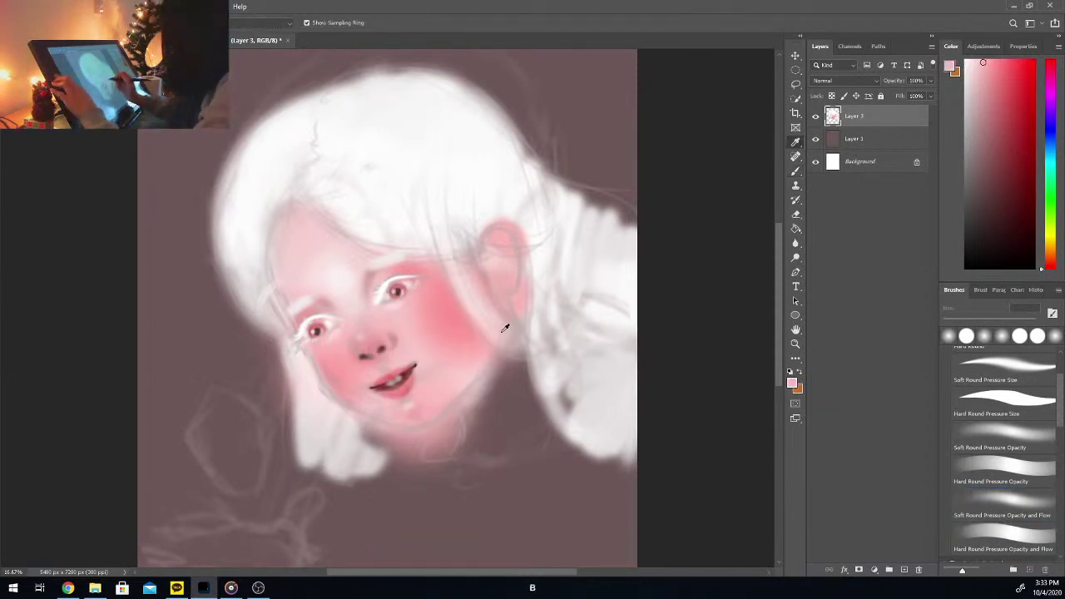
key("b")
mouse_move(546, 394)
left_mouse_down()
mouse_move(490, 370)
mouse_move(520, 373)
mouse_move(521, 386)
mouse_move(505, 456)
mouse_move(527, 451)
mouse_move(501, 369)
mouse_move(512, 352)
mouse_move(526, 402)
mouse_move(526, 387)
mouse_move(502, 379)
mouse_move(477, 440)
mouse_move(488, 388)
left_mouse_up()
mouse_move(523, 425)
left_mouse_down()
mouse_move(485, 456)
mouse_move(476, 481)
left_mouse_up()
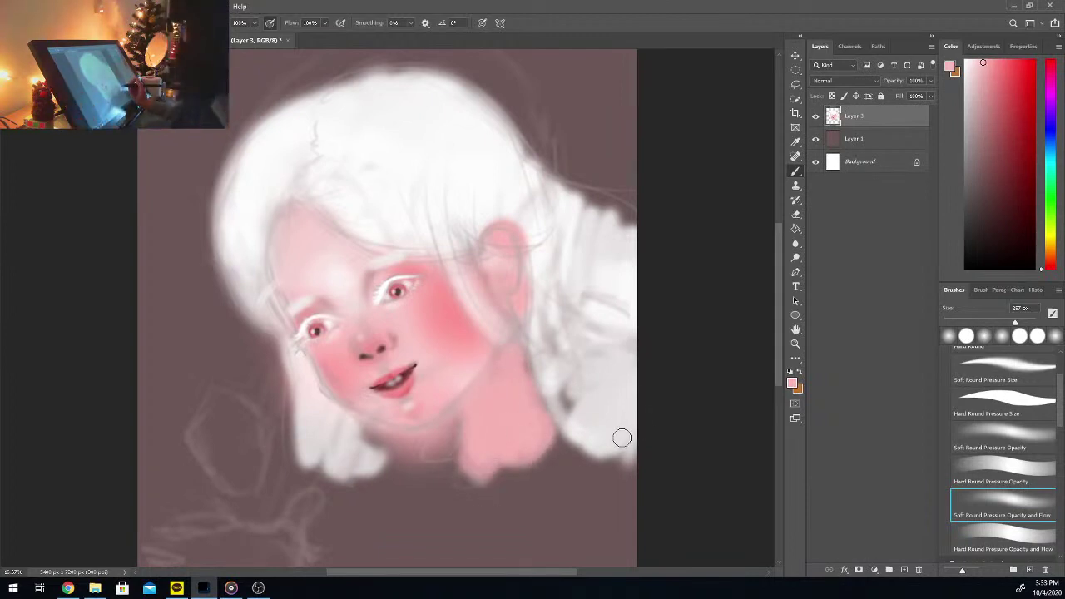
Step: Thicken the near eye's upper lash line in white with a 27 px brush and extend it into an outer wing
key("r")
left_click_drag(687, 425, 599, 553)
key("b")
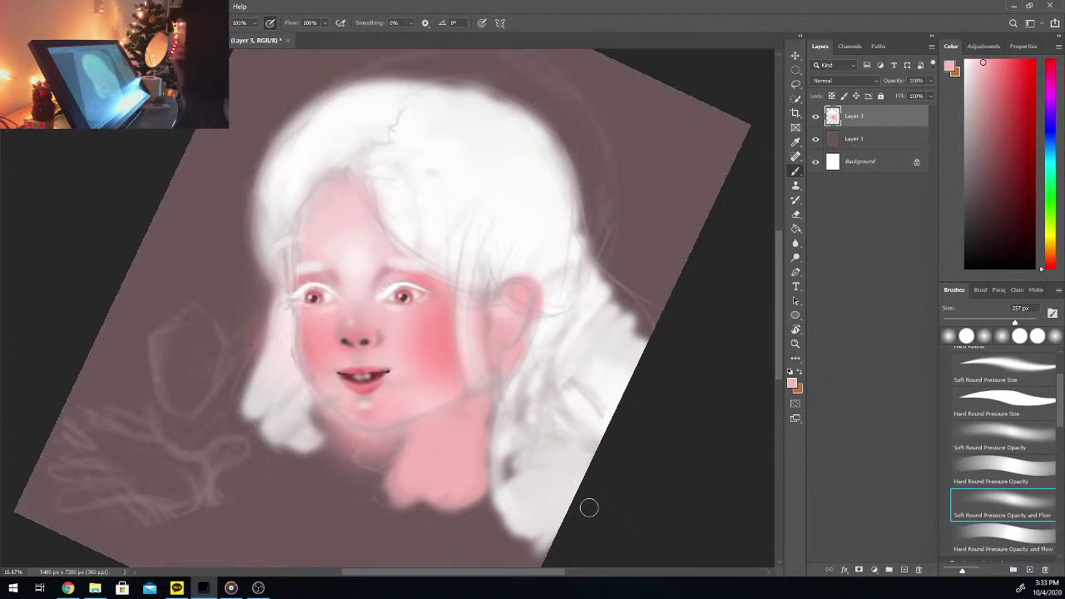
key("ctrl+plus")
key("ctrl+plus")
key("ctrl+plus")
key("ctrl+plus")
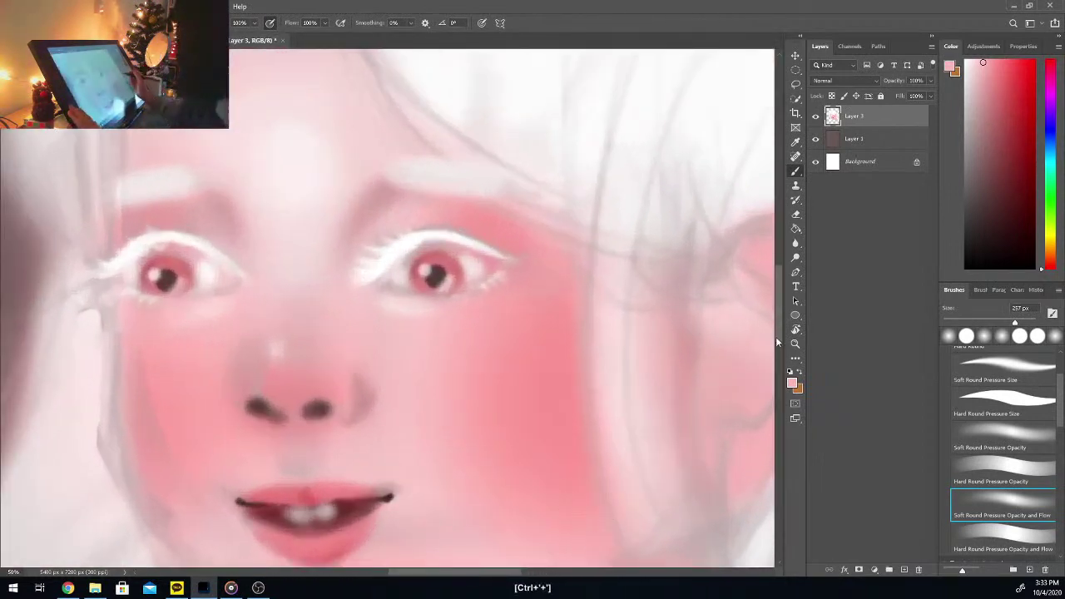
left_click_drag(777, 332, 779, 312)
left_click(948, 321)
left_click(966, 60)
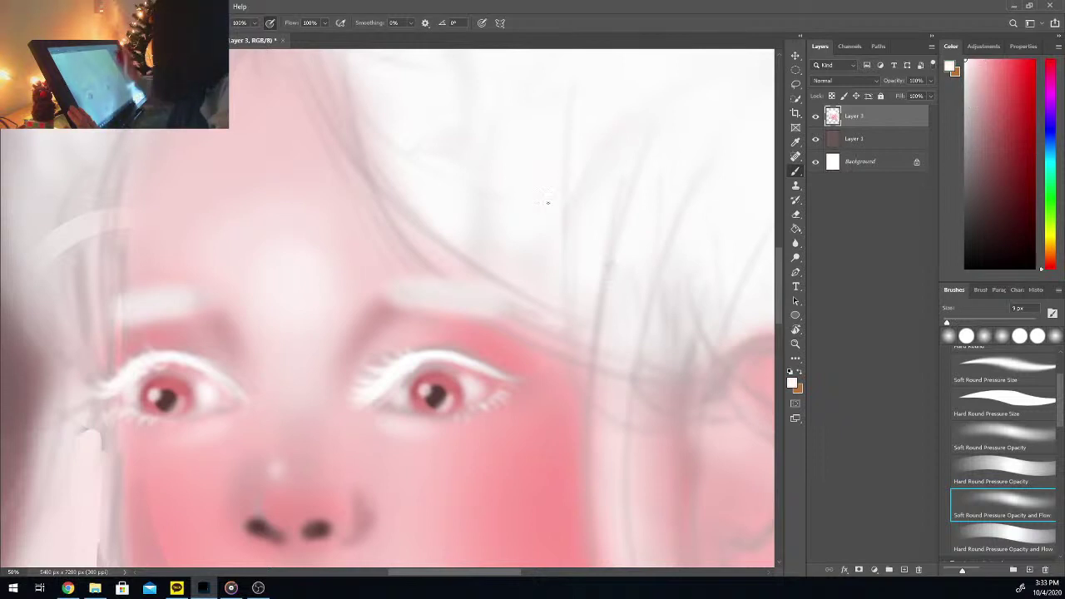
left_click(952, 323)
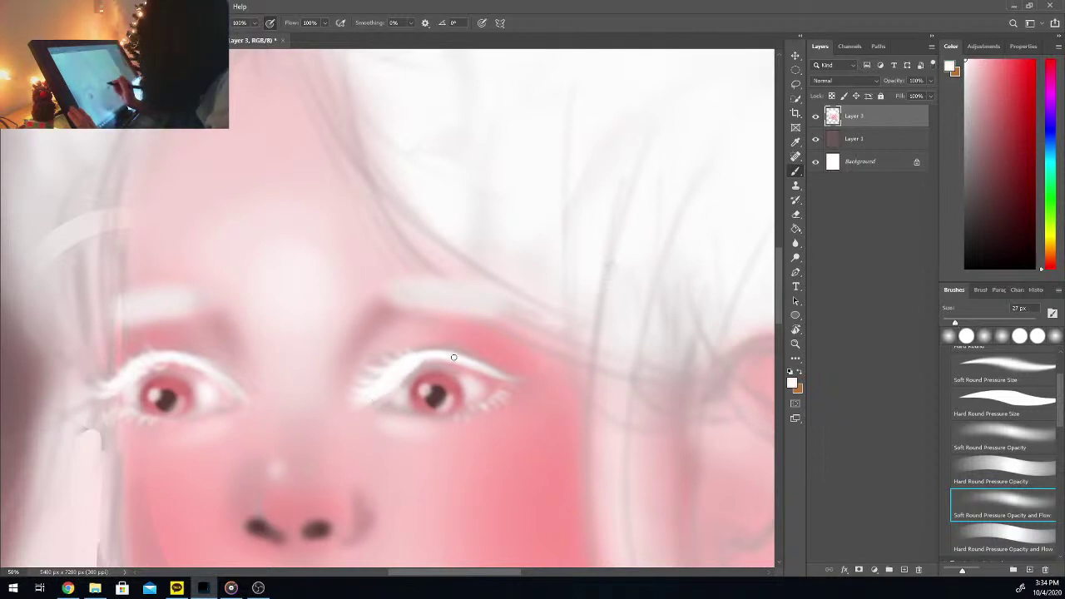
left_click_drag(452, 359, 413, 363)
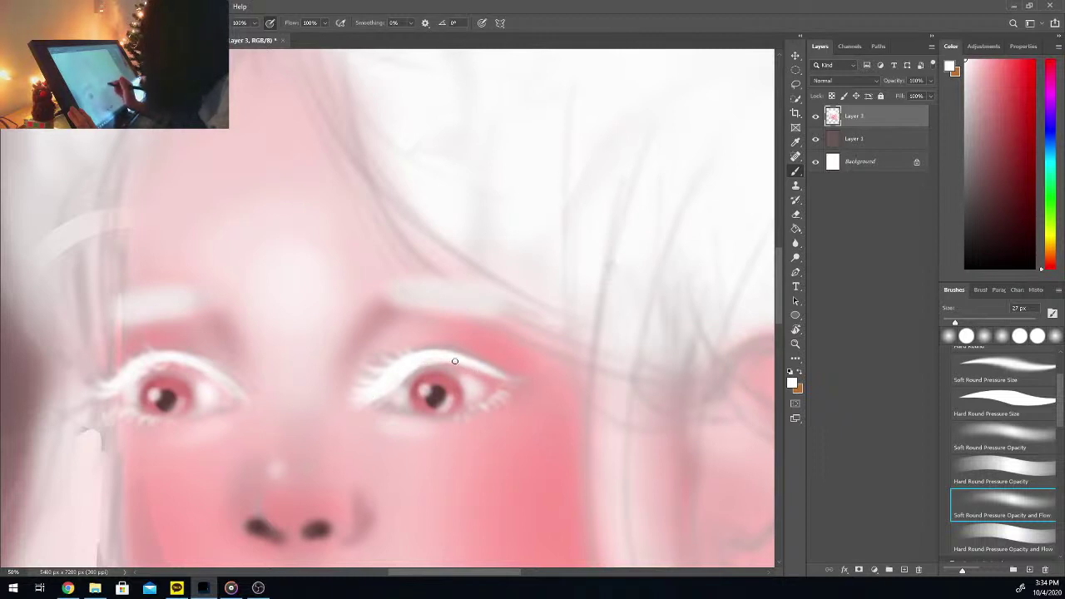
left_click_drag(479, 370, 537, 380)
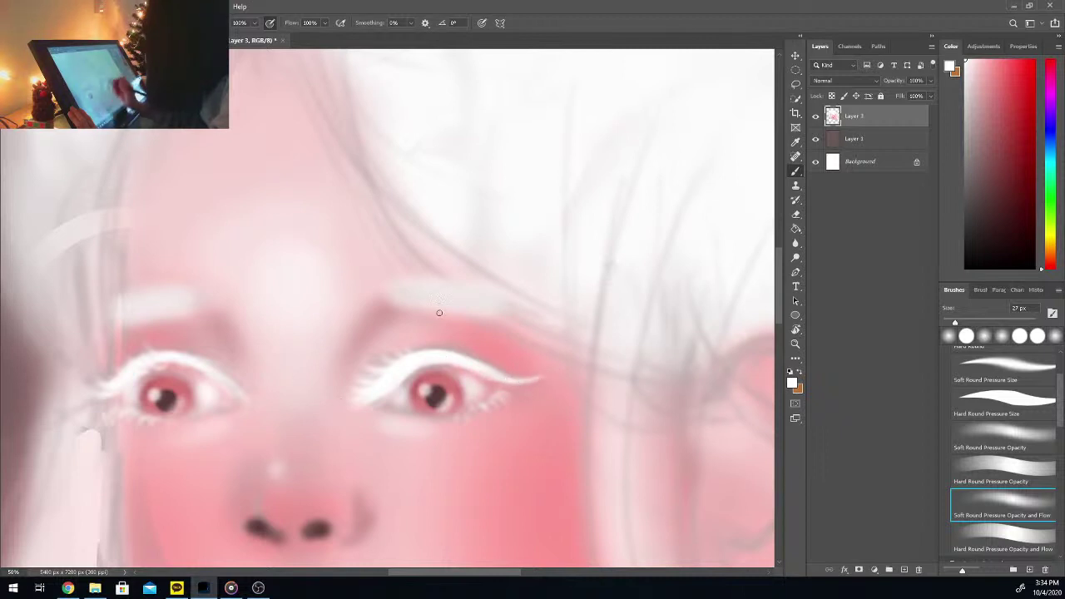
Step: Shade the near eye's upper lid above the lashes and its lower outer rim in a deeper crimson pink
key("i")
left_click(530, 356)
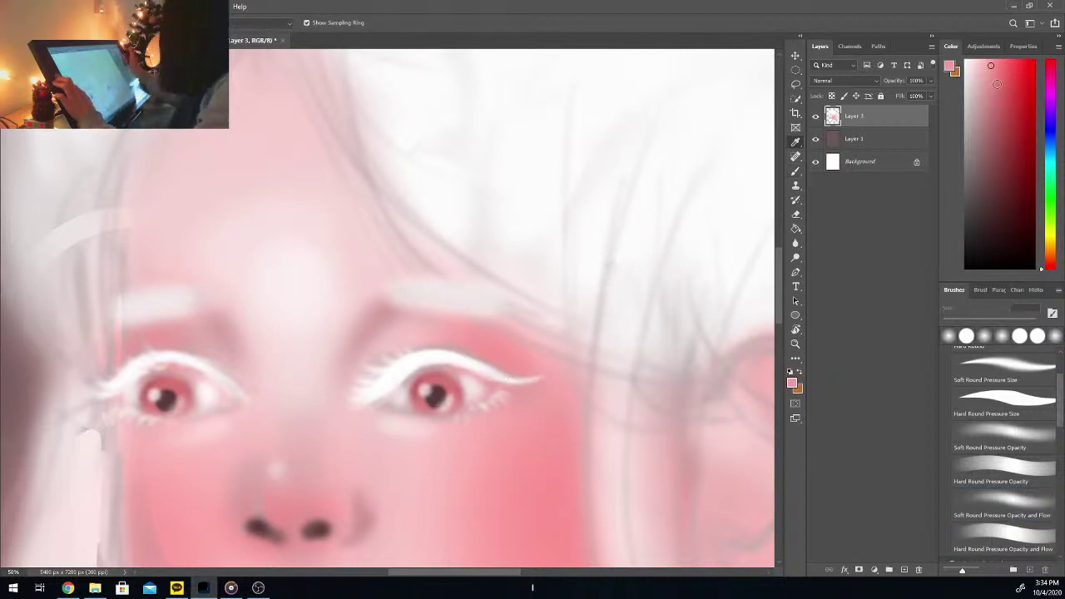
left_click_drag(998, 84, 1010, 82)
key("b")
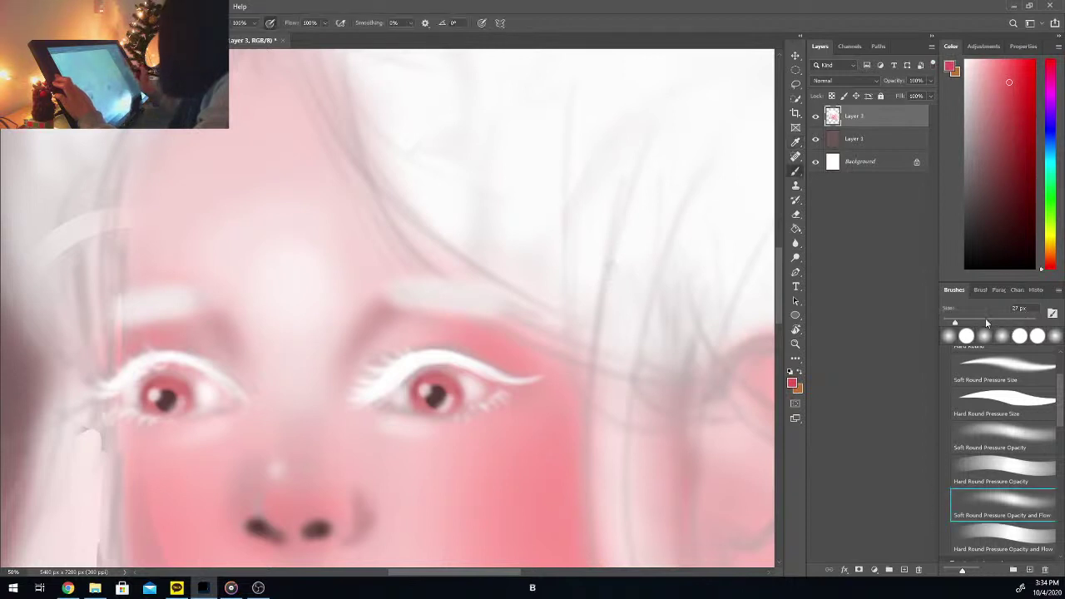
mouse_move(498, 369)
left_mouse_down()
mouse_move(403, 355)
mouse_move(512, 365)
mouse_move(464, 345)
left_mouse_up()
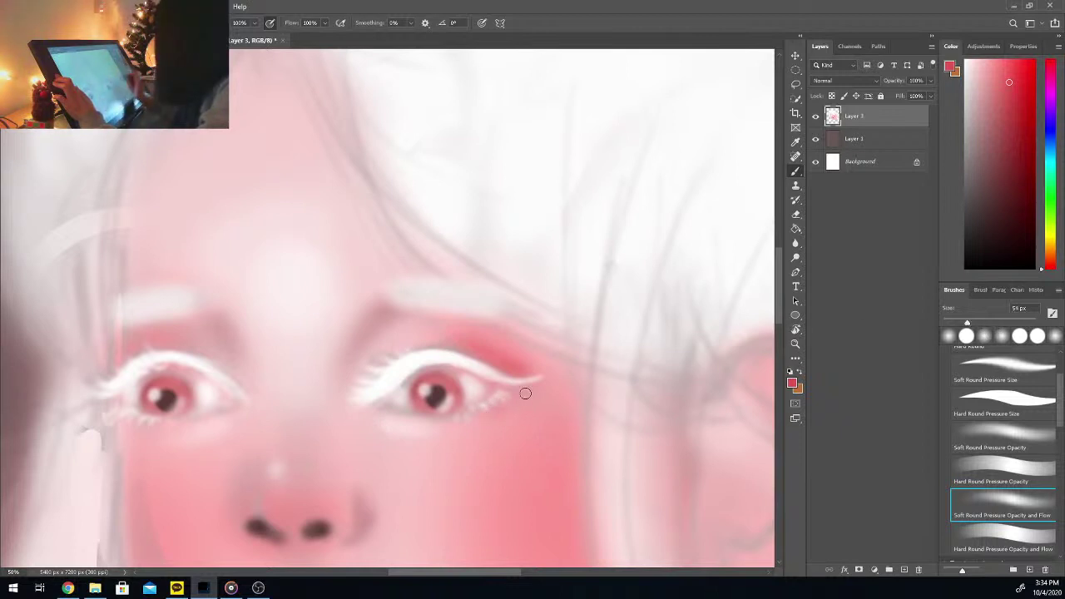
mouse_move(506, 397)
left_mouse_down()
mouse_move(468, 417)
mouse_move(507, 390)
mouse_move(479, 414)
mouse_move(477, 394)
mouse_move(511, 386)
left_mouse_up()
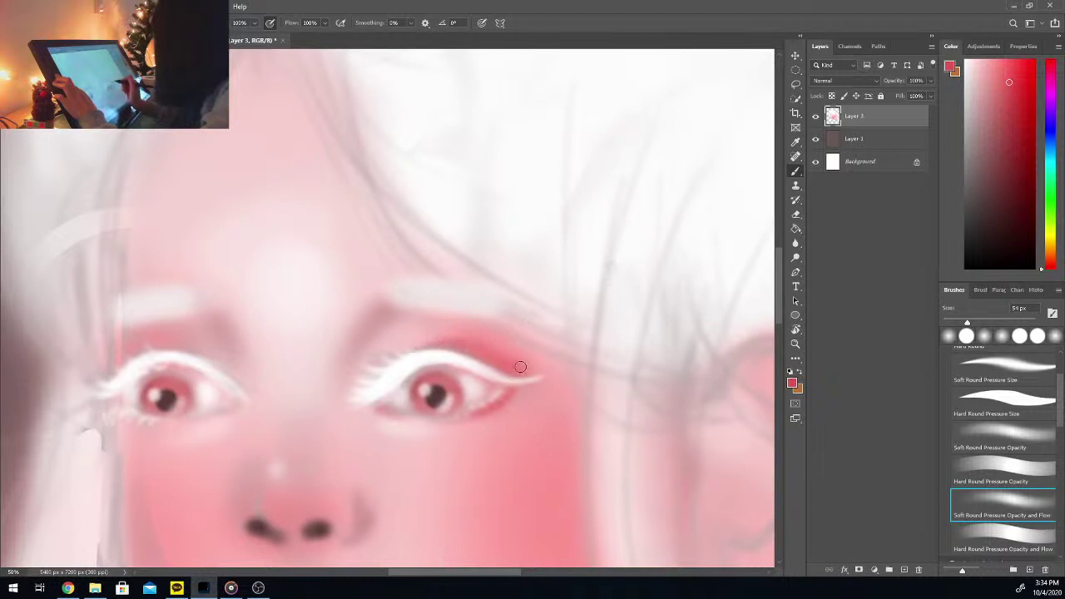
Step: Soften the skin between the near eye's brow and inner upper lid with sampled pinks and a 118 px brush
left_click(371, 316, "alt")
left_click_drag(984, 321, 995, 323)
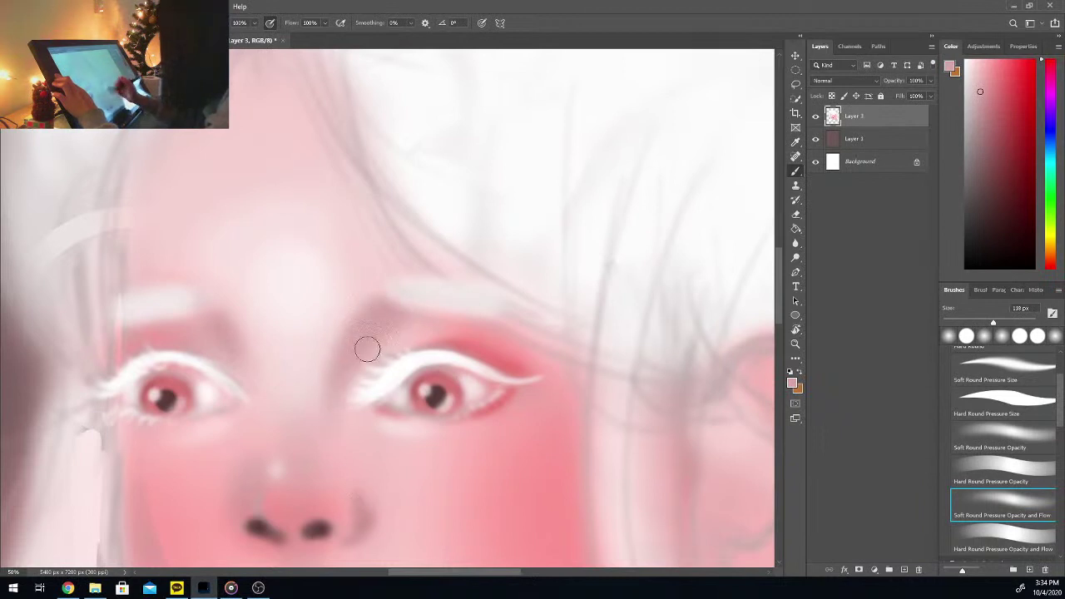
left_click(460, 336, "alt")
key("b")
left_click(421, 324, "alt")
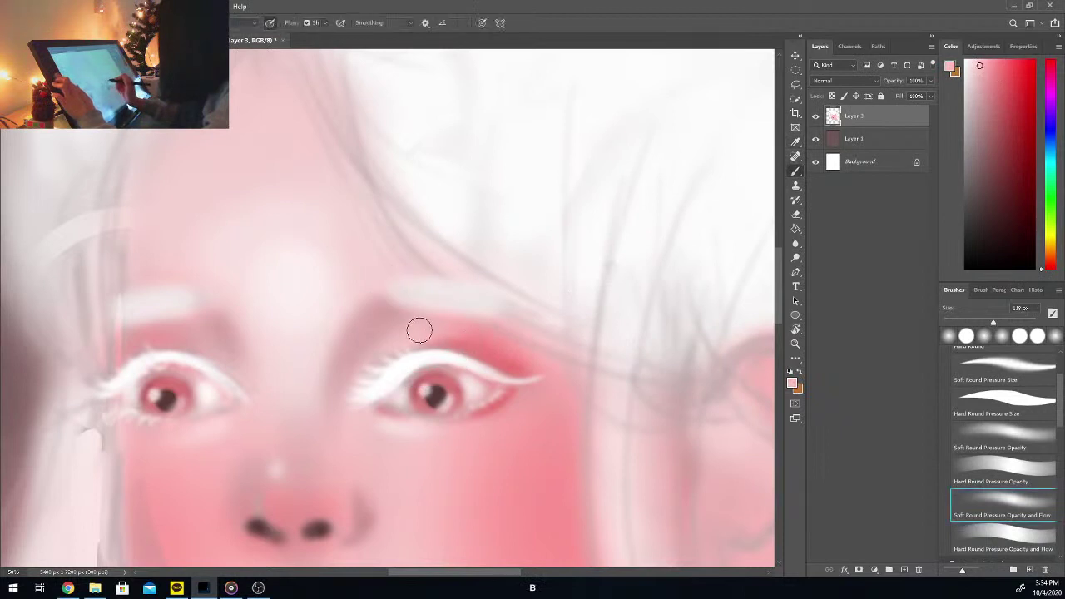
Step: Deepen the near eye's outer upper lid above the lash wing and touch the inner corner in a darker crimson
key("i")
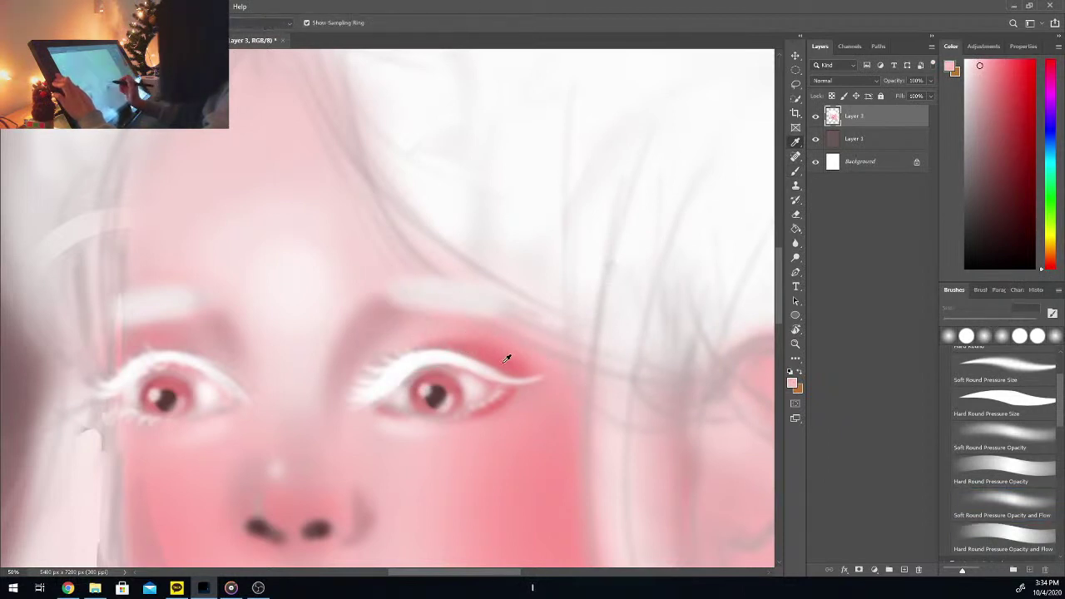
left_click(508, 357)
left_click(1007, 124)
left_click(1003, 503)
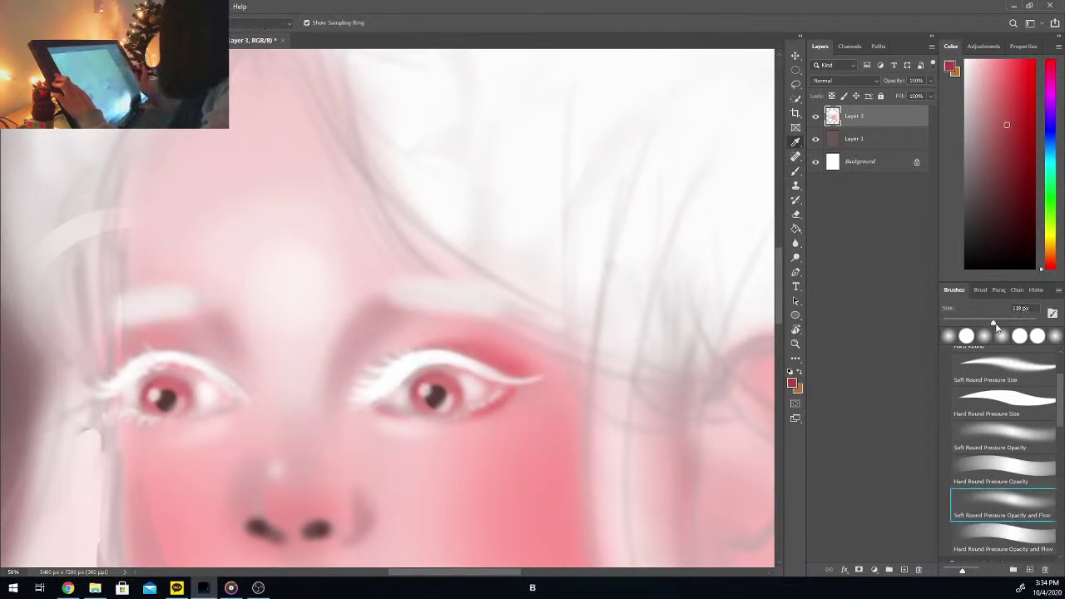
left_click(986, 324)
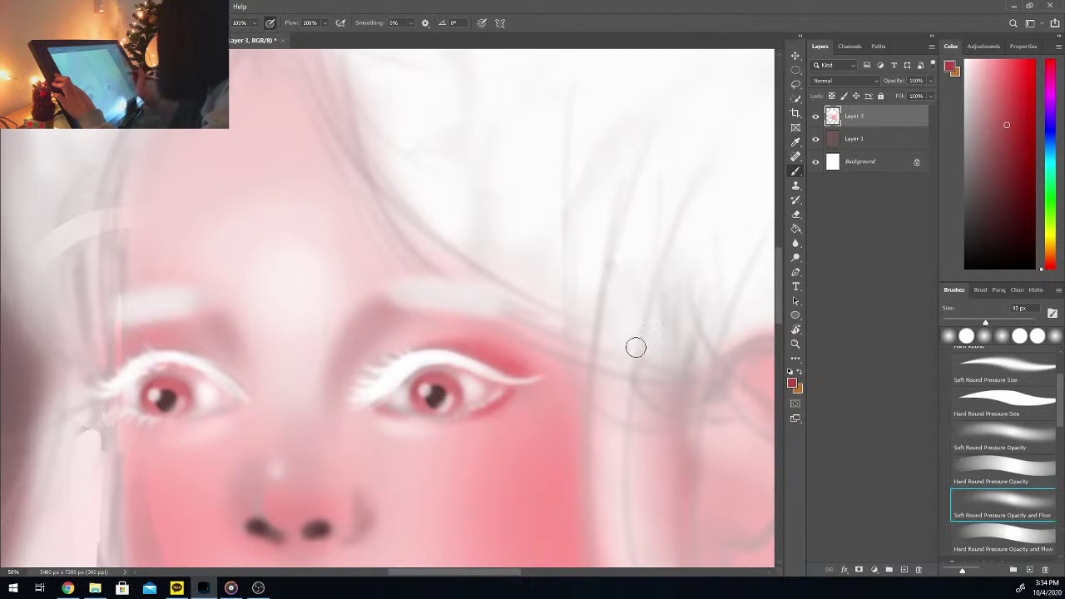
mouse_move(521, 367)
left_mouse_down()
mouse_move(447, 352)
mouse_move(522, 366)
mouse_move(463, 370)
mouse_move(537, 362)
mouse_move(513, 369)
mouse_move(454, 358)
left_mouse_up()
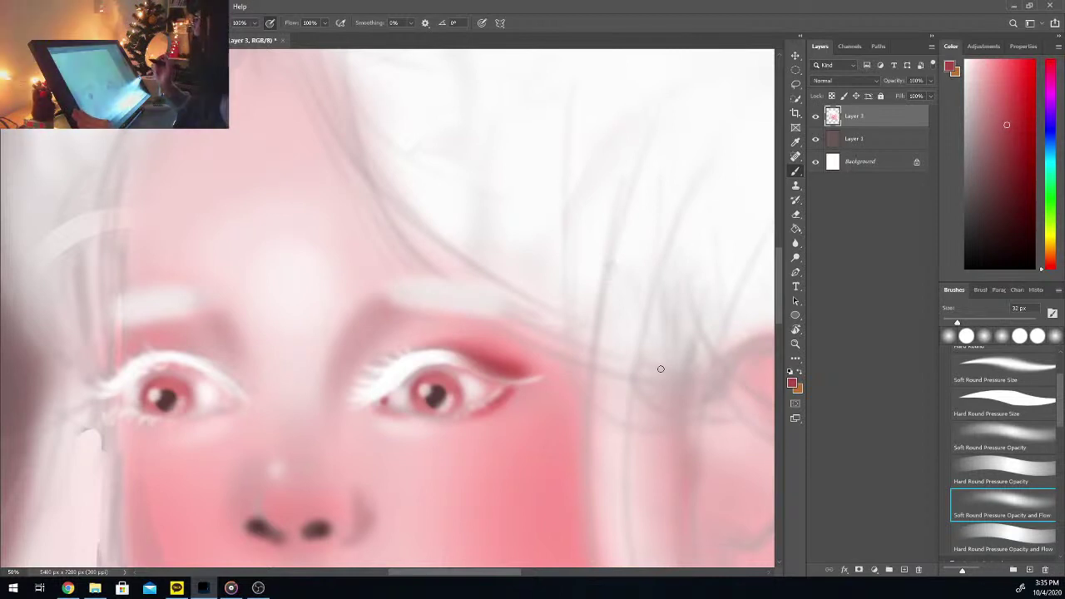
Step: Outline the near eye's iris with a thin ring in dark brown sampled from the pupil, using a 15 px brush
key("ctrl+minus")
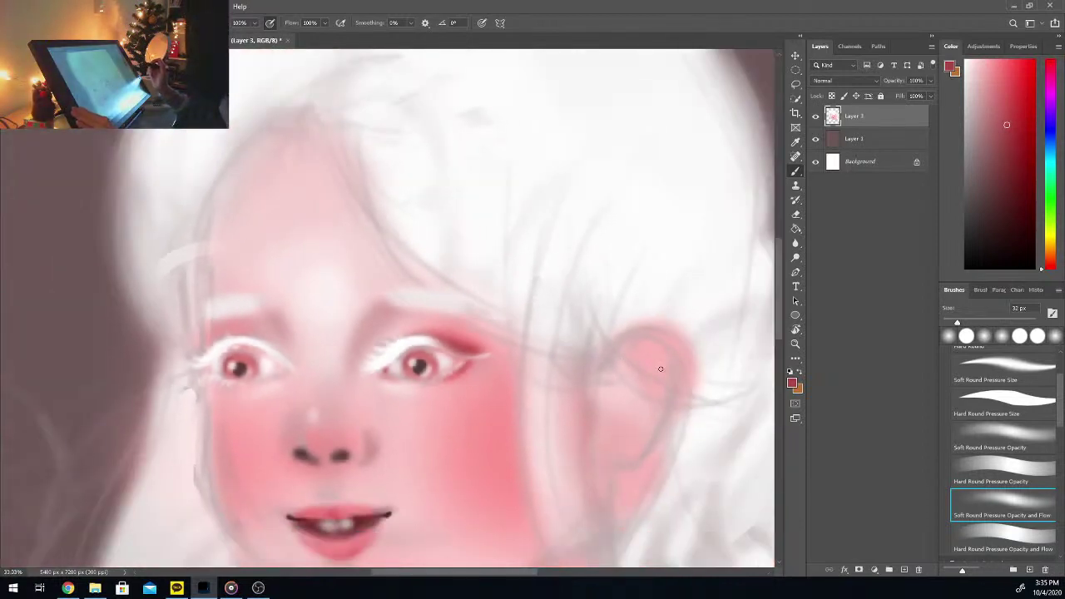
key("ctrl+plus")
key("ctrl+plus")
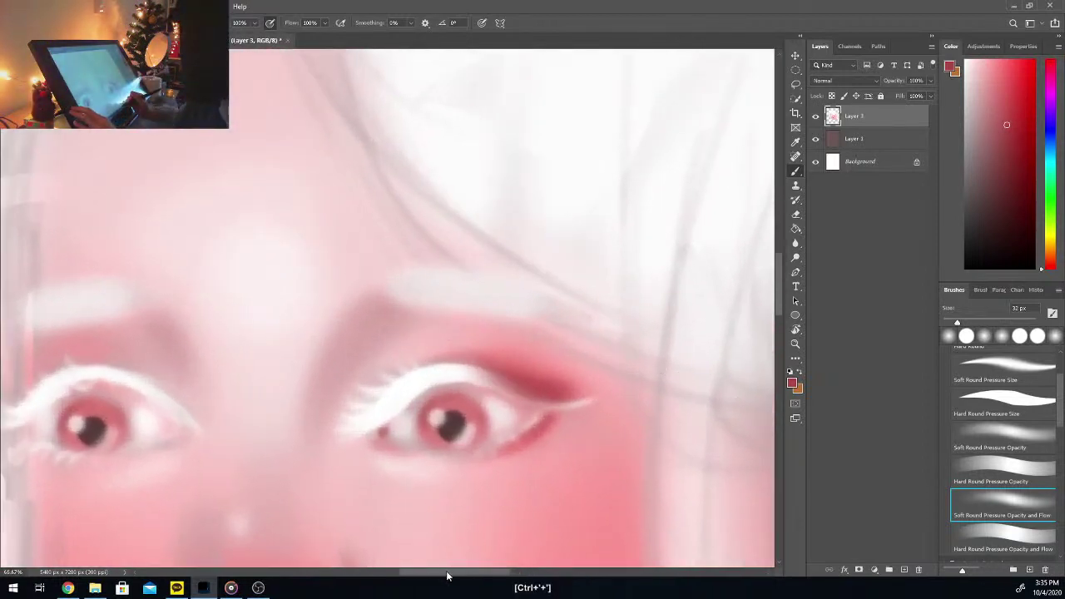
left_click_drag(447, 573, 442, 573)
left_click_drag(779, 291, 779, 305)
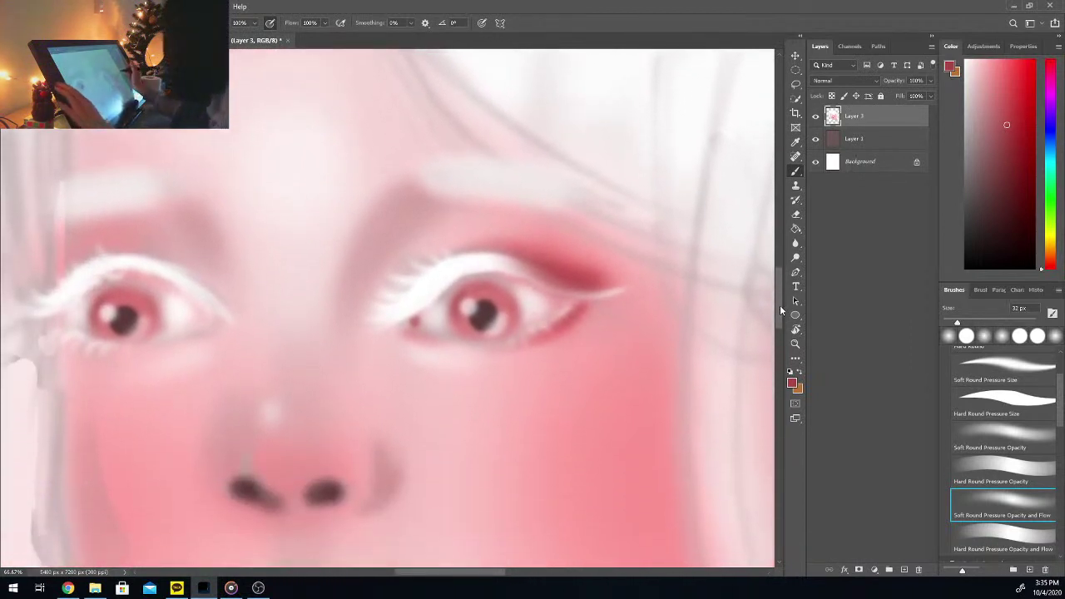
left_click(490, 315)
key("b")
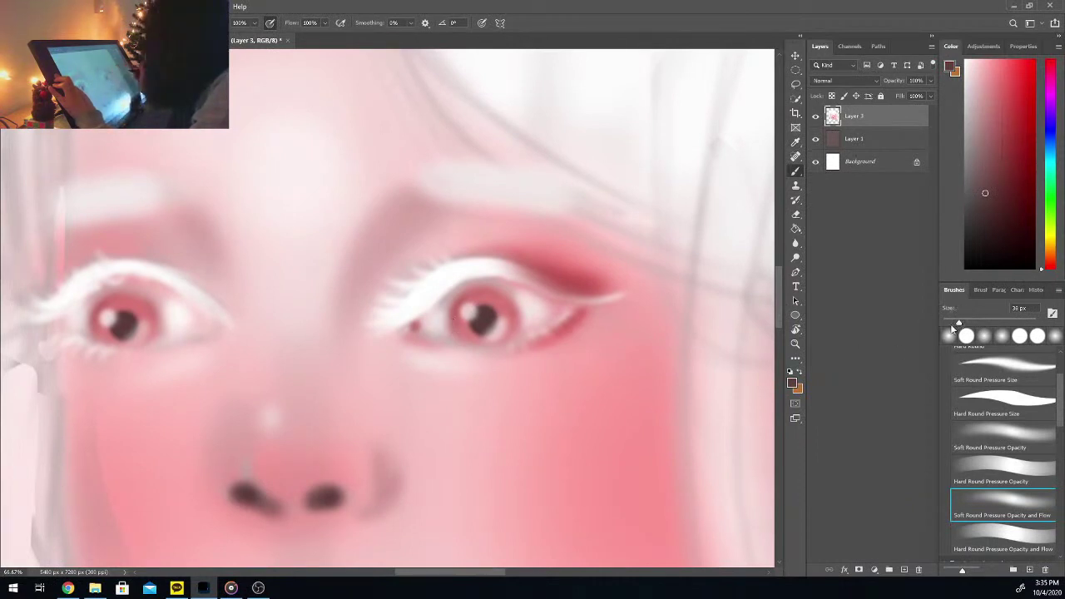
left_click_drag(954, 326, 950, 324)
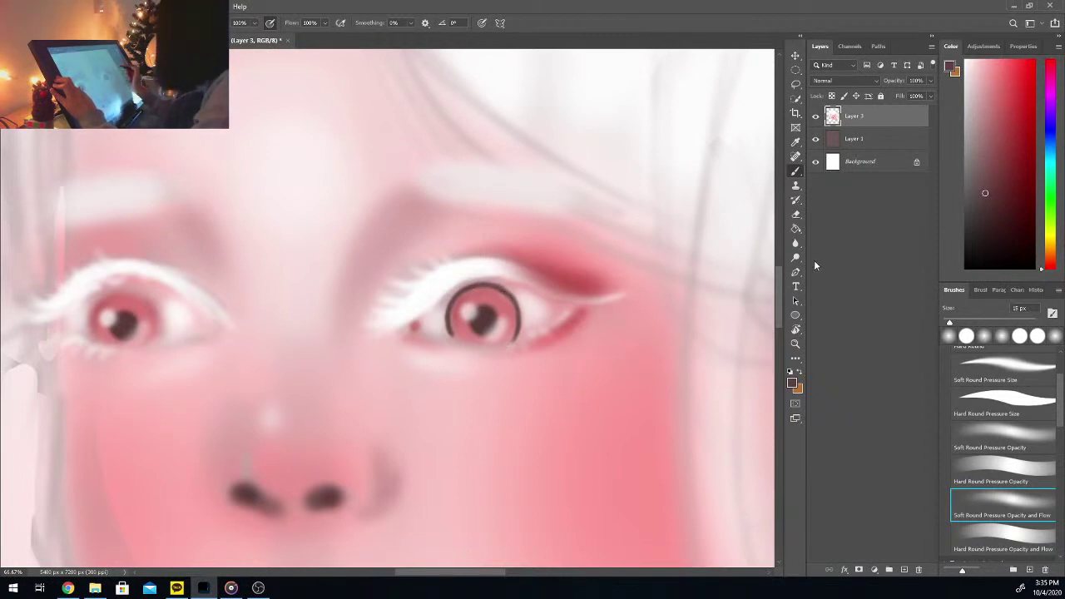
Step: Add dark red touches inside the near eye's iris and darken its pupil in black with the 15 px brush
key("i")
left_click(460, 298)
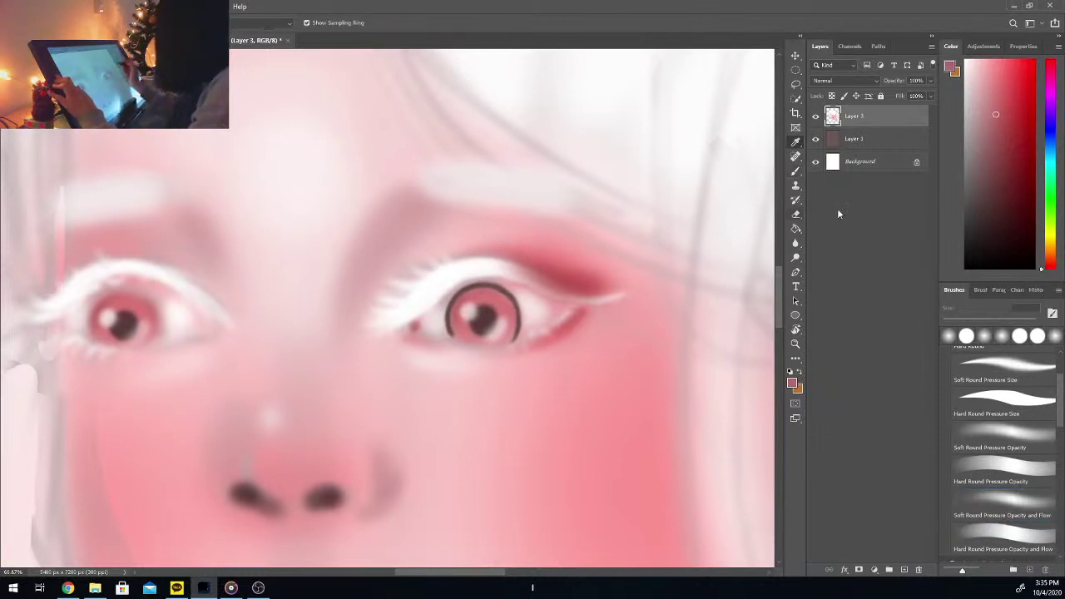
key("b")
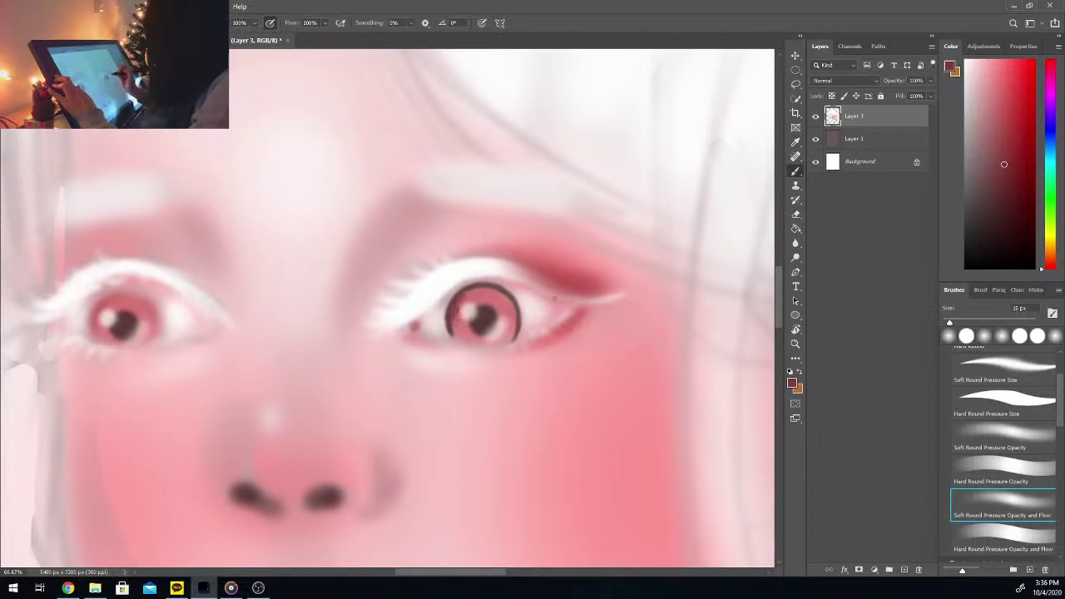
left_click(479, 325, "alt")
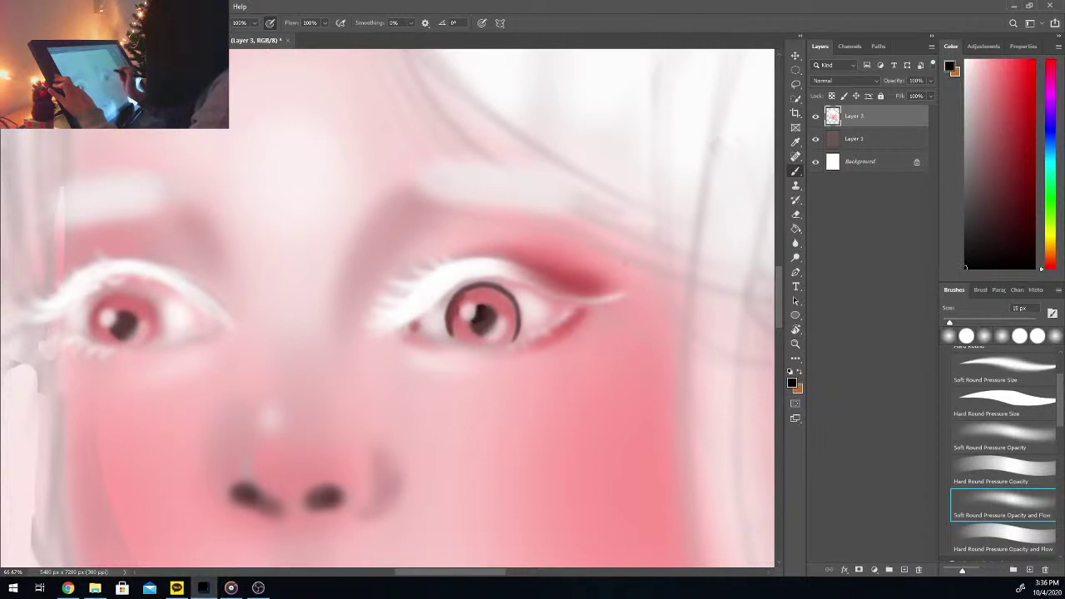
key("ctrl+minus")
key("ctrl+plus")
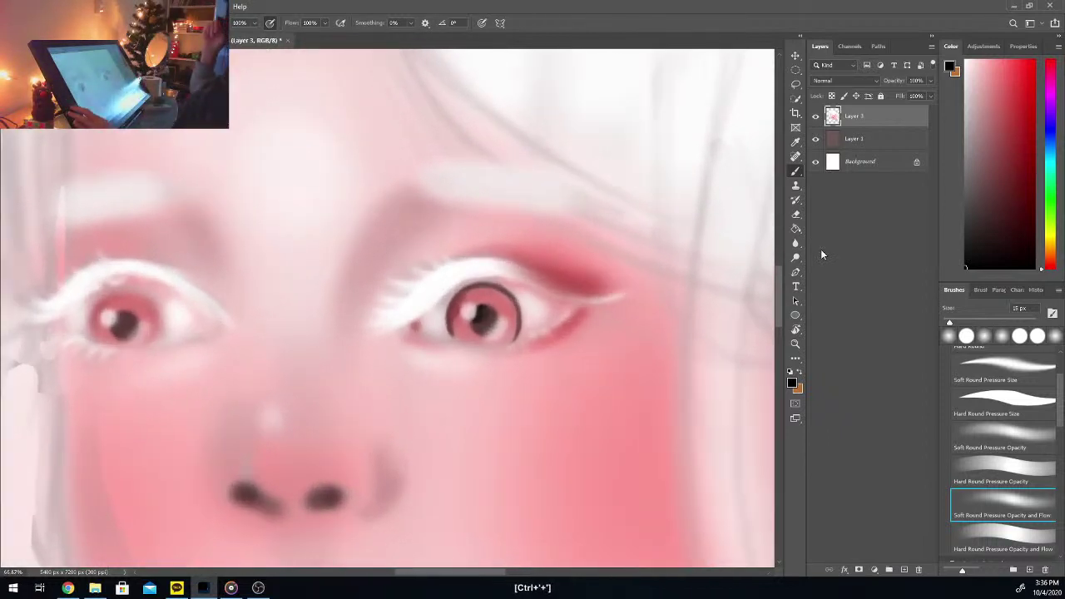
Step: Shade the near eye's white below the upper lid in greyish pink and darken the iris rim in deep red with a 33 px brush
key("i")
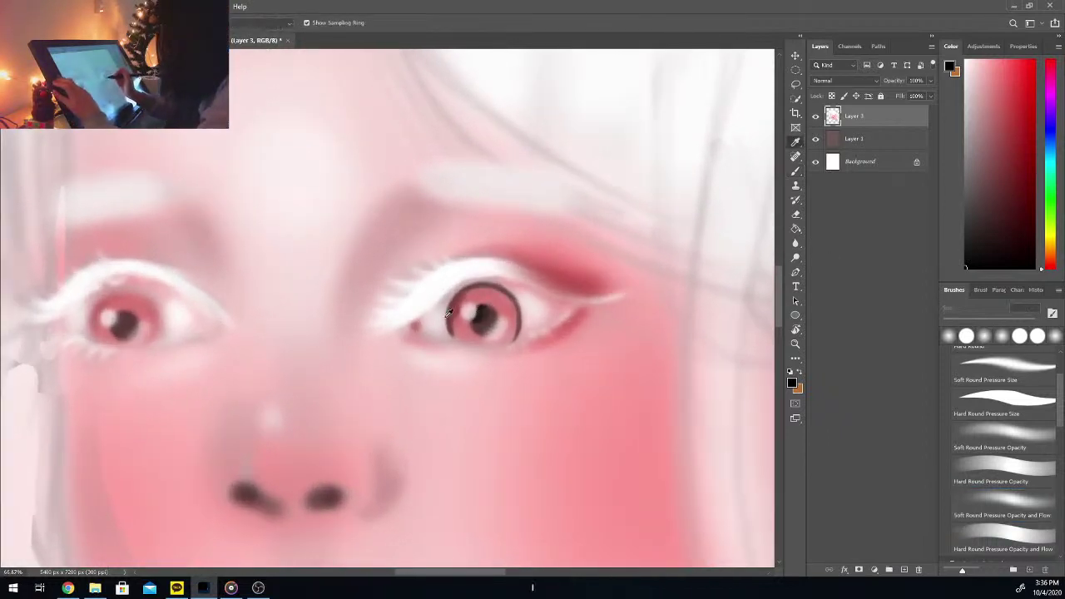
left_click(535, 292)
key("b")
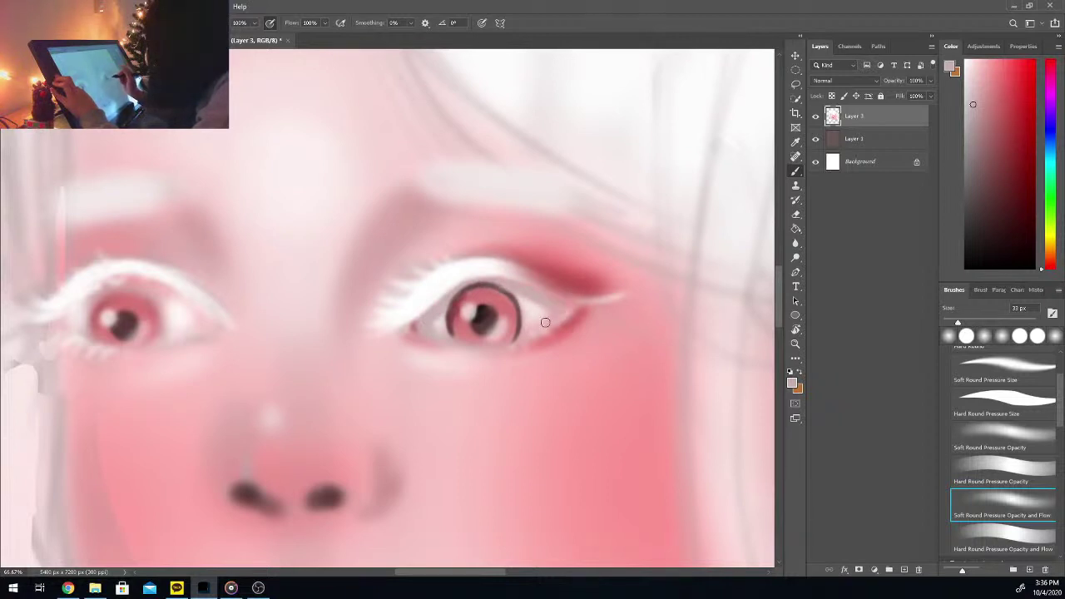
key("i")
left_click(456, 306)
key("b")
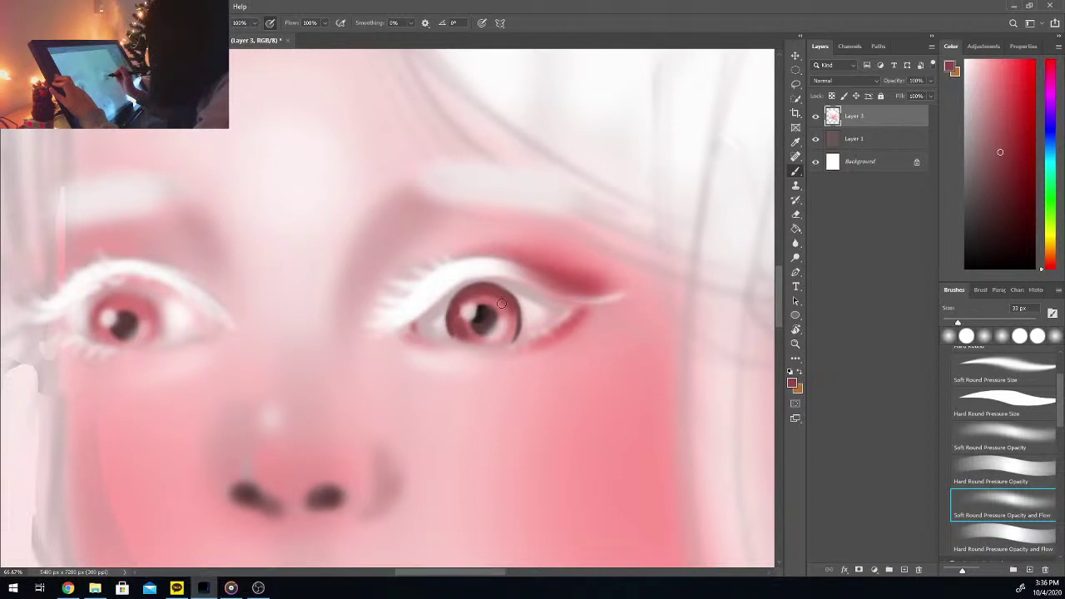
Step: Fill out the near eye's pupil with a sampled near-black, using the 33 px brush
left_click(483, 311, "alt")
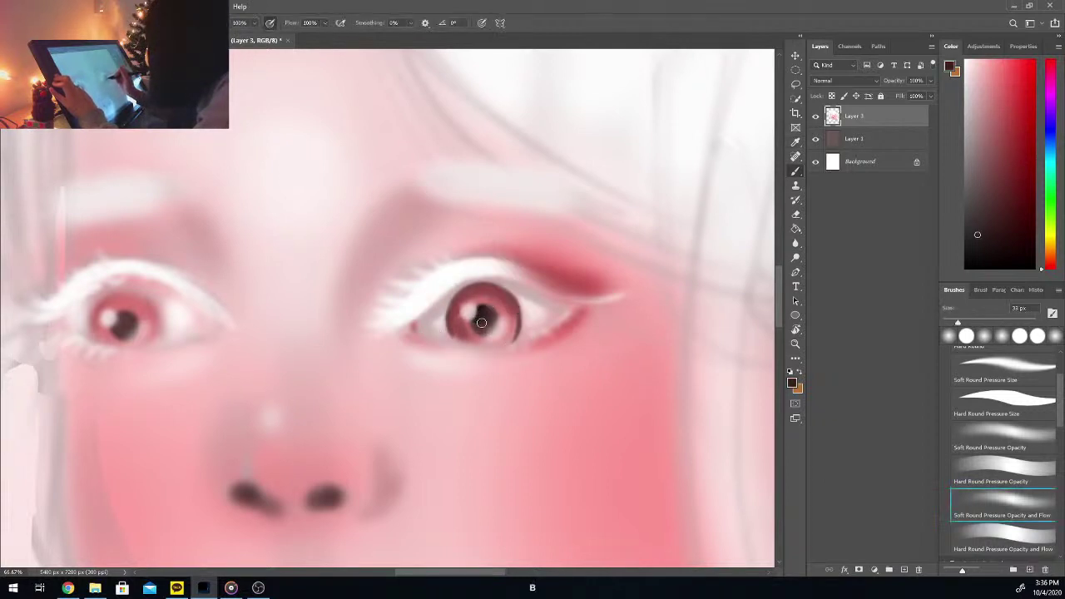
right_click(491, 319)
left_click(491, 319)
left_click_drag(488, 316, 496, 323)
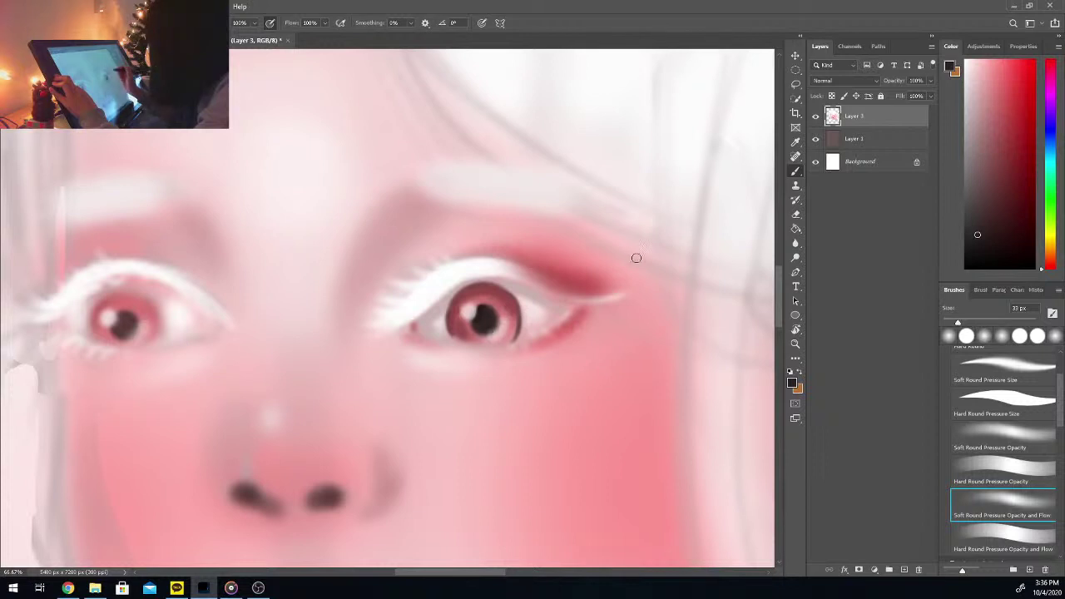
Step: Glaze vivid purple over the upper and lower parts of the near eye's iris with a 67 px brush
left_click_drag(1050, 101, 1049, 117)
left_click(1020, 109)
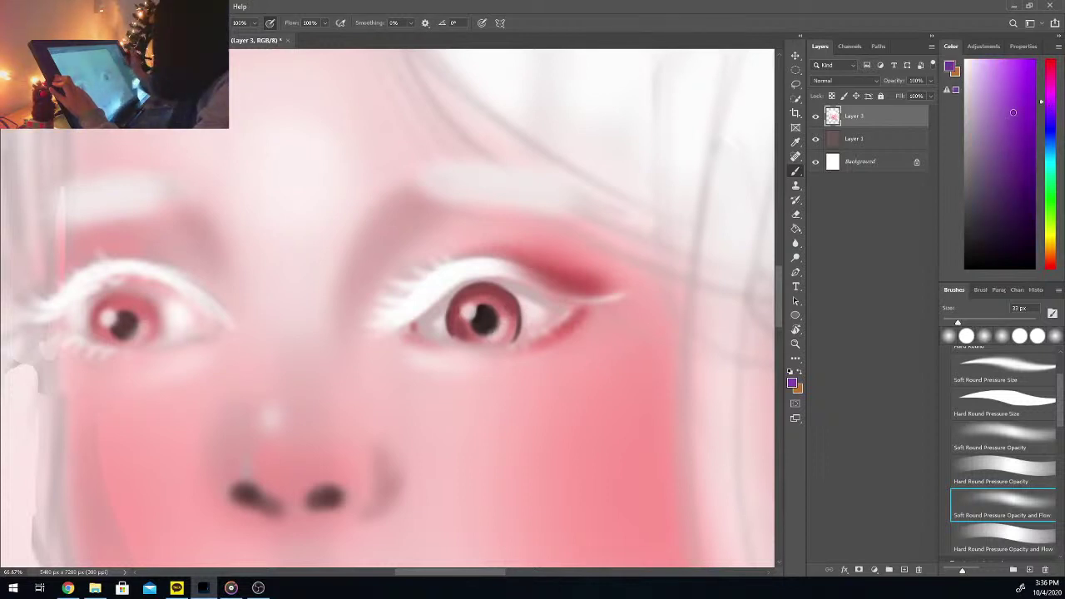
left_click_drag(957, 322, 973, 322)
key("b")
mouse_move(510, 313)
left_mouse_down()
mouse_move(474, 340)
mouse_move(463, 332)
mouse_move(476, 342)
mouse_move(463, 330)
mouse_move(506, 309)
mouse_move(468, 301)
left_mouse_up()
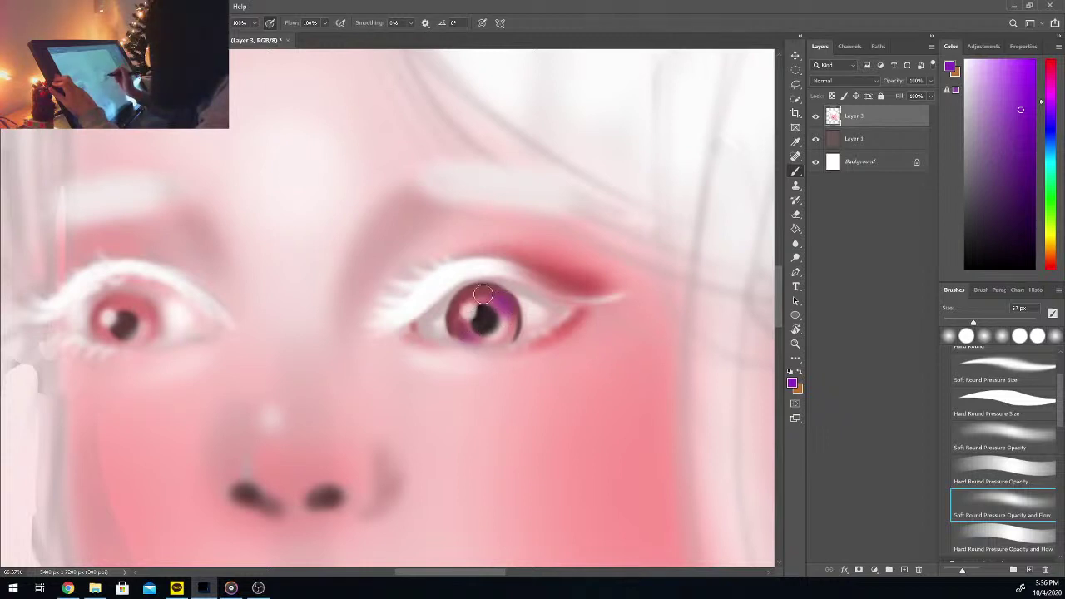
Step: Blend magenta and pinkish red into the near eye's iris around the purple with the 67 px brush
key("alt")
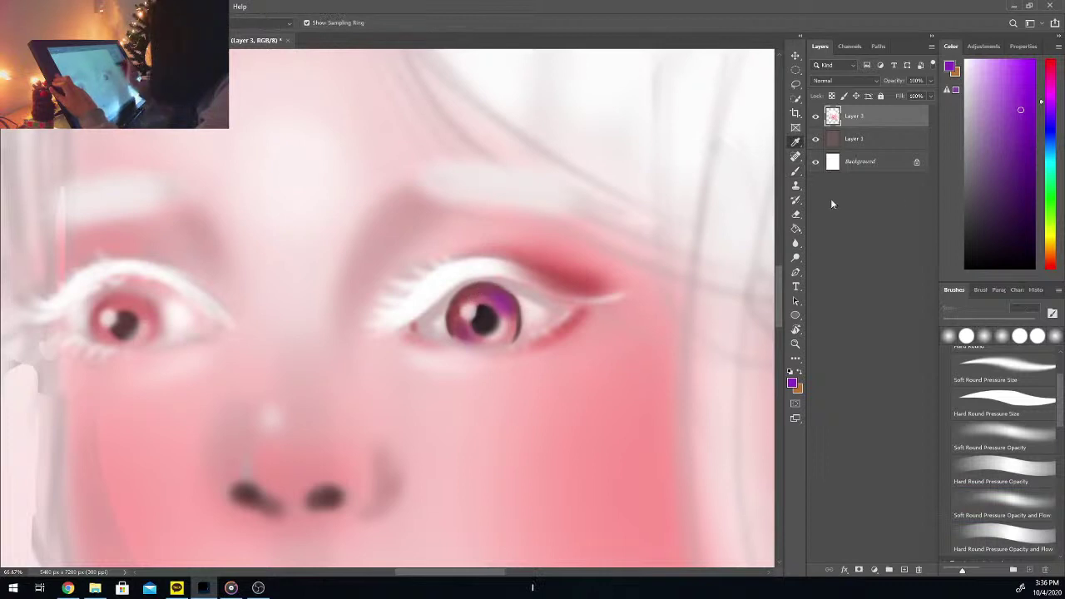
left_click_drag(1050, 100, 1053, 72)
left_click(1025, 75)
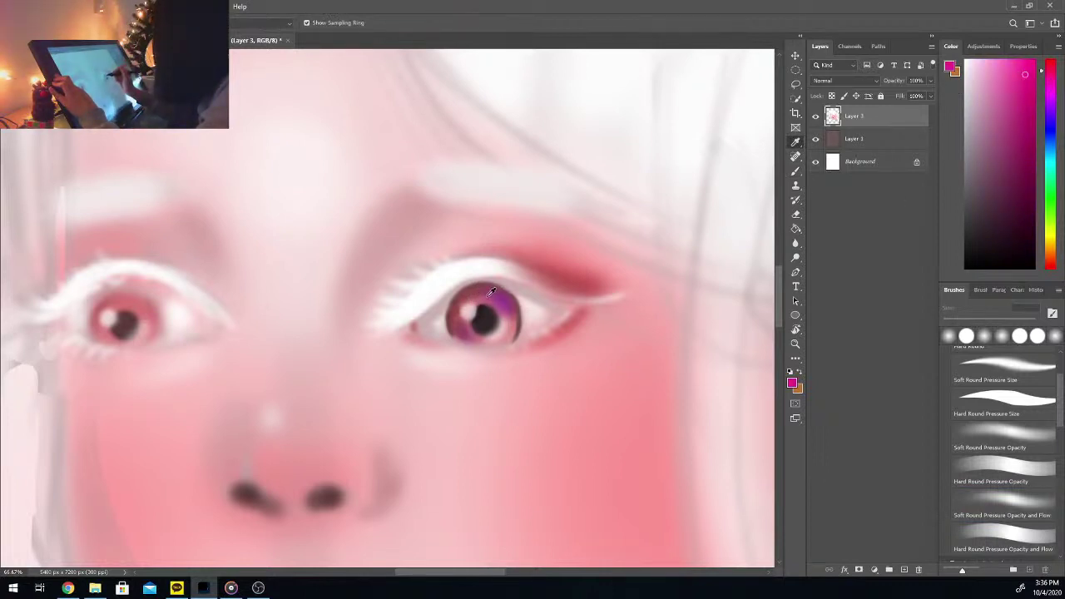
key("b")
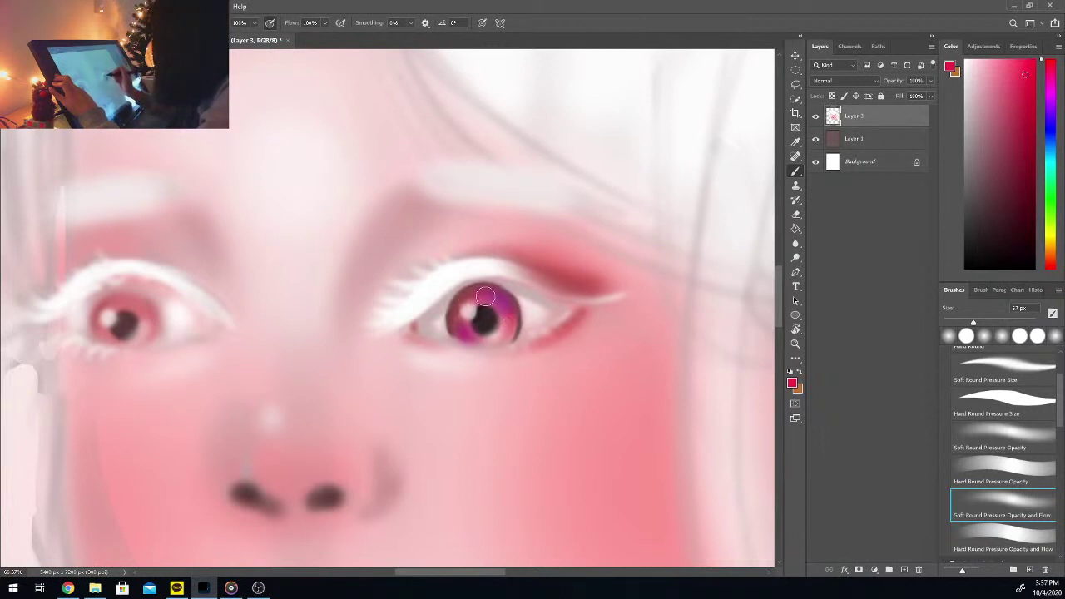
Step: Darken the outer rim of the near eye's iris in deep crimson with a 23 px brush
left_click(1021, 165)
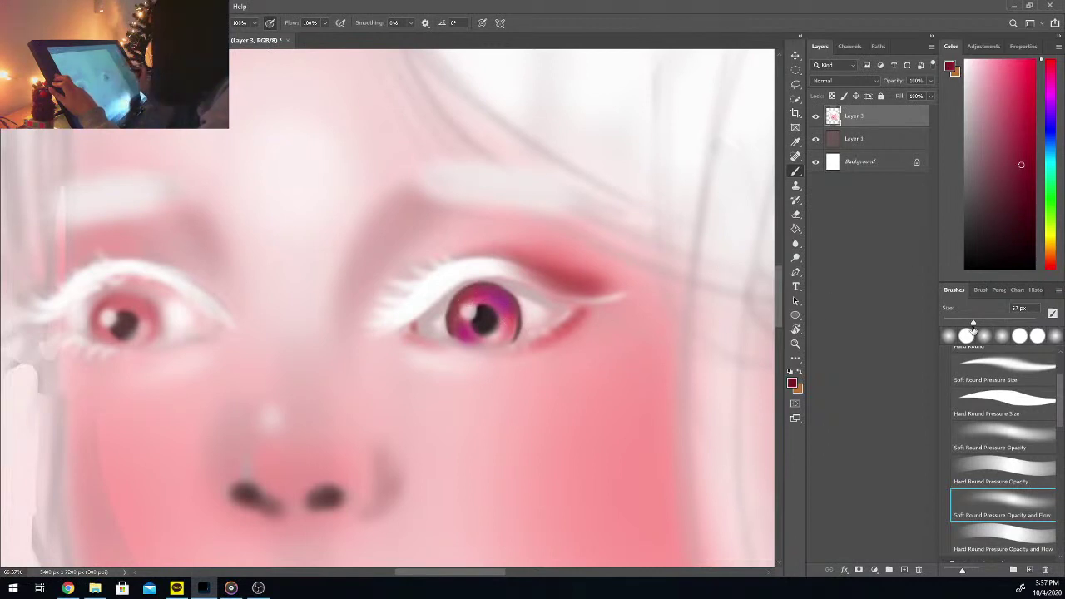
left_click_drag(972, 324, 955, 324)
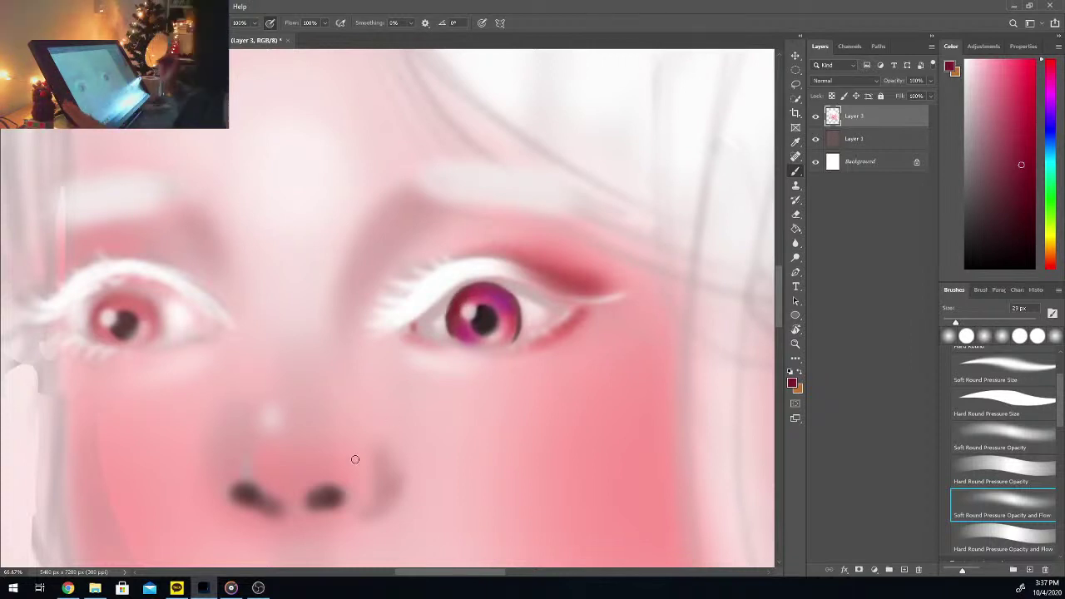
key("ctrl+minus")
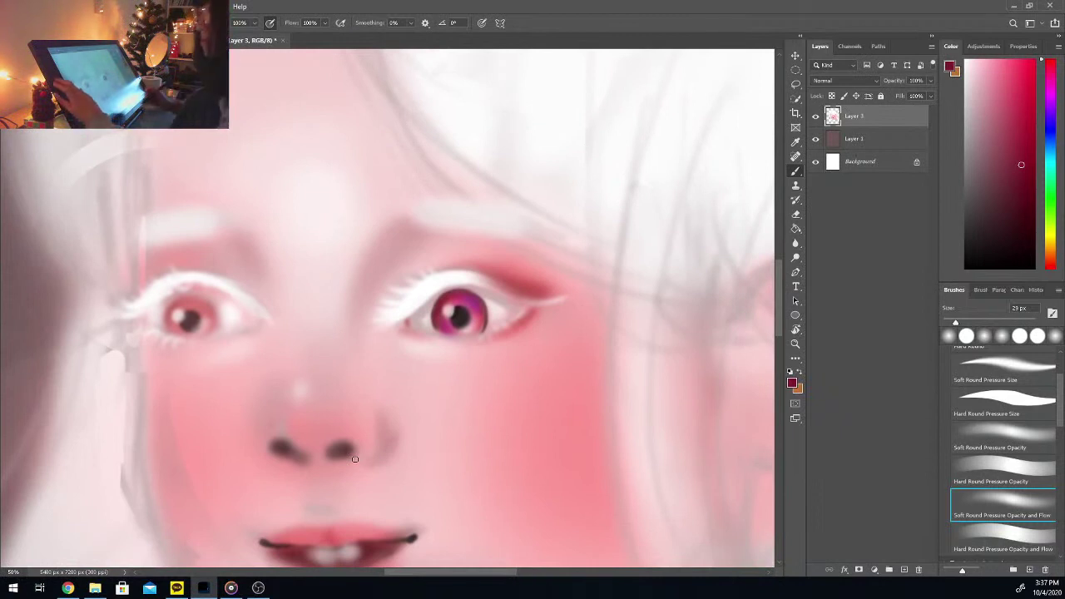
Step: Shade the near eye's white beside the iris in dusty pink with a 60 px brush and blend it with sampled pale pink
key("i")
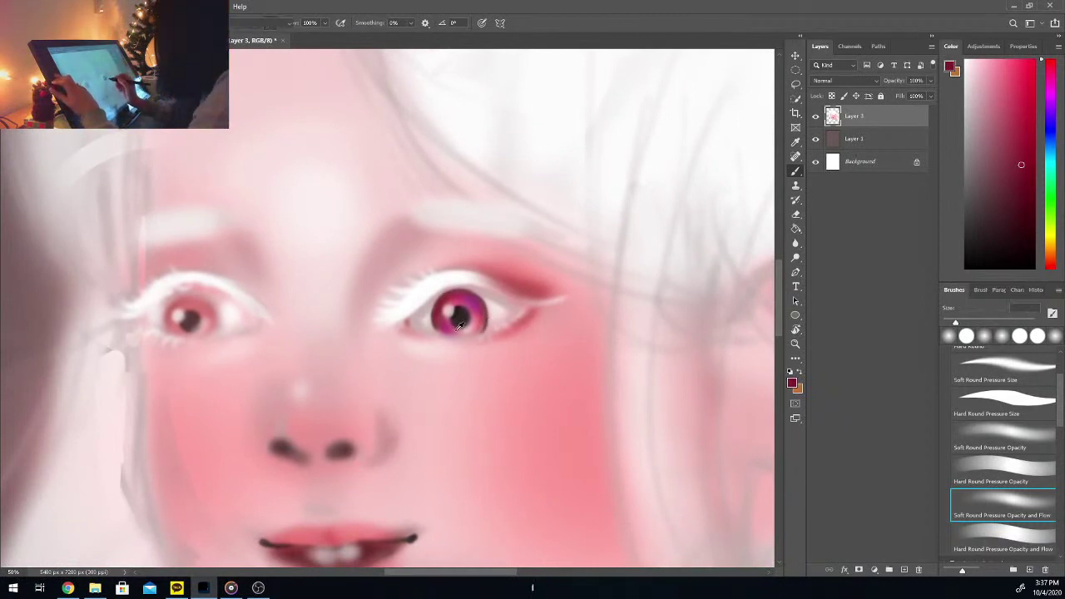
left_click(646, 267)
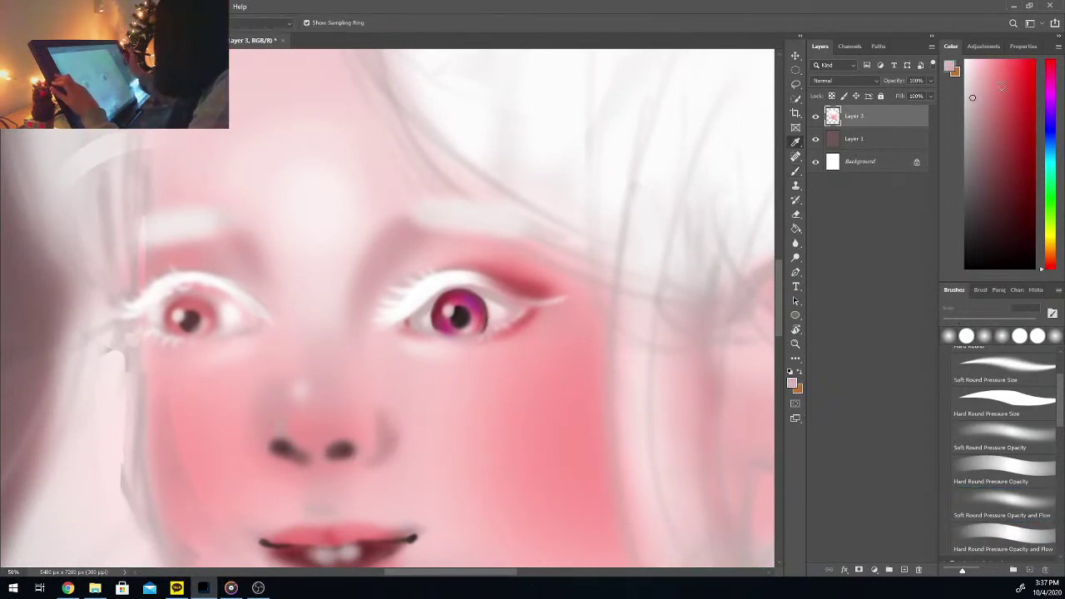
left_click(986, 86)
key("b")
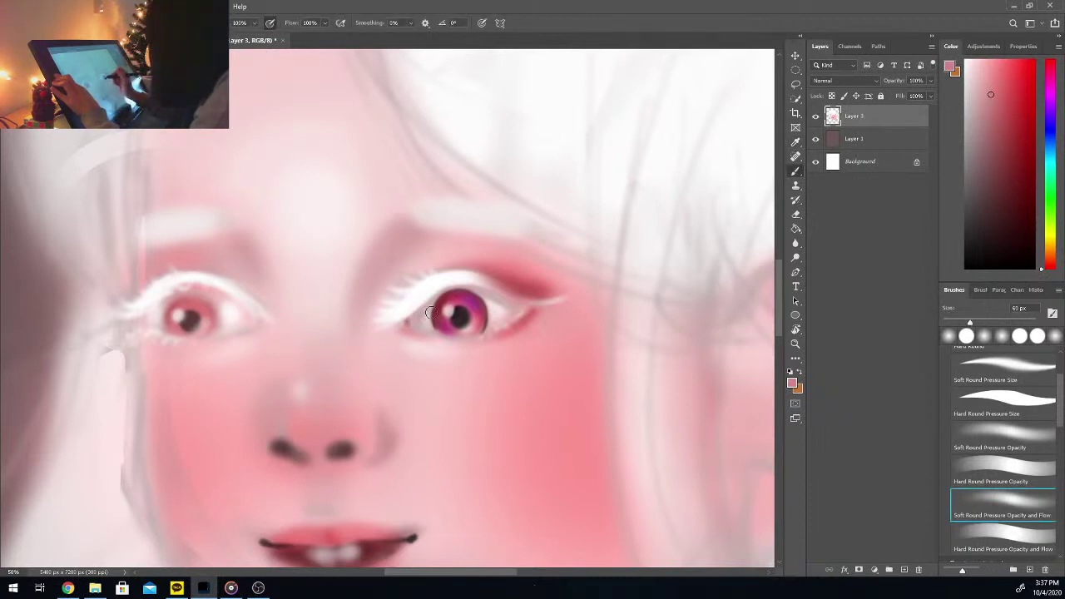
key("i")
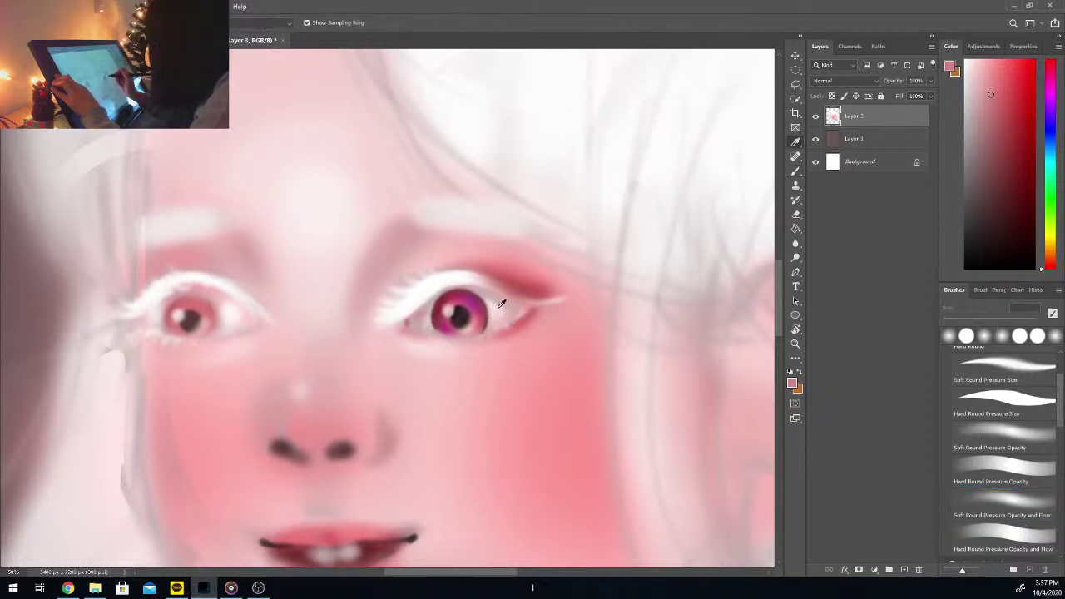
left_click(506, 306)
key("b")
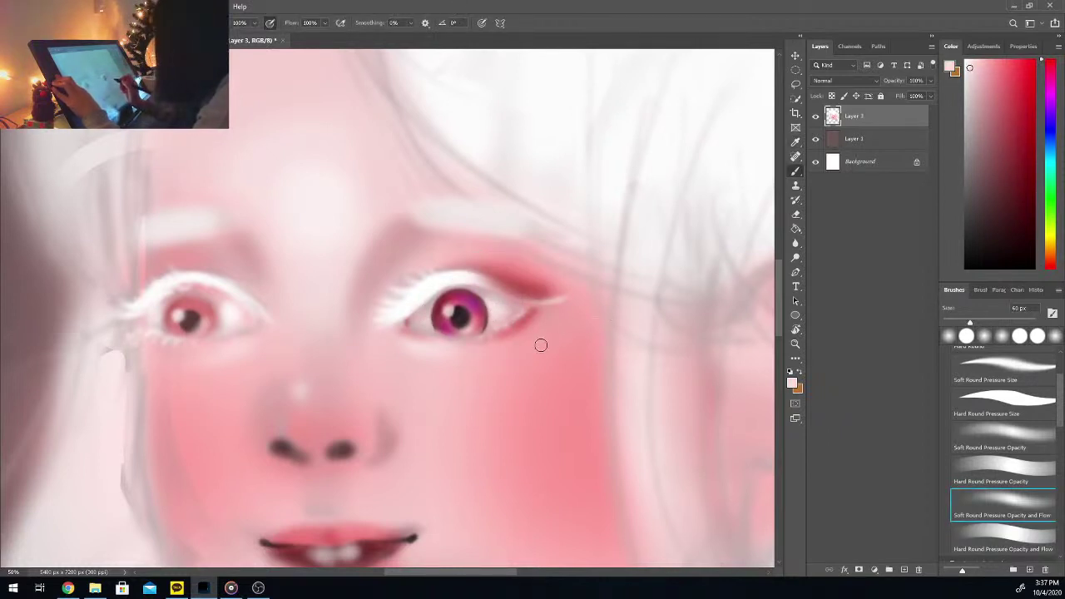
Step: Strengthen the shadow across the near eye's upper lid with a crimson pink sampled from its outer corner
key("i")
left_click(533, 285)
key("b")
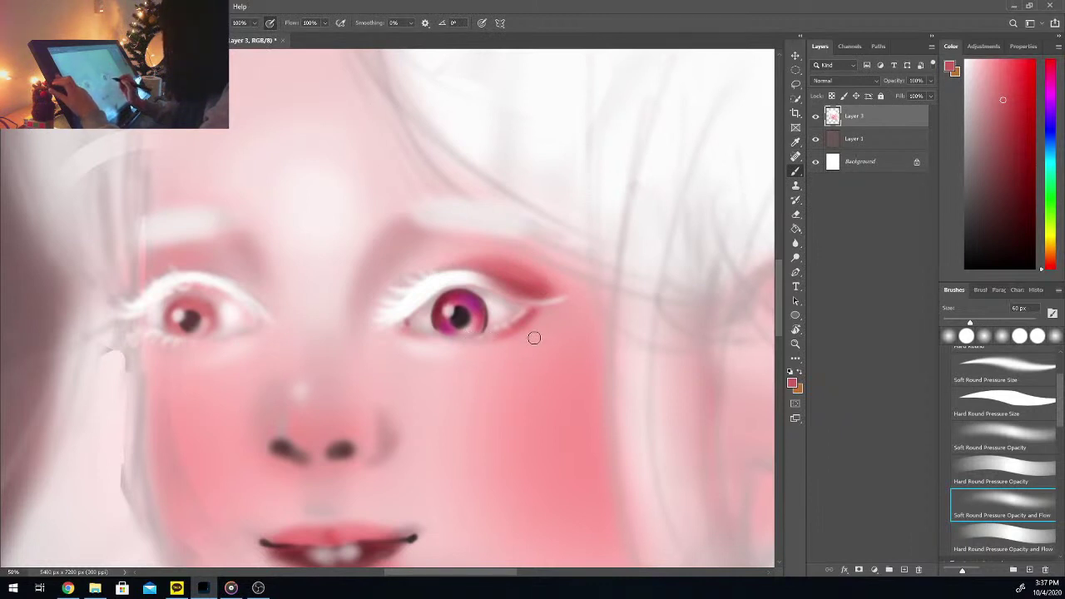
key("ctrl+minus")
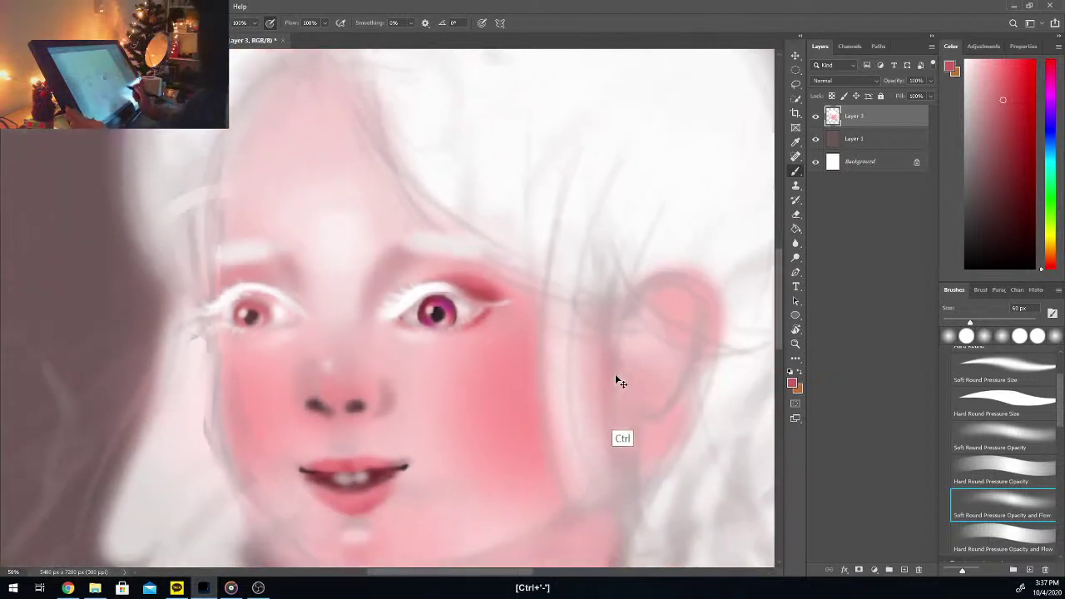
Step: Deepen the shadow along the near eye's upper lid toward its inner corner with sampled pinkish red and a 116 px brush
key("ctrl+plus")
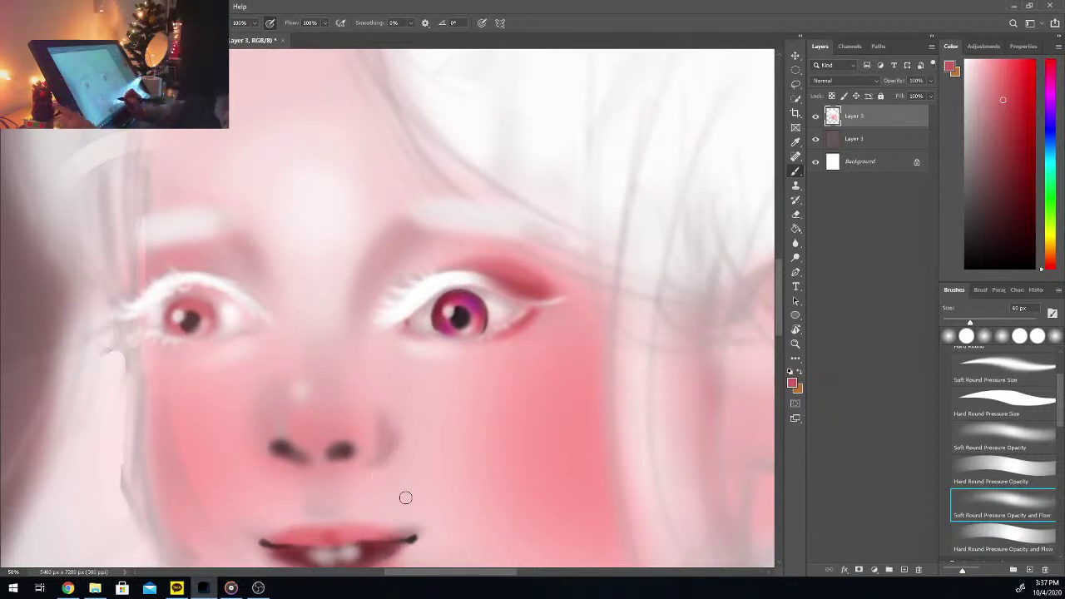
key("ctrl+minus")
key("ctrl+minus")
key("ctrl+minus")
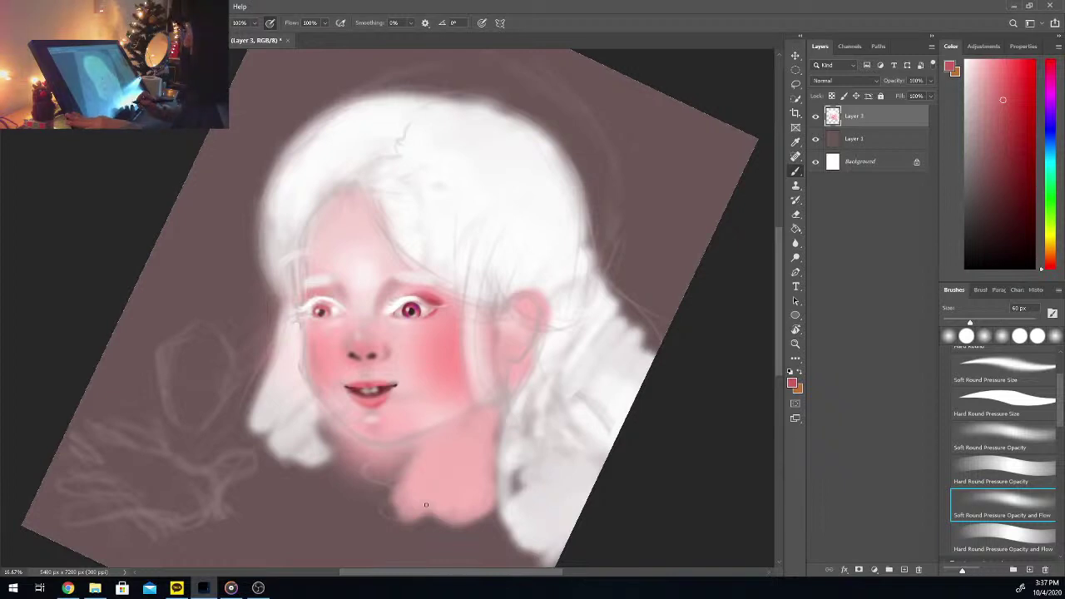
key("ctrl+plus")
key("ctrl+plus")
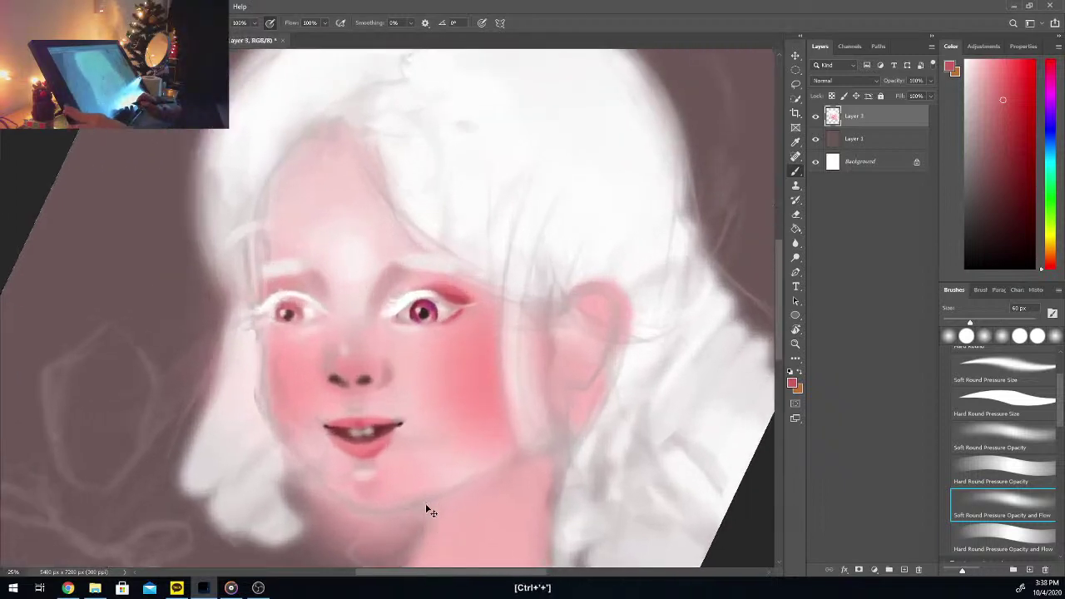
key("i")
left_click(469, 280)
key("b")
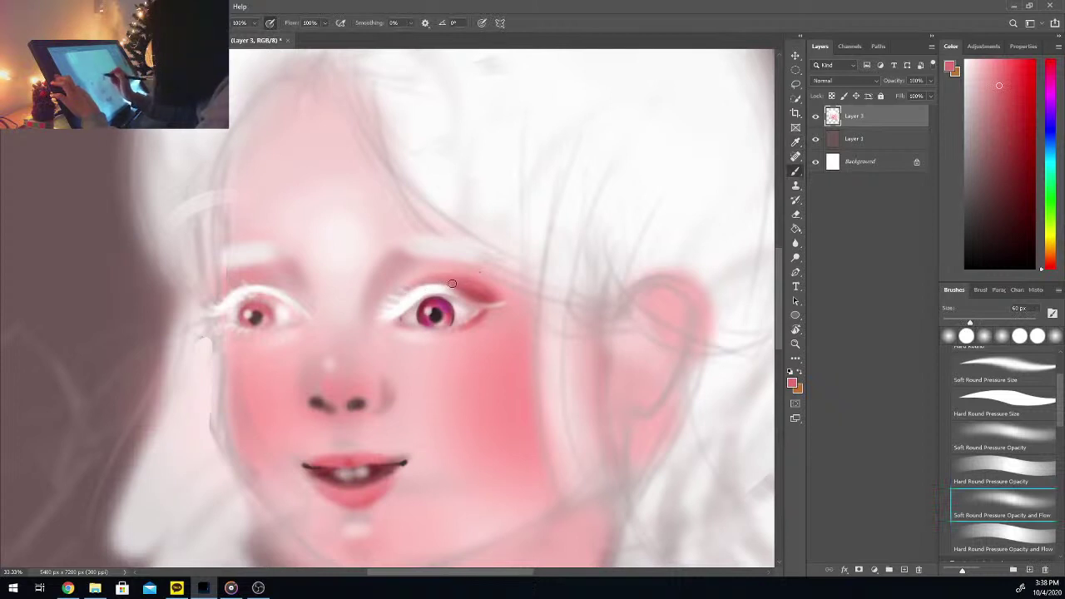
left_click(992, 321)
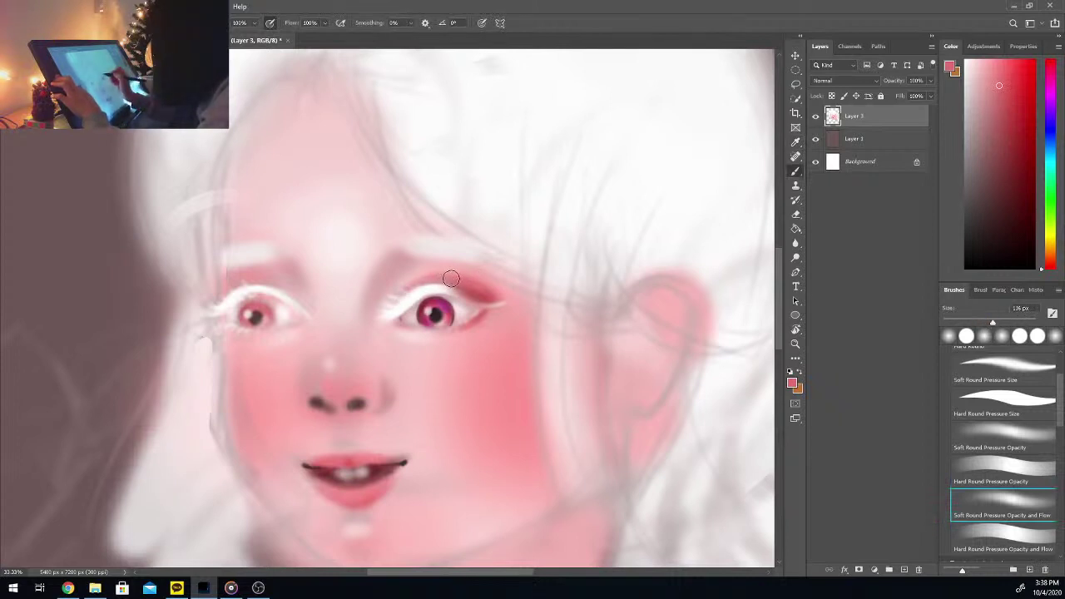
mouse_move(389, 306)
left_mouse_down()
mouse_move(419, 282)
mouse_move(457, 287)
left_mouse_up()
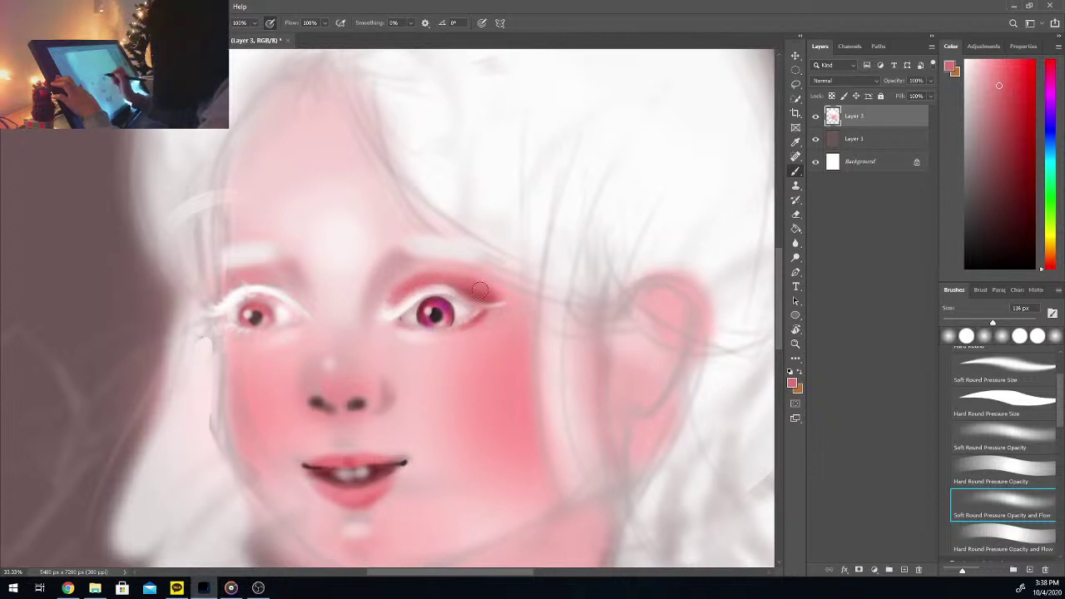
Step: Soften the lid shading and pale lashes at the near eye's inner corner with light pinks sampled from the surrounding skin
key("alt")
left_click(414, 271, "alt")
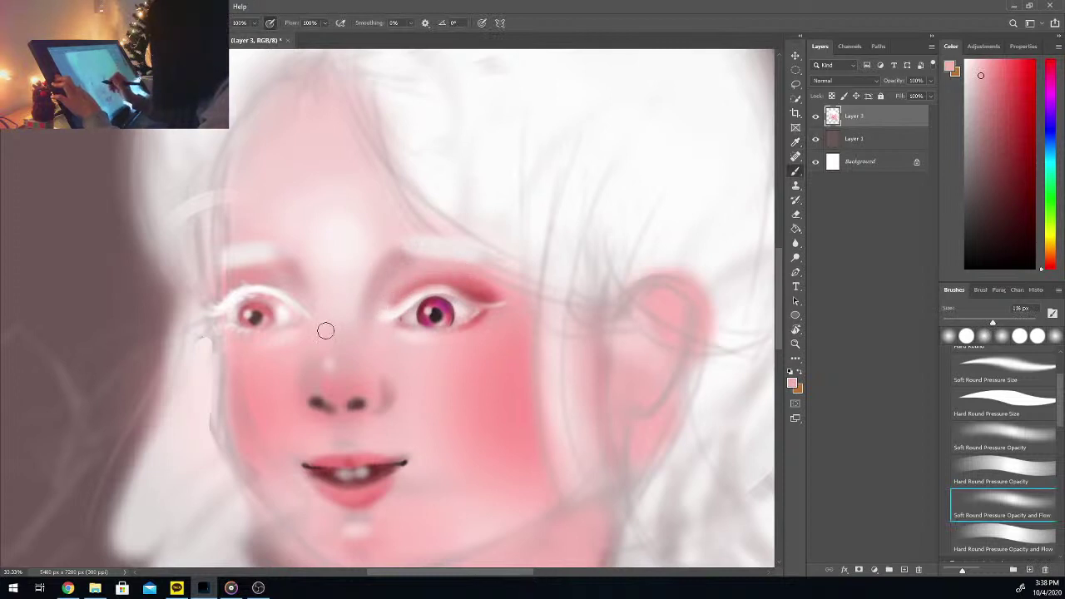
key("alt")
left_click(389, 318, "alt")
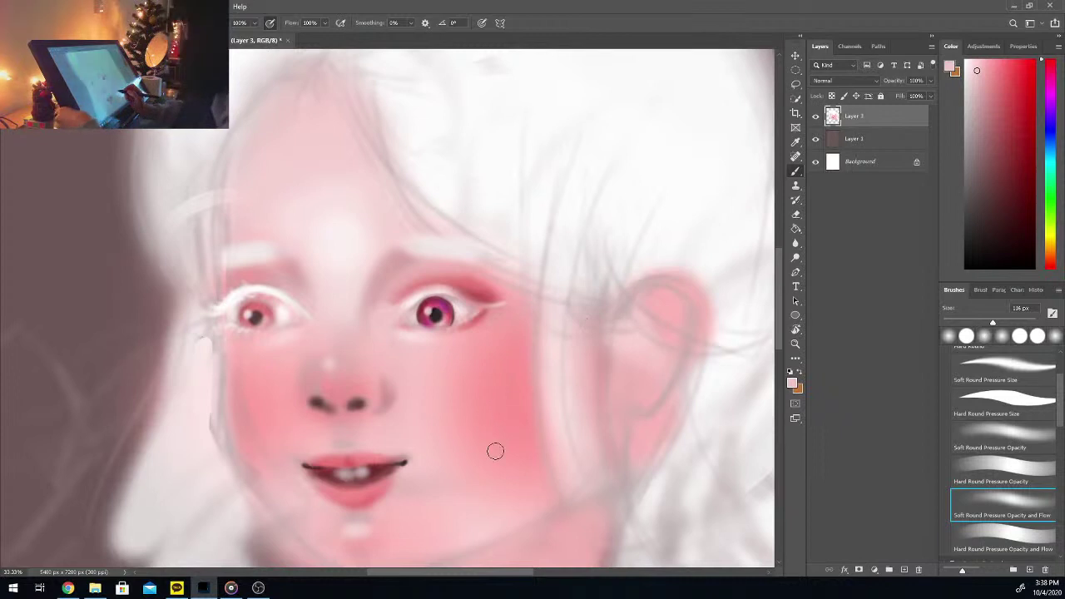
key("ctrl+plus")
key("ctrl+plus")
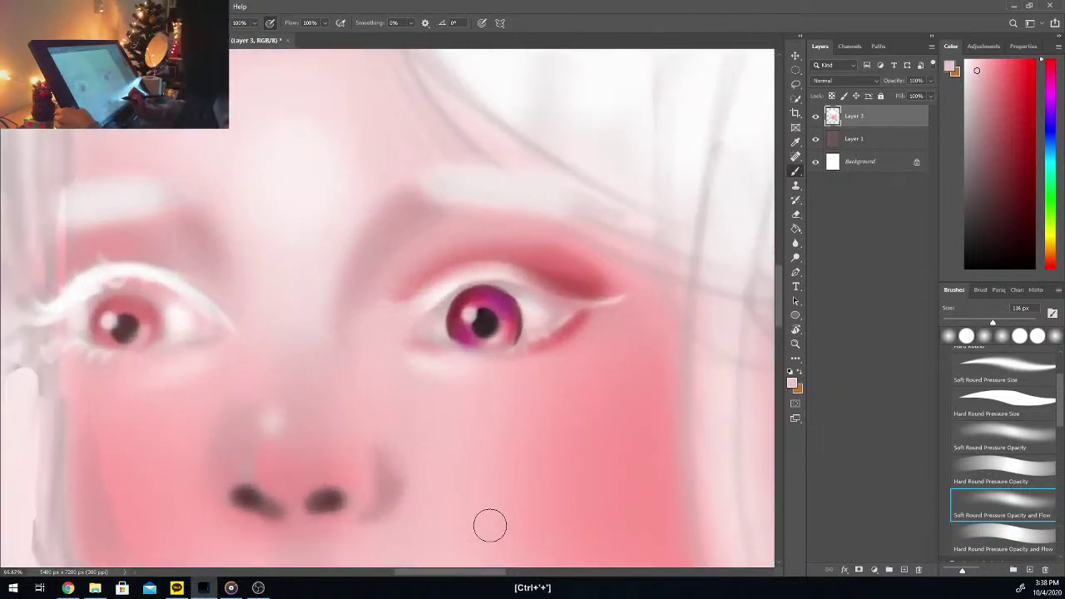
left_click_drag(494, 572, 490, 571)
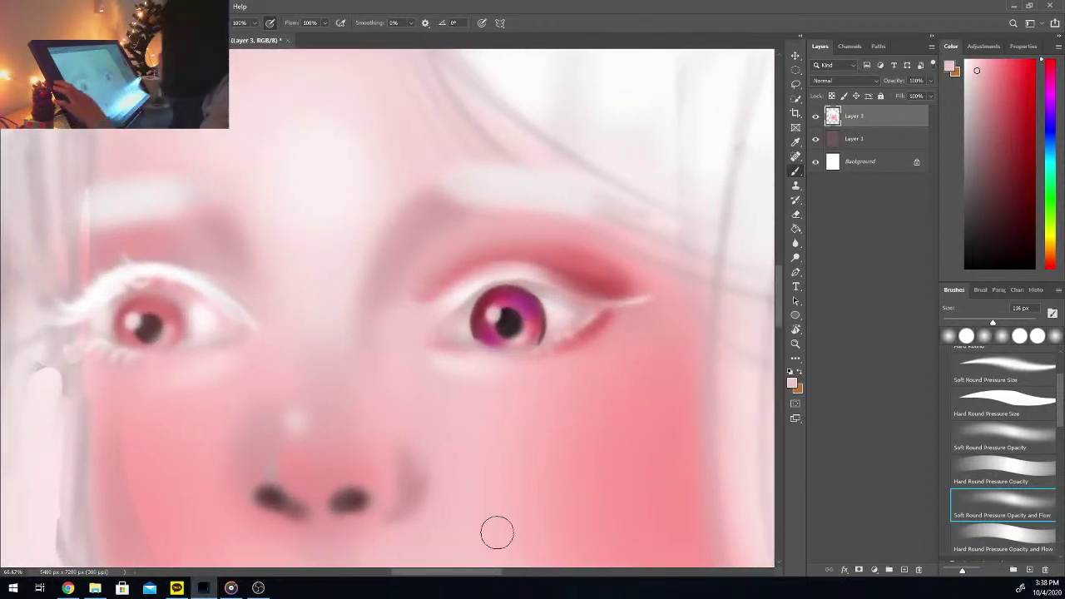
Step: Paint a thin greyish-pink shadow along the inner upper edge of the purple eye with a small soft brush and a sampled colour
left_click_drag(992, 322, 954, 323)
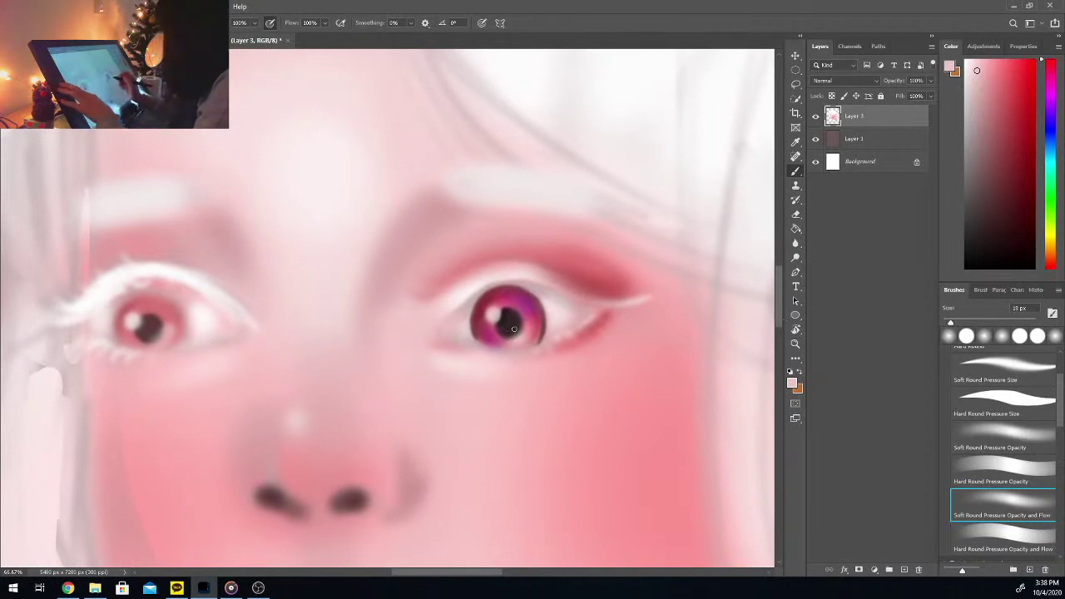
key("i")
left_click(467, 306)
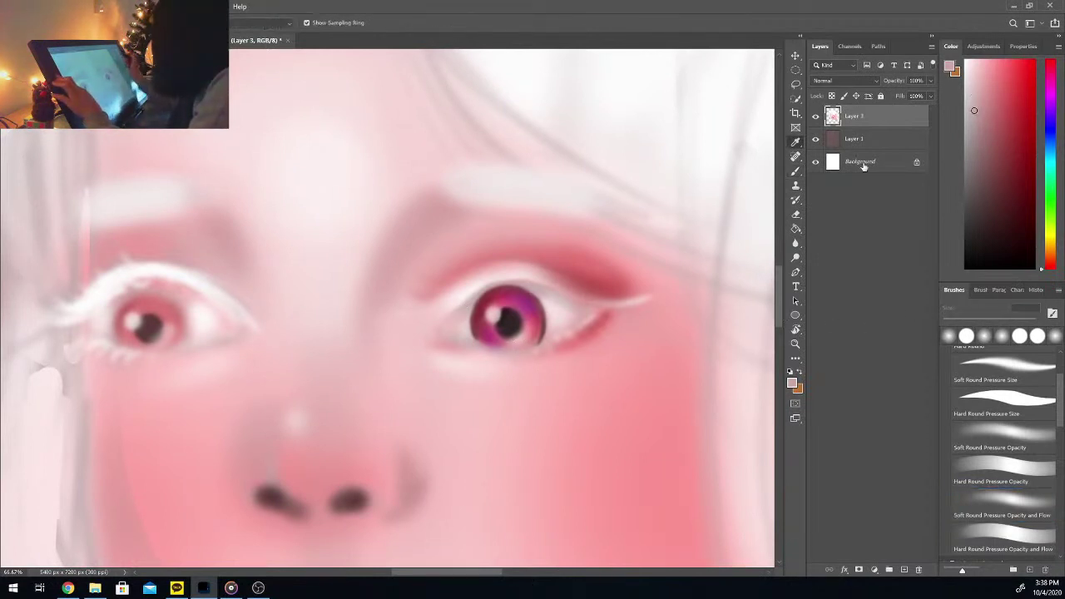
key("b")
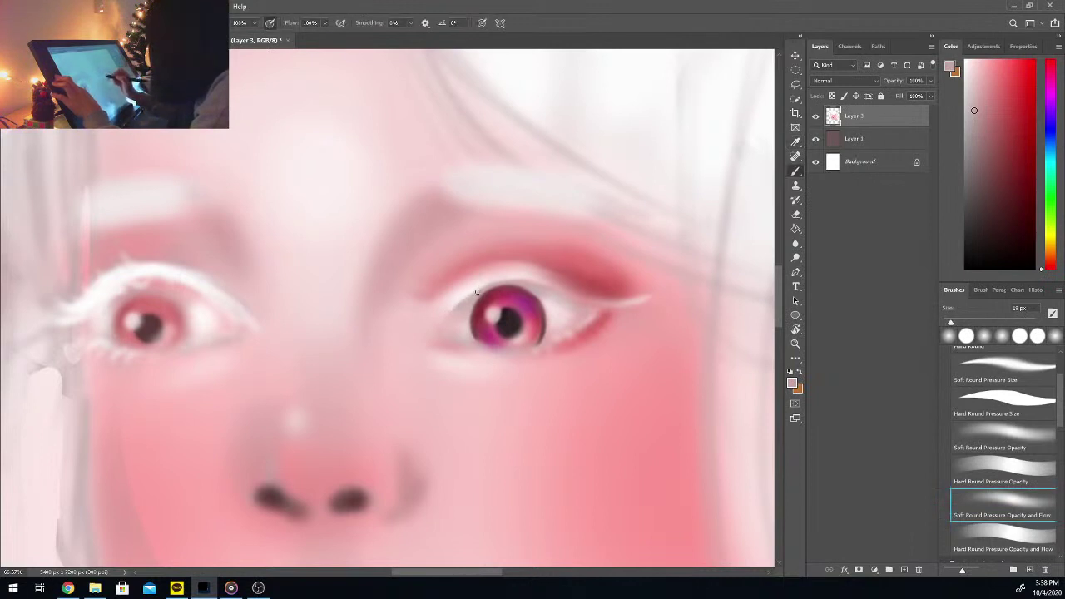
left_click_drag(450, 313, 472, 292)
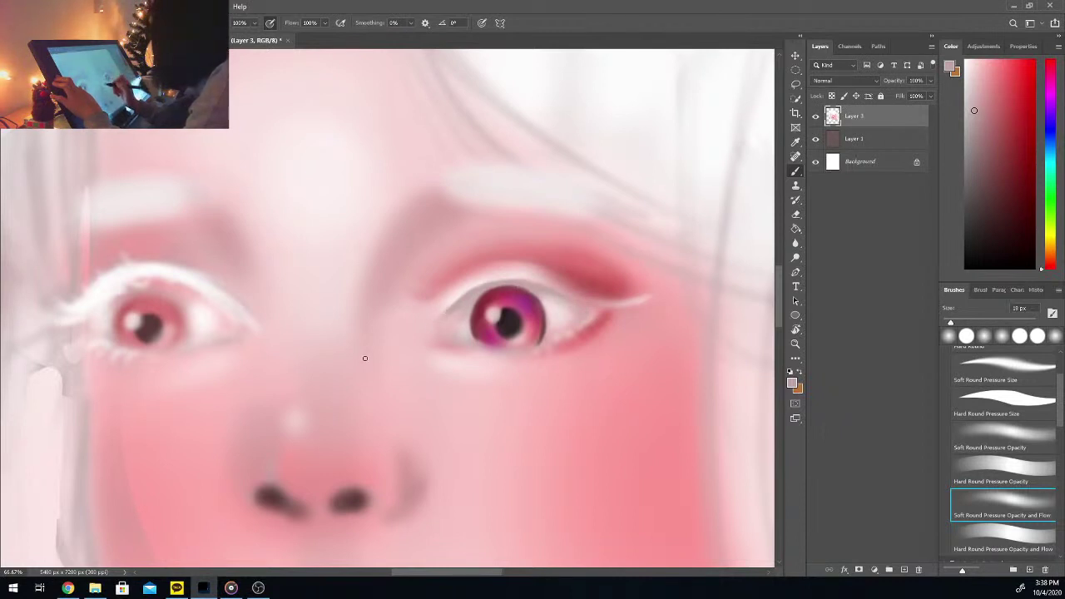
Step: Sample the pink beside the purple eye's outer corner and blend the skin around the eye with a larger soft brush
key("i")
left_click(640, 313)
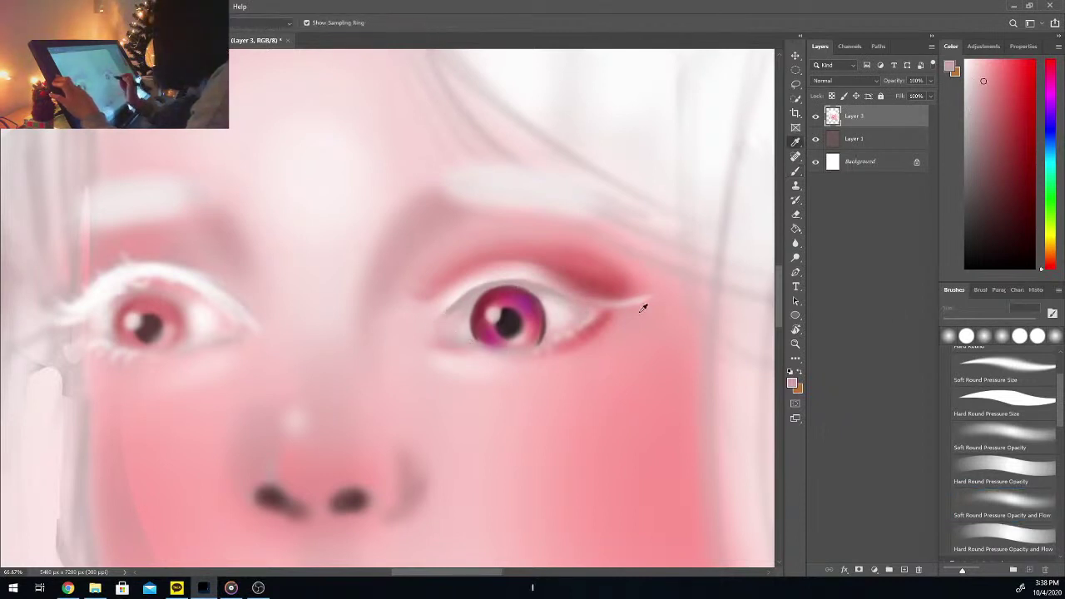
key("b")
left_click(973, 323)
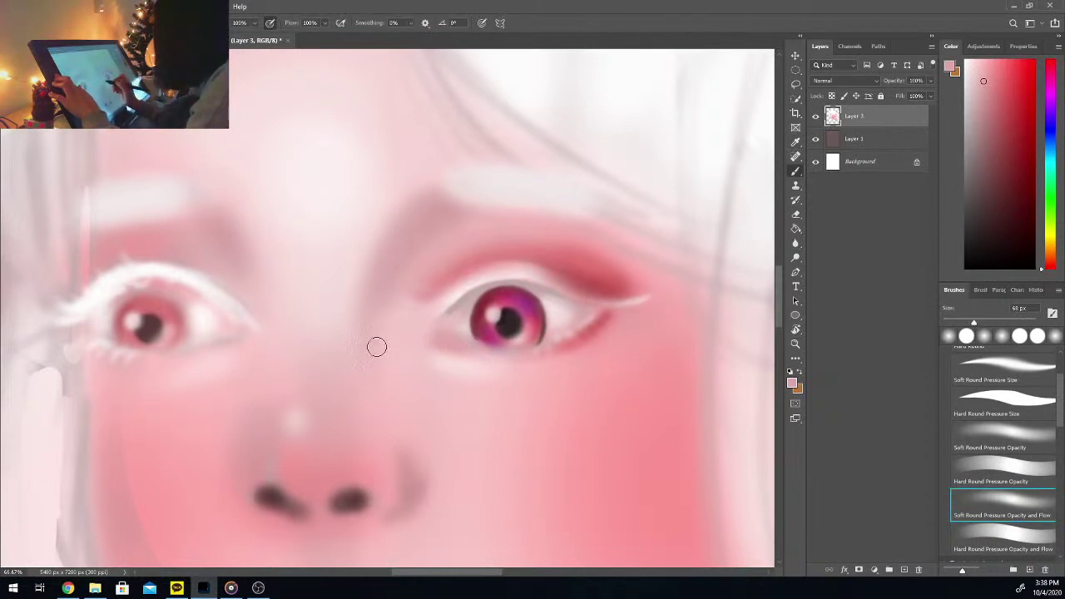
key("ctrl+minus")
key("ctrl+minus")
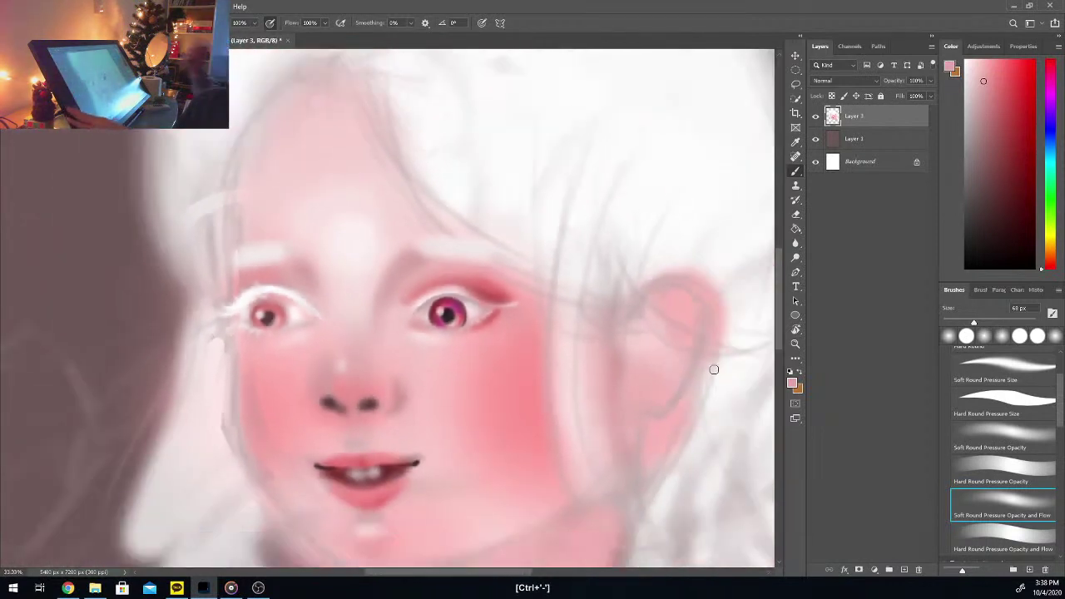
Step: Select the purple iris with an elliptical marquee and transform it, enlarging it slightly and shifting it towards the outer corner
key("m")
mouse_move(466, 310)
left_mouse_down()
mouse_move(445, 358)
mouse_move(481, 304)
left_mouse_up()
key("ctrl+t")
key("Return")
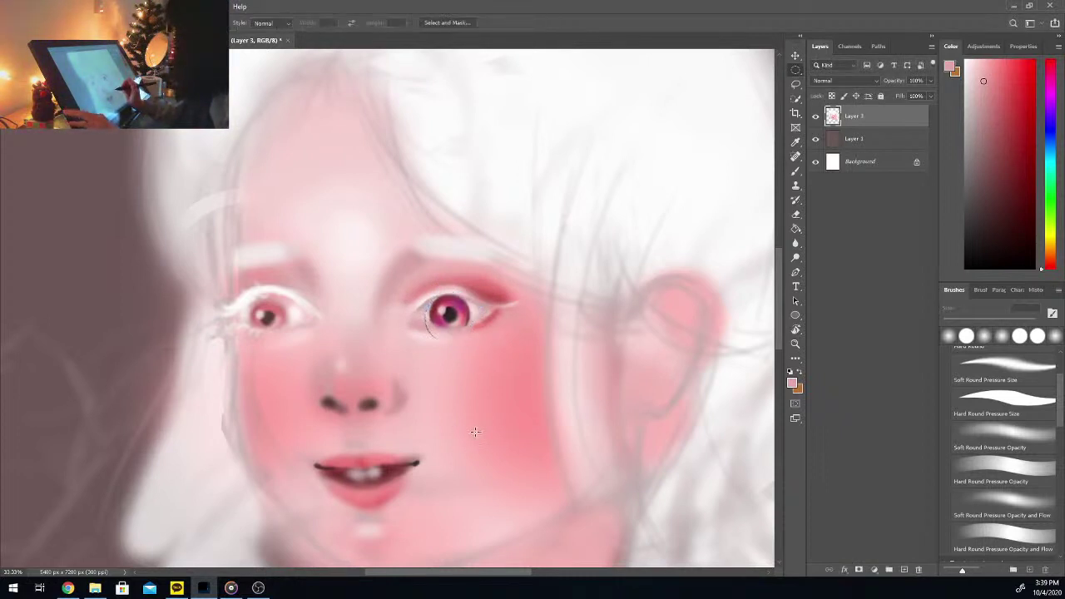
Step: Paint over the upper part of the stray dark arc beside the iris with sampled pinks and a small brush
key("ctrl+plus")
key("ctrl+plus")
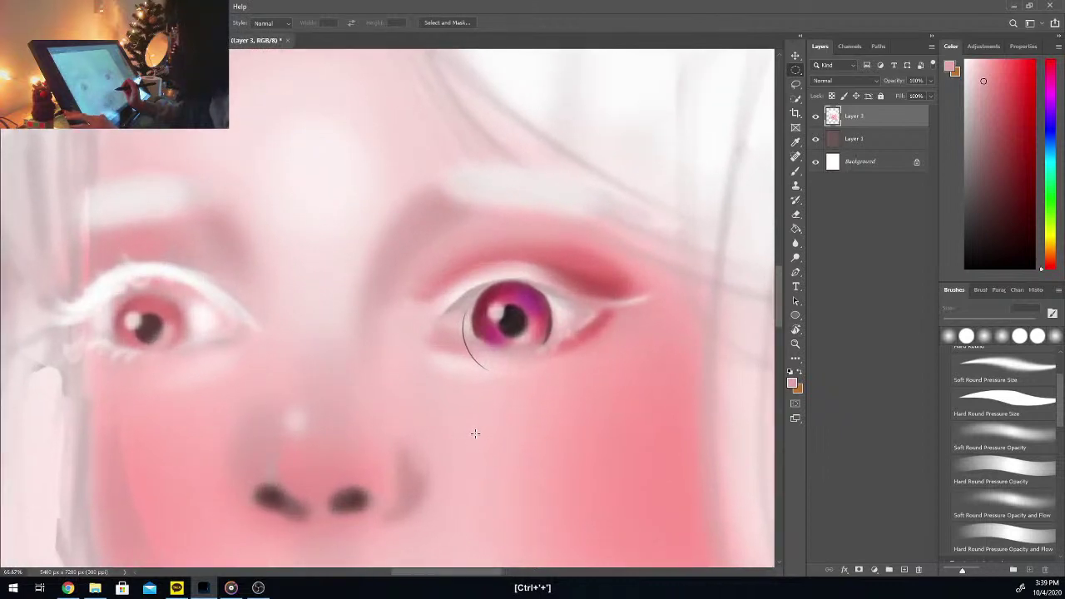
key("i")
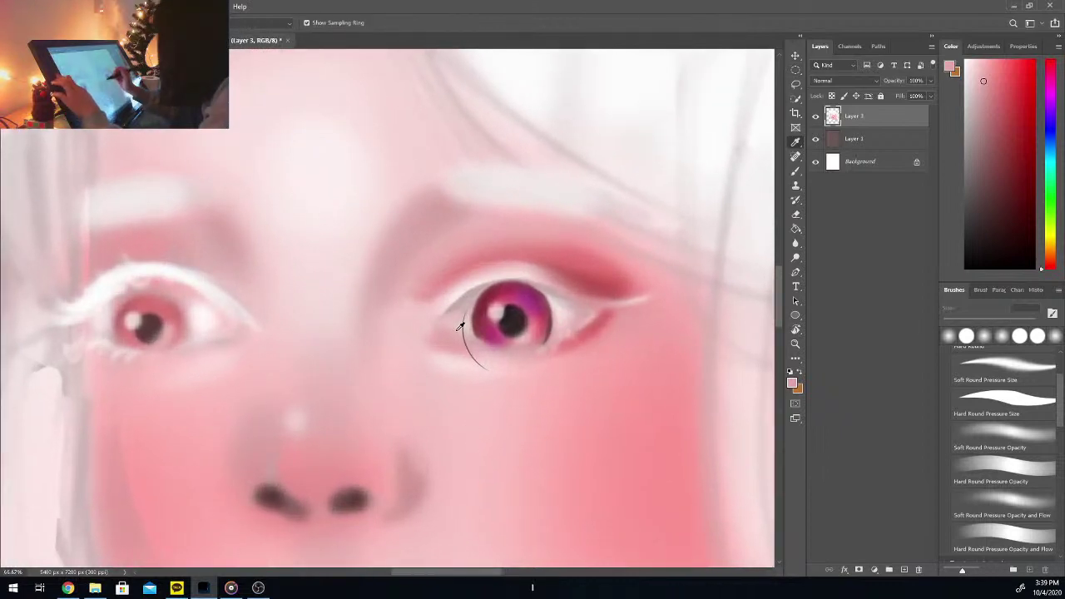
key("b")
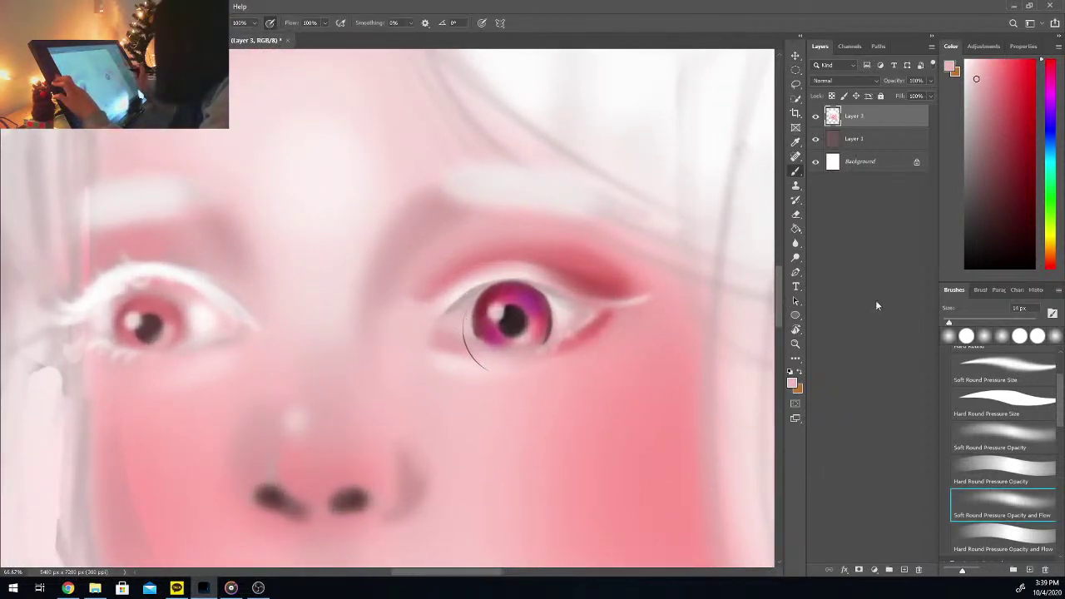
key("i")
left_click(464, 336)
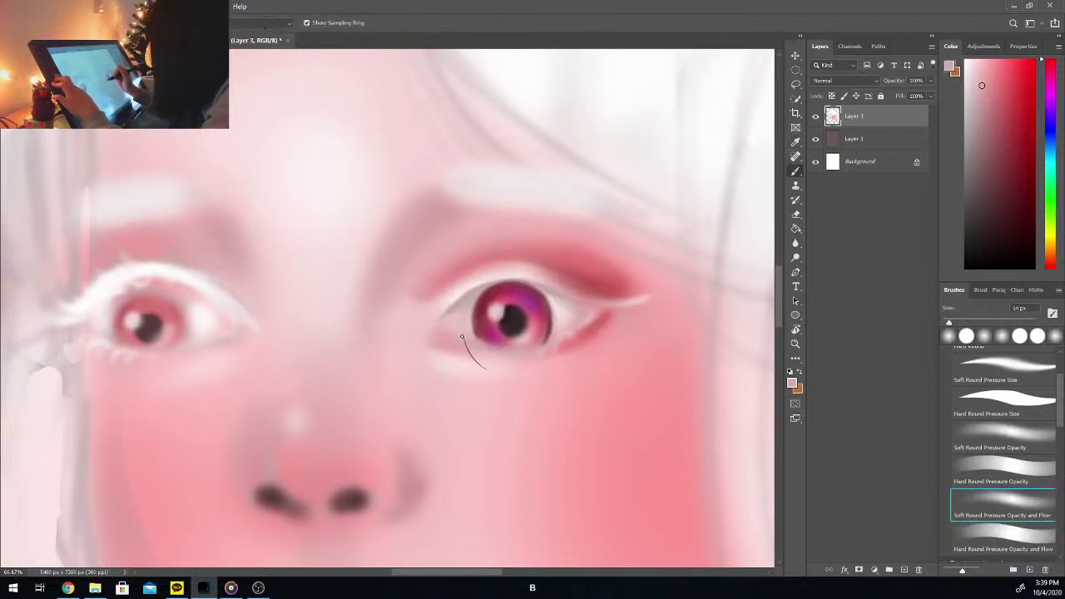
key("b")
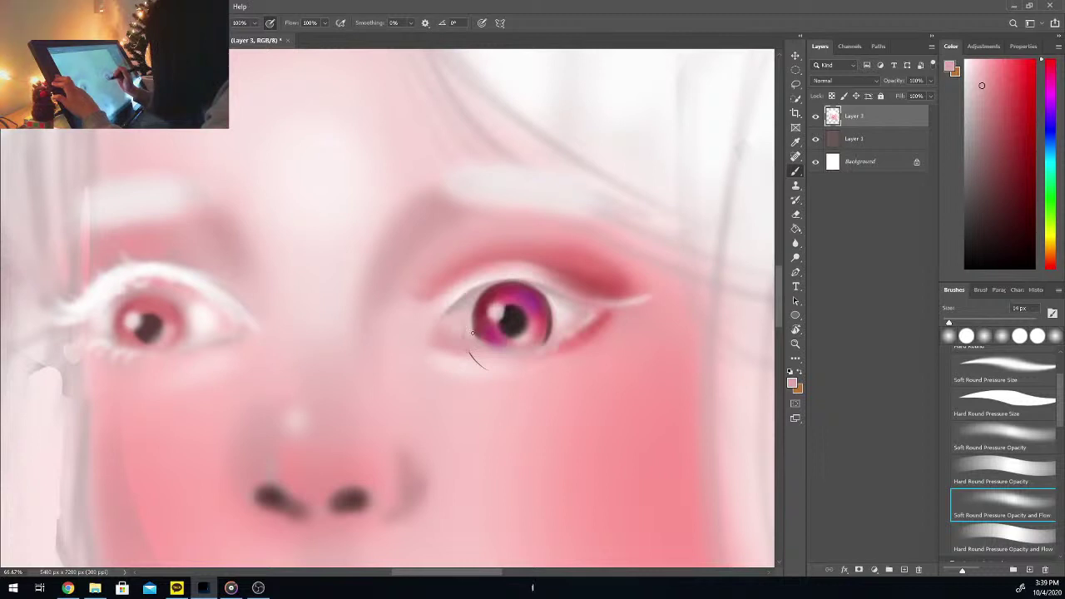
Step: Cover the rest of the stray arc below the iris, resampling nearby skin tones to blend the lower eyelid
key("i")
left_click(469, 313)
key("b")
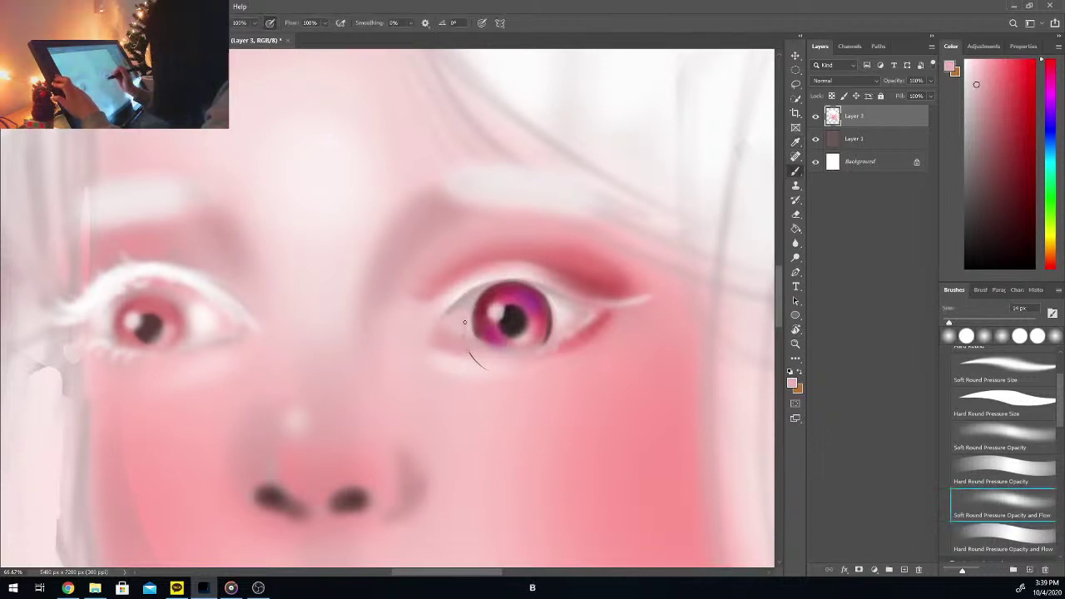
key("i")
left_click(470, 346)
key("b")
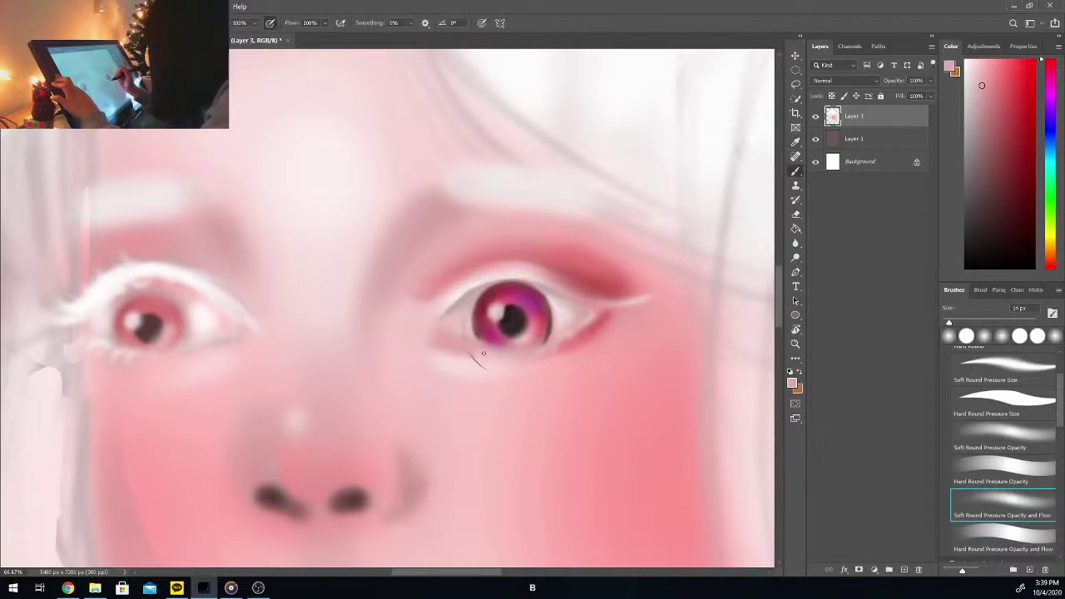
key("i")
left_click(483, 356)
key("b")
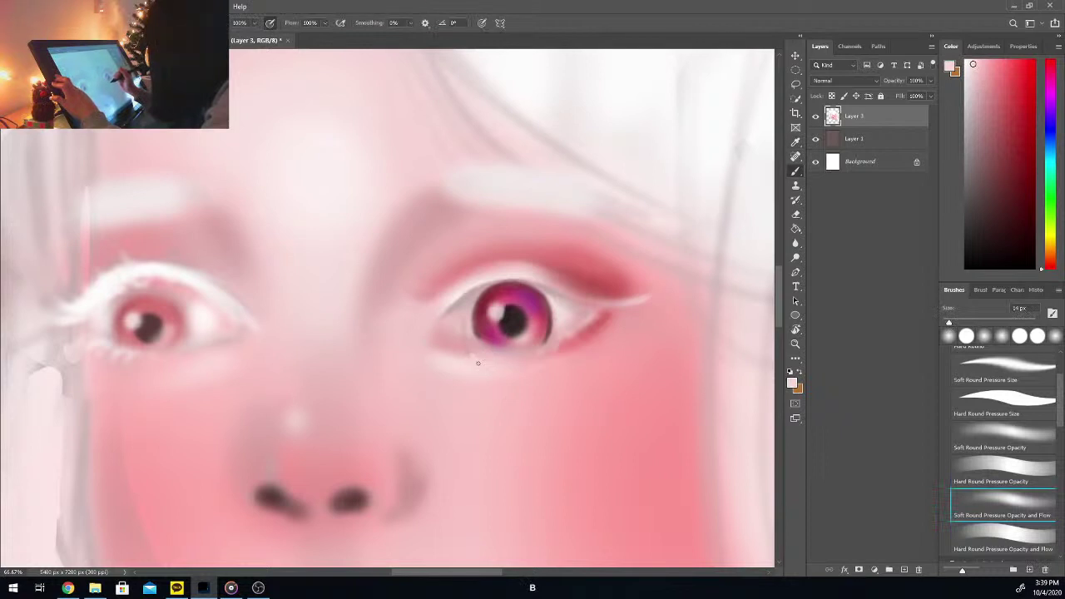
key("i")
left_click(471, 354)
key("b")
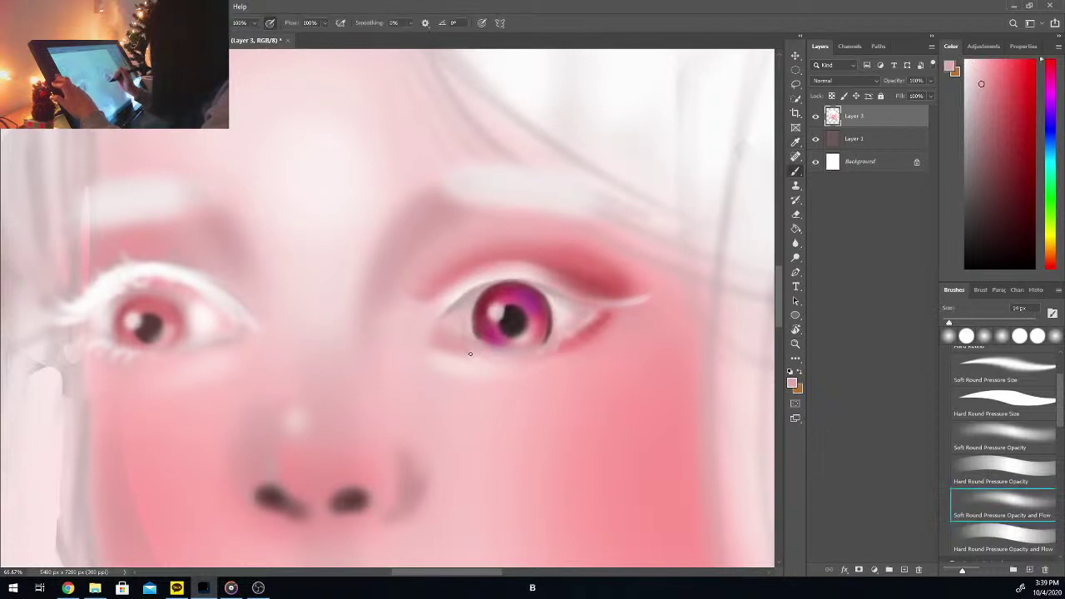
Step: Paint a white line along the inner half of the purple eye's upper eyelid with a slightly larger soft brush
key("ctrl+minus")
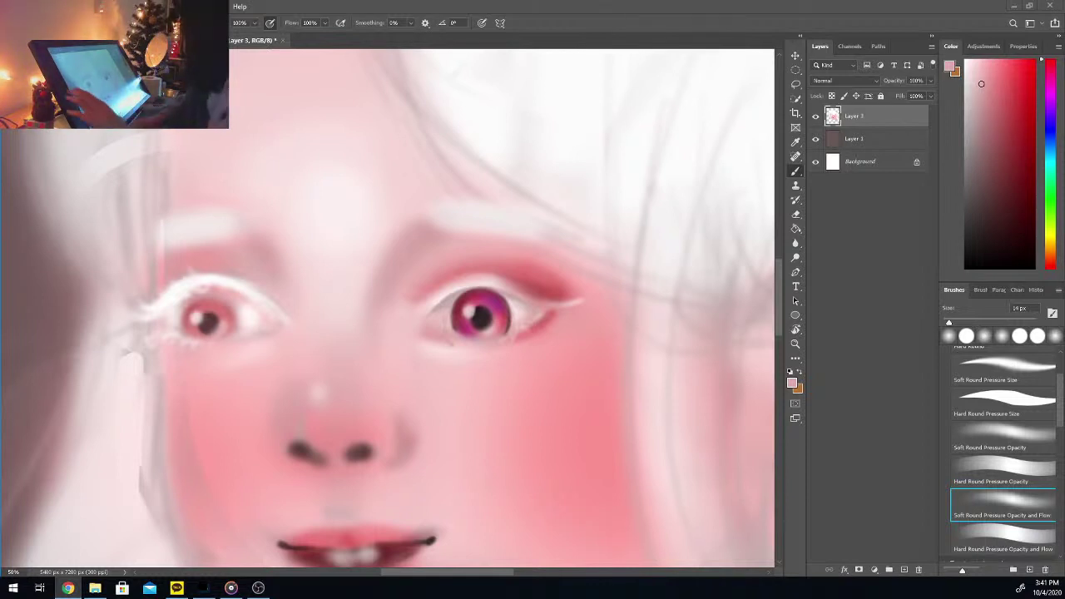
left_click(966, 60)
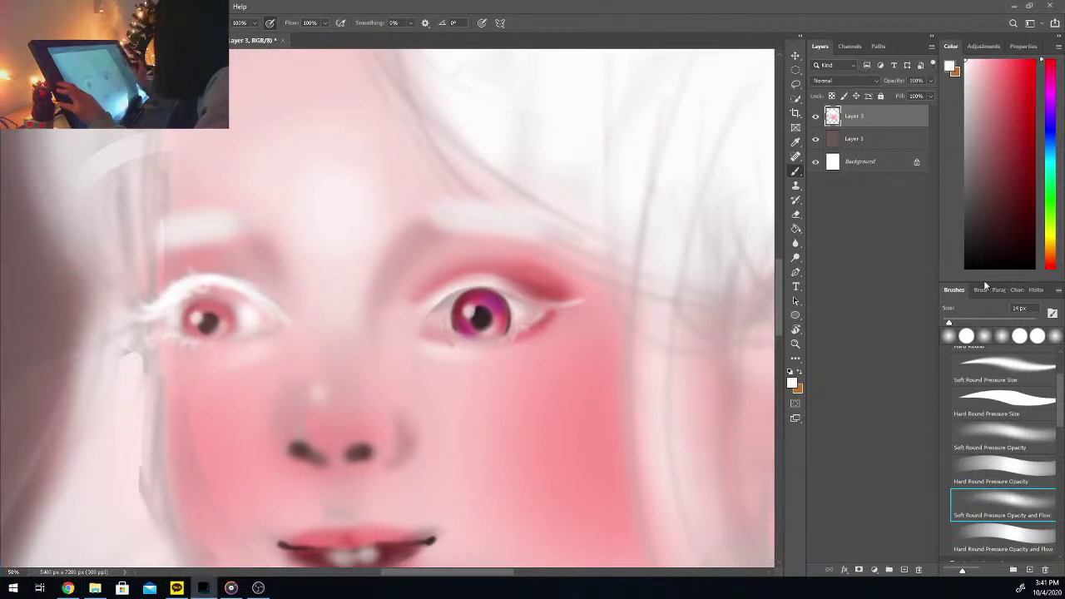
left_click_drag(949, 323, 957, 323)
left_click_drag(428, 310, 467, 283)
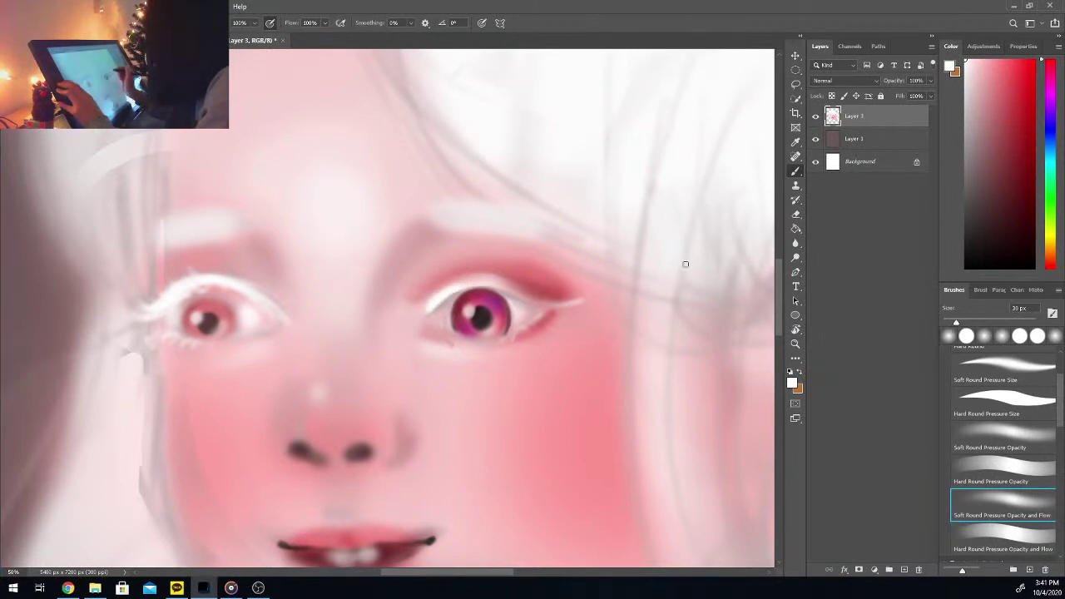
Step: Rotate the canvas and extend the white upper lid line to the outer corner at 17 px, undoing and redrawing unsatisfactory strokes
left_click_drag(954, 321, 950, 323)
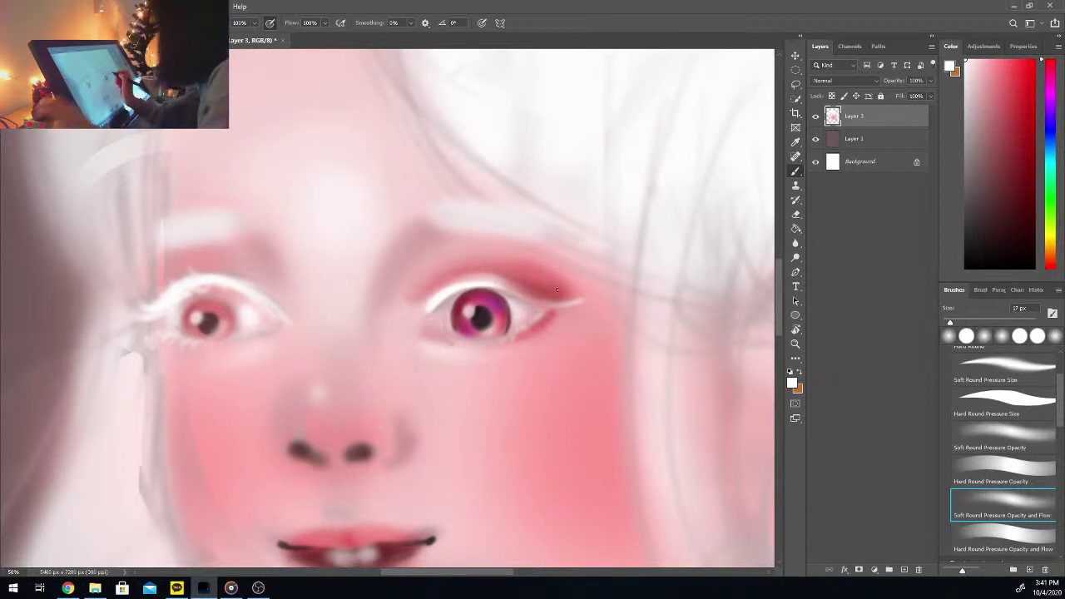
key("r")
mouse_move(577, 330)
left_mouse_down()
mouse_move(597, 314)
mouse_move(590, 278)
left_mouse_up()
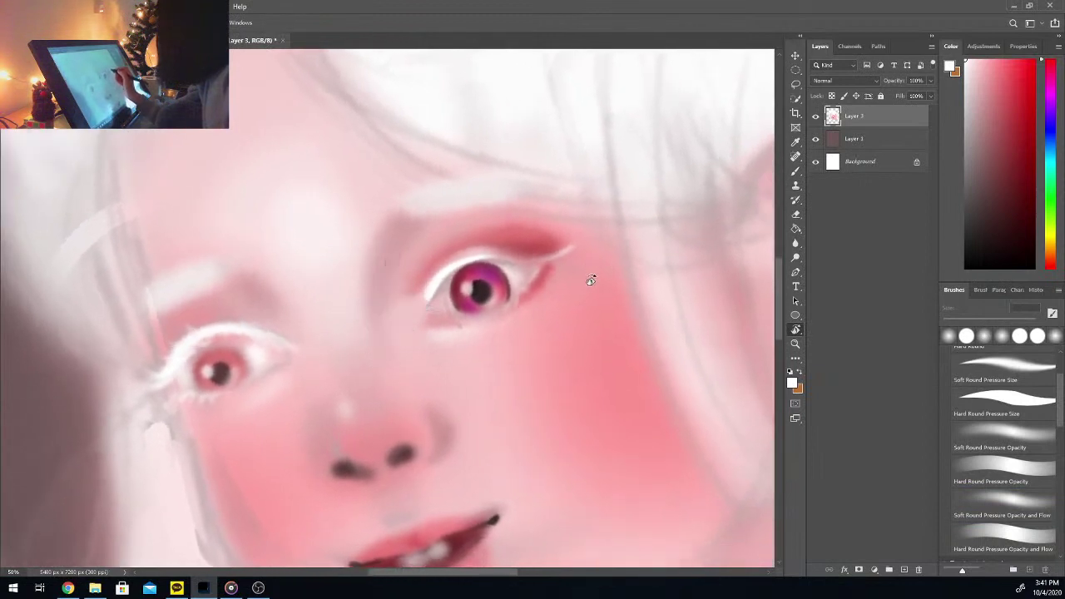
key("b")
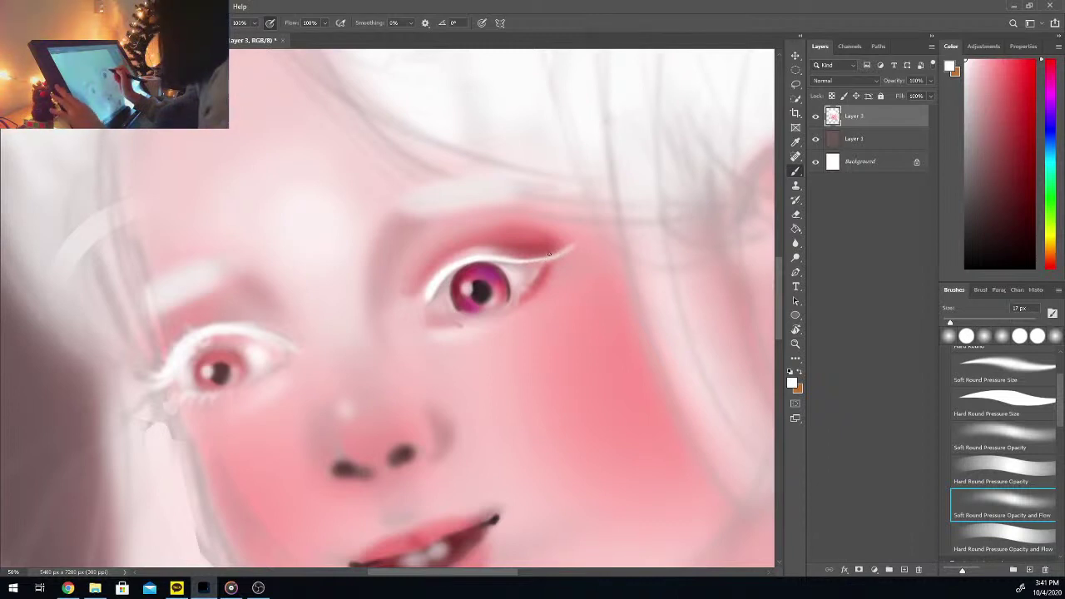
key("ctrl+z")
key("ctrl+z")
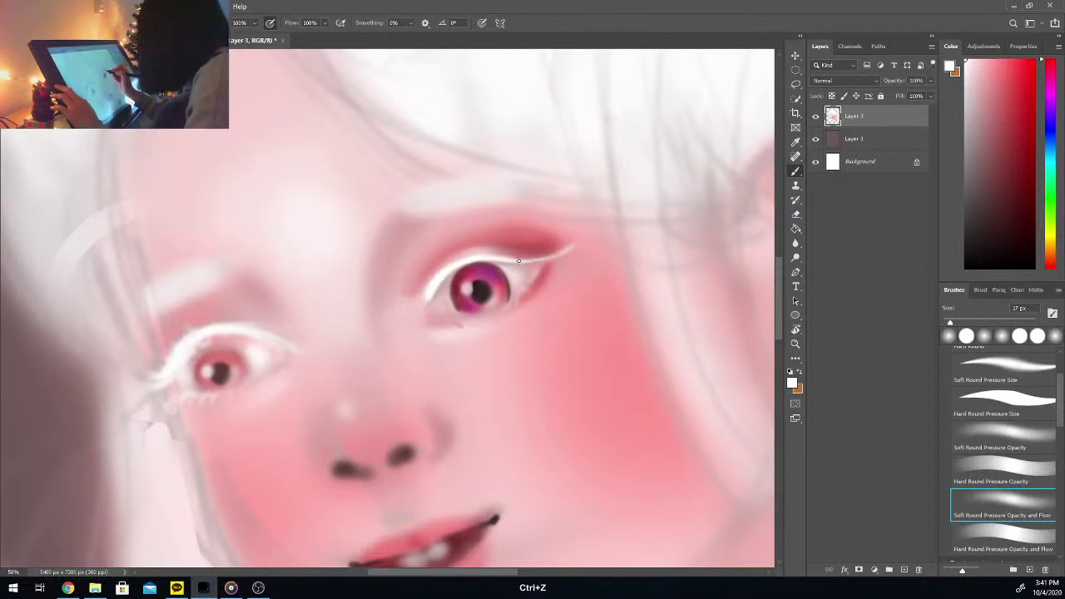
key("ctrl+z")
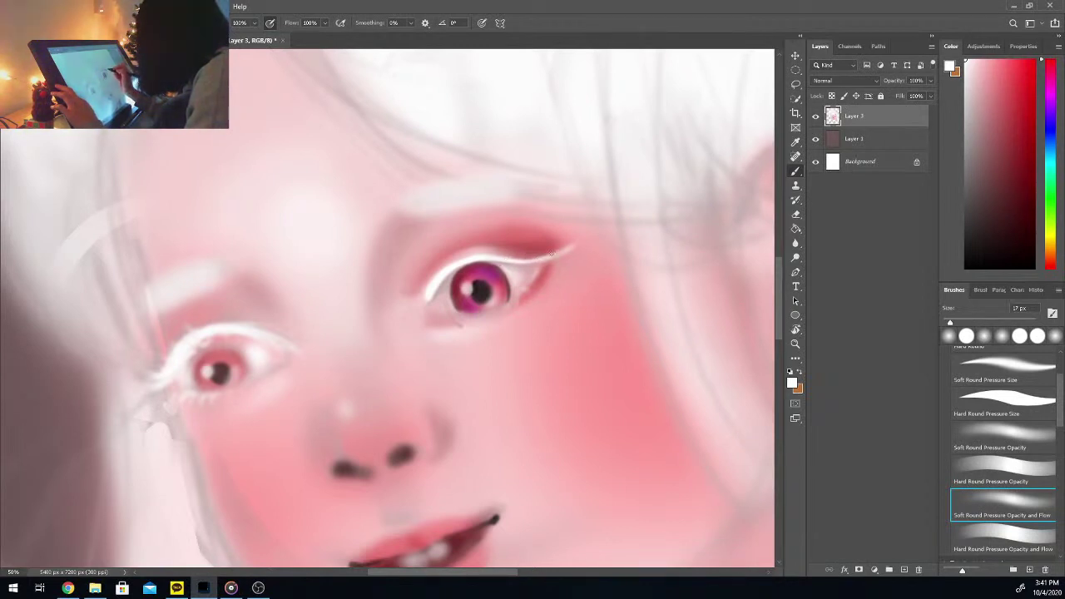
key("ctrl+z")
Step: Trim the outer tip of the white lid line using a sampled skin pink and a 45 px brush
key("i")
key("b")
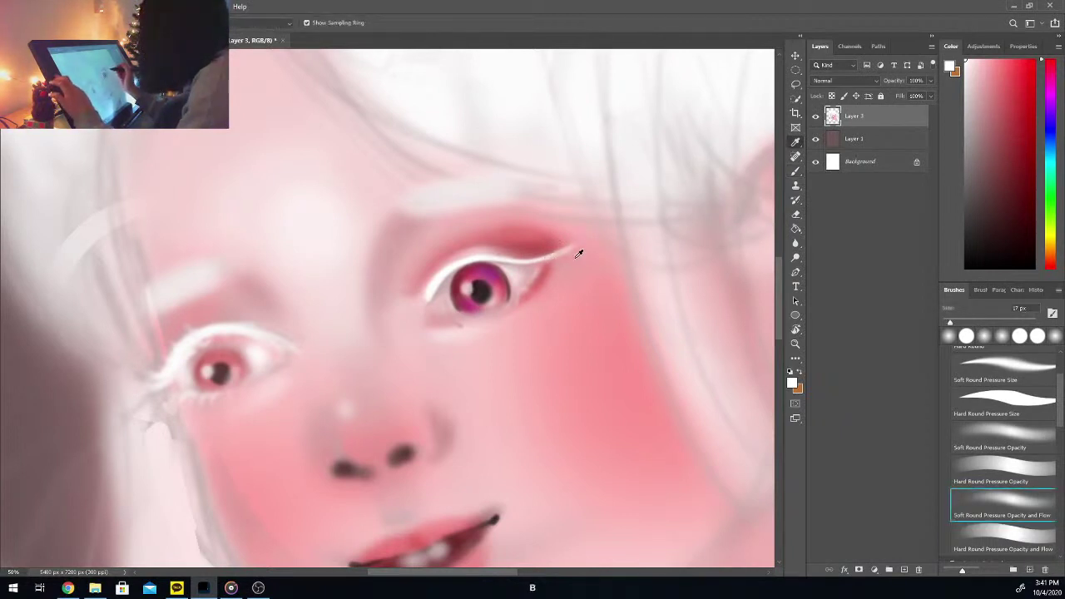
left_click(562, 258)
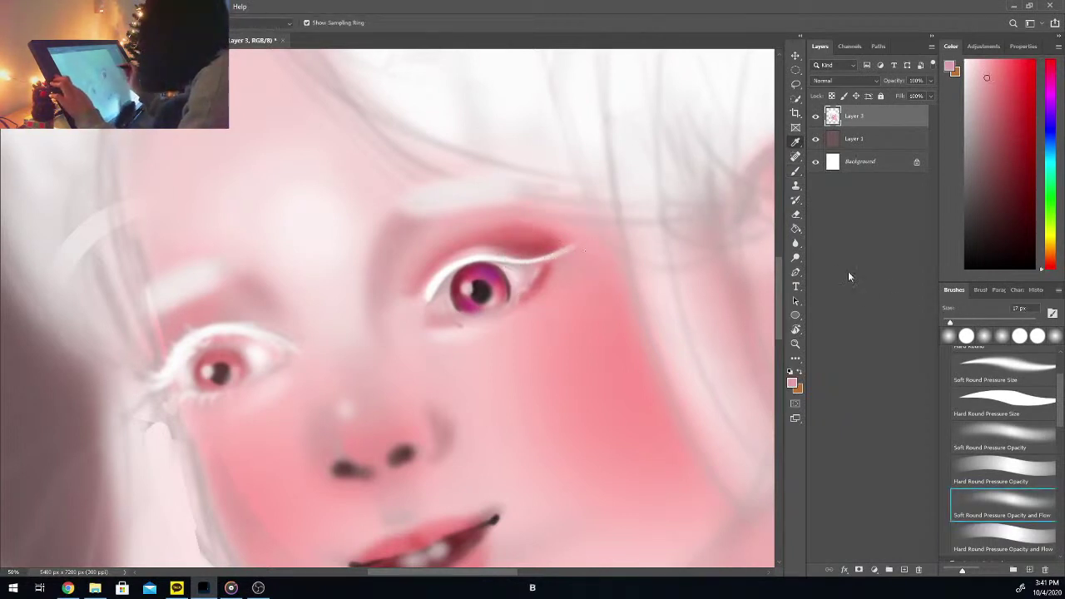
left_click_drag(956, 323, 964, 323)
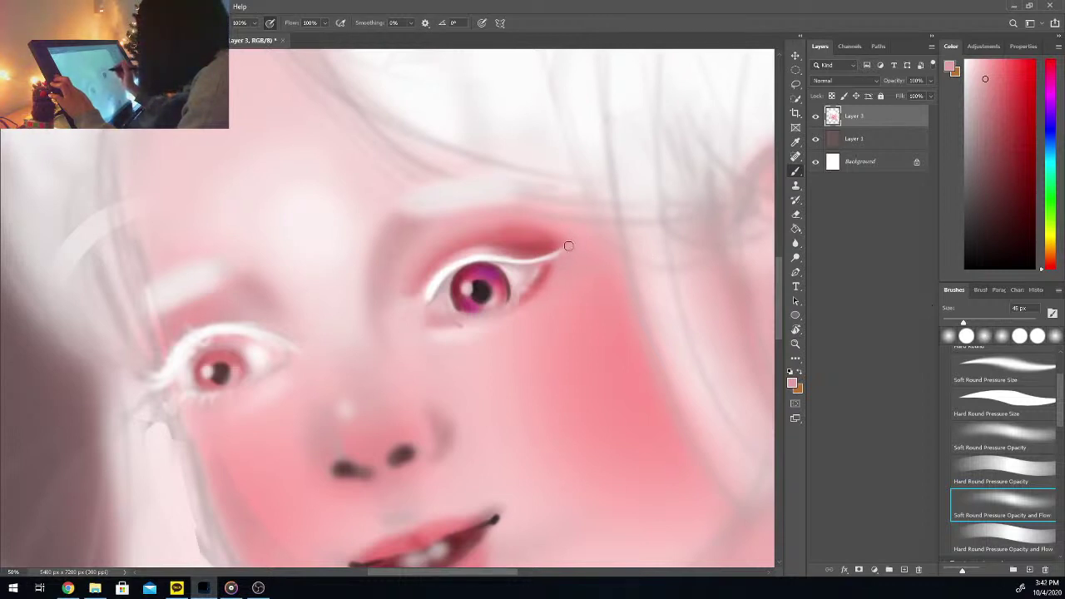
Step: Extend the white lid line into a curved point at the eye's inner corner and refine it with a 15 px brush
left_click(966, 60)
left_click_drag(964, 323, 945, 323)
left_click_drag(438, 283, 425, 299)
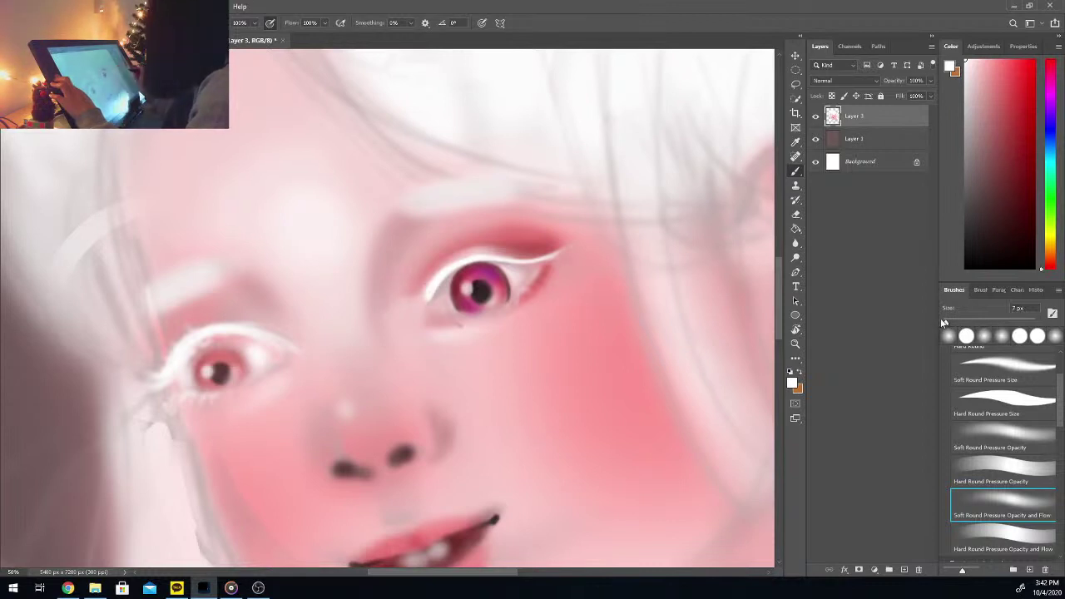
left_click_drag(945, 323, 955, 322)
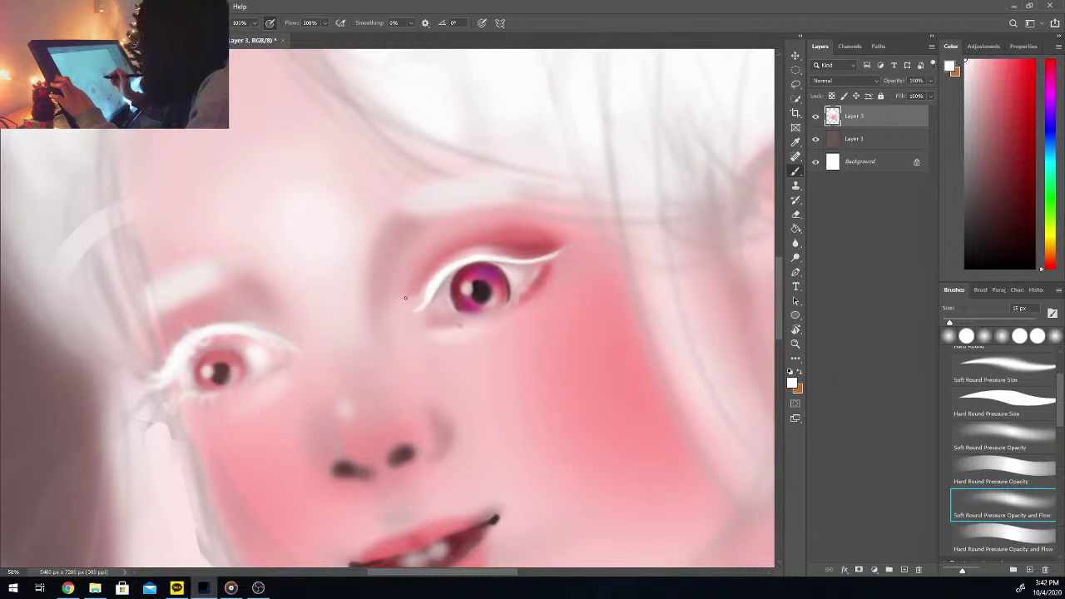
left_click_drag(400, 313, 553, 251)
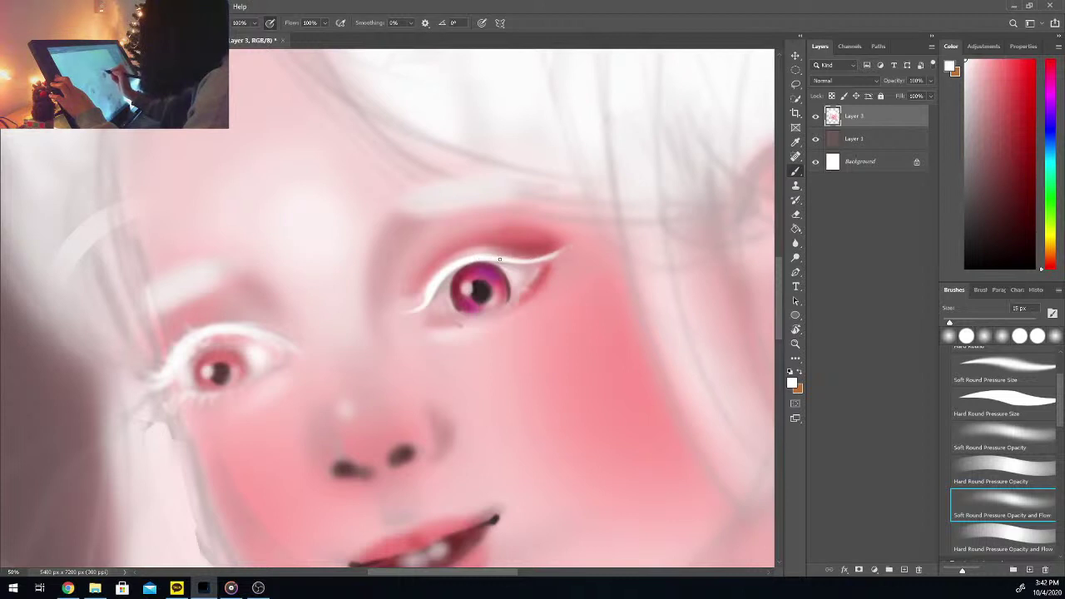
Step: Thin the white lid line's upper edge with light pink at 67 px and deepen the outer eyeshadow with sampled dark red at 52 px
left_click(977, 70)
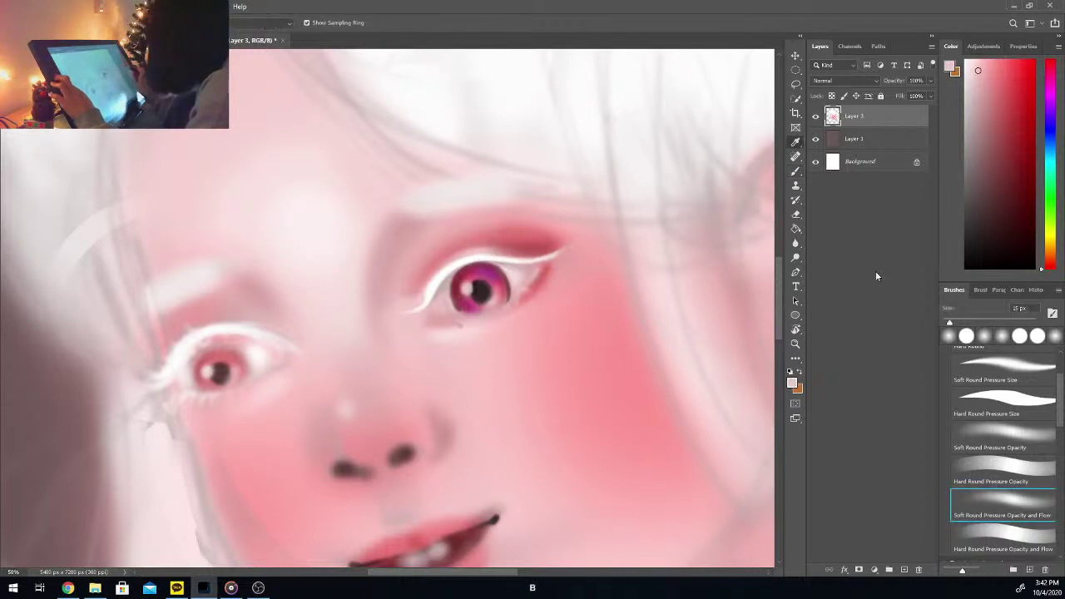
left_click_drag(959, 323, 974, 323)
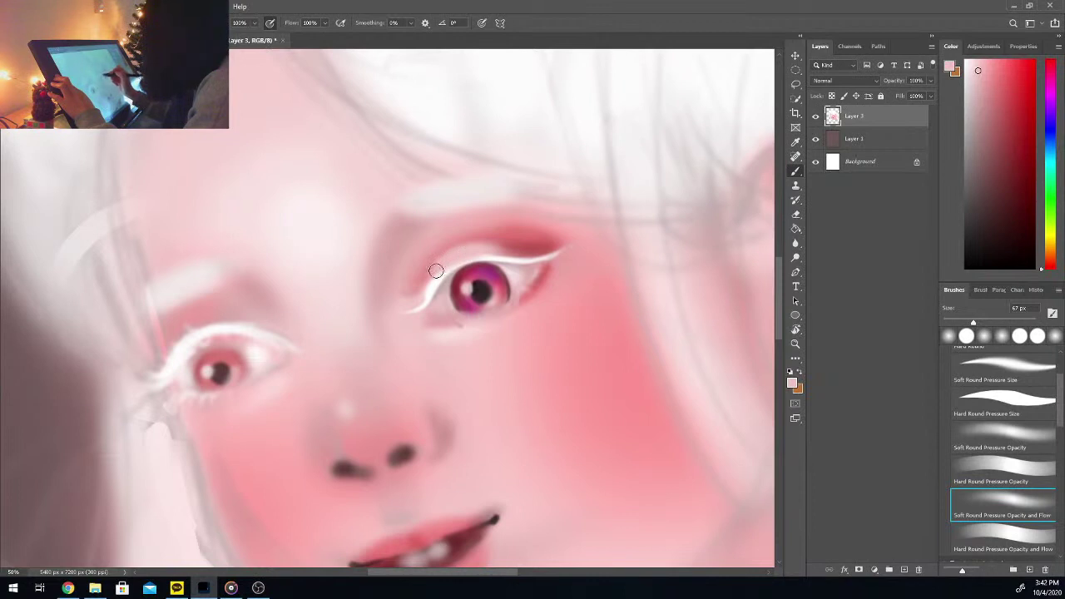
key("i")
left_click(522, 251)
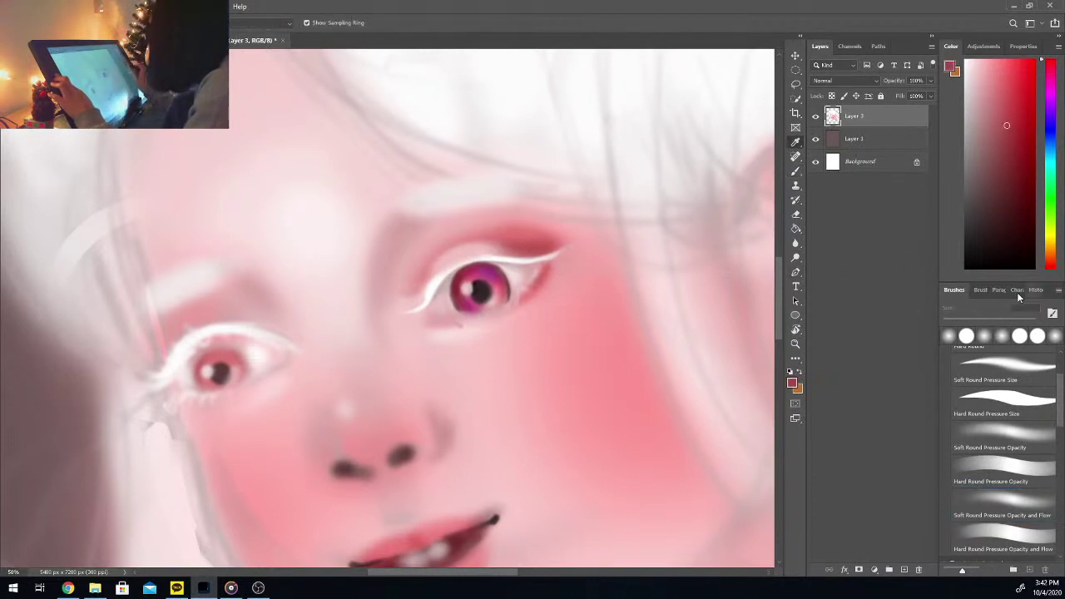
key("b")
left_click(987, 322)
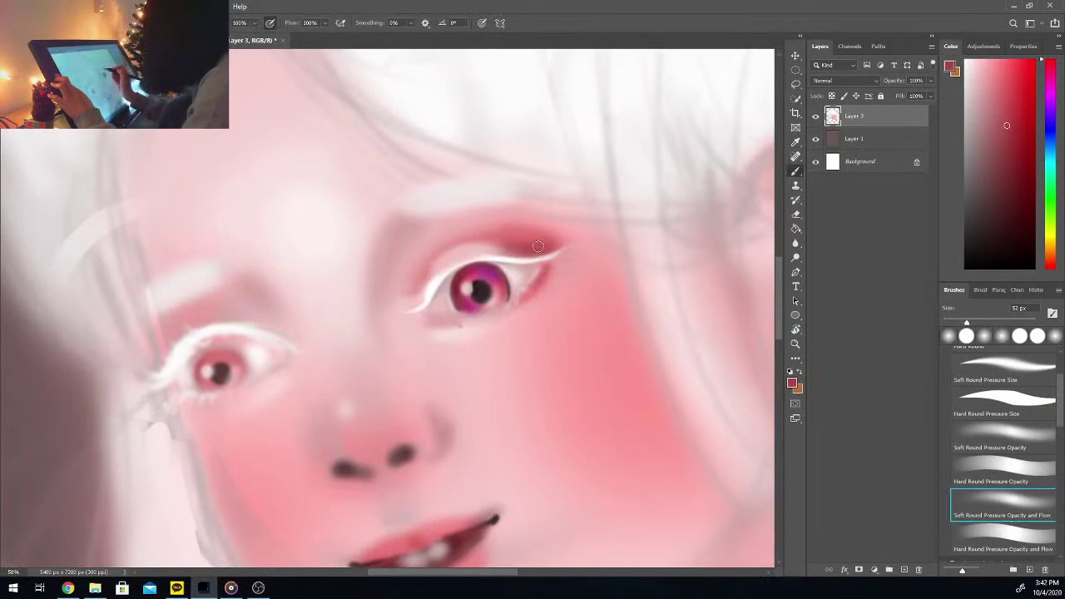
Step: Darken the outer eyeshadow and run a deeper red along the upper eyelid crease with a 50 px brush
left_click_drag(539, 246, 522, 250)
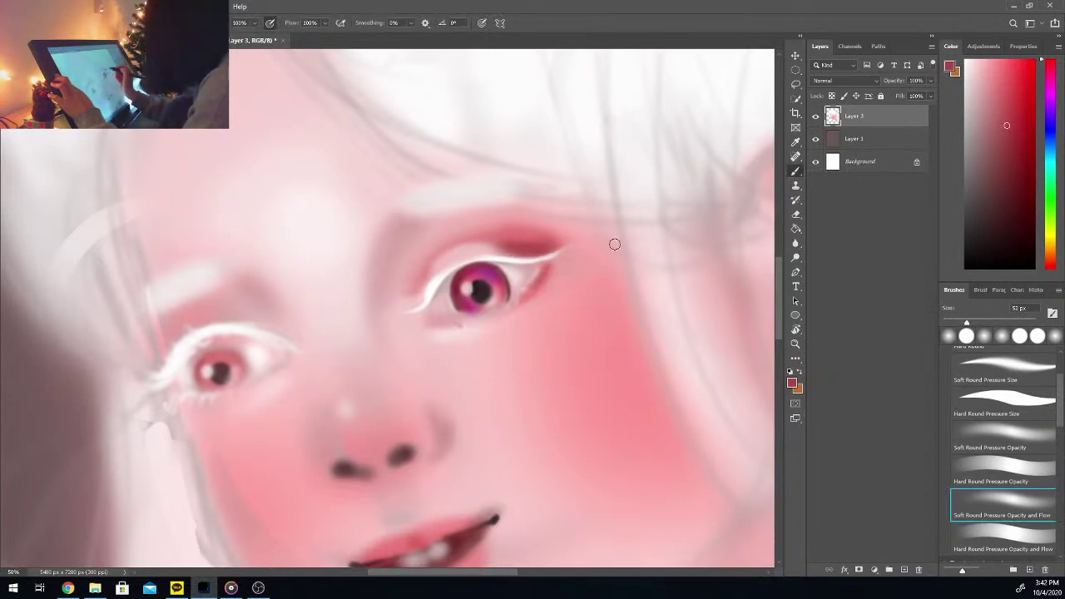
left_click(1008, 160)
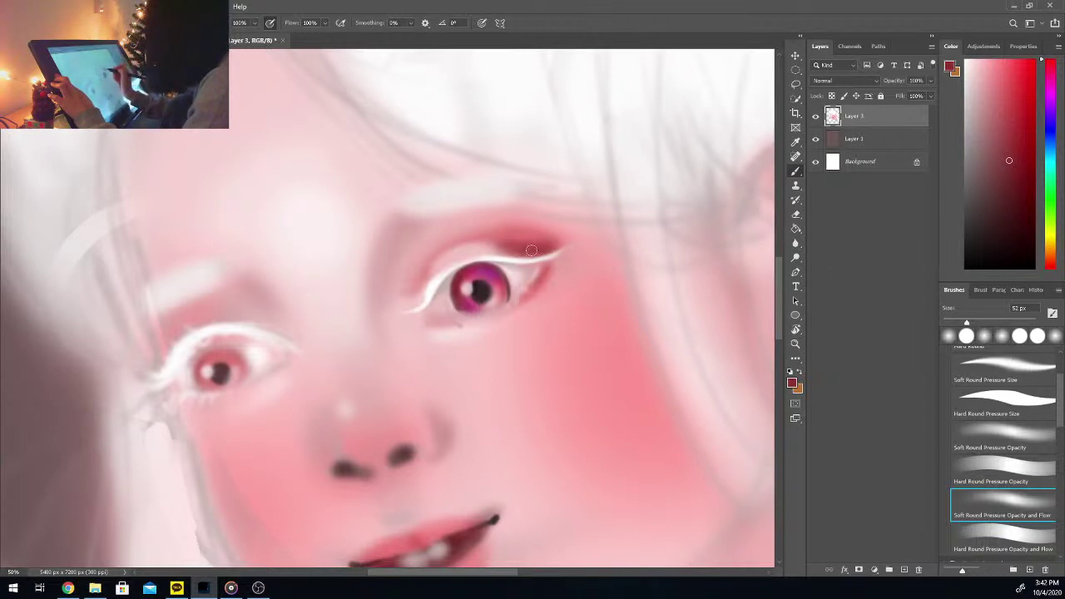
key("bracketleft")
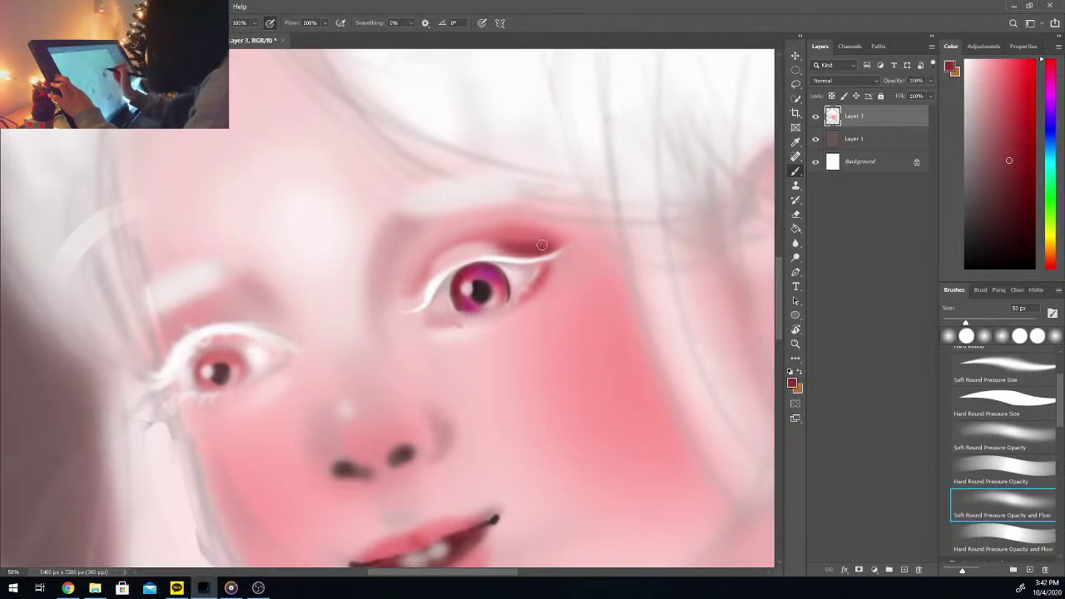
left_click_drag(492, 240, 425, 270)
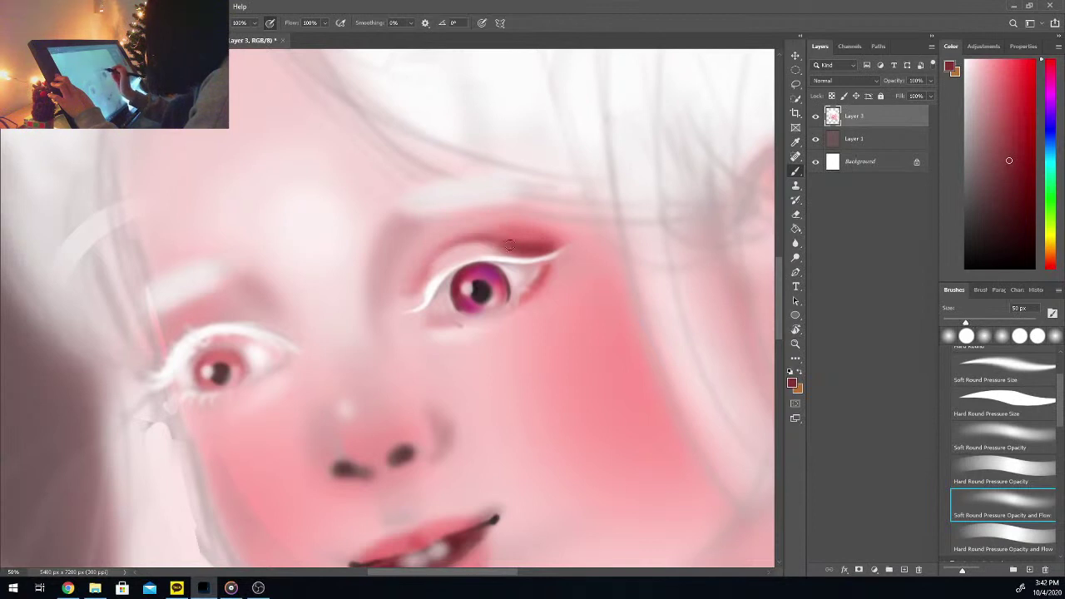
left_click_drag(493, 244, 425, 266)
Step: Blend the outer crease shadow with pink and dark red sampled from the eyelid, reducing the brush to 39 px
key("i")
left_click(509, 238)
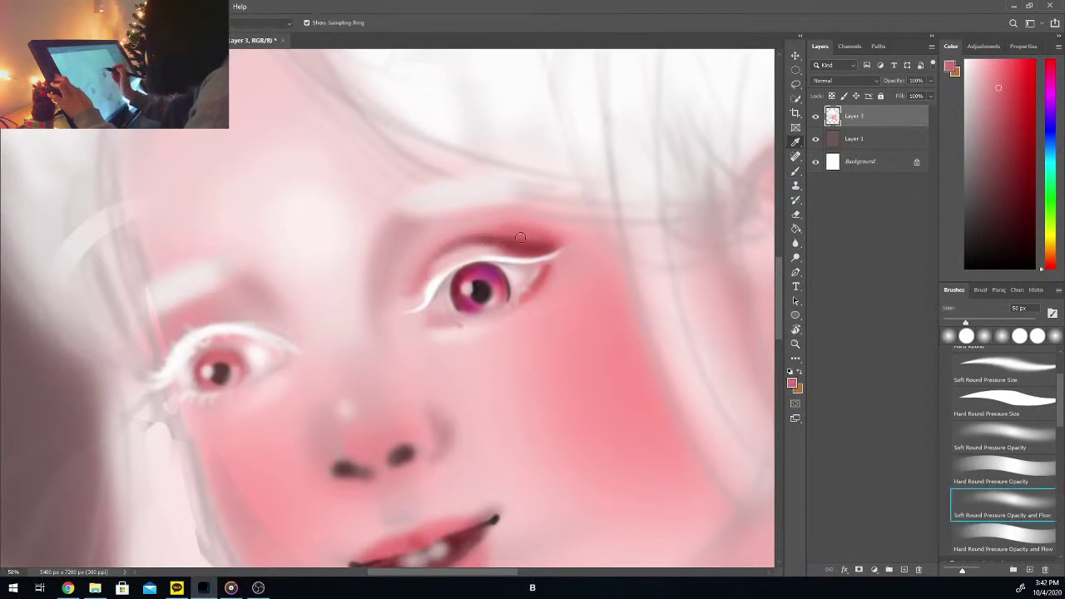
key("b")
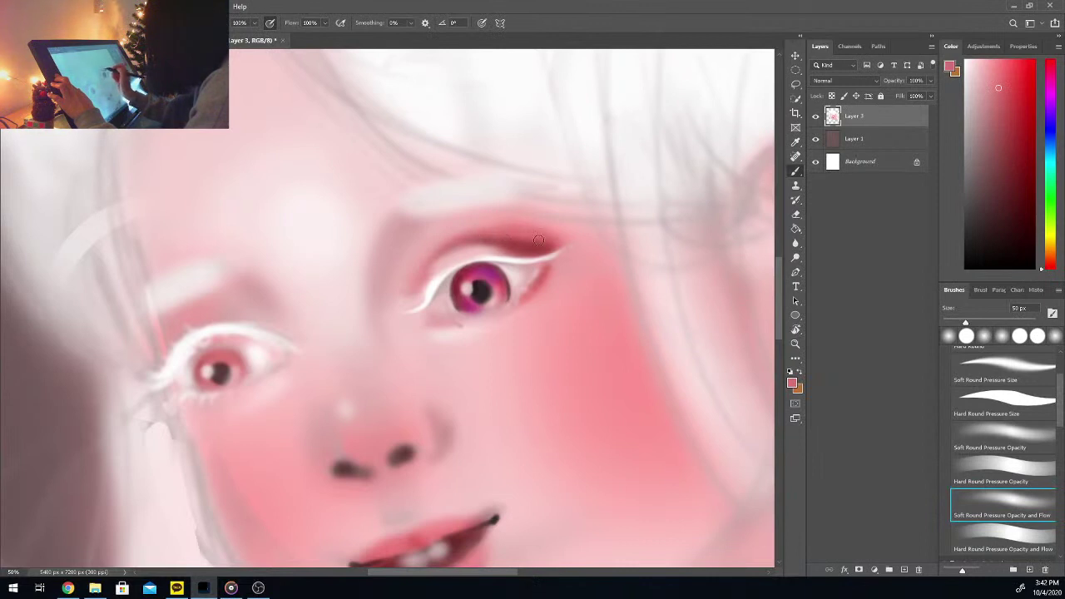
key("i")
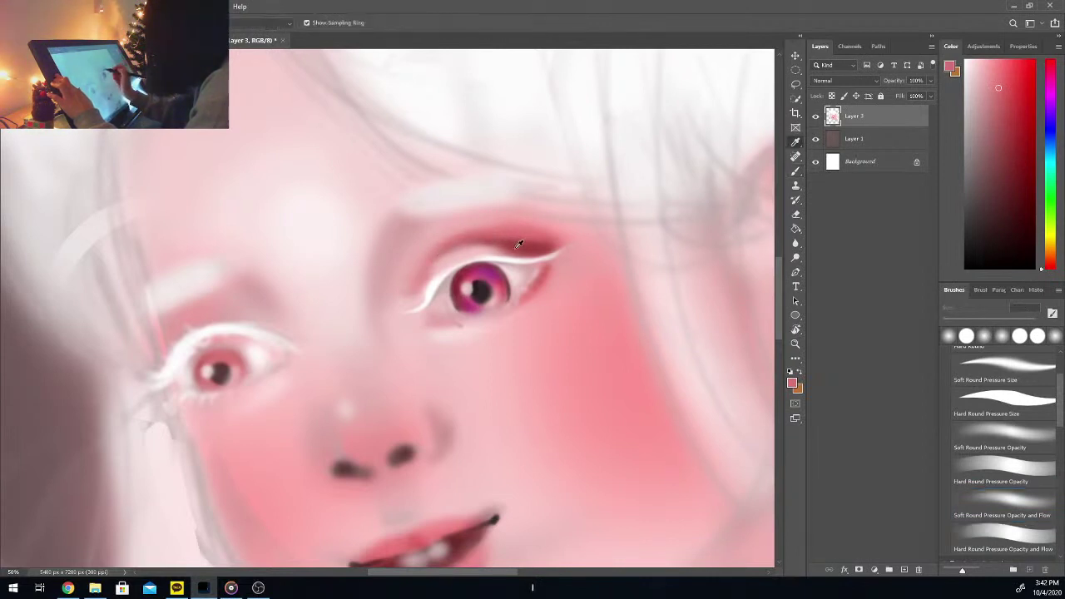
left_click(442, 250)
key("b")
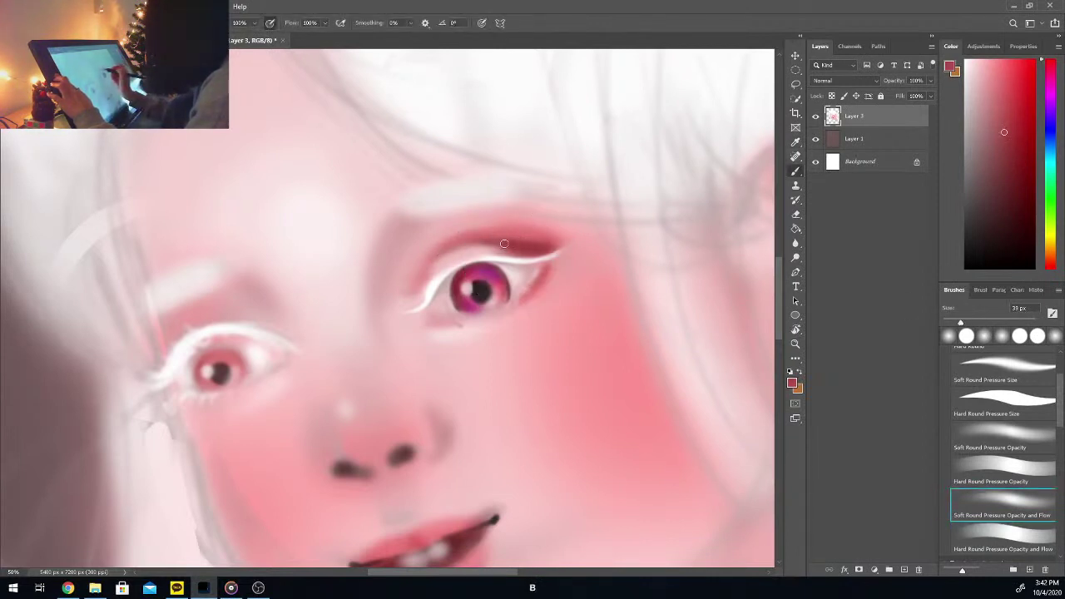
Step: Clean up the lid below the crease with sampled light pink and extend the dark red crease toward the inner corner at 39 px
key("i")
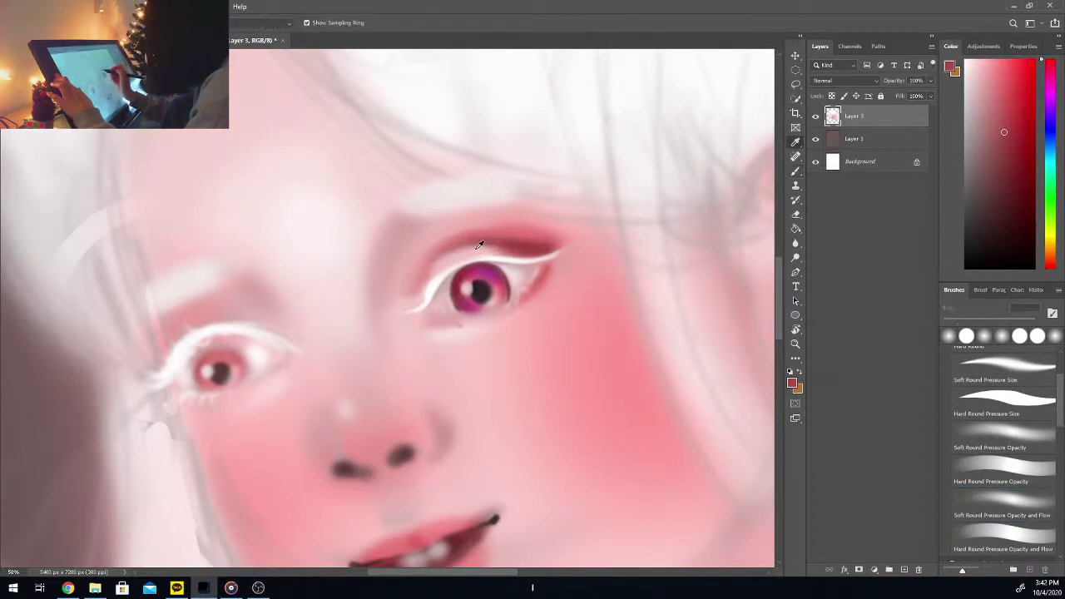
left_click(505, 250)
key("b")
key("i")
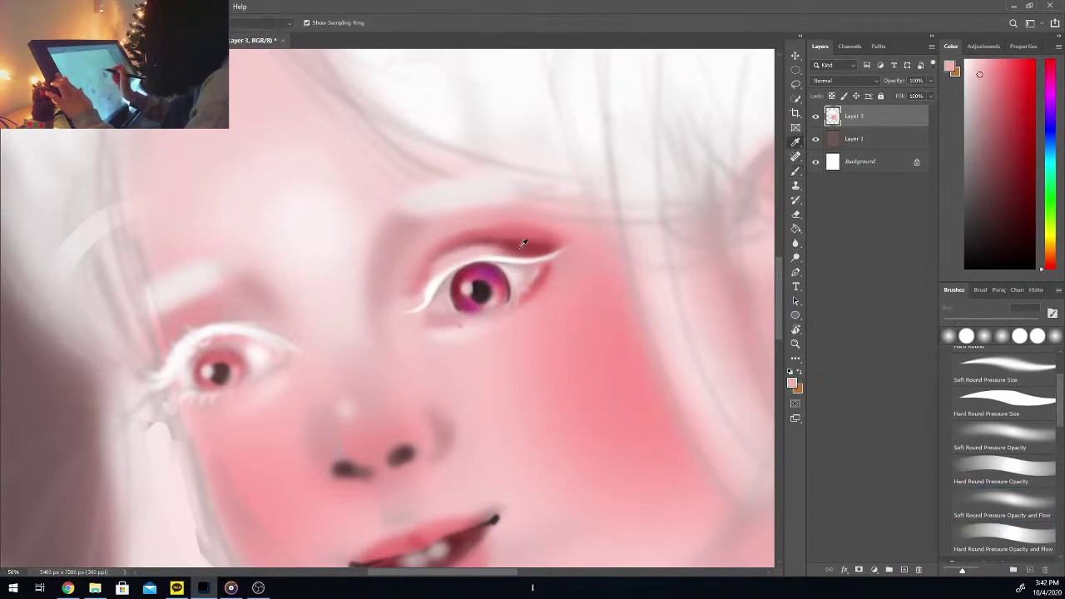
left_click(428, 263)
key("b")
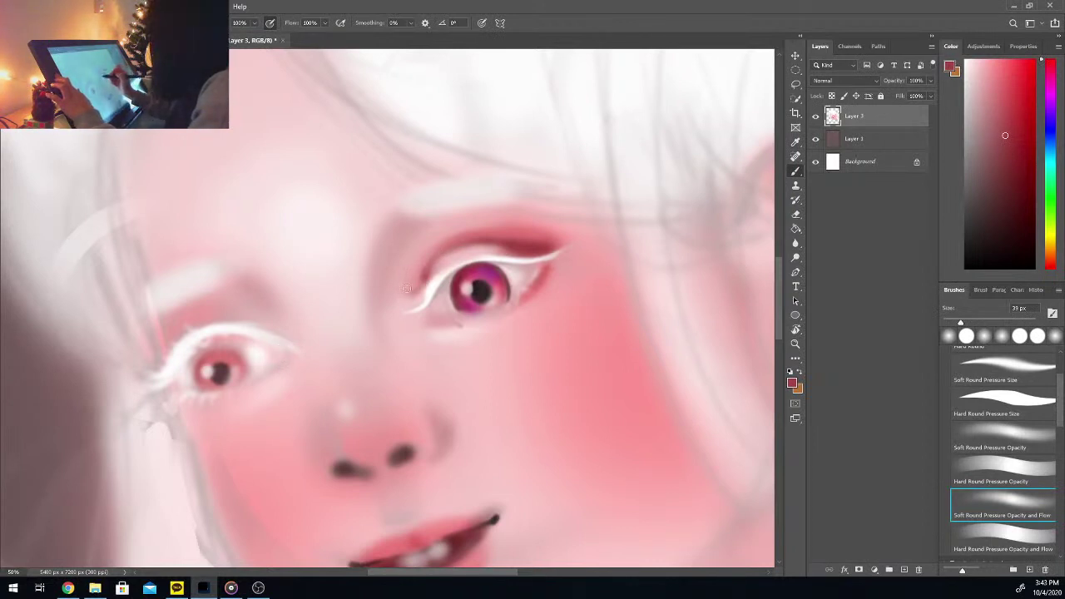
Step: Touch up the inner end of the lid line in white at 24 px and smooth the inner lower lid with sampled pinks at 56 px
left_click(966, 63)
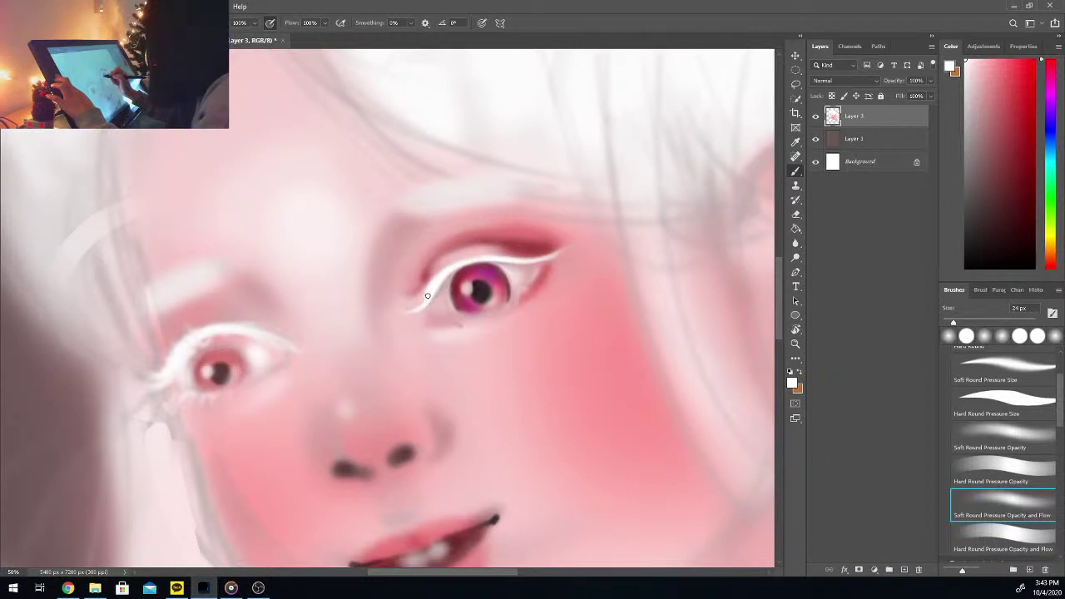
key("i")
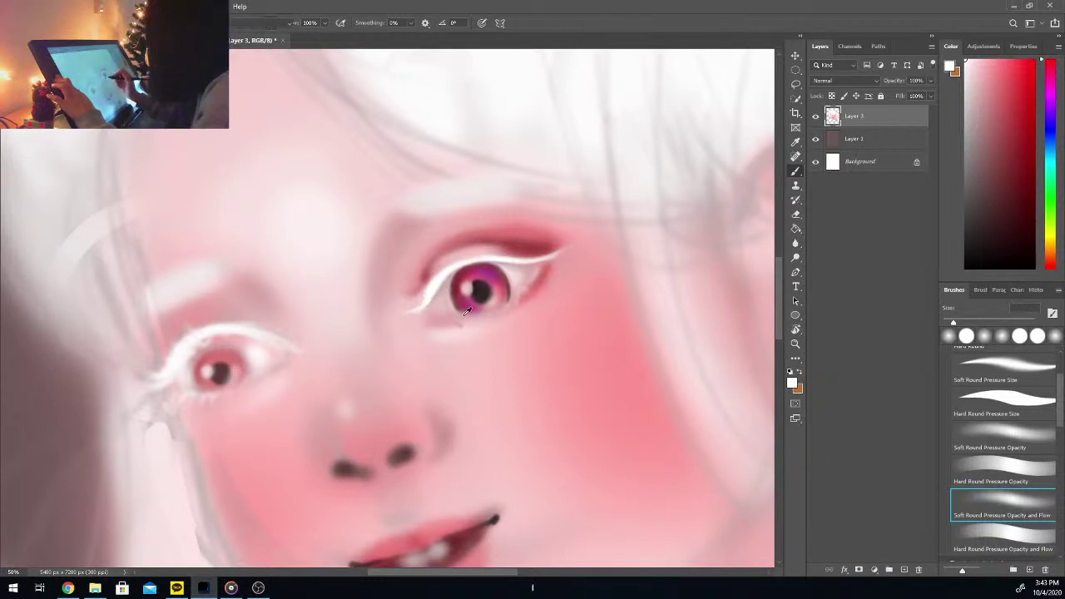
left_click(441, 304)
key("b")
left_click(967, 323)
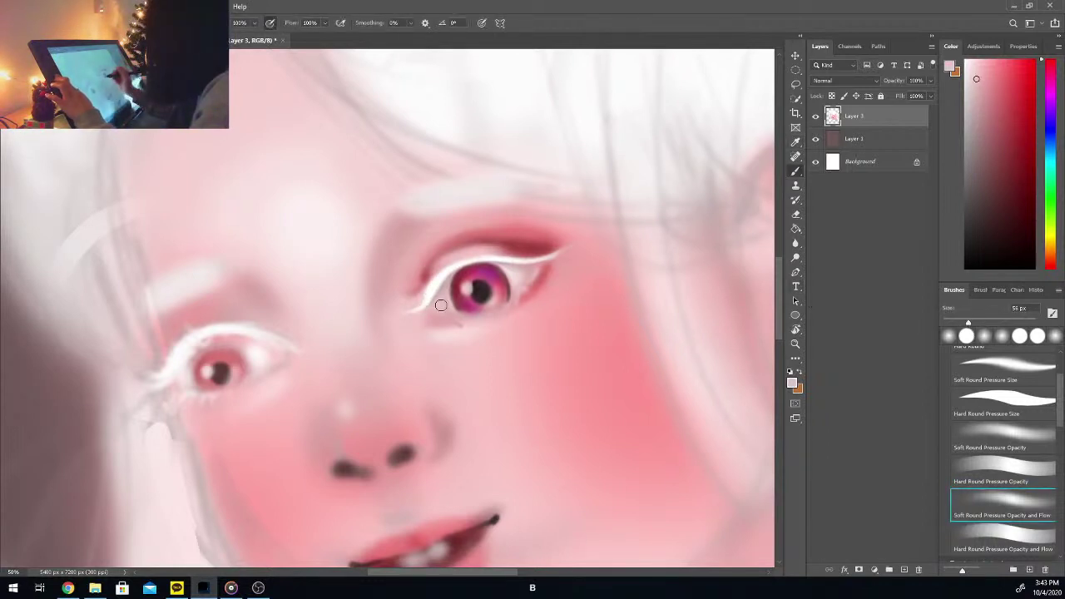
key("i")
left_click(448, 315)
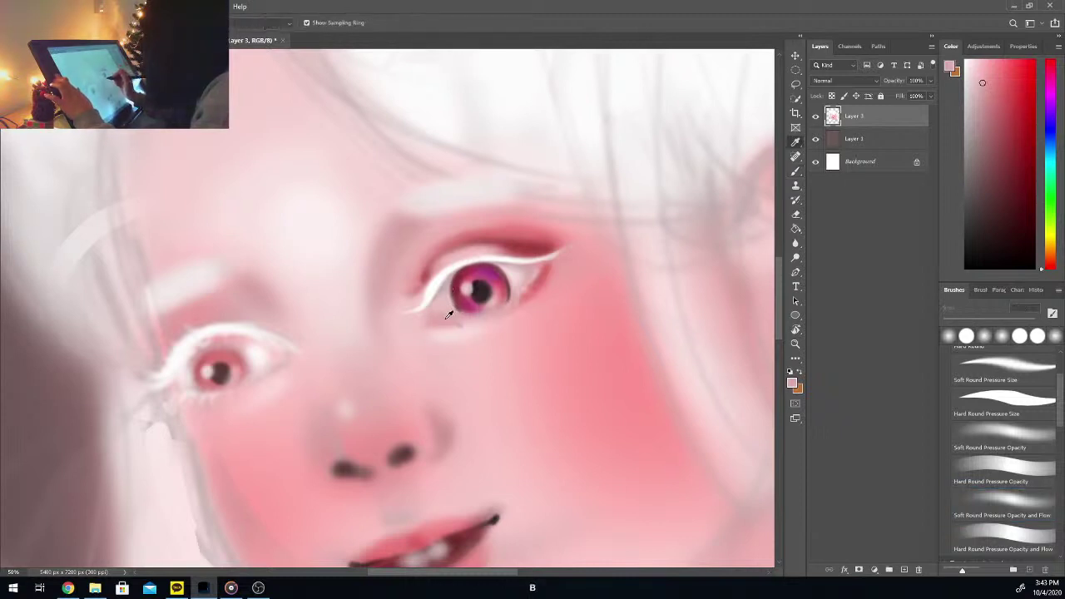
key("b")
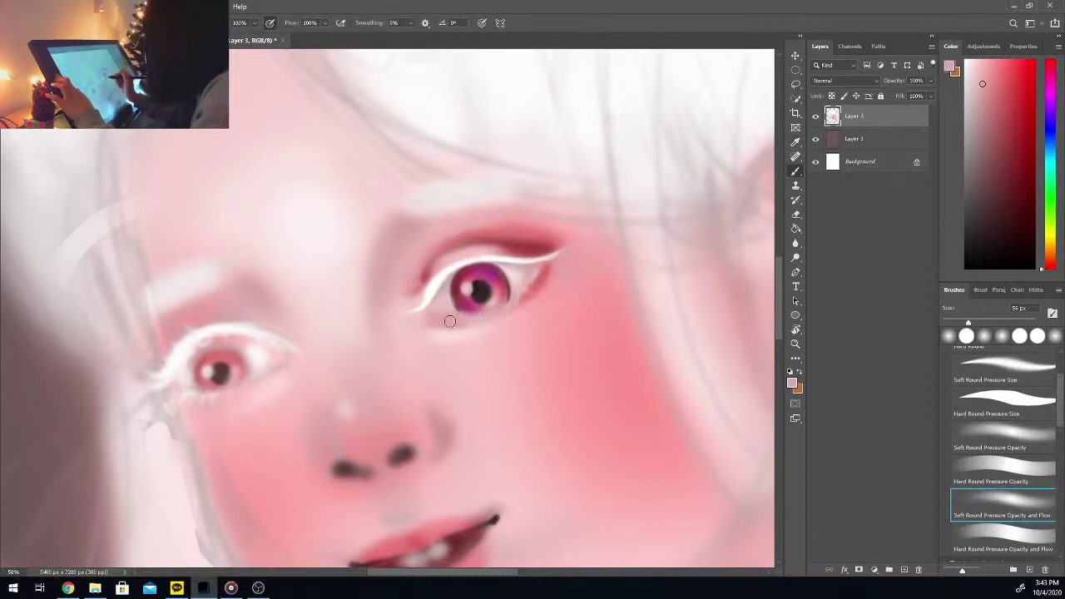
Step: Lighten the iris's upper outer edge and the adjoining eye white with sampled pale pink at 35 px
key("i")
left_click(519, 274)
key("b")
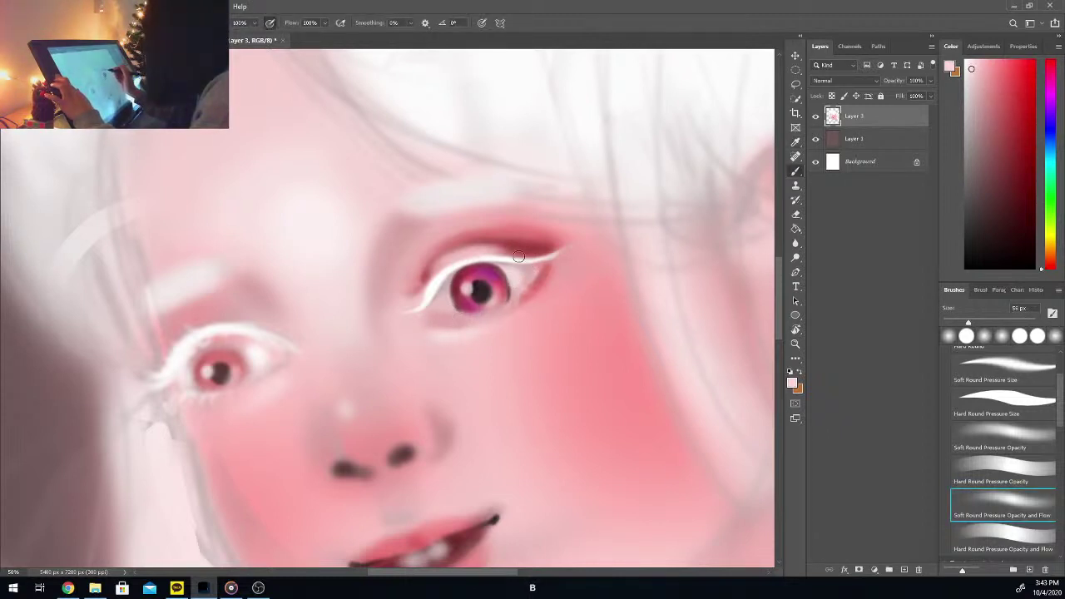
key("i")
left_click(512, 274)
key("b")
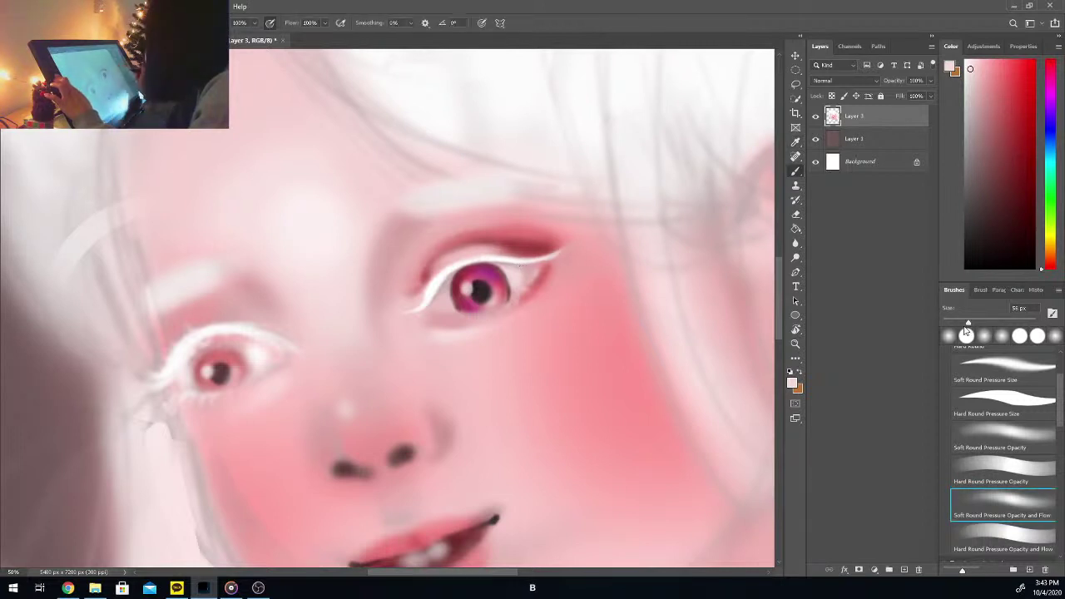
left_click_drag(967, 324, 957, 324)
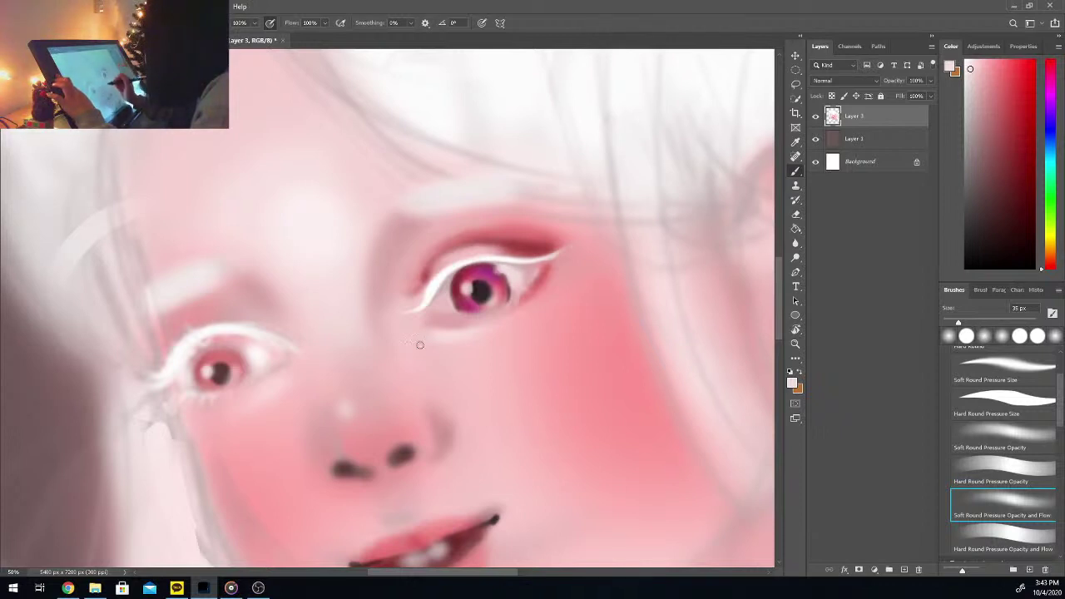
left_click(520, 280, "alt")
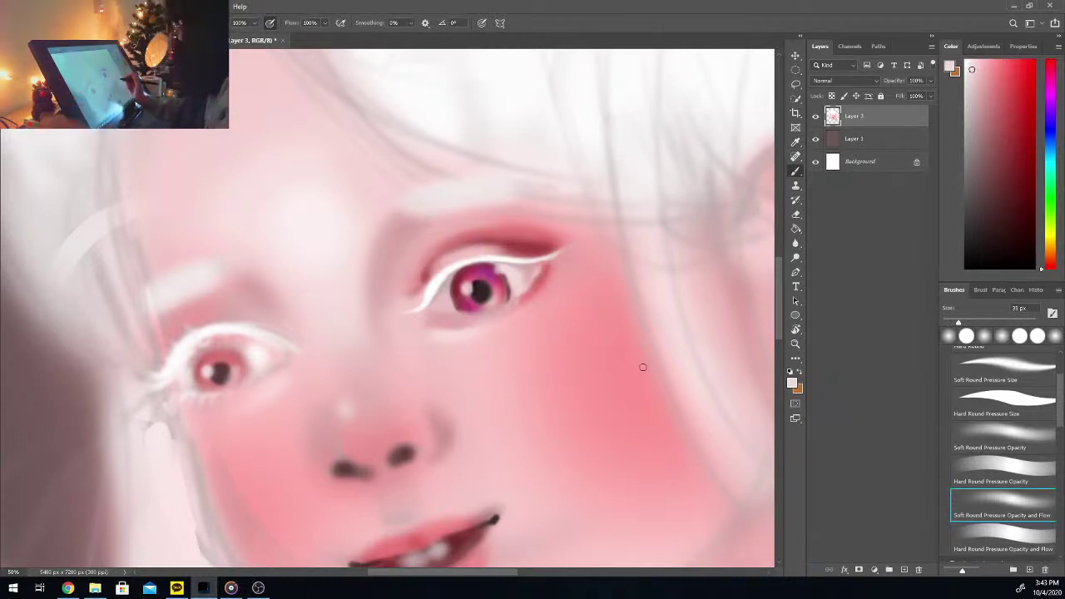
Step: Rotate the canvas to level the eyes and soften the shadow above the inner eye corner with sampled pink and a 61 px brush
key("space")
key("r")
left_click_drag(646, 382, 608, 452)
left_click(424, 279, "alt")
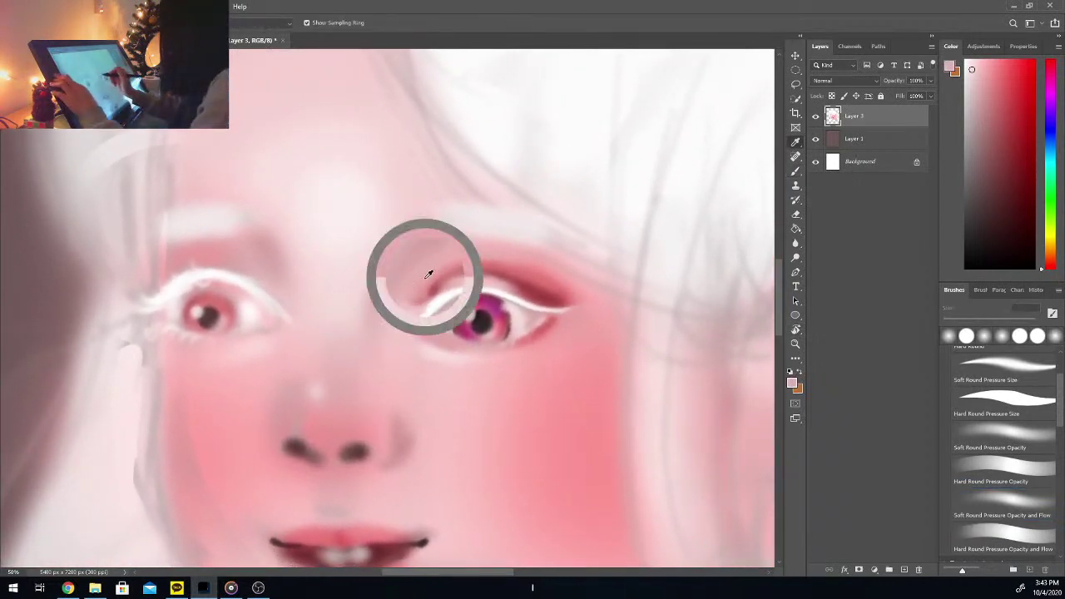
key("bracketright")
key("bracketright")
key("bracketright")
key("bracketright")
key("bracketright")
left_click_drag(423, 290, 453, 263)
Step: Blend the upper eyelid crease and outer eyeshadow with sampled pink and dark red at 61 px
key("i")
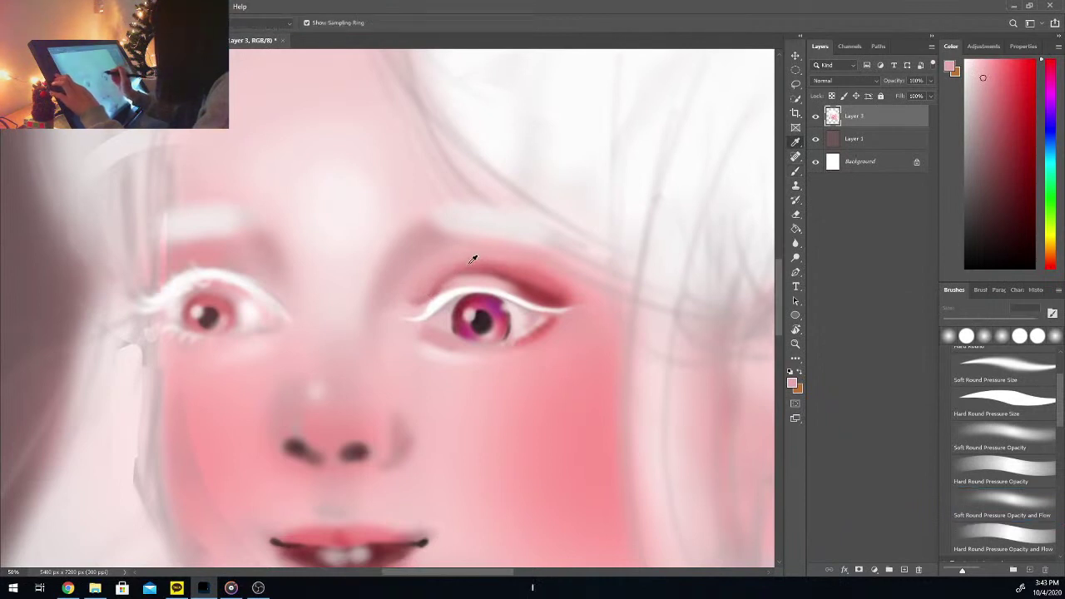
left_click(469, 259)
key("b")
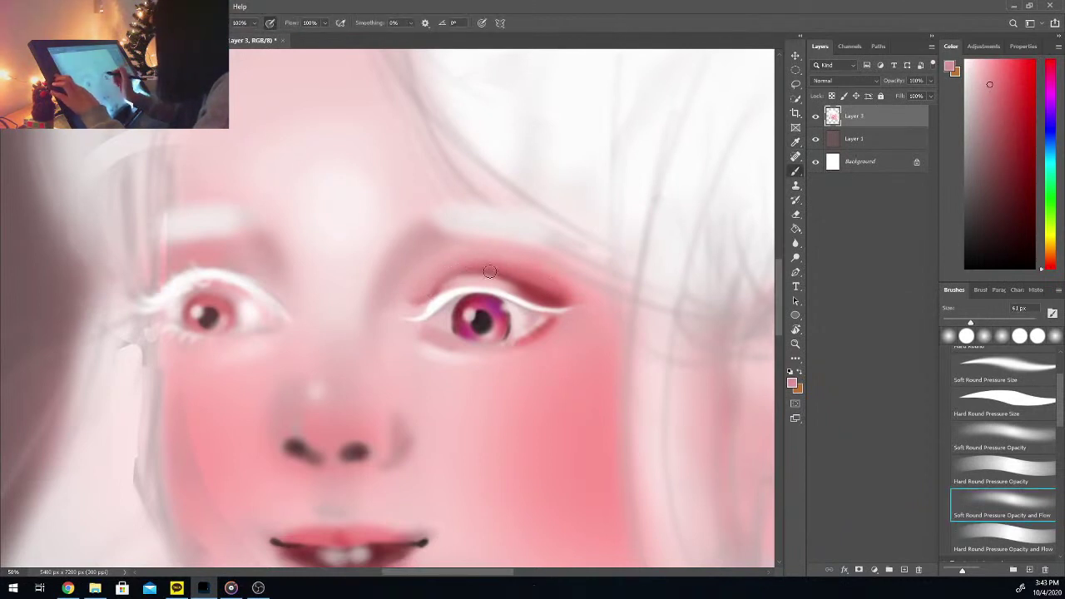
key("i")
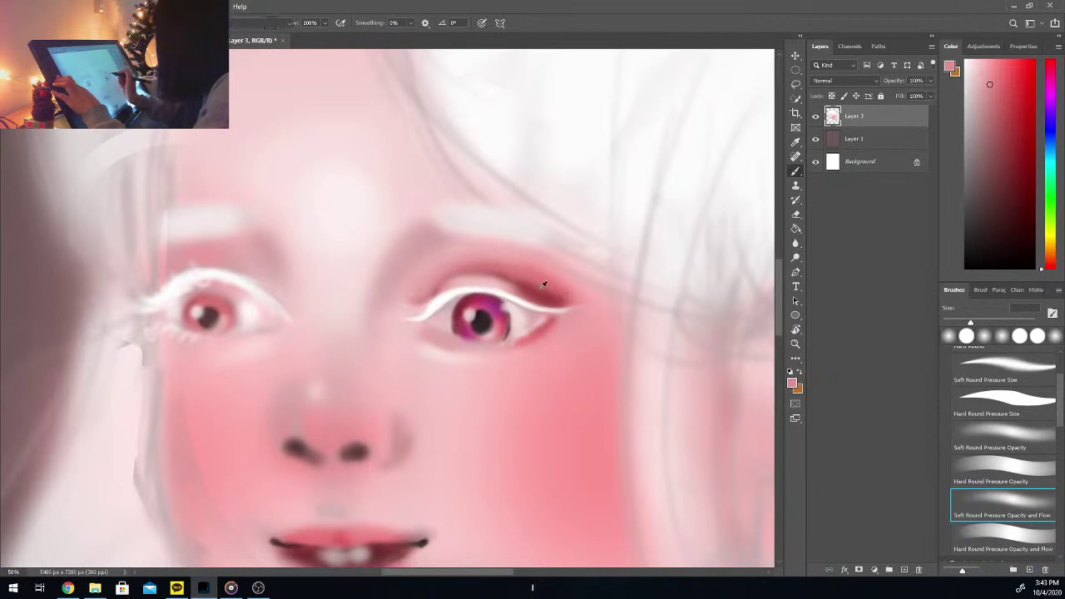
left_click(537, 285)
key("b")
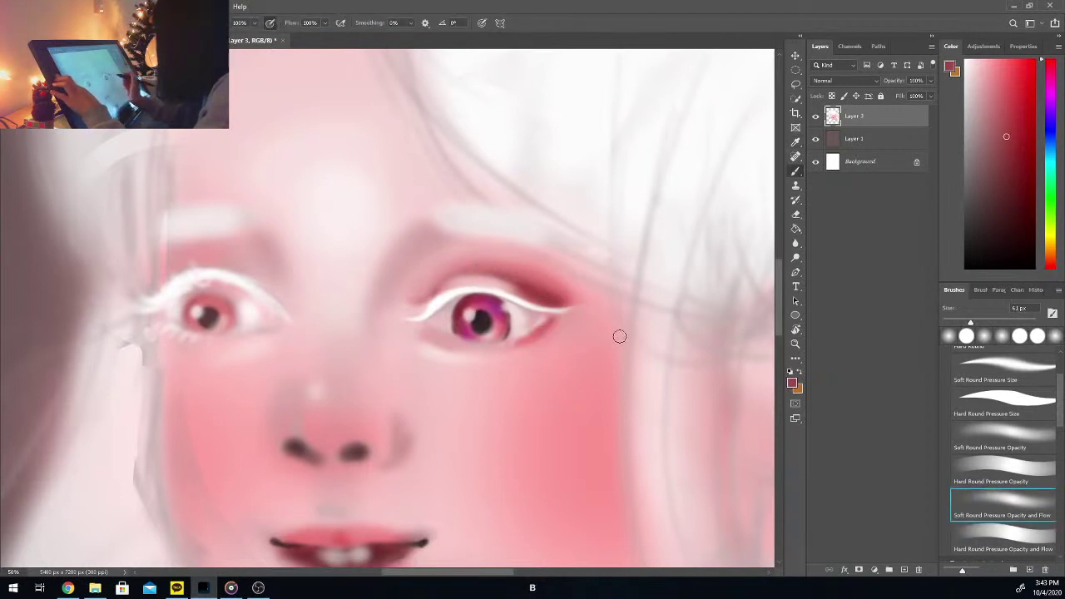
key("i")
key("b")
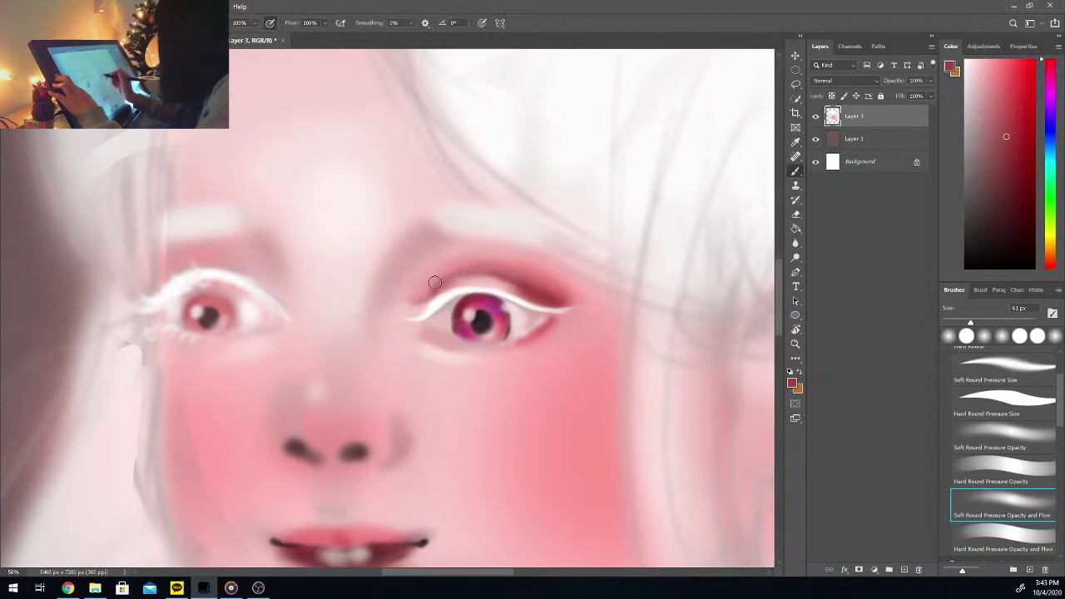
Step: Add small white lash strokes at the outer eye corner at 24 px and tint the lower lid with sampled pink at 74 px
left_click(965, 63)
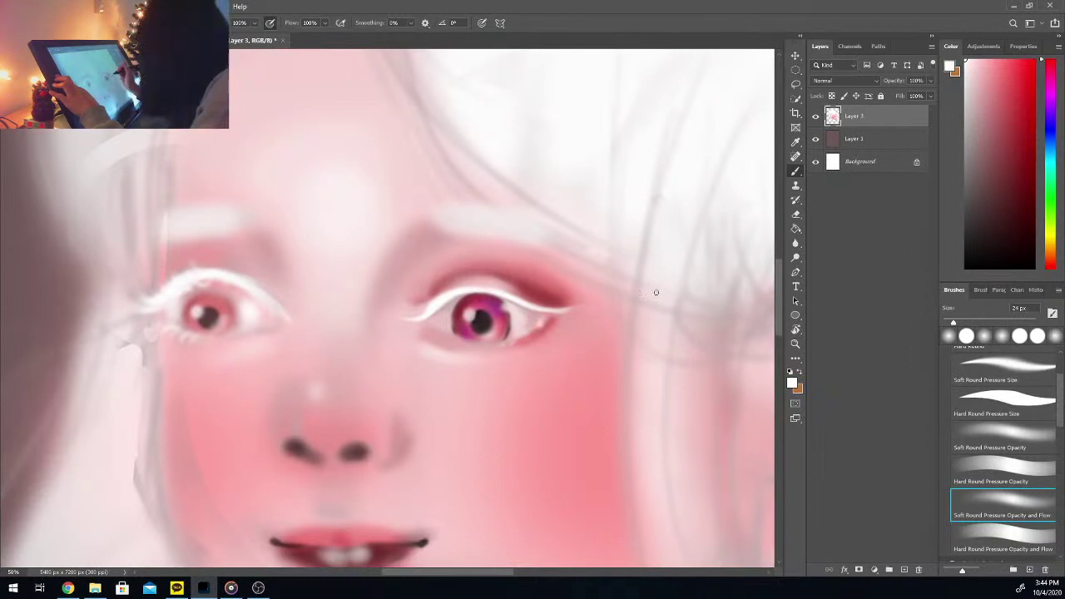
left_click(527, 337, "alt")
left_click_drag(966, 322, 982, 322)
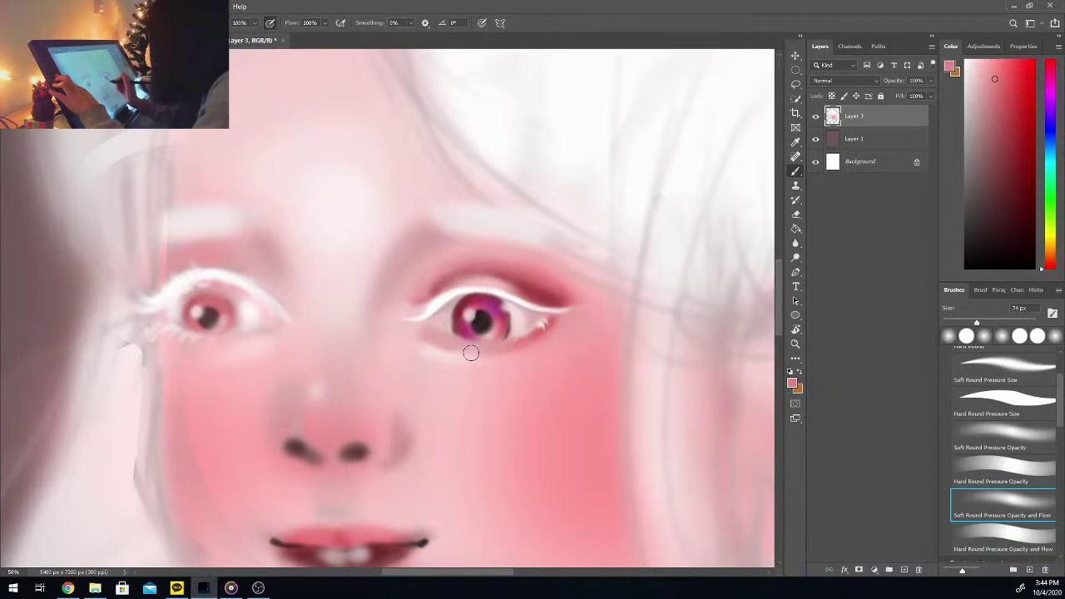
Step: Paint a pale pink band along the lower lid and shade beneath it with sampled pink at 74 px
left_click(434, 348, "alt")
key("b")
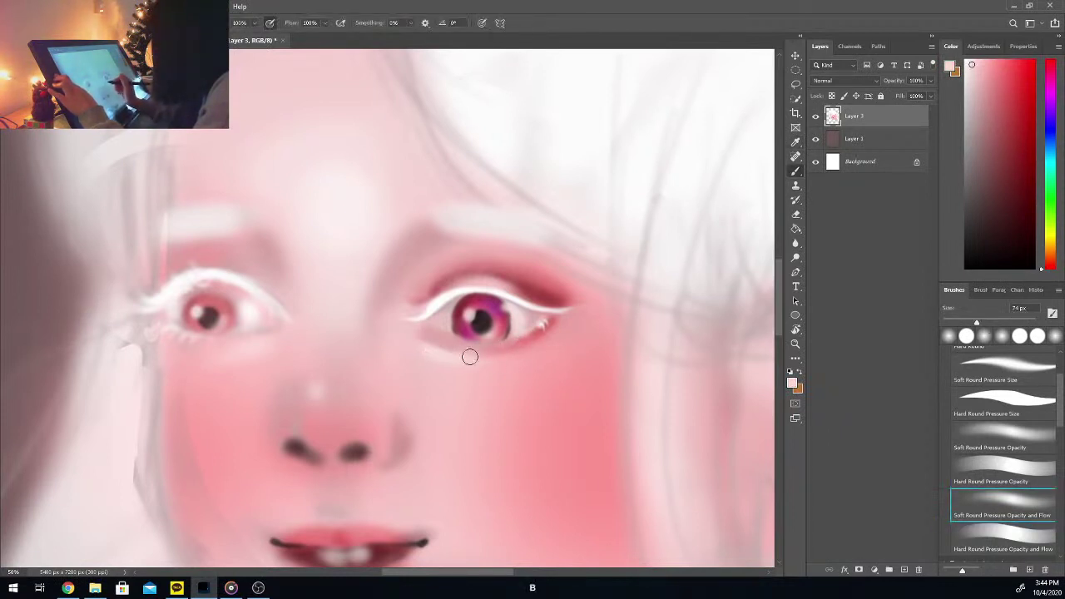
mouse_move(452, 355)
left_mouse_down()
mouse_move(512, 358)
mouse_move(443, 350)
mouse_move(540, 355)
mouse_move(437, 350)
mouse_move(555, 339)
left_mouse_up()
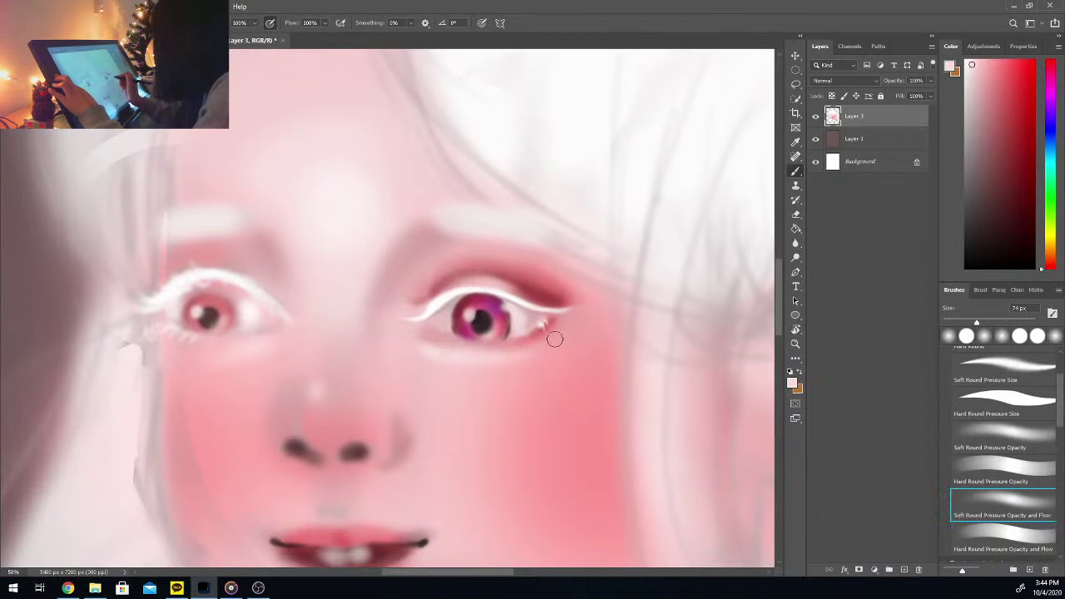
key("alt")
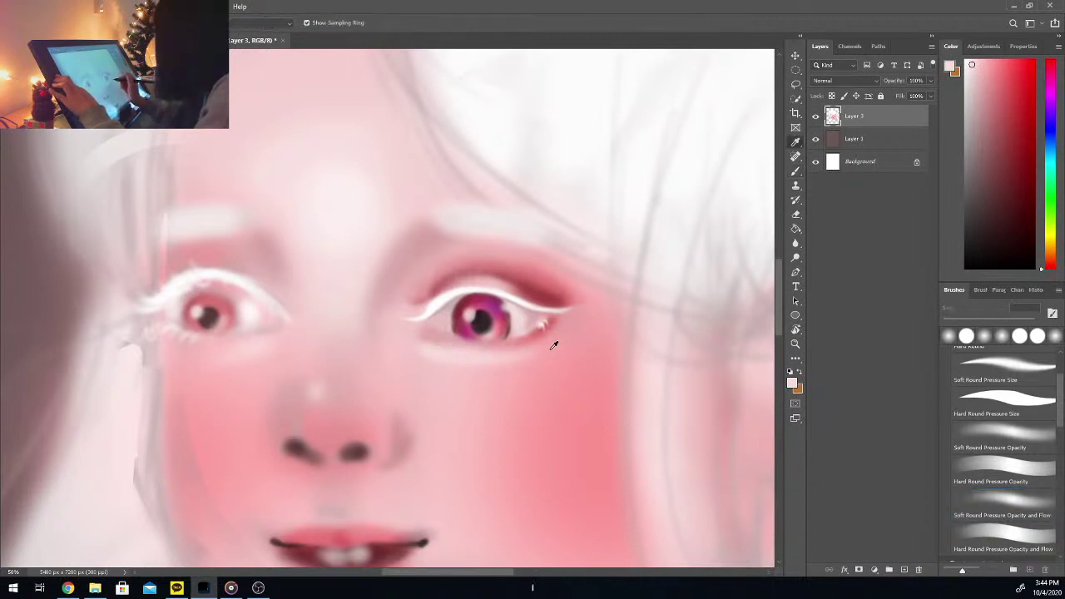
left_click(551, 348, "alt")
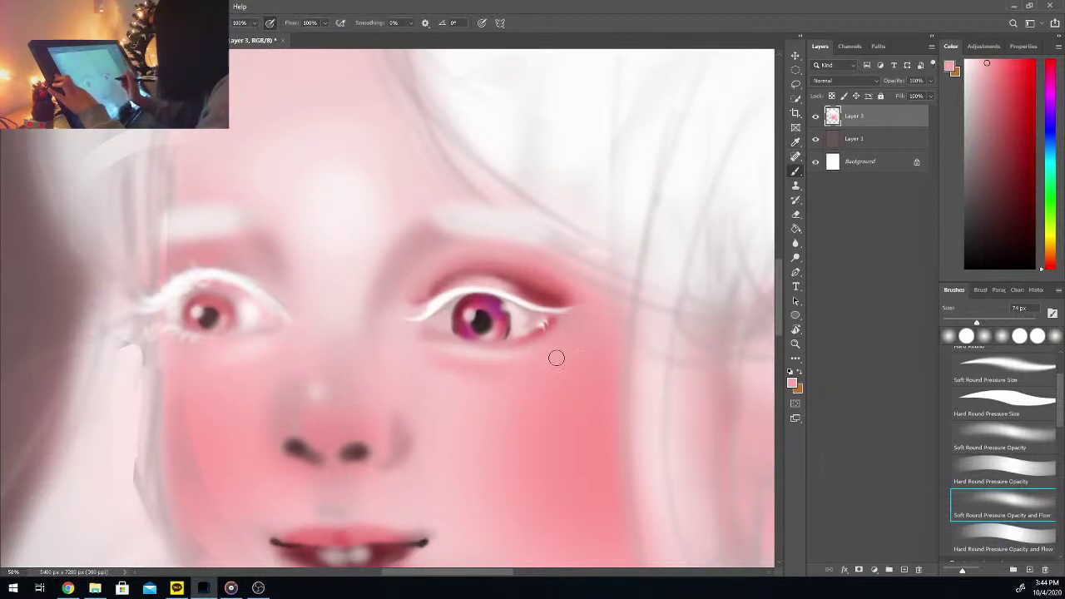
Step: Soften the inner end of the lid line with sampled dusky pink and brighten the inner corner with sampled near-white at 74 px
key("i")
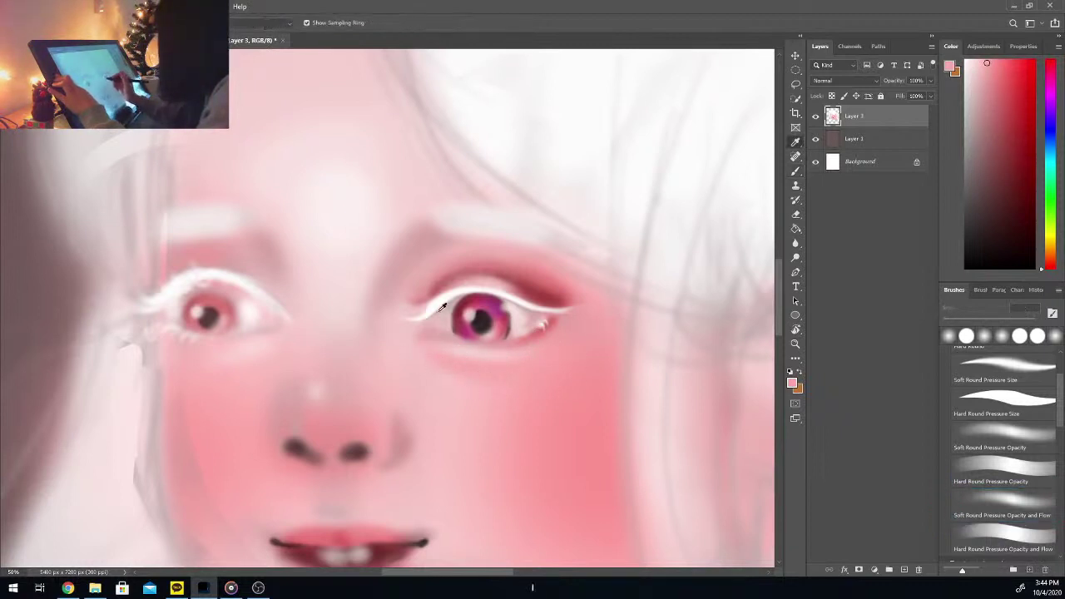
left_click(433, 293)
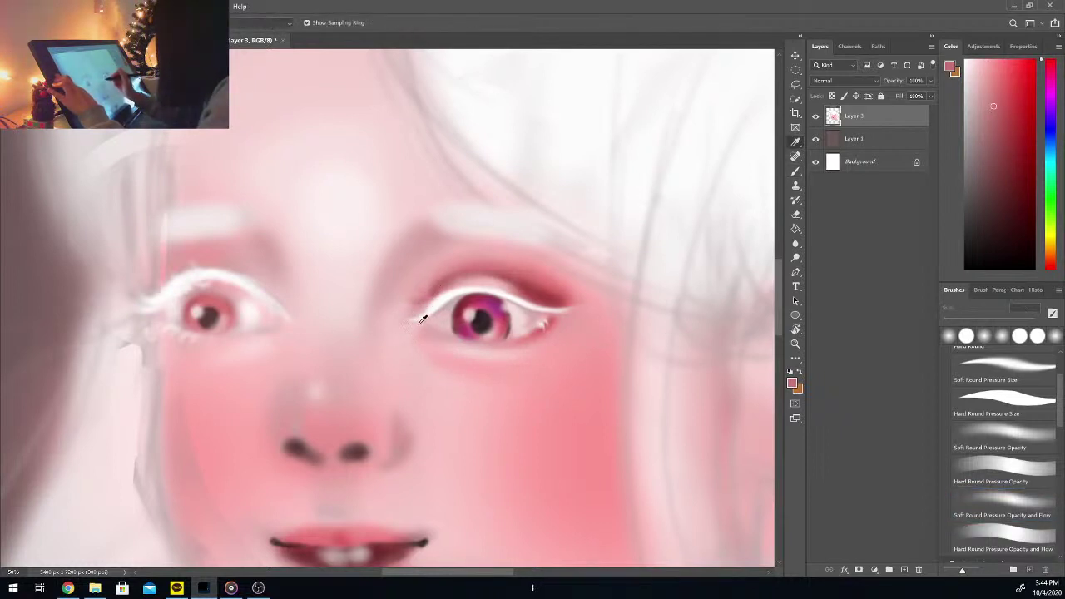
left_click(429, 312)
key("b")
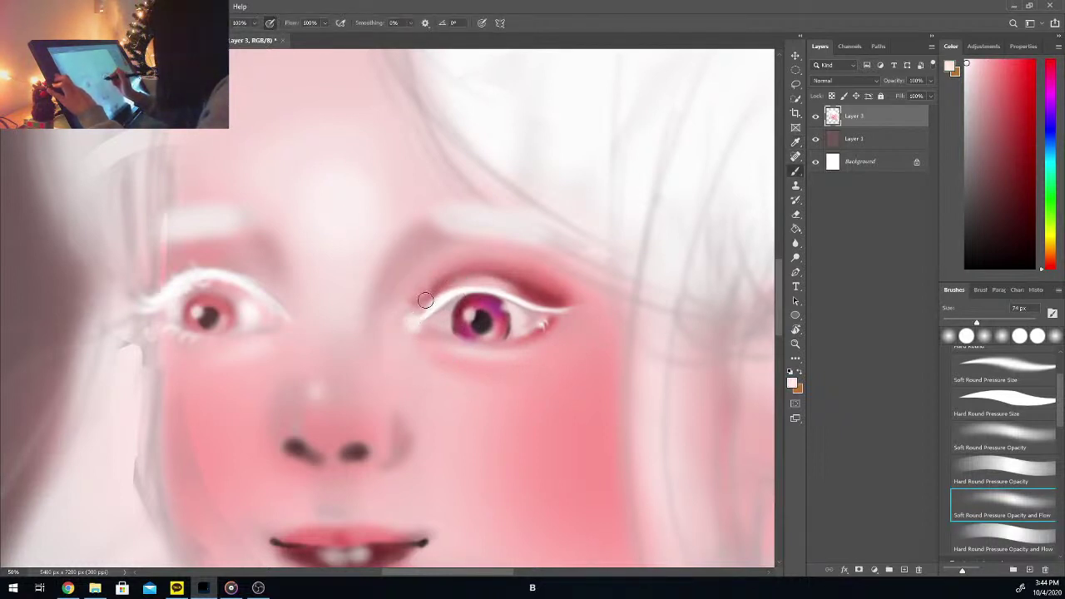
Step: Brighten the inner corner of the purple eye's lid line with near-white and lighten the upper eyelid with white at 74 px
left_click_drag(427, 330, 416, 326)
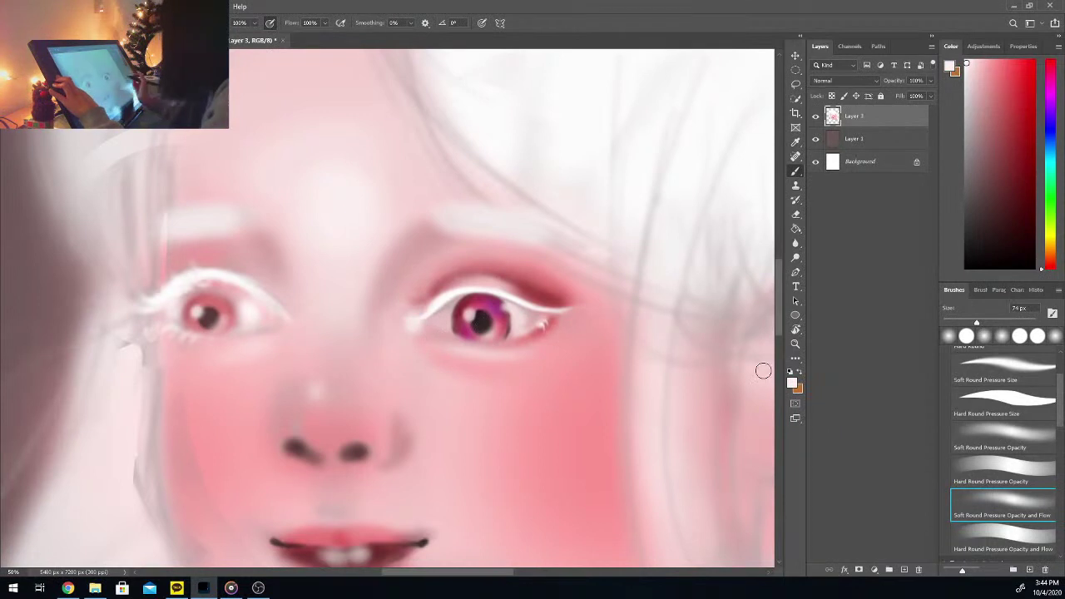
key("ctrl+minus")
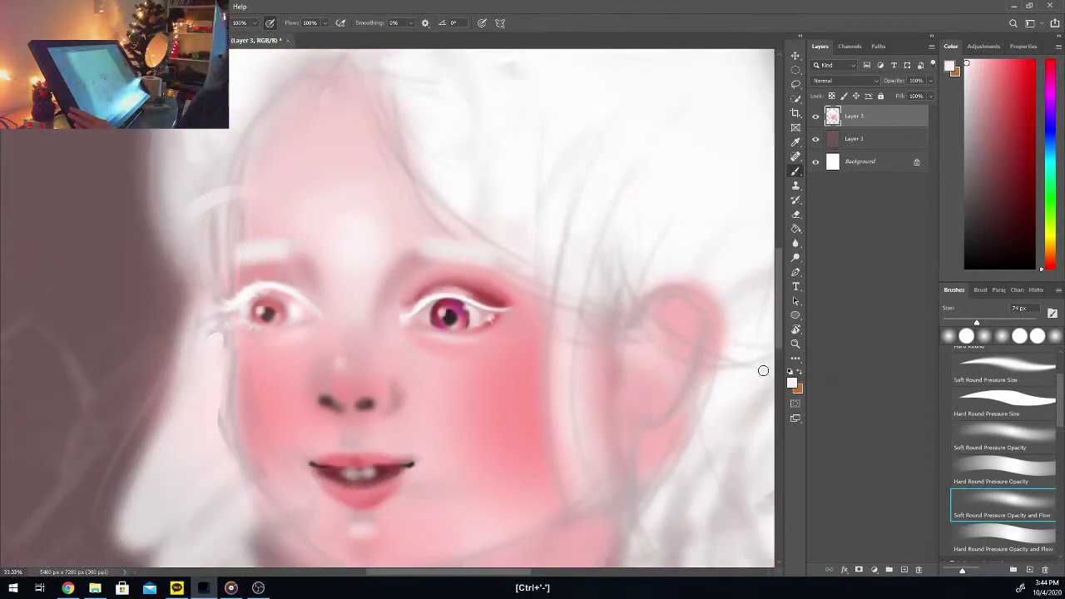
key("ctrl+plus")
key("i")
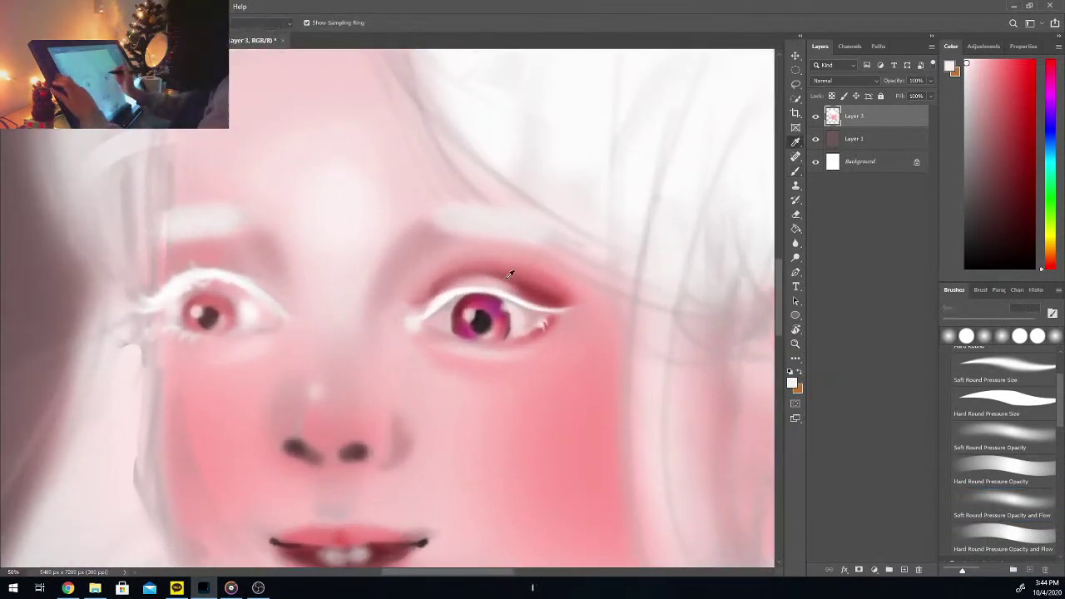
key("b")
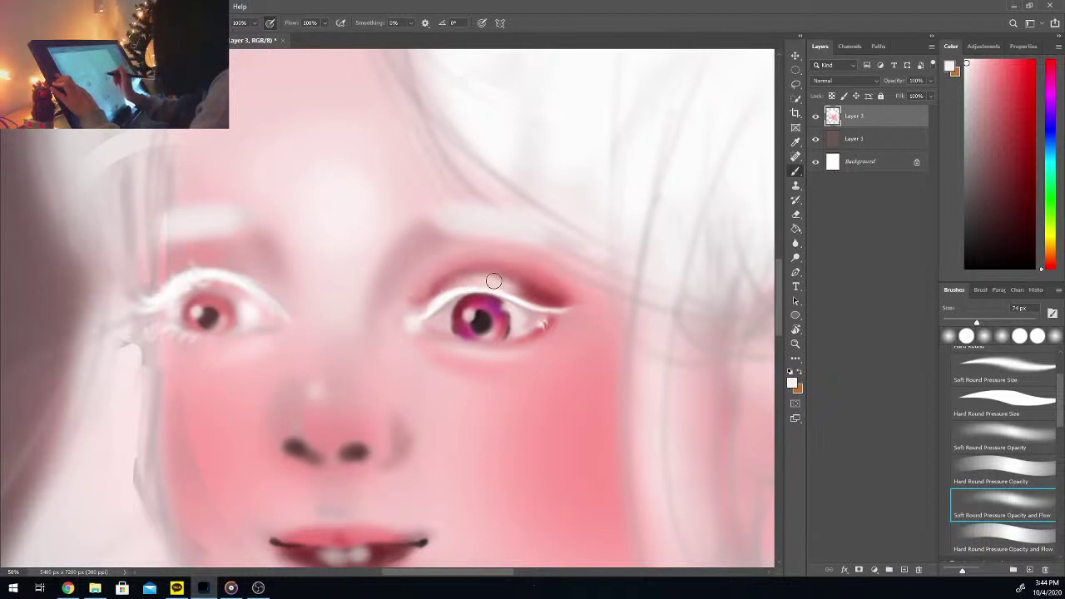
Step: Deepen the shadow along the inner lid line with dark red sampled from the outer eyeshadow at 74 px
key("i")
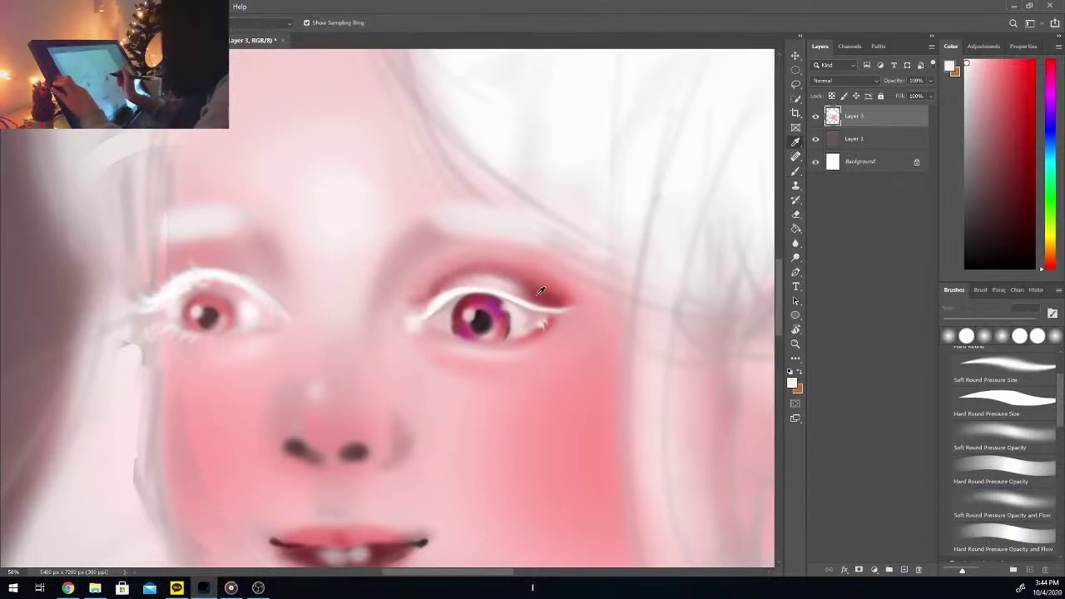
left_click(539, 291)
key("b")
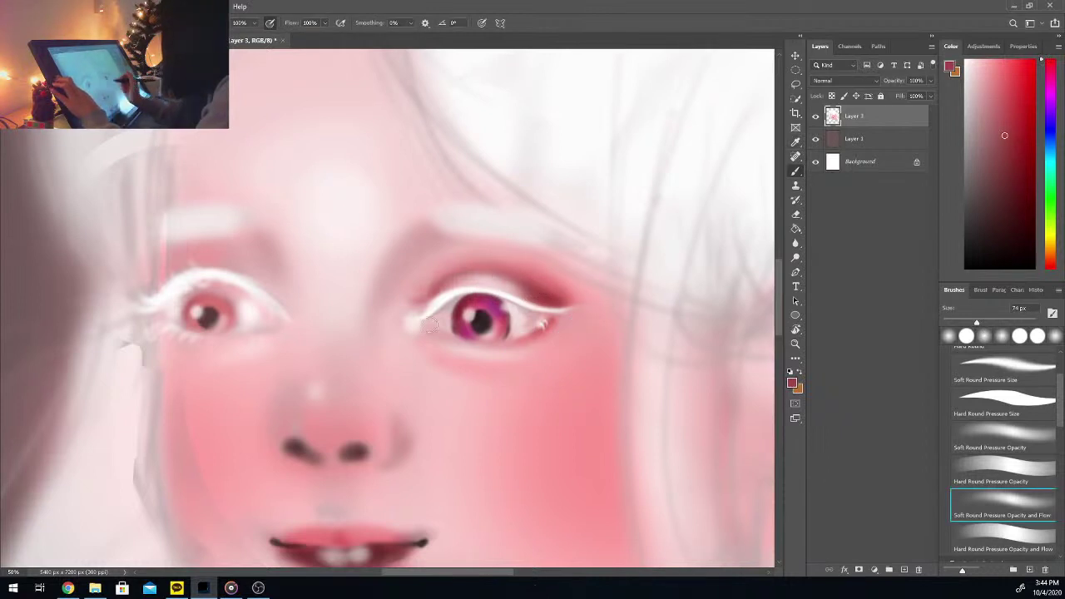
key("ctrl+minus")
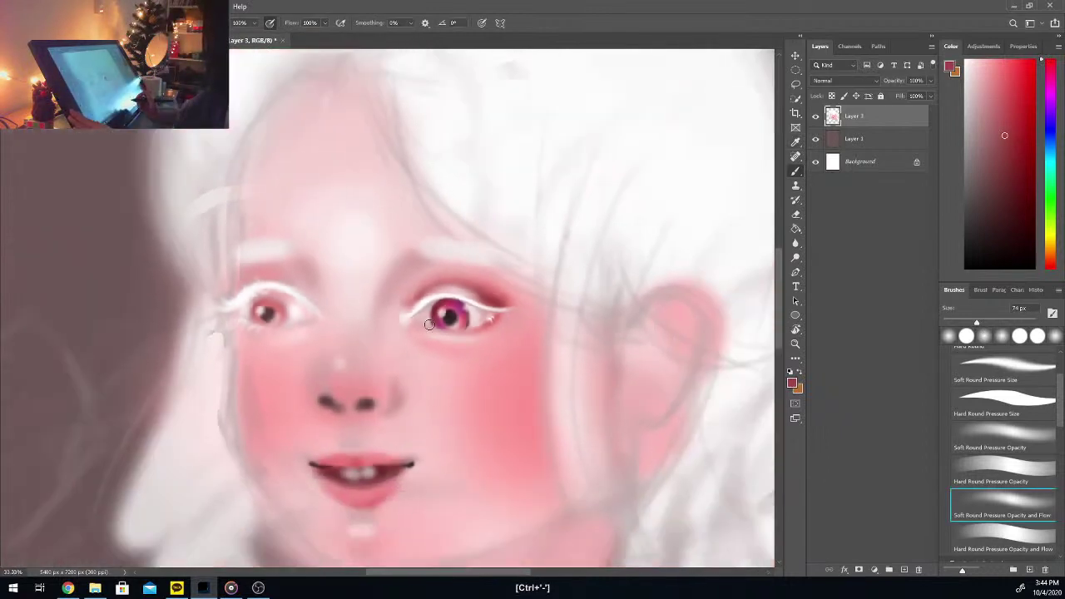
key("ctrl+plus")
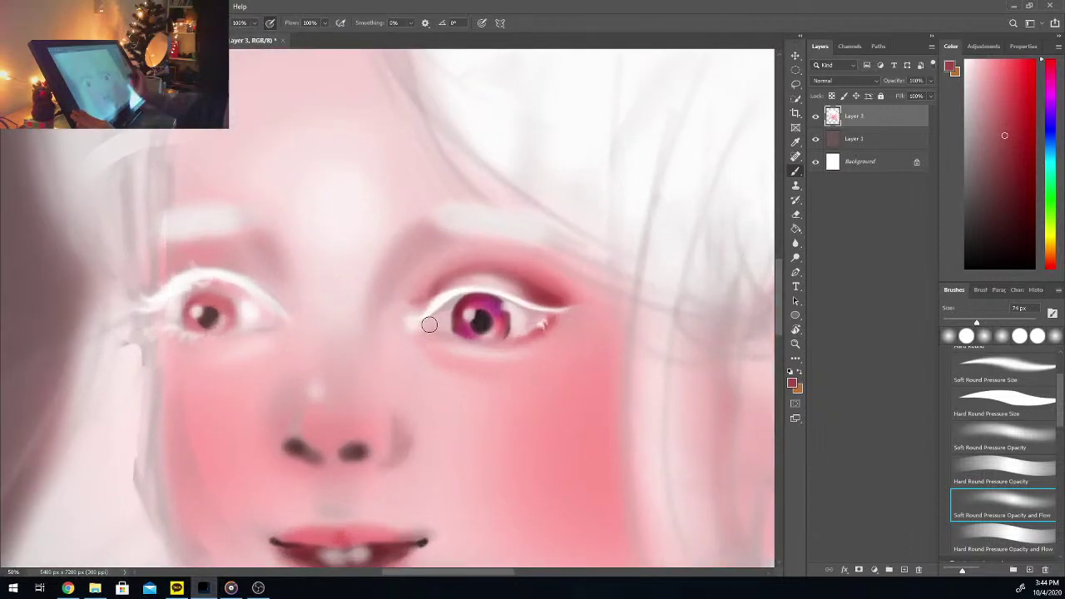
Step: Select the finished purple eye with an elliptical marquee and place a copy of it over the unfinished eye
key("m")
left_click_drag(396, 264, 472, 488)
left_click_drag(499, 417, 261, 373)
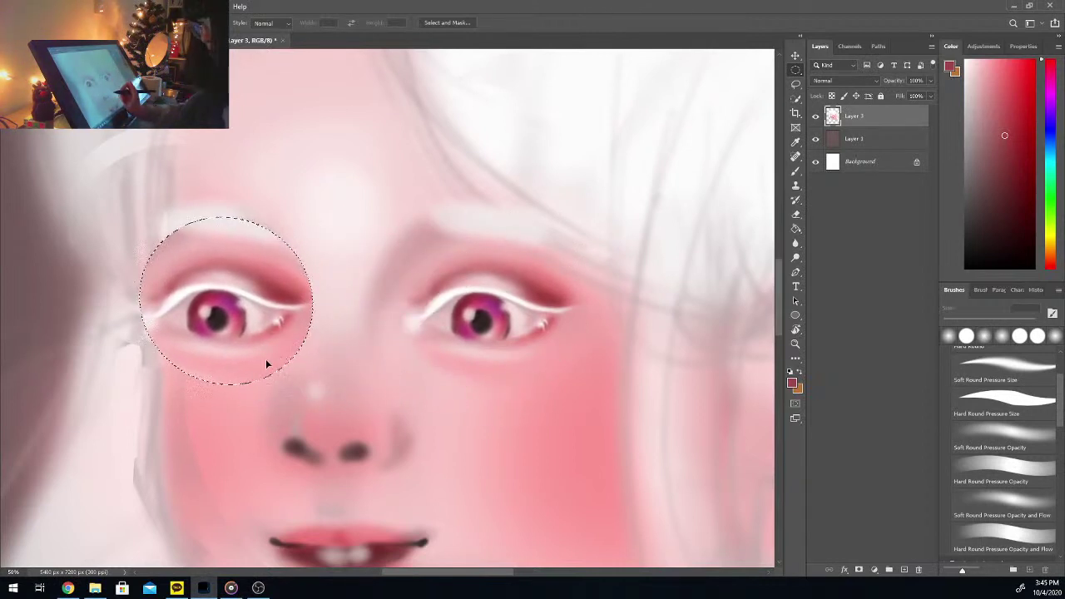
right_click(267, 364)
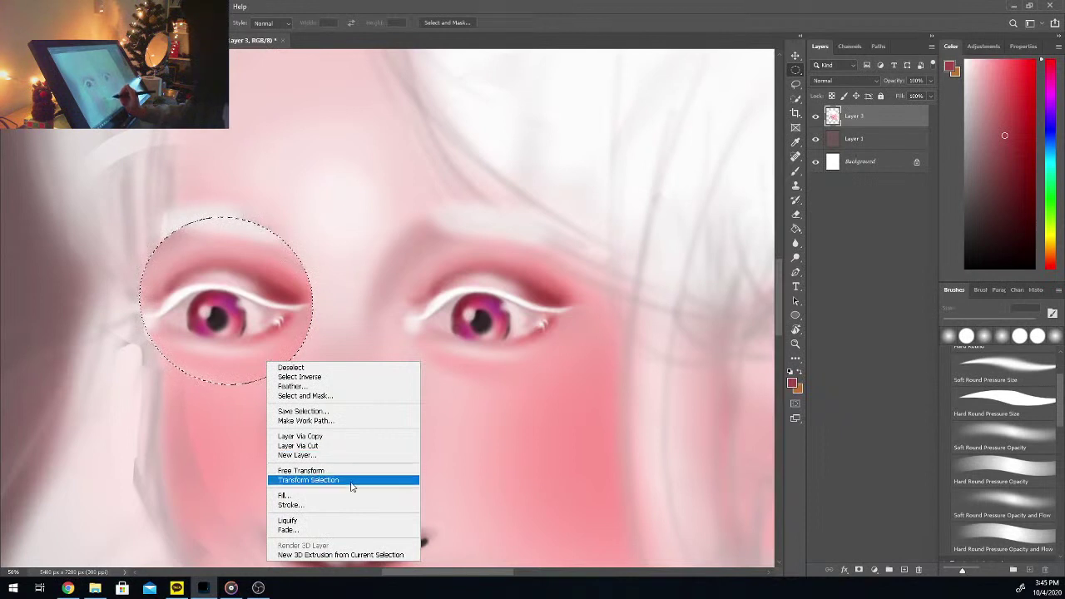
left_click(362, 377)
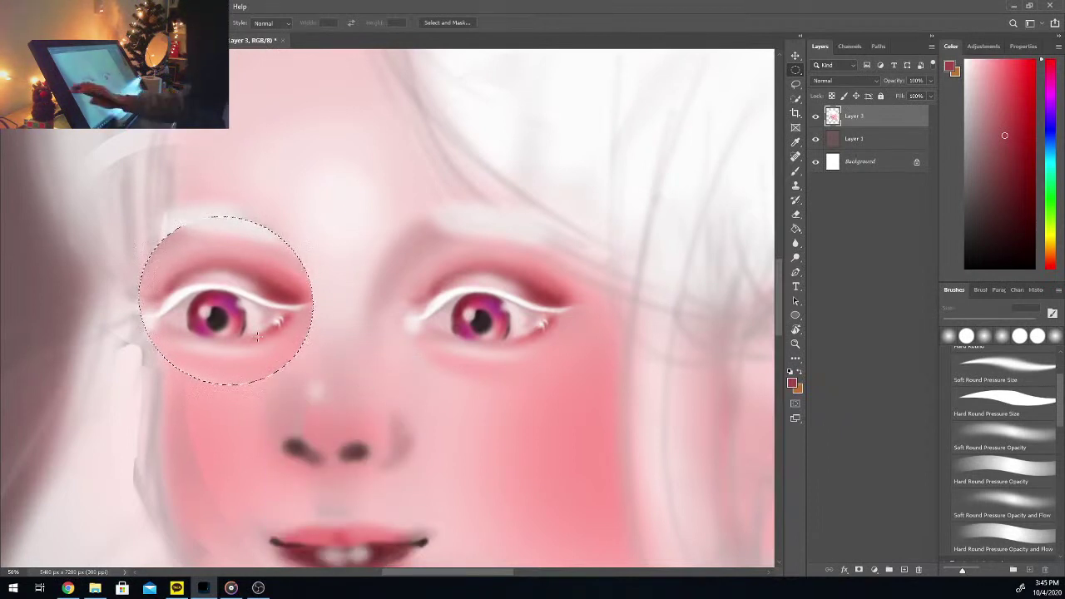
key("ctrl+z")
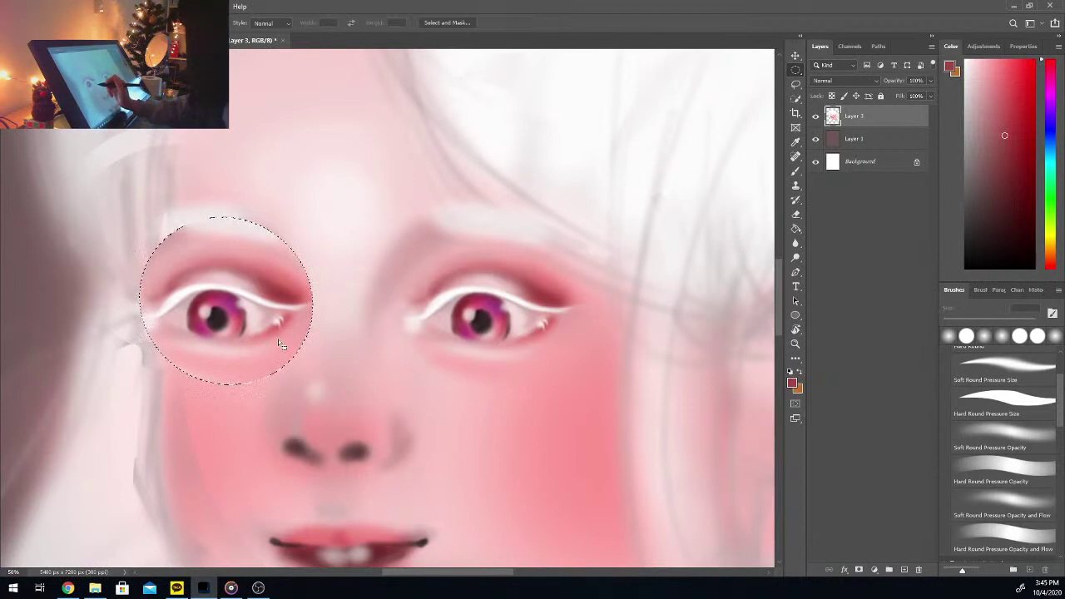
right_click(283, 338)
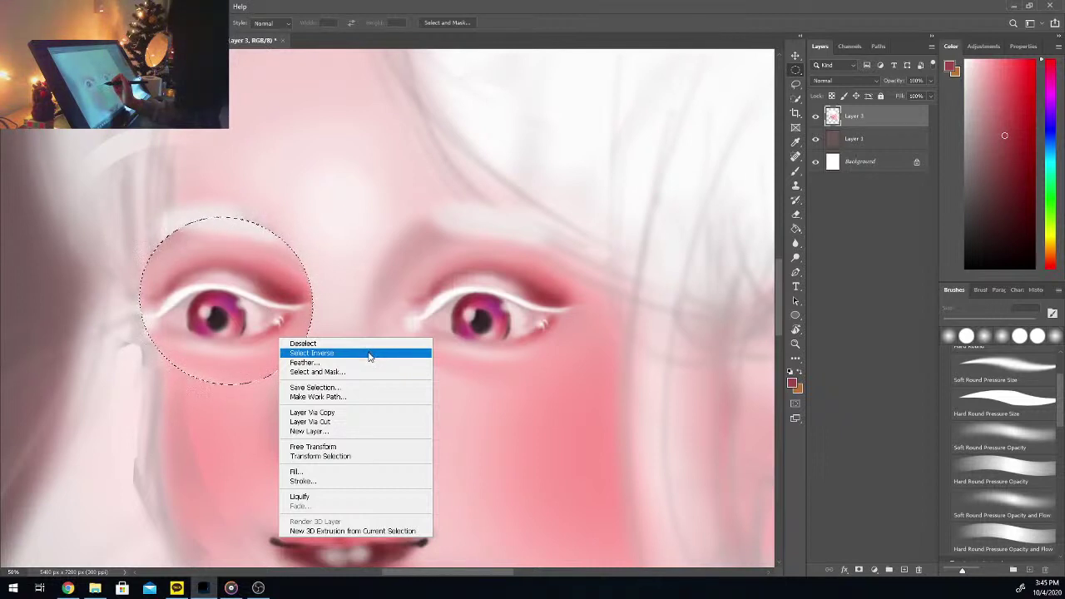
left_click(308, 311)
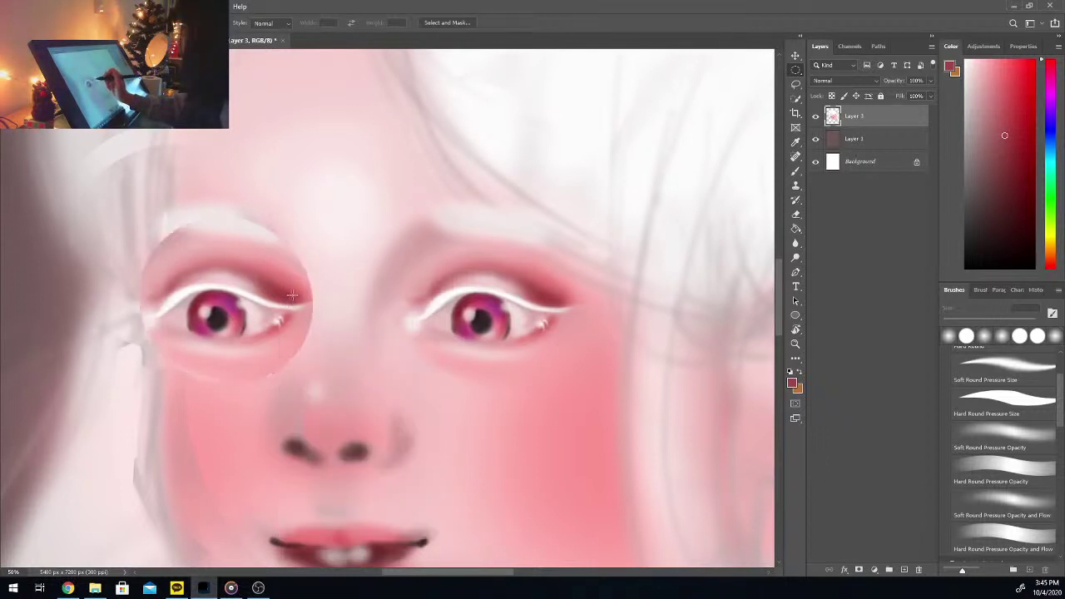
key("ctrl+z")
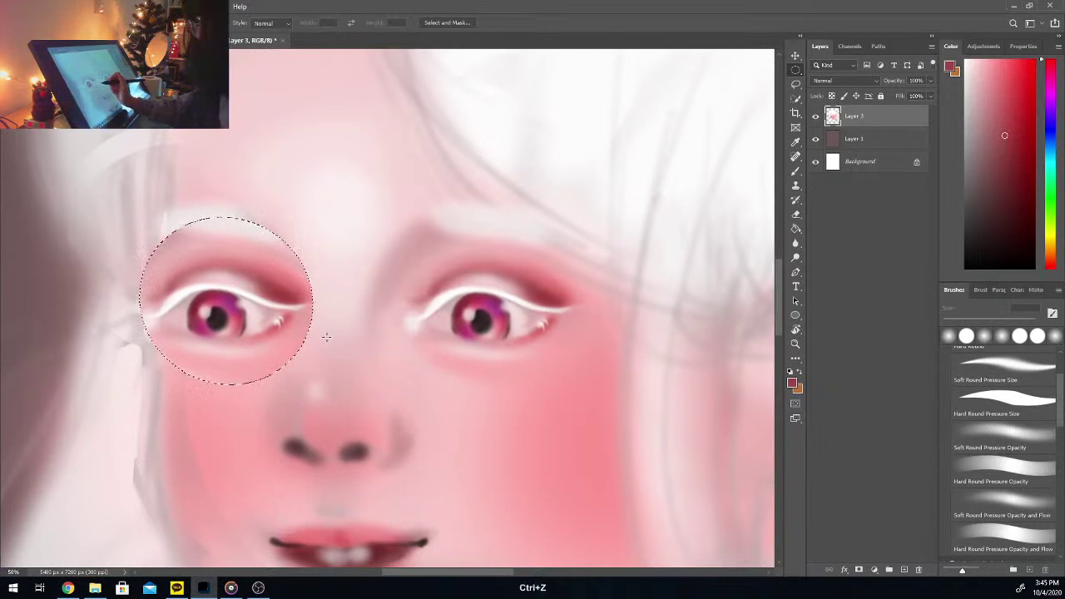
Step: Try to flip the copied eye horizontally and rotate it to about 128° with Free Transform
key("ctrl+t")
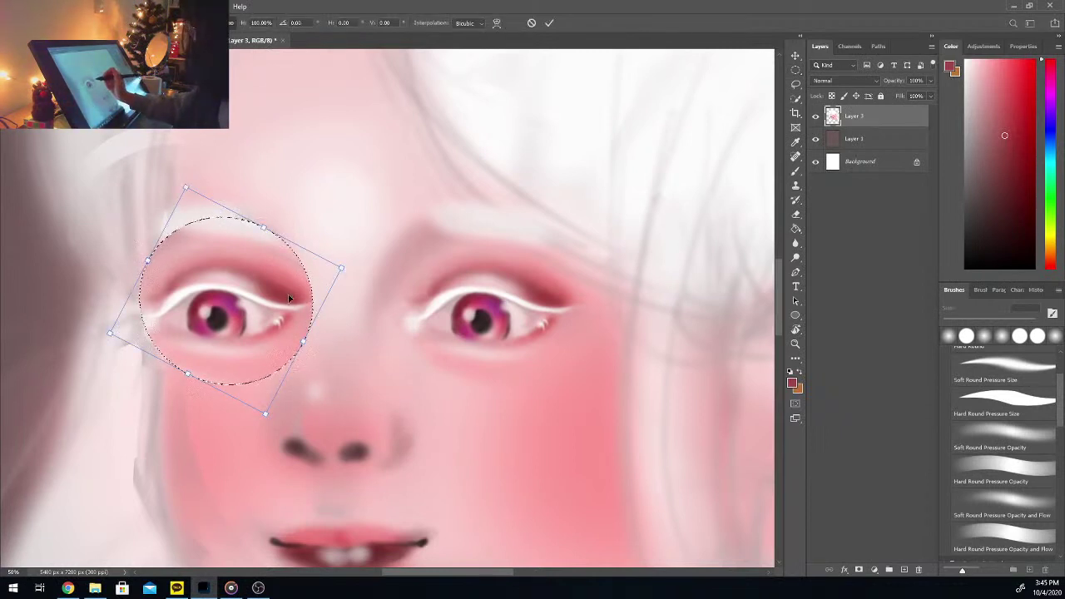
right_click(291, 302)
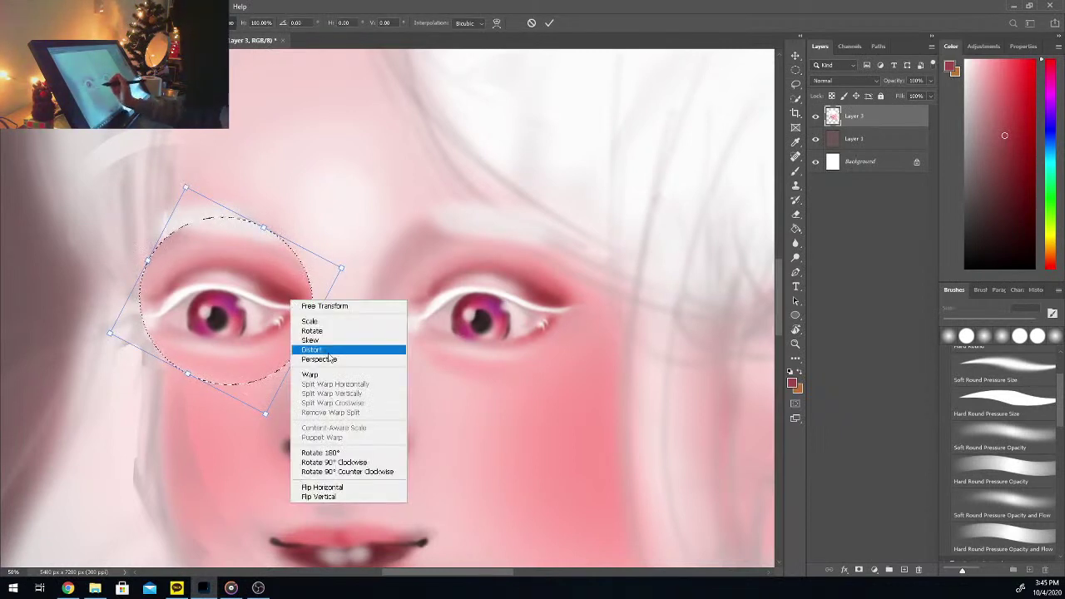
left_click(369, 489)
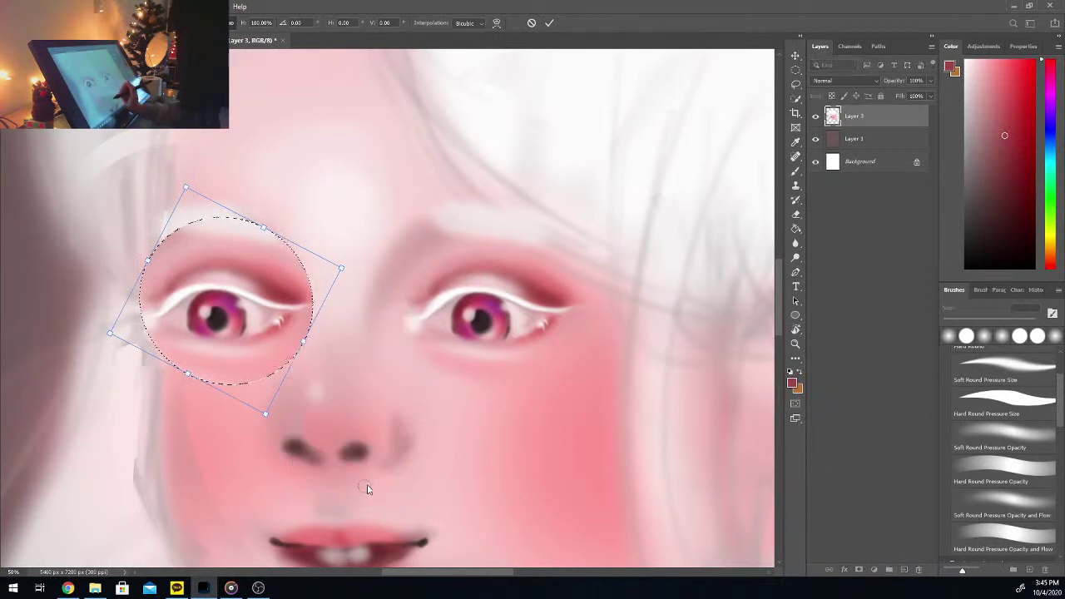
left_click_drag(337, 458, 364, 291)
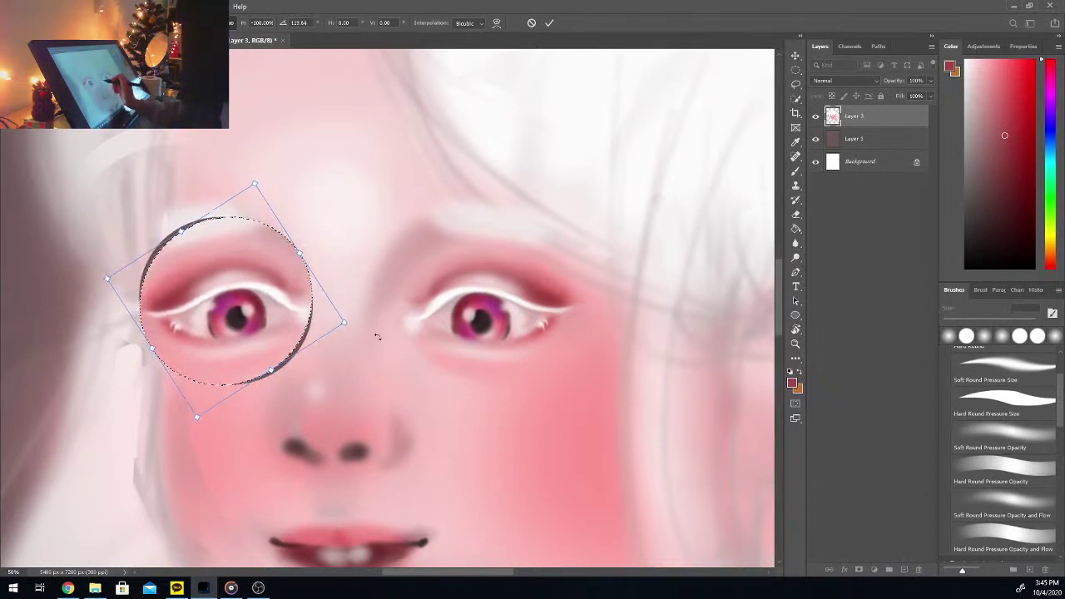
left_click_drag(377, 337, 381, 347)
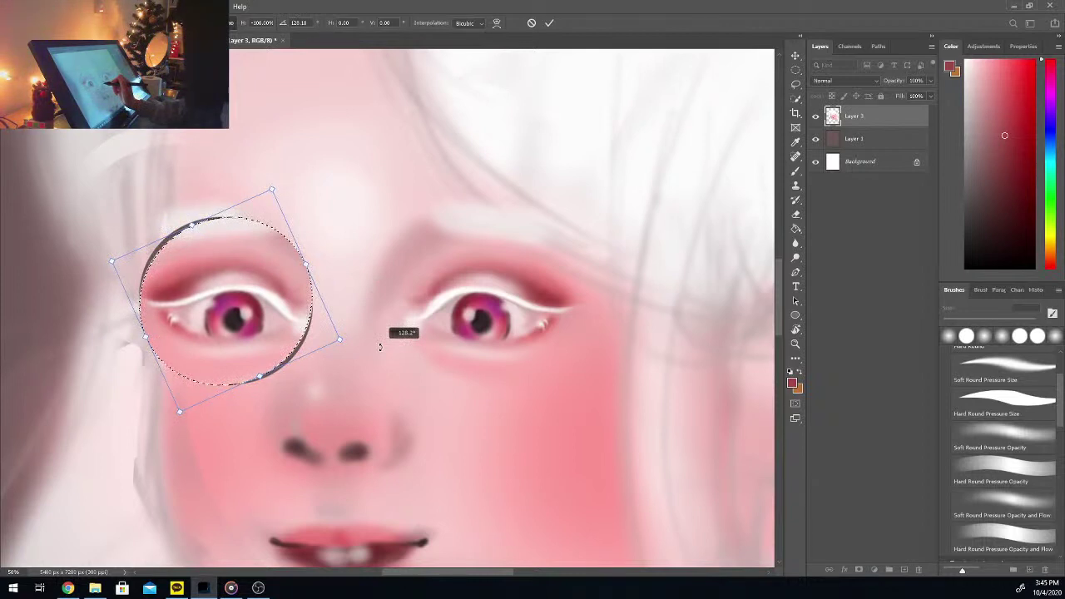
left_click_drag(381, 348, 380, 347)
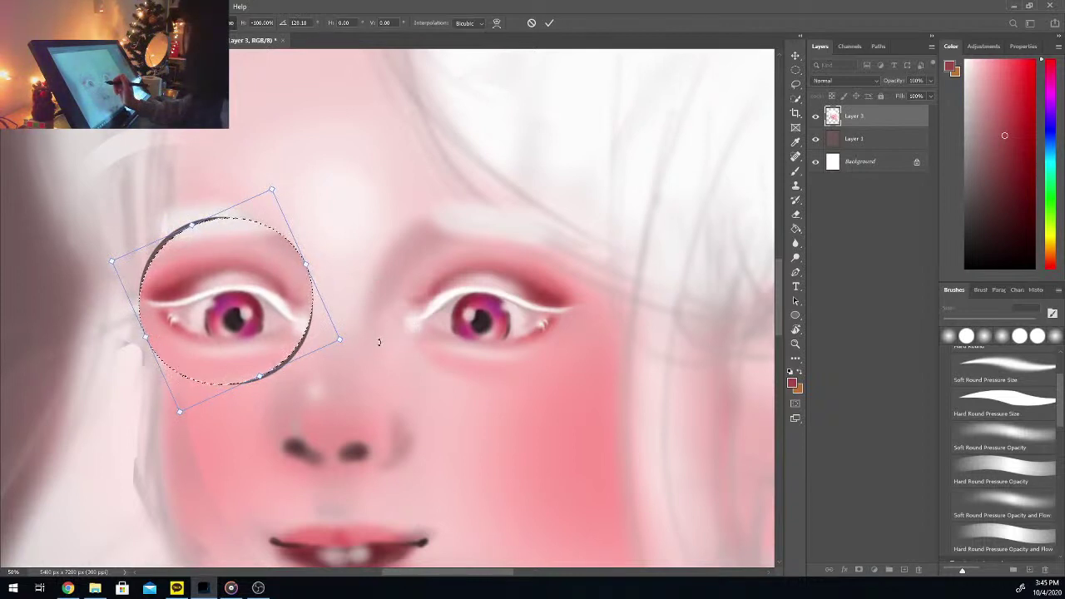
key("ctrl+z")
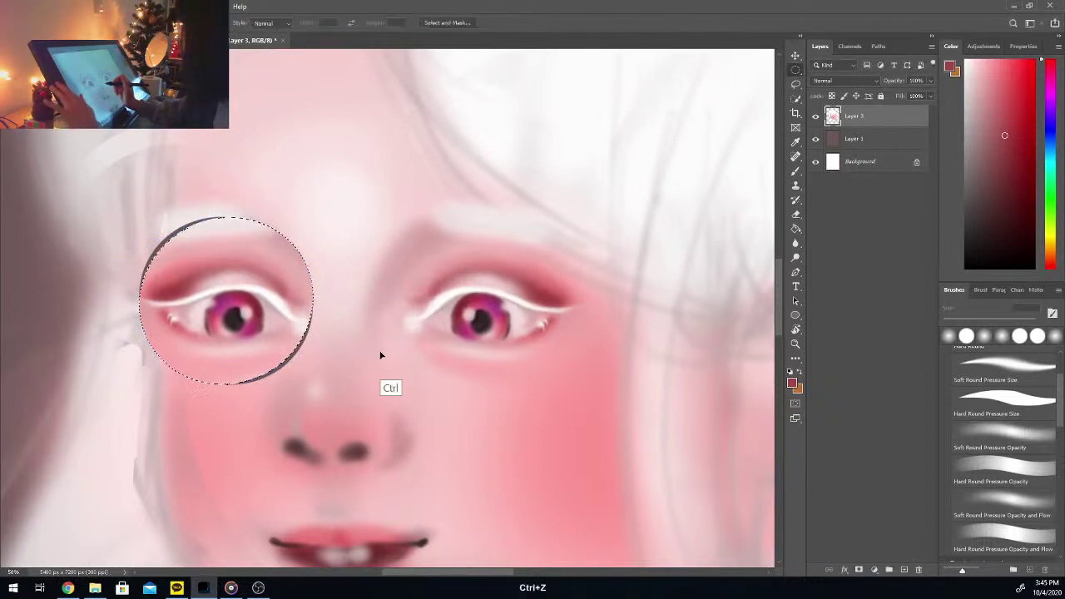
key("ctrl+z")
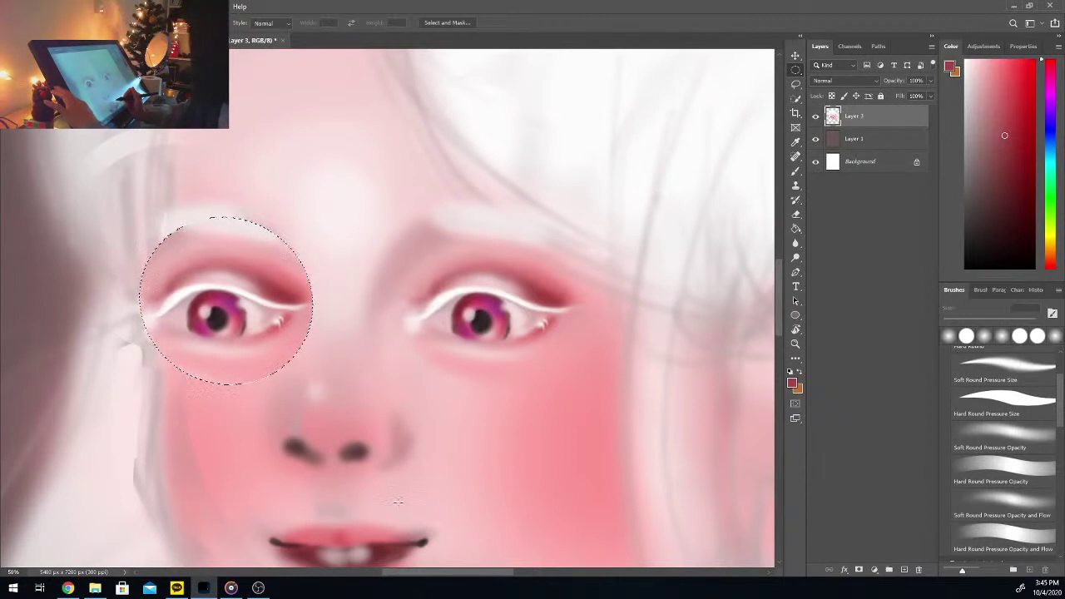
Step: Deselect the copied eye and blend its nose-side and lower edges into the skin with sampled pale pinks at 149 px
left_click(337, 358)
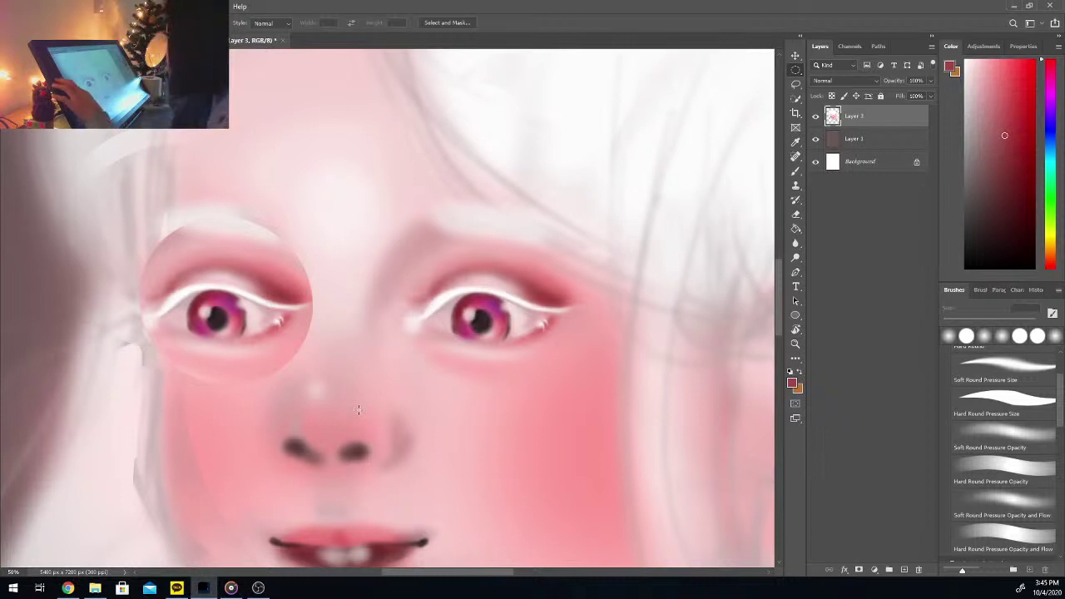
key("i")
left_click(321, 269)
key("b")
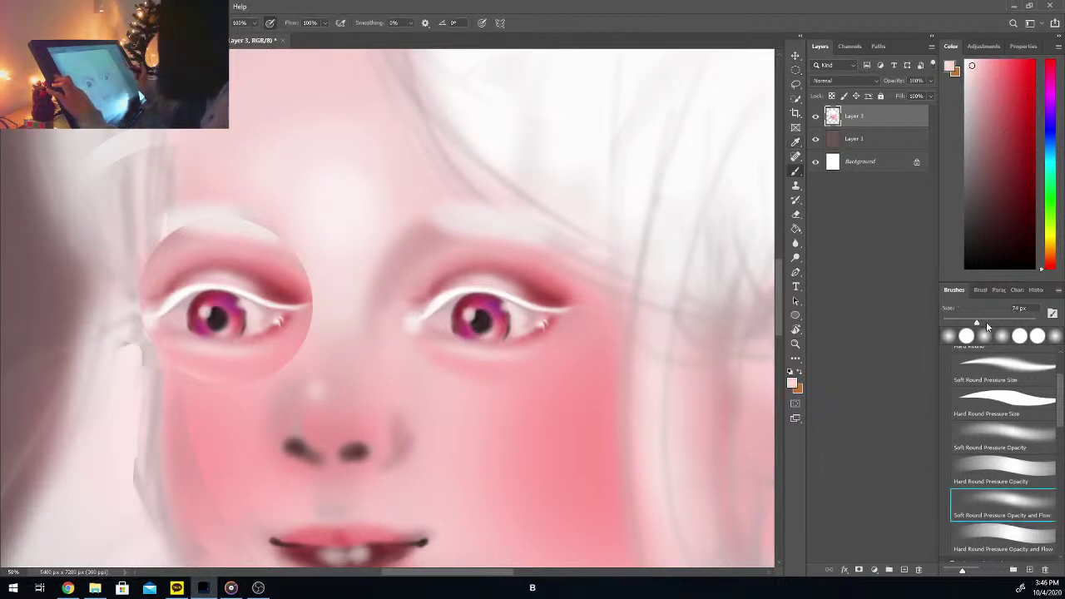
mouse_move(322, 290)
left_mouse_down()
mouse_move(255, 247)
mouse_move(297, 273)
left_mouse_up()
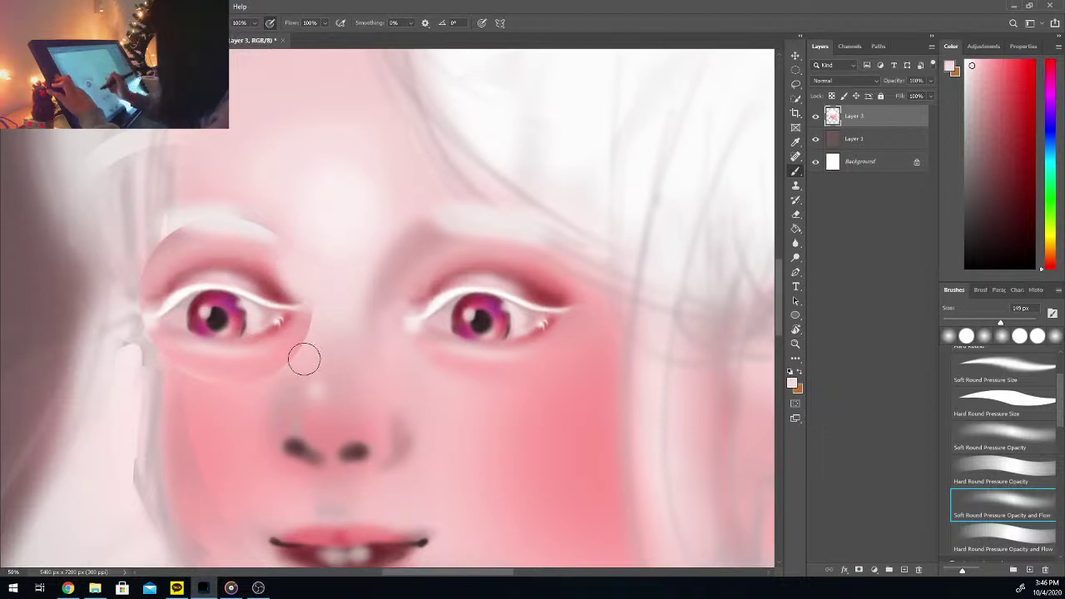
mouse_move(312, 317)
left_mouse_down()
mouse_move(269, 375)
mouse_move(302, 340)
left_mouse_up()
key("i")
left_click(298, 358)
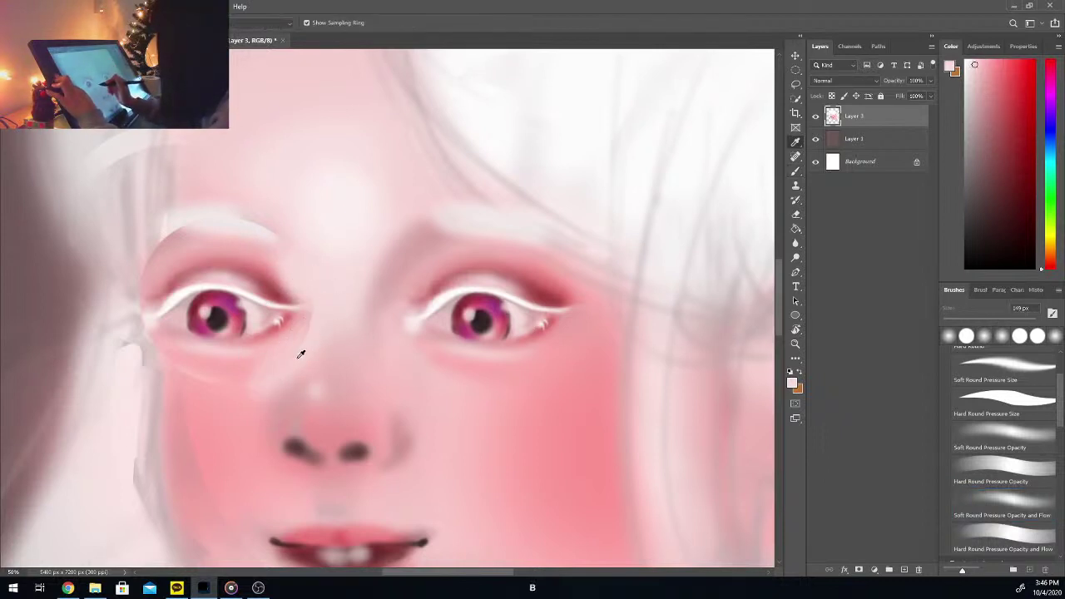
key("b")
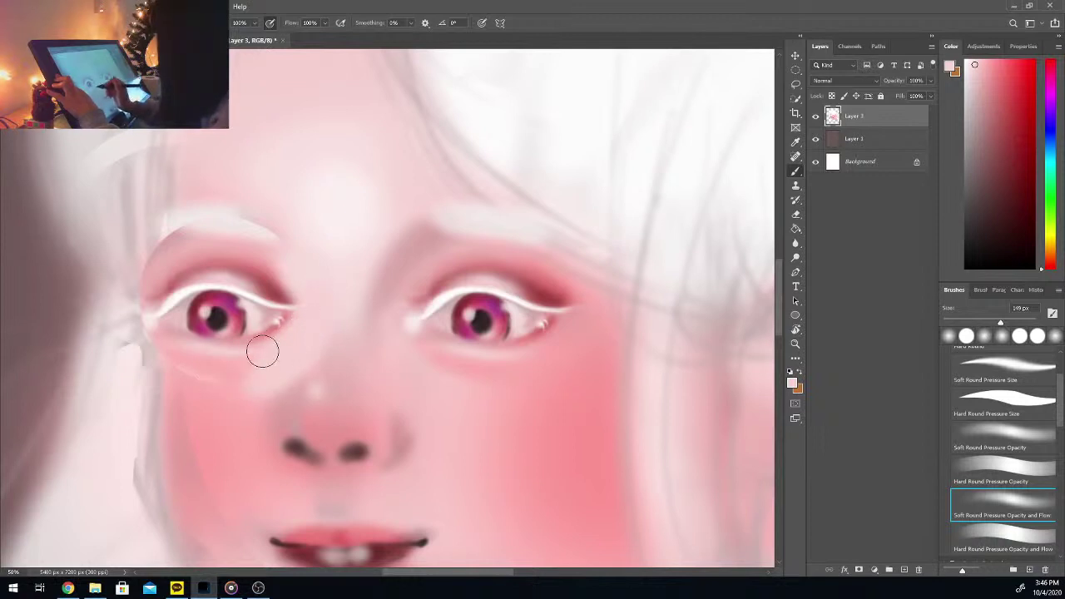
Step: Darken the copied eye's outer crease and upper eyelid with dark red sampled from its inner eyeshadow at 64 px
key("i")
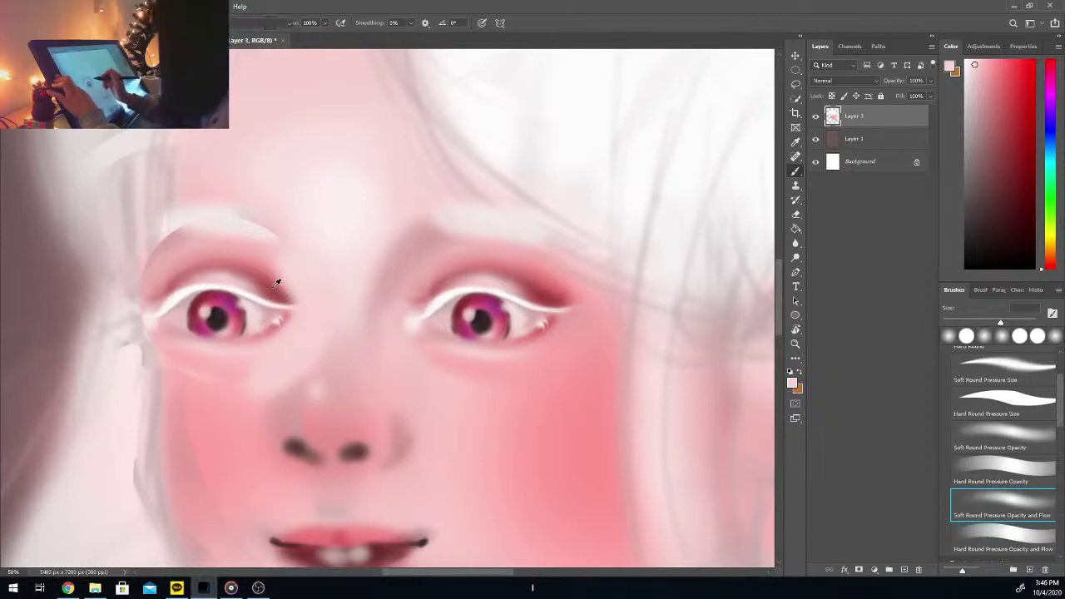
left_click(277, 288)
key("b")
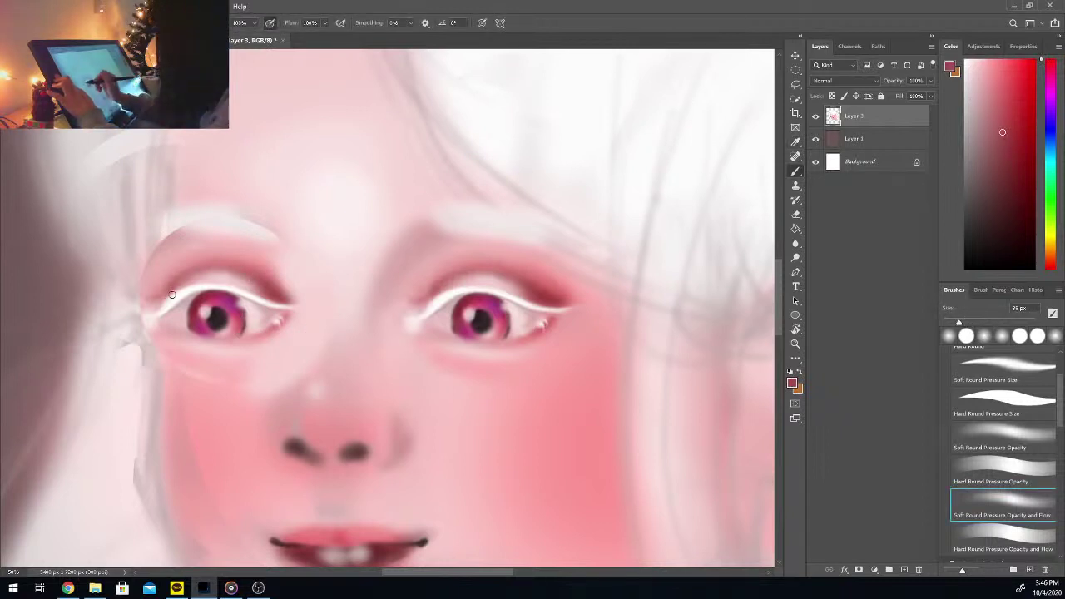
left_click_drag(959, 323, 974, 322)
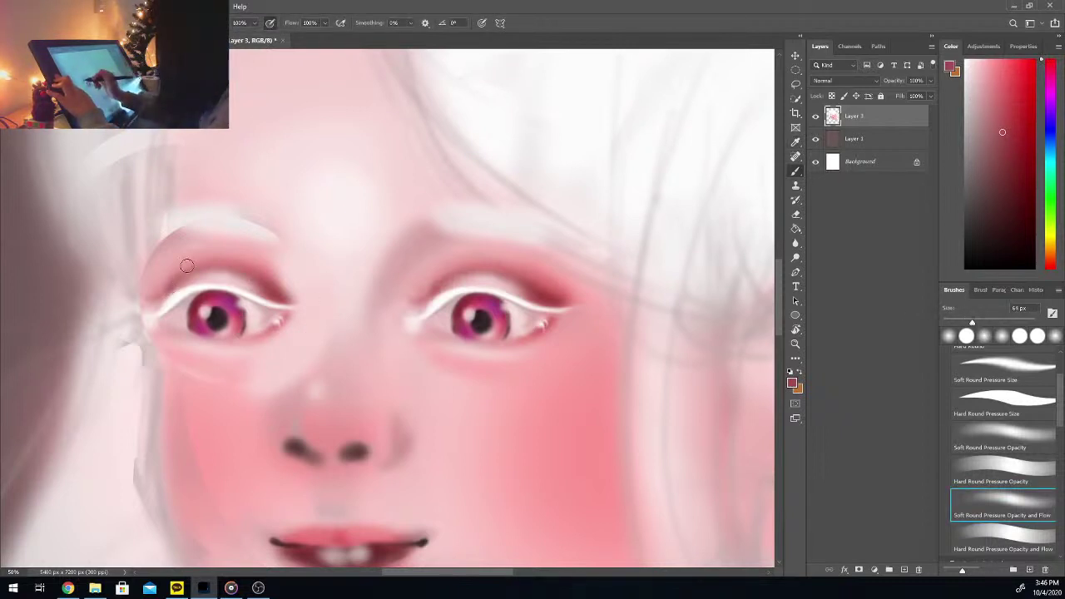
left_click_drag(188, 266, 163, 292)
left_click_drag(175, 291, 215, 275)
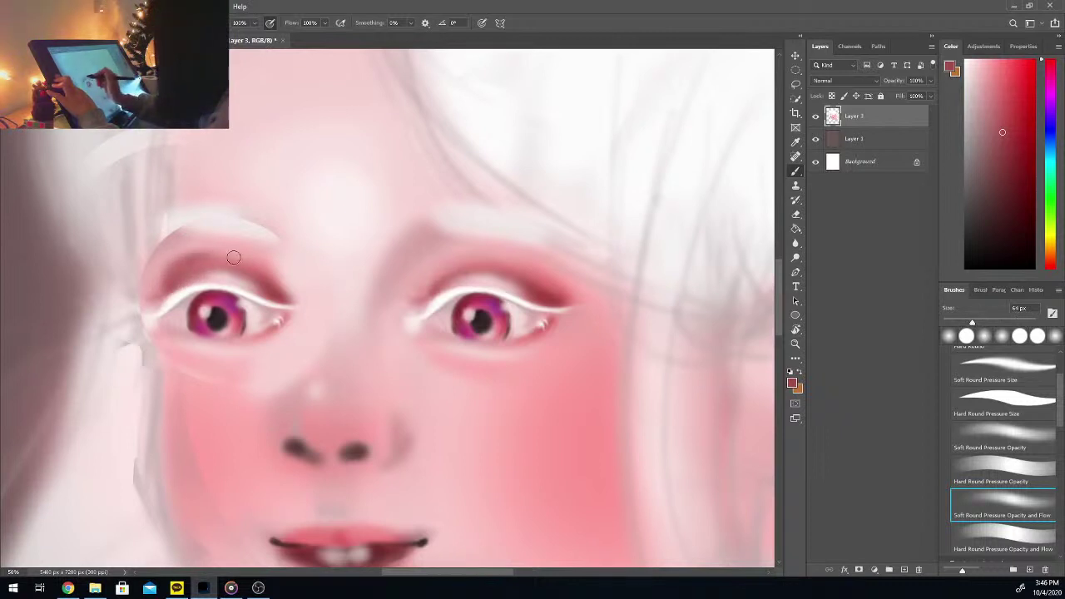
Step: Soften the nose-side end of the copied eye's crease shadow with sampled pinks at 64 px
key("i")
left_click(274, 268)
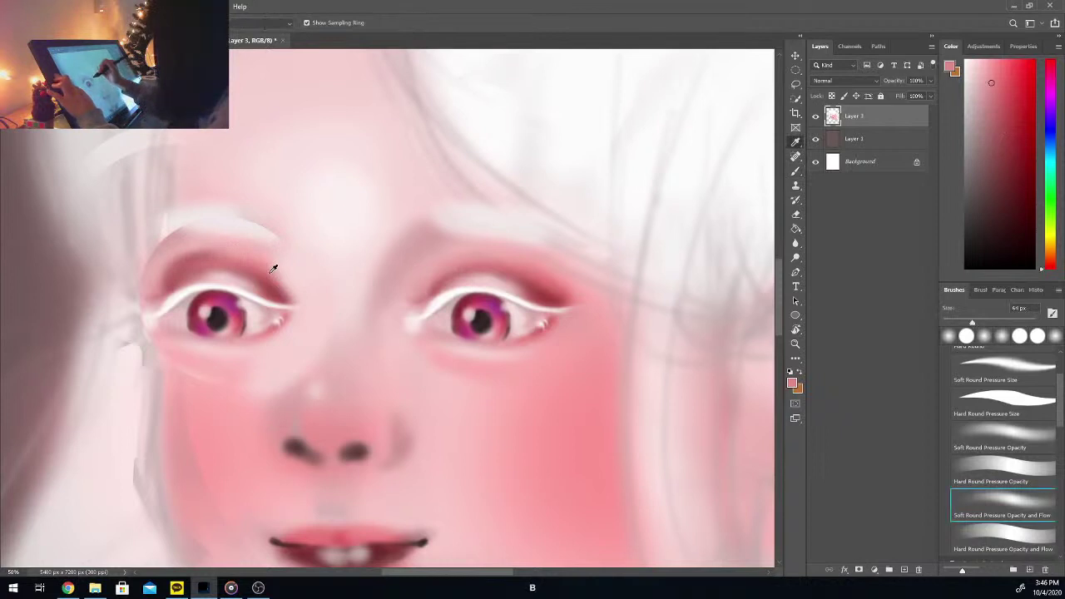
key("b")
key("i")
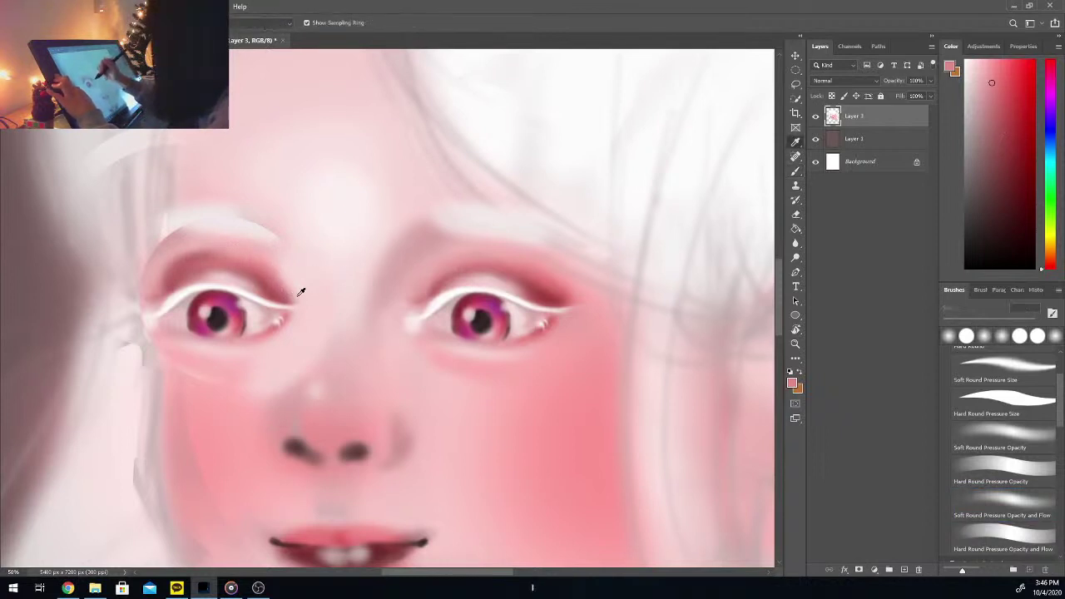
left_click(275, 282)
key("b")
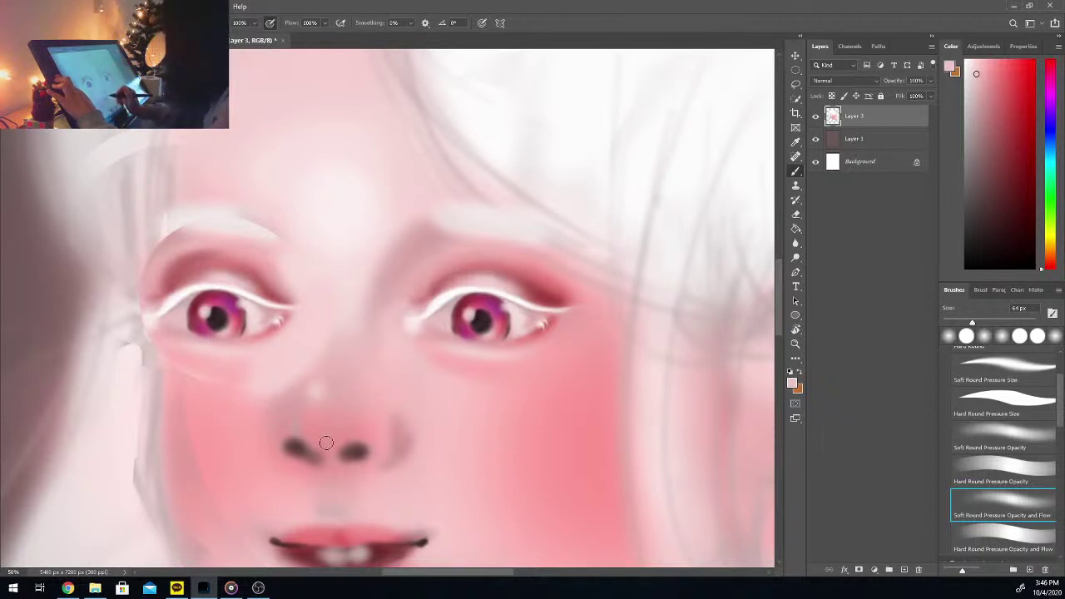
Step: Blend the cheek below the copied eye into the nose side with pinks sampled from the cheek, using a 116 px soft brush
key("ctrl+minus")
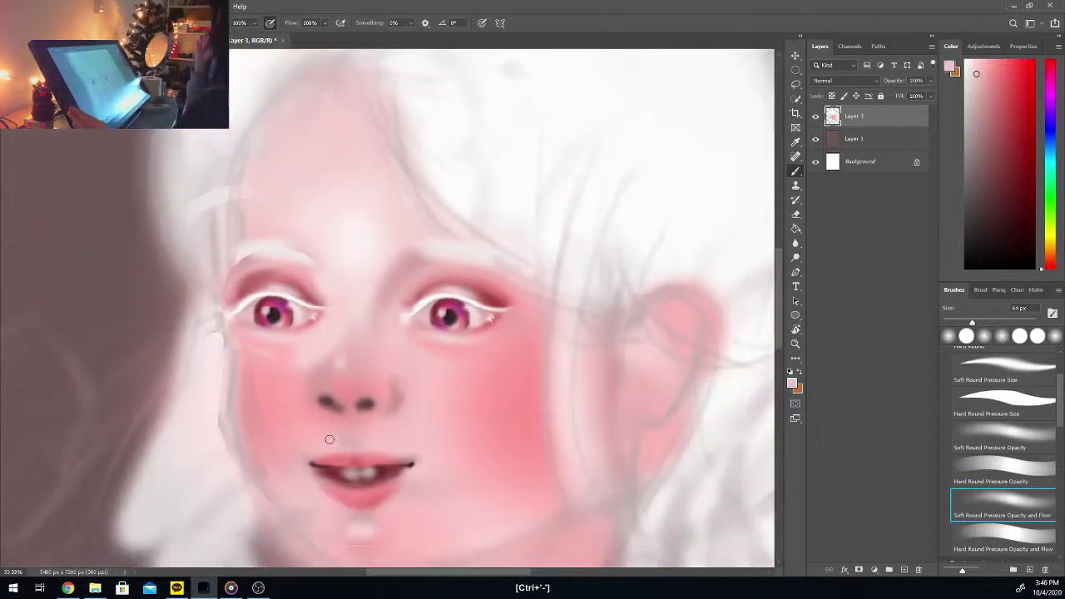
key("i")
left_click(278, 358)
key("b")
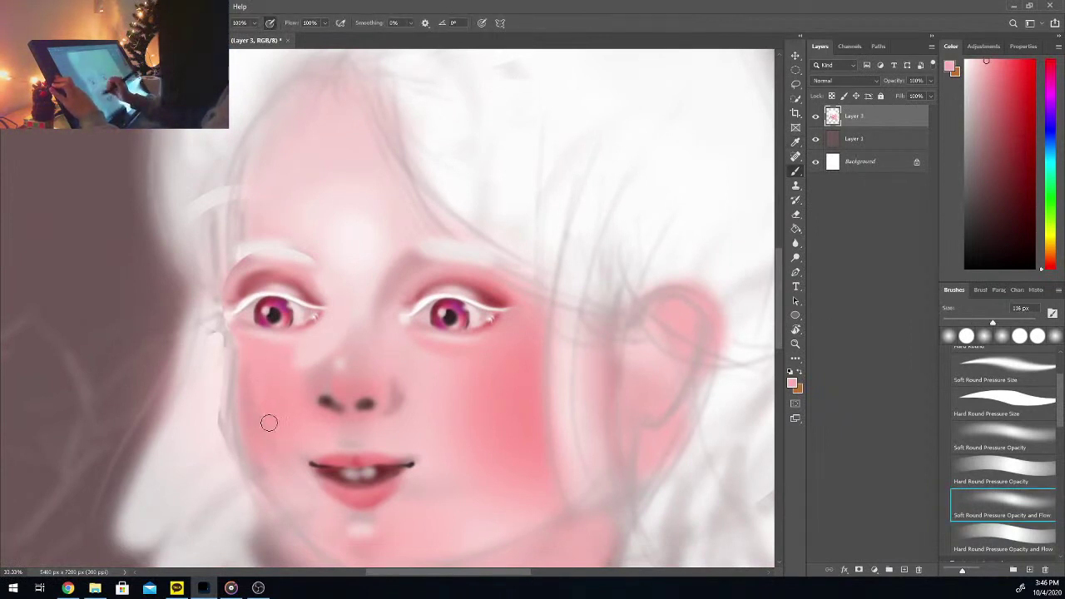
key("i")
left_click(282, 380)
key("b")
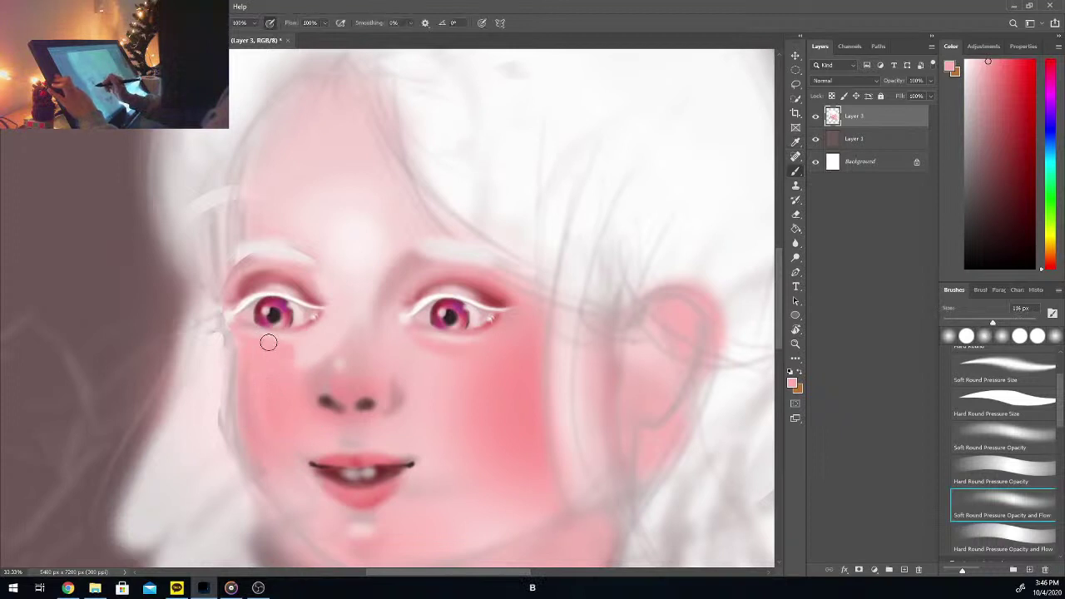
key("i")
left_click_drag(266, 406, 273, 410)
key("b")
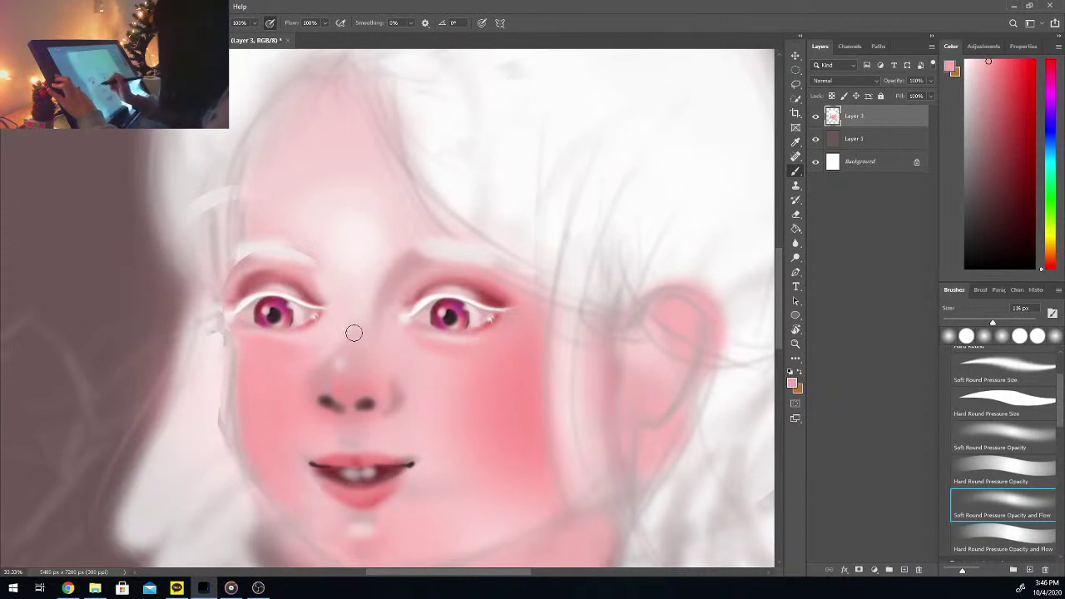
Step: Brighten the eyebrow above the copied eye with white sampled from the hair at 116 px
key("i")
left_click(279, 255)
left_click(496, 187)
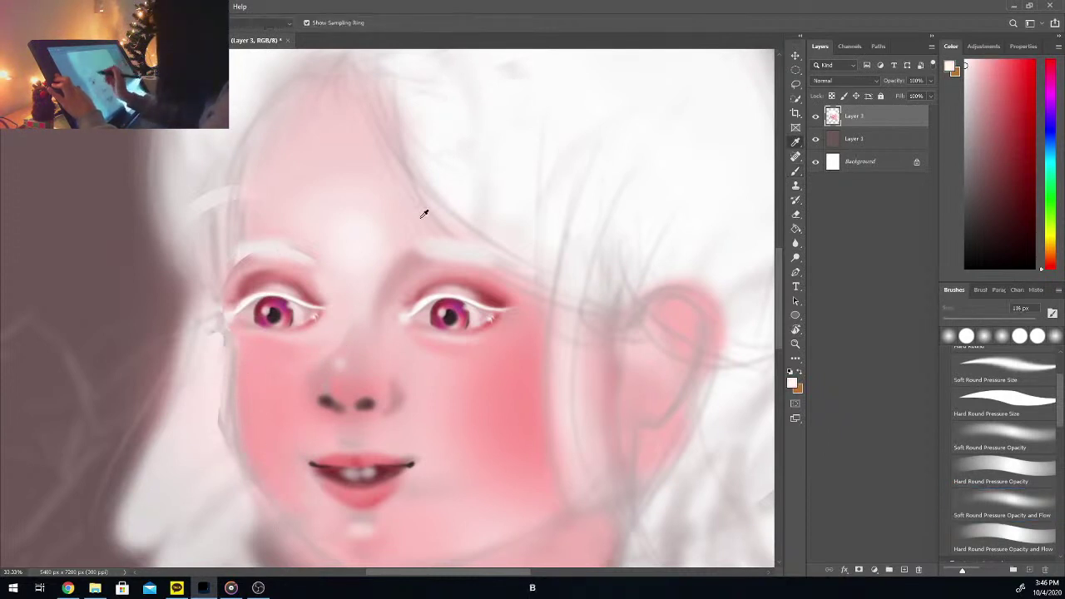
key("b")
left_click_drag(268, 254, 302, 249)
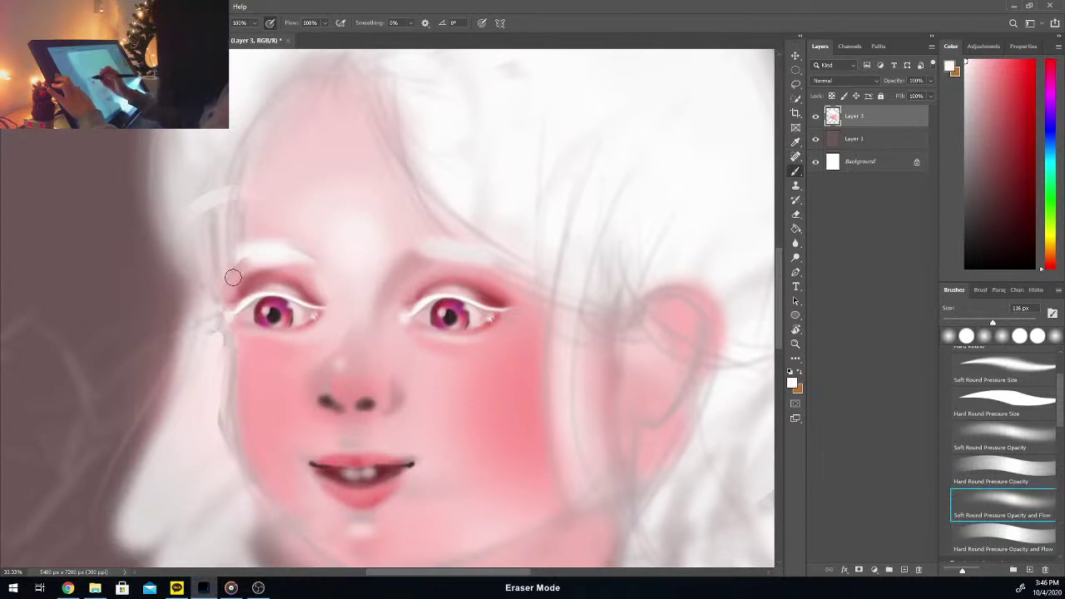
Step: Cover the copied eye's outer edge and the adjoining face edge with a pale hair colour sampled beside the forehead
key("alt")
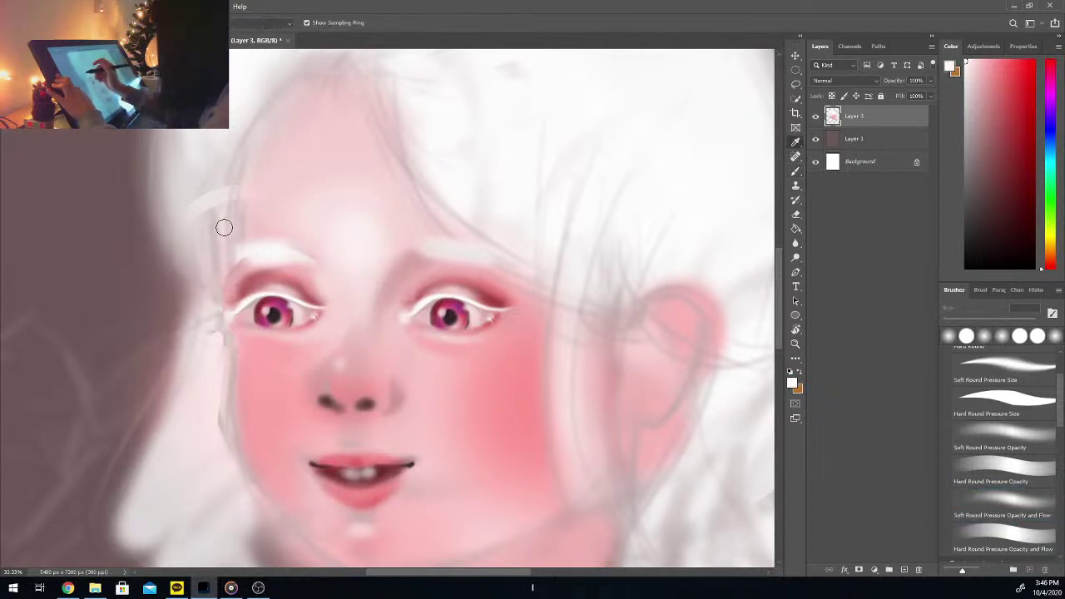
left_click(224, 227, "alt")
left_click_drag(233, 283, 219, 366)
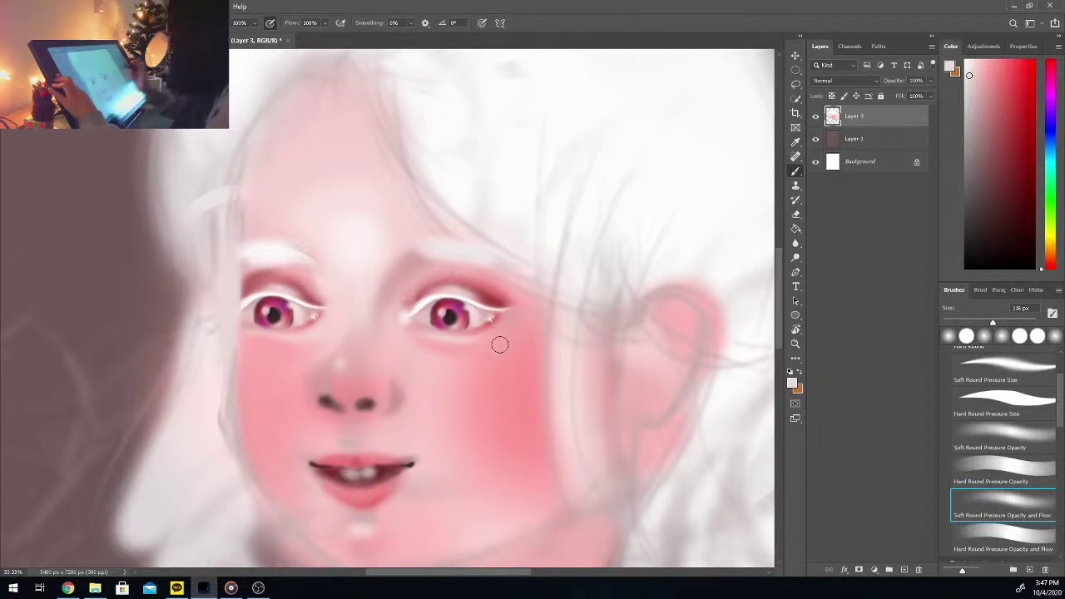
Step: Lighten the nose-side end of the copied eye's crease with sampled pale pinks at 116 px
key("alt")
left_click(326, 287)
key("b")
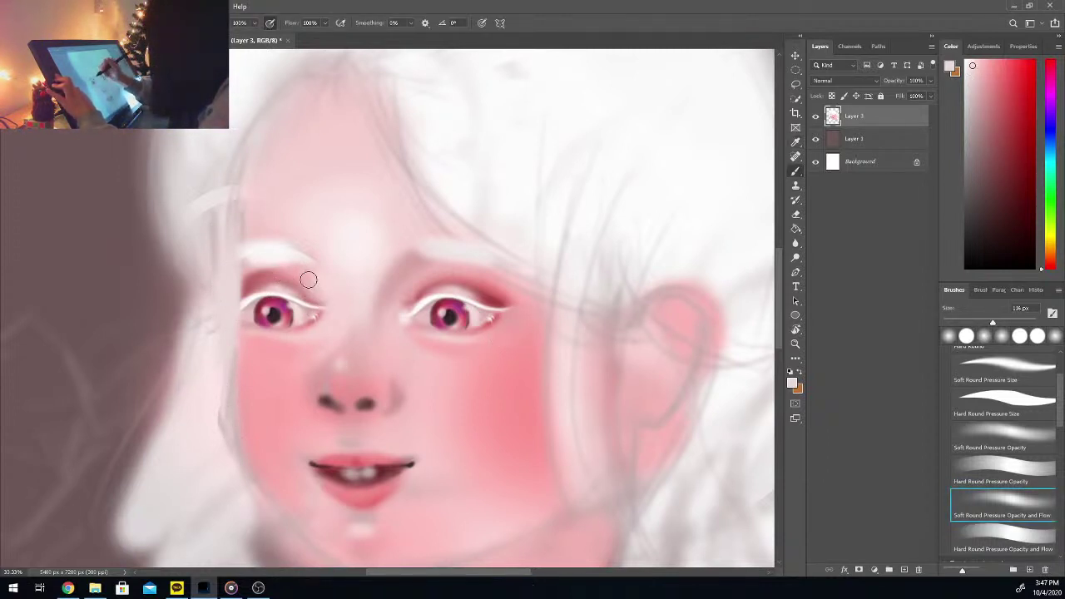
left_click(301, 291, "alt")
key("b")
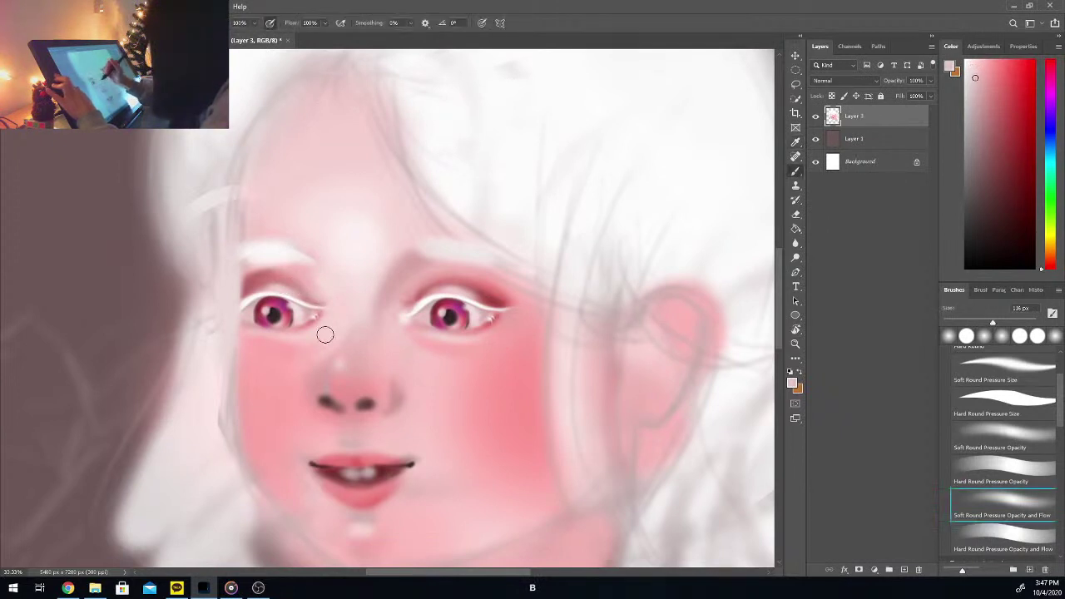
Step: Extend the copied eye's white upper lash line outward over the hair with a 12 px brush
key("ctrl+plus")
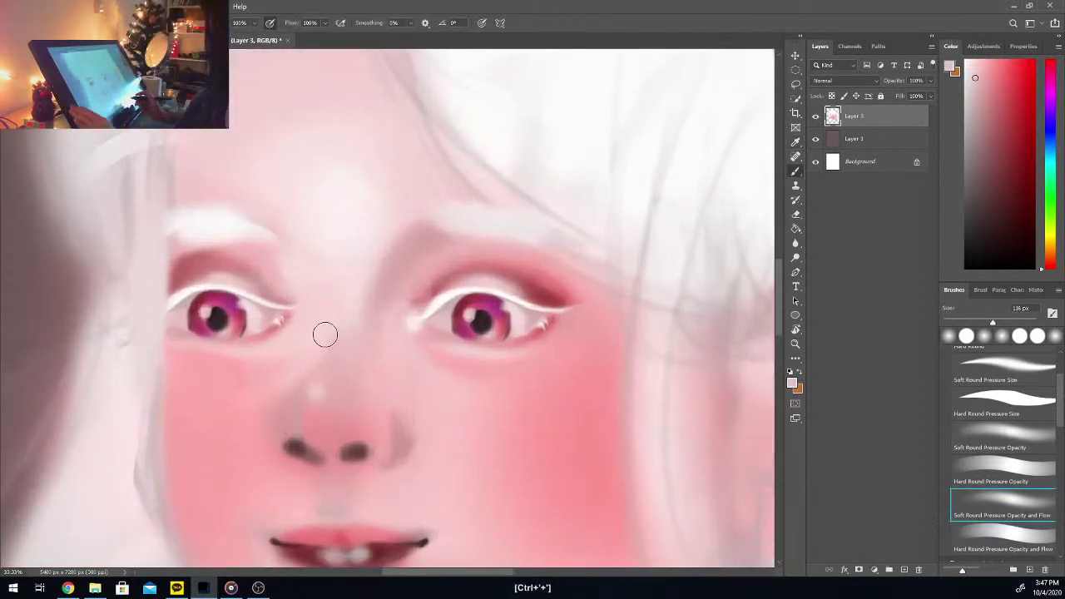
left_click(966, 60)
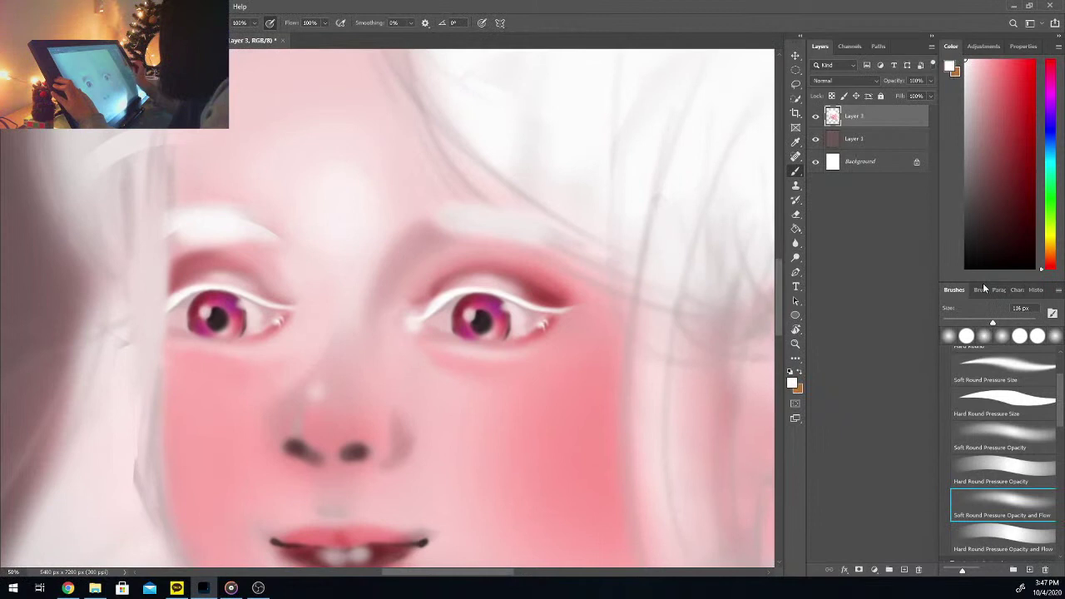
left_click(950, 323)
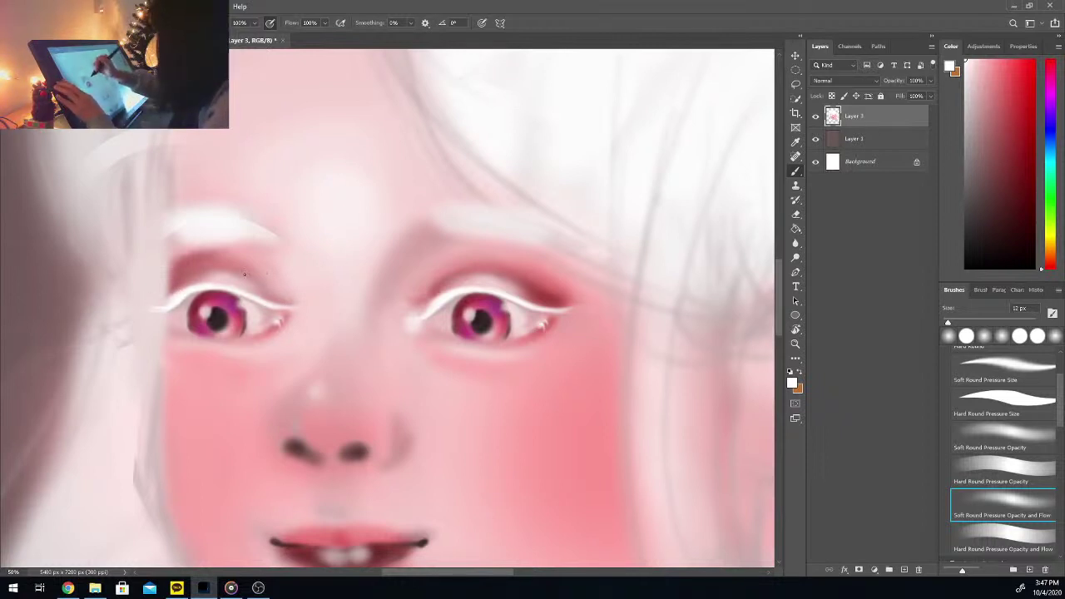
Step: Refine the nose-side end of the copied eye's upper lash line with pinks sampled from the eyelid and eye corner at 12 px
key("i")
left_click(260, 291)
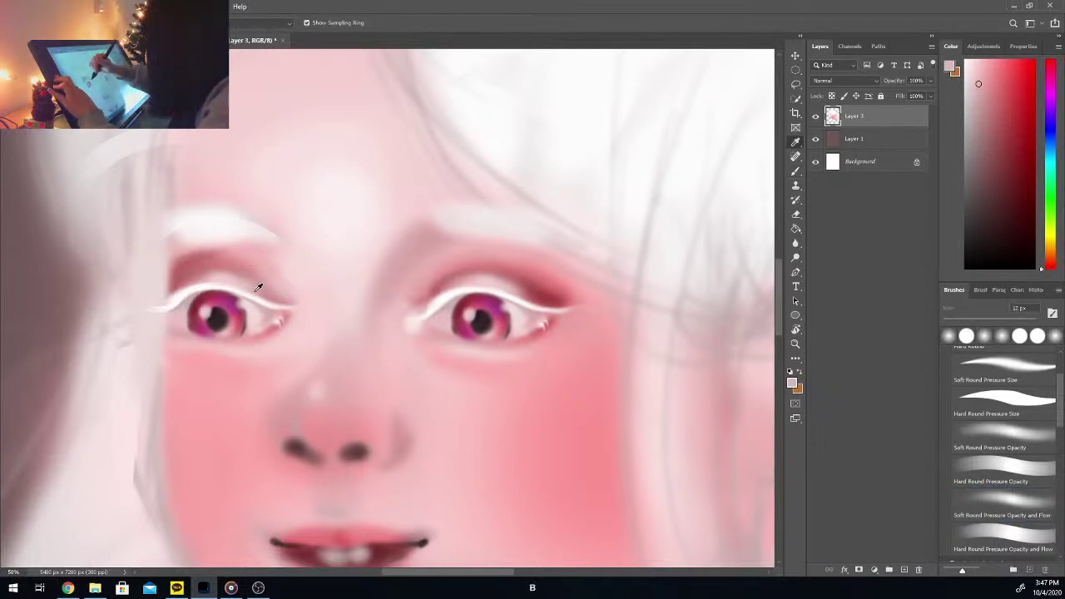
key("b")
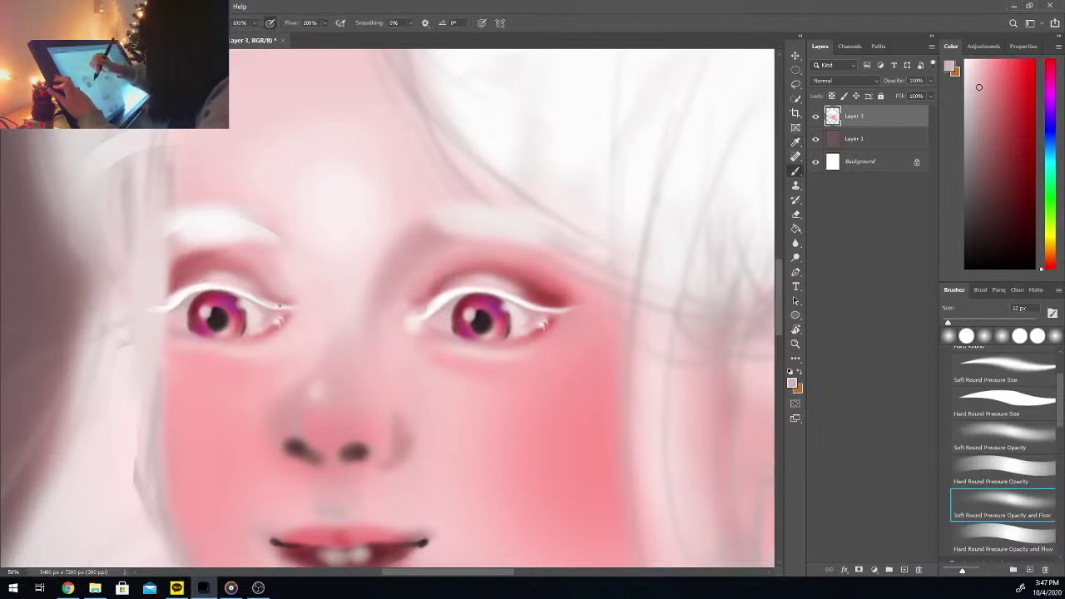
key("i")
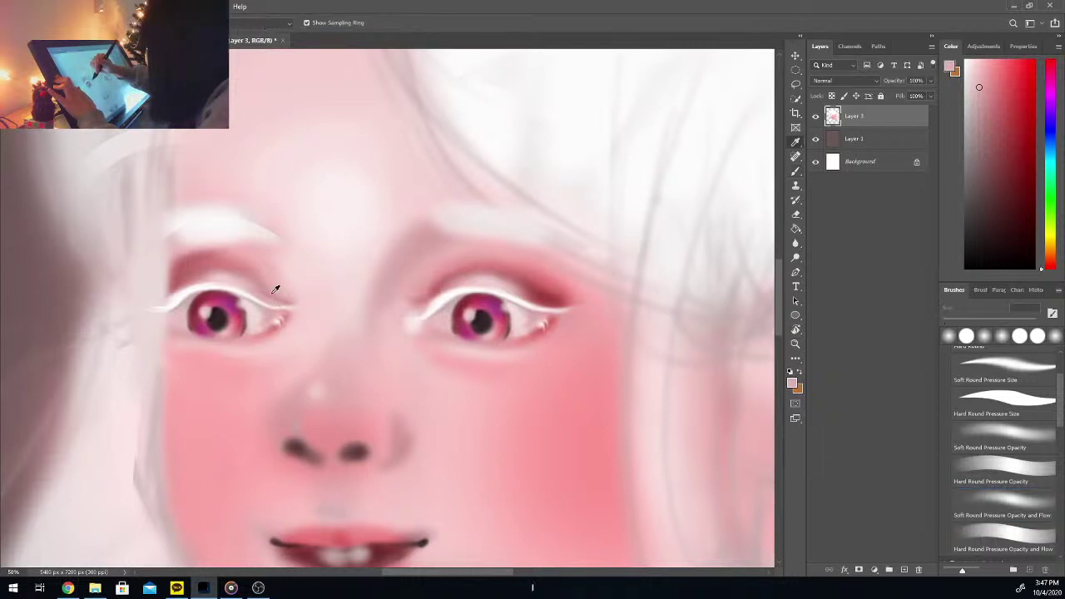
left_click(268, 297)
key("b")
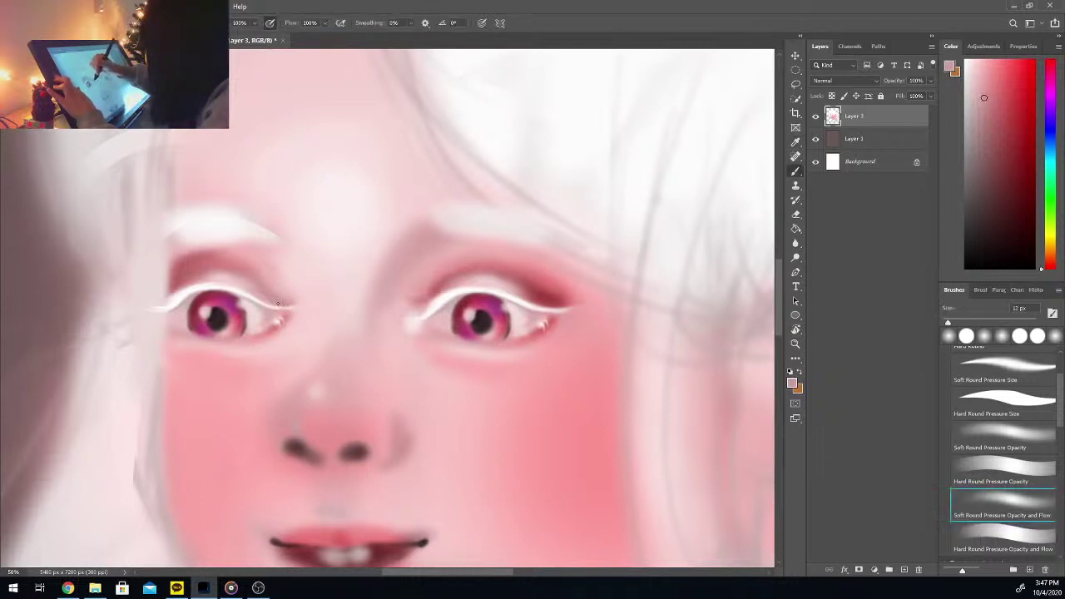
key("i")
left_click(268, 310)
key("b")
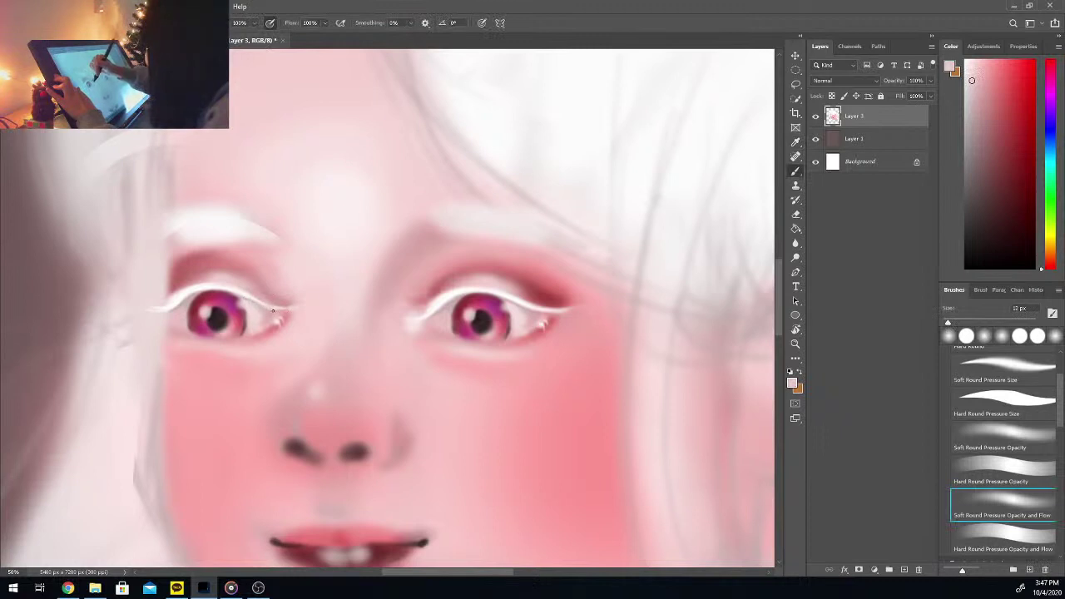
Step: Soften the copied eye's inner corner and tear duct with sampled pinks at 49 px
key("i")
left_click(275, 330)
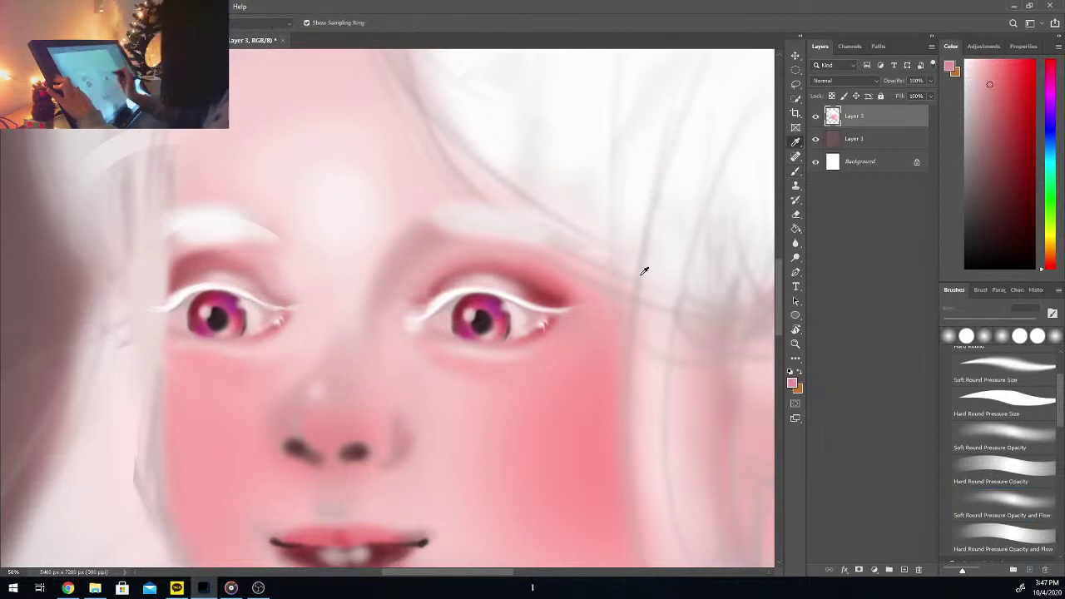
key("b")
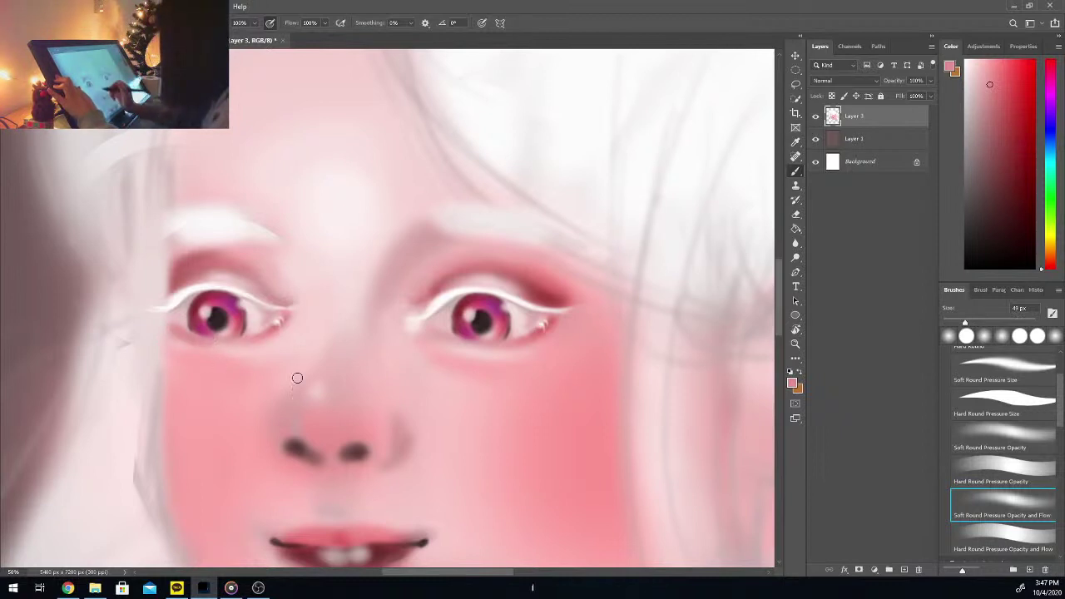
key("i")
left_click(281, 324)
key("b")
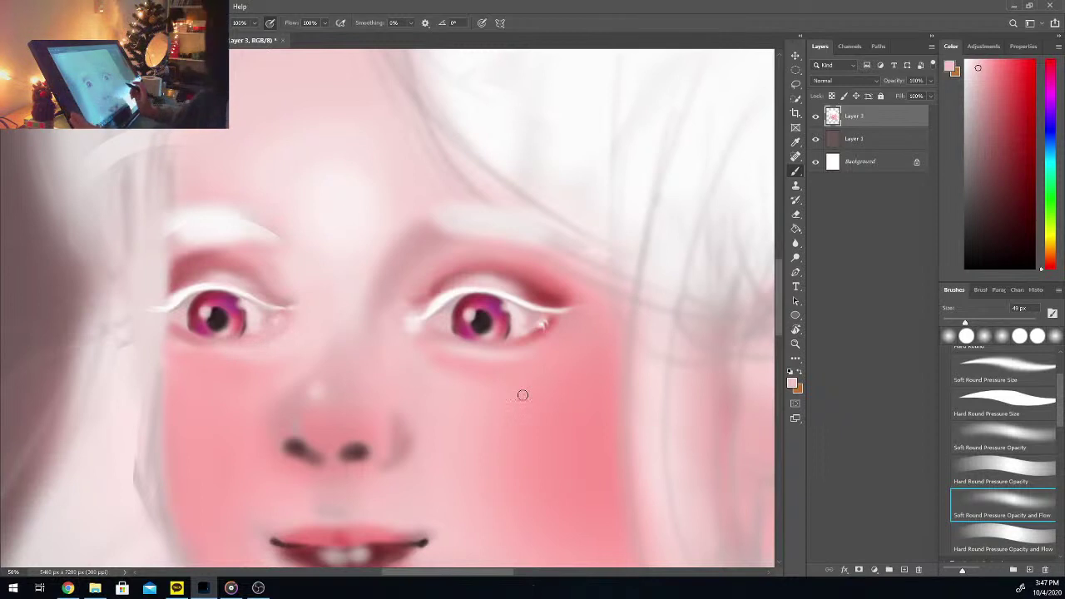
Step: Blend the nose-side crease shadows of both eyes with pinks sampled from their upper eyelids
key("ctrl+minus")
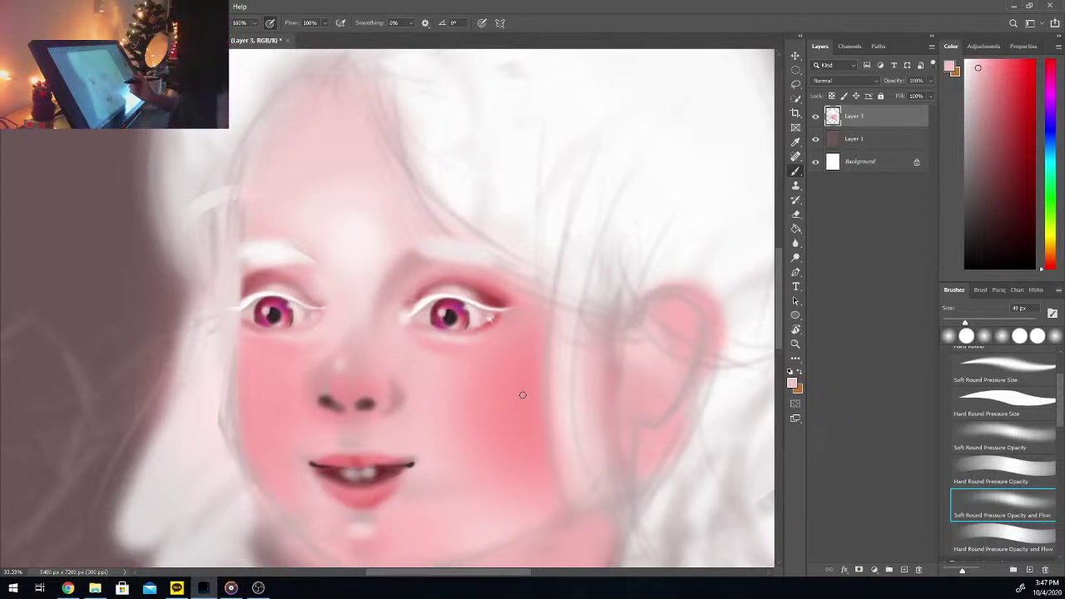
key("i")
left_click(414, 284)
key("b")
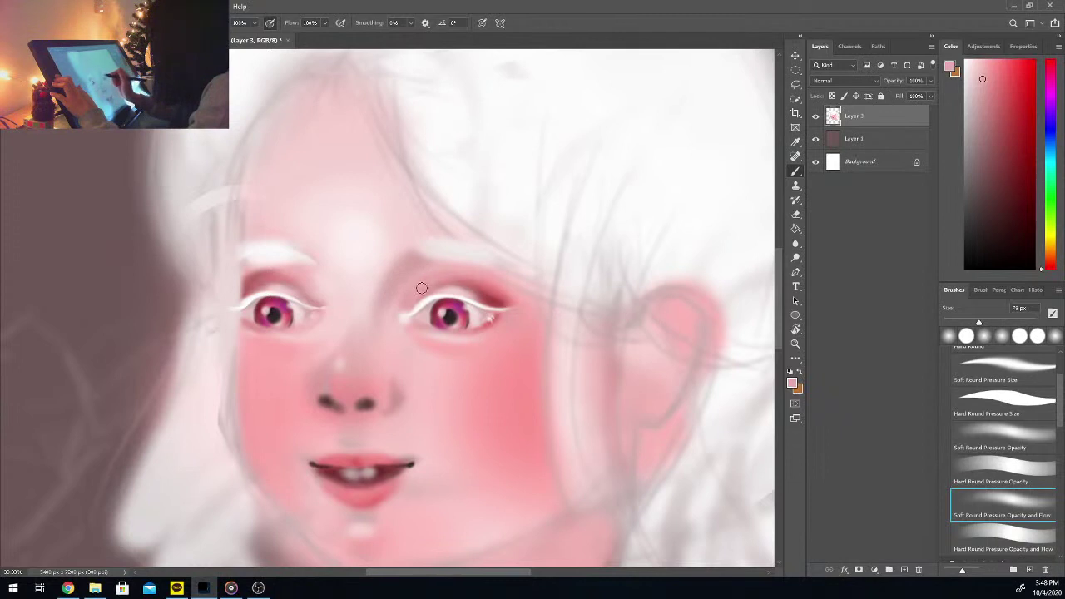
key("i")
left_click(306, 287)
key("b")
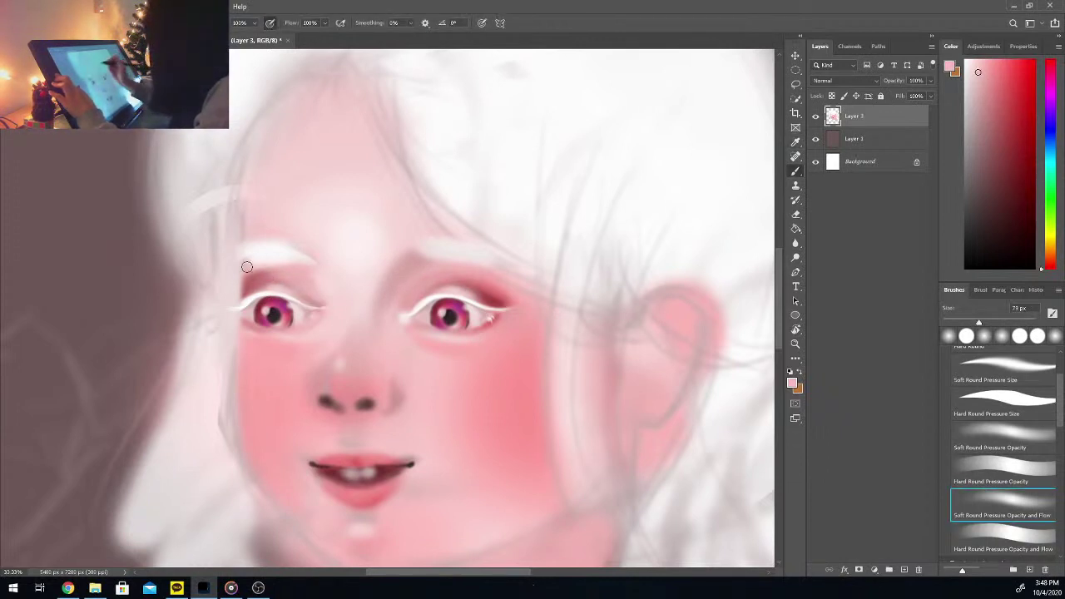
Step: Soften the eyeshadow above both eyes with sampled pinks, using the Soft Round Pressure Opacity and Flow brush at 163 px
key("i")
left_click(497, 284)
key("b")
left_click(1003, 508)
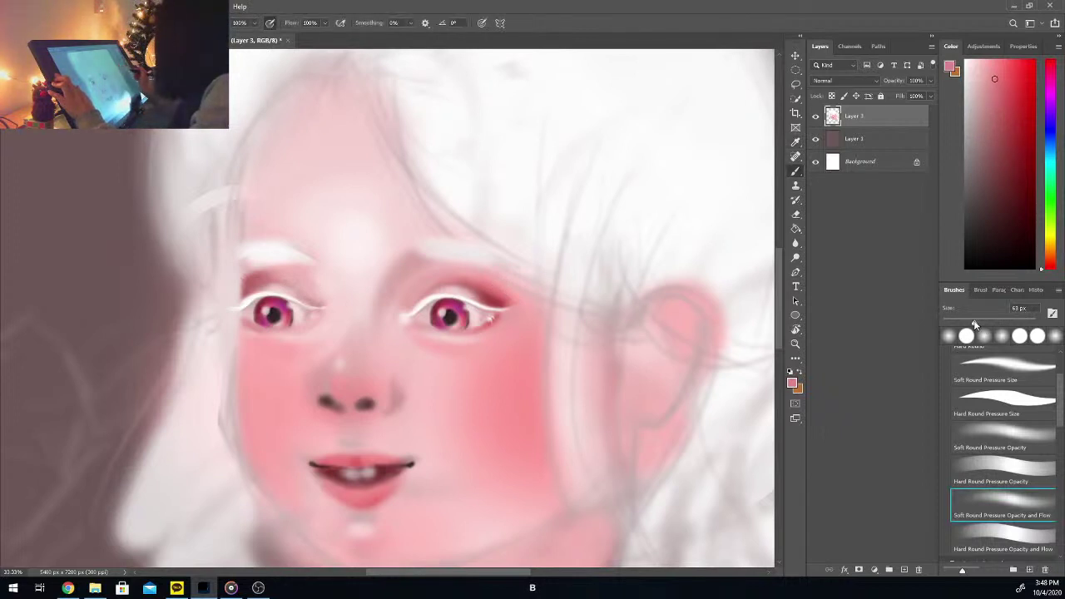
left_click_drag(965, 326, 976, 324)
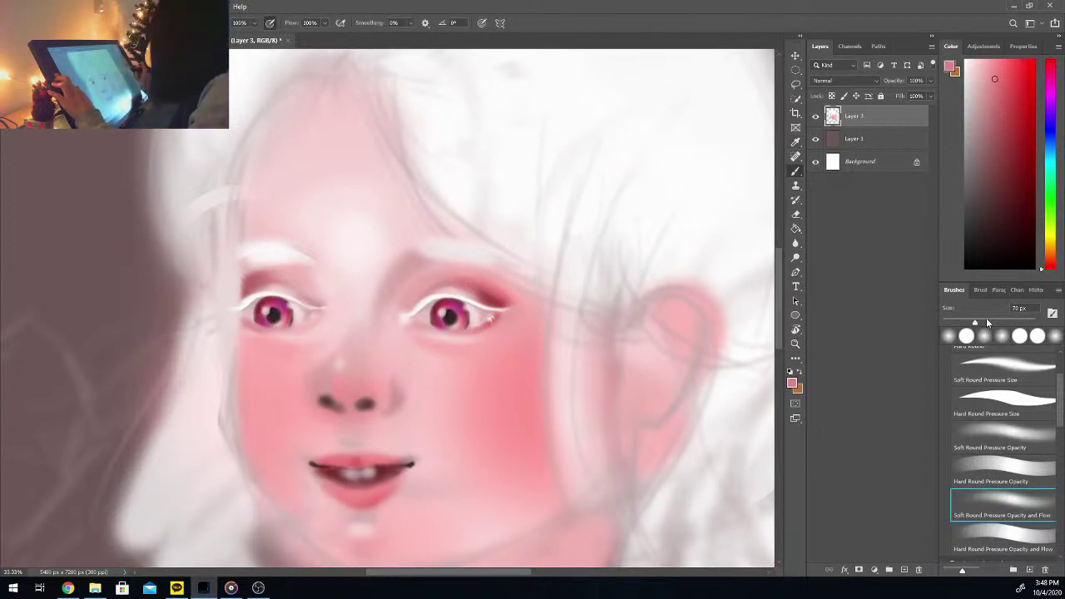
mouse_move(480, 294)
left_mouse_down()
mouse_move(485, 285)
mouse_move(471, 286)
mouse_move(510, 302)
left_mouse_up()
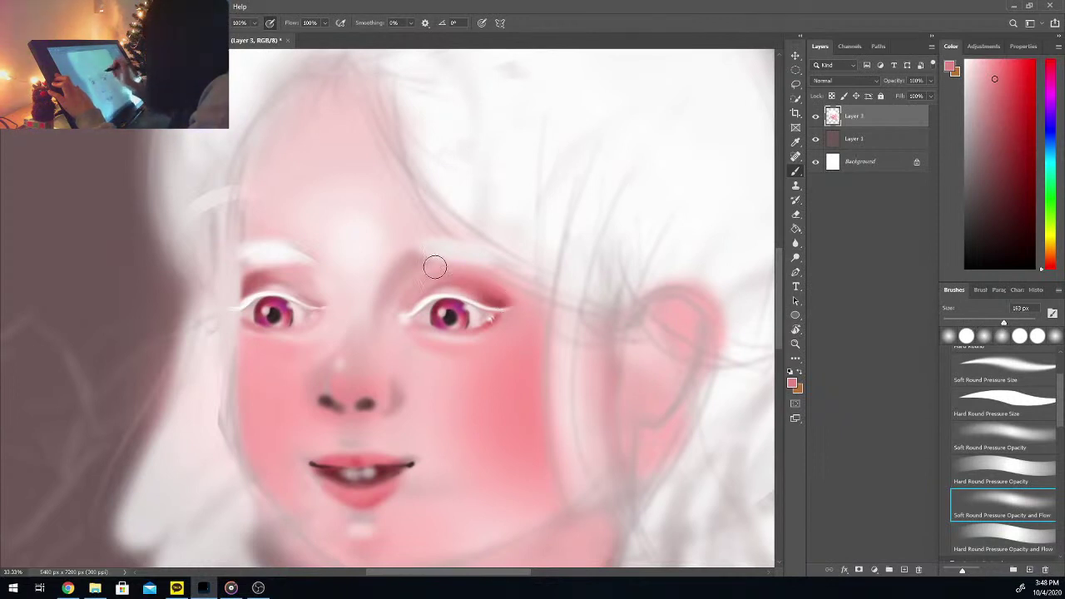
mouse_move(258, 280)
left_mouse_down()
mouse_move(234, 290)
mouse_move(282, 270)
left_mouse_up()
key("i")
left_click(309, 270)
key("b")
left_click_drag(502, 285, 471, 281)
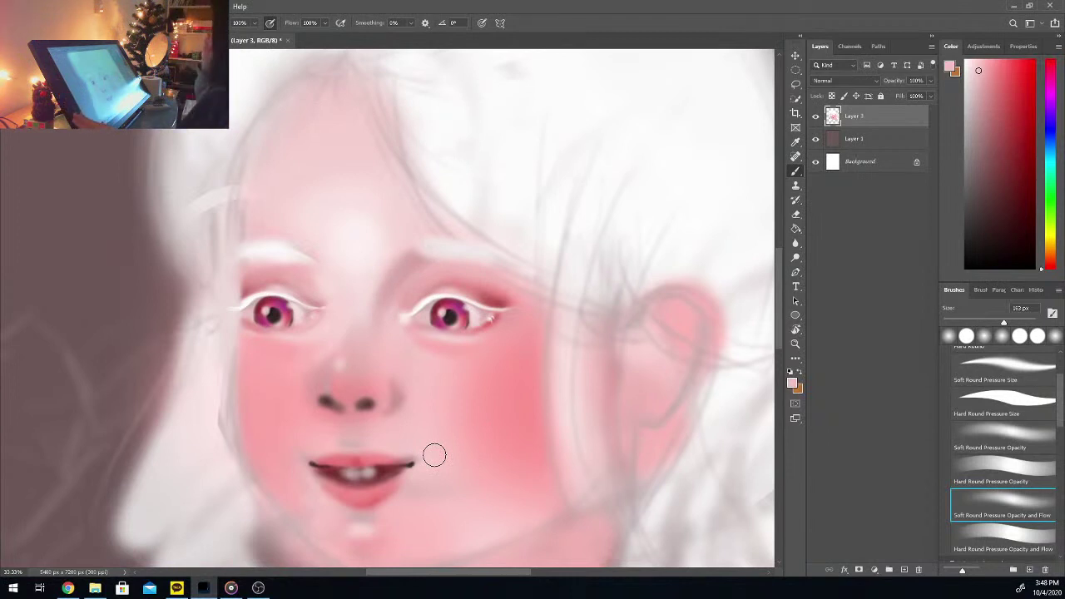
Step: With the canvas turned upright, erase the stray sketch lines and blurry outer edge of the hair using a 197 px Hard Round Pressure Size eraser
key("ctrl+minus")
key("ctrl+minus")
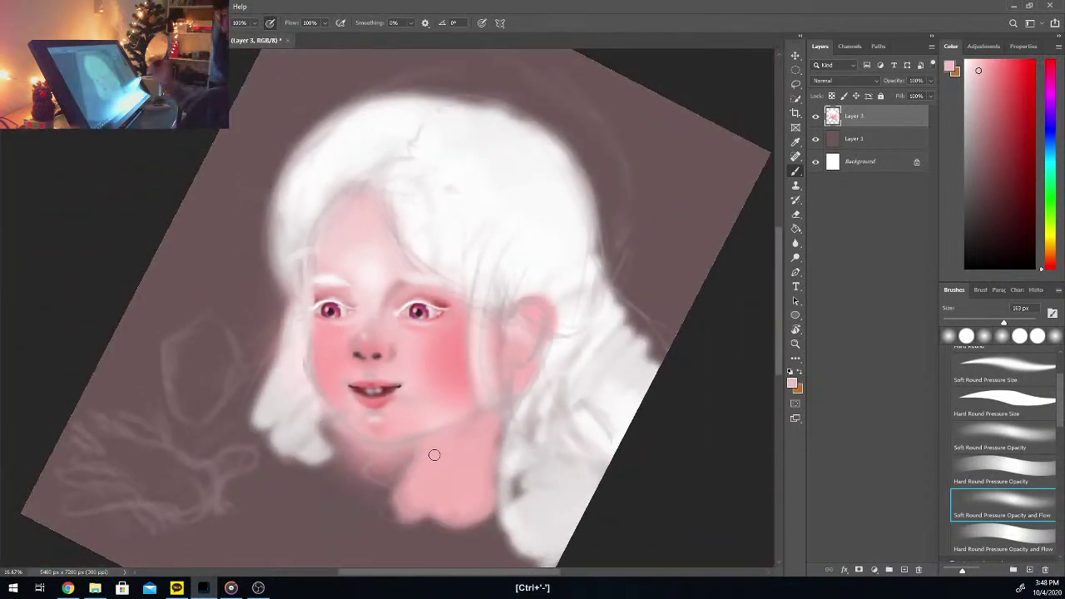
key("r")
mouse_move(677, 504)
left_mouse_down()
mouse_move(702, 436)
mouse_move(697, 343)
mouse_move(694, 357)
mouse_move(707, 340)
left_mouse_up()
key("b")
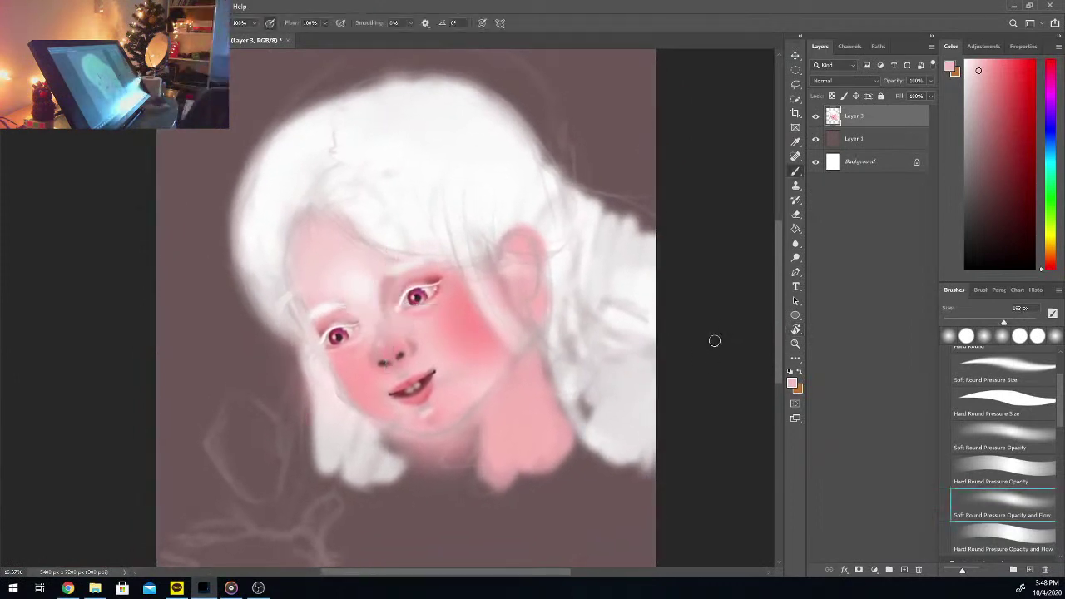
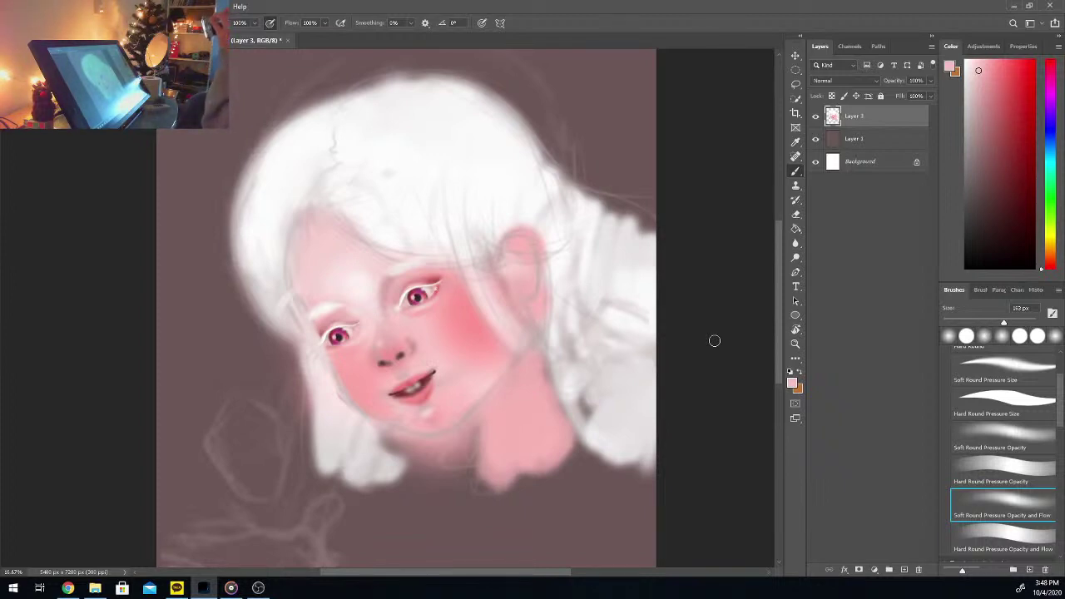
left_click_drag(779, 298, 782, 268)
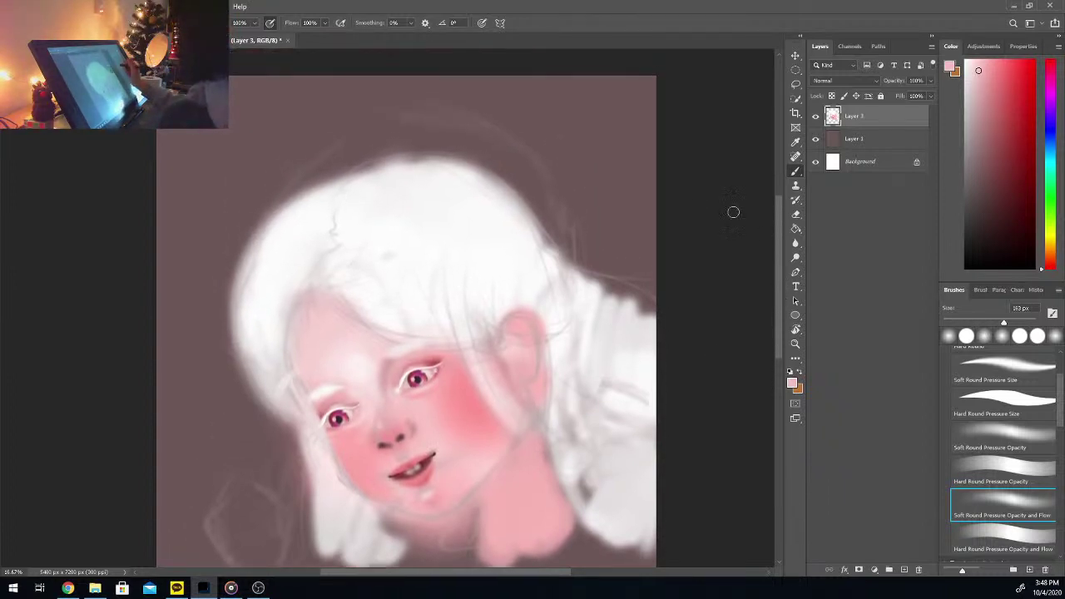
left_click(1002, 404)
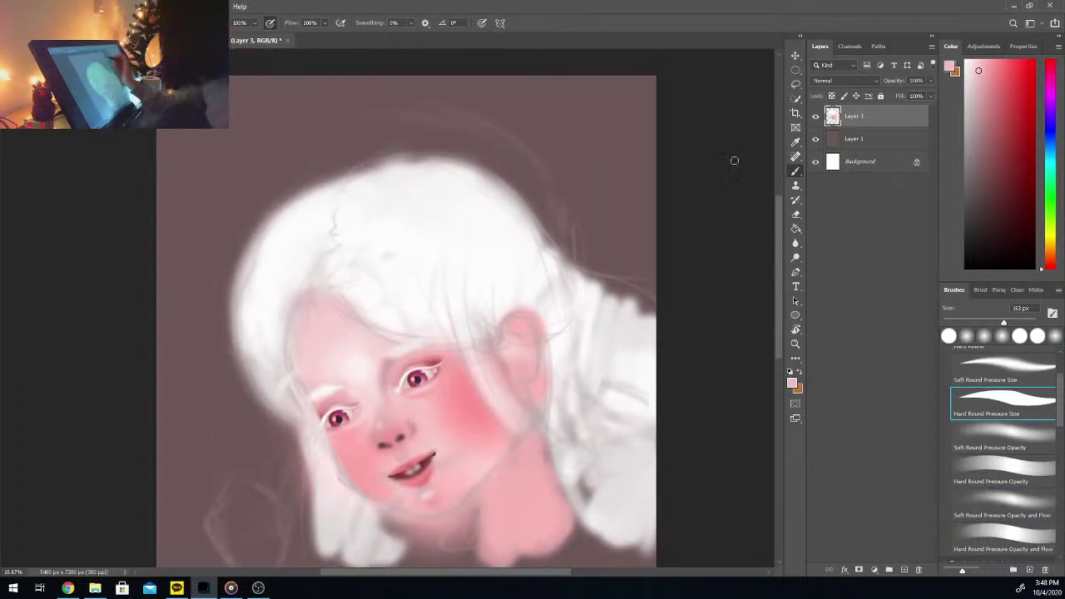
key("e")
left_click_drag(984, 323, 1011, 323)
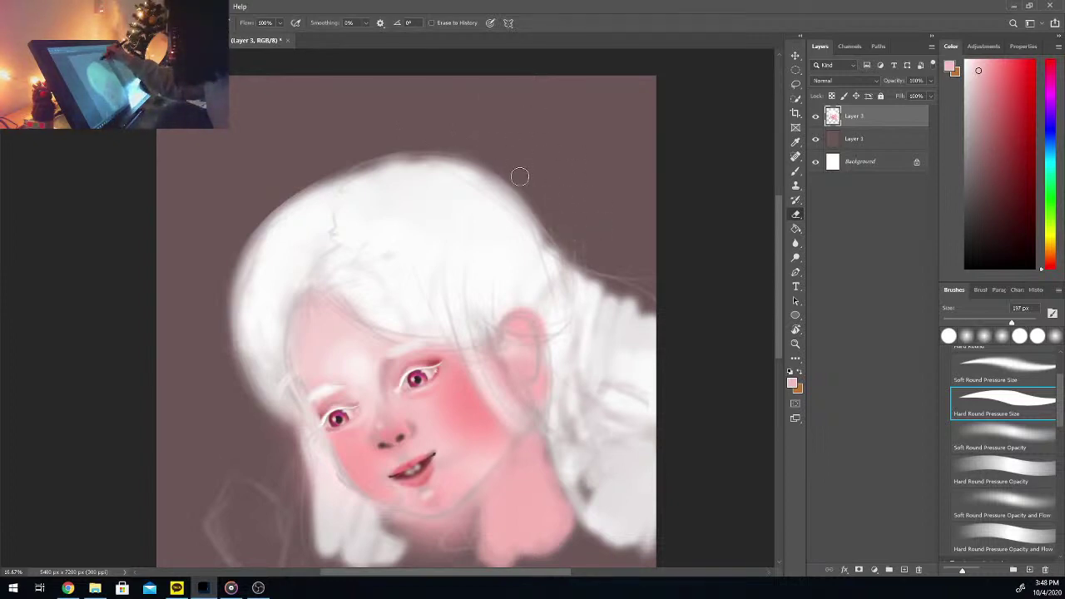
left_click_drag(578, 259, 555, 213)
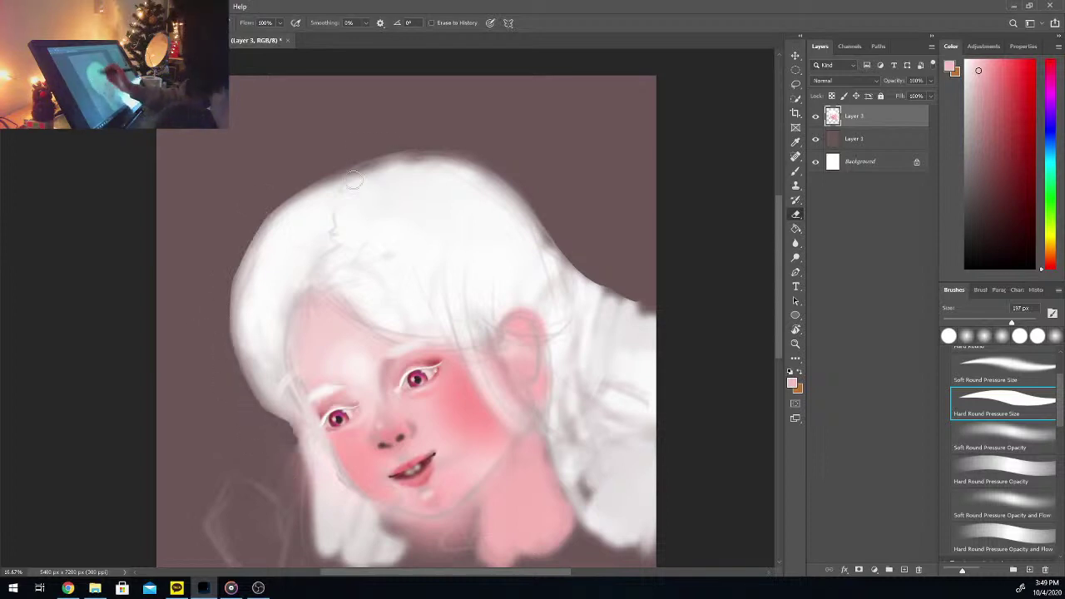
Step: Erase the blurry outer edge of the hair from the crown down the face-side outline with the 197 px Hard Round Pressure Size eraser
left_click_drag(310, 179, 224, 287)
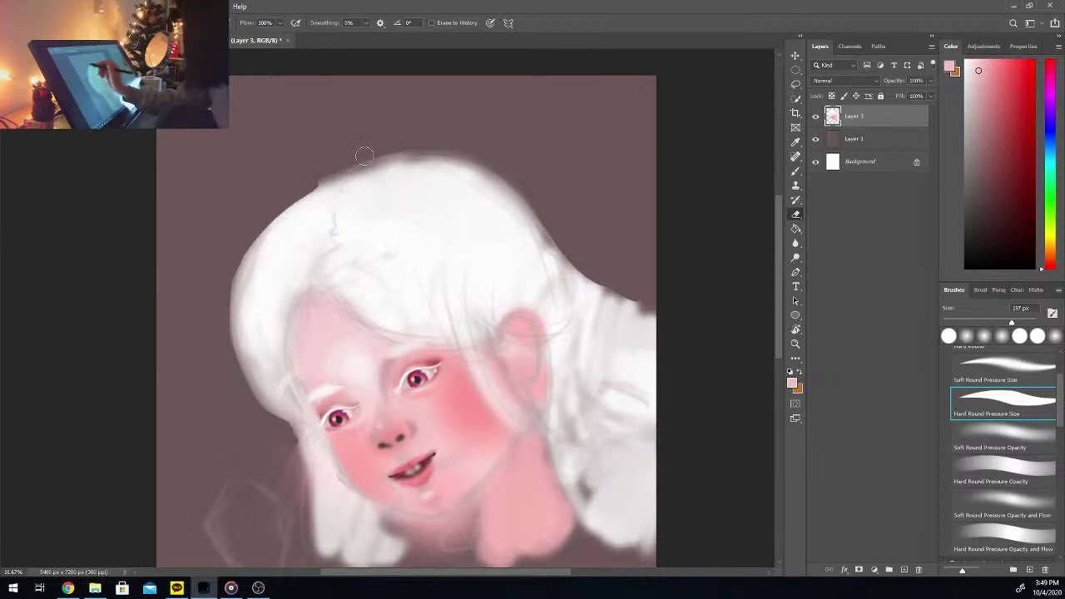
left_click_drag(463, 143, 235, 228)
mouse_move(416, 154)
left_mouse_down()
mouse_move(285, 195)
mouse_move(219, 261)
left_mouse_up()
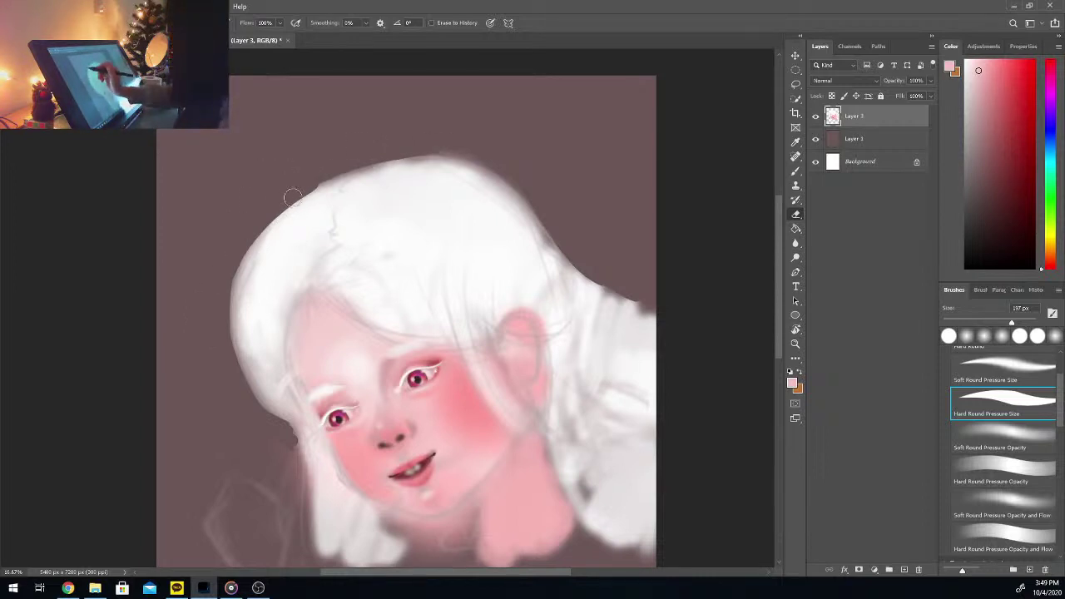
left_click_drag(247, 228, 235, 381)
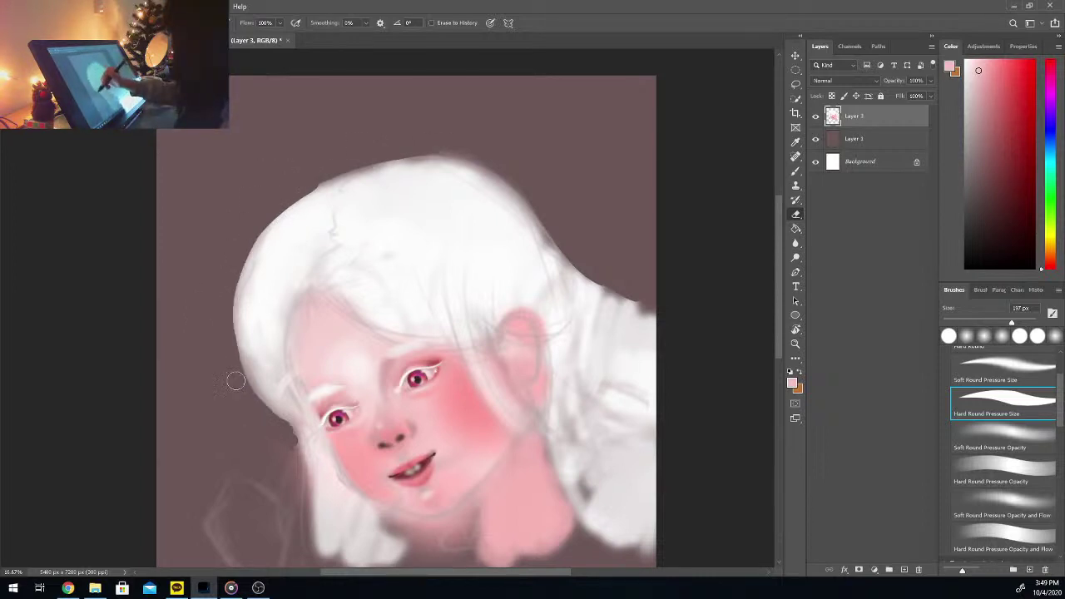
mouse_move(259, 225)
left_mouse_down()
mouse_move(228, 317)
mouse_move(249, 391)
mouse_move(293, 466)
mouse_move(285, 430)
mouse_move(284, 456)
left_mouse_up()
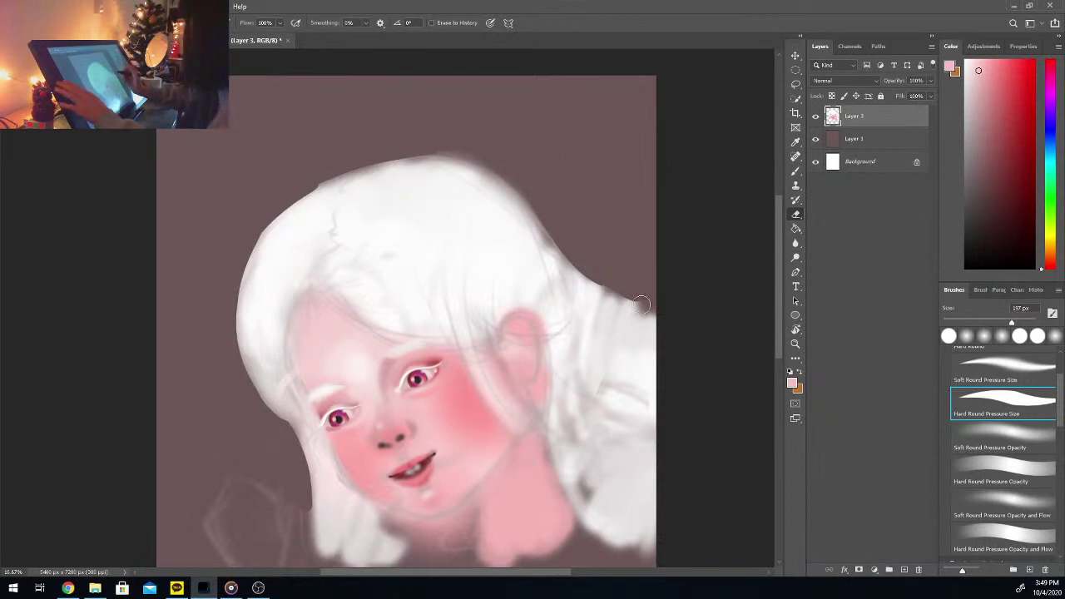
Step: Paint a white strand beside the forehead and temple with white sampled from the hair, using the Soft Round Pressure Opacity and Flow brush at 102 px
key("i")
left_click(304, 248)
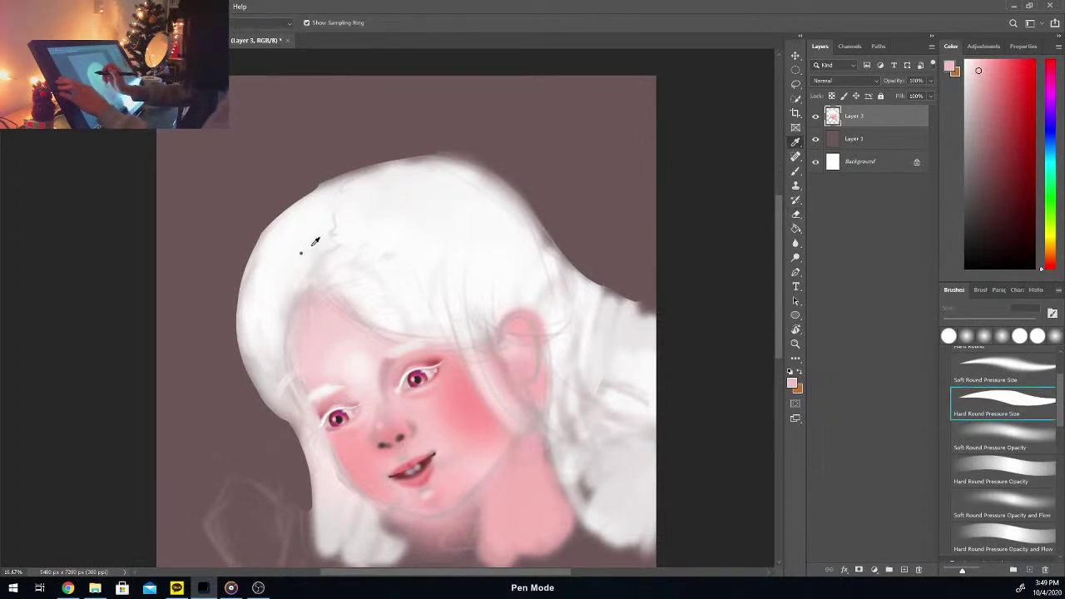
key("b")
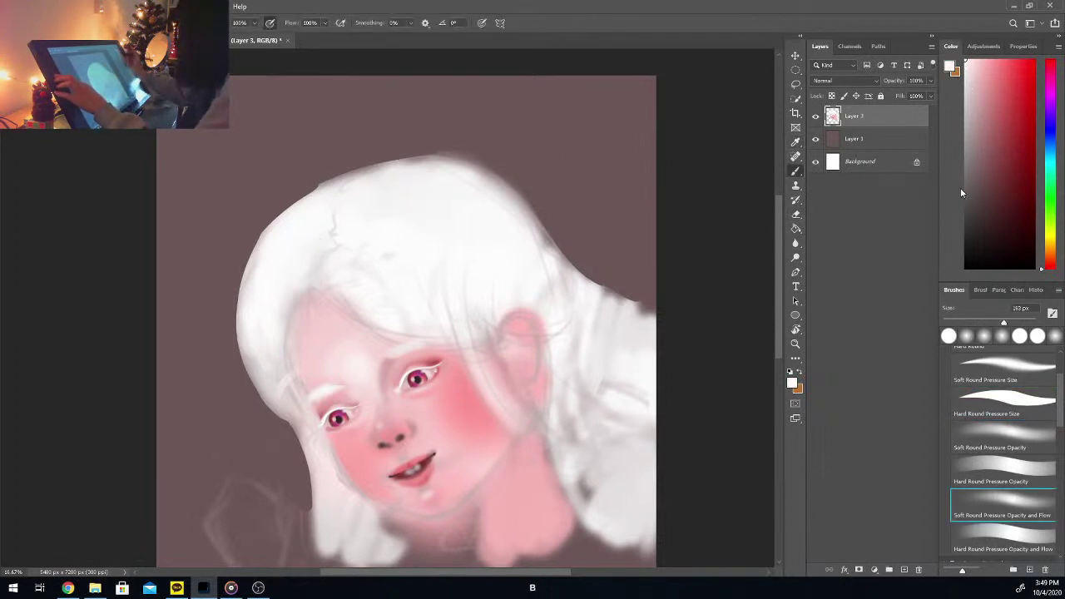
left_click_drag(1003, 320, 989, 324)
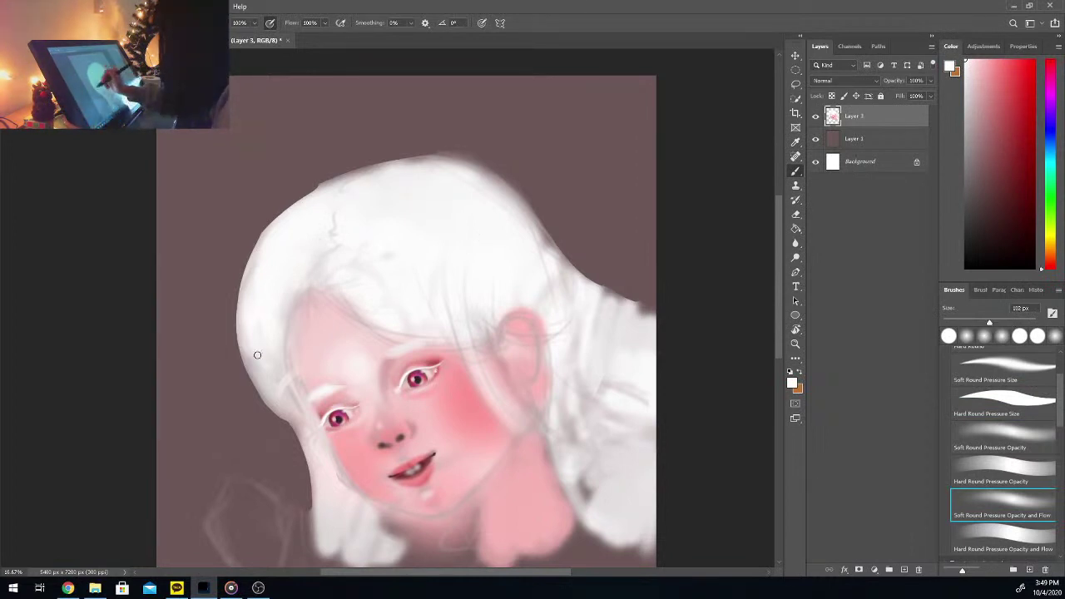
left_click_drag(282, 354, 305, 408)
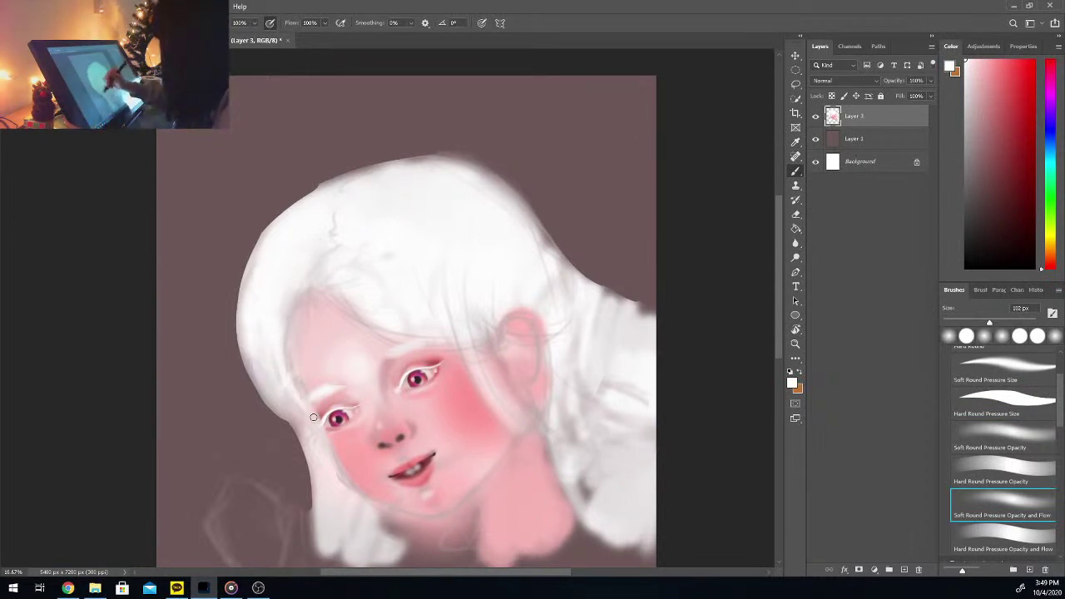
Step: Shade the hair strands beside the temple and far eye with a mid gray and a muted pinkish gray
left_click(965, 137)
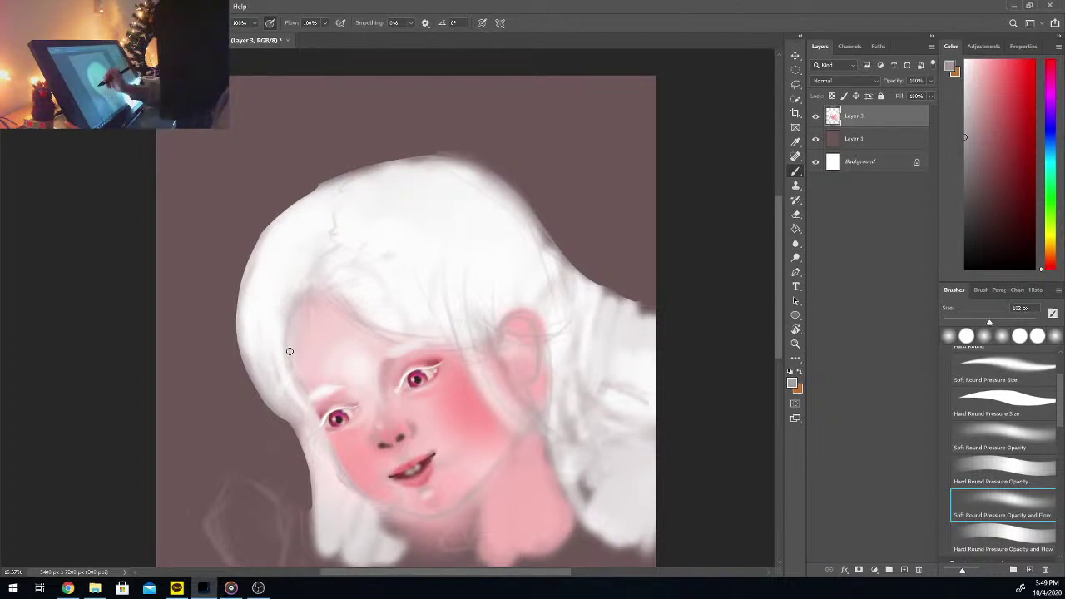
mouse_move(290, 356)
left_mouse_down()
mouse_move(318, 420)
mouse_move(297, 379)
left_mouse_up()
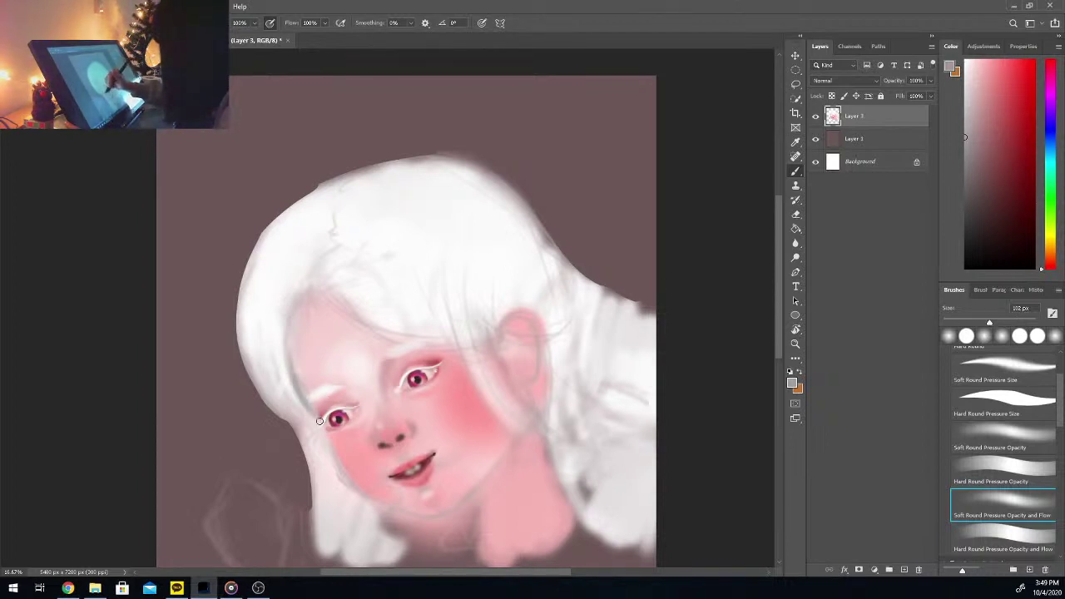
left_click(975, 112)
mouse_move(316, 419)
left_mouse_down()
mouse_move(293, 365)
mouse_move(313, 420)
mouse_move(274, 368)
mouse_move(305, 413)
left_mouse_up()
left_click_drag(269, 346, 320, 439)
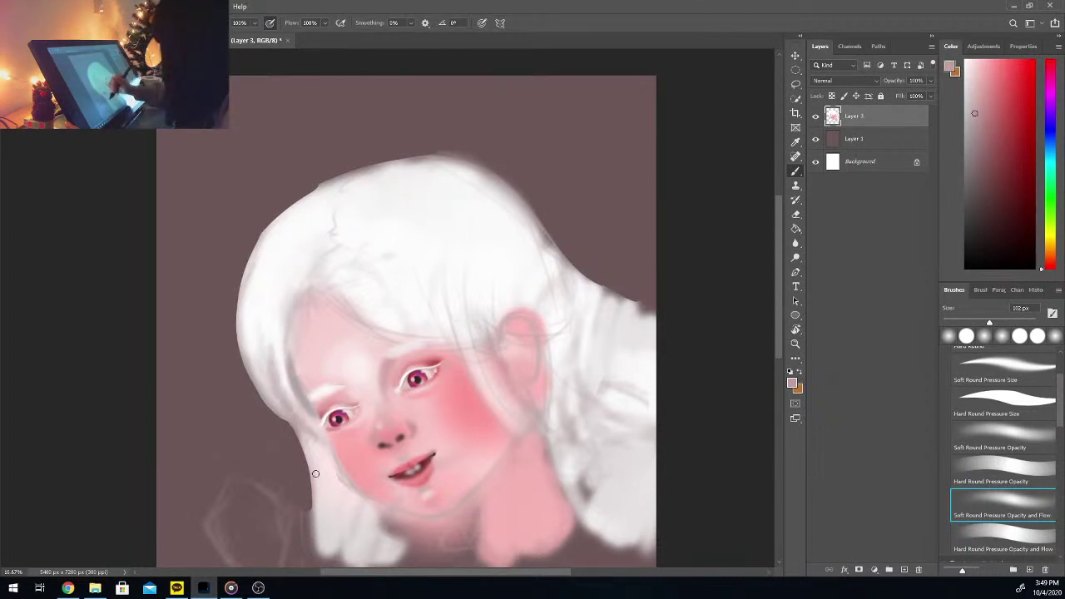
Step: Shade the underside of the fringe in pinkish gray, and paint the lock before the ear and the hair beside the neck in light gray
mouse_move(345, 298)
left_mouse_down()
mouse_move(431, 344)
mouse_move(485, 410)
left_mouse_up()
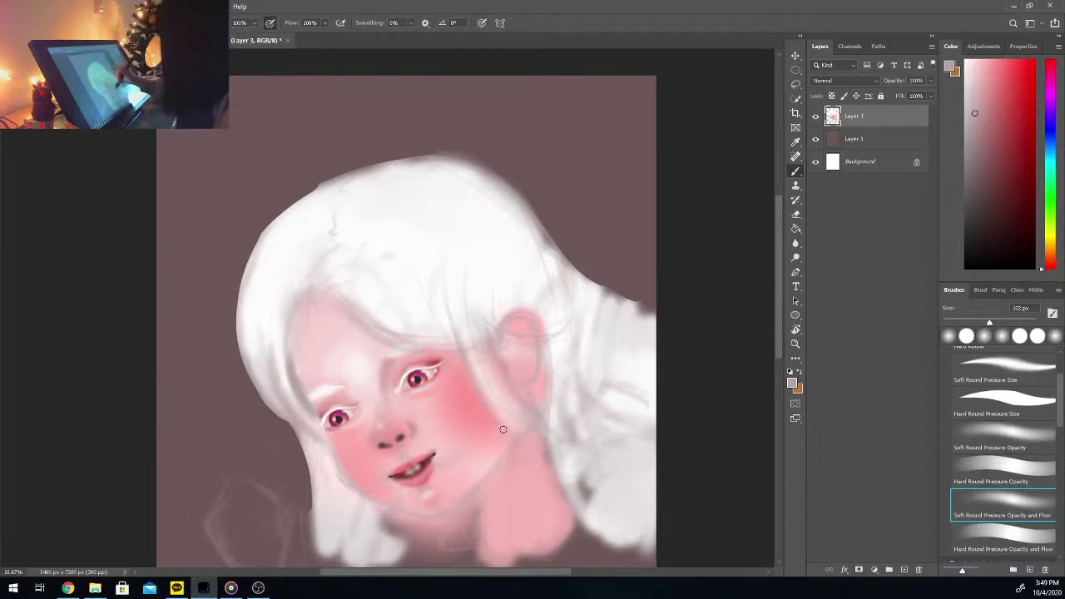
left_click(966, 77)
left_click_drag(463, 348, 502, 426)
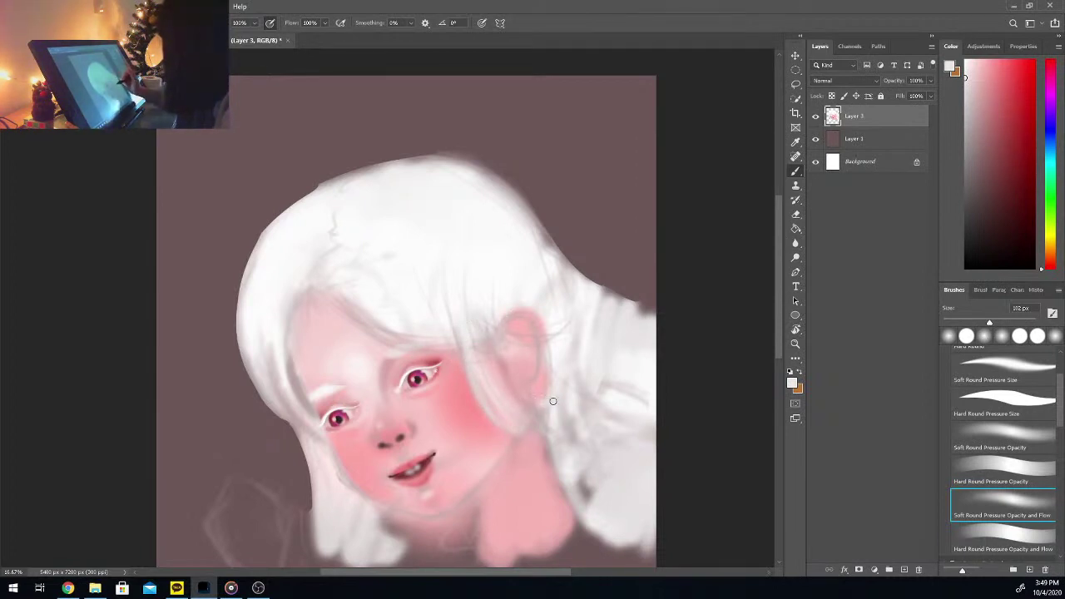
mouse_move(555, 503)
left_mouse_down()
mouse_move(582, 428)
mouse_move(547, 462)
mouse_move(589, 459)
mouse_move(563, 490)
mouse_move(573, 471)
mouse_move(605, 507)
left_mouse_up()
Step: Smooth the forehead with a pale pink sampled from it and brighten its centre with white, using a much larger brush
key("ctrl+plus")
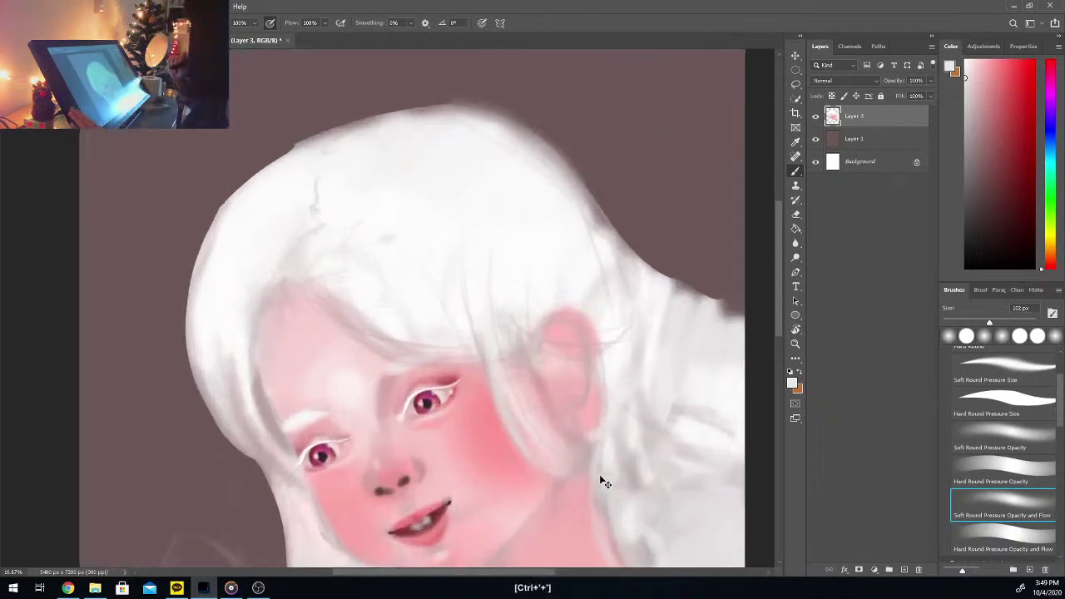
left_click_drag(779, 259, 781, 278)
key("ctrl+plus")
key("ctrl+minus")
key("ctrl+minus")
key("ctrl+minus")
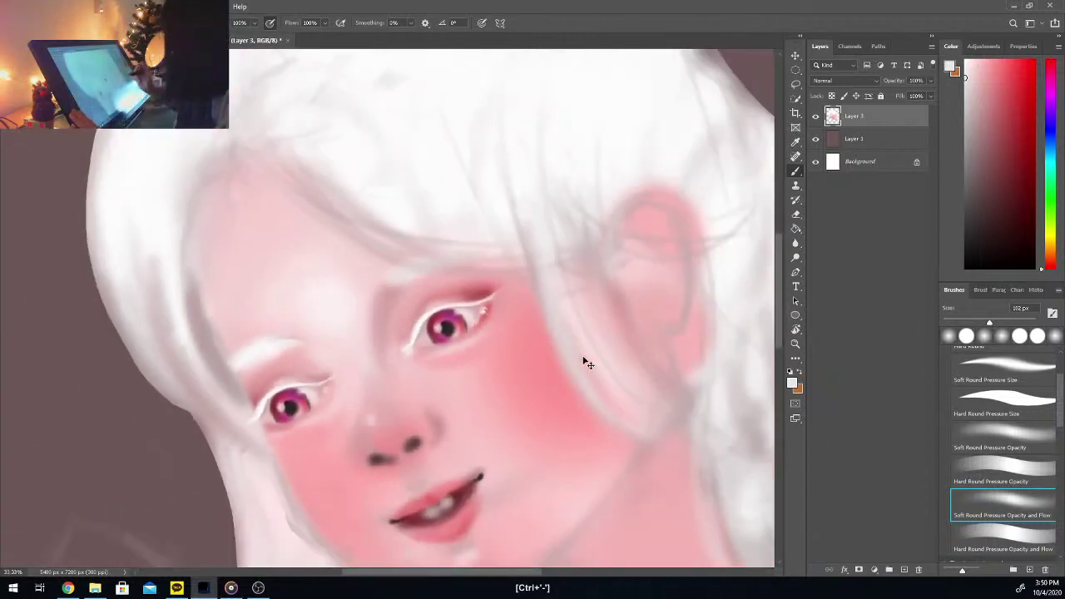
key("i")
left_click(305, 271)
key("b")
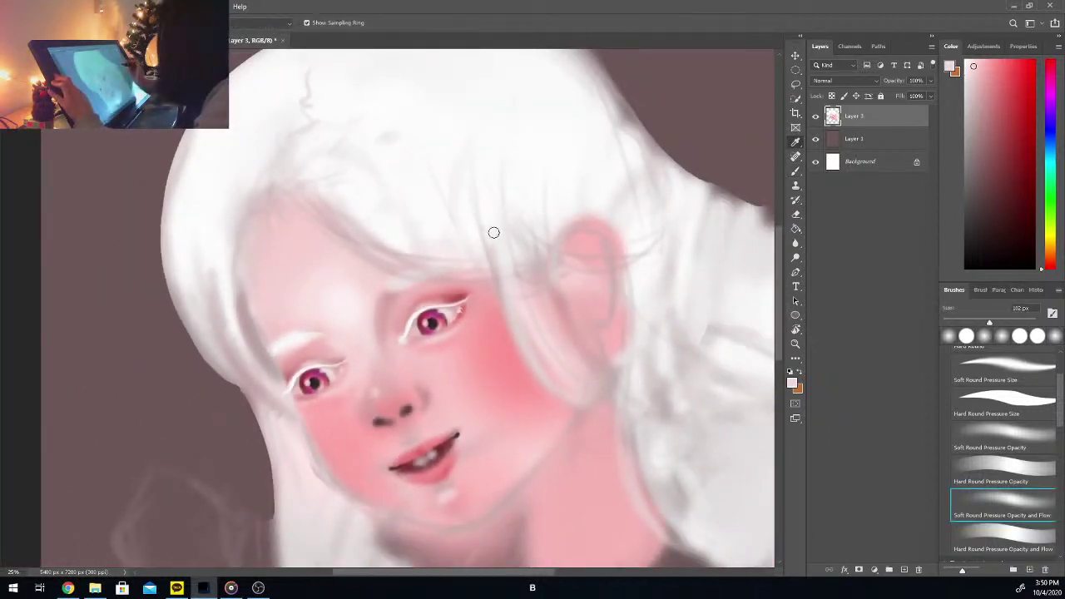
left_click_drag(988, 321, 1022, 324)
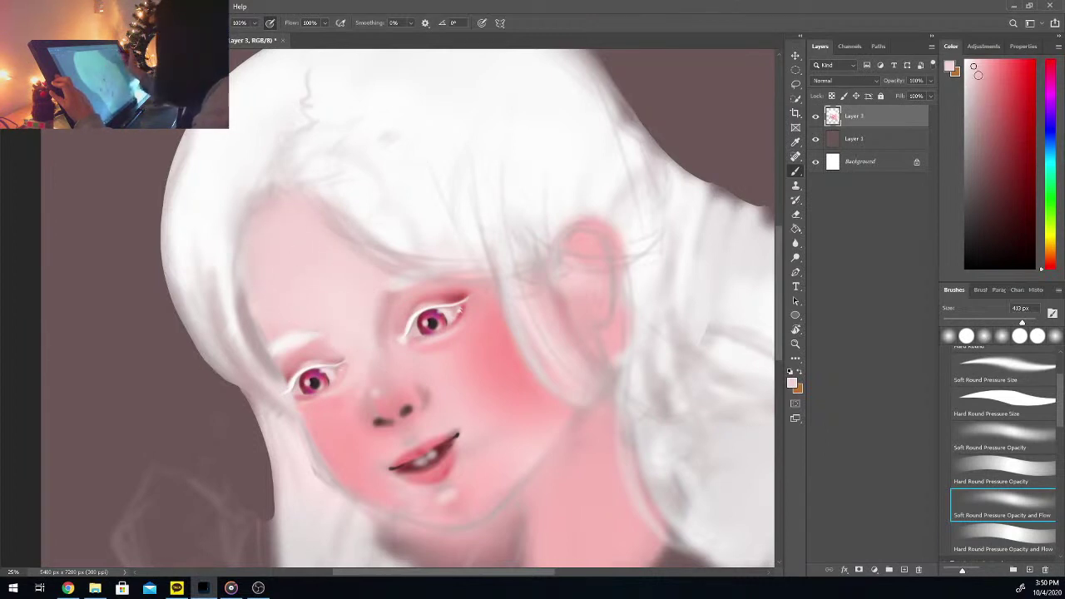
left_click_drag(978, 75, 965, 61)
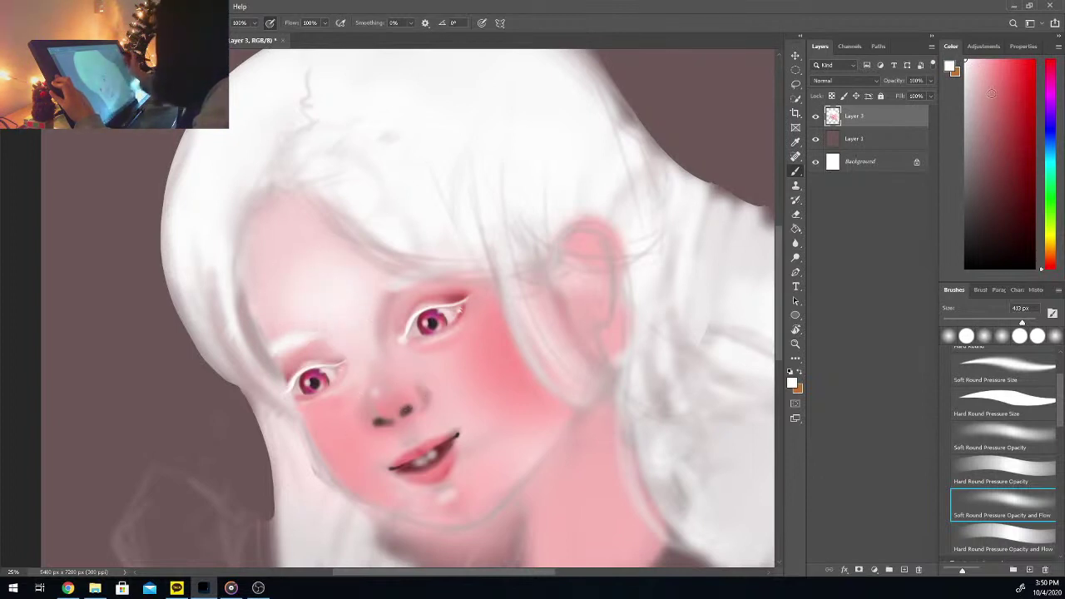
Step: Tint the outer edge of the forehead and the skin beneath the fringe with a light pink
left_click(983, 63)
mouse_move(281, 219)
left_mouse_down()
mouse_move(268, 245)
mouse_move(271, 223)
mouse_move(299, 202)
mouse_move(300, 214)
mouse_move(287, 204)
mouse_move(274, 338)
mouse_move(260, 296)
mouse_move(267, 330)
left_mouse_up()
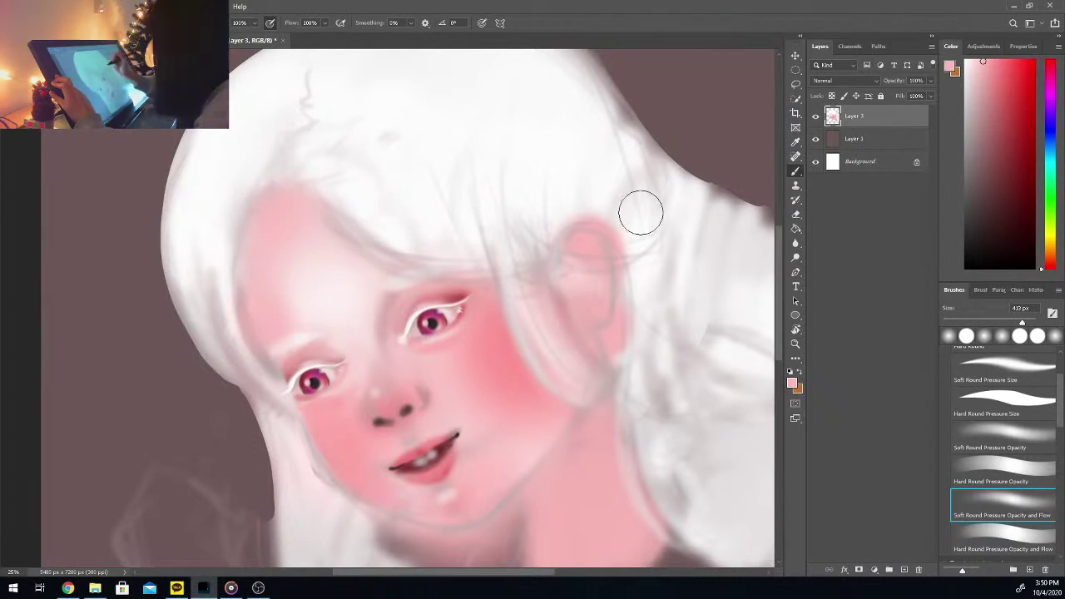
mouse_move(411, 248)
left_mouse_down()
mouse_move(338, 222)
mouse_move(404, 271)
mouse_move(326, 215)
mouse_move(420, 276)
mouse_move(334, 213)
mouse_move(450, 272)
mouse_move(332, 202)
mouse_move(305, 204)
mouse_move(338, 208)
mouse_move(419, 270)
mouse_move(418, 237)
mouse_move(475, 278)
left_mouse_up()
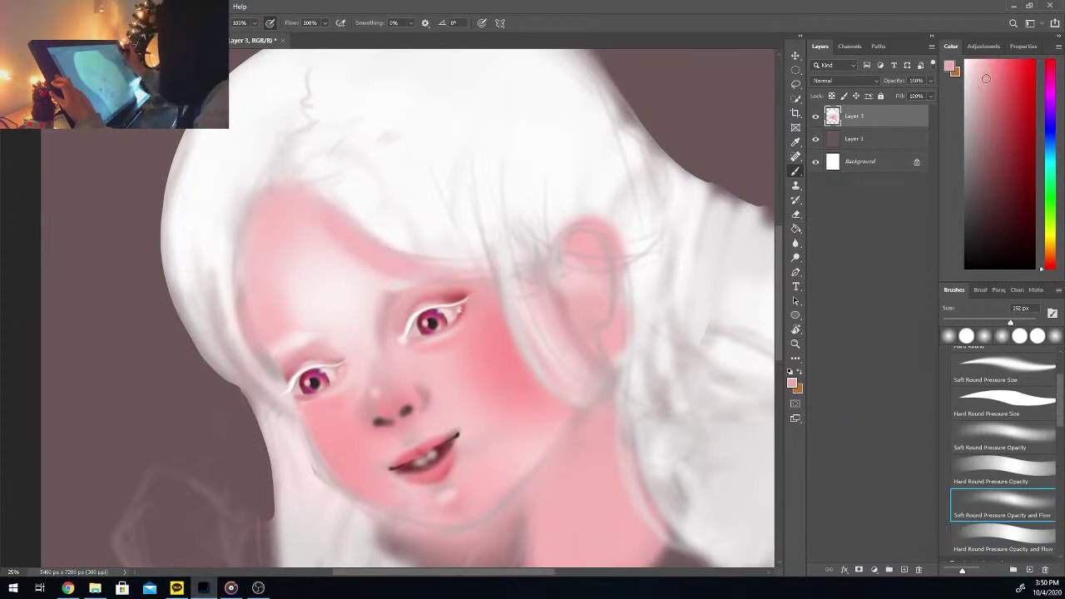
Step: Deepen the fringe's shadow on the forehead with darker, muted pinks at a 192 px brush size
mouse_move(354, 224)
left_mouse_down()
mouse_move(412, 258)
mouse_move(341, 213)
mouse_move(468, 265)
mouse_move(379, 237)
mouse_move(422, 252)
left_mouse_up()
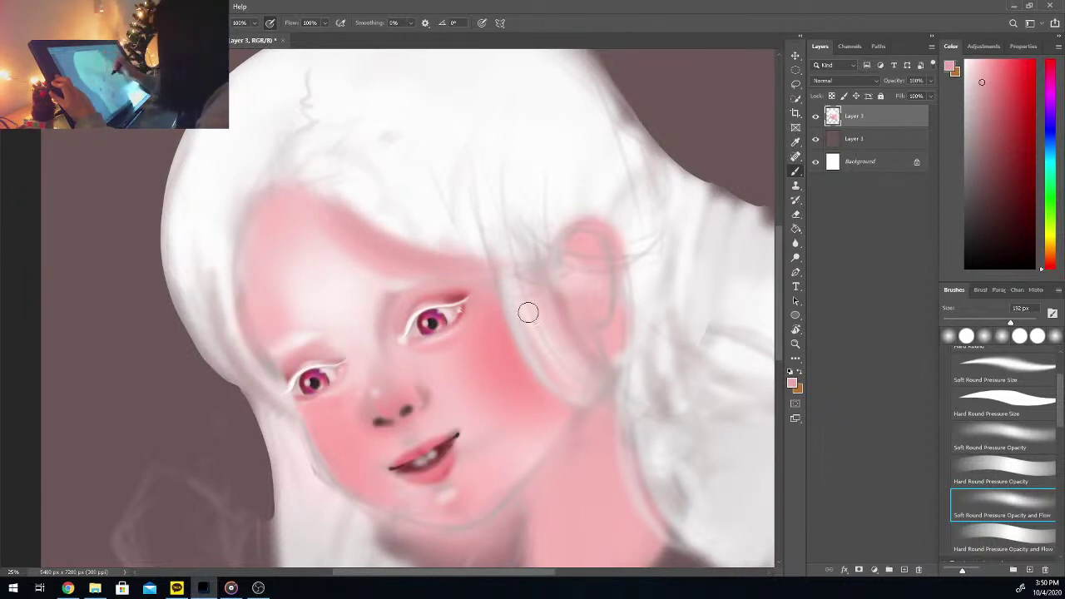
left_click(994, 93)
left_click_drag(333, 197, 405, 249)
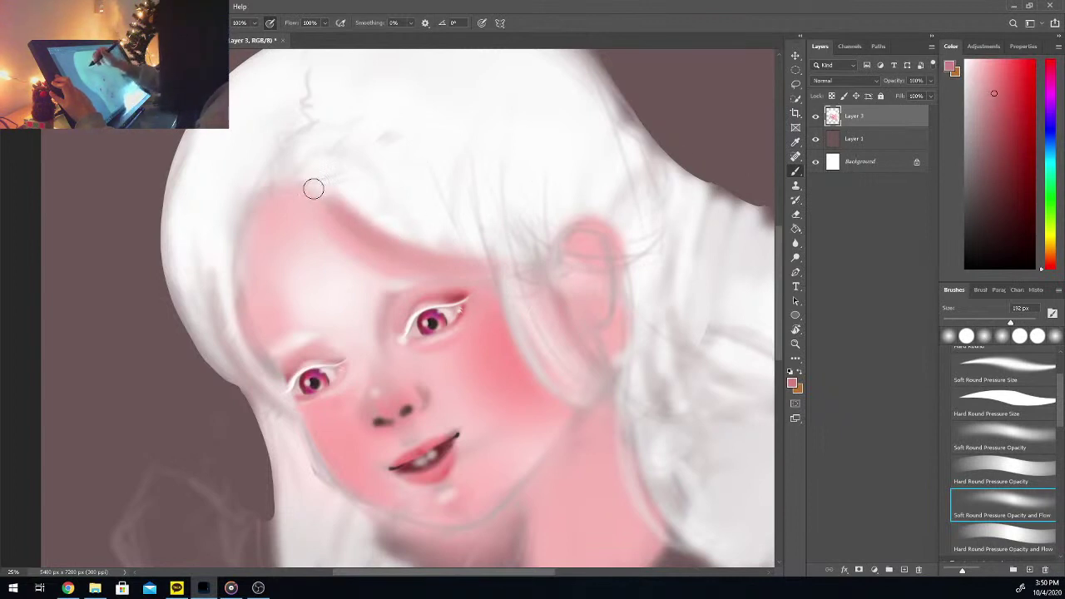
left_click_drag(482, 261, 412, 245)
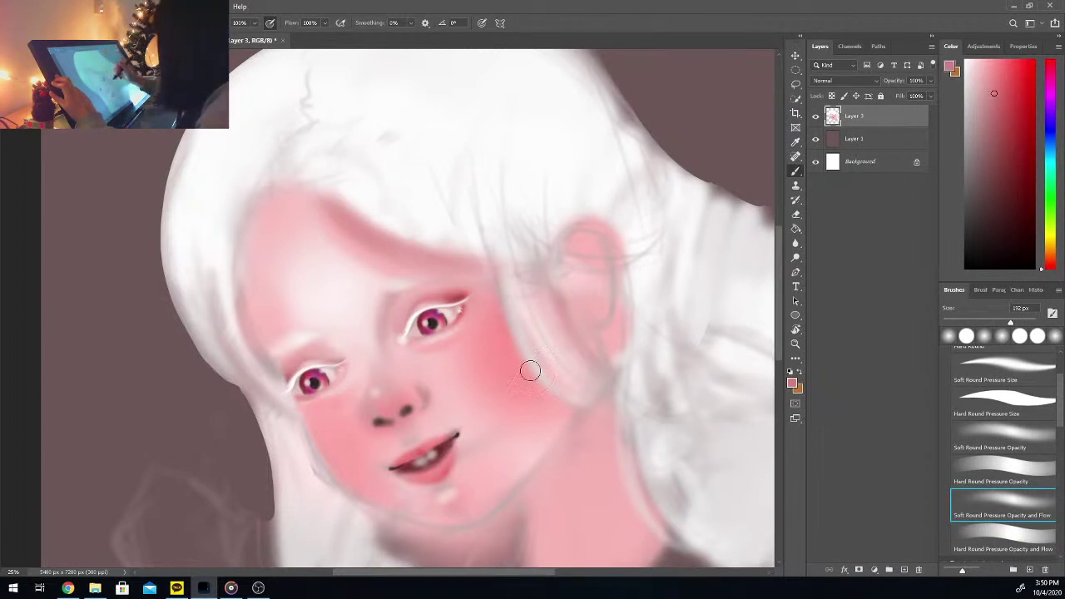
Step: Shade the cheek edge, the skin between the face lock and ear, and the ear's upper front edge with the dark pink
mouse_move(530, 371)
left_mouse_down()
mouse_move(509, 302)
mouse_move(546, 385)
mouse_move(503, 288)
mouse_move(559, 396)
mouse_move(540, 279)
mouse_move(579, 369)
mouse_move(542, 283)
mouse_move(581, 358)
left_mouse_up()
left_click_drag(536, 277, 590, 385)
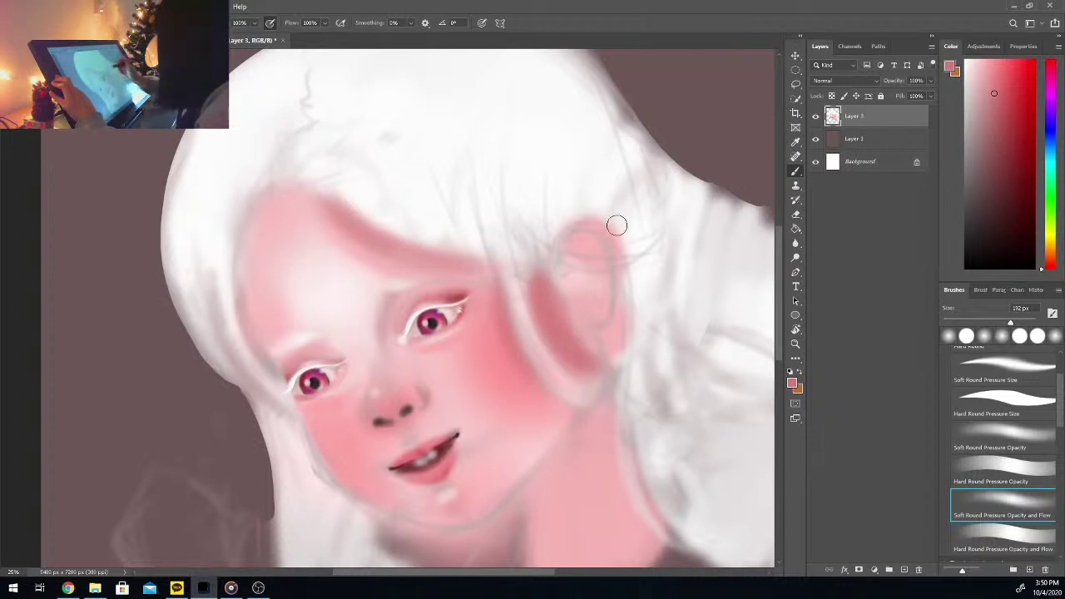
left_click_drag(567, 255, 571, 267)
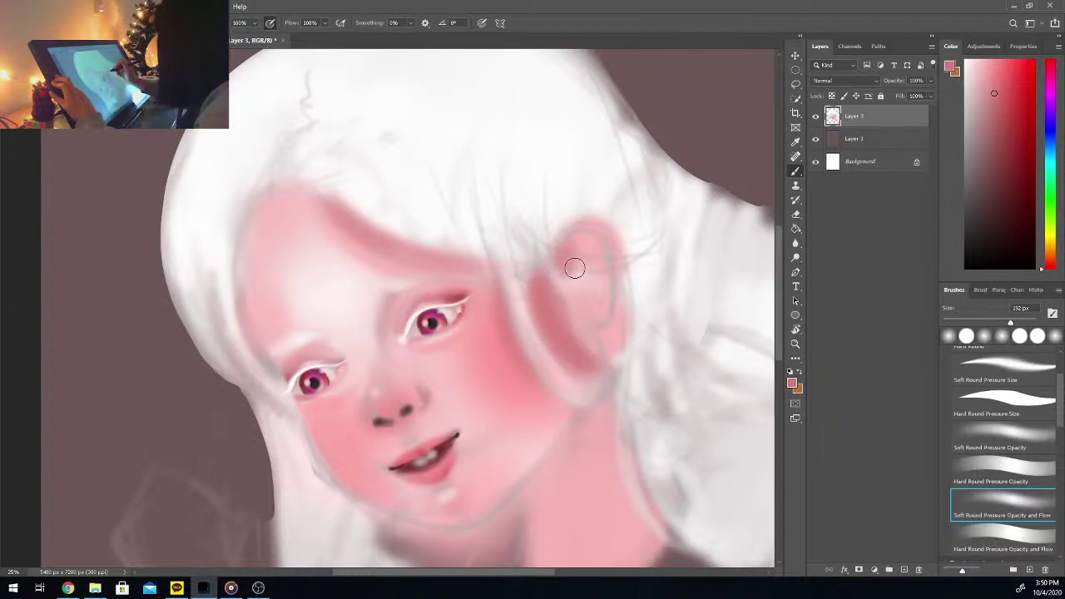
Step: Paint the ear's curved inner fold and shade its lobe with dark and sampled pinks at 87 px
left_click(984, 320)
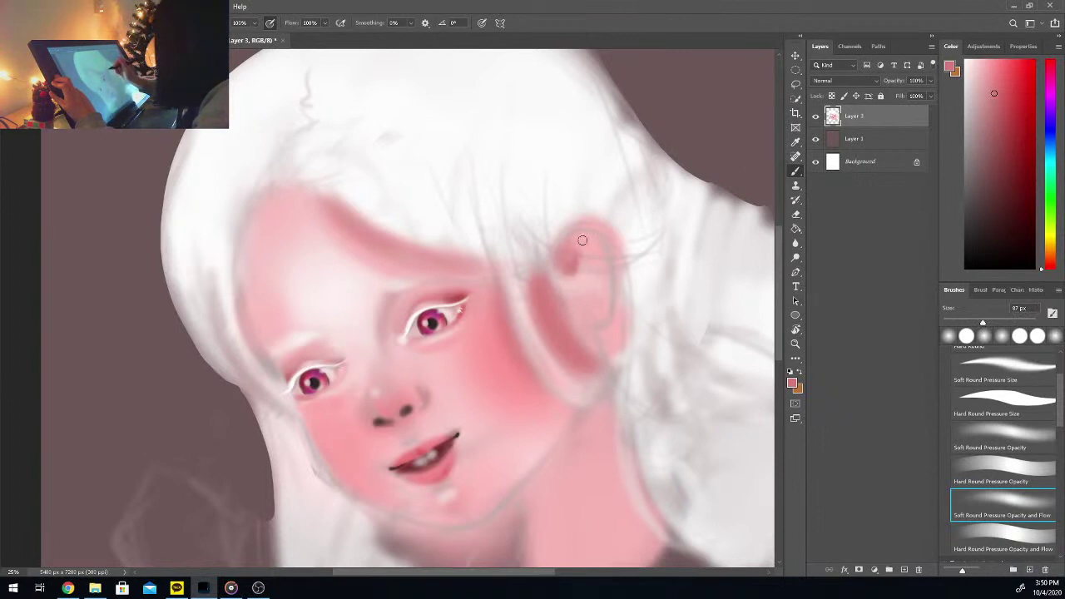
mouse_move(582, 240)
left_mouse_down()
mouse_move(580, 265)
mouse_move(595, 238)
mouse_move(611, 263)
mouse_move(581, 247)
mouse_move(575, 260)
mouse_move(605, 264)
mouse_move(604, 245)
mouse_move(617, 270)
left_mouse_up()
left_click(587, 229, "alt")
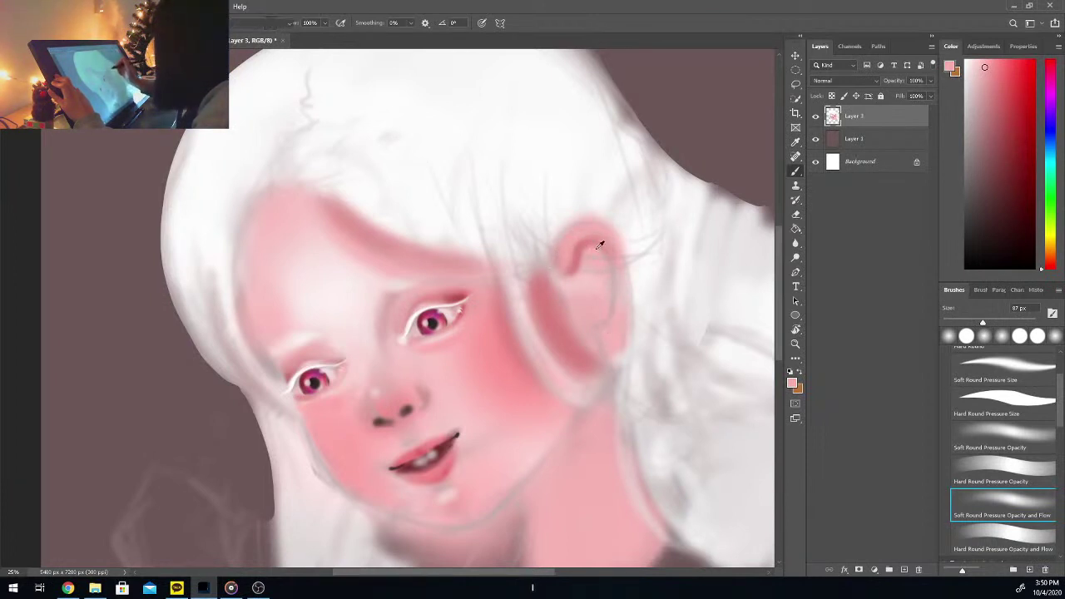
key("i")
left_click(592, 268)
key("b")
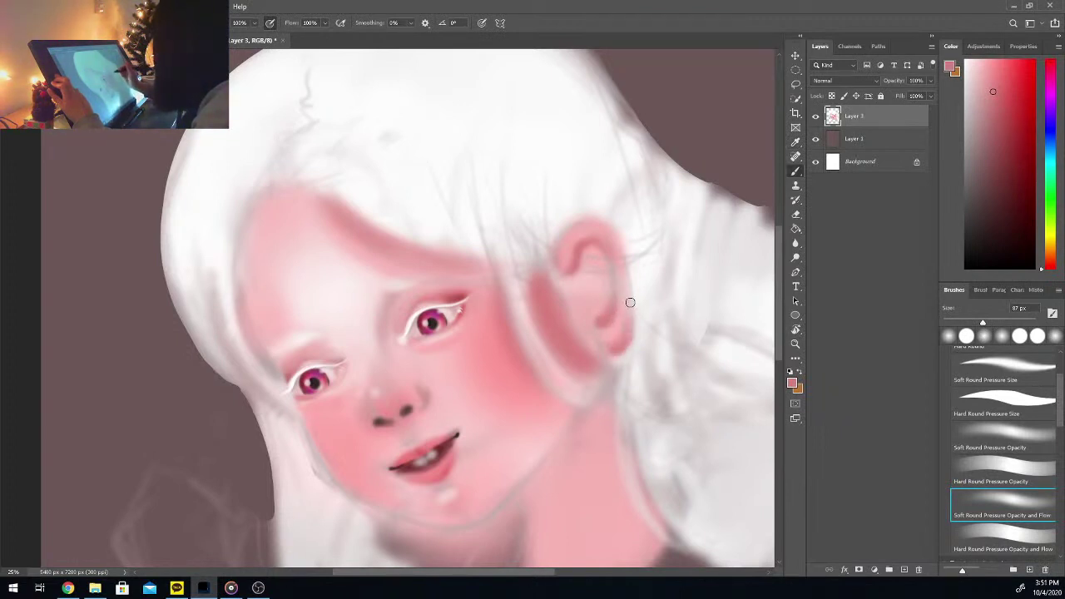
Step: Blend the ear's outer rim with pinks sampled from the inner ear, the upper ear and the blushed cheek
key("i")
left_click(594, 311)
key("b")
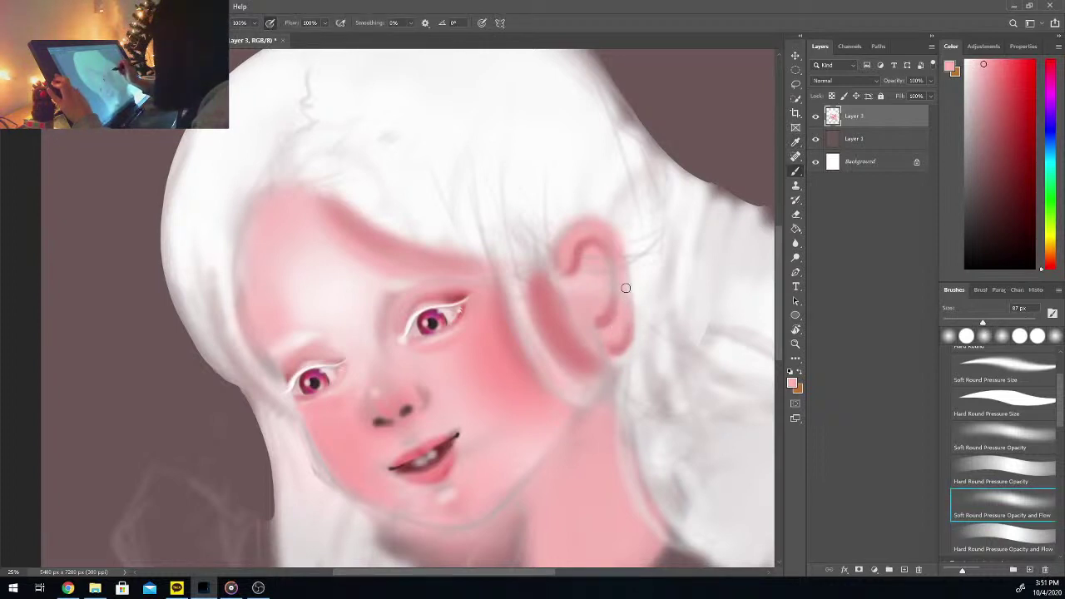
key("i")
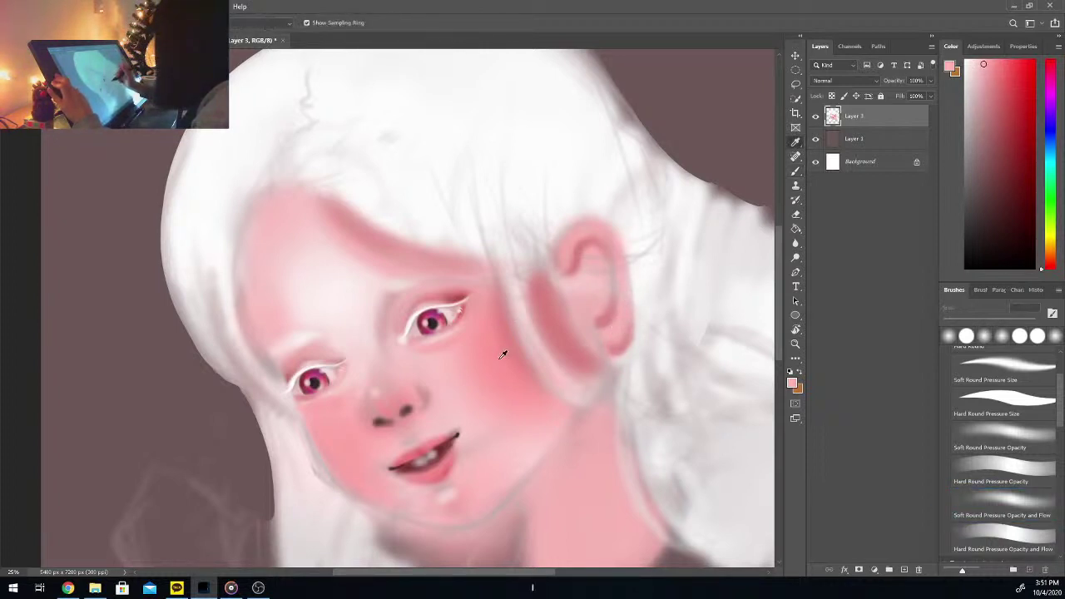
left_click(574, 239)
key("b")
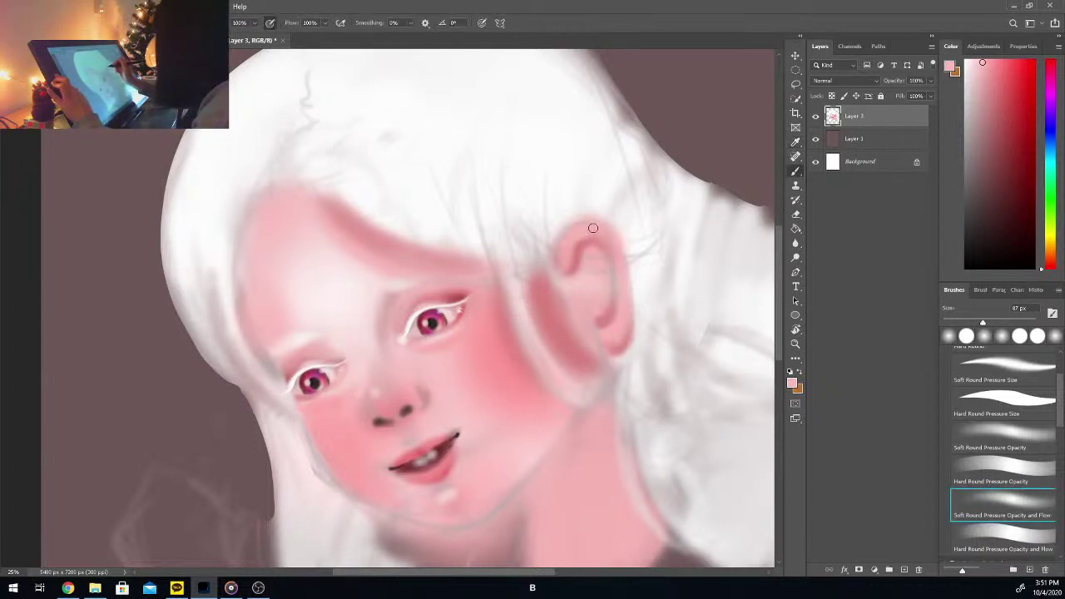
key("i")
left_click(499, 366)
key("b")
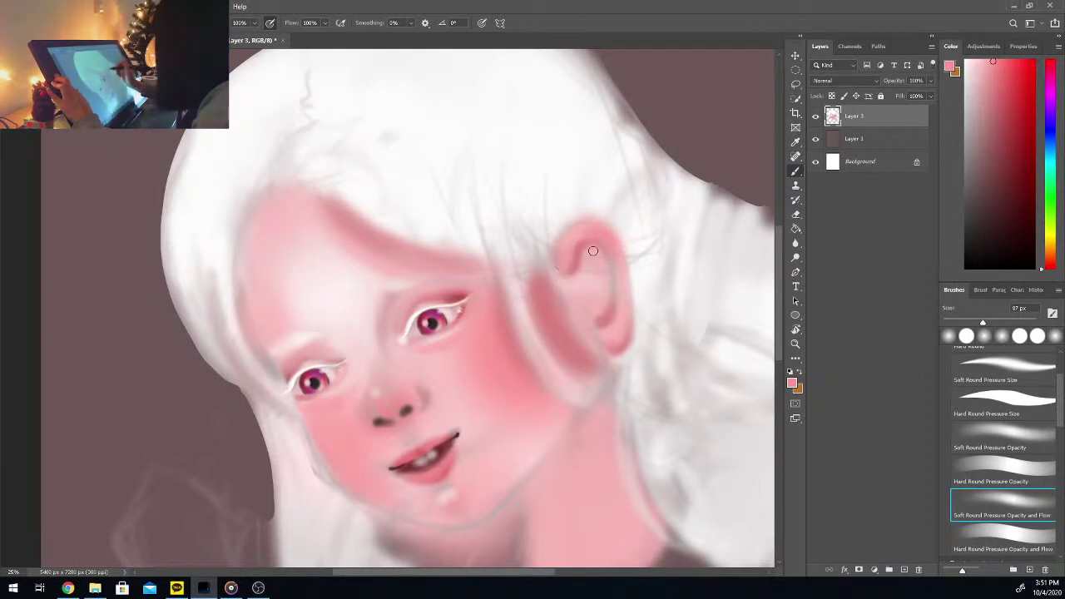
Step: Model the inner ear's ridges with a pale pink and a deeper pink sampled from the ear
key("i")
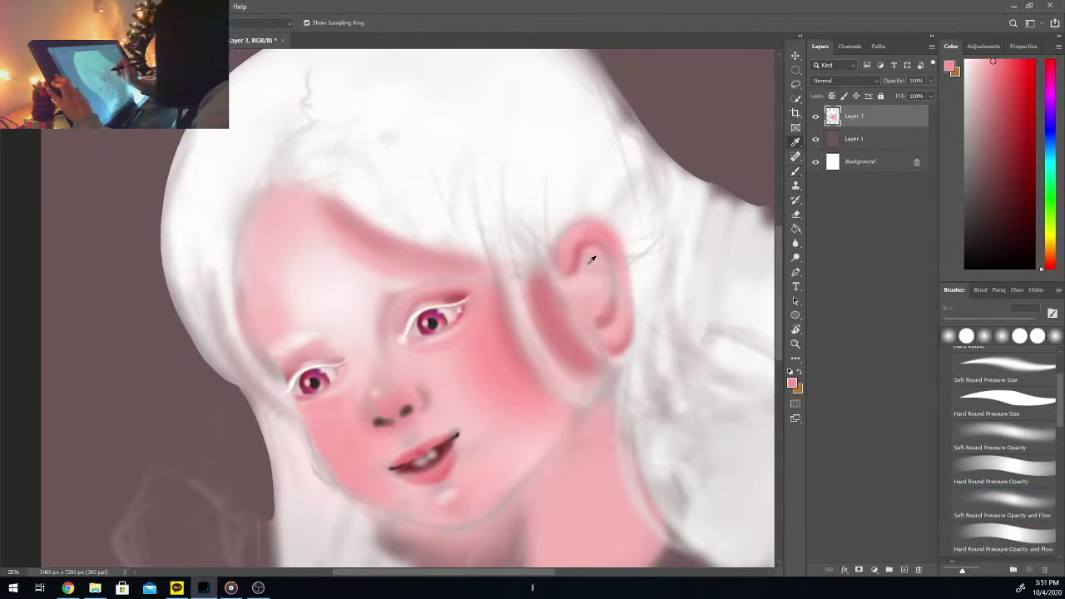
left_click(592, 260)
key("b")
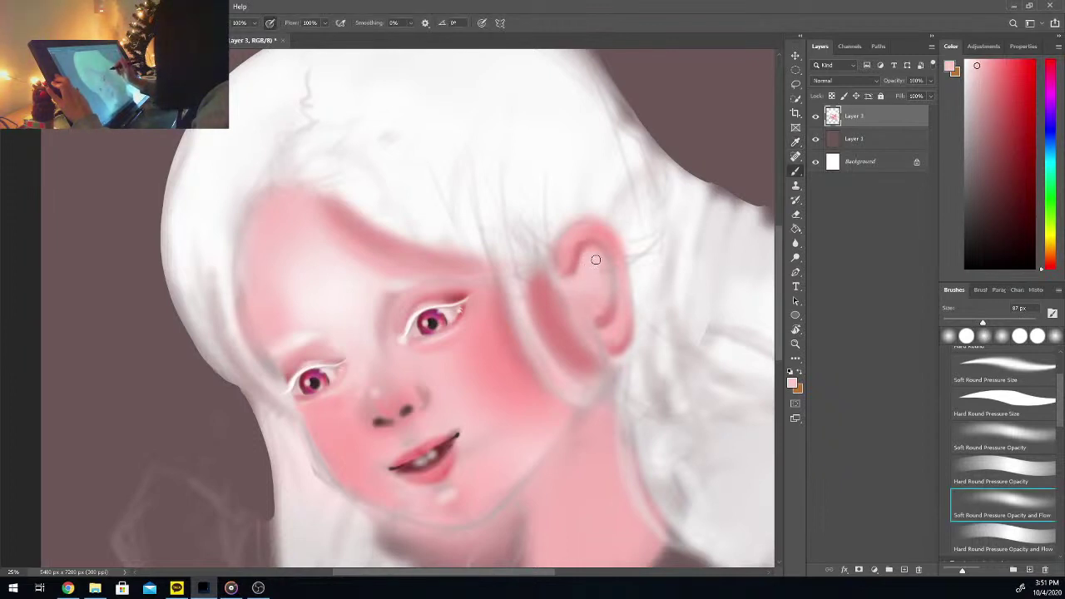
key("i")
left_click(613, 248)
key("b")
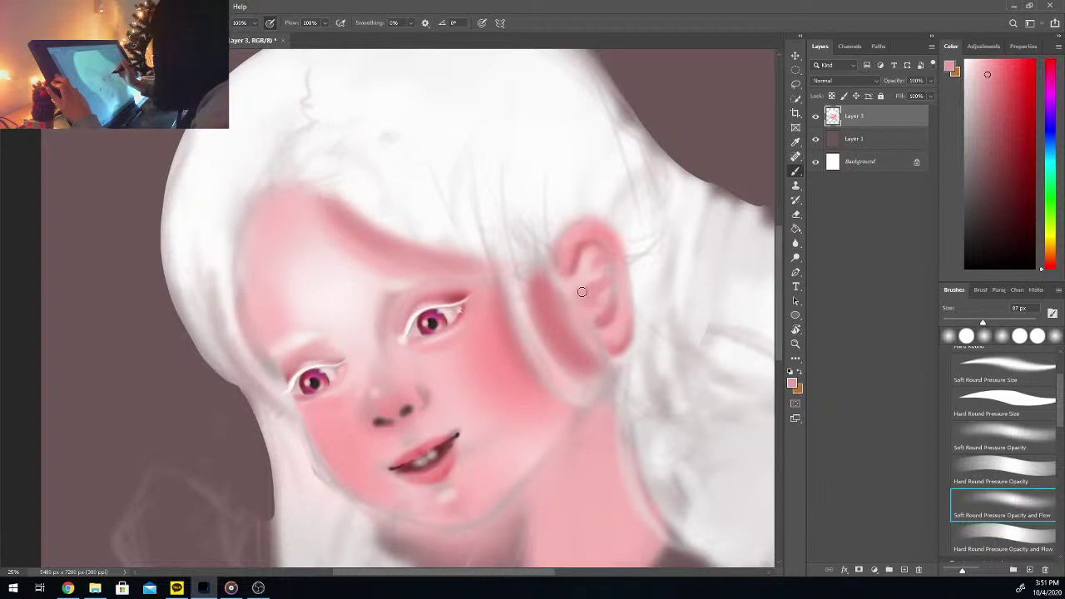
Step: Blend the inner ear's ridges and front edge with light and mid pinks sampled from the ear
key("i")
left_click(582, 278)
key("b")
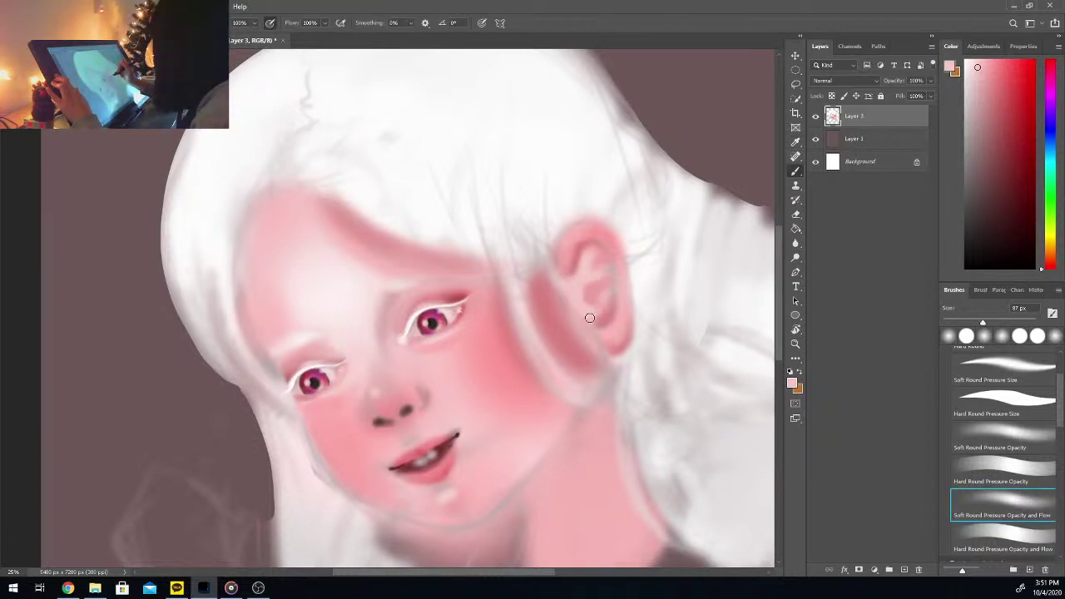
left_click(599, 256, "alt")
left_click(581, 259, "alt")
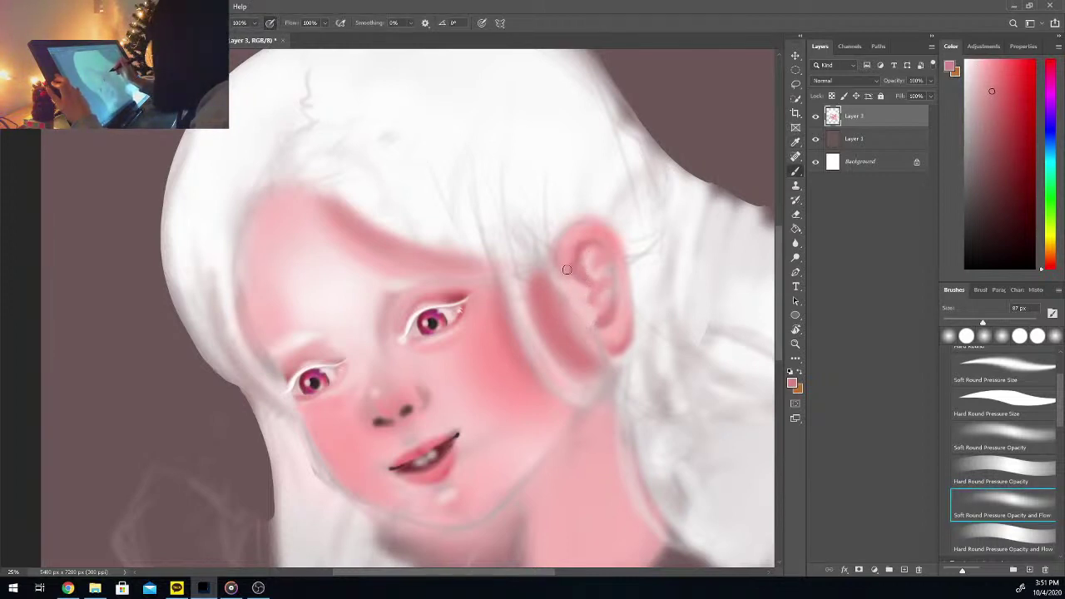
left_click(573, 259, "alt")
key("b")
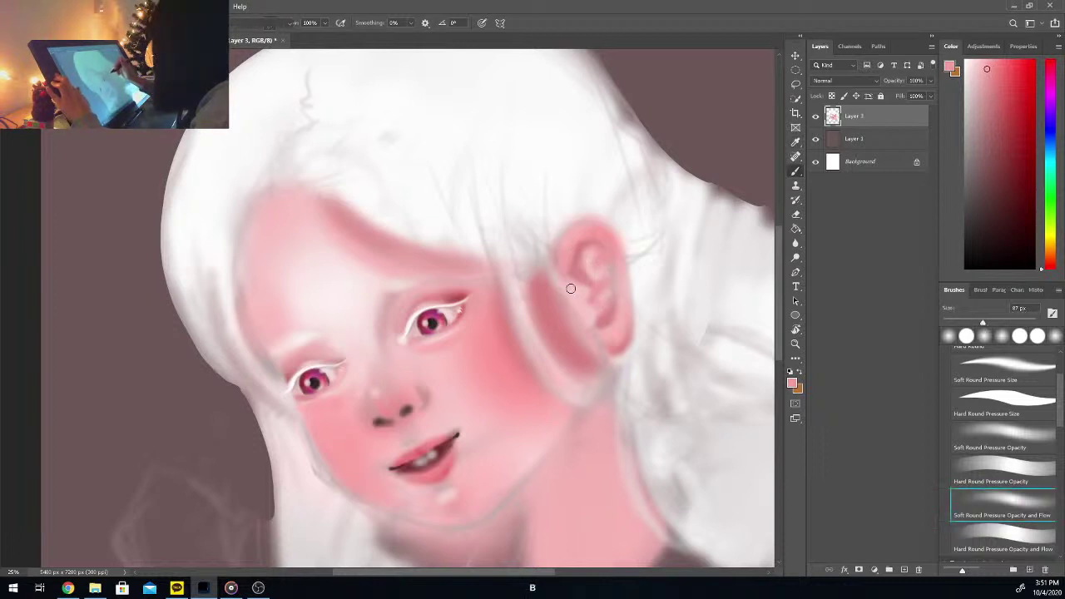
Step: Shade the ear opening and the front of the inner fold with deeper pink and dark red at 87 px
key("i")
left_click(591, 271)
key("b")
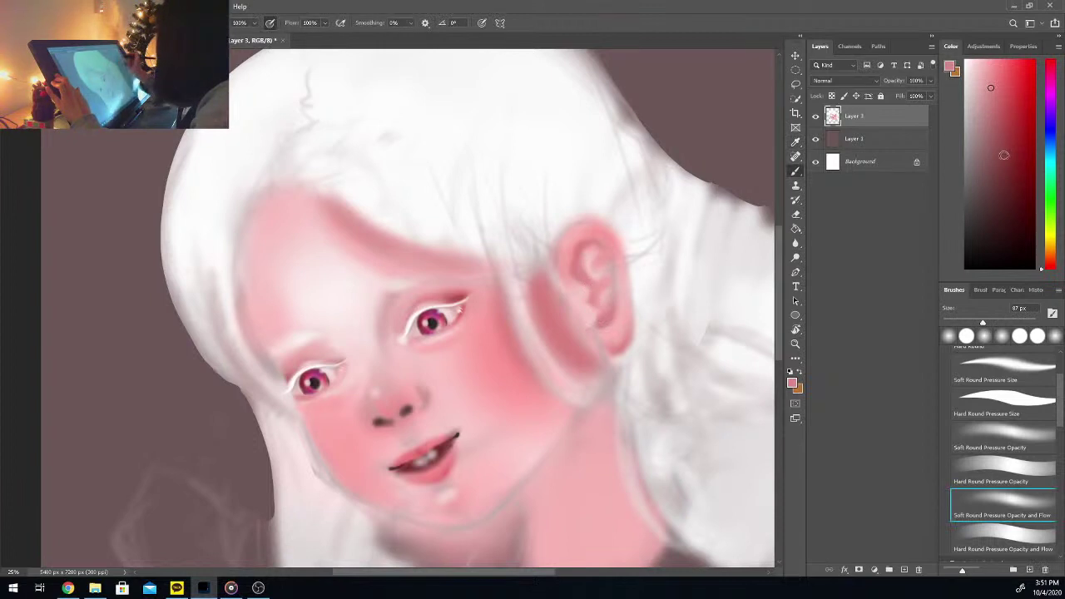
left_click(596, 310, "alt")
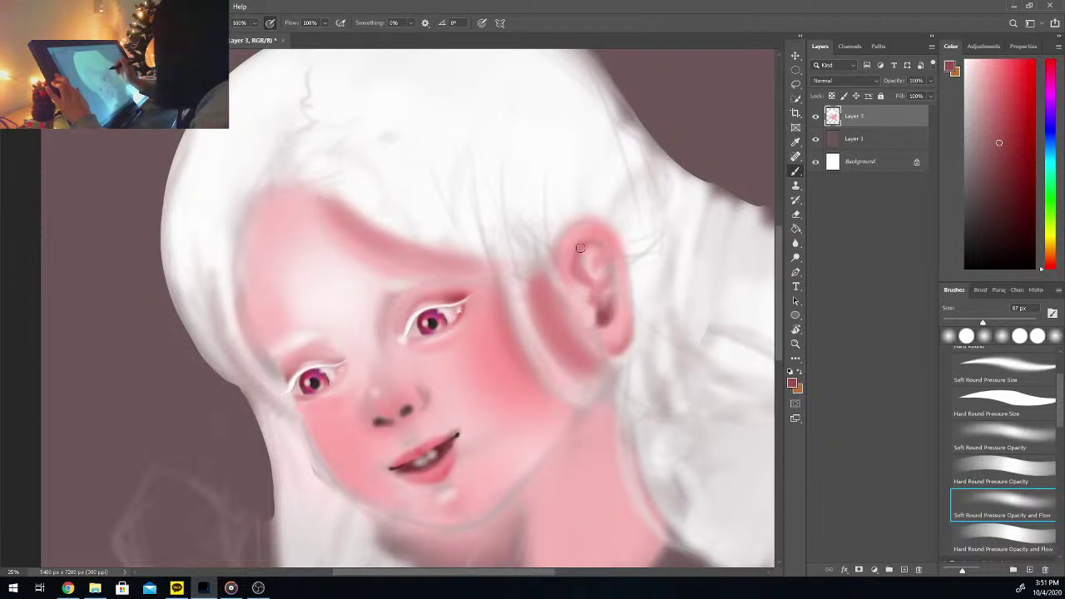
left_click_drag(580, 248, 576, 275)
Step: Define the shadow edge along the inner ear's front contour with a much finer brush and pinks sampled from the ear
left_click(956, 322)
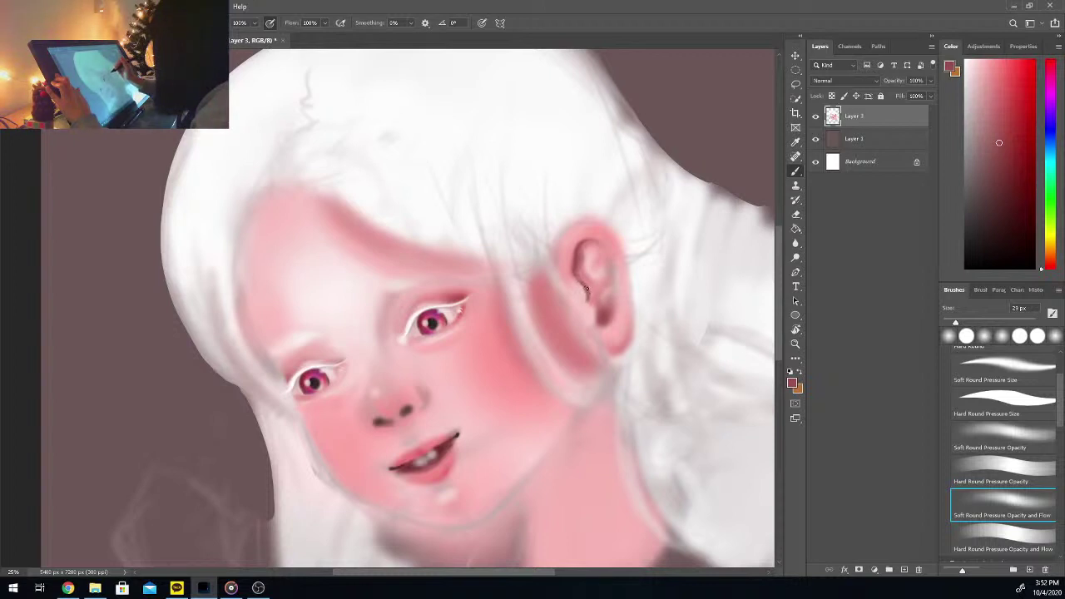
left_click_drag(587, 266, 581, 277)
left_click(577, 248, "alt")
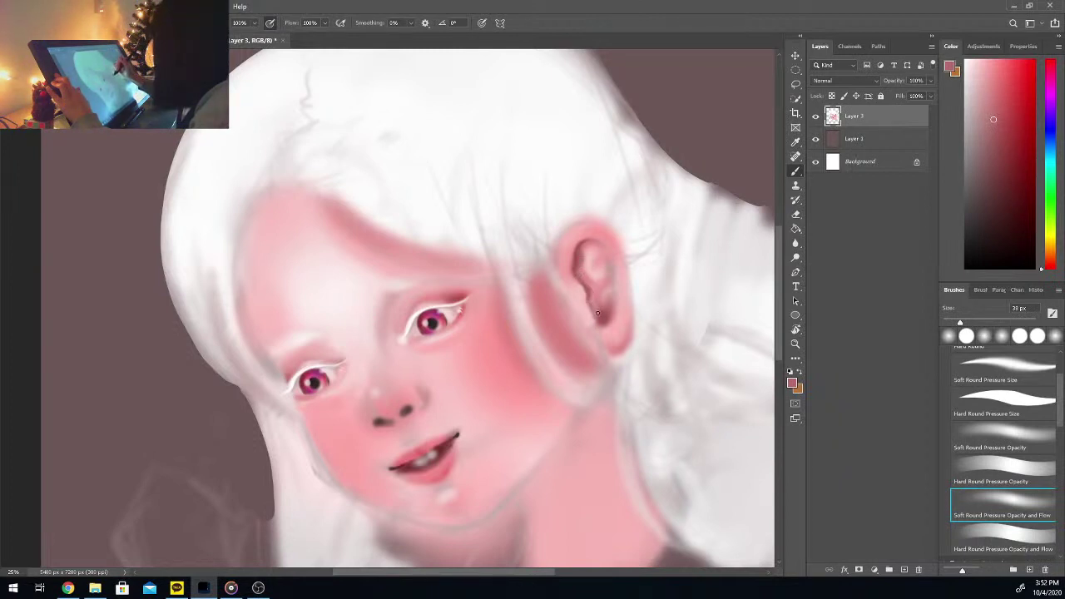
left_click(586, 296, "alt")
key("b")
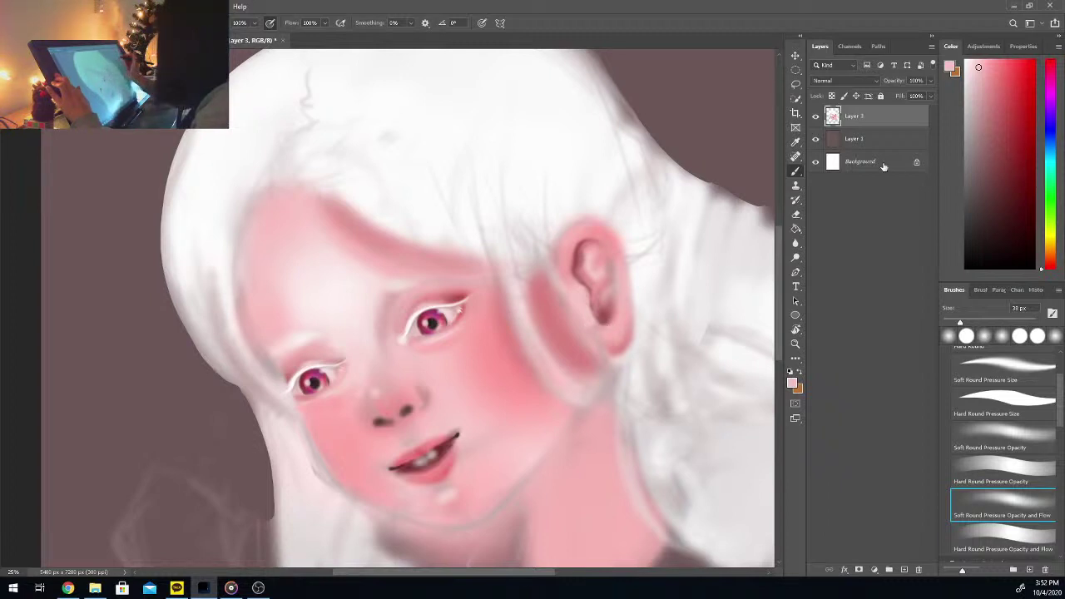
Step: Deepen the ear opening with dark maroon and clean up the inner front edge with a sampled light pink
left_click(606, 313, "alt")
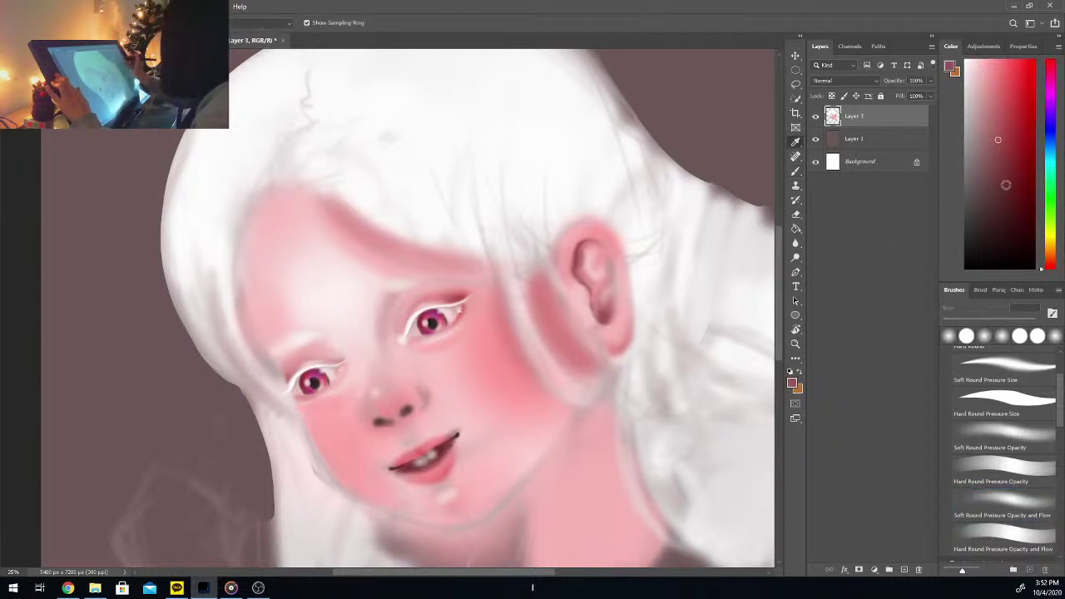
key("b")
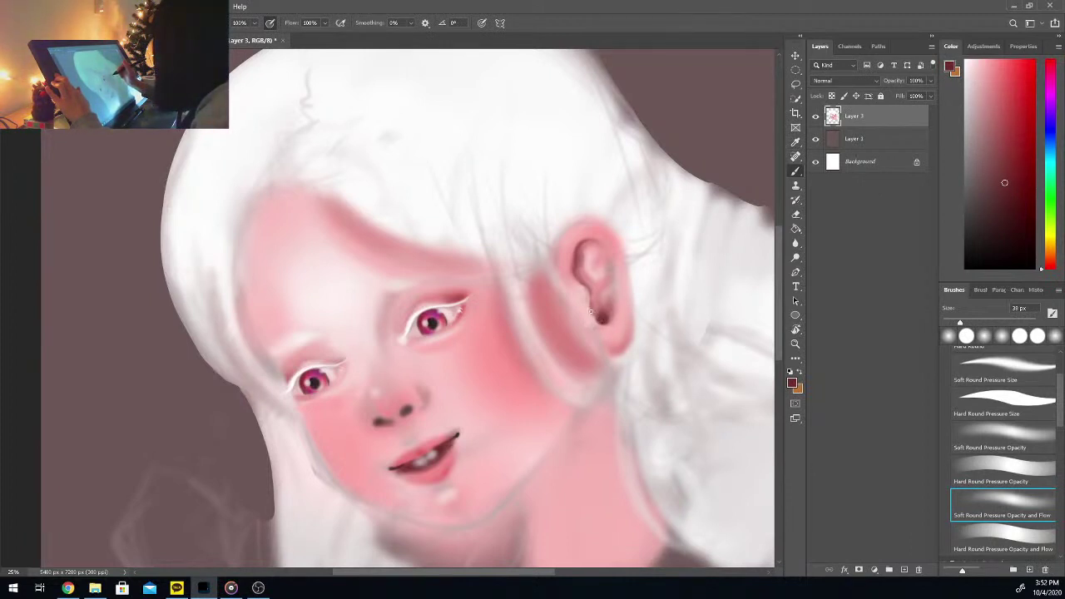
key("i")
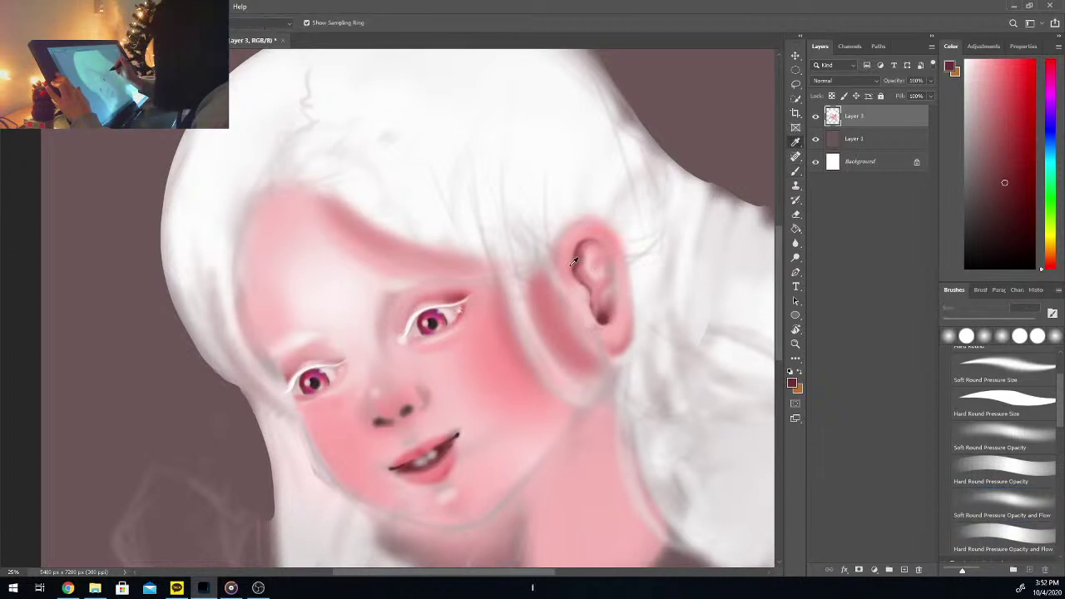
left_click(572, 266)
key("b")
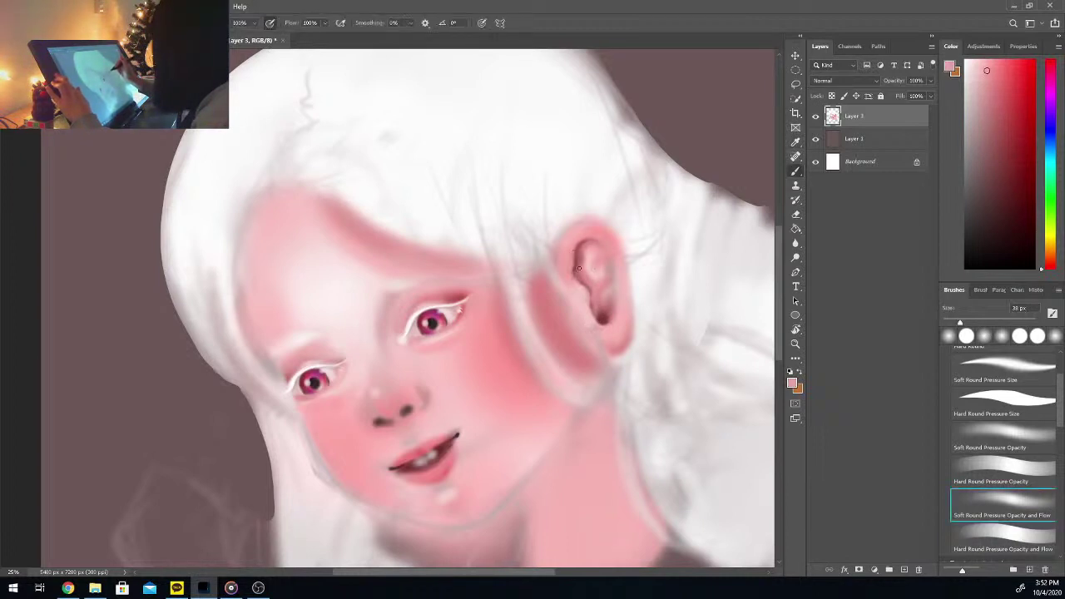
Step: Model the upper inner ear with a muted pink shadow and a pale pink highlight at about 60 px
key("i")
left_click(584, 255)
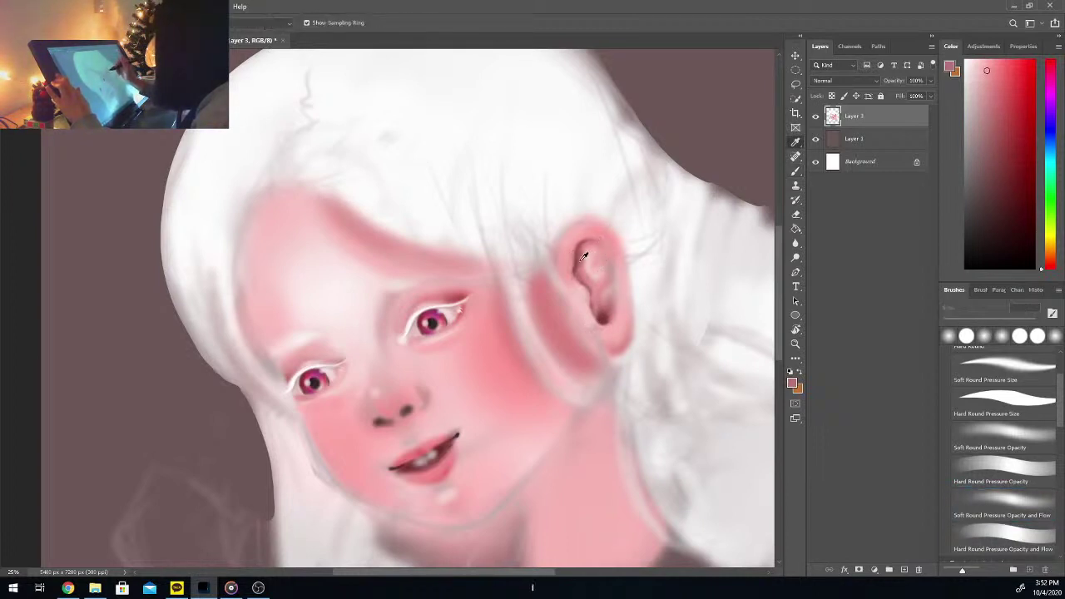
key("b")
left_click_drag(959, 309, 978, 308)
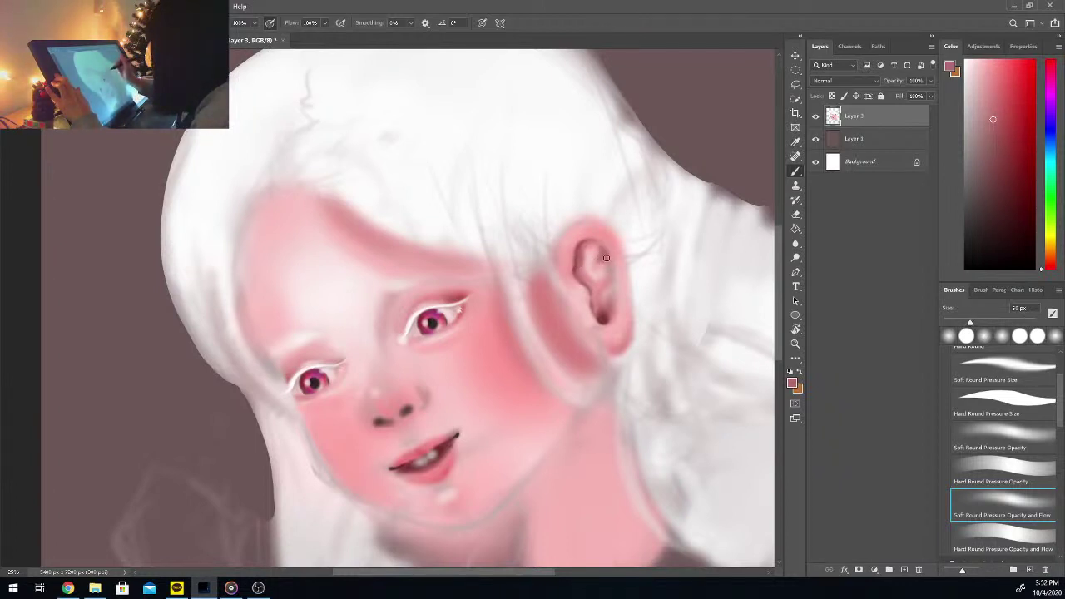
key("alt")
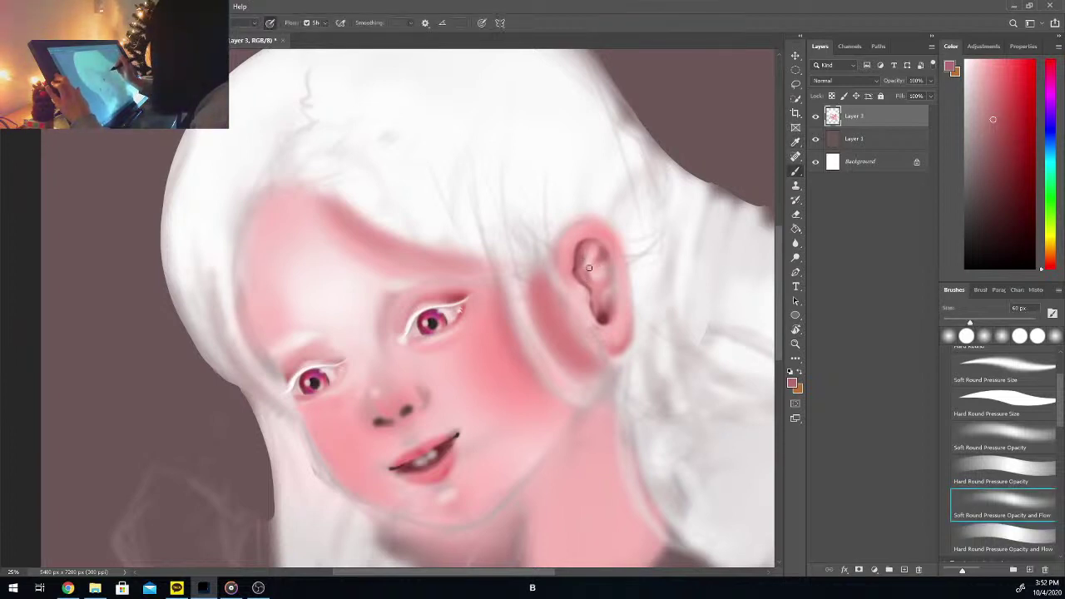
left_click(594, 259)
key("b")
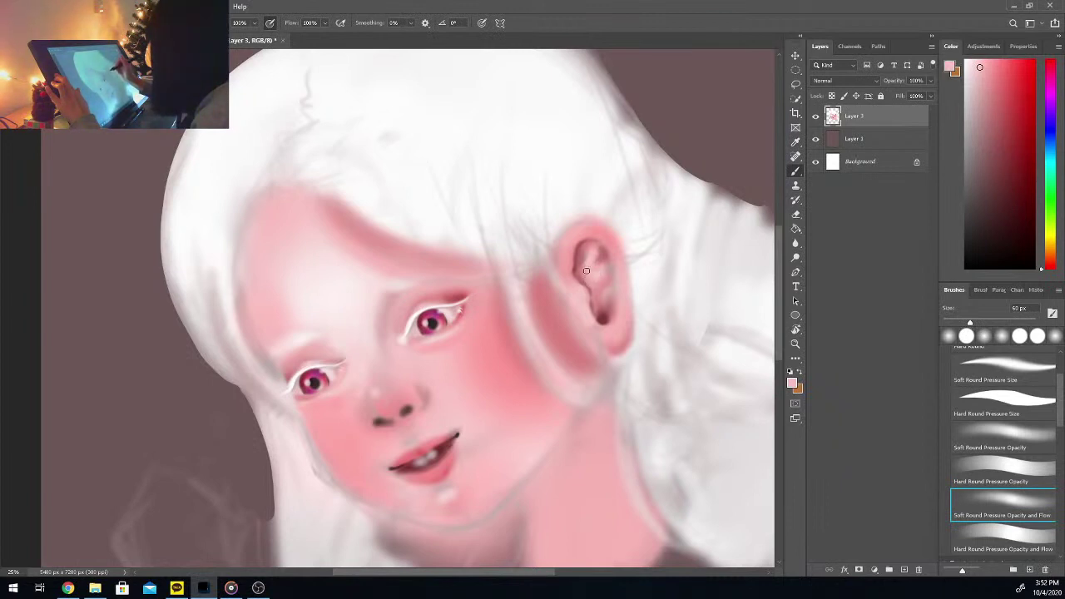
Step: Darken the folds between the inner ear's ridges with muted and dark reds sampled from the ear
left_click(592, 254, "alt")
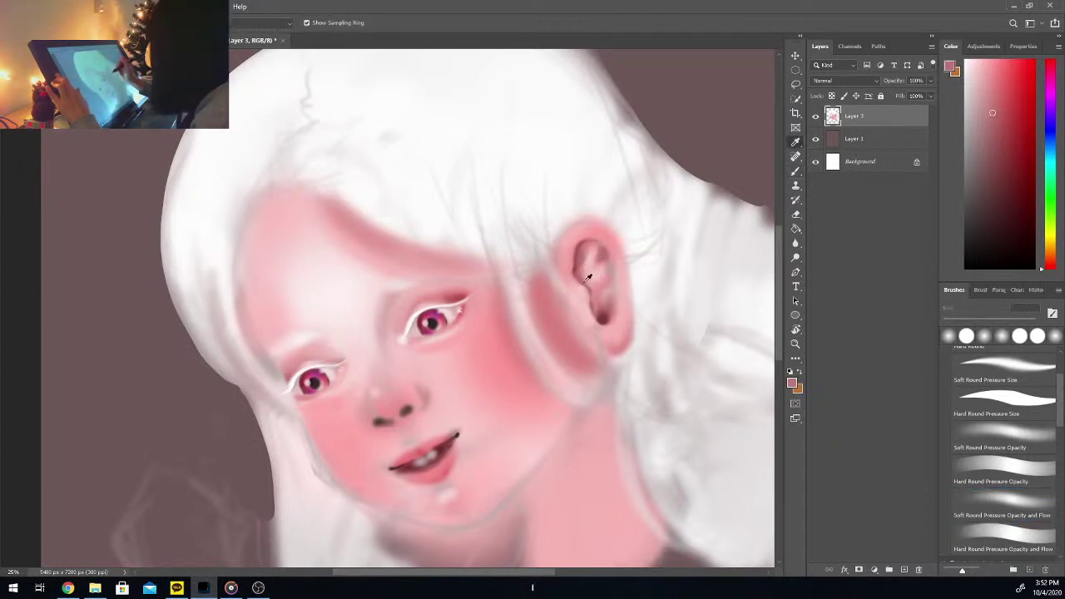
left_click(582, 261)
key("b")
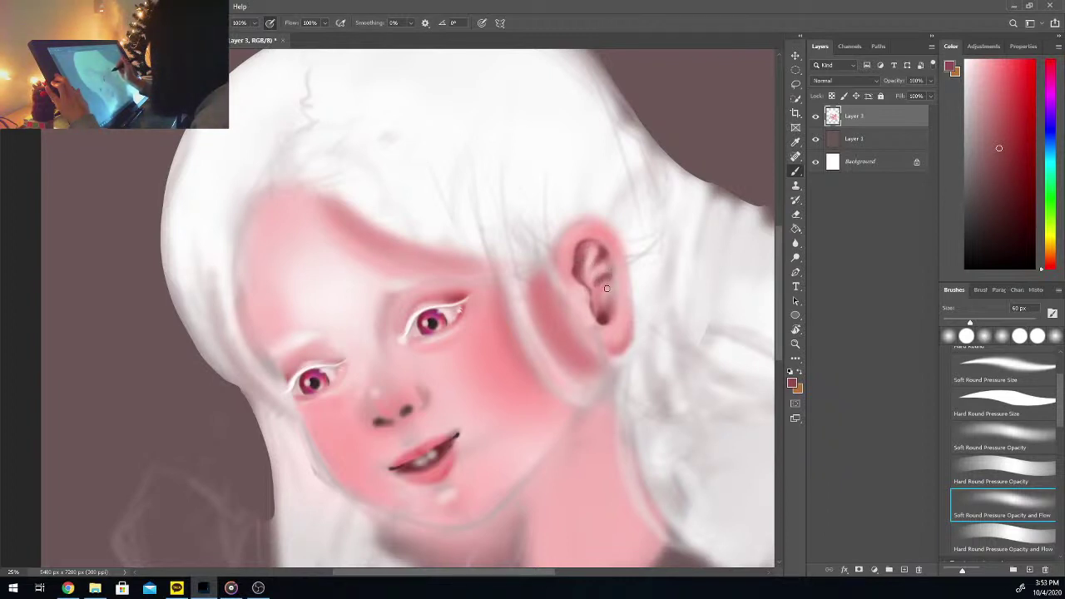
Step: Shade the forehead's edge along the hairline with a pink sampled from the forehead shadow, enlarging the brush to 187 px
key("ctrl+minus")
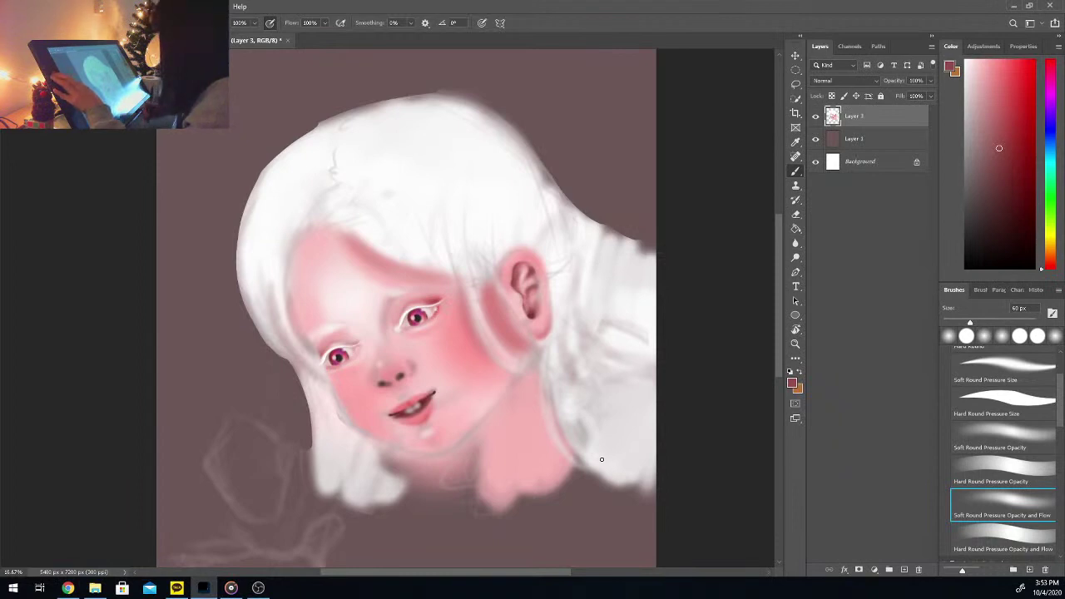
key("i")
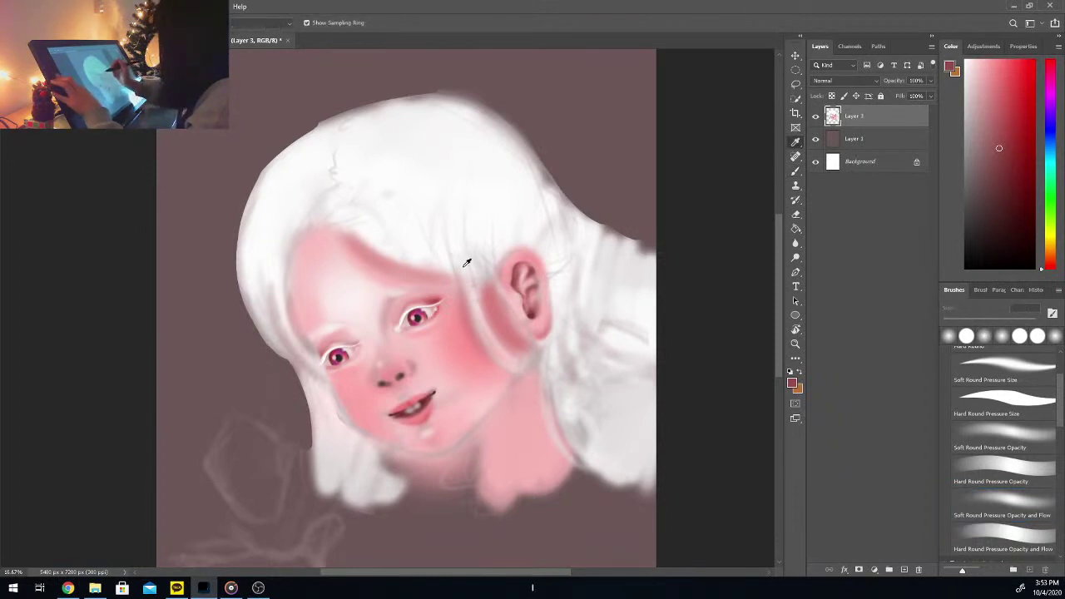
left_click(378, 258)
key("b")
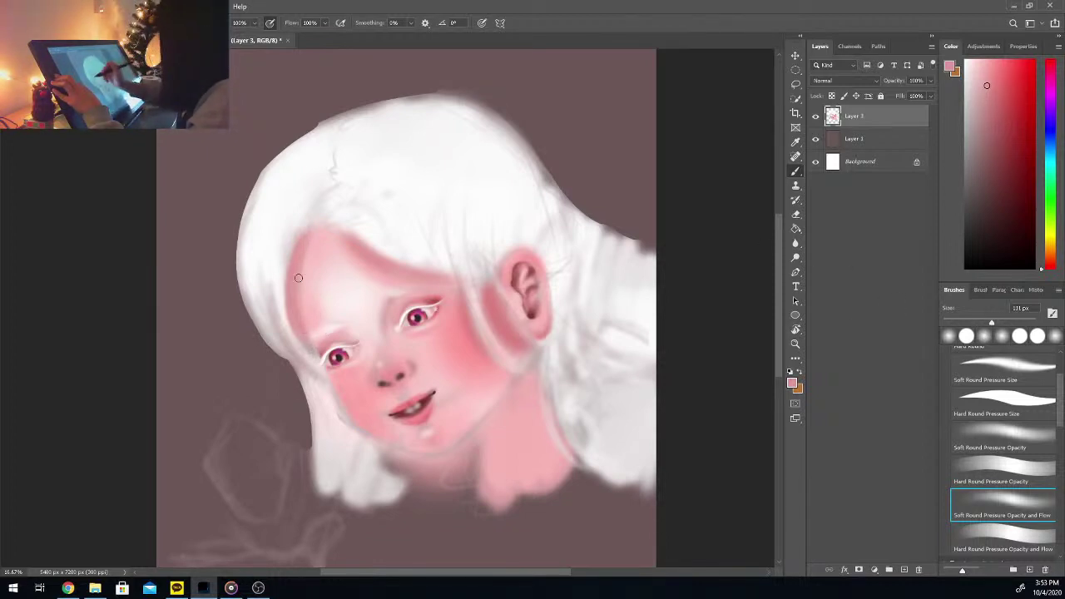
left_click_drag(991, 322, 1008, 322)
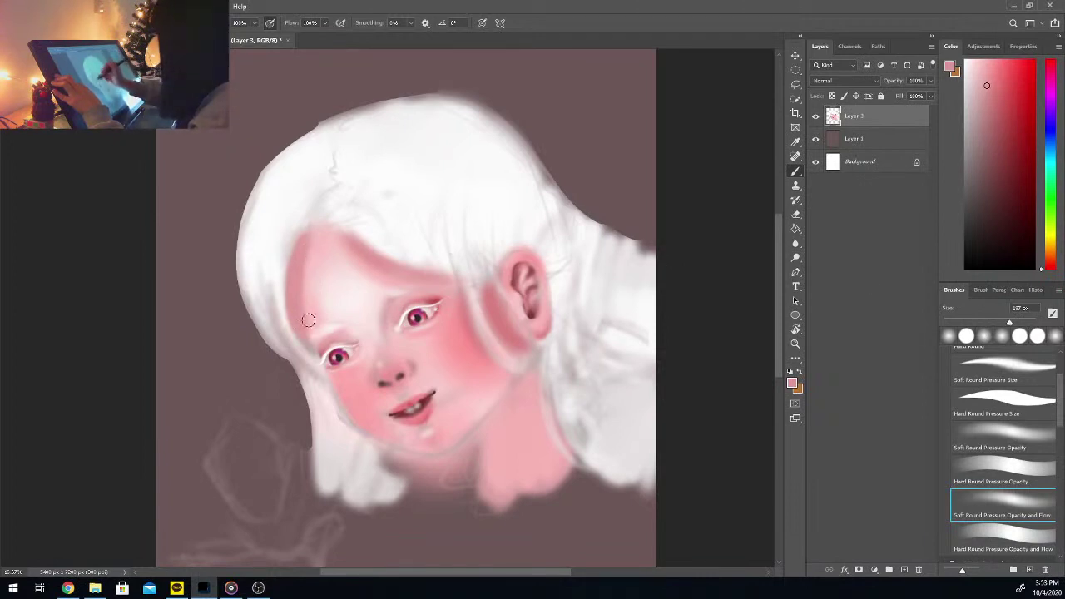
Step: Soften the forehead shadow under the hairline with pale pinks sampled from the forehead, enlarging the brush to 337 px
key("i")
left_click(314, 270)
key("b")
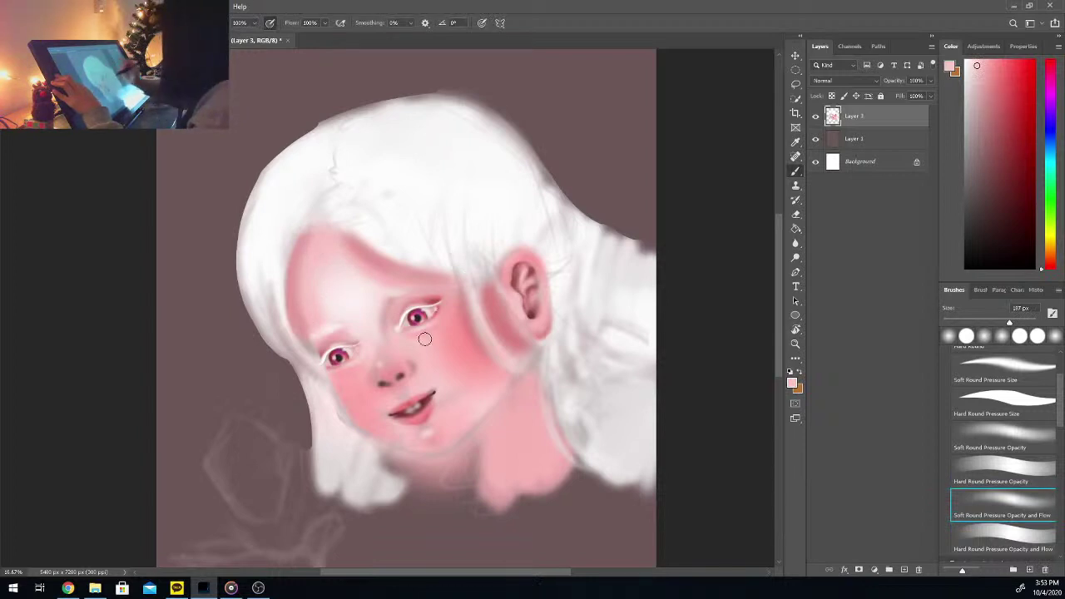
key("i")
left_click(360, 262)
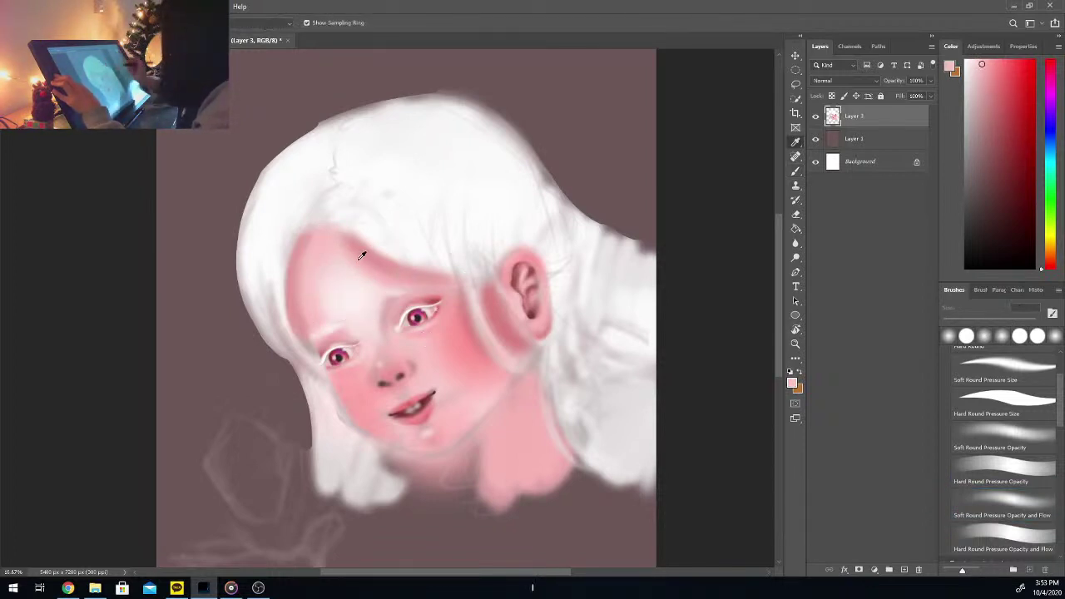
key("b")
mouse_move(1010, 322)
left_mouse_down()
mouse_move(1028, 323)
mouse_move(1017, 325)
left_mouse_up()
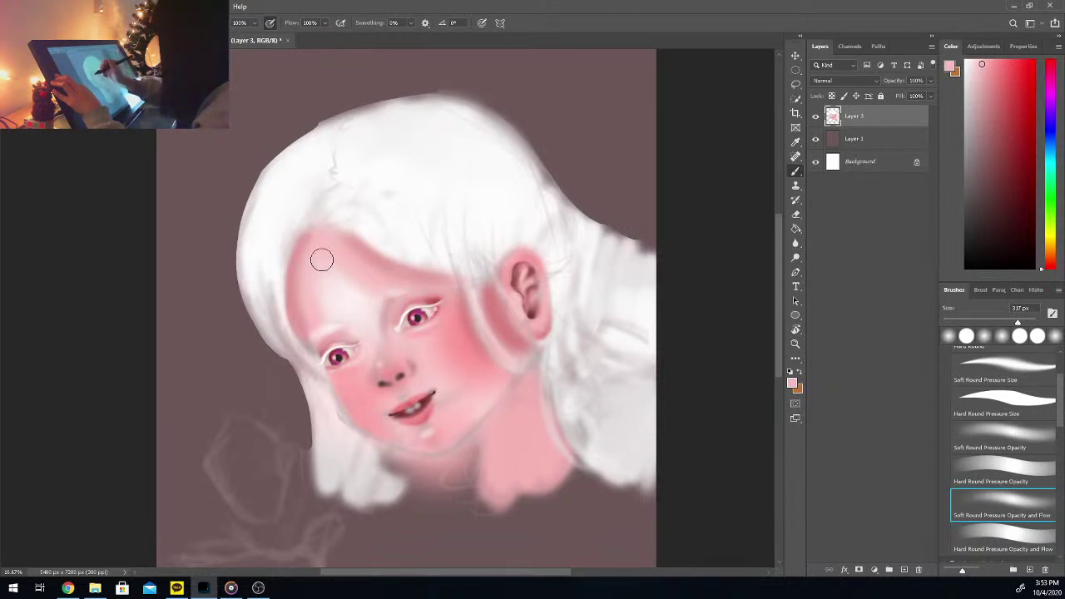
Step: Lighten the nose, cheeks and chin with a near-white tone sampled from the forehead
key("i")
left_click(328, 290)
key("b")
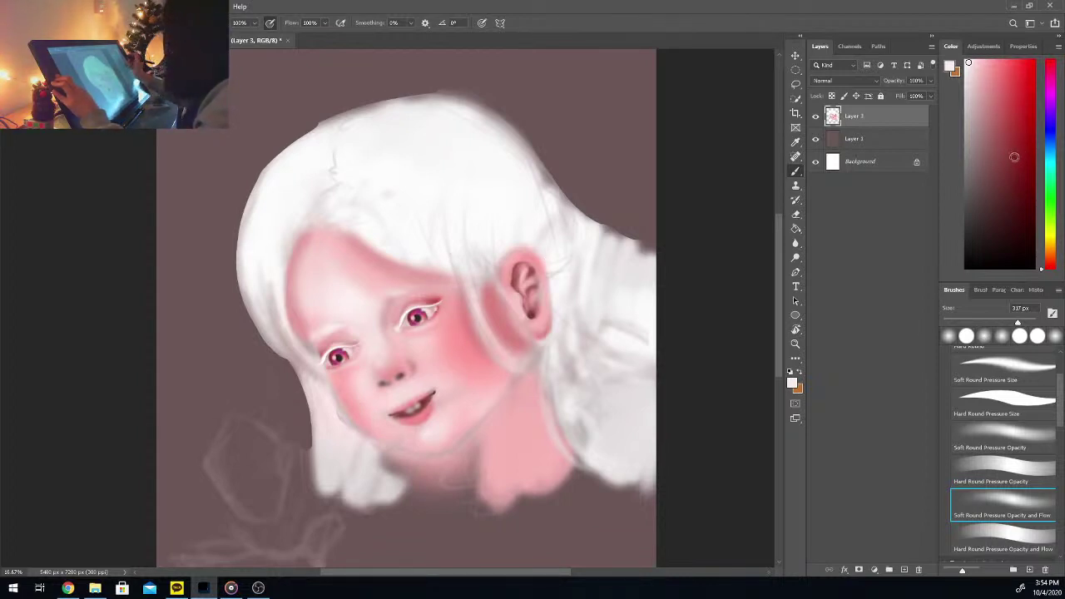
Step: Paint a bright cyan reflected-light stroke along the lower edge of the far cheek at 377 px
left_click(1052, 162)
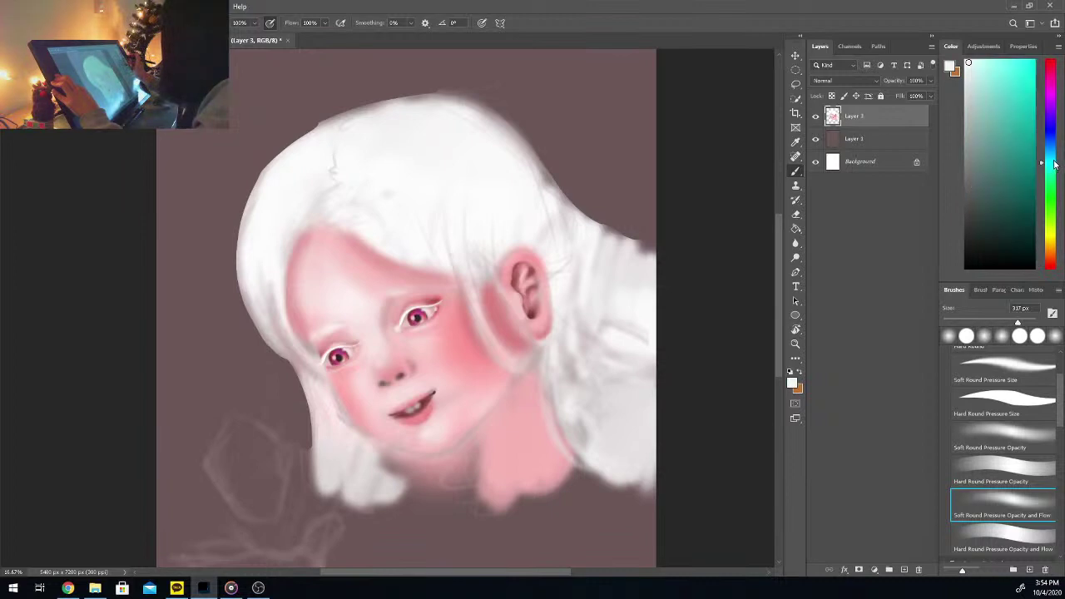
left_click(1029, 65)
left_click(1030, 321)
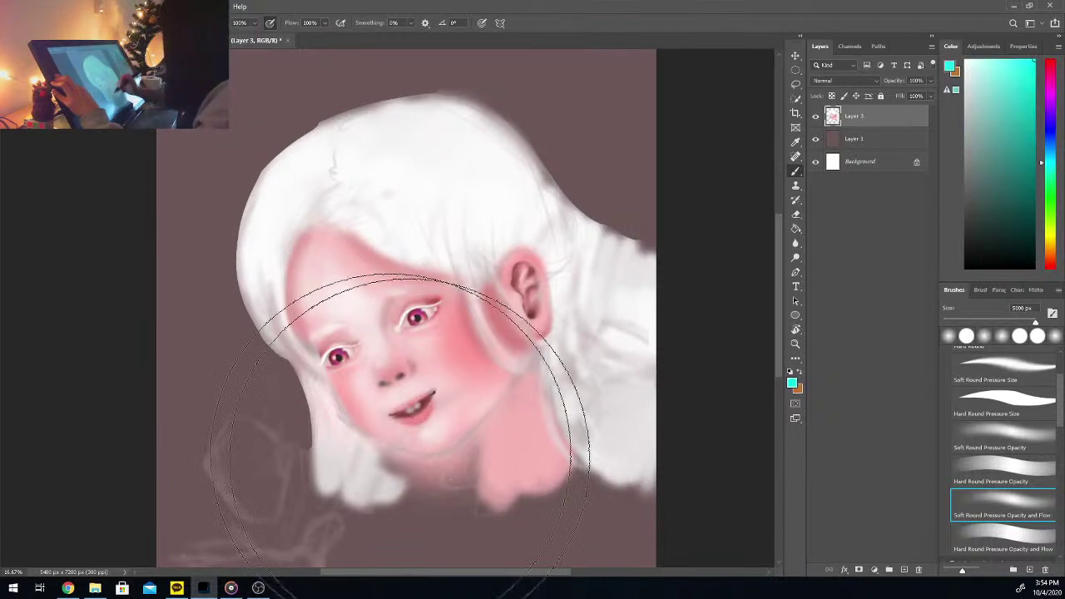
left_click(1021, 319)
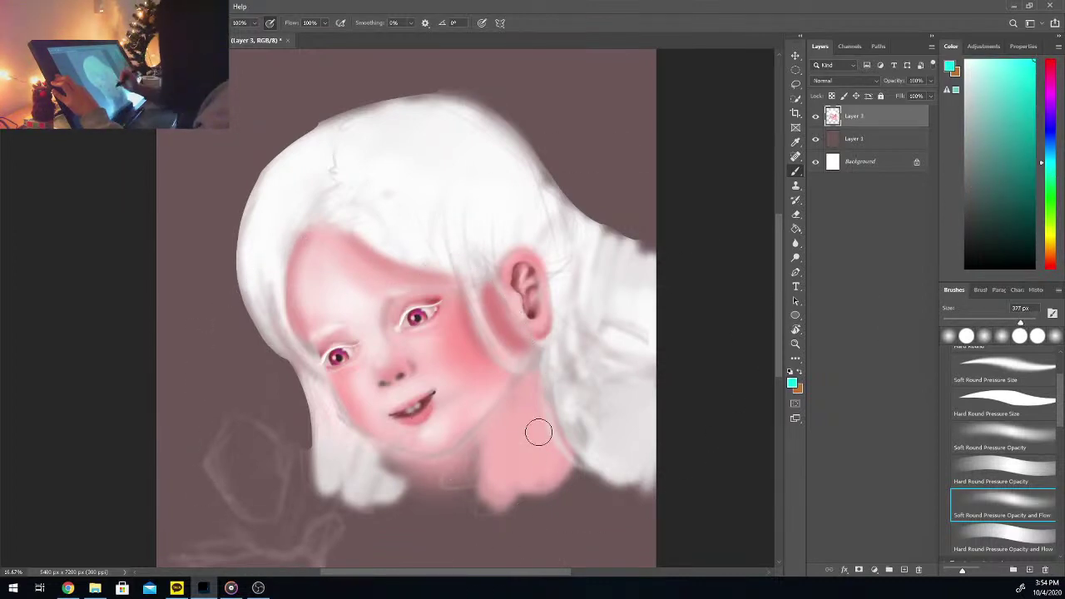
left_click_drag(348, 408, 392, 441)
Step: Add light purple reflected light above the cyan on the far cheek and under the chin
key("i")
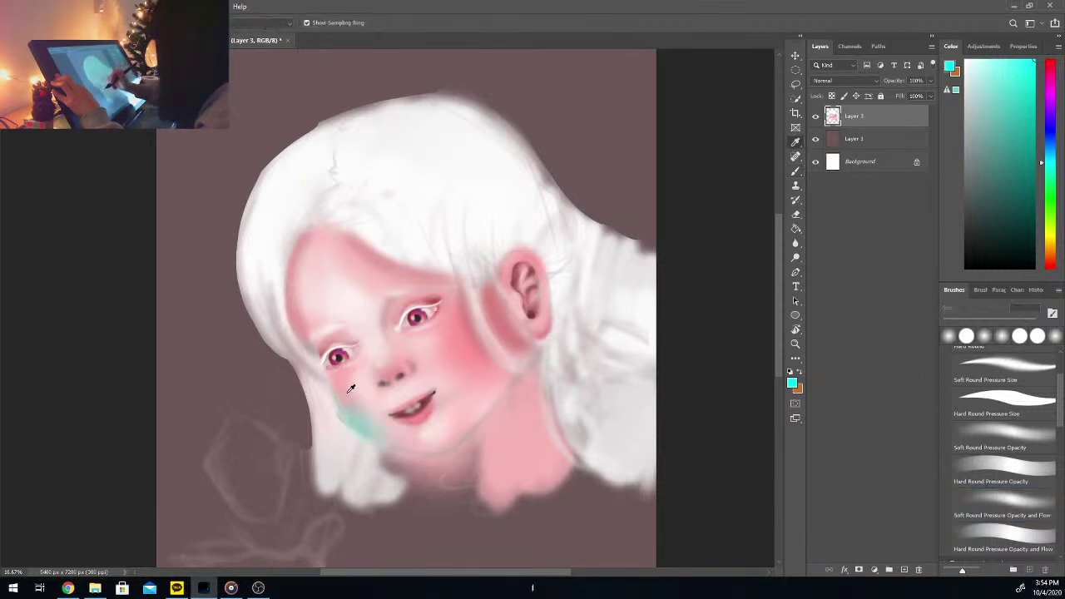
left_click(353, 387)
key("b")
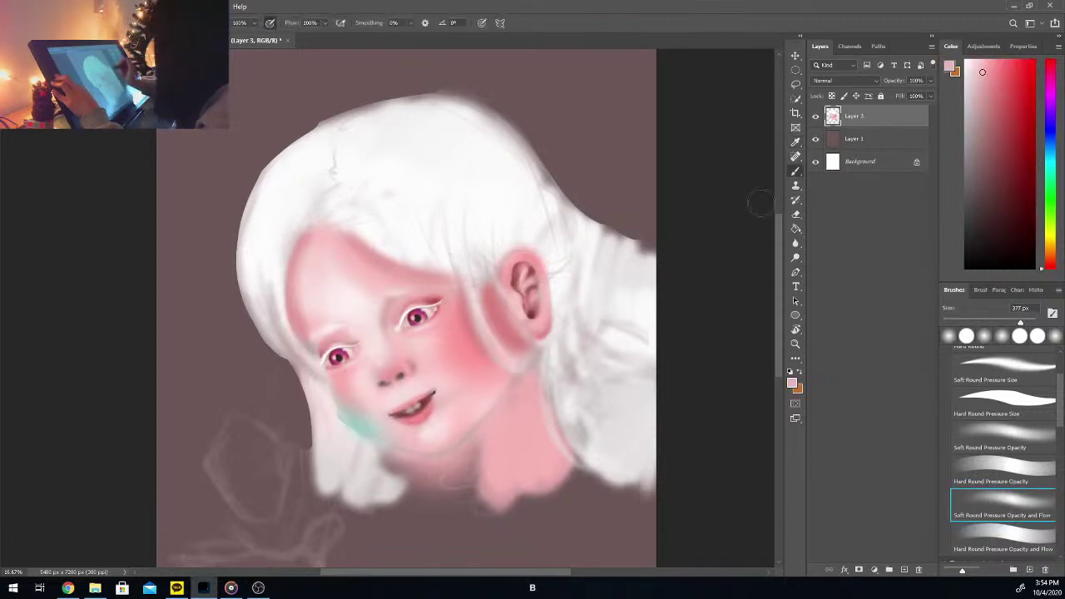
left_click(1050, 103)
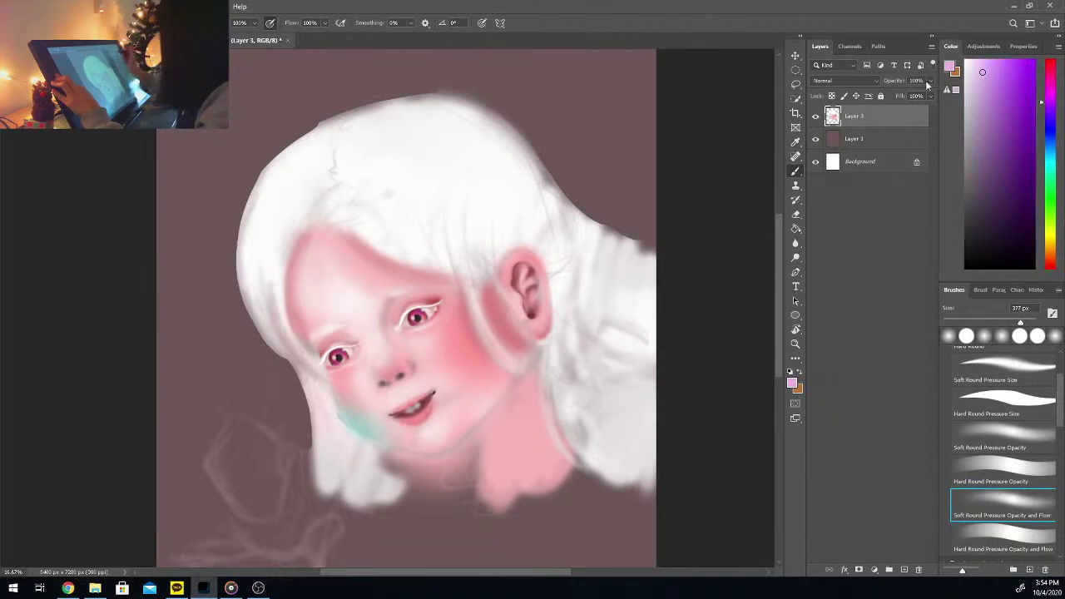
left_click(994, 78)
left_click_drag(340, 388, 377, 434)
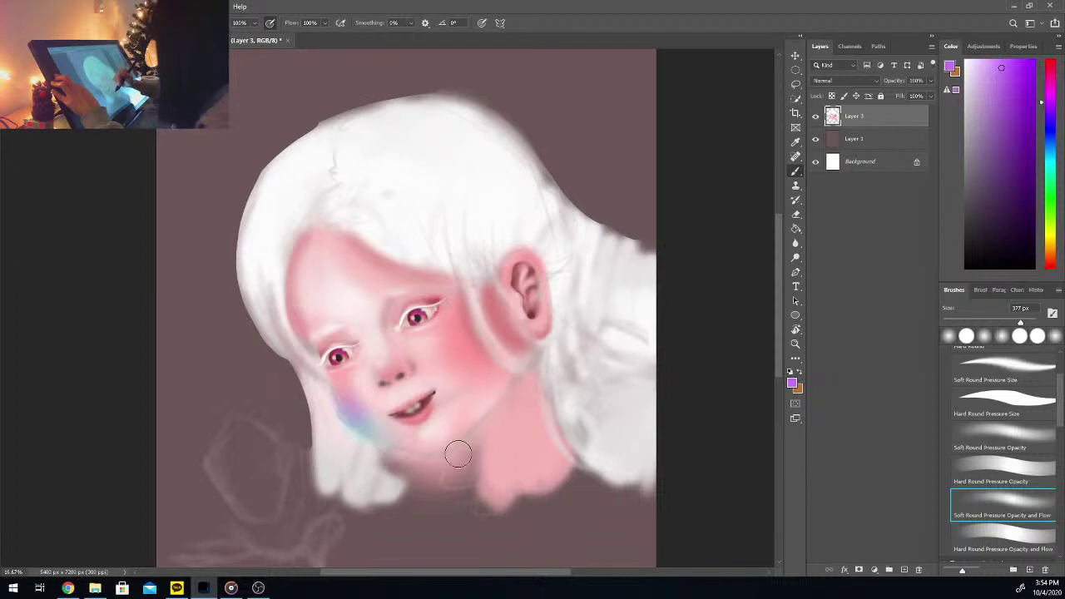
mouse_move(444, 456)
left_mouse_down()
mouse_move(434, 426)
mouse_move(421, 450)
mouse_move(406, 438)
mouse_move(441, 453)
mouse_move(403, 442)
mouse_move(439, 440)
mouse_move(393, 441)
mouse_move(457, 457)
left_mouse_up()
Step: Tint the side of the nose with a greyish blue sampled from the coloured cheek edge
key("i")
left_click(371, 425)
key("b")
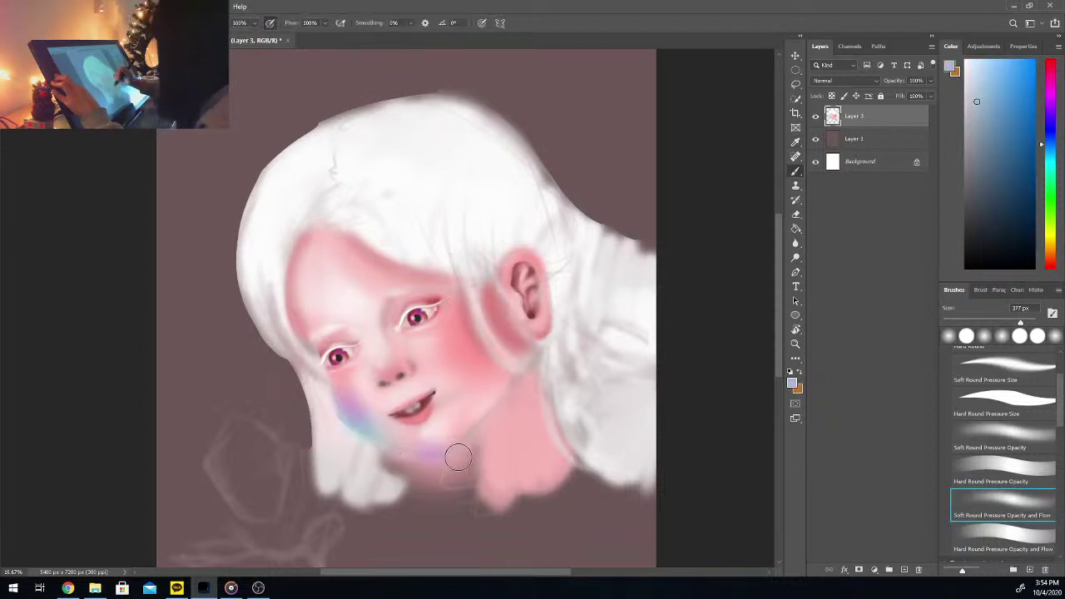
left_click_drag(385, 380, 378, 371)
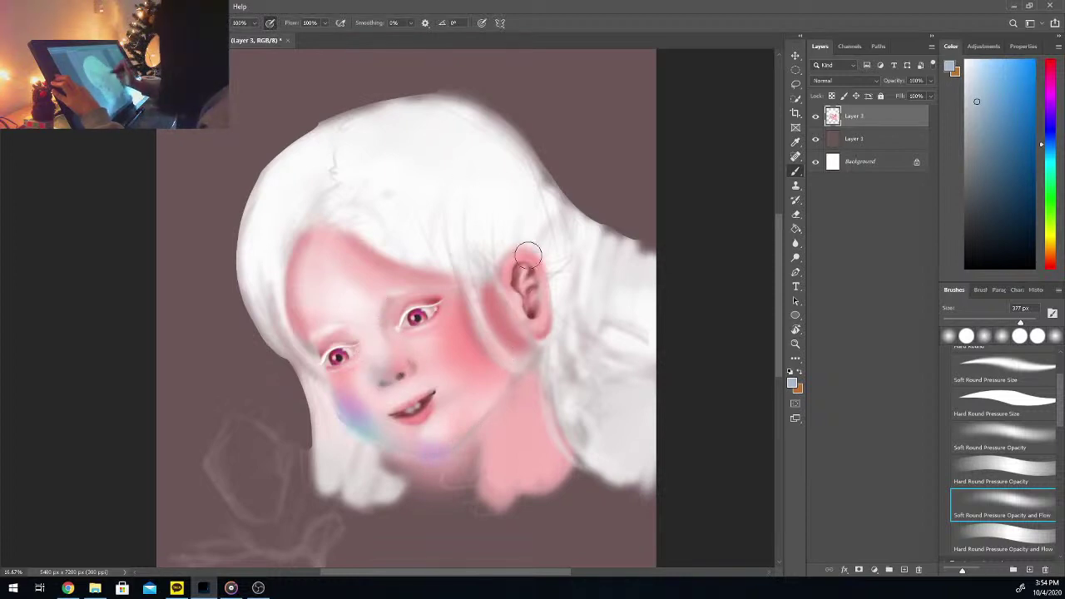
Step: Tint the far temple with greyish blue and blend it using light pinks sampled from the far cheek
mouse_move(311, 339)
left_mouse_down()
mouse_move(322, 361)
mouse_move(308, 347)
left_mouse_up()
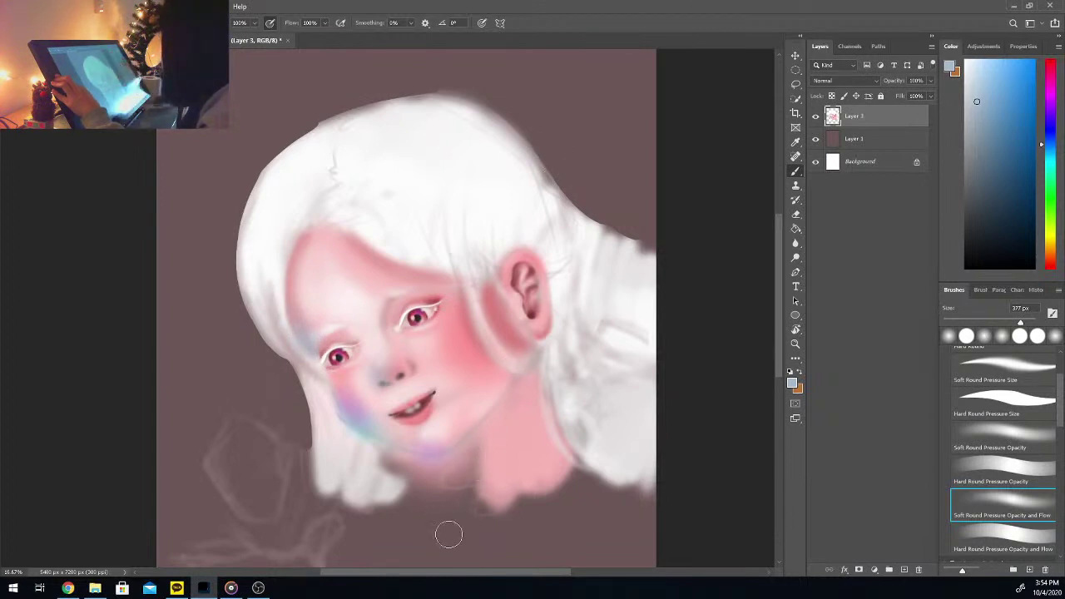
key("i")
left_click(352, 383)
key("b")
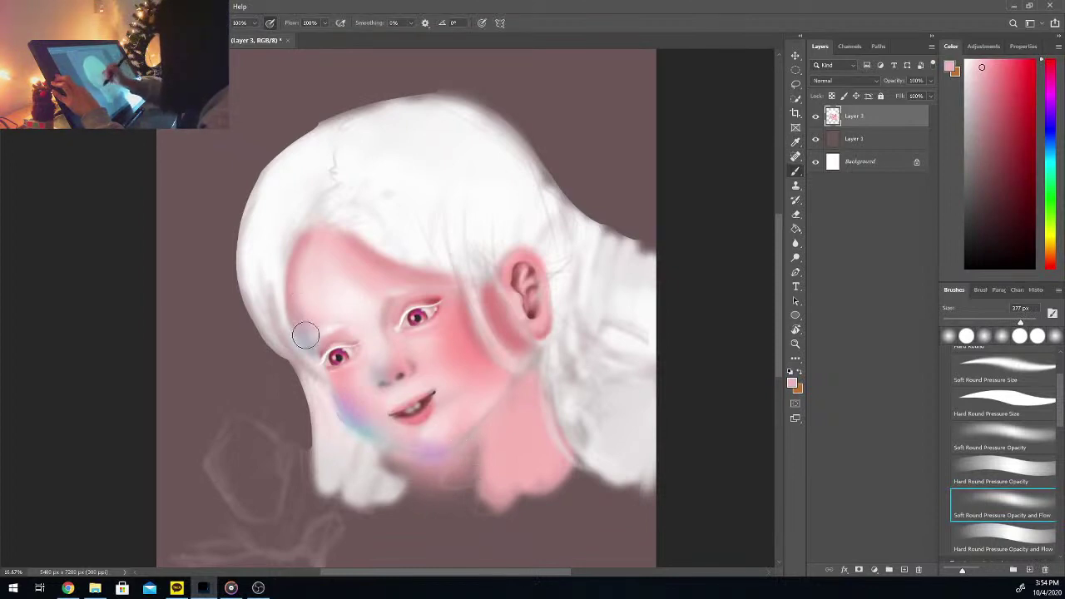
key("i")
left_click(352, 396)
key("b")
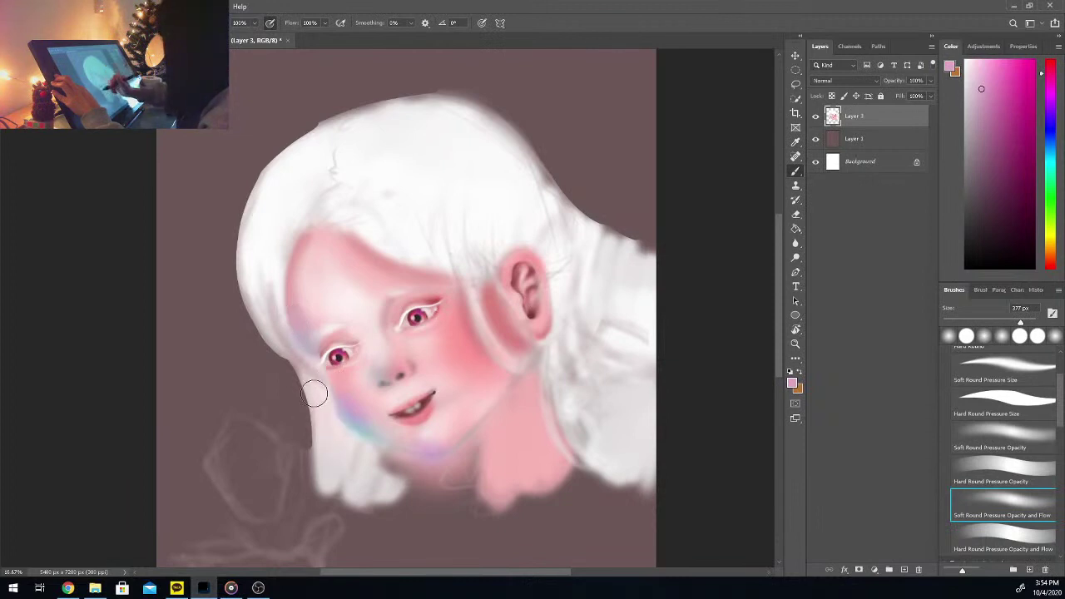
Step: Tint the hair lock beside the far cheek and the outer hair at the far temple with light blue at 377 px
key("i")
left_click(1050, 152)
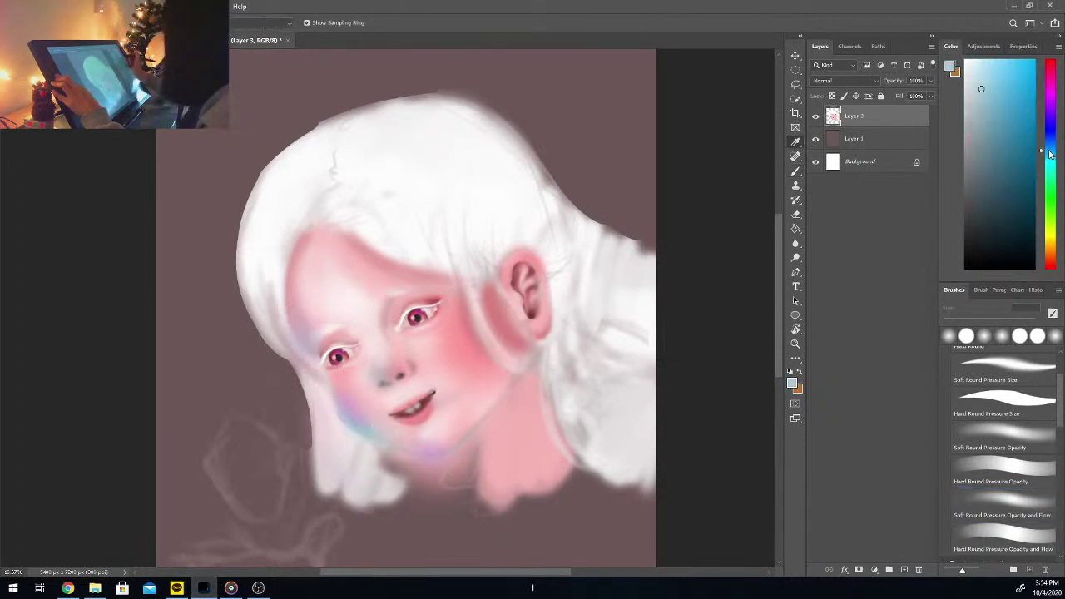
key("b")
mouse_move(325, 453)
left_mouse_down()
mouse_move(318, 411)
mouse_move(373, 501)
mouse_move(340, 467)
mouse_move(365, 487)
mouse_move(316, 396)
mouse_move(367, 476)
mouse_move(358, 468)
mouse_move(343, 497)
mouse_move(341, 404)
mouse_move(322, 381)
left_mouse_up()
key("i")
left_click(352, 423, "alt")
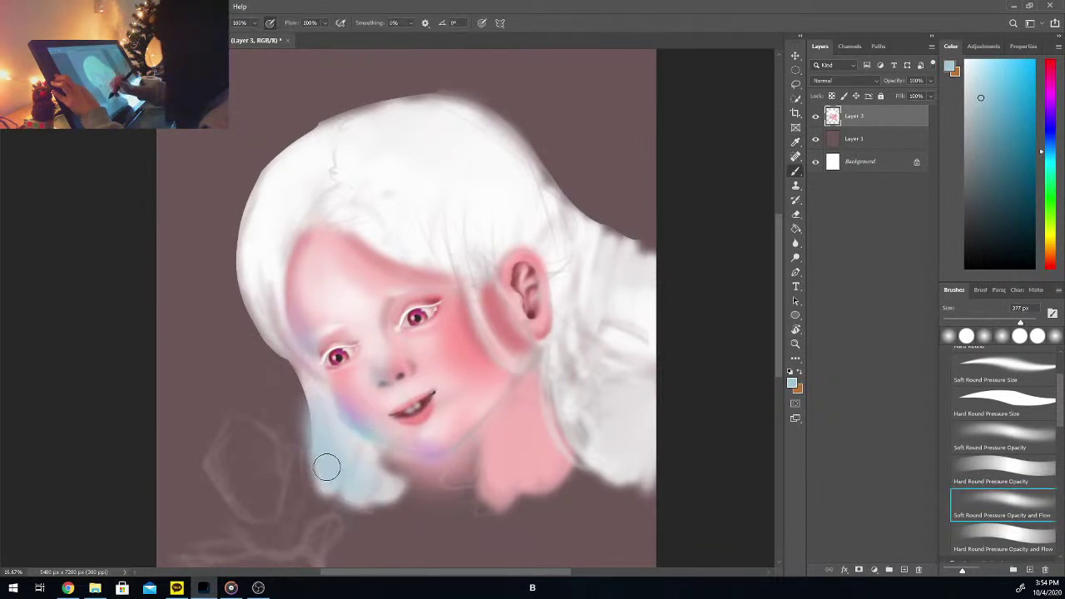
mouse_move(255, 305)
left_mouse_down()
mouse_move(284, 349)
mouse_move(255, 273)
mouse_move(292, 345)
mouse_move(270, 292)
mouse_move(283, 329)
left_mouse_up()
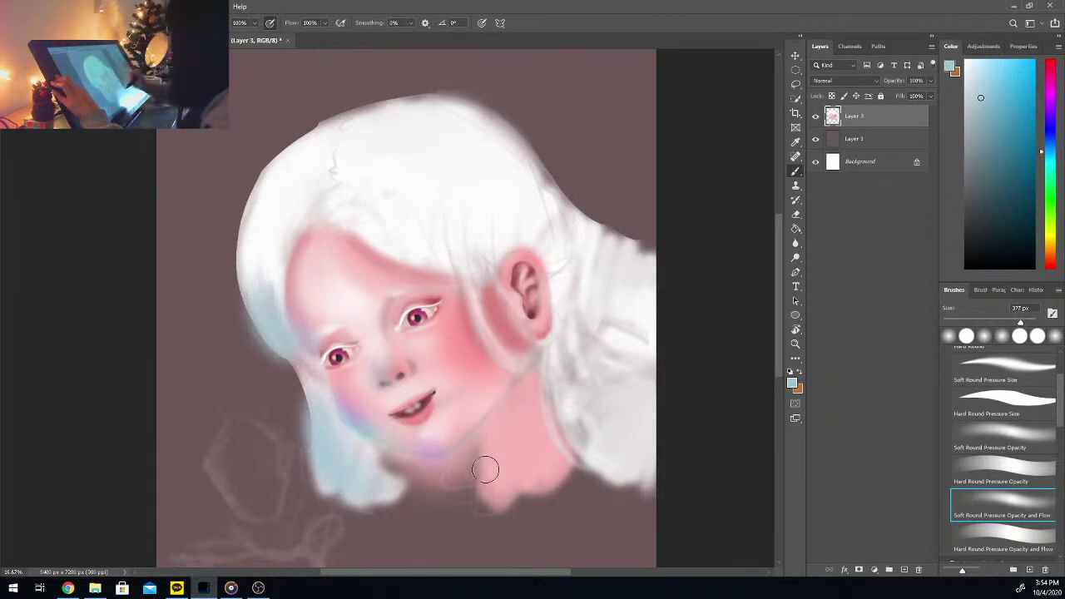
Step: Shade the hair on the crown and behind the ear with a dark warm grey using a larger brush
key("i")
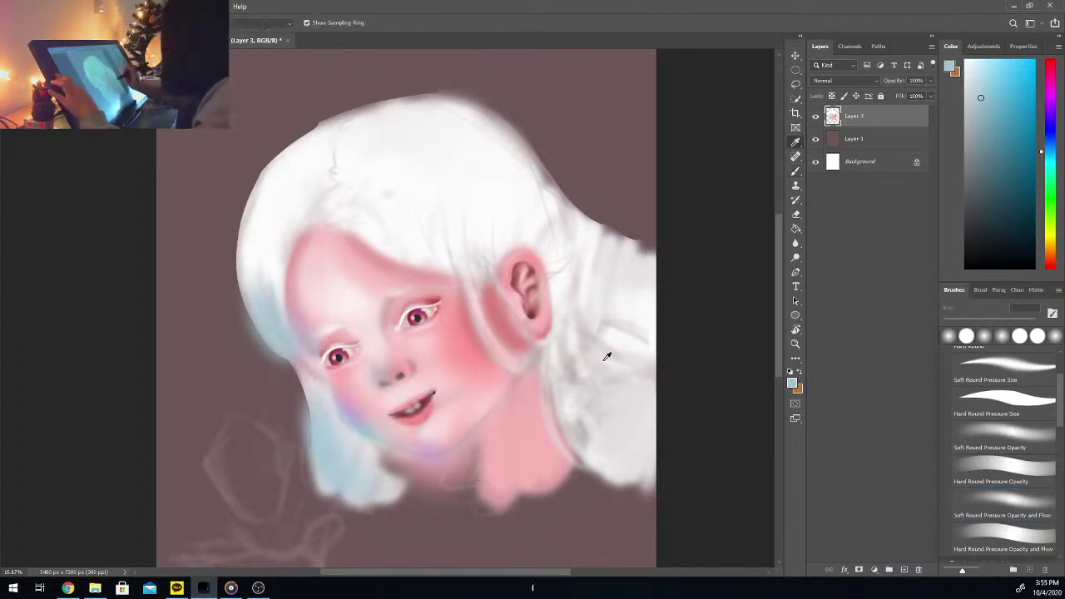
left_click(606, 362)
key("b")
left_click(973, 162)
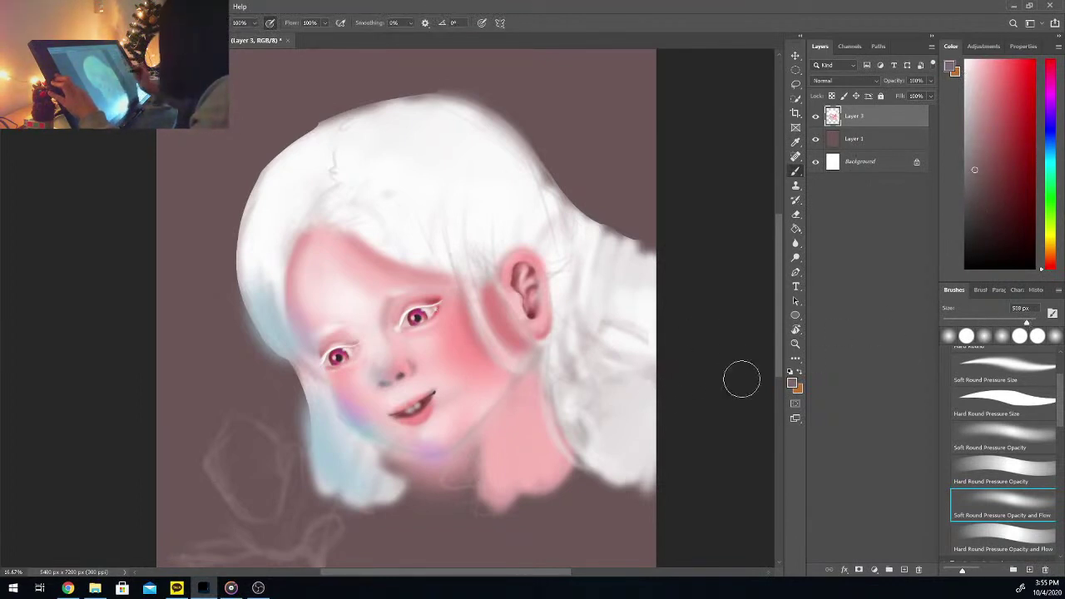
mouse_move(742, 379)
left_mouse_down()
mouse_move(644, 355)
mouse_move(658, 356)
mouse_move(648, 441)
mouse_move(610, 404)
mouse_move(618, 439)
mouse_move(640, 358)
mouse_move(661, 331)
mouse_move(633, 275)
mouse_move(559, 221)
mouse_move(564, 236)
mouse_move(529, 184)
mouse_move(544, 208)
mouse_move(629, 254)
mouse_move(508, 195)
mouse_move(500, 237)
mouse_move(451, 174)
mouse_move(444, 205)
mouse_move(383, 197)
mouse_move(487, 234)
mouse_move(460, 240)
mouse_move(485, 198)
mouse_move(506, 193)
mouse_move(476, 125)
mouse_move(443, 139)
mouse_move(416, 186)
mouse_move(391, 171)
mouse_move(363, 187)
mouse_move(445, 176)
mouse_move(307, 208)
left_mouse_up()
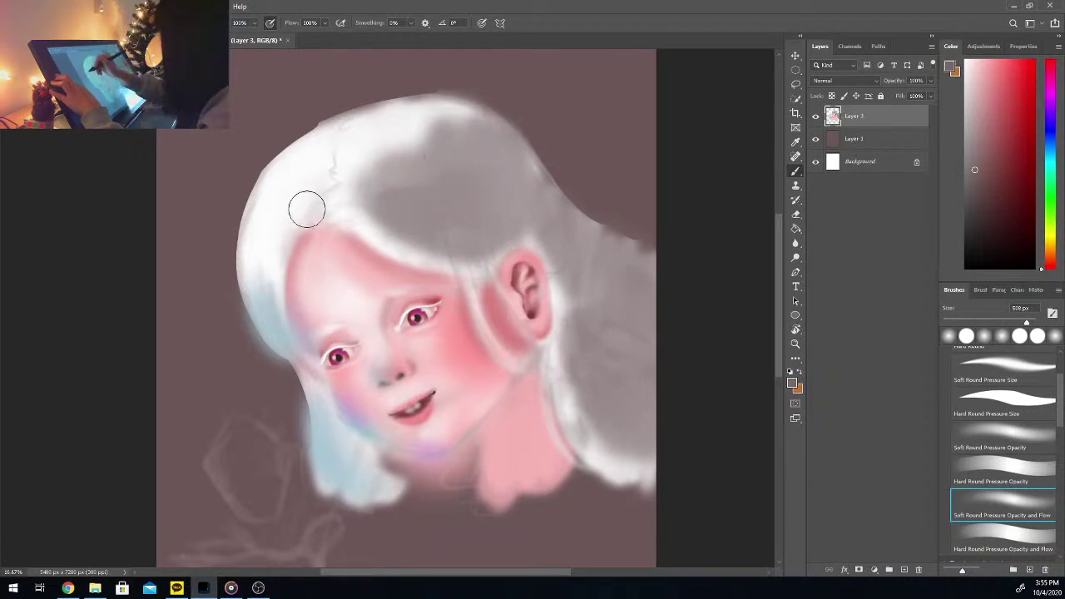
Step: Make Layer 1 the active layer and choose a dark navy blue as the foreground colour
key("ctrl+minus")
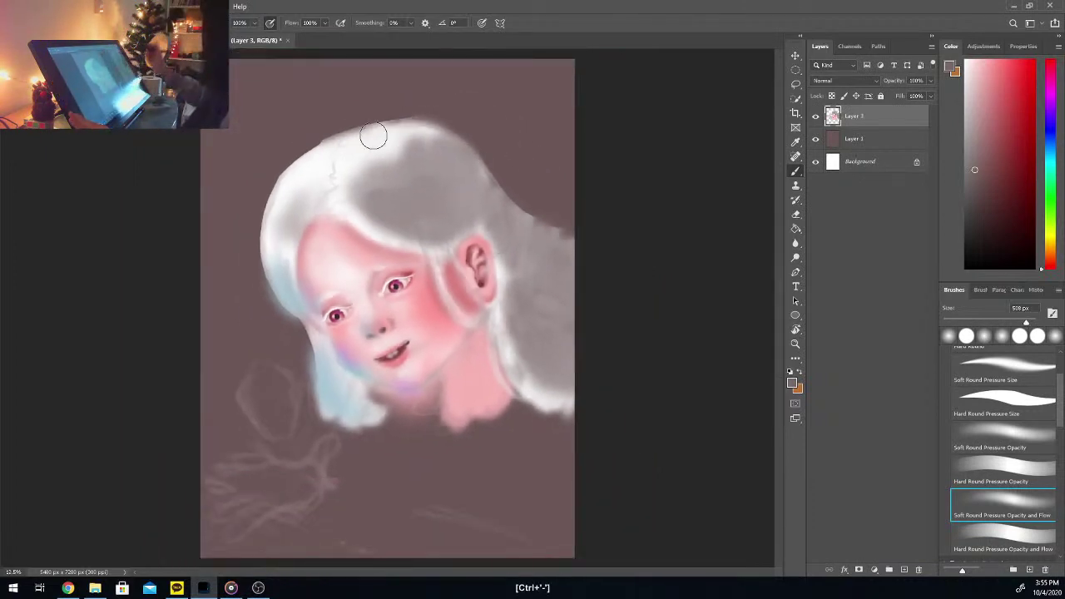
left_click(898, 143)
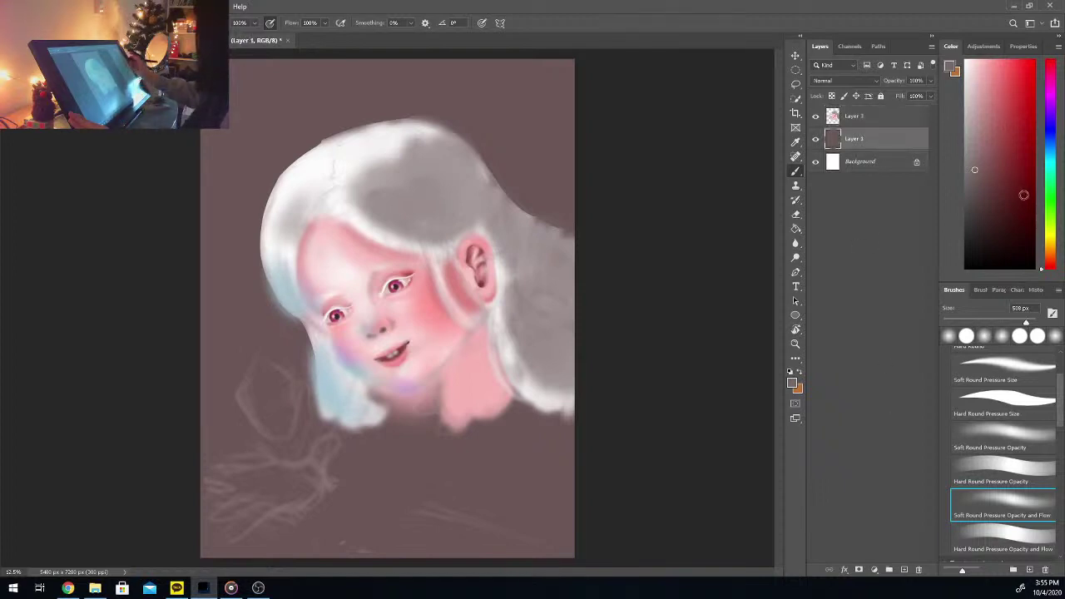
left_click_drag(1054, 150, 1054, 132)
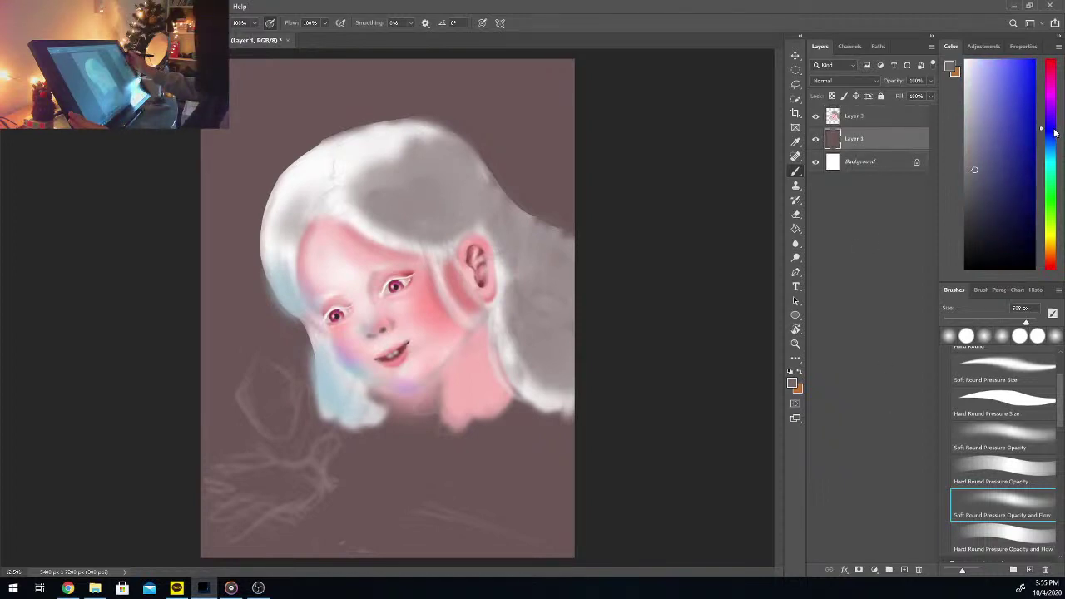
left_click(1021, 169)
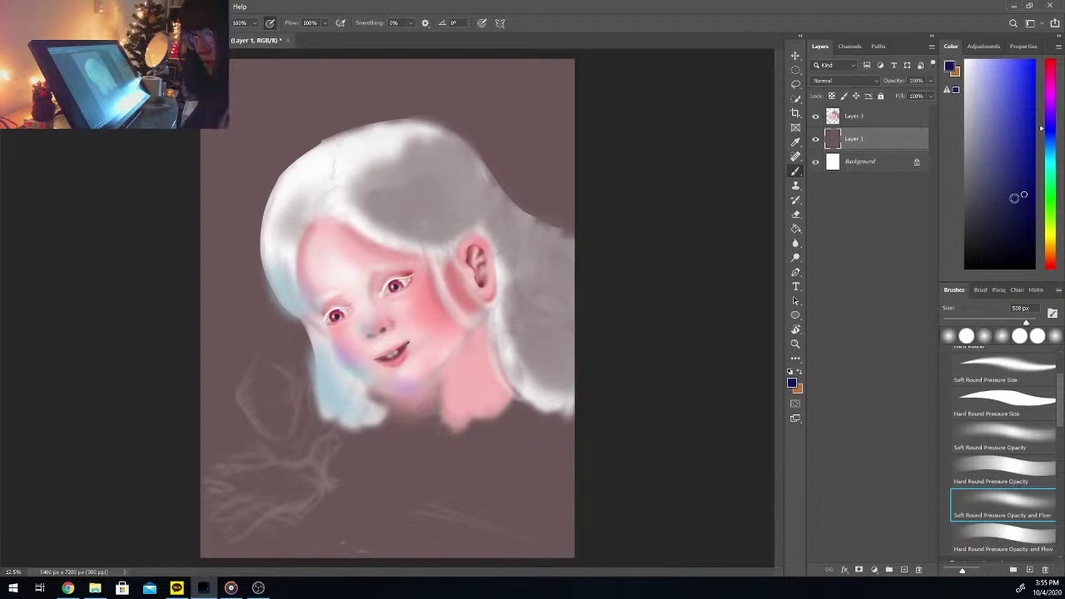
key("ctrl+w")
left_click(575, 219)
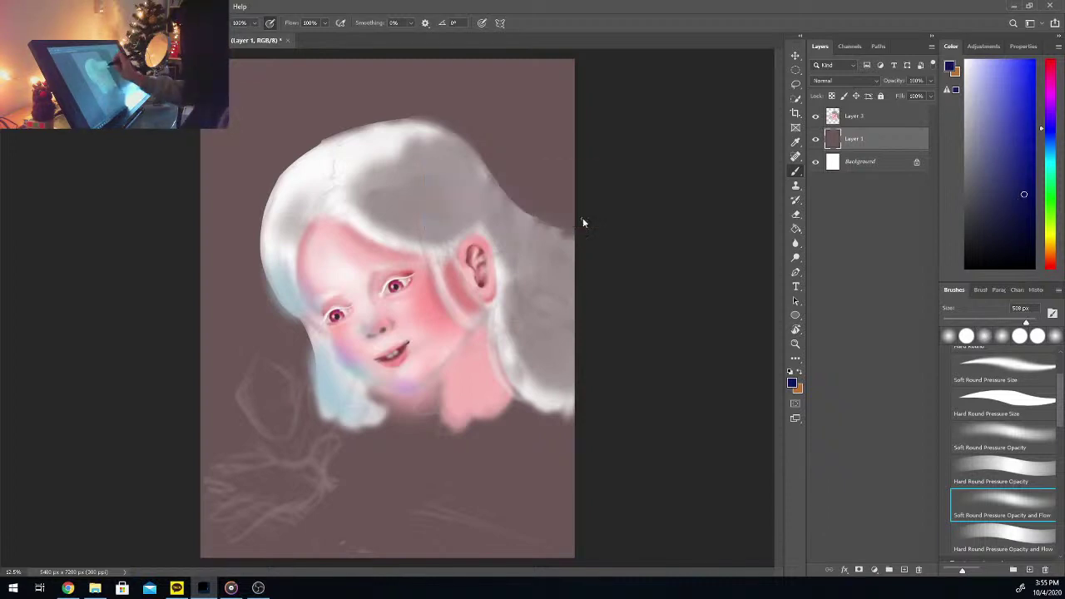
key("ctrl+w")
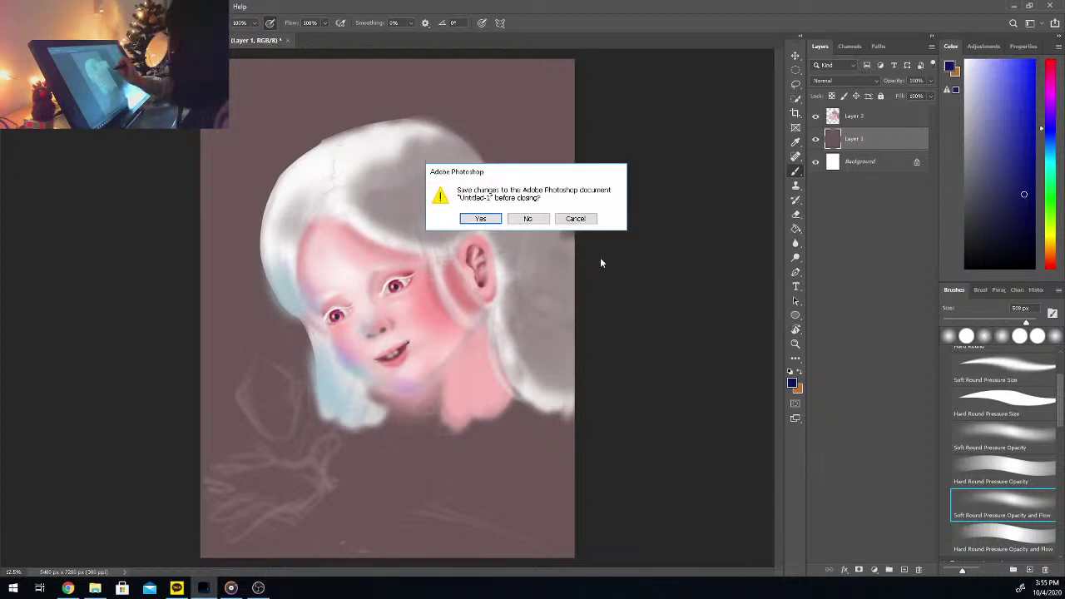
left_click(582, 219)
key("ctrl+w")
left_click(586, 218)
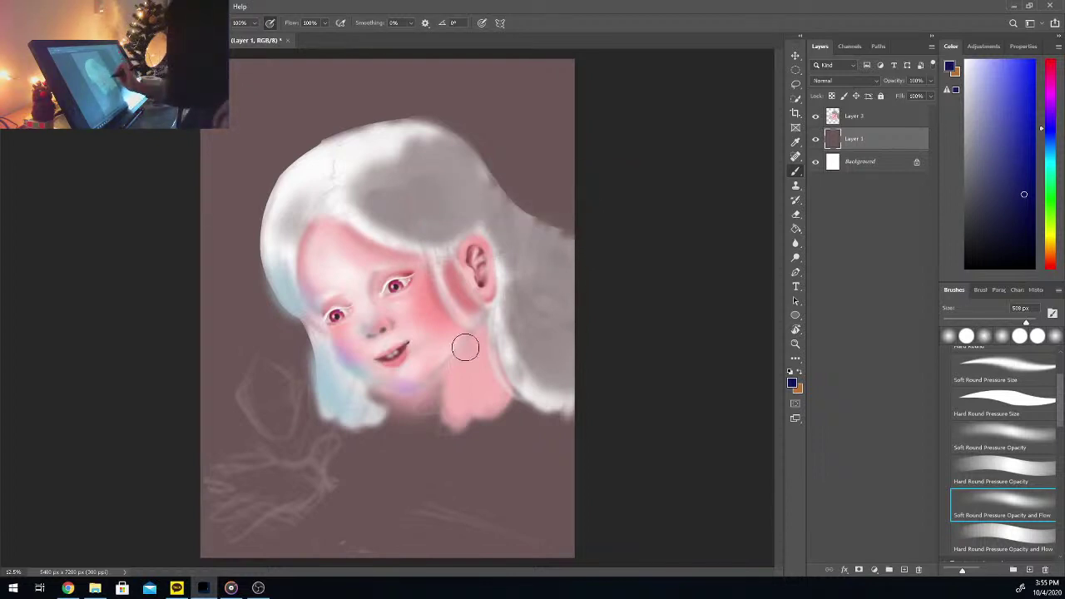
Step: Fill Layer 1 with the dark navy foreground colour
key("shift+F5")
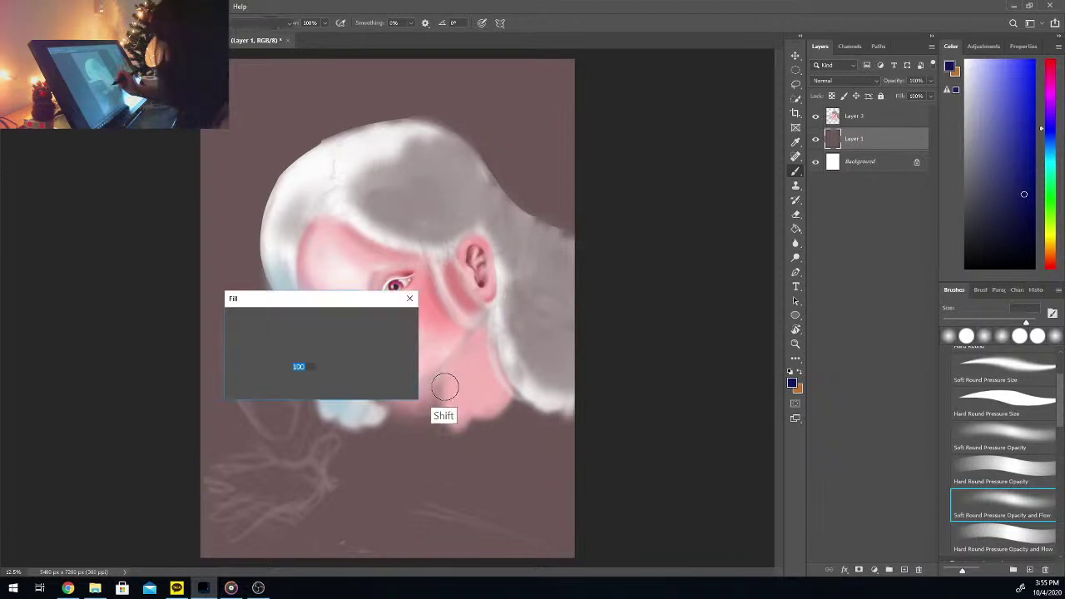
left_click(396, 320)
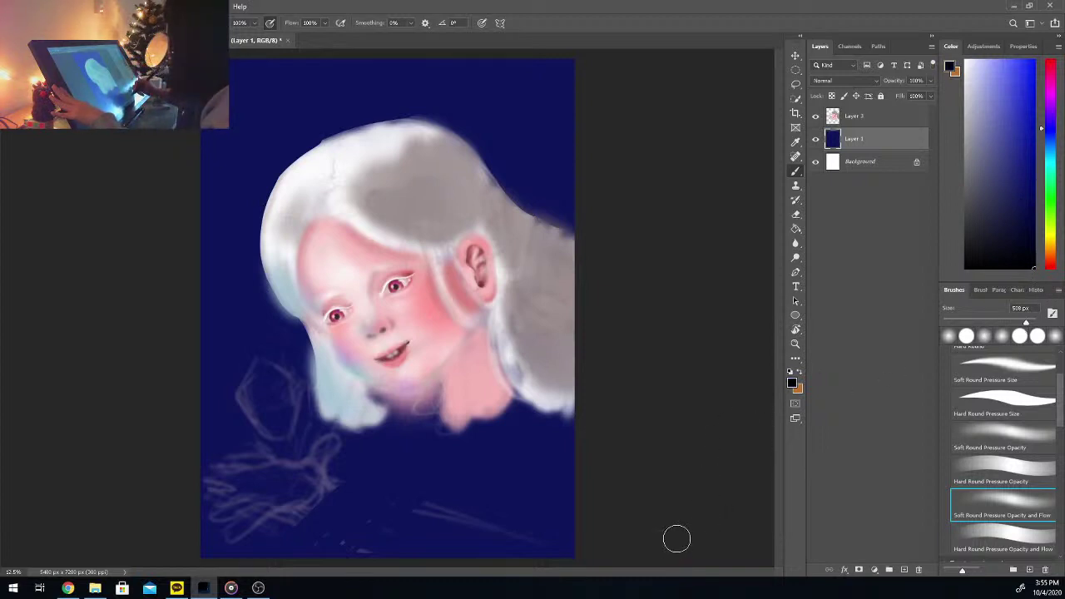
Step: Paint the sketched oval beside the far hair lock solid white on Layer 3
left_click(982, 80)
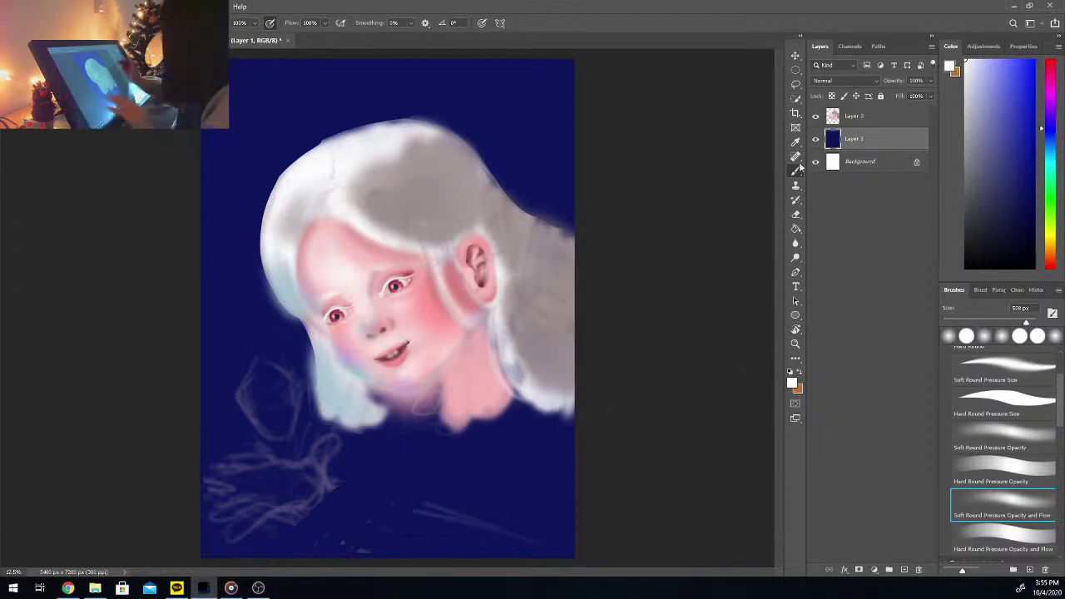
key("alt+]")
mouse_move(263, 389)
left_mouse_down()
mouse_move(268, 405)
mouse_move(253, 382)
mouse_move(259, 373)
mouse_move(252, 387)
mouse_move(288, 401)
mouse_move(283, 412)
mouse_move(257, 385)
mouse_move(275, 433)
mouse_move(291, 405)
mouse_move(258, 437)
mouse_move(296, 415)
left_mouse_up()
left_click(1001, 323)
left_click(1004, 323)
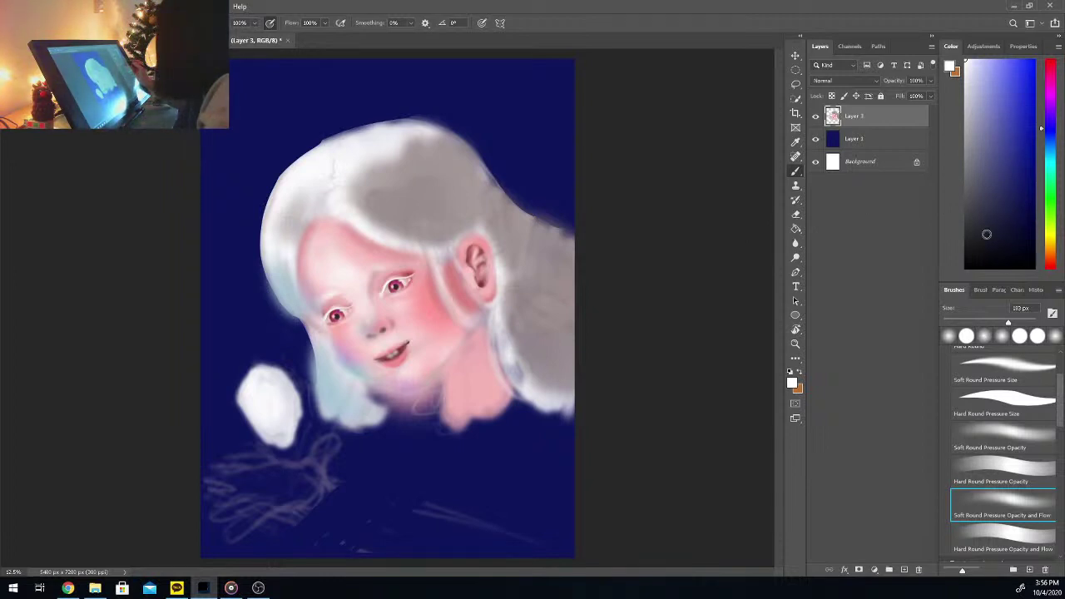
Step: Choose a dark brown as the foreground colour for painting on Layer 3 at 269 px
left_click(965, 268)
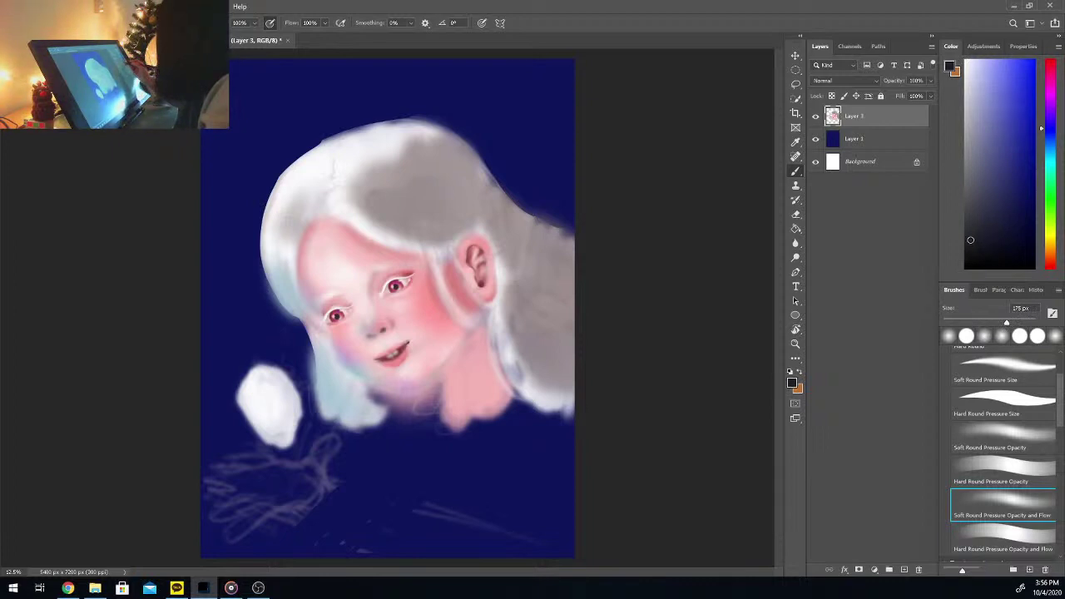
left_click(1050, 261)
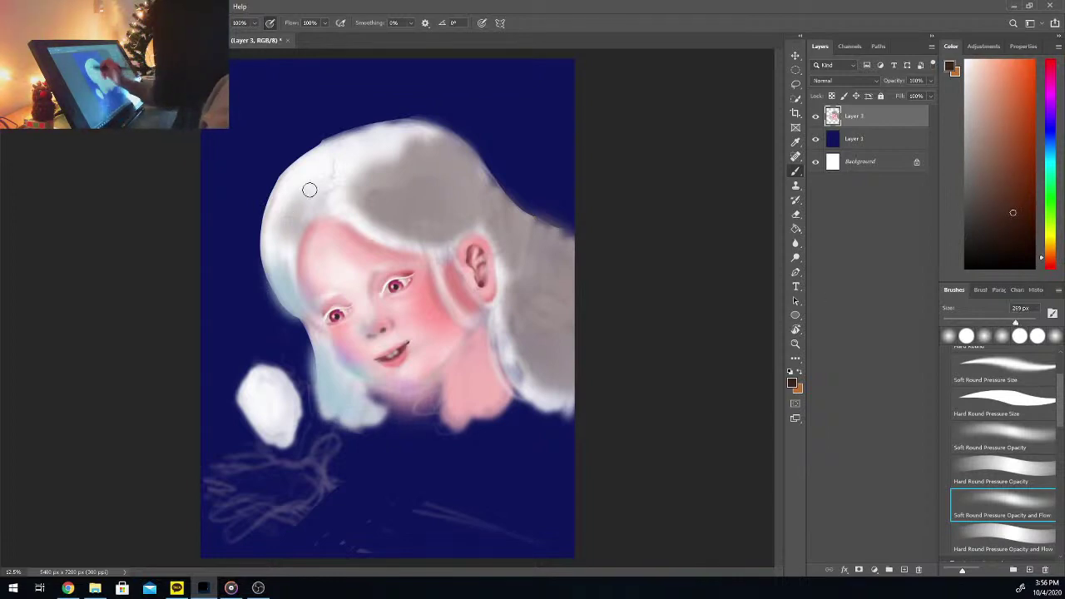
Step: Try dark brown strokes along the outer edge of the far hair and across the crown
mouse_move(277, 222)
left_mouse_down()
mouse_move(280, 186)
mouse_move(258, 298)
mouse_move(265, 212)
left_mouse_up()
mouse_move(274, 315)
left_mouse_down()
mouse_move(262, 256)
mouse_move(268, 307)
left_mouse_up()
left_click_drag(287, 347, 259, 267)
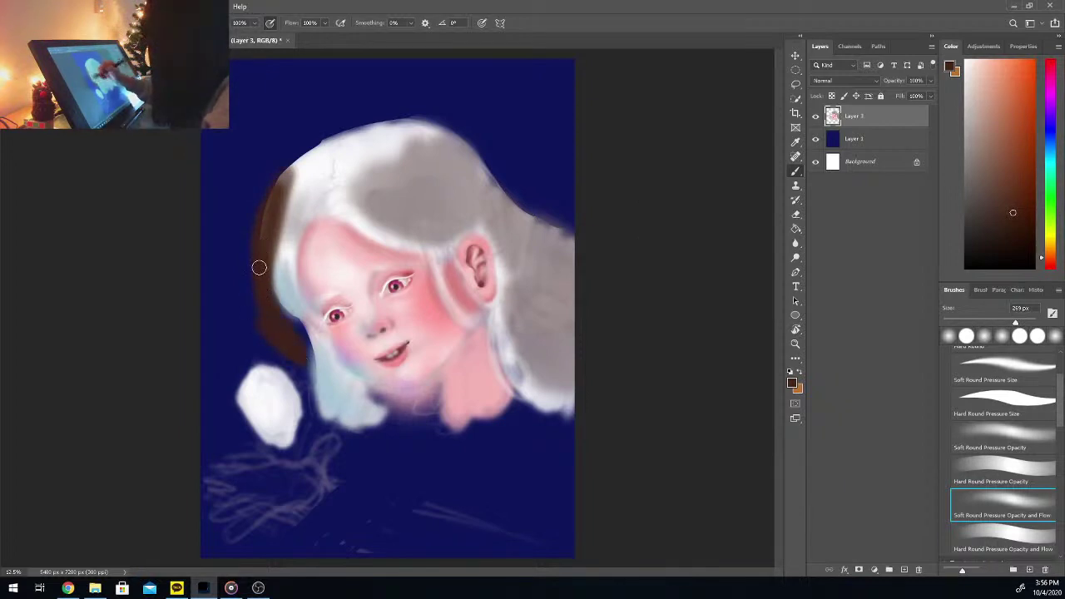
left_click_drag(292, 188, 283, 202)
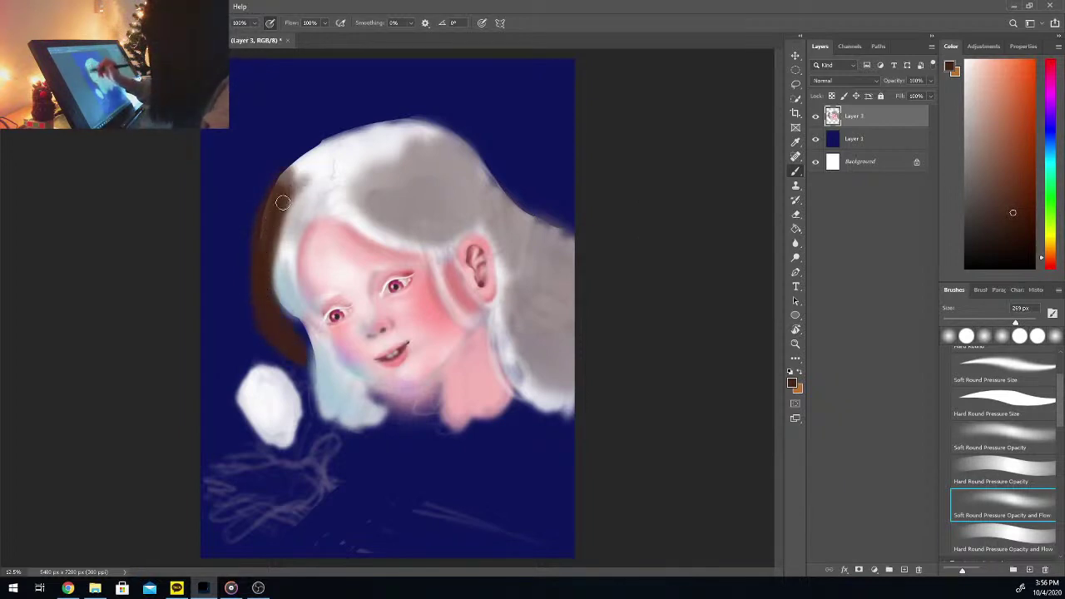
mouse_move(305, 167)
left_mouse_down()
mouse_move(295, 178)
mouse_move(374, 198)
mouse_move(333, 173)
mouse_move(499, 218)
mouse_move(474, 204)
left_mouse_up()
Step: Undo the dark brown strokes over the hair
key("ctrl+z")
key("ctrl+z")
key("ctrl+z")
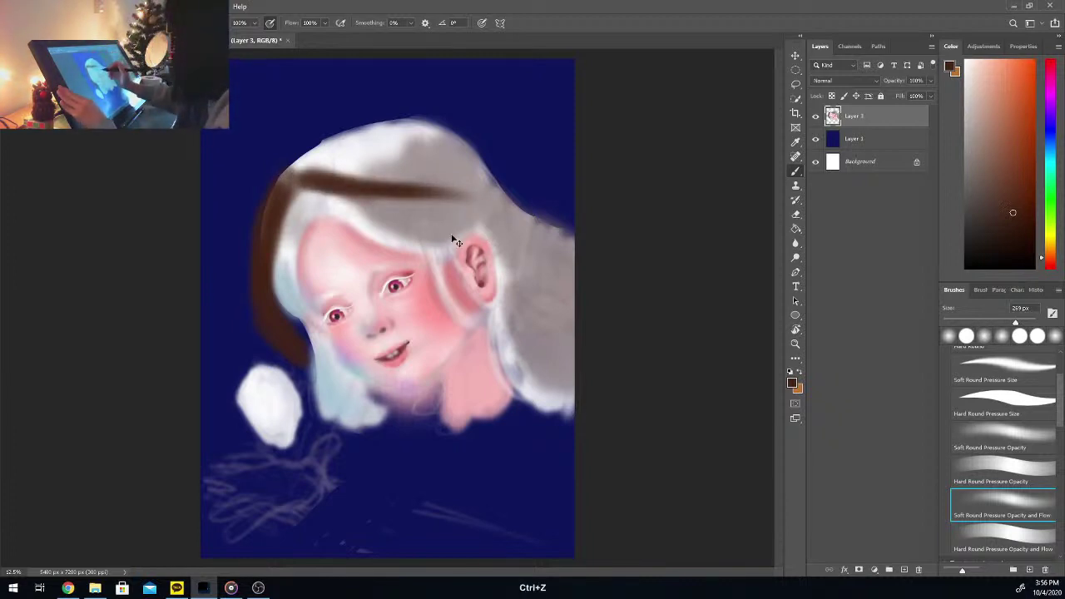
key("ctrl+z")
key("ctrl+z")
key("ctrl+z")
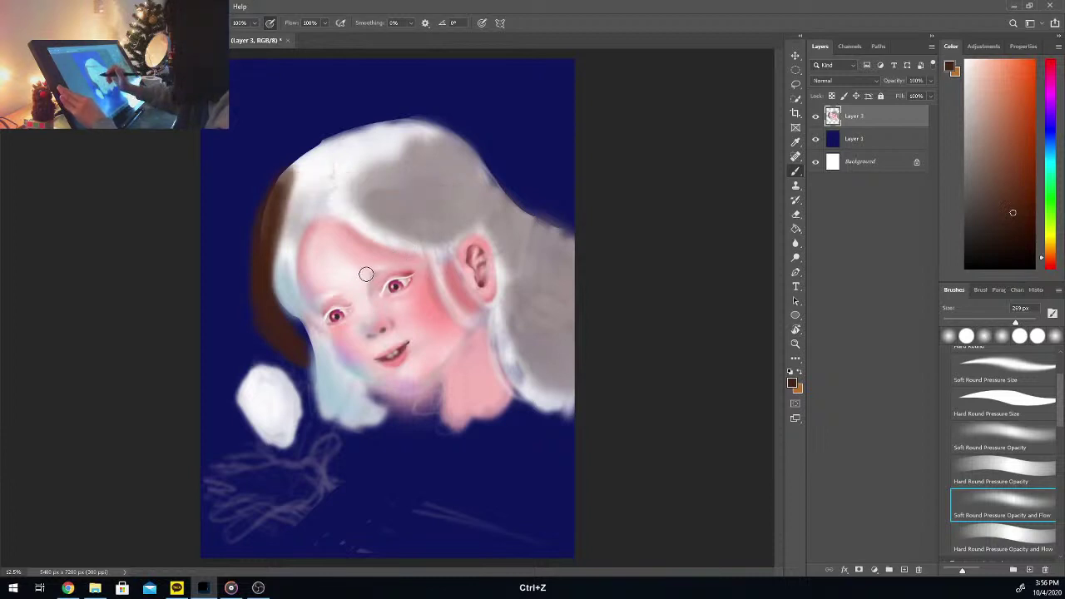
key("ctrl+z")
key("ctrl+z")
key("ctrl+z")
key("ctrl+z")
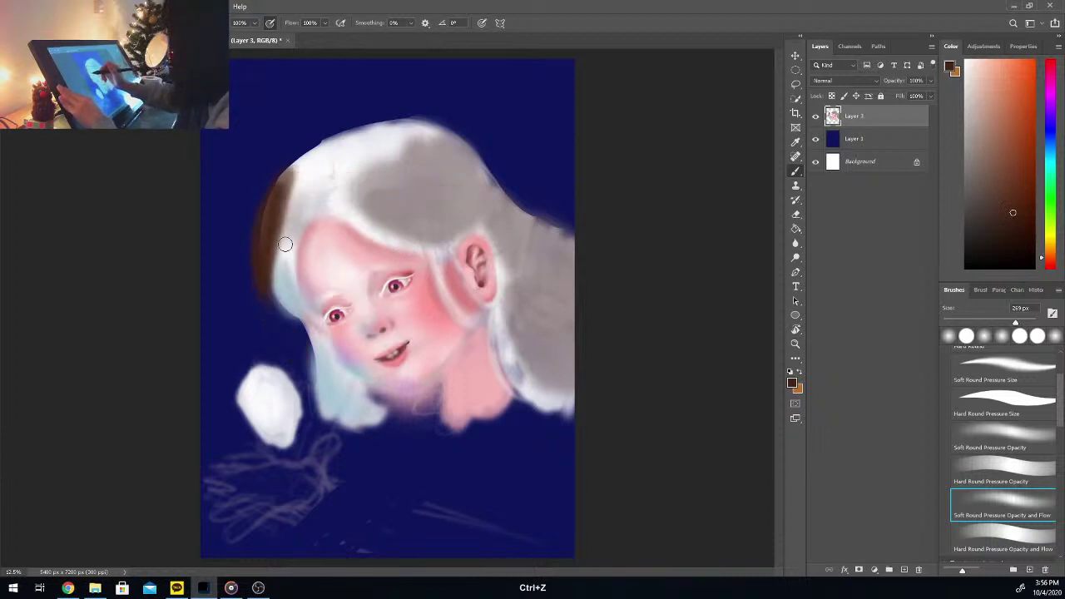
Step: Block in a dark brown hood around the head, over the crown and down behind the ear at 269 px
left_click_drag(264, 295, 270, 166)
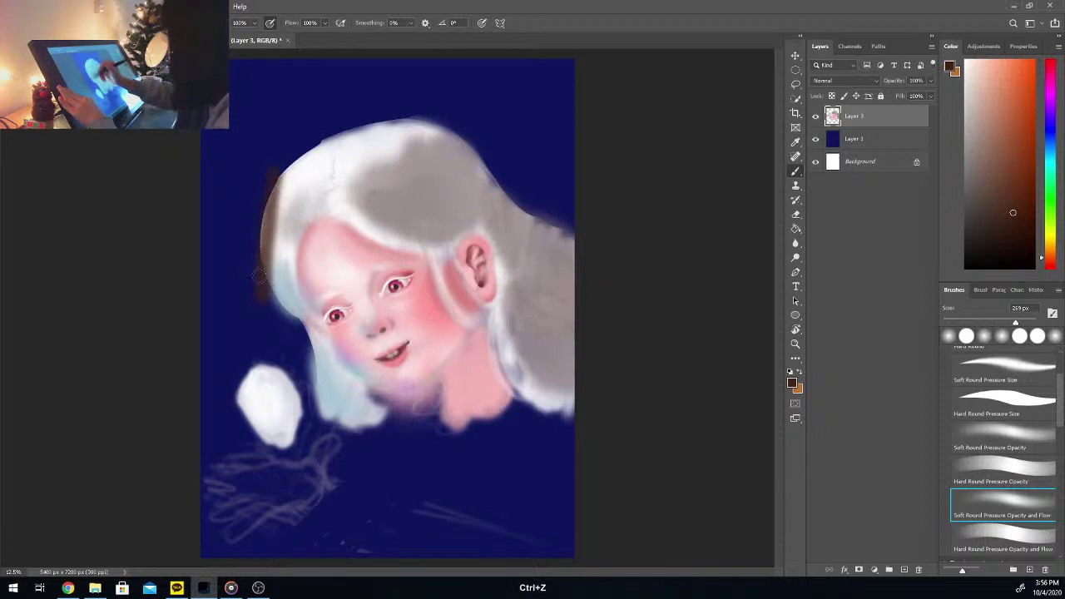
left_click_drag(273, 318, 305, 366)
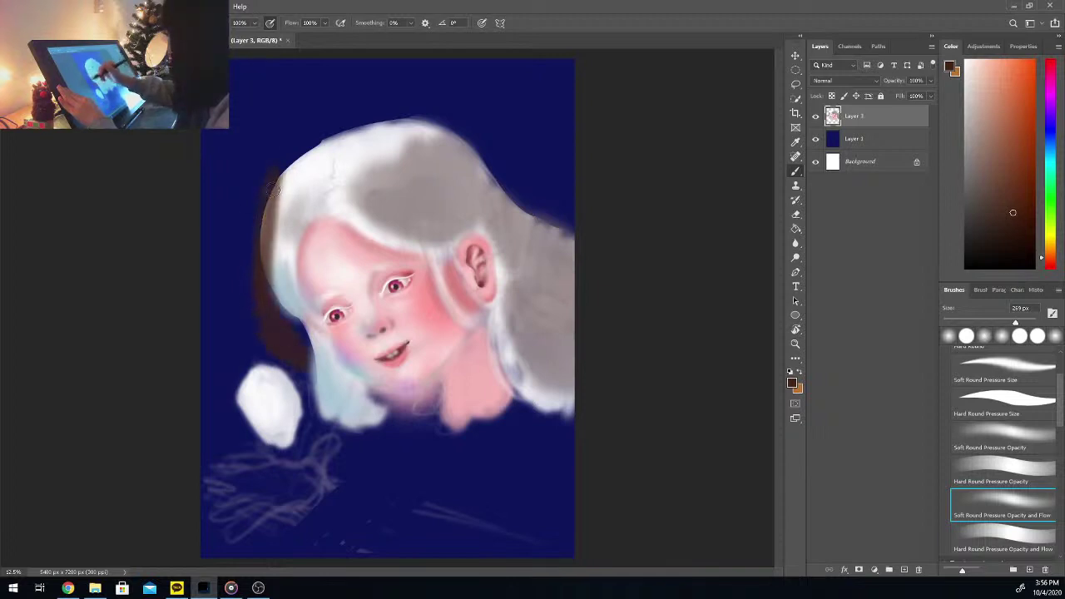
mouse_move(256, 268)
left_mouse_down()
mouse_move(298, 138)
mouse_move(281, 175)
mouse_move(345, 144)
mouse_move(299, 155)
mouse_move(266, 192)
mouse_move(323, 133)
mouse_move(382, 163)
mouse_move(347, 136)
mouse_move(488, 198)
mouse_move(467, 176)
mouse_move(525, 201)
mouse_move(535, 241)
mouse_move(523, 429)
mouse_move(540, 282)
mouse_move(531, 358)
mouse_move(539, 383)
mouse_move(549, 369)
mouse_move(546, 420)
mouse_move(580, 375)
mouse_move(584, 341)
mouse_move(558, 352)
mouse_move(527, 340)
mouse_move(578, 221)
mouse_move(550, 202)
left_mouse_up()
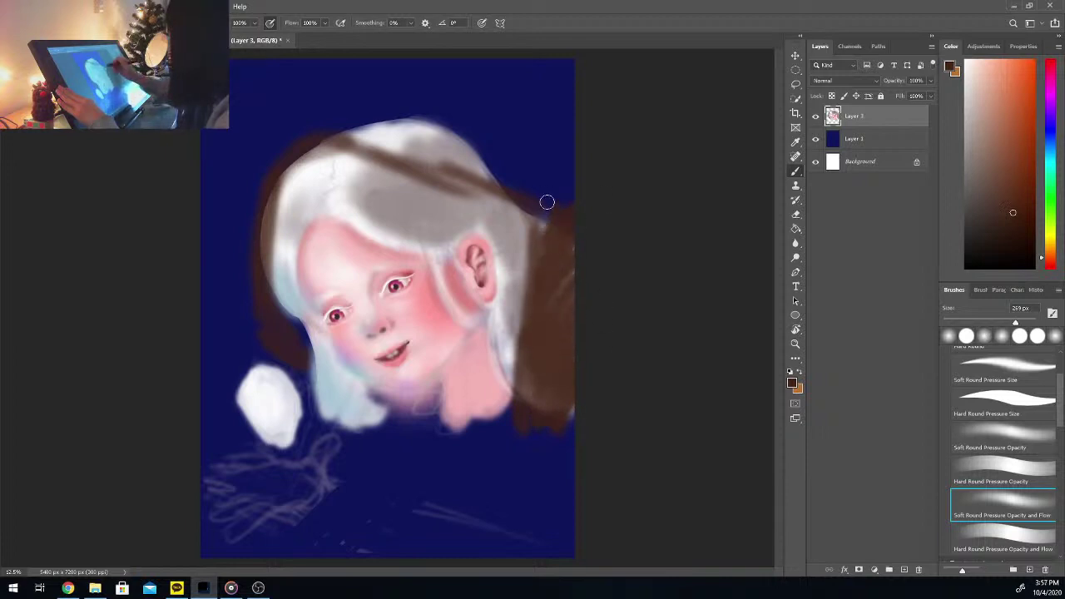
mouse_move(324, 138)
left_mouse_down()
mouse_move(443, 111)
mouse_move(547, 172)
mouse_move(547, 222)
mouse_move(547, 169)
mouse_move(499, 178)
mouse_move(463, 131)
mouse_move(399, 134)
mouse_move(458, 136)
mouse_move(559, 191)
left_mouse_up()
mouse_move(524, 223)
left_mouse_down()
mouse_move(577, 294)
mouse_move(580, 365)
mouse_move(571, 241)
left_mouse_up()
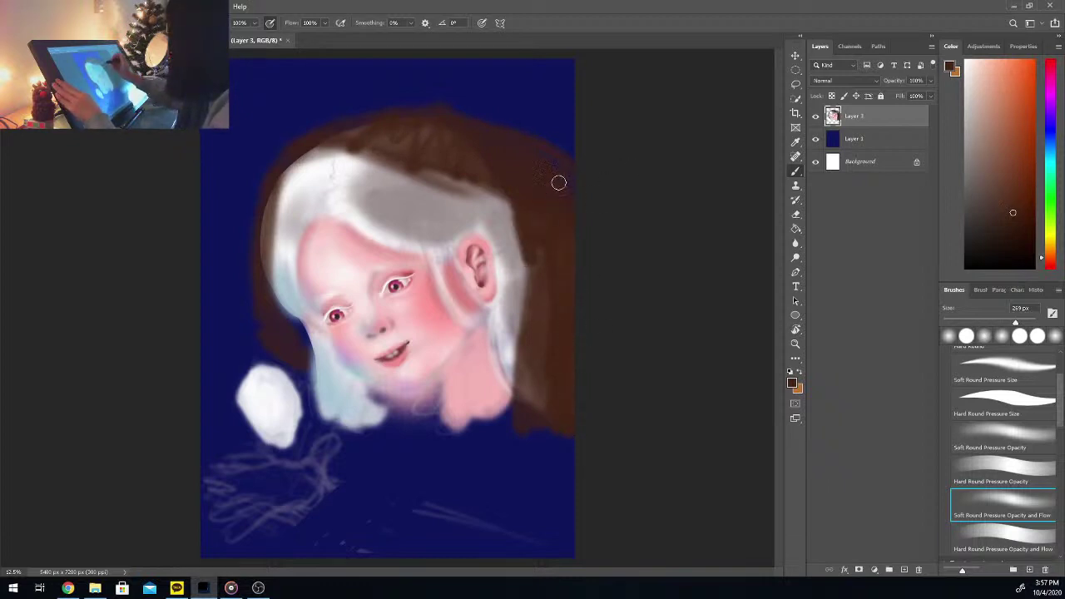
Step: Enlarge the brush to 389 px and even out the brown hood, smoothing its outer contour and inner edge along the hair
left_click_drag(1015, 322, 1021, 322)
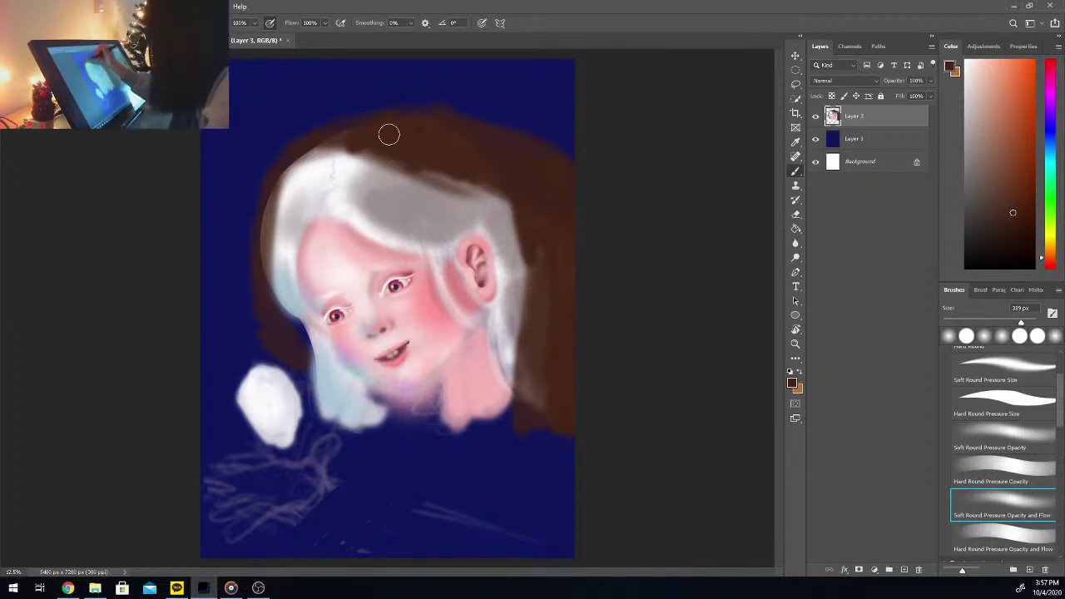
mouse_move(383, 142)
left_mouse_down()
mouse_move(512, 192)
mouse_move(358, 138)
mouse_move(535, 198)
mouse_move(506, 179)
mouse_move(520, 214)
left_mouse_up()
mouse_move(469, 178)
left_mouse_down()
mouse_move(531, 242)
mouse_move(534, 360)
mouse_move(538, 245)
mouse_move(520, 449)
mouse_move(575, 321)
left_mouse_up()
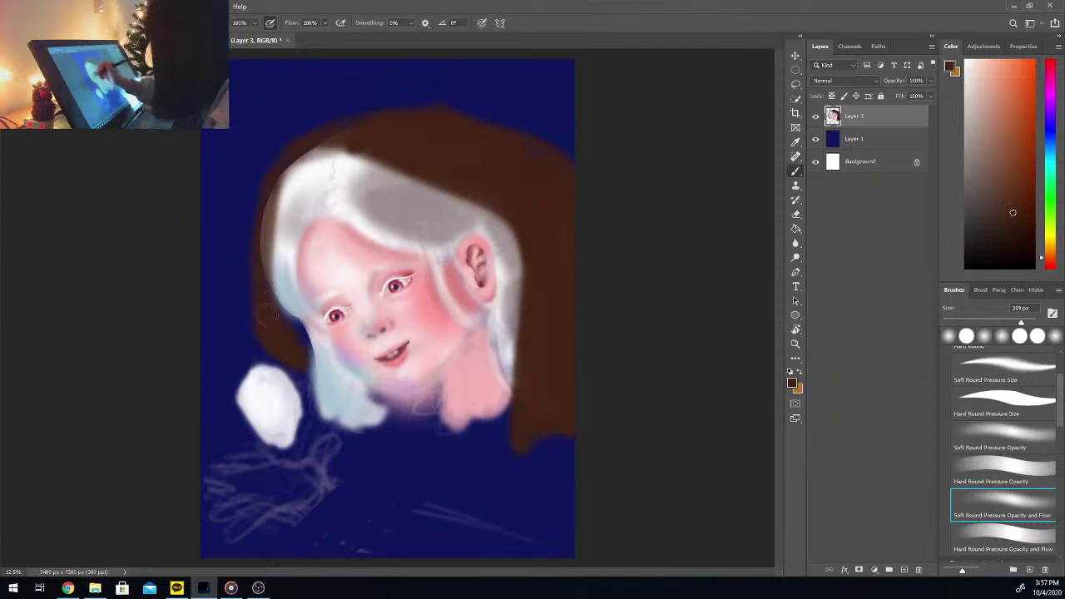
mouse_move(265, 318)
left_mouse_down()
mouse_move(268, 221)
mouse_move(260, 303)
mouse_move(282, 168)
mouse_move(297, 153)
mouse_move(278, 168)
mouse_move(401, 119)
left_mouse_up()
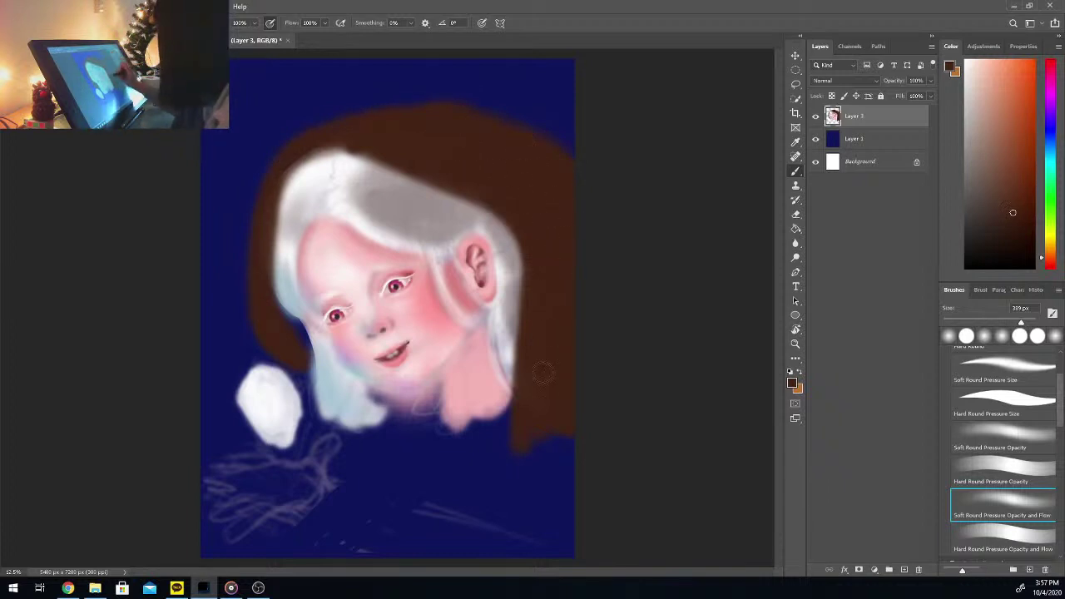
mouse_move(371, 160)
left_mouse_down()
mouse_move(330, 144)
mouse_move(269, 193)
mouse_move(316, 146)
mouse_move(278, 182)
left_mouse_up()
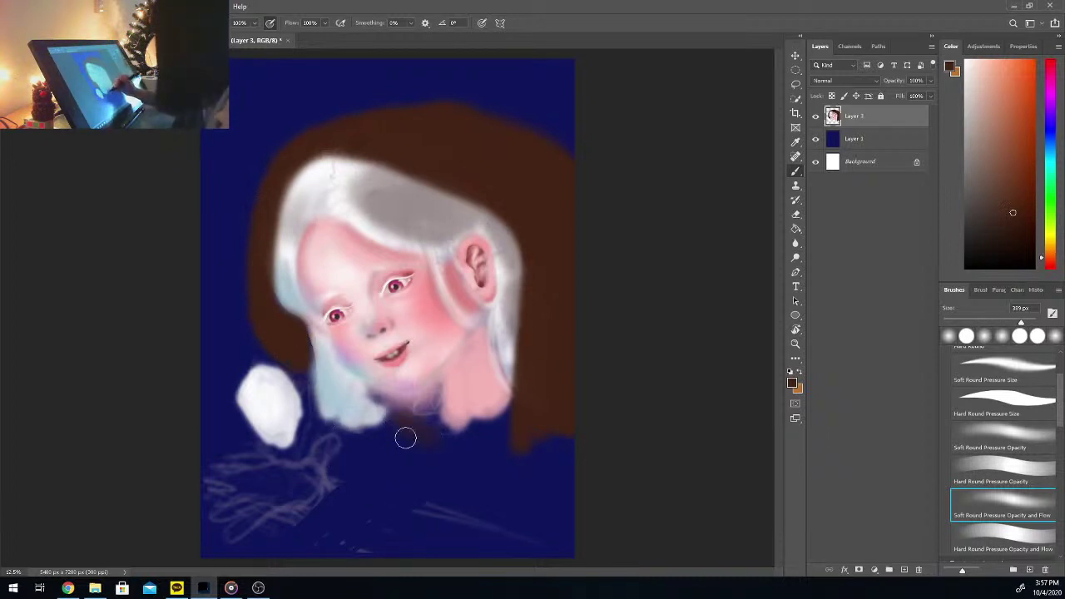
Step: Extend the brown hood beneath the neck and paint black shadows inside it beside the far hair, behind the neck and under the chin
mouse_move(416, 433)
left_mouse_down()
mouse_move(475, 458)
mouse_move(546, 433)
mouse_move(497, 490)
mouse_move(420, 489)
left_mouse_up()
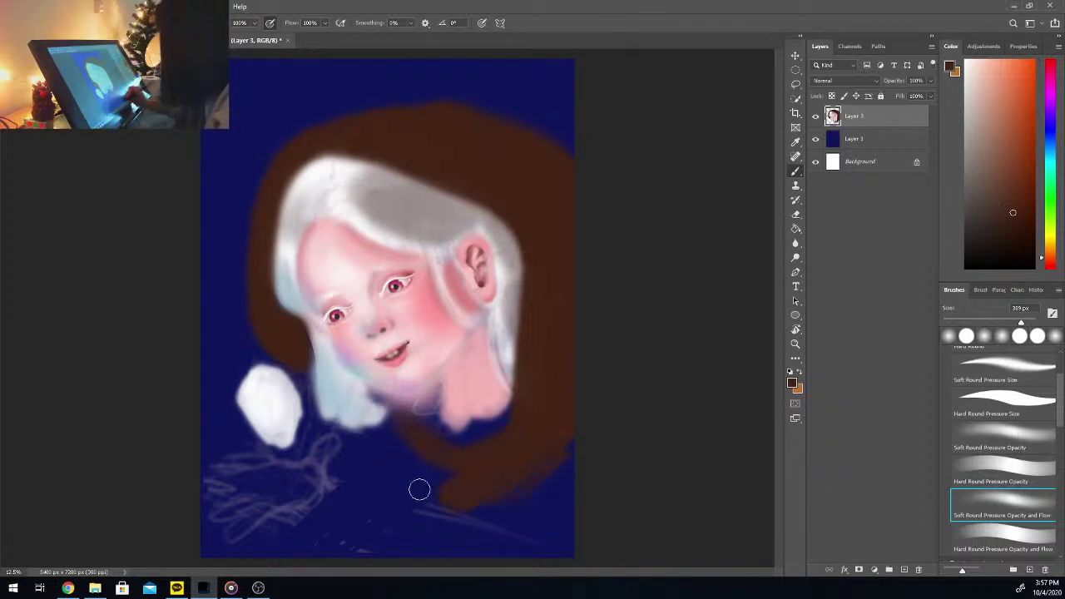
left_click_drag(998, 254, 911, 316)
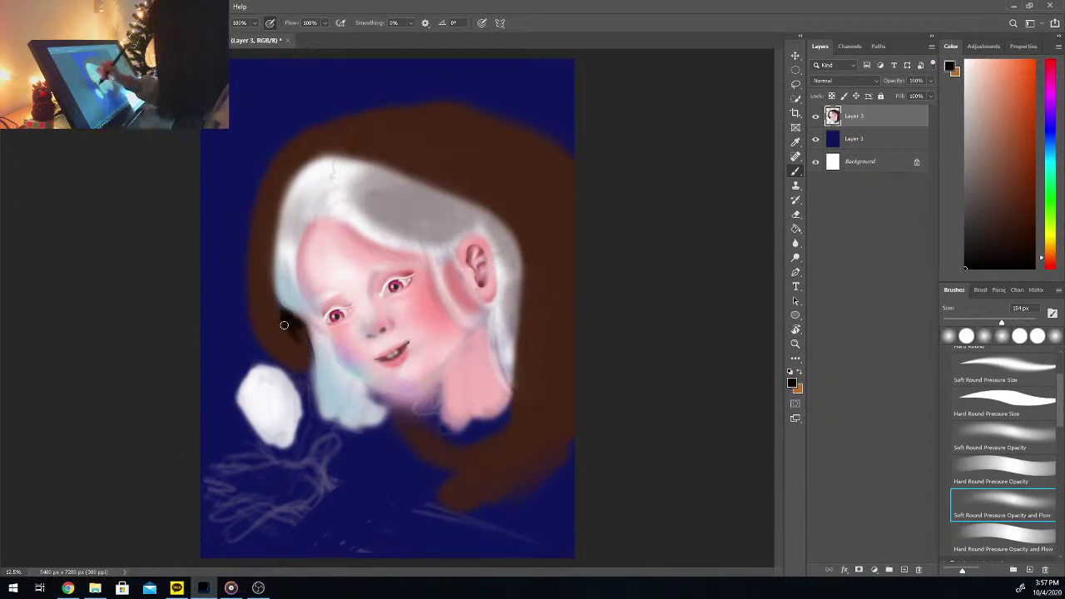
mouse_move(277, 306)
left_mouse_down()
mouse_move(293, 360)
mouse_move(283, 342)
left_mouse_up()
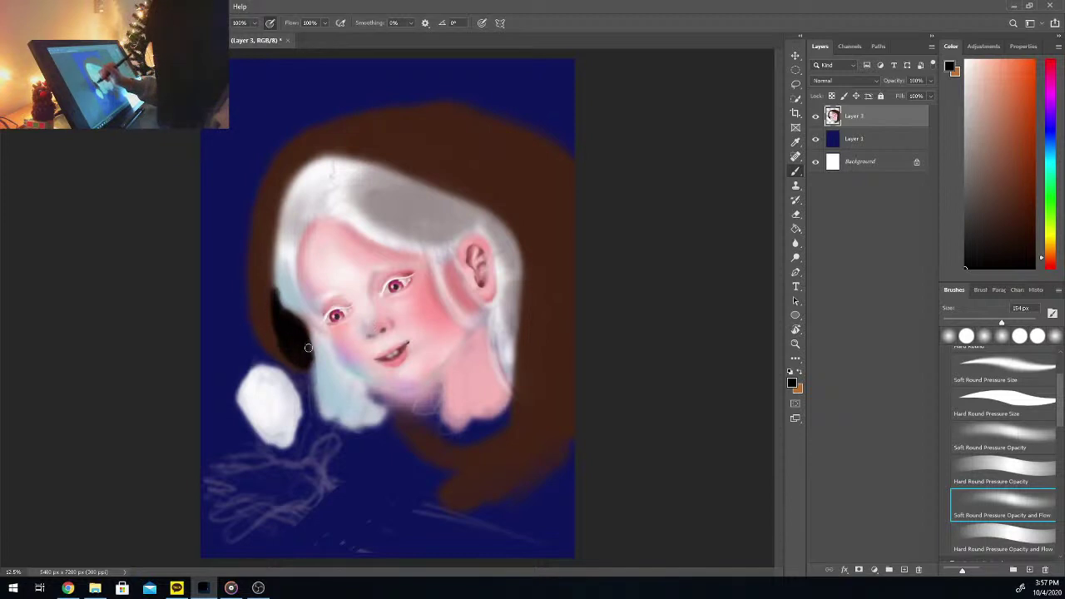
mouse_move(273, 305)
left_mouse_down()
mouse_move(280, 344)
mouse_move(272, 267)
mouse_move(270, 310)
left_mouse_up()
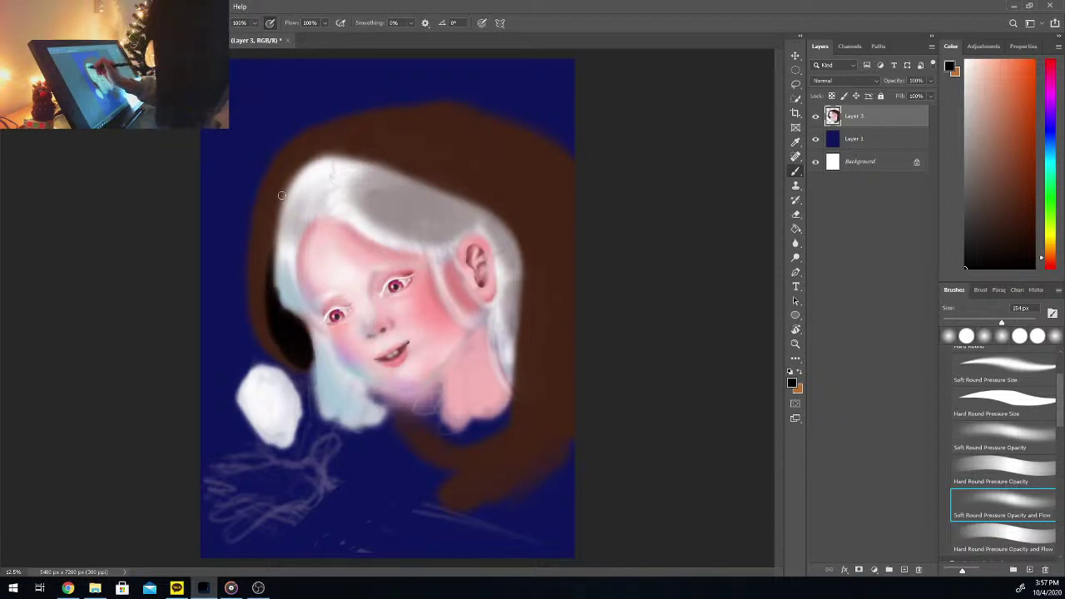
mouse_move(282, 195)
left_mouse_down()
mouse_move(273, 254)
mouse_move(277, 217)
mouse_move(278, 229)
left_mouse_up()
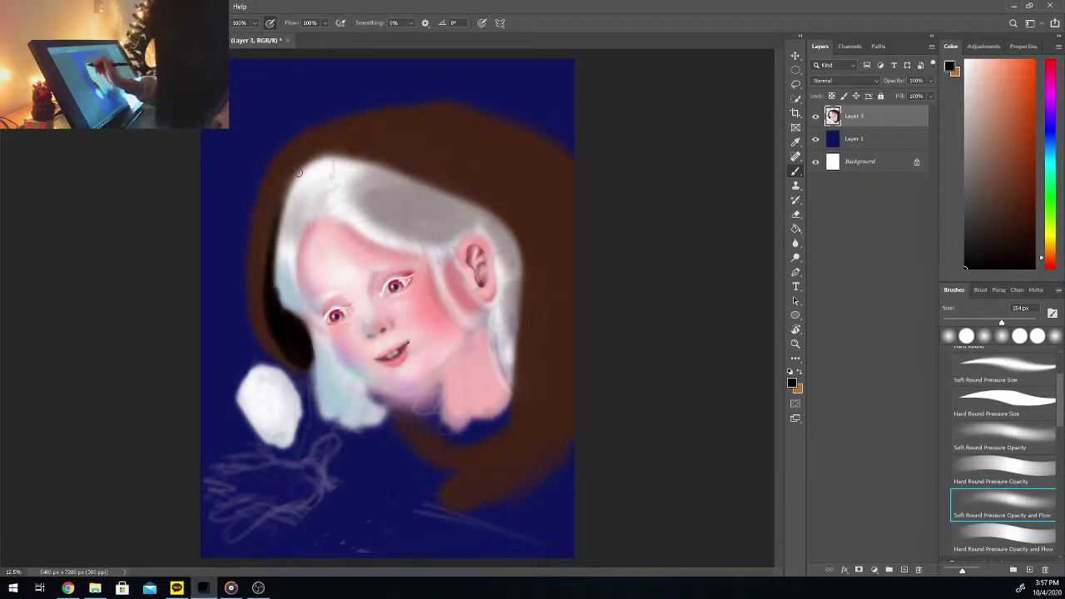
mouse_move(319, 157)
left_mouse_down()
mouse_move(261, 255)
mouse_move(290, 180)
mouse_move(268, 305)
left_mouse_up()
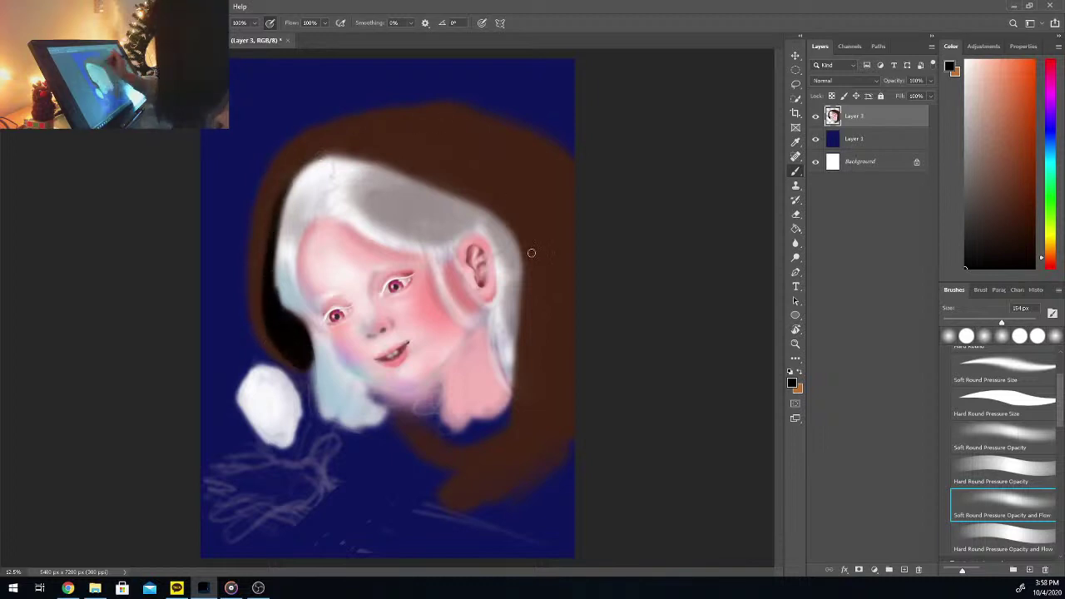
left_click_drag(514, 381, 515, 341)
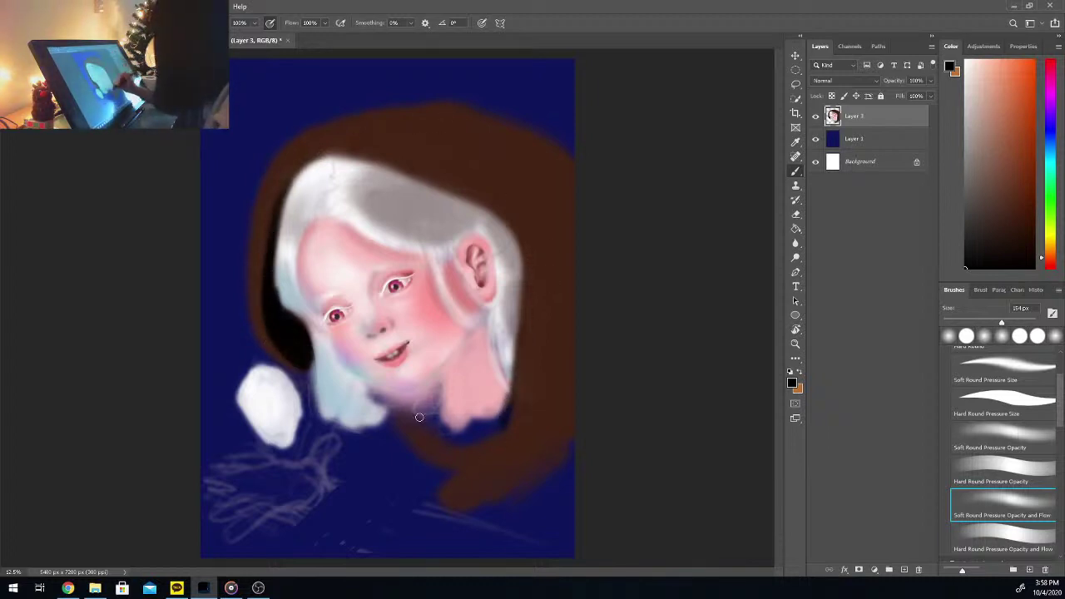
mouse_move(421, 416)
left_mouse_down()
mouse_move(383, 396)
mouse_move(423, 422)
left_mouse_up()
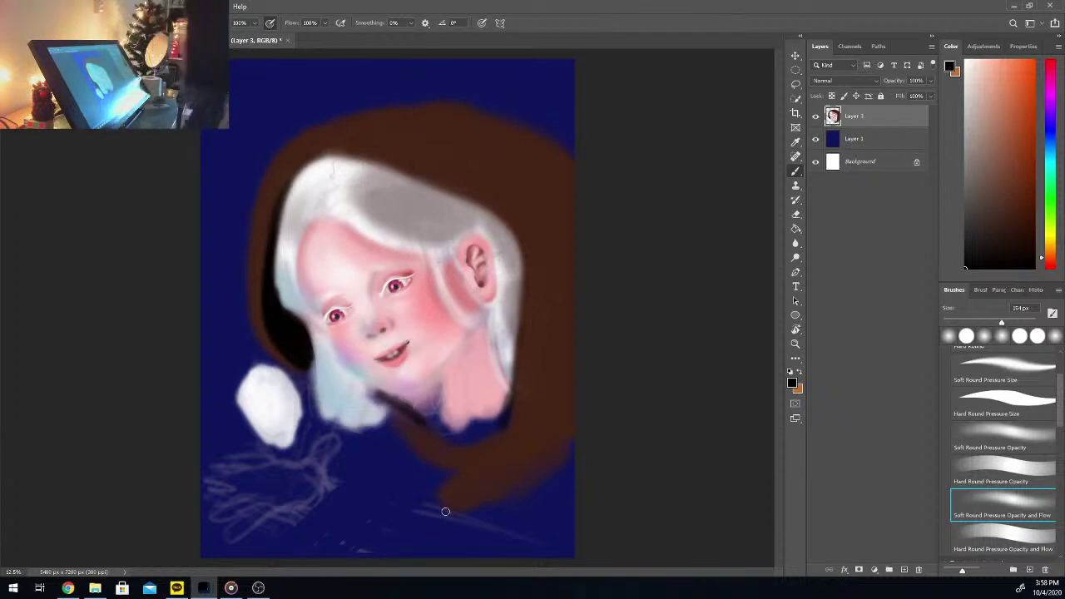
Step: Brighten the hair around the near ear with white and paint long white strands falling past the neck over the hood
left_click(966, 64)
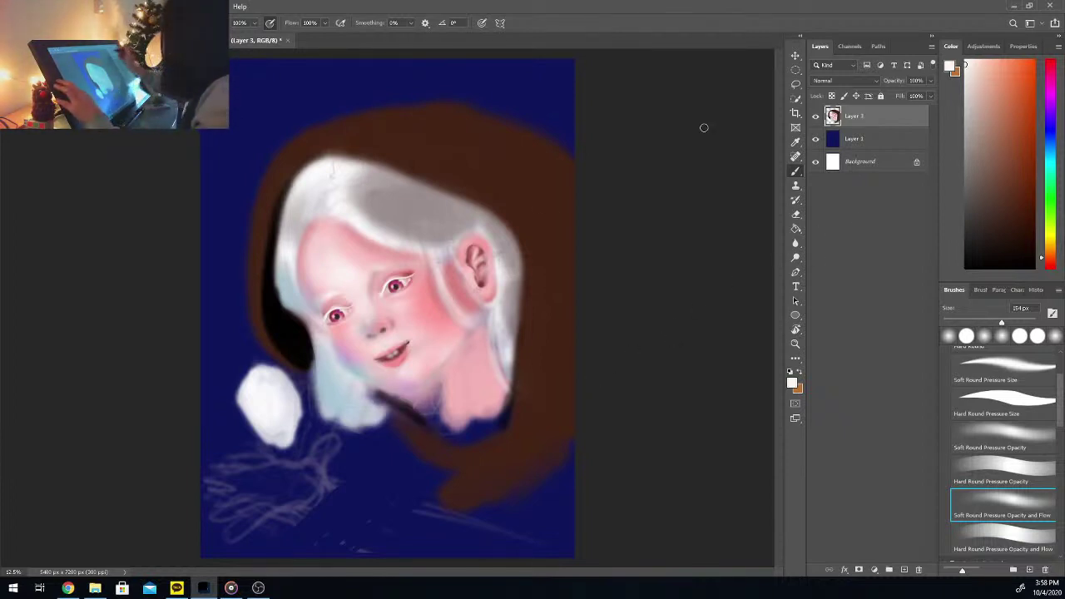
left_click_drag(458, 243, 449, 309)
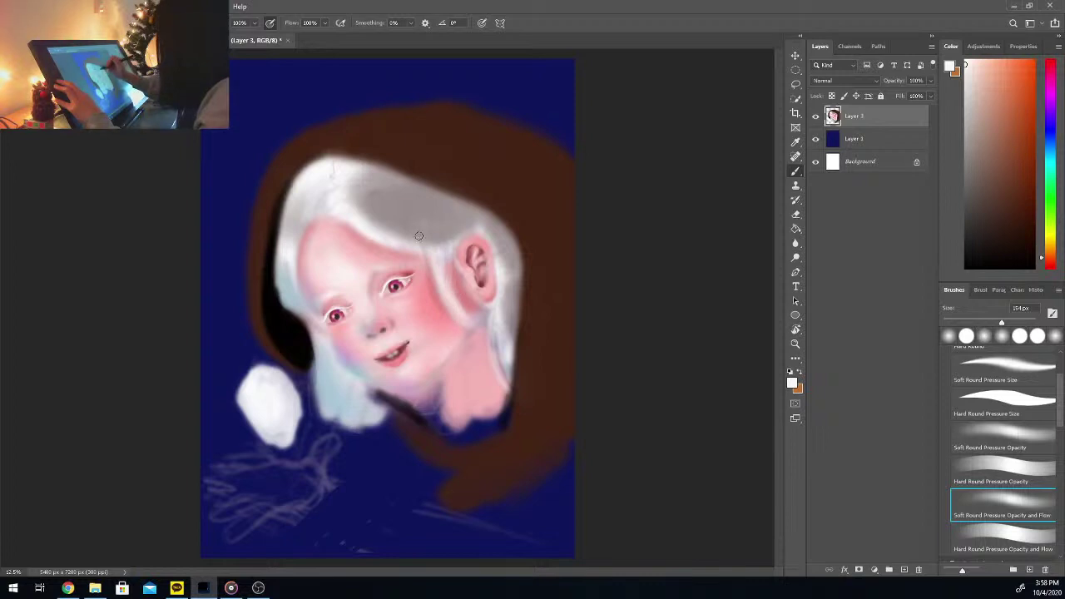
mouse_move(408, 240)
left_mouse_down()
mouse_move(491, 256)
mouse_move(471, 248)
left_mouse_up()
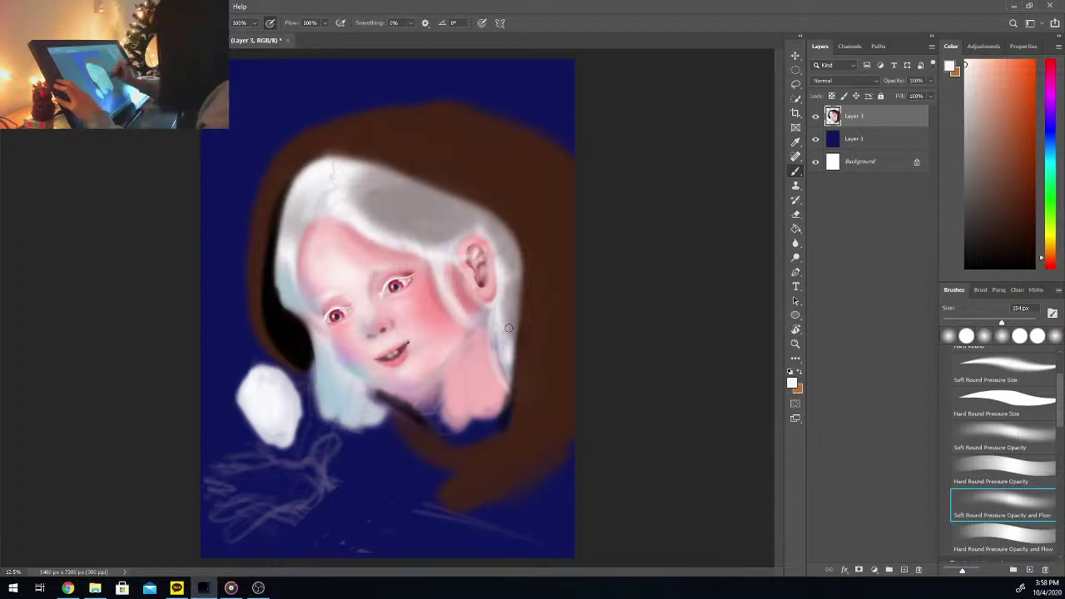
mouse_move(498, 324)
left_mouse_down()
mouse_move(492, 366)
mouse_move(515, 448)
left_mouse_up()
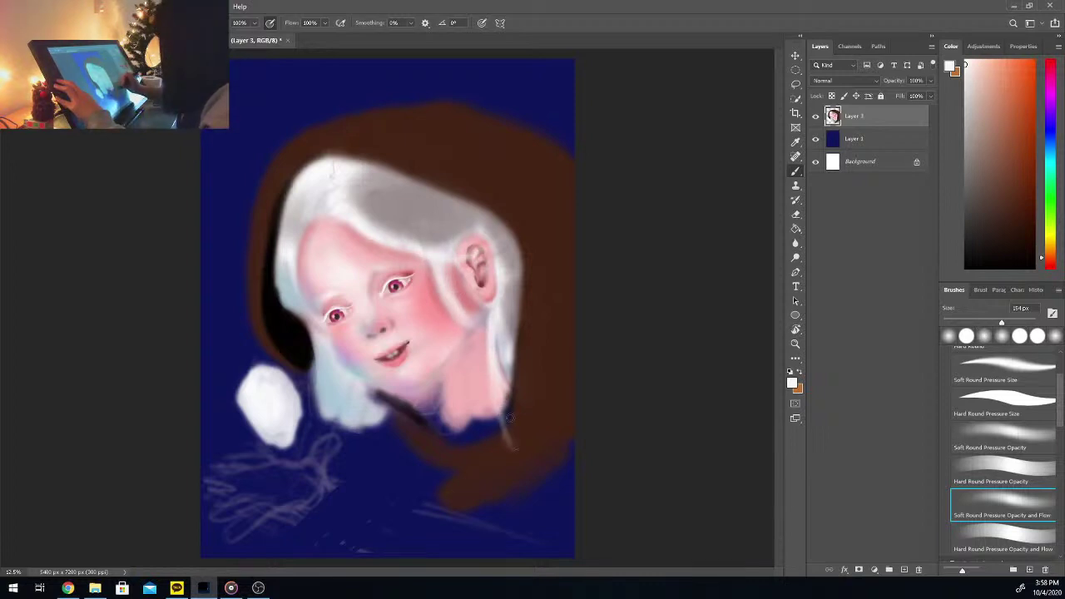
left_click_drag(492, 366, 527, 470)
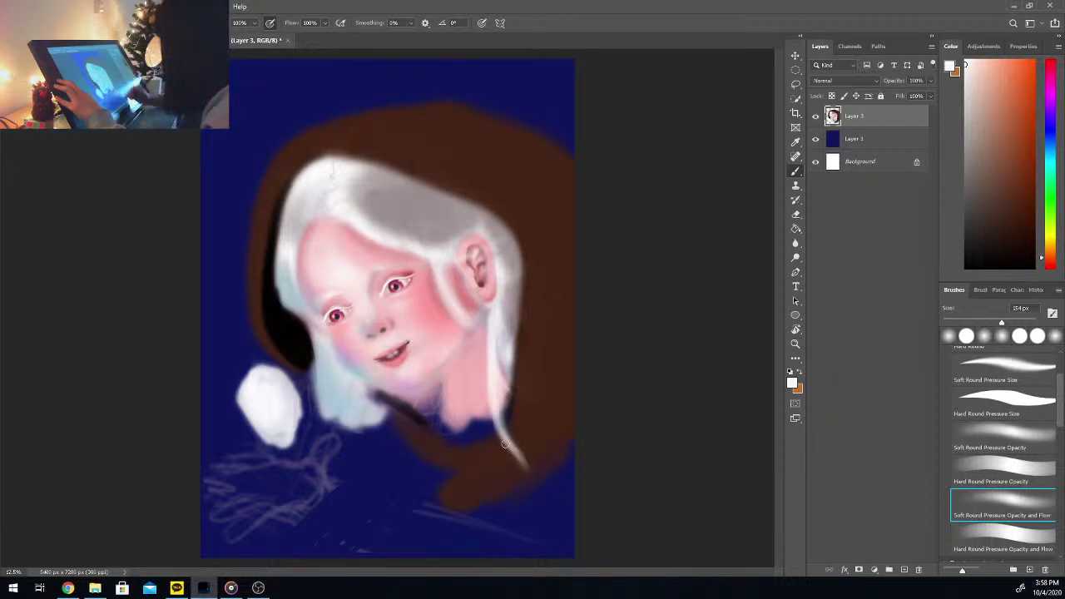
mouse_move(487, 328)
left_mouse_down()
mouse_move(492, 411)
mouse_move(482, 379)
mouse_move(533, 456)
mouse_move(522, 522)
left_mouse_up()
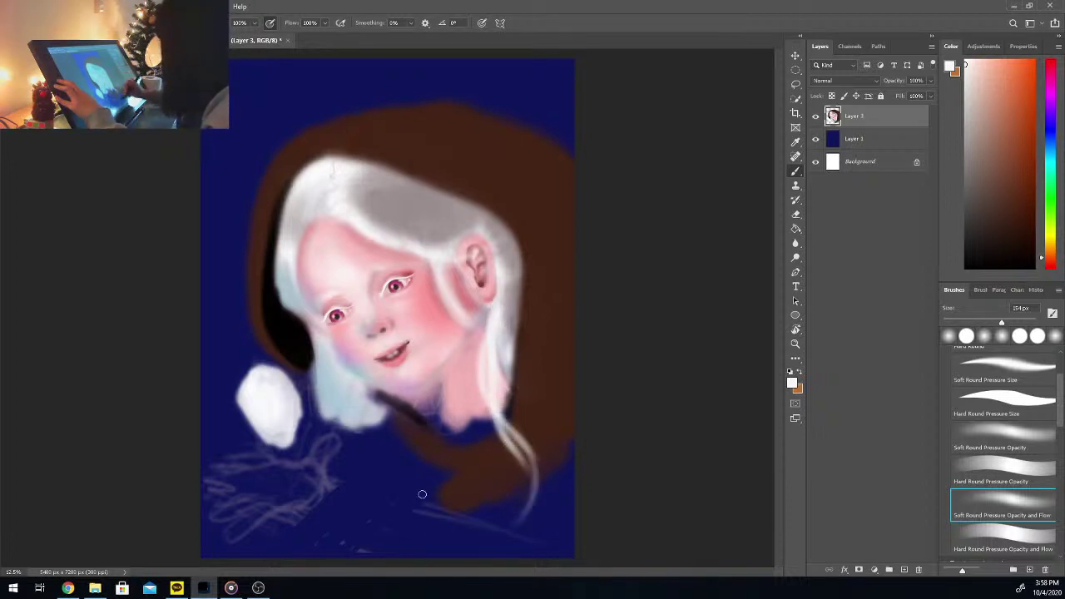
Step: Paint thin white strands along and below the far hair, and try a white highlight beside the parting
left_click_drag(333, 369, 336, 441)
mouse_move(334, 403)
left_mouse_down()
mouse_move(371, 449)
mouse_move(338, 419)
mouse_move(379, 490)
left_mouse_up()
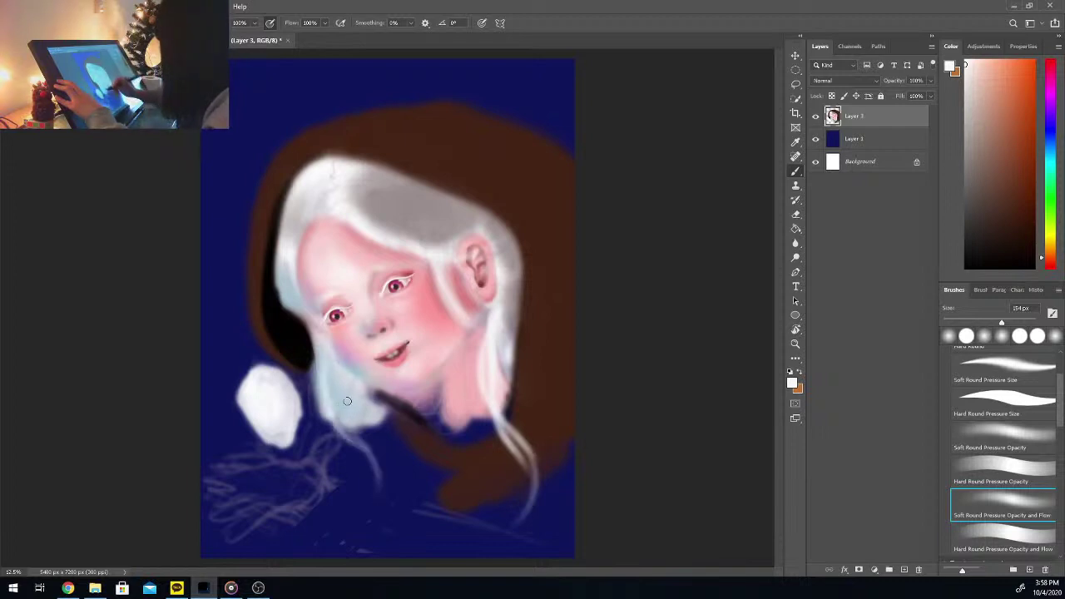
mouse_move(283, 263)
left_mouse_down()
mouse_move(278, 289)
mouse_move(308, 333)
left_mouse_up()
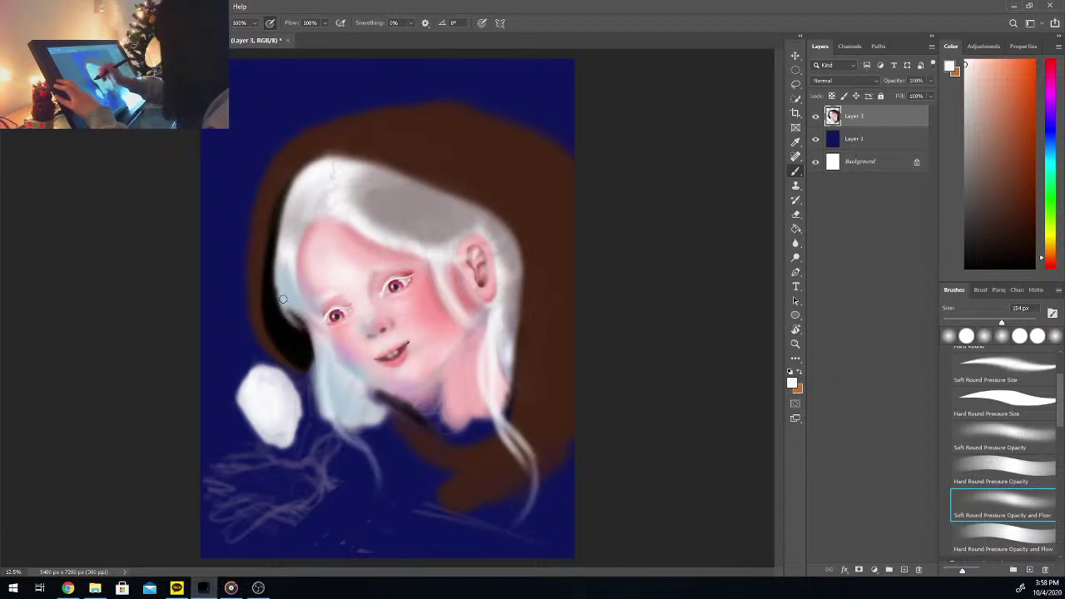
left_click_drag(291, 296, 350, 466)
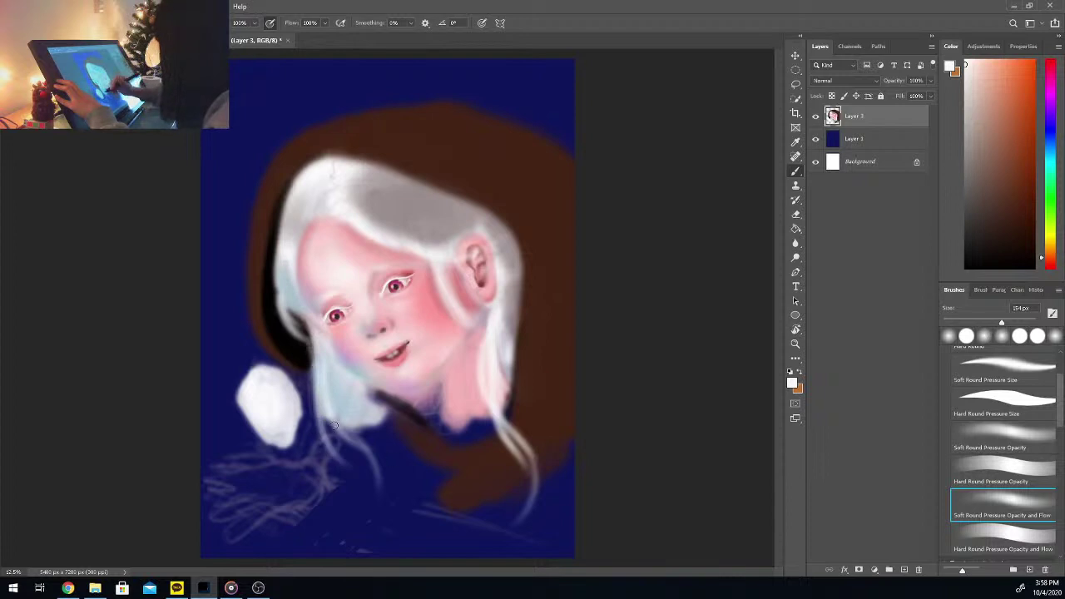
left_click_drag(333, 421, 376, 461)
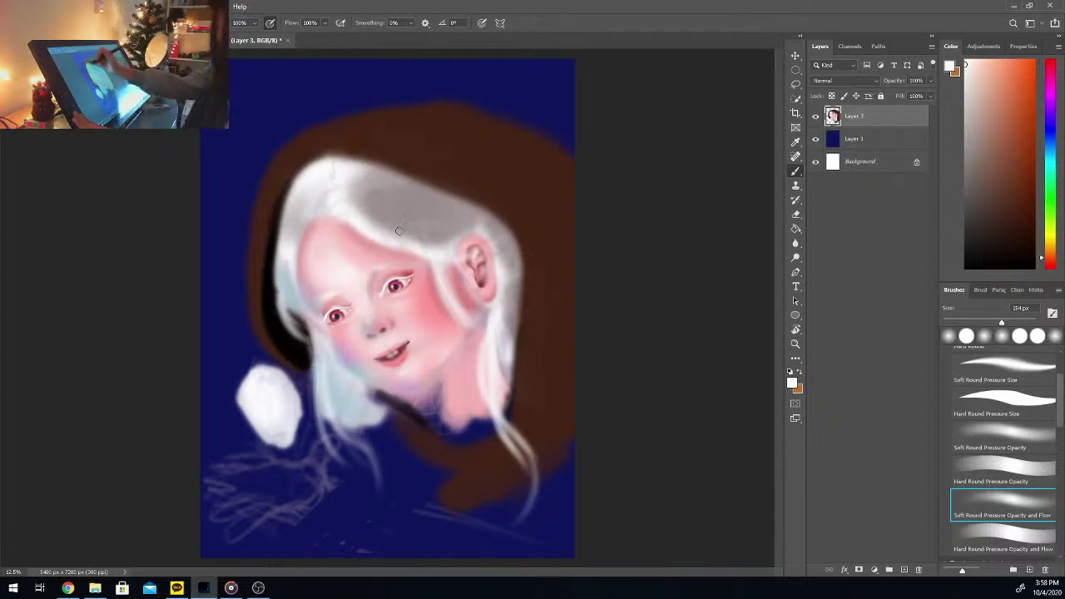
left_click_drag(356, 197, 416, 240)
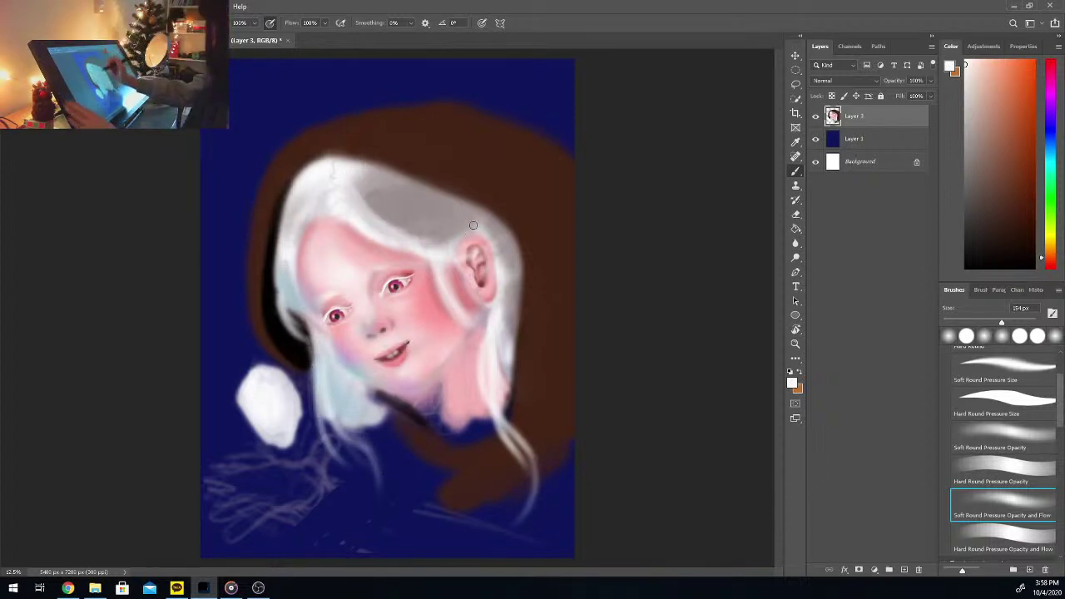
key("ctrl+z")
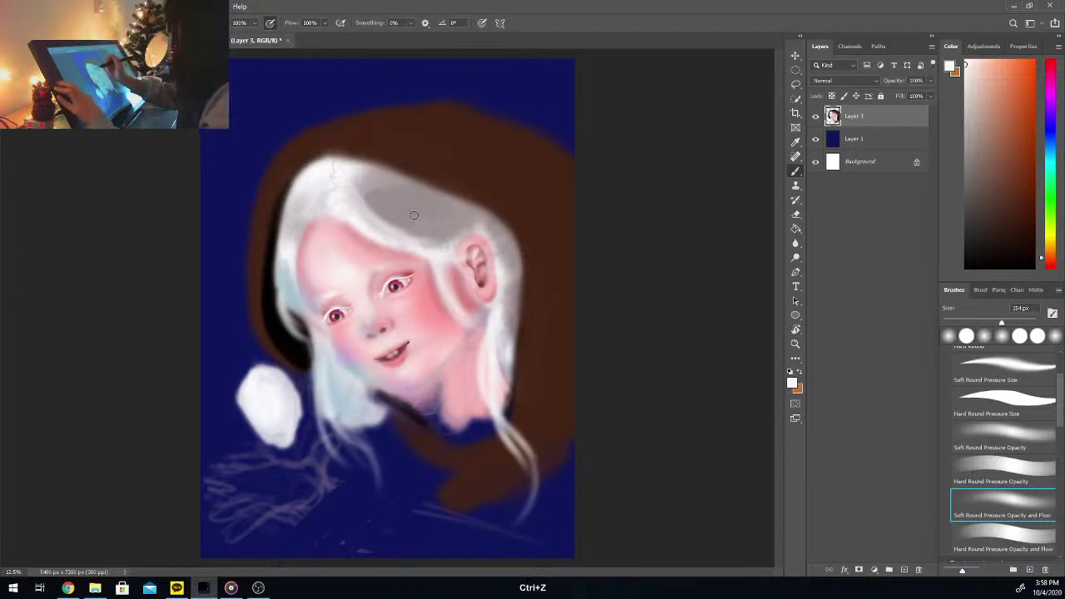
Step: Shade the crown with grey sampled from the hair, and deepen the side hair down behind the ear with a darker grey
left_click(417, 211, "alt")
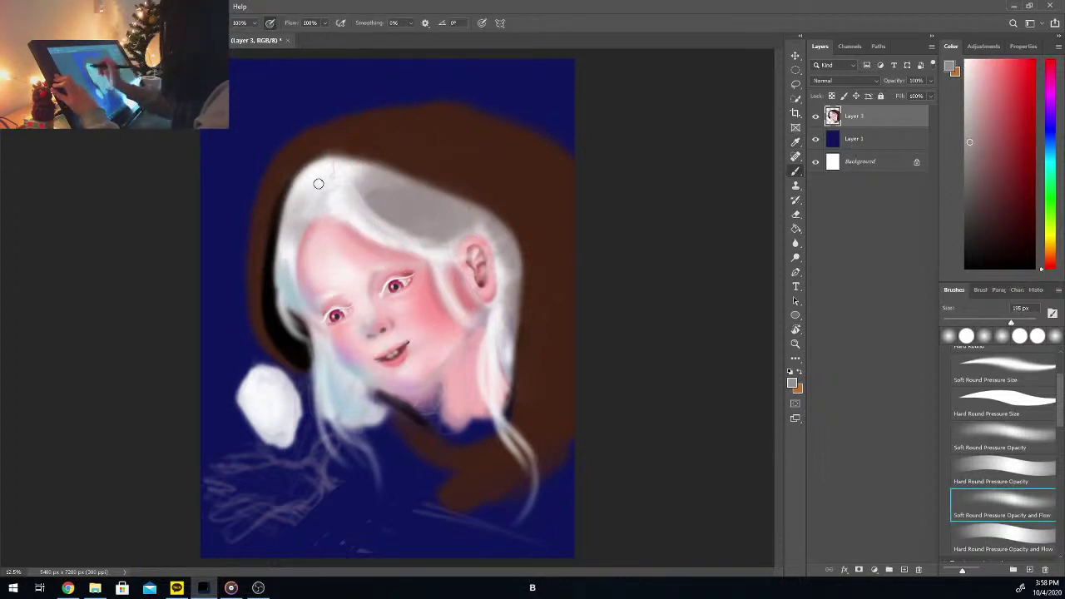
mouse_move(317, 169)
left_mouse_down()
mouse_move(362, 167)
mouse_move(327, 176)
left_mouse_up()
mouse_move(282, 240)
left_mouse_down()
mouse_move(366, 170)
mouse_move(334, 197)
mouse_move(367, 176)
left_mouse_up()
mouse_move(384, 216)
left_mouse_down()
mouse_move(410, 230)
mouse_move(391, 194)
left_mouse_up()
left_click(975, 199)
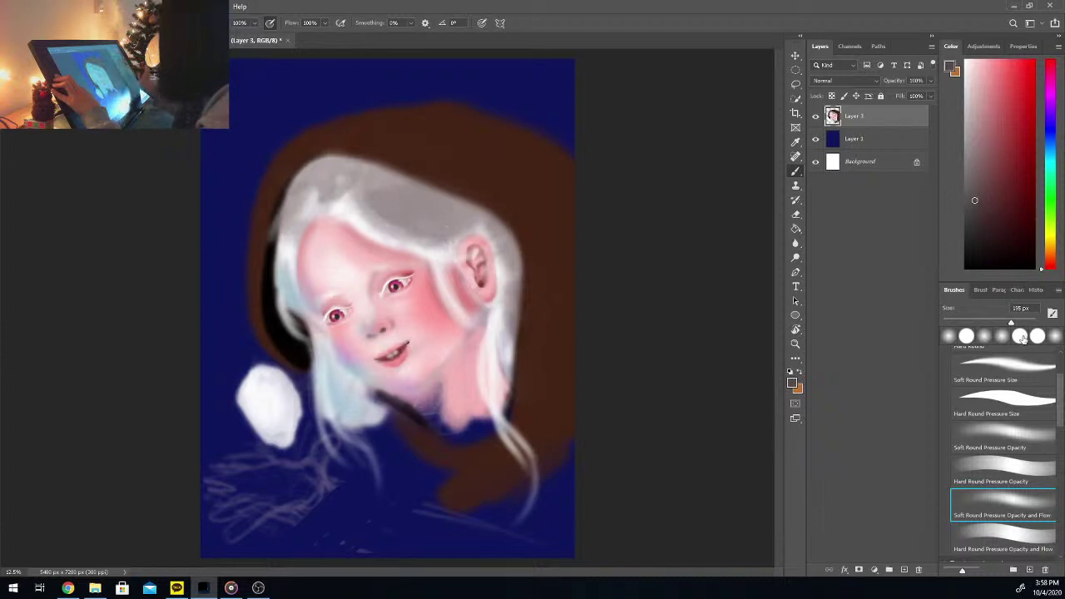
mouse_move(309, 183)
left_mouse_down()
mouse_move(338, 171)
mouse_move(442, 215)
mouse_move(398, 185)
mouse_move(396, 204)
mouse_move(412, 194)
mouse_move(483, 223)
mouse_move(510, 248)
mouse_move(507, 273)
mouse_move(497, 247)
mouse_move(497, 375)
left_mouse_up()
Step: Blend light and mid greys sampled from the hair through the shaded area between the parting and the near ear
key("i")
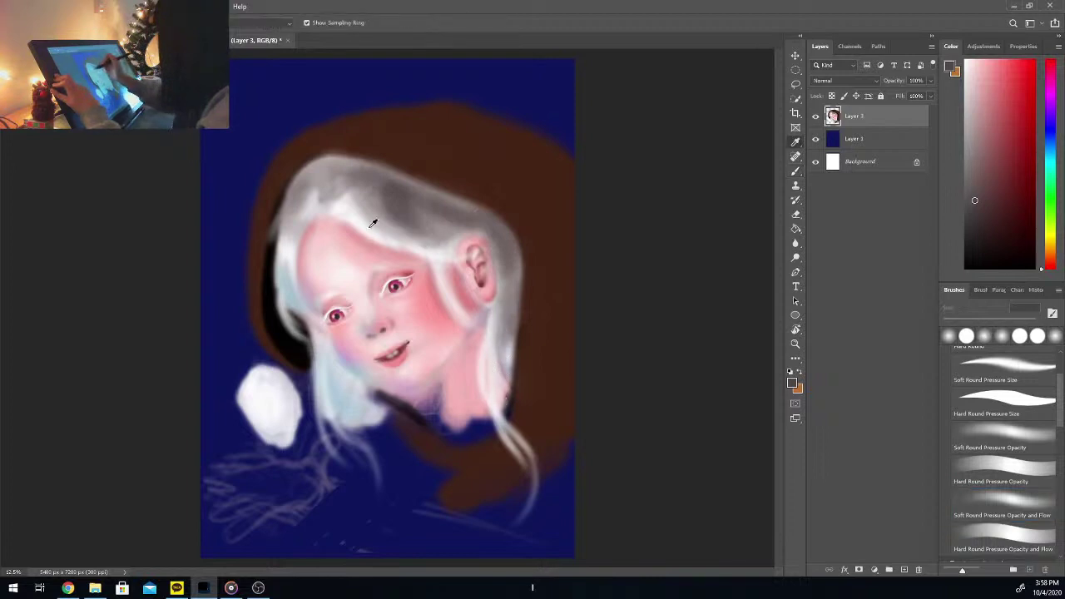
left_click(374, 221)
key("b")
left_click_drag(387, 222, 360, 187)
mouse_move(422, 214)
left_mouse_down()
mouse_move(378, 189)
mouse_move(443, 224)
mouse_move(414, 184)
mouse_move(364, 202)
mouse_move(467, 217)
mouse_move(373, 185)
left_mouse_up()
key("i")
left_click(412, 191)
key("b")
left_click_drag(435, 232, 383, 217)
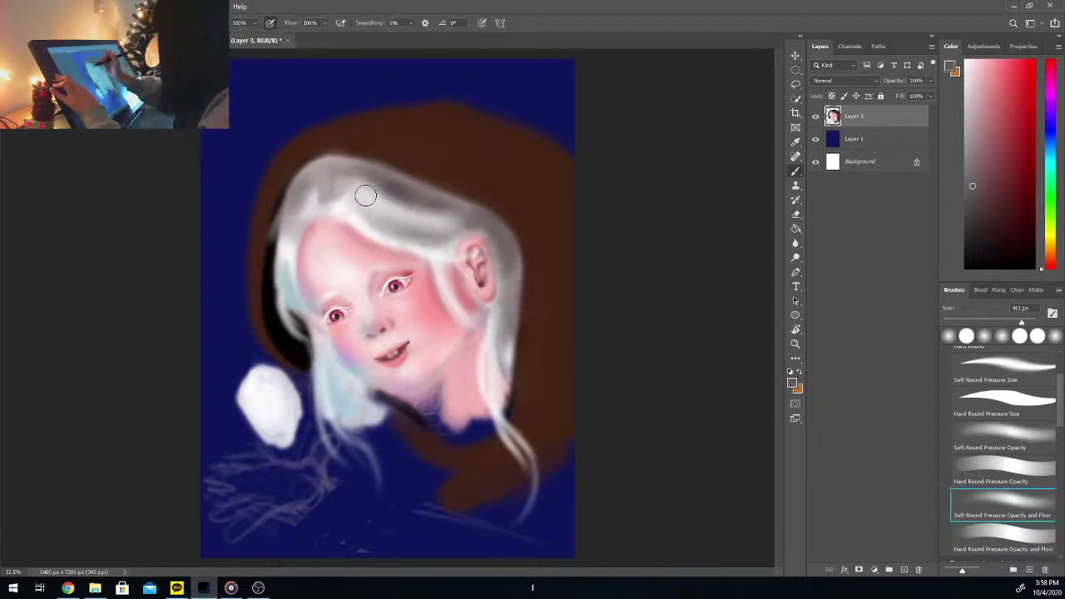
Step: Add fine light-grey strands over the crown and parting, using a tone sampled from the hair
key("i")
left_click(367, 196)
key("b")
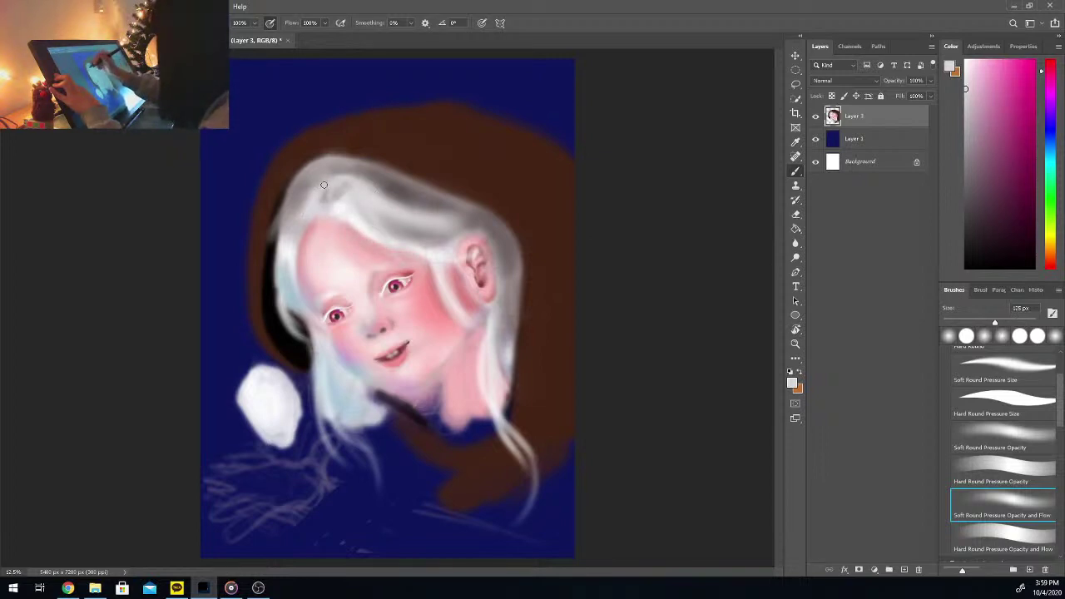
left_click_drag(346, 171, 387, 203)
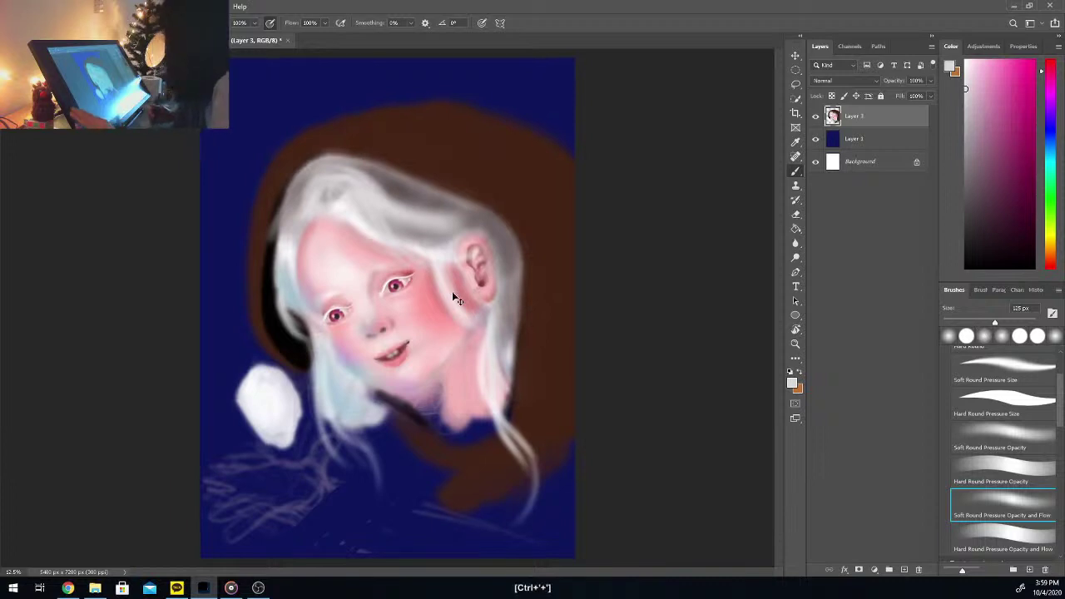
Step: Soften the skin around the eyes and nose bridge with pale pink sampled beside the far eye
key("ctrl+plus")
key("ctrl+plus")
key("ctrl+plus")
key("ctrl+plus")
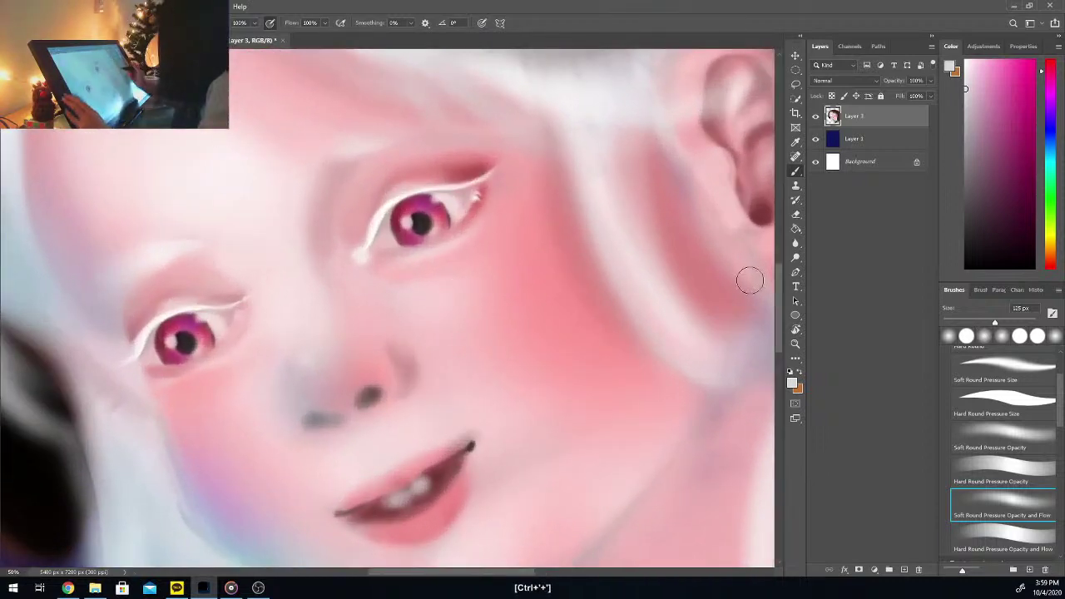
key("ctrl+minus")
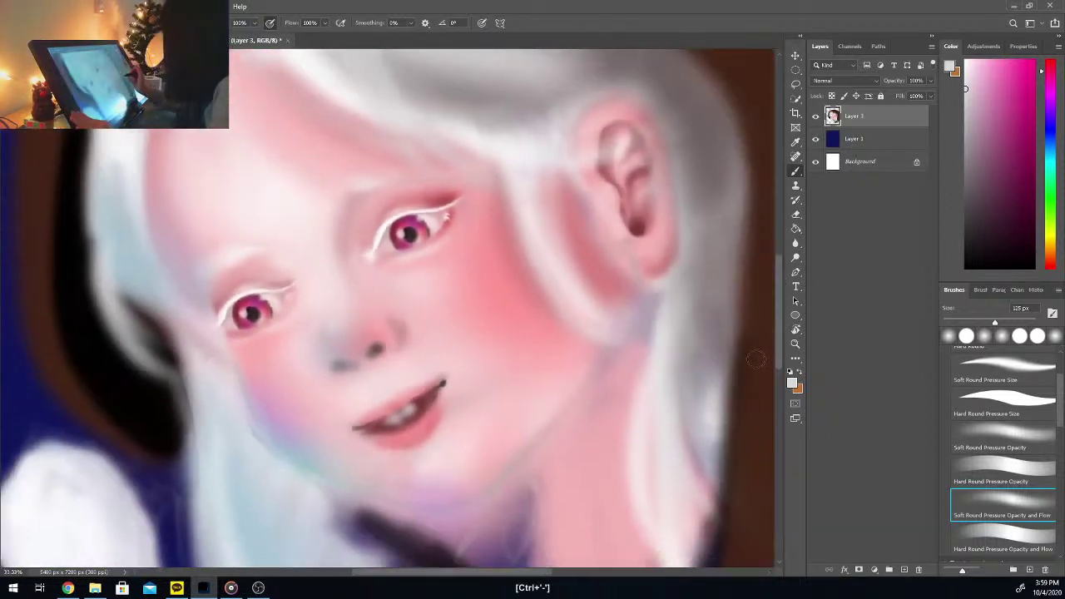
key("i")
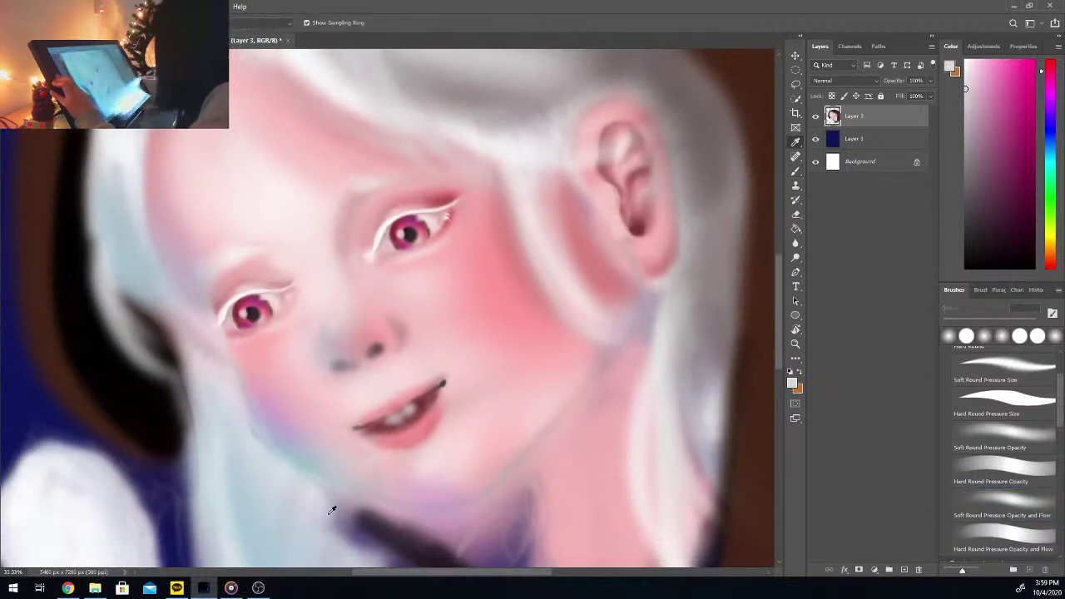
left_click(305, 311)
key("b")
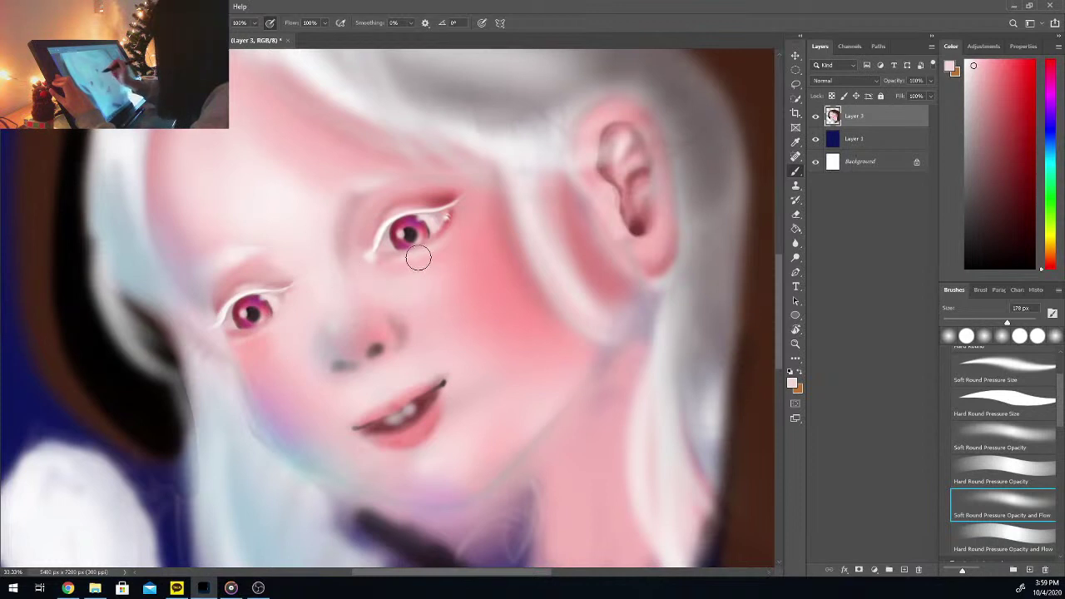
Step: Shade the inner socket of the near eye and the underside of the nose with a deeper sampled pink
key("i")
left_click(351, 221)
left_click(1003, 503)
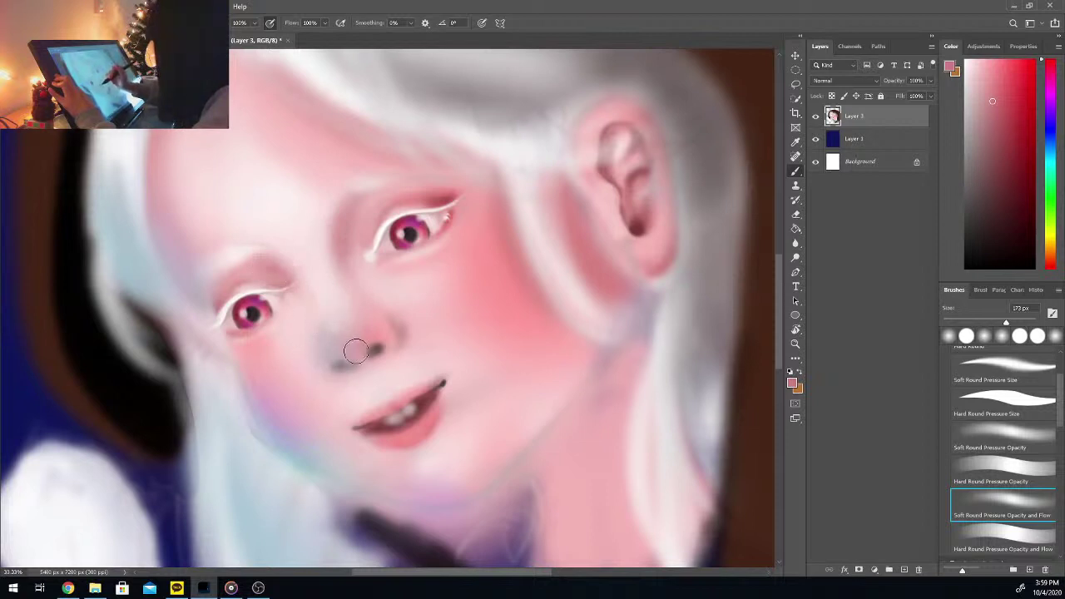
mouse_move(375, 344)
left_mouse_down()
mouse_move(354, 349)
mouse_move(366, 348)
left_mouse_up()
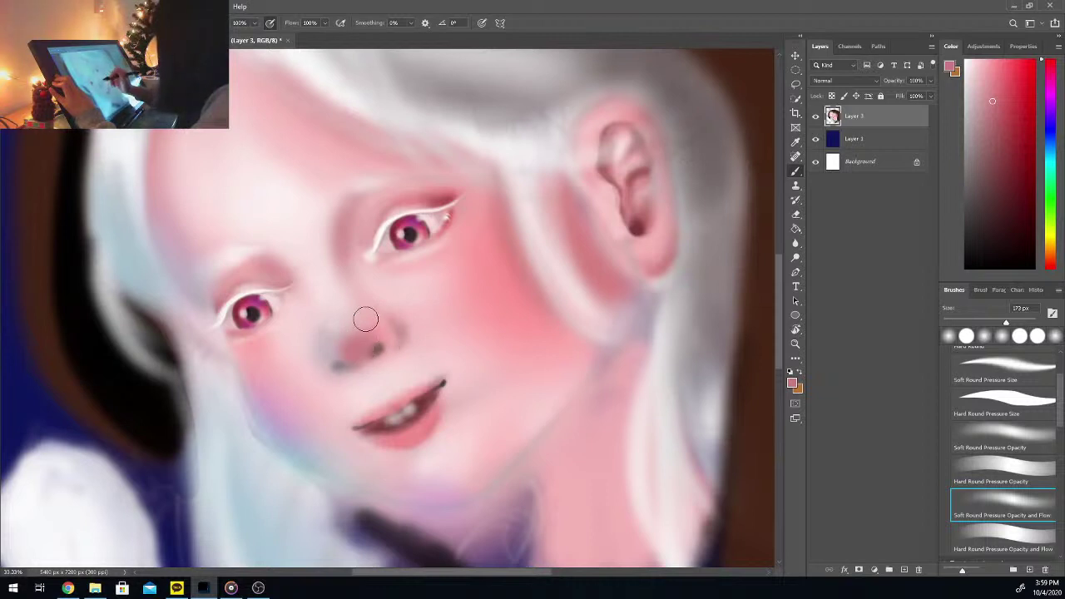
Step: Blend the nose bridge and tip with several sampled pinks, adding a soft pink tone around the upper edge of the tip
key("i")
left_click(337, 325)
key("b")
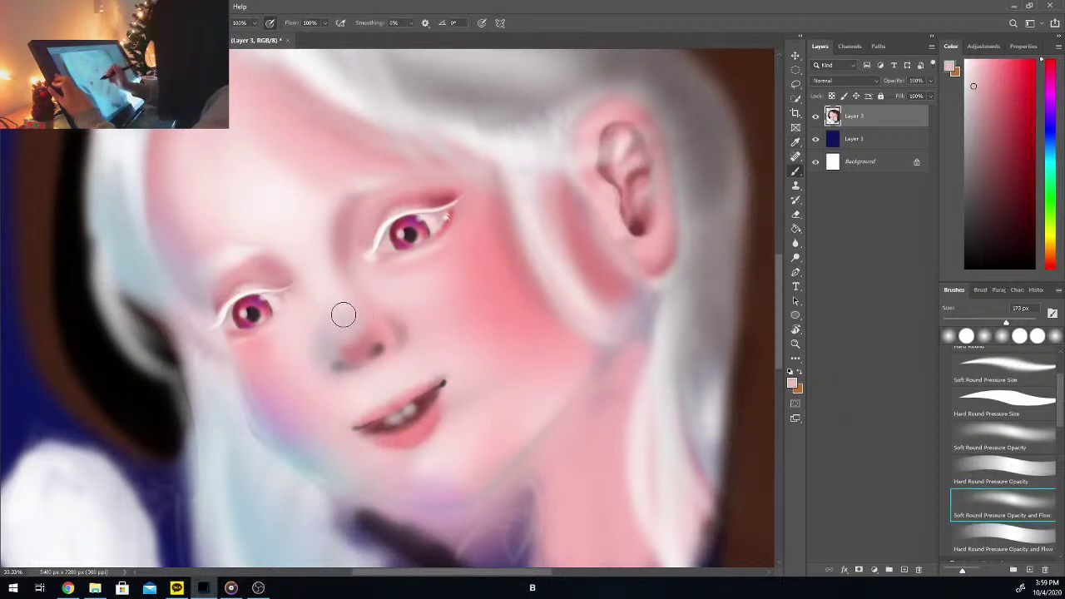
key("i")
left_click(327, 273)
key("b")
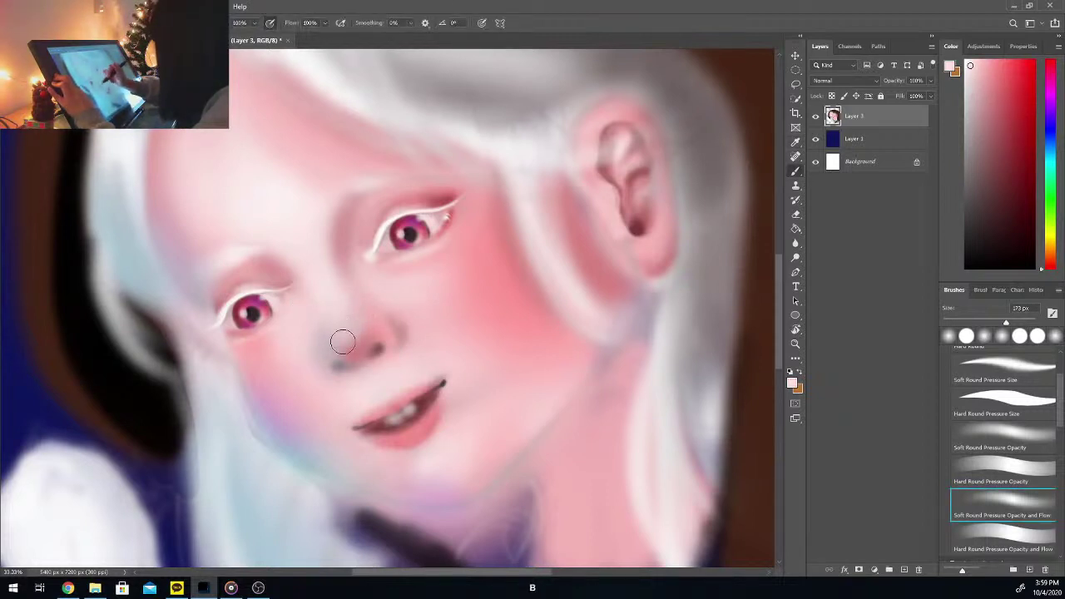
key("i")
left_click(365, 333)
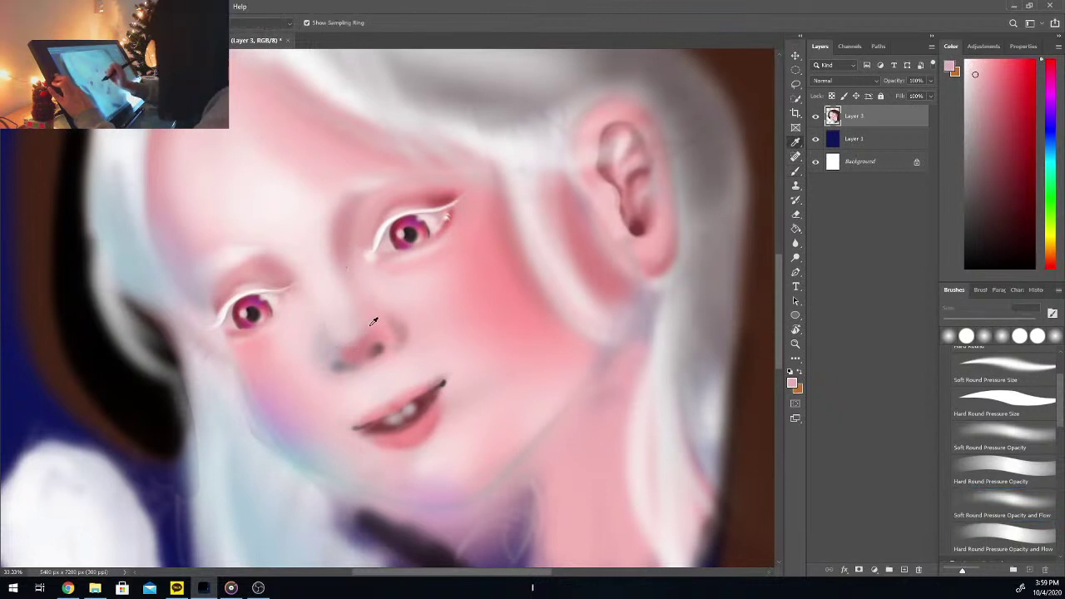
left_click(370, 325)
key("b")
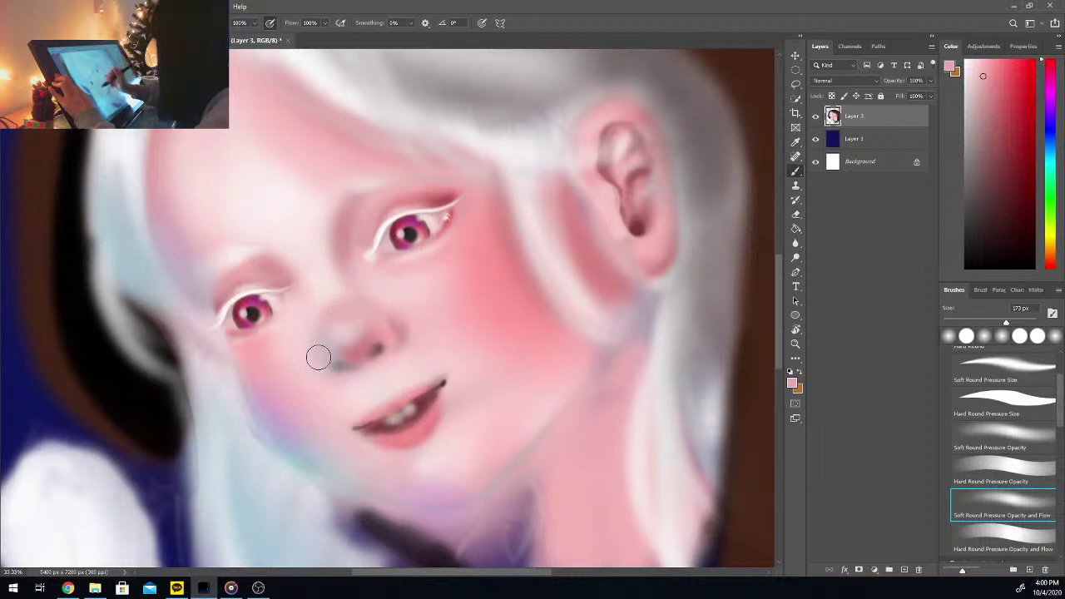
Step: Brighten the nose tip with a soft highlight, using pale pink from the nose bridge and a light tone from beside the far cheek
key("i")
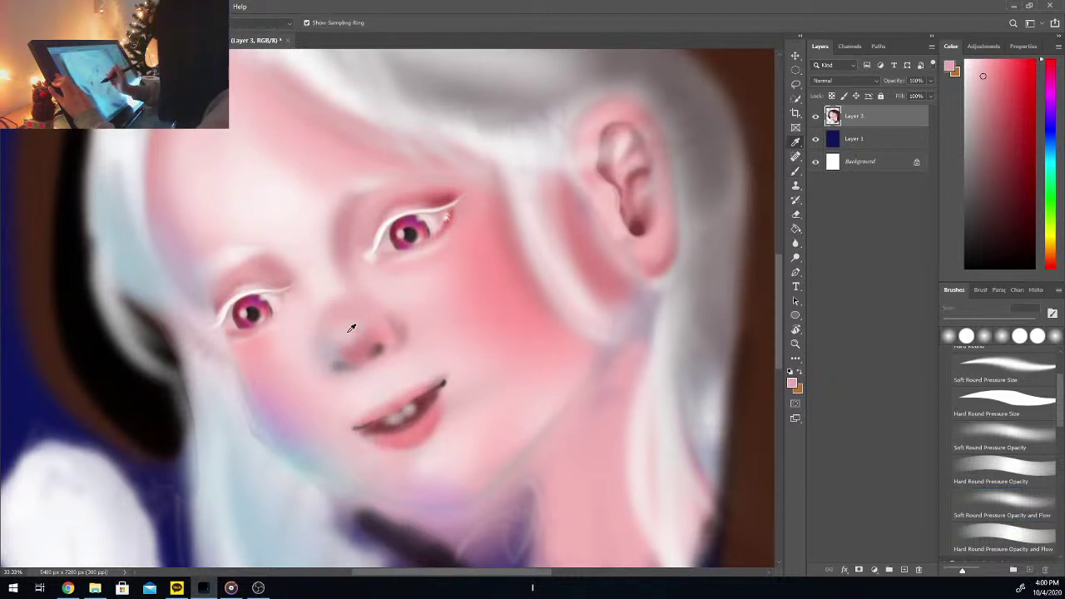
left_click(329, 285)
key("b")
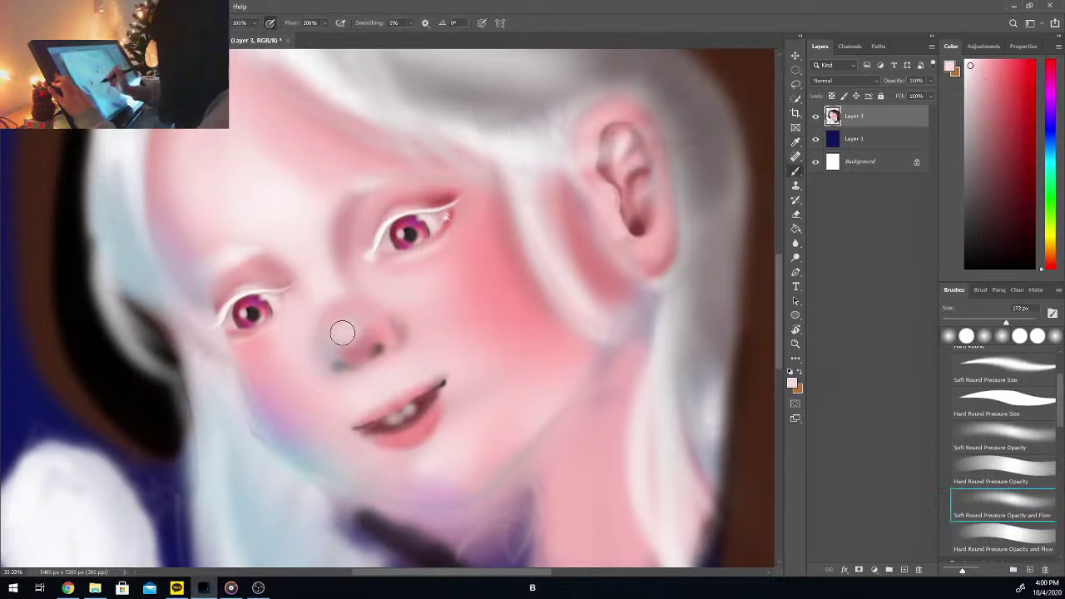
left_click(235, 384)
key("b")
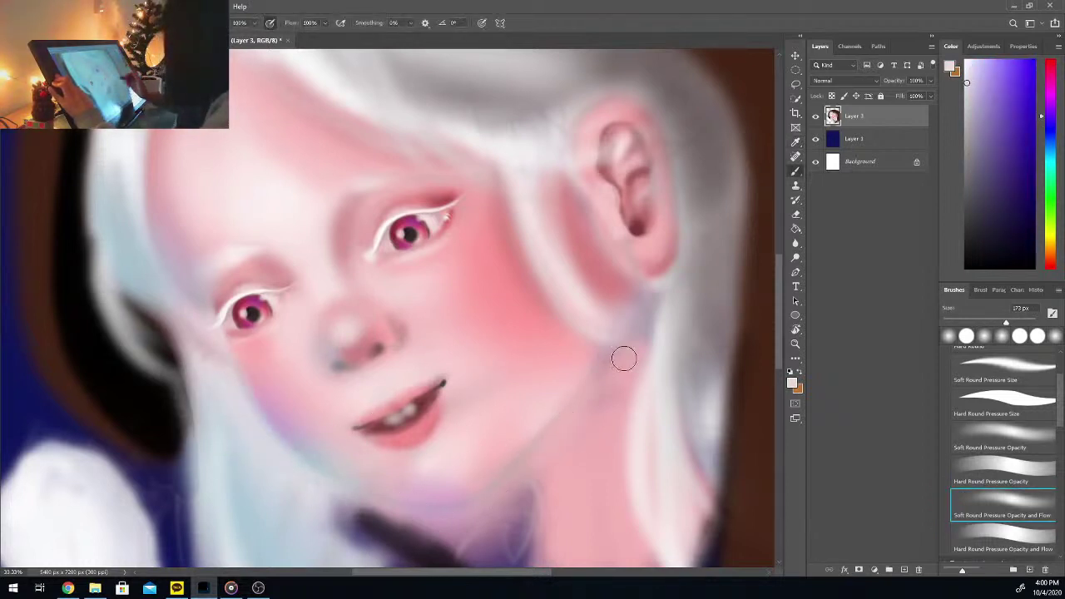
Step: Shade the neck below the jaw and ear with a darker dusky red-pink, using a 257 px soft brush
key("i")
left_click(557, 331)
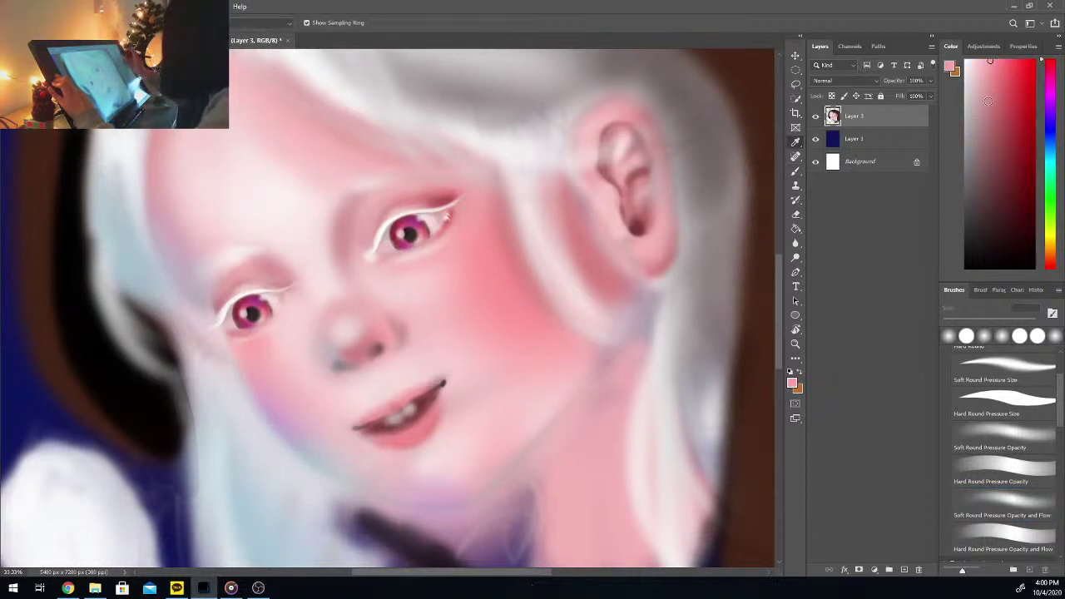
key("b")
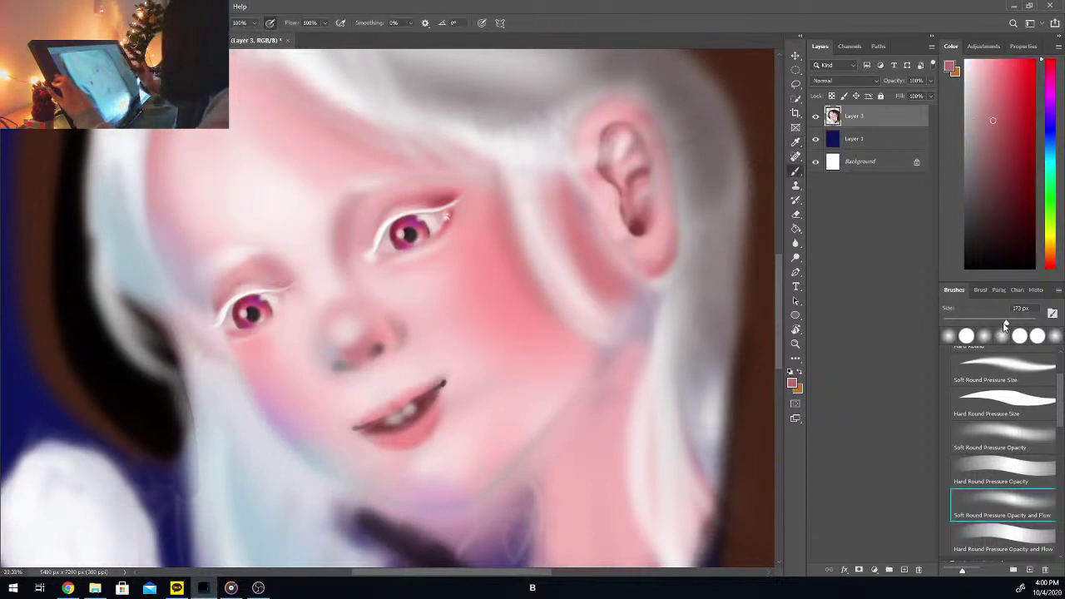
mouse_move(593, 450)
left_mouse_down()
mouse_move(566, 447)
mouse_move(621, 359)
mouse_move(576, 455)
mouse_move(541, 485)
mouse_move(592, 428)
mouse_move(615, 495)
mouse_move(569, 466)
mouse_move(633, 359)
mouse_move(613, 388)
mouse_move(591, 520)
left_mouse_up()
left_click(1002, 136)
scroll(749, 350, "down", 3)
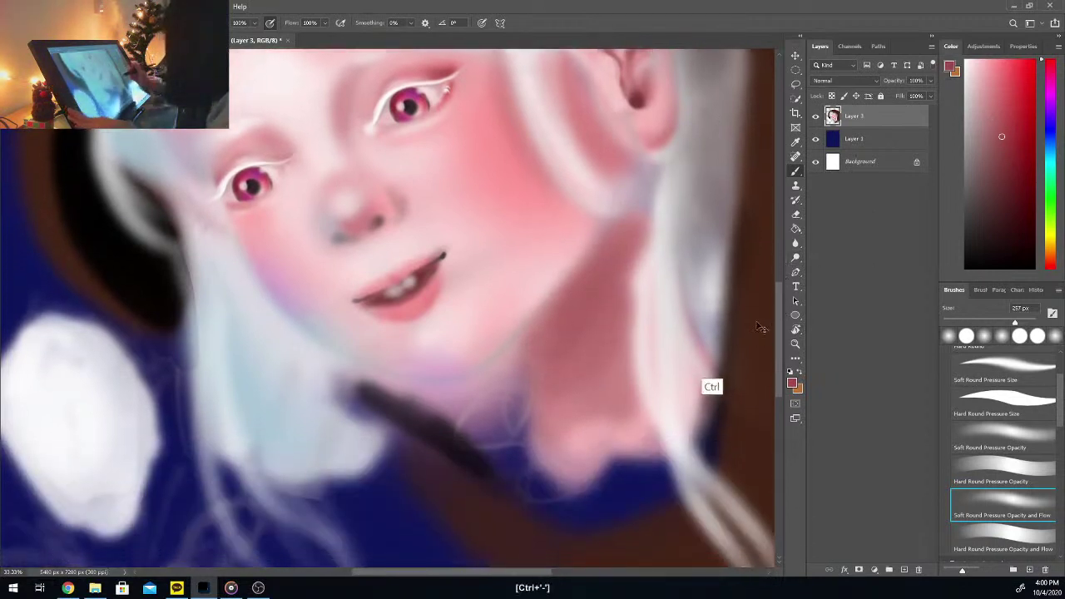
Step: Paint lilac and blue-grey reflected light down the front edge of the neck, using tones sampled along the far cheek and jaw
key("ctrl+minus")
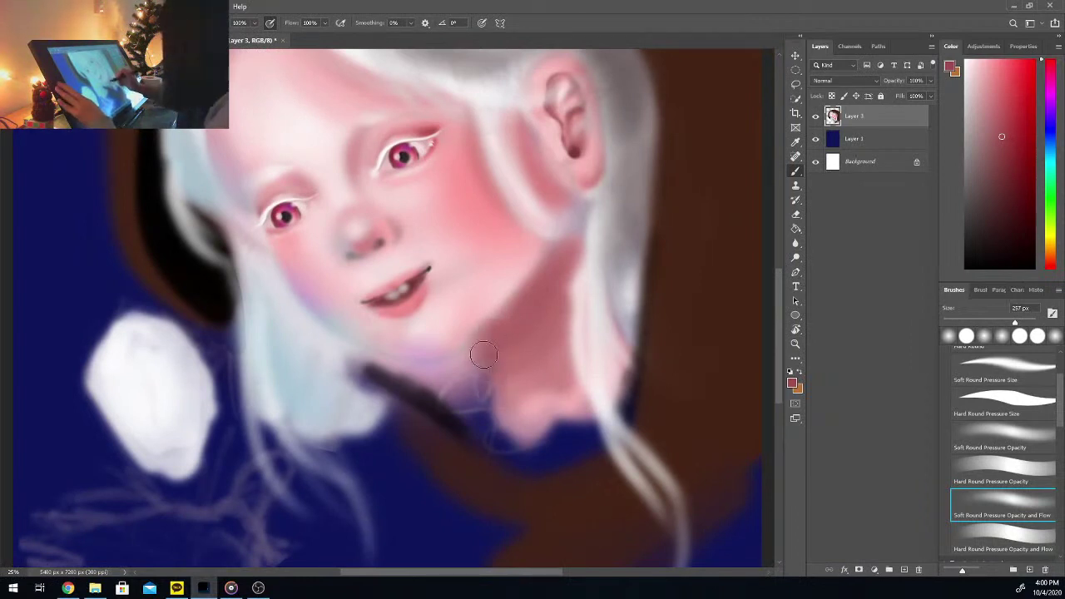
mouse_move(779, 291)
left_mouse_down()
mouse_move(779, 280)
mouse_move(779, 291)
left_mouse_up()
key("i")
left_click(321, 300)
key("b")
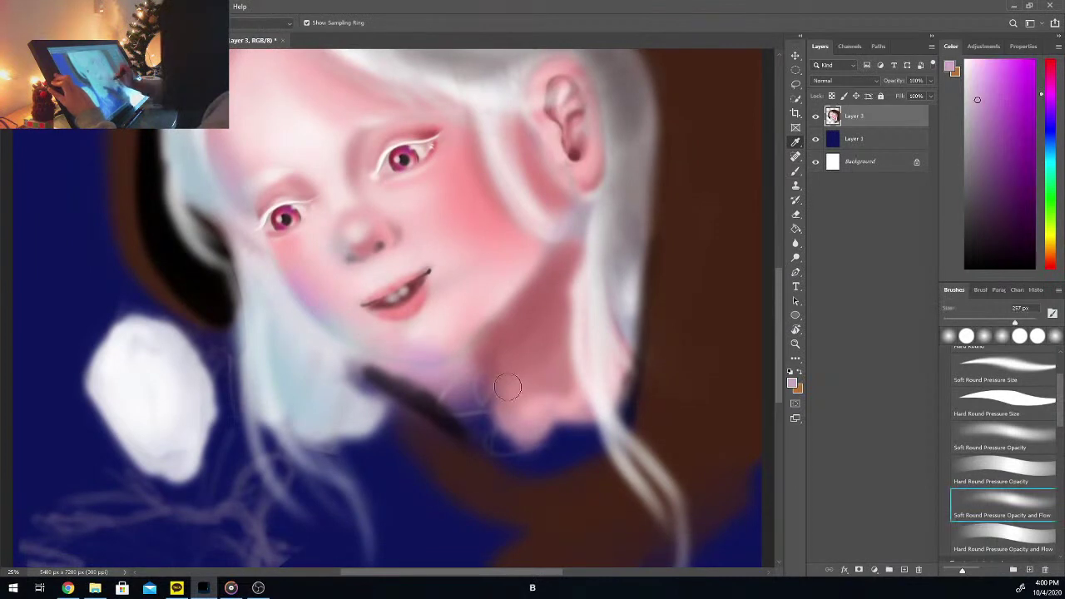
mouse_move(507, 387)
left_mouse_down()
mouse_move(499, 405)
mouse_move(478, 356)
mouse_move(498, 457)
mouse_move(500, 434)
left_mouse_up()
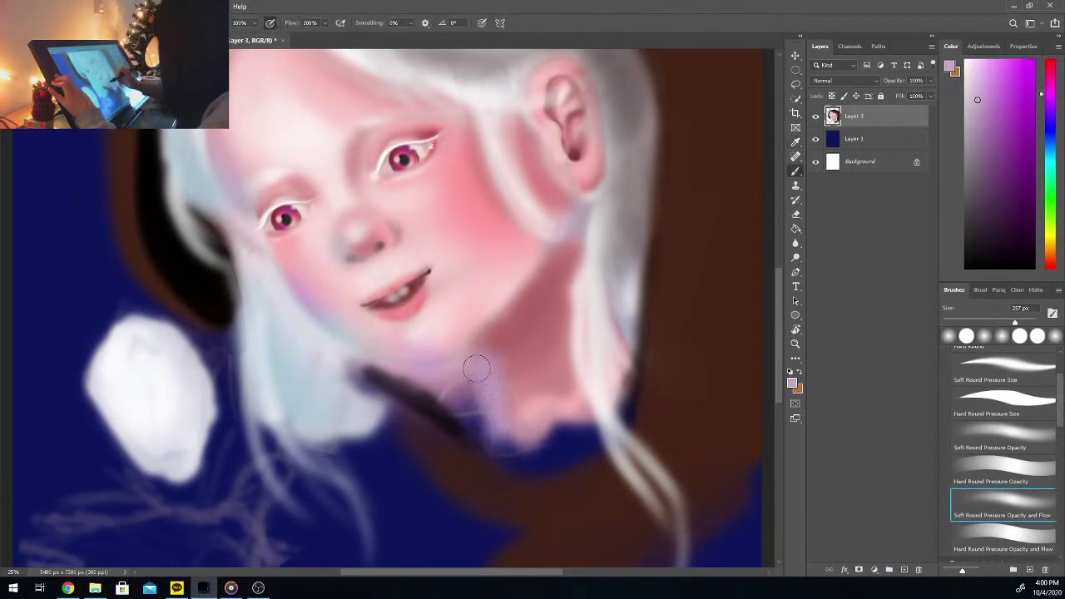
key("i")
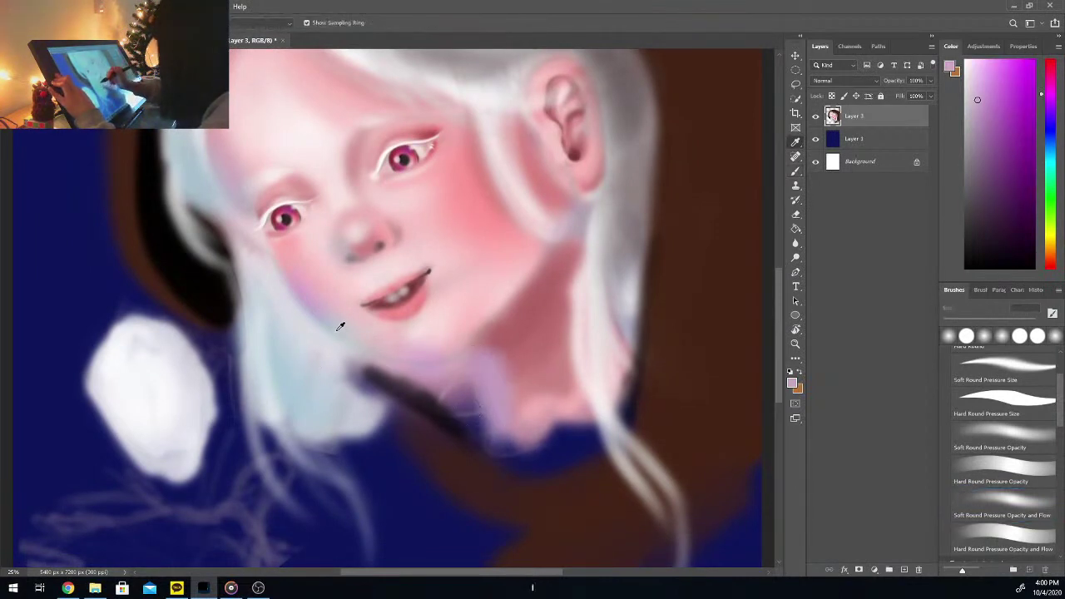
left_click(341, 327, "alt")
mouse_move(490, 384)
left_mouse_down()
mouse_move(499, 449)
mouse_move(501, 385)
mouse_move(516, 358)
left_mouse_up()
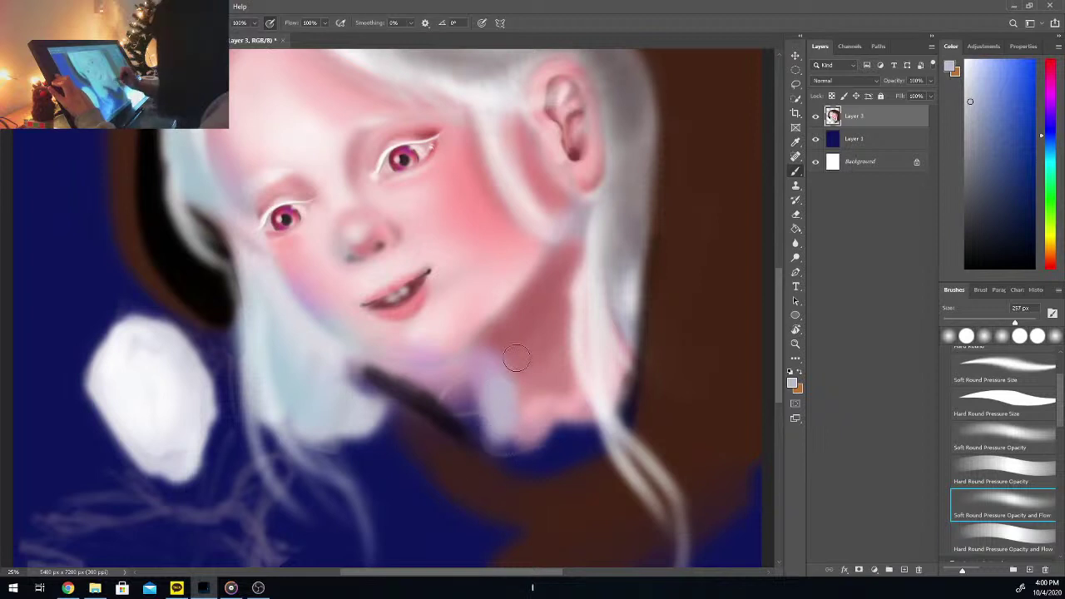
Step: Blend the neck's reflected light with sampled pinks and add a vivid purple accent just below the chin
key("alt")
left_click(296, 254, "alt")
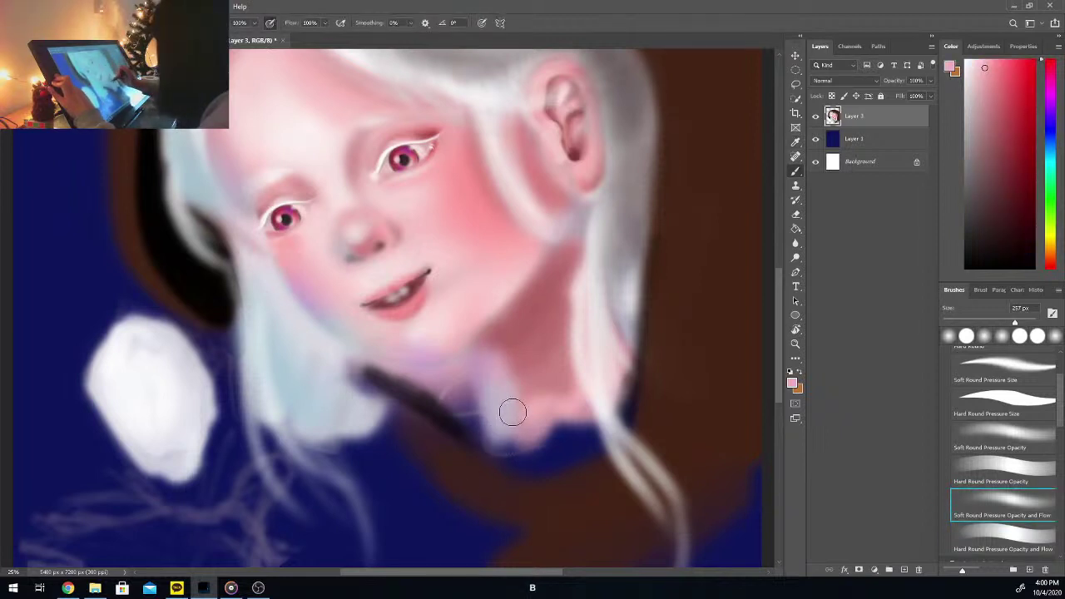
left_click(1051, 95)
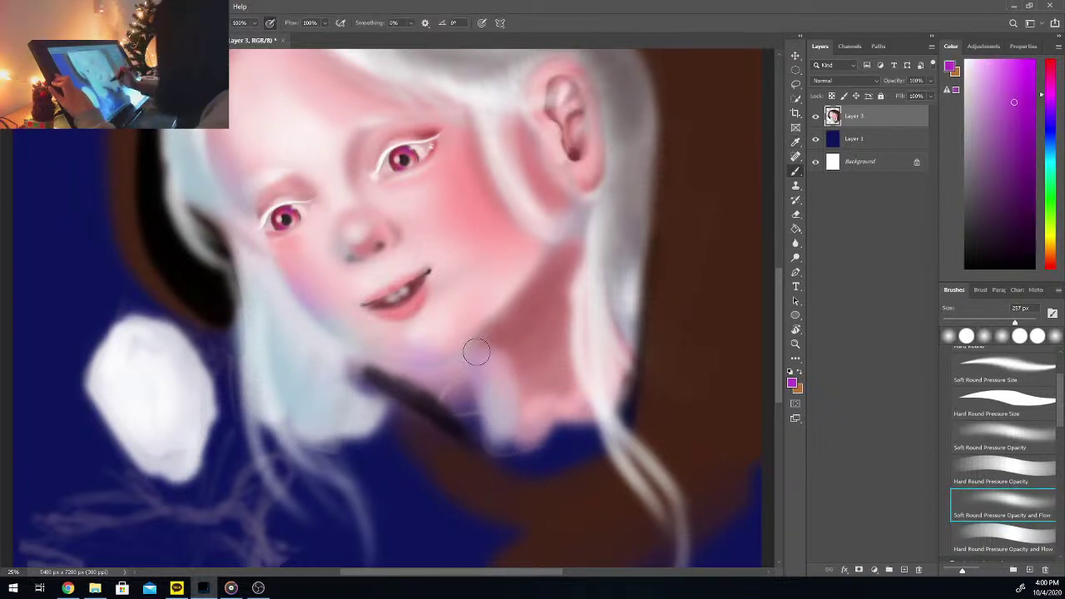
mouse_move(476, 353)
left_mouse_down()
mouse_move(490, 397)
mouse_move(484, 367)
mouse_move(483, 432)
left_mouse_up()
left_click(502, 338, "alt")
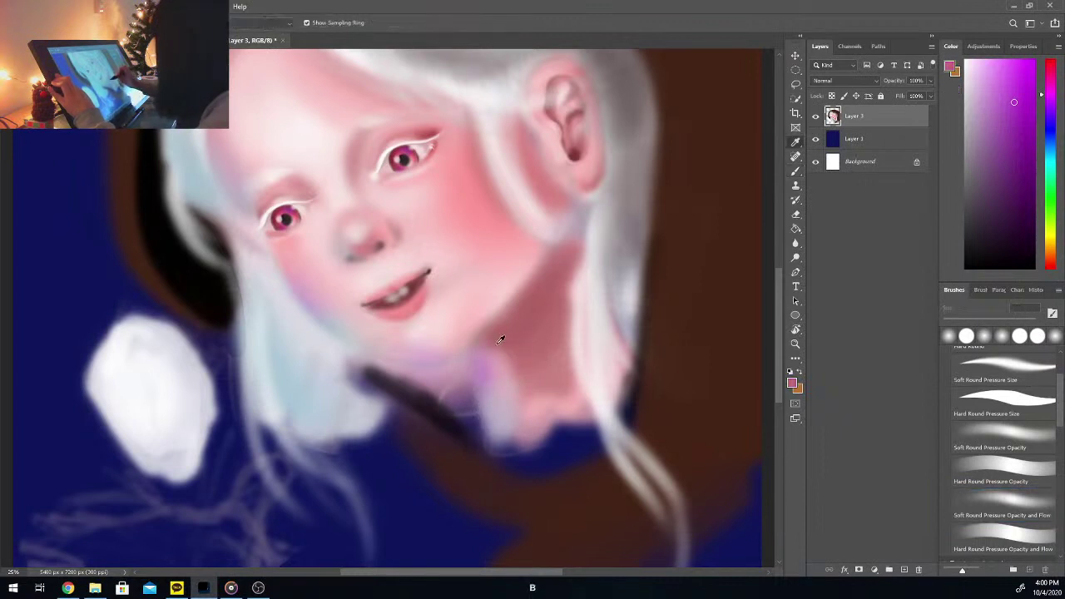
mouse_move(503, 371)
left_mouse_down()
mouse_move(494, 361)
mouse_move(505, 451)
mouse_move(515, 443)
left_mouse_up()
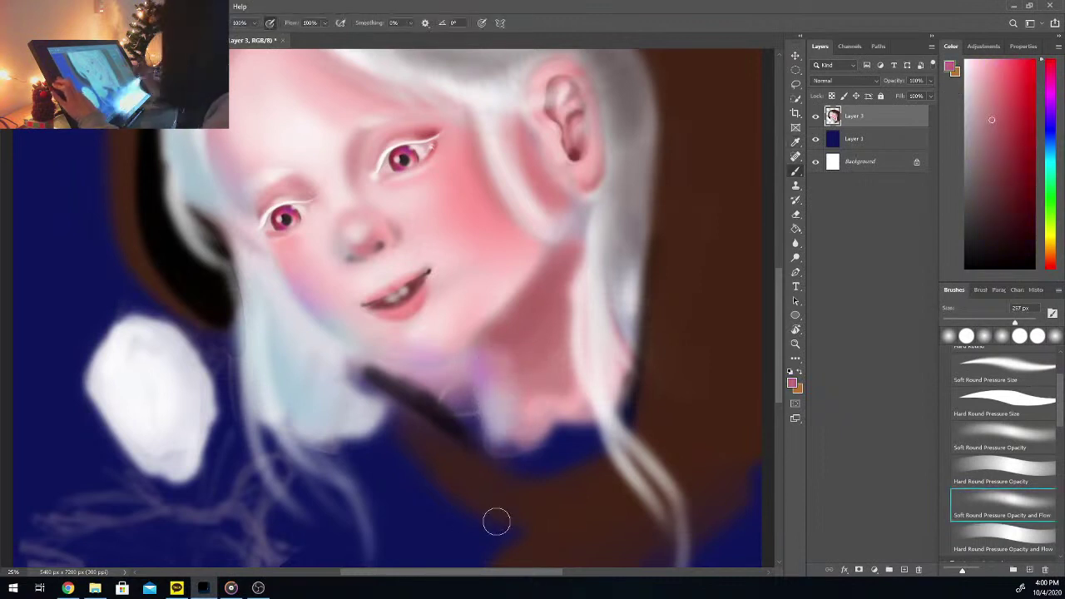
Step: Reinforce the near eye's upper lash line in white with a 17 px brush and add a short lash at the inner corner
key("ctrl+minus")
key("ctrl+minus")
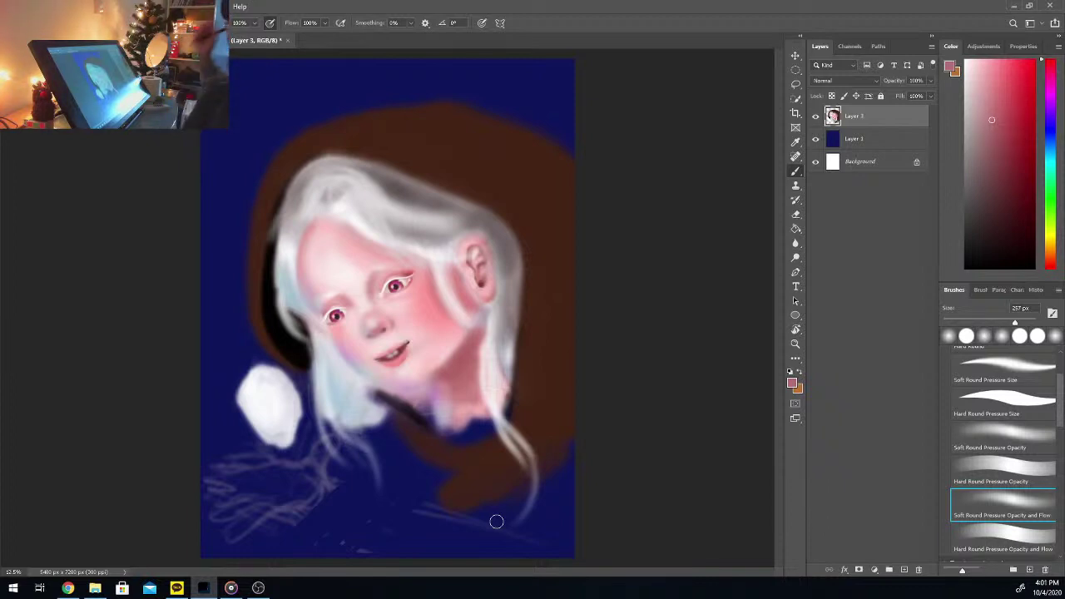
key("ctrl+plus")
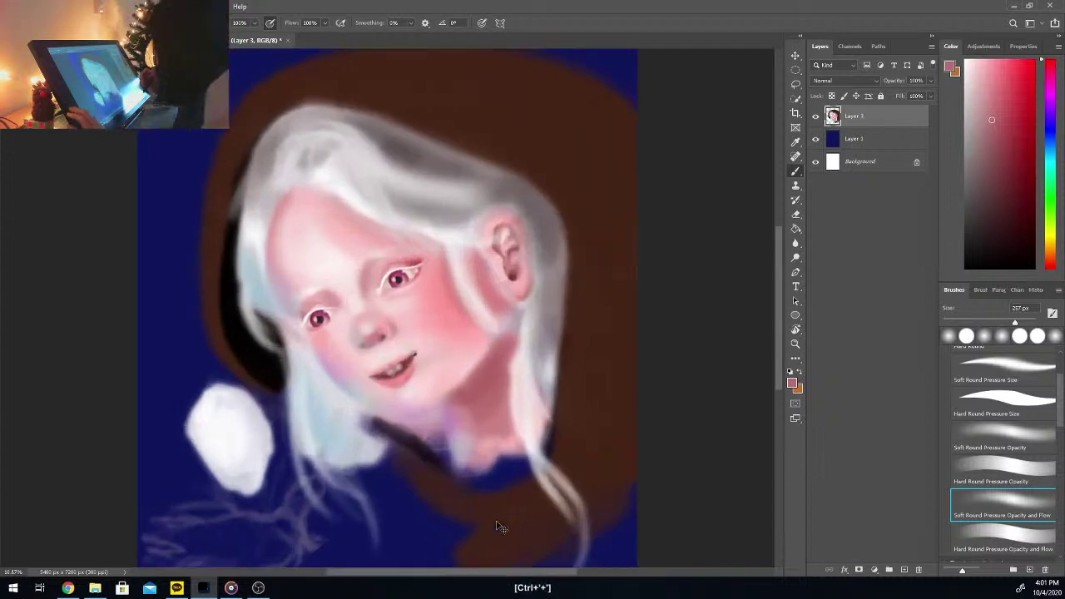
key("ctrl+plus")
key("ctrl+plus")
key("ctrl+plus")
key("ctrl+plus")
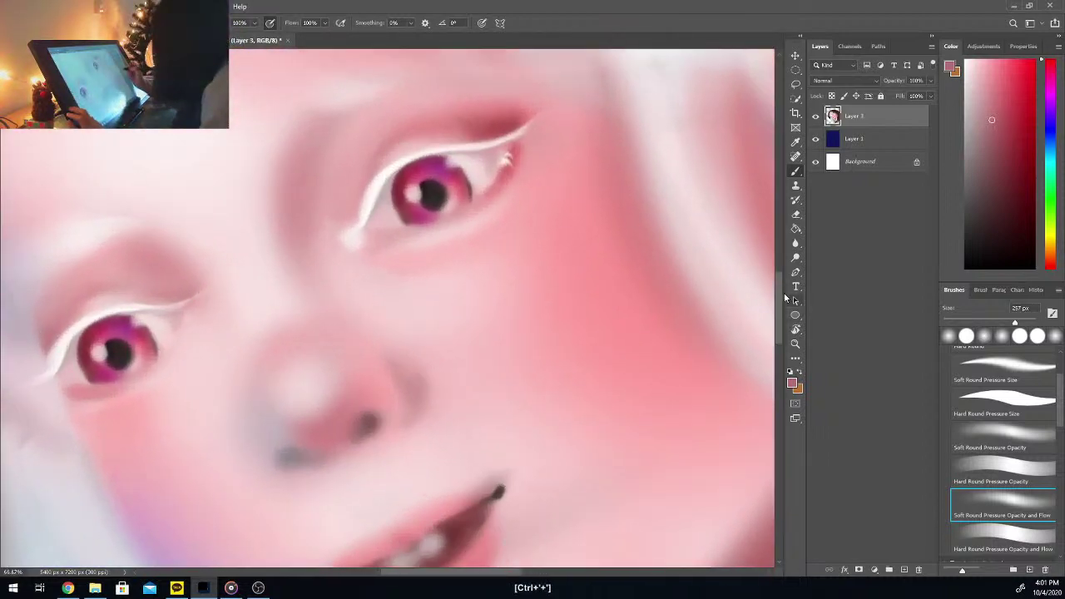
scroll(782, 304, "up", 3)
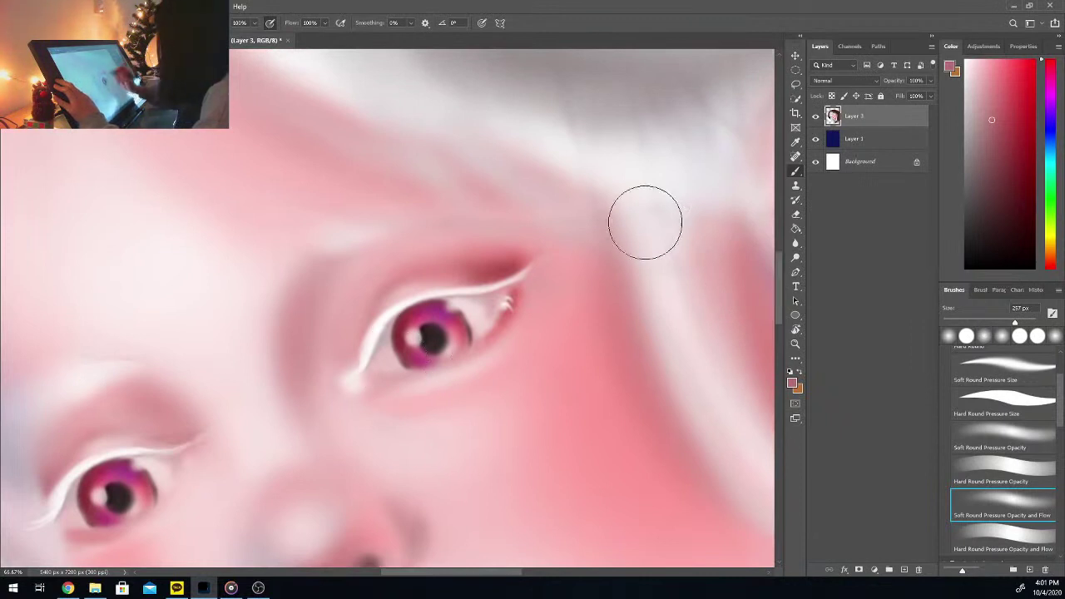
left_click(966, 62)
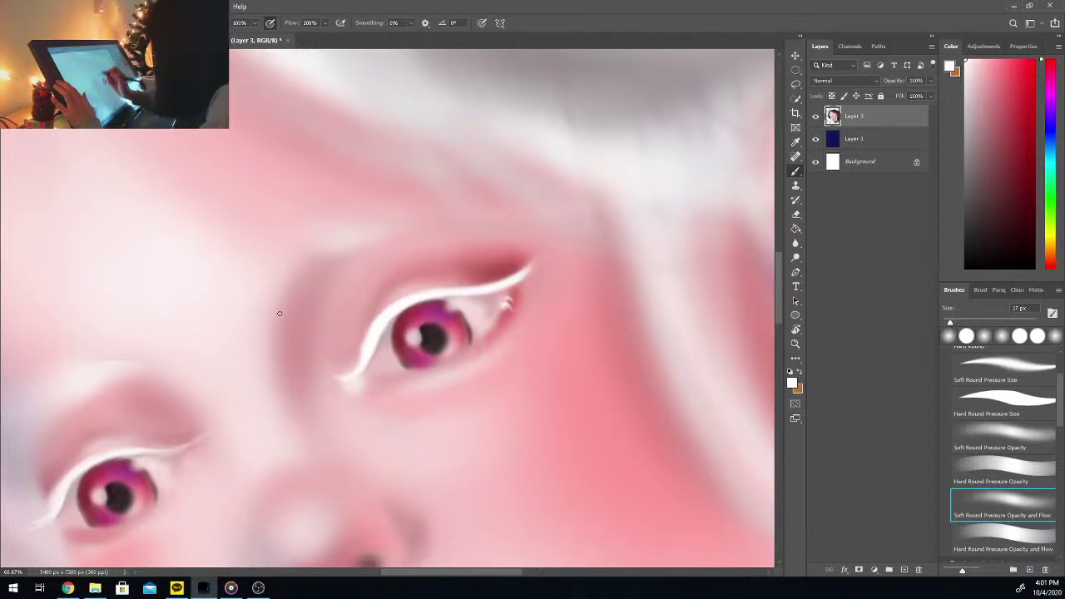
left_click_drag(361, 356, 323, 365)
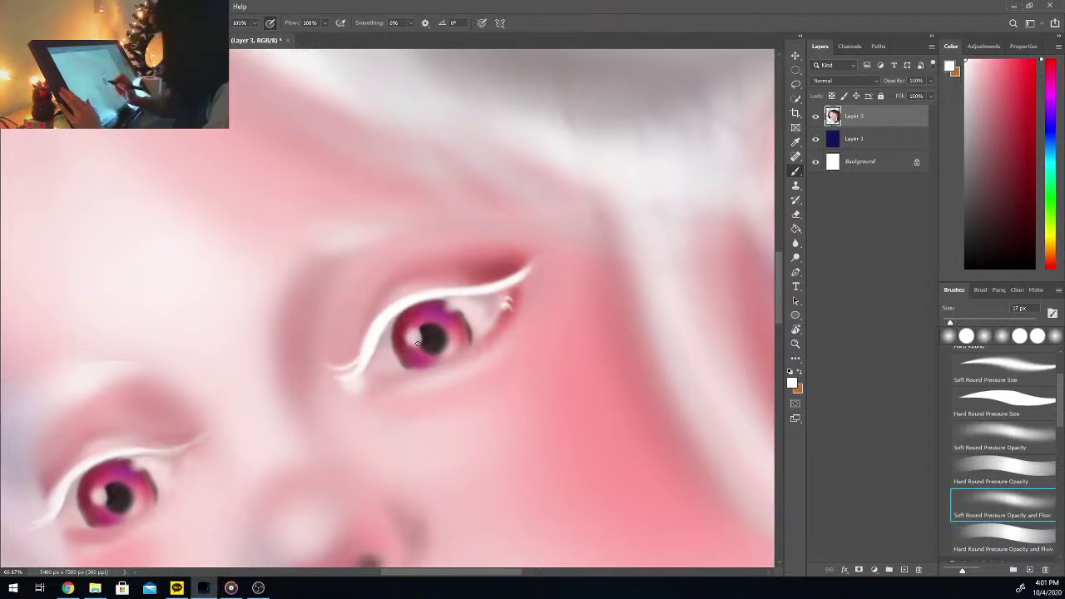
key("ctrl+z")
left_click_drag(373, 342, 345, 375)
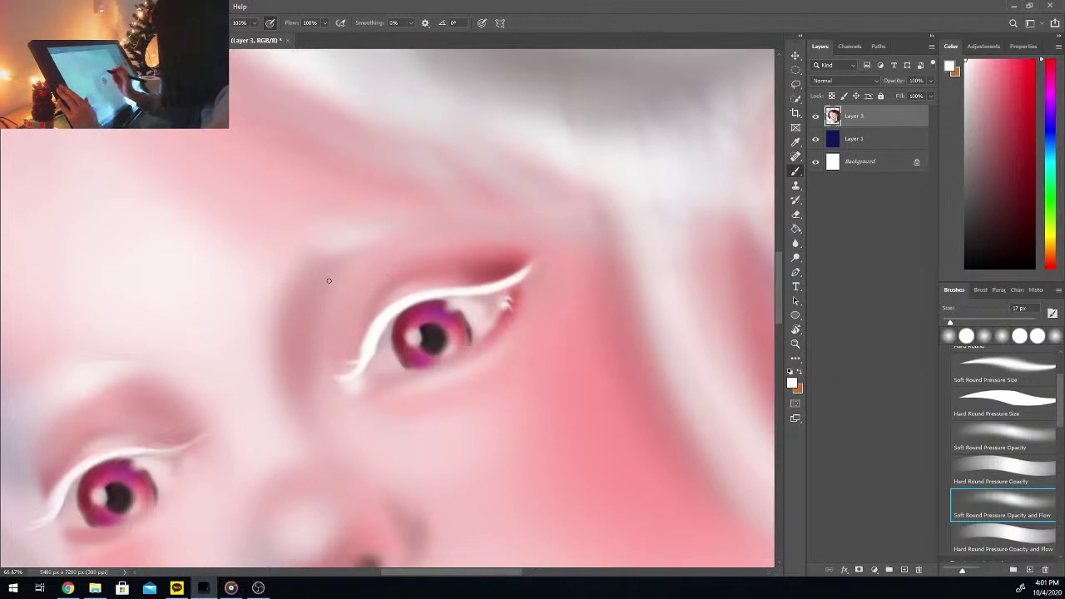
Step: Add short, fine white lashes along the inner half of the near eye's upper lid
key("r")
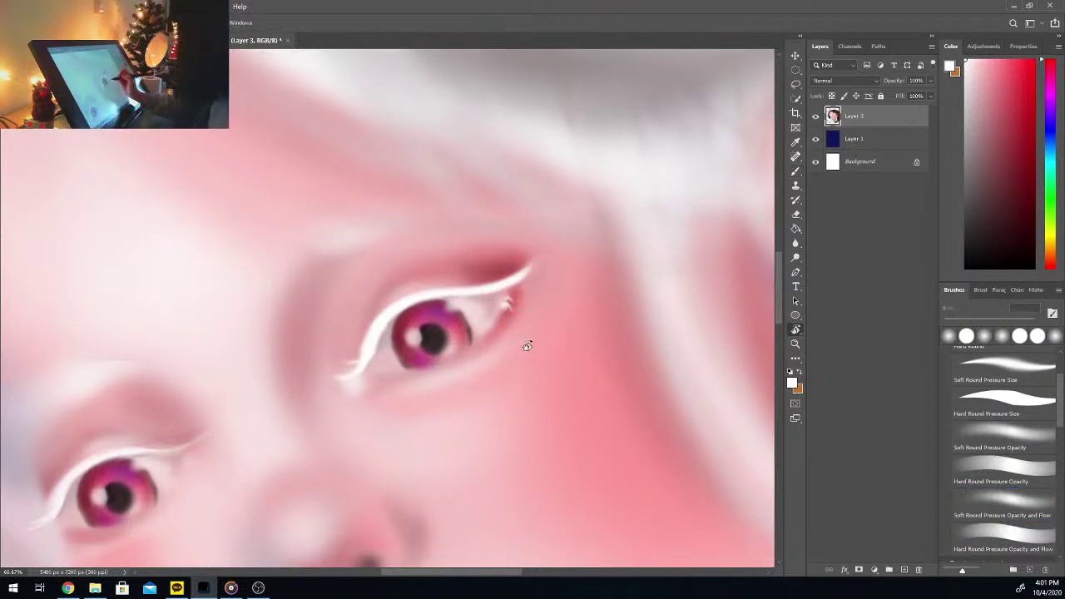
left_click_drag(523, 346, 475, 438)
key("b")
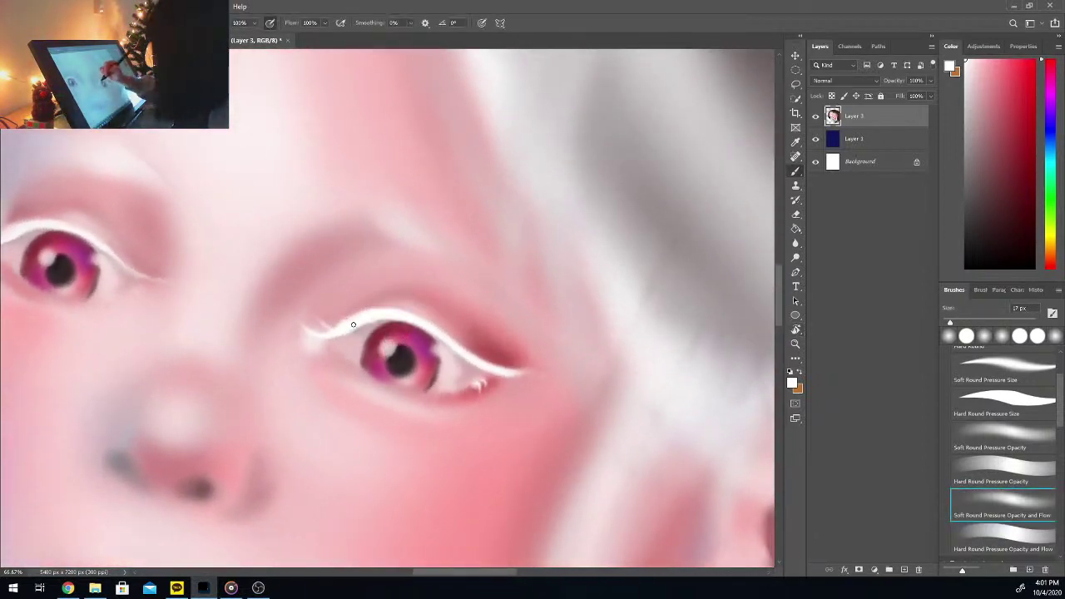
key("ctrl+z")
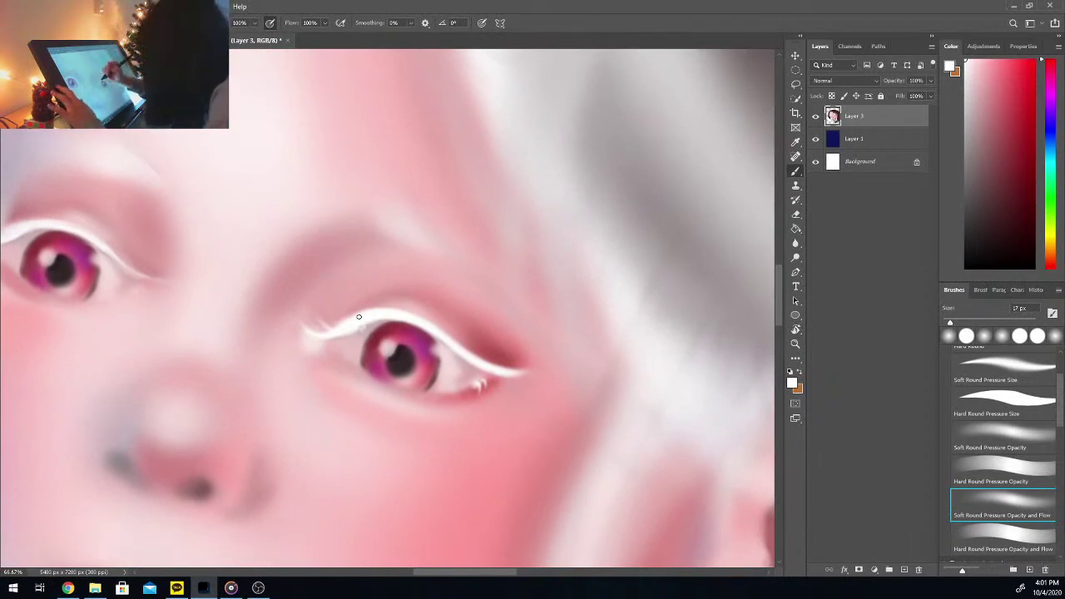
left_click_drag(343, 321, 337, 311)
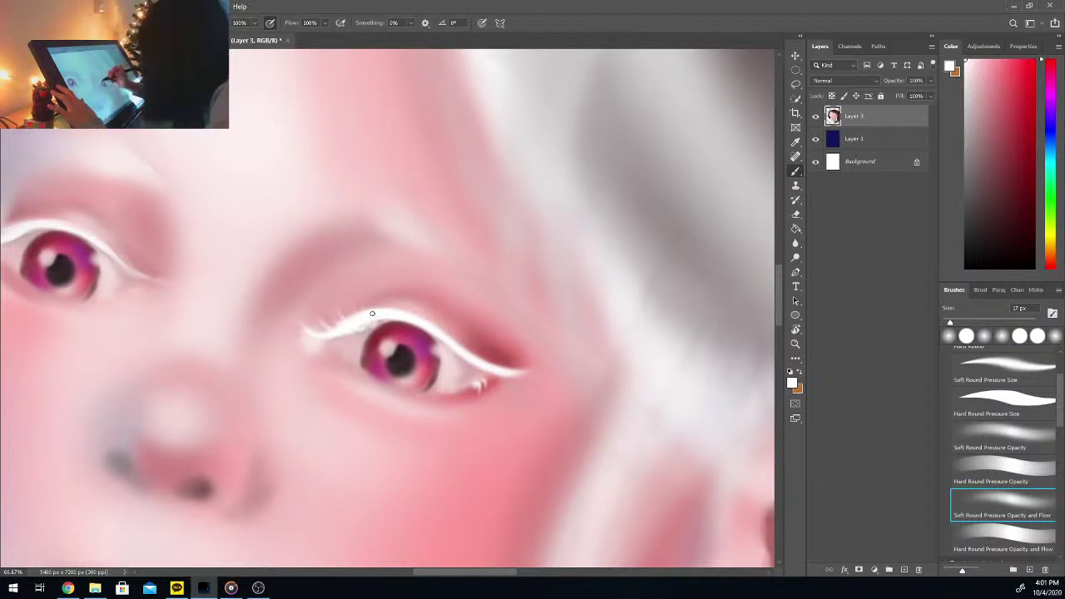
mouse_move(373, 314)
left_mouse_down()
mouse_move(367, 303)
mouse_move(385, 300)
mouse_move(378, 287)
mouse_move(348, 300)
left_mouse_up()
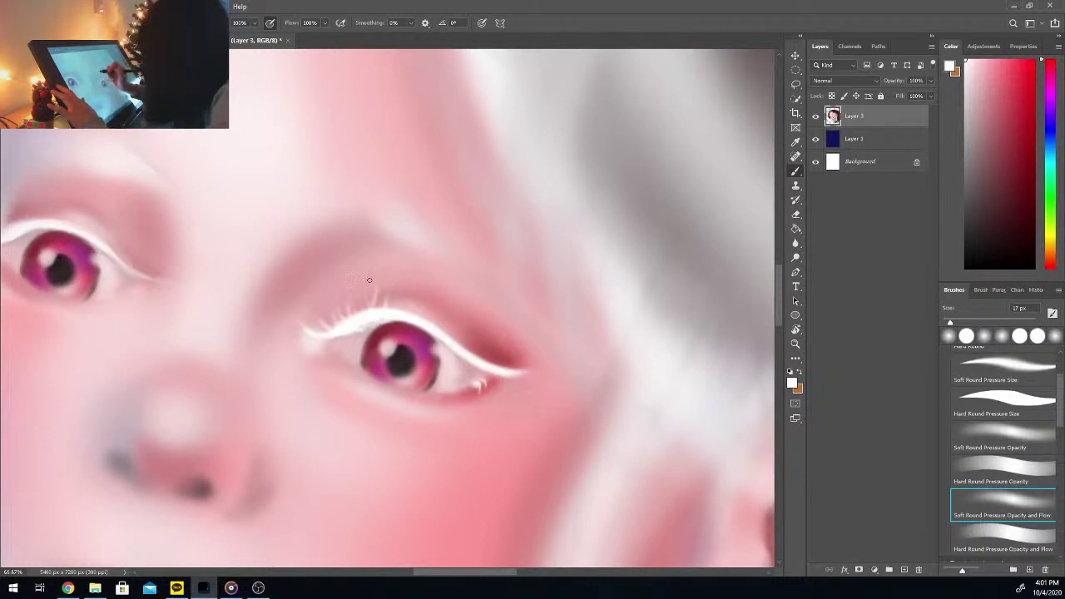
Step: Thicken the near eye's inner lashes and extend the fine white lashes across the middle and outer upper lid
key("ctrl+z")
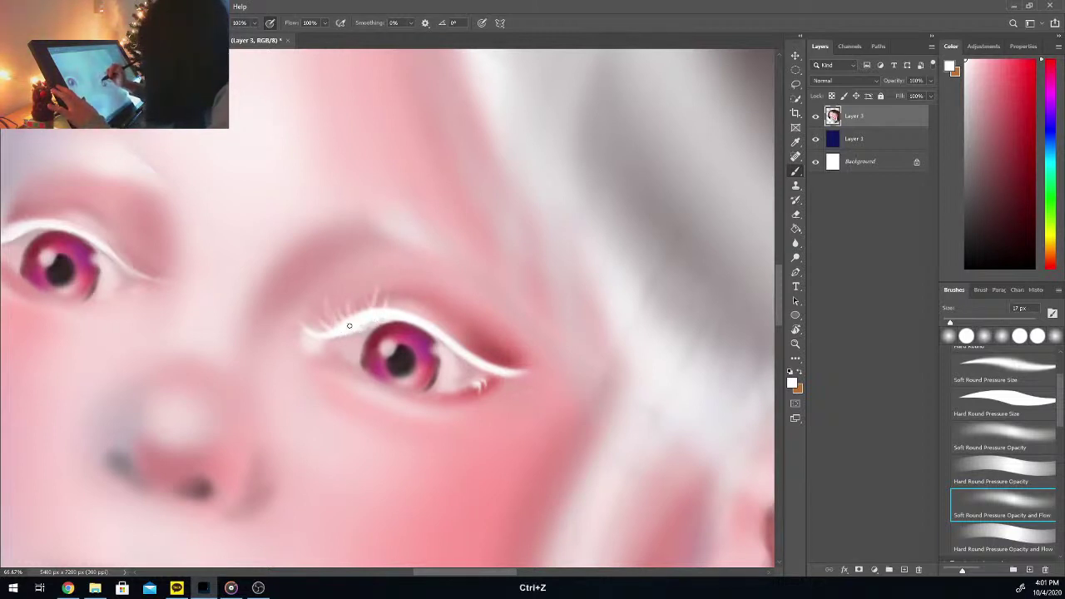
left_click_drag(330, 324, 327, 304)
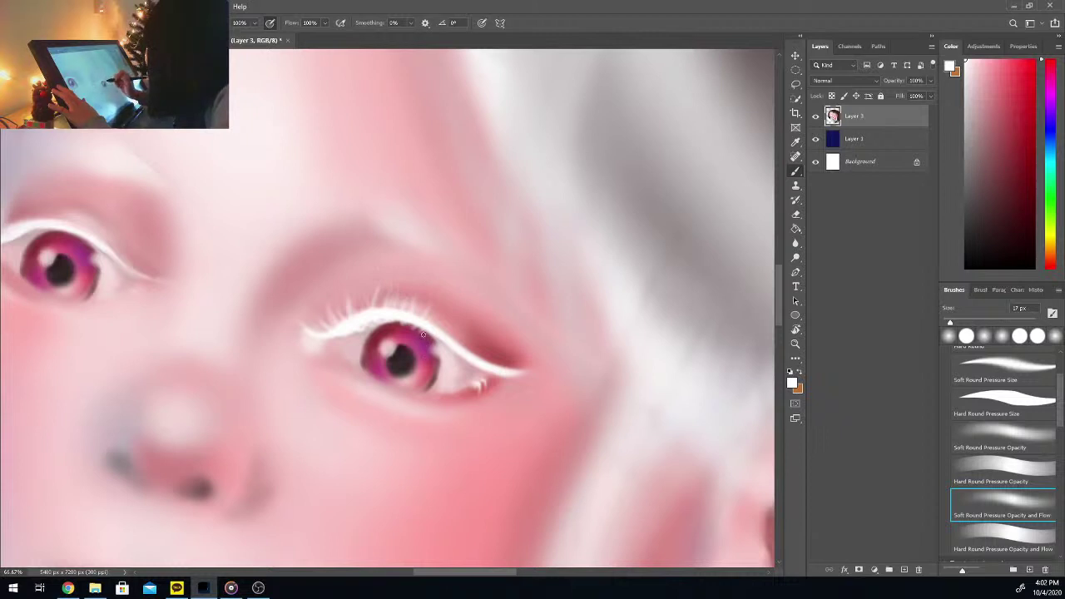
left_click_drag(441, 332, 452, 320)
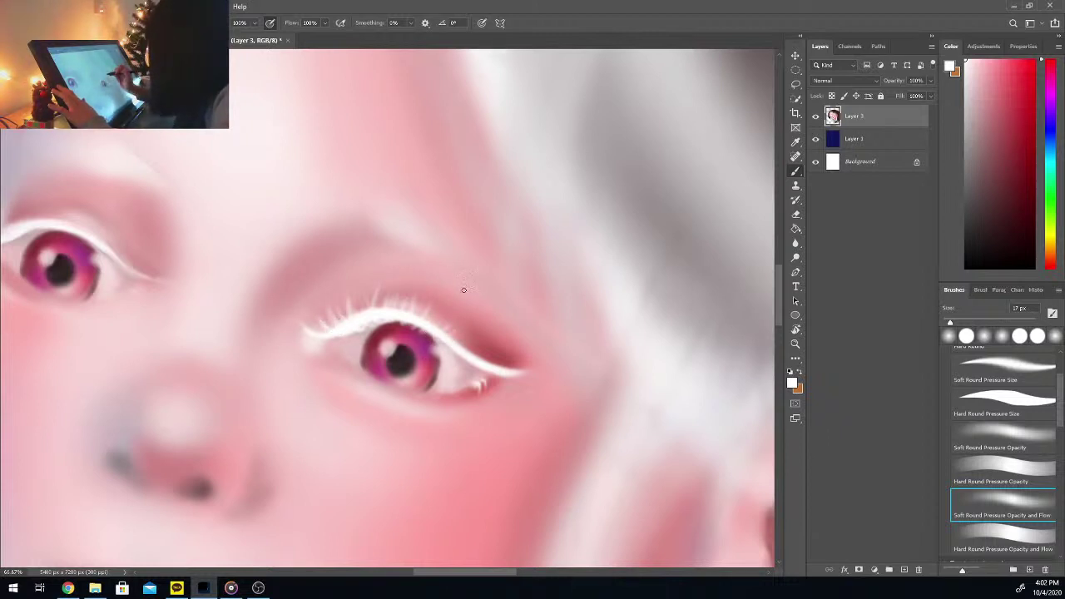
mouse_move(422, 321)
left_mouse_down()
mouse_move(431, 305)
mouse_move(413, 295)
left_mouse_up()
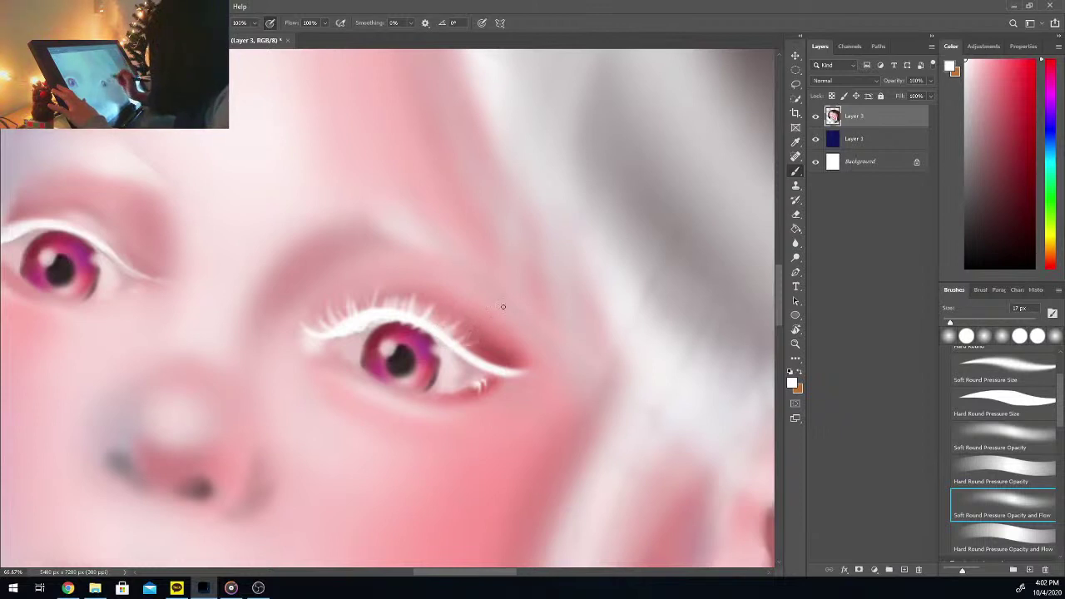
Step: Try an extra white lash near the outer corner of the near eye's upper lid, then undo it
left_click_drag(472, 346, 499, 331)
key("ctrl+z")
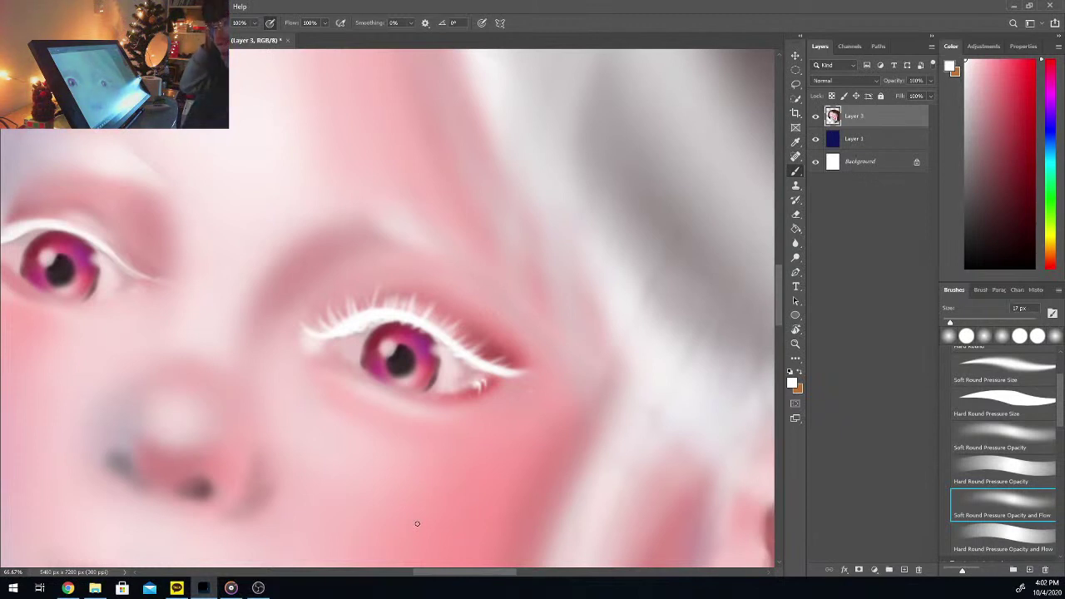
Step: Refine the edges of the near eye's iris with dark crimson and pink tones sampled from the iris
key("space")
key("r")
left_click_drag(548, 444, 576, 340)
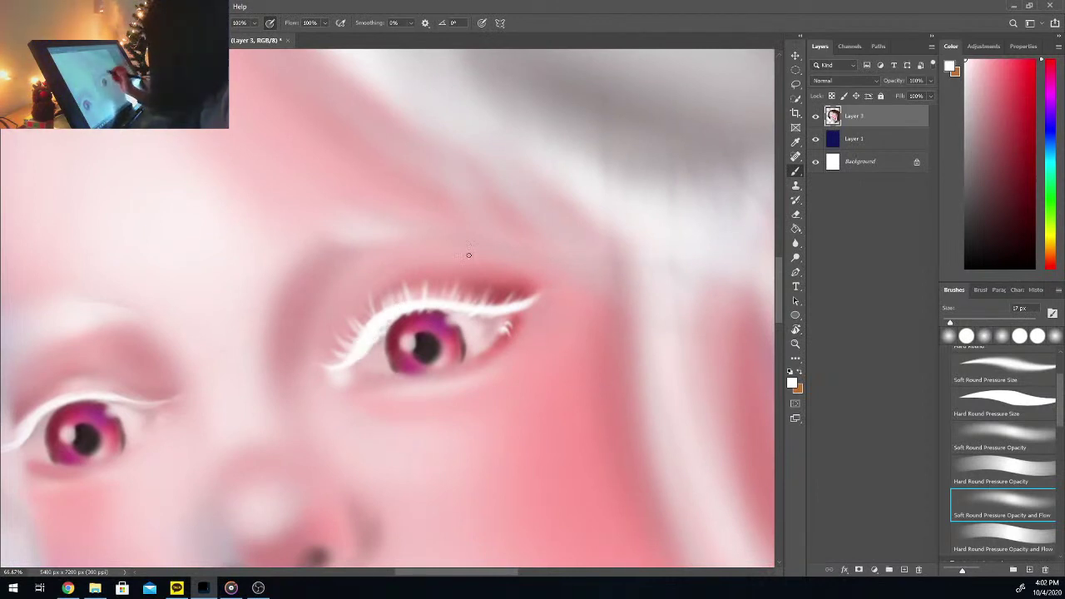
key("i")
left_click(392, 335)
key("b")
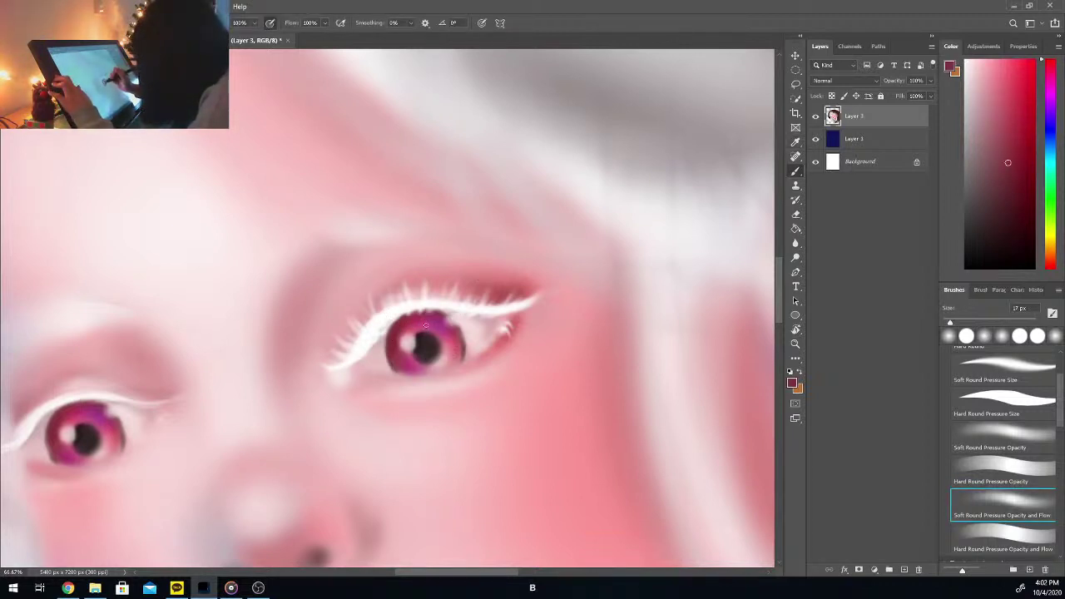
key("i")
left_click(461, 329)
key("b")
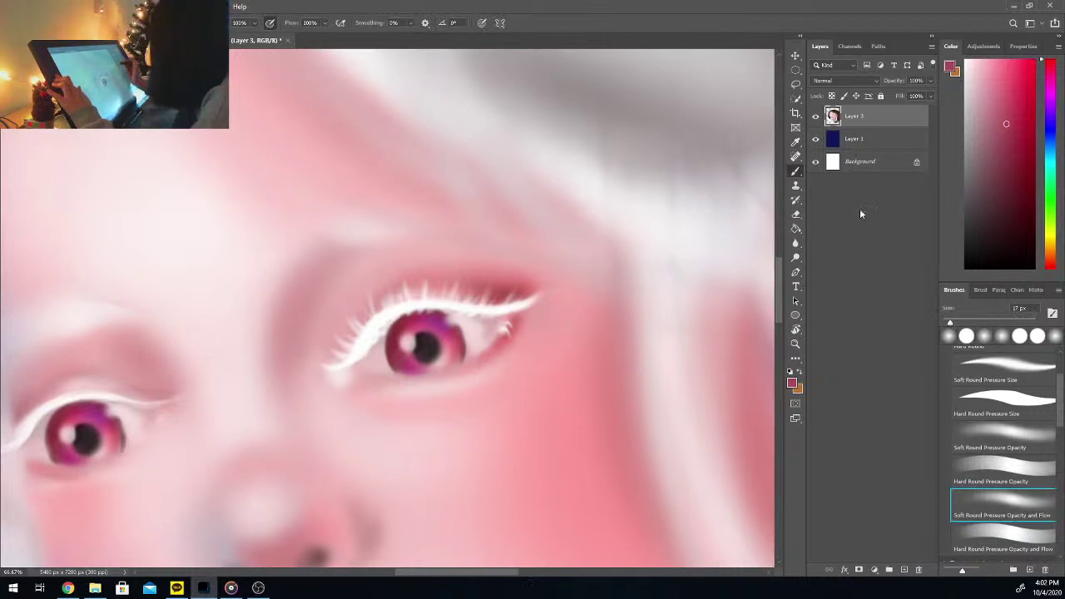
Step: Paint blue-violet reflections along the near iris's lower inner edge and upper outer side with a 25 px brush
left_click(1048, 123)
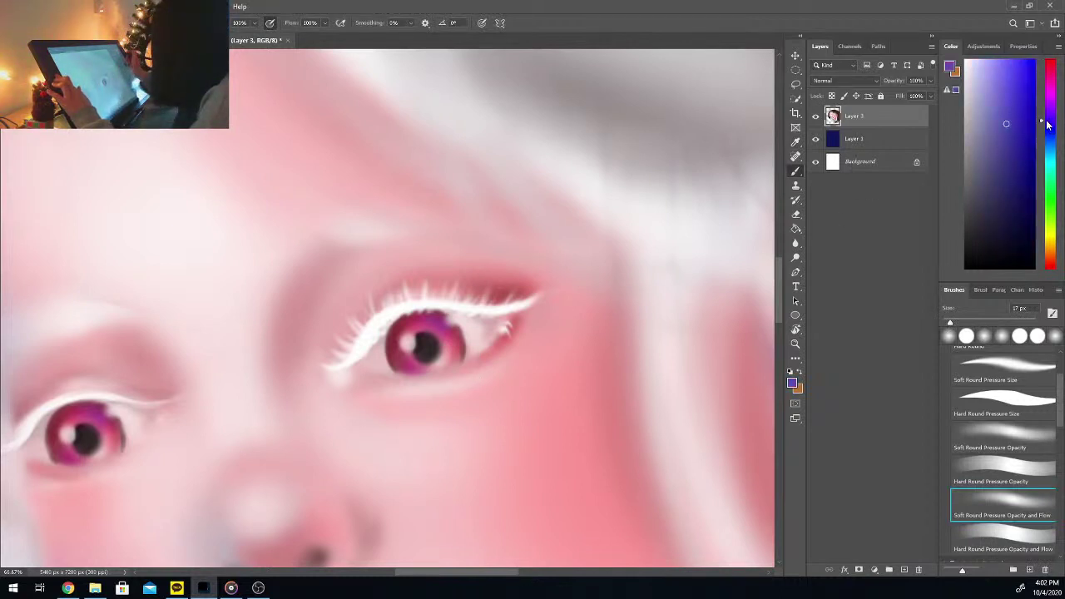
mouse_move(1021, 98)
left_mouse_down()
mouse_move(1032, 61)
mouse_move(1005, 61)
left_mouse_up()
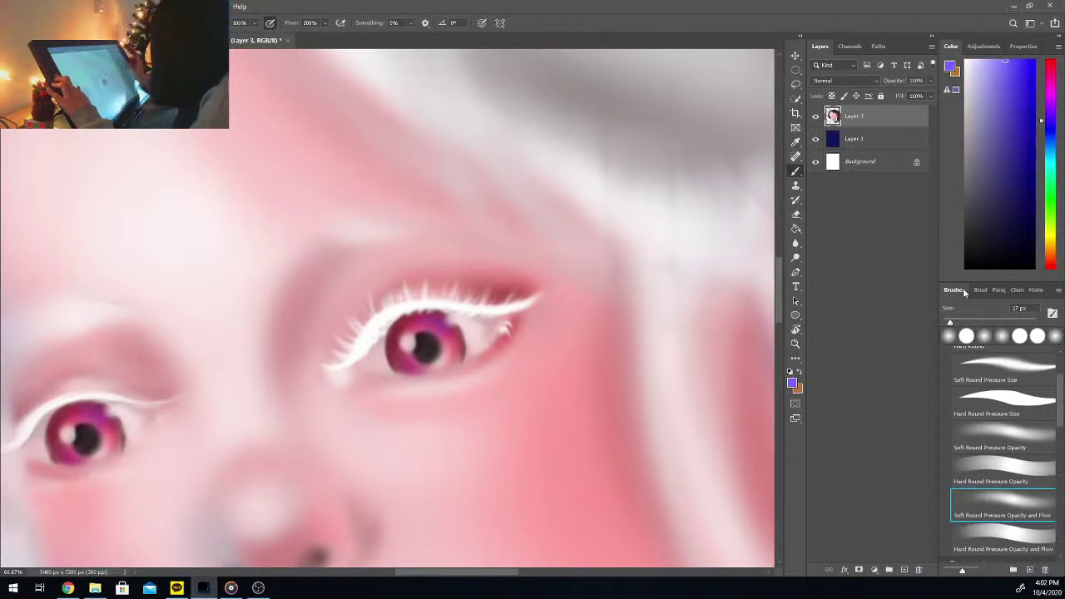
left_click(964, 321)
left_click(955, 321)
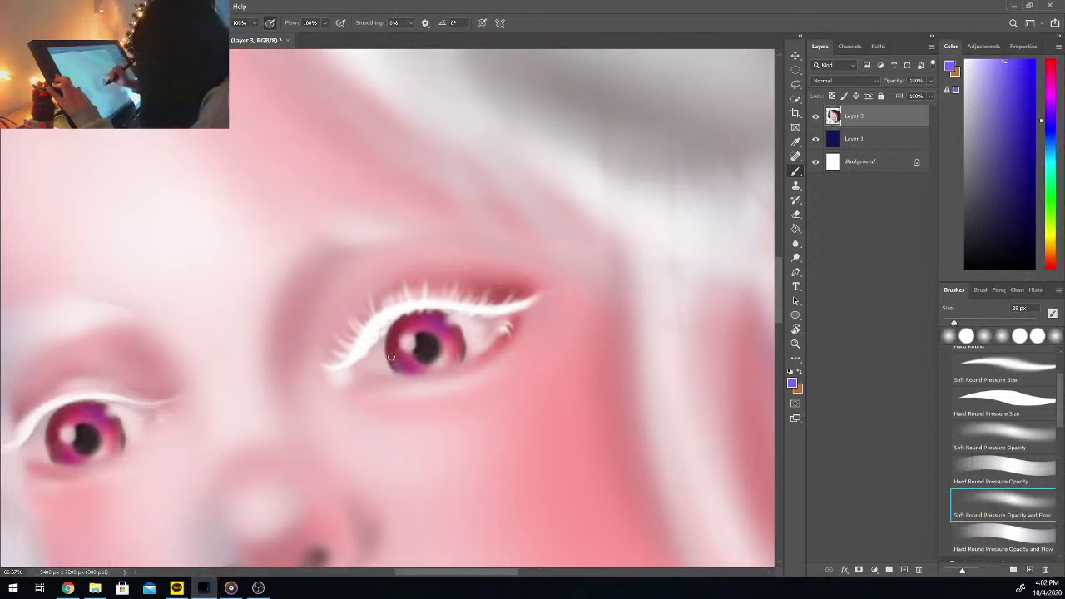
mouse_move(392, 357)
left_mouse_down()
mouse_move(400, 371)
mouse_move(411, 368)
mouse_move(402, 356)
left_mouse_up()
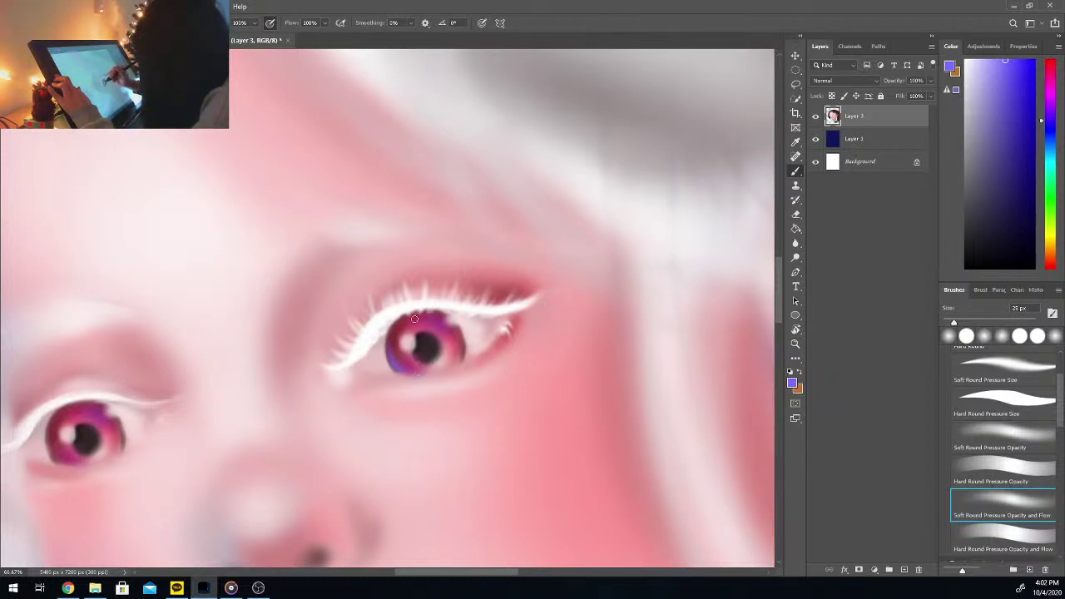
left_click_drag(1055, 120, 1057, 109)
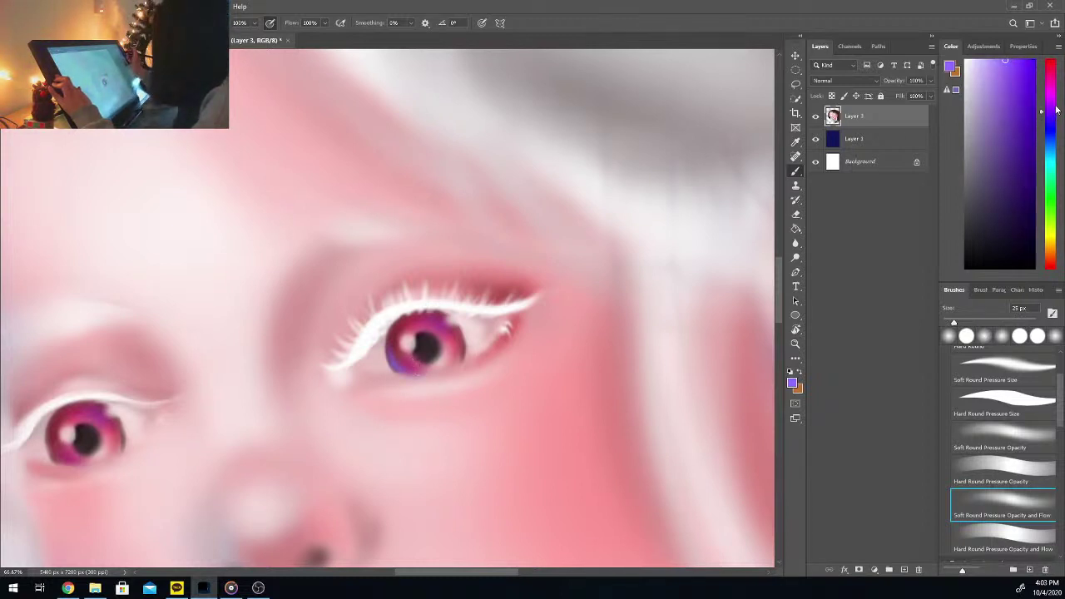
left_click(444, 355, "alt")
Step: Brighten the near eye's highlights with white and deepen its pupil with black
left_click(966, 61)
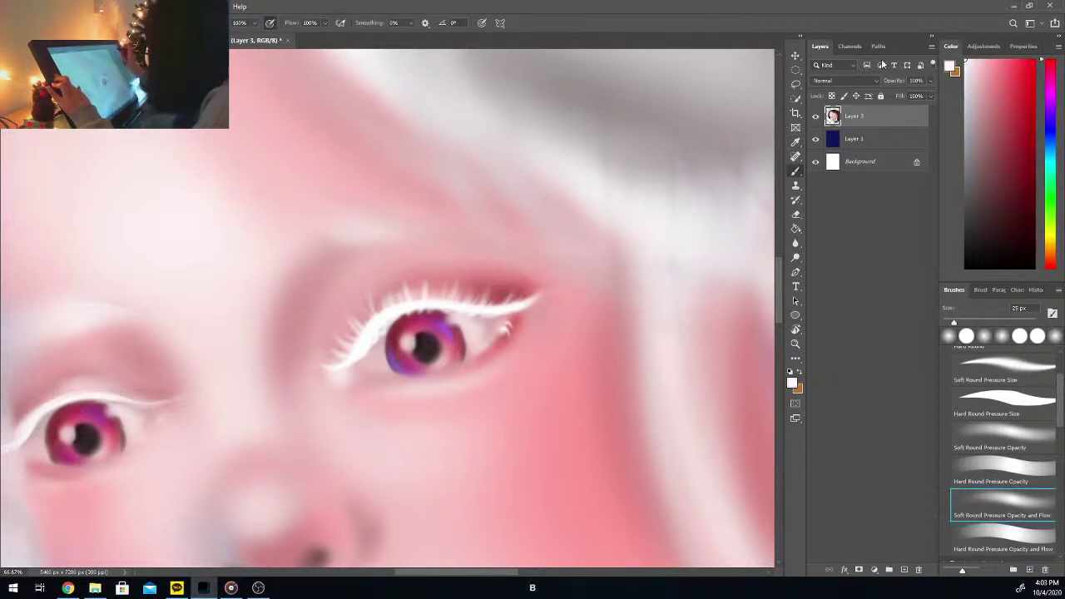
left_click(410, 341)
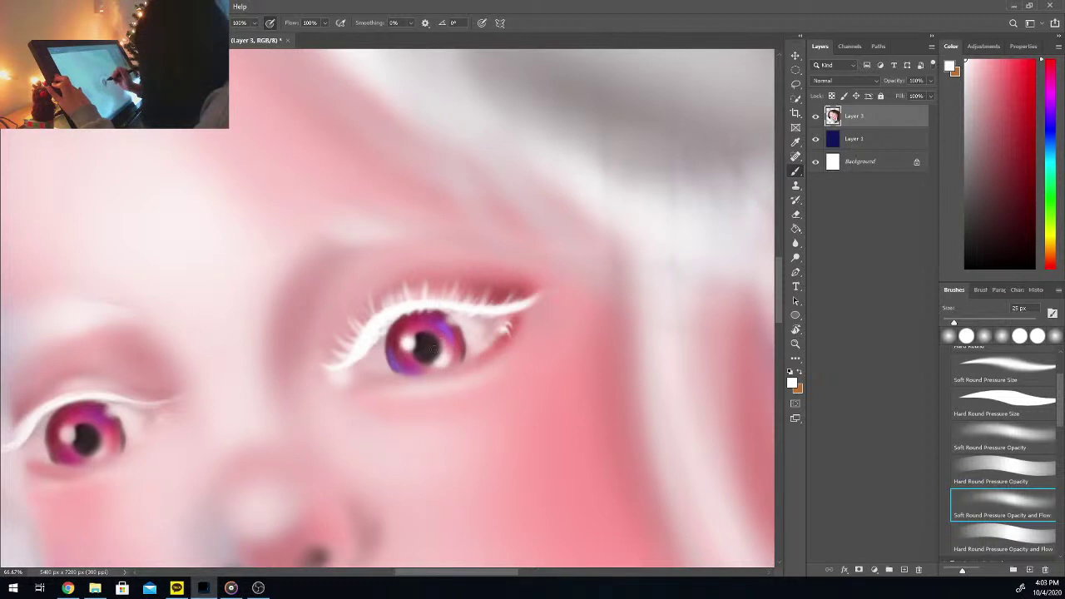
key("i")
left_click(966, 268)
key("b")
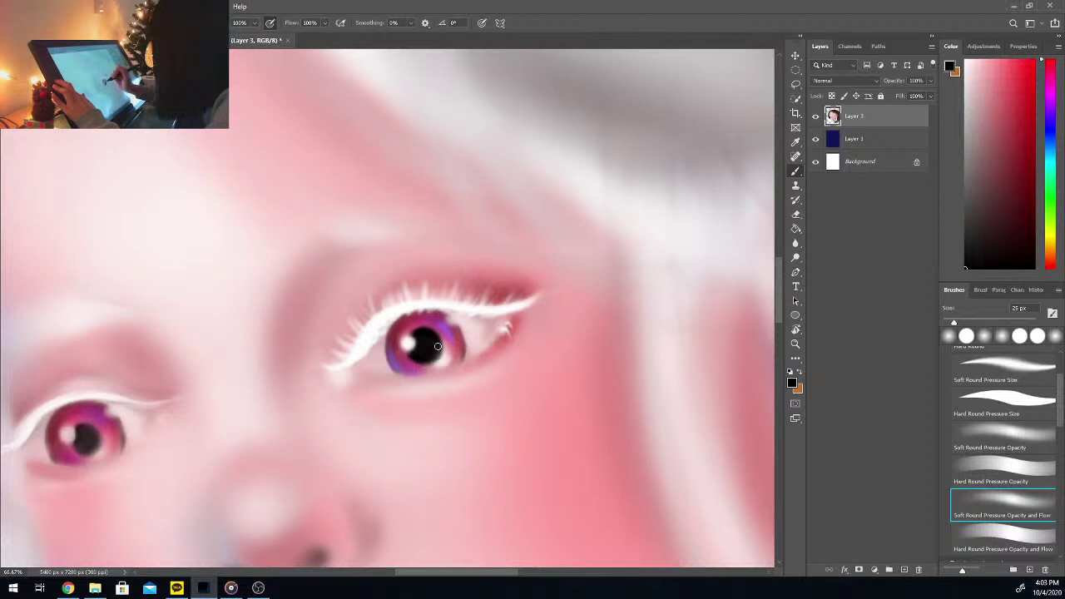
Step: Shade the skin around the far eye's outer corner with a dusty pink sampled from the lid, using a 72 px brush
key("ctrl+minus")
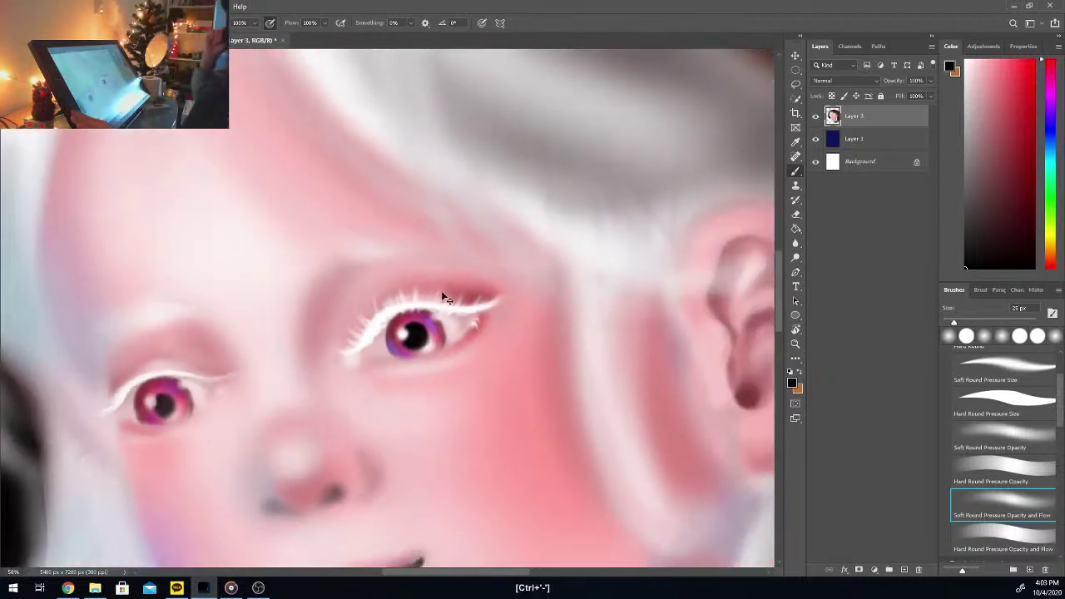
key("ctrl+minus")
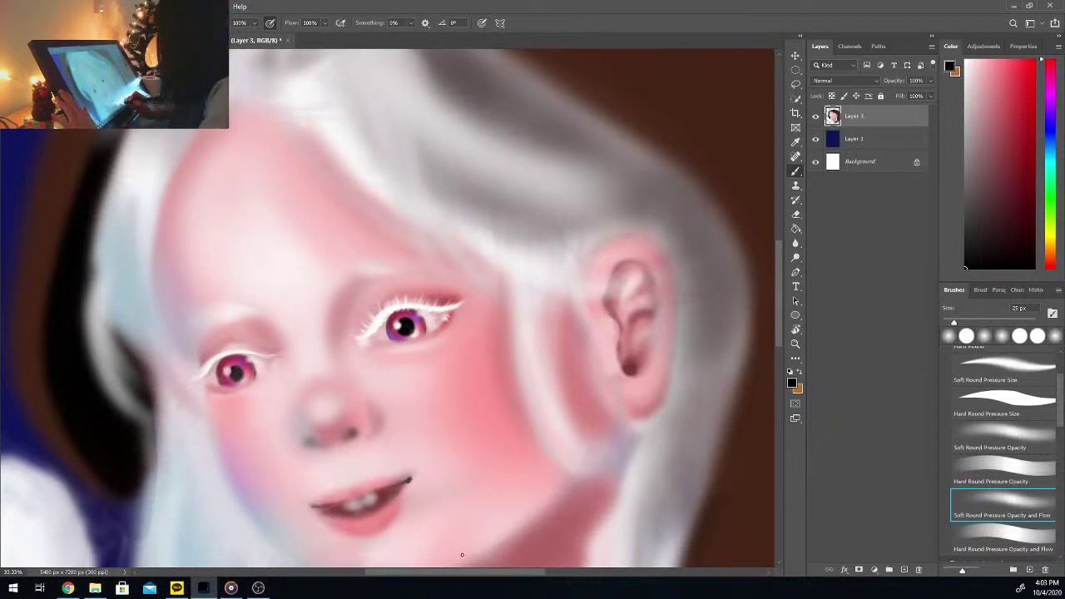
scroll(470, 566, "left", 5)
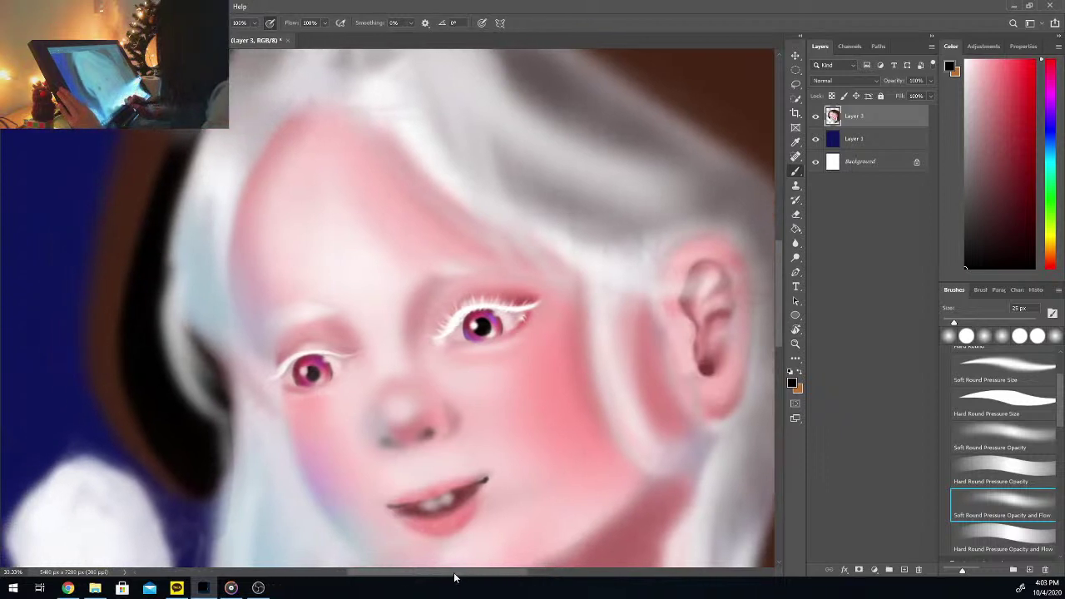
key("ctrl+plus")
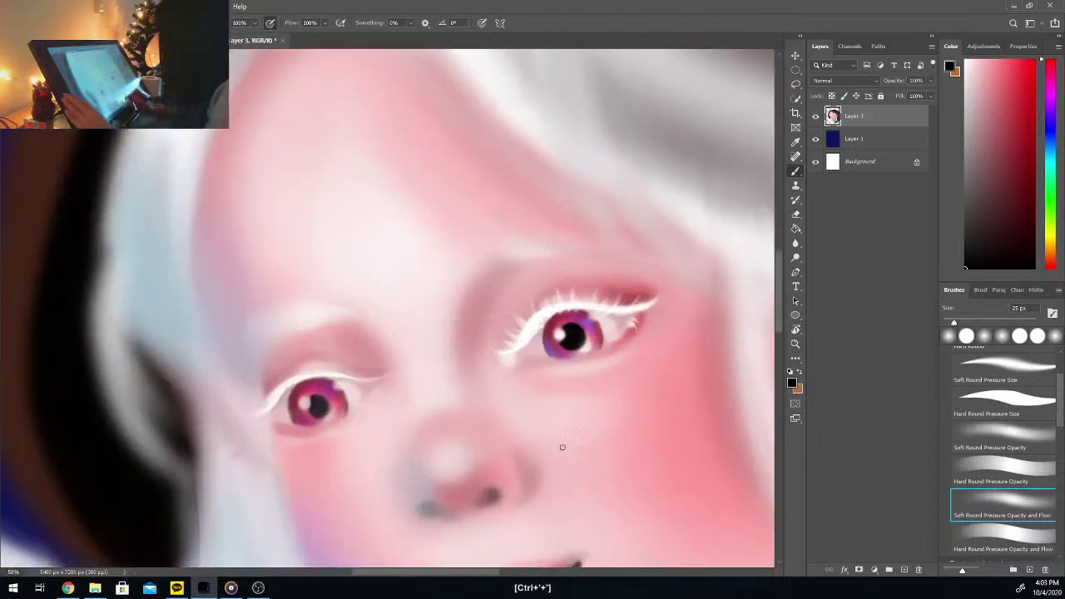
scroll(780, 319, "down", 2)
left_click_drag(780, 321, 780, 323)
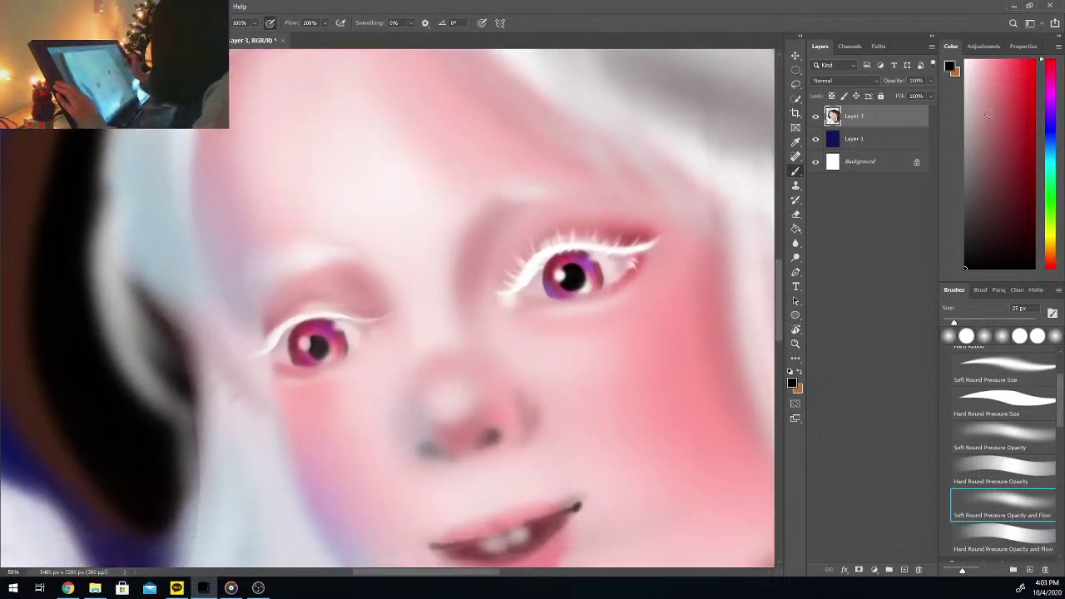
left_click_drag(977, 71, 966, 60)
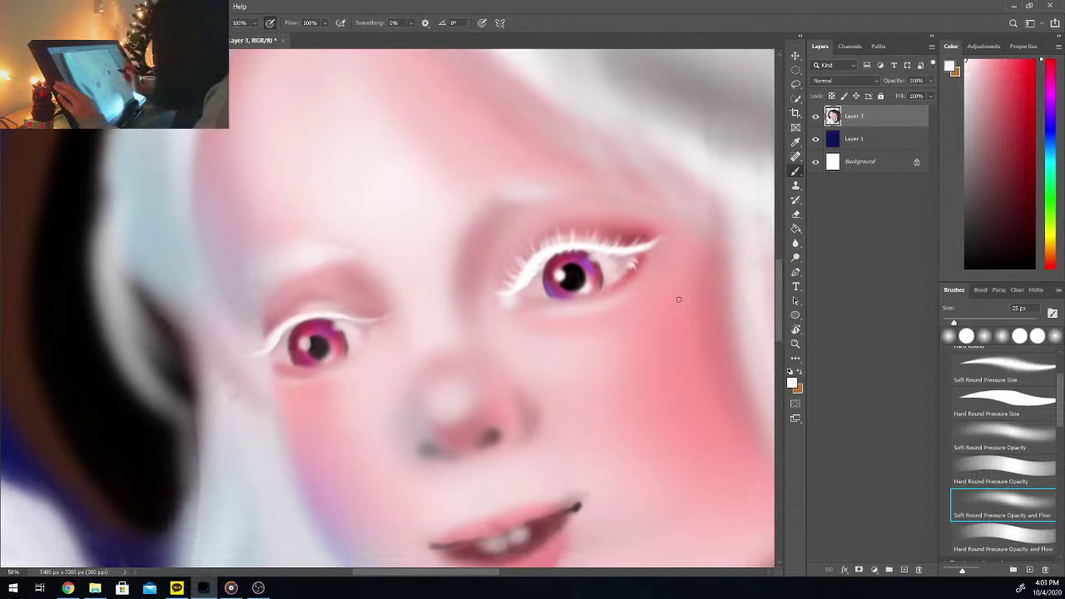
key("i")
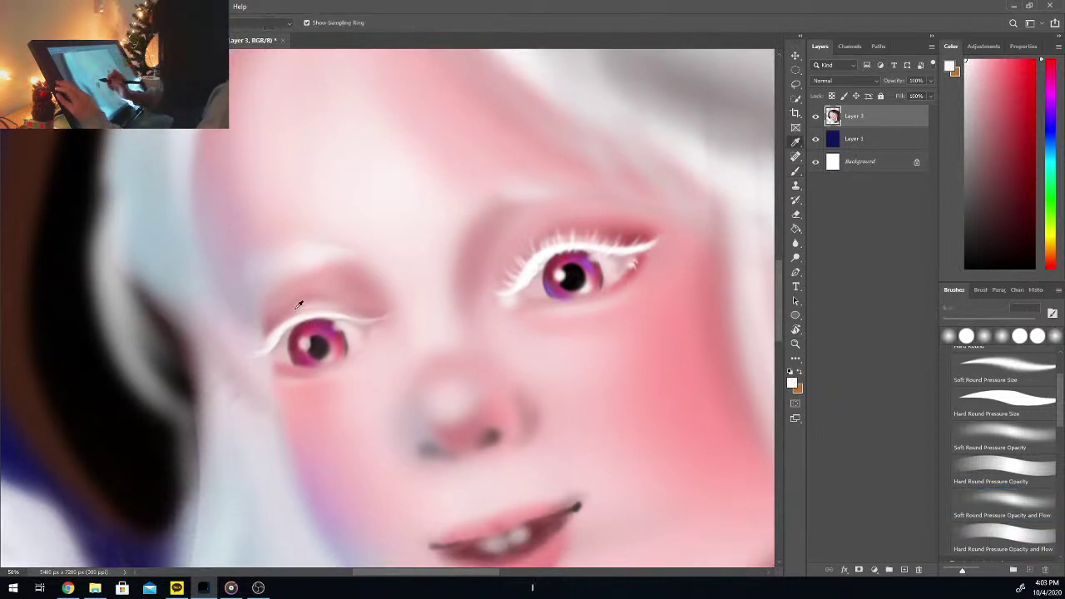
left_click(278, 317)
key("b")
left_click_drag(955, 322, 977, 321)
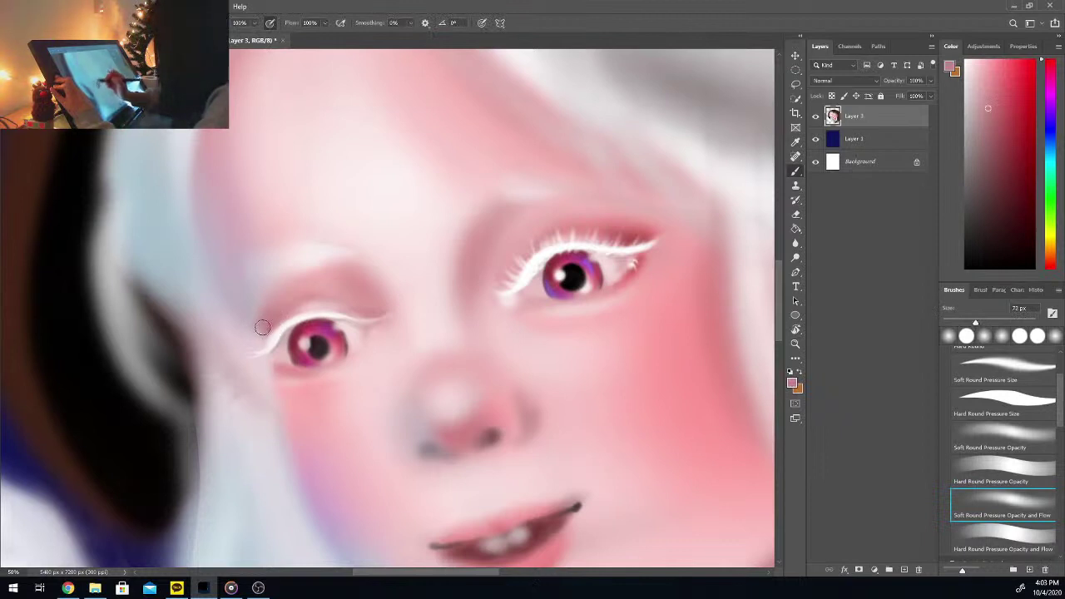
left_click_drag(264, 325, 271, 361)
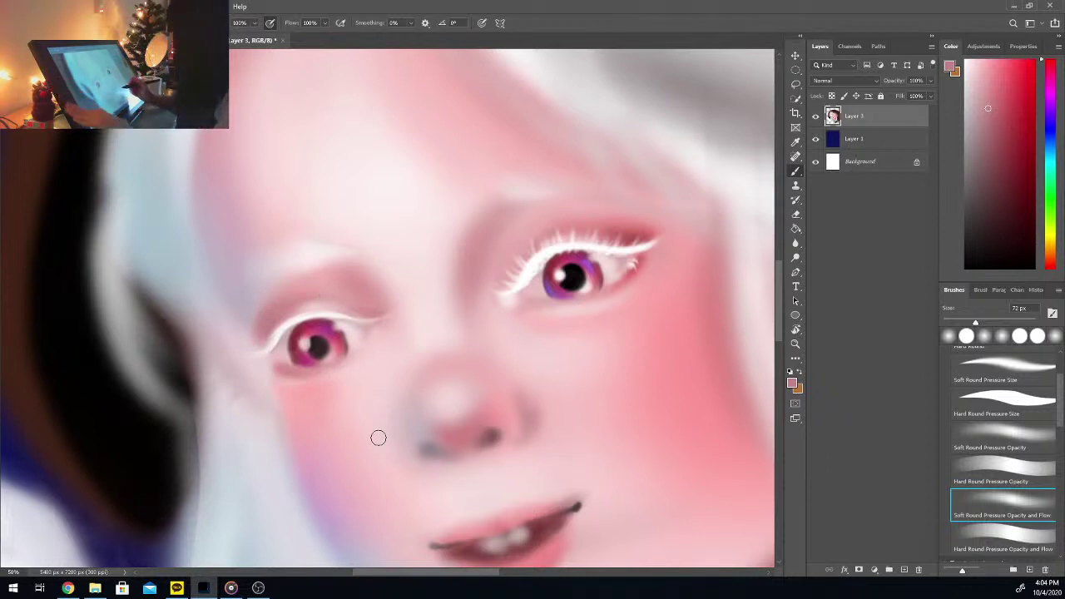
Step: Round out the far iris's edge on the nose side with sampled crimson and magenta tones, using a 24 px brush
key("ctrl+plus")
left_click_drag(976, 323, 953, 323)
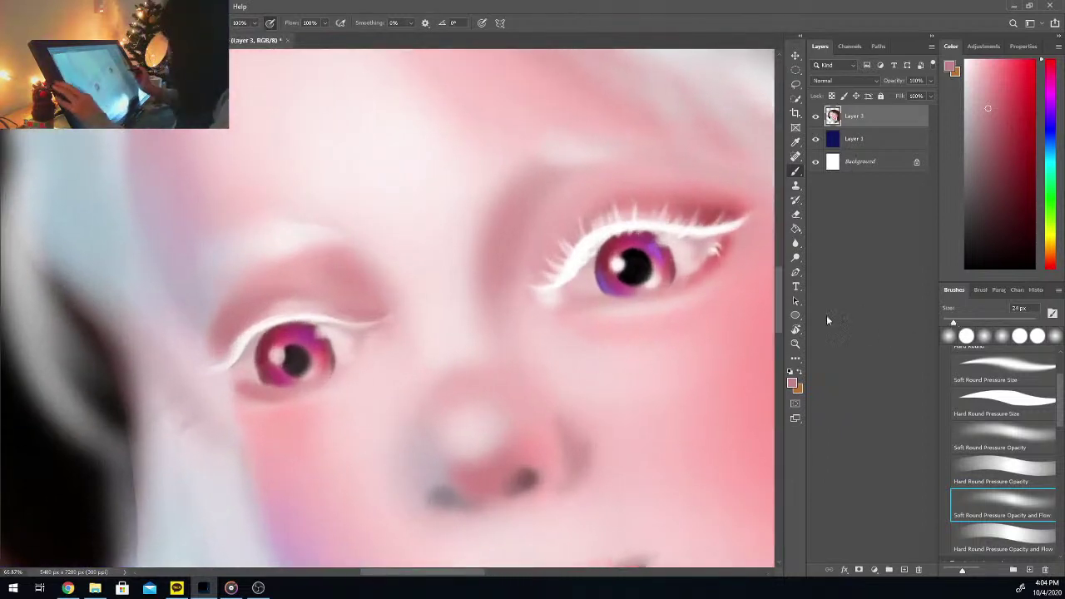
key("i")
left_click(259, 360)
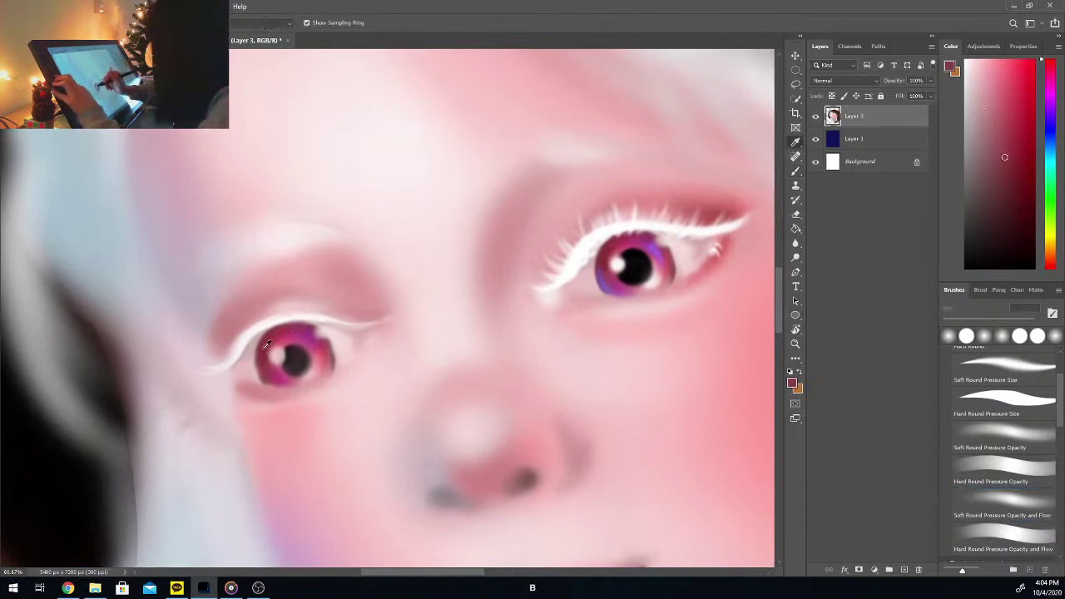
key("b")
key("i")
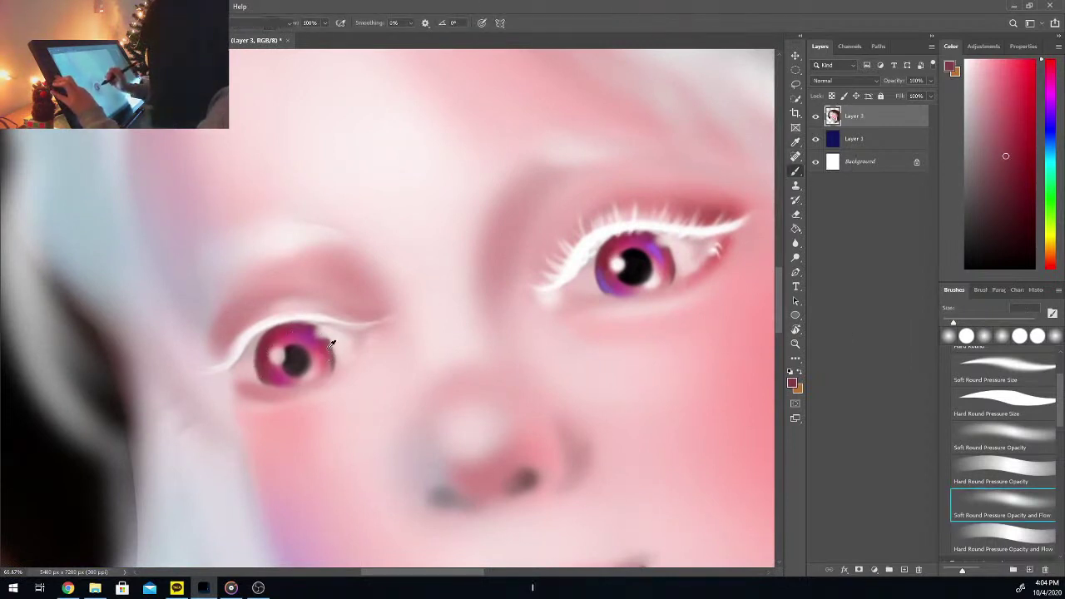
left_click(327, 347)
key("b")
left_click_drag(317, 332, 328, 345)
key("i")
left_click(312, 322)
key("b")
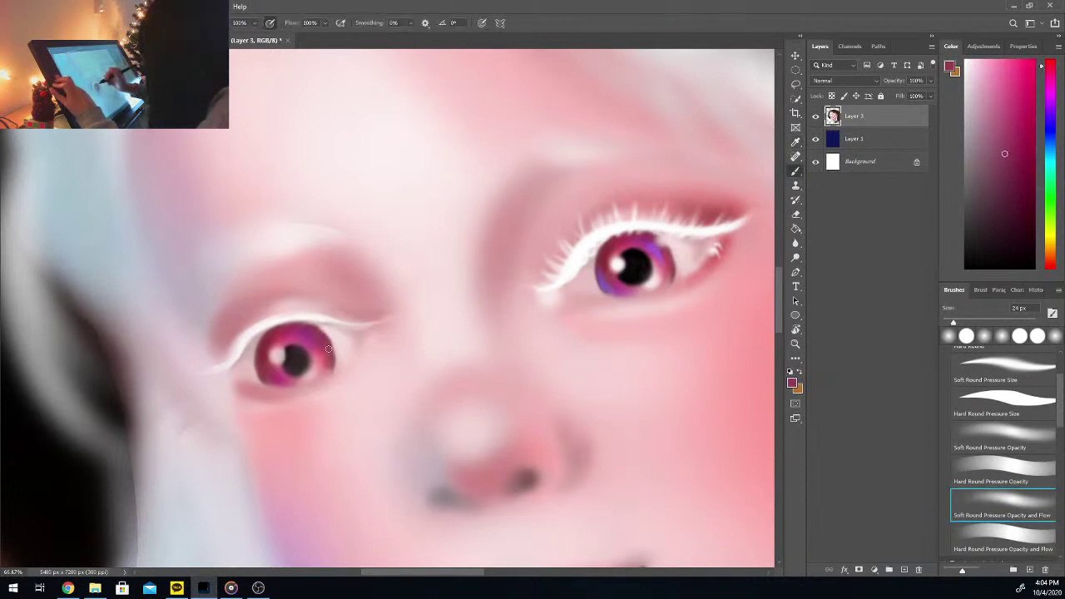
mouse_move(327, 349)
left_mouse_down()
mouse_move(326, 359)
mouse_move(327, 345)
left_mouse_up()
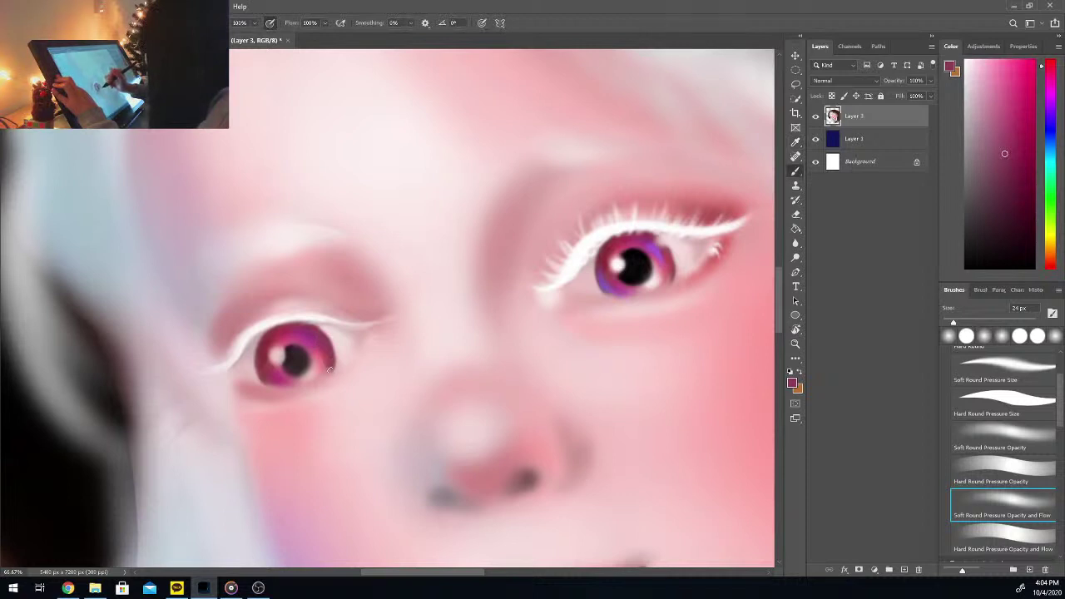
Step: Clean up the eye white beside the far iris with a sampled pale pink
key("i")
left_click(324, 322)
key("b")
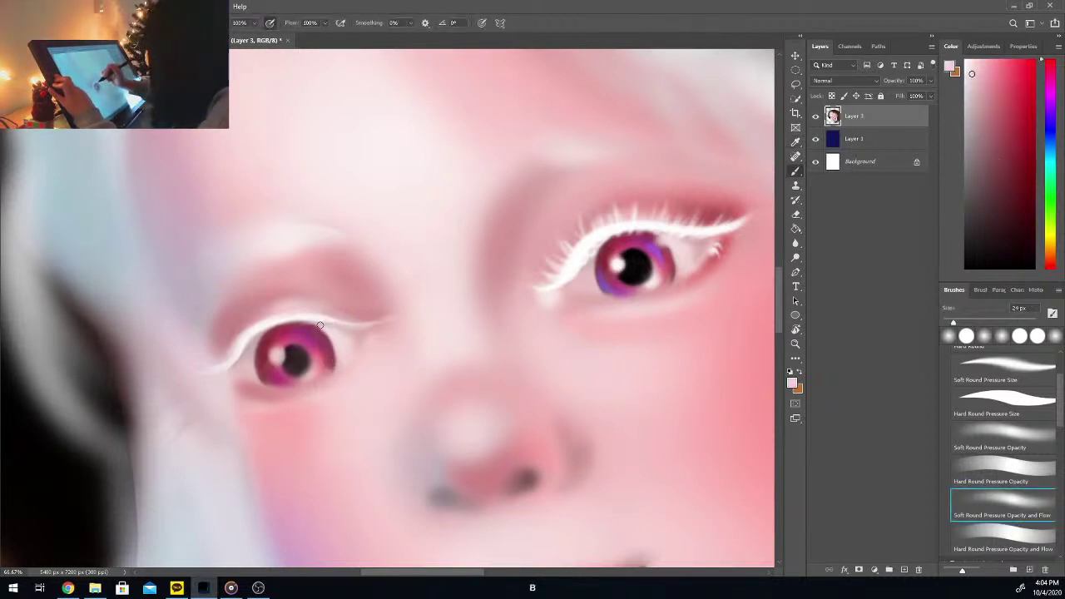
left_click_drag(329, 337, 336, 352)
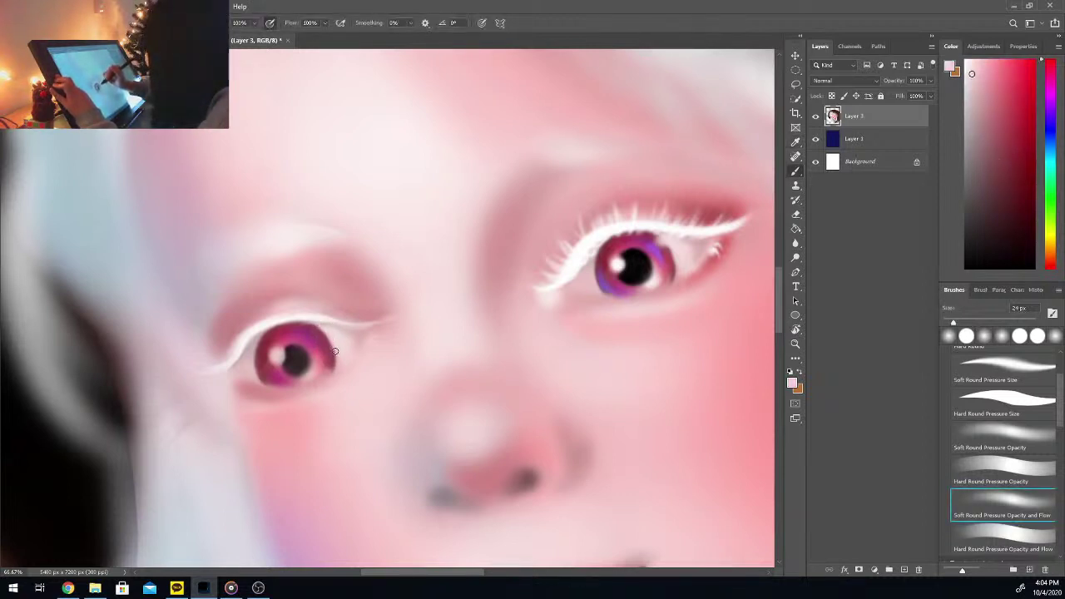
Step: Paint a bright cyan reflection along the far iris's lower outer edge with a 25 px brush
left_click(1050, 151)
left_click(1024, 60)
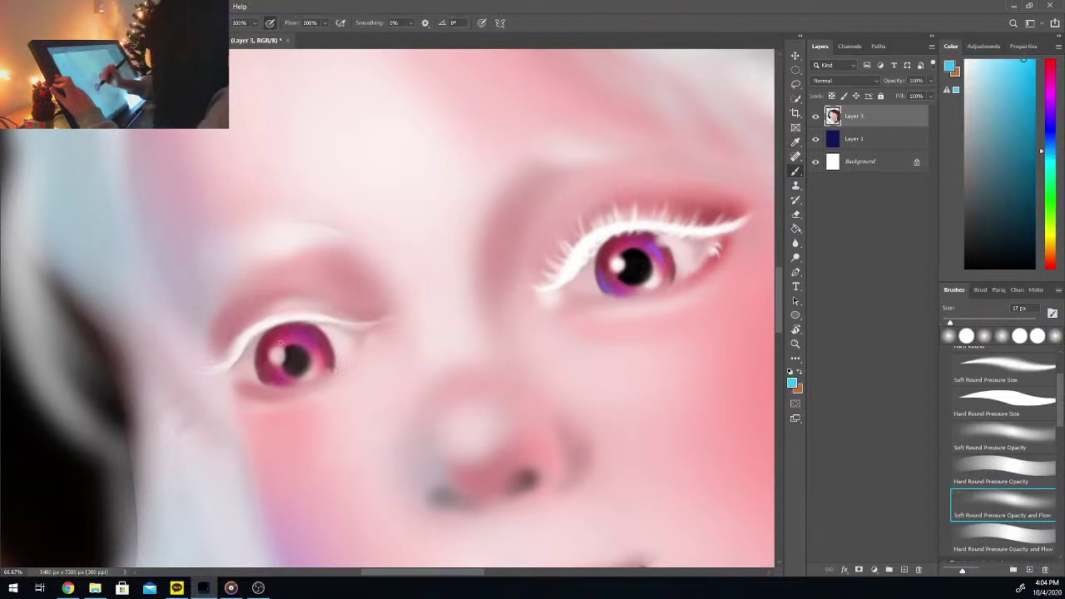
key("bracketright")
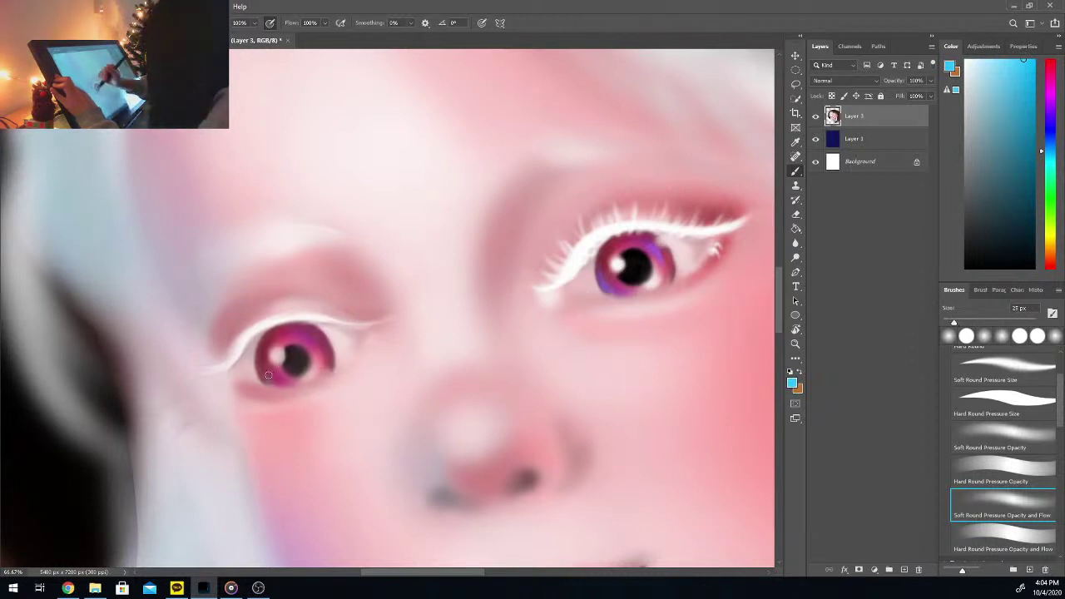
left_click_drag(270, 381, 261, 374)
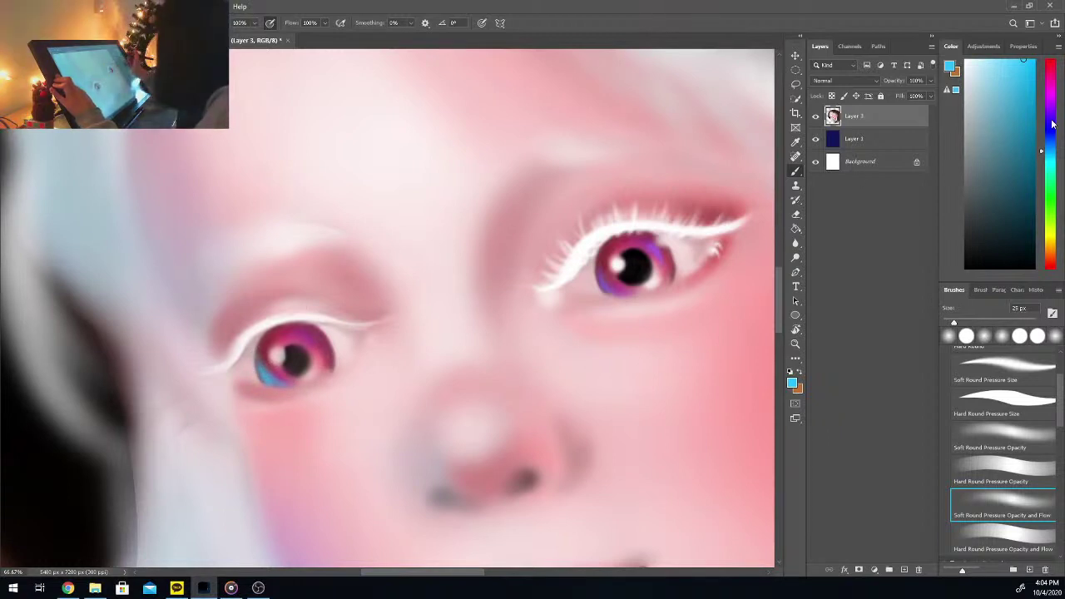
Step: Glaze vivid violet over the far iris with a 70 px brush, blending it into the cyan reflection
left_click_drag(1053, 127, 1054, 113)
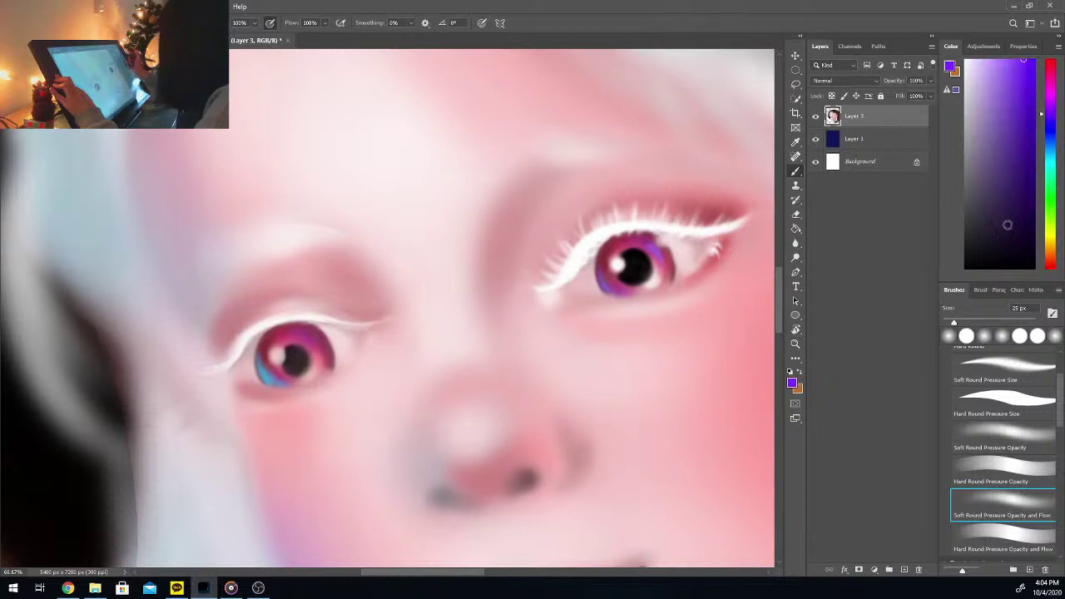
left_click(1000, 323)
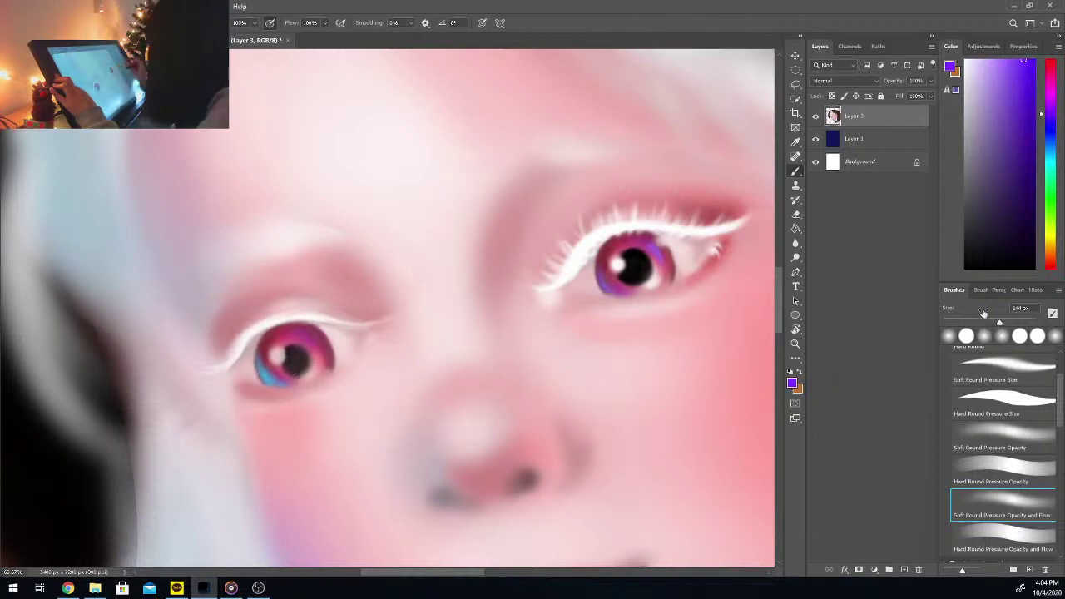
left_click_drag(1000, 323, 980, 323)
mouse_move(285, 371)
left_mouse_down()
mouse_move(264, 358)
mouse_move(269, 339)
left_mouse_up()
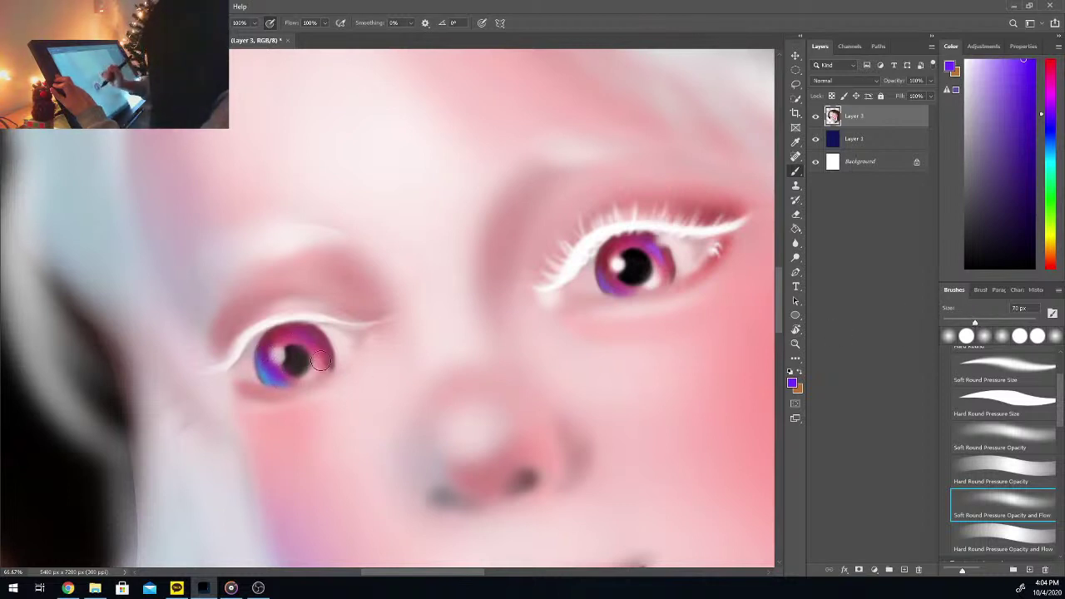
mouse_move(307, 338)
left_mouse_down()
mouse_move(330, 373)
mouse_move(268, 362)
left_mouse_up()
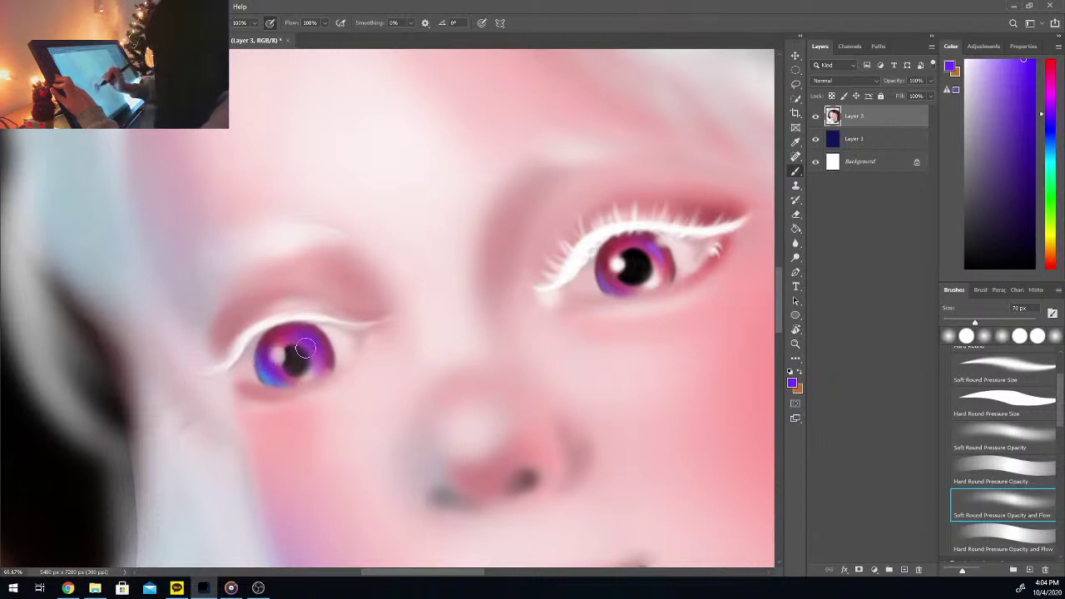
Step: Glaze bright blue over the far iris from its lower outer edge up to its upper part with the 70 px brush
left_click(1050, 138)
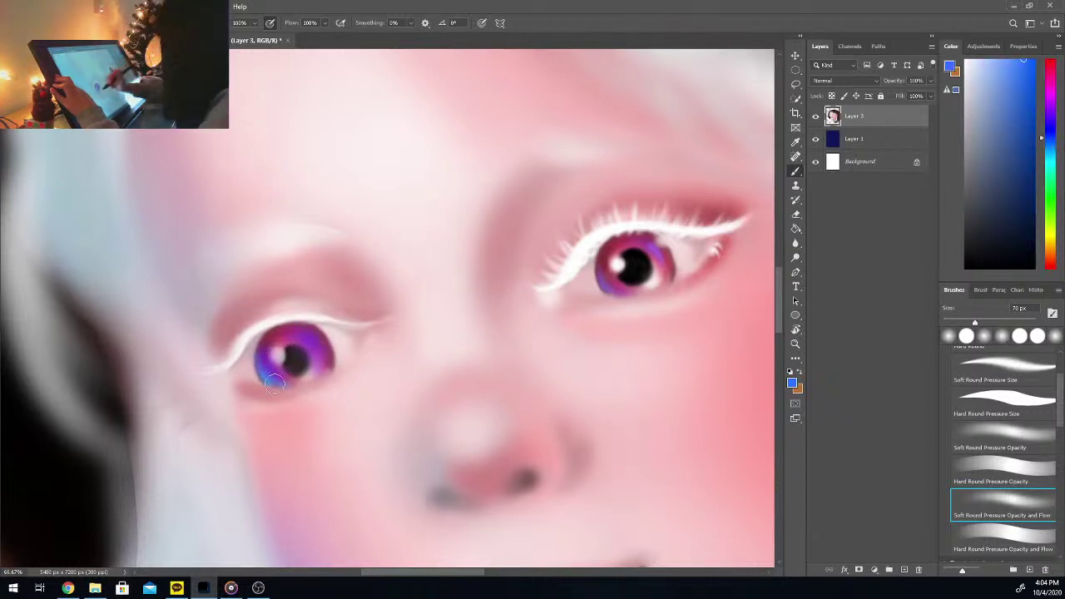
mouse_move(273, 380)
left_mouse_down()
mouse_move(322, 362)
mouse_move(317, 372)
mouse_move(305, 342)
left_mouse_up()
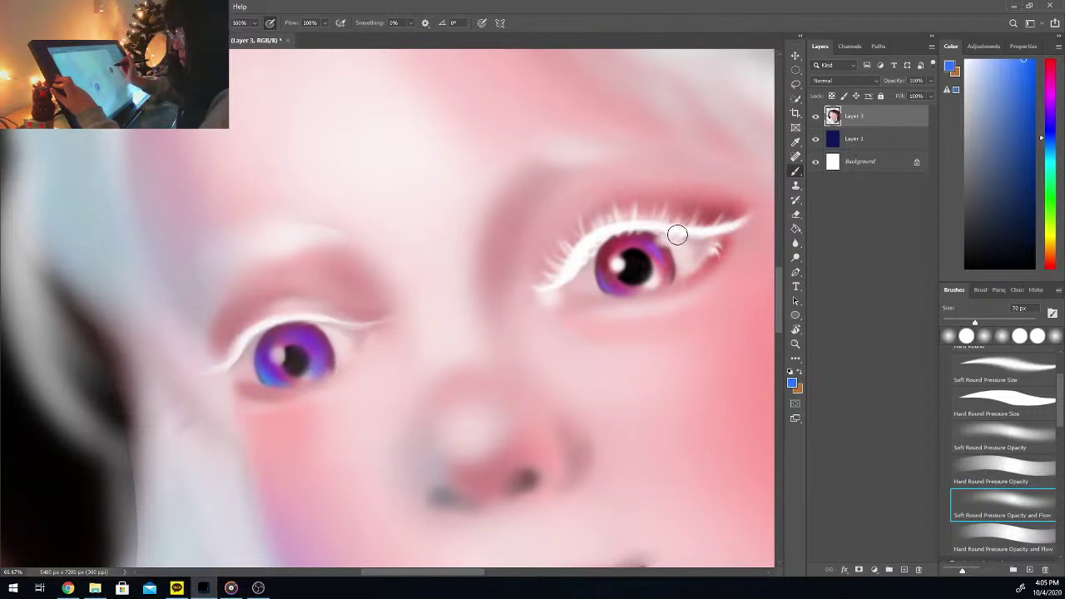
left_click(617, 243, "alt")
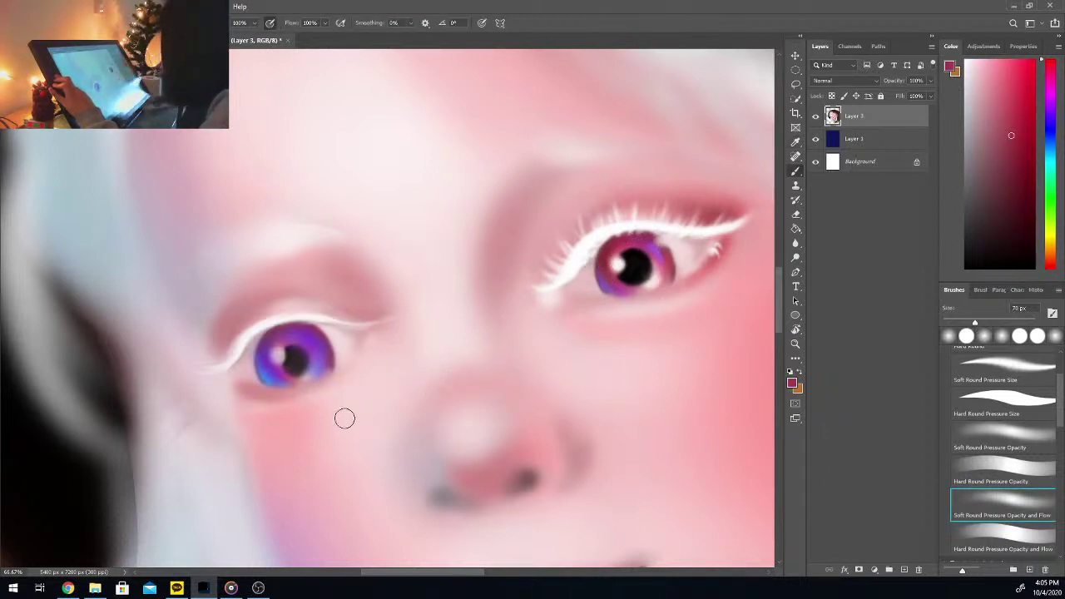
Step: Repaint the far eye's pupil in solid black, then round out its outer edge with a 26 px brush
left_click(965, 266)
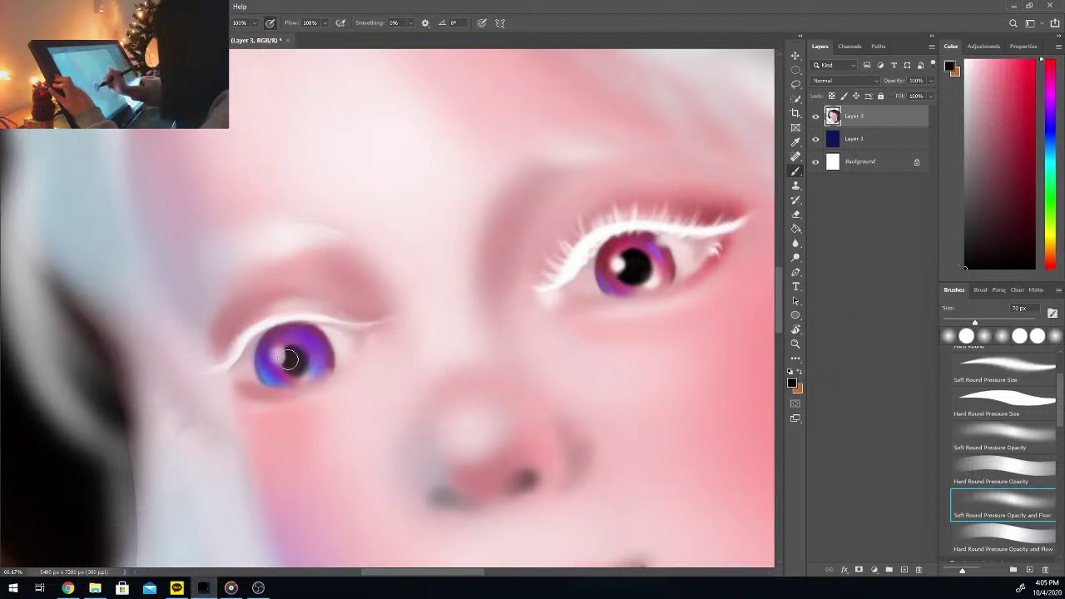
left_click_drag(291, 356, 312, 326)
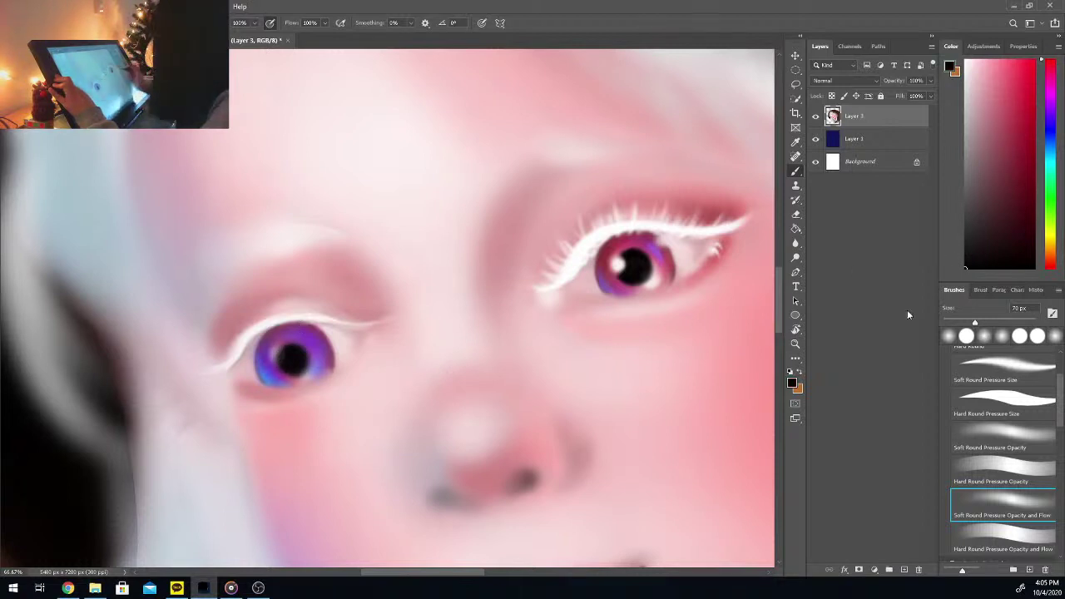
left_click_drag(959, 322, 954, 322)
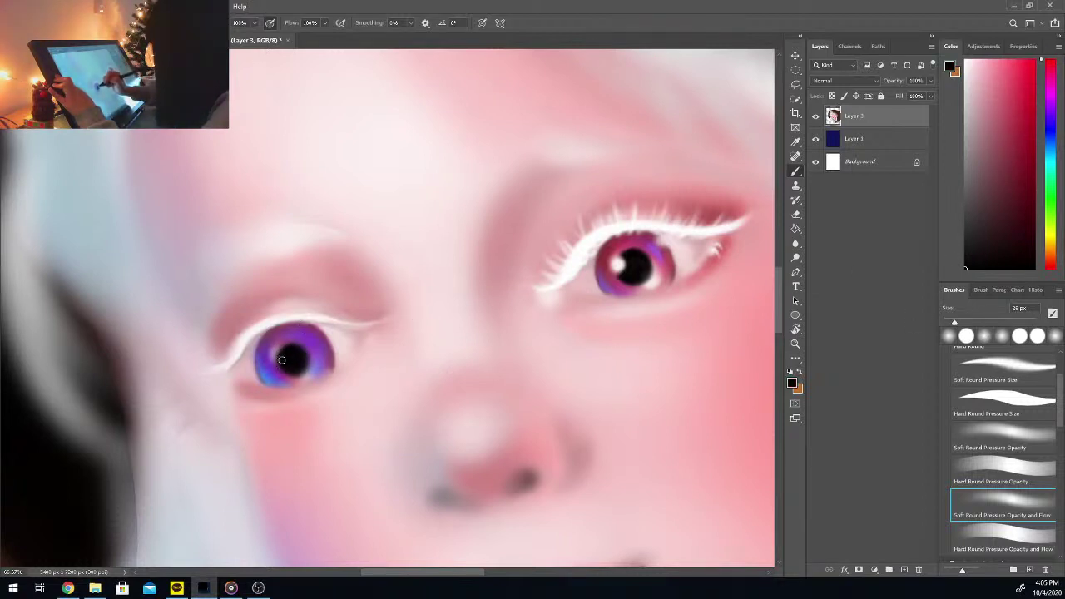
left_click_drag(279, 356, 286, 350)
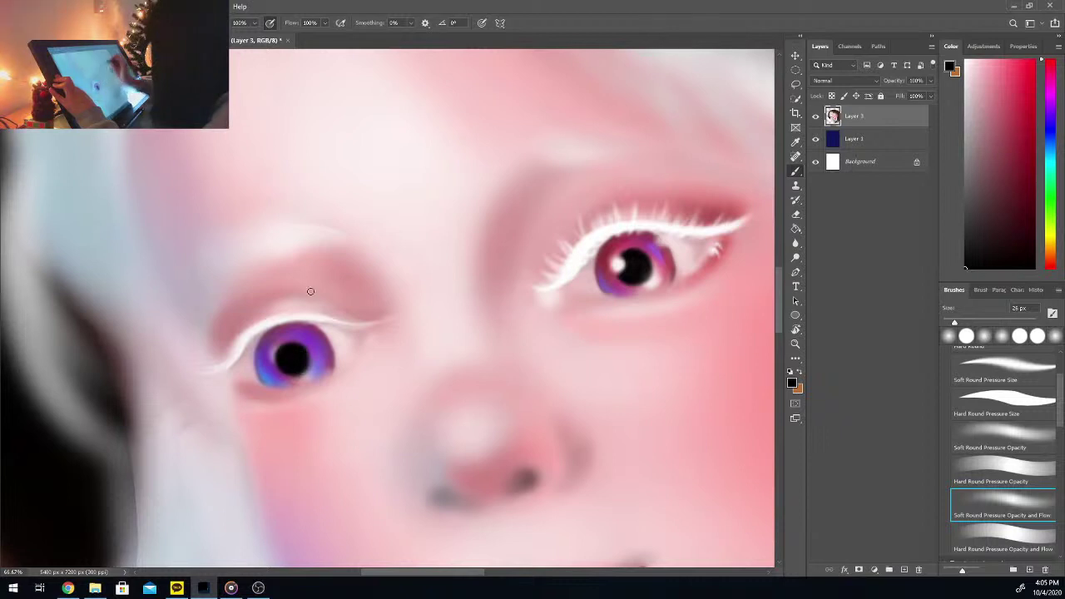
Step: Paint a small white catchlight on the outer side of the far pupil and sample the violet beside it for blending
left_click(965, 60)
left_click_drag(277, 350, 277, 353)
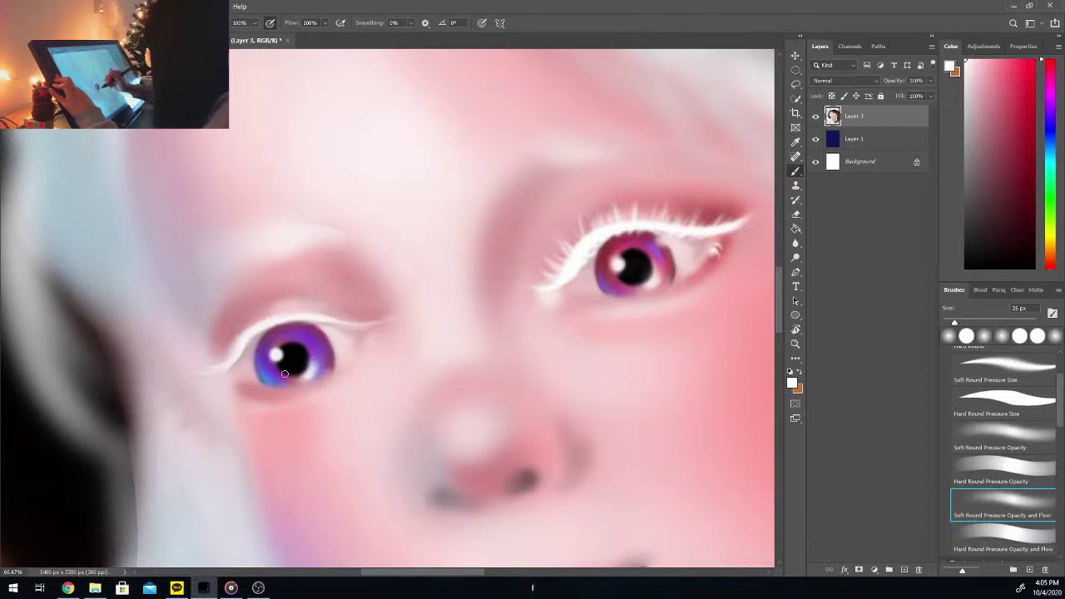
left_click(272, 358, "alt")
key("b")
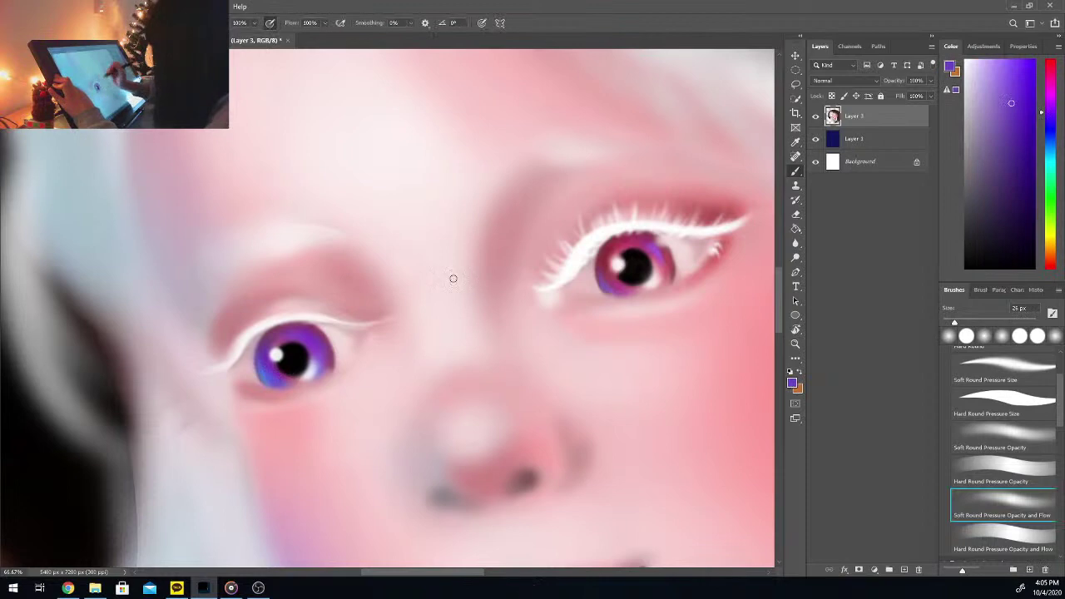
Step: Check the whole portrait from a distance, and return to a close-up of both eyes
key("ctrl+minus")
key("ctrl+minus")
key("ctrl+minus")
key("ctrl+minus")
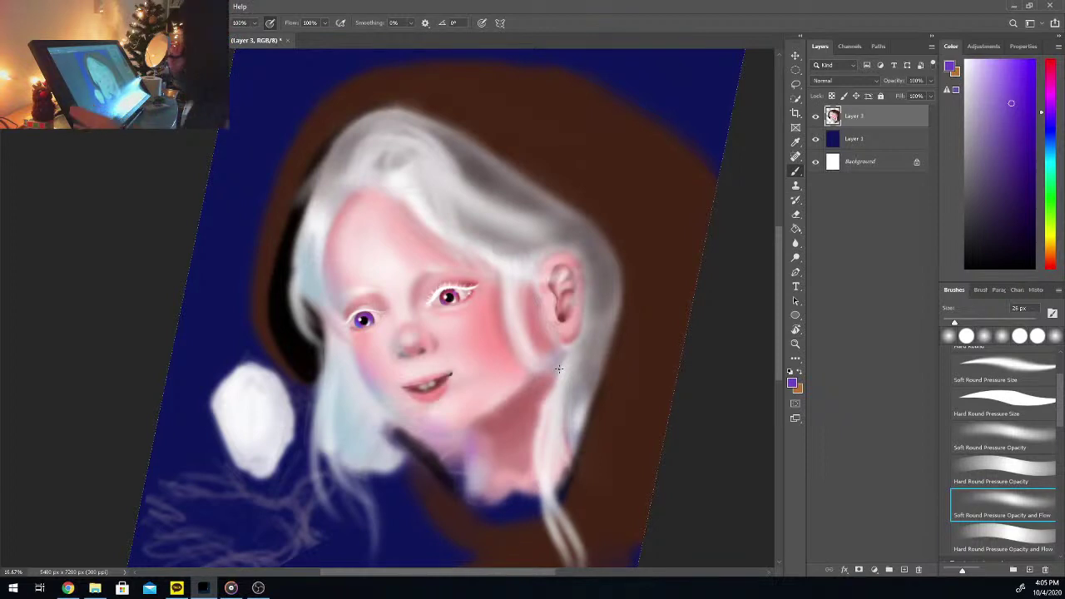
key("ctrl+plus")
key("ctrl+plus")
key("ctrl+plus")
key("ctrl+plus")
key("ctrl+plus")
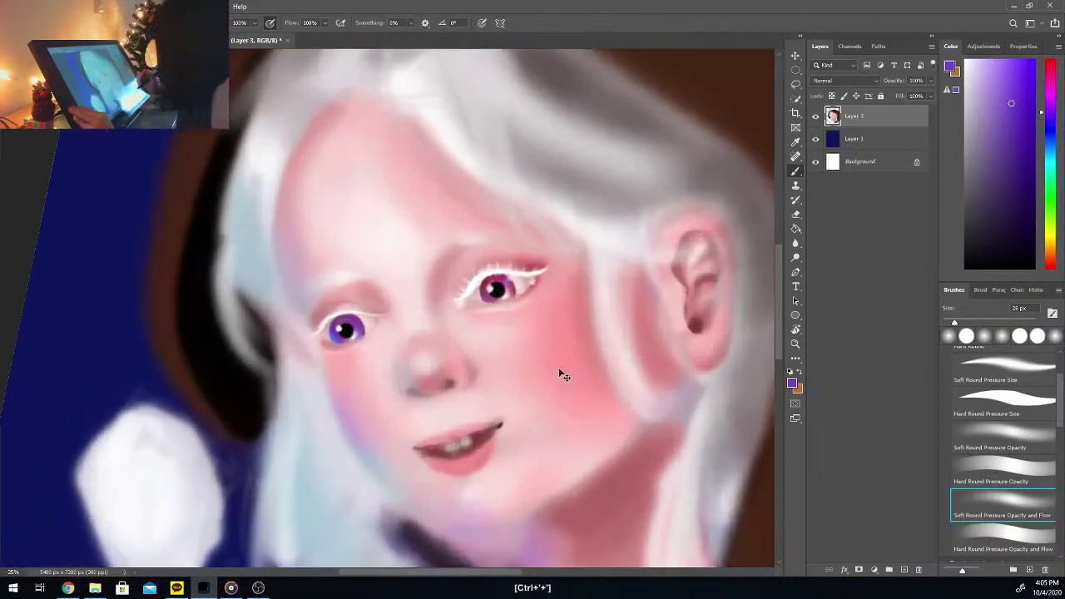
key("i")
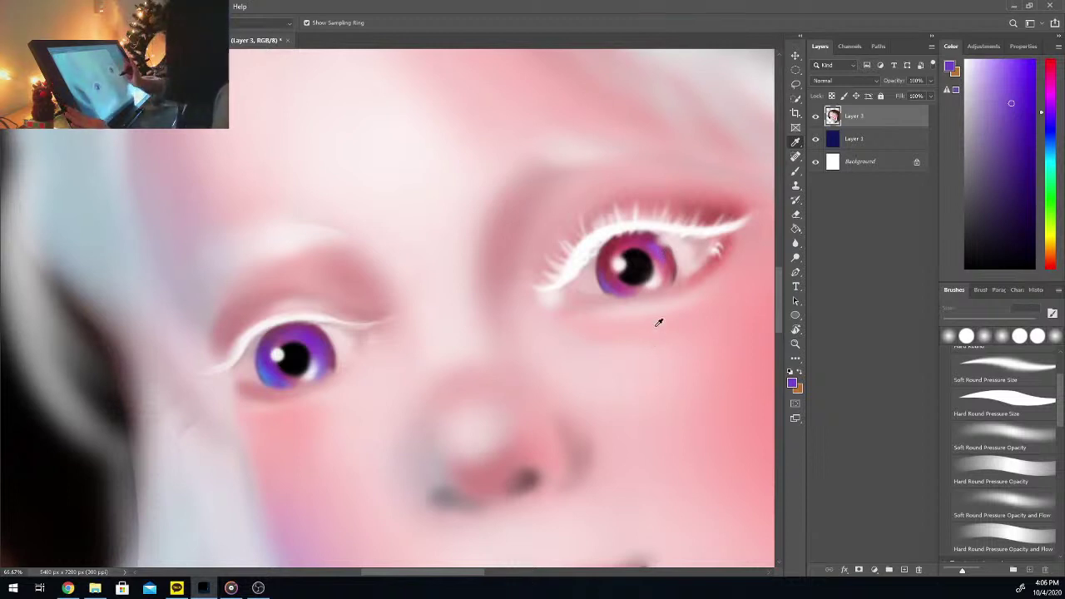
key("b")
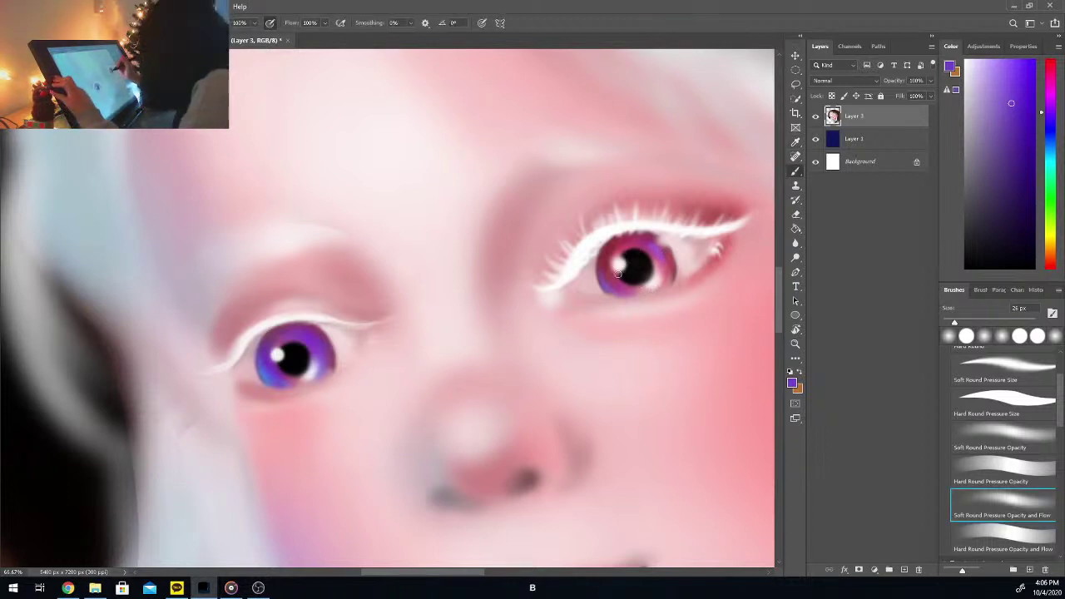
key("ctrl+z")
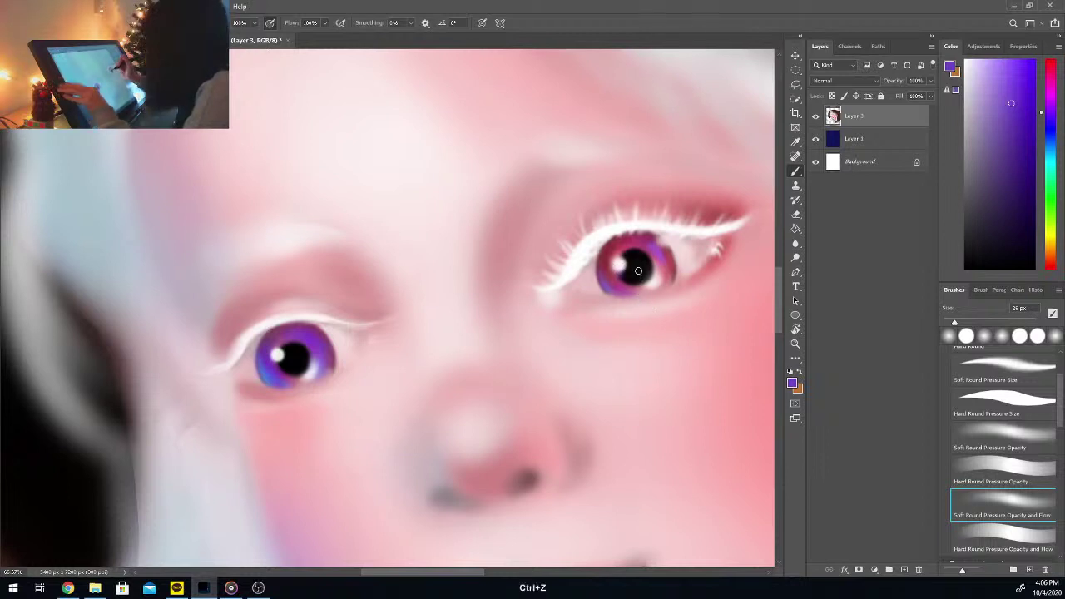
left_click(637, 270, "alt")
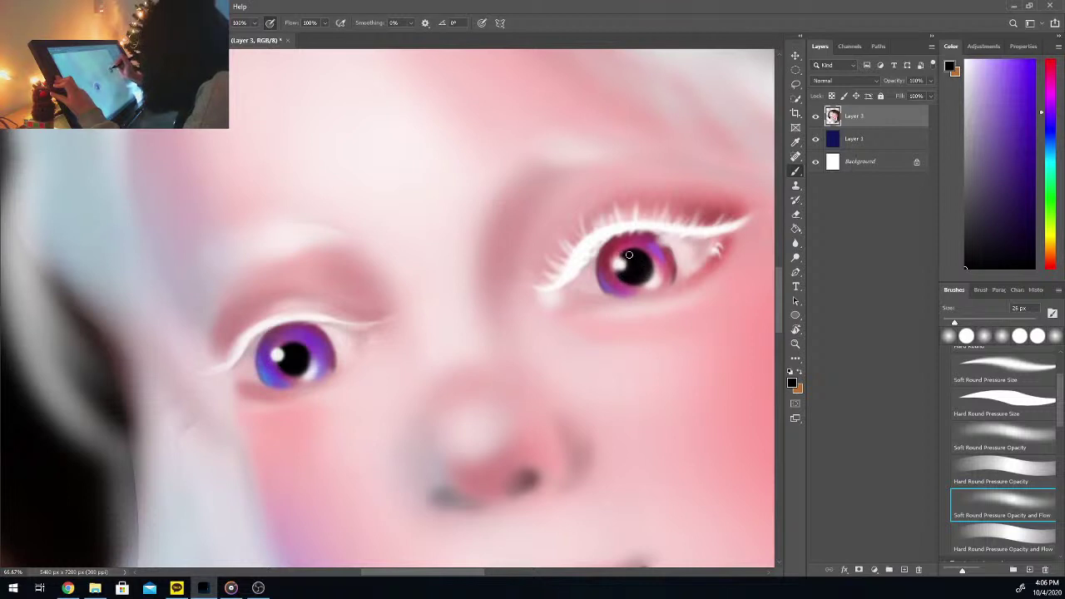
left_click_drag(619, 265, 630, 273)
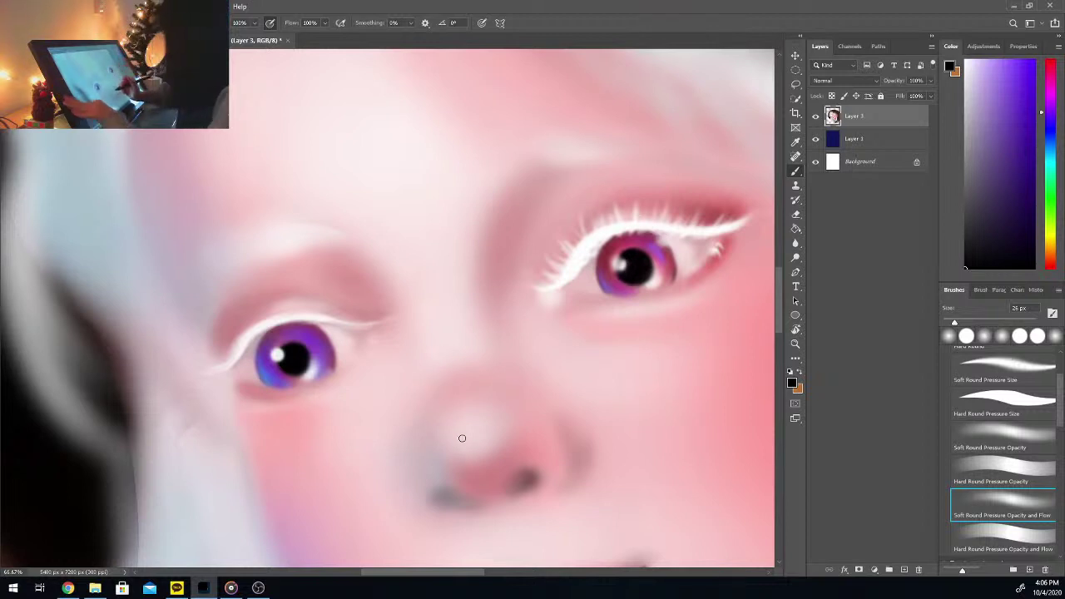
key("ctrl+z")
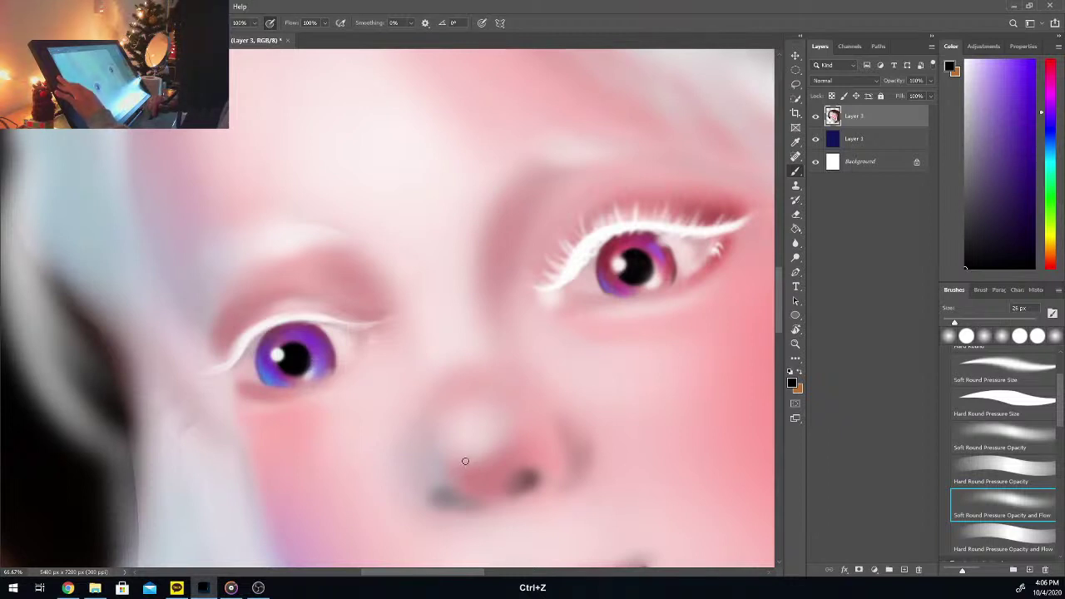
Step: Undo the left eye's white highlights and paint its upper iris with pink and dark red sampled from the right eye, using a 43 px brush
key("ctrl+z")
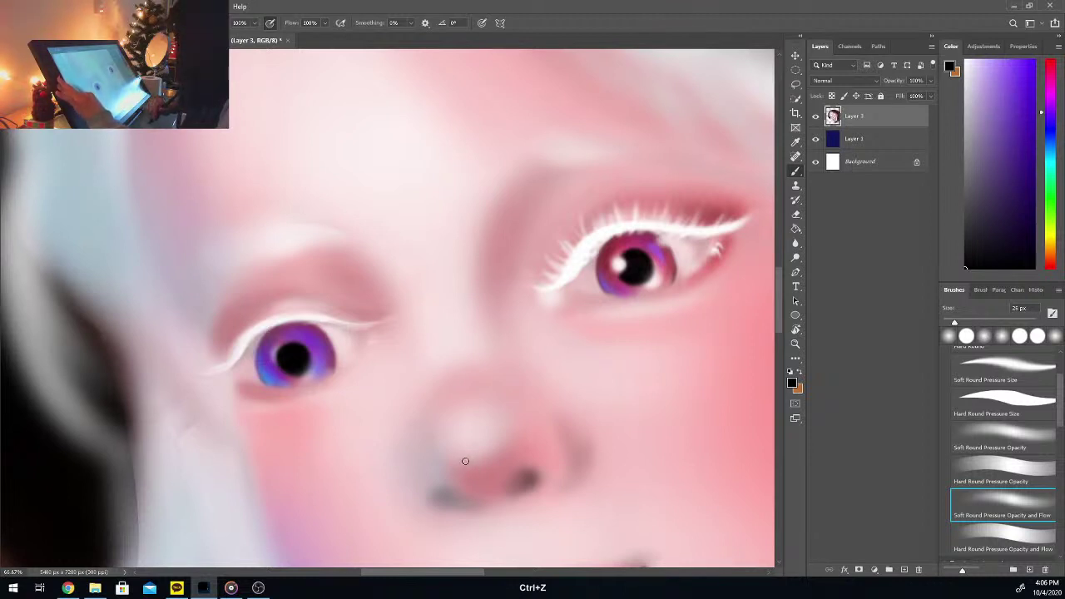
key("i")
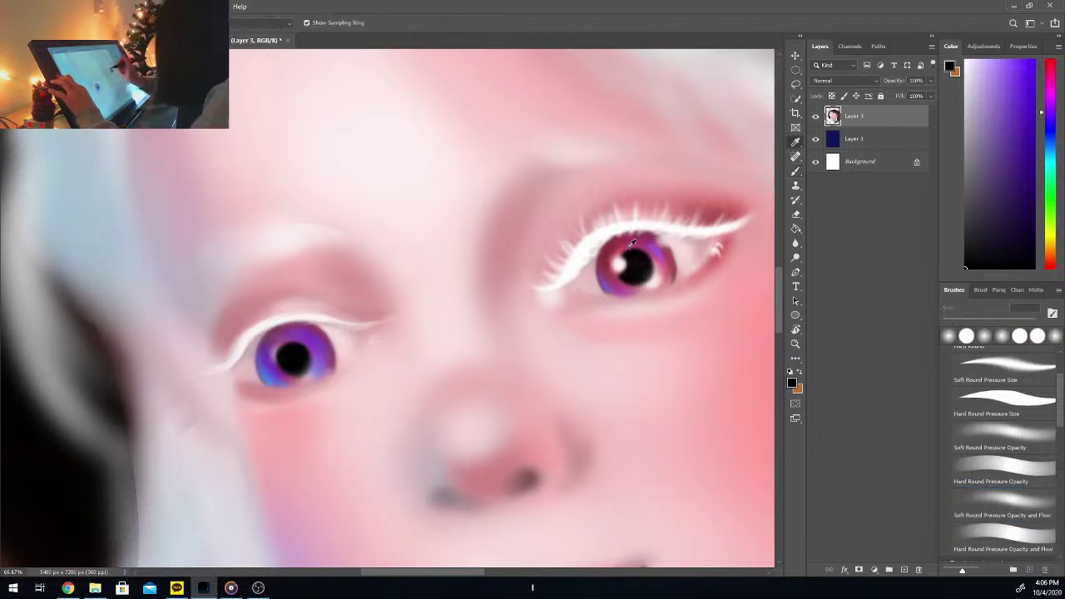
left_click(629, 247)
key("b")
left_click(962, 324)
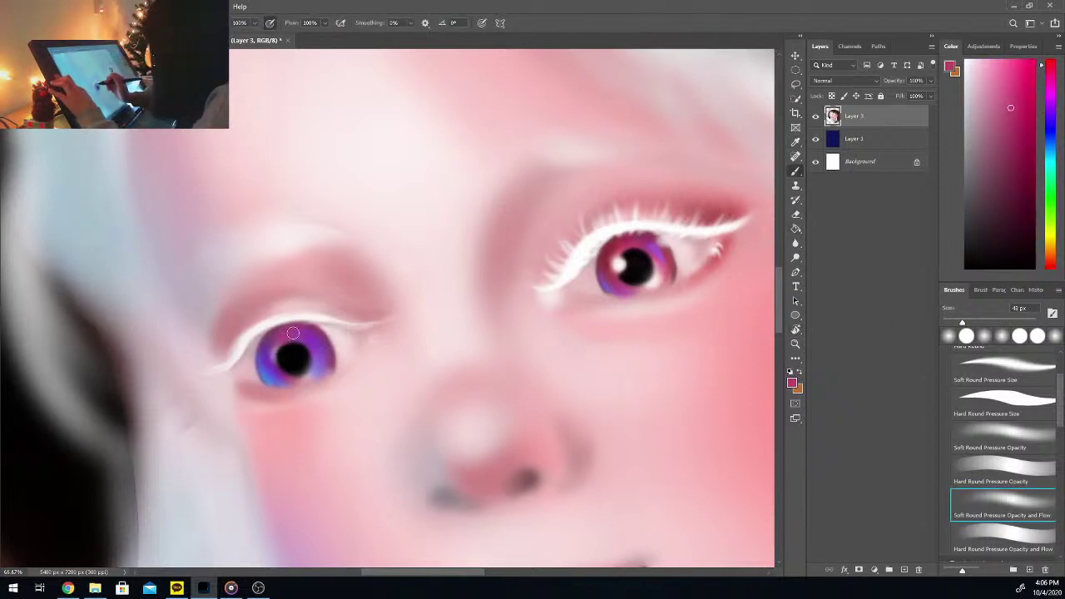
key("i")
left_click(616, 250)
key("b")
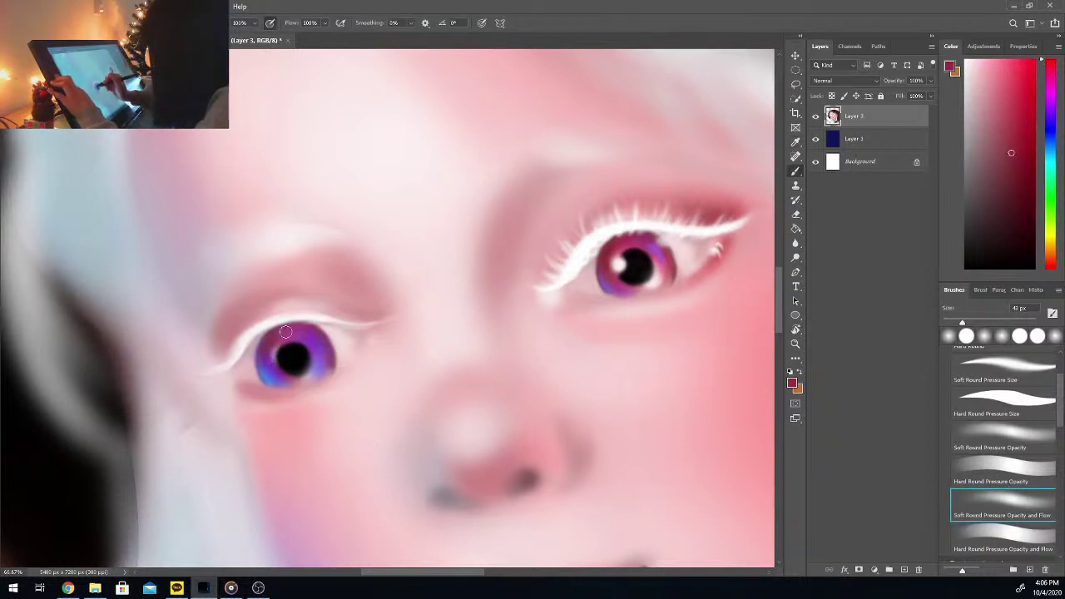
Step: Paint the left iris's lower and outer areas with magenta and rose sampled from the right eye, and add pale pink beside the pupil
left_click(636, 288, "alt")
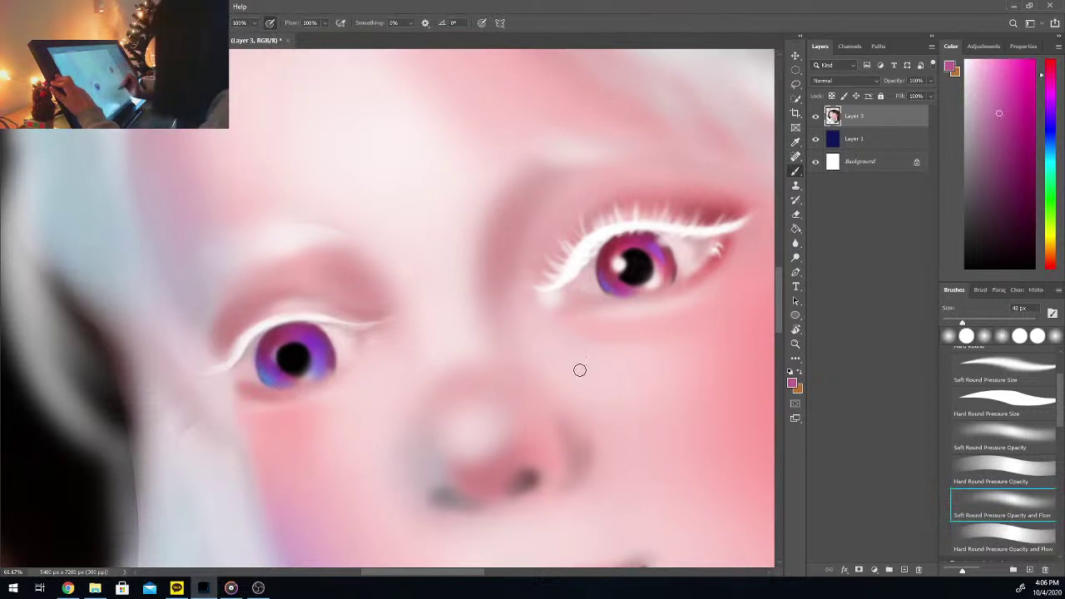
key("alt")
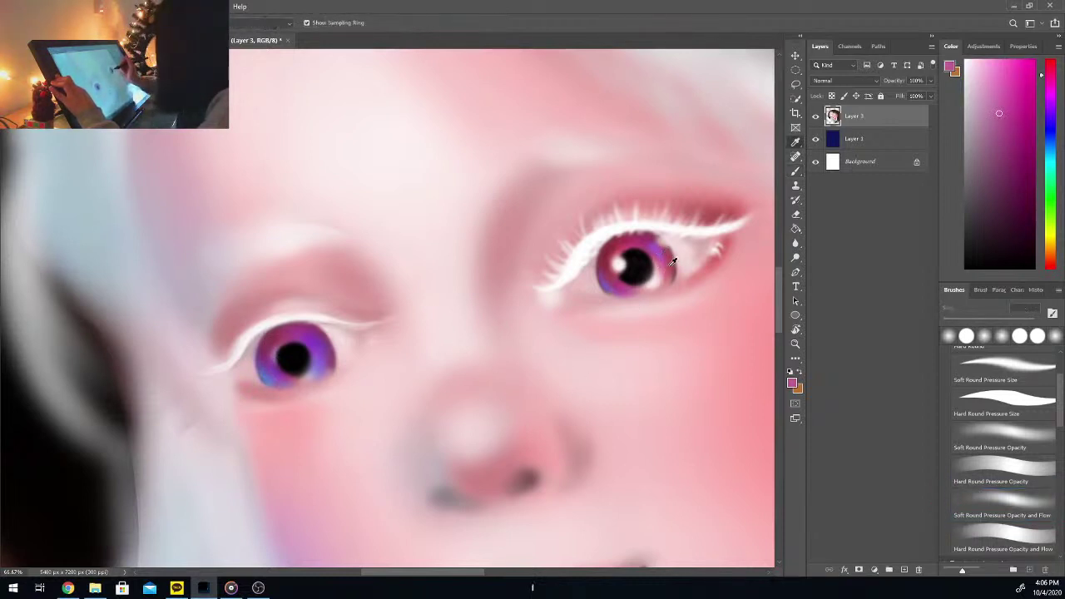
left_click(672, 261, "alt")
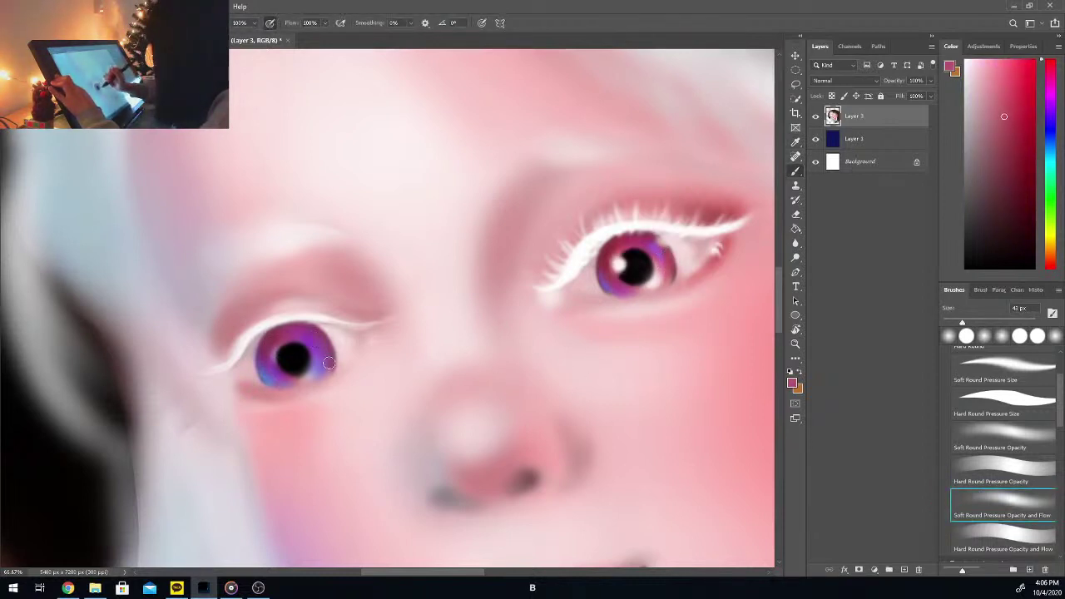
left_click(672, 246, "alt")
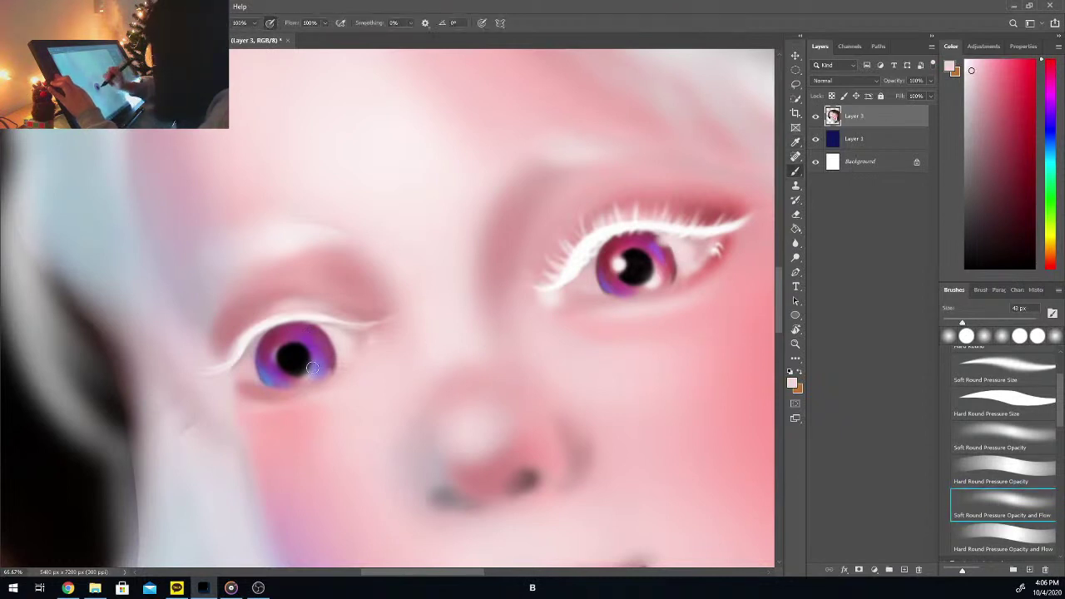
left_click_drag(312, 368, 302, 340)
key("alt")
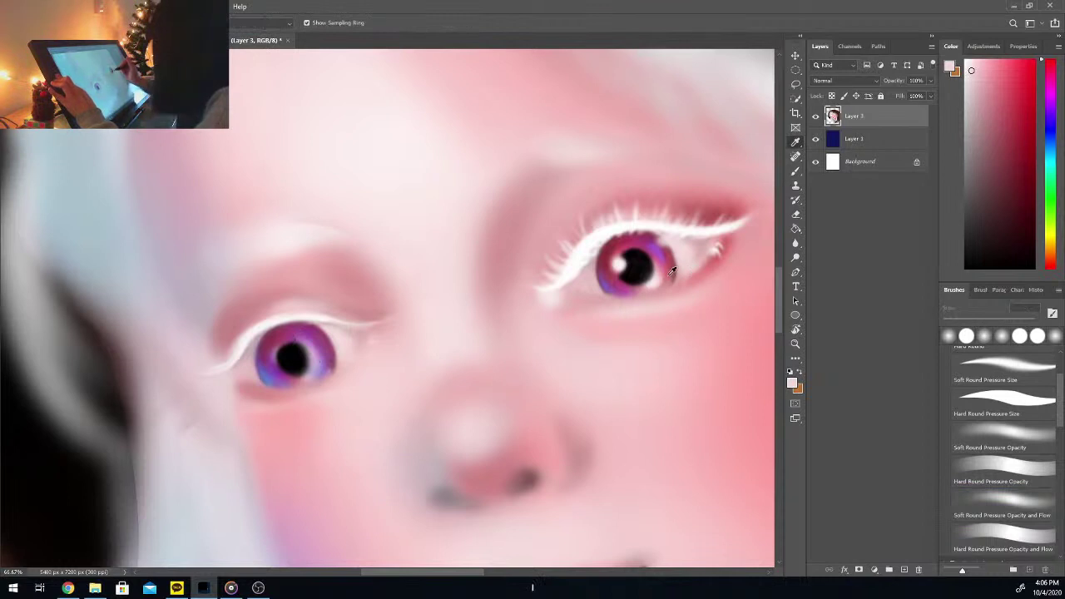
left_click(672, 270, "alt")
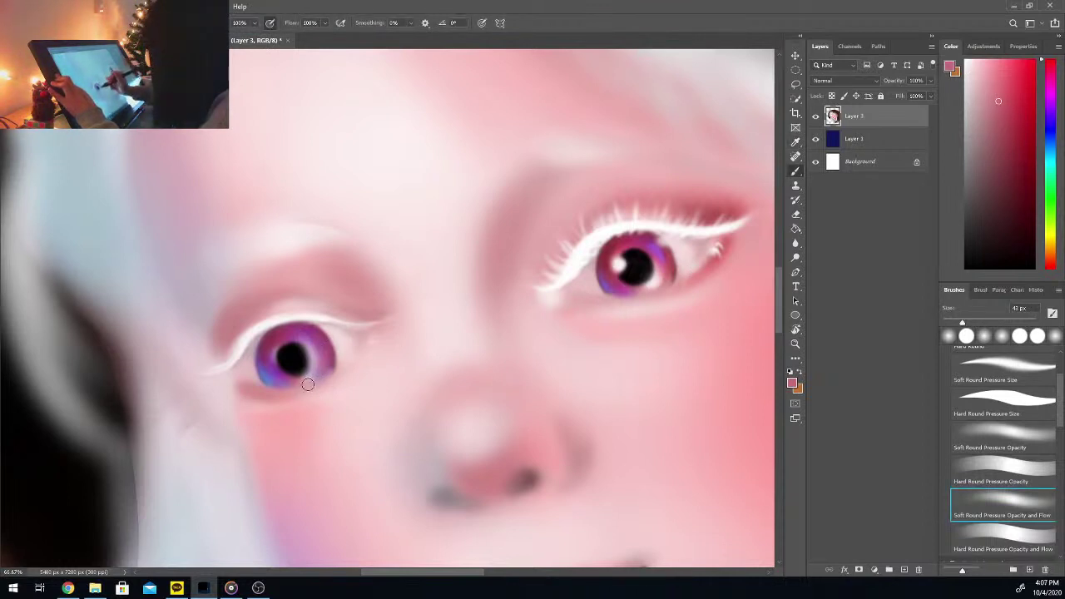
Step: Brighten the reflection at the lower outer edge of the left pupil with white, using a 30 px brush
key("alt")
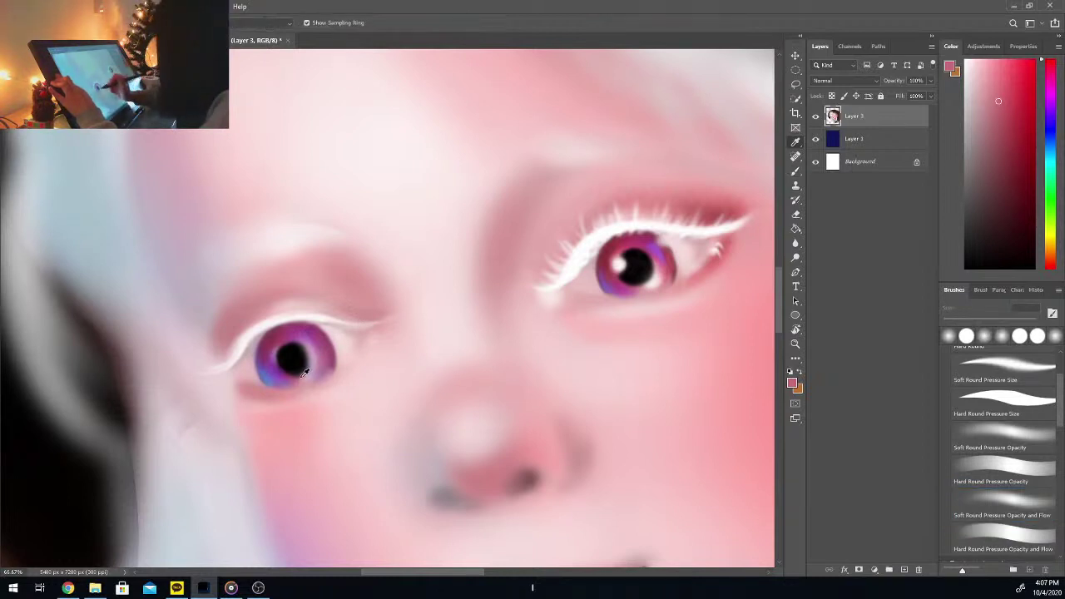
left_click(967, 63)
key("b")
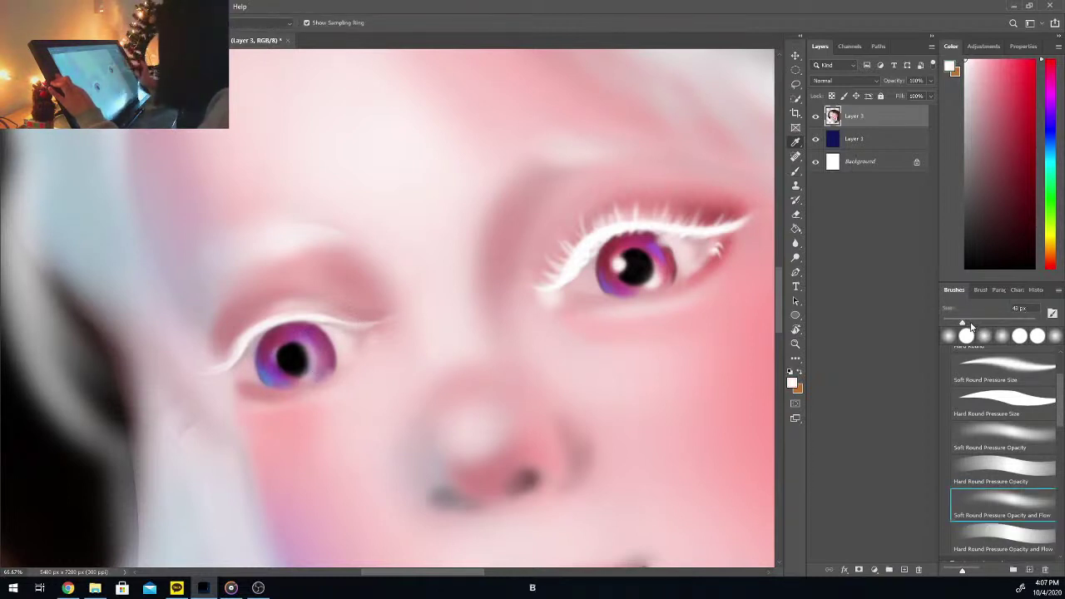
left_click(956, 320)
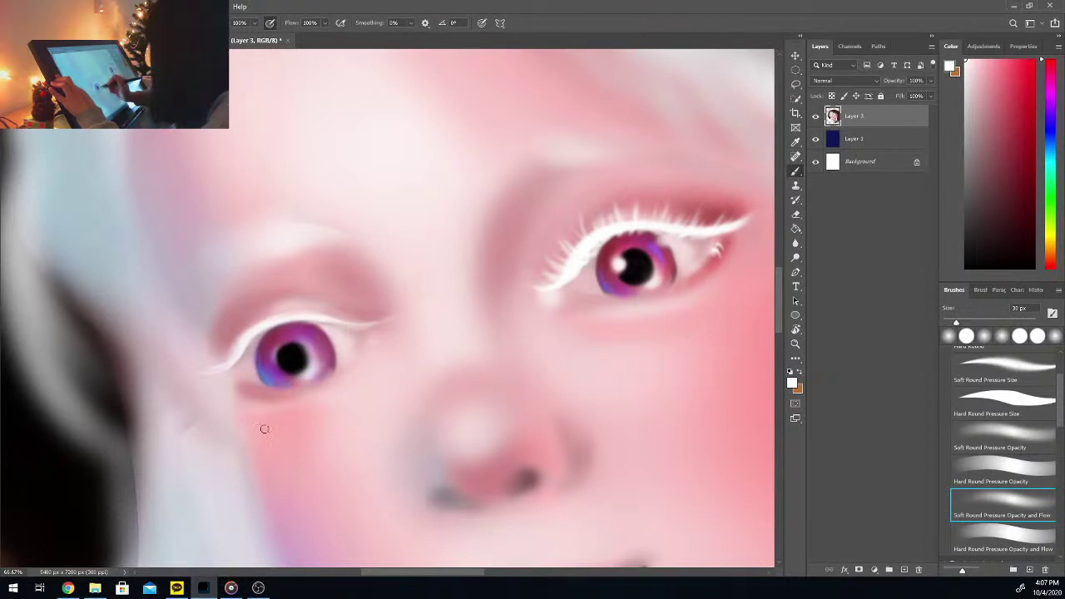
Step: Repaint both pupils solid black, covering the right eye's existing highlight
left_click_drag(968, 252, 934, 274)
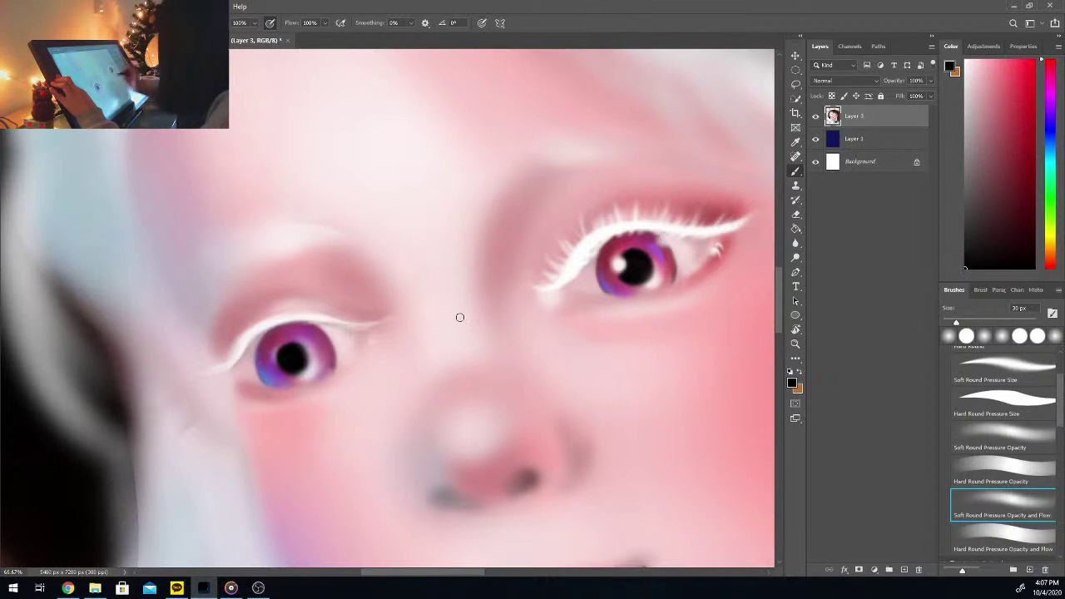
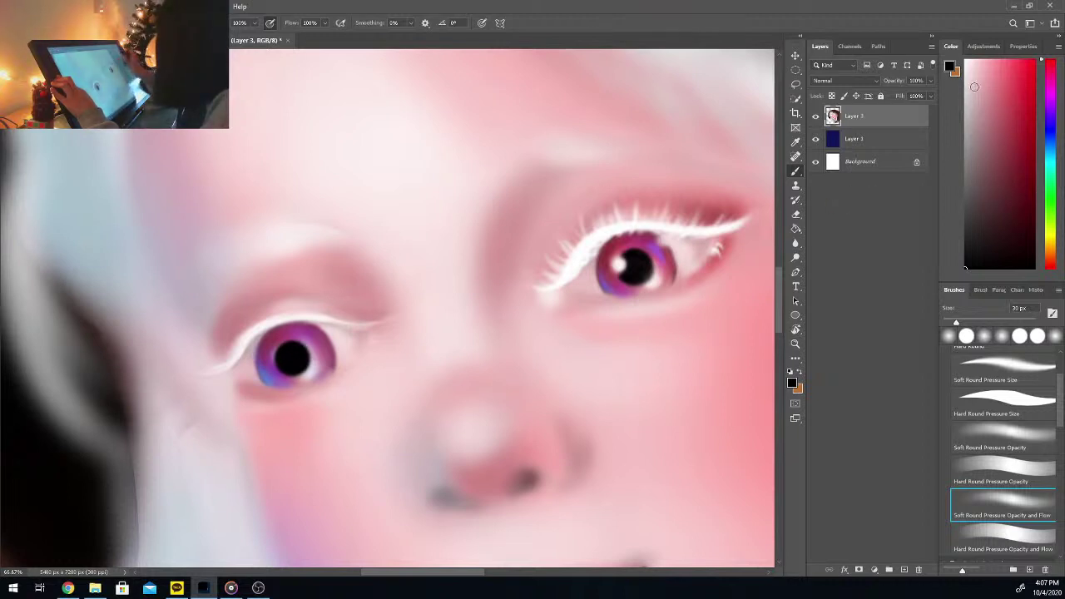
left_click(966, 62)
left_click(648, 263, "alt")
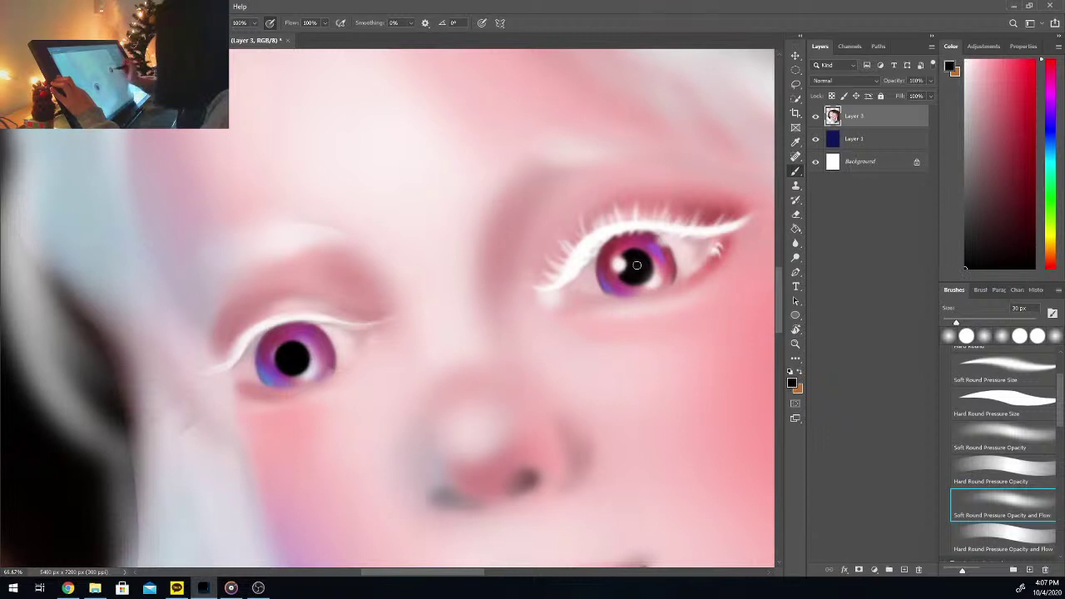
mouse_move(623, 265)
left_mouse_down()
mouse_move(624, 274)
mouse_move(620, 262)
left_mouse_up()
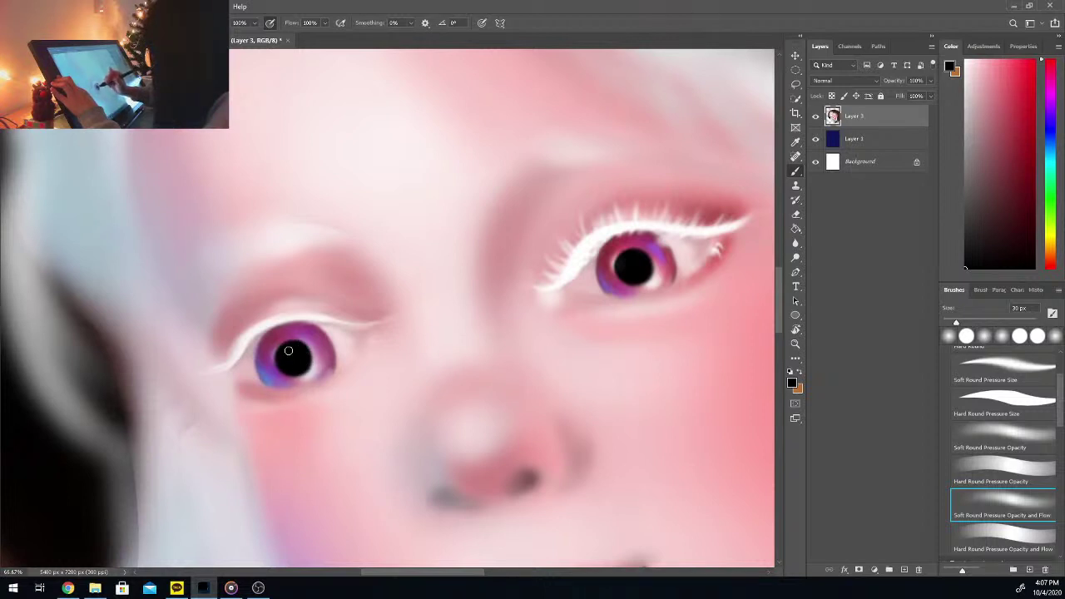
Step: Paint a small round white highlight at the left edge of each pupil
key("x")
left_click_drag(619, 263, 618, 264)
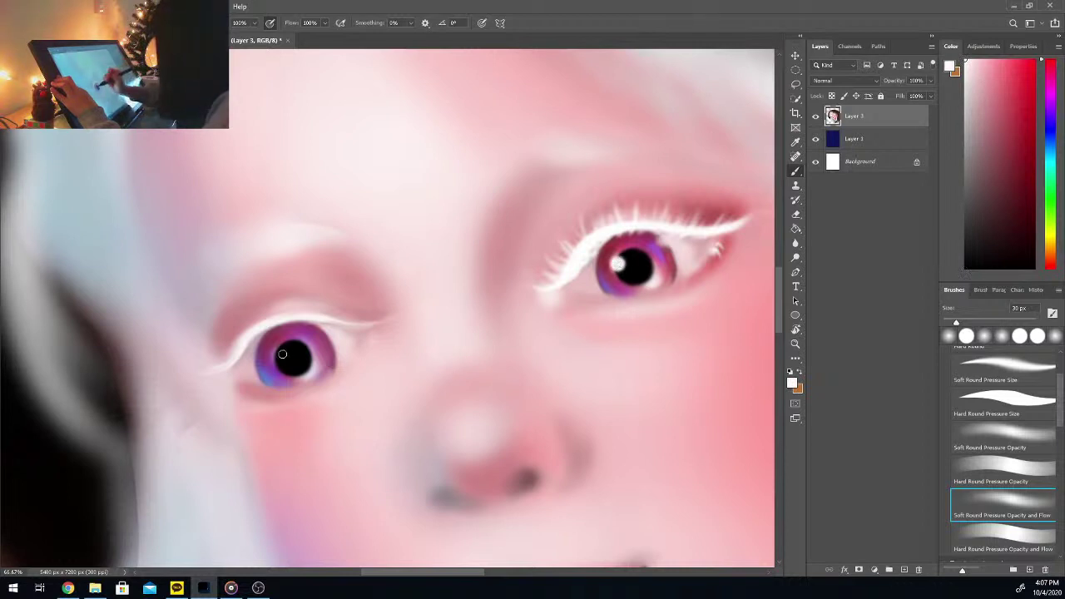
left_click_drag(276, 355, 278, 355)
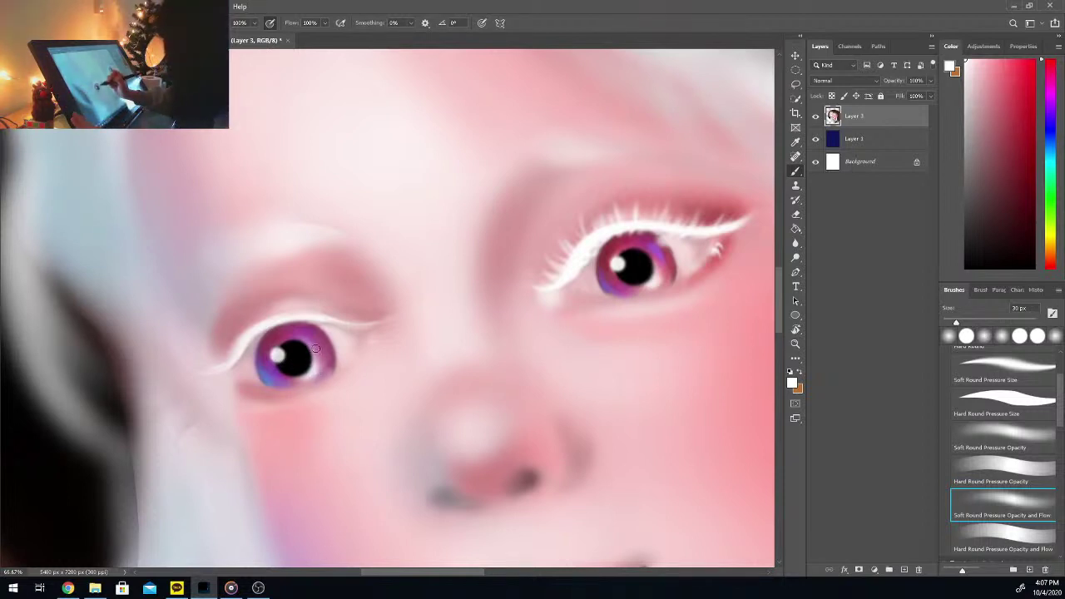
Step: Soften the lower outer edge of the right eye's iris with pink sampled from the skin beside it
key("ctrl+minus")
key("ctrl+minus")
key("ctrl+minus")
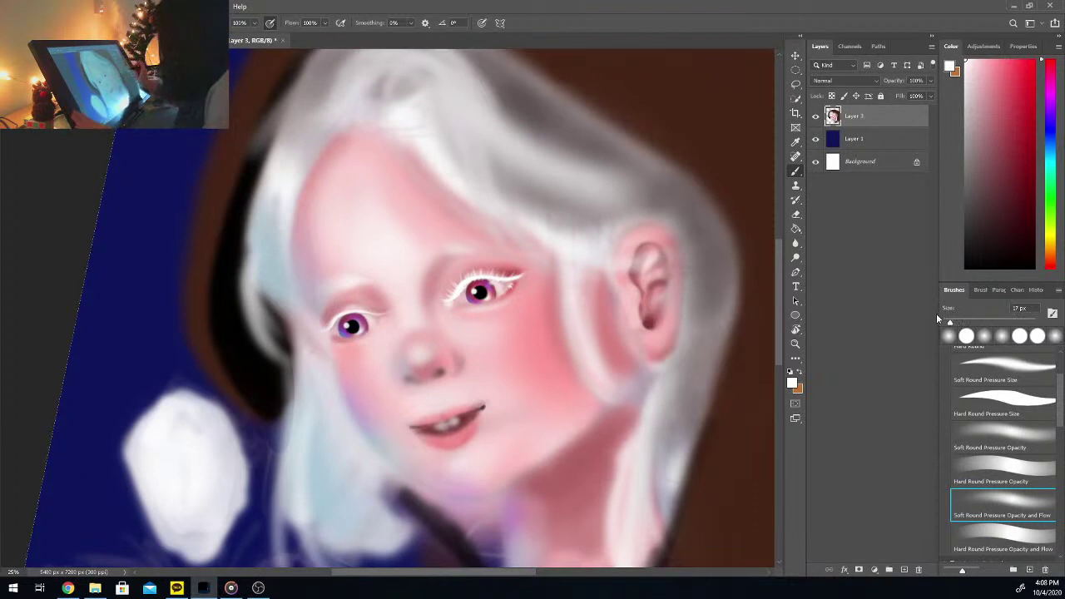
key("ctrl+plus")
key("ctrl+plus")
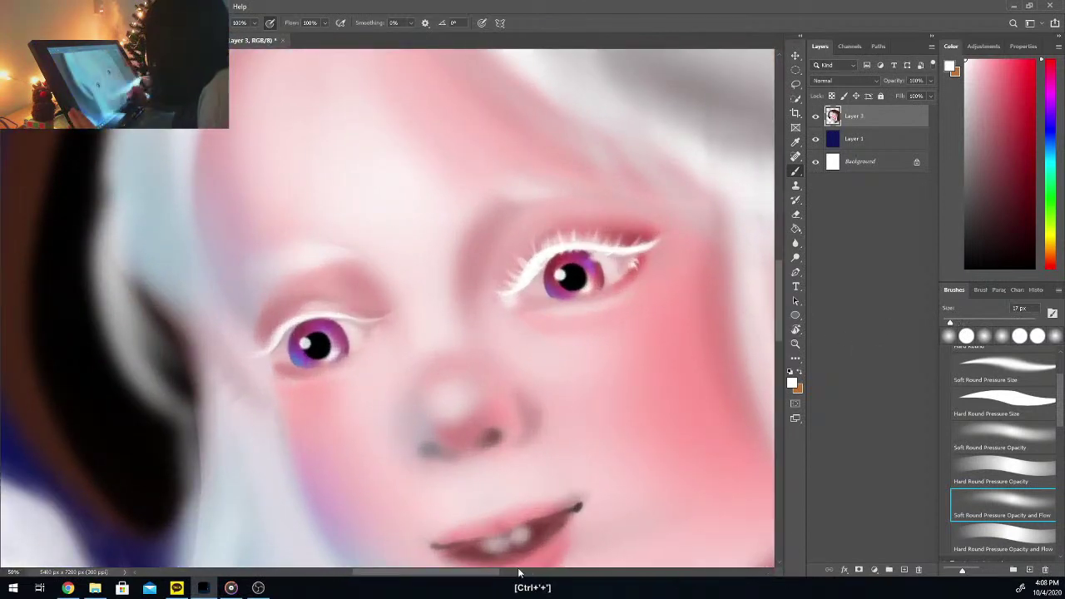
left_click_drag(494, 572, 533, 575)
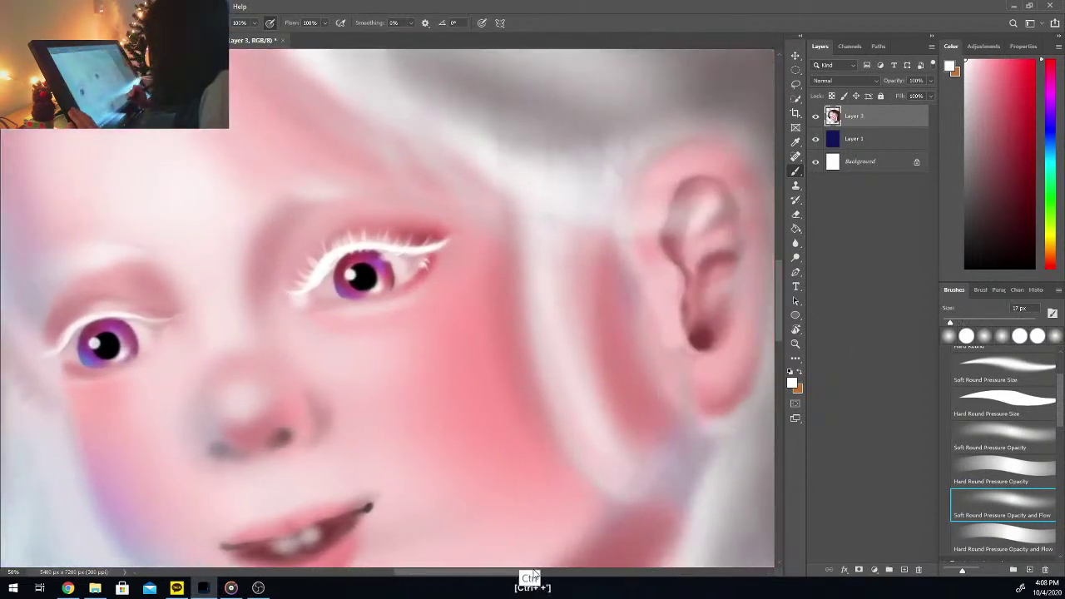
key("ctrl+plus")
key("ctrl+plus")
key("i")
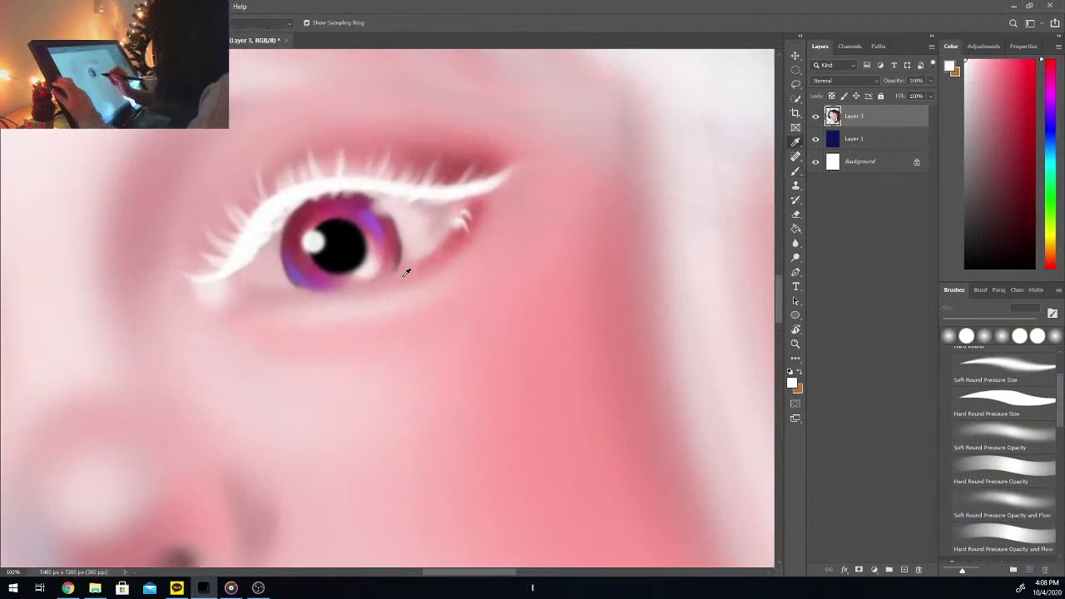
left_click(403, 277)
key("b")
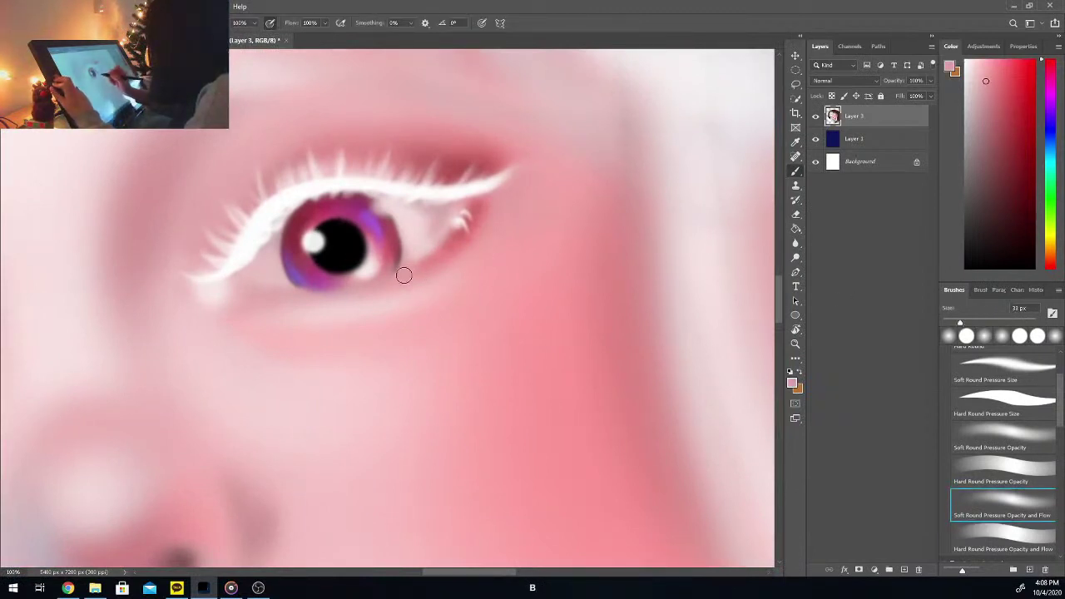
Step: Blend the right eye's outer corner and lower lid edge with sampled rose and pink tones, reducing the brush to 20 px
left_click(454, 227, "alt")
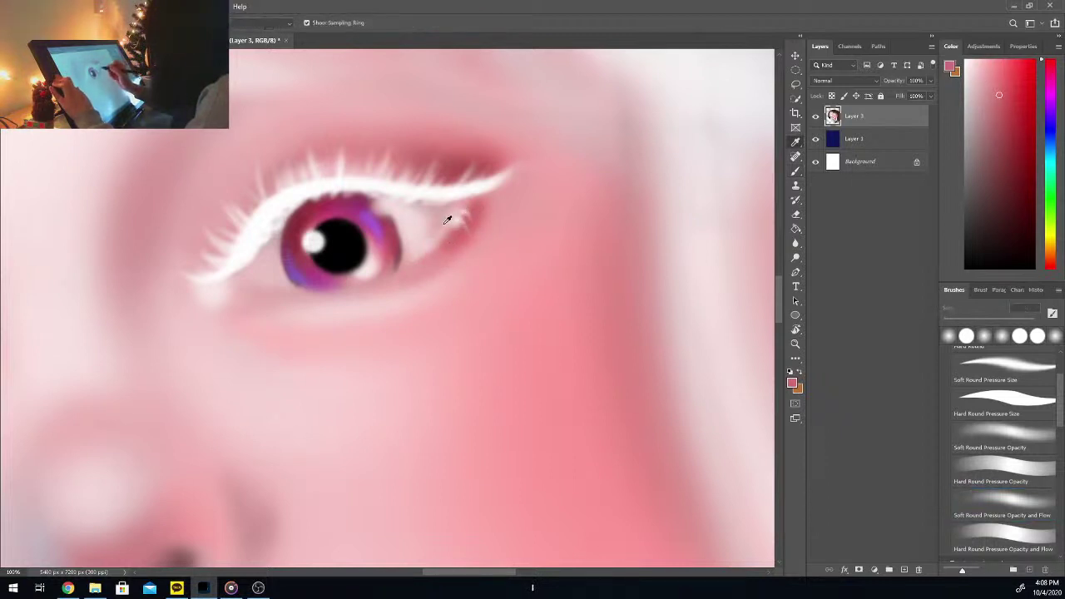
left_click(442, 225, "alt")
key("bracketleft")
key("bracketleft")
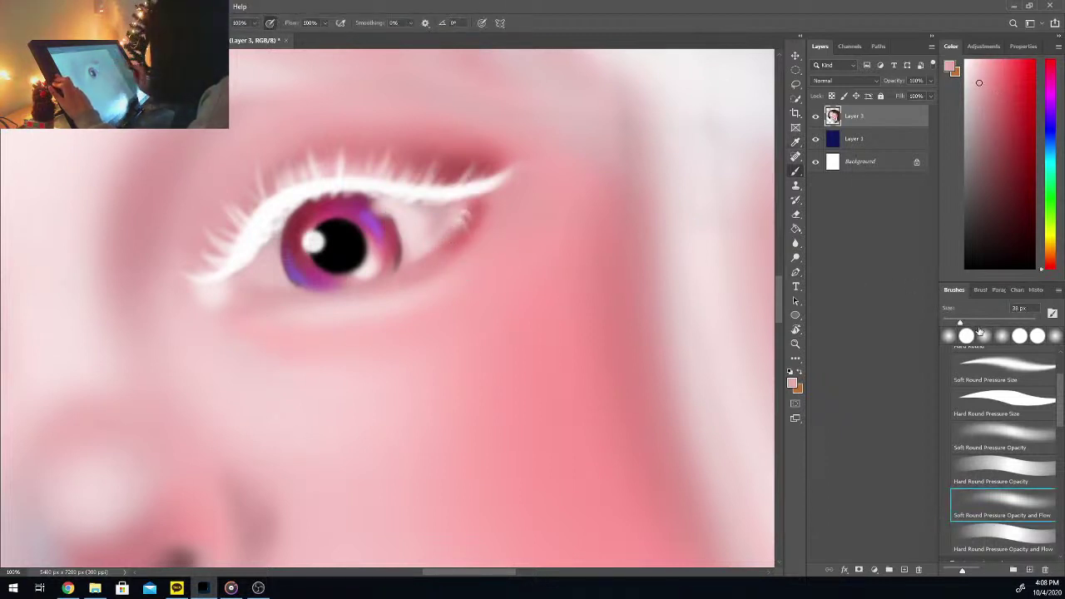
left_click(454, 214, "alt")
left_click_drag(455, 214, 402, 263)
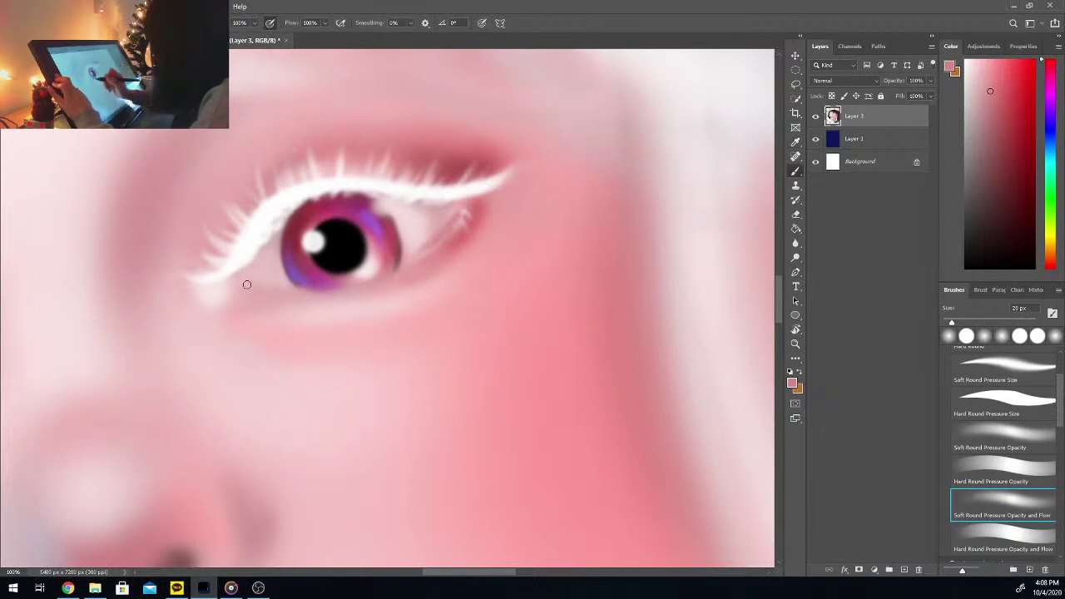
Step: Darken the inner end of the right eye's lower lid with rose, and paint a thin white line along its lower waterline
mouse_move(250, 290)
left_mouse_down()
mouse_move(330, 293)
mouse_move(234, 278)
mouse_move(299, 293)
mouse_move(245, 291)
mouse_move(303, 298)
left_mouse_up()
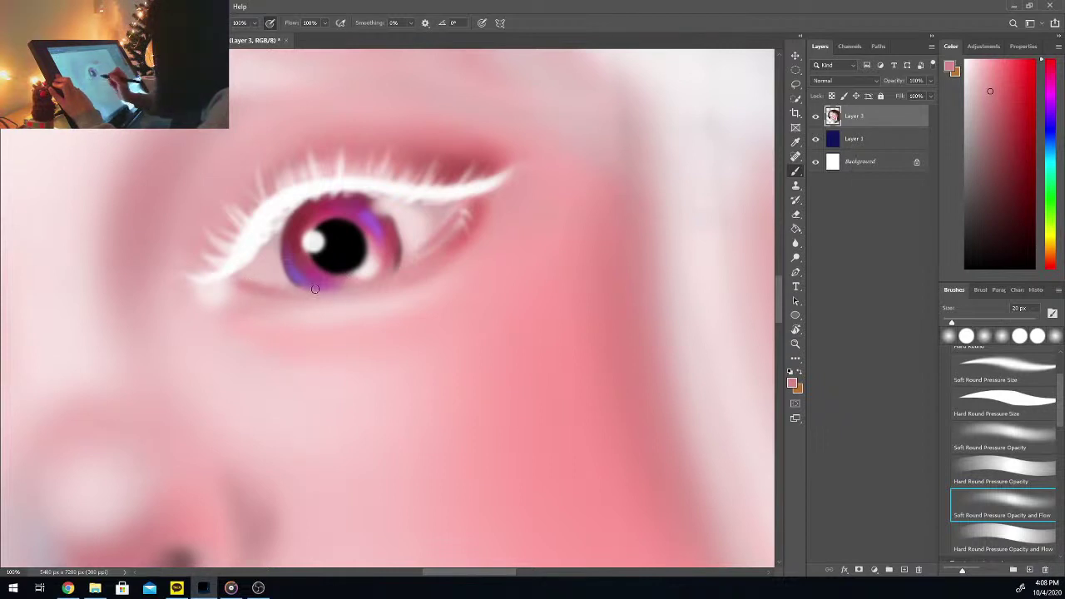
key("alt")
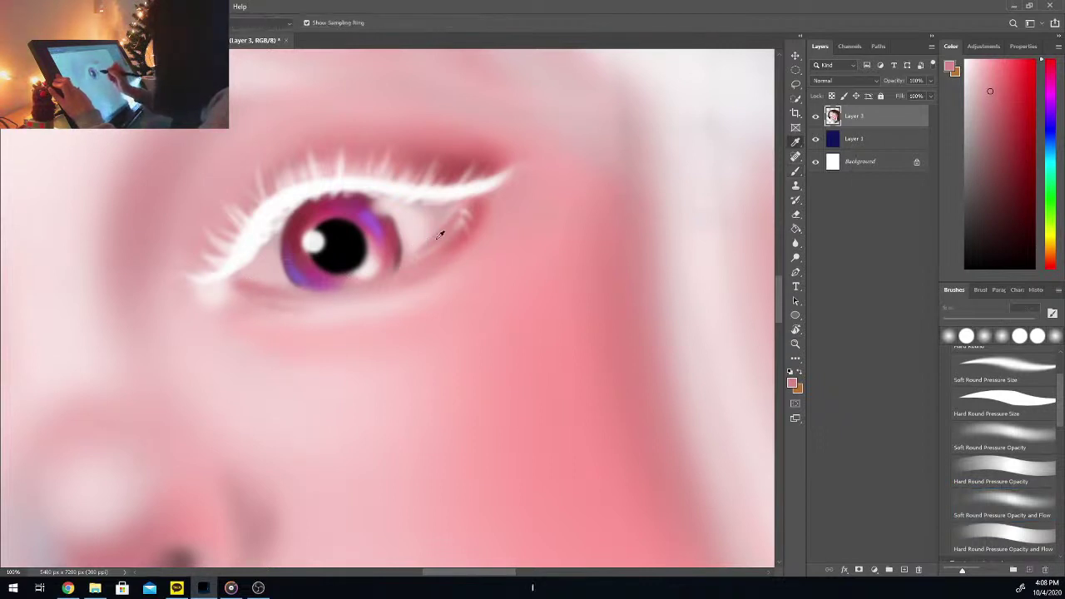
left_click(966, 63)
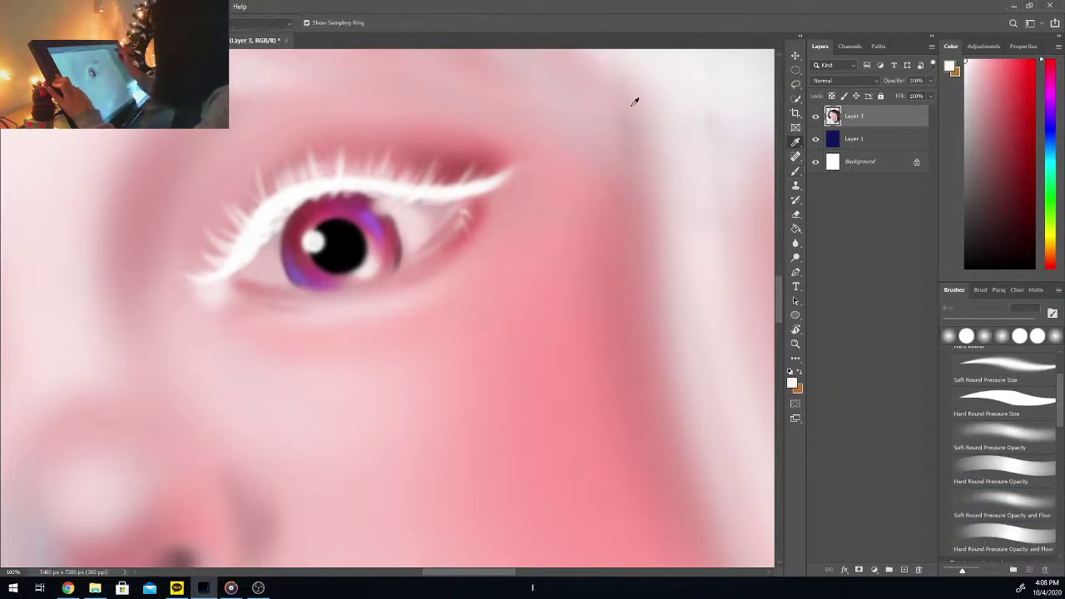
left_click(1003, 503)
key("b")
mouse_move(301, 289)
left_mouse_down()
mouse_move(378, 282)
mouse_move(406, 262)
left_mouse_up()
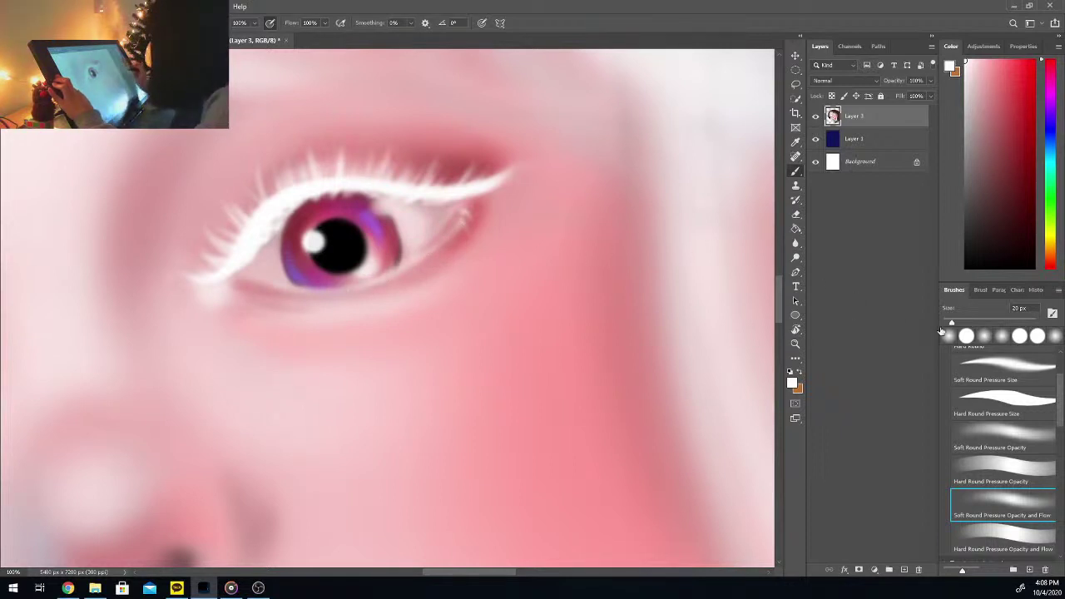
Step: Reduce the brush to 11 px and paint short white lower lashes around the right eye's outer corner
key("bracketleft")
key("r")
mouse_move(711, 360)
left_mouse_down()
mouse_move(663, 381)
mouse_move(642, 421)
left_mouse_up()
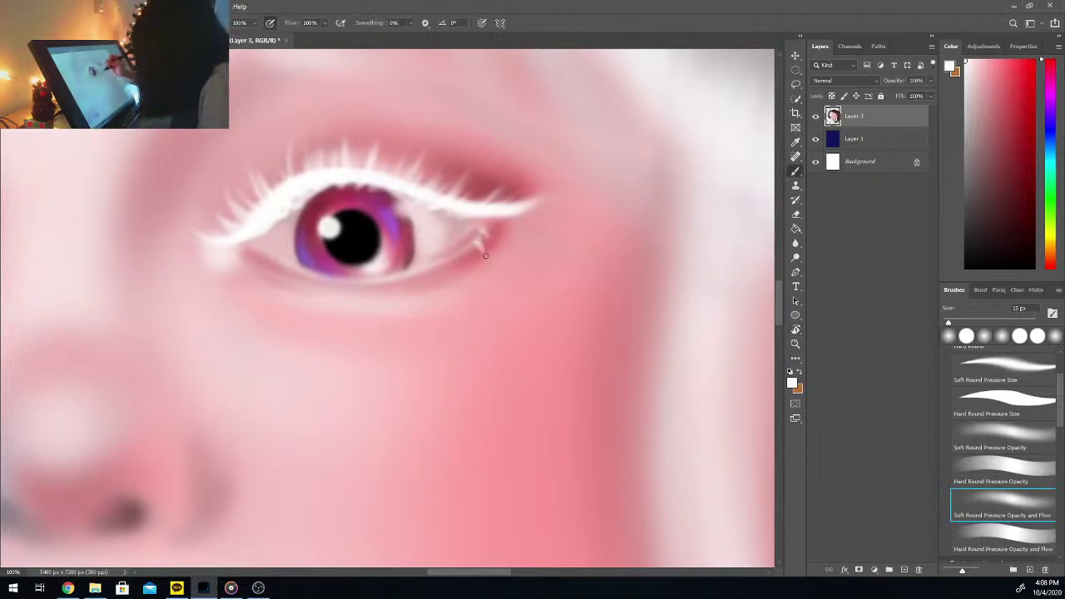
left_click_drag(486, 254, 477, 287)
key("ctrl+z")
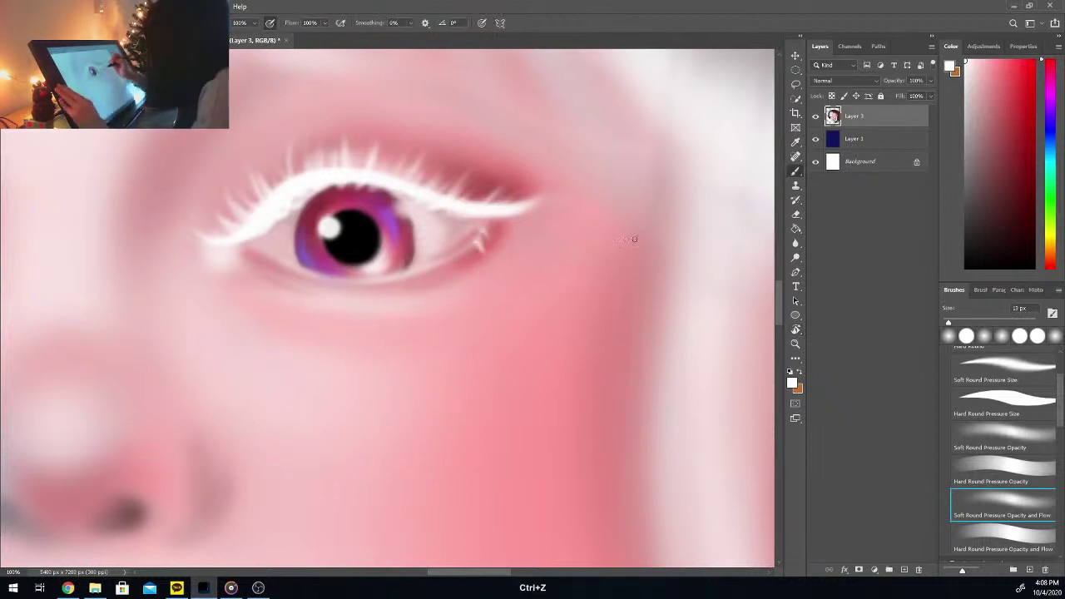
left_click_drag(951, 320, 947, 323)
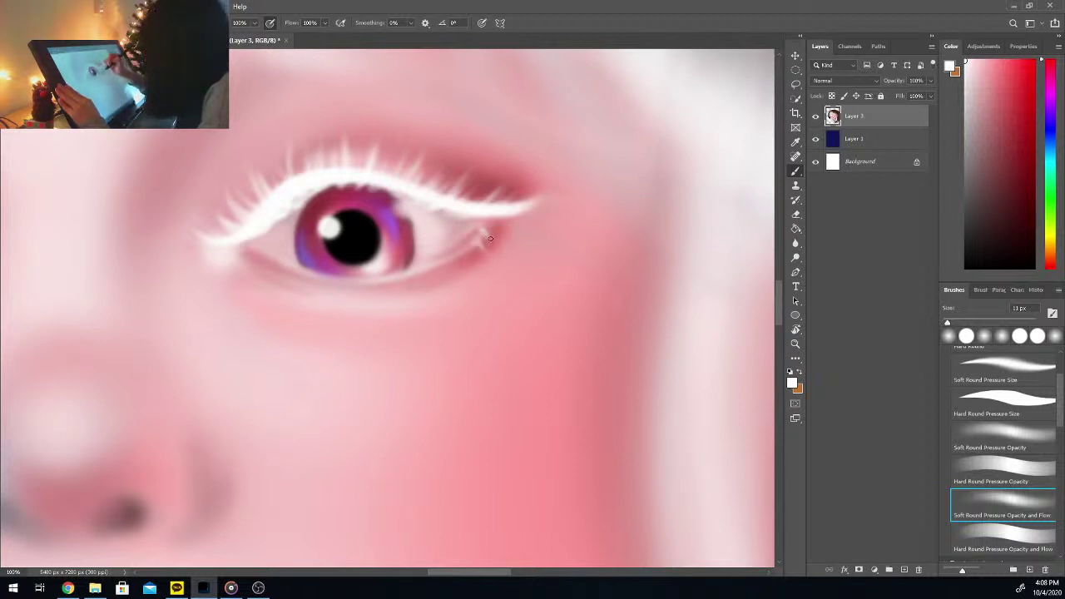
mouse_move(490, 239)
left_mouse_down()
mouse_move(482, 231)
mouse_move(489, 246)
mouse_move(471, 251)
left_mouse_up()
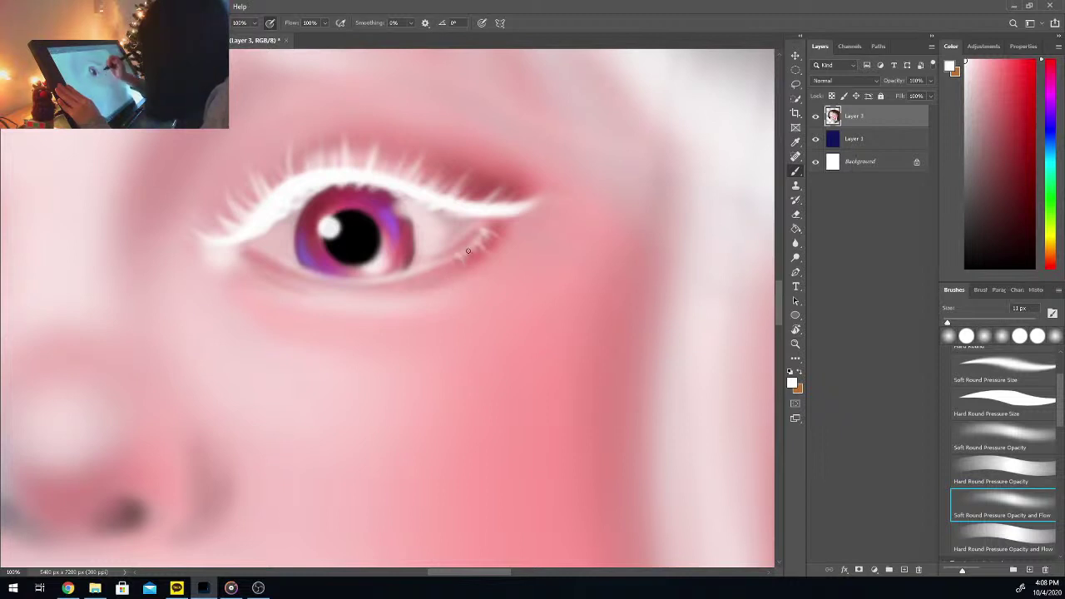
left_click_drag(474, 252, 436, 271)
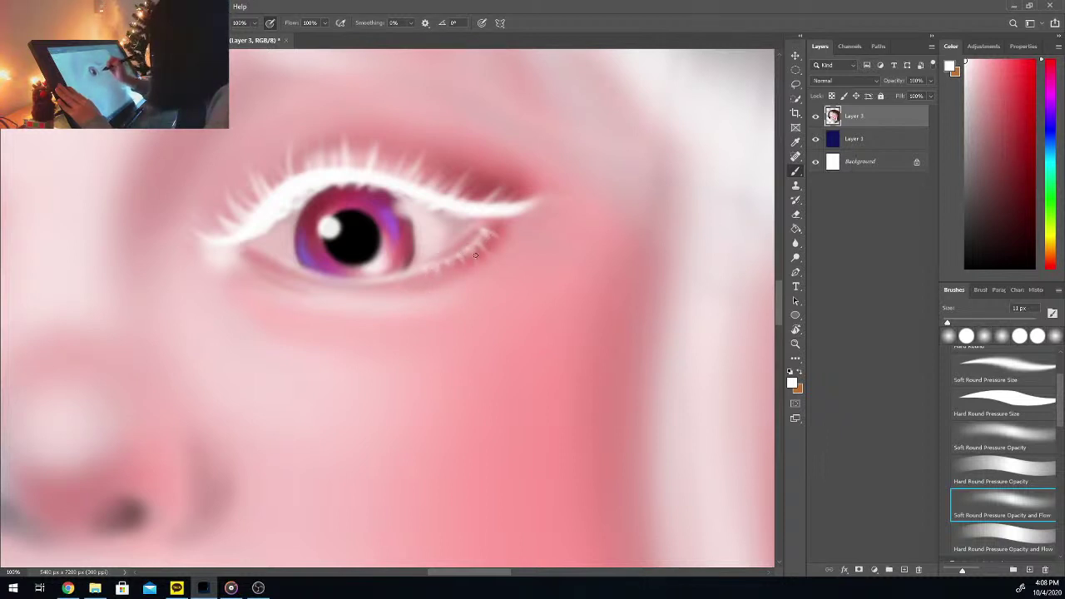
mouse_move(472, 246)
left_mouse_down()
mouse_move(466, 288)
mouse_move(462, 253)
mouse_move(468, 265)
mouse_move(492, 230)
left_mouse_up()
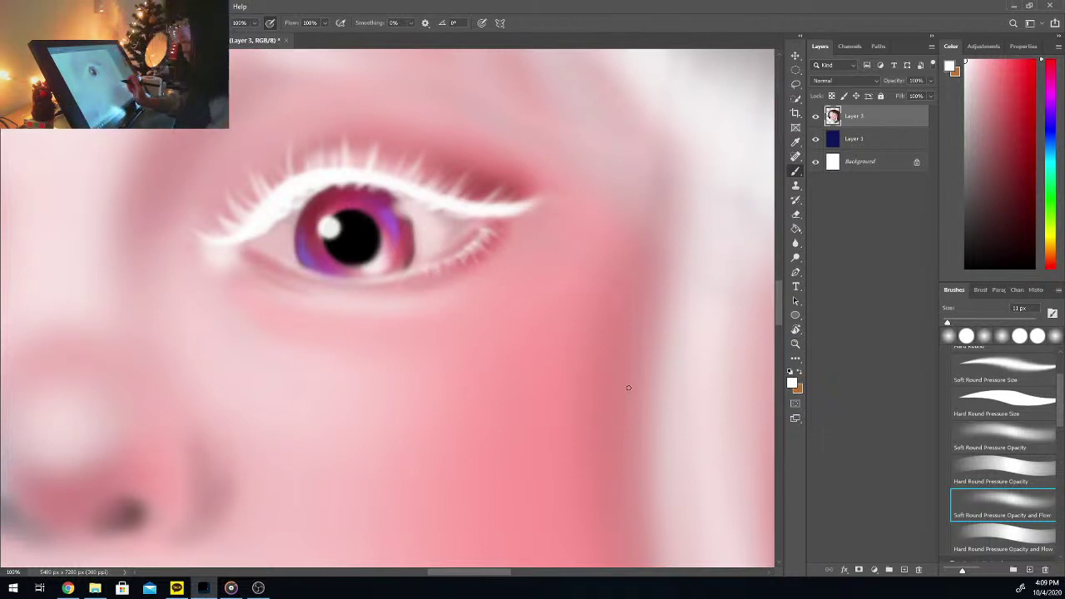
Step: Enlarge the brush to 29 px for painting hair strands
key("h")
left_click_drag(633, 412, 656, 376)
key("b")
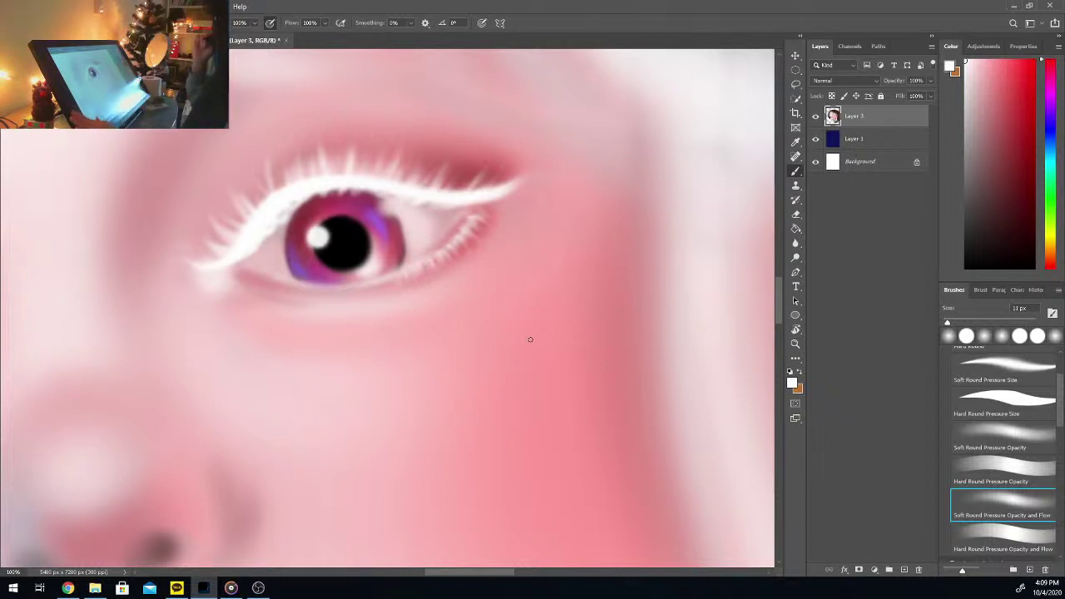
key("ctrl+minus")
key("ctrl+minus")
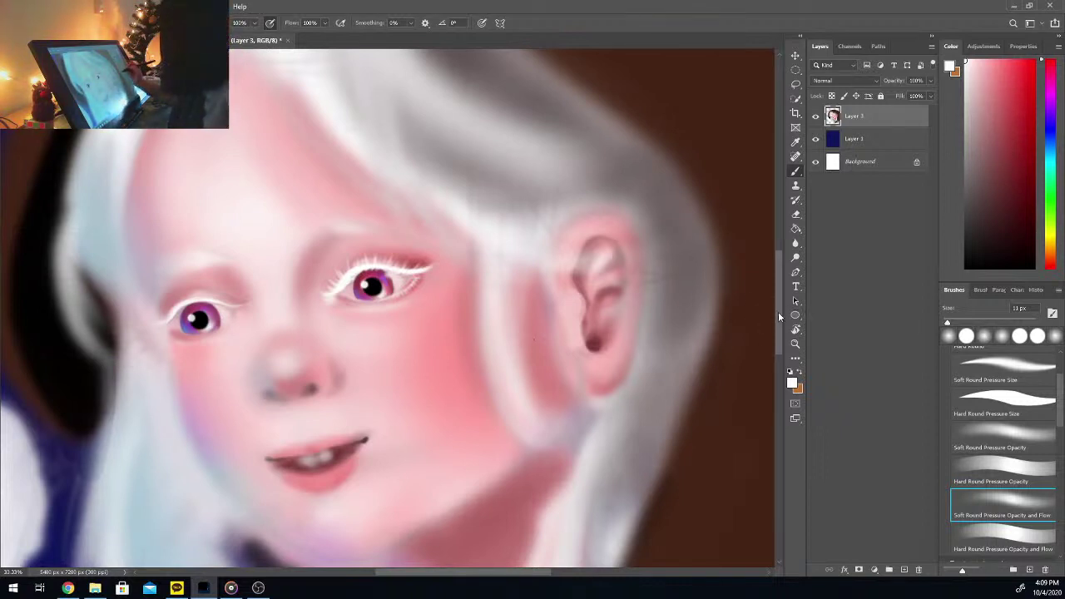
left_click_drag(779, 317, 782, 298)
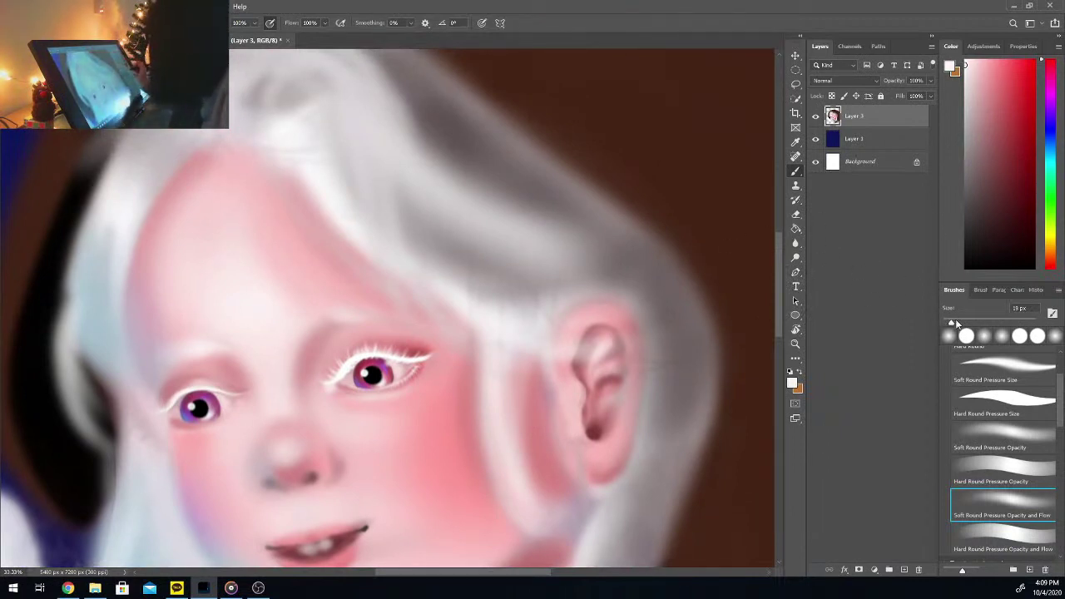
left_click(955, 322)
mouse_move(254, 146)
left_mouse_down()
mouse_move(416, 314)
mouse_move(459, 323)
left_mouse_up()
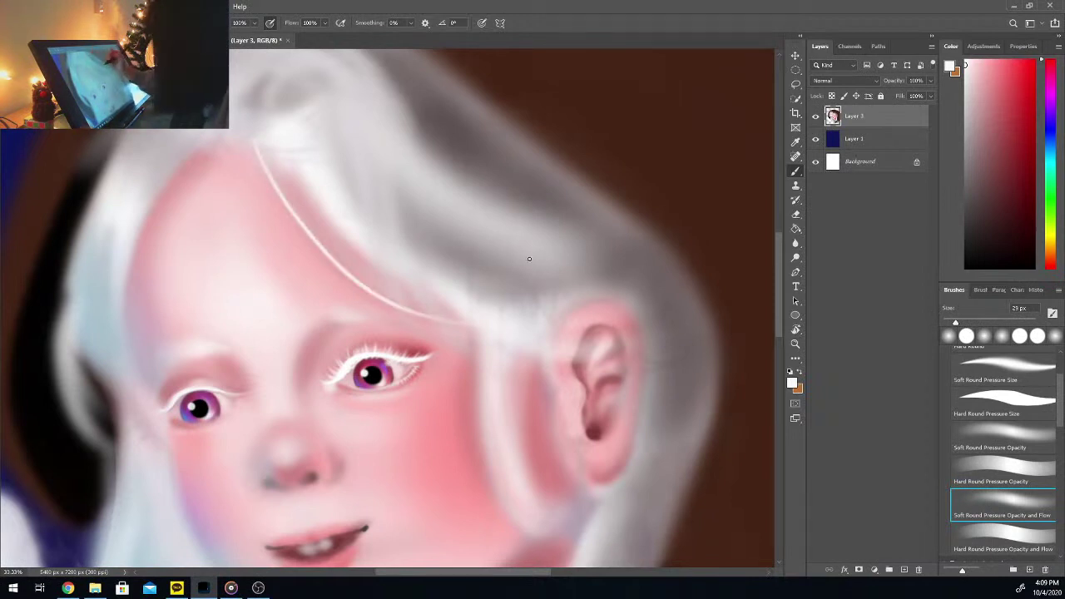
key("ctrl+minus")
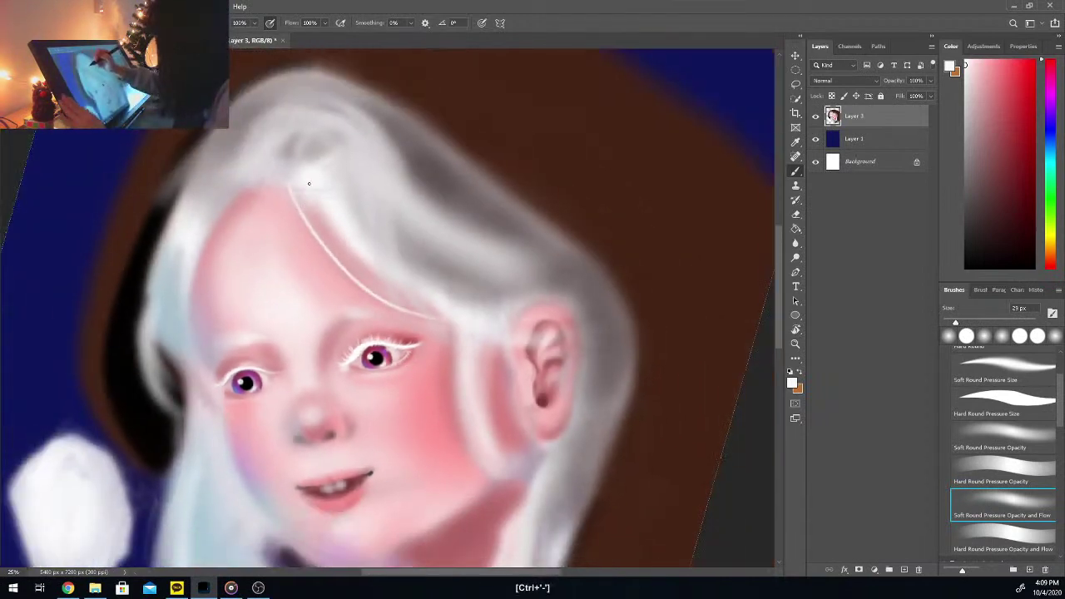
key("ctrl+z")
key("ctrl+z")
left_click_drag(289, 194, 418, 327)
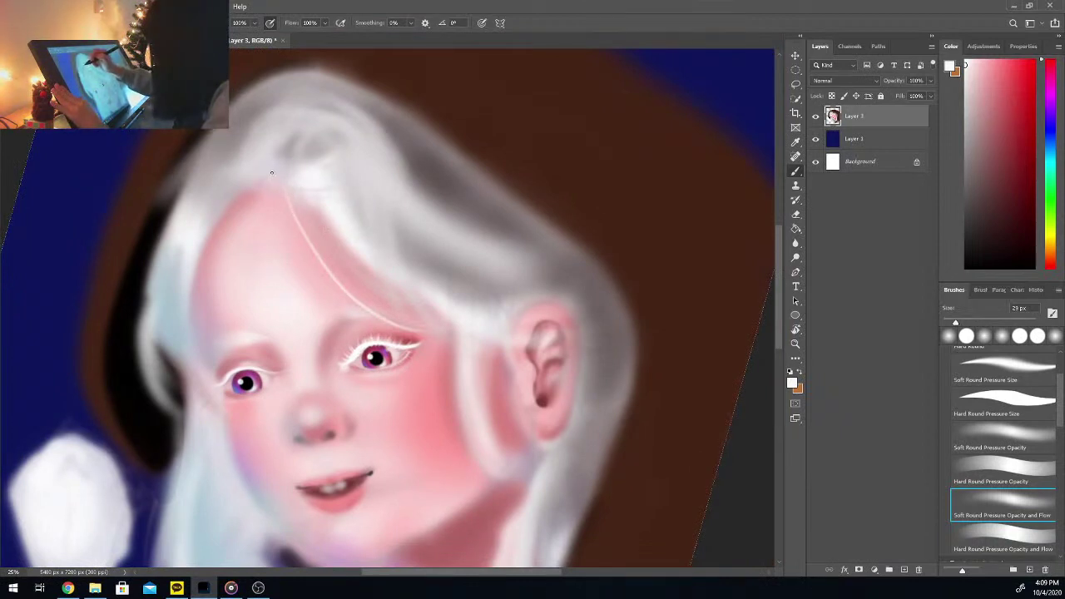
key("ctrl+z")
mouse_move(279, 190)
left_mouse_down()
mouse_move(320, 250)
mouse_move(433, 335)
left_mouse_up()
key("ctrl+z")
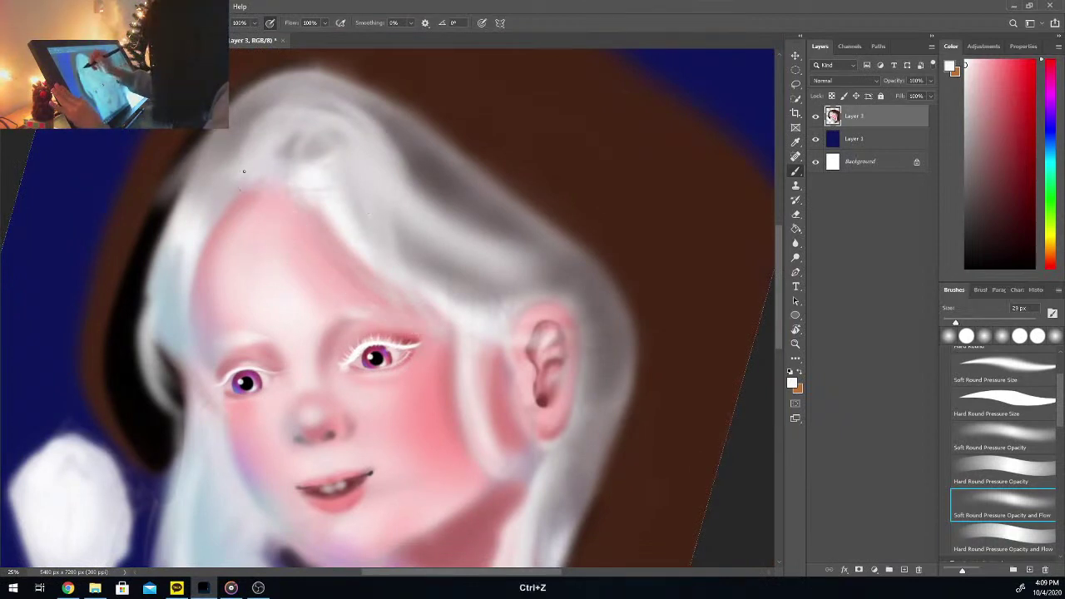
left_click_drag(244, 172, 419, 341)
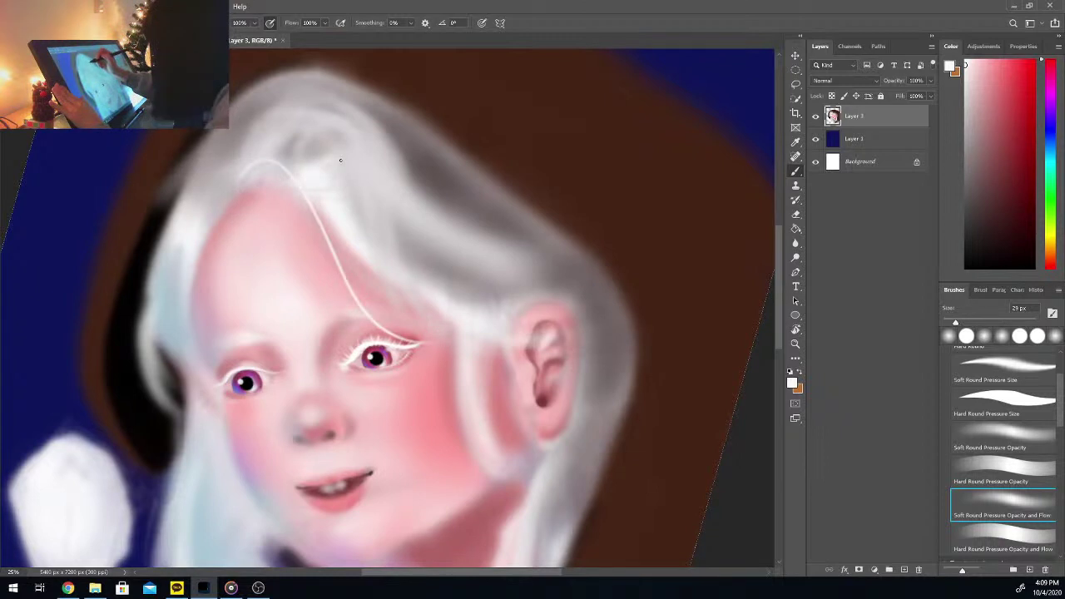
key("ctrl+z")
Step: Paint fine white hair strands from the parting down along the hairline, over the temple and toward the ear
mouse_move(283, 160)
left_mouse_down()
mouse_move(375, 300)
mouse_move(487, 370)
left_mouse_up()
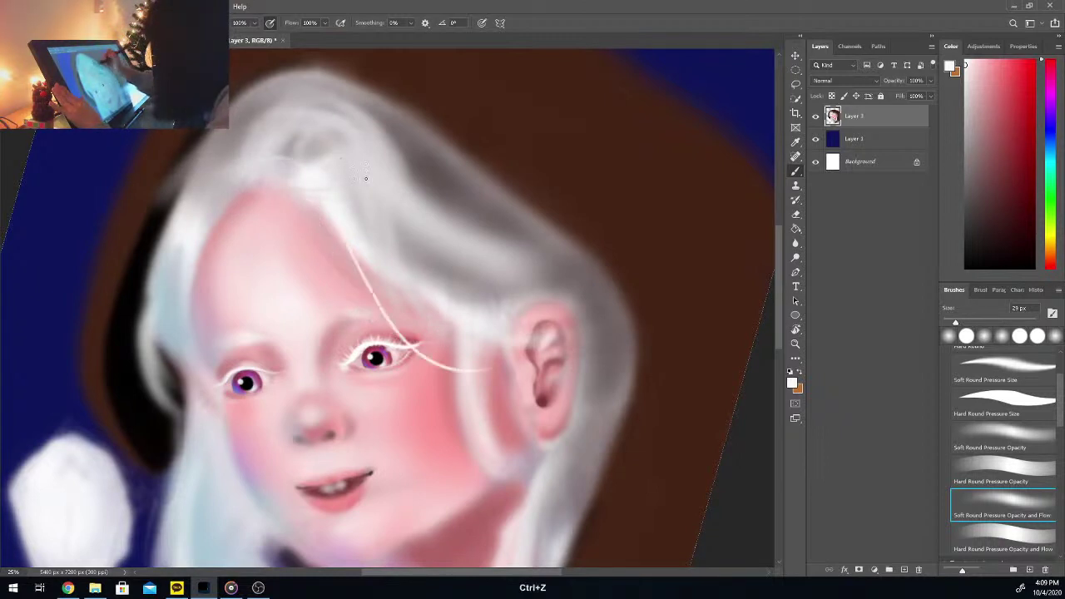
mouse_move(321, 200)
left_mouse_down()
mouse_move(402, 305)
mouse_move(453, 324)
left_mouse_up()
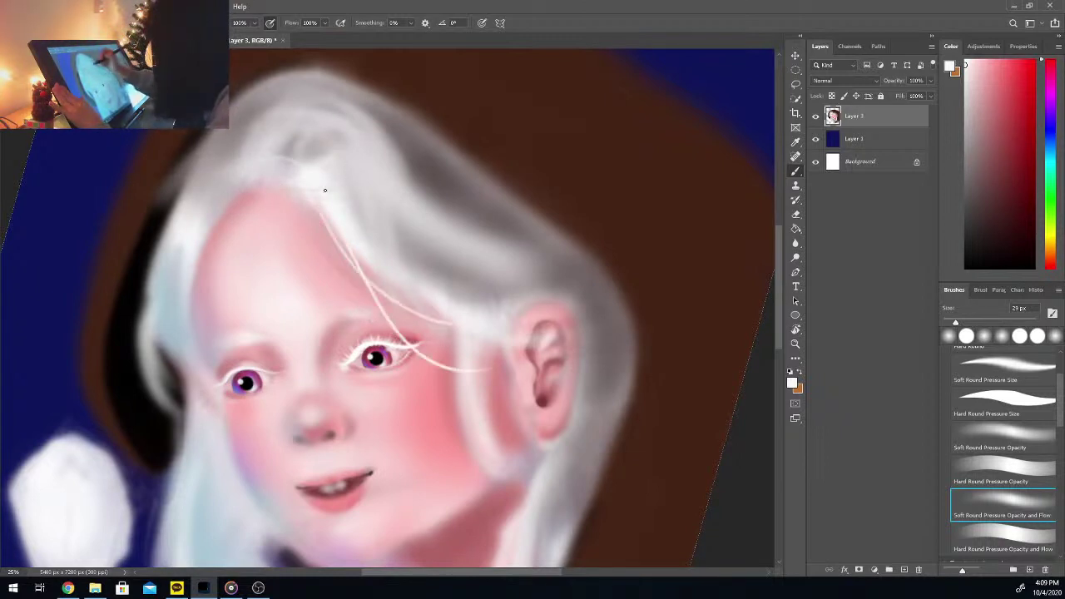
mouse_move(286, 179)
left_mouse_down()
mouse_move(388, 283)
mouse_move(457, 328)
left_mouse_up()
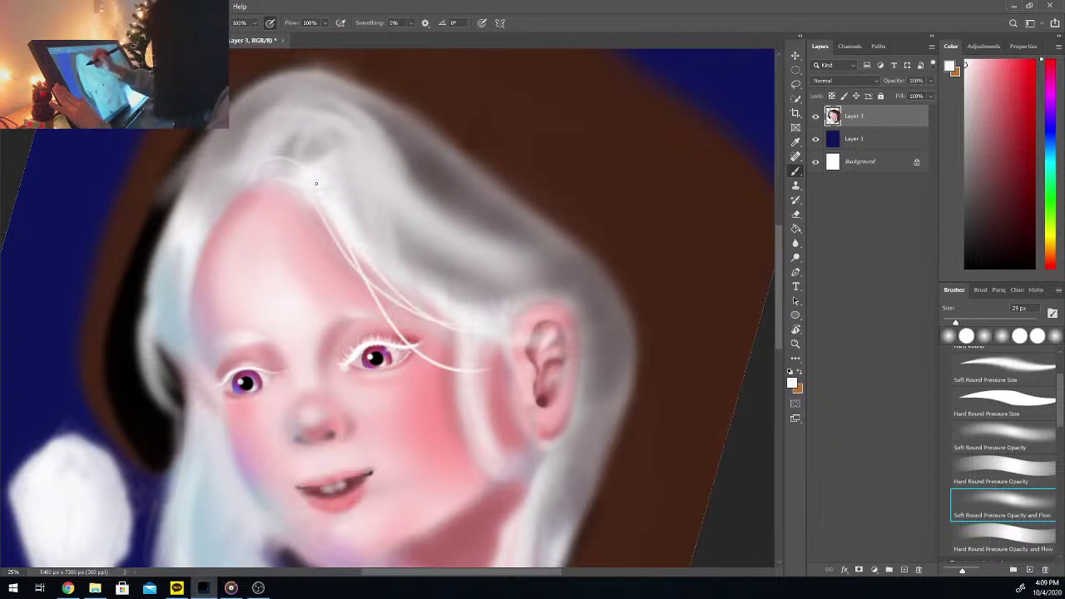
left_click_drag(316, 183, 516, 335)
left_click_drag(330, 223, 417, 299)
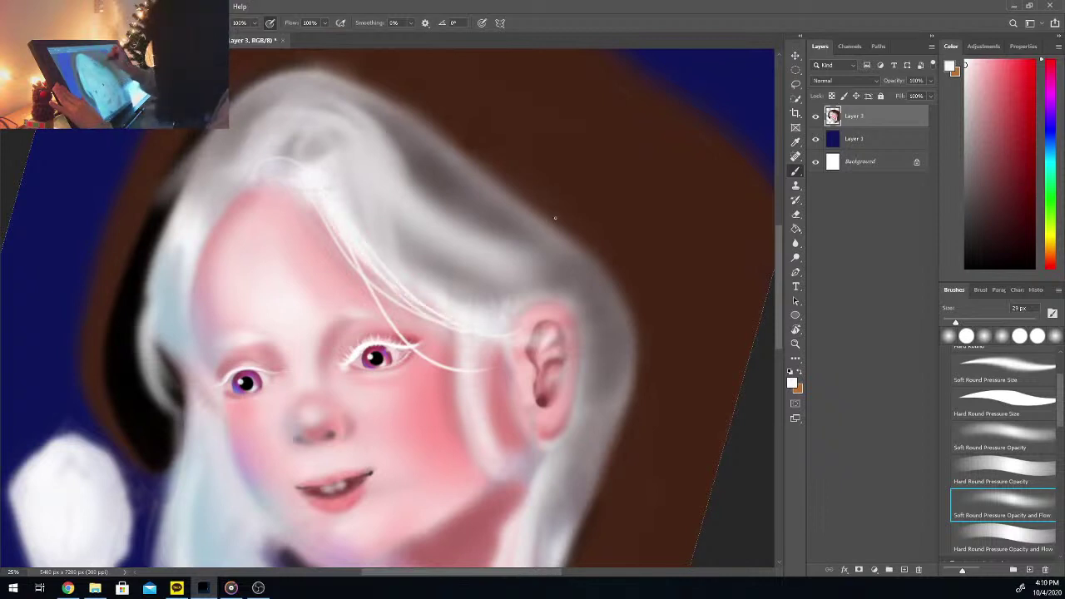
left_click_drag(373, 240, 499, 338)
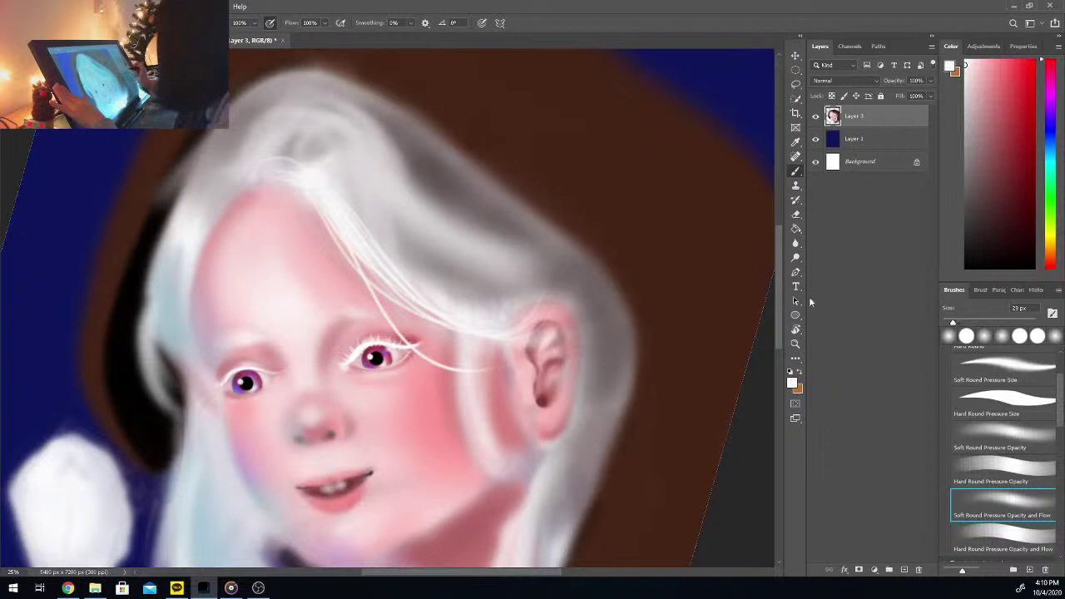
mouse_move(263, 176)
left_mouse_down()
mouse_move(306, 192)
mouse_move(504, 338)
left_mouse_up()
key("ctrl+z")
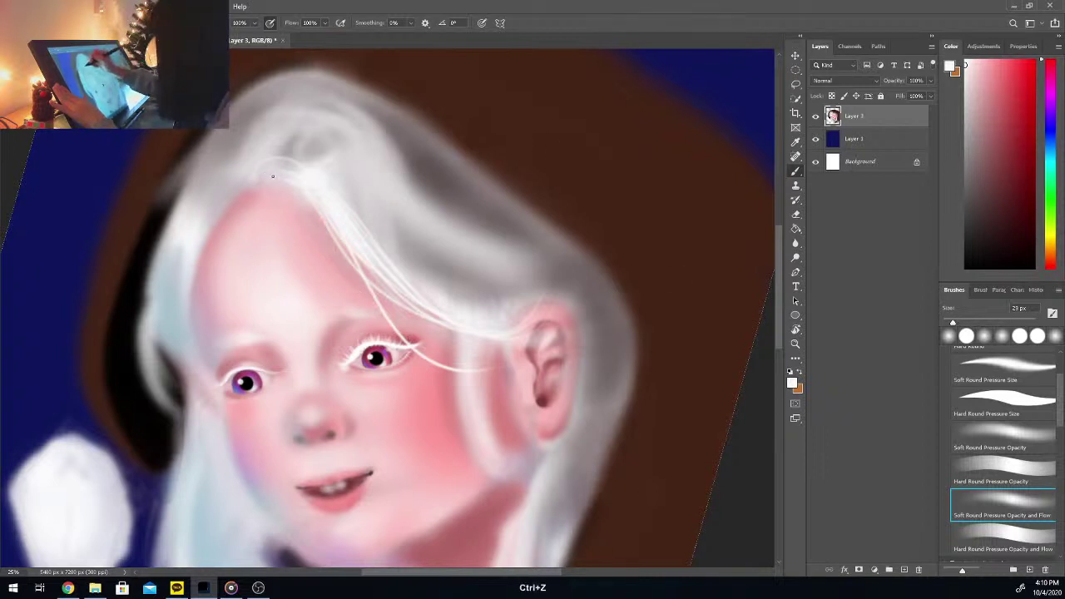
mouse_move(319, 218)
left_mouse_down()
mouse_move(508, 338)
mouse_move(480, 452)
left_mouse_up()
key("ctrl+z")
left_click_drag(461, 341, 501, 480)
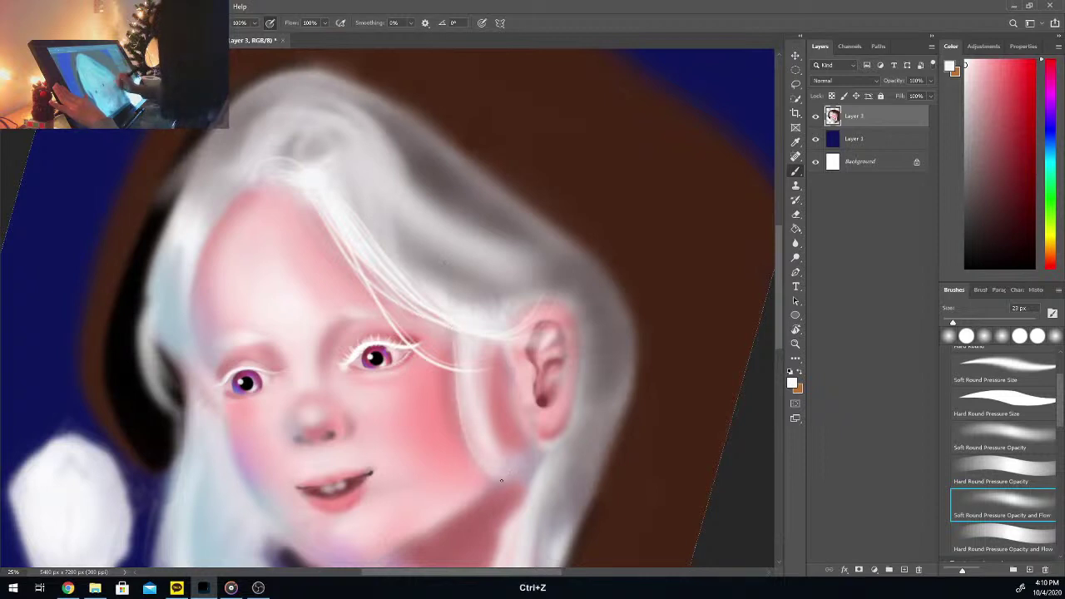
key("ctrl+z")
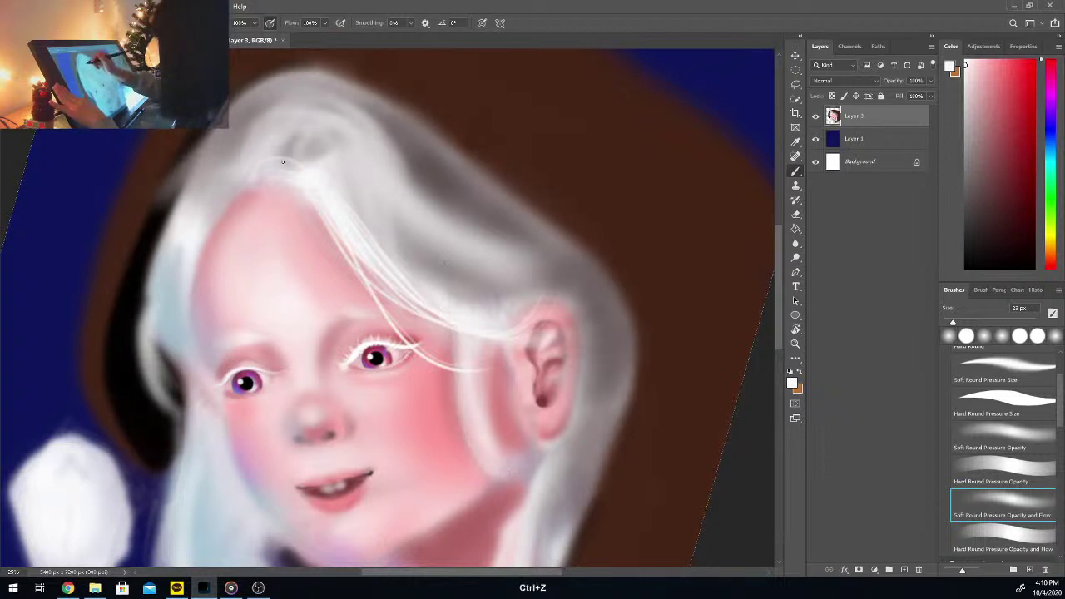
left_click_drag(400, 220, 474, 441)
key("ctrl+z")
Step: Paint long white strands with a 23 px brush from the crown across the outer cheek and down in front of the ear
left_click_drag(392, 202, 516, 482)
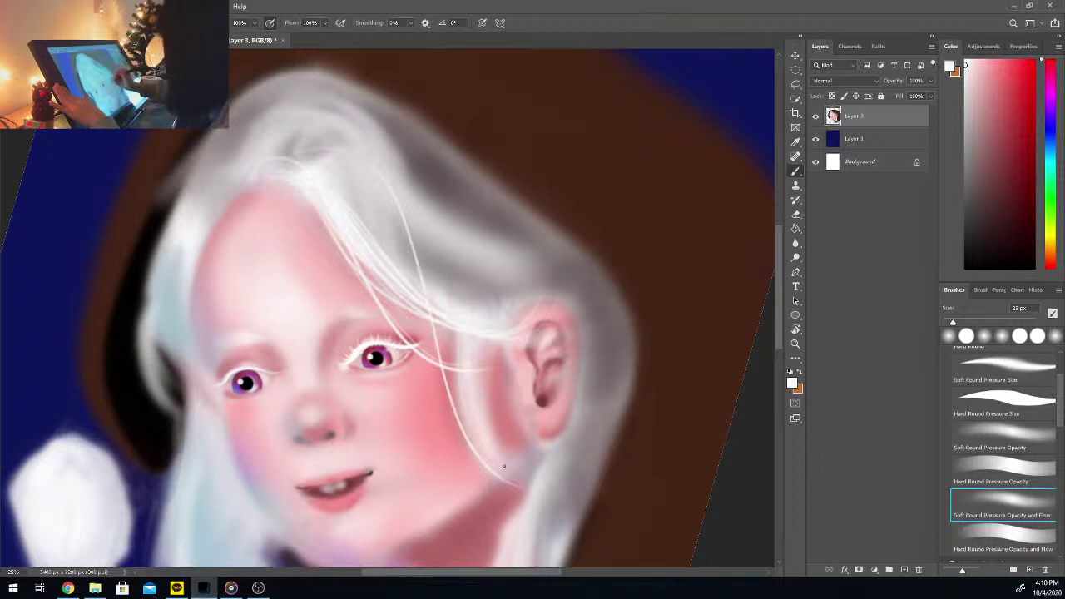
mouse_move(486, 355)
left_mouse_down()
mouse_move(490, 427)
mouse_move(553, 504)
left_mouse_up()
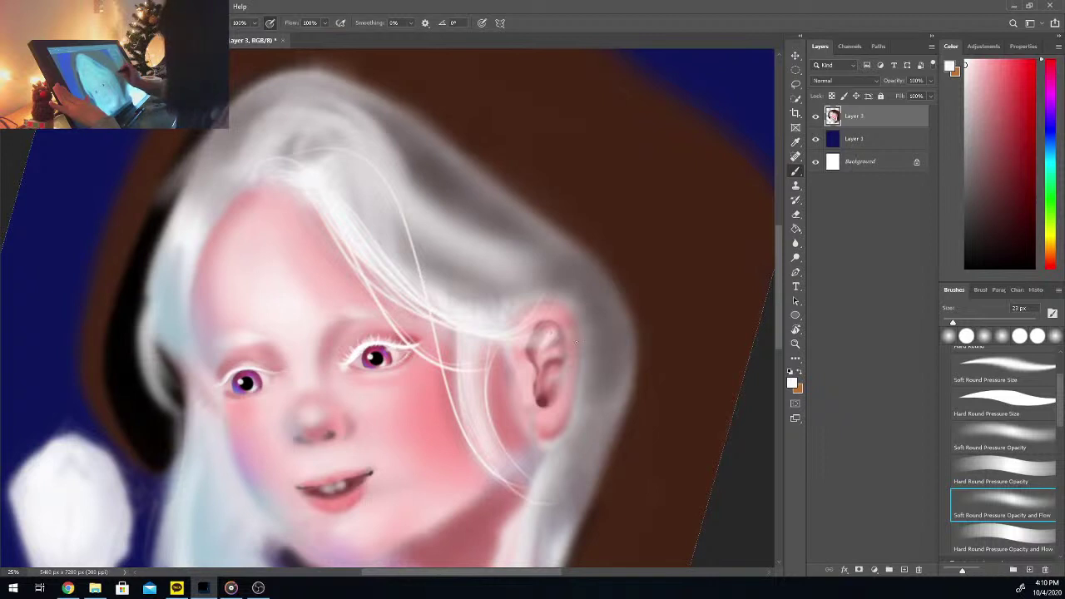
key("ctrl+z")
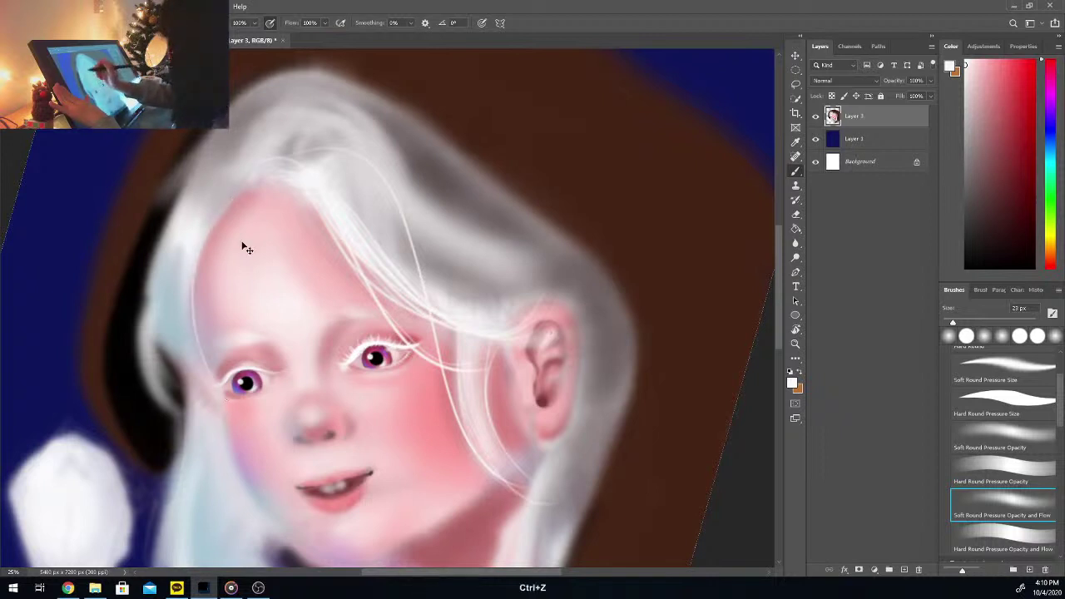
mouse_move(235, 187)
left_mouse_down()
mouse_move(185, 250)
mouse_move(192, 348)
mouse_move(198, 198)
mouse_move(210, 409)
left_mouse_up()
key("ctrl+z")
key("ctrl+z")
key("ctrl+z")
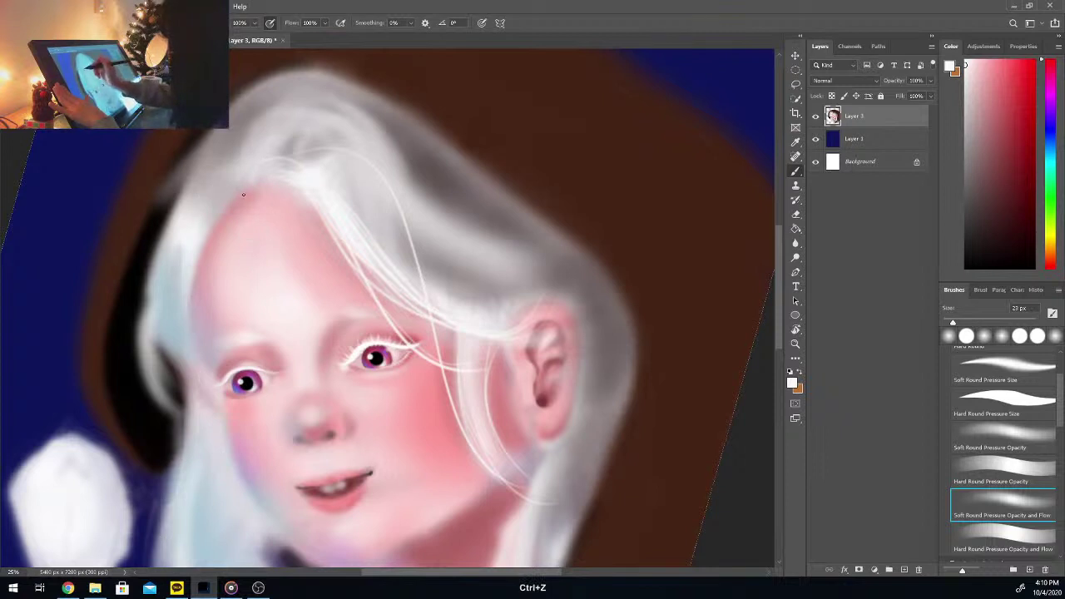
left_click_drag(194, 194, 155, 411)
key("ctrl+z")
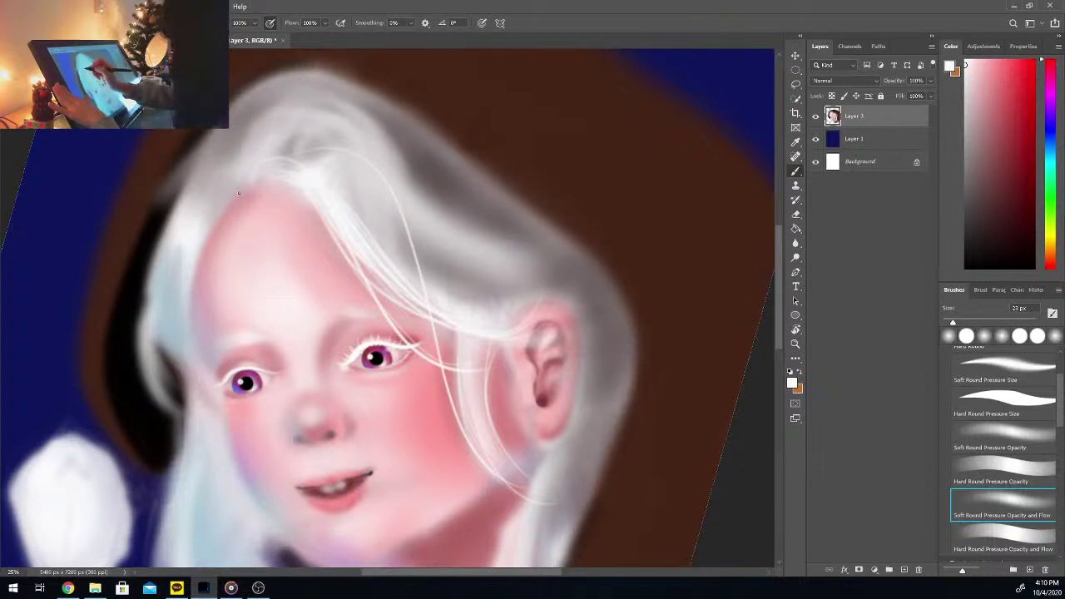
left_click_drag(204, 248, 184, 435)
key("ctrl+z")
left_click_drag(184, 266, 220, 419)
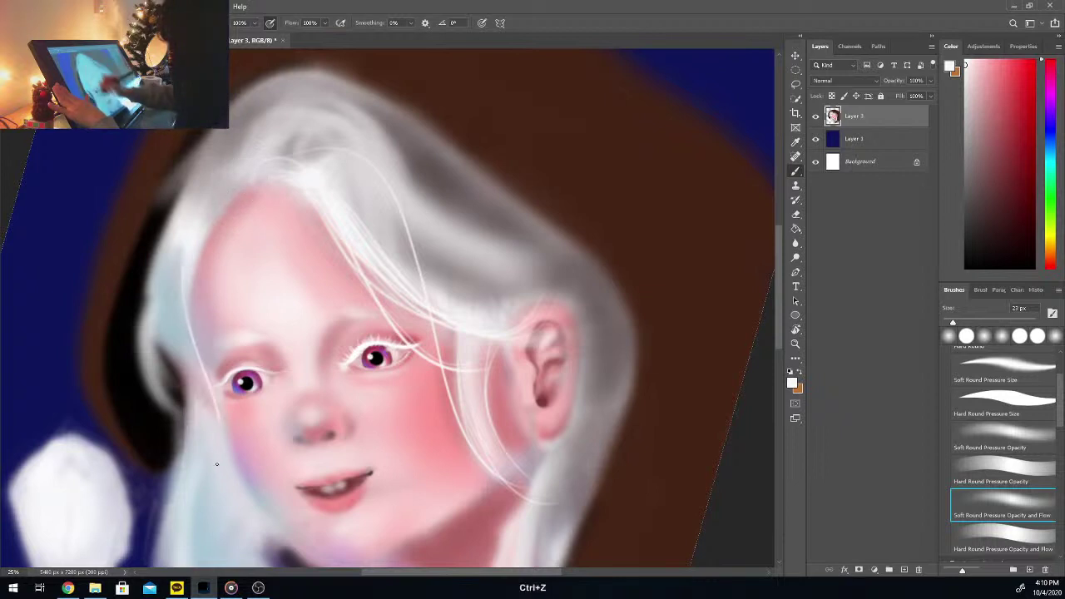
key("ctrl+z")
mouse_move(203, 251)
left_mouse_down()
mouse_move(198, 386)
mouse_move(176, 442)
left_mouse_up()
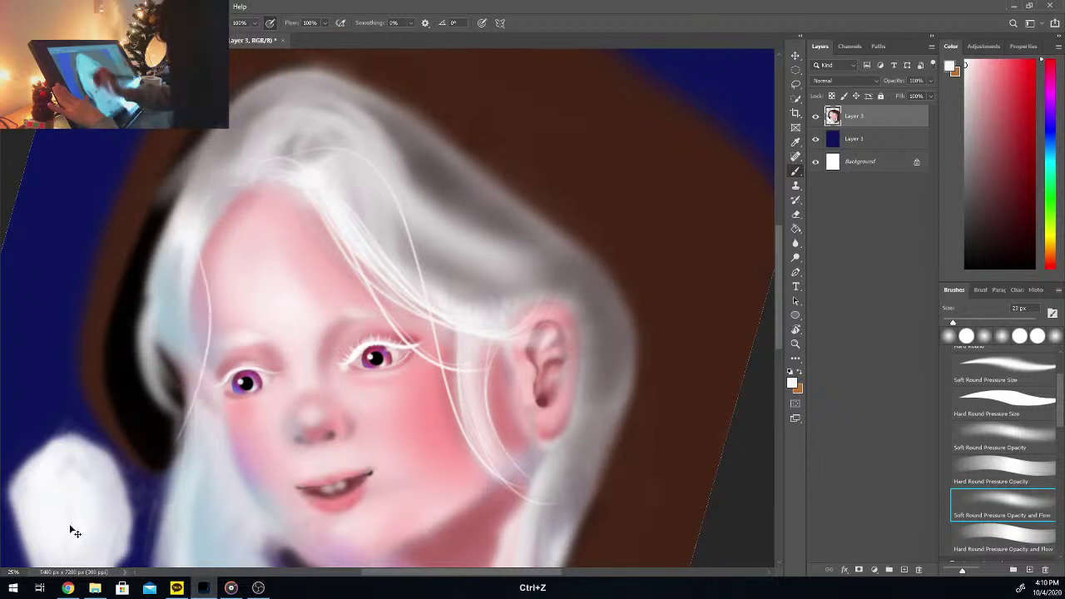
key("ctrl+z")
Step: Paint a long, loose white strand from the left hairline down past the temple, curving outward over the dark hat area
left_click_drag(207, 264, 206, 420)
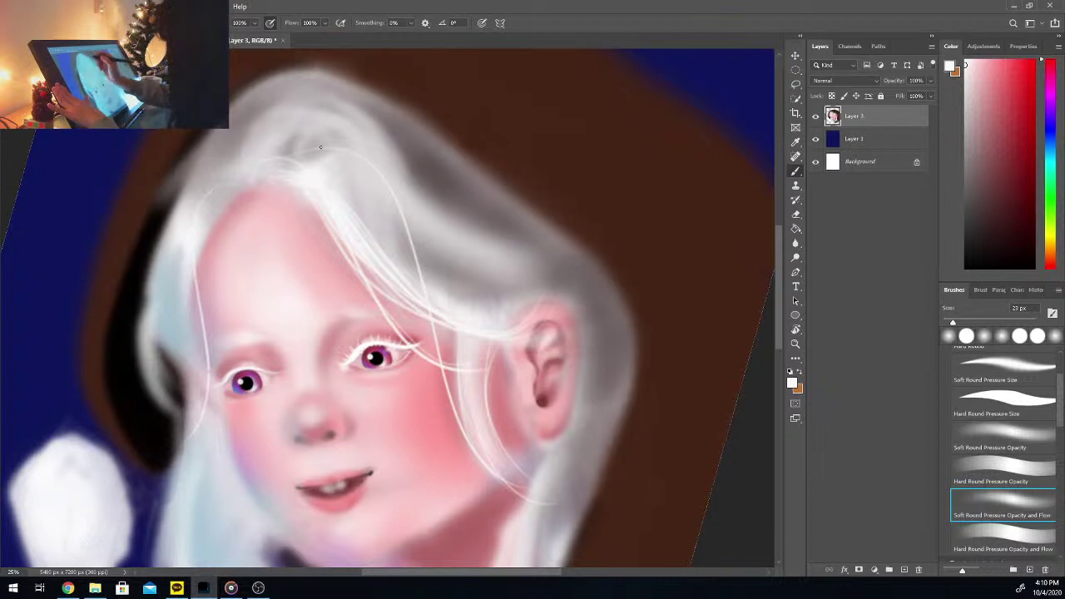
key("ctrl+z")
mouse_move(206, 190)
left_mouse_down()
mouse_move(198, 313)
mouse_move(162, 450)
left_mouse_up()
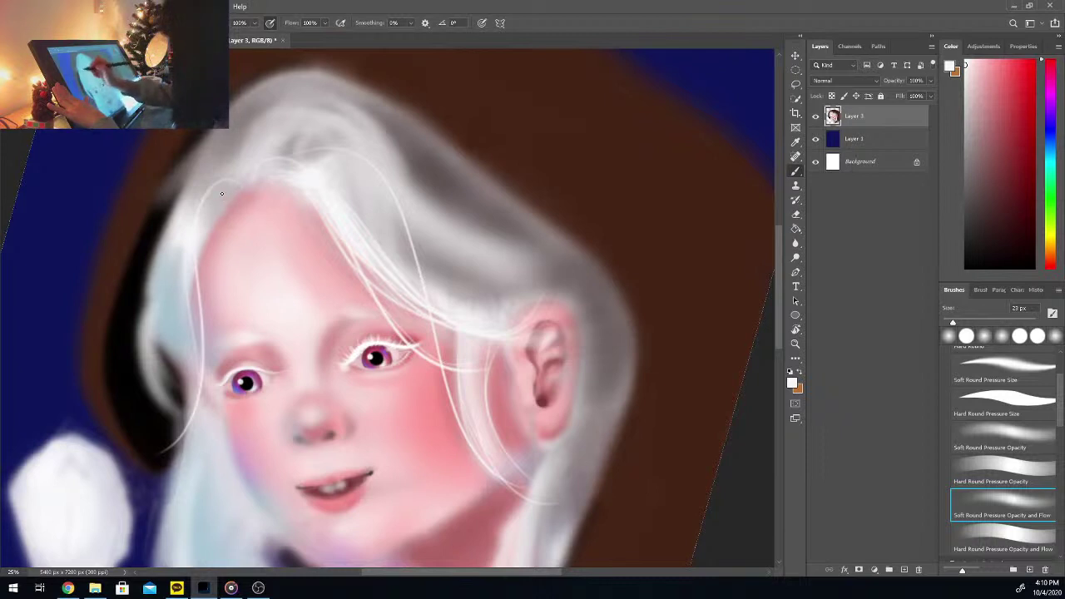
Step: Paint a second long white strand beside the first, from the left hairline down past the temple to below the eye
left_click_drag(222, 194, 187, 459)
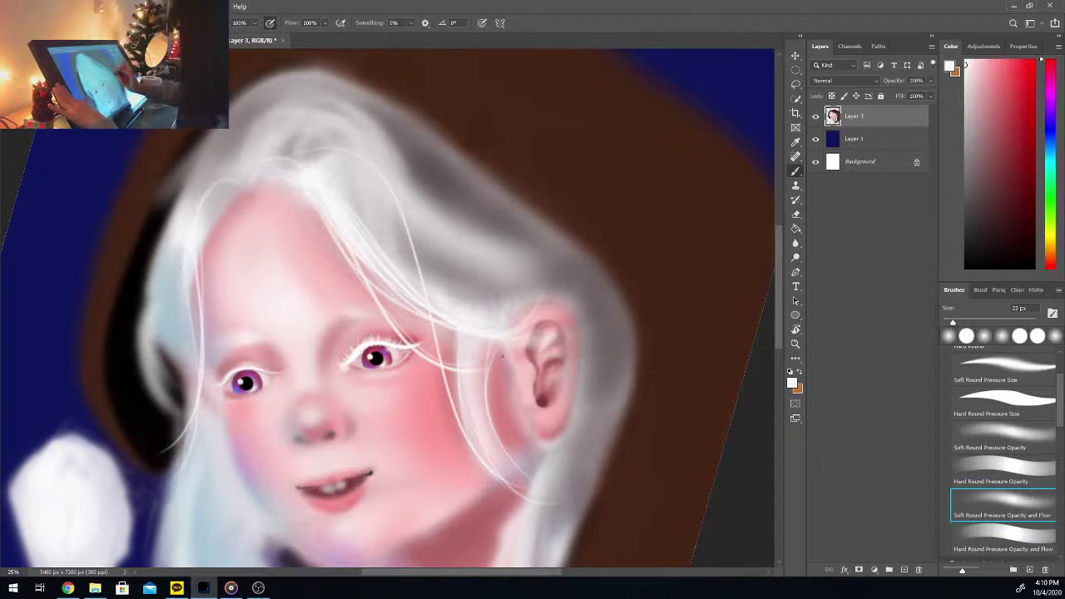
scroll(783, 274, "down", 2)
left_click_drag(782, 271, 782, 274)
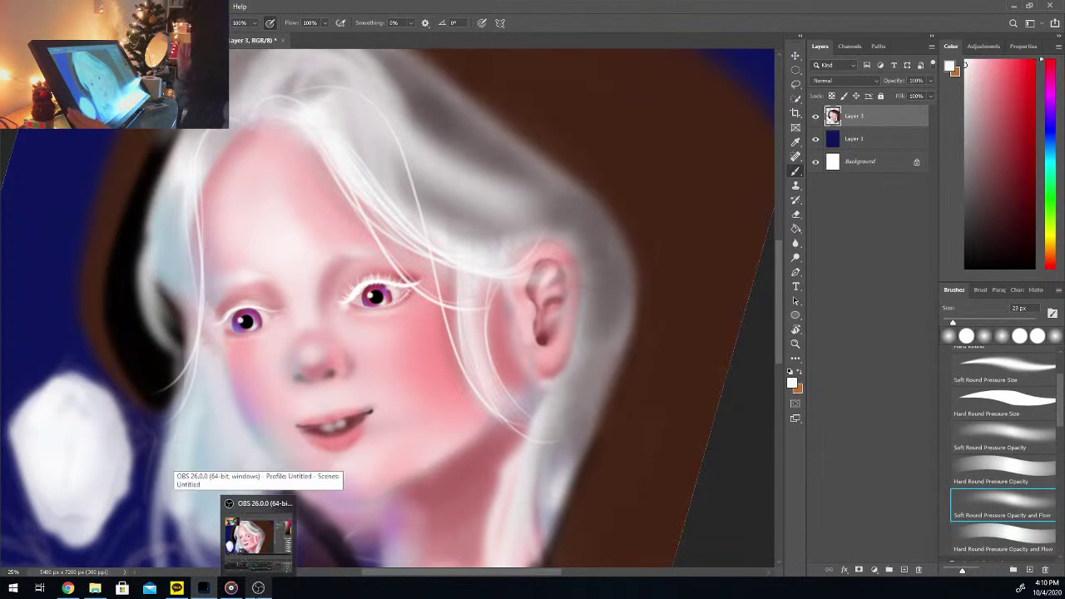
Step: Paint the first white lashes at the outer corner of the left eye with the 23 px brush
key("ctrl+plus")
key("ctrl+plus")
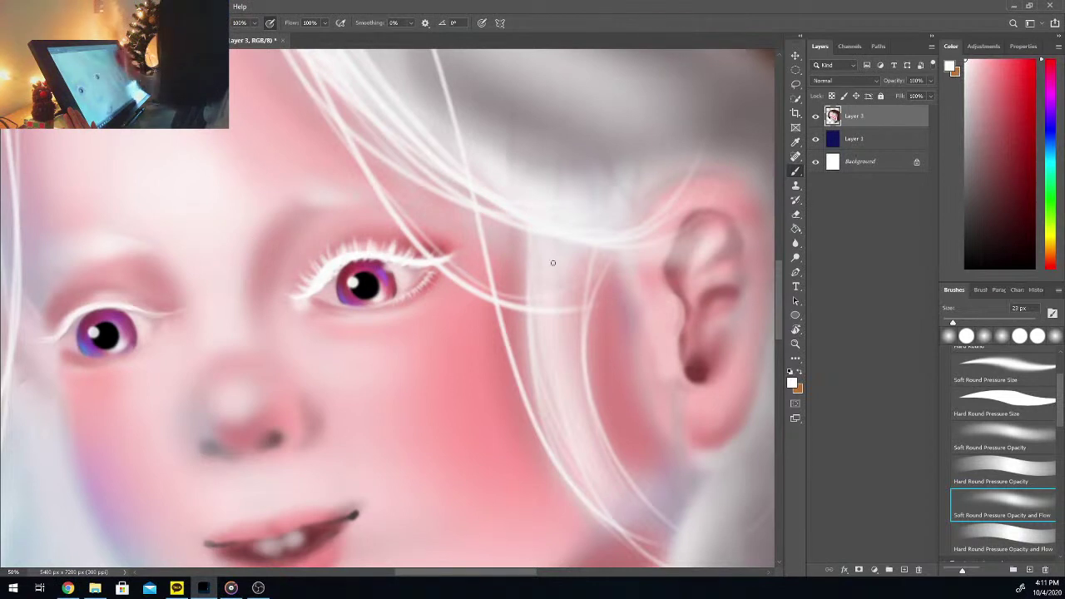
left_click_drag(486, 574, 453, 576)
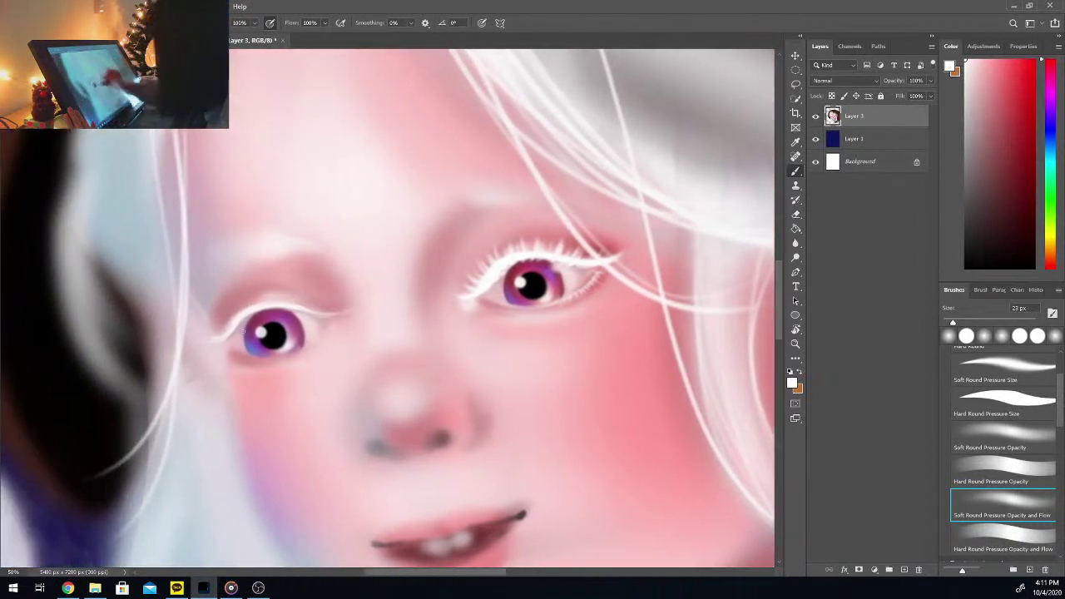
mouse_move(229, 337)
left_mouse_down()
mouse_move(215, 332)
mouse_move(227, 336)
left_mouse_up()
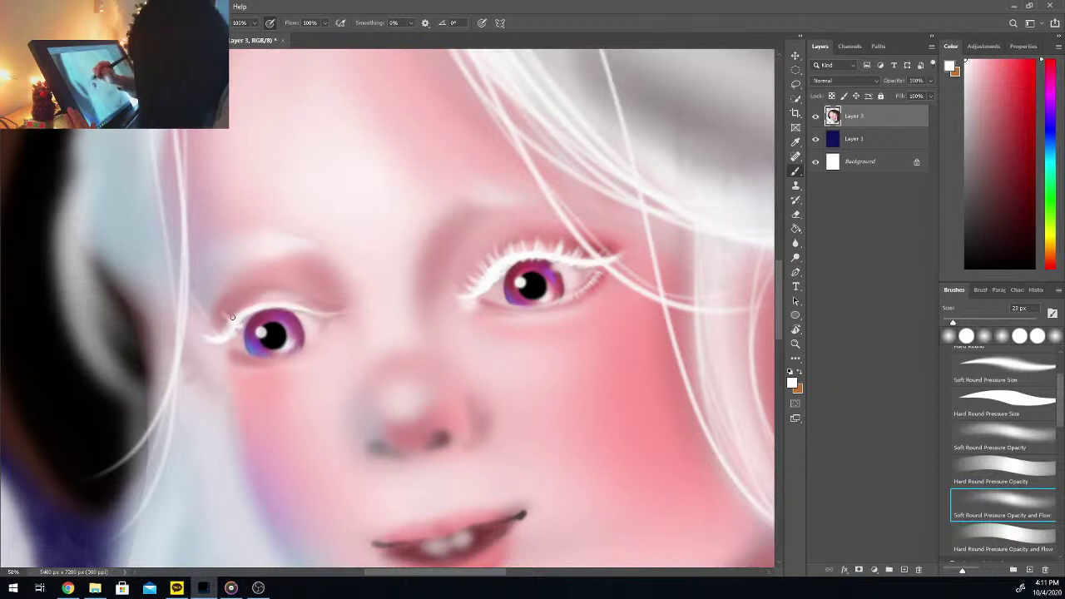
Step: Reduce the brush to 14 px and paint fine white lashes along the left eye's whole upper lid
key("ctrl+minus")
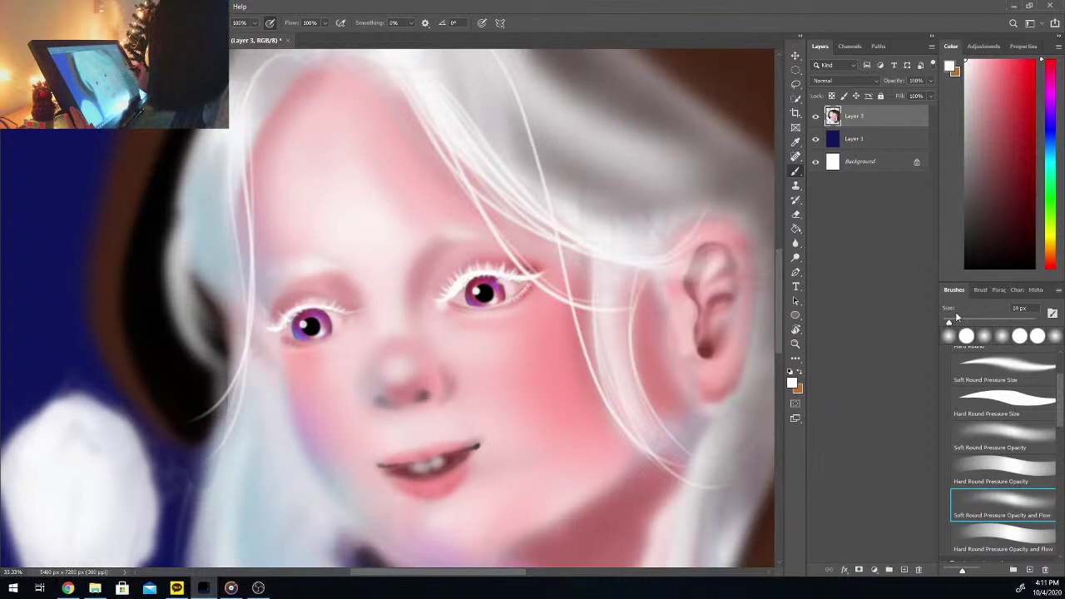
key("ctrl+plus")
key("ctrl+plus")
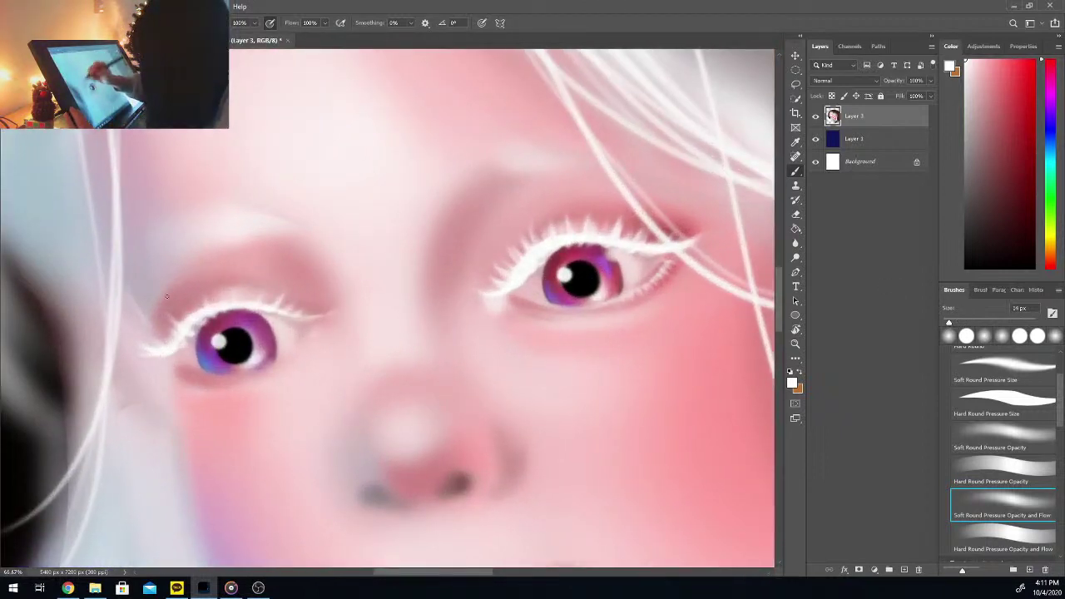
mouse_move(174, 331)
left_mouse_down()
mouse_move(164, 321)
mouse_move(177, 313)
left_mouse_up()
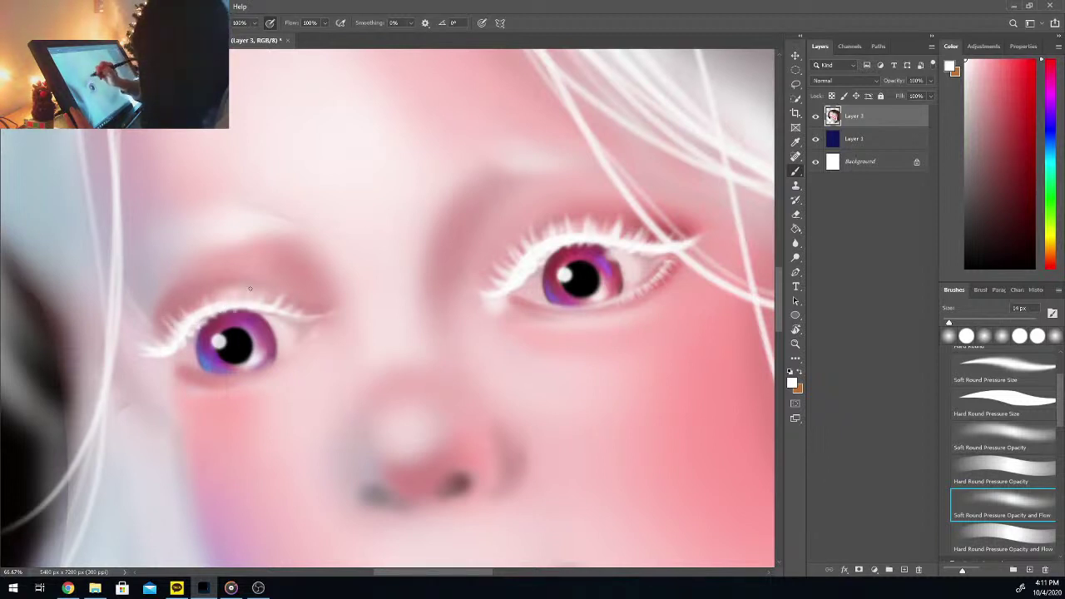
left_click_drag(282, 313, 302, 309)
Step: Paint short white hairs for the right eyebrow, starting at its inner end and extending outward beneath the hair strands
key("ctrl+minus")
key("ctrl+minus")
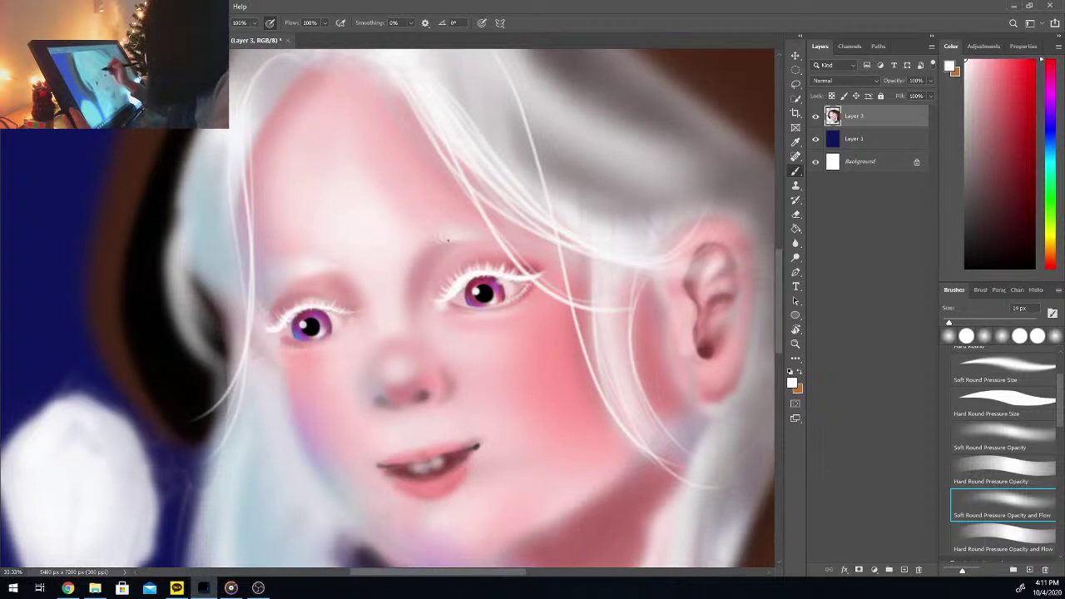
key("ctrl+plus")
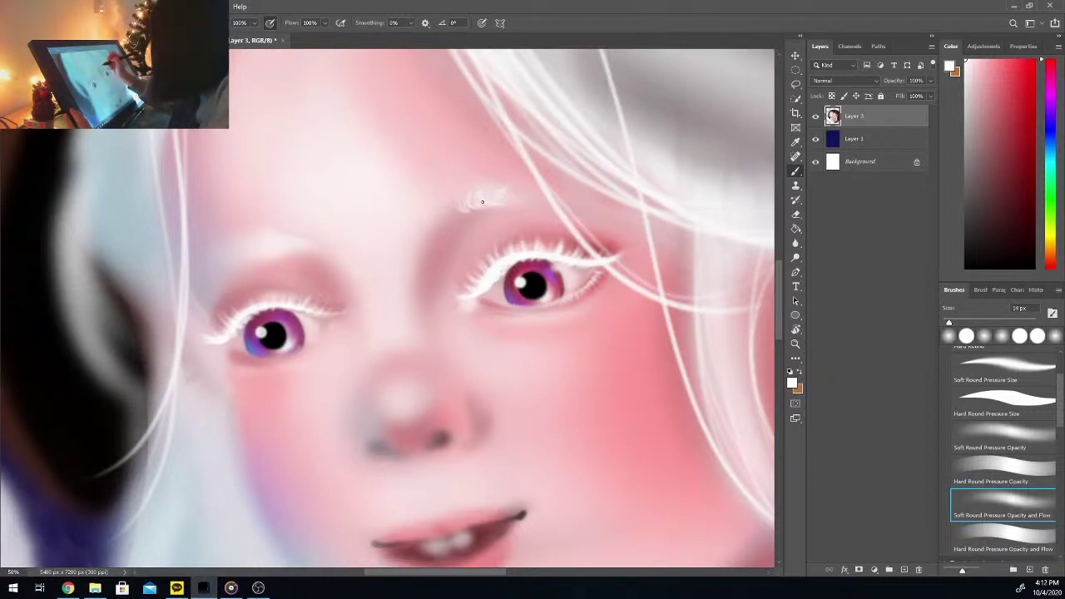
left_click_drag(483, 198, 519, 198)
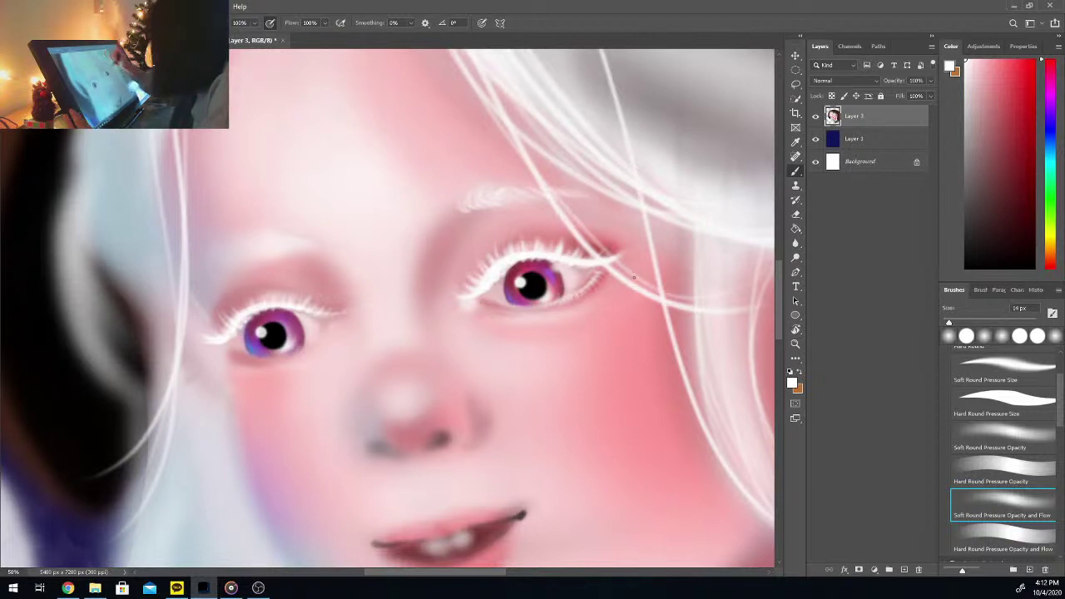
key("ctrl+minus")
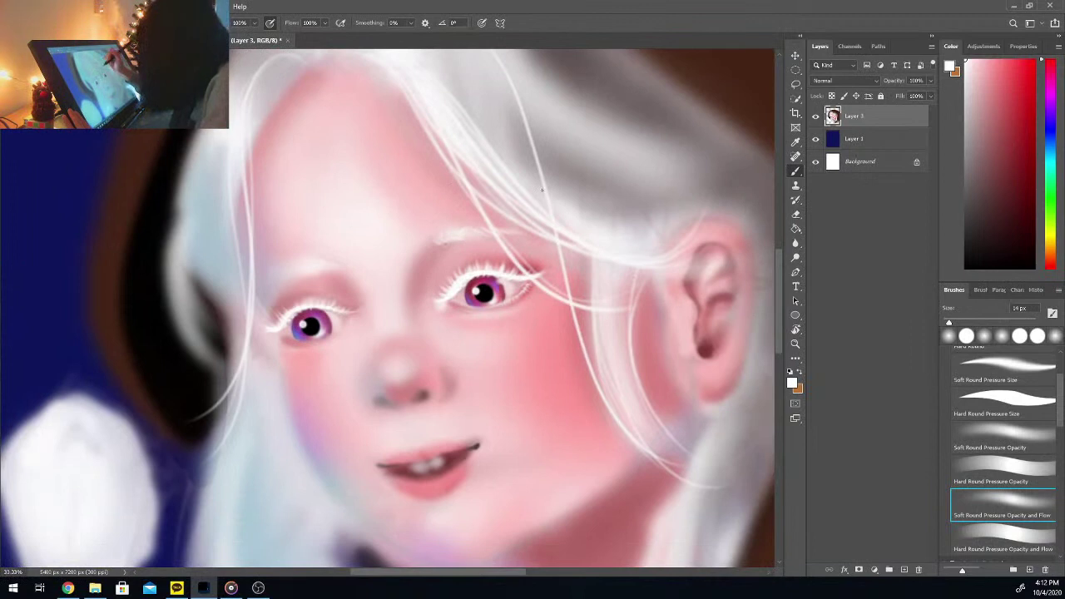
Step: Thicken the right eyebrow with more fine white hairs, filling its body and tapering its outer tail
key("ctrl+plus")
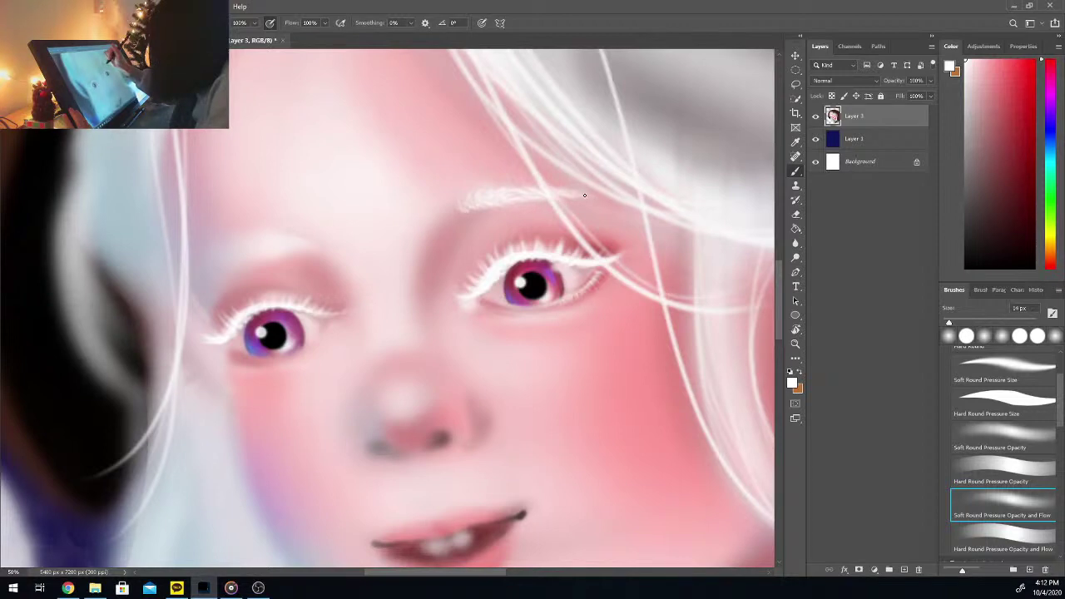
key("ctrl+minus")
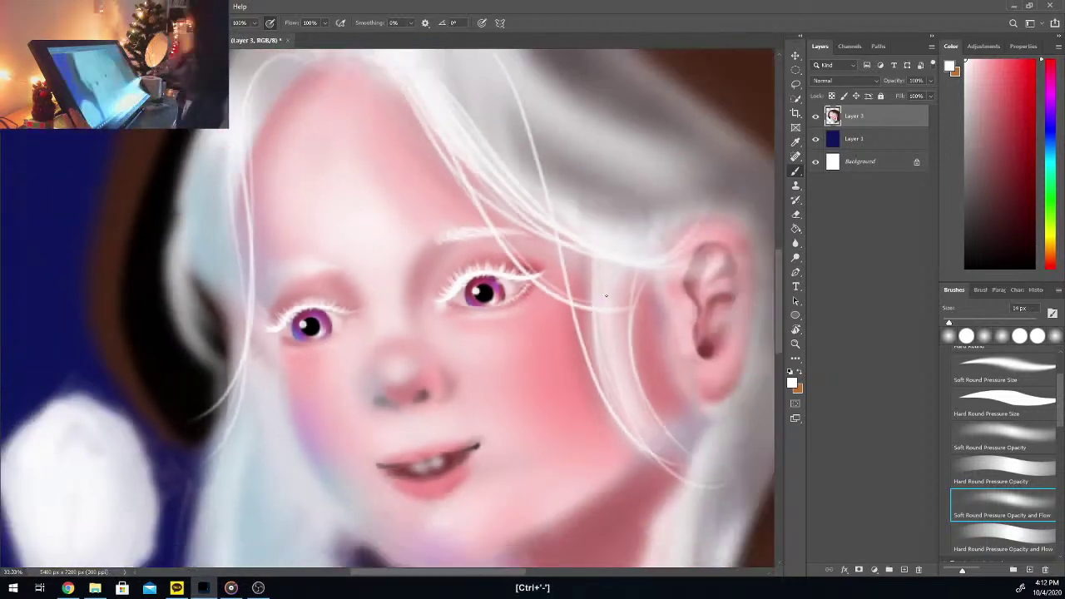
key("ctrl+minus")
key("ctrl+minus")
key("ctrl+minus")
key("ctrl+plus")
key("ctrl+plus")
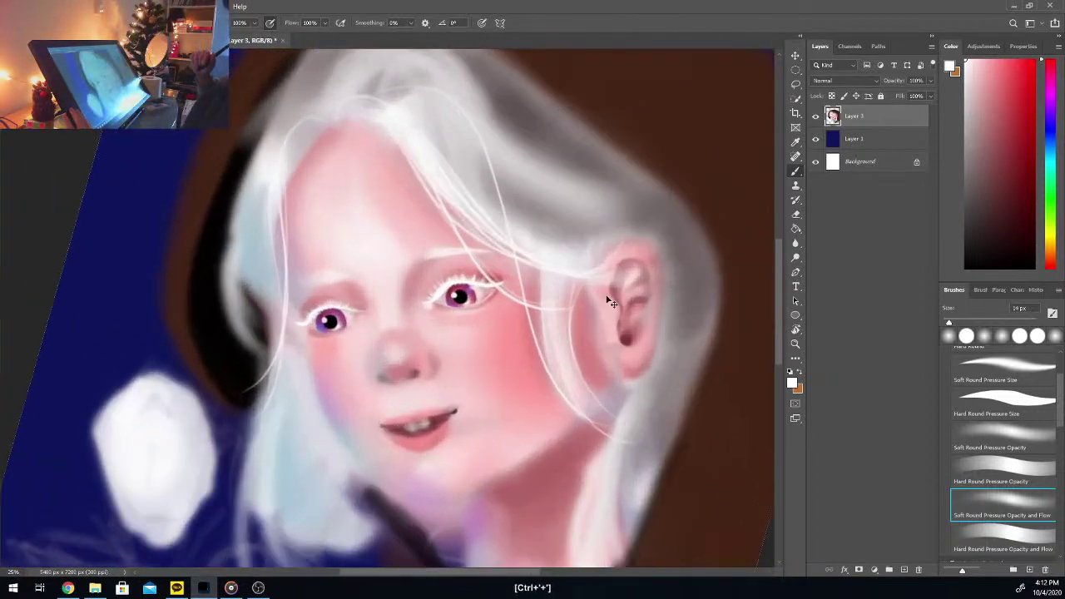
key("ctrl+plus")
key("ctrl+plus")
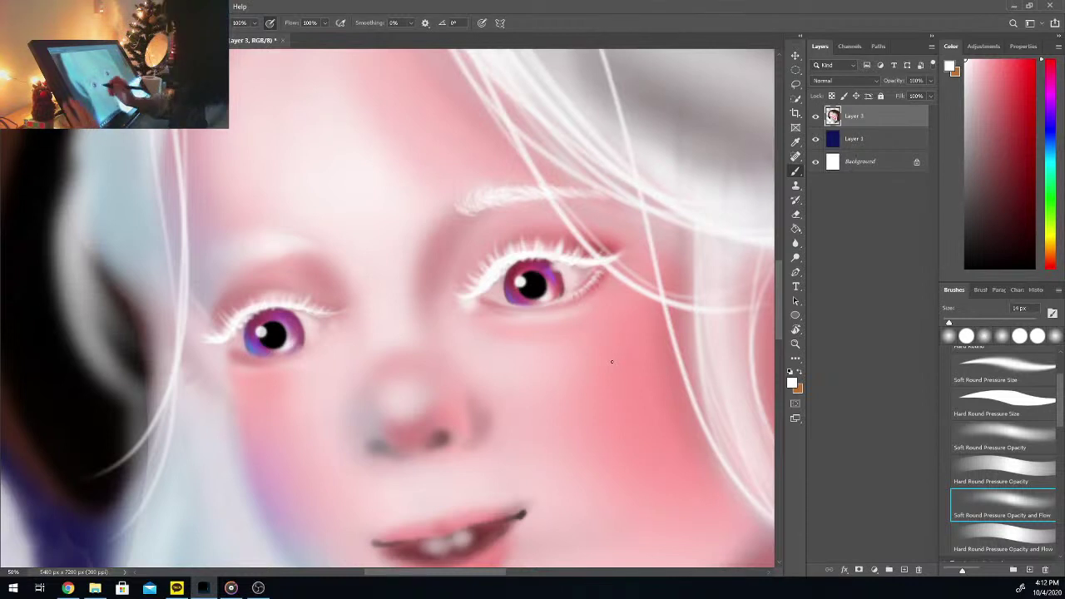
key("i")
left_click(275, 270)
key("b")
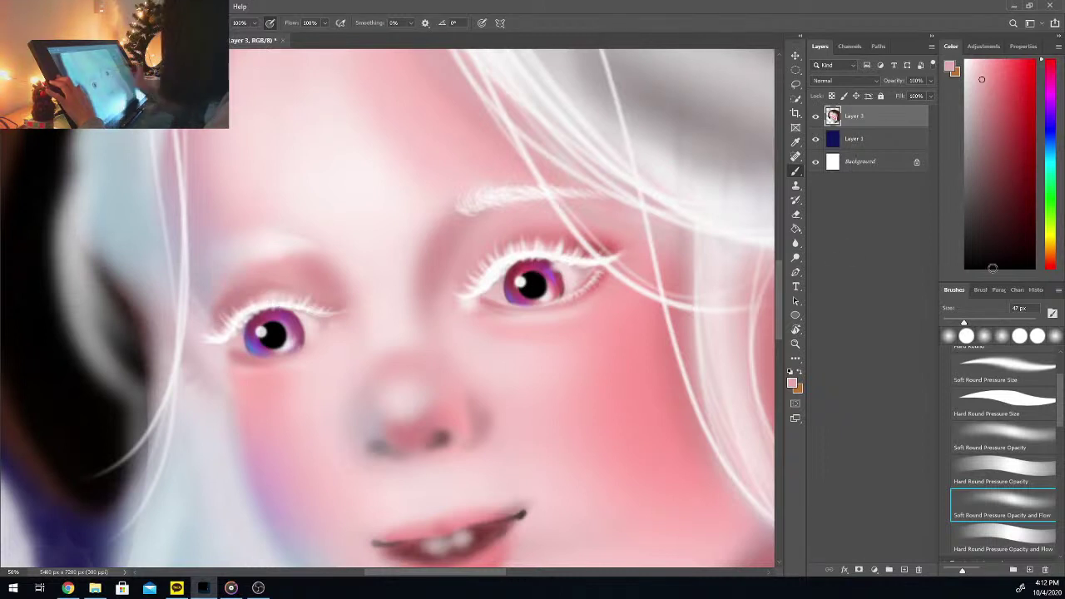
left_click(951, 322)
left_click_drag(969, 64, 951, 55)
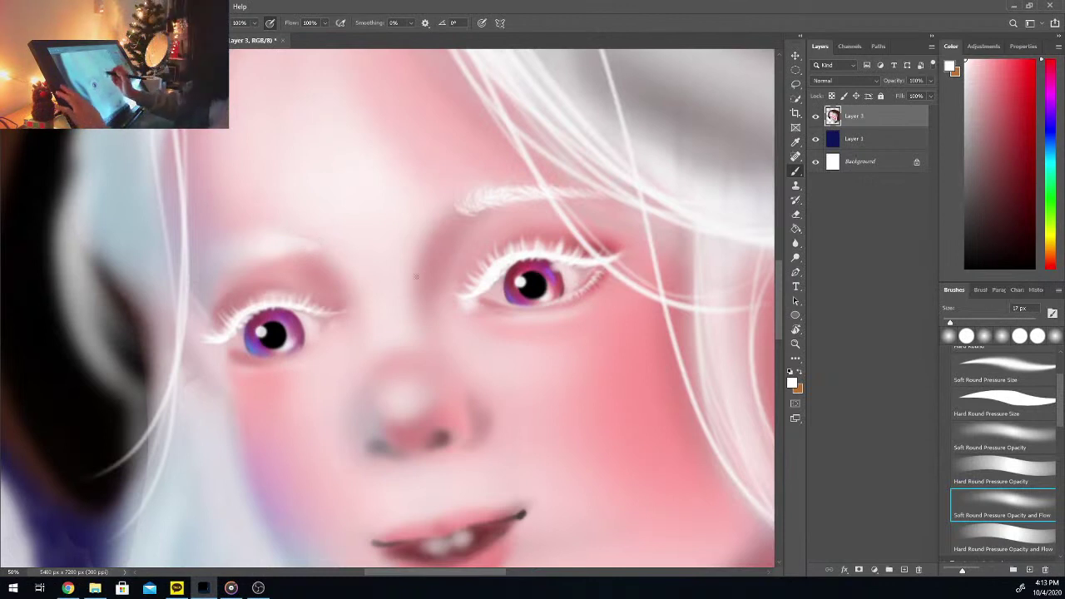
Step: Paint over the inner end of the left eyebrow with a pink skin tone sampled beside it, using a larger brush
key("i")
left_click(325, 248)
key("b")
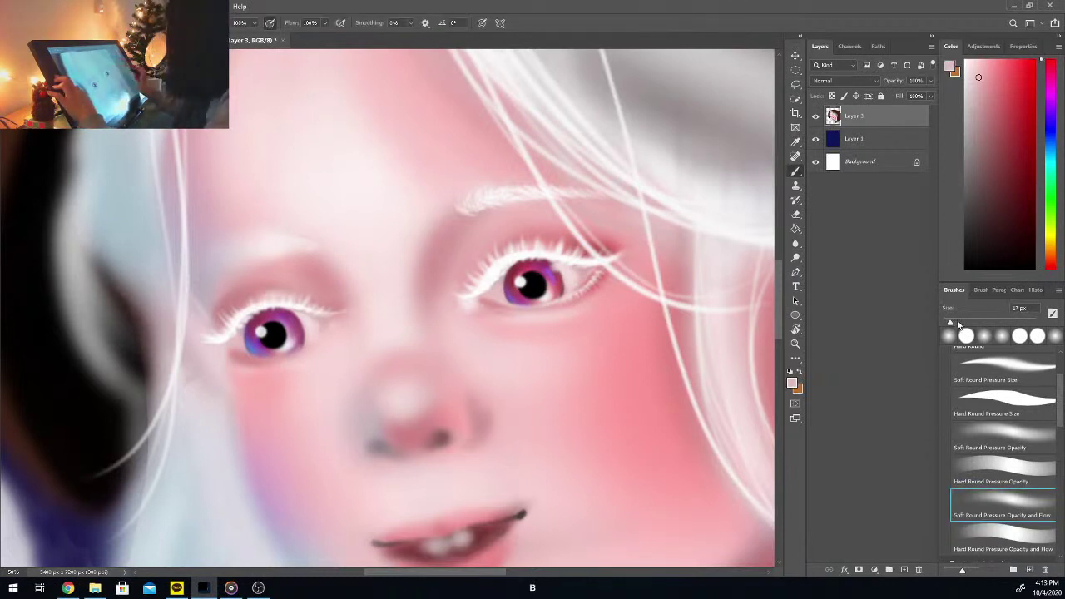
left_click_drag(952, 323, 970, 322)
left_click_drag(327, 250, 287, 248)
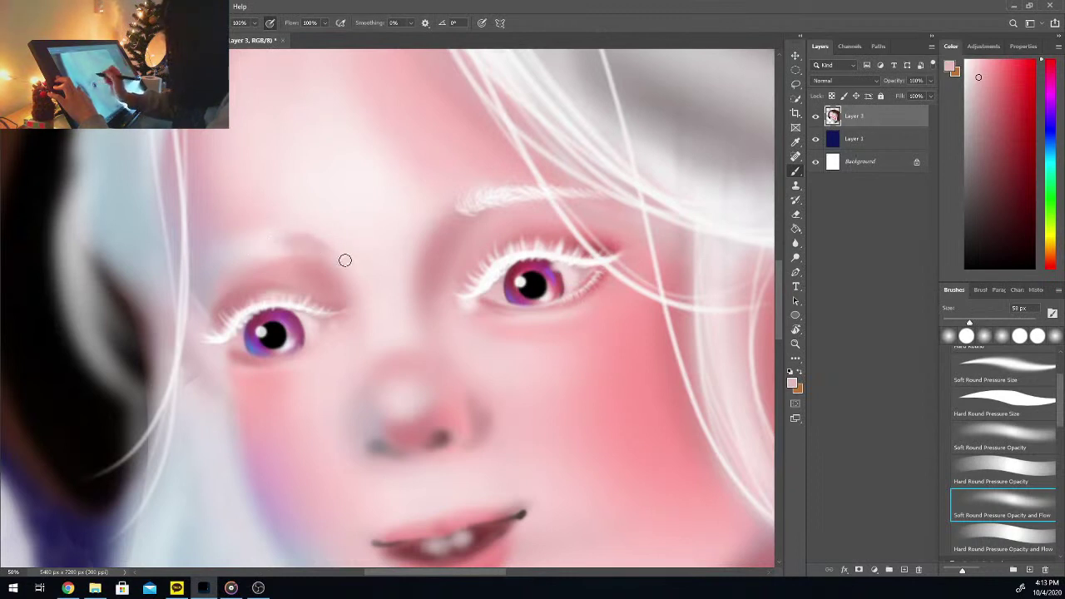
Step: Blend the left eyebrow's inner end into the forehead with a lighter sampled skin tone and an 80 px brush
key("i")
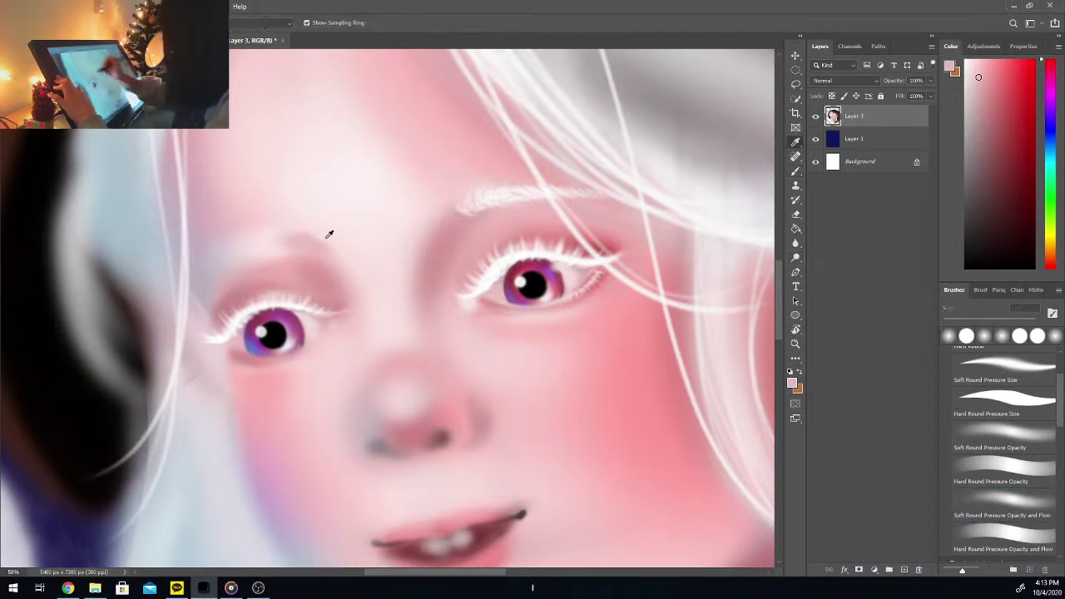
left_click(311, 233)
key("b")
mouse_move(317, 247)
left_mouse_down()
mouse_move(327, 257)
mouse_move(310, 243)
left_mouse_up()
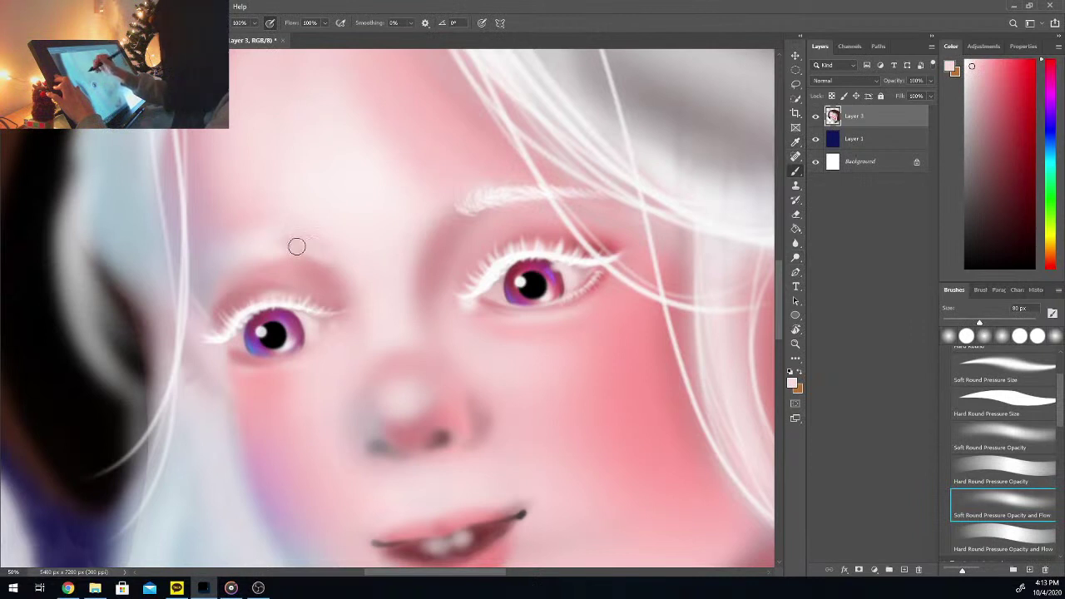
Step: Set the color to white and paint a soft arched base for the left eyebrow, reaching its outer end
key("i")
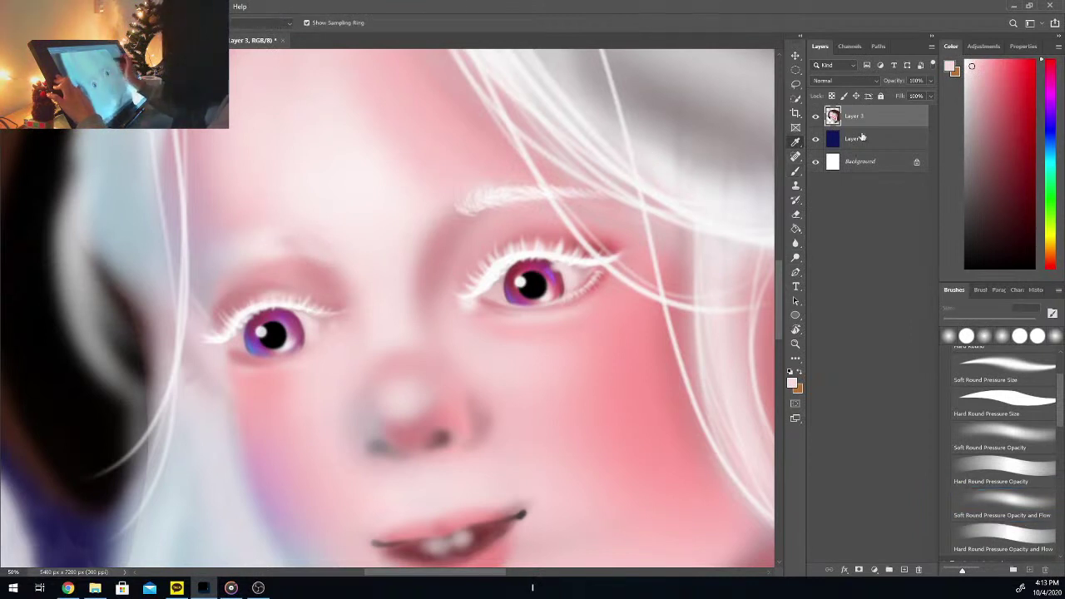
left_click_drag(973, 83, 912, 46)
key("b")
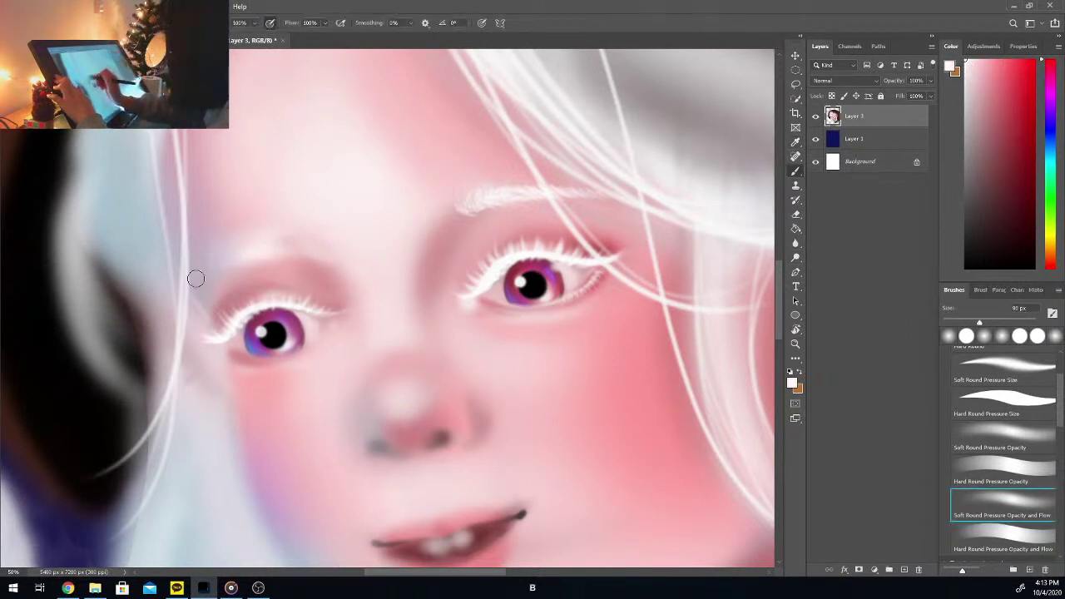
left_click_drag(195, 278, 258, 252)
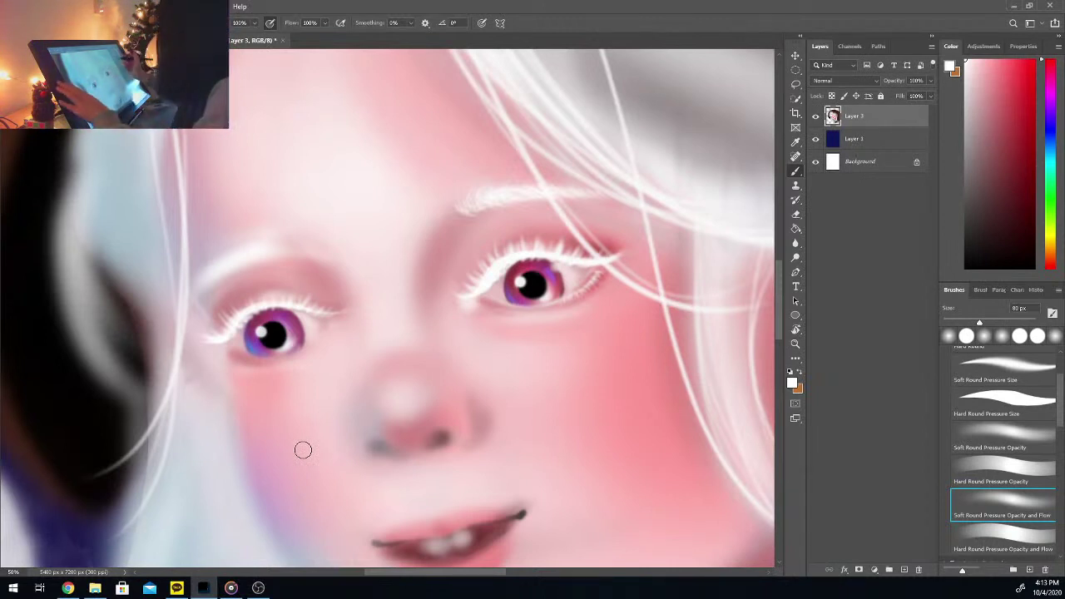
Step: Reduce the brush to 9 px and paint fine white hairs at the left eyebrow's inner end, undoing an unwanted stroke
left_click_drag(973, 322, 836, 327)
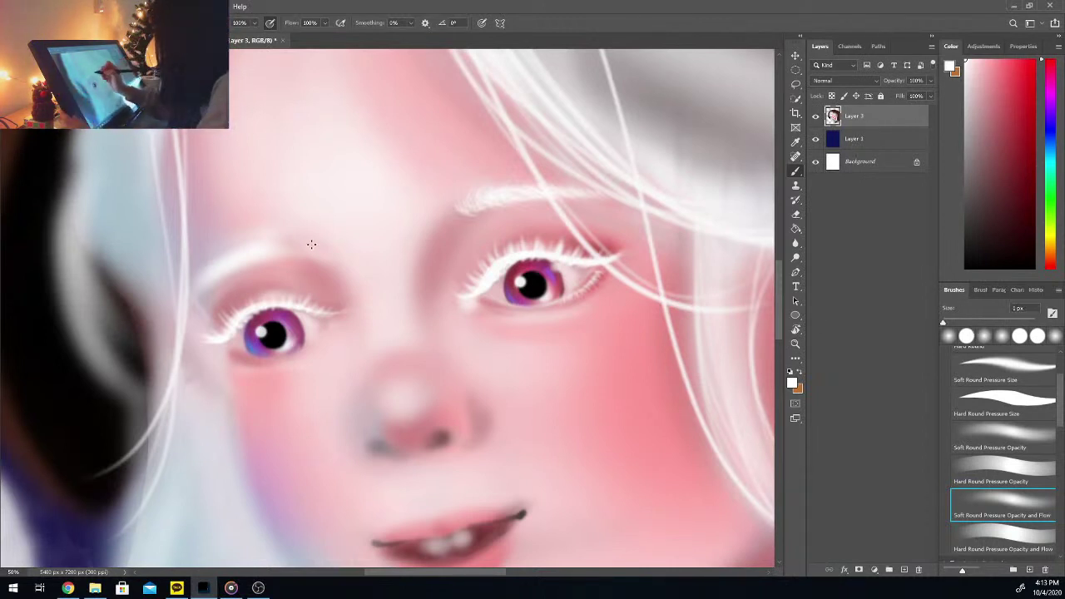
left_click_drag(943, 323, 947, 323)
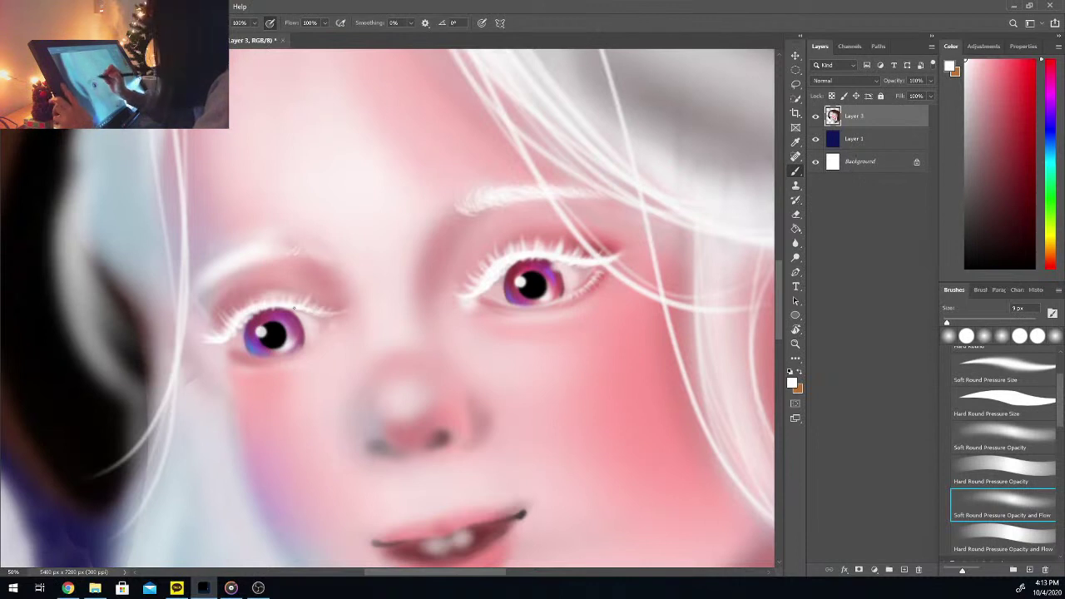
key("ctrl+z")
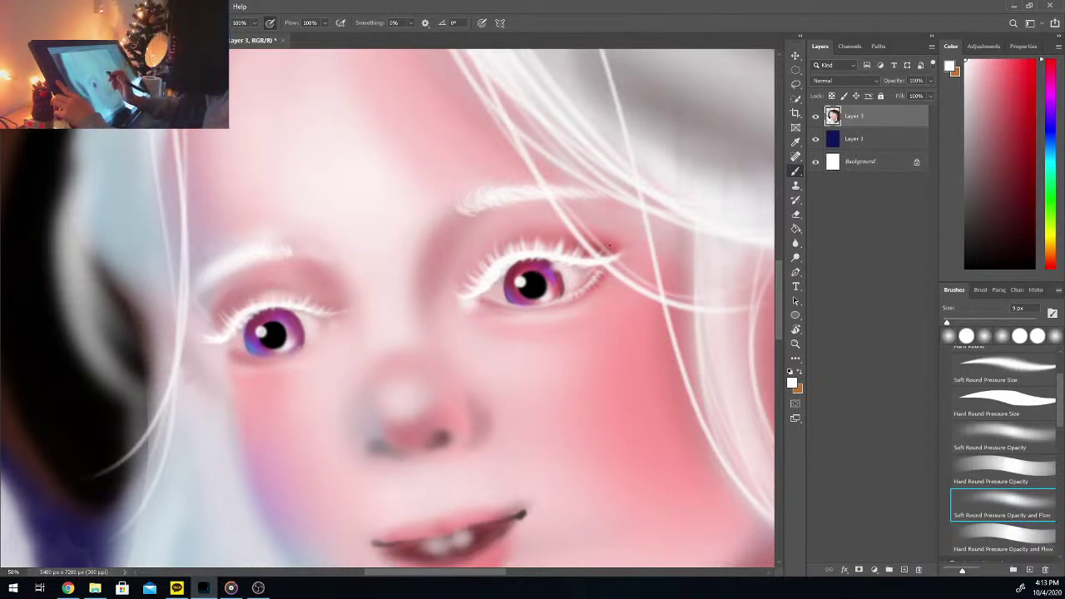
Step: Tone down the left eyebrow's white base with a sampled pink skin tone and a 100 px brush
key("i")
left_click(394, 241)
key("b")
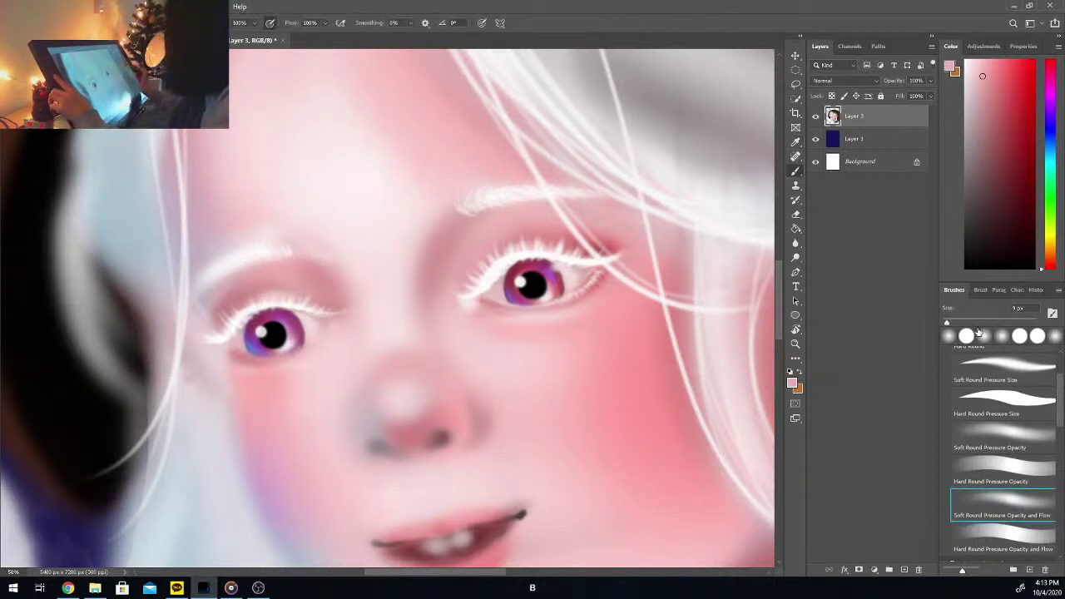
left_click(968, 321)
left_click(990, 321)
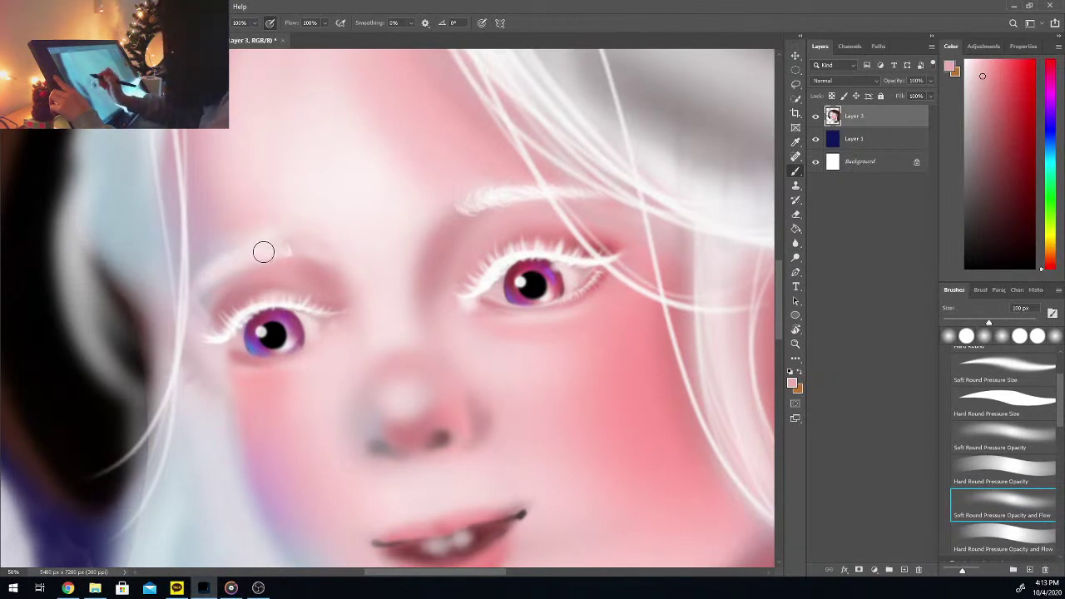
Step: Paint fine white hairs along the whole left eyebrow with a 12 px brush
left_click_drag(986, 82, 896, 40)
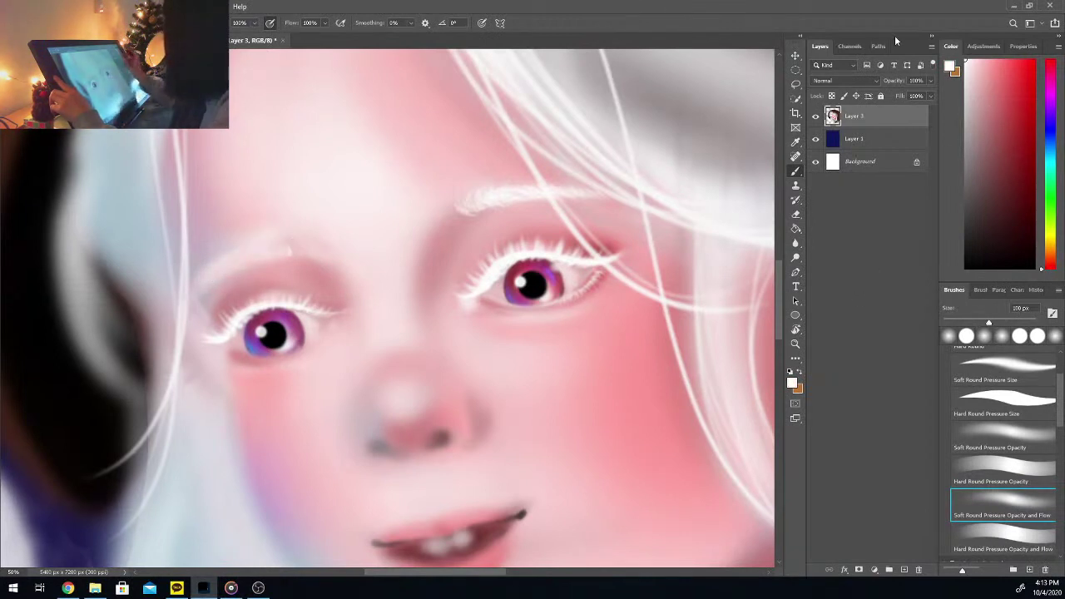
left_click_drag(989, 323, 949, 322)
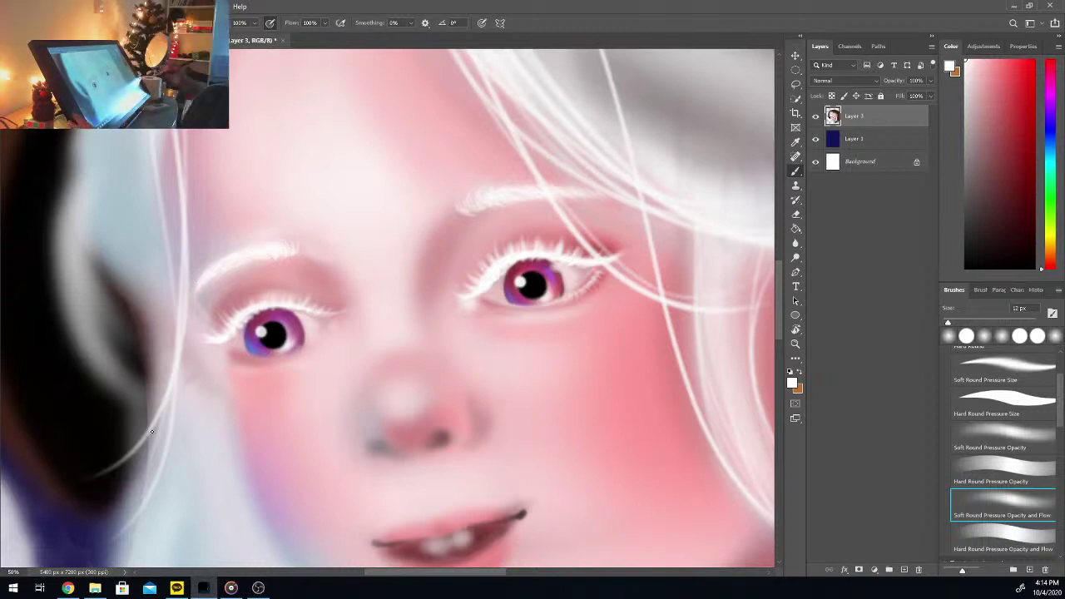
key("ctrl+minus")
key("ctrl+minus")
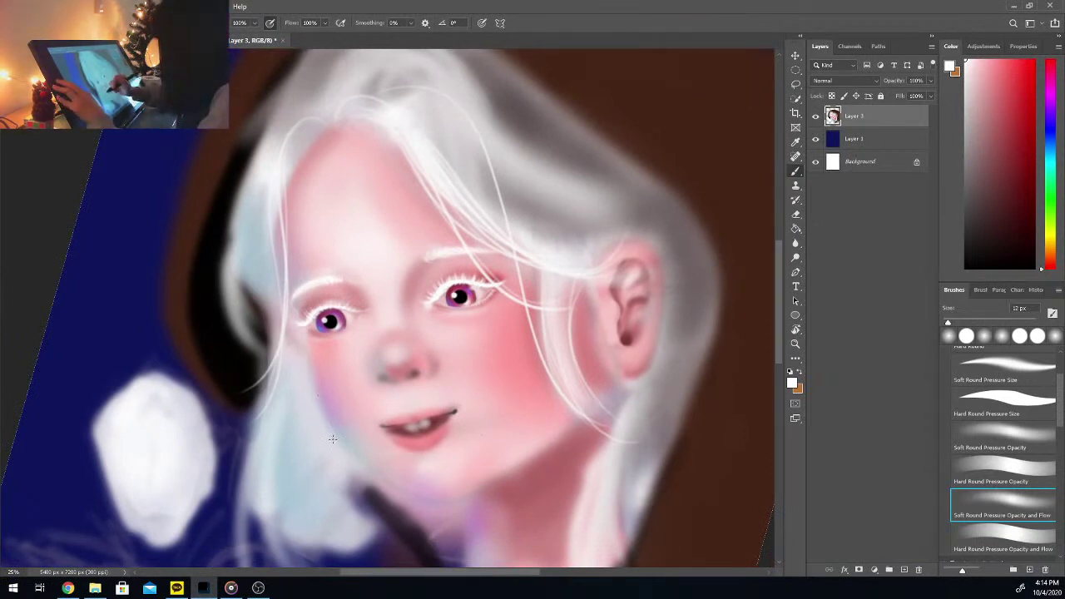
Step: Sample gray from the hair shadow and paint a thin contour down the left cheek to the jaw with a 20 px brush
key("i")
left_click(566, 211)
key("b")
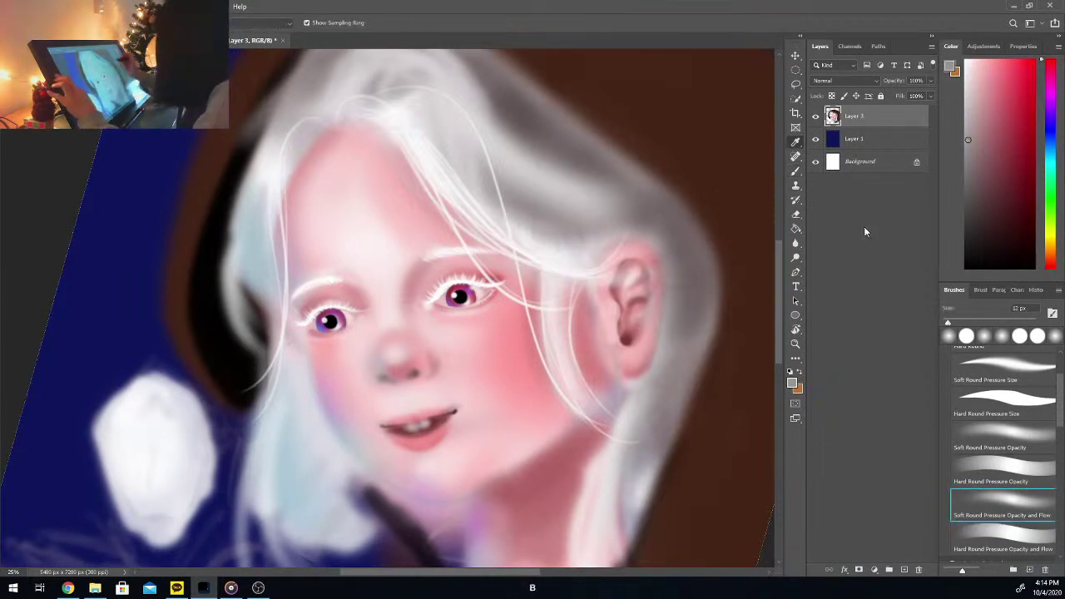
key("b")
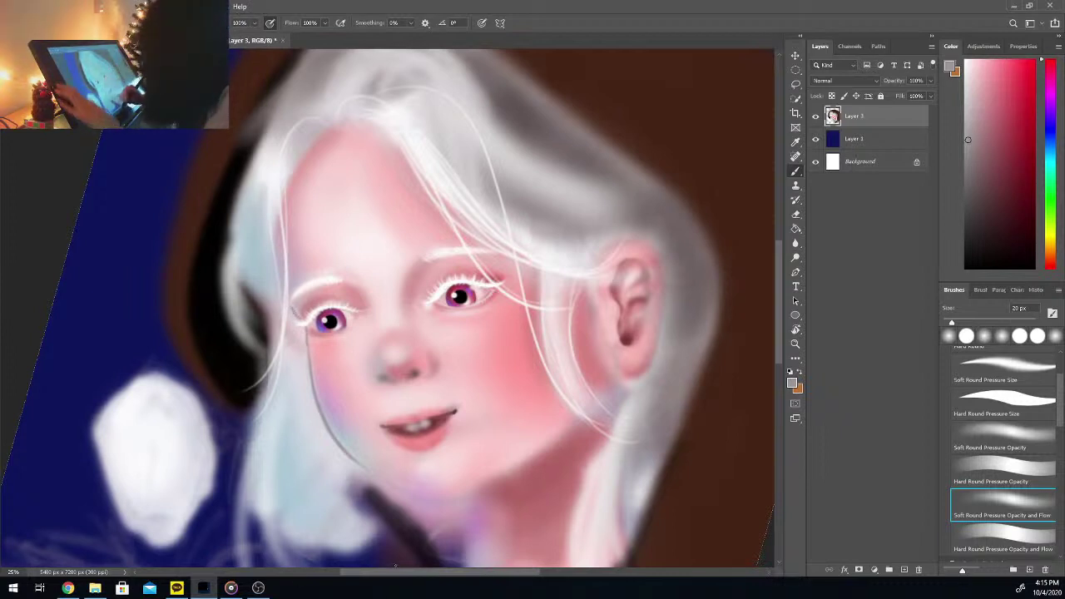
Step: Paint thin gray hair strands falling beside the left cheek contour with the 20 px brush
key("ctrl+plus")
key("ctrl+plus")
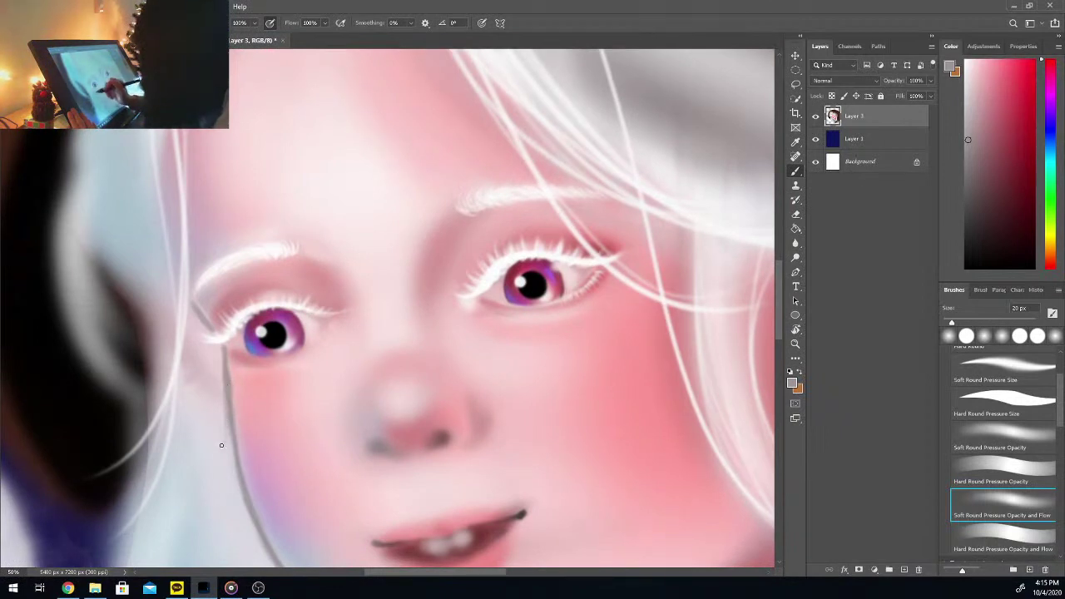
left_click_drag(219, 480, 229, 389)
left_click_drag(220, 516, 224, 415)
key("ctrl+minus")
key("ctrl+minus")
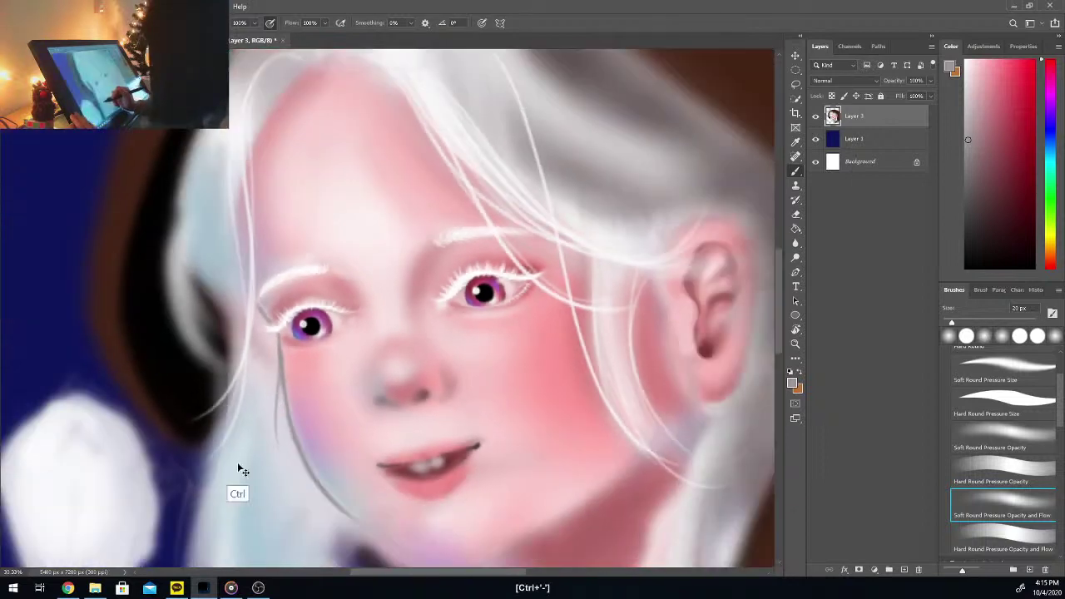
left_click_drag(309, 504, 313, 383)
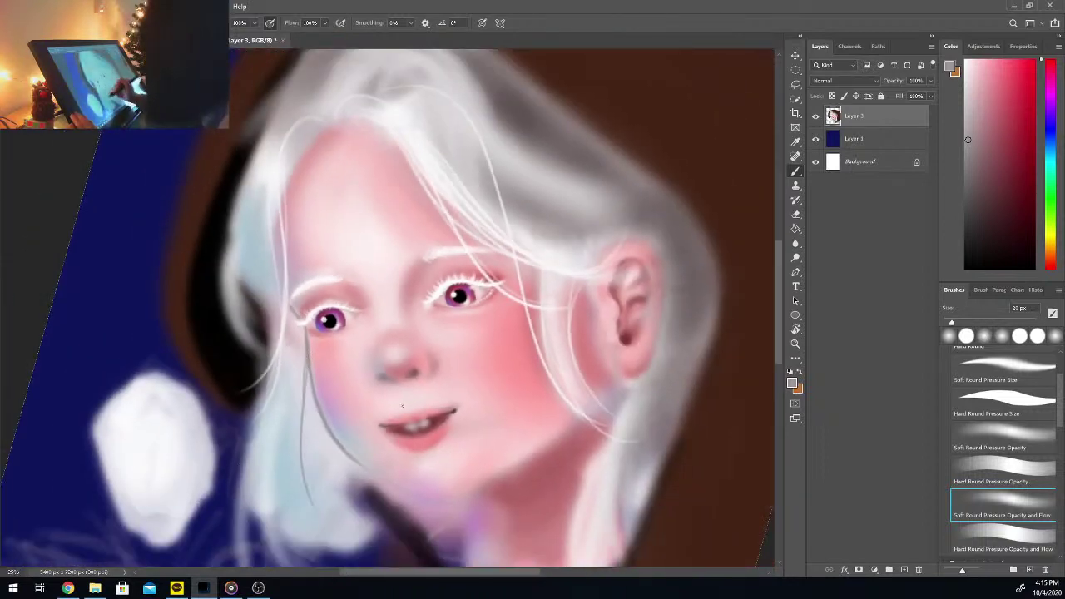
Step: Enlarge the brush to 47 px and paint thicker gray strands from the left cheek down into the hair
key("ctrl+plus")
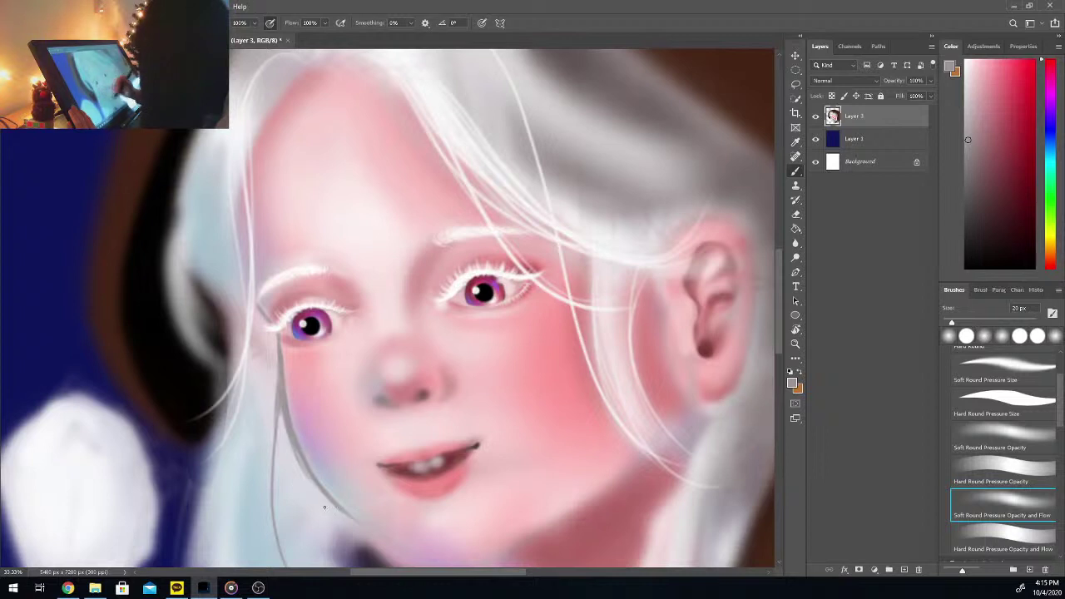
left_click_drag(958, 322, 964, 322)
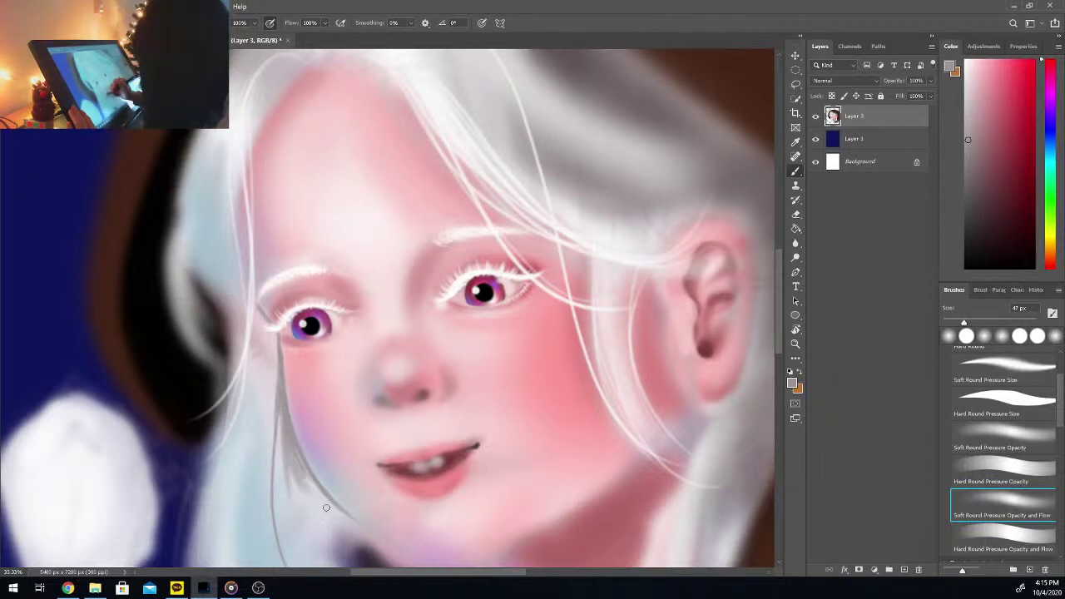
key("ctrl+minus")
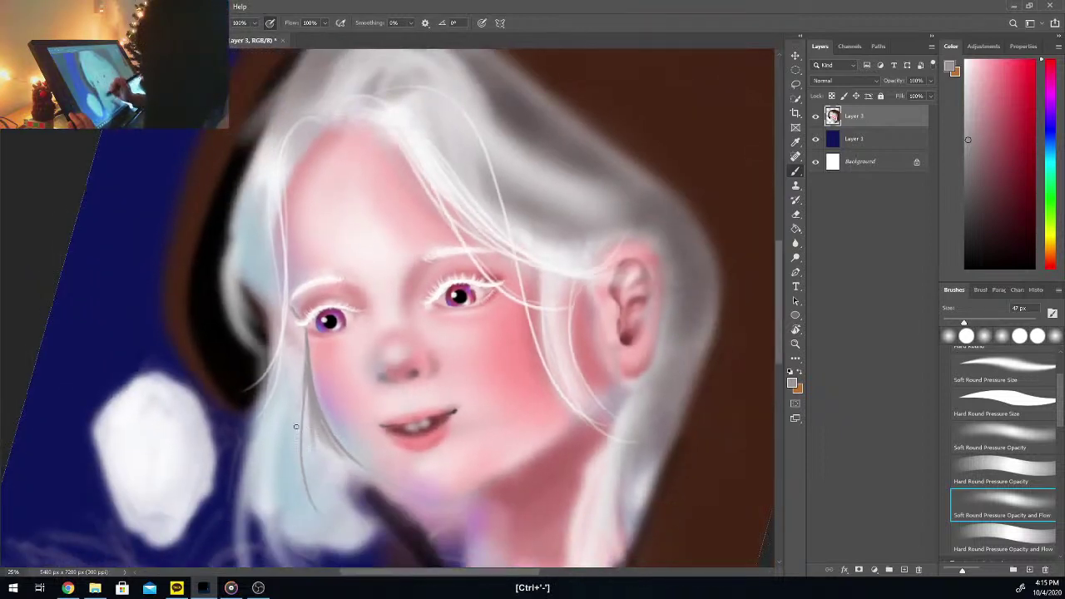
left_click_drag(301, 387, 267, 516)
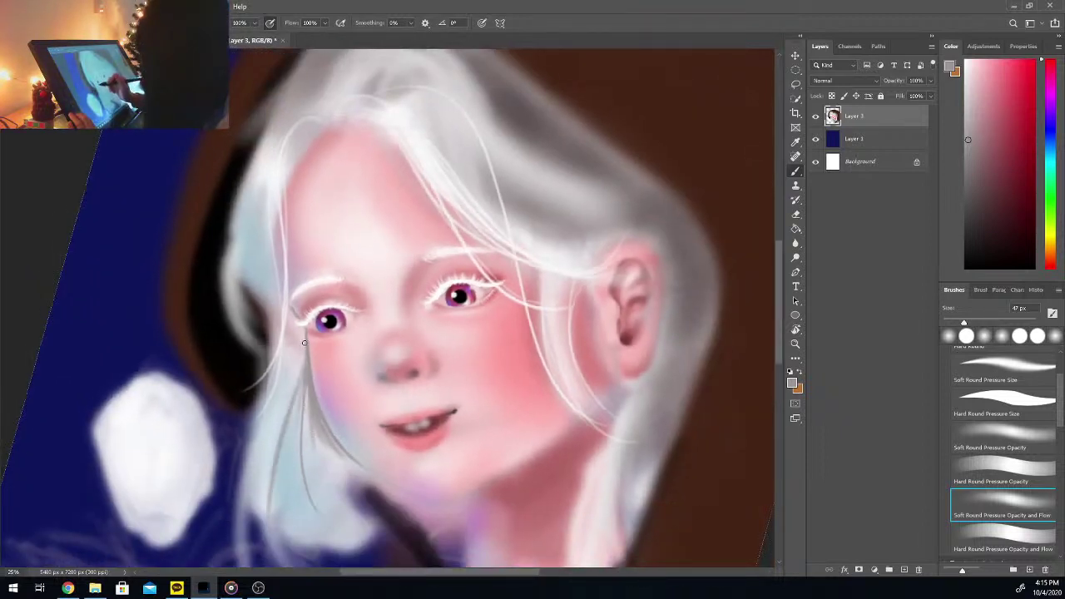
left_click_drag(303, 366, 267, 514)
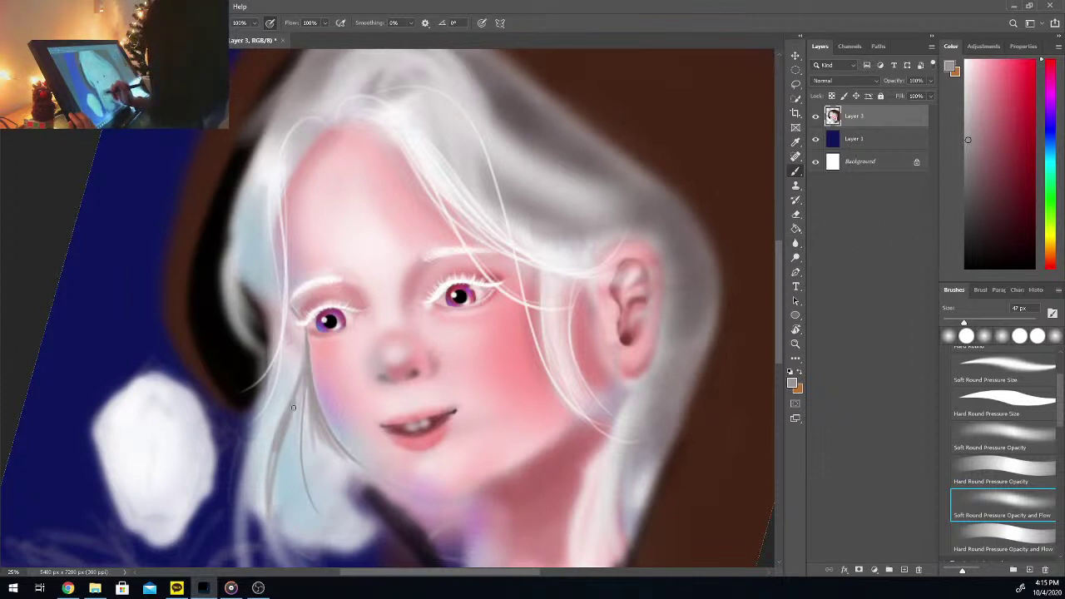
Step: Fill the hair area between the left cheek contour and the outer pale strands with solid gray
mouse_move(293, 412)
left_mouse_down()
mouse_move(273, 459)
mouse_move(273, 502)
mouse_move(298, 409)
mouse_move(288, 463)
mouse_move(296, 439)
mouse_move(304, 510)
mouse_move(310, 437)
mouse_move(320, 512)
mouse_move(321, 457)
mouse_move(337, 500)
mouse_move(341, 471)
mouse_move(345, 491)
mouse_move(350, 479)
mouse_move(334, 449)
mouse_move(341, 458)
left_mouse_up()
left_click_drag(314, 413, 311, 435)
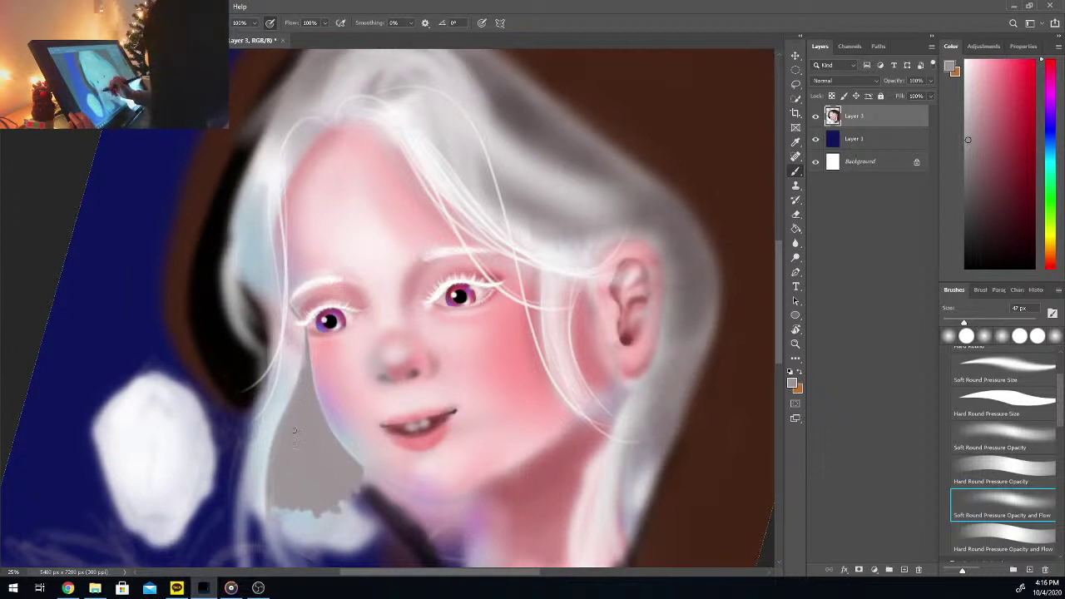
mouse_move(272, 505)
left_mouse_down()
mouse_move(301, 545)
mouse_move(304, 533)
mouse_move(329, 540)
mouse_move(316, 509)
mouse_move(342, 532)
mouse_move(358, 520)
mouse_move(338, 491)
mouse_move(358, 525)
mouse_move(370, 503)
mouse_move(361, 486)
left_mouse_up()
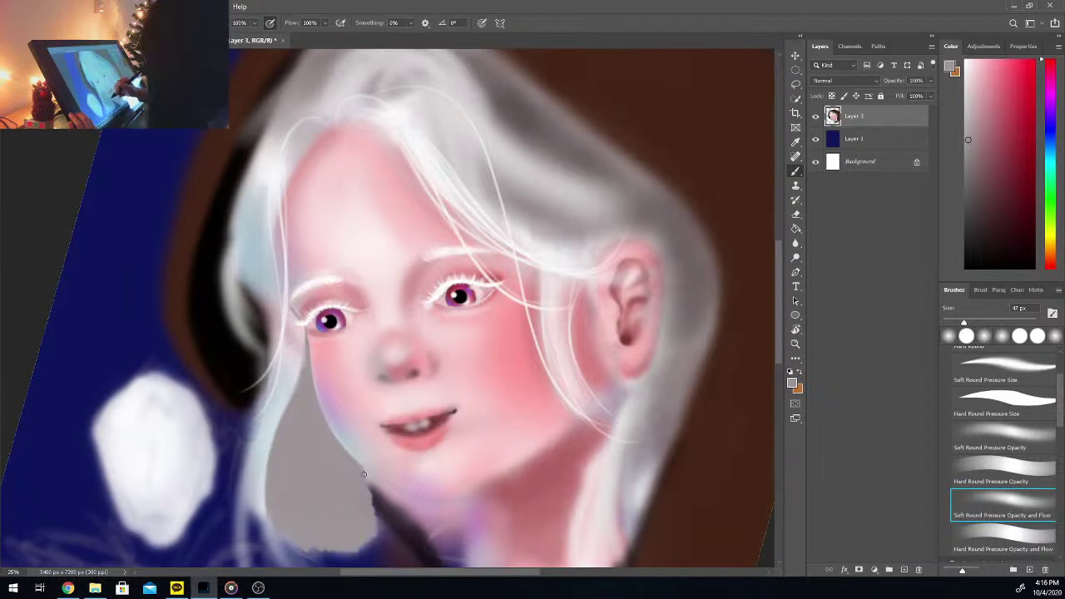
Step: Choose a darker gray and a larger brush, and shade the hair in front of the ear
left_click(977, 170)
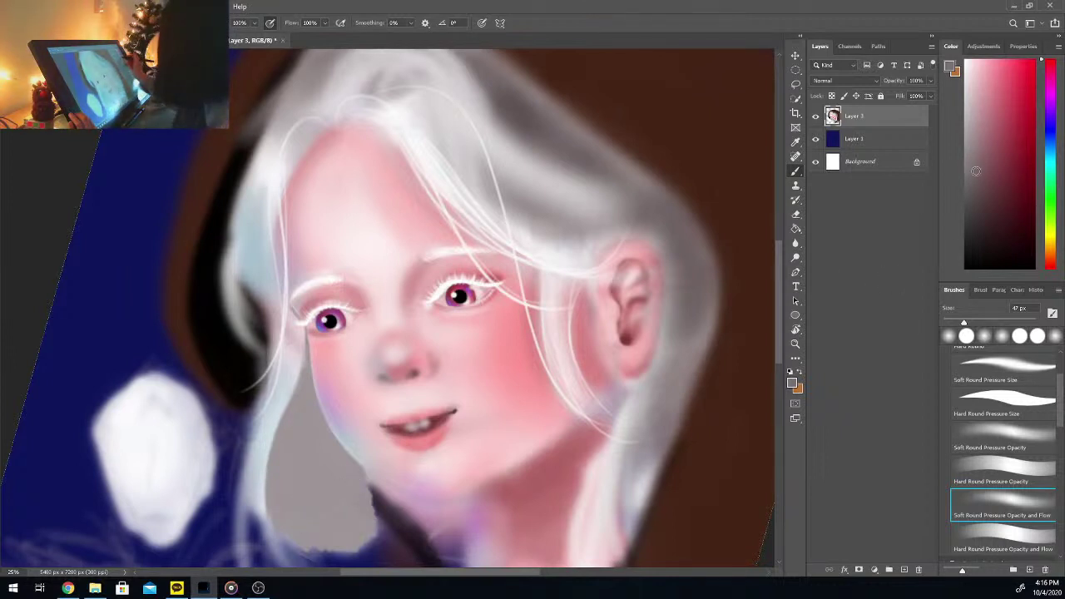
left_click(988, 324)
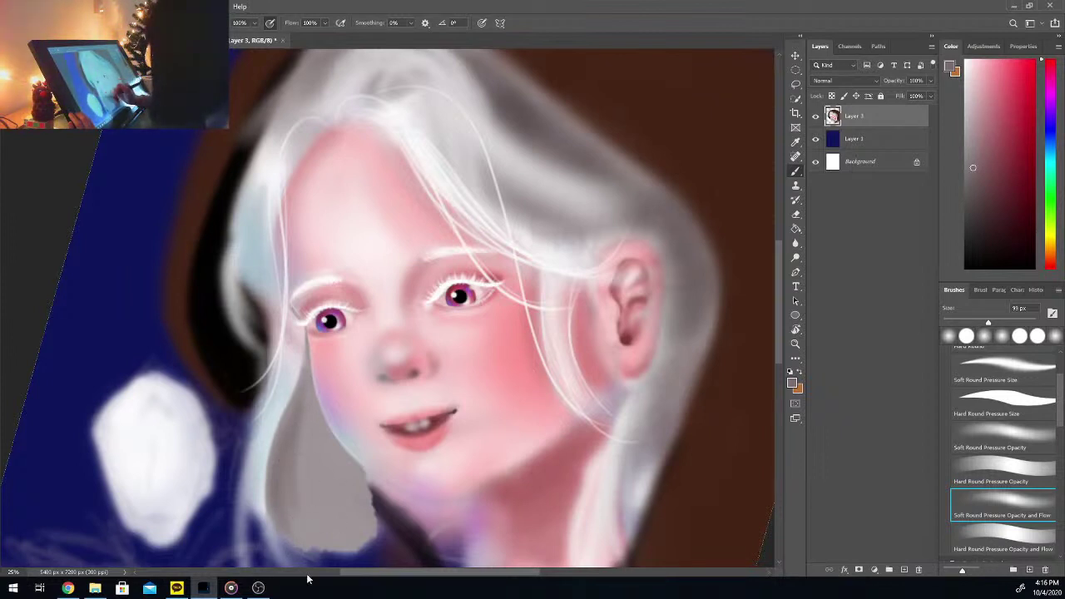
mouse_move(571, 288)
left_mouse_down()
mouse_move(559, 349)
mouse_move(576, 281)
mouse_move(572, 383)
mouse_move(574, 286)
mouse_move(592, 407)
mouse_move(582, 285)
mouse_move(608, 423)
mouse_move(585, 303)
mouse_move(572, 360)
mouse_move(581, 420)
left_mouse_up()
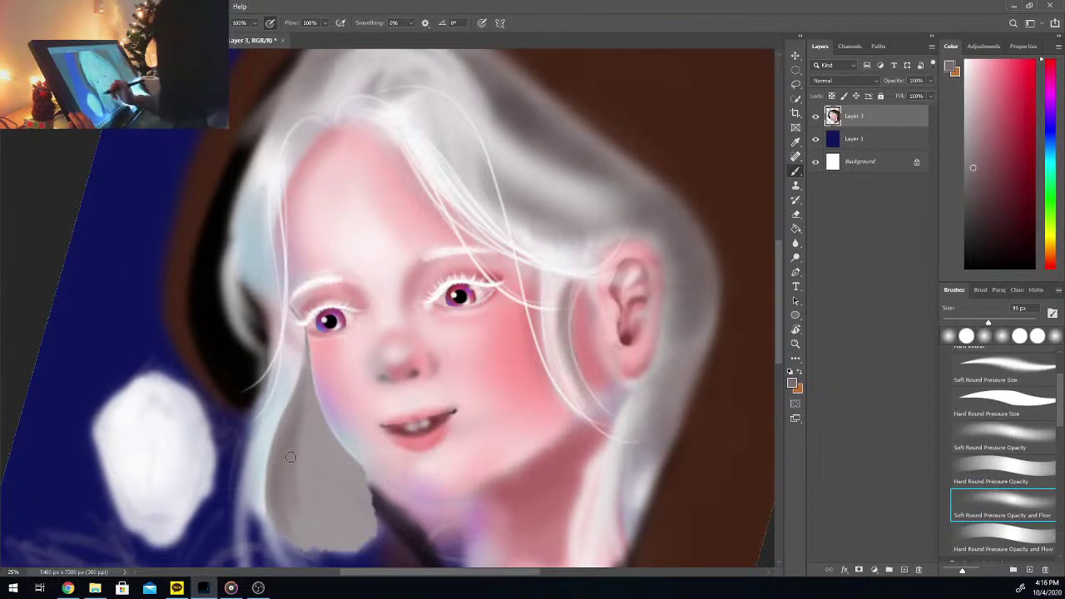
Step: Darken the gray hair shadow beside the left cheek and jaw with the darker gray, from its tip to its lower edge
left_click_drag(291, 457, 296, 512)
left_click_drag(305, 399, 306, 474)
left_click_drag(310, 423, 308, 399)
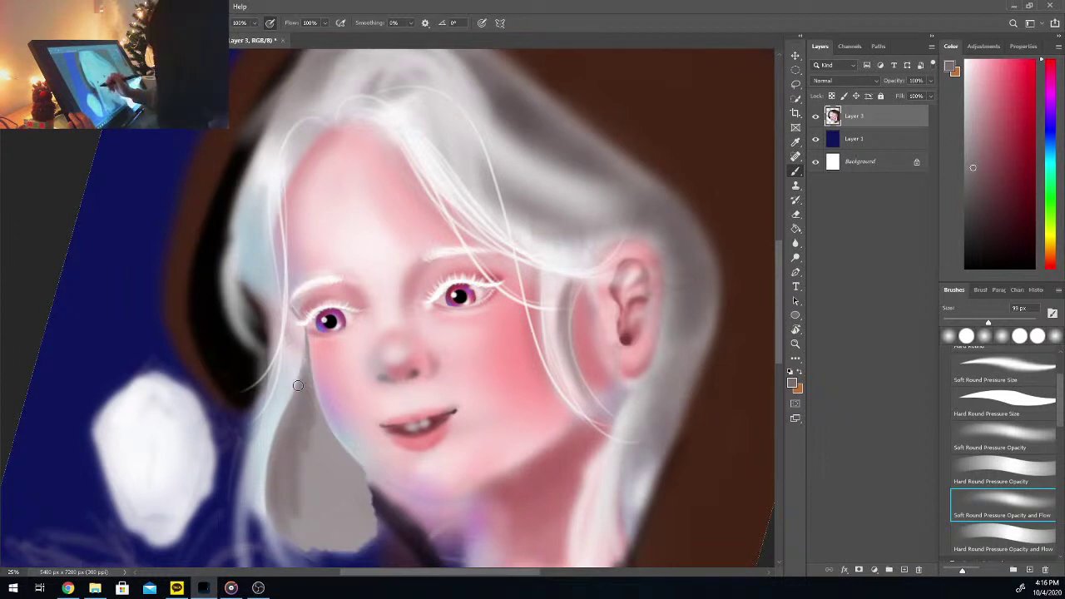
right_click(310, 385)
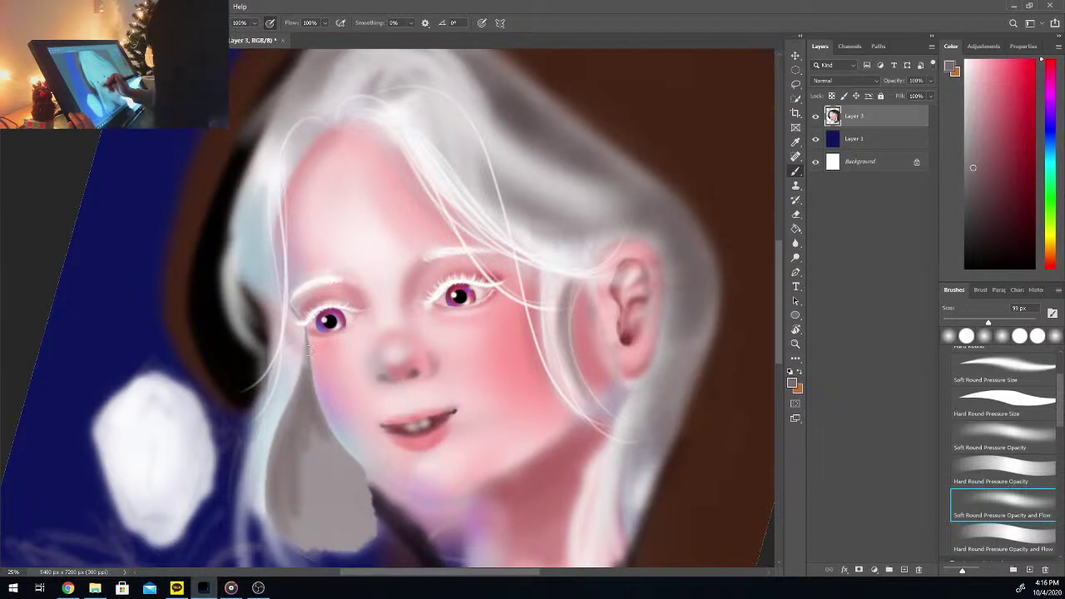
mouse_move(300, 462)
left_mouse_down()
mouse_move(300, 502)
mouse_move(291, 410)
mouse_move(282, 522)
mouse_move(308, 450)
mouse_move(318, 531)
mouse_move(308, 410)
mouse_move(344, 532)
mouse_move(309, 427)
mouse_move(344, 499)
left_mouse_up()
mouse_move(326, 441)
left_mouse_down()
mouse_move(350, 481)
mouse_move(352, 468)
mouse_move(354, 496)
left_mouse_up()
left_click_drag(316, 462, 360, 524)
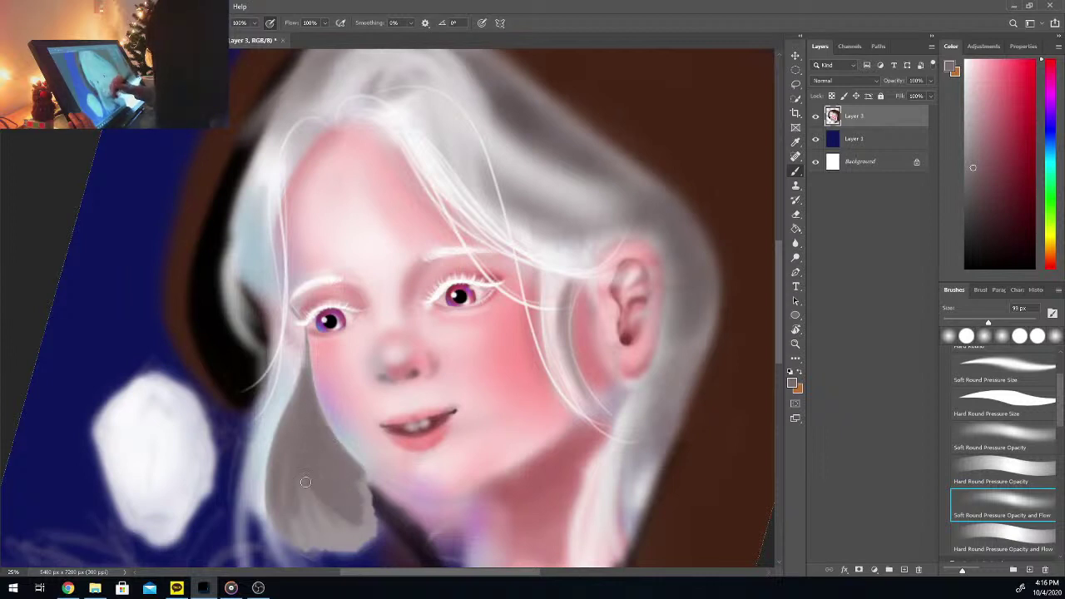
mouse_move(299, 483)
left_mouse_down()
mouse_move(312, 532)
mouse_move(314, 542)
mouse_move(292, 532)
mouse_move(284, 520)
mouse_move(296, 509)
mouse_move(281, 507)
mouse_move(295, 541)
left_mouse_up()
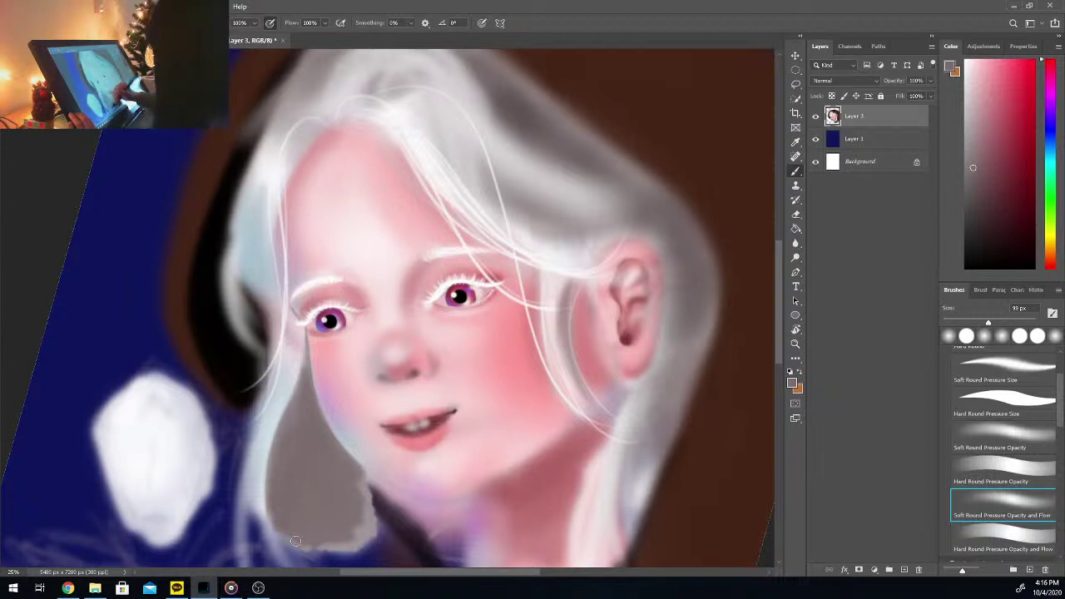
right_click(300, 382)
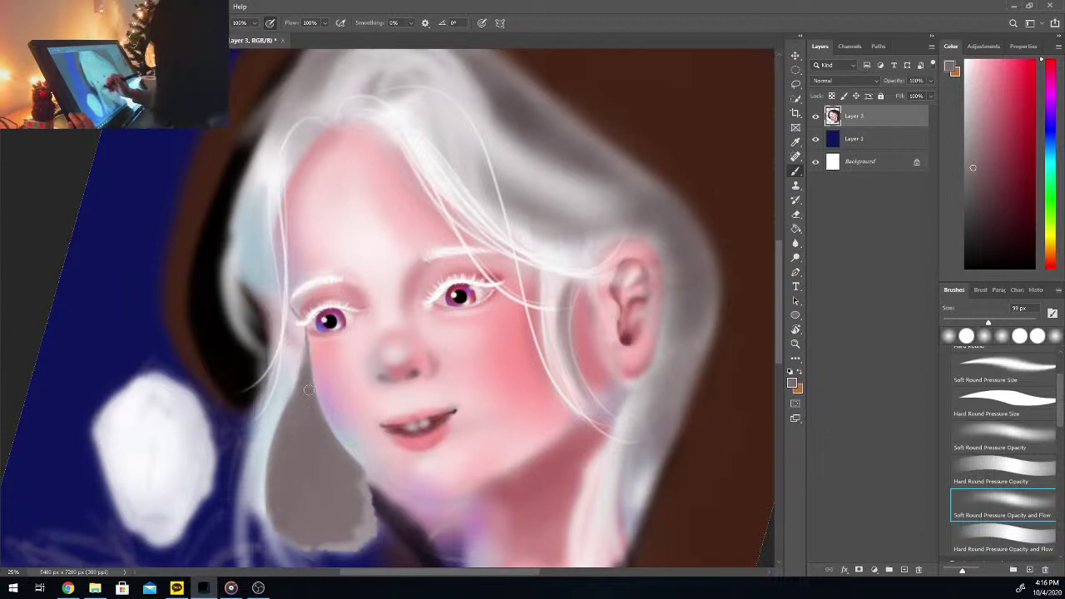
Step: Erase the outer edge of the brown hood at the upper right to give it a slimmer outline
key("ctrl+minus")
key("ctrl+minus")
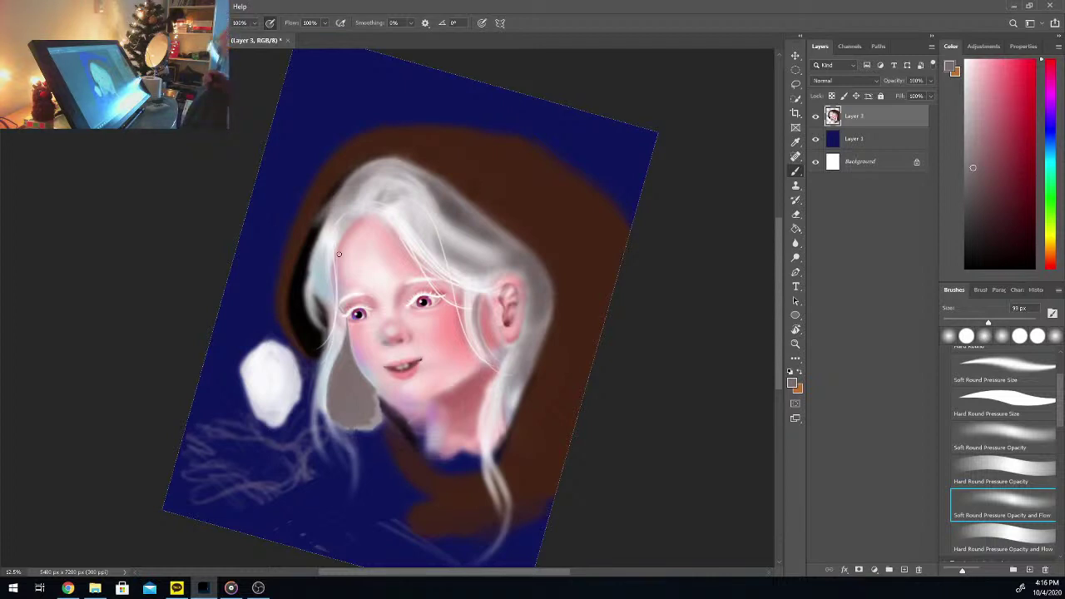
left_click_drag(516, 571, 527, 572)
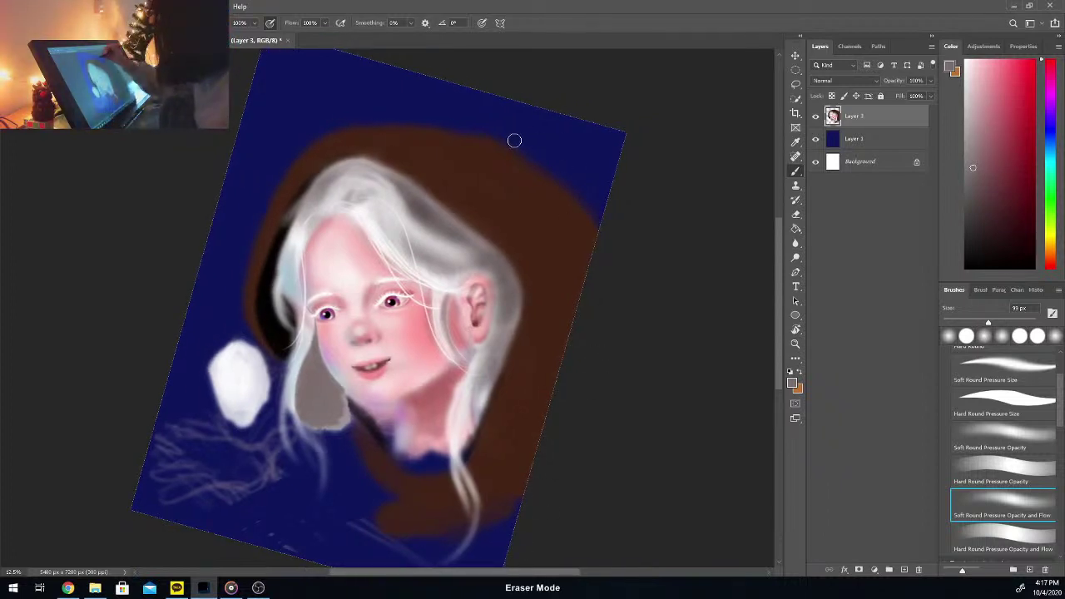
mouse_move(529, 143)
left_mouse_down()
mouse_move(570, 208)
mouse_move(599, 307)
mouse_move(481, 137)
left_mouse_up()
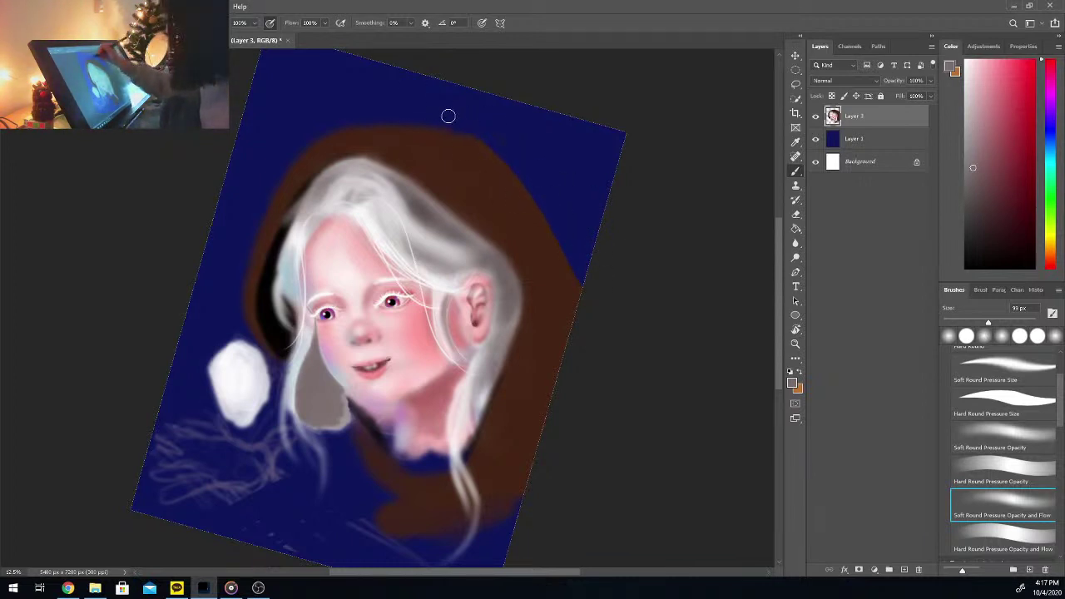
Step: Rotate the canvas view back to upright
key("b")
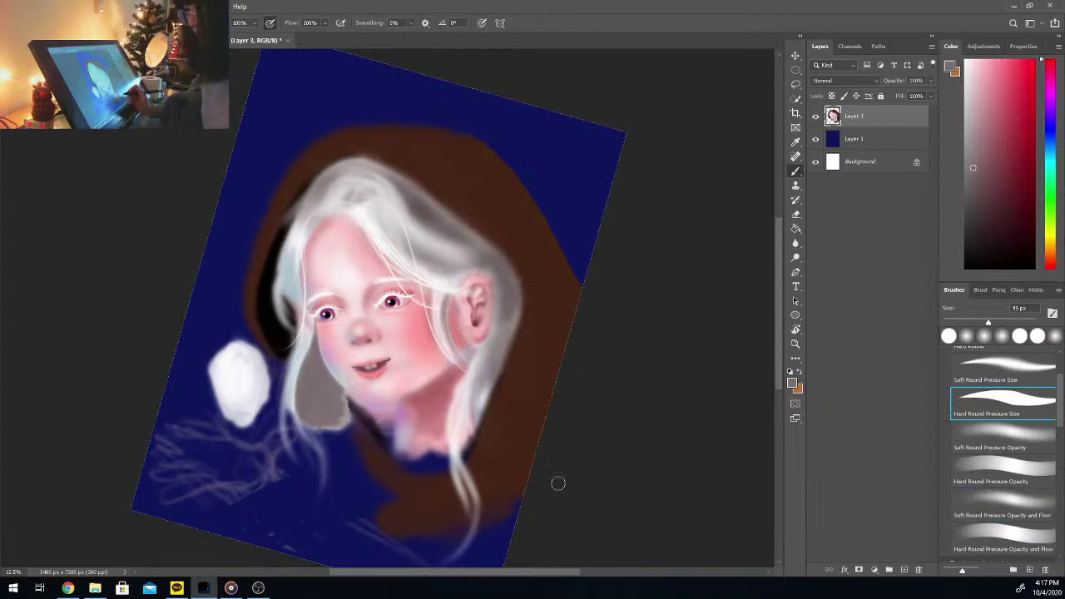
key("period")
key("period")
key("period")
key("r")
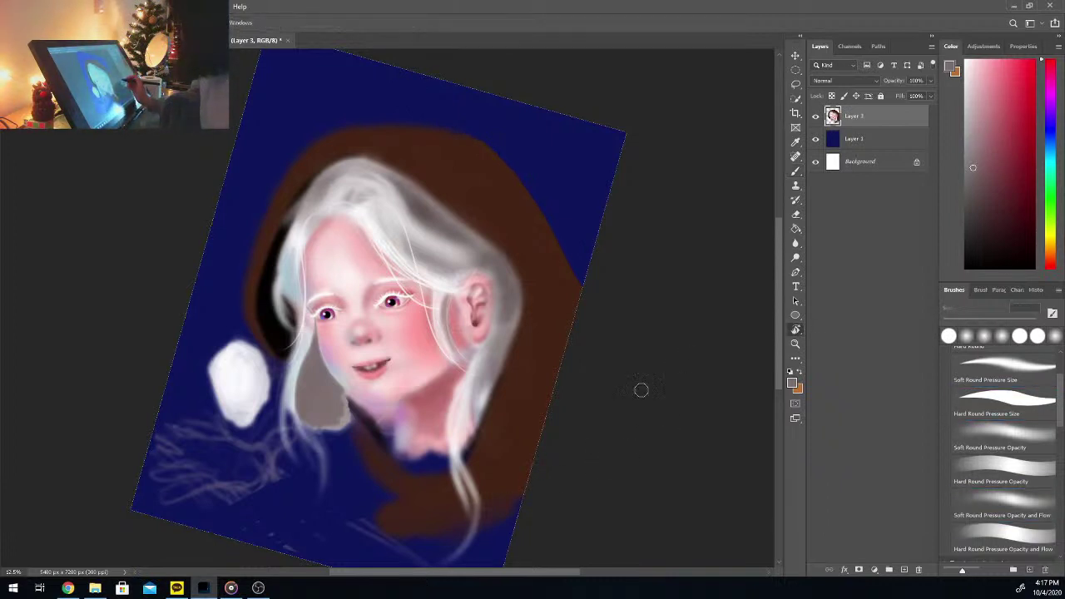
mouse_move(577, 400)
left_mouse_down()
mouse_move(625, 366)
mouse_move(632, 343)
left_mouse_up()
Step: Paint a white highlight along the top edge of the brown hood with the Soft Round Pressure Opacity and Flow brush
left_click_drag(970, 71, 965, 60)
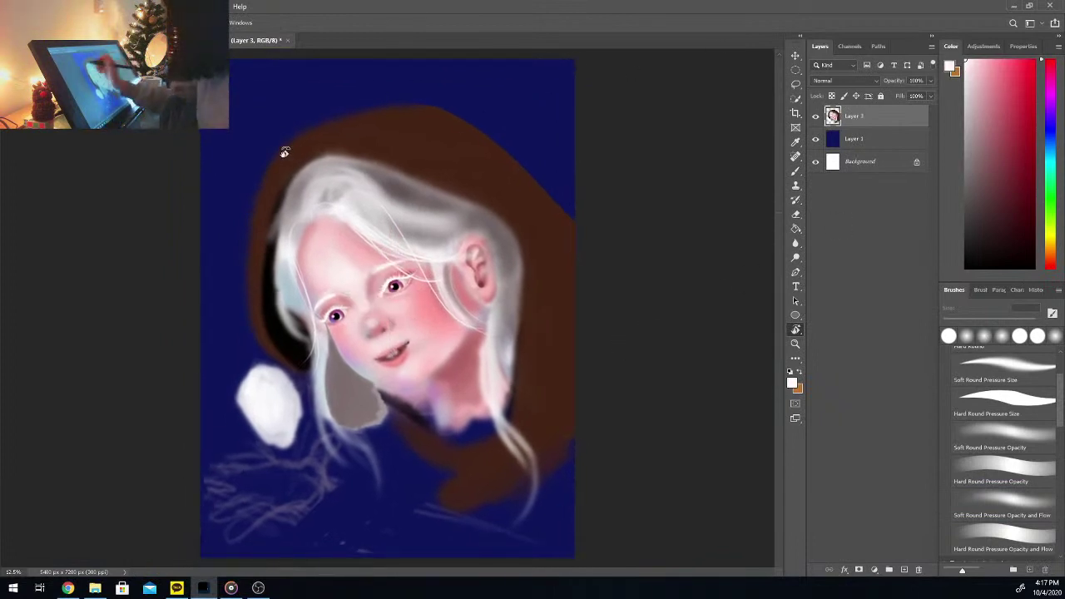
key("e")
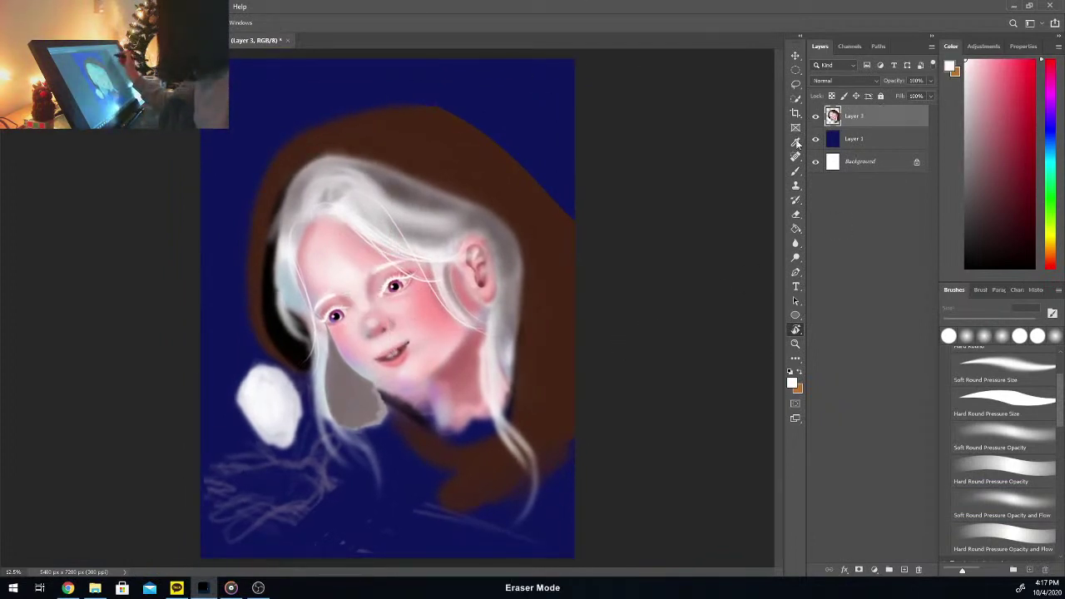
left_click(796, 170)
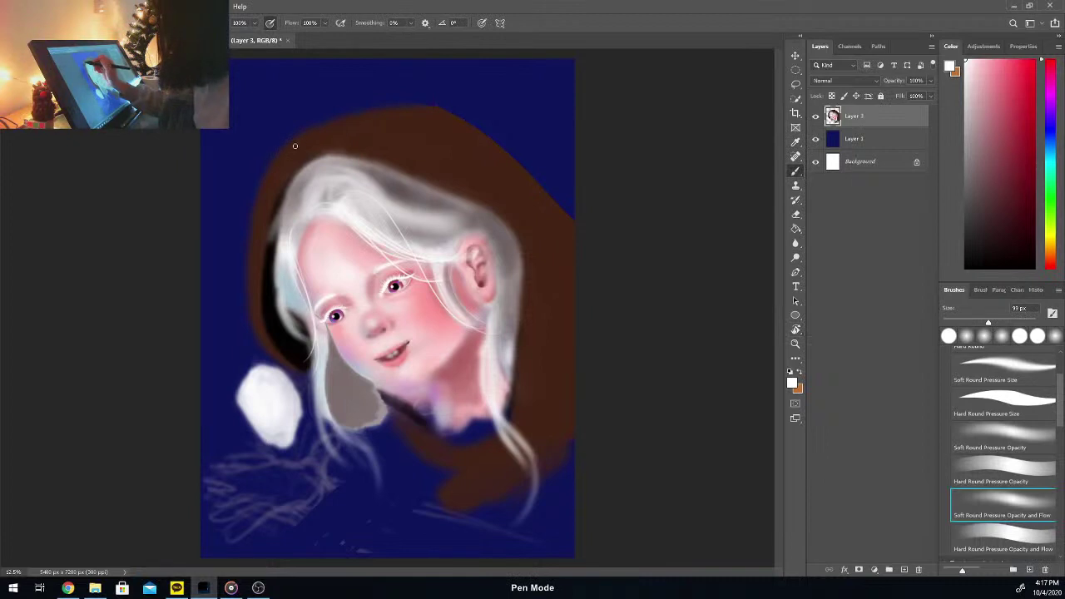
left_click_drag(296, 146, 267, 180)
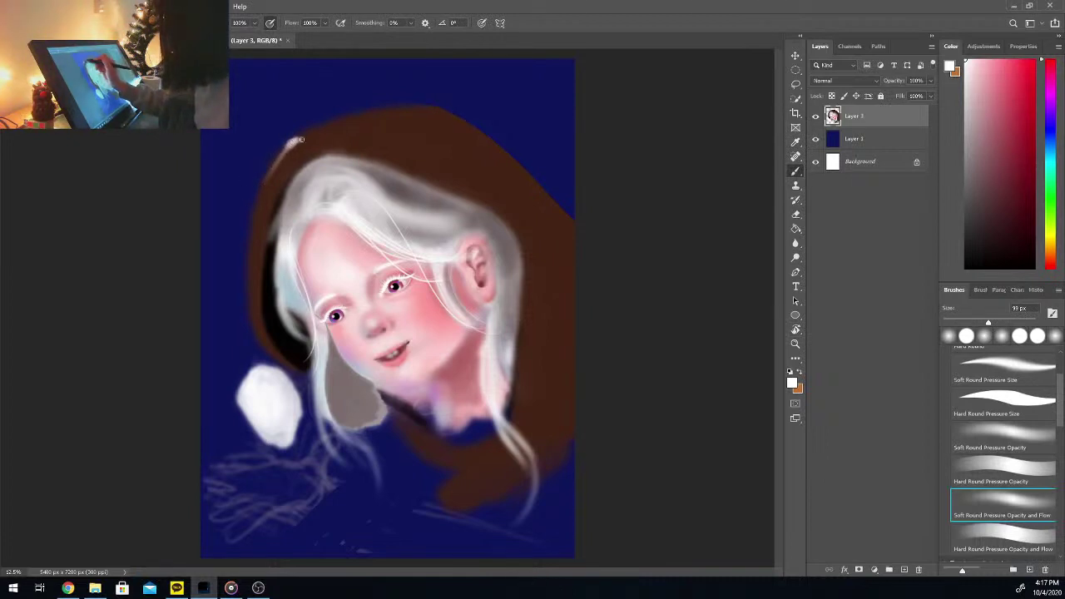
mouse_move(295, 140)
left_mouse_down()
mouse_move(429, 114)
mouse_move(356, 123)
mouse_move(389, 112)
mouse_move(367, 127)
mouse_move(408, 129)
mouse_move(368, 131)
mouse_move(420, 130)
mouse_move(408, 121)
mouse_move(292, 141)
mouse_move(397, 112)
mouse_move(393, 121)
mouse_move(412, 132)
mouse_move(455, 121)
mouse_move(406, 121)
mouse_move(403, 109)
mouse_move(473, 130)
mouse_move(418, 105)
mouse_move(486, 138)
mouse_move(413, 103)
mouse_move(484, 137)
left_mouse_up()
mouse_move(302, 143)
left_mouse_down()
mouse_move(260, 201)
mouse_move(294, 142)
left_mouse_up()
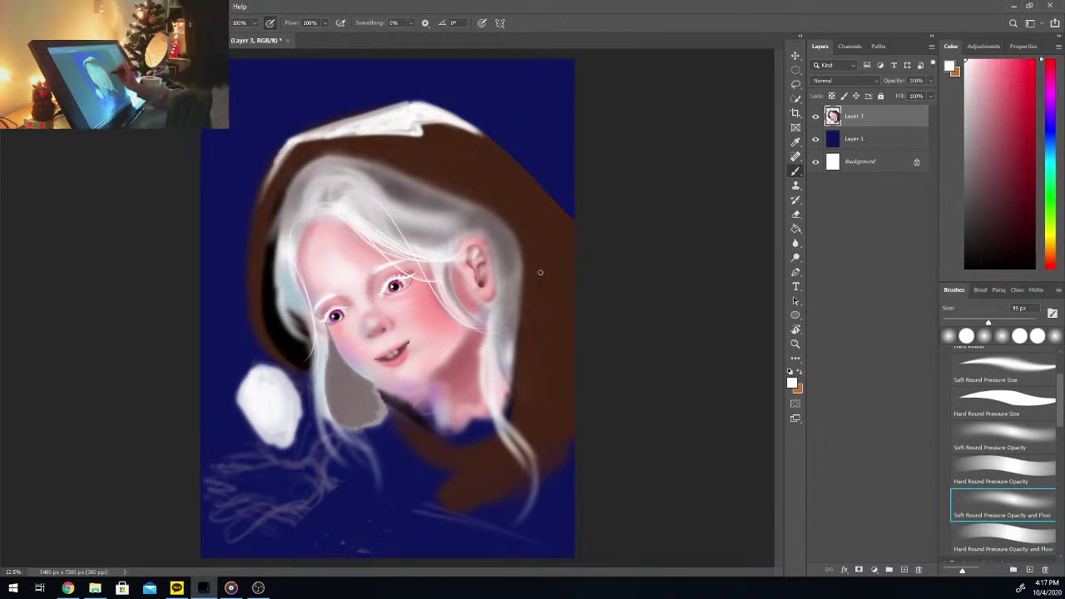
Step: Choose bright cyan and a larger brush, and paint rim light along the hair beside the neck and the hood's lower left edge
key("ctrl+o")
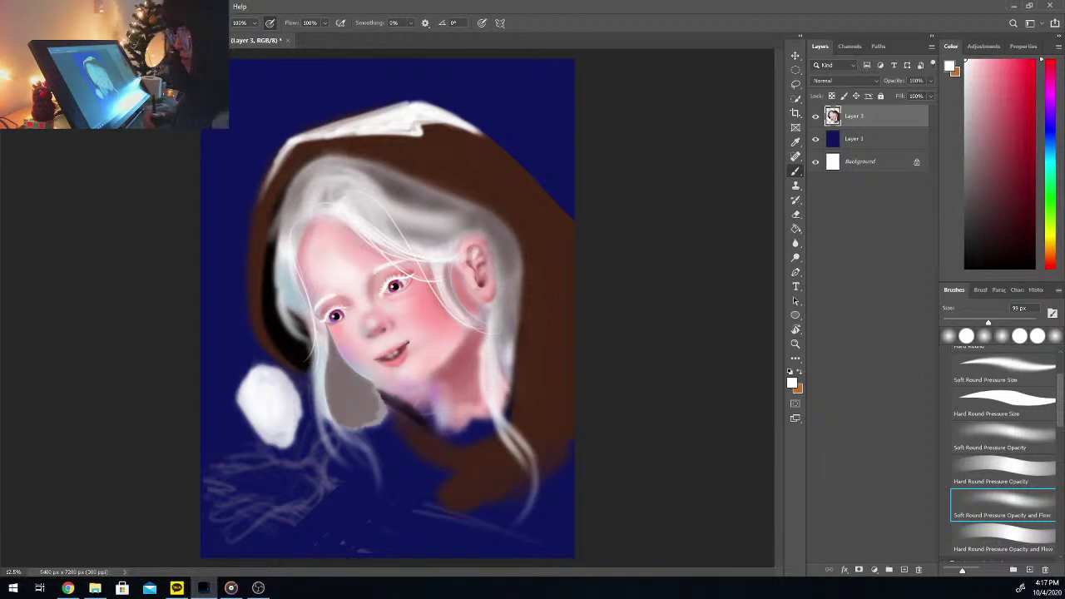
left_click(1052, 154)
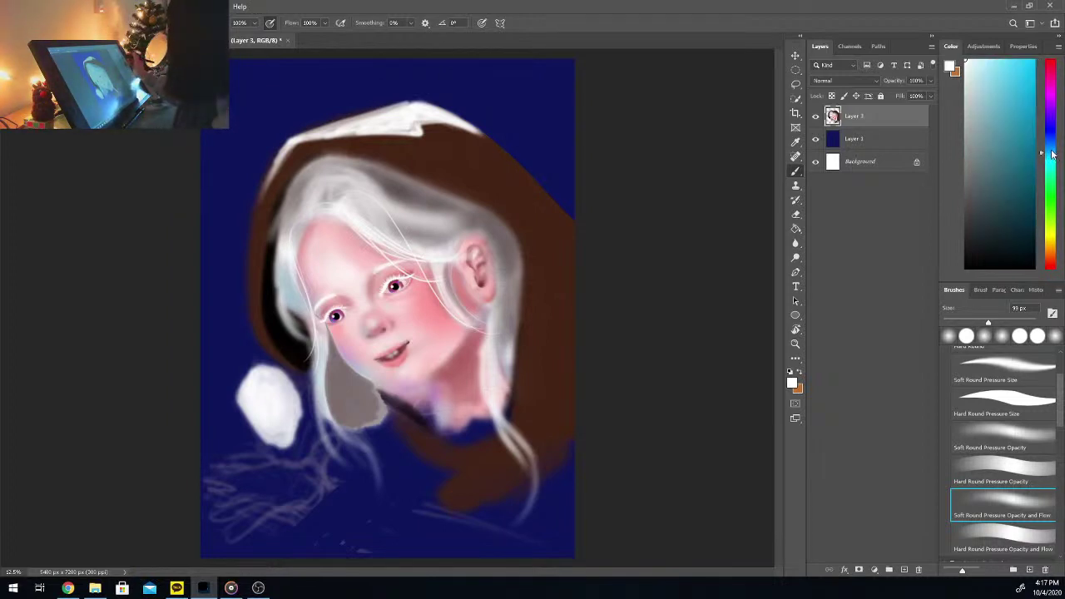
left_click(1032, 65)
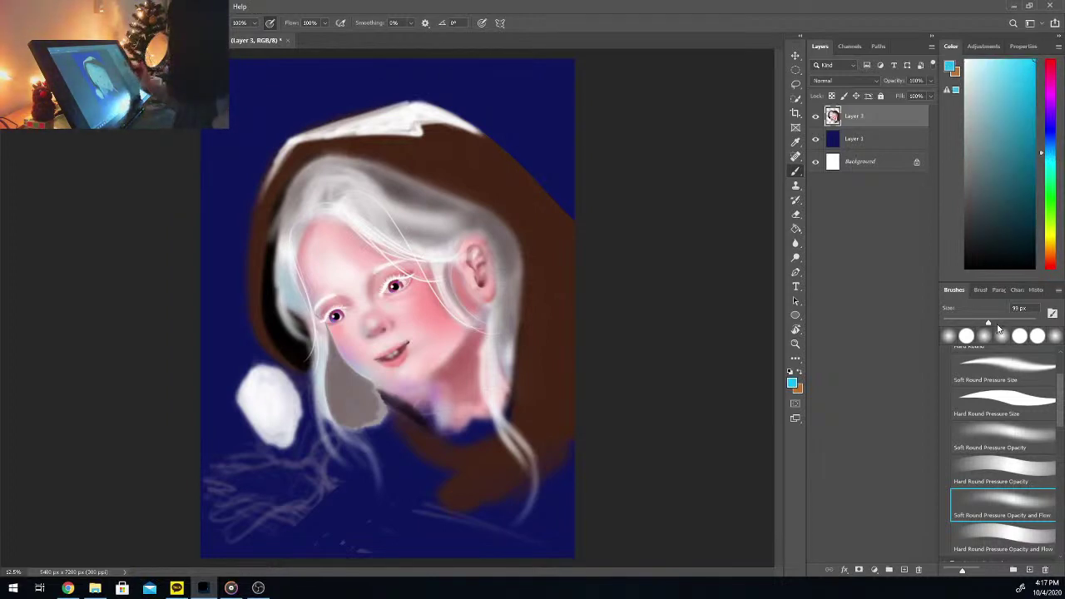
left_click(1011, 323)
left_click_drag(520, 363, 510, 420)
left_click_drag(524, 336, 512, 429)
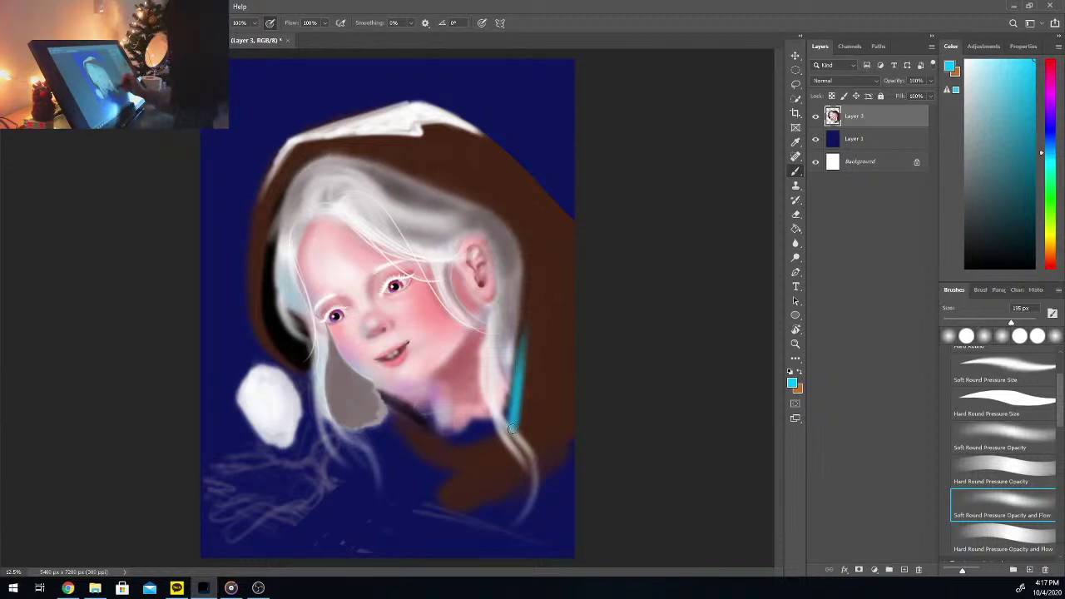
left_click_drag(278, 357, 249, 270)
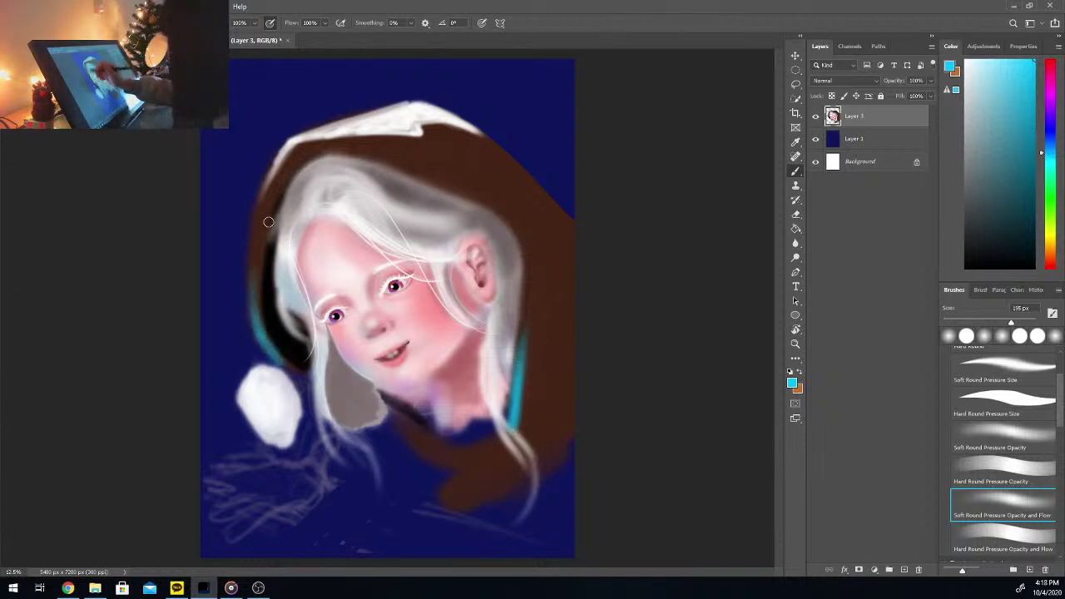
Step: Enlarge the brush to 472 px and tint the lower part of the white orb with cyan
left_click(1024, 323)
mouse_move(261, 404)
left_mouse_down()
mouse_move(268, 428)
mouse_move(255, 387)
mouse_move(284, 439)
mouse_move(280, 404)
mouse_move(286, 439)
left_mouse_up()
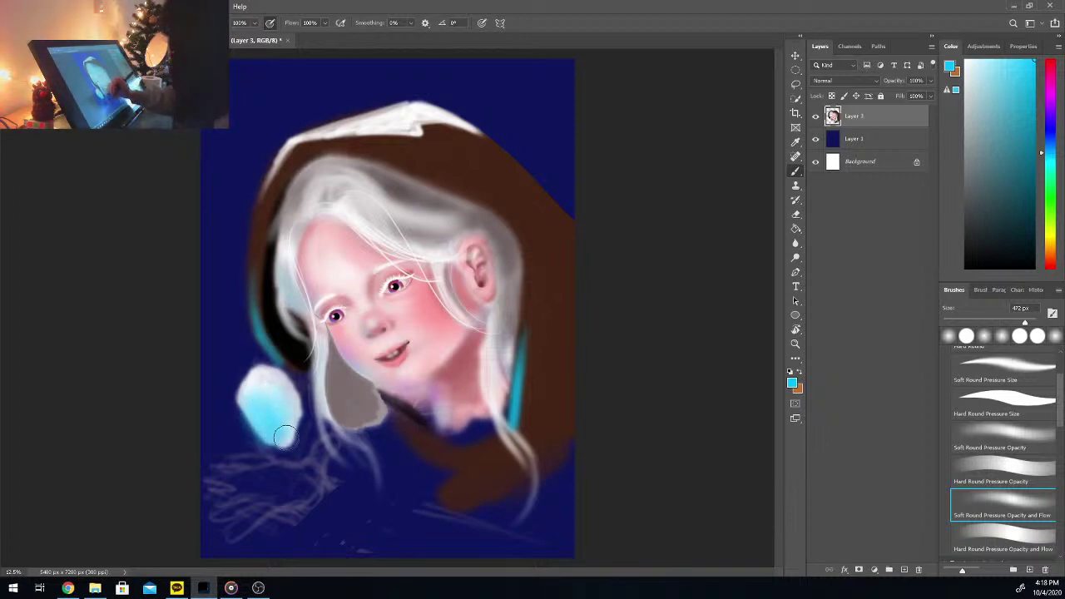
left_click_drag(259, 399, 276, 440)
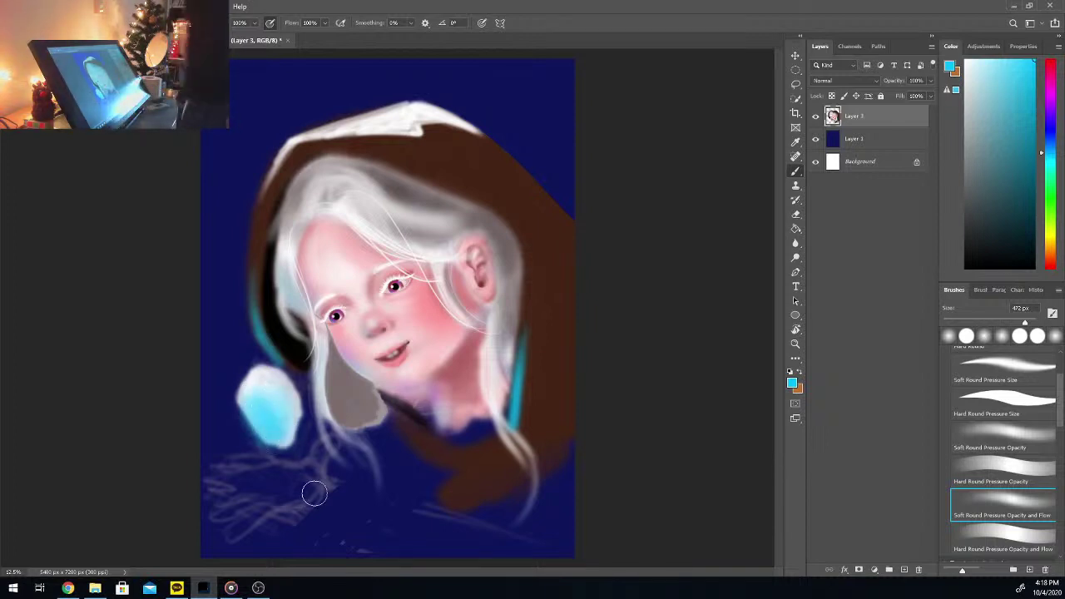
Step: Set the brush size to 76 px and paint thin cyan rim light along the hood's inner edge on both sides of the hair
left_click(978, 322)
mouse_move(287, 170)
left_mouse_down()
mouse_move(265, 235)
mouse_move(267, 225)
left_mouse_up()
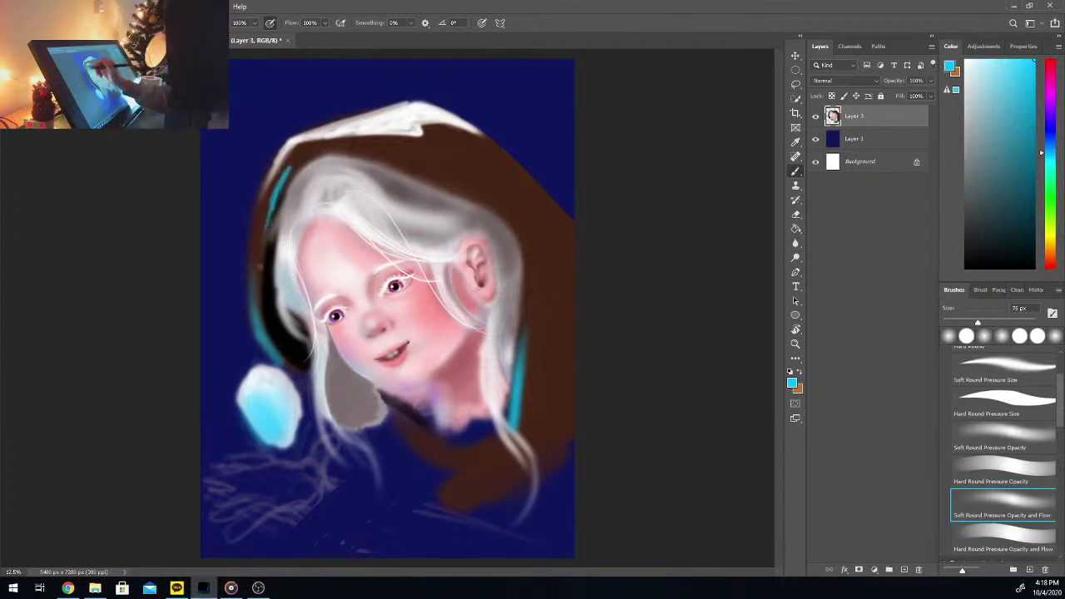
mouse_move(291, 167)
left_mouse_down()
mouse_move(341, 159)
mouse_move(310, 155)
left_mouse_up()
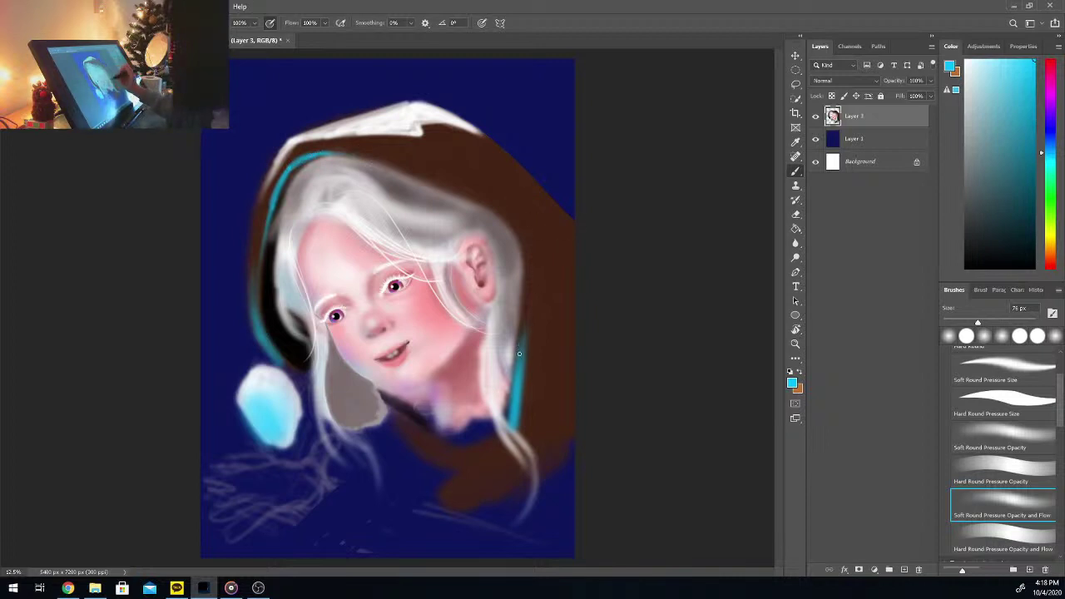
left_click_drag(507, 220, 521, 290)
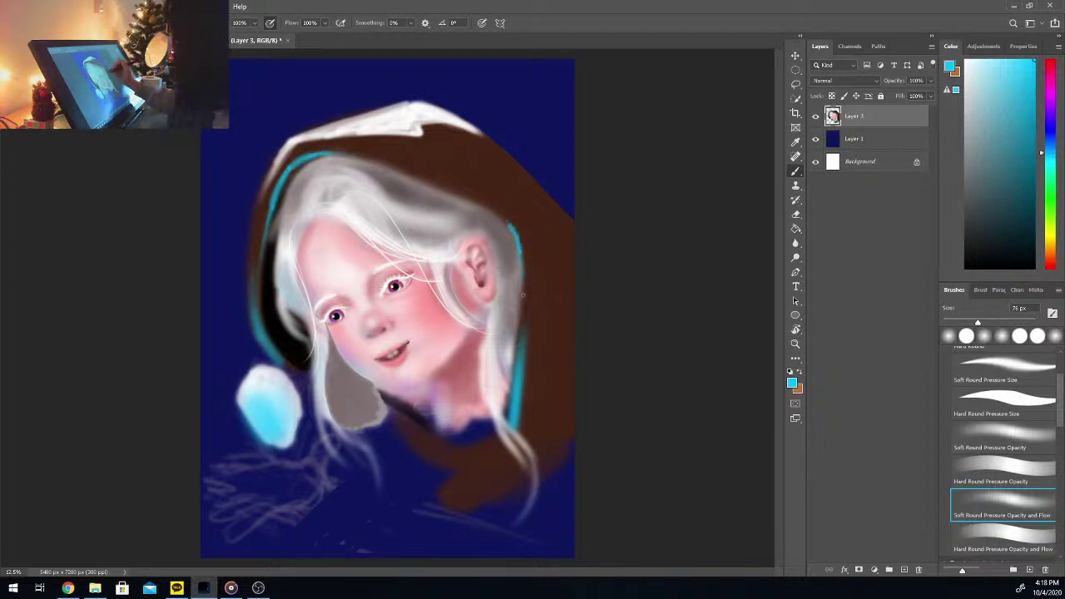
left_click_drag(520, 243, 524, 271)
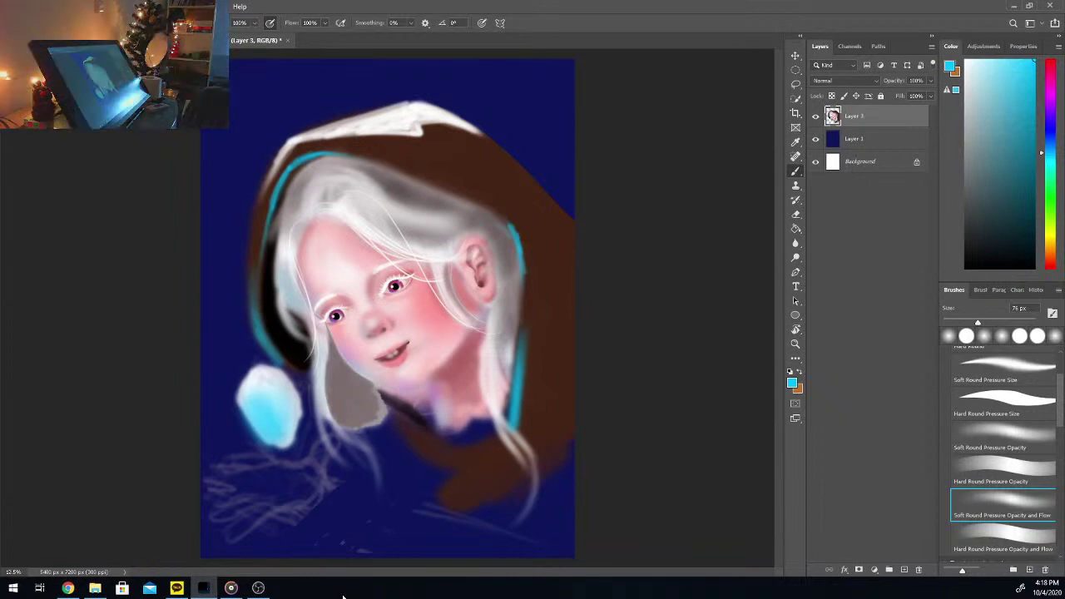
Step: Choose white as the painting colour and set the brush size to 144 px
left_click_drag(972, 75, 942, 50)
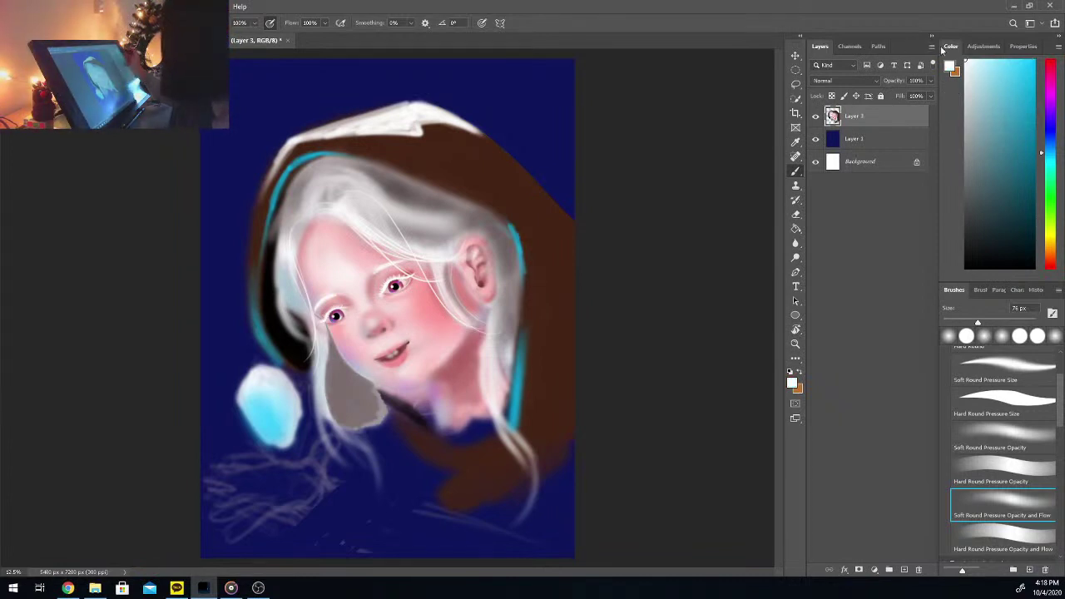
mouse_move(970, 320)
left_mouse_down()
mouse_move(961, 323)
mouse_move(999, 323)
left_mouse_up()
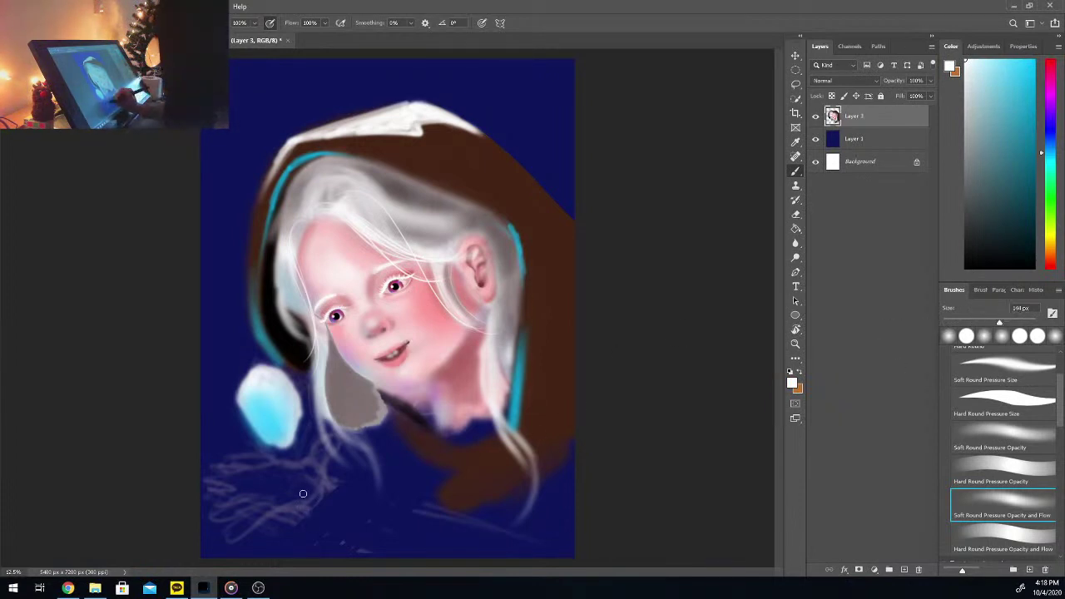
mouse_move(303, 493)
left_mouse_down()
mouse_move(308, 506)
mouse_move(307, 537)
mouse_move(317, 504)
left_mouse_up()
key("ctrl+z")
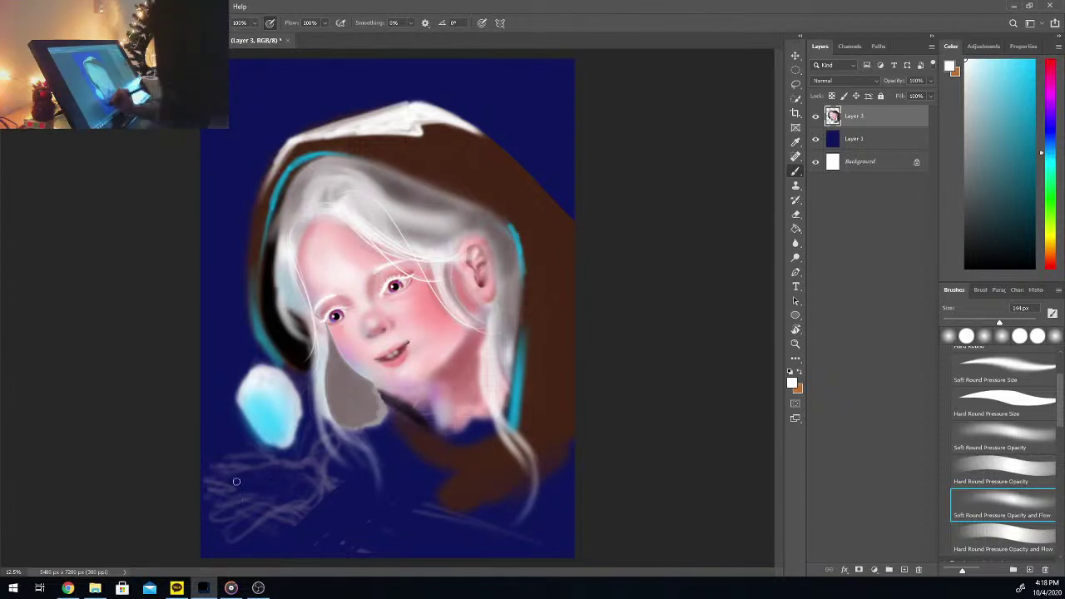
Step: Try to block in a white open hand with raised fingers below the cyan orb, over the sketched hand lines
mouse_move(248, 465)
left_mouse_down()
mouse_move(281, 502)
mouse_move(320, 501)
left_mouse_up()
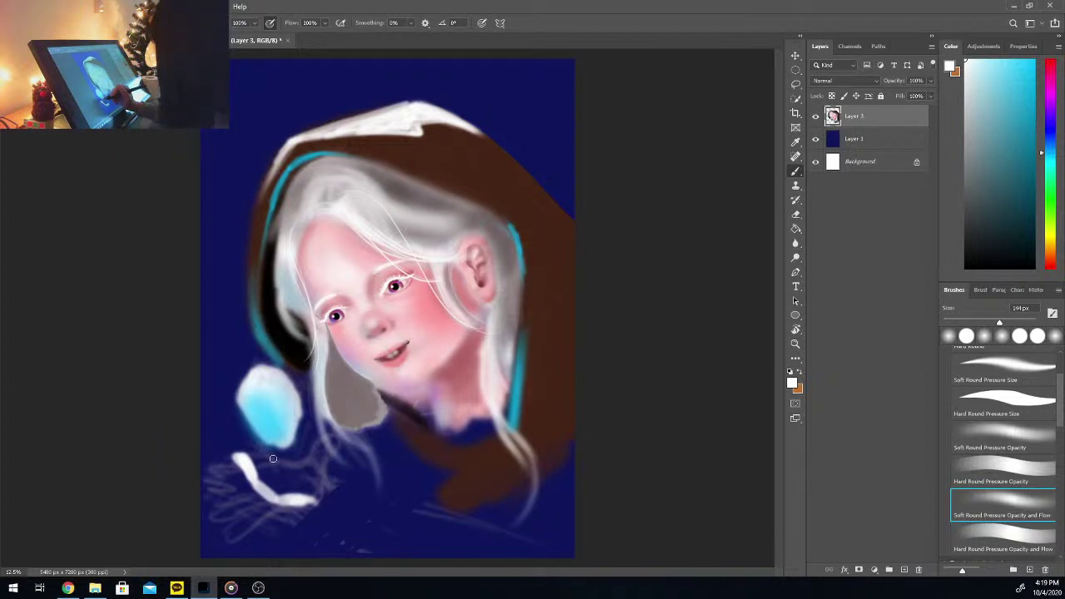
mouse_move(280, 476)
left_mouse_down()
mouse_move(277, 463)
mouse_move(291, 492)
mouse_move(334, 500)
left_mouse_up()
left_click_drag(251, 455, 283, 497)
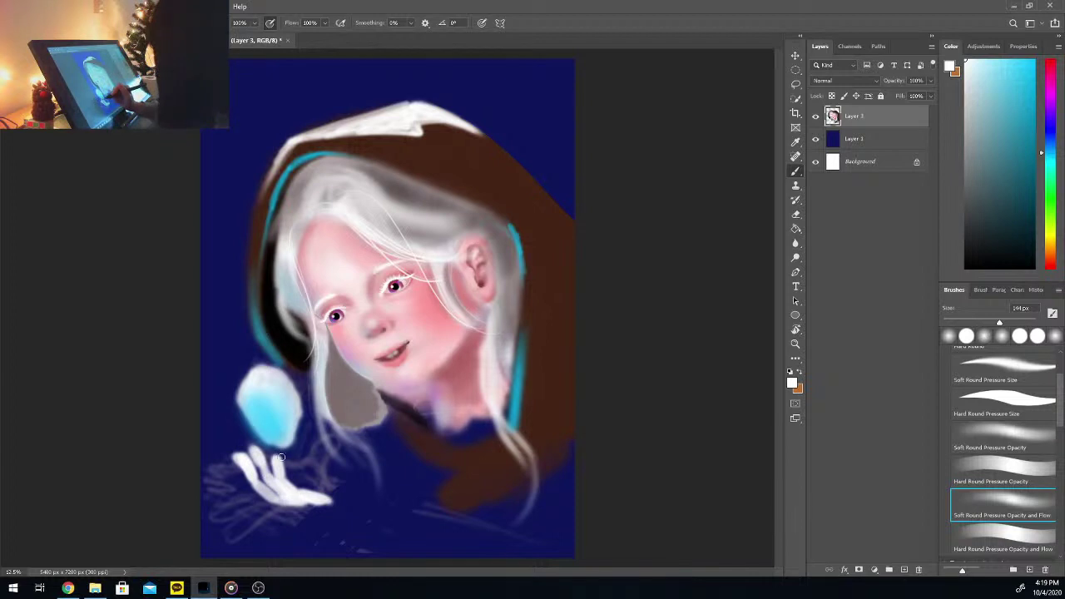
mouse_move(285, 457)
left_mouse_down()
mouse_move(331, 503)
mouse_move(302, 493)
mouse_move(312, 500)
mouse_move(351, 498)
mouse_move(276, 501)
mouse_move(307, 510)
mouse_move(293, 508)
mouse_move(300, 491)
left_mouse_up()
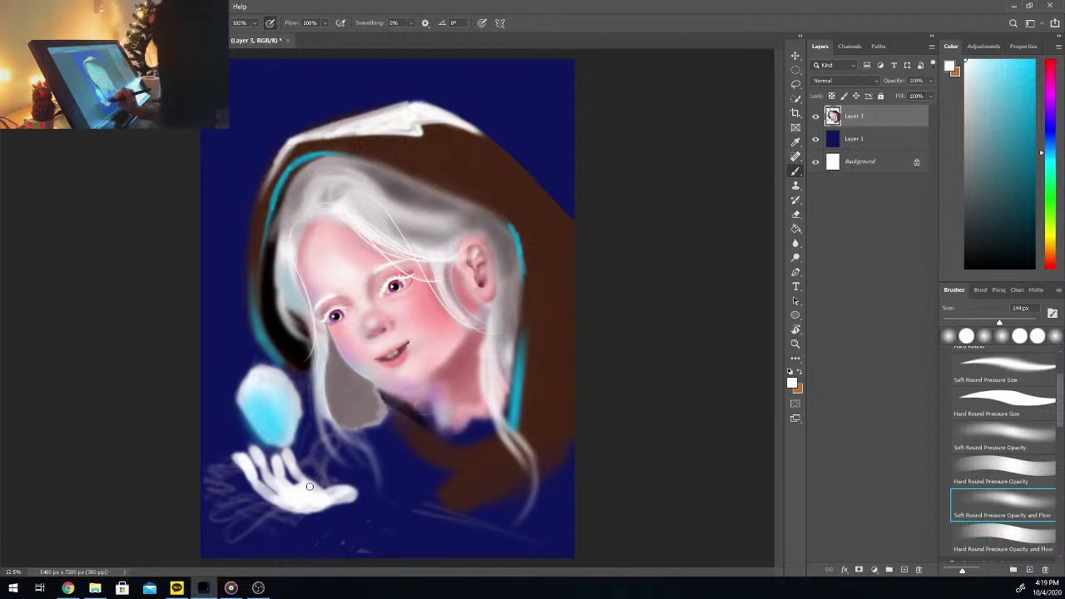
mouse_move(310, 486)
left_mouse_down()
mouse_move(377, 460)
mouse_move(342, 485)
mouse_move(351, 497)
mouse_move(328, 498)
mouse_move(359, 501)
mouse_move(352, 491)
mouse_move(355, 503)
mouse_move(333, 485)
mouse_move(300, 487)
mouse_move(304, 469)
mouse_move(300, 493)
mouse_move(252, 462)
mouse_move(257, 453)
mouse_move(283, 496)
left_mouse_up()
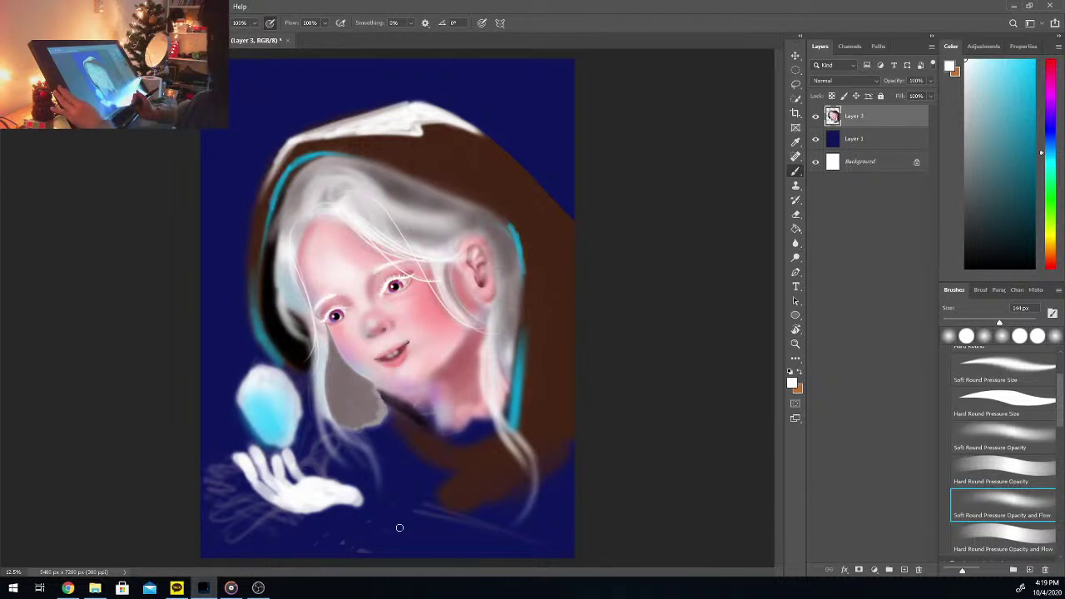
Step: Undo all the white hand strokes below the orb
key("ctrl+z")
key("ctrl+z")
key("ctrl+z")
key("ctrl+z")
key("ctrl+z")
key("ctrl+z")
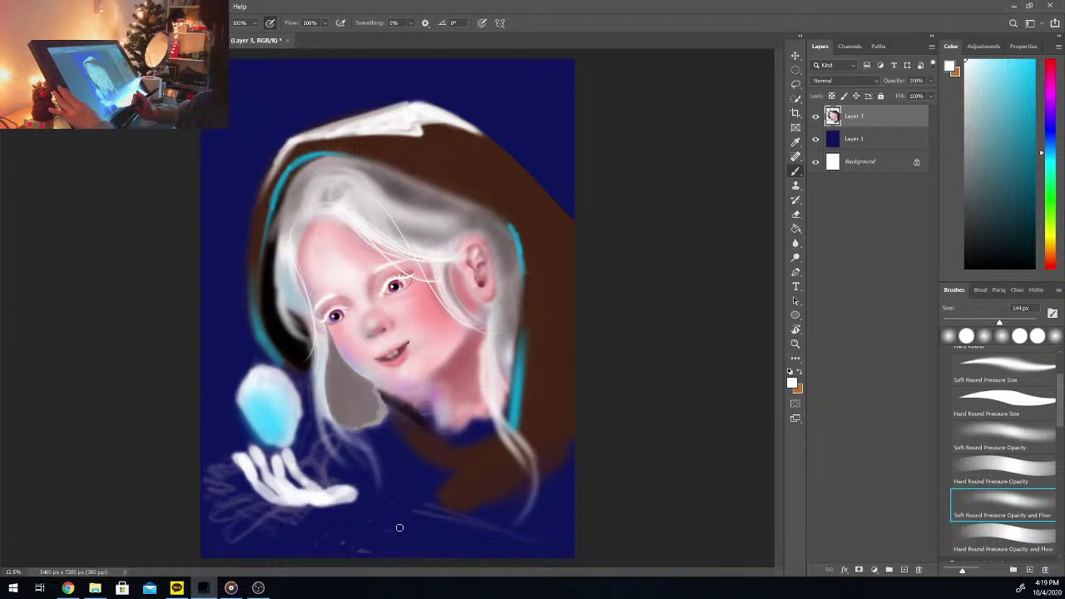
mouse_move(305, 465)
left_mouse_down()
mouse_move(287, 486)
mouse_move(279, 470)
mouse_move(265, 499)
left_mouse_up()
left_click_drag(266, 443, 249, 478)
left_click_drag(333, 491, 296, 506)
left_click_drag(301, 455, 274, 494)
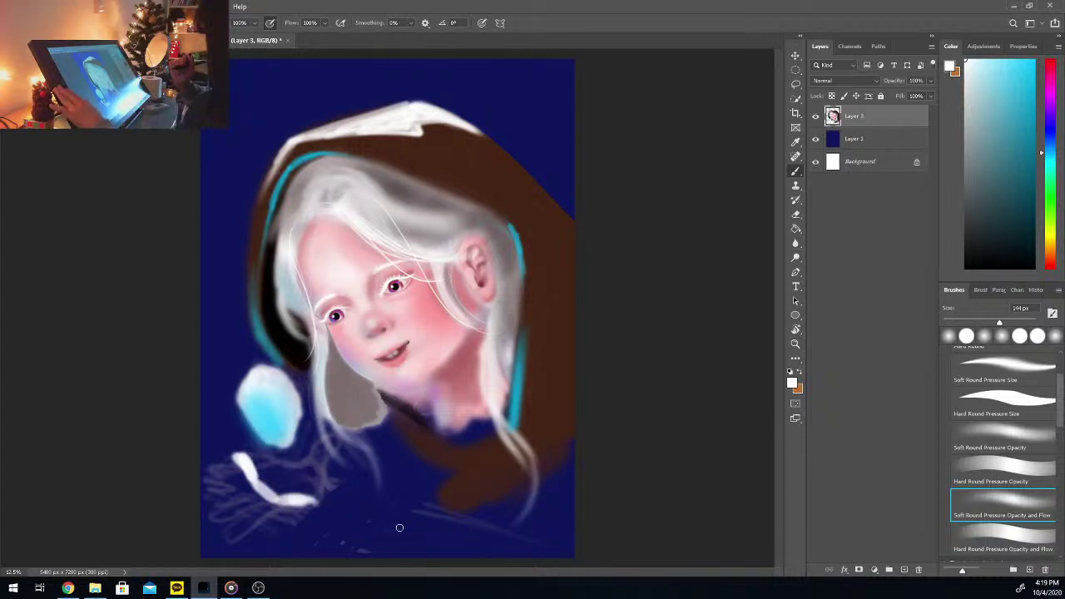
left_click_drag(223, 468, 208, 477)
left_click_drag(311, 498, 287, 504)
left_click_drag(251, 451, 232, 470)
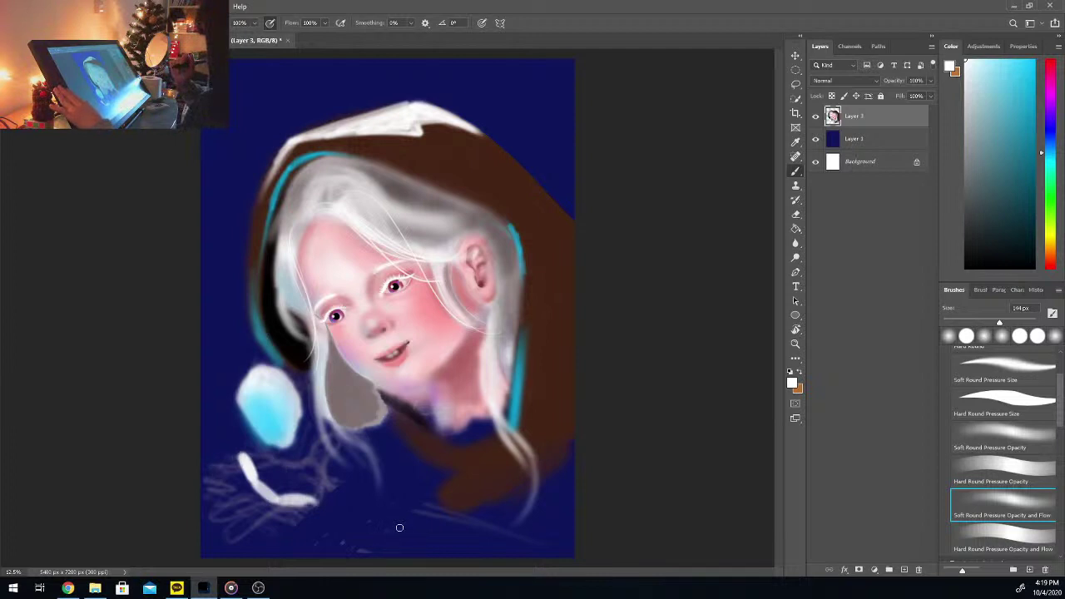
left_click_drag(320, 494, 253, 504)
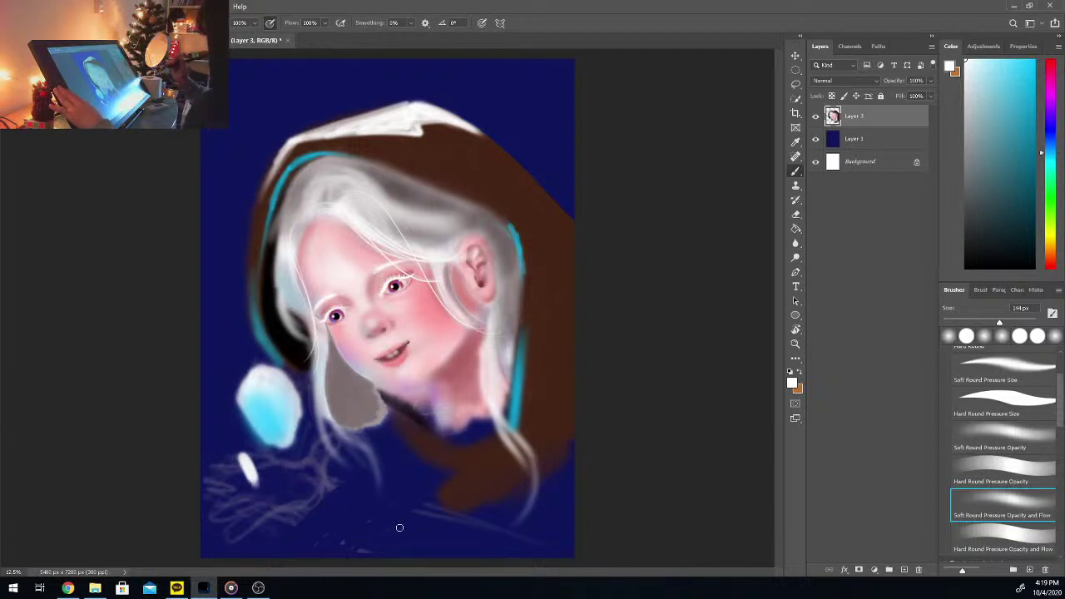
left_click_drag(259, 453, 238, 489)
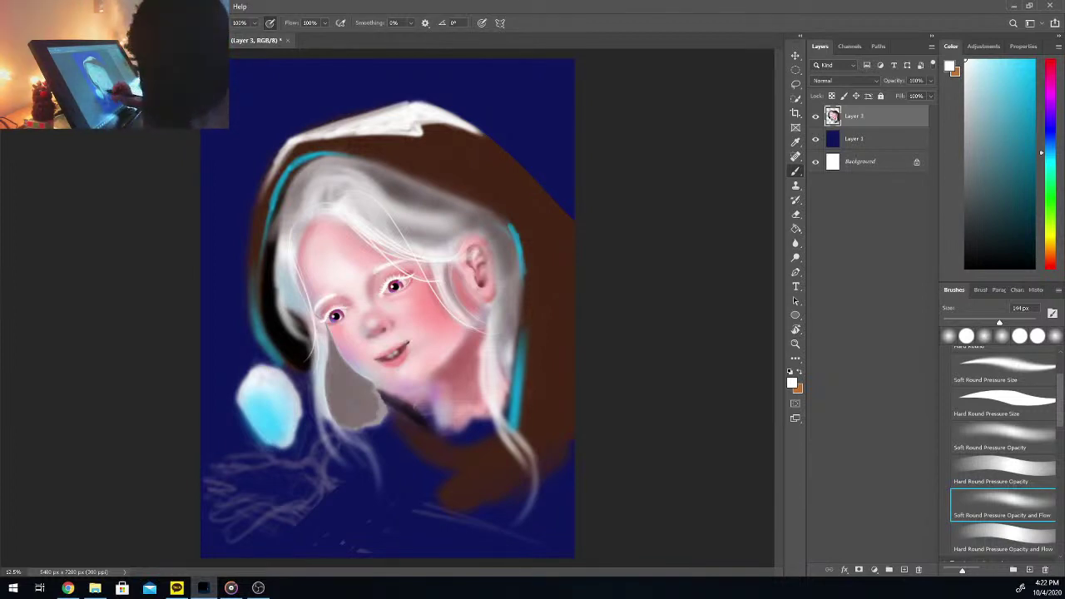
Step: Bring the Photoshop window back fully onto the display, maximize it and return to the canvas
left_click(258, 588)
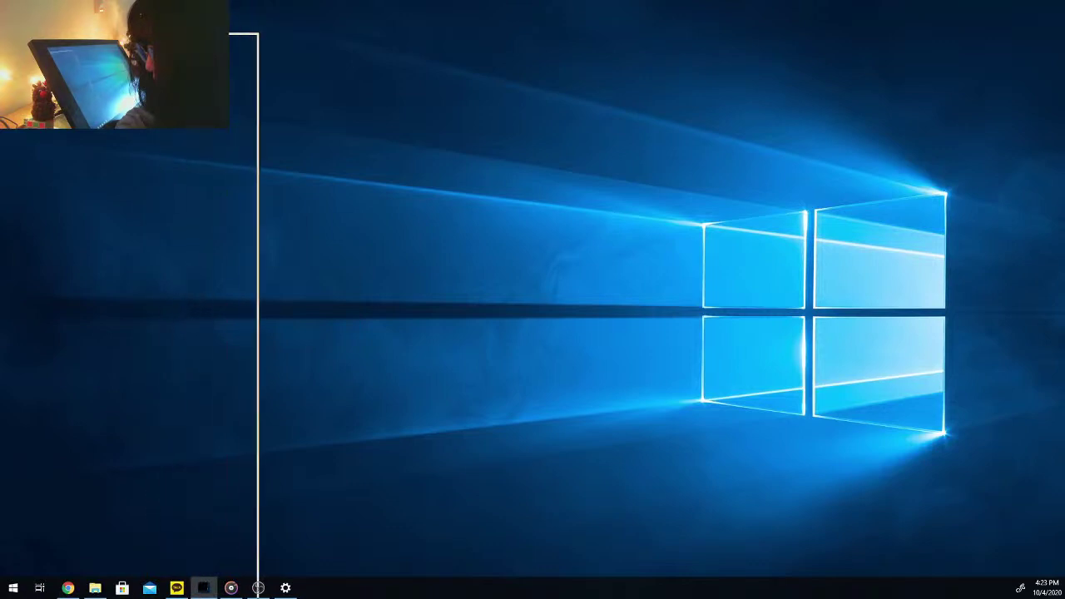
left_click(204, 588)
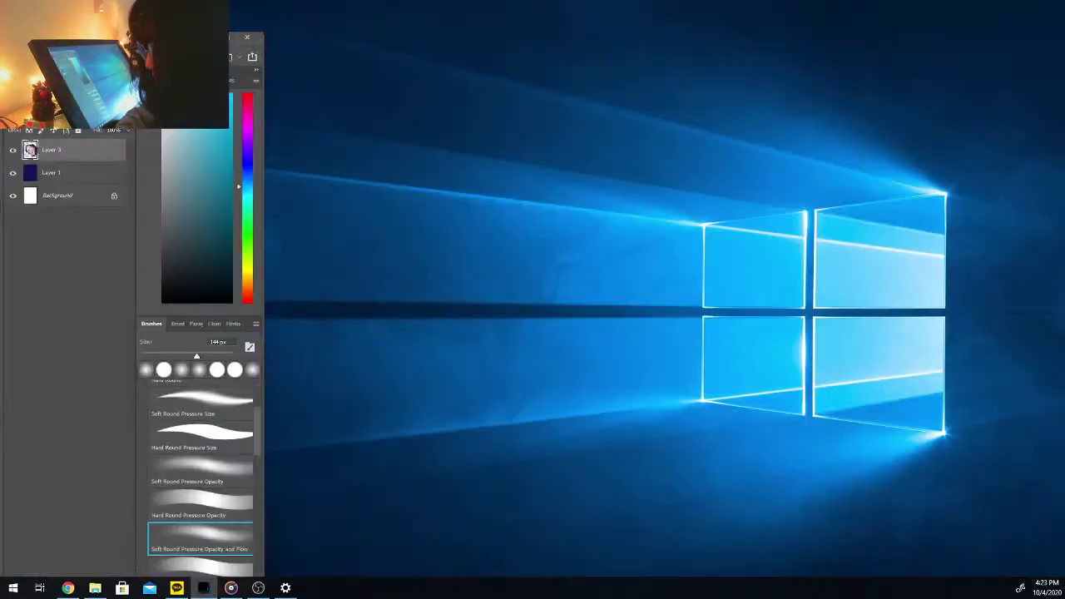
left_click_drag(0, 38, 254, 60)
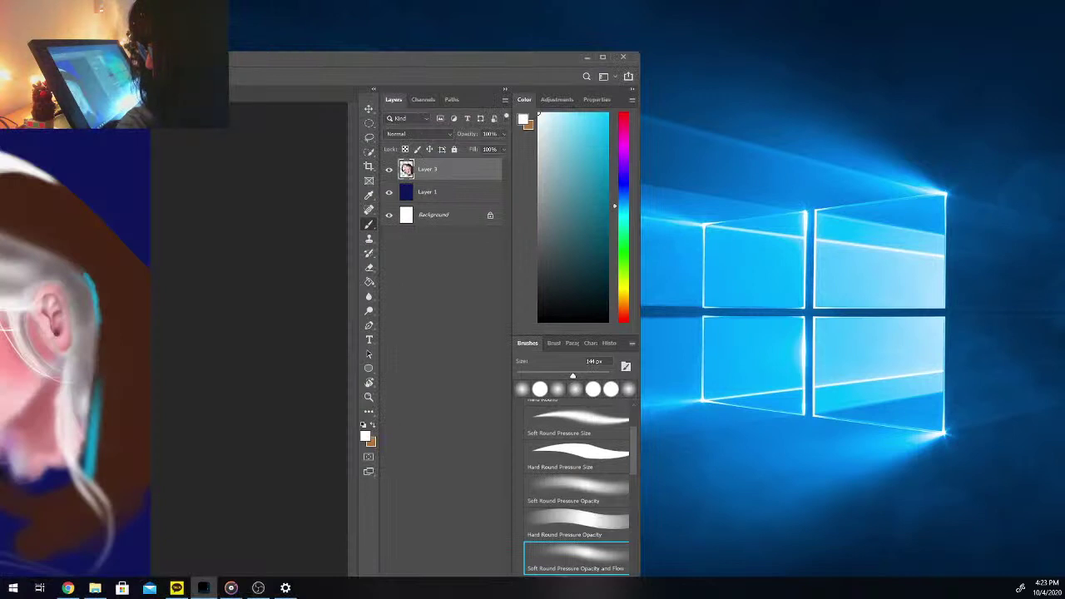
mouse_move(0, 56)
left_mouse_down()
mouse_move(277, 34)
mouse_move(340, 45)
left_mouse_up()
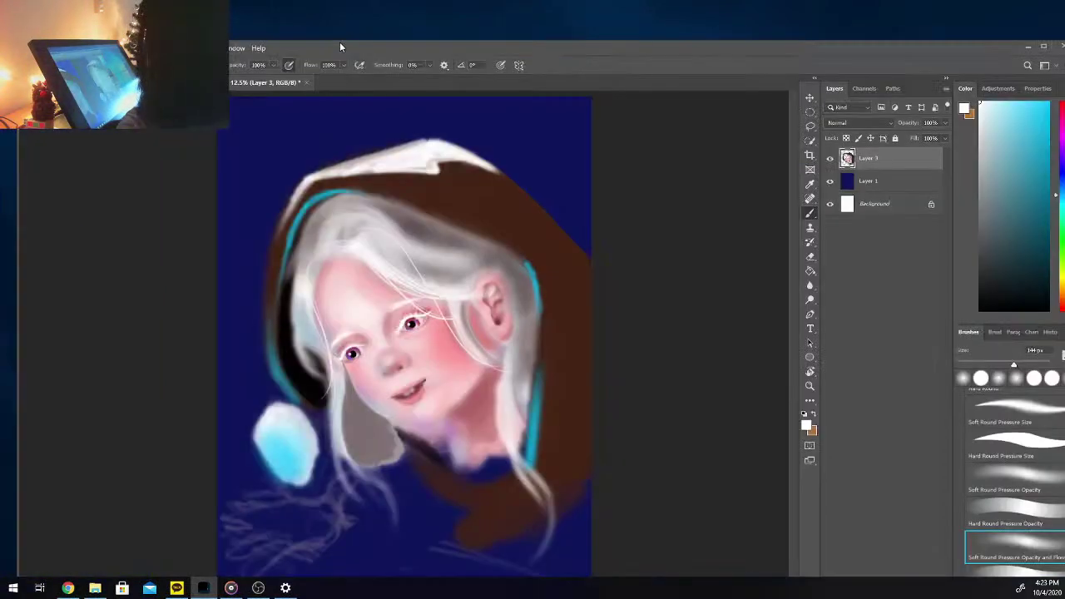
left_click(1043, 45)
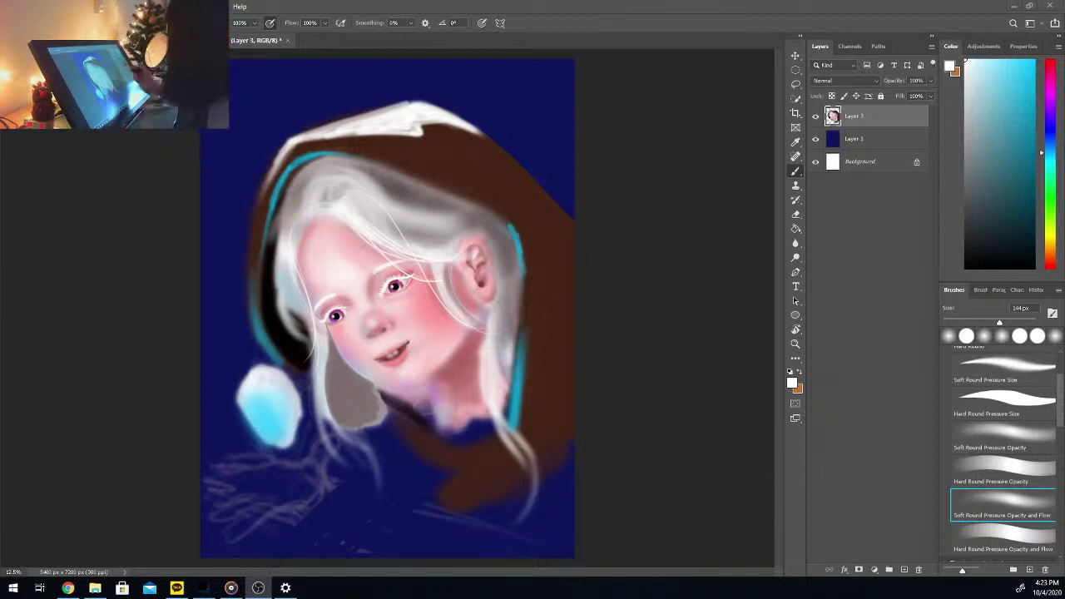
left_click(298, 479)
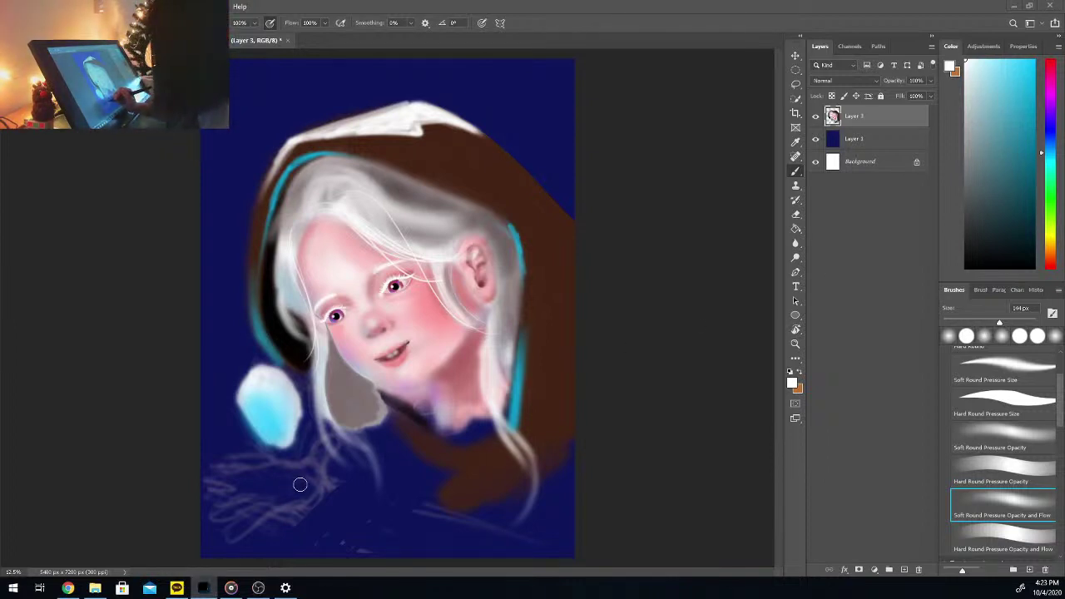
Step: Paint a solid white thumb below the orb's lower right with the Hard Round Pressure Size brush
key("comma")
key("comma")
key("comma")
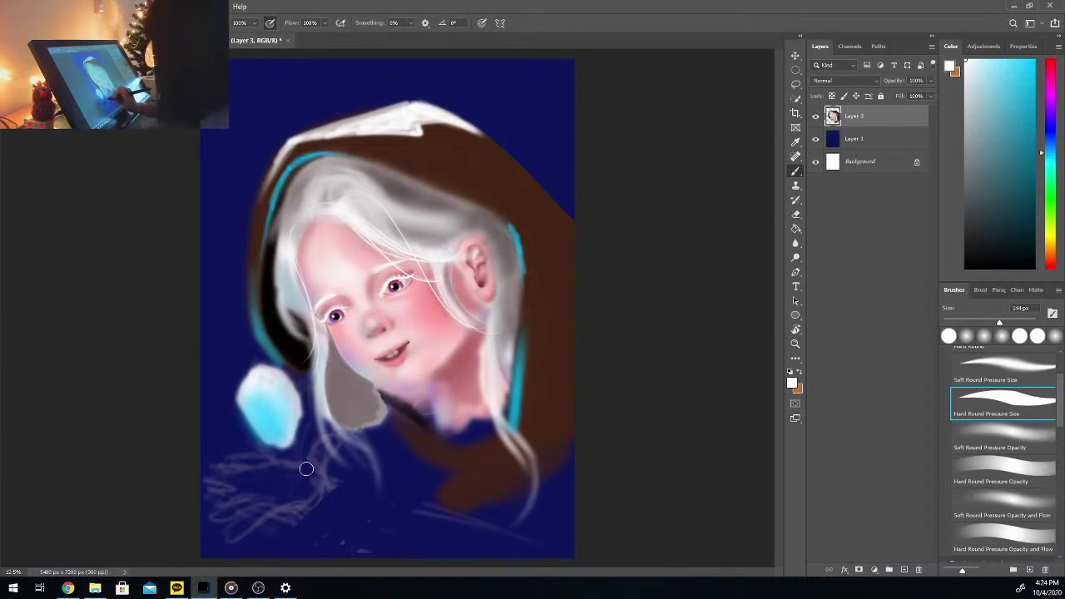
left_click_drag(306, 462, 329, 503)
Step: Paint the palm and the raised fingers in white beside the thumb with the Soft Round Pressure Opacity and Flow brush
key("period")
key("period")
key("period")
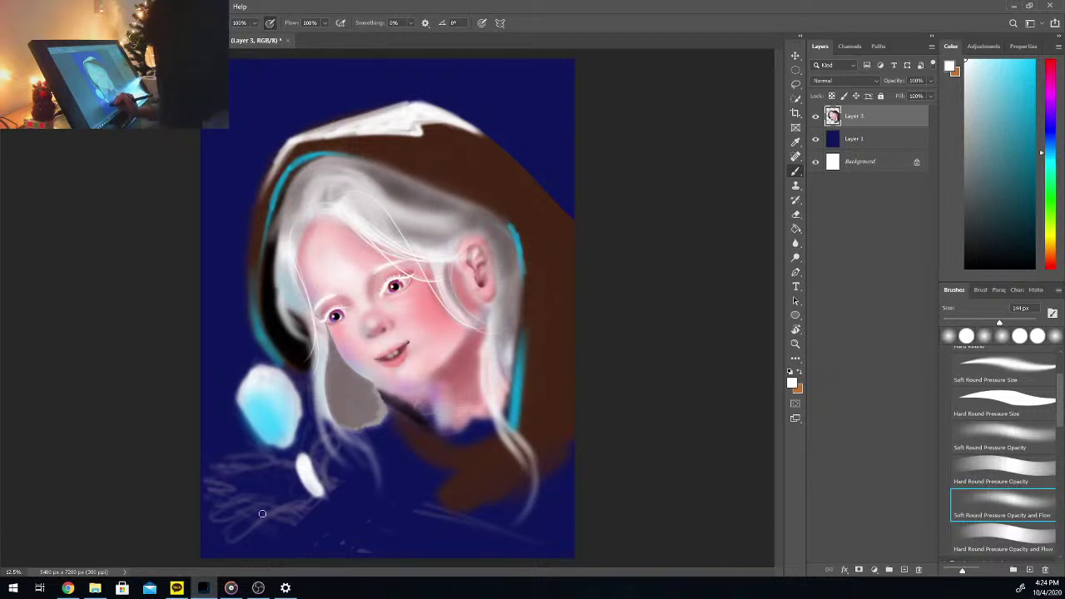
mouse_move(246, 509)
left_mouse_down()
mouse_move(255, 504)
mouse_move(238, 497)
mouse_move(293, 516)
mouse_move(321, 496)
mouse_move(308, 516)
left_mouse_up()
mouse_move(242, 481)
left_mouse_down()
mouse_move(232, 462)
mouse_move(283, 502)
mouse_move(281, 488)
mouse_move(305, 485)
mouse_move(296, 481)
mouse_move(339, 480)
mouse_move(322, 487)
mouse_move(328, 509)
mouse_move(356, 507)
mouse_move(362, 493)
mouse_move(333, 504)
mouse_move(369, 511)
mouse_move(297, 491)
mouse_move(287, 500)
mouse_move(313, 501)
mouse_move(254, 481)
left_mouse_up()
mouse_move(251, 462)
left_mouse_down()
mouse_move(262, 487)
mouse_move(279, 488)
mouse_move(269, 454)
mouse_move(251, 444)
mouse_move(248, 453)
left_mouse_up()
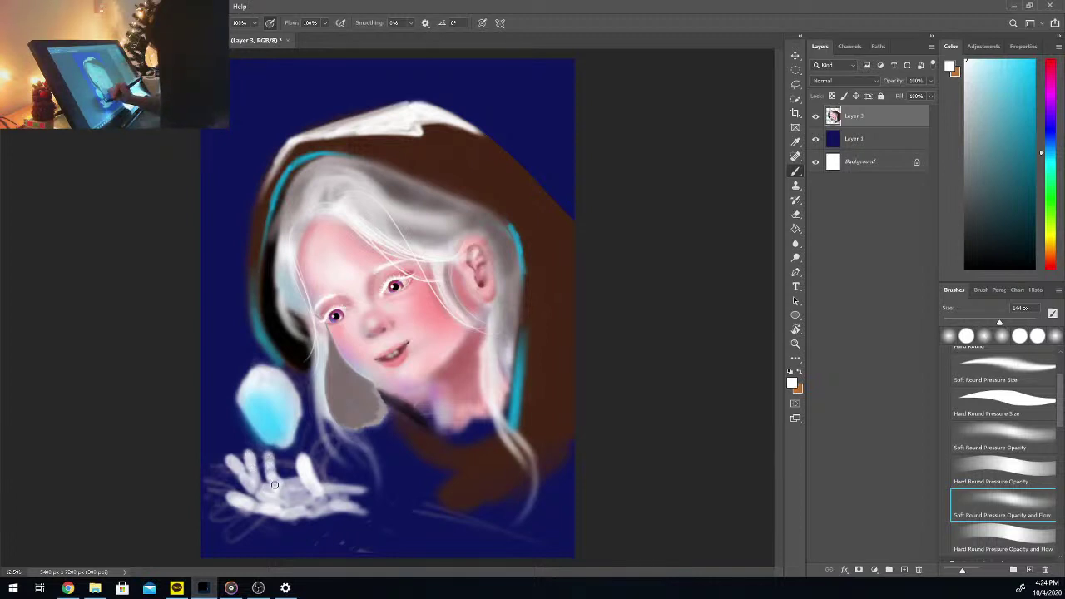
left_click_drag(293, 483, 304, 491)
left_click_drag(235, 499, 280, 504)
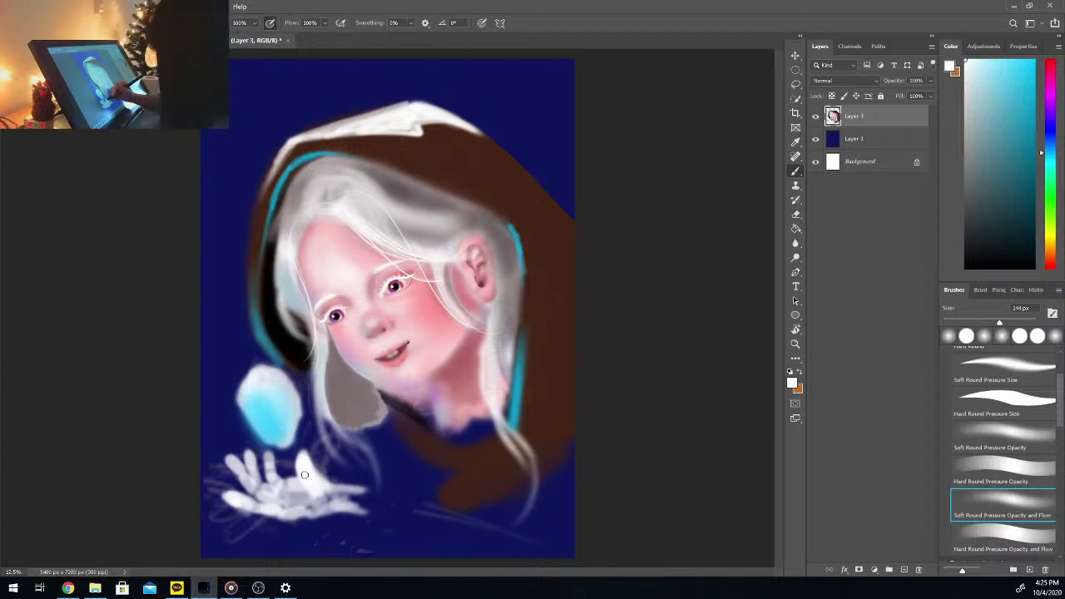
Step: Fill the thumb base and lower palm with white, and extend the wrist to a point with the Hard Round Pressure Size brush
mouse_move(304, 475)
left_mouse_down()
mouse_move(337, 498)
mouse_move(327, 493)
mouse_move(318, 507)
mouse_move(333, 488)
mouse_move(337, 500)
mouse_move(311, 534)
mouse_move(273, 515)
mouse_move(310, 515)
mouse_move(304, 523)
mouse_move(349, 505)
left_mouse_up()
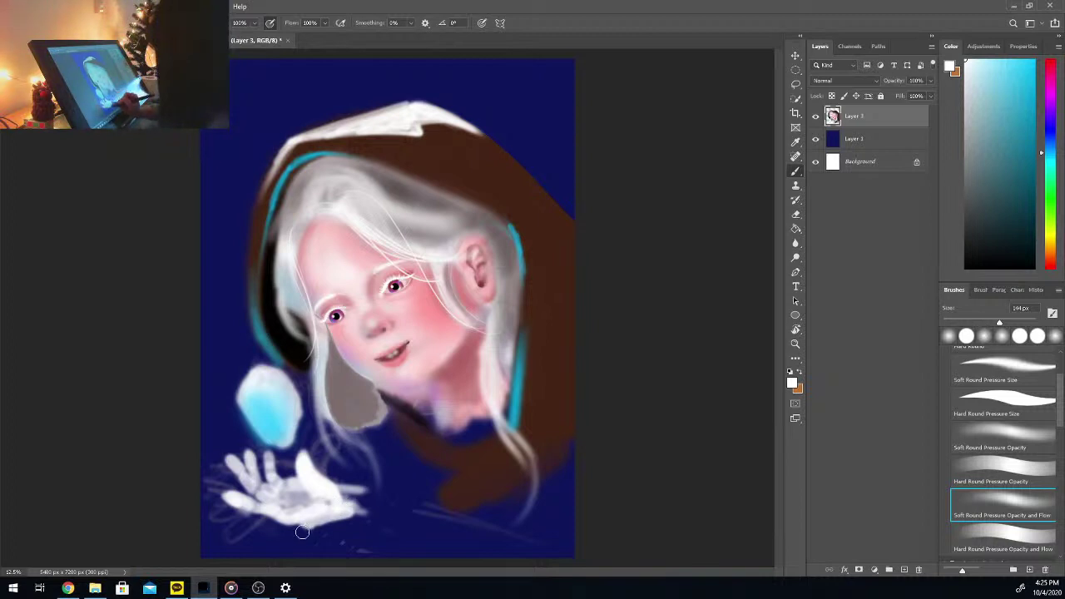
left_click_drag(303, 530, 353, 515)
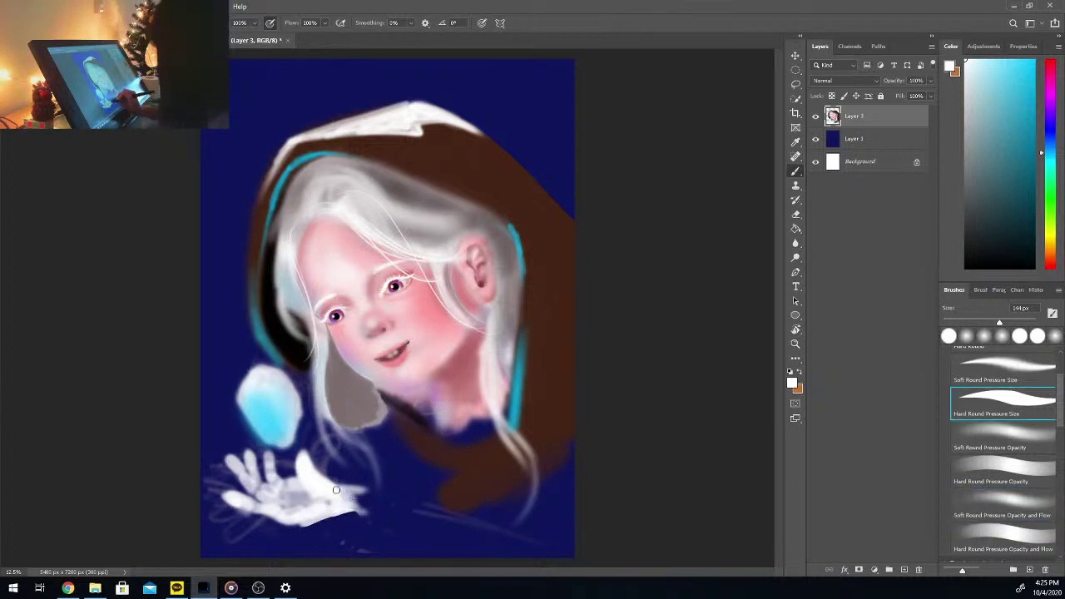
mouse_move(333, 483)
left_mouse_down()
mouse_move(381, 496)
mouse_move(324, 504)
left_mouse_up()
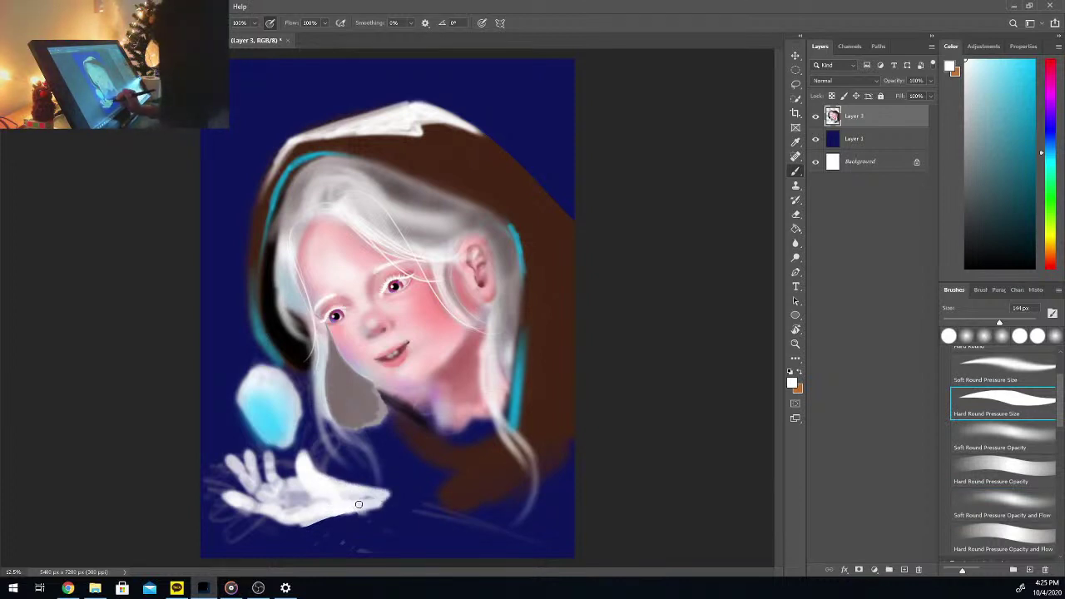
Step: Thicken the fingers and fill the palm with soft white strokes, keeping a crisp gap between fingers and thumb
left_click(1003, 505)
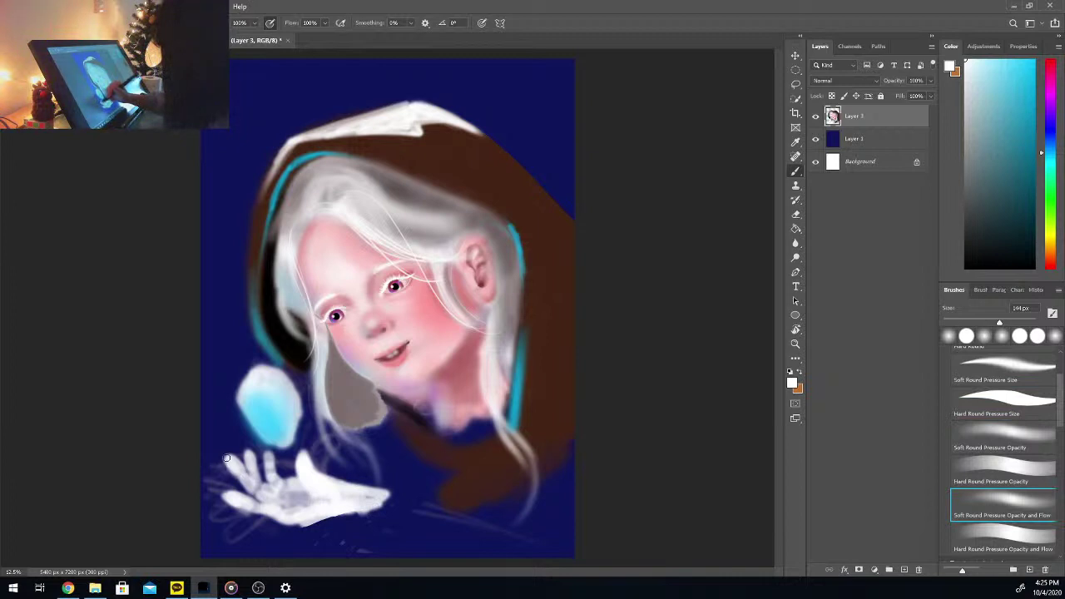
mouse_move(226, 457)
left_mouse_down()
mouse_move(276, 502)
mouse_move(248, 449)
mouse_move(279, 494)
mouse_move(268, 461)
mouse_move(293, 496)
left_mouse_up()
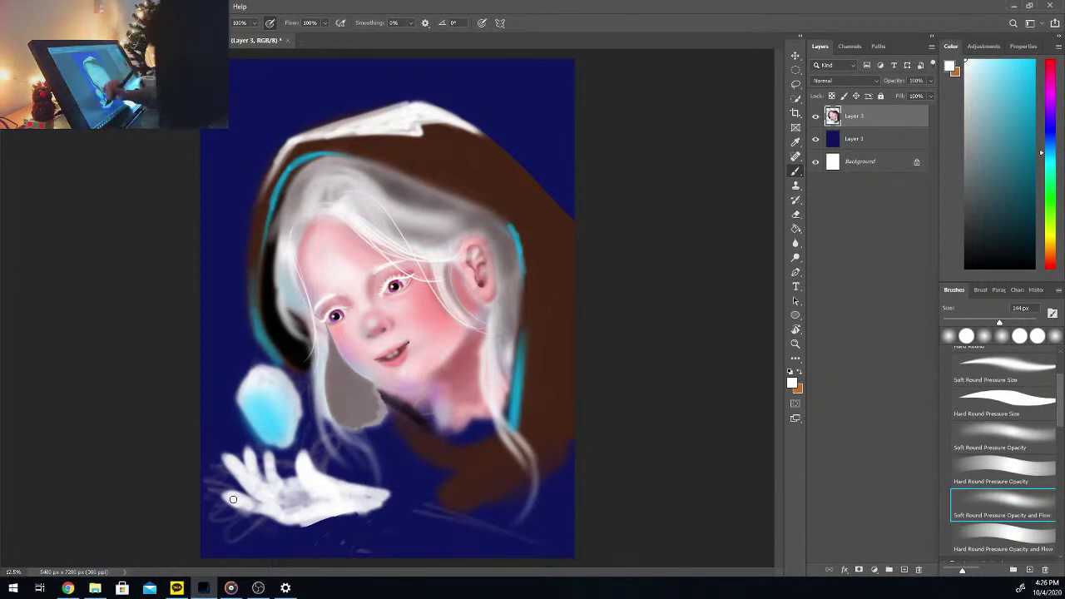
mouse_move(225, 495)
left_mouse_down()
mouse_move(313, 516)
mouse_move(309, 465)
mouse_move(335, 492)
mouse_move(260, 502)
left_mouse_up()
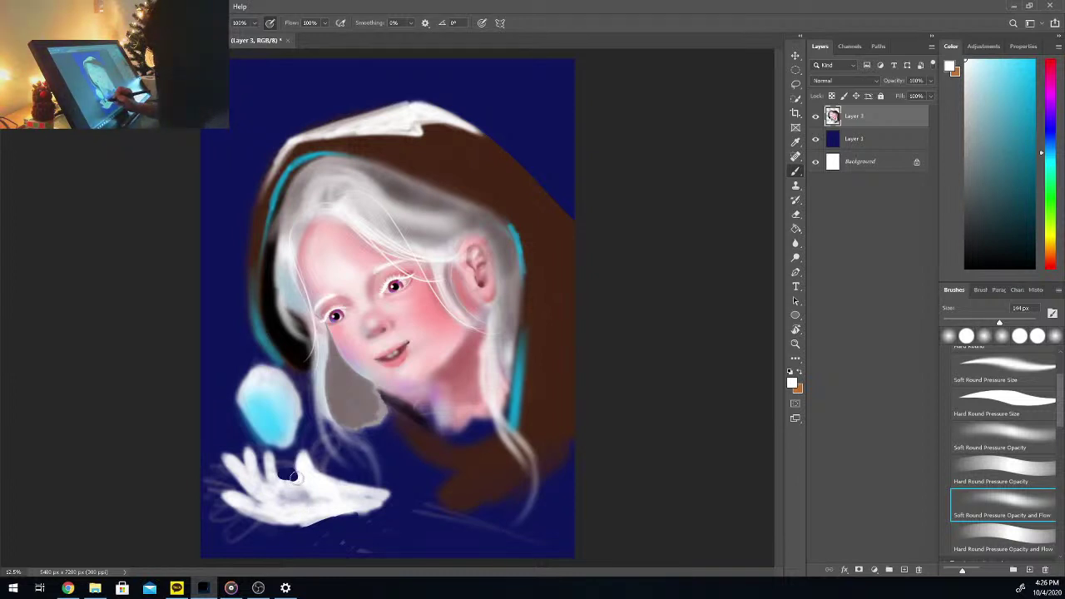
left_click(1002, 404)
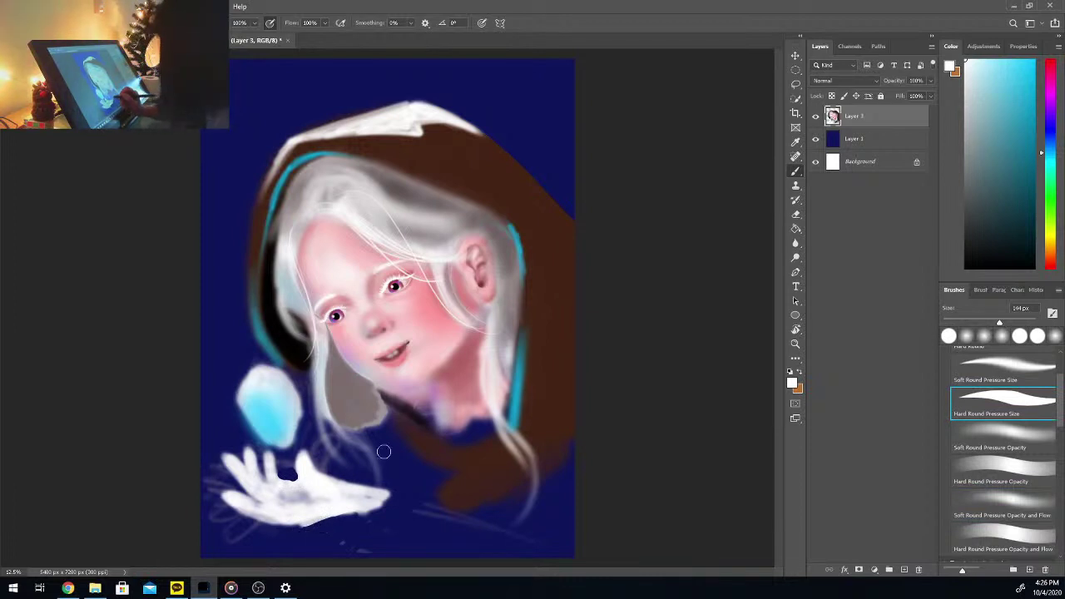
Step: Sample the pink of the cheek and paint it over the palm and fingers with the Soft Round Pressure Opacity and Flow brush
key("i")
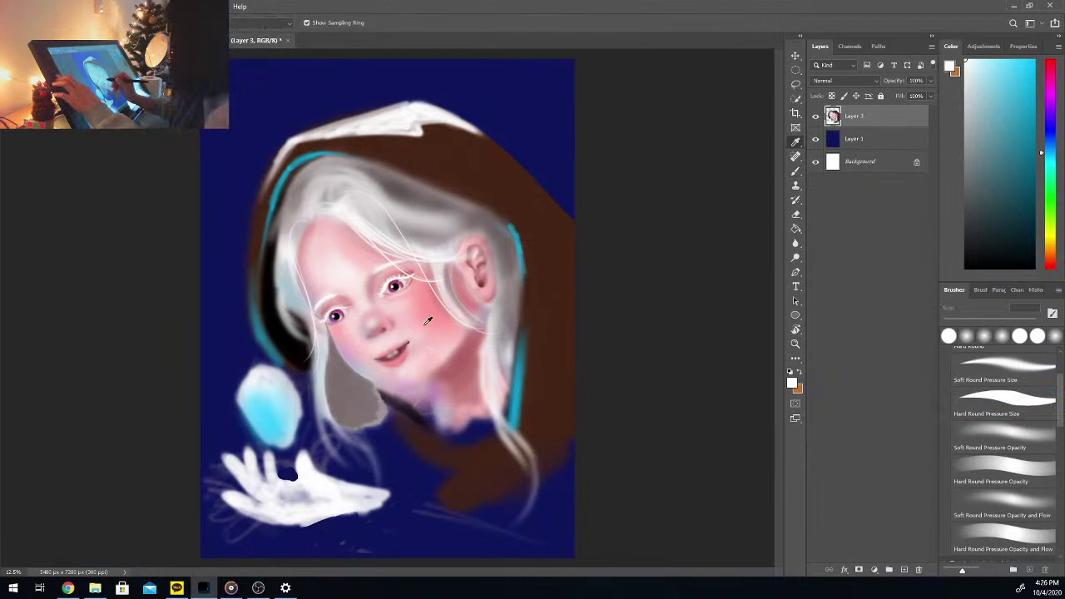
left_click(420, 320)
key("b")
left_click_drag(329, 496, 337, 506)
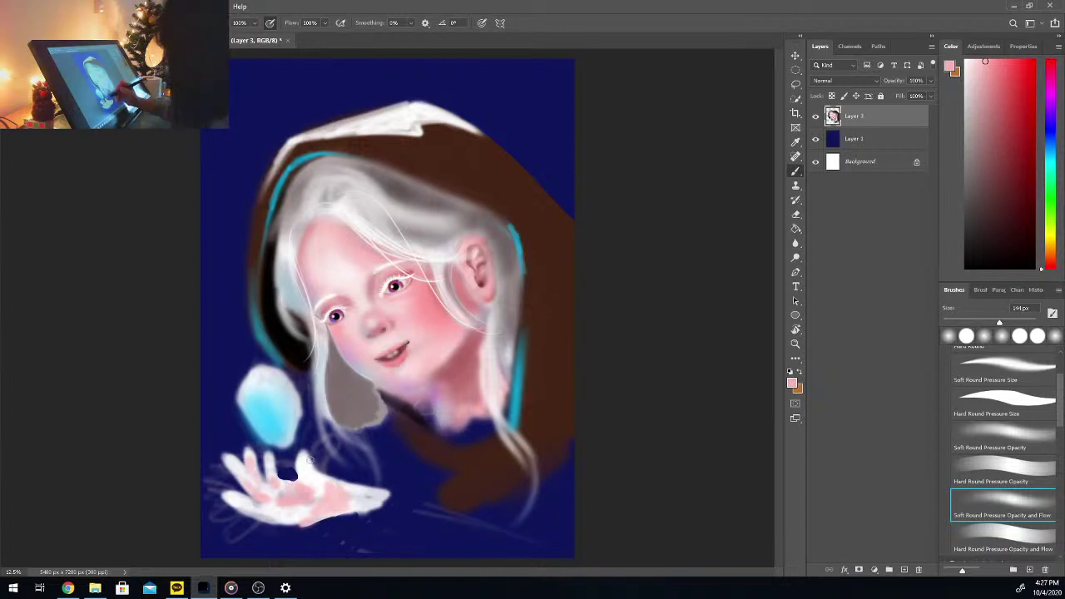
Step: Reshape the thumb in white so its tip reaches up to the orb, using the Soft Round Pressure Opacity and Flow brush
key("comma")
key("comma")
key("comma")
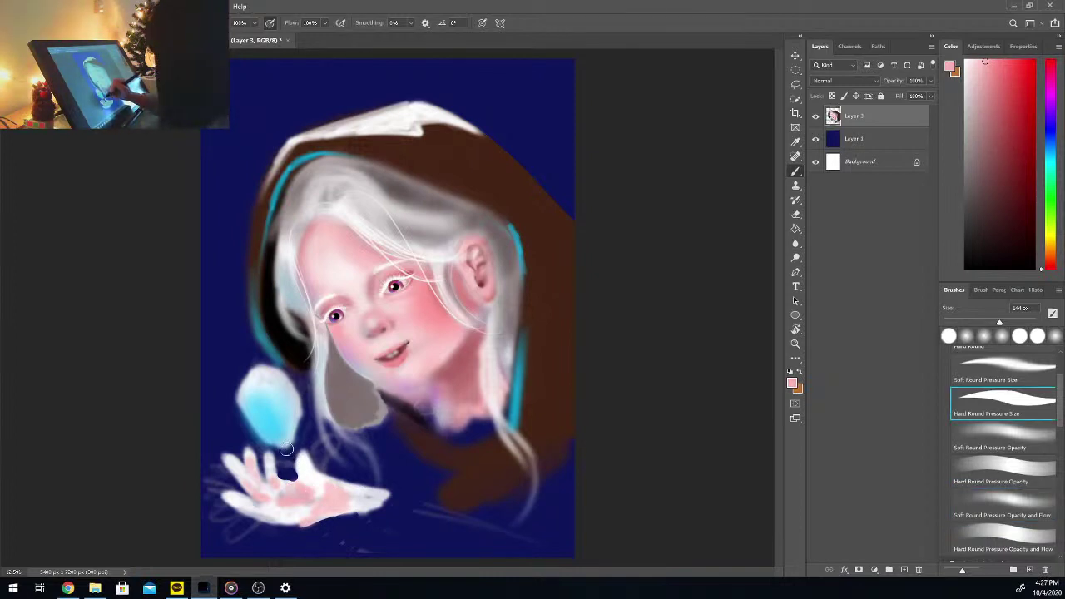
left_click(965, 60)
key("period")
key("period")
key("period")
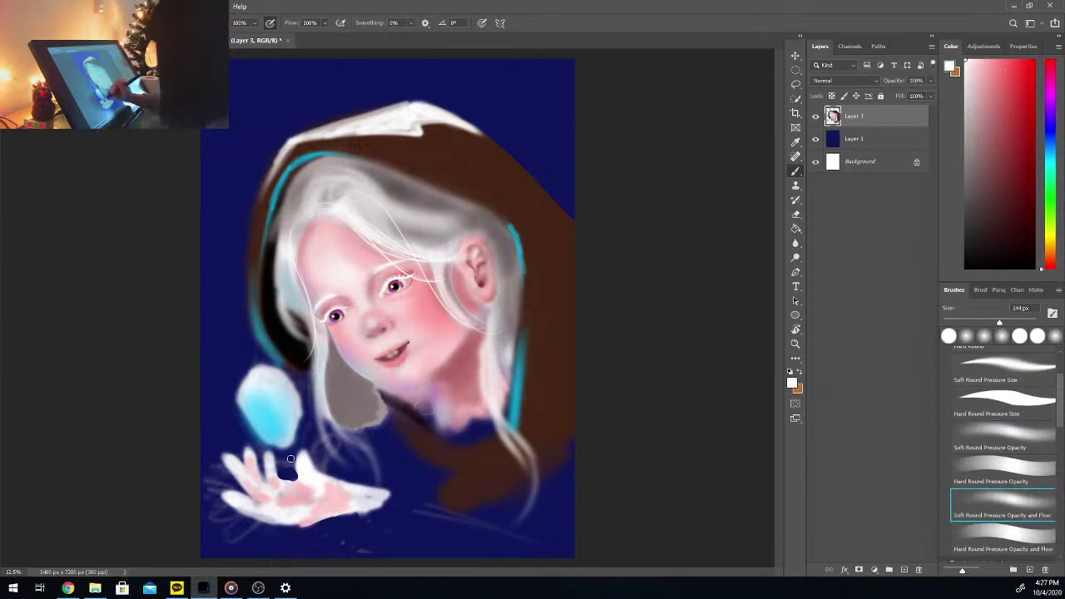
left_click_drag(291, 460, 289, 450)
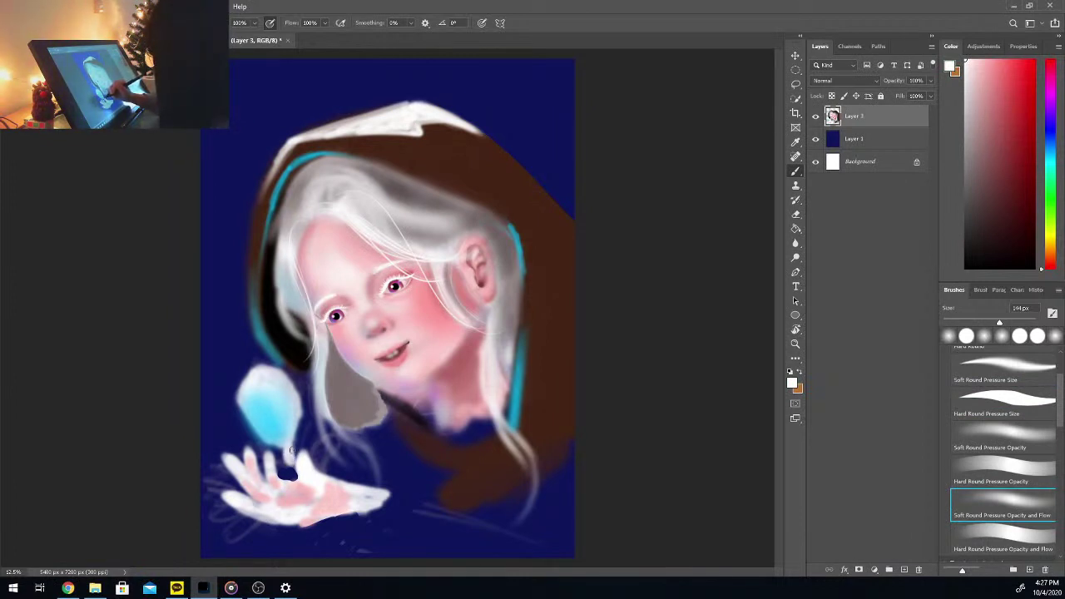
left_click_drag(291, 455, 292, 466)
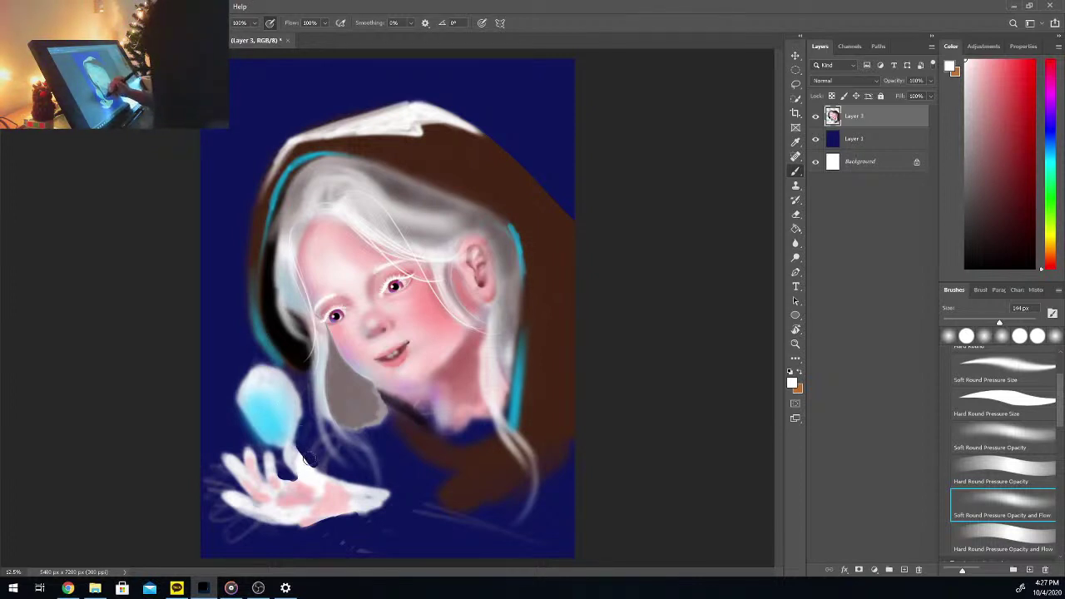
Step: Brush soft white over the thumb base, palm and lower edge of the hand, leaving pink patches in the palm
left_click(1003, 404)
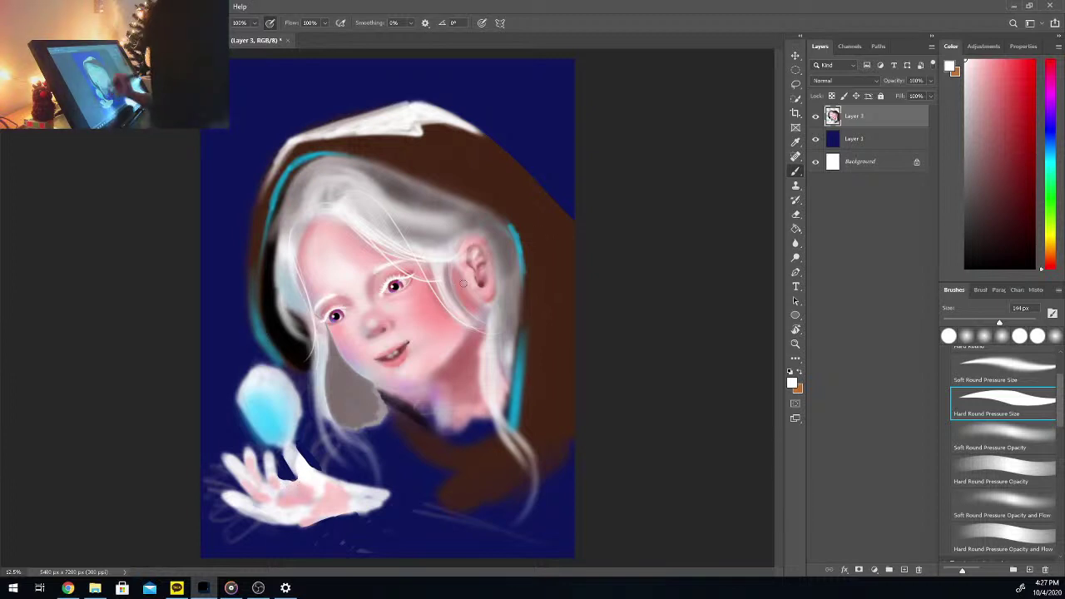
key("period")
key("period")
key("period")
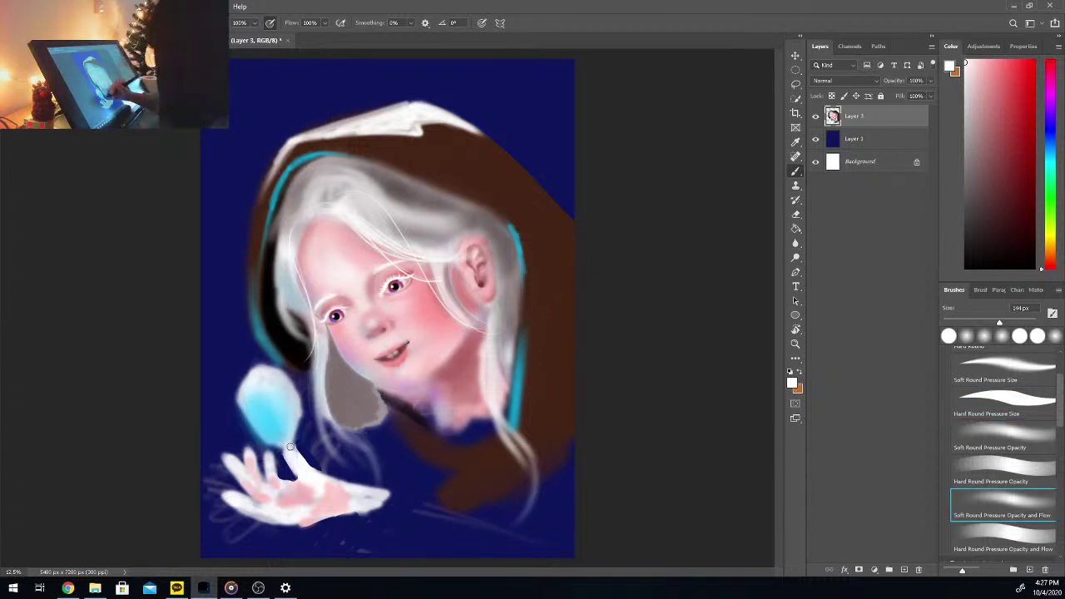
left_click_drag(308, 483, 302, 507)
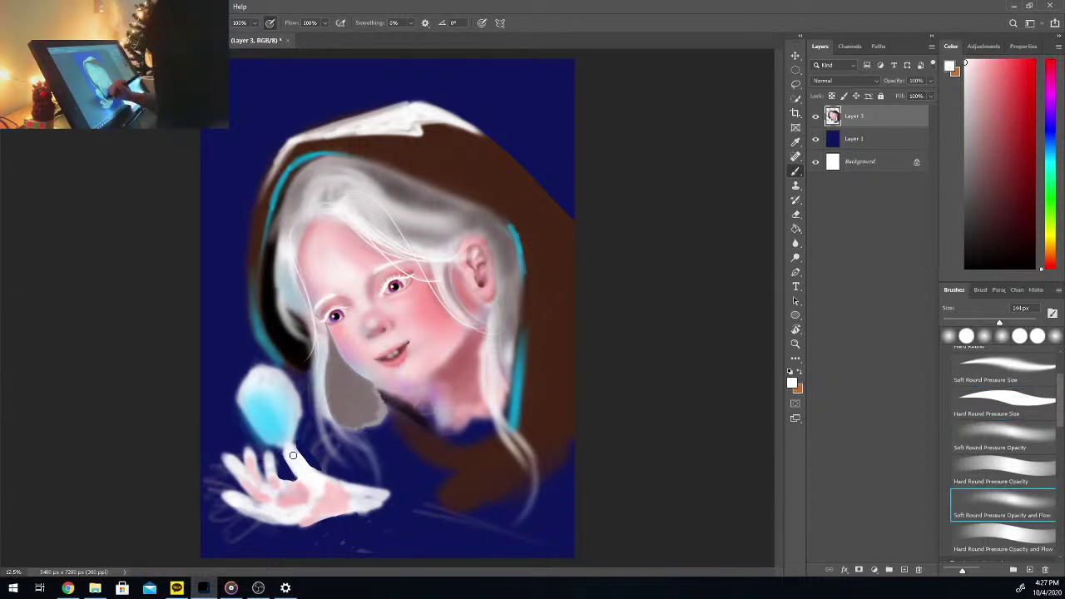
mouse_move(238, 508)
left_mouse_down()
mouse_move(260, 519)
mouse_move(263, 504)
mouse_move(322, 491)
mouse_move(323, 503)
left_mouse_up()
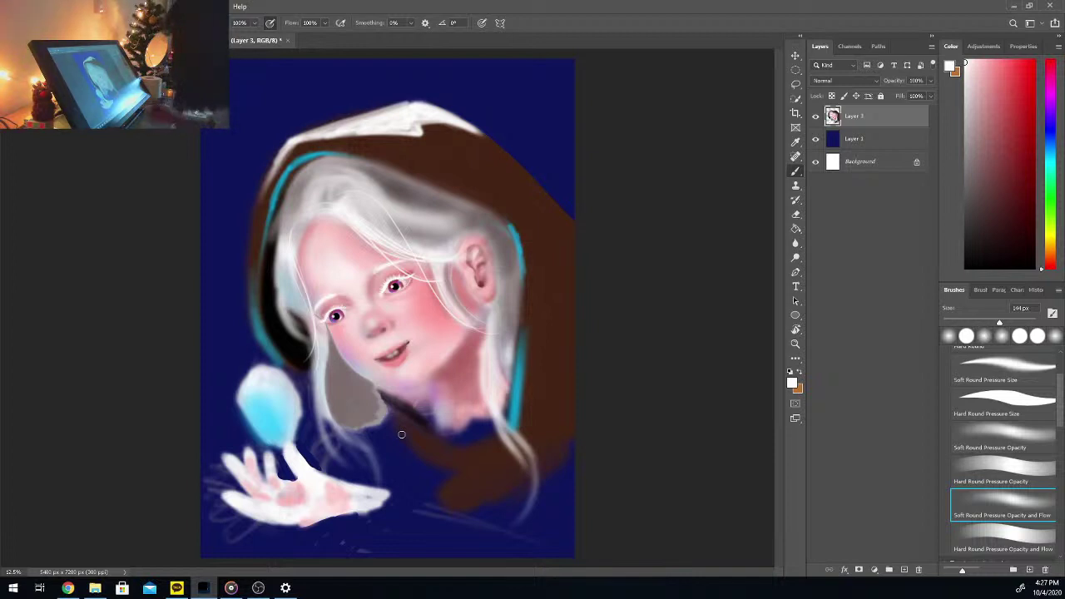
Step: Select the mouth with an elliptical marquee, enlarge it to about 111% with Free Transform, and deselect
key("m")
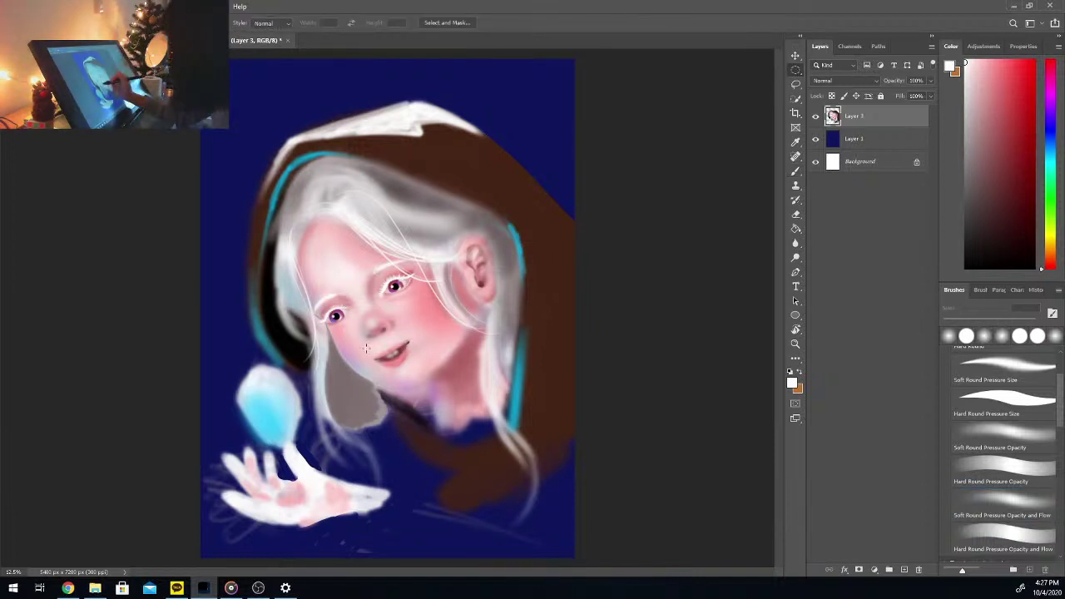
left_click_drag(364, 343, 417, 363)
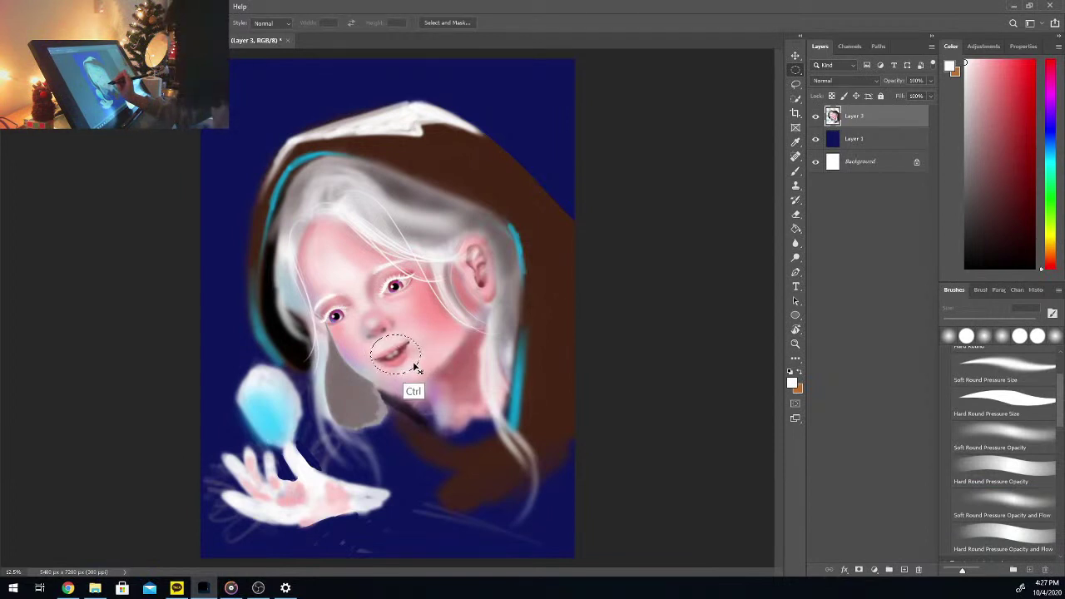
key("ctrl+t")
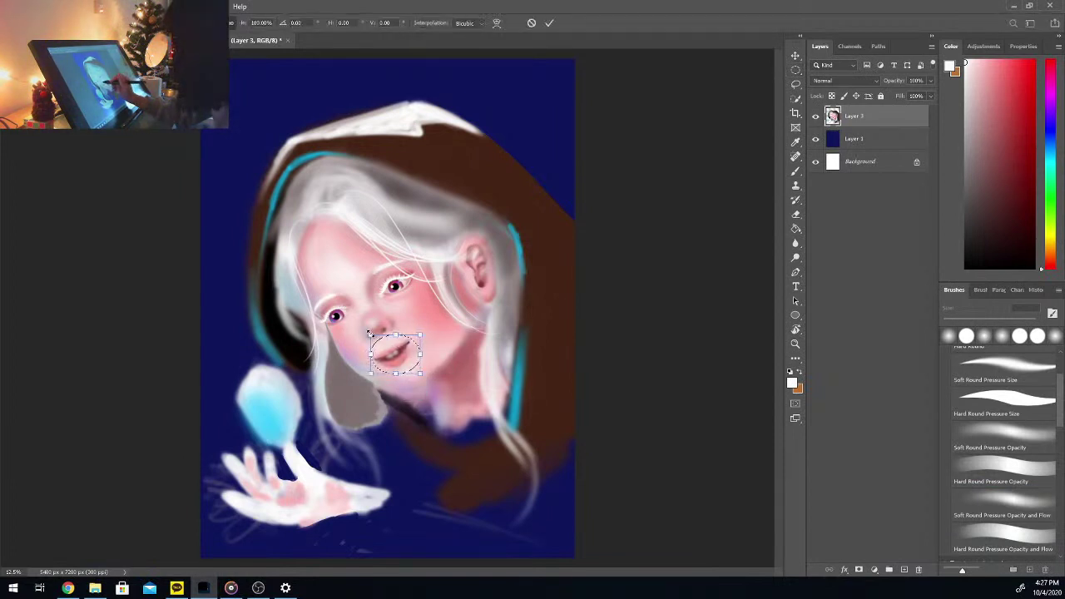
left_click_drag(369, 333, 362, 328)
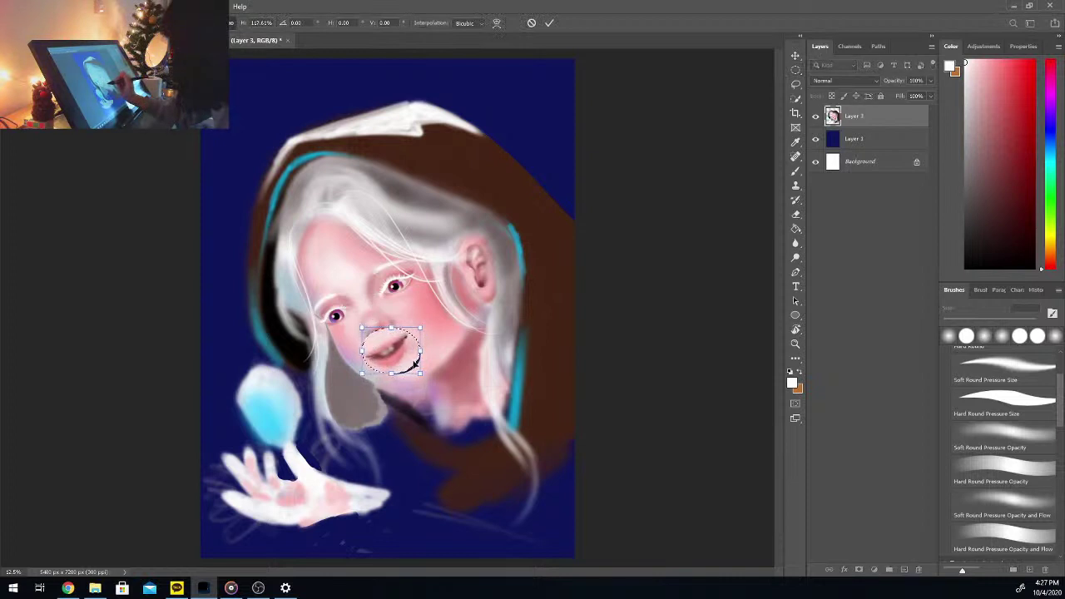
left_click_drag(413, 364, 425, 376)
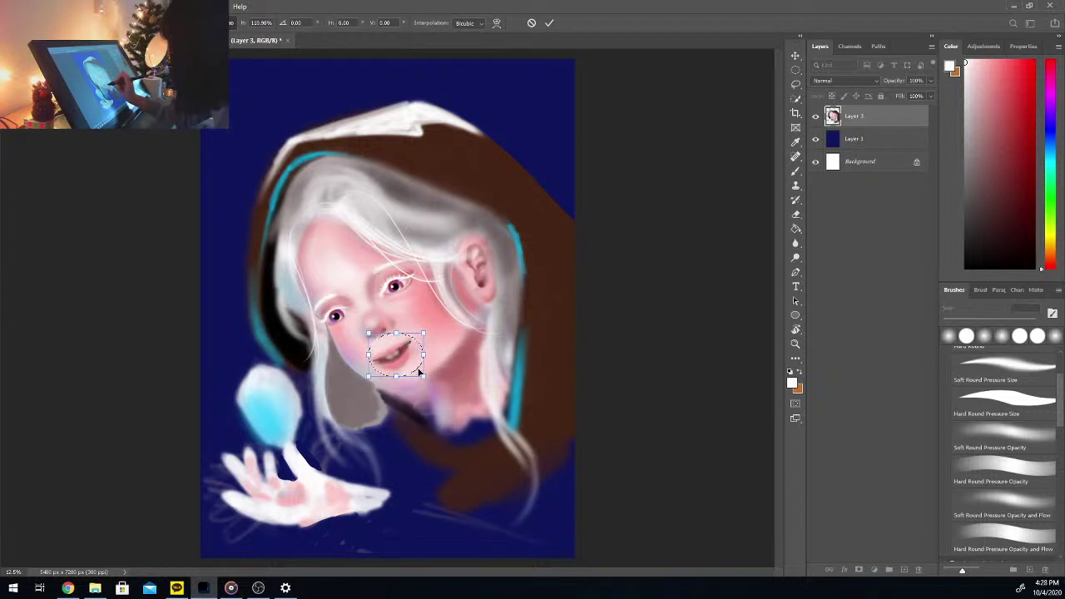
key("Return")
key("ctrl+d")
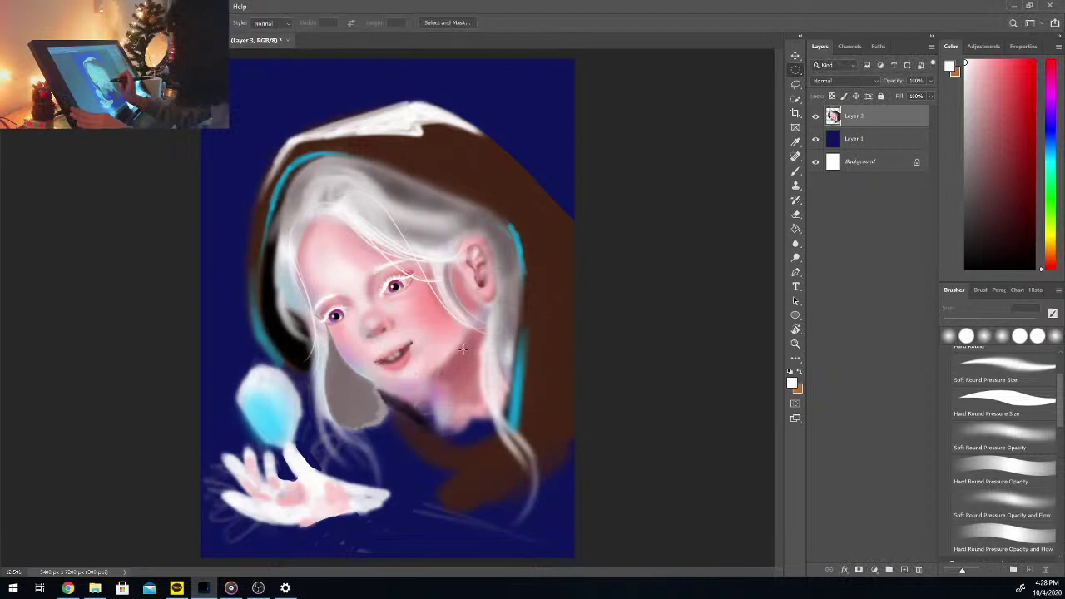
Step: Sample the light skin below the nose and dab a highlight between the nostrils with the Soft Round Pressure Opacity and Flow brush
key("ctrl+plus")
key("ctrl+plus")
key("ctrl+plus")
key("ctrl+plus")
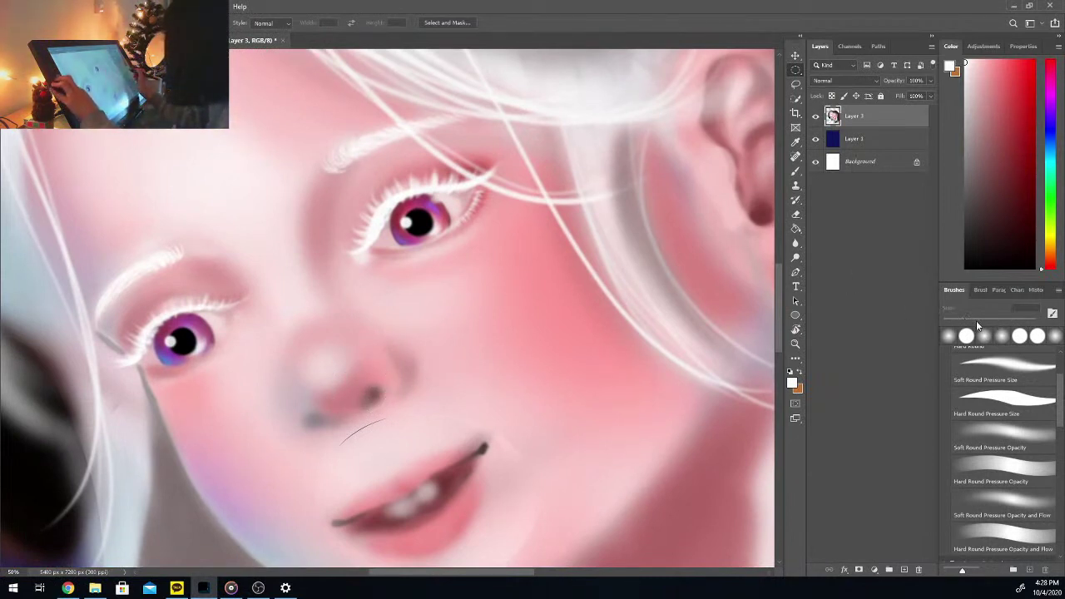
left_click(1003, 504)
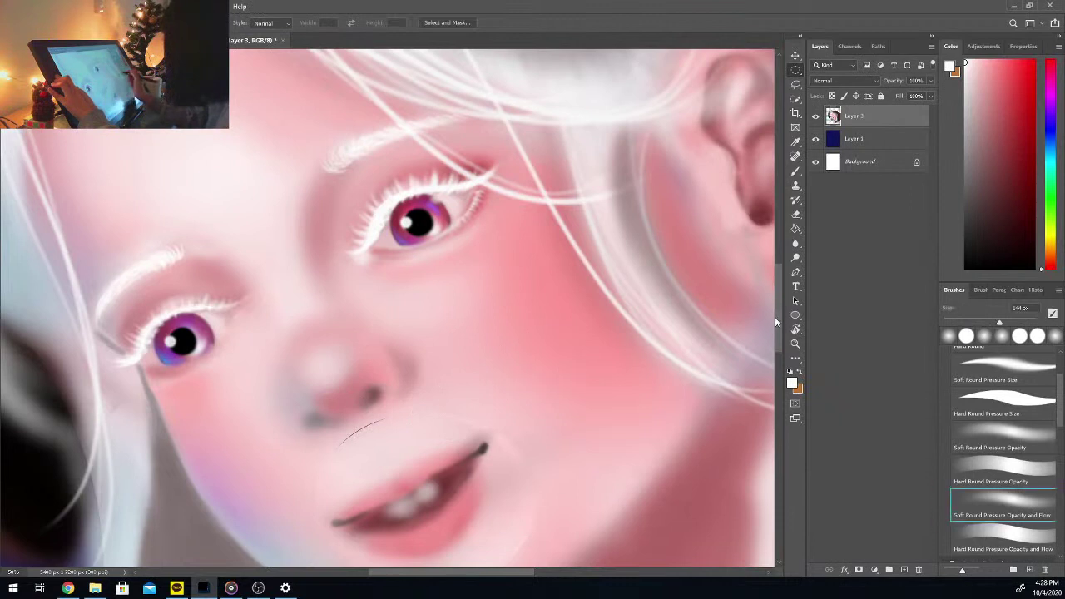
left_click_drag(988, 319, 956, 322)
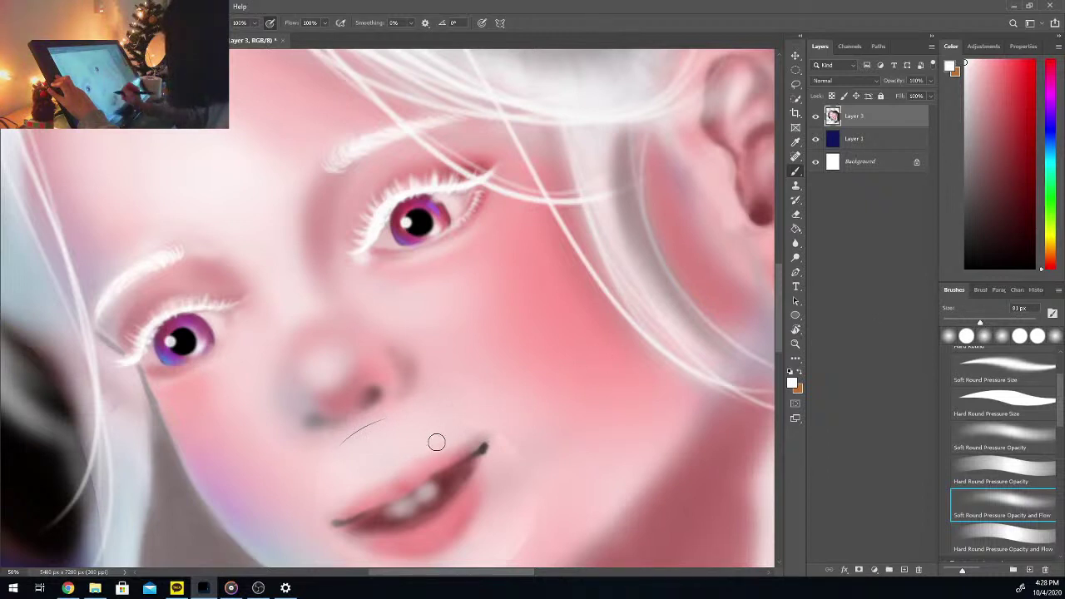
left_click(353, 401, "alt")
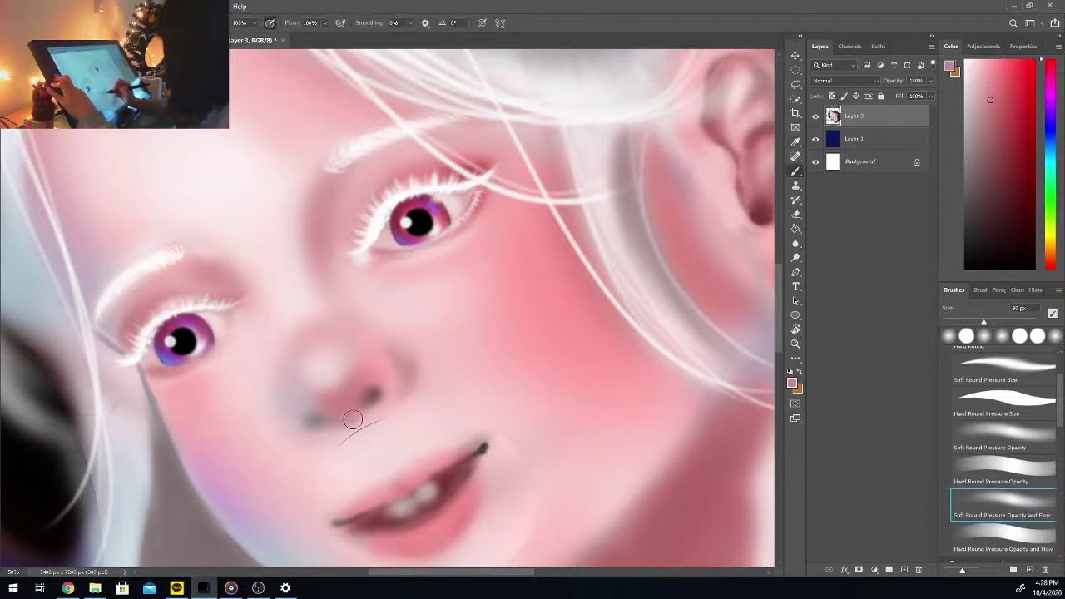
key("i")
left_click(364, 433, "alt")
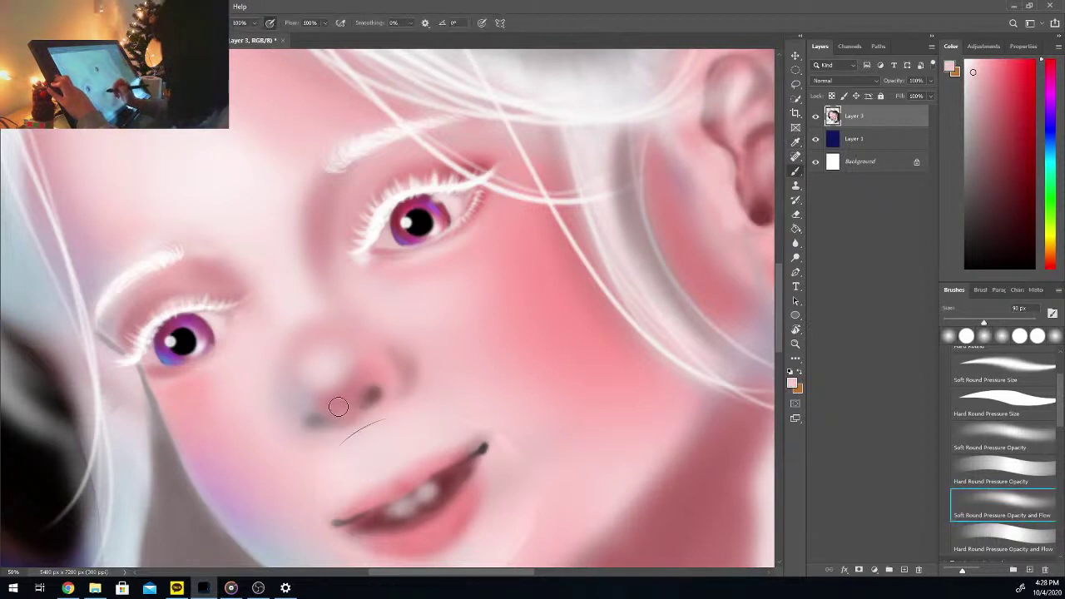
left_click(338, 407)
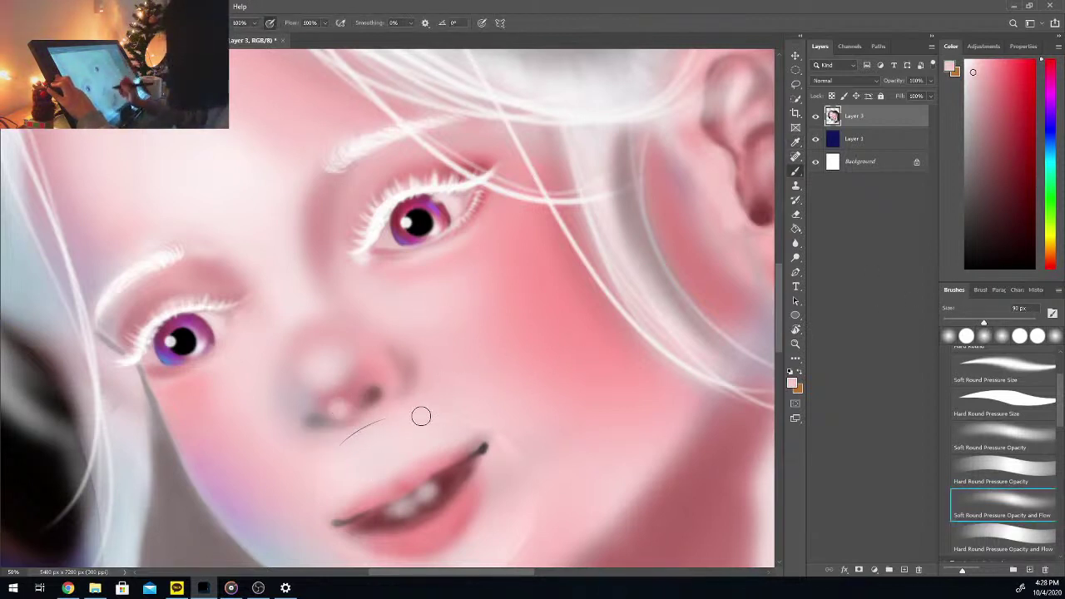
key("ctrl+z")
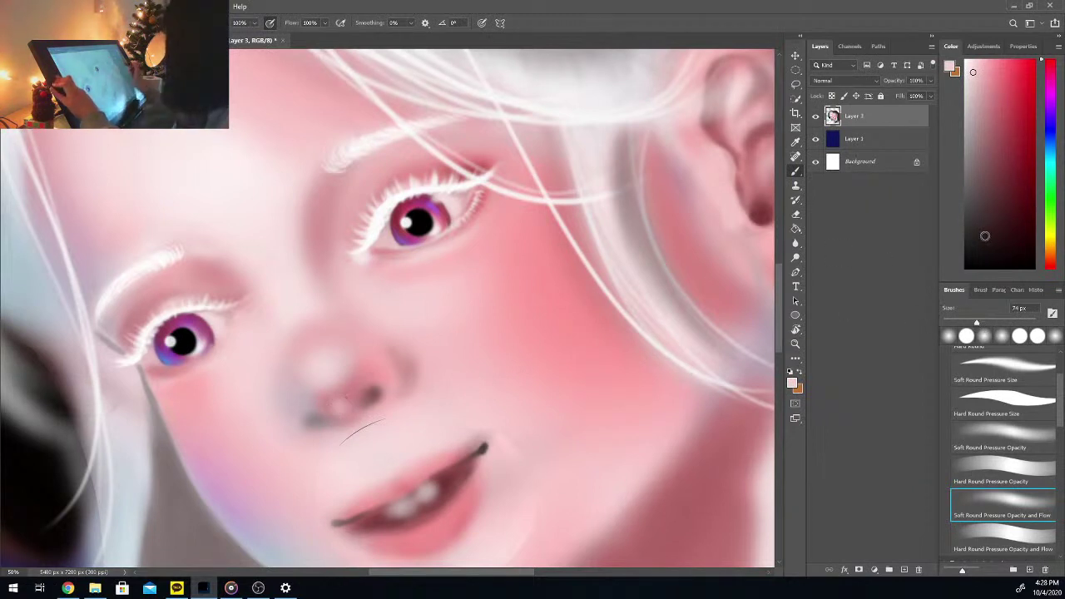
Step: Shade the nose tip and nostril wing in muted dark pink, narrowing the brush to 47 px, and blend with sampled light pink
left_click(992, 132)
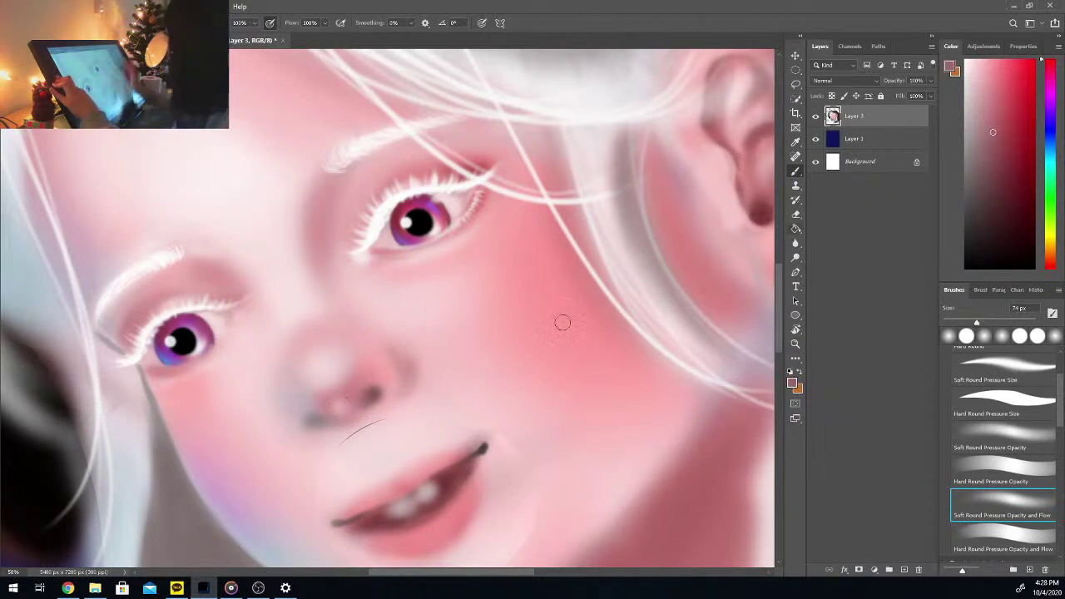
left_click_drag(351, 415, 357, 408)
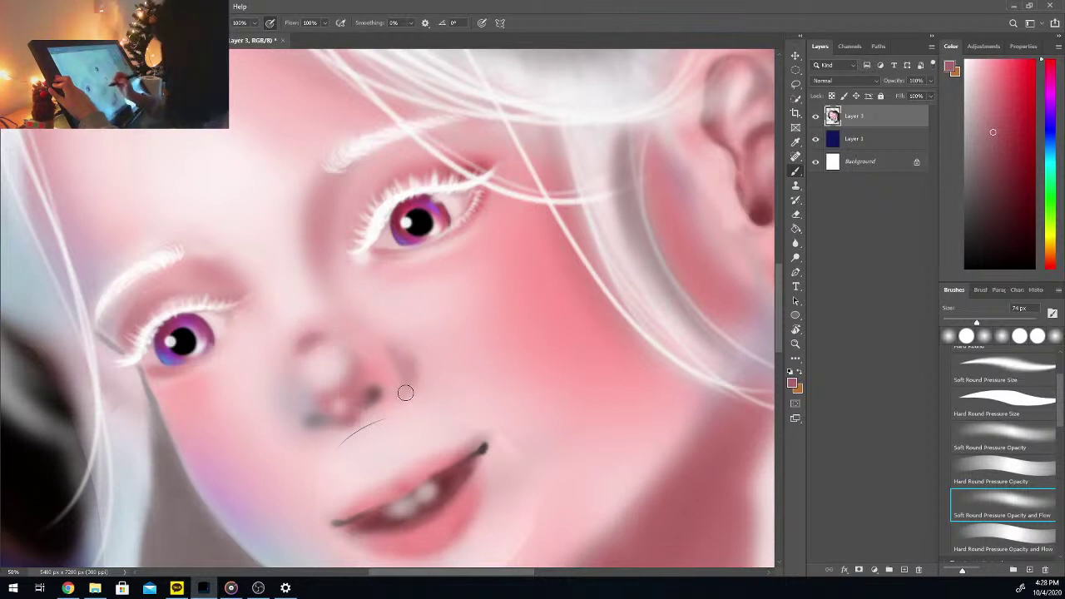
left_click_drag(977, 322, 964, 322)
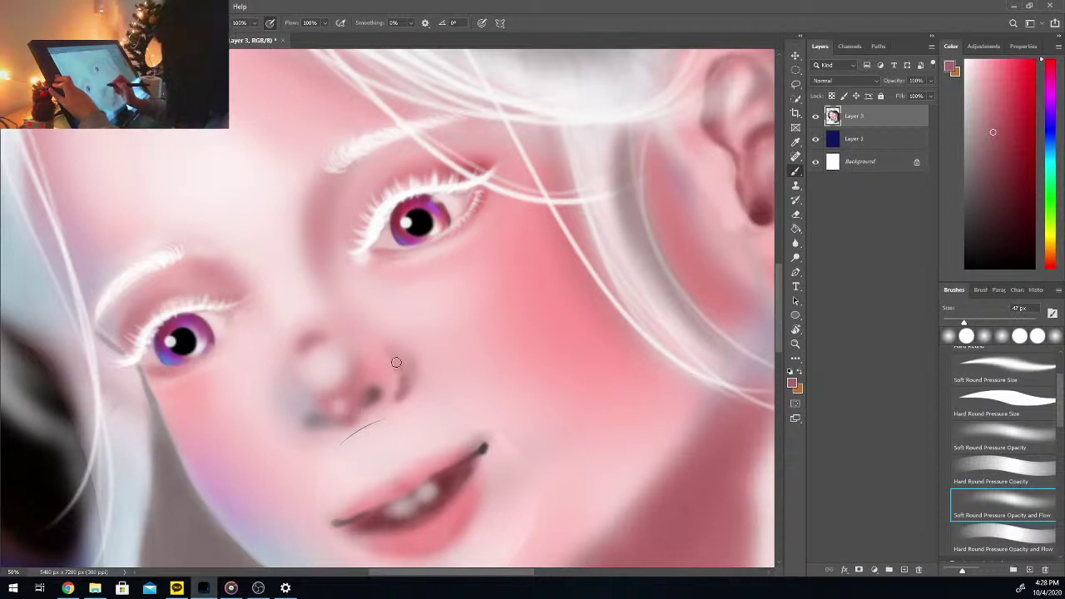
key("i")
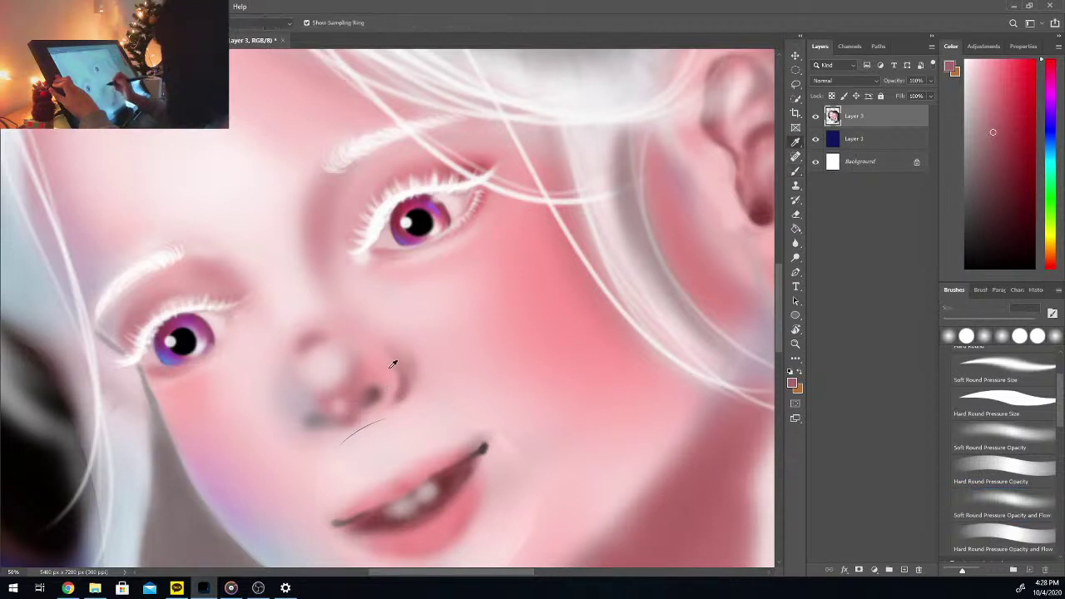
left_click(393, 364)
key("b")
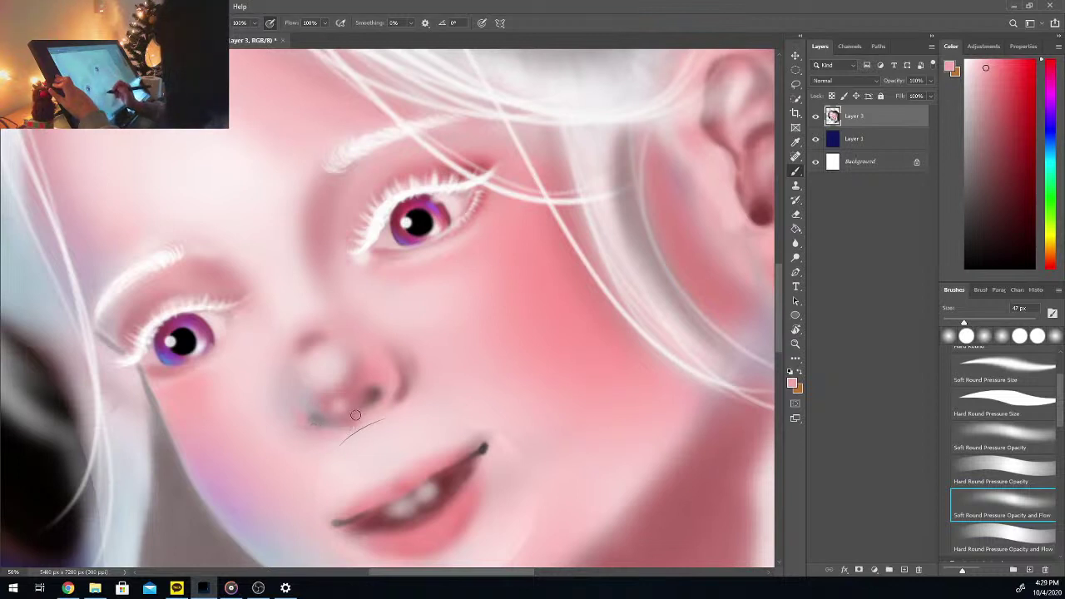
Step: Sample the pale skin above the upper lip and paint out the stray dark arc between nose and mouth
left_click(958, 322)
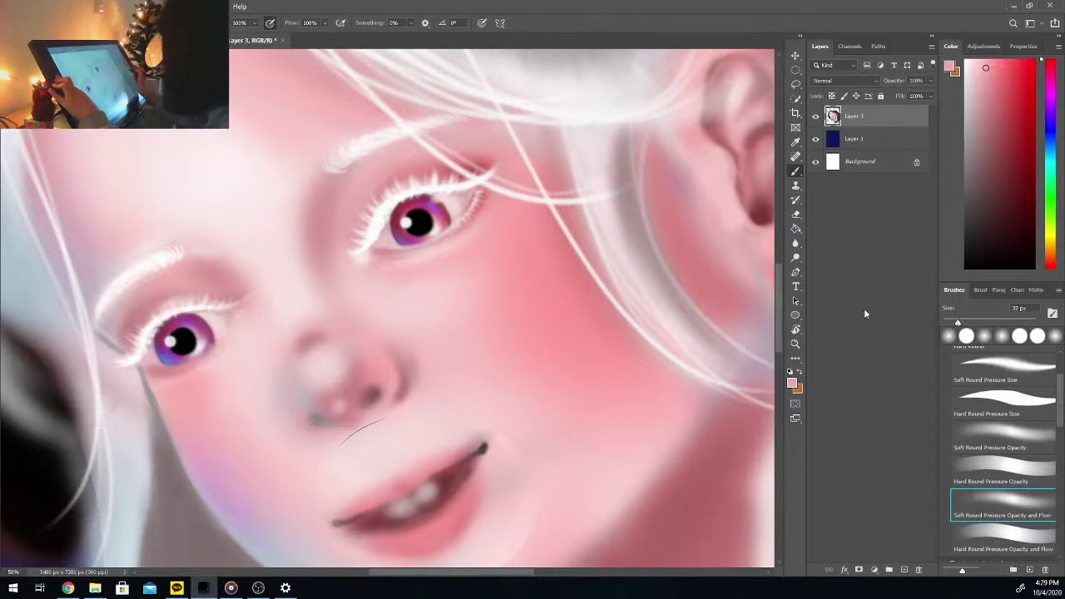
key("alt")
left_click(369, 433, "alt")
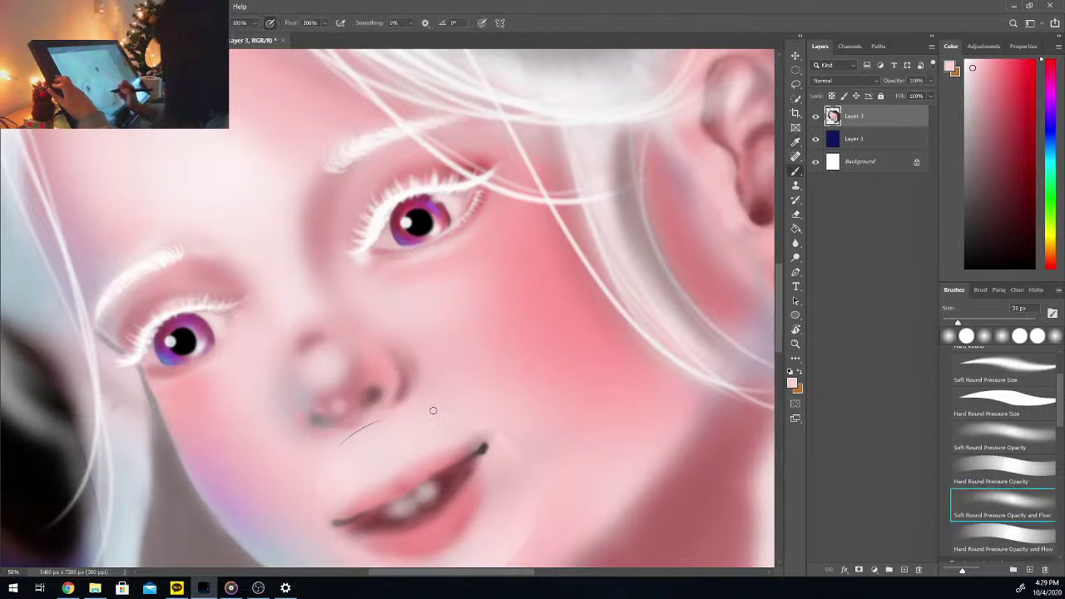
mouse_move(349, 440)
left_mouse_down()
mouse_move(360, 432)
mouse_move(347, 440)
left_mouse_up()
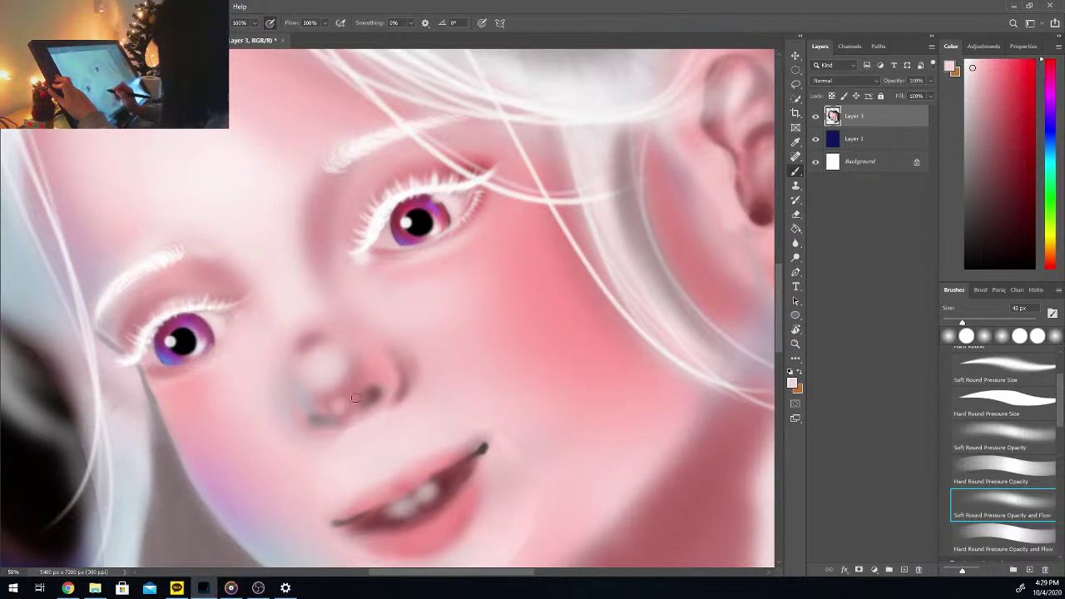
Step: Paint both nostrils black with a 27 px brush and shade their rims and the nose wing in a sampled dark pink
left_click(955, 322)
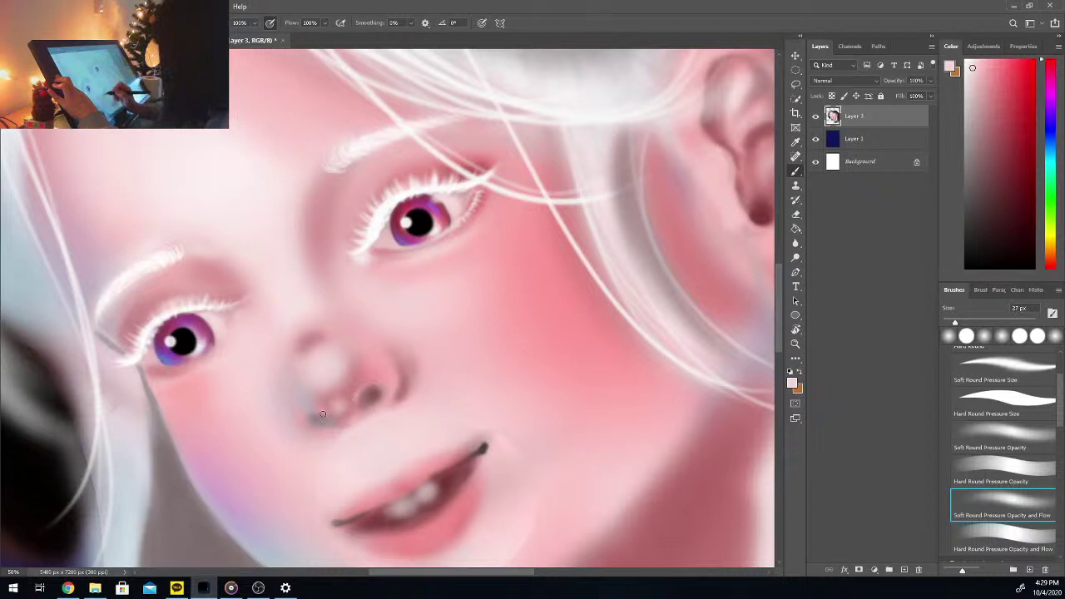
left_click(365, 407, "alt")
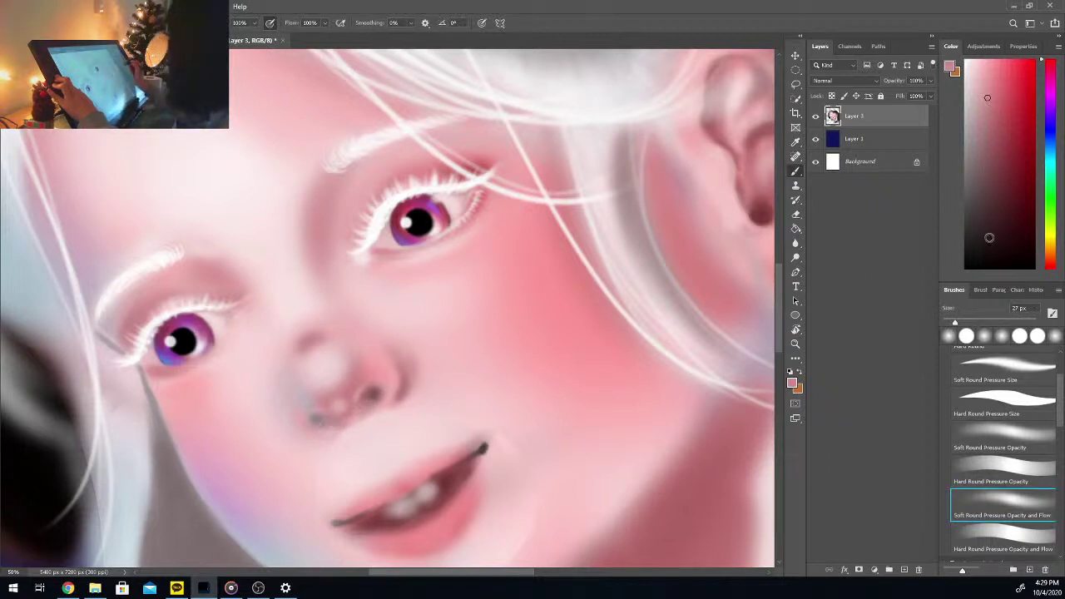
left_click(363, 393, "alt")
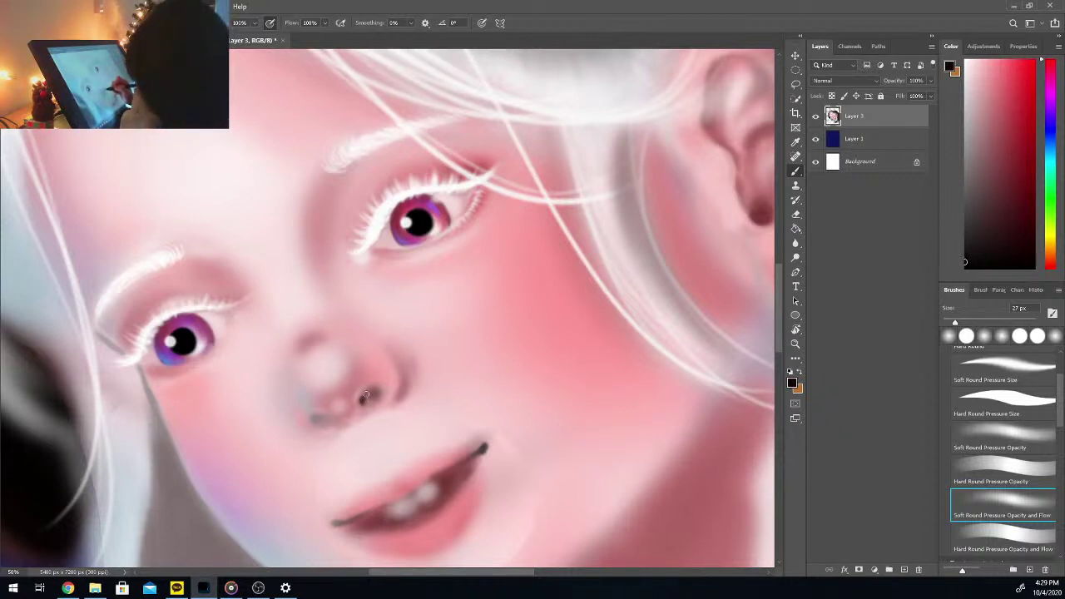
left_click_drag(363, 395, 379, 391)
left_click_drag(375, 394, 379, 400)
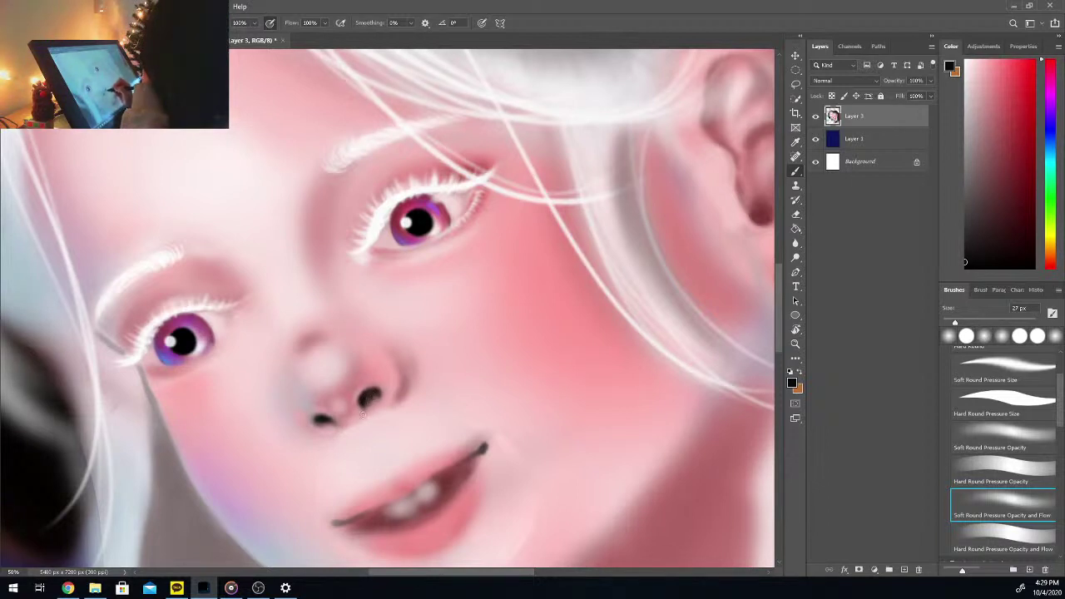
left_click(345, 408, "alt")
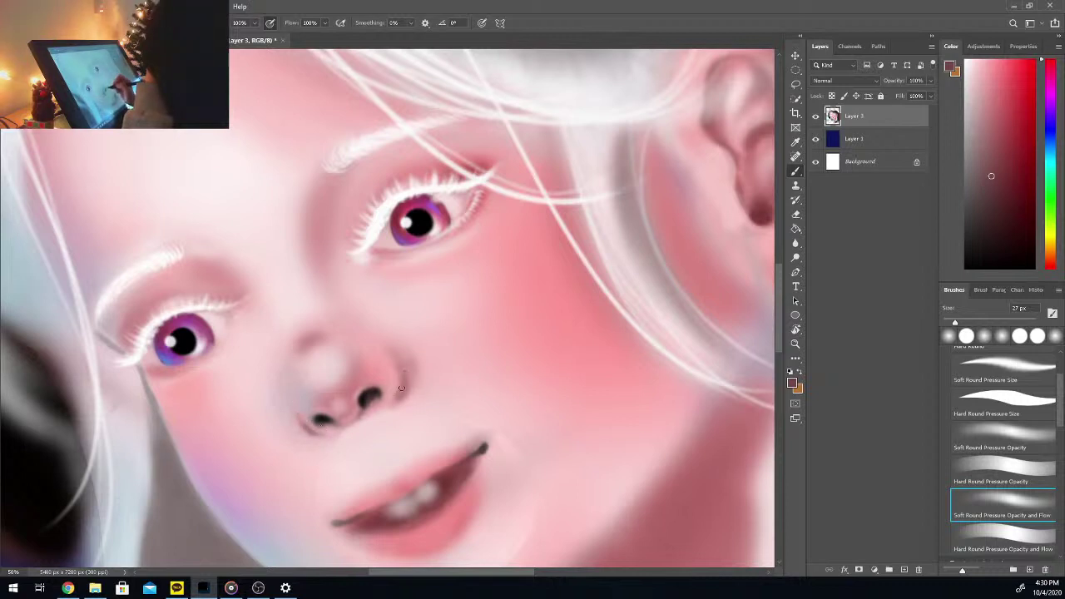
left_click_drag(399, 400, 404, 377)
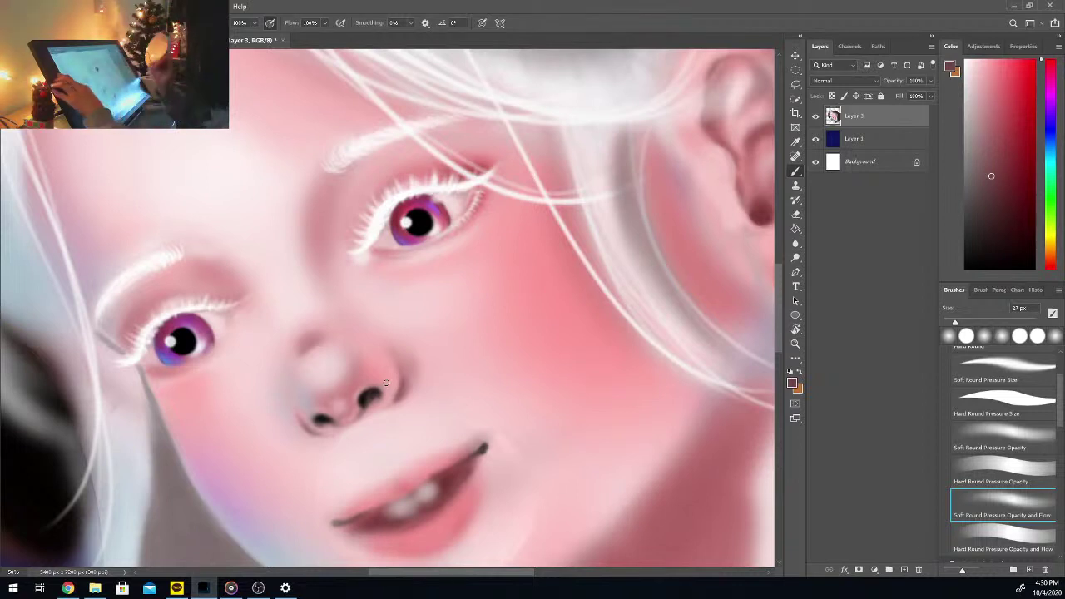
Step: Soften the nose bridge in sampled pale pink with a 63 px brush, and tint above the nose tip with sampled cheek pink
left_click(287, 347, "alt")
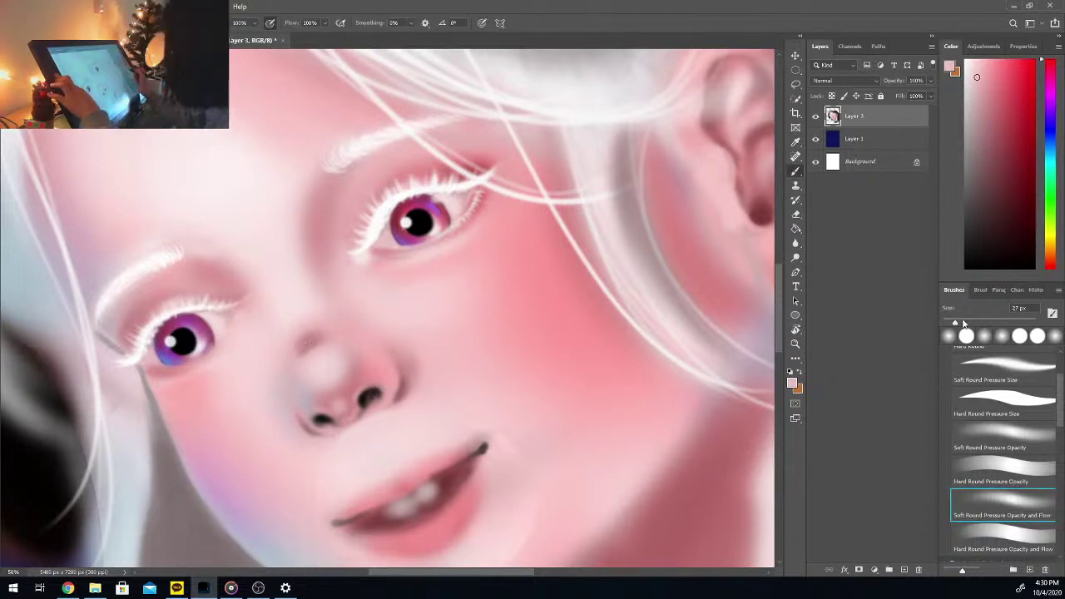
left_click_drag(959, 322, 972, 322)
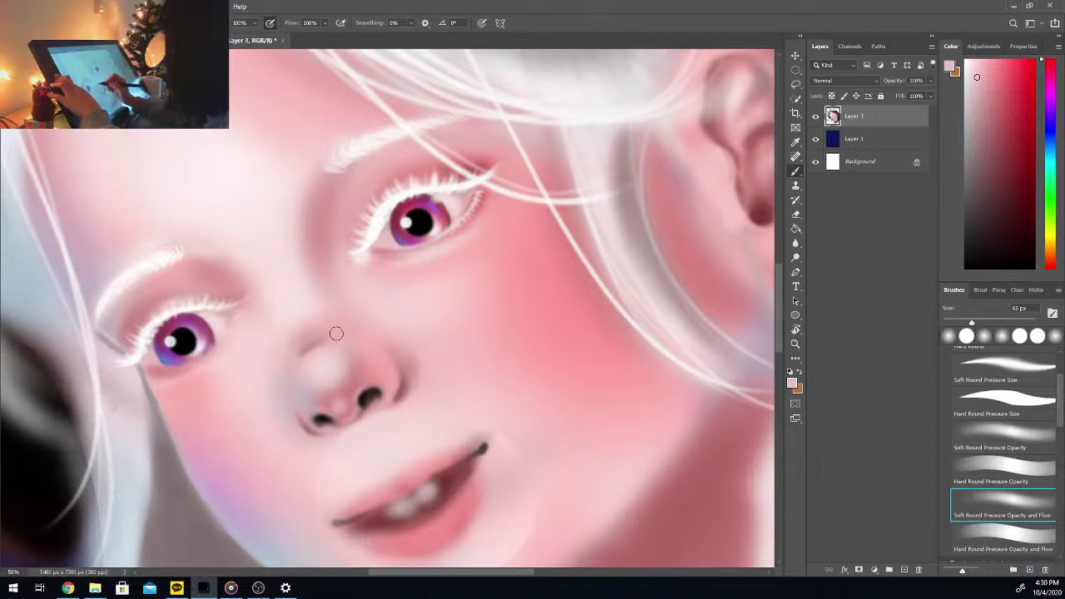
left_click(533, 258, "alt")
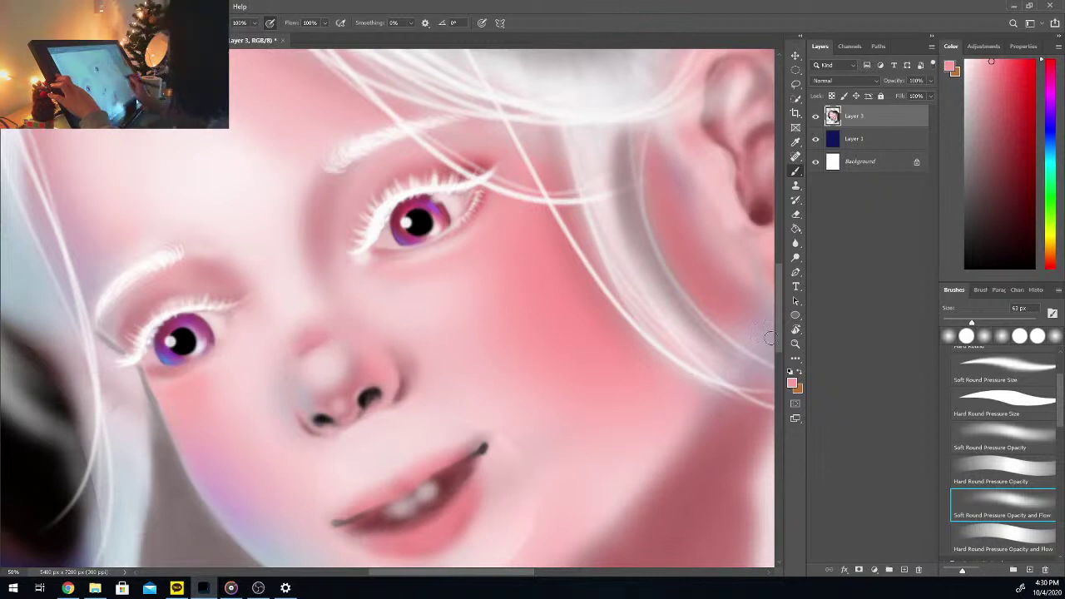
Step: Sample the pale skin below the nose and smooth the area above the upper lip with a larger soft brush
left_click_drag(784, 309, 784, 316)
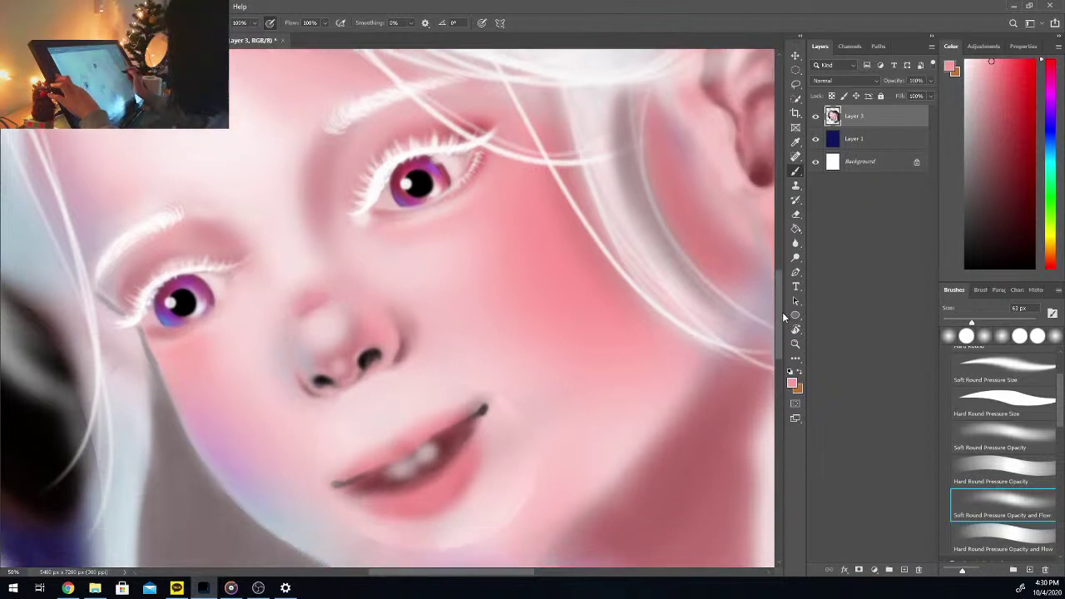
left_click(316, 430, "alt")
left_click_drag(970, 325, 982, 323)
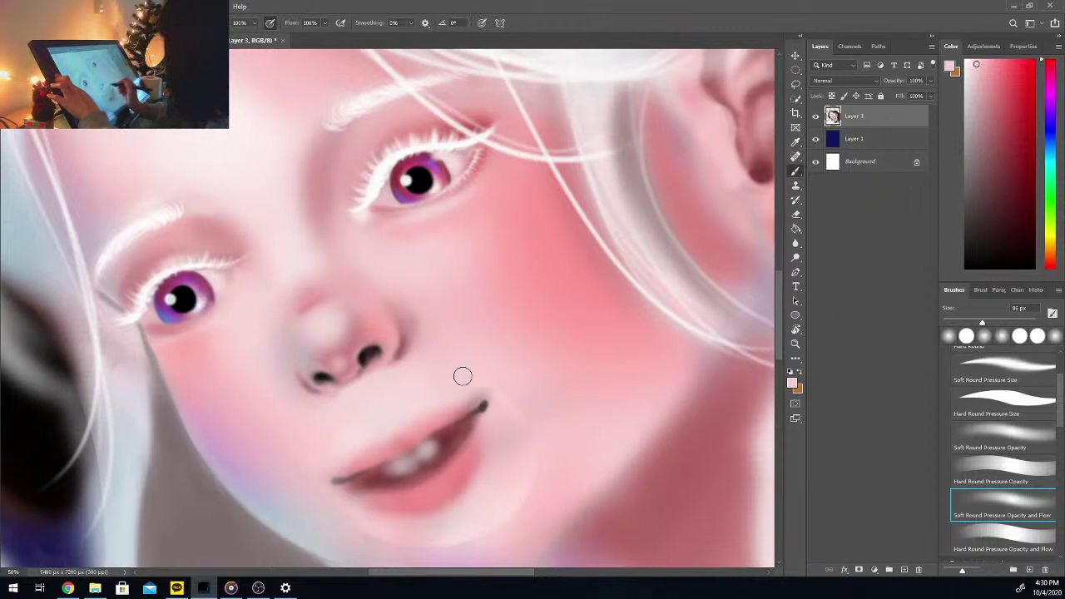
Step: Redefine the nose's lower edge beneath the nostrils in sampled dusky pinks, using a 29 px brush
left_click(330, 401, "alt")
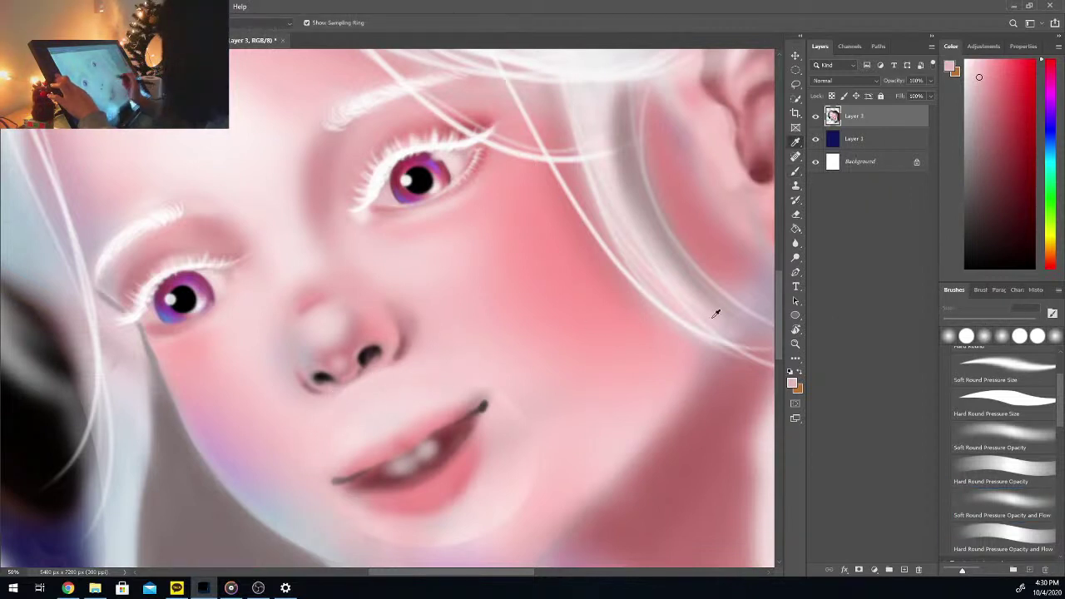
left_click_drag(973, 322, 955, 322)
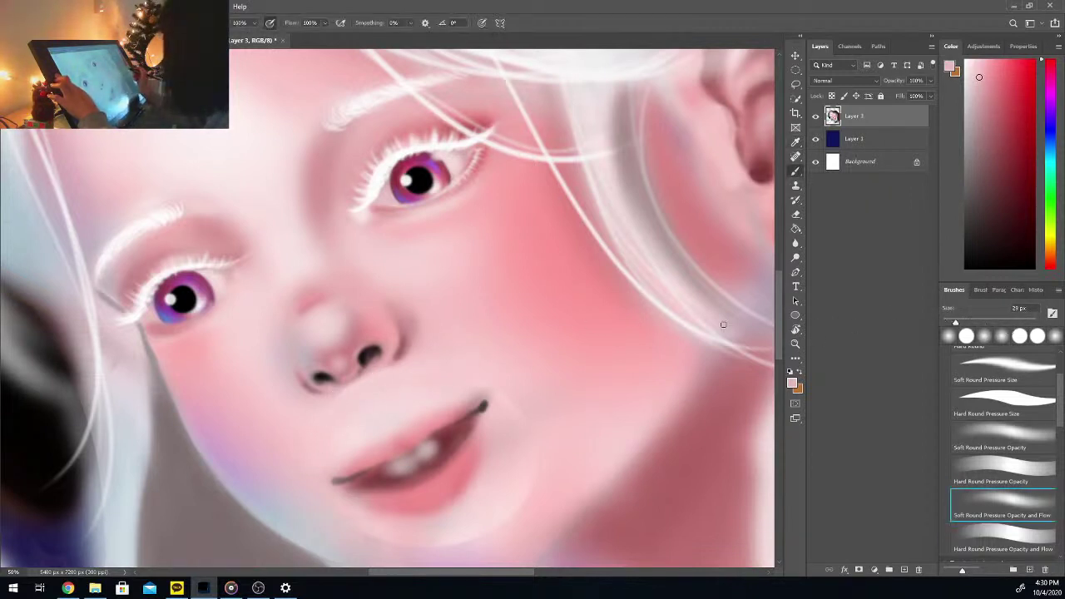
left_click(336, 390, "alt")
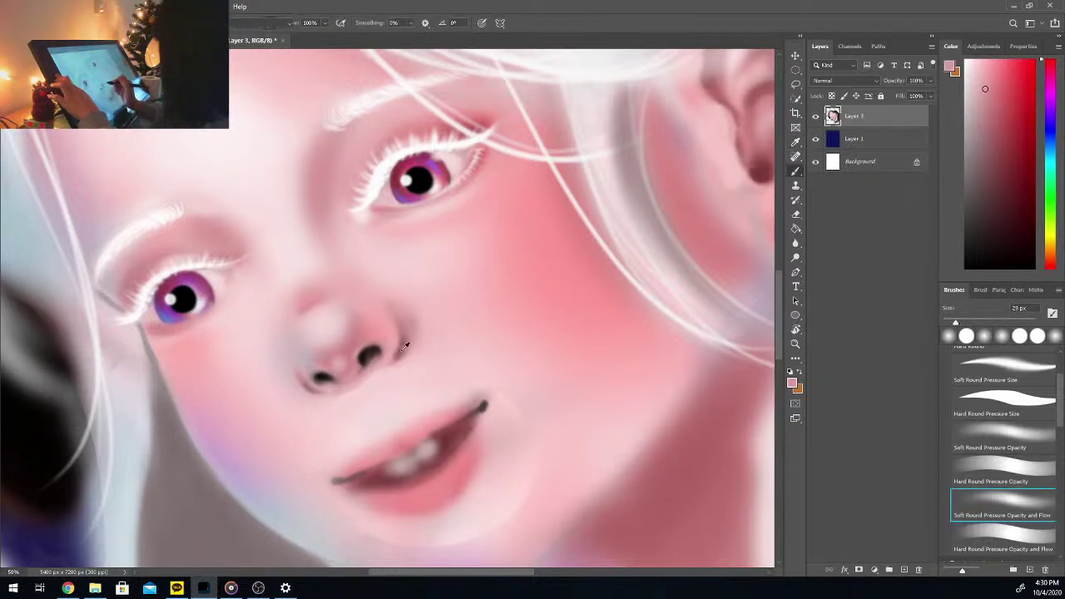
left_click(341, 388, "alt")
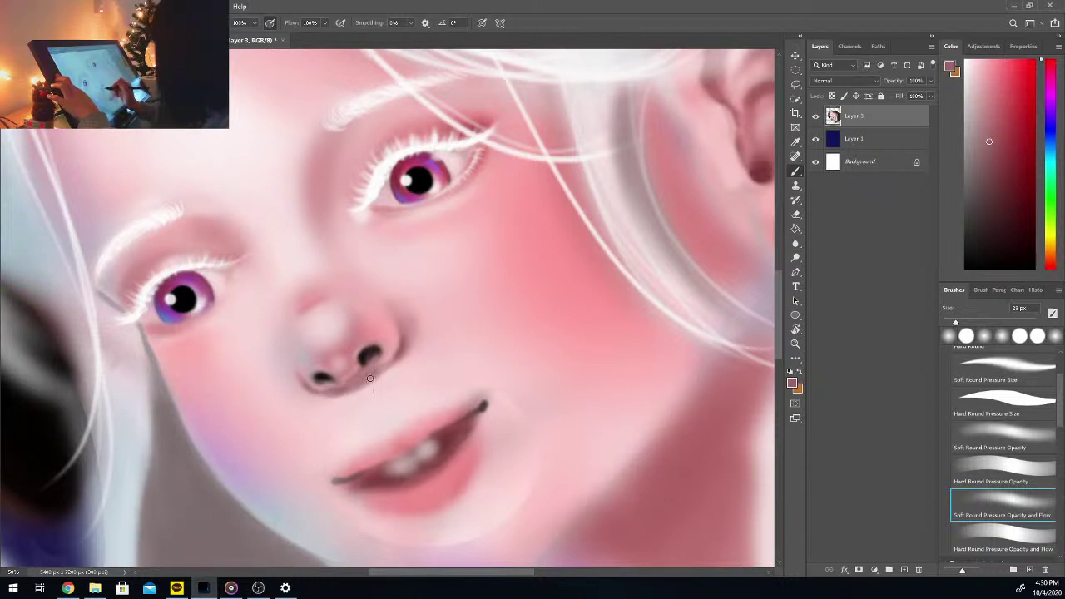
Step: Blend the skin between and around the nostrils with light and mid pinks sampled from the nose
key("i")
left_click(376, 336)
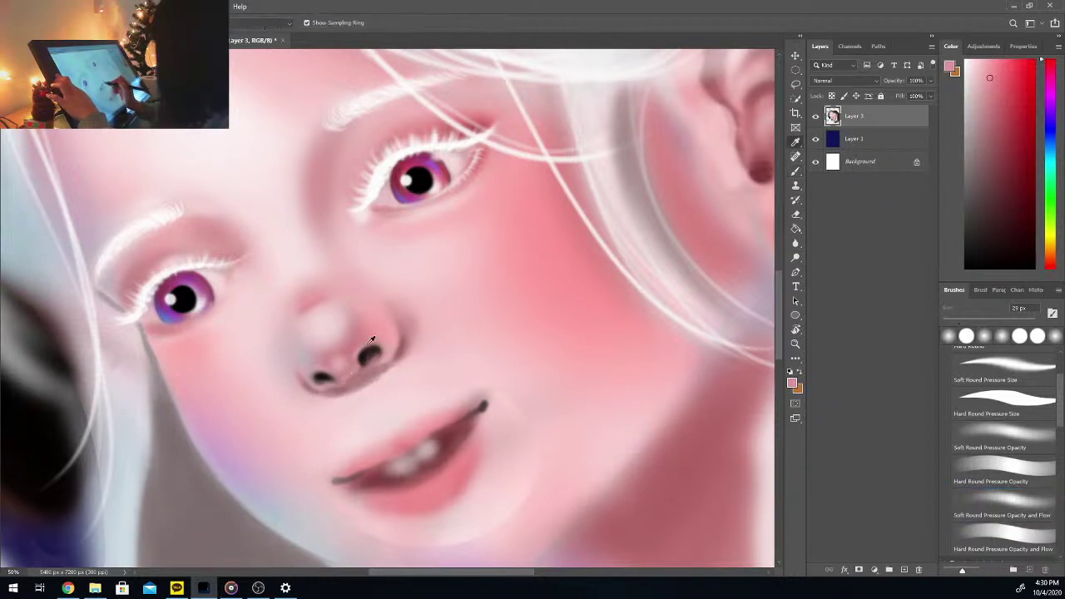
key("b")
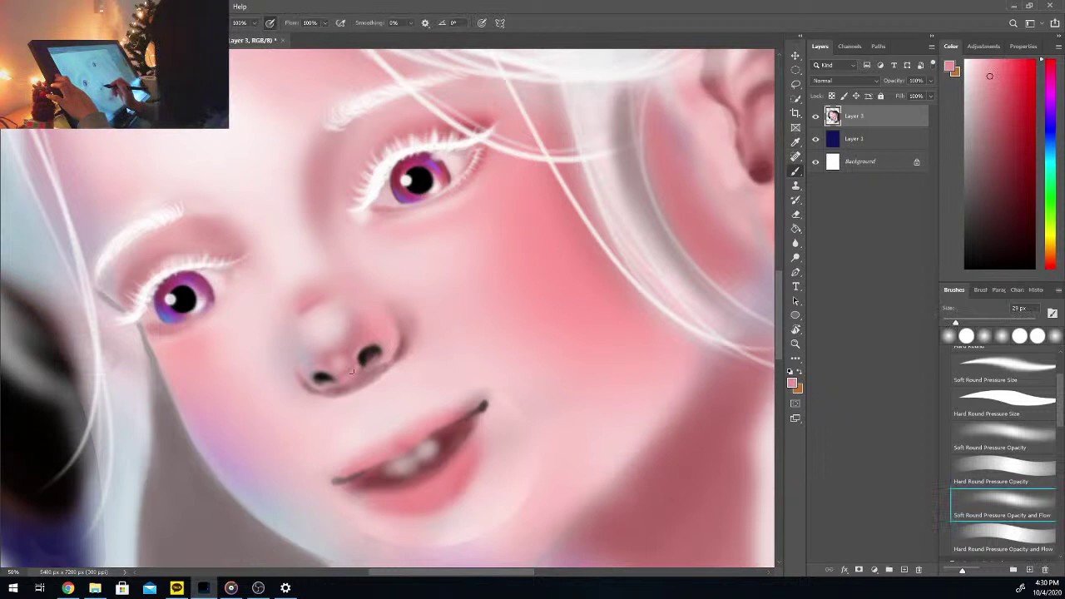
left_click(351, 371, "alt")
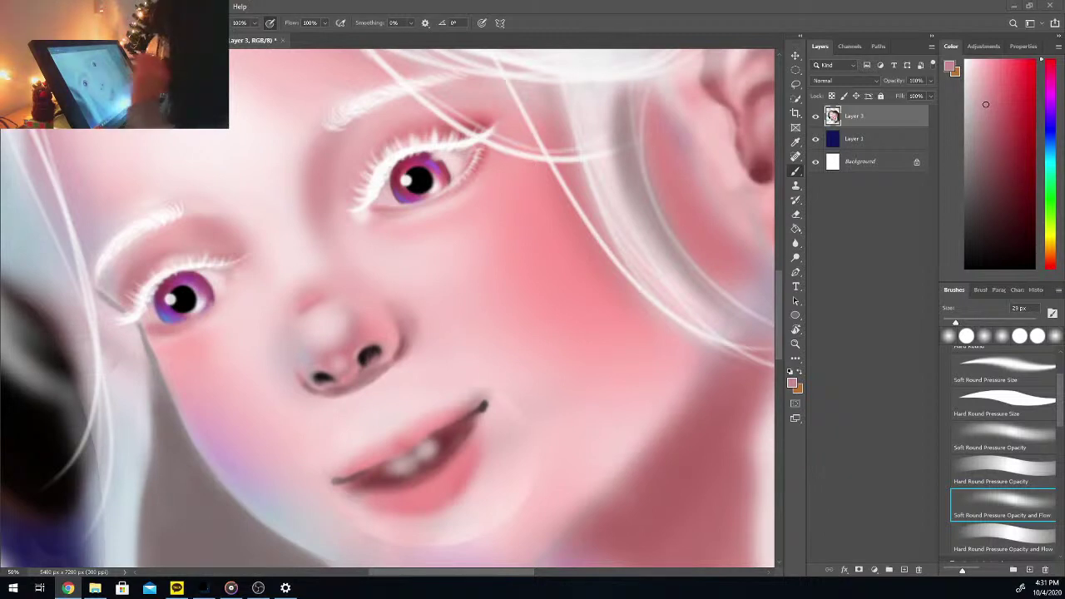
left_click(389, 352, "alt")
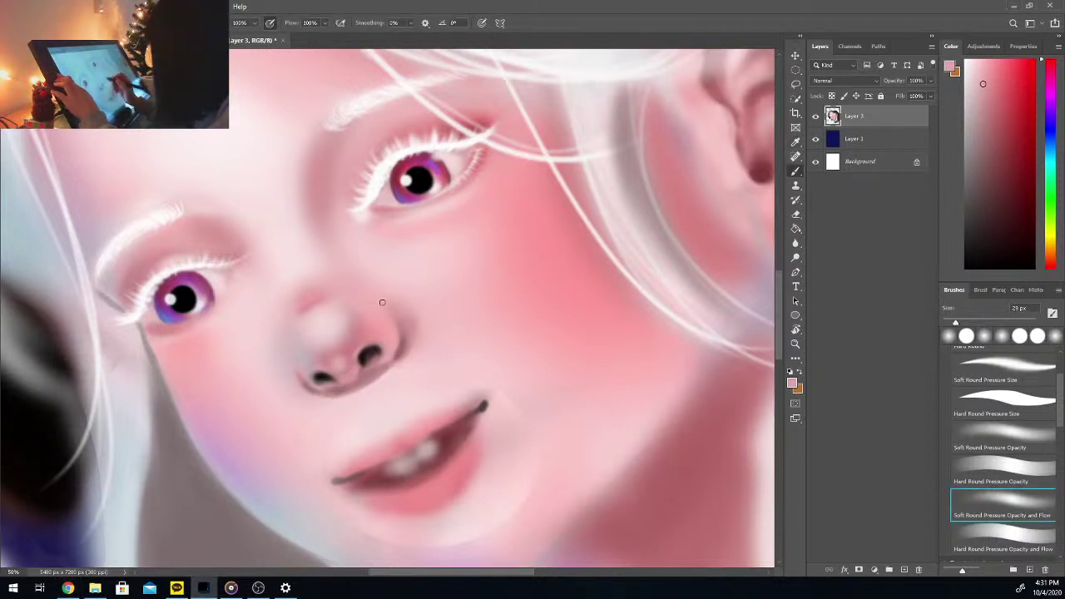
left_click(340, 376, "alt")
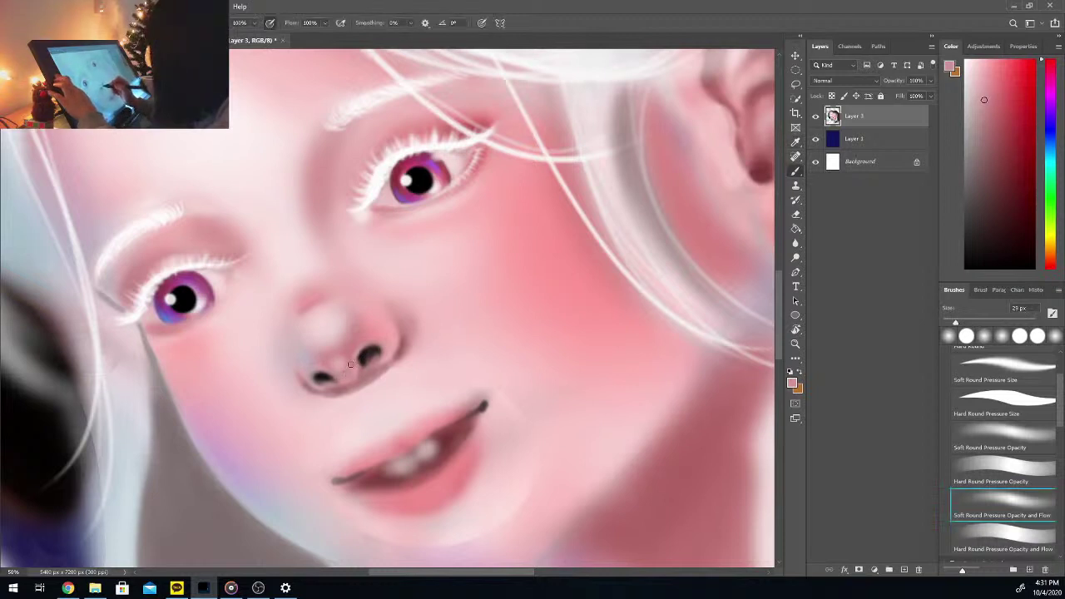
Step: Shade the nostril rims in sampled dark reds and pinks, and reshape both nostril openings with sampled black
left_click(354, 360, "alt")
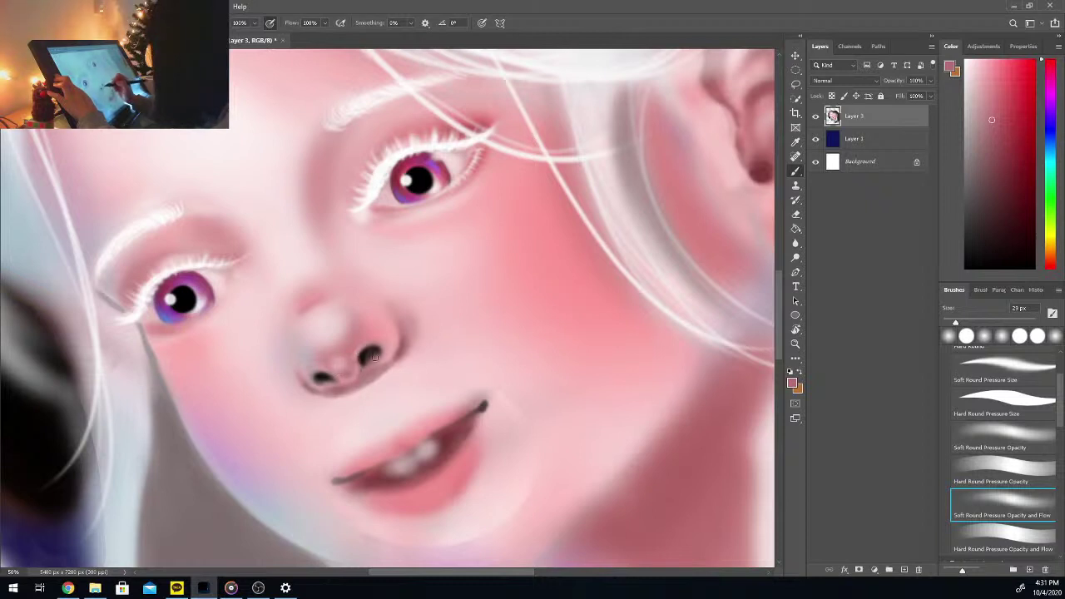
key("i")
left_click(409, 336)
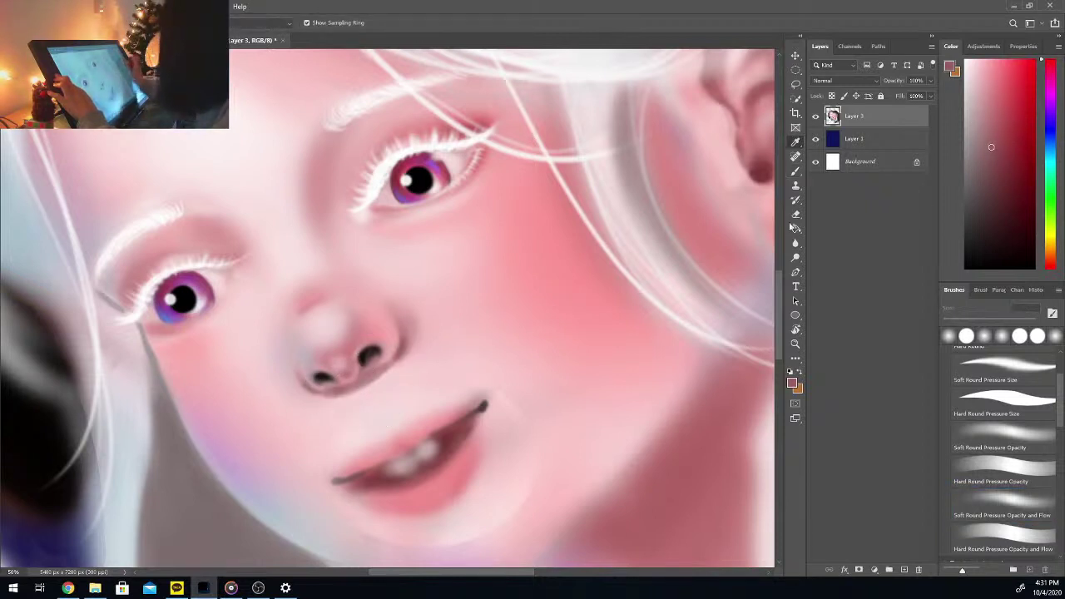
key("b")
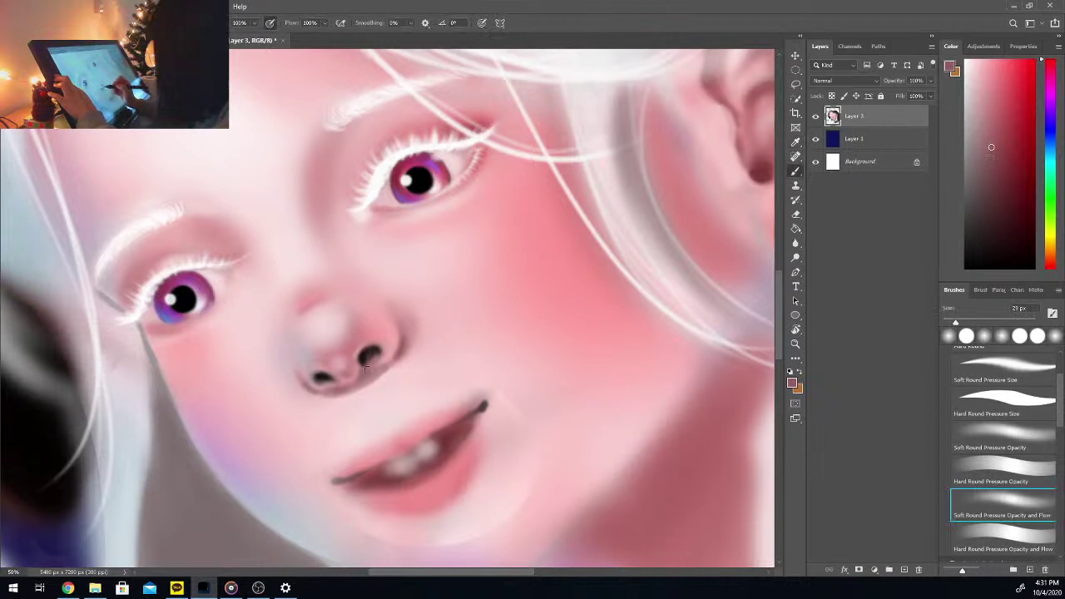
left_click(372, 354, "alt")
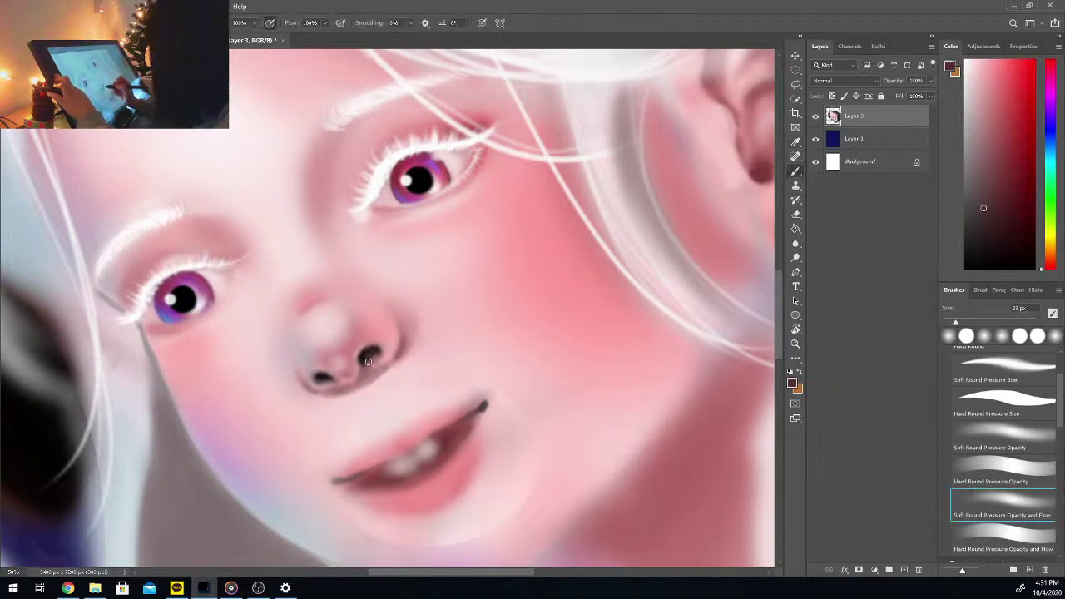
left_click(361, 367, "alt")
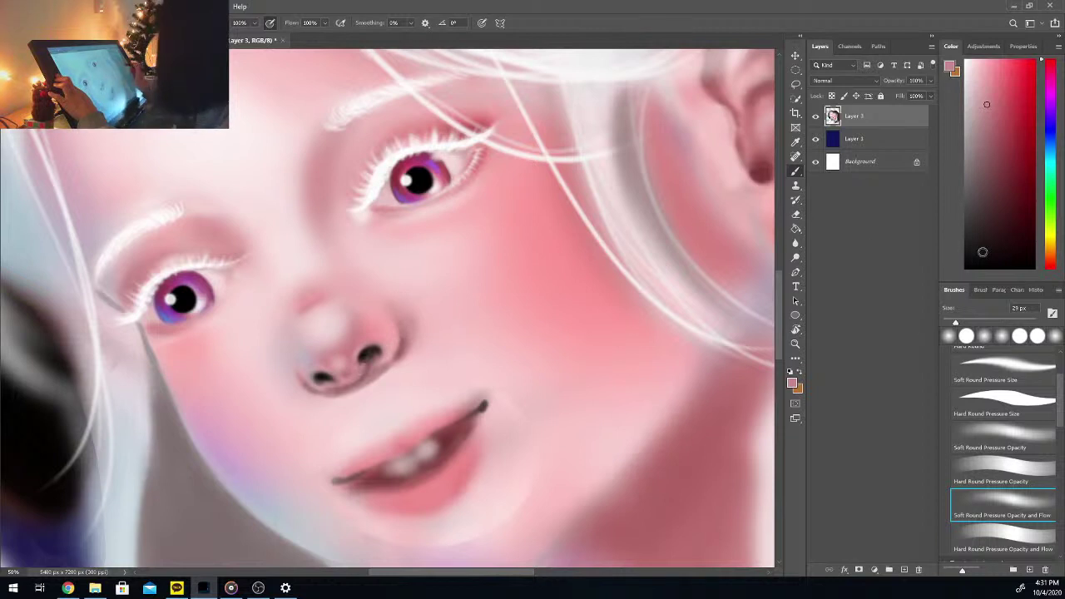
left_click(360, 359, "alt")
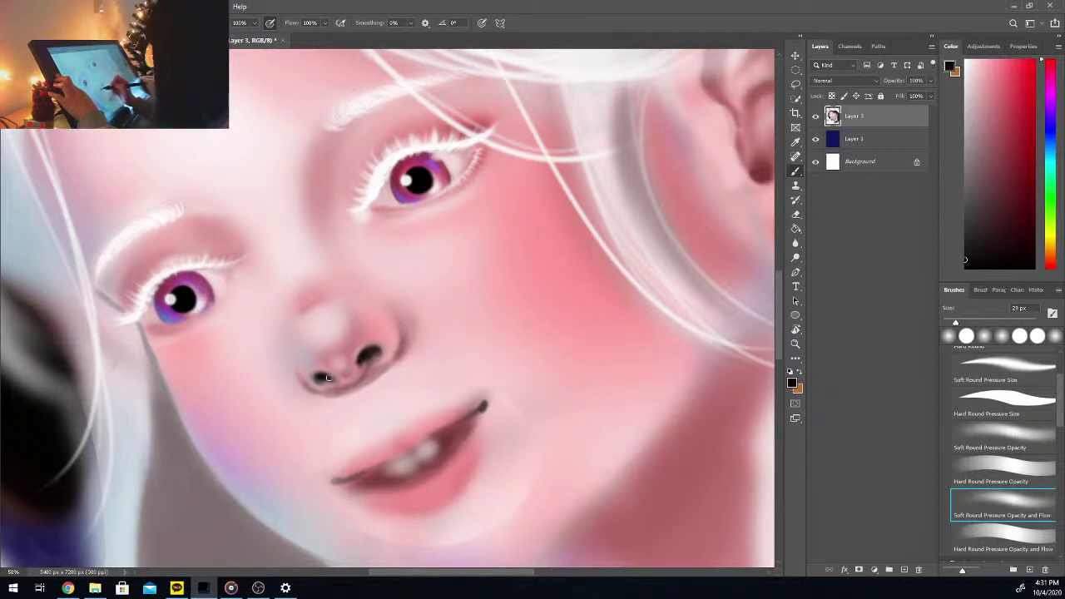
Step: Shade the nose's underside in sampled grayish mauve with a 55 px brush, and clean its edge with sampled pale skin
left_click(364, 375, "alt")
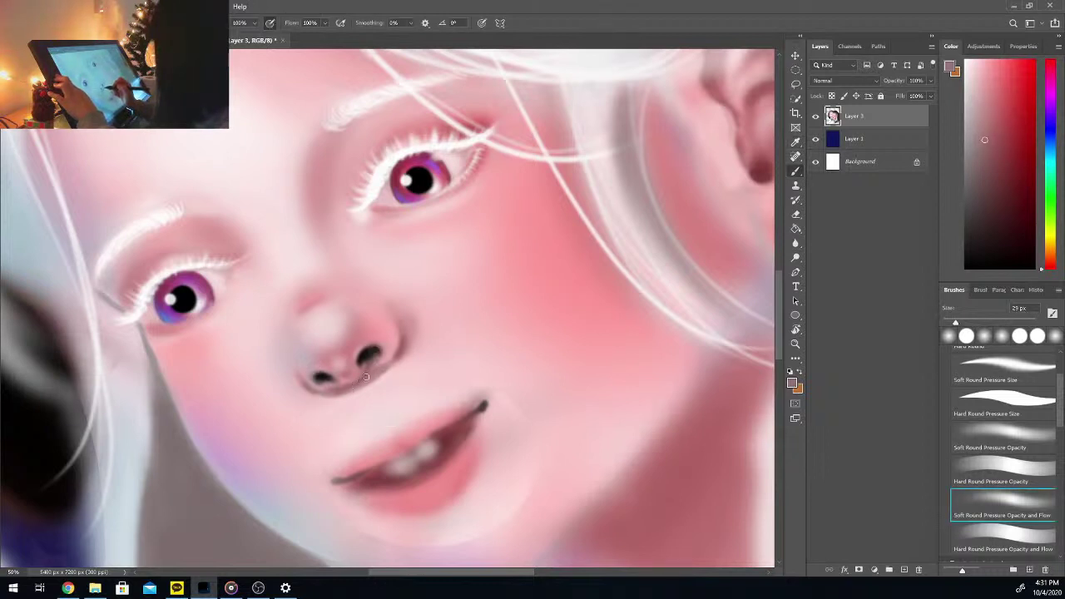
left_click(966, 323)
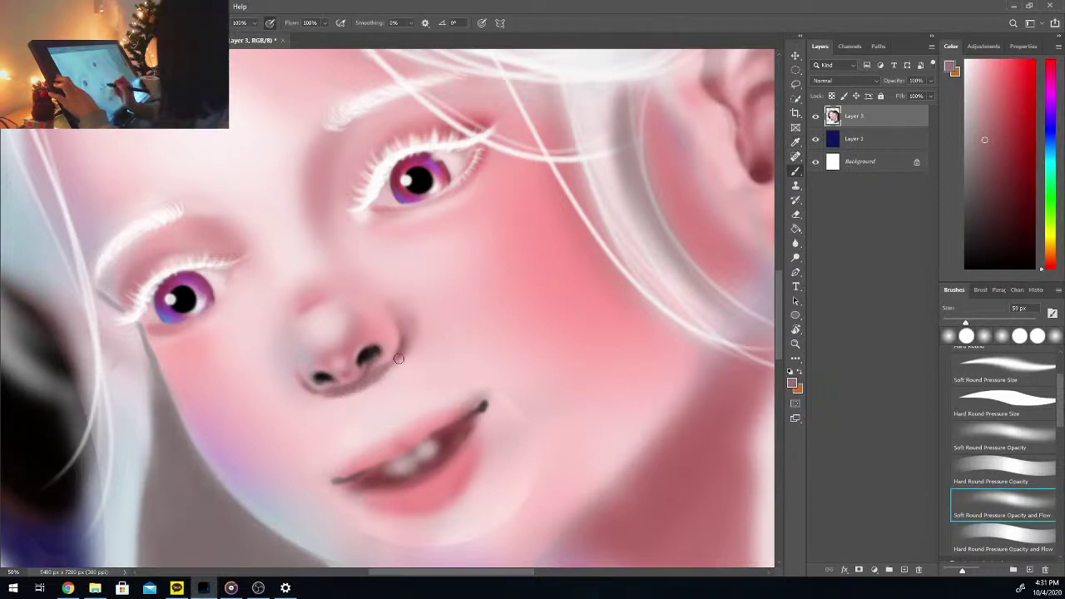
left_click(359, 391, "alt")
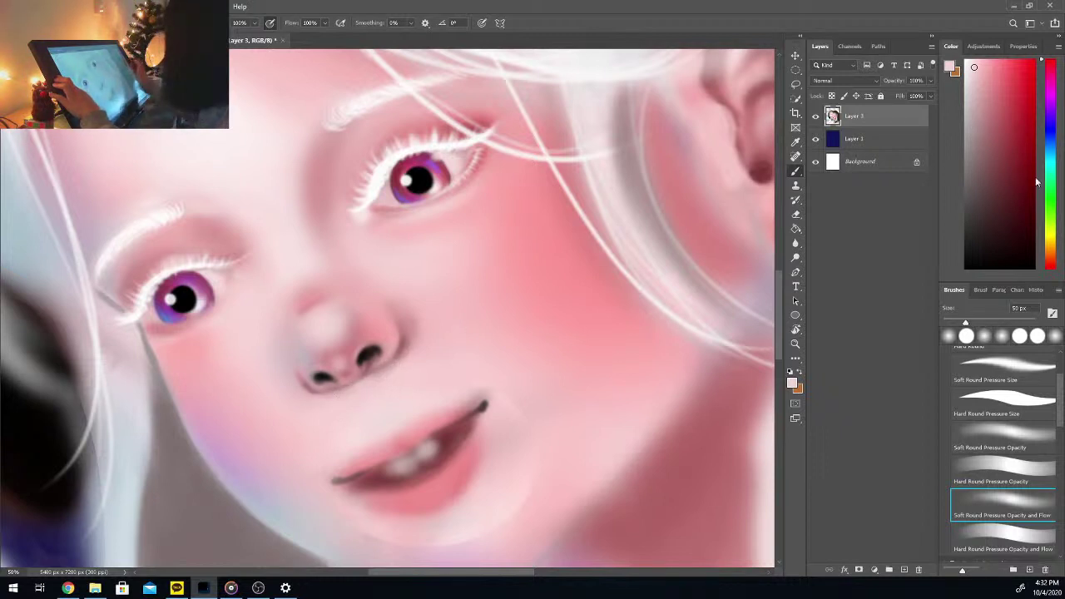
Step: Pick a light cyan and dab a reflected highlight beneath the nose between the nostrils with a 36 px brush
left_click(1051, 155)
left_click(1013, 61)
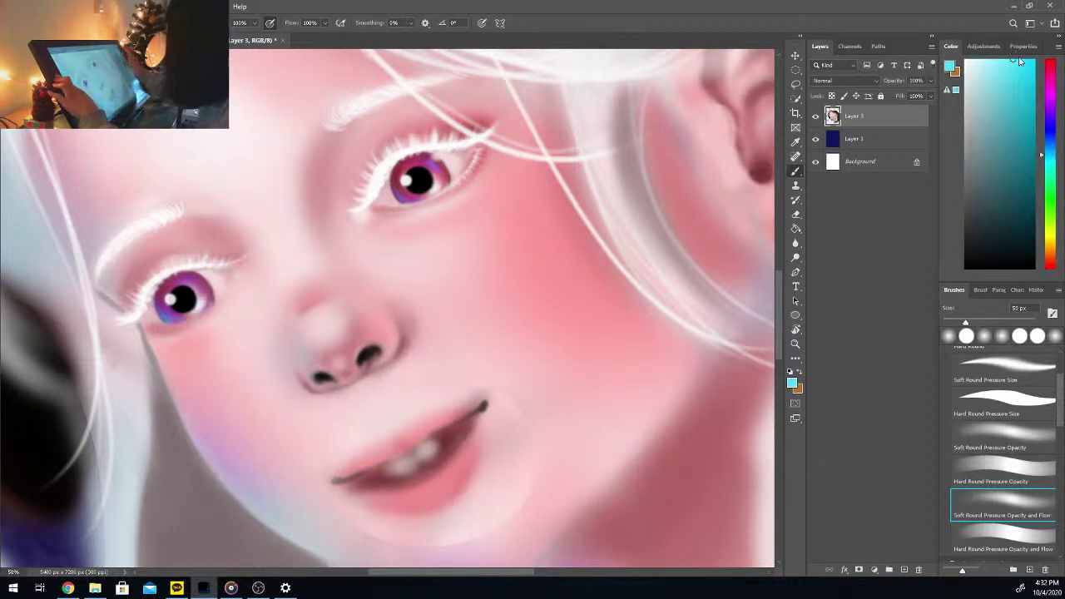
left_click(996, 63)
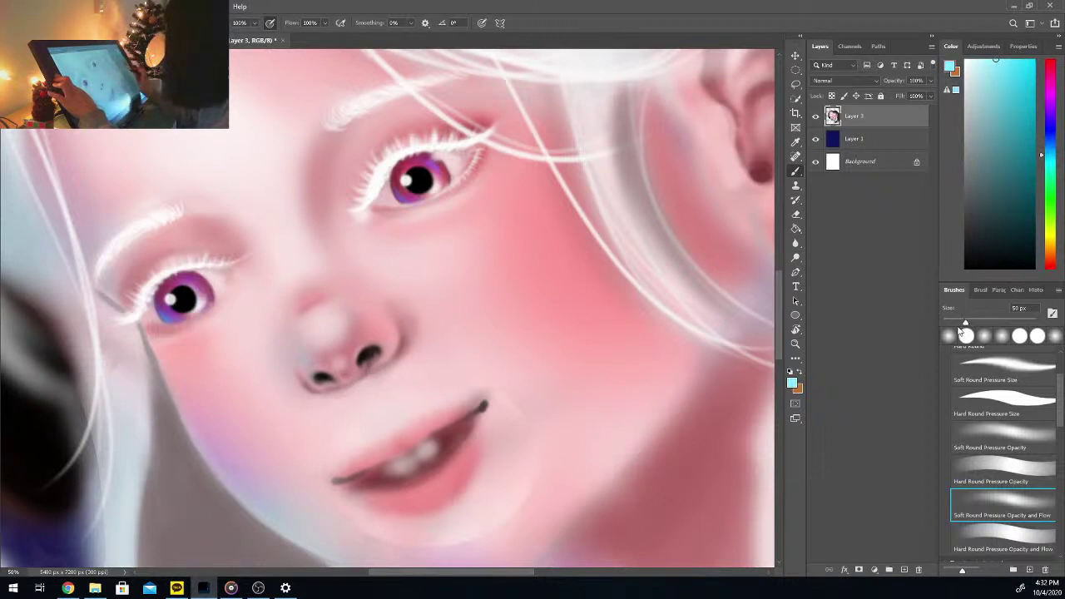
left_click_drag(963, 324, 959, 323)
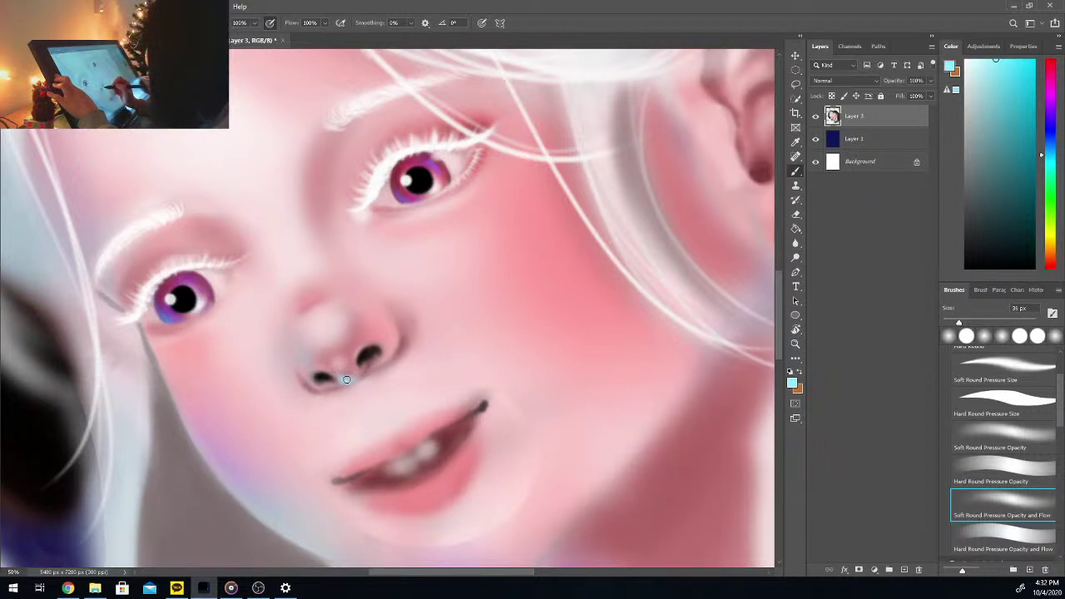
Step: Choose a deep muted pink and paint over the upper edge of the cyan highlight between the nostrils
key("i")
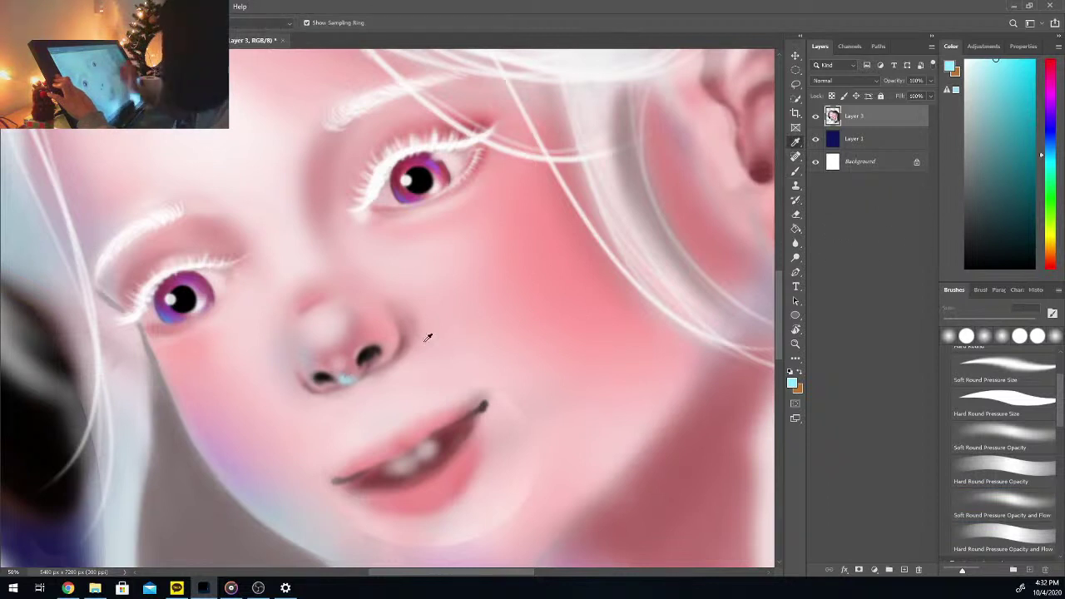
left_click(351, 371)
left_click(1004, 124)
left_click(1002, 505)
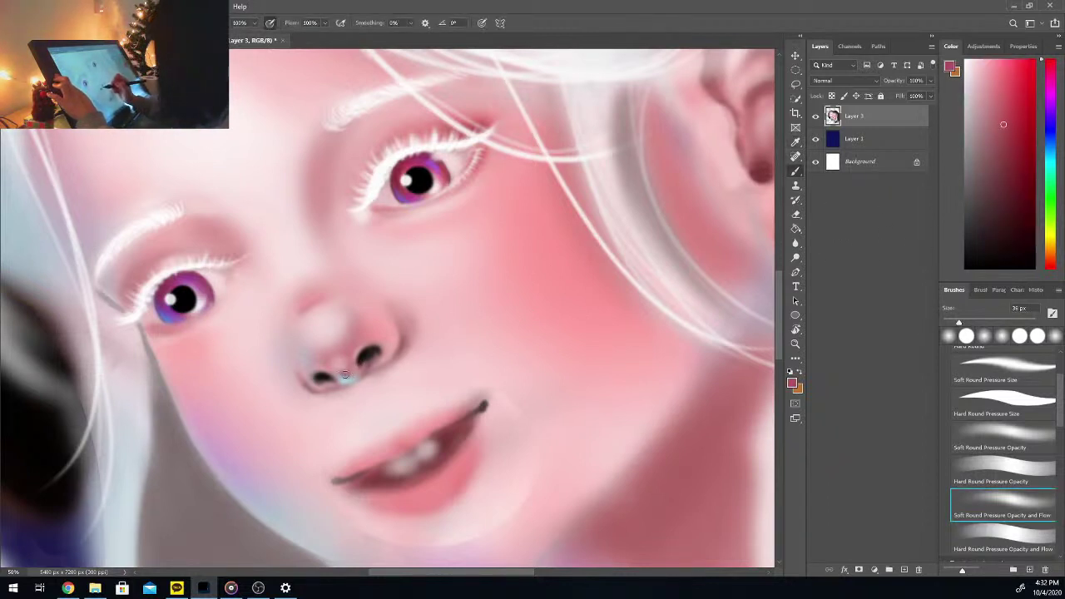
Step: Add reflected light around the nostril rims in sampled grayish blue, and tint the nose edges with pale violet
left_click(350, 375, "alt")
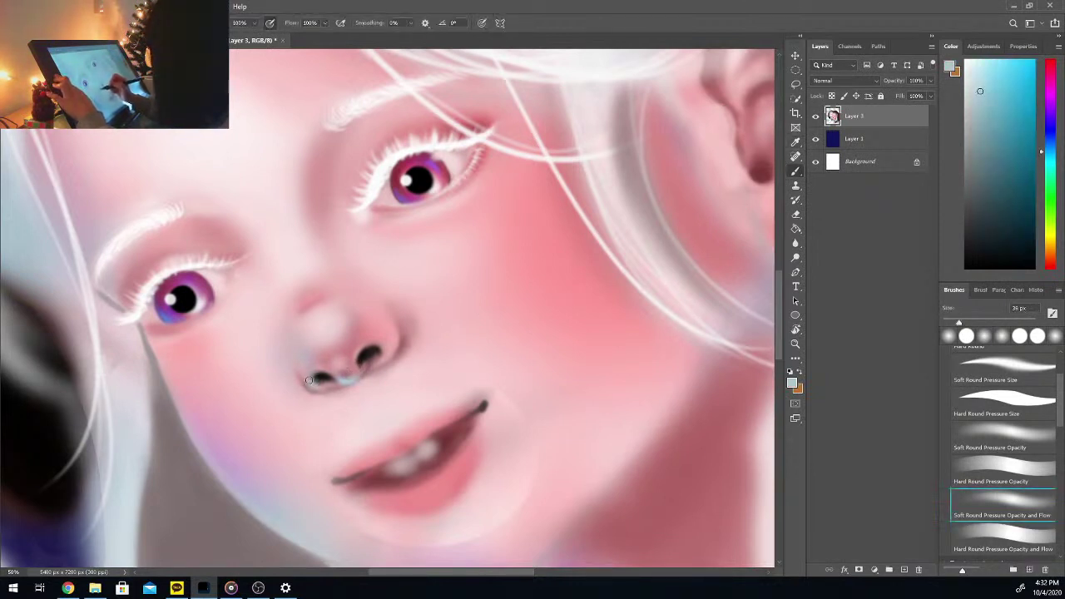
mouse_move(309, 380)
left_mouse_down()
mouse_move(325, 391)
mouse_move(313, 379)
left_mouse_up()
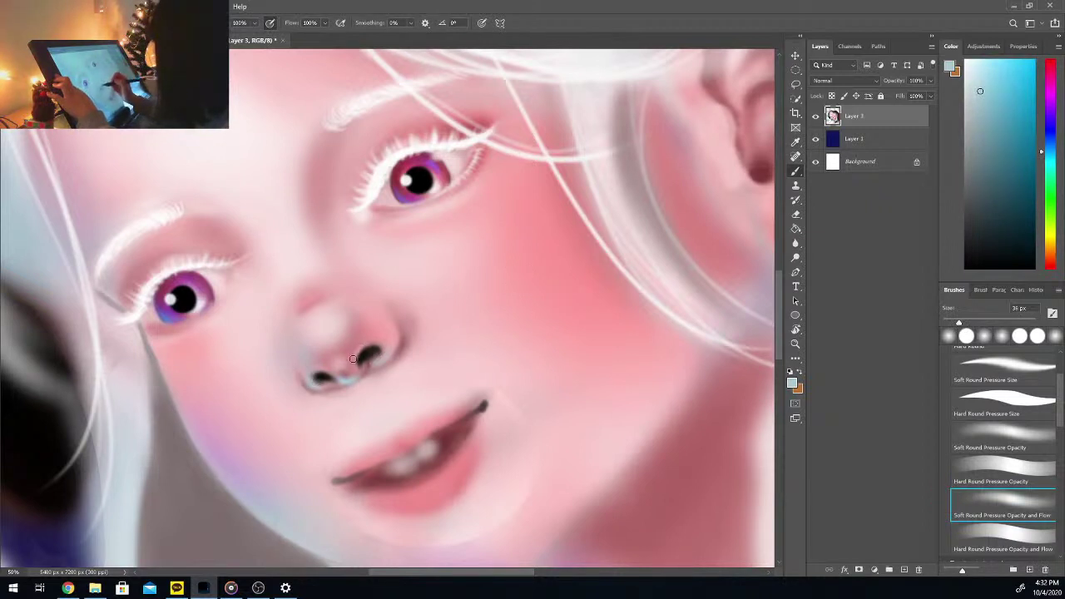
left_click(1052, 110)
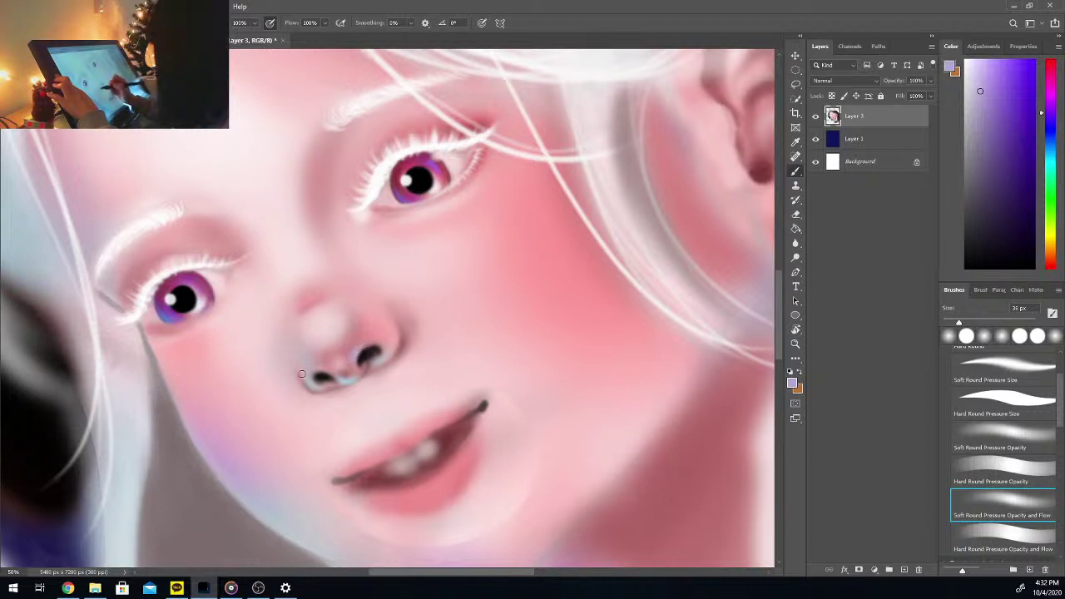
Step: Pick near-white and brighten the highlights on the nose with a 44 px brush
key("ctrl+minus")
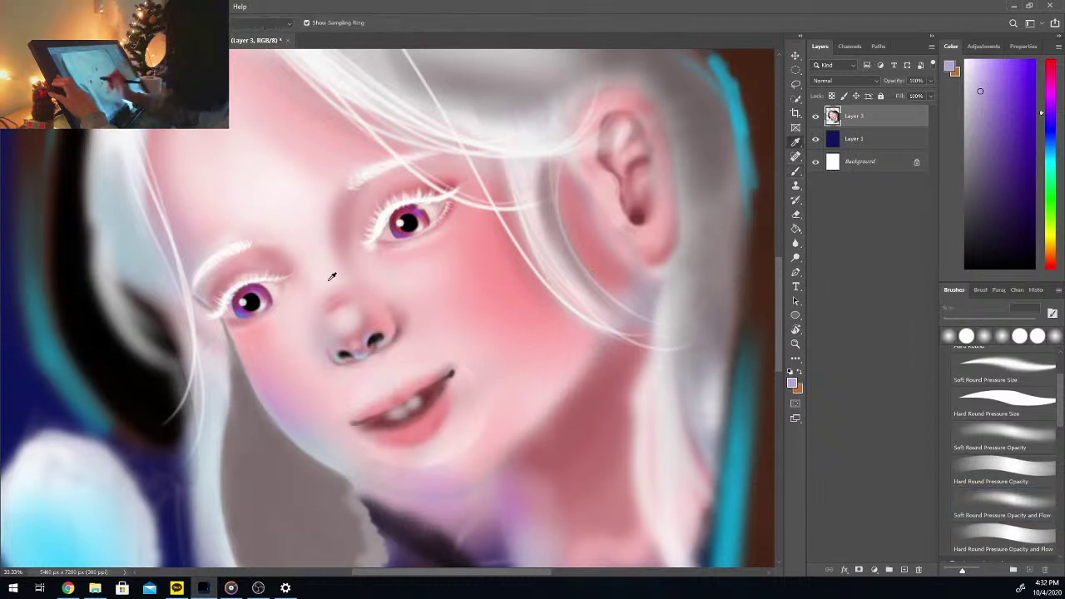
left_click(447, 221, "alt")
left_click_drag(960, 325, 958, 322)
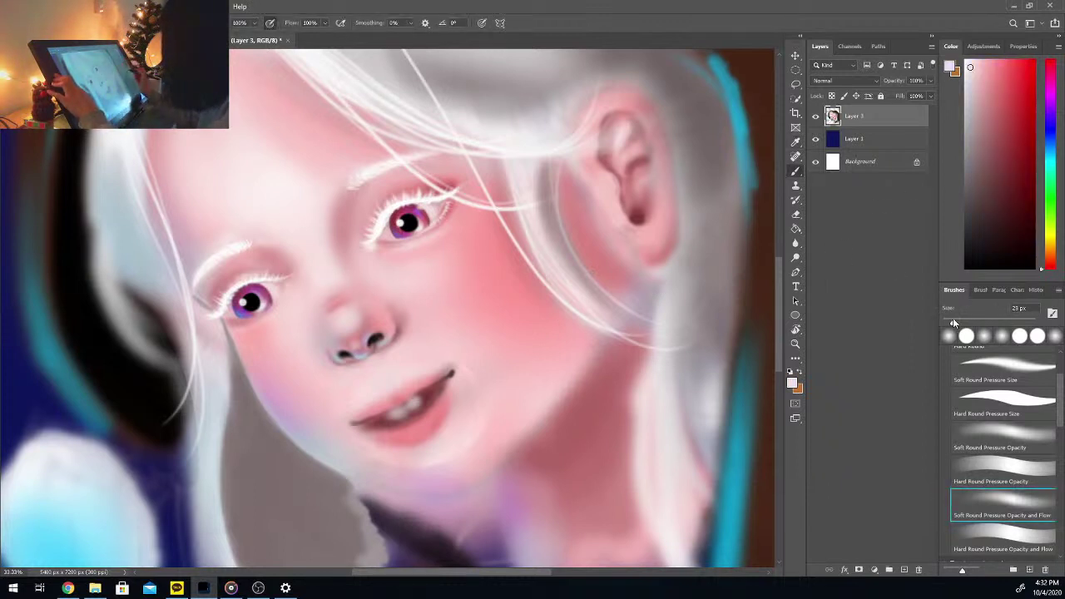
left_click(965, 63)
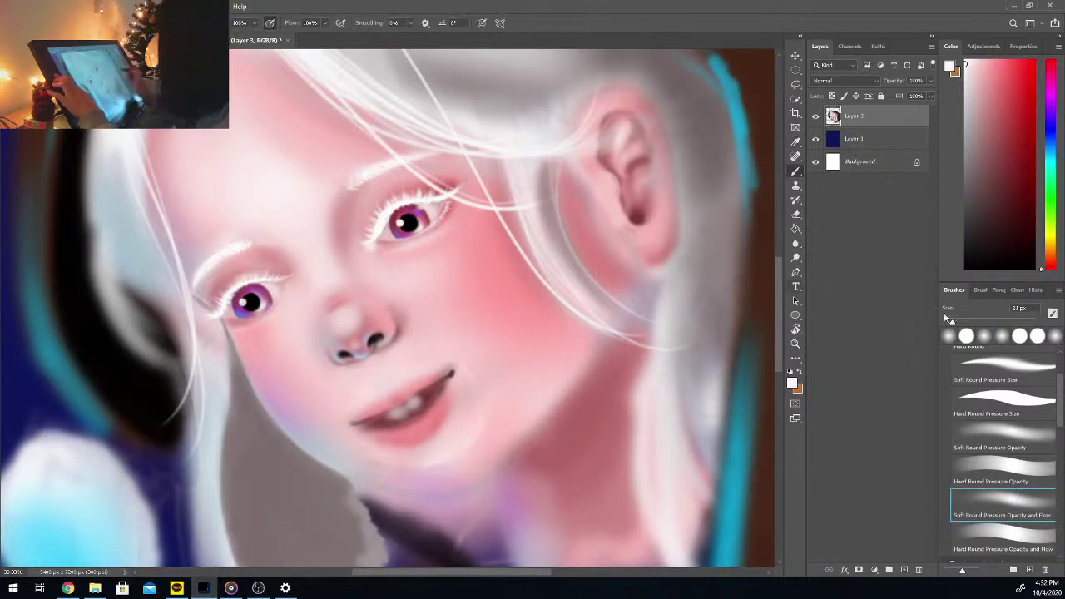
left_click_drag(953, 322, 961, 323)
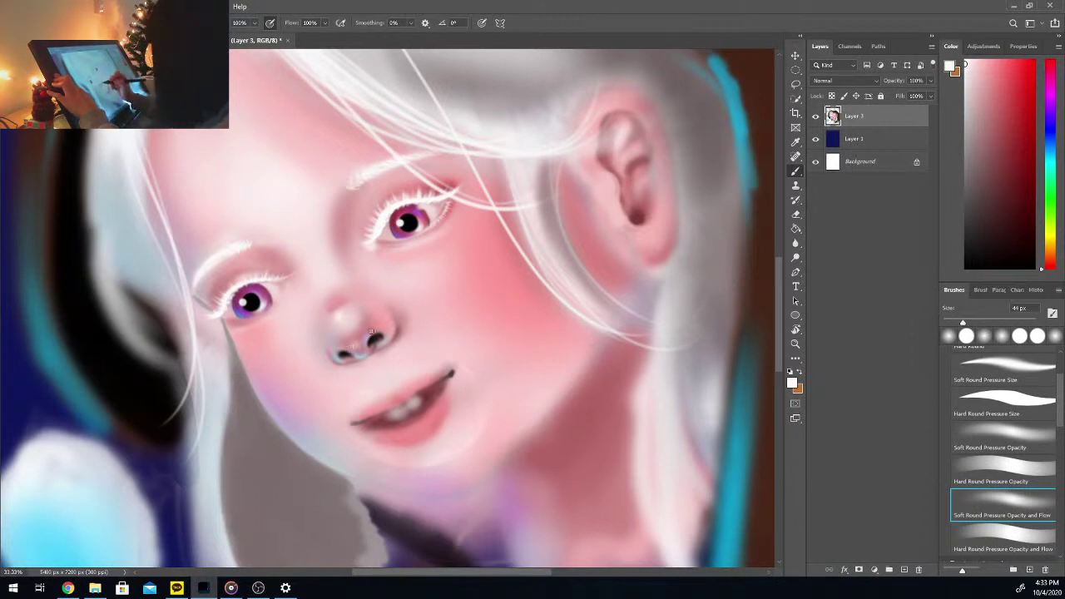
Step: Shade above the nostrils and along the crease of the nose wing nearer the ear in sampled muted pink and dark rose
left_click(358, 344, "alt")
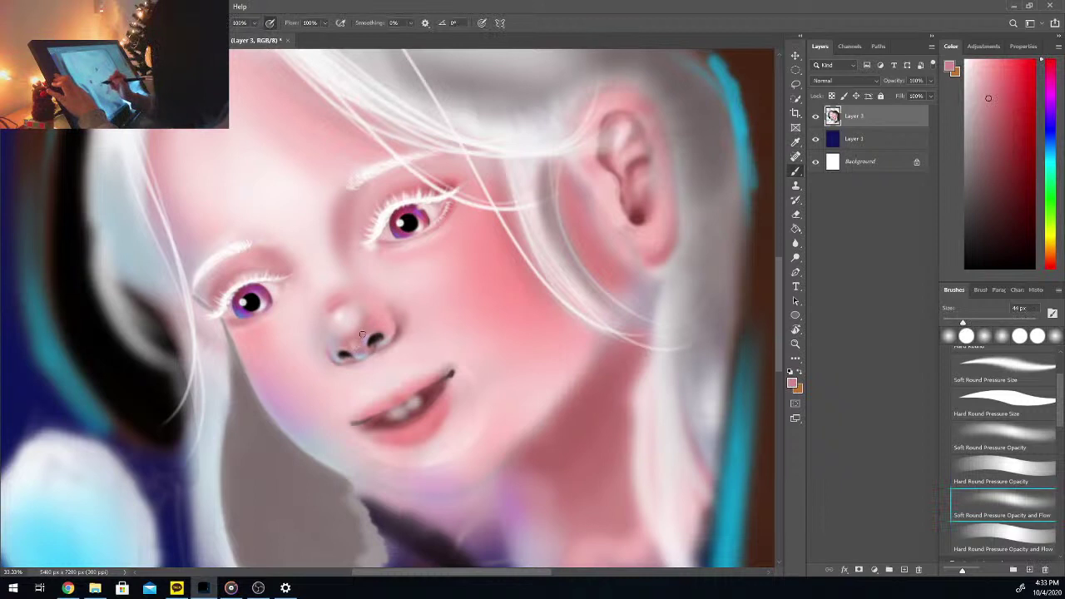
left_click(363, 335, "alt")
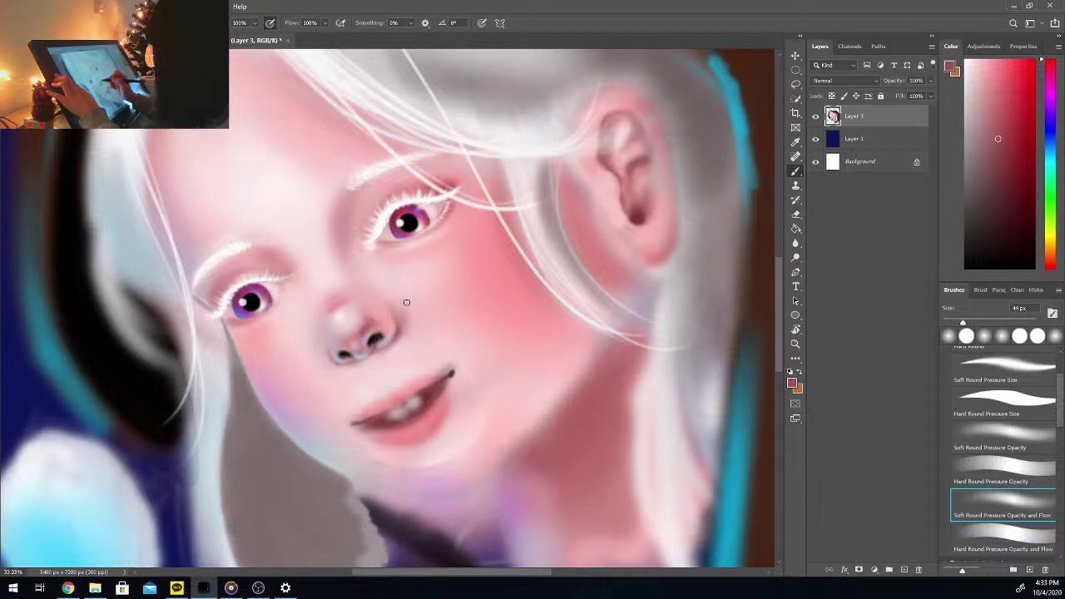
left_click(366, 326, "alt")
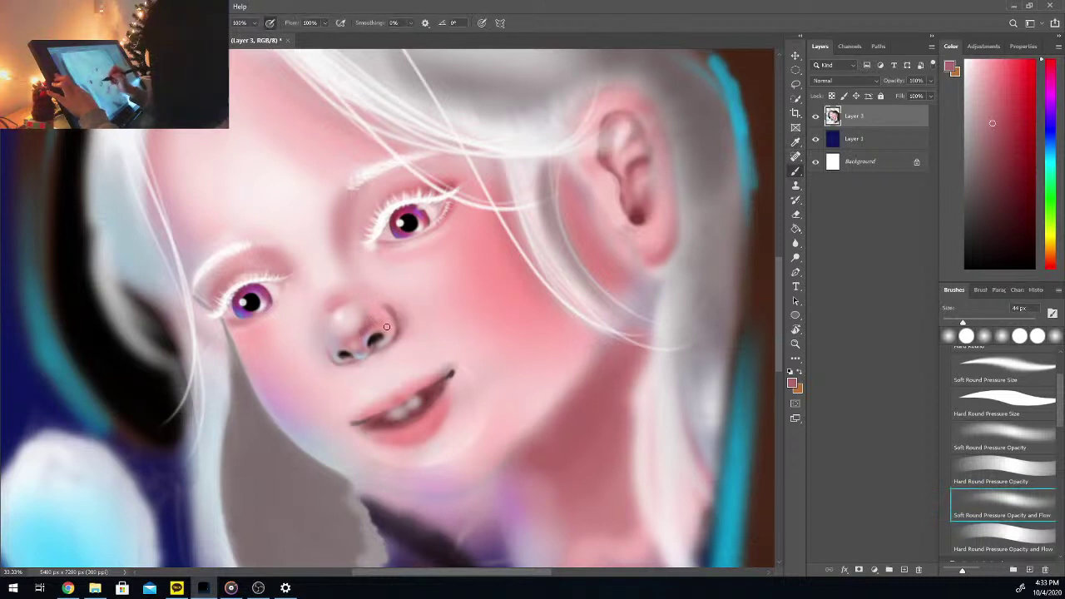
Step: Blend the upper edge of the nose tip in sampled light pink, and tint the tip deeper pink with a 52 px brush
left_click(341, 307, "alt")
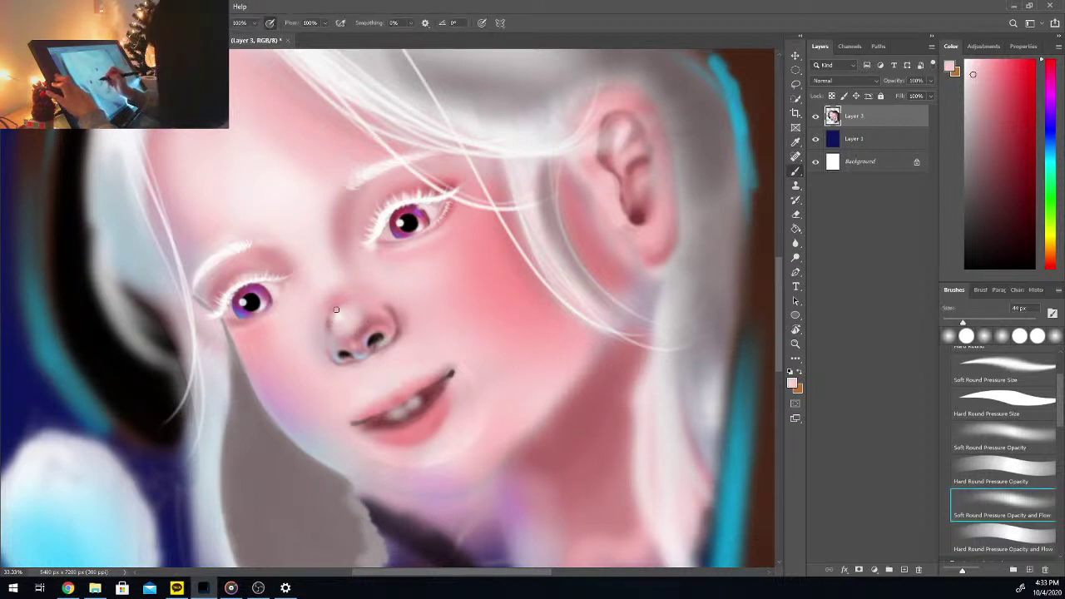
left_click(336, 302, "alt")
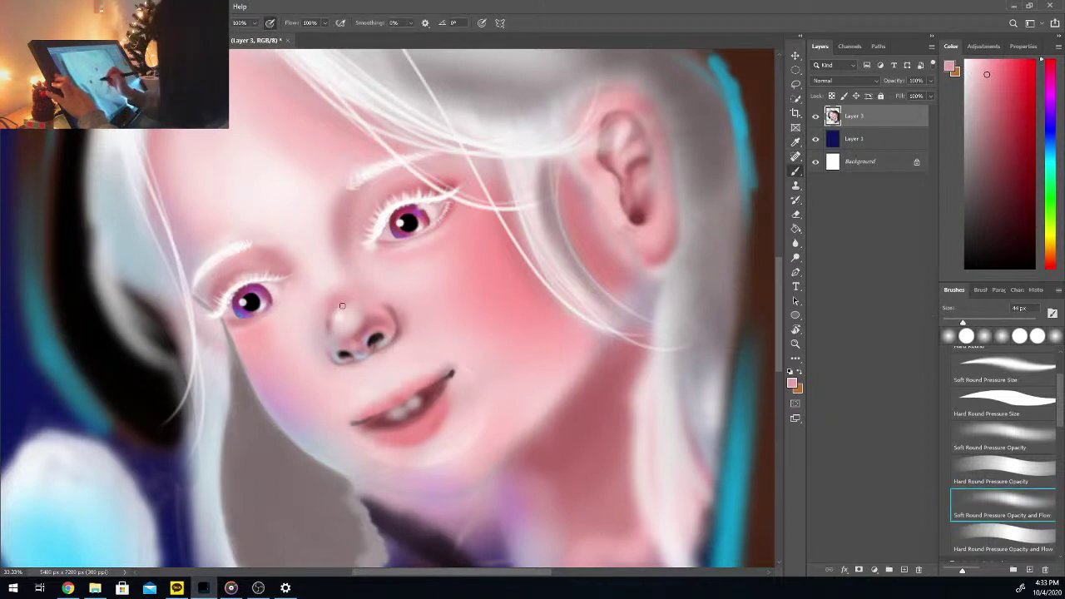
left_click(990, 79)
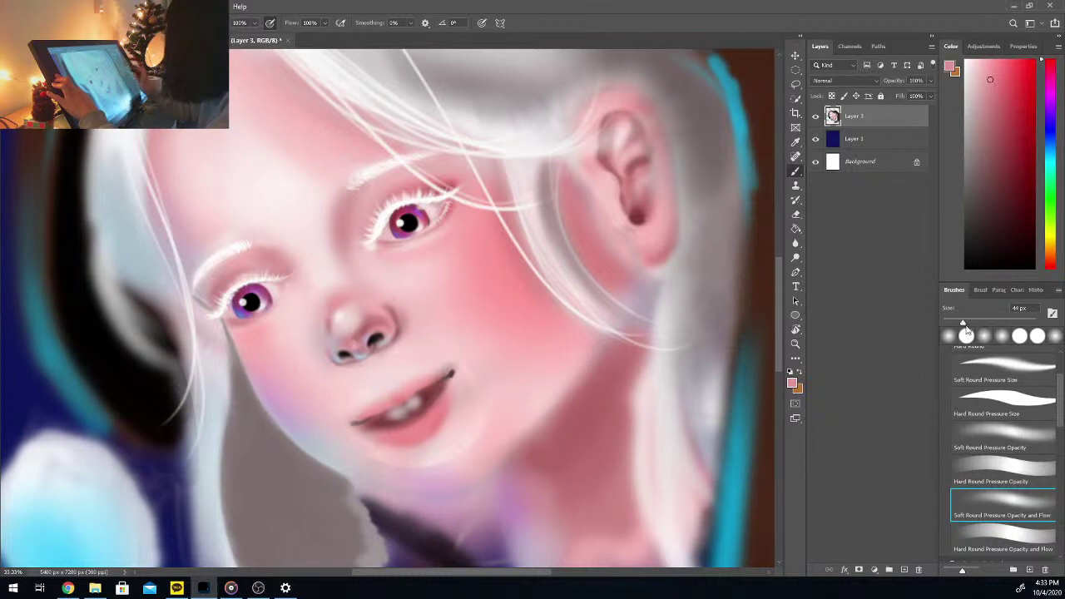
left_click(967, 323)
left_click_drag(358, 330, 345, 332)
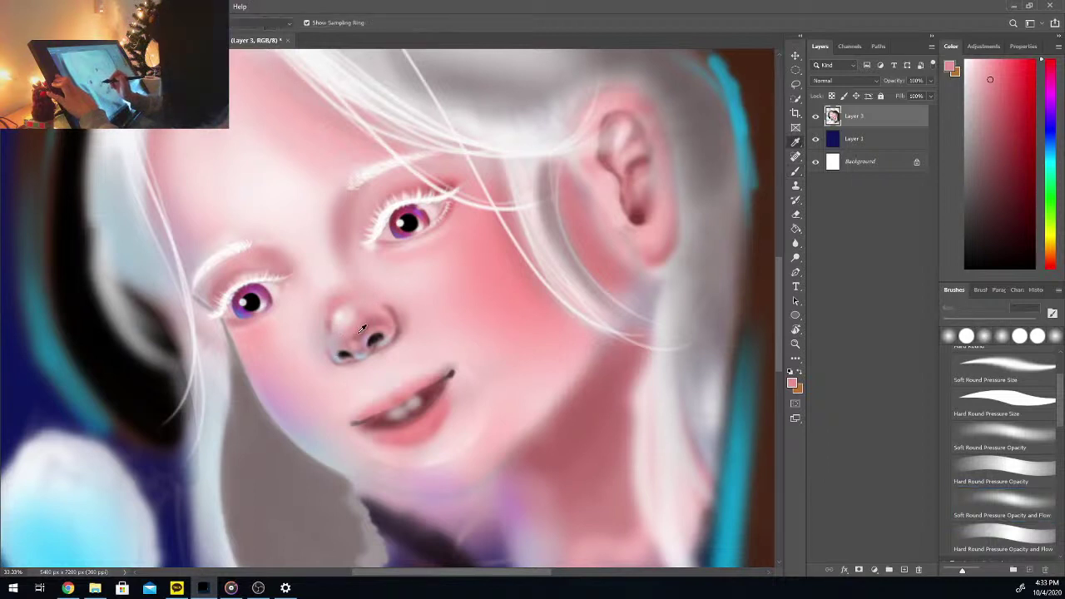
Step: Deepen the shading between the nose tip and nostril wing with sampled rose tones and a darker muted red
left_click(370, 316, "alt")
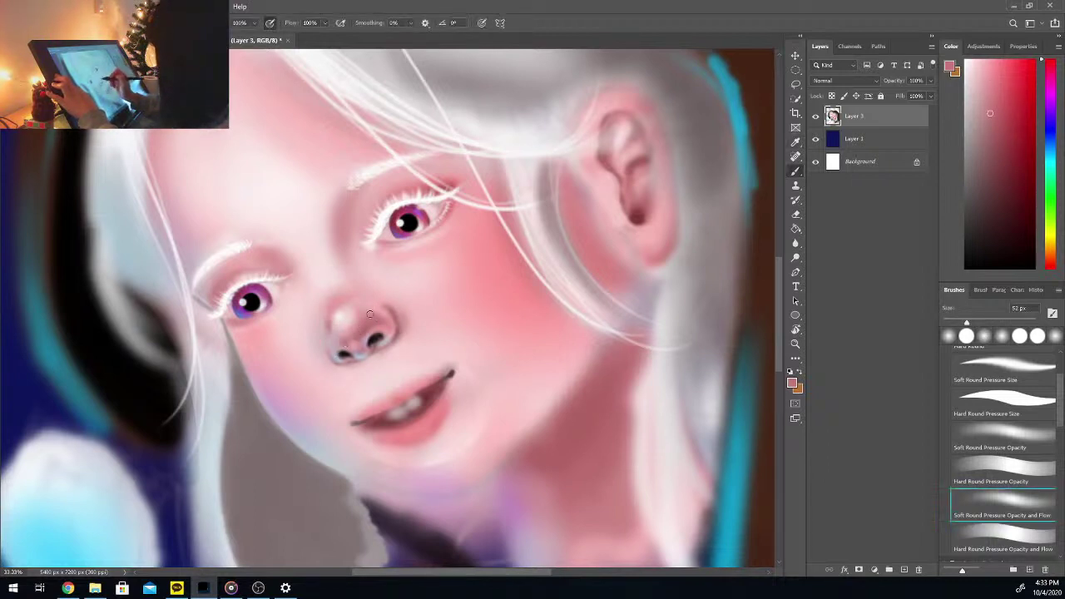
left_click(365, 325, "alt")
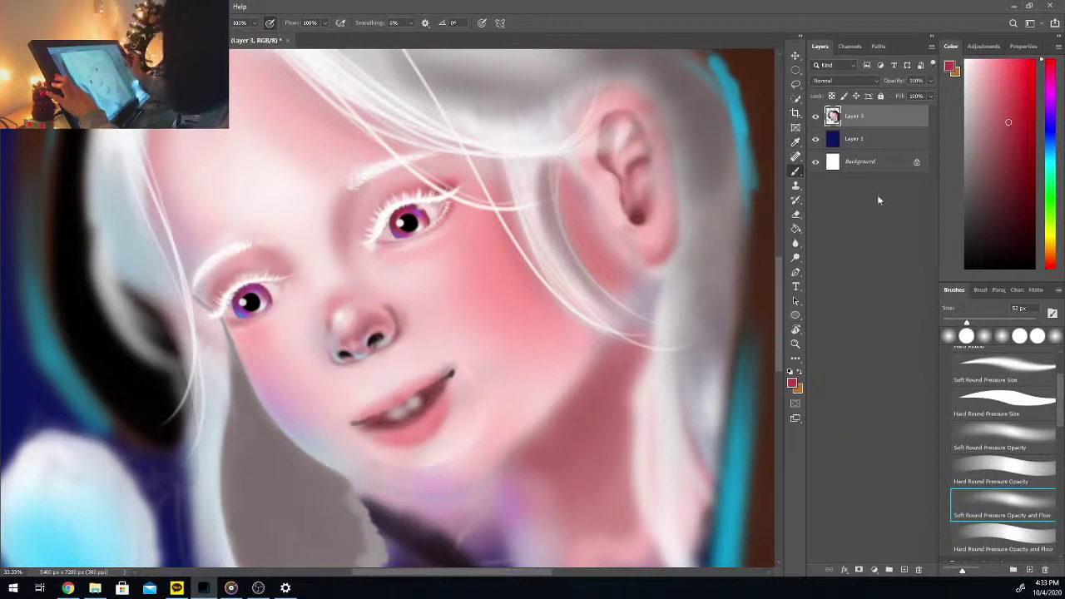
left_click(366, 331, "alt")
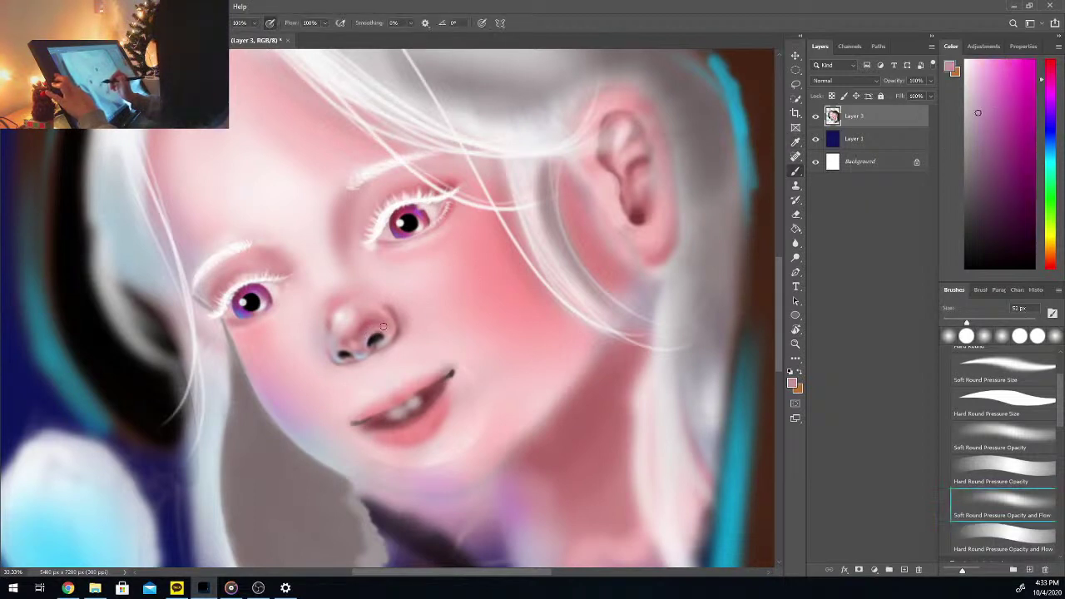
left_click(433, 318, "alt")
left_click(999, 134)
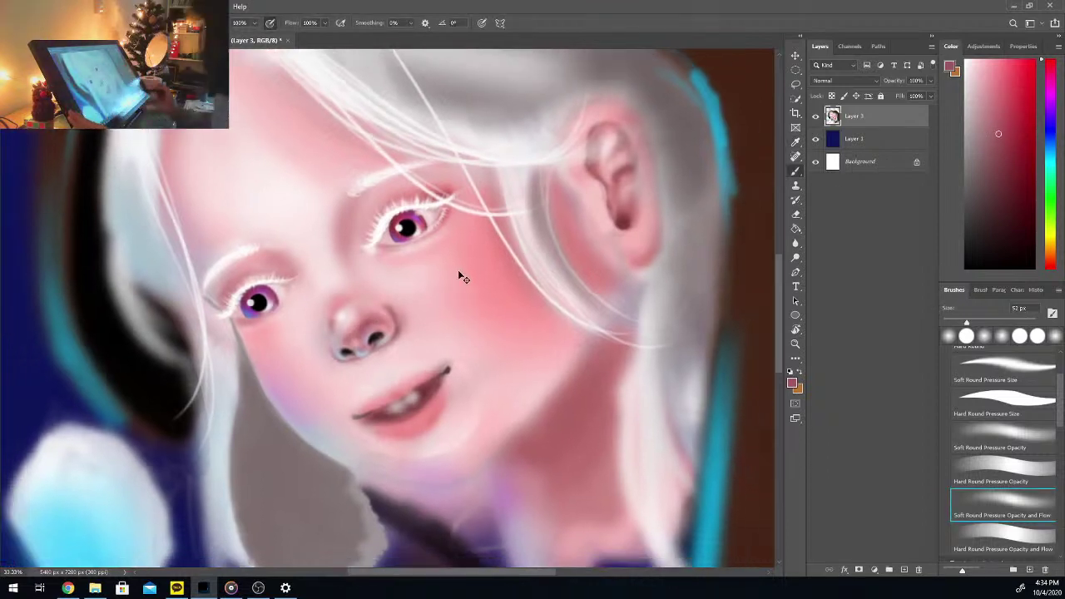
Step: Soften the nose tip's edges in sampled pale pinks, and touch up the nostril rim in sampled light blue
key("ctrl+minus")
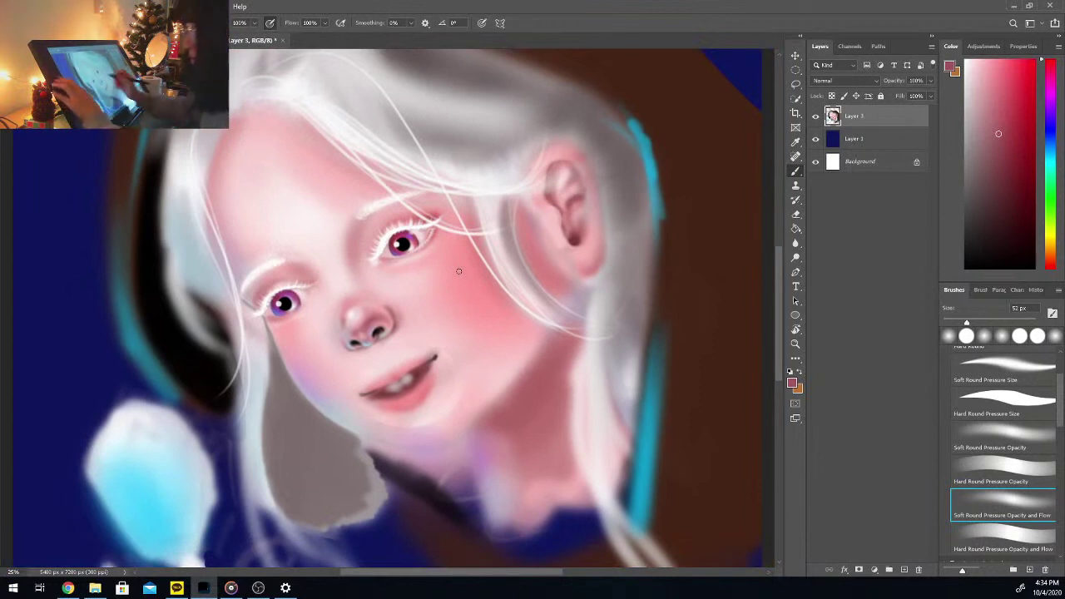
key("alt")
left_click(360, 316, "alt")
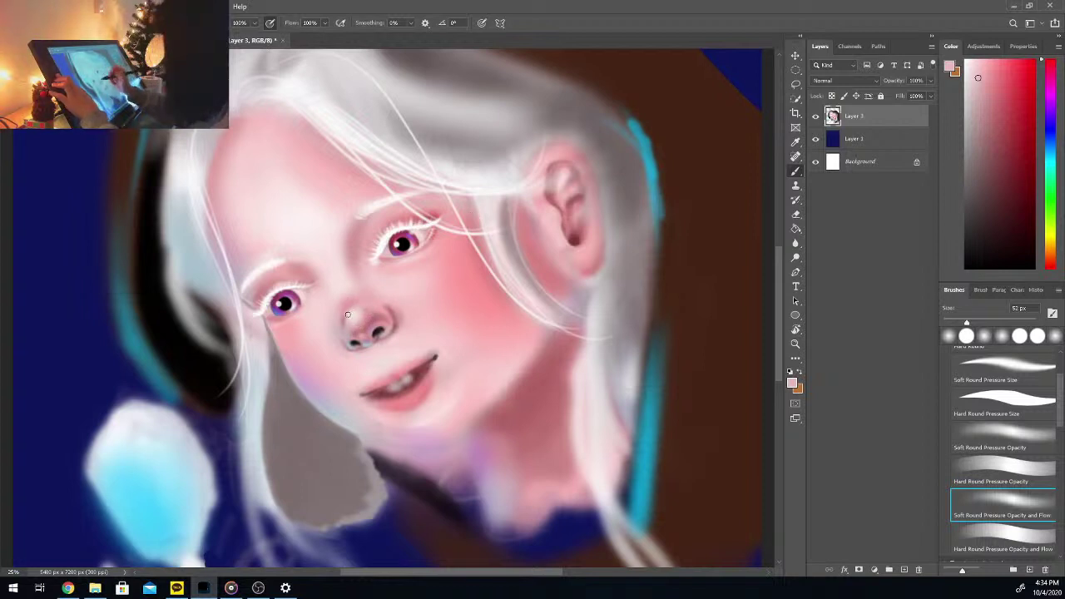
left_click(347, 316, "alt")
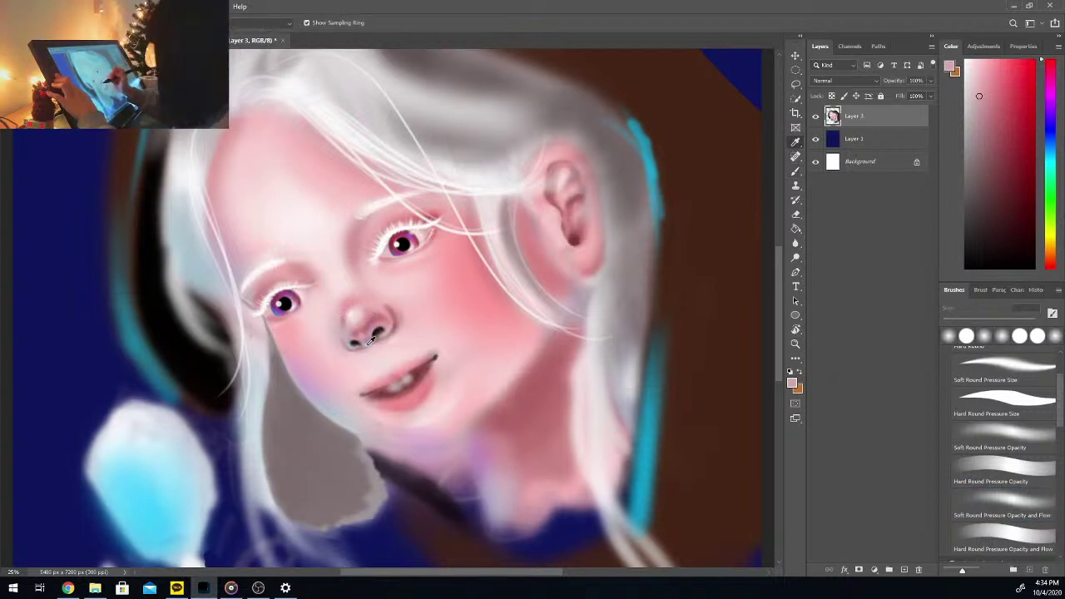
left_click(350, 341, "alt")
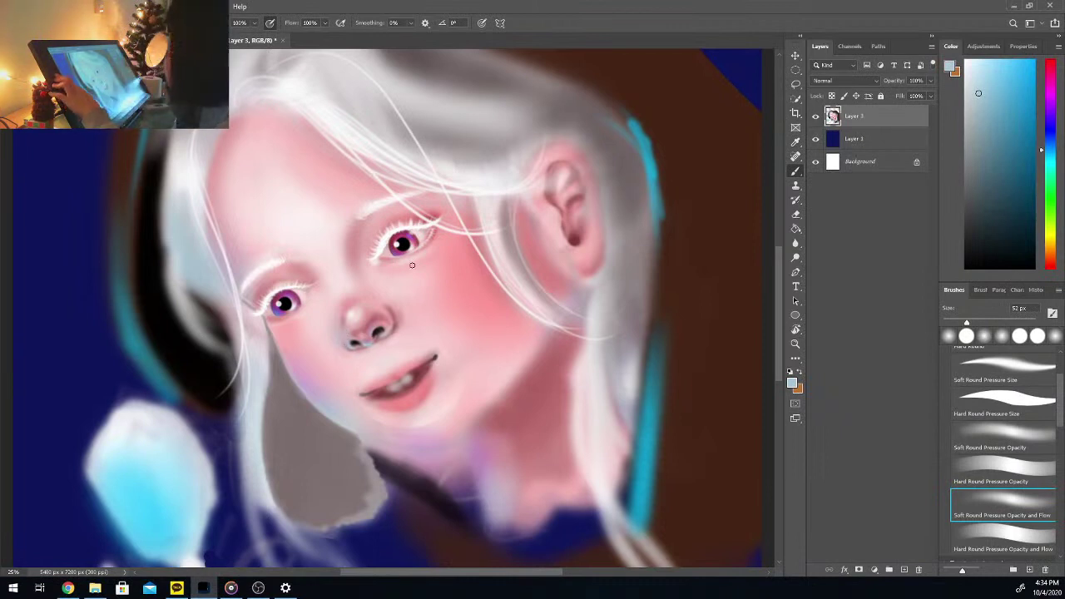
Step: Smooth the chin and the skin below the mouth in sampled pale pinks with a 192 px brush
left_click(444, 405, "alt")
left_click_drag(965, 321, 992, 321)
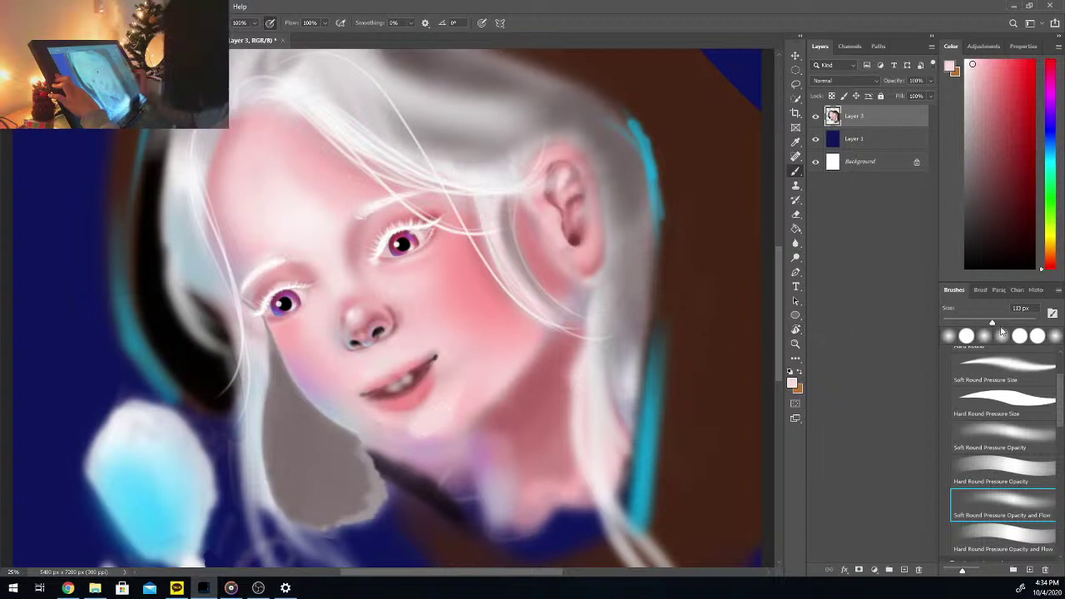
left_click_drag(992, 322, 1010, 322)
left_click(447, 402, "alt")
key("b")
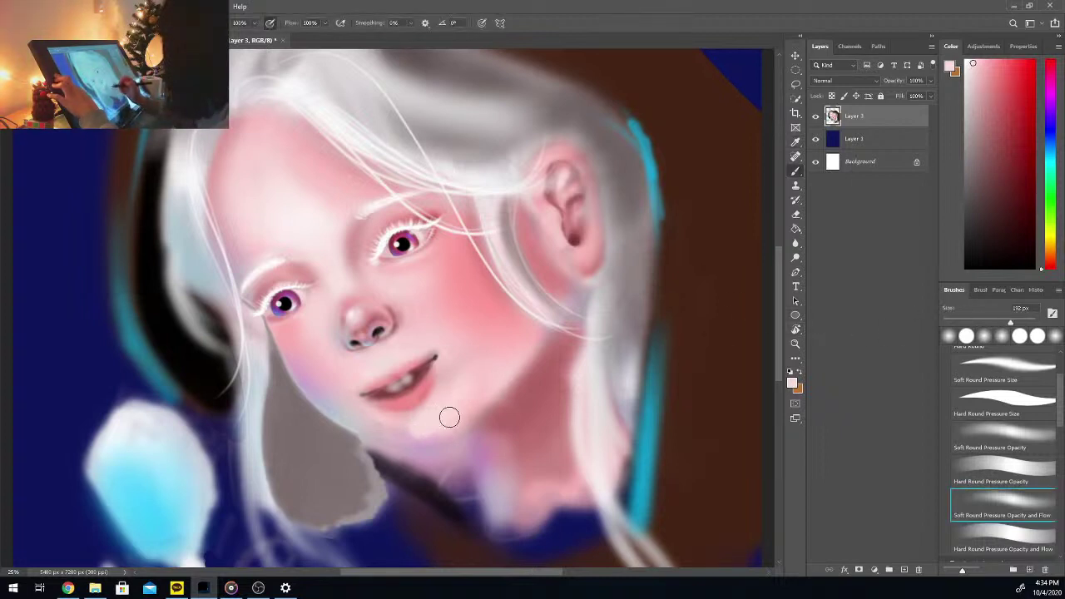
left_click(376, 421, "alt")
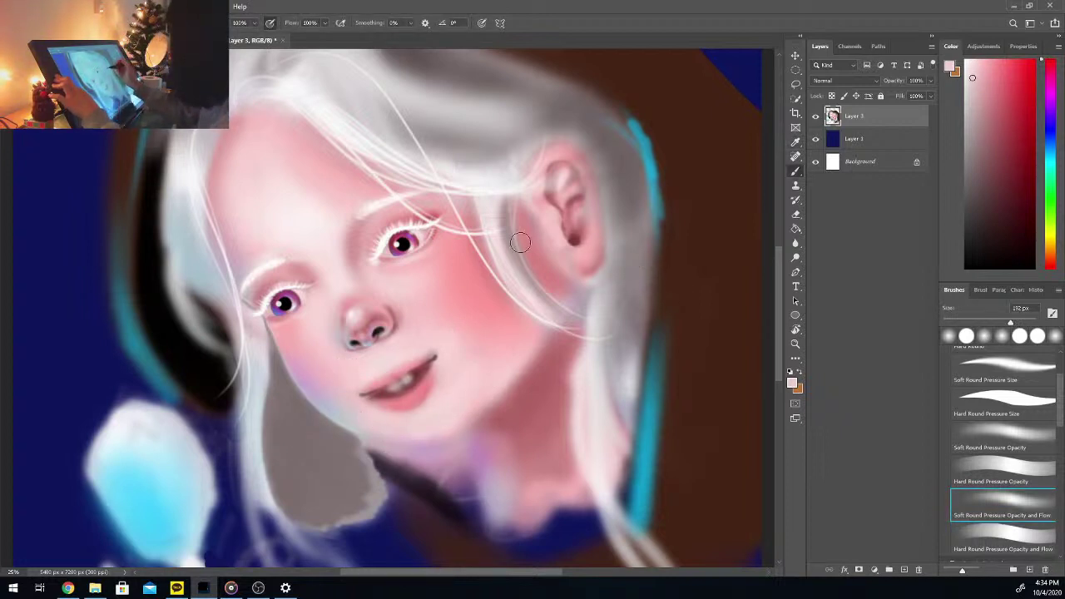
Step: Paint a sampled lavender reflection on the cheek beside the mouth, blend it in pale pink, and brighten its center with near-white
key("alt")
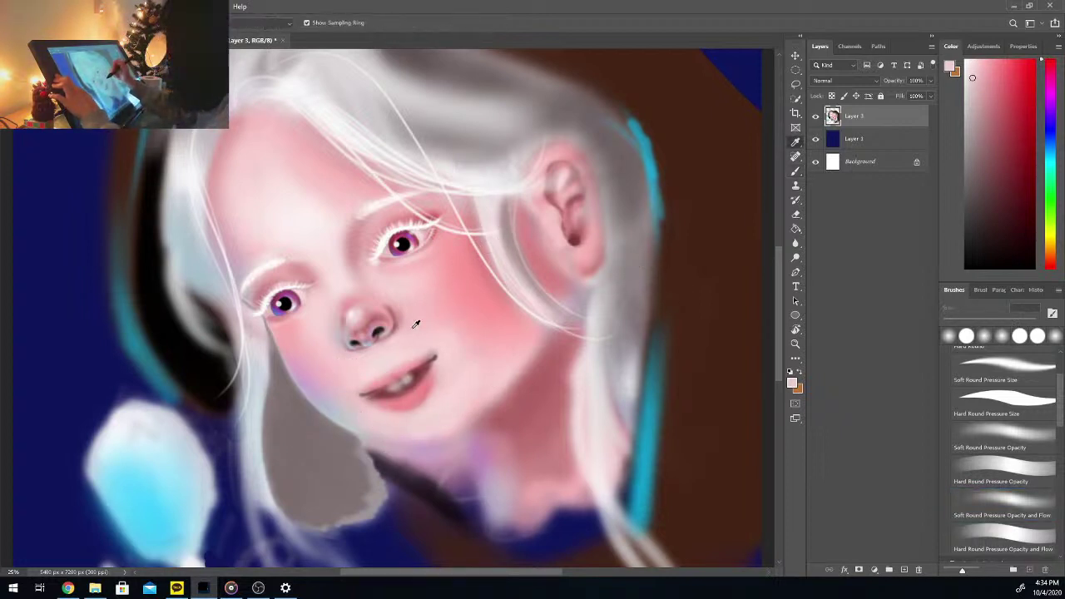
left_click(325, 385, "alt")
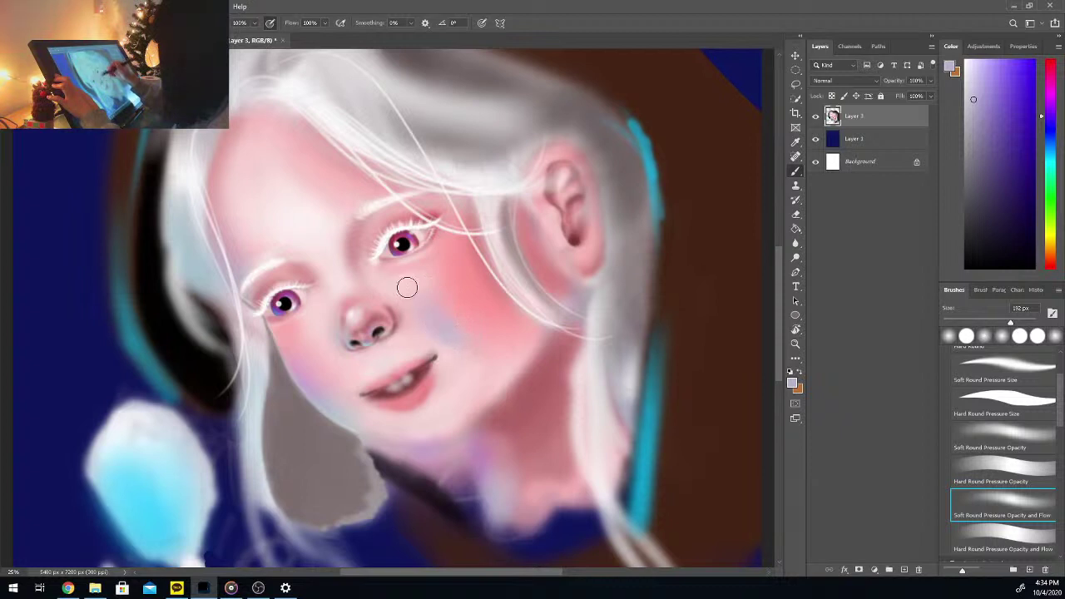
left_click(428, 280, "alt")
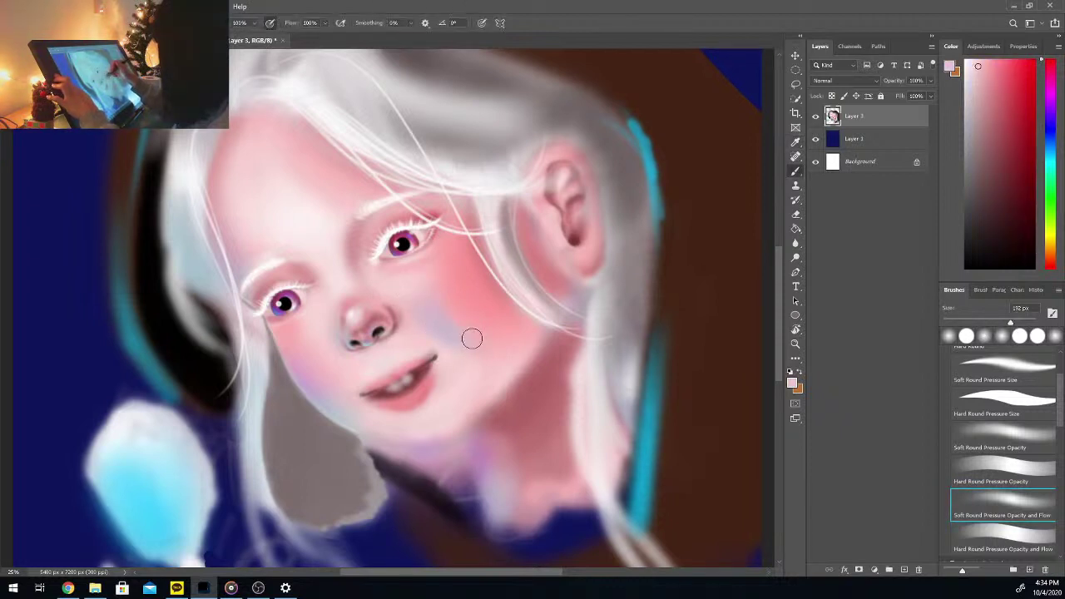
key("alt")
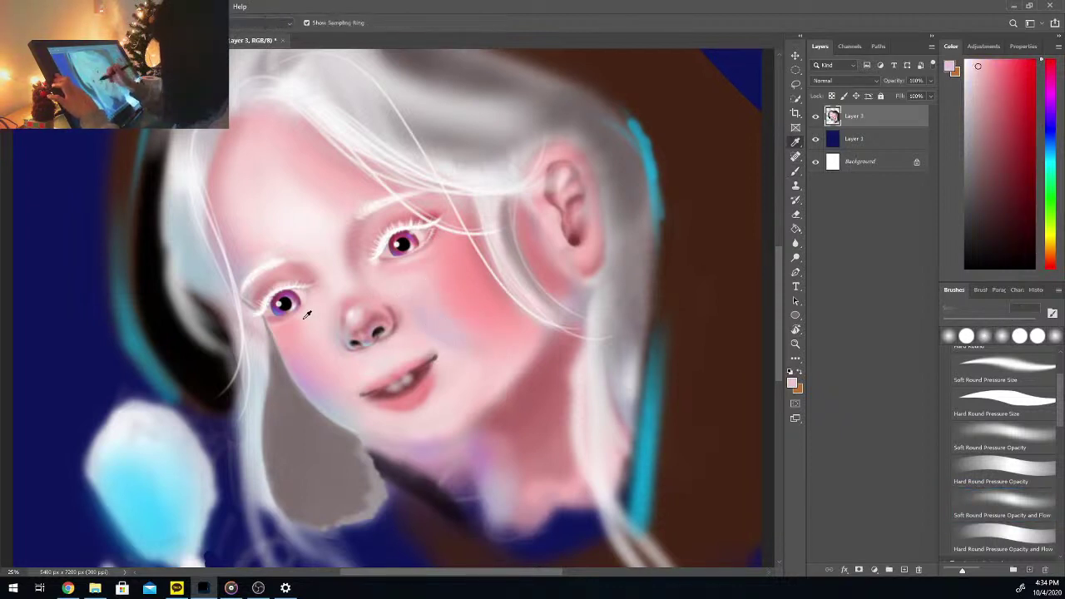
left_click(966, 60)
left_click(427, 298, "alt")
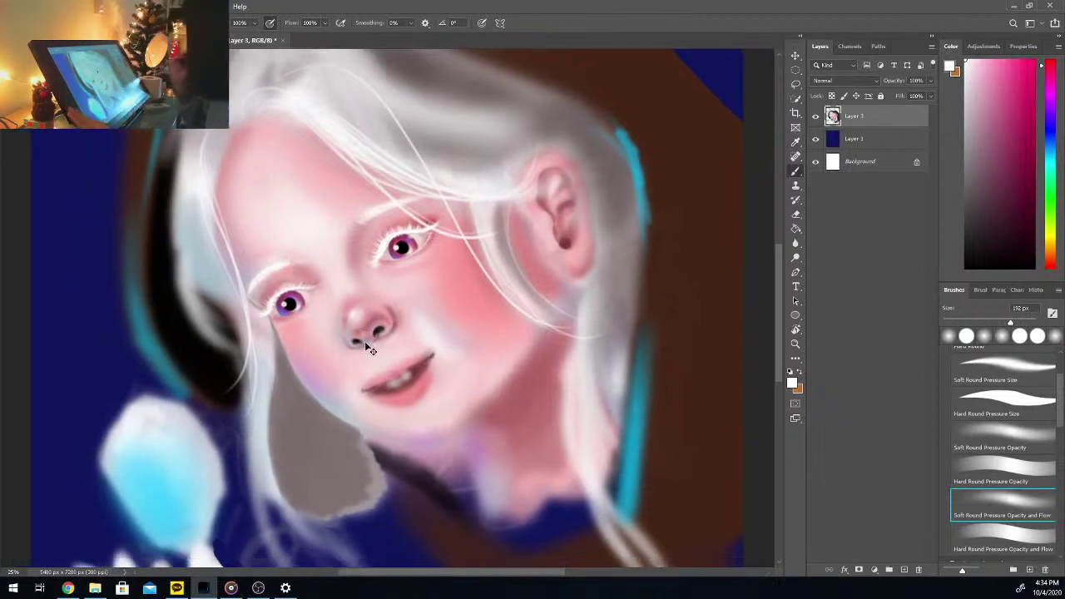
Step: Soften the upper edge of the nose wing nearer the ear in sampled dusty pink with a smaller brush
scroll(364, 341, "up", 1)
scroll(364, 342, "up", 1)
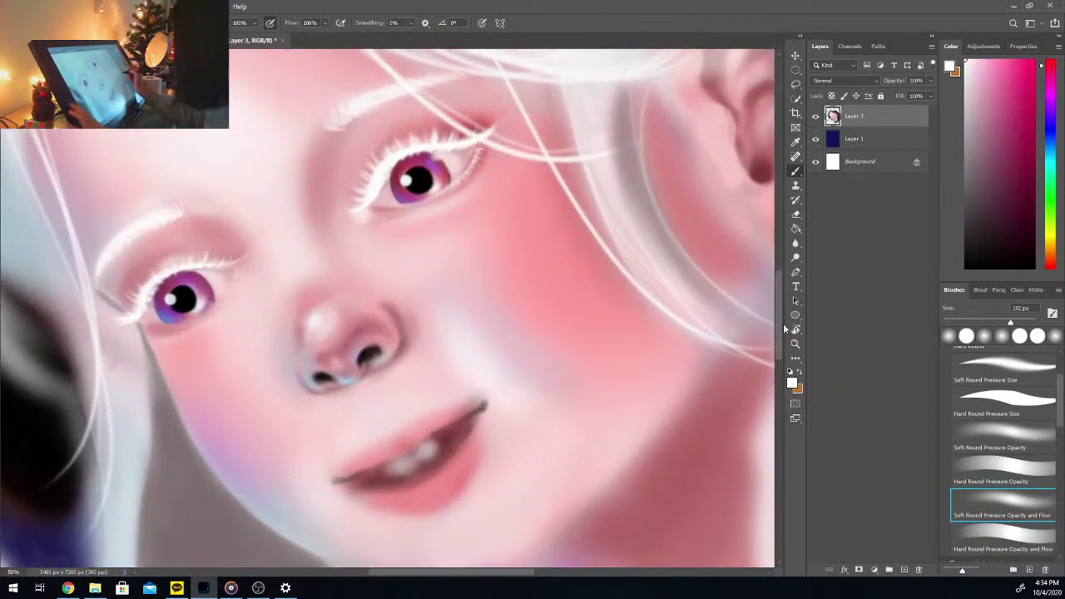
scroll(784, 326, "down", 2)
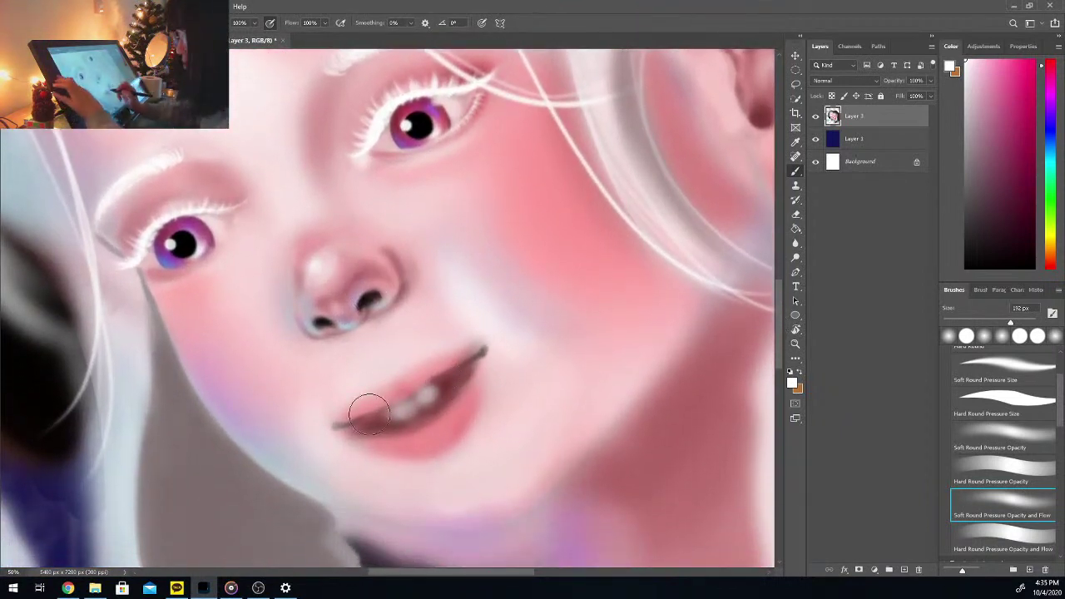
key("i")
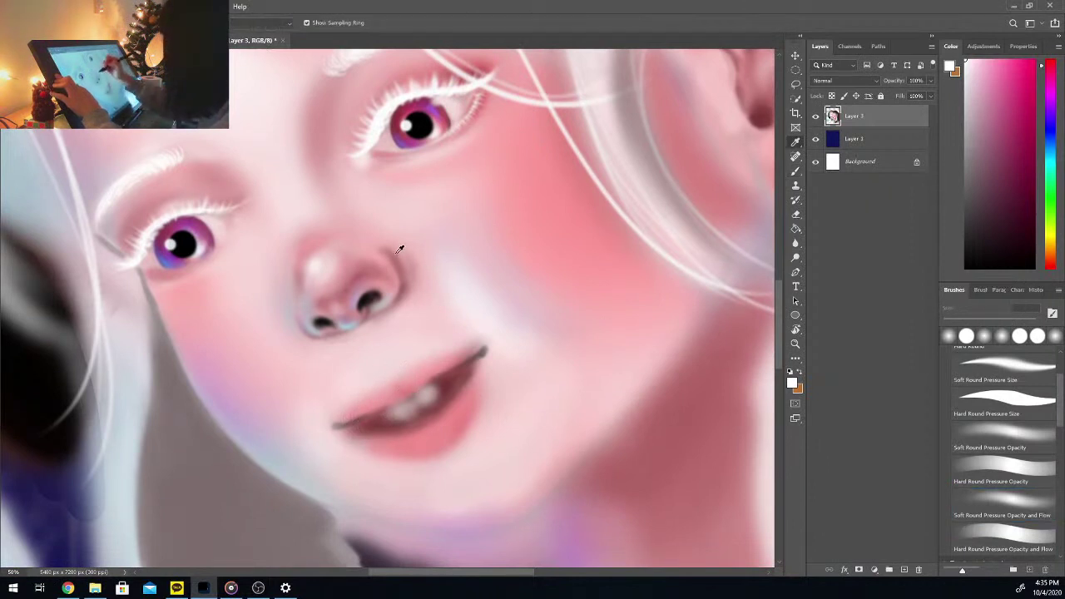
left_click(399, 249)
key("b")
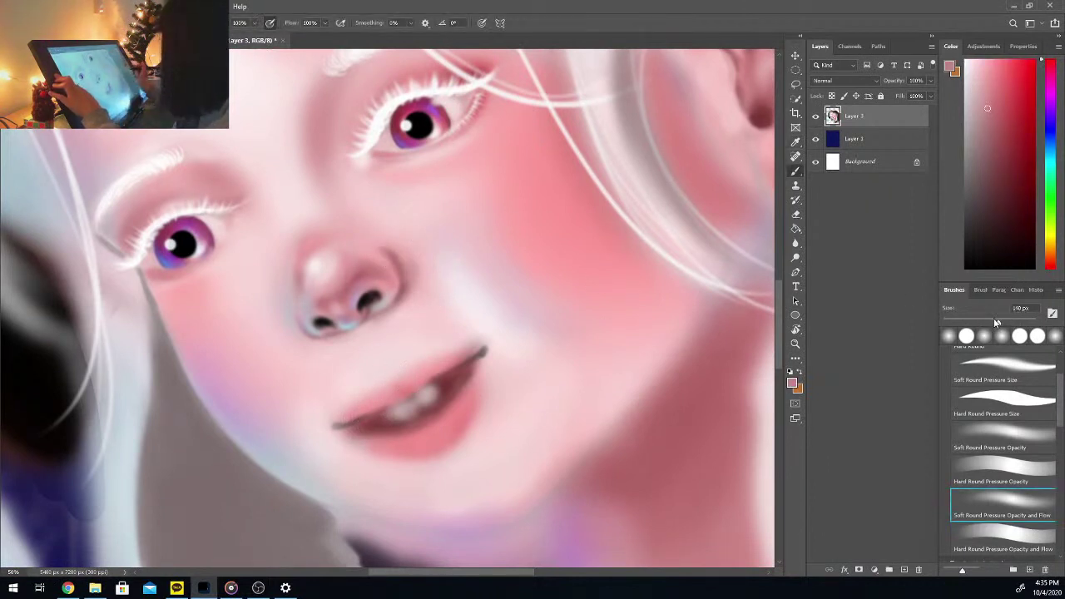
left_click_drag(996, 322, 993, 322)
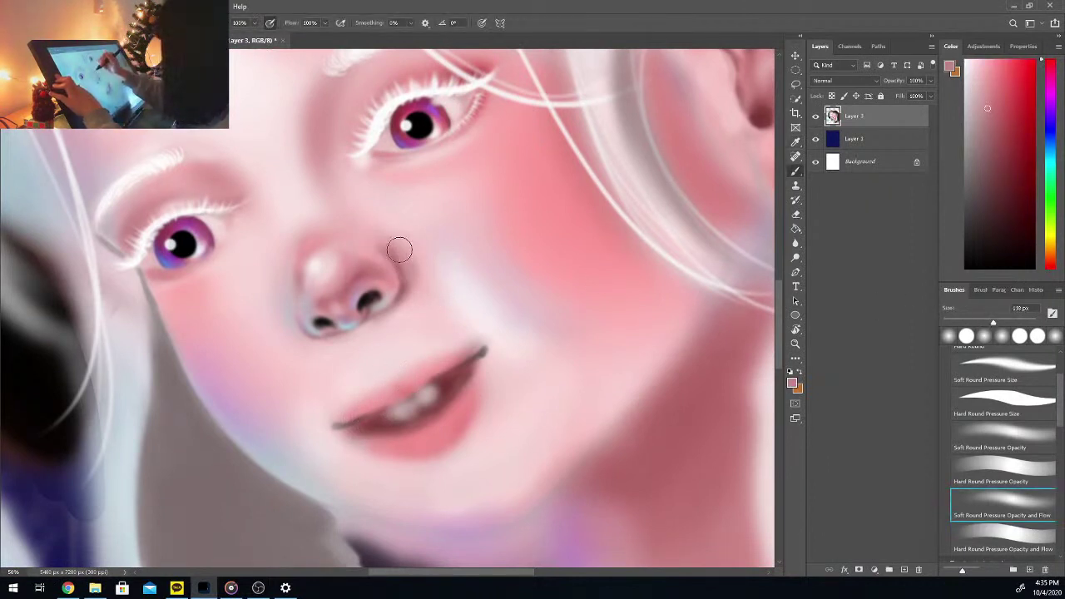
Step: Blend the outer crease of the same nose wing down to the cheek in sampled deeper pinks with a further reduced brush
key("i")
left_click(401, 260)
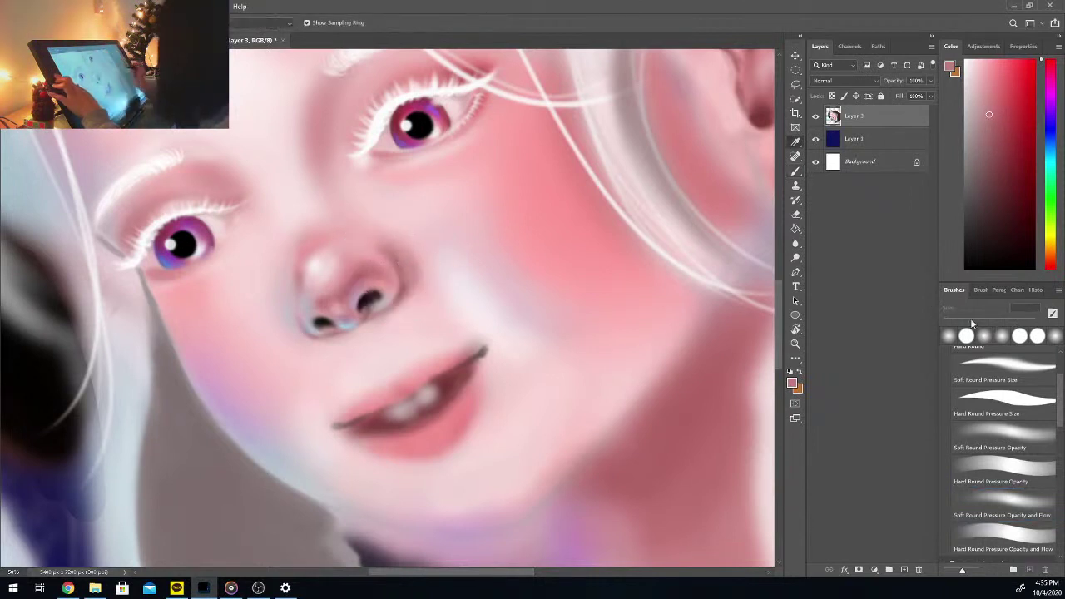
key("b")
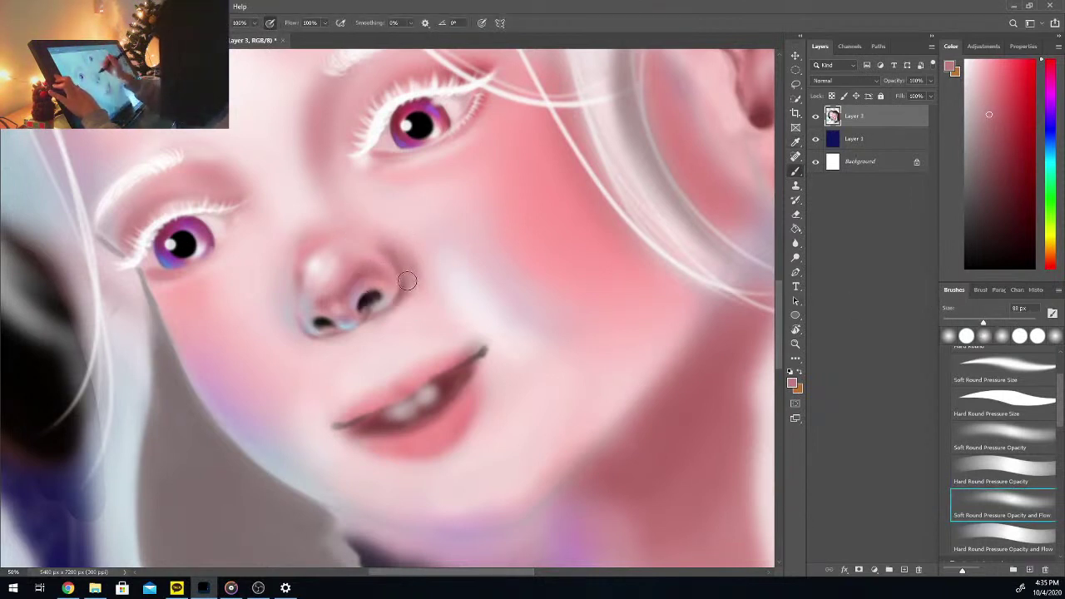
key("i")
left_click(405, 290)
key("b")
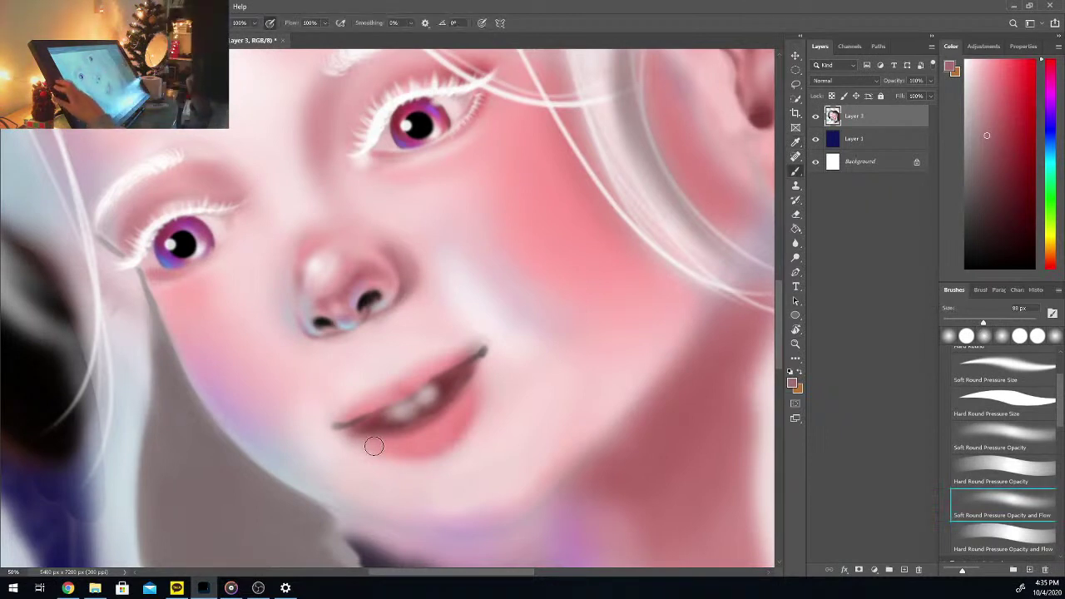
Step: Paint a touch of sampled cool grey-lavender on the skin beside the outer edge of the nearer nostril
key("i")
left_click(400, 295)
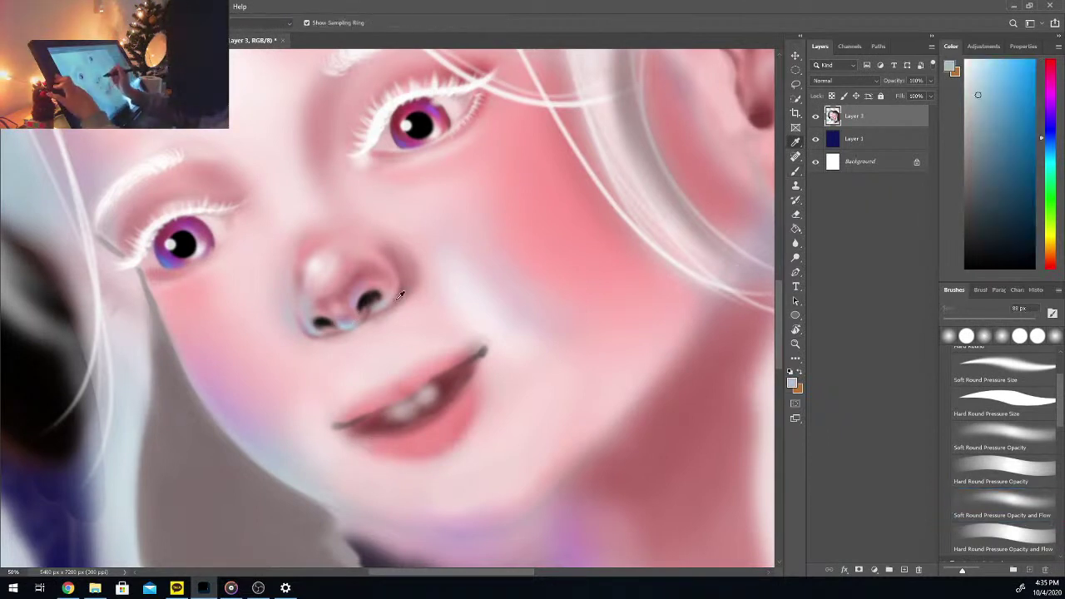
key("b")
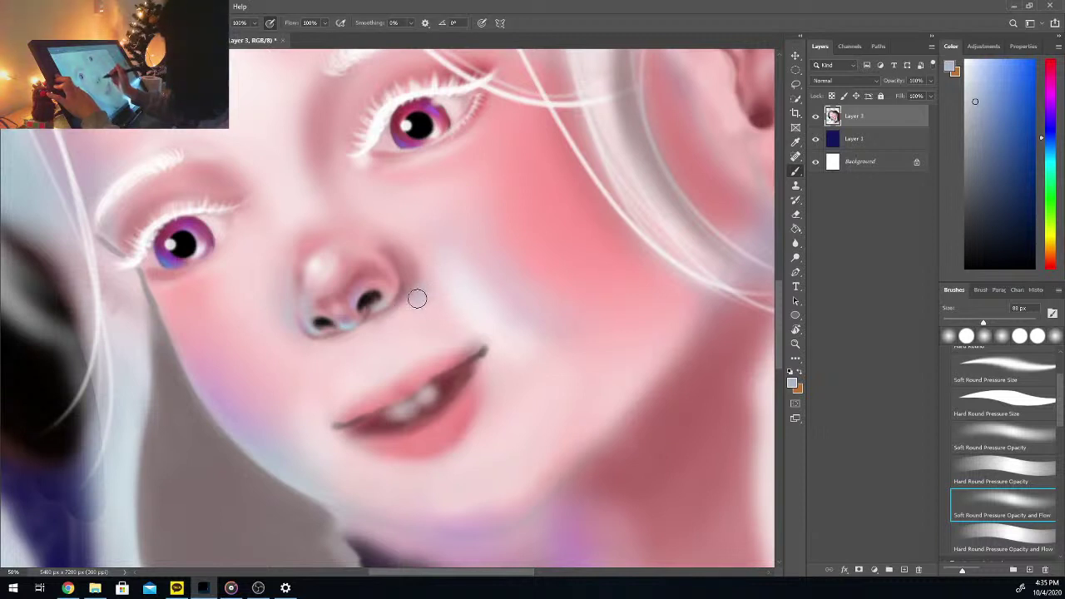
Step: Paint more defined color onto the upper lip in sampled rosy pink with a brush reduced to about 50 px
key("i")
left_click(390, 397)
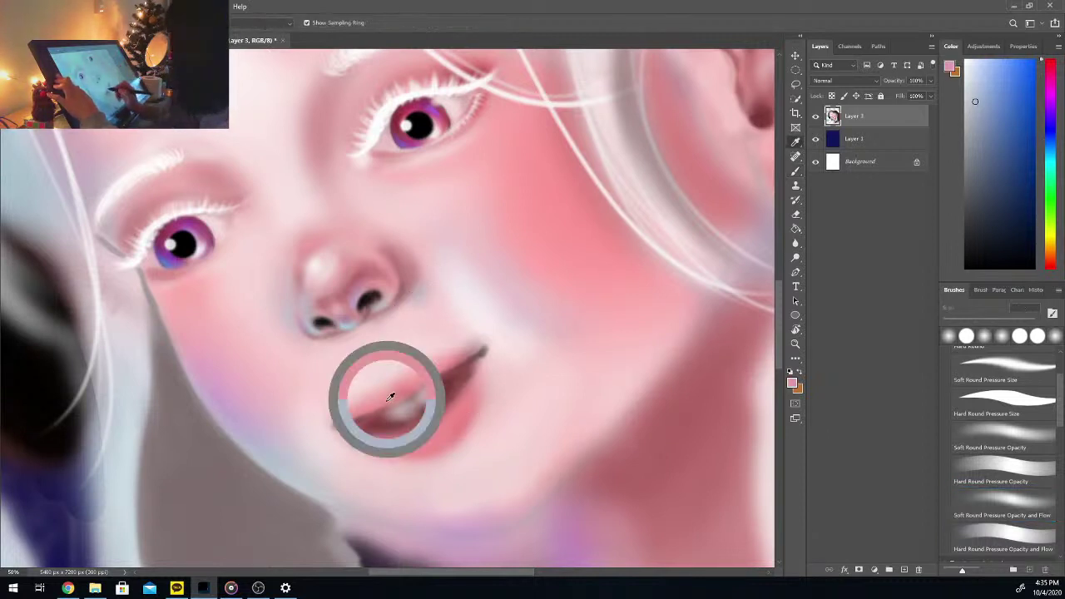
key("b")
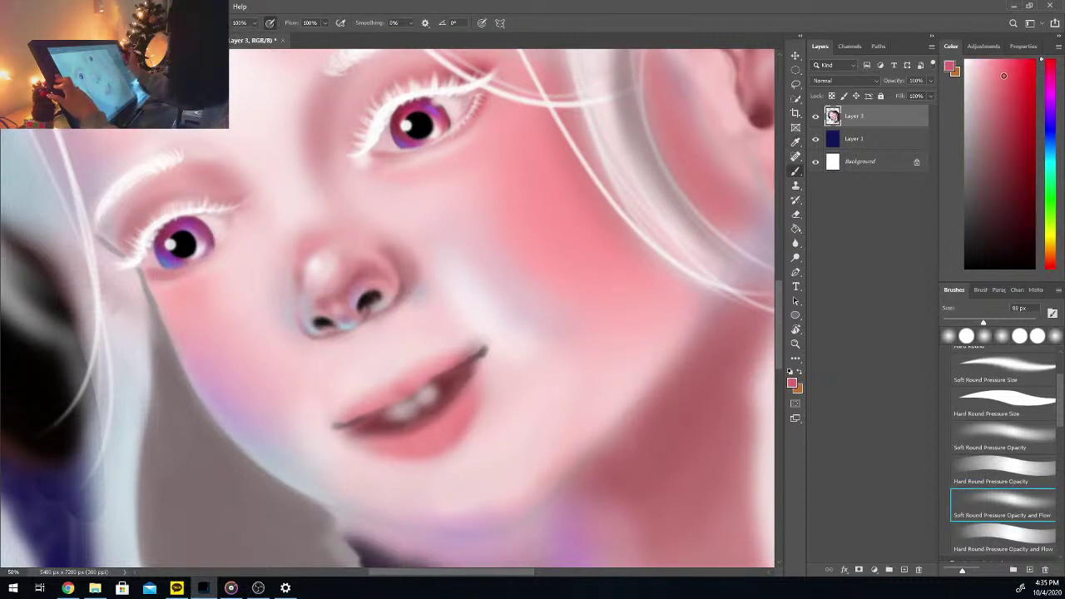
key("bracketleft")
key("bracketleft")
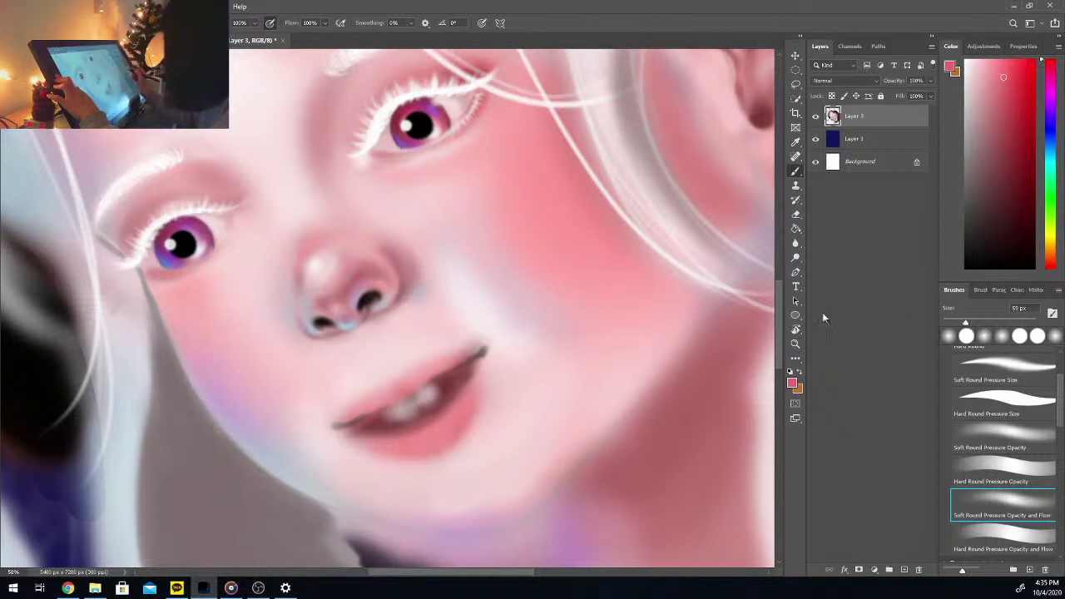
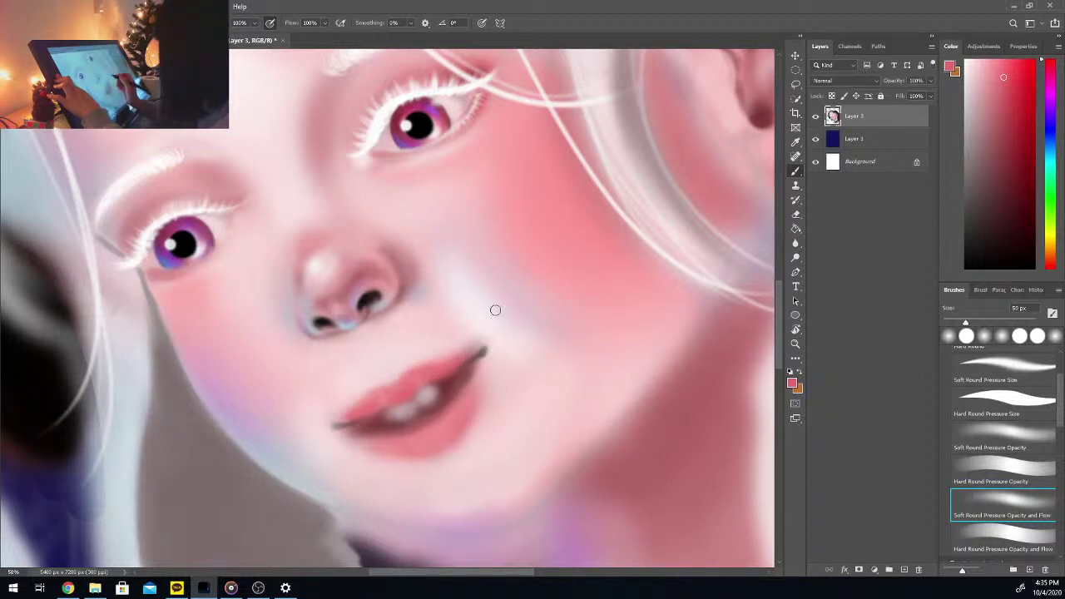
Step: Refine the skin above the upper lip in sampled pale pinks and add near-white highlights on the philtrum and cupid's bow
left_click(452, 333, "alt")
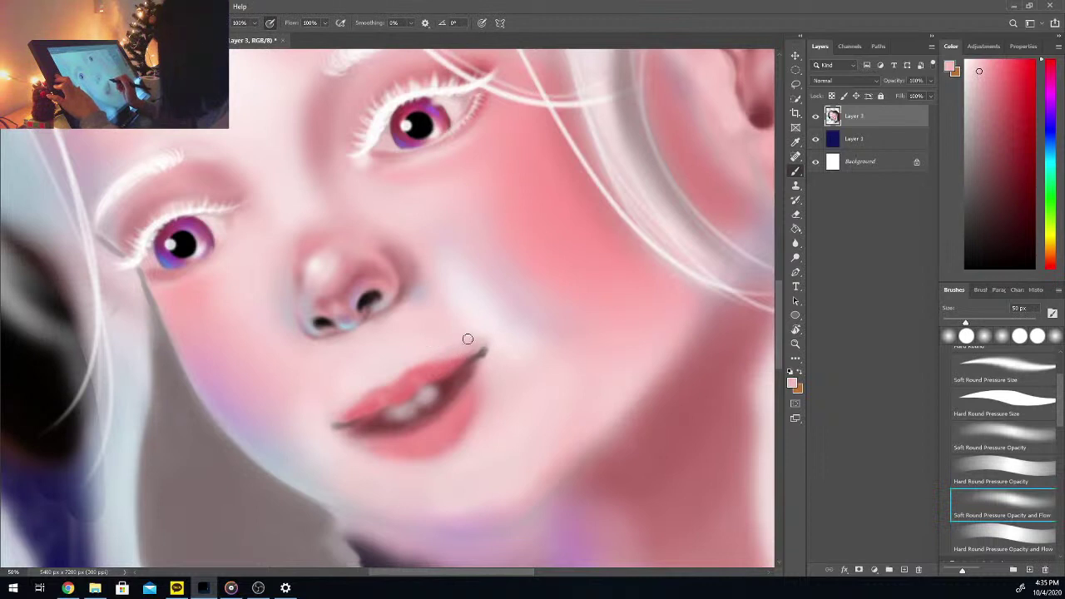
left_click(474, 340, "alt")
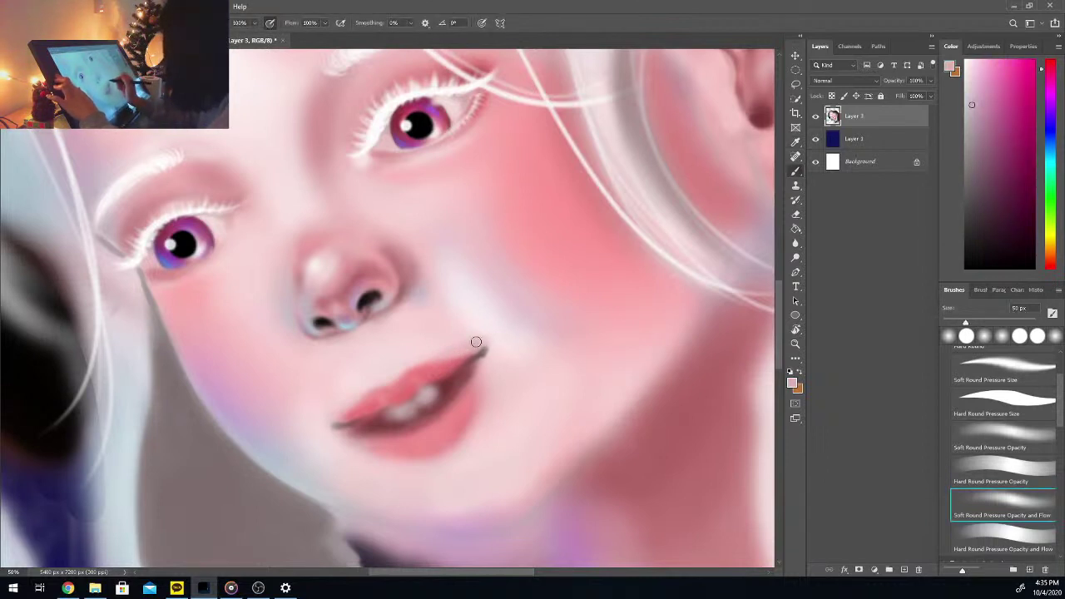
left_click(496, 340, "alt")
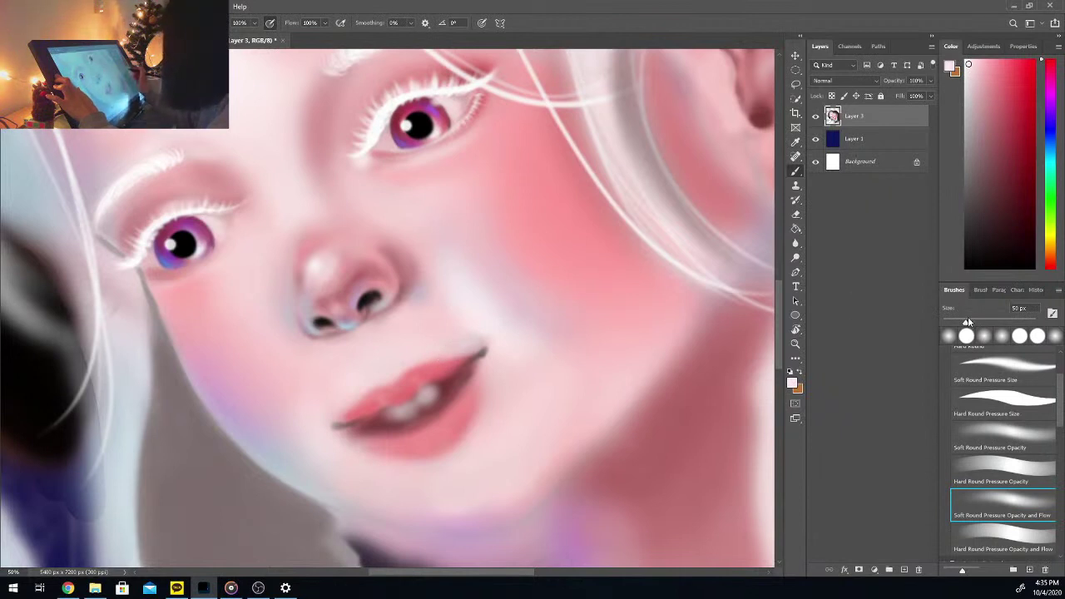
left_click_drag(967, 322, 979, 322)
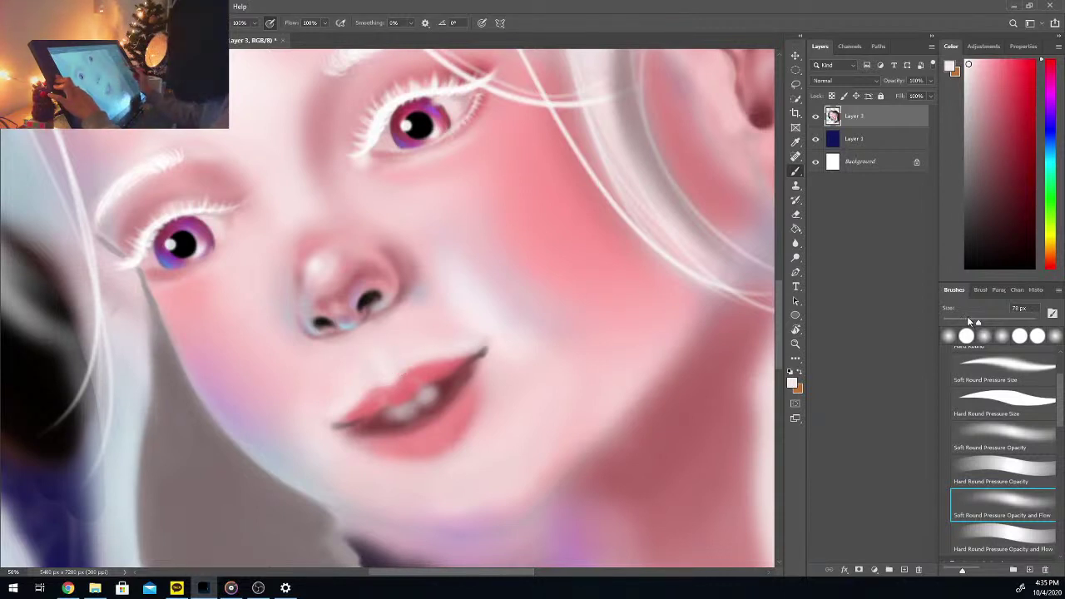
left_click_drag(978, 323, 960, 323)
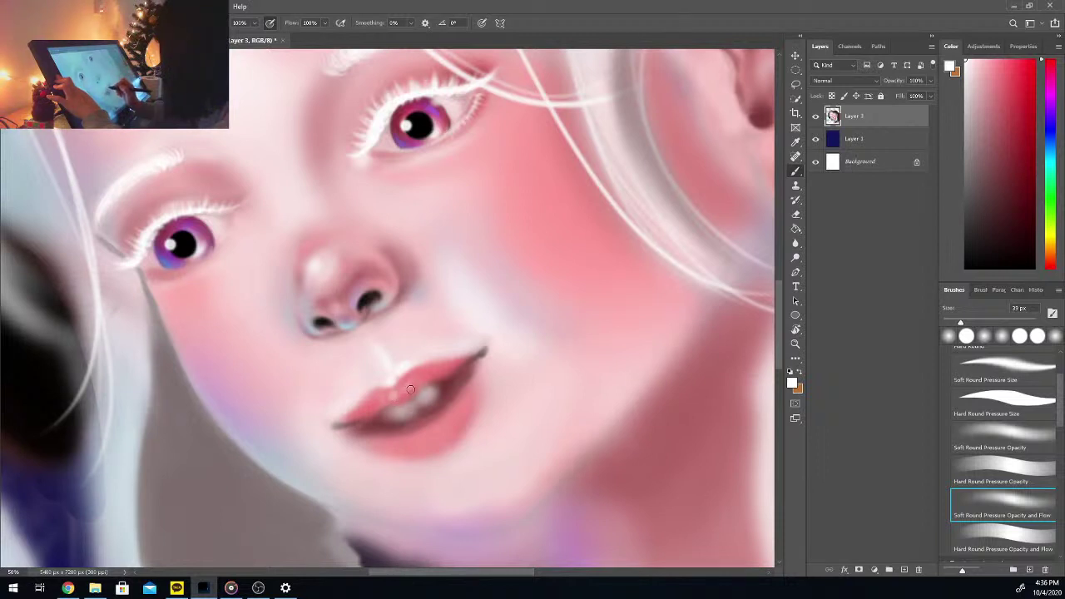
Step: Deepen the upper lip's shading around its center in sampled rose red and a duller red with a 39 px brush
key("i")
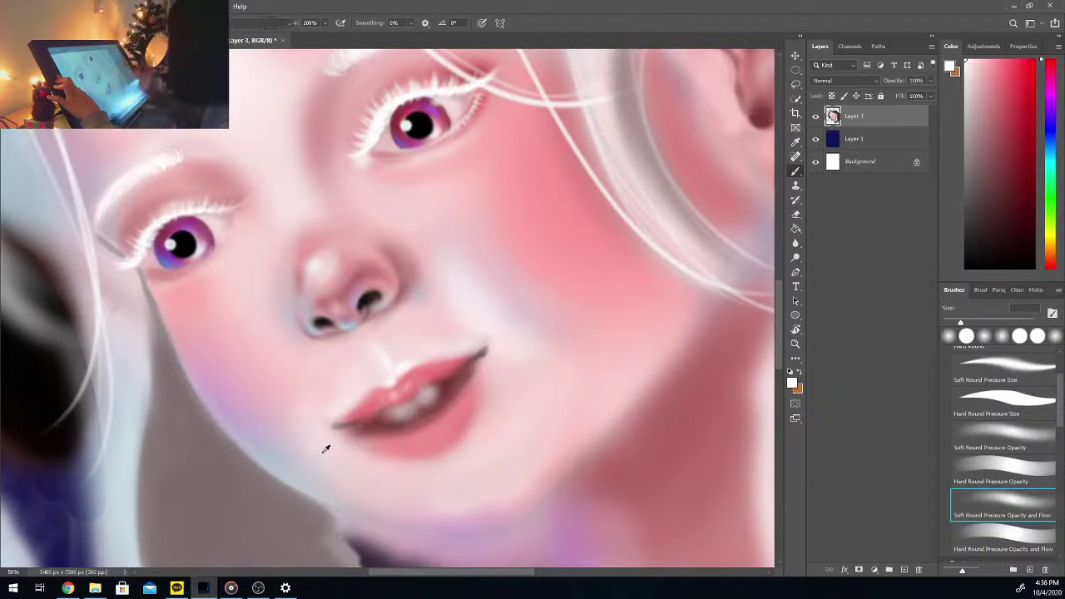
left_click(423, 372)
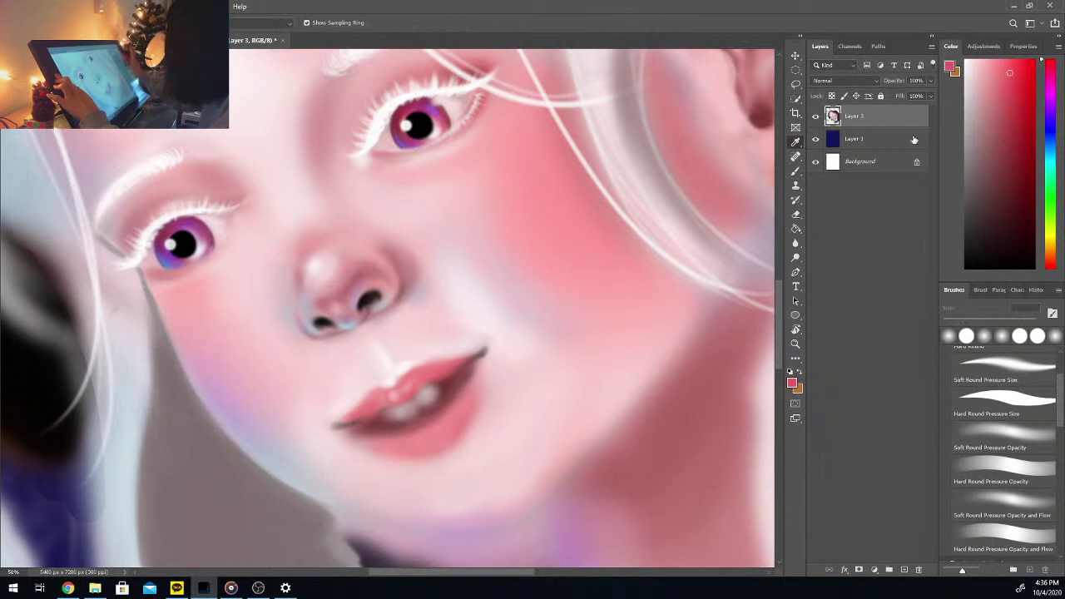
key("b")
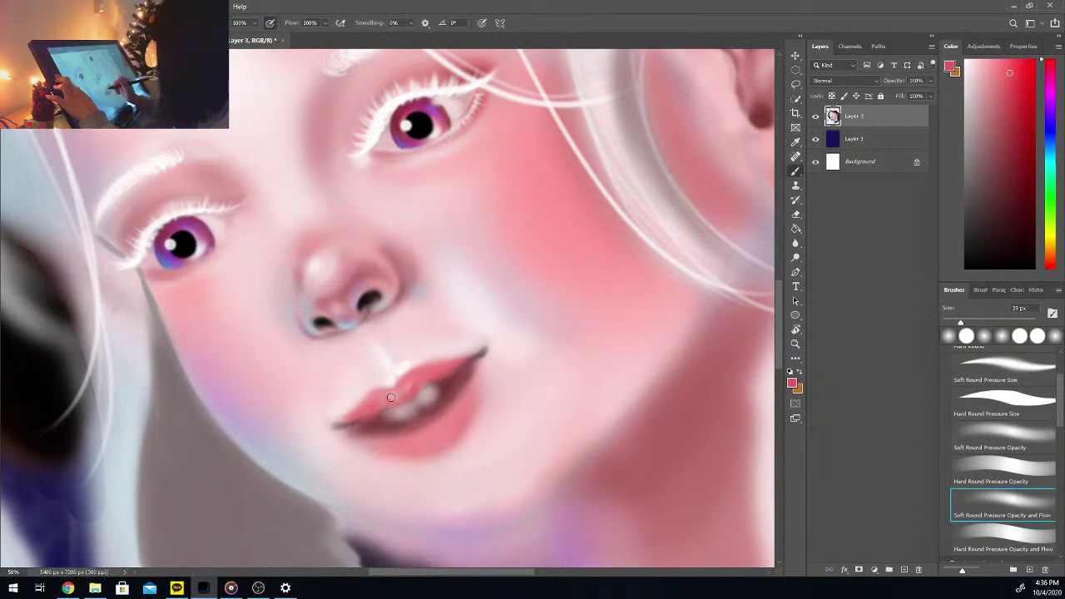
left_click(1001, 105)
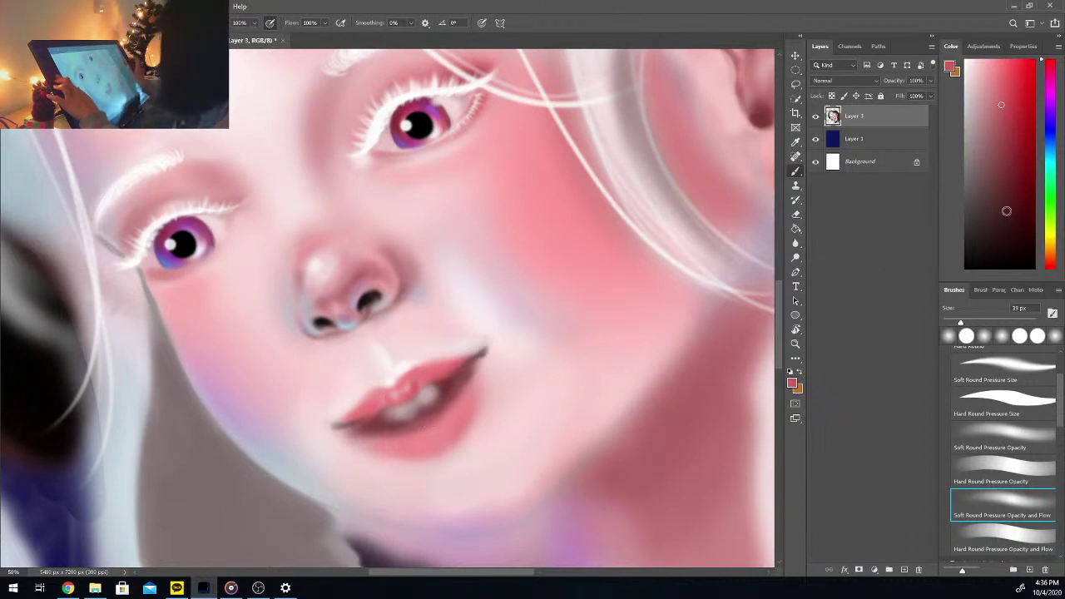
Step: Darken the mouth opening around the teeth in sampled dark red, and deepen it with near-black
left_click(420, 413, "alt")
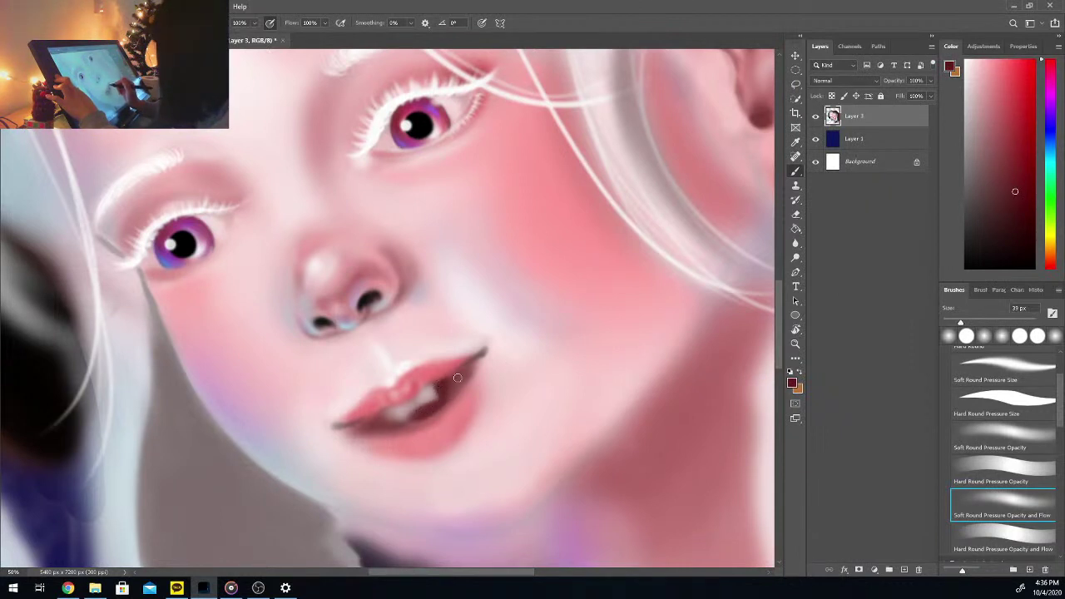
left_click_drag(458, 378, 465, 372)
mouse_move(357, 429)
left_mouse_down()
mouse_move(425, 415)
mouse_move(437, 405)
mouse_move(384, 422)
mouse_move(415, 418)
mouse_move(454, 384)
mouse_move(436, 404)
mouse_move(461, 374)
left_mouse_up()
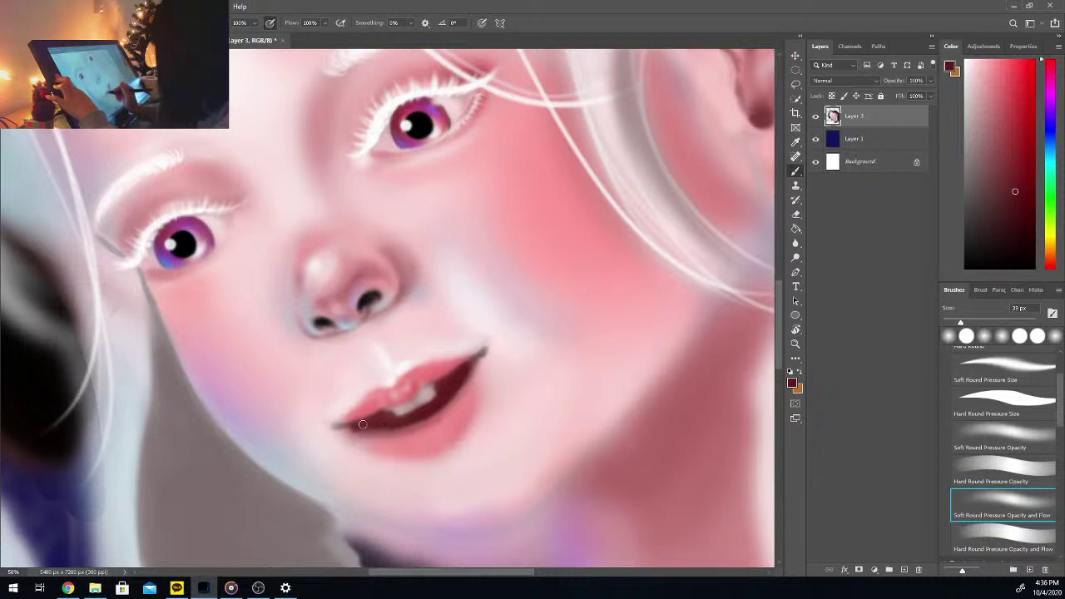
left_click(985, 259)
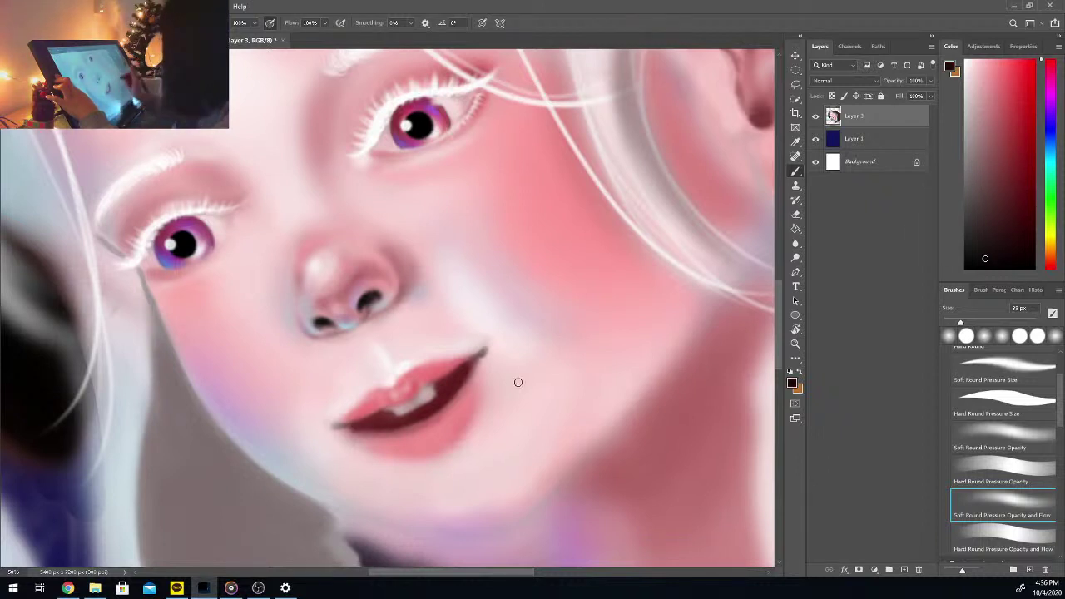
mouse_move(382, 423)
left_mouse_down()
mouse_move(350, 425)
mouse_move(385, 424)
left_mouse_up()
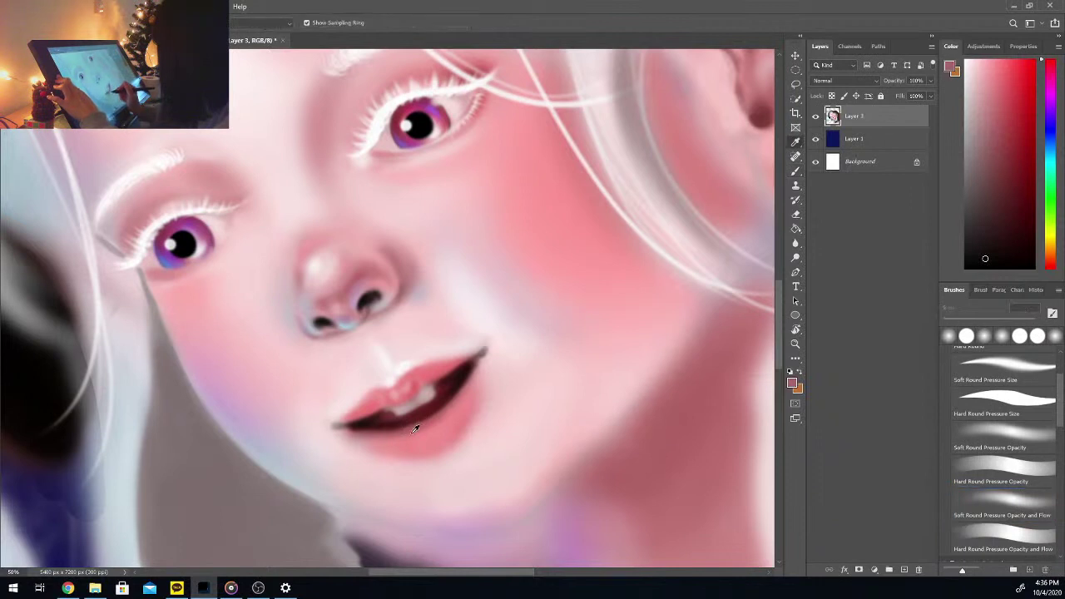
Step: Shade the lower lip in sampled pink and soften its lower edge in pale pink with a 63 px Soft Round Pressure Opacity and Flow brush
left_click(409, 389, "alt")
left_click(409, 390, "alt")
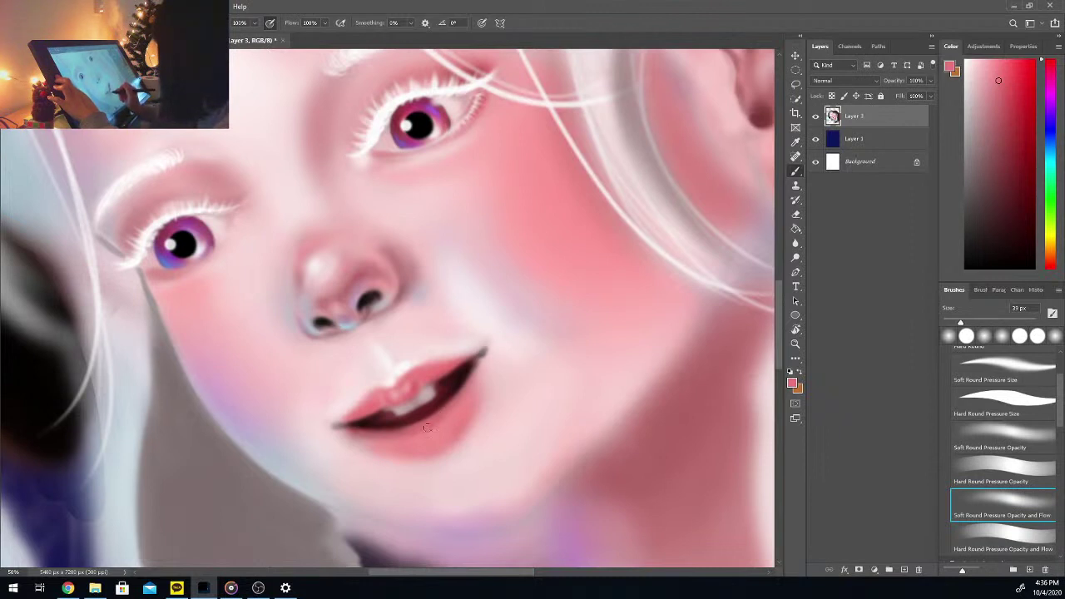
left_click(446, 459, "alt")
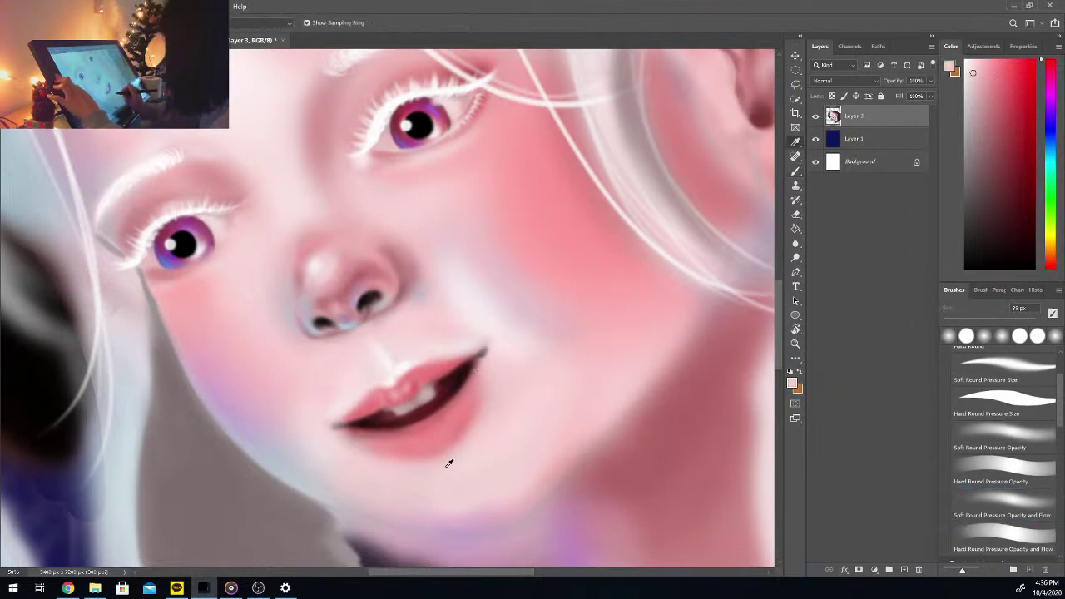
left_click(1003, 404)
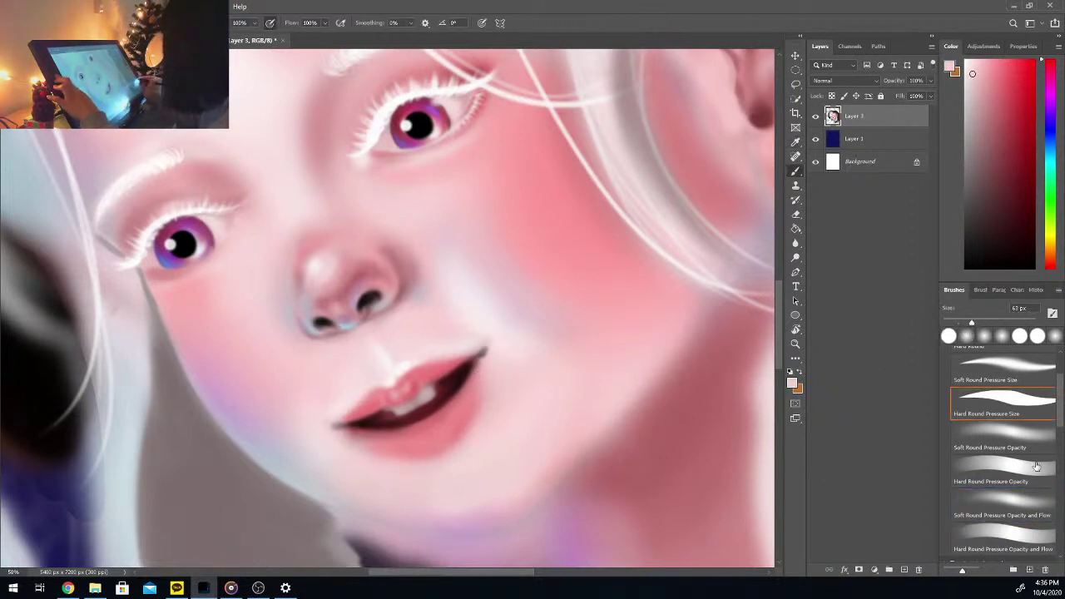
left_click(1033, 508)
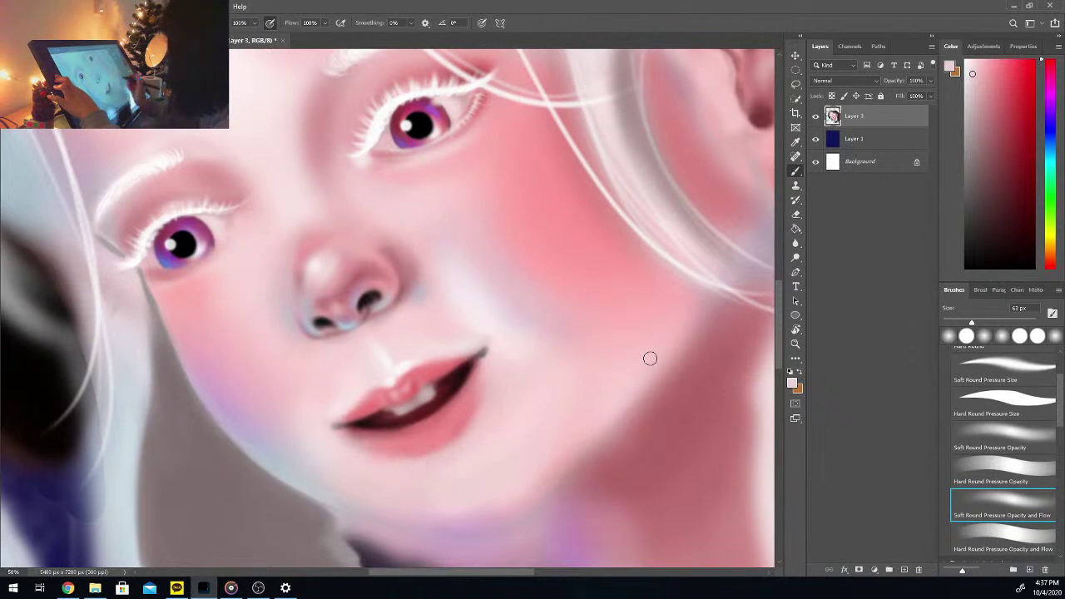
Step: Clean up the upper lip's inner edge along the mouth opening in sampled pink with a 30 px brush
key("i")
left_click(376, 394)
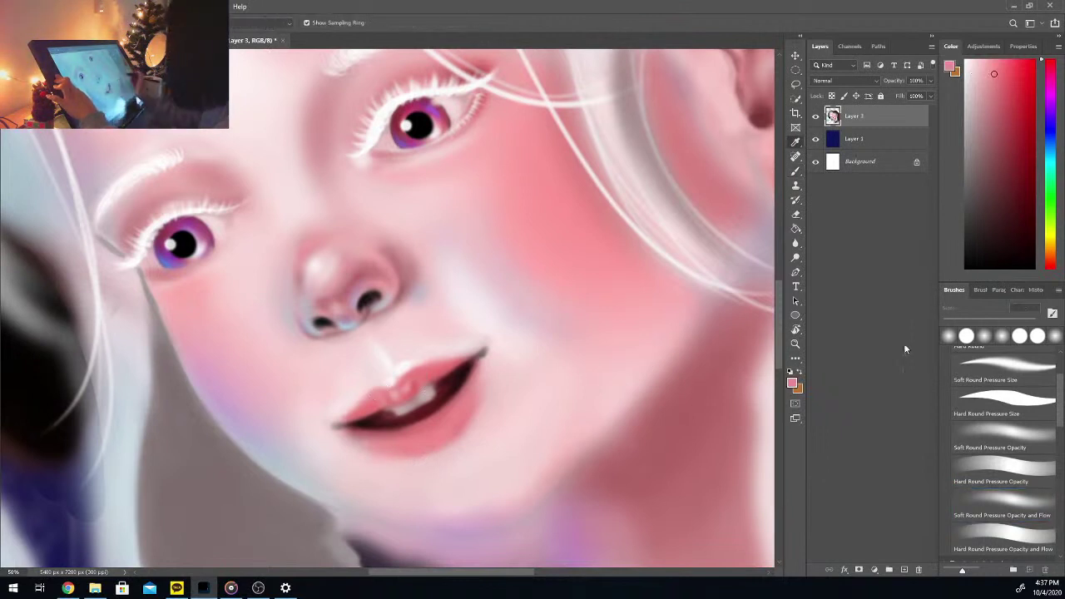
key("b")
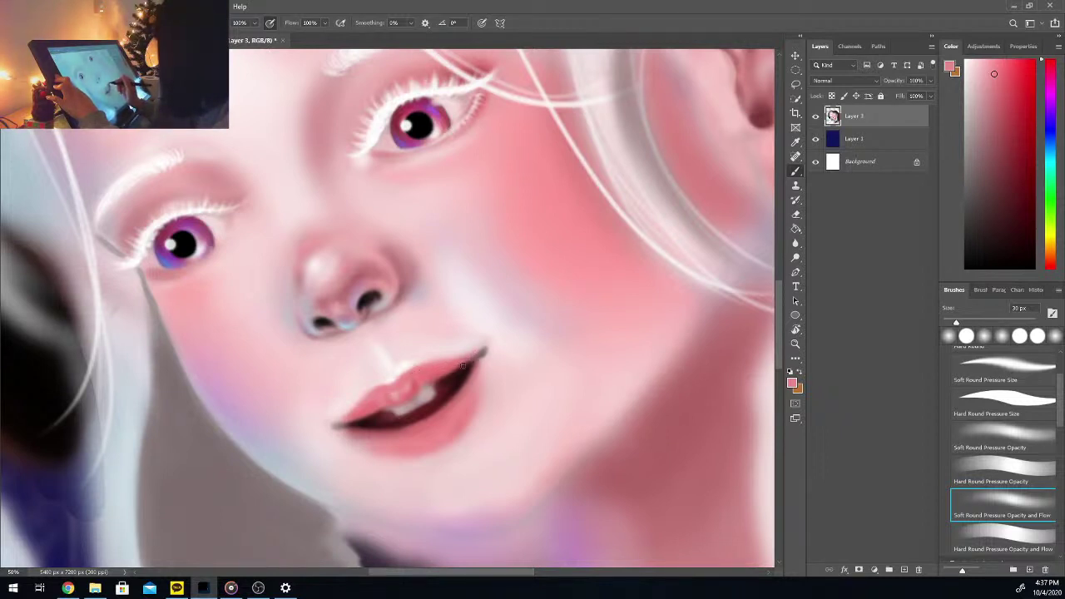
mouse_move(463, 367)
left_mouse_down()
mouse_move(435, 373)
mouse_move(461, 365)
left_mouse_up()
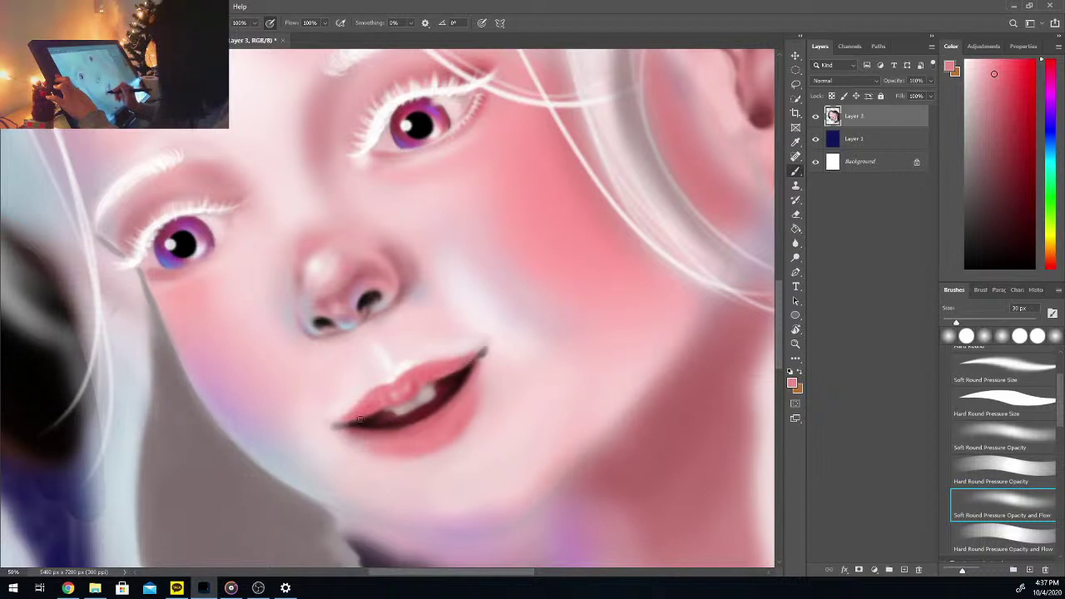
Step: Brighten the two front teeth with pale blue and white, and define their edges in sampled dark reds and pale pink with a fine brush
left_click(436, 377, "alt")
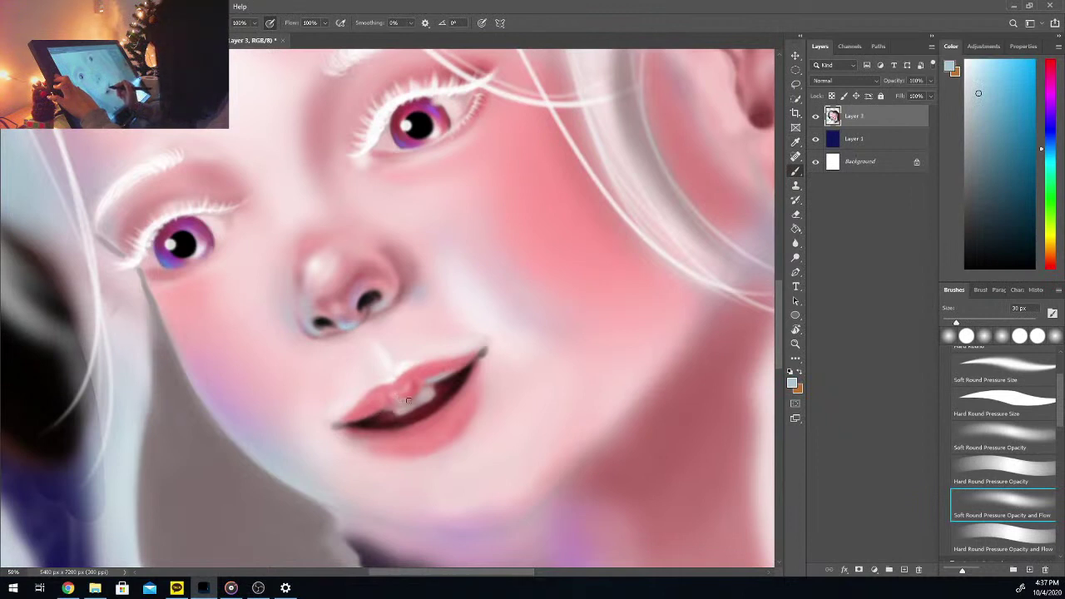
left_click(965, 61)
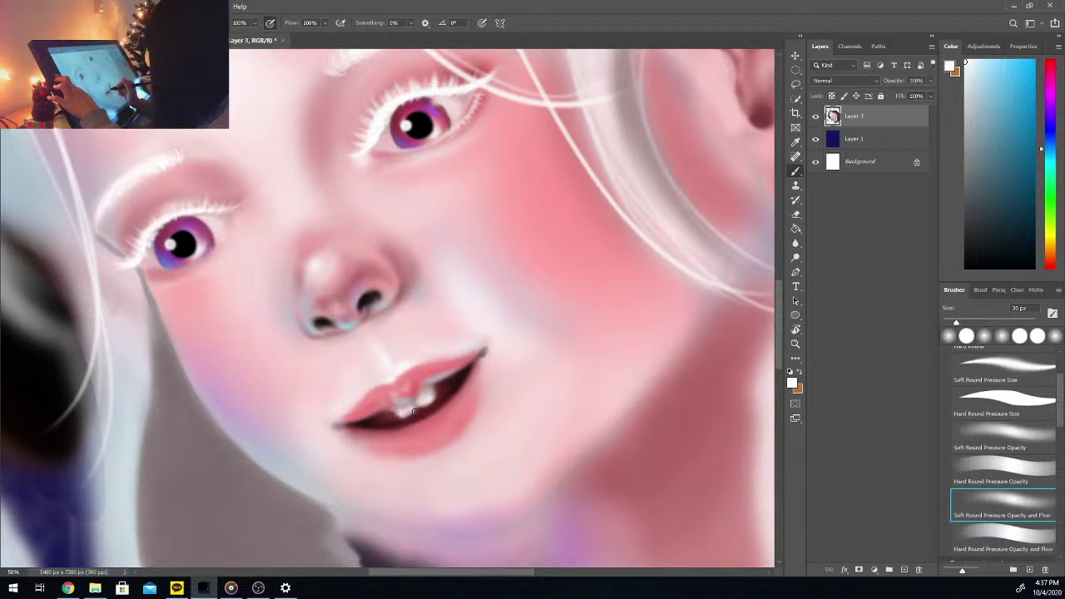
left_click(455, 379, "alt")
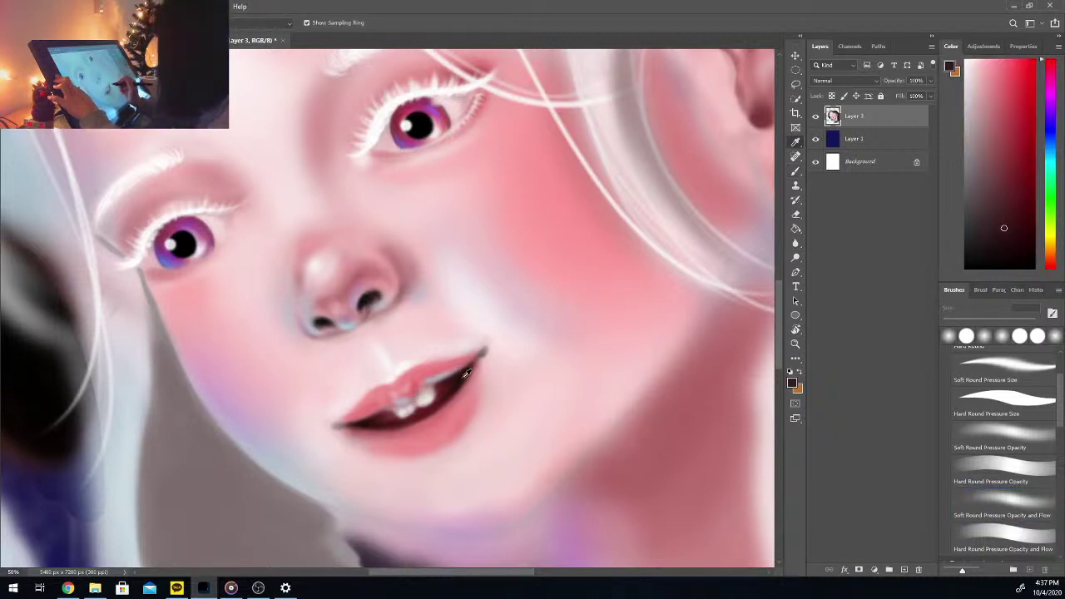
left_click_drag(972, 325, 946, 323)
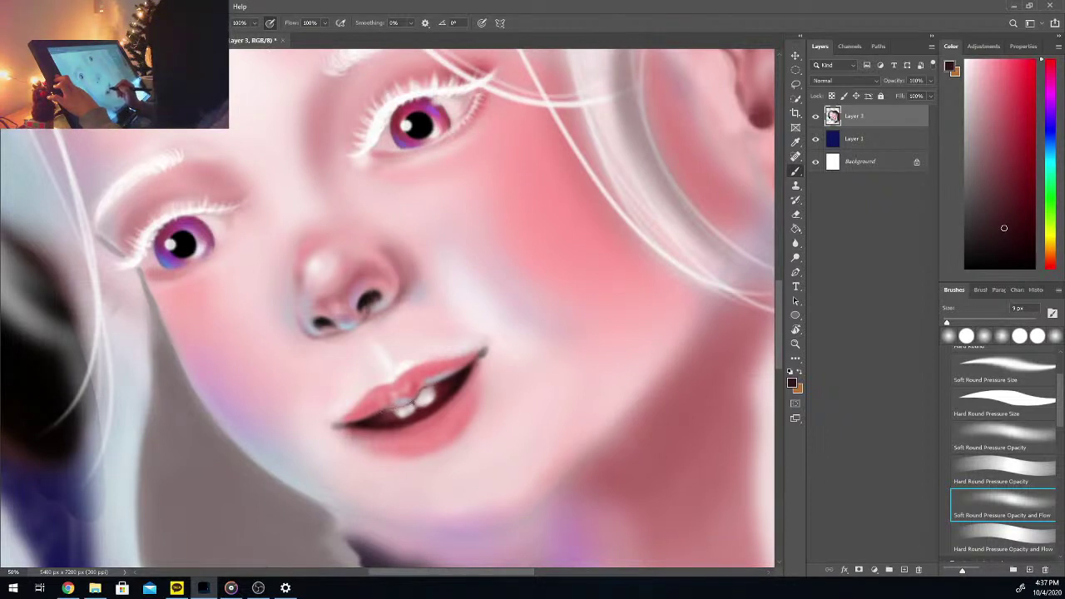
left_click(392, 413, "alt")
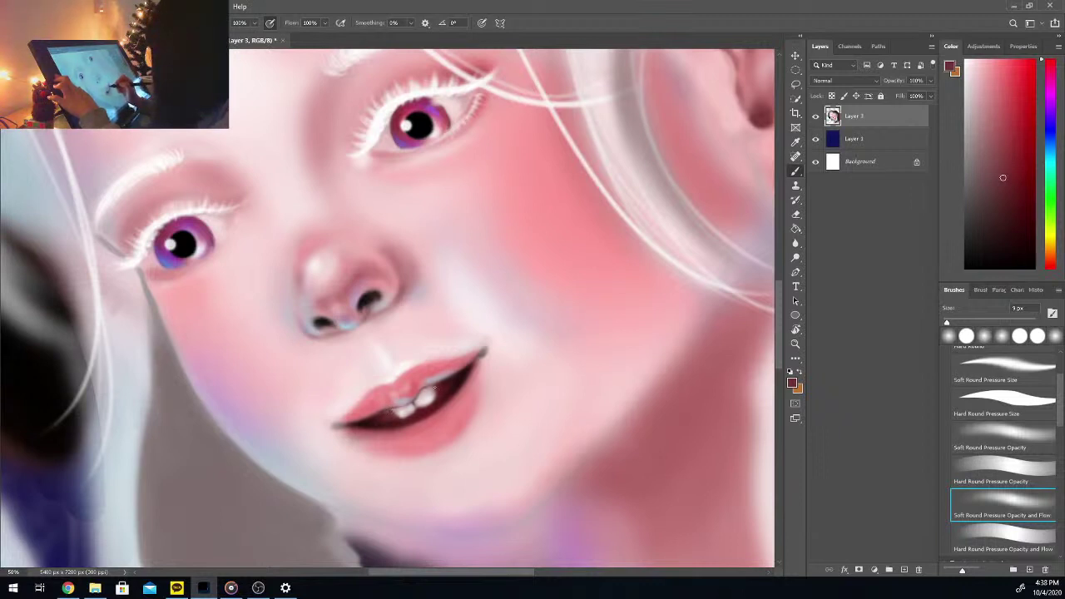
left_click(422, 403, "alt")
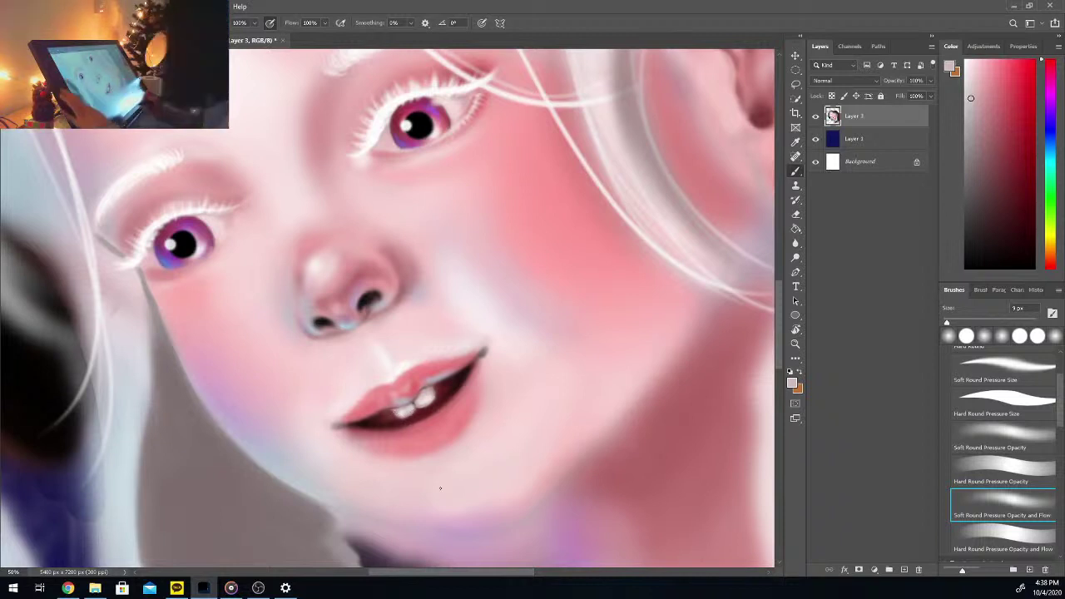
key("ctrl+minus")
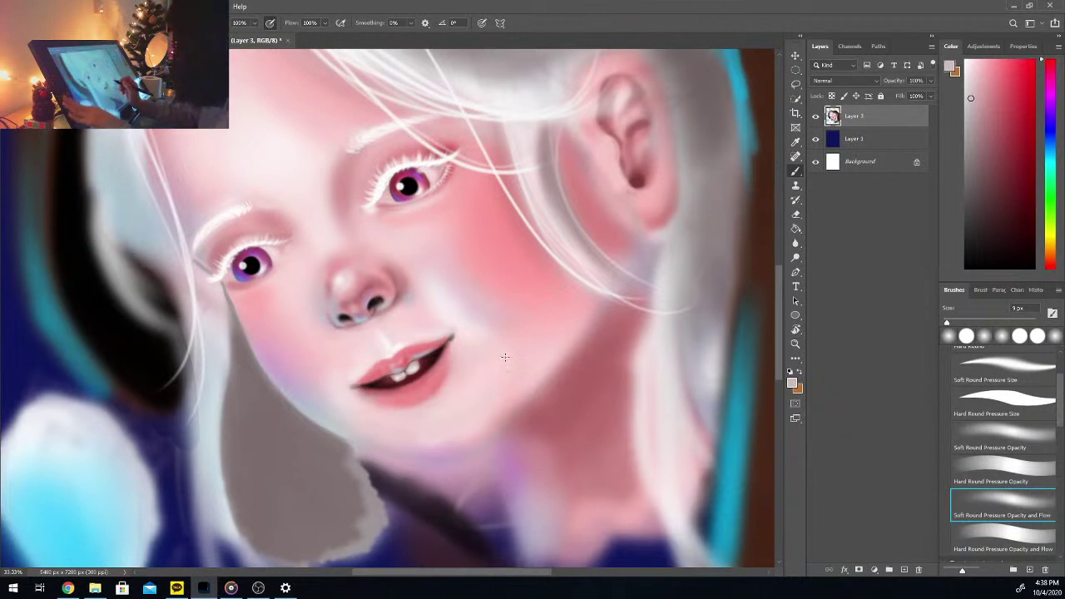
key("ctrl+plus")
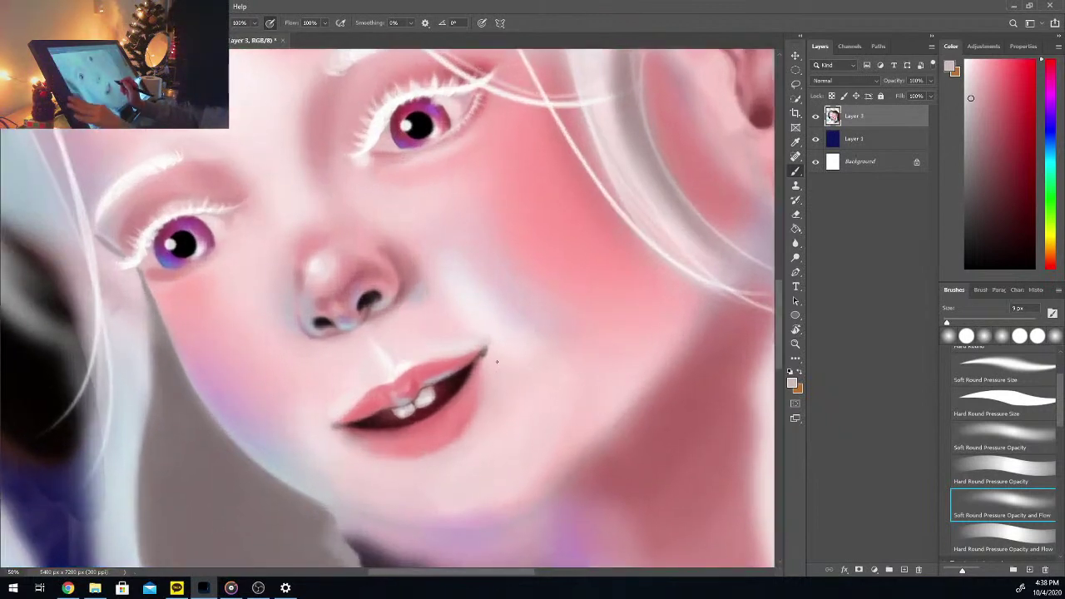
key("ctrl+minus")
key("ctrl+minus")
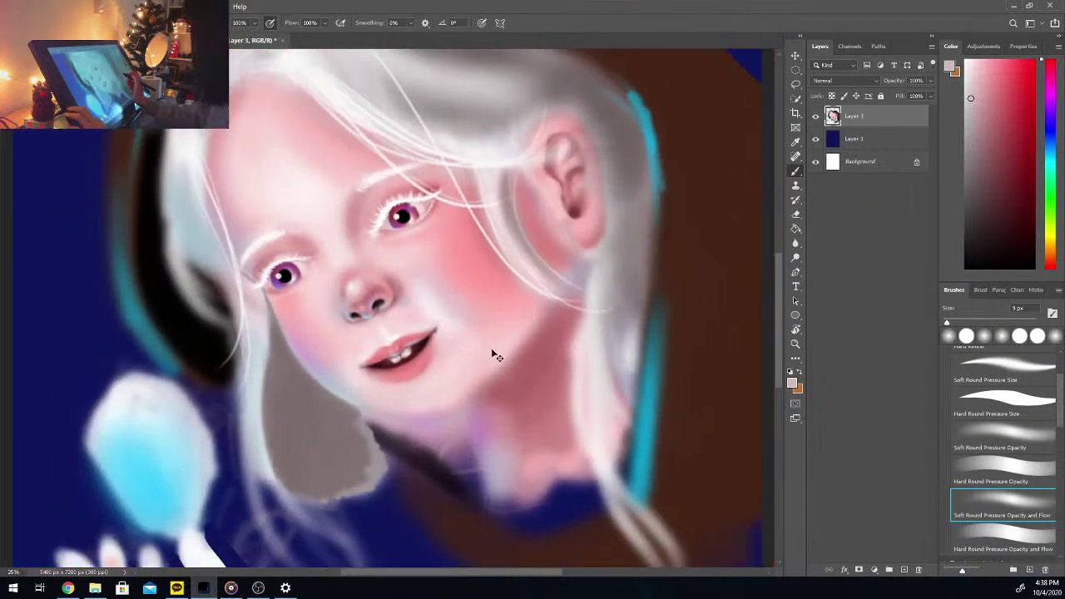
Step: Soften the skin around the mouth in sampled pale pink with a 61 px Soft Round Pressure Opacity and Flow brush
key("ctrl+plus")
key("ctrl+plus")
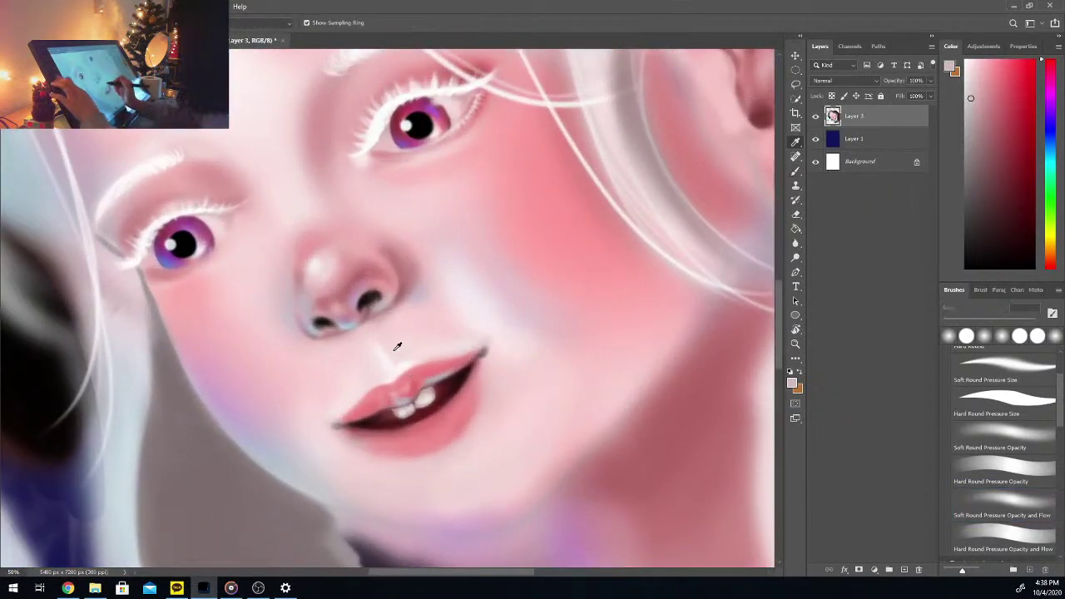
left_click(431, 335, "alt")
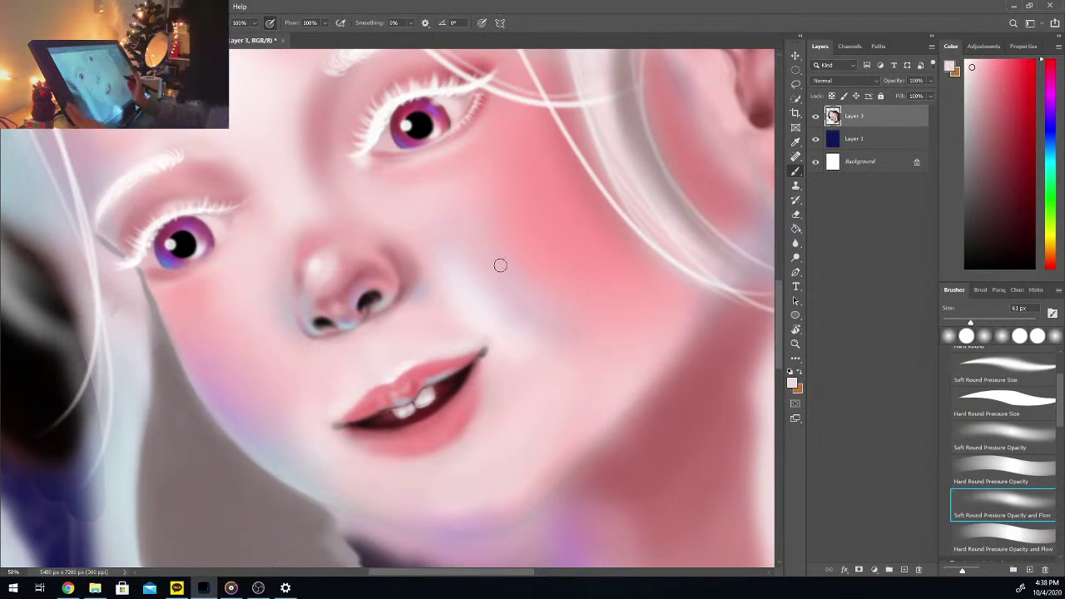
key("ctrl+minus")
key("ctrl+minus")
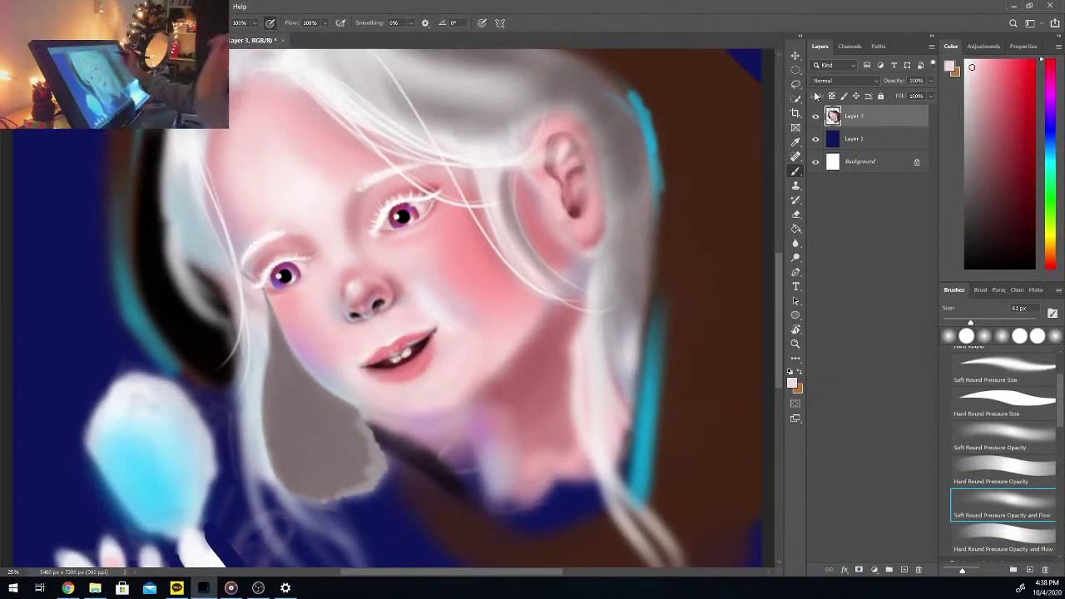
Step: Select the mouth with an elliptical marquee, shift it slightly up and left on the face, and deselect
left_click(796, 69)
left_click_drag(341, 339, 449, 375)
key("ctrl+d")
left_click(342, 342)
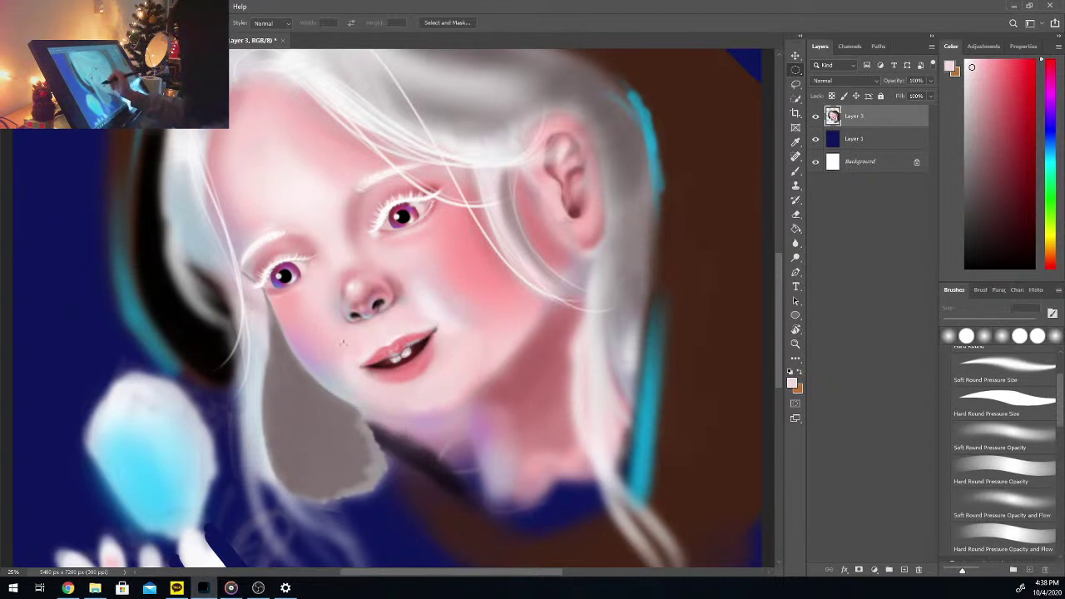
mouse_move(340, 332)
left_mouse_down()
mouse_move(461, 404)
mouse_move(446, 401)
mouse_move(442, 371)
left_mouse_up()
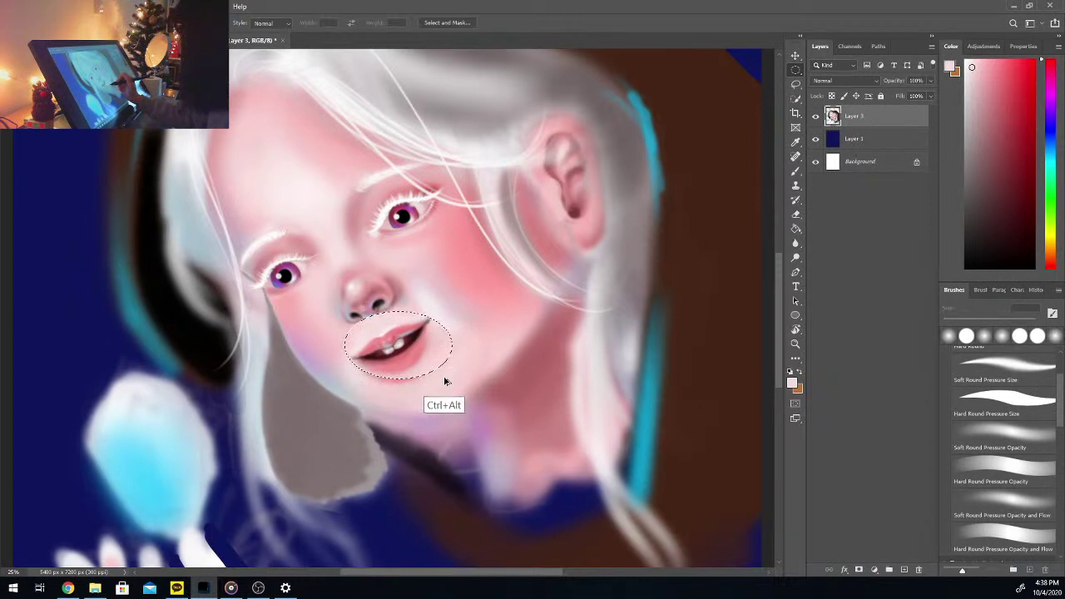
left_click_drag(441, 364, 448, 372)
key("ctrl+alt")
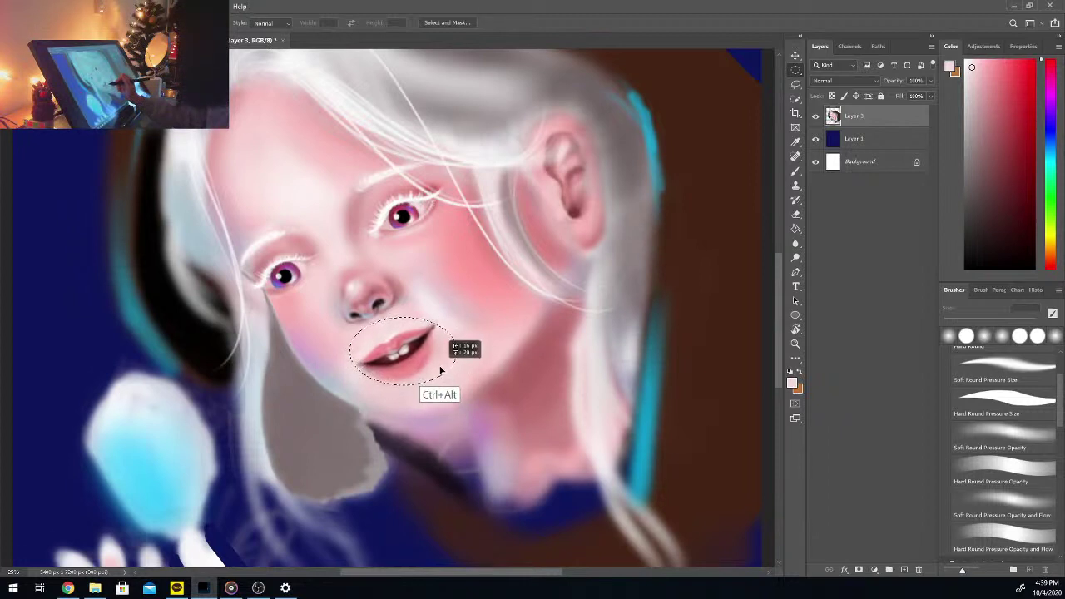
key("ctrl+d")
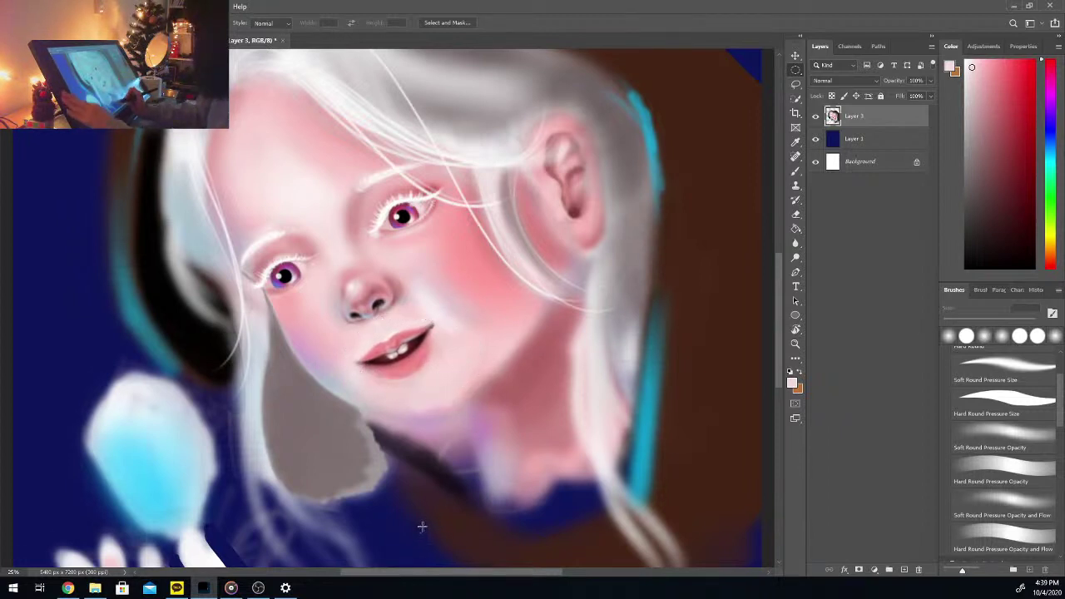
Step: Blend the skin around the mouth and beneath the nose in sampled pale pinks with a 91 px Soft Round Pressure Opacity and Flow brush
key("ctrl+plus")
key("ctrl+plus")
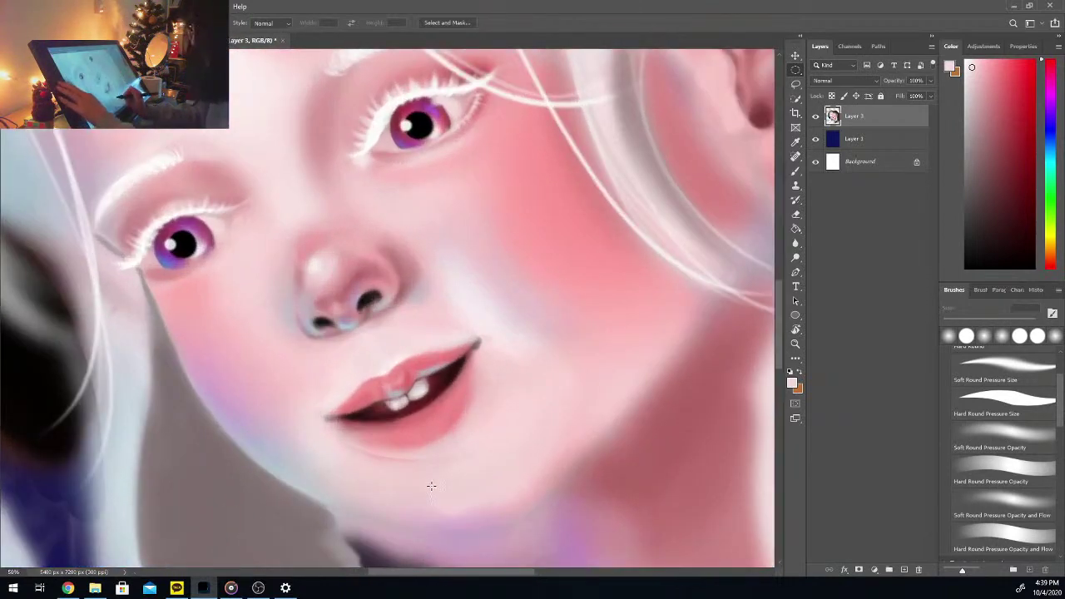
key("b")
left_click(983, 323)
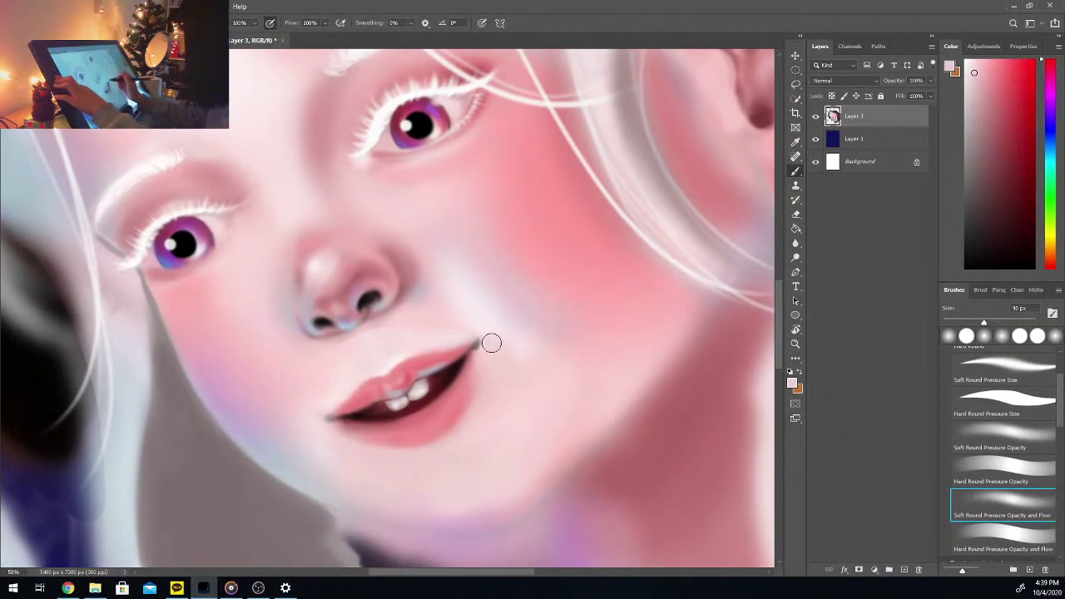
key("i")
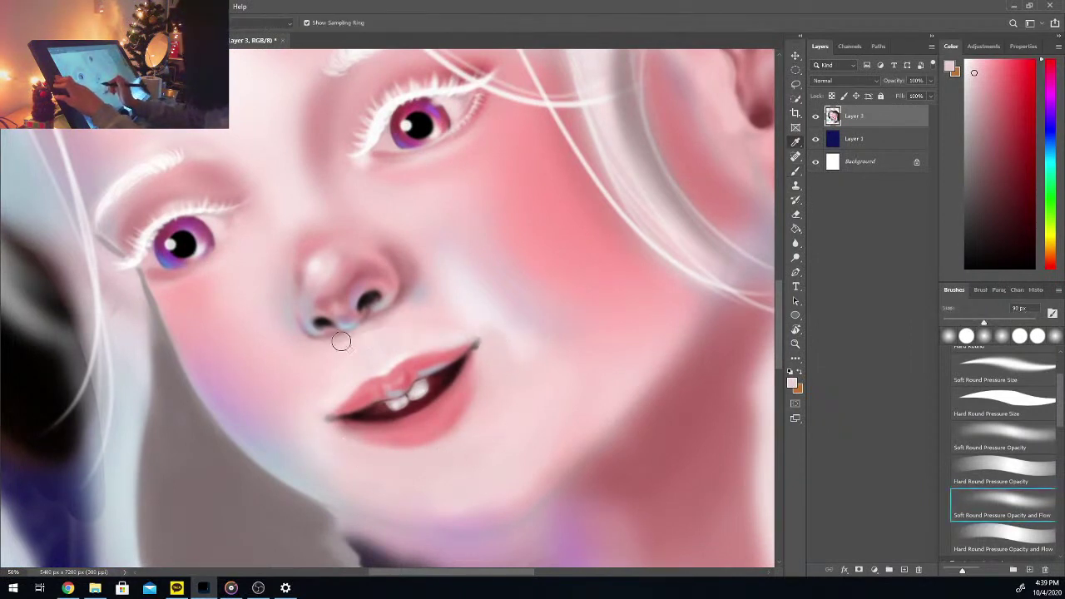
mouse_move(352, 340)
left_mouse_down()
mouse_move(369, 326)
mouse_move(359, 333)
left_mouse_up()
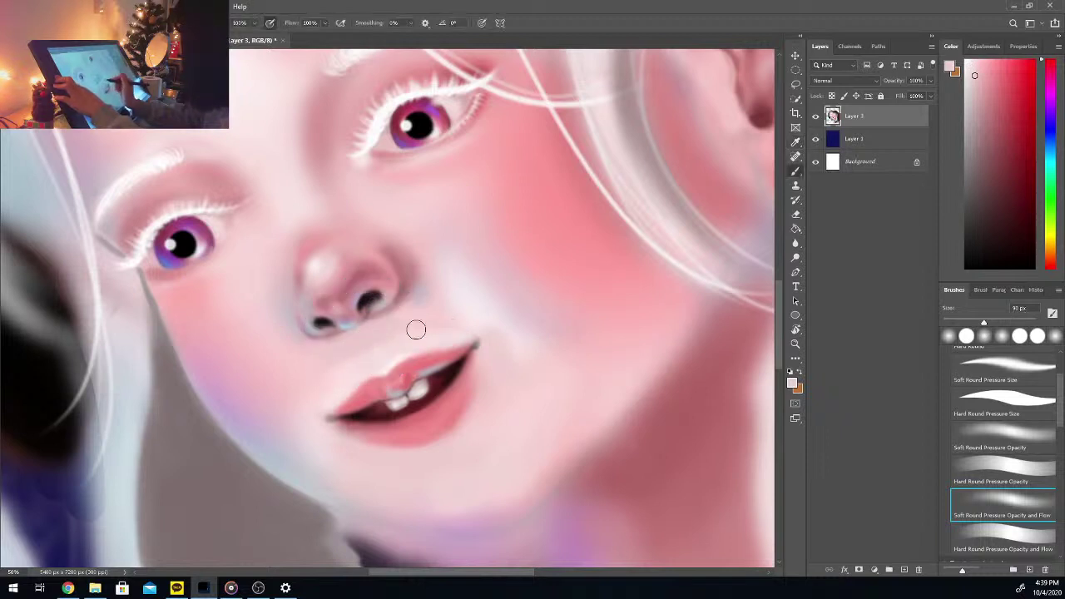
key("i")
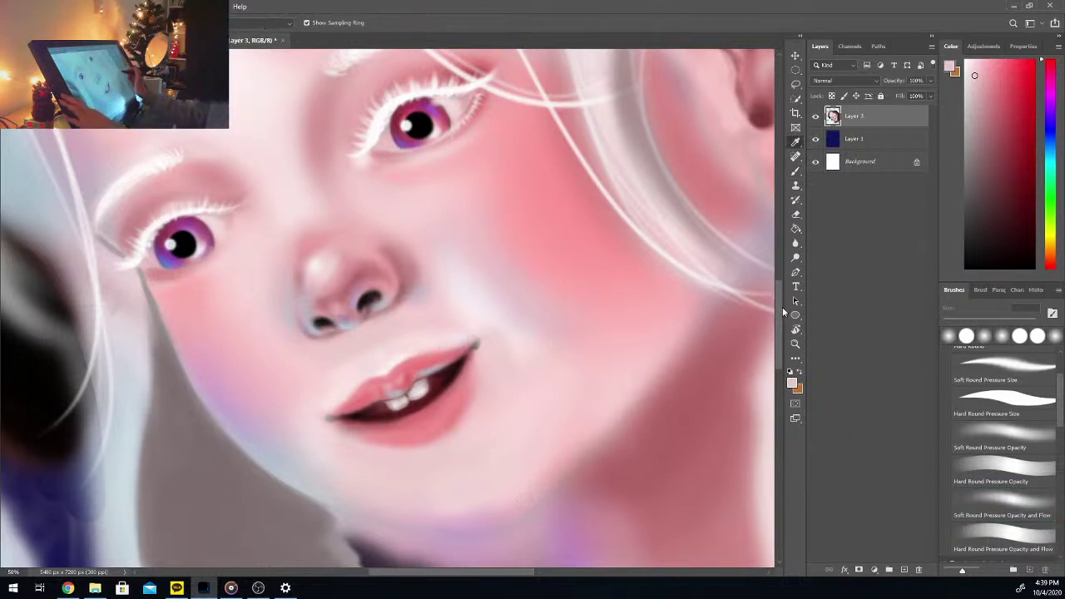
Step: Shade the lower lip and its central crease in deep pink and darker red, reducing the brush from 42 px to 33 px
scroll(643, 314, "down", 2)
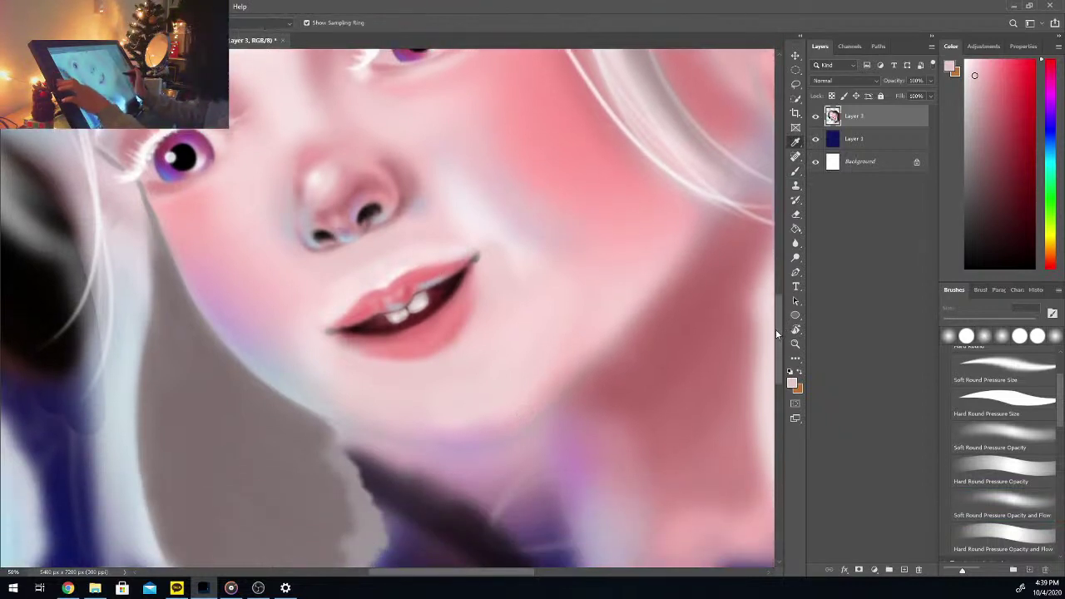
left_click(412, 288)
left_click(1002, 503)
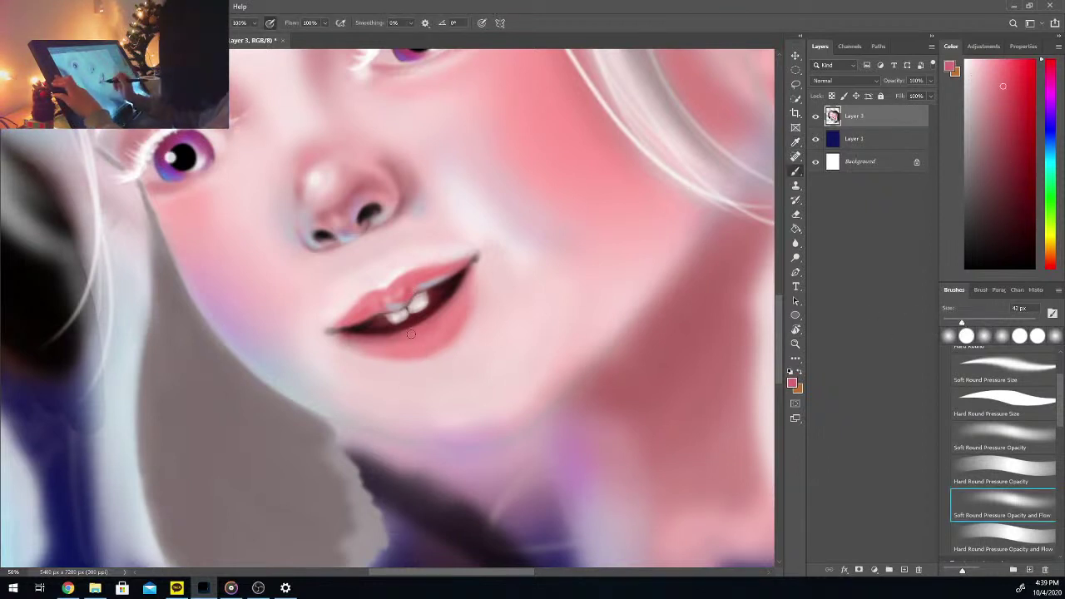
left_click(1002, 111)
key("bracketleft")
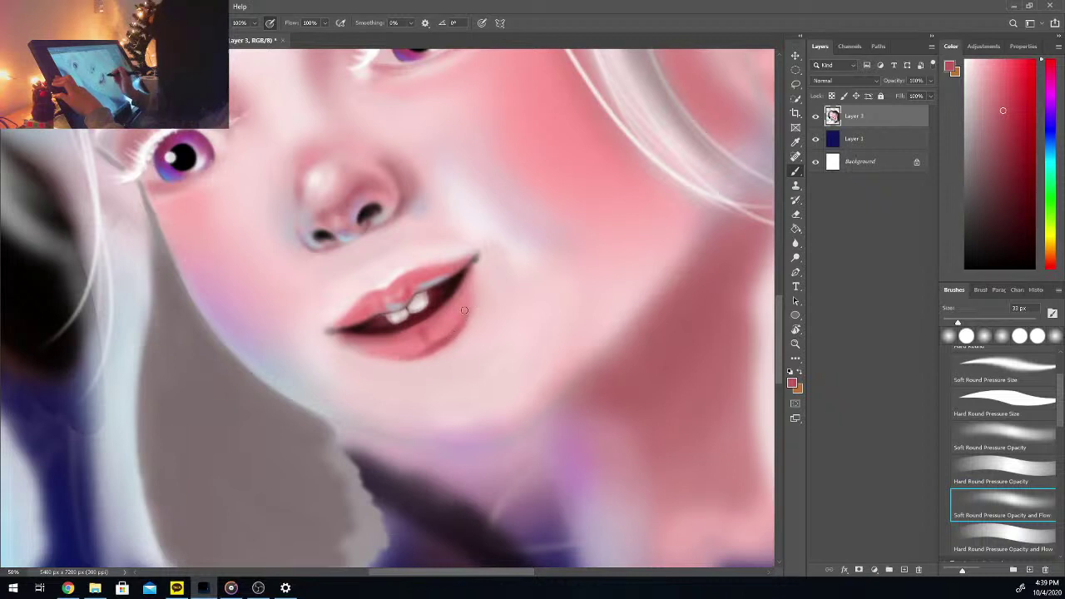
Step: Soften the lower lip's crease in sampled pinks and enrich the lip in a stronger red with a 33 px brush
key("h")
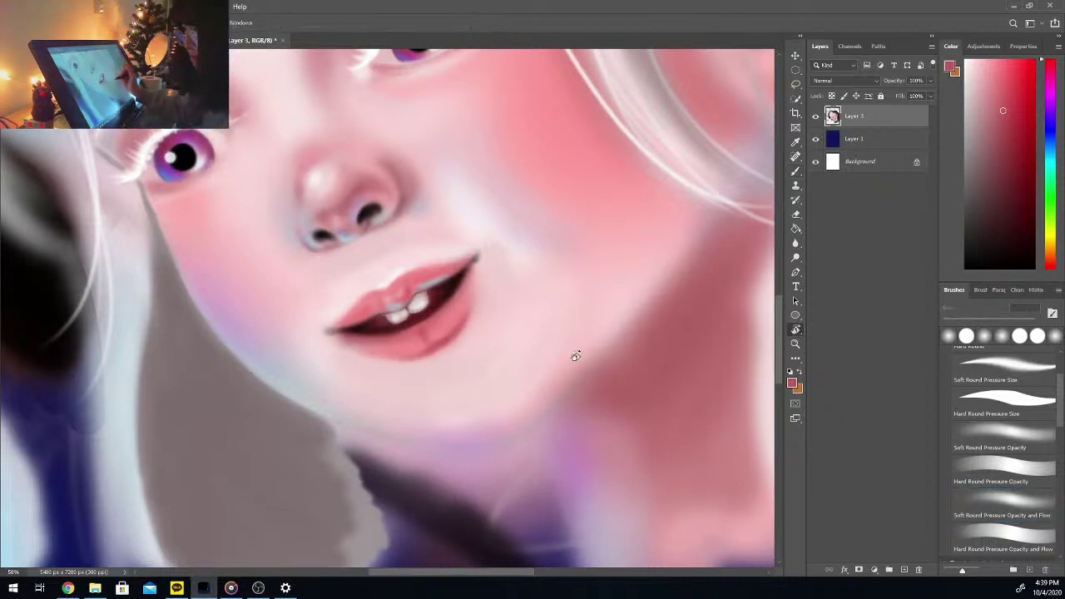
key("r")
mouse_move(576, 356)
left_mouse_down()
mouse_move(578, 380)
mouse_move(542, 430)
mouse_move(521, 445)
mouse_move(516, 435)
left_mouse_up()
key("b")
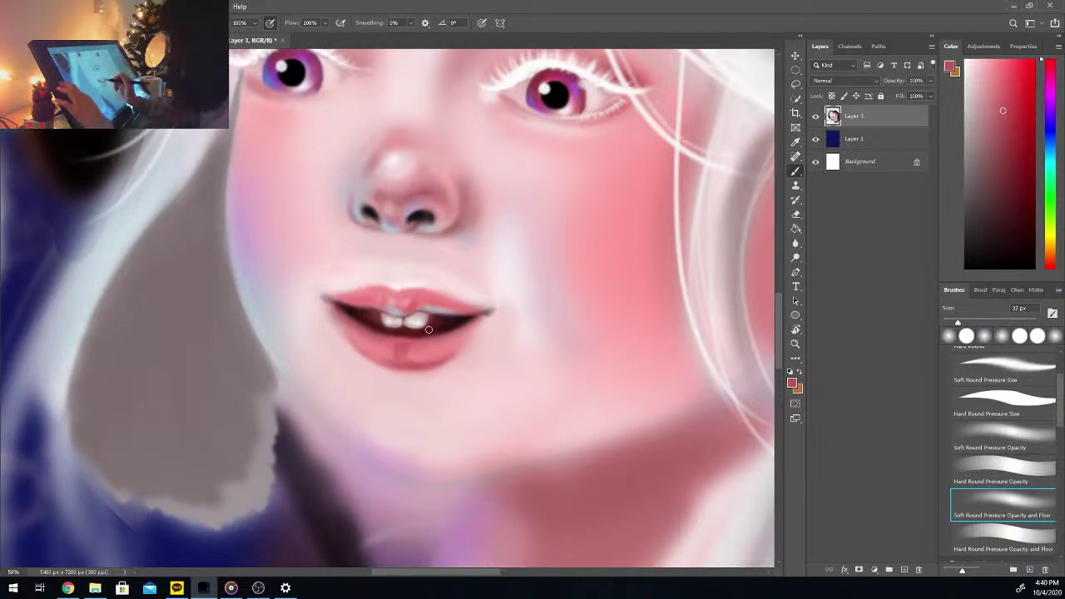
left_click(416, 356, "alt")
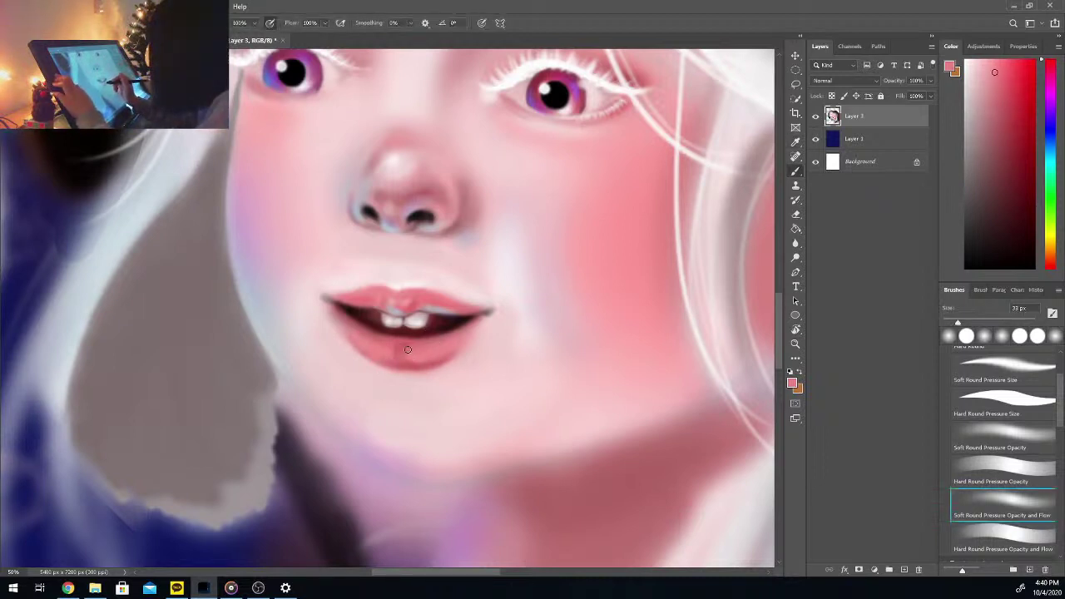
left_click(442, 308, "alt")
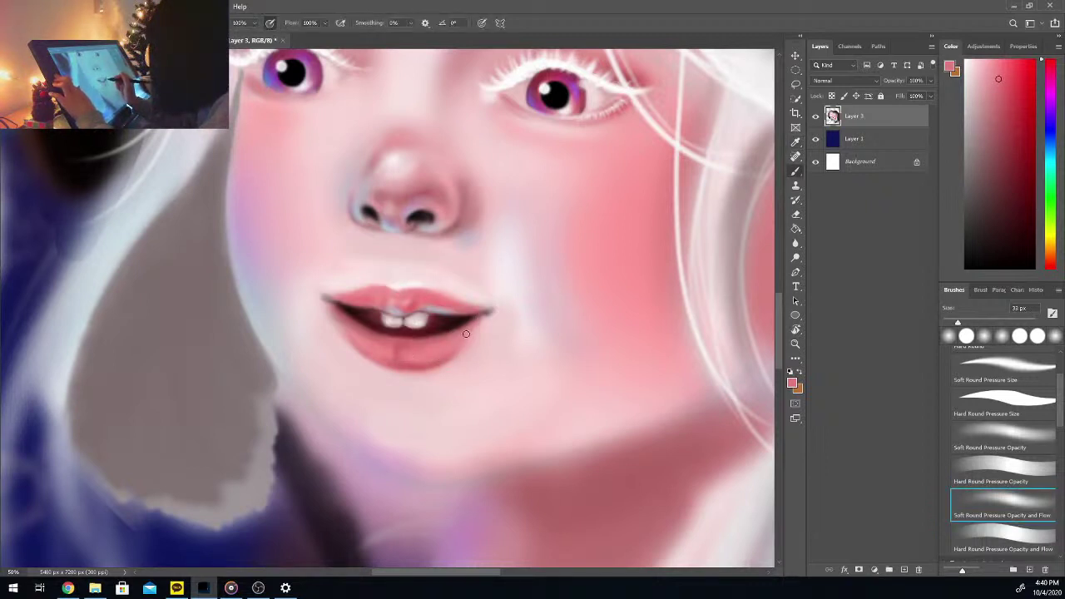
left_click(556, 307, "alt")
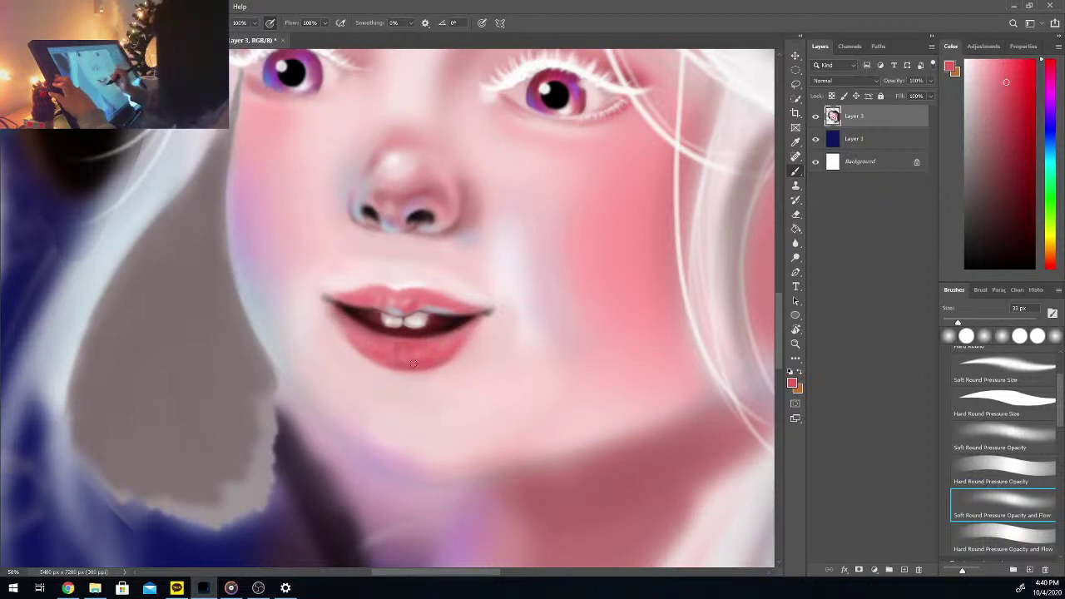
Step: Add light pink highlights to the lips and deepen the upper lip in dark red with a 33 px brush
left_click(389, 295, "alt")
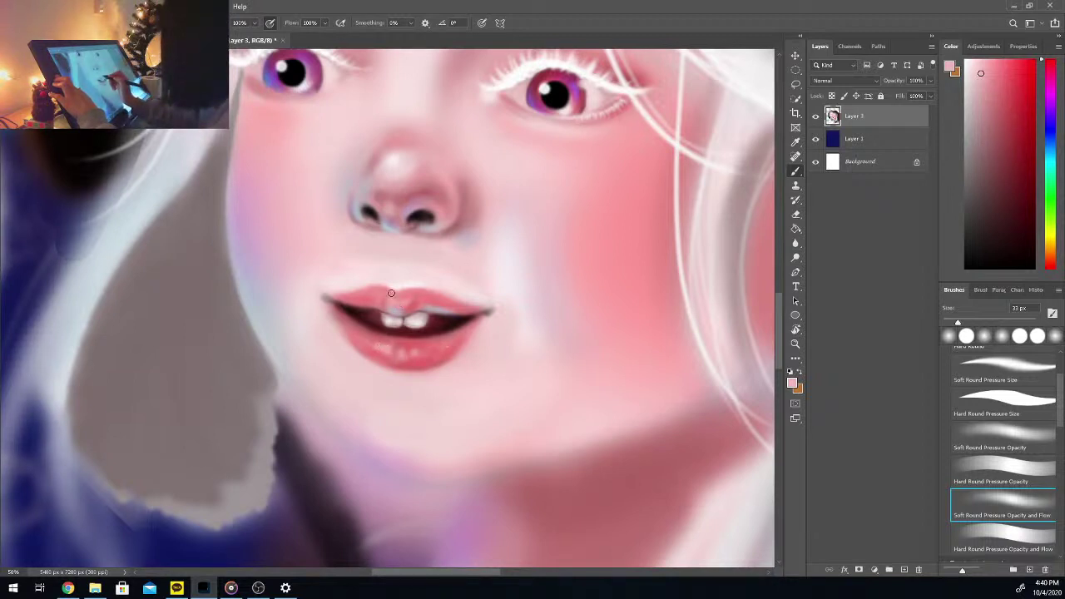
mouse_move(989, 161)
left_mouse_down()
mouse_move(1003, 122)
mouse_move(1013, 154)
mouse_move(1005, 127)
left_mouse_up()
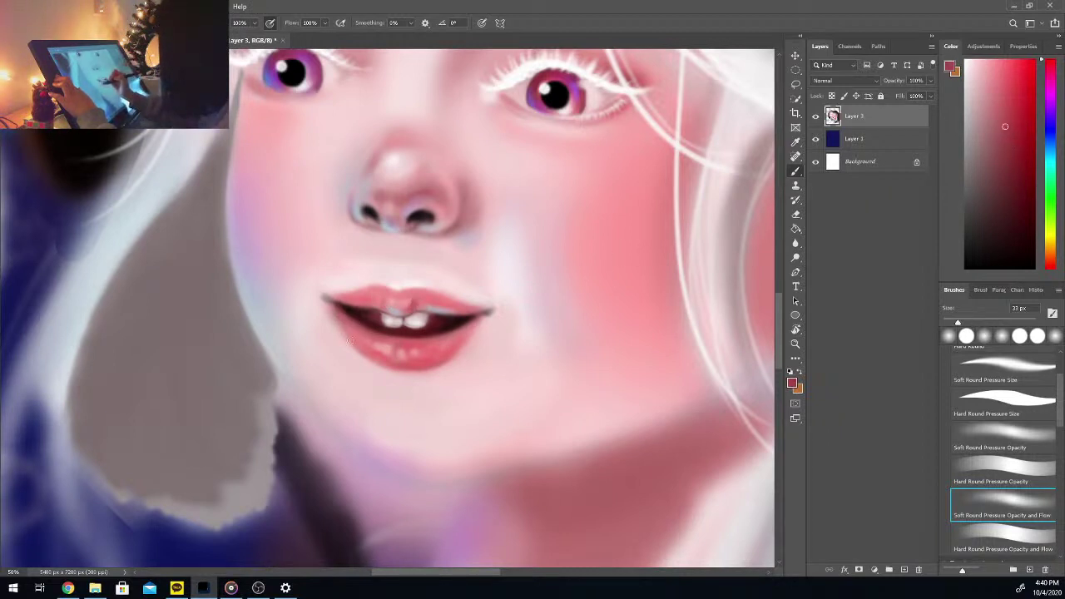
key("i")
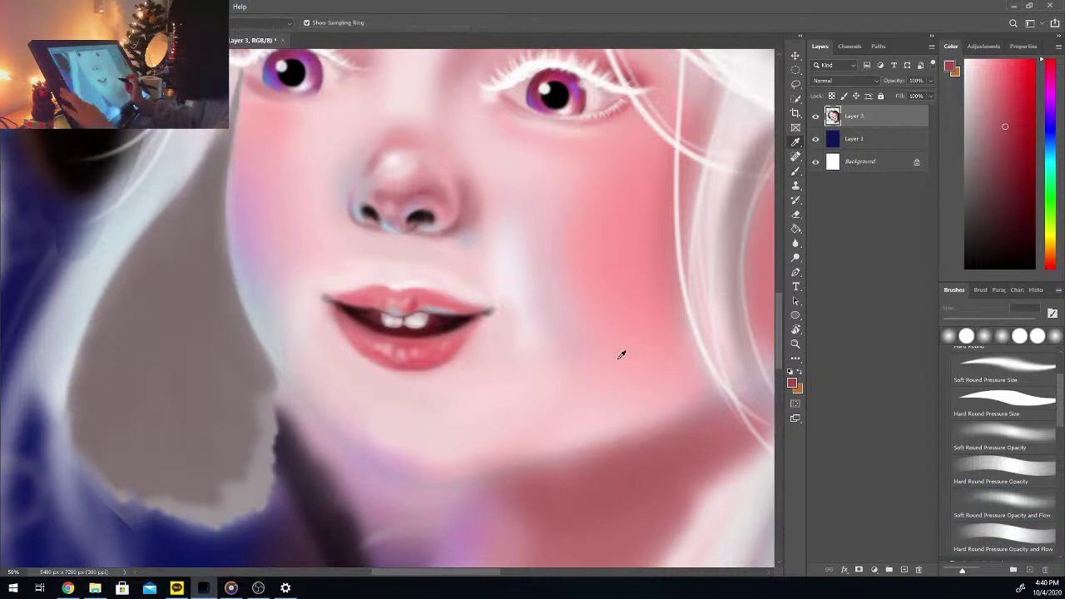
Step: Repaint the mouth's right corner in very dark red with a 27 px brush and refine its edges in sampled pinks and reds
key("ctrl+plus")
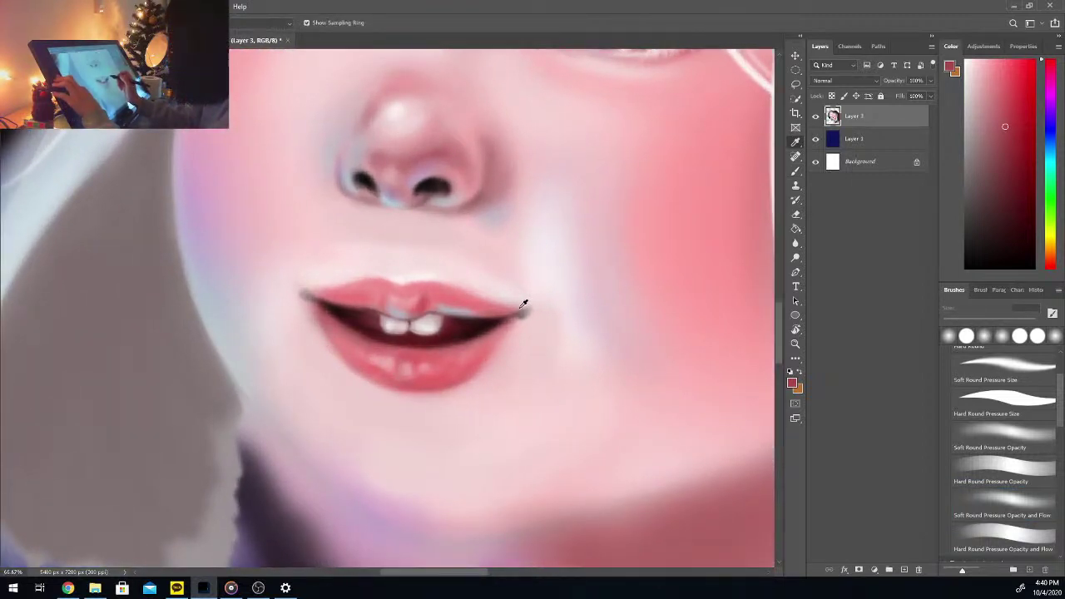
left_click(494, 299)
key("b")
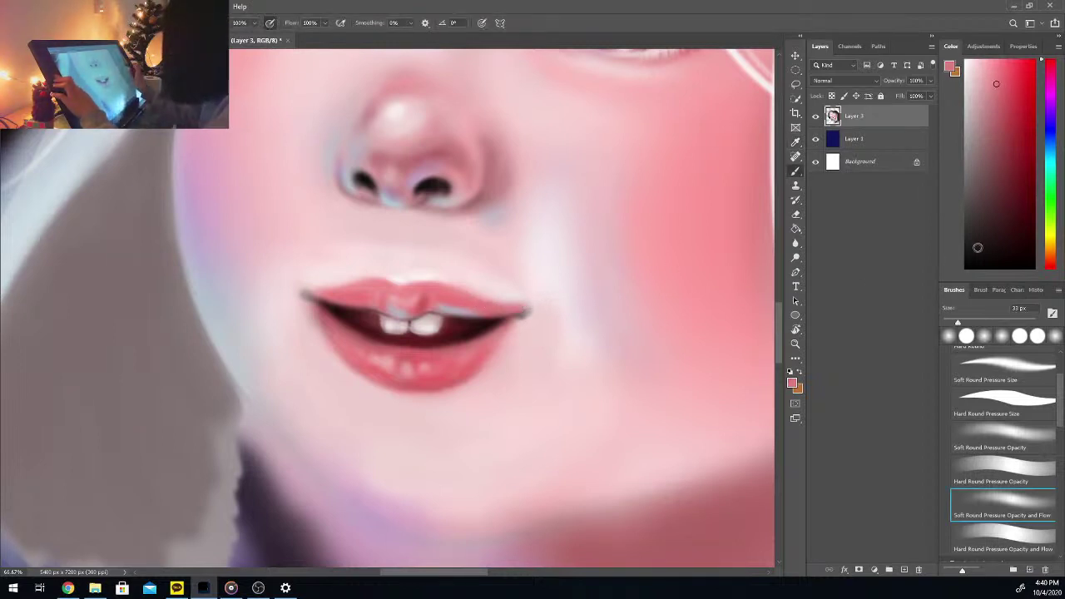
mouse_move(978, 248)
left_mouse_down()
mouse_move(1003, 242)
mouse_move(1034, 201)
left_mouse_up()
left_click(956, 322)
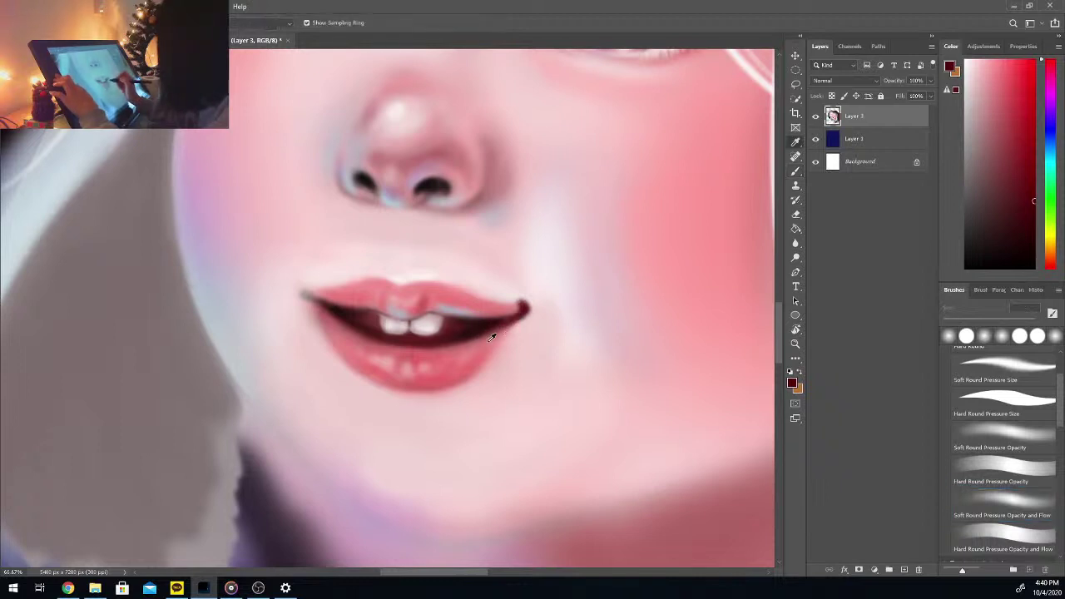
left_click(492, 336, "alt")
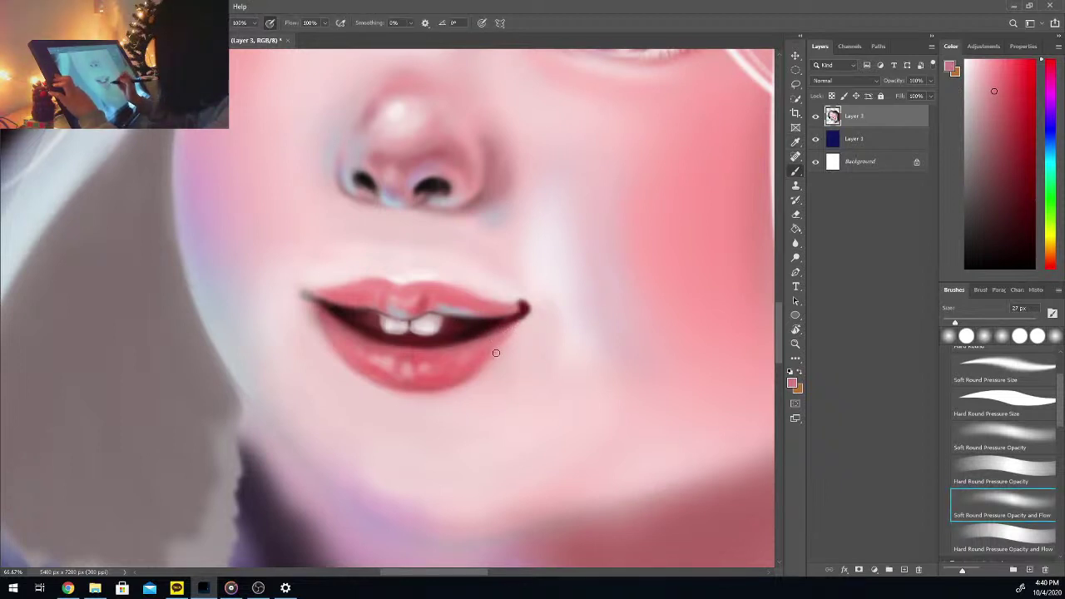
left_click(518, 308, "alt")
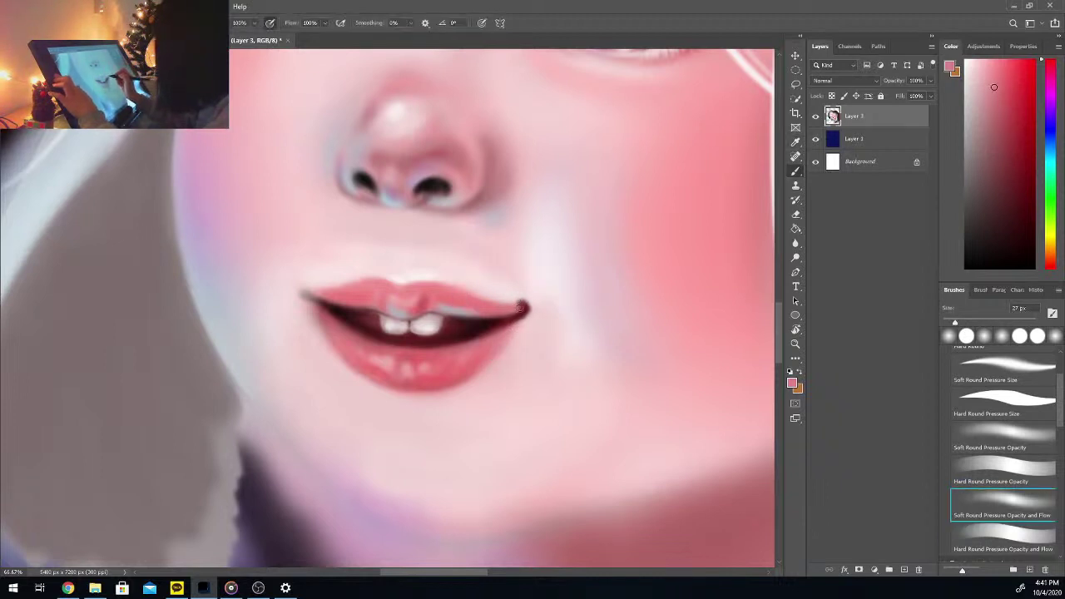
left_click(518, 311, "alt")
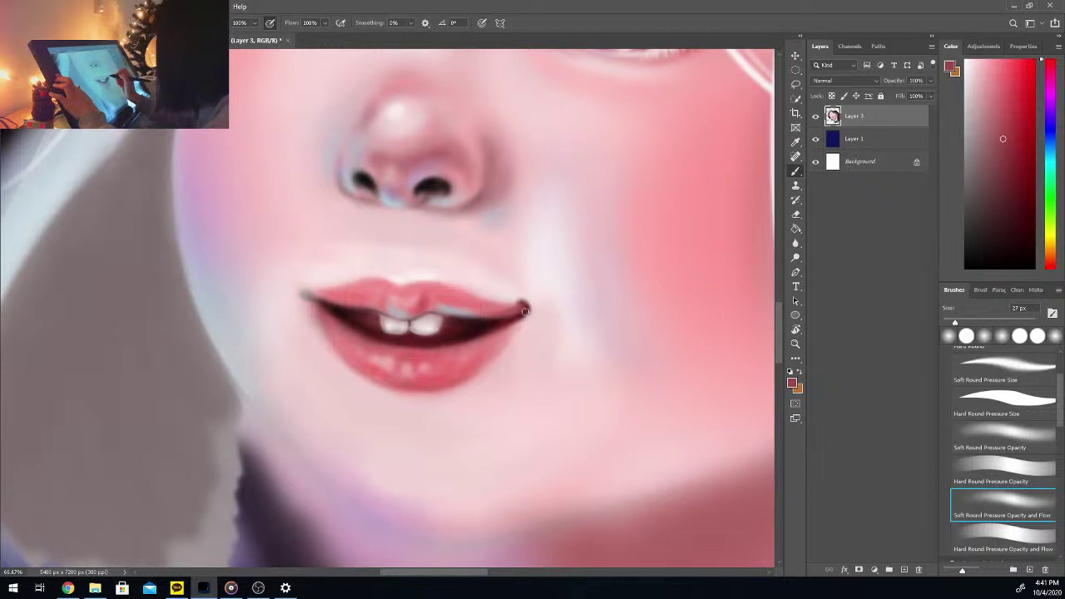
left_click(506, 293, "alt")
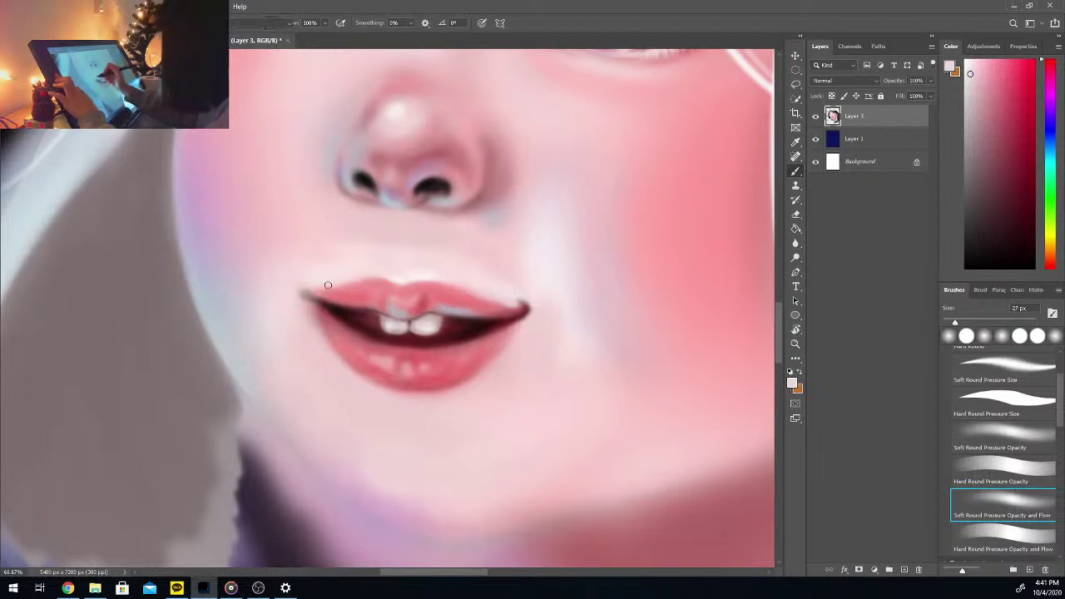
Step: Trim the mouth's left corner in pale skin pink and repaint it as an upturned dark red tip with a 27 px brush
left_click(305, 302, "alt")
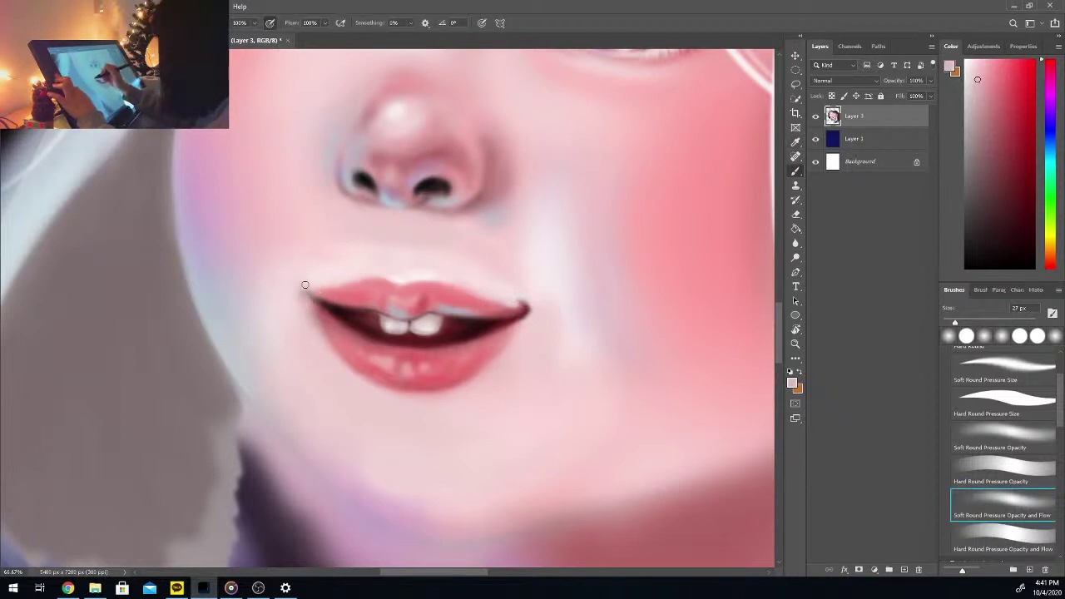
left_click(489, 300, "alt")
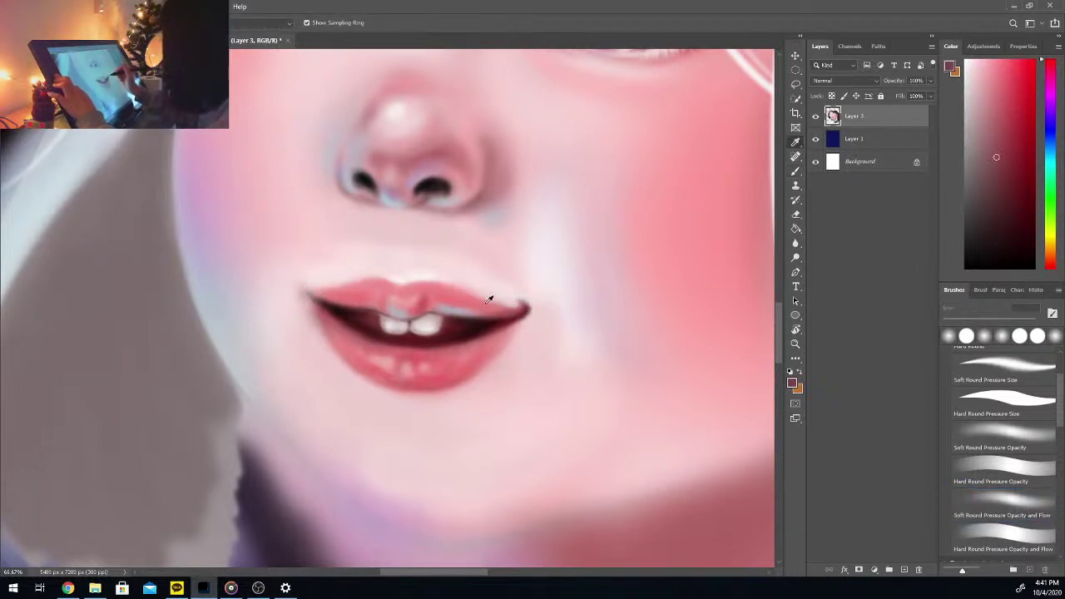
left_click(486, 303, "alt")
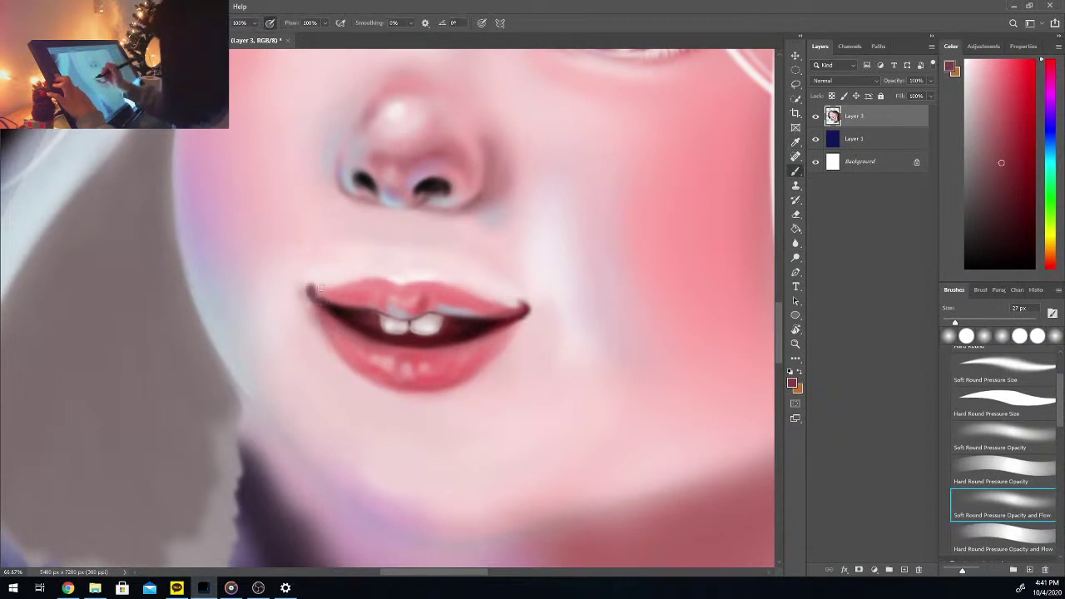
Step: Blend the left mouth corner into the surrounding skin and lips using sampled pale pinks, muted pinks and dark red with a 27 px brush
left_click(320, 293, "alt")
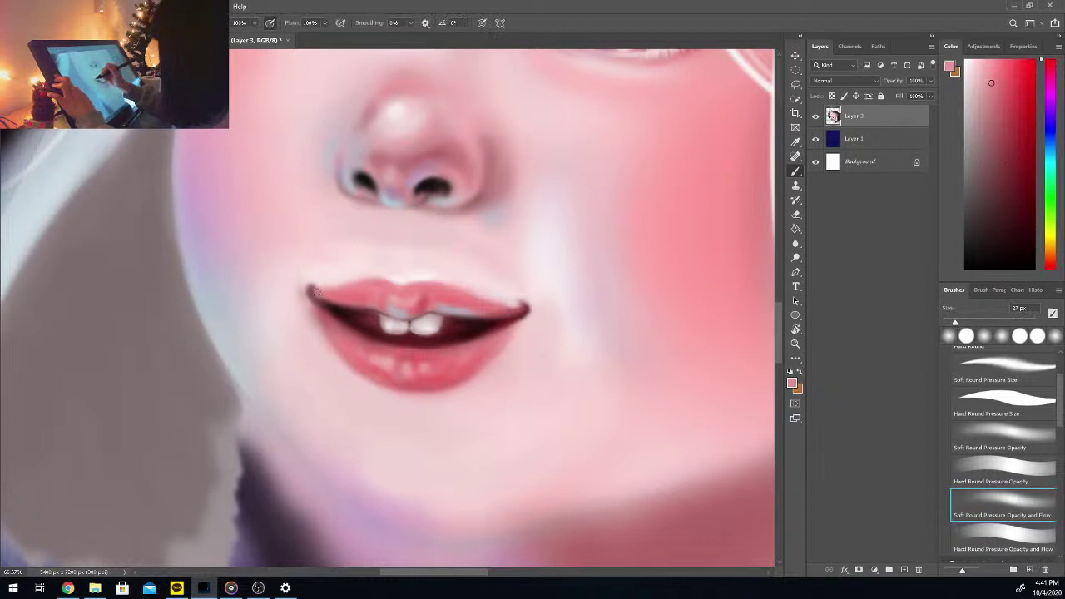
left_click(311, 286, "alt")
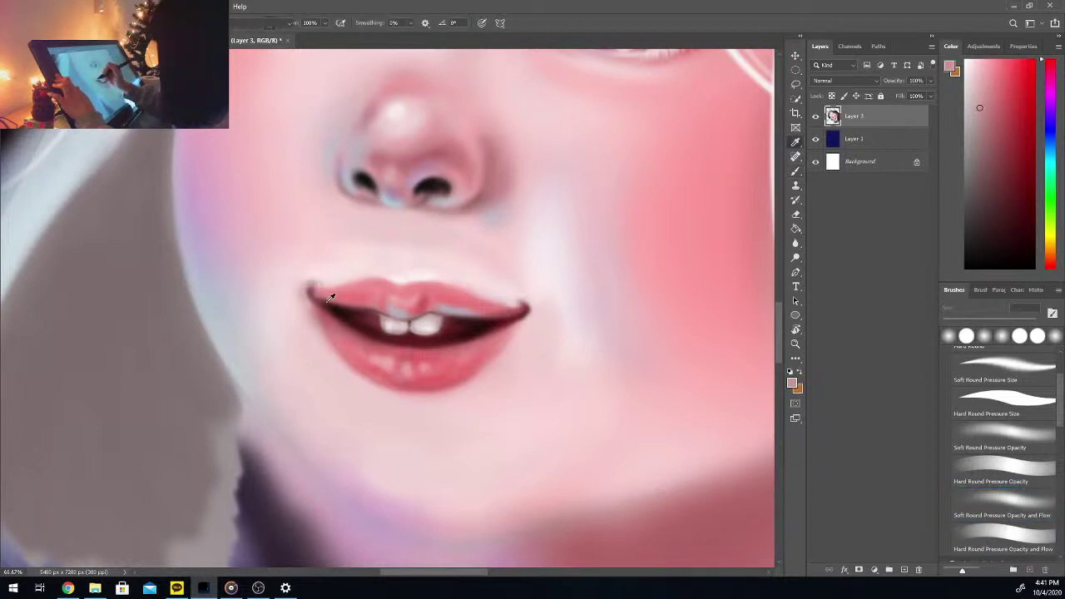
left_click(318, 275, "alt")
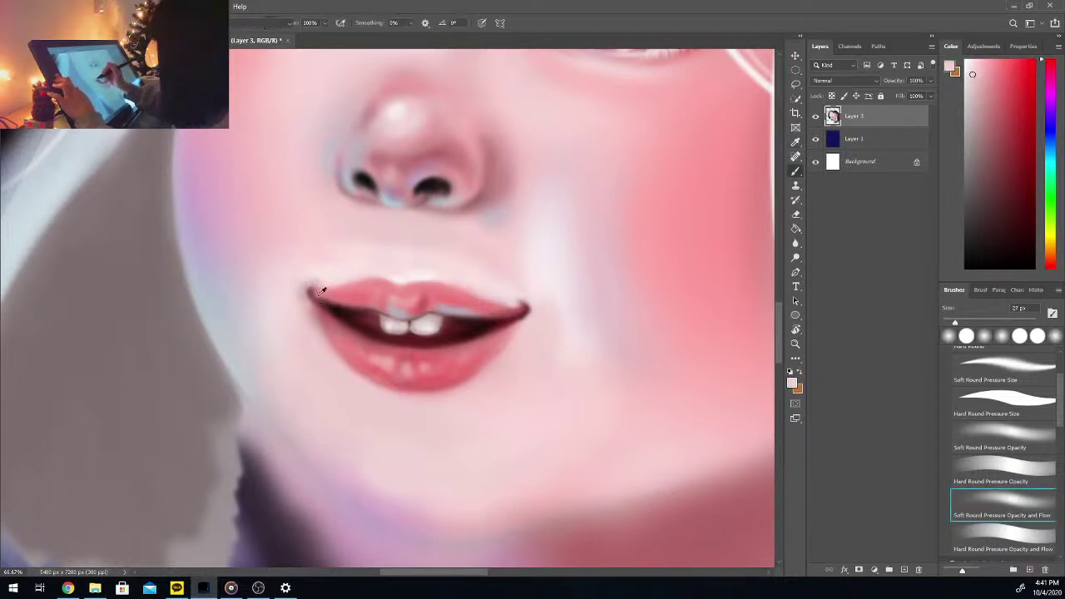
left_click(312, 288, "alt")
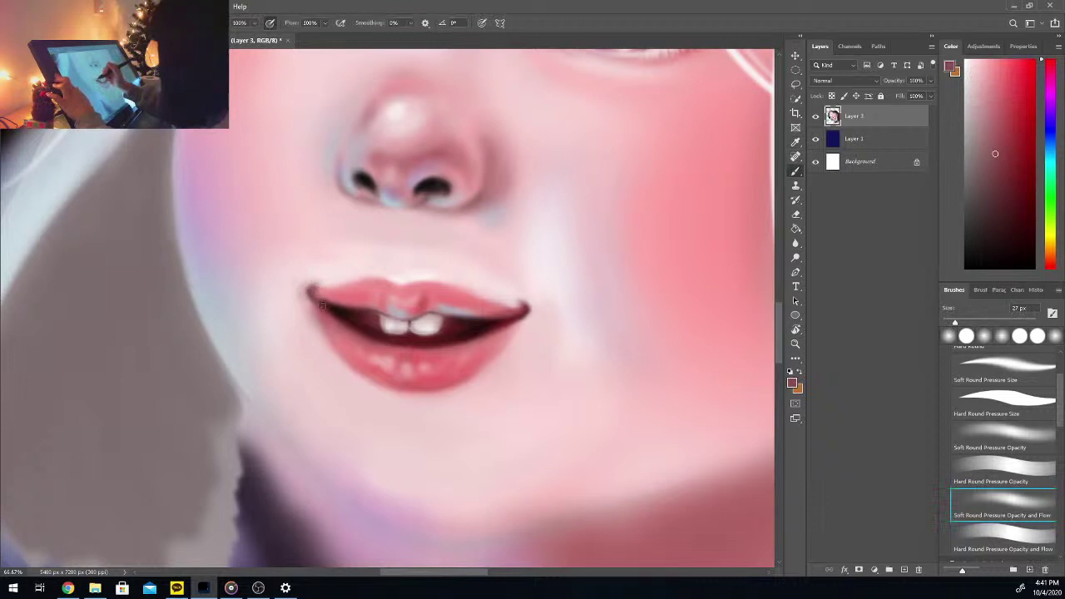
key("alt")
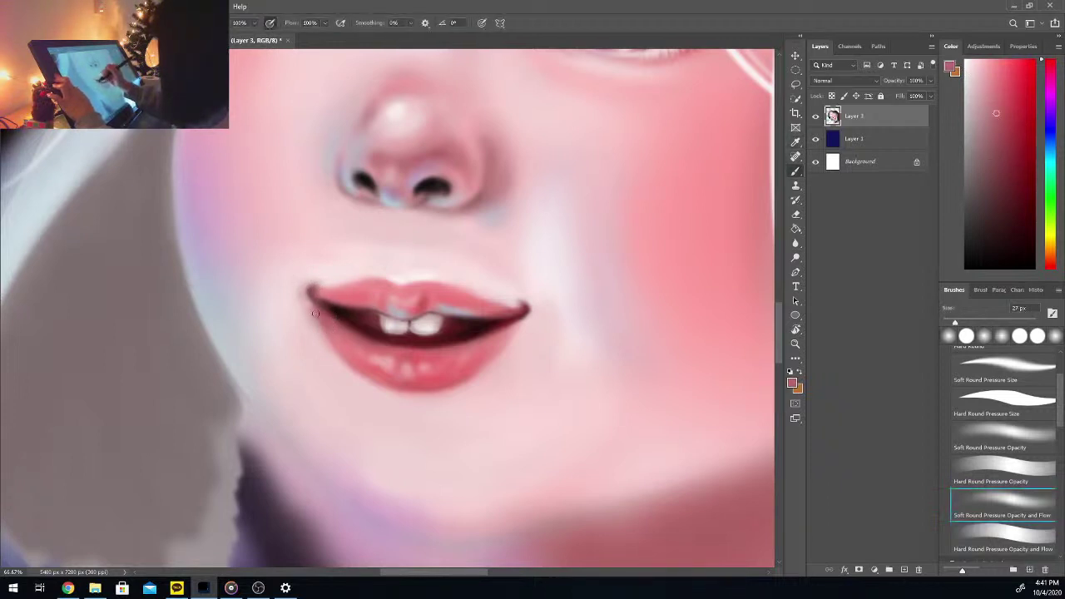
left_click(307, 295, "alt")
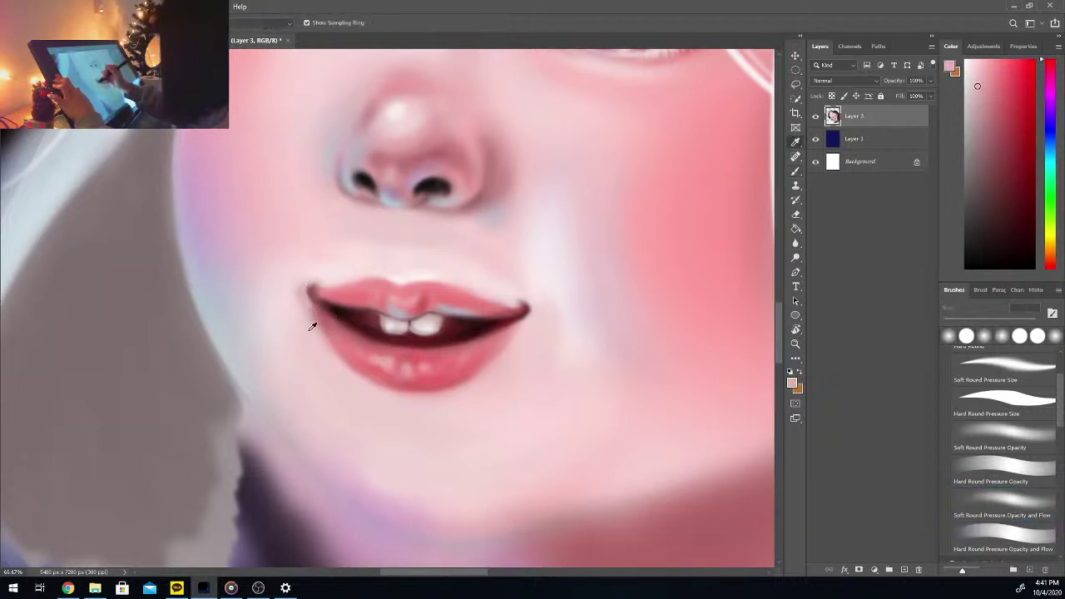
left_click(307, 321, "alt")
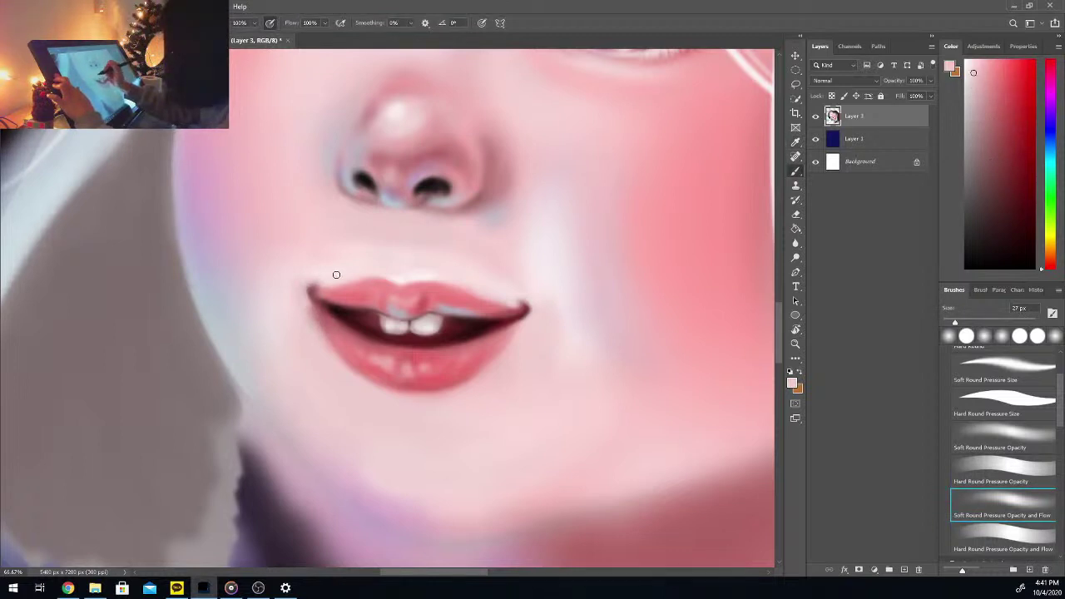
left_click(313, 305, "alt")
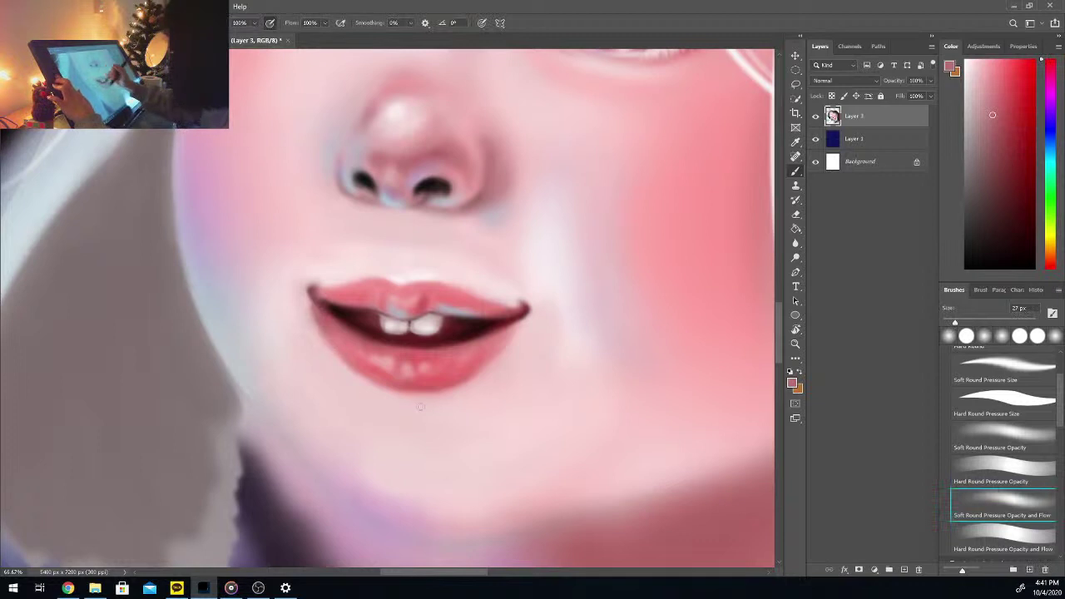
left_click(318, 291, "alt")
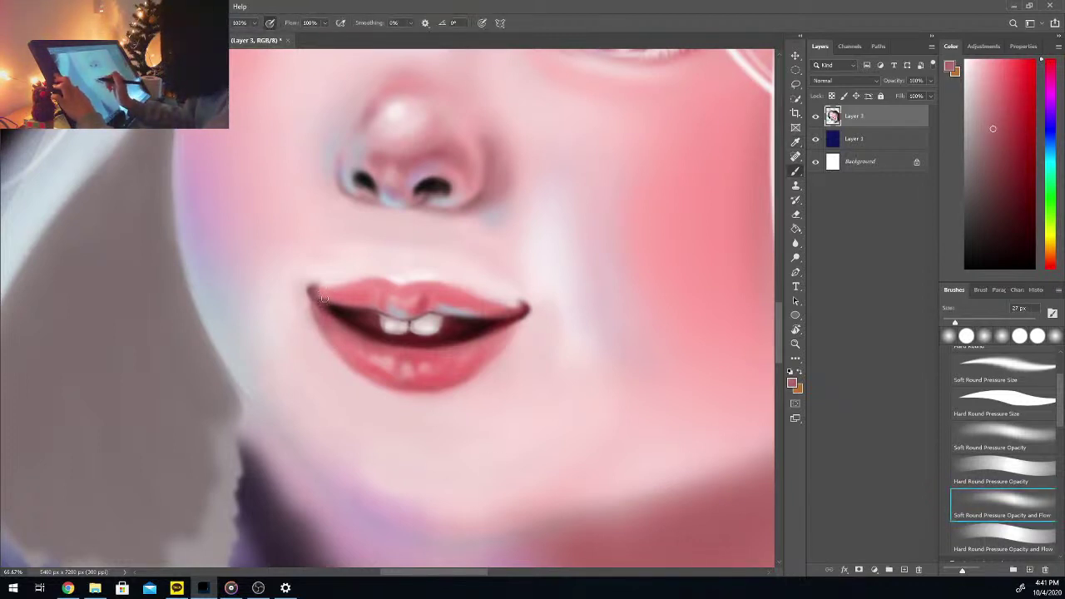
Step: Refine the upper and lower lips in sampled pinks and deepen the lower lip's central crease in darker red with a 27 px brush
left_click(335, 292, "alt")
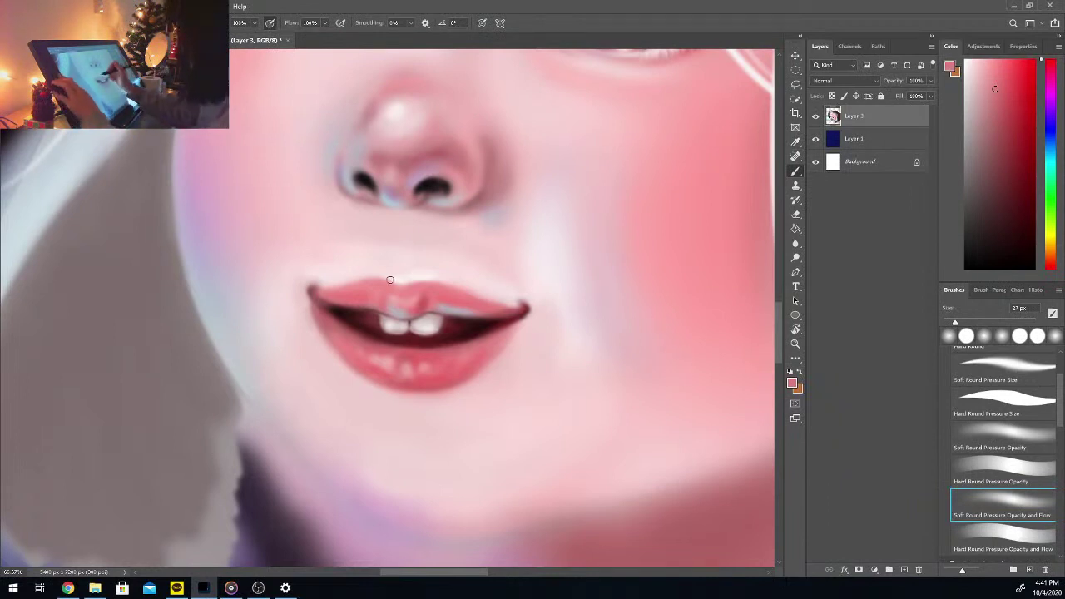
left_click(350, 335, "alt")
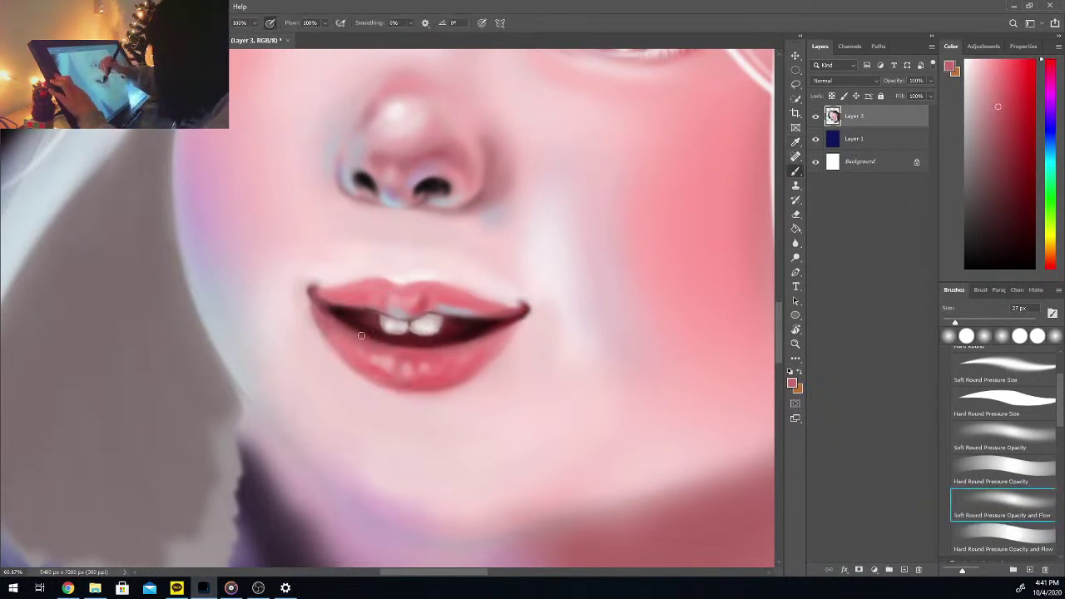
left_click(404, 391, "alt")
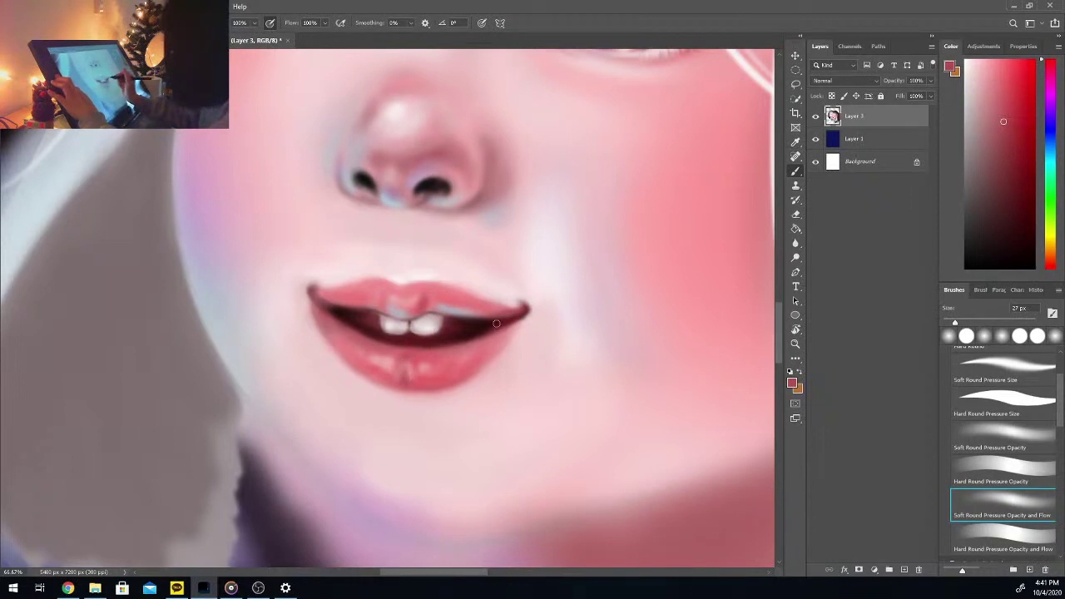
key("ctrl+minus")
key("ctrl+minus")
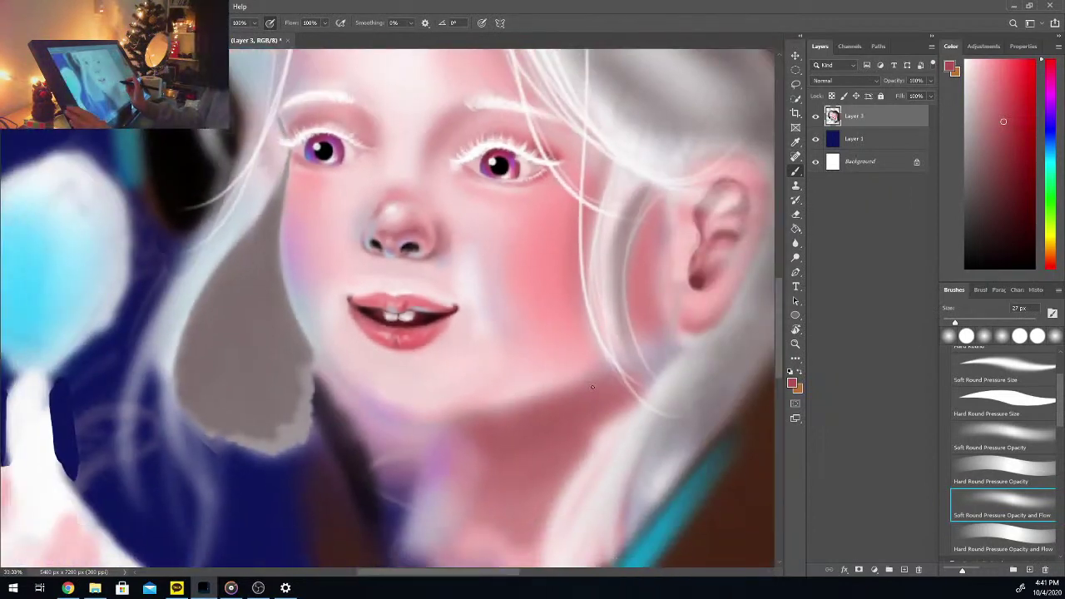
Step: Refine the girl's mouth corners with the 27 px soft brush, using skin and dark lip tones sampled beside the mouth
key("ctrl+plus")
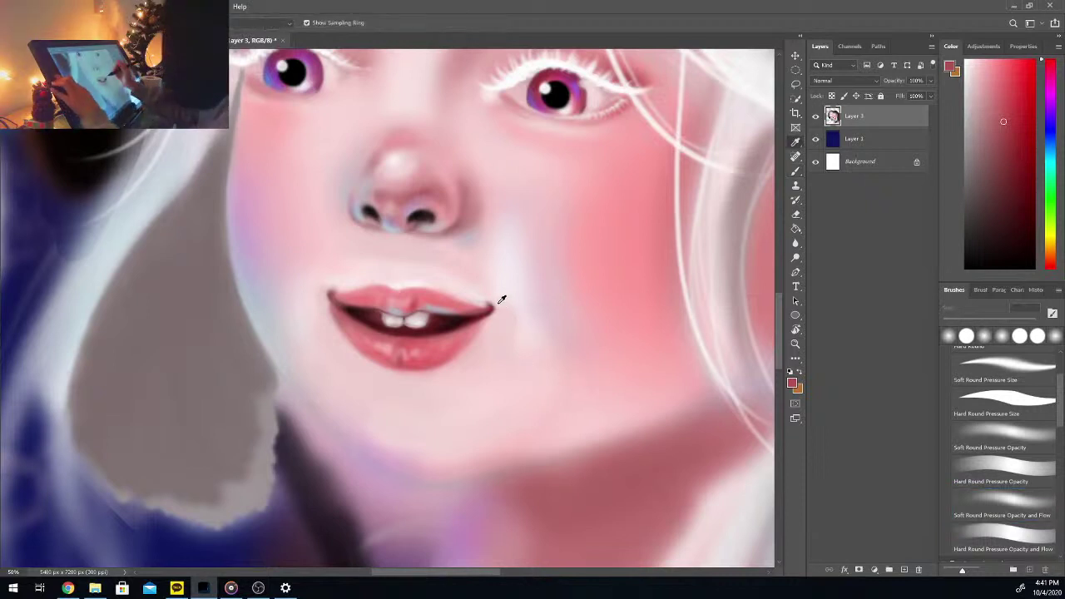
left_click(502, 299)
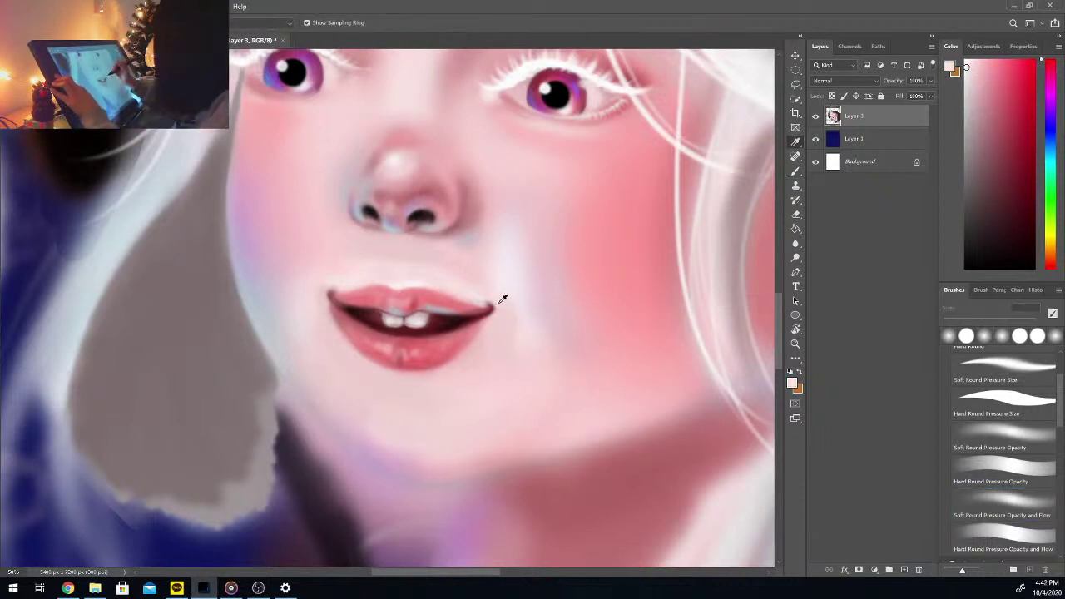
key("b")
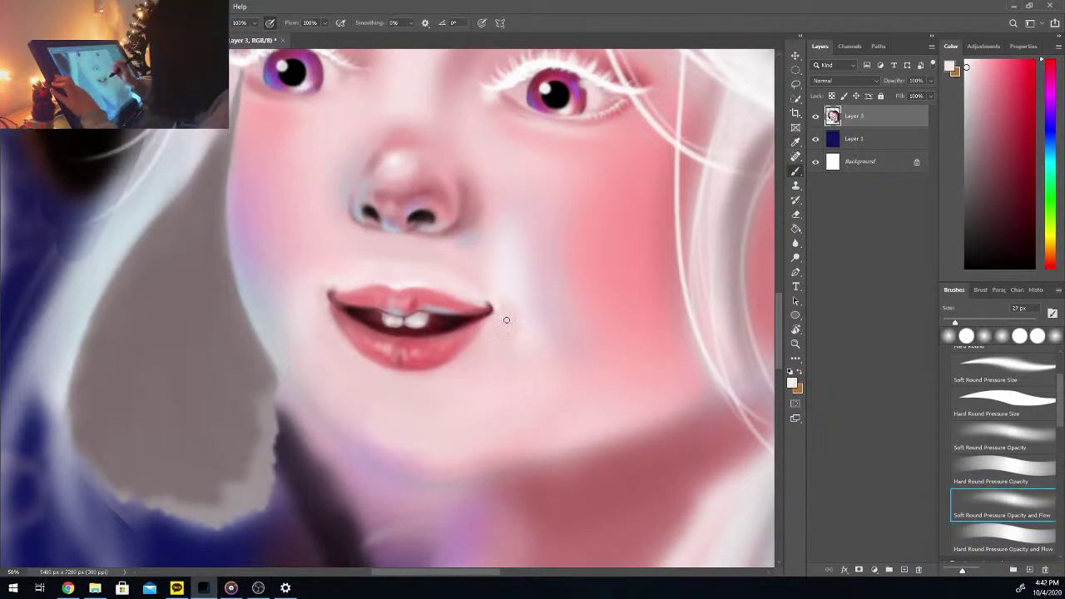
left_click(490, 303, "alt")
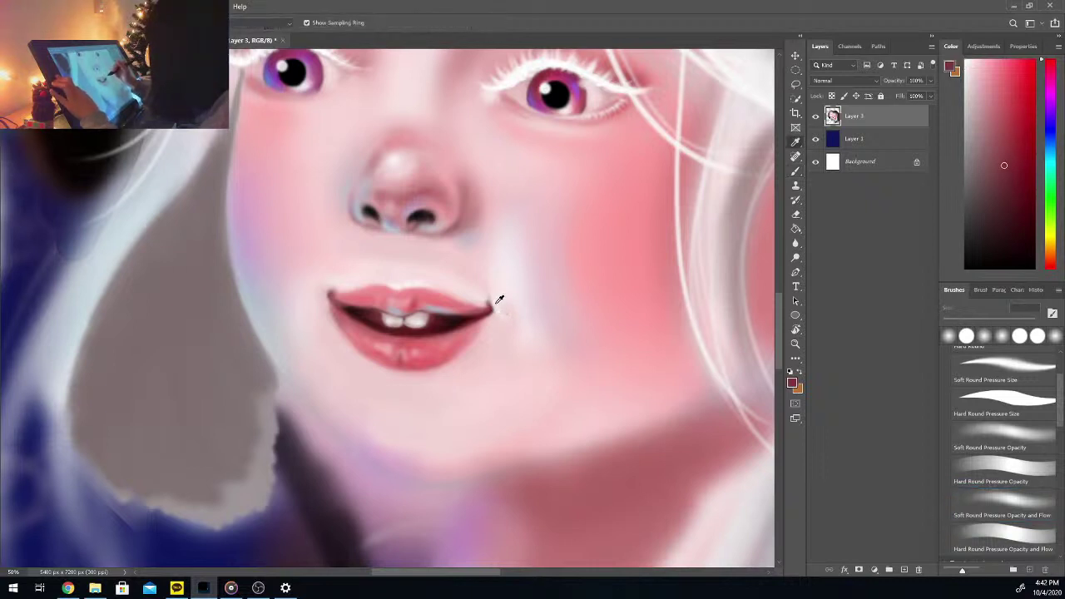
left_click(496, 304, "alt")
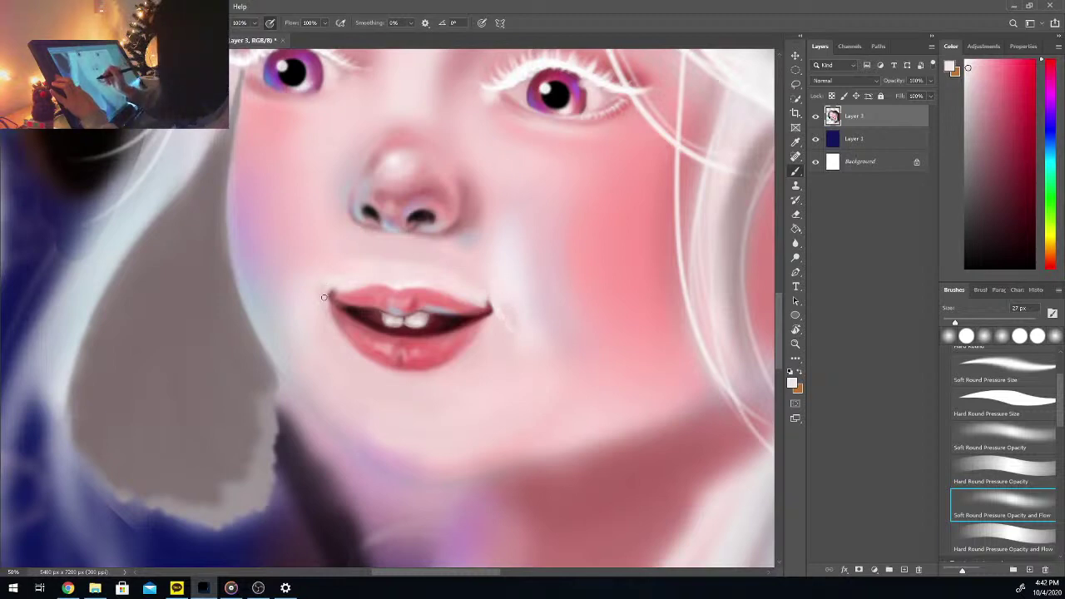
key("ctrl+minus")
key("ctrl+minus")
key("ctrl+minus")
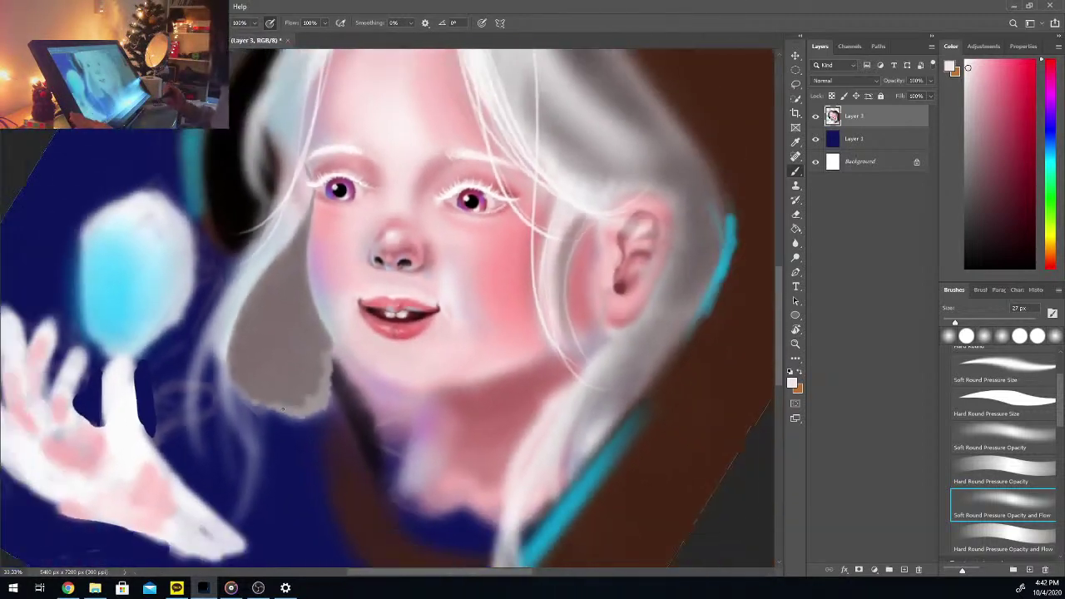
Step: Paint a near-white highlight on the cheek between the nose and mouth corner with the soft brush at 62 px and 128 px
key("ctrl+plus")
key("ctrl+plus")
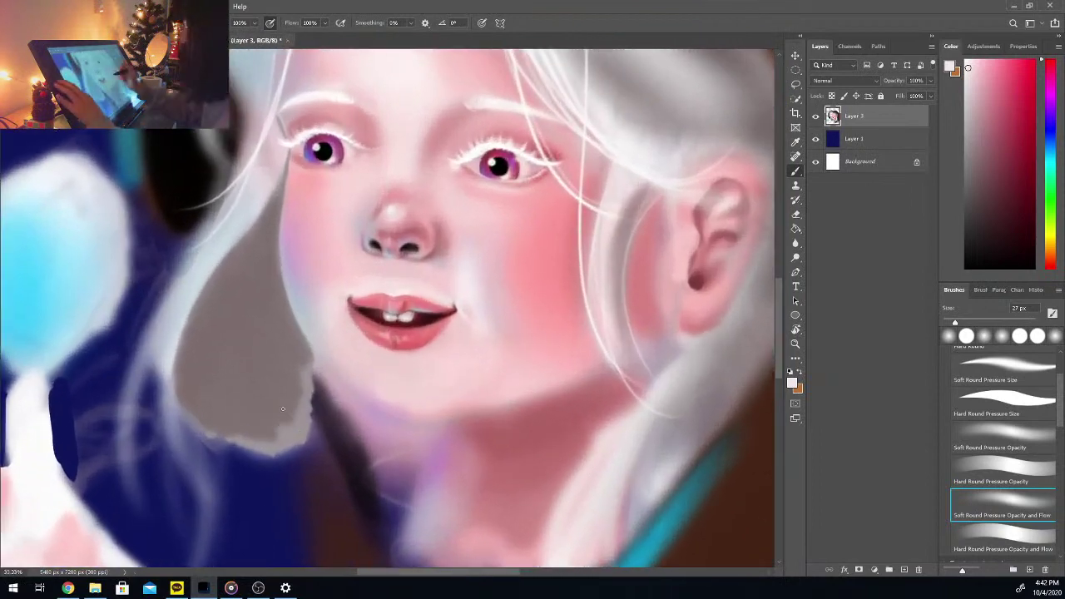
left_click(966, 65)
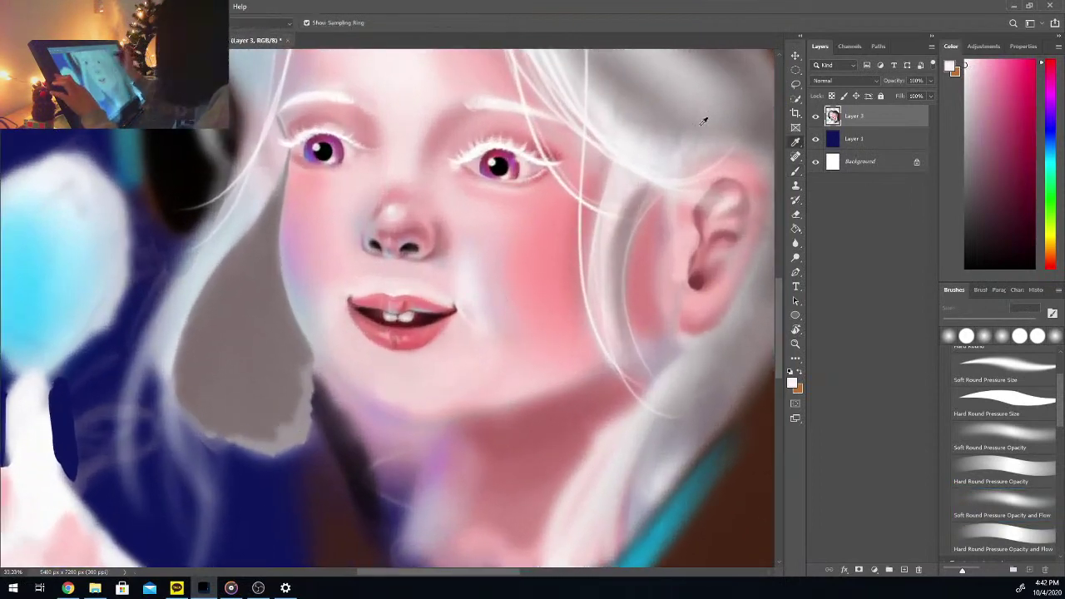
key("b")
left_click_drag(955, 323, 971, 323)
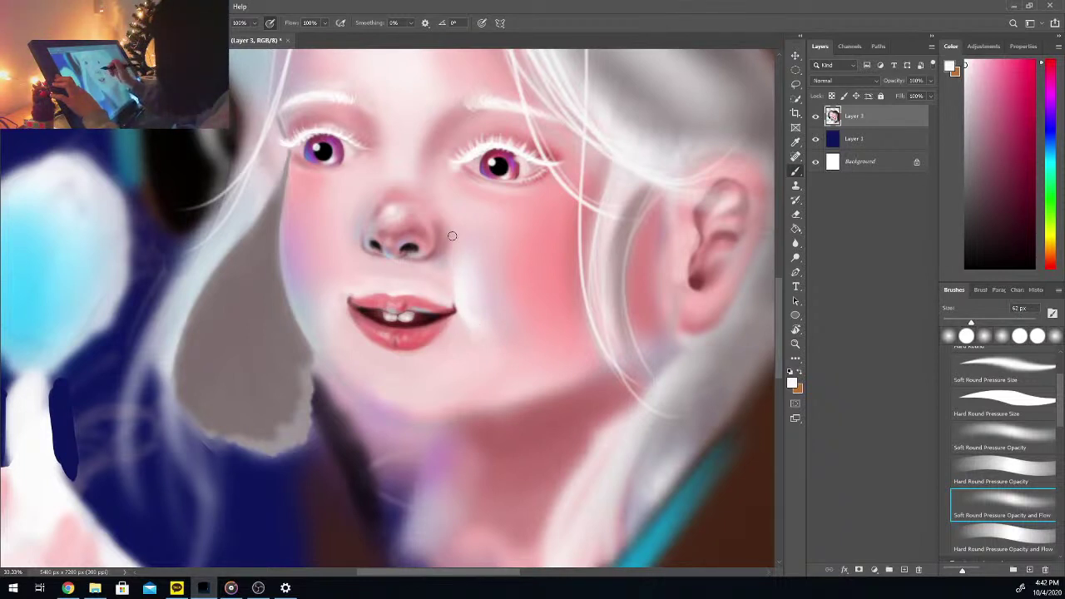
key("alt")
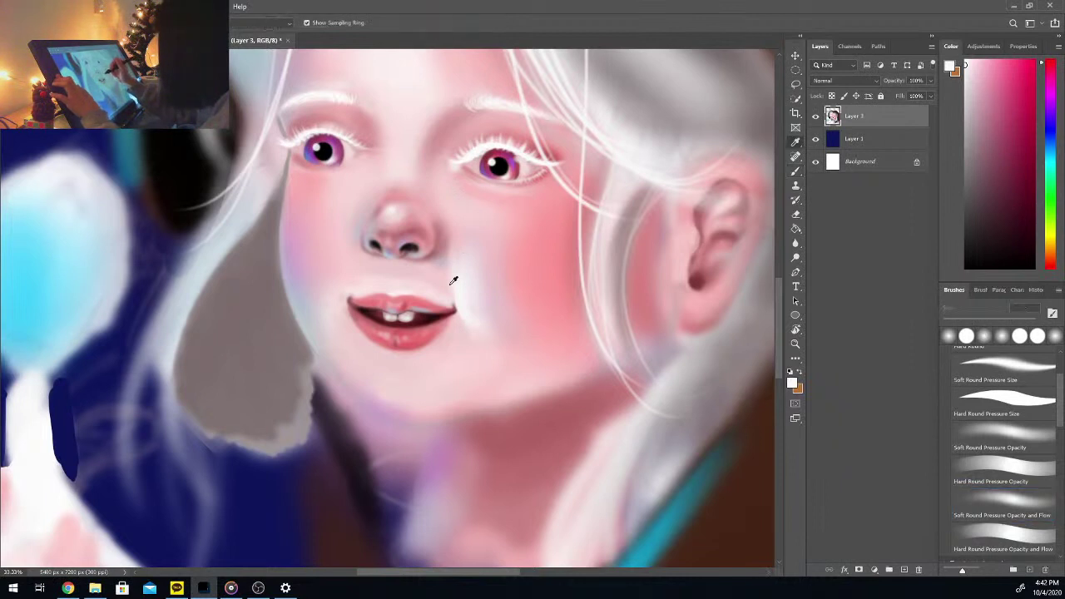
left_click(460, 283, "alt")
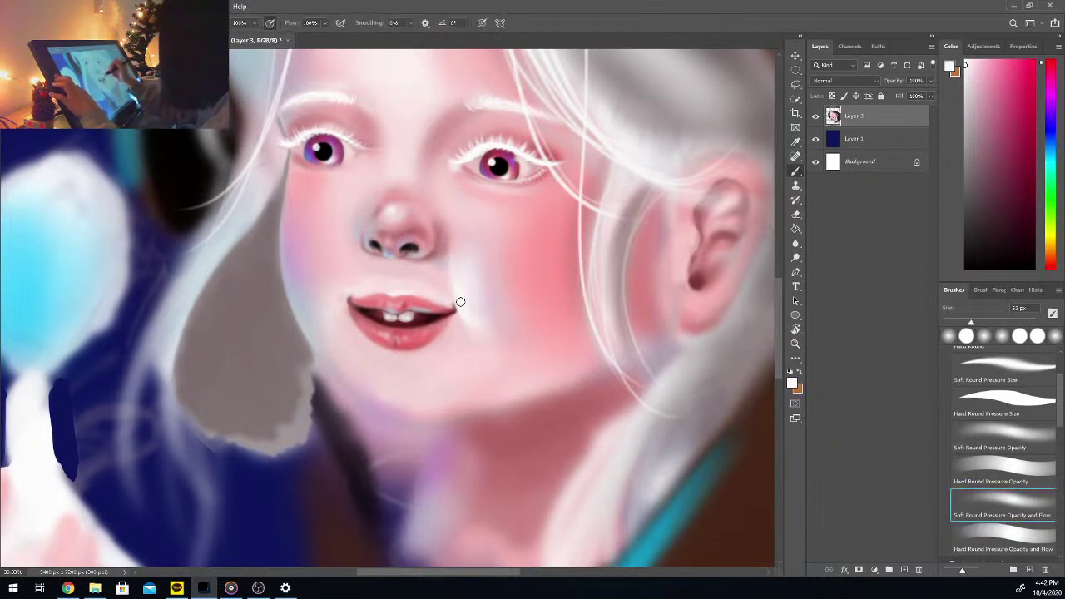
key("i")
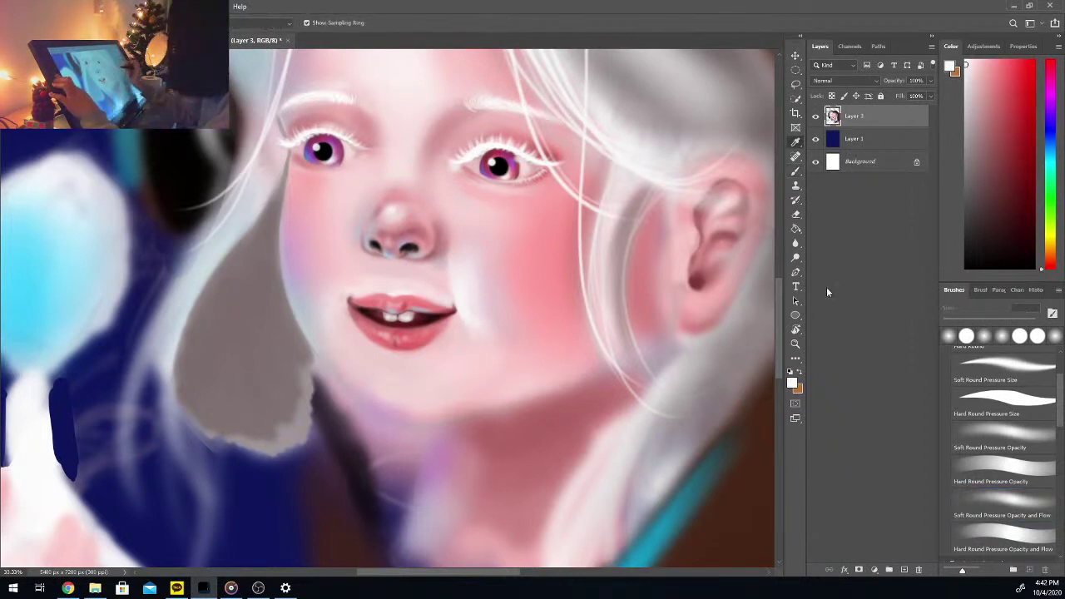
key("b")
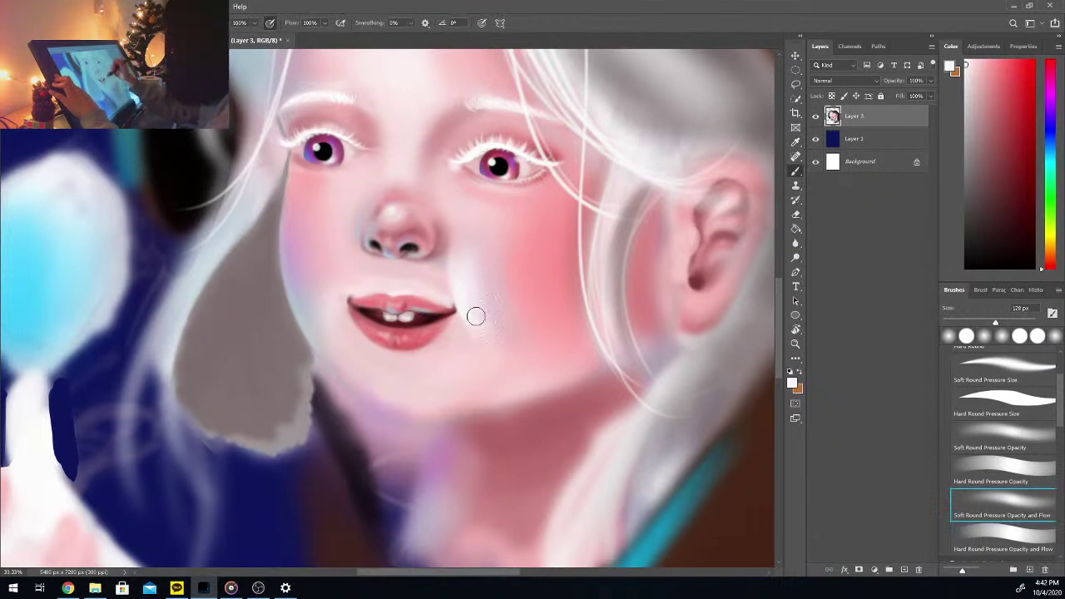
Step: Sample the pink of the cheek and blend the outer edge of the white highlight with the 128 px soft brush
key("i")
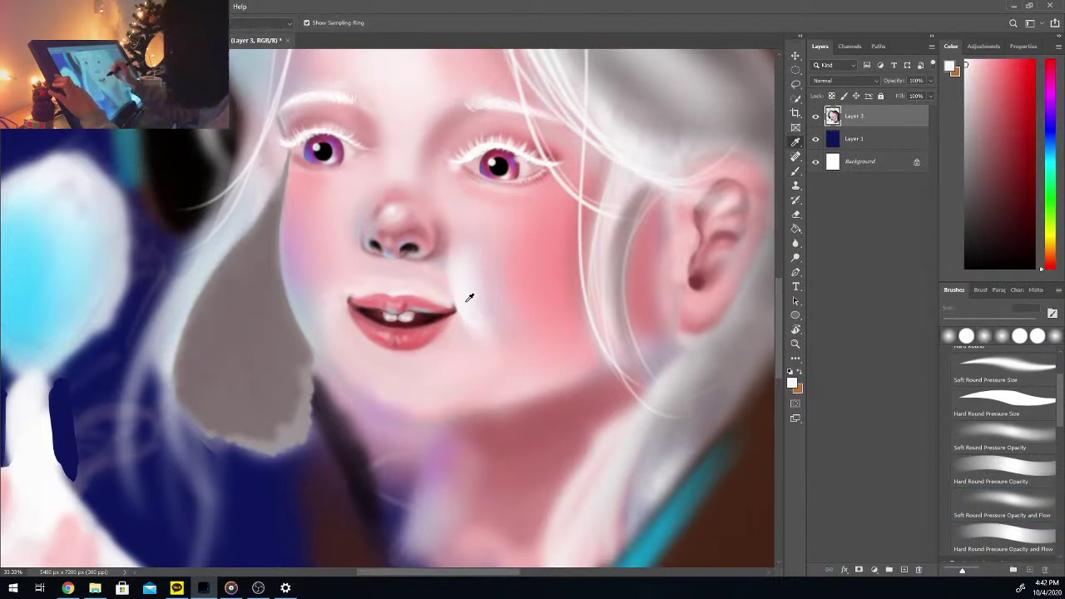
key("b")
key("i")
left_click(514, 284)
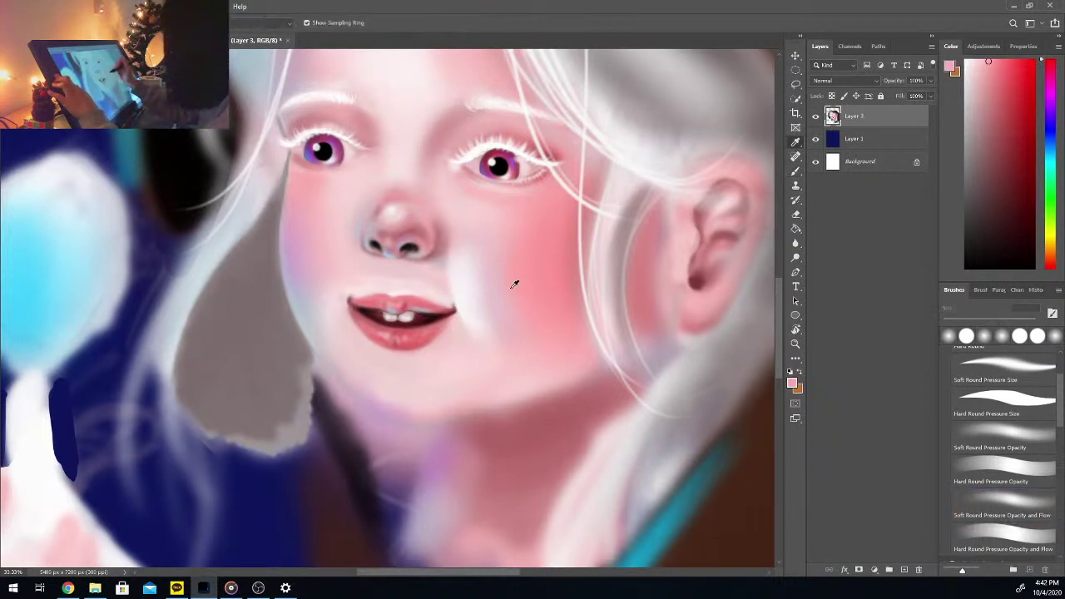
key("b")
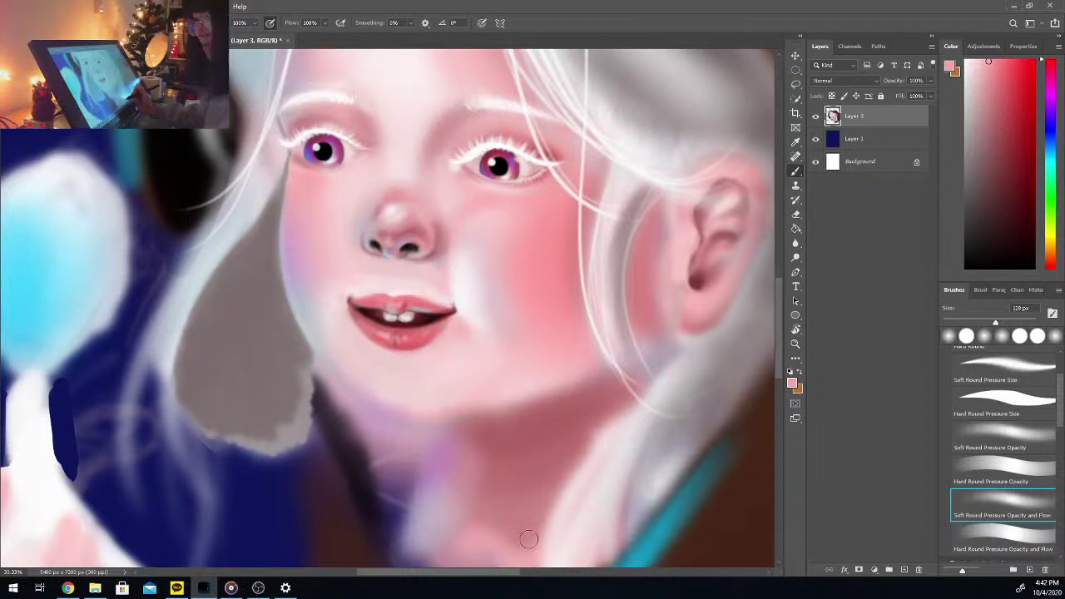
Step: Add pink blush to both cheeks with the soft brush, and smooth the skin around the mouth with sampled lighter skin tones
key("r")
left_click_drag(624, 484, 671, 417)
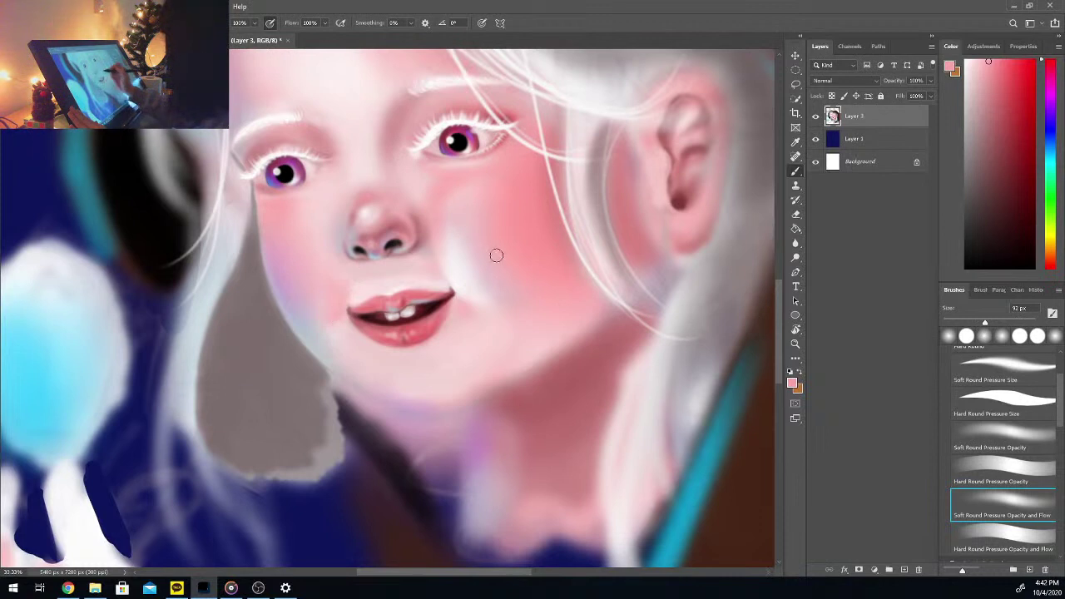
left_click_drag(985, 323, 974, 323)
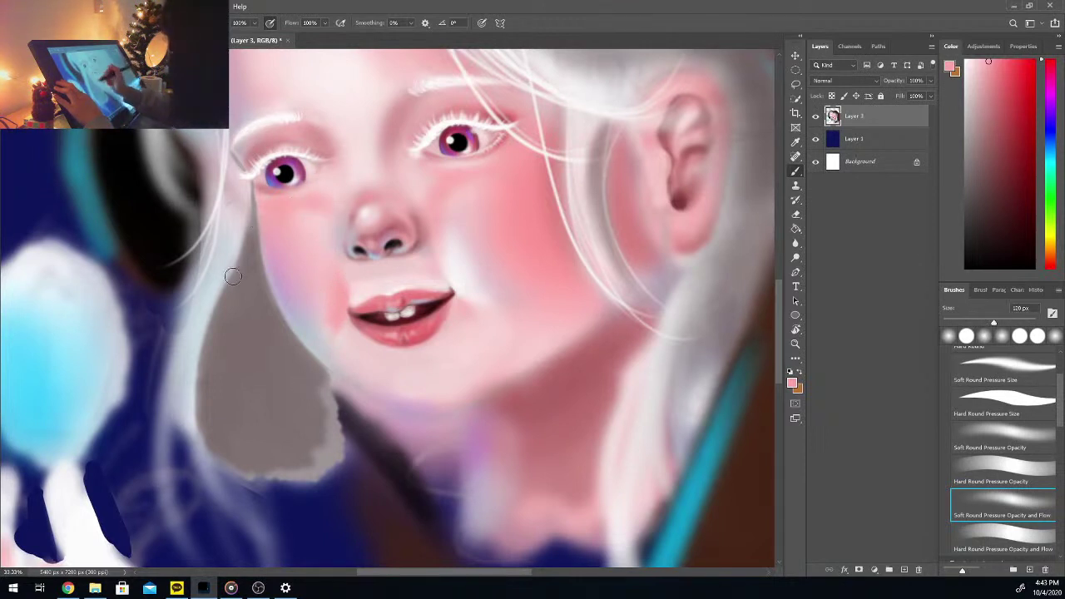
left_click(367, 285, "alt")
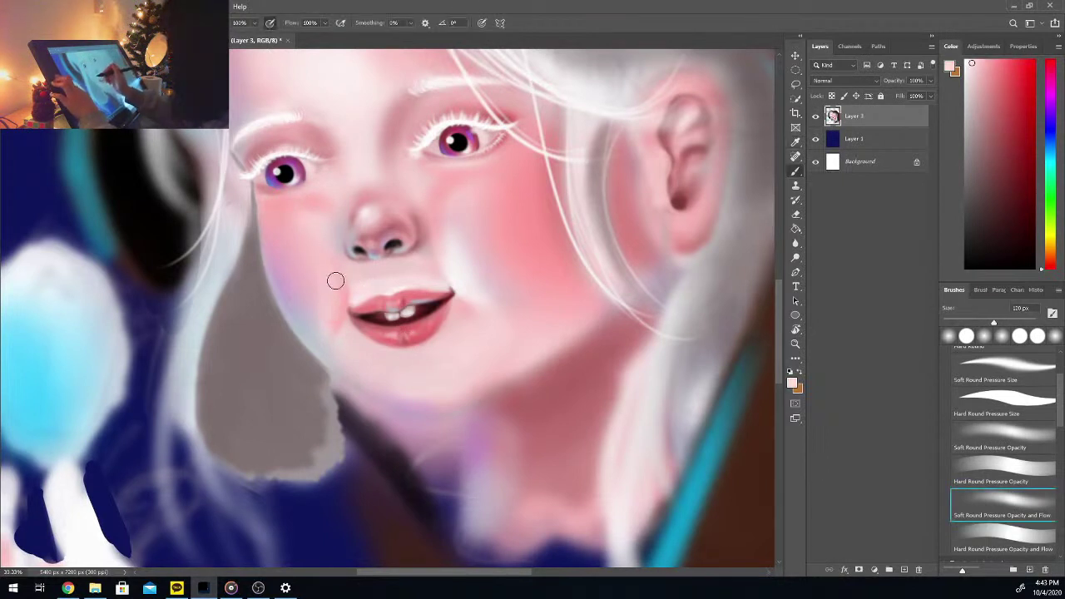
left_click(454, 322, "alt")
left_click(980, 323)
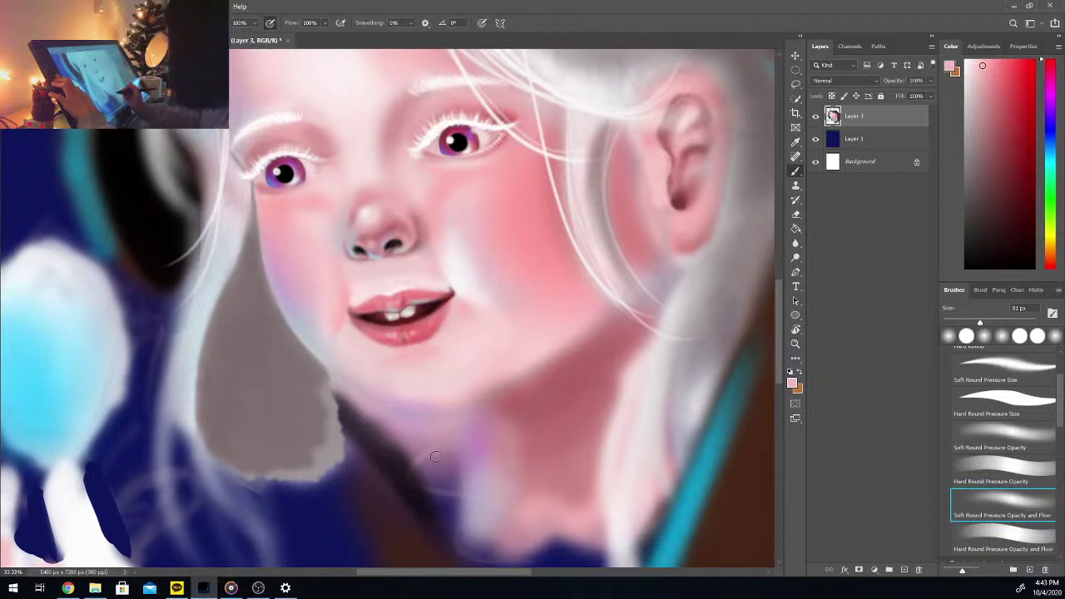
Step: Define the jawline and underside of the chin in grey-brown sampled from the hair shadow, finishing the edge with a 26 px brush
key("alt")
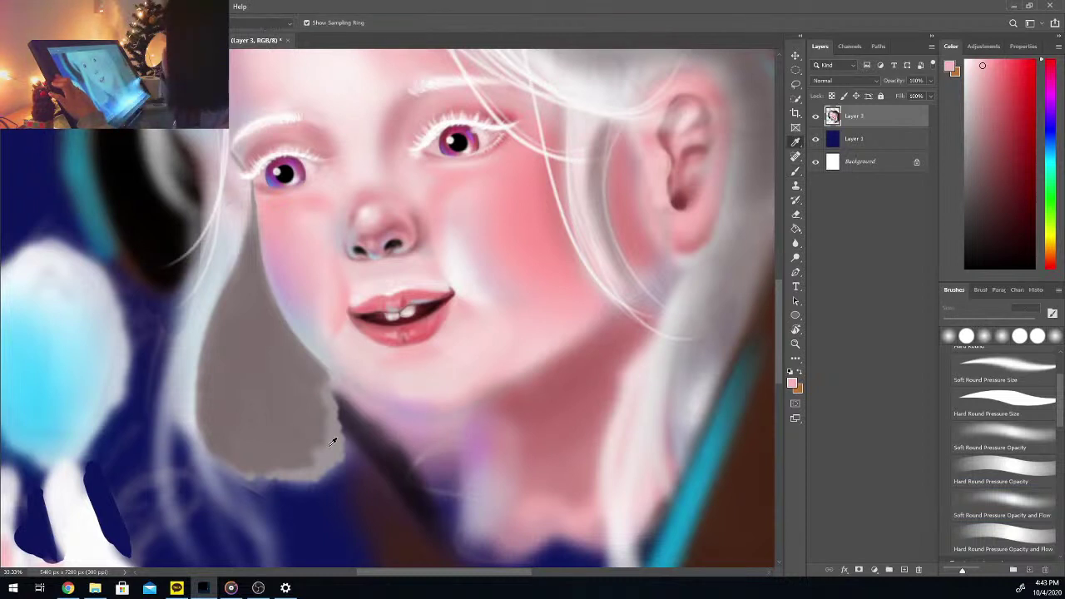
left_click(299, 358, "alt")
left_click_drag(316, 372, 384, 409)
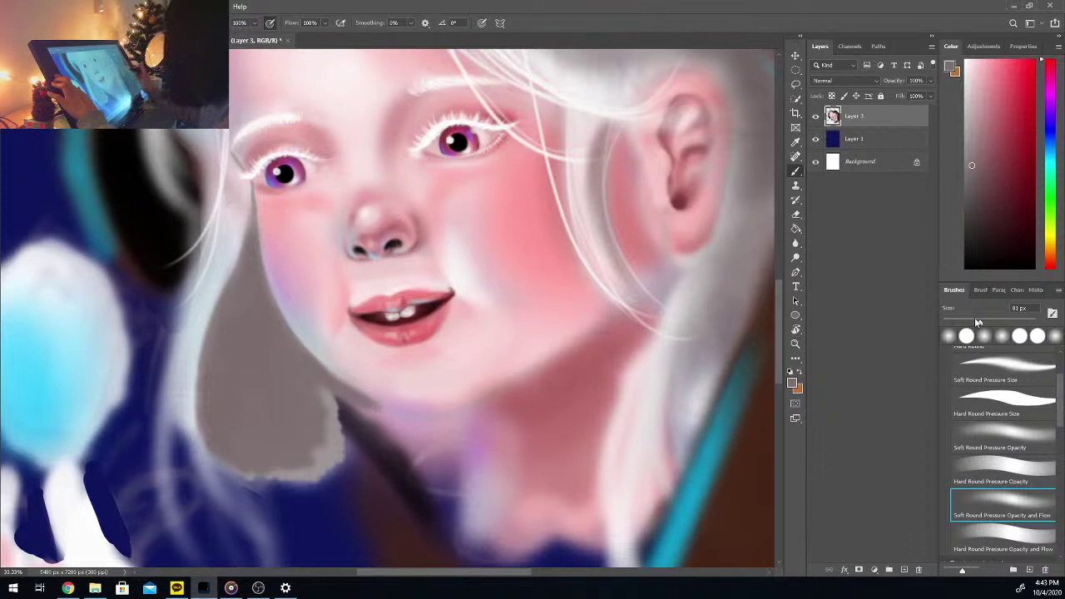
left_click_drag(978, 322, 954, 325)
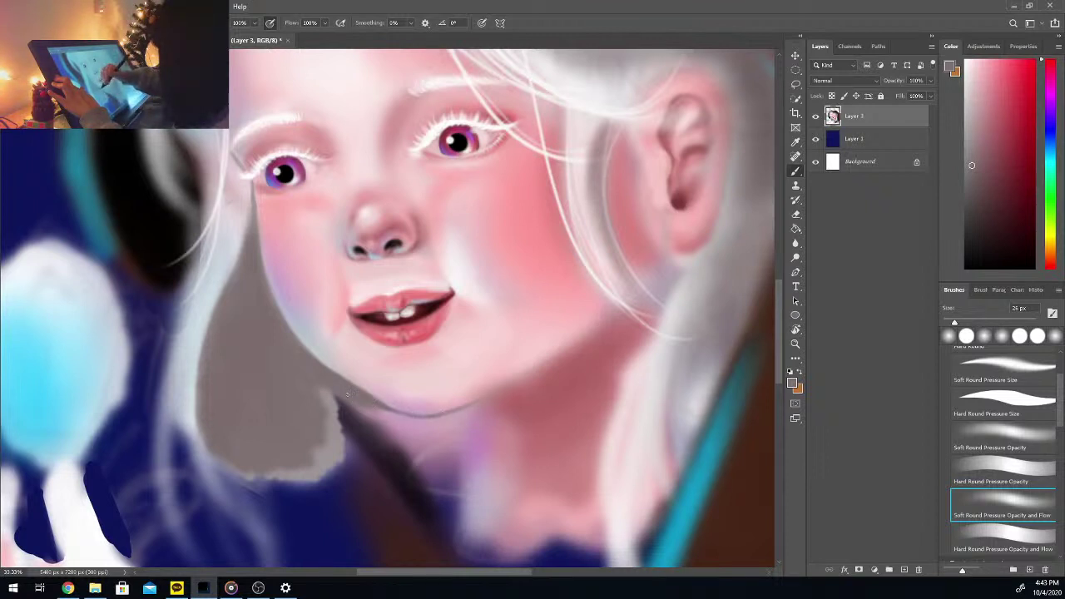
Step: Select the nose with an elliptical marquee, transform it to about 106% scale and -2.2° rotation, apply it and deselect
key("ctrl+minus")
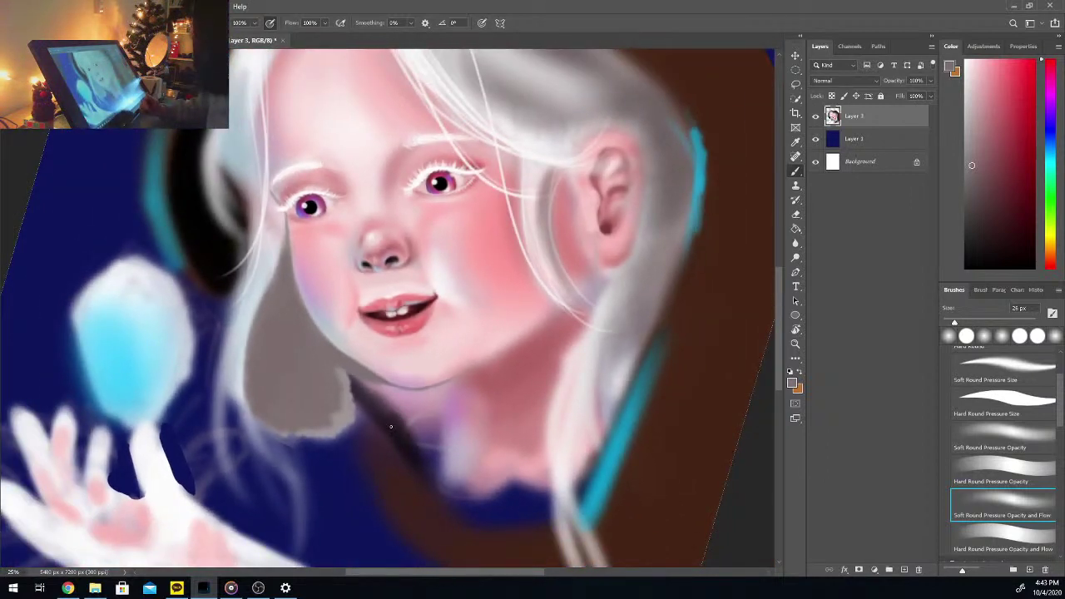
left_click_drag(781, 310, 782, 294)
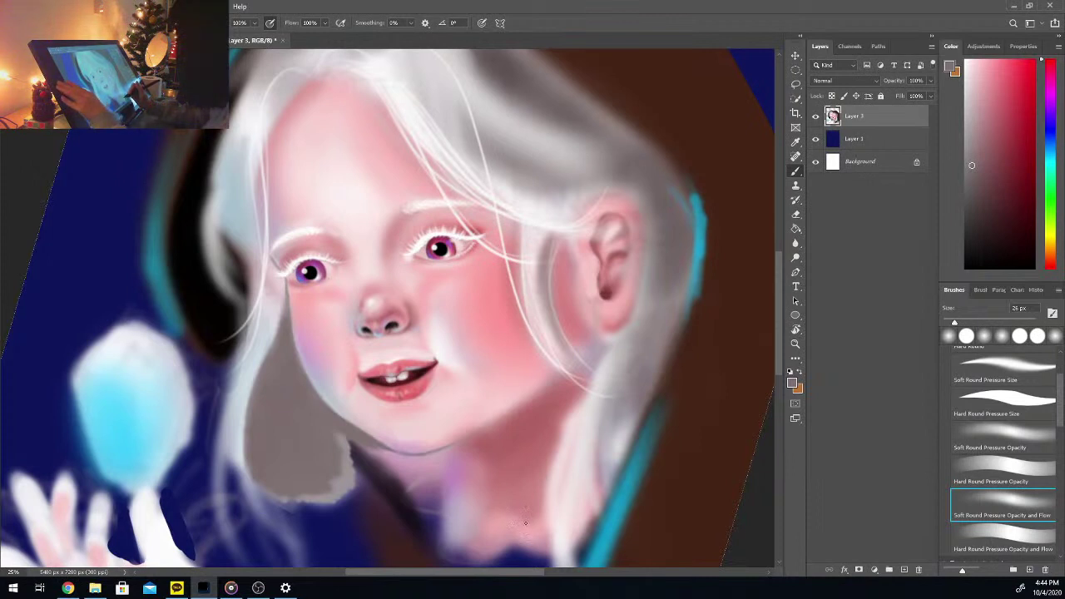
left_click(796, 70)
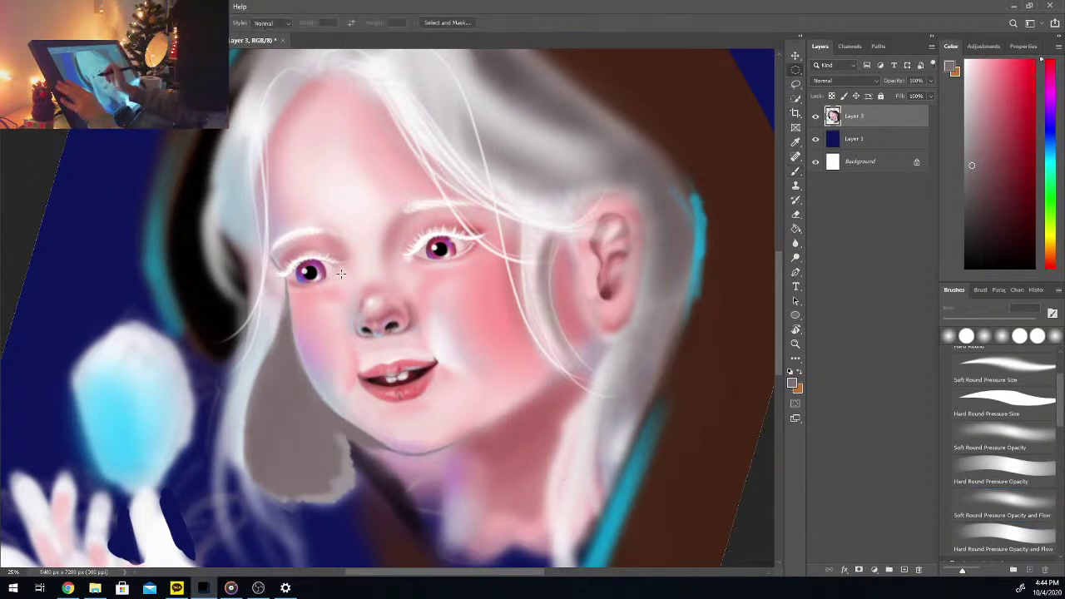
left_click_drag(376, 305, 405, 342)
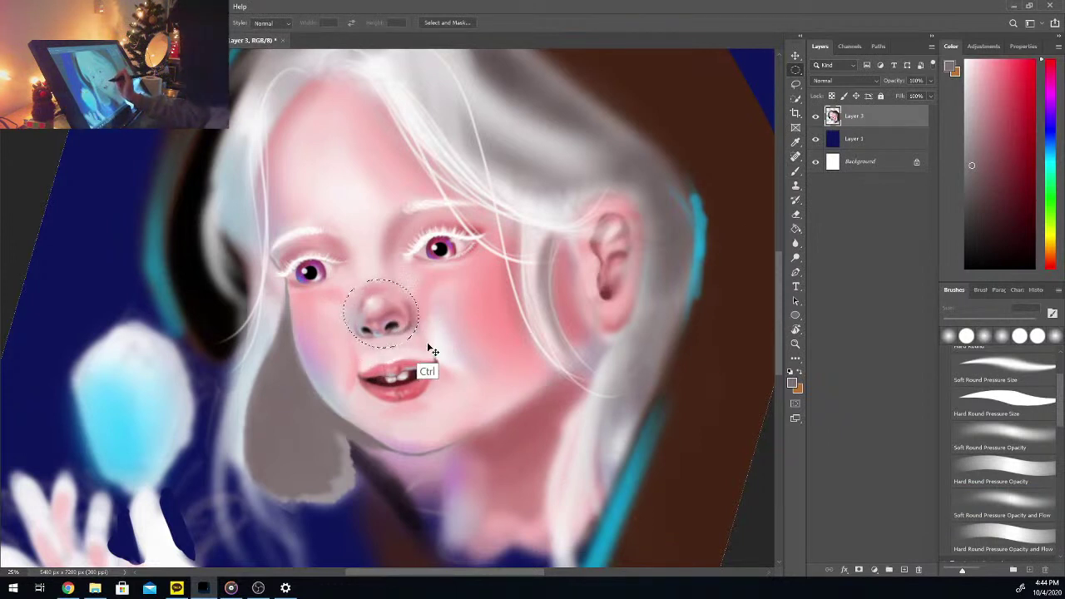
key("ctrl+alt")
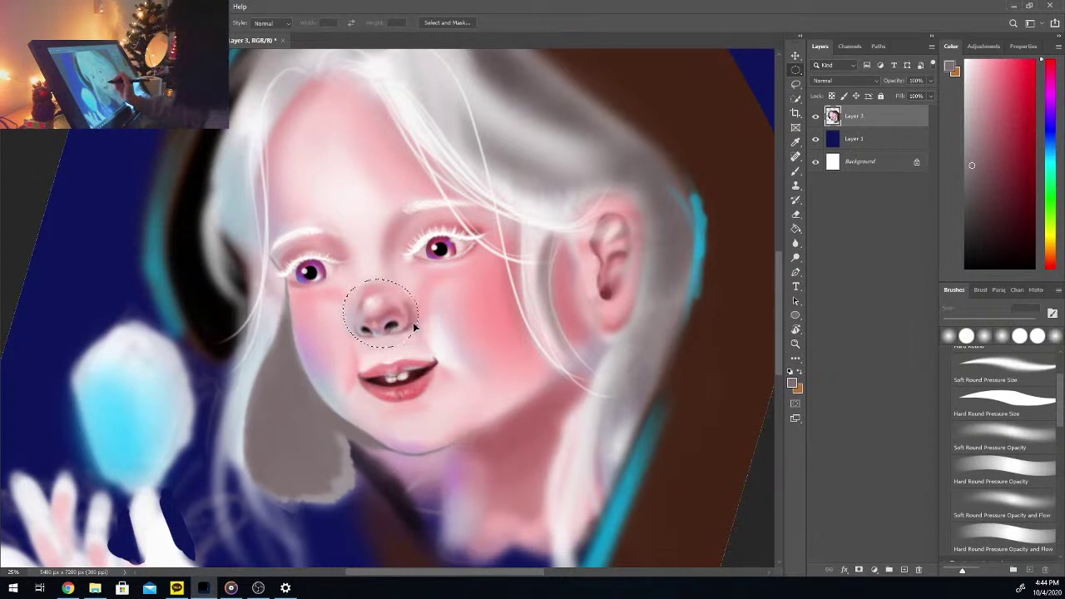
key("ctrl+alt+t")
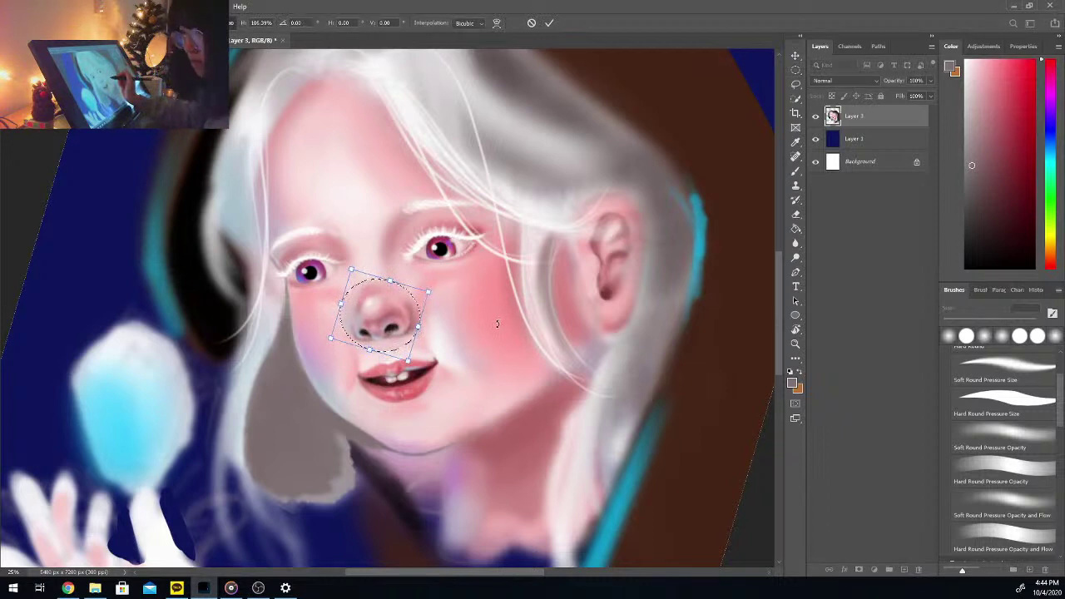
left_click_drag(406, 353, 402, 351)
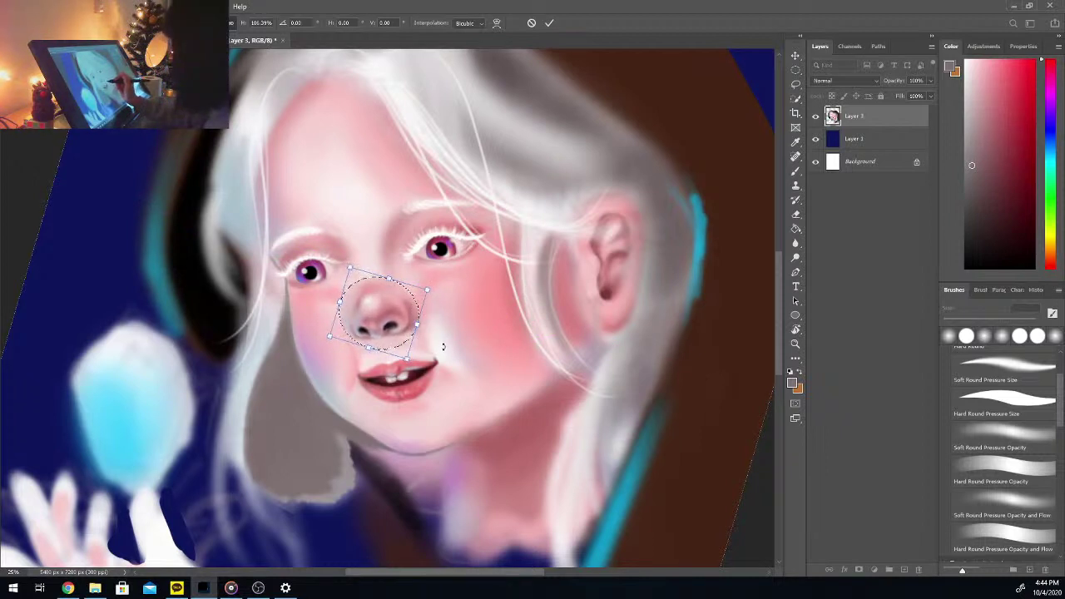
left_click_drag(443, 346, 444, 347)
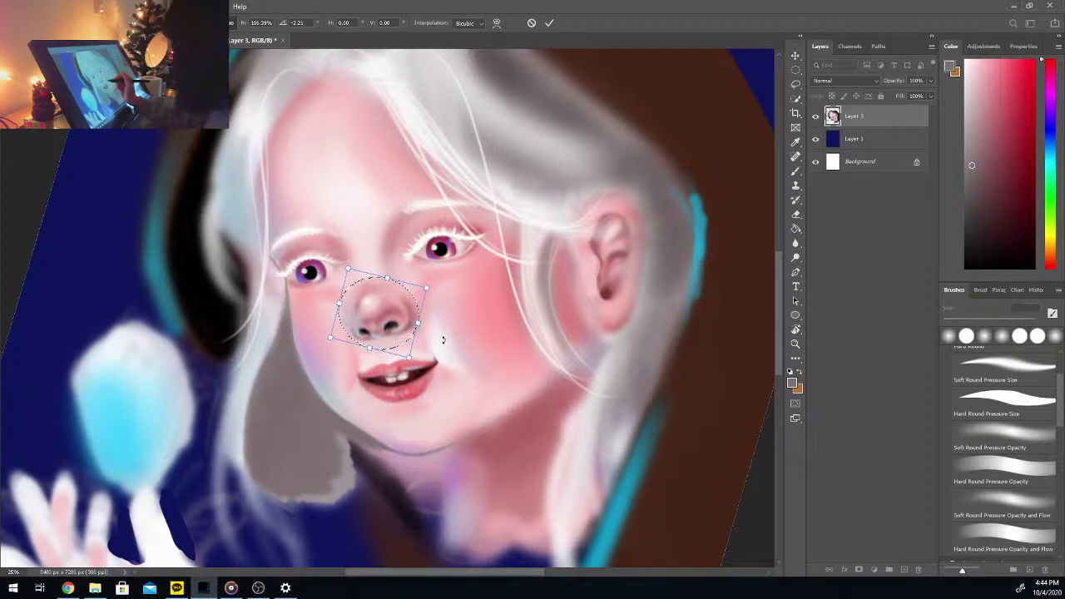
key("Return")
key("Return")
key("ctrl+d")
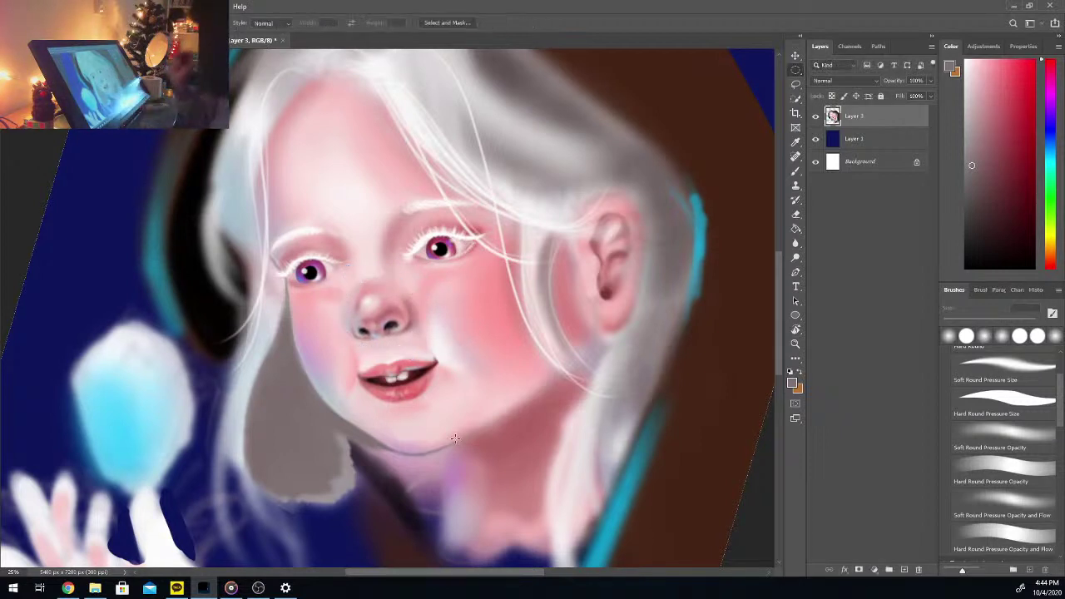
Step: Sample light skin pink near the nose bridge and smooth the area between the eyes with the Soft Round Pressure Opacity and Flow brush at 187 px
key("b")
left_click(368, 265, "alt")
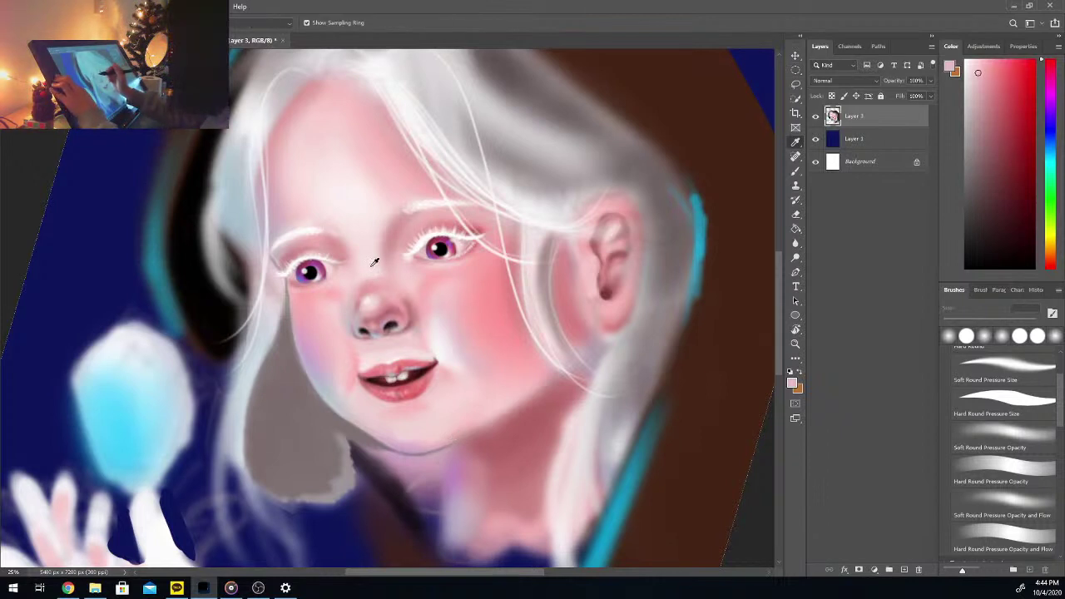
left_click(1003, 503)
left_click(965, 319)
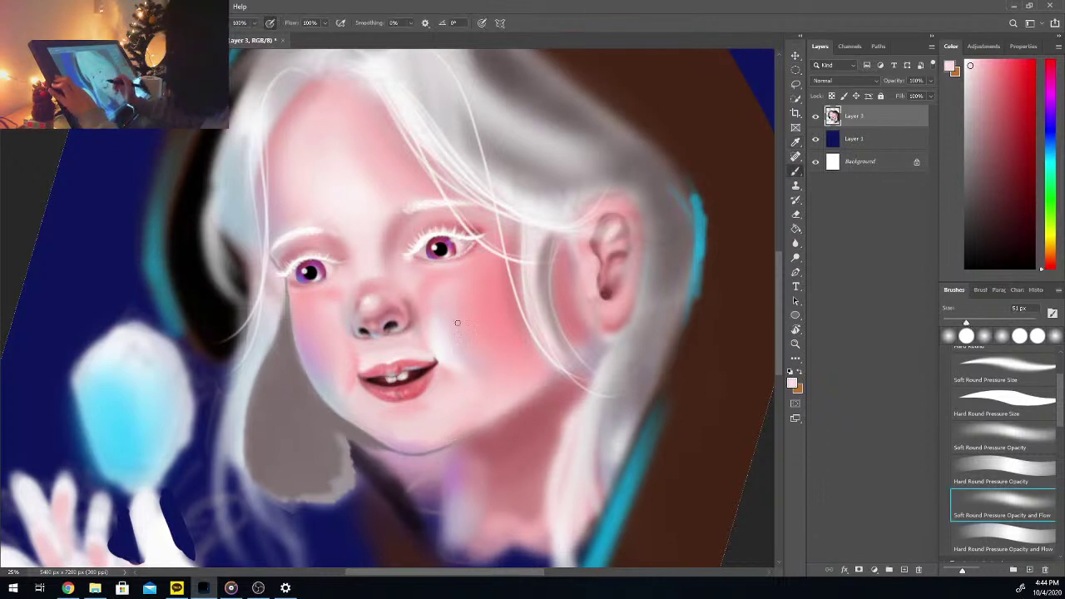
left_click(989, 321)
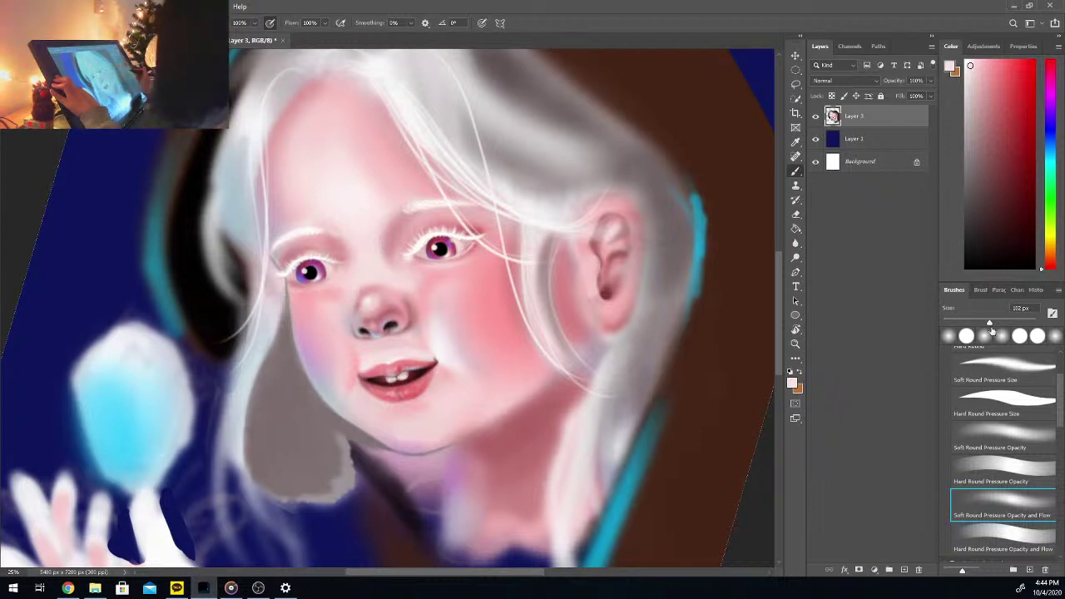
left_click_drag(990, 323, 1009, 323)
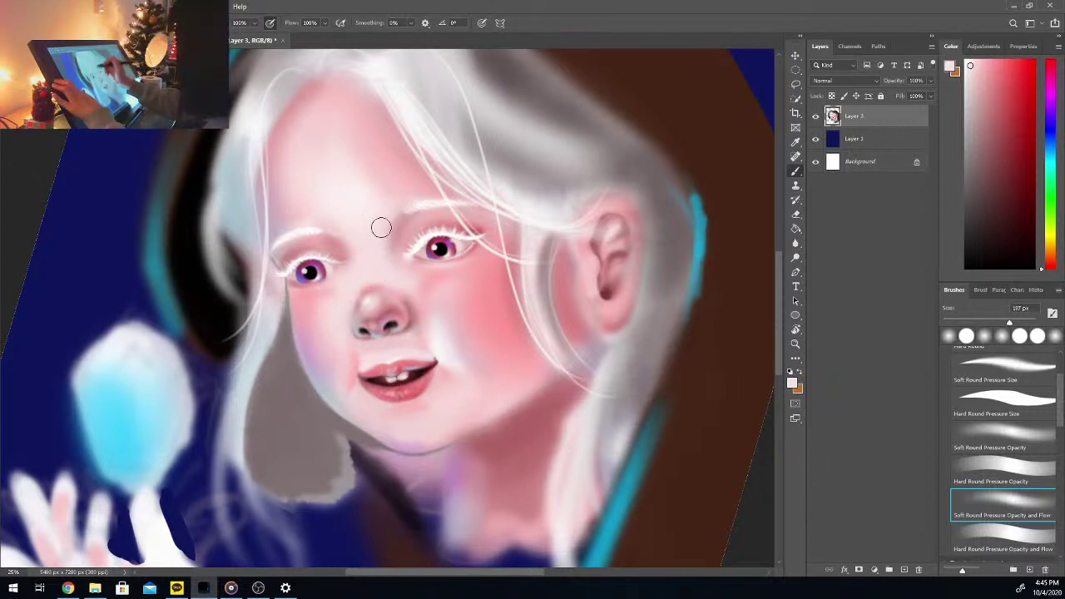
key("ctrl+minus")
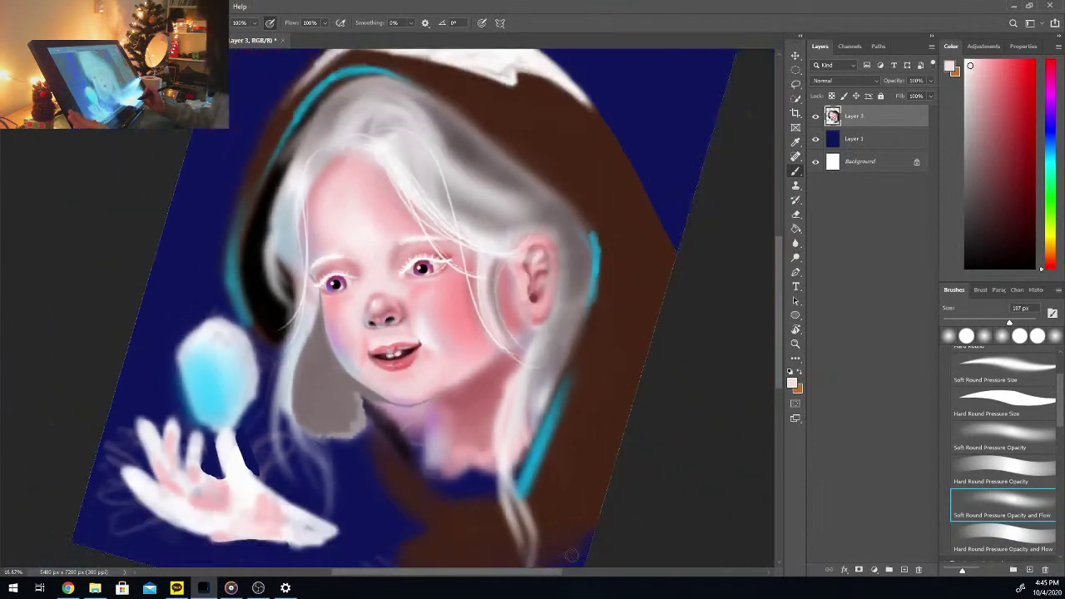
key("ctrl+plus")
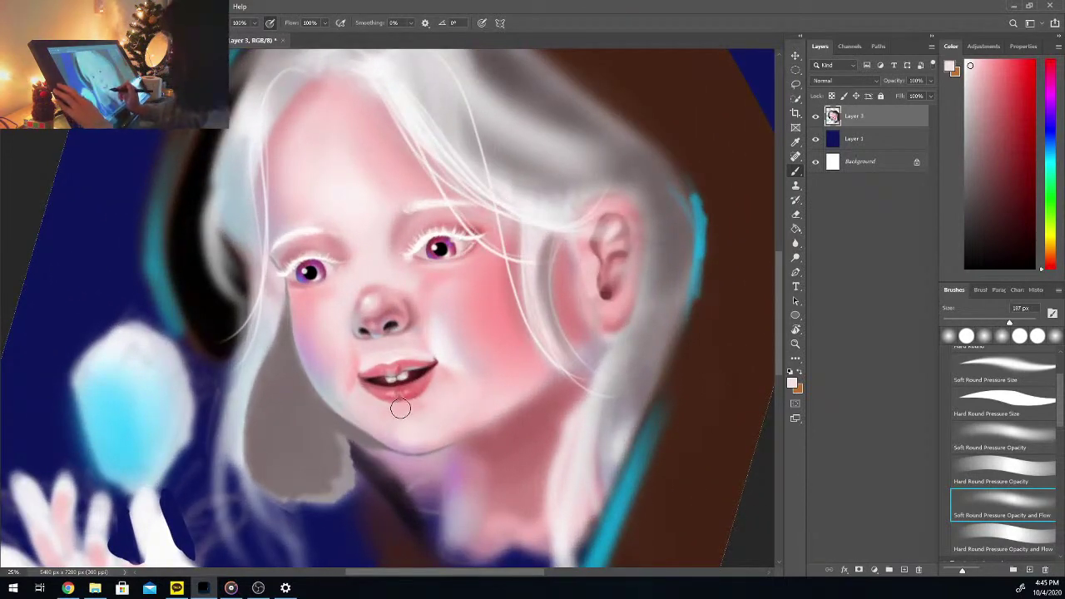
Step: Sample the cheek's pink and paint a soft shadow fold beneath the lower lip and near the mouth corner with the soft pressure brush
key("i")
left_click(403, 407)
left_click(507, 311)
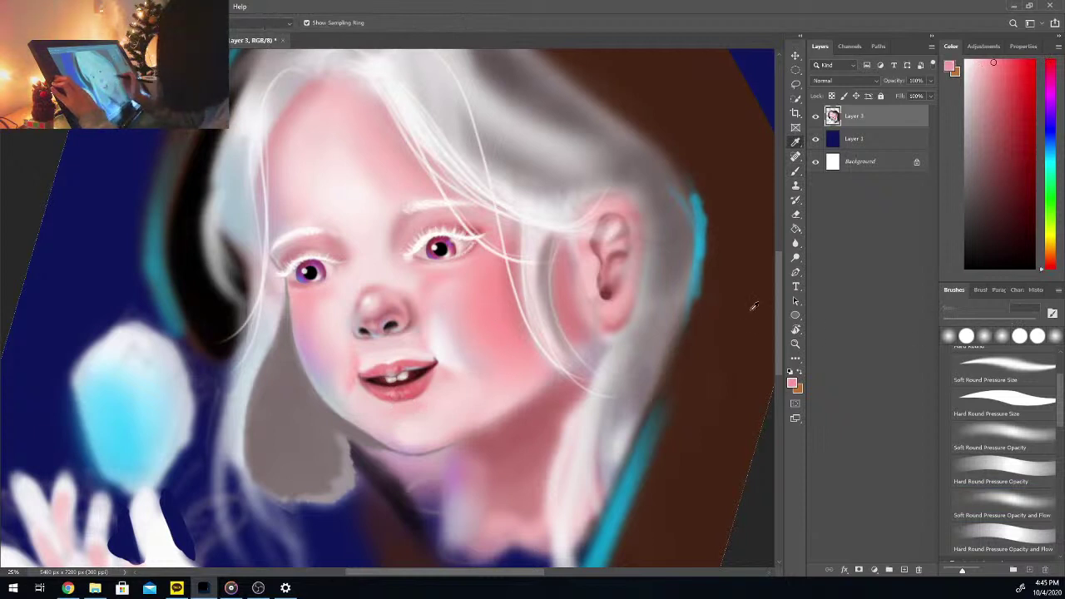
left_click(1003, 504)
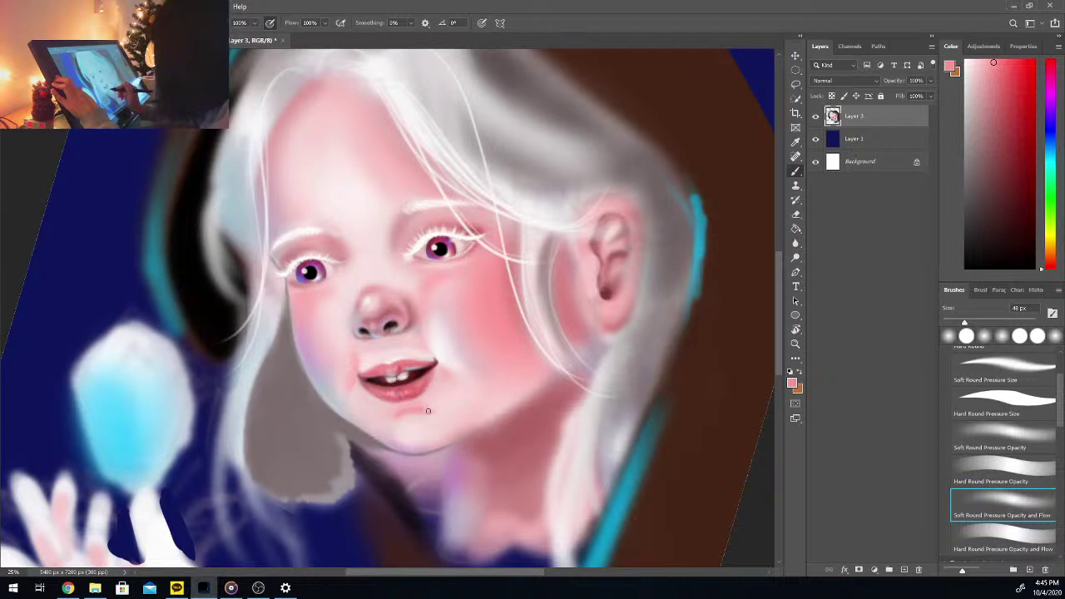
Step: Choose a bright light cyan and tint the chin and jaw edge with reflected light, enlarging the soft brush to 166 px
key("i")
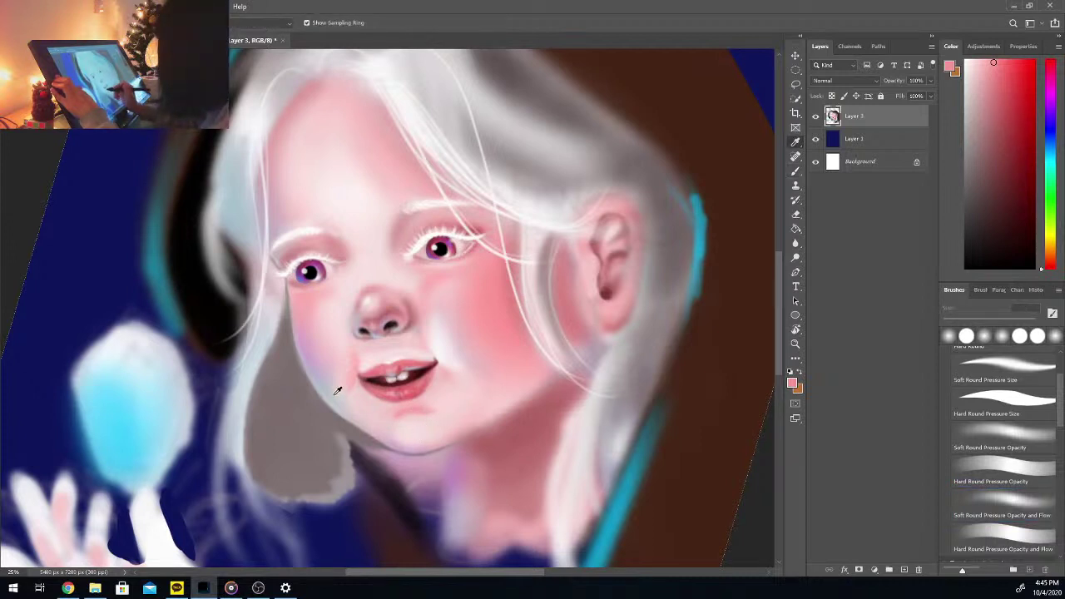
left_click(337, 391)
left_click(1003, 503)
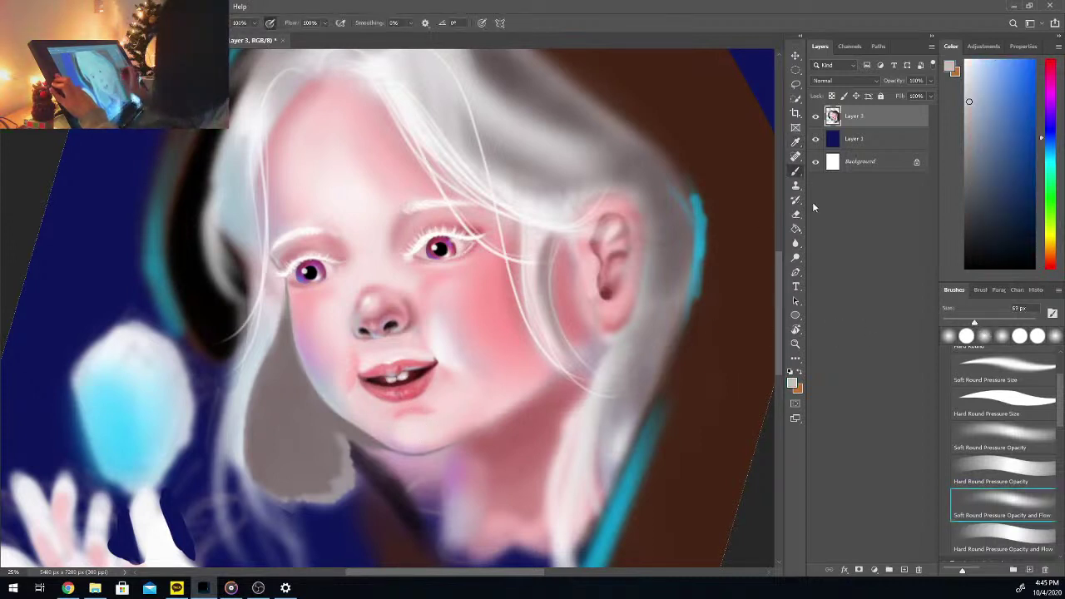
left_click(1011, 73)
left_click(1052, 150)
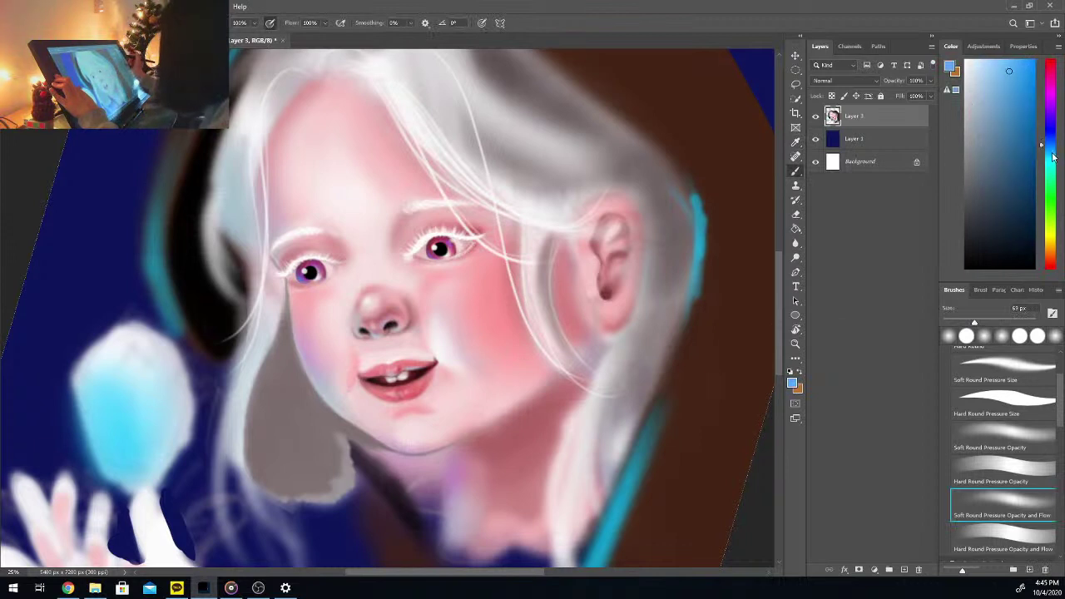
left_click(1053, 154)
left_click_drag(1017, 90, 1006, 59)
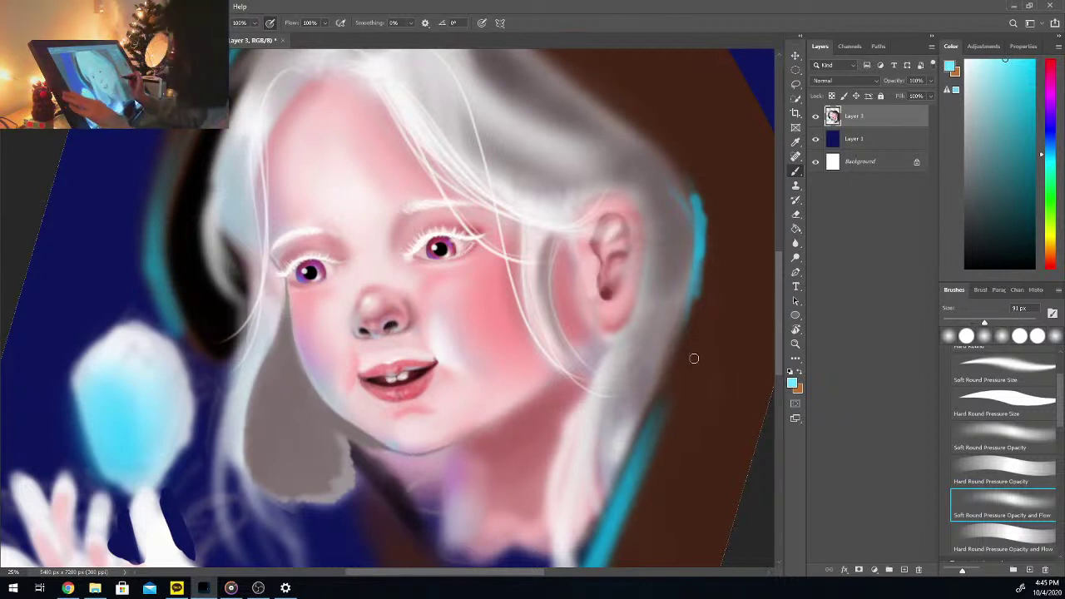
left_click_drag(984, 323, 1004, 323)
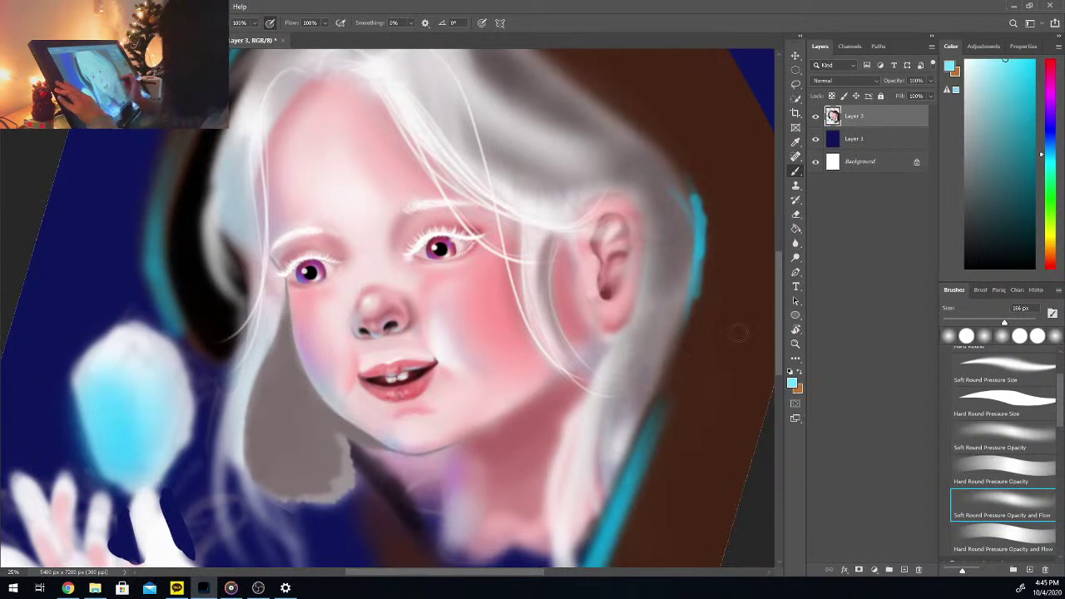
Step: Add small light-cyan glints to the lower lip with the soft brush reduced to 23 px
left_click_drag(1003, 322, 973, 324)
key("ctrl+plus")
key("ctrl+plus")
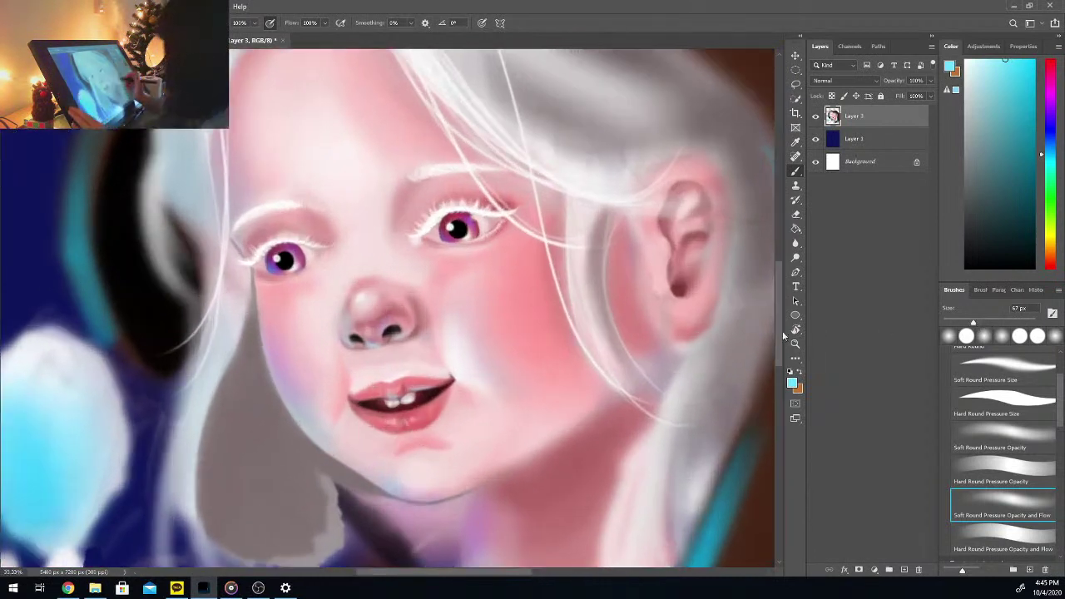
scroll(767, 331, "down", 3)
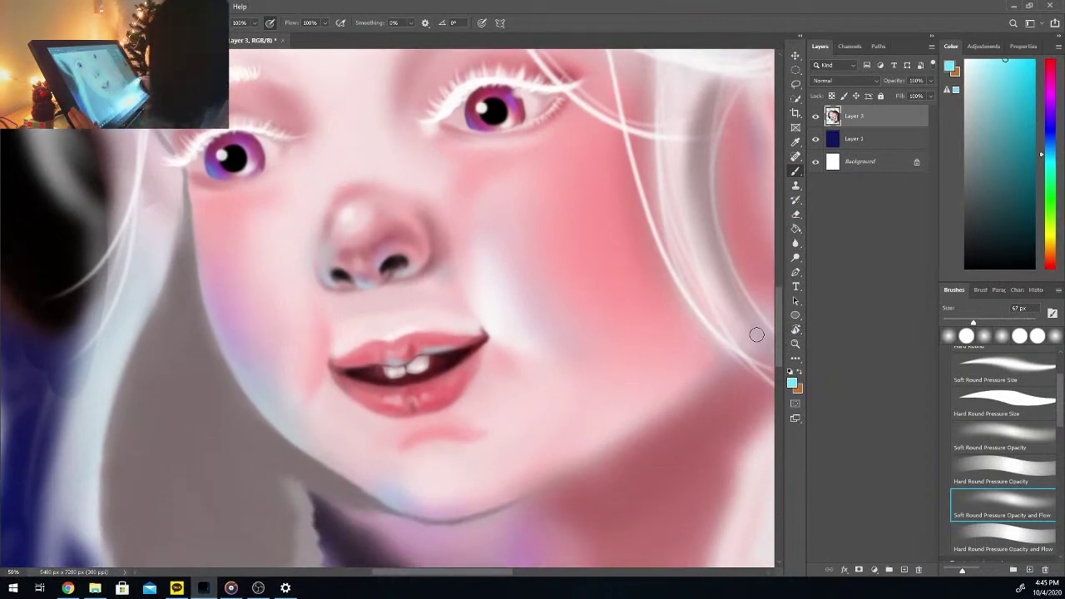
left_click(953, 322)
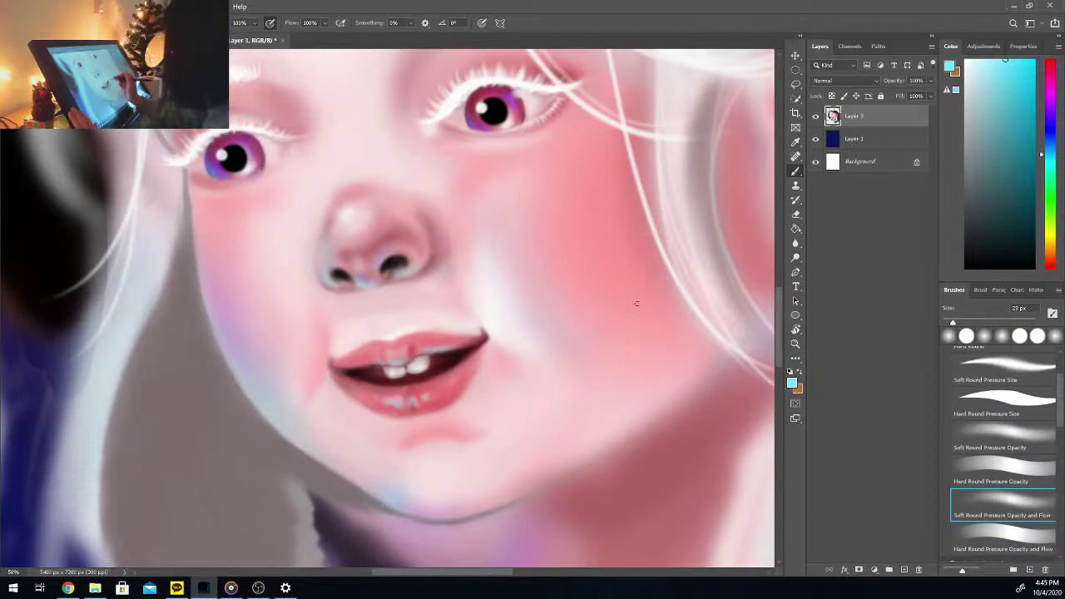
Step: Brighten the highlights on the lips with white using the 23 px soft brush, and check the whole face
left_click_drag(974, 85, 966, 59)
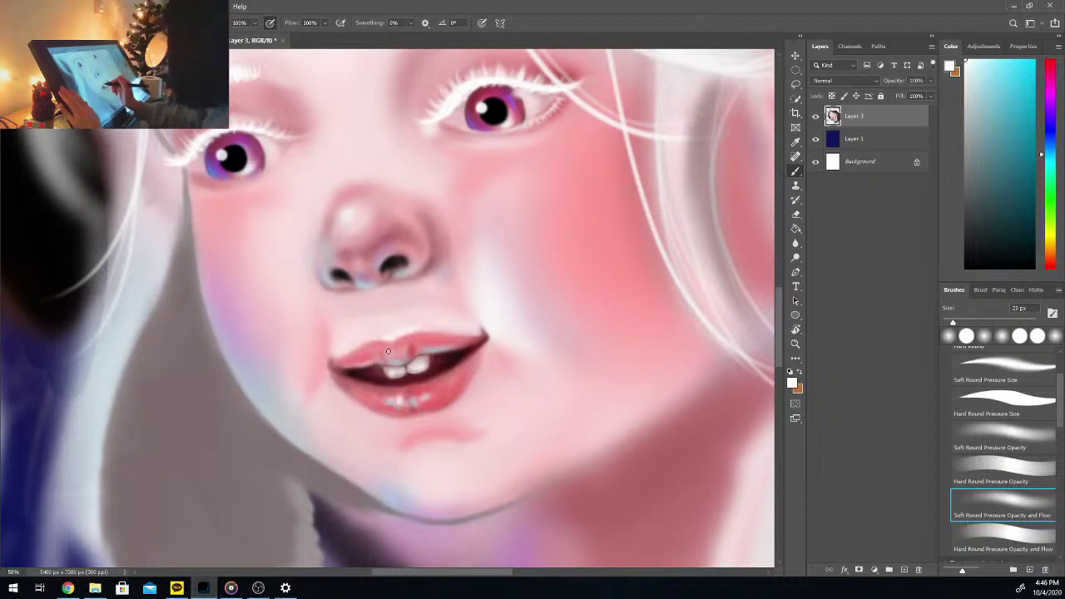
key("ctrl+minus")
key("ctrl+minus")
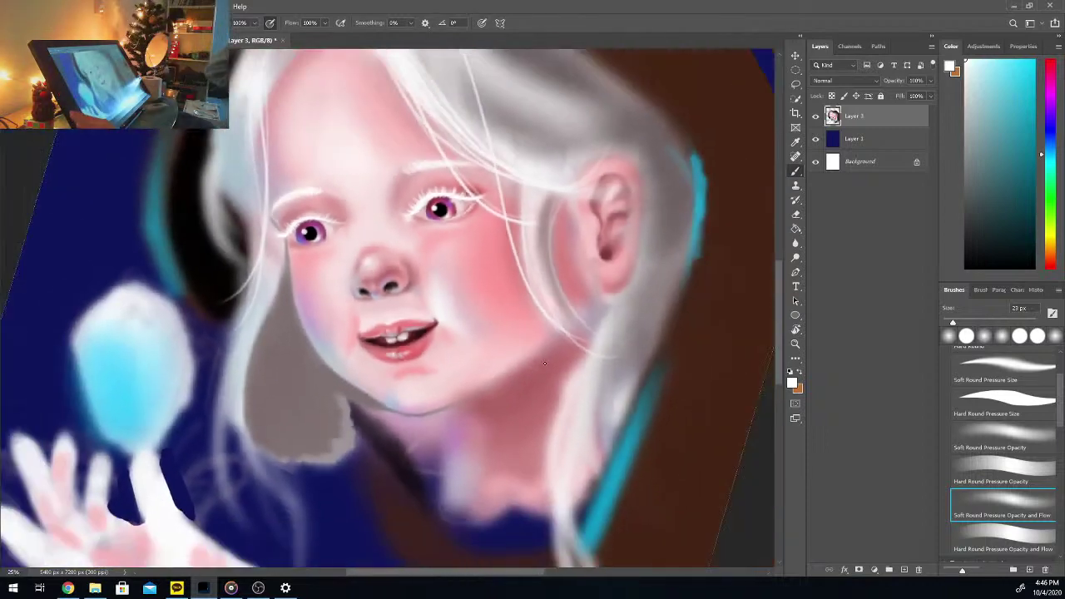
key("ctrl+plus")
key("ctrl+plus")
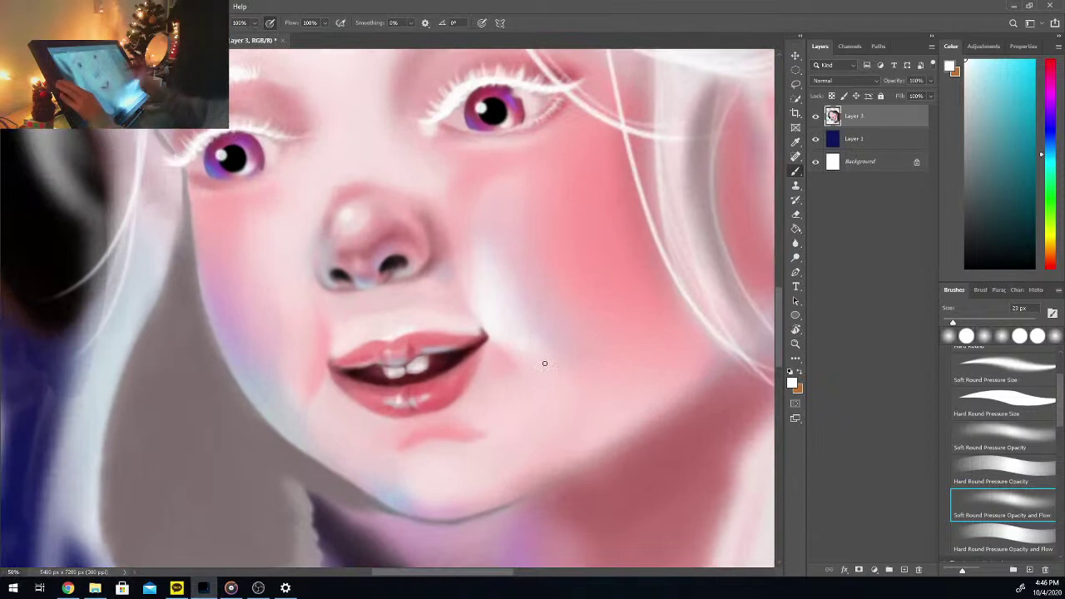
Step: Sample the lip colour, shift it to a deeper red and paint over the bright highlights on the lower lip
key("alt")
left_click(466, 356, "alt")
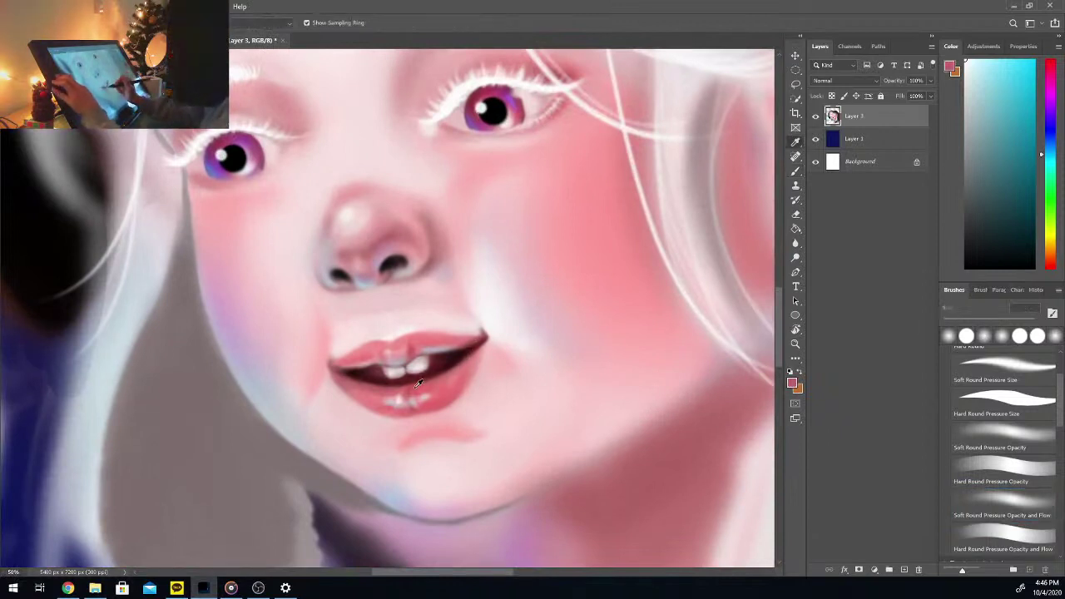
left_click(1013, 99)
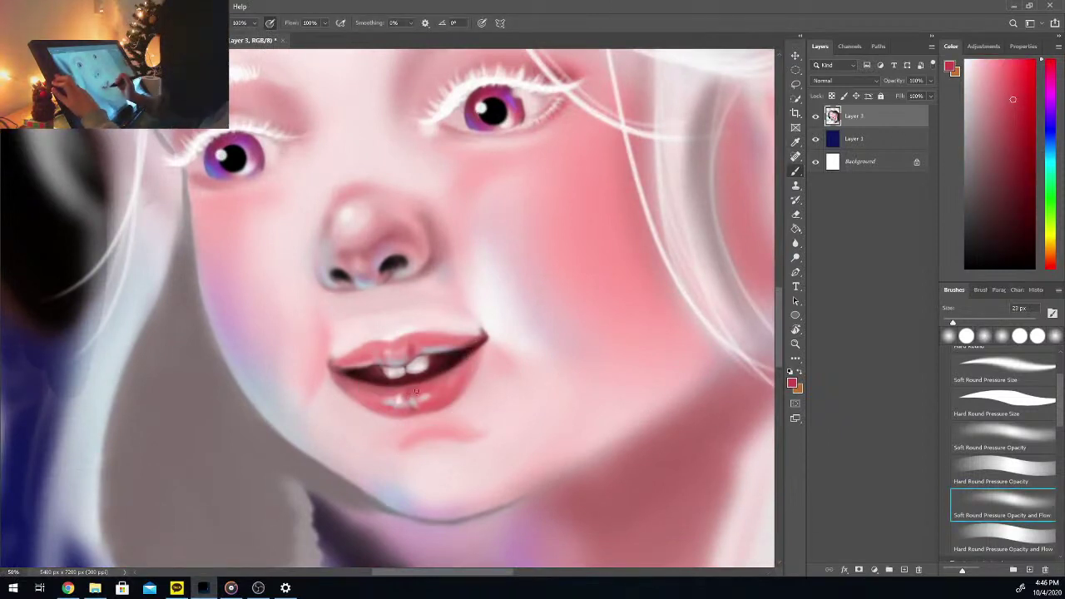
left_click(967, 322)
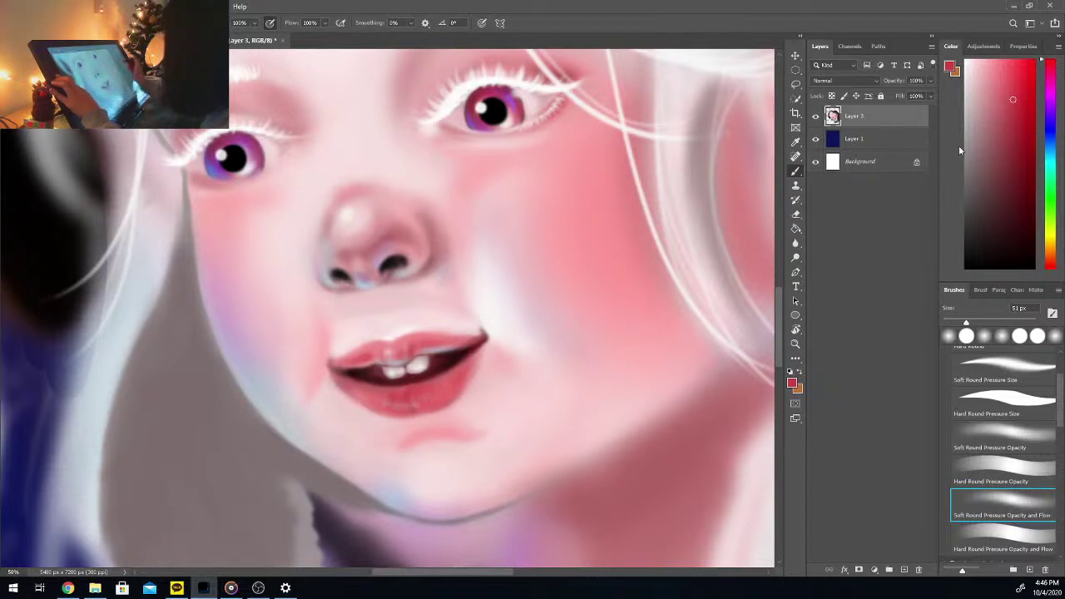
Step: Choose a lighter salmon pink and paint soft highlights on the lower lip, varying the brush size
left_click_drag(1006, 88, 990, 73)
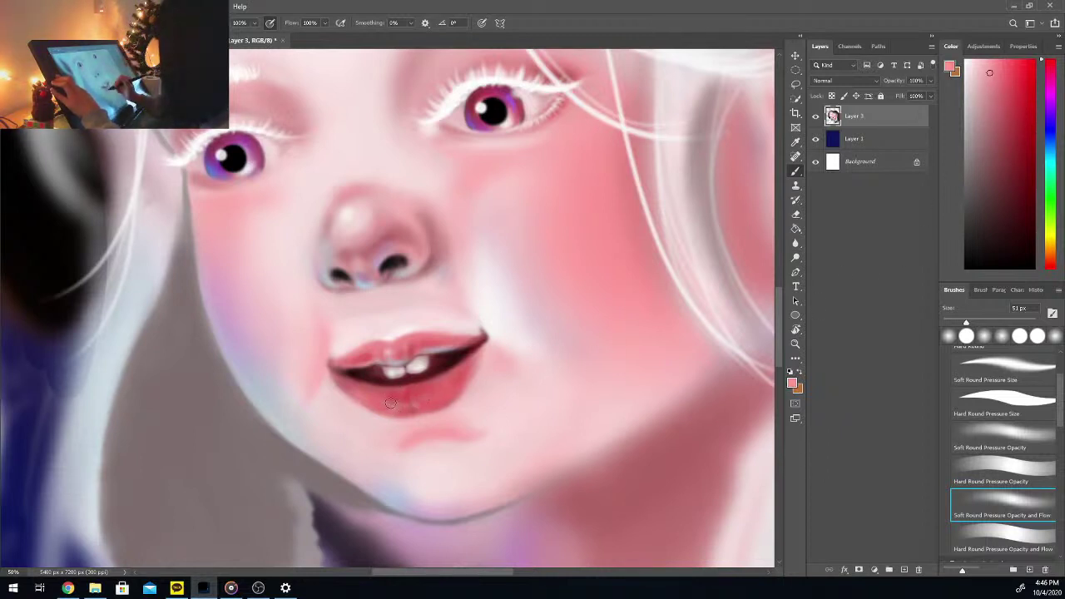
left_click(952, 322)
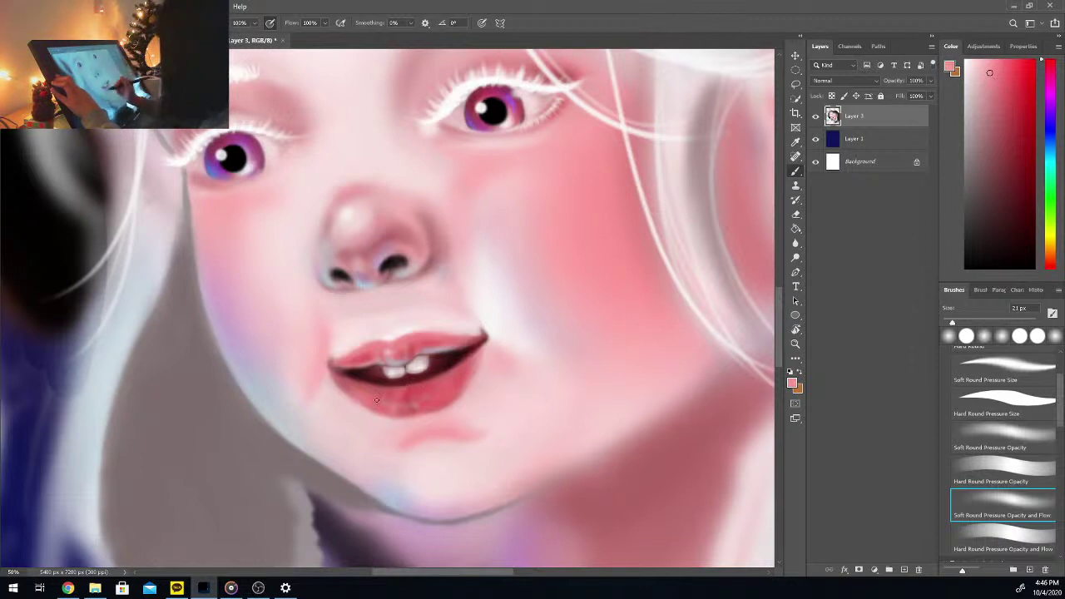
left_click_drag(953, 321, 963, 323)
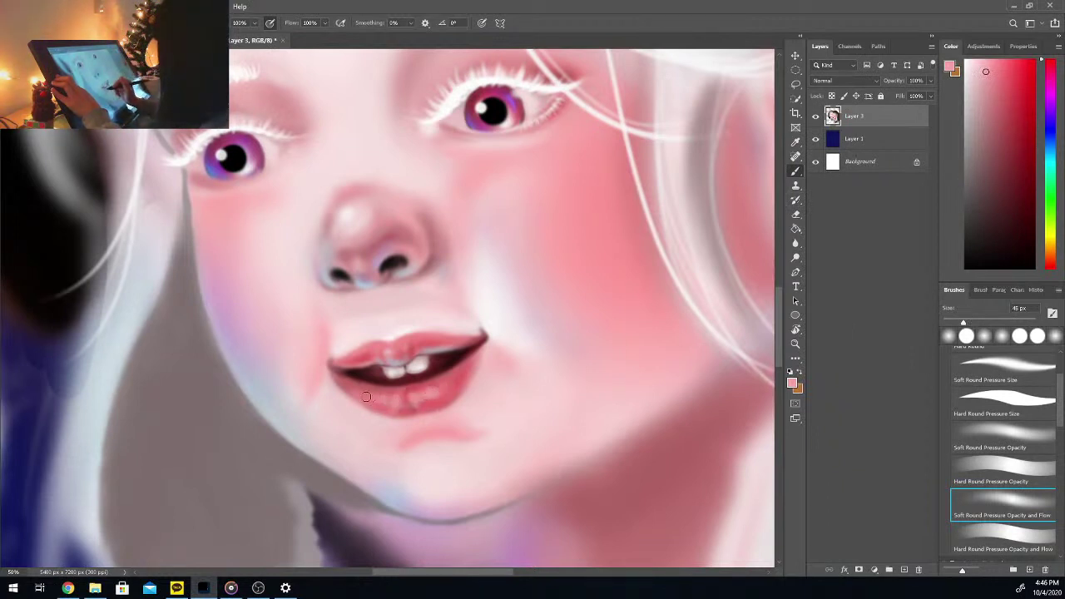
Step: Deepen the lower lip's centre in darker red and refine its outline with sampled skin pink and lip red
left_click(1006, 99)
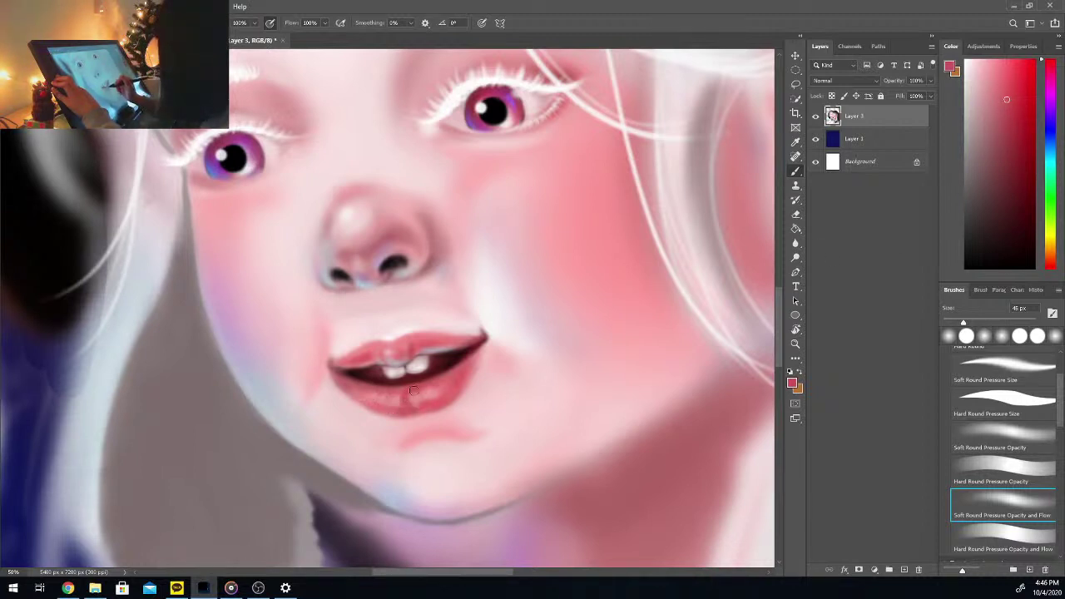
left_click(336, 396, "alt")
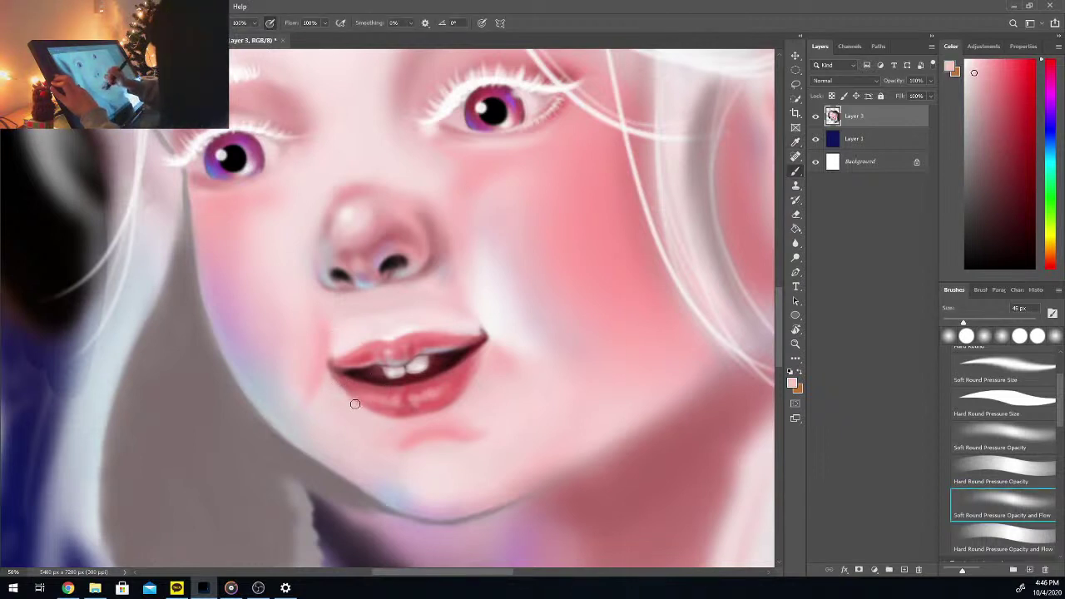
left_click(470, 366, "alt")
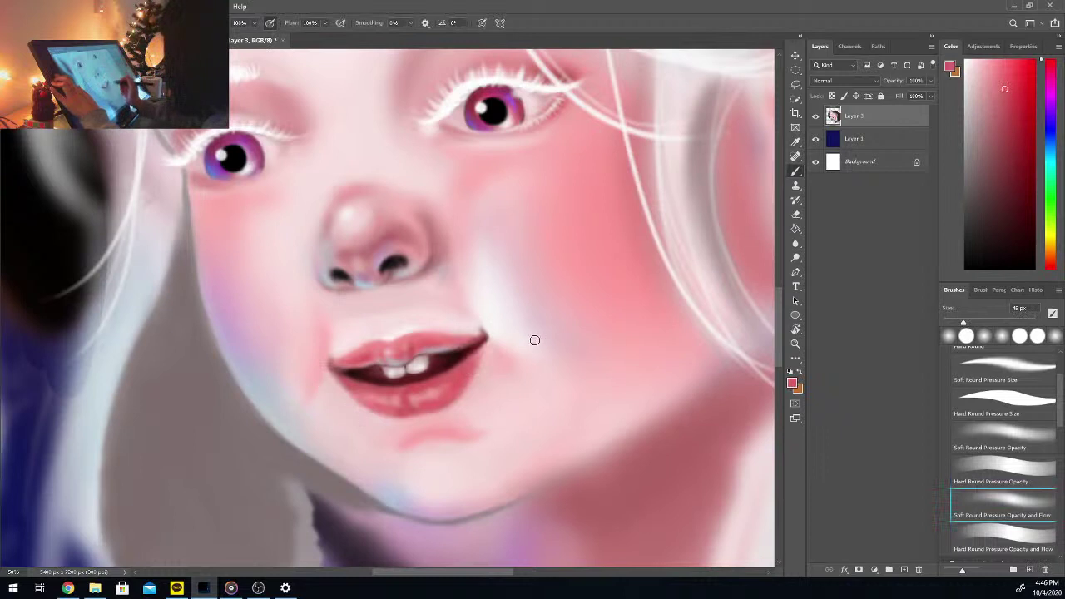
Step: Shrink the soft brush, choose a light sky blue and paint a thin rim light along the lower lip's bottom edge
left_click(402, 360, "alt")
key("[")
key("[")
key("[")
key("[")
key("[")
key("[")
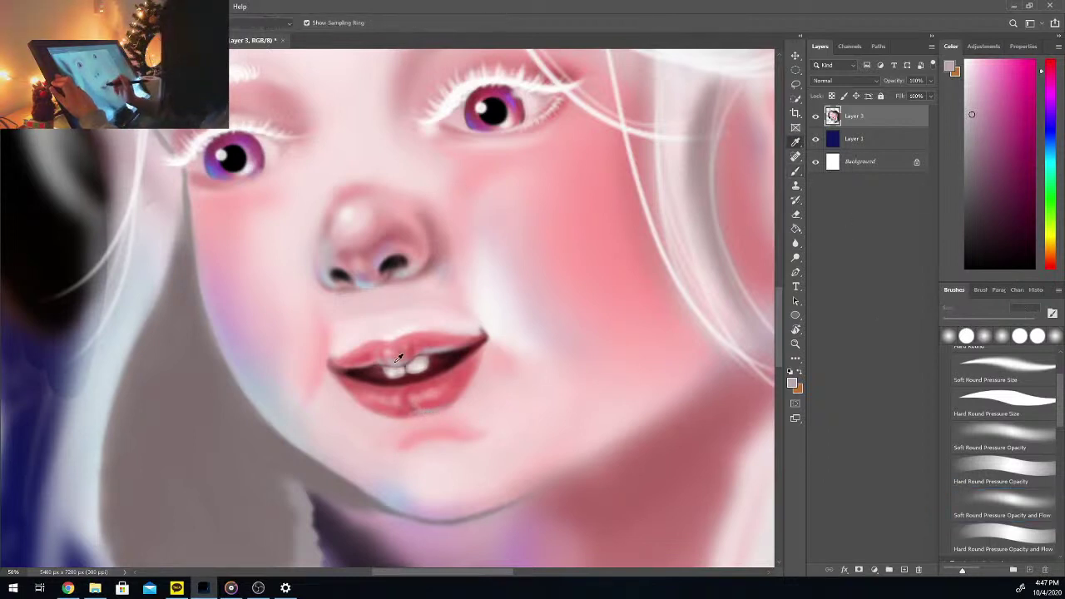
left_click(400, 358, "alt")
left_click(1051, 157)
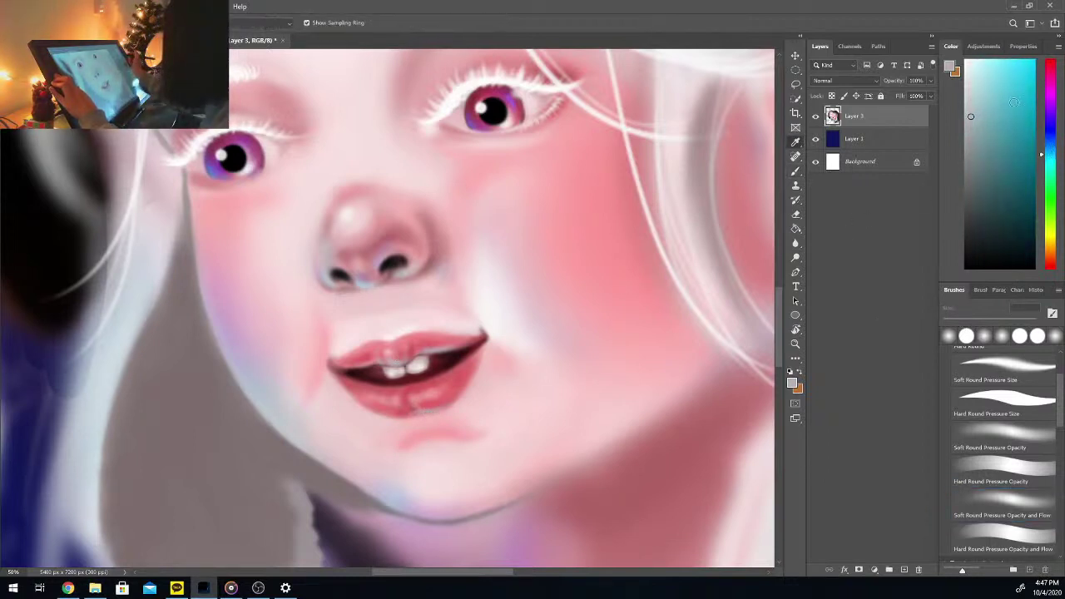
left_click(419, 412)
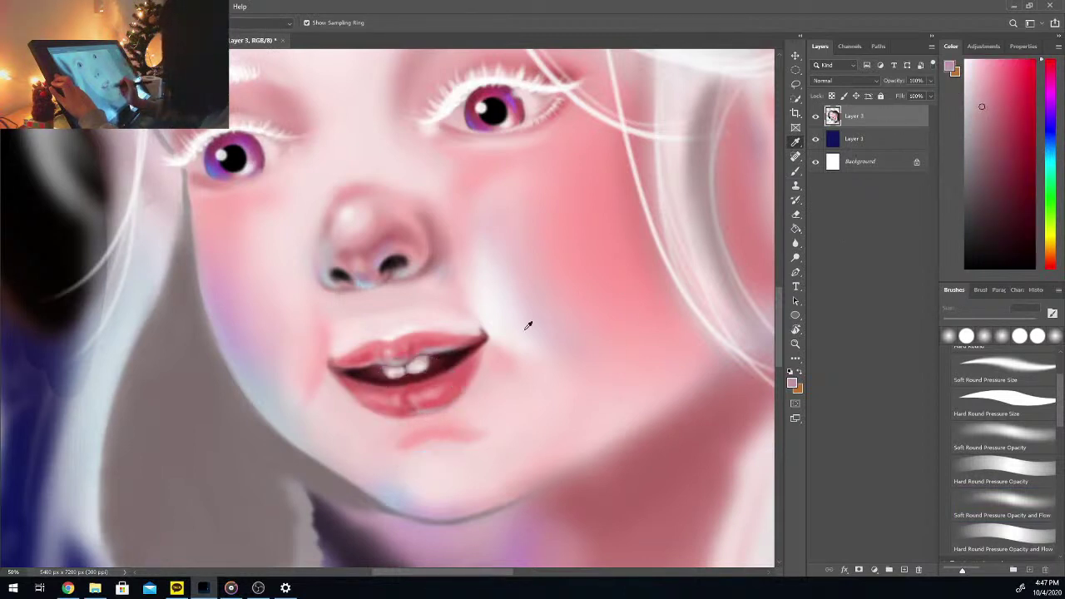
left_click(1050, 153)
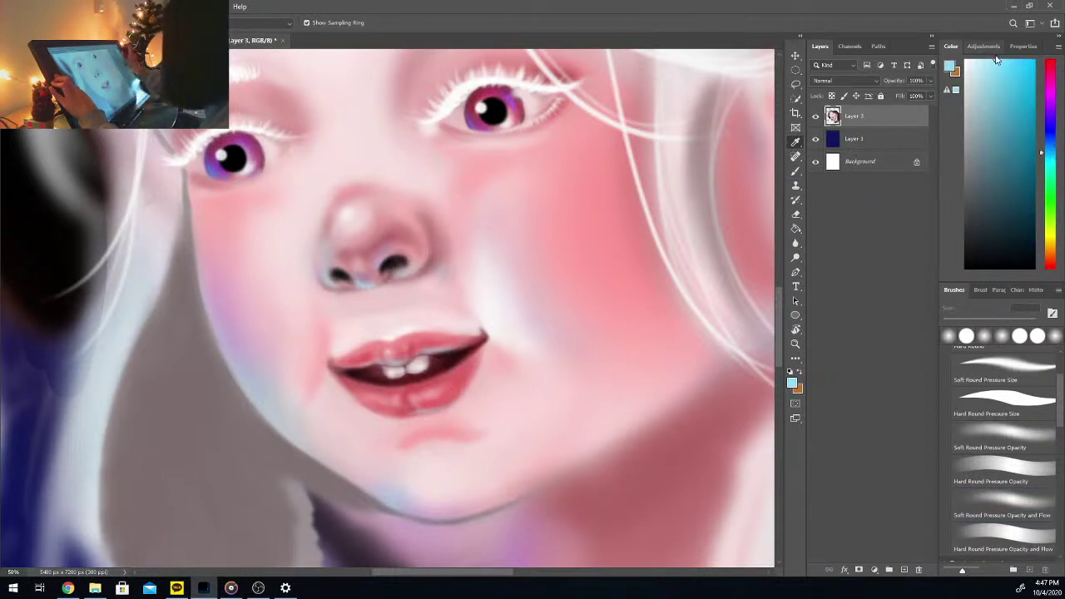
key("b")
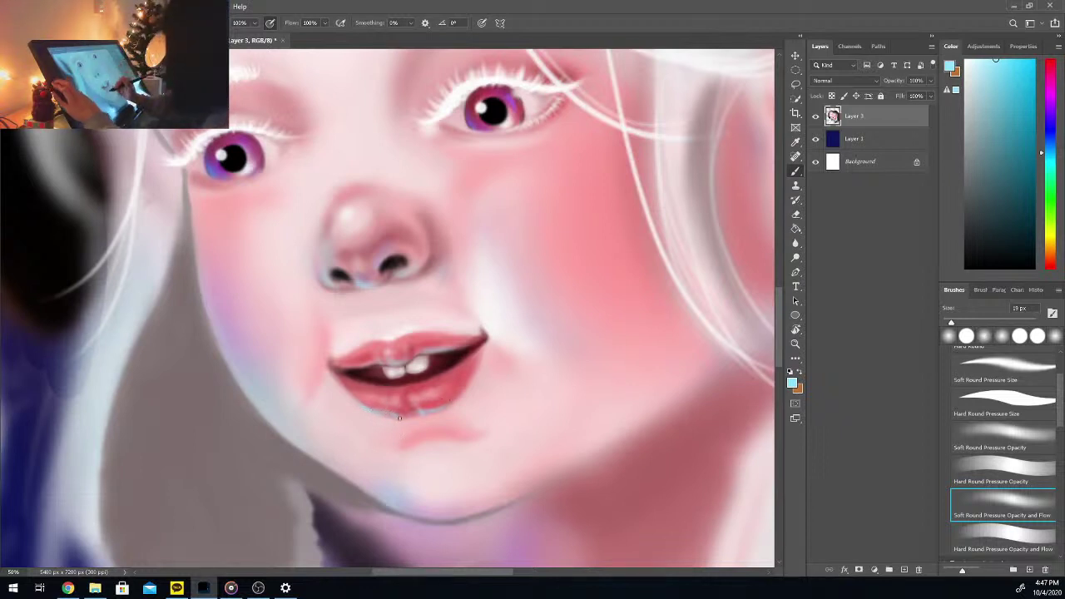
Step: Sample the lip pink, enlarge the soft brush to 49 px and touch up the skin just below the lower lip
key("i")
left_click(392, 404)
key("b")
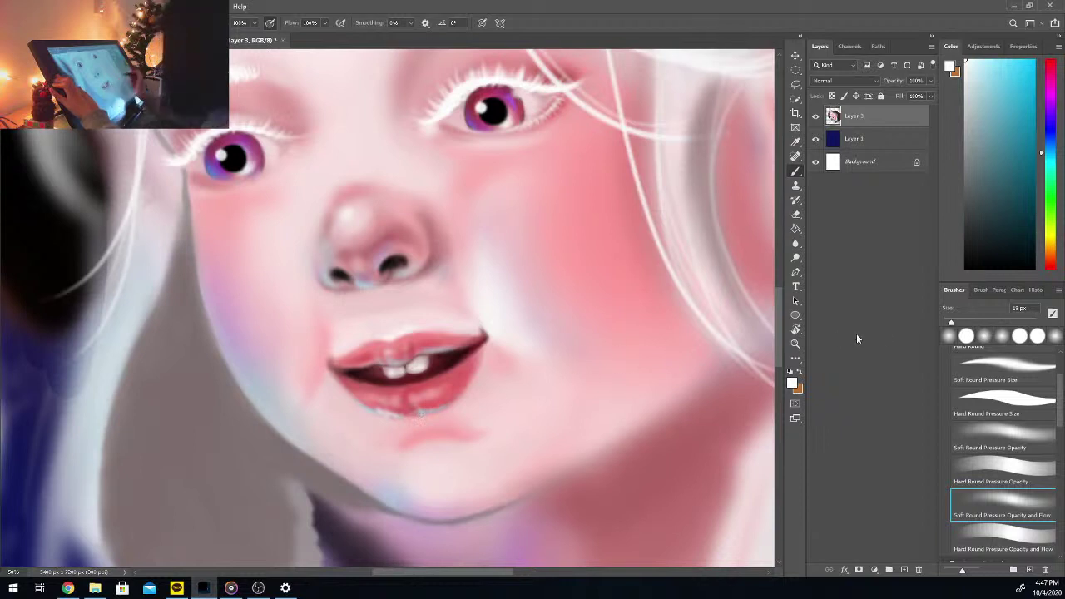
left_click(375, 402, "alt")
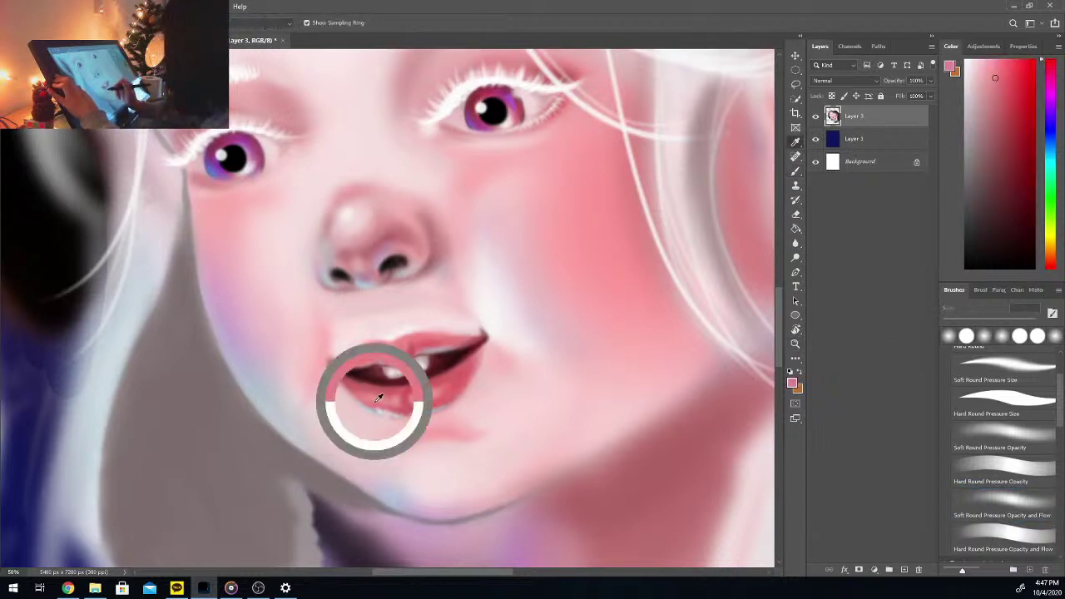
left_click(965, 321)
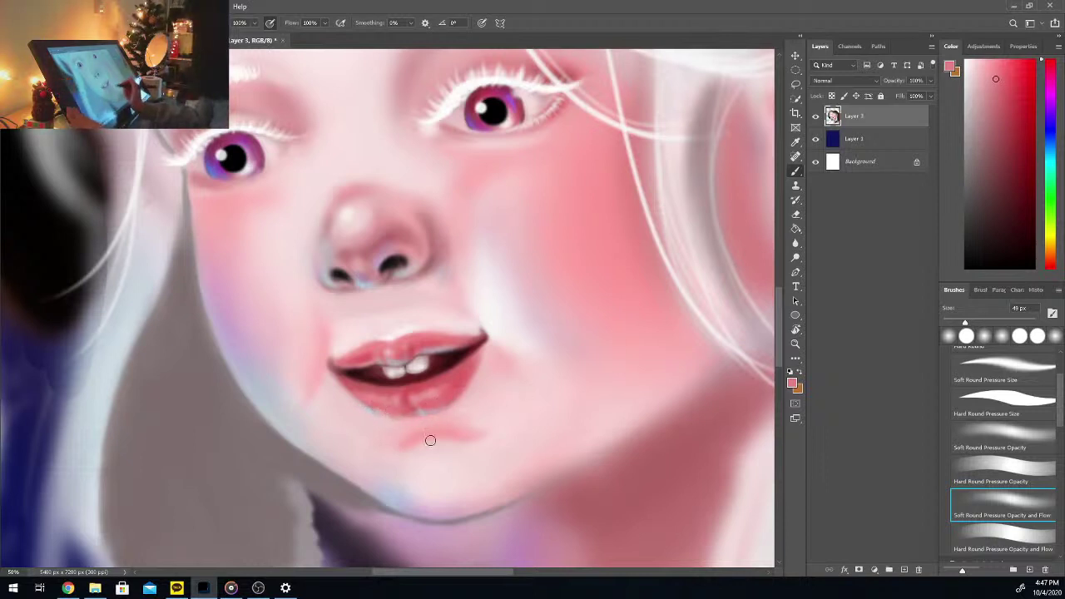
Step: Choose a pale cyan and paint soft reflected light under the lower lip with an 85 px brush
left_click(1041, 162)
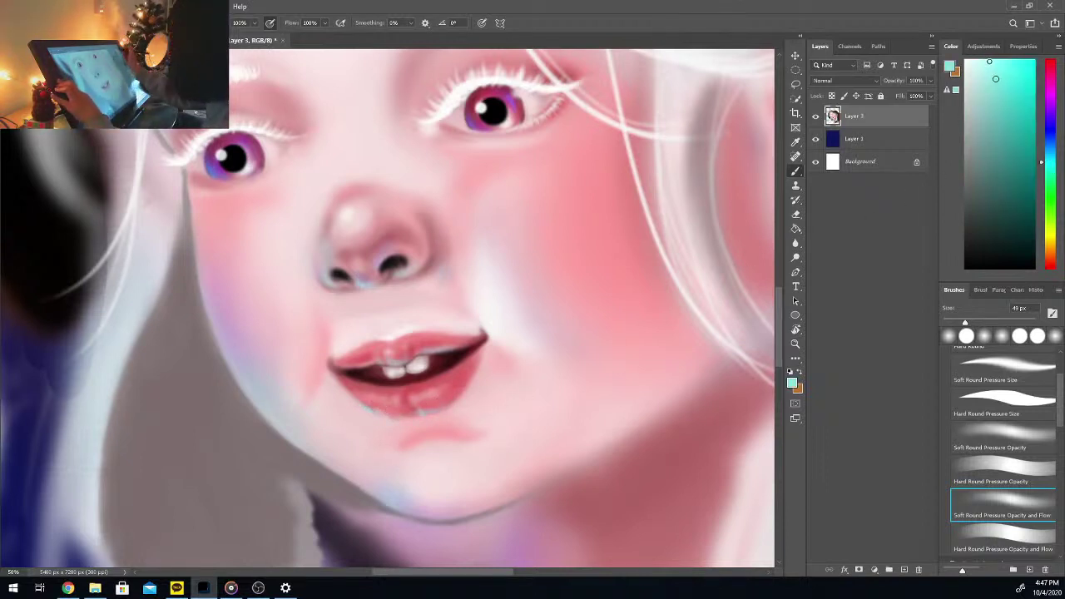
left_click(990, 57)
key("i")
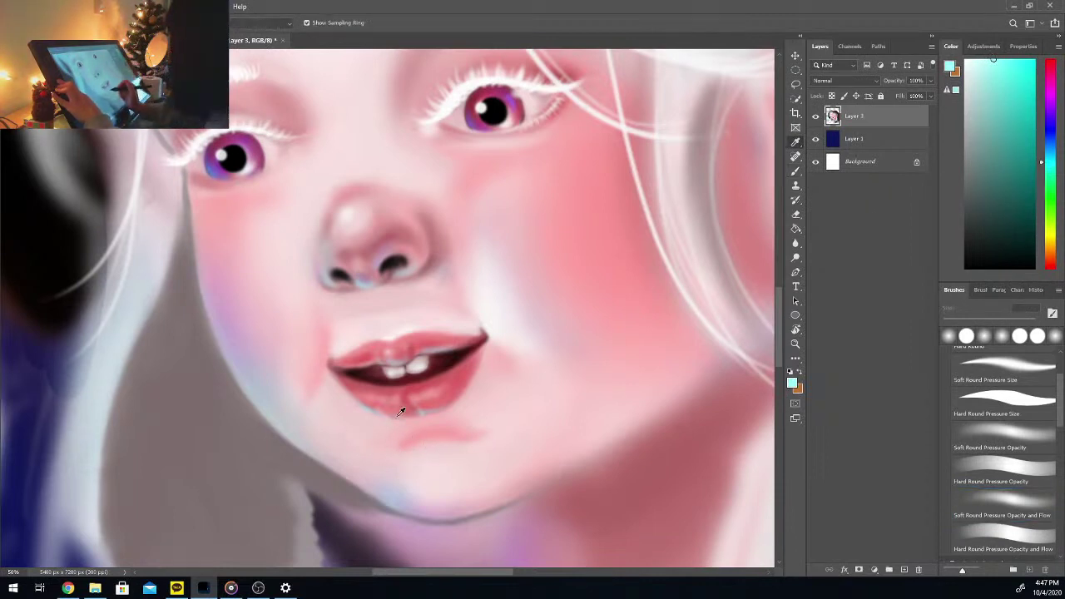
key("b")
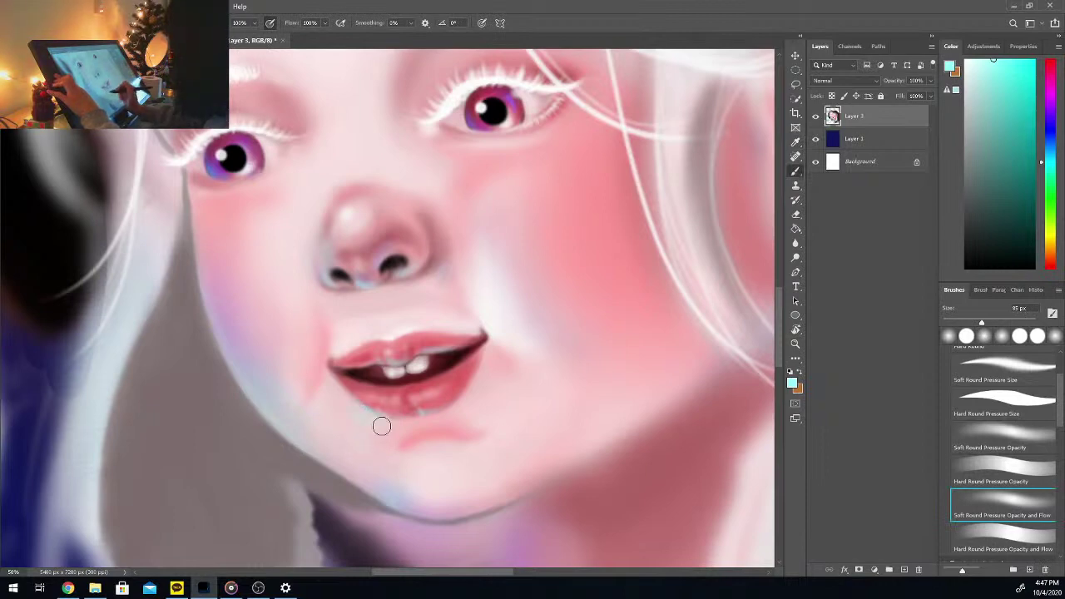
Step: Sample the lavender pink on the far cheek's edge and blend it down toward the jaw
key("ctrl+minus")
key("ctrl+minus")
key("ctrl+minus")
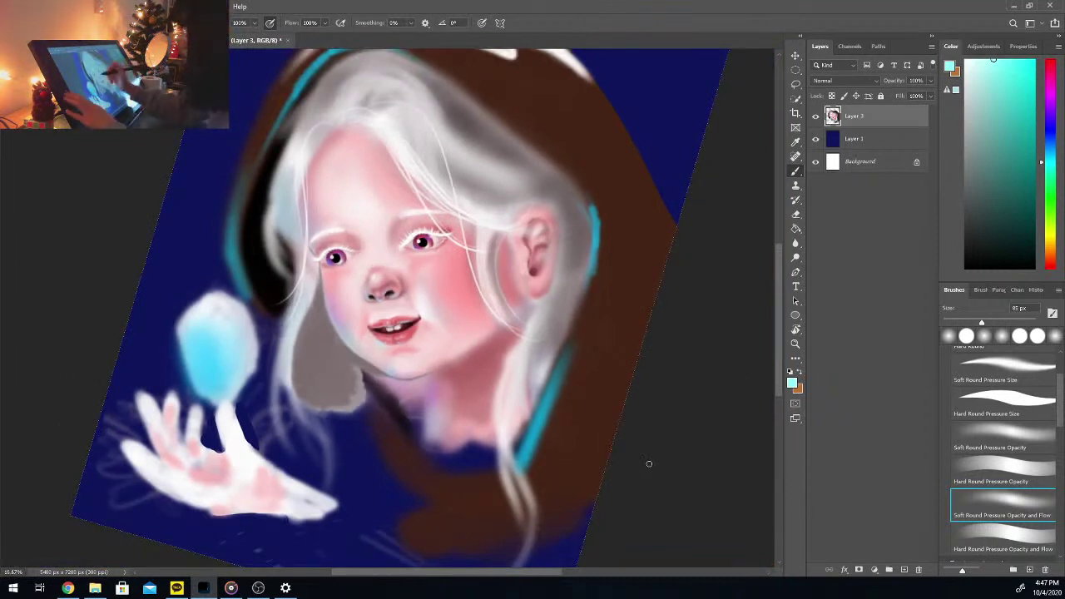
key("i")
left_click(350, 306)
key("b")
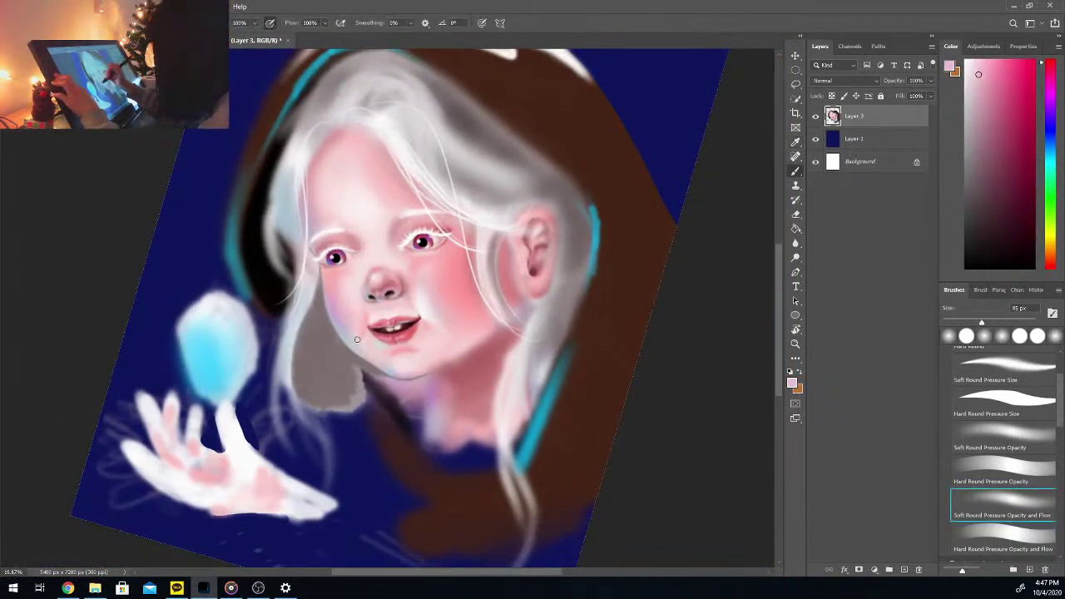
Step: Sample a light pink from above the nose, enlarge the brush to 150 px and soften the far cheek
key("i")
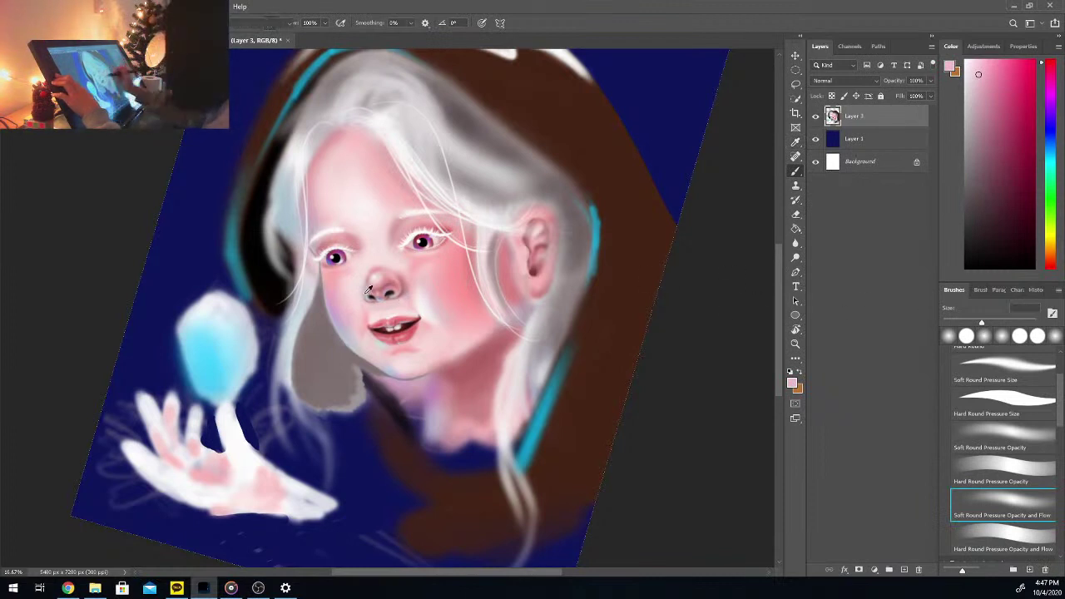
left_click(385, 258)
key("b")
left_click(994, 321)
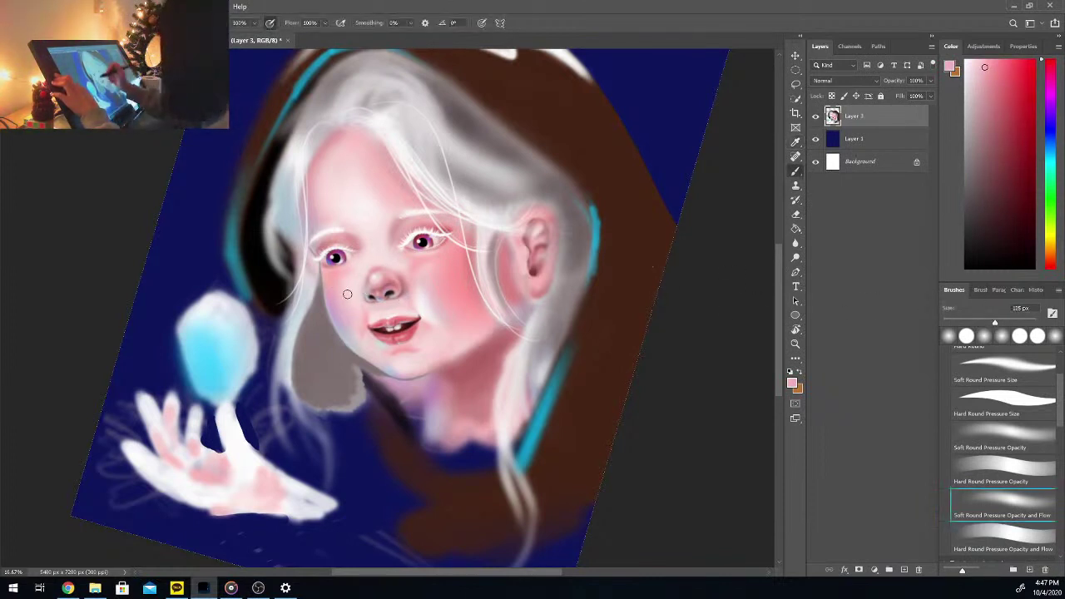
left_click(1008, 322)
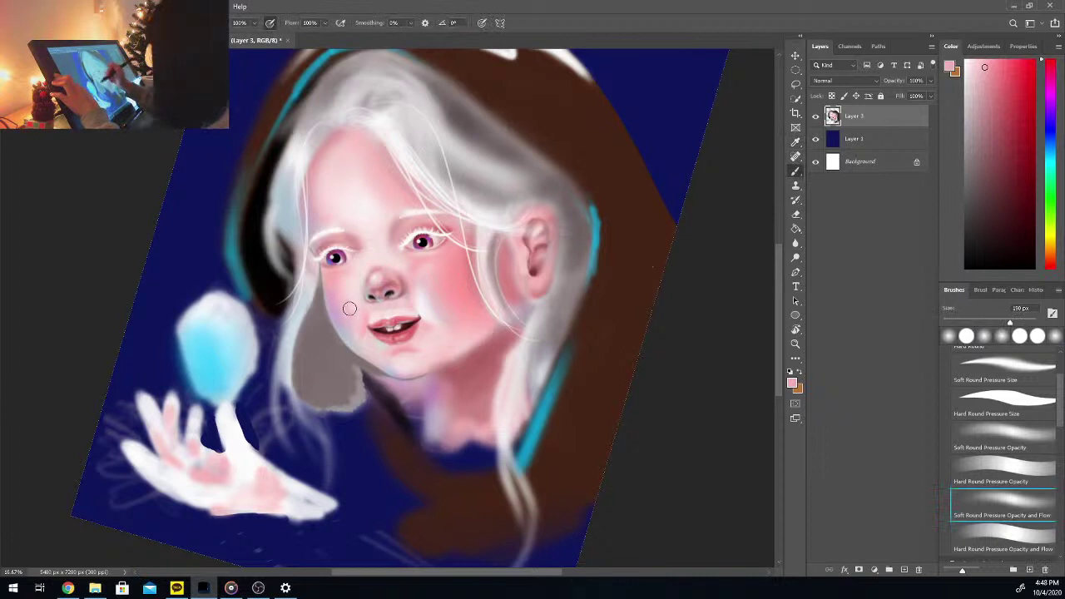
Step: Sample the near cheek's blush to redden the far cheek, and use sampled lavender for cool tones on the lower face
left_click(462, 274, "alt")
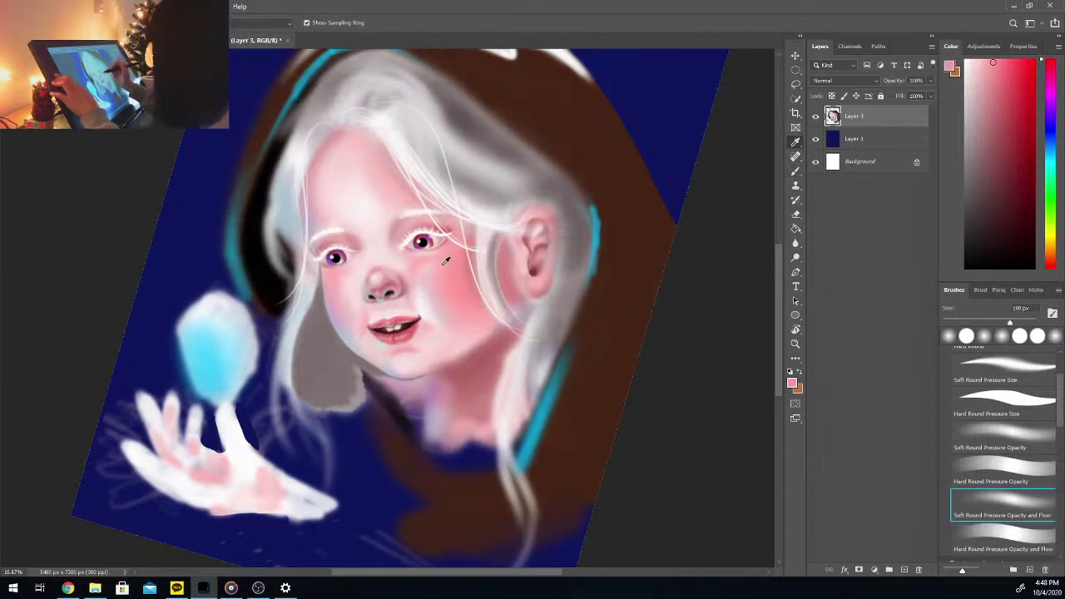
left_click_drag(335, 280, 333, 298)
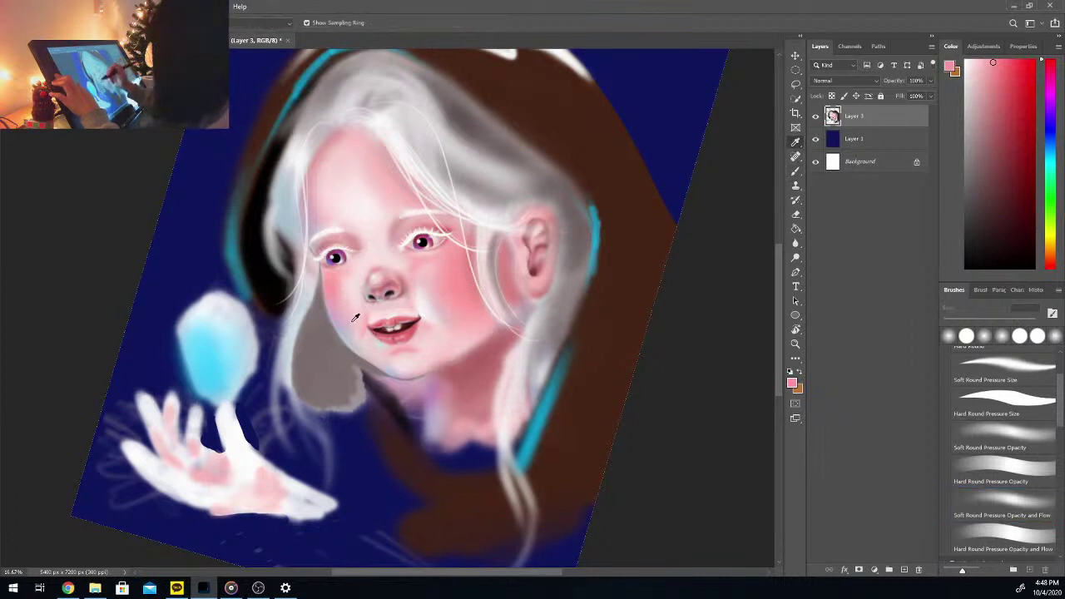
left_click(346, 319, "alt")
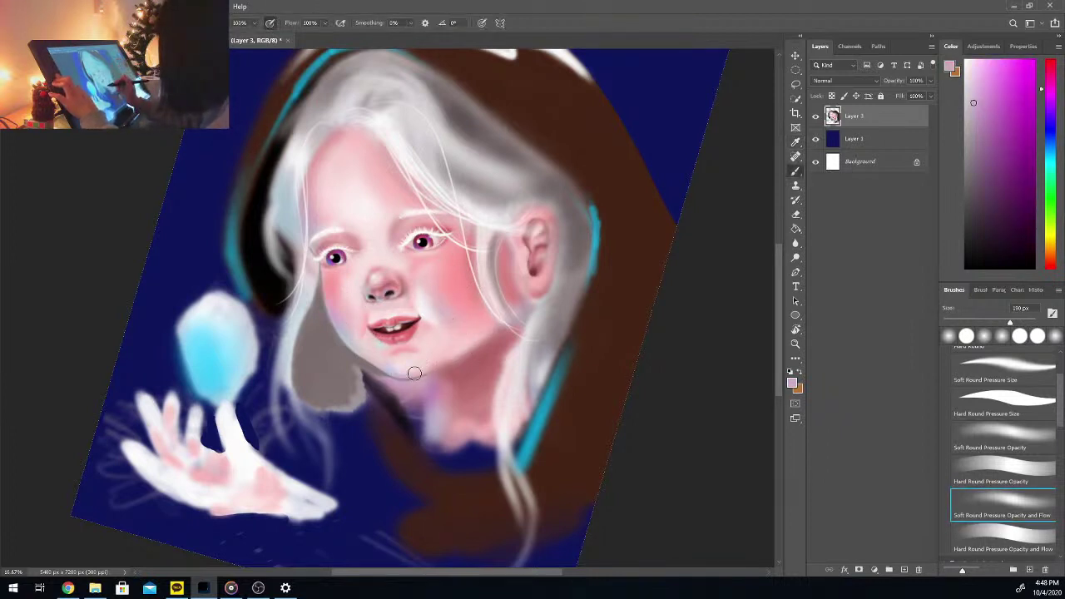
key("ctrl+minus")
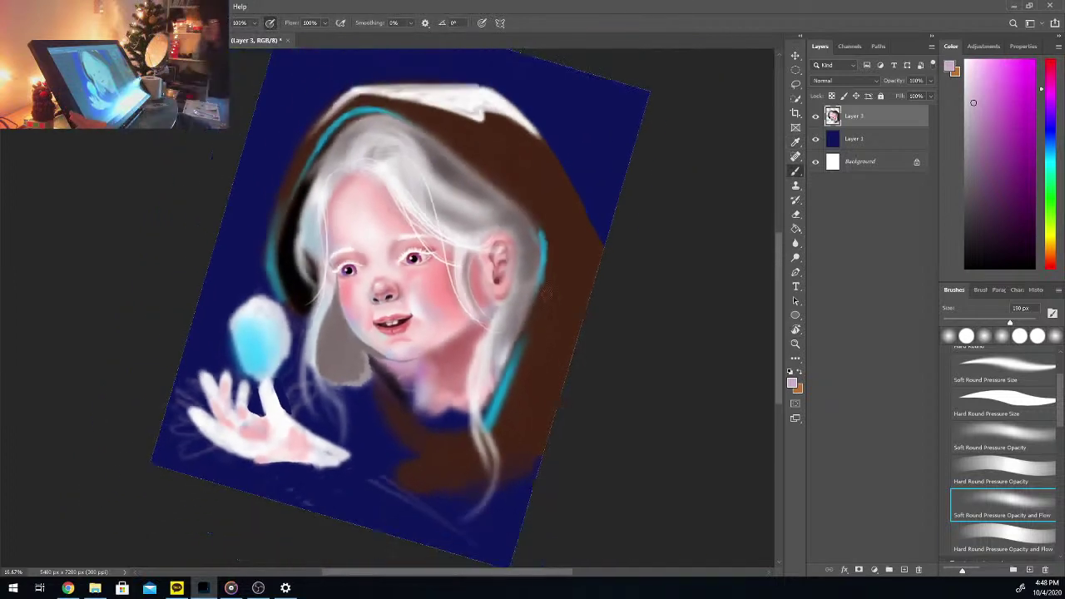
Step: Blend the far cheek, the area between the brows and the nose bridge with pink and pale skin tones sampled nearby
key("ctrl+plus")
key("ctrl+plus")
scroll(548, 300, "up", 1)
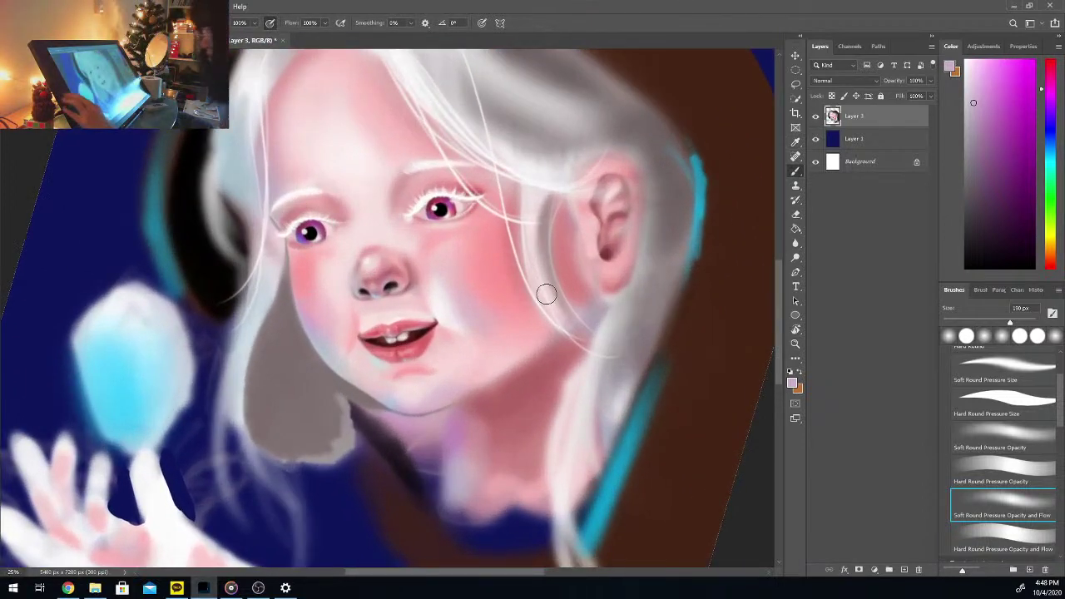
left_click(325, 267, "alt")
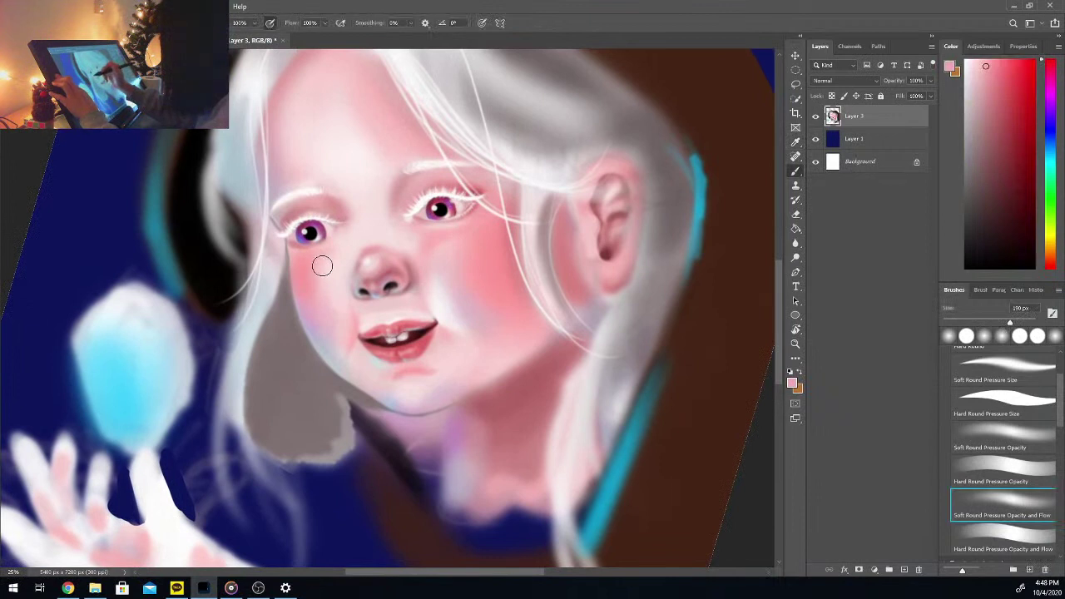
left_click(337, 263, "alt")
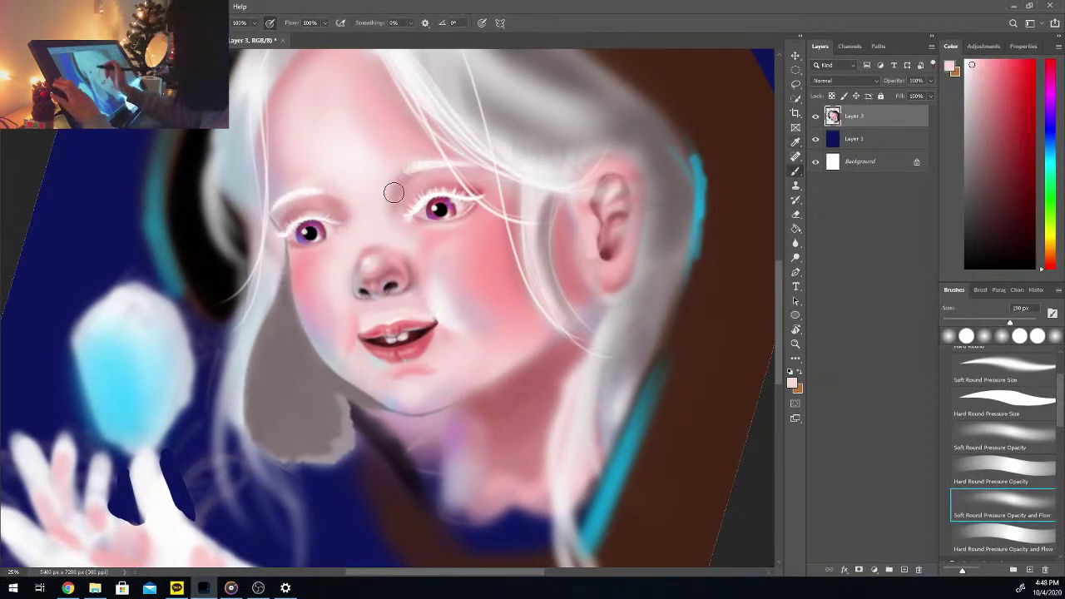
key("alt")
left_click(312, 267, "alt")
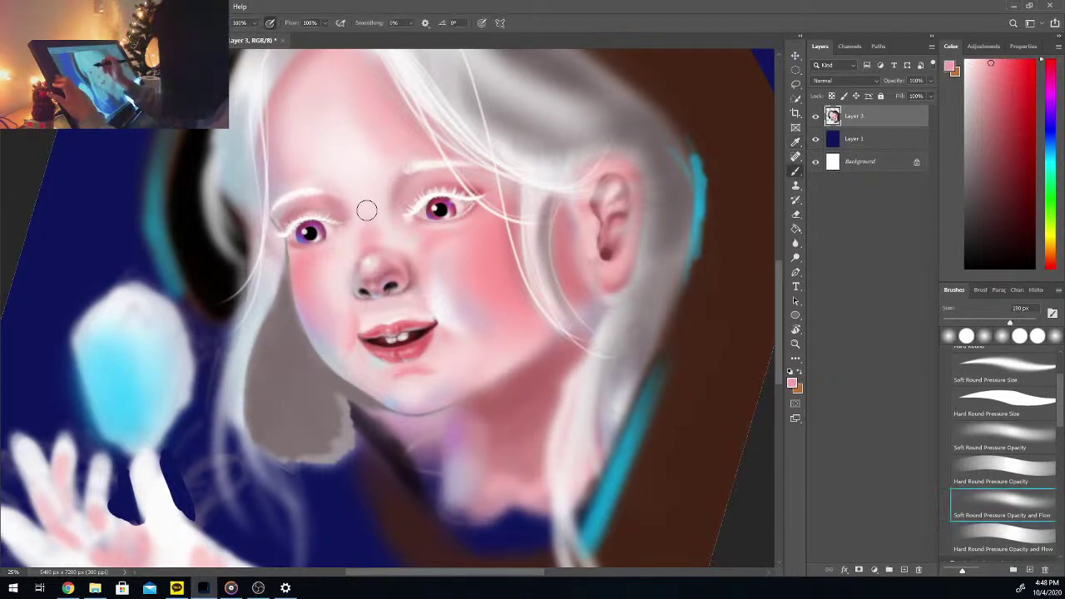
key("alt")
left_click(369, 209, "alt")
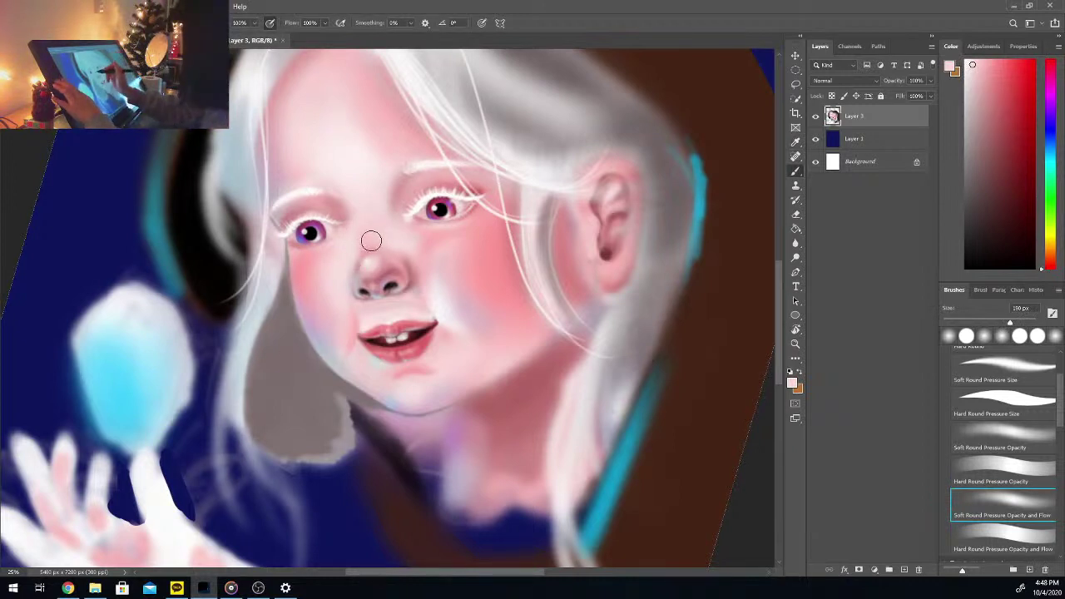
Step: Choose white, shrink the brush to a fine dot and scatter small freckles across the nose and both cheeks
key("ctrl+plus")
key("ctrl+plus")
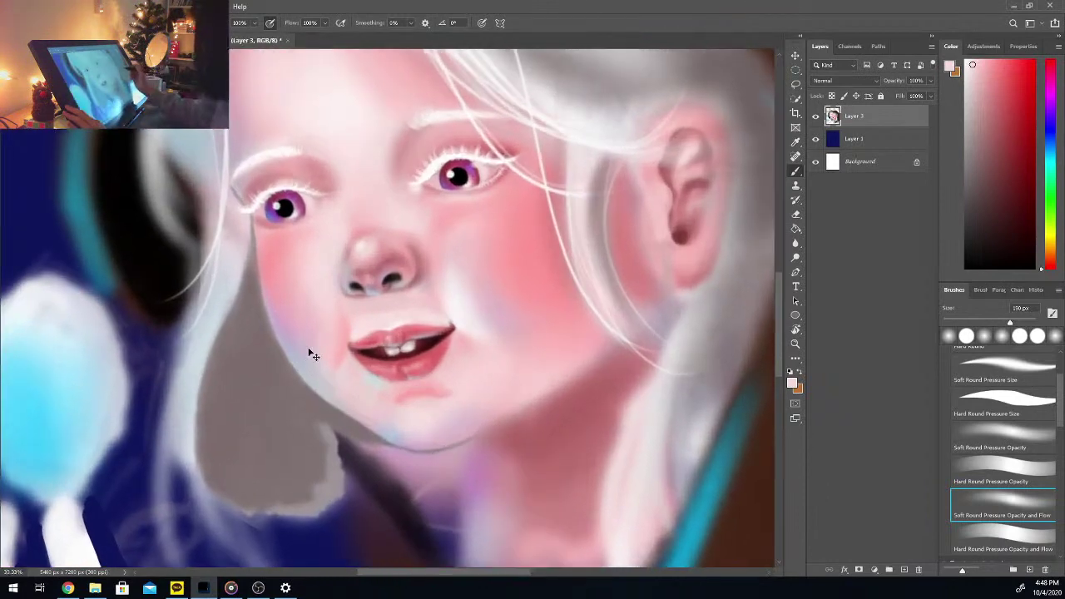
left_click_drag(779, 308, 781, 292)
left_click(966, 63)
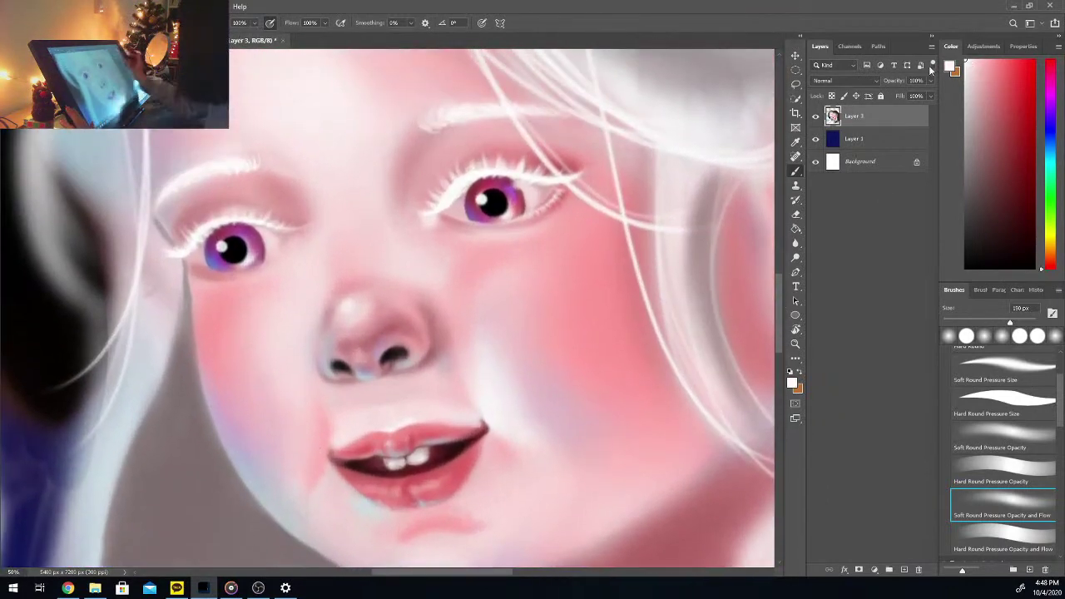
left_click(957, 323)
left_click_drag(959, 320, 948, 323)
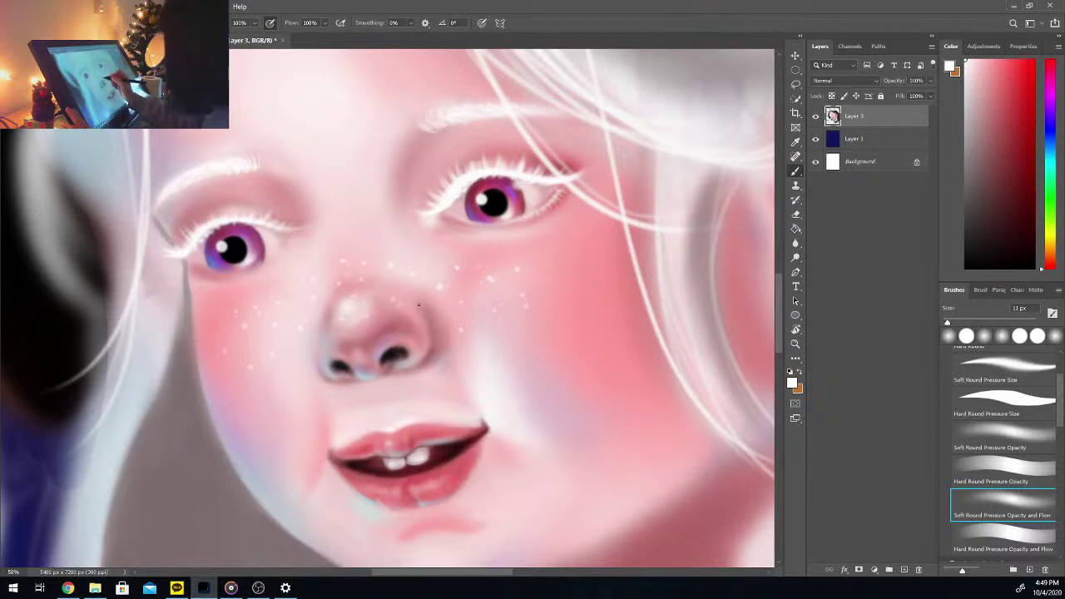
key("ctrl+minus")
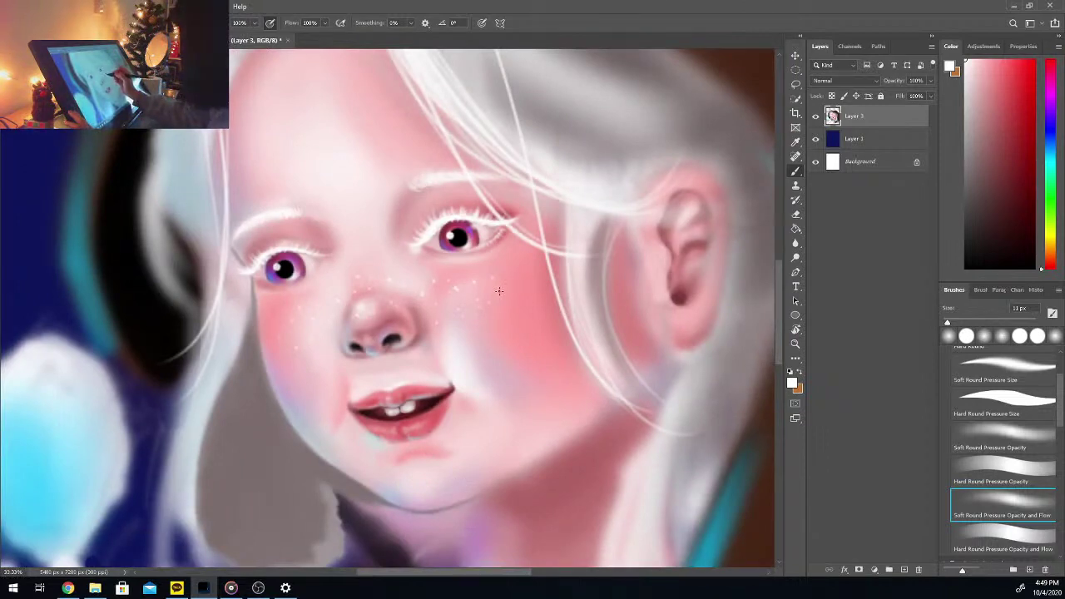
key("ctrl+minus")
key("ctrl+plus")
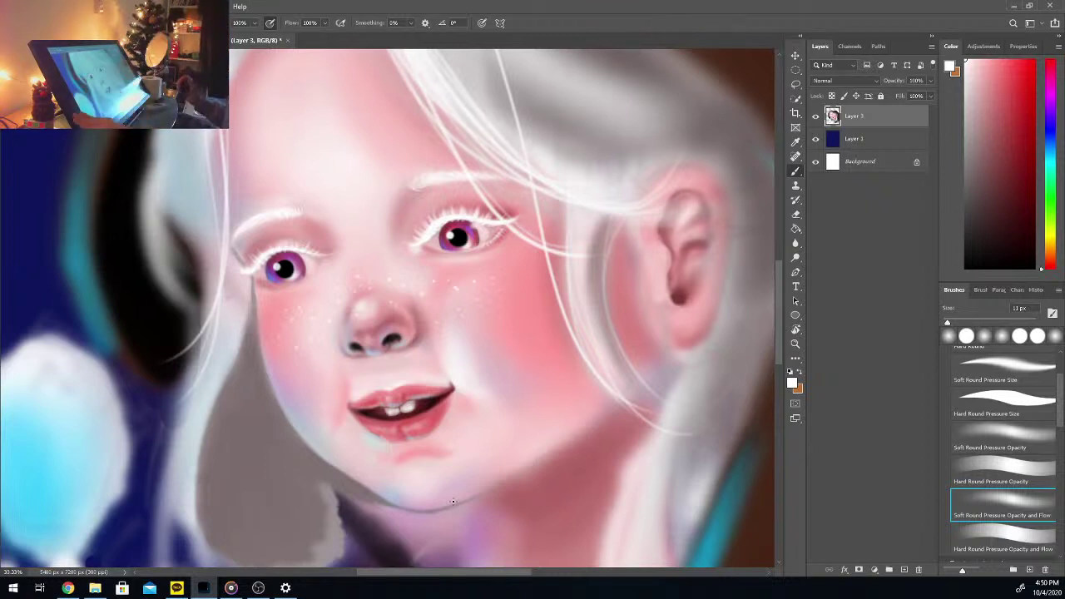
Step: Choose a dark greyish mauve, set the brush to 25 px and paint a shadow on the grey hair along the far cheek
key("ctrl+minus")
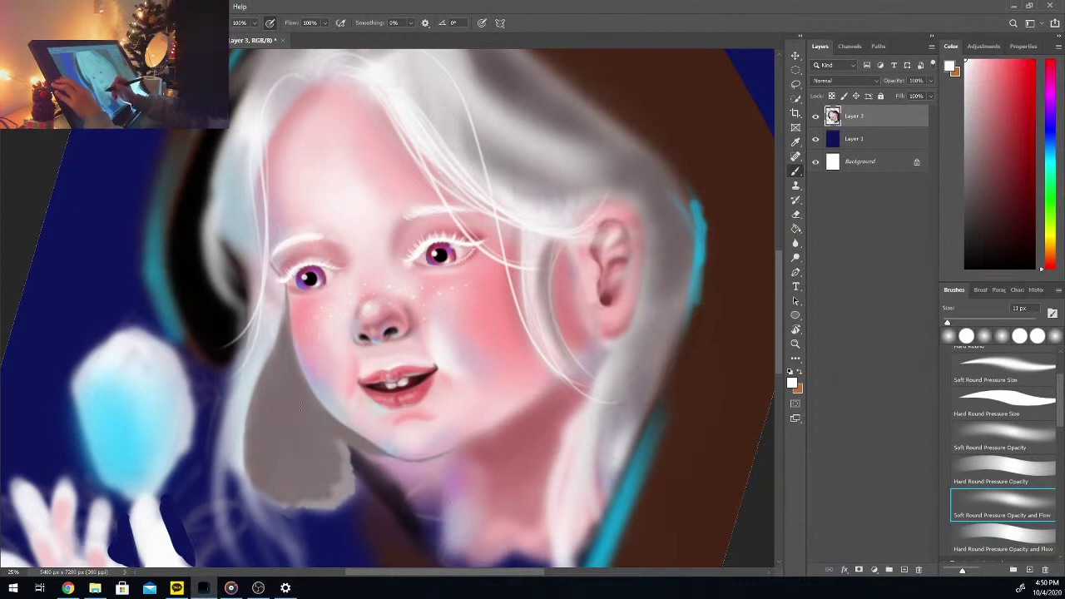
left_click(971, 165)
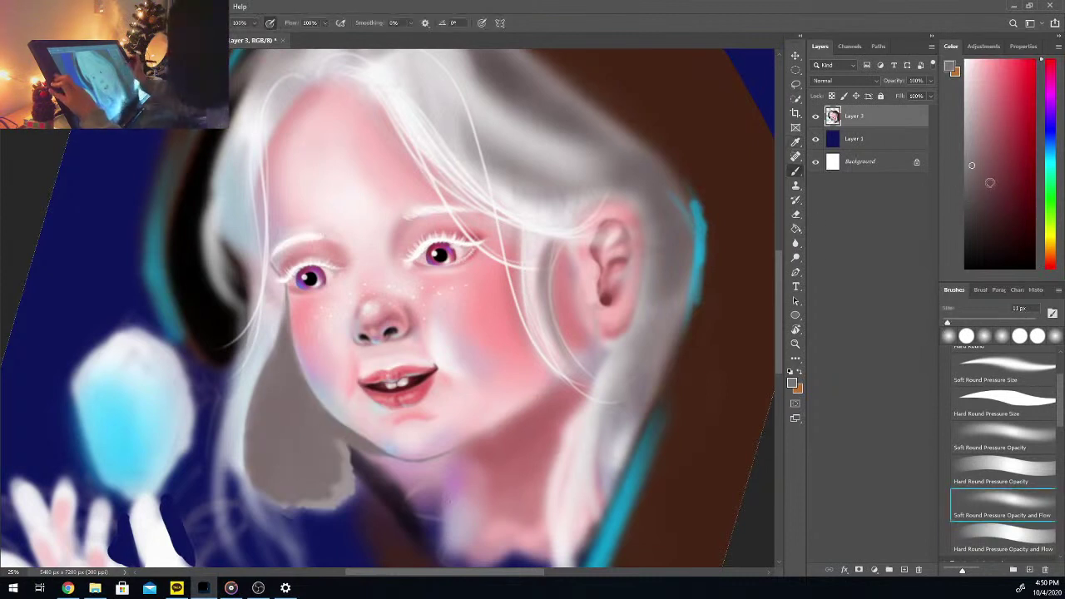
left_click(979, 179)
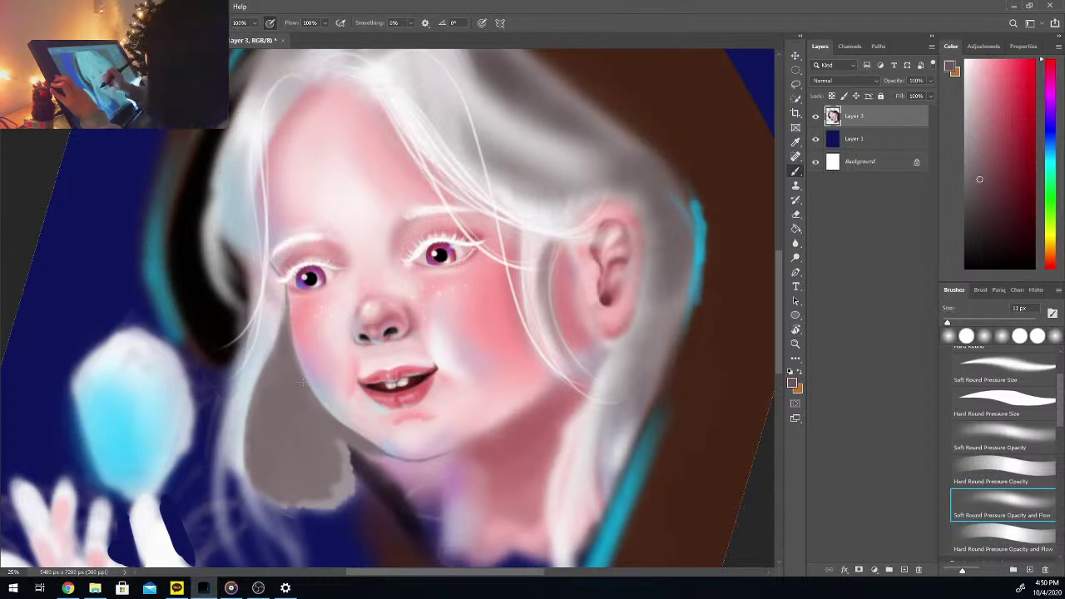
key("ctrl+plus")
key("ctrl+plus")
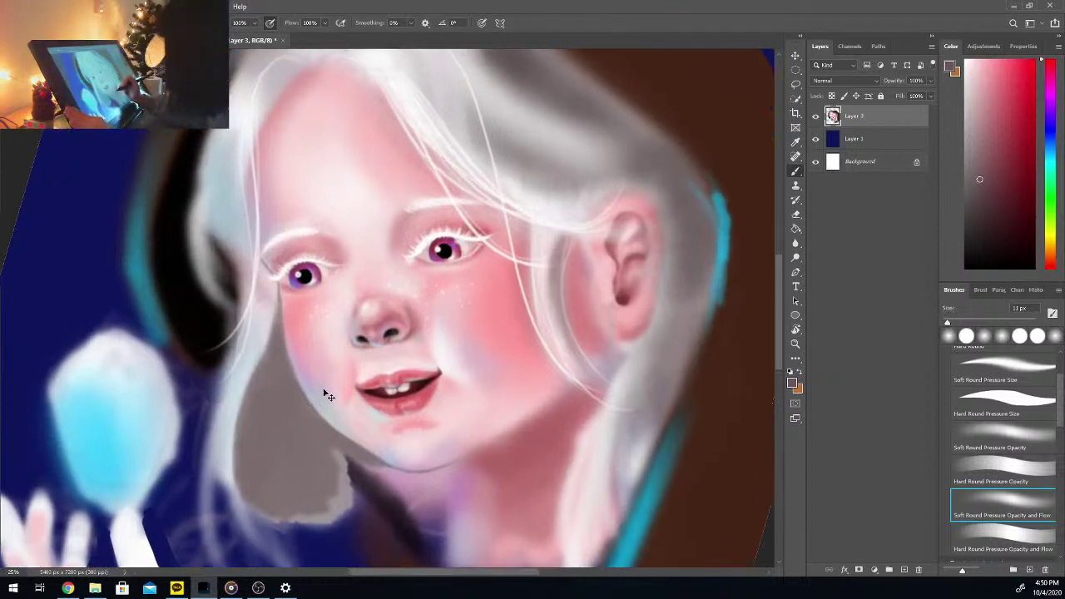
left_click_drag(948, 322, 954, 322)
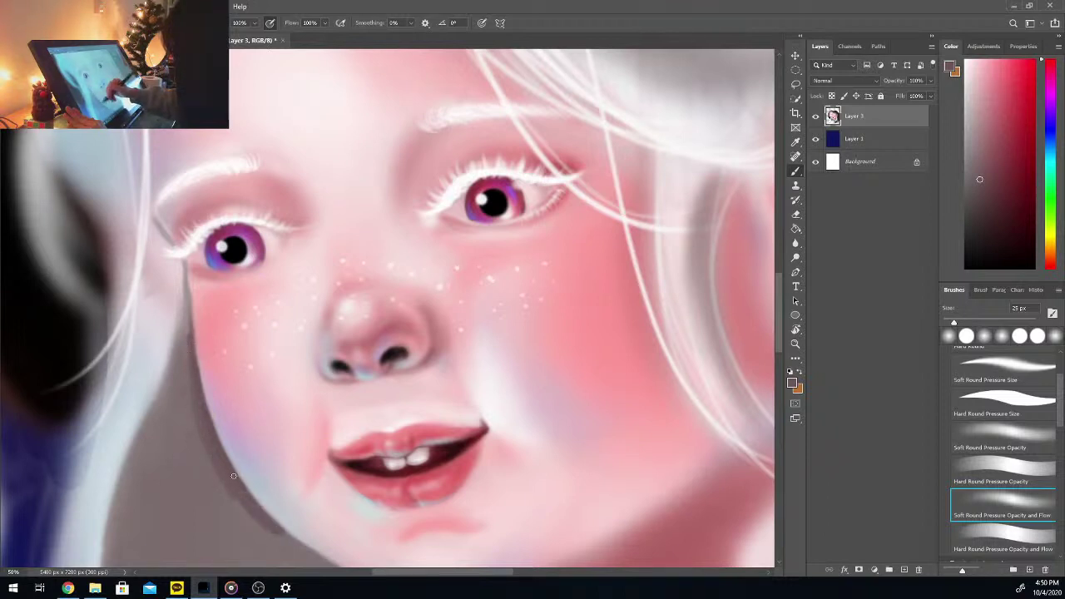
Step: Extend the mauve shadow along the jawline toward the chin and blend it into the grey hair
key("ctrl+minus")
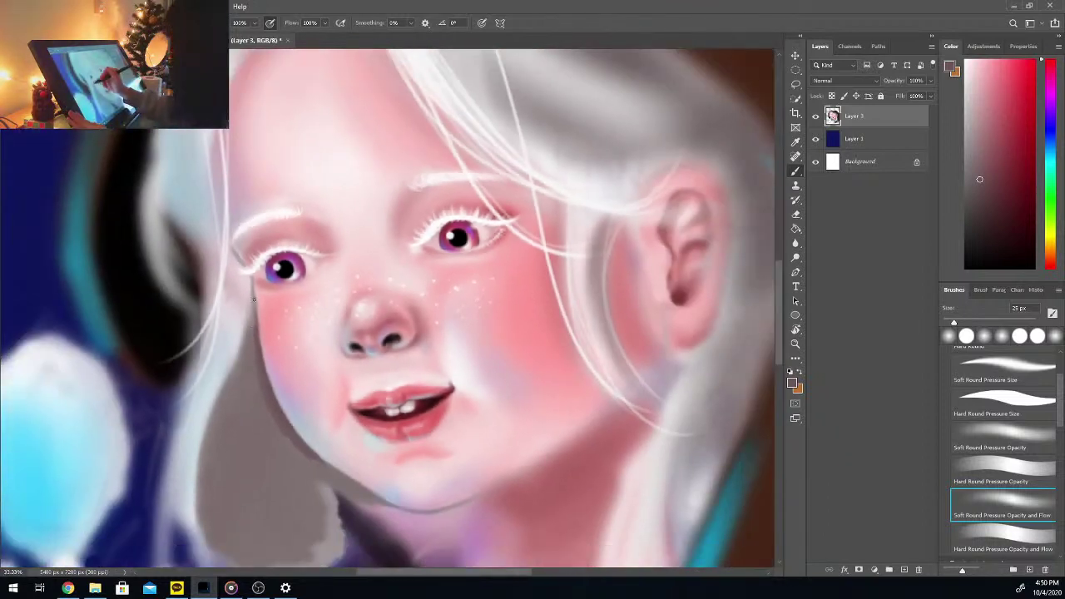
scroll(570, 271, "down", 3)
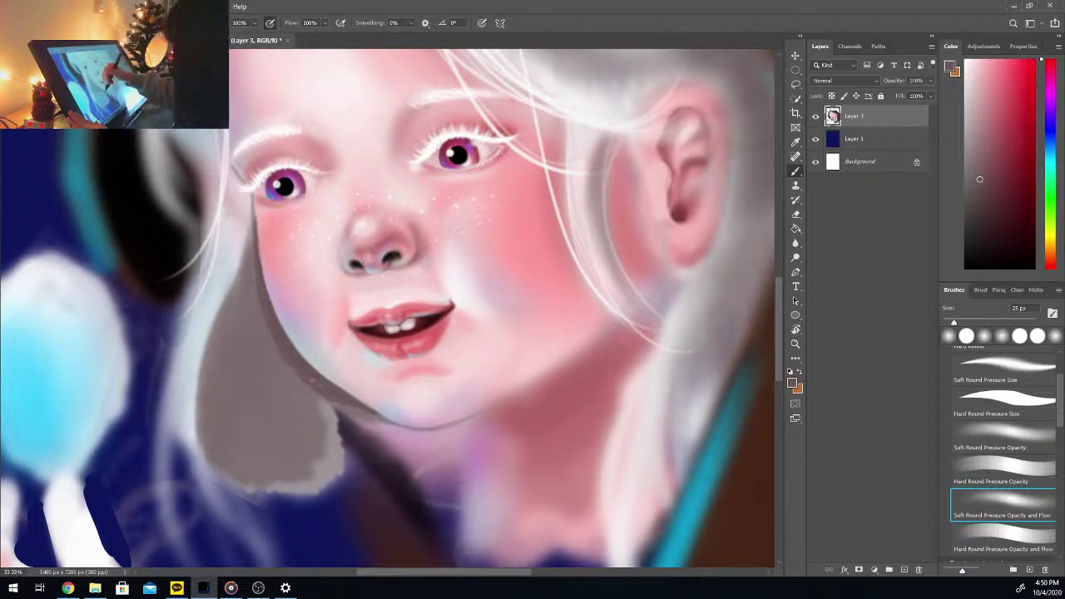
left_click_drag(262, 306, 277, 344)
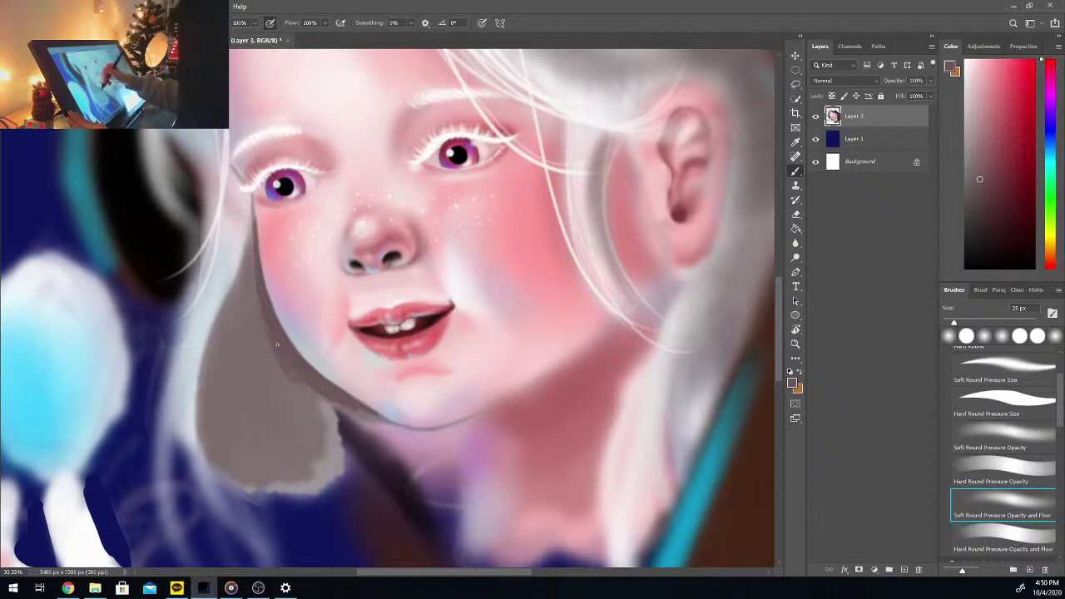
Step: Set the brush to 67 px and paint a mauve shadow in the hair along the far side of the forehead hairline
key("ctrl+minus")
key("ctrl+minus")
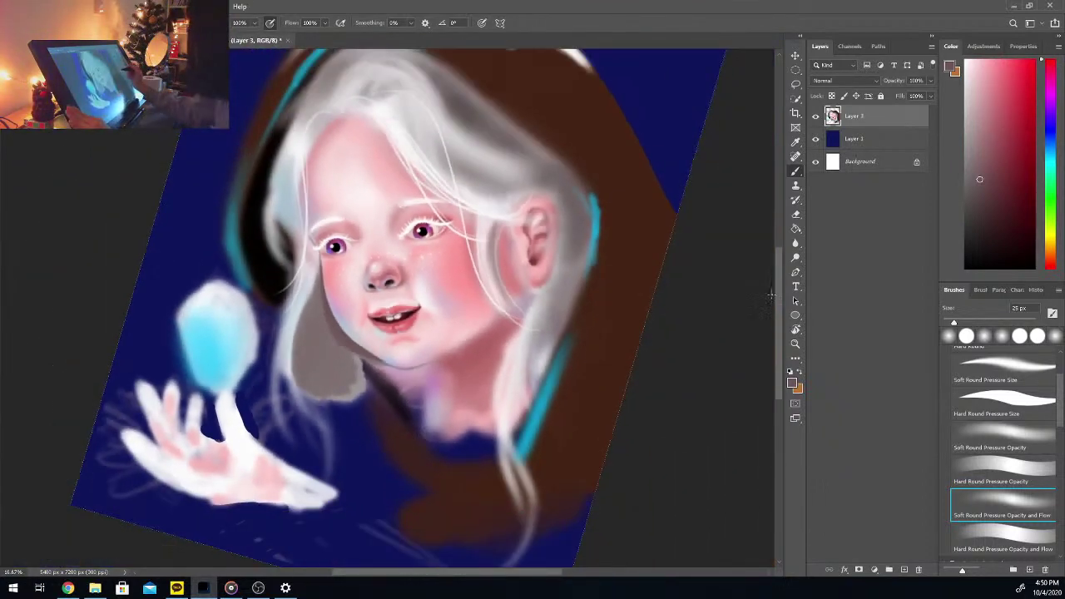
left_click_drag(780, 295, 785, 271)
key("ctrl+plus")
key("ctrl+plus")
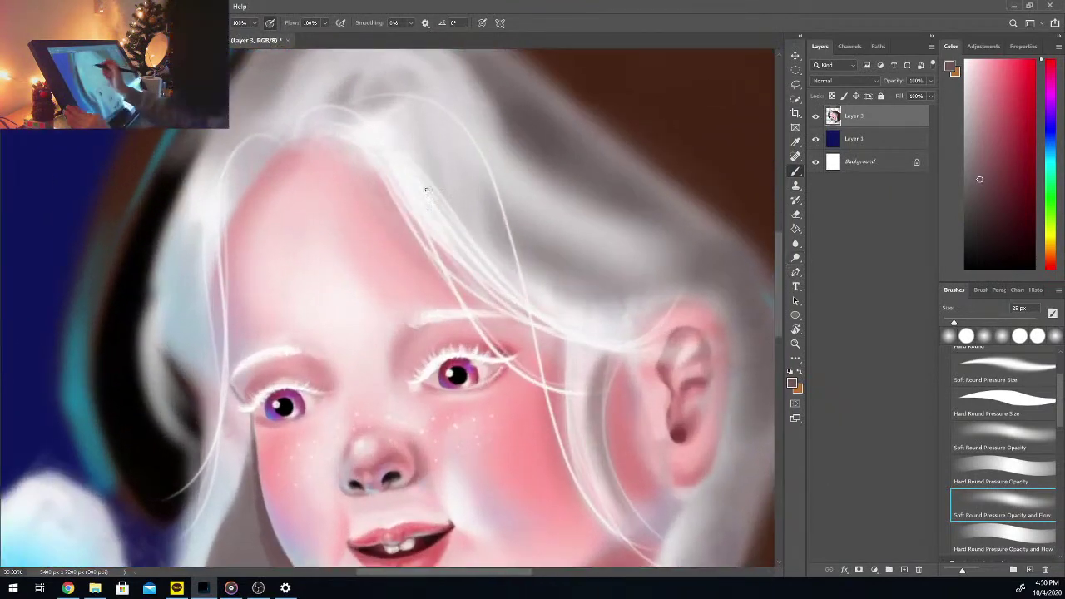
left_click_drag(954, 323, 973, 323)
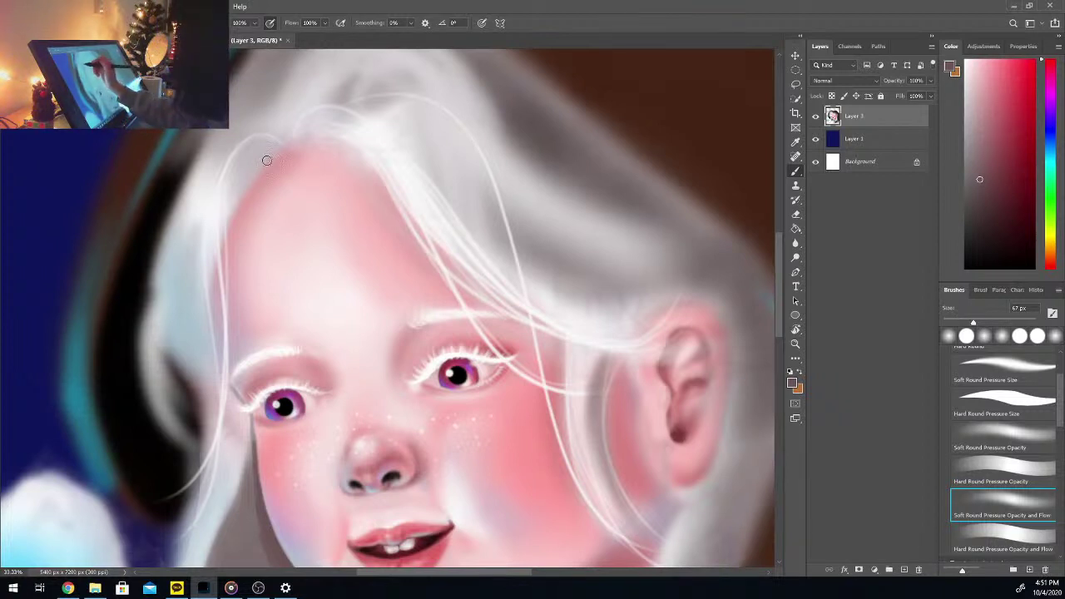
left_click_drag(235, 203, 265, 164)
left_click_drag(227, 236, 267, 160)
mouse_move(230, 216)
left_mouse_down()
mouse_move(267, 157)
mouse_move(254, 190)
mouse_move(243, 171)
mouse_move(256, 169)
mouse_move(228, 206)
left_mouse_up()
mouse_move(263, 153)
left_mouse_down()
mouse_move(223, 201)
mouse_move(226, 220)
left_mouse_up()
left_click_drag(244, 176, 222, 221)
mouse_move(267, 145)
left_mouse_down()
mouse_move(224, 225)
mouse_move(270, 154)
mouse_move(224, 189)
mouse_move(248, 176)
mouse_move(219, 212)
left_mouse_up()
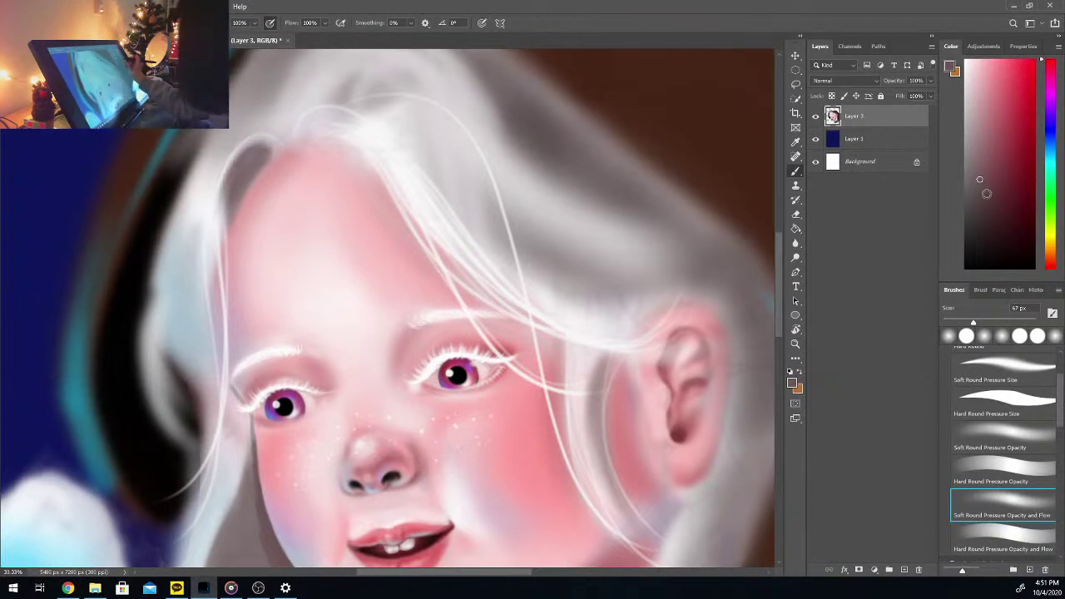
Step: Choose a darker grey and deepen the shadows at the hair roots above the far temple
left_click_drag(985, 197, 976, 205)
mouse_move(263, 157)
left_mouse_down()
mouse_move(224, 196)
mouse_move(221, 260)
mouse_move(225, 176)
left_mouse_up()
mouse_move(272, 119)
left_mouse_down()
mouse_move(220, 149)
mouse_move(215, 133)
mouse_move(228, 124)
left_mouse_up()
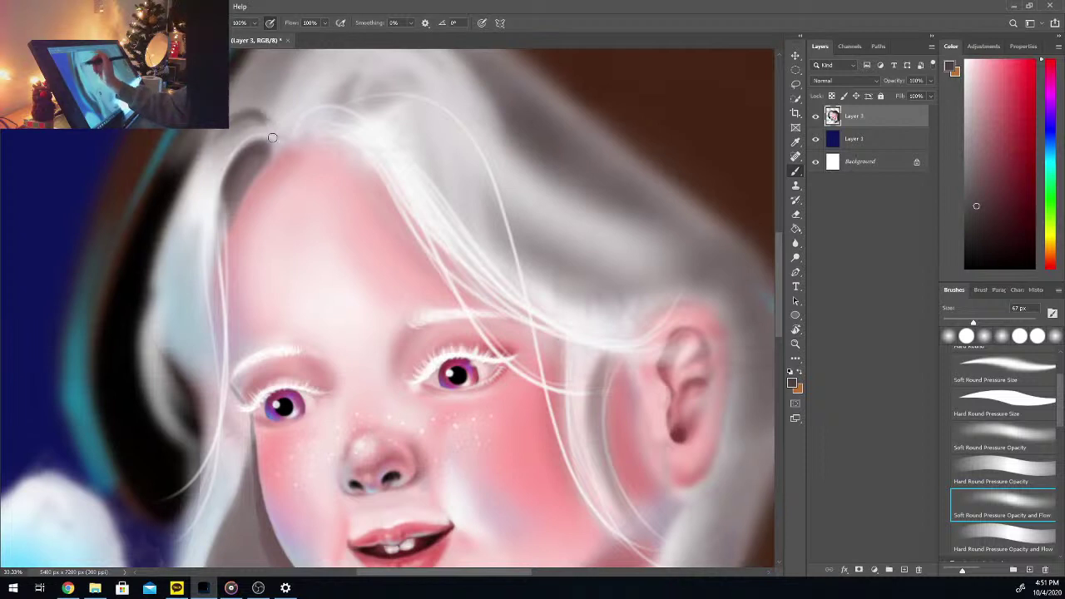
key("ctrl+minus")
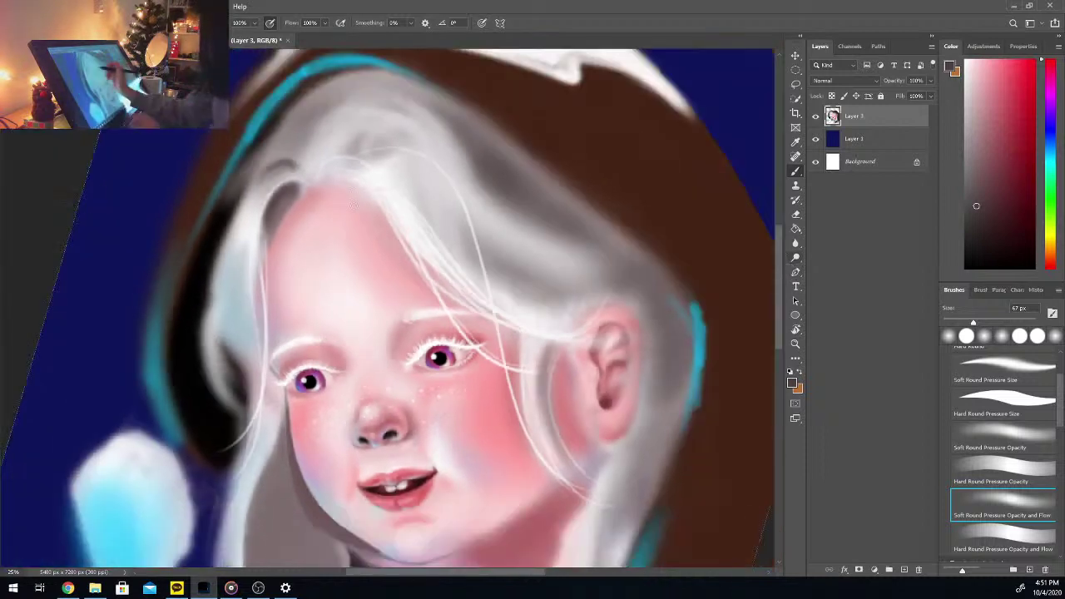
mouse_move(291, 170)
left_mouse_down()
mouse_move(239, 202)
mouse_move(241, 193)
left_mouse_up()
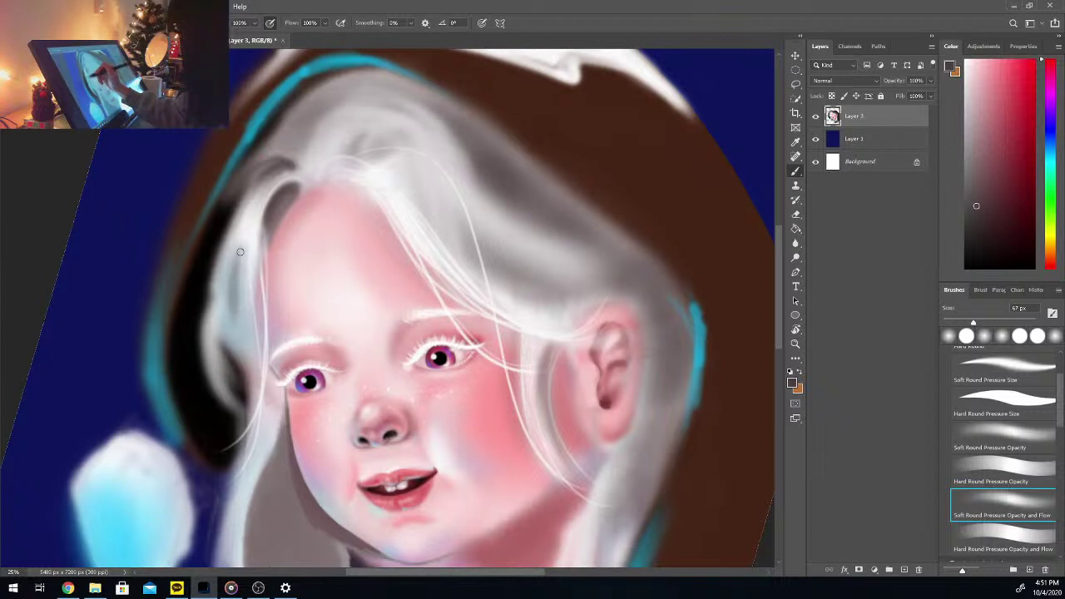
Step: Shade the inside of the hair lock beside the far temple with dark grey strokes down to eyebrow level
left_click_drag(241, 252, 251, 340)
left_click_drag(242, 274, 252, 337)
left_click_drag(247, 279, 255, 335)
left_click_drag(243, 282, 252, 345)
left_click_drag(246, 258, 251, 302)
mouse_move(259, 234)
left_mouse_down()
mouse_move(251, 279)
mouse_move(245, 238)
mouse_move(245, 322)
mouse_move(241, 259)
mouse_move(240, 318)
mouse_move(235, 284)
mouse_move(237, 275)
mouse_move(247, 345)
mouse_move(237, 242)
mouse_move(230, 327)
mouse_move(236, 277)
left_mouse_up()
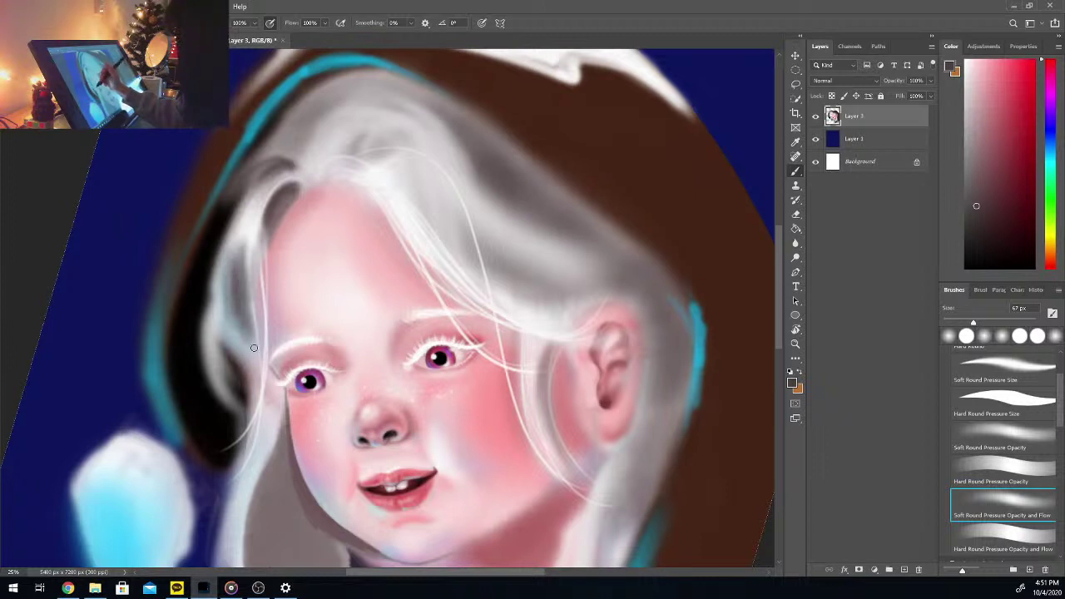
mouse_move(254, 348)
left_mouse_down()
mouse_move(235, 243)
mouse_move(231, 304)
mouse_move(231, 235)
mouse_move(231, 322)
mouse_move(230, 289)
mouse_move(234, 325)
left_mouse_up()
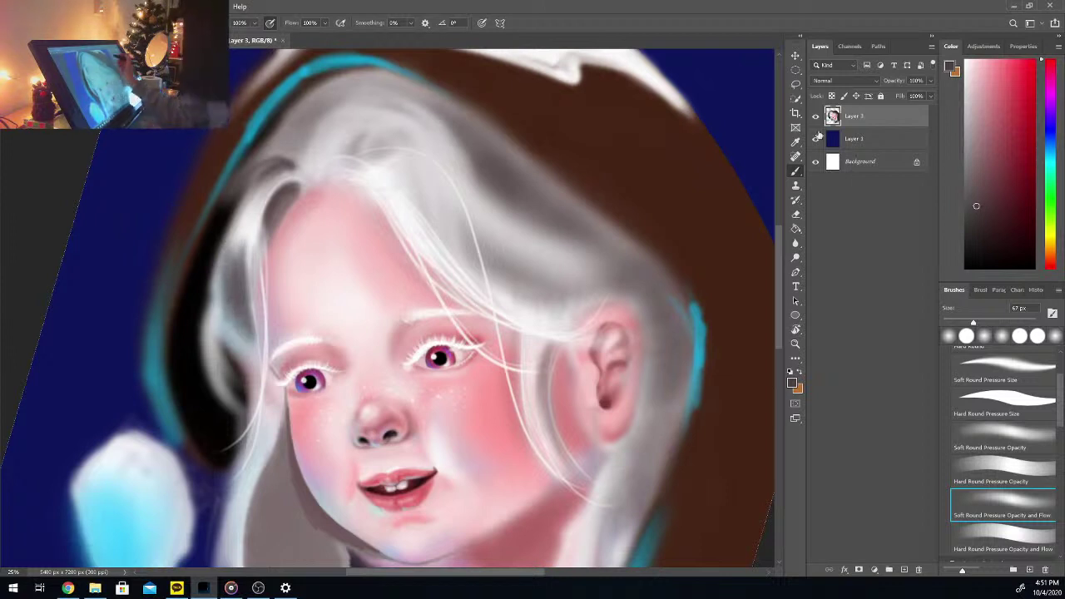
Step: Choose white and brush soft highlights onto the upper part of the far hair lock
left_click(966, 62)
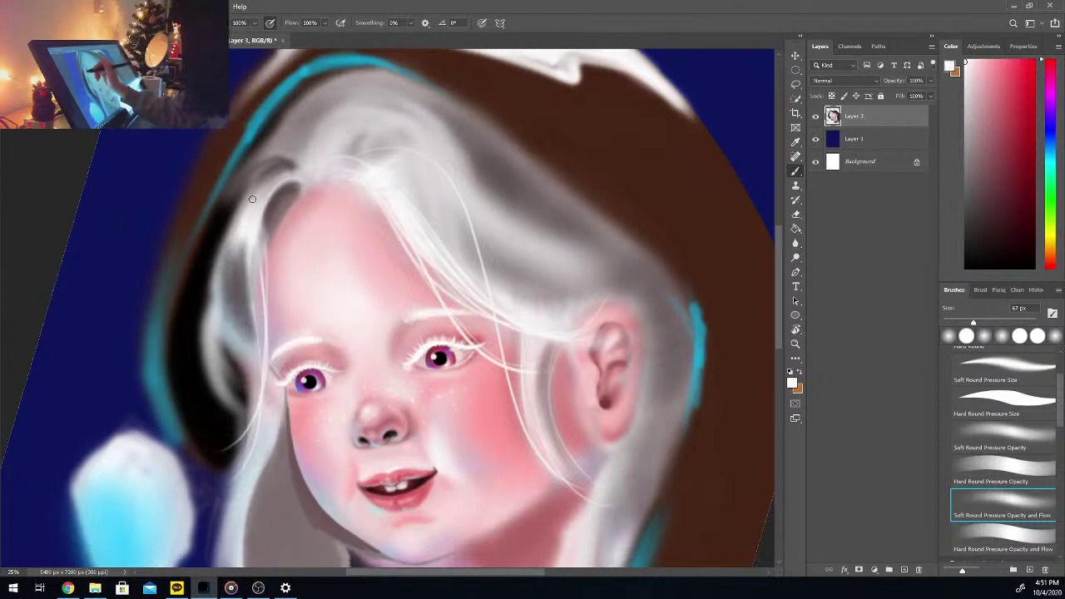
left_click_drag(243, 260, 245, 288)
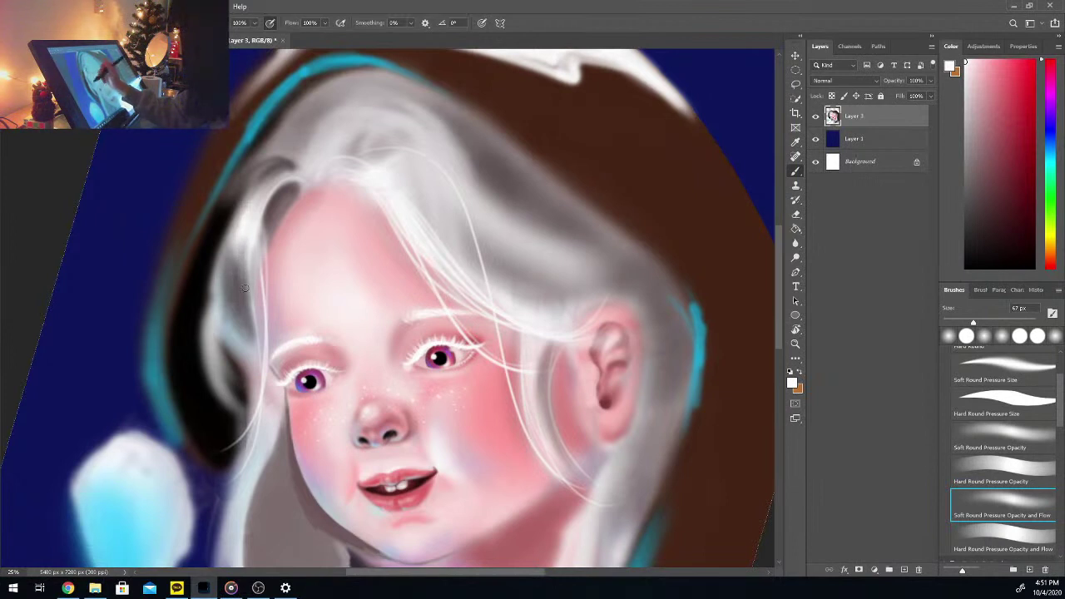
left_click_drag(238, 250, 235, 281)
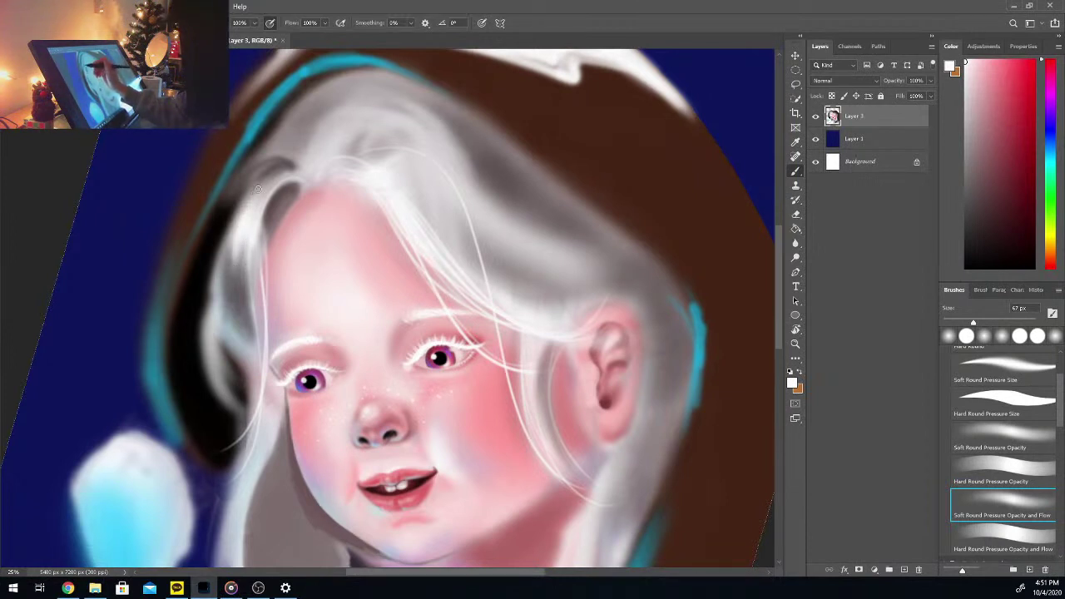
left_click_drag(248, 196, 230, 224)
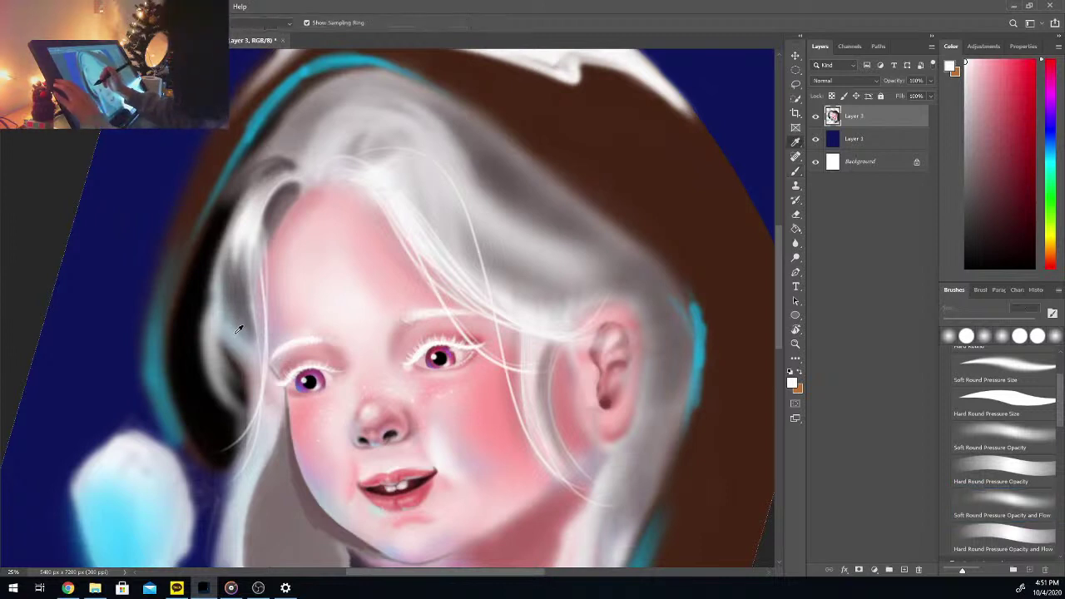
Step: Sample blue-grey and dark mauve from the hair and shade the far lock's inner edge down to the eyebrow
left_click(231, 317, "alt")
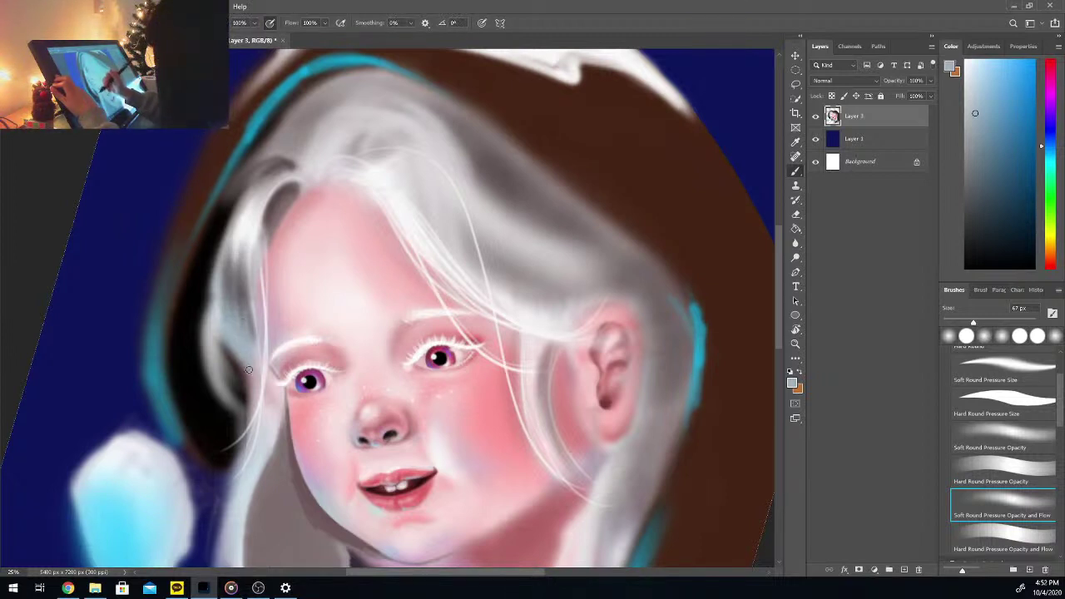
left_click(271, 207, "alt")
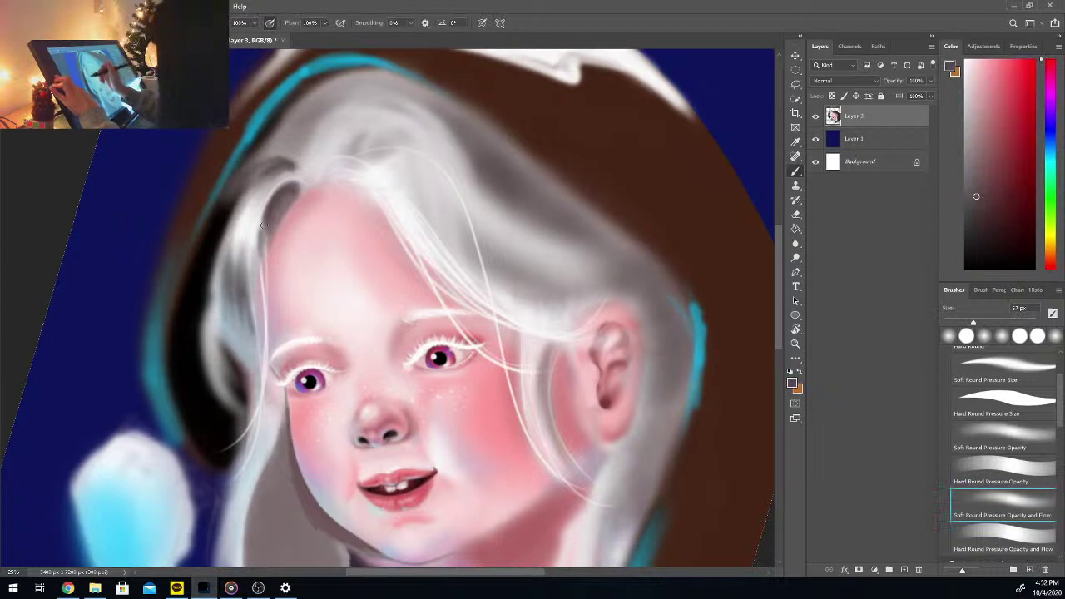
mouse_move(256, 291)
left_mouse_down()
mouse_move(265, 230)
mouse_move(254, 267)
mouse_move(272, 374)
left_mouse_up()
left_click_drag(256, 338, 274, 382)
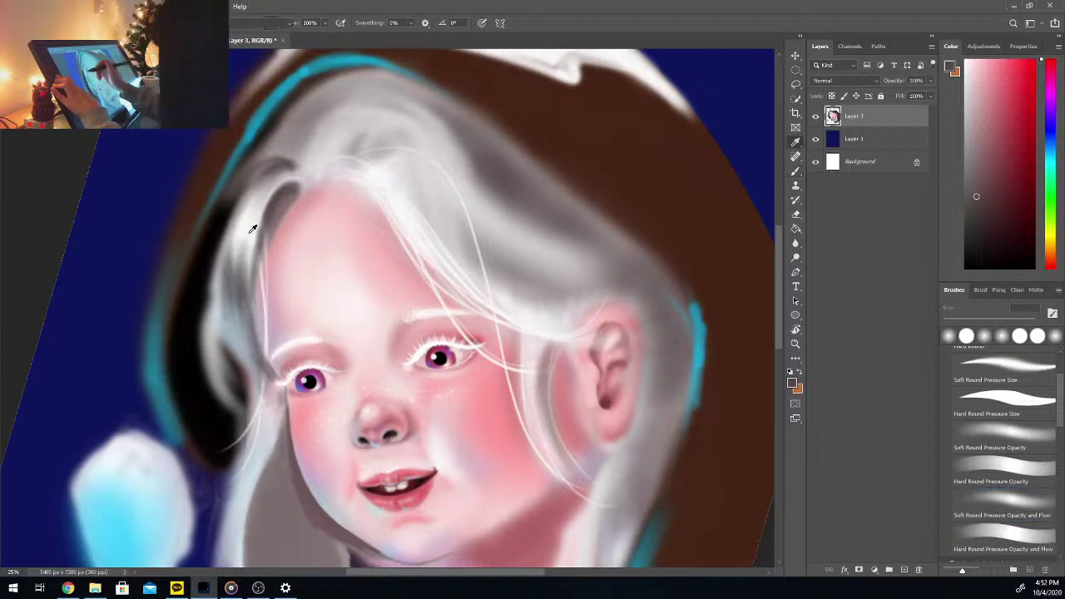
Step: Sample pale blue and cyan, add cyan reflected light to the far hair lock, and try it on the fine strands with a smaller brush
left_click(243, 339, "alt")
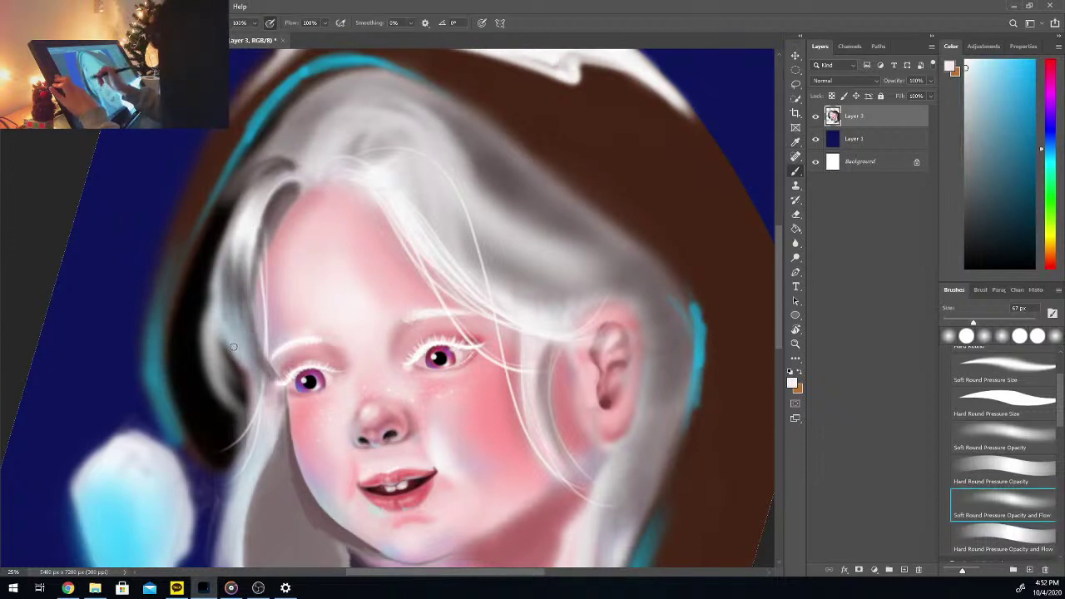
left_click(113, 533, "alt")
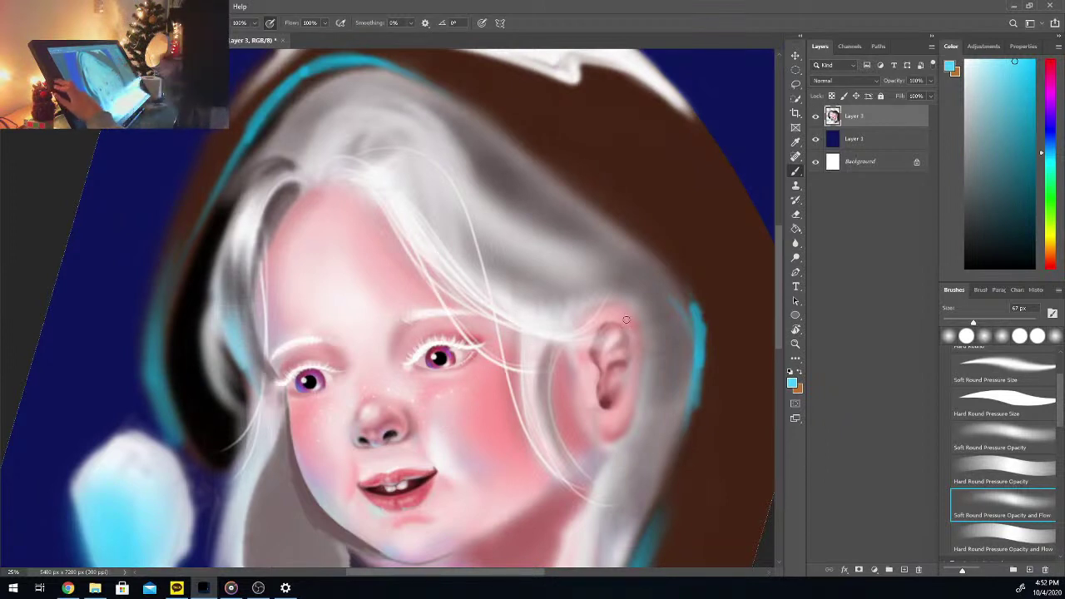
left_click_drag(960, 321, 951, 322)
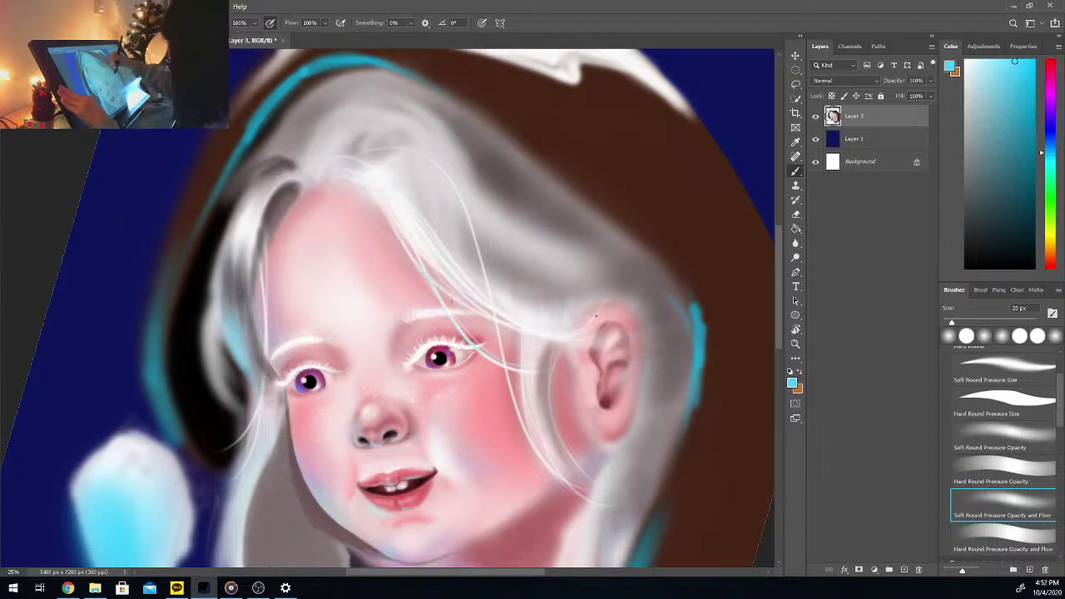
key("ctrl+minus")
key("ctrl+plus")
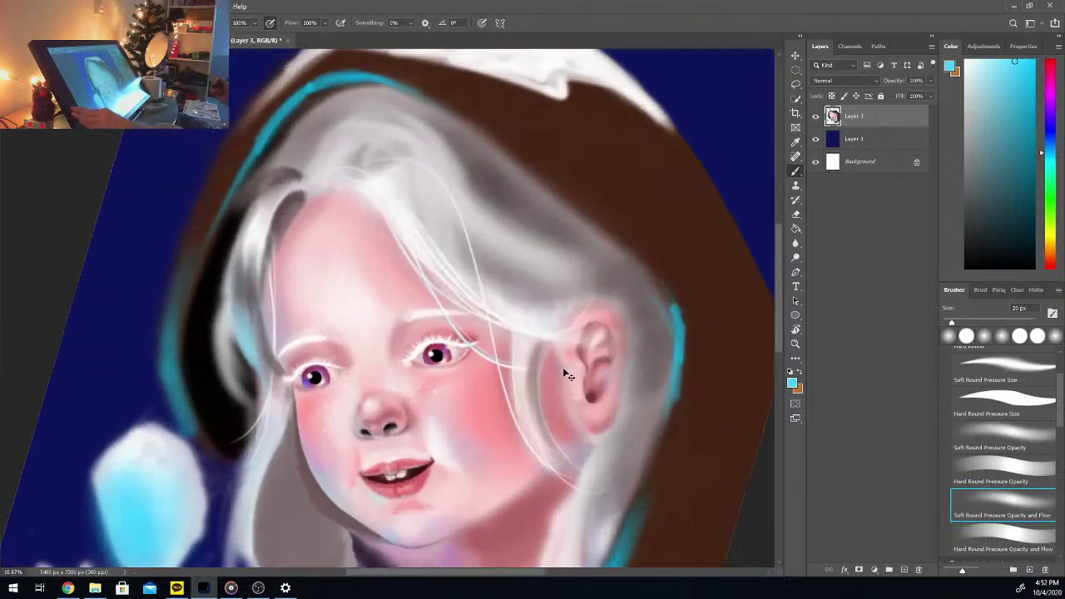
Step: Sample black from inside the hood, enlarge the soft pressure brush and clean up the outer edge of the far hair lock
key("i")
left_click(203, 329)
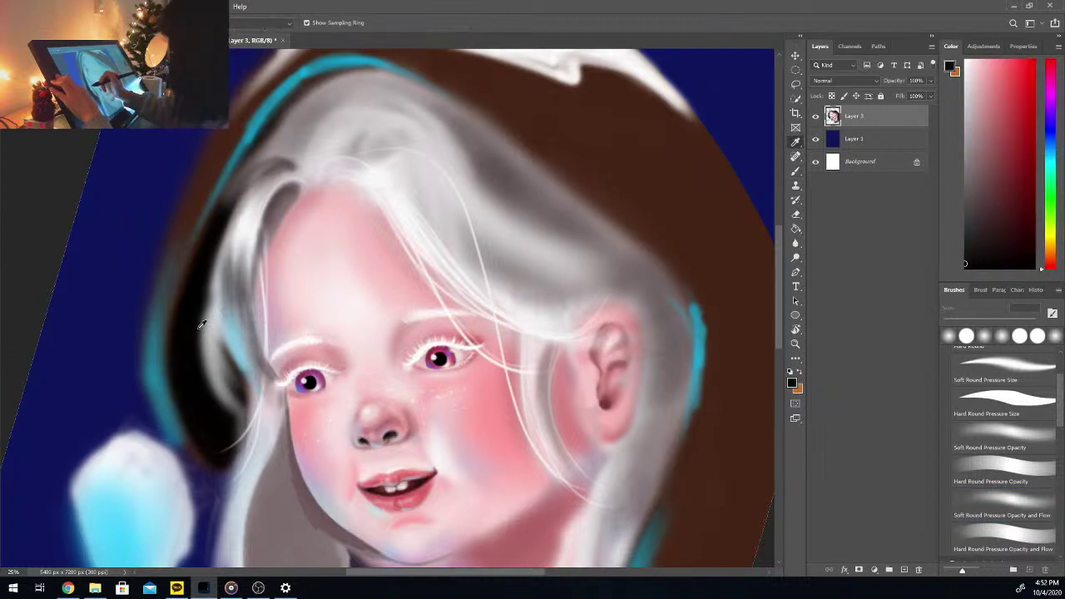
left_click(1003, 504)
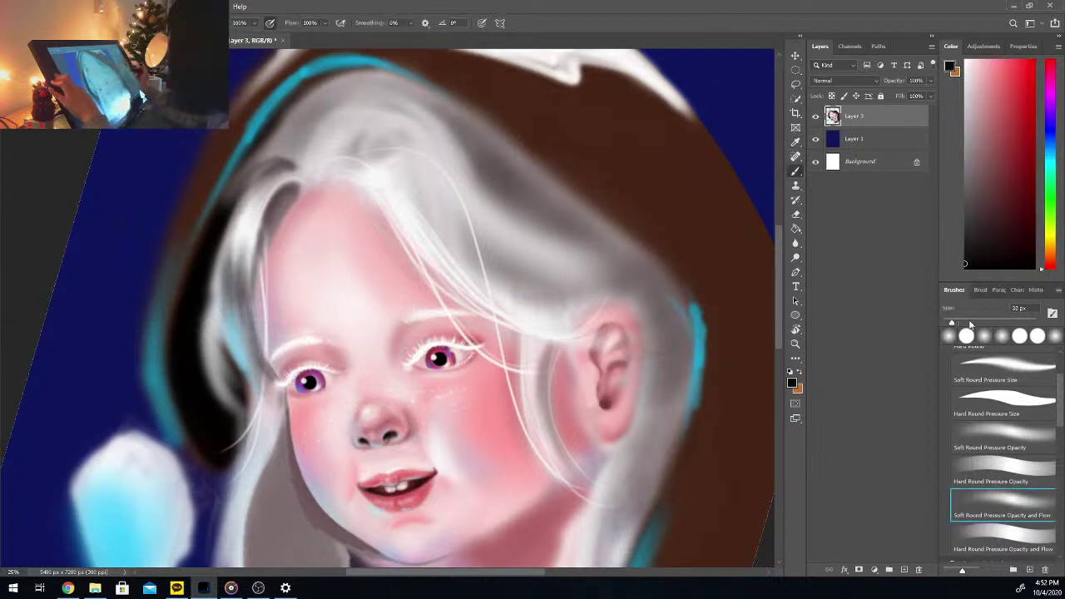
mouse_move(215, 382)
left_mouse_down()
mouse_move(214, 249)
mouse_move(203, 355)
left_mouse_up()
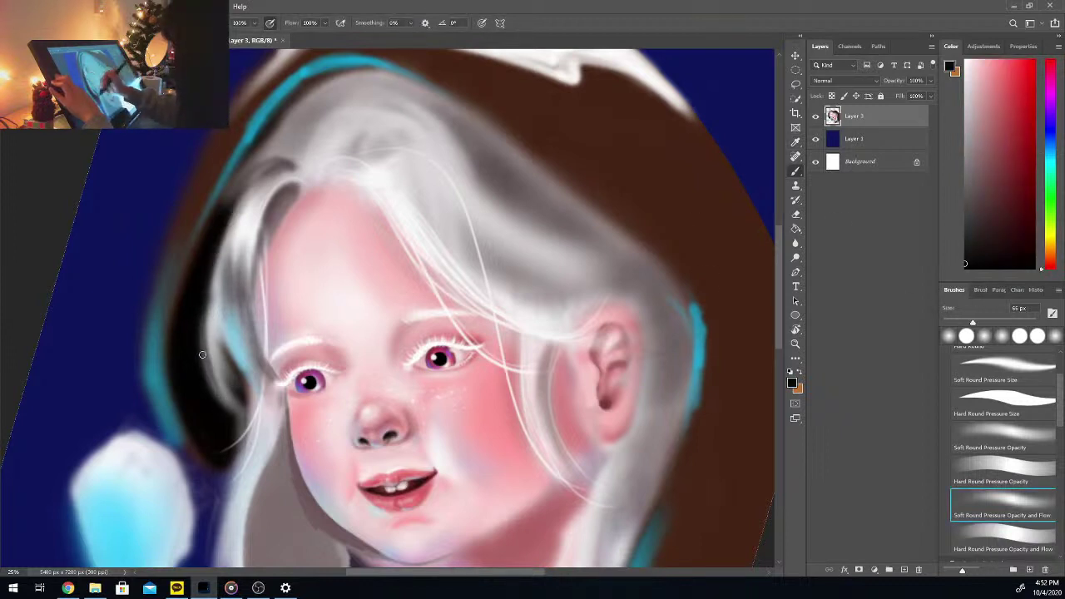
left_click_drag(214, 240, 219, 413)
left_click_drag(200, 319, 227, 411)
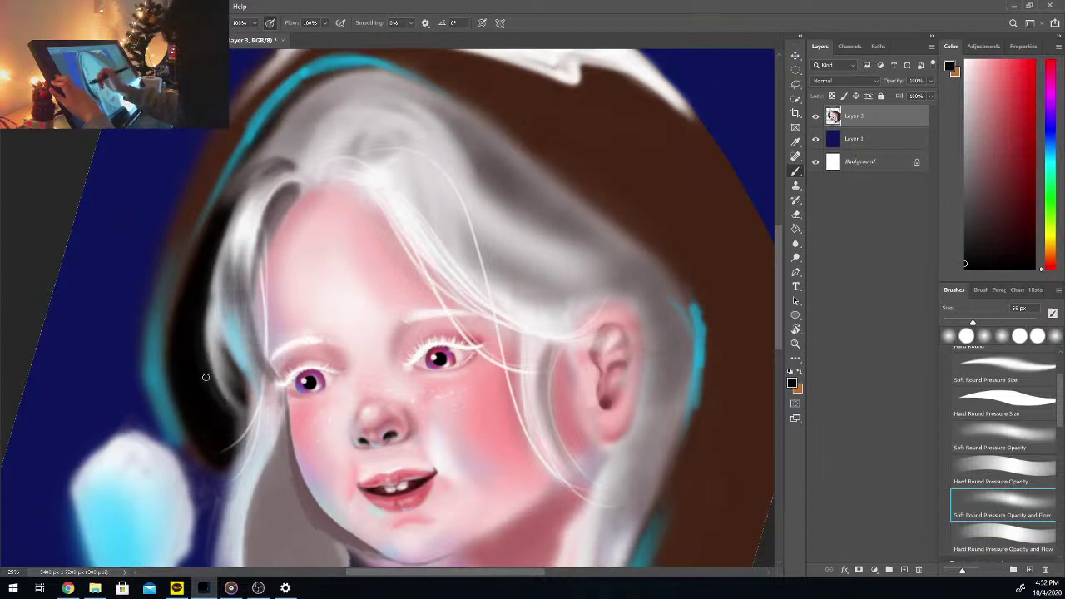
mouse_move(203, 325)
left_mouse_down()
mouse_move(214, 392)
mouse_move(205, 312)
left_mouse_up()
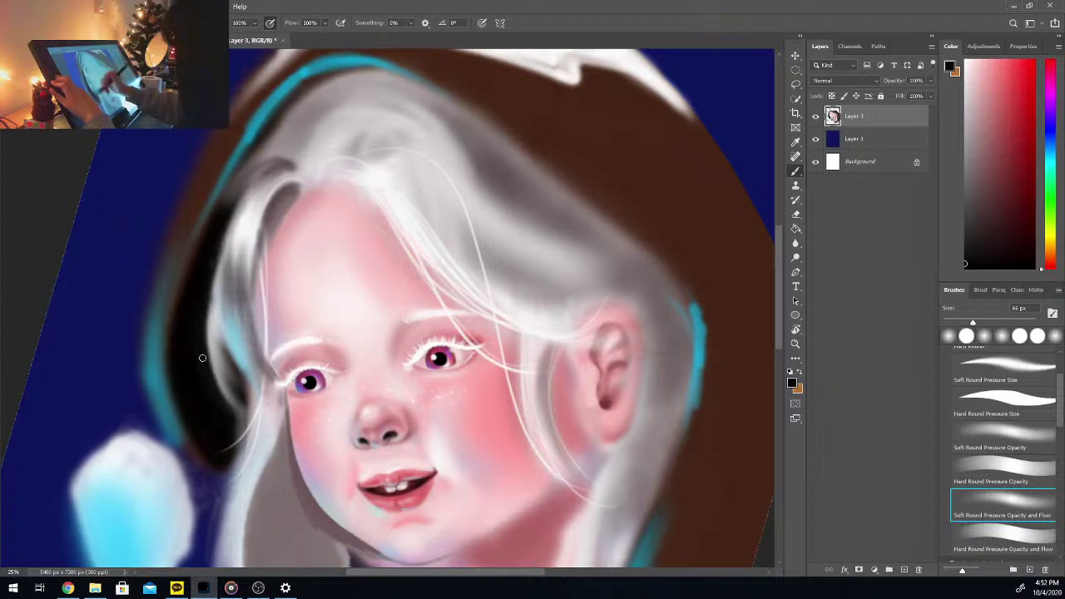
Step: Sample white from the hair, set the brush to 26 px and draw fine strands along the far lock's outer edge
key("i")
left_click(387, 210)
key("b")
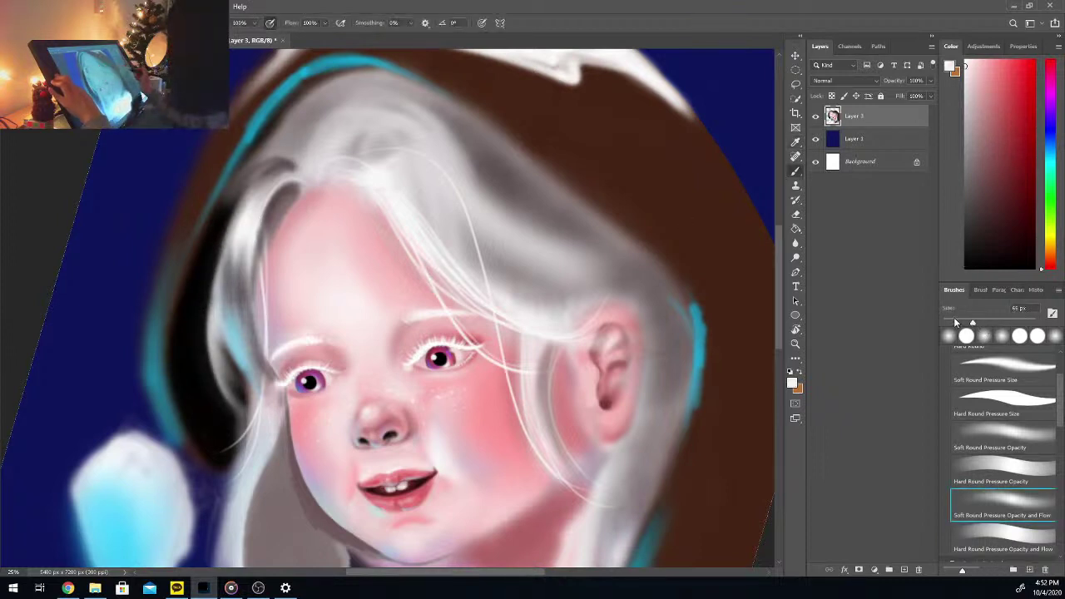
left_click_drag(247, 193, 215, 359)
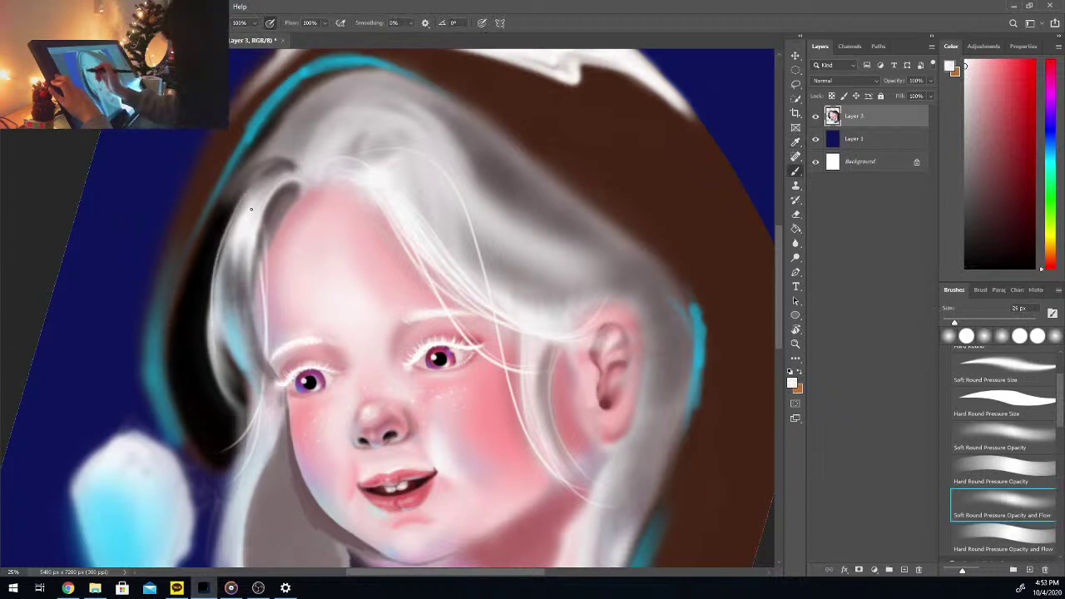
left_click_drag(227, 241, 223, 367)
key("ctrl+z")
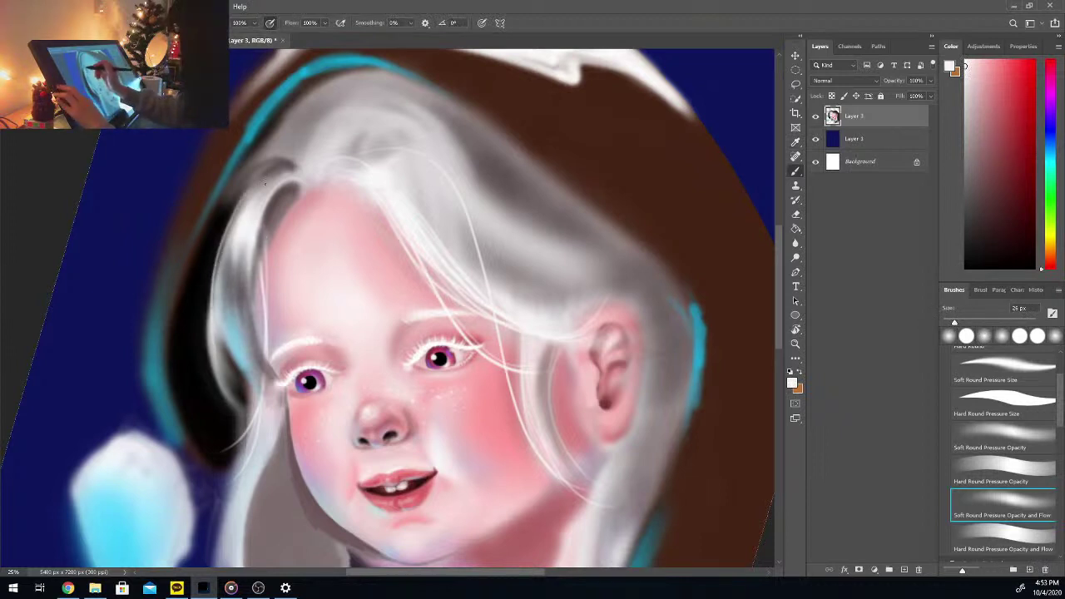
left_click_drag(252, 197, 225, 387)
Step: Draw more fine white strands through the middle and lower part of the far lock, over the cyan reflection
mouse_move(210, 323)
left_mouse_down()
mouse_move(220, 397)
mouse_move(223, 321)
mouse_move(219, 358)
mouse_move(234, 336)
left_mouse_up()
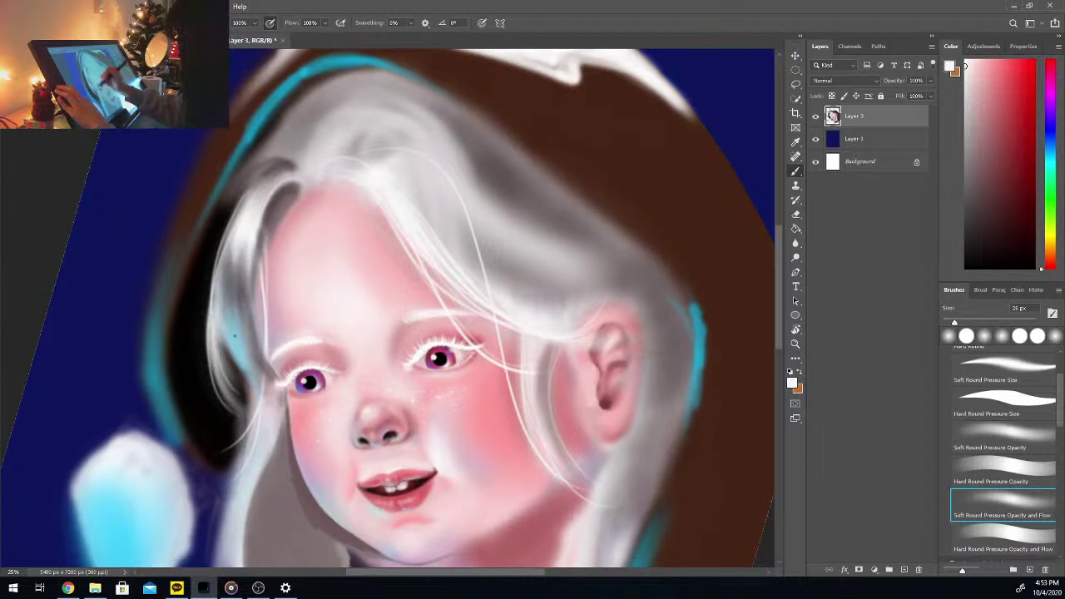
left_click_drag(223, 372, 245, 406)
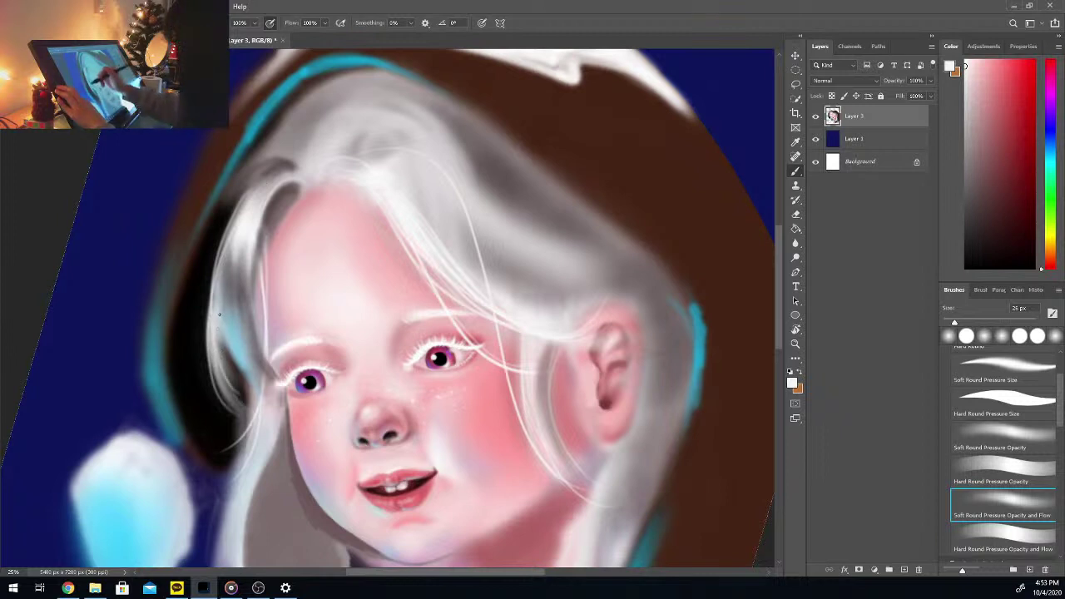
left_click_drag(220, 315, 248, 384)
left_click_drag(221, 244, 224, 280)
left_click_drag(225, 336, 241, 378)
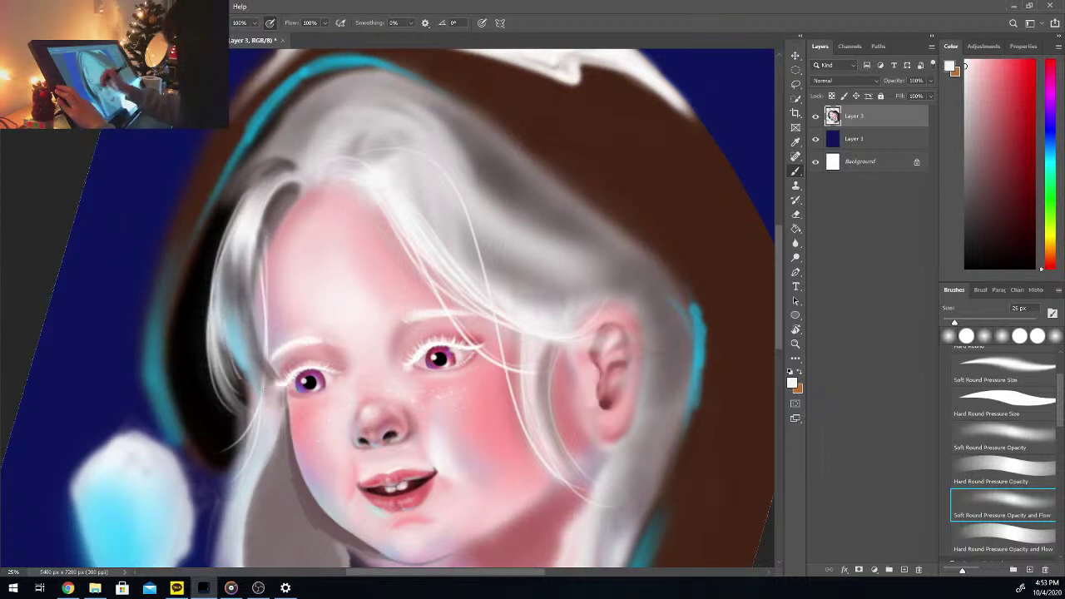
left_click_drag(226, 265, 248, 403)
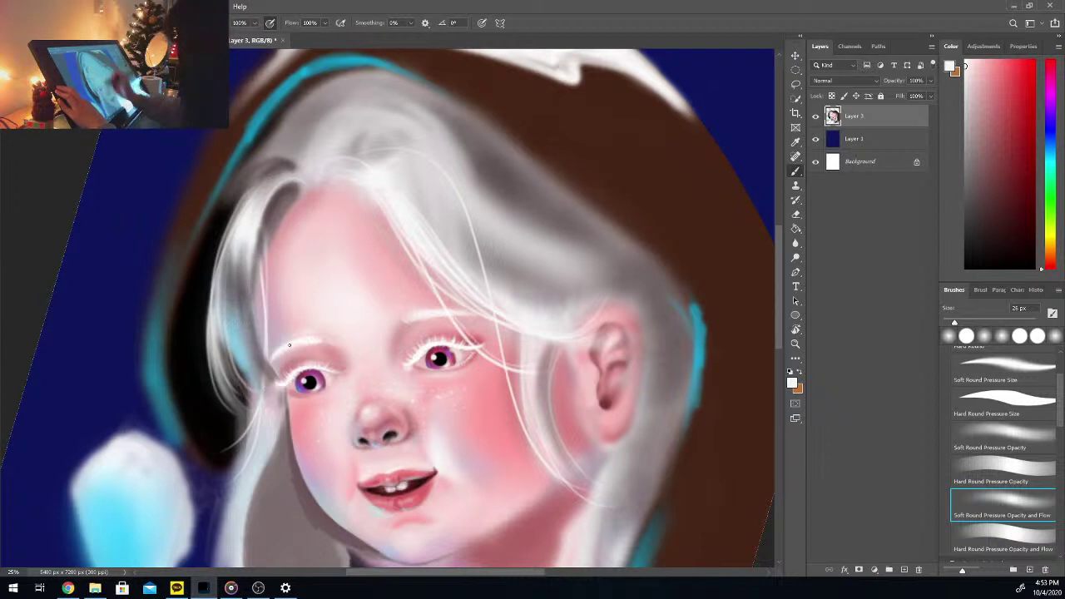
Step: Draw fine white strands along the outer edge and lower end of the hair hanging beside the far cheek
left_click_drag(780, 334, 783, 356)
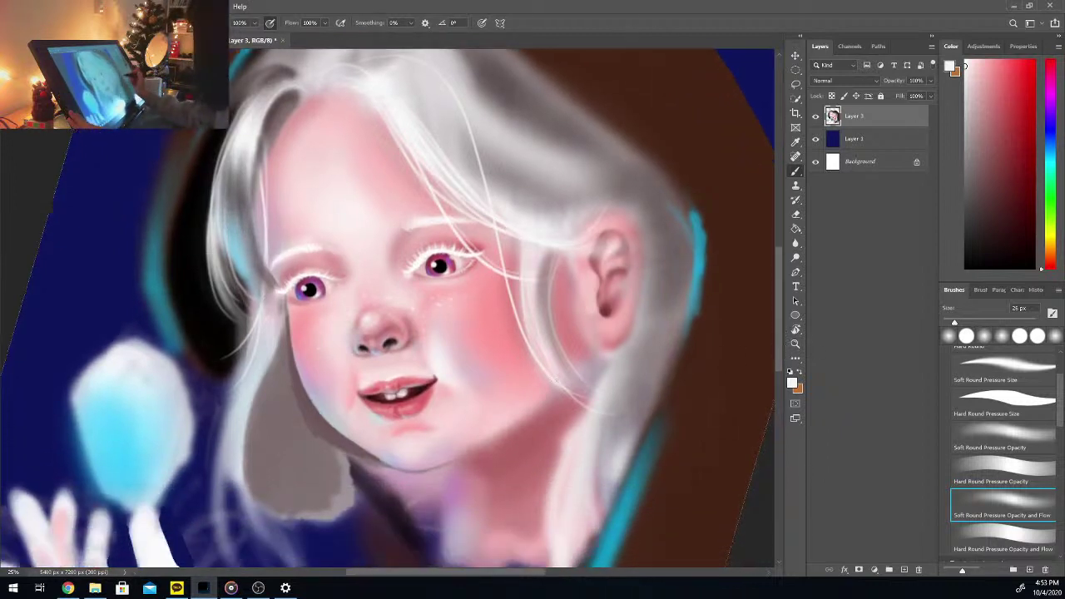
left_click_drag(248, 350, 237, 526)
left_click_drag(234, 411, 213, 516)
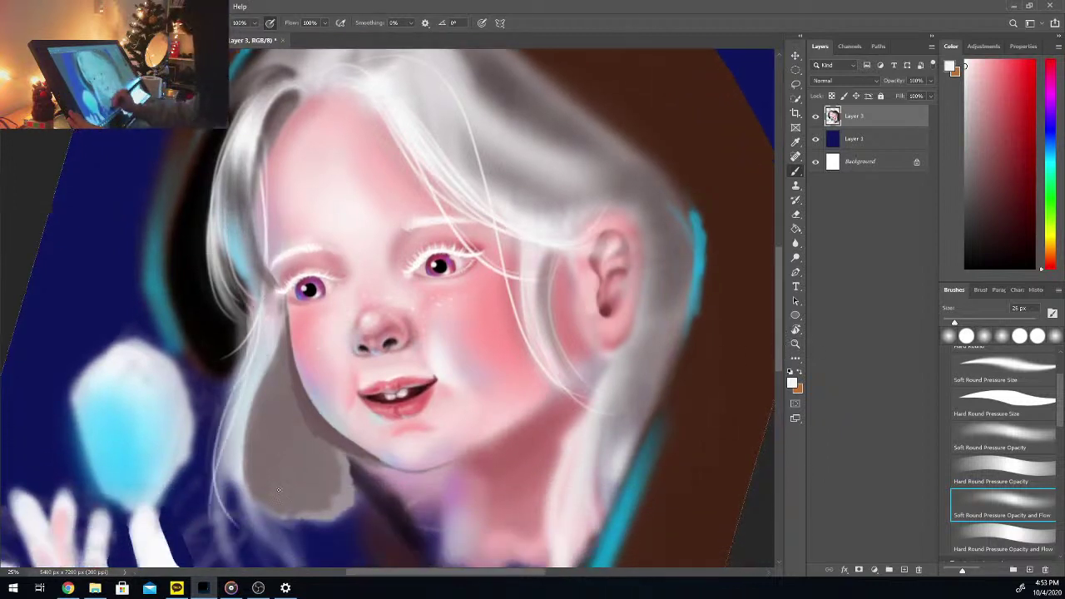
left_click_drag(242, 479, 276, 524)
left_click_drag(239, 479, 274, 549)
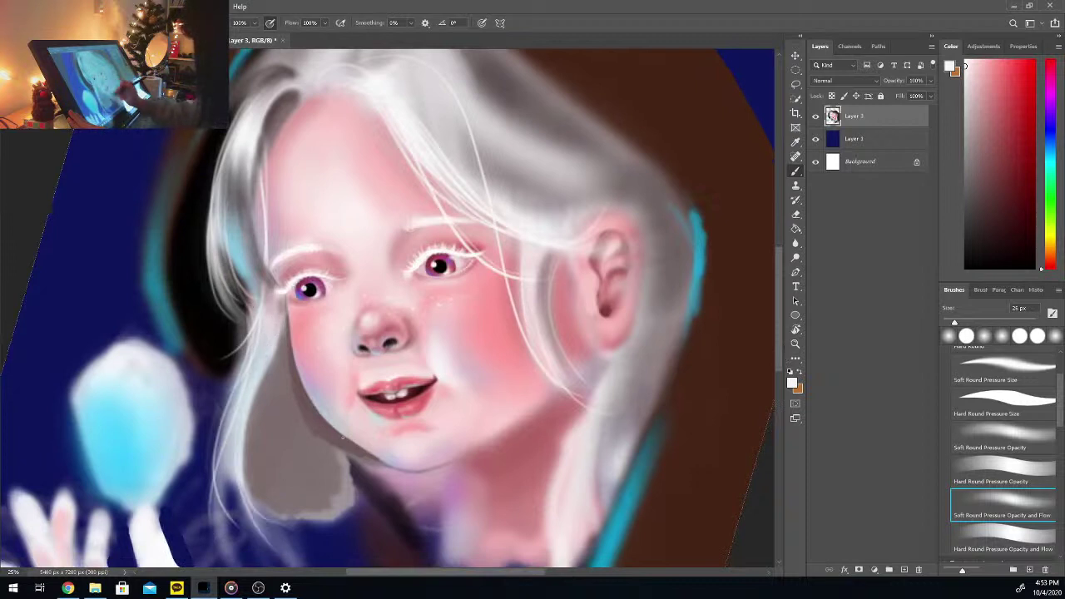
Step: Draw fine white strands down the hair beside the far cheek and along the forehead edge, undoing and redrawing the forehead strand
mouse_move(240, 417)
left_mouse_down()
mouse_move(234, 481)
mouse_move(291, 560)
left_mouse_up()
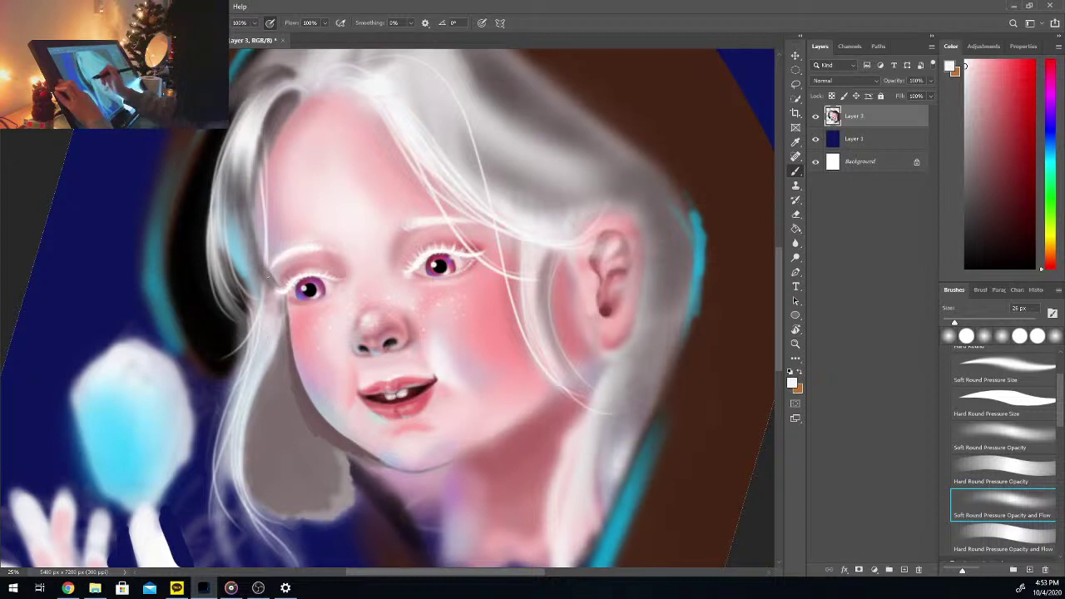
left_click_drag(268, 109, 235, 342)
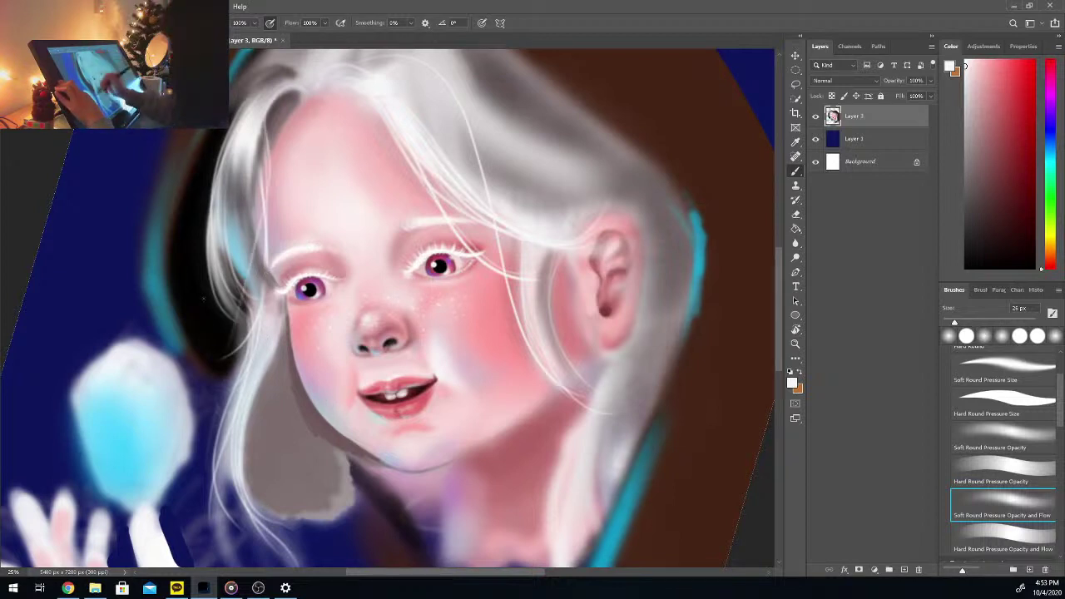
key("ctrl+z")
left_click_drag(259, 138, 271, 238)
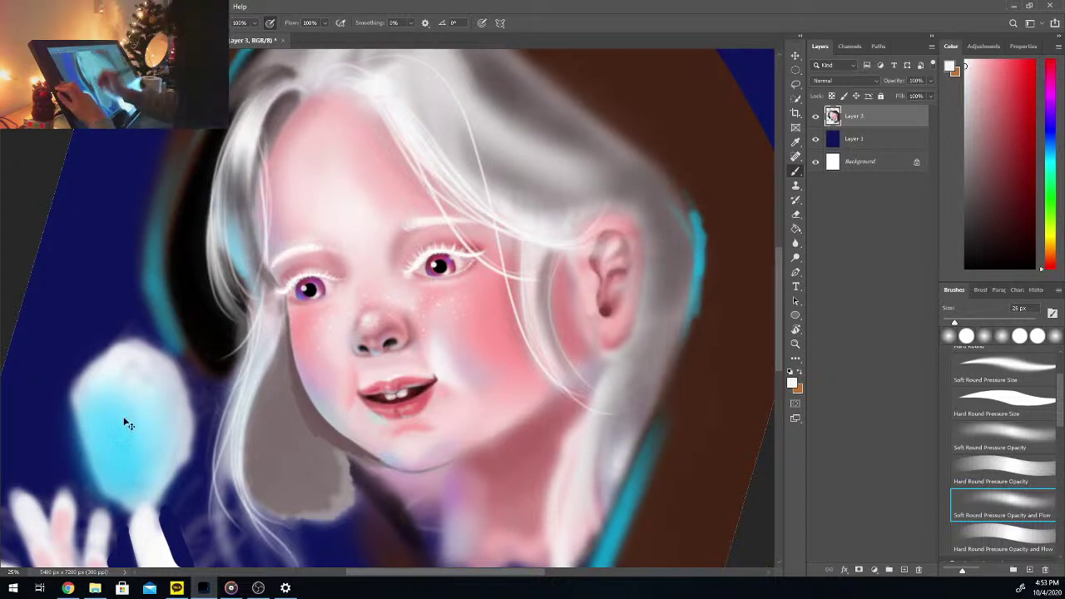
key("ctrl+z")
left_click_drag(266, 130, 260, 218)
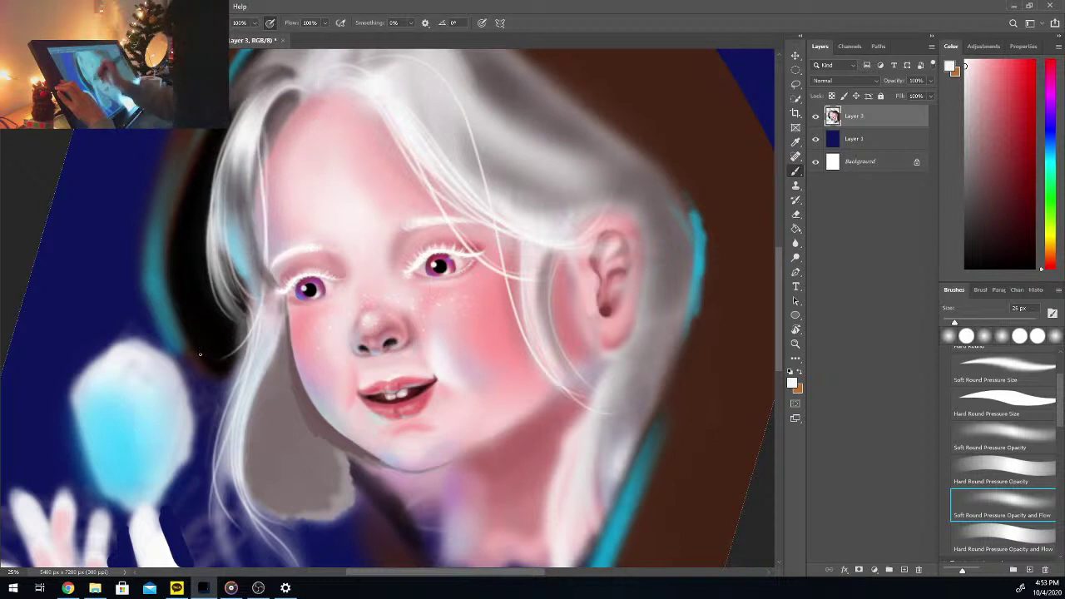
key("ctrl+z")
left_click_drag(261, 126, 244, 242)
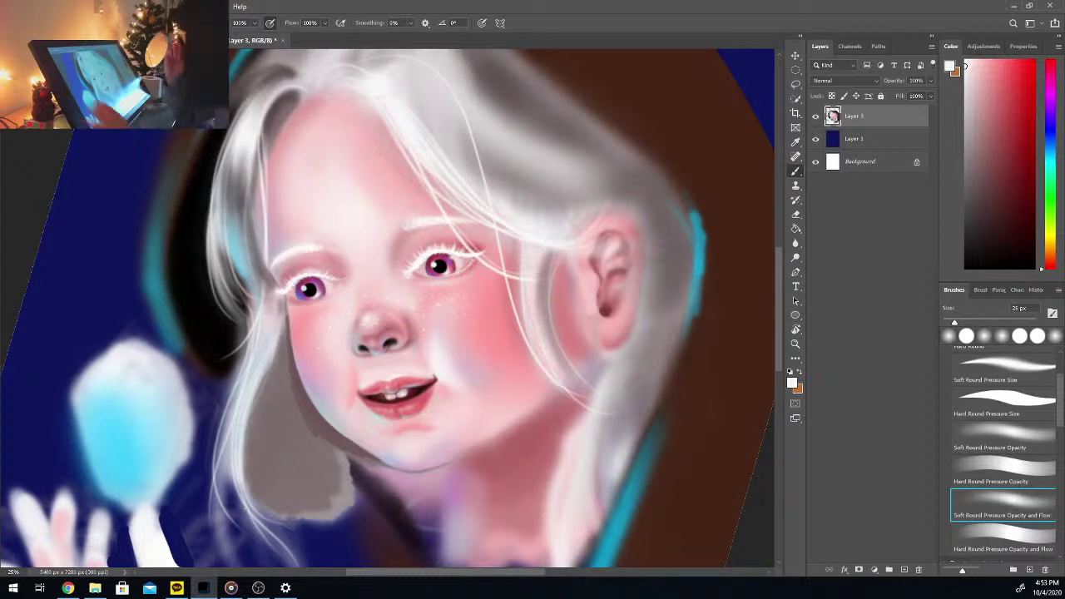
Step: Sample the grey-brown of the hair behind the far cheek, darken it and draw fine dark strands down that hair
left_click(295, 418, "alt")
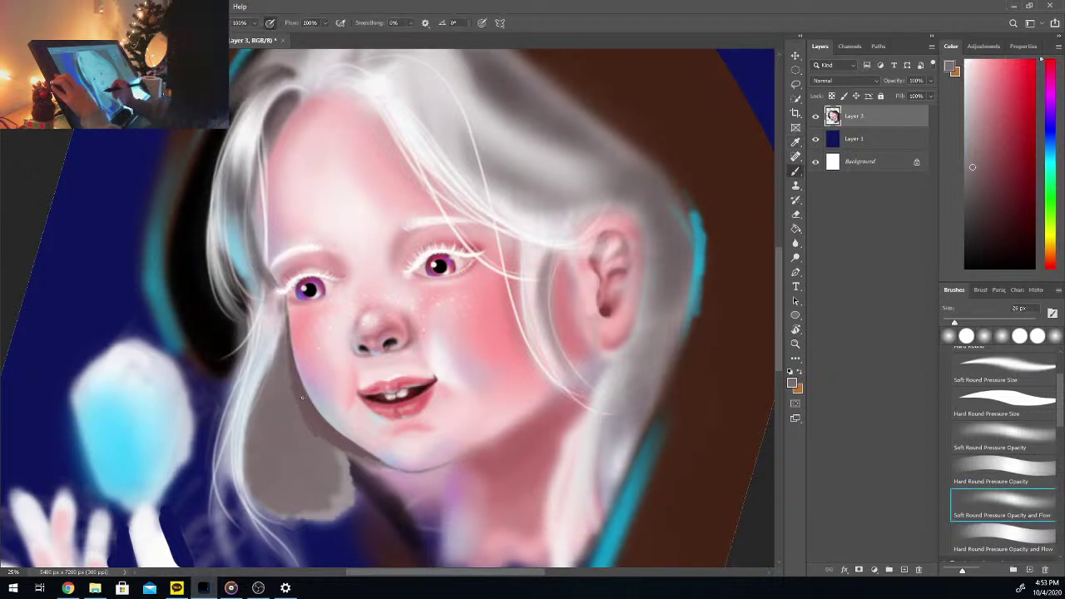
left_click(977, 194)
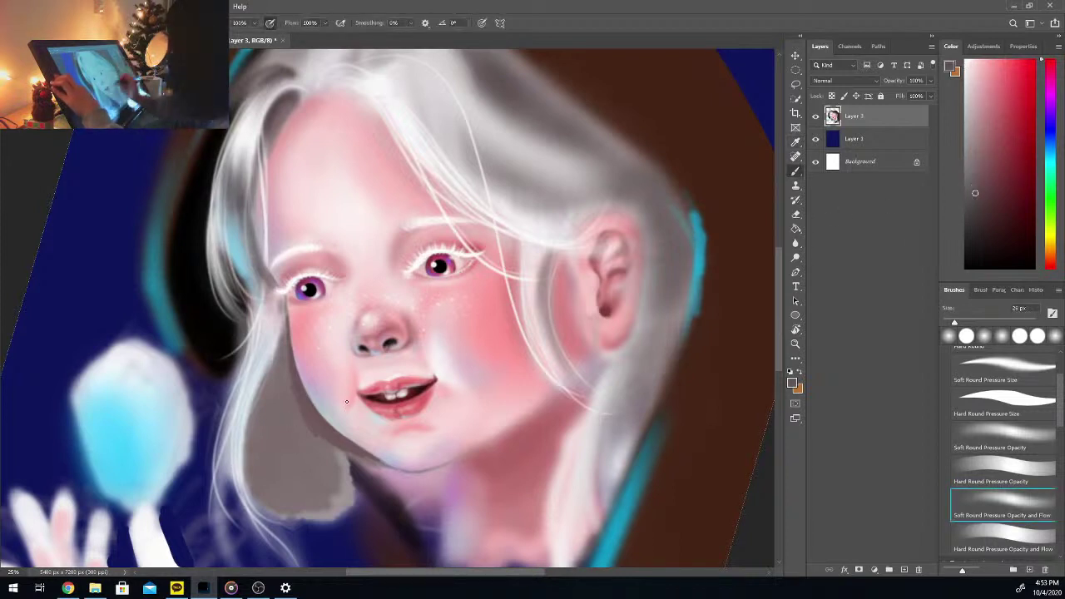
left_click_drag(288, 406, 301, 516)
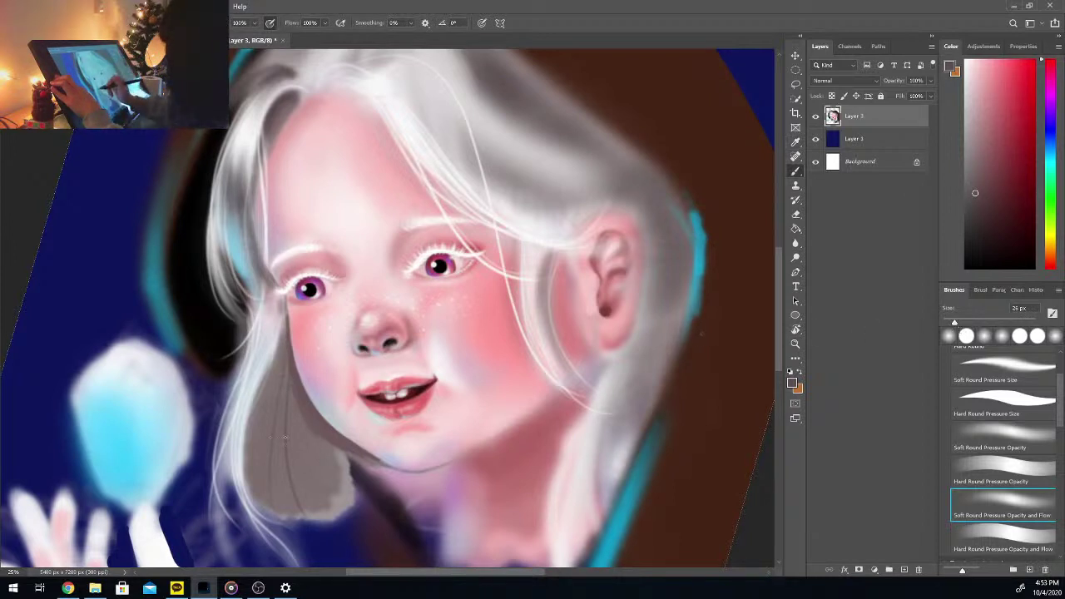
left_click_drag(285, 437, 293, 505)
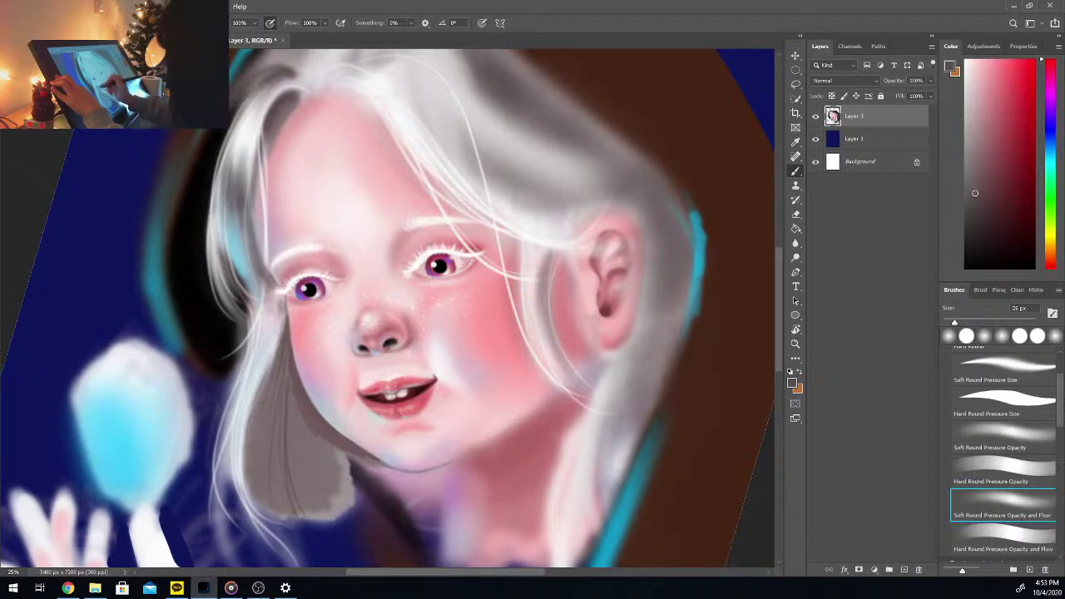
Step: Enlarge the brush to 73 px and shade the grey-brown hair behind the far cheek with broader dark strokes
left_click_drag(956, 323, 976, 323)
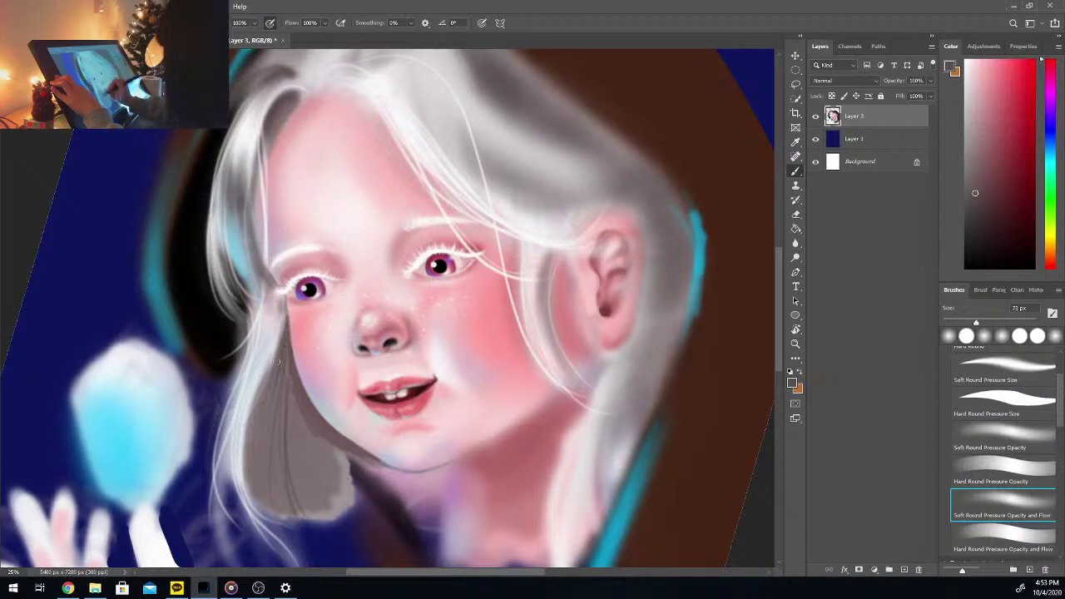
left_click_drag(278, 363, 250, 470)
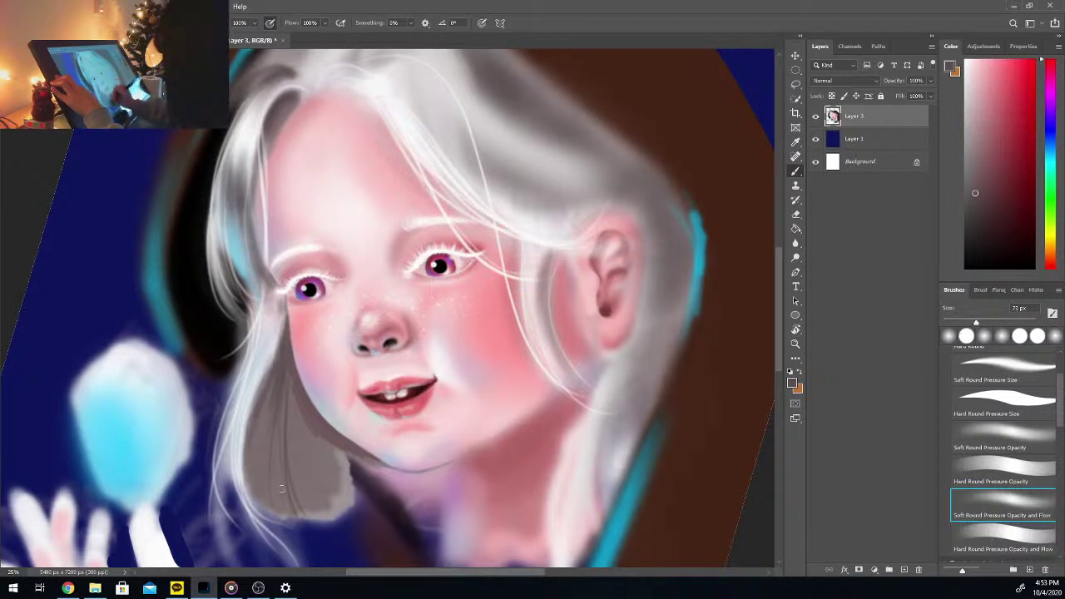
left_click_drag(287, 374, 303, 423)
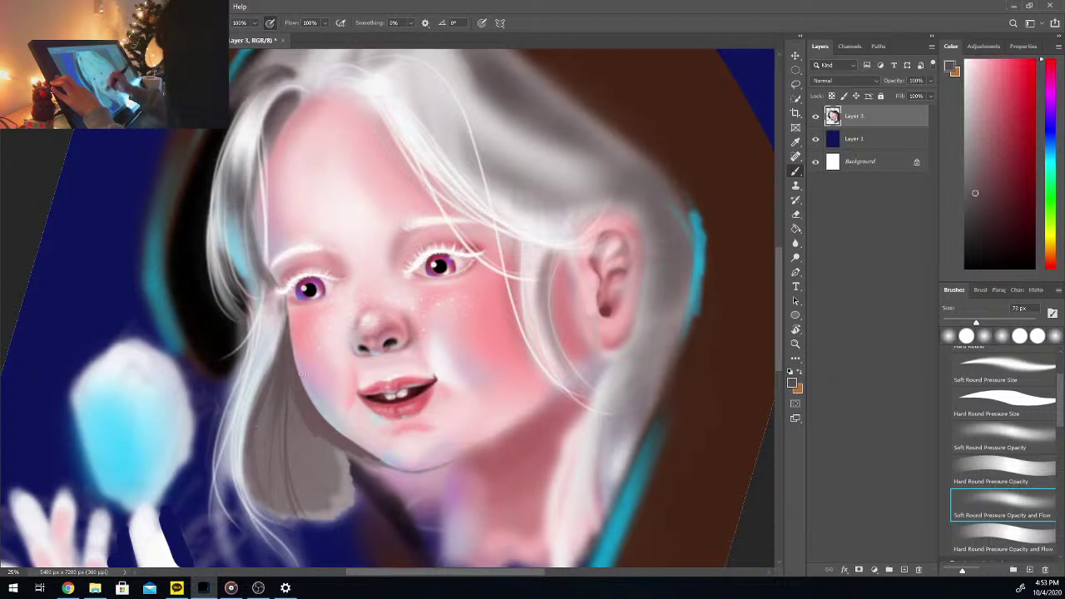
Step: Sample a darker grey from the hair shadow near the far cheek and deepen the hair behind it from top to ends
left_click(308, 395, "alt")
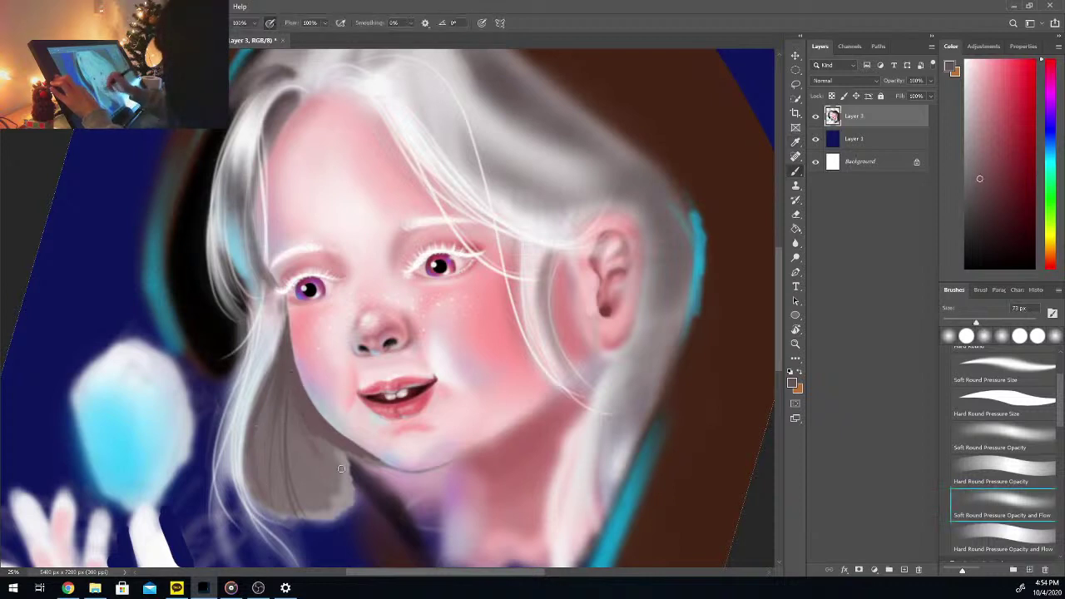
left_click(291, 354, "alt")
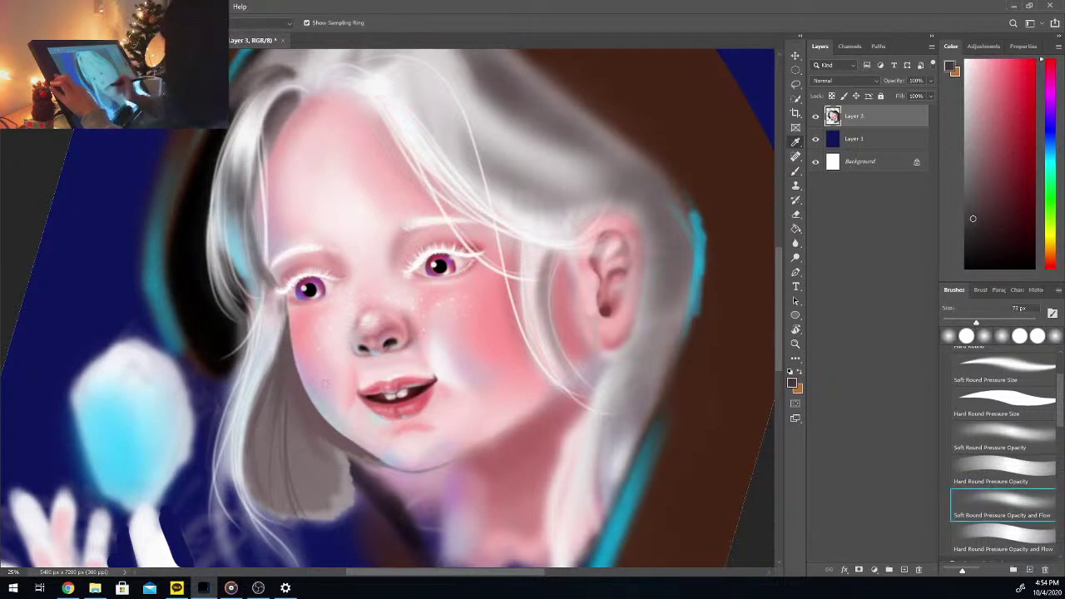
left_click_drag(286, 344, 290, 446)
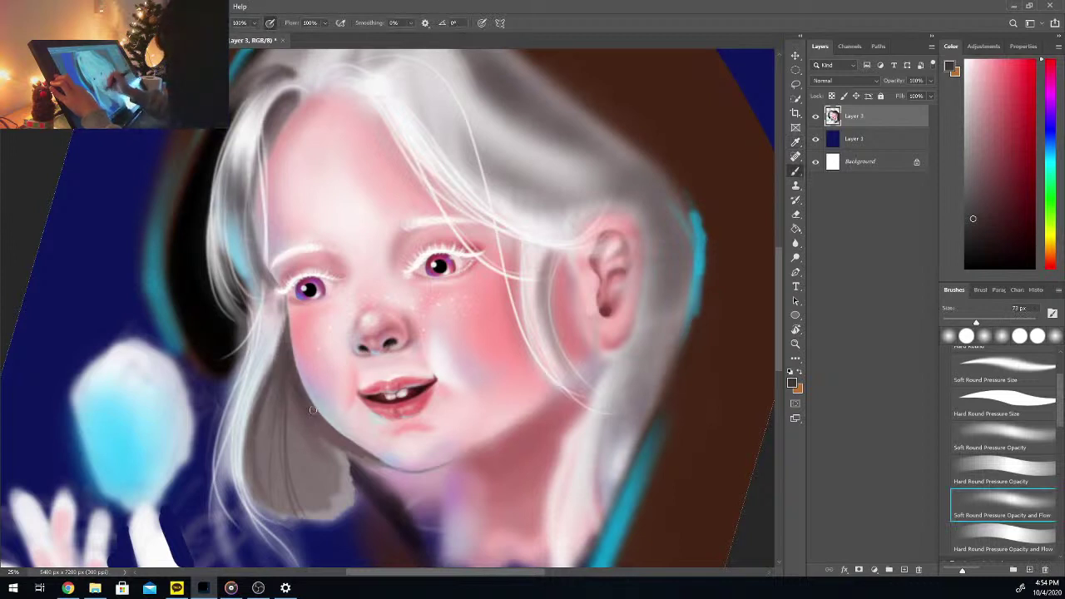
mouse_move(280, 384)
left_mouse_down()
mouse_move(279, 515)
mouse_move(283, 387)
mouse_move(296, 463)
mouse_move(261, 406)
mouse_move(264, 510)
left_mouse_up()
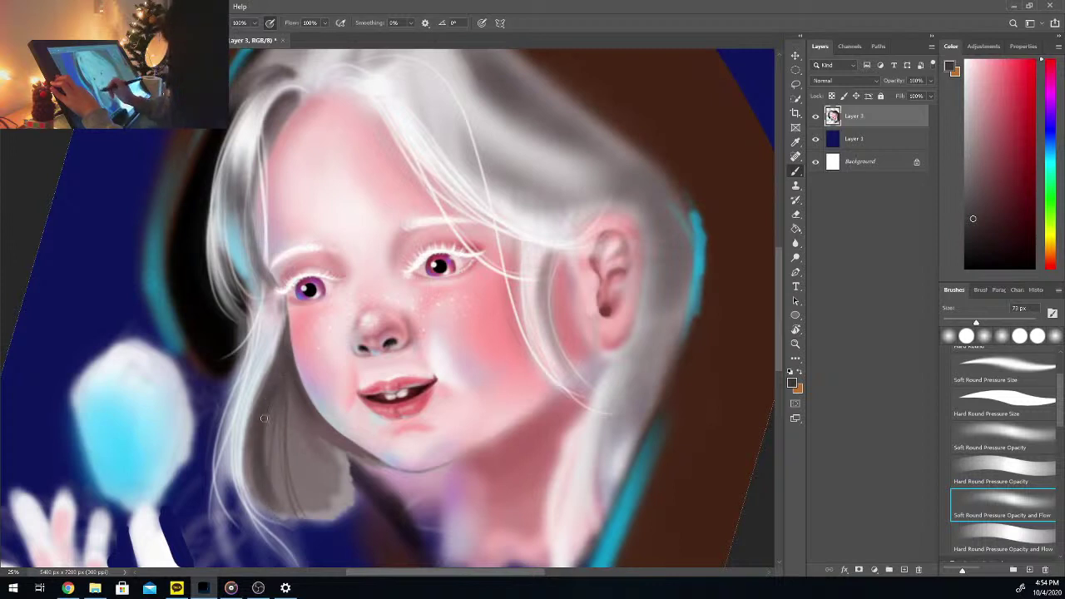
mouse_move(293, 404)
left_mouse_down()
mouse_move(307, 504)
mouse_move(331, 516)
left_mouse_up()
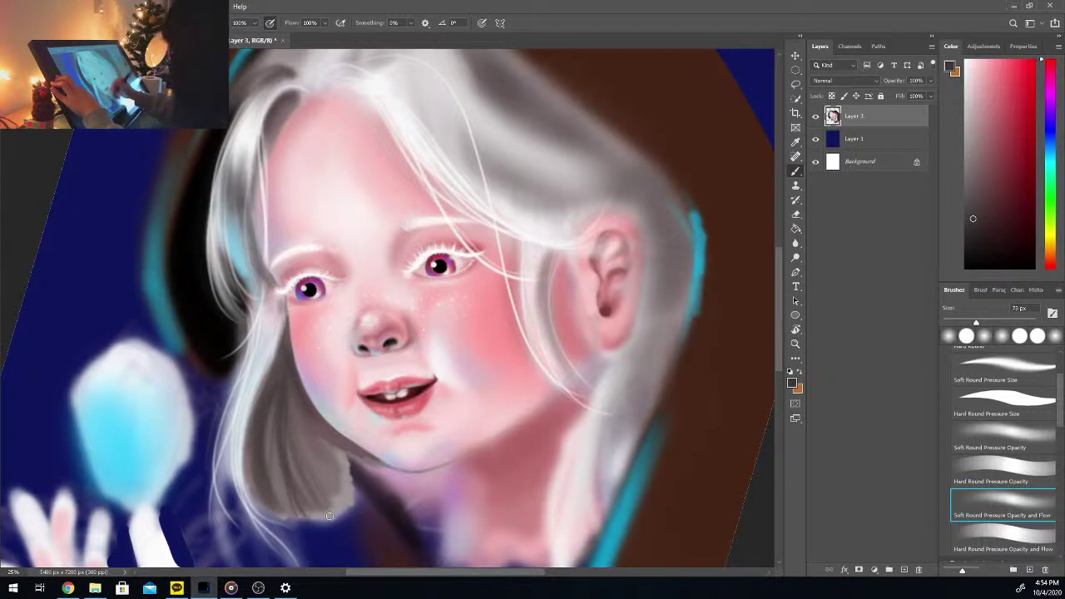
Step: Build up overlapping dark strokes through the middle and lower ends of the shadowed hair, following the strand direction
left_click_drag(297, 385, 306, 500)
left_click_drag(288, 458, 317, 516)
mouse_move(294, 391)
left_mouse_down()
mouse_move(320, 510)
mouse_move(339, 491)
mouse_move(332, 466)
left_mouse_up()
mouse_move(303, 416)
left_mouse_down()
mouse_move(339, 466)
mouse_move(351, 464)
mouse_move(347, 447)
left_mouse_up()
left_click_drag(291, 394, 327, 480)
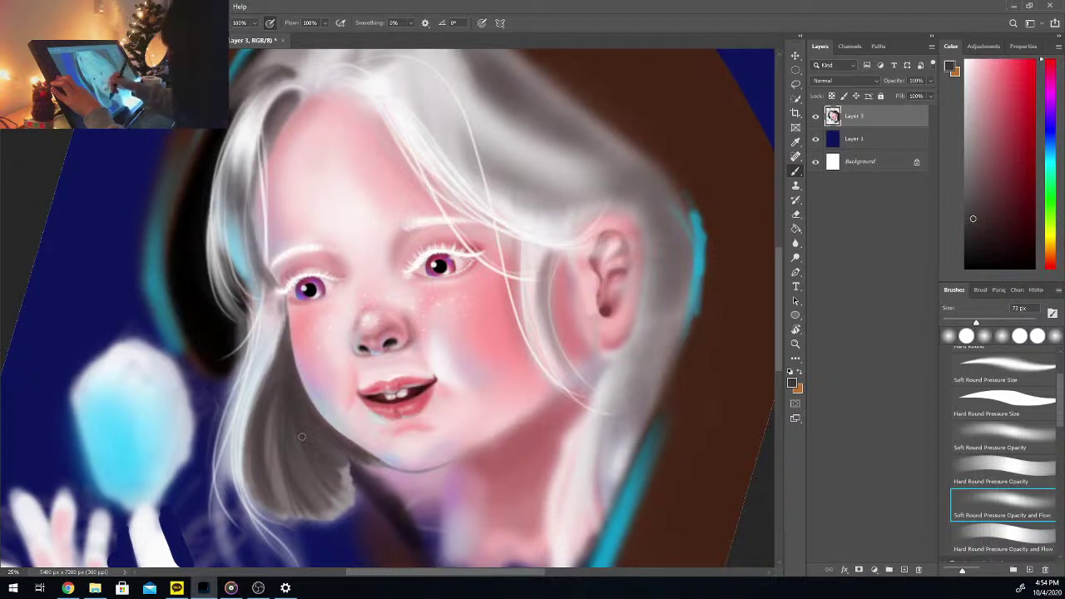
left_click_drag(302, 434, 335, 506)
left_click_drag(304, 466, 309, 511)
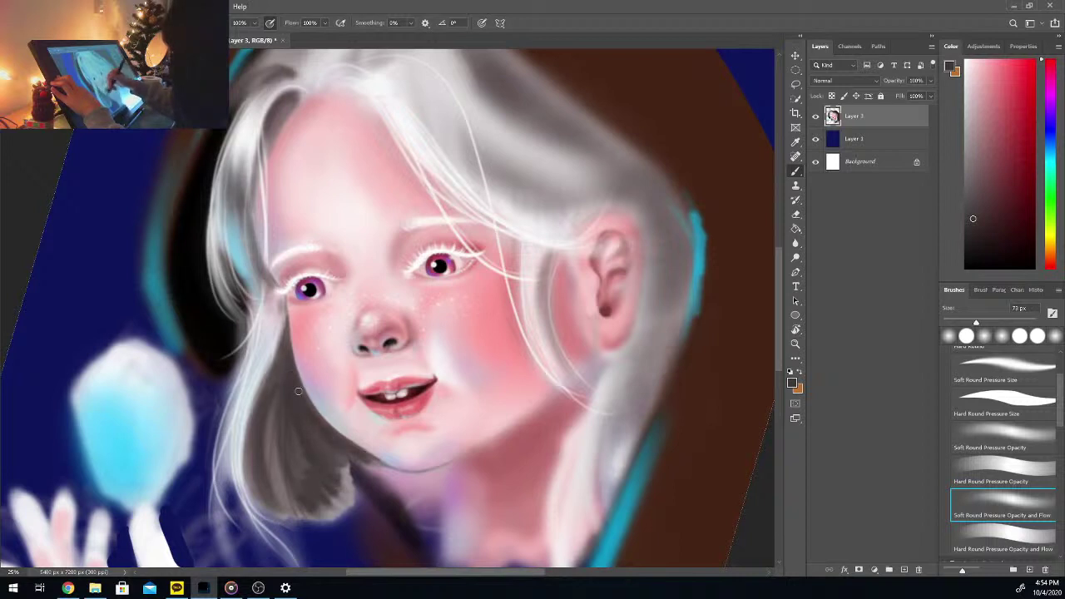
left_click_drag(297, 438, 299, 476)
left_click_drag(286, 412, 298, 493)
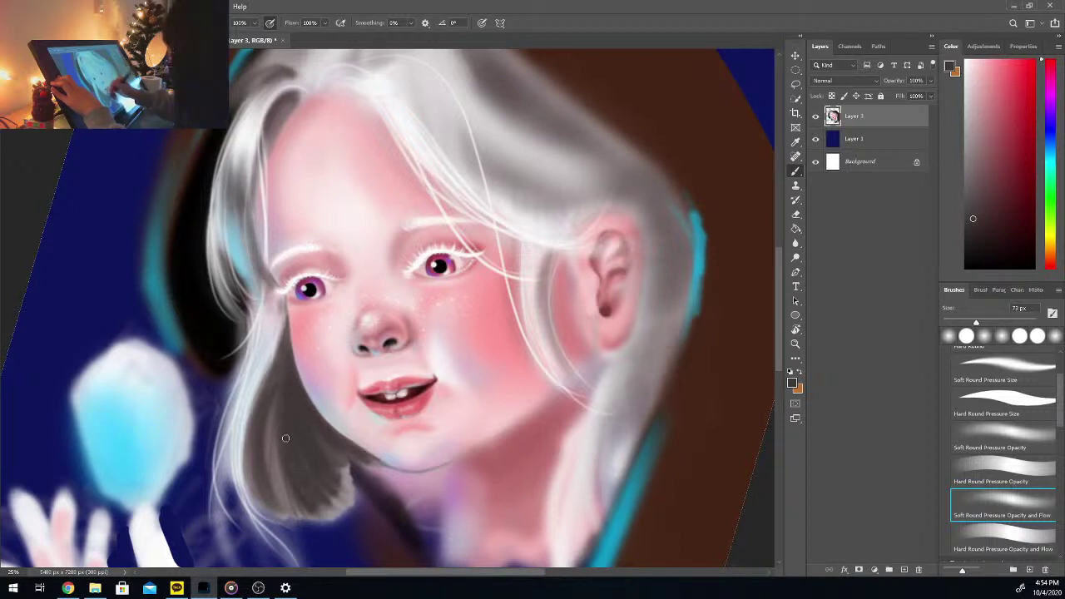
left_click_drag(288, 417, 306, 525)
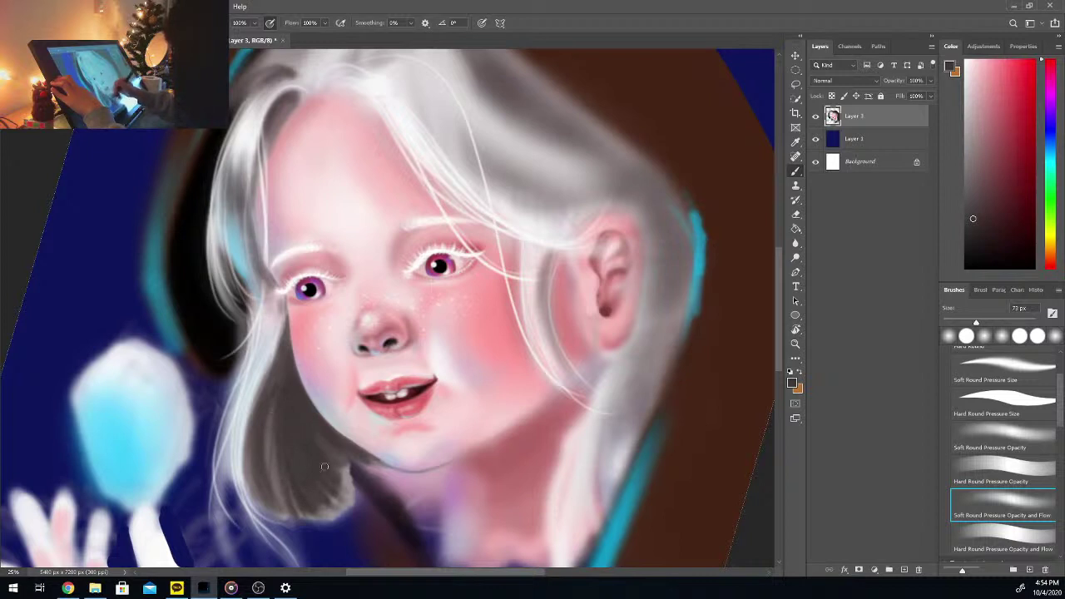
Step: Sample light and mid greys from the far hair and shade the lock hanging over the dark hair with long strokes
key("ctrl+minus")
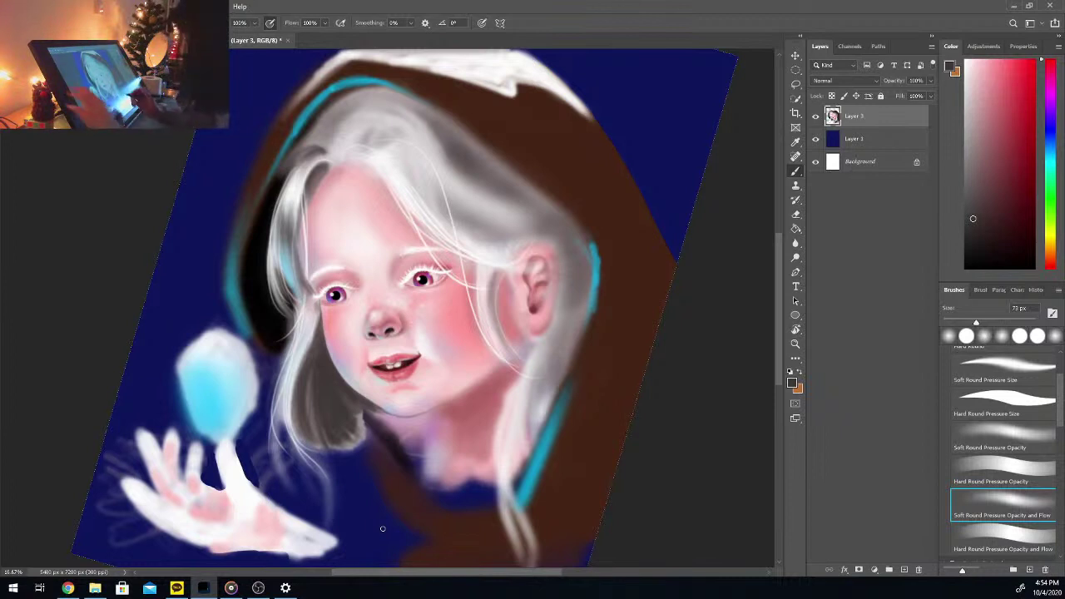
left_click(311, 329, "alt")
mouse_move(313, 327)
left_mouse_down()
mouse_move(283, 407)
mouse_move(291, 442)
mouse_move(309, 463)
left_mouse_up()
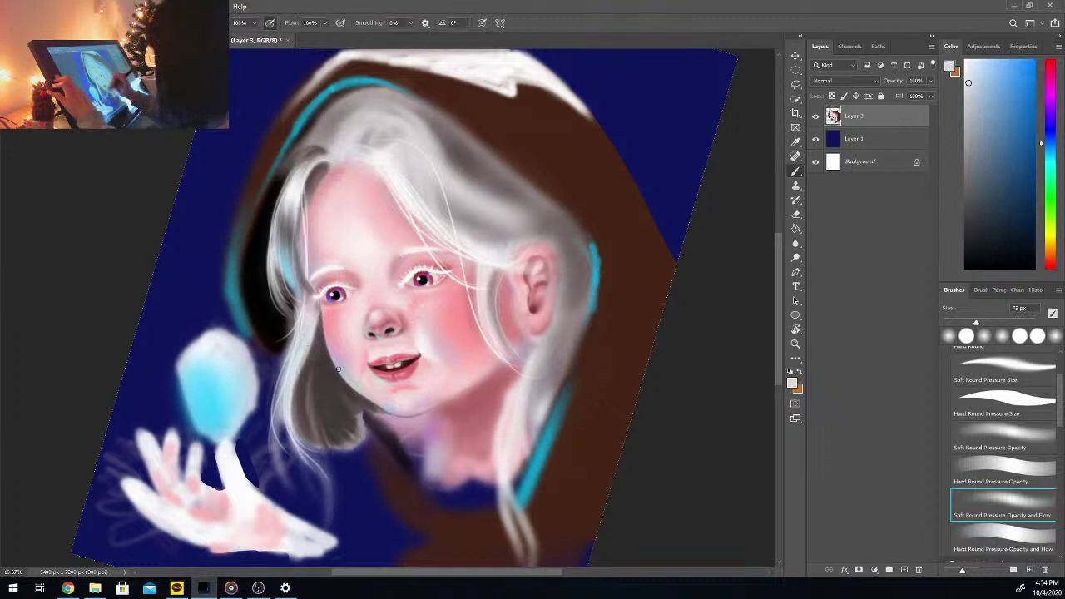
left_click(298, 263, "alt")
left_click(295, 208, "alt")
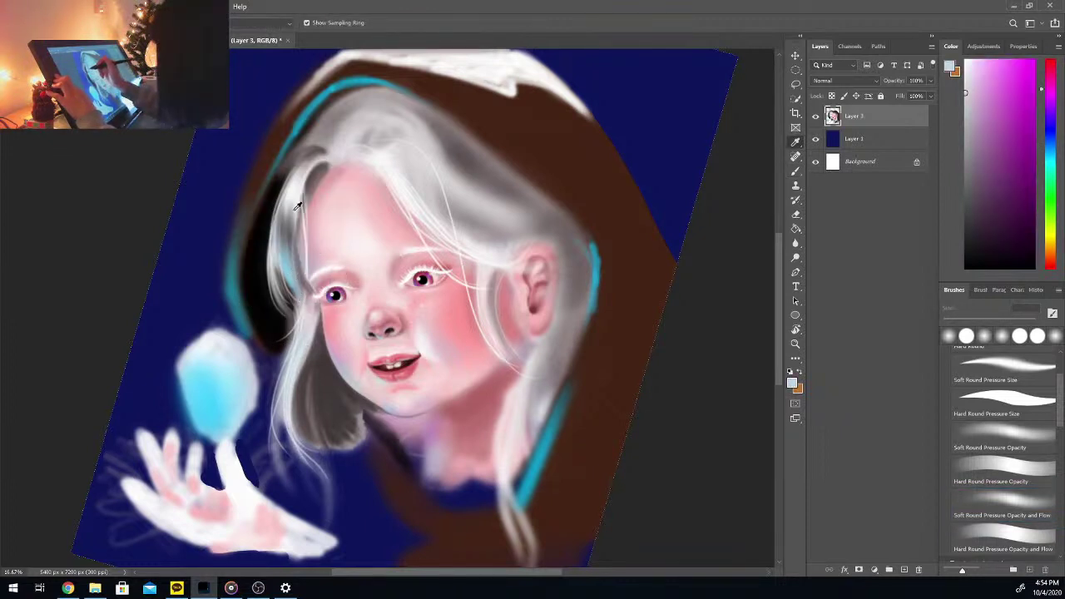
left_click(291, 228, "alt")
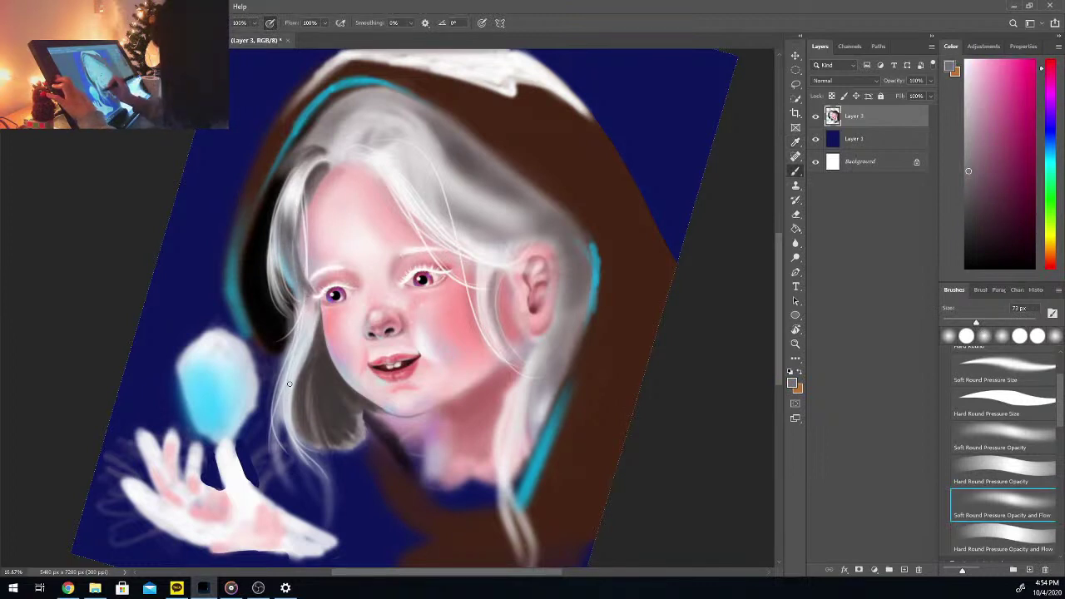
left_click_drag(302, 326, 281, 400)
left_click_drag(301, 353, 285, 421)
Step: Paint cyan sampled from the glowing orb along the hanging lock's inner edge and blend its lower end with sampled light grey
left_click(247, 406, "alt")
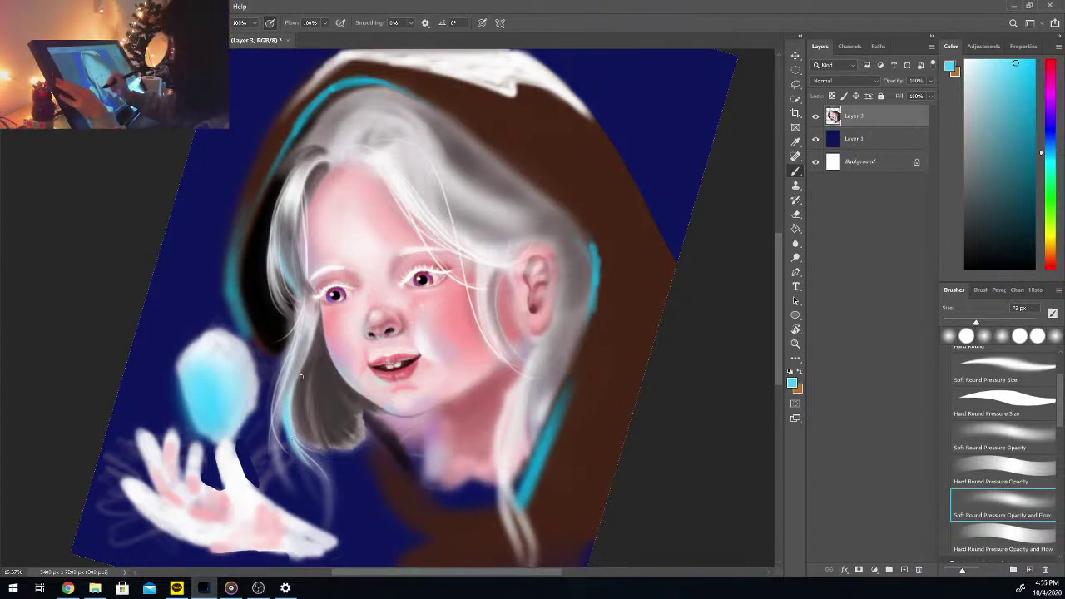
key("i")
left_click(281, 260)
key("b")
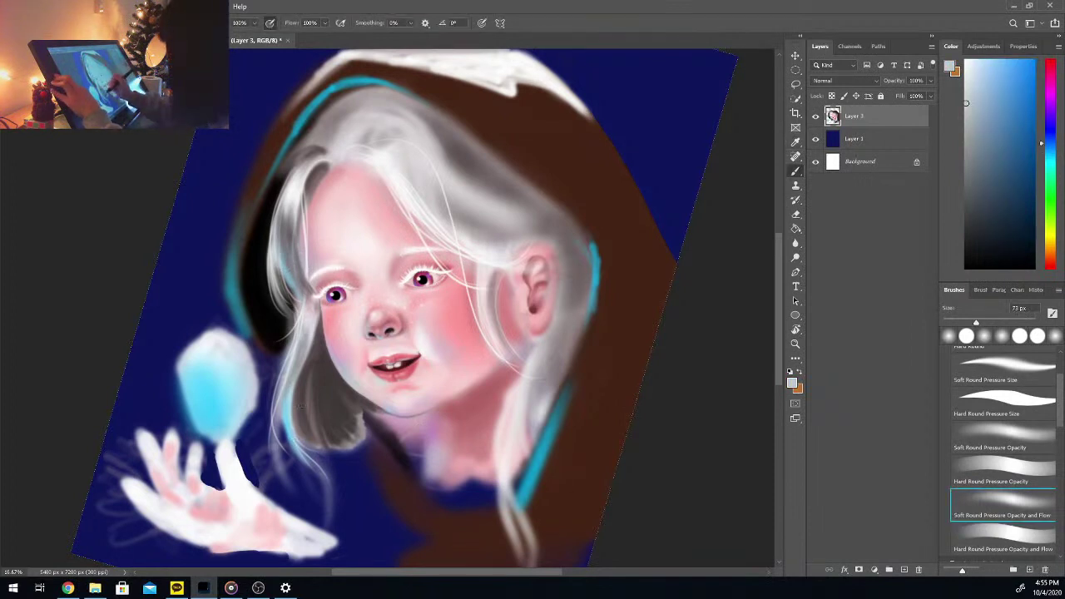
left_click_drag(293, 398, 333, 471)
left_click_drag(297, 441, 341, 473)
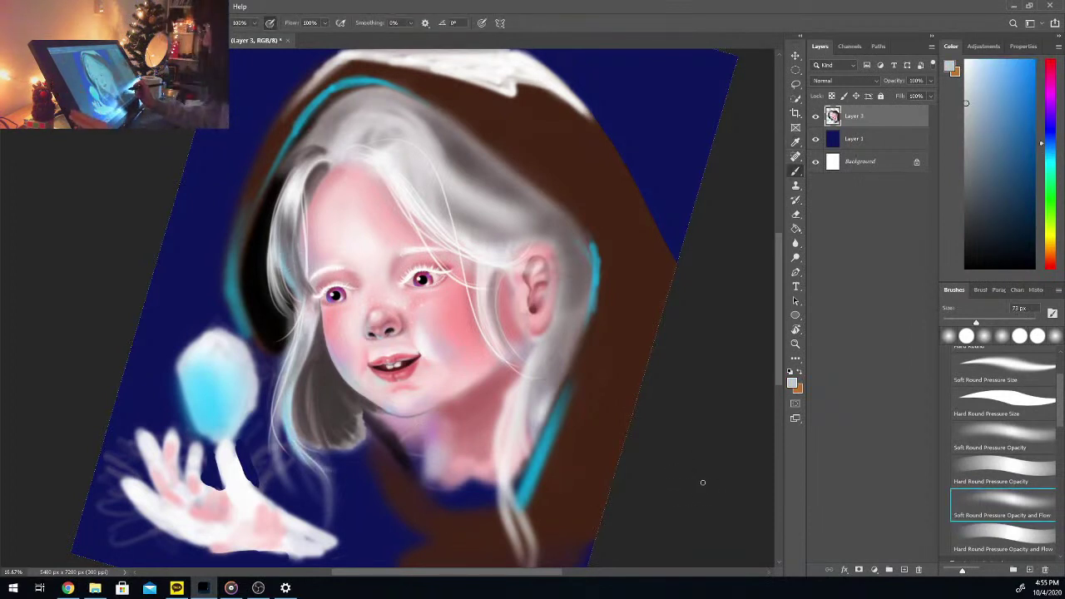
Step: Rotate the canvas upright, sample white from the hair, set the brush to 23 px and draw a fine strand along the forehead edge
key("r")
mouse_move(707, 485)
left_mouse_down()
mouse_move(708, 369)
mouse_move(725, 411)
left_mouse_up()
key("b")
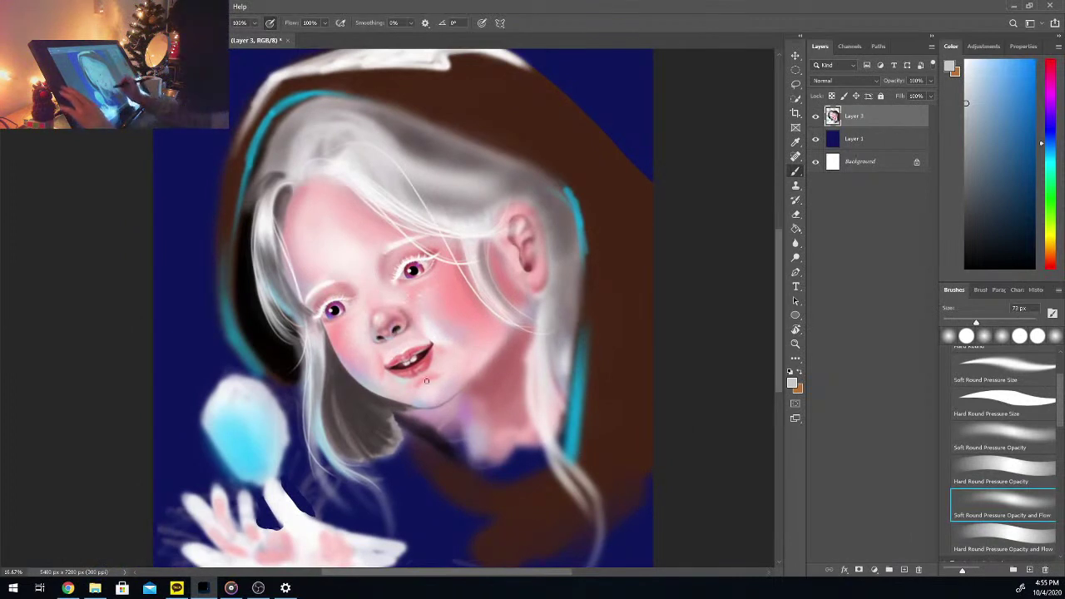
key("i")
left_click(269, 218)
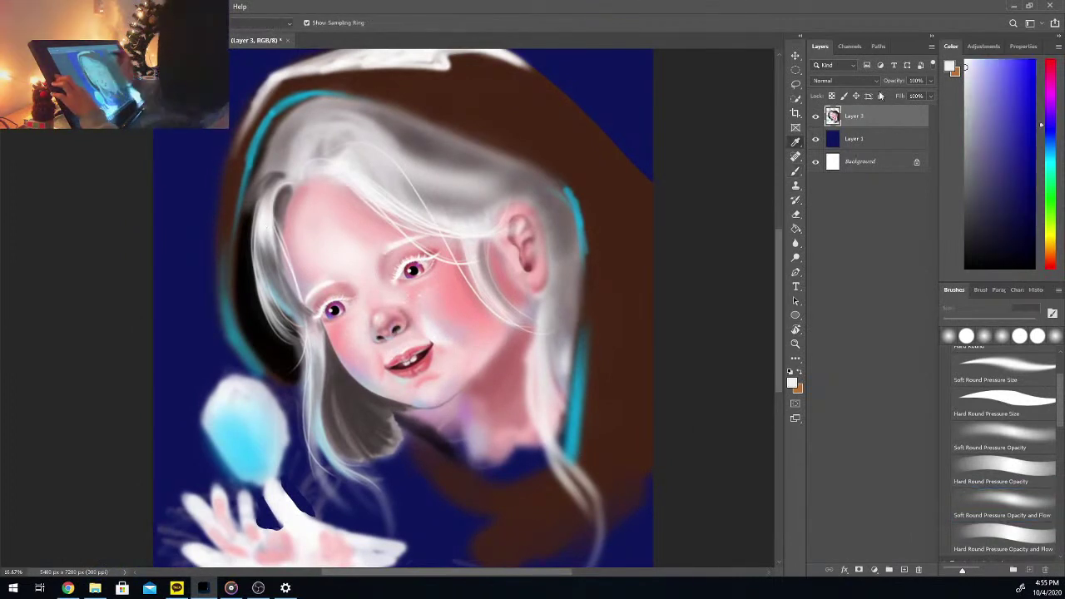
key("b")
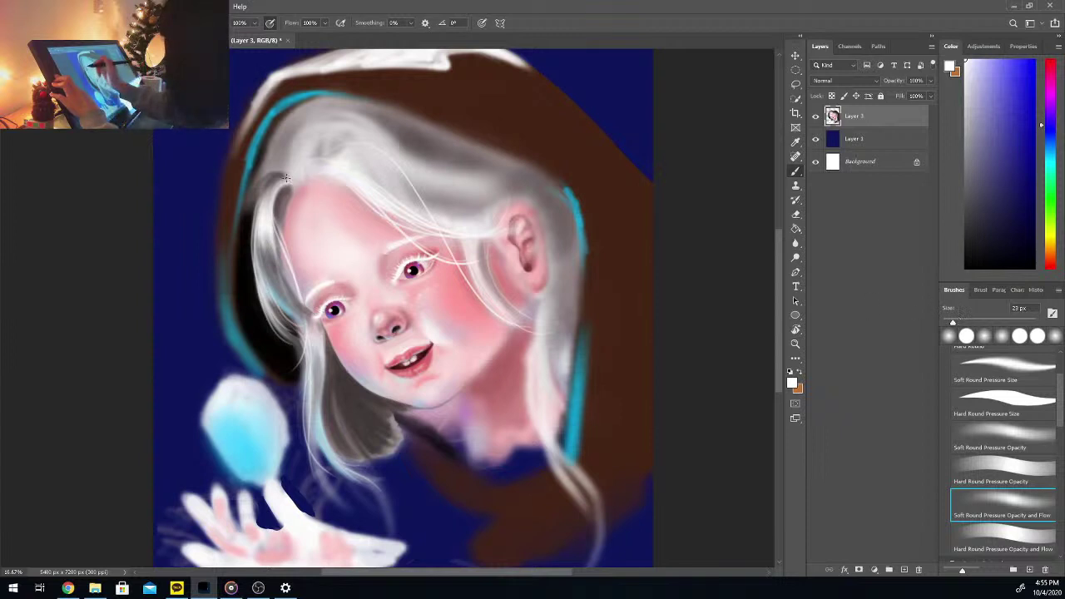
left_click_drag(286, 179, 305, 285)
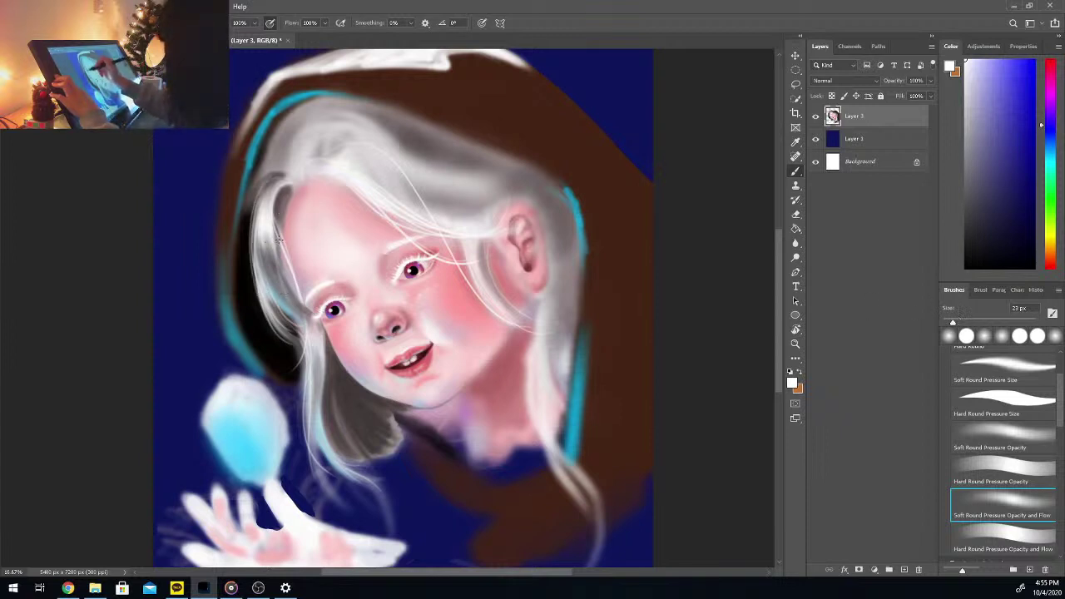
Step: Set the painting colour to white and draw fine strands down the forehead edge of the far lock to beside the eye
left_click(287, 240, "alt")
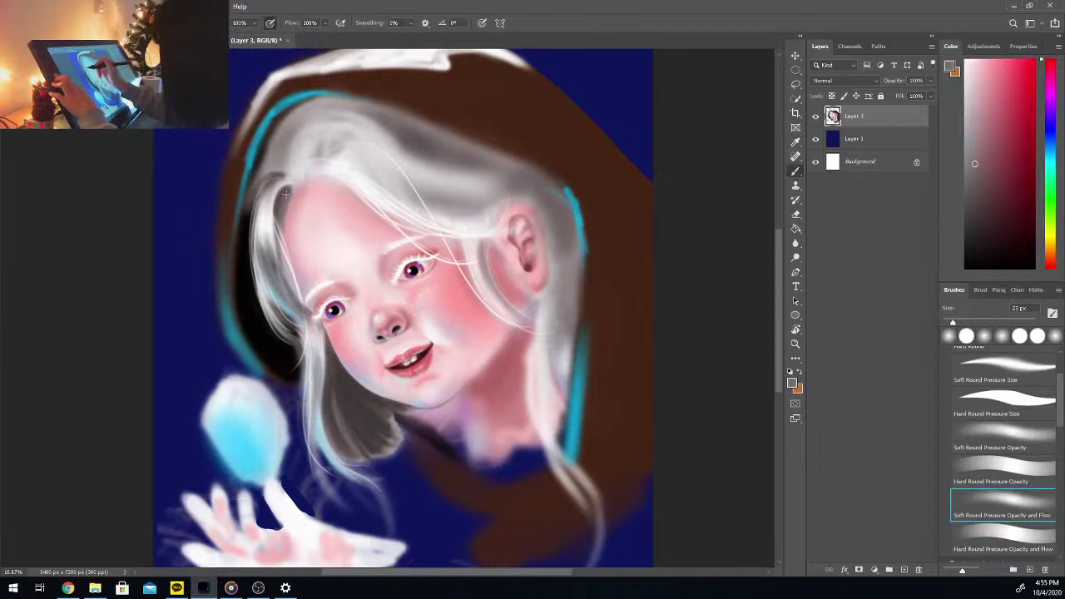
key("alt")
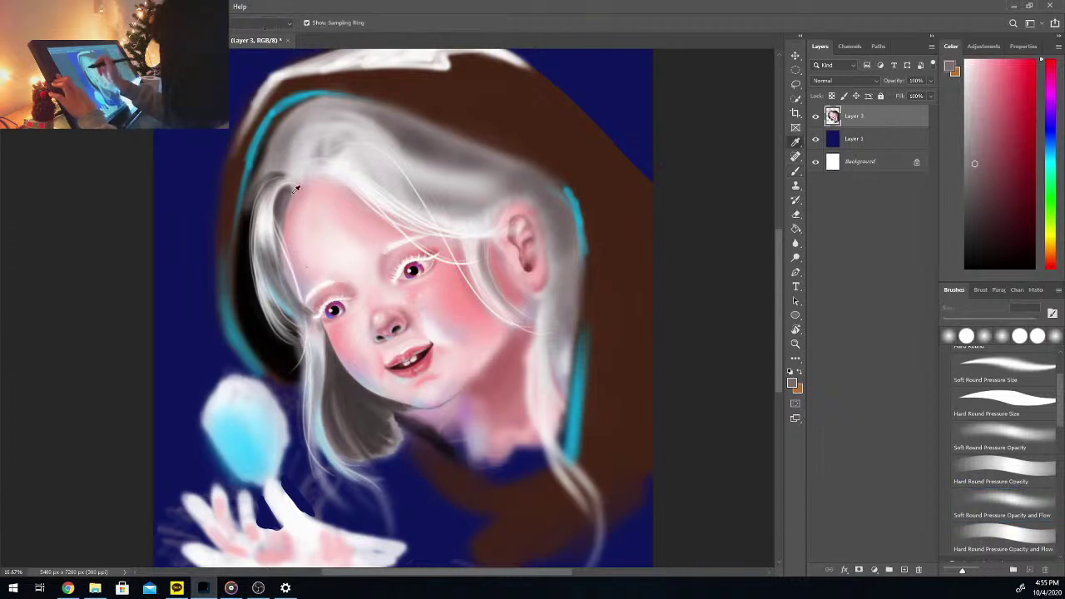
left_click_drag(970, 89, 966, 60)
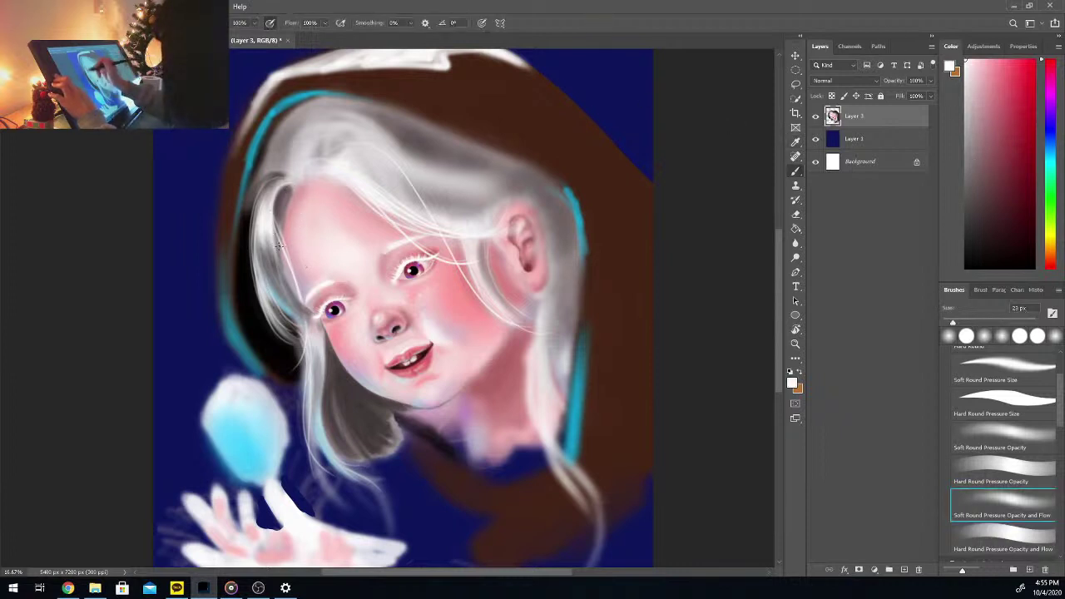
left_click_drag(278, 243, 301, 349)
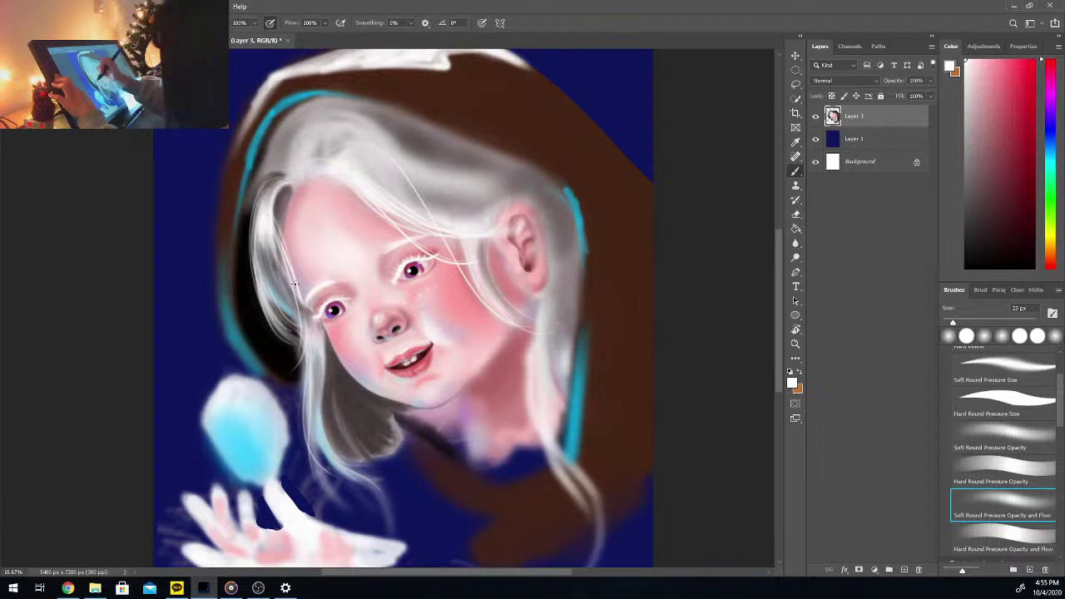
left_click(268, 273, "alt")
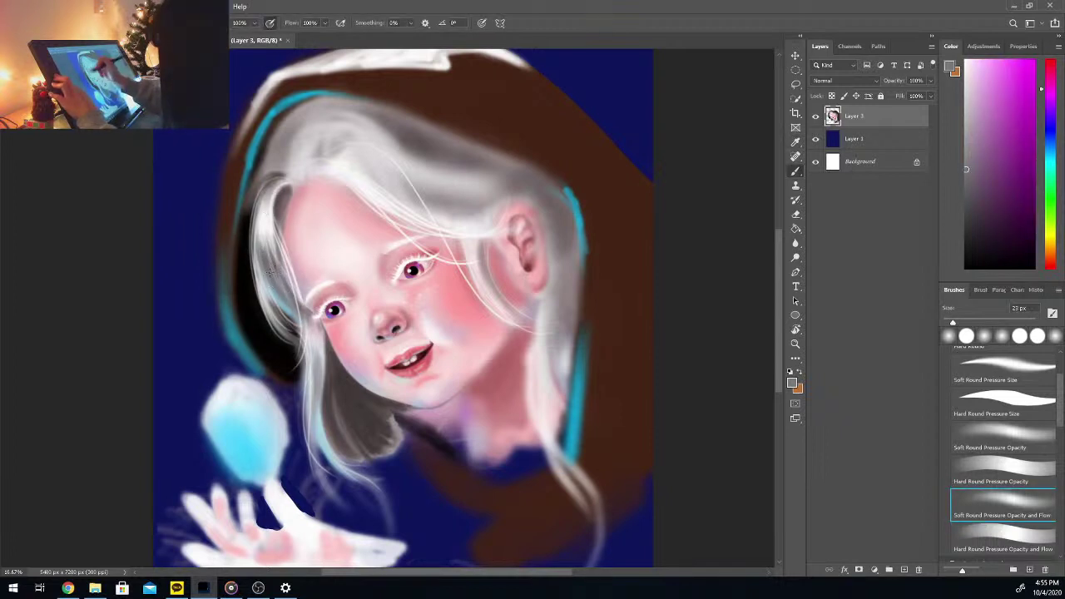
left_click(319, 343, "alt")
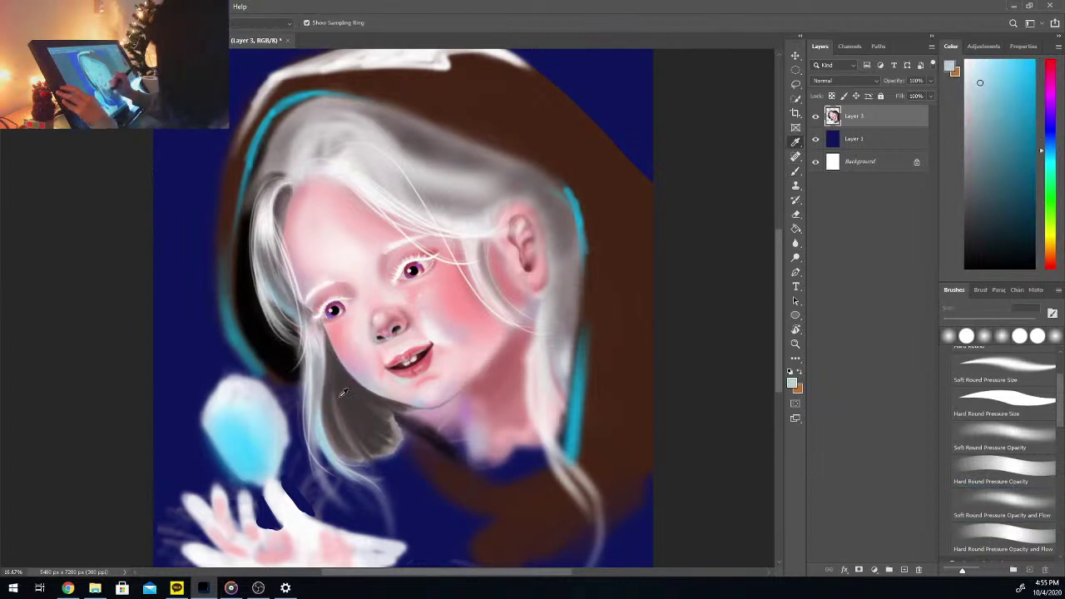
left_click(329, 345, "alt")
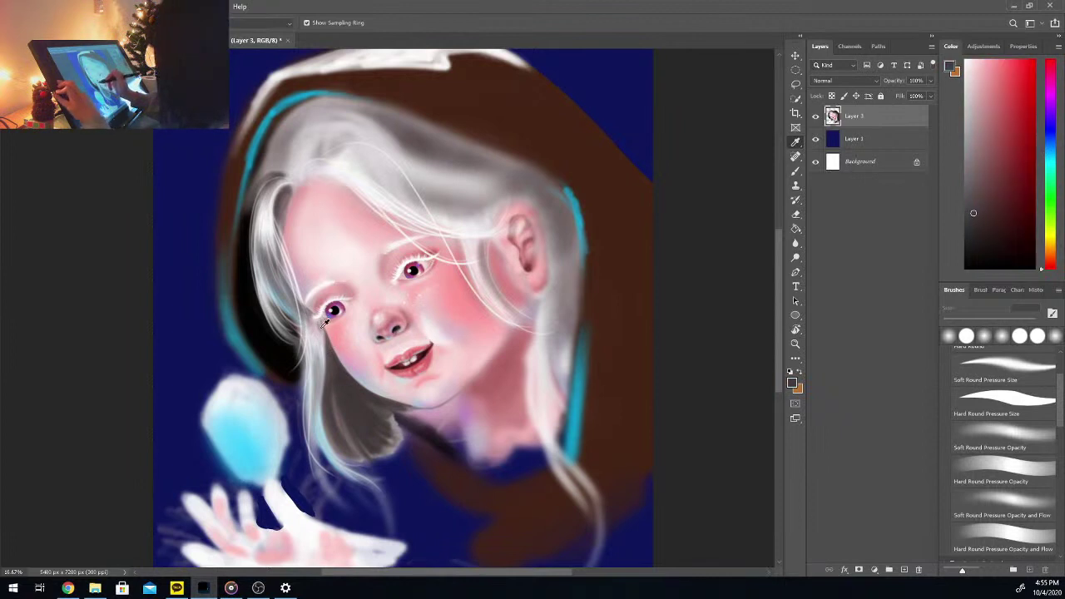
left_click(322, 327, "alt")
left_click(333, 369, "alt")
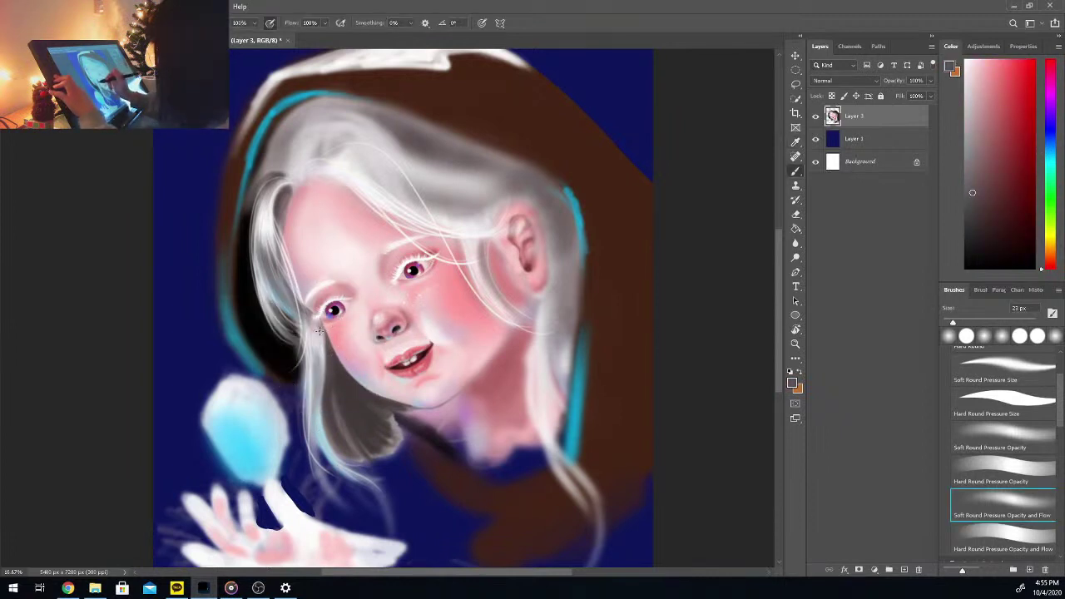
left_click_drag(321, 332, 317, 439)
key("ctrl+z")
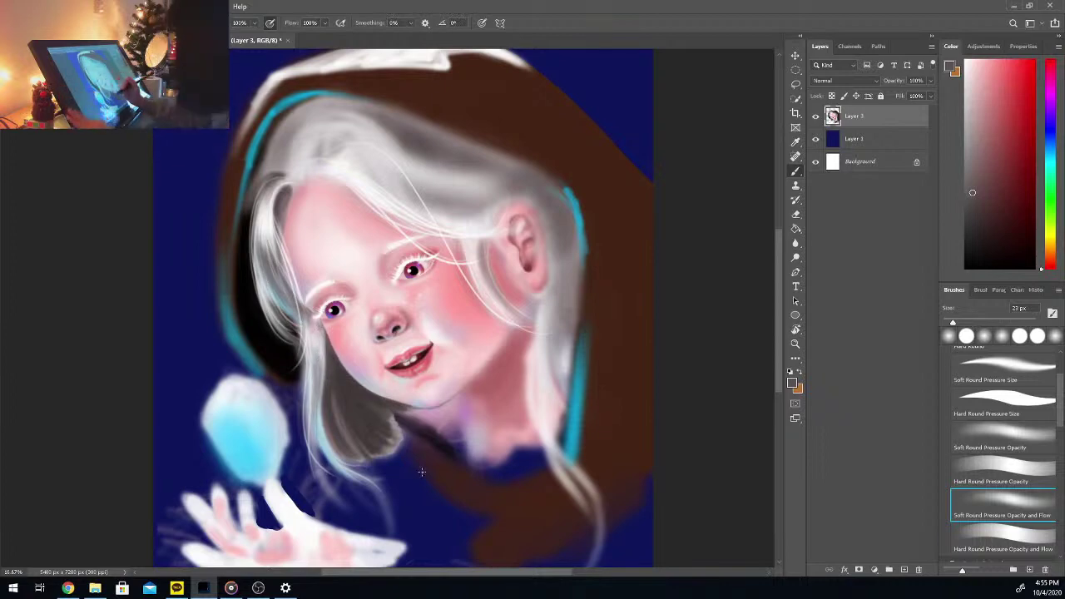
Step: Sample dark grey from the shadowed hair and paint shadow from the far eye's outer corner down along the cheek edge
key("ctrl+plus")
key("ctrl+plus")
key("ctrl+plus")
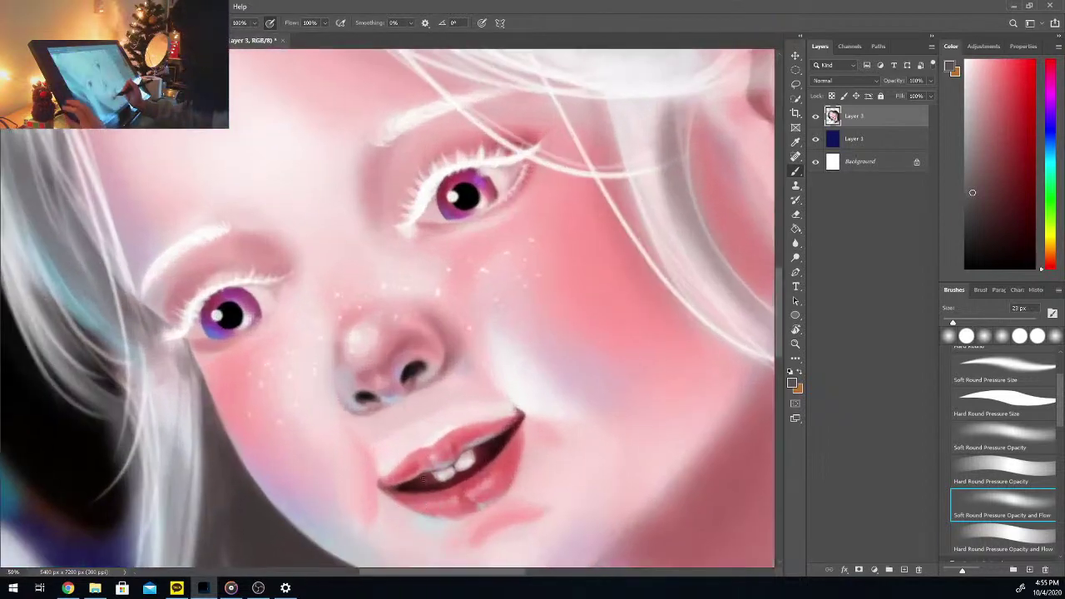
left_click_drag(389, 574, 375, 572)
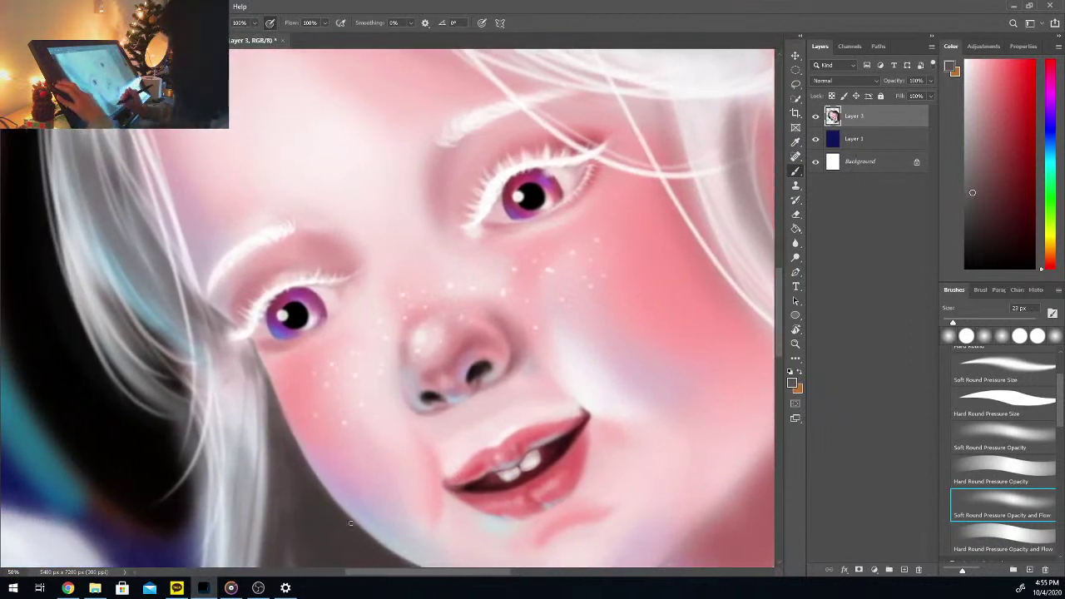
left_click(302, 457, "alt")
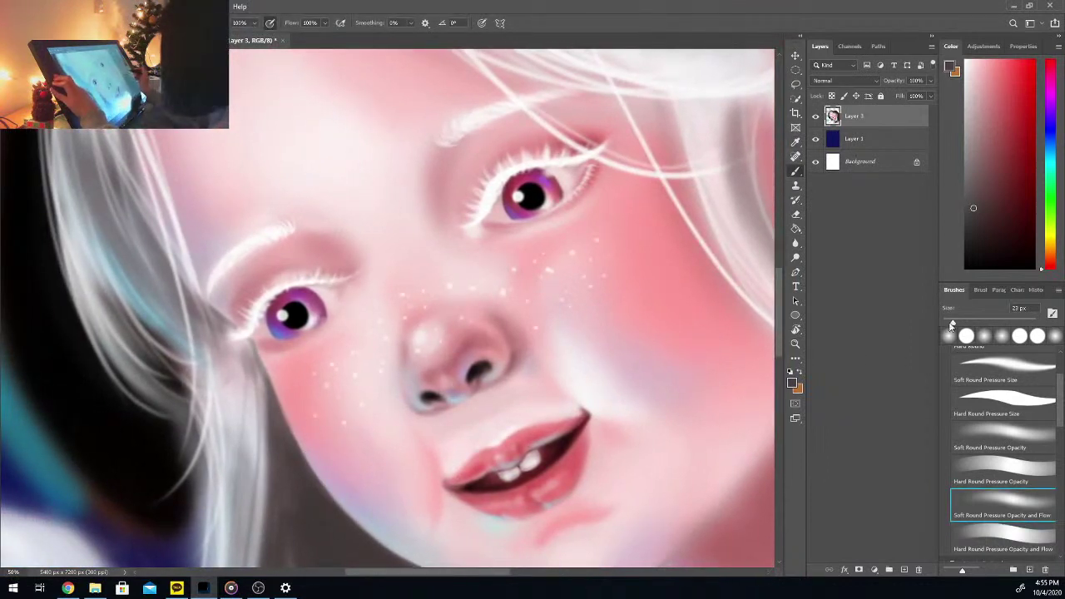
left_click_drag(957, 323, 955, 323)
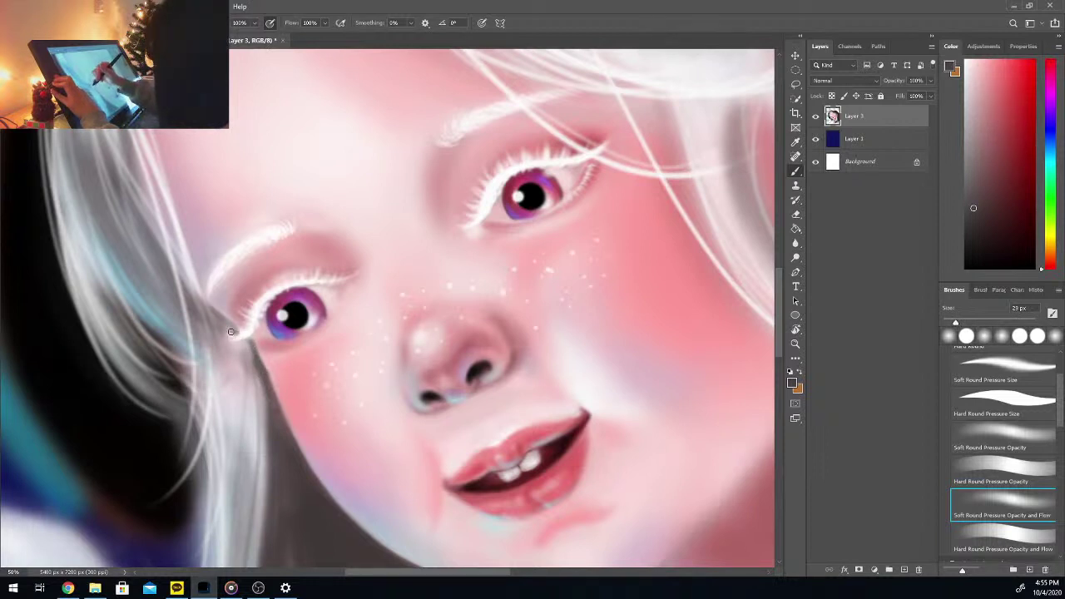
mouse_move(226, 342)
left_mouse_down()
mouse_move(250, 340)
mouse_move(270, 417)
left_mouse_up()
mouse_move(251, 361)
left_mouse_down()
mouse_move(263, 440)
mouse_move(245, 354)
mouse_move(257, 443)
mouse_move(261, 381)
mouse_move(251, 439)
mouse_move(258, 396)
mouse_move(275, 454)
left_mouse_up()
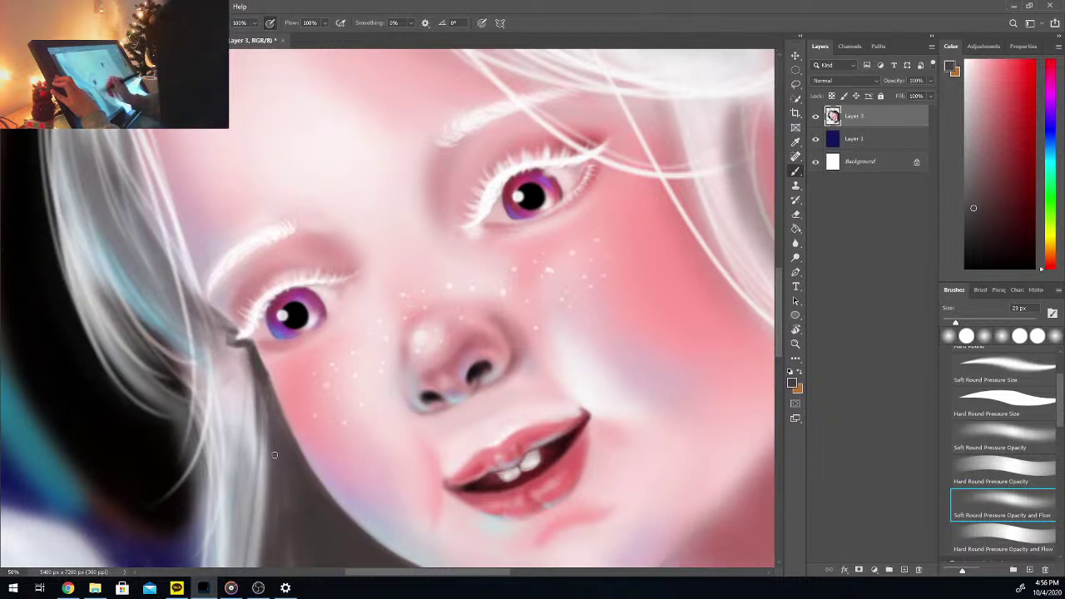
Step: Extend the dark shadow around the far eye's outer corner and widen it into the hanging lock with a 73 px brush
left_click_drag(276, 415, 265, 374)
left_click_drag(233, 343, 222, 318)
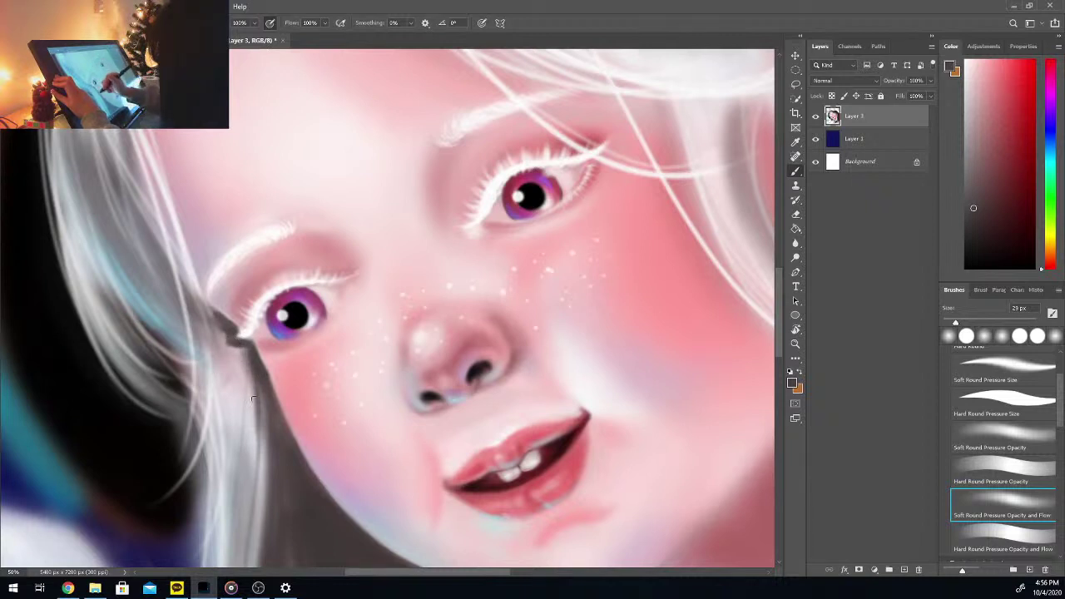
mouse_move(253, 400)
left_mouse_down()
mouse_move(232, 341)
mouse_move(245, 388)
mouse_move(246, 347)
left_mouse_up()
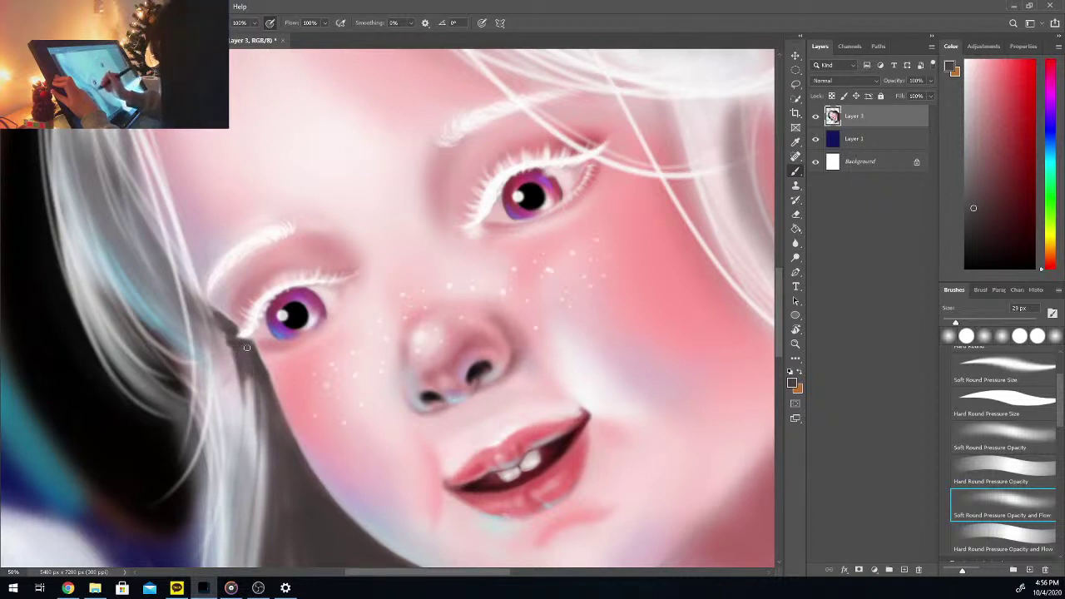
mouse_move(201, 299)
left_mouse_down()
mouse_move(222, 317)
mouse_move(183, 285)
mouse_move(221, 324)
mouse_move(200, 307)
mouse_move(233, 357)
left_mouse_up()
left_click_drag(957, 328, 976, 322)
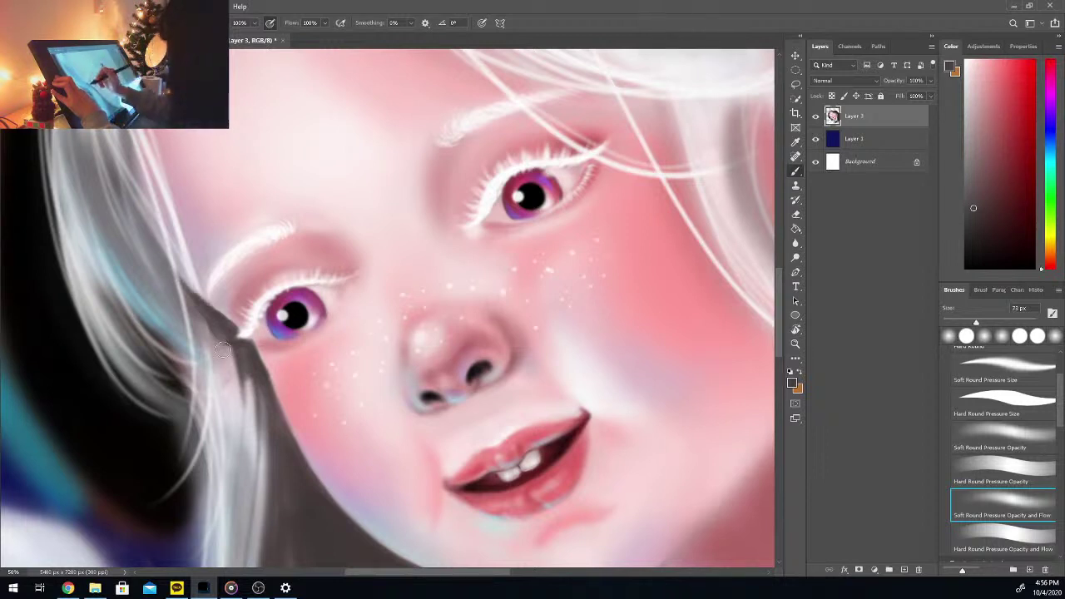
mouse_move(221, 328)
left_mouse_down()
mouse_move(236, 421)
mouse_move(224, 328)
mouse_move(248, 424)
mouse_move(234, 346)
mouse_move(254, 413)
mouse_move(254, 374)
mouse_move(269, 503)
mouse_move(241, 373)
mouse_move(243, 463)
mouse_move(223, 366)
mouse_move(230, 488)
mouse_move(237, 375)
mouse_move(245, 495)
mouse_move(250, 372)
mouse_move(269, 537)
mouse_move(213, 346)
mouse_move(221, 428)
mouse_move(213, 338)
mouse_move(224, 406)
mouse_move(254, 386)
left_mouse_up()
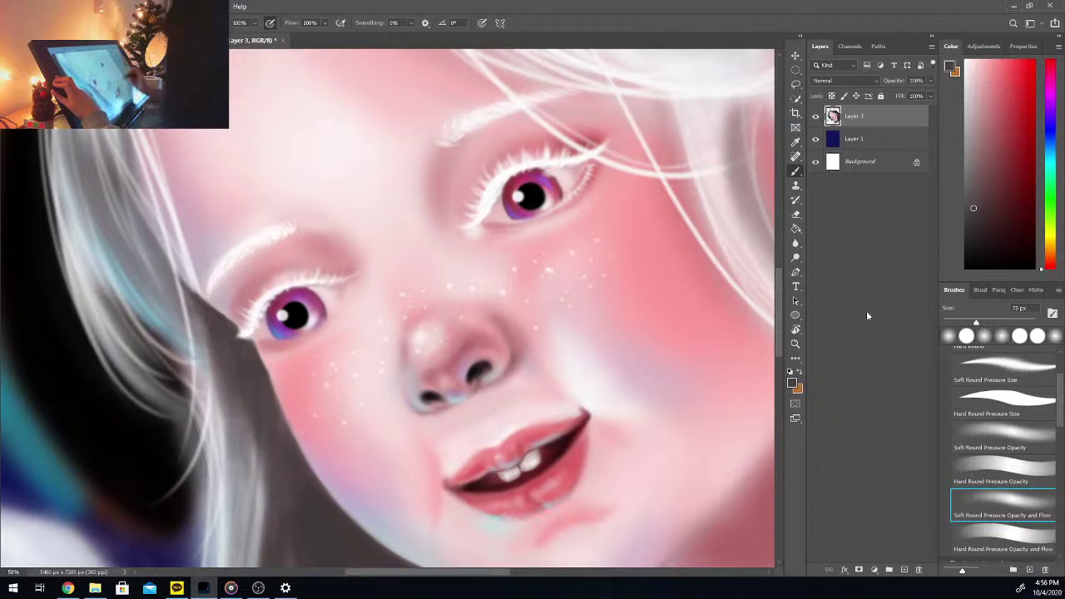
Step: Switch the painting colour to white and brush soft highlights down the upper part of the hanging lock beside the far cheek
left_click_drag(988, 228, 971, 227)
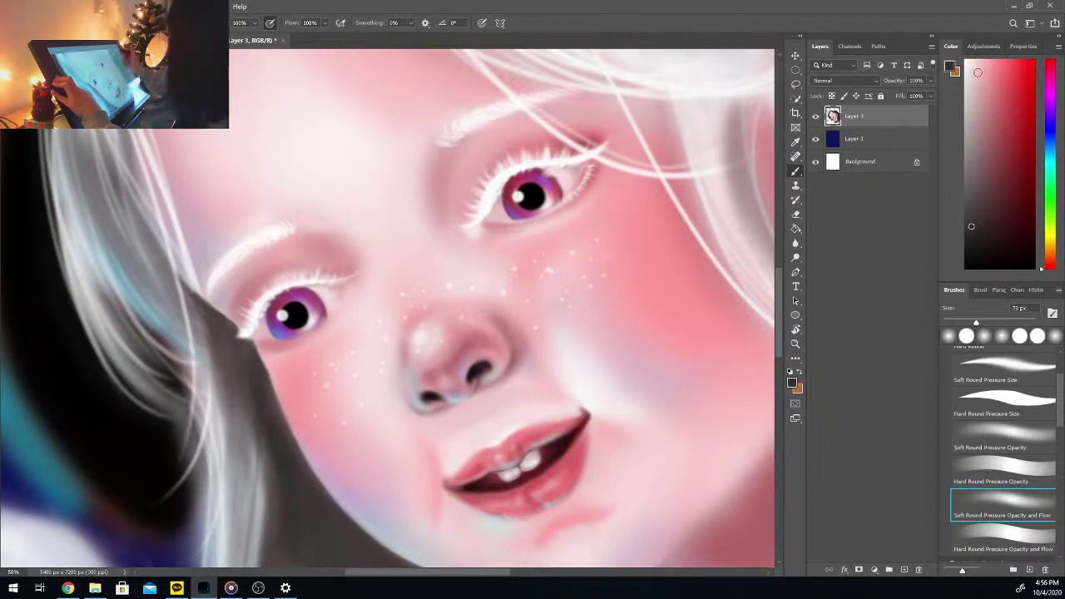
left_click_drag(978, 72, 966, 63)
key("ctrl+minus")
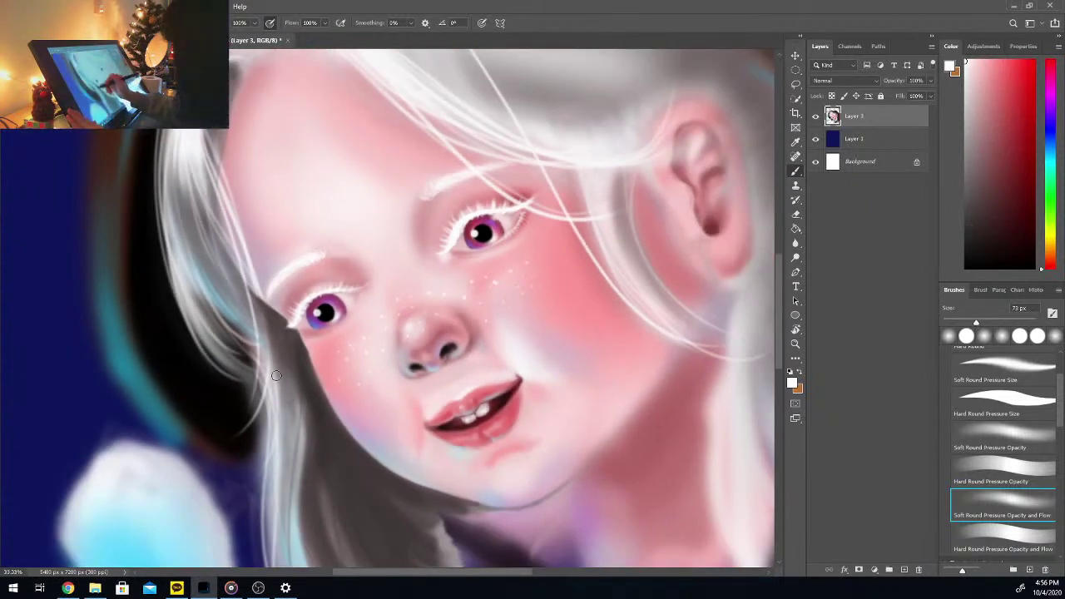
mouse_move(277, 366)
left_mouse_down()
mouse_move(285, 421)
mouse_move(284, 372)
mouse_move(287, 446)
mouse_move(294, 408)
mouse_move(297, 441)
left_mouse_up()
left_click_drag(273, 340, 295, 408)
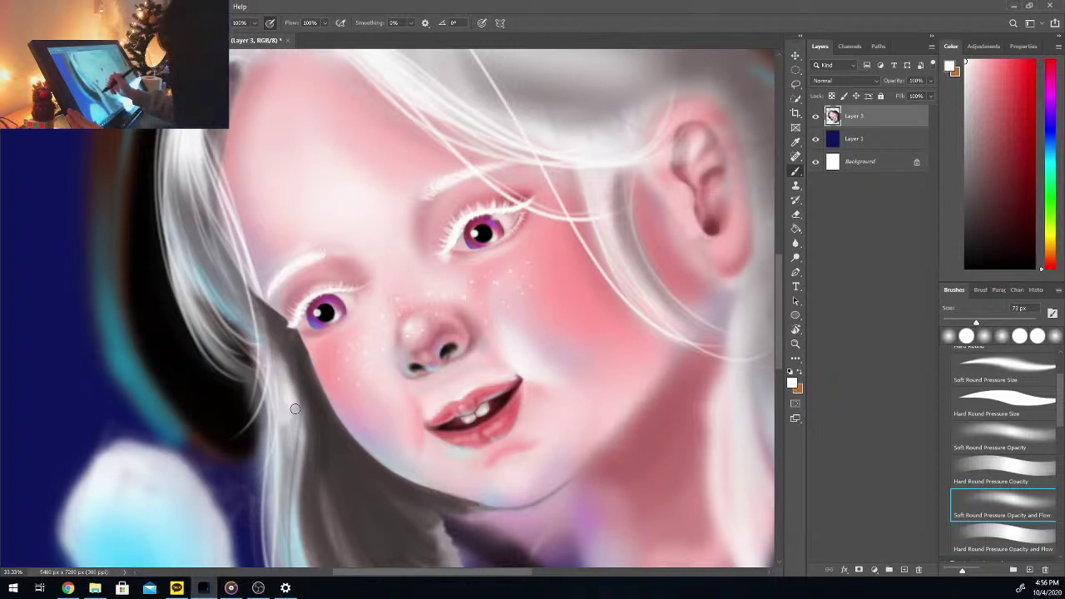
mouse_move(289, 368)
left_mouse_down()
mouse_move(296, 408)
mouse_move(292, 384)
left_mouse_up()
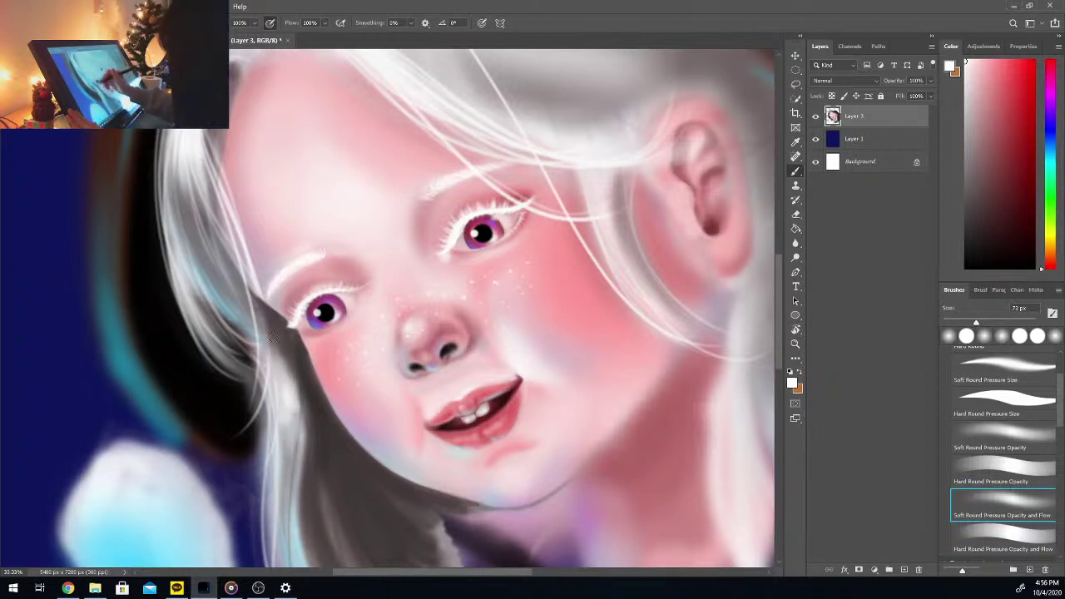
mouse_move(279, 338)
left_mouse_down()
mouse_move(290, 392)
mouse_move(273, 311)
mouse_move(297, 408)
mouse_move(287, 338)
mouse_move(289, 461)
left_mouse_up()
left_click_drag(287, 389, 302, 468)
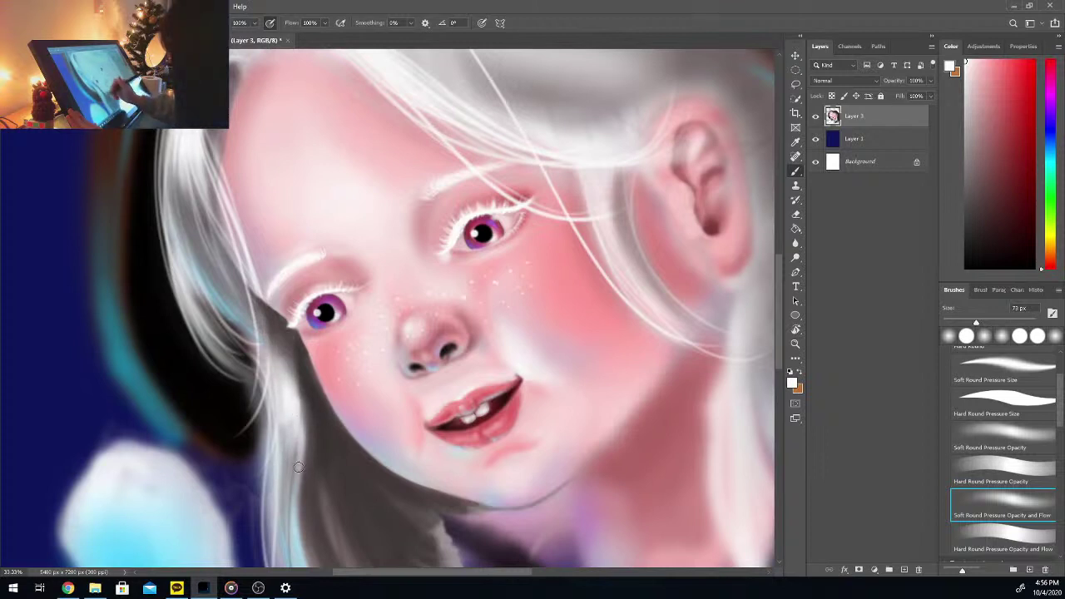
Step: Sample dark grey beside the far eye and darken the top of the hanging lock along its inner edge
left_click(280, 332, "alt")
left_click(279, 337, "alt")
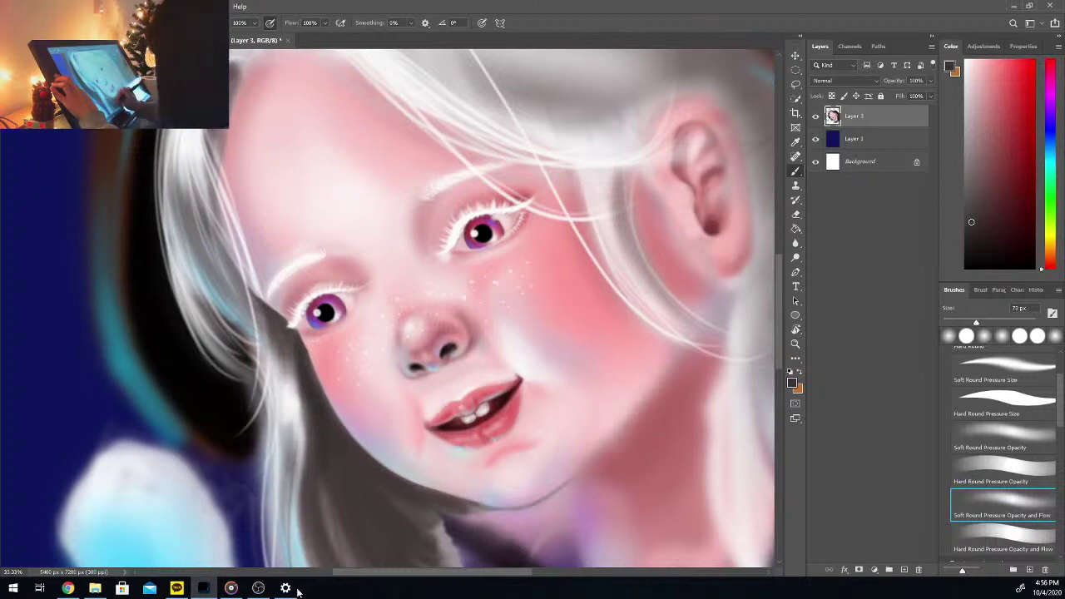
key("ctrl+minus")
key("ctrl+minus")
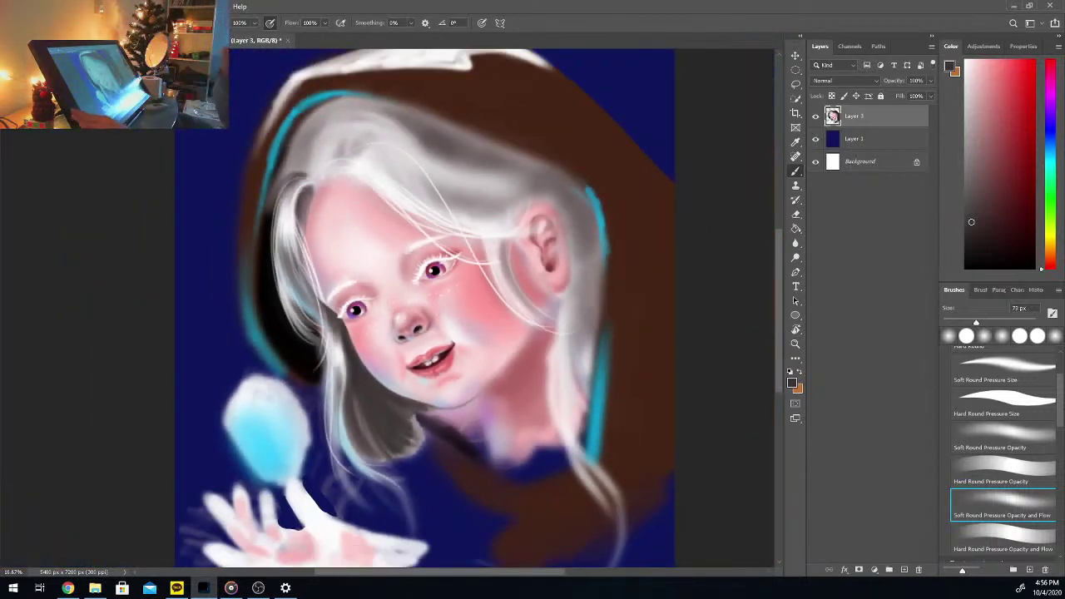
key("ctrl+plus")
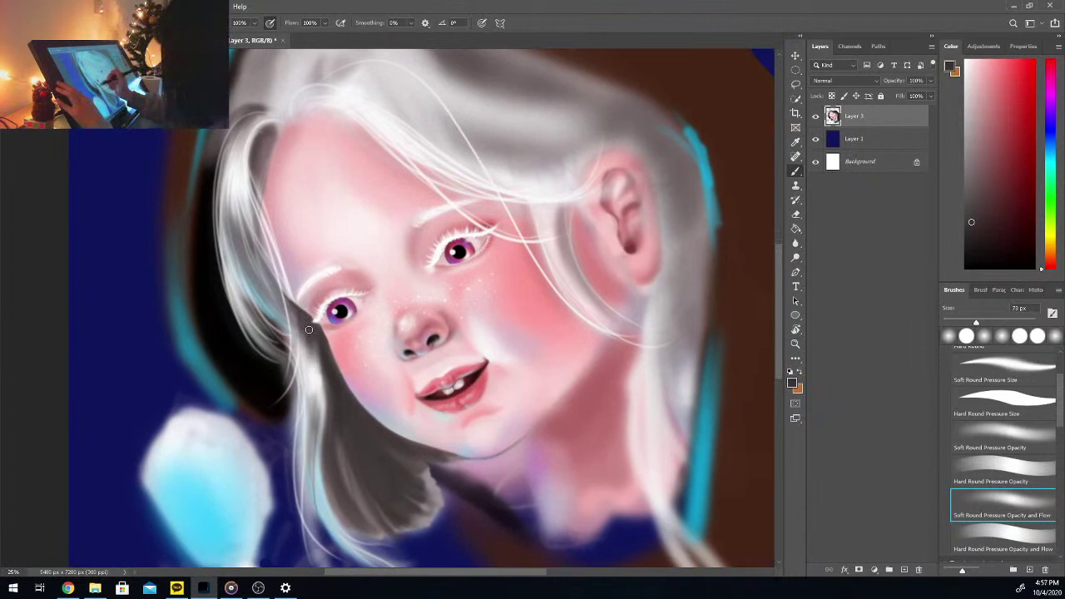
left_click_drag(312, 330, 323, 385)
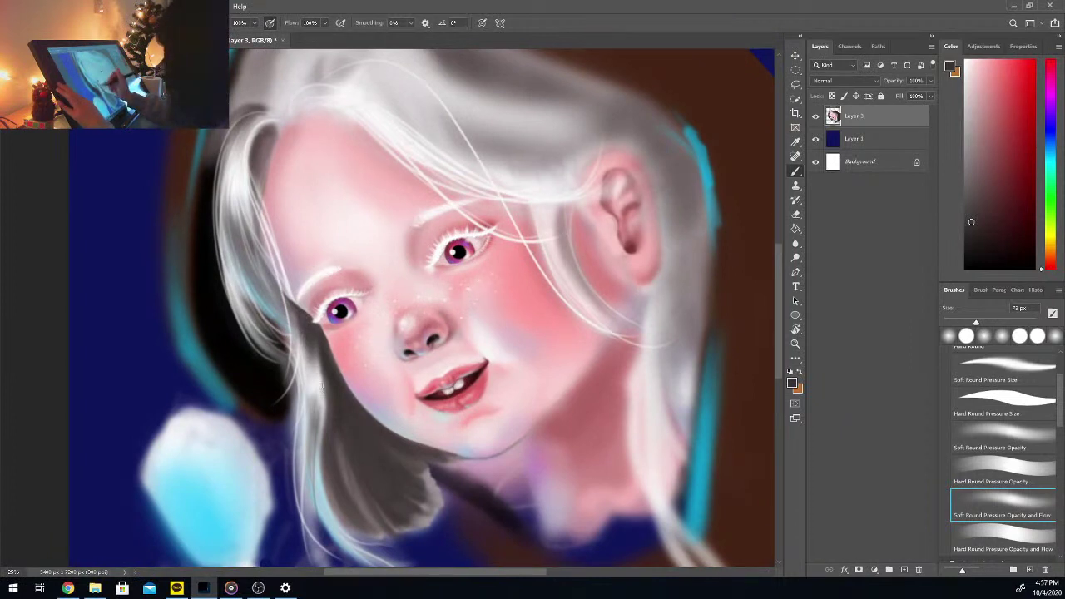
Step: Reduce the brush size, choose white and extend the lashes at the far eye's outer corner over the dark hair
key("ctrl+plus")
key("ctrl+plus")
key("ctrl+plus")
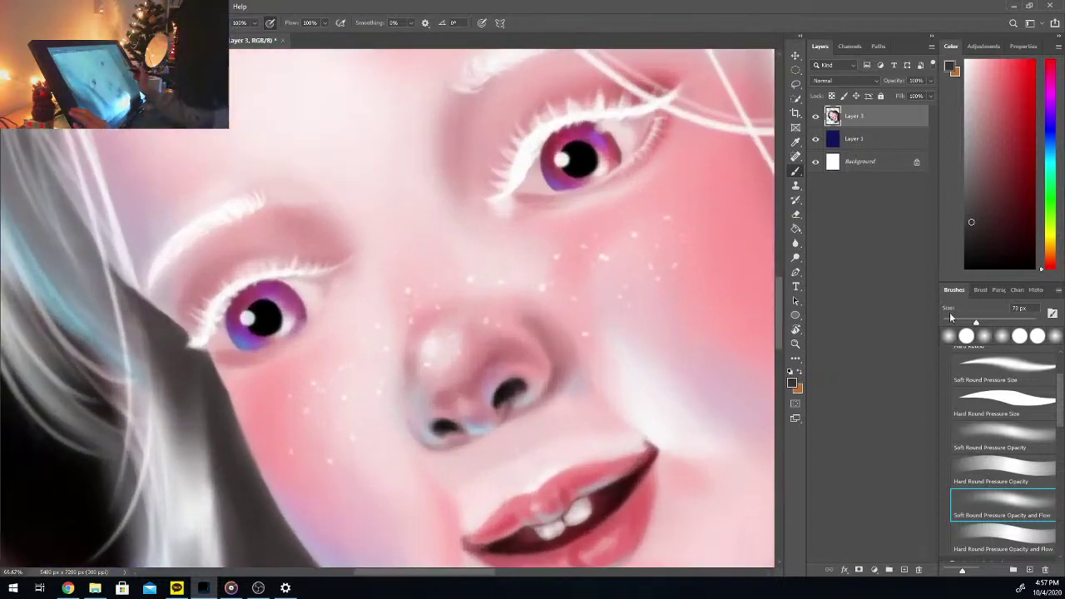
left_click(951, 322)
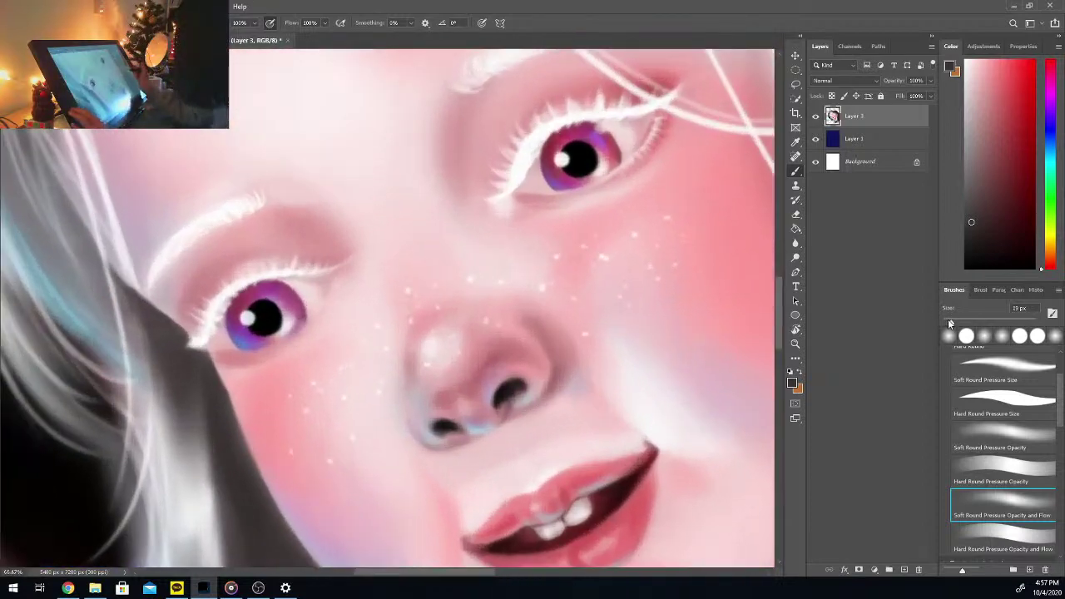
left_click(966, 64)
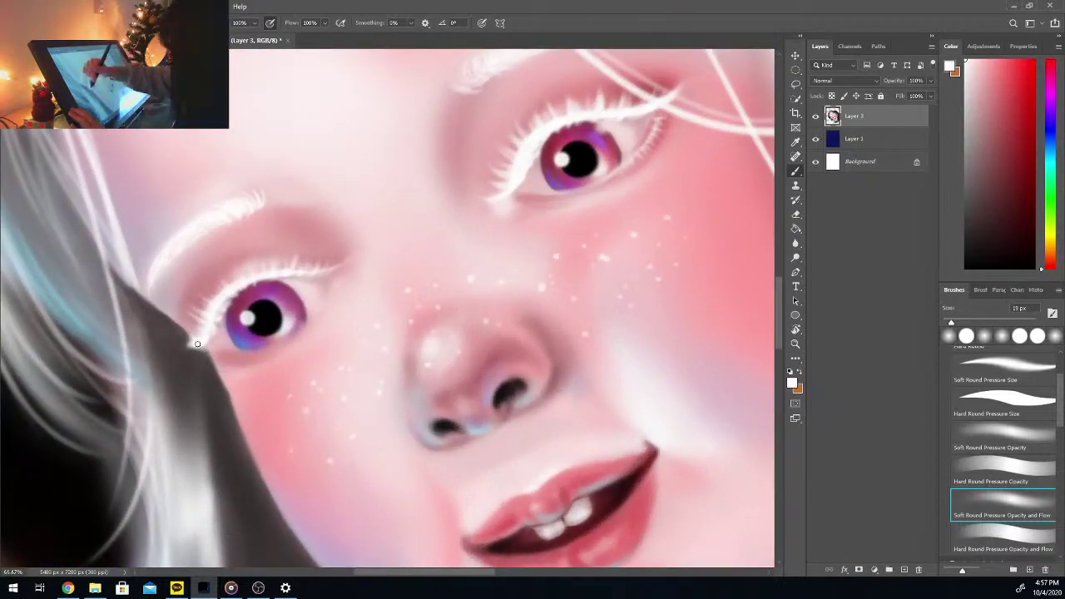
mouse_move(205, 347)
left_mouse_down()
mouse_move(176, 337)
mouse_move(203, 338)
mouse_move(143, 334)
mouse_move(182, 343)
left_mouse_up()
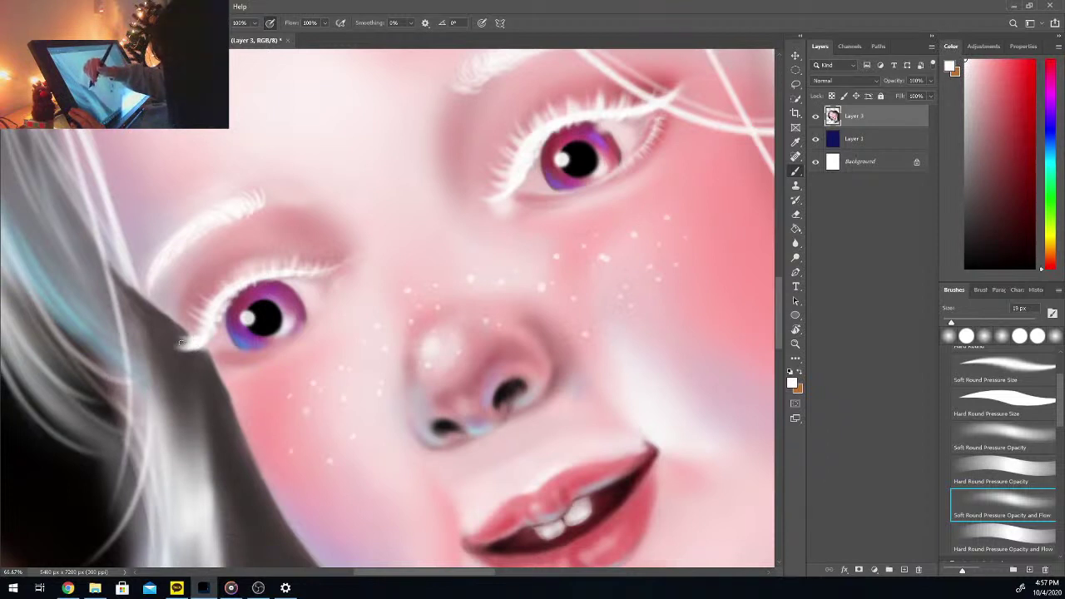
Step: Enlarge the brush, switch the painting colour to white and brush a highlight down the upper part of the far-side hanging lock
key("ctrl+minus")
key("ctrl+minus")
key("ctrl+minus")
key("ctrl+minus")
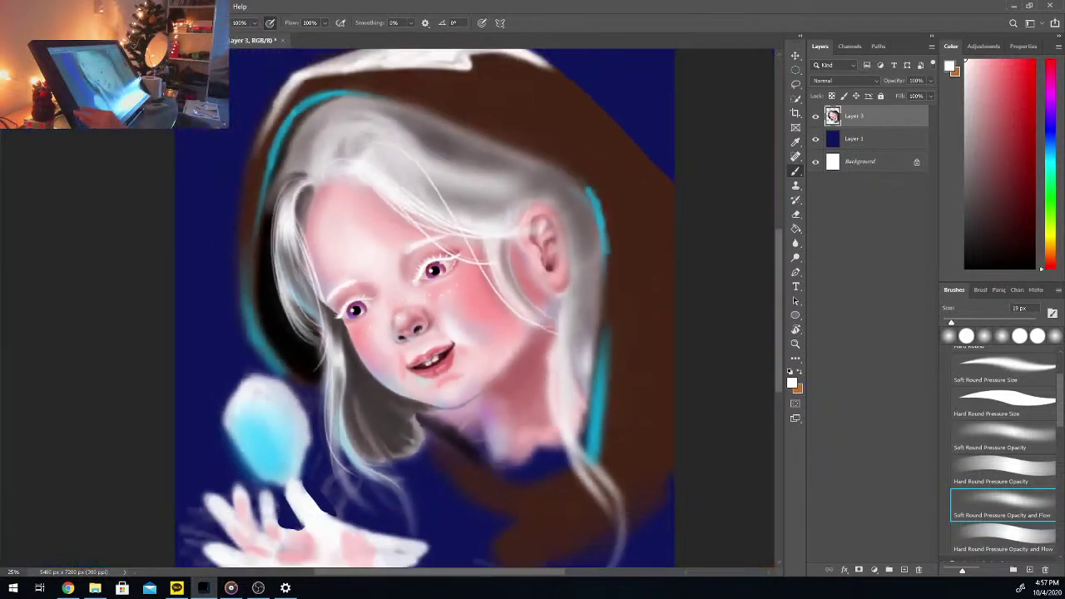
key("ctrl+minus")
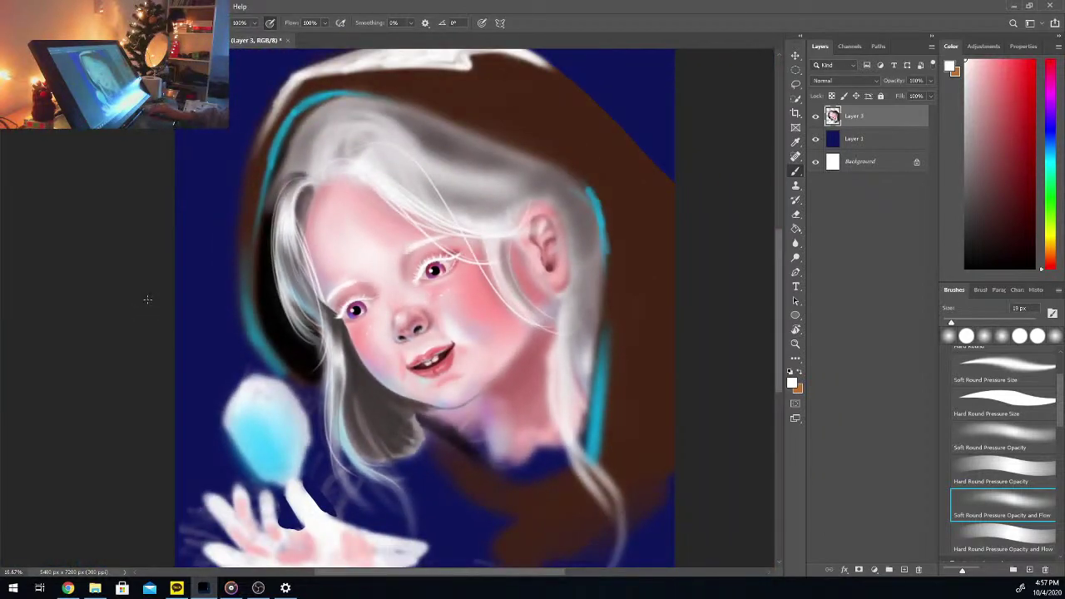
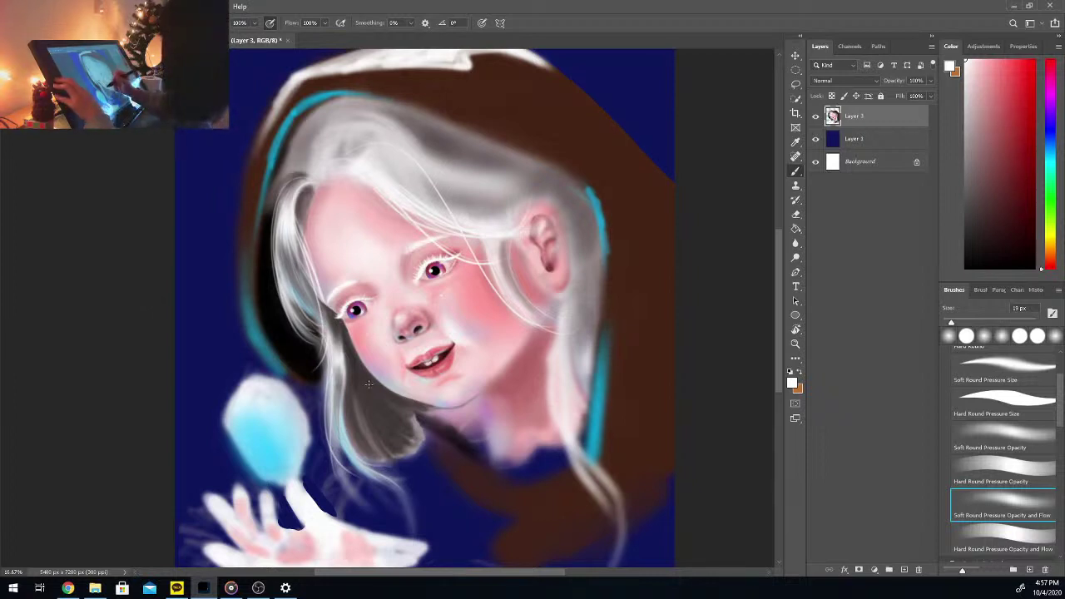
left_click(376, 373, "alt")
left_click(965, 268)
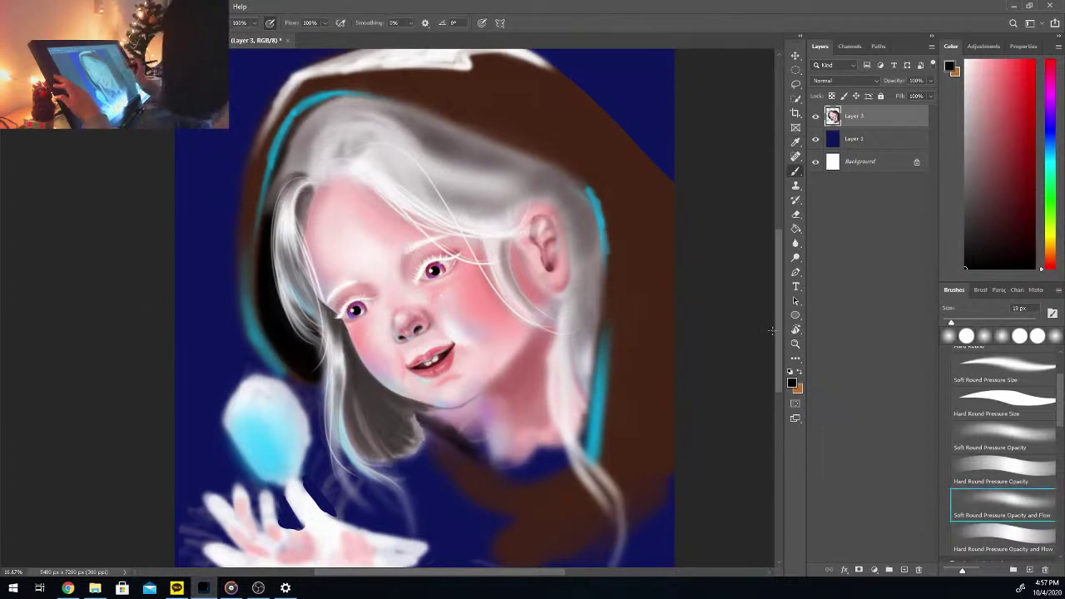
left_click_drag(951, 323, 979, 321)
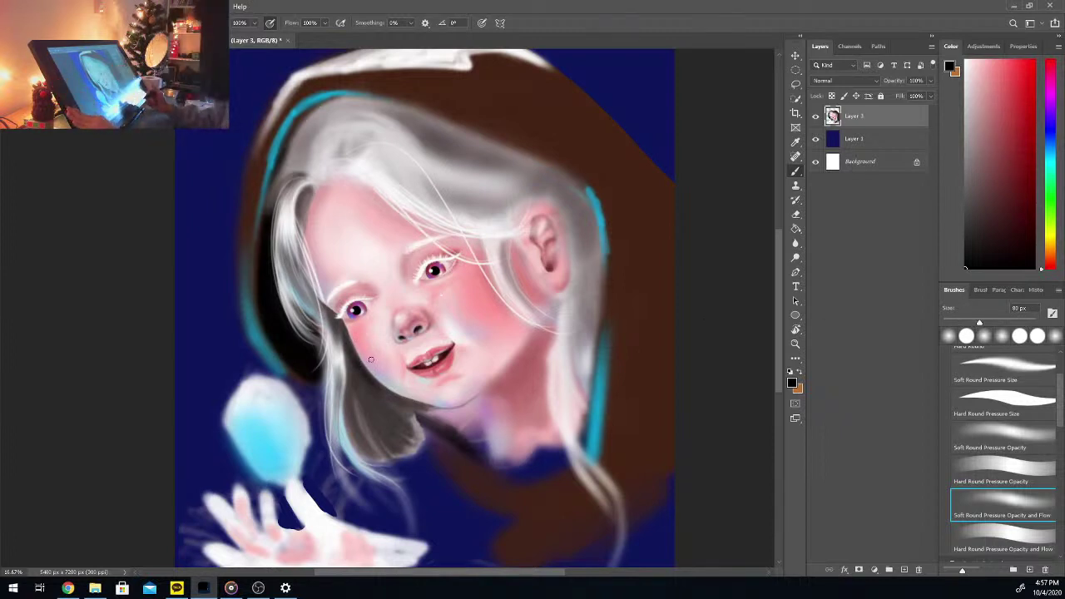
scroll(371, 359, "up", 1)
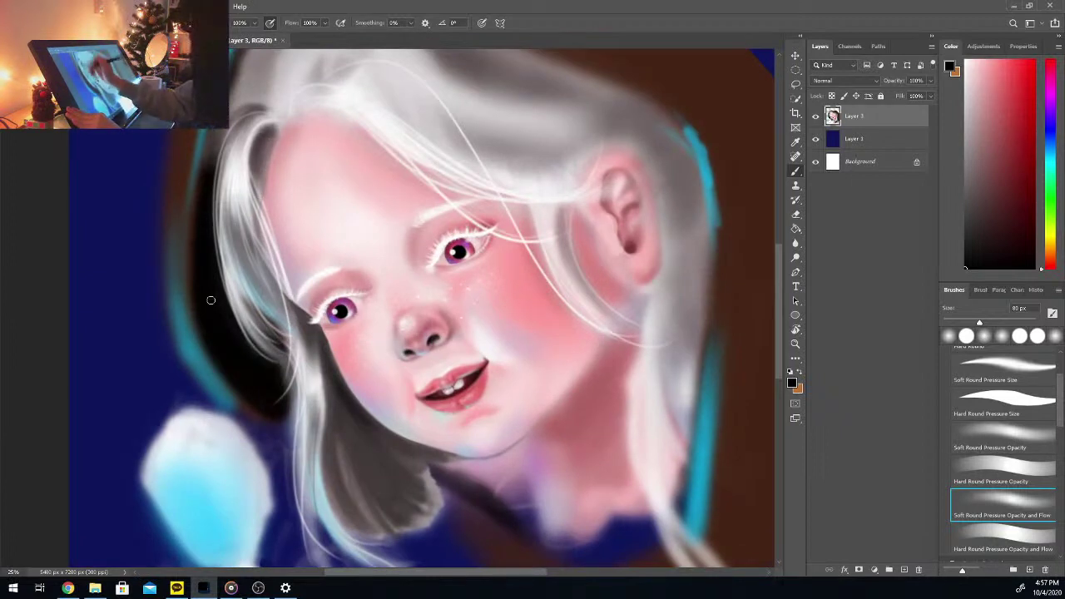
scroll(269, 422, "down", 1)
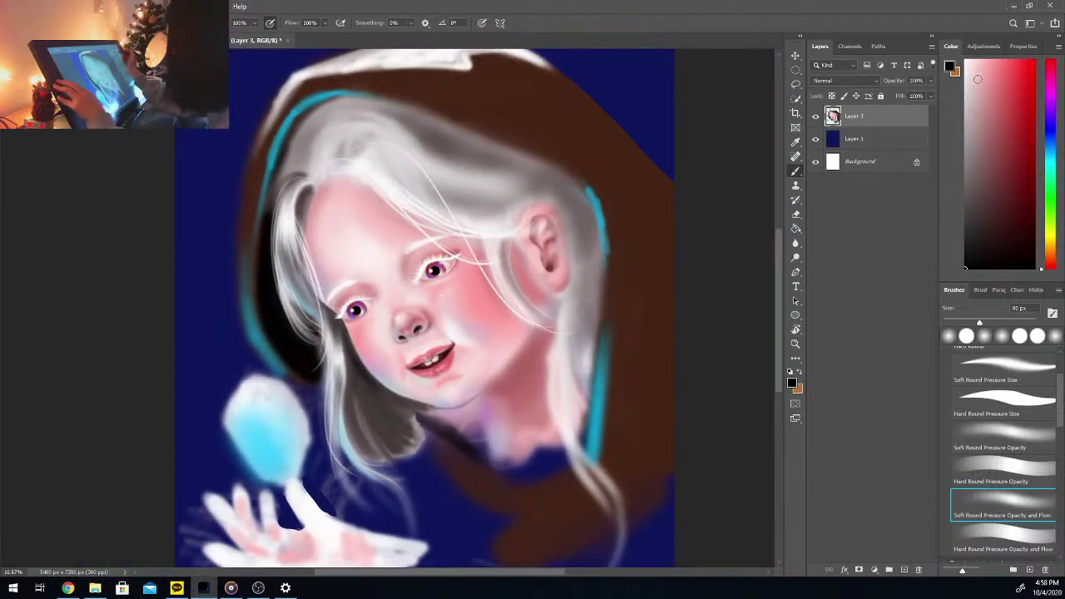
left_click(292, 258, "alt")
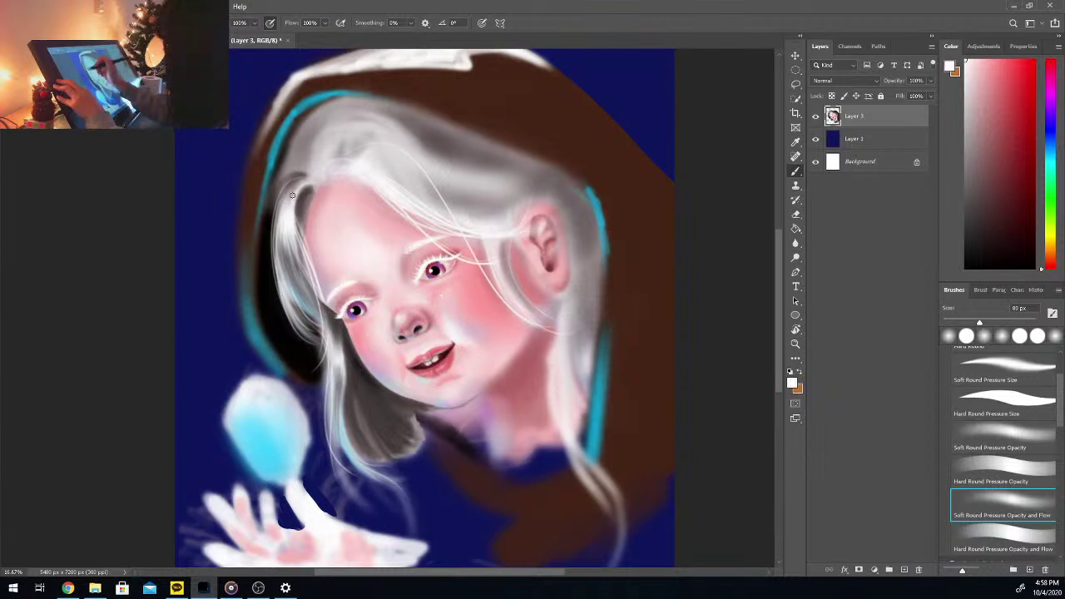
left_click_drag(290, 209, 291, 283)
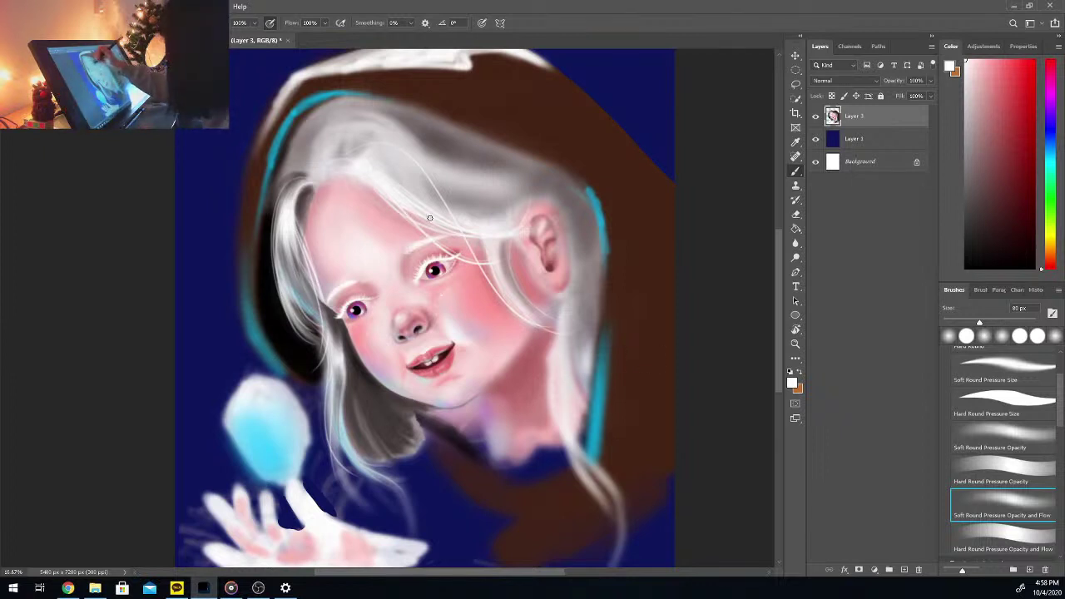
Step: Sample greys from the hair and darken the roots at the top of the hanging lock and along the parting above the forehead
key("i")
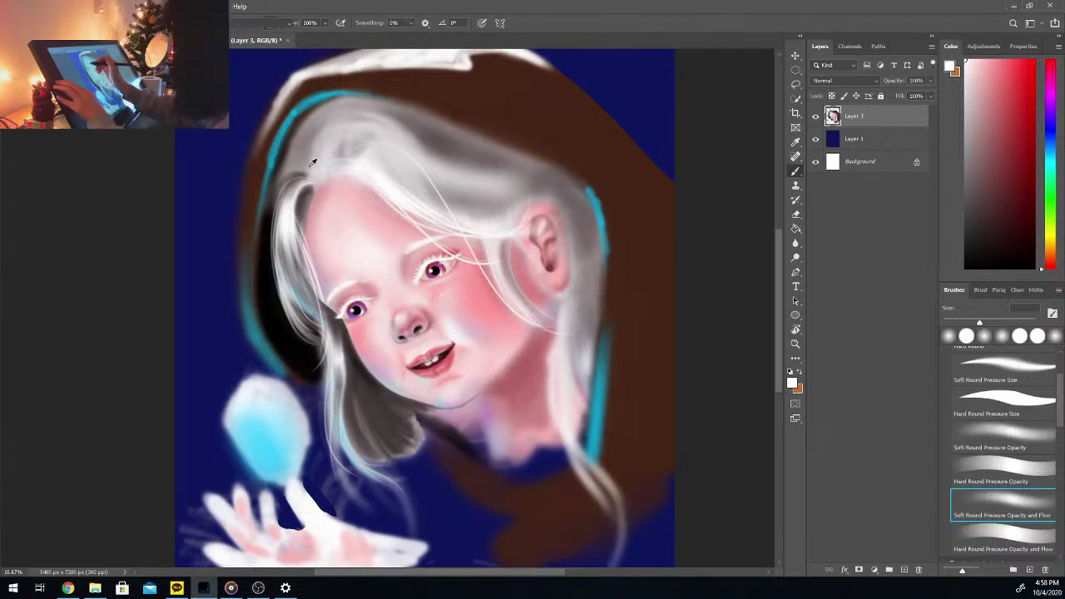
left_click(300, 172)
key("b")
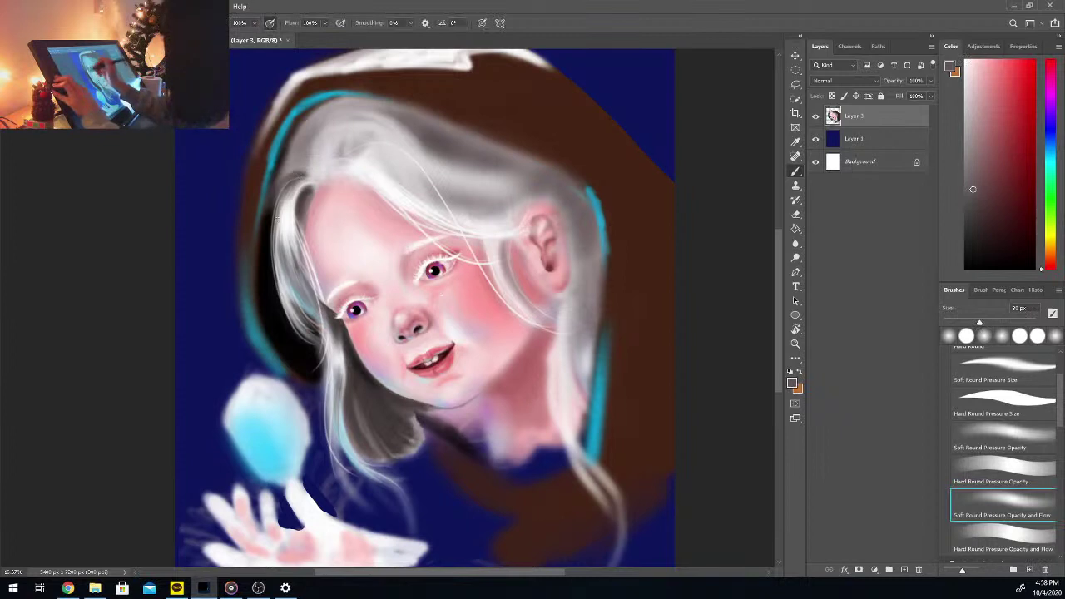
left_click_drag(299, 182, 283, 217)
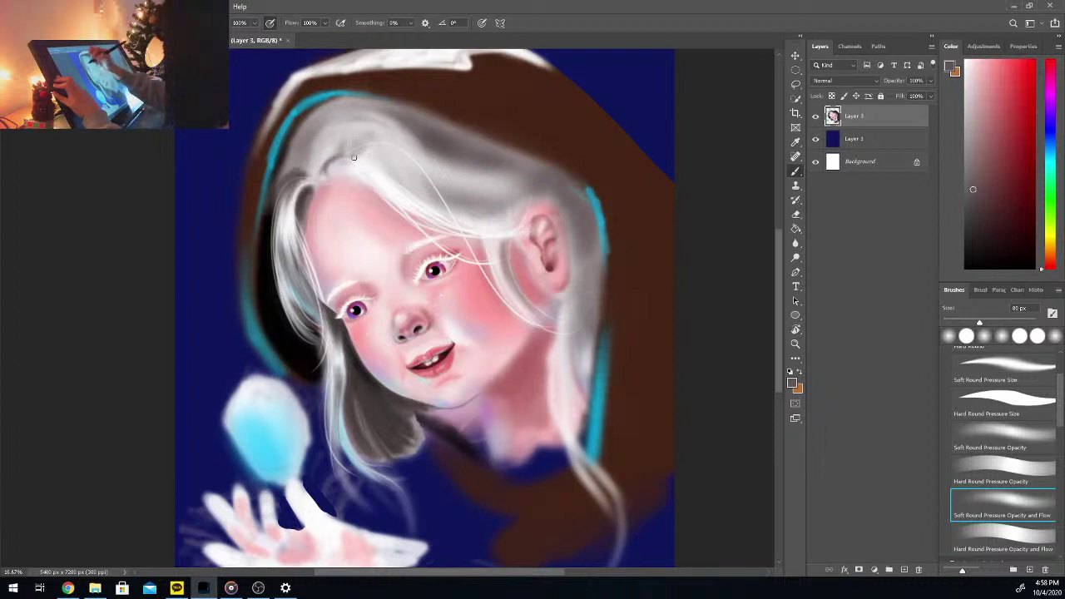
mouse_move(325, 171)
left_mouse_down()
mouse_move(356, 150)
mouse_move(323, 160)
mouse_move(344, 171)
mouse_move(330, 152)
mouse_move(334, 169)
mouse_move(366, 149)
mouse_move(349, 153)
mouse_move(378, 168)
mouse_move(340, 158)
mouse_move(368, 164)
mouse_move(326, 173)
left_mouse_up()
left_click(361, 364, "alt")
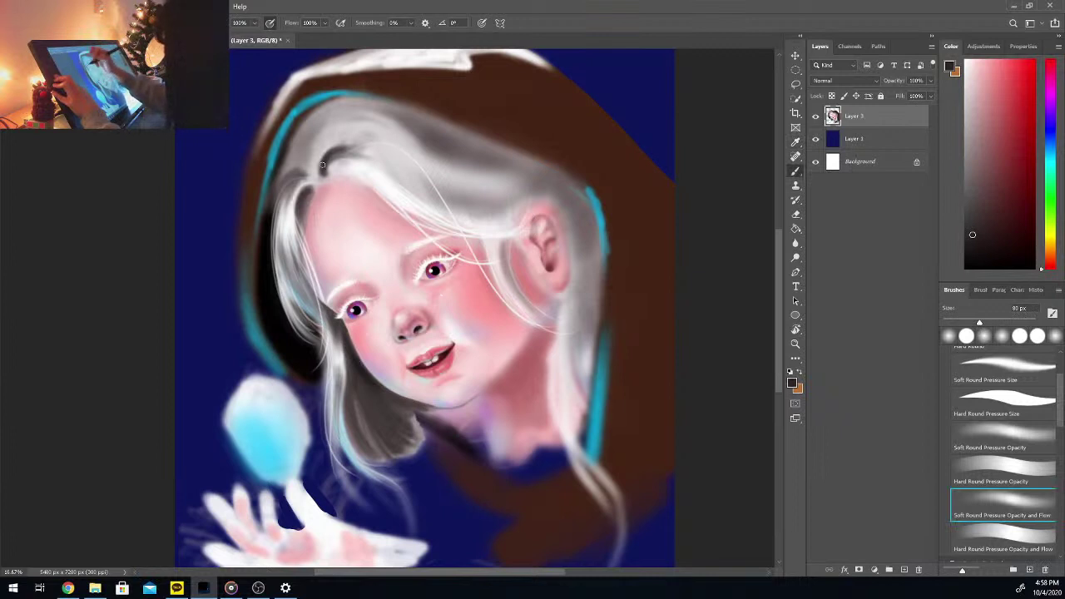
mouse_move(363, 148)
left_mouse_down()
mouse_move(321, 151)
mouse_move(331, 153)
mouse_move(354, 119)
mouse_move(318, 146)
mouse_move(362, 115)
mouse_move(341, 120)
mouse_move(334, 144)
mouse_move(365, 117)
mouse_move(325, 142)
mouse_move(368, 122)
mouse_move(331, 127)
mouse_move(367, 121)
mouse_move(322, 160)
left_mouse_up()
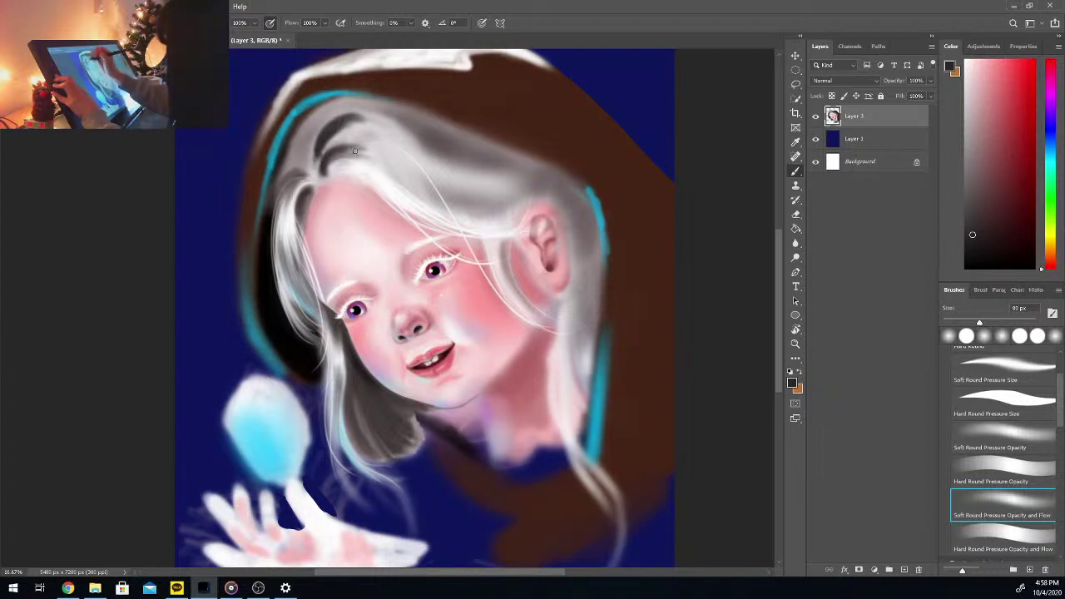
Step: Sample light greys from the hair and paint lighter strands over the dark root shadows at the parting
left_click(353, 151, "alt")
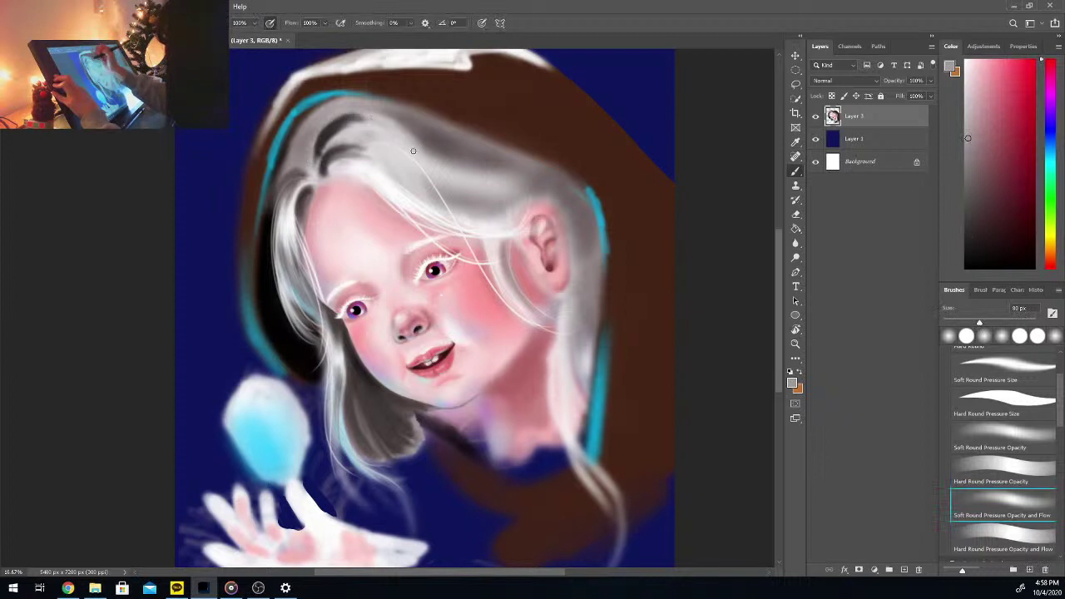
left_click(368, 157, "alt")
mouse_move(310, 163)
left_mouse_down()
mouse_move(333, 135)
mouse_move(326, 121)
mouse_move(315, 145)
left_mouse_up()
left_click_drag(366, 113, 332, 125)
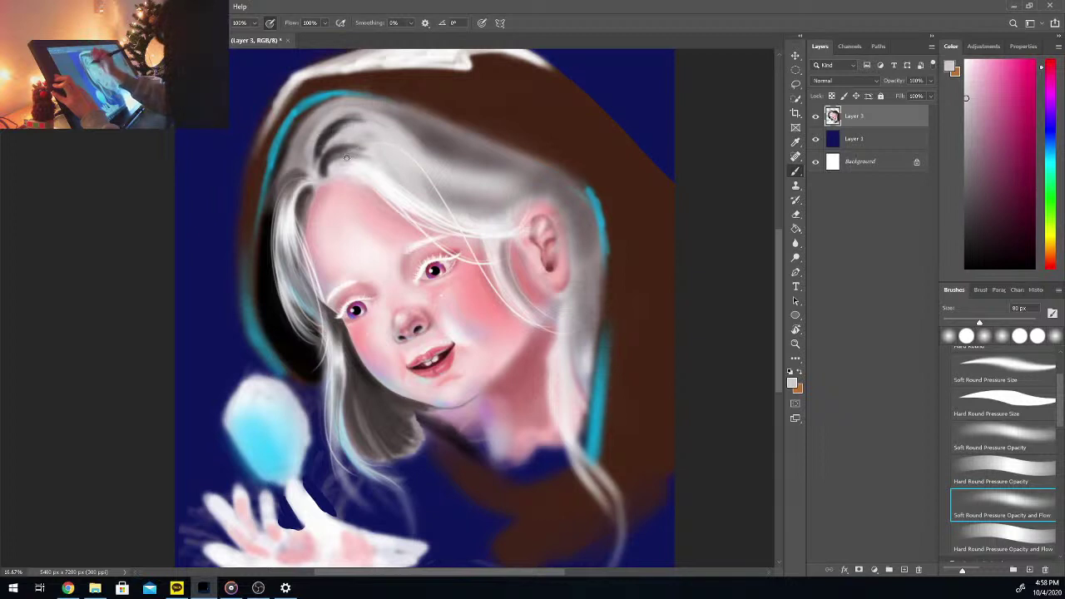
left_click_drag(357, 128, 321, 143)
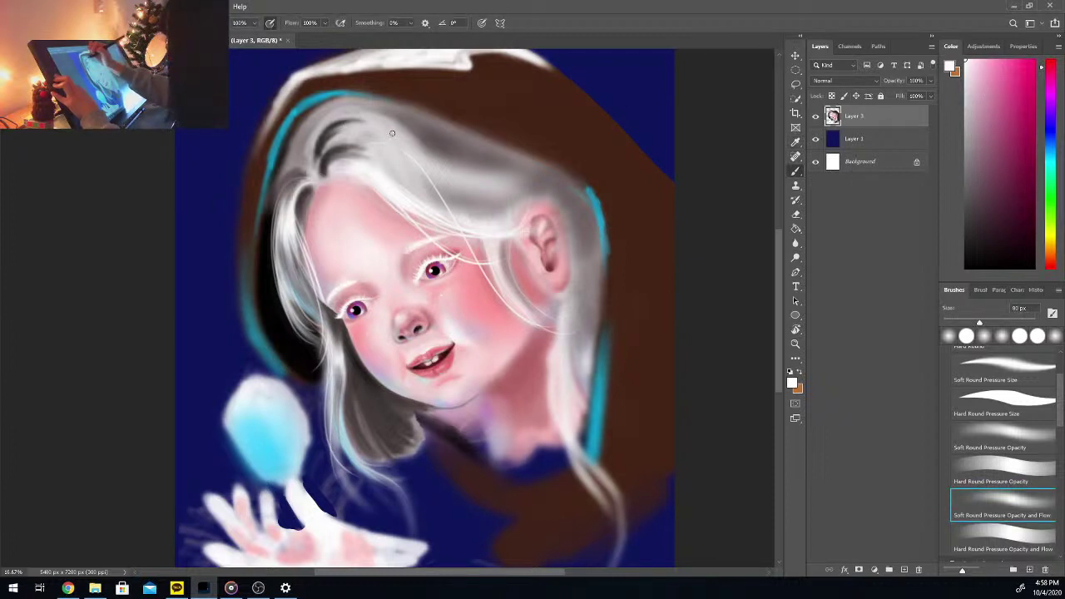
Step: Paint long white strands from the parting down the front section of hair towards the near eyebrow and temple
mouse_move(347, 114)
left_mouse_down()
mouse_move(407, 152)
mouse_move(426, 185)
left_mouse_up()
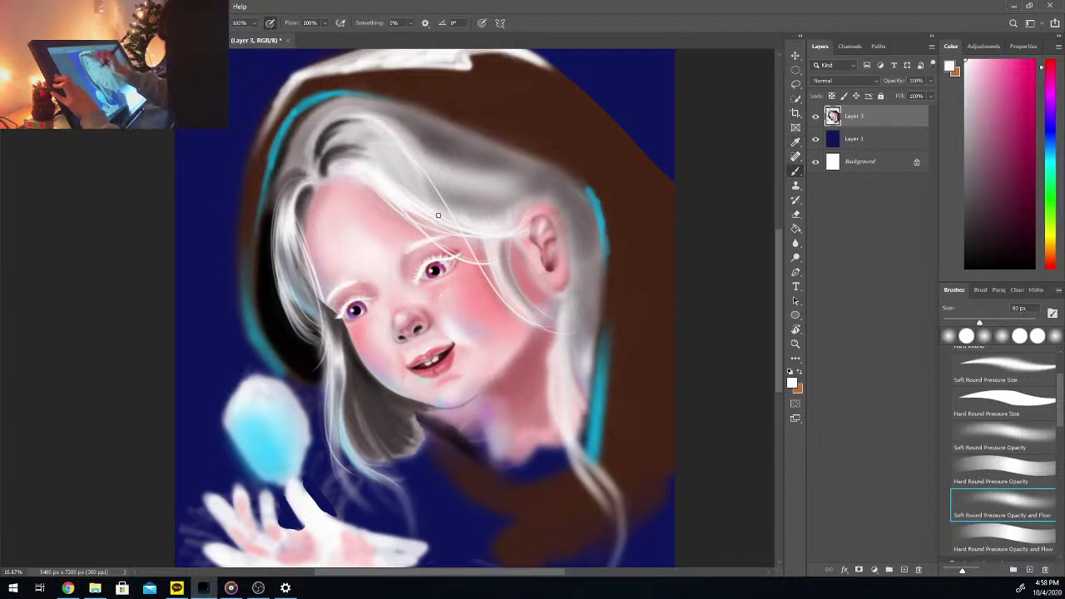
left_click_drag(395, 129, 462, 237)
left_click_drag(396, 123, 444, 203)
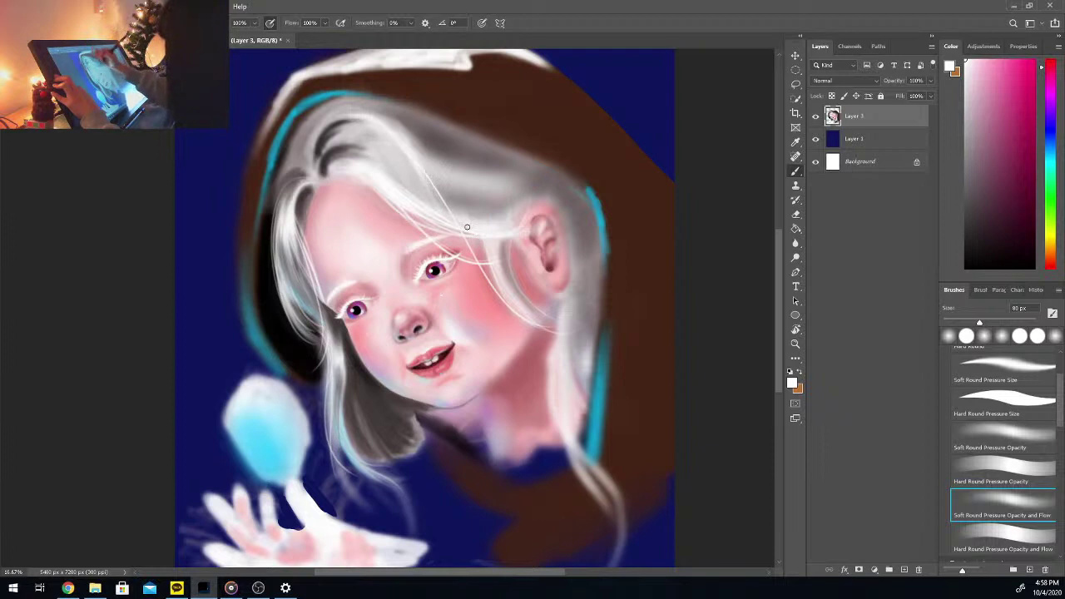
left_click_drag(414, 138, 512, 225)
left_click_drag(419, 153, 471, 237)
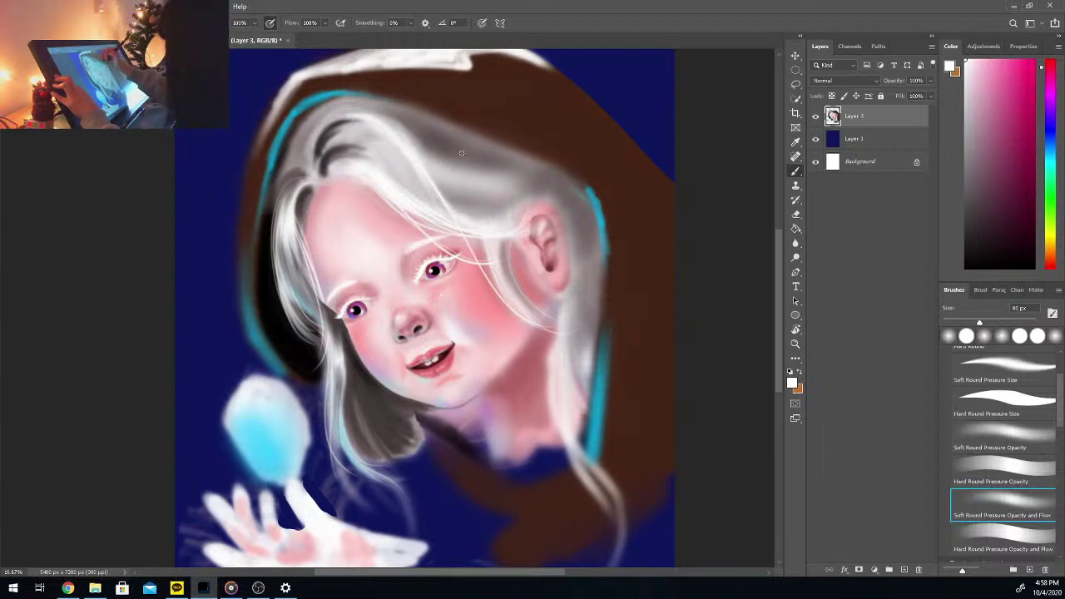
Step: Sweep white strands across the grey side hair from the crown towards the top of the ear
left_click_drag(417, 143, 511, 200)
left_click_drag(455, 176, 531, 201)
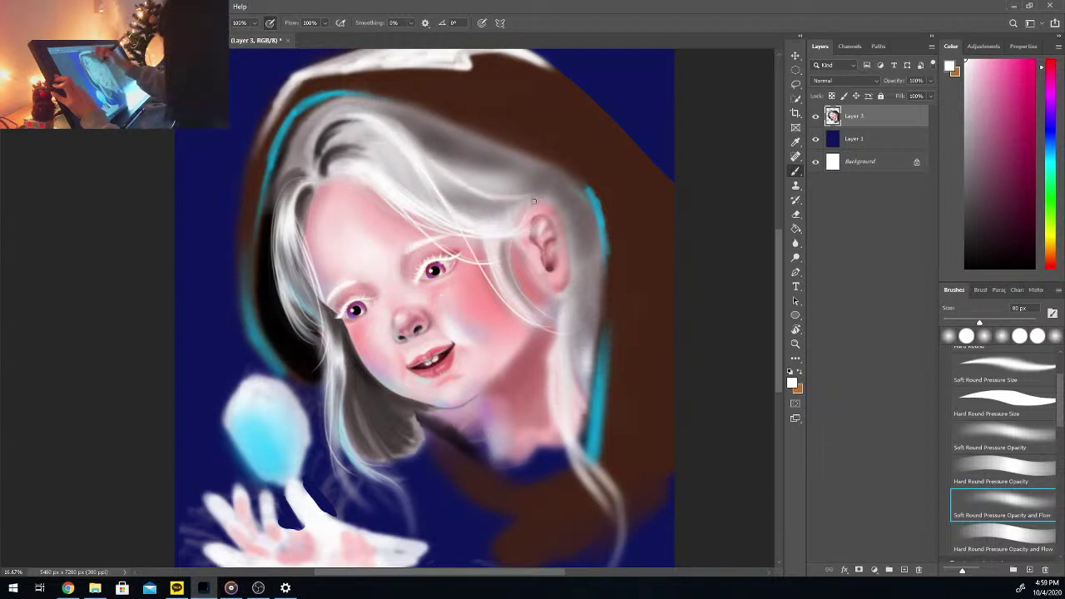
left_click_drag(414, 143, 544, 205)
left_click_drag(453, 173, 532, 205)
mouse_move(426, 133)
left_mouse_down()
mouse_move(459, 175)
mouse_move(509, 204)
left_mouse_up()
mouse_move(461, 145)
left_mouse_down()
mouse_move(533, 203)
mouse_move(503, 194)
mouse_move(547, 204)
left_mouse_up()
Step: Sample dark grey from the parting and shade the hair roots between the parting and the far side of the hood
left_click(330, 143, "alt")
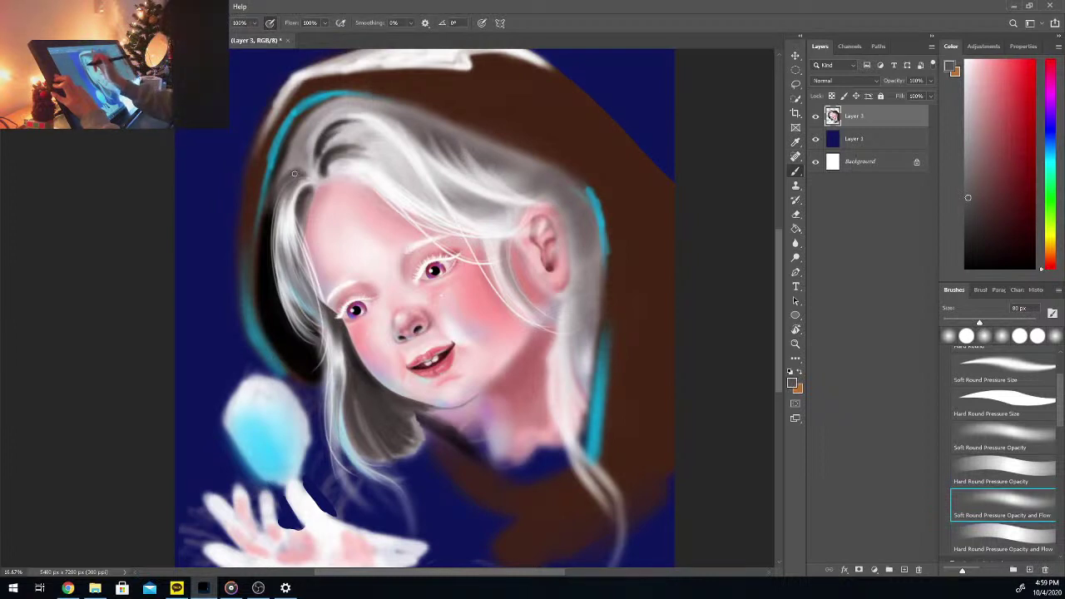
left_click(325, 142, "alt")
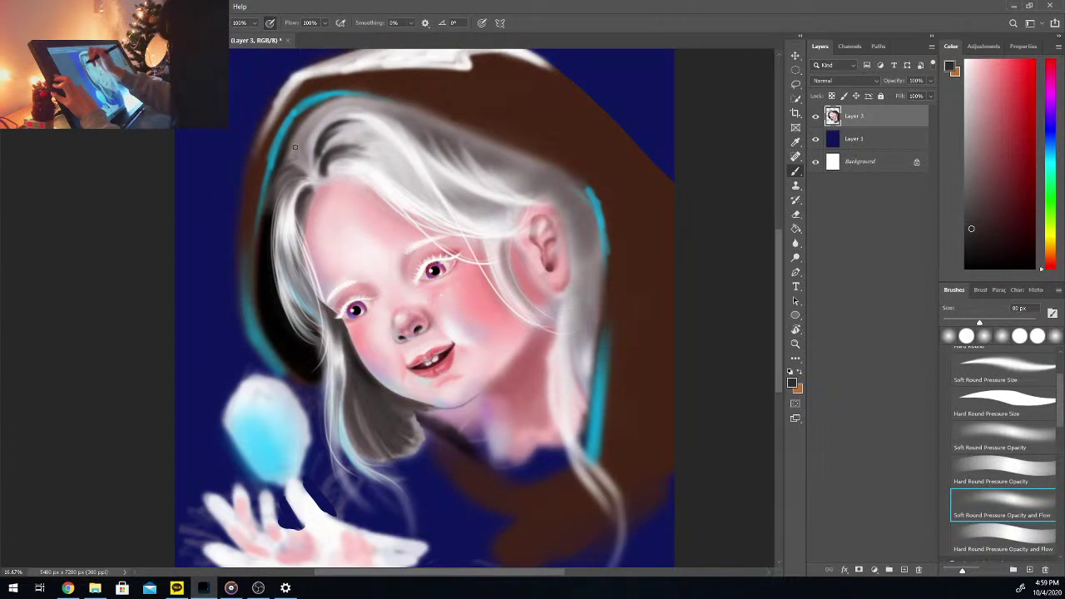
mouse_move(295, 148)
left_mouse_down()
mouse_move(299, 165)
mouse_move(304, 139)
mouse_move(307, 164)
mouse_move(299, 157)
left_mouse_up()
left_click_drag(322, 103, 314, 143)
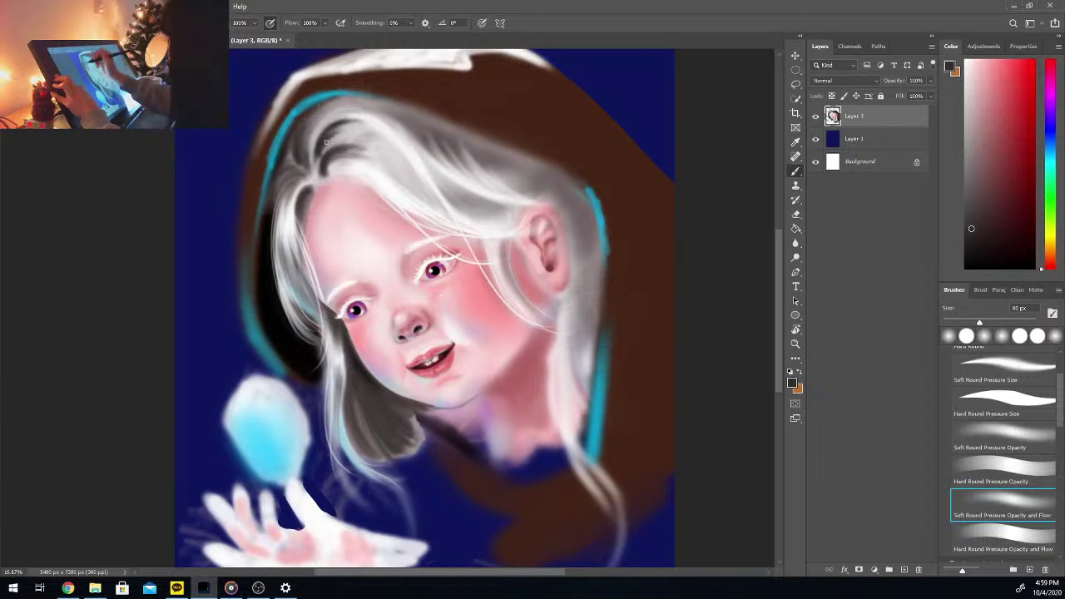
left_click_drag(333, 128, 349, 148)
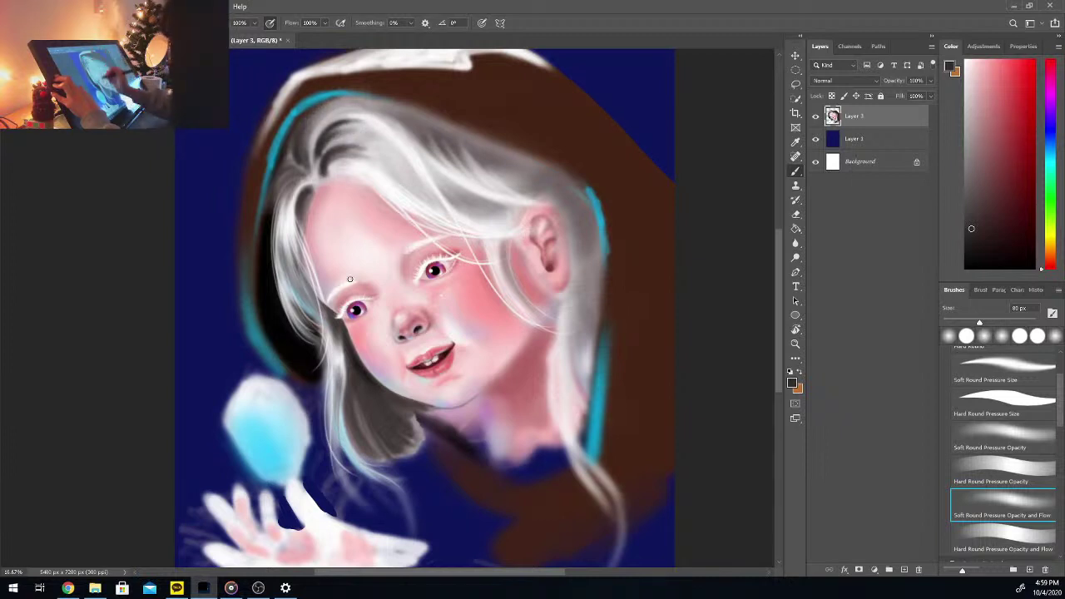
Step: Darken the hair edge along the hood's cyan rim with sampled black, and shade the adjoining strands with sampled dark grey
left_click(268, 223, "alt")
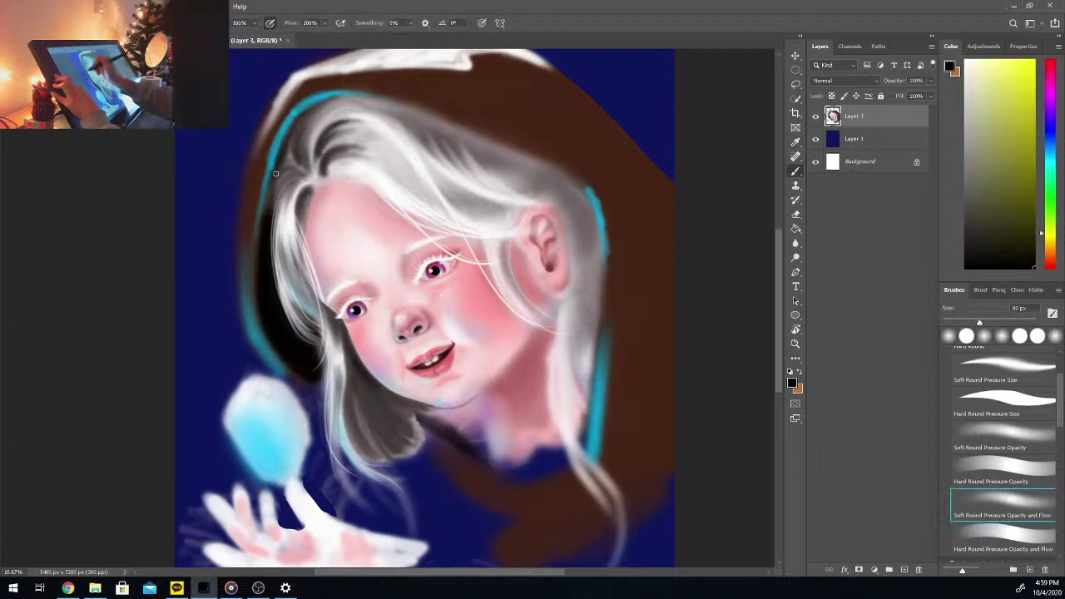
mouse_move(292, 125)
left_mouse_down()
mouse_move(278, 168)
mouse_move(309, 110)
mouse_move(294, 124)
mouse_move(320, 123)
mouse_move(334, 101)
left_mouse_up()
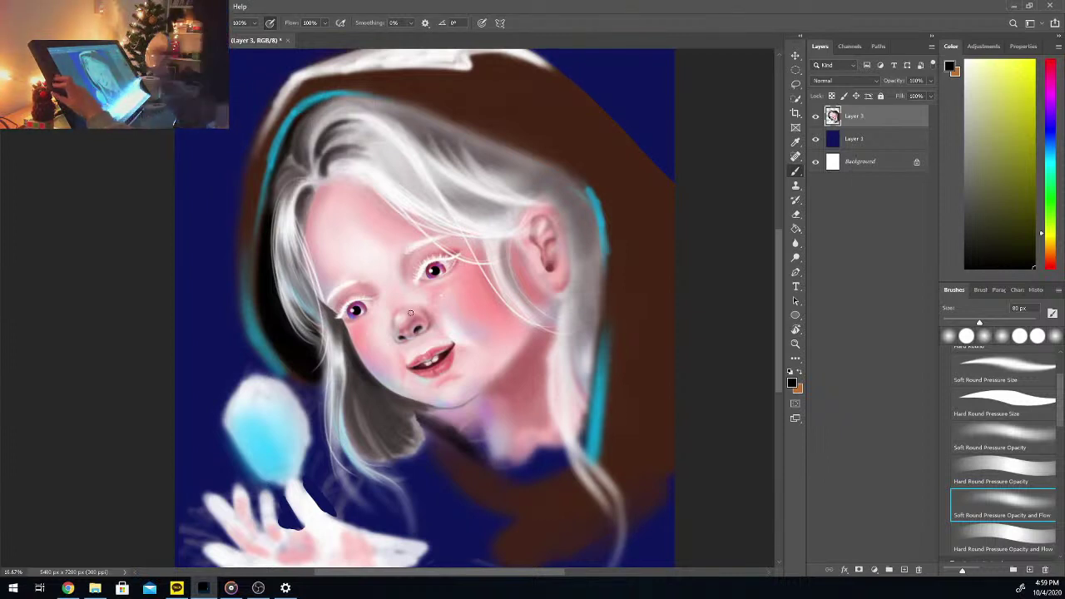
left_click(308, 137, "alt")
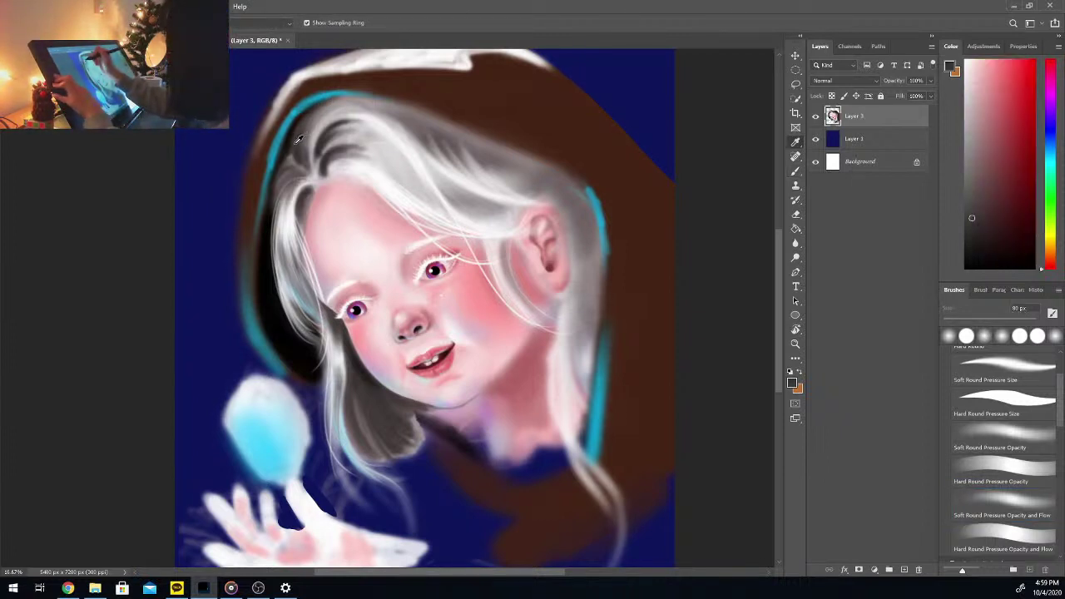
left_click_drag(340, 113, 311, 137)
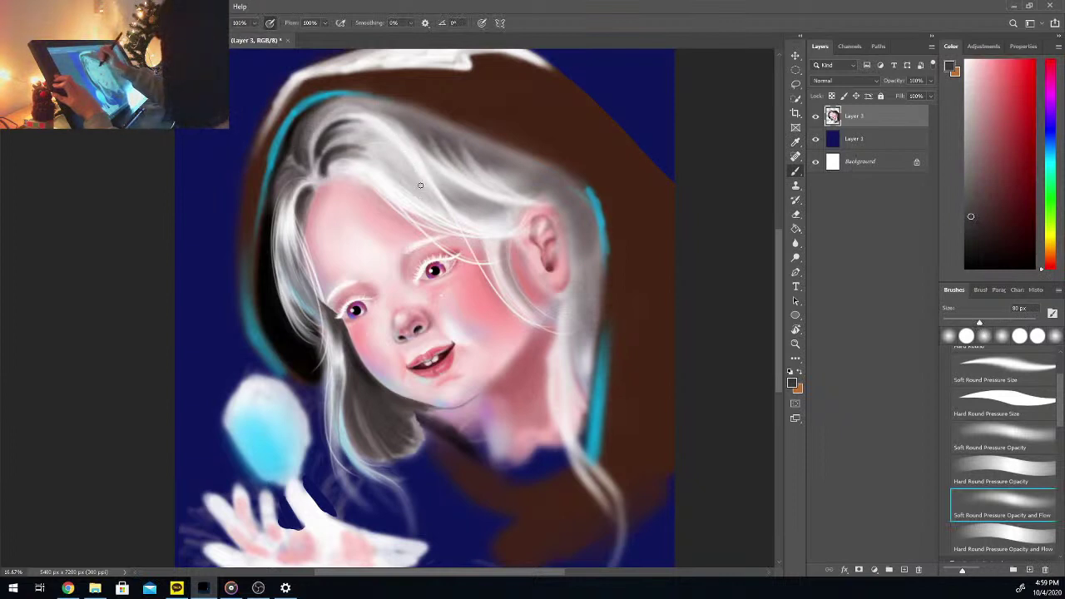
Step: Paint dark grey strands through the middle of the front hair section between its white highlights
mouse_move(407, 156)
left_mouse_down()
mouse_move(445, 212)
mouse_move(410, 166)
mouse_move(436, 207)
mouse_move(400, 159)
mouse_move(427, 205)
mouse_move(379, 154)
mouse_move(409, 186)
mouse_move(385, 173)
mouse_move(439, 214)
left_mouse_up()
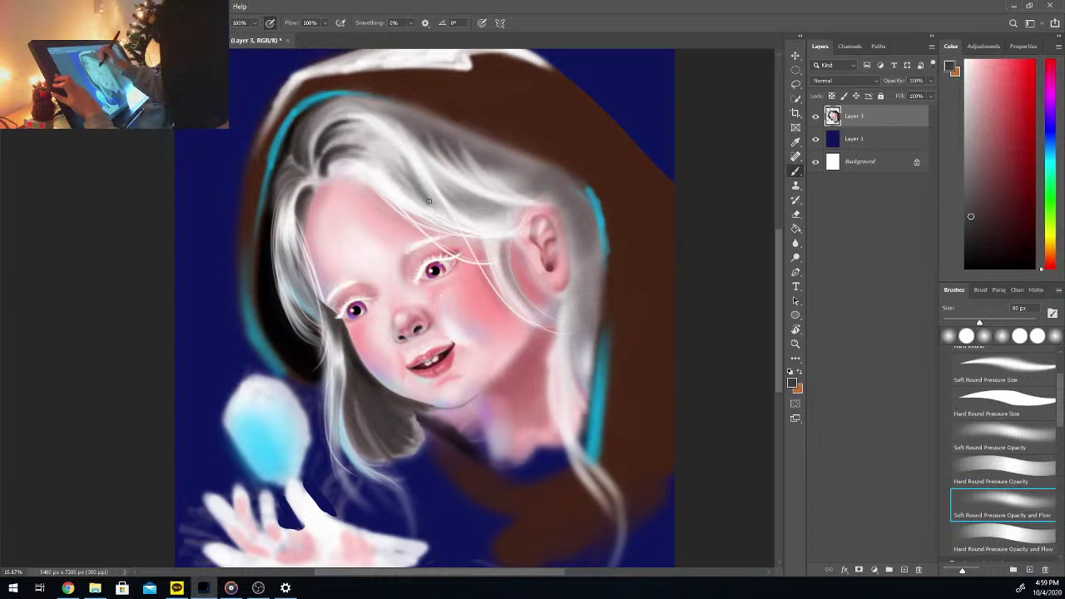
left_click_drag(399, 178, 421, 197)
mouse_move(395, 146)
left_mouse_down()
mouse_move(394, 173)
mouse_move(421, 198)
mouse_move(414, 187)
left_mouse_up()
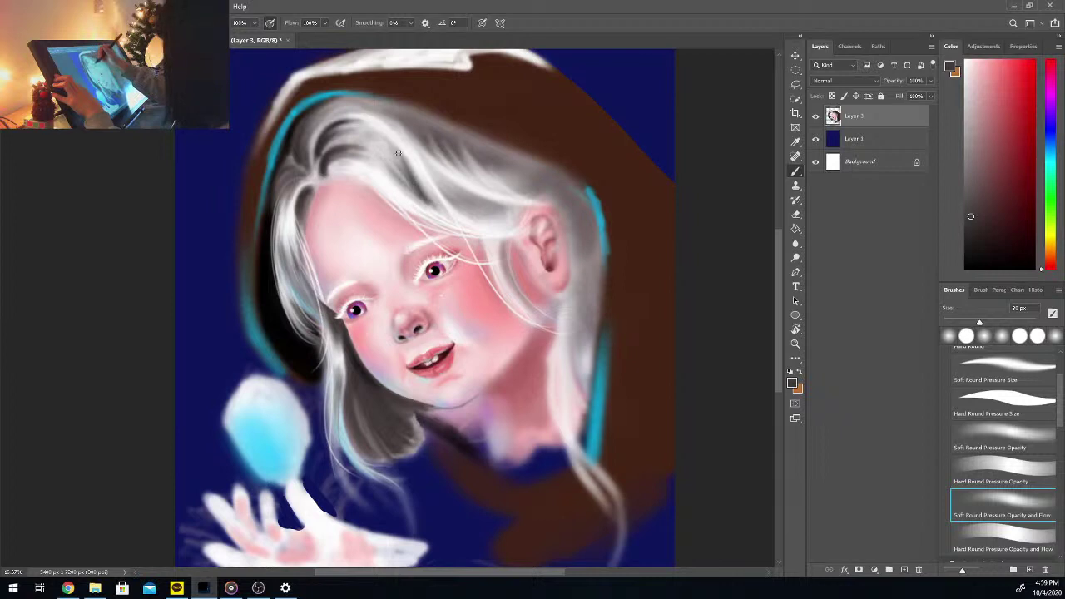
mouse_move(385, 145)
left_mouse_down()
mouse_move(409, 185)
mouse_move(361, 135)
mouse_move(445, 217)
left_mouse_up()
left_click_drag(410, 183, 442, 213)
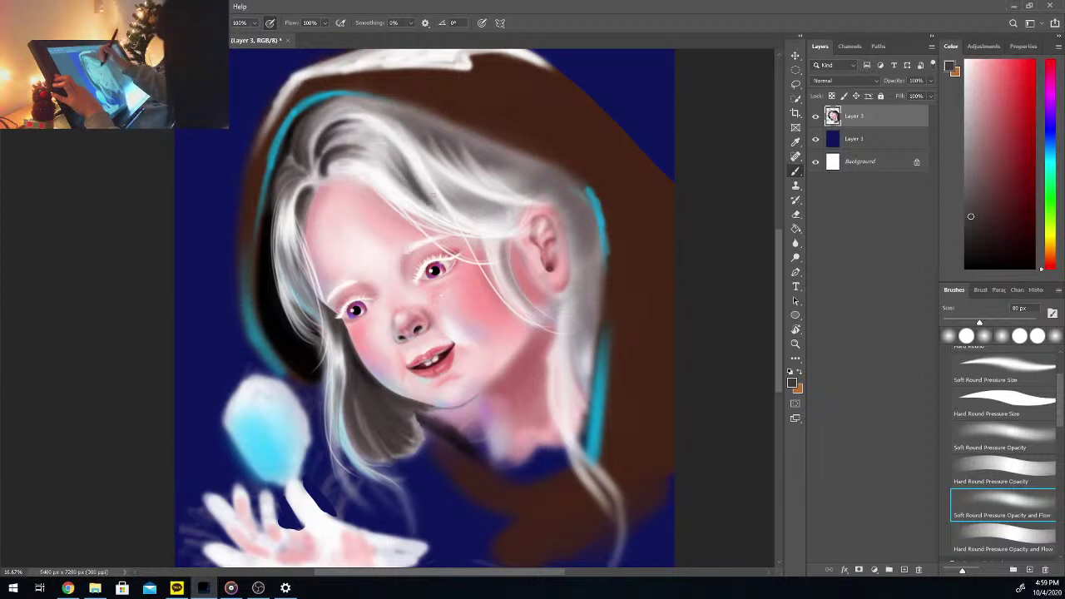
left_click_drag(386, 134, 398, 156)
left_click_drag(406, 175, 401, 178)
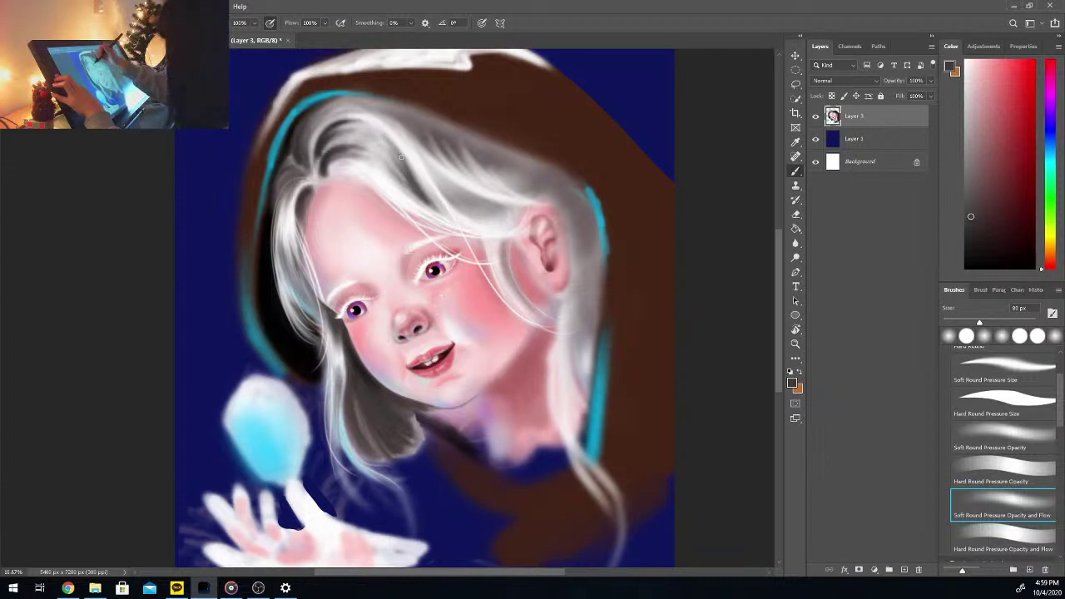
Step: Enlarge the brush and deepen the dark grey shadows from the parting through the front hair and above the ear
left_click_drag(980, 323, 995, 323)
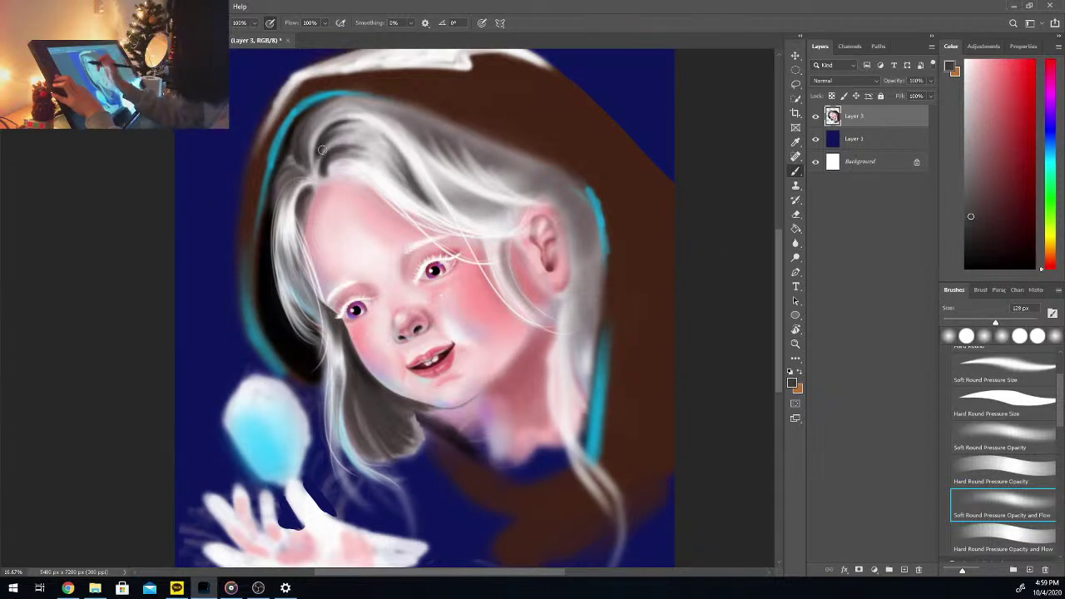
left_click_drag(349, 126, 394, 152)
mouse_move(348, 126)
left_mouse_down()
mouse_move(405, 165)
mouse_move(338, 126)
mouse_move(360, 150)
mouse_move(352, 126)
mouse_move(378, 232)
mouse_move(362, 155)
mouse_move(337, 155)
mouse_move(381, 182)
mouse_move(369, 154)
mouse_move(382, 174)
mouse_move(391, 166)
mouse_move(354, 138)
mouse_move(401, 161)
mouse_move(351, 145)
mouse_move(376, 134)
mouse_move(364, 150)
mouse_move(353, 134)
mouse_move(375, 152)
mouse_move(366, 133)
mouse_move(347, 149)
mouse_move(381, 135)
mouse_move(367, 148)
mouse_move(402, 149)
mouse_move(387, 153)
mouse_move(415, 179)
left_mouse_up()
mouse_move(452, 223)
left_mouse_down()
mouse_move(511, 222)
mouse_move(482, 185)
mouse_move(474, 193)
mouse_move(459, 181)
mouse_move(516, 188)
left_mouse_up()
left_click(379, 415, "alt")
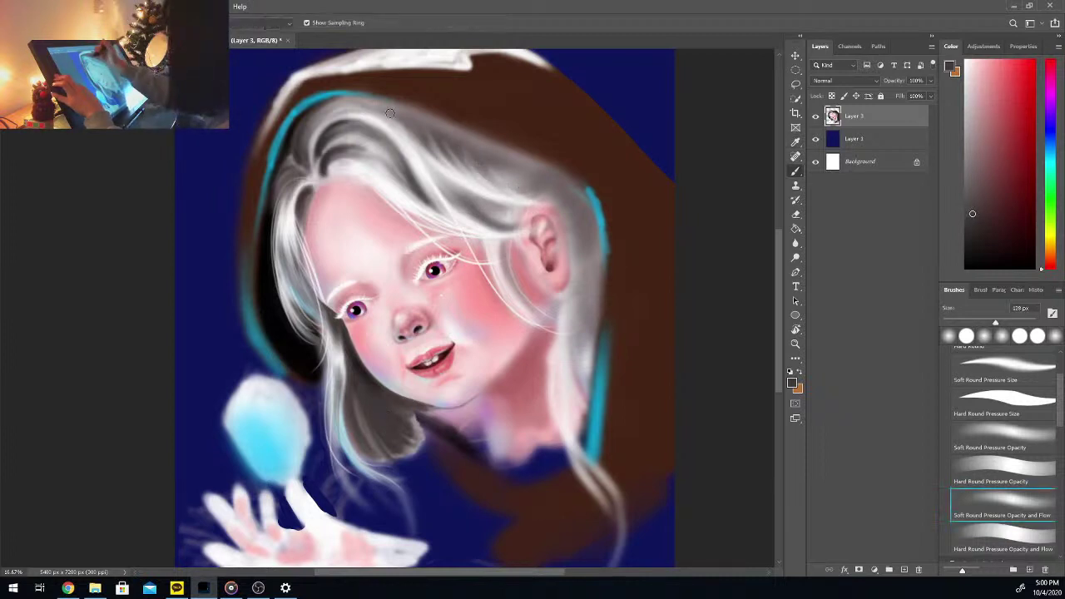
Step: Paint dark grey strands along the hood's inner edge from the crown to above the ear, and sample a light hair tone
mouse_move(352, 104)
left_mouse_down()
mouse_move(475, 140)
mouse_move(568, 191)
mouse_move(483, 158)
mouse_move(479, 169)
mouse_move(430, 130)
mouse_move(465, 179)
mouse_move(446, 140)
mouse_move(460, 136)
mouse_move(514, 184)
mouse_move(433, 128)
mouse_move(529, 189)
mouse_move(472, 138)
mouse_move(496, 152)
mouse_move(577, 215)
mouse_move(543, 172)
mouse_move(575, 254)
left_mouse_up()
key("i")
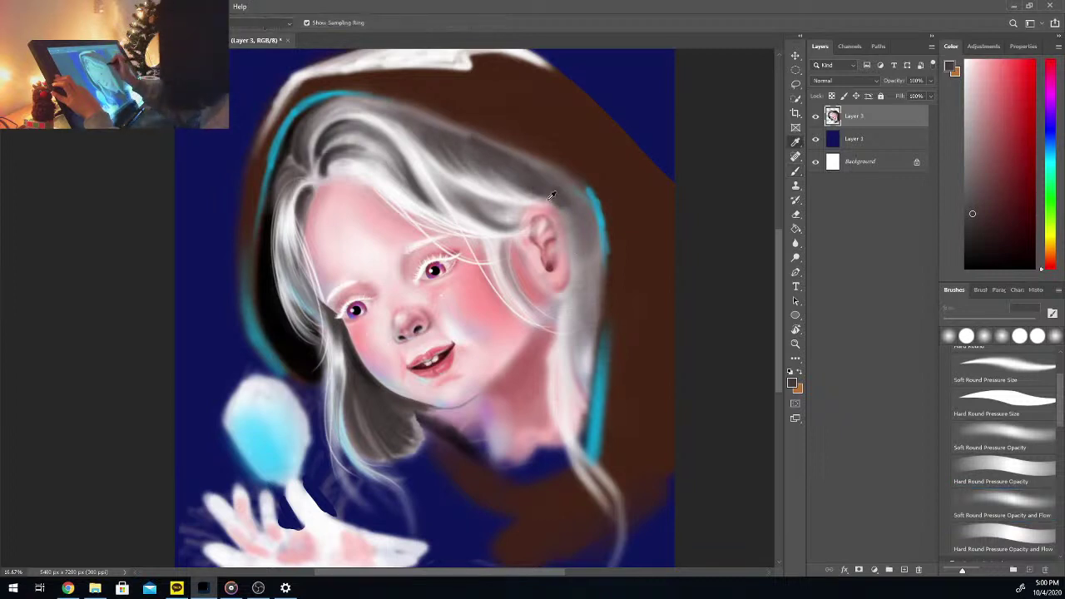
left_click(497, 189, "alt")
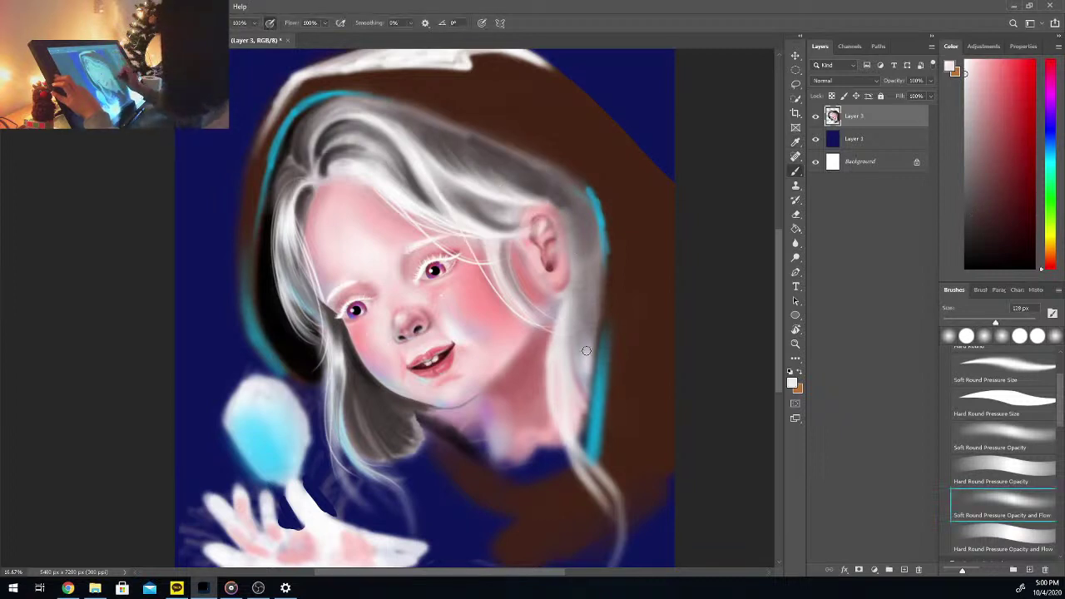
Step: Fill the hair behind the ear with sampled dark grey and darken its outer edge along the hood's cyan rim with black
key("alt")
left_click(371, 398, "alt")
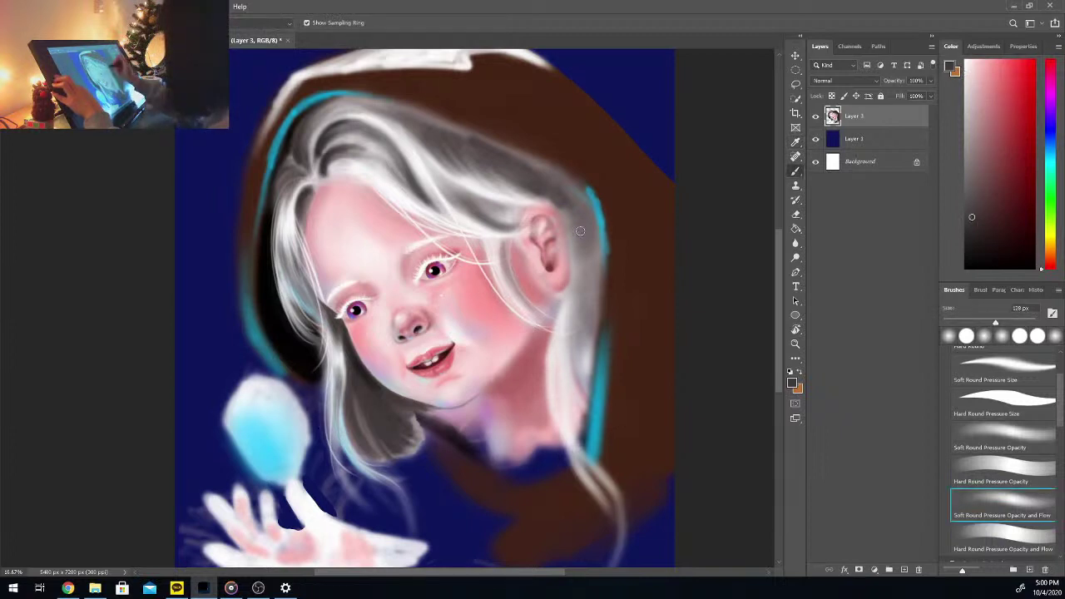
mouse_move(564, 208)
left_mouse_down()
mouse_move(573, 283)
mouse_move(581, 218)
mouse_move(585, 233)
mouse_move(577, 316)
mouse_move(587, 366)
left_mouse_up()
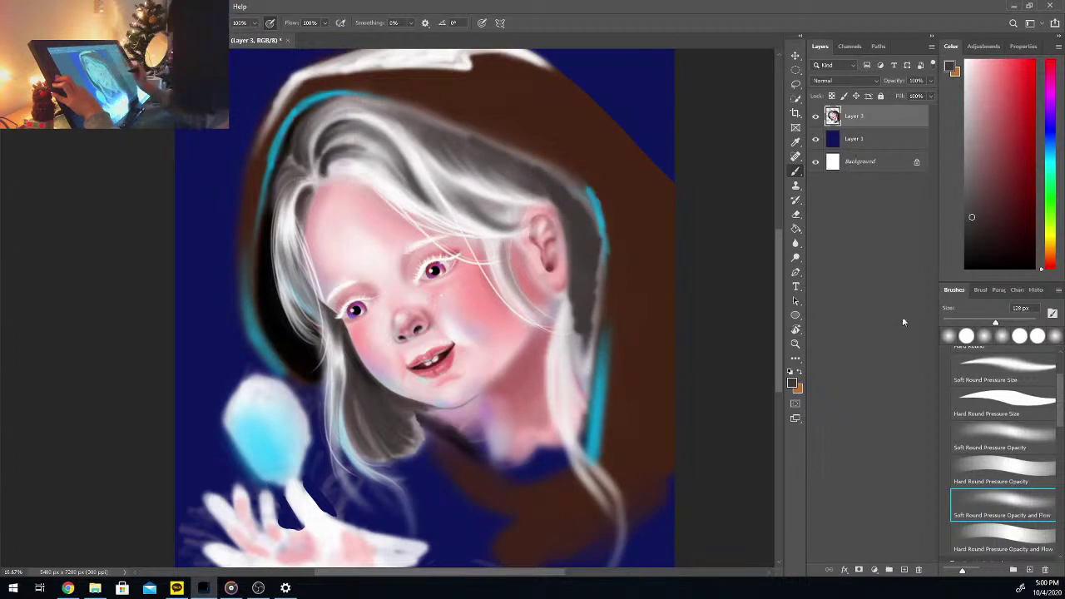
left_click(965, 268)
mouse_move(591, 221)
left_mouse_down()
mouse_move(581, 201)
mouse_move(532, 168)
left_mouse_up()
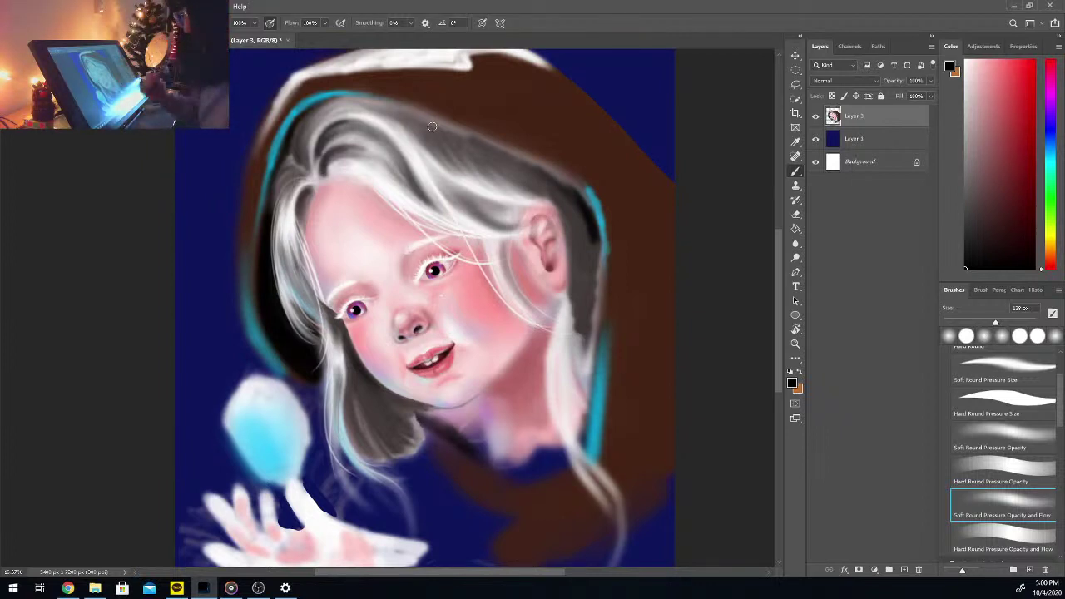
Step: Blend the cheek beside the mouth with sampled light pink and deeper pink, enlarging the brush for each tone
key("i")
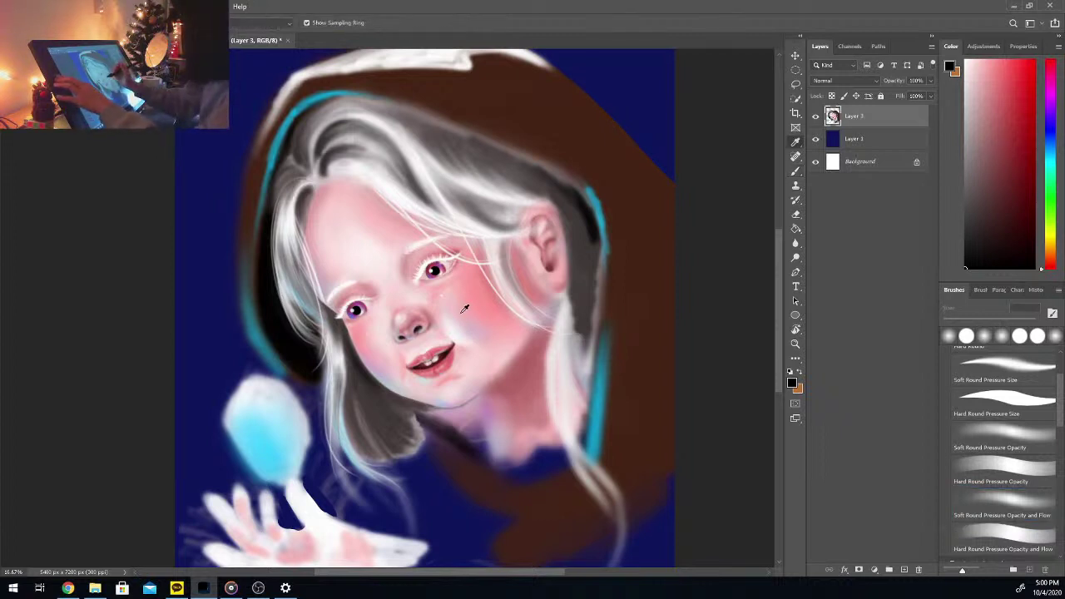
left_click(457, 308)
key("b")
left_click_drag(995, 325, 1003, 323)
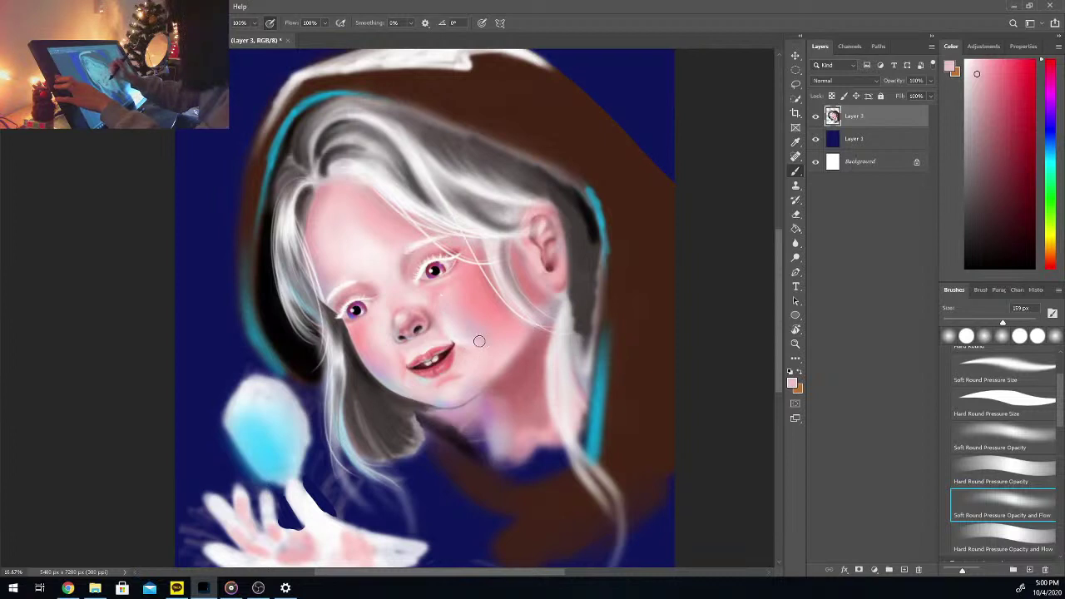
key("i")
left_click(487, 314)
key("b")
left_click_drag(1011, 324, 1017, 323)
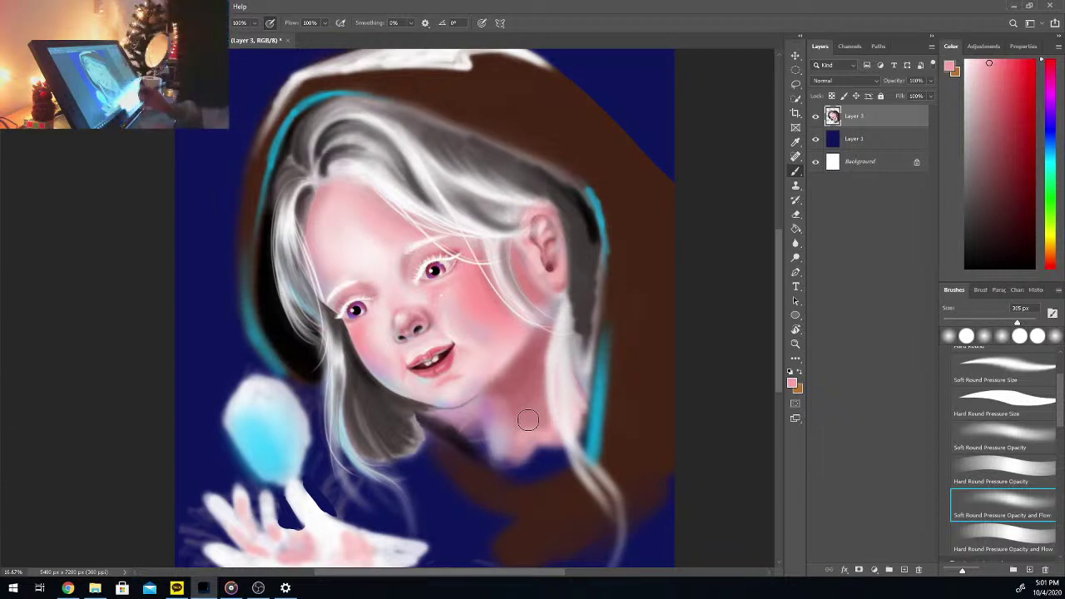
Step: Soften the crown hair with sampled grey, and draw a fine white strand from below the ear down the neck at 20 px
left_click(419, 121, "alt")
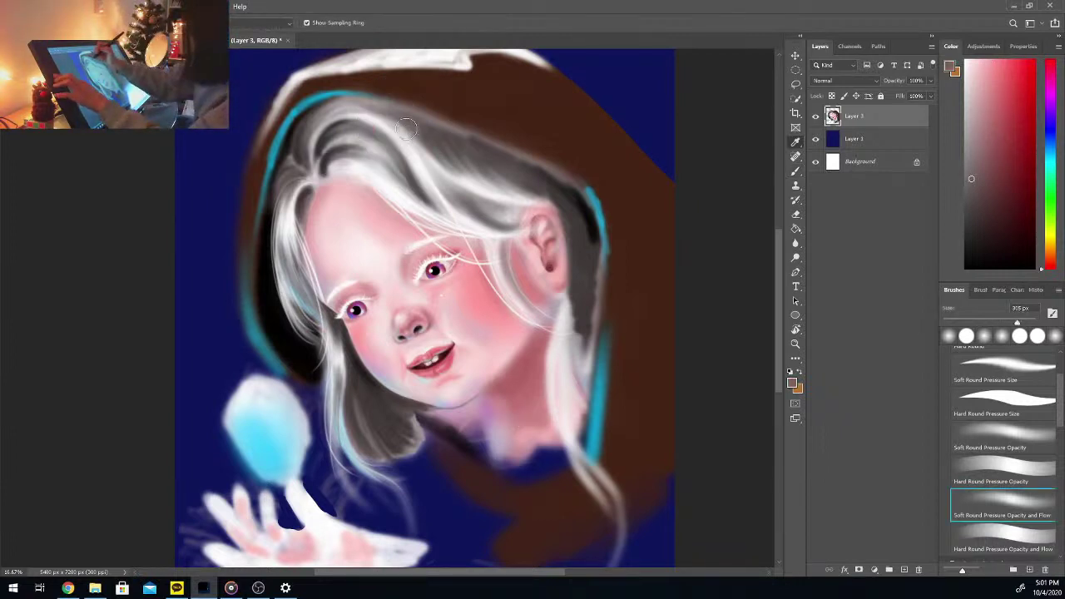
mouse_move(399, 118)
left_mouse_down()
mouse_move(423, 140)
mouse_move(386, 115)
left_mouse_up()
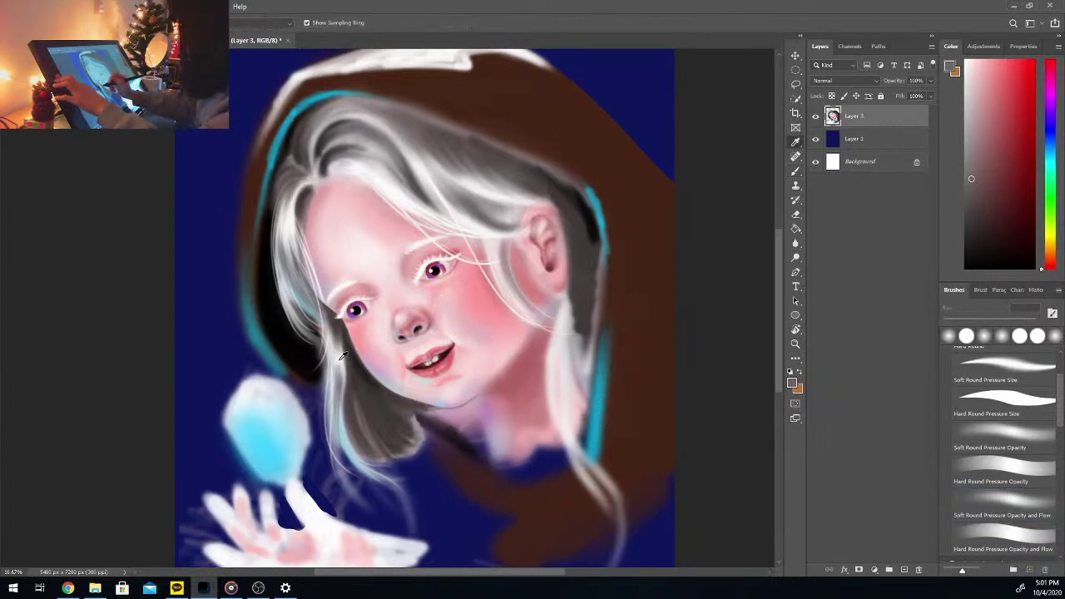
left_click(399, 374, "alt")
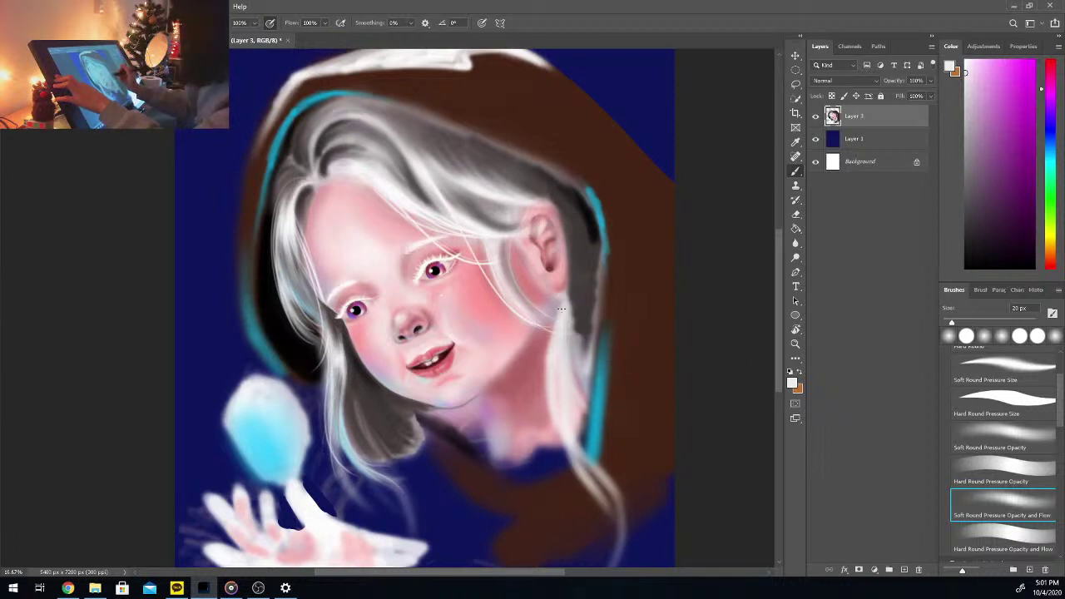
mouse_move(562, 309)
left_mouse_down()
mouse_move(542, 391)
mouse_move(576, 468)
left_mouse_up()
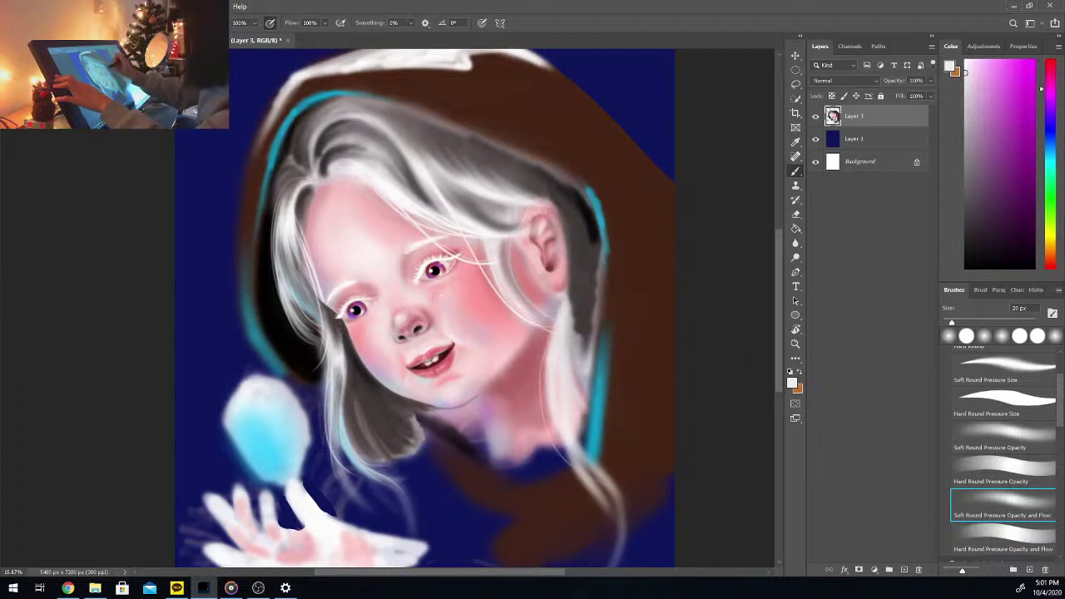
Step: Sample black, set the brush to 93 px and paint dark strands behind the ear down into the hanging lock
left_click(594, 230, "alt")
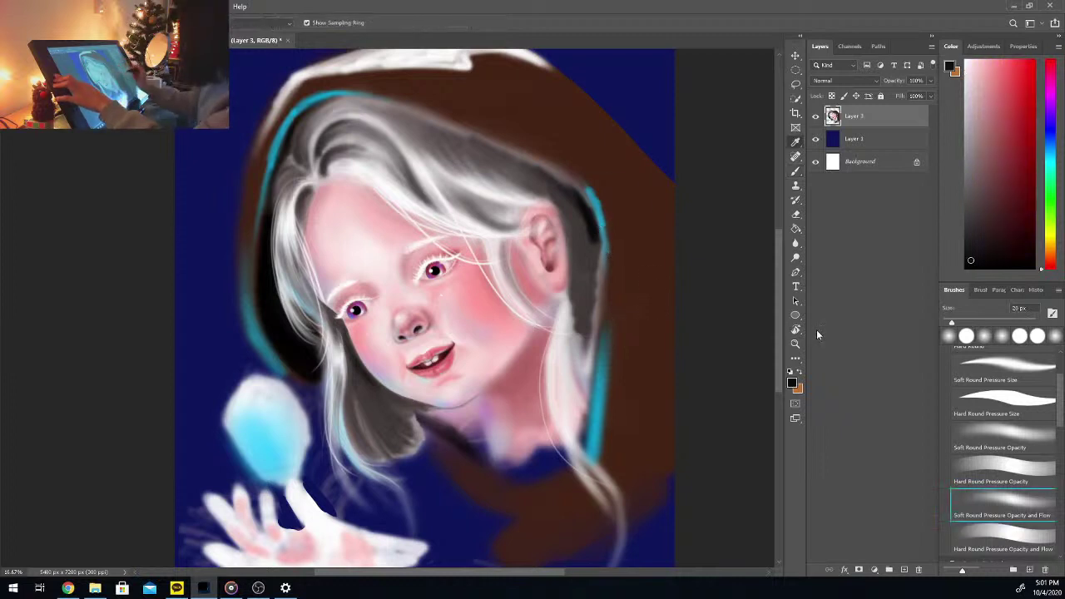
left_click(966, 323)
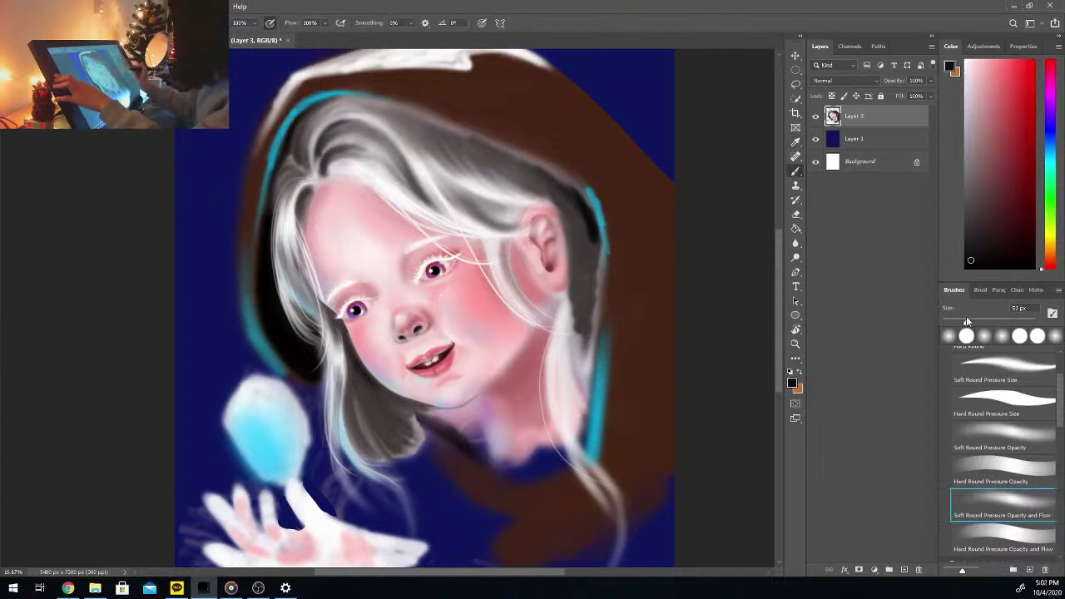
left_click_drag(966, 321, 984, 321)
mouse_move(589, 238)
left_mouse_down()
mouse_move(594, 318)
mouse_move(569, 391)
left_mouse_up()
left_click_drag(571, 323, 569, 395)
mouse_move(575, 298)
left_mouse_down()
mouse_move(571, 354)
mouse_move(568, 291)
mouse_move(566, 341)
left_mouse_up()
Step: Shade the hair roots with black along the hood's inner edge, from the cyan rim over the crown to above the ear
left_click_drag(417, 124, 560, 179)
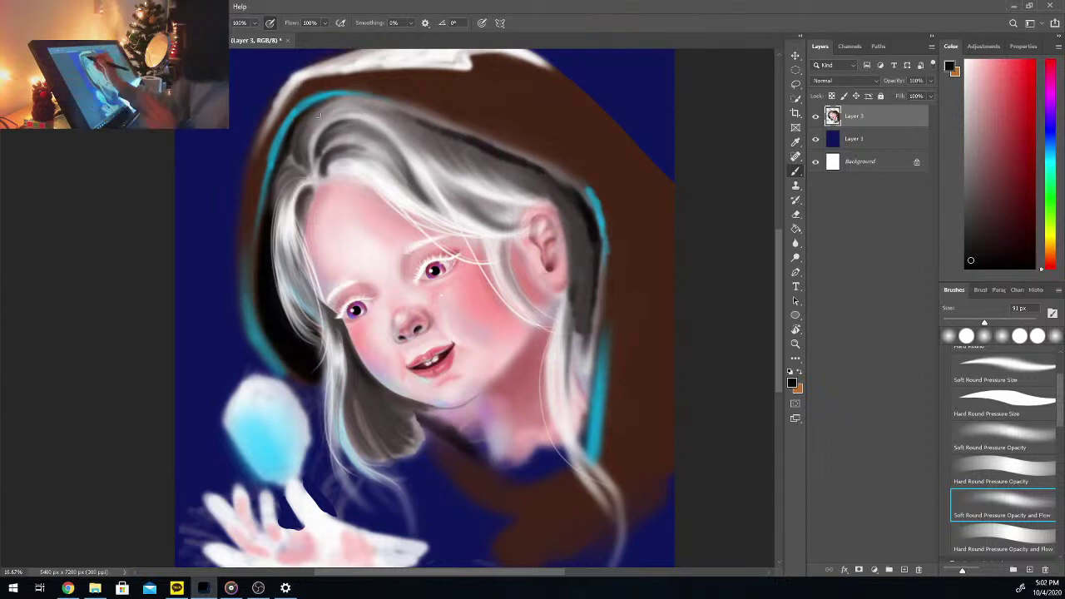
mouse_move(310, 123)
left_mouse_down()
mouse_move(362, 102)
mouse_move(448, 128)
left_mouse_up()
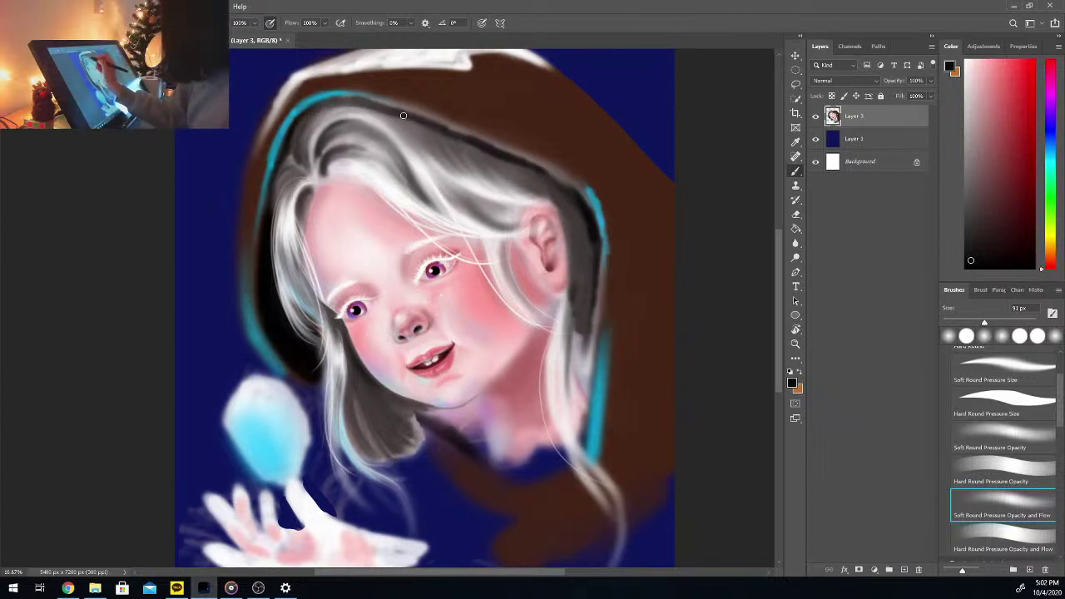
left_click_drag(316, 104, 342, 108)
mouse_move(297, 142)
left_mouse_down()
mouse_move(354, 102)
mouse_move(305, 130)
mouse_move(392, 126)
mouse_move(441, 149)
mouse_move(381, 105)
mouse_move(456, 149)
left_mouse_up()
mouse_move(417, 114)
left_mouse_down()
mouse_move(468, 153)
mouse_move(392, 111)
mouse_move(426, 146)
mouse_move(384, 105)
mouse_move(462, 161)
mouse_move(411, 119)
mouse_move(482, 168)
mouse_move(433, 126)
mouse_move(506, 171)
left_mouse_up()
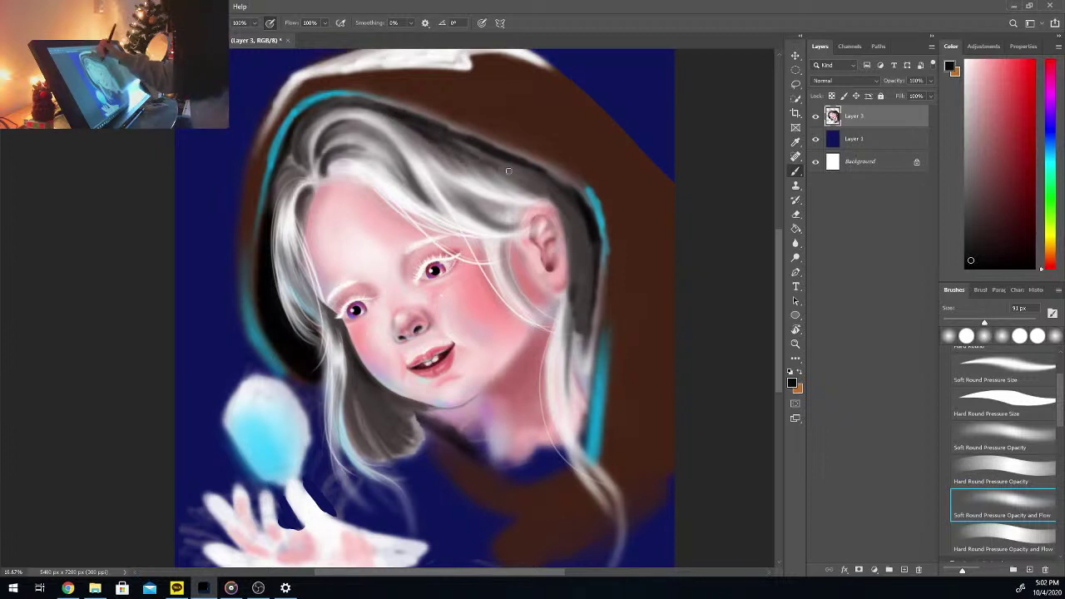
Step: Deepen the shadow between the hair and the hood's upper inner edge with more strokes and a pure black
left_click_drag(451, 138, 518, 164)
mouse_move(398, 115)
left_mouse_down()
mouse_move(465, 155)
mouse_move(497, 158)
mouse_move(478, 145)
left_mouse_up()
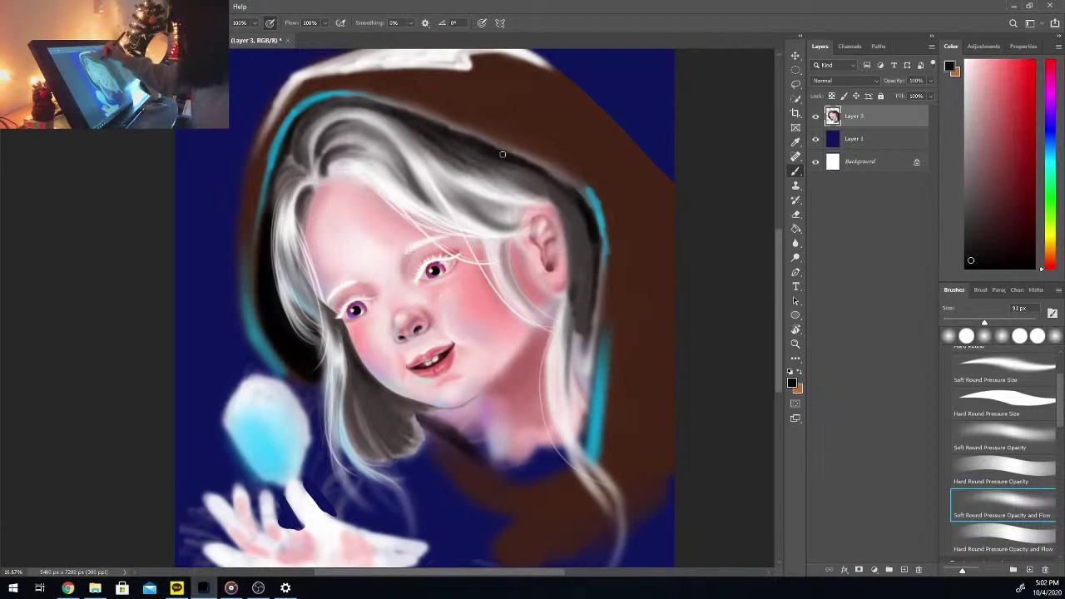
mouse_move(377, 104)
left_mouse_down()
mouse_move(569, 178)
mouse_move(462, 125)
mouse_move(576, 181)
left_mouse_up()
left_click(1020, 269)
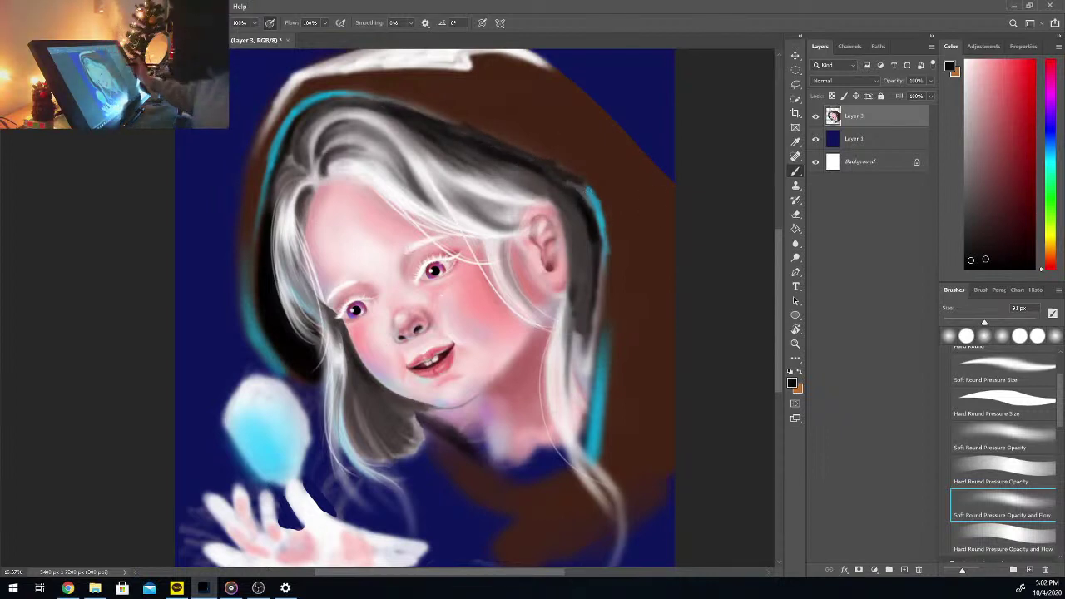
mouse_move(355, 98)
left_mouse_down()
mouse_move(329, 99)
mouse_move(293, 123)
mouse_move(321, 103)
mouse_move(377, 99)
mouse_move(345, 98)
mouse_move(513, 145)
mouse_move(448, 120)
mouse_move(558, 165)
mouse_move(479, 133)
mouse_move(501, 140)
mouse_move(582, 195)
left_mouse_up()
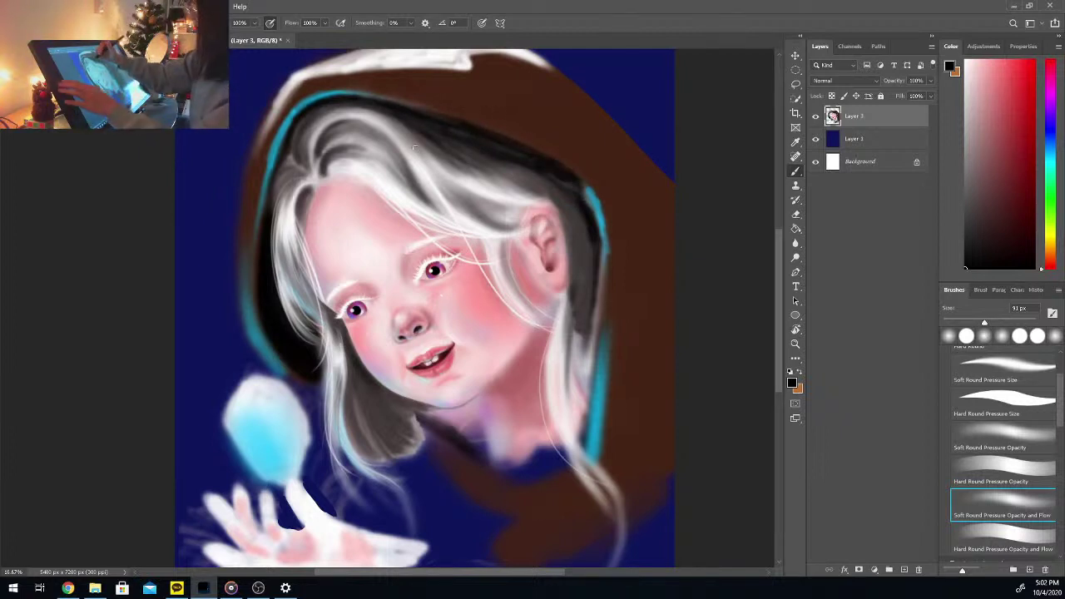
Step: Blend the strands above the ear using light grey sampled from the hair and near-black sampled from the hood shadow
key("i")
left_click(474, 187)
key("b")
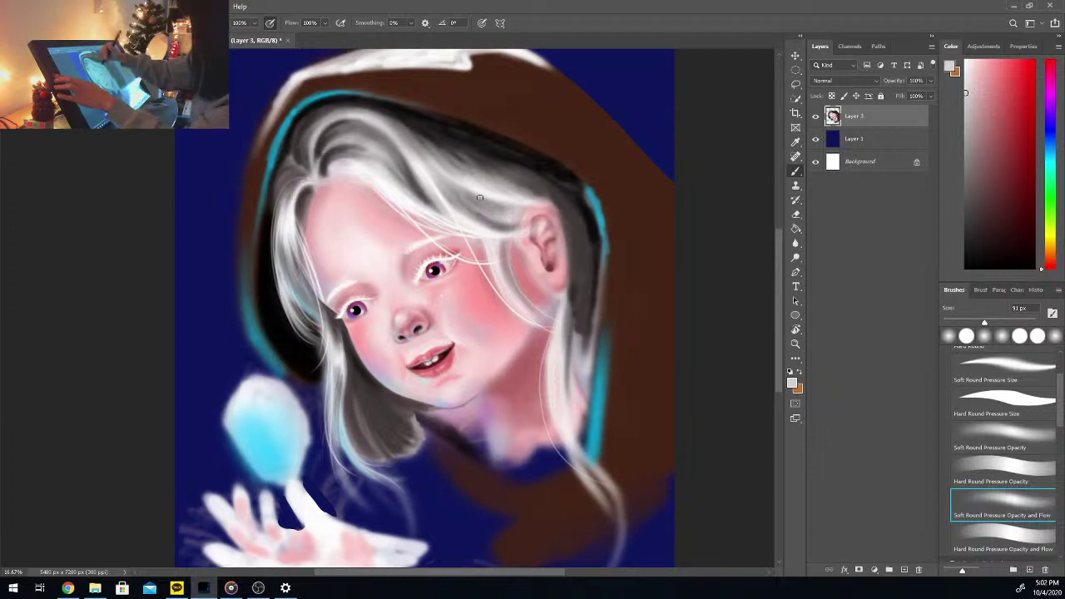
key("i")
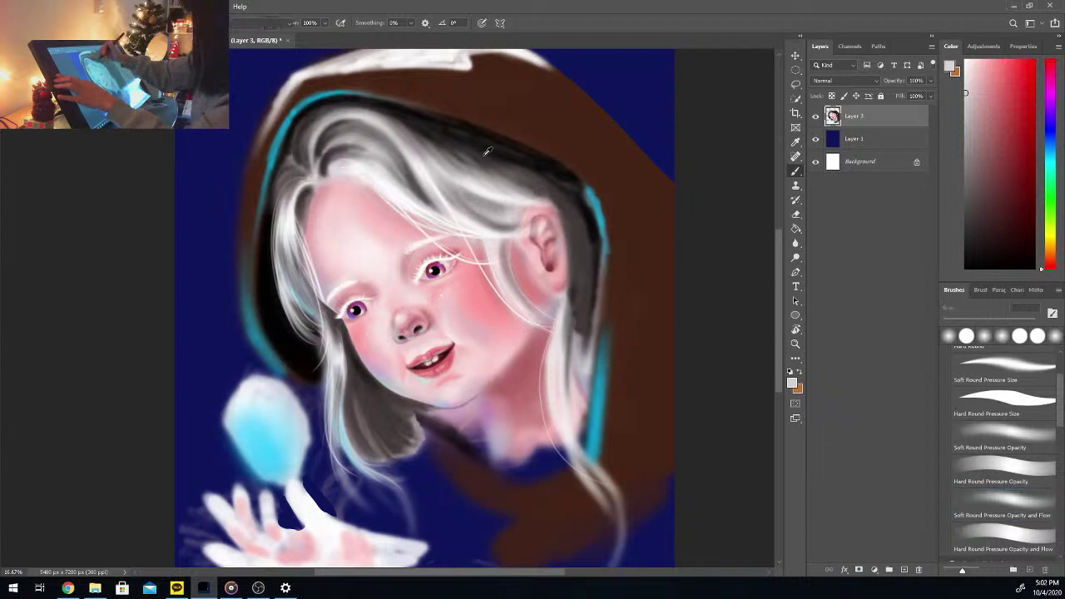
left_click(484, 150)
key("b")
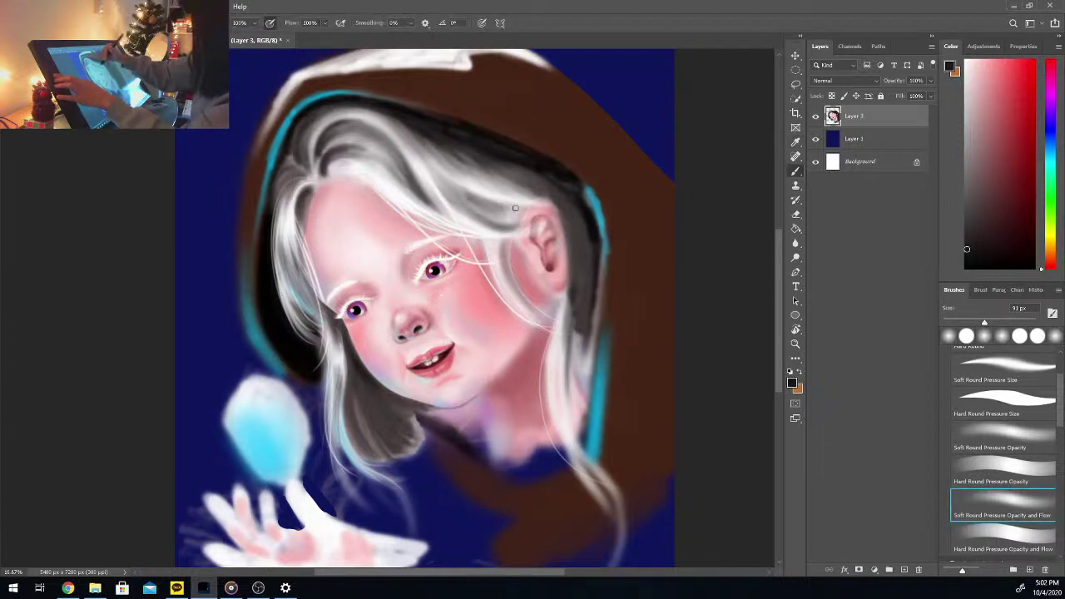
Step: Pick white and paint fine highlight strands through the hair above the ear with a 17 px and a 37 px brush
left_click(443, 160, "alt")
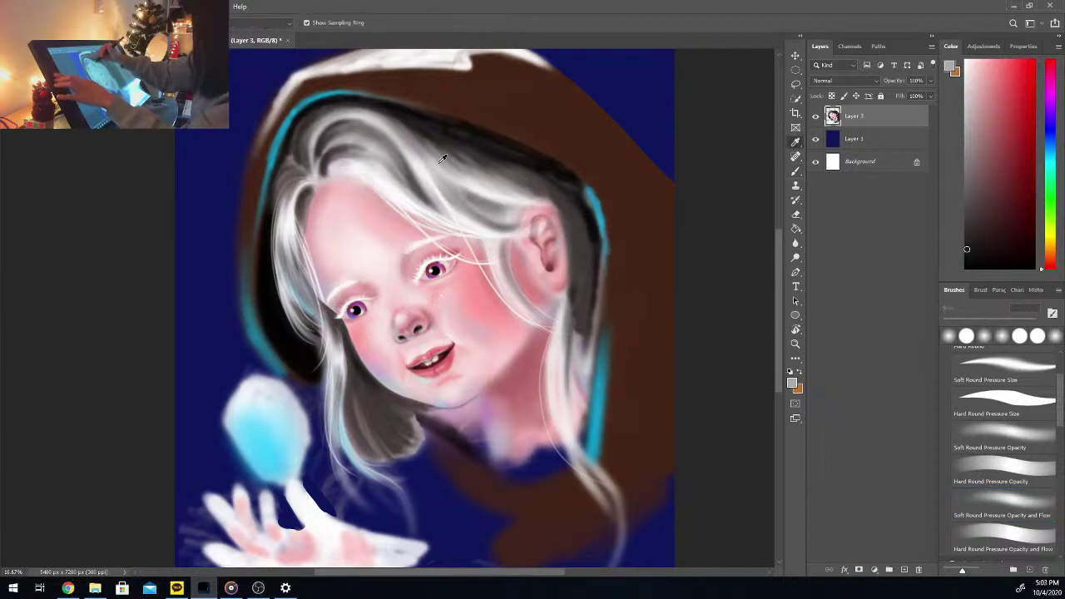
left_click(966, 66)
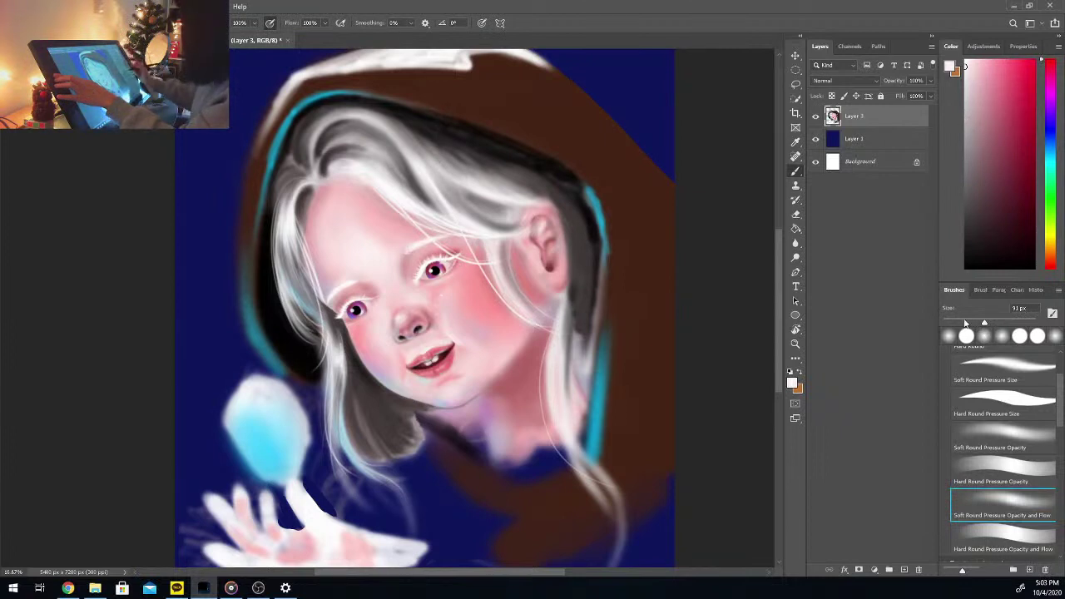
left_click_drag(965, 322, 950, 323)
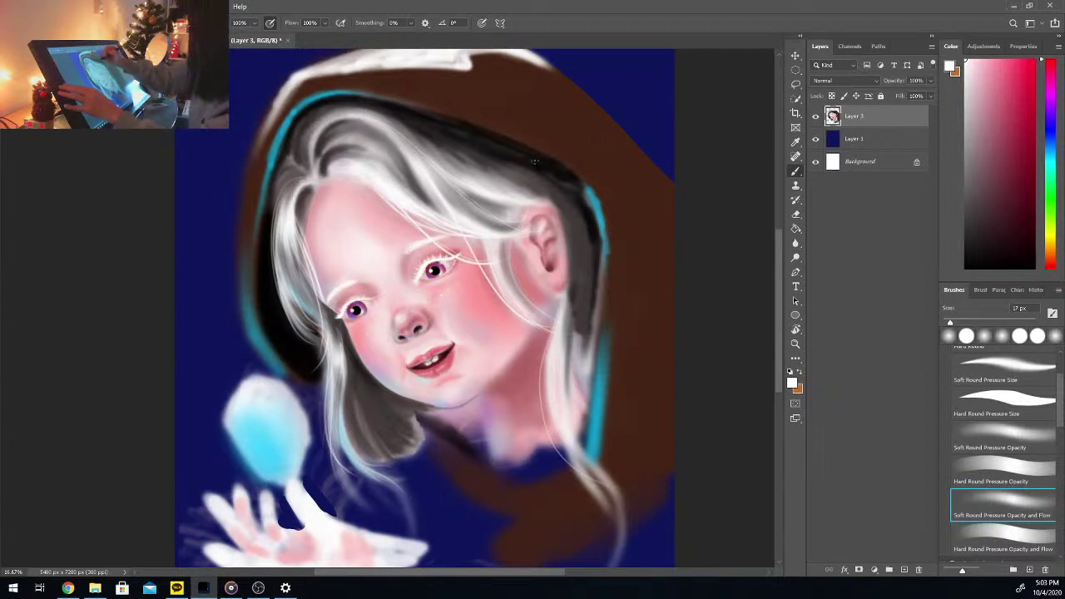
left_click_drag(957, 325, 959, 323)
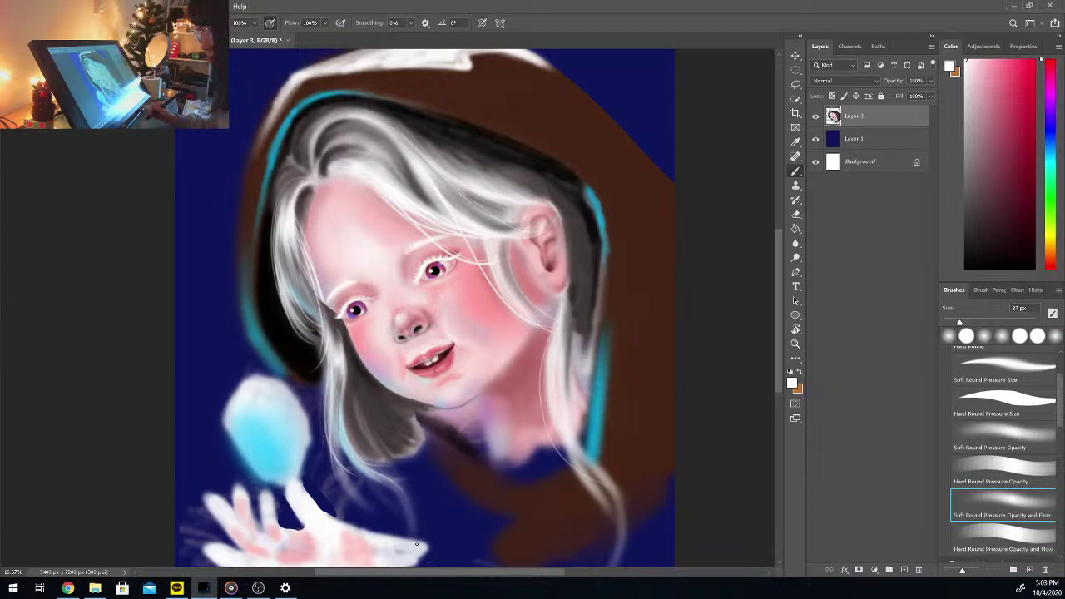
Step: Hide the portrait on Layer 3 and select the navy background on Layer 1
scroll(778, 320, "up", 5)
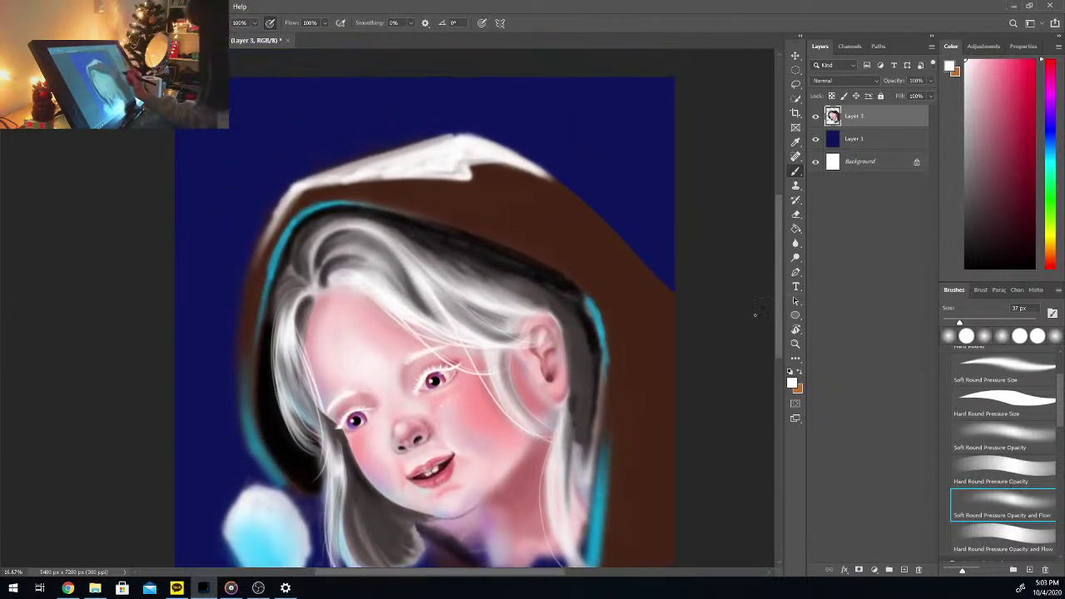
key("ctrl+minus")
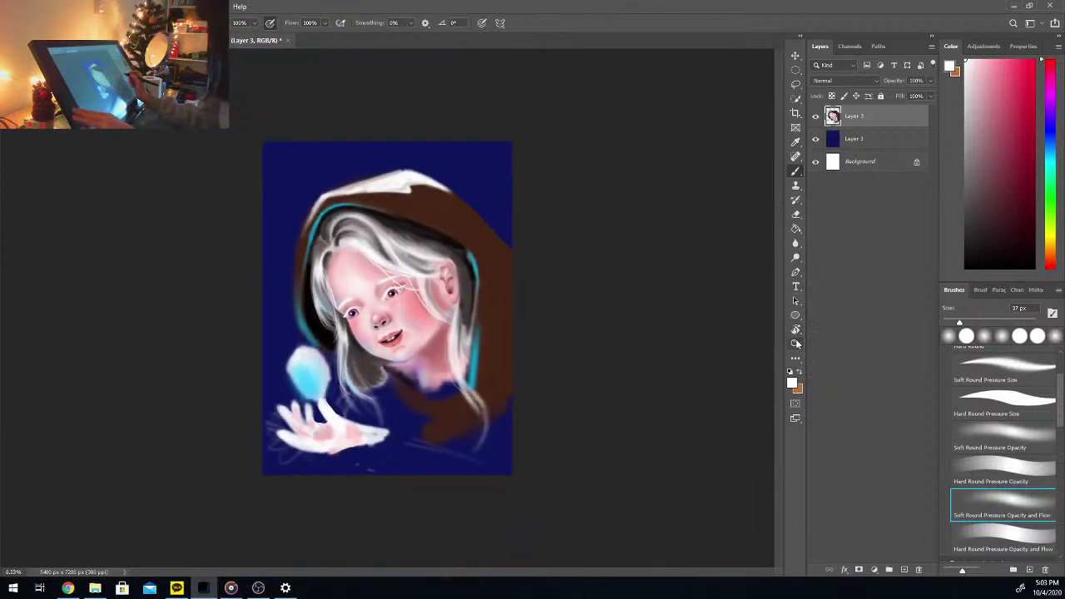
key("ctrl+plus")
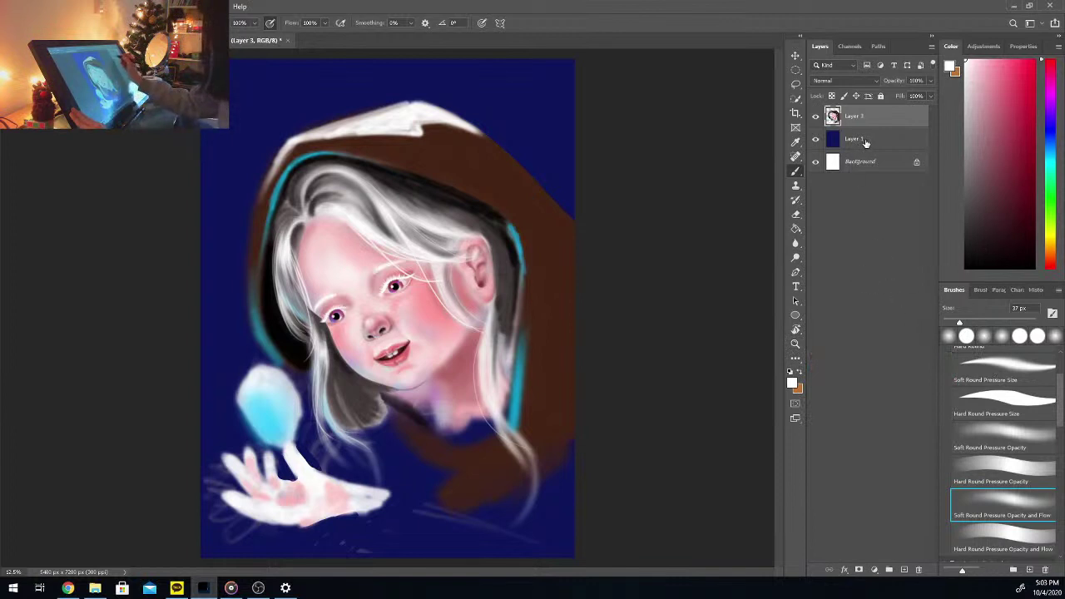
left_click(815, 116)
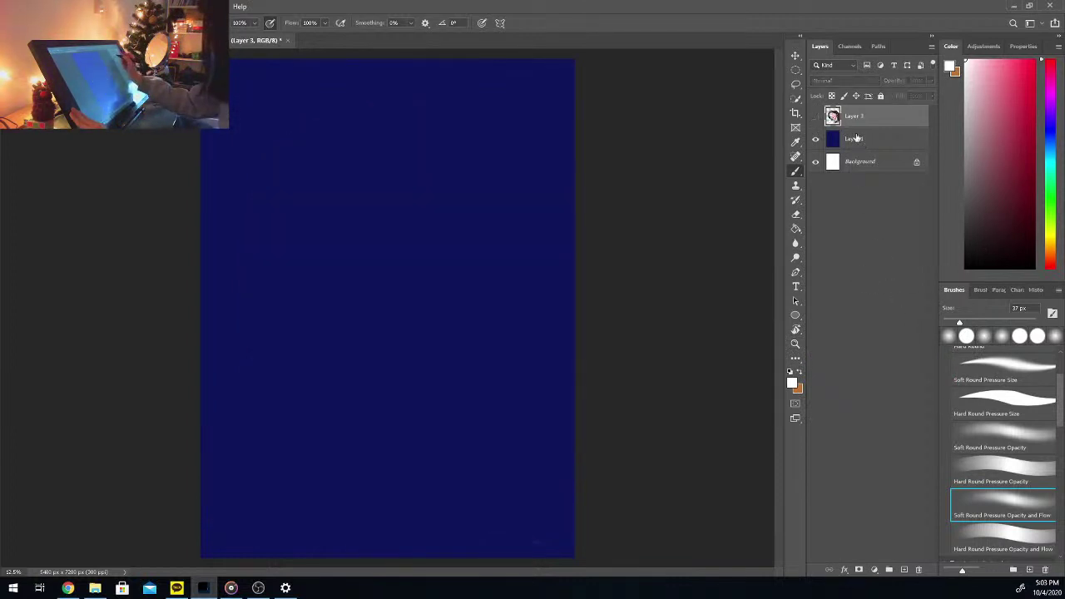
left_click(860, 140)
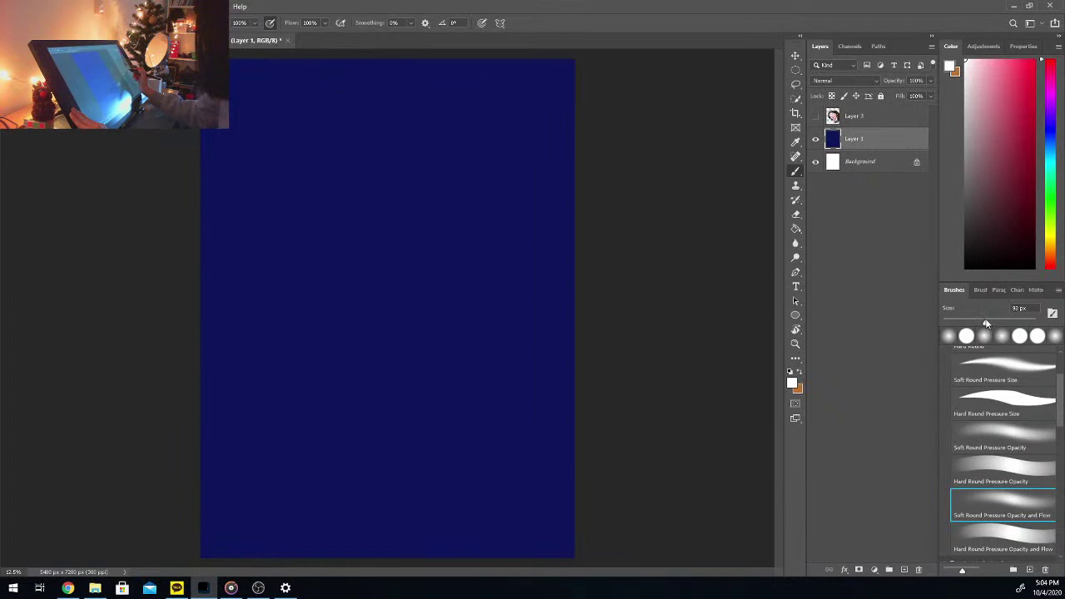
Step: Choose a blue hue and paint a white moon on the upper left of the navy background with a 202 px soft brush
left_click(1052, 132)
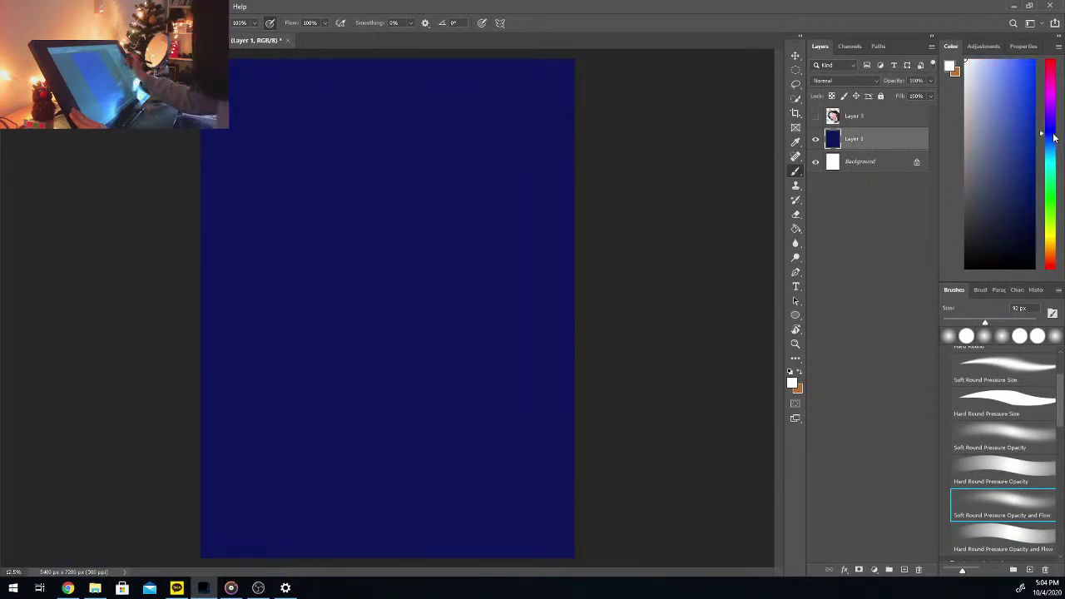
left_click_drag(1053, 133, 1054, 131)
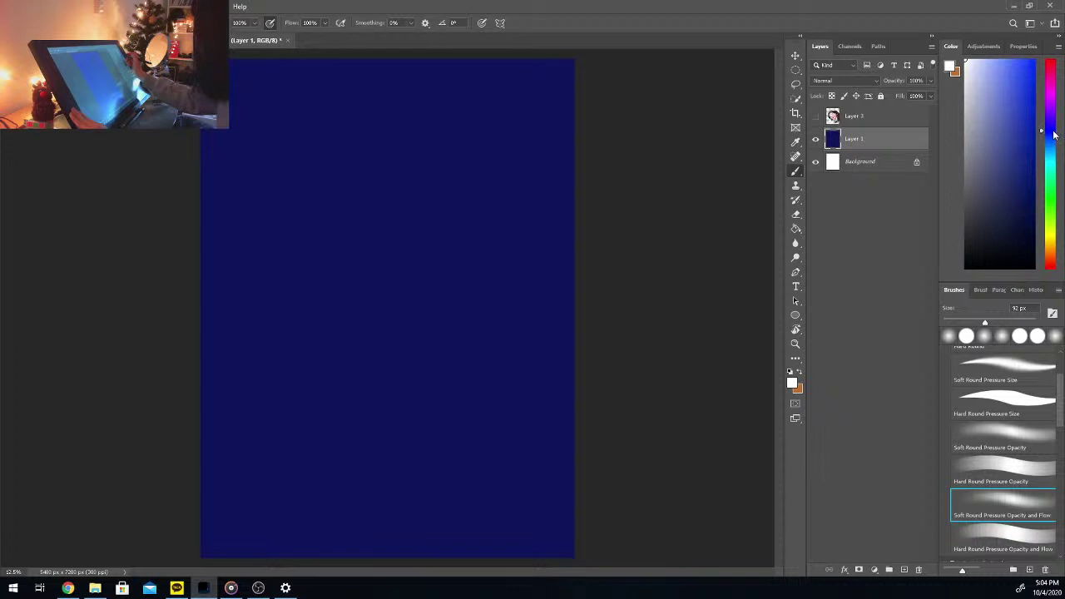
left_click(1002, 322)
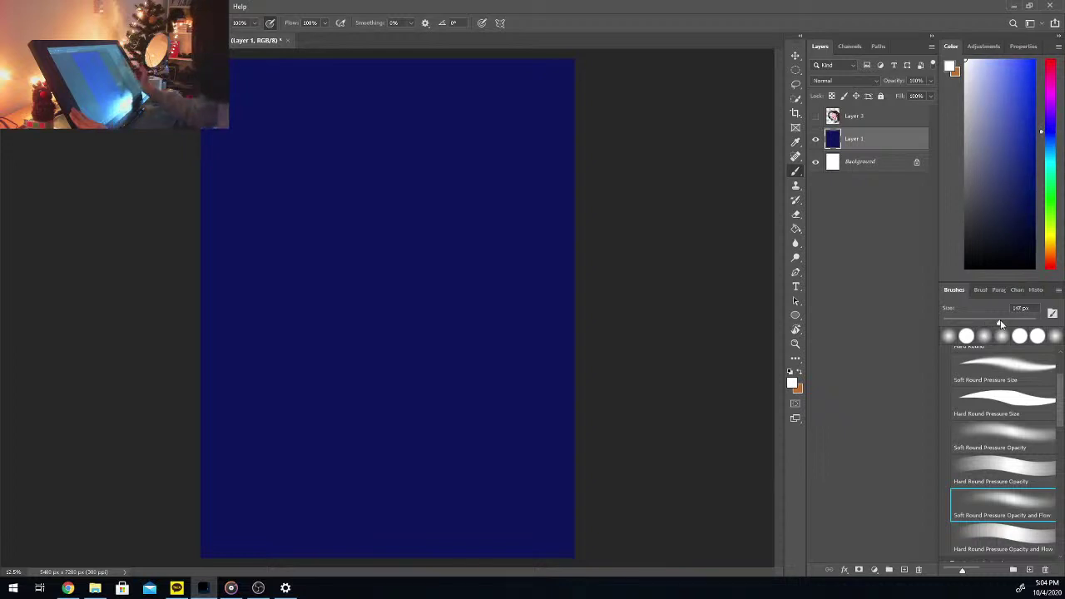
left_click_drag(1001, 322, 1013, 323)
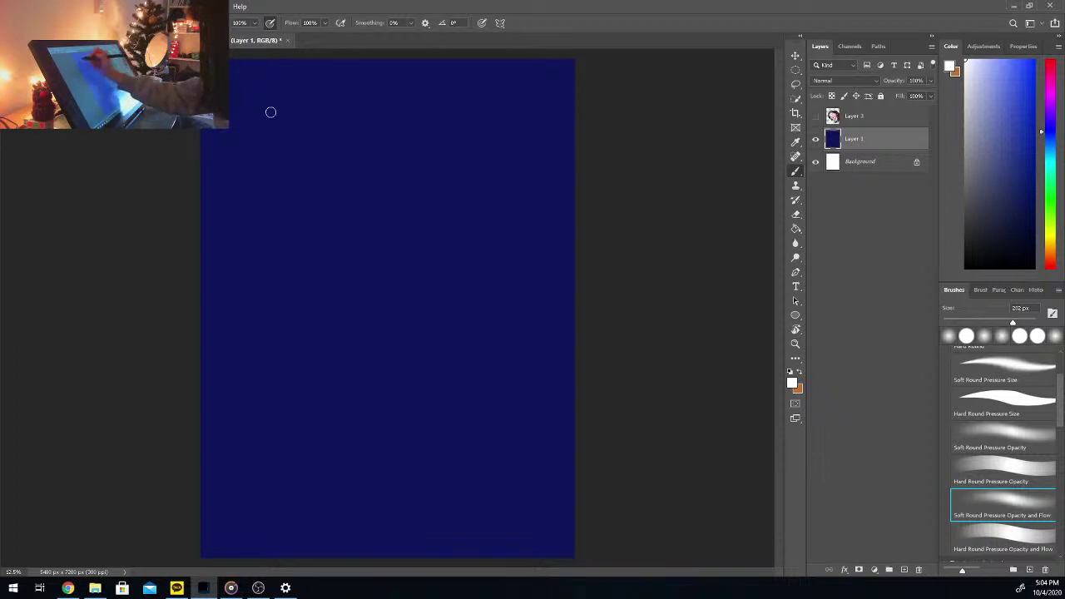
mouse_move(266, 114)
left_mouse_down()
mouse_move(273, 136)
mouse_move(262, 118)
mouse_move(261, 129)
left_mouse_up()
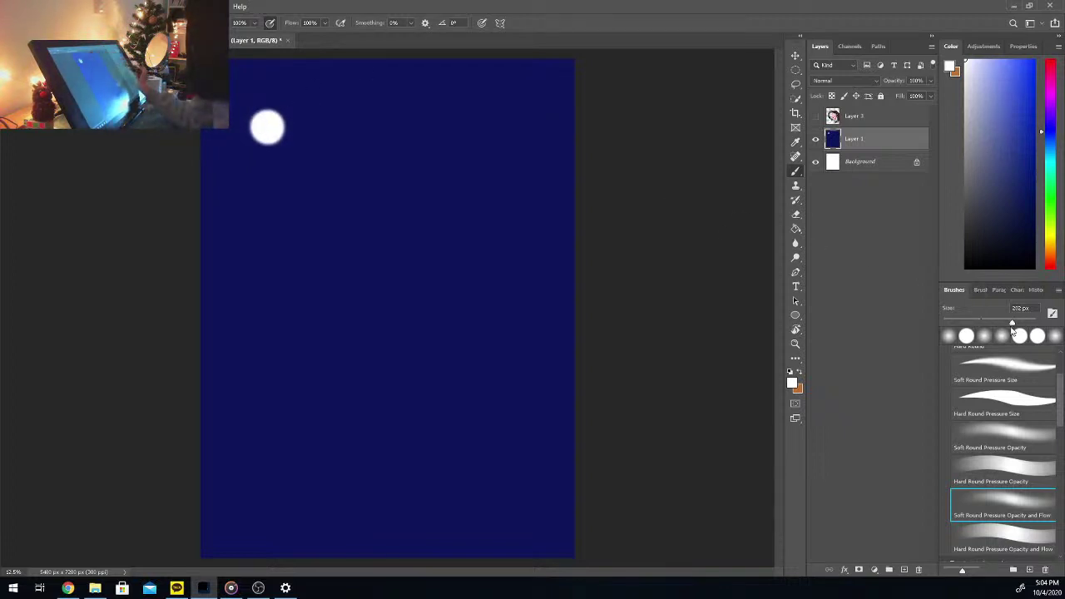
Step: Enlarge the brush to 3114 px and add a soft white glow around the moon
left_click_drag(1013, 323, 1032, 323)
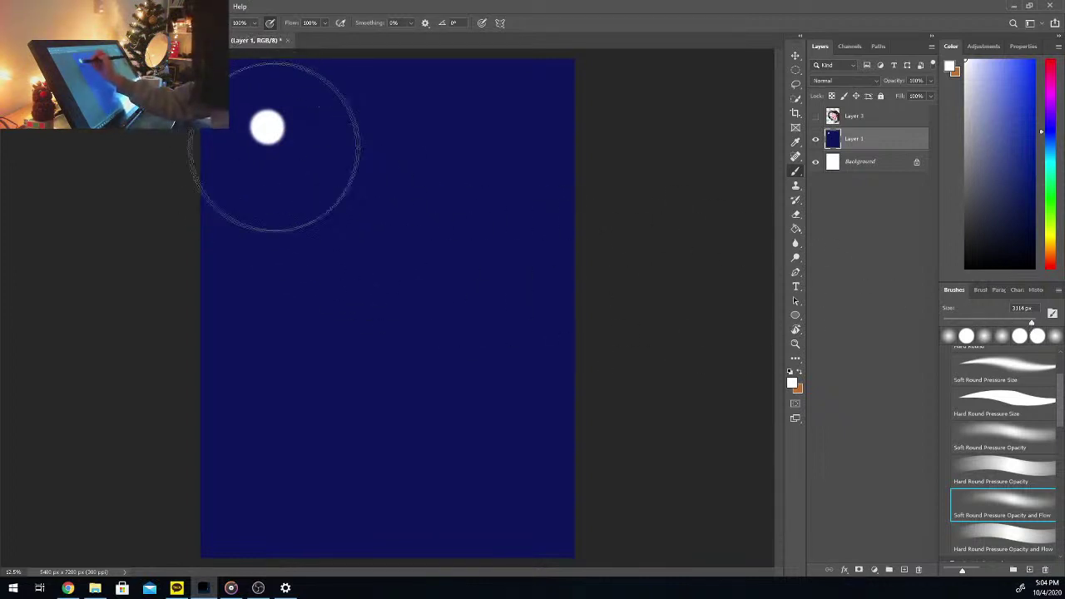
left_click(291, 179)
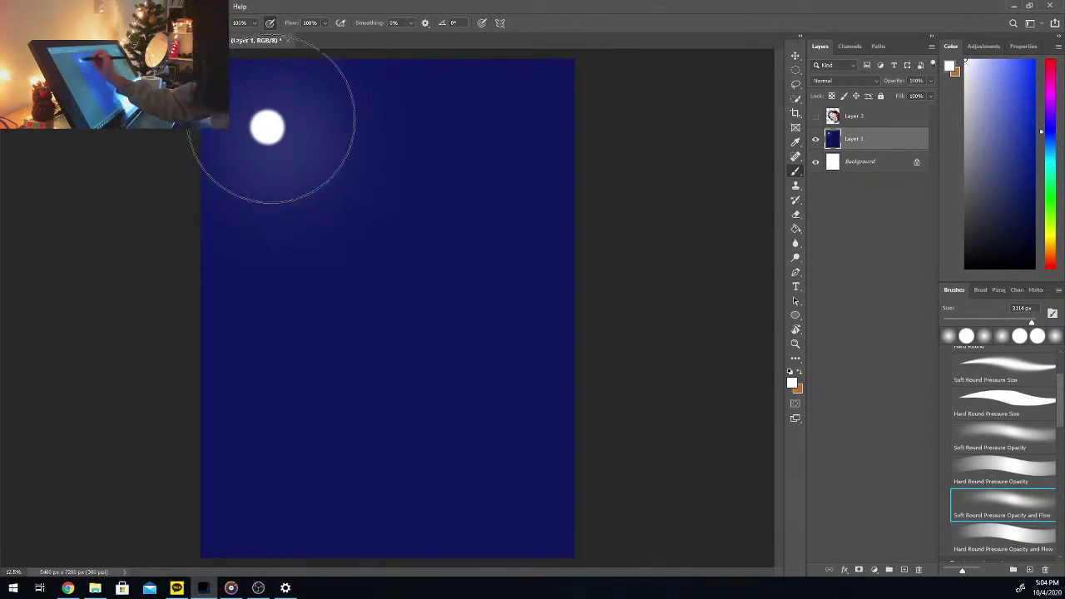
left_click(284, 155)
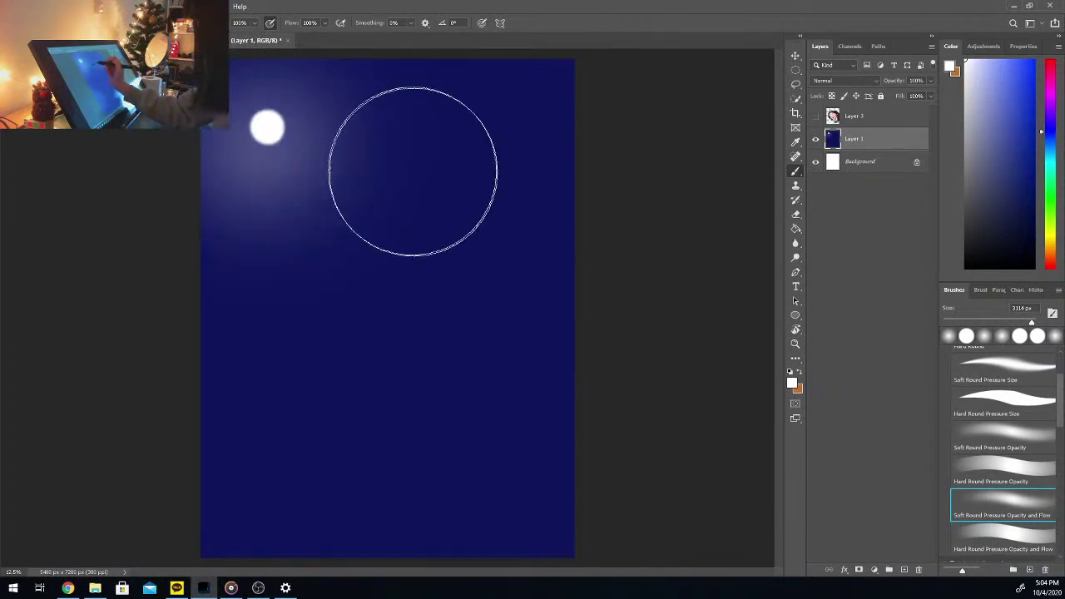
Step: Shade the background's right side and lower half with two progressively darker navy tones, leaving the moon's glow light
left_click(1035, 194)
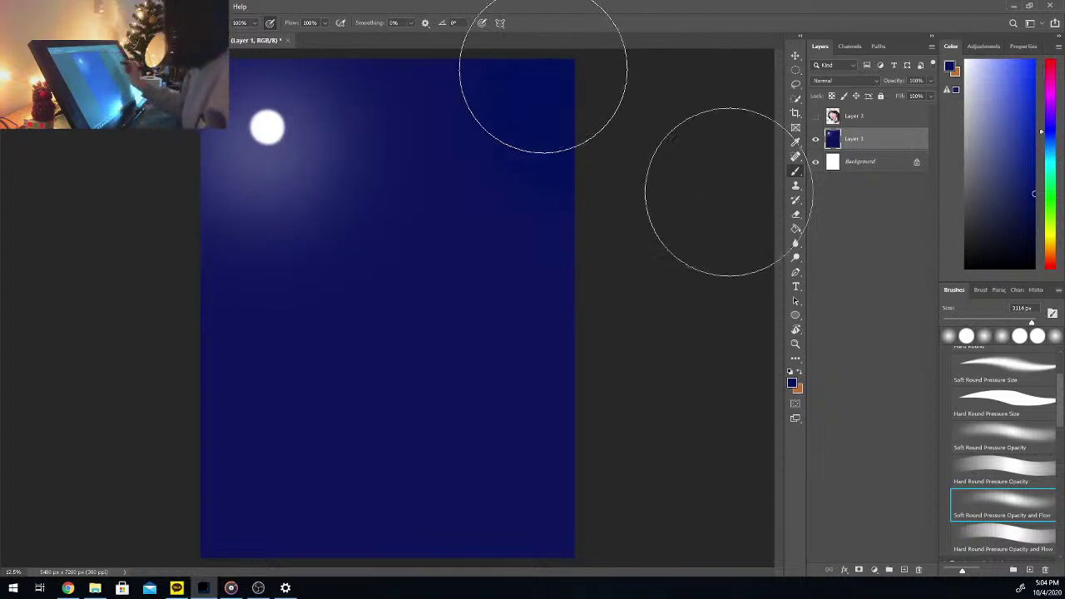
left_click(1034, 219)
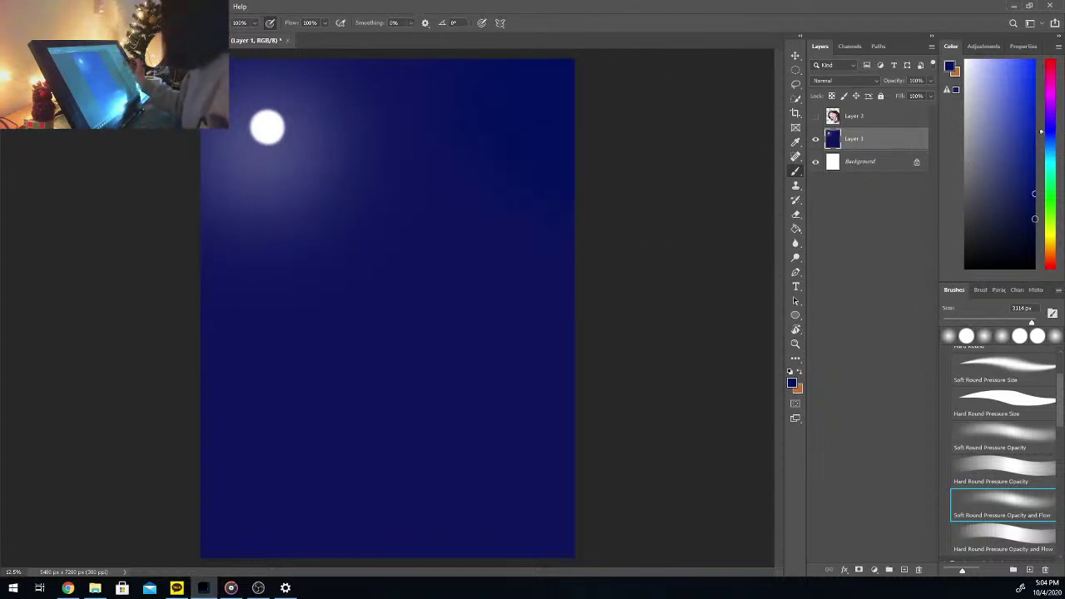
mouse_move(597, 140)
left_mouse_down()
mouse_move(531, 67)
mouse_move(581, 250)
mouse_move(578, 163)
mouse_move(529, 373)
mouse_move(476, 443)
mouse_move(576, 218)
mouse_move(574, 143)
mouse_move(521, 70)
left_mouse_up()
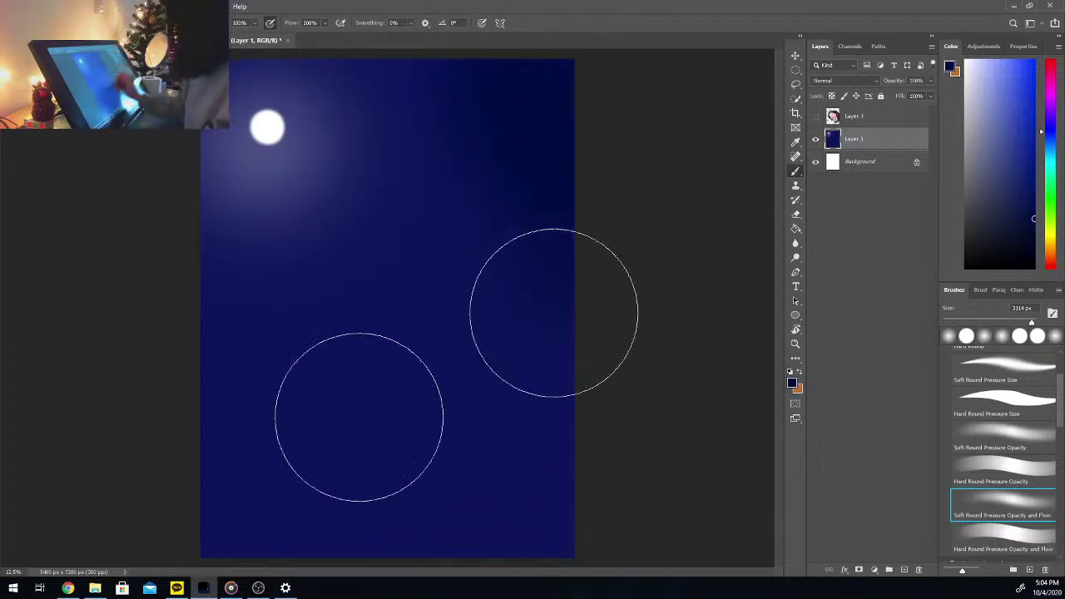
mouse_move(168, 467)
left_mouse_down()
mouse_move(227, 499)
mouse_move(531, 489)
mouse_move(596, 423)
mouse_move(426, 582)
mouse_move(534, 544)
mouse_move(616, 421)
mouse_move(612, 447)
left_mouse_up()
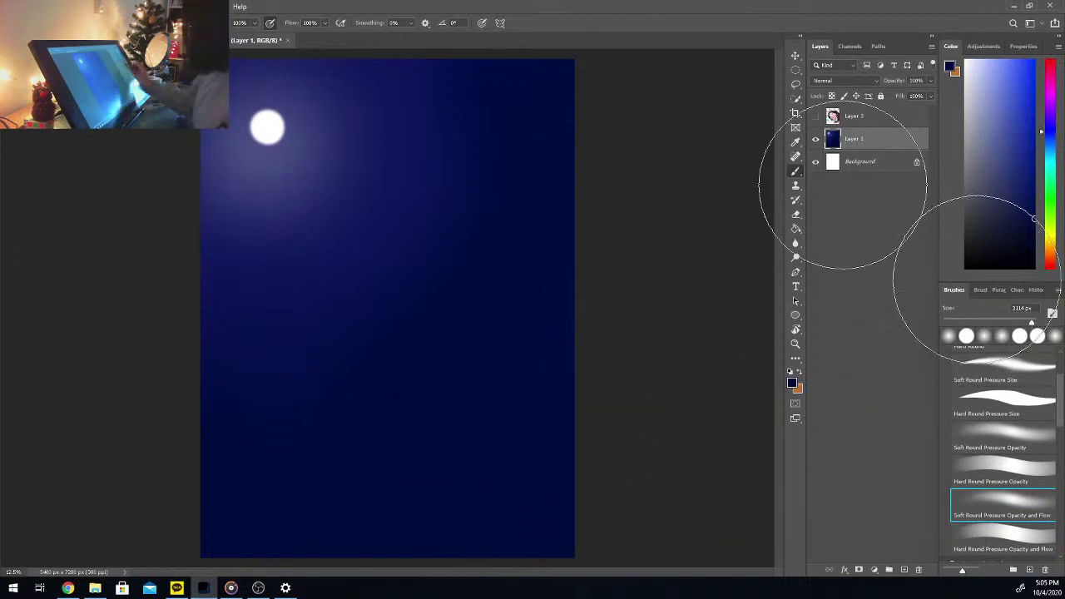
Step: Show Layer 3 again and transform the portrait, scaling it down slightly and rotating it about 4° clockwise
left_click(817, 116)
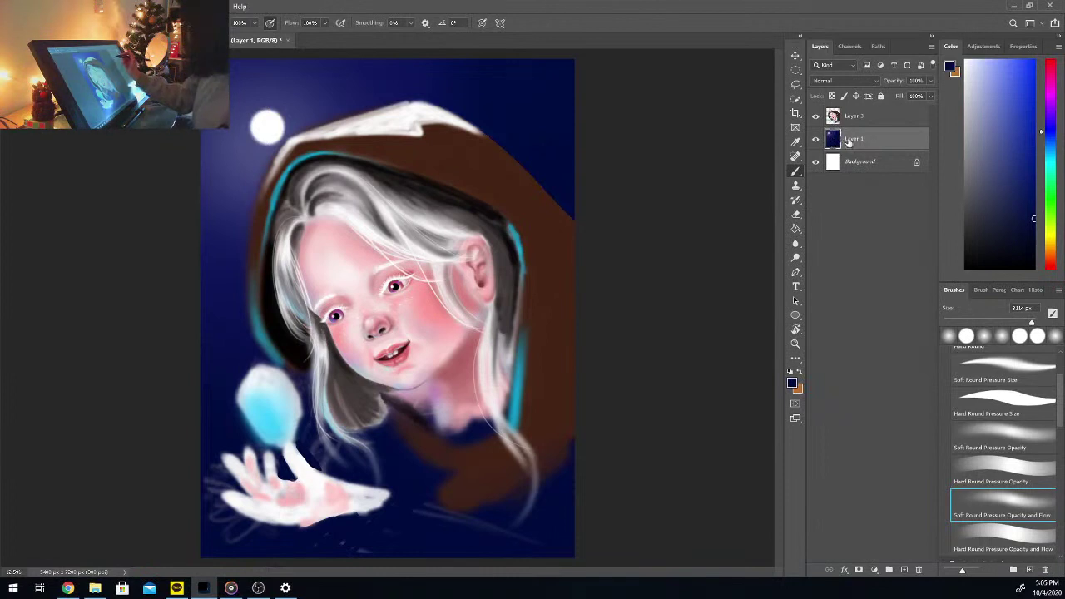
left_click(852, 119)
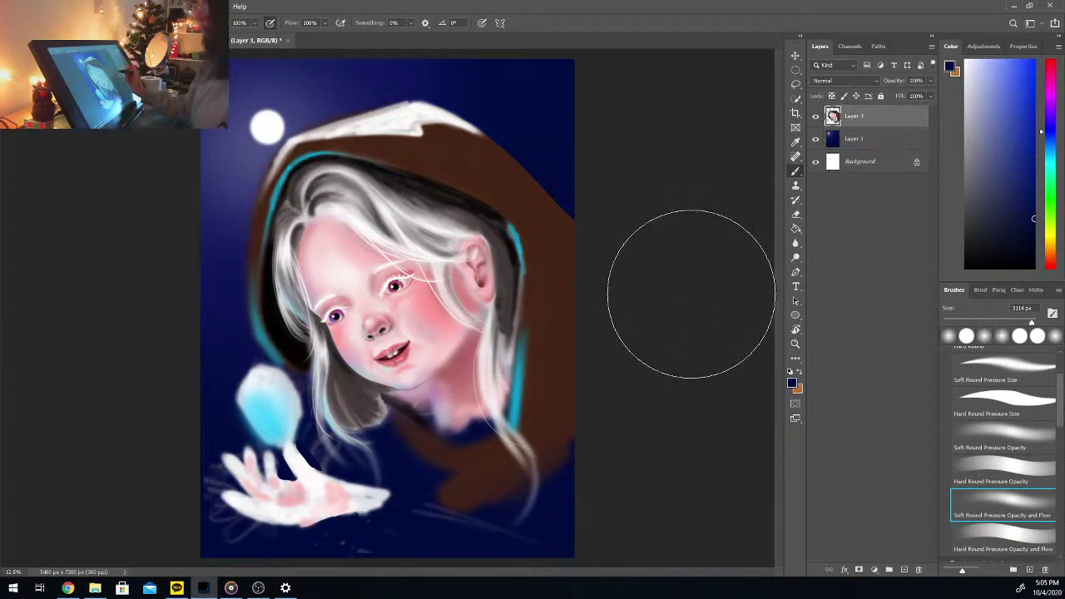
key("ctrl+t")
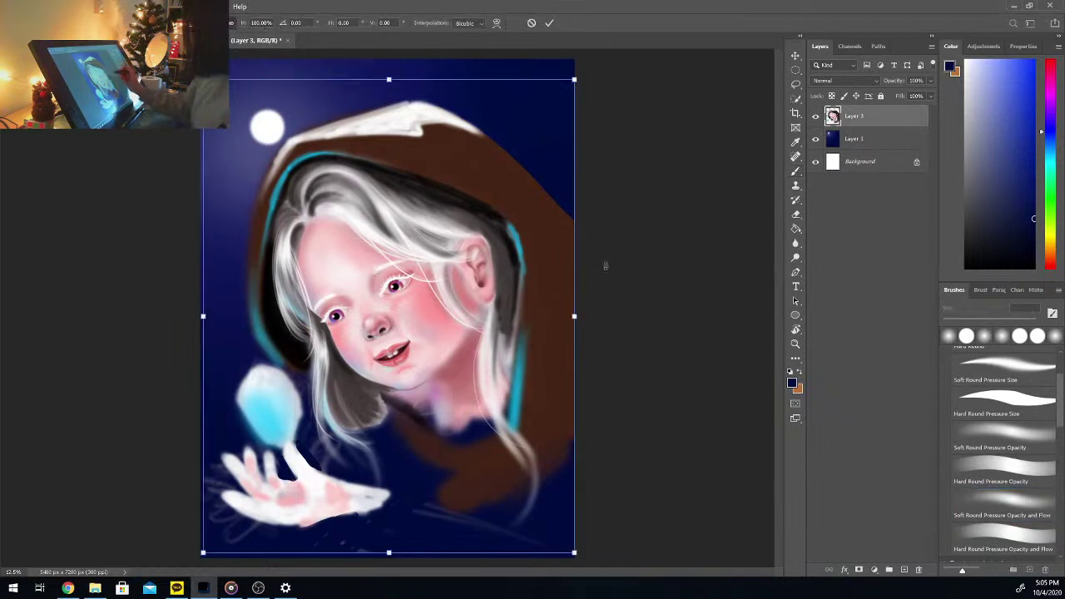
left_click_drag(574, 81, 573, 91)
left_click_drag(623, 162, 651, 231)
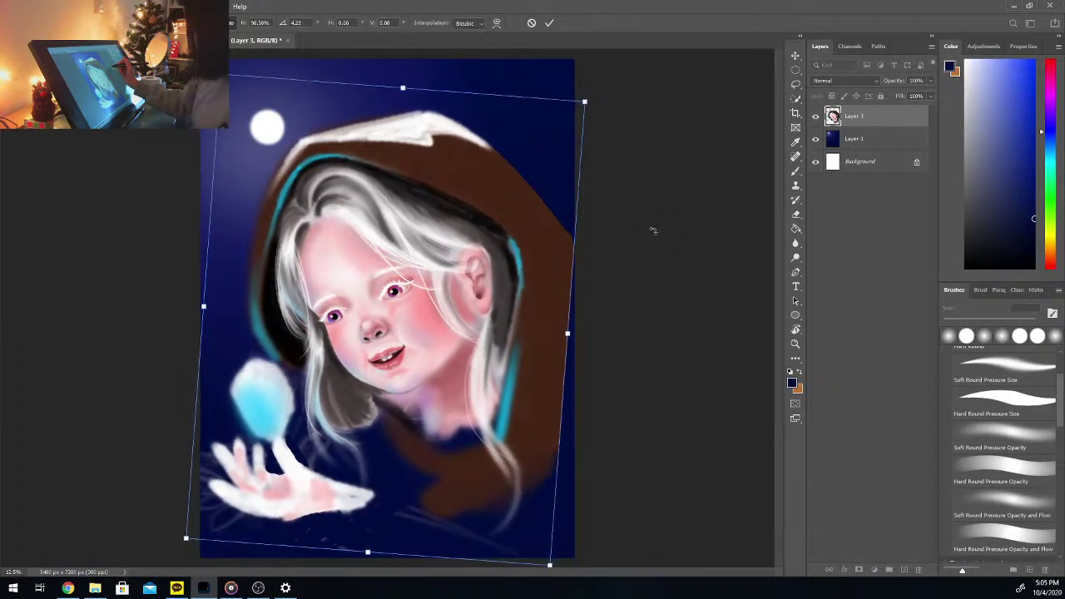
key("Return")
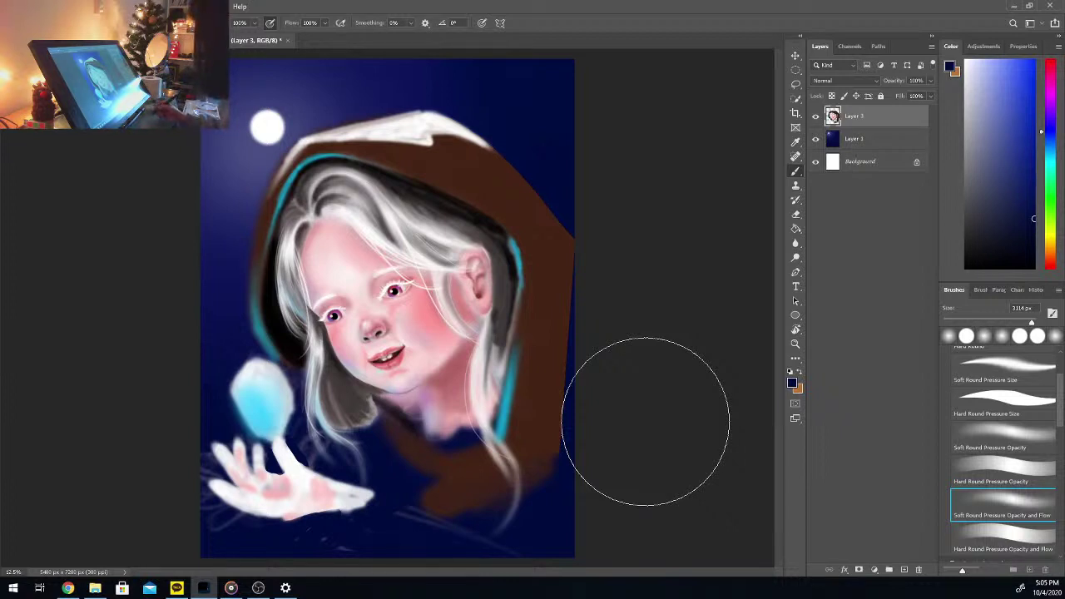
Step: Hide the portrait on Layer 3, make Layer 1 active, and set up a 33 px black brush
left_click(816, 139)
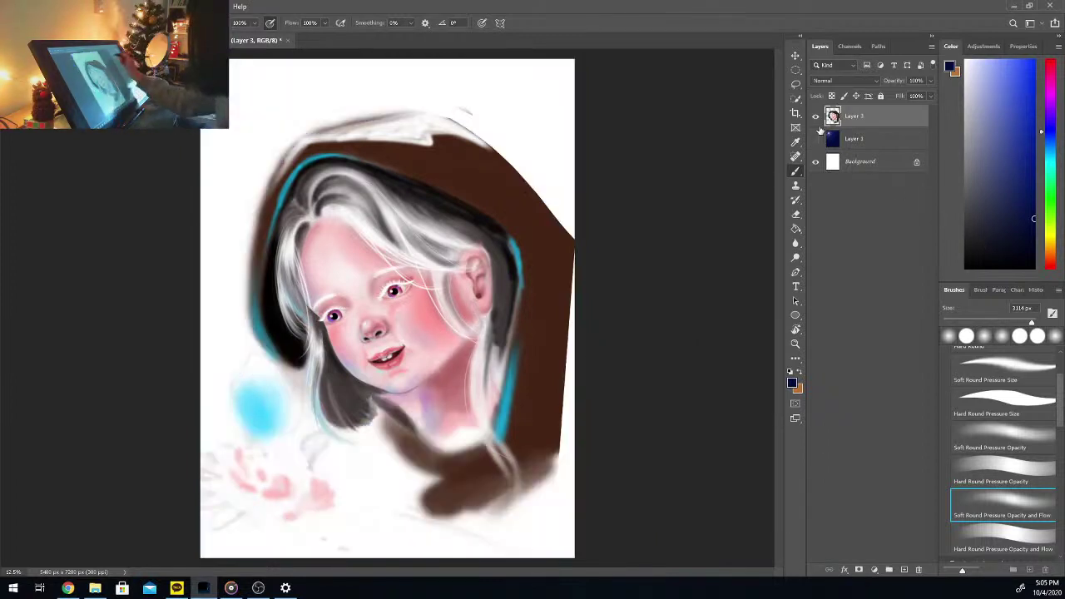
left_click(816, 139)
left_click(816, 116)
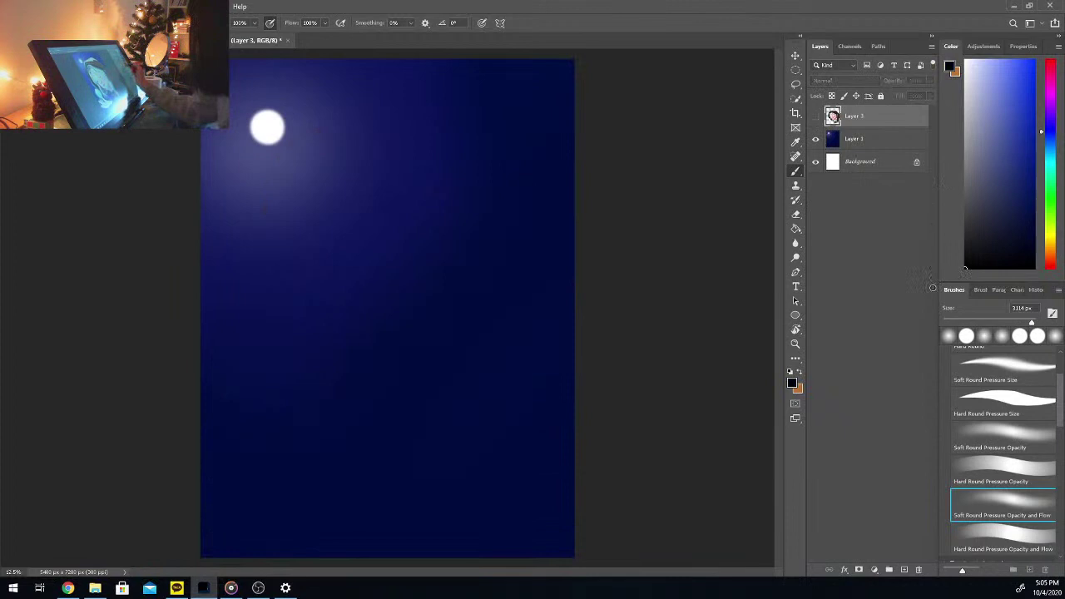
left_click(958, 324)
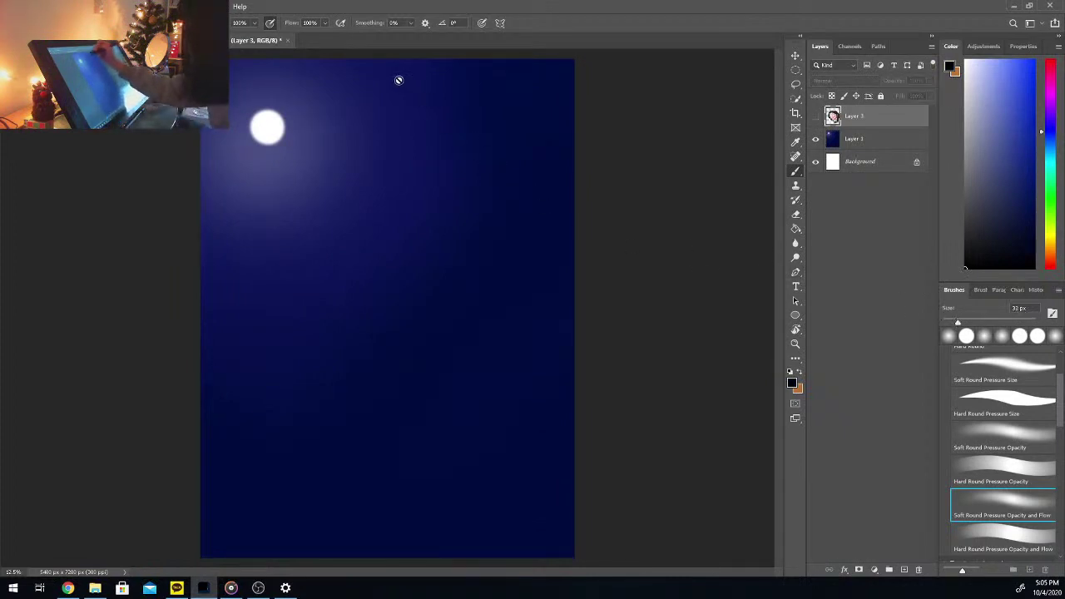
left_click(867, 147)
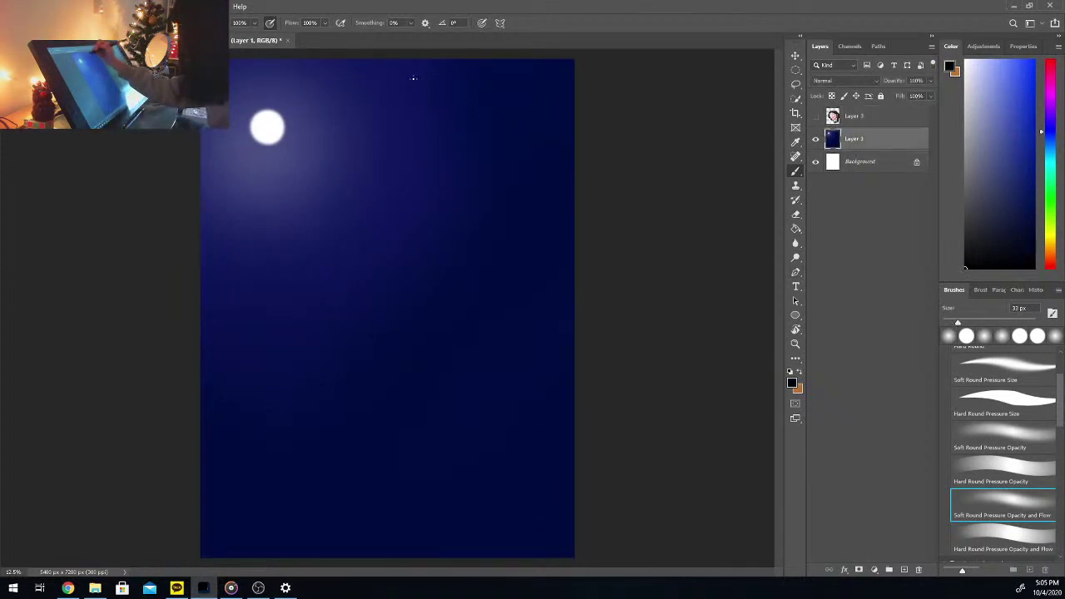
Step: Paint a forked black tree branch with twigs rising from the canvas's right edge, using a 44 px brush
mouse_move(410, 77)
left_mouse_down()
mouse_move(451, 138)
mouse_move(497, 179)
left_mouse_up()
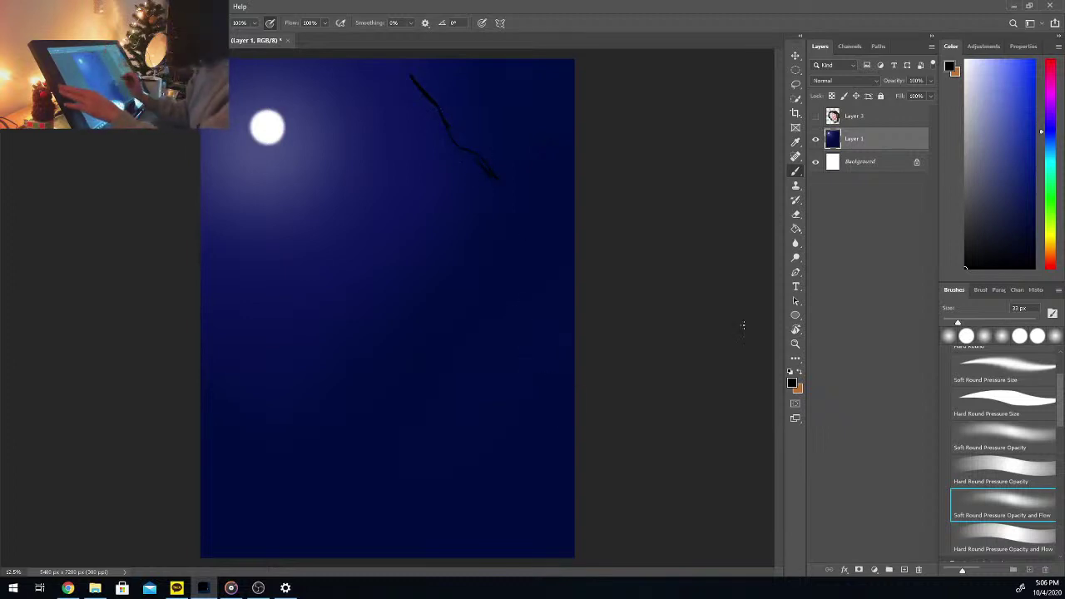
key("ctrl+z")
left_click_drag(958, 322, 963, 323)
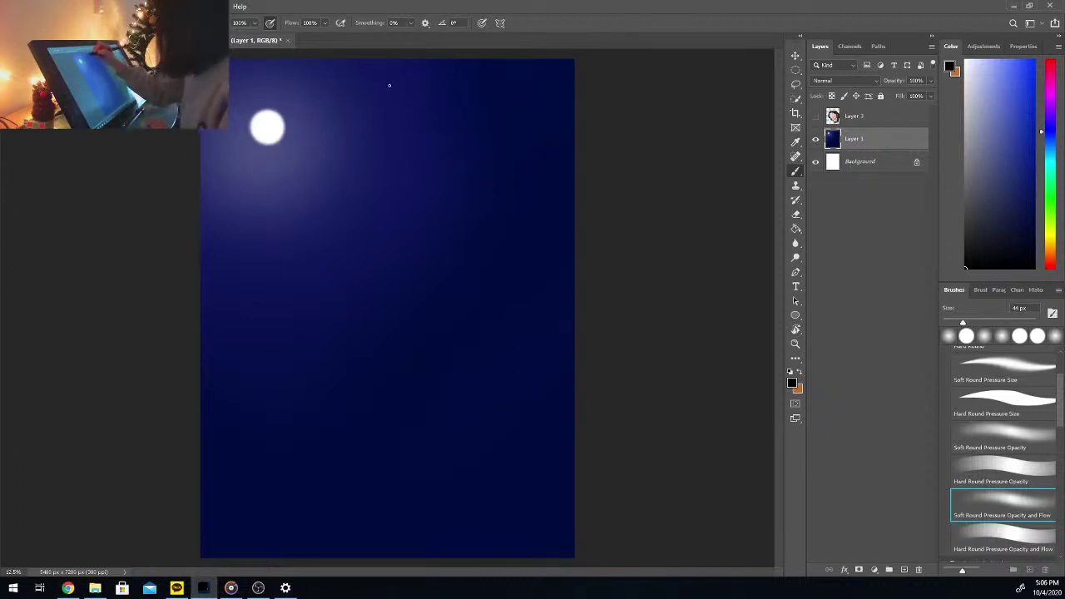
mouse_move(389, 85)
left_mouse_down()
mouse_move(442, 168)
mouse_move(476, 197)
left_mouse_up()
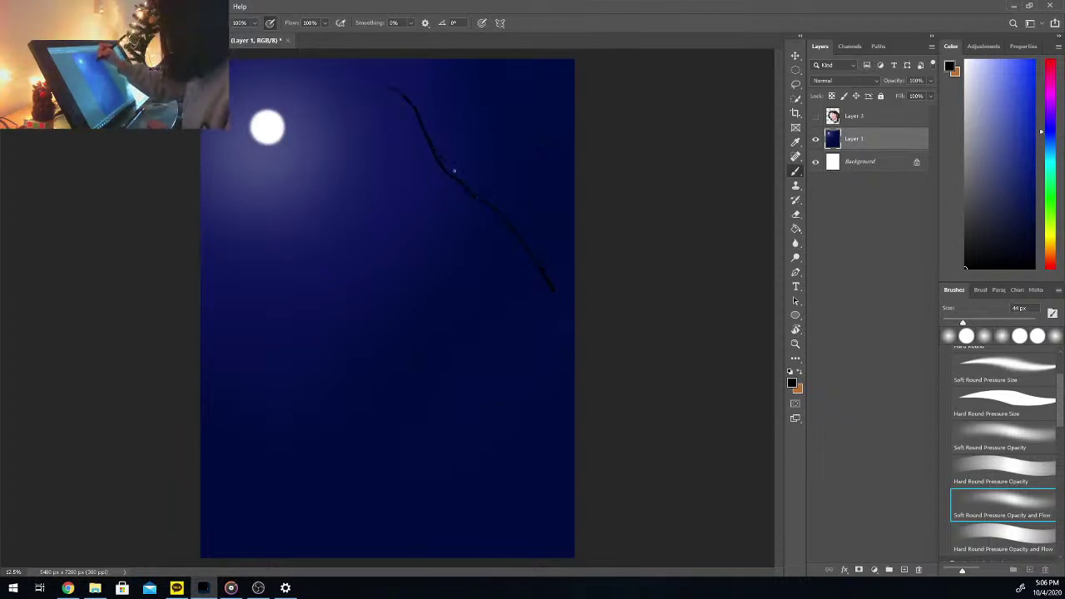
left_click_drag(451, 174, 471, 190)
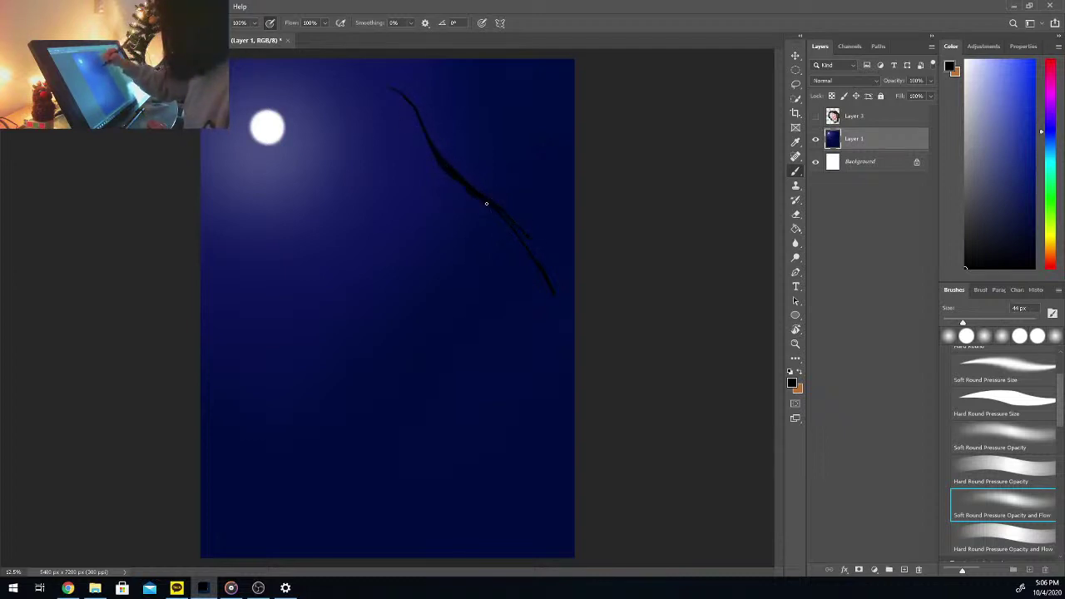
left_click_drag(486, 203, 518, 233)
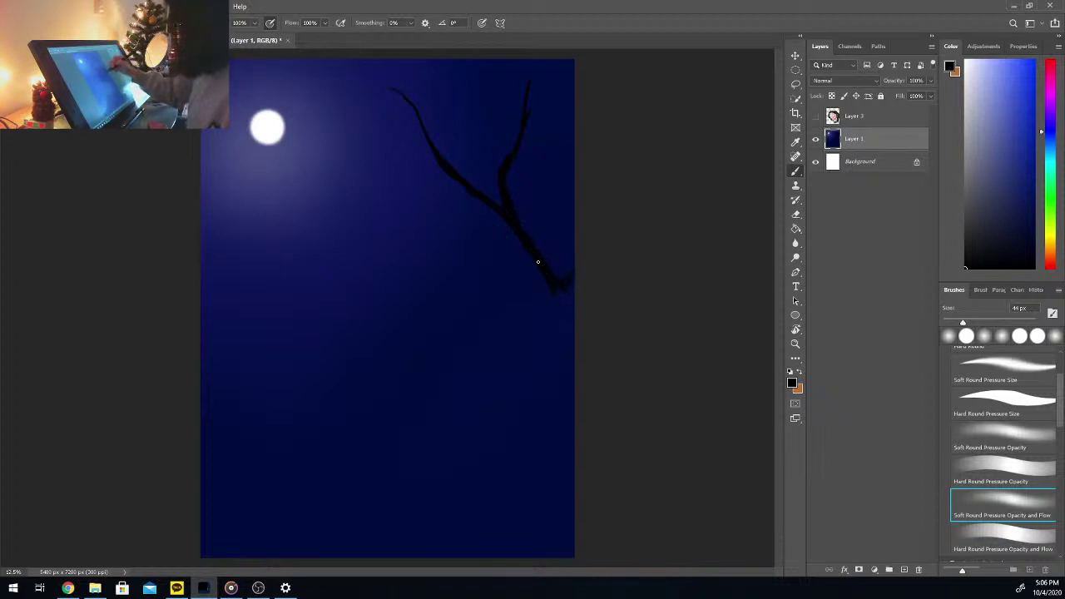
mouse_move(452, 177)
left_mouse_down()
mouse_move(364, 130)
mouse_move(422, 163)
left_mouse_up()
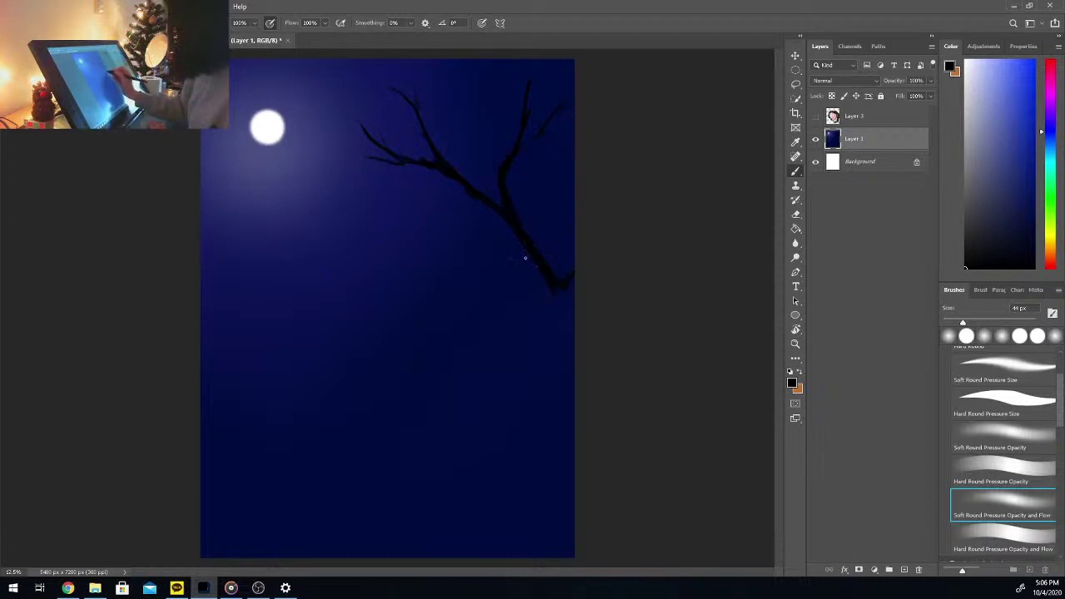
Step: Extend the tree with long black branches reaching left below the moon and a trunk along the canvas's right edge
left_click_drag(511, 263, 492, 266)
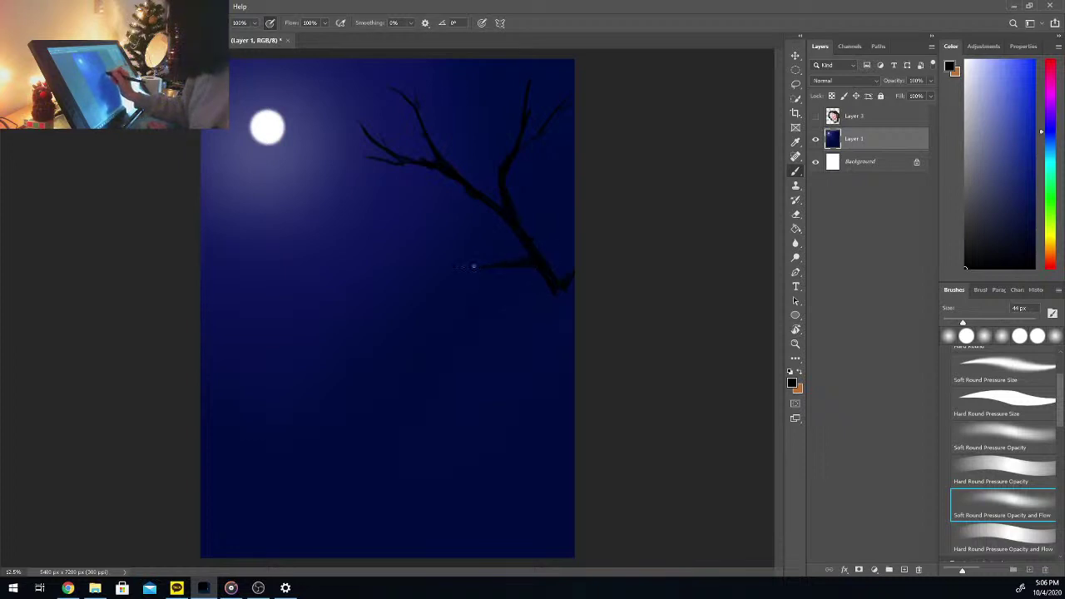
mouse_move(385, 251)
left_mouse_down()
mouse_move(312, 251)
mouse_move(351, 239)
mouse_move(327, 210)
mouse_move(294, 200)
mouse_move(335, 221)
left_mouse_up()
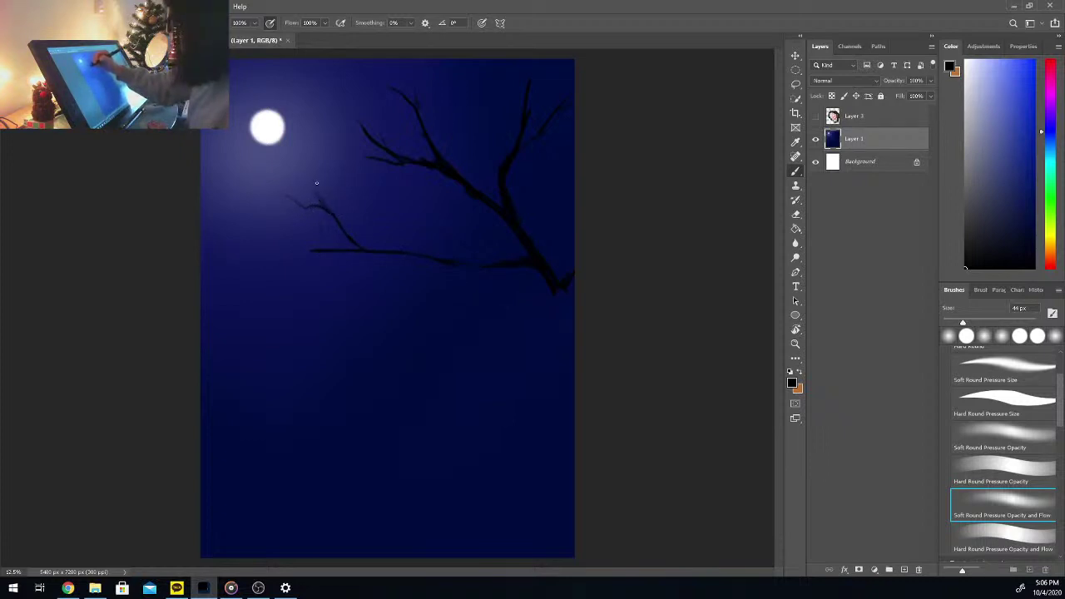
mouse_move(316, 176)
left_mouse_down()
mouse_move(320, 204)
mouse_move(363, 248)
mouse_move(266, 269)
mouse_move(288, 239)
left_mouse_up()
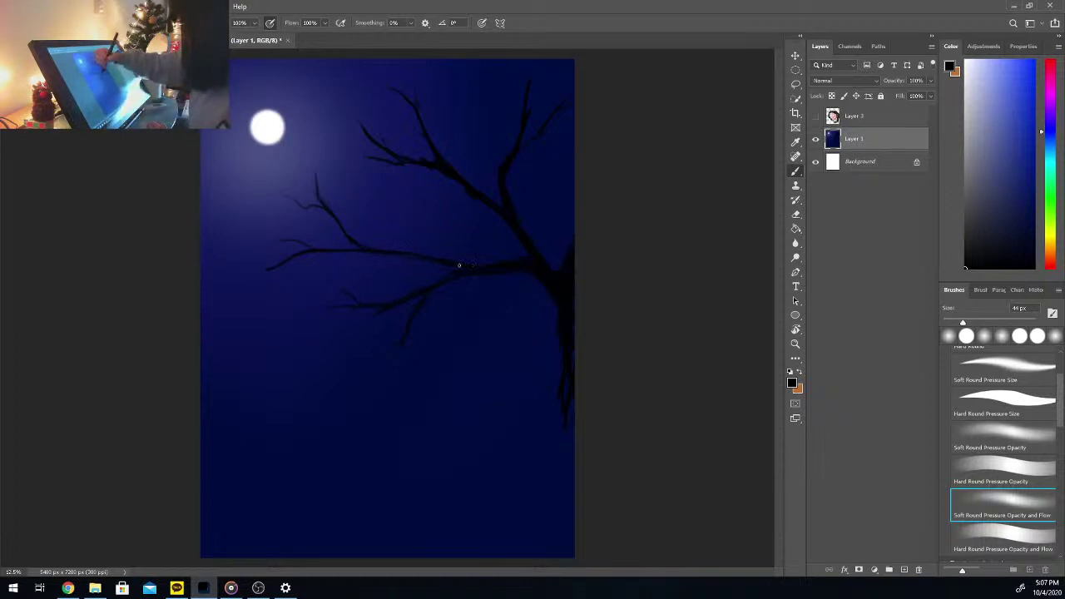
Step: Show Layer 3 to check the portrait against the tree, and hide it again
left_click(815, 115)
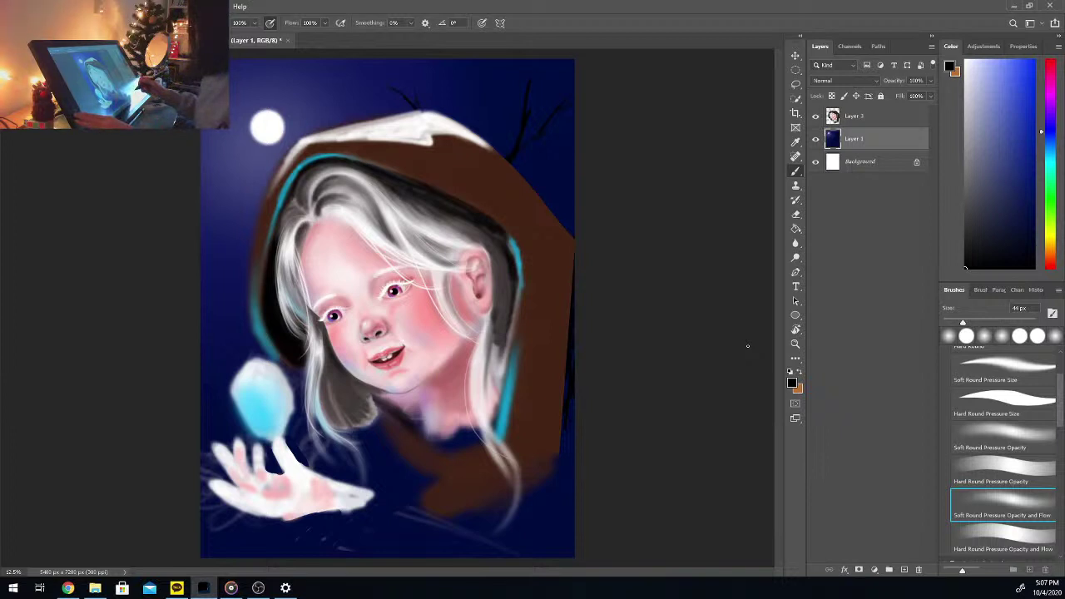
key("ctrl+minus")
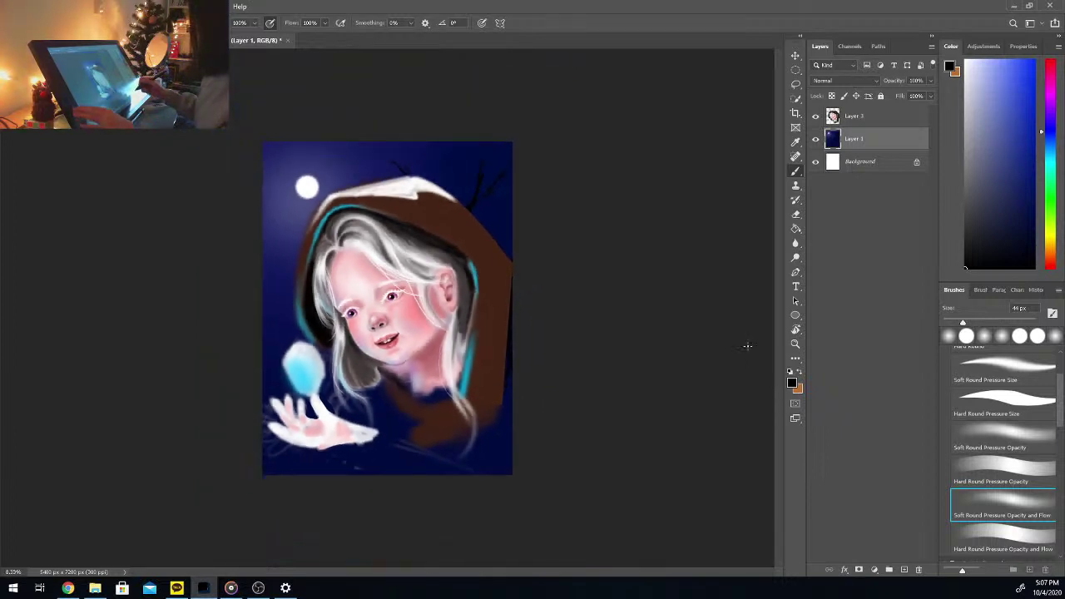
key("ctrl+plus")
left_click(816, 116)
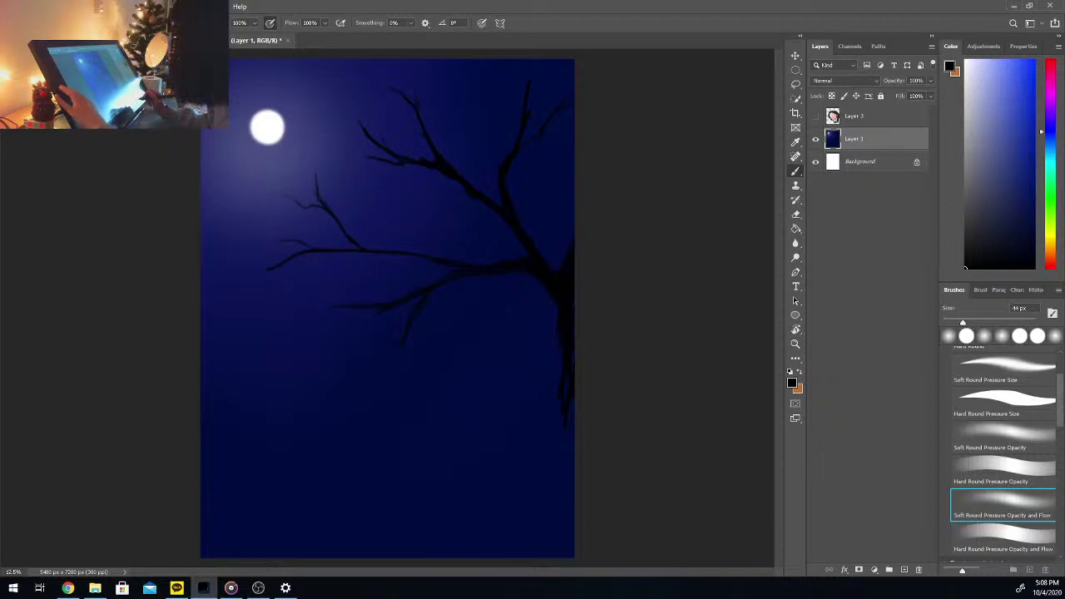
Step: Undo the strokes of the trunk and the long lower branches
key("ctrl+z")
key("ctrl+z")
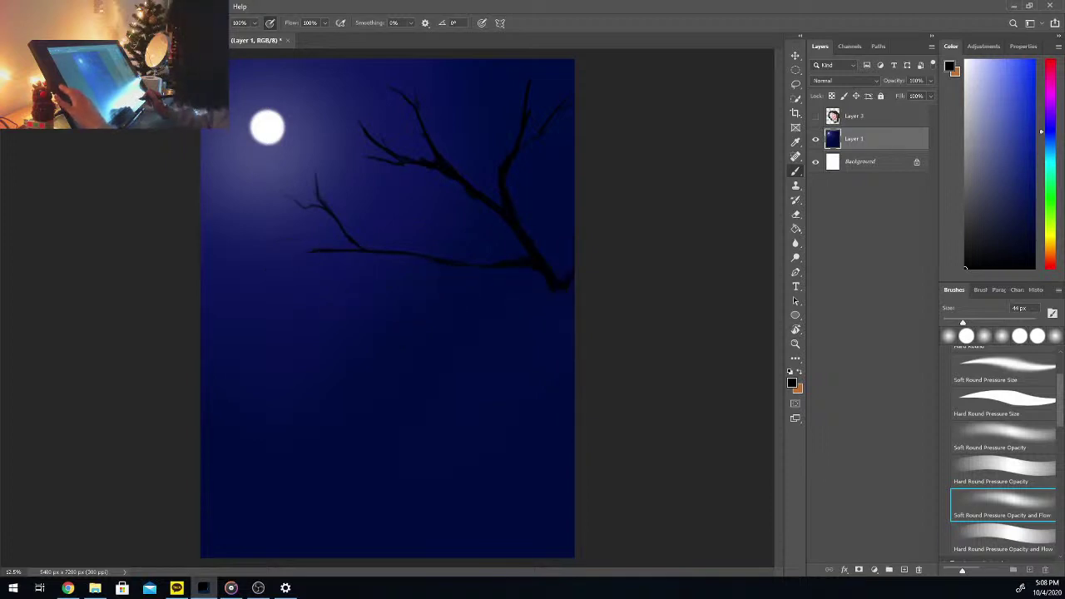
key("ctrl+z")
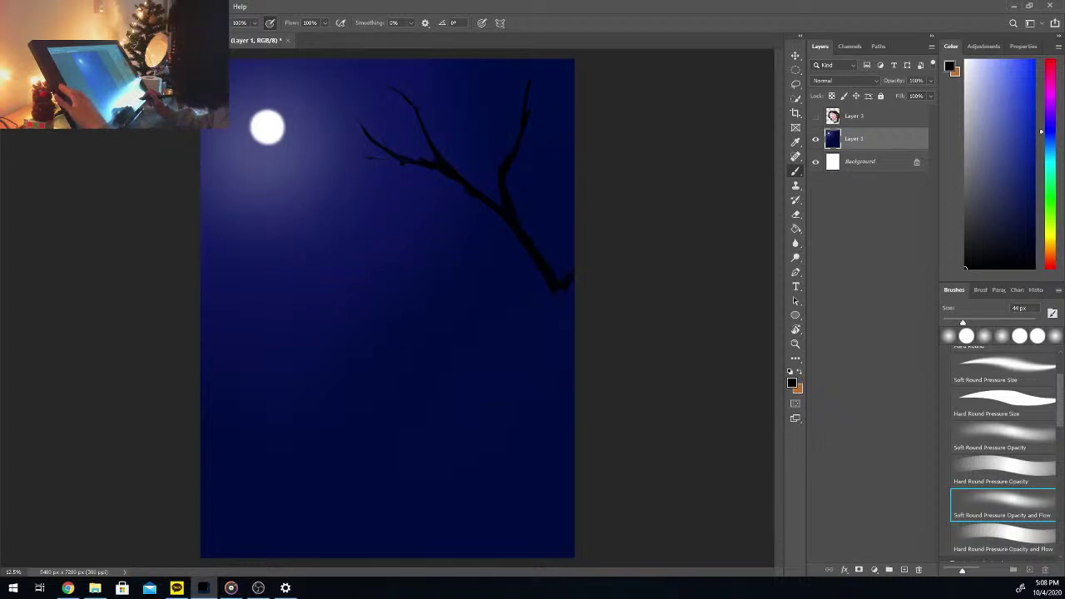
Step: Undo the remaining strokes of the forked tree branch, back to the plain moonlit sky
key("ctrl+z")
key("ctrl+z")
key("ctrl+z")
key("ctrl+z")
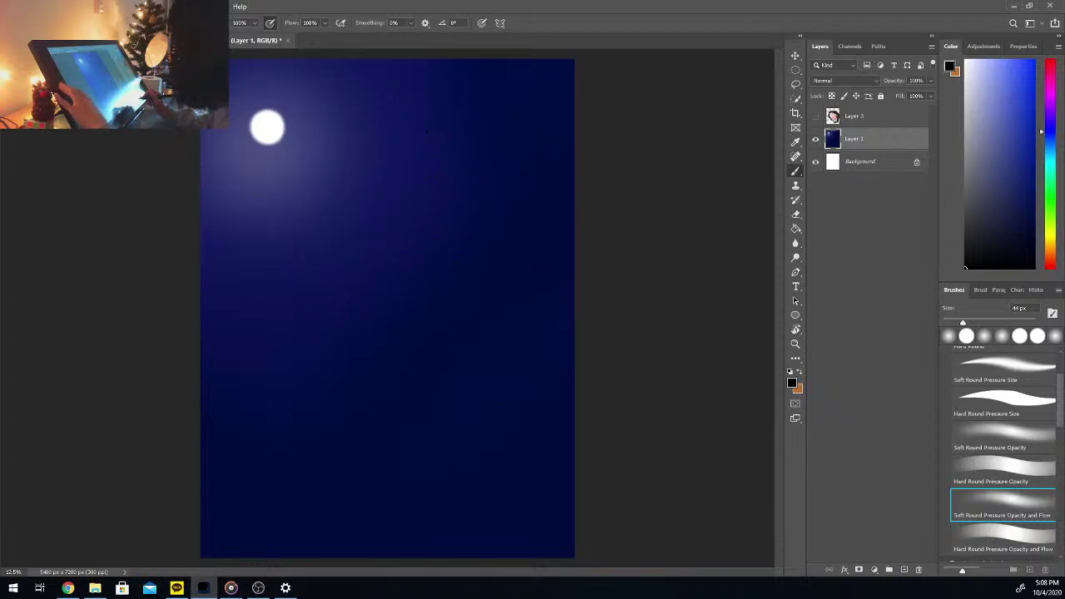
Step: Add an empty layer directly above the night-sky layer and show Layer 3 with the portrait
left_click(905, 569)
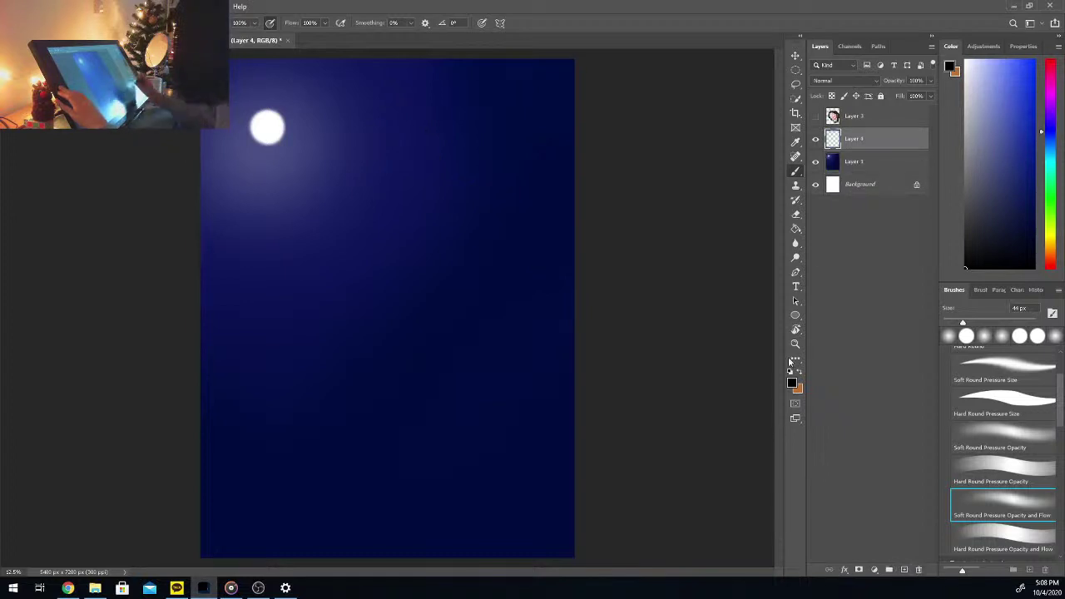
left_click(816, 116)
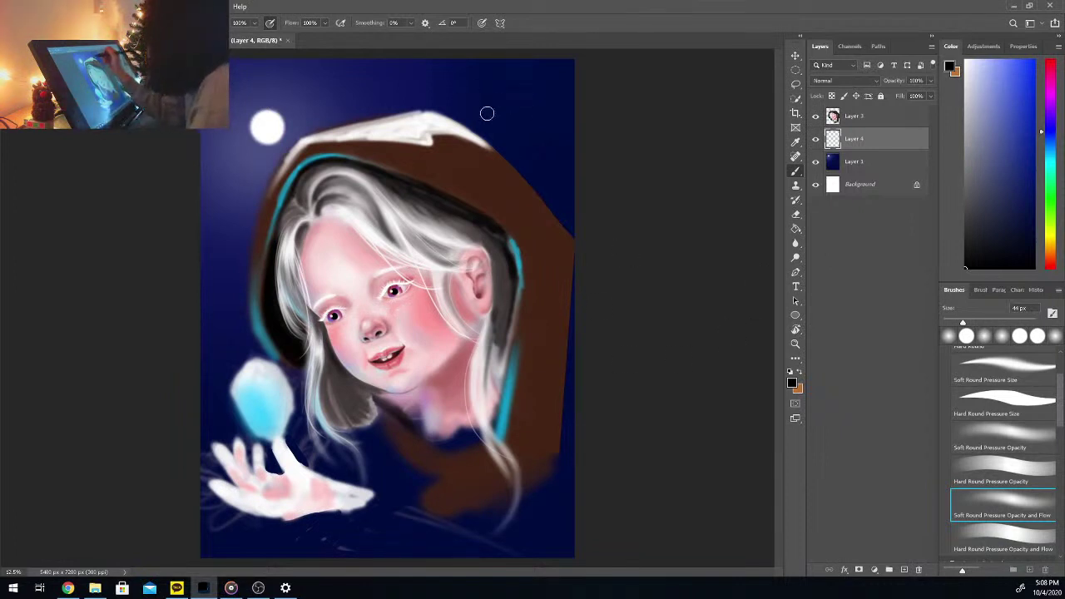
Step: Erase the fuzzy outer edges of the hood on Layer 3 with the Hard Round Pressure Size tip
key("comma")
key("comma")
key("comma")
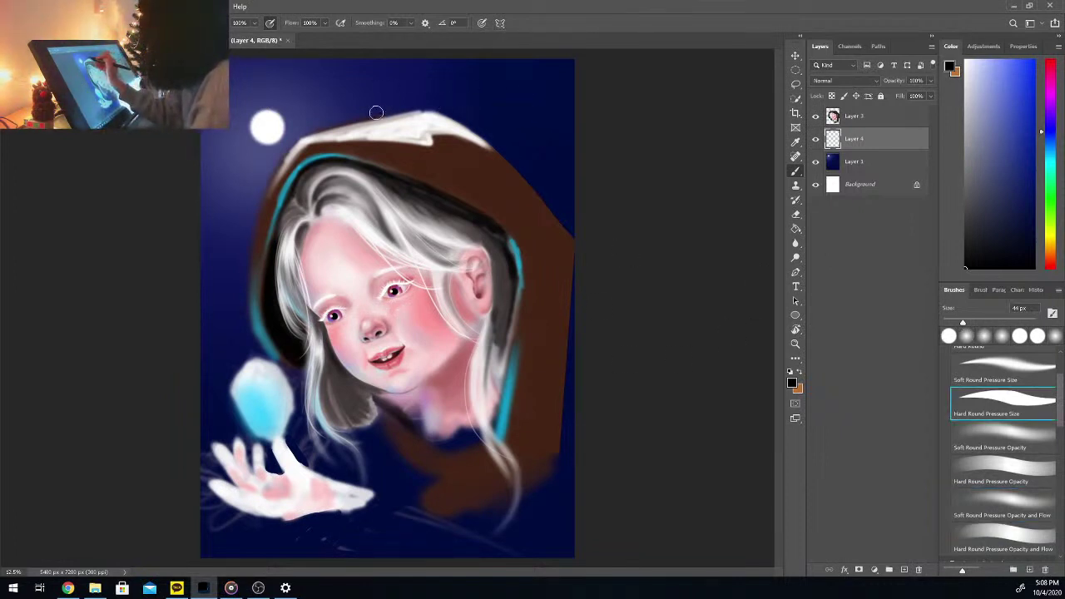
left_click(863, 121)
key("period")
key("period")
key("period")
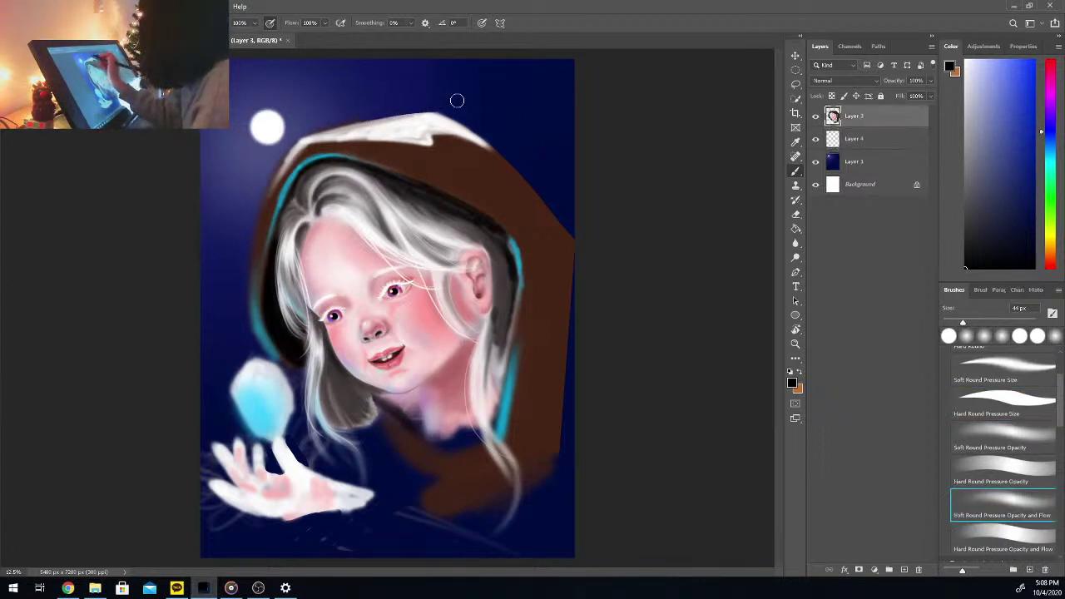
key("comma")
key("comma")
key("comma")
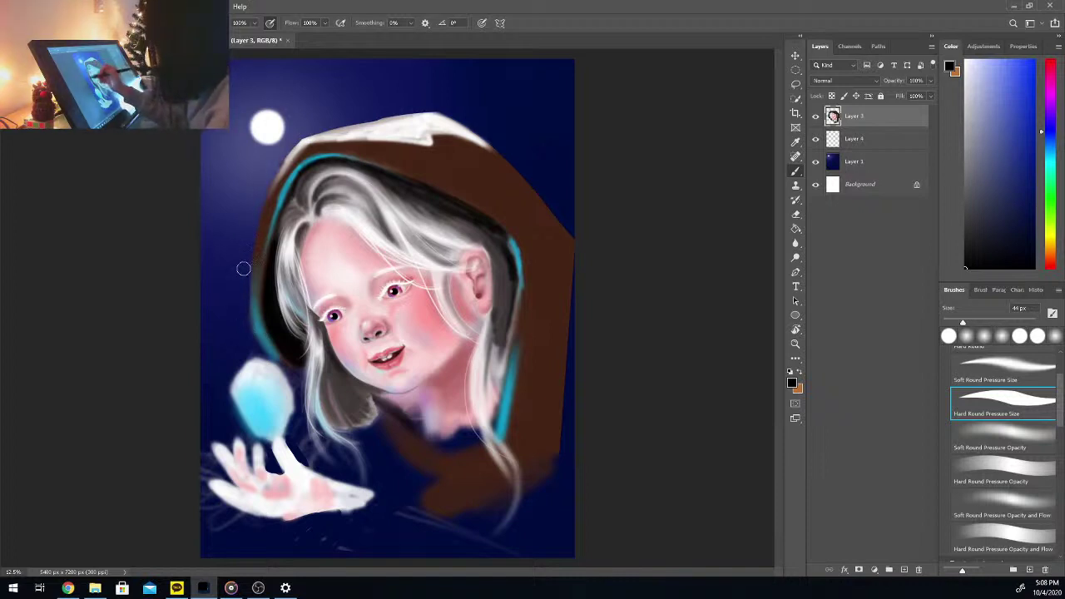
mouse_move(264, 350)
left_mouse_down()
mouse_move(250, 326)
mouse_move(299, 385)
left_mouse_up()
mouse_move(386, 117)
left_mouse_down()
mouse_move(454, 101)
mouse_move(463, 118)
left_mouse_up()
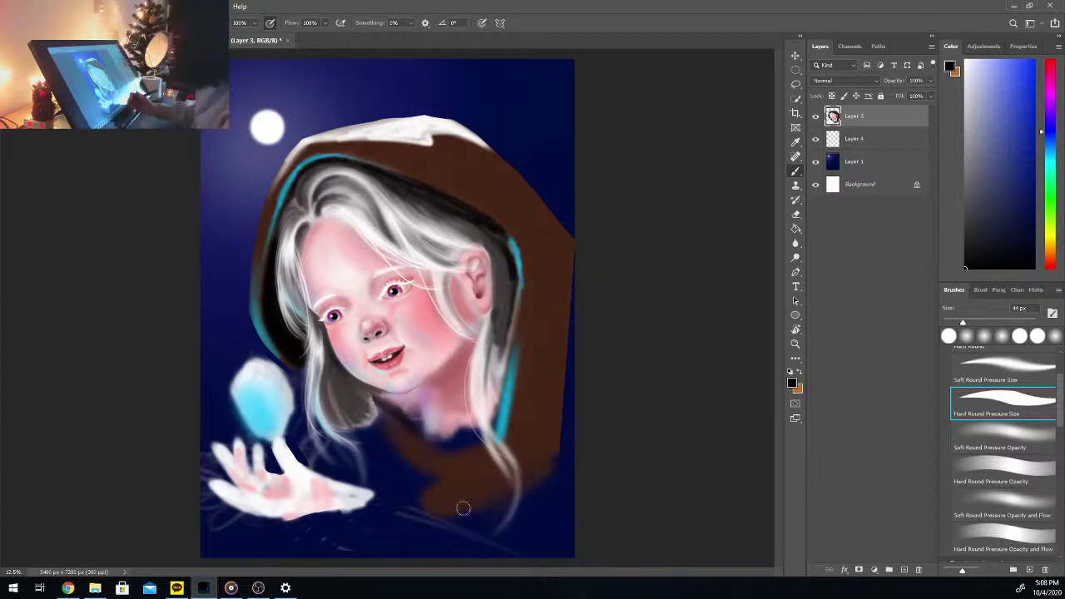
Step: Sample the hood's brown and paint over the white patch on its top with the Soft Round Pressure Opacity and Flow brush
key("i")
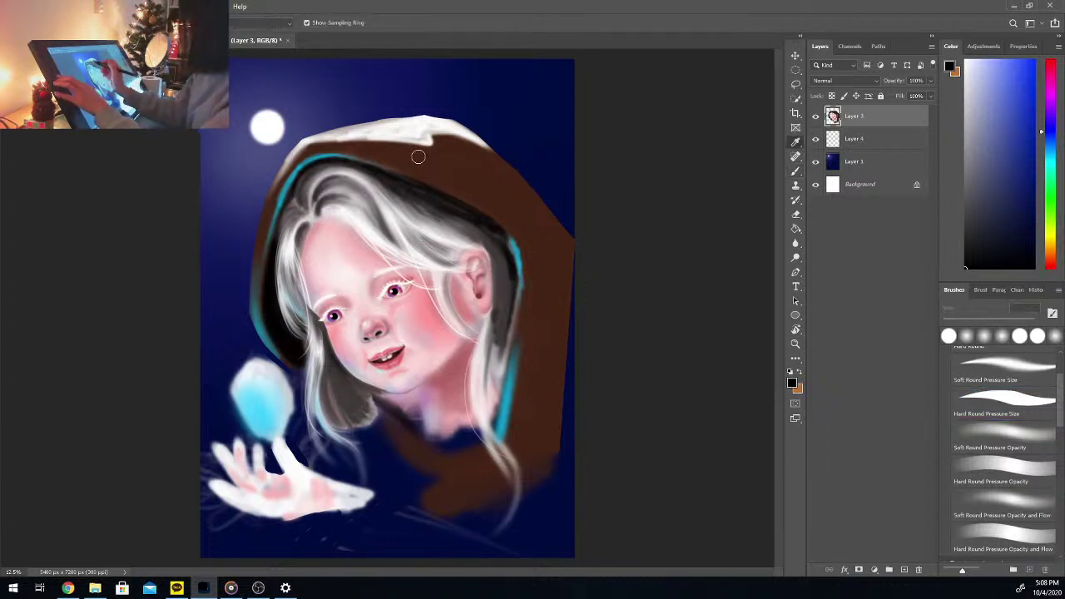
left_click(424, 153)
key("b")
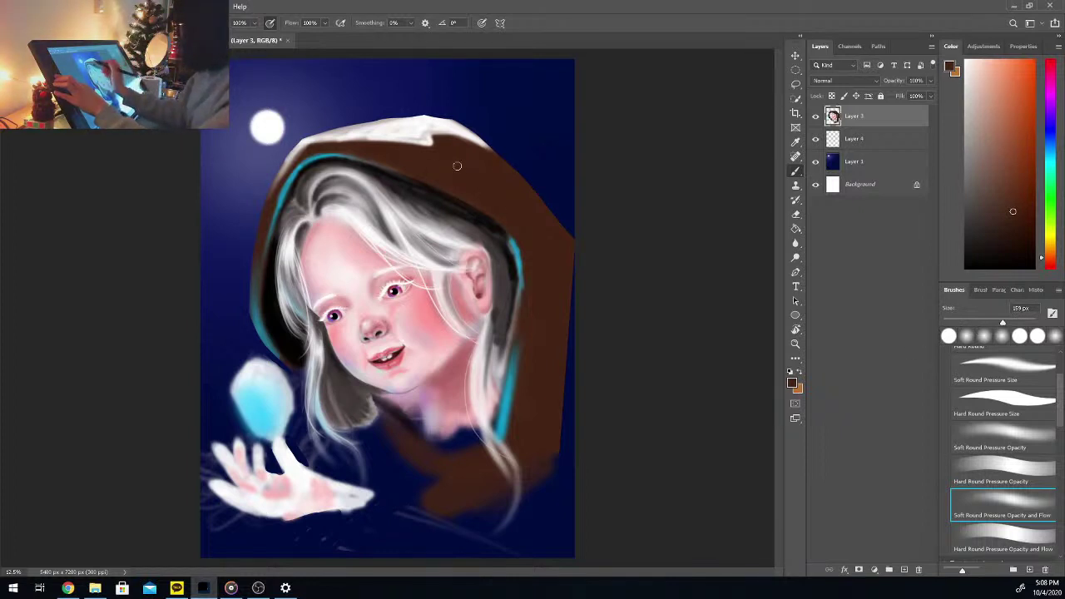
mouse_move(440, 159)
left_mouse_down()
mouse_move(447, 148)
mouse_move(352, 147)
mouse_move(452, 142)
mouse_move(350, 127)
left_mouse_up()
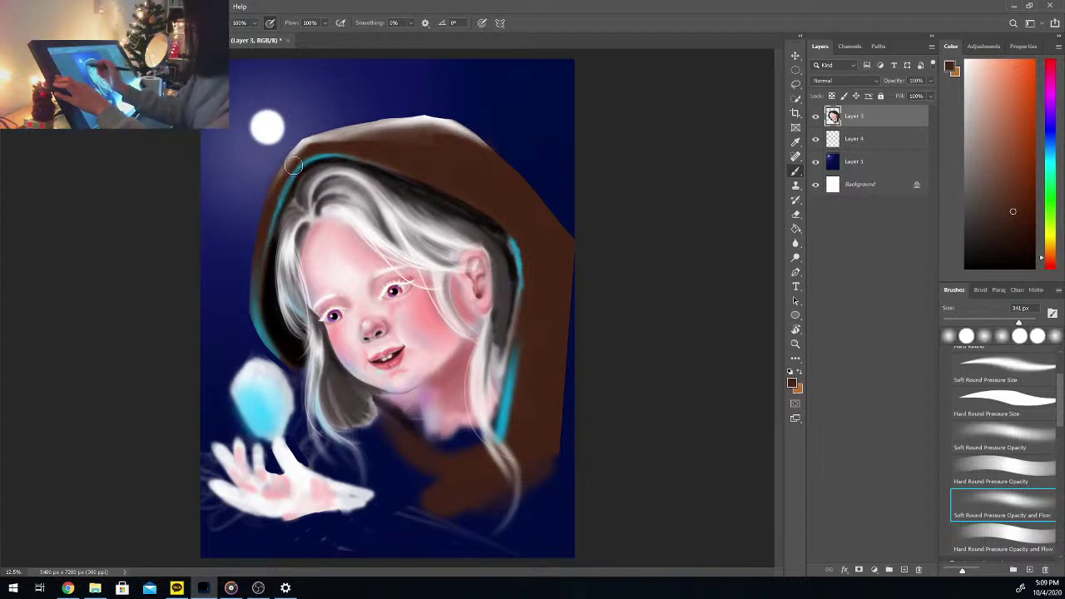
Step: Shade the hood's right side and the cloak below the neck with black, using a large soft brush
key("x")
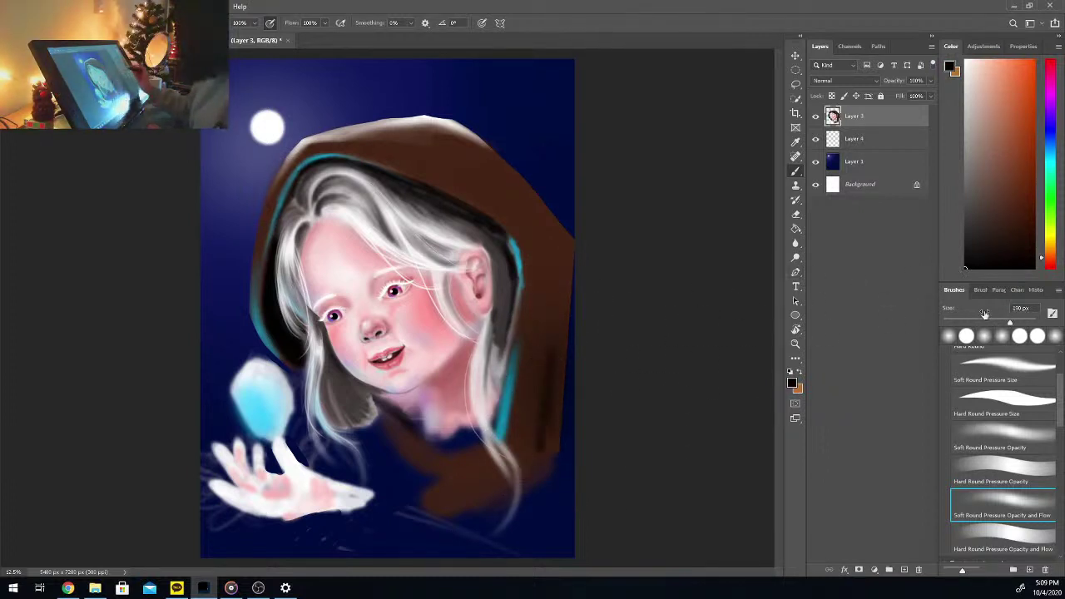
left_click_drag(1010, 322, 1018, 322)
left_click_drag(549, 455, 552, 420)
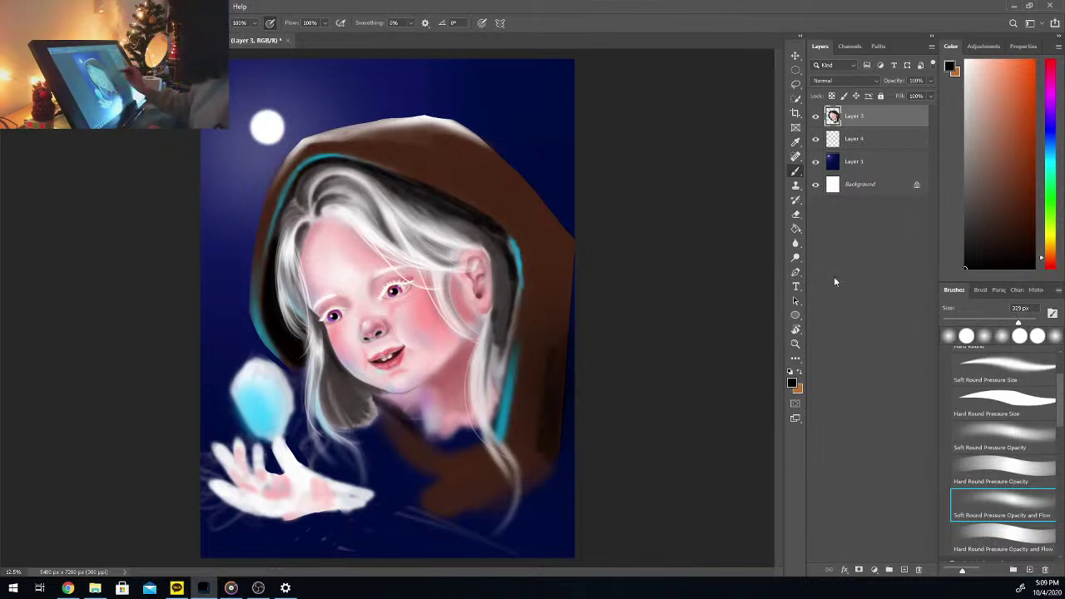
mouse_move(584, 453)
left_mouse_down()
mouse_move(543, 422)
mouse_move(535, 438)
mouse_move(547, 296)
mouse_move(494, 195)
mouse_move(512, 219)
mouse_move(450, 180)
mouse_move(512, 198)
mouse_move(559, 269)
mouse_move(554, 369)
mouse_move(534, 432)
mouse_move(543, 468)
mouse_move(576, 370)
mouse_move(530, 472)
mouse_move(488, 502)
mouse_move(398, 447)
left_mouse_up()
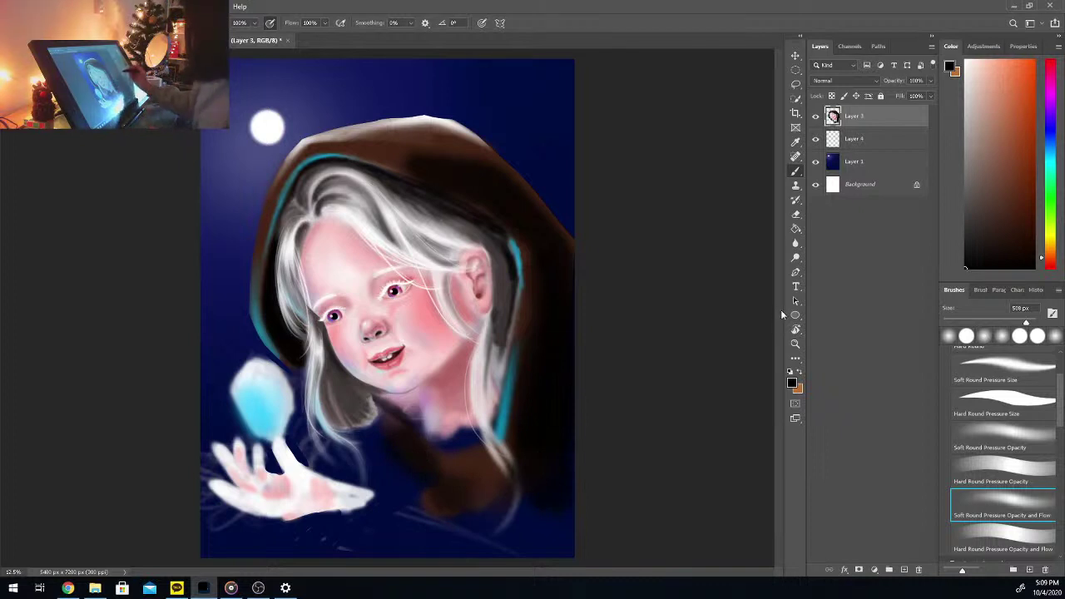
Step: Paint a pale pink forearm from the wrist down to the canvas's lower edge and trim its upper contour with a hard tip
left_click(315, 497, "alt")
mouse_move(315, 498)
left_mouse_down()
mouse_move(409, 530)
mouse_move(406, 520)
mouse_move(316, 485)
mouse_move(354, 516)
mouse_move(333, 533)
mouse_move(408, 554)
left_mouse_up()
left_click(314, 534, "alt")
key("alt")
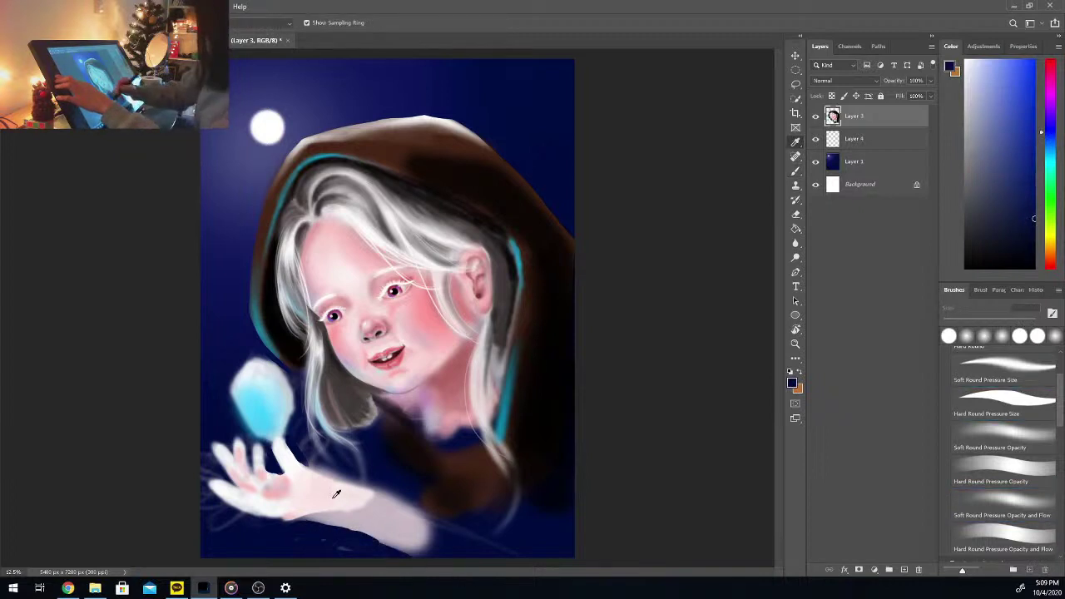
left_click(339, 494, "alt")
mouse_move(352, 516)
left_mouse_down()
mouse_move(330, 503)
mouse_move(403, 546)
mouse_move(342, 517)
mouse_move(382, 549)
mouse_move(336, 521)
mouse_move(362, 524)
mouse_move(308, 502)
mouse_move(404, 554)
left_mouse_up()
mouse_move(361, 475)
left_mouse_down()
mouse_move(395, 498)
mouse_move(320, 464)
mouse_move(427, 526)
mouse_move(385, 489)
mouse_move(399, 497)
mouse_move(423, 539)
left_mouse_up()
left_click(1003, 404)
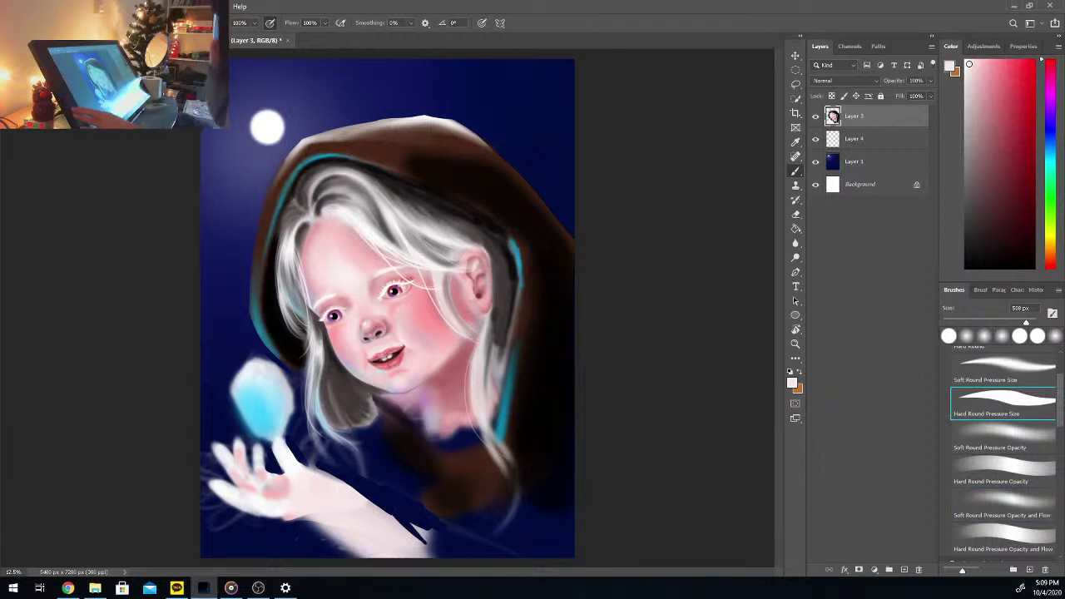
Step: Sample the dark grey of the hair and extend it under the chin toward the neck with a soft brush
key("ctrl+plus")
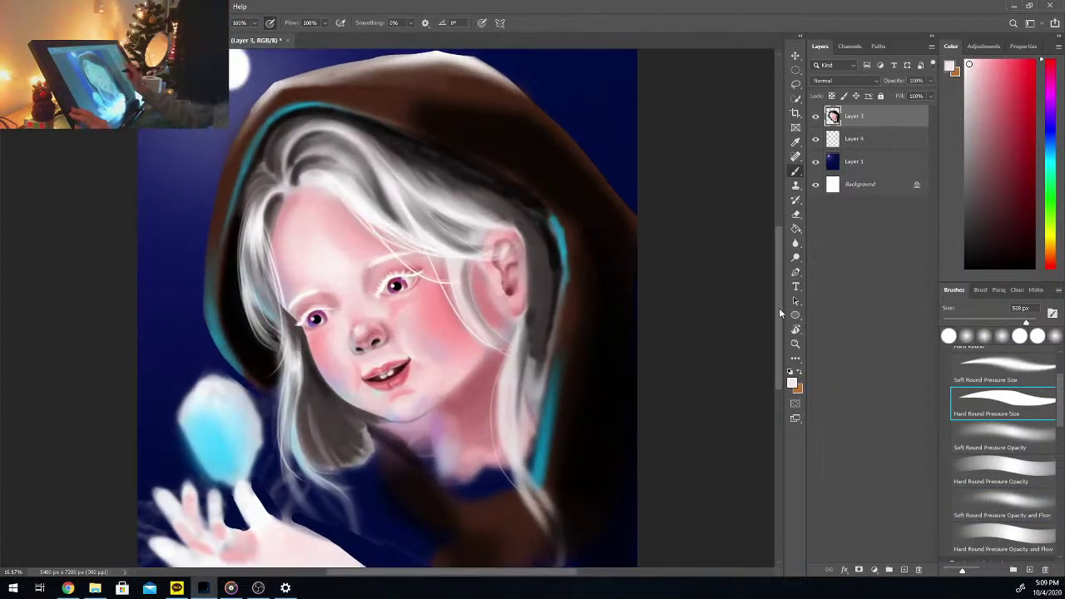
scroll(749, 316, "up", 2)
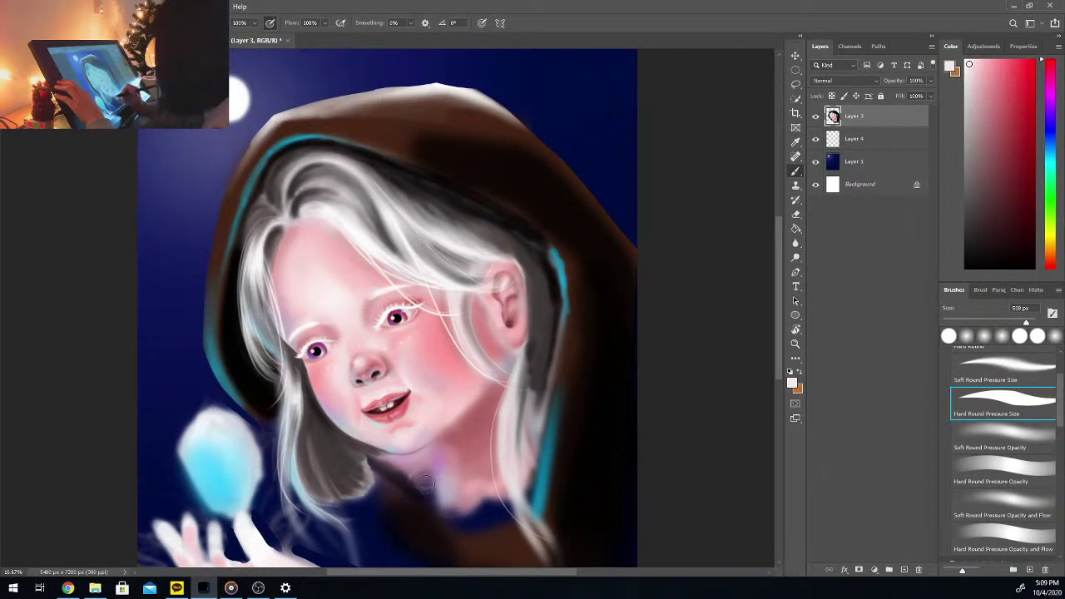
key("alt")
left_click(357, 465, "alt")
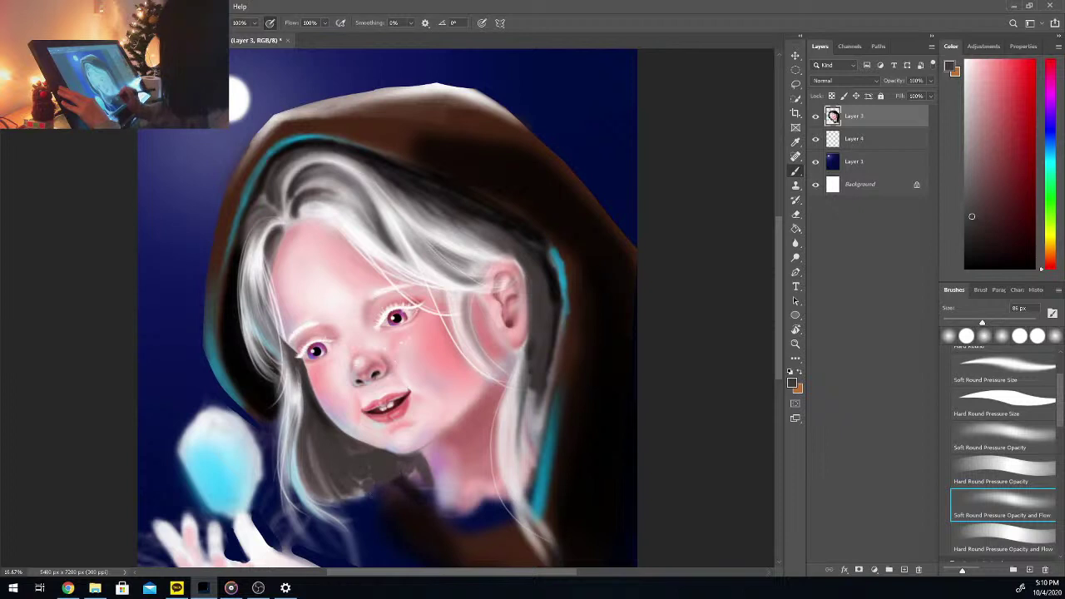
left_click_drag(385, 486, 419, 497)
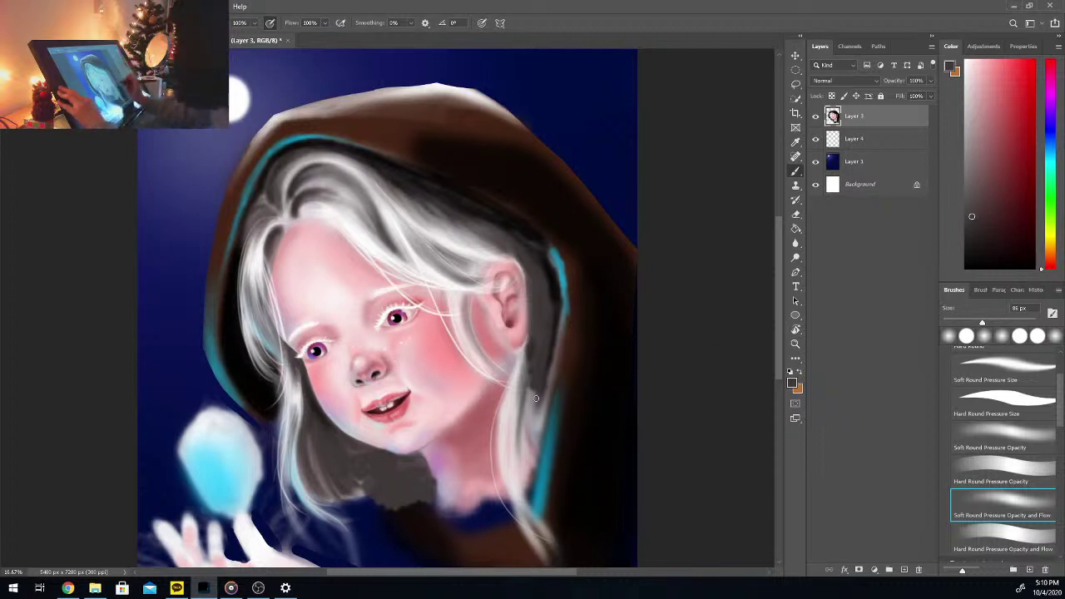
Step: Sample the hood's reddish brown and paint a collar around the base of the neck, covering the blue gap
left_click(547, 375, "alt")
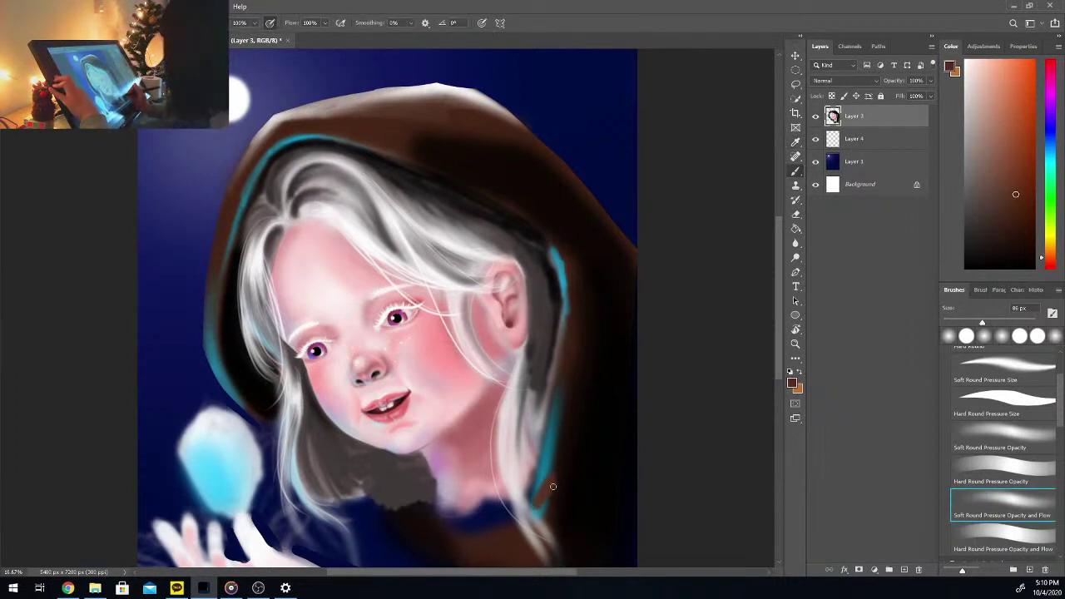
mouse_move(506, 520)
left_mouse_down()
mouse_move(433, 522)
mouse_move(447, 508)
left_mouse_up()
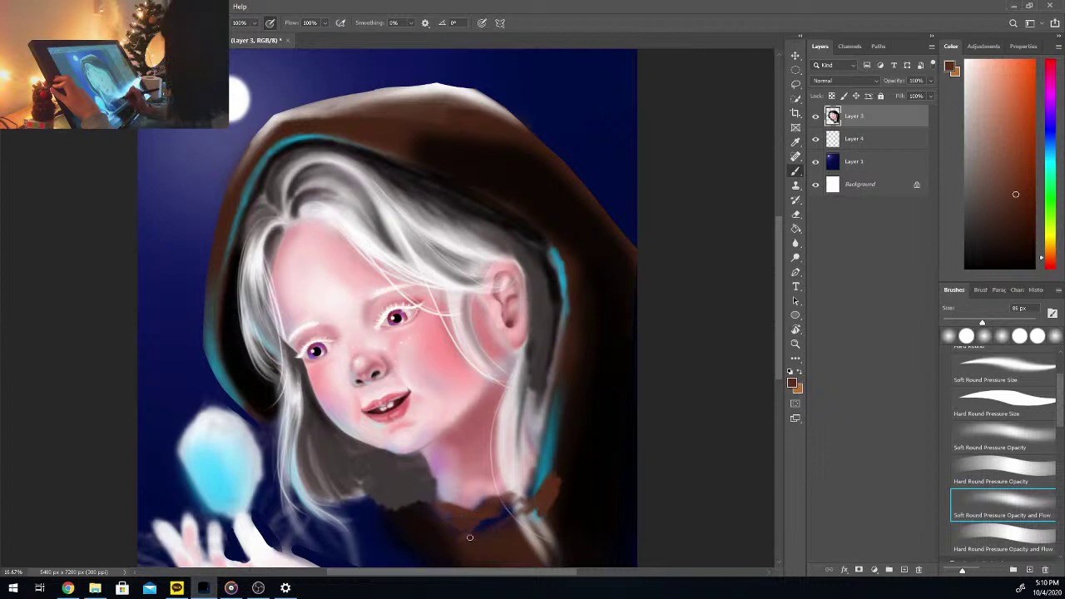
mouse_move(470, 537)
left_mouse_down()
mouse_move(528, 505)
mouse_move(514, 539)
left_mouse_up()
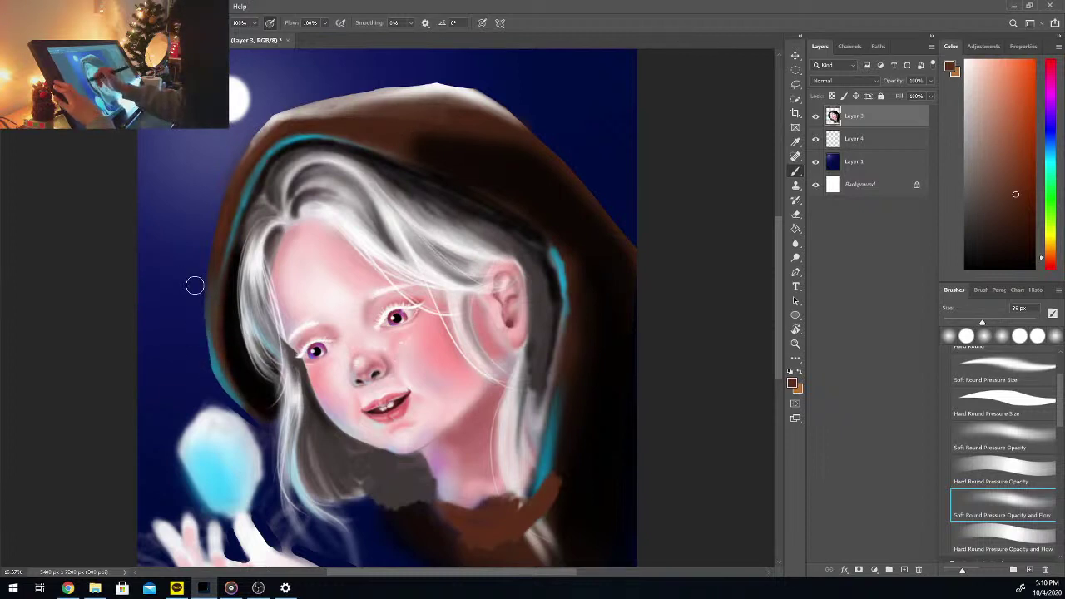
Step: Erase the soft edges around the light-blue orb above the hand with the Hard Round Pressure Size tip, giving it a clean oval outline
key("comma")
key("comma")
key("comma")
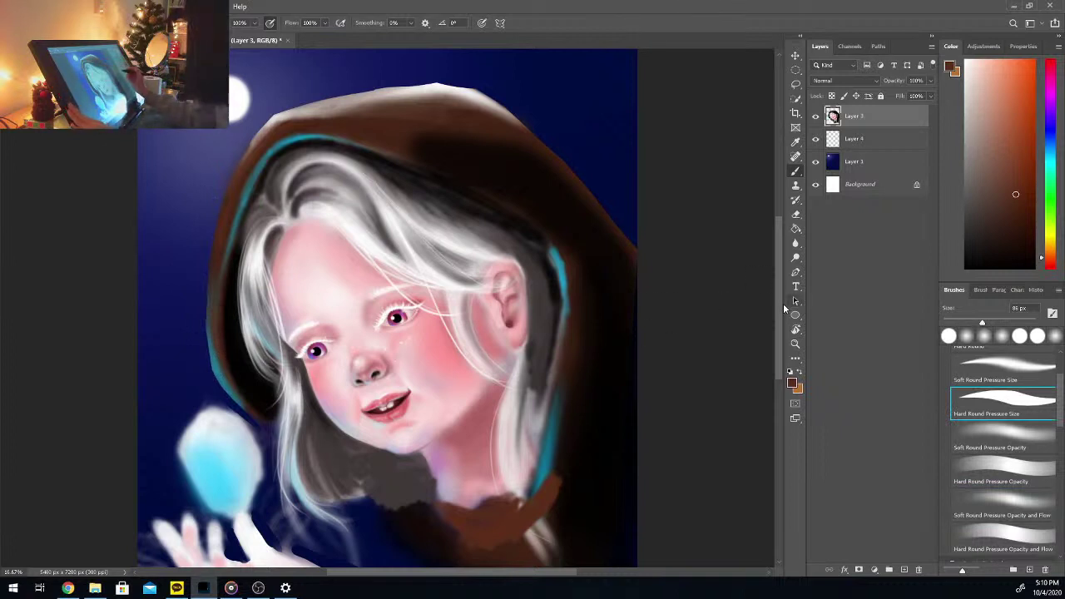
left_click_drag(783, 315, 785, 344)
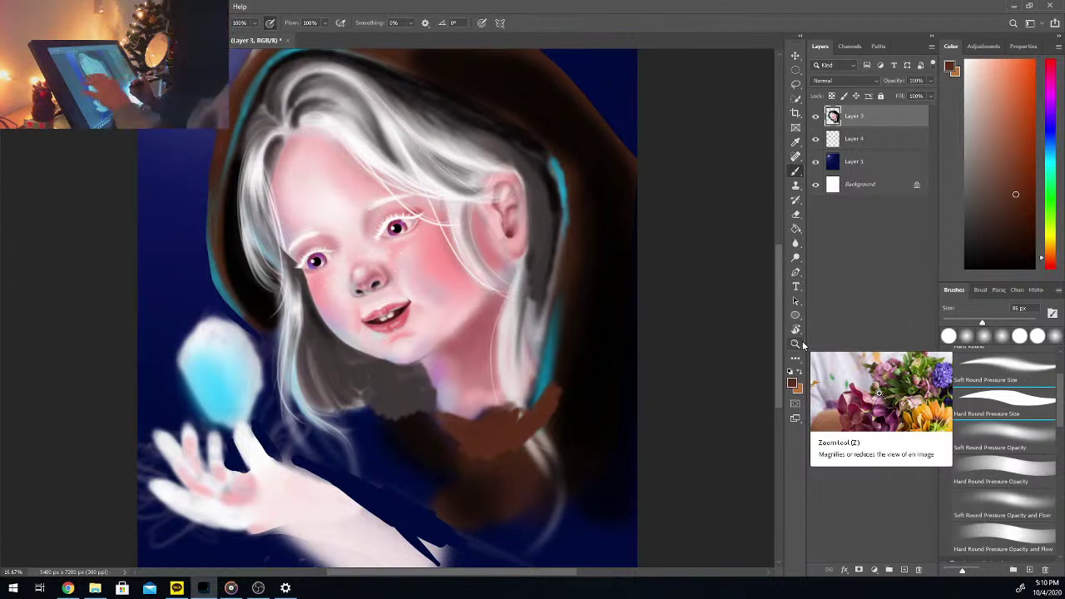
left_click_drag(780, 291, 786, 301)
scroll(788, 302, "down", 2)
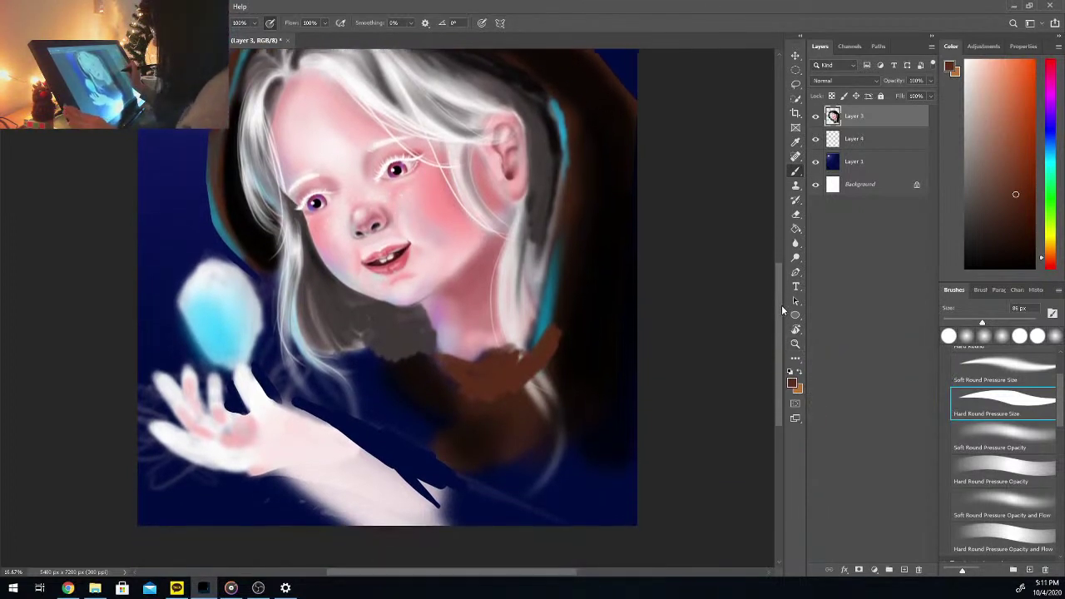
left_click_drag(426, 576, 382, 576)
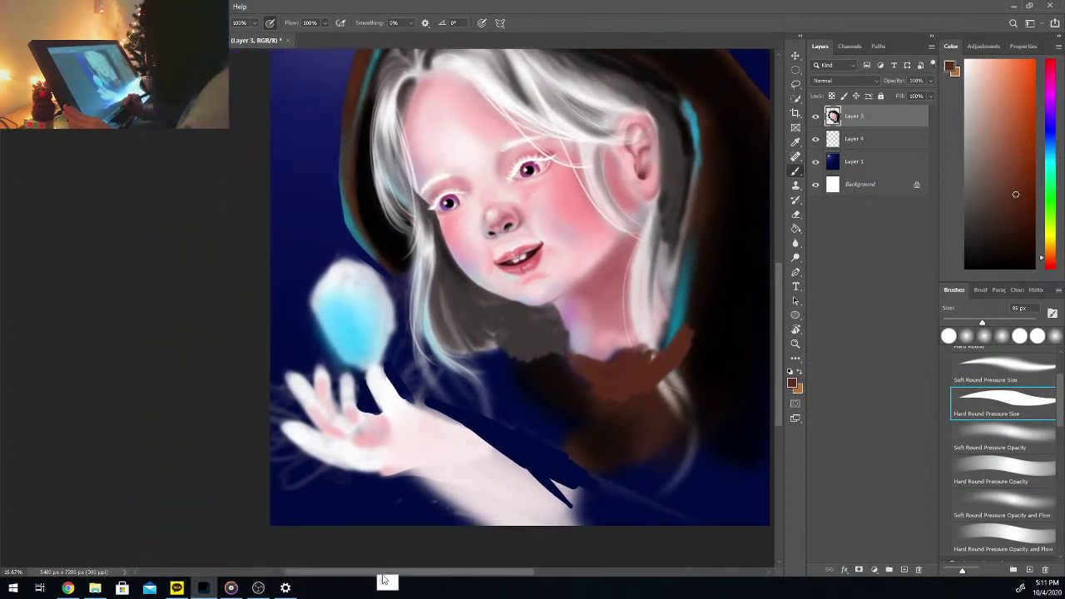
key("ctrl+plus")
scroll(785, 316, "up", 2)
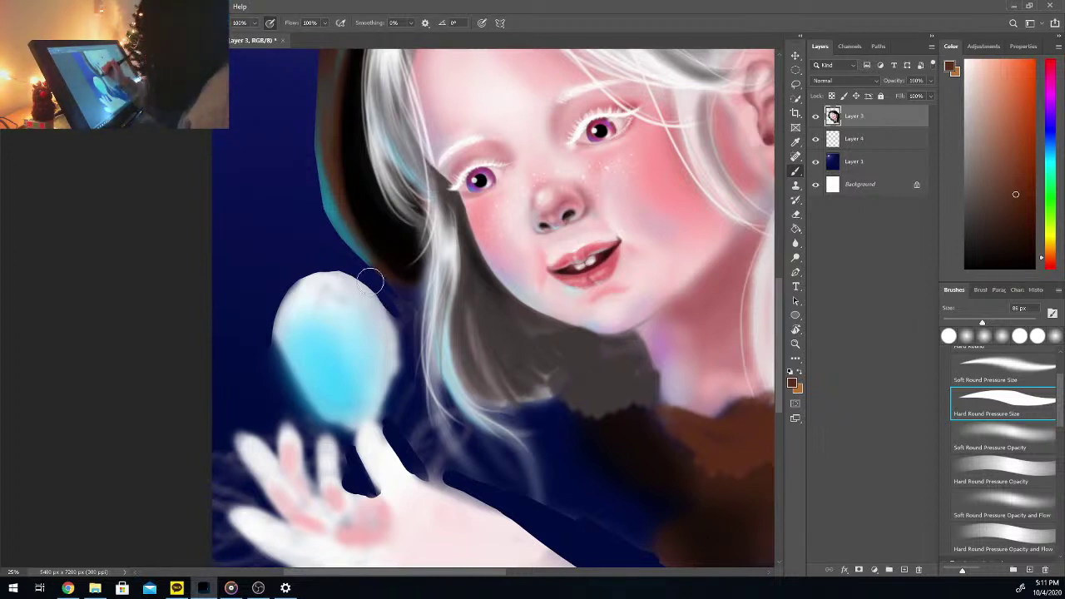
mouse_move(397, 325)
left_mouse_down()
mouse_move(398, 375)
mouse_move(400, 339)
mouse_move(387, 399)
mouse_move(392, 314)
mouse_move(403, 334)
mouse_move(395, 371)
mouse_move(393, 305)
mouse_move(403, 328)
mouse_move(392, 301)
mouse_move(403, 373)
left_mouse_up()
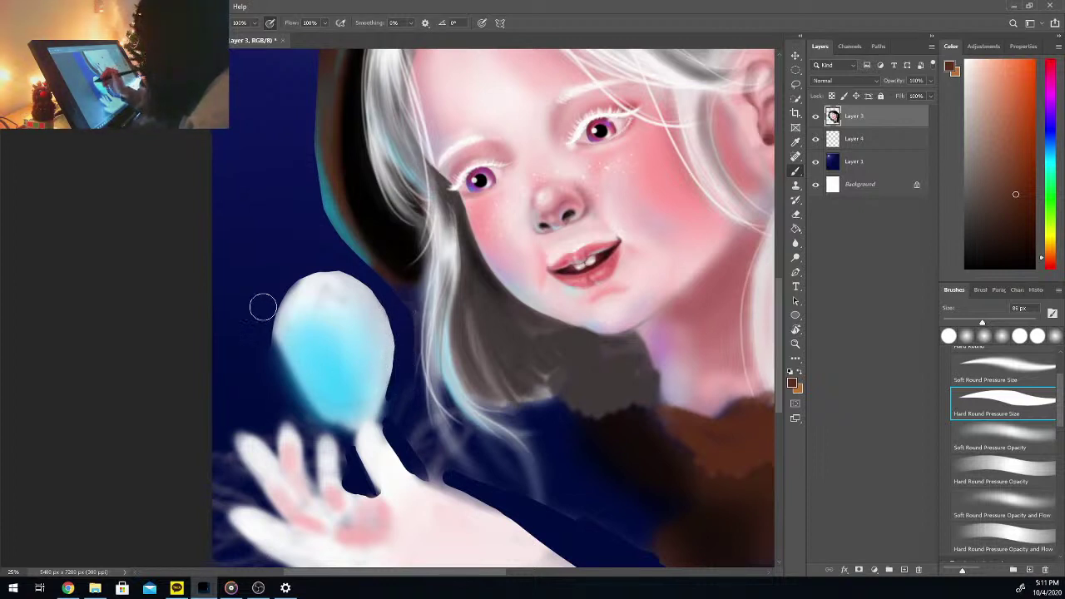
mouse_move(262, 304)
left_mouse_down()
mouse_move(275, 370)
mouse_move(269, 302)
mouse_move(288, 382)
mouse_move(271, 346)
mouse_move(289, 380)
mouse_move(275, 365)
mouse_move(296, 392)
mouse_move(270, 358)
mouse_move(317, 417)
mouse_move(295, 400)
mouse_move(326, 424)
left_mouse_up()
mouse_move(395, 362)
left_mouse_down()
mouse_move(343, 388)
mouse_move(367, 439)
left_mouse_up()
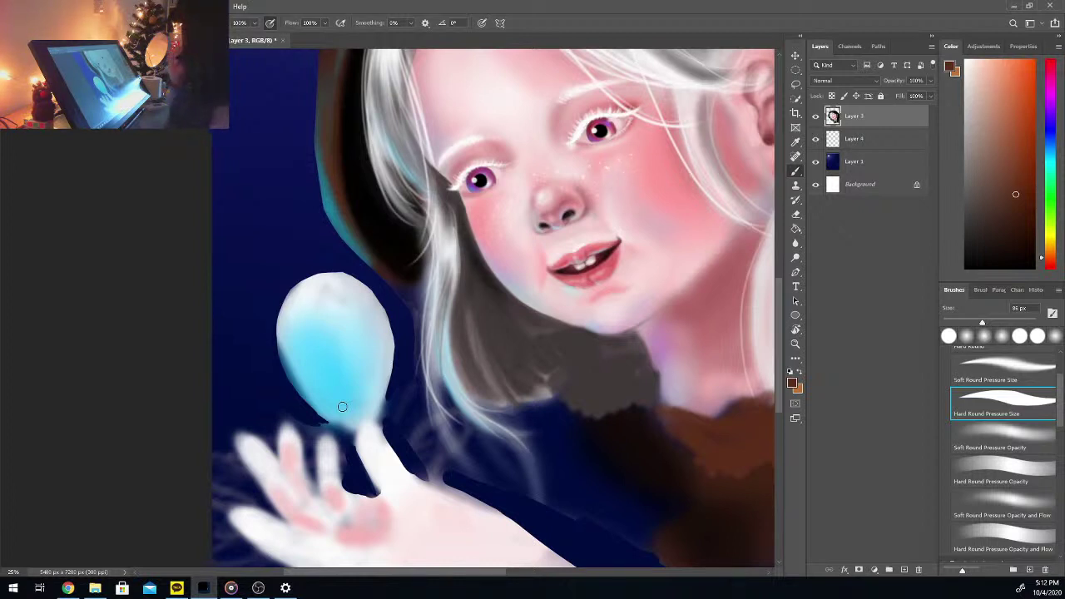
Step: Refine the orb's lower edge with a 44 px hard eraser, separating it from the thumb and redoing the unsatisfactory strokes
left_click(1002, 502)
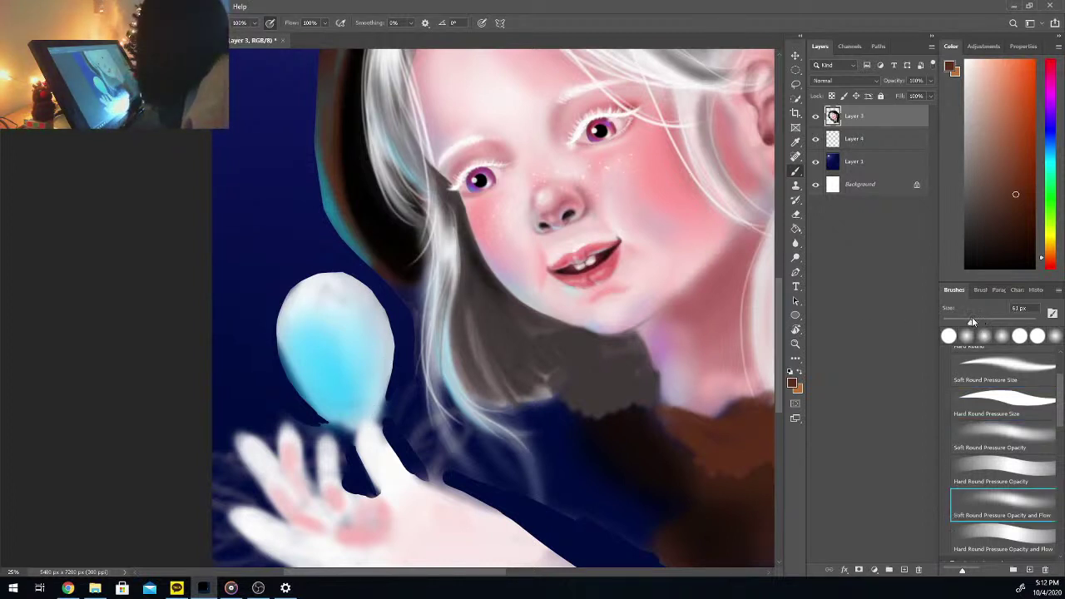
key("e")
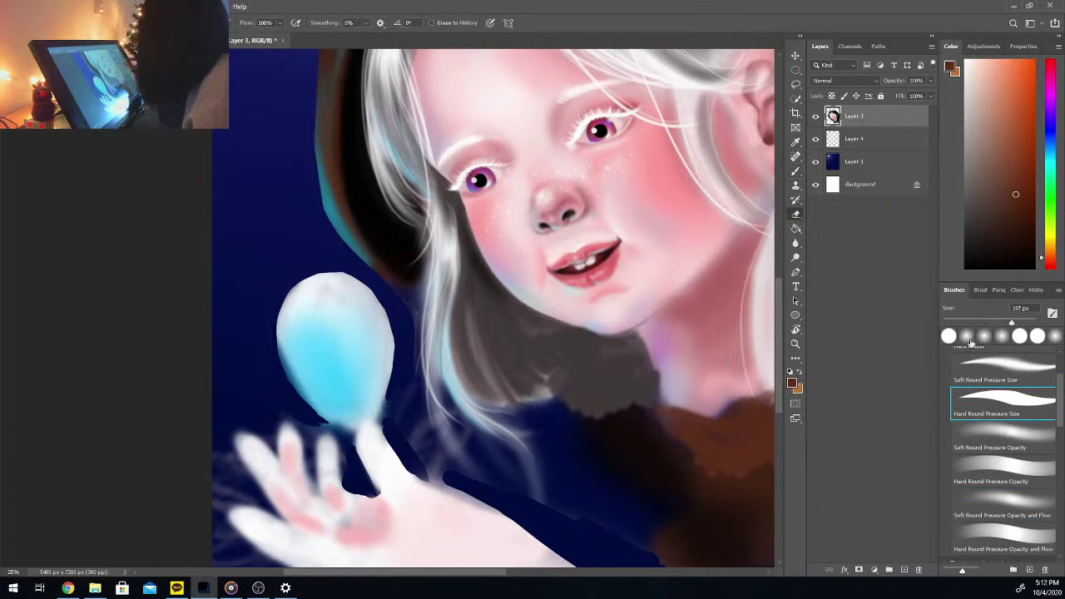
left_click_drag(983, 323, 969, 324)
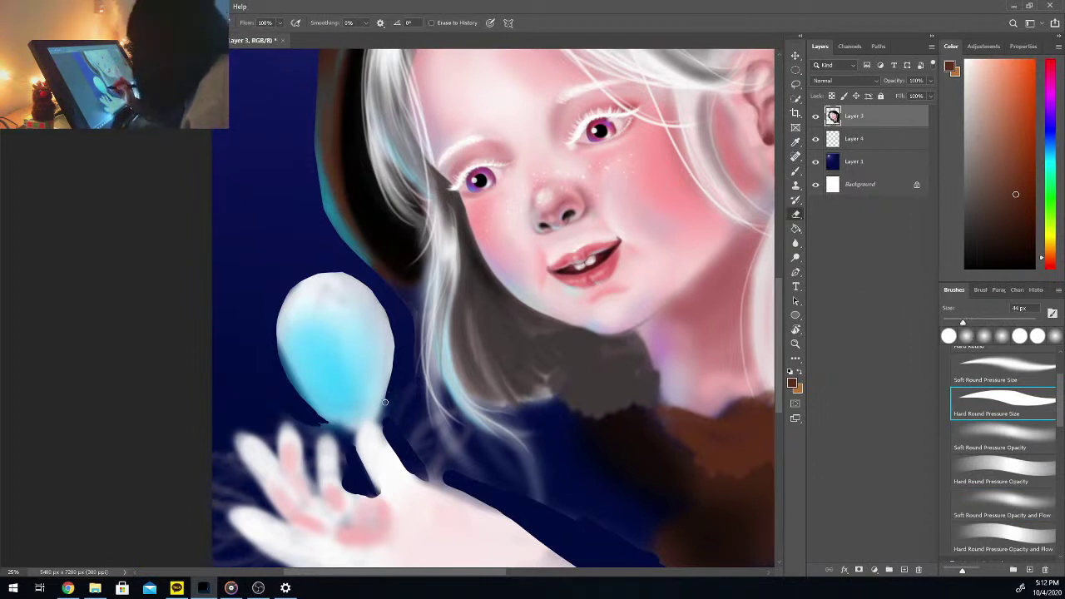
left_click_drag(384, 391, 376, 417)
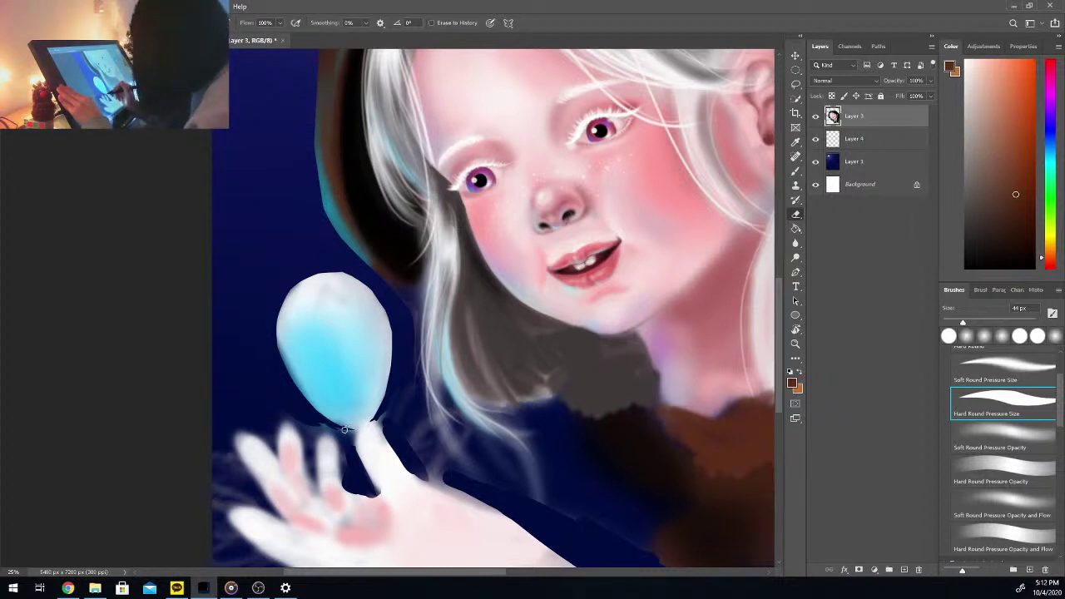
key("ctrl+z")
key("ctrl+z")
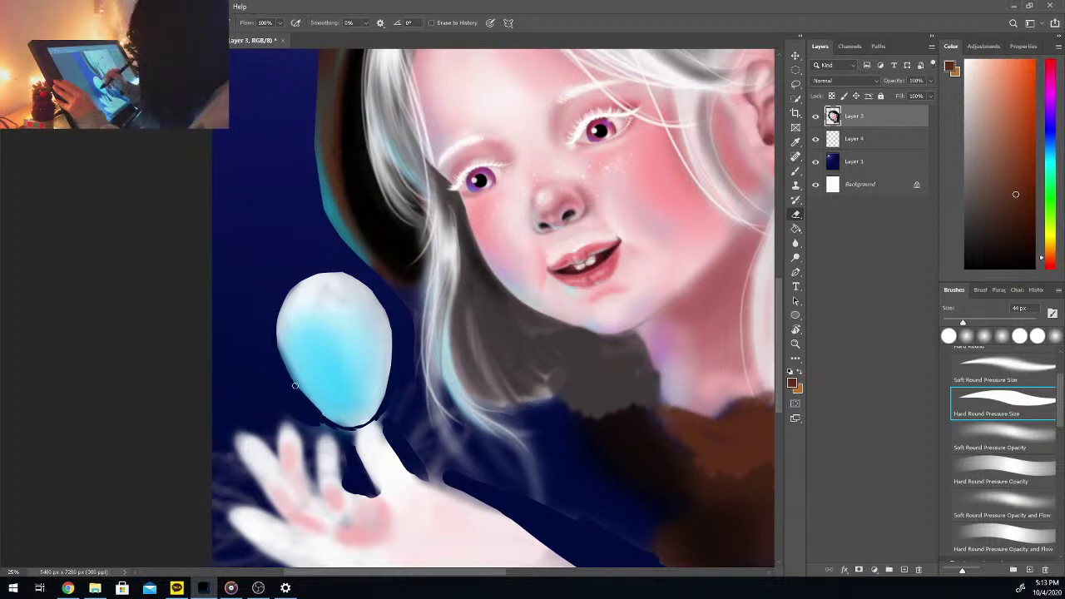
left_click_drag(295, 386, 331, 419)
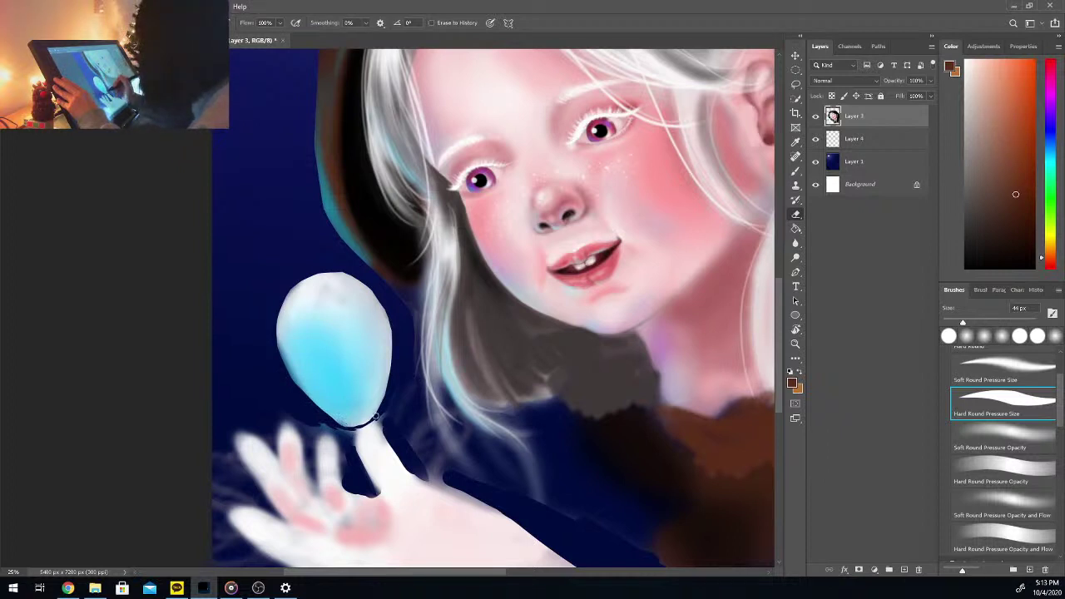
Step: Trim the orb's right side and top edge with the 44 px hard eraser to reshape its outline
left_click_drag(380, 401, 387, 375)
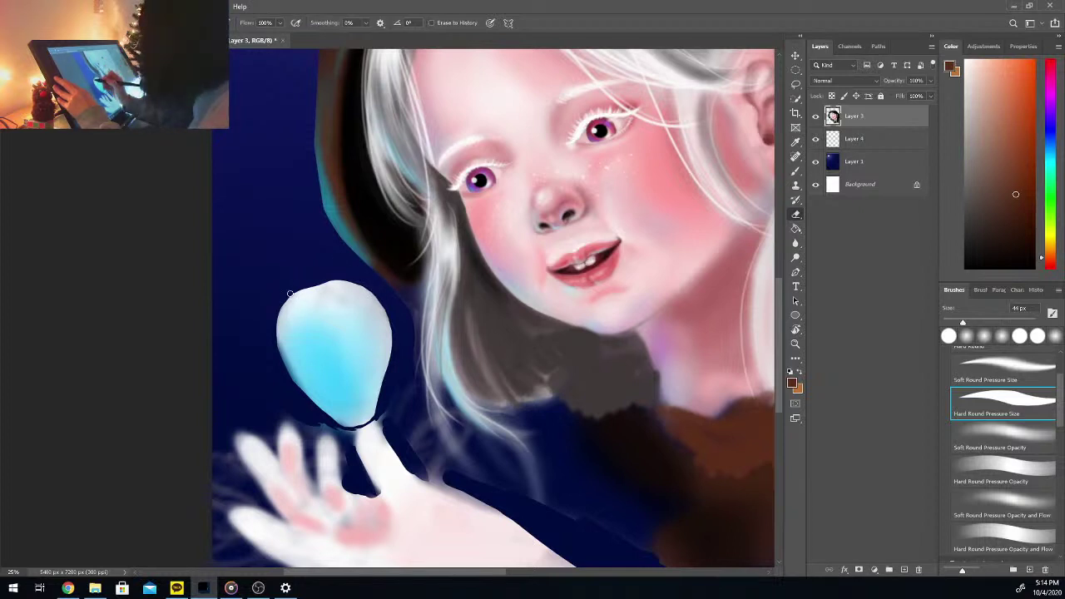
left_click_drag(290, 294, 349, 274)
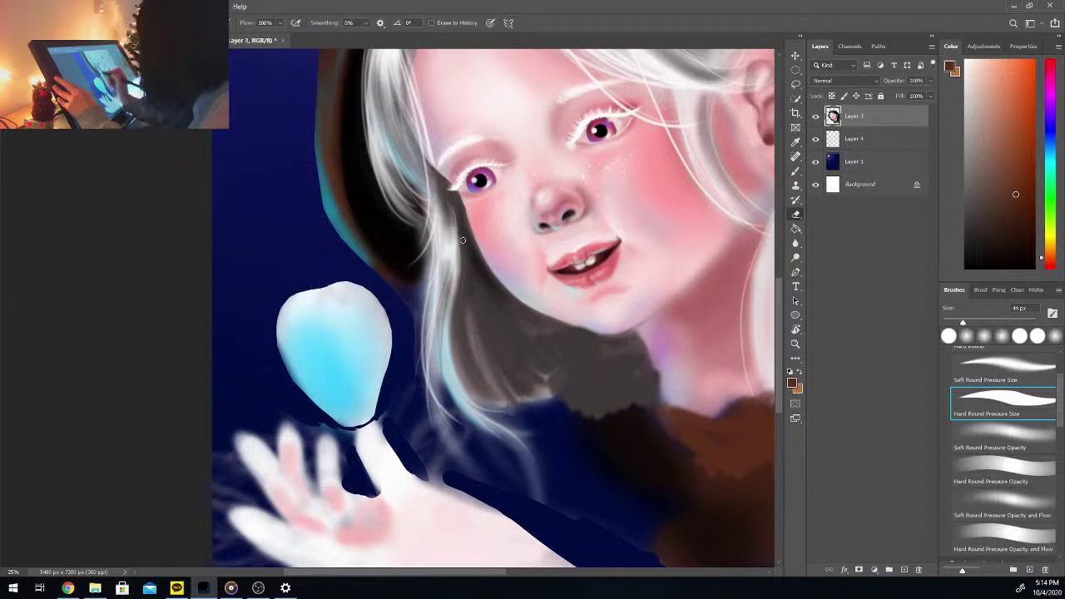
Step: Sample the orb's light blue and paint it along the orb's lower-left edge with the Soft Round Pressure Opacity and Flow brush
key("i")
left_click(301, 337)
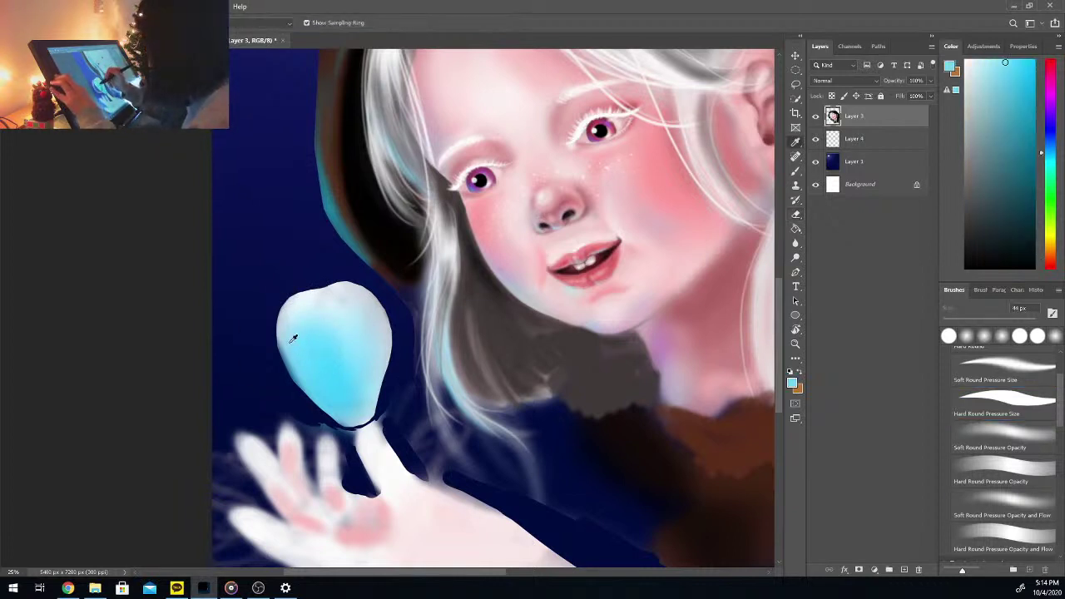
key("b")
left_click_drag(288, 349, 291, 373)
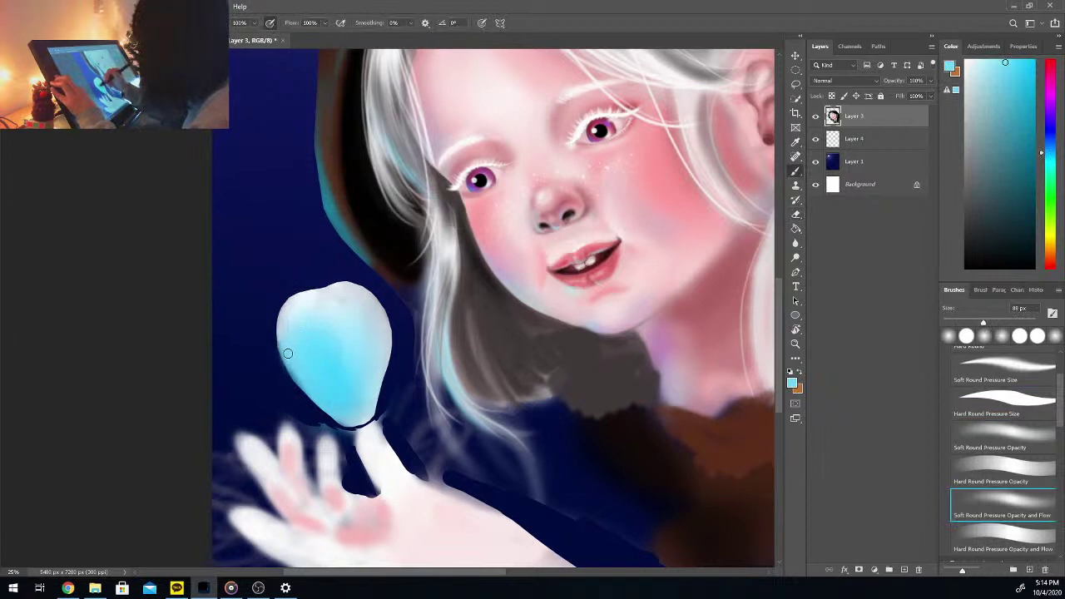
left_click(817, 162)
left_click(816, 162)
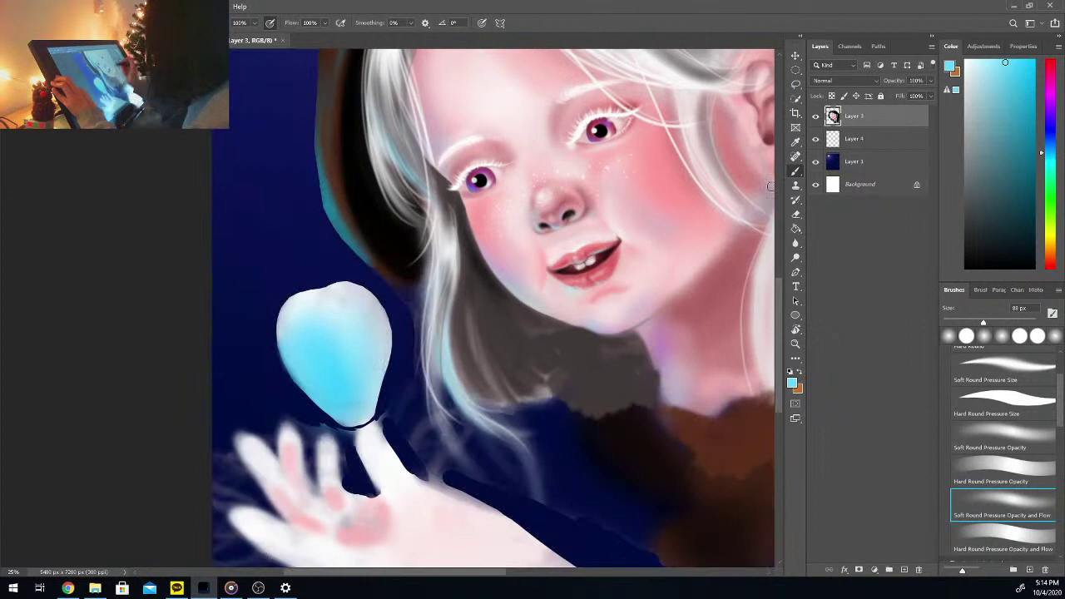
left_click(291, 360, "alt")
left_click_drag(291, 357, 325, 407)
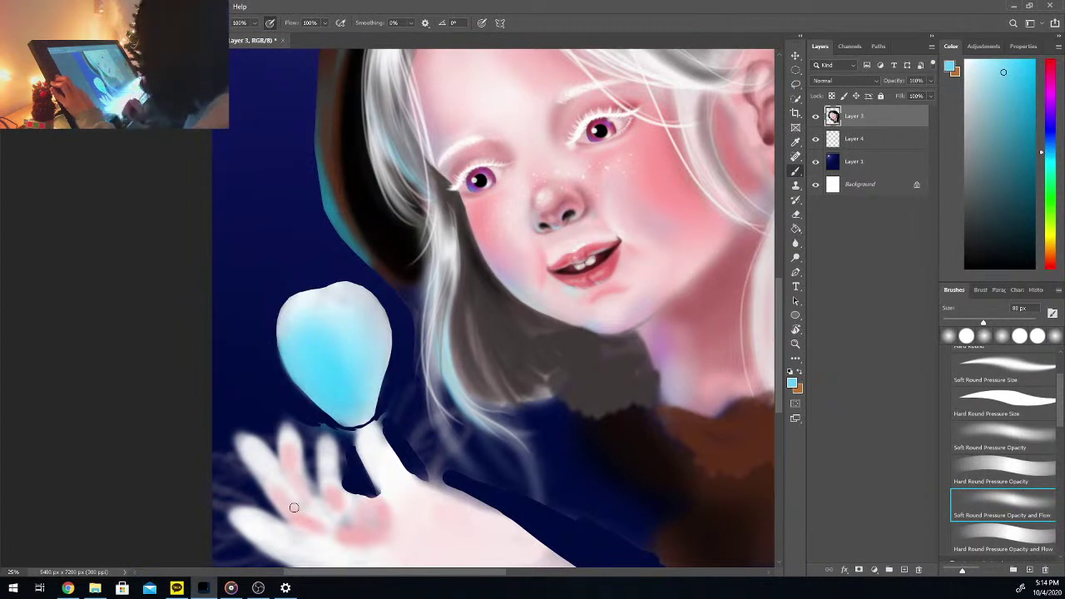
Step: Choose a darker teal, enlarge the soft brush to 460 px and shade the lower middle of the orb
left_click(332, 358, "alt")
left_click(1016, 149)
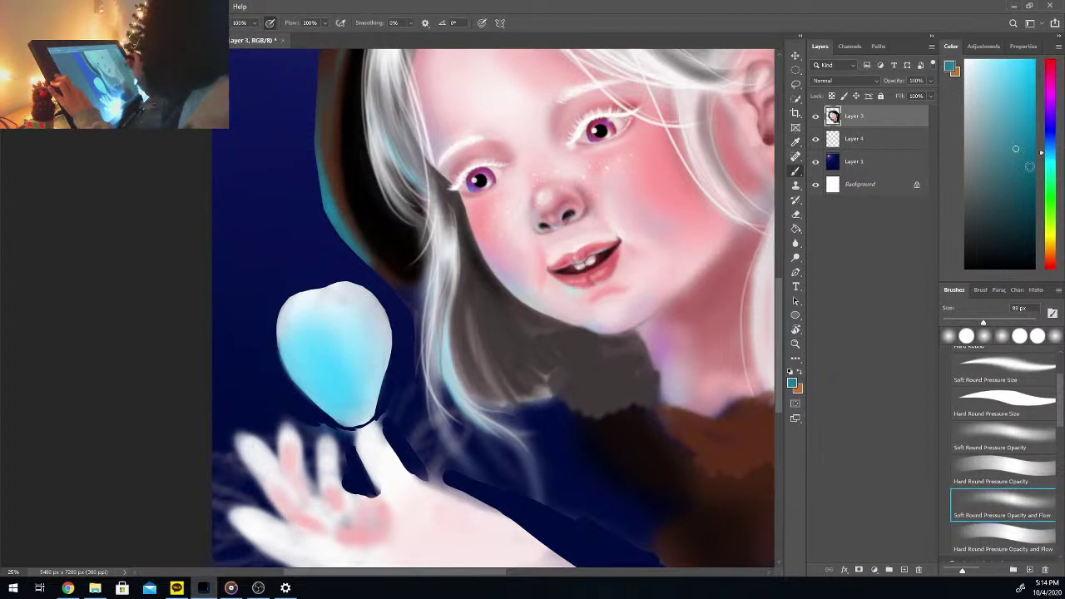
left_click_drag(984, 323, 1001, 323)
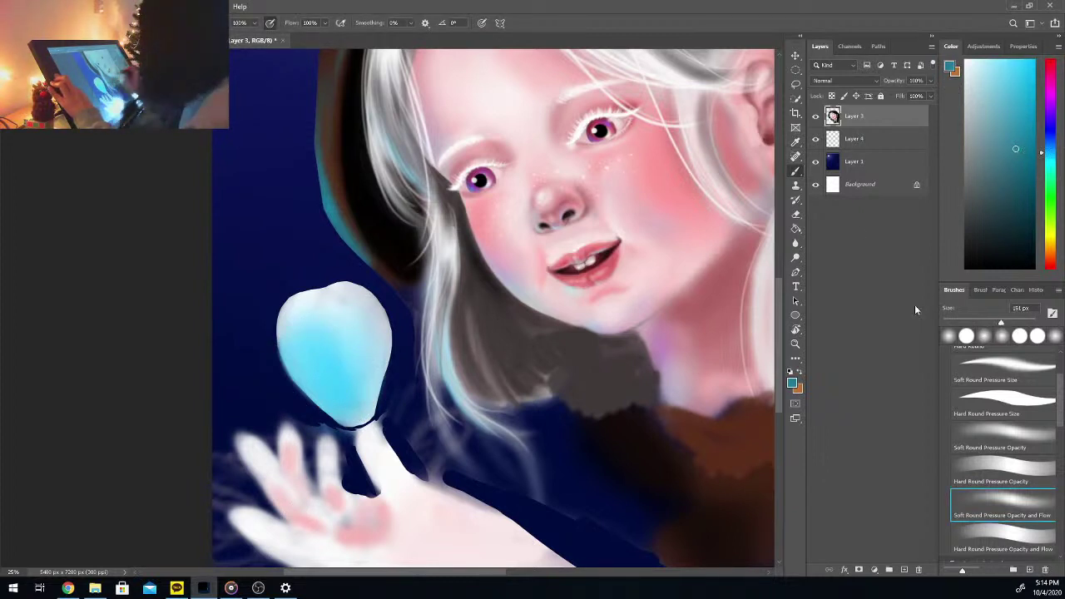
key("bracketright")
key("bracketright")
key("bracketright")
key("bracketright")
left_click_drag(339, 385, 309, 354)
Step: Soften the teal shading with light blue and paint a white glow around the orb's sides with the 460 px soft brush
key("i")
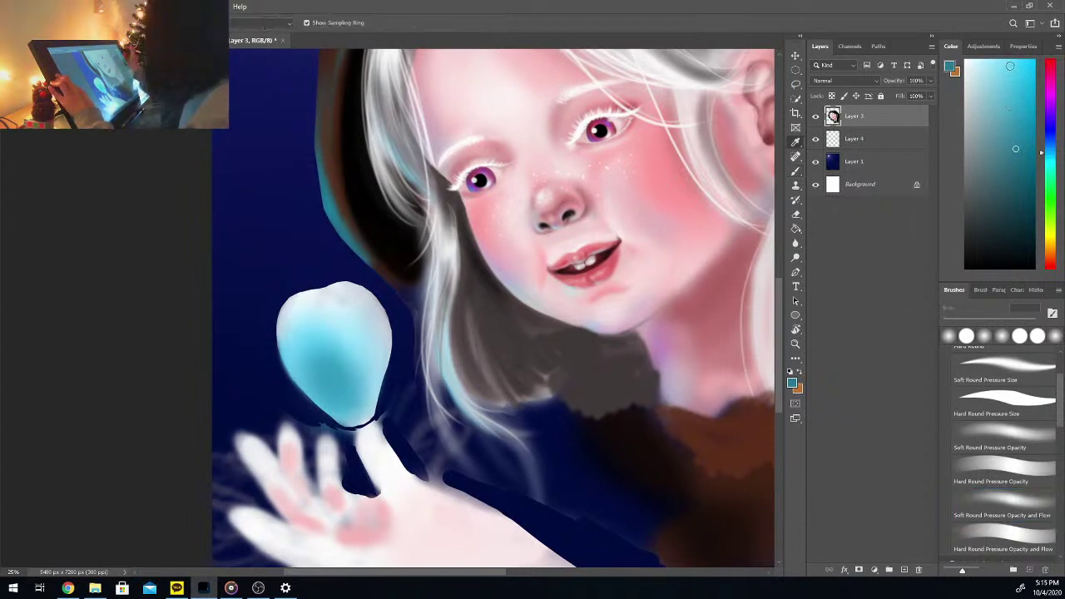
left_click(1009, 66)
key("b")
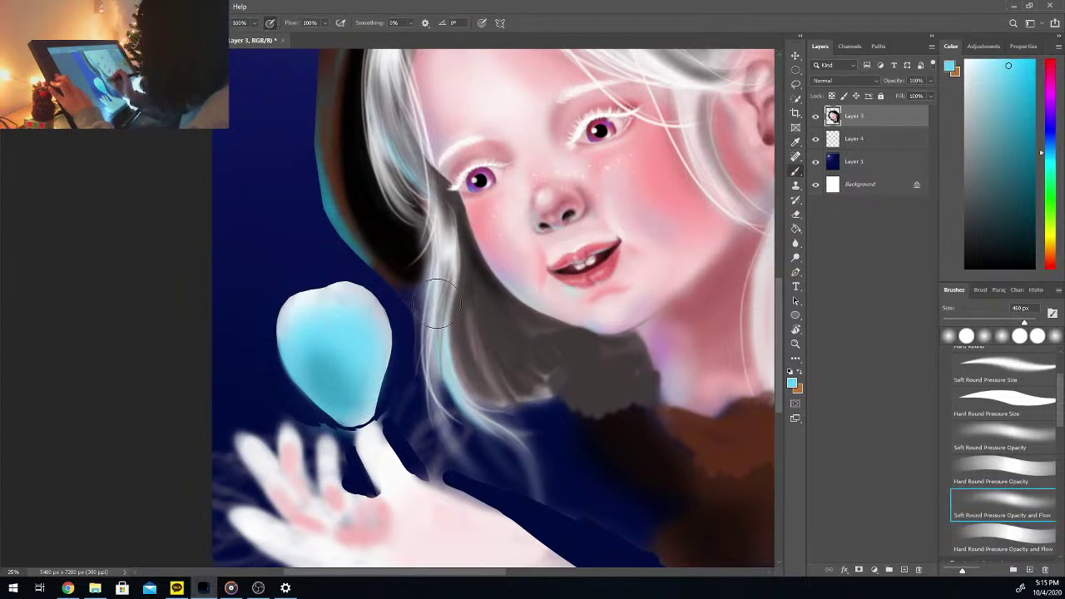
left_click(971, 72)
left_click(965, 65)
mouse_move(303, 331)
left_mouse_down()
mouse_move(302, 316)
mouse_move(283, 371)
left_mouse_up()
mouse_move(357, 314)
left_mouse_down()
mouse_move(380, 385)
mouse_move(334, 351)
mouse_move(291, 351)
mouse_move(363, 391)
mouse_move(292, 341)
mouse_move(315, 303)
mouse_move(378, 376)
left_mouse_up()
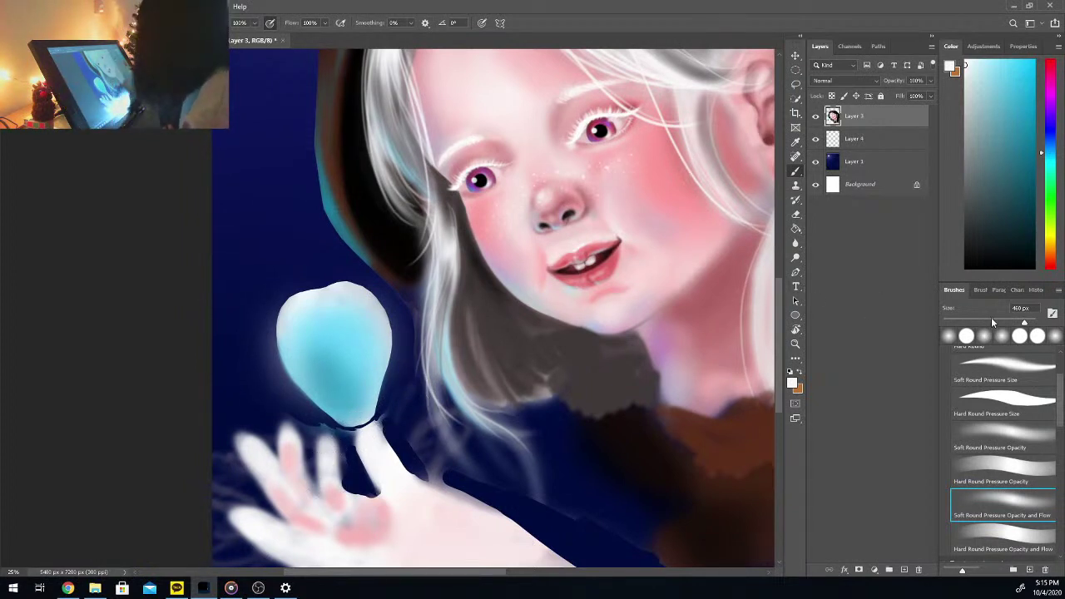
Step: Reduce the soft brush and paint white highlights across the orb's upper part, adding sampled light-blue strokes above them
left_click_drag(991, 318, 983, 319)
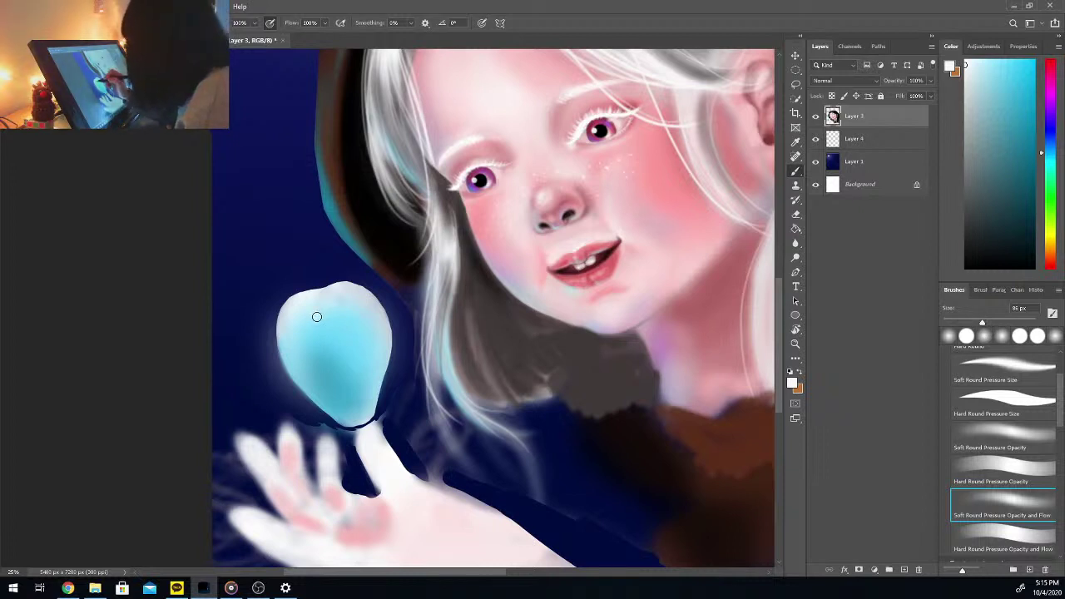
mouse_move(322, 316)
left_mouse_down()
mouse_move(333, 308)
mouse_move(337, 323)
mouse_move(349, 305)
mouse_move(371, 306)
mouse_move(313, 328)
mouse_move(350, 308)
mouse_move(373, 316)
left_mouse_up()
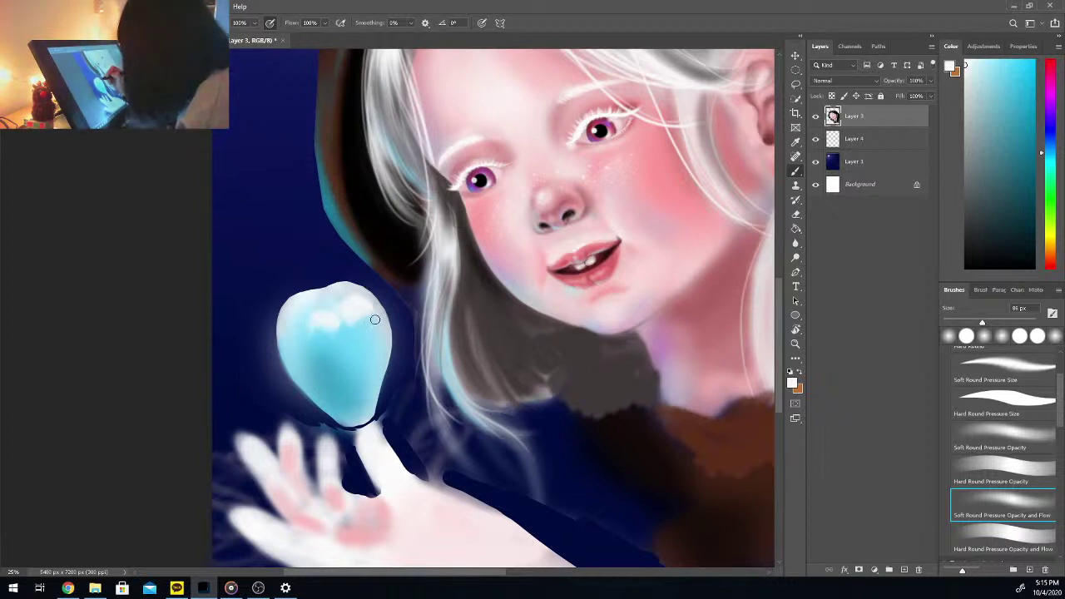
mouse_move(307, 325)
left_mouse_down()
mouse_move(292, 341)
mouse_move(296, 319)
mouse_move(338, 307)
left_mouse_up()
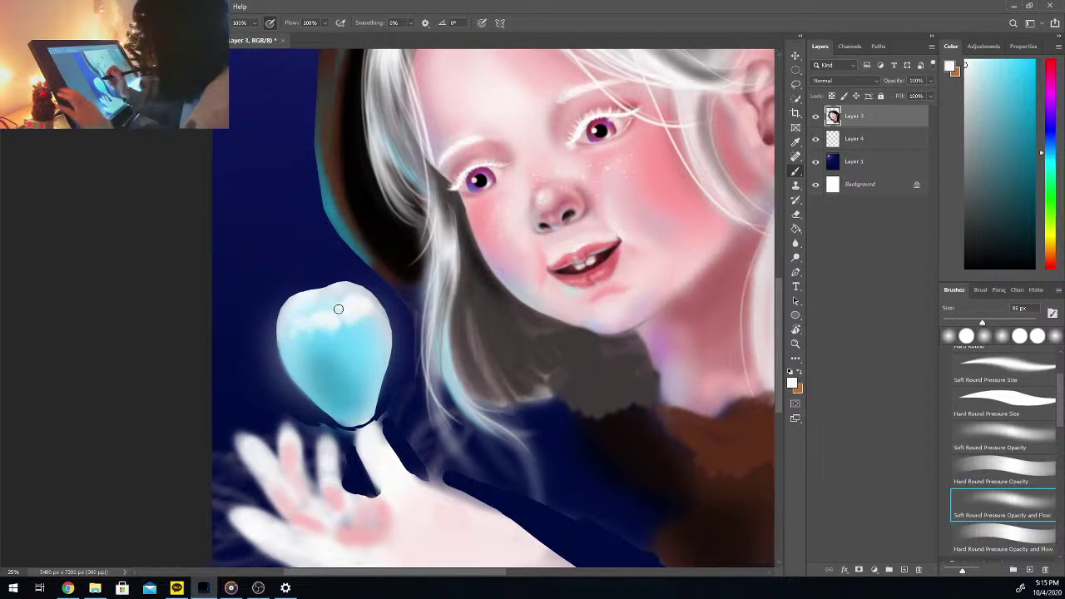
left_click(349, 329)
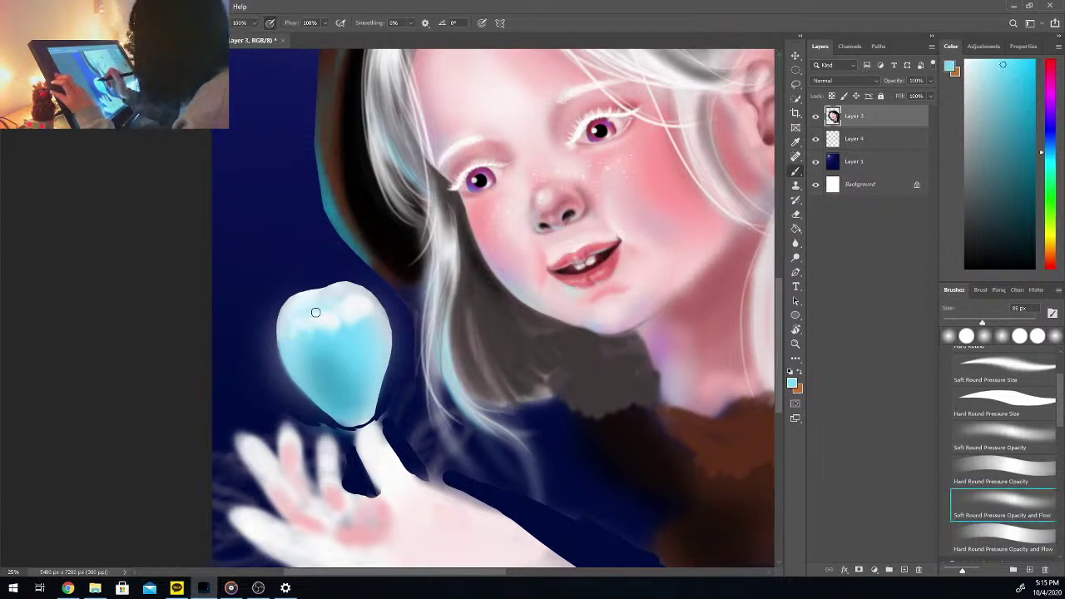
left_click_drag(317, 302, 331, 310)
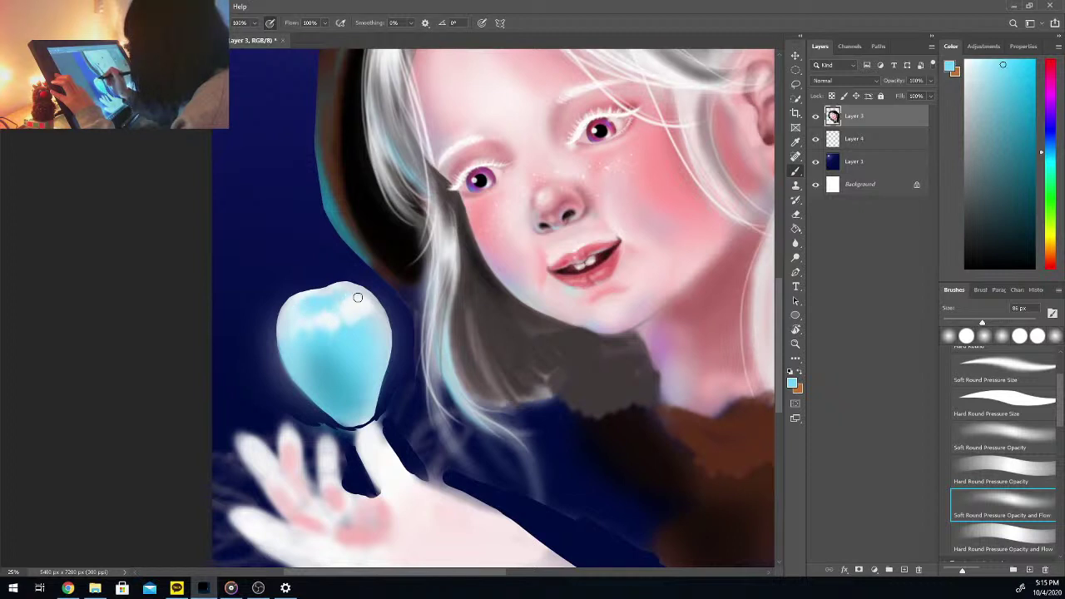
Step: Sample blues and white from the orb and dab small soft spots below and around its highlights
left_click(331, 382, "alt")
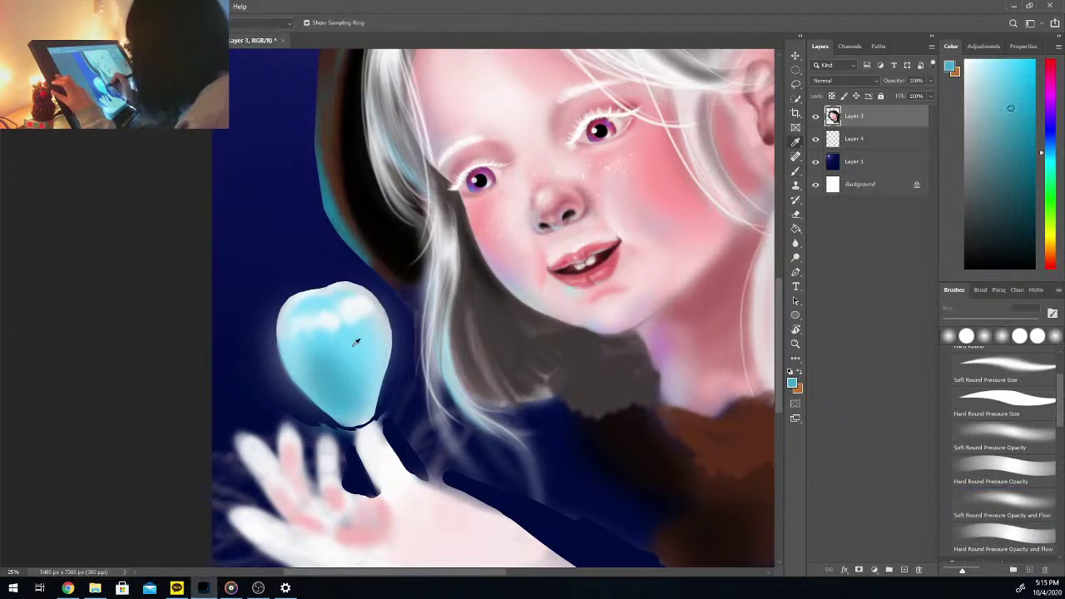
left_click(336, 317, "alt")
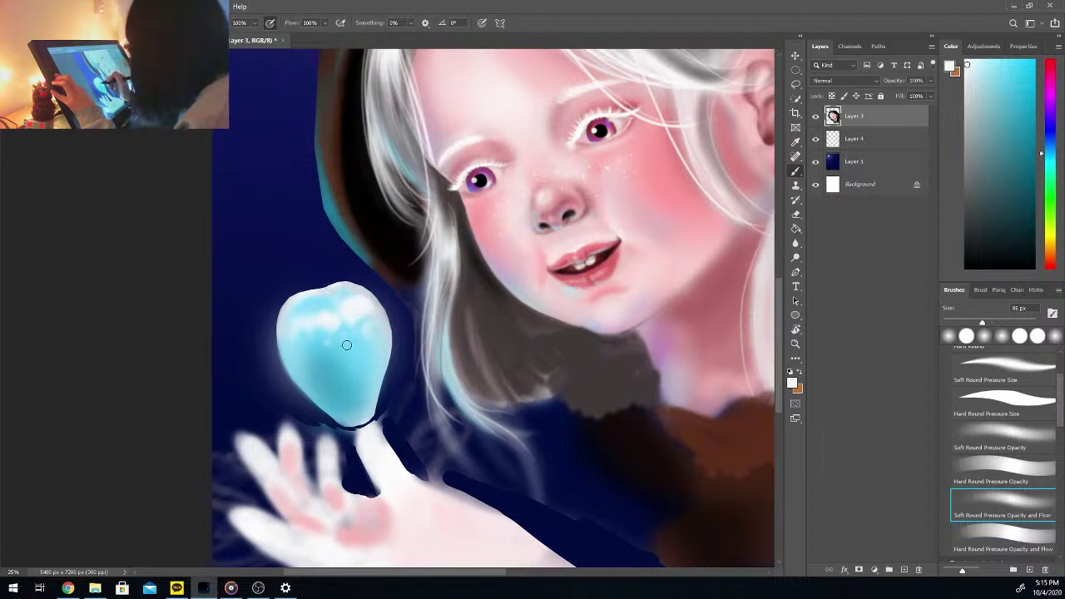
left_click(361, 403, "alt")
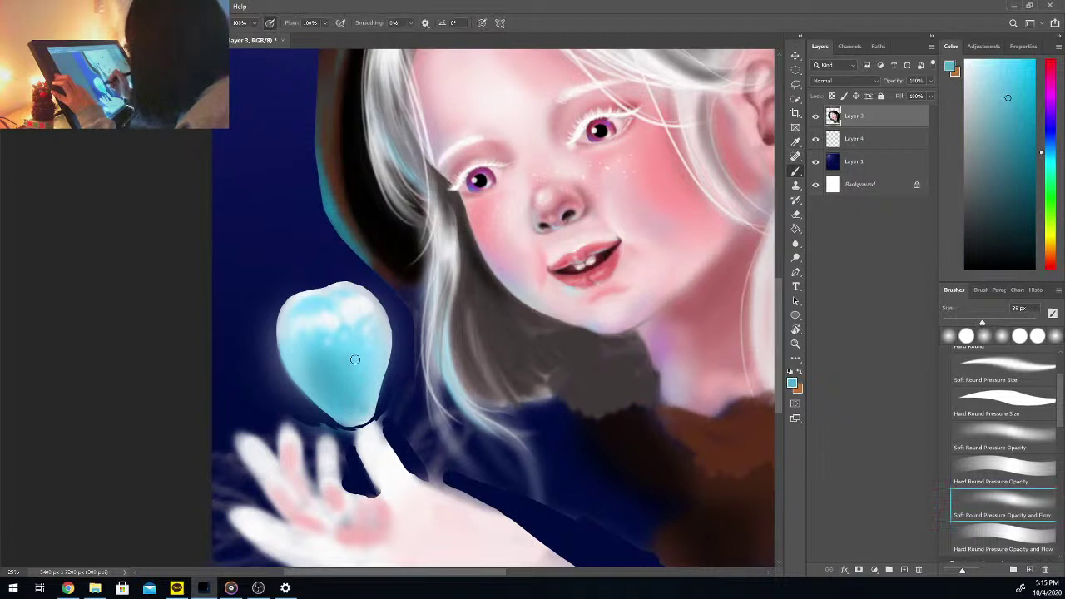
left_click(372, 331)
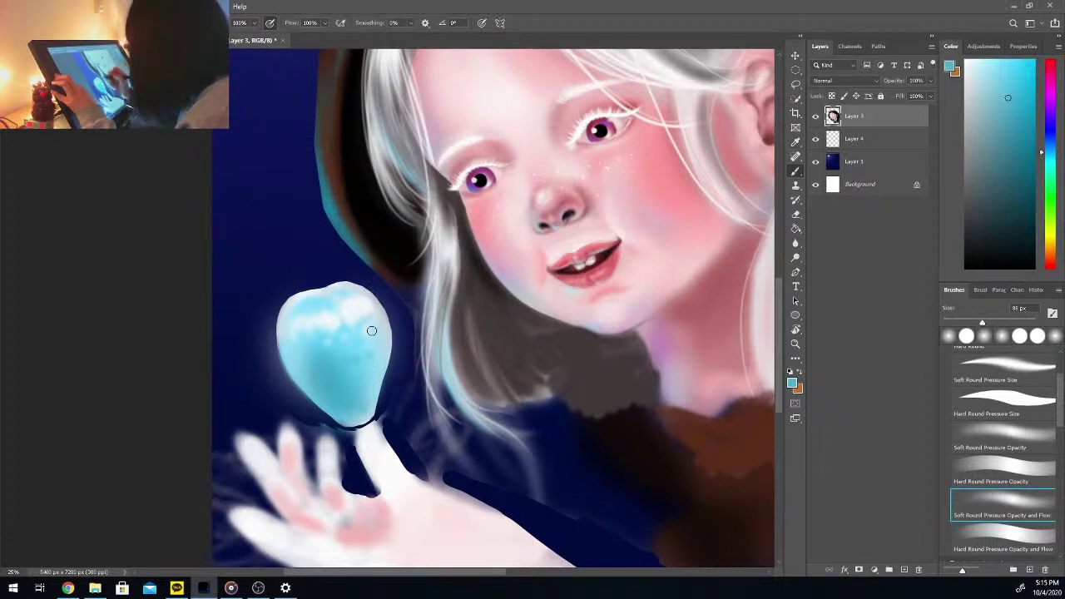
left_click(375, 343)
left_click(362, 346)
left_click(354, 342)
left_click(320, 364)
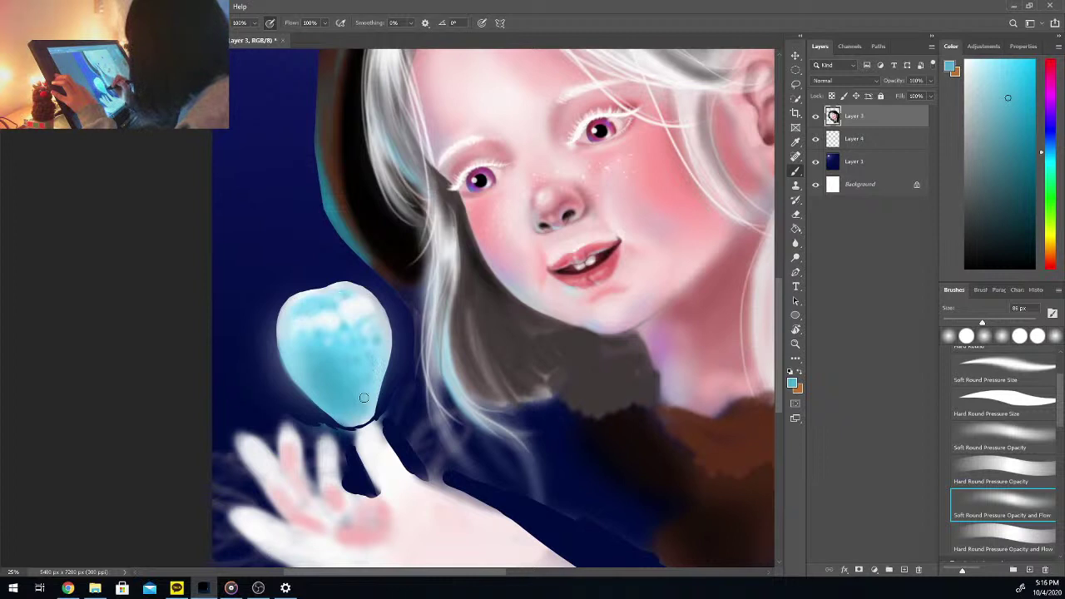
Step: Speckle the orb's lower half with small soft dabs, alternating pale blue, dark teal and light blue sampled from it
left_click(369, 302, "alt")
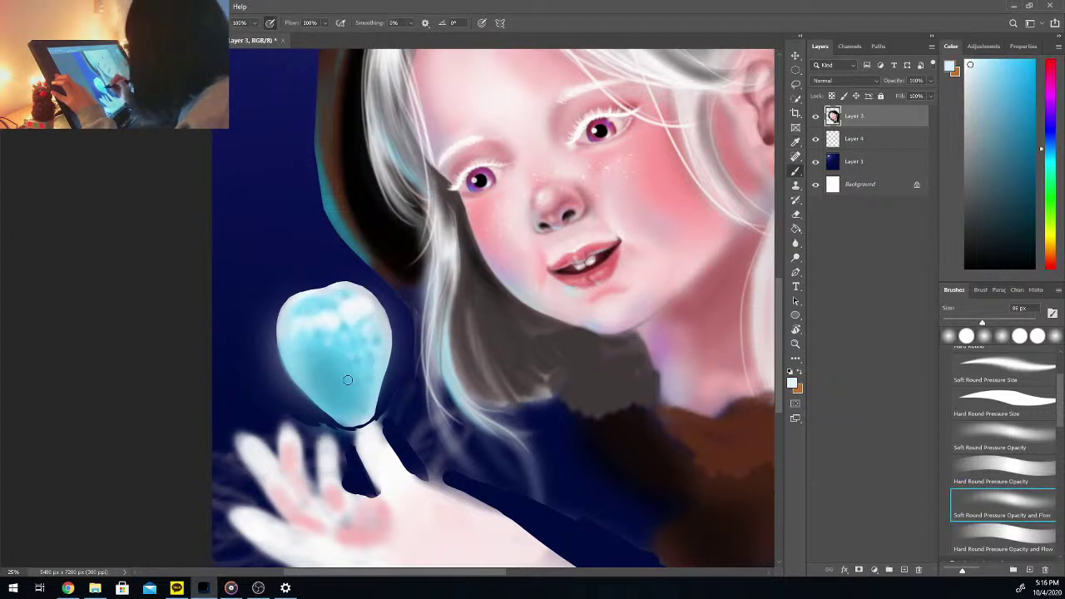
left_click(323, 373, "alt")
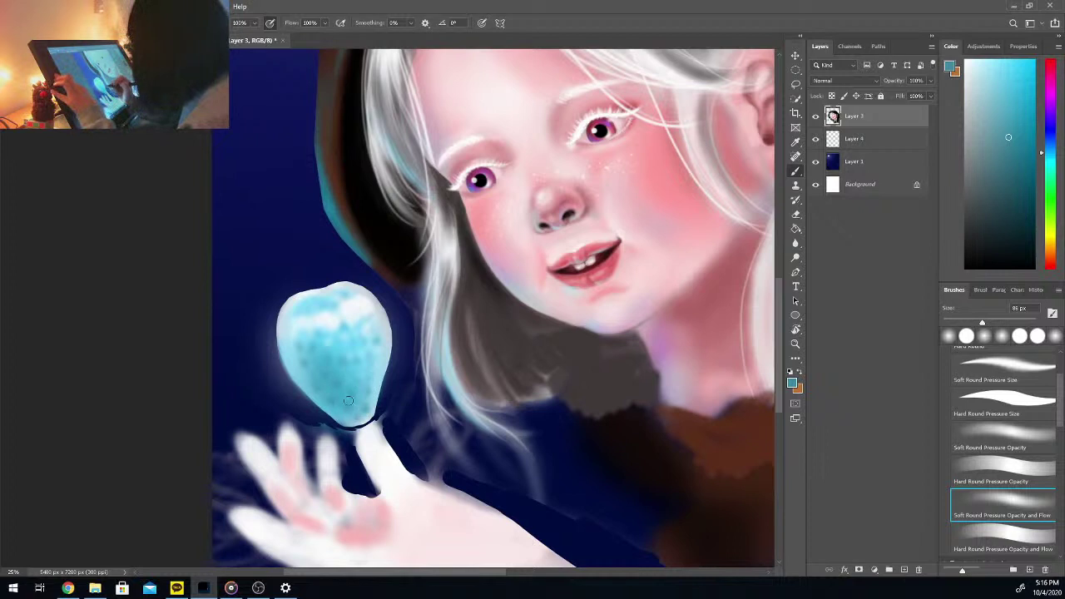
left_click(354, 349, "alt")
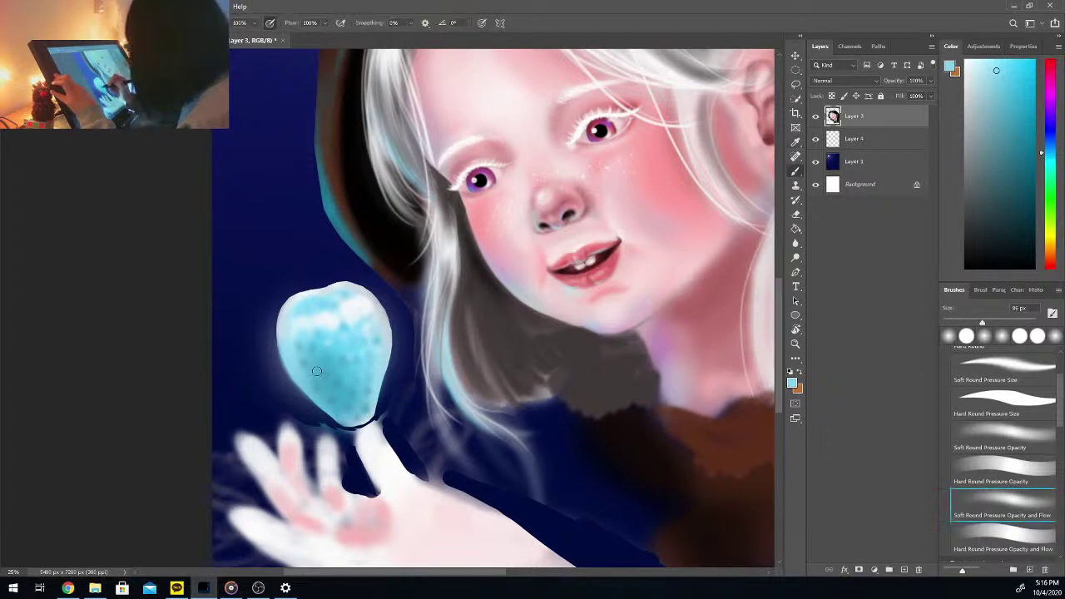
Step: Blend the upper body of the blue strawberry with light blue tones sampled from its surface
left_click(327, 333, "alt")
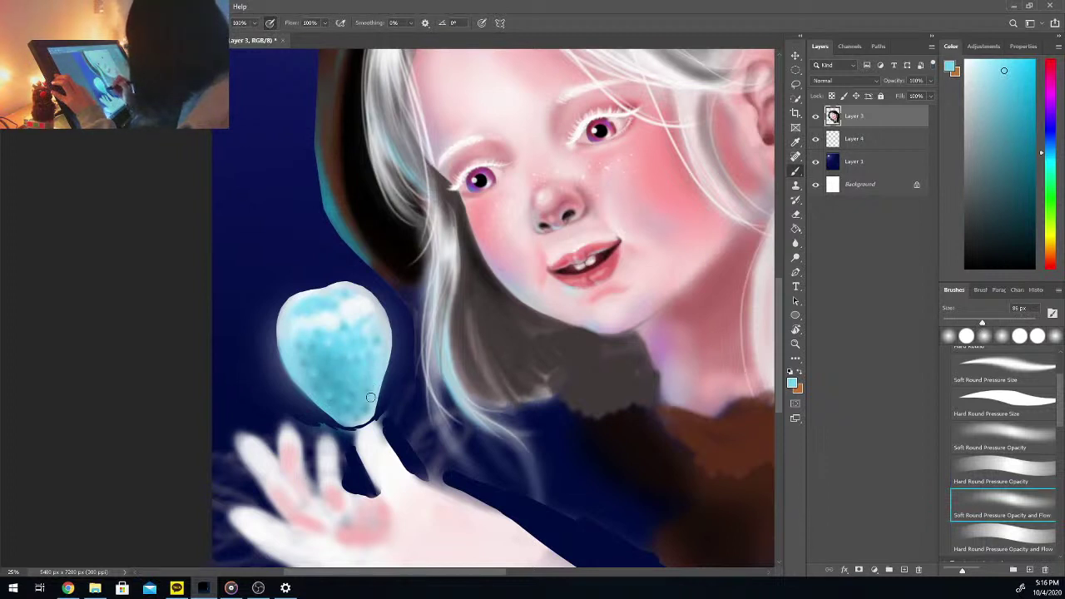
key("alt")
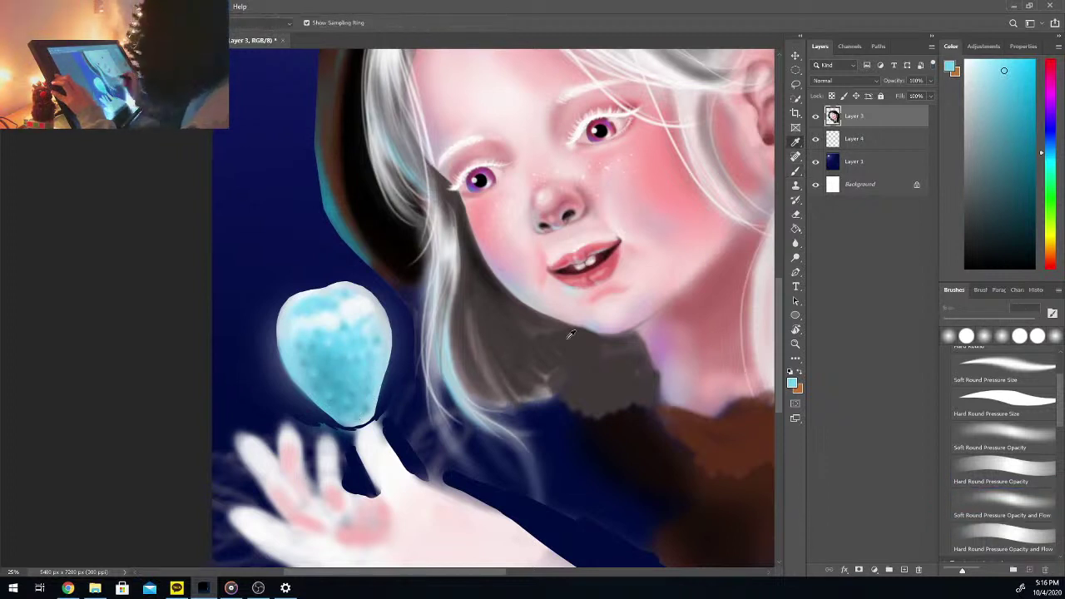
left_click(301, 309, "alt")
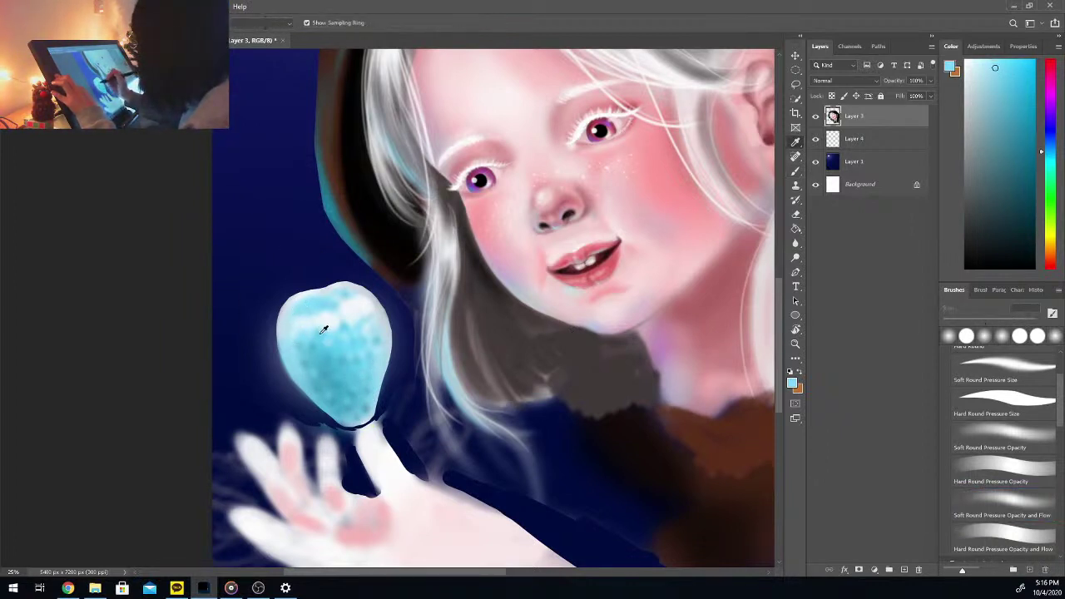
left_click(322, 333, "alt")
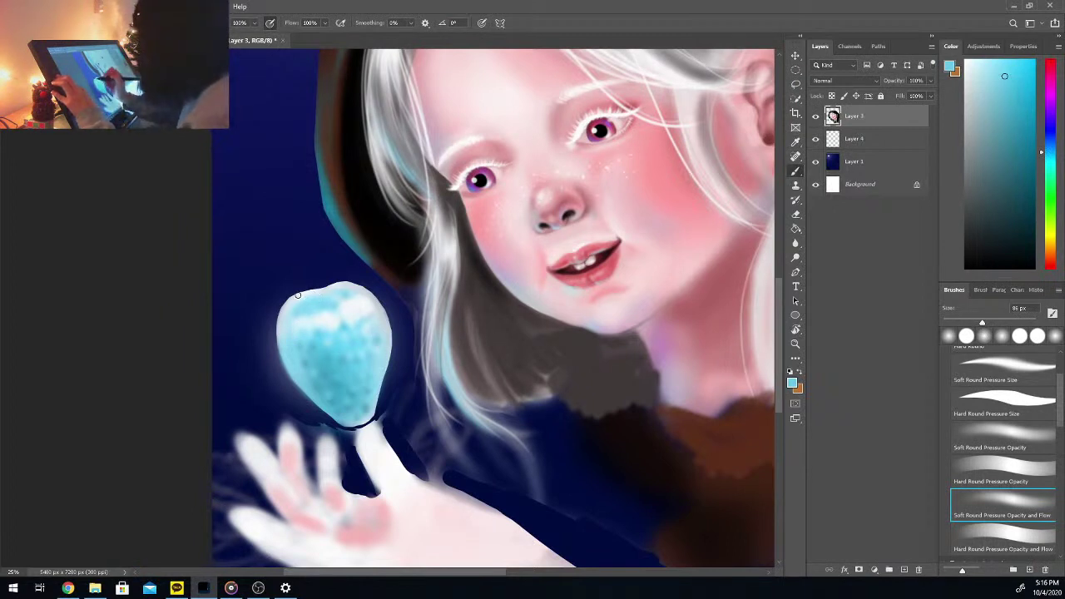
key("alt")
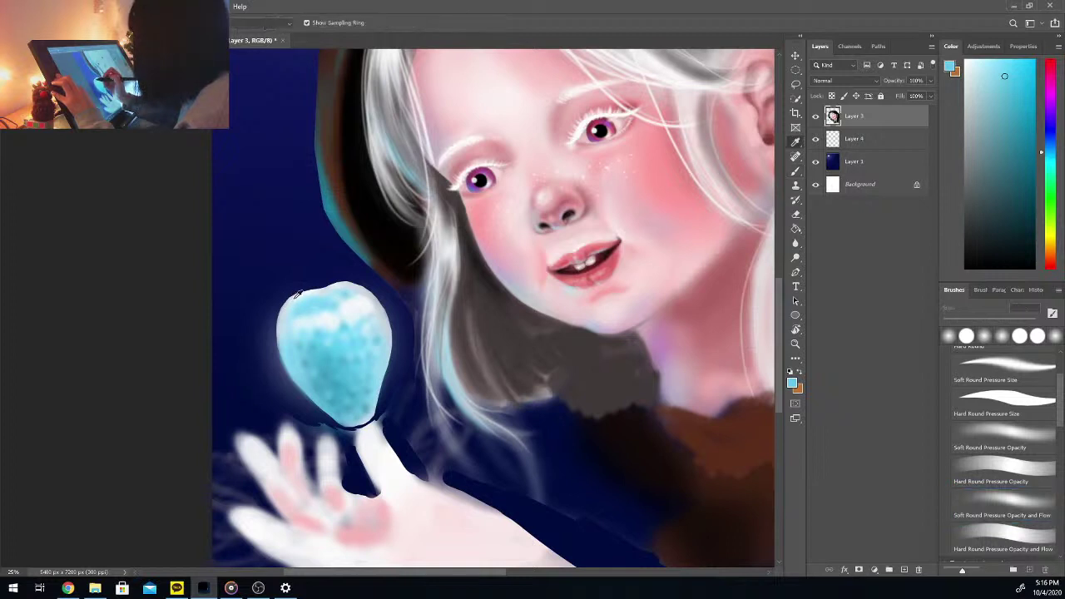
Step: Paint an upright leaf and a right-hand leaf on top of the strawberry in near-white with a 41 px brush
left_click(297, 295, "alt")
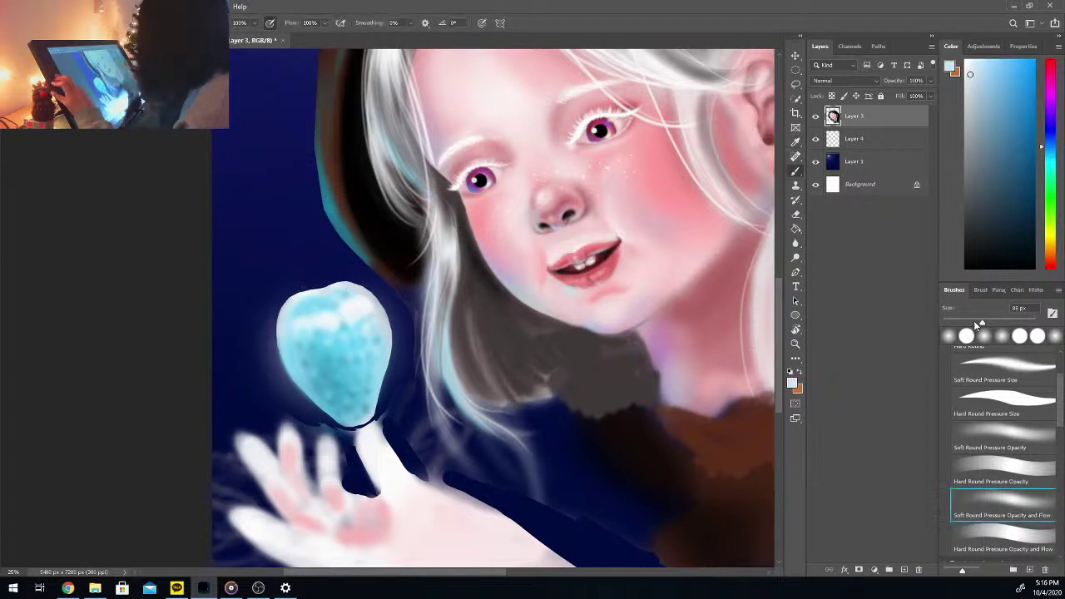
left_click_drag(977, 323, 969, 323)
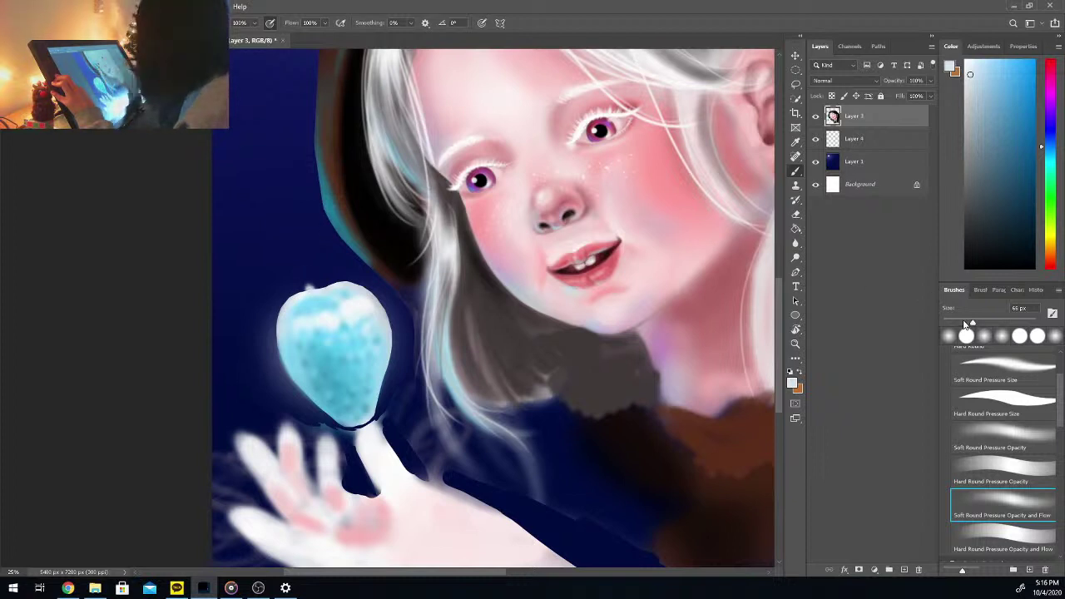
left_click_drag(972, 323, 961, 323)
left_click_drag(978, 76, 967, 61)
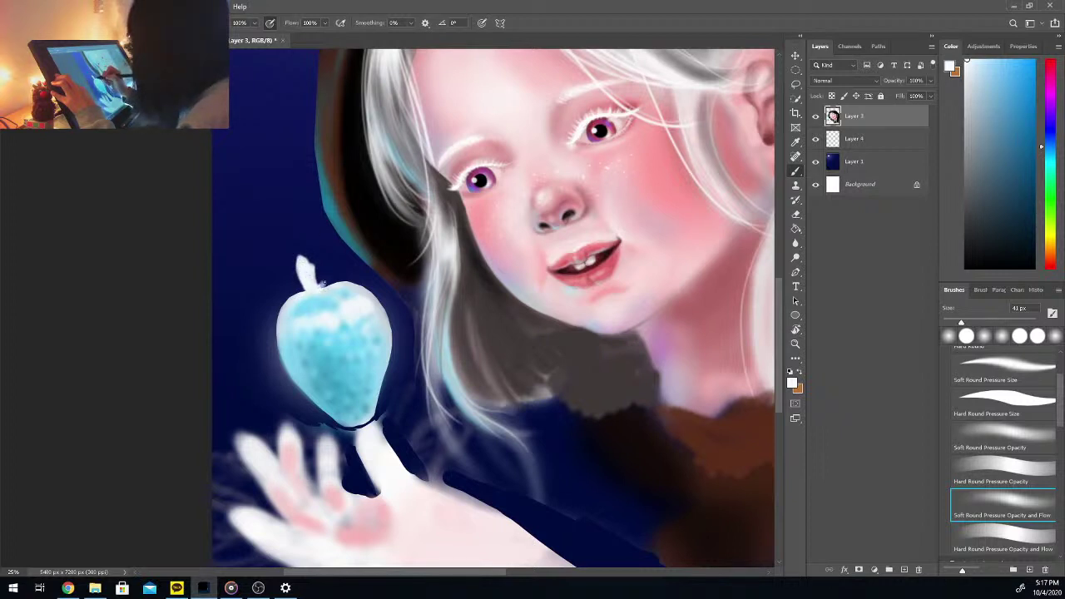
left_click_drag(328, 280, 349, 276)
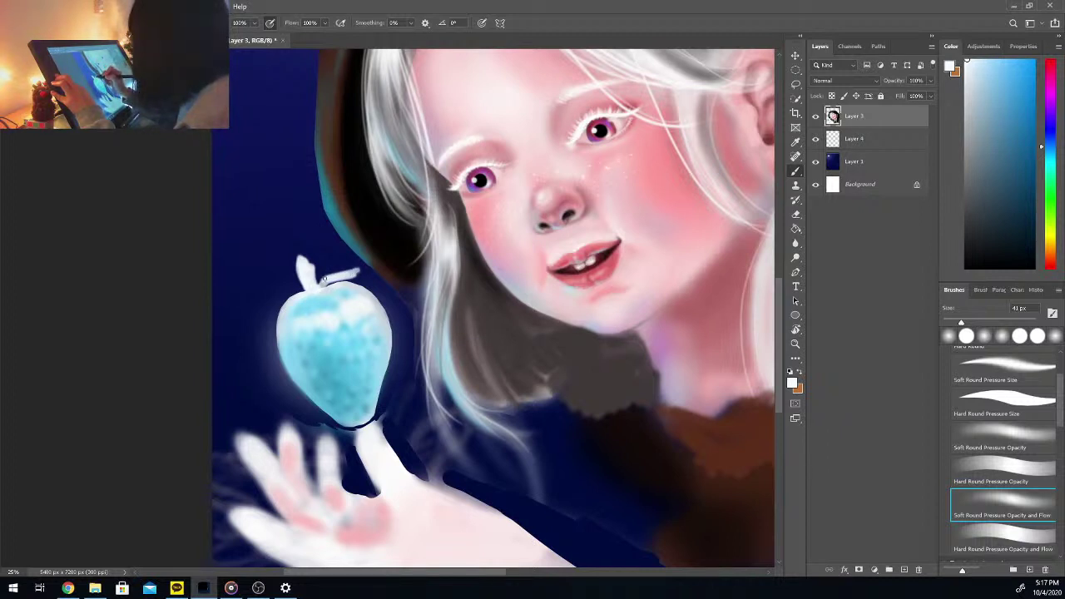
left_click_drag(350, 273, 340, 276)
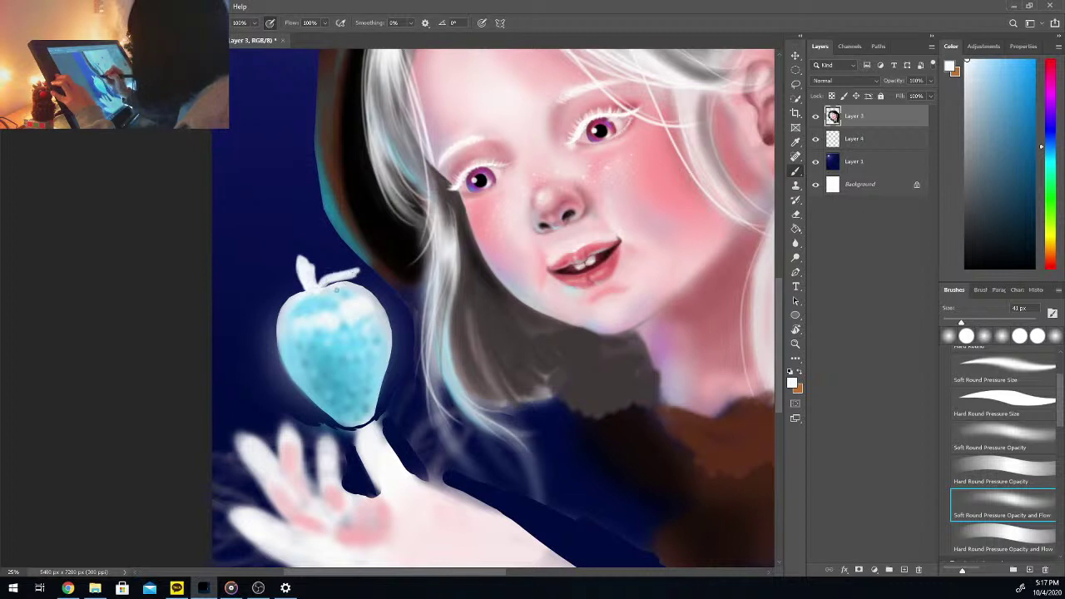
Step: Shade the right-hand leaf with sampled light blue and paint a white leaf on the strawberry's left side
left_click(327, 287, "alt")
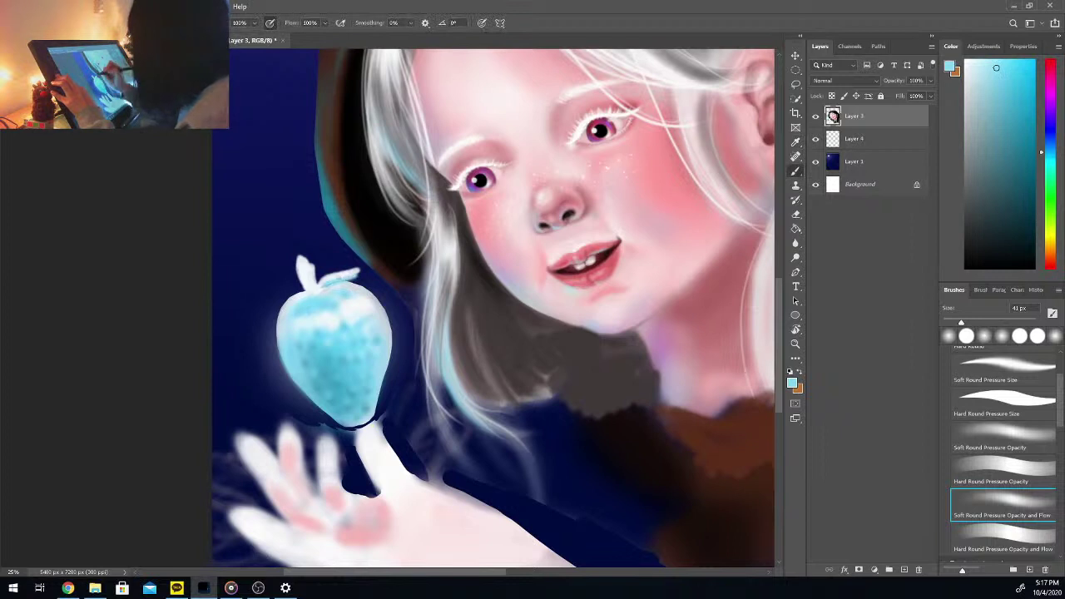
key("alt")
left_click(305, 268, "alt")
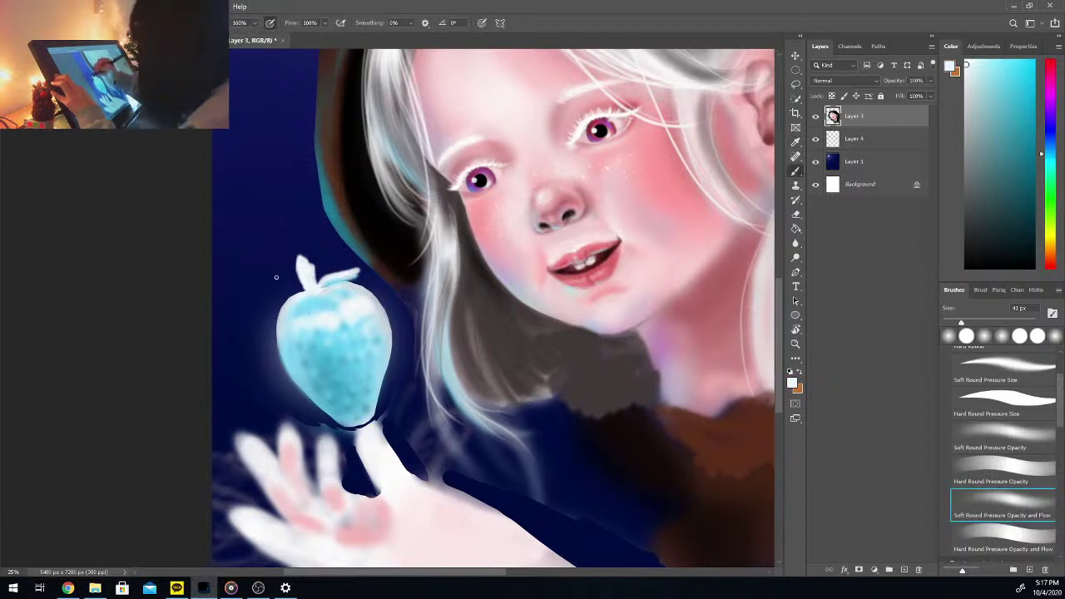
left_click_drag(263, 278, 301, 288)
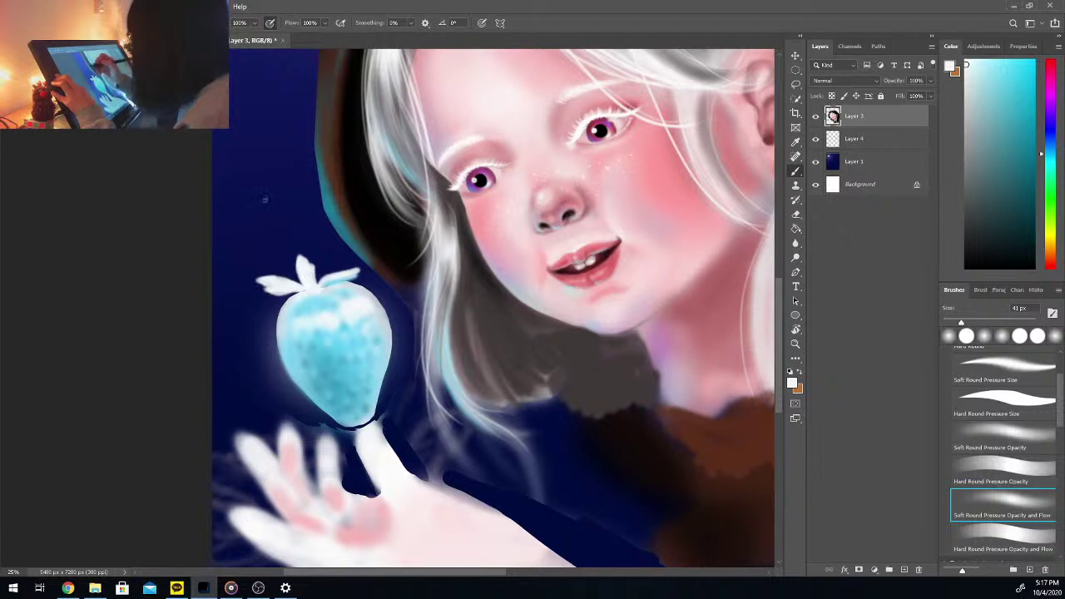
Step: Shade the strawberry's left leaf in light blue with the Soft Round Pressure Opacity and Flow brush
key("comma")
key("comma")
key("comma")
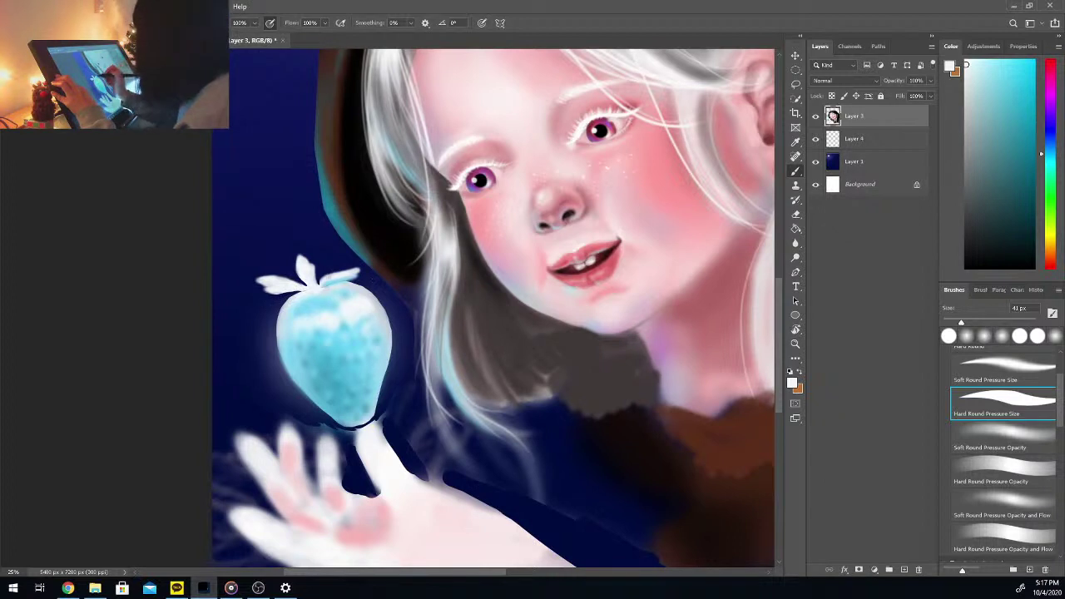
left_click(996, 75)
left_click(1002, 503)
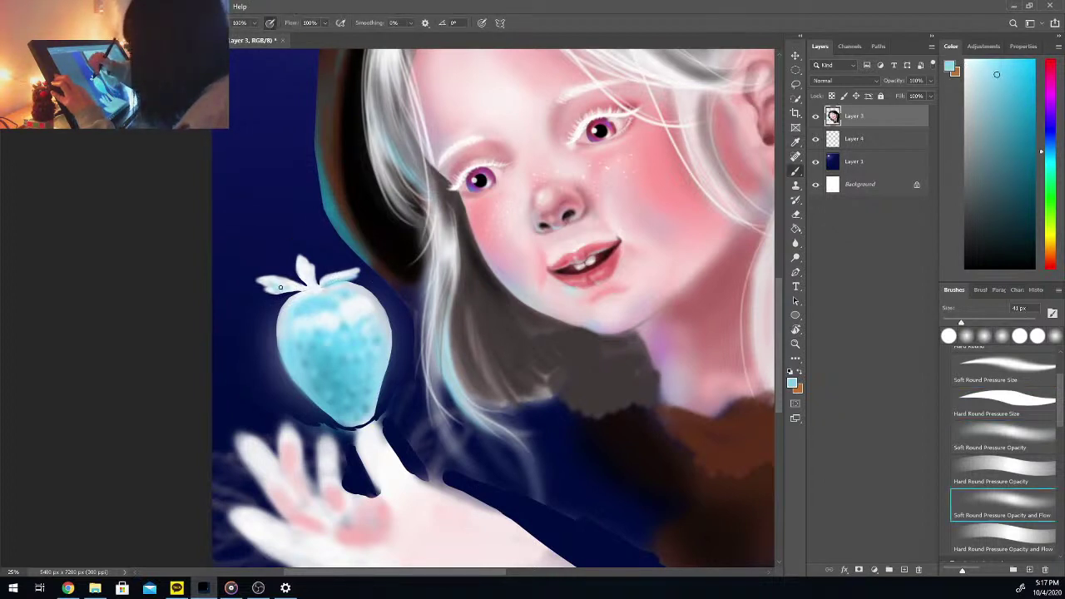
left_click_drag(281, 287, 293, 287)
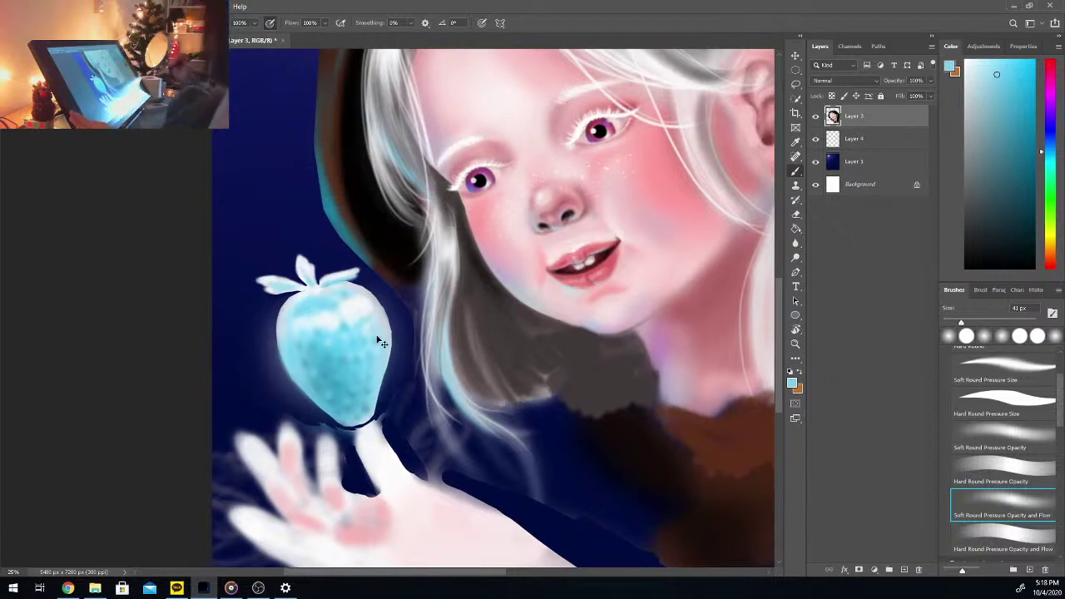
Step: Paint a white highlight along the strawberry's left edge using white sampled from its rim
key("ctrl+minus")
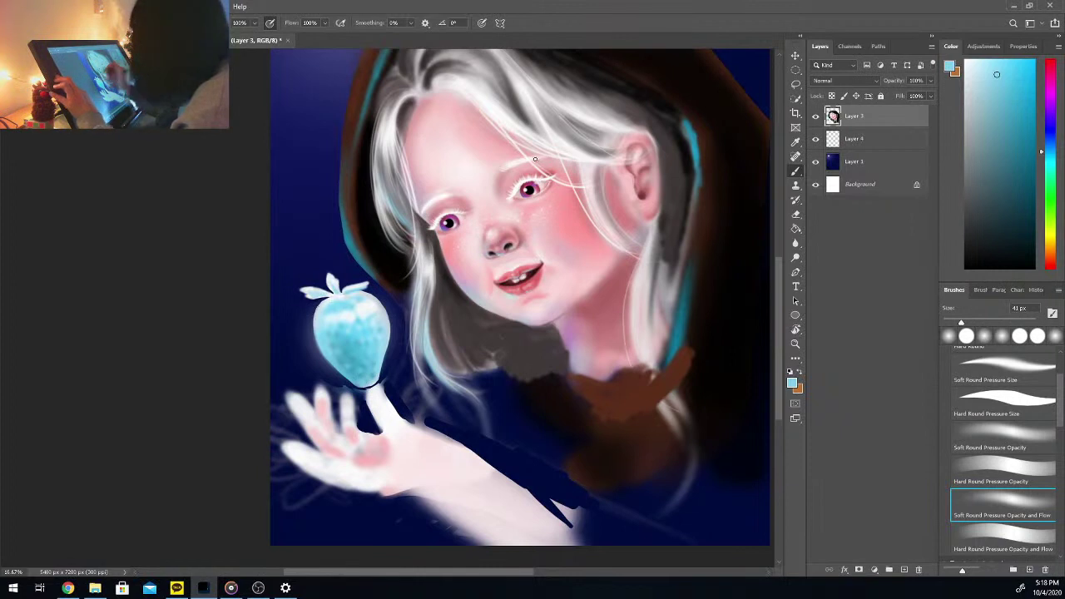
left_click(317, 317, "alt")
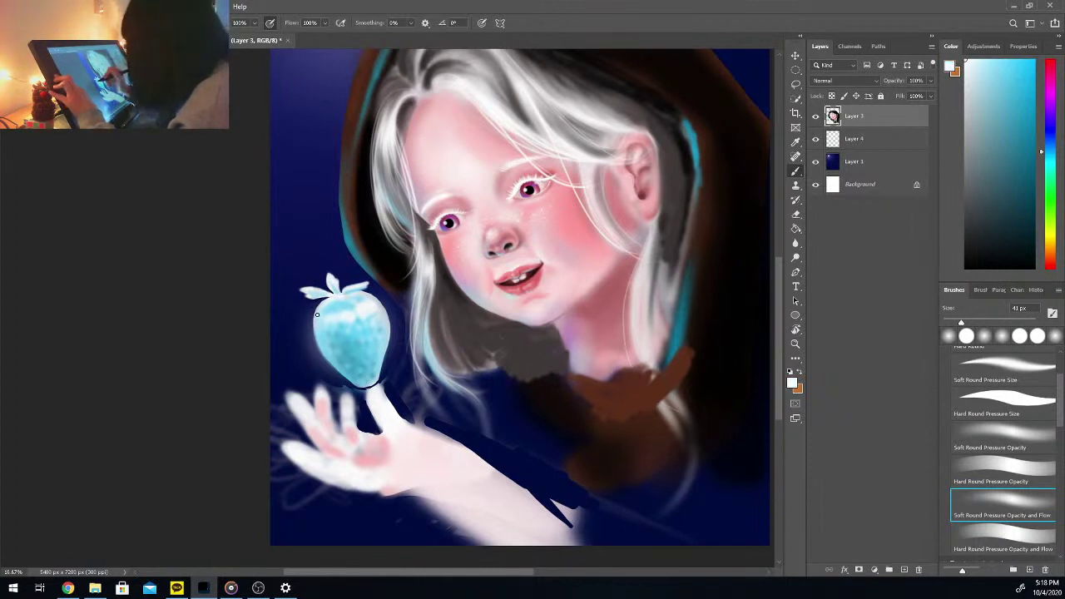
left_click(1003, 404)
key("alt")
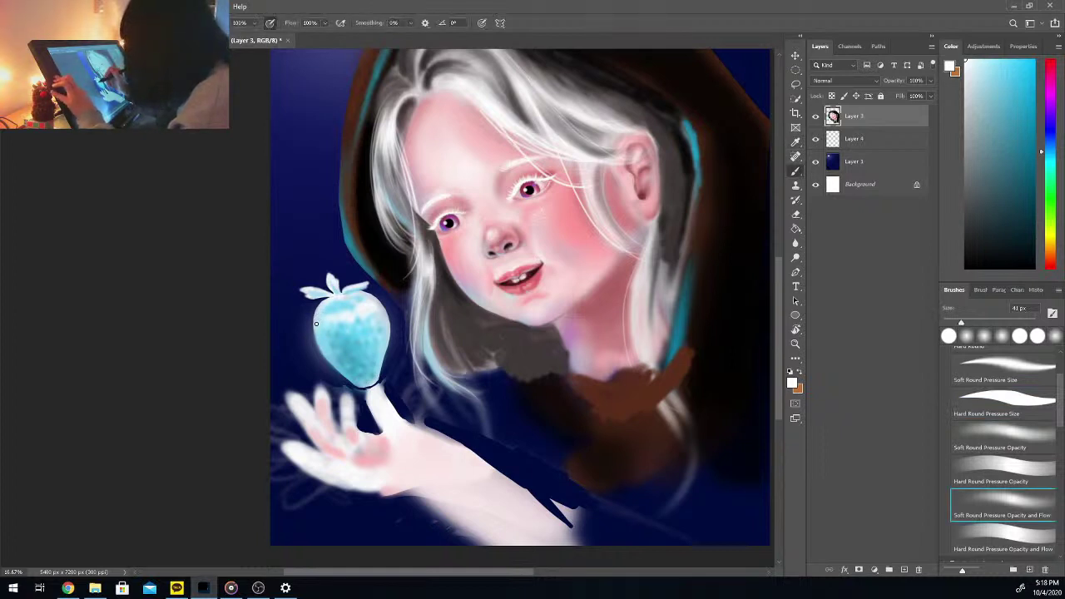
left_click_drag(316, 321, 318, 347)
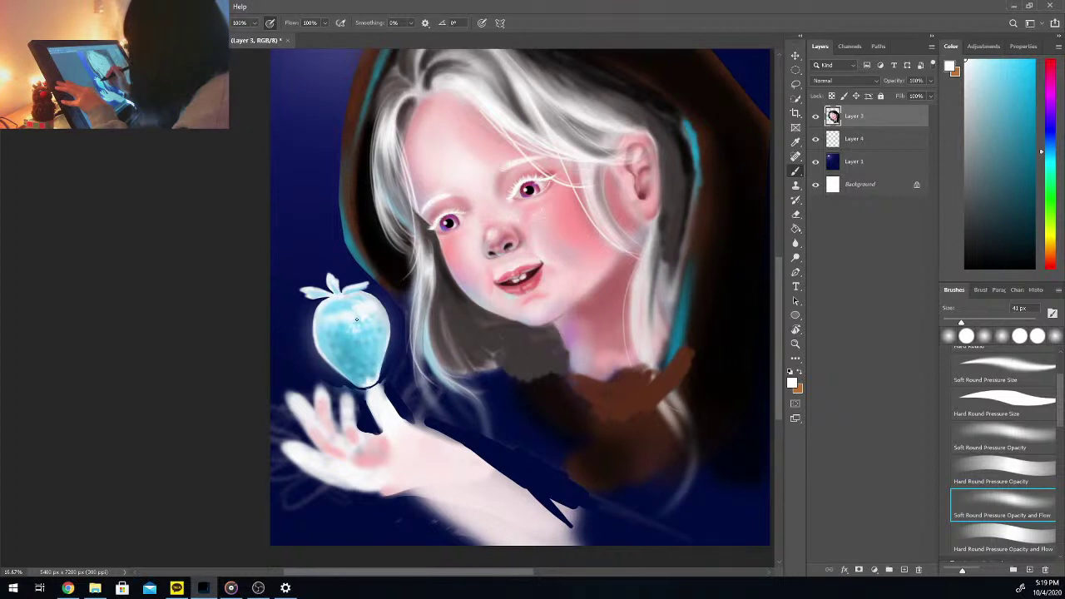
Step: Dab small light blue and near-white spots over the highlight on the strawberry's upper right, sampling both colors from the fruit
left_click(350, 316, "alt")
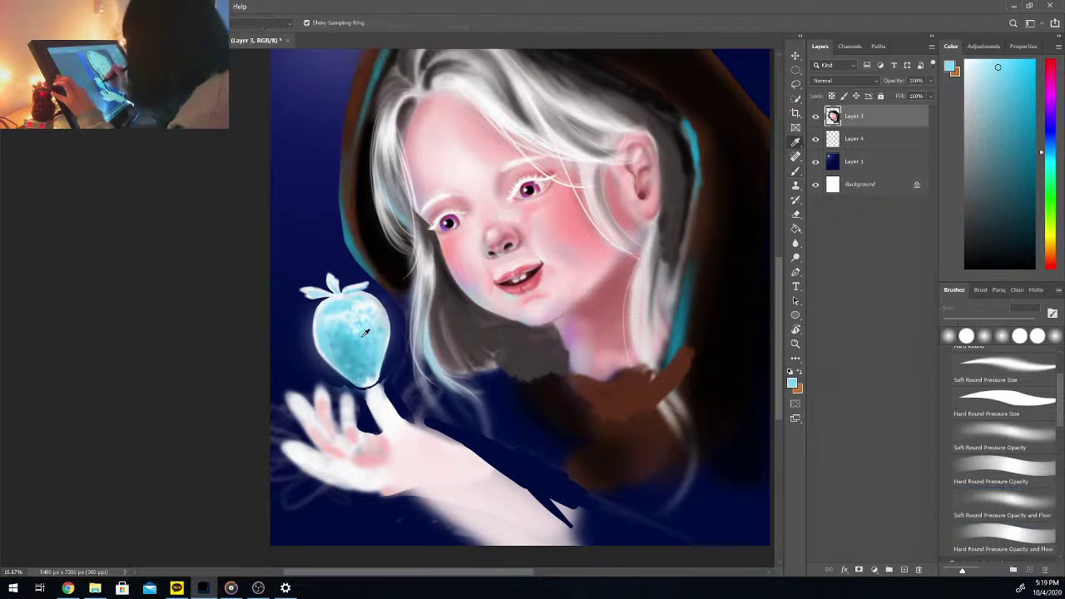
left_click(348, 319, "alt")
key("alt")
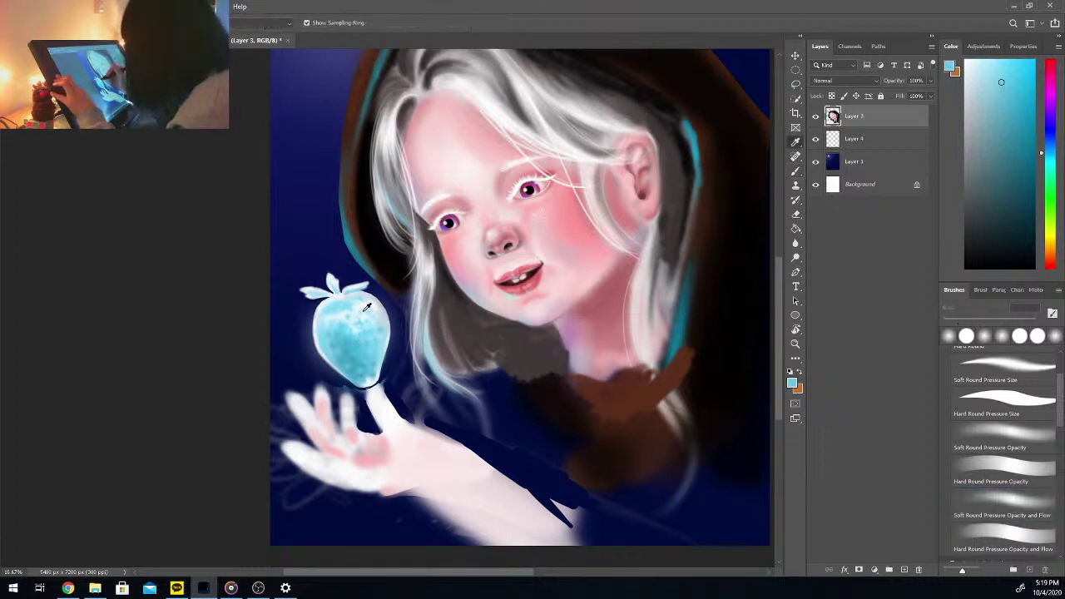
left_click(353, 305, "alt")
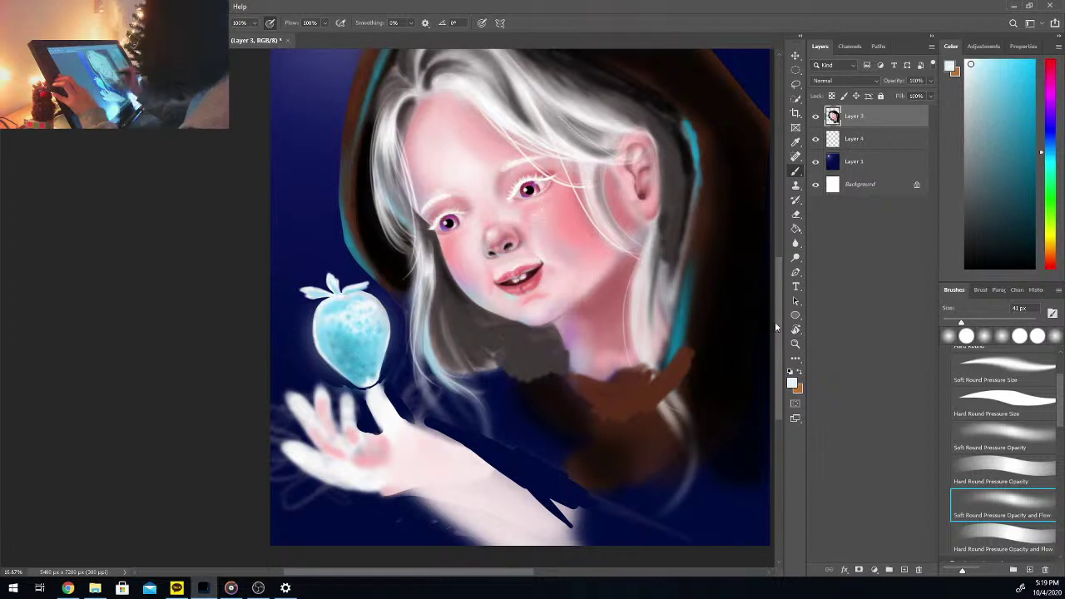
Step: Refine the seed spots on the strawberry's upper right with a brush of about 60 px, alternating sampled pale and mid-blue tones
left_click(963, 323)
key("bracketright")
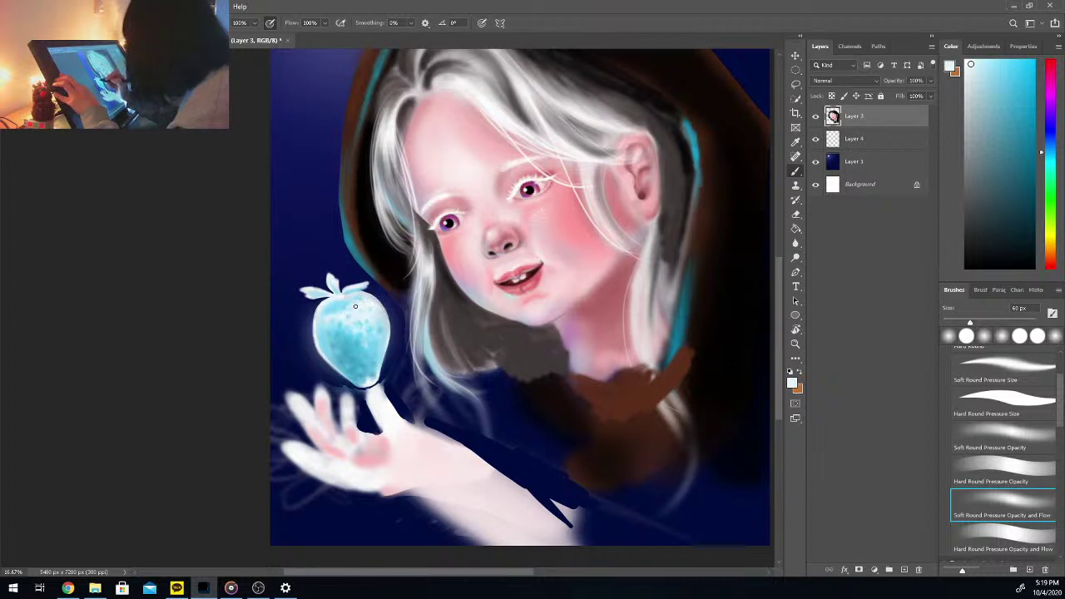
key("i")
left_click(361, 313)
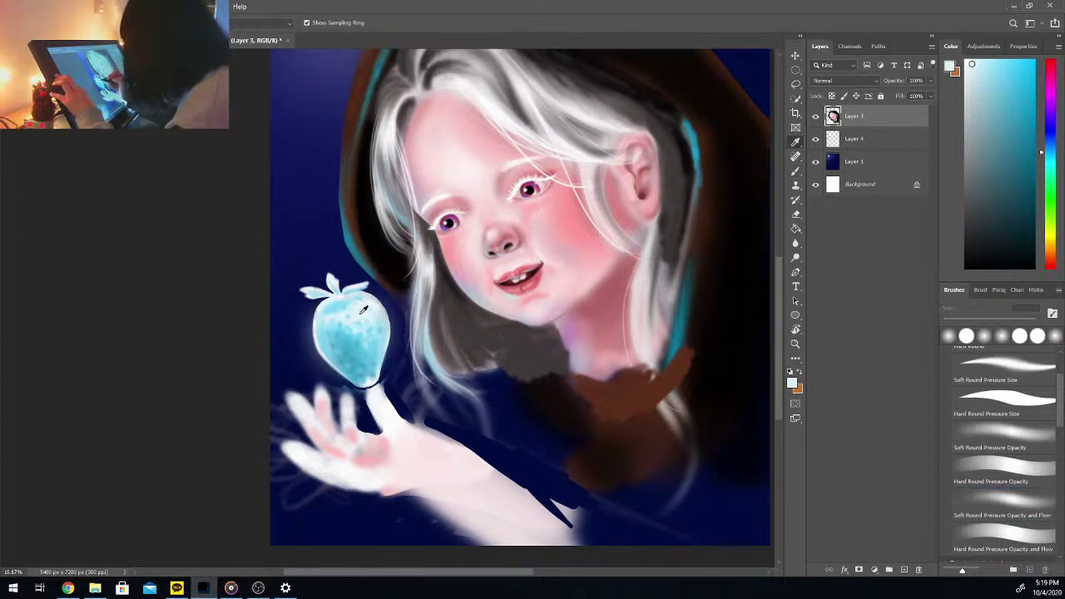
key("b")
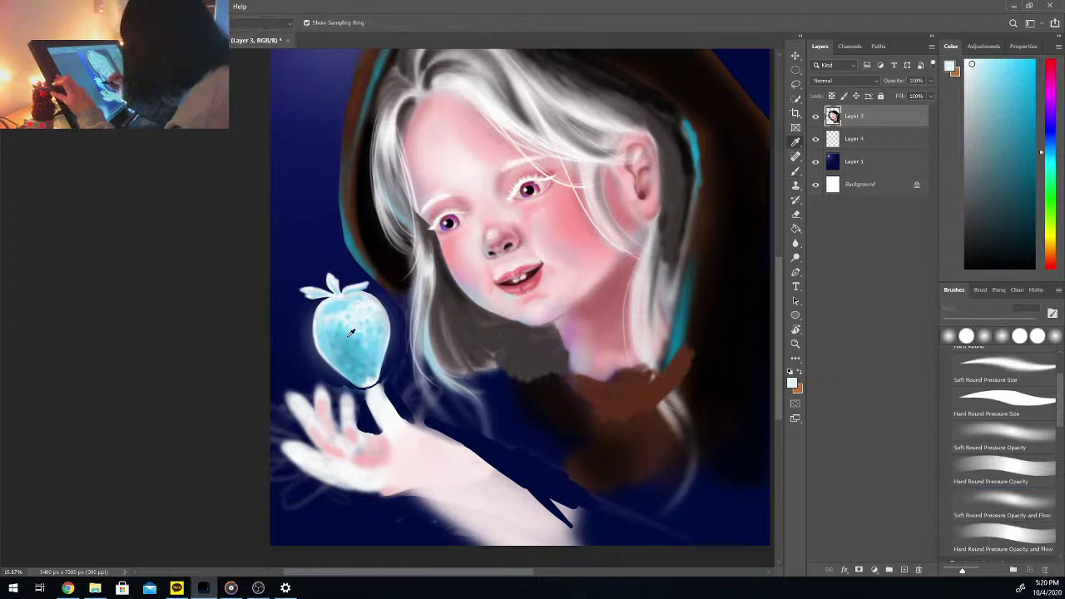
left_click(360, 312, "alt")
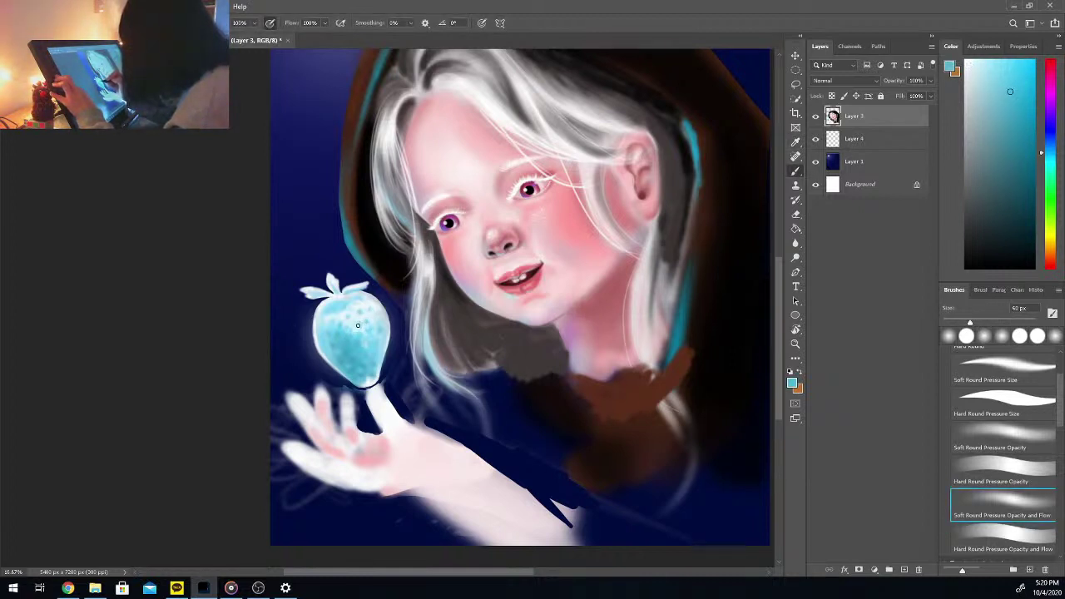
left_click(357, 316, "alt")
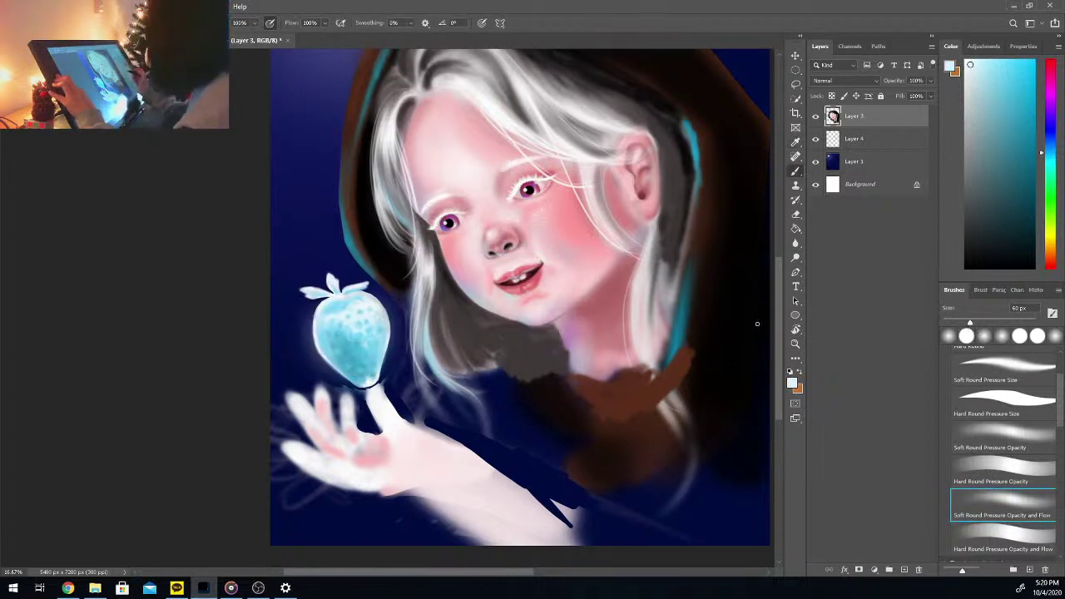
Step: Soften the strawberry's middle and lower body with light blue using a 147 px brush
left_click(991, 63)
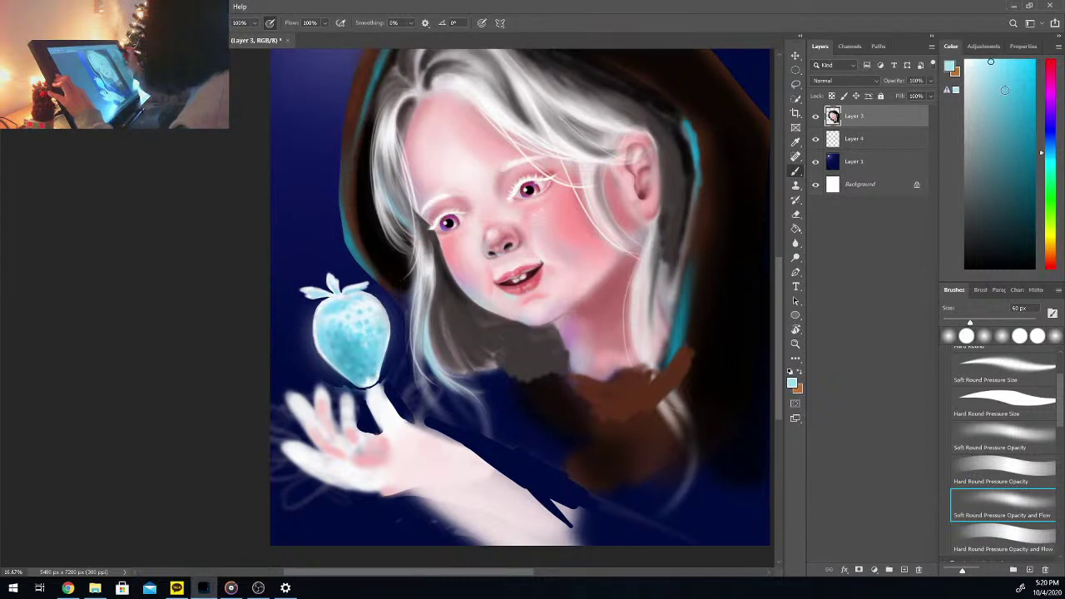
left_click(985, 323)
left_click_drag(986, 323, 999, 323)
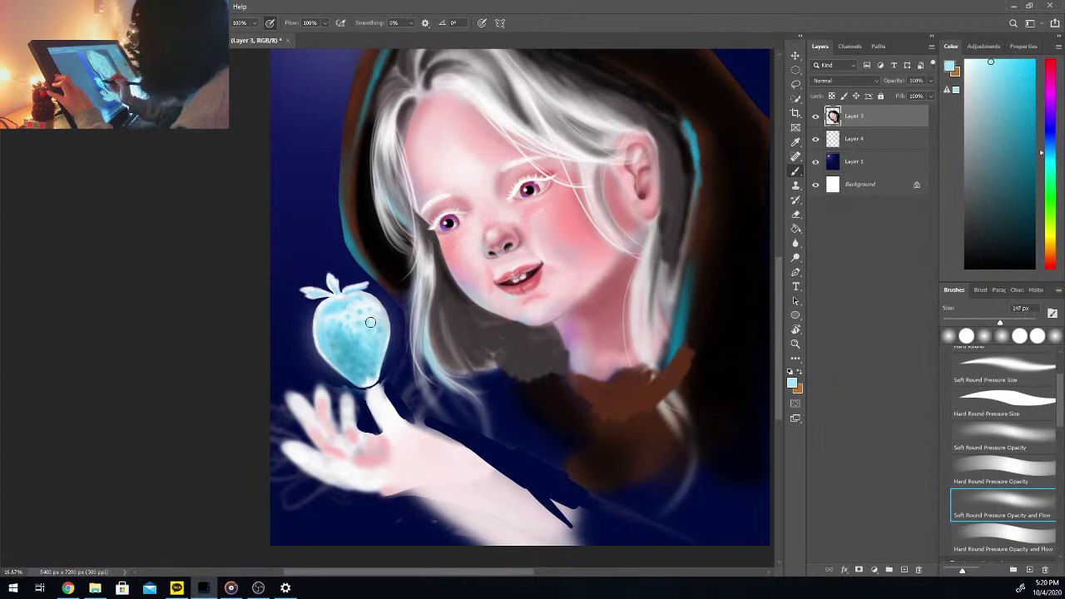
left_click(344, 306, "alt")
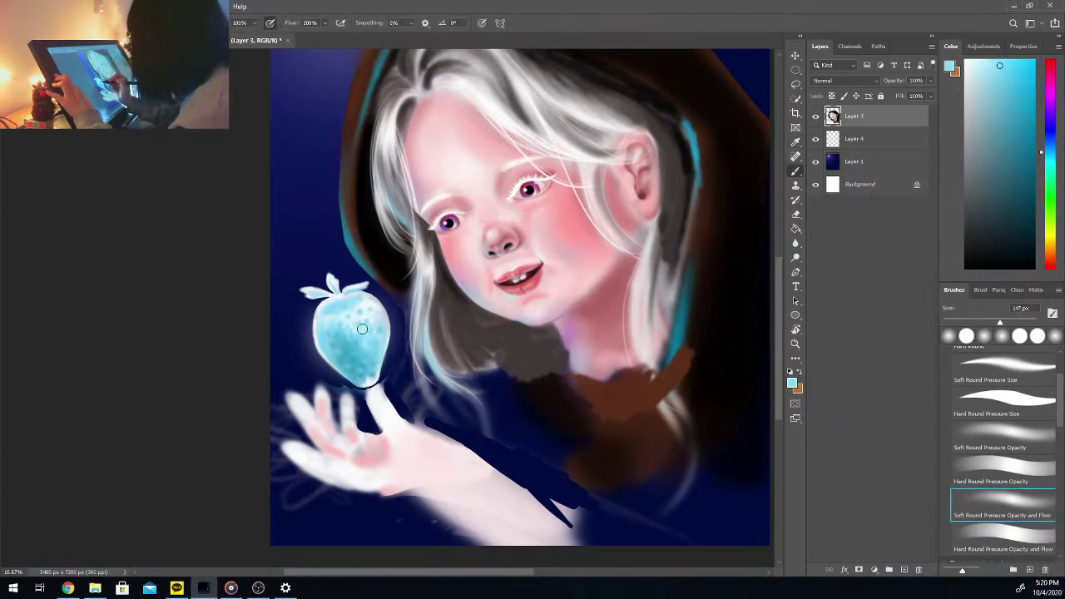
mouse_move(345, 347)
left_mouse_down()
mouse_move(334, 347)
mouse_move(366, 339)
mouse_move(343, 360)
mouse_move(360, 367)
left_mouse_up()
Step: Add dark teal shading to the lower part of the strawberry
left_click(1012, 181)
left_click(362, 356)
left_click(372, 343)
left_click(374, 359)
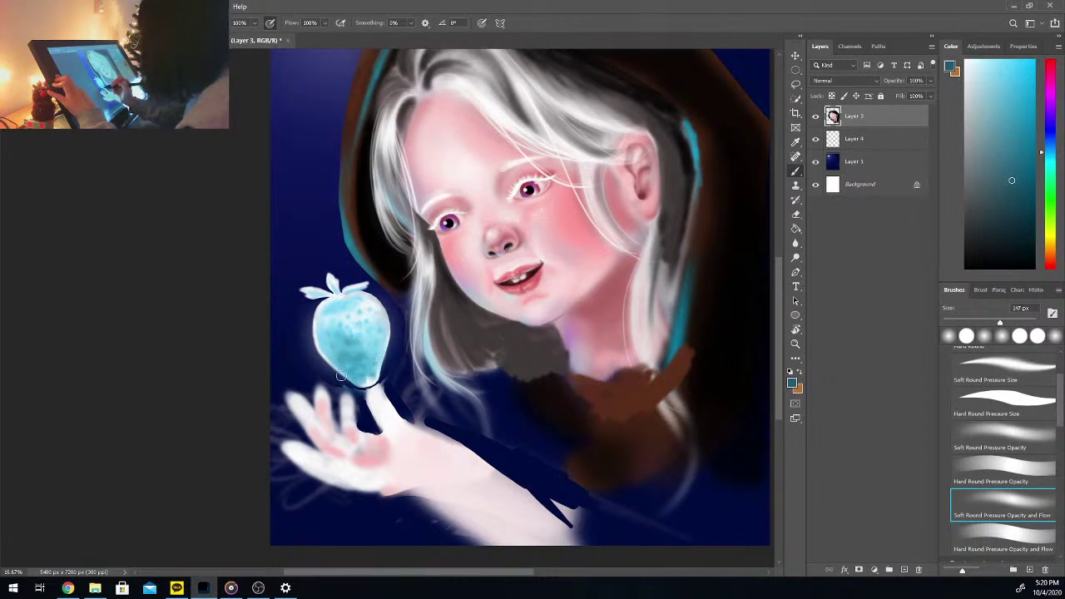
Step: Fit the whole painting in view and save the document
key("ctrl+0")
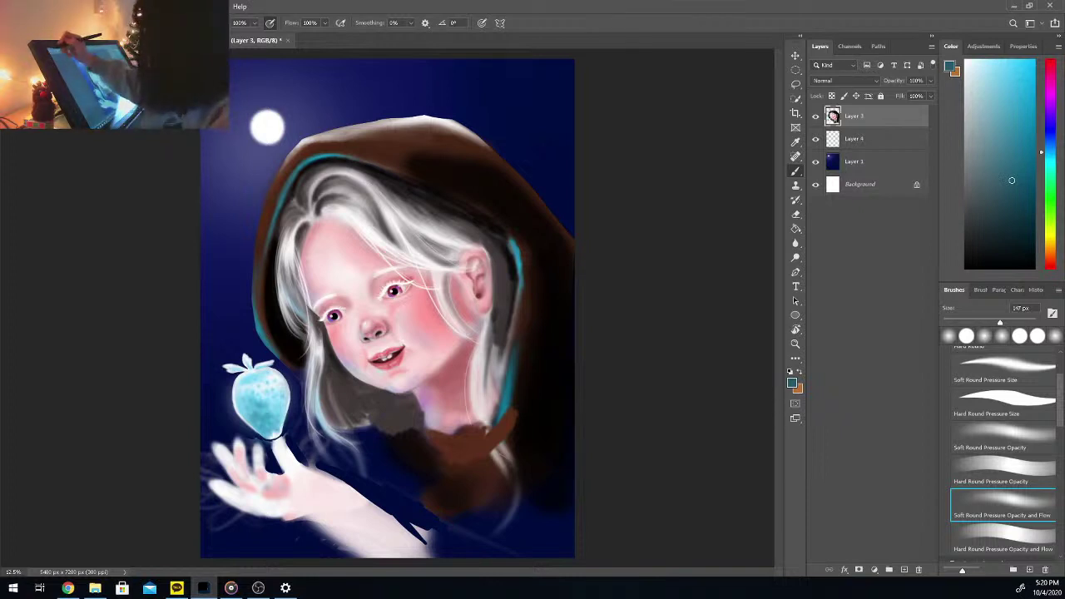
left_click(12, 6)
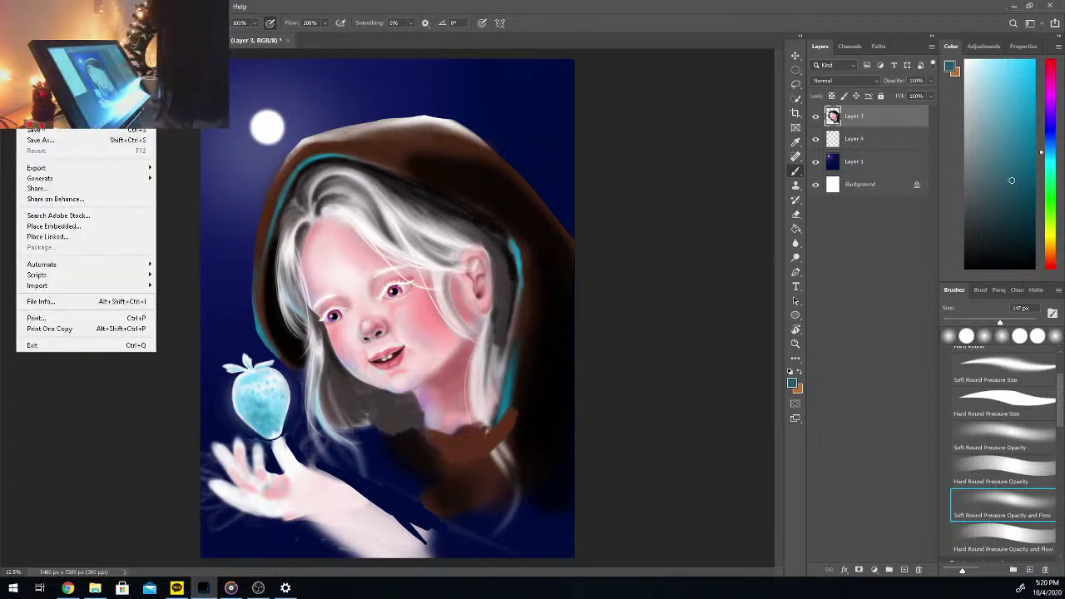
left_click(52, 133)
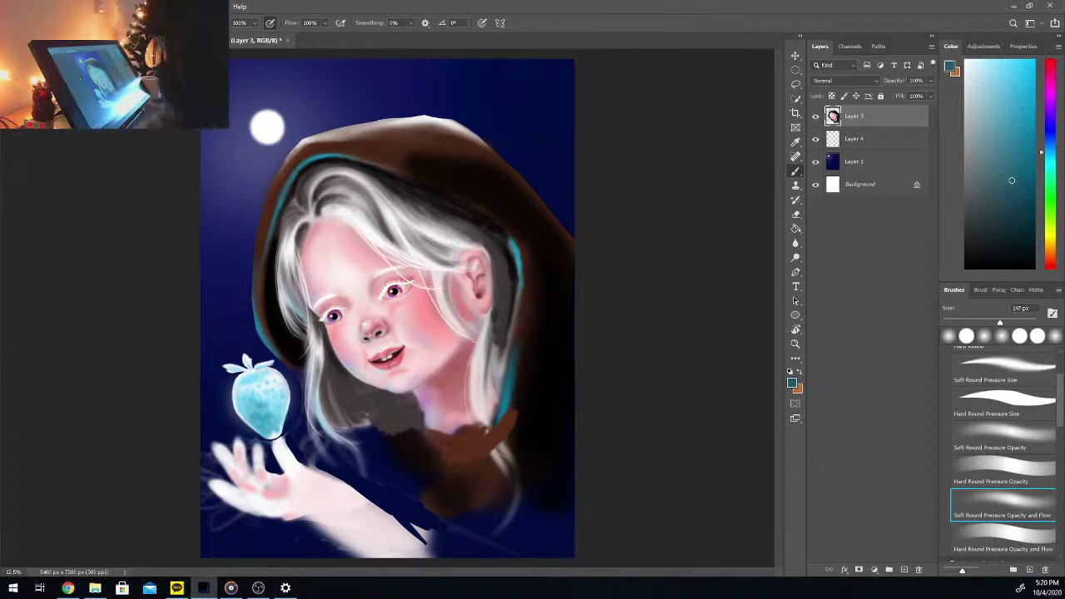
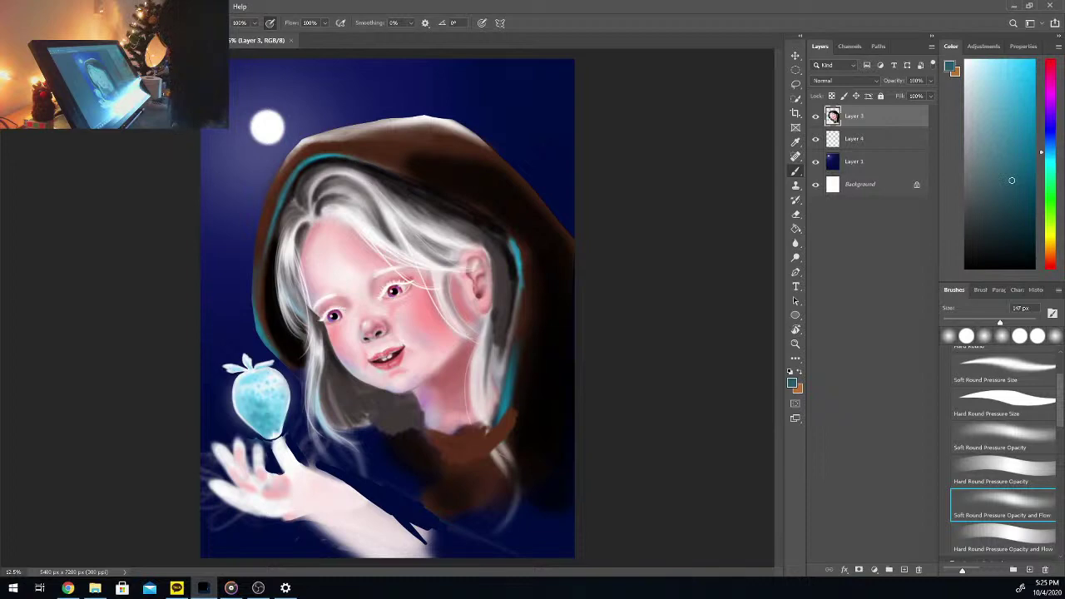
Step: Dab muted mid-blue, adjusted from a sampled strawberry tone, onto the middle of the strawberry with a 78 px brush
key("ctrl+plus")
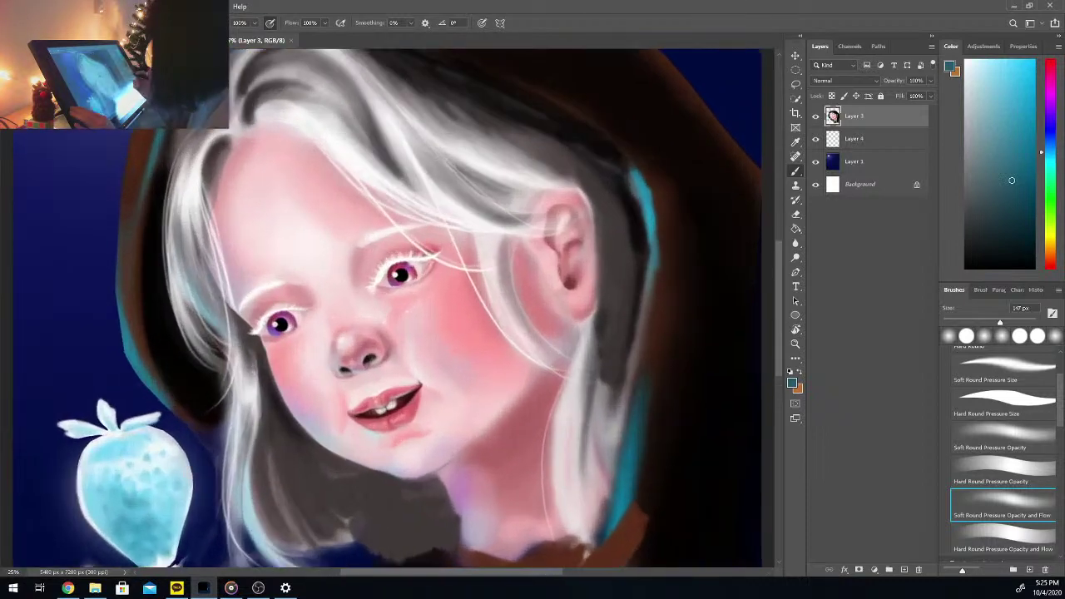
left_click_drag(380, 575, 370, 575)
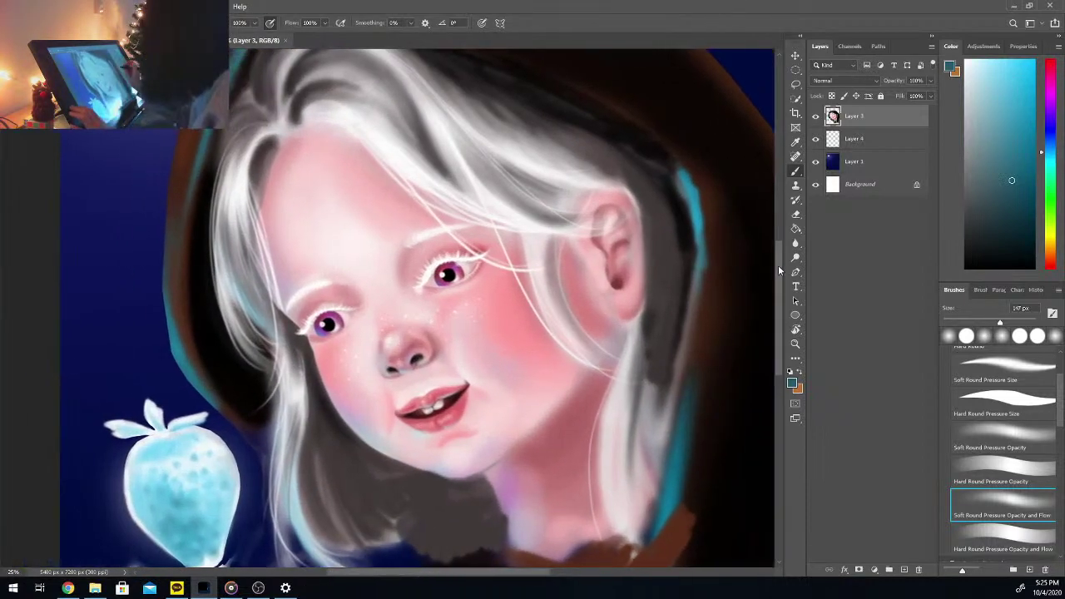
left_click_drag(776, 271, 770, 315)
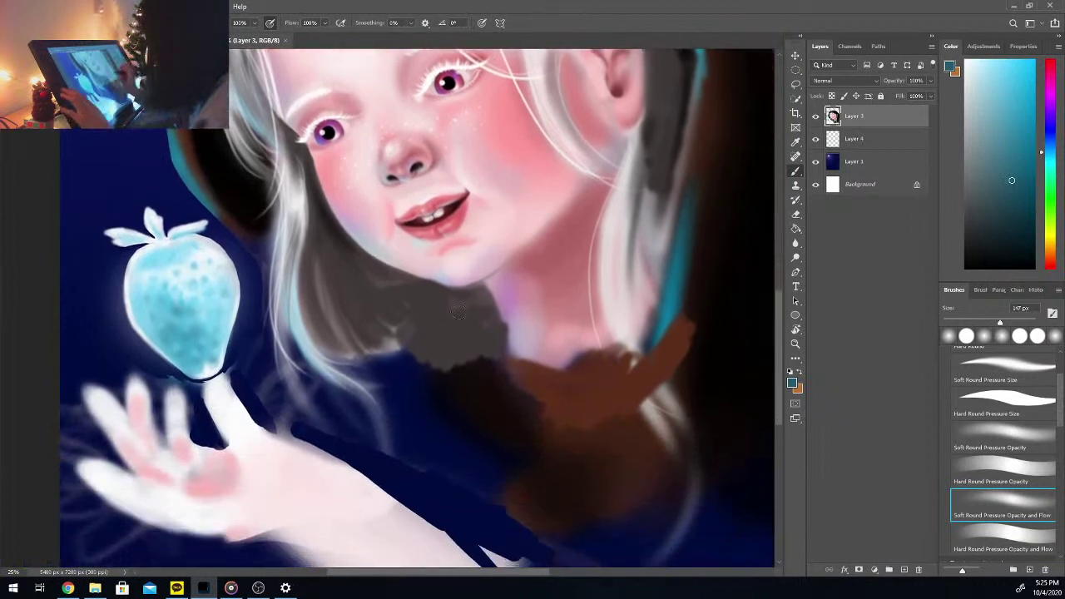
key("i")
left_click(193, 329)
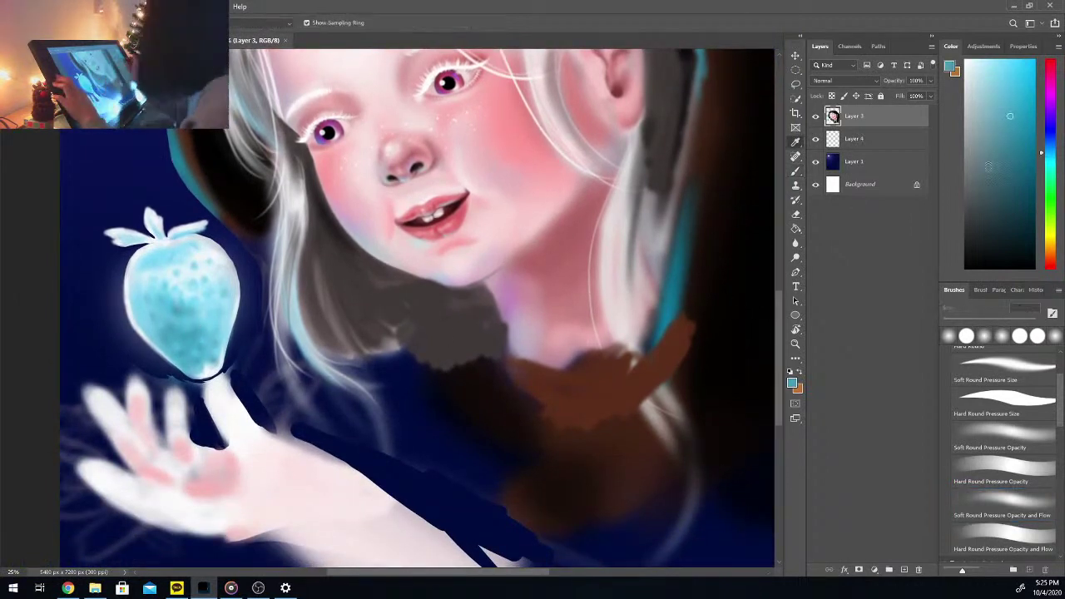
left_click_drag(1008, 133, 1000, 140)
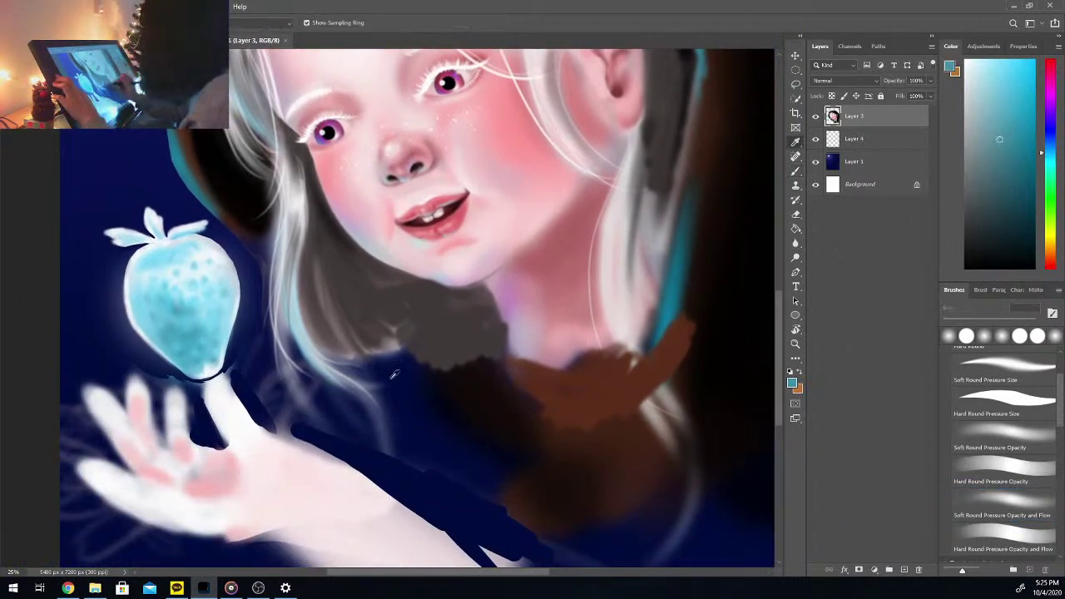
key("b")
left_click(978, 323)
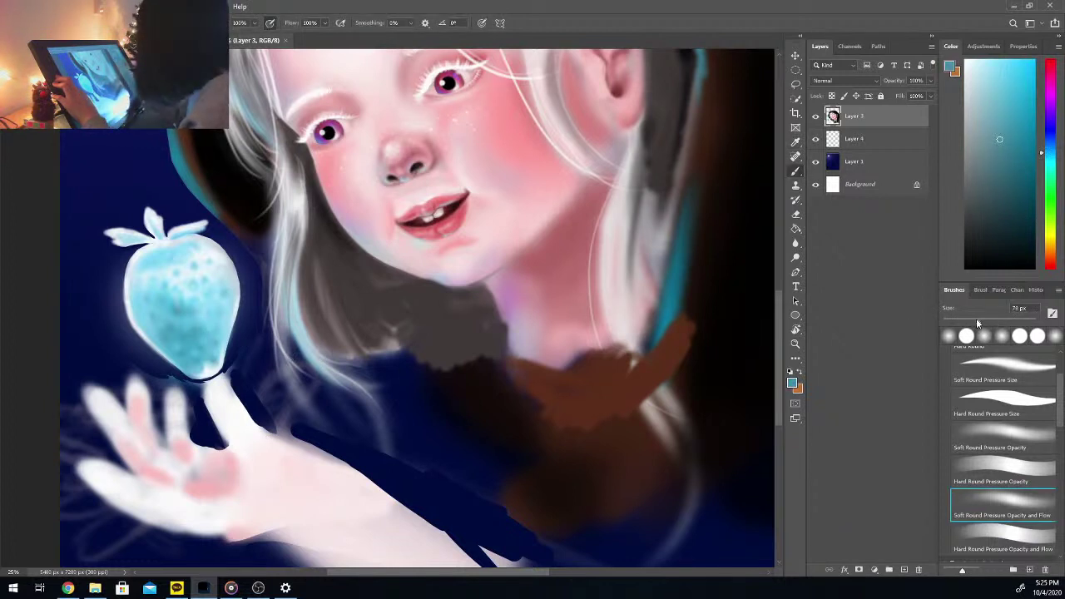
left_click(164, 315)
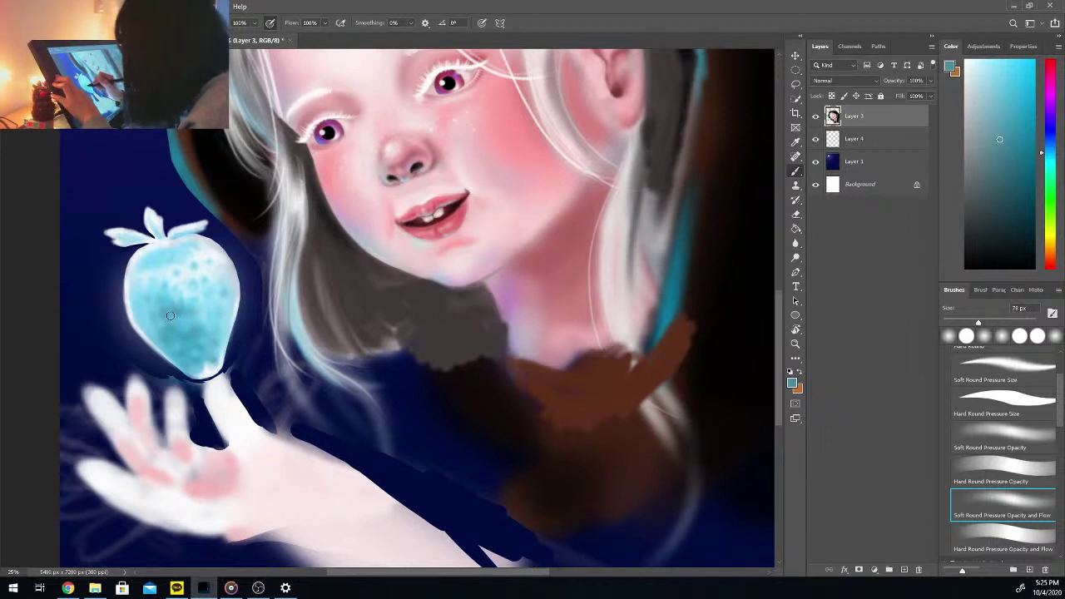
Step: Paint darker teal seed spots across the middle and left side of the strawberry with a 64 px brush
left_click(1009, 158)
key("bracketleft")
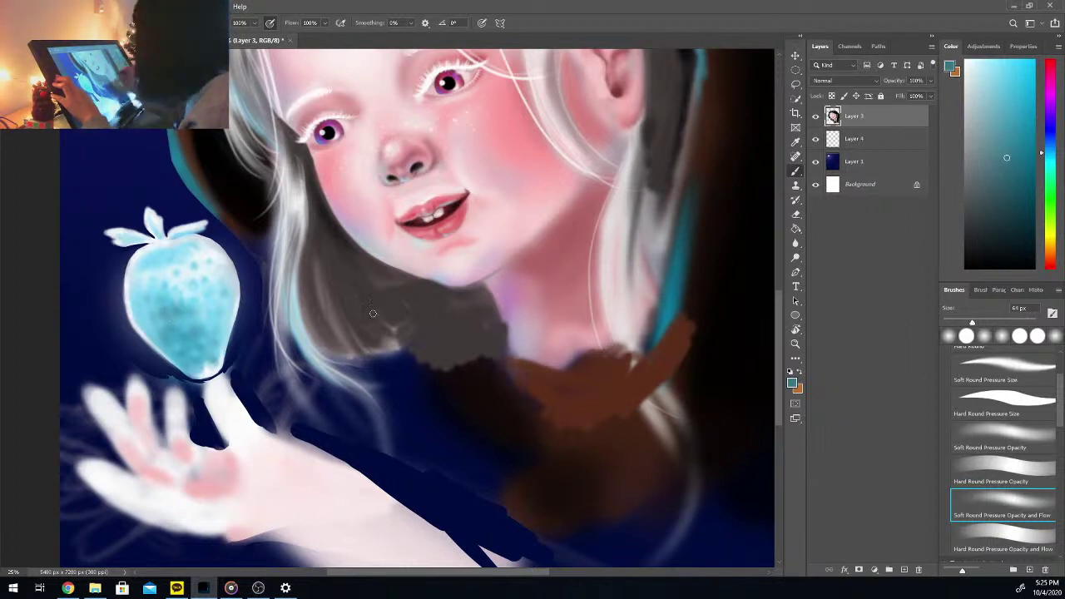
left_click(164, 312)
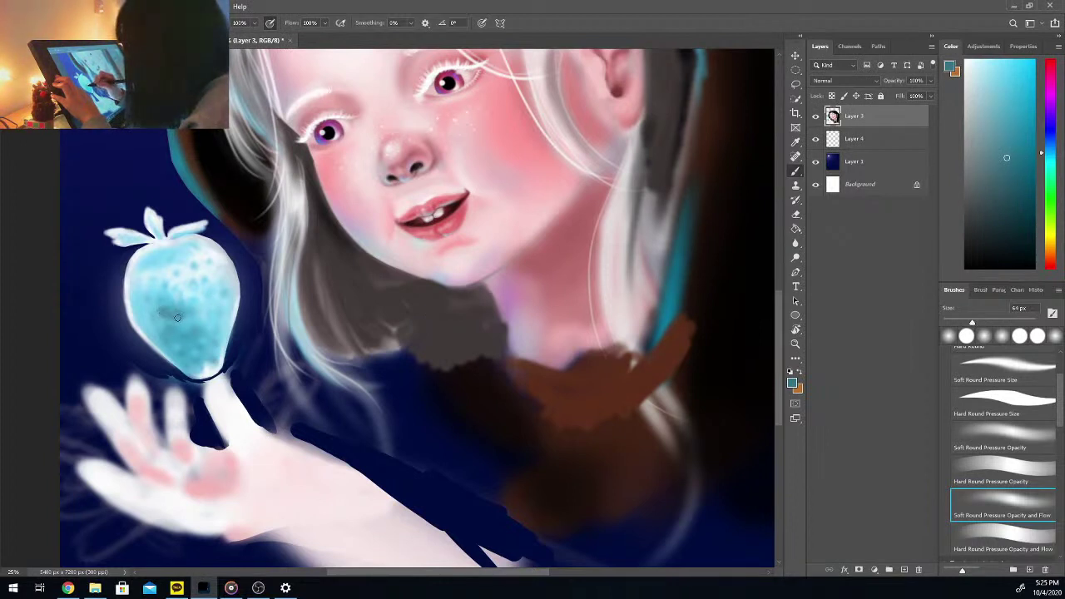
left_click_drag(177, 318, 168, 331)
left_click_drag(191, 312, 147, 322)
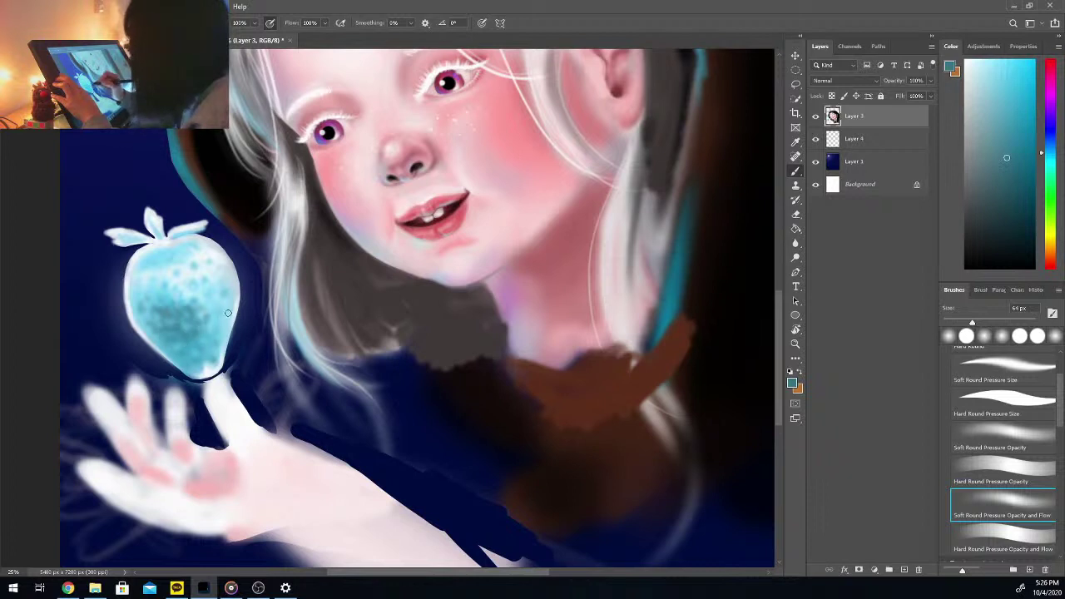
Step: Add light blue seed spots to the strawberry's upper body, using a sampled pale tone and a more saturated sky blue
key("i")
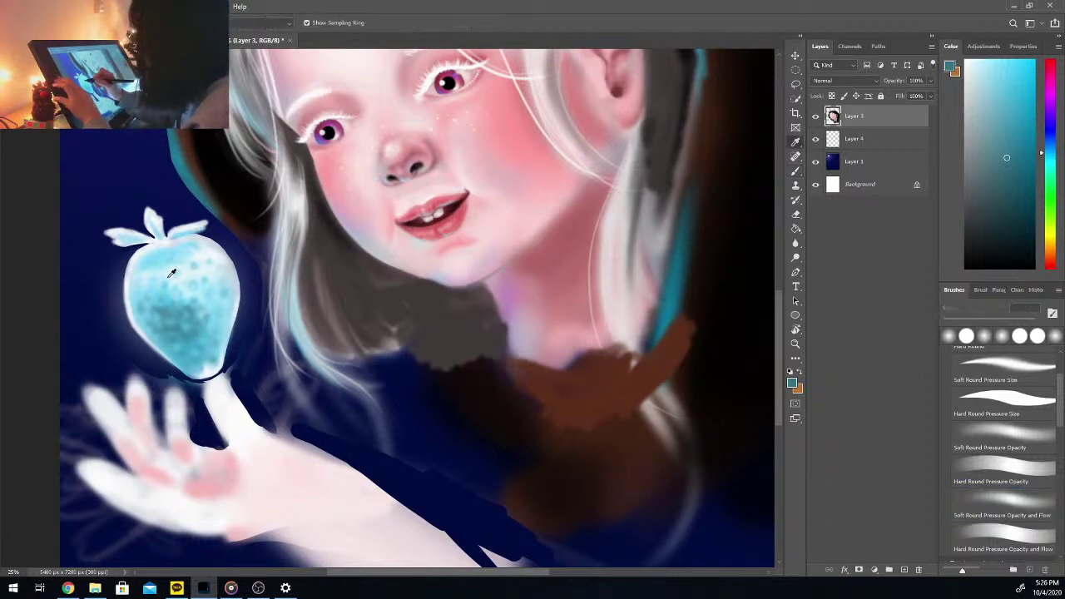
left_click(172, 254)
key("b")
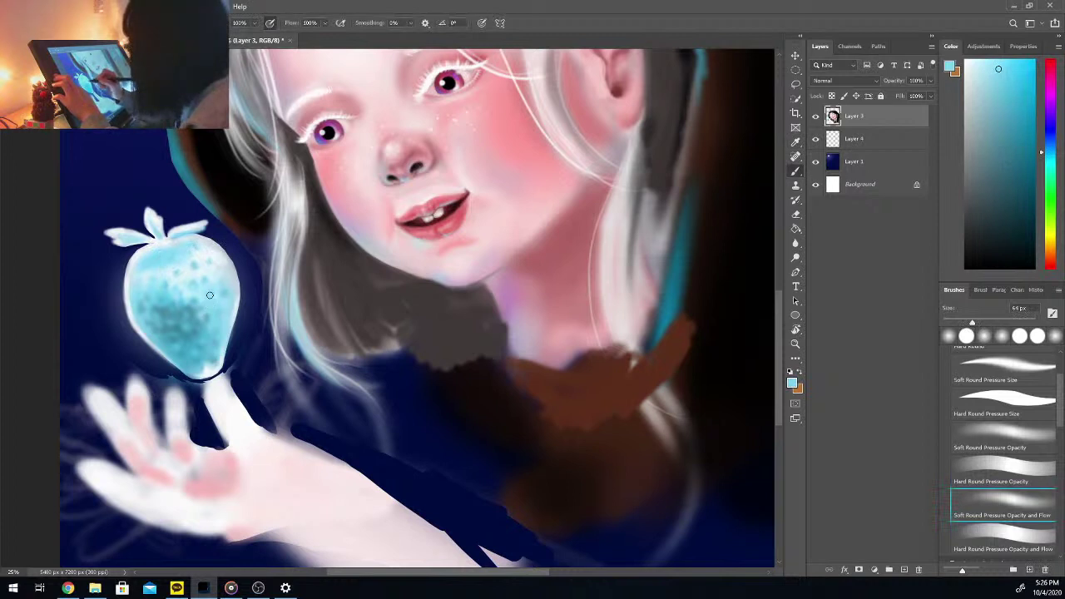
left_click(1012, 66)
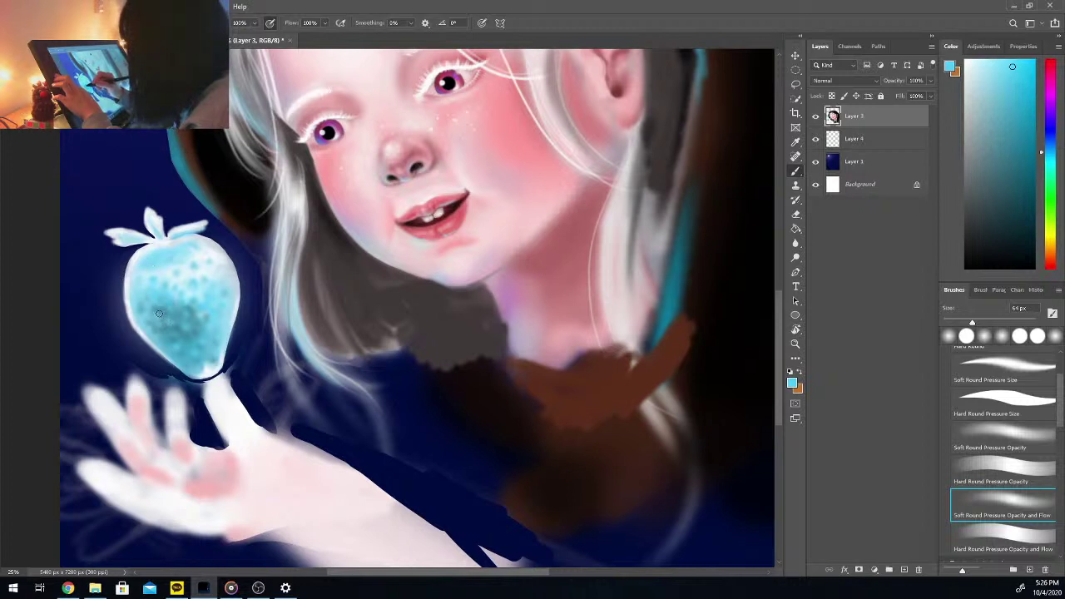
Step: Add deeper saturated blue seed spots to the strawberry's lower body and glaze it with bright cyan using a 195 px brush
left_click(202, 305, "alt")
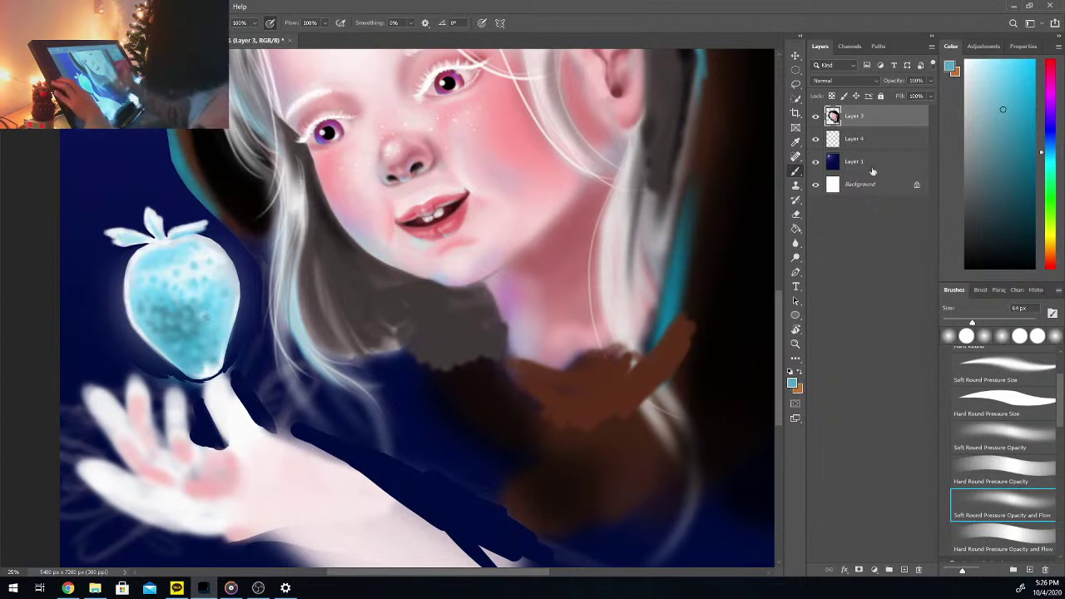
left_click_drag(1027, 118, 1041, 135)
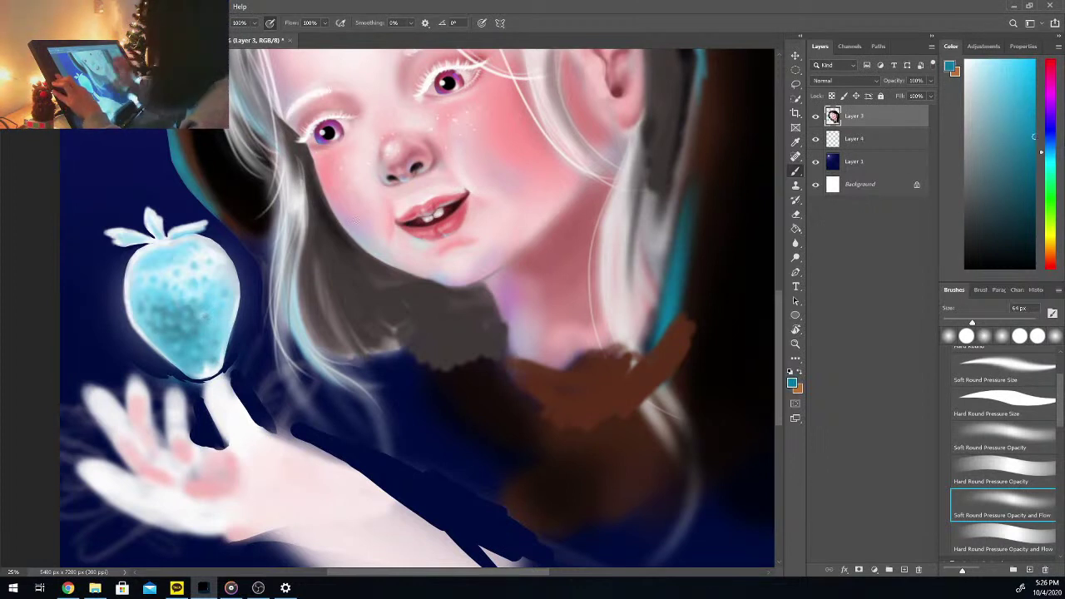
mouse_move(188, 311)
left_mouse_down()
mouse_move(149, 309)
mouse_move(175, 314)
mouse_move(174, 298)
mouse_move(164, 317)
mouse_move(181, 320)
mouse_move(166, 327)
mouse_move(164, 314)
mouse_move(190, 330)
left_mouse_up()
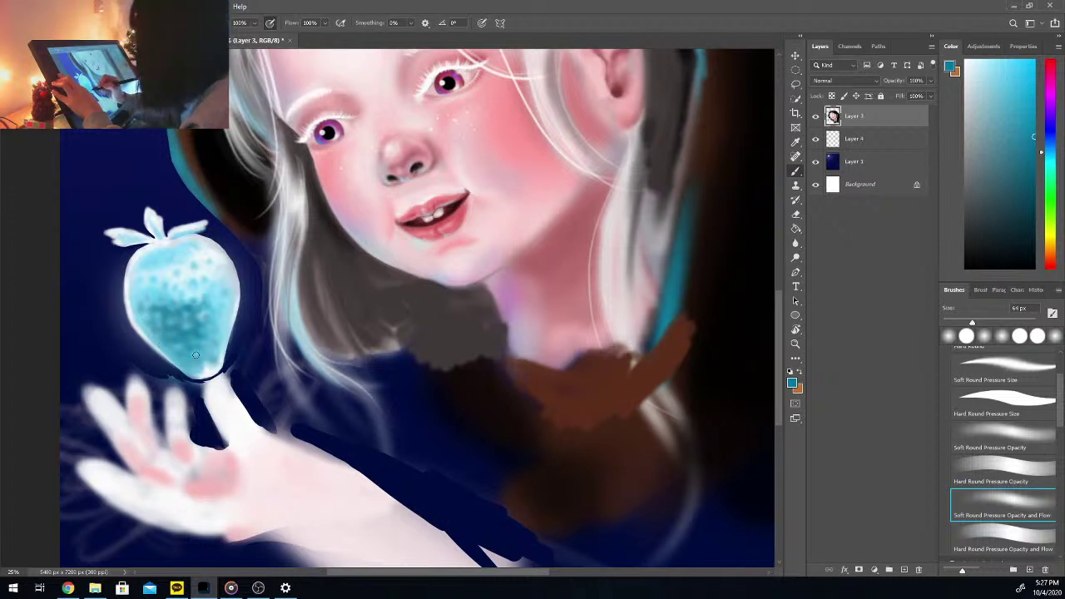
left_click(1035, 76)
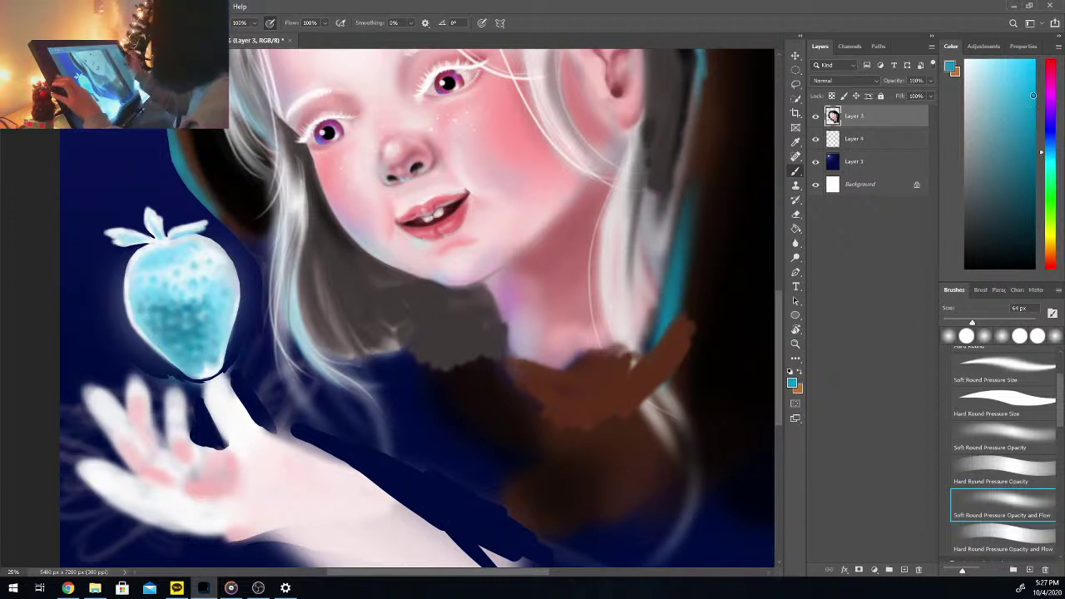
left_click_drag(972, 323, 1011, 323)
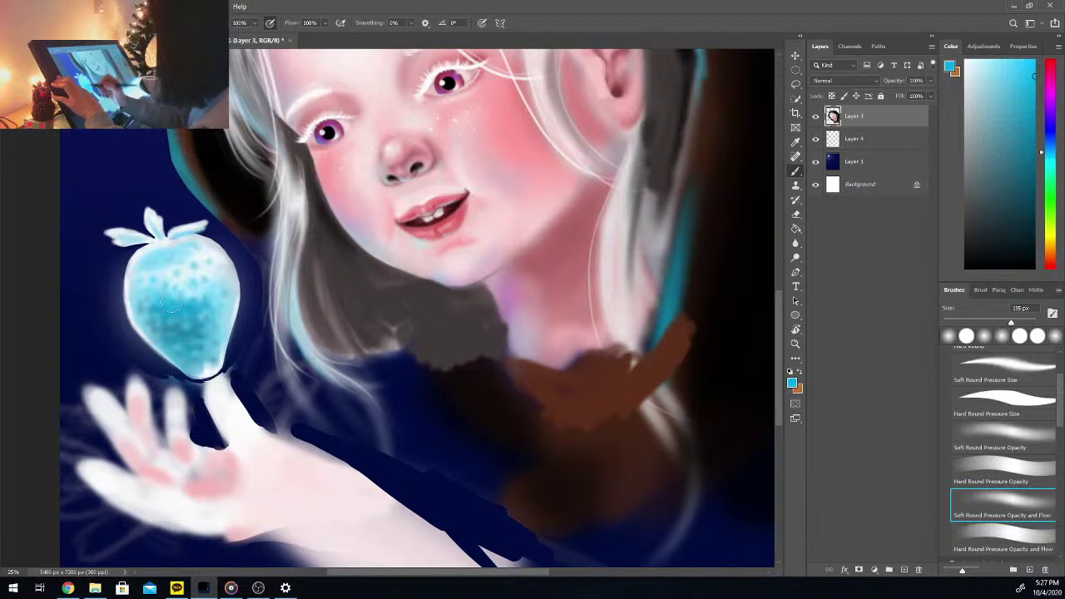
Step: Examine the whole painting, followed by the hood, face, strawberry and neck area up close
key("ctrl+minus")
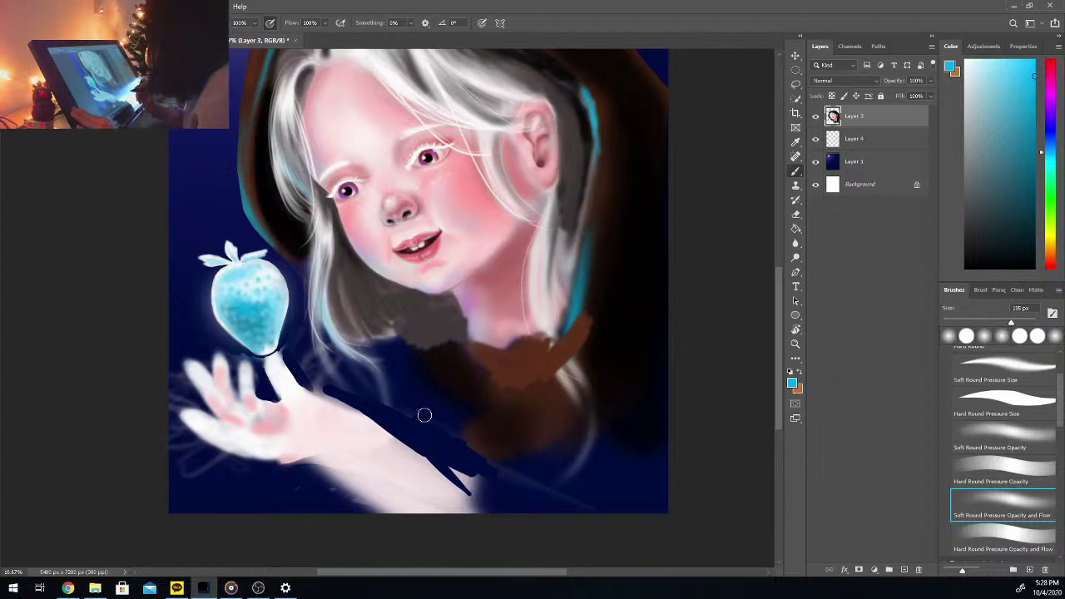
key("ctrl+plus")
key("ctrl+minus")
key("ctrl+minus")
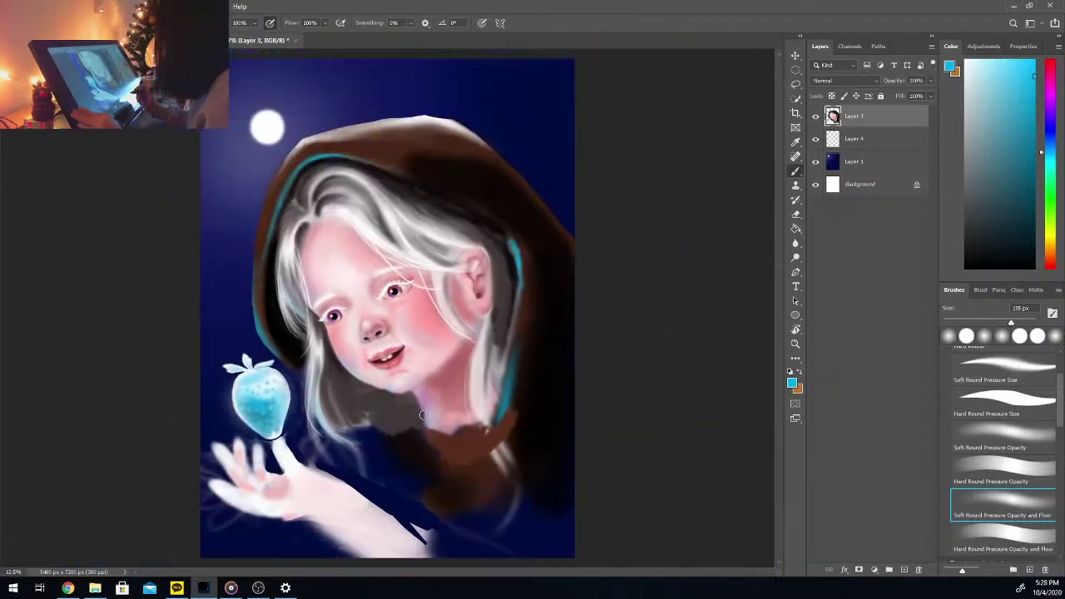
scroll(424, 415, "up", 2)
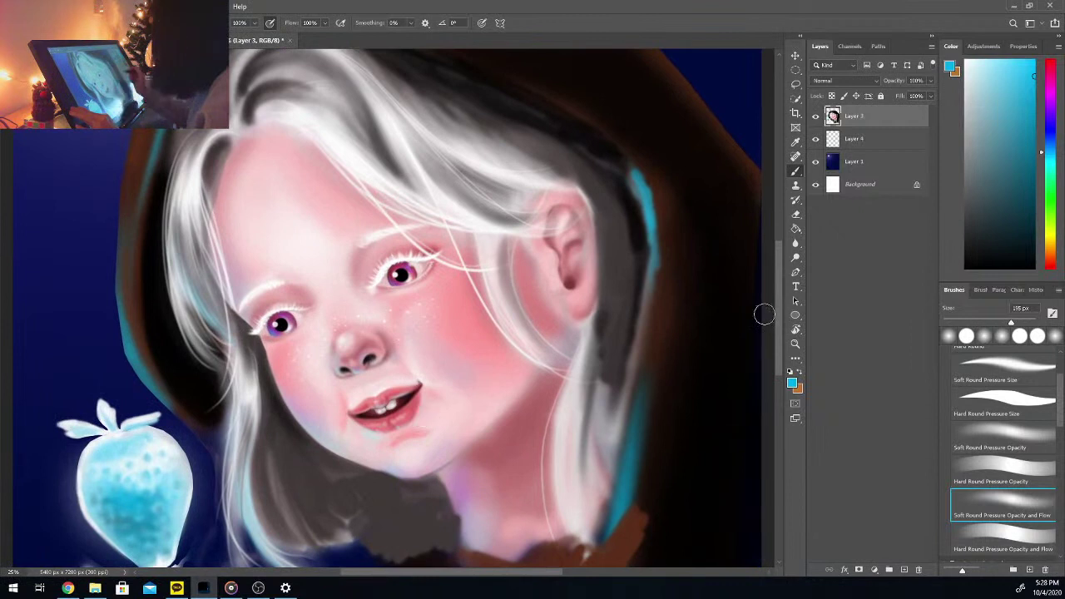
scroll(778, 313, "up", 3)
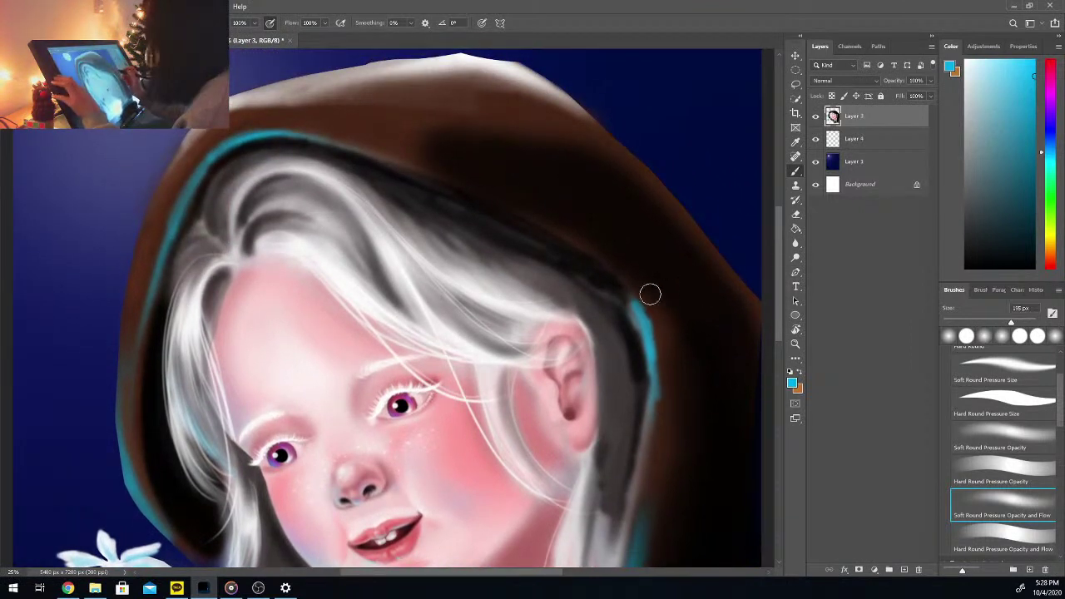
scroll(777, 339, "down", 5)
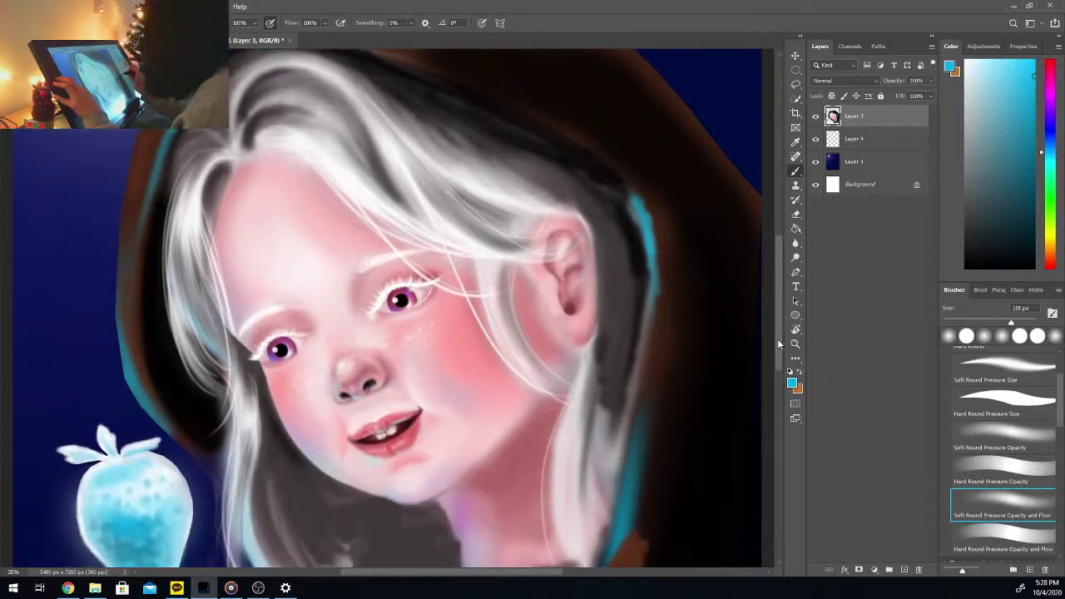
scroll(774, 362, "down", 3)
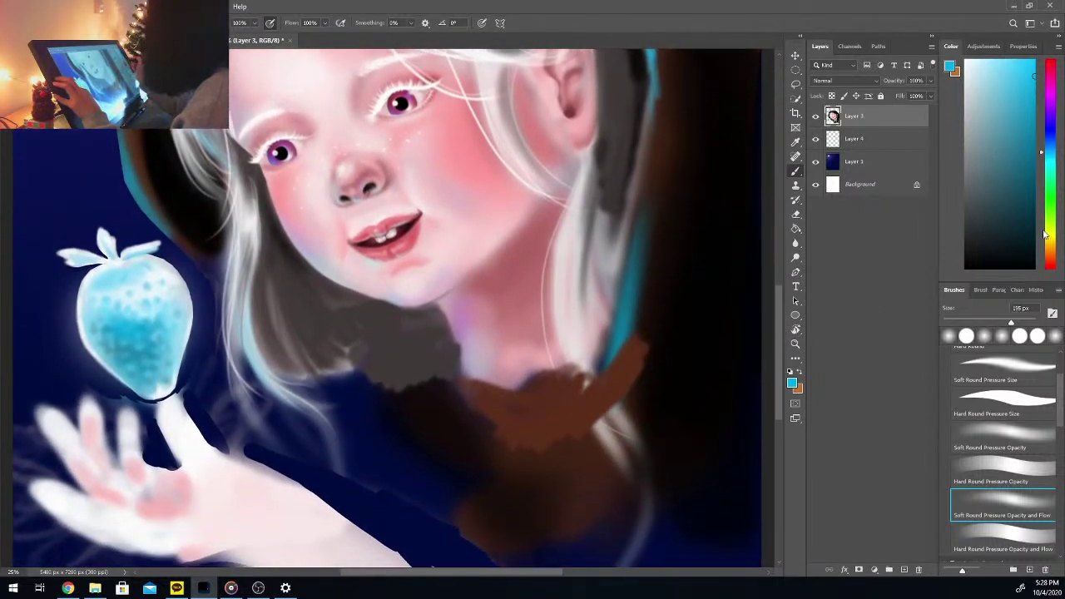
Step: Paint a scalloped collar trim along the girl's neckline in pale yellow and cream with a brush of about 90 px
left_click(1051, 233)
left_click_drag(1052, 232, 1048, 239)
mouse_move(975, 63)
left_mouse_down()
mouse_move(970, 49)
mouse_move(990, 52)
left_mouse_up()
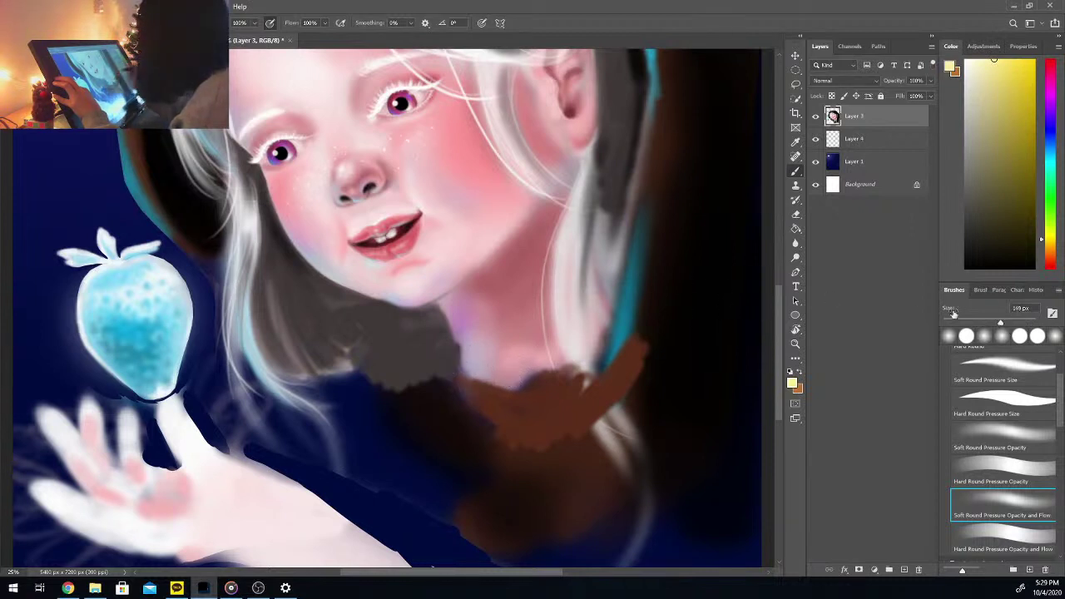
left_click_drag(994, 323, 984, 323)
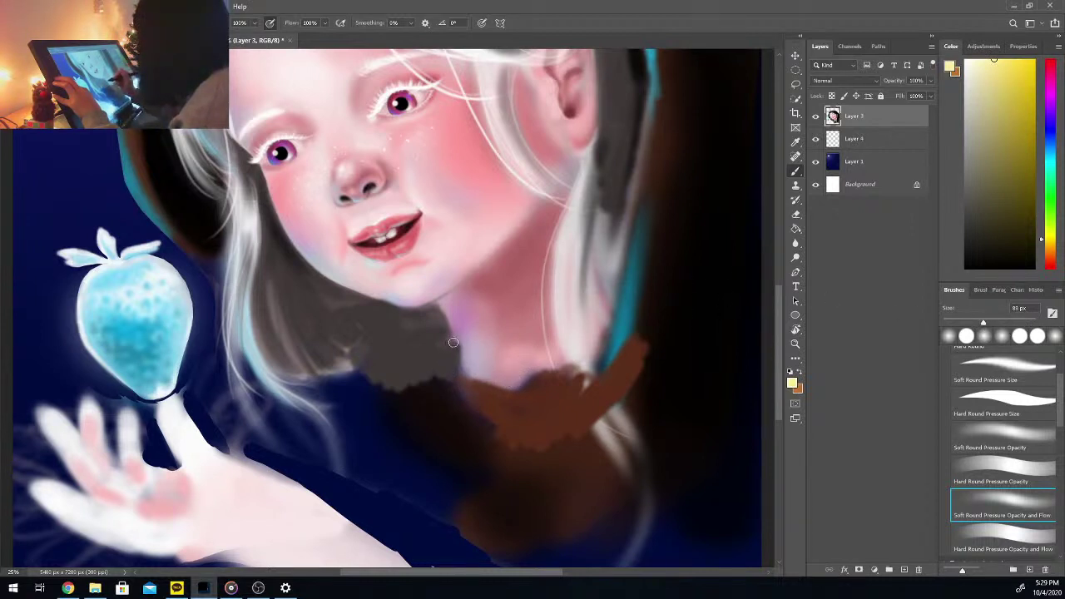
mouse_move(449, 347)
left_mouse_down()
mouse_move(437, 371)
mouse_move(447, 360)
mouse_move(436, 366)
mouse_move(456, 373)
mouse_move(437, 371)
mouse_move(484, 376)
left_mouse_up()
left_click(976, 63)
left_click(978, 70)
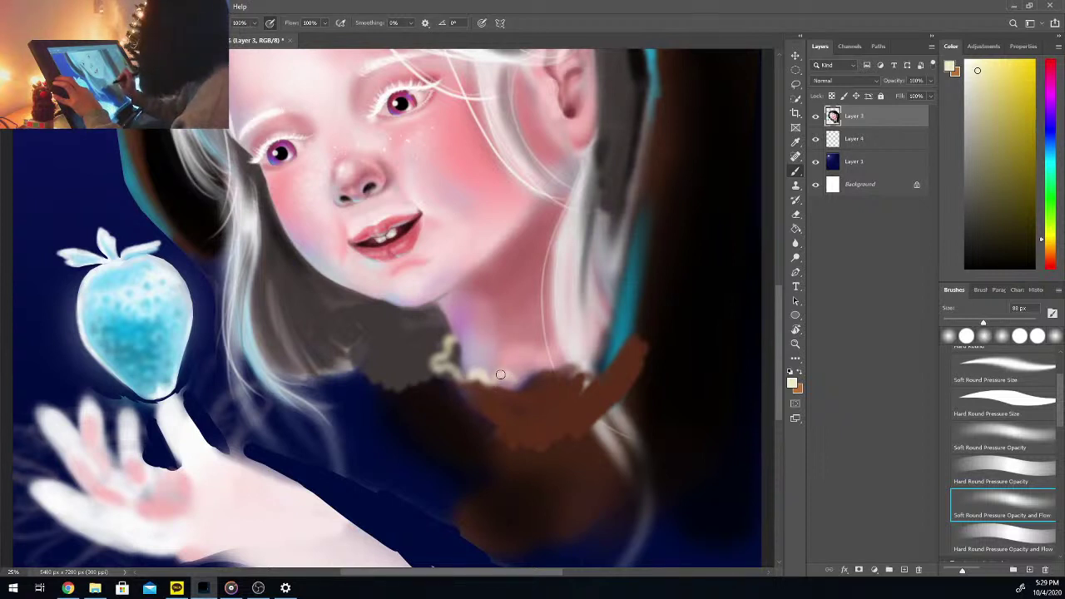
mouse_move(500, 374)
left_mouse_down()
mouse_move(476, 376)
mouse_move(571, 353)
left_mouse_up()
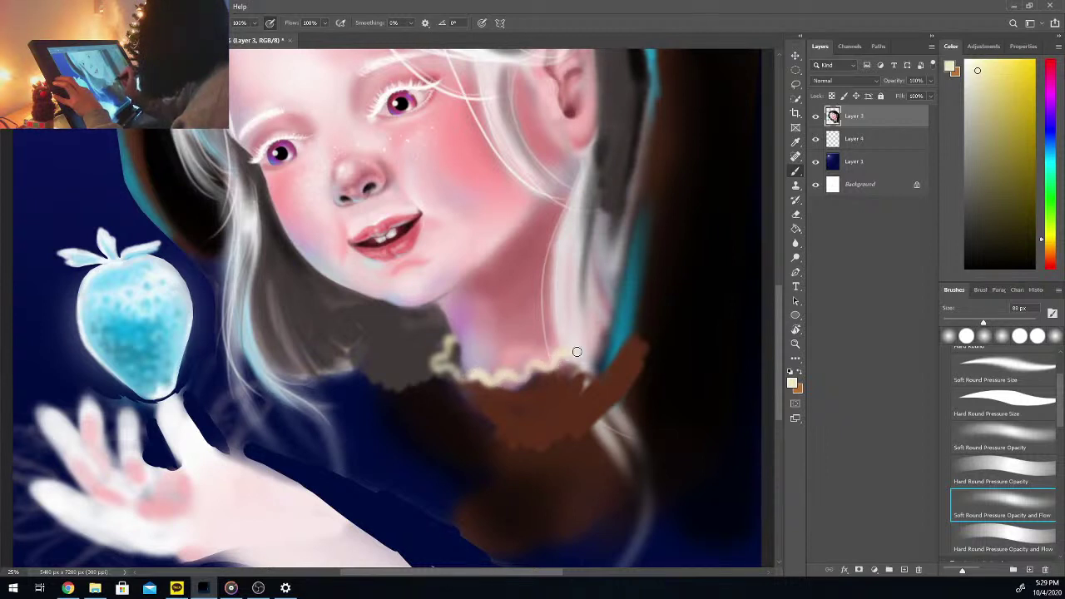
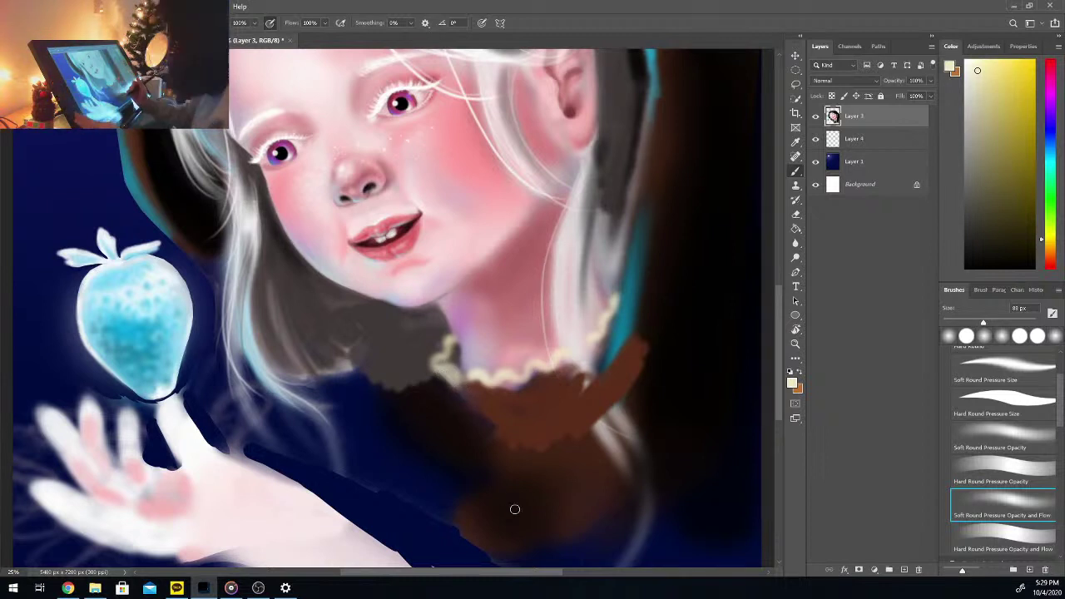
Step: Paint short cream ruffle folds running down from the scalloped collar trim with a 62 px brush
key("ctrl+plus")
left_click_drag(449, 574, 488, 574)
left_click_drag(983, 322, 971, 322)
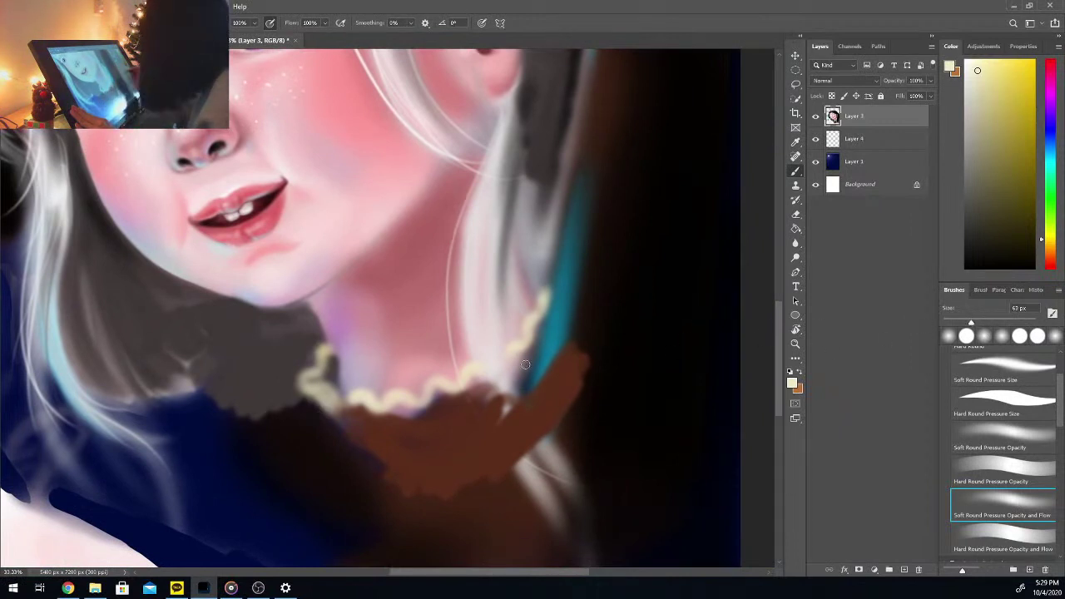
mouse_move(328, 407)
left_mouse_down()
mouse_move(307, 390)
mouse_move(338, 428)
mouse_move(317, 401)
left_mouse_up()
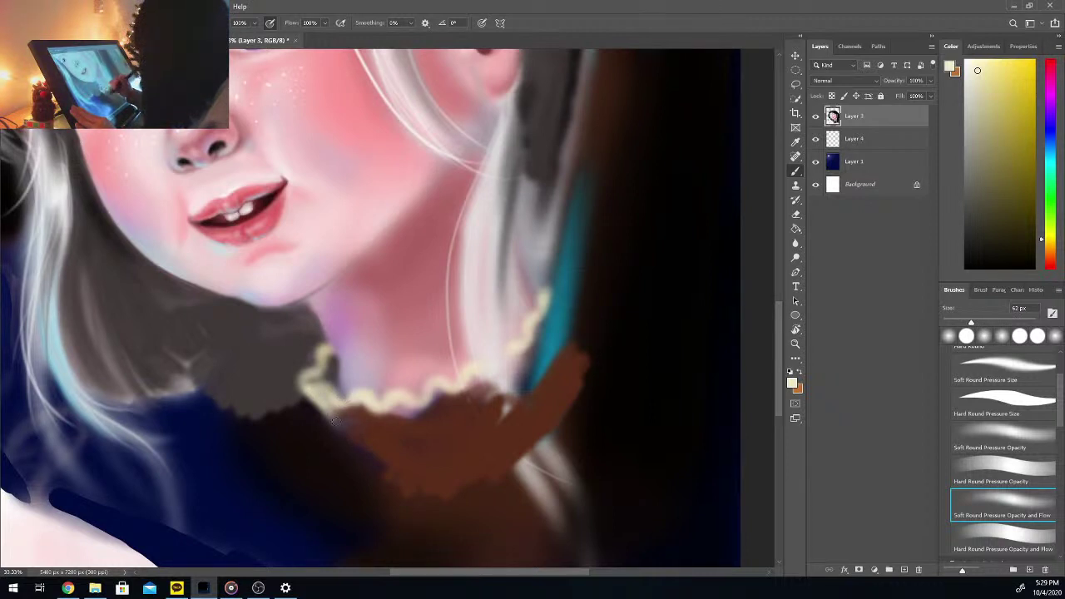
mouse_move(341, 409)
left_mouse_down()
mouse_move(349, 431)
mouse_move(348, 409)
mouse_move(356, 433)
mouse_move(376, 425)
mouse_move(384, 434)
mouse_move(371, 407)
mouse_move(384, 426)
mouse_move(388, 411)
mouse_move(386, 420)
mouse_move(427, 432)
mouse_move(430, 406)
mouse_move(421, 427)
mouse_move(409, 412)
left_mouse_up()
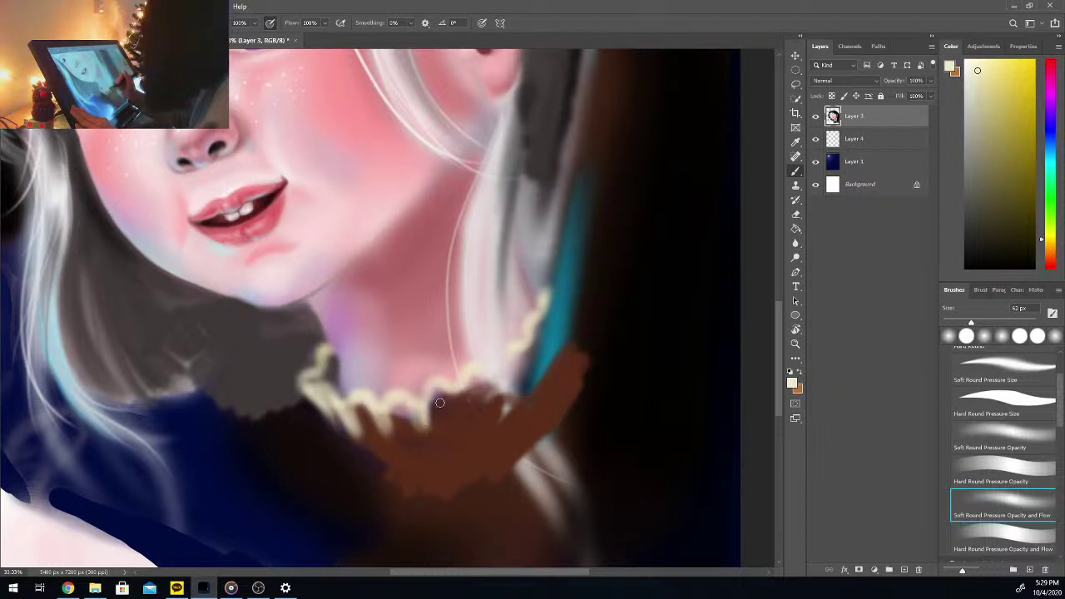
mouse_move(452, 389)
left_mouse_down()
mouse_move(456, 408)
mouse_move(460, 397)
mouse_move(444, 395)
mouse_move(431, 416)
mouse_move(437, 430)
mouse_move(466, 409)
left_mouse_up()
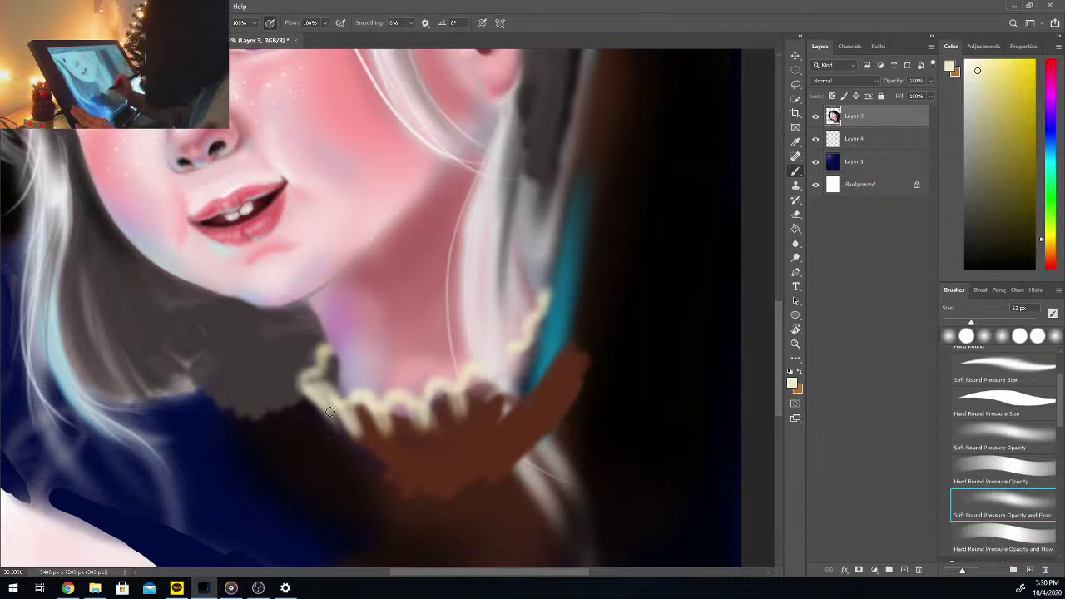
key("ctrl+plus")
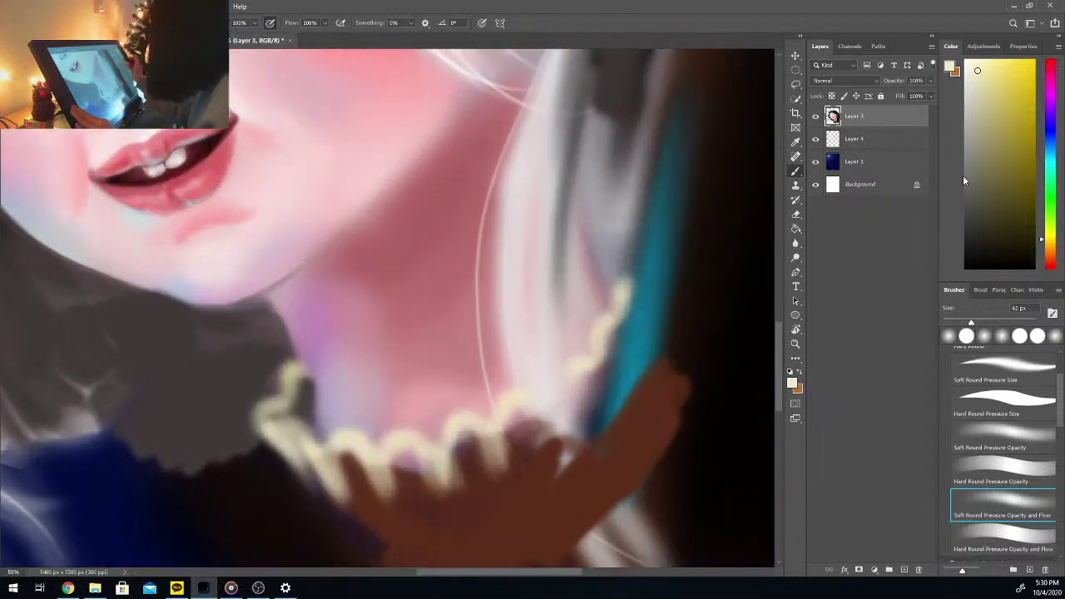
Step: Fill the inner fold at the collar's left end with pale olive and highlight the scalloped rim in white with a 37 px brush
left_click(987, 112)
mouse_move(268, 416)
left_mouse_down()
mouse_move(303, 382)
mouse_move(309, 411)
mouse_move(293, 384)
mouse_move(301, 394)
mouse_move(271, 414)
mouse_move(297, 407)
mouse_move(267, 417)
mouse_move(311, 425)
mouse_move(310, 408)
mouse_move(290, 412)
mouse_move(318, 437)
mouse_move(308, 385)
mouse_move(302, 420)
mouse_move(292, 377)
mouse_move(306, 387)
mouse_move(303, 422)
left_mouse_up()
left_click_drag(984, 78, 964, 59)
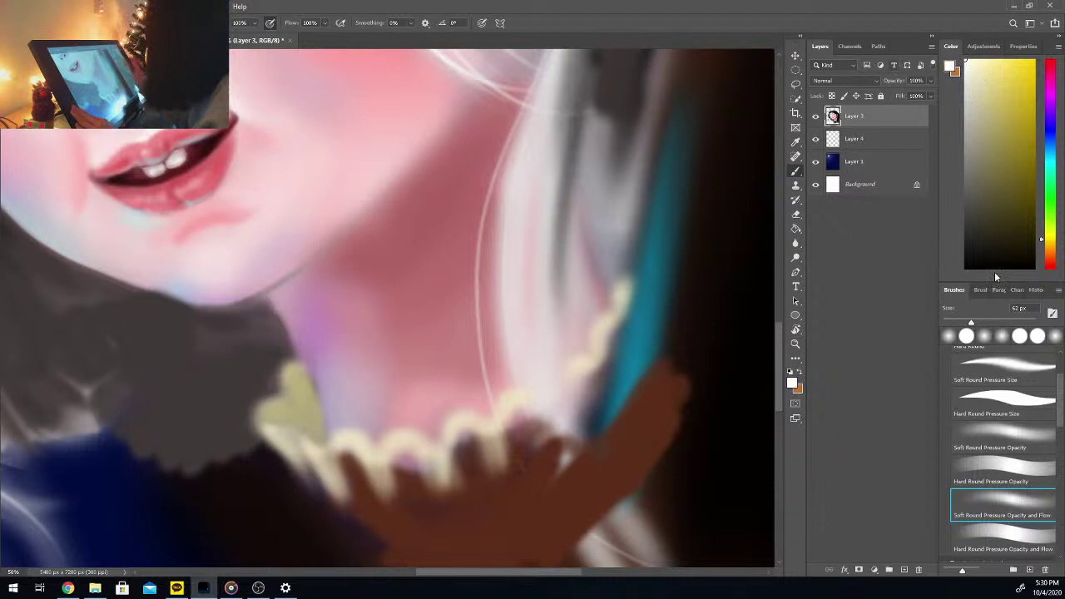
left_click_drag(971, 322, 959, 322)
mouse_move(266, 427)
left_mouse_down()
mouse_move(317, 451)
mouse_move(308, 439)
mouse_move(325, 452)
mouse_move(310, 439)
mouse_move(337, 442)
mouse_move(329, 447)
mouse_move(345, 434)
mouse_move(336, 441)
mouse_move(373, 450)
left_mouse_up()
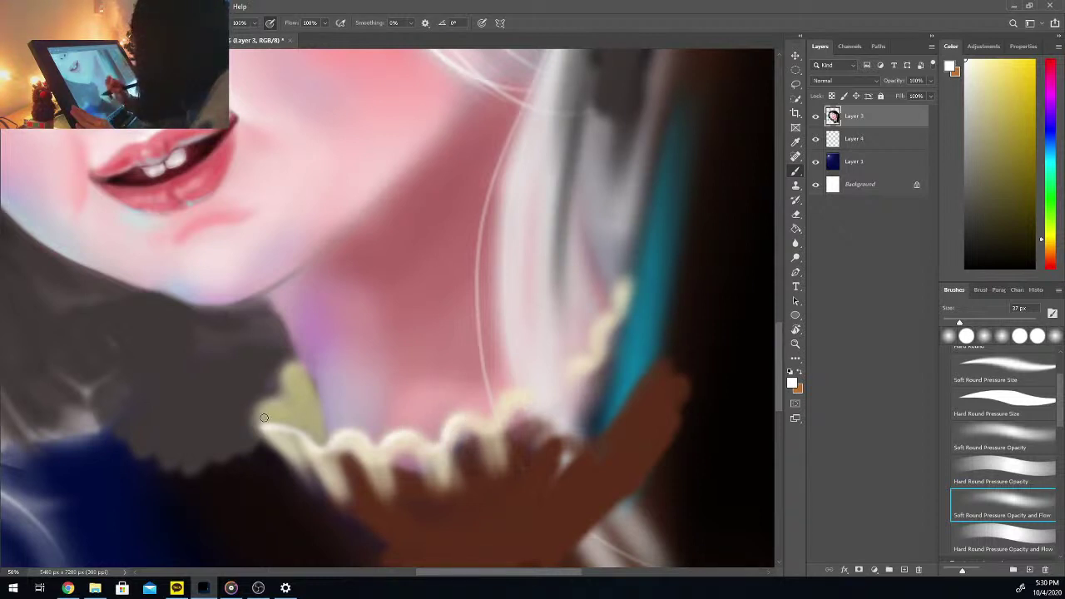
left_click_drag(263, 422, 273, 405)
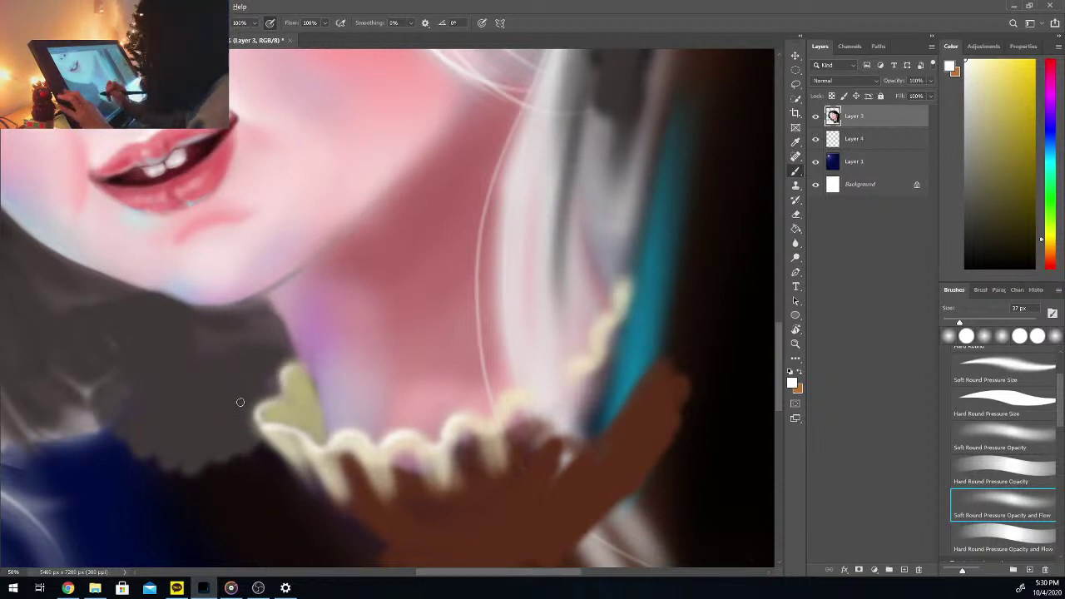
Step: Shade the inside of the collar's left fold with sampled olive tones using the 37 px brush
key("alt+i")
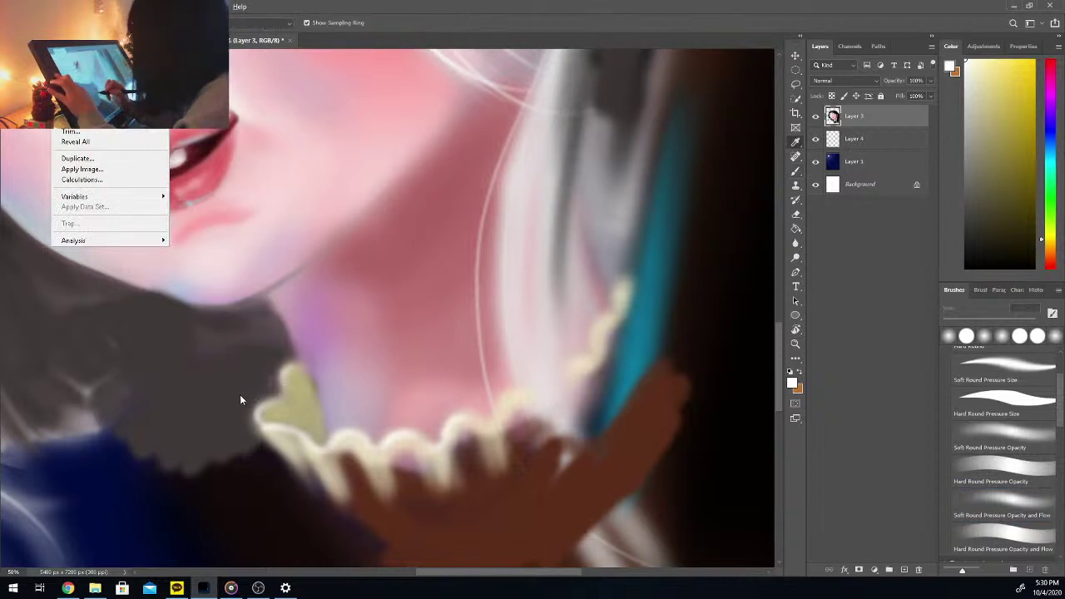
left_click(241, 392, "alt")
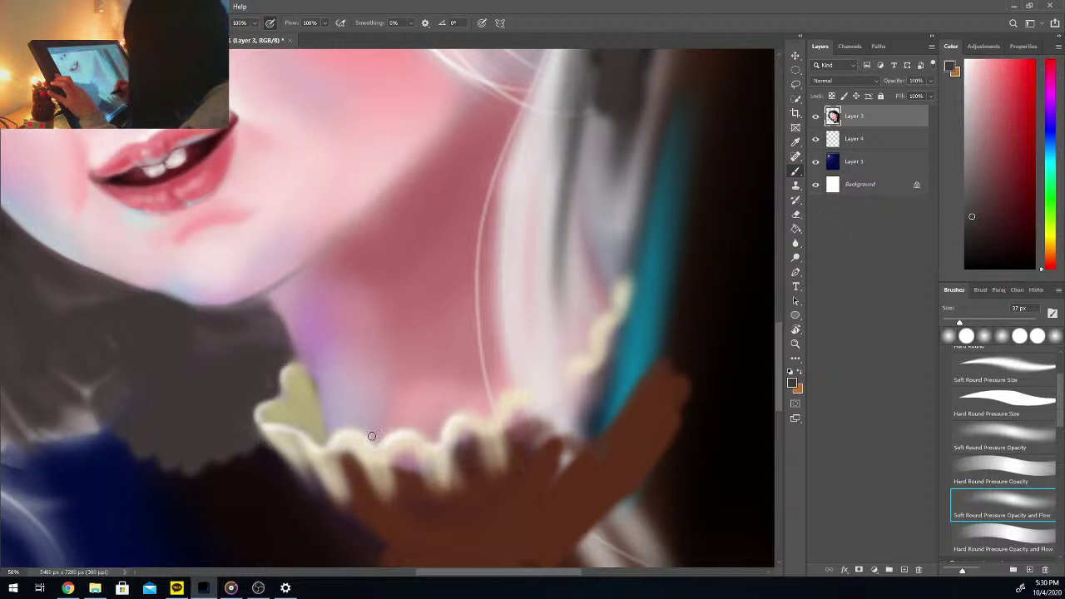
key("i")
left_click(291, 408)
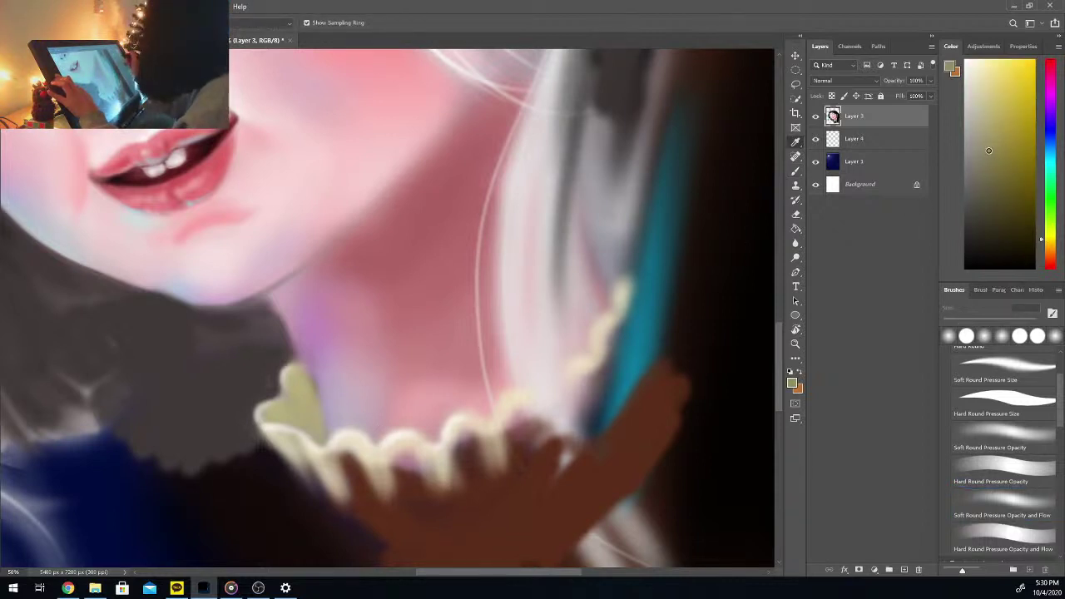
key("b")
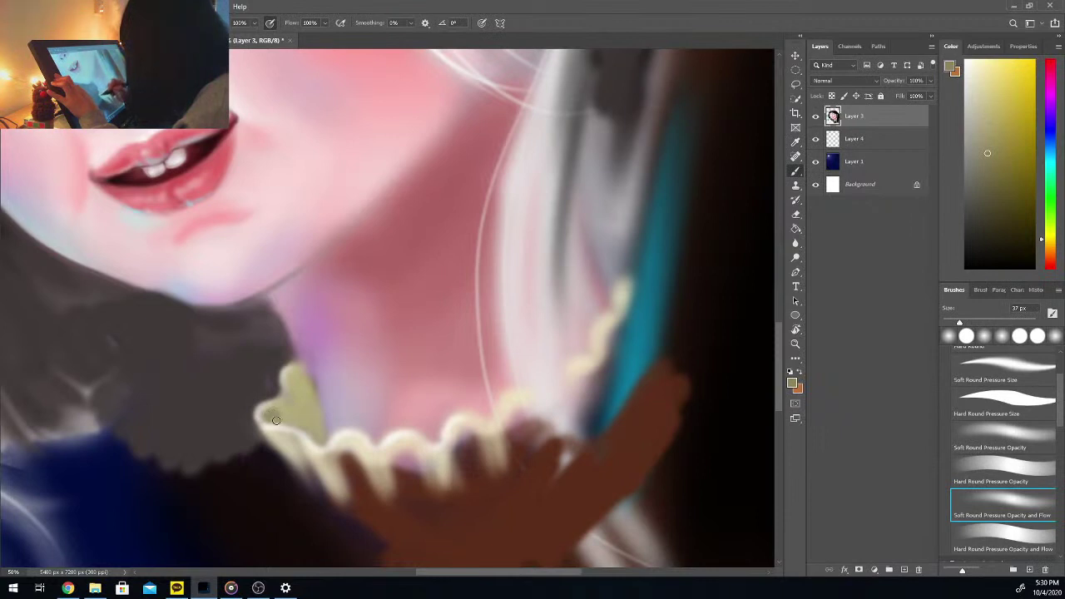
left_click(275, 418, "alt")
left_click(274, 413, "alt")
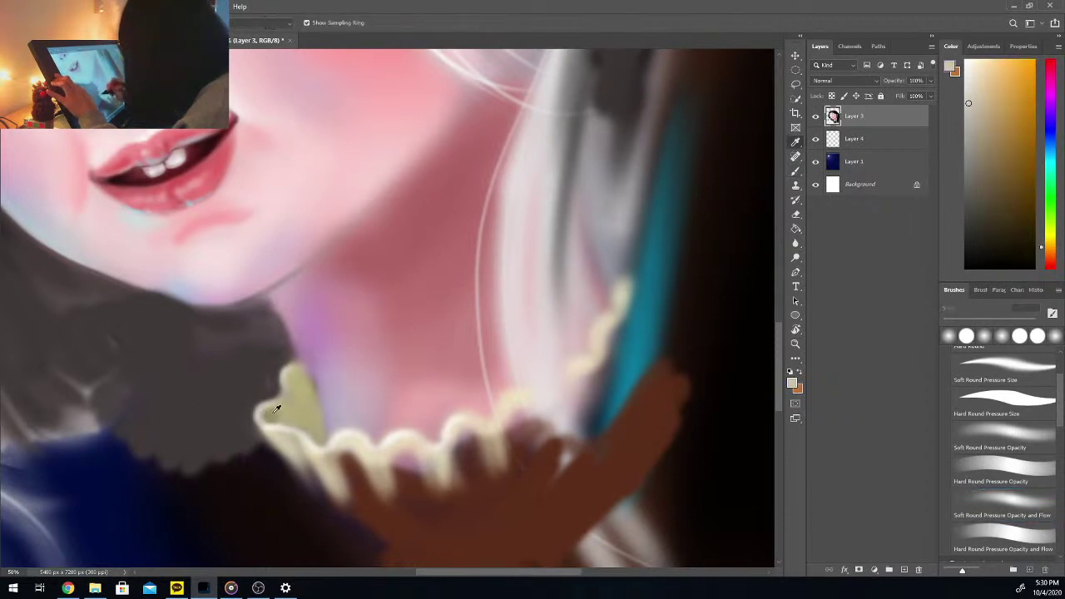
left_click(275, 413, "alt")
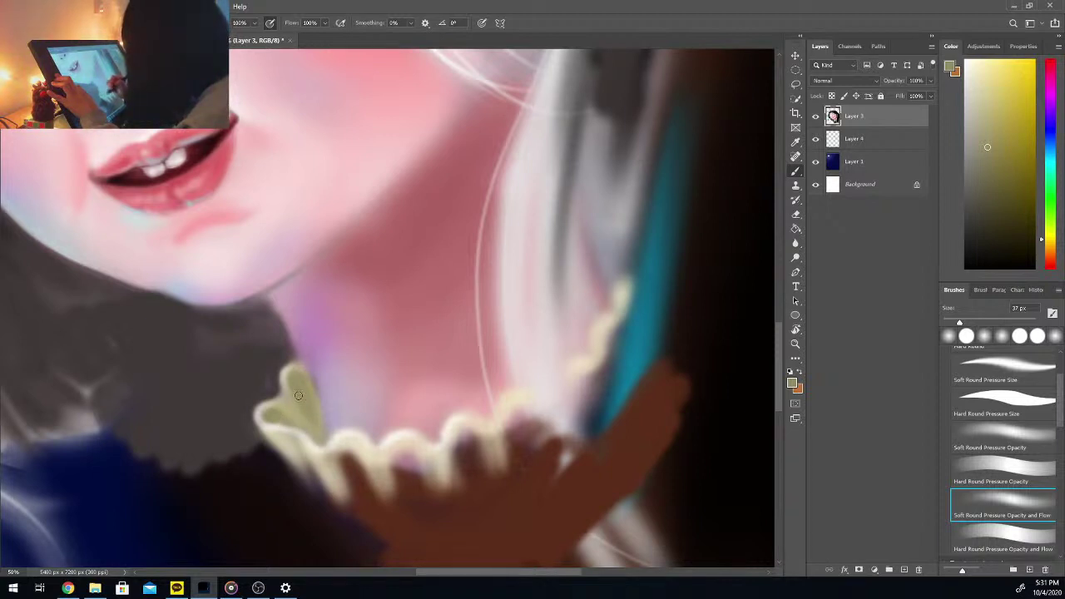
Step: Touch up the rim of the collar's left fold in near-white with a 15 px brush
key("i")
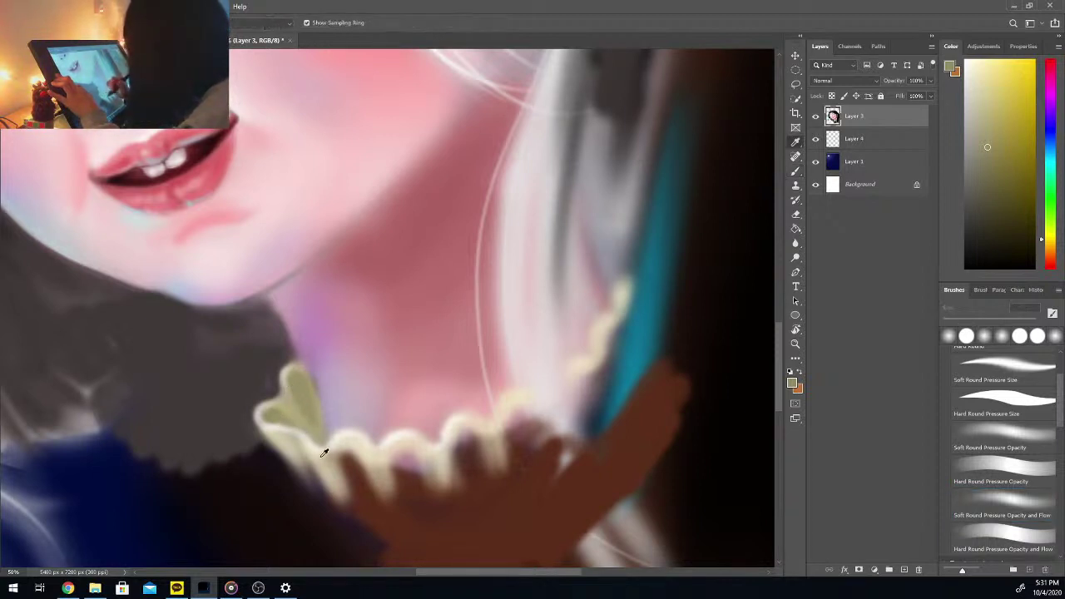
left_click(304, 423)
key("b")
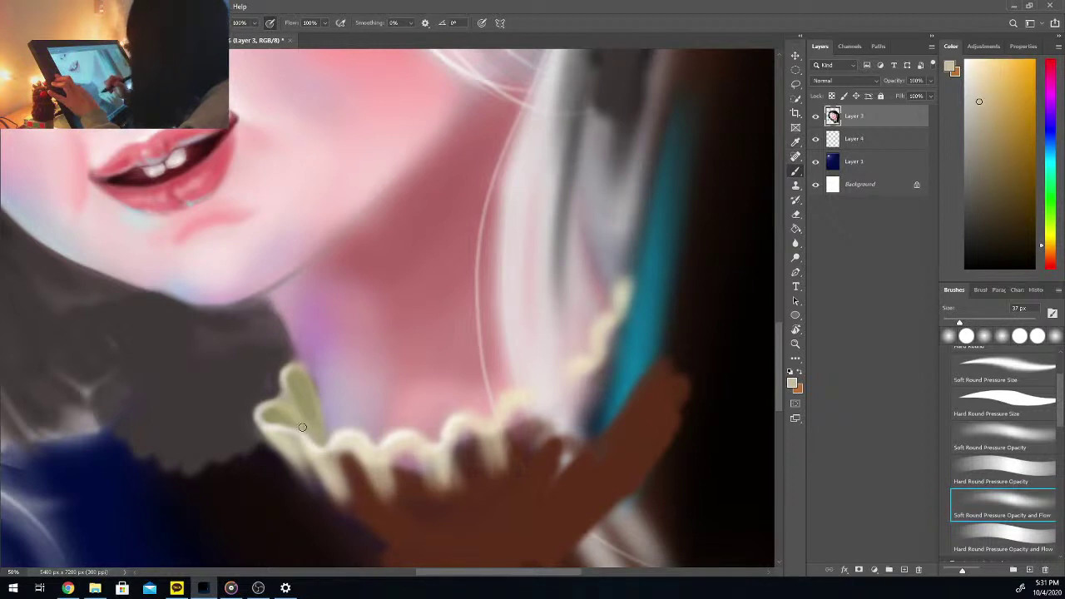
left_click(965, 68)
left_click(966, 66)
left_click(950, 322)
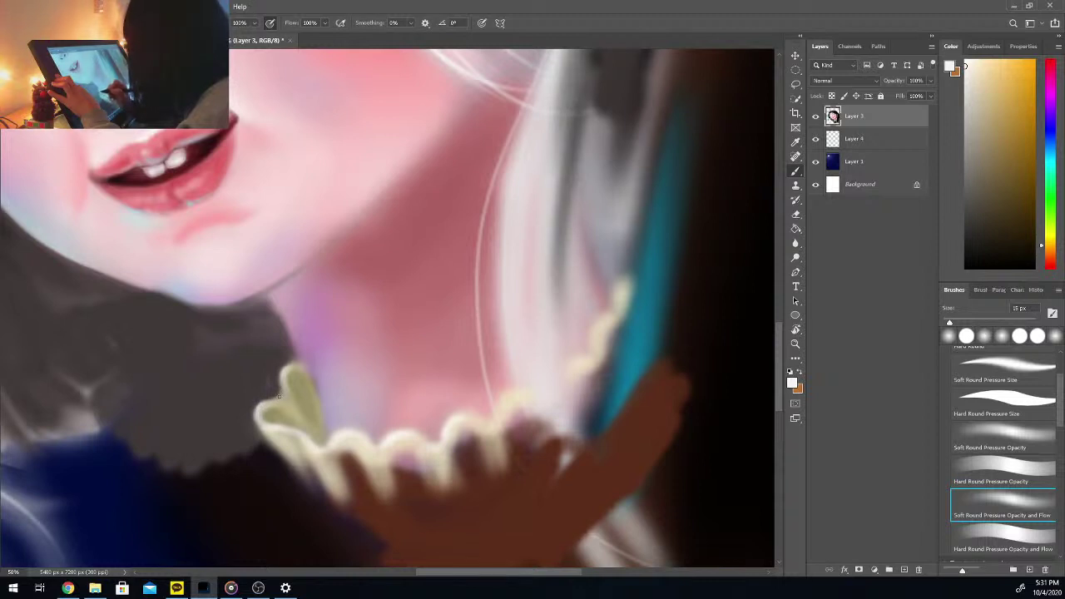
Step: Deepen the shadow inside the collar's left fold with a darker olive and a 25 px brush
left_click(309, 351, "alt")
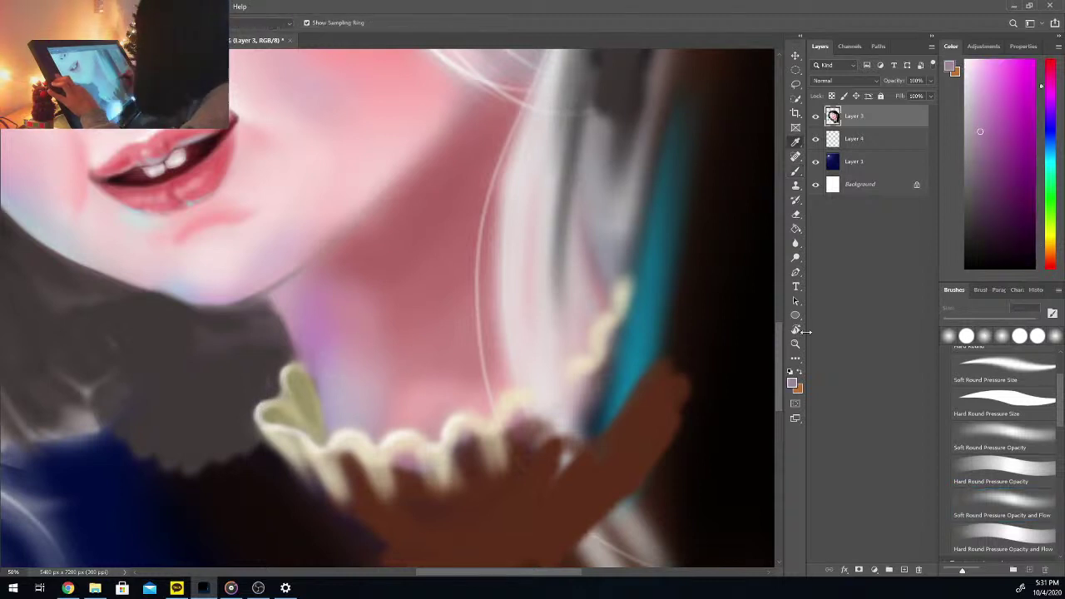
left_click(1003, 504)
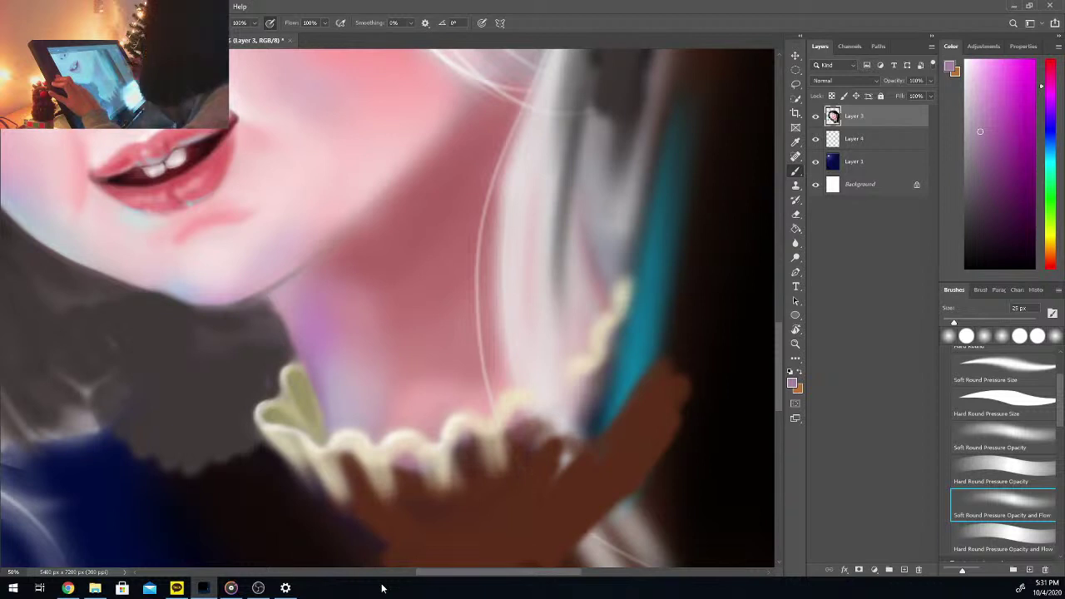
key("i")
left_click(320, 397)
left_click(998, 134)
key("b")
left_click(998, 163)
left_click_drag(317, 420, 307, 380)
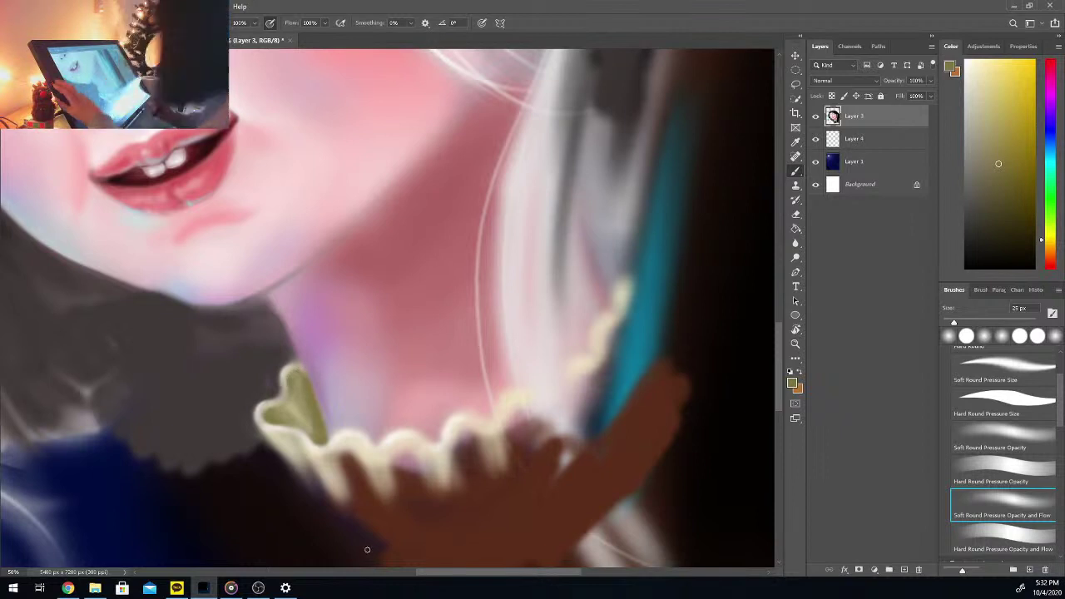
Step: Paint longer warm cream ruffle folds down the left half of the collar with a brush of about 80 px
key("ctrl+minus")
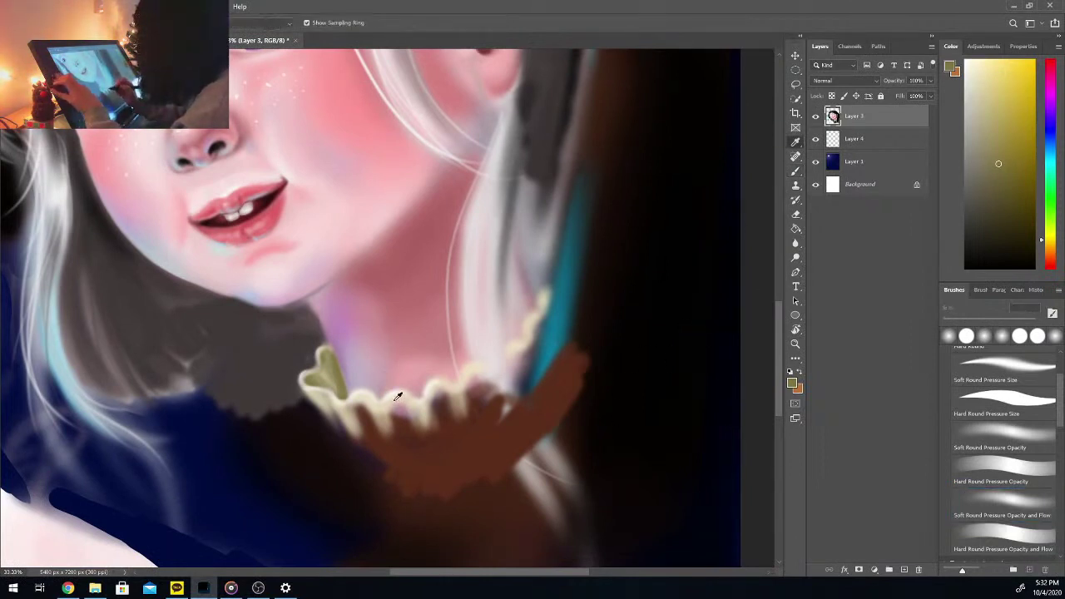
left_click(392, 399, "alt")
left_click(980, 323)
left_click_drag(400, 403, 416, 449)
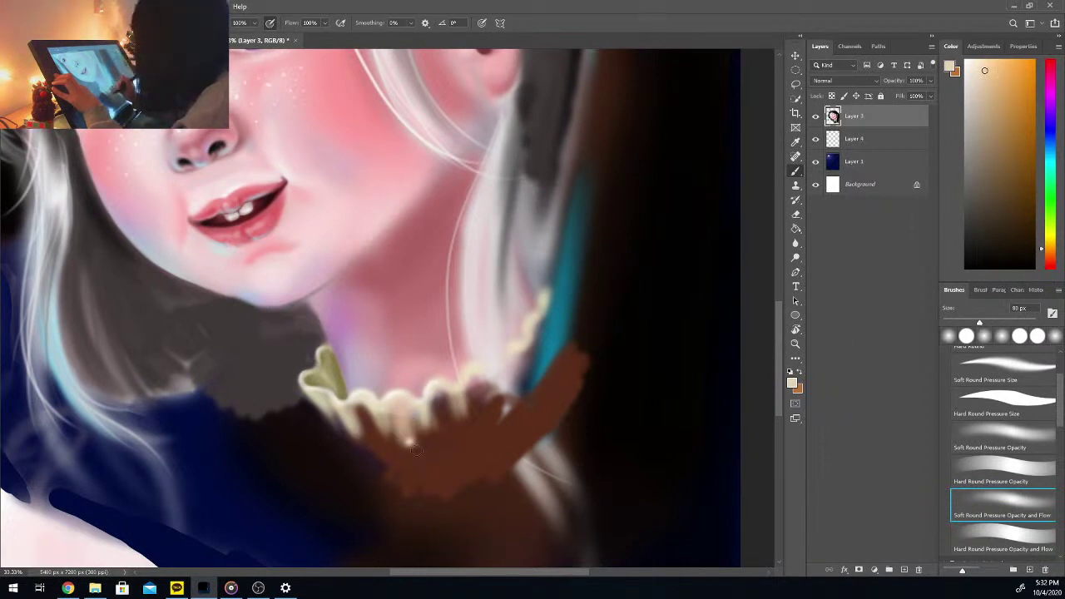
left_click(1052, 247)
mouse_move(396, 408)
left_mouse_down()
mouse_move(407, 457)
mouse_move(391, 425)
mouse_move(410, 413)
mouse_move(420, 456)
mouse_move(418, 423)
mouse_move(421, 445)
mouse_move(374, 419)
mouse_move(373, 448)
left_mouse_up()
mouse_move(361, 406)
left_mouse_down()
mouse_move(377, 446)
mouse_move(344, 428)
left_mouse_up()
left_click_drag(325, 393, 344, 436)
Step: Layer pale yellow-cream folds over the collar and extend the ruffles across its right half toward the hair
left_click(979, 63)
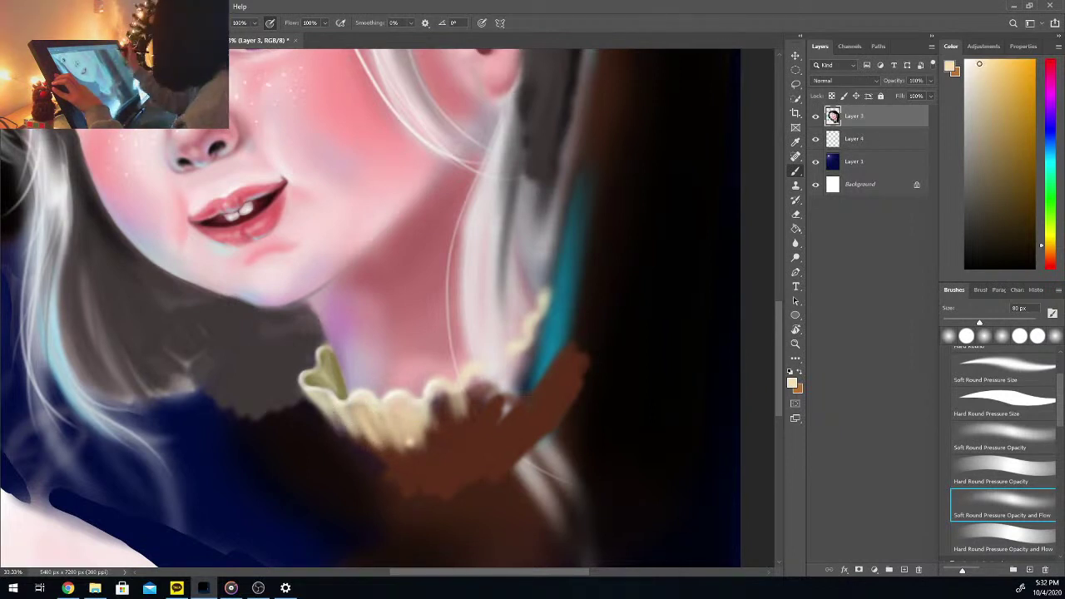
left_click(1050, 237)
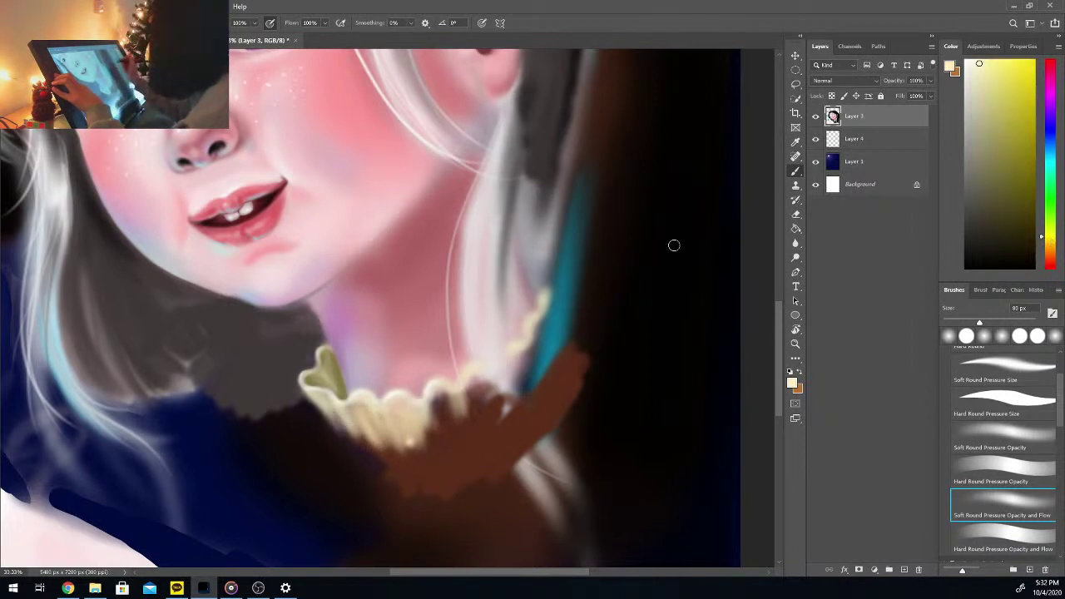
mouse_move(326, 398)
left_mouse_down()
mouse_move(346, 437)
mouse_move(337, 416)
mouse_move(353, 415)
mouse_move(350, 443)
left_mouse_up()
mouse_move(356, 406)
left_mouse_down()
mouse_move(367, 449)
mouse_move(384, 454)
left_mouse_up()
left_click_drag(404, 417, 415, 453)
mouse_move(436, 399)
left_mouse_down()
mouse_move(443, 443)
mouse_move(459, 440)
mouse_move(451, 436)
left_mouse_up()
mouse_move(459, 387)
left_mouse_down()
mouse_move(465, 420)
mouse_move(481, 423)
mouse_move(440, 425)
mouse_move(433, 441)
mouse_move(453, 444)
mouse_move(433, 449)
left_mouse_up()
left_click_drag(431, 408, 428, 455)
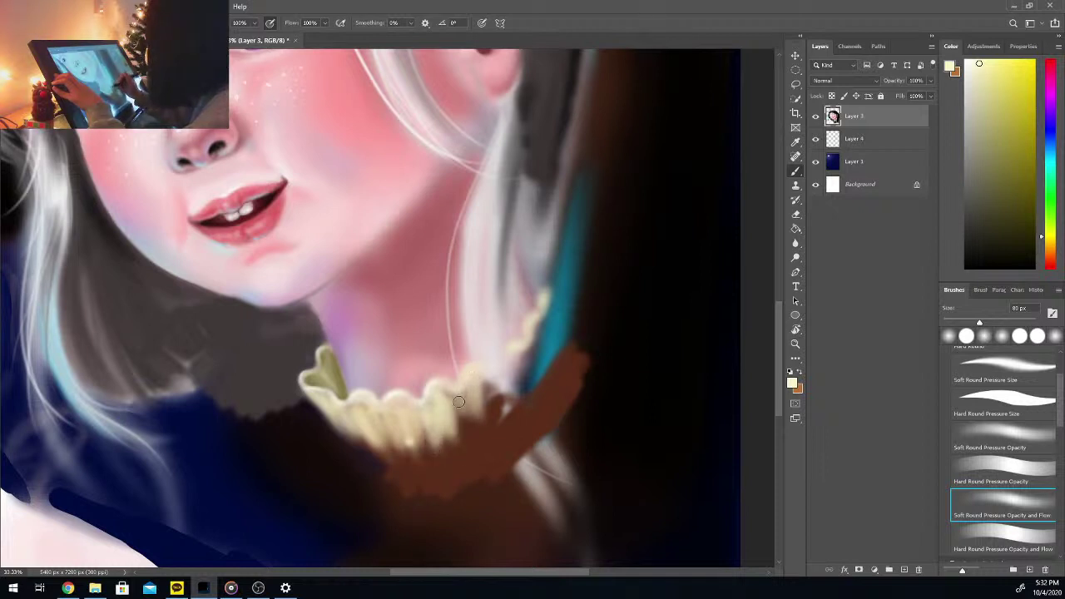
mouse_move(449, 393)
left_mouse_down()
mouse_move(466, 444)
mouse_move(491, 431)
left_mouse_up()
left_click_drag(486, 380, 496, 424)
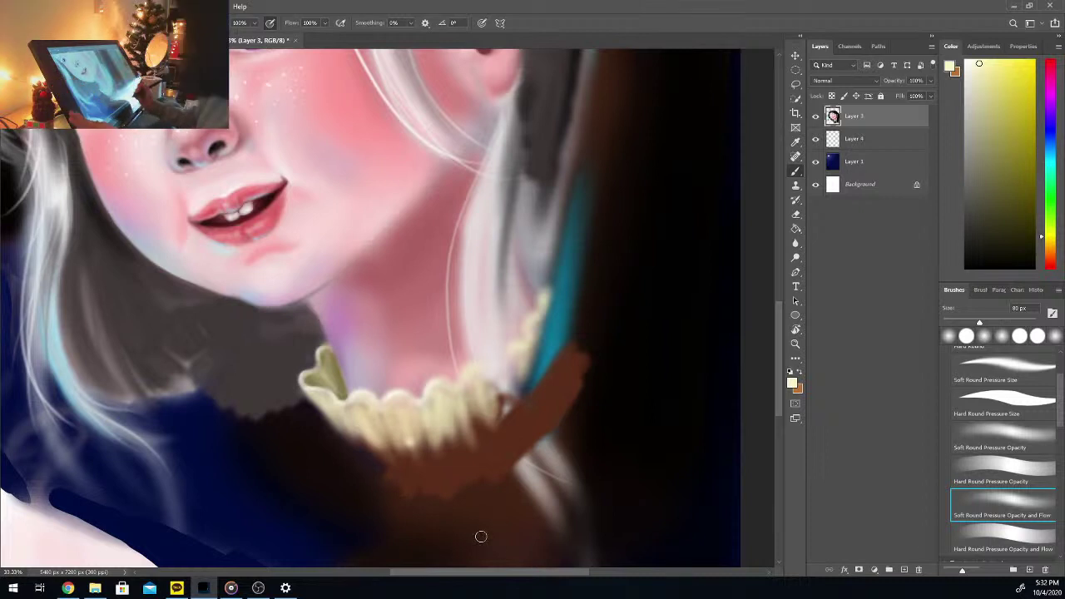
Step: Draw a thin white hair strand curving down beside the girl's left-hand cheek with a 19 px brush
key("ctrl+minus")
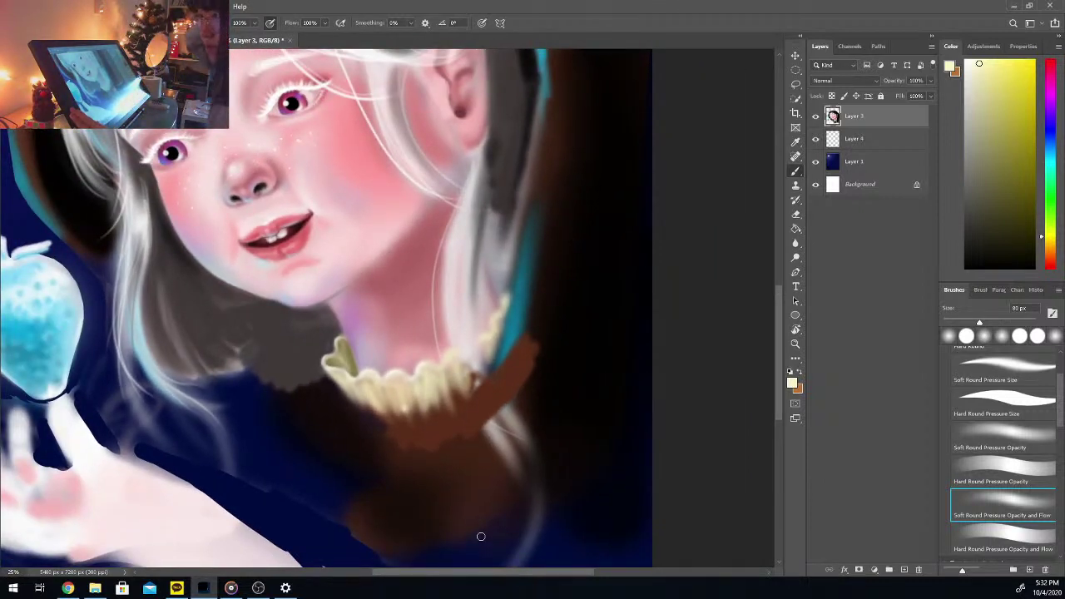
left_click_drag(778, 294, 785, 281)
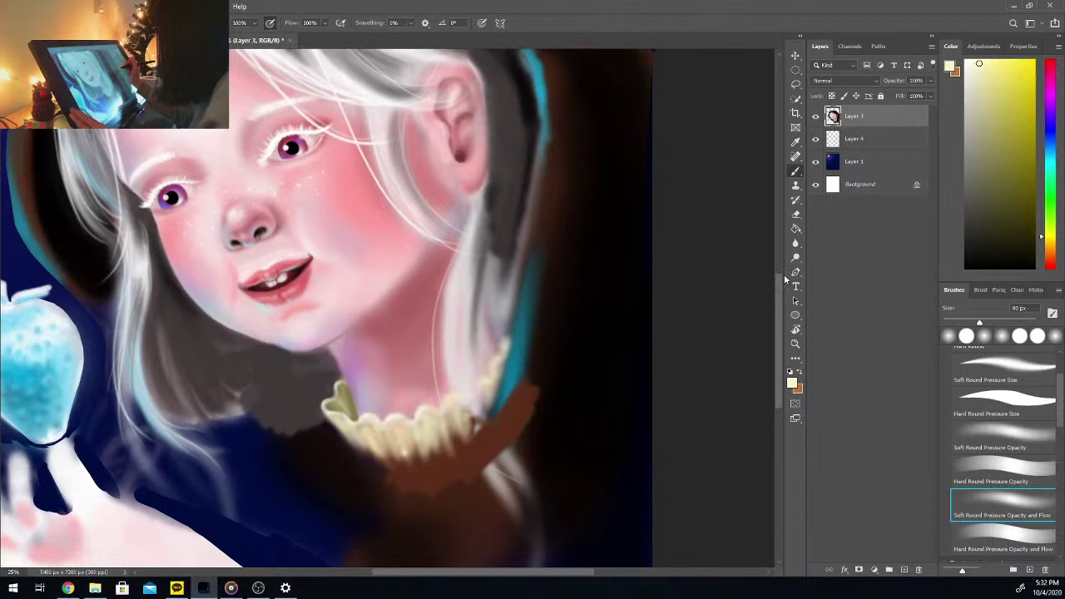
key("i")
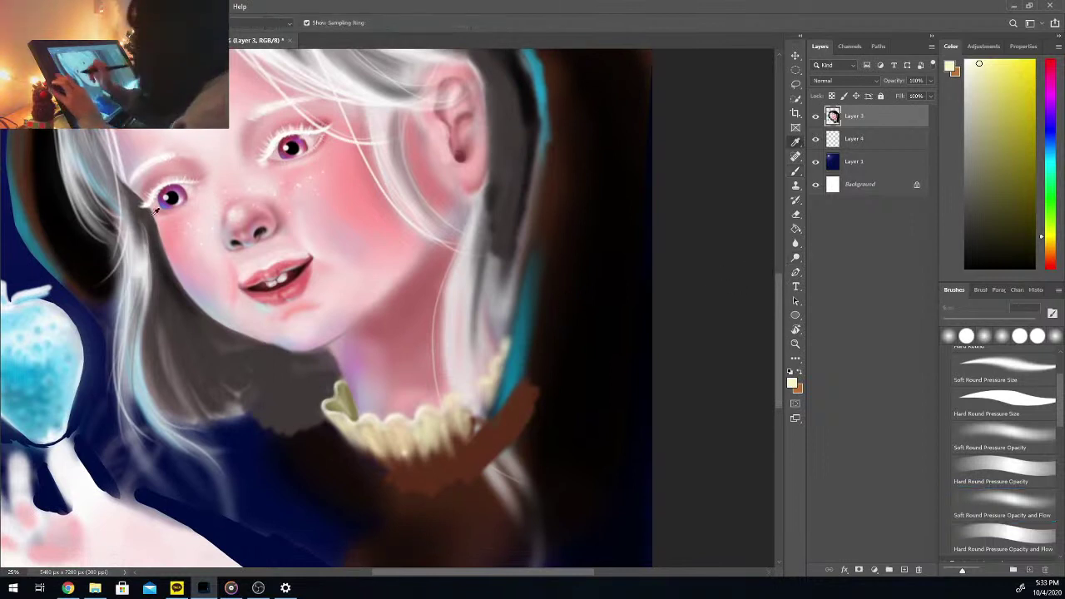
left_click(147, 211)
key("b")
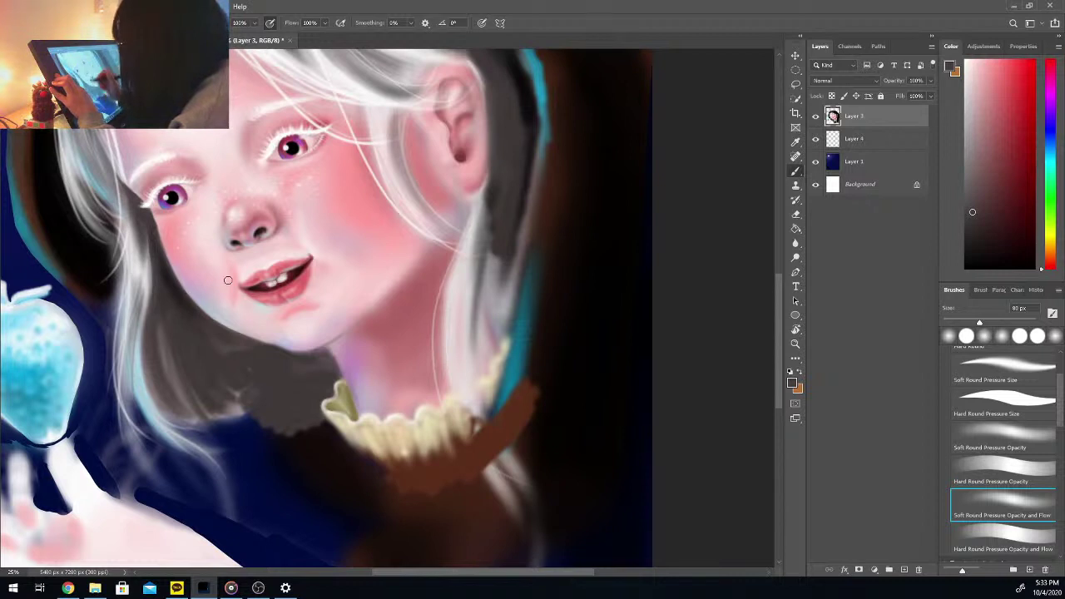
left_click_drag(980, 64, 957, 61)
left_click_drag(971, 327, 951, 323)
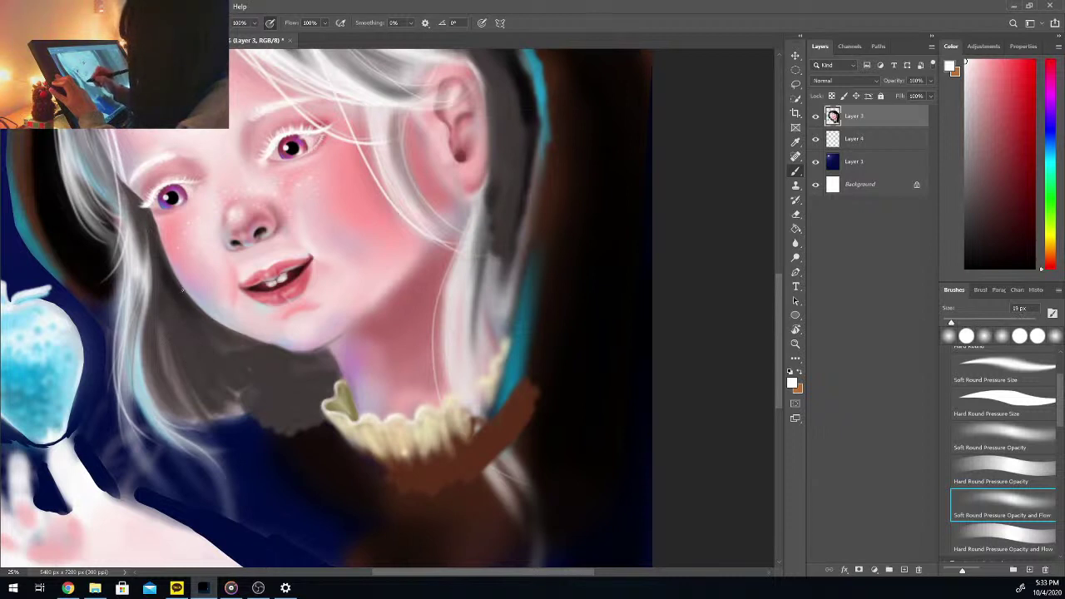
left_click_drag(190, 351, 246, 437)
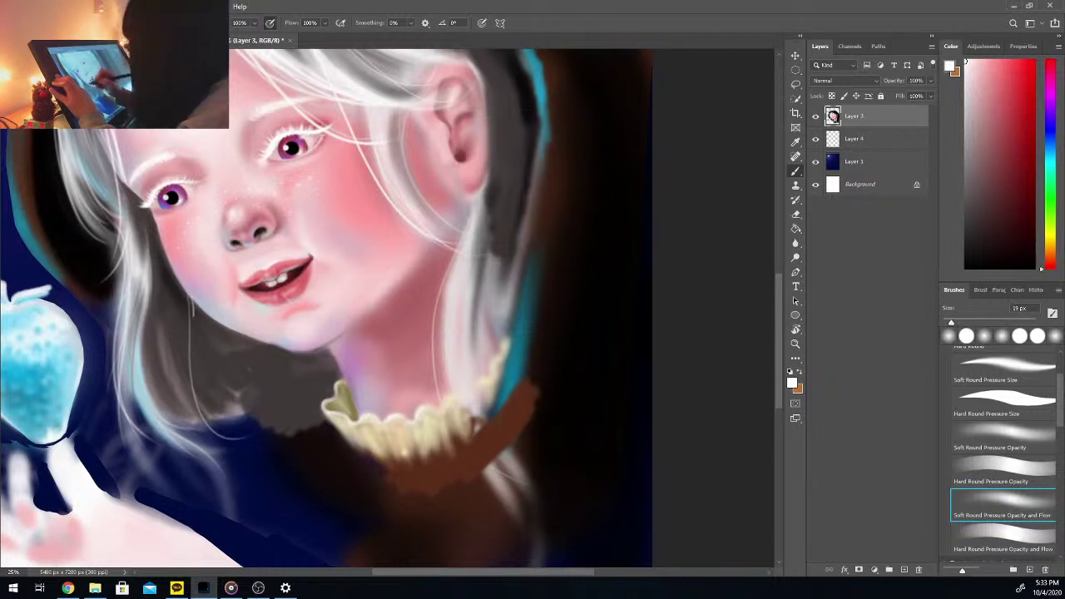
left_click_drag(193, 298, 279, 456)
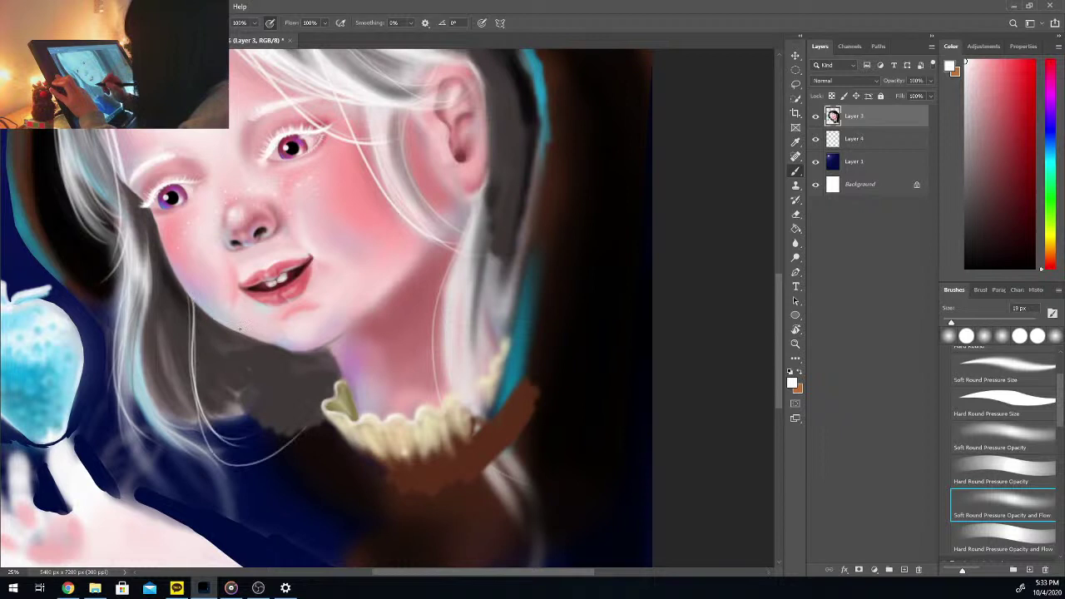
key("ctrl+z")
key("ctrl+z")
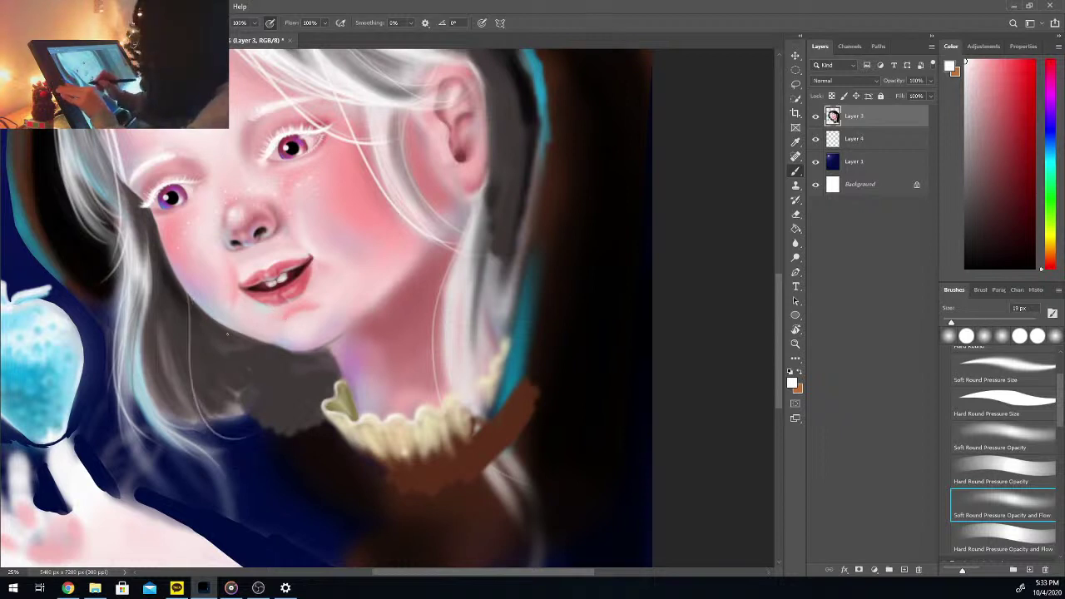
left_click_drag(192, 298, 263, 363)
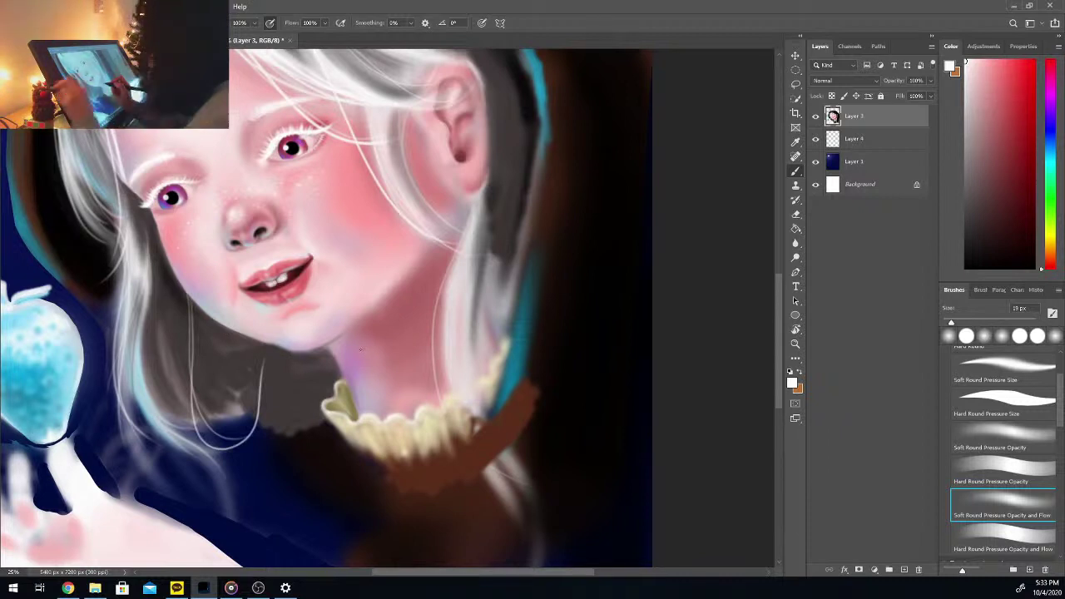
key("ctrl+z")
Step: Paint over the lower loop of the thin hair strand below the girl's chin with sampled navy
left_click(187, 378, "alt")
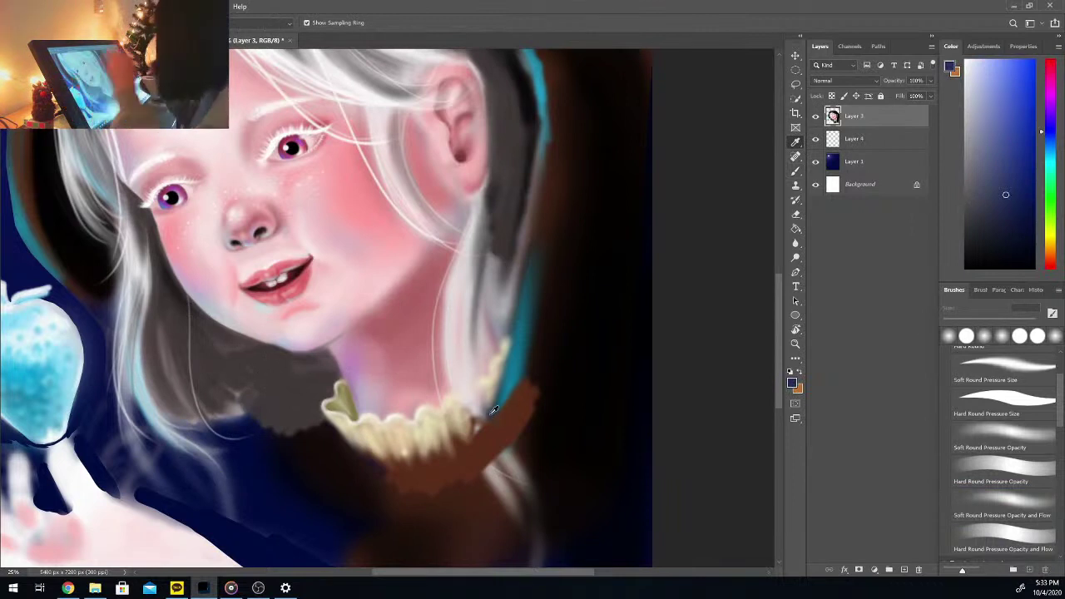
key("ctrl")
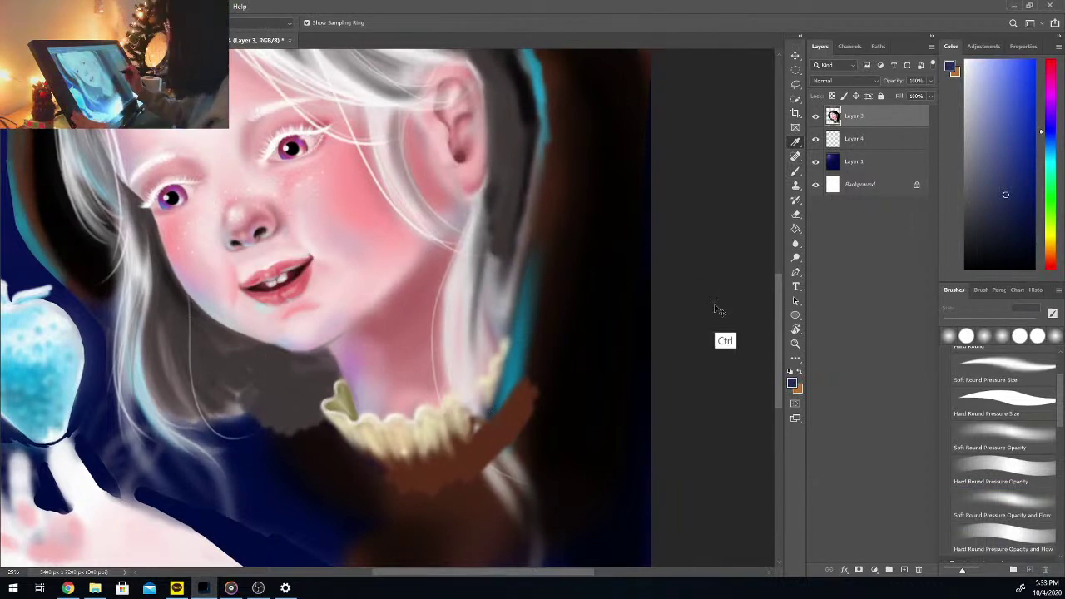
key("ctrl+minus")
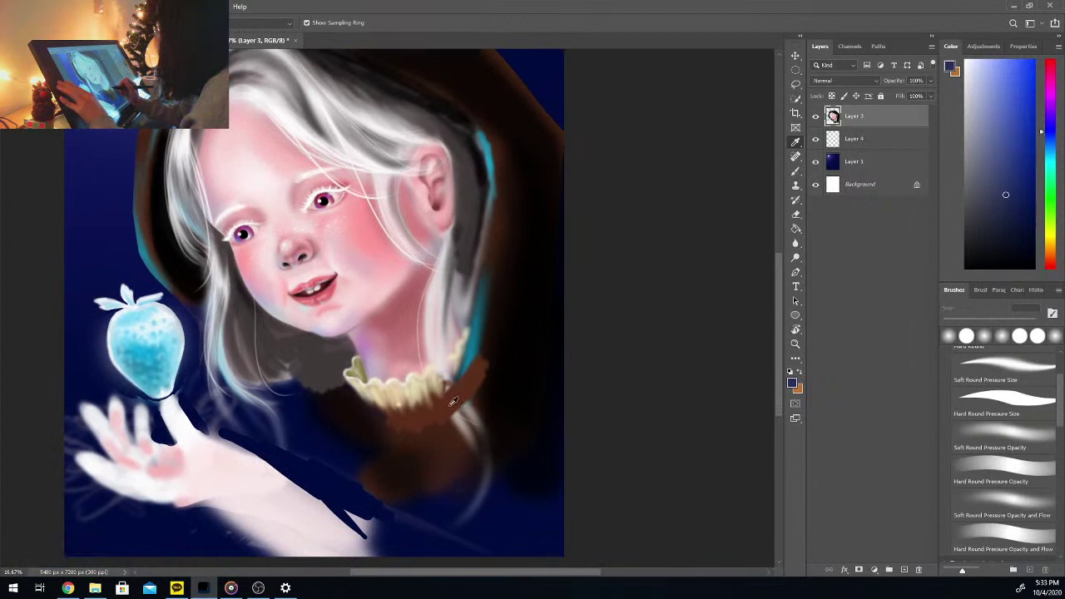
Step: Smooth and fill the ruffled collar with sampled cream, using a larger Soft Round Pressure Opacity and Flow brush
left_click(416, 388, "alt")
left_click(1003, 504)
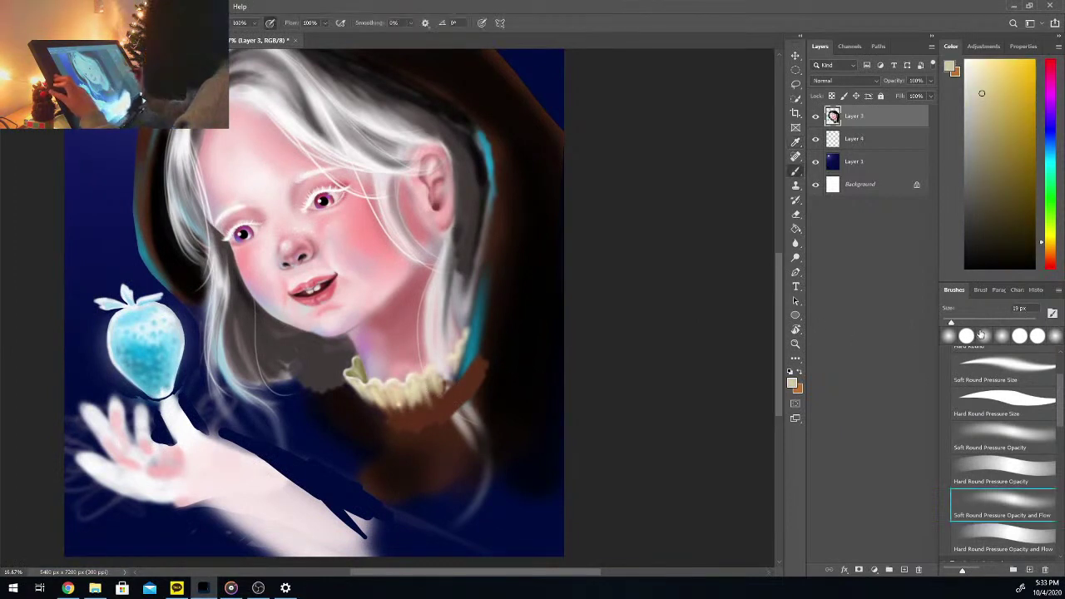
left_click_drag(973, 322, 991, 318)
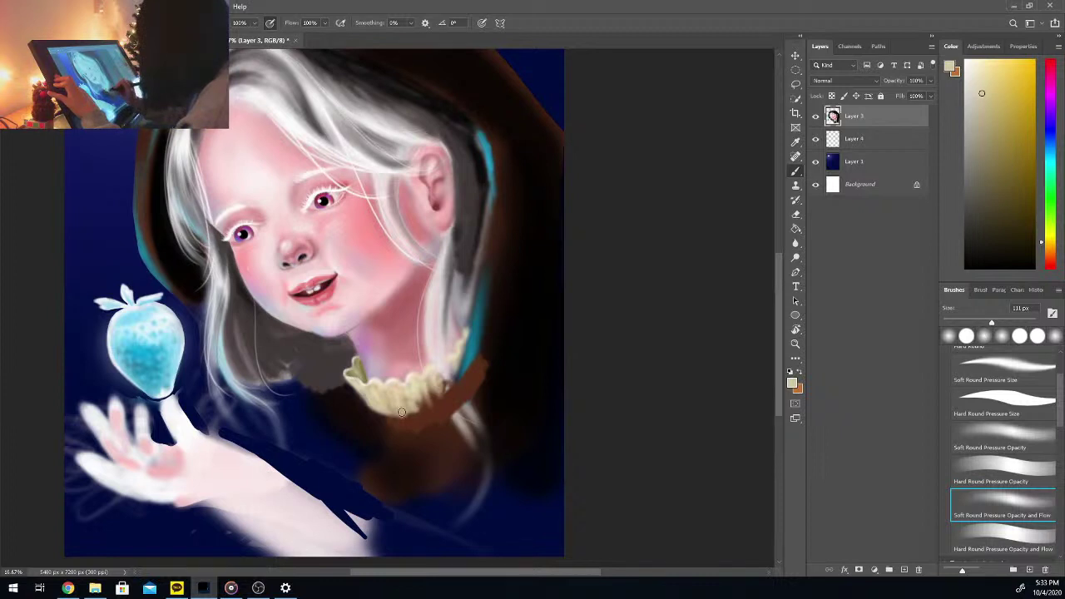
mouse_move(428, 411)
left_mouse_down()
mouse_move(443, 397)
mouse_move(429, 402)
left_mouse_up()
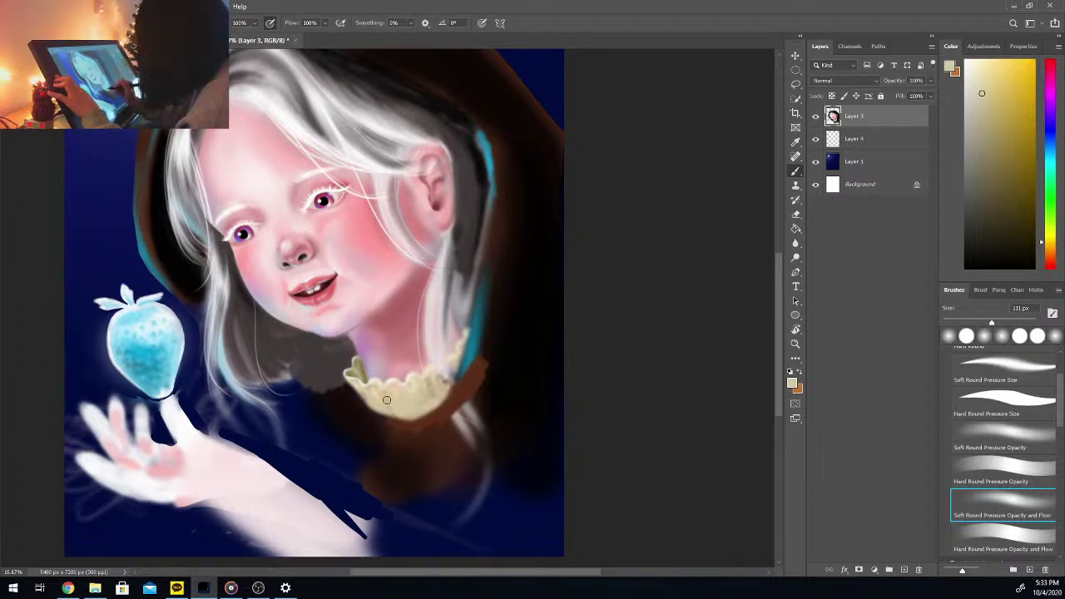
left_click_drag(441, 382, 450, 393)
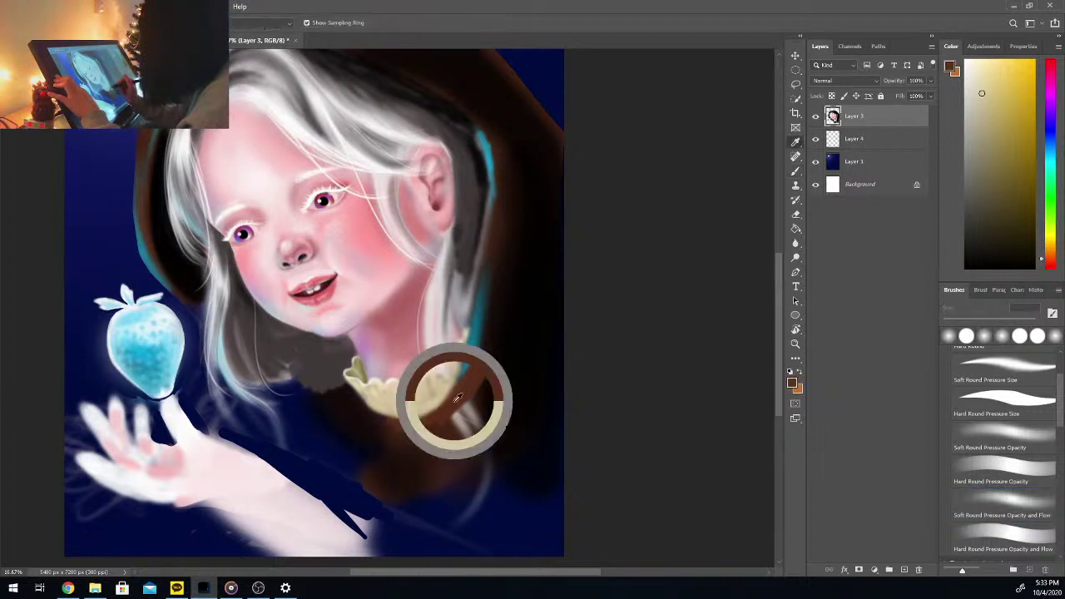
Step: Paint the cloak in sampled brown from beside the collar down to the canvas bottom, enlarging the brush to about 425 px
left_click(456, 388, "alt")
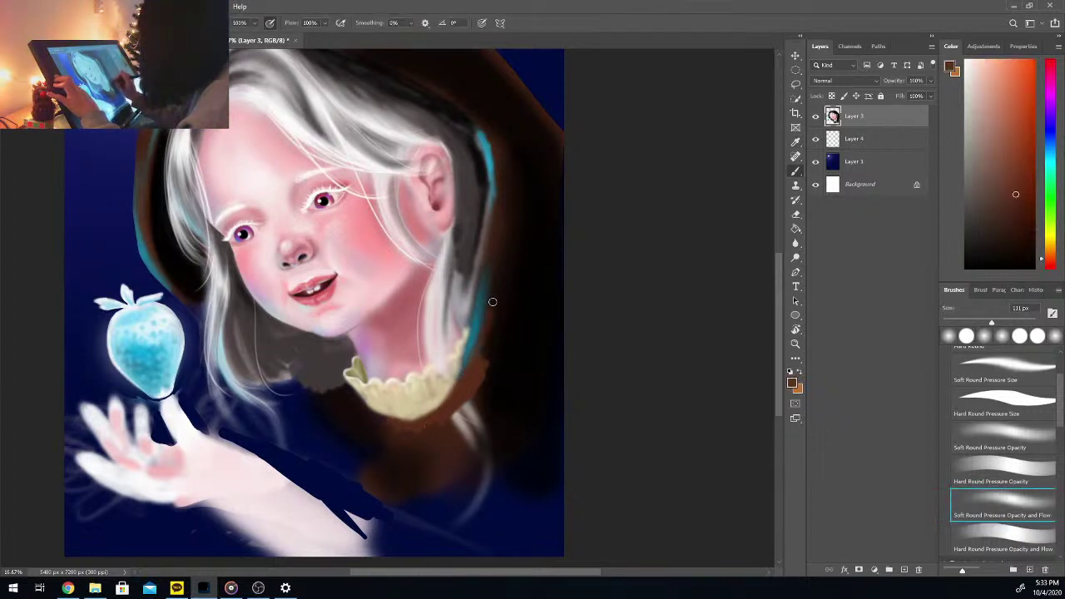
mouse_move(472, 340)
left_mouse_down()
mouse_move(464, 405)
mouse_move(420, 428)
mouse_move(419, 485)
mouse_move(408, 474)
mouse_move(417, 430)
mouse_move(407, 428)
mouse_move(417, 460)
mouse_move(420, 437)
mouse_move(427, 499)
left_mouse_up()
left_click_drag(996, 322, 1022, 323)
mouse_move(433, 566)
left_mouse_down()
mouse_move(437, 445)
mouse_move(453, 568)
mouse_move(465, 417)
mouse_move(464, 574)
mouse_move(473, 552)
mouse_move(486, 384)
mouse_move(478, 392)
mouse_move(501, 259)
mouse_move(501, 306)
mouse_move(523, 313)
mouse_move(519, 404)
mouse_move(518, 335)
mouse_move(475, 501)
mouse_move(523, 421)
mouse_move(553, 409)
mouse_move(493, 567)
mouse_move(575, 505)
mouse_move(481, 542)
mouse_move(477, 474)
mouse_move(447, 518)
left_mouse_up()
Step: Deepen the cloak's outer side with black and blend it into the brown below the collar
left_click(537, 272, "alt")
left_click(430, 441, "alt")
mouse_move(430, 442)
left_mouse_down()
mouse_move(449, 526)
mouse_move(473, 458)
mouse_move(483, 564)
mouse_move(502, 500)
mouse_move(472, 423)
mouse_move(492, 427)
mouse_move(496, 365)
mouse_move(534, 539)
mouse_move(498, 390)
mouse_move(509, 345)
mouse_move(554, 422)
mouse_move(518, 358)
mouse_move(546, 313)
left_mouse_up()
key("x")
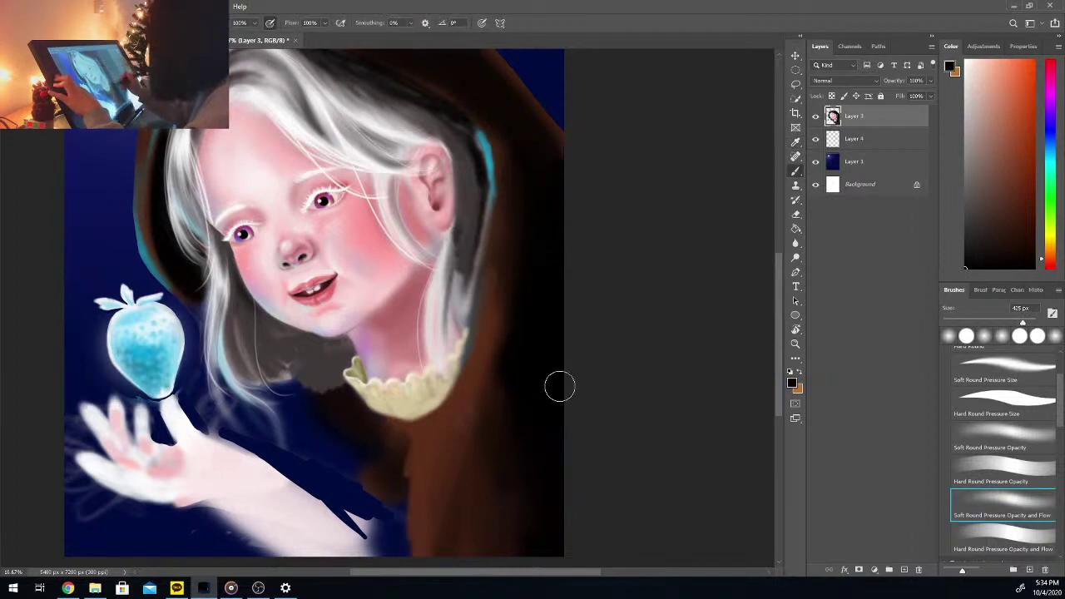
key("x")
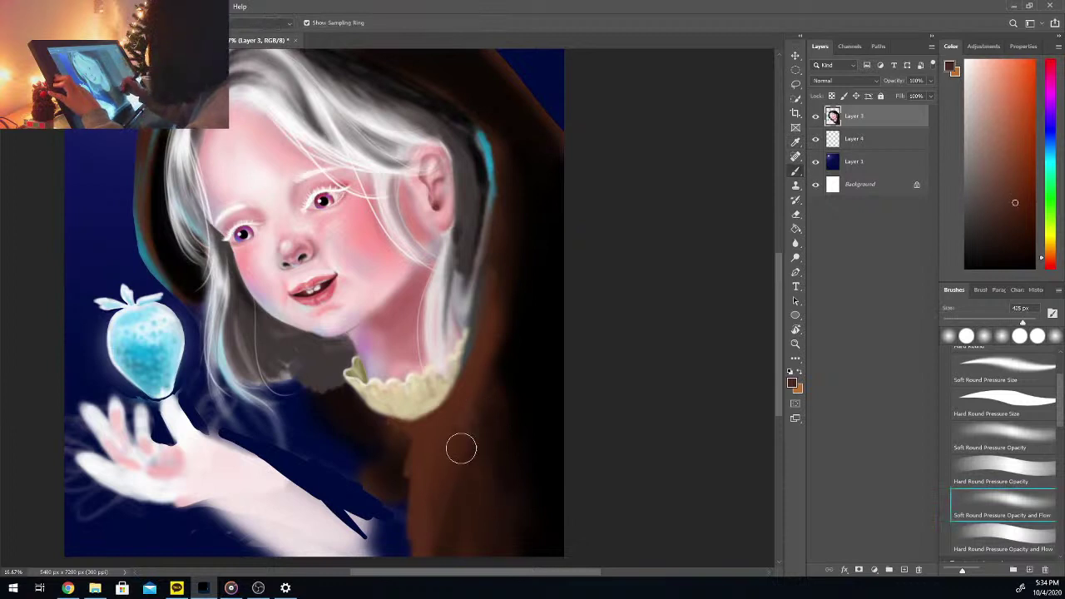
Step: Extend the brown cloak over the forearm, paint a rust-orange sleeve edge, and shade the folds above it
mouse_move(467, 543)
left_mouse_down()
mouse_move(426, 499)
mouse_move(467, 447)
mouse_move(543, 559)
mouse_move(480, 412)
mouse_move(525, 466)
mouse_move(543, 437)
mouse_move(481, 365)
mouse_move(520, 397)
mouse_move(498, 347)
mouse_move(515, 291)
mouse_move(509, 371)
mouse_move(535, 377)
mouse_move(527, 392)
mouse_move(577, 426)
mouse_move(420, 494)
mouse_move(406, 487)
mouse_move(413, 457)
mouse_move(377, 440)
mouse_move(392, 540)
mouse_move(375, 533)
mouse_move(385, 518)
mouse_move(368, 524)
mouse_move(382, 510)
mouse_move(412, 522)
mouse_move(415, 542)
mouse_move(434, 550)
mouse_move(383, 534)
mouse_move(405, 552)
left_mouse_up()
left_click(988, 64)
left_click(1033, 145)
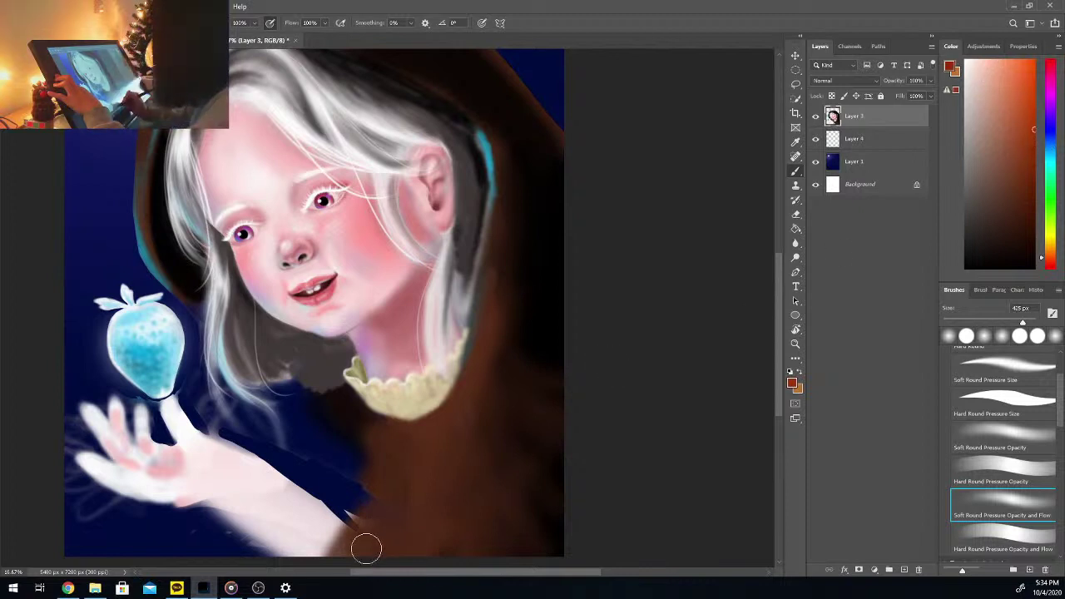
key("i")
left_click(372, 555)
key("b")
left_click(468, 504, "alt")
mouse_move(398, 510)
left_mouse_down()
mouse_move(516, 555)
mouse_move(493, 544)
mouse_move(499, 515)
mouse_move(404, 501)
left_mouse_up()
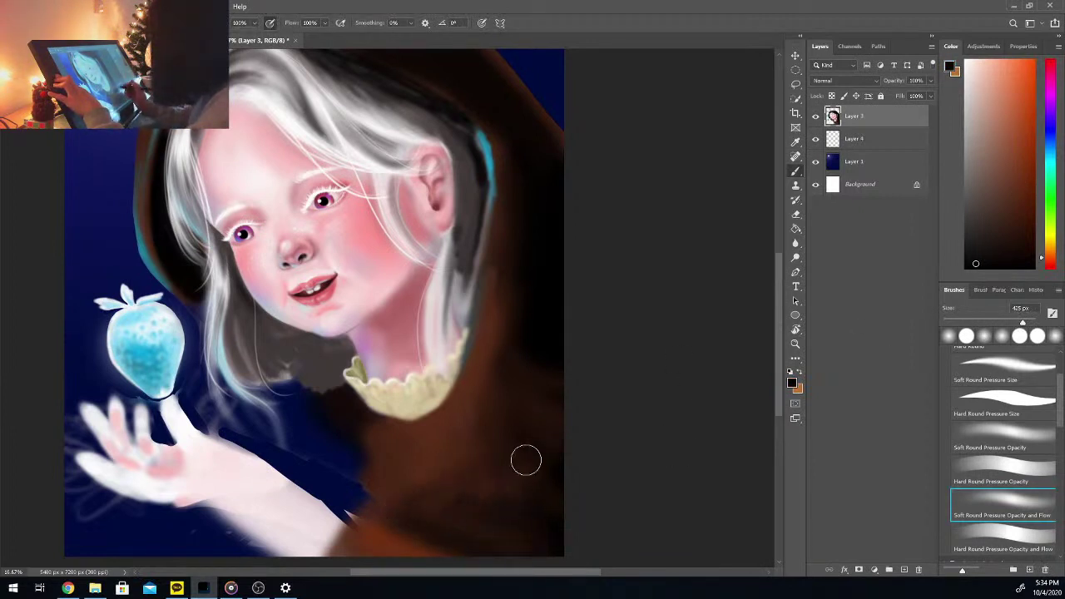
Step: Extend the cloak's dark brown shoulder over the navy gap between the collar, hair and forearm
left_click(350, 483, "alt")
left_click(373, 451, "alt")
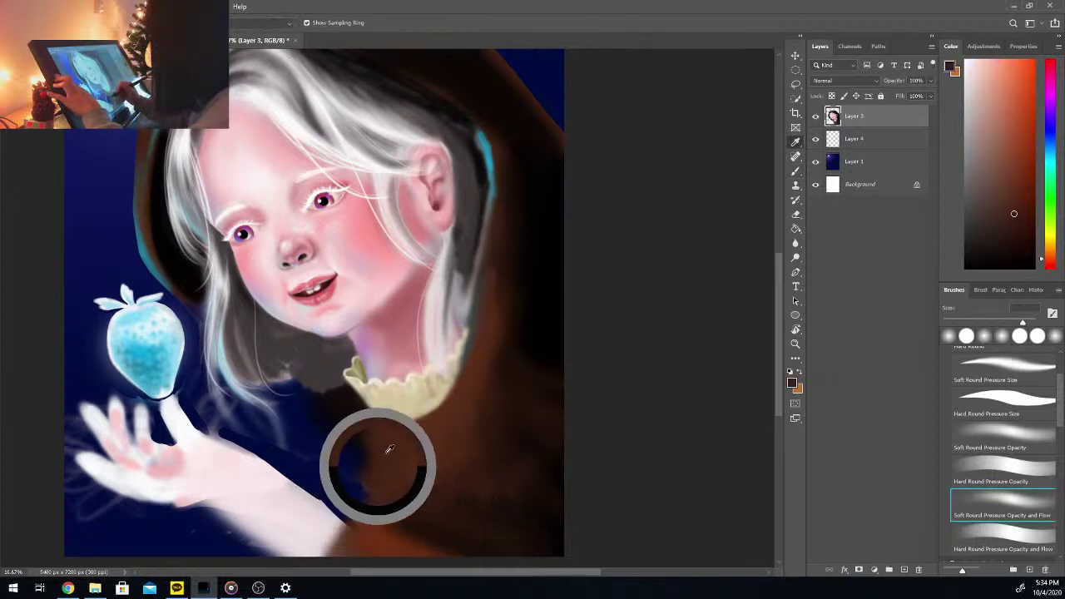
mouse_move(364, 447)
left_mouse_down()
mouse_move(336, 410)
mouse_move(320, 423)
mouse_move(327, 472)
mouse_move(310, 406)
left_mouse_up()
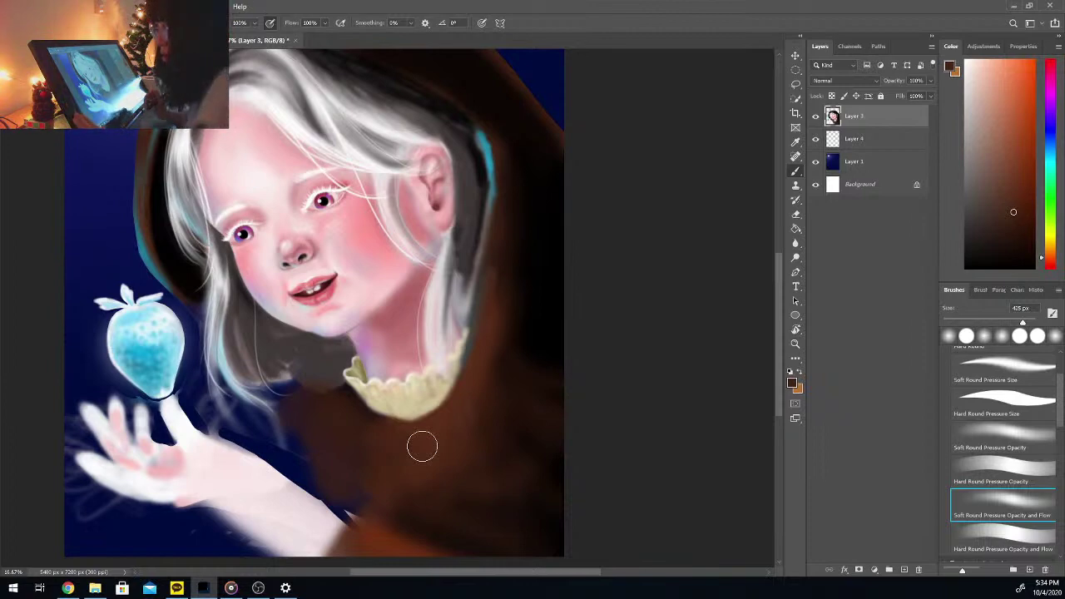
key("ctrl+minus")
key("ctrl+minus")
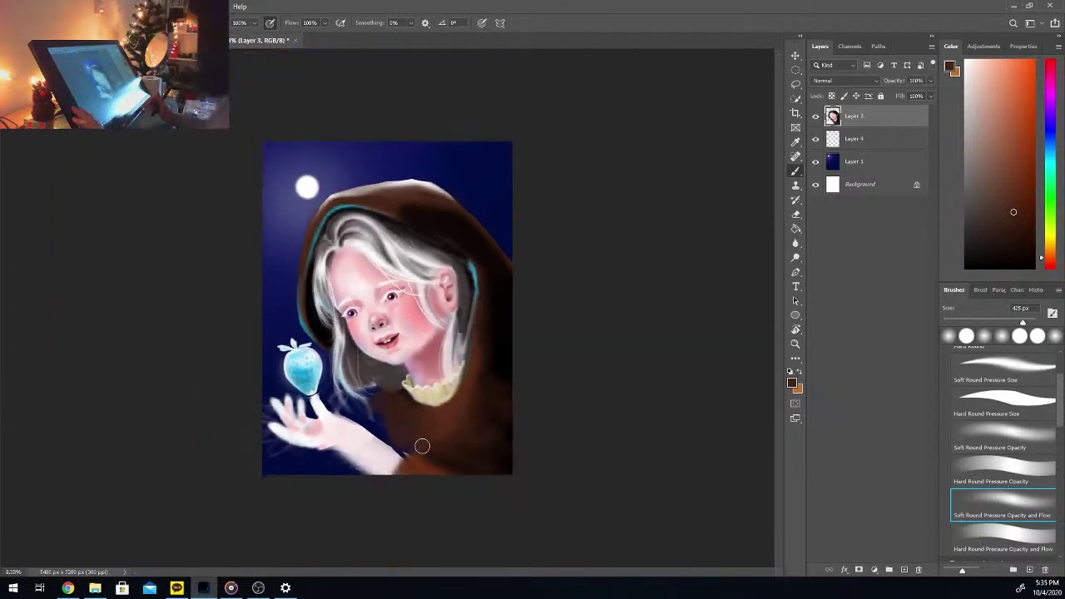
Step: Brush sampled near-white over the hair at the girl's crown and parting to brighten it
key("ctrl+plus")
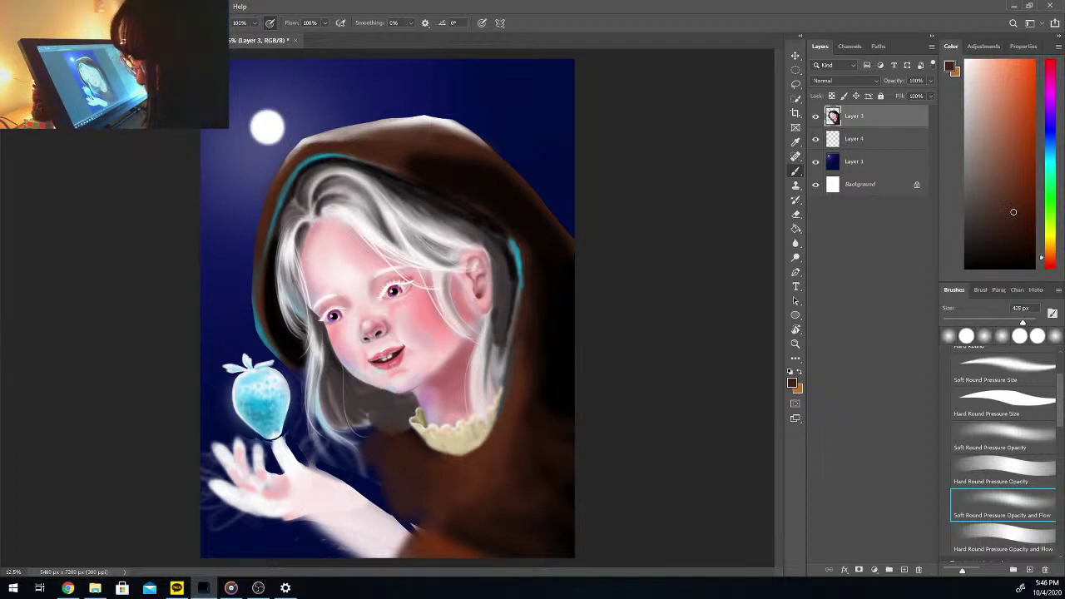
key("alt+Tab")
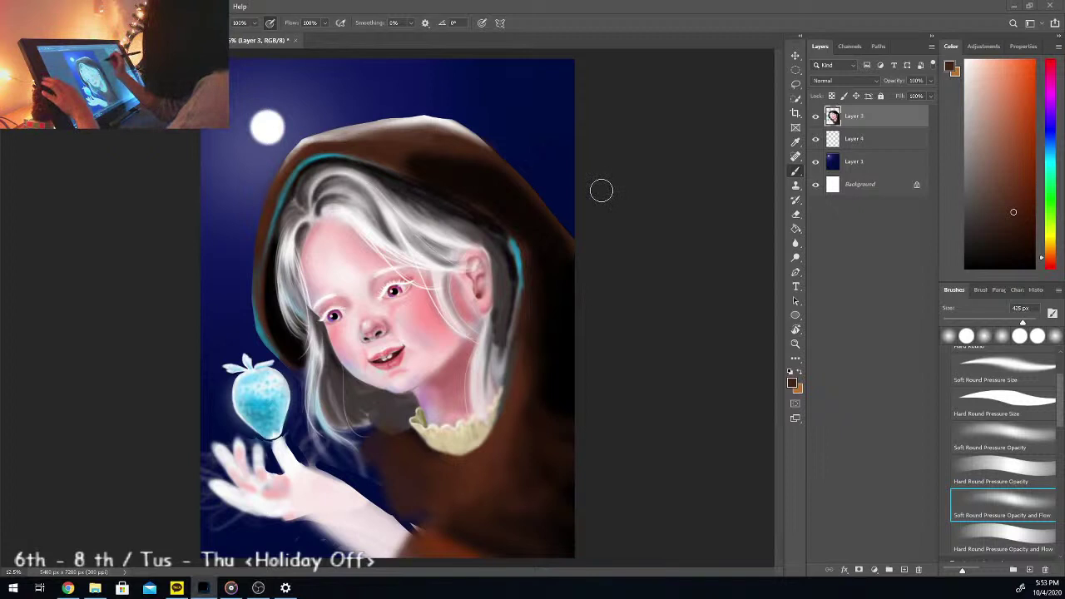
key("i")
left_click(369, 203)
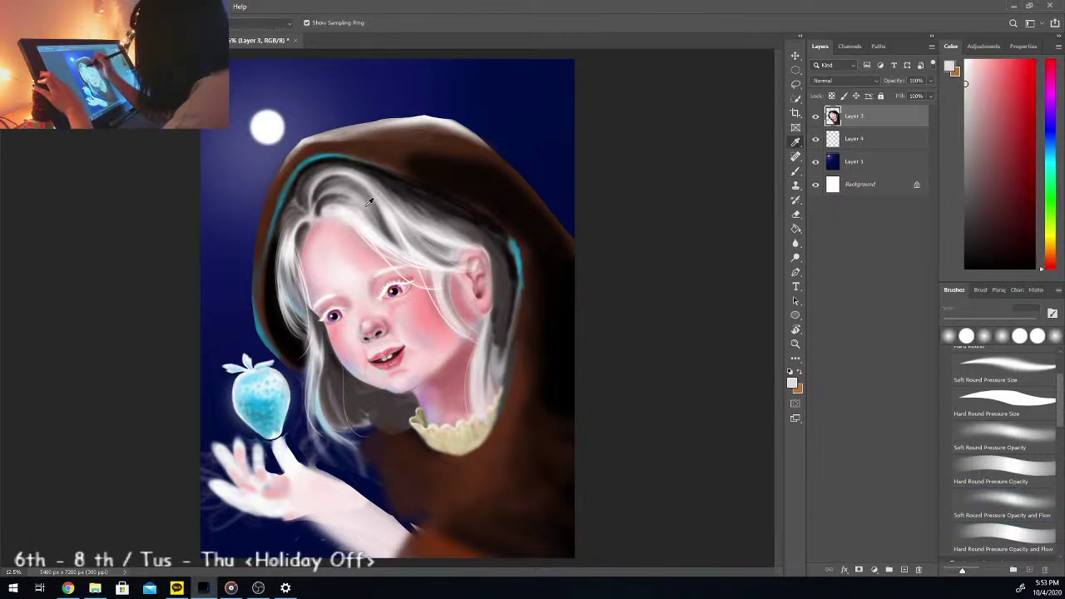
key("b")
left_click_drag(323, 185, 314, 208)
left_click(350, 214, "alt")
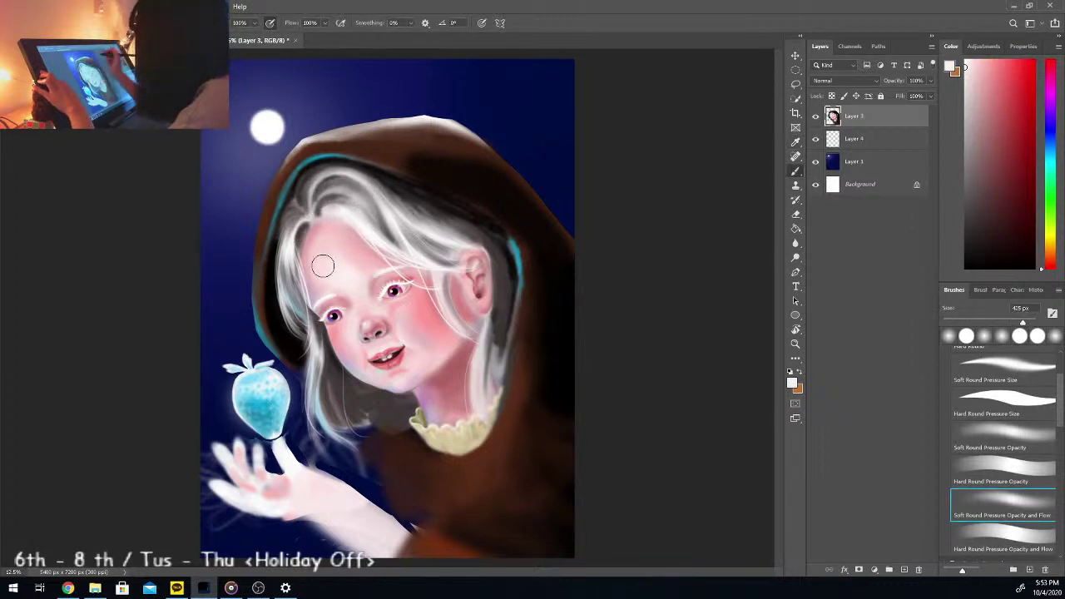
Step: Tint the hair from the crown to the ear with the strawberry's light blue, reducing the brush to about 175 px
key("i")
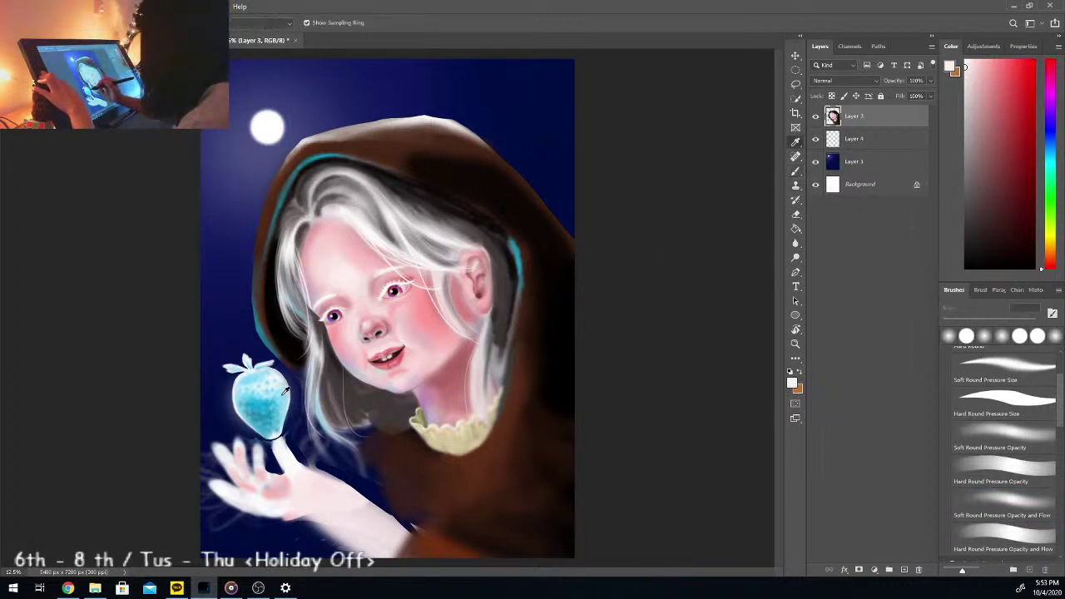
left_click(286, 392)
key("b")
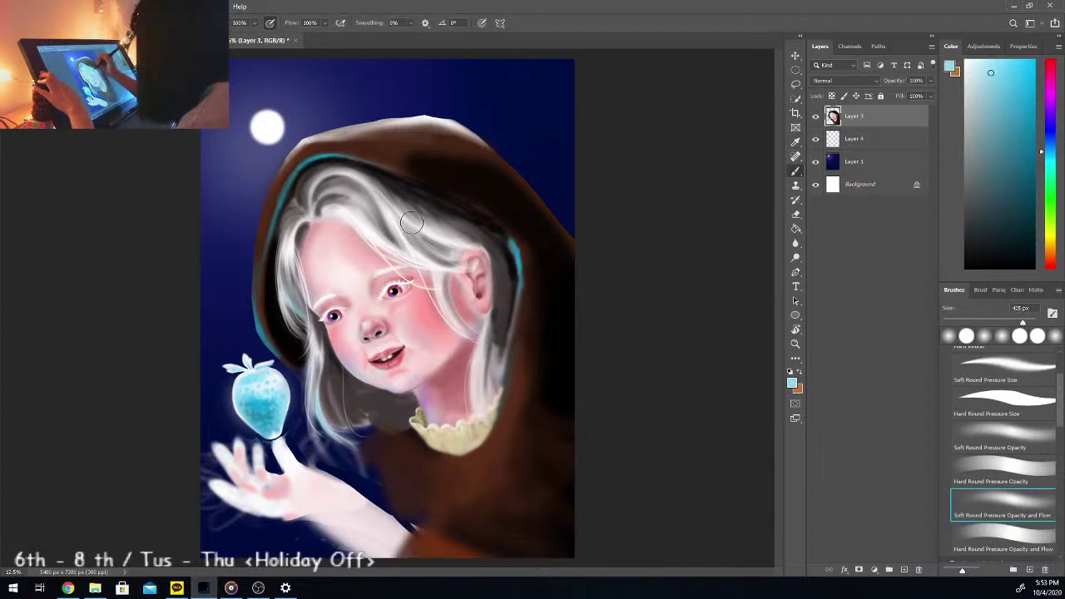
mouse_move(357, 184)
left_mouse_down()
mouse_move(419, 259)
mouse_move(409, 227)
mouse_move(445, 283)
left_mouse_up()
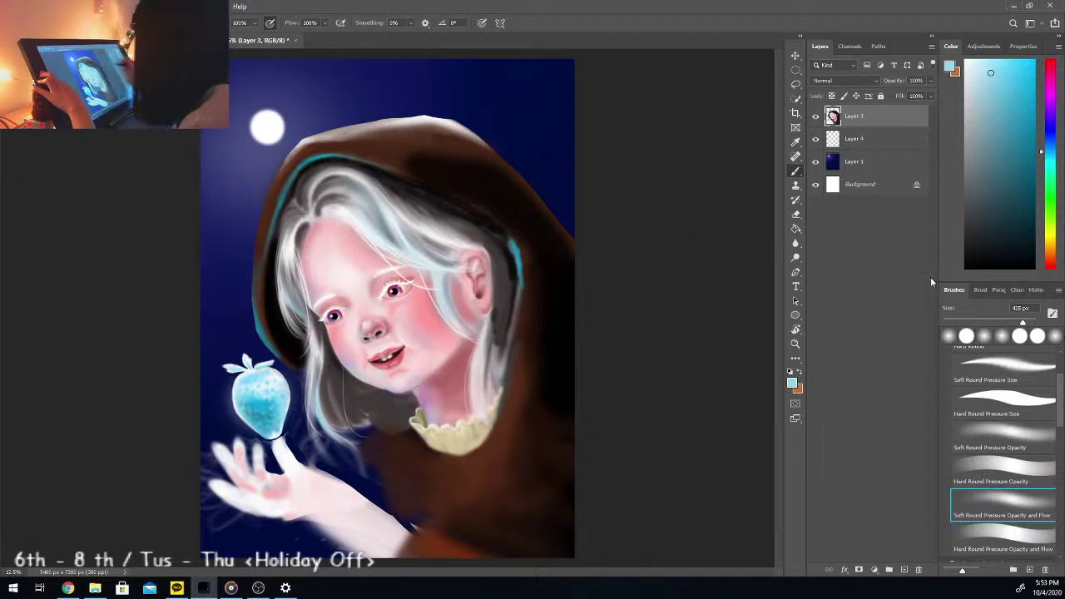
left_click(1010, 323)
left_click(996, 63)
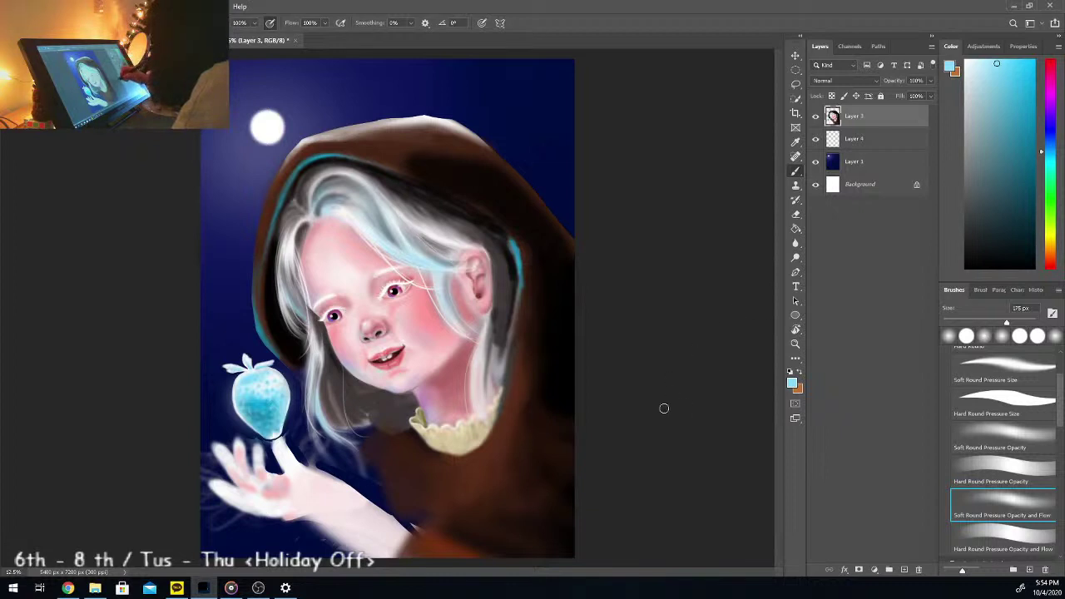
Step: Highlight the collar's ruffle edges with a sampled off-white and a brush of about 42 px
key("ctrl+plus")
scroll(776, 295, "down", 5)
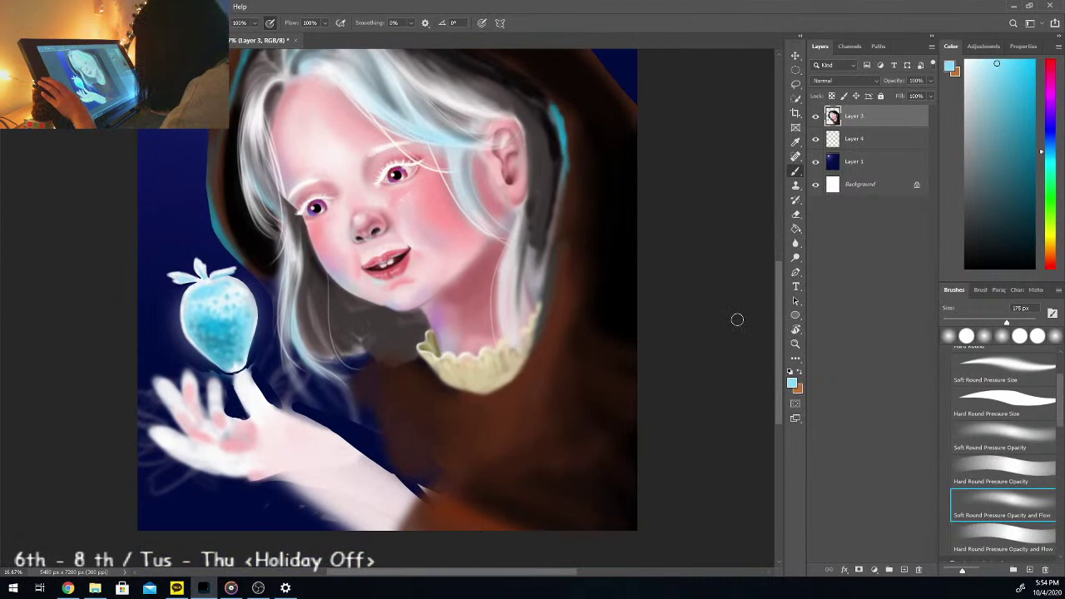
key("i")
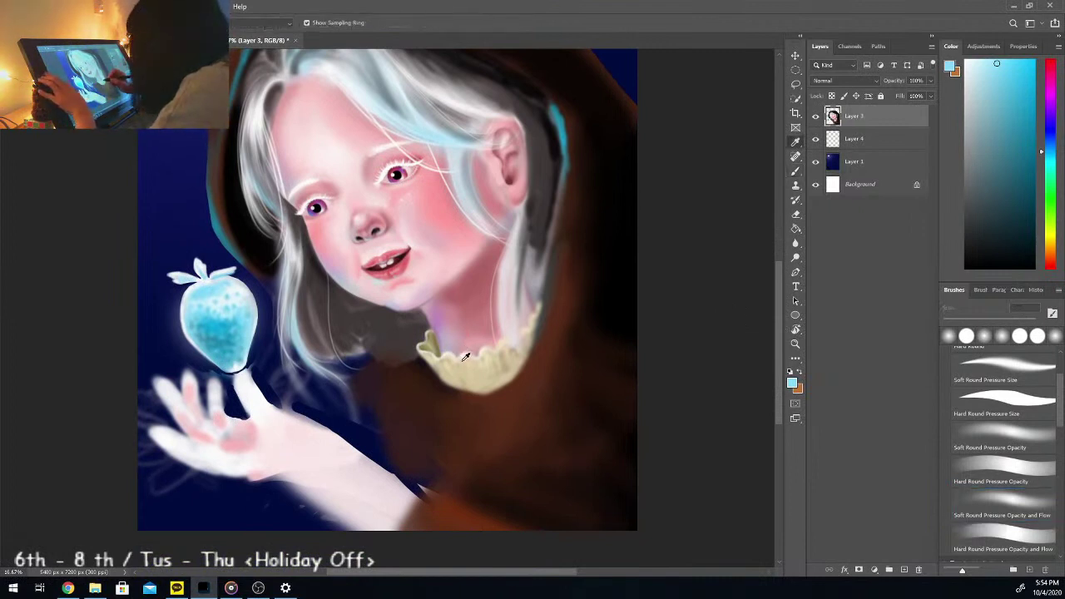
left_click(463, 351)
left_click(462, 351)
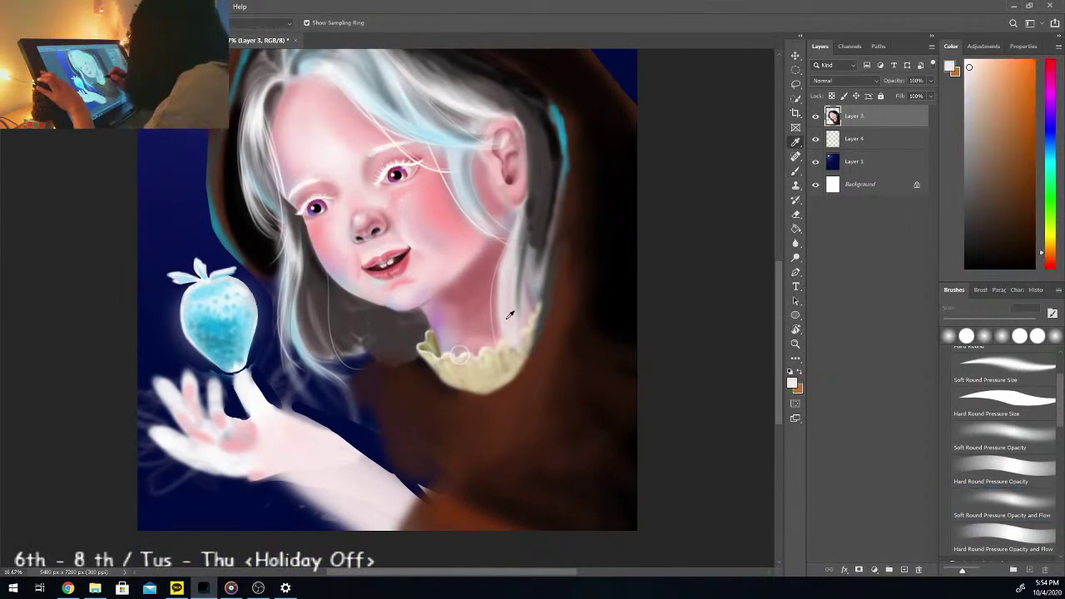
key("b")
left_click_drag(988, 321, 978, 322)
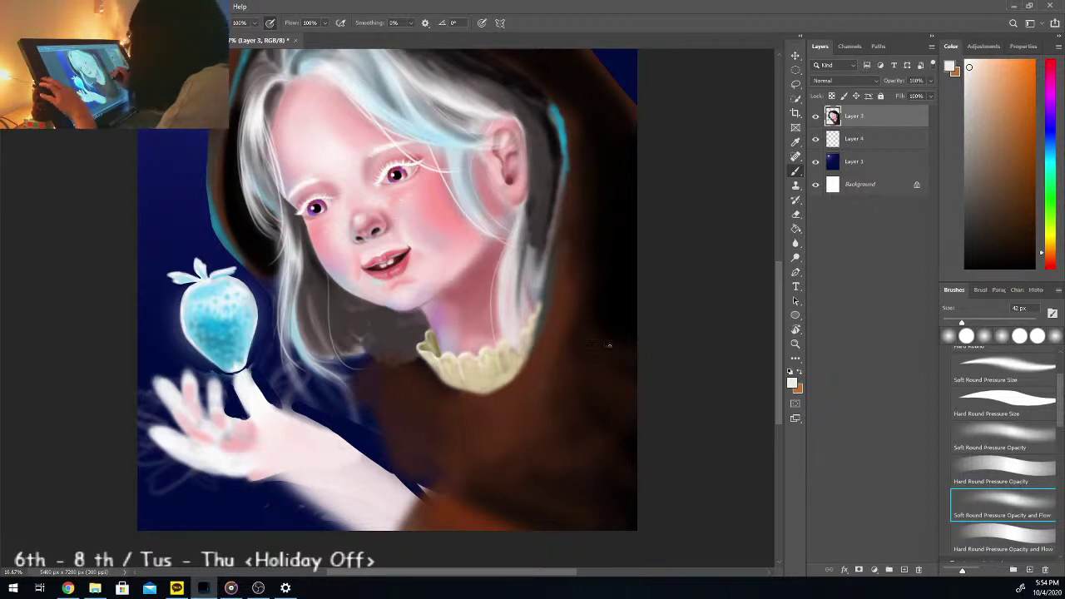
Step: Shade the collar's folds with sampled khaki at about 123 px and add fine pale cream highlights with a smaller brush
key("i")
left_click(479, 369)
key("b")
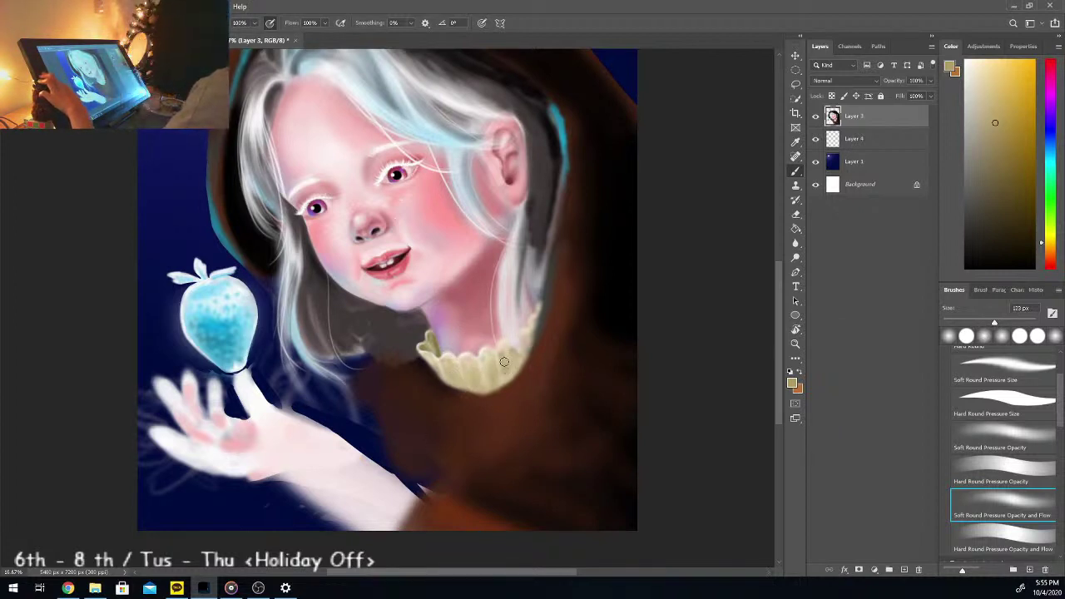
left_click(972, 62)
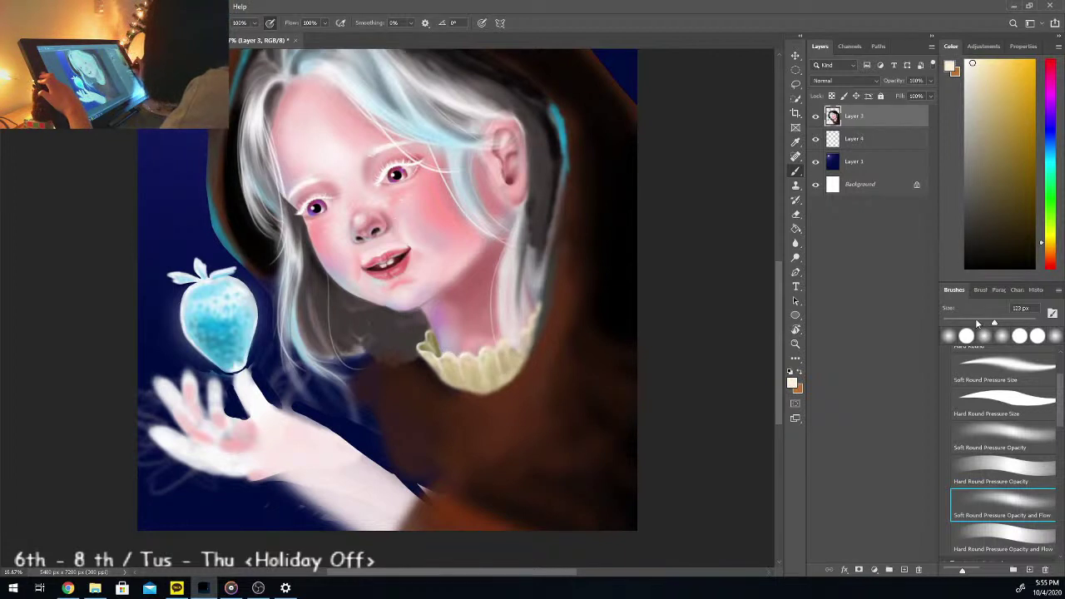
left_click_drag(969, 320, 955, 321)
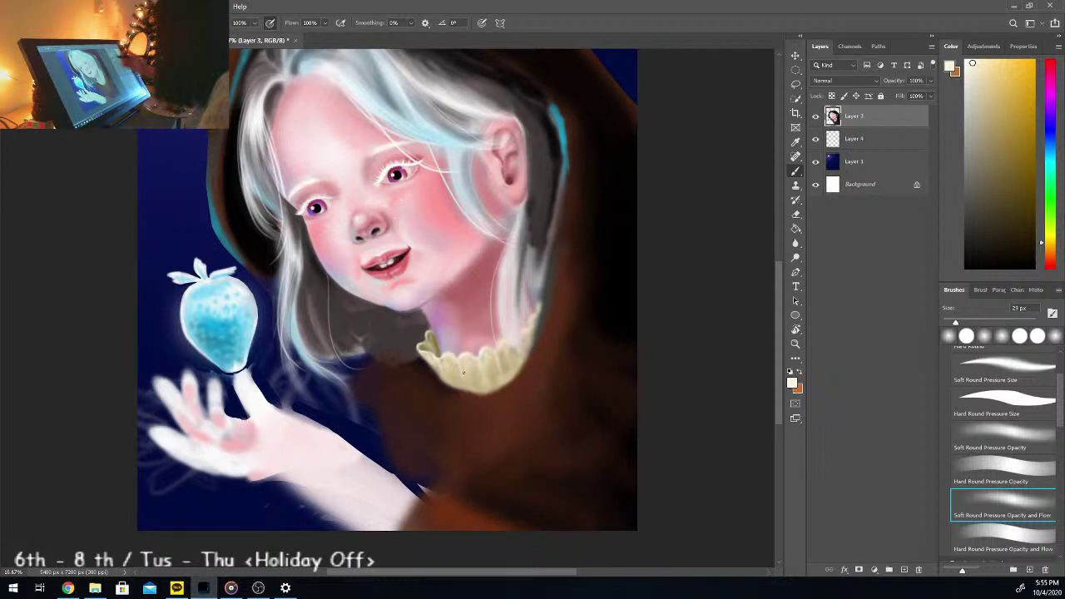
Step: Paint the tip of the raised thumb with near-white sampled from it, using a soft brush of about 61 px
mouse_move(779, 279)
left_mouse_down()
mouse_move(777, 244)
mouse_move(774, 293)
mouse_move(775, 284)
left_mouse_up()
left_click_drag(471, 575, 437, 572)
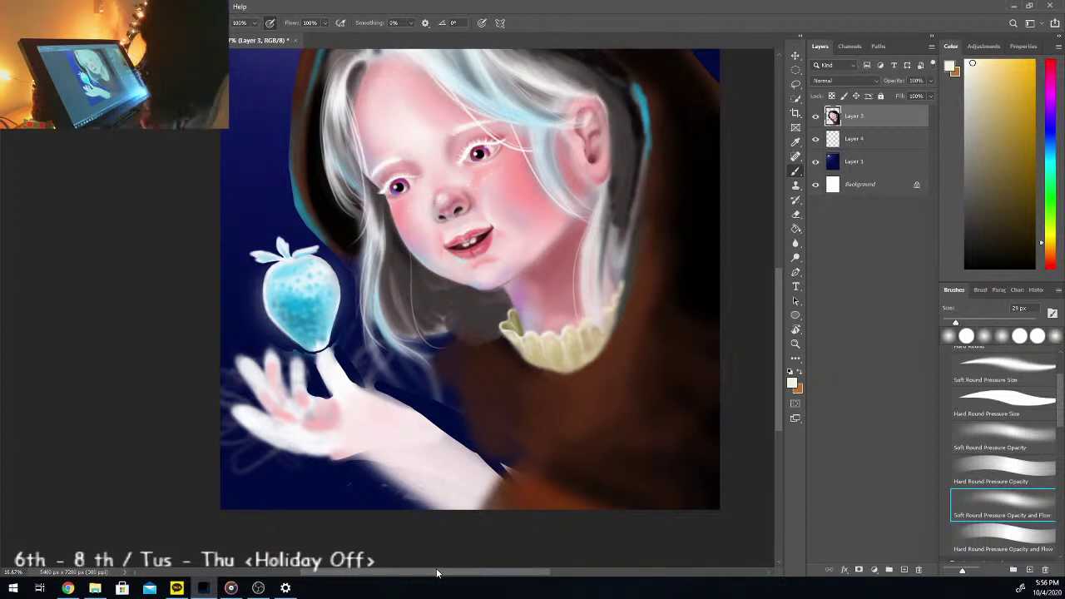
key("ctrl+plus")
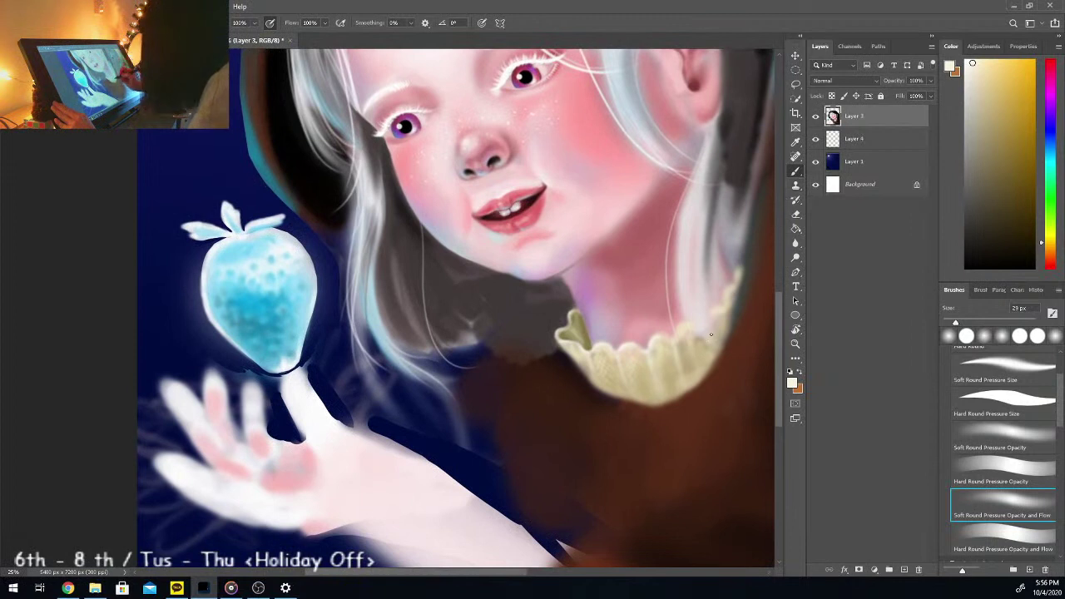
scroll(750, 317, "down", 2)
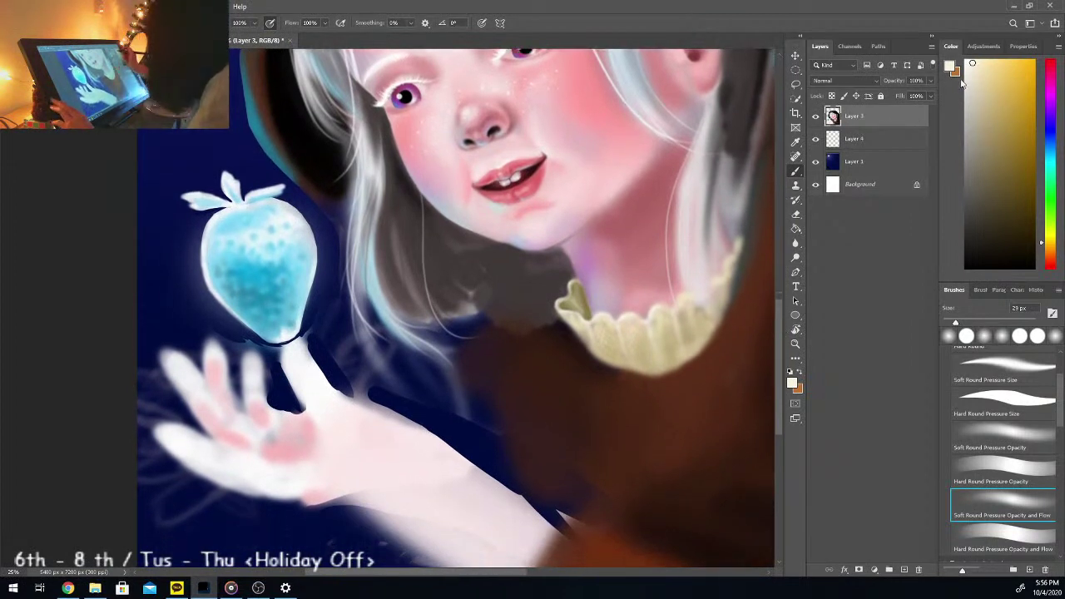
left_click(310, 361, "alt")
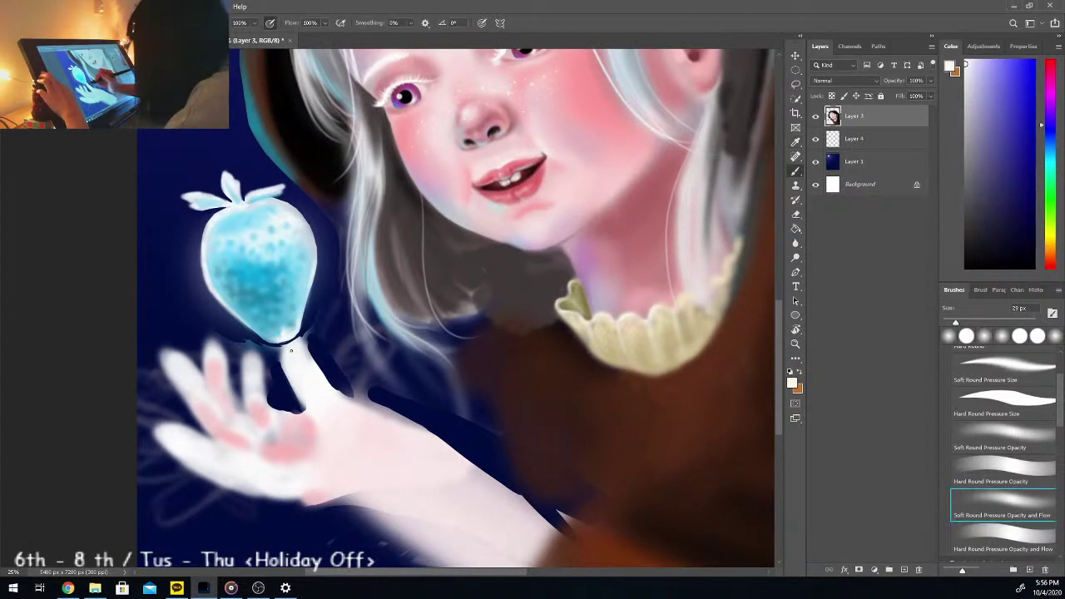
left_click_drag(956, 323, 972, 323)
left_click_drag(288, 342, 292, 363)
key("alt")
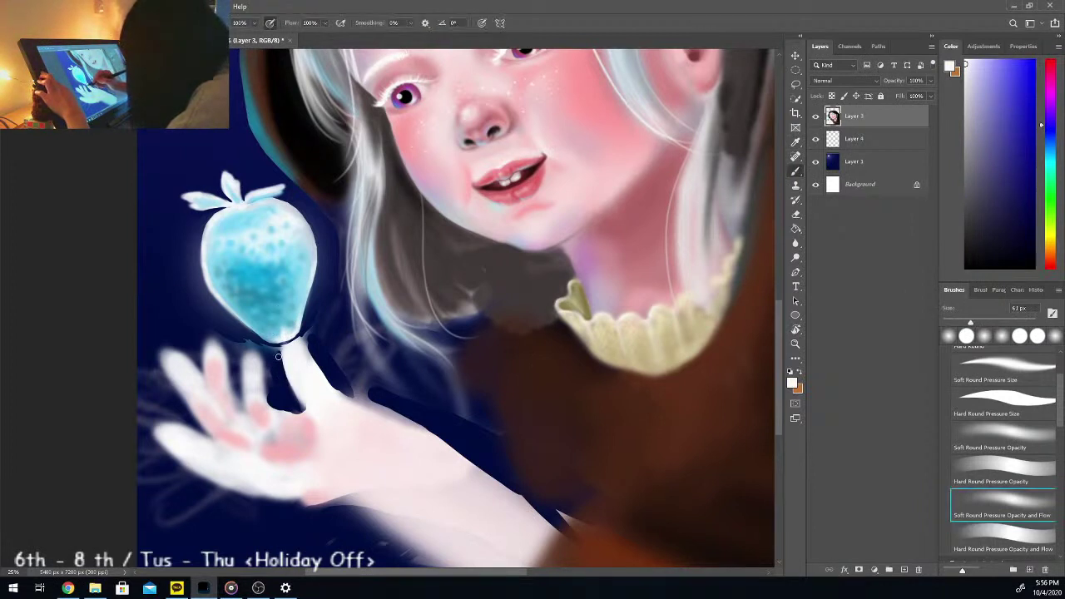
Step: Sharpen the thumb tip's outline below the strawberry by erasing with the Hard Round Pressure Size brush and retouching with a soft brush
key("e")
left_click_drag(281, 344, 280, 362)
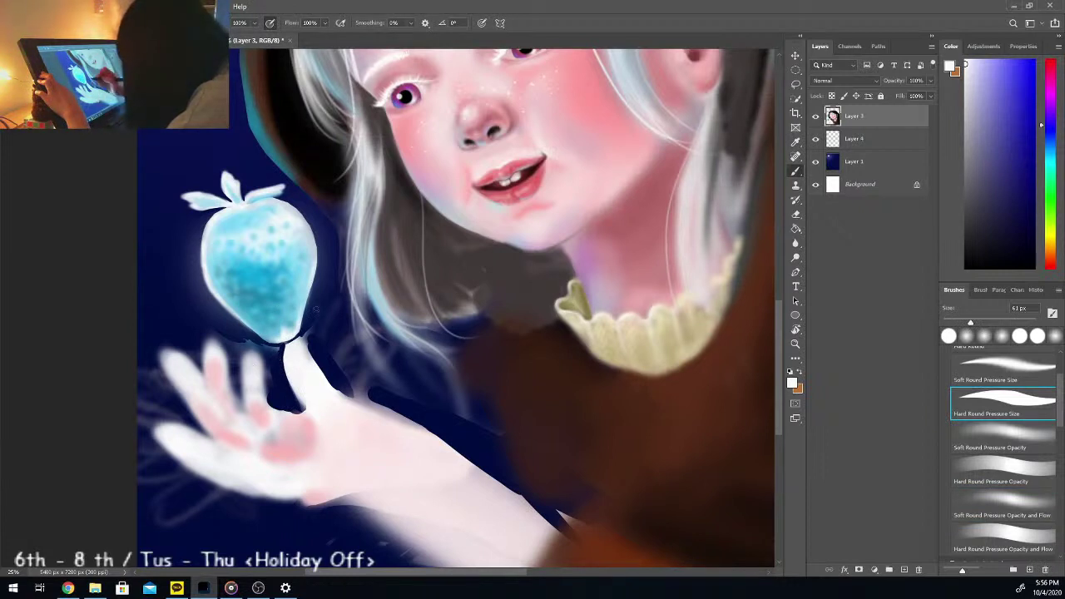
left_click_drag(282, 348, 305, 339)
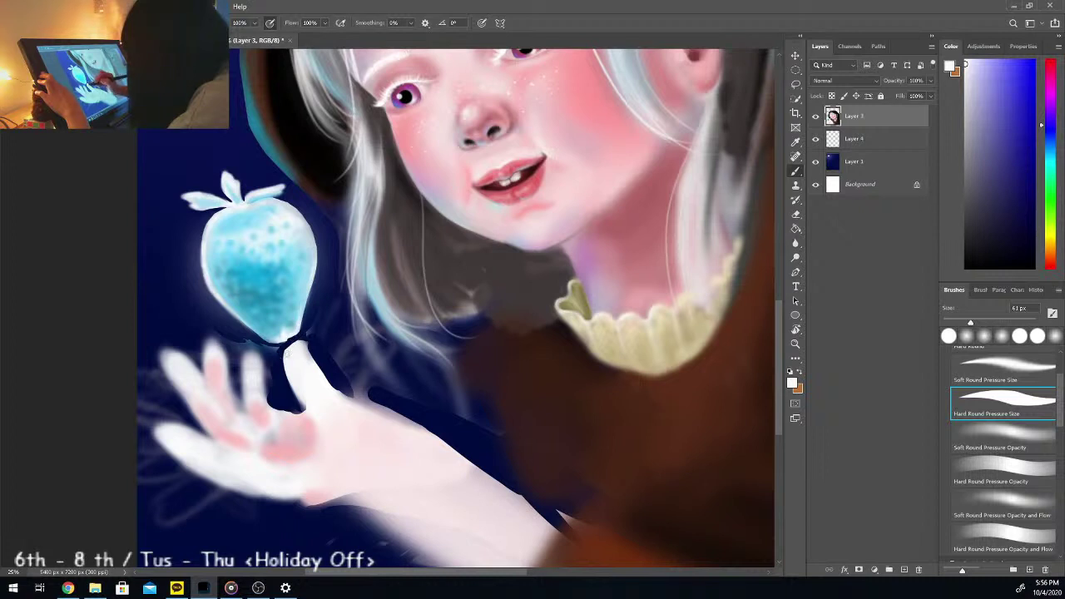
left_click(1003, 505)
left_click_drag(307, 331, 289, 342)
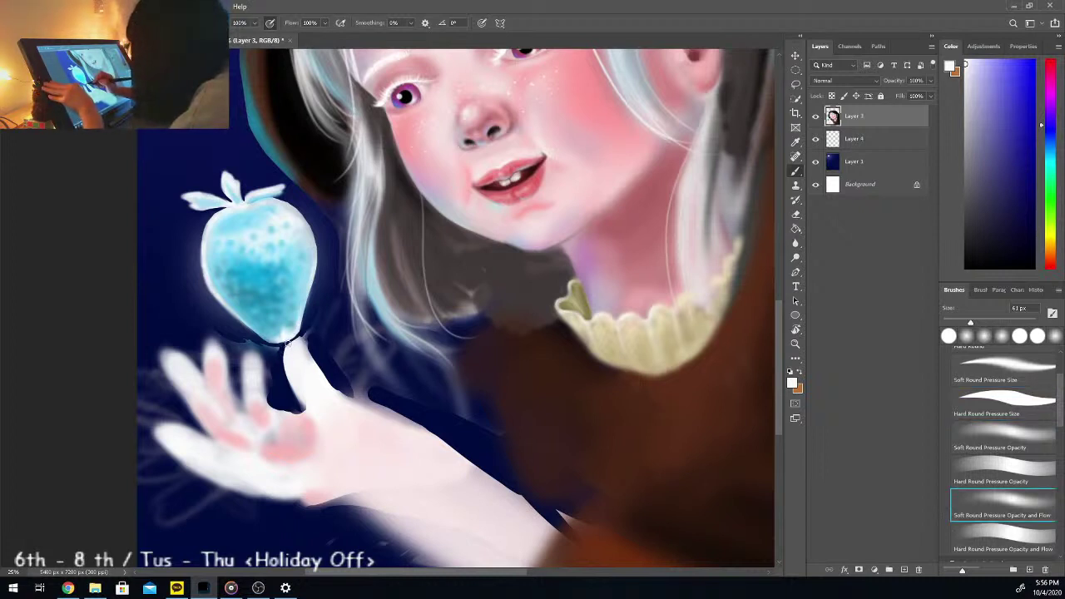
key("comma")
key("comma")
key("comma")
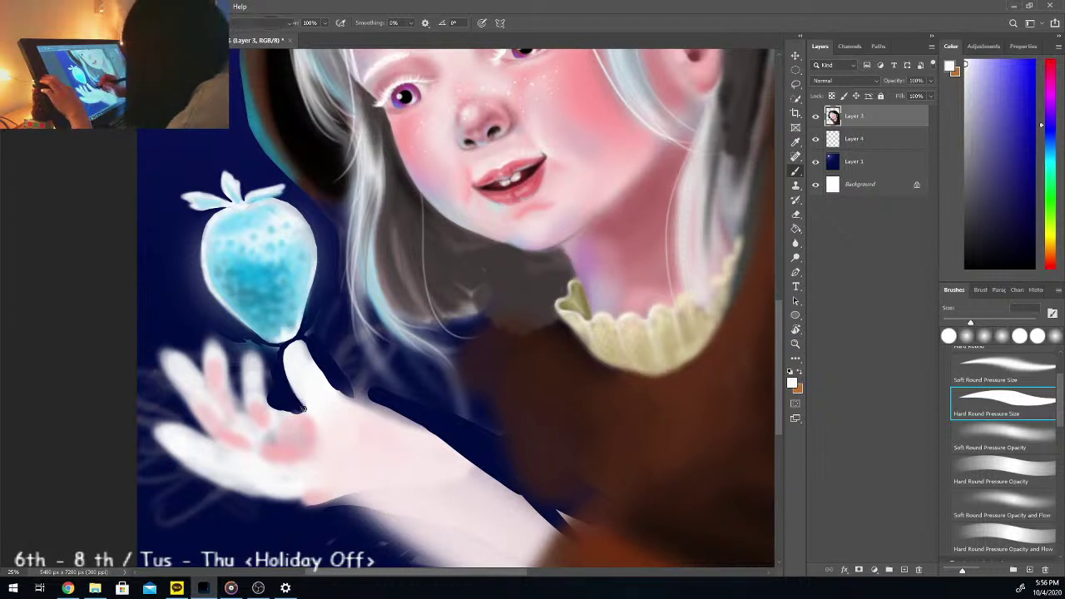
Step: Blend the base of the thumb into the palm with sampled light pinks and near-white, using the Soft Round Pressure Opacity and Flow brush
key("i")
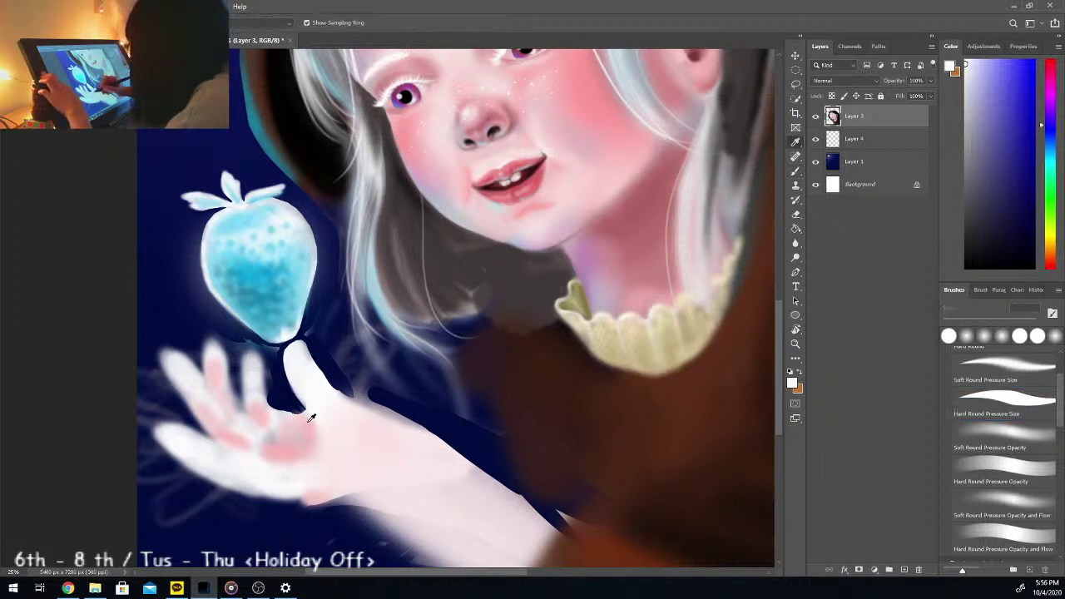
left_click(307, 402)
key("b")
left_click_drag(308, 402, 310, 407)
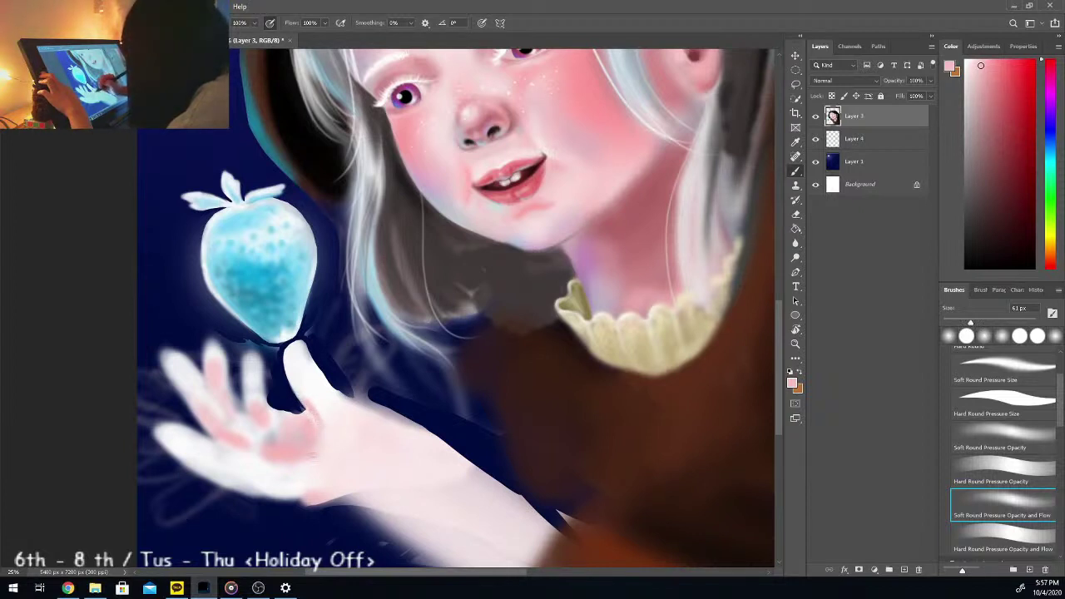
left_click(305, 398, "alt")
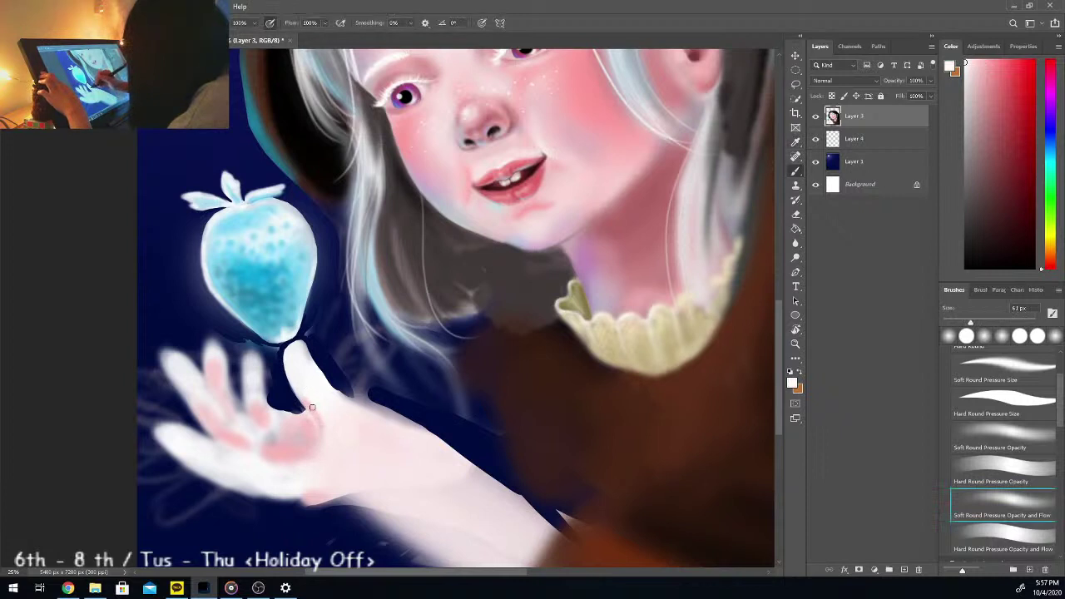
left_click(310, 425, "alt")
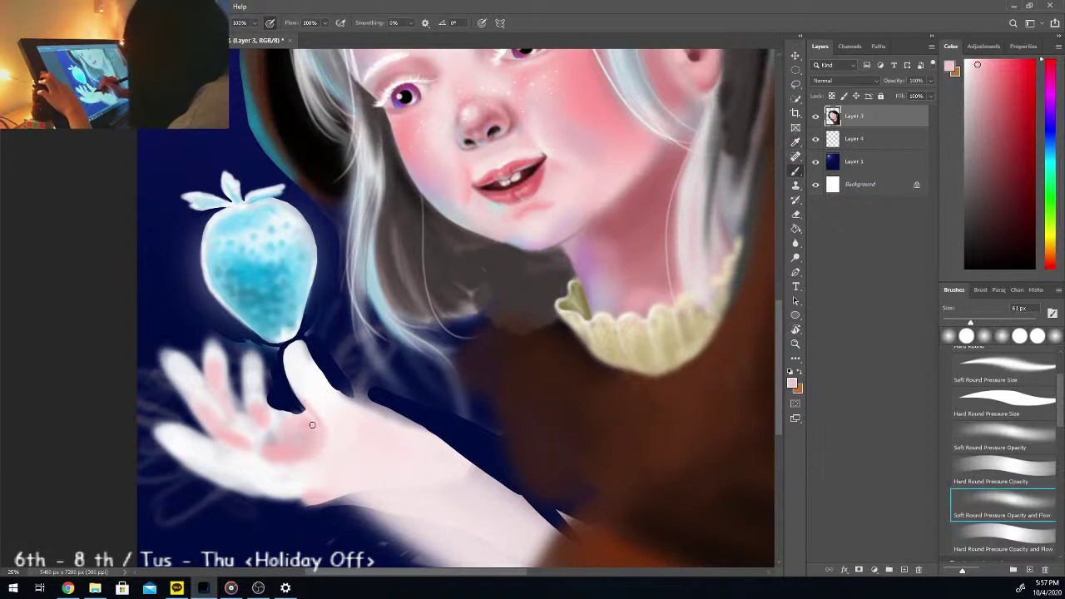
left_click(323, 406, "alt")
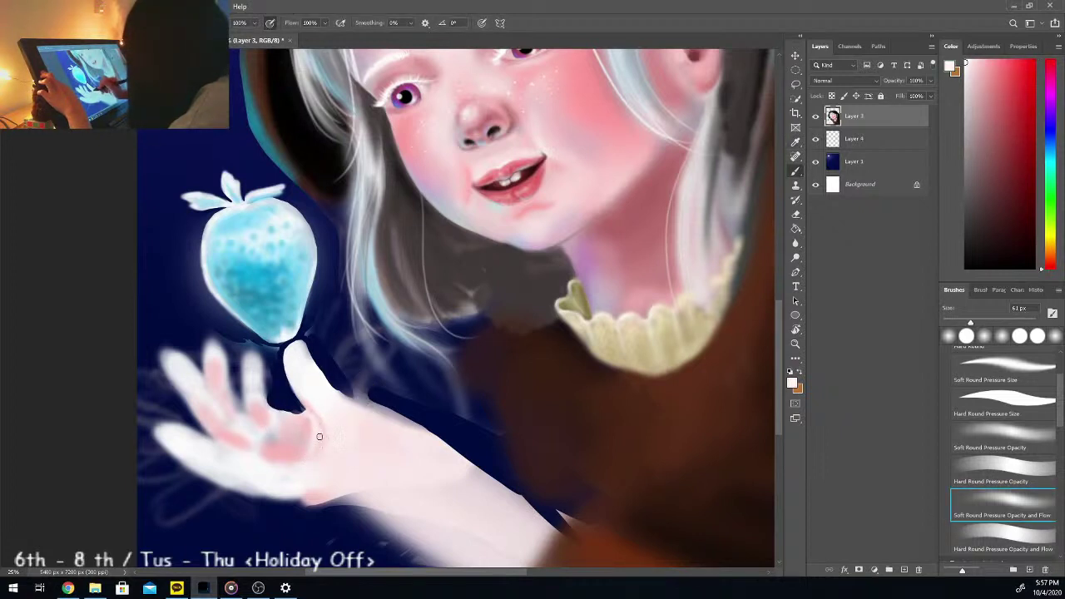
left_click(314, 426, "alt")
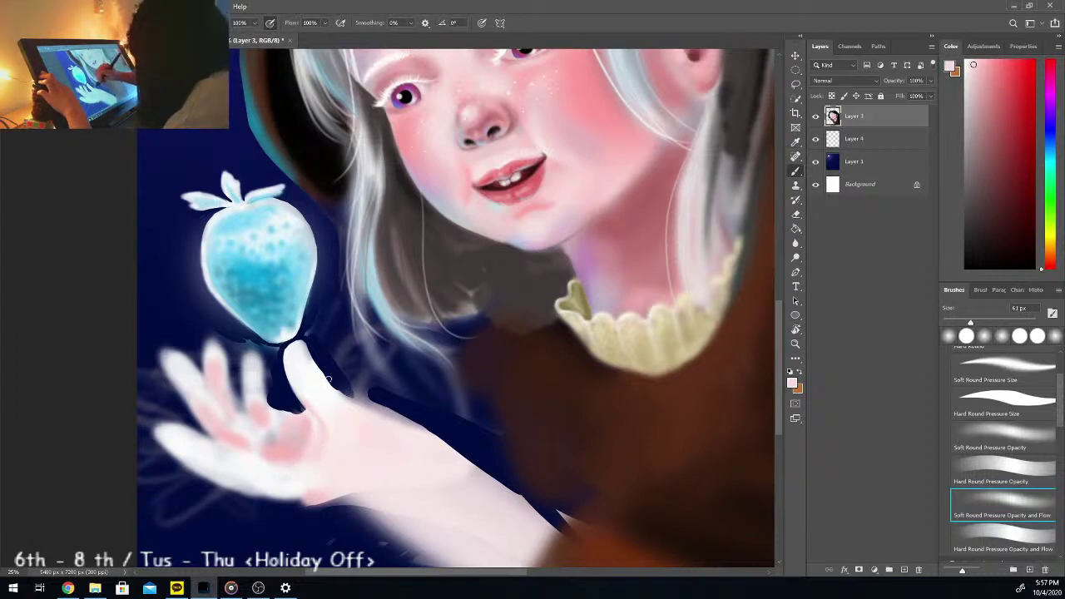
Step: Clean the thumb's outer edge with the hard brush and add a soft near-white highlight from the thumb toward the wrist
key("comma")
key("comma")
key("comma")
left_click_drag(348, 393, 343, 392)
key("period")
key("period")
key("period")
mouse_move(323, 382)
left_mouse_down()
mouse_move(357, 406)
mouse_move(309, 369)
mouse_move(355, 404)
mouse_move(338, 390)
mouse_move(361, 416)
left_mouse_up()
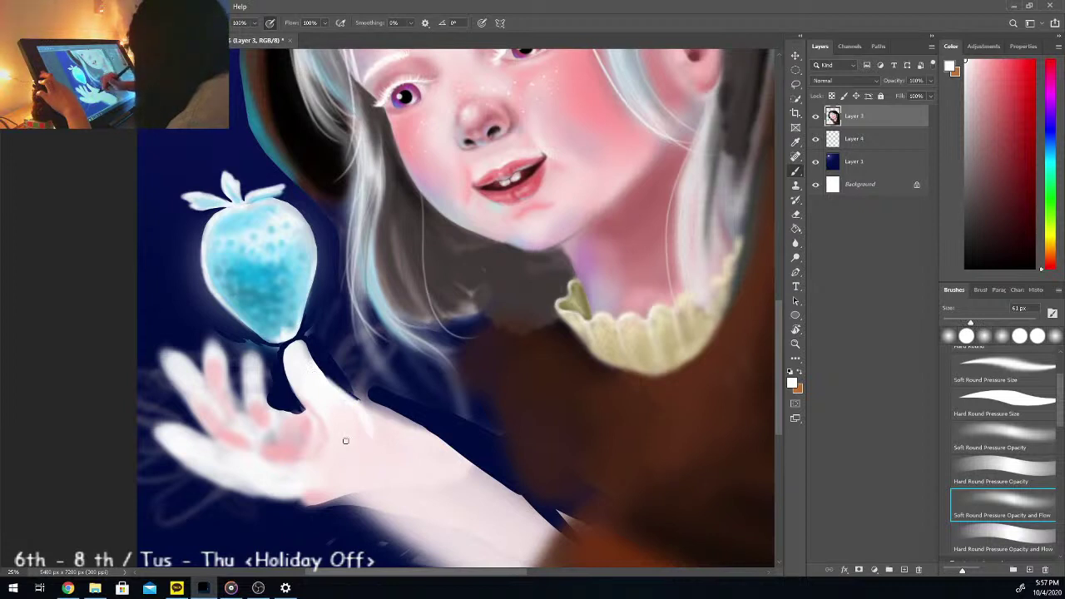
Step: Shade below the thumb highlight and across the inner wrist with sampled pinks
left_click(347, 439, "alt")
left_click_drag(374, 432, 372, 415)
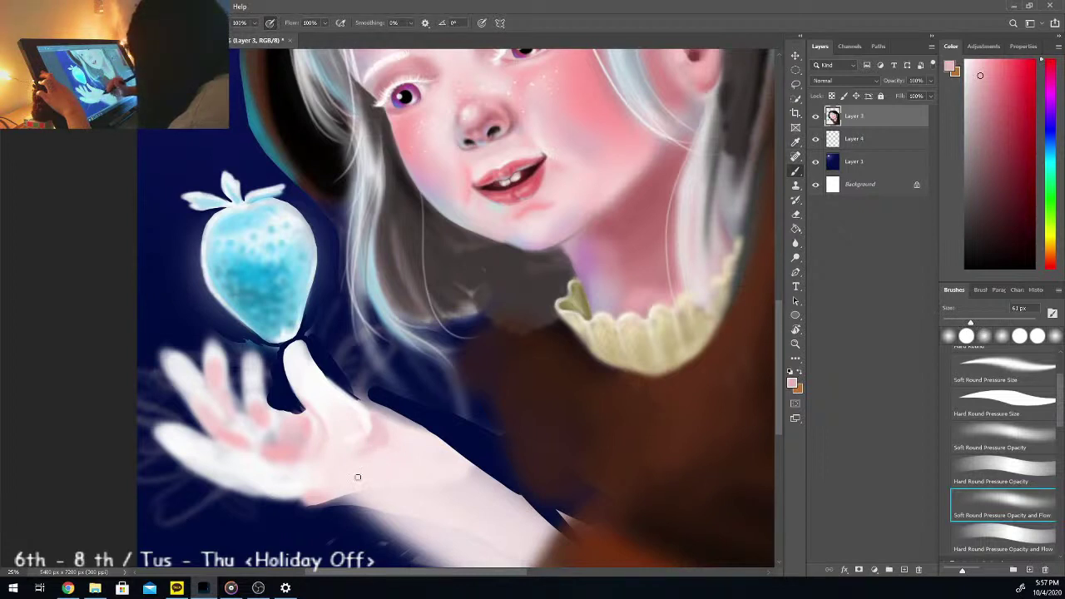
left_click(308, 489, "alt")
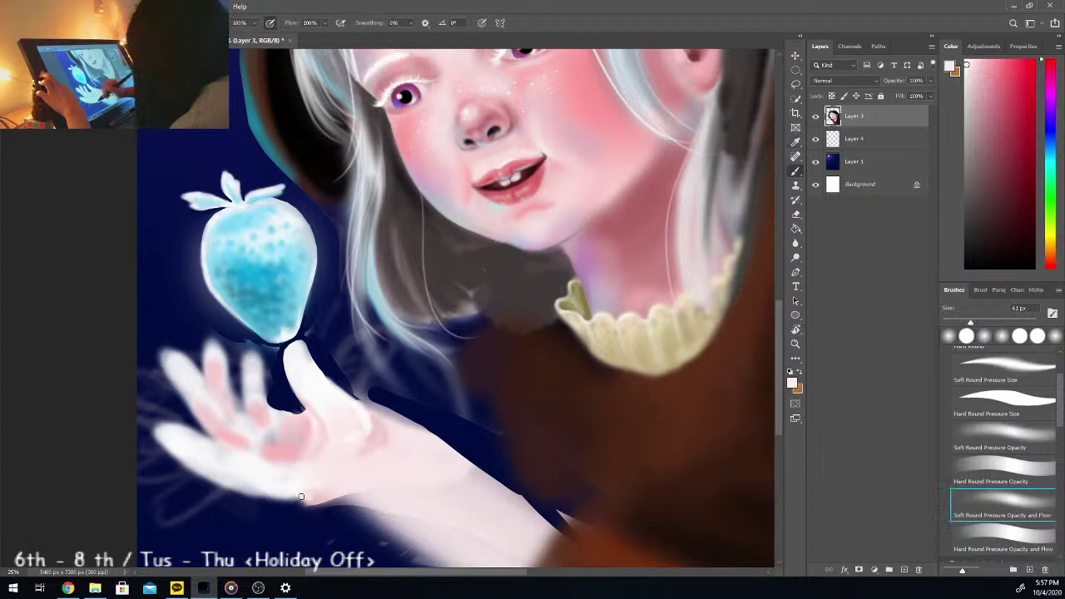
left_click(377, 441, "alt")
mouse_move(373, 471)
left_mouse_down()
mouse_move(356, 497)
mouse_move(396, 477)
left_mouse_up()
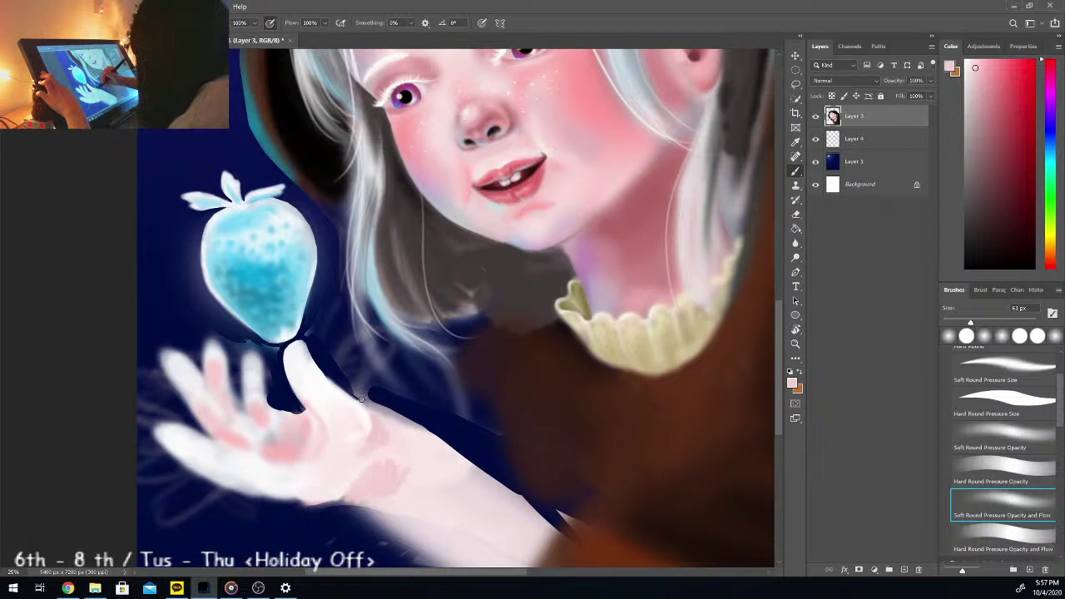
Step: Erase along the upper edge of the wrist and forearm with the Hard Round Pressure Size brush to give it a crisp outline
key("comma")
key("comma")
key("comma")
mouse_move(360, 396)
left_mouse_down()
mouse_move(451, 463)
mouse_move(441, 445)
mouse_move(443, 453)
left_mouse_up()
mouse_move(389, 428)
left_mouse_down()
mouse_move(465, 470)
mouse_move(479, 467)
mouse_move(471, 460)
mouse_move(436, 453)
mouse_move(510, 493)
left_mouse_up()
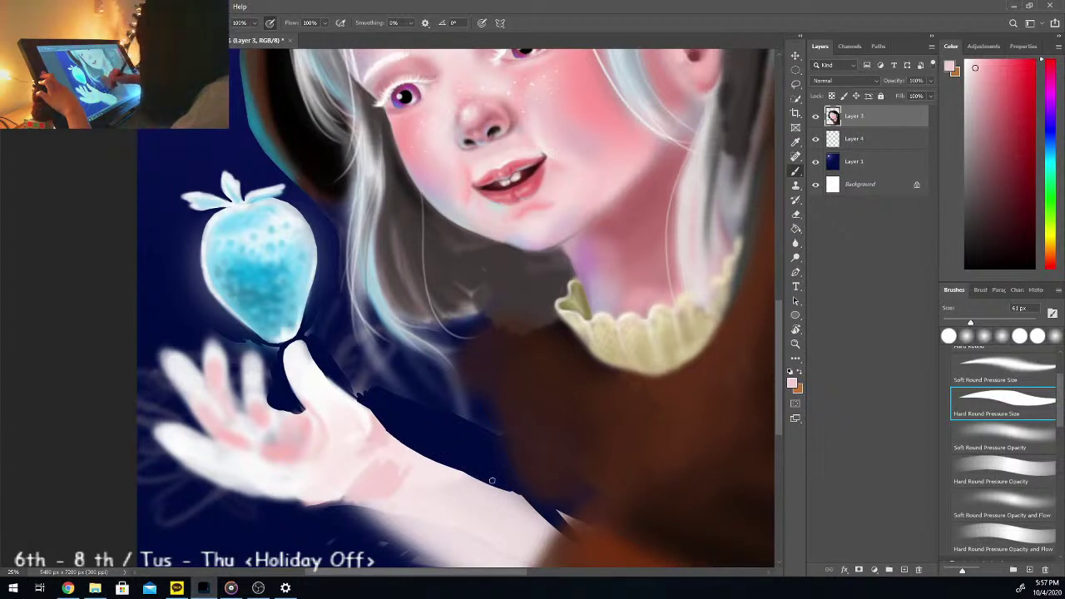
Step: Erase the stray sketch lines and blurred paint along the outer edge of the little finger and the underside of the hand
scroll(602, 386, "down", 3)
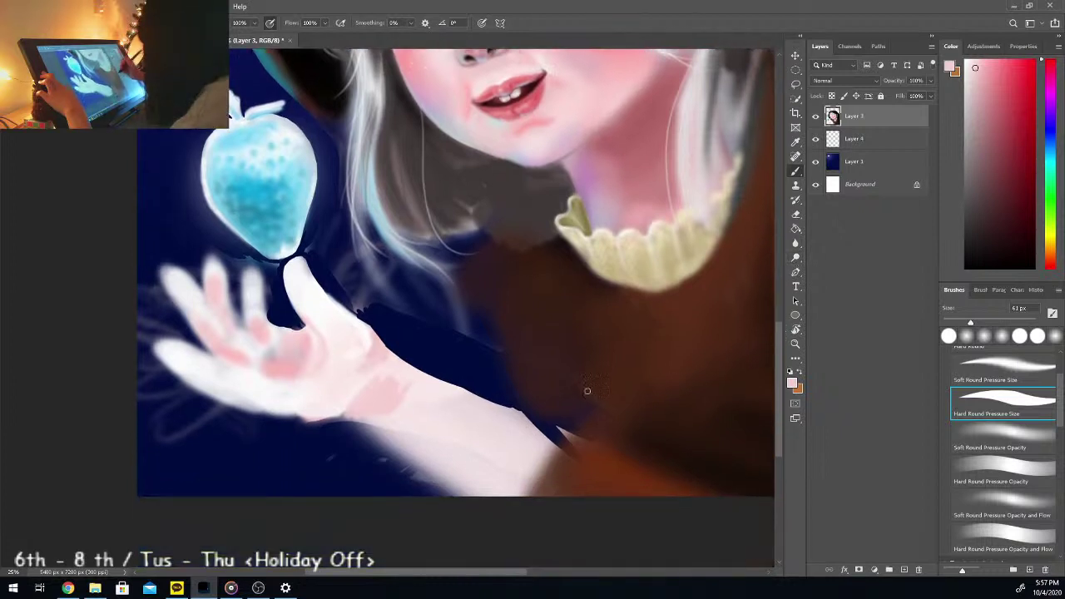
left_click_drag(166, 366, 212, 402)
key("period")
key("period")
key("period")
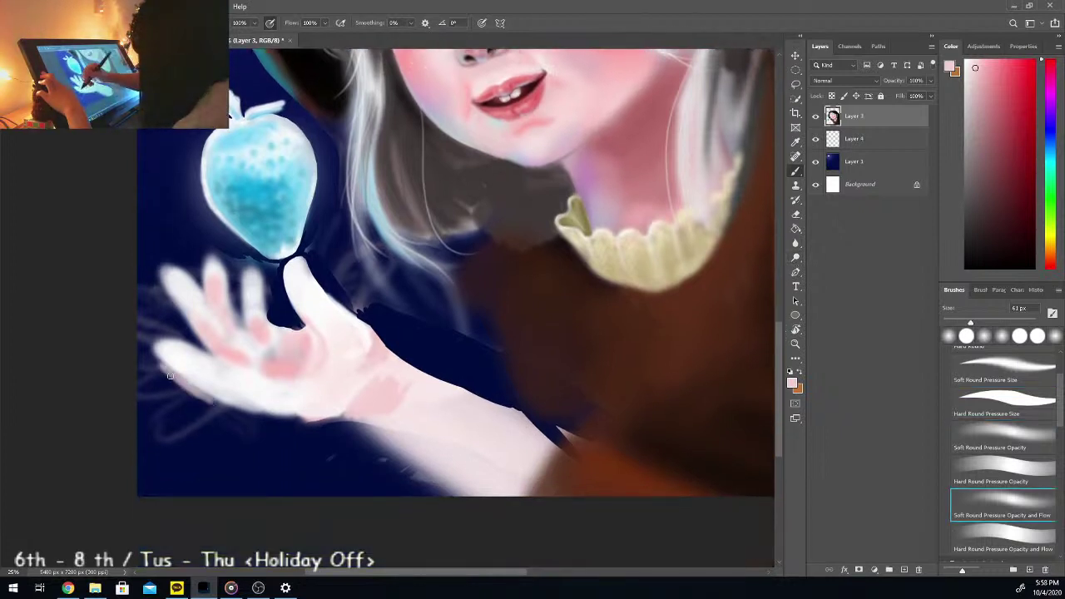
key("i")
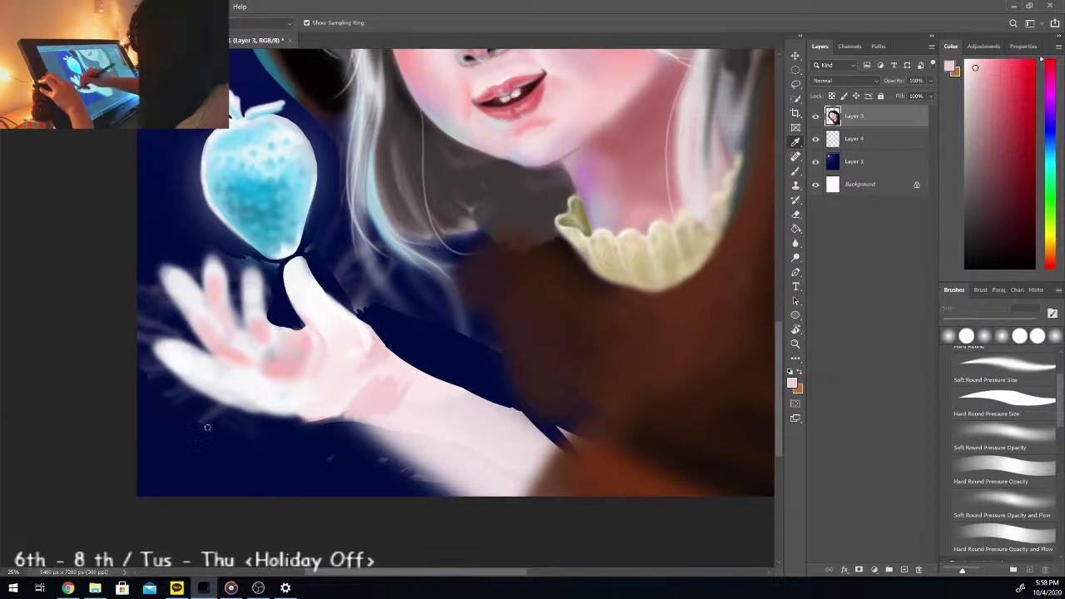
mouse_move(170, 393)
left_mouse_down()
mouse_move(209, 420)
mouse_move(143, 353)
mouse_move(215, 412)
mouse_move(150, 354)
mouse_move(215, 411)
mouse_move(176, 383)
mouse_move(228, 406)
mouse_move(197, 389)
left_mouse_up()
key("period")
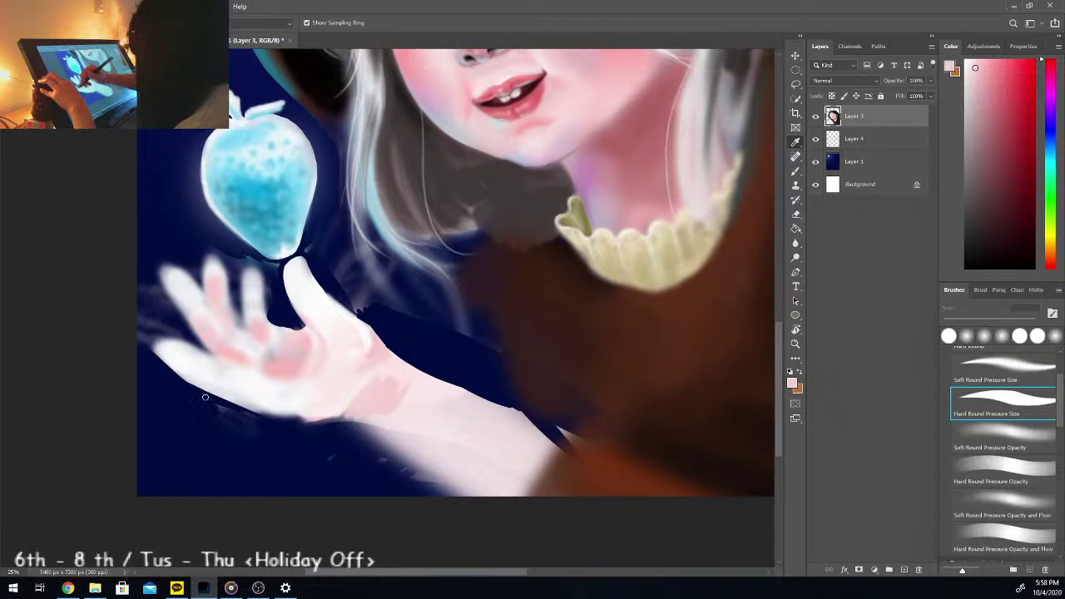
mouse_move(249, 414)
left_mouse_down()
mouse_move(295, 417)
mouse_move(211, 403)
mouse_move(293, 419)
mouse_move(256, 424)
left_mouse_up()
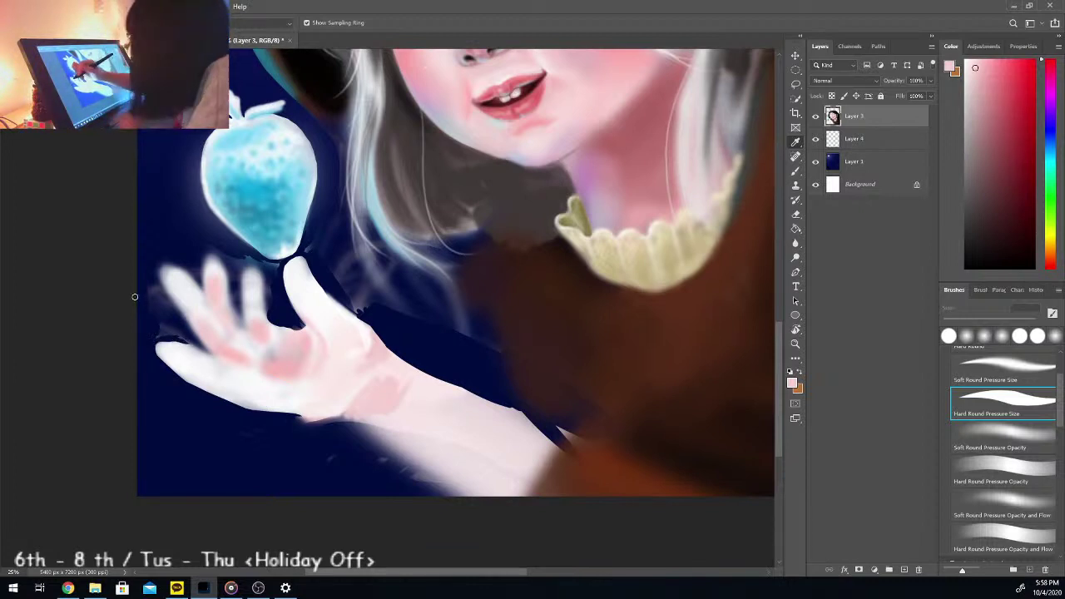
Step: Erase the hazy paint above the little finger and beside the neighbouring finger to define their outlines
key("ctrl")
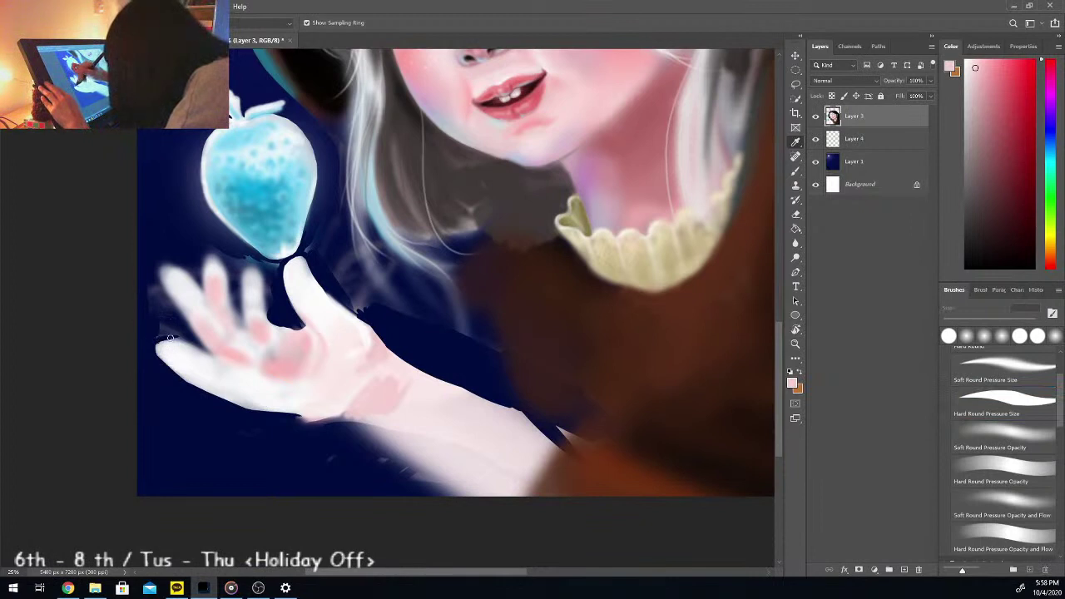
key("period")
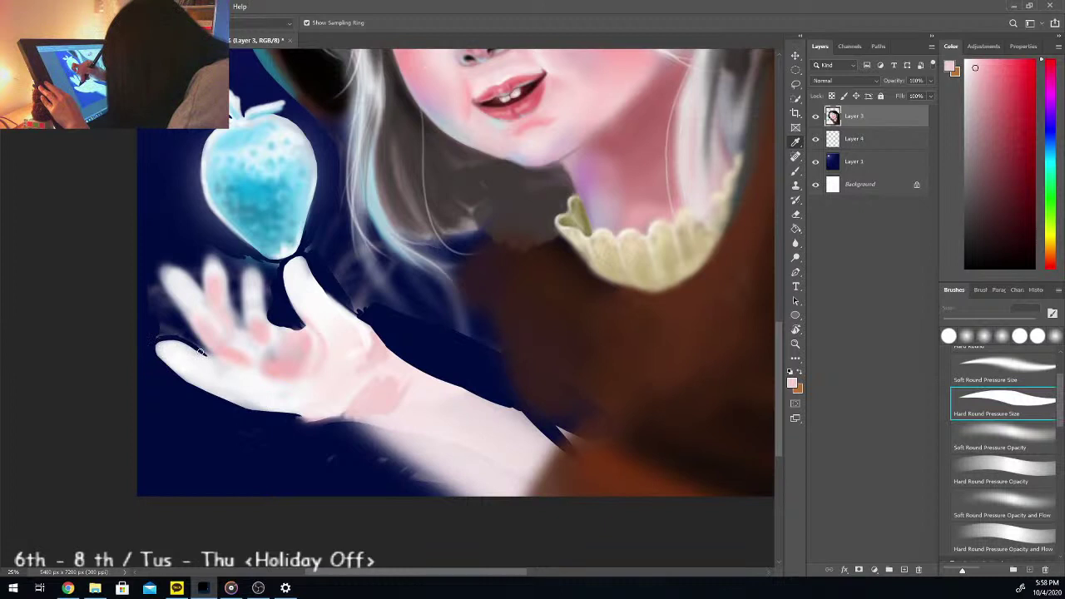
left_click_drag(206, 356, 216, 357)
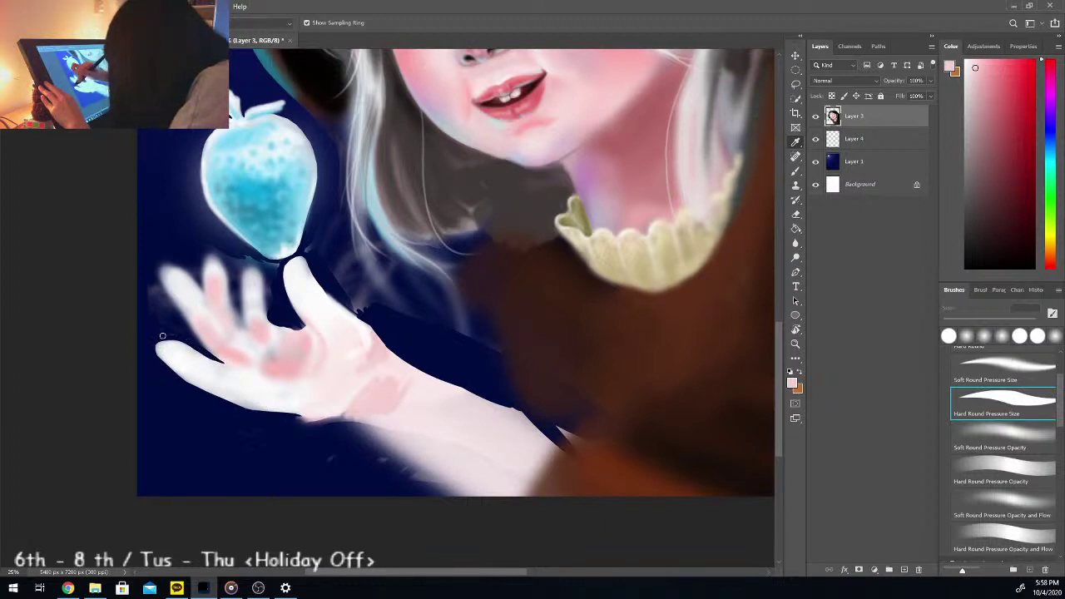
left_click_drag(146, 286, 178, 323)
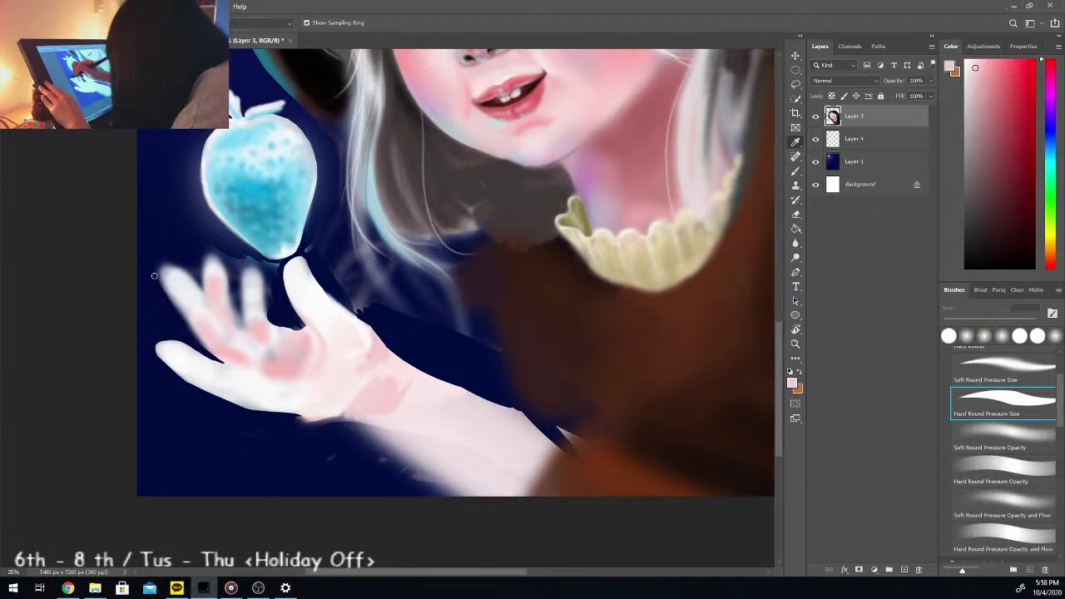
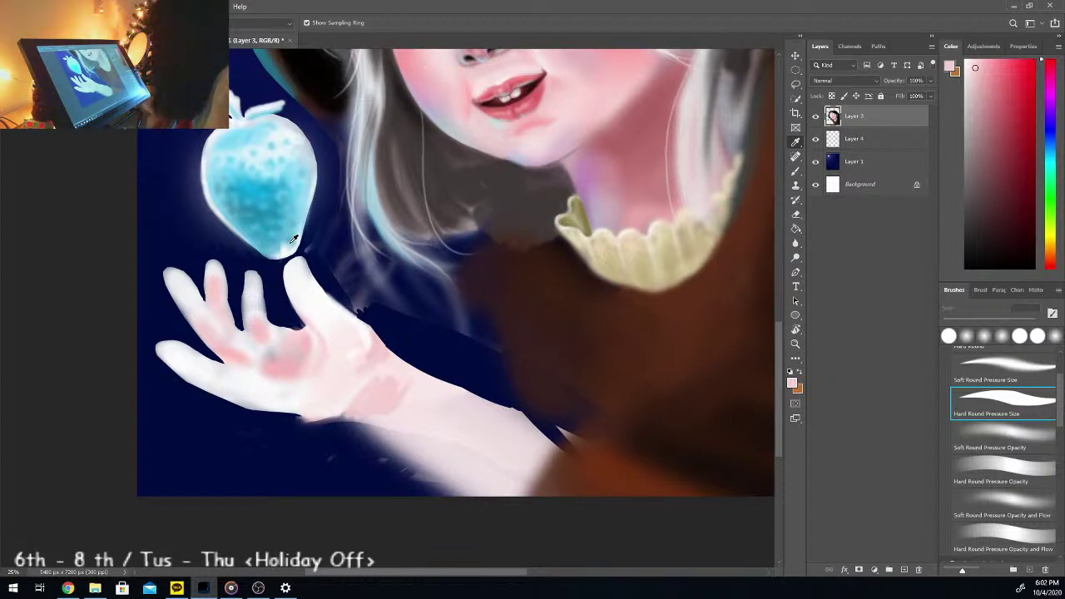
Step: Brush sampled near-white along the lower edge of the palm and wrist with the soft 61 px brush
key("ctrl+minus")
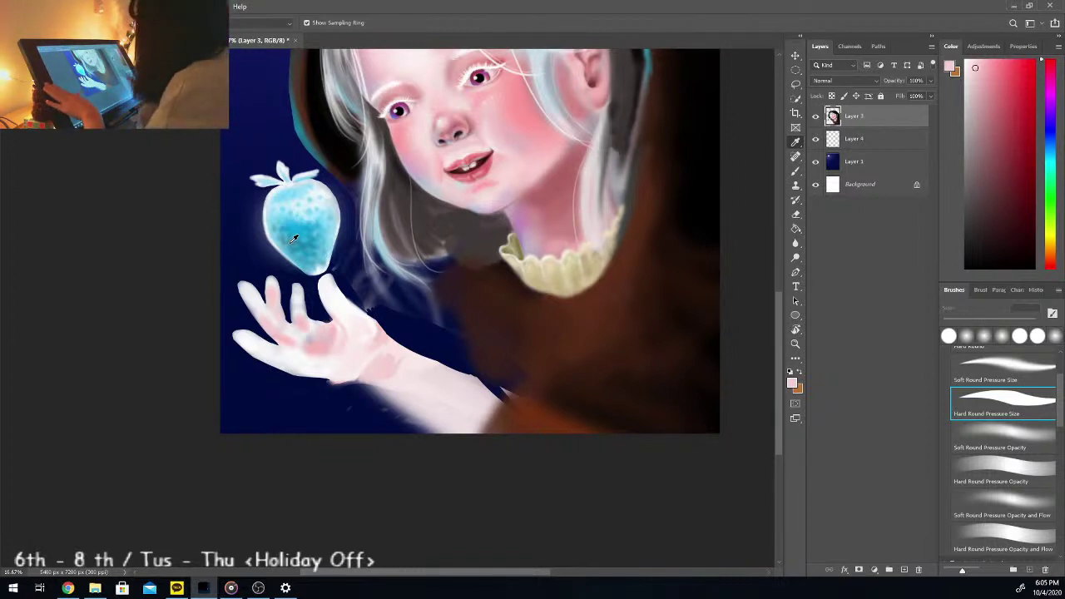
left_click_drag(781, 306, 782, 309)
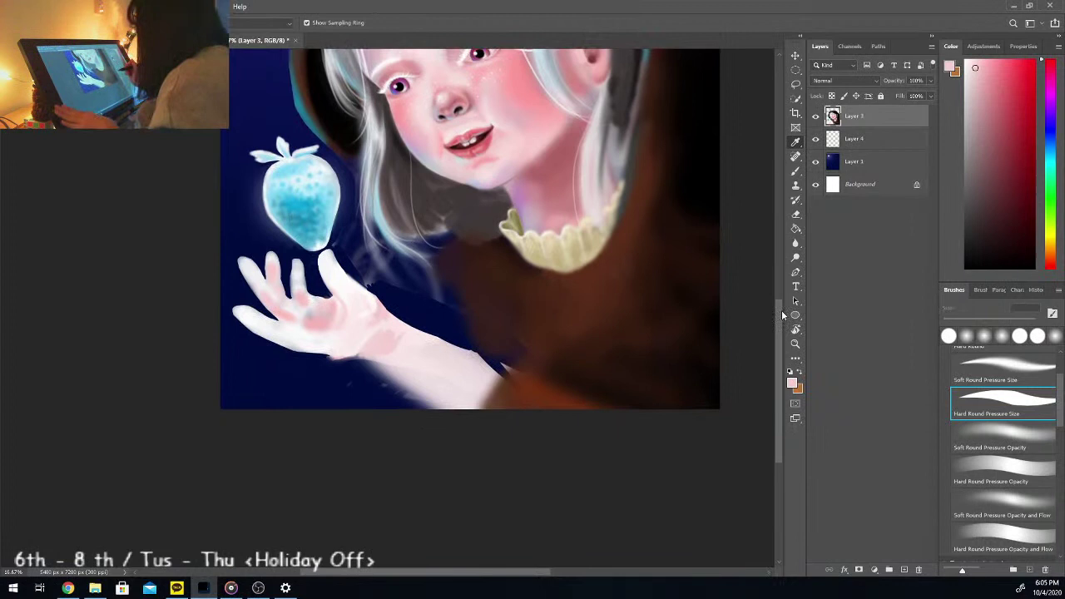
key("ctrl+plus")
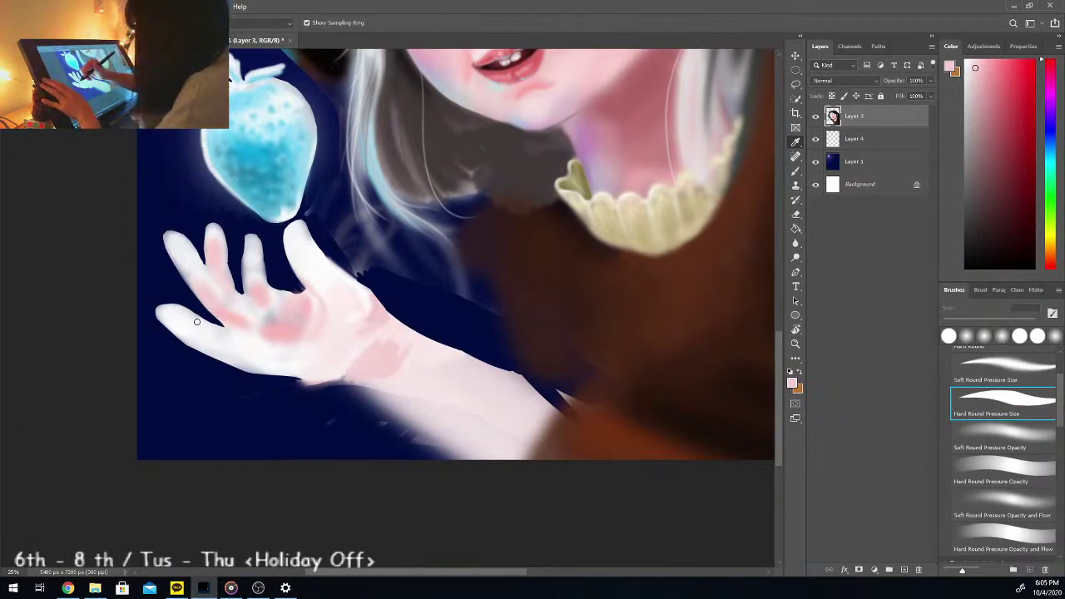
left_click(237, 348)
key("b")
mouse_move(271, 371)
left_mouse_down()
mouse_move(328, 368)
mouse_move(391, 347)
mouse_move(418, 424)
mouse_move(353, 378)
left_mouse_up()
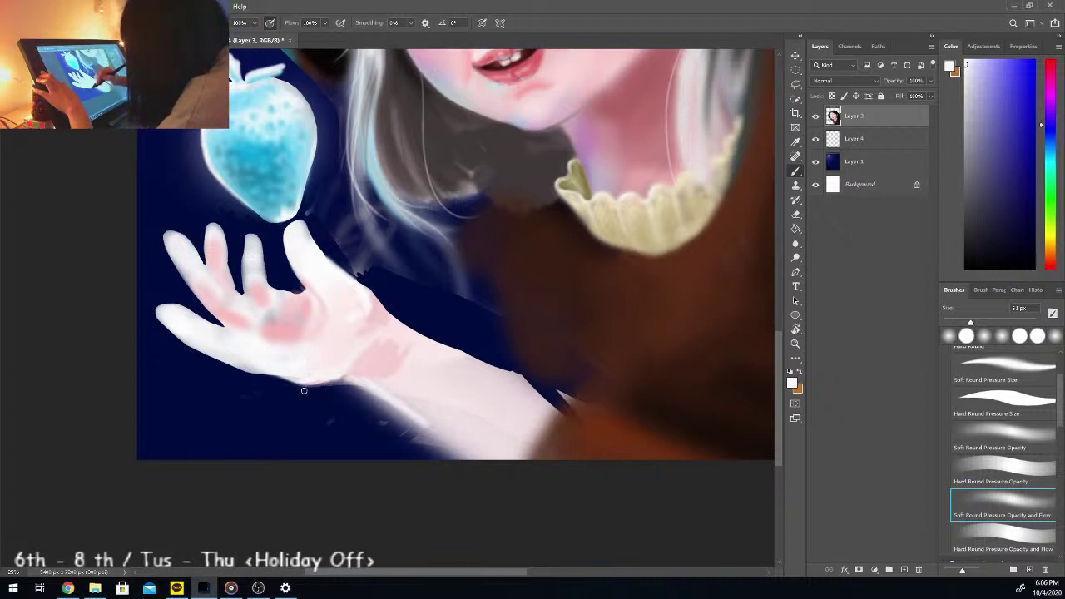
Step: Erase the blurred paint below the forearm with the Hard Round Pressure Size brush, from the wrist to the canvas edge
key("e")
left_click_drag(341, 385, 447, 468)
left_click_drag(393, 417, 445, 462)
left_click_drag(358, 389, 457, 463)
left_click_drag(375, 410, 453, 462)
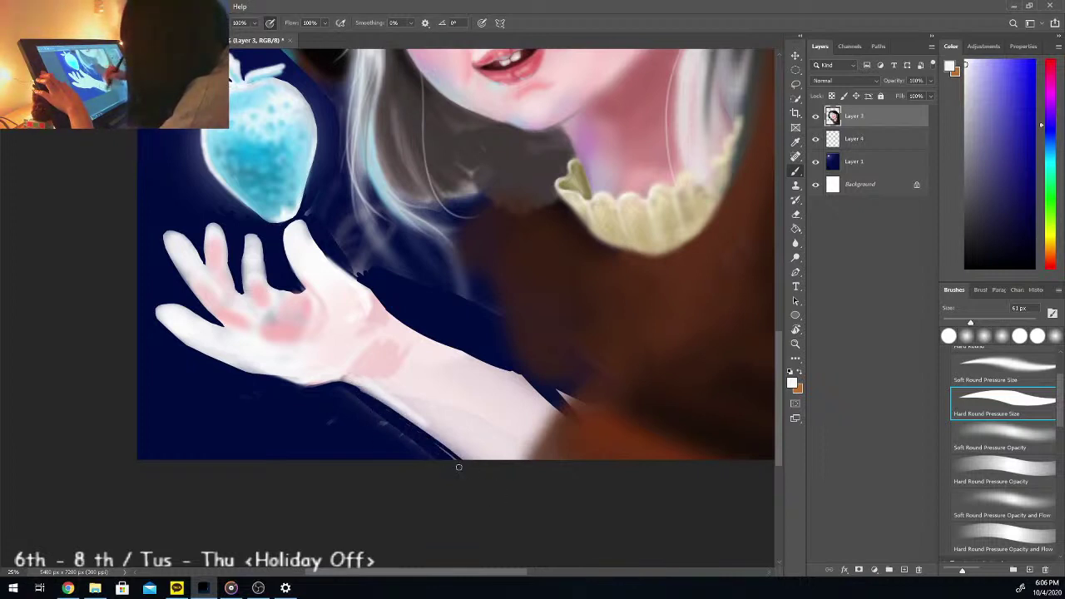
Step: Erase the last streaks below the forearm and shade the wrist and forearm in sampled pink with the 100 px Soft Round Pressure Opacity and Flow brush
left_click_drag(383, 421, 431, 460)
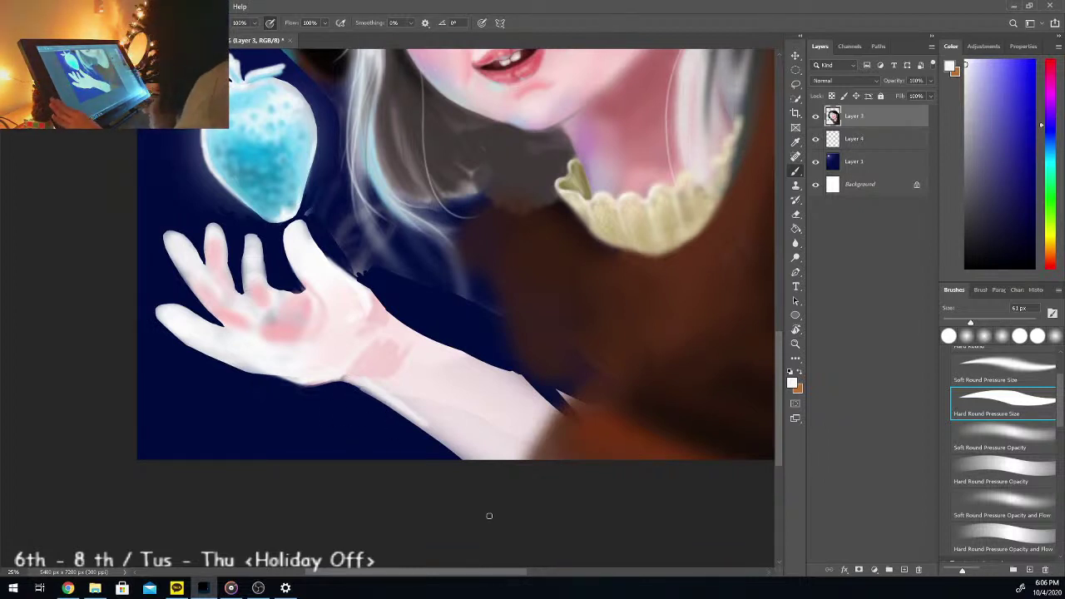
left_click(325, 370, "alt")
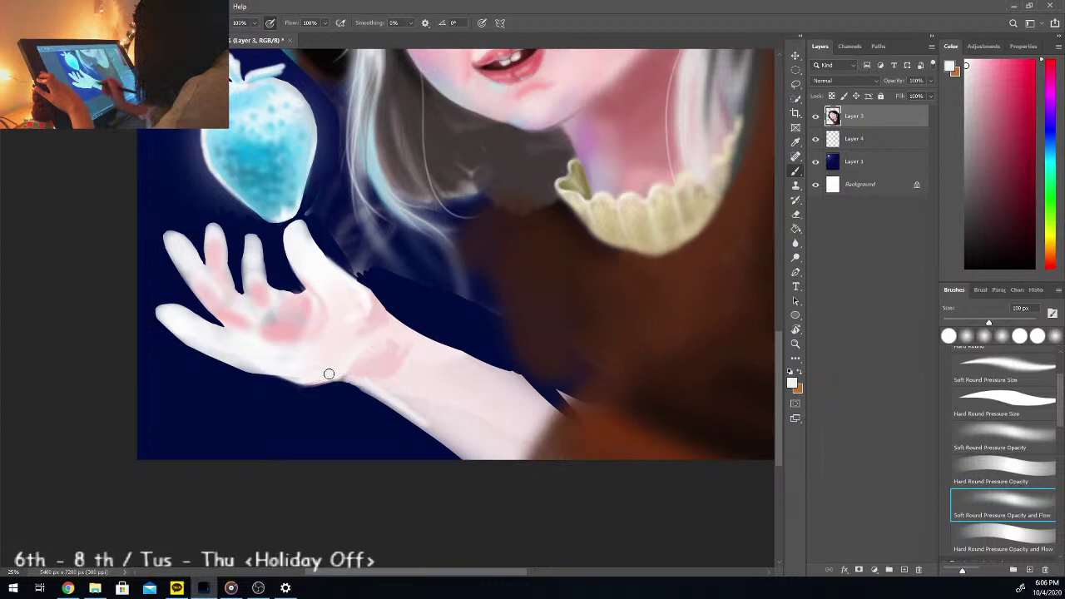
left_click(366, 335, "alt")
mouse_move(363, 375)
left_mouse_down()
mouse_move(395, 341)
mouse_move(387, 380)
left_mouse_up()
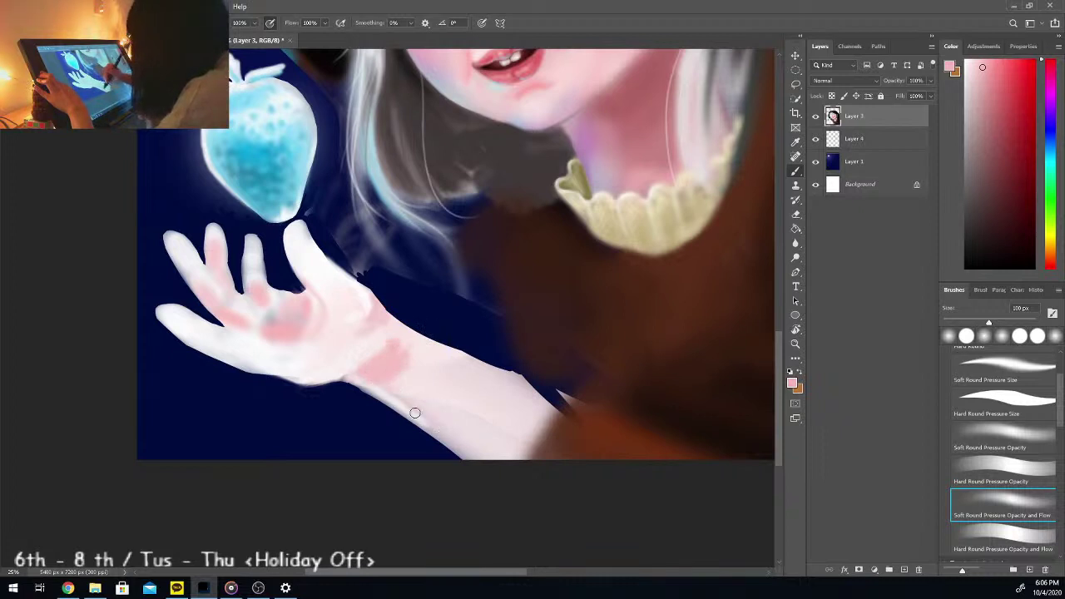
mouse_move(391, 383)
left_mouse_down()
mouse_move(488, 453)
mouse_move(414, 385)
mouse_move(505, 445)
mouse_move(434, 388)
mouse_move(461, 394)
left_mouse_up()
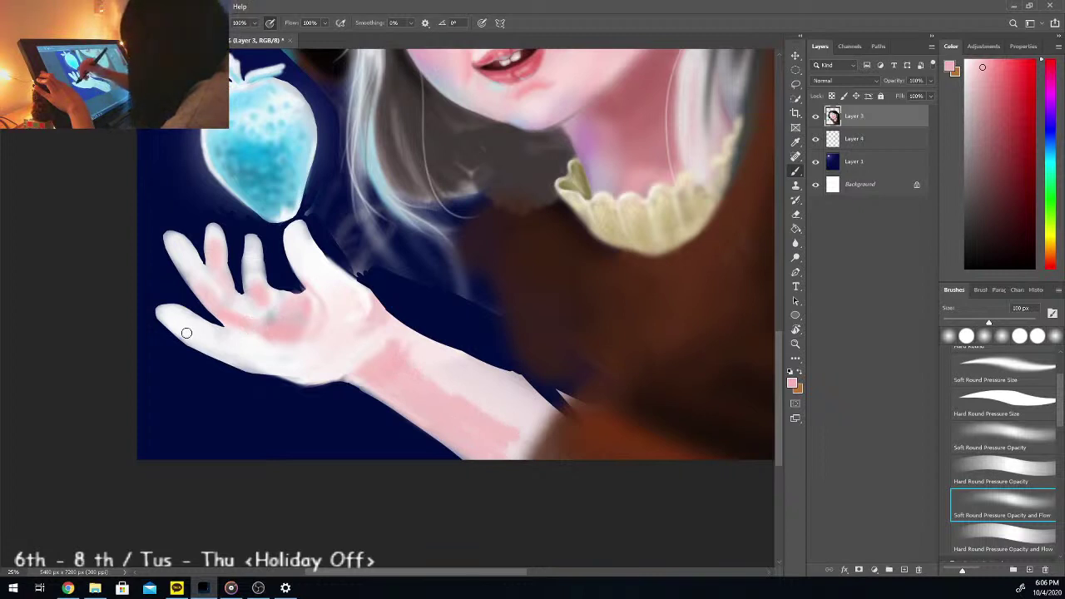
Step: Shade the little finger and its neighbour in pink, and cover the grey patch in the palm with sampled near-white and light pink
left_click_drag(186, 334, 250, 359)
left_click_drag(181, 259, 213, 299)
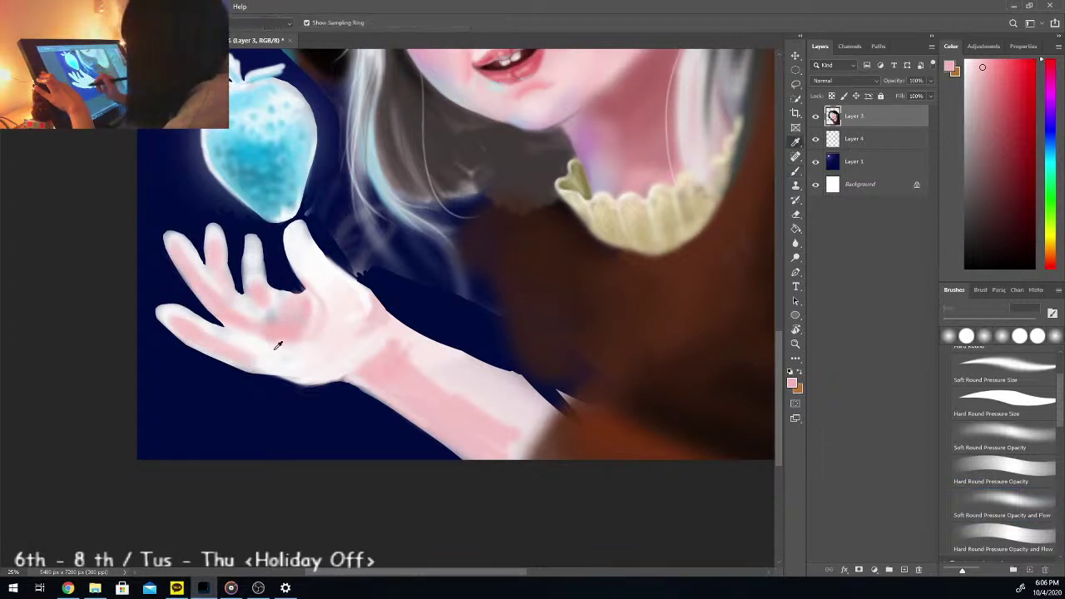
left_click(285, 337, "alt")
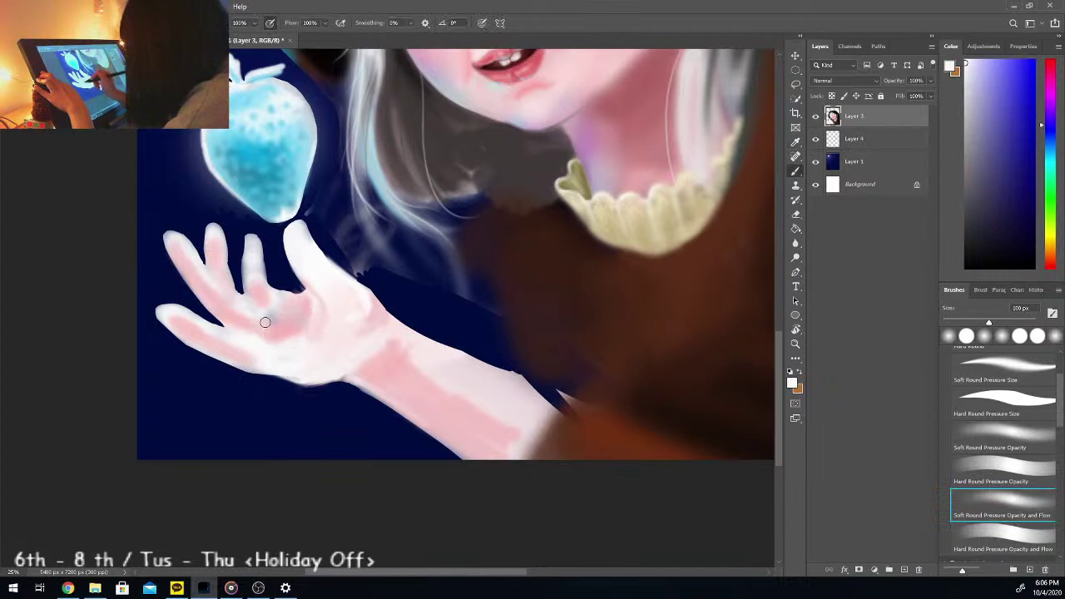
left_click_drag(272, 315, 274, 326)
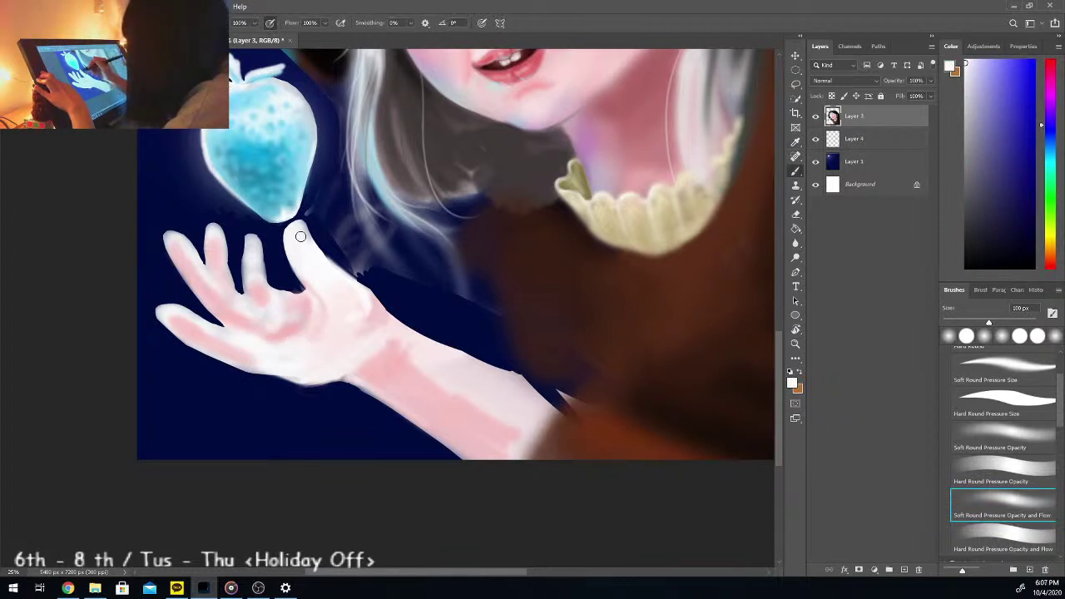
left_click(366, 319, "alt")
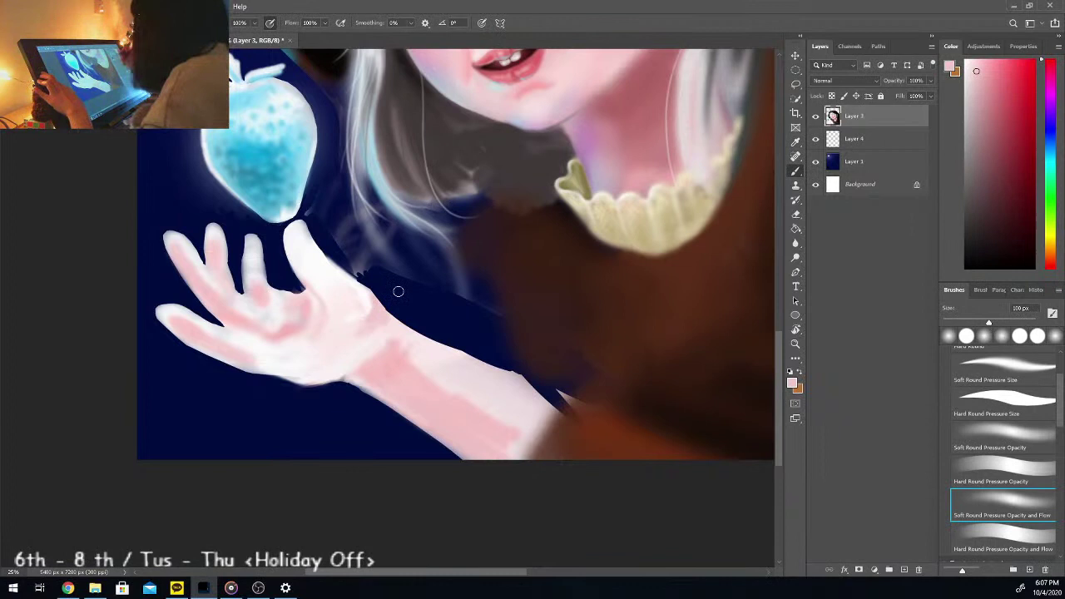
Step: Erase the hazy paint and jagged marks between the thumb, forearm and loose hair with the 100 px Hard Round Pressure Size brush
mouse_move(778, 332)
left_mouse_down()
mouse_move(776, 277)
mouse_move(779, 286)
left_mouse_up()
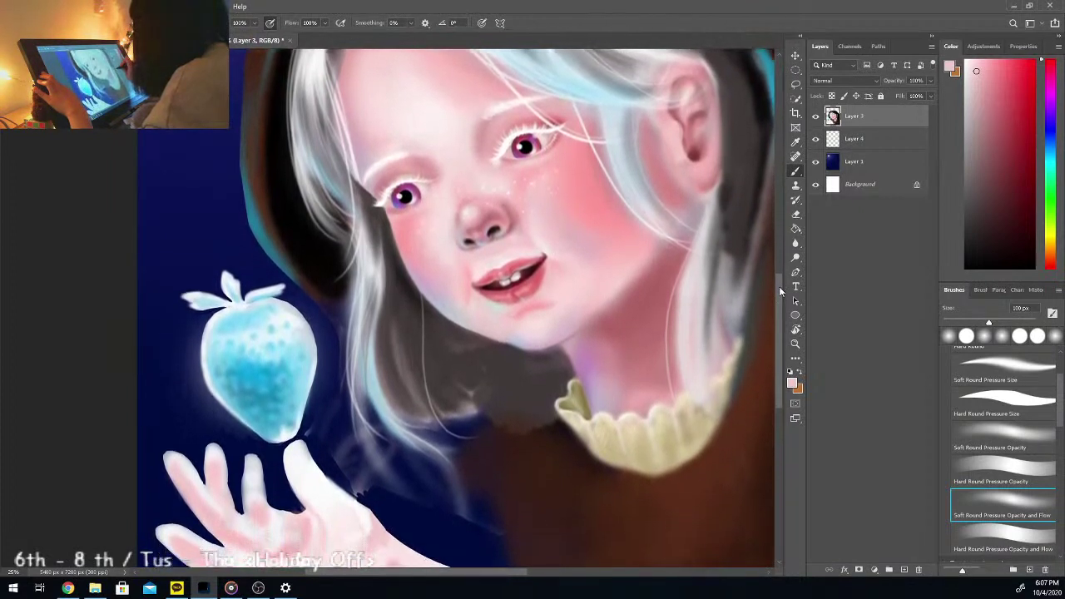
left_click_drag(779, 286, 779, 280)
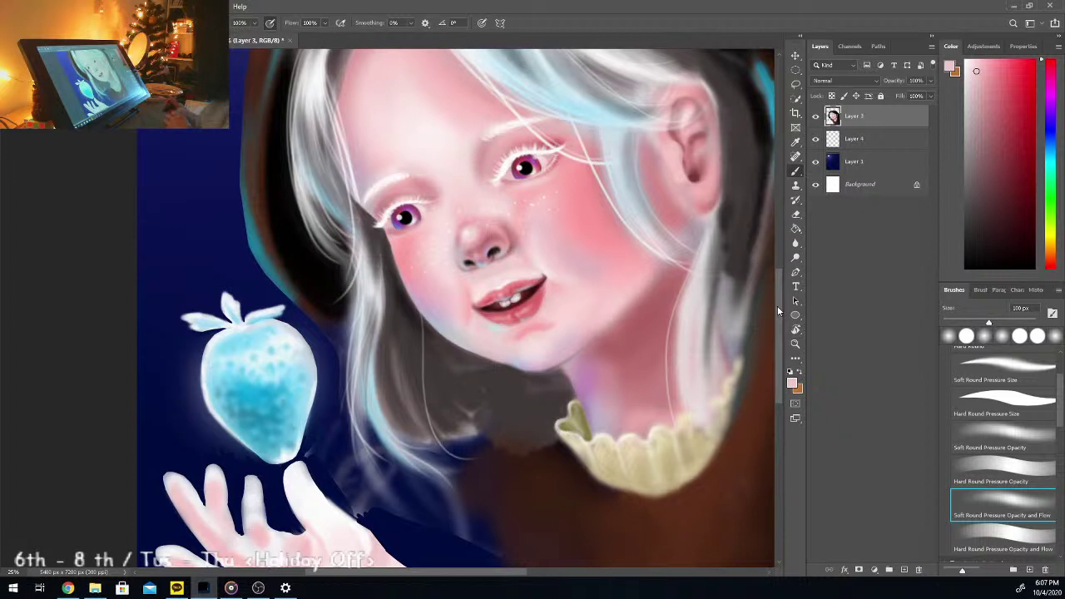
left_click_drag(782, 297, 783, 368)
key("ctrl+plus")
left_click_drag(446, 572, 410, 572)
scroll(776, 378, "up", 3)
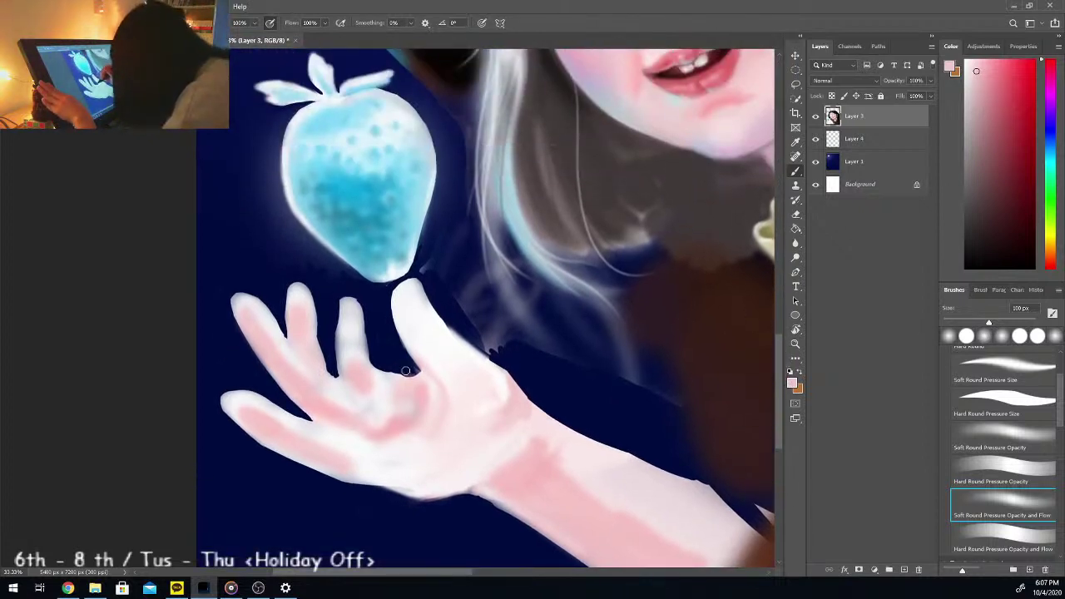
left_click(1003, 404)
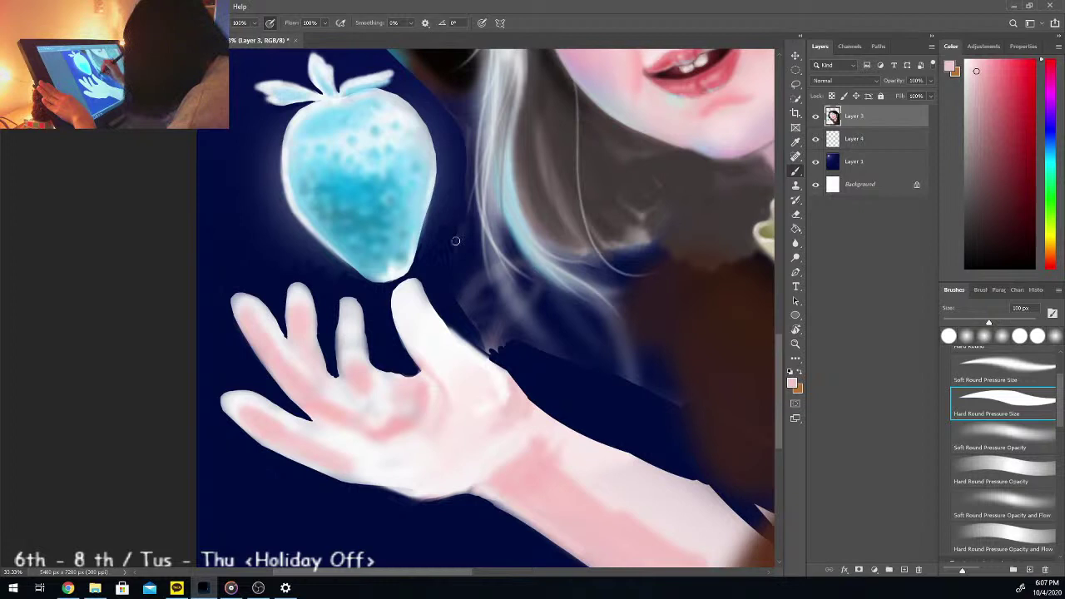
key("ctrl+z")
key("ctrl+z")
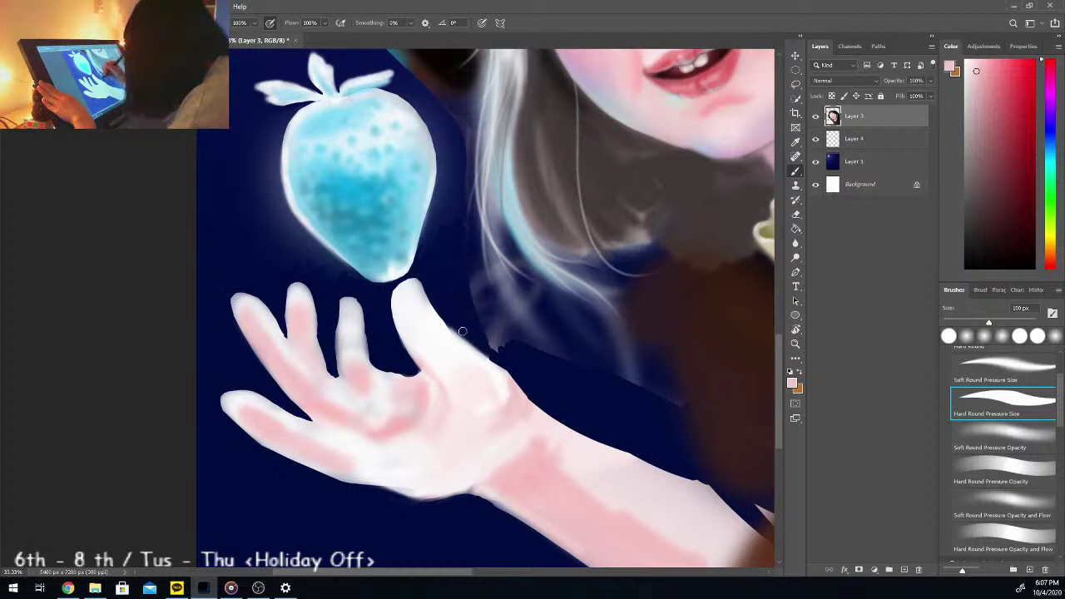
mouse_move(494, 344)
left_mouse_down()
mouse_move(507, 335)
mouse_move(476, 246)
mouse_move(527, 351)
left_mouse_up()
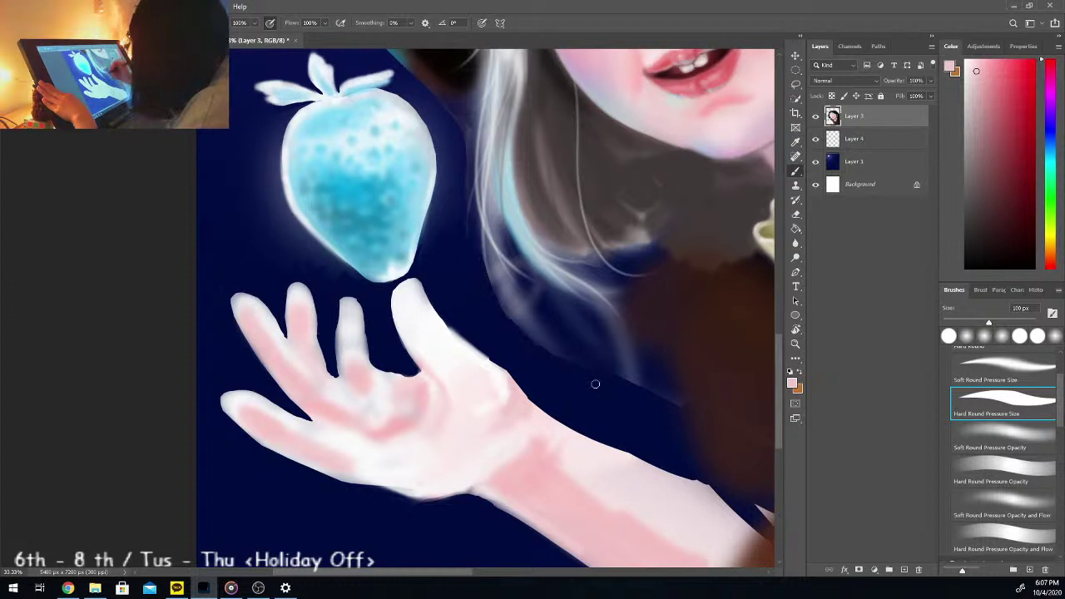
left_click_drag(466, 341, 457, 332)
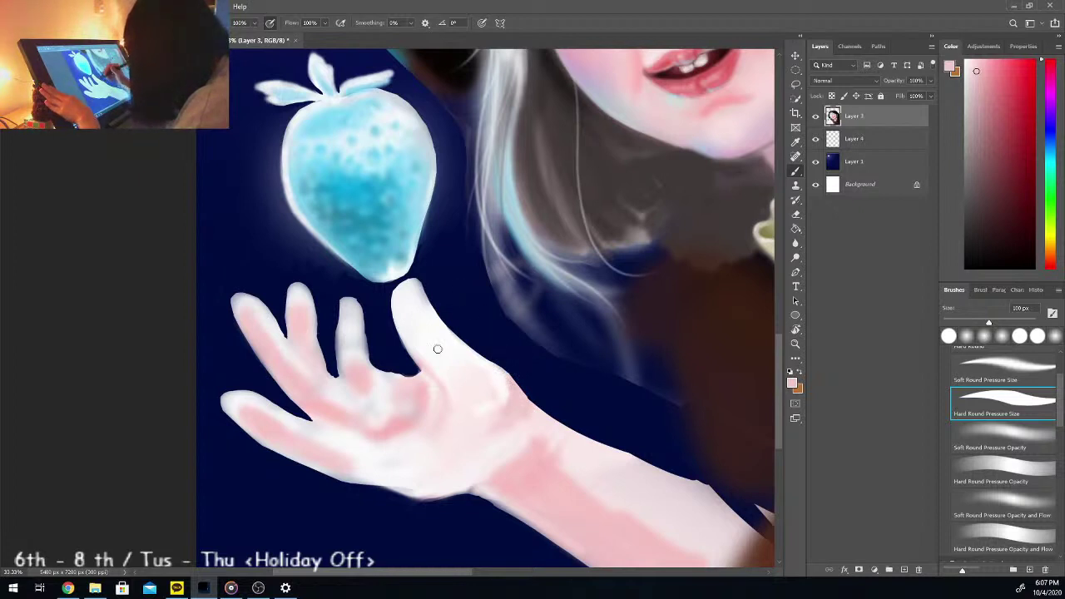
Step: Shade the base of the thumb with pink sampled from the palm, using the Soft Round Pressure Opacity and Flow brush
key("i")
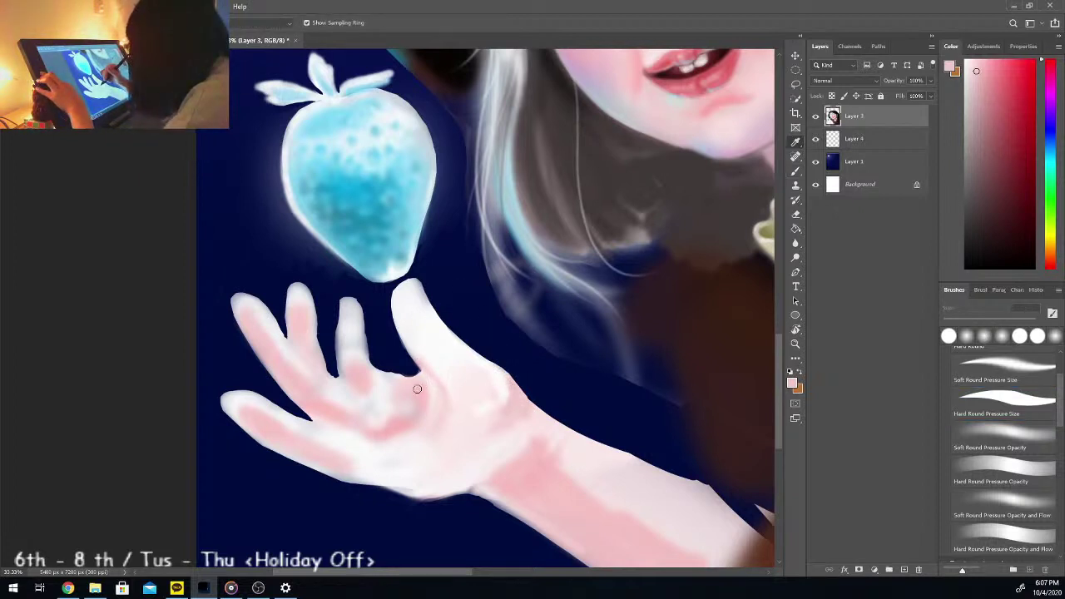
left_click(423, 382)
key("b")
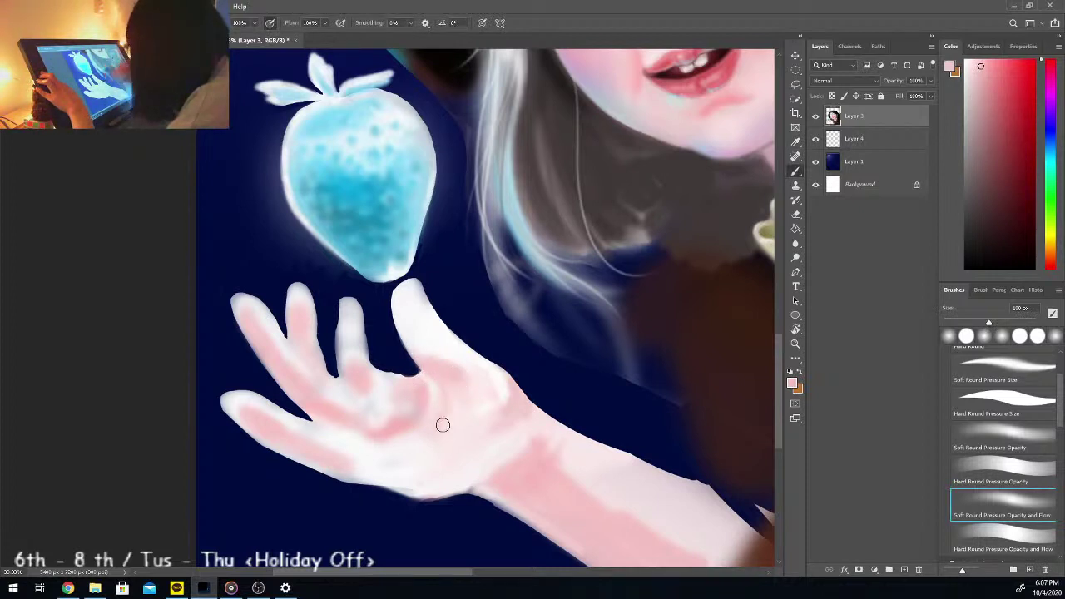
Step: Paint deeper rose shadows at the thumb base, the wrist, the lower edge of the palm and the palm crease
key("i")
left_click(454, 368)
left_click(998, 91)
key("b")
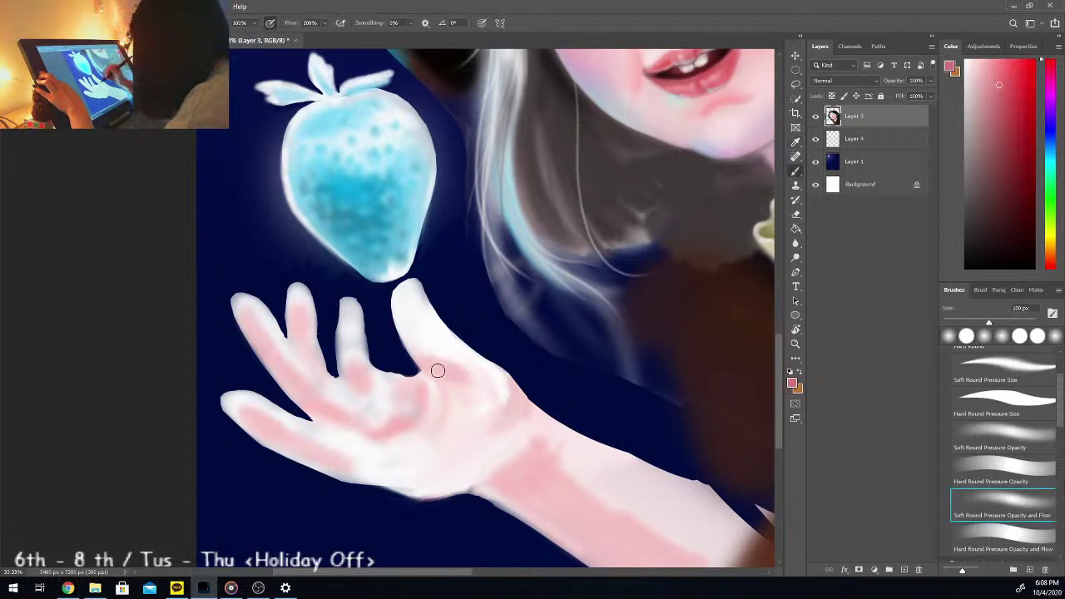
mouse_move(432, 368)
left_mouse_down()
mouse_move(402, 317)
mouse_move(413, 345)
mouse_move(405, 328)
mouse_move(461, 367)
mouse_move(442, 364)
mouse_move(450, 370)
mouse_move(505, 383)
mouse_move(513, 408)
mouse_move(512, 387)
mouse_move(491, 427)
mouse_move(518, 407)
mouse_move(516, 469)
mouse_move(505, 478)
mouse_move(538, 457)
mouse_move(510, 488)
mouse_move(521, 488)
mouse_move(534, 469)
mouse_move(470, 493)
mouse_move(495, 486)
mouse_move(428, 492)
left_mouse_up()
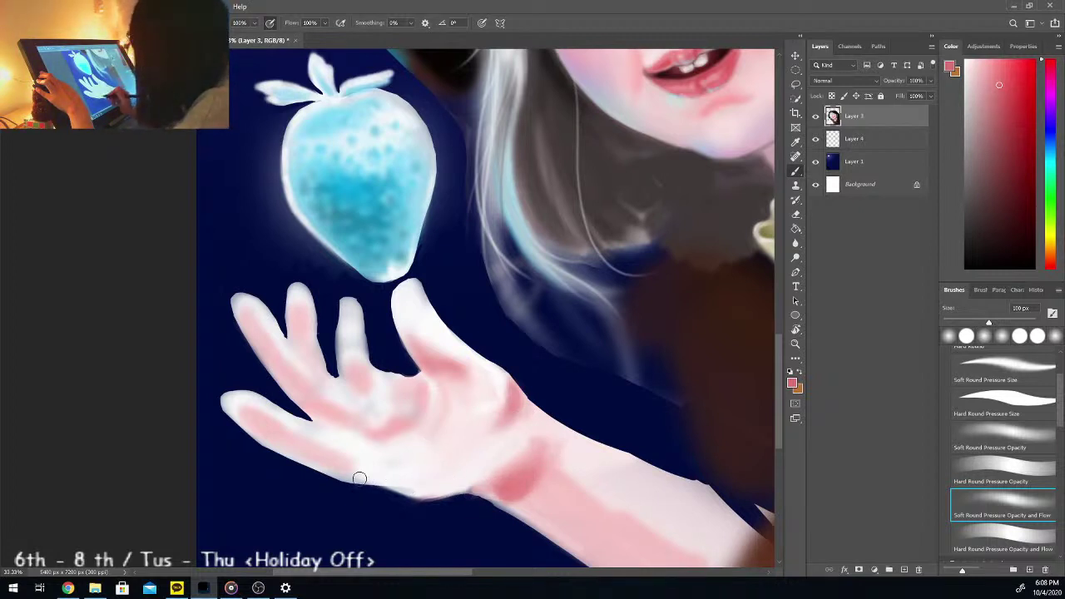
mouse_move(376, 467)
left_mouse_down()
mouse_move(480, 472)
mouse_move(376, 474)
mouse_move(473, 474)
mouse_move(366, 459)
mouse_move(370, 436)
mouse_move(394, 430)
mouse_move(442, 476)
mouse_move(396, 482)
mouse_move(452, 491)
mouse_move(445, 481)
mouse_move(500, 478)
mouse_move(433, 481)
mouse_move(536, 459)
mouse_move(473, 478)
mouse_move(521, 452)
mouse_move(456, 482)
left_mouse_up()
left_click_drag(376, 424, 412, 414)
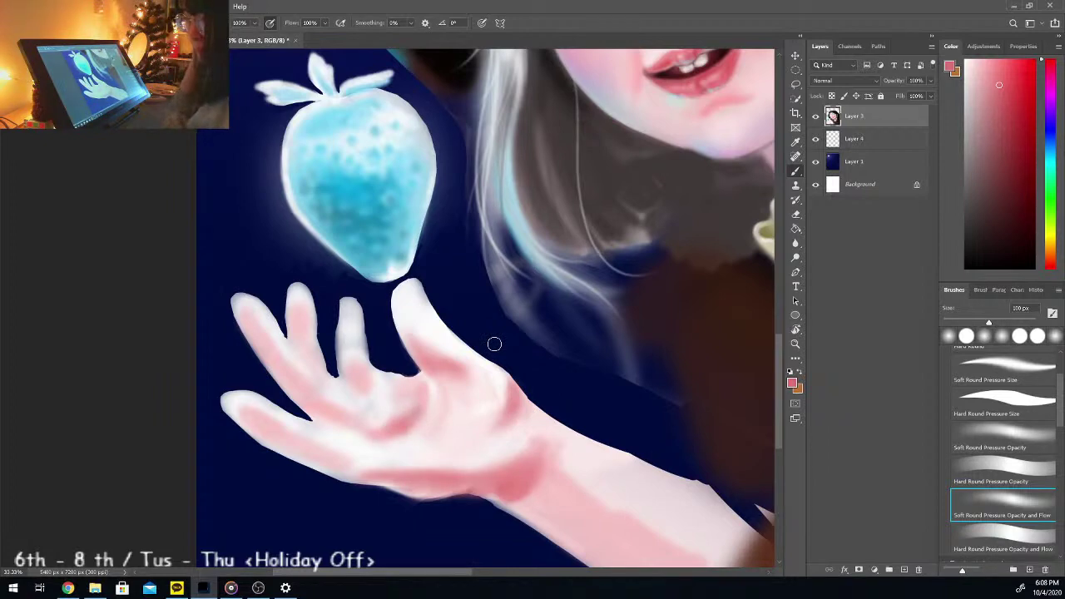
Step: Deepen the rose shading along the little finger and the two fingers beside it on the rotated canvas, and sample a pale skin tone
key("r")
mouse_move(591, 350)
left_mouse_down()
mouse_move(595, 407)
mouse_move(466, 491)
mouse_move(374, 487)
left_mouse_up()
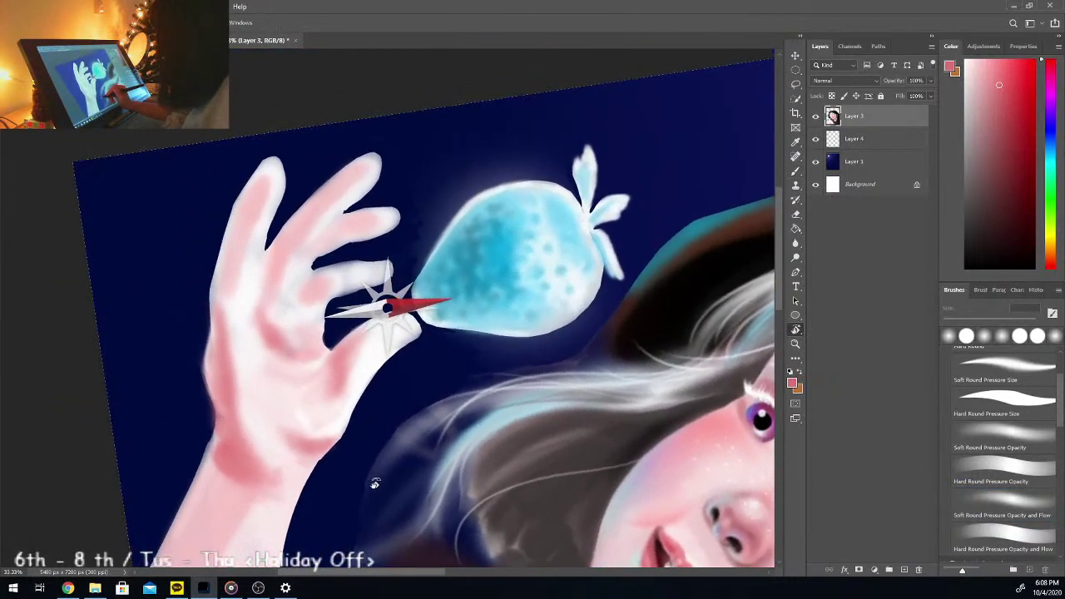
key("b")
mouse_move(256, 173)
left_mouse_down()
mouse_move(223, 267)
mouse_move(222, 321)
mouse_move(237, 244)
mouse_move(225, 308)
mouse_move(244, 257)
left_mouse_up()
mouse_move(361, 169)
left_mouse_down()
mouse_move(330, 198)
mouse_move(280, 286)
left_mouse_up()
mouse_move(321, 225)
left_mouse_down()
mouse_move(284, 294)
mouse_move(317, 230)
mouse_move(282, 267)
mouse_move(286, 252)
mouse_move(356, 190)
mouse_move(294, 287)
mouse_move(306, 250)
mouse_move(383, 229)
left_mouse_up()
left_click(353, 193, "alt")
Step: Erase a deeper, sharper notch between the little finger and its neighbour with the Hard Round Pressure Size brush
key("ctrl+plus")
key("ctrl+plus")
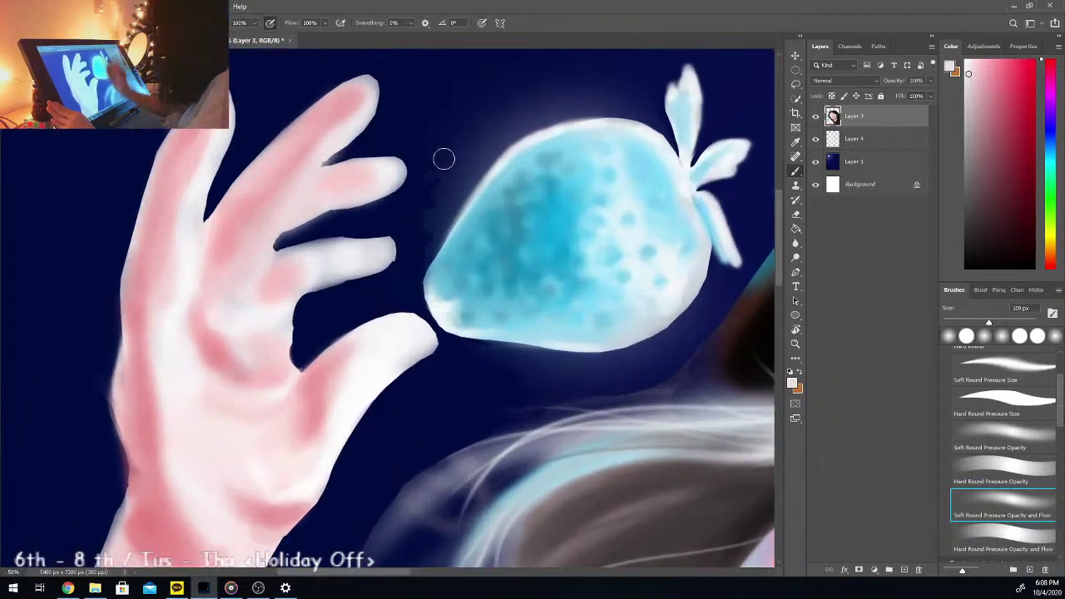
left_click_drag(357, 571, 340, 572)
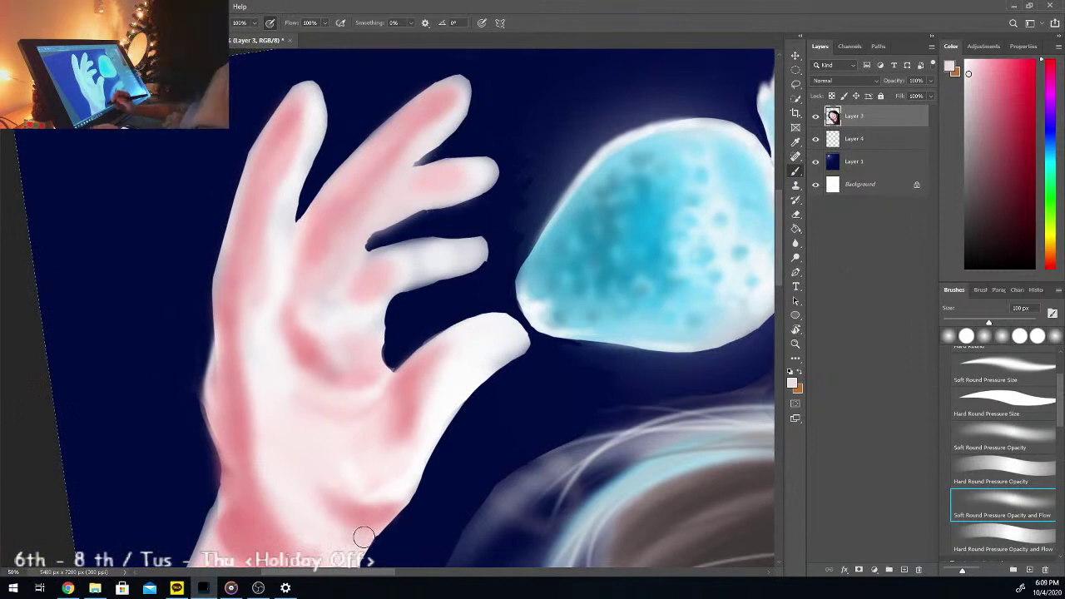
scroll(770, 254, "up", 3)
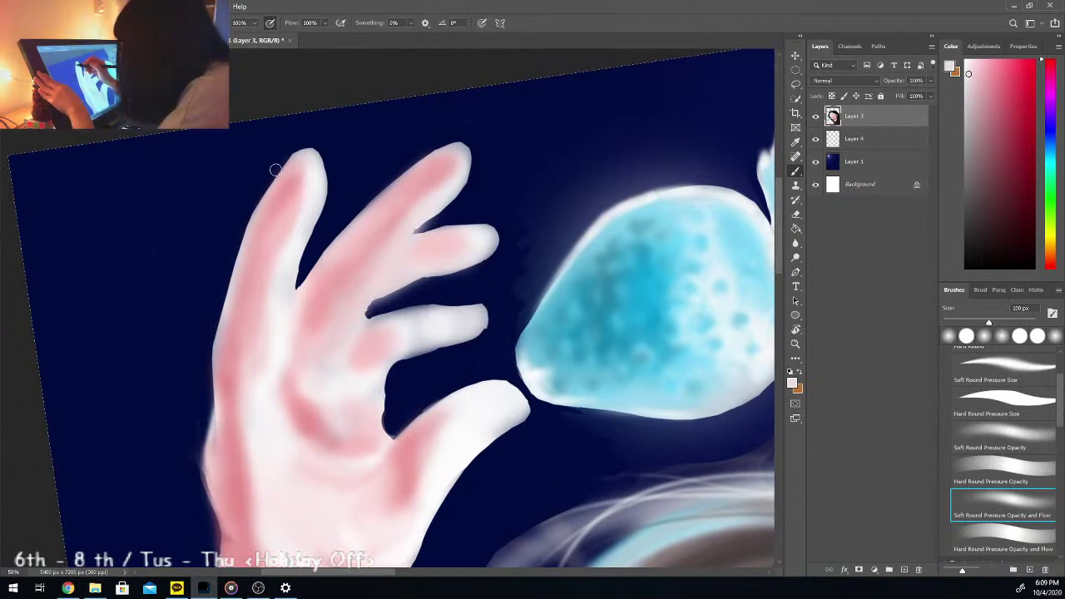
key("comma")
key("comma")
key("comma")
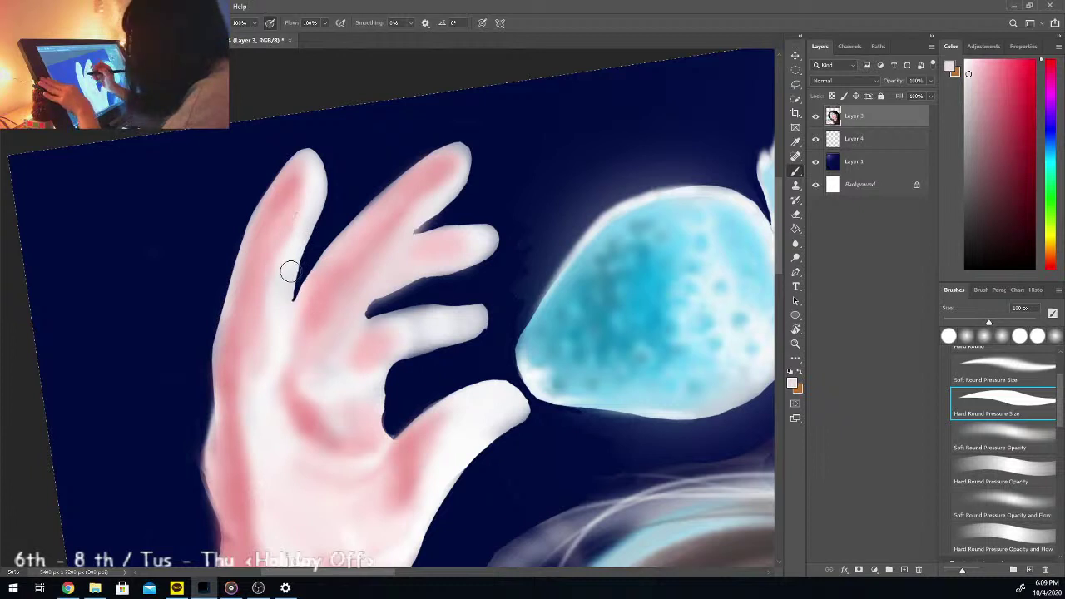
Step: Paint a sampled pale tone along the little finger's inner edge and a curved white highlight below its tip with the 23 px soft brush
left_click(290, 295, "alt")
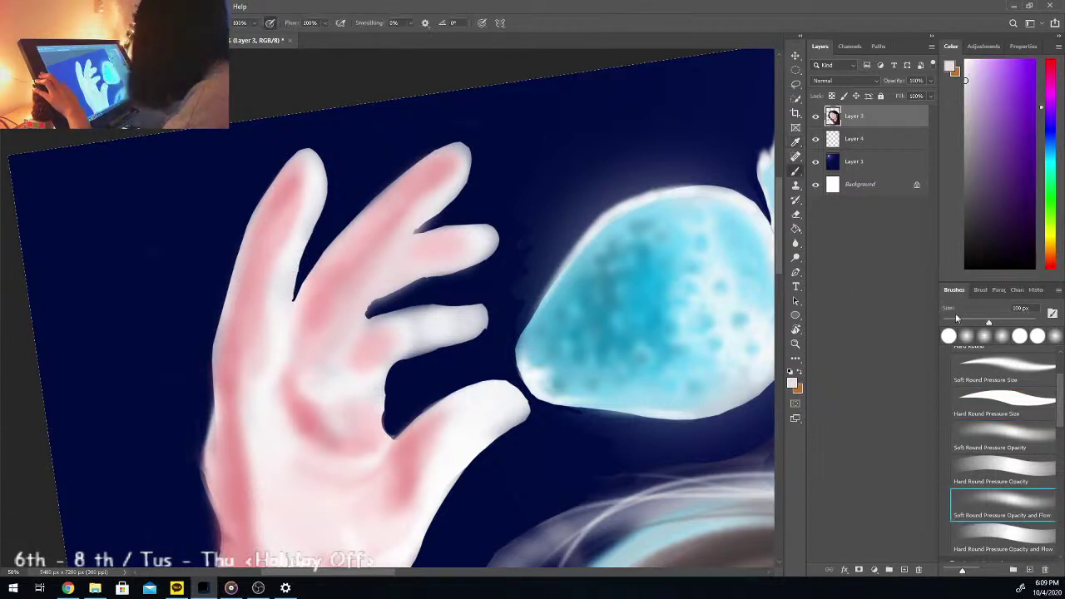
left_click(292, 295, "alt")
left_click_drag(294, 269, 293, 279)
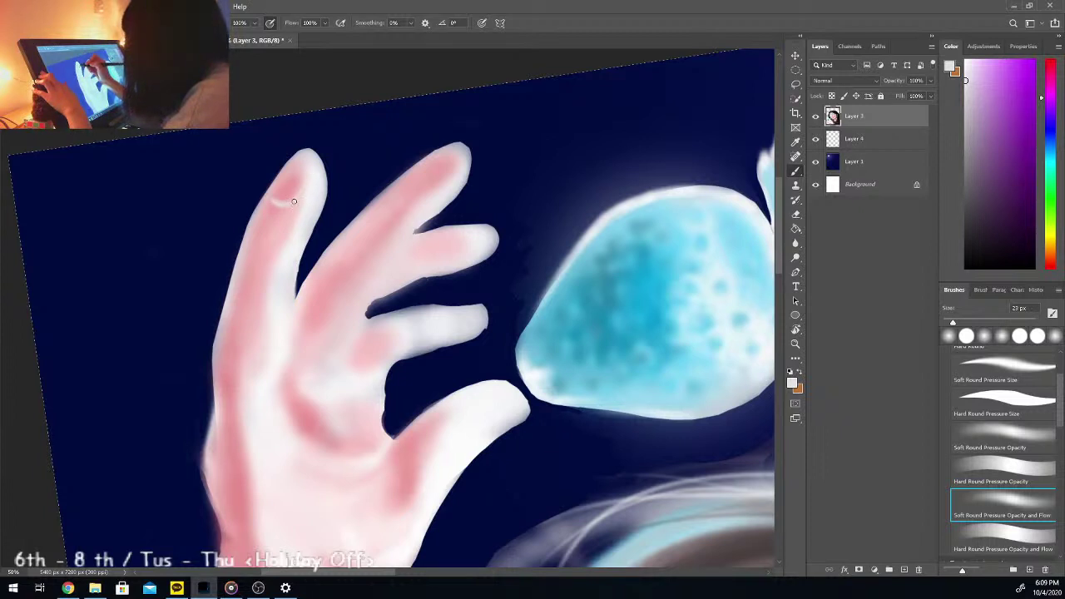
left_click_drag(988, 75, 953, 60)
left_click_drag(274, 202, 290, 205)
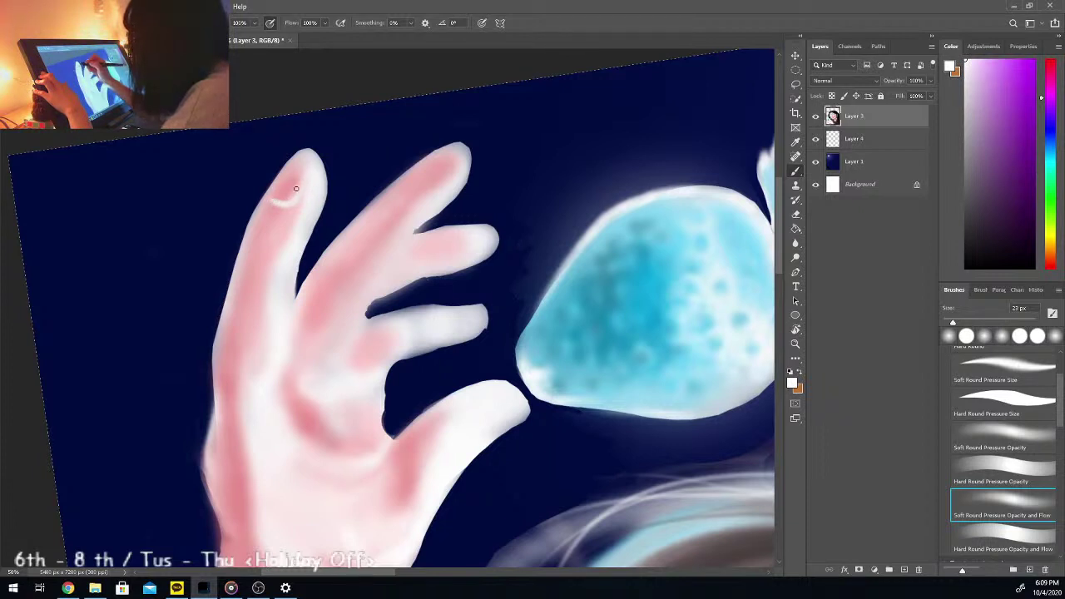
Step: Blend sampled pinks down the inner side of the little finger and around its base with the soft brush at 37 px
left_click(293, 205, "alt")
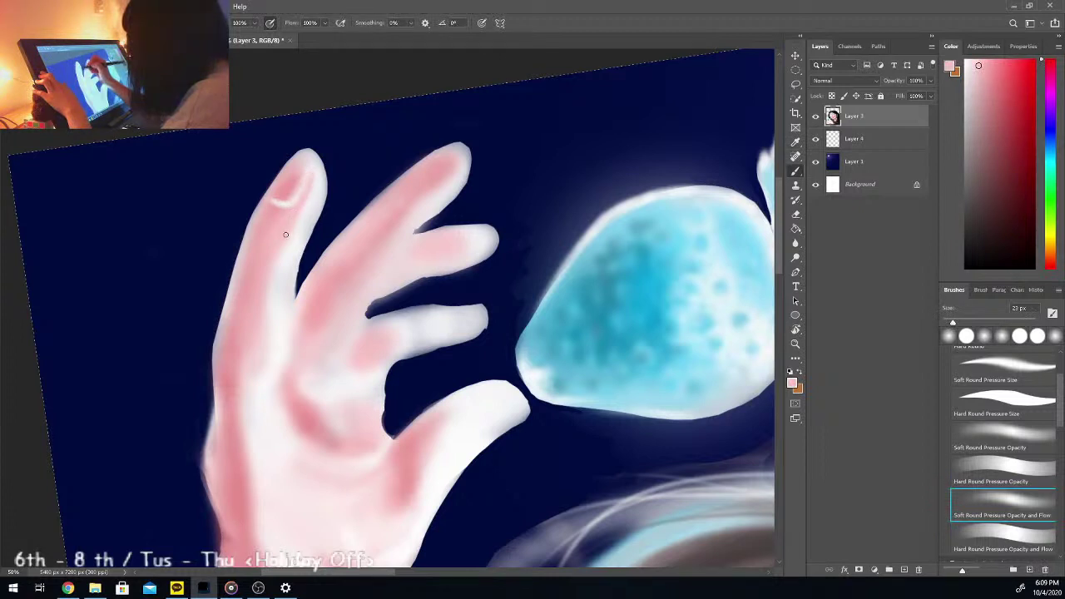
left_click(960, 322)
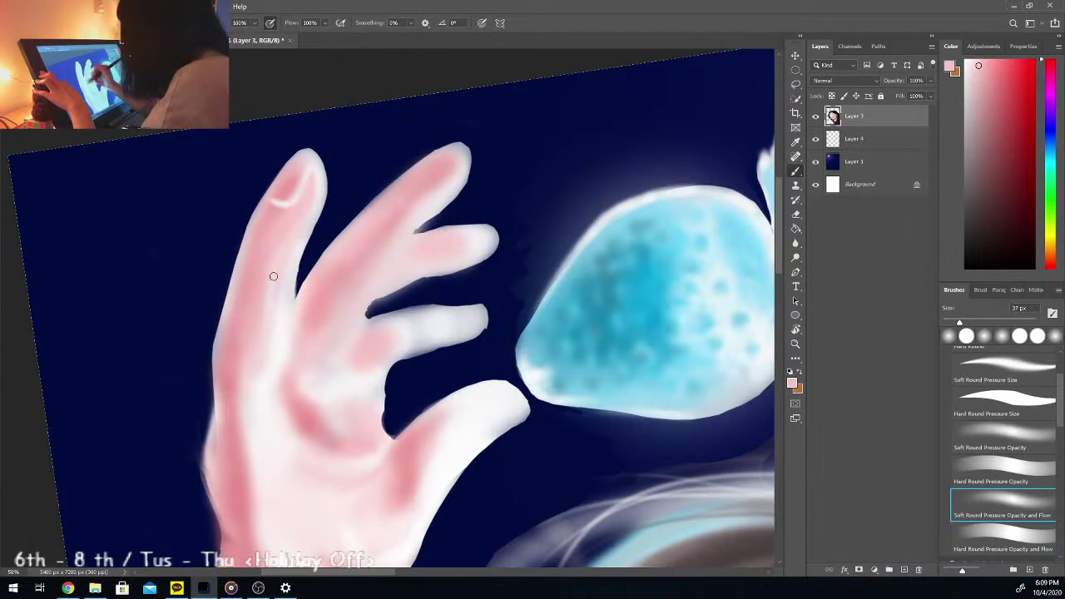
key("i")
left_click(298, 355)
key("b")
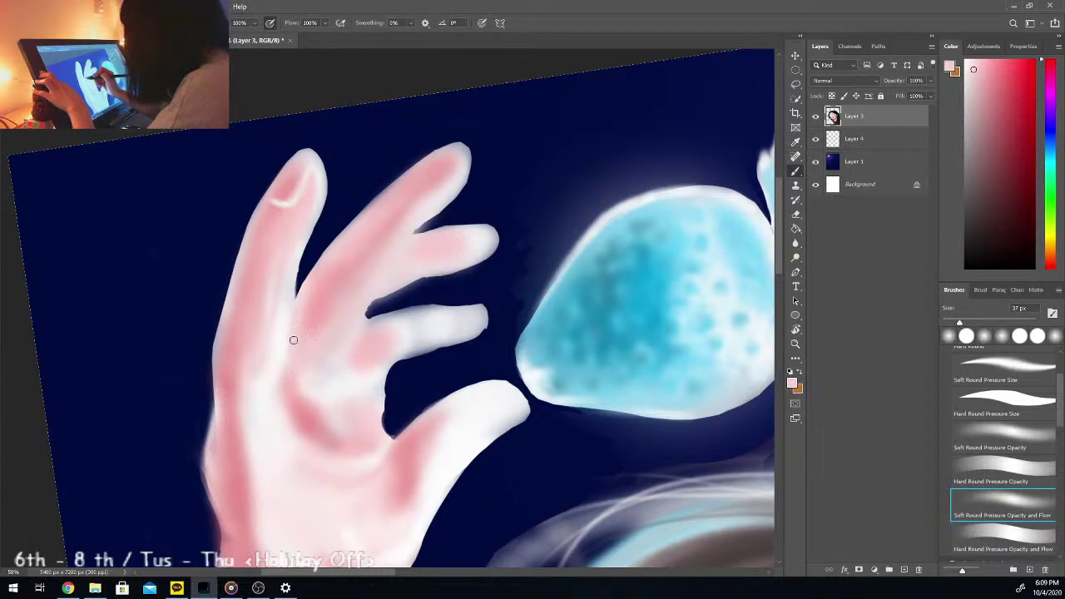
Step: Define the boundary between the bases of the little finger and its neighbour with a thin line of sampled dusky pink into the palm
key("i")
left_click(262, 293)
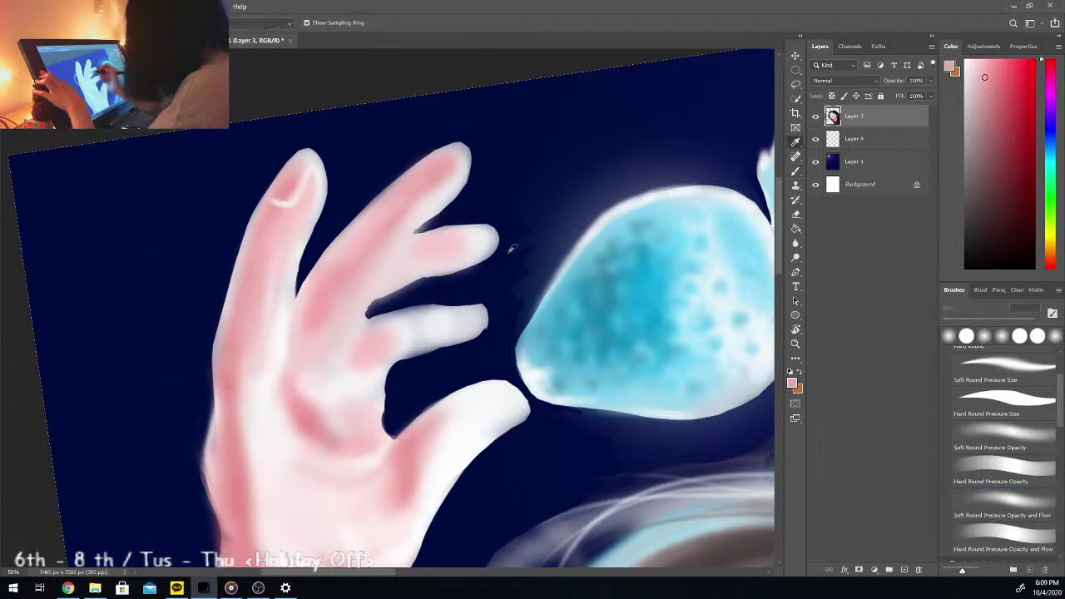
key("b")
left_click(953, 323)
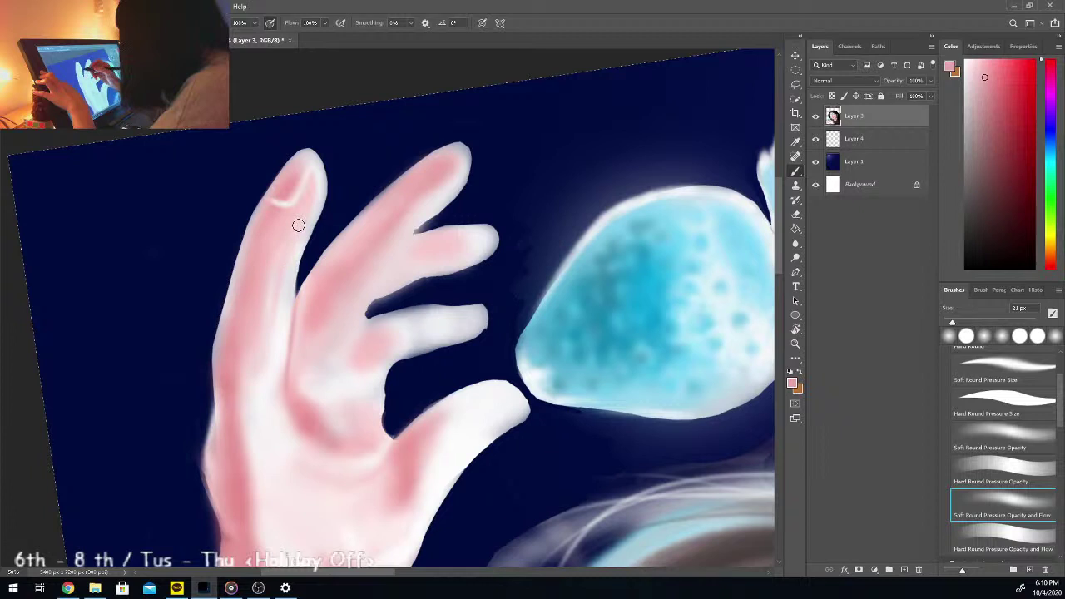
Step: Brush a thin white highlight along the little finger's inner edge just above the notch
key("i")
left_click(289, 297)
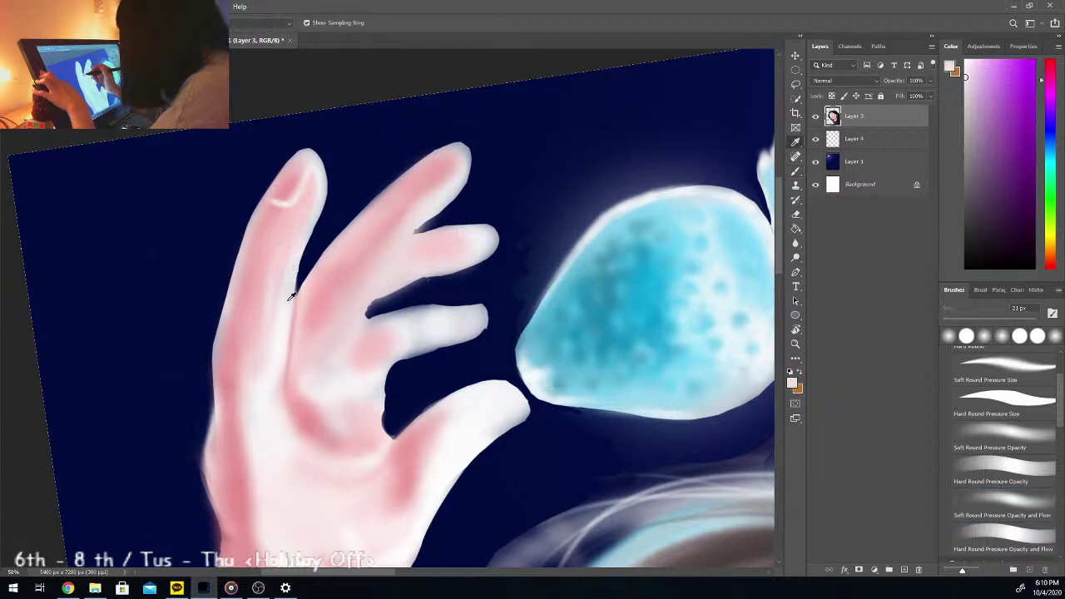
key("b")
left_click(965, 61)
left_click_drag(295, 260, 293, 286)
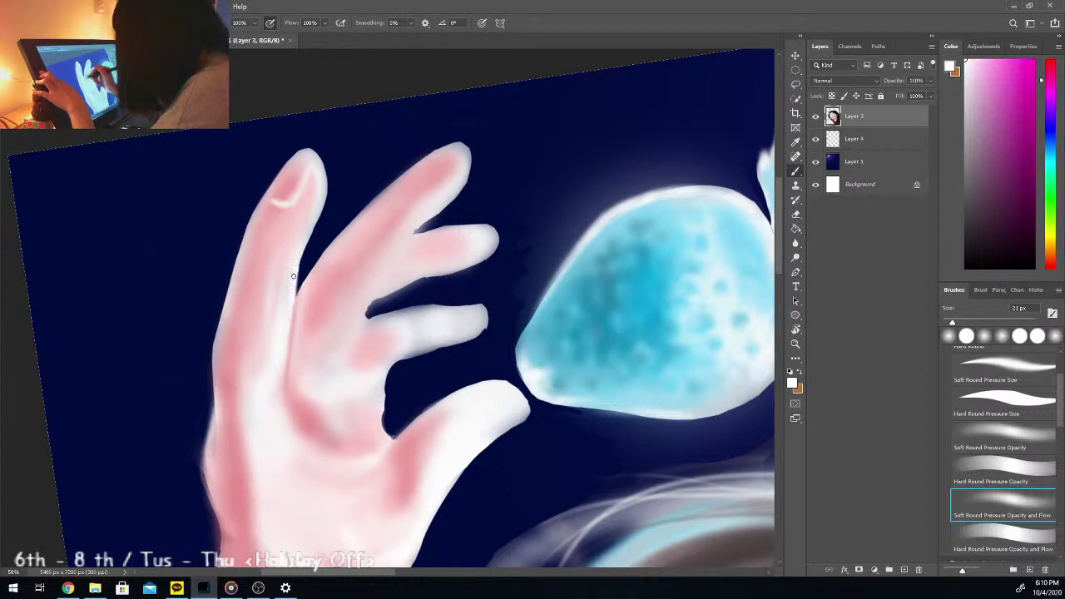
Step: Blend sampled pinks around the curved white highlight on the little fingertip with the soft brush at 47 px
left_click(310, 172, "alt")
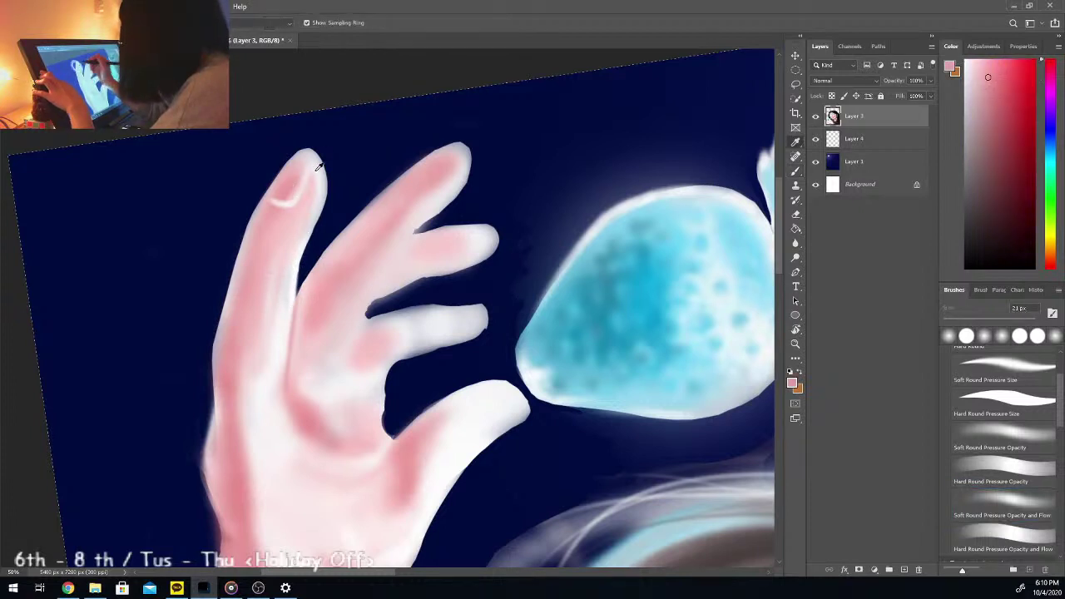
left_click_drag(953, 322, 964, 322)
left_click_drag(308, 170, 296, 208)
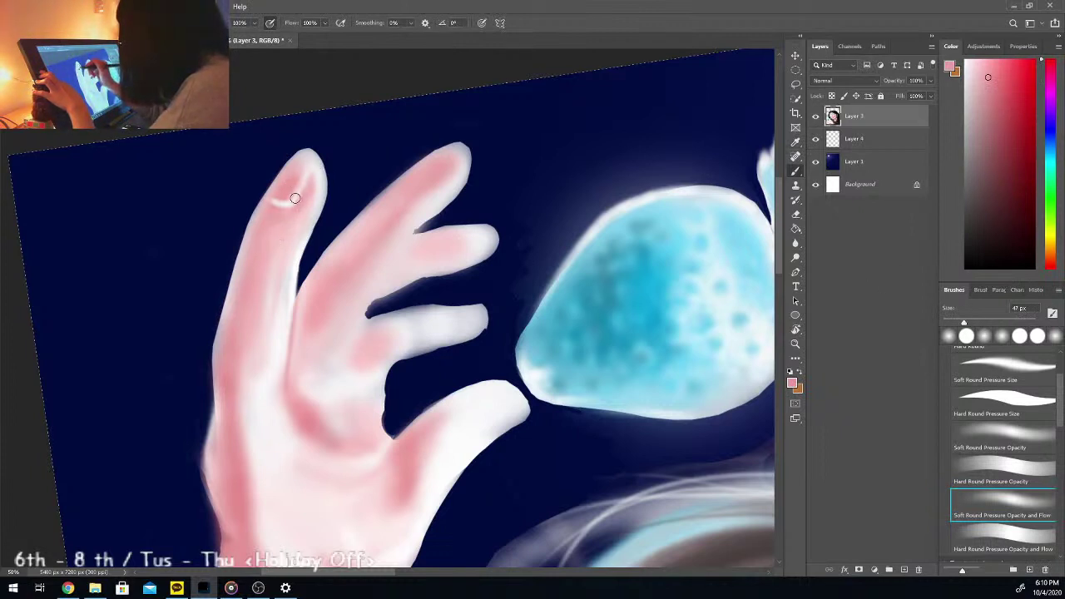
left_click(302, 164, "alt")
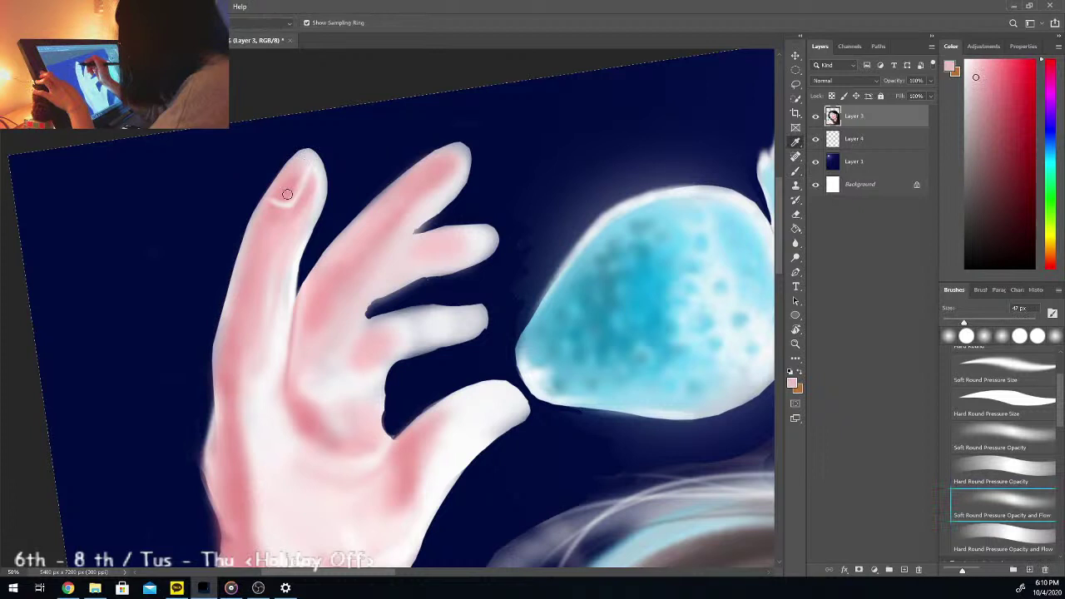
Step: Refine the little fingernail's white outline with thin strokes of dusky rose and sampled pale pink at 23 px
key("i")
left_click(990, 94)
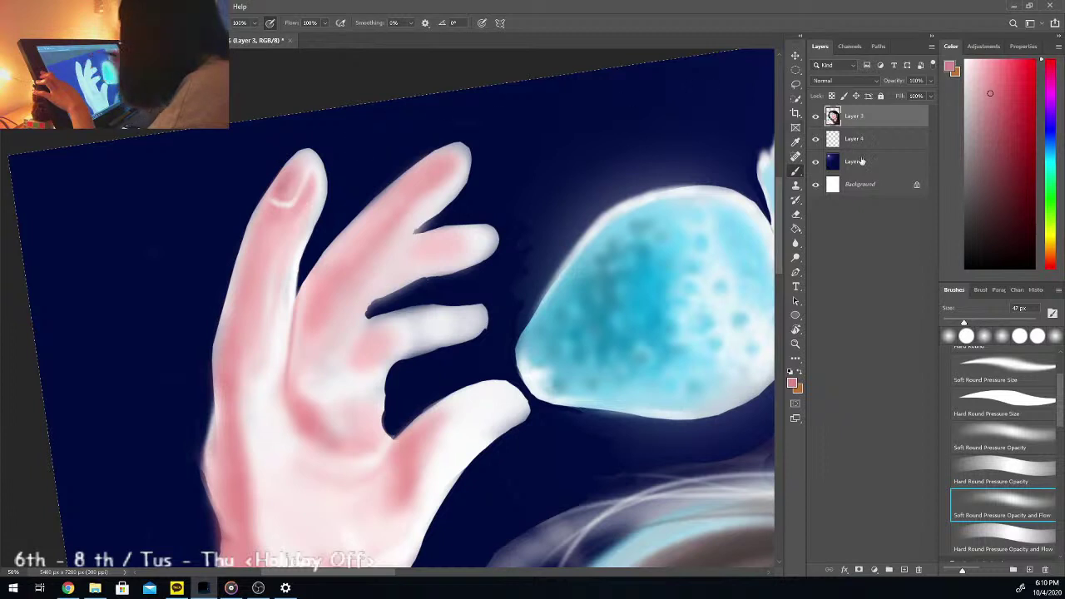
left_click_drag(962, 311, 784, 285)
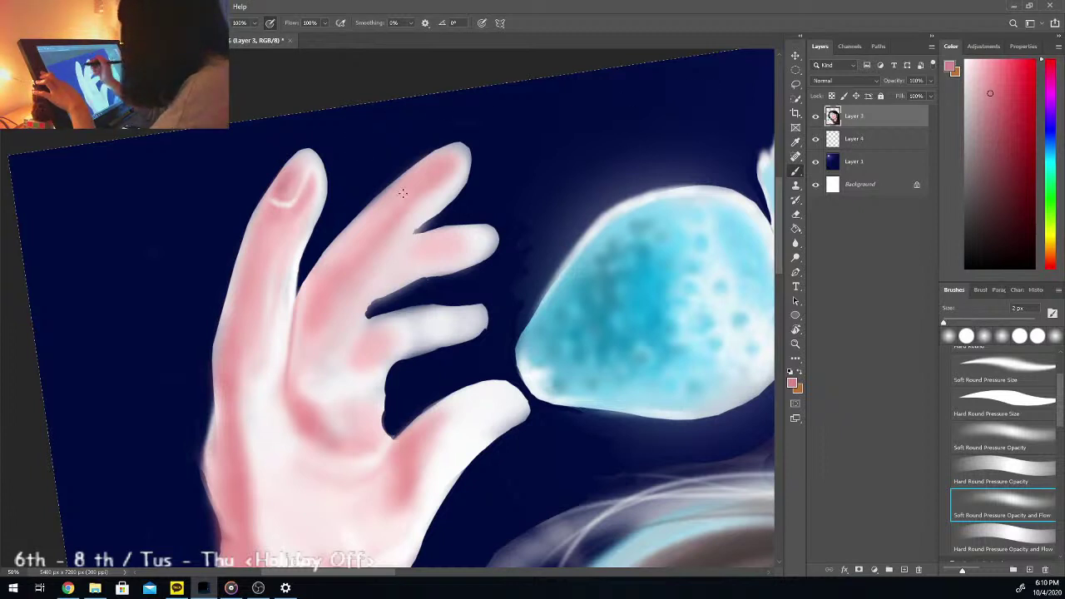
left_click_drag(954, 319, 955, 323)
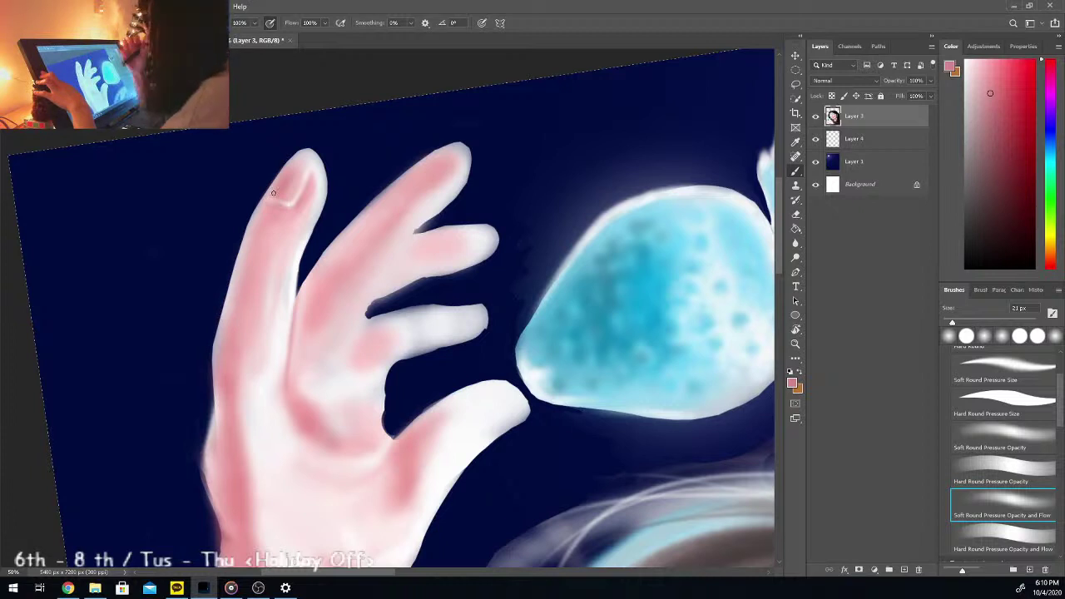
left_click(314, 172, "alt")
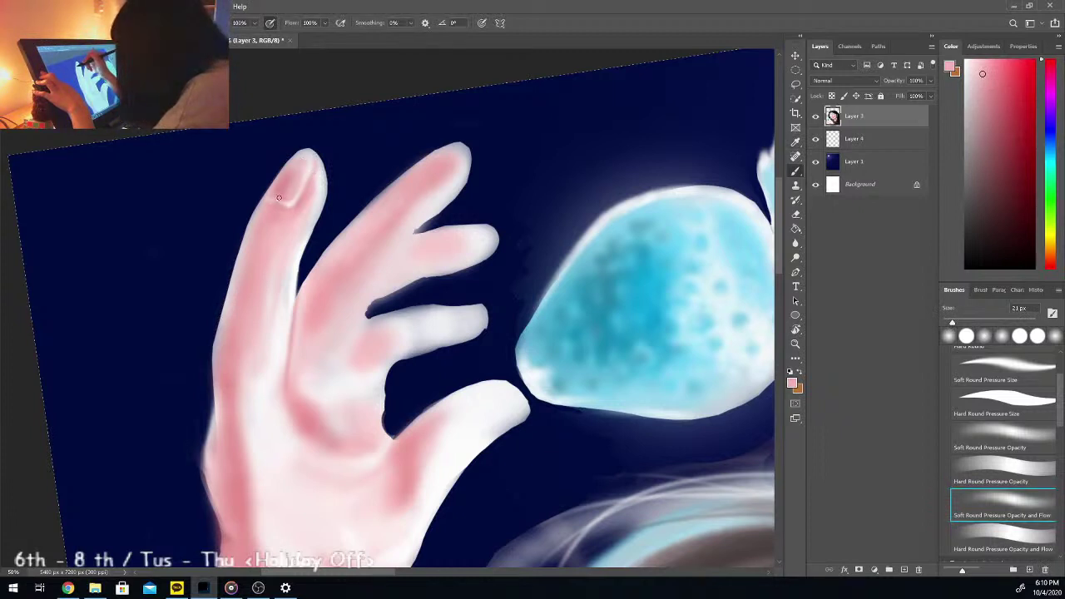
left_click_drag(283, 202, 296, 196)
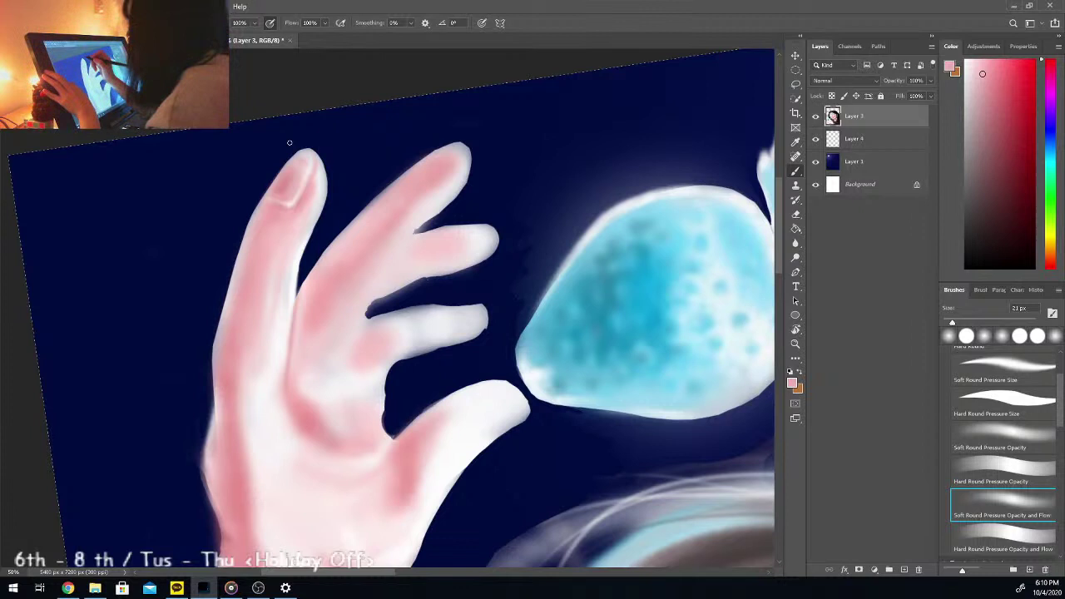
Step: Fill the little fingernail with darker dusky rose and shade the finger's outer side with the soft brush at 43 px
key("i")
left_click(286, 180)
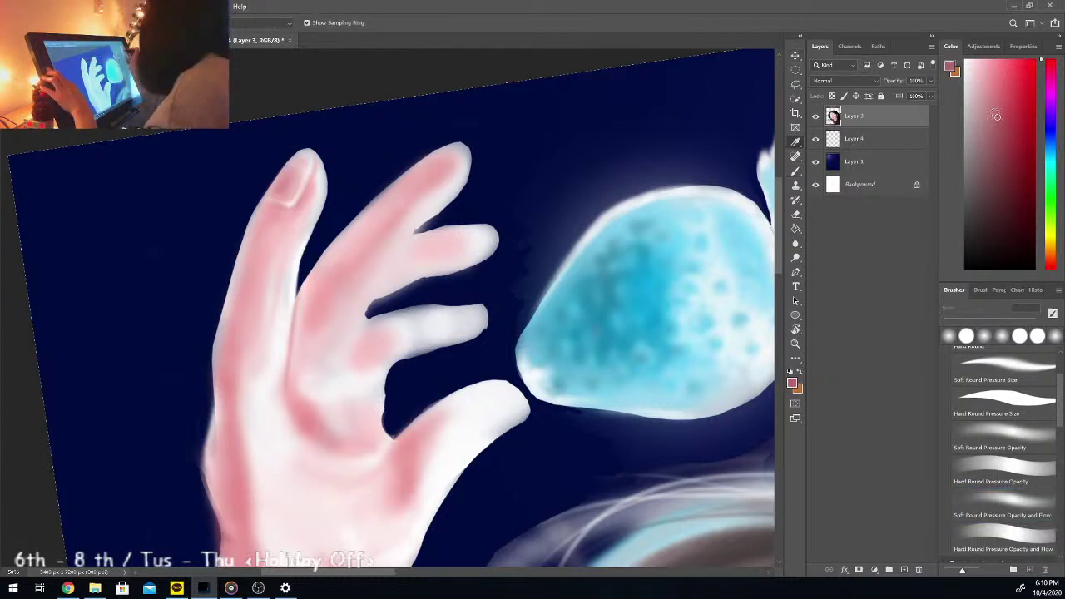
left_click(1003, 503)
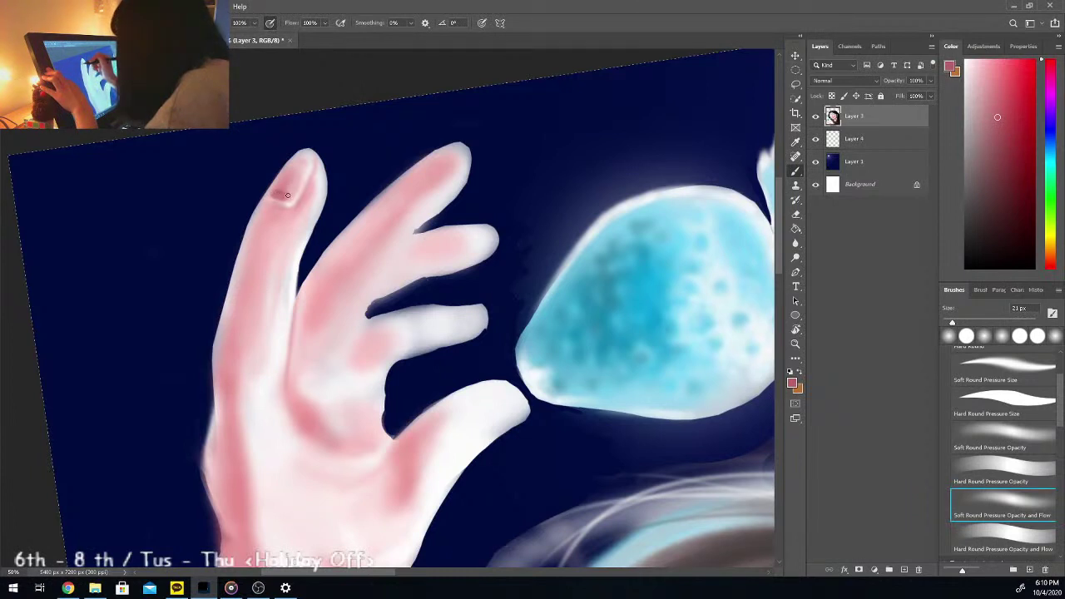
left_click_drag(952, 323, 962, 323)
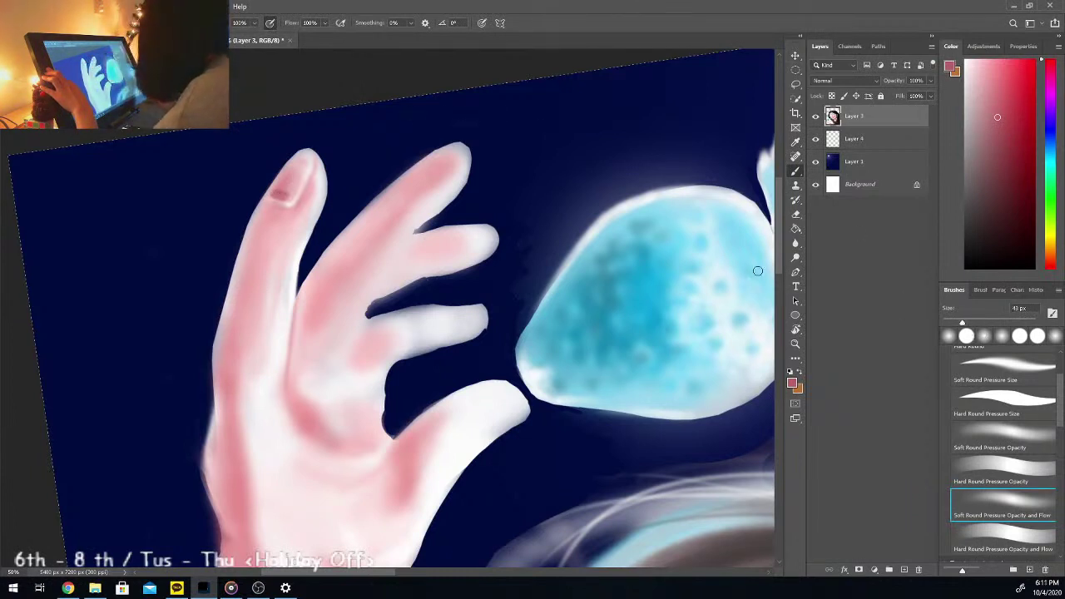
left_click_drag(283, 196, 278, 187)
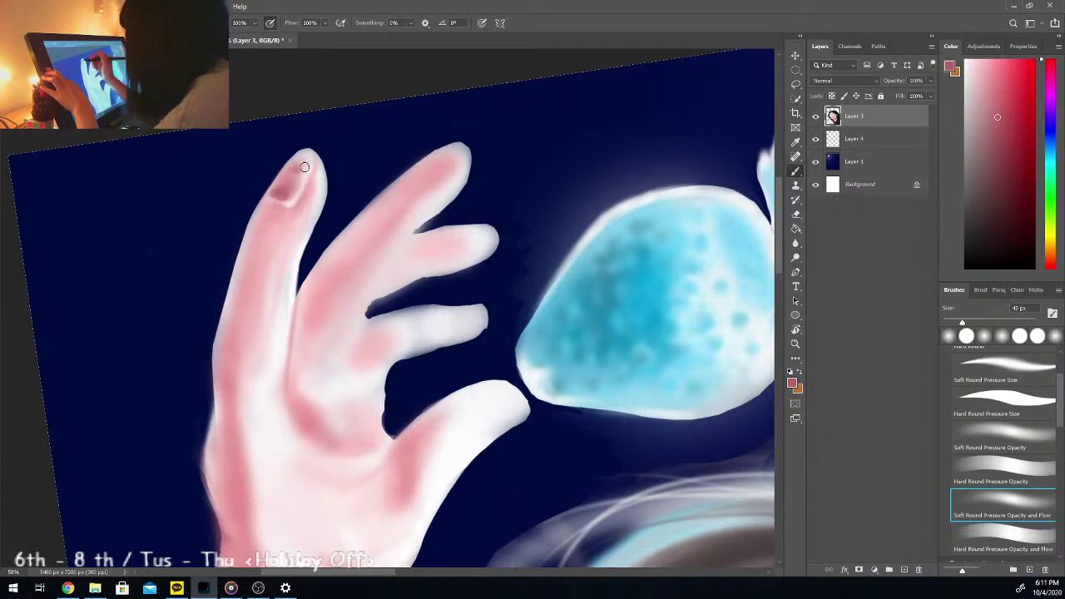
key("alt")
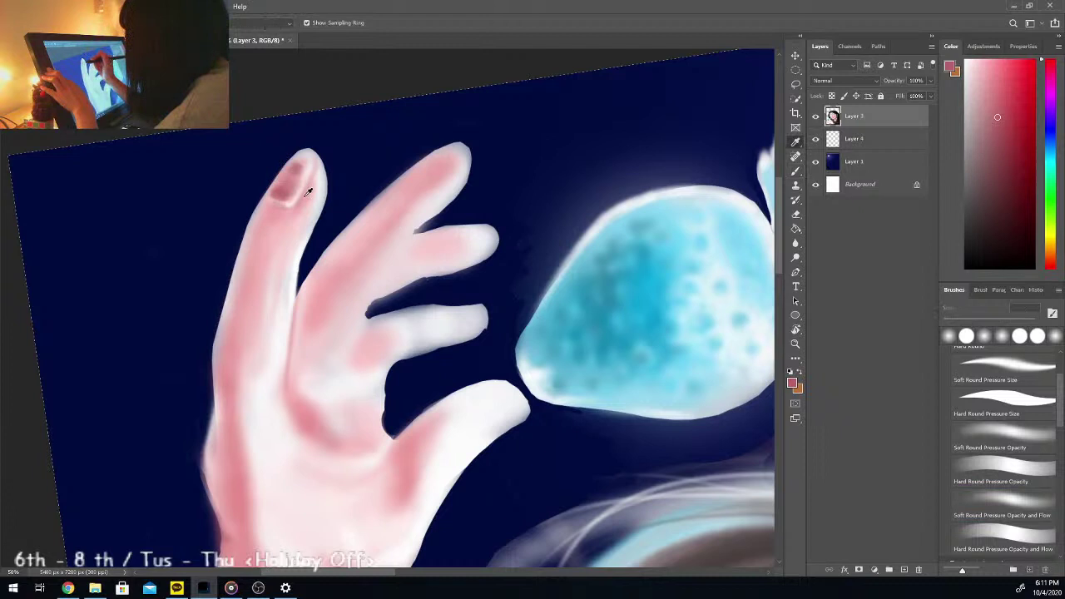
left_click(307, 200, "alt")
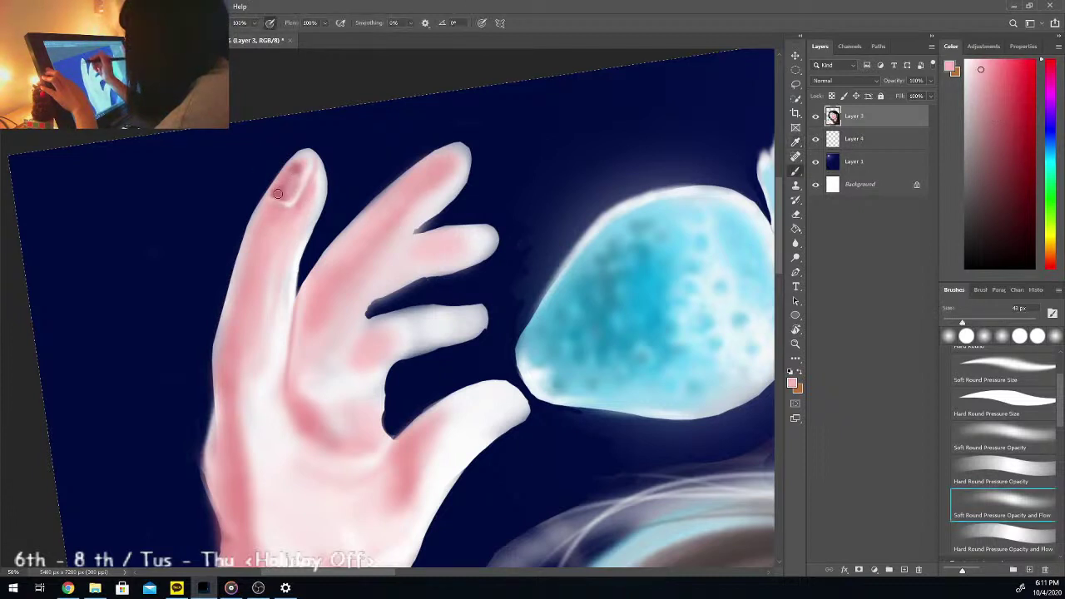
left_click(281, 189, "alt")
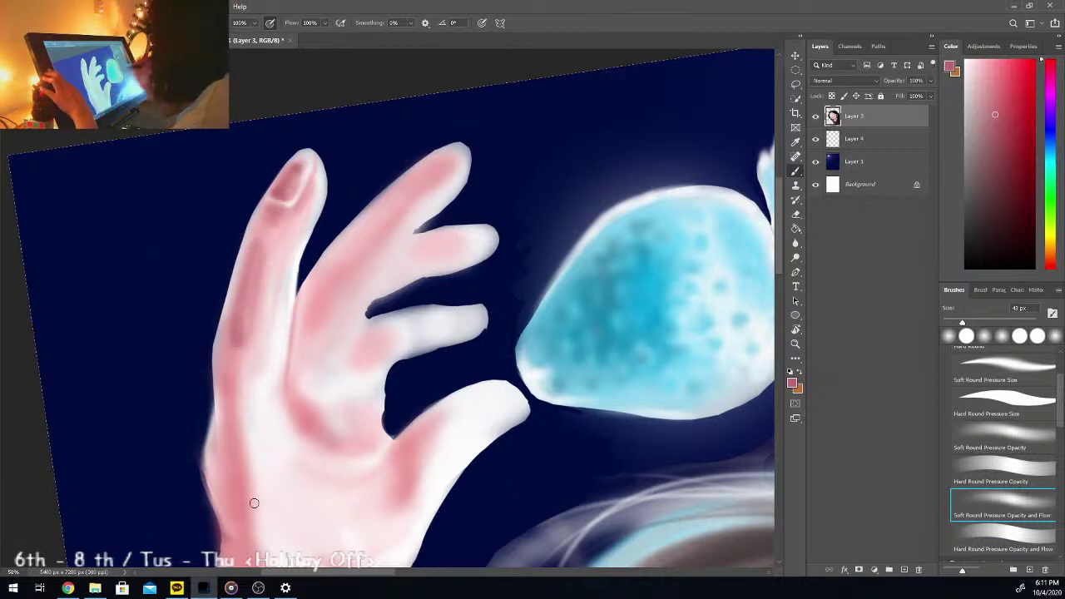
Step: Blend sampled light pinks down the middle and inner side of the little finger, enlarging the soft brush to 102 px
key("i")
key("x")
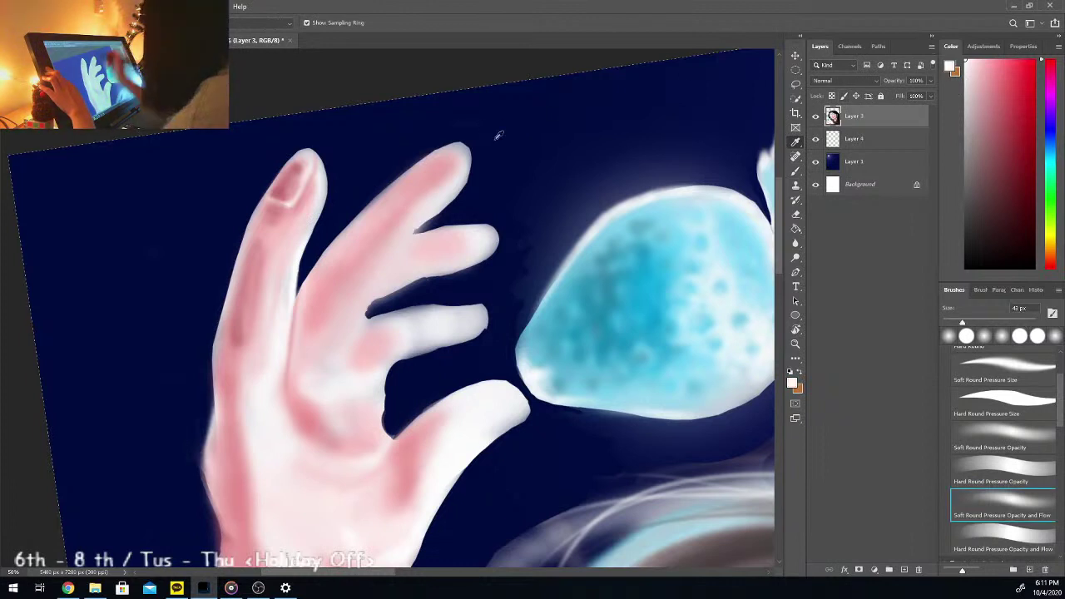
key("b")
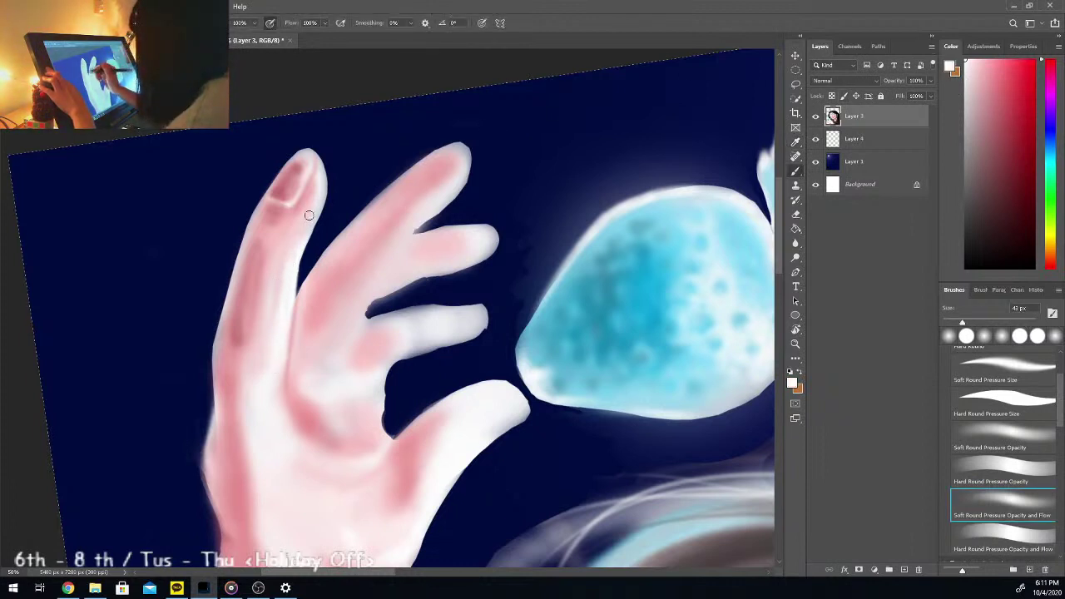
key("i")
left_click(281, 270)
key("b")
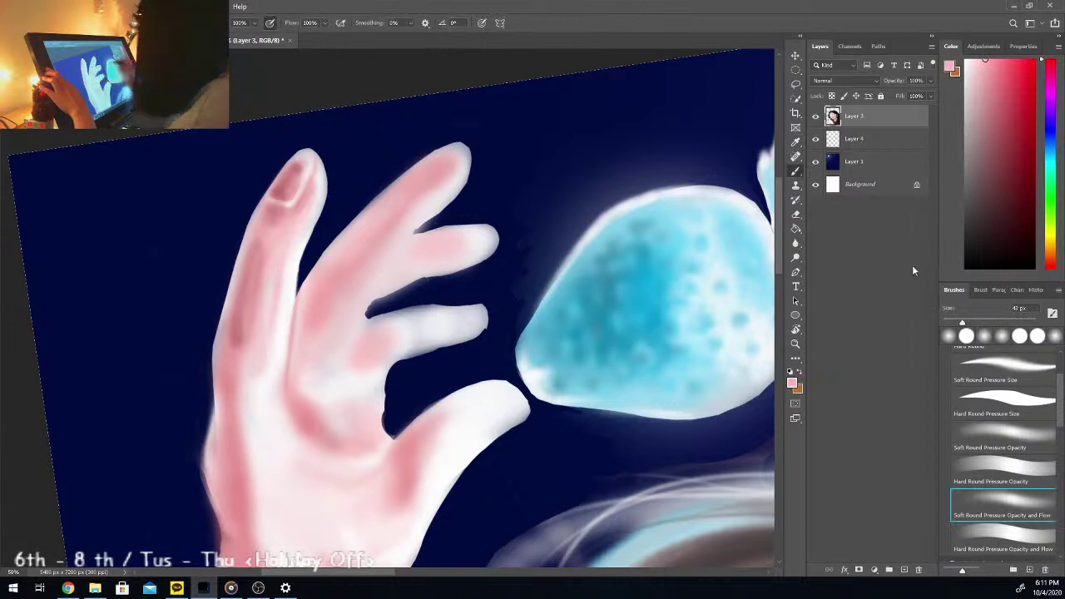
left_click_drag(971, 323, 990, 323)
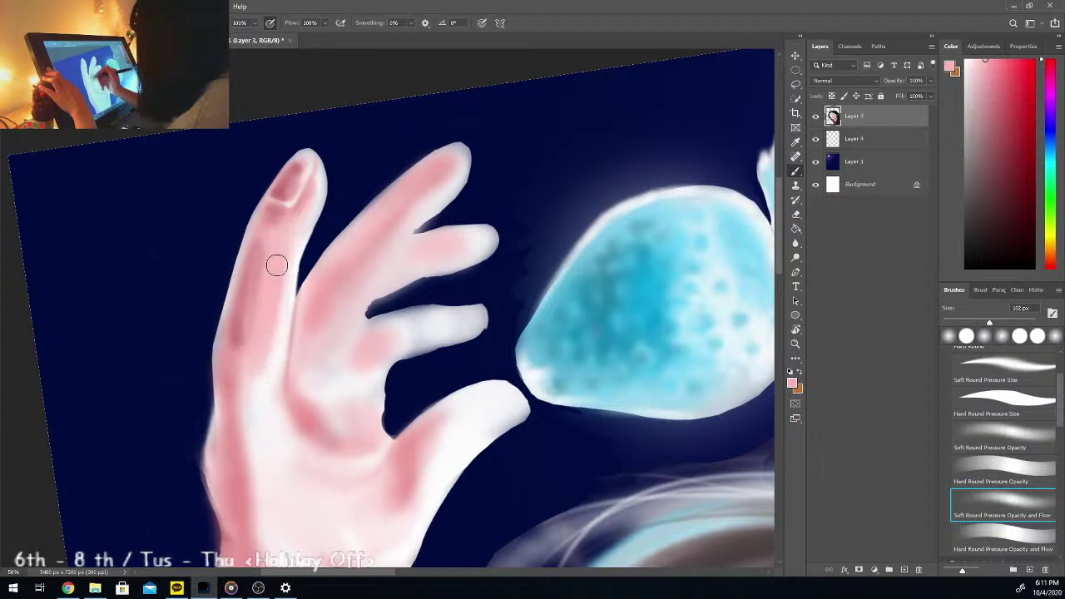
left_click(288, 290, "alt")
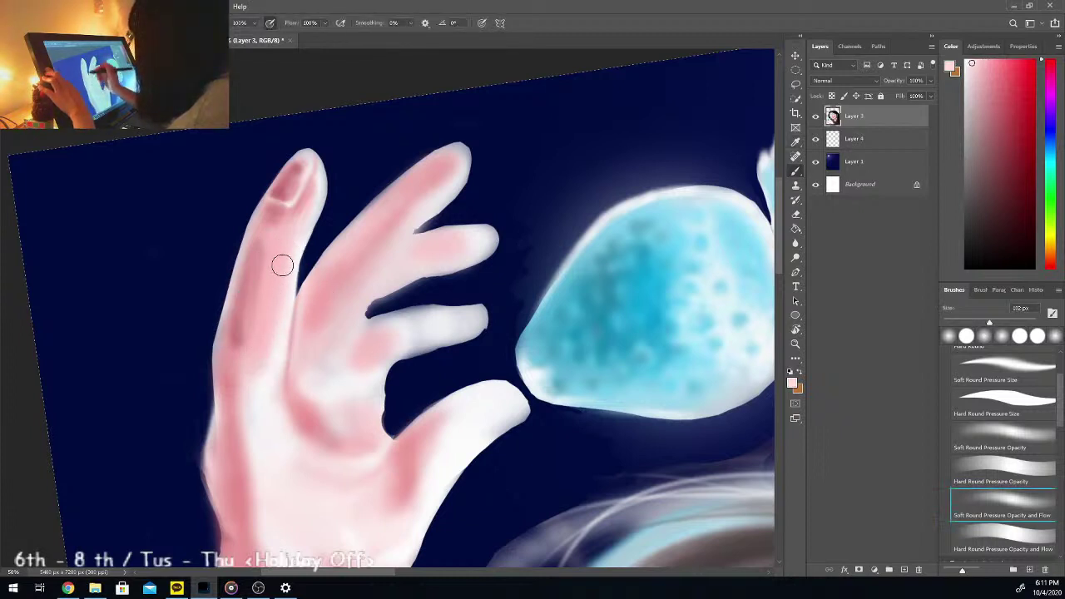
Step: Rotate the canvas clockwise and smooth the little finger's outer shading with sampled pinks at 102 px
key("r")
mouse_move(609, 432)
left_mouse_down()
mouse_move(608, 321)
mouse_move(584, 313)
left_mouse_up()
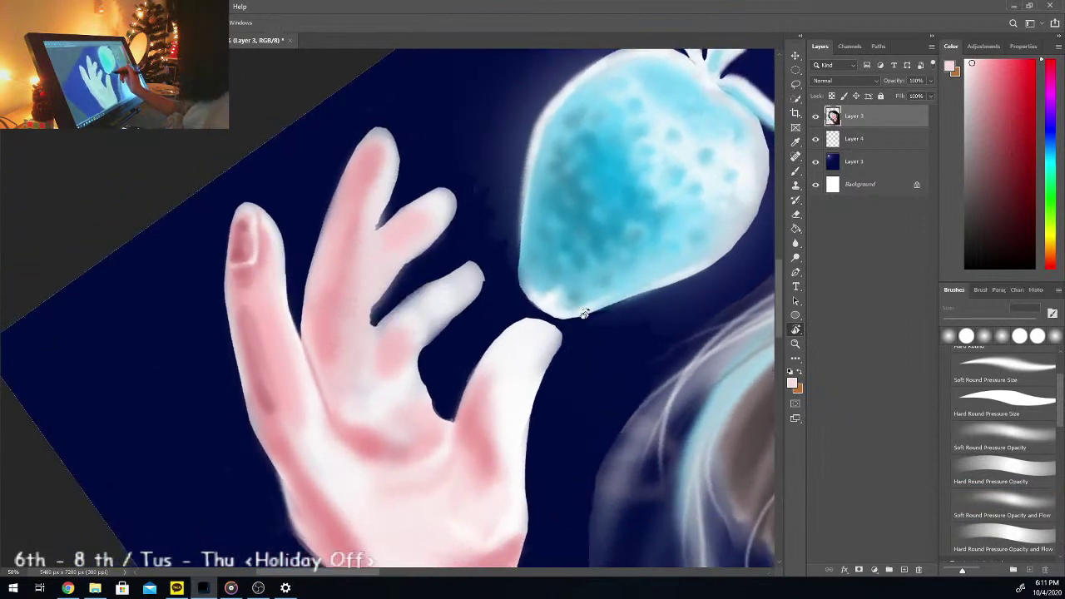
key("b")
key("alt")
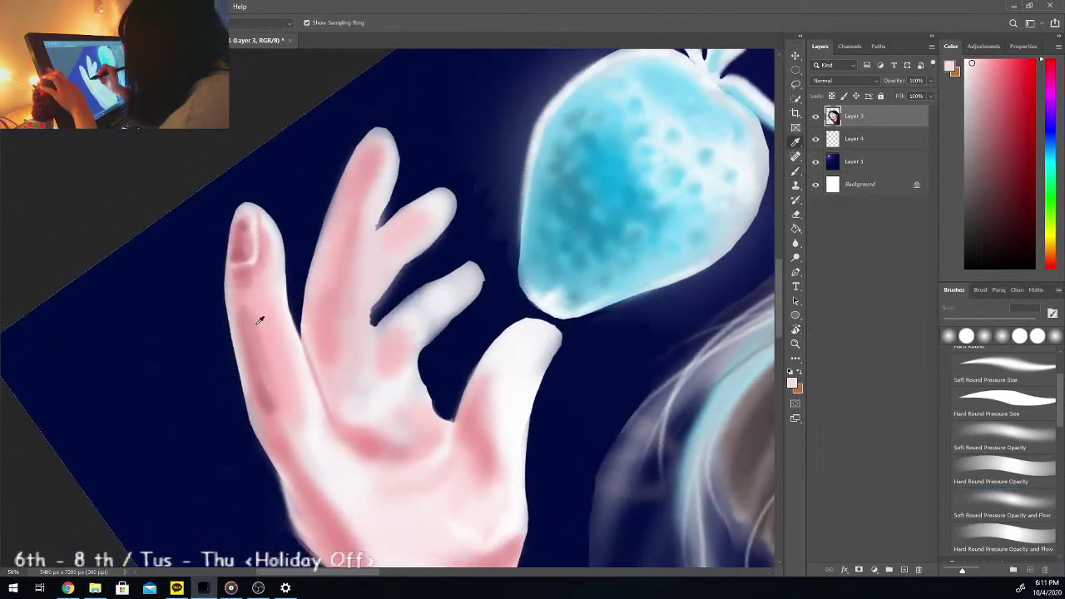
left_click(254, 293, "alt")
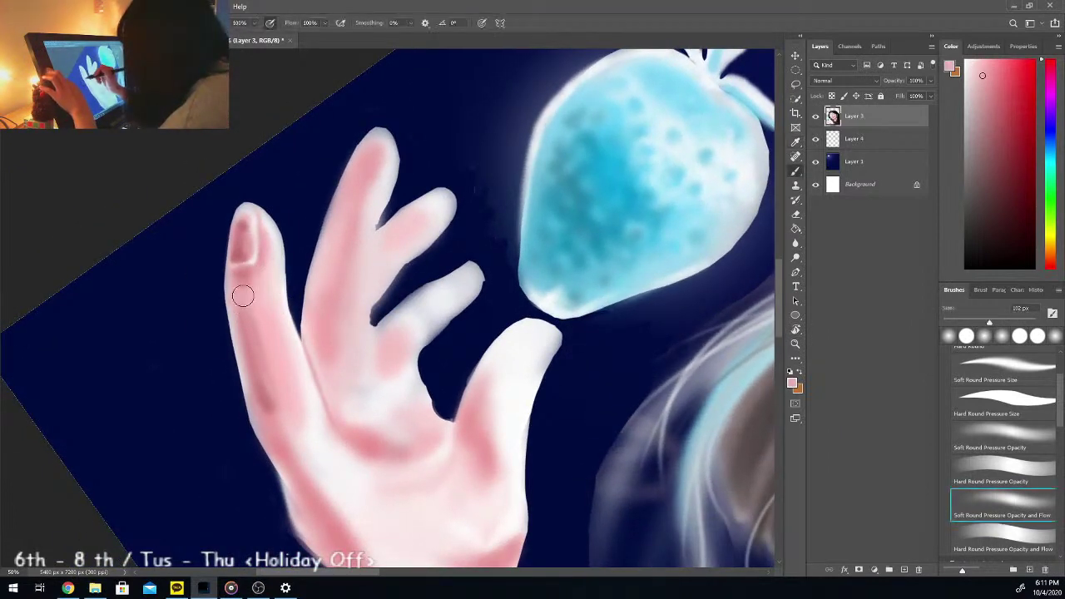
left_click(260, 334, "alt")
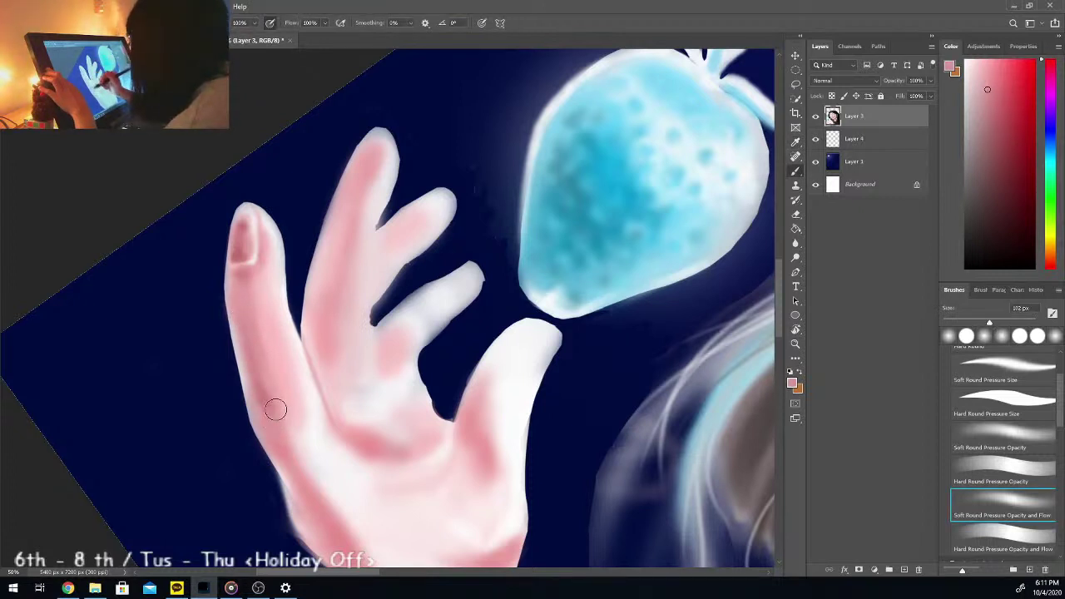
Step: Warm the little finger's outer side and base joint with a more saturated rose, softened with a sampled lighter pink
left_click_drag(1011, 97, 1005, 69)
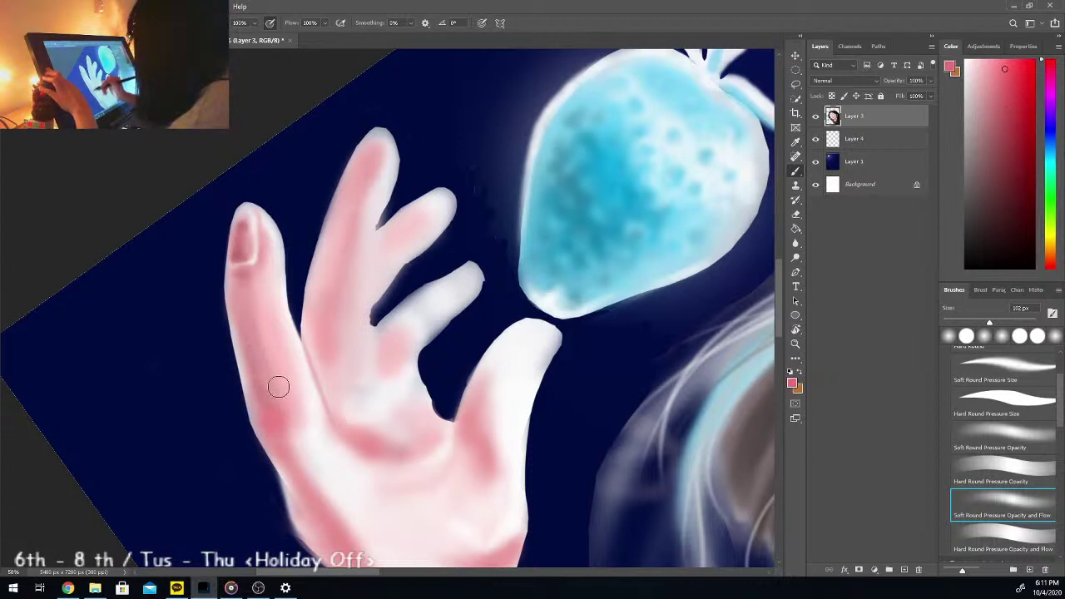
mouse_move(242, 296)
left_mouse_down()
mouse_move(238, 309)
mouse_move(250, 285)
mouse_move(244, 311)
mouse_move(297, 430)
mouse_move(278, 428)
mouse_move(292, 397)
mouse_move(250, 328)
left_mouse_up()
key("alt")
left_click(270, 327, "alt")
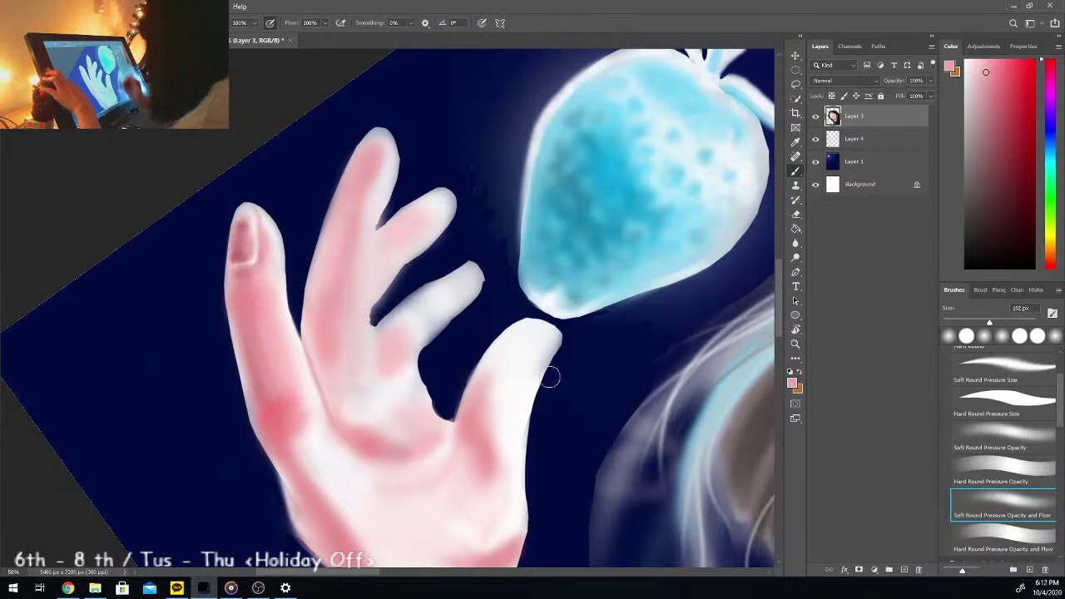
Step: Shade the outer side of the finger beside the little finger, from tip to base, with sampled dusky rose and a smaller soft brush
left_click(268, 381, "alt")
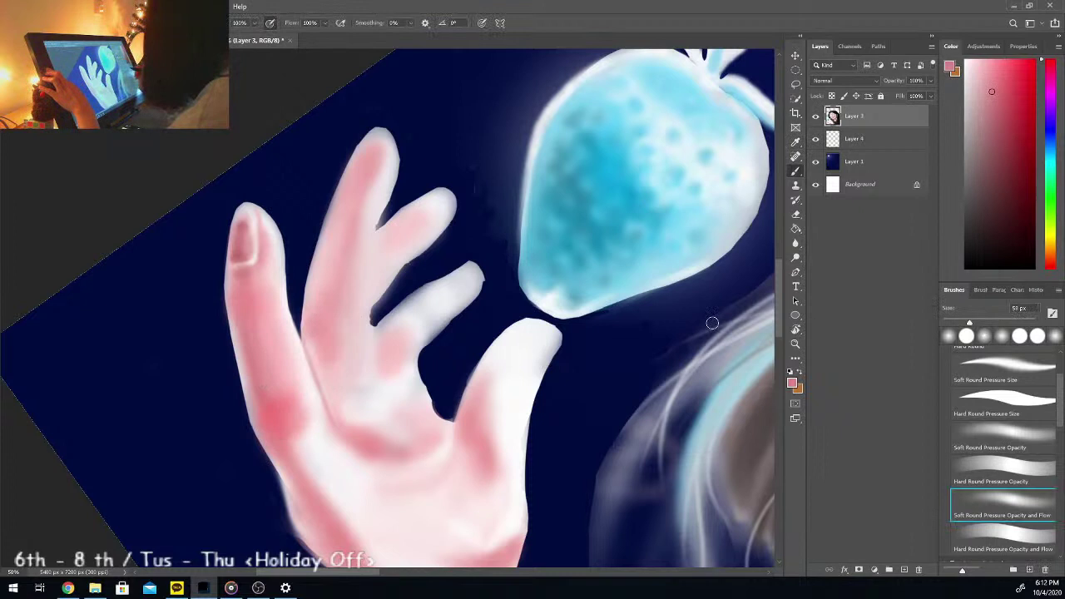
mouse_move(309, 342)
left_mouse_down()
mouse_move(317, 367)
mouse_move(323, 261)
mouse_move(312, 342)
mouse_move(319, 283)
left_mouse_up()
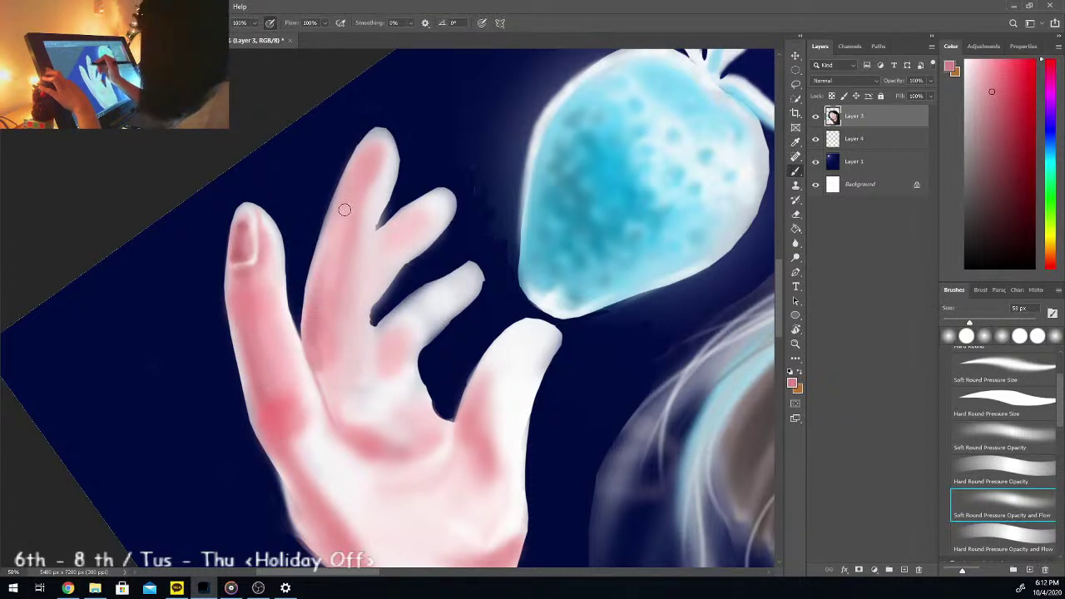
mouse_move(360, 169)
left_mouse_down()
mouse_move(318, 282)
mouse_move(352, 194)
mouse_move(322, 315)
mouse_move(358, 193)
mouse_move(322, 350)
mouse_move(328, 287)
mouse_move(315, 335)
mouse_move(334, 413)
mouse_move(324, 380)
mouse_move(329, 306)
mouse_move(318, 369)
left_mouse_up()
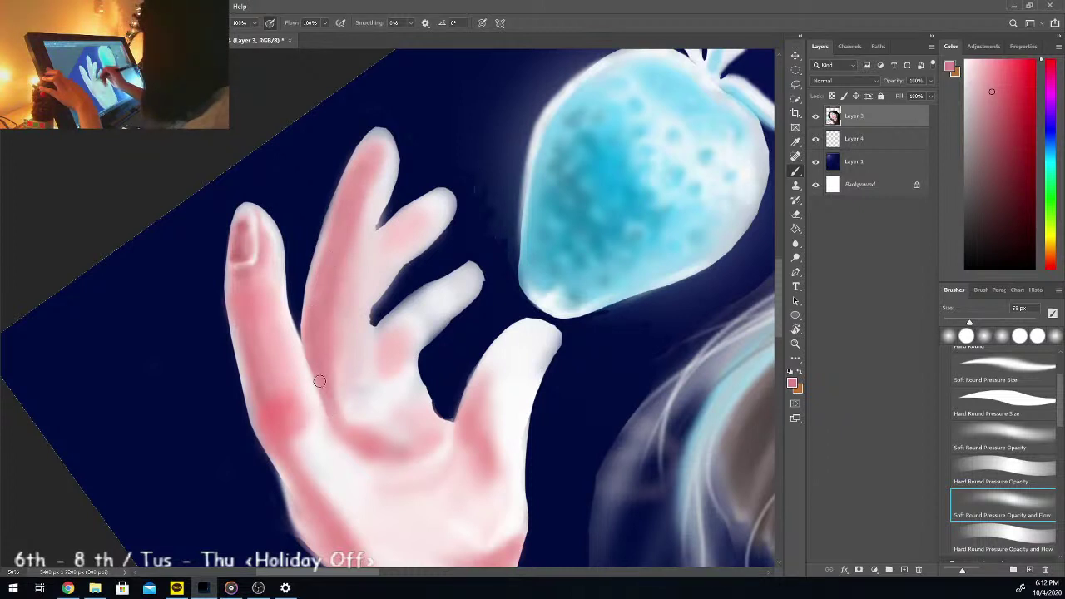
Step: Deepen the upper joint of the finger beside the little finger with sampled warm rose at 92 px
left_click(280, 403, "alt")
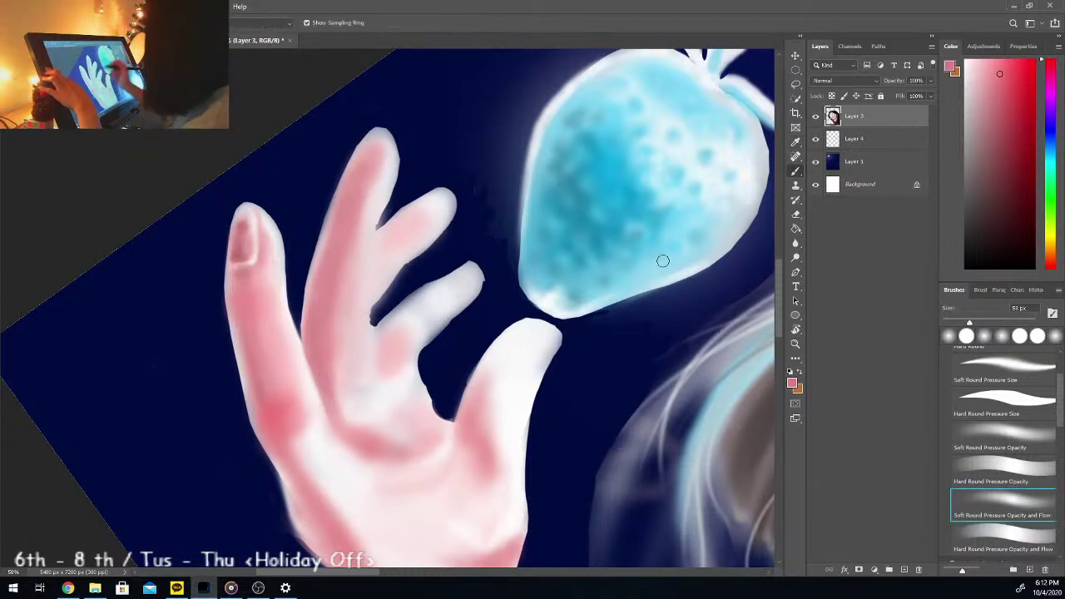
left_click_drag(978, 324, 985, 323)
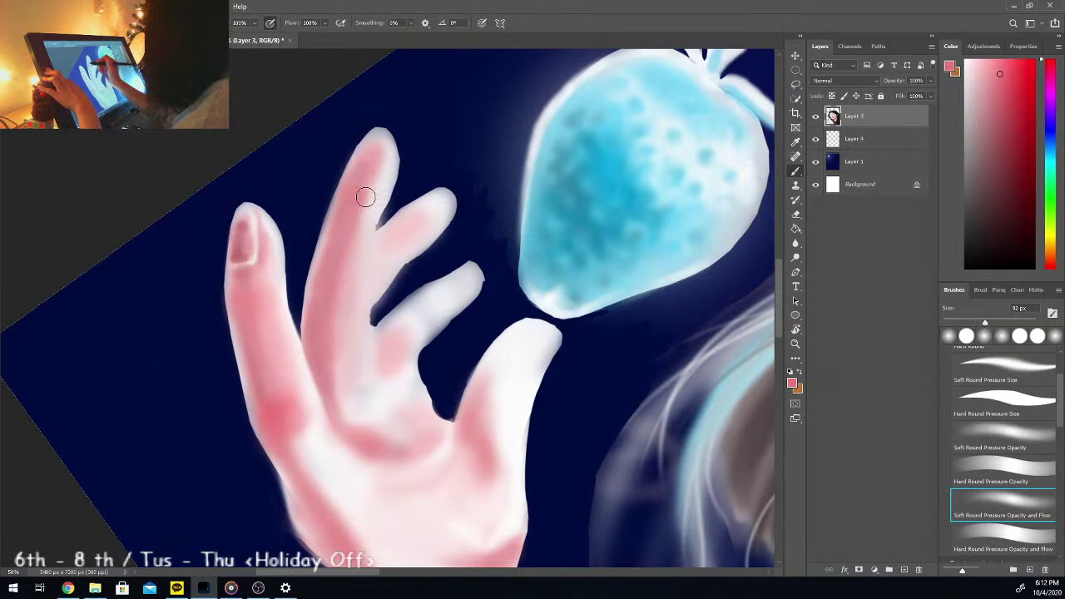
left_click_drag(347, 192, 366, 211)
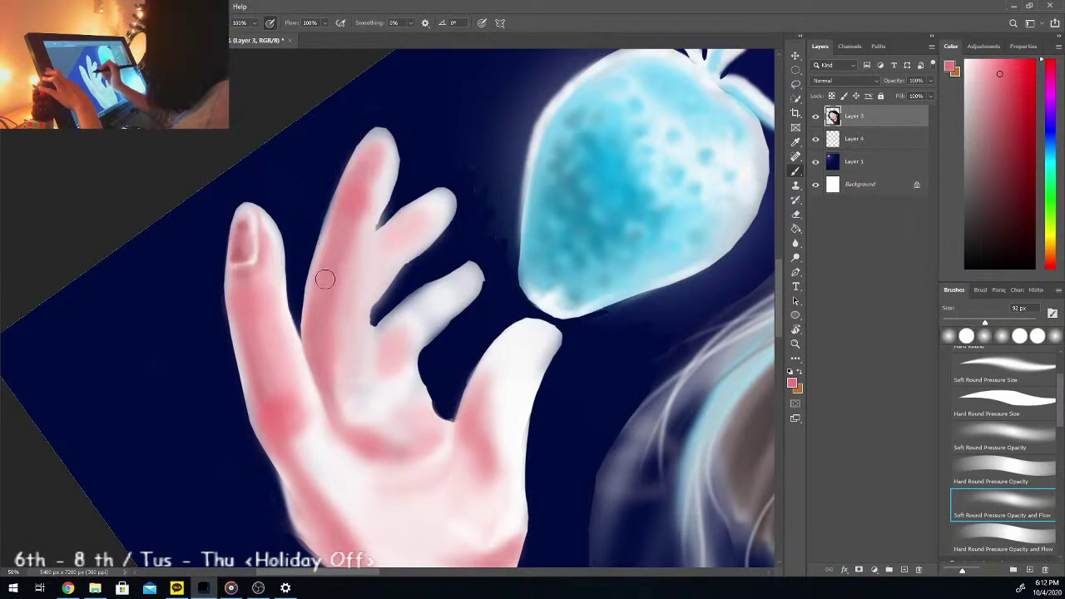
Step: Blend the shading along the ring finger's middle joint and tip with sampled lighter and deeper pinks at 92 px
key("alt")
left_click(350, 271, "alt")
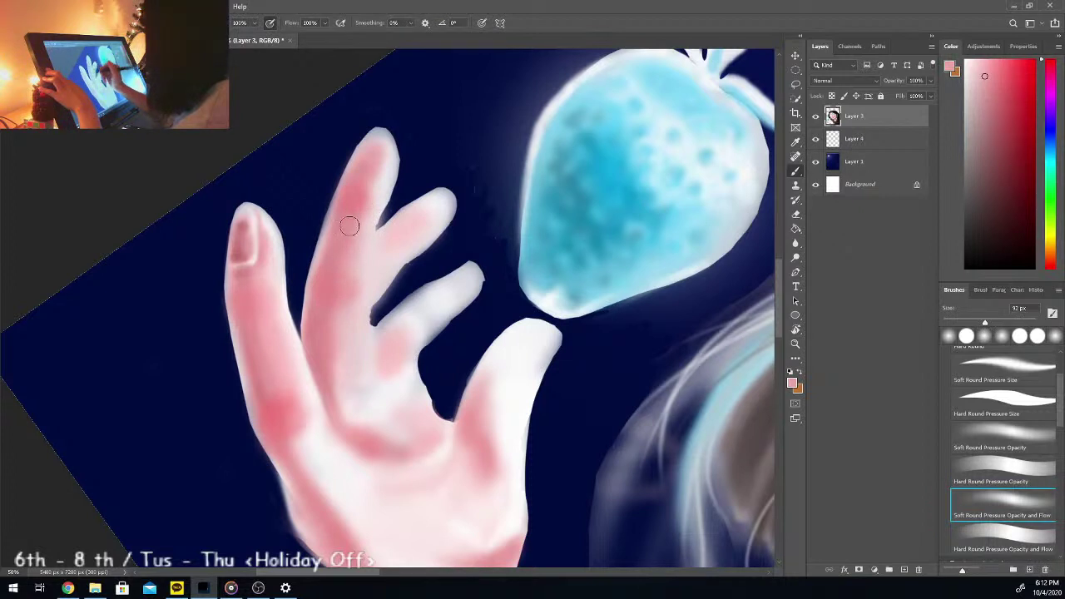
left_click(338, 286, "alt")
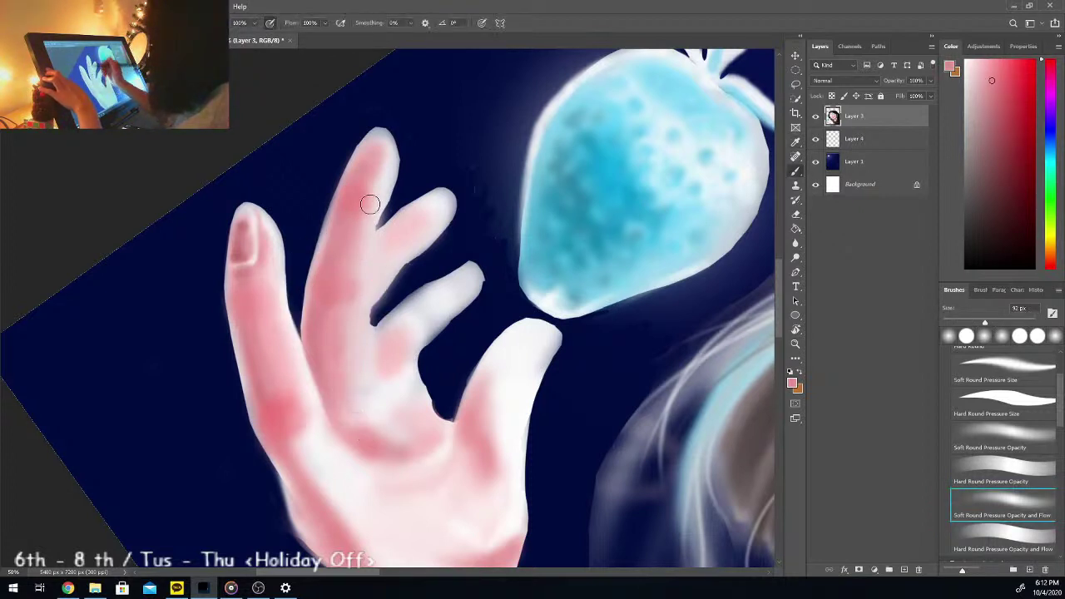
mouse_move(376, 185)
left_mouse_down()
mouse_move(381, 157)
mouse_move(362, 155)
mouse_move(374, 141)
mouse_move(377, 173)
left_mouse_up()
Step: Outline the base of the ring finger's nail with a thin line of sampled pale pink at 15 px
left_click(254, 259, "alt")
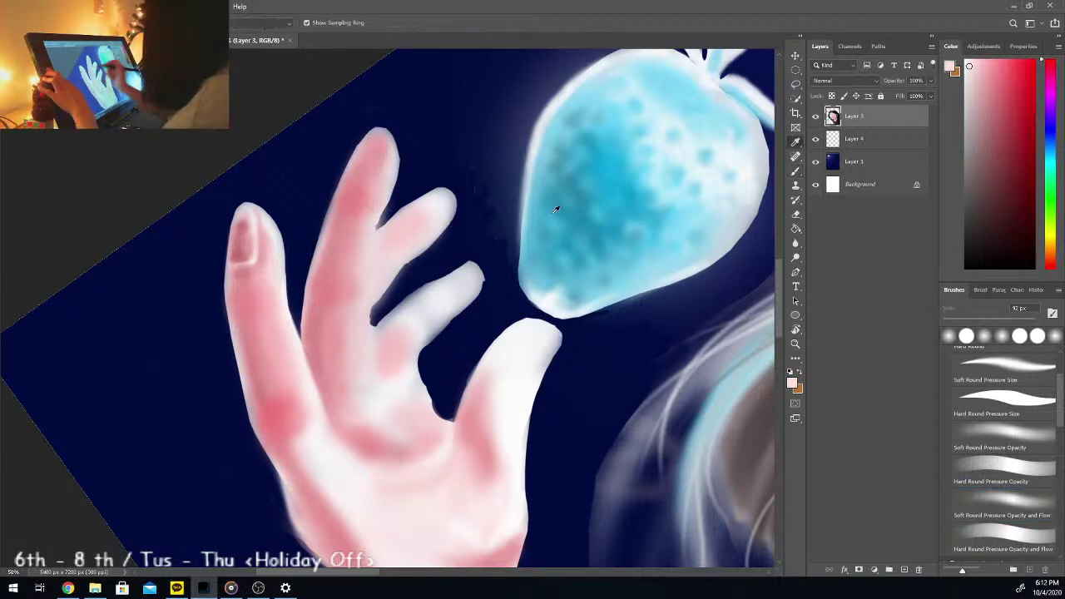
left_click_drag(969, 323, 950, 323)
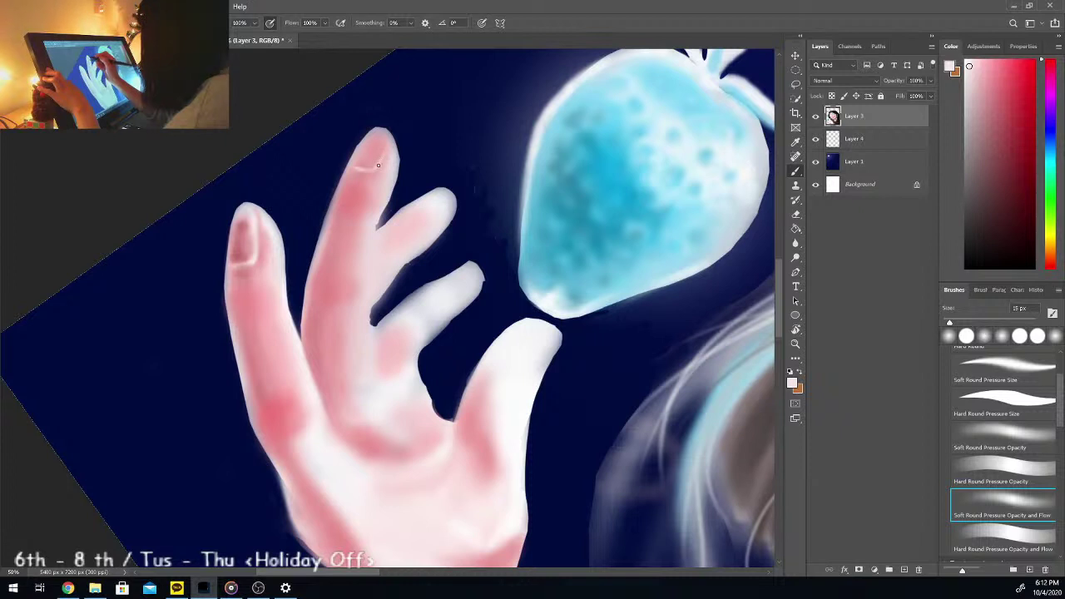
key("alt")
key("b")
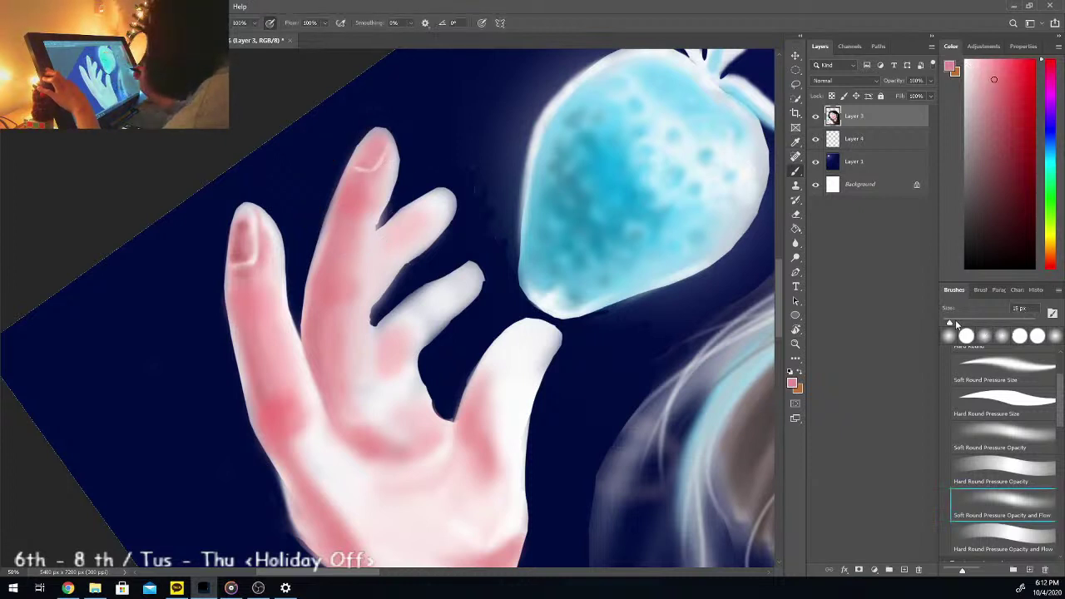
Step: Tint the ring finger's nail rose and shade the middle finger at 44 px, softening it with a sampled lighter pink
mouse_move(367, 156)
left_mouse_down()
mouse_move(380, 162)
mouse_move(373, 185)
left_mouse_up()
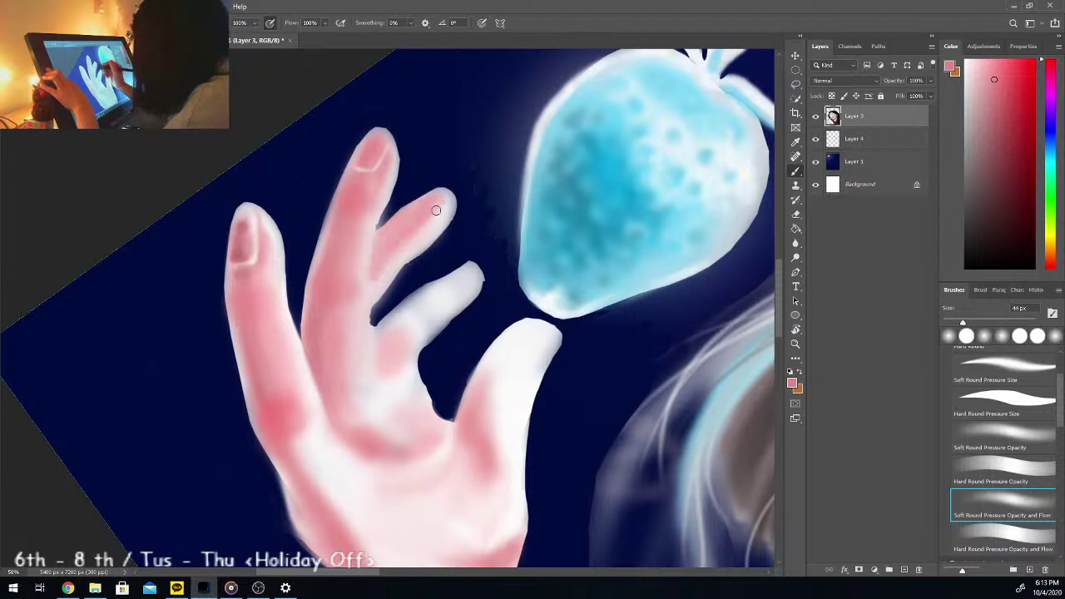
left_click(403, 248, "alt")
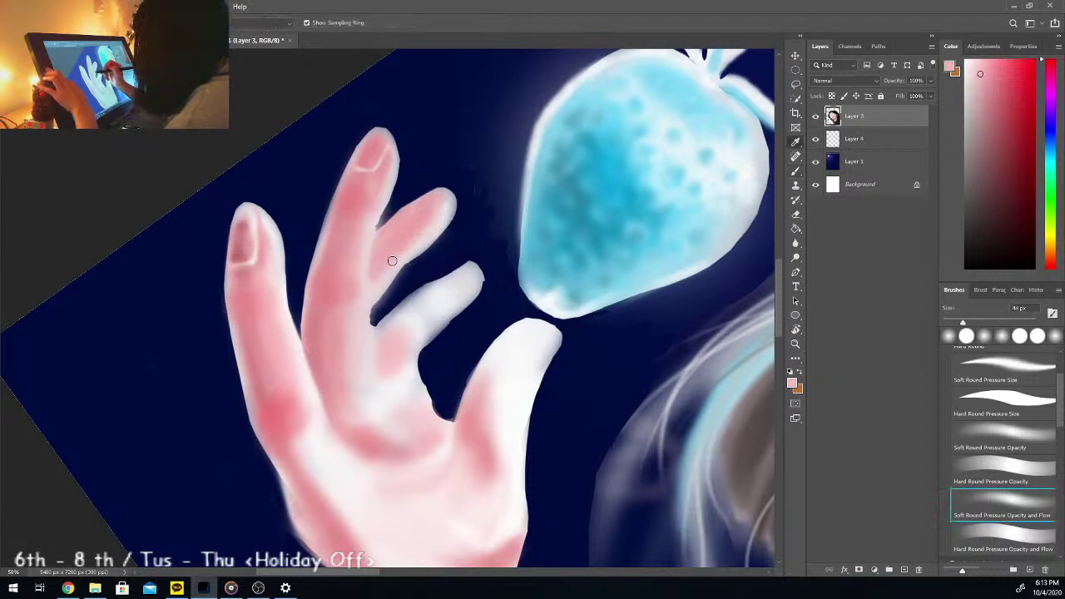
key("i")
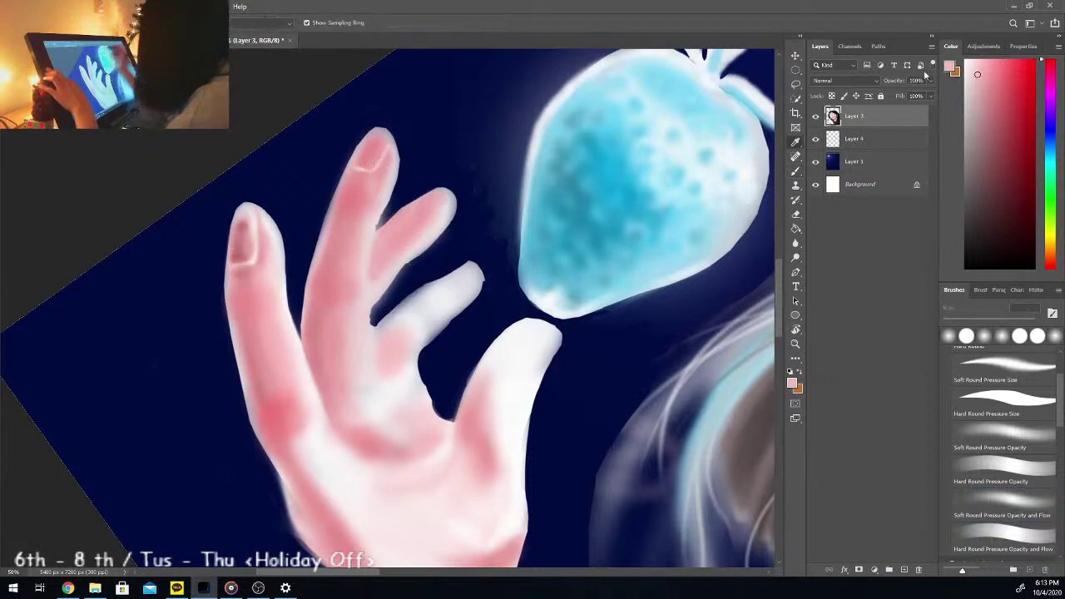
Step: Outline the middle finger's nail in white with a small Soft Round Pressure Opacity and Flow brush, touching it up with sampled pink
left_click_drag(978, 75, 946, 43)
left_click(1003, 504)
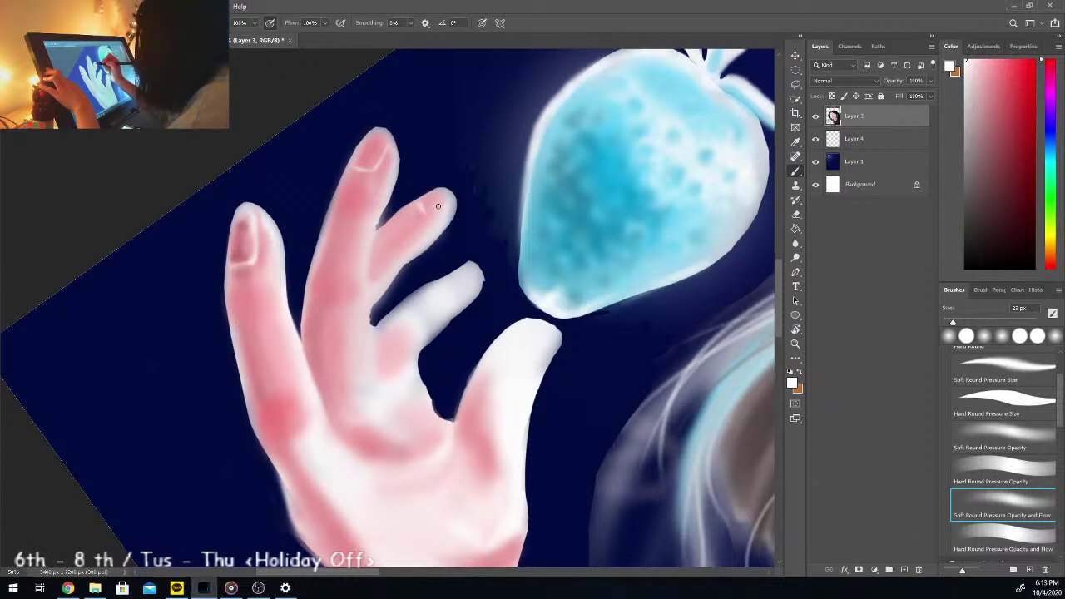
left_click_drag(430, 207, 445, 198)
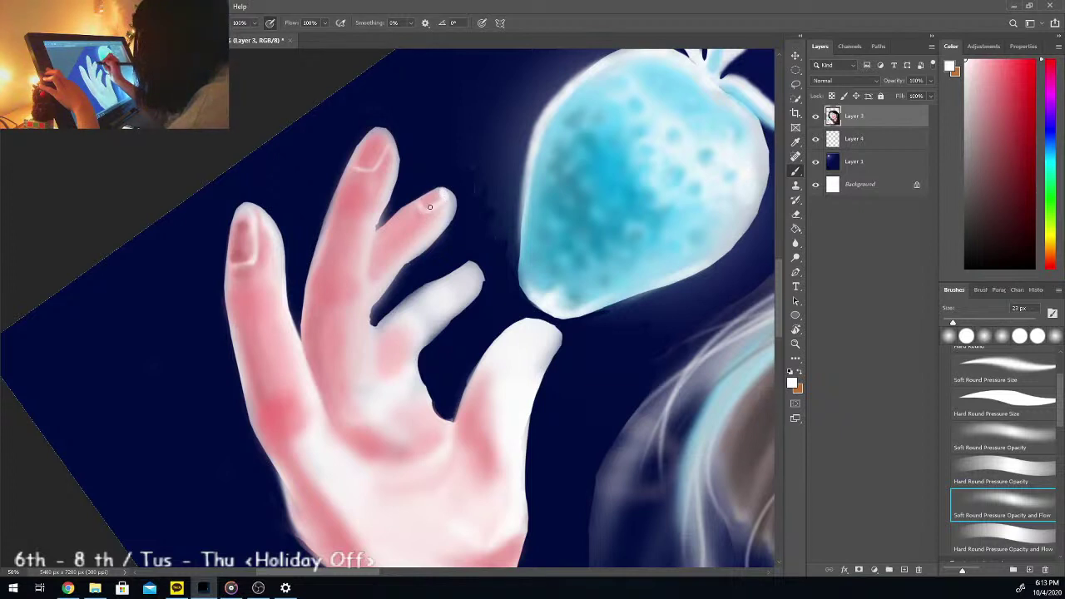
key("i")
left_click(429, 206)
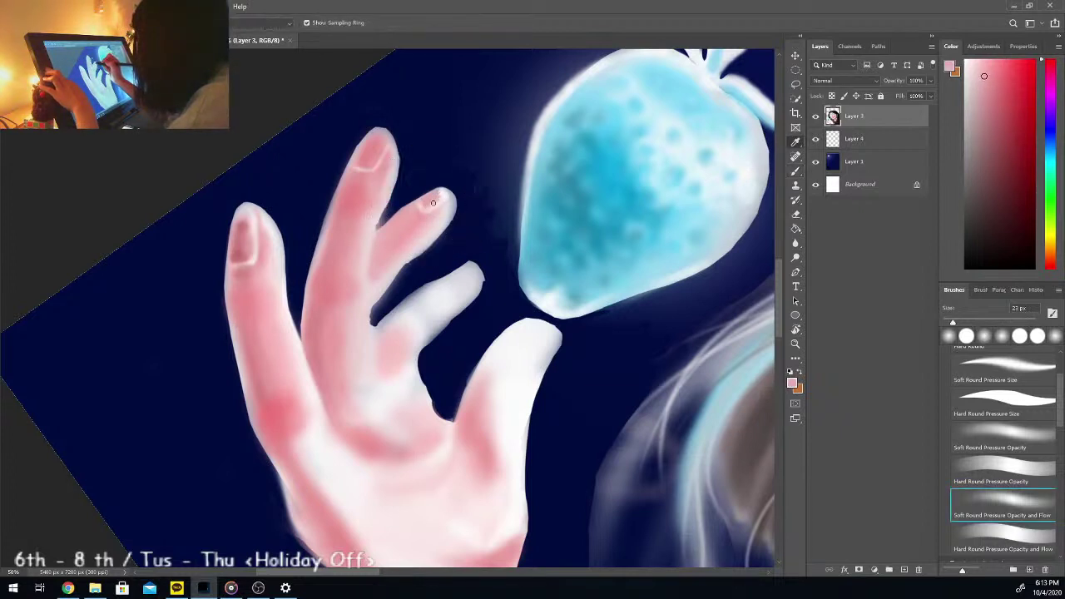
key("b")
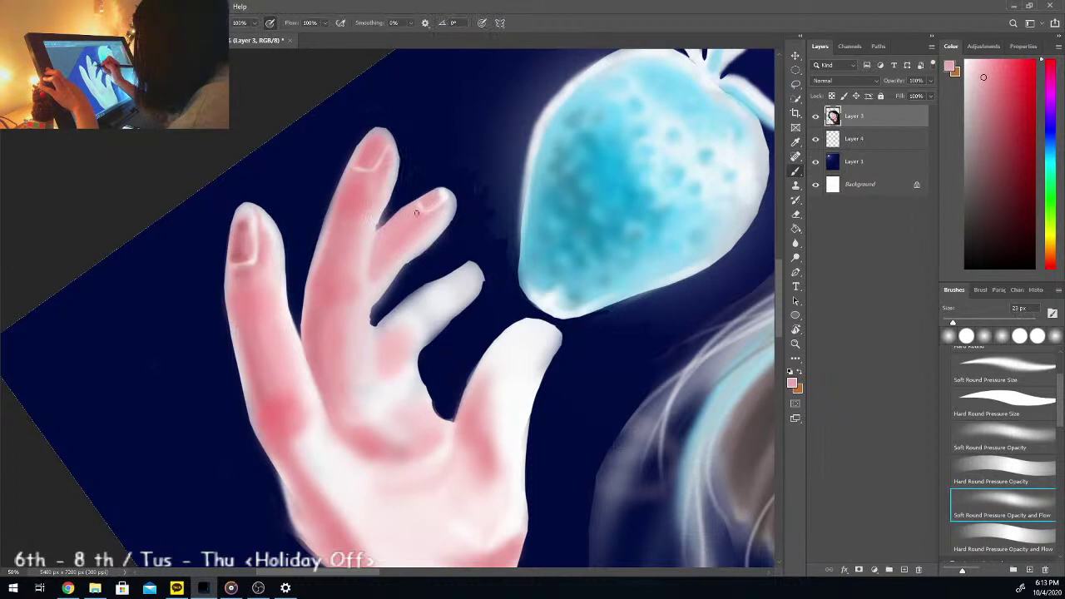
Step: Shade the index finger from base to tip with sampled rose at 62 px and outline its nail in white with a smaller brush
key("i")
left_click(359, 195)
key("b")
left_click_drag(953, 322, 971, 322)
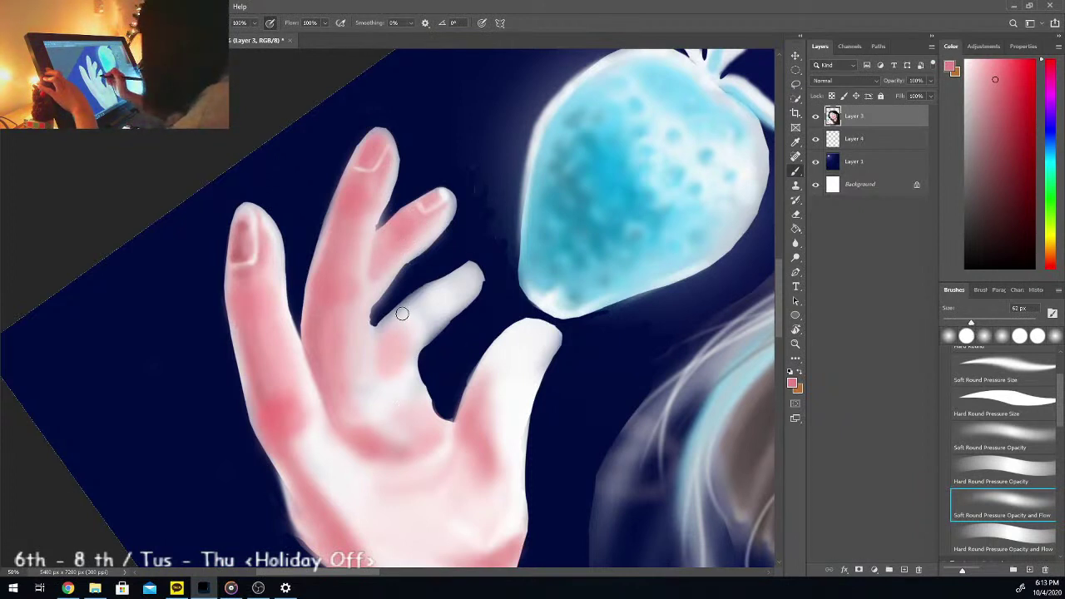
mouse_move(387, 331)
left_mouse_down()
mouse_move(397, 317)
mouse_move(401, 326)
mouse_move(387, 332)
left_mouse_up()
mouse_move(428, 301)
left_mouse_down()
mouse_move(410, 342)
mouse_move(421, 310)
mouse_move(402, 320)
mouse_move(454, 291)
mouse_move(431, 291)
mouse_move(447, 285)
mouse_move(428, 312)
mouse_move(461, 280)
left_mouse_up()
mouse_move(420, 324)
left_mouse_down()
mouse_move(396, 358)
mouse_move(379, 328)
mouse_move(381, 363)
left_mouse_up()
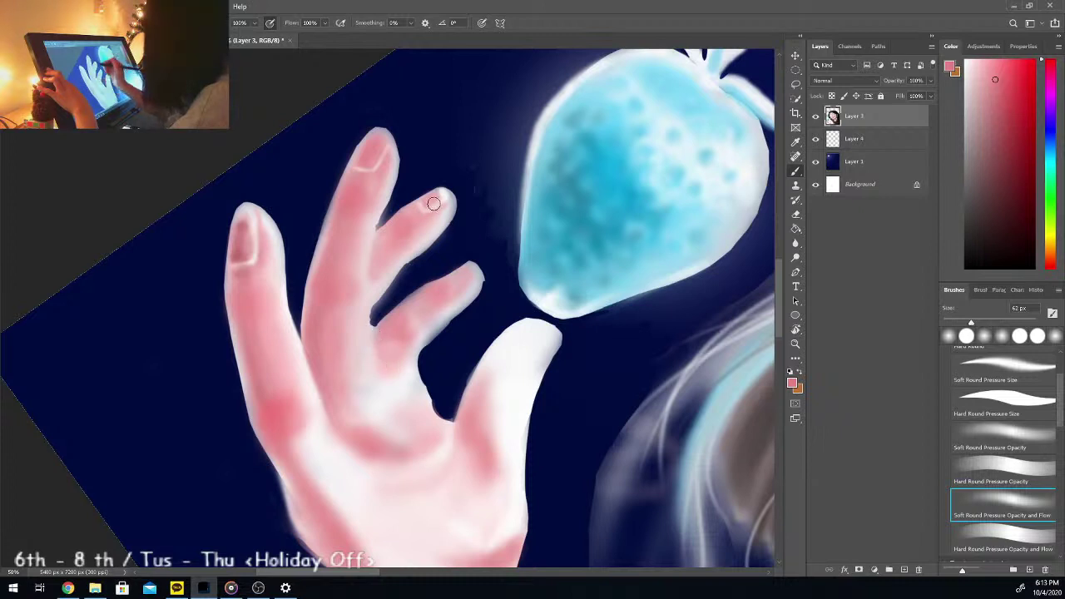
key("x")
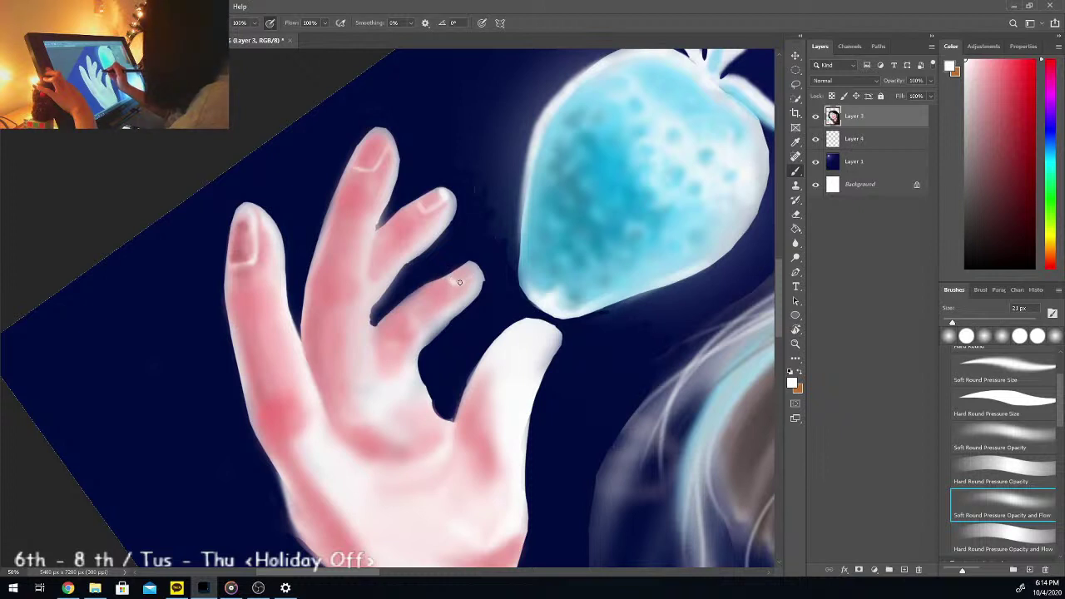
Step: Shade the thumb from its tip down the outer side with sampled pinks and a larger soft brush
left_click(477, 423, "alt")
left_click(979, 320)
mouse_move(521, 368)
left_mouse_down()
mouse_move(525, 348)
mouse_move(532, 369)
mouse_move(538, 349)
mouse_move(508, 382)
mouse_move(545, 338)
mouse_move(536, 328)
mouse_move(492, 400)
mouse_move(537, 356)
mouse_move(518, 426)
left_mouse_up()
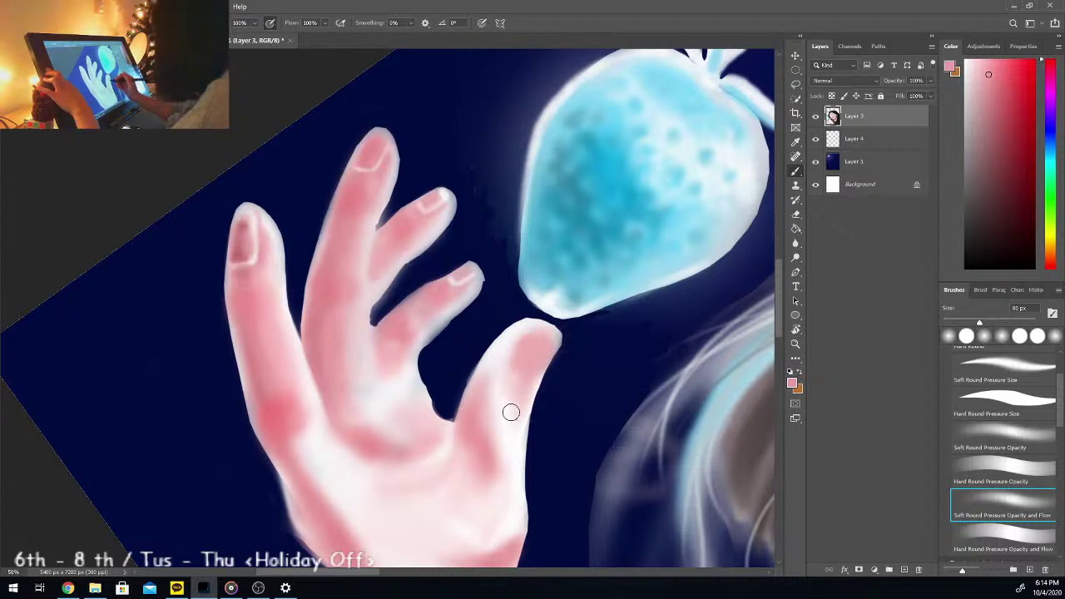
left_click(478, 443, "alt")
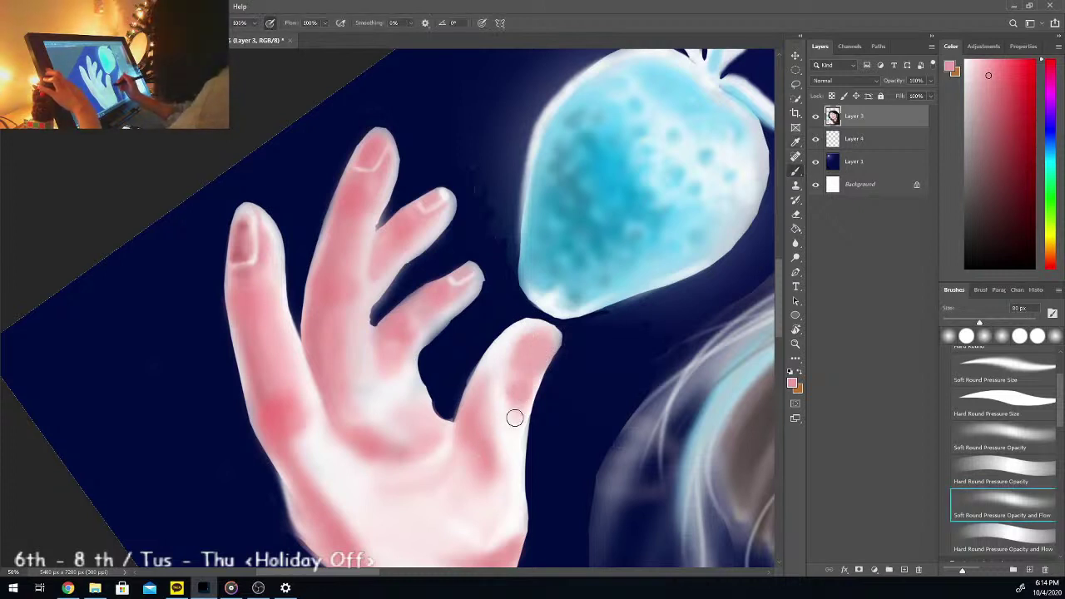
left_click_drag(514, 402, 513, 475)
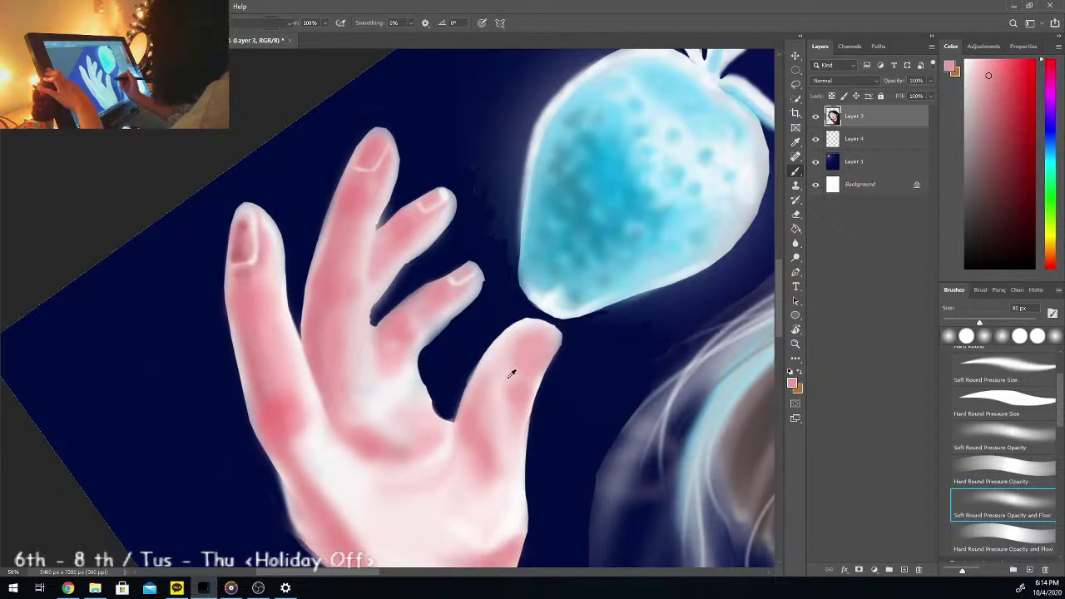
Step: Outline the thumb's nail in white with a small soft brush
key("i")
left_click(965, 60)
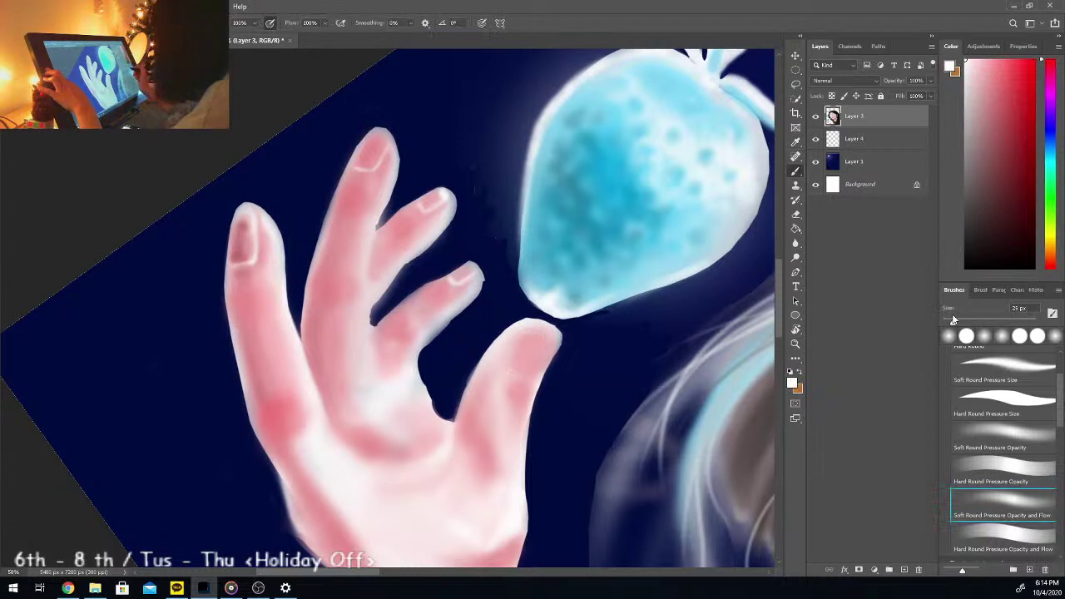
left_click_drag(522, 343, 554, 339)
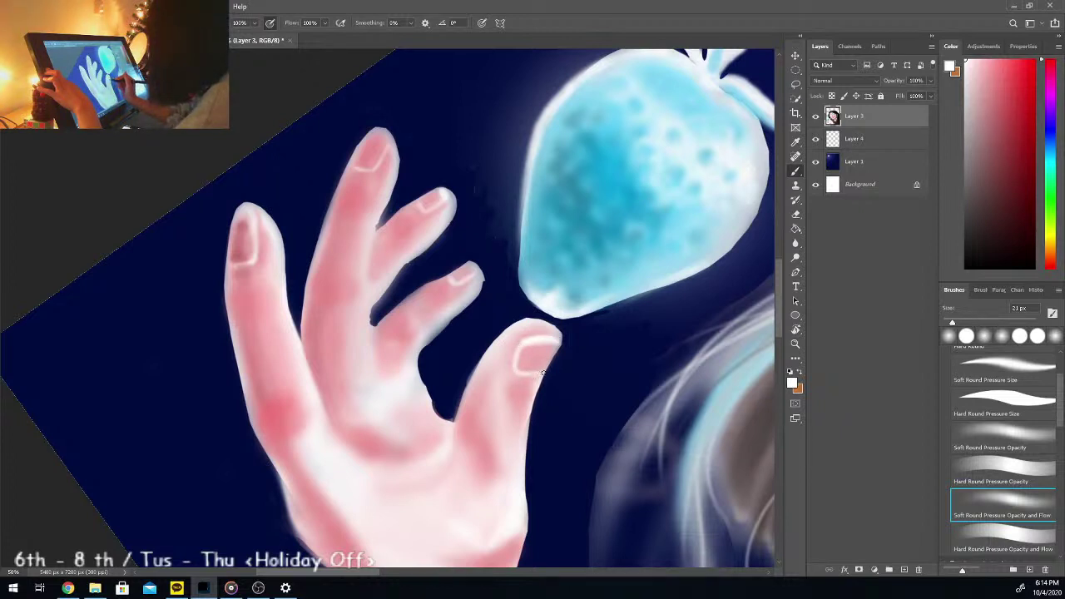
Step: Refine the ring finger's inner edge and joint creases with fine strokes of white and sampled pinks
key("ctrl+minus")
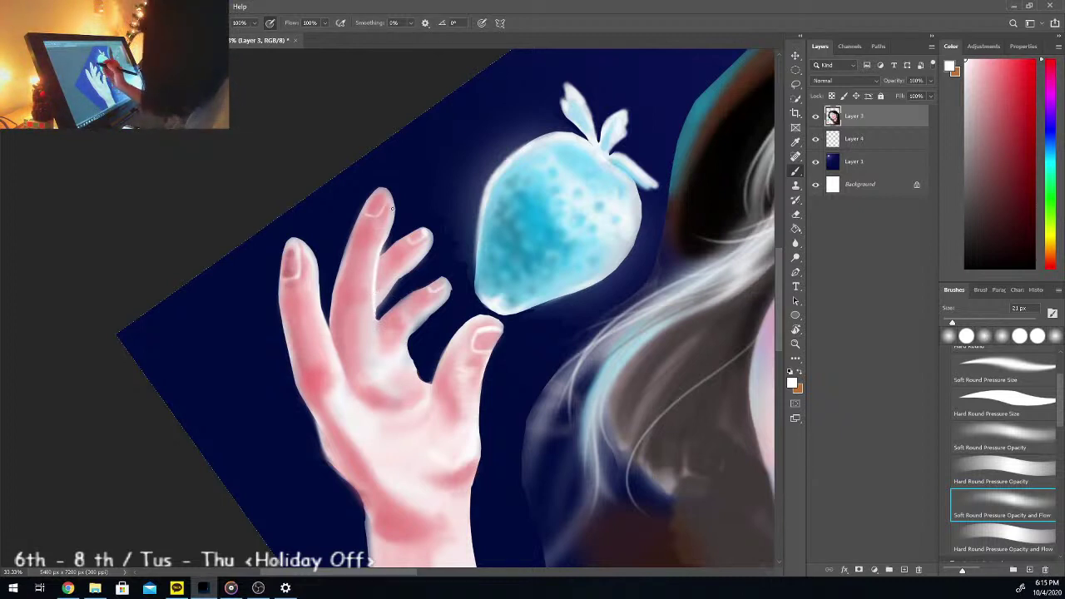
key("i")
left_click(387, 268)
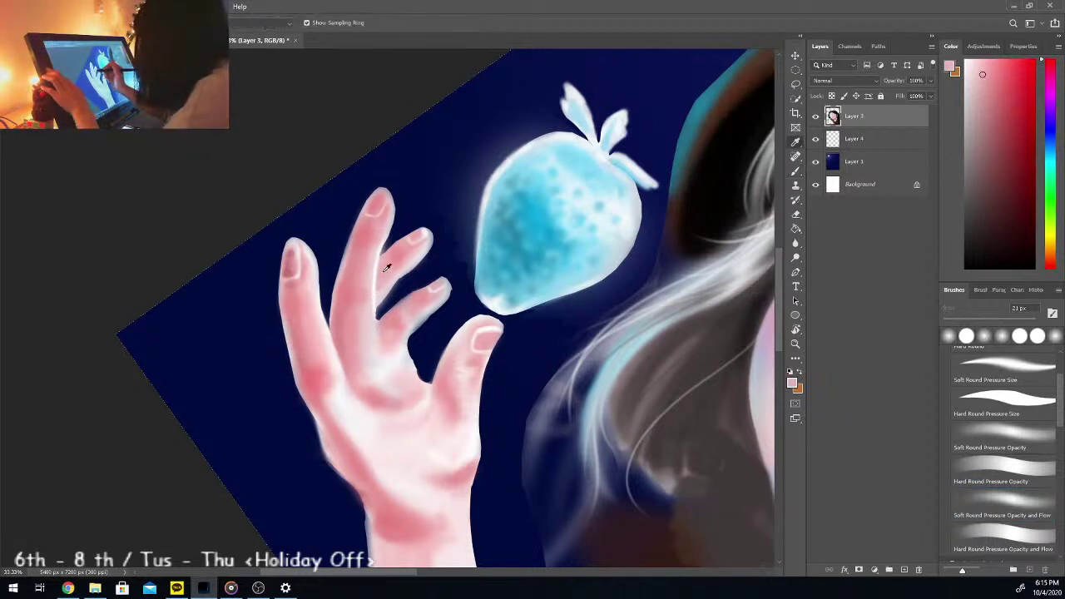
key("b")
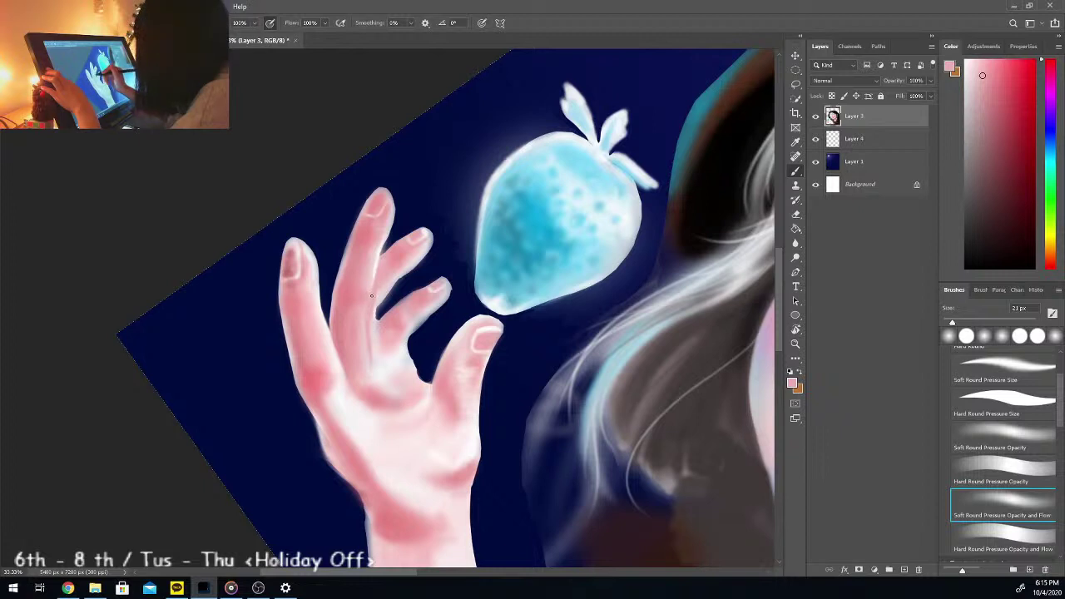
left_click(366, 309, "alt")
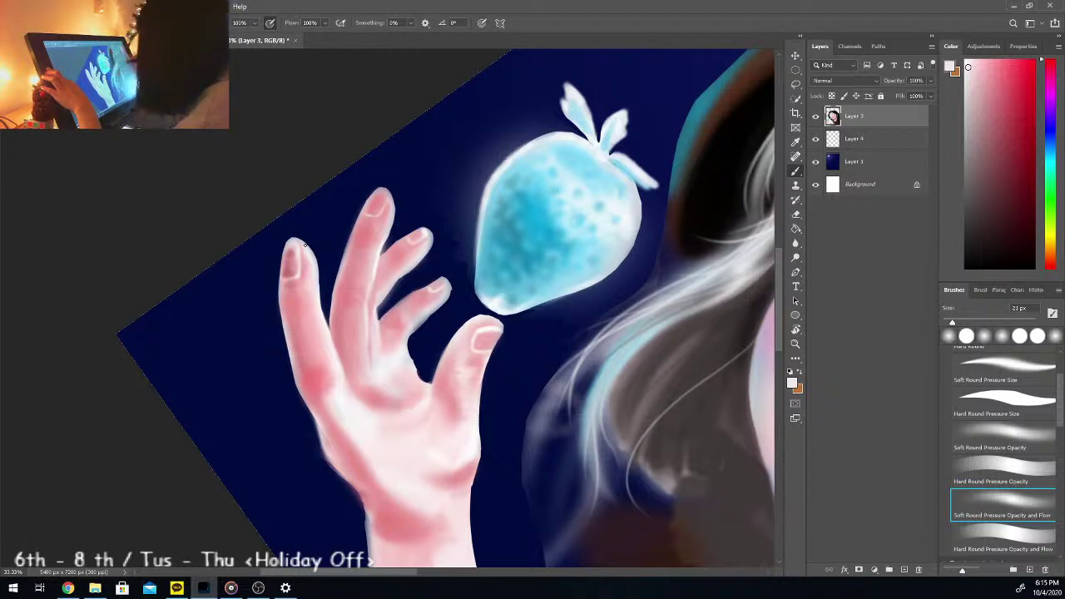
Step: Deepen the shading at the base of the ring finger with sampled pink and rose, using a 27 px brush
left_click(401, 310, "alt")
left_click(963, 323)
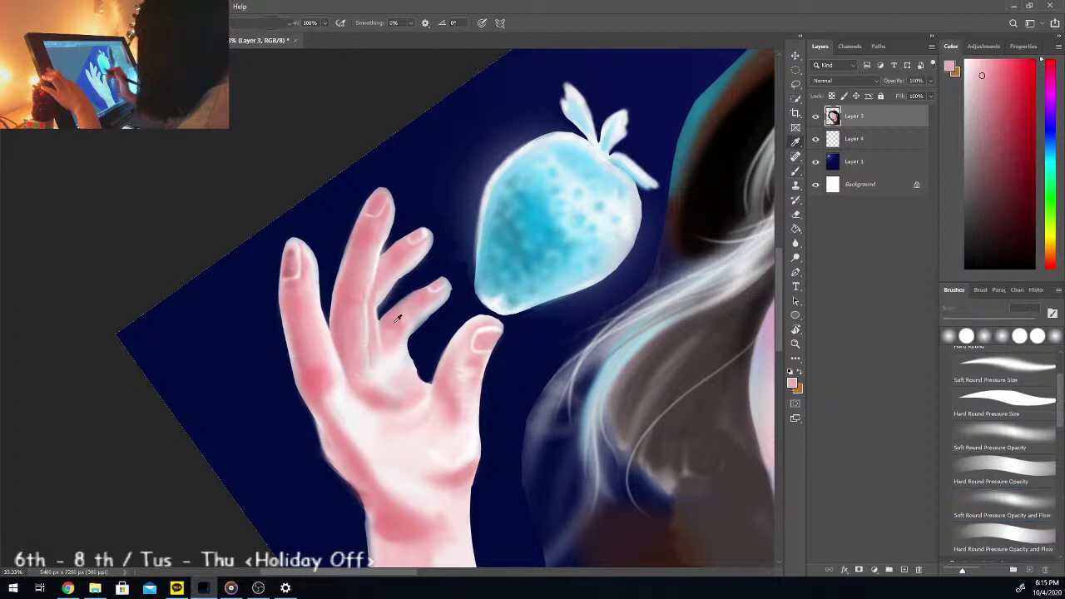
left_click(320, 381, "alt")
left_click_drag(963, 321, 956, 320)
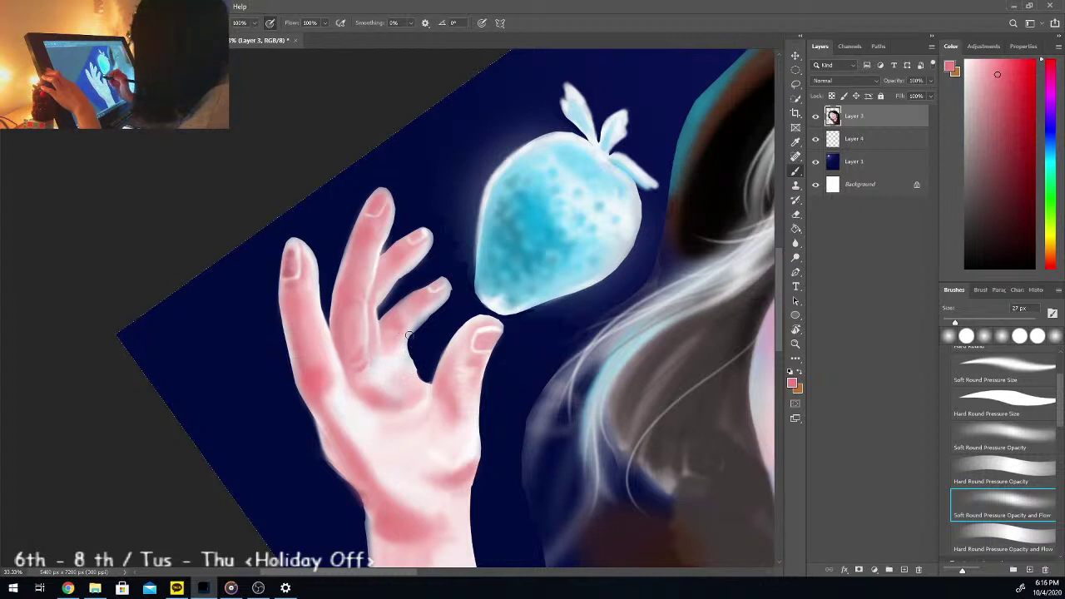
Step: Reshape the index finger's base contour with Hard Round Pressure Size and blend sampled pink inside it with Soft Round Pressure Opacity and Flow
key("comma")
key("comma")
key("comma")
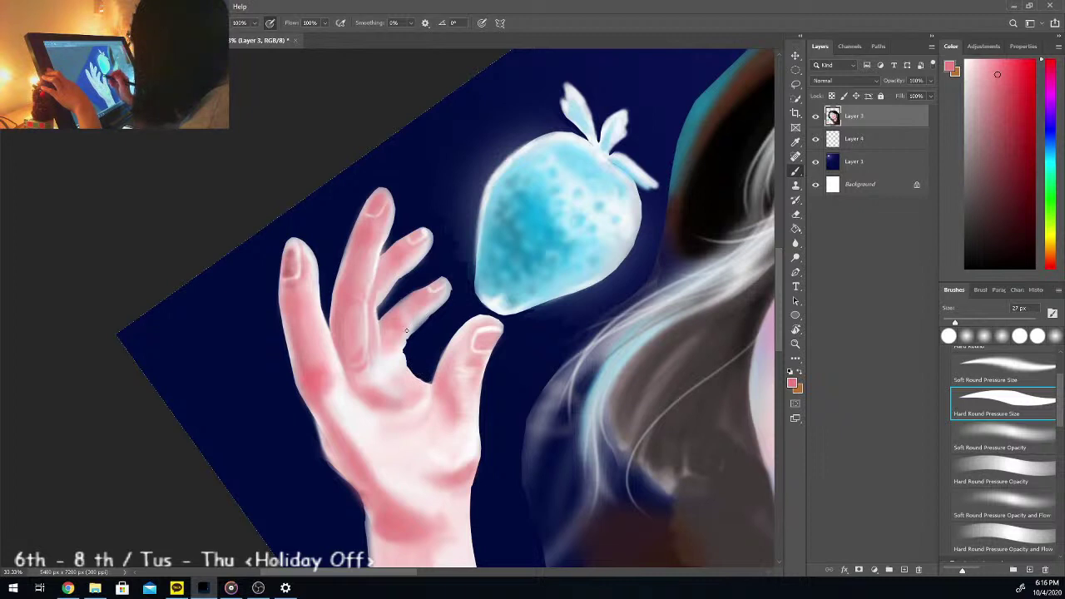
key("period")
key("period")
key("period")
left_click(399, 352, "alt")
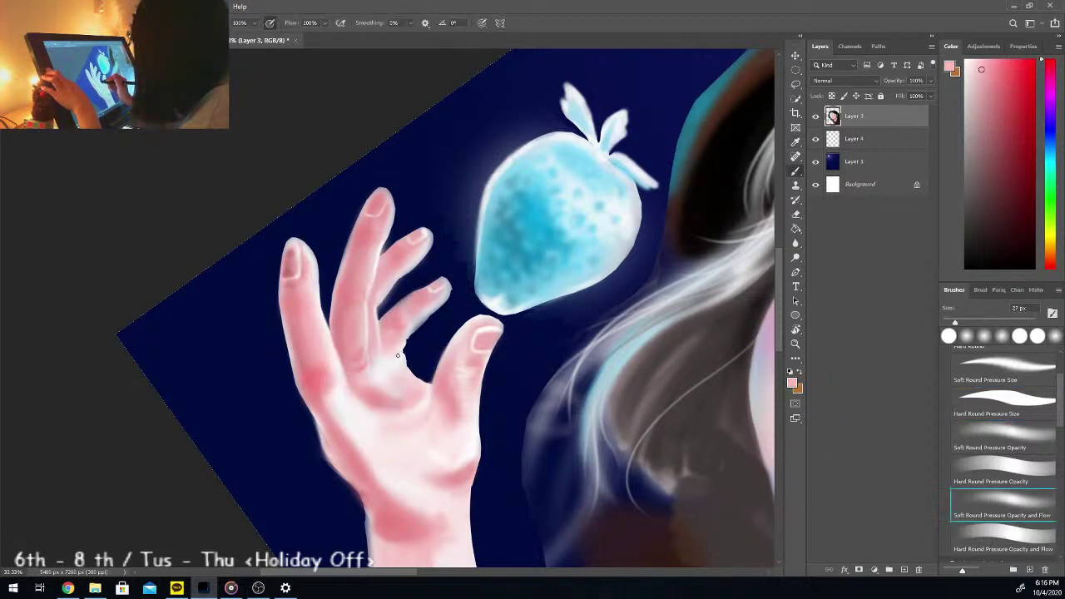
left_click_drag(394, 358, 391, 361)
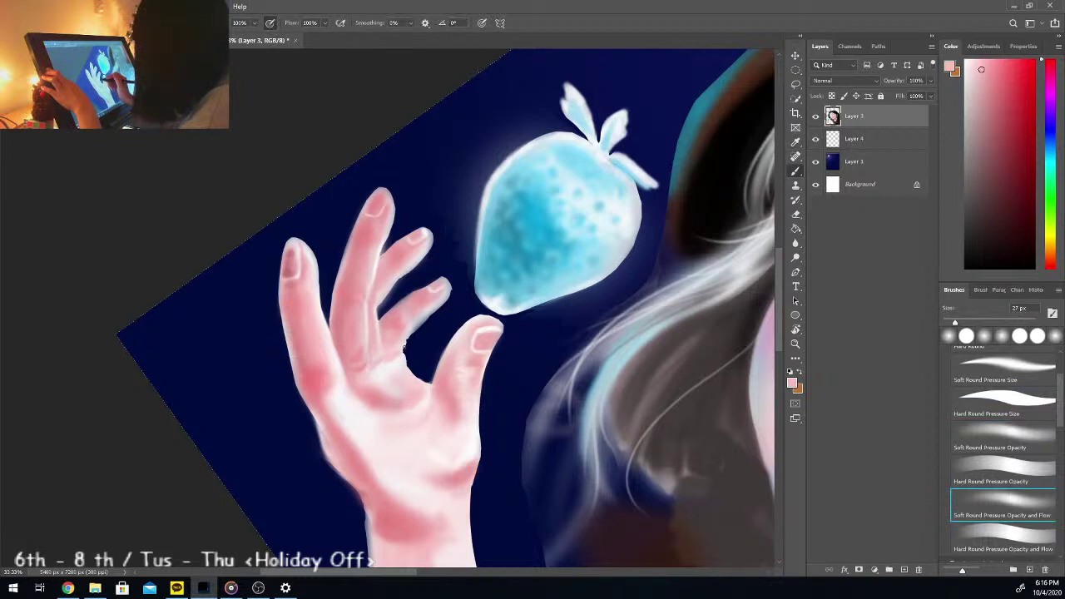
Step: Add pale and white highlights along the index finger's lower edge and clean up its contour with the Hard Round Pressure Size brush
left_click(406, 341, "alt")
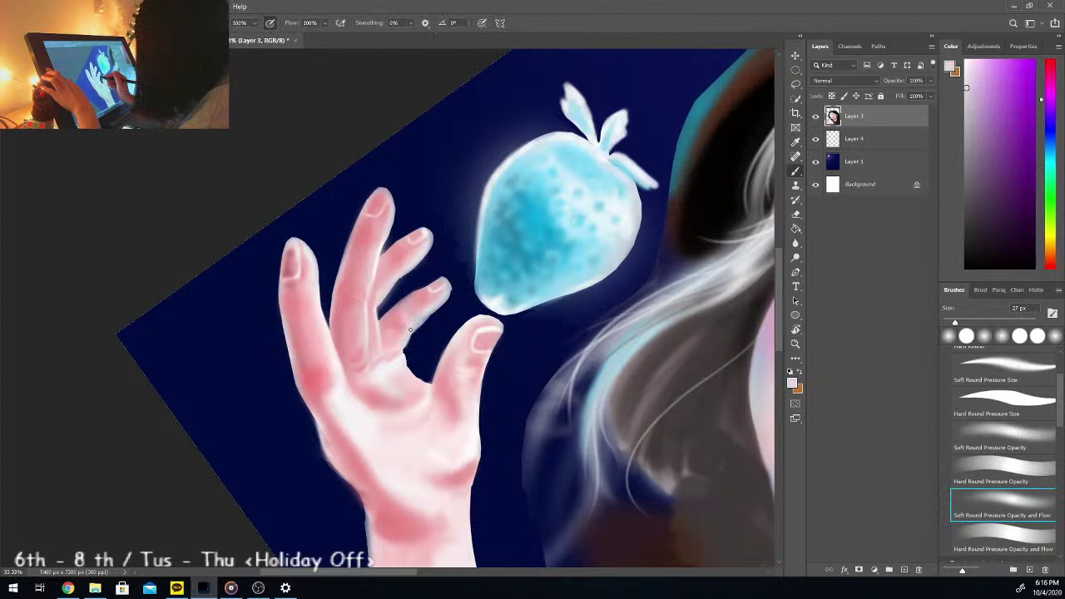
left_click(966, 61)
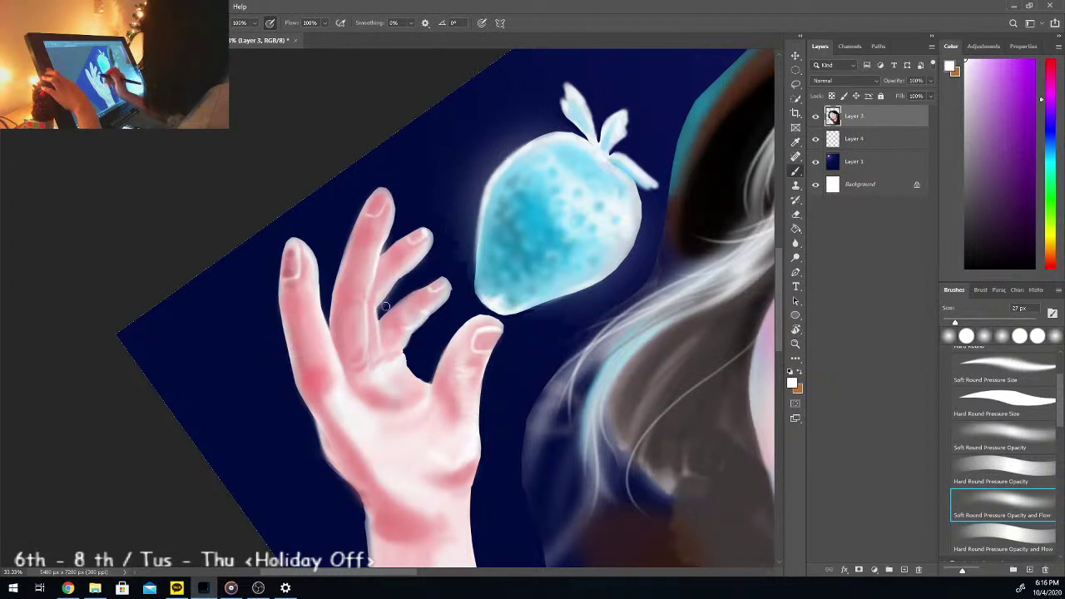
key("comma")
key("comma")
key("comma")
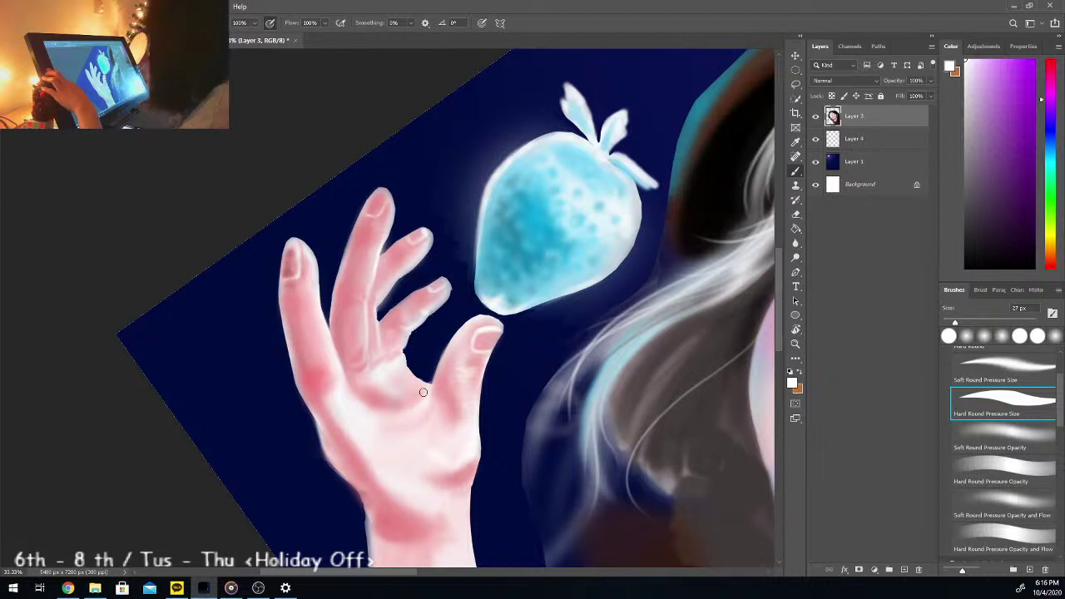
Step: Paint fine creases at the index finger's base and across the upper palm with sampled pinks at 27 px
key("i")
left_click(377, 389)
key("b")
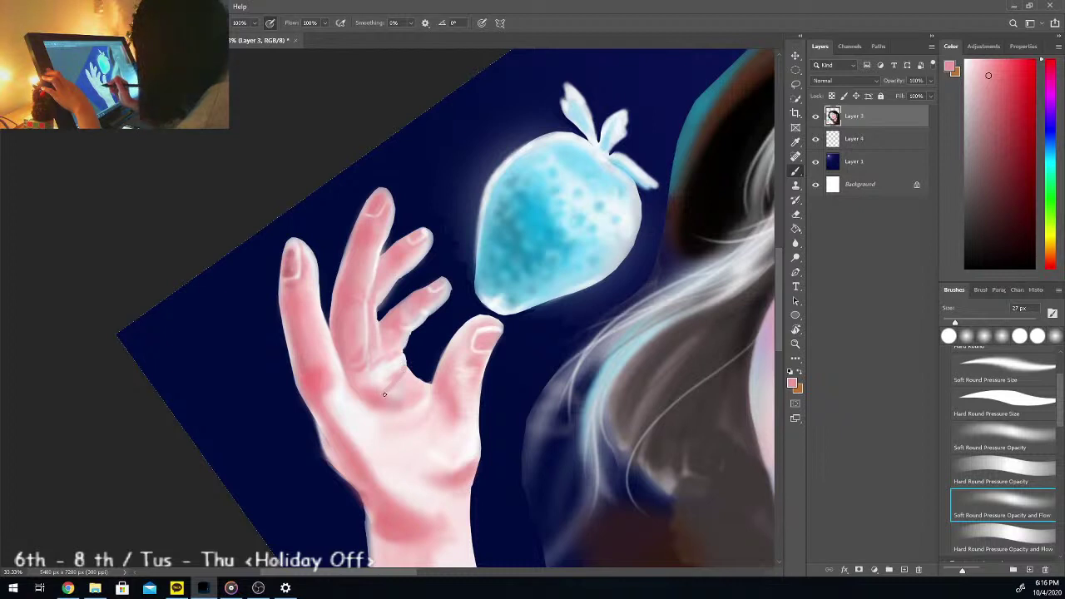
left_click_drag(385, 391, 379, 394)
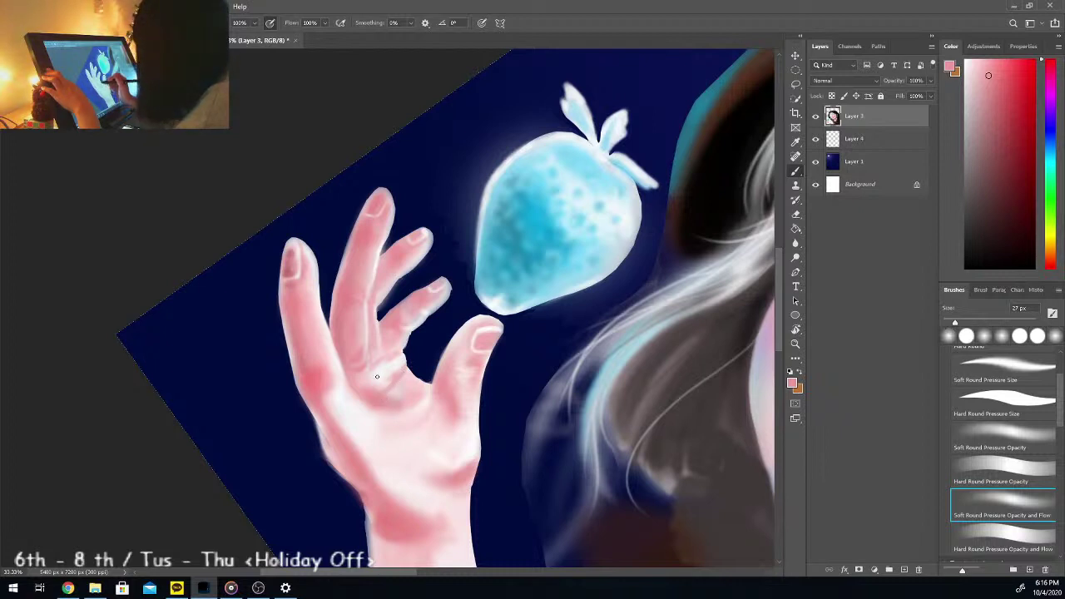
key("i")
left_click(373, 379)
key("b")
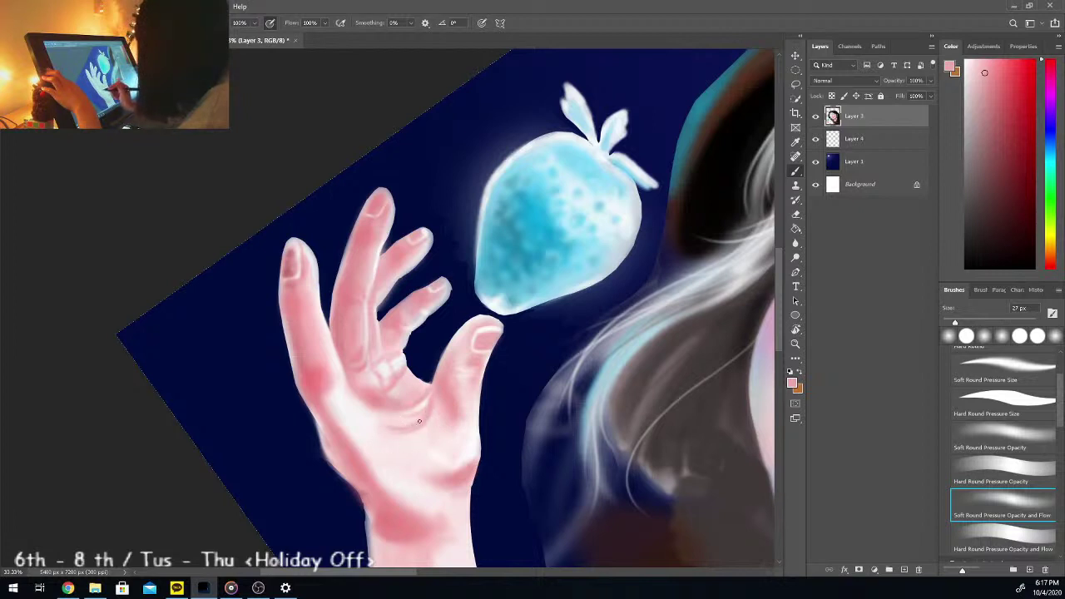
Step: Rotate the canvas back upright and examine the hand within the whole portrait
key("ctrl+minus")
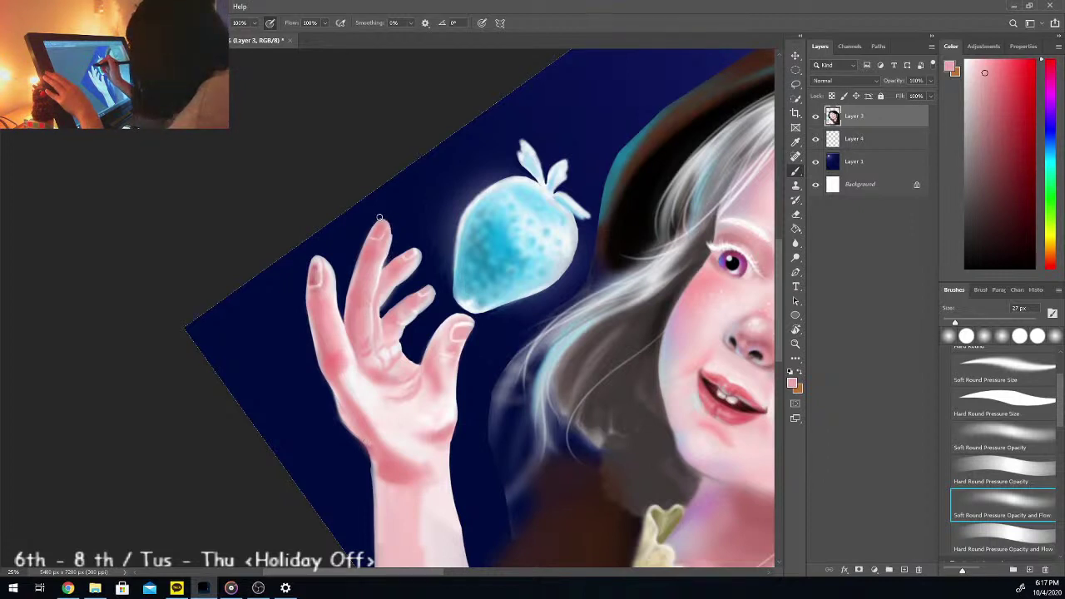
key("comma")
key("comma")
key("comma")
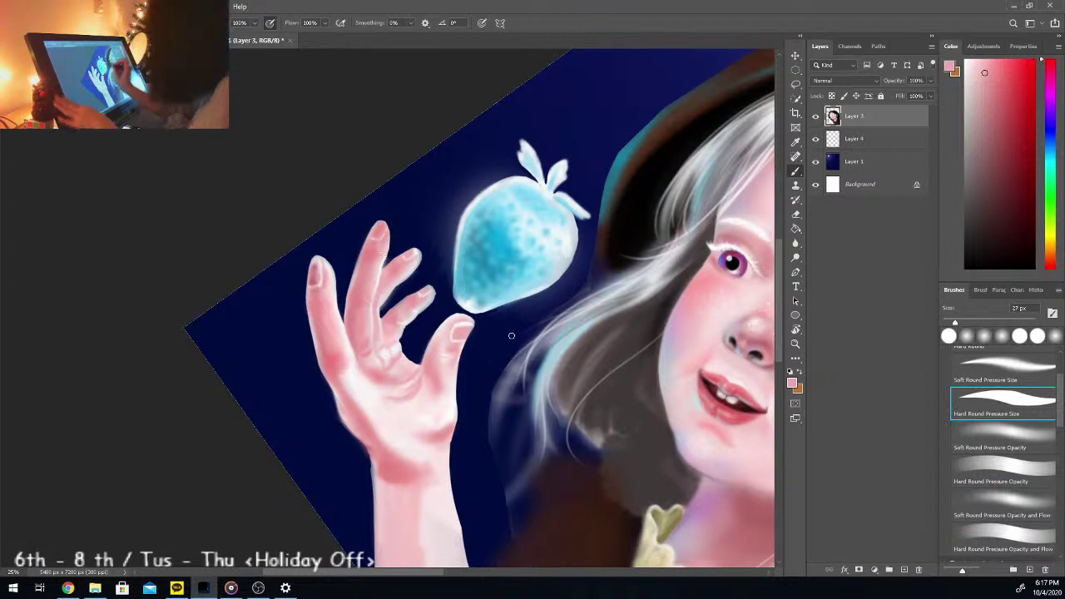
key("r")
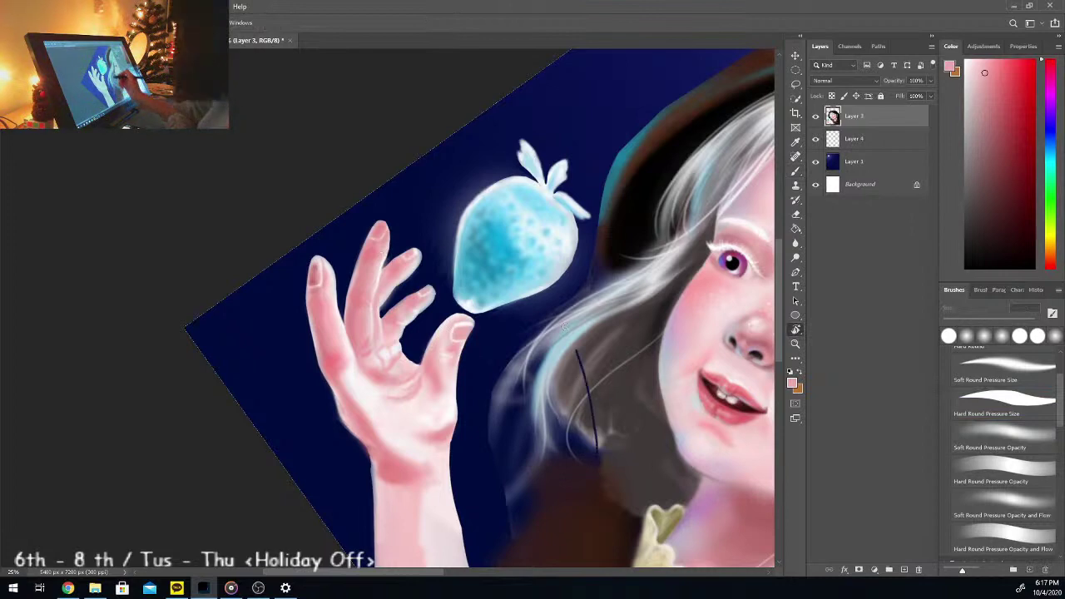
left_click(1003, 503)
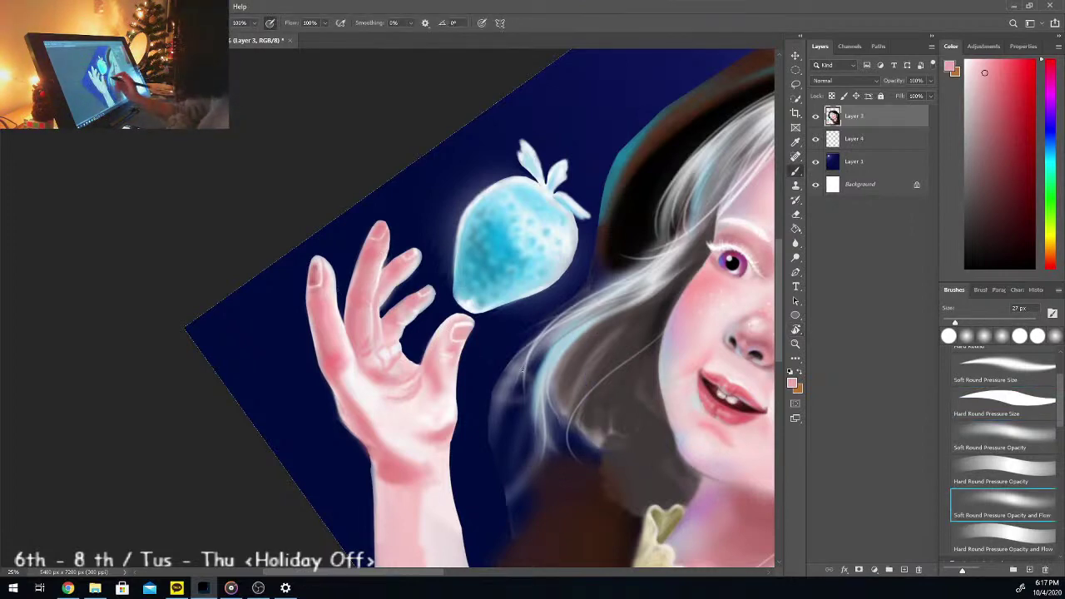
key("r")
mouse_move(628, 380)
left_mouse_down()
mouse_move(571, 258)
mouse_move(500, 223)
left_mouse_up()
key("b")
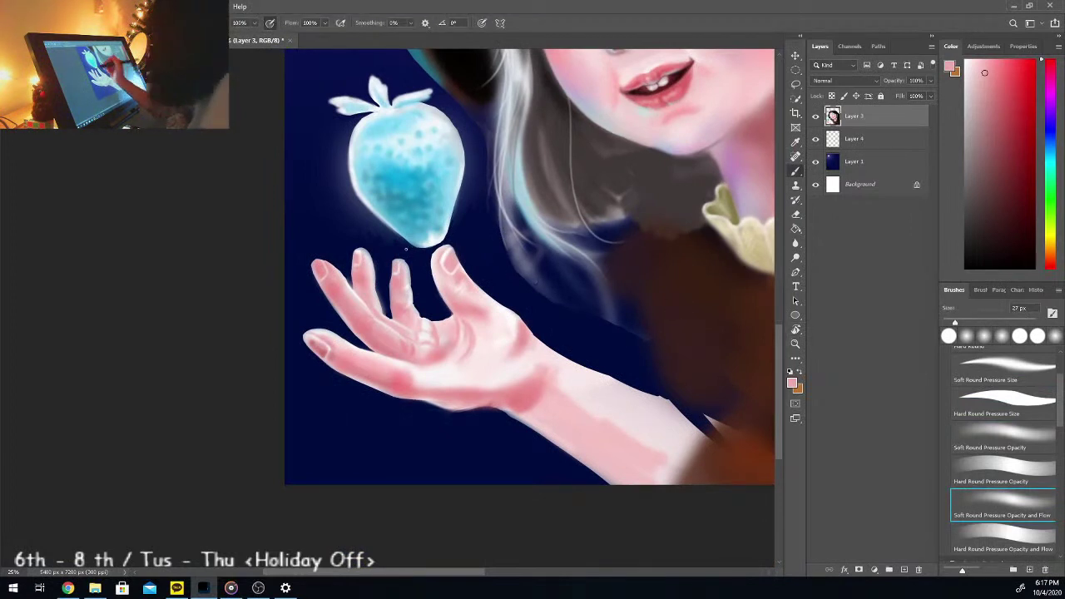
key("comma")
key("comma")
key("comma")
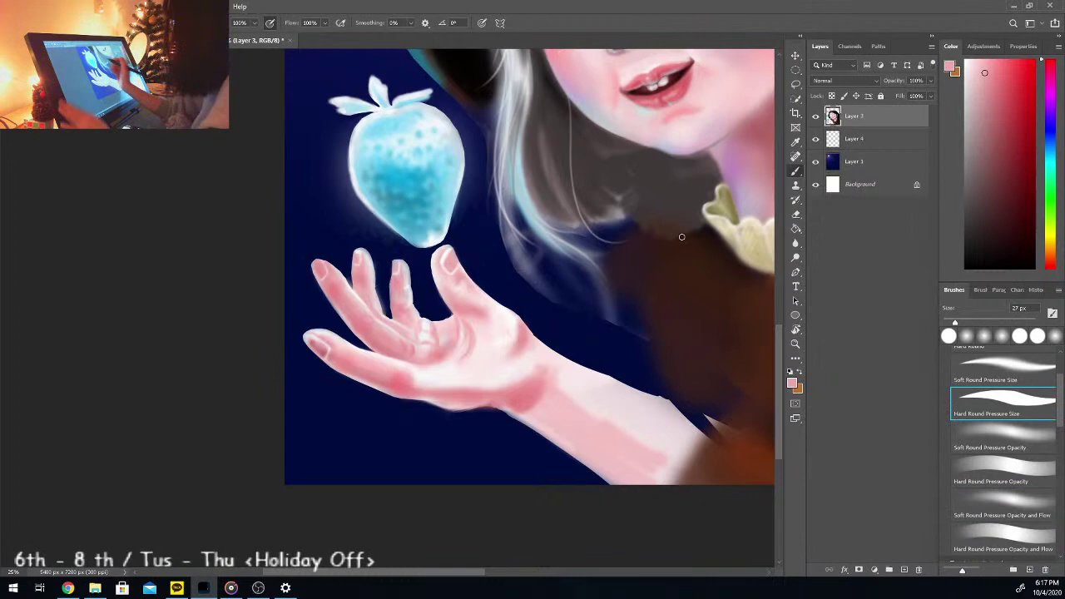
key("ctrl+minus")
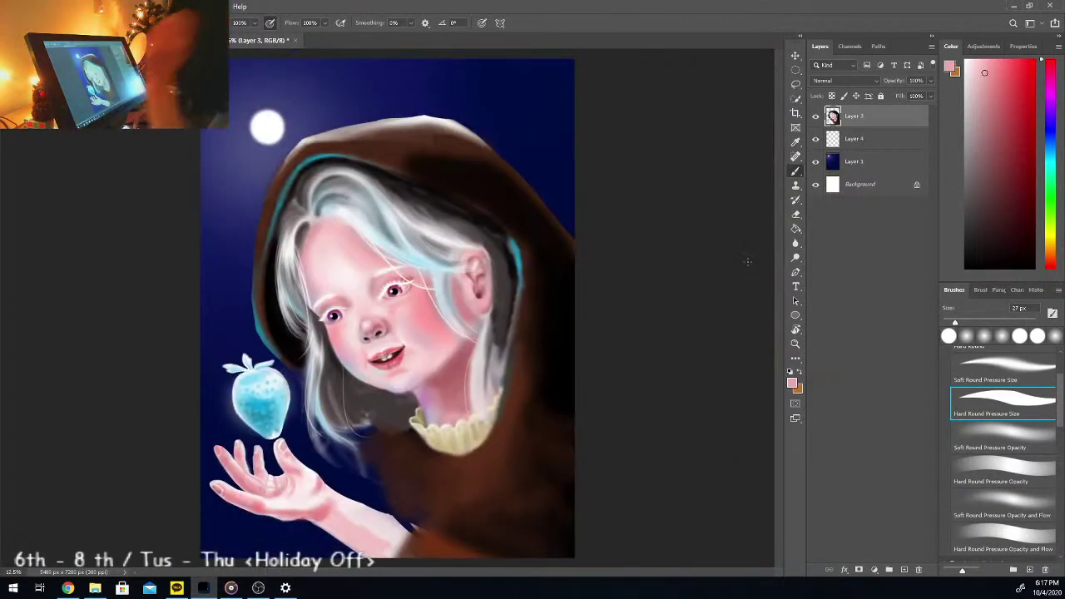
key("ctrl+plus")
left_click_drag(779, 270, 775, 321)
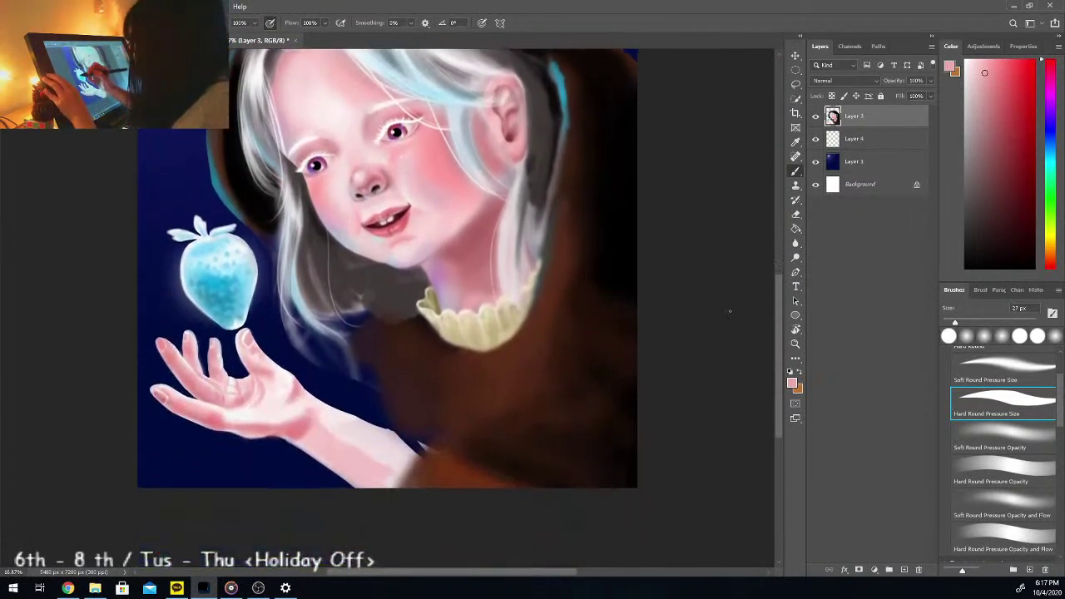
Step: Touch up the upper fingers with sampled pink and pale tones, using Soft Round Pressure Opacity and Flow at 66 px
key("i")
key("ctrl+plus")
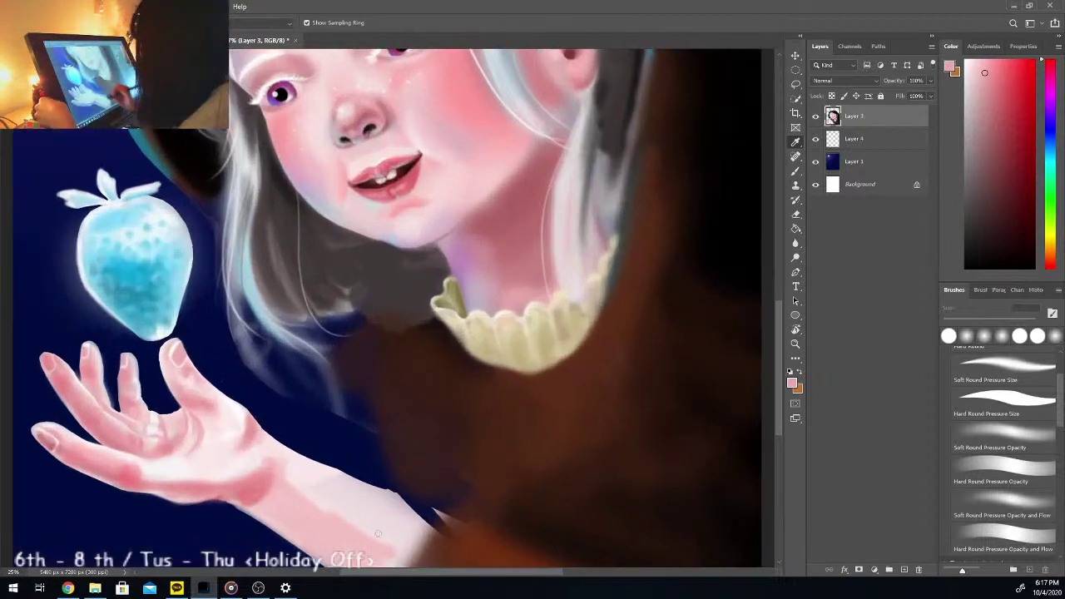
left_click_drag(411, 577, 375, 575)
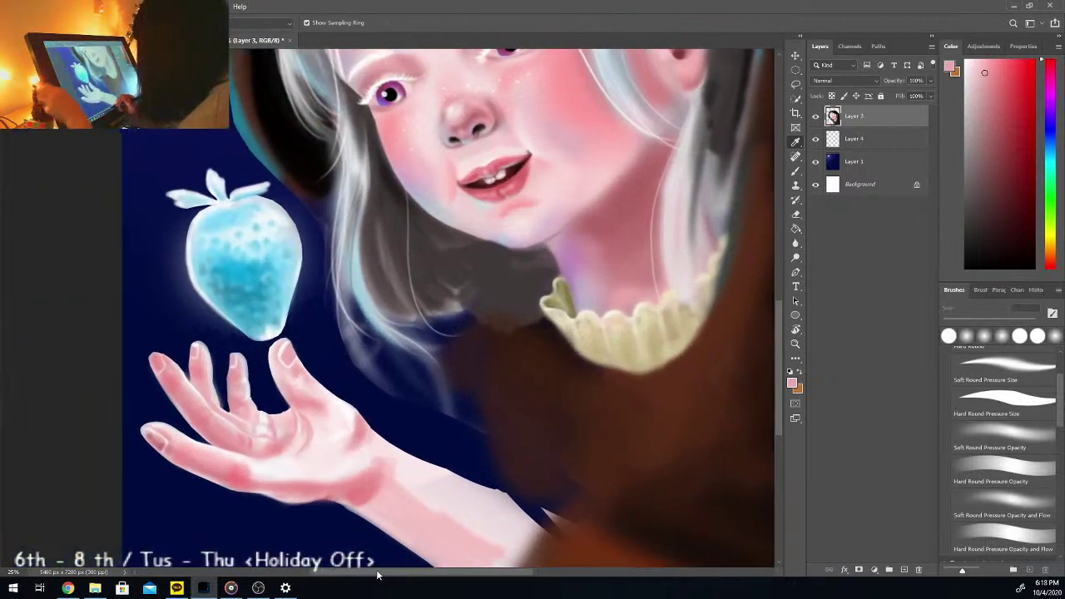
left_click(168, 363)
key("b")
key("i")
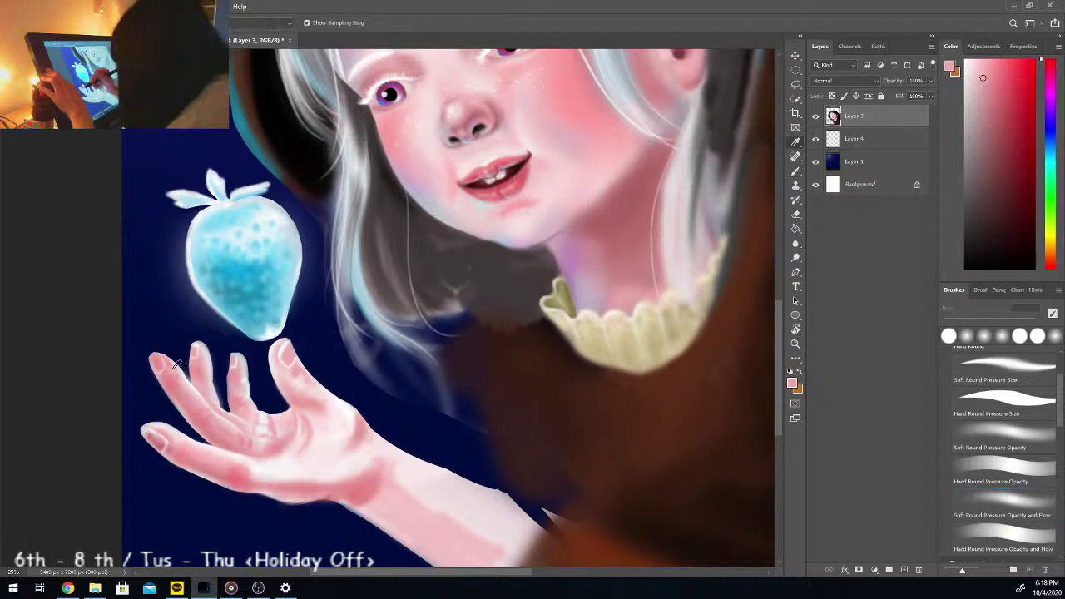
left_click(181, 365)
key("b")
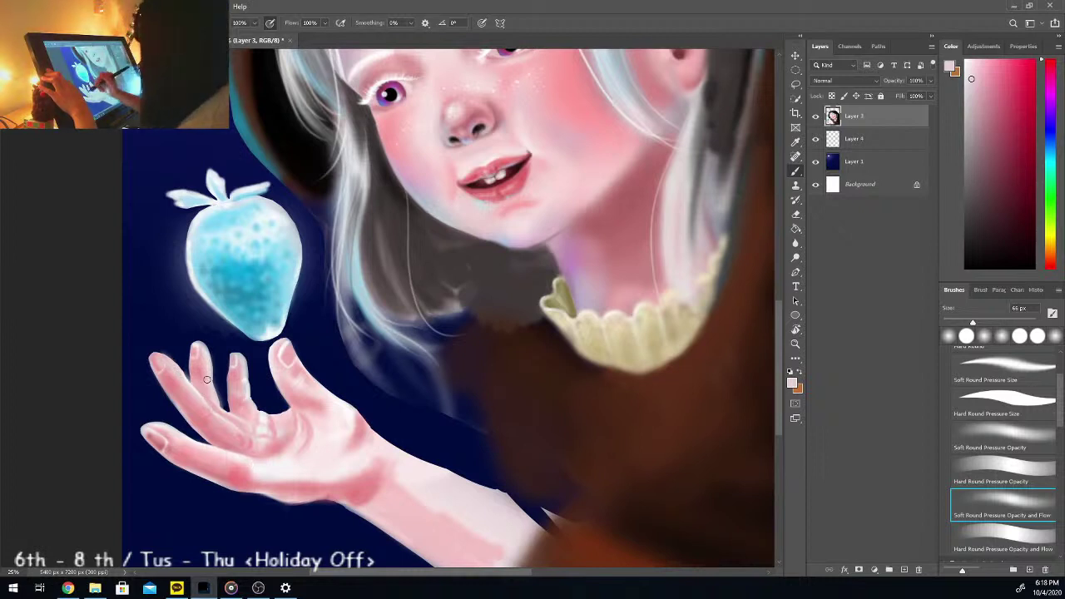
Step: Paint sampled rose shading across the lower palm, wrist and forearm with a 116 px soft brush
left_click(301, 485, "alt")
left_click_drag(973, 322, 993, 322)
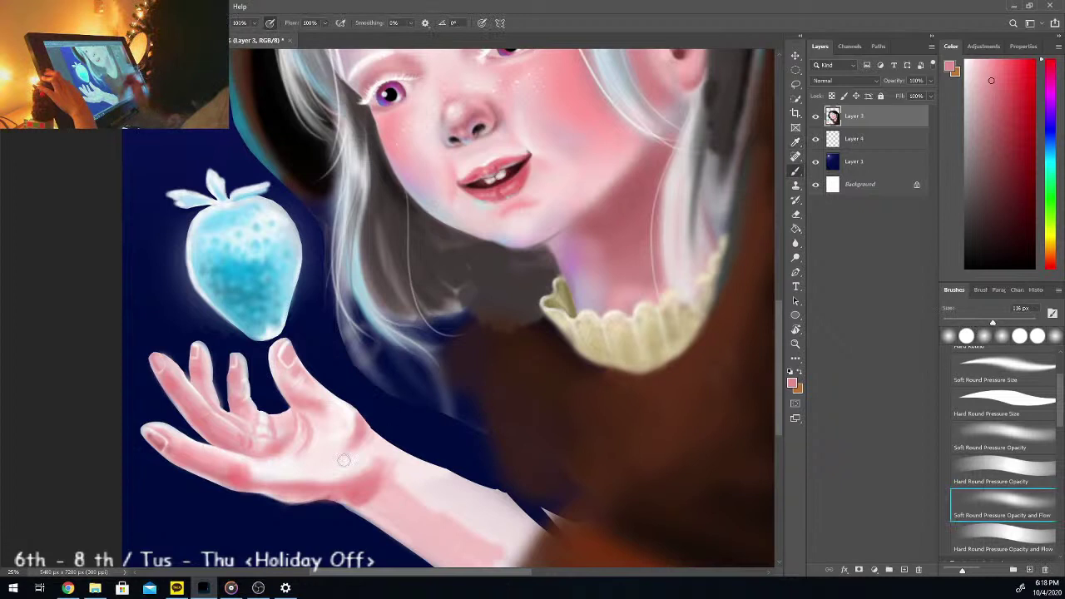
left_click_drag(256, 477, 338, 480)
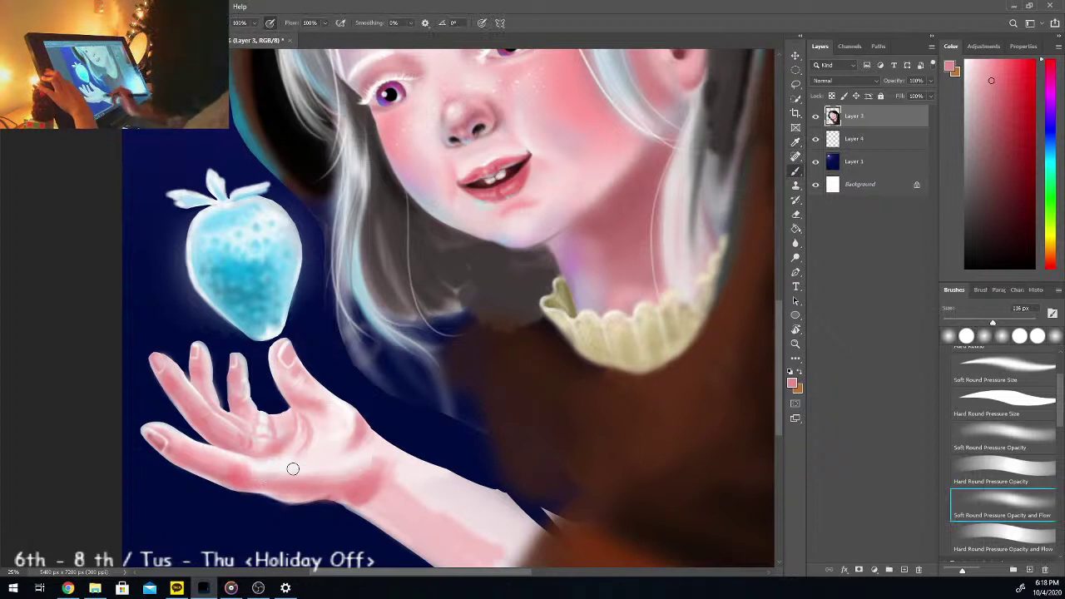
mouse_move(307, 425)
left_mouse_down()
mouse_move(298, 456)
mouse_move(301, 439)
mouse_move(282, 464)
mouse_move(329, 451)
mouse_move(323, 466)
mouse_move(339, 460)
mouse_move(311, 482)
mouse_move(364, 466)
mouse_move(350, 458)
mouse_move(343, 467)
mouse_move(363, 463)
mouse_move(366, 504)
mouse_move(383, 514)
mouse_move(351, 495)
mouse_move(404, 529)
mouse_move(376, 483)
mouse_move(389, 488)
mouse_move(374, 493)
mouse_move(411, 519)
left_mouse_up()
Step: Blend the rose shading along the wrist and forearm's underside with pinks sampled from the arm
left_click(352, 491, "alt")
left_click(417, 503, "alt")
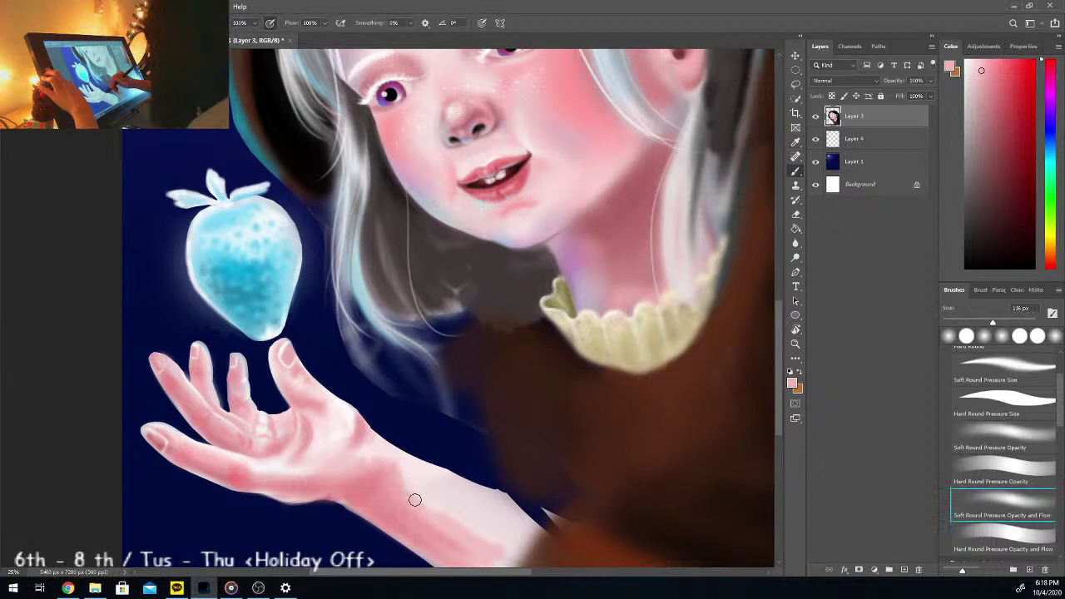
left_click(407, 529, "alt")
left_click(406, 531, "alt")
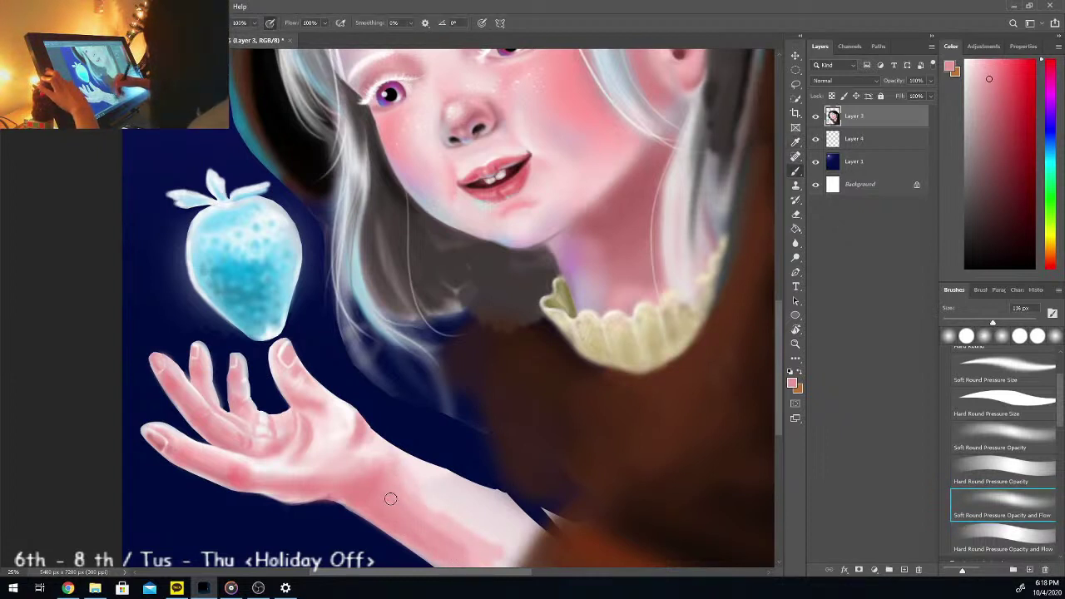
left_click(444, 500, "alt")
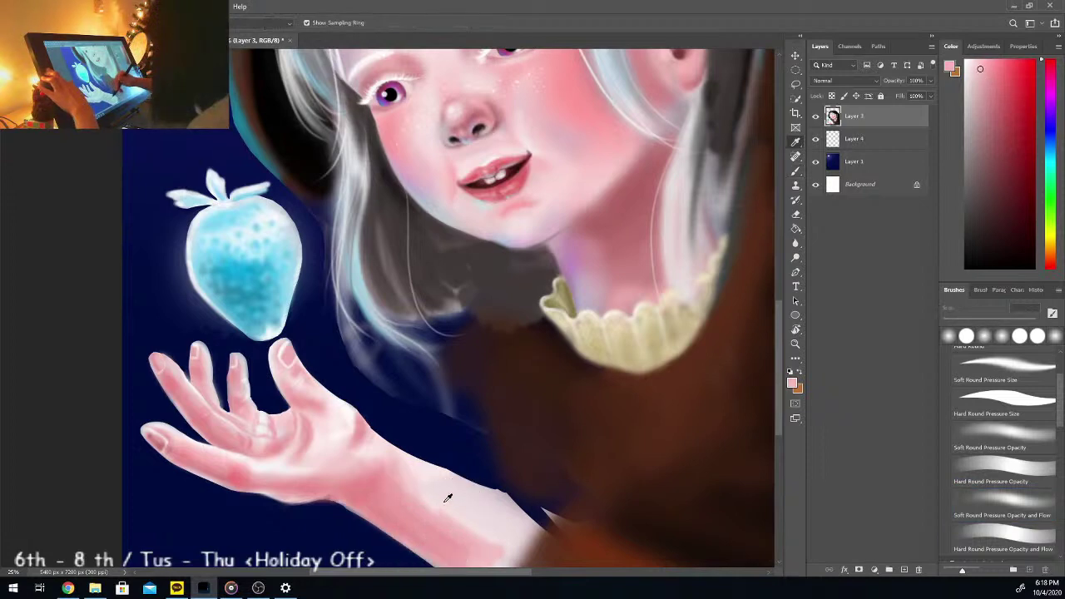
Step: Examine the full portrait, the face and the raised hand to judge the hand's proportions
key("ctrl+minus")
key("ctrl+minus")
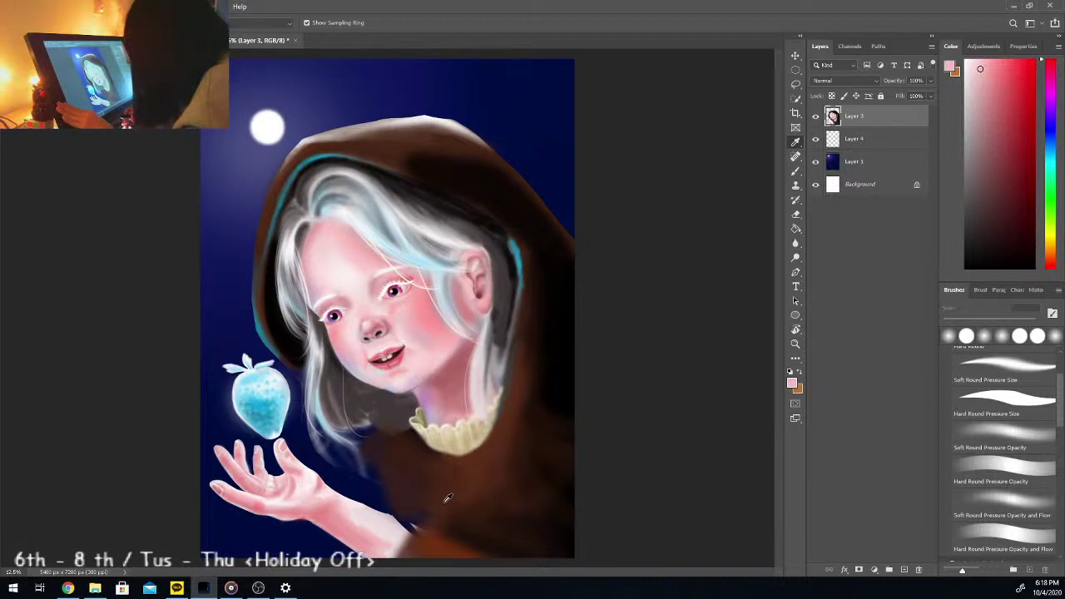
key("ctrl+plus")
key("ctrl+plus")
left_click_drag(409, 573, 342, 576)
left_click(796, 257)
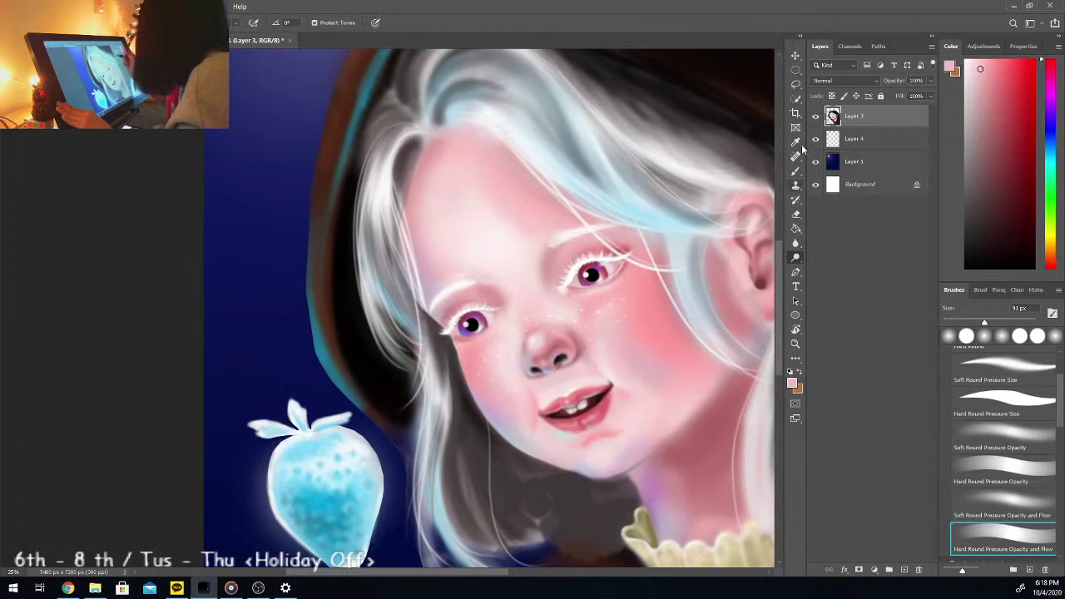
left_click(796, 171)
scroll(783, 354, "down", 5)
scroll(783, 358, "down", 3)
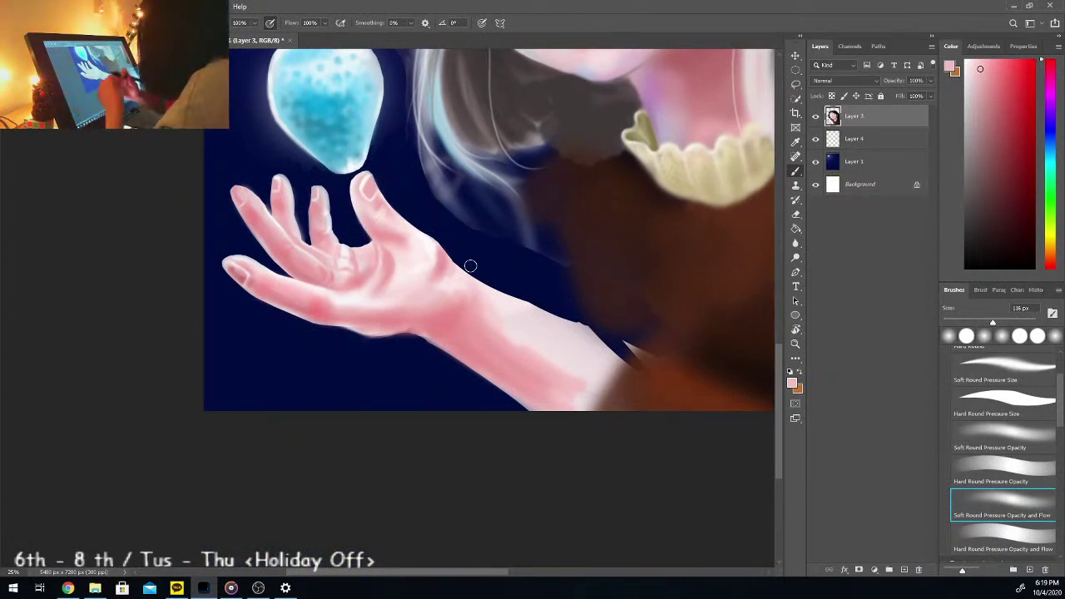
Step: Select the upper parts of the two outer upright fingers with an elliptical selection and shift them slightly toward the palm
key("m")
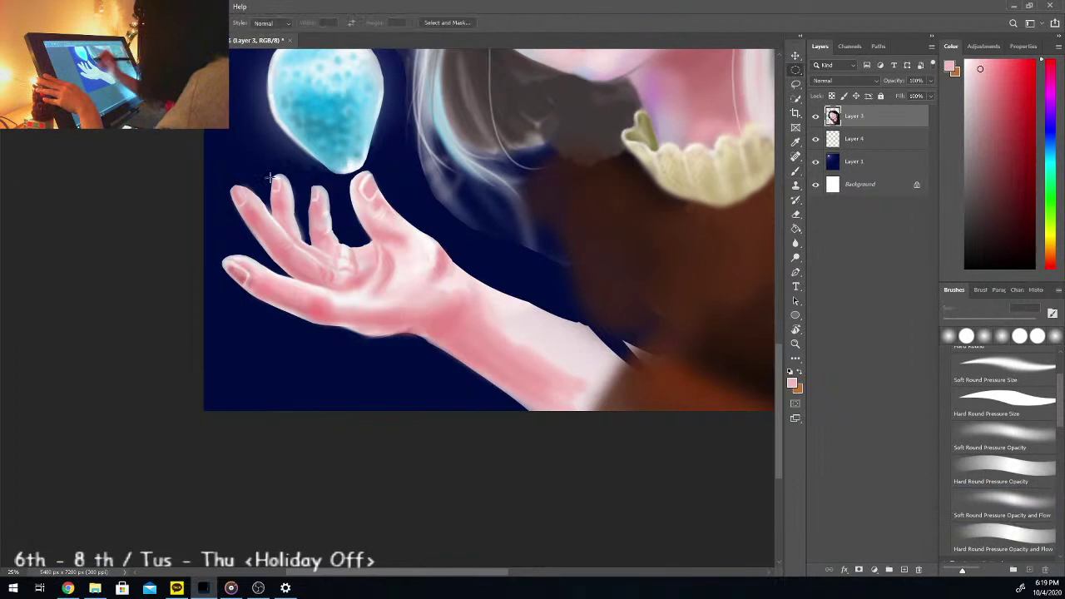
left_click_drag(209, 185, 315, 203)
left_click_drag(208, 166, 284, 242)
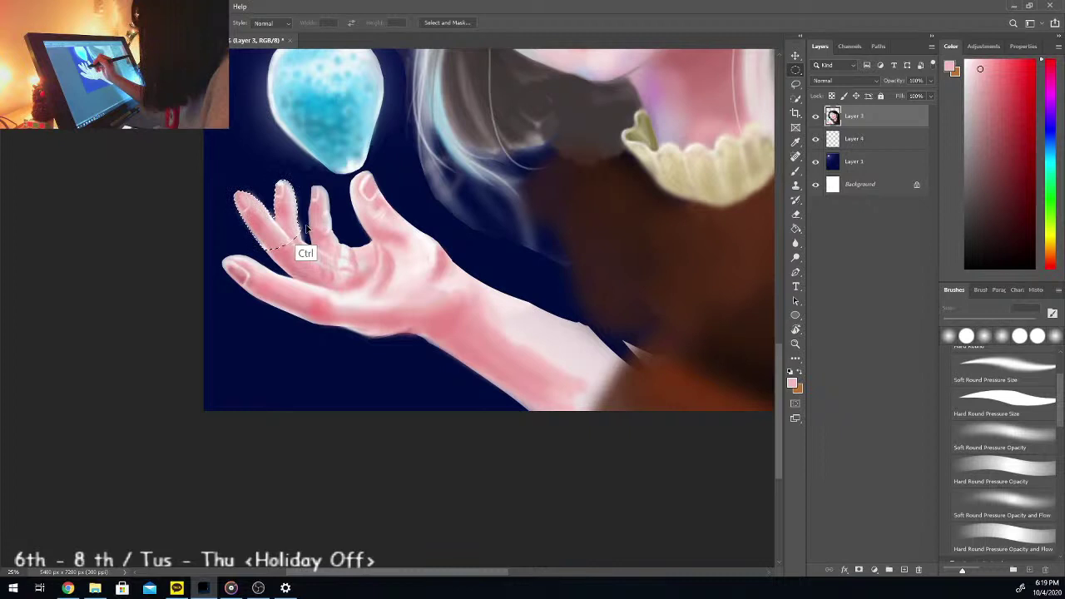
left_click(302, 226, "ctrl")
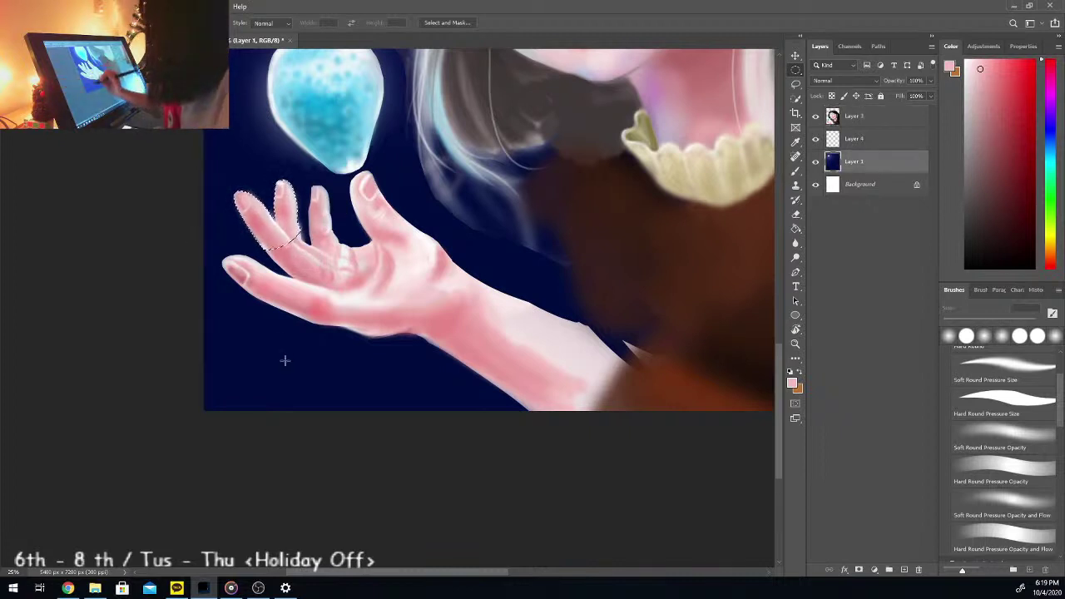
left_click_drag(232, 260, 280, 315)
left_click_drag(293, 325, 309, 326)
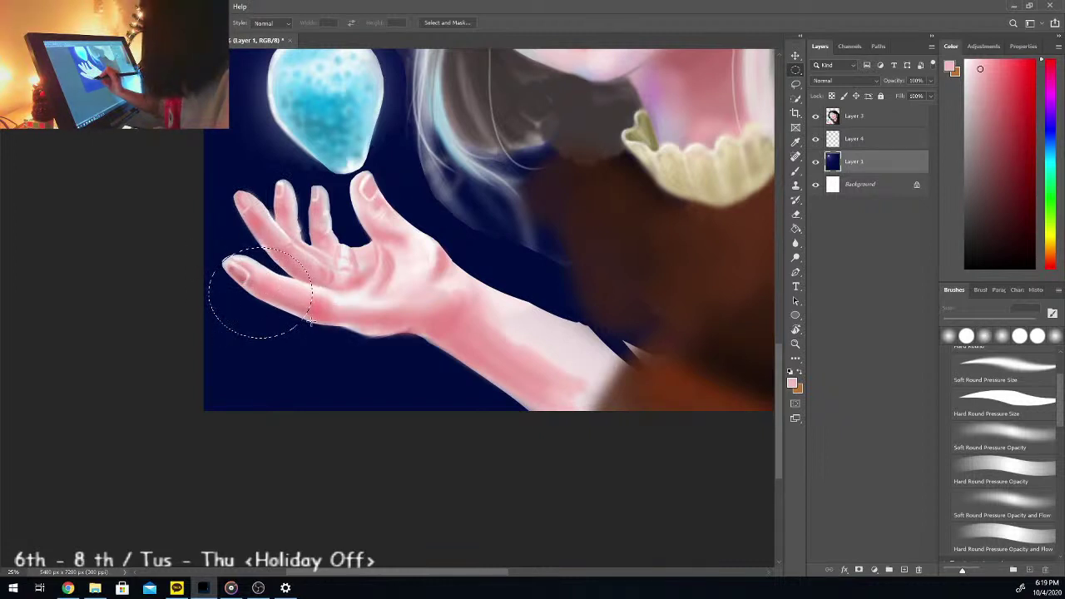
key("l")
key("ctrl+d")
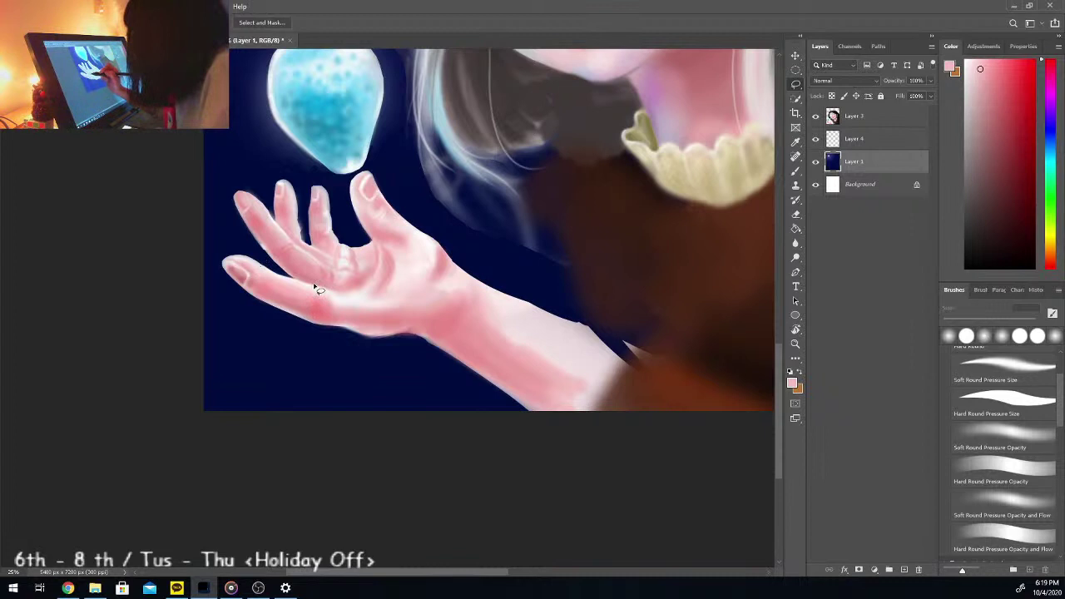
Step: Outline the lowest finger up to its base with a freehand Lasso selection
mouse_move(315, 285)
left_mouse_down()
mouse_move(288, 281)
mouse_move(317, 287)
mouse_move(225, 257)
left_mouse_up()
mouse_move(243, 308)
left_mouse_down()
mouse_move(300, 337)
mouse_move(321, 327)
mouse_move(321, 293)
left_mouse_up()
key("shift")
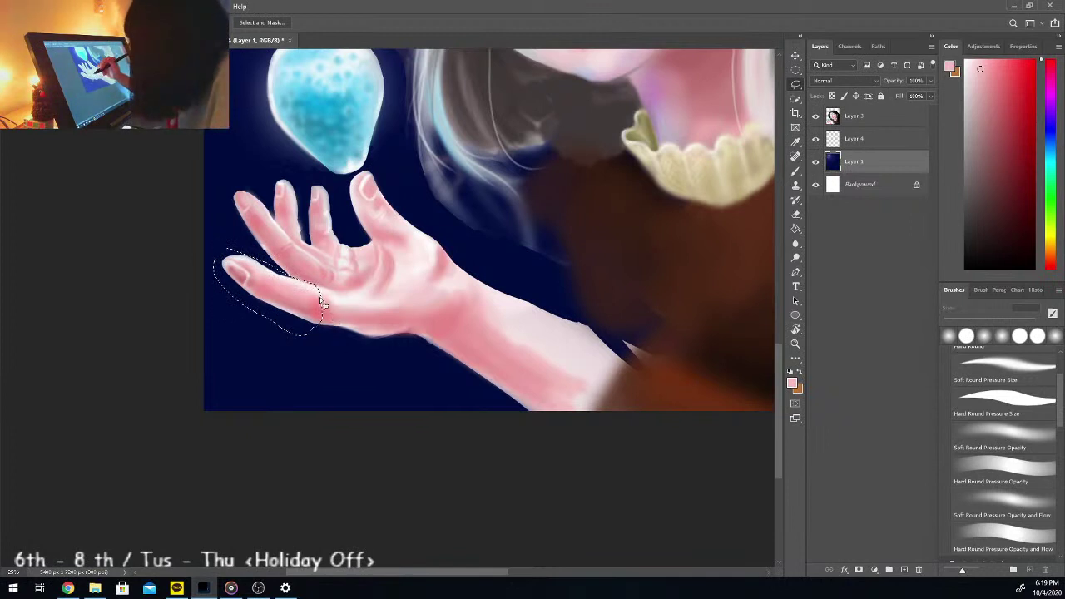
key("ctrl")
left_click_drag(324, 313, 340, 314)
key("ctrl+z")
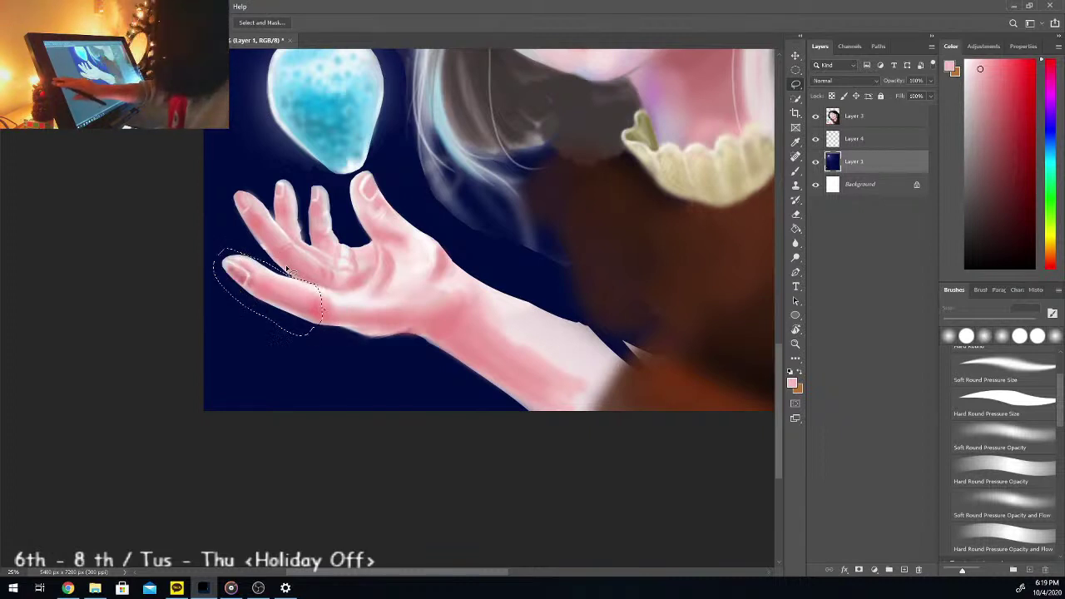
Step: Move the selected finger on Layer 3 toward the palm, tilt its tip slightly downward with Free Transform, and deselect
left_click(393, 278, "ctrl")
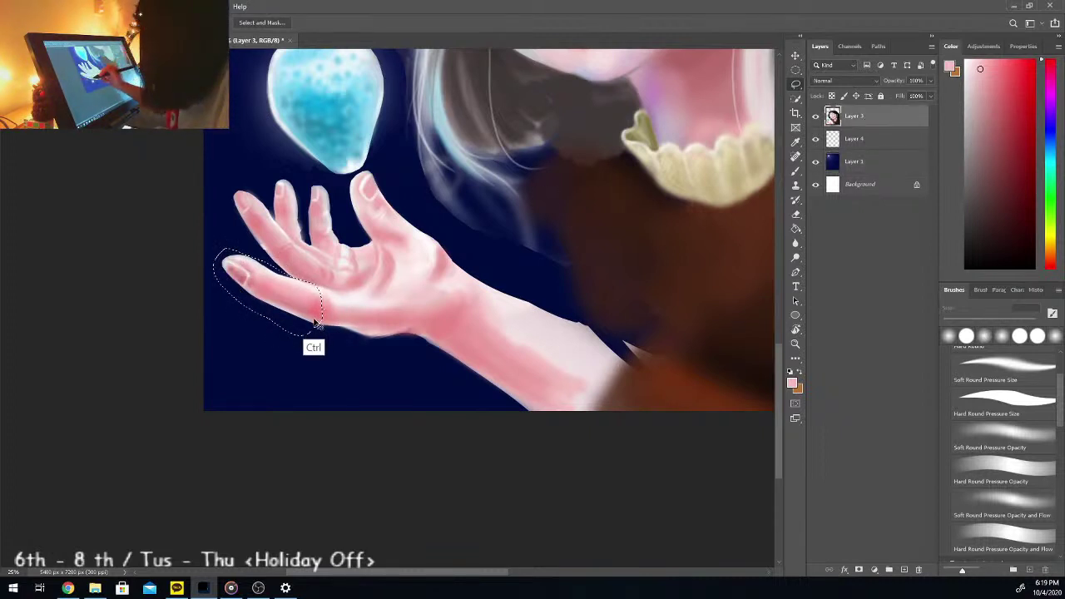
left_click_drag(332, 327, 331, 327)
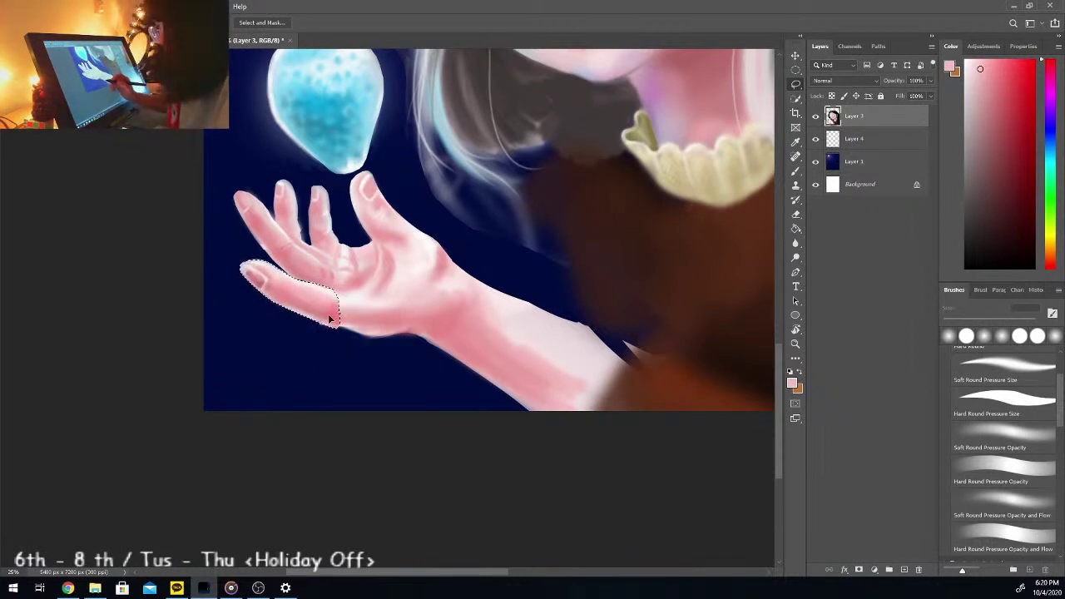
key("ctrl+t")
left_click_drag(232, 354, 234, 360)
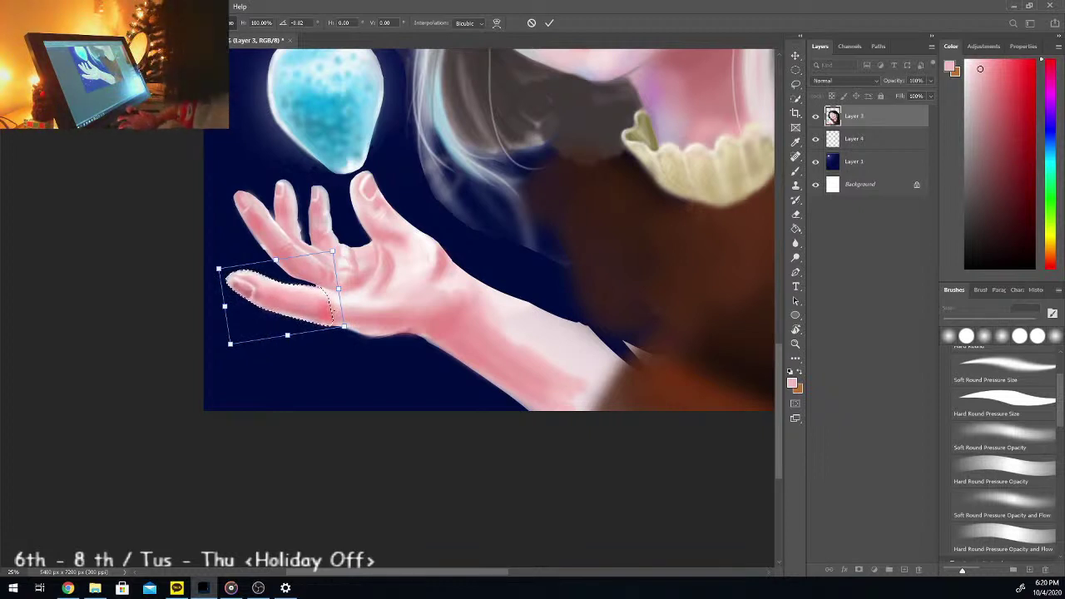
left_click_drag(266, 327, 263, 325)
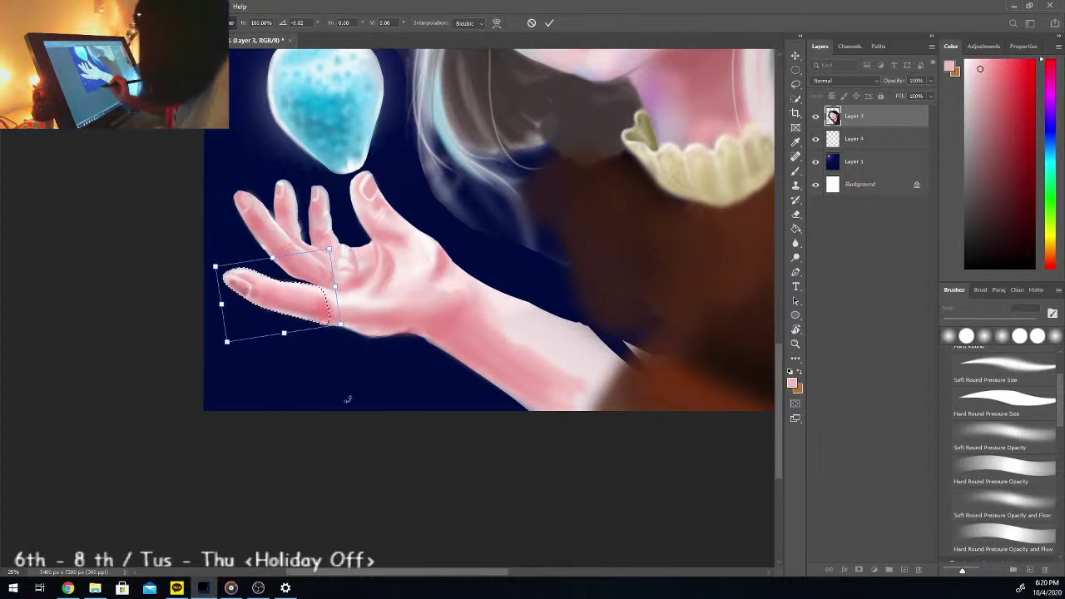
key("Return")
key("ctrl+d")
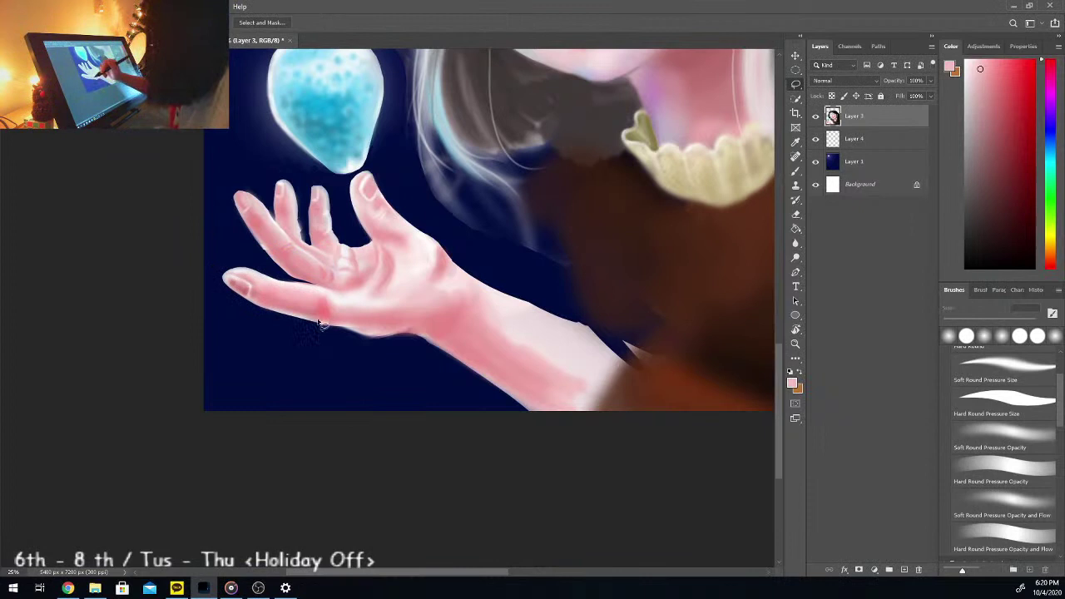
Step: Blend the repositioned lowest finger into the palm with sampled pinks, using the Soft Round Pressure Opacity and Flow brush at 128 px
key("b")
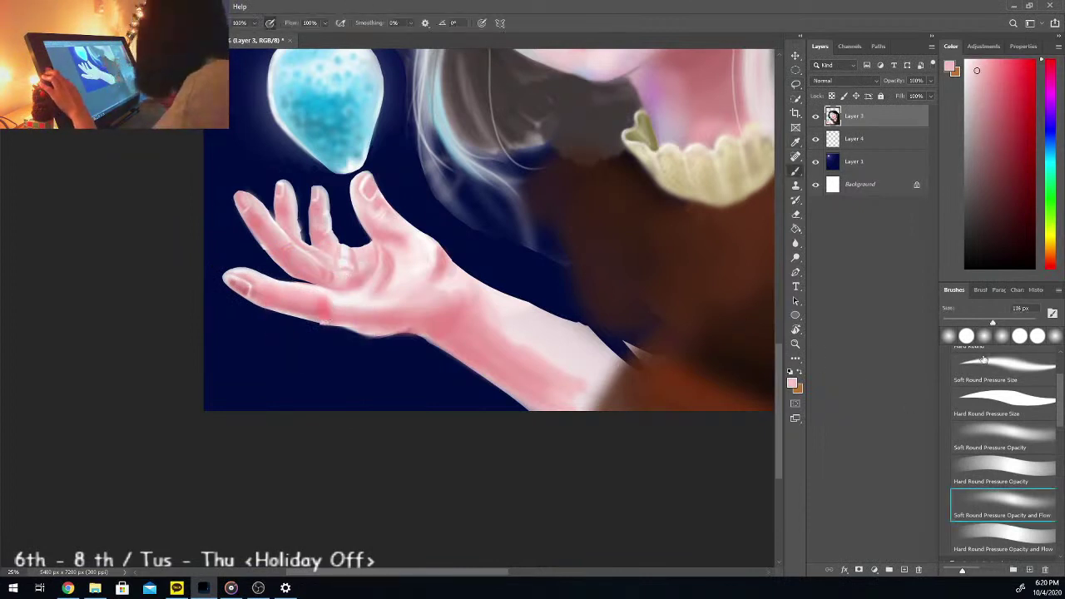
left_click(1021, 323)
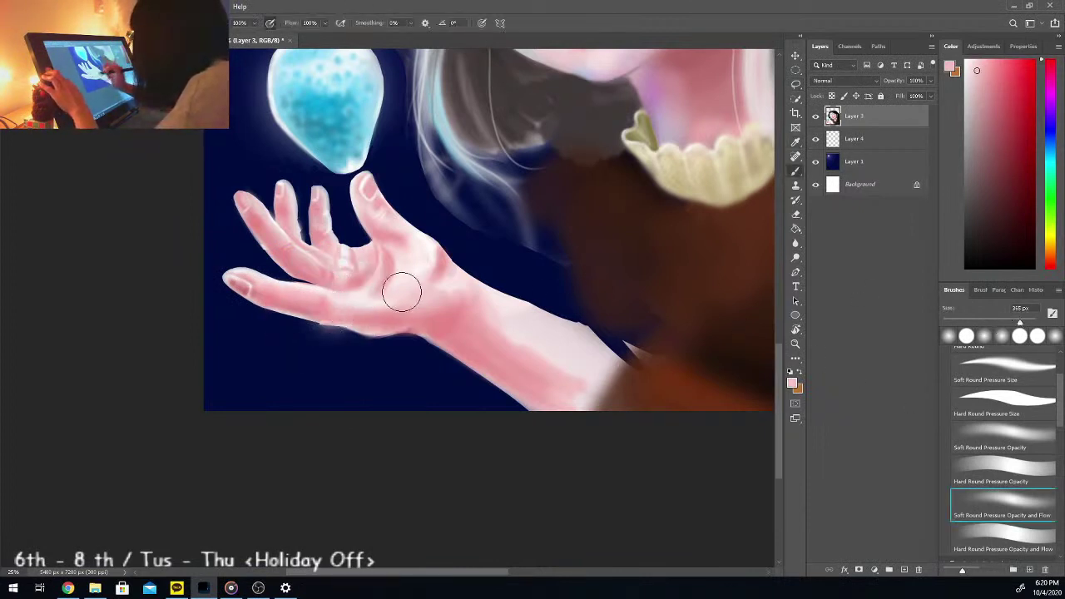
left_click_drag(1021, 323, 995, 323)
left_click(321, 311, "alt")
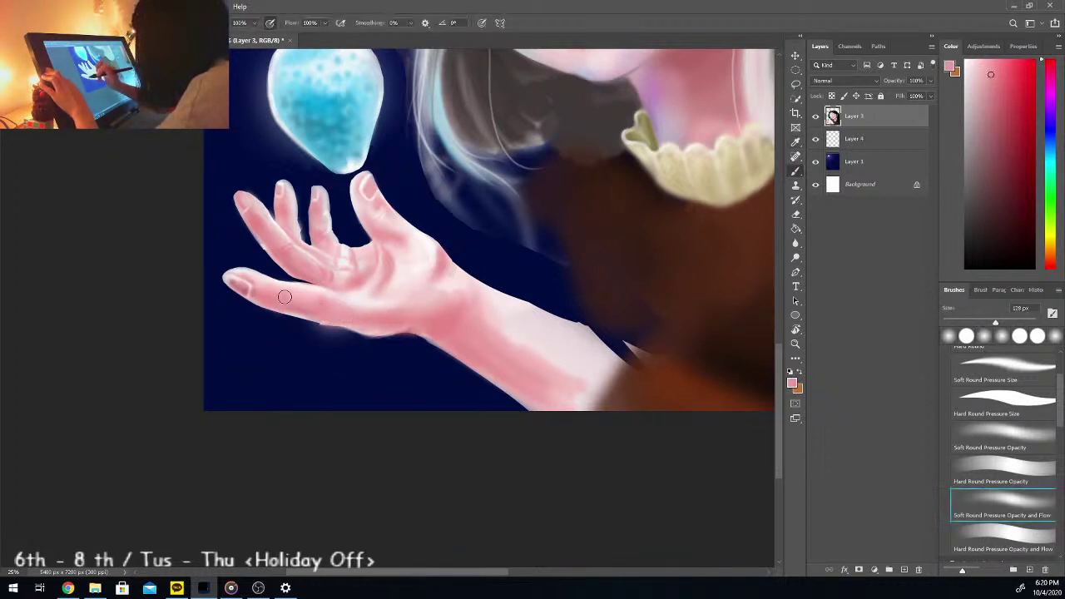
left_click(295, 300, "alt")
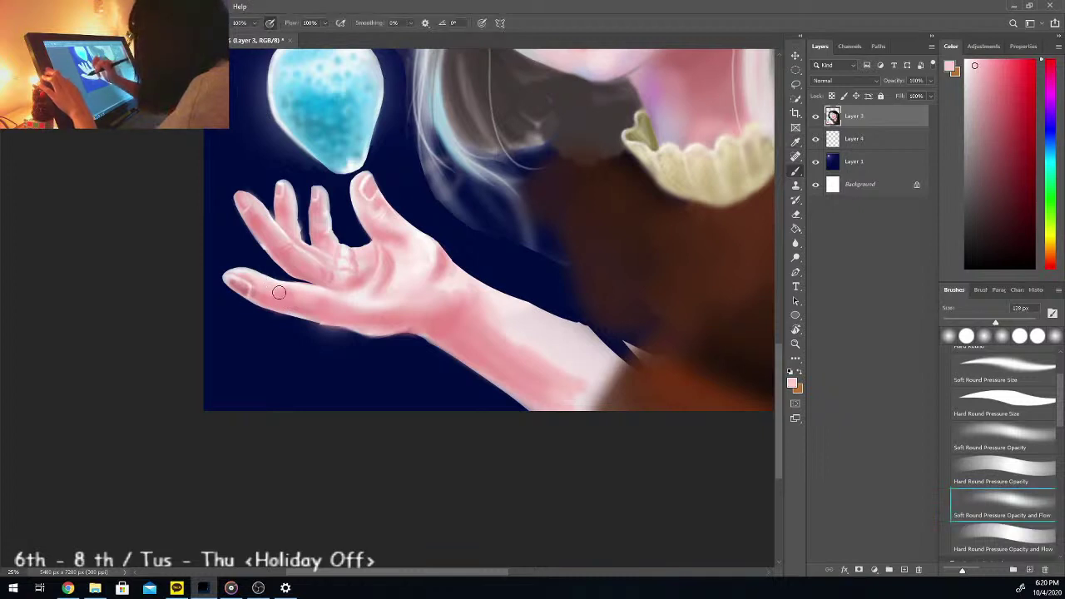
mouse_move(267, 289)
left_mouse_down()
mouse_move(382, 312)
mouse_move(349, 308)
left_mouse_up()
Step: Shade the palm between the lowest finger's base and the wrist with alternating sampled rose and pale pink tones
left_click(382, 311, "alt")
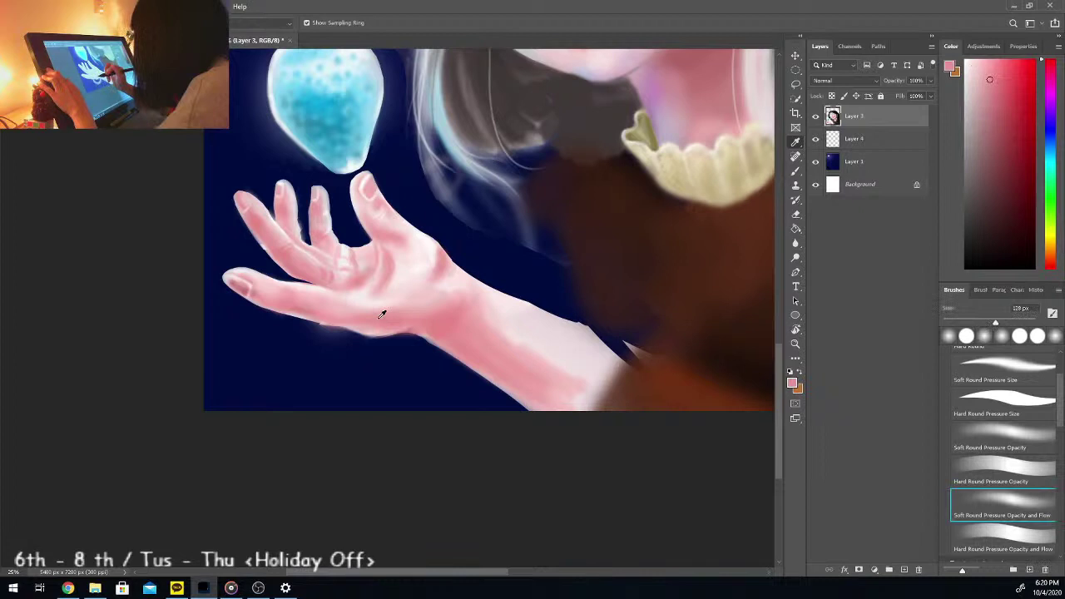
mouse_move(376, 313)
left_mouse_down()
mouse_move(331, 317)
mouse_move(409, 322)
mouse_move(355, 316)
left_mouse_up()
key("alt")
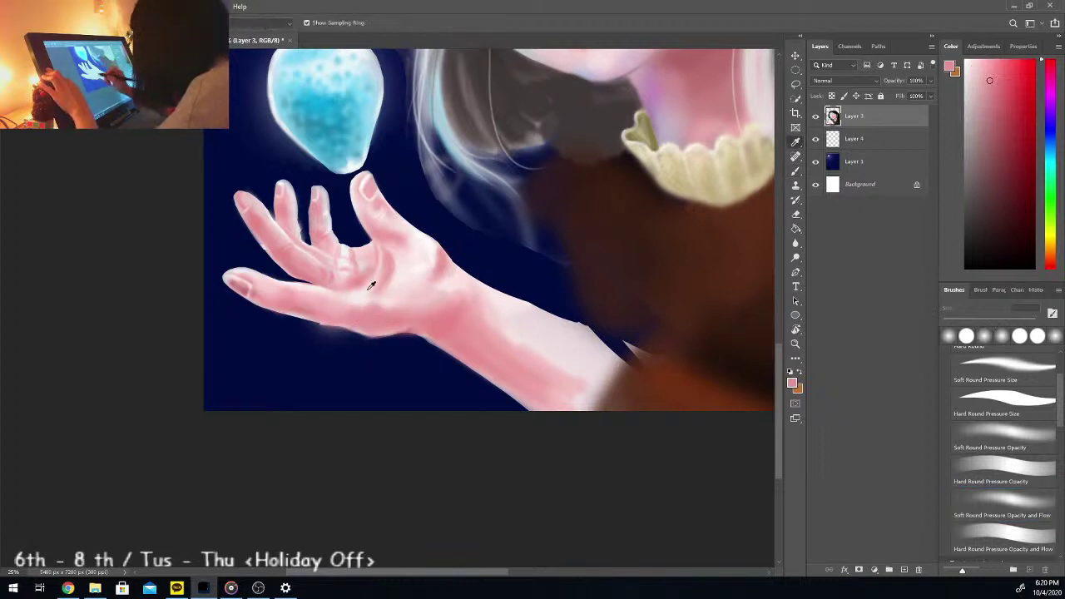
left_click(396, 289, "alt")
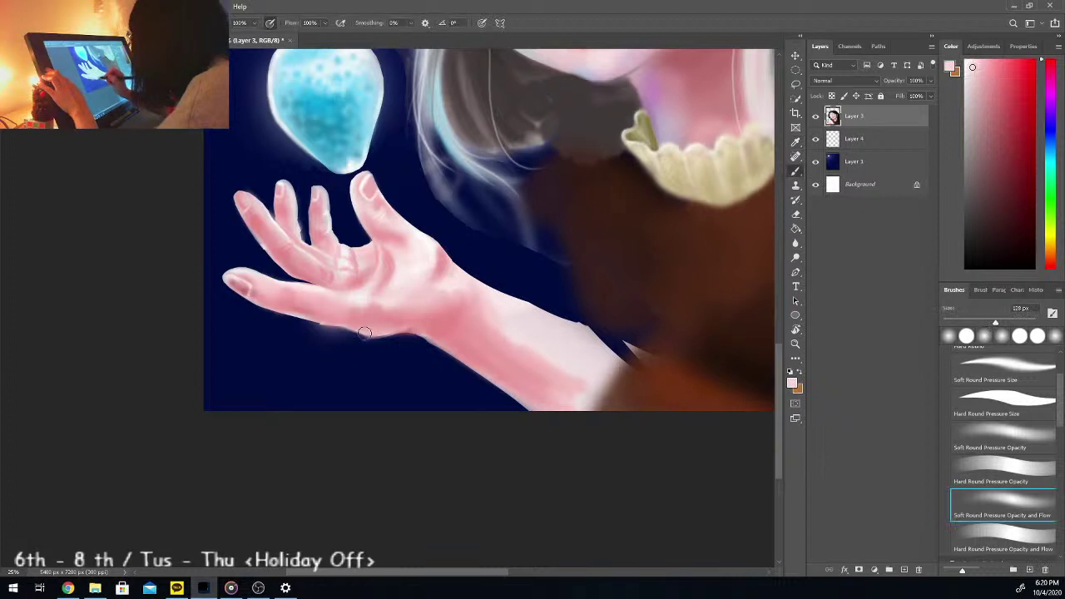
key("alt")
left_click(364, 312, "alt")
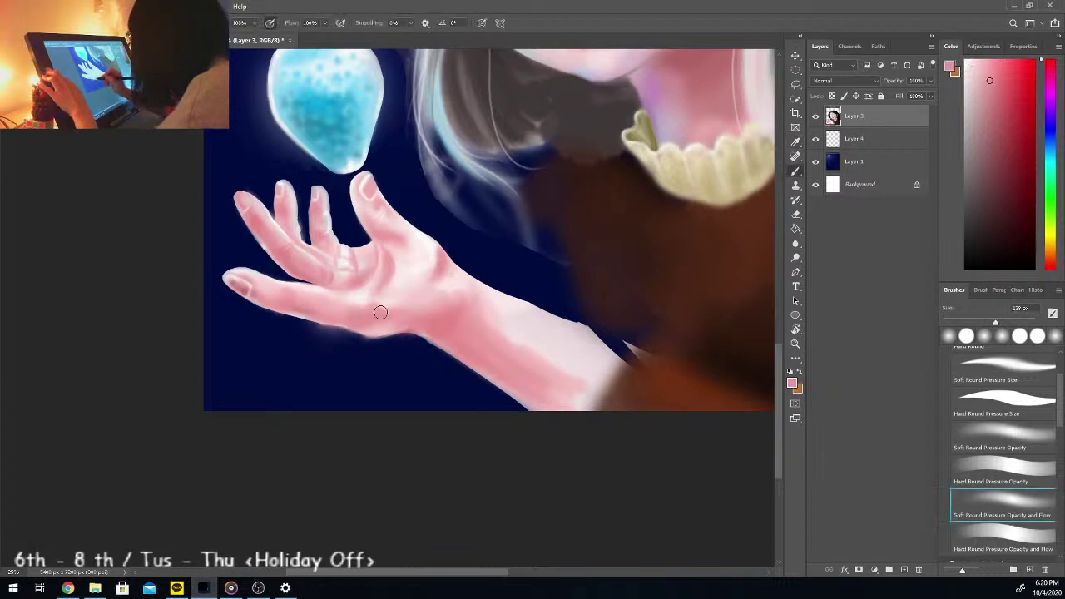
key("alt")
Step: Smooth the palm's lower outline and clear the stray glow beneath it using the Hard Round Pressure Size brush
left_click(365, 330, "alt")
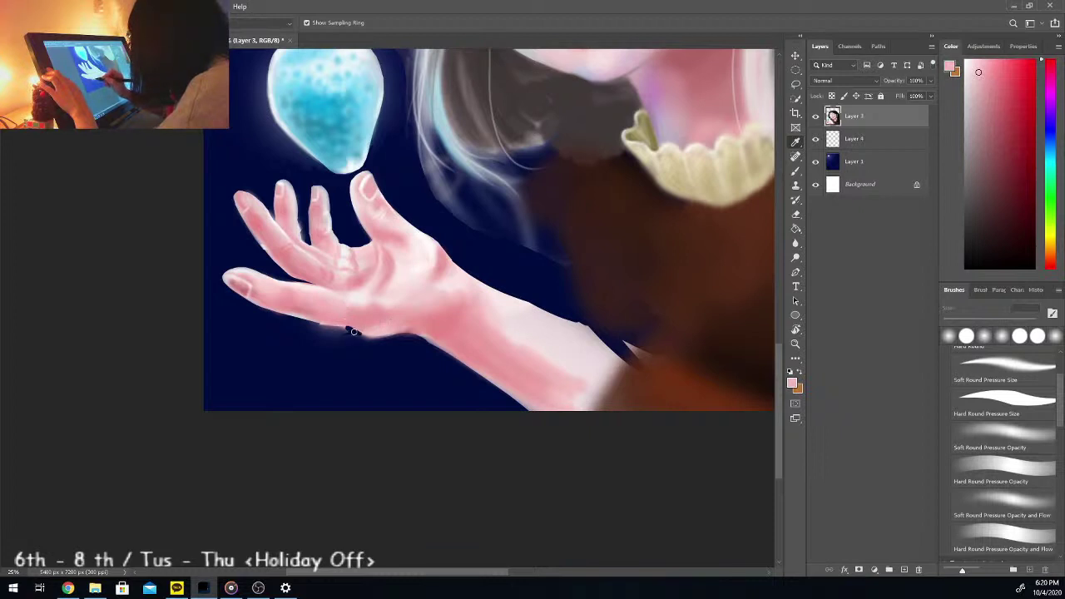
left_click_drag(364, 332, 347, 331)
key("alt")
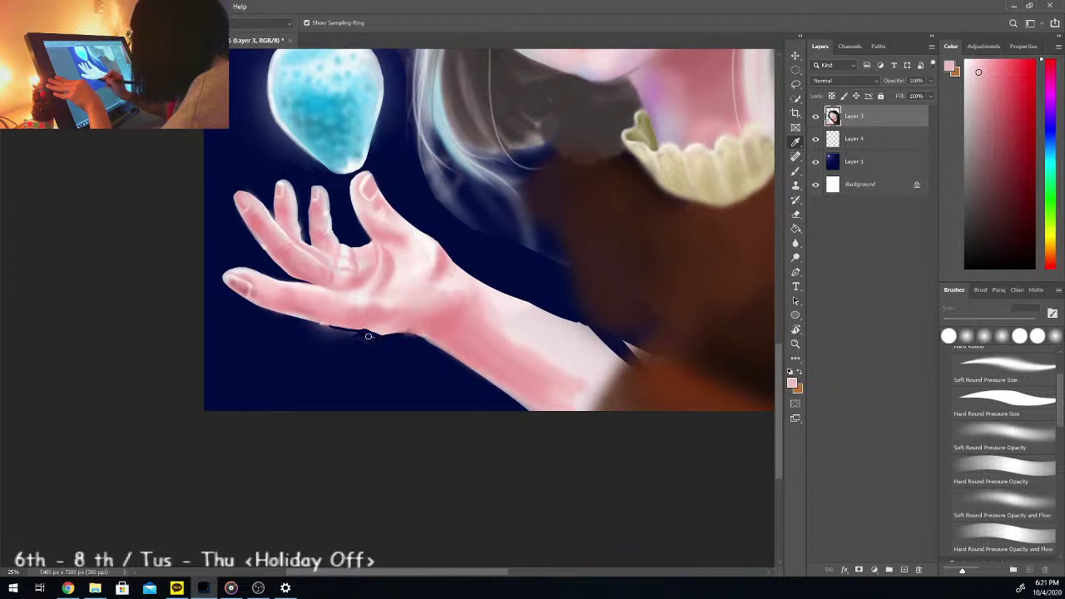
key("period")
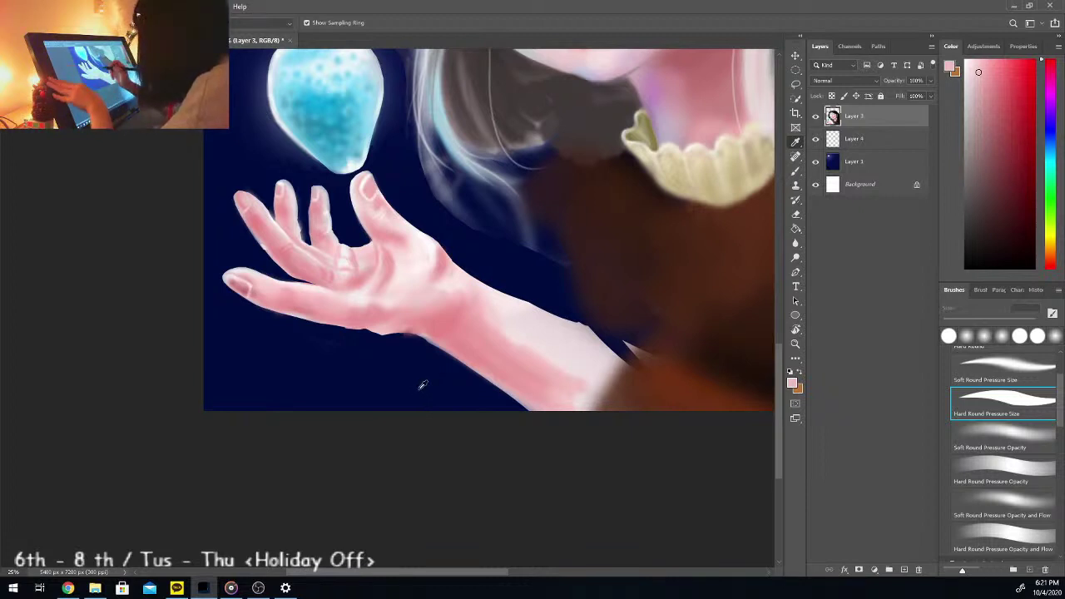
Step: Deepen the rose shading at the thumb's base and trim the wrist's upper outline with the Hard Round Pressure Size brush
left_click(441, 258, "ctrl")
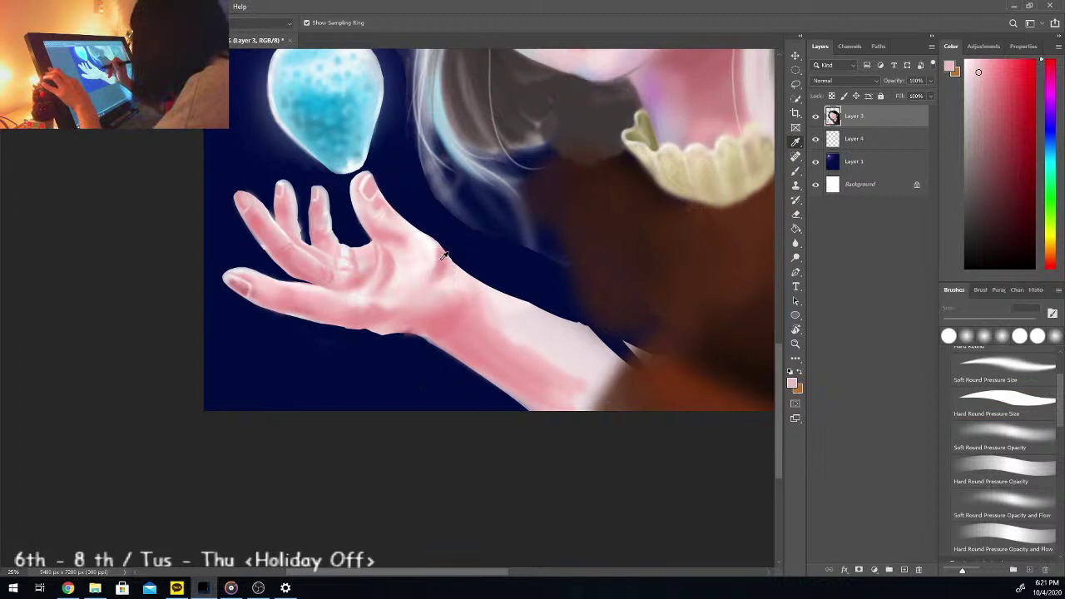
left_click(442, 256, "alt")
mouse_move(432, 258)
left_mouse_down()
mouse_move(441, 285)
mouse_move(429, 258)
left_mouse_up()
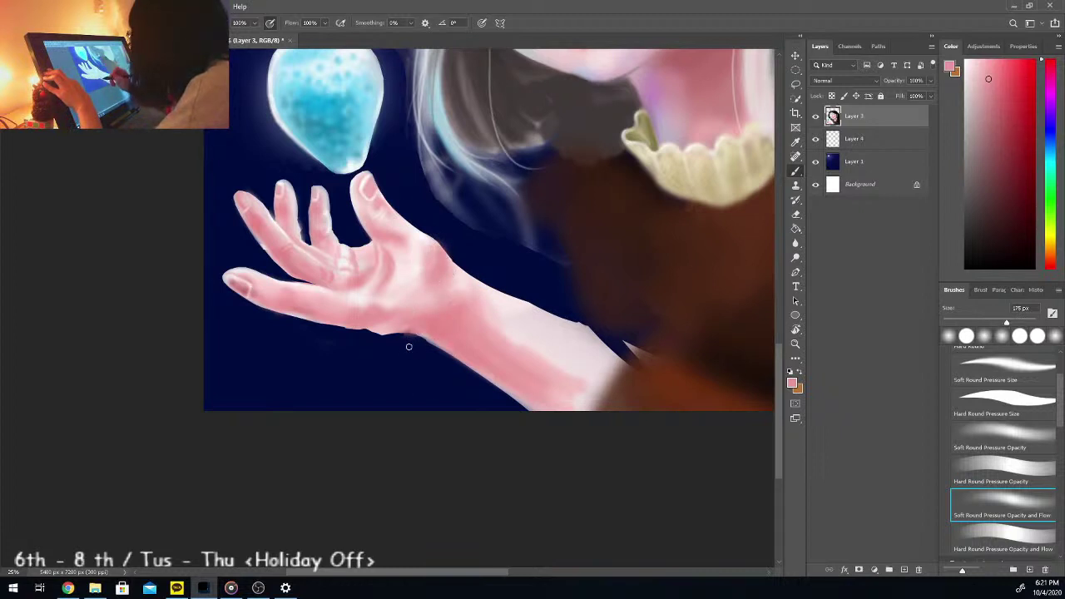
key("comma")
key("comma")
key("comma")
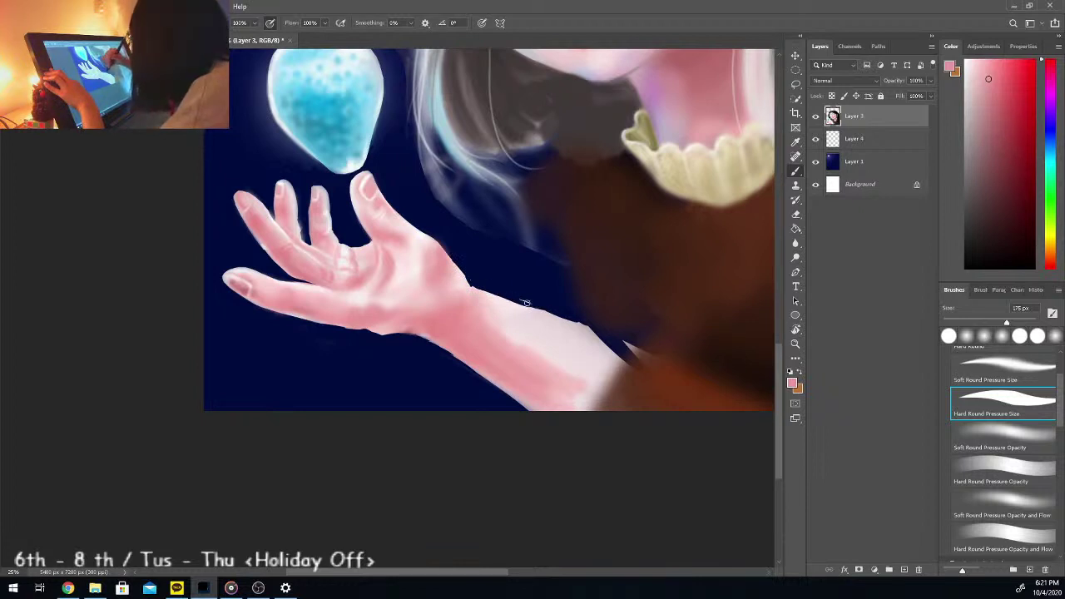
Step: Outline the whole hand up to the wrist with the Lasso, enlarge it to about 107% height with Free Transform, and deselect
left_click(796, 70)
left_click(795, 84)
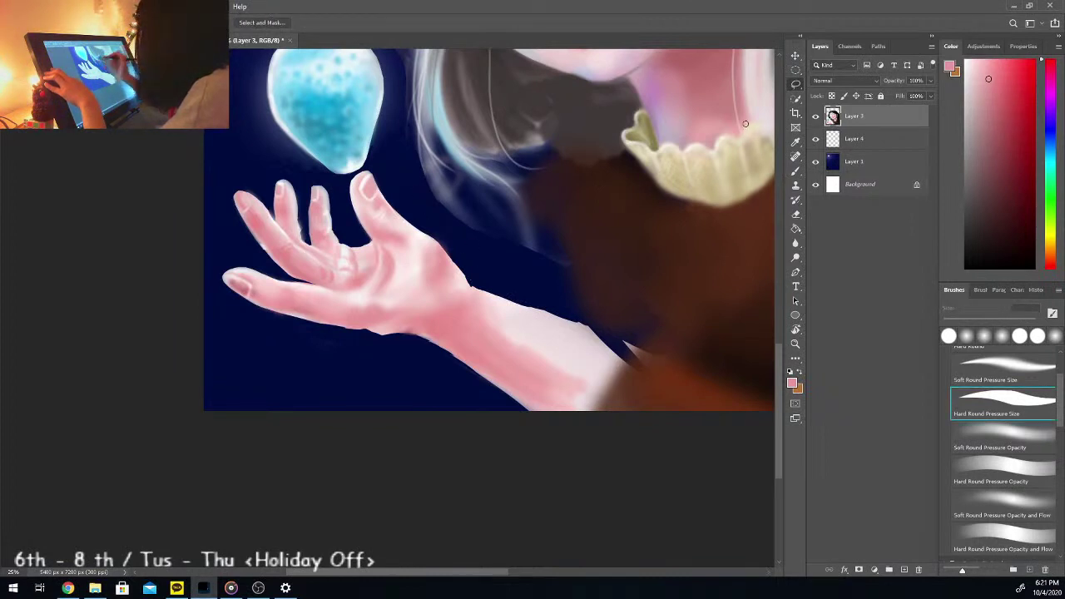
mouse_move(488, 264)
left_mouse_down()
mouse_move(390, 172)
mouse_move(343, 187)
mouse_move(276, 171)
mouse_move(223, 199)
mouse_move(208, 283)
mouse_move(235, 334)
mouse_move(400, 371)
mouse_move(426, 369)
mouse_move(490, 264)
left_mouse_up()
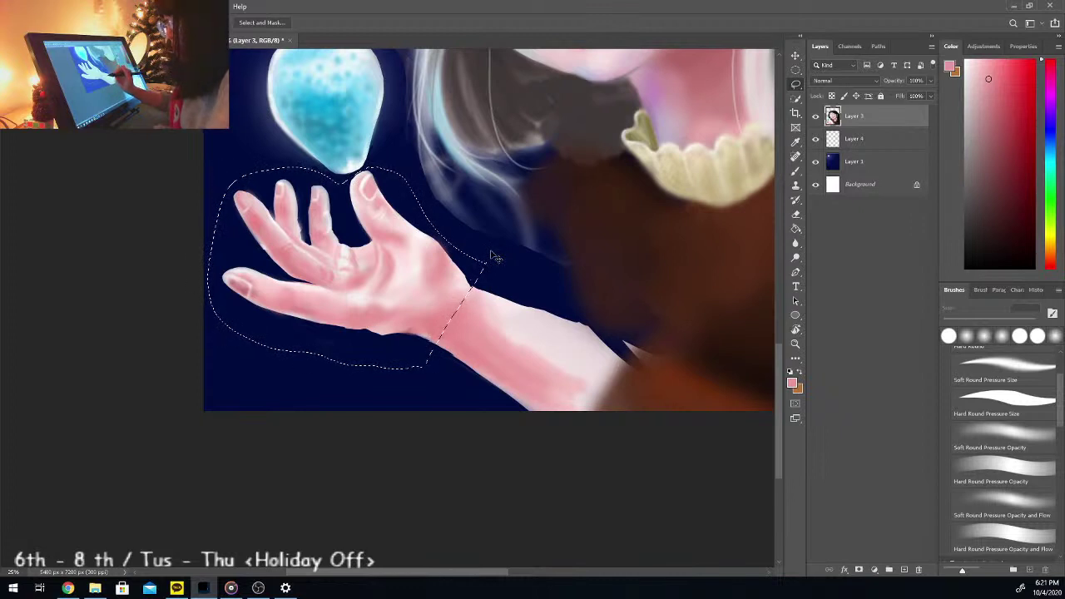
key("ctrl+t")
mouse_move(485, 366)
left_mouse_down()
mouse_move(499, 401)
mouse_move(492, 353)
left_mouse_up()
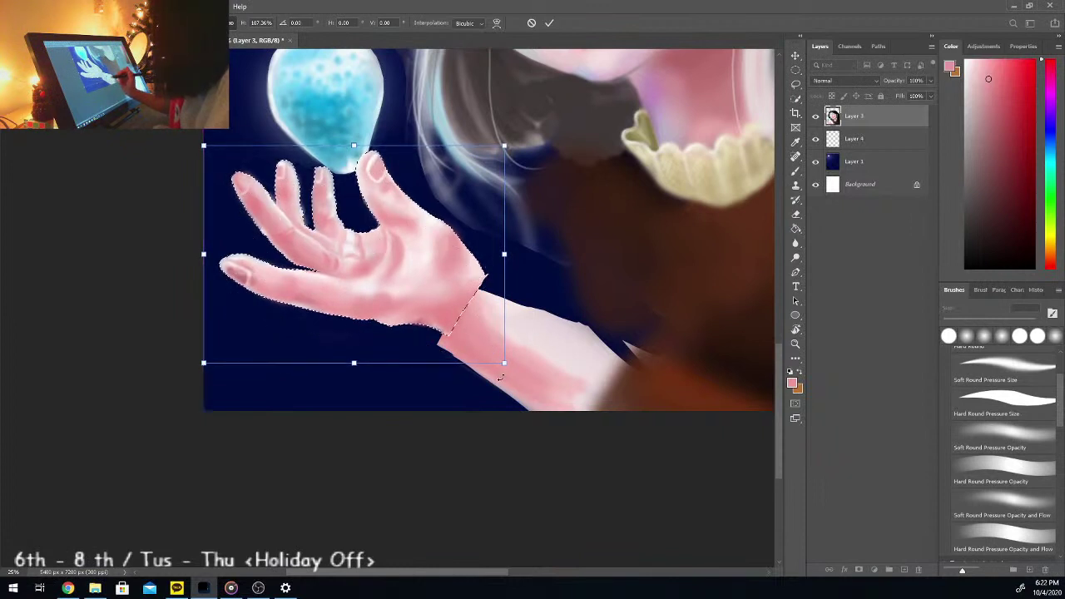
key("Return")
key("ctrl+d")
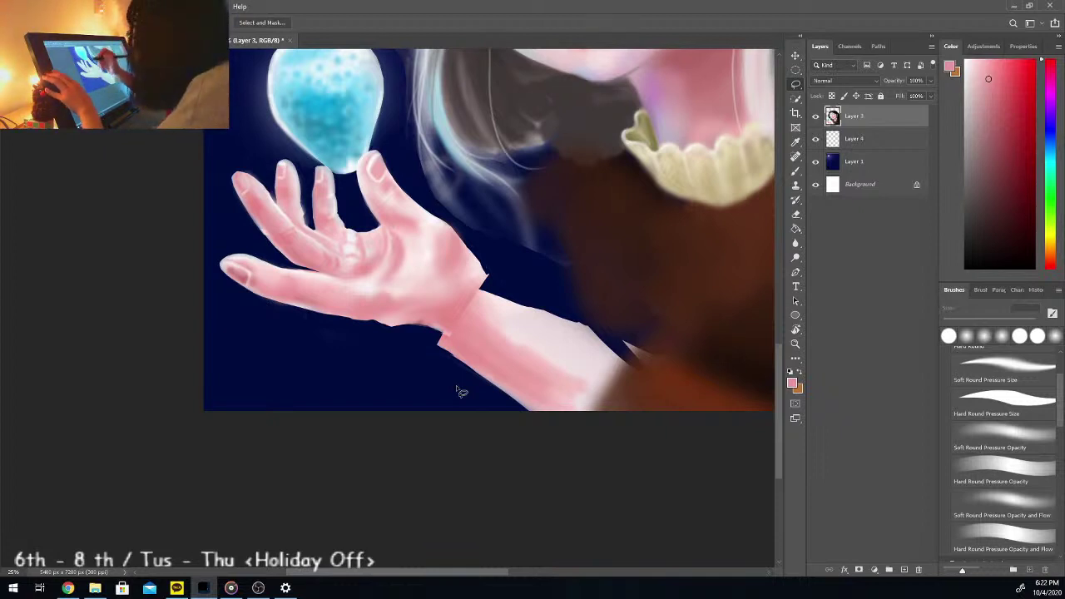
Step: Trim the forearm's lower outline so it runs smoothly into the enlarged hand at the wrist
left_click(796, 171)
key("i")
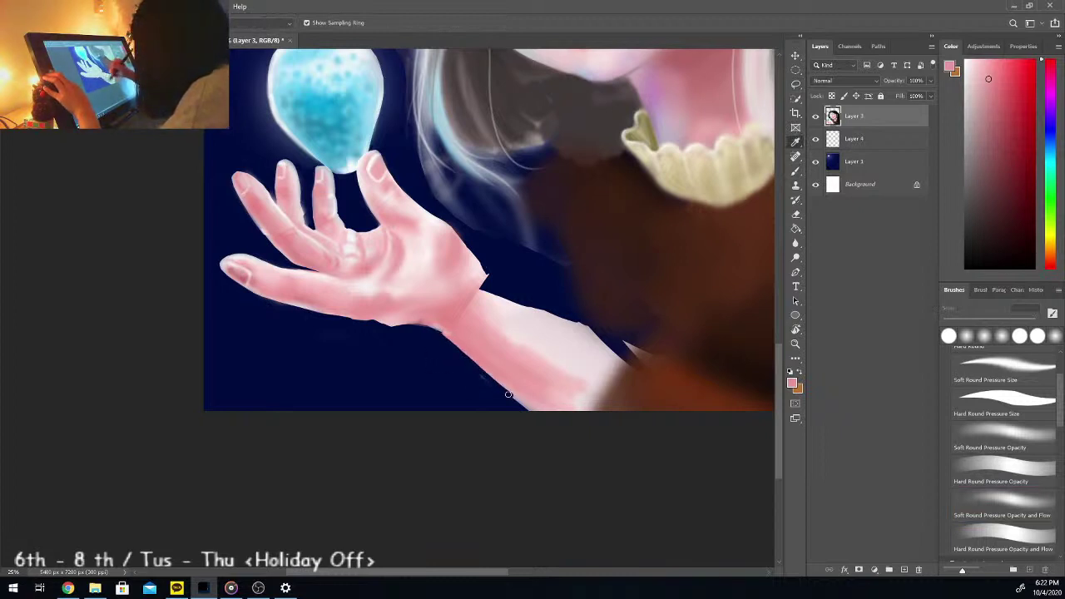
mouse_move(537, 421)
left_mouse_down()
mouse_move(476, 367)
mouse_move(536, 413)
mouse_move(505, 384)
left_mouse_up()
Step: Blend the wrist seam and extend pale pink shading along the forearm with the Soft Round Pressure Opacity and Flow brush at 175 px
left_click(462, 289)
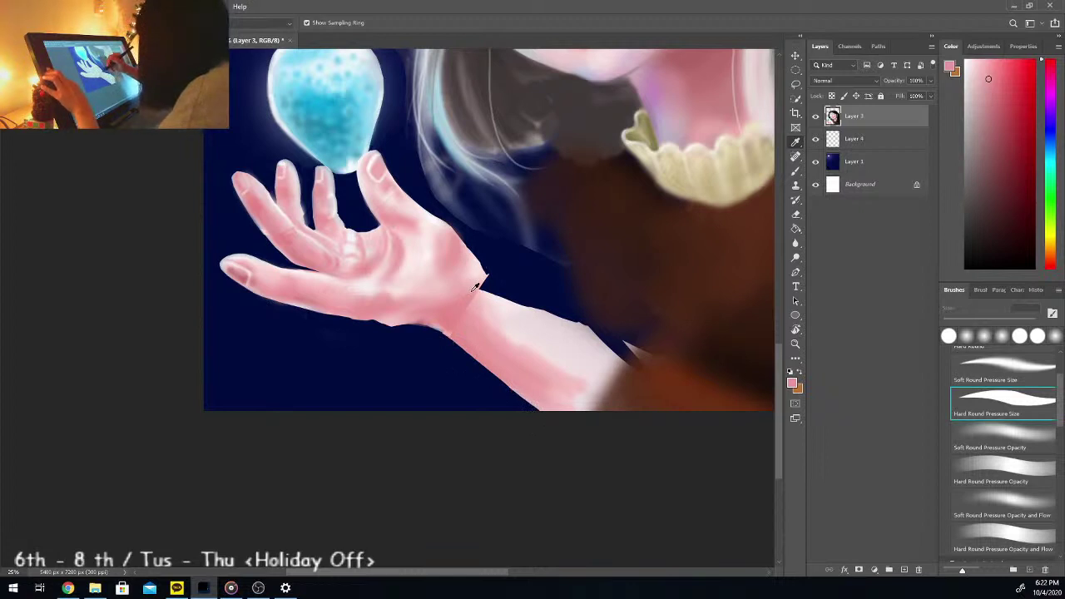
key("b")
key(".")
key(".")
key(".")
mouse_move(474, 283)
left_mouse_down()
mouse_move(508, 316)
mouse_move(473, 280)
left_mouse_up()
left_click(471, 271, "alt")
mouse_move(516, 316)
left_mouse_down()
mouse_move(478, 281)
mouse_move(539, 326)
mouse_move(480, 285)
mouse_move(546, 319)
mouse_move(491, 292)
mouse_move(529, 337)
mouse_move(478, 286)
mouse_move(621, 356)
mouse_move(523, 320)
mouse_move(494, 288)
mouse_move(559, 342)
mouse_move(602, 354)
left_mouse_up()
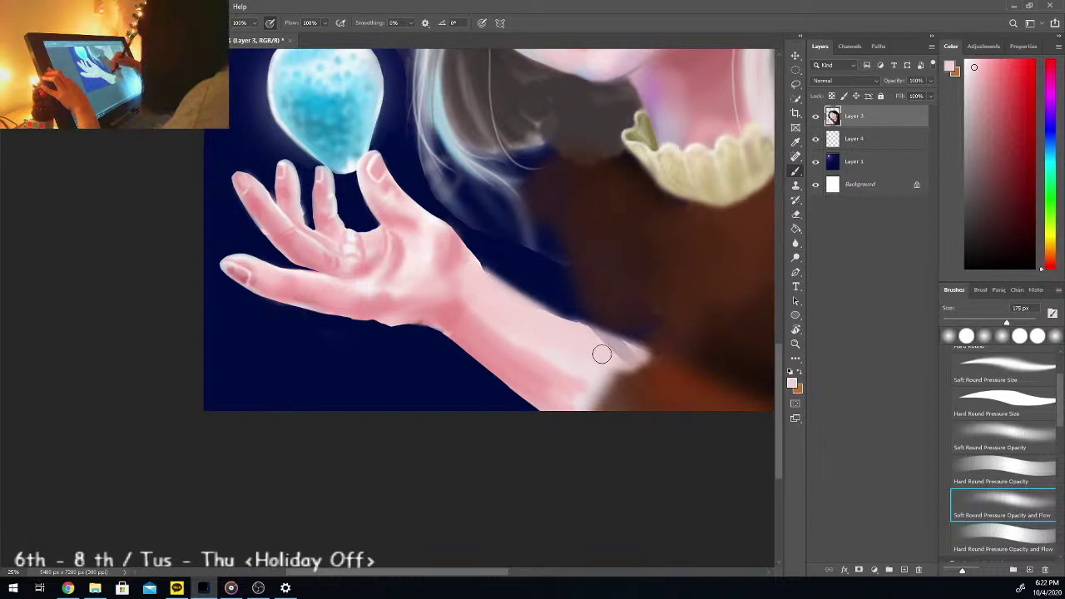
left_click(458, 297, "alt")
left_click(504, 332, "alt")
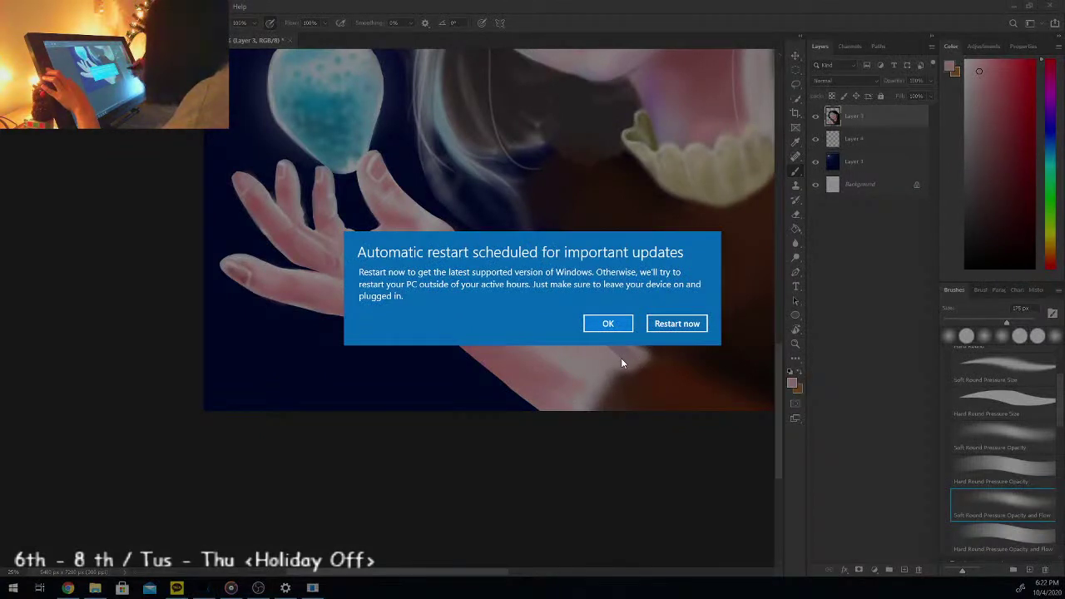
Step: Dismiss the Windows restart notice and save the document
left_click(608, 324)
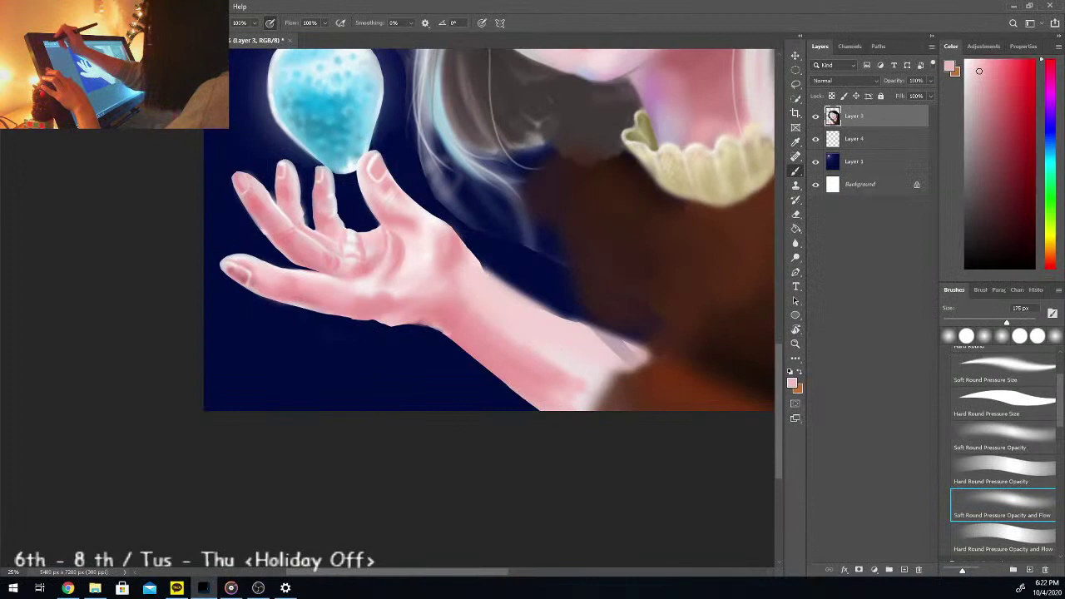
left_click(24, 5)
left_click(46, 133)
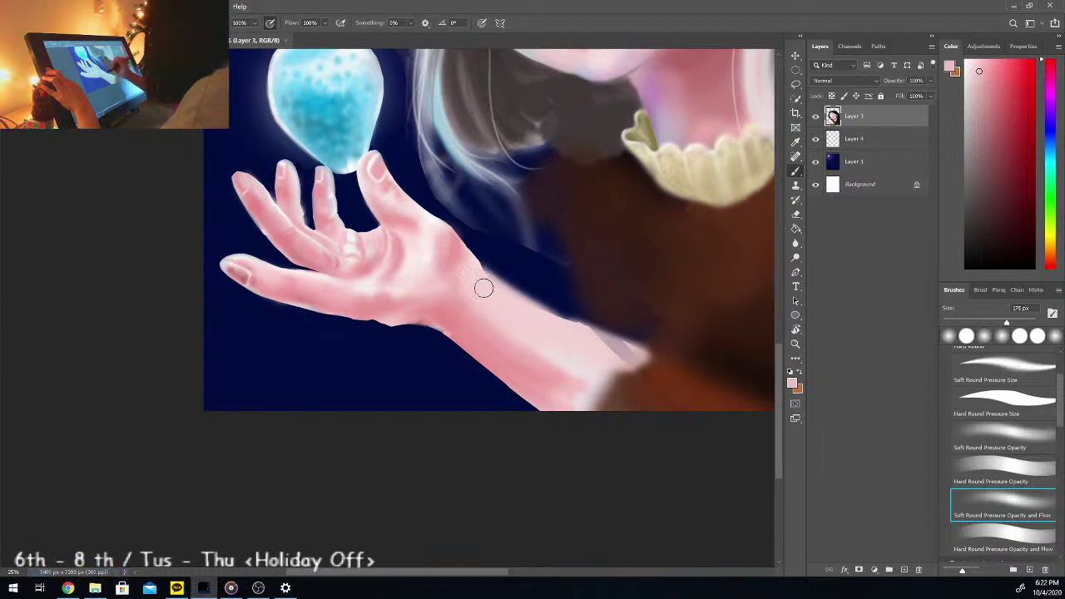
Step: Paint sampled light pink along the forearm's upper side from the wrist to the sleeve, covering the gray patch
left_click(438, 250, "alt")
mouse_move(487, 290)
left_mouse_down()
mouse_move(626, 359)
mouse_move(526, 307)
mouse_move(564, 326)
mouse_move(532, 307)
mouse_move(555, 323)
mouse_move(506, 337)
mouse_move(540, 360)
mouse_move(506, 327)
mouse_move(545, 350)
mouse_move(549, 337)
mouse_move(518, 313)
mouse_move(620, 370)
left_mouse_up()
left_click(513, 348, "alt")
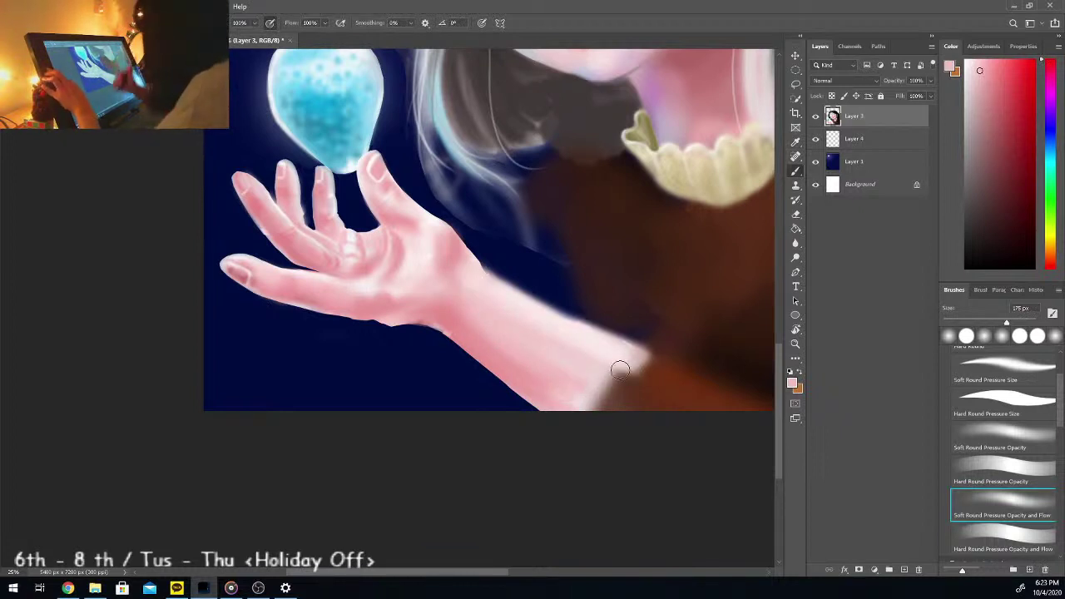
Step: Rotate the canvas so the hand stands upright and refine the outermost finger's inner edge with the Hard Round Pressure Size brush
key("r")
mouse_move(661, 268)
left_mouse_down()
mouse_move(578, 462)
mouse_move(504, 497)
mouse_move(504, 487)
left_mouse_up()
key("b")
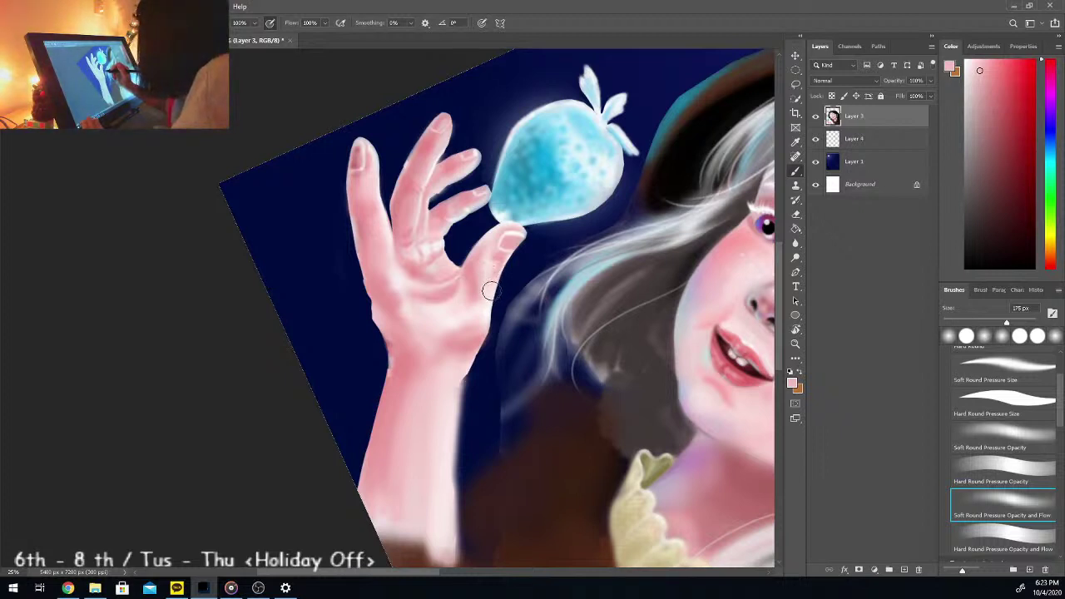
key("ctrl+plus")
left_click_drag(780, 269, 780, 252)
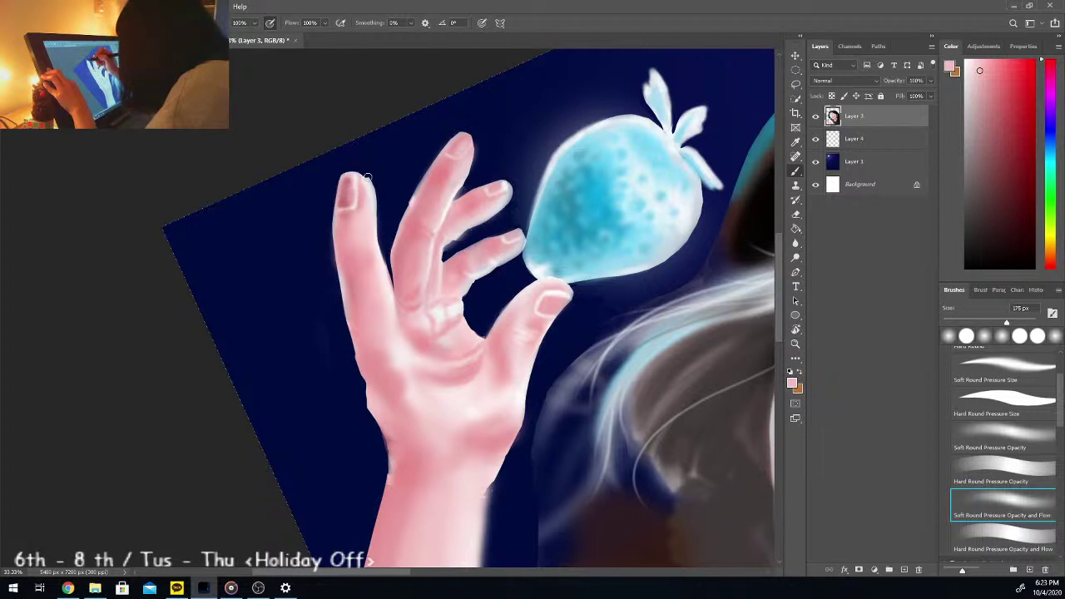
key("comma")
key("comma")
key("comma")
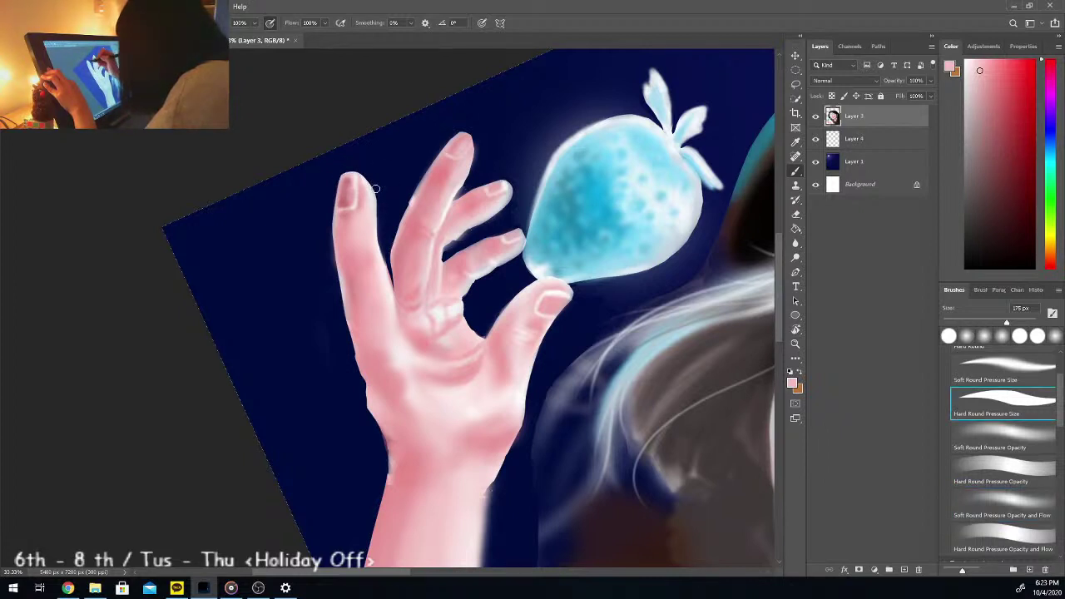
Step: Shade the second finger's outer edge in rose with a 49 px soft brush and add a near-white highlight along it
left_click(402, 258, "alt")
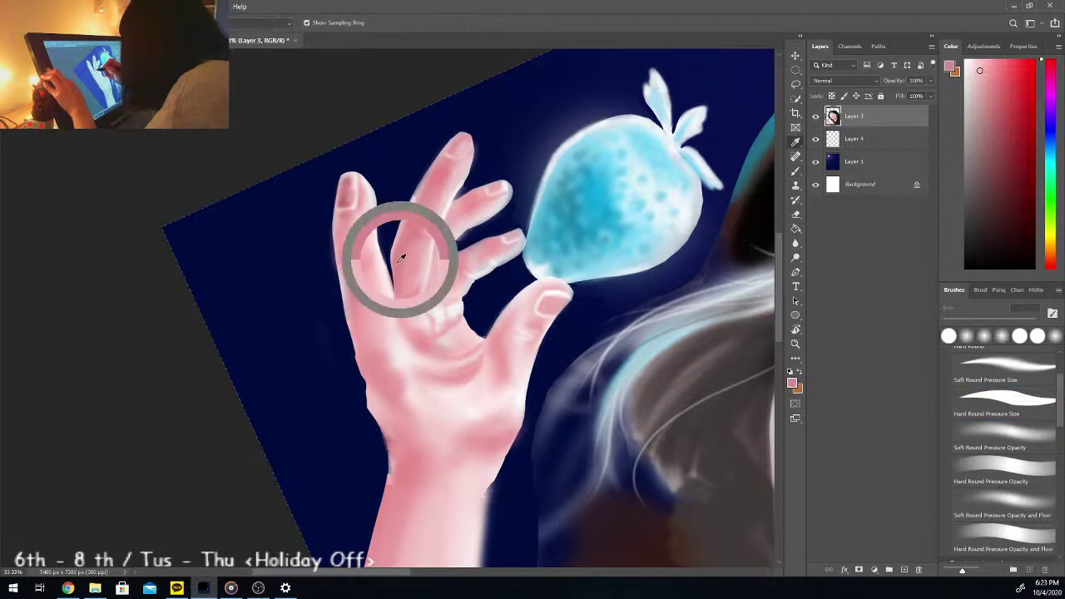
left_click_drag(987, 319, 966, 321)
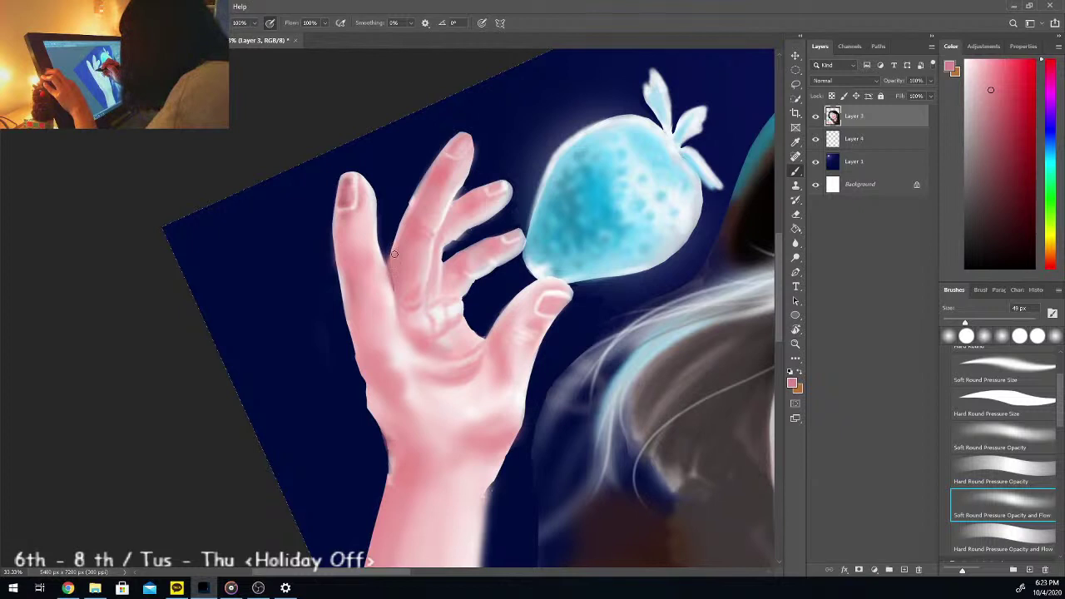
left_click(420, 184, "alt")
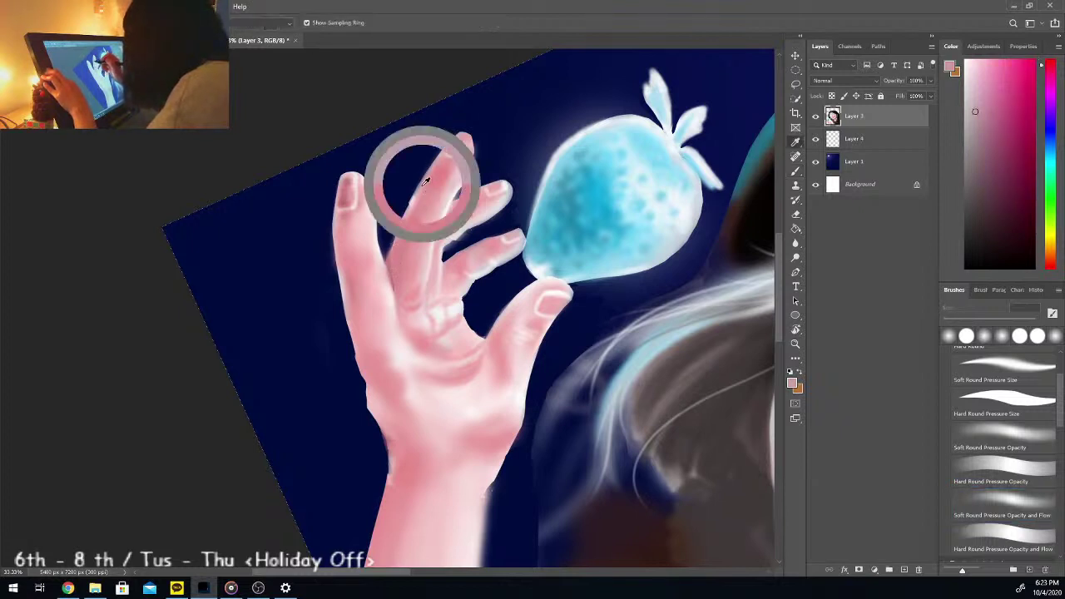
left_click(399, 227, "alt")
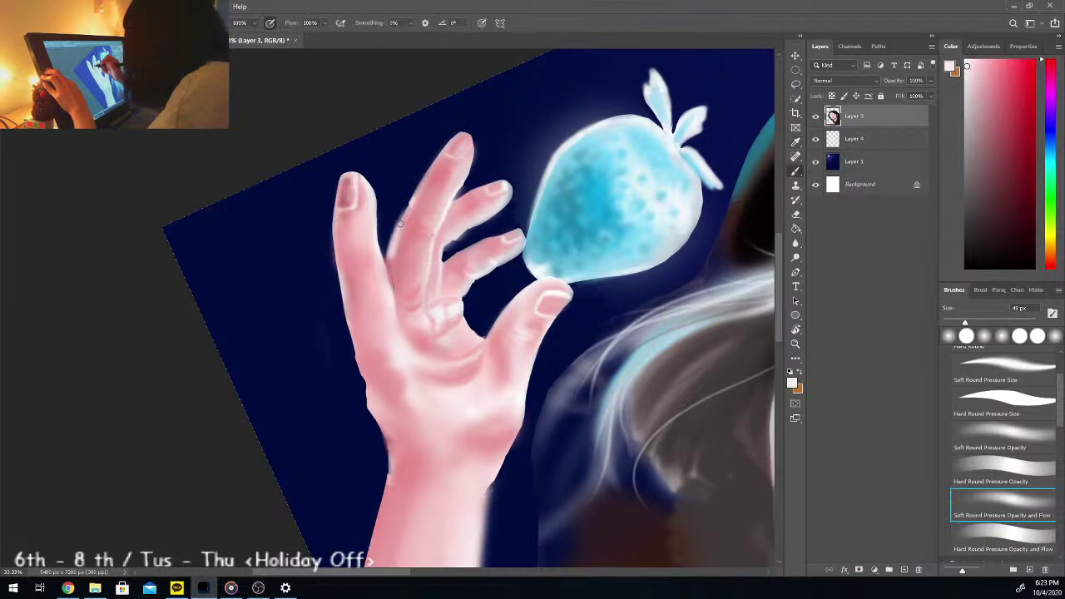
left_click_drag(400, 222, 426, 178)
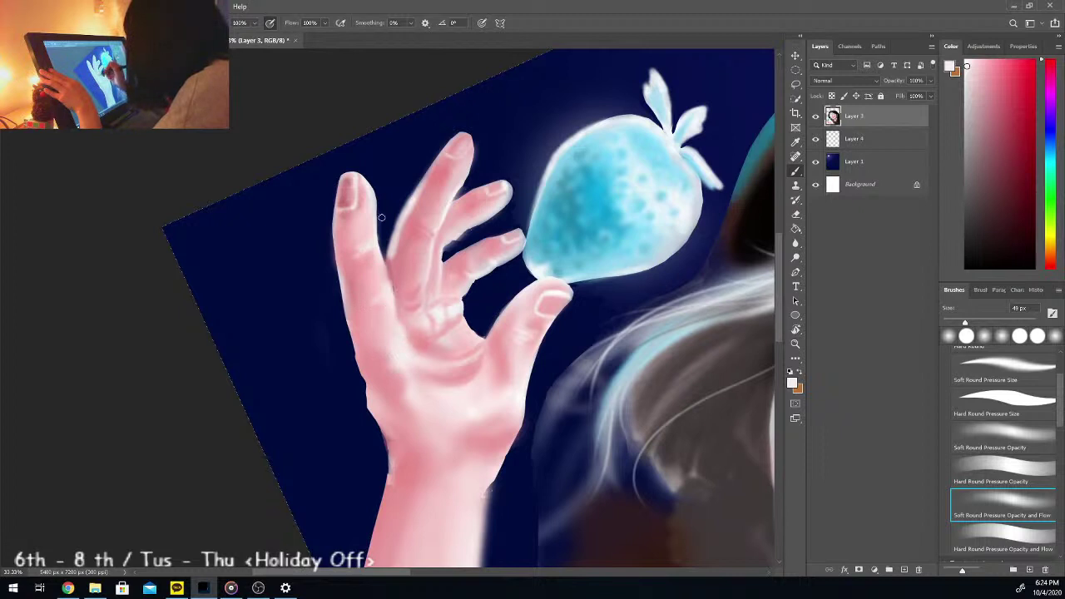
Step: Rework the palm's outer edge in rose sampled from the outermost finger, replacing the soft strokes with the Hard Round Pressure Size brush
key("i")
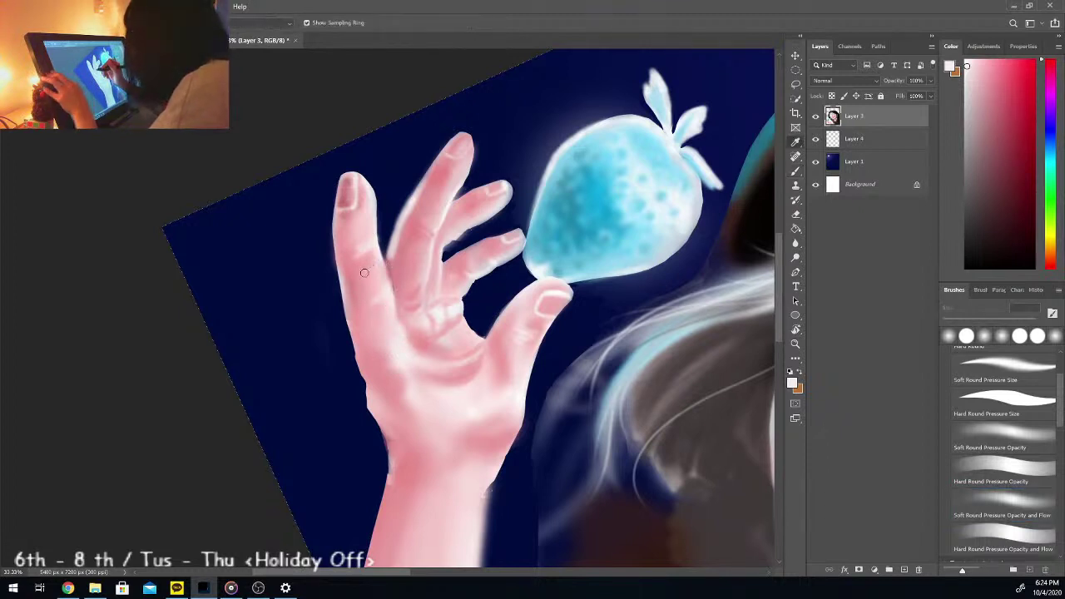
left_click(356, 277)
key("b")
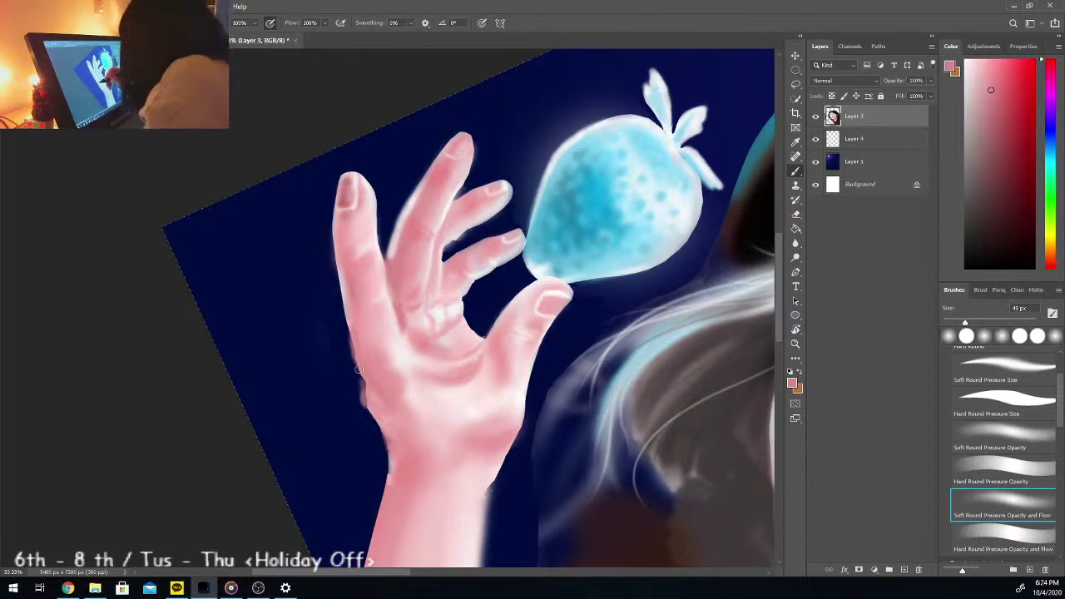
key("ctrl+z")
key("ctrl+z")
key("ctrl+z")
key("comma")
key("comma")
key("comma")
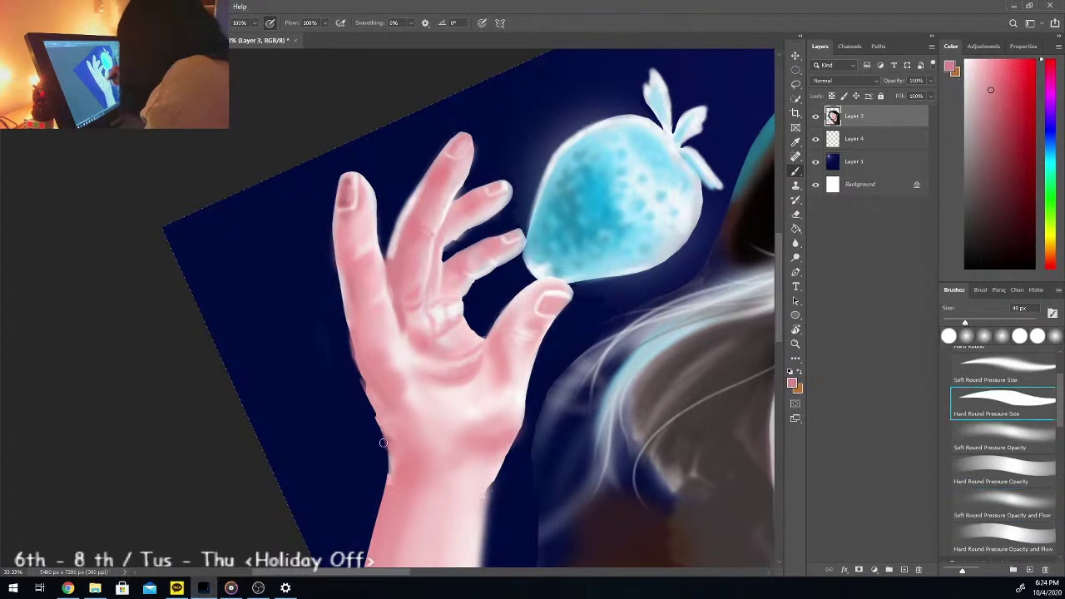
Step: Smooth the palm's outer edge down to the wrist in sampled pink with the 49 px Soft Round Pressure Opacity and Flow brush
key("period")
key("period")
key("period")
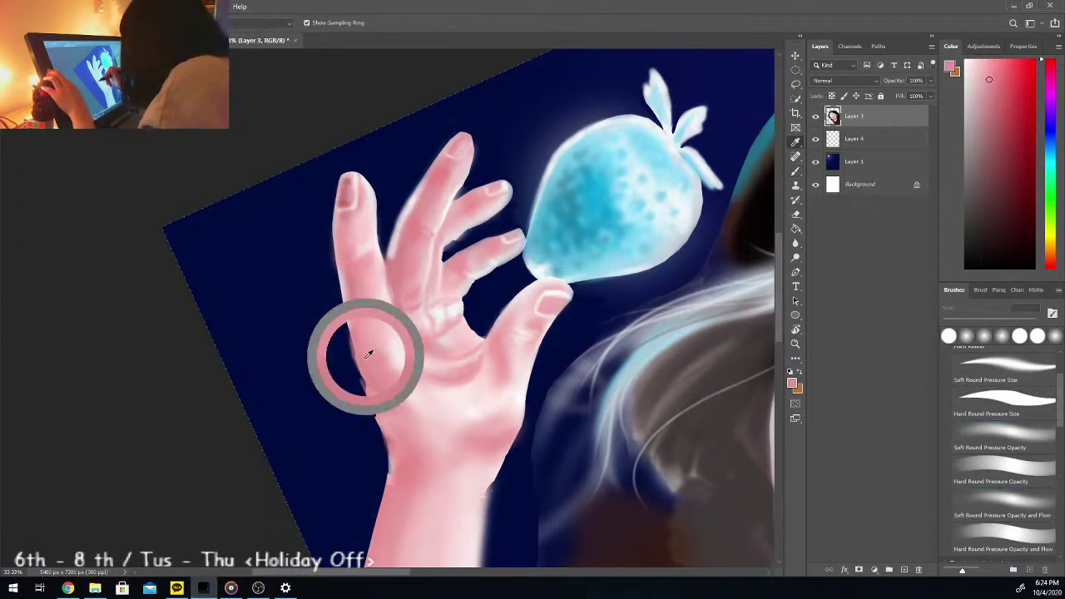
mouse_move(367, 377)
left_mouse_down()
mouse_move(353, 348)
mouse_move(376, 405)
left_mouse_up()
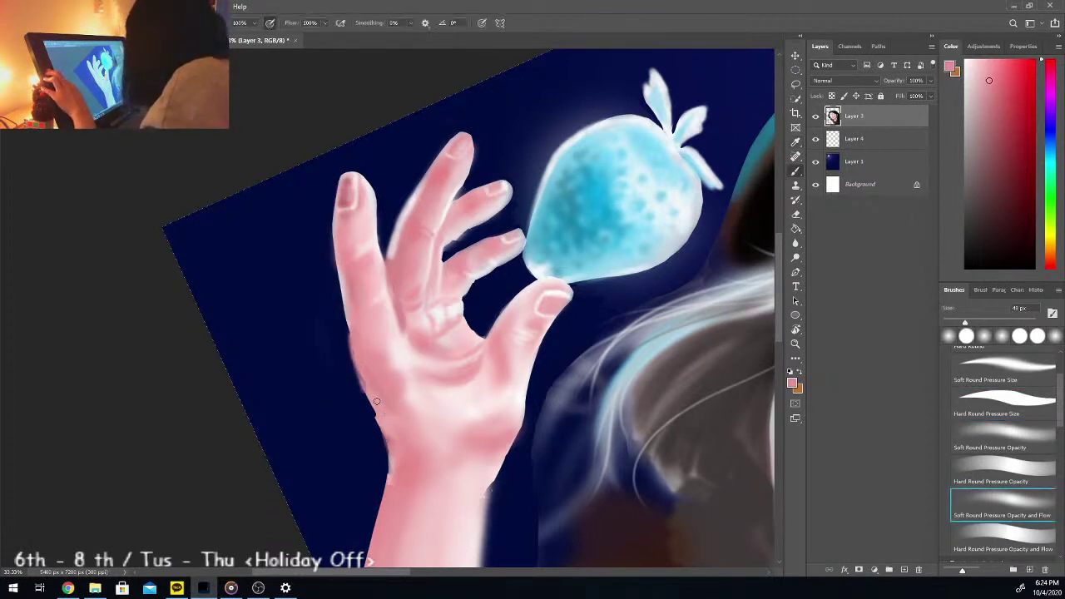
mouse_move(354, 318)
left_mouse_down()
mouse_move(380, 418)
mouse_move(366, 381)
left_mouse_up()
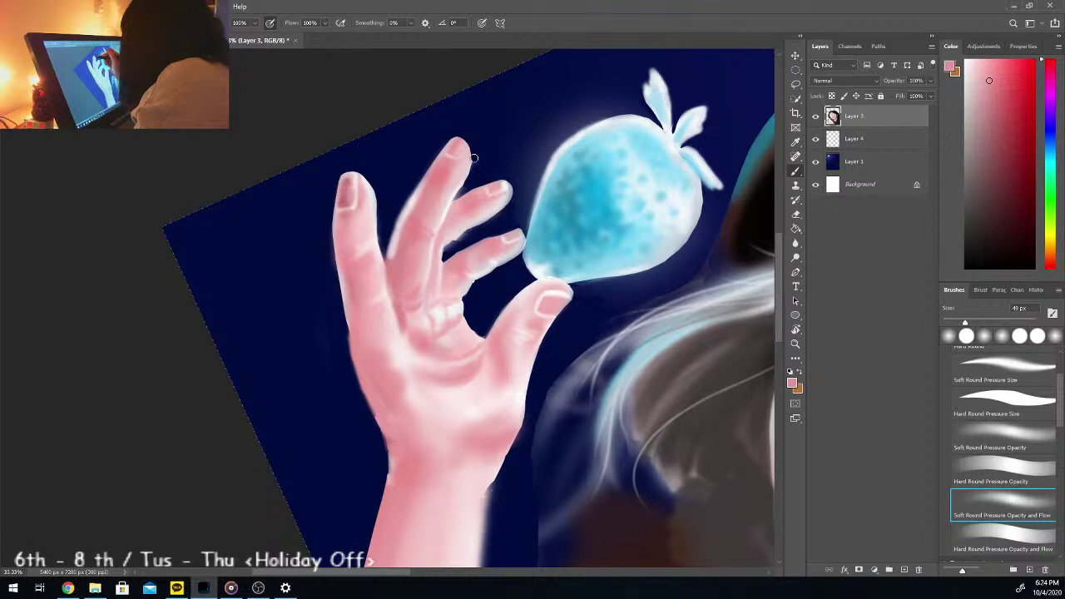
Step: Clean up the second finger's inner edge near the third finger with the Hard Round Pressure Size brush
key("comma")
key("comma")
key("comma")
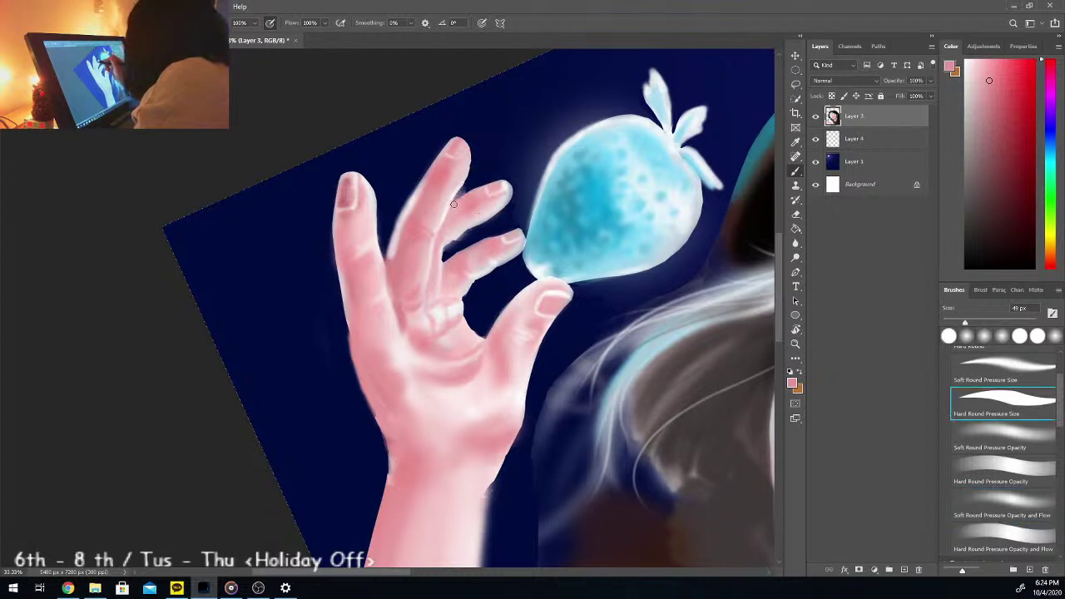
Step: Repaint the third finger shorter and more upright in sampled pink with the Soft Round Pressure Opacity and Flow brush, covering its nail
key("period")
key("period")
key("period")
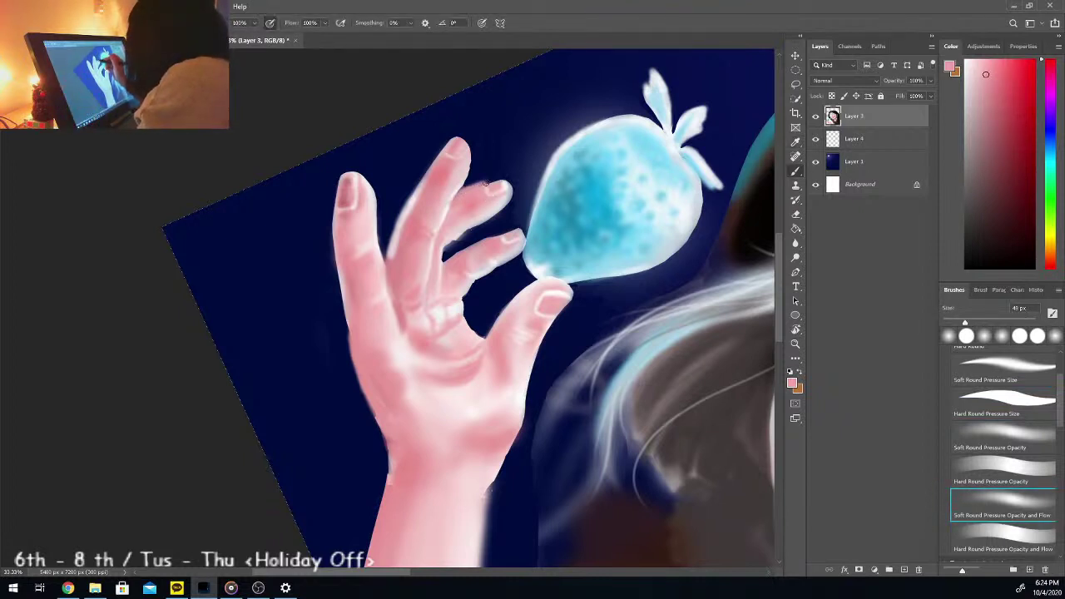
left_click_drag(481, 183, 488, 179)
mouse_move(504, 177)
left_mouse_down()
mouse_move(498, 205)
mouse_move(470, 231)
mouse_move(497, 198)
mouse_move(491, 209)
left_mouse_up()
key("ctrl+z")
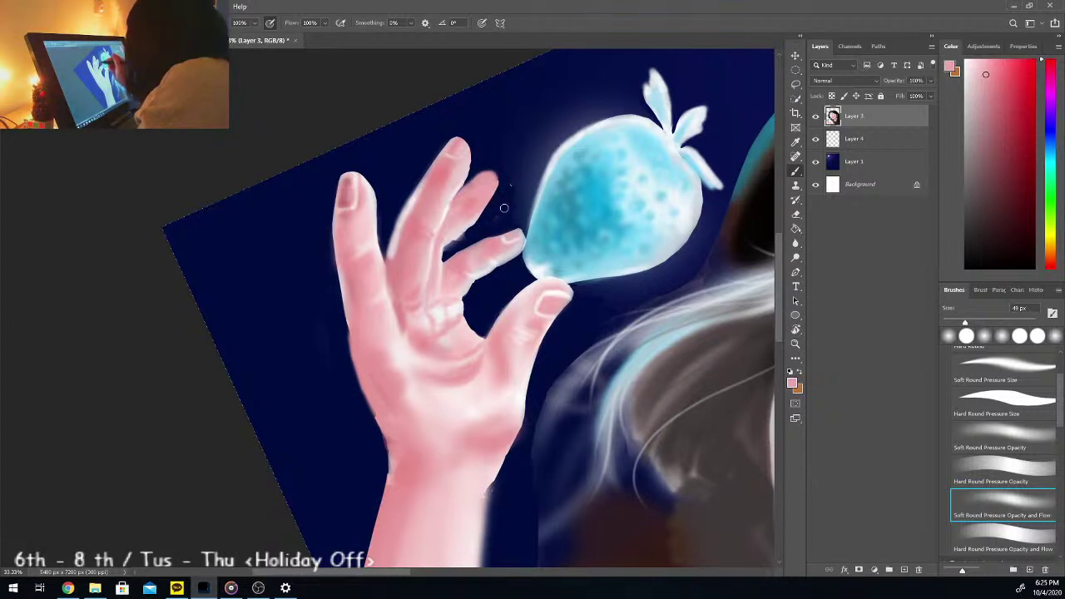
Step: Refine the third finger's tip with the Hard Round Pressure Size brush and blend its base softly in pink
left_click(1003, 403)
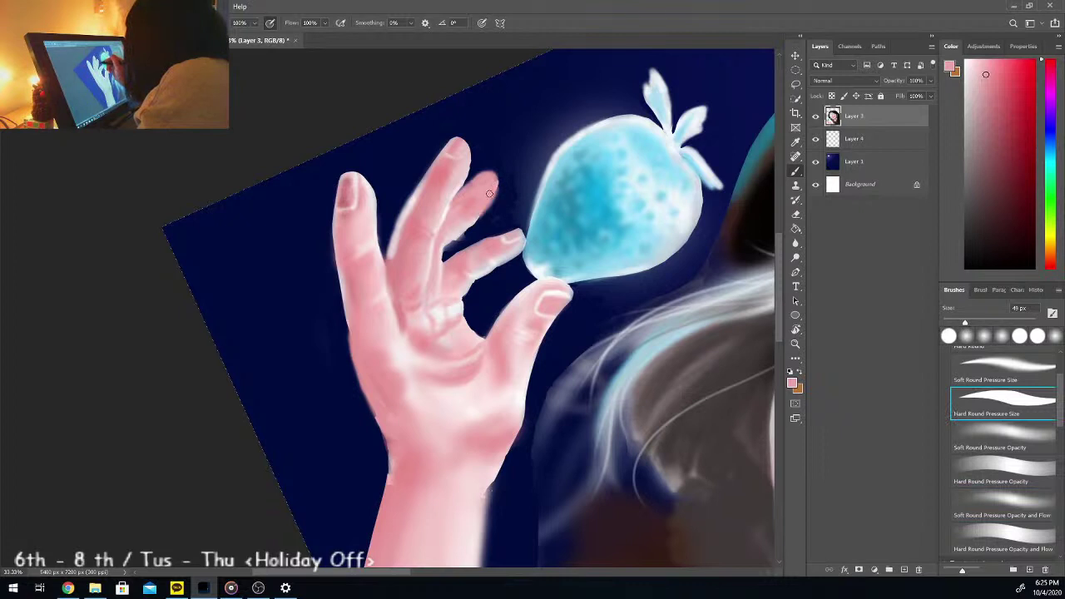
key("period")
key("period")
key("period")
mouse_move(441, 269)
left_mouse_down()
mouse_move(452, 233)
mouse_move(480, 211)
mouse_move(450, 246)
left_mouse_up()
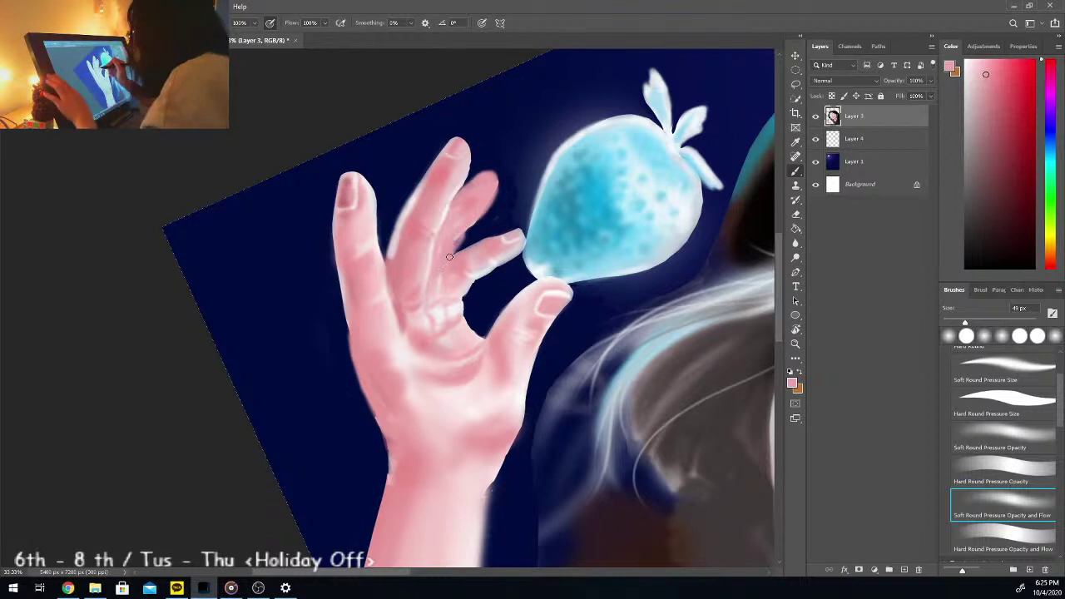
Step: Add sampled near-white highlights along the third finger and touch up the thumb's inner edge in sampled pale pink
left_click(451, 258, "alt")
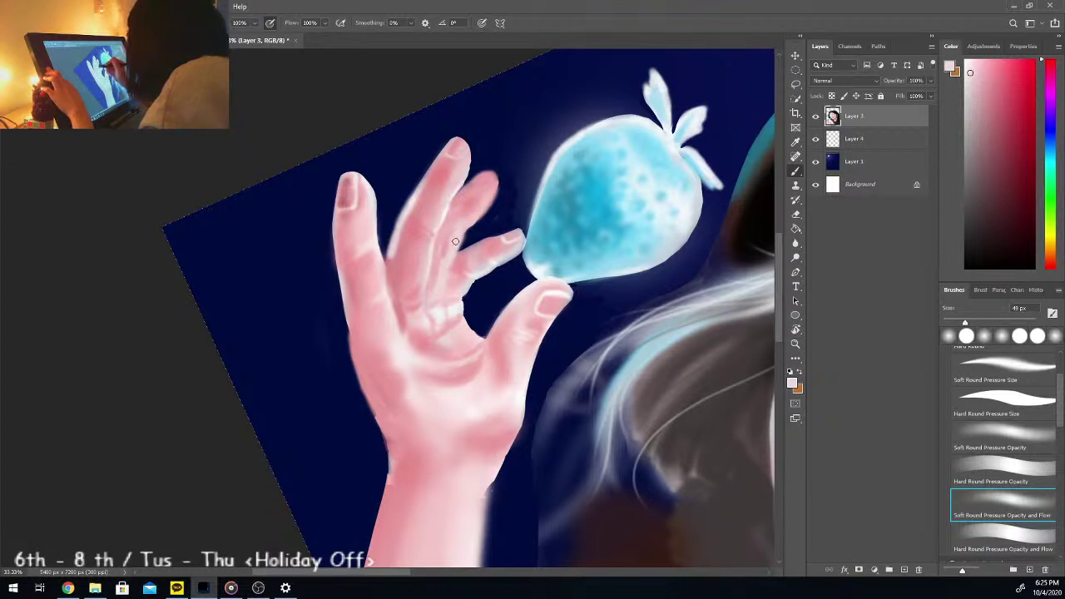
left_click(451, 205, "alt")
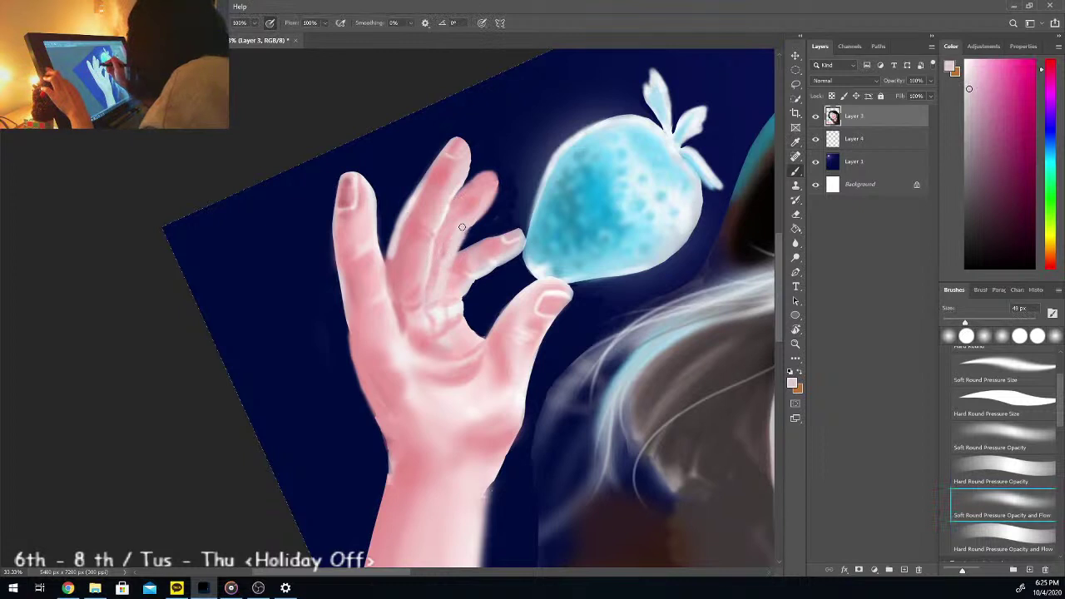
key("alt")
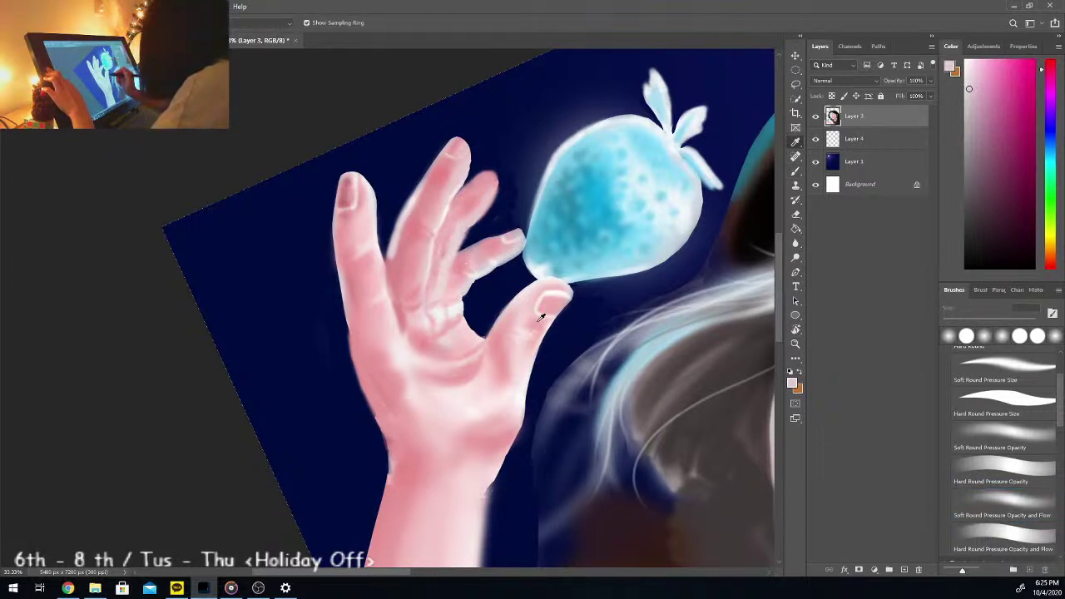
left_click(529, 296, "alt")
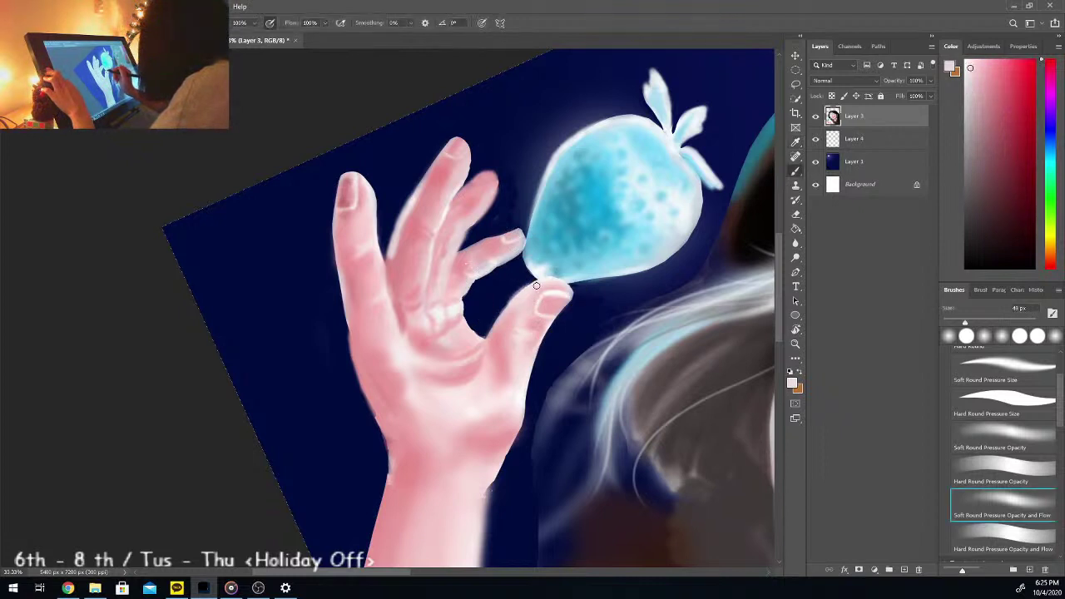
key("alt")
Step: Reshape the notch between thumb and palm with the Hard Round Pressure Size brush and soften its edge in sampled pink
left_click_drag(490, 316, 484, 360)
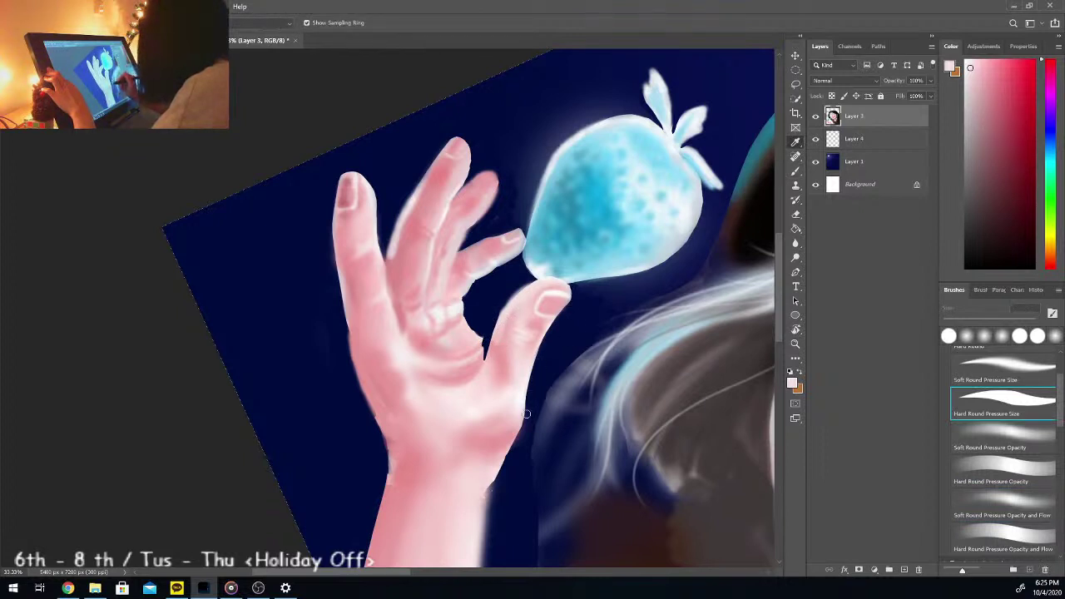
left_click(479, 359)
key("b")
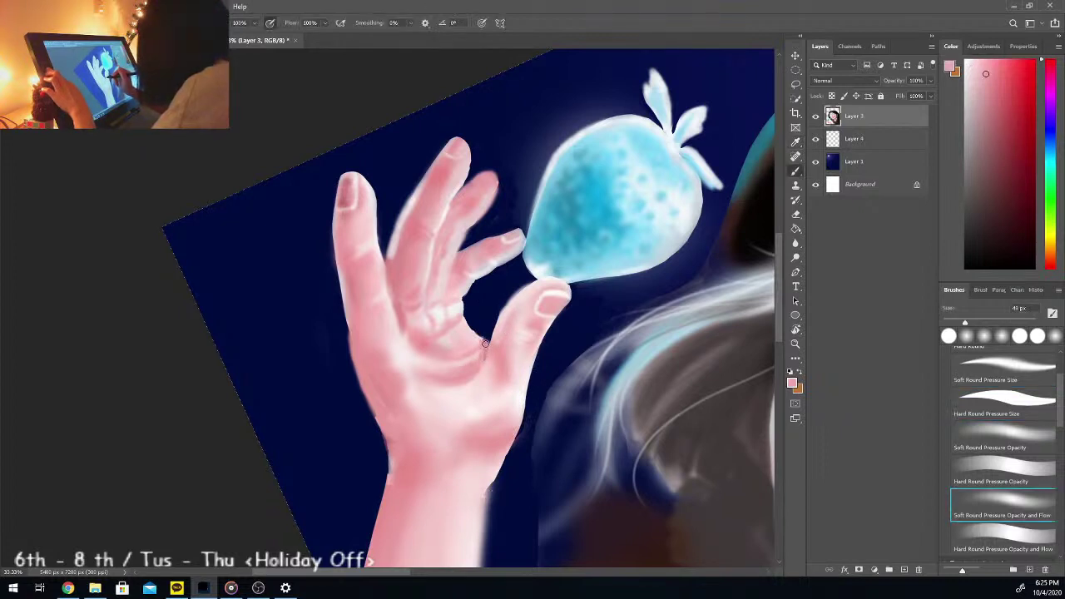
left_click_drag(484, 350, 481, 361)
left_click(506, 318, "alt")
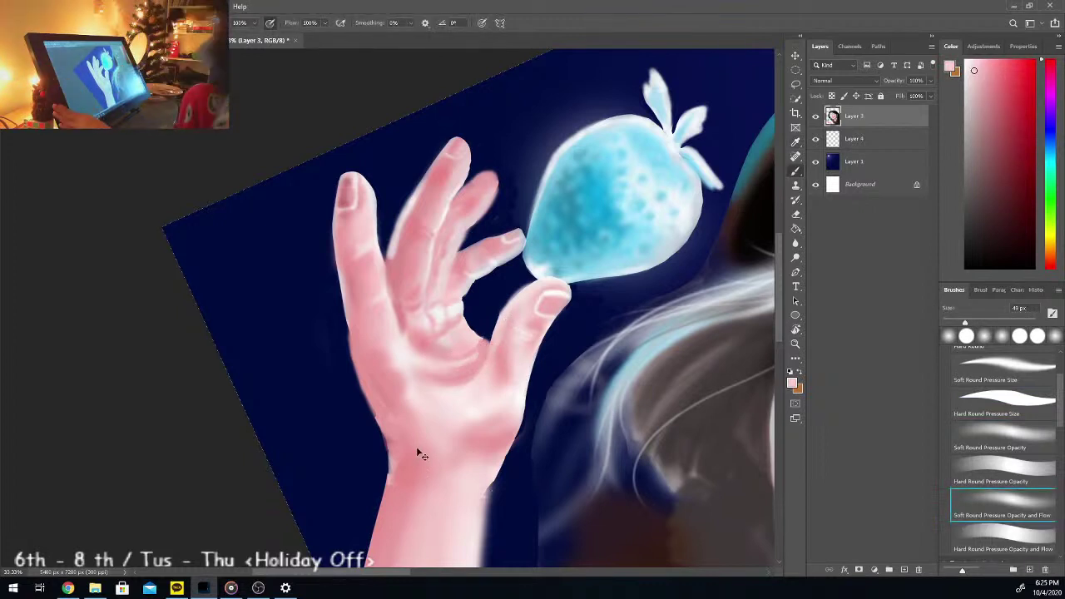
Step: Rotate the canvas back to its upright orientation with the whole portrait in view
key("ctrl+minus")
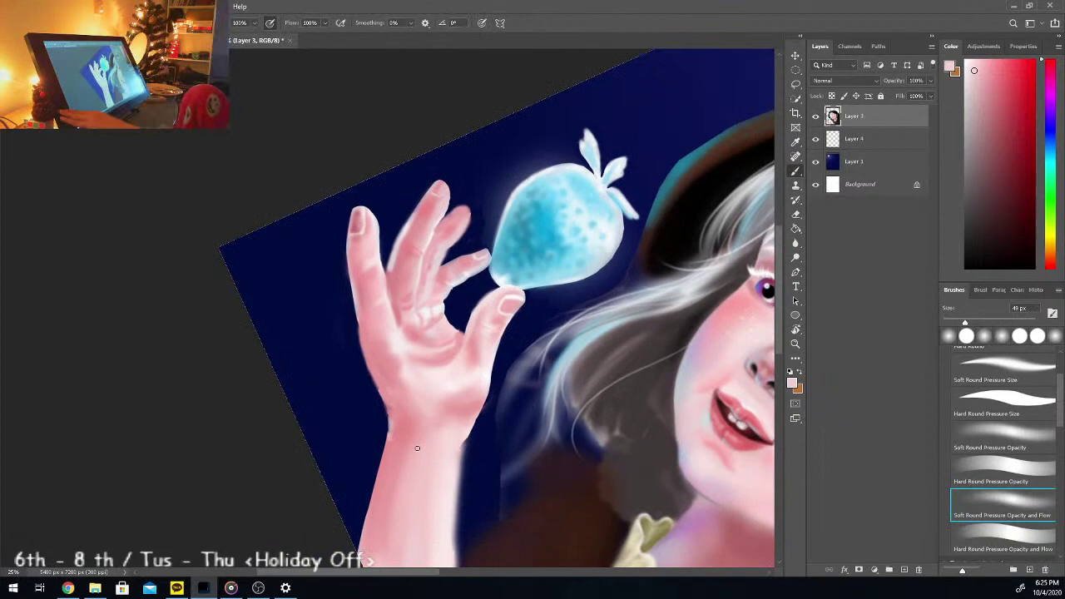
key("ctrl+minus")
key("ctrl+minus")
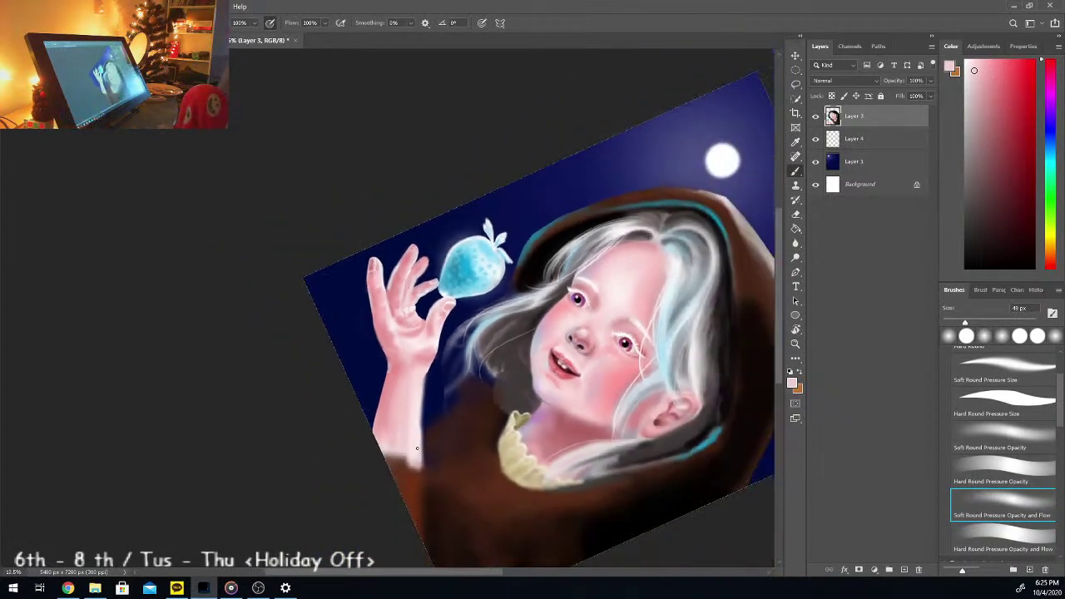
key("r")
left_click_drag(722, 541, 623, 185)
left_click(637, 219)
key("b")
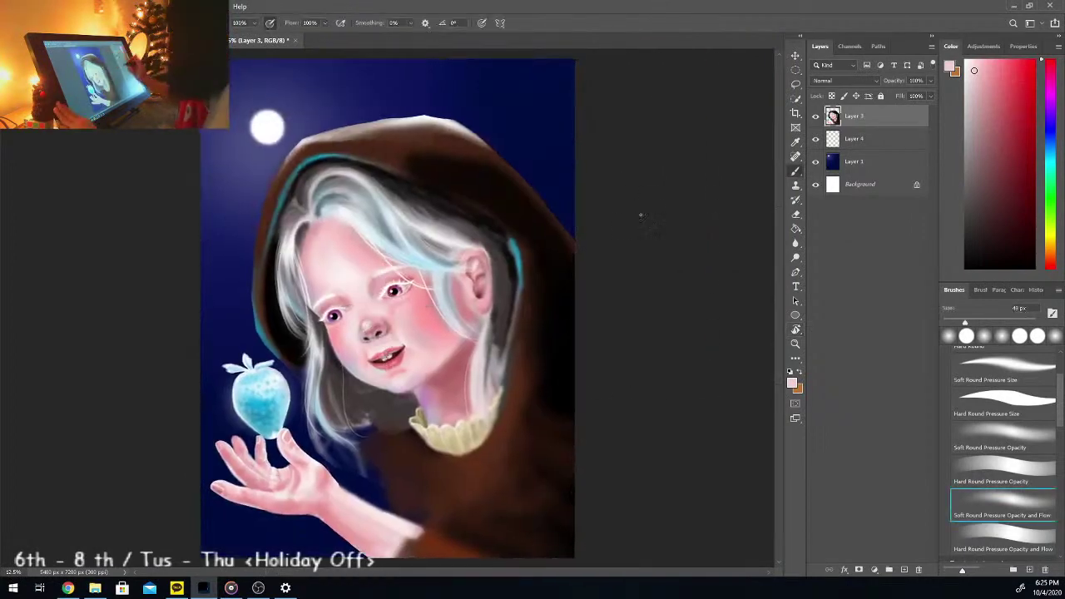
Step: Paint a soft dusty pink sampled from the hand along the lower edge of the outermost finger and palm
key("ctrl+plus")
left_click_drag(782, 271, 779, 350)
key("i")
left_click(247, 310)
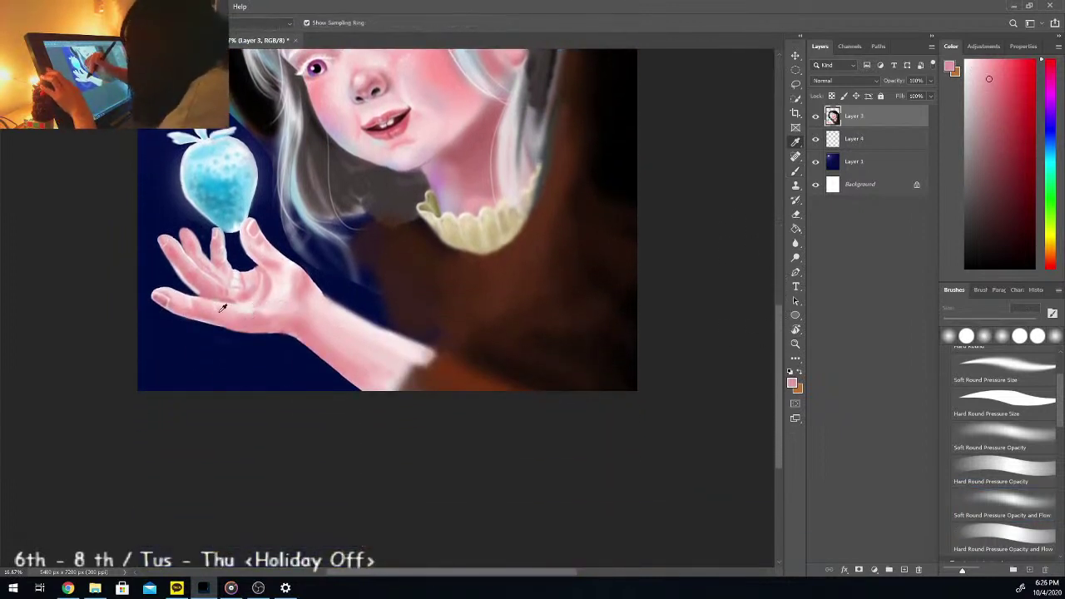
key("b")
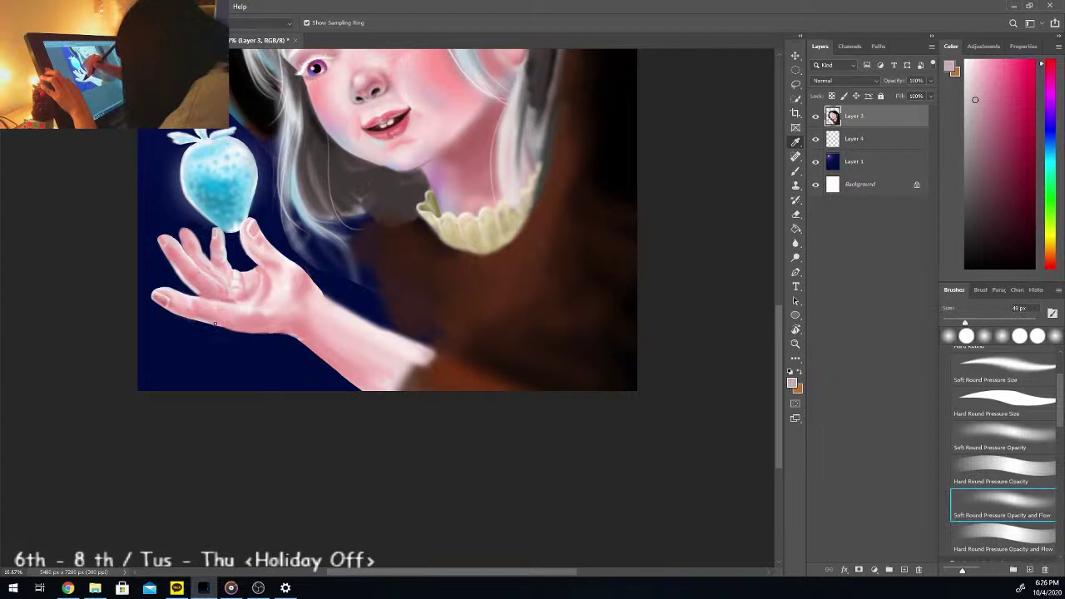
mouse_move(241, 330)
left_mouse_down()
mouse_move(226, 325)
mouse_move(268, 333)
left_mouse_up()
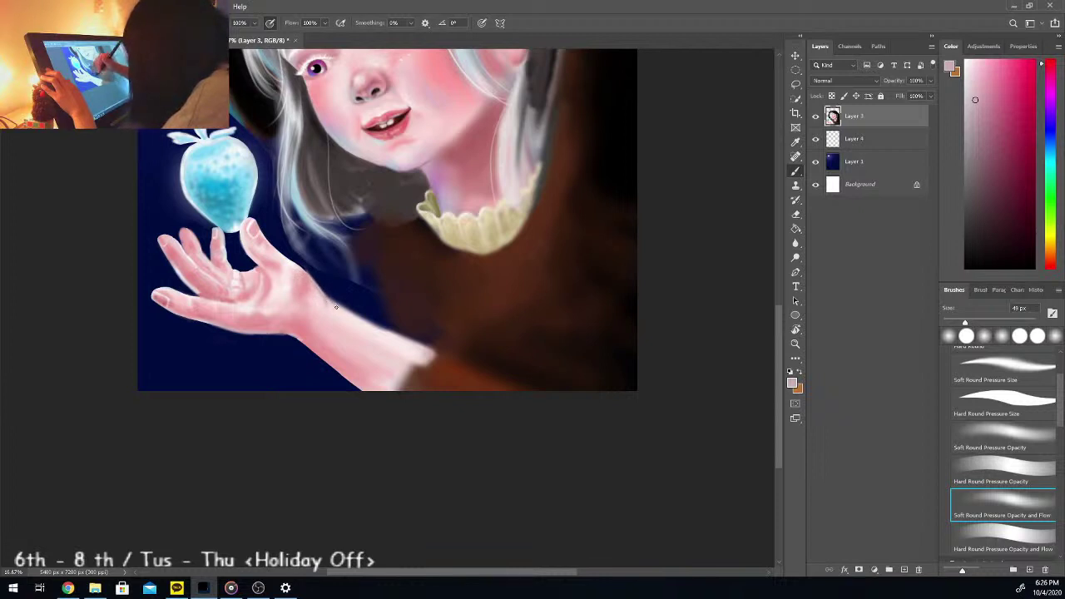
Step: Sample the reddish brown of the sleeve beside the forearm as the painting color
key("i")
left_click(431, 379)
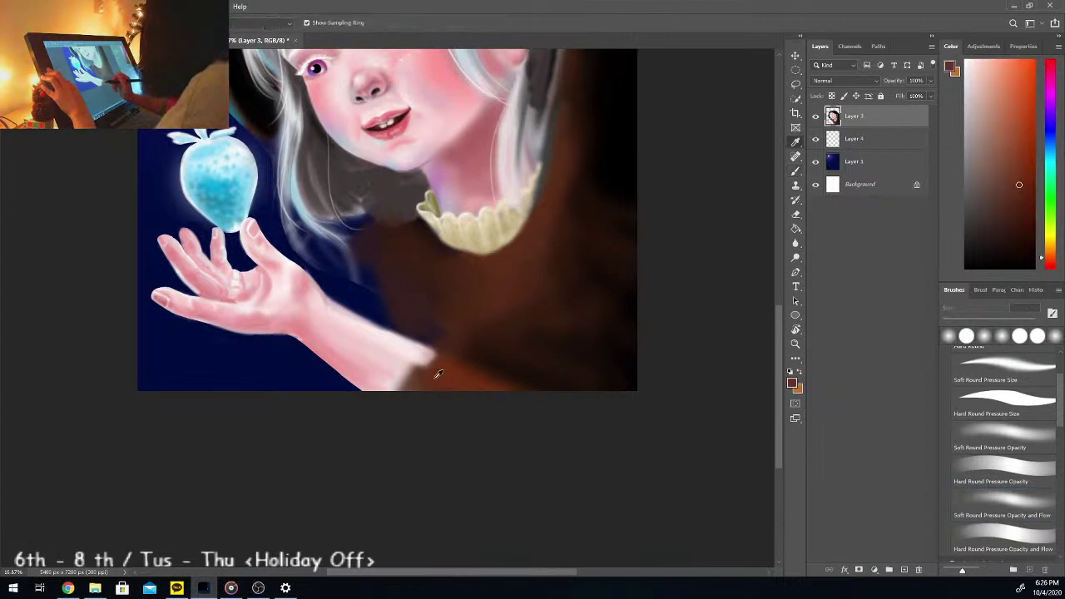
Step: Paint reddish-brown strokes along the forearm sleeve toward the elbow using the Soft Round Pressure Opacity and Flow brush
left_click(1003, 503)
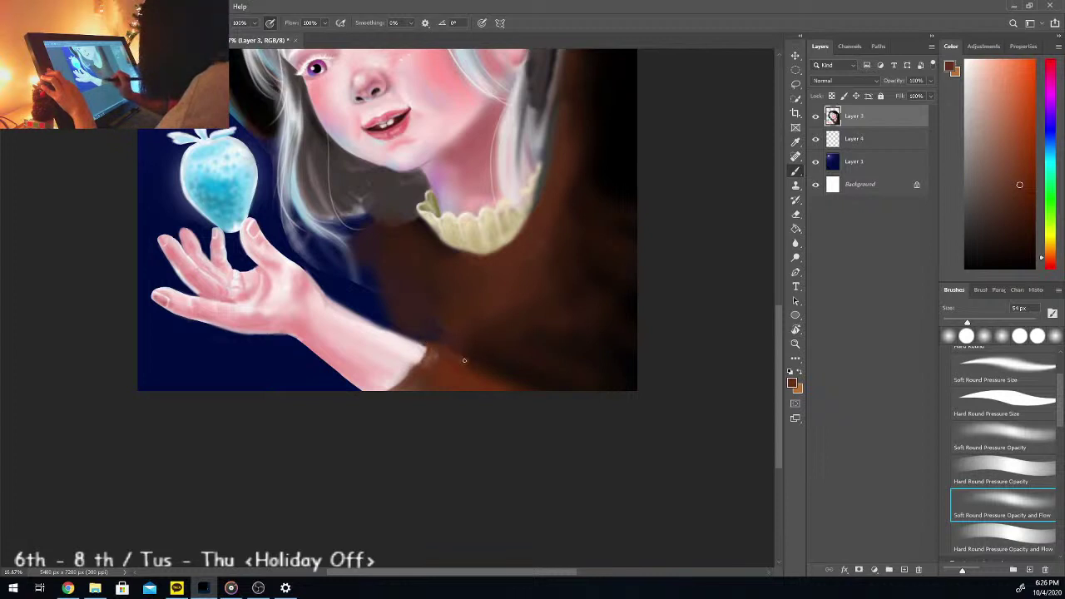
left_click_drag(499, 373, 536, 368)
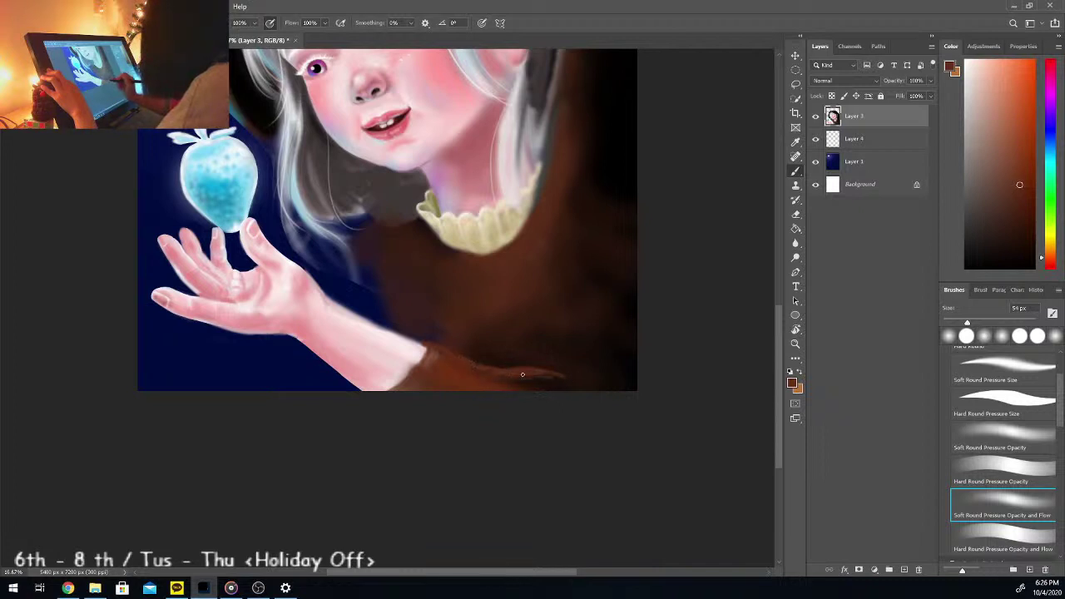
left_click(994, 324)
mouse_move(488, 385)
left_mouse_down()
mouse_move(572, 388)
mouse_move(520, 372)
mouse_move(580, 406)
mouse_move(506, 380)
mouse_move(589, 389)
mouse_move(553, 370)
mouse_move(573, 366)
mouse_move(544, 375)
left_mouse_up()
mouse_move(605, 357)
left_mouse_down()
mouse_move(575, 359)
mouse_move(624, 341)
left_mouse_up()
Step: Add reddish-brown fold strokes for the upper arm, from the elbow up to the shoulder at the canvas edge
scroll(783, 278, "up", 3)
scroll(782, 279, "up", 3)
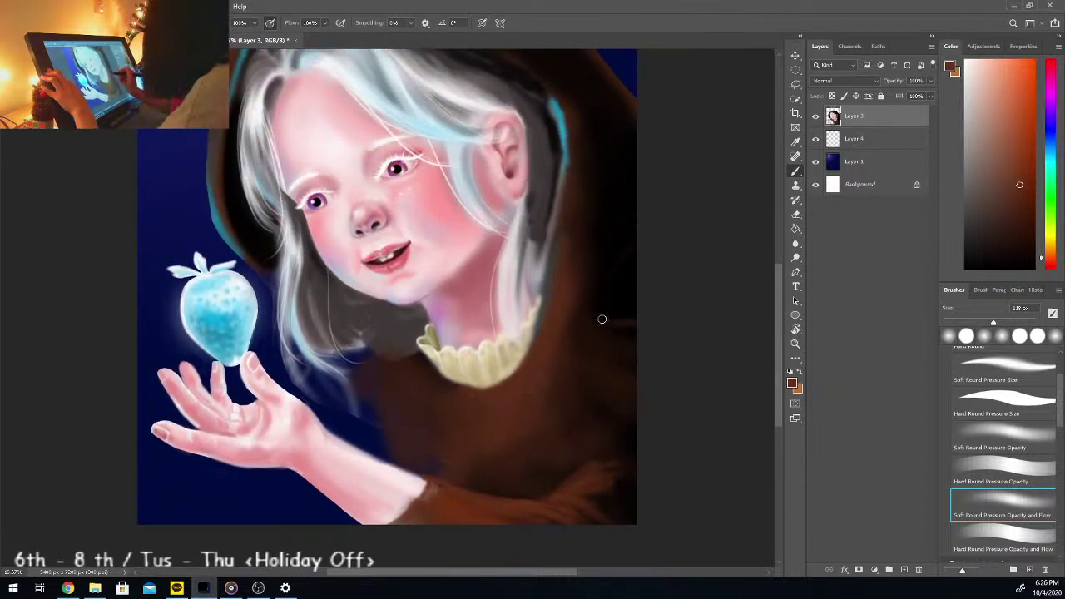
left_click_drag(611, 308, 639, 313)
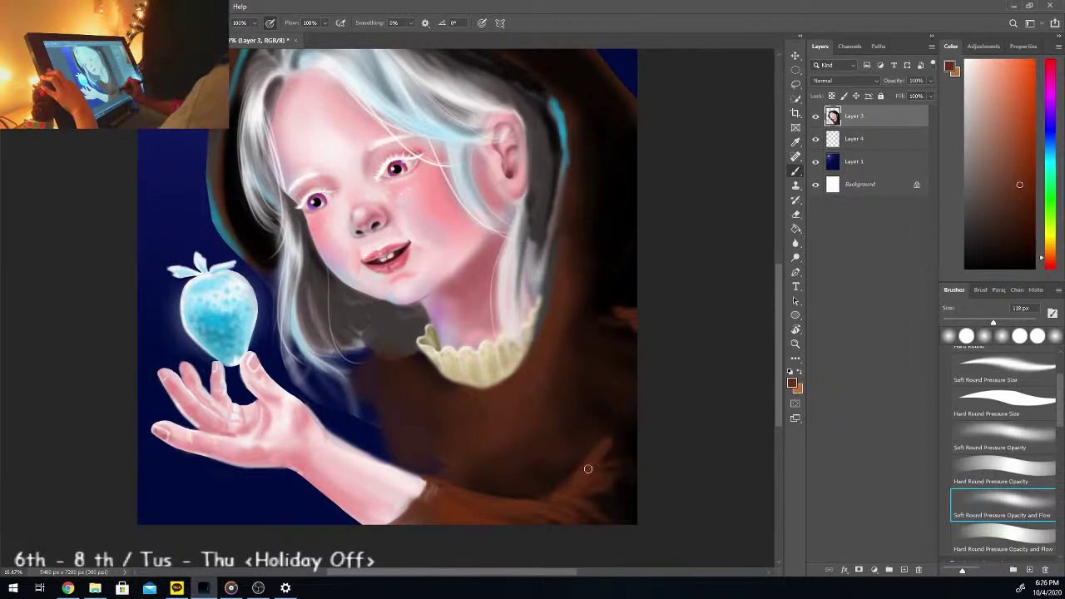
mouse_move(598, 460)
left_mouse_down()
mouse_move(622, 425)
mouse_move(632, 366)
mouse_move(616, 422)
mouse_move(630, 376)
left_mouse_up()
Step: Sample a dark tone and fill the area behind the elbow with black down to the canvas corner
left_click(548, 488, "alt")
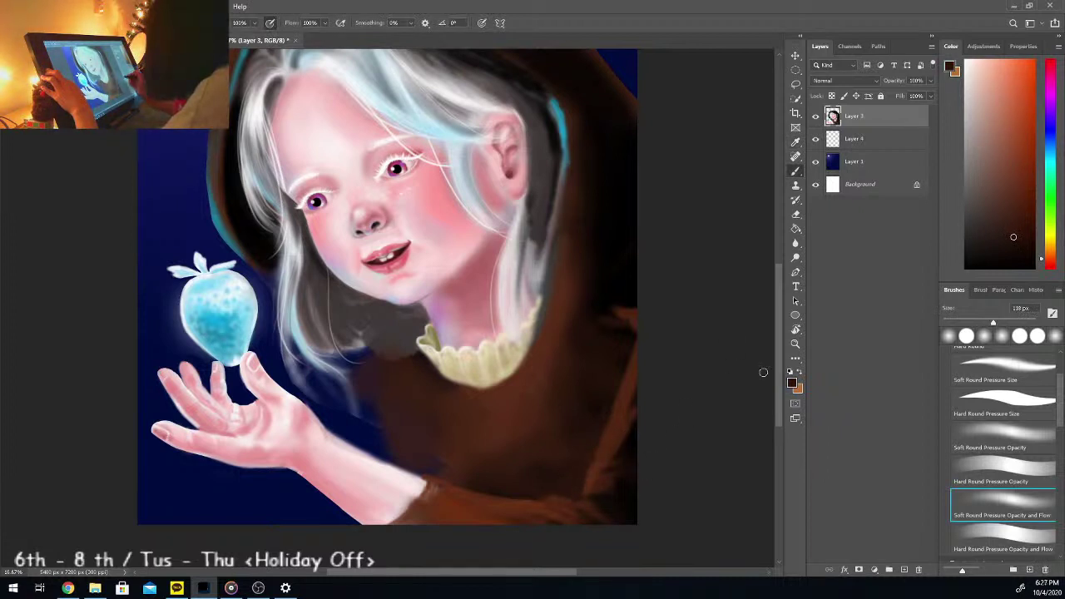
scroll(780, 309, "down", 5)
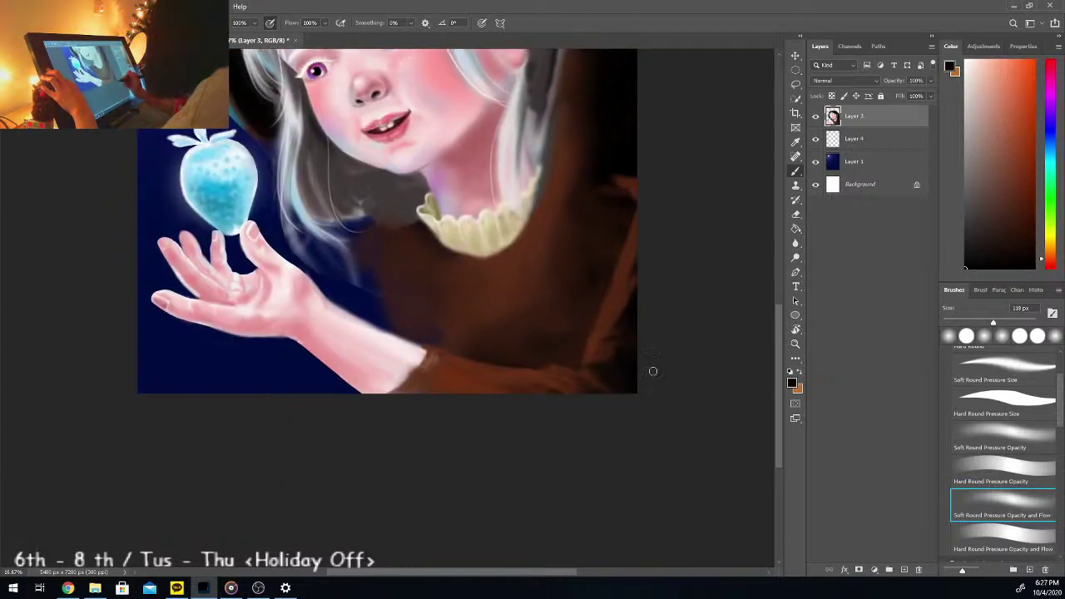
left_click_drag(602, 388, 634, 336)
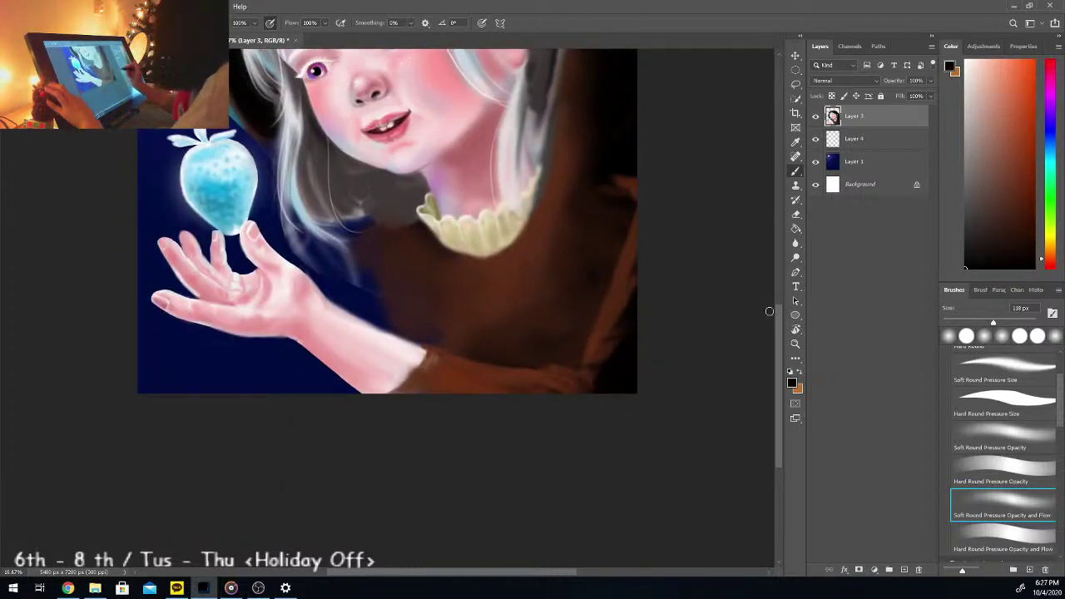
scroll(782, 324, "up", 3)
key("ctrl+minus")
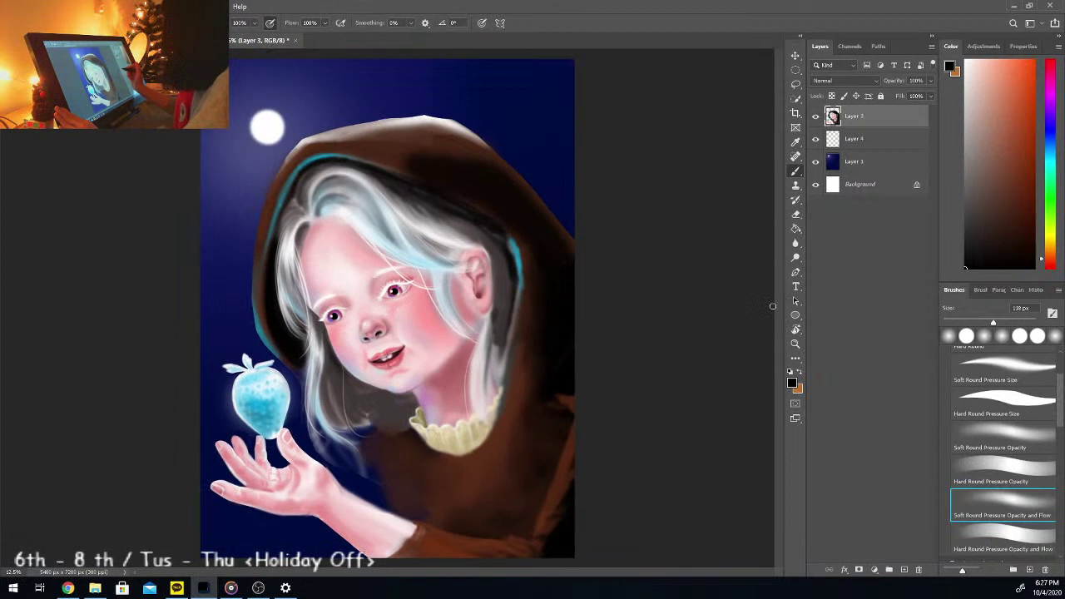
Step: Transform the girl's layer, scaling it down to 94.76% and rotating it about 2.44 degrees clockwise
key("ctrl")
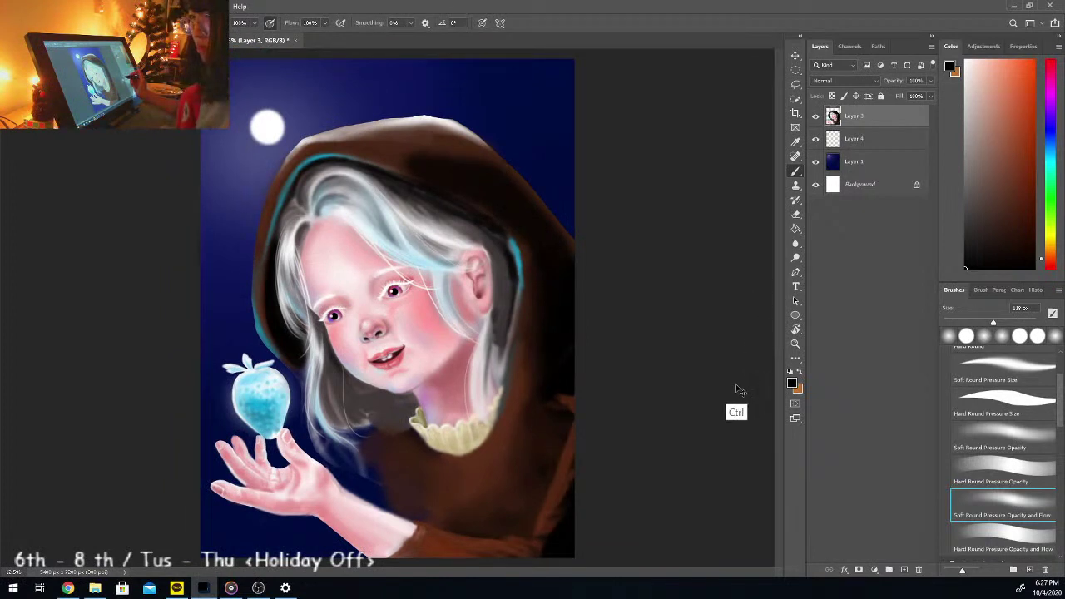
key("ctrl+t")
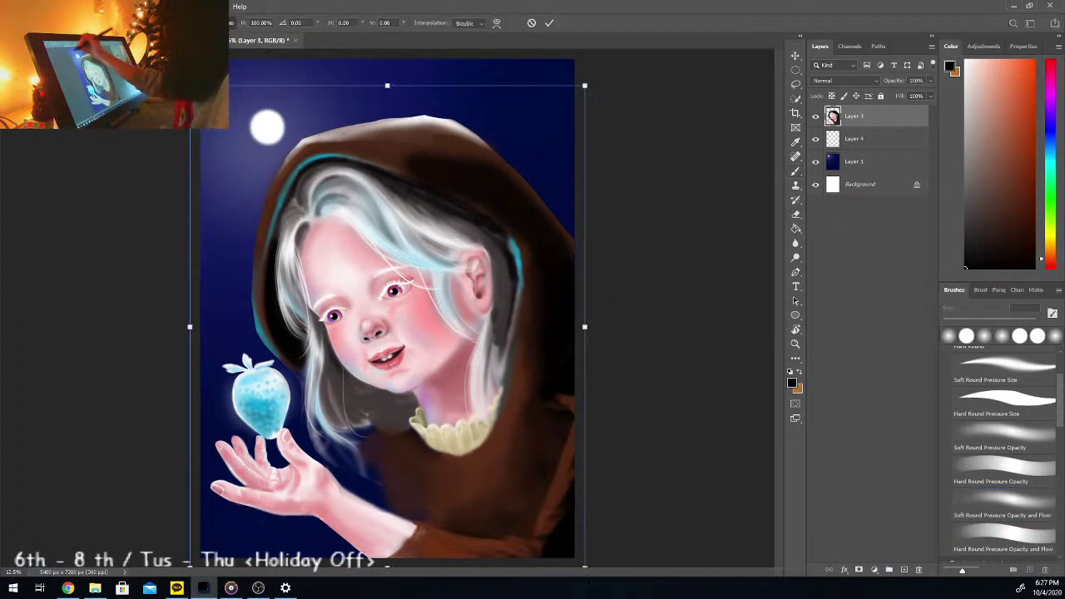
left_click_drag(189, 85, 200, 97)
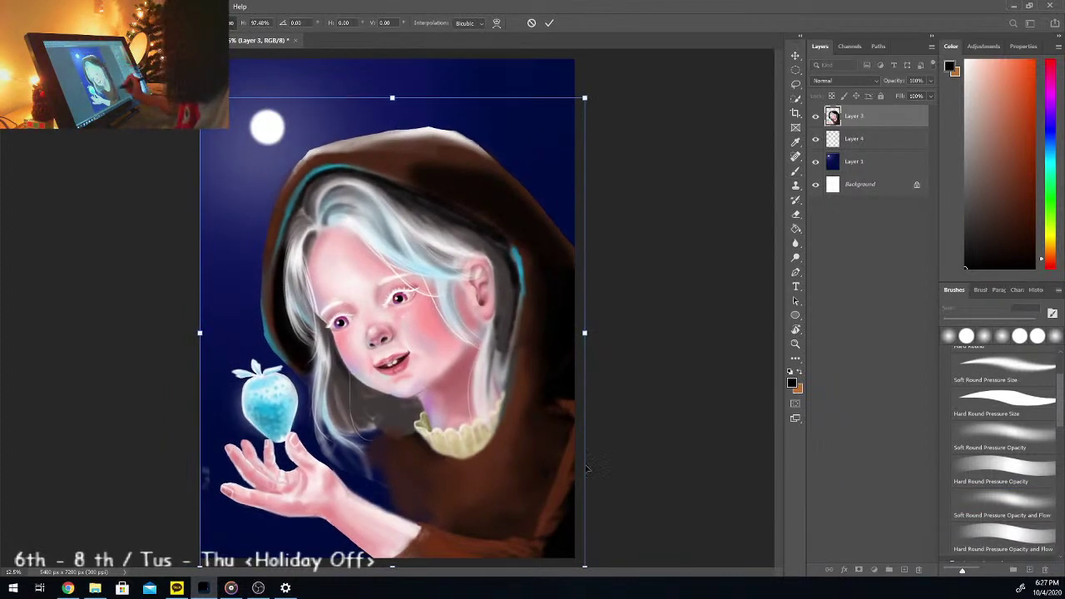
left_click_drag(582, 475, 574, 474)
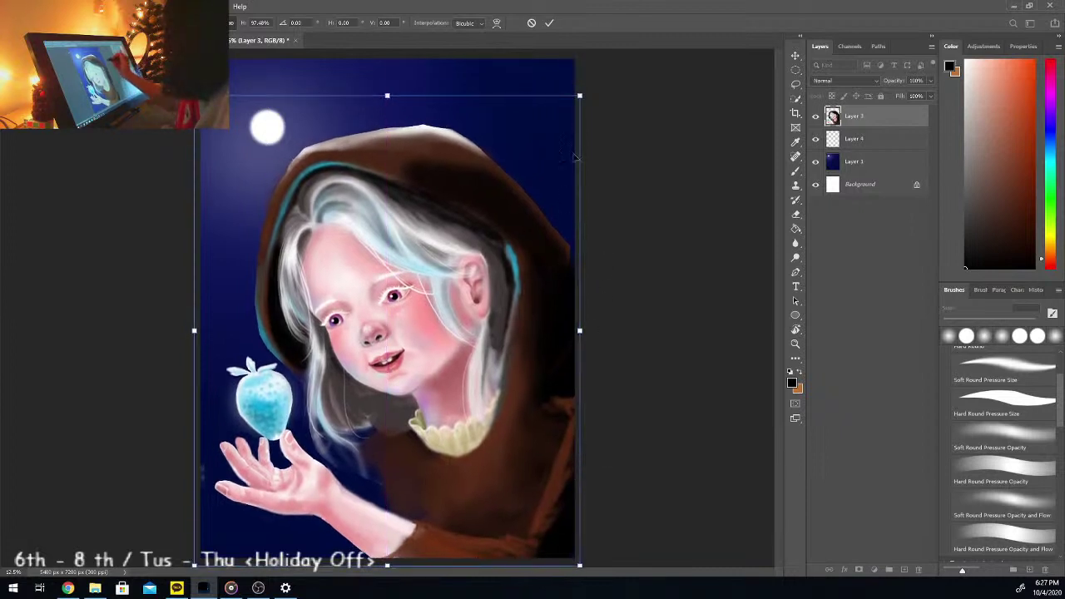
mouse_move(580, 95)
left_mouse_down()
mouse_move(570, 119)
mouse_move(575, 109)
left_mouse_up()
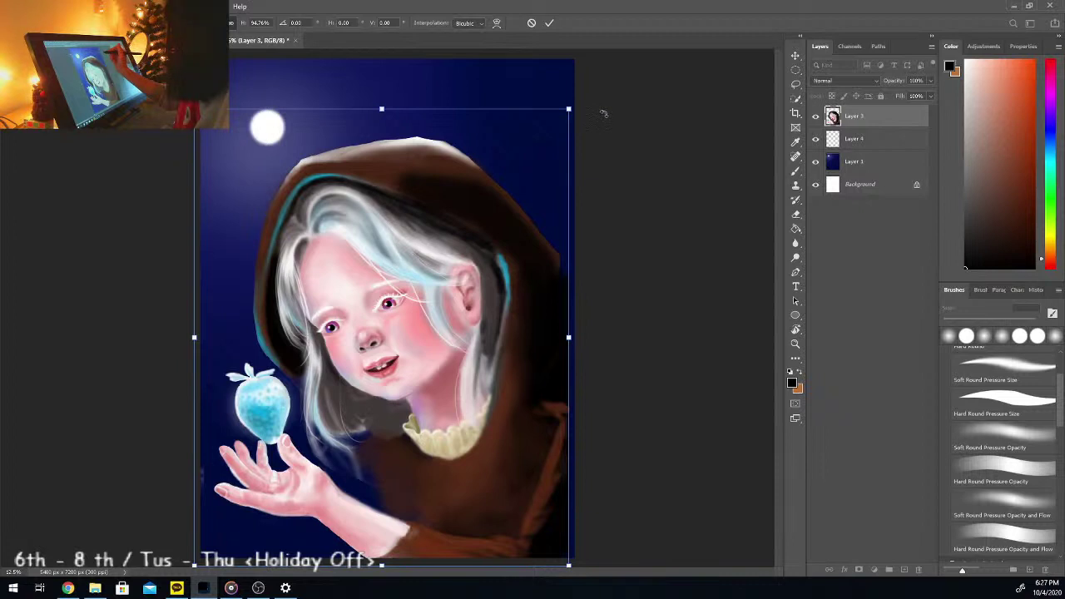
left_click_drag(608, 108, 620, 118)
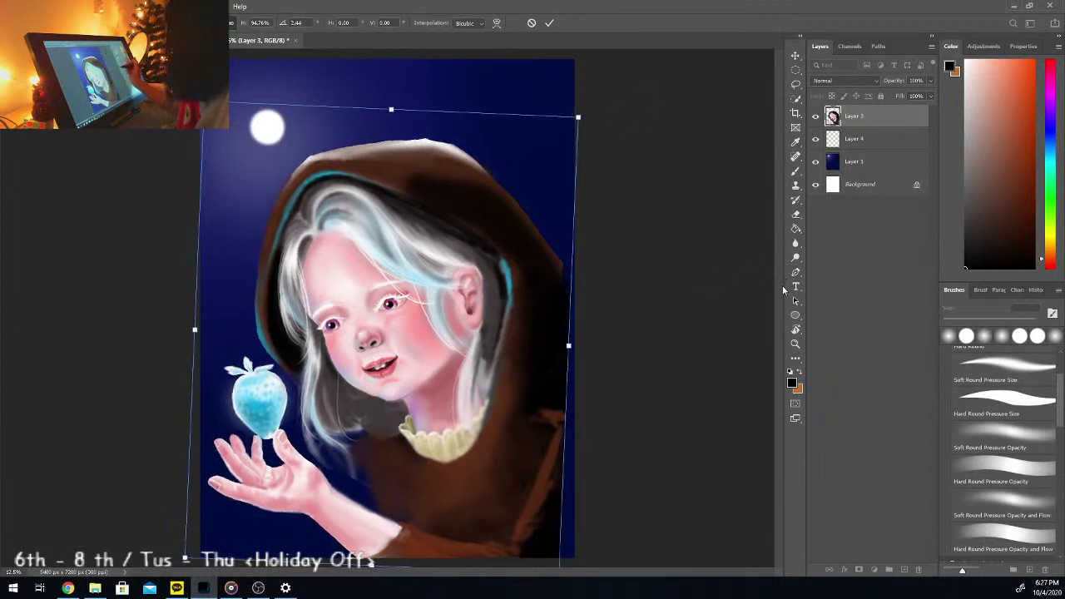
key("Return")
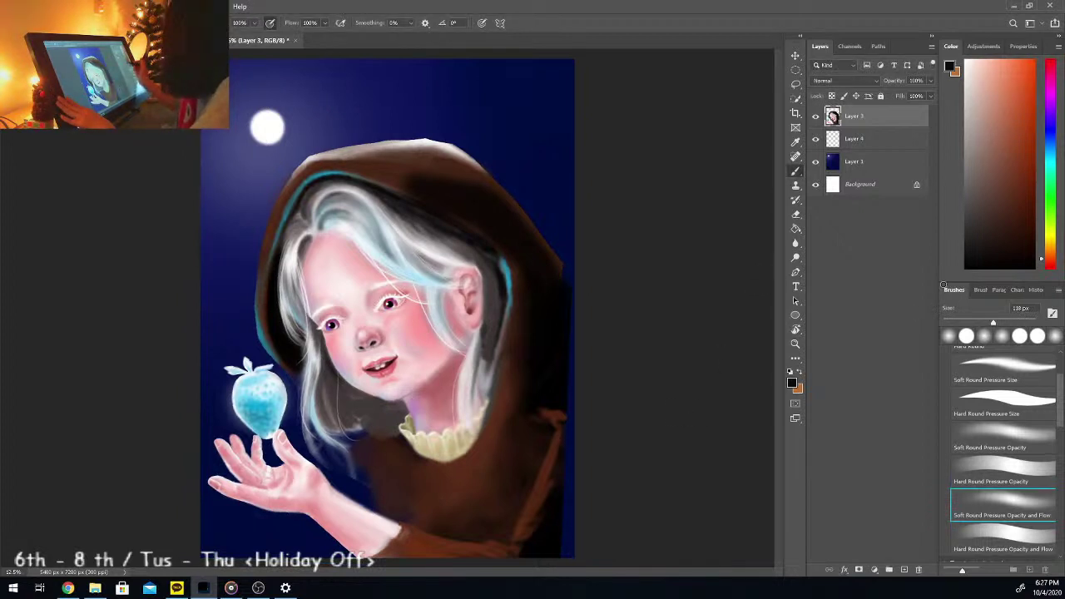
Step: Enlarge the brush to about 472 px and cover the blue gap behind the cloak with black
left_click_drag(992, 324, 1012, 322)
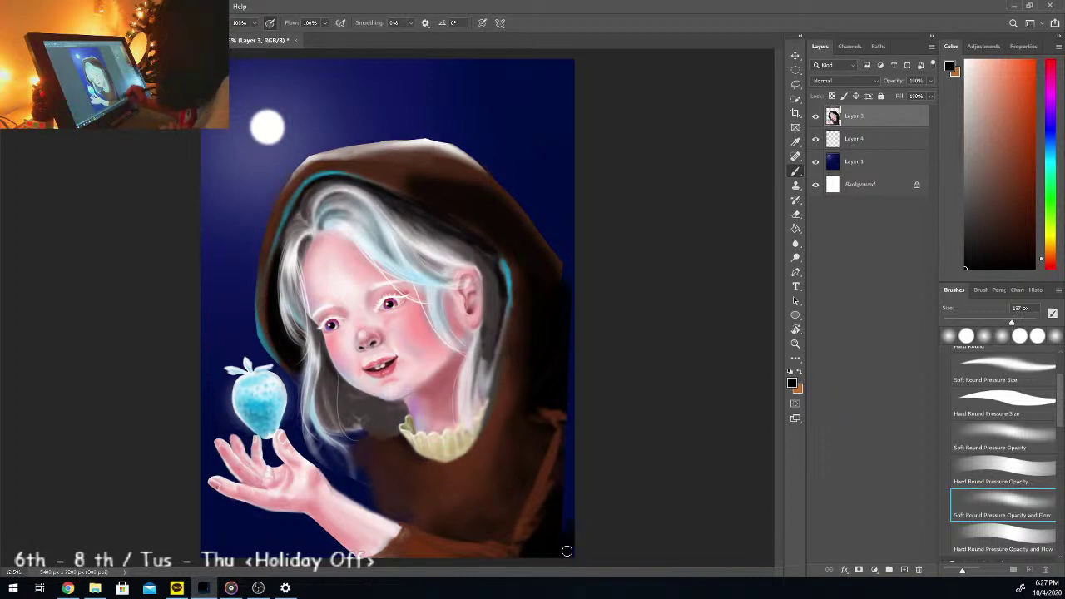
left_click_drag(584, 489, 580, 456)
left_click_drag(1013, 322, 1026, 322)
mouse_move(579, 539)
left_mouse_down()
mouse_move(590, 495)
mouse_move(583, 373)
mouse_move(578, 347)
mouse_move(564, 354)
mouse_move(576, 317)
left_mouse_up()
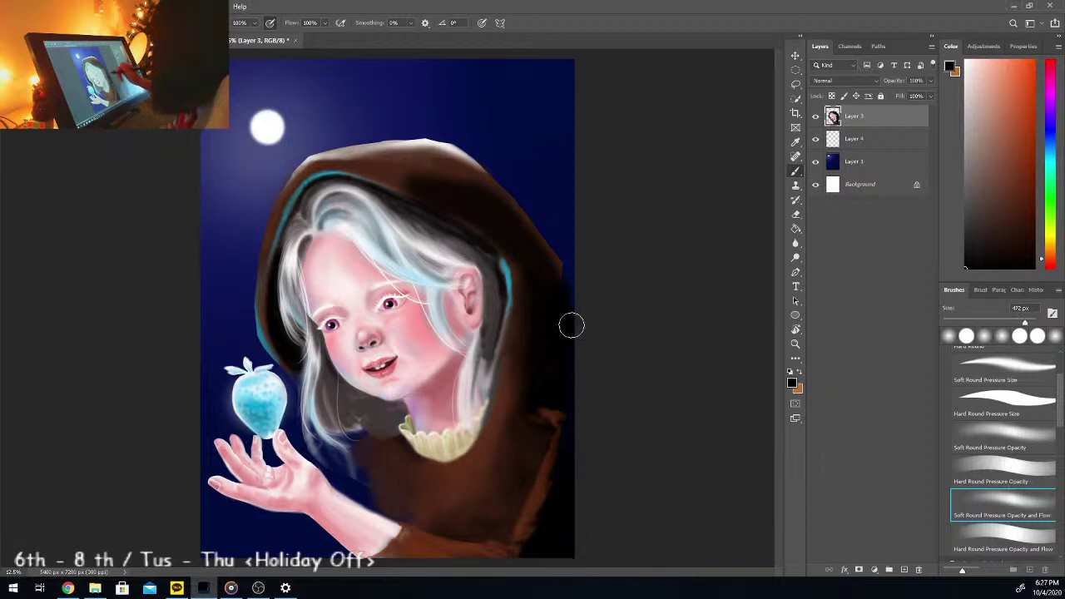
Step: Paint the upper arm and shoulder with a dark brown sampled from the cloak
key("i")
left_click(480, 480)
key("b")
mouse_move(550, 481)
left_mouse_down()
mouse_move(551, 496)
mouse_move(550, 456)
left_mouse_up()
mouse_move(548, 402)
left_mouse_down()
mouse_move(541, 374)
mouse_move(571, 361)
mouse_move(557, 280)
mouse_move(528, 305)
mouse_move(522, 349)
mouse_move(503, 377)
left_mouse_up()
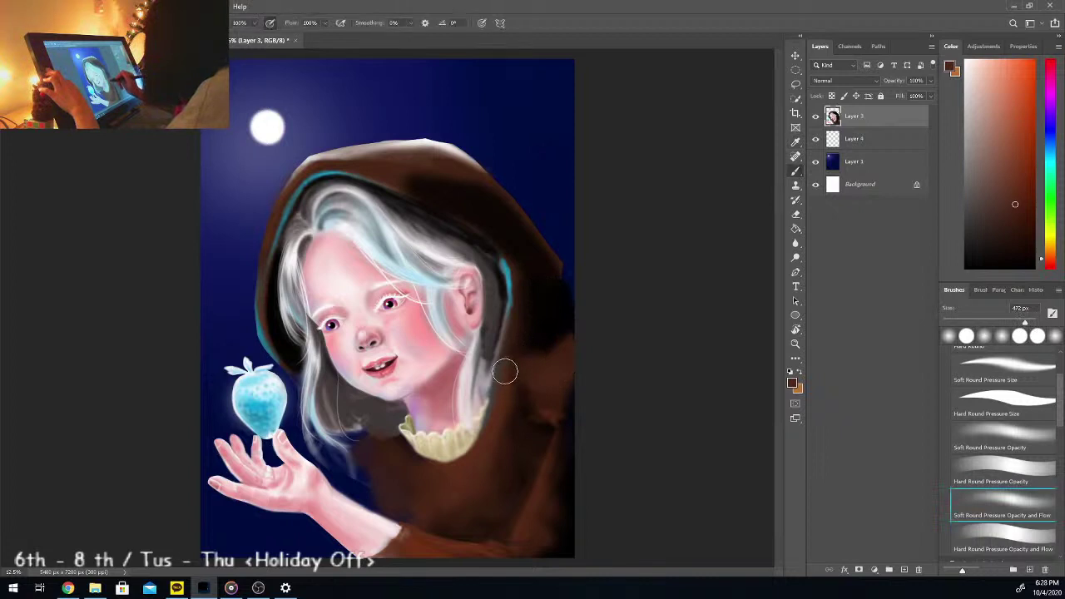
Step: Blend the shoulder and outer upper arm into the background edge using sampled black and dark brown tones
key("i")
left_click(566, 310)
key("b")
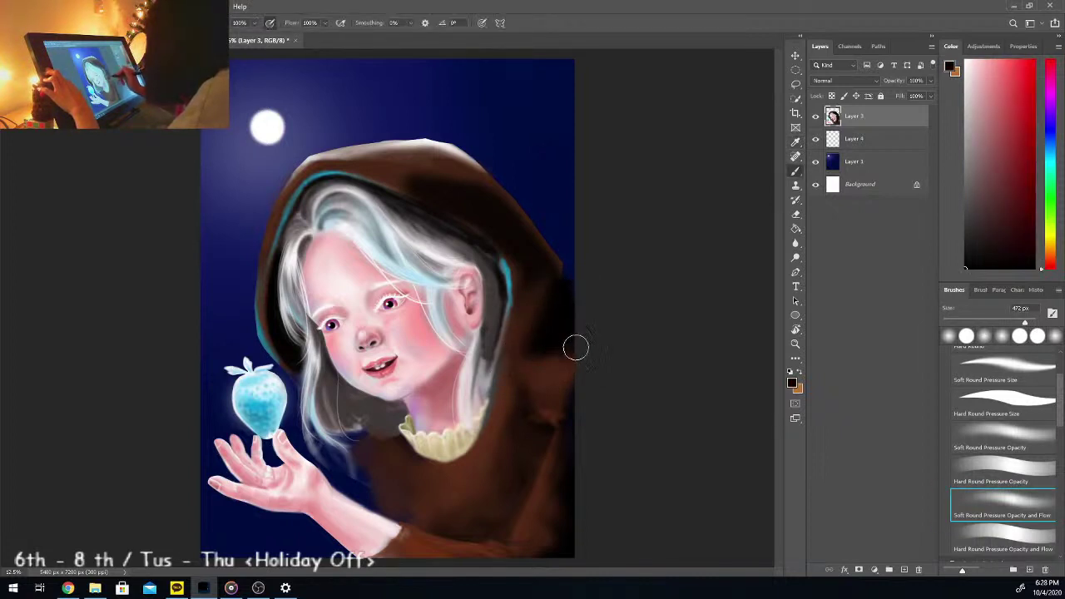
key("i")
left_click(559, 381)
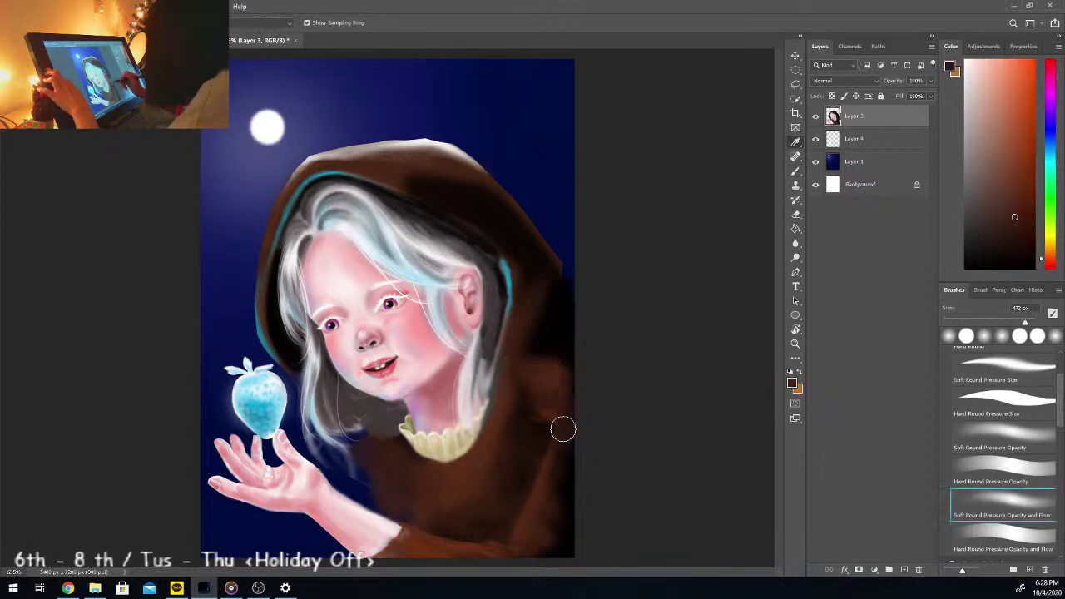
key("i")
left_click(576, 471)
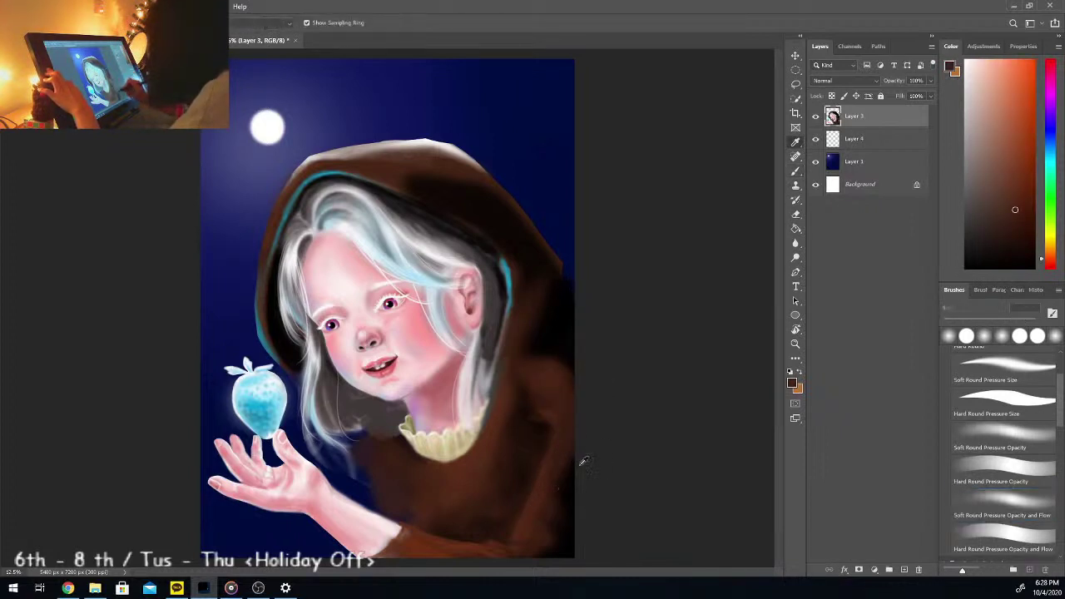
key("b")
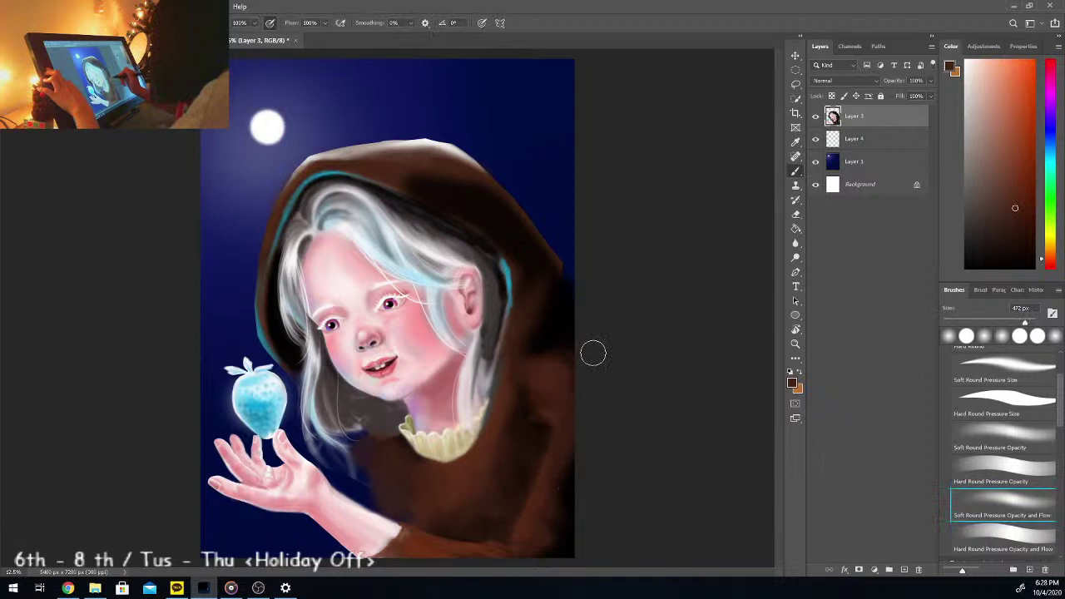
Step: Shade the fold between hood and shoulder with sampled black, and smooth the sleeve folds with sampled browns
key("i")
left_click(547, 334)
key("b")
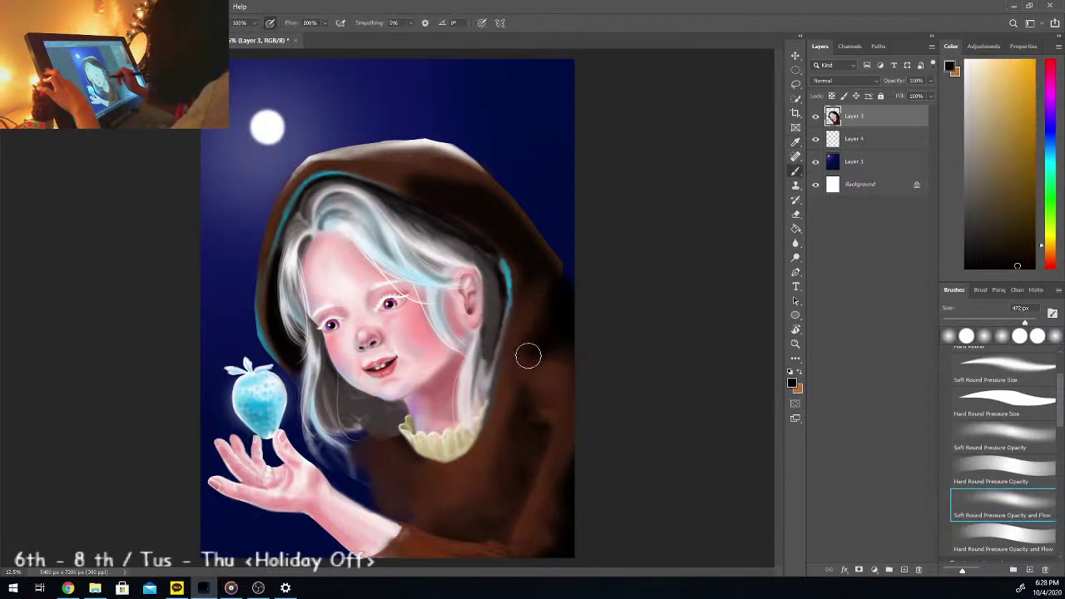
left_click_drag(534, 347, 561, 364)
key("i")
key("b")
mouse_move(546, 430)
left_mouse_down()
mouse_move(540, 409)
mouse_move(549, 431)
mouse_move(540, 468)
mouse_move(554, 404)
mouse_move(528, 535)
mouse_move(521, 499)
left_mouse_up()
left_click(502, 389, "alt")
key("alt")
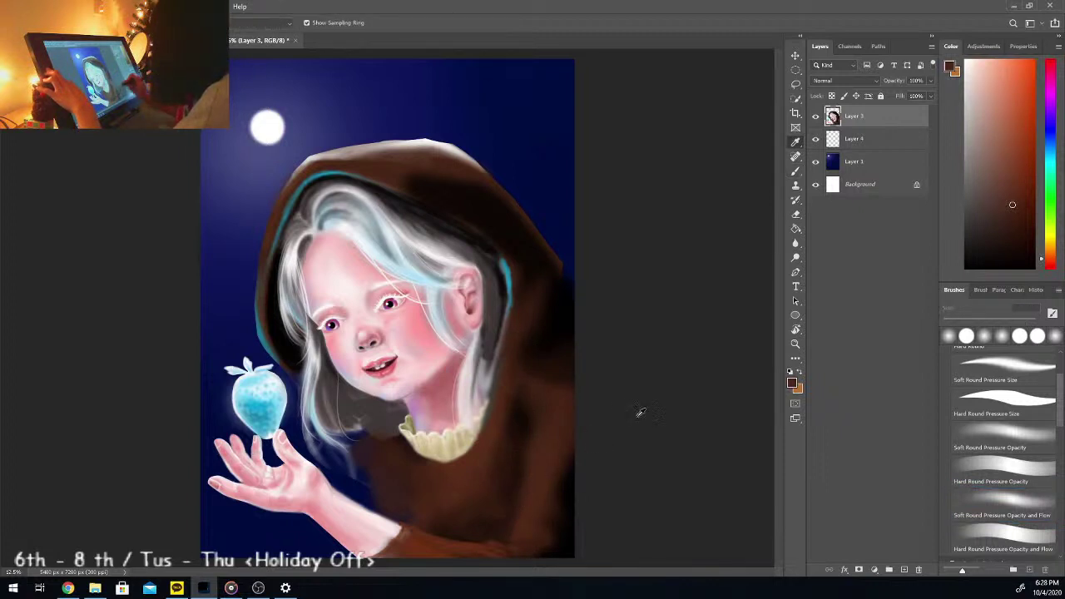
Step: Paint out the dark patch on the cloak beside the collar with sampled brown and a brush of about 245 px
scroll(633, 416, "down", 2)
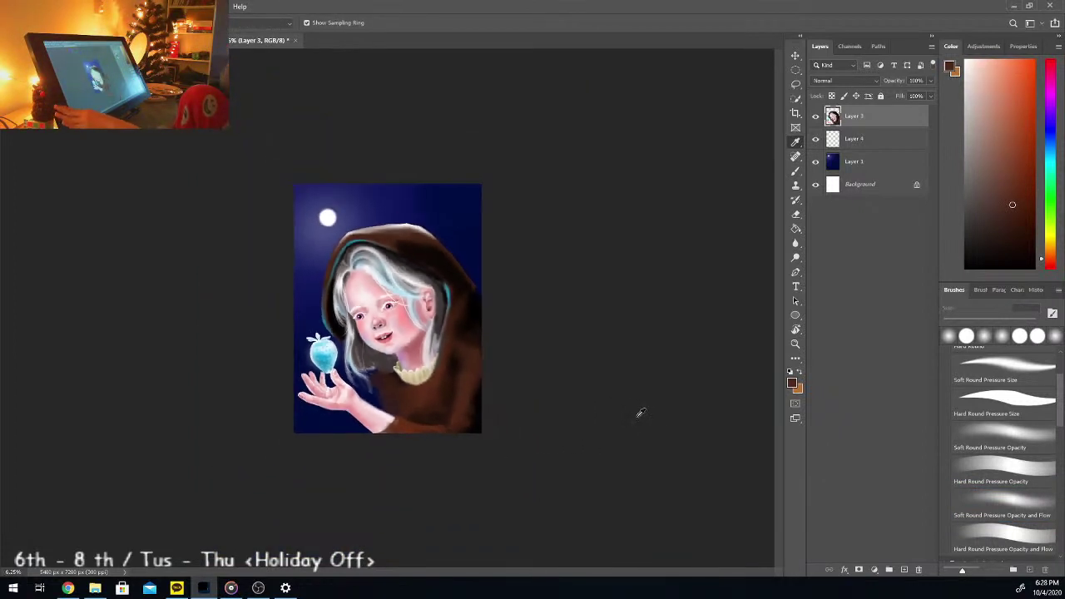
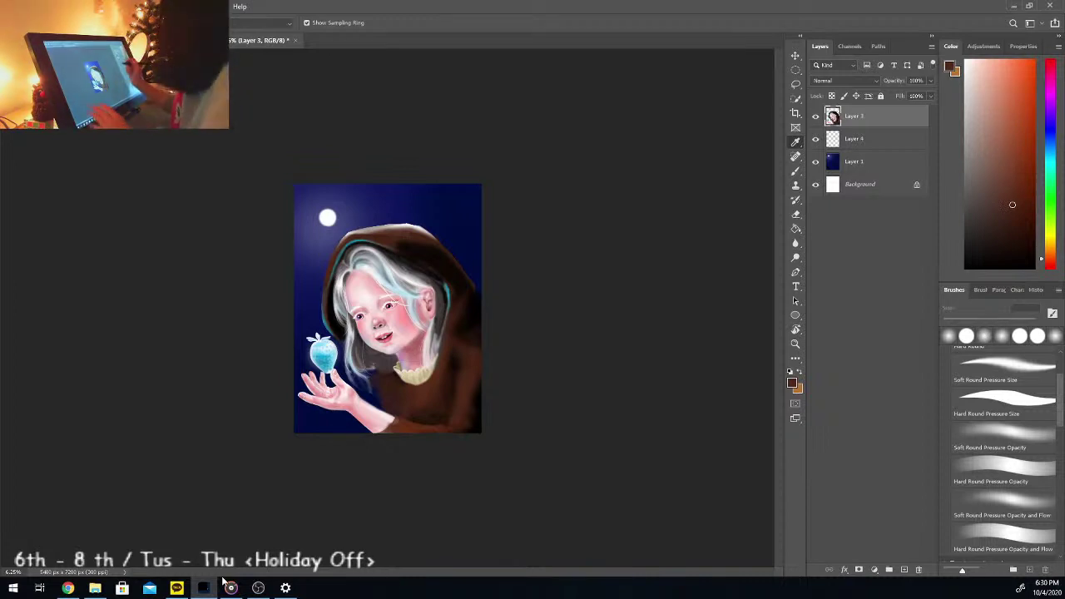
key("ctrl+plus")
key("ctrl+plus")
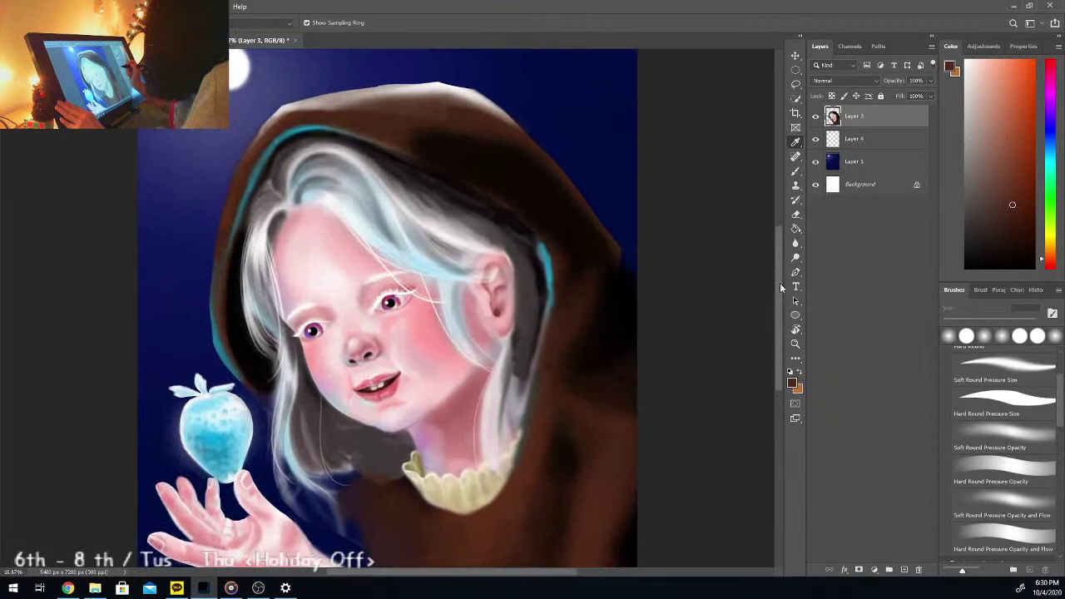
key("ctrl+plus")
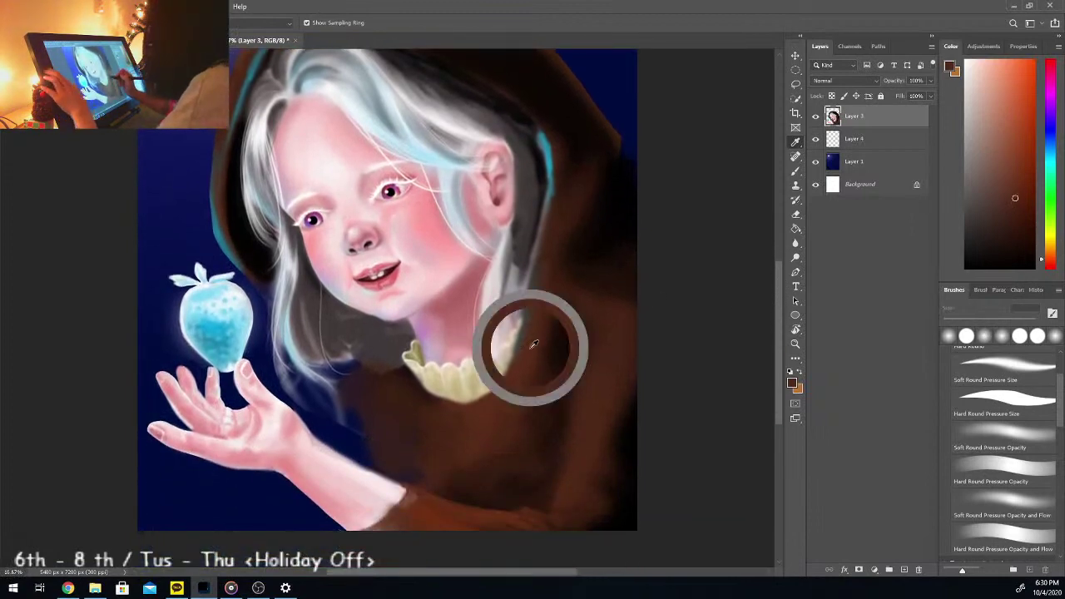
left_click(1002, 503)
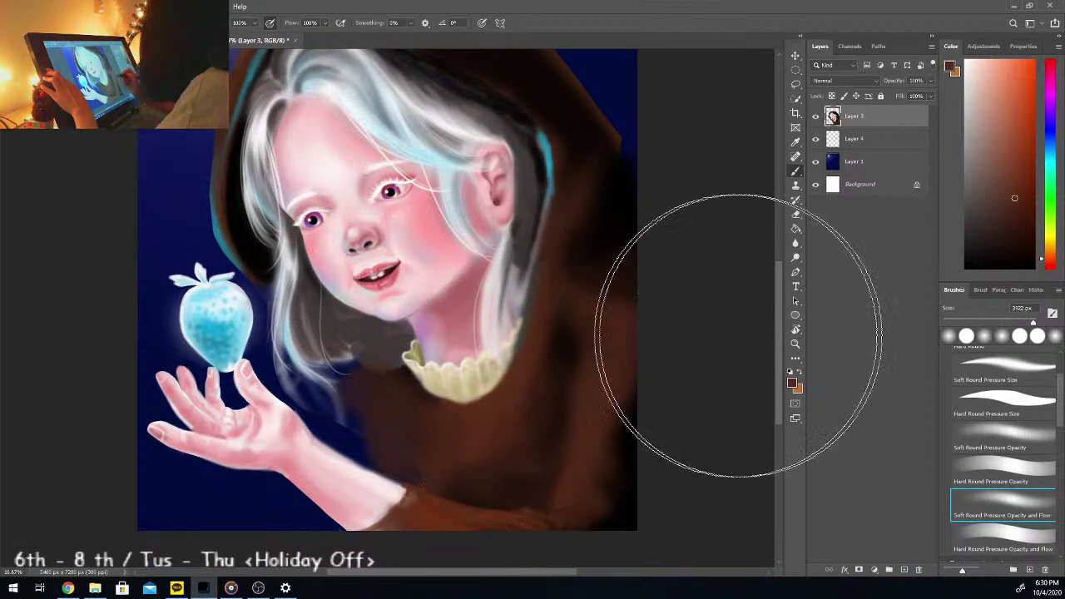
left_click(1015, 323)
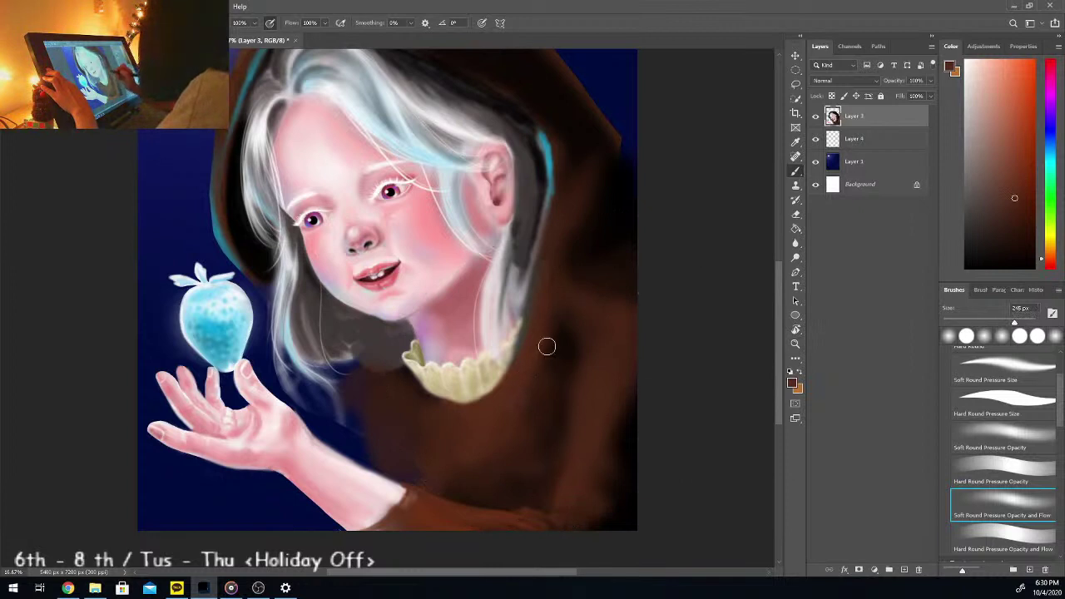
mouse_move(530, 377)
left_mouse_down()
mouse_move(540, 388)
mouse_move(521, 433)
mouse_move(564, 405)
left_mouse_up()
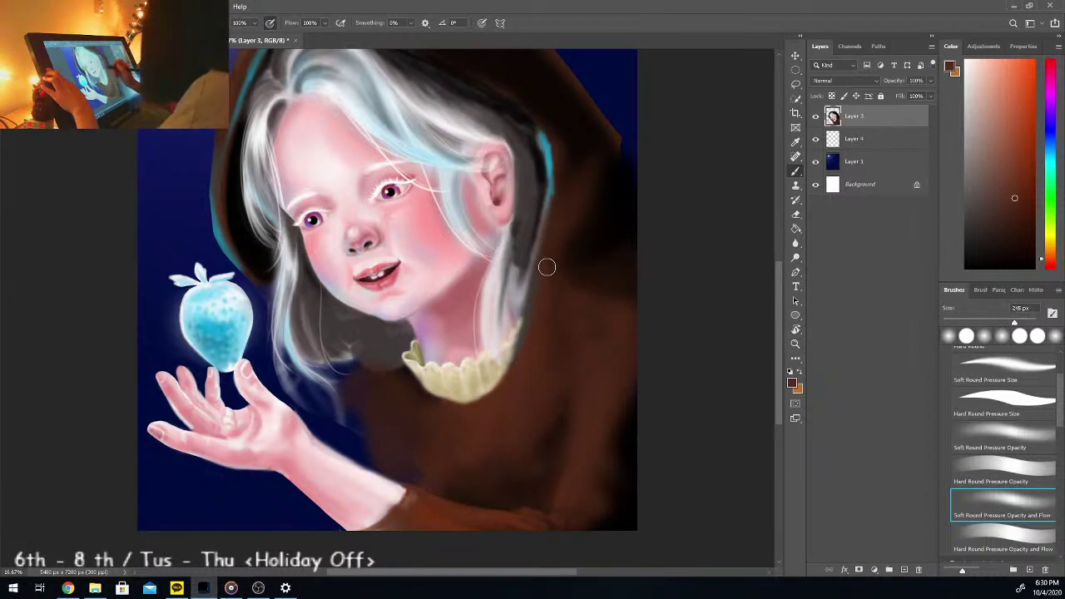
Step: Block in a cuff across the wrist at the sleeve's end with the olive-beige sampled from the collar
mouse_move(779, 284)
left_mouse_down()
mouse_move(779, 267)
mouse_move(772, 316)
left_mouse_up()
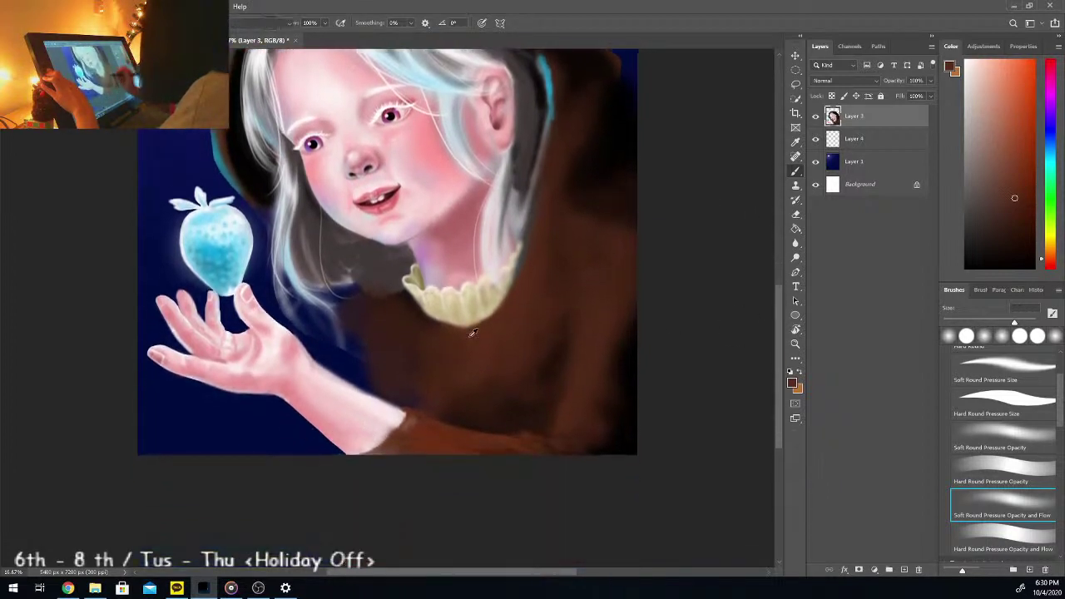
left_click(454, 321, "alt")
mouse_move(384, 432)
left_mouse_down()
mouse_move(375, 442)
mouse_move(391, 419)
left_mouse_up()
Step: Lighten the wrist cuff with a pale cream sampled from the collar, using a smaller soft brush
left_click(445, 300, "alt")
left_click(1003, 504)
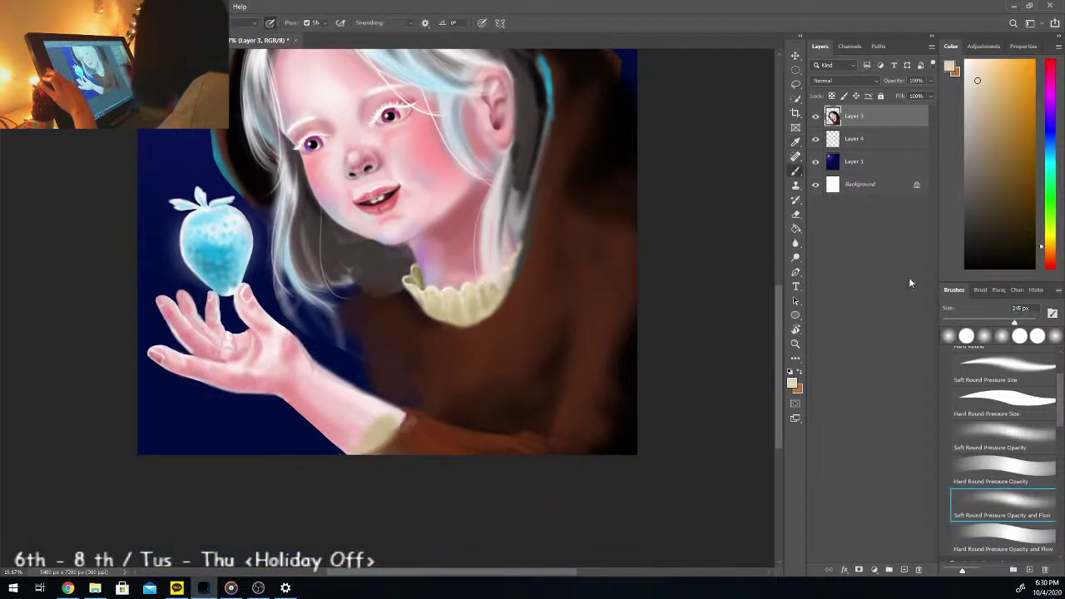
mouse_move(381, 419)
left_mouse_down()
mouse_move(389, 405)
mouse_move(405, 409)
mouse_move(347, 453)
mouse_move(358, 446)
left_mouse_up()
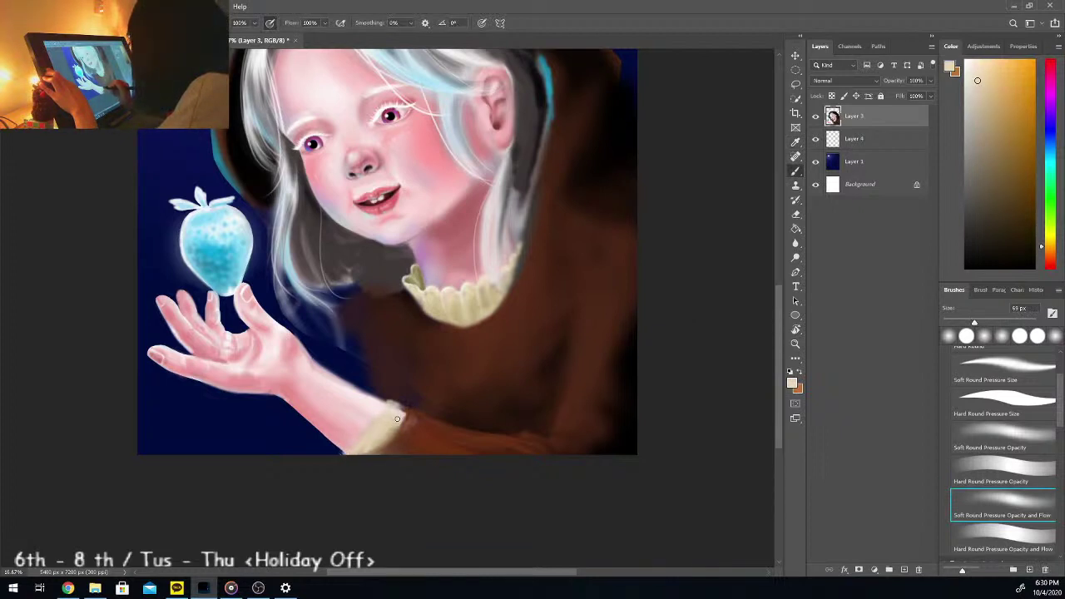
scroll(784, 308, "up", 3)
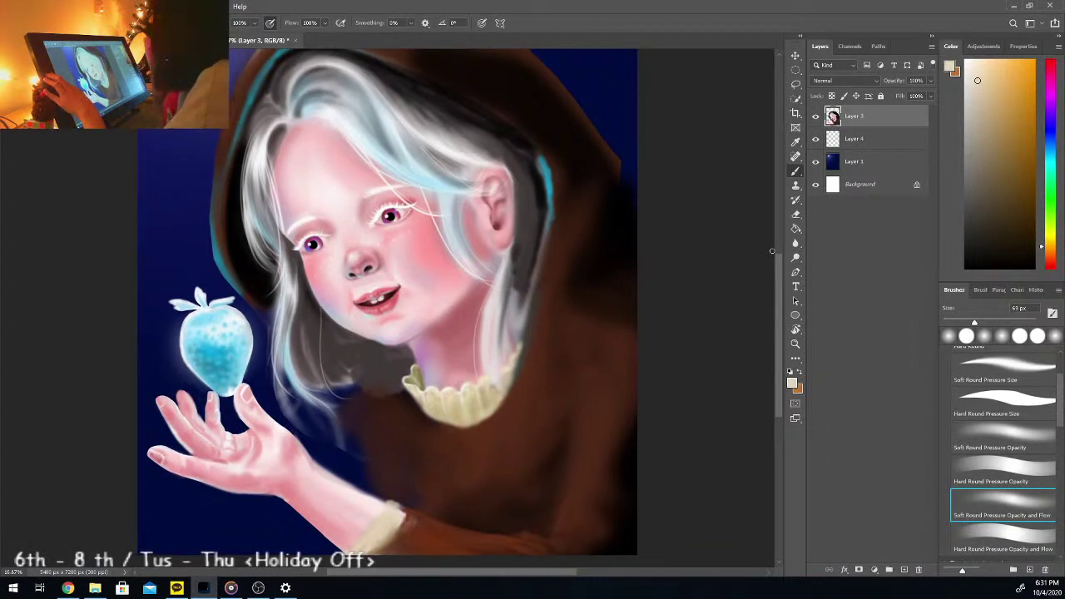
Step: Add fine white hairs to the eyebrows and upper lashes with a soft brush of about 12 px
key("i")
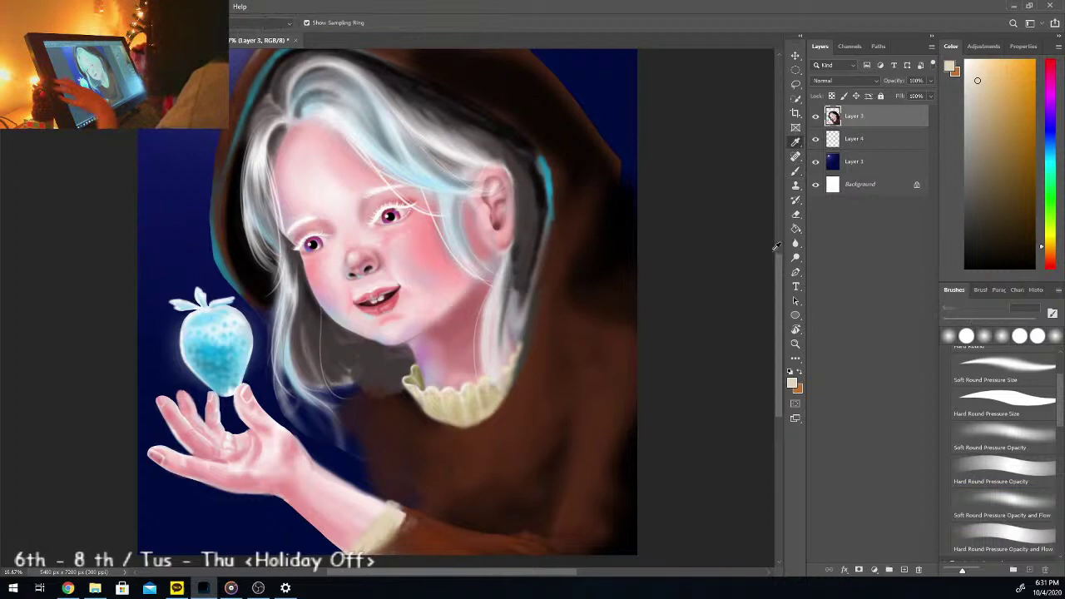
key("ctrl+plus")
key("ctrl+plus")
key("ctrl+plus")
left_click_drag(781, 310, 781, 277)
left_click(966, 61)
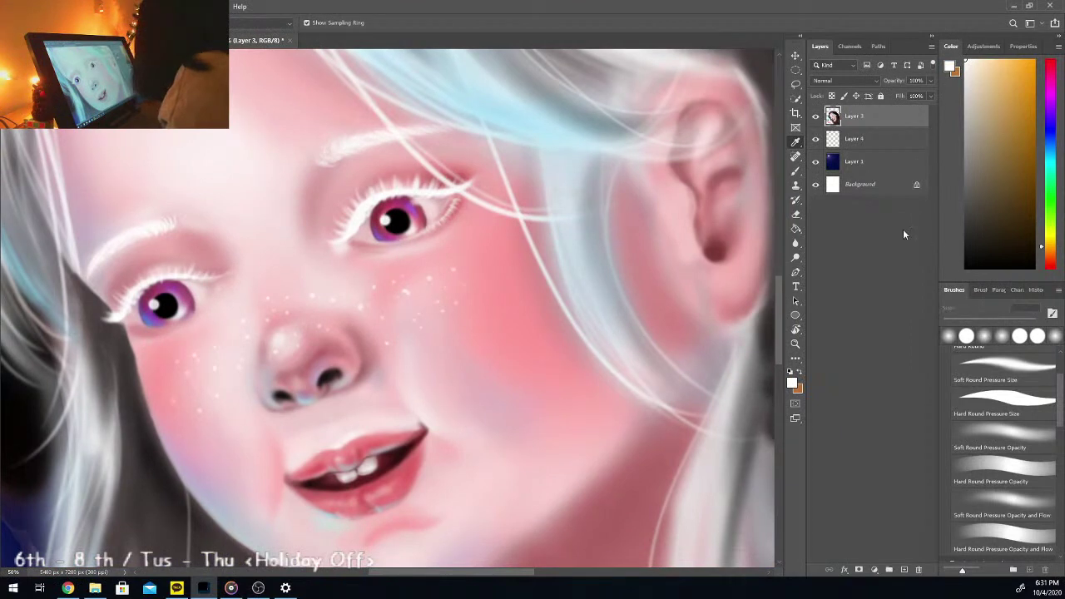
left_click(796, 171)
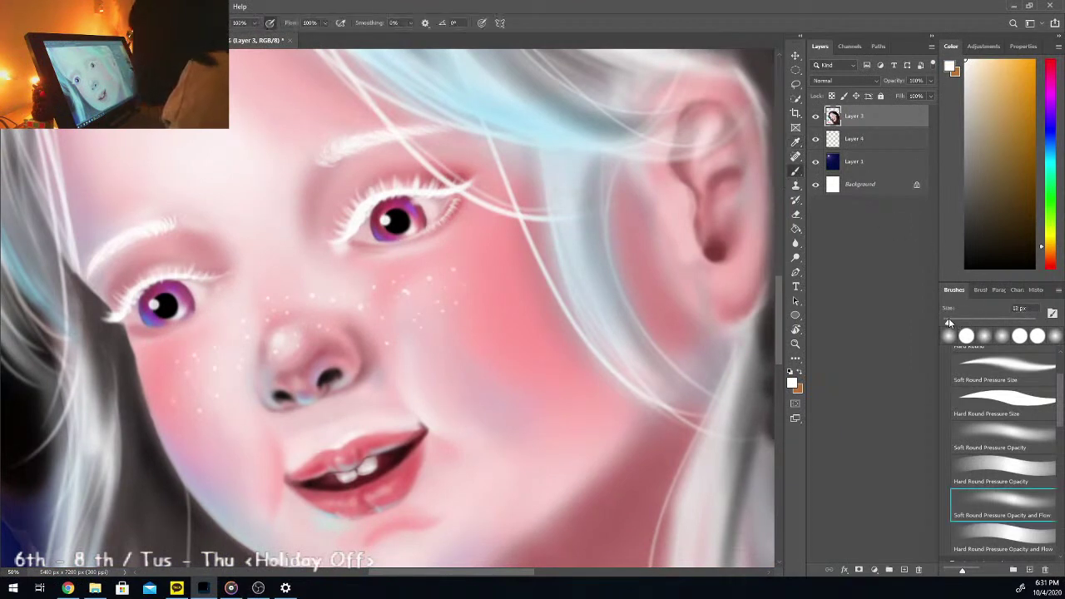
left_click_drag(317, 166, 327, 159)
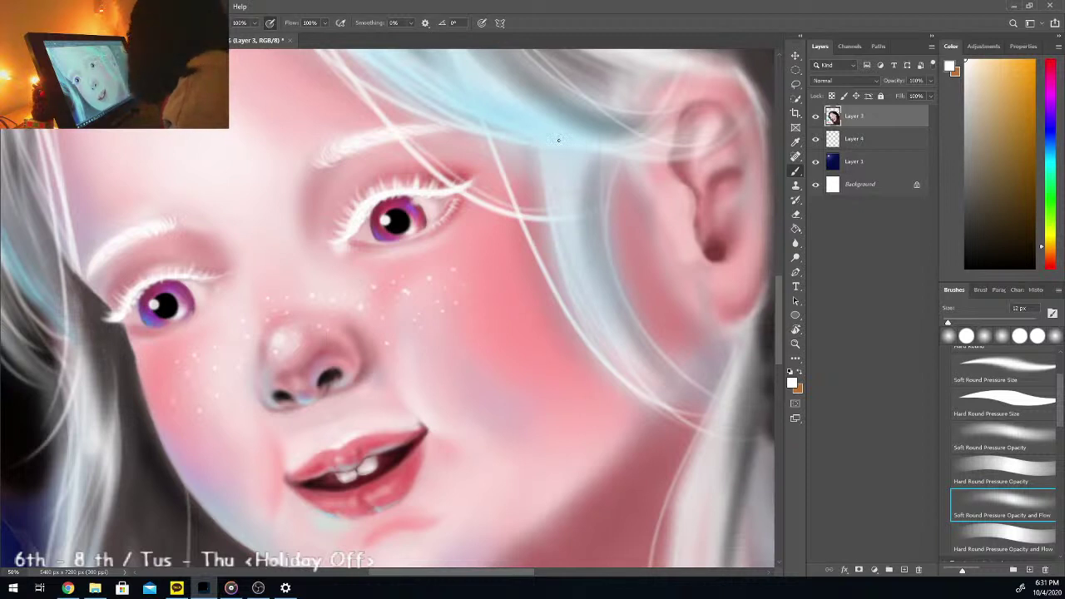
Step: Tint the white upper lashes of both eyes with light cyan, using the 12 px soft brush
left_click(966, 164)
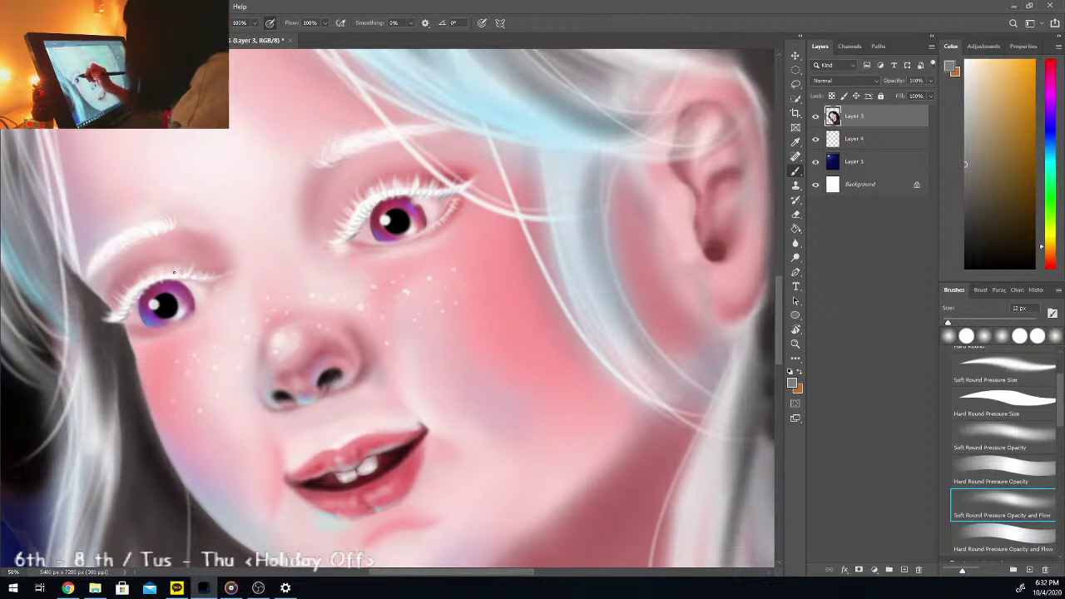
left_click(1050, 154)
left_click(997, 60)
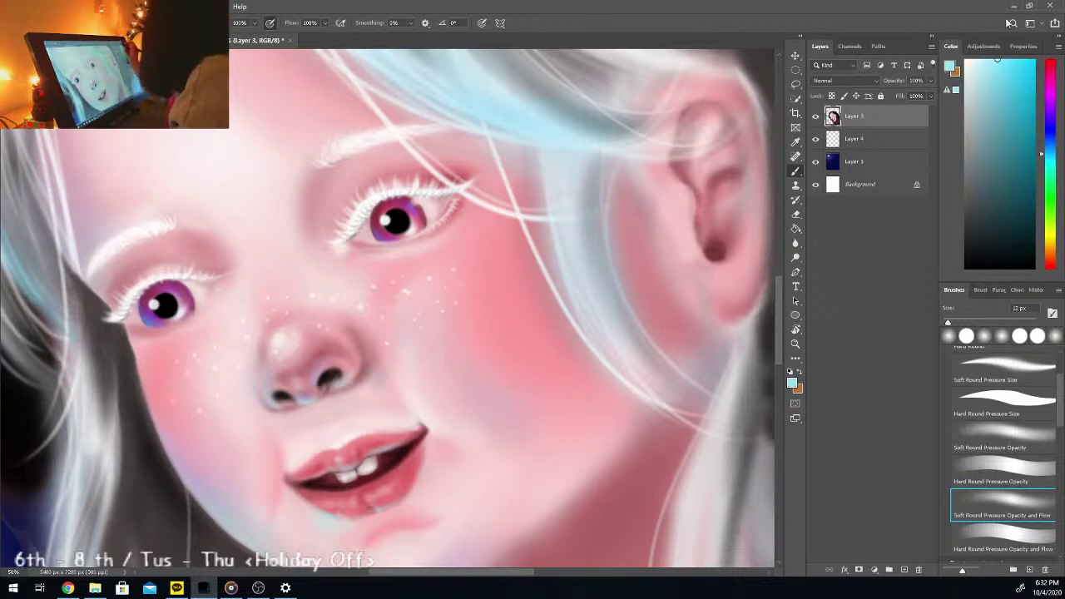
left_click_drag(344, 233, 334, 244)
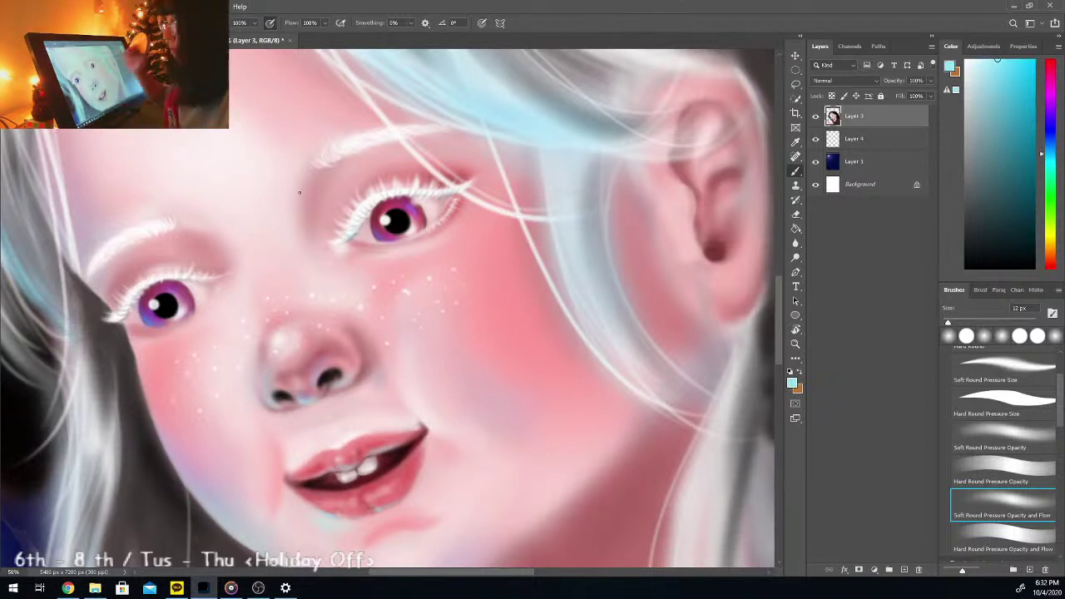
key("r")
mouse_move(605, 256)
left_mouse_down()
mouse_move(583, 368)
mouse_move(547, 423)
left_mouse_up()
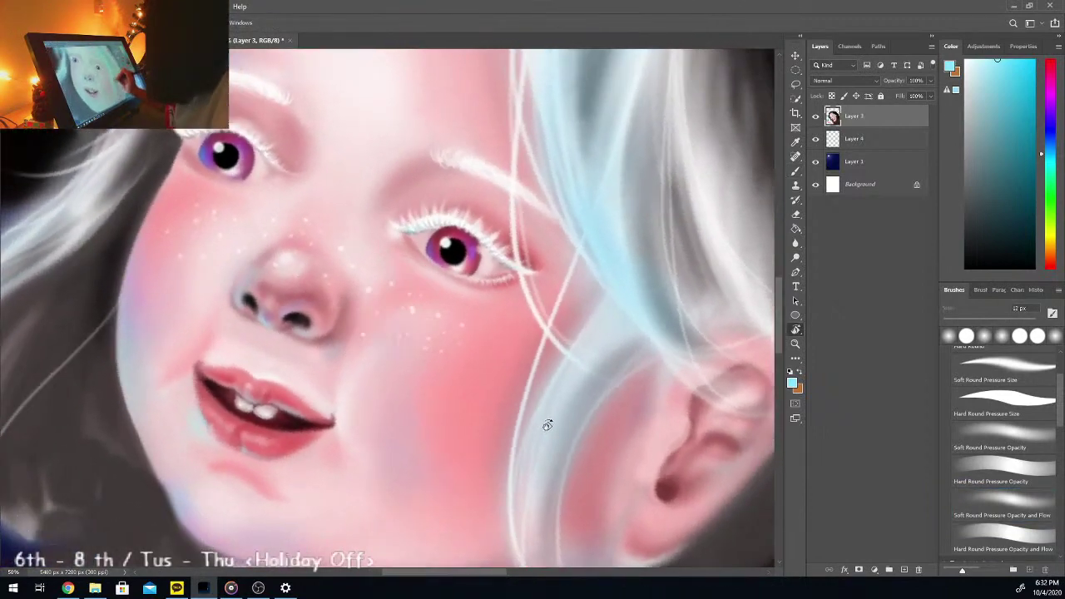
key("b")
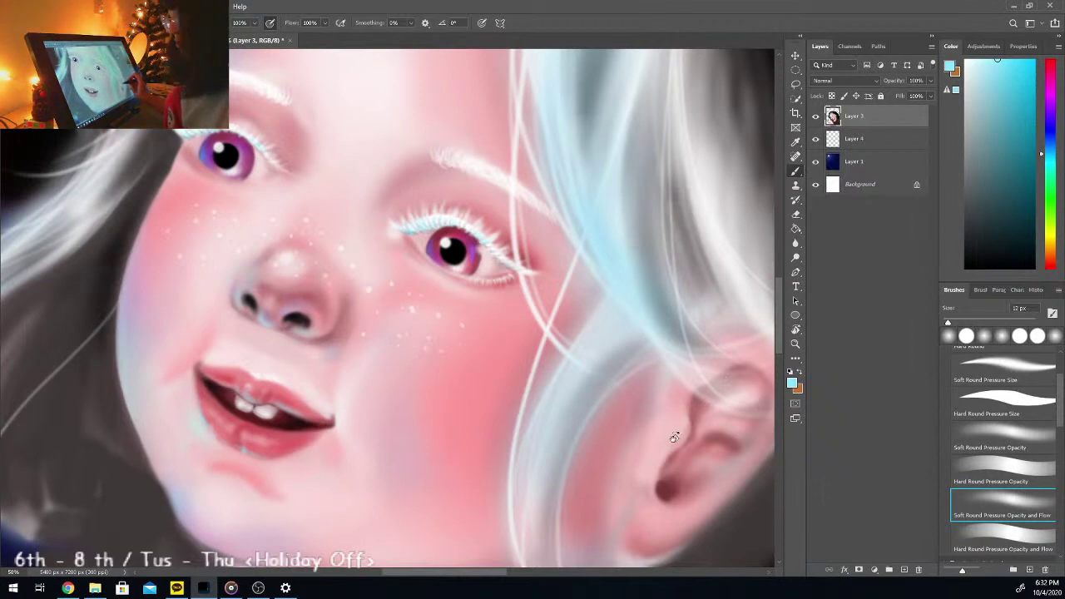
key("r")
mouse_move(689, 435)
left_mouse_down()
mouse_move(706, 290)
mouse_move(687, 247)
left_mouse_up()
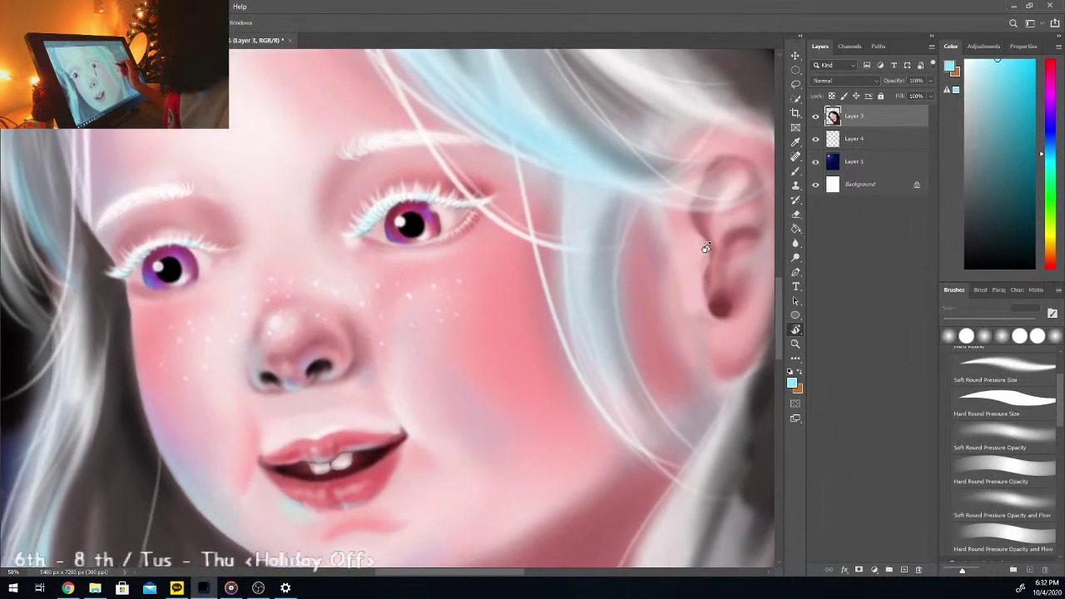
Step: Refine the inner corner and lower lid of the eye nearer the strawberry with sampled pinks and near-white, enlarging the brush to 41 px
left_click(220, 253, "alt")
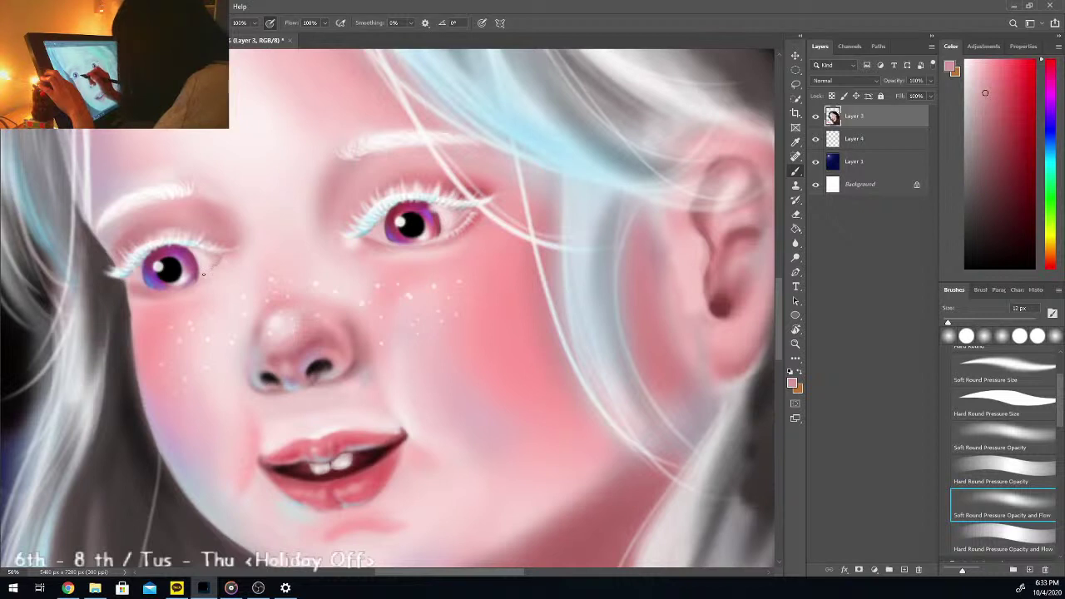
left_click(185, 274, "alt")
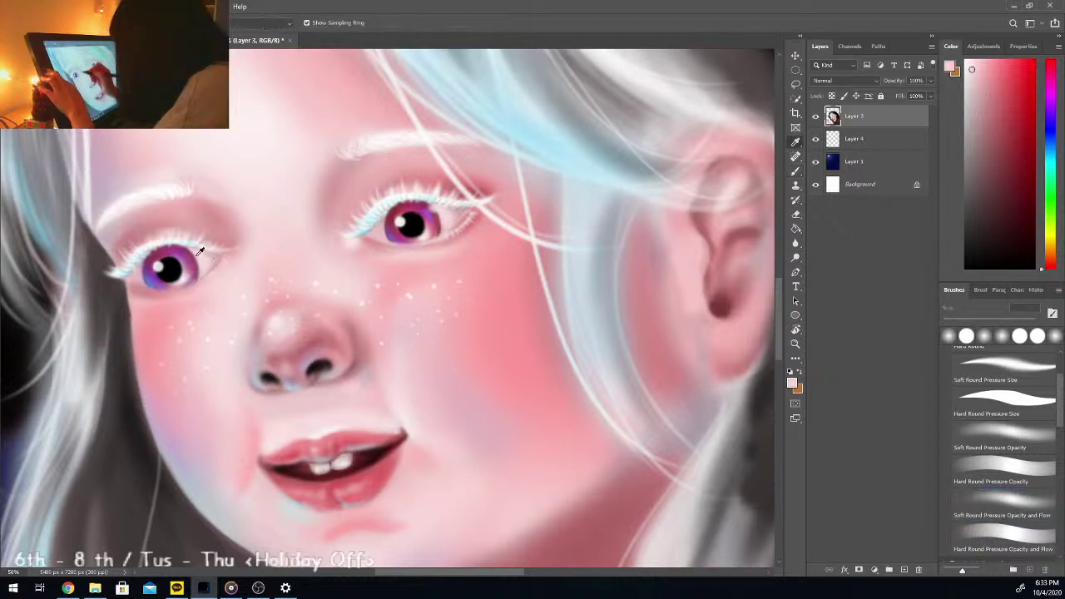
left_click(161, 191, "alt")
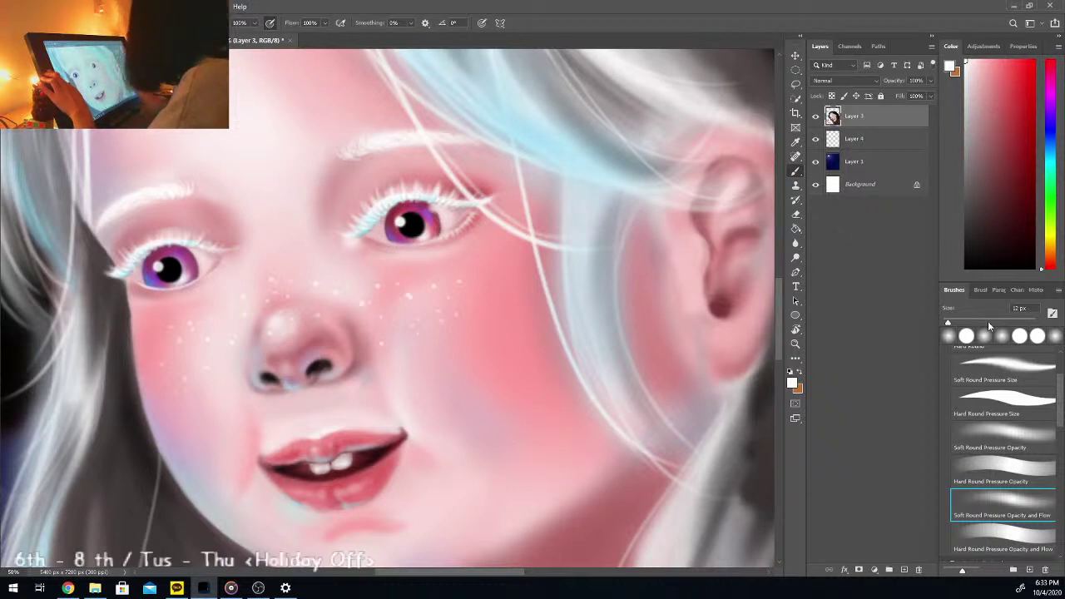
left_click(961, 321)
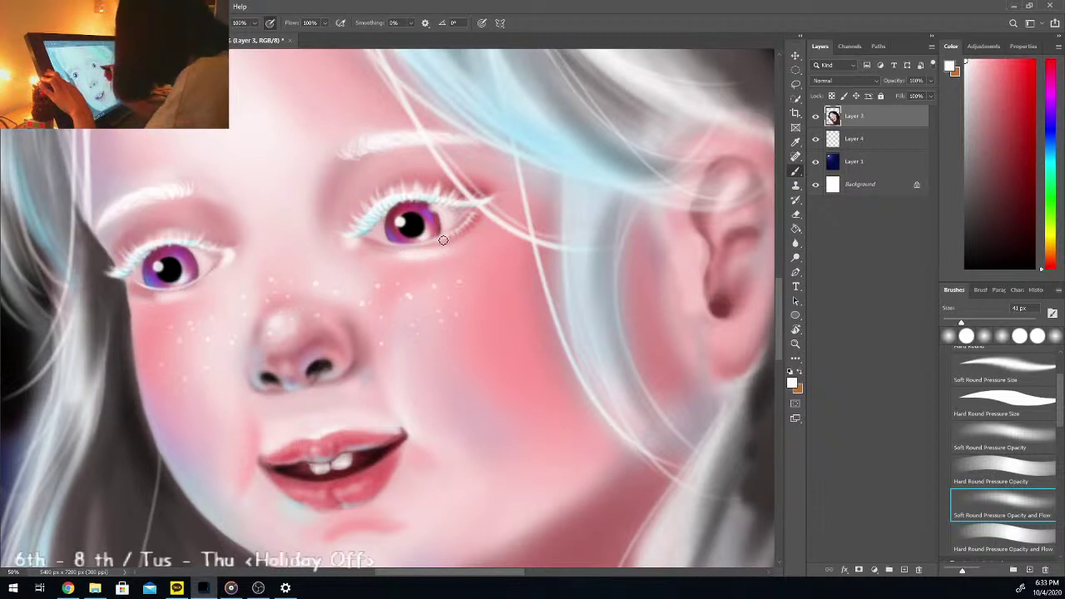
Step: Shade and blend the skin under the eye nearer the ear with sampled pinks, using the 41 px soft brush
key("i")
left_click(465, 190)
key("b")
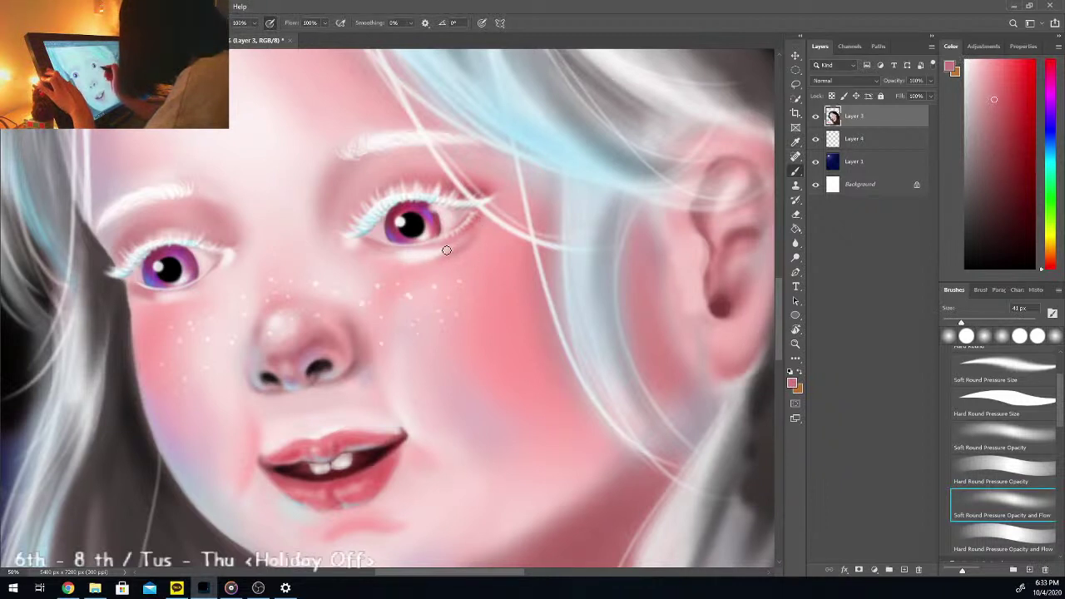
left_click(469, 229, "alt")
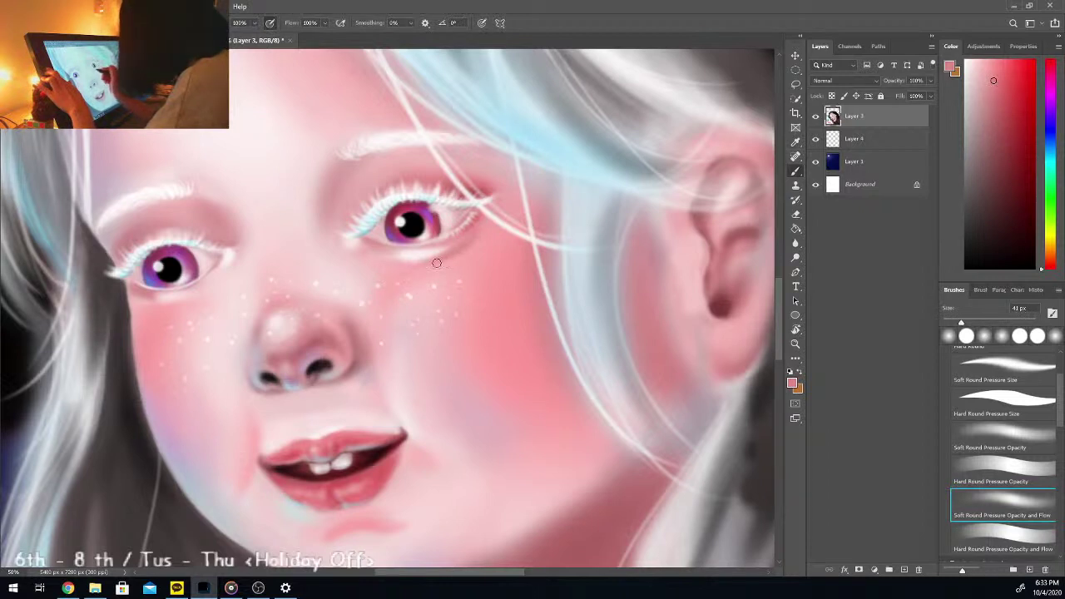
left_click(479, 256, "alt")
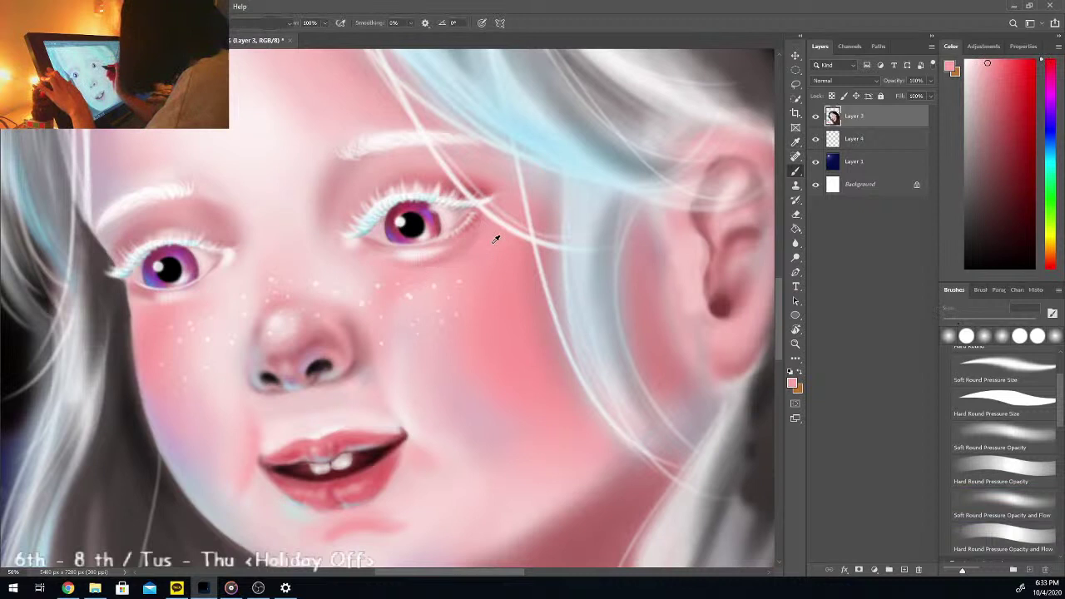
left_click(418, 256, "alt")
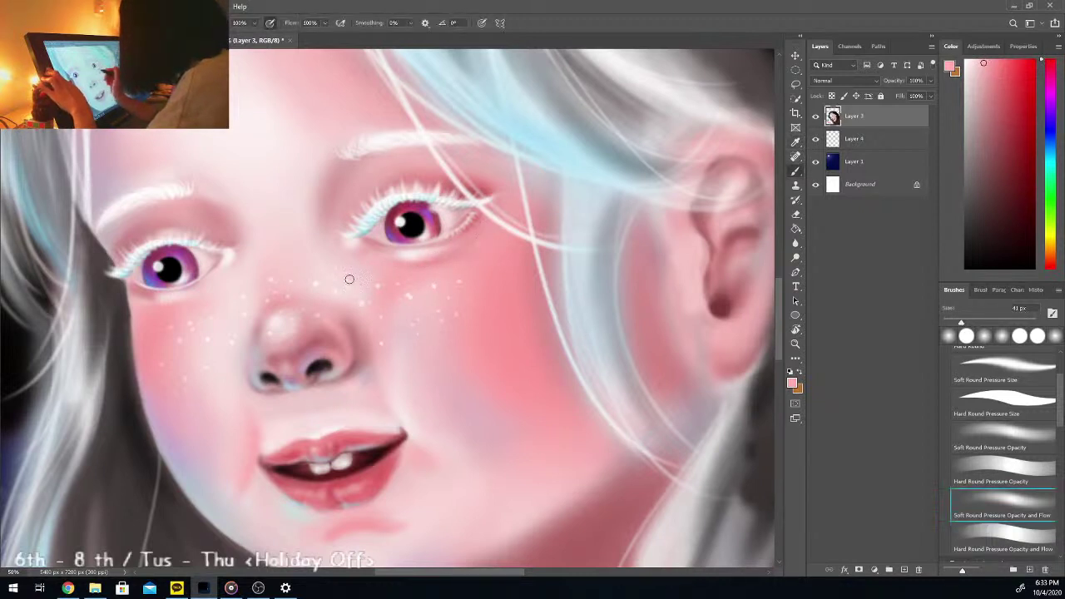
Step: Blend the lower eyelid edges with pinks sampled beneath the eye nearer the strawberry
left_click(167, 290, "alt")
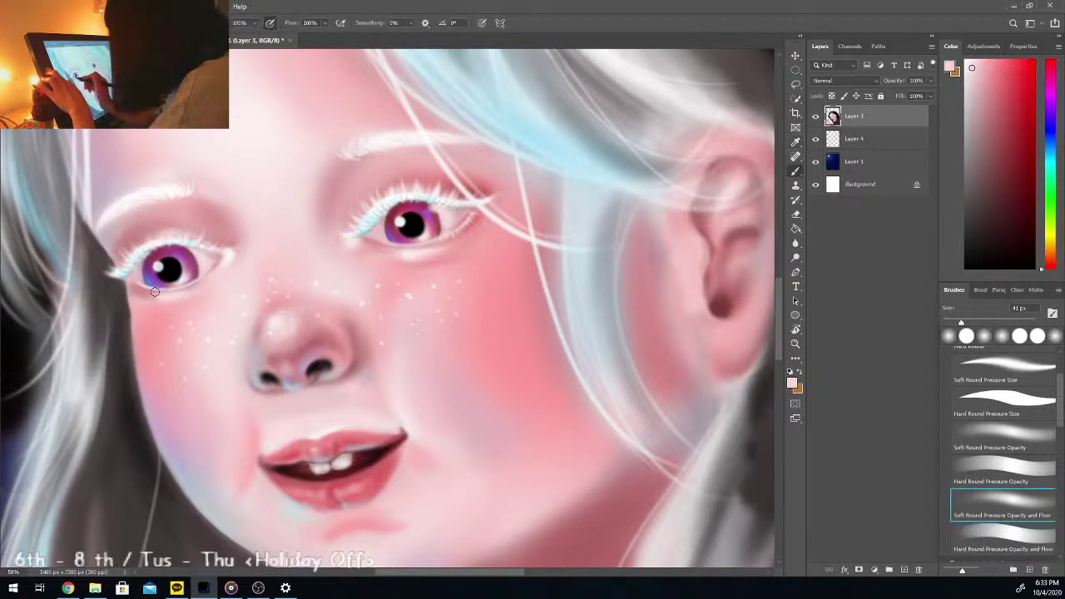
left_click(151, 292, "alt")
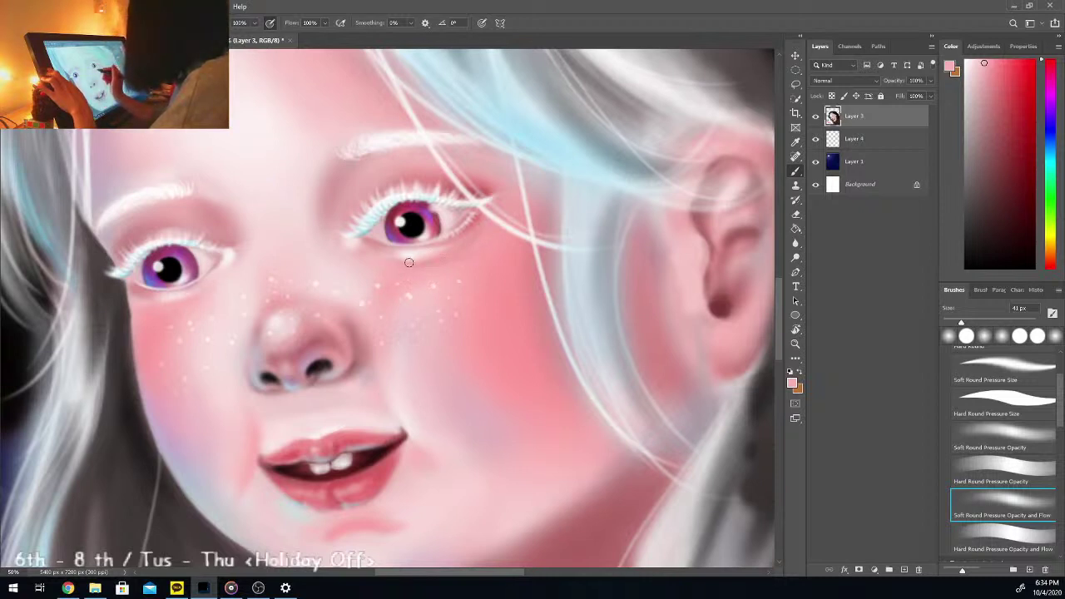
left_click(156, 301, "alt")
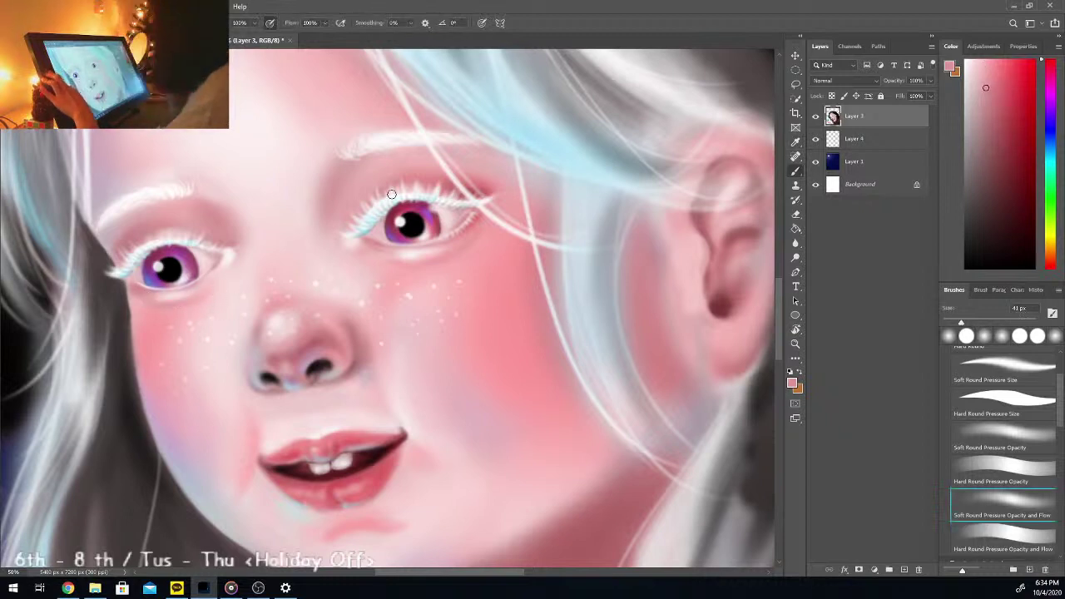
Step: Soften the facial skin with pale pink sampled between the brows and check the whole figure
key("ctrl+minus")
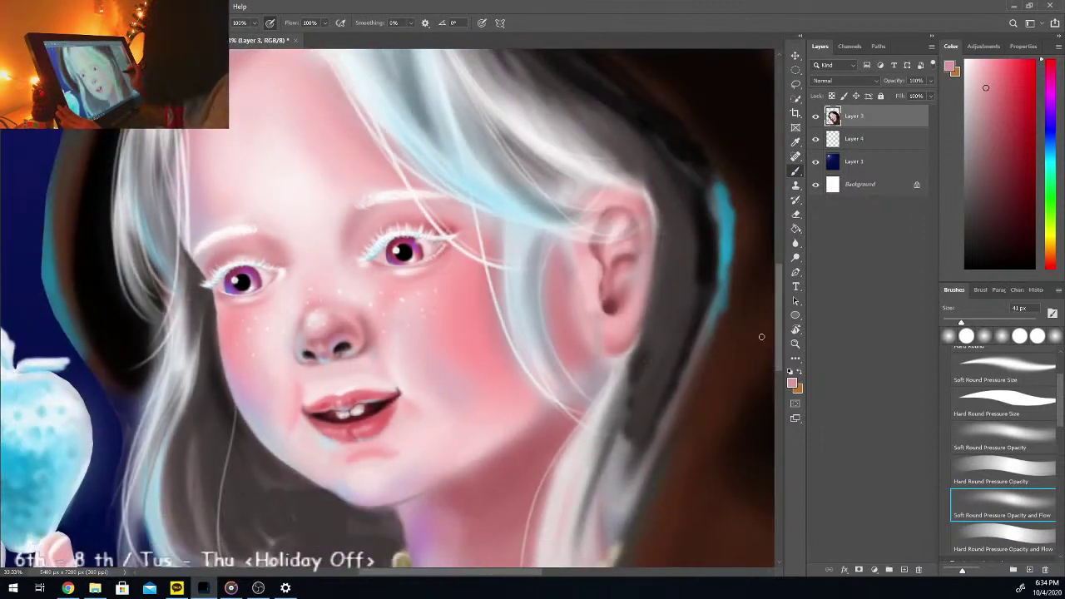
mouse_move(782, 335)
left_mouse_down()
mouse_move(782, 346)
mouse_move(786, 331)
left_mouse_up()
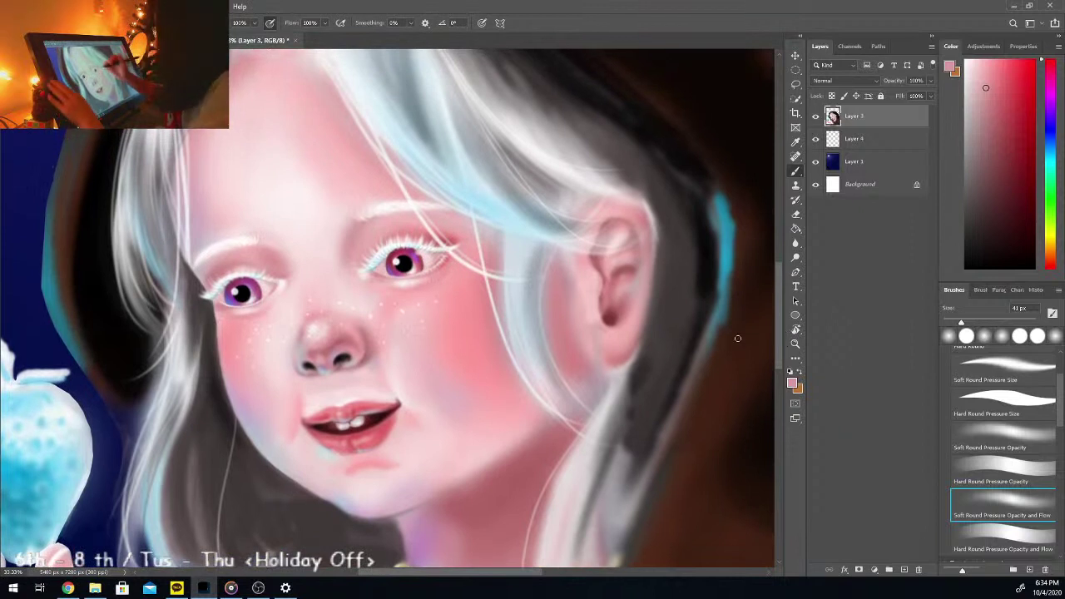
left_click(296, 242, "alt")
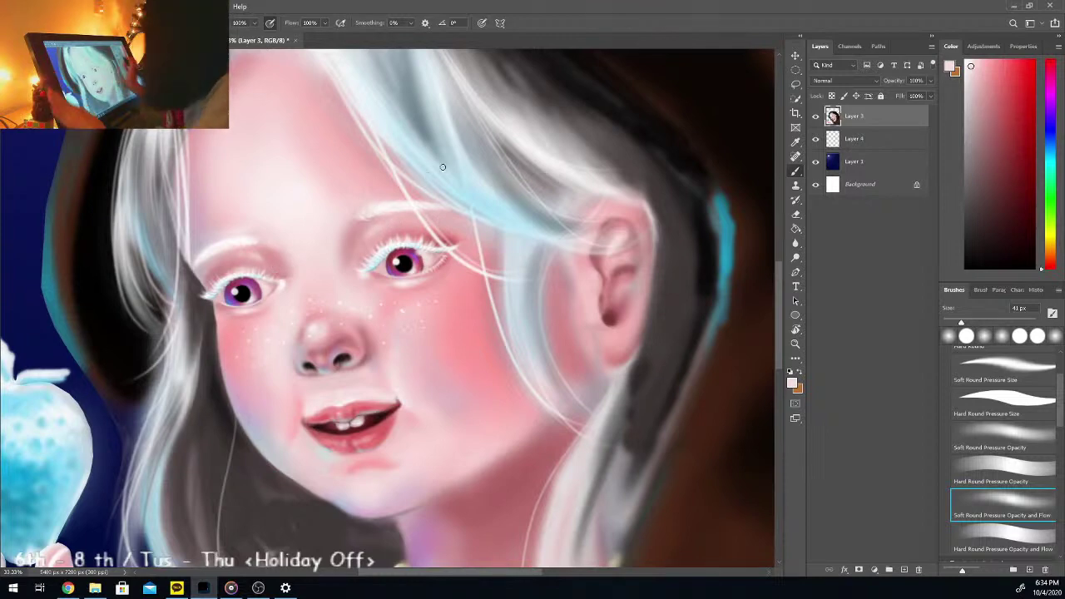
key("ctrl+minus")
key("ctrl+minus")
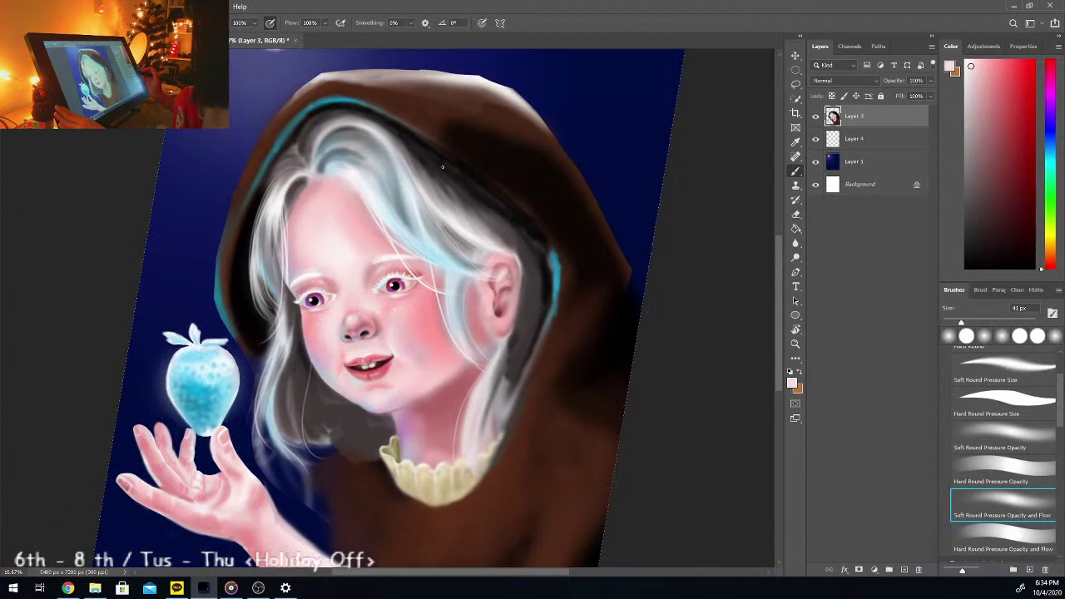
key("ctrl+plus")
key("ctrl+plus")
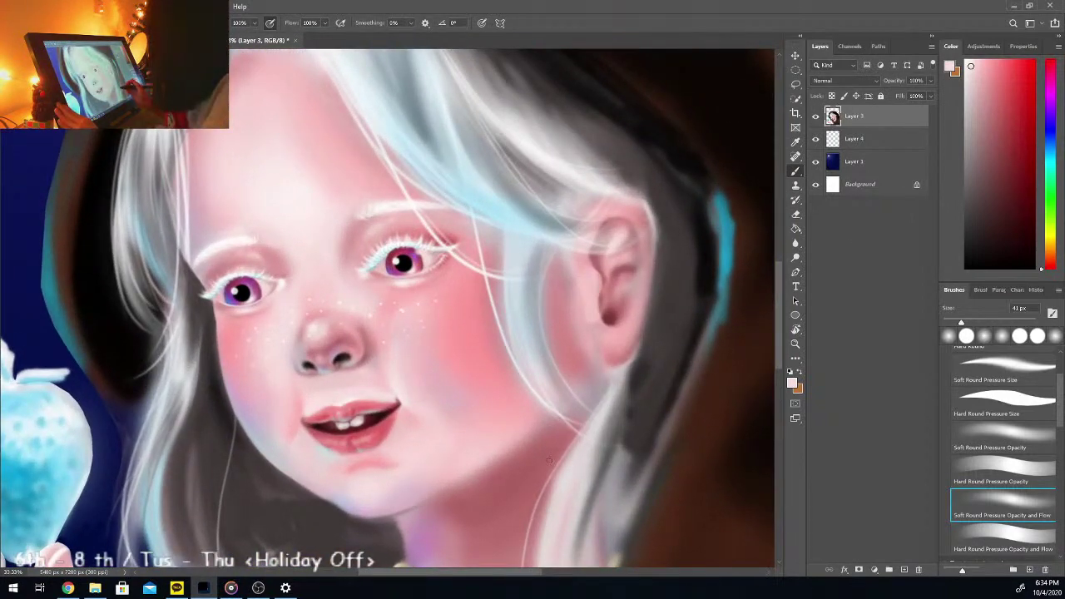
Step: Sharpen the cheek contour beside the loose hair with sampled dark grey and a 20 px soft brush
left_click(307, 376, "alt")
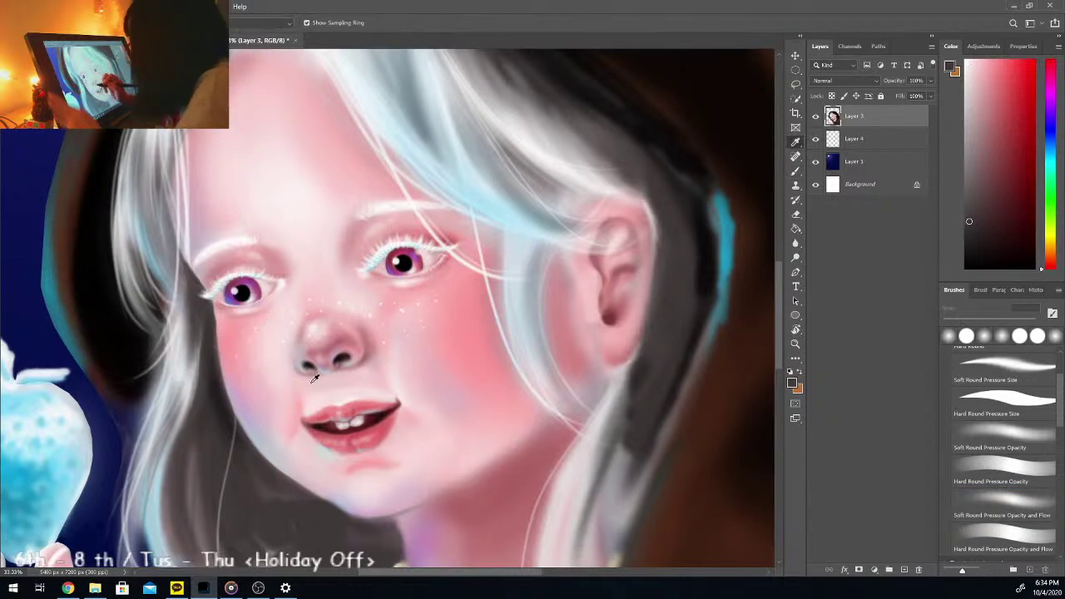
key("ctrl+plus")
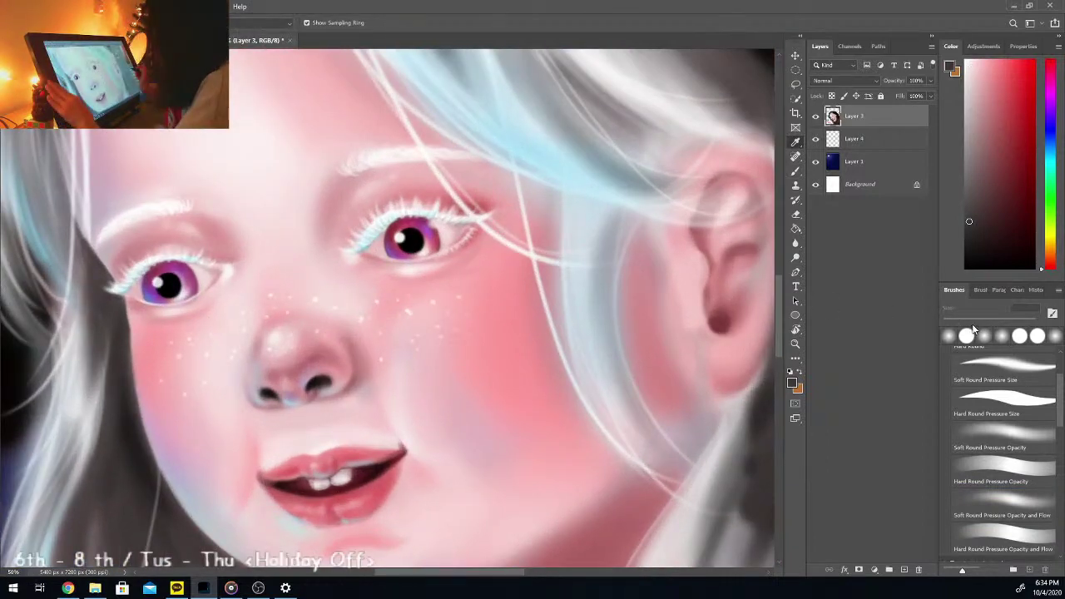
key("b")
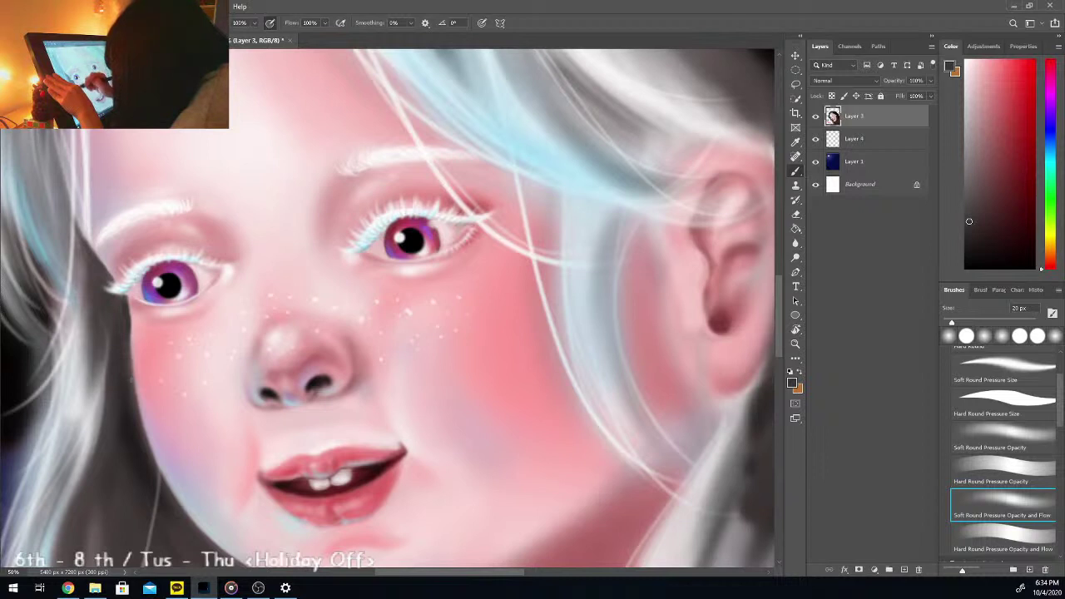
left_click_drag(130, 333, 139, 419)
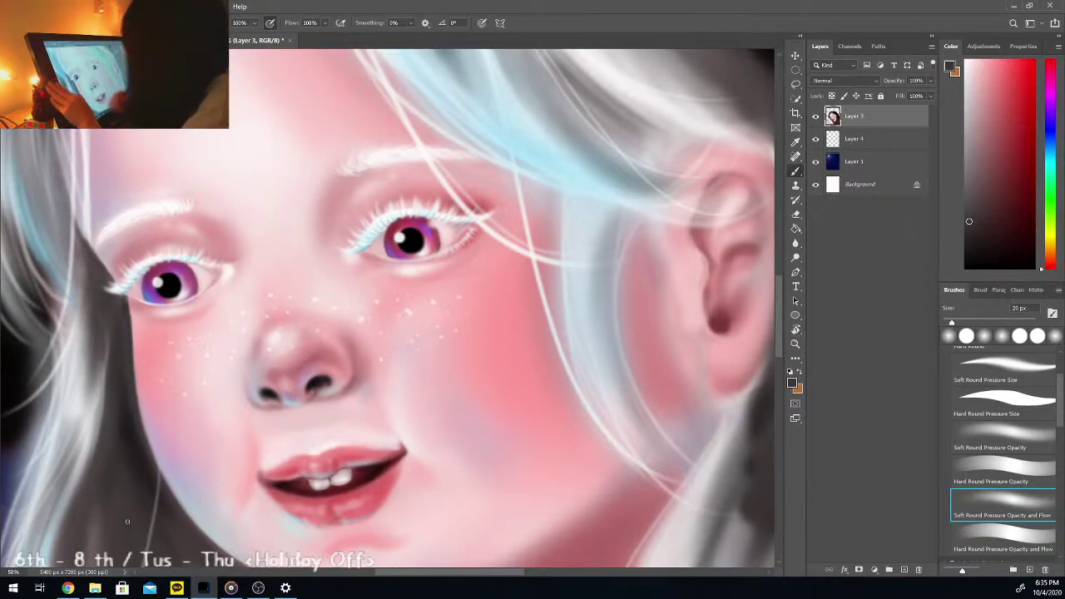
Step: Straighten the tilted canvas to upright and retouch the hood's outer edge nearest the moon
key("ctrl+minus")
key("ctrl+minus")
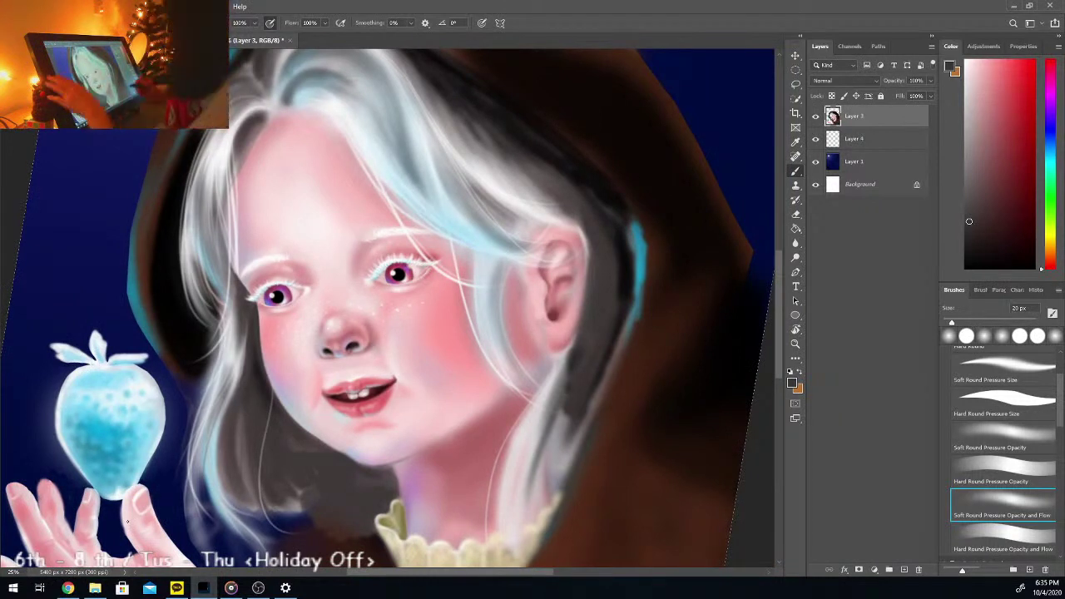
left_click_drag(781, 316, 783, 271)
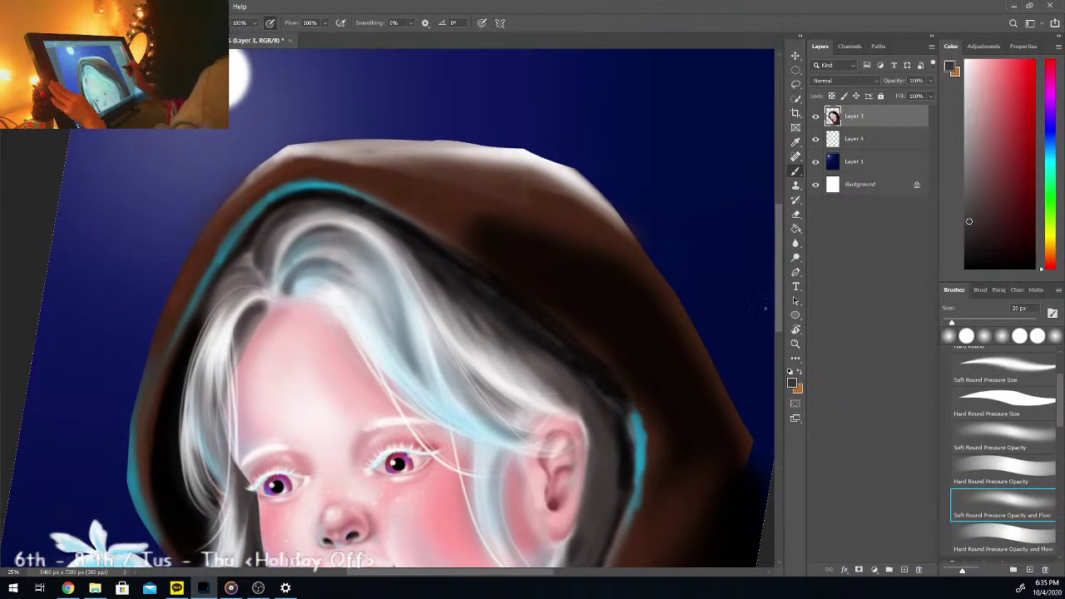
key("r")
left_click_drag(690, 337, 694, 238)
key("b")
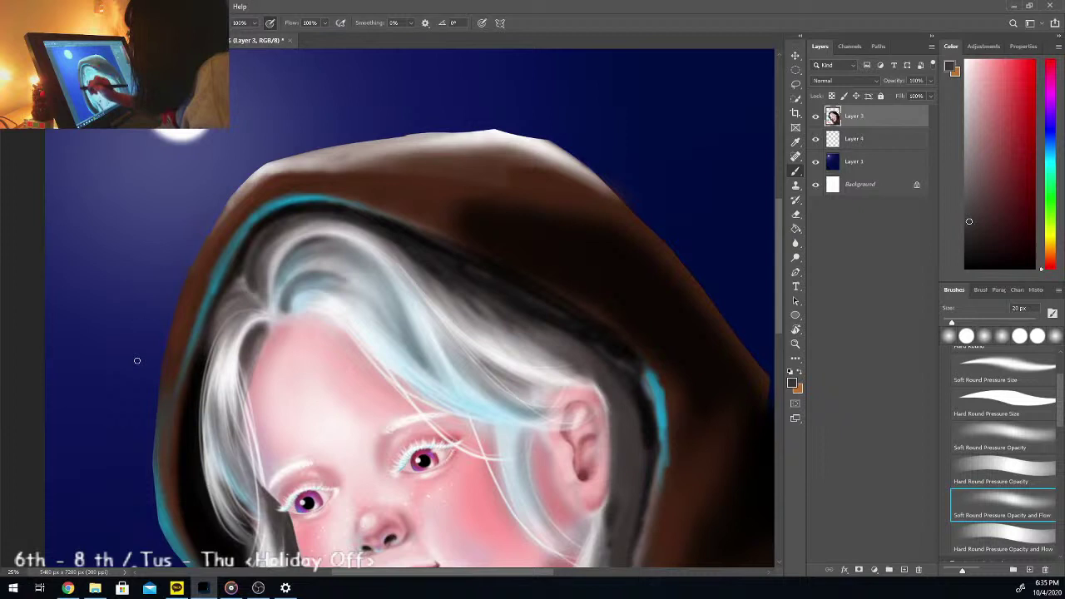
left_click_drag(241, 180, 215, 225)
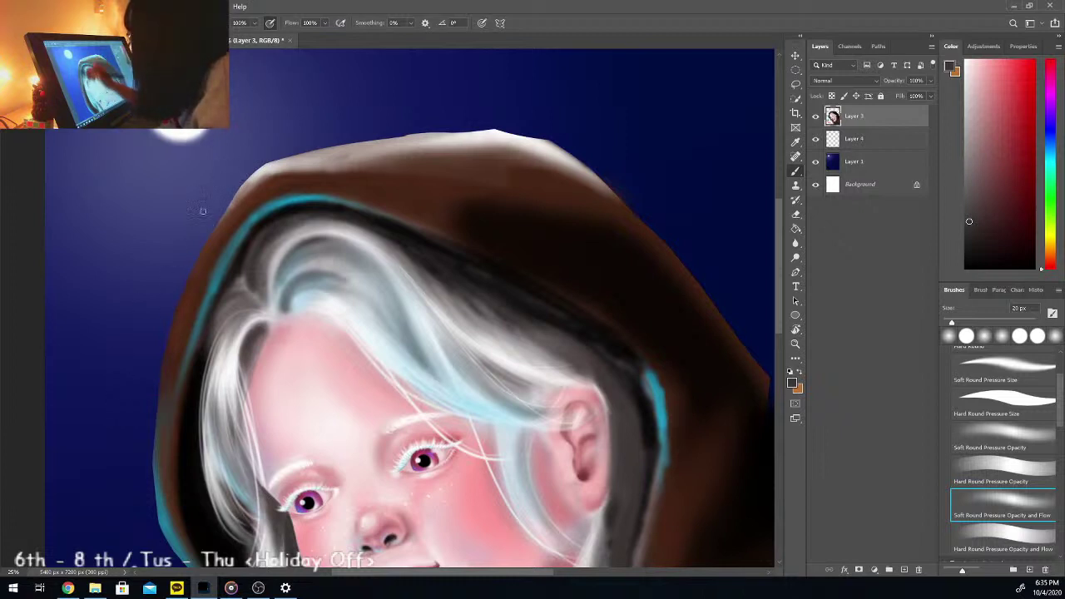
Step: Trim the hood's outer edge above the strawberry into a smooth curve with the hard round eraser
key("comma")
key("comma")
key("comma")
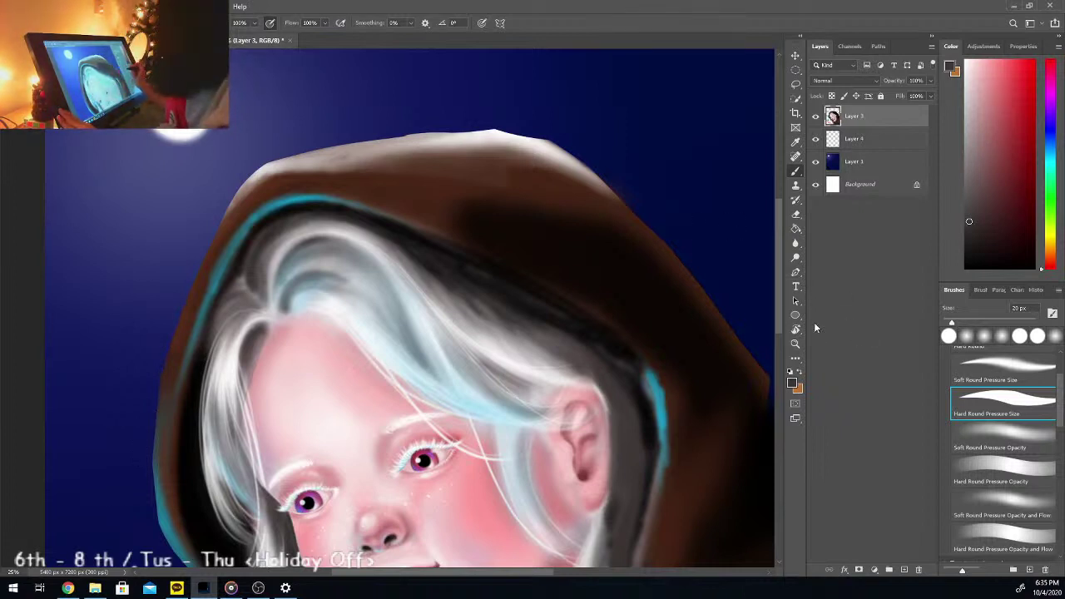
scroll(779, 348, "down", 3)
scroll(780, 348, "up", 1)
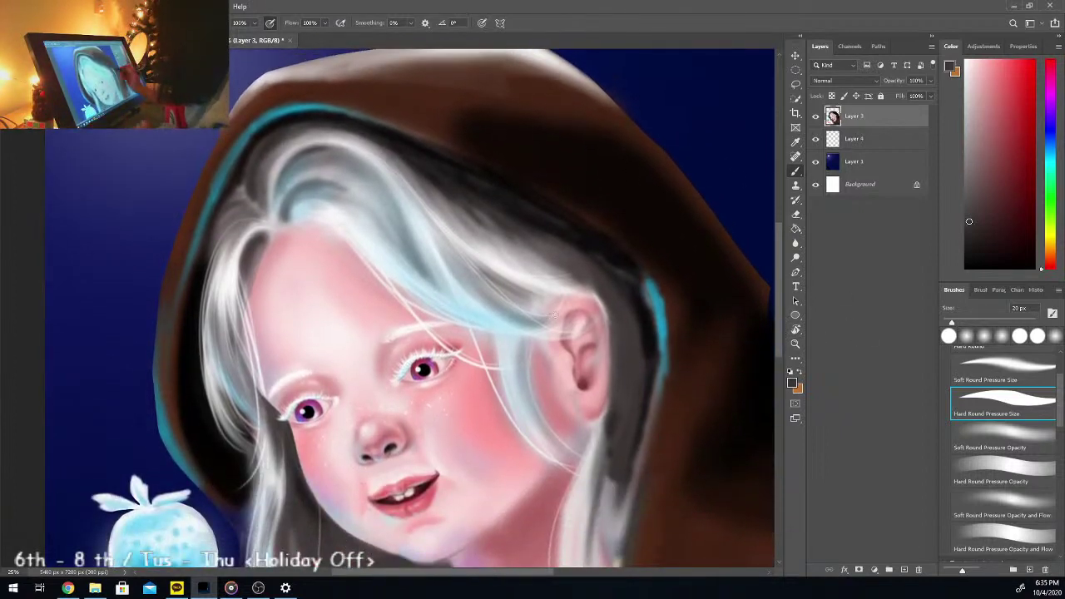
left_click(1003, 504)
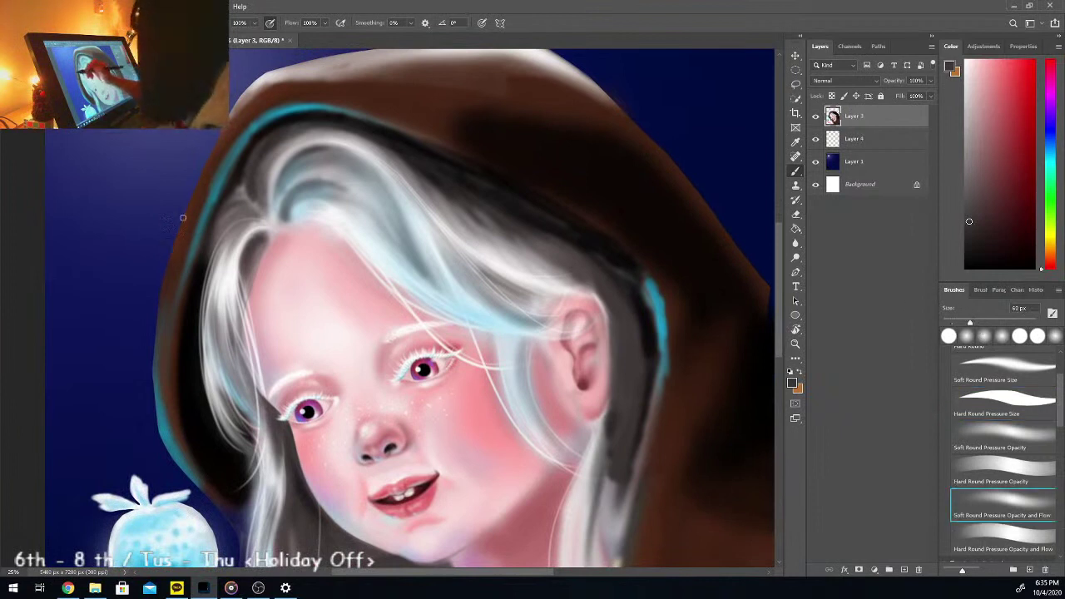
key("e")
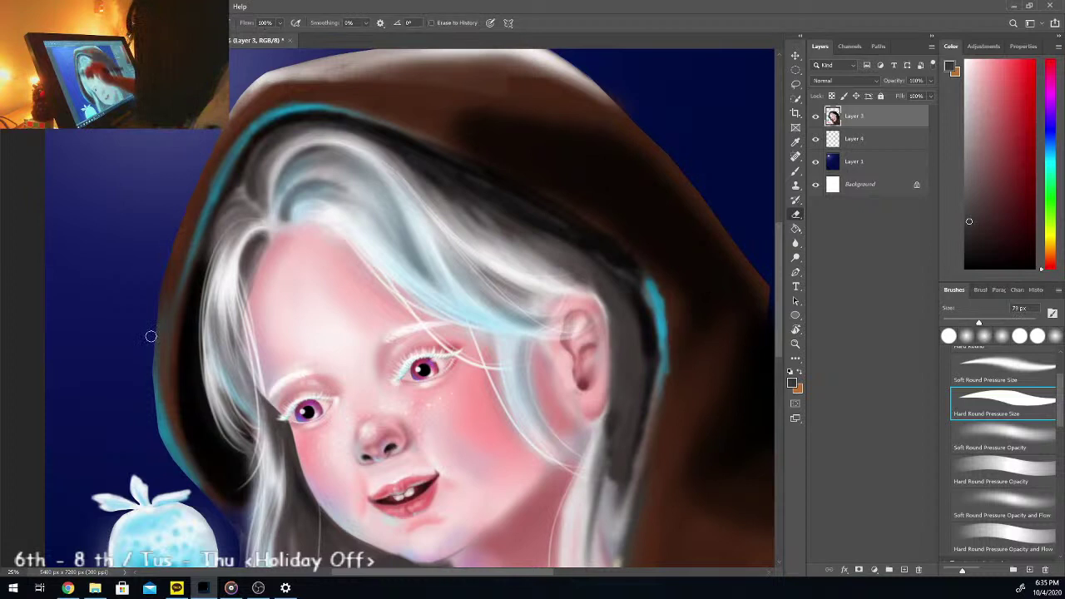
left_click_drag(169, 286, 147, 427)
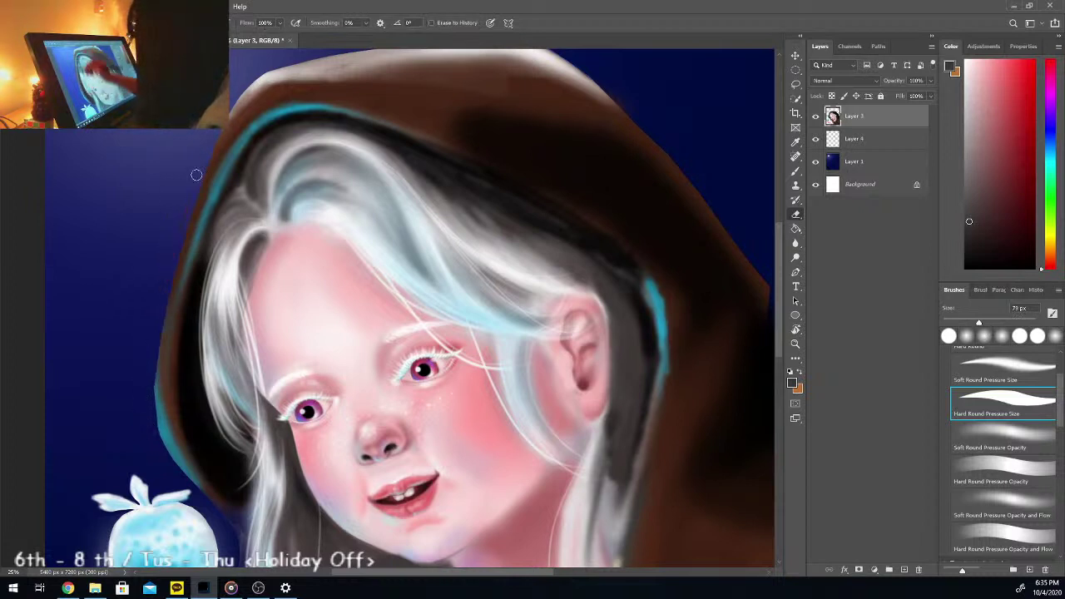
mouse_move(159, 331)
left_mouse_down()
mouse_move(158, 445)
mouse_move(154, 364)
mouse_move(165, 451)
left_mouse_up()
mouse_move(156, 354)
left_mouse_down()
mouse_move(152, 387)
mouse_move(174, 463)
mouse_move(194, 485)
left_mouse_up()
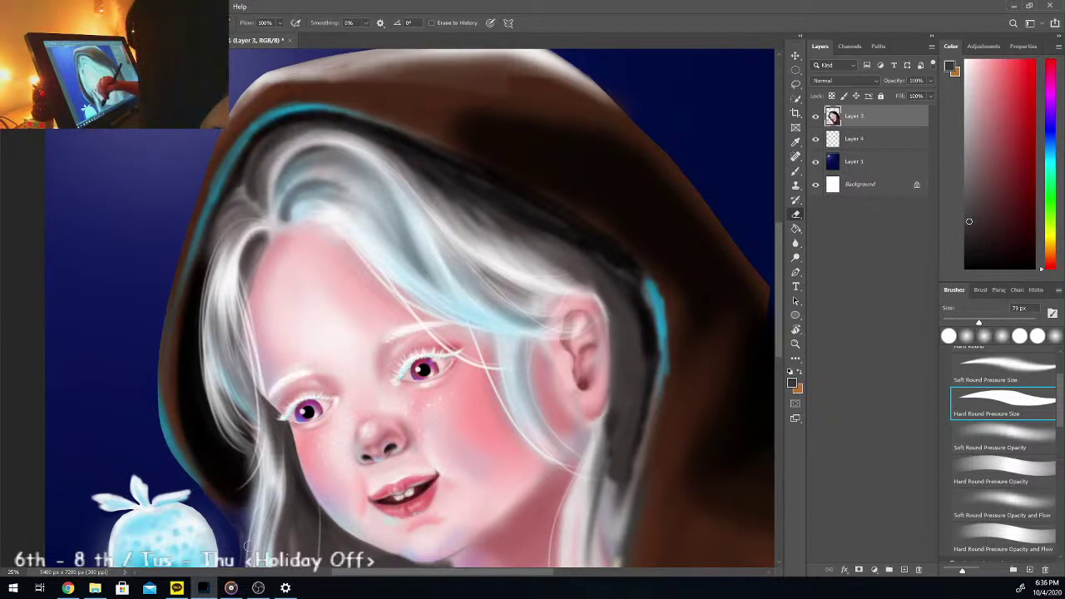
Step: Erase the white rim on top of the hood, rounding its back outline down to the dark area above the shoulder
key("ctrl+0")
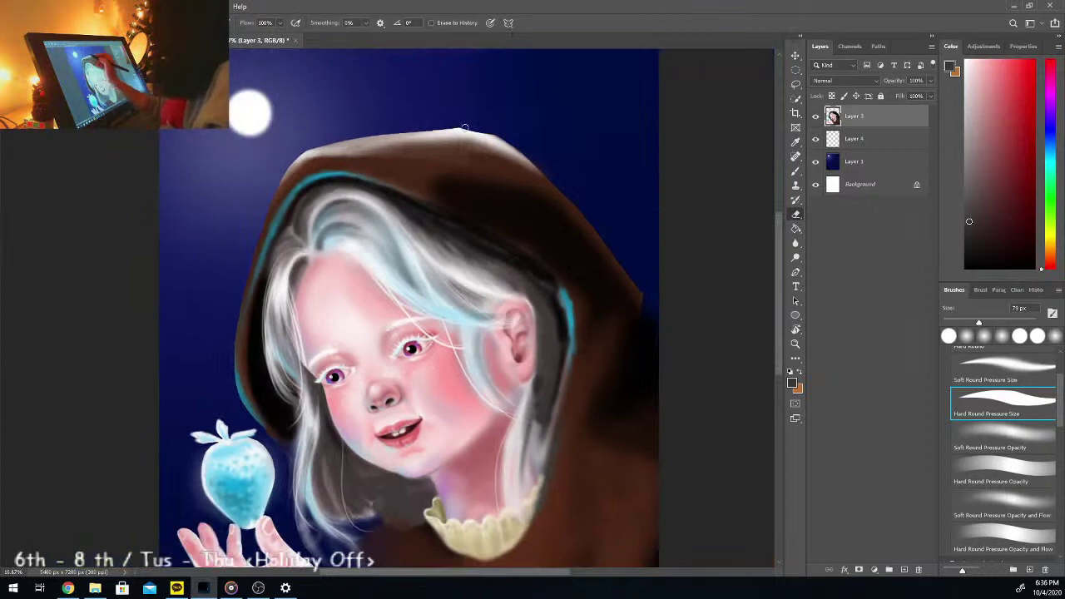
mouse_move(293, 157)
left_mouse_down()
mouse_move(396, 135)
mouse_move(575, 130)
left_mouse_up()
mouse_move(284, 162)
left_mouse_down()
mouse_move(339, 145)
mouse_move(561, 146)
mouse_move(364, 138)
mouse_move(442, 130)
left_mouse_up()
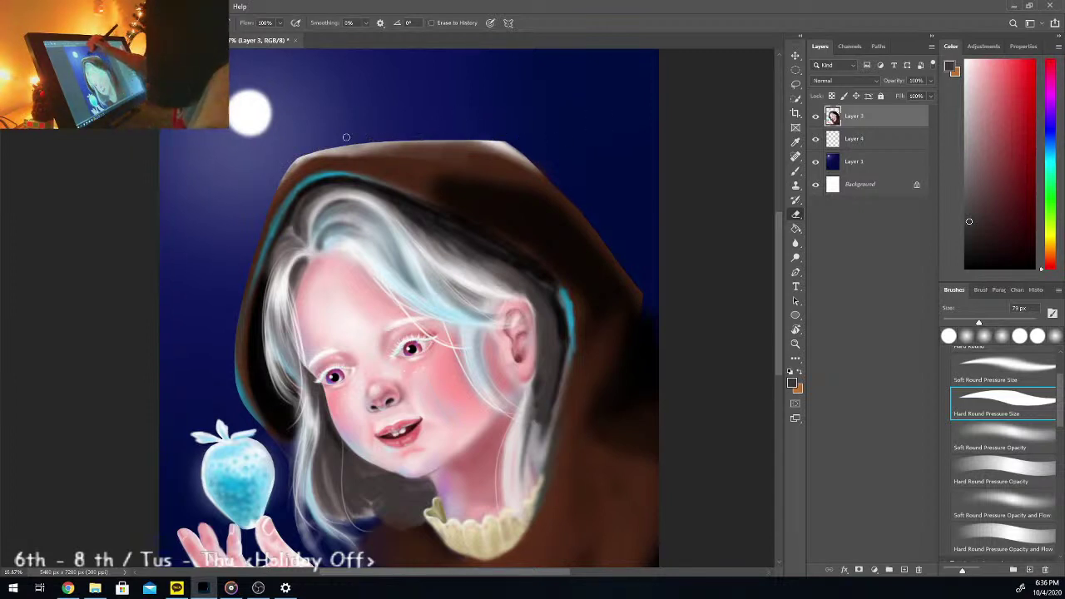
mouse_move(377, 142)
left_mouse_down()
mouse_move(584, 186)
mouse_move(438, 138)
mouse_move(387, 137)
mouse_move(511, 156)
mouse_move(440, 136)
mouse_move(523, 162)
mouse_move(456, 141)
mouse_move(513, 147)
left_mouse_up()
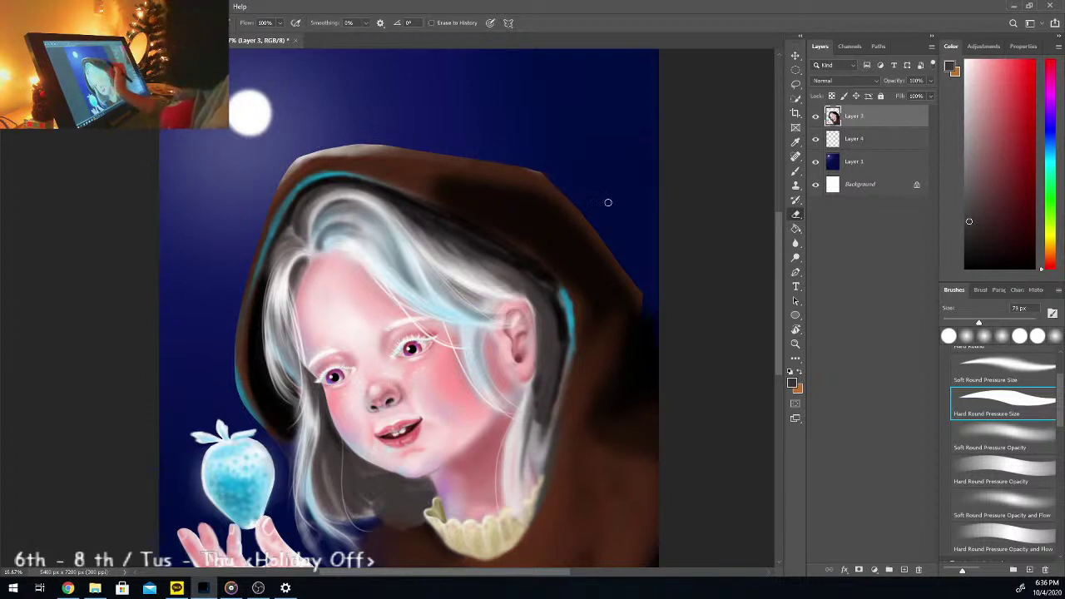
left_click_drag(491, 161, 603, 208)
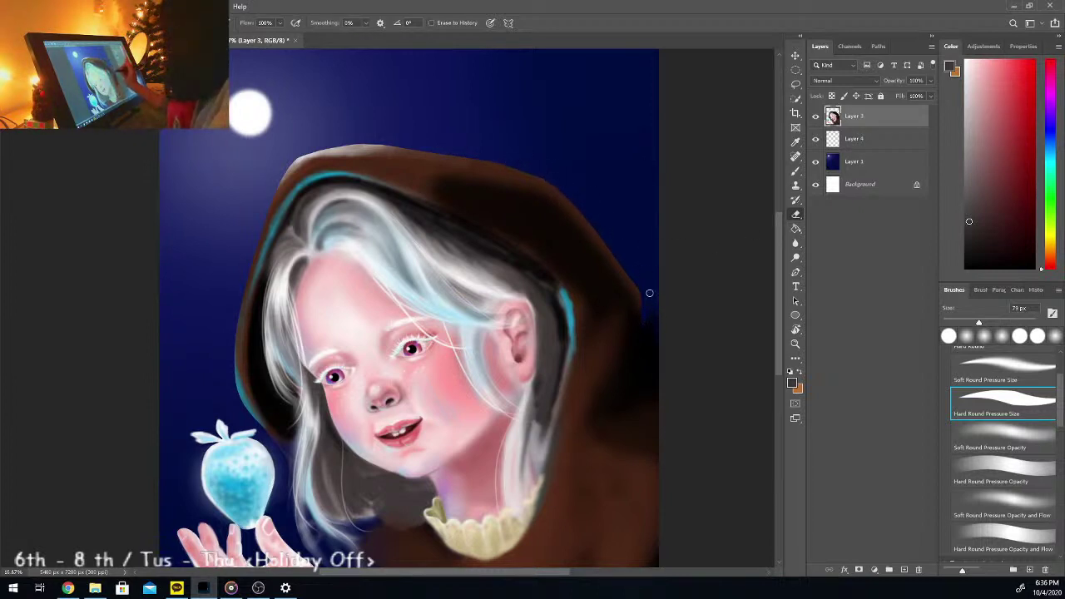
mouse_move(629, 359)
left_mouse_down()
mouse_move(610, 406)
mouse_move(653, 319)
mouse_move(620, 390)
mouse_move(652, 362)
mouse_move(650, 344)
mouse_move(625, 401)
left_mouse_up()
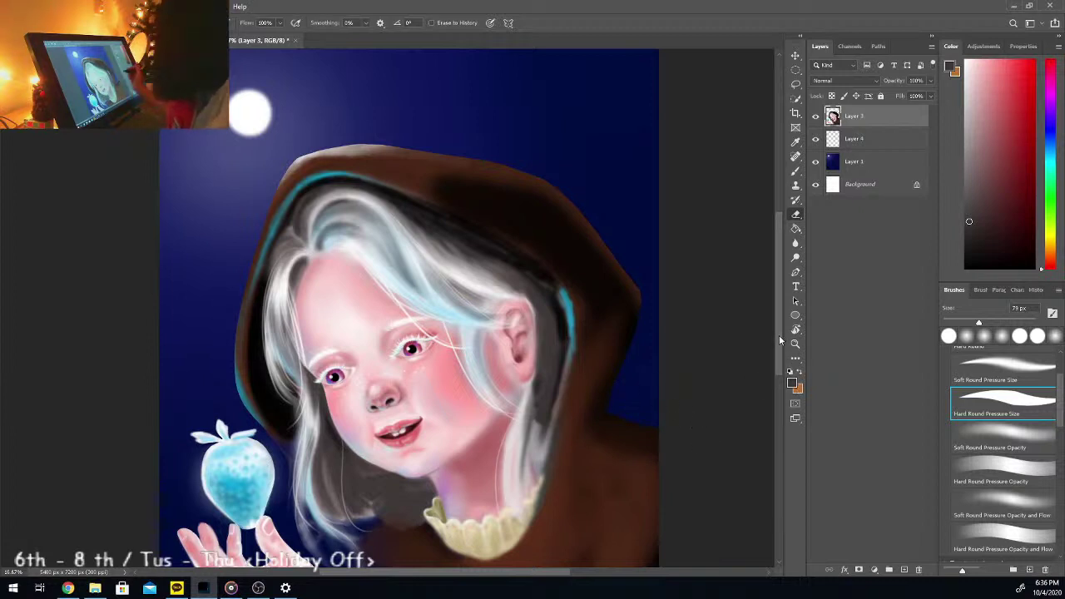
Step: Repaint the hood and shoulder with sampled dark brown and near-black, defining the cloak folds with an enlarged soft brush
scroll(754, 372, "down", 2)
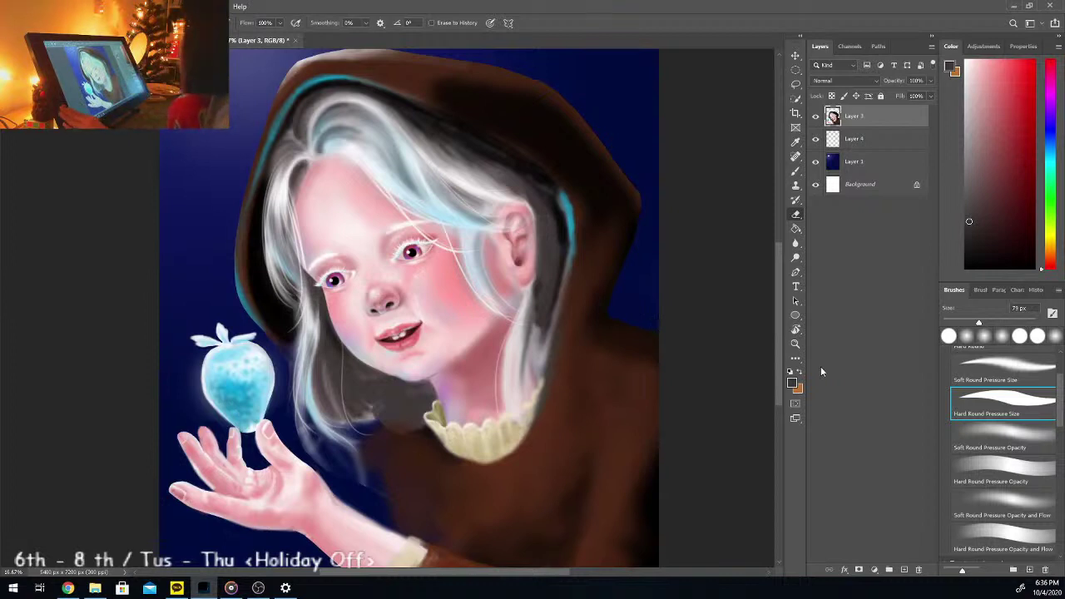
key("ctrl+minus")
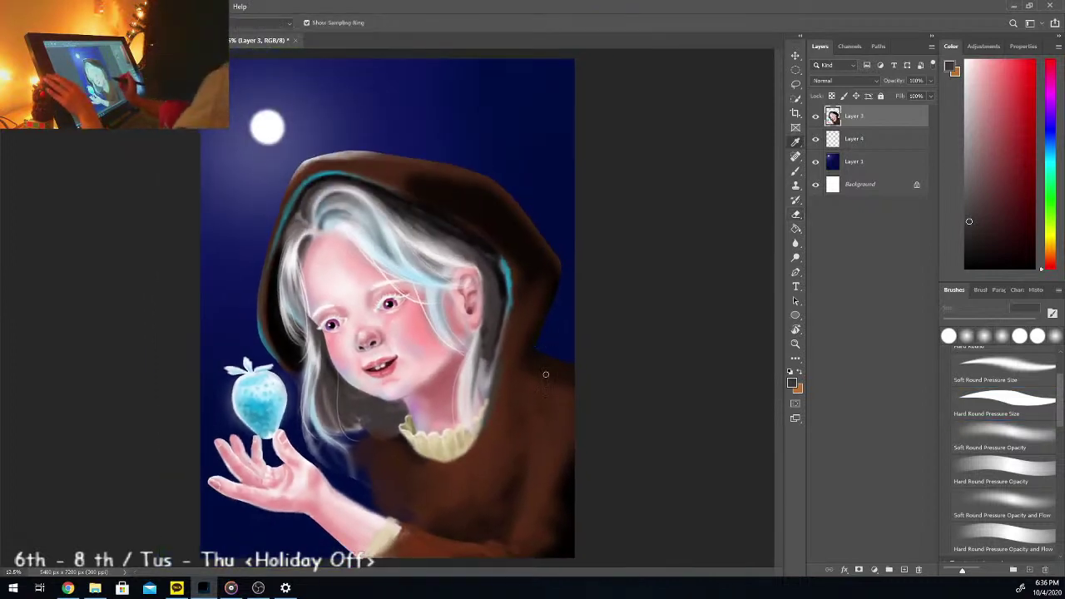
key("b")
left_click(534, 385, "alt")
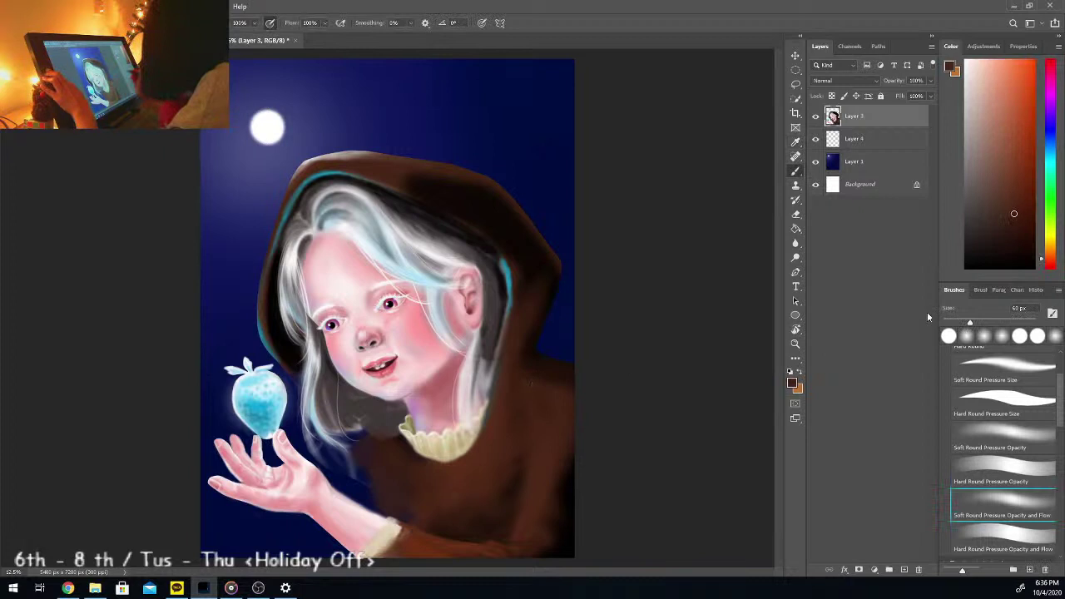
left_click_drag(984, 321, 1008, 321)
mouse_move(537, 365)
left_mouse_down()
mouse_move(562, 368)
mouse_move(553, 367)
left_mouse_up()
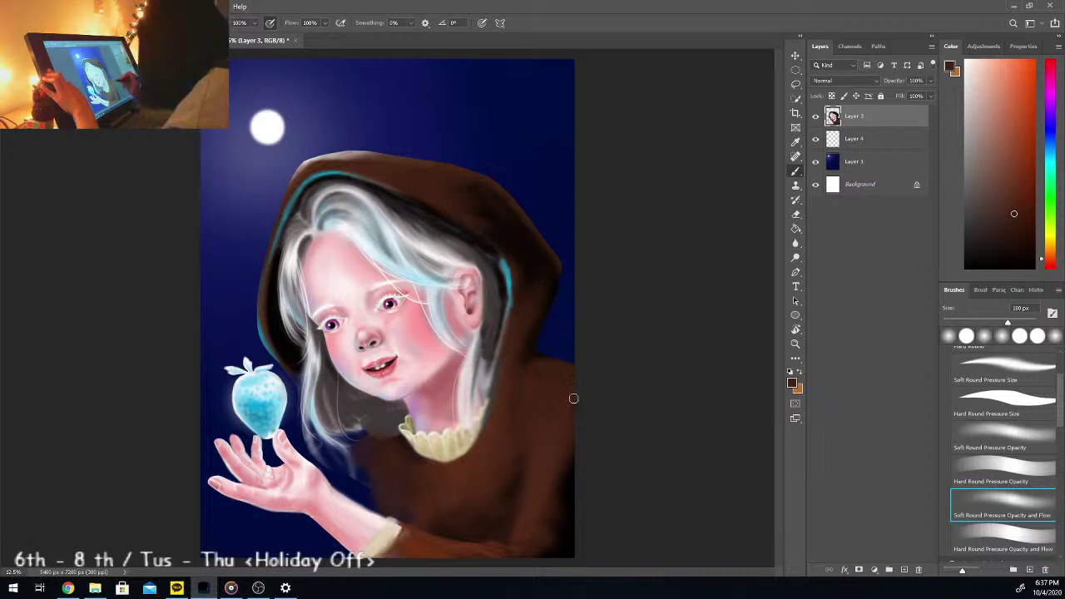
left_click(536, 352, "alt")
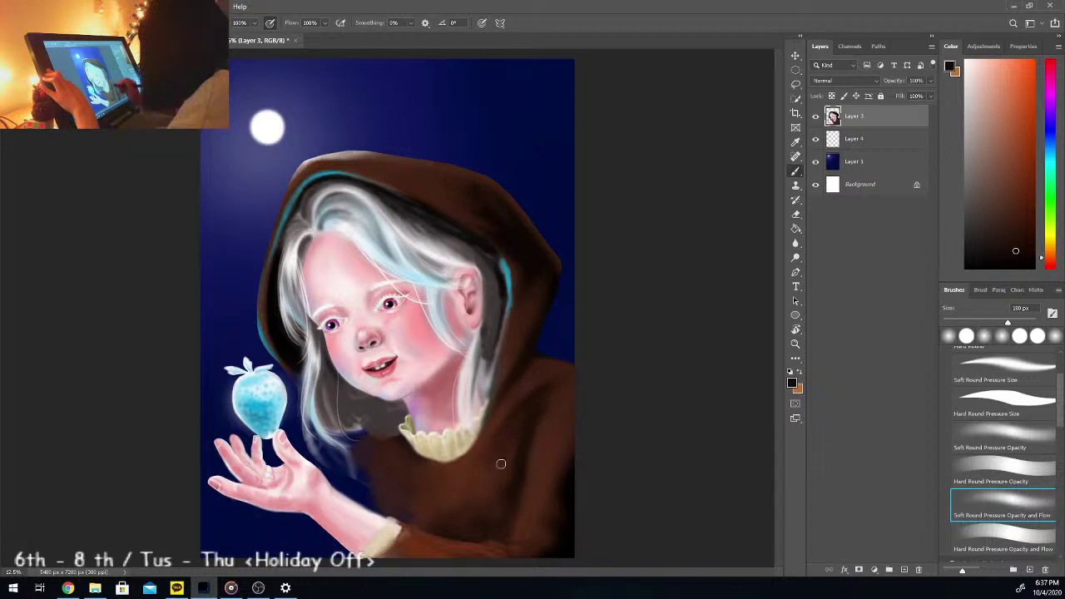
Step: Cover the cyan rim beside the ear and the hood's inner edge with sampled dark brown, using the soft pressure brush
key("ctrl+minus")
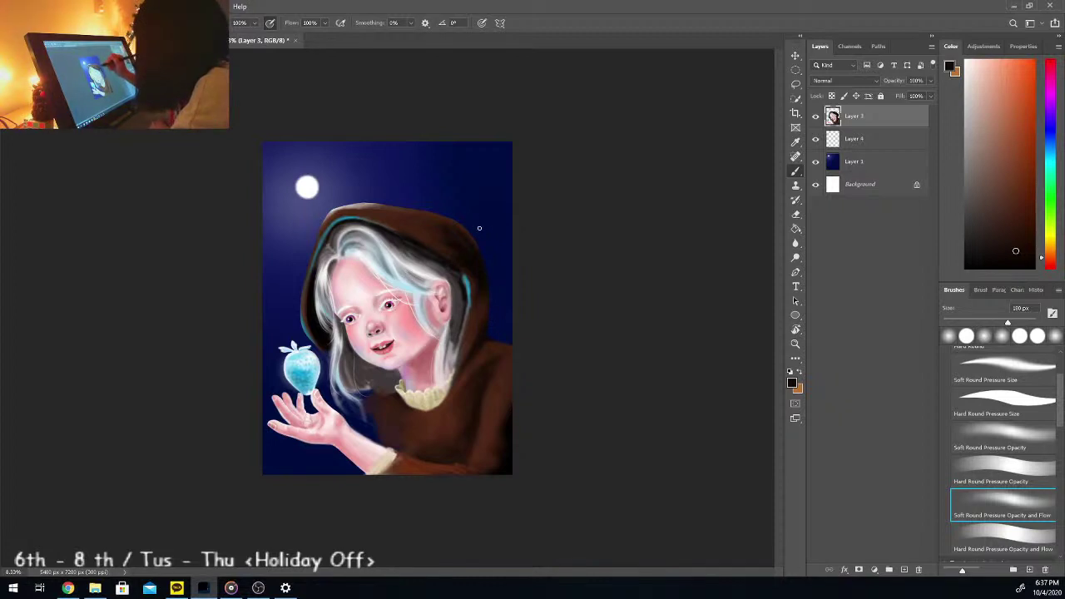
left_click(1002, 404)
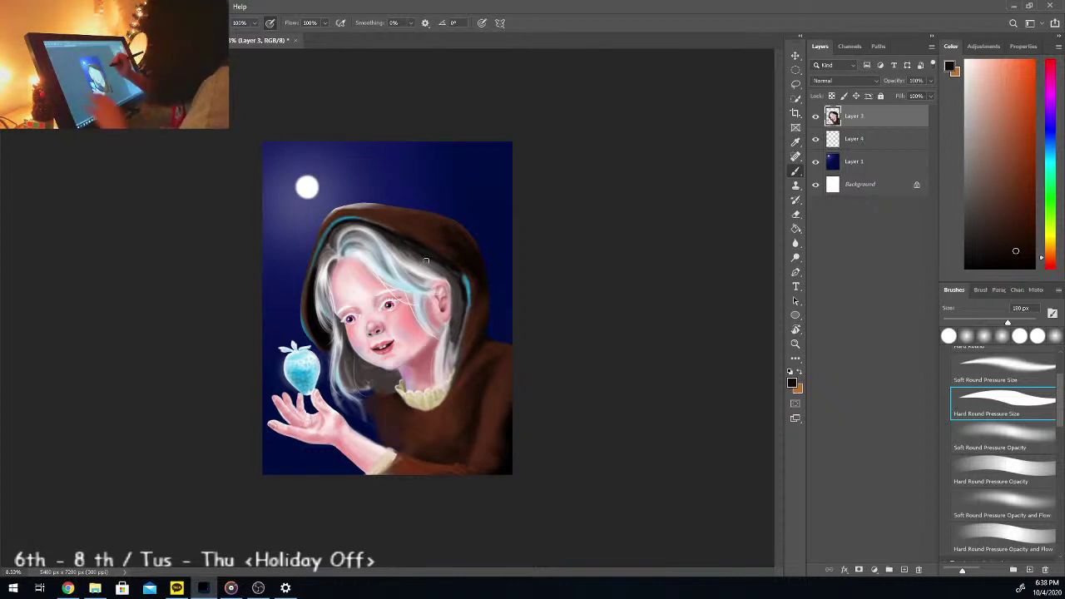
key("i")
key("b")
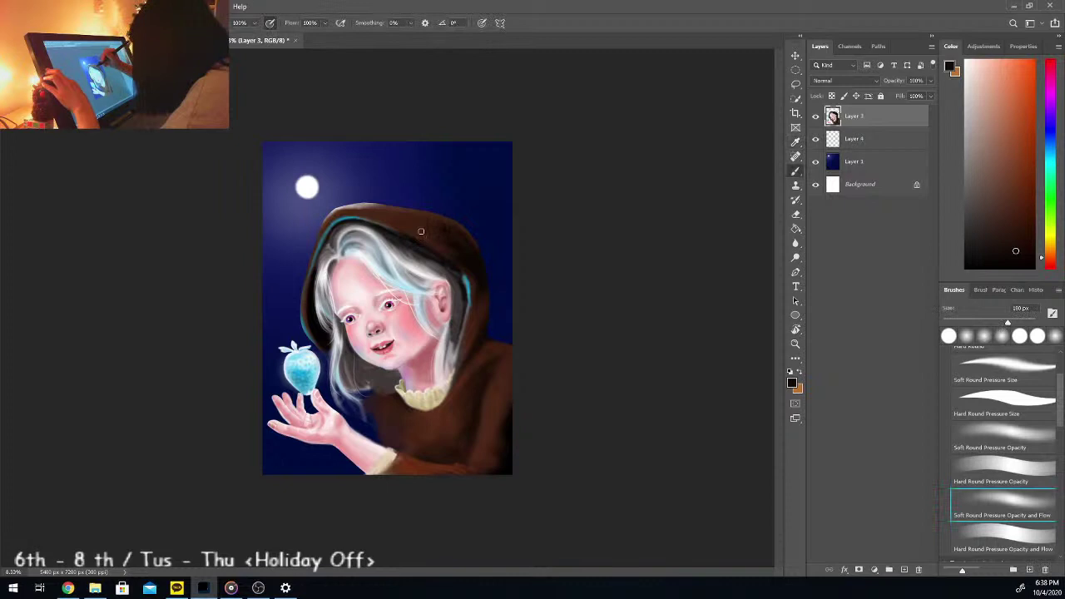
key("i")
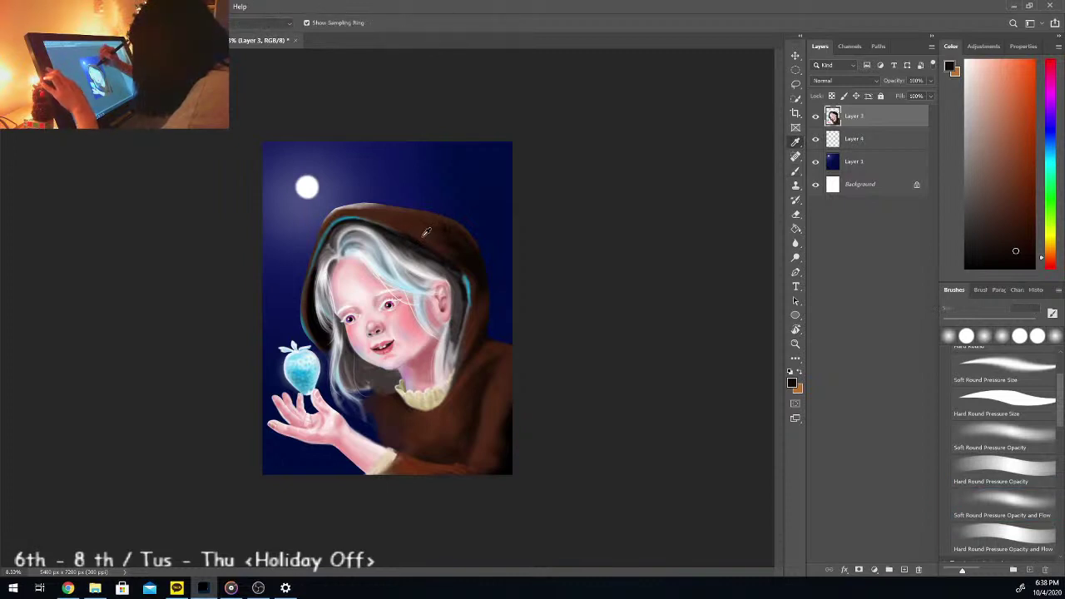
left_click(424, 234)
key("b")
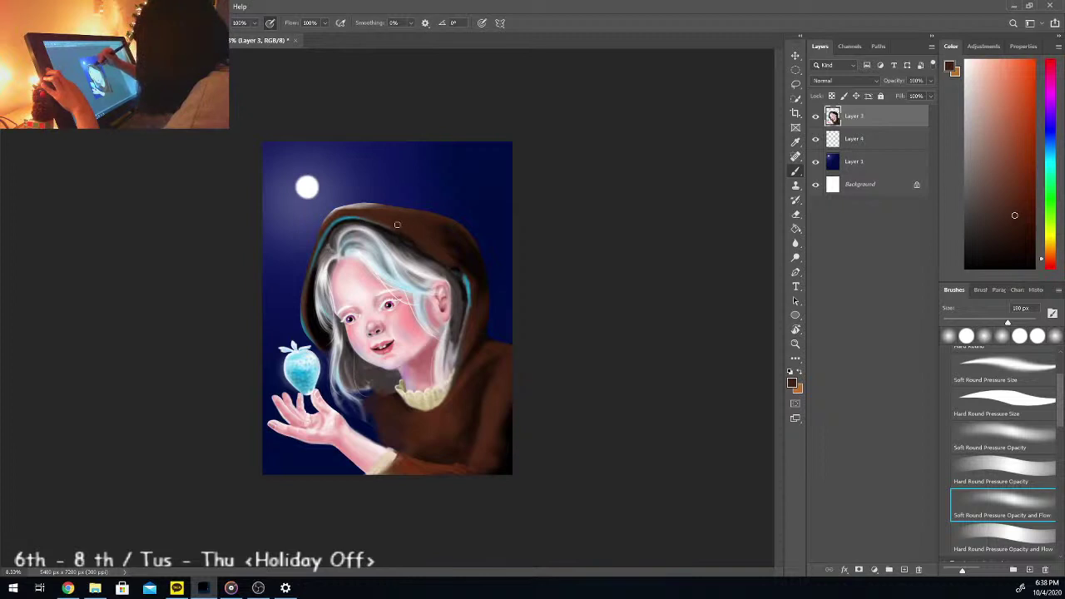
mouse_move(462, 274)
left_mouse_down()
mouse_move(467, 330)
mouse_move(469, 302)
left_mouse_up()
mouse_move(462, 345)
left_mouse_down()
mouse_move(453, 391)
mouse_move(463, 336)
mouse_move(448, 397)
mouse_move(460, 353)
left_mouse_up()
left_click_drag(441, 402, 472, 323)
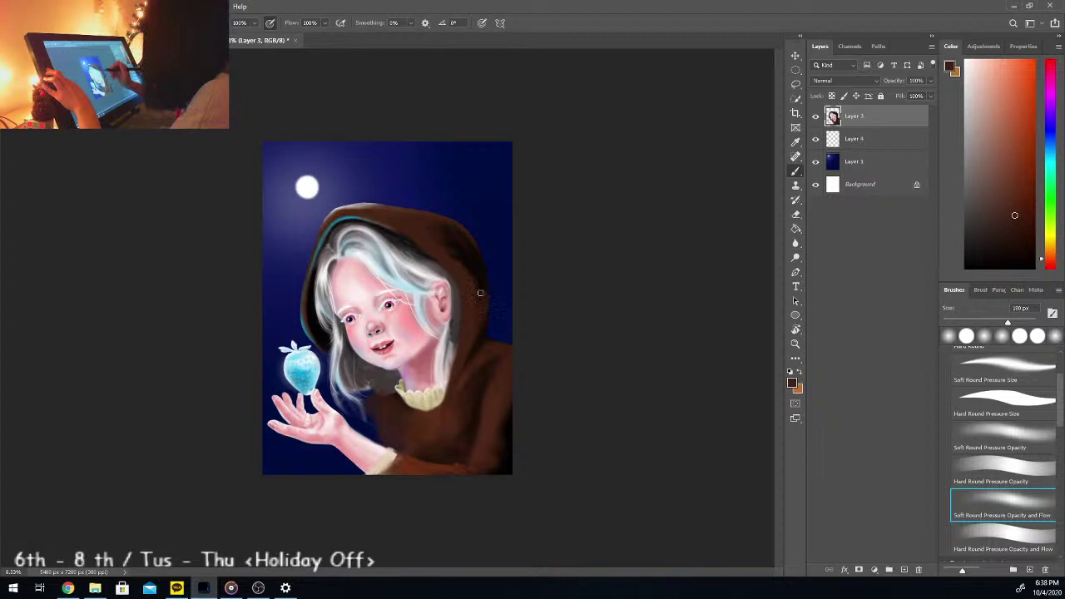
Step: Paint soft white patches over the crown and side of the hood with a 233 px soft brush
left_click_drag(1008, 323, 1013, 323)
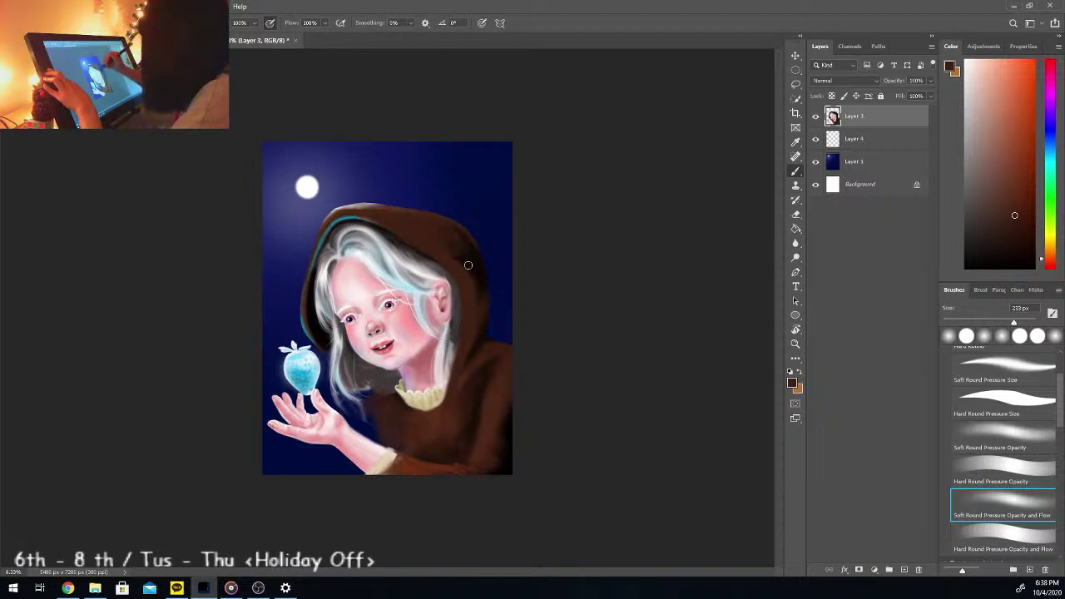
key("x")
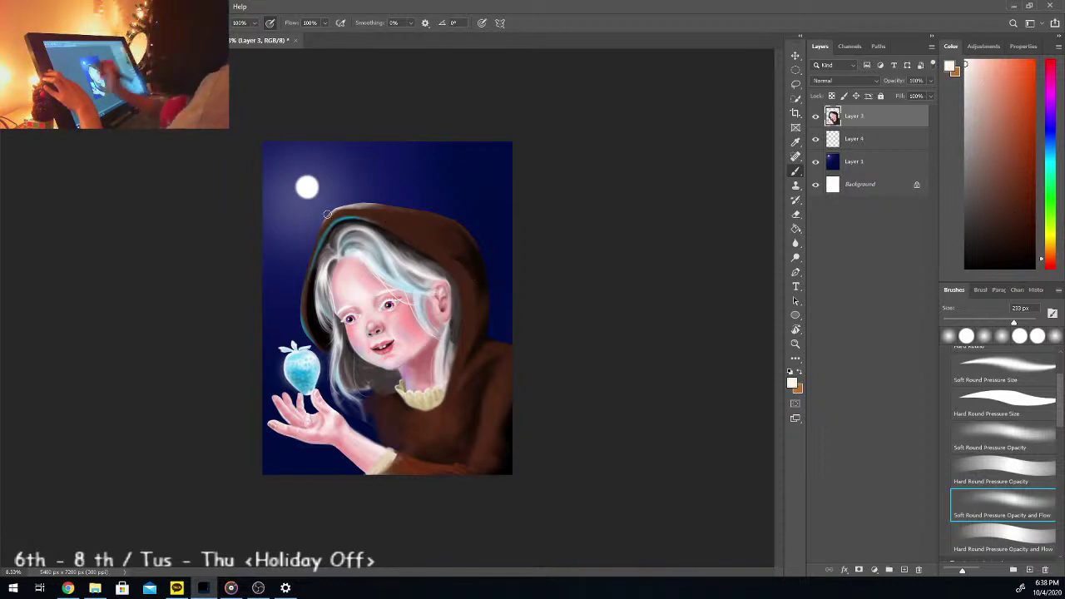
mouse_move(334, 213)
left_mouse_down()
mouse_move(407, 218)
mouse_move(391, 217)
mouse_move(403, 234)
mouse_move(367, 219)
mouse_move(415, 214)
mouse_move(396, 213)
mouse_move(431, 218)
mouse_move(410, 227)
mouse_move(438, 229)
left_mouse_up()
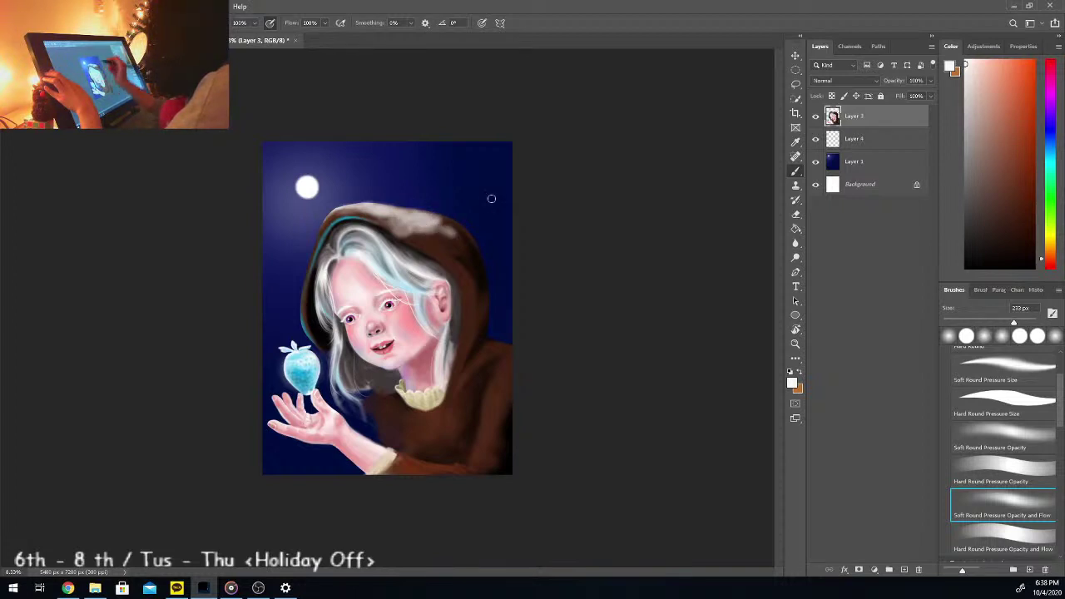
mouse_move(445, 227)
left_mouse_down()
mouse_move(451, 234)
mouse_move(441, 225)
mouse_move(434, 237)
left_mouse_up()
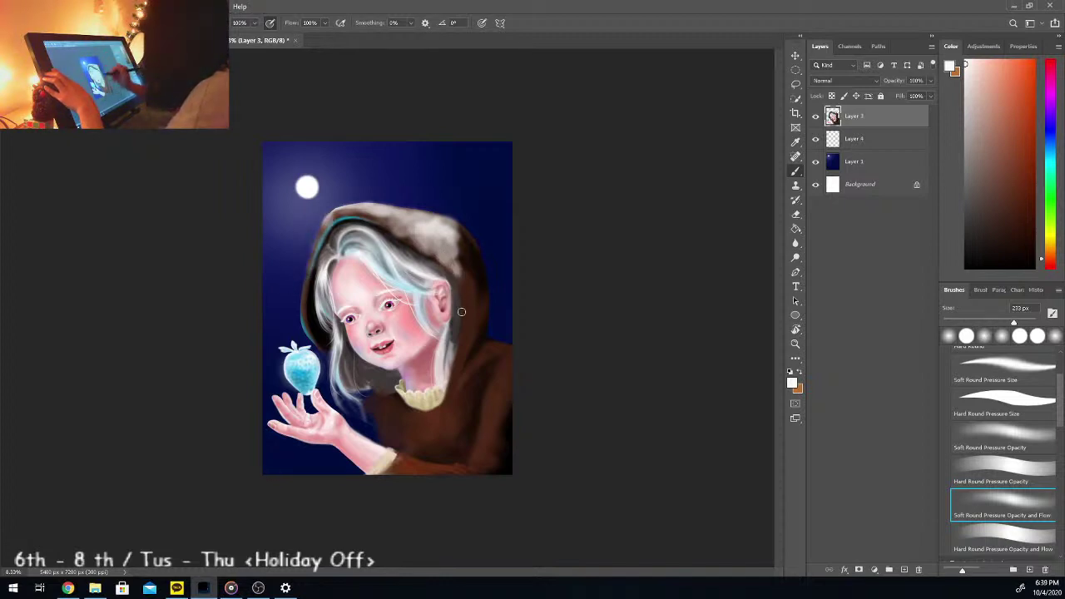
Step: Paint soft white over the shoulder at the picture's edge and build up the white along the hood's top
mouse_move(495, 352)
left_mouse_down()
mouse_move(485, 346)
mouse_move(491, 356)
mouse_move(463, 381)
mouse_move(499, 356)
mouse_move(506, 373)
left_mouse_up()
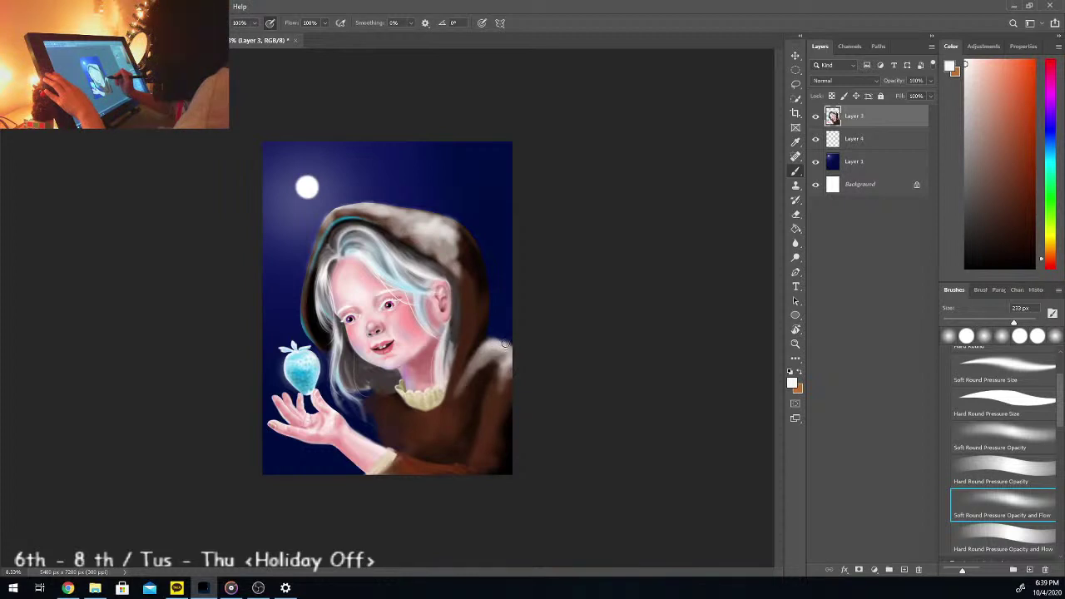
left_click_drag(493, 343, 494, 338)
mouse_move(484, 353)
left_mouse_down()
mouse_move(476, 359)
mouse_move(503, 353)
left_mouse_up()
mouse_move(332, 219)
left_mouse_down()
mouse_move(390, 204)
mouse_move(439, 221)
left_mouse_up()
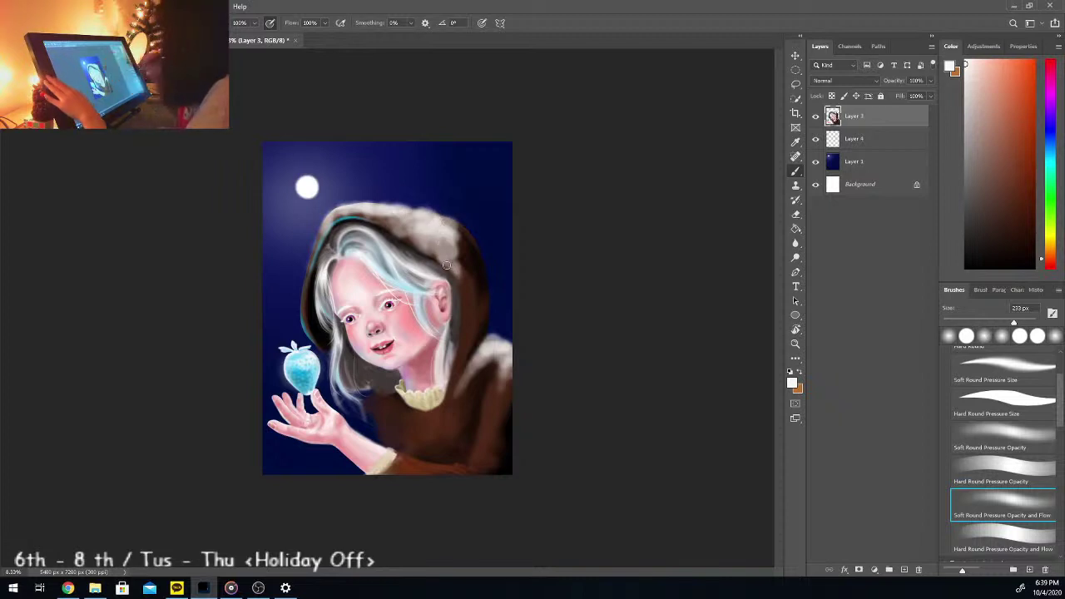
Step: Lighten the cloak near the raised arm with white and extend the hair lock over the chest, reducing the brush to 175 px
mouse_move(374, 402)
left_mouse_down()
mouse_move(387, 396)
mouse_move(367, 406)
left_mouse_up()
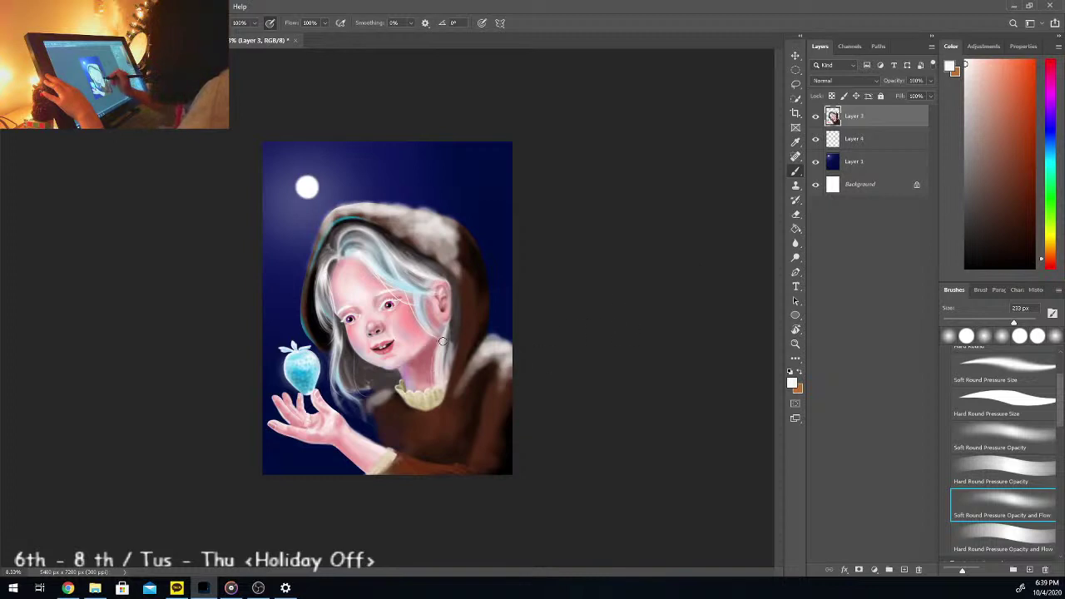
left_click_drag(1001, 314, 986, 309)
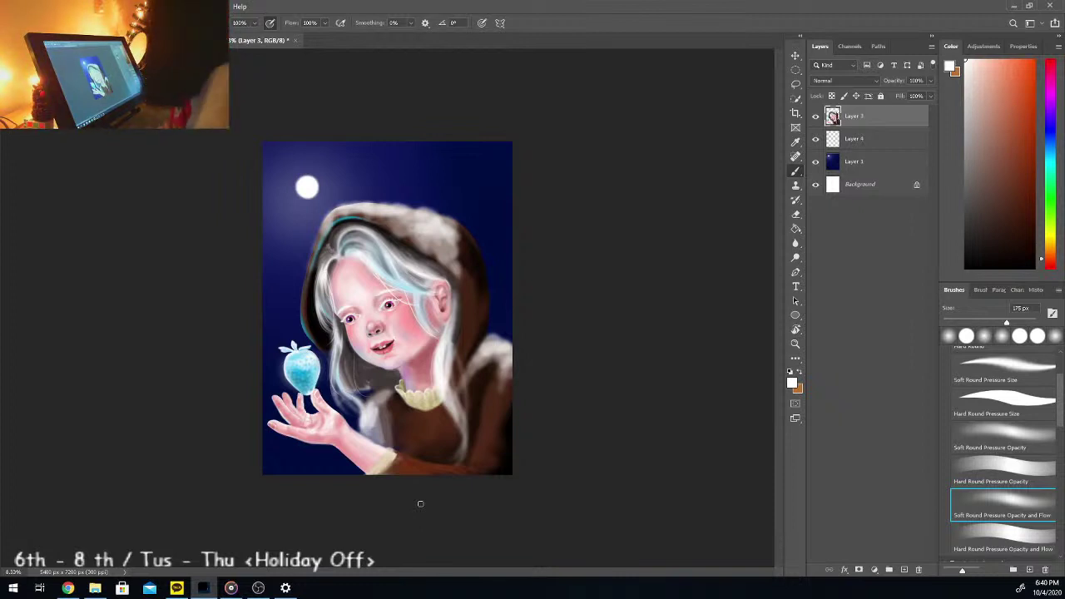
Step: Save the hooded girl painting
left_click(25, 7)
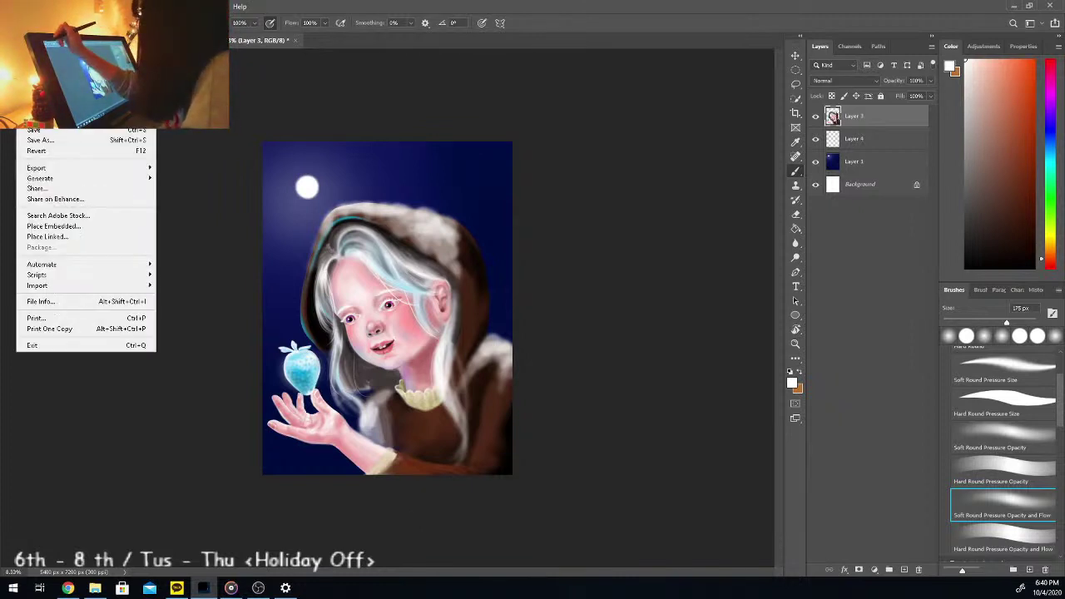
left_click(51, 128)
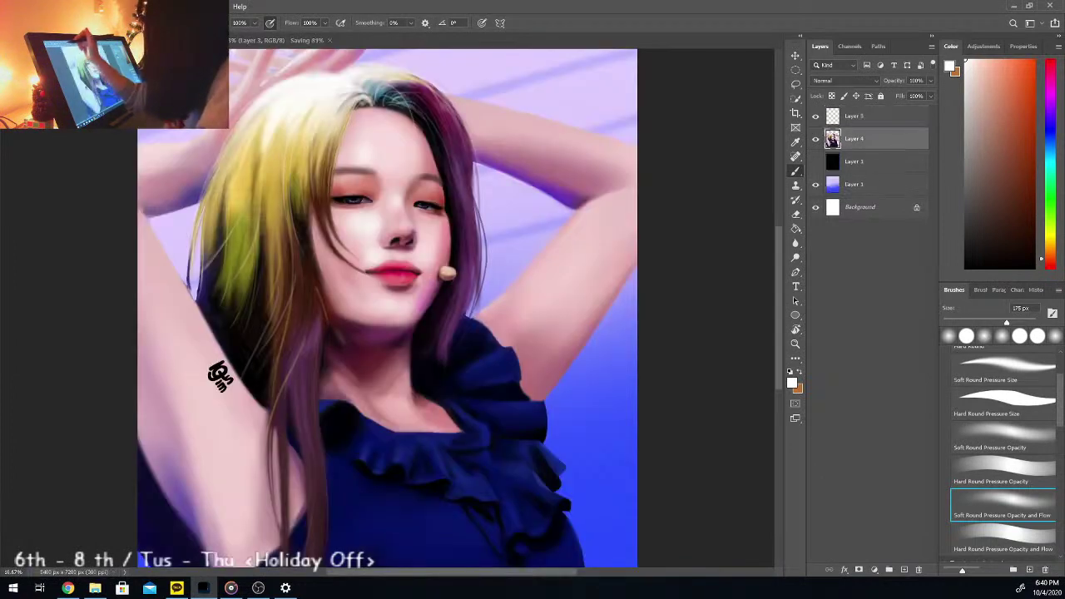
key("ctrl+minus")
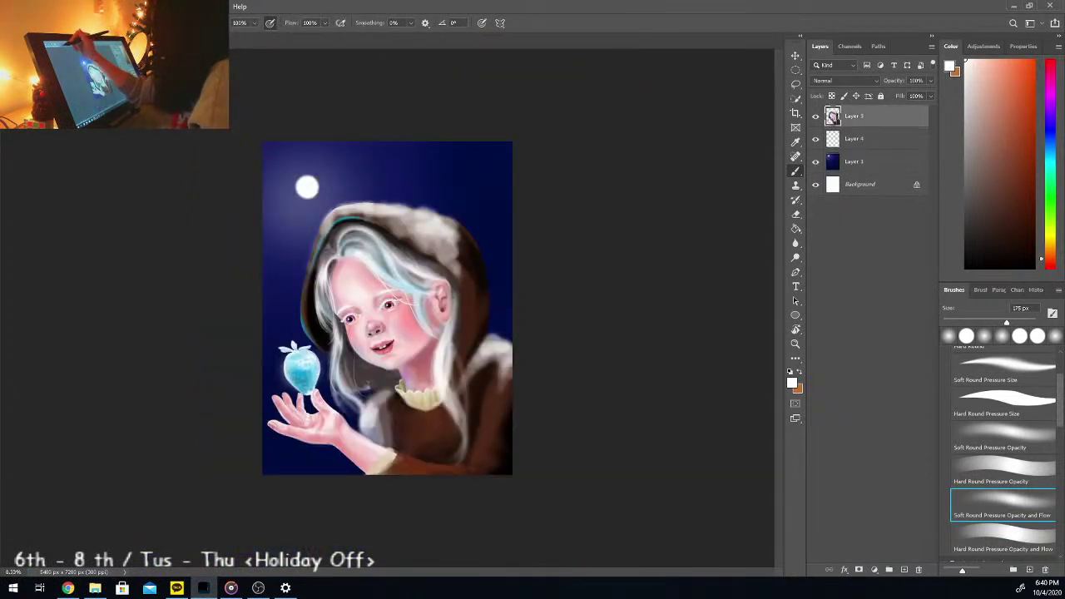
Step: Create a new blank document of 5400 x 7200 px at 300 ppi with a white background
left_click(27, 6)
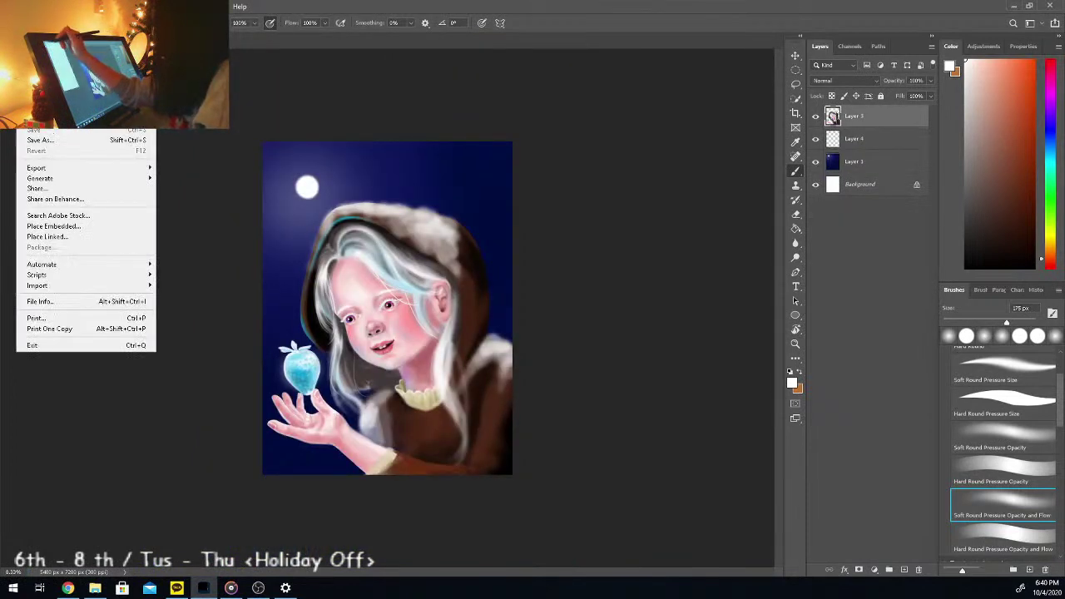
left_click(40, 19)
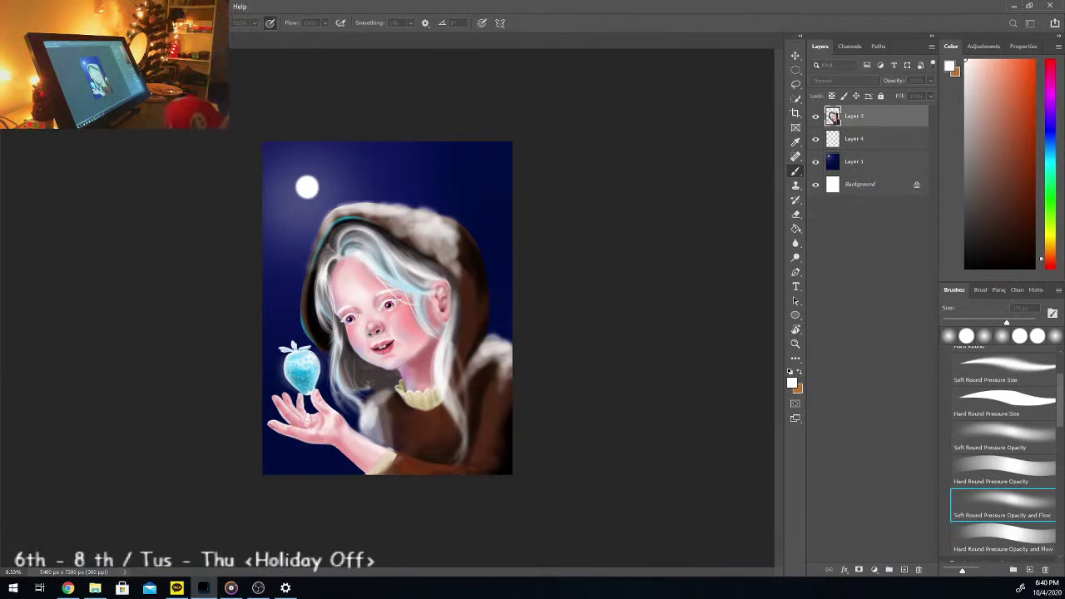
left_click(328, 64)
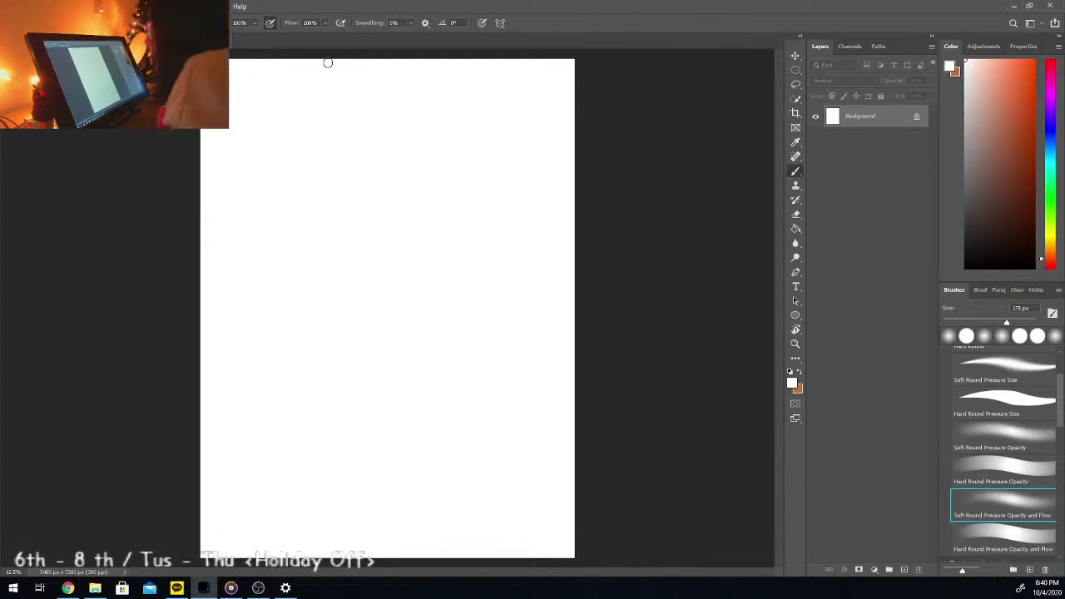
Step: Add a new layer and paint soft saturated blue over the canvas's upper left and centre with a brush about 2000 px wide
left_click(904, 570)
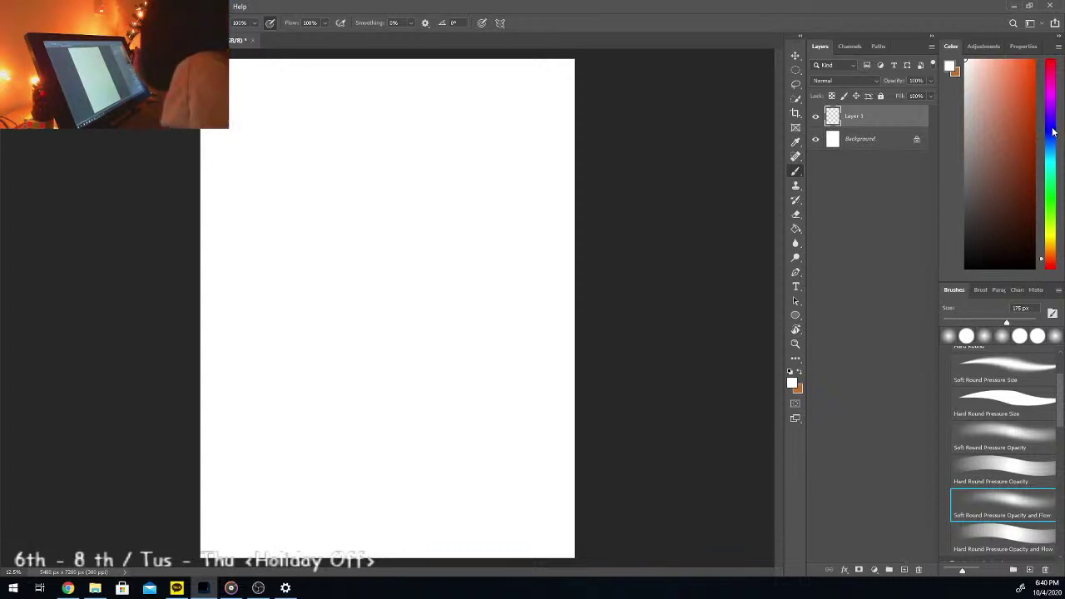
left_click_drag(1051, 133, 1055, 127)
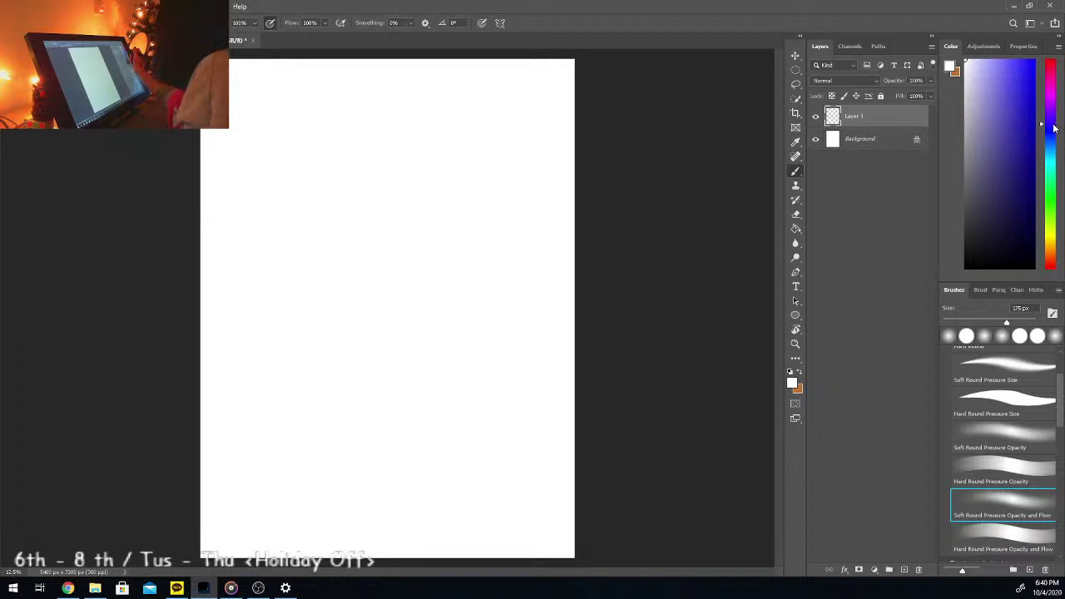
left_click(1034, 61)
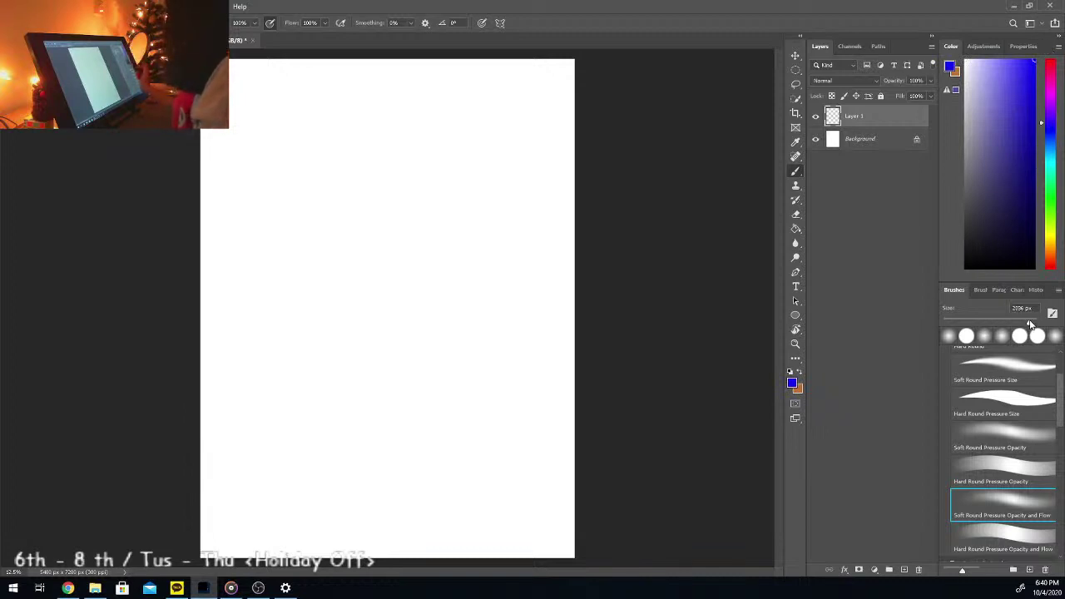
mouse_move(218, 77)
left_mouse_down()
mouse_move(182, 125)
mouse_move(241, 84)
mouse_move(180, 153)
mouse_move(247, 68)
mouse_move(189, 154)
mouse_move(347, 63)
mouse_move(193, 195)
mouse_move(341, 85)
mouse_move(206, 211)
mouse_move(395, 76)
mouse_move(190, 260)
mouse_move(432, 76)
mouse_move(277, 193)
mouse_move(426, 109)
mouse_move(303, 256)
mouse_move(377, 209)
mouse_move(417, 198)
mouse_move(329, 299)
mouse_move(434, 275)
mouse_move(413, 311)
mouse_move(455, 302)
mouse_move(420, 343)
left_mouse_up()
Step: Paint soft violet over the middle of the blue area, building up a deeper spot in its lower part
left_click(1051, 104)
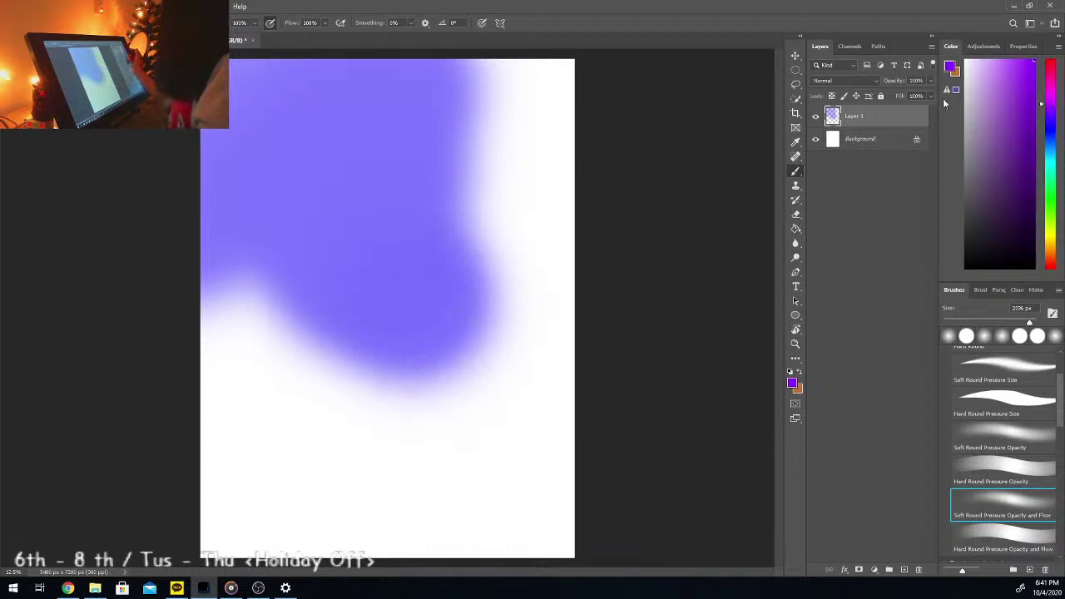
mouse_move(403, 155)
left_mouse_down()
mouse_move(352, 220)
mouse_move(357, 242)
mouse_move(396, 235)
left_mouse_up()
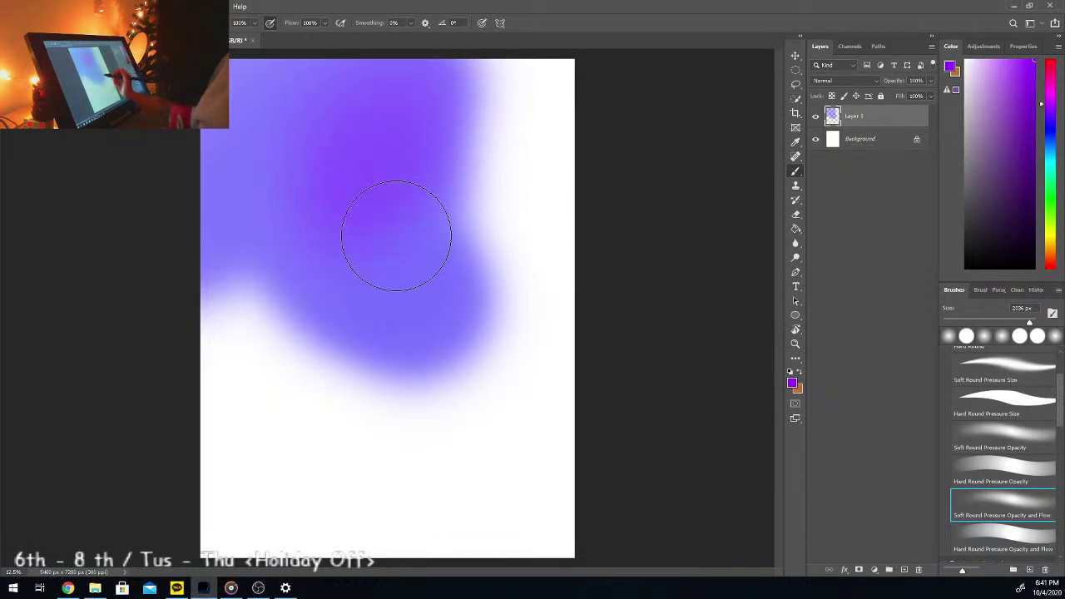
left_click_drag(396, 236, 317, 226)
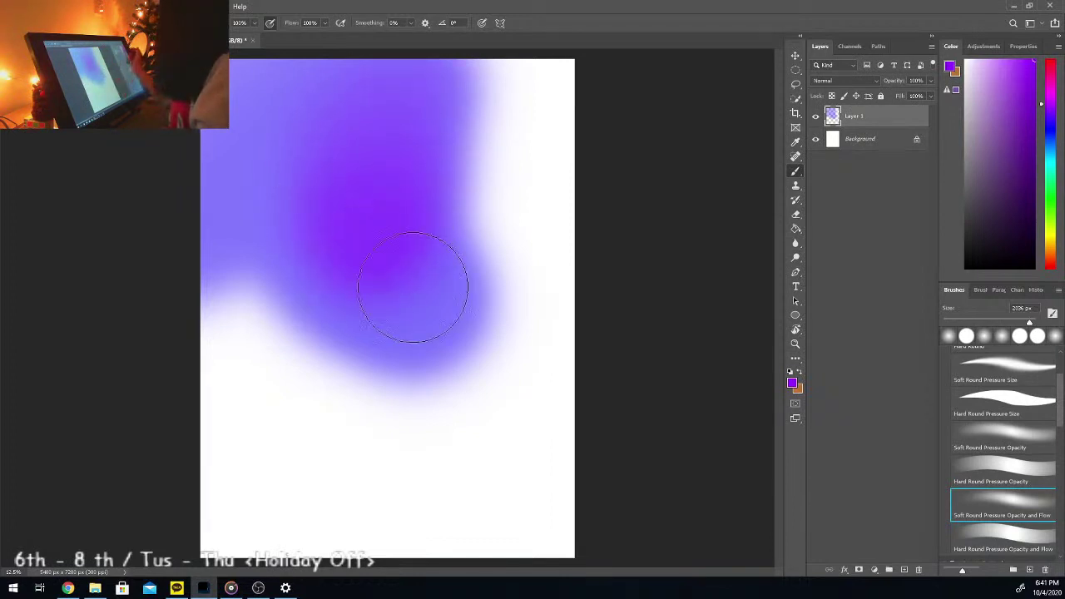
Step: Blend light pink and white diagonally through the violet area to form a bright streak from the upper left
left_click(1051, 92)
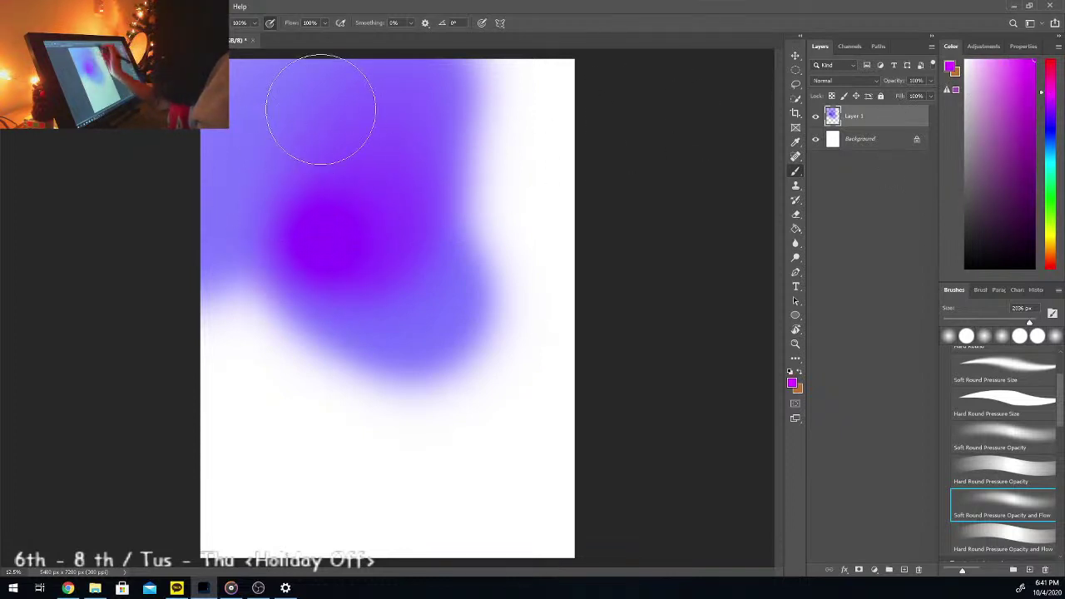
left_click_drag(320, 109, 470, 50)
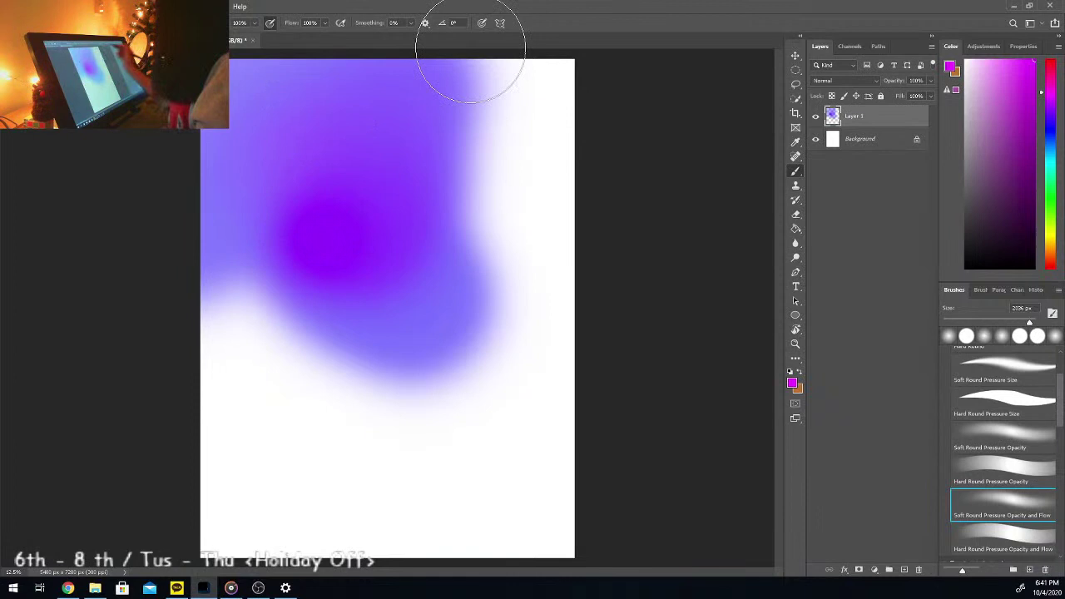
left_click(993, 77)
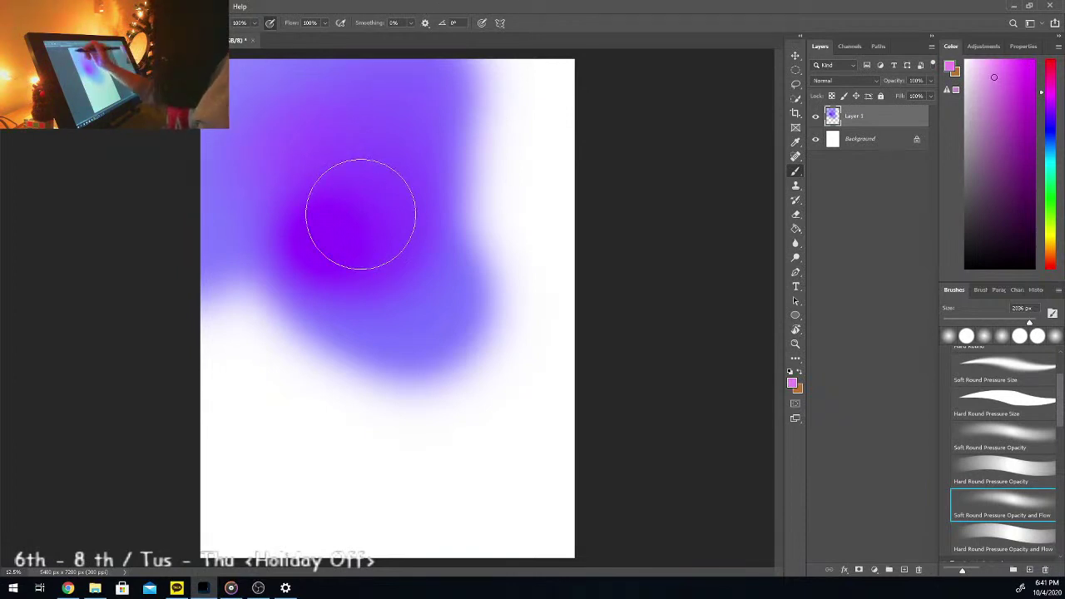
left_click(966, 62)
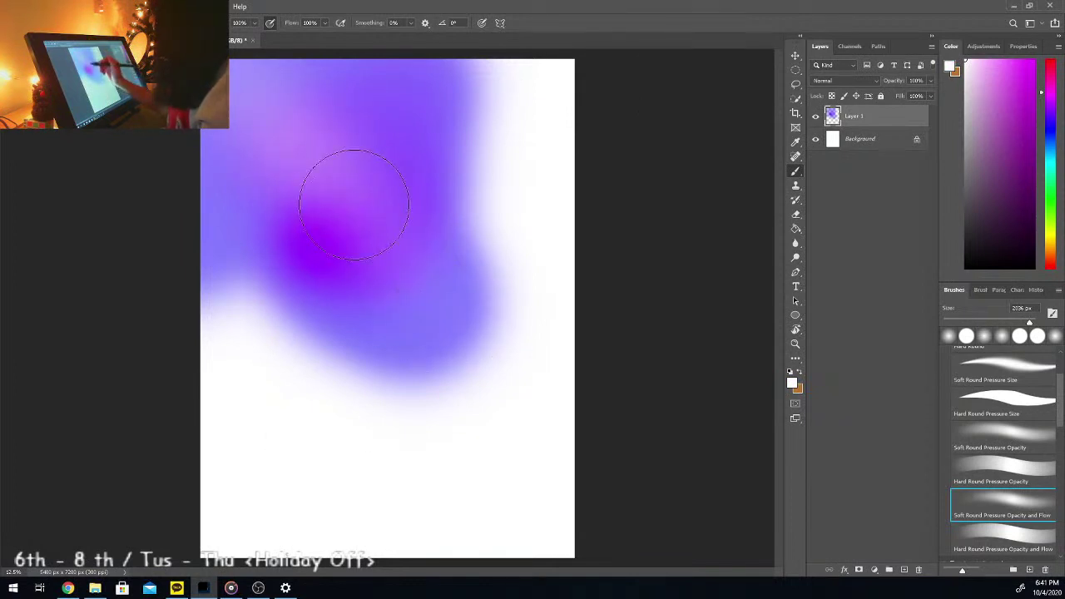
mouse_move(342, 239)
left_mouse_down()
mouse_move(308, 327)
mouse_move(284, 166)
mouse_move(311, 126)
mouse_move(226, 95)
left_mouse_up()
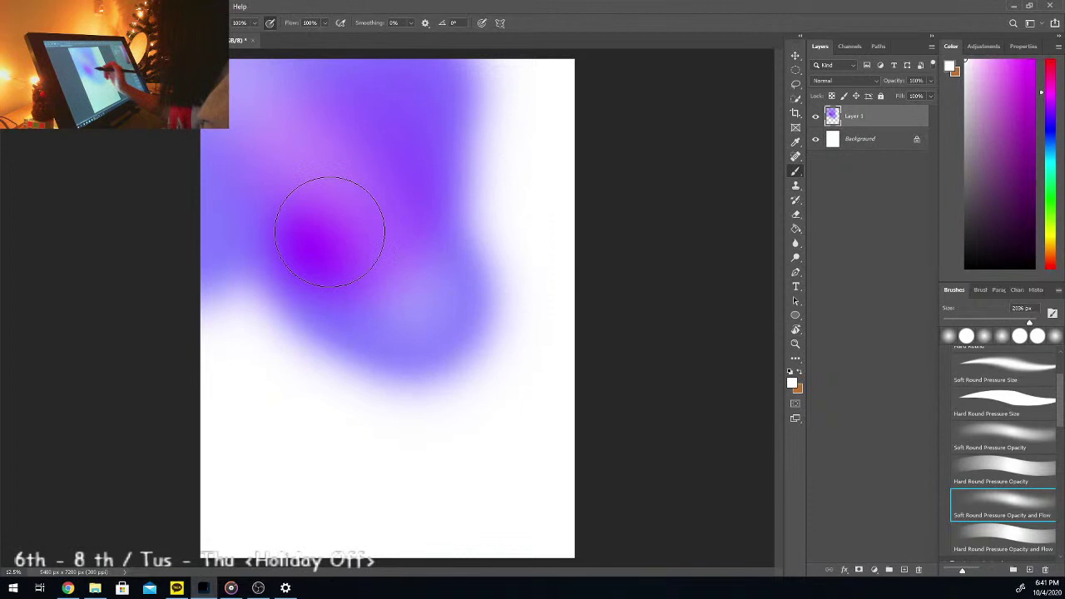
mouse_move(280, 150)
left_mouse_down()
mouse_move(291, 177)
mouse_move(323, 188)
mouse_move(329, 239)
mouse_move(439, 399)
mouse_move(377, 277)
mouse_move(336, 231)
mouse_move(357, 251)
mouse_move(394, 341)
mouse_move(463, 336)
left_mouse_up()
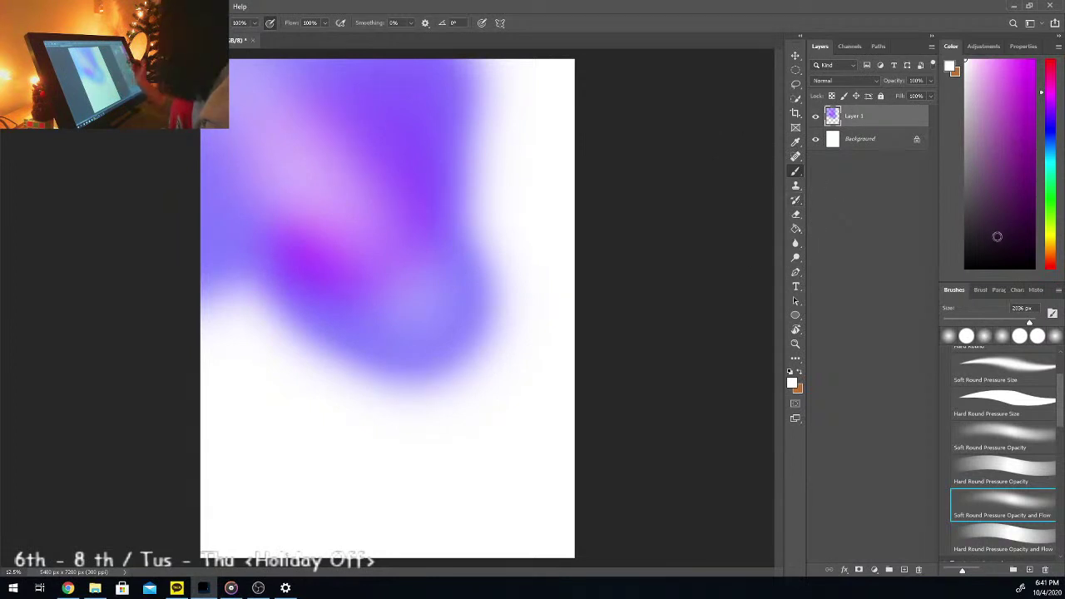
Step: Paint soft black patches on both sides of the streak, along the upper right and the left edge
mouse_move(582, 72)
left_mouse_down()
mouse_move(463, 75)
mouse_move(569, 63)
mouse_move(556, 107)
mouse_move(522, 137)
mouse_move(536, 183)
mouse_move(522, 209)
mouse_move(537, 250)
left_mouse_up()
mouse_move(214, 325)
left_mouse_down()
mouse_move(238, 304)
mouse_move(265, 346)
mouse_move(313, 386)
mouse_move(347, 381)
mouse_move(366, 416)
left_mouse_up()
mouse_move(202, 321)
left_mouse_down()
mouse_move(231, 273)
mouse_move(253, 361)
mouse_move(209, 441)
mouse_move(245, 408)
left_mouse_up()
mouse_move(520, 250)
left_mouse_down()
mouse_move(527, 242)
mouse_move(507, 238)
mouse_move(506, 168)
mouse_move(452, 78)
mouse_move(464, 72)
left_mouse_up()
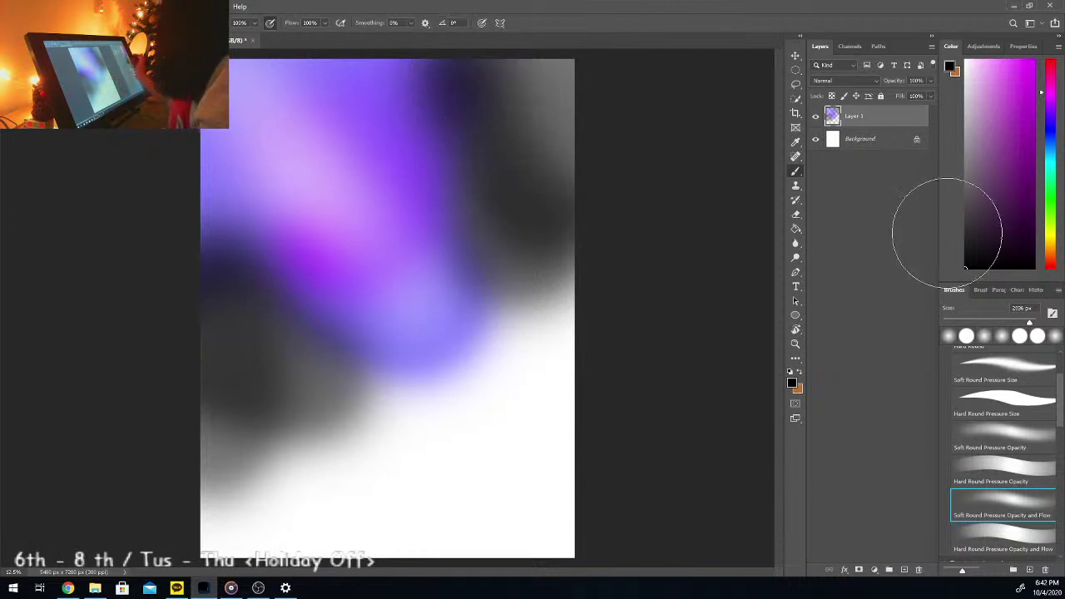
Step: Glaze dark navy over the black patches and along both edges of the pink streak to narrow it
left_click(1052, 133)
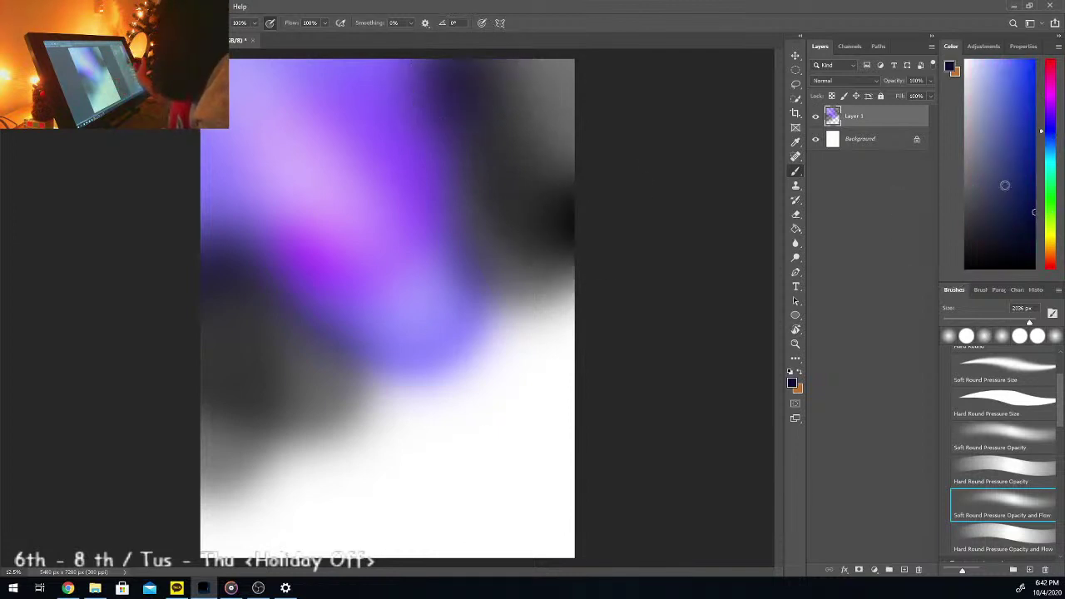
mouse_move(508, 85)
left_mouse_down()
mouse_move(488, 110)
mouse_move(572, 114)
mouse_move(500, 170)
mouse_move(568, 157)
mouse_move(488, 216)
mouse_move(547, 195)
mouse_move(491, 223)
mouse_move(555, 232)
mouse_move(507, 286)
mouse_move(536, 269)
mouse_move(483, 228)
mouse_move(467, 165)
mouse_move(535, 197)
mouse_move(504, 282)
mouse_move(538, 286)
mouse_move(554, 312)
mouse_move(519, 343)
left_mouse_up()
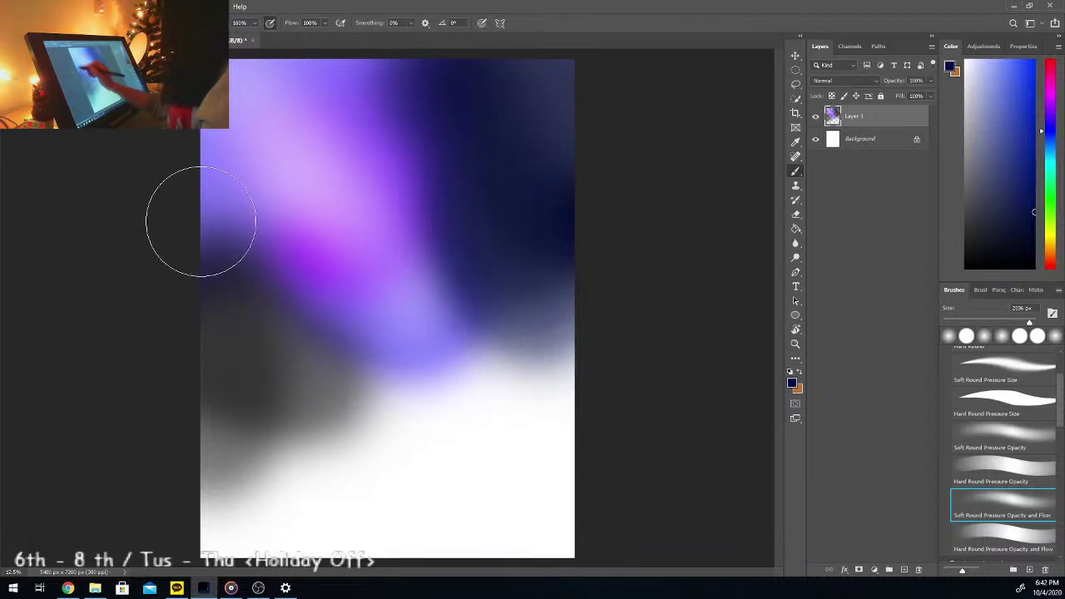
mouse_move(228, 253)
left_mouse_down()
mouse_move(258, 255)
mouse_move(276, 286)
mouse_move(355, 339)
mouse_move(309, 418)
left_mouse_up()
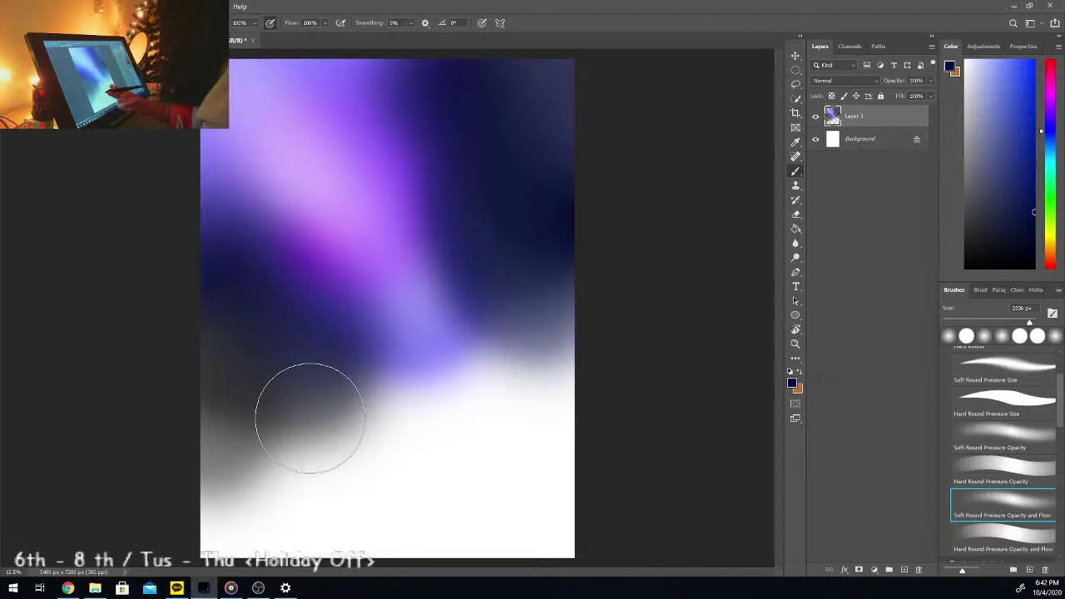
mouse_move(310, 418)
left_mouse_down()
mouse_move(202, 231)
mouse_move(209, 238)
mouse_move(186, 171)
mouse_move(221, 179)
left_mouse_up()
mouse_move(392, 90)
left_mouse_down()
mouse_move(321, 46)
mouse_move(485, 133)
mouse_move(443, 164)
mouse_move(445, 196)
mouse_move(444, 161)
mouse_move(428, 207)
mouse_move(422, 139)
mouse_move(418, 217)
mouse_move(446, 258)
left_mouse_up()
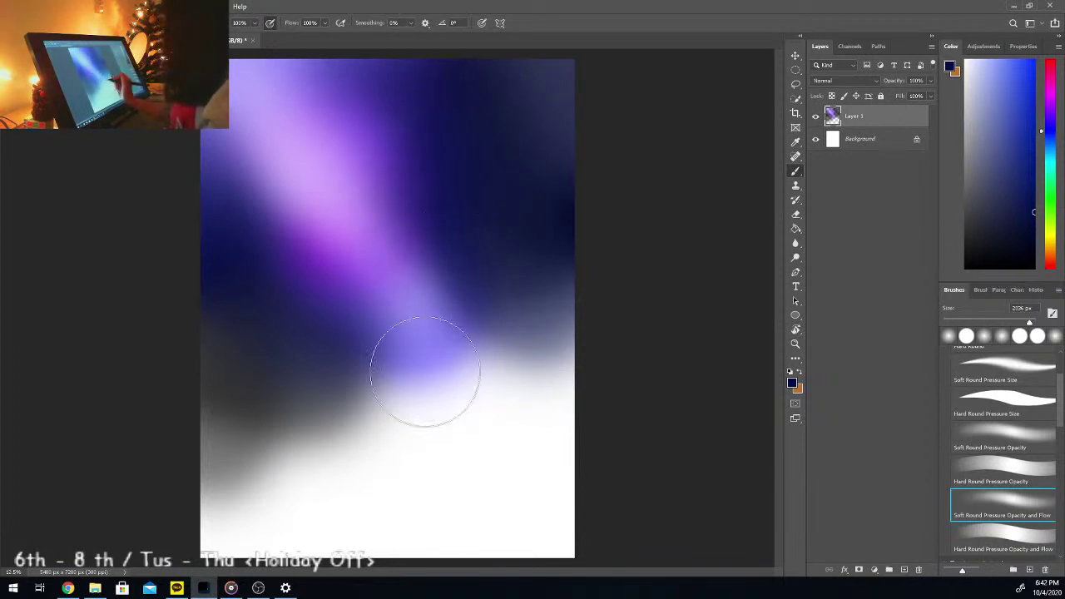
Step: Fill the remaining white lower part of the canvas with the same dark navy
mouse_move(548, 443)
left_mouse_down()
mouse_move(215, 505)
mouse_move(437, 461)
mouse_move(607, 479)
mouse_move(254, 510)
mouse_move(347, 484)
mouse_move(607, 482)
mouse_move(350, 506)
mouse_move(305, 519)
mouse_move(557, 507)
mouse_move(272, 540)
mouse_move(448, 525)
mouse_move(489, 532)
left_mouse_up()
mouse_move(333, 474)
left_mouse_down()
mouse_move(458, 458)
mouse_move(541, 470)
mouse_move(341, 495)
mouse_move(242, 524)
left_mouse_up()
mouse_move(490, 533)
left_mouse_down()
mouse_move(500, 499)
mouse_move(565, 508)
mouse_move(275, 532)
mouse_move(432, 533)
left_mouse_up()
mouse_move(391, 588)
left_mouse_down()
mouse_move(533, 583)
mouse_move(404, 577)
mouse_move(414, 574)
left_mouse_up()
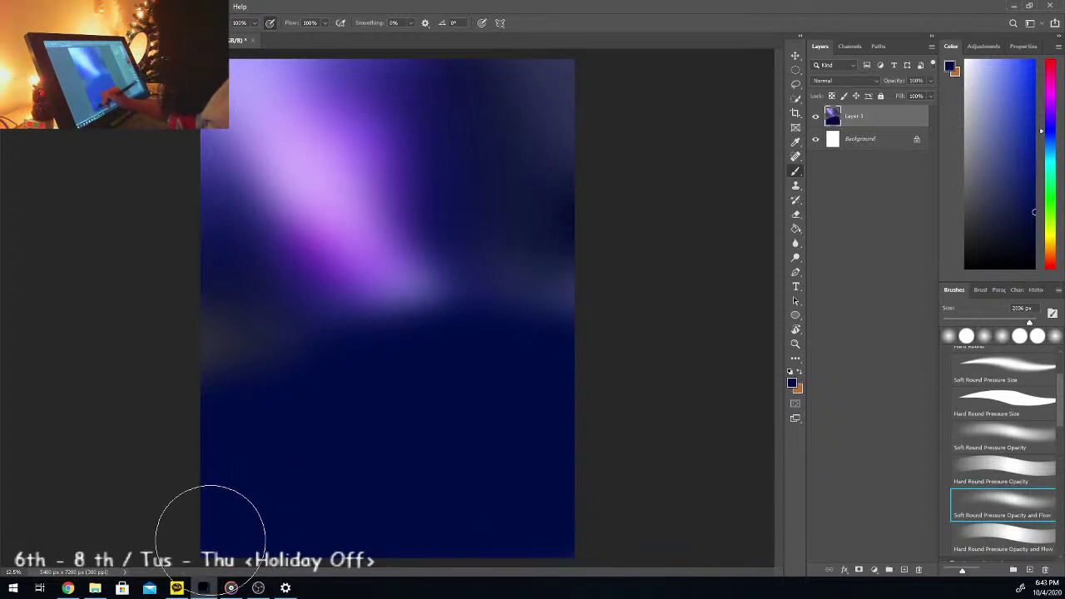
Step: Cover the leftover grey areas at both canvas edges with navy and soften the streak's outline and lower tip
mouse_move(590, 59)
left_mouse_down()
mouse_move(566, 72)
mouse_move(535, 59)
left_mouse_up()
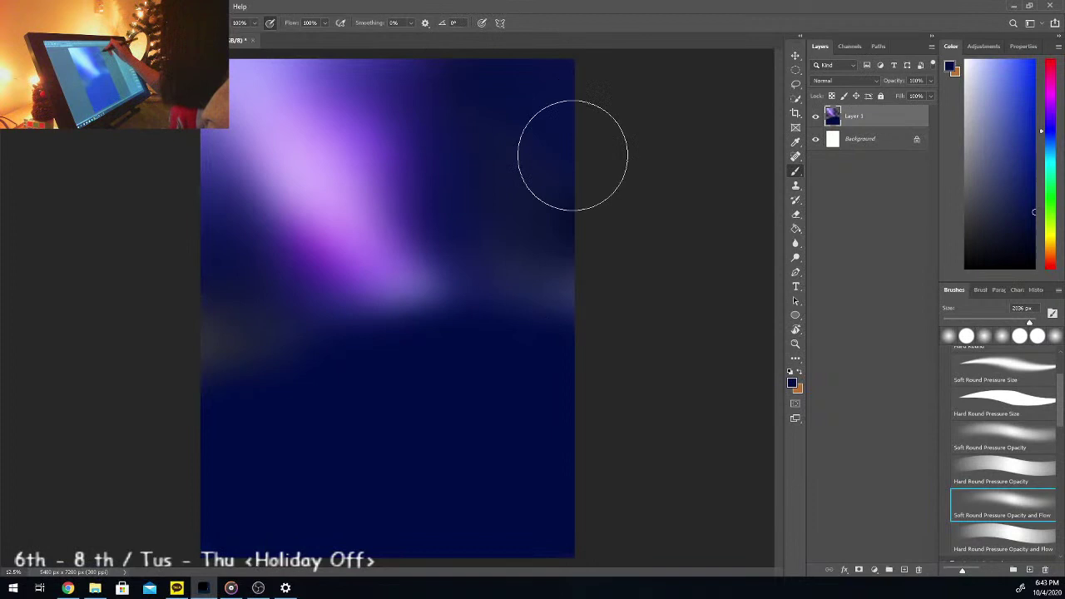
mouse_move(590, 261)
left_mouse_down()
mouse_move(571, 278)
mouse_move(534, 269)
mouse_move(504, 222)
left_mouse_up()
mouse_move(199, 373)
left_mouse_down()
mouse_move(200, 329)
mouse_move(212, 309)
mouse_move(234, 321)
mouse_move(166, 174)
left_mouse_up()
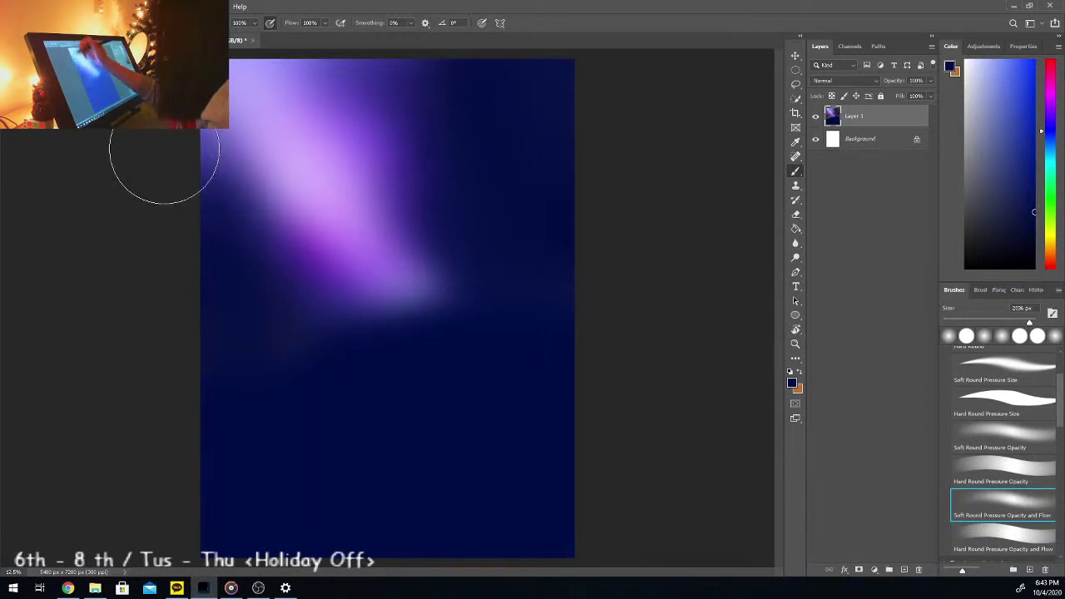
mouse_move(273, 357)
left_mouse_down()
mouse_move(255, 358)
mouse_move(305, 324)
left_mouse_up()
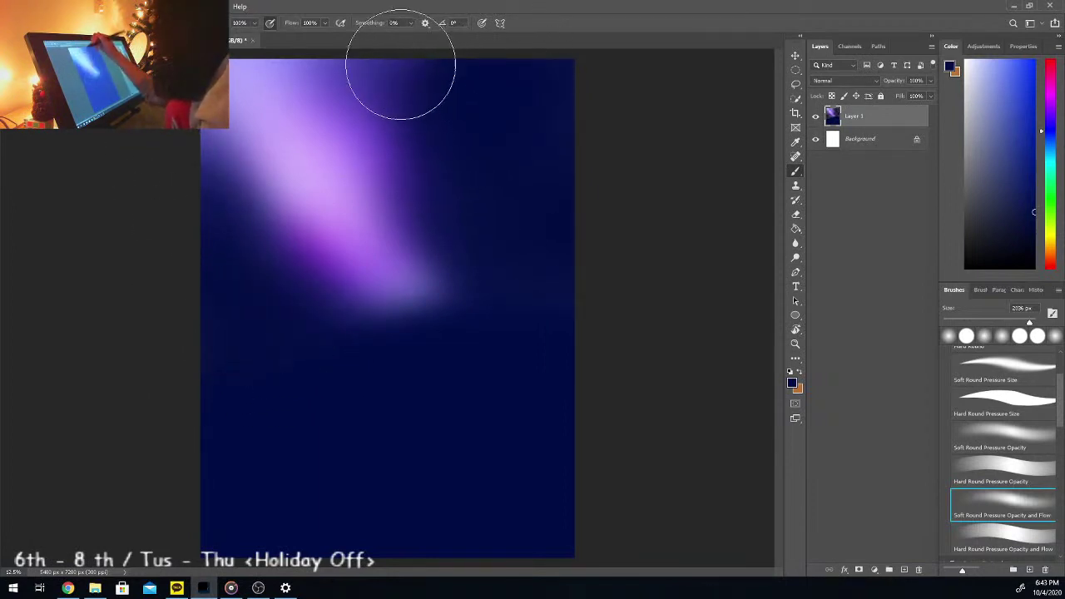
left_click_drag(407, 59, 386, 48)
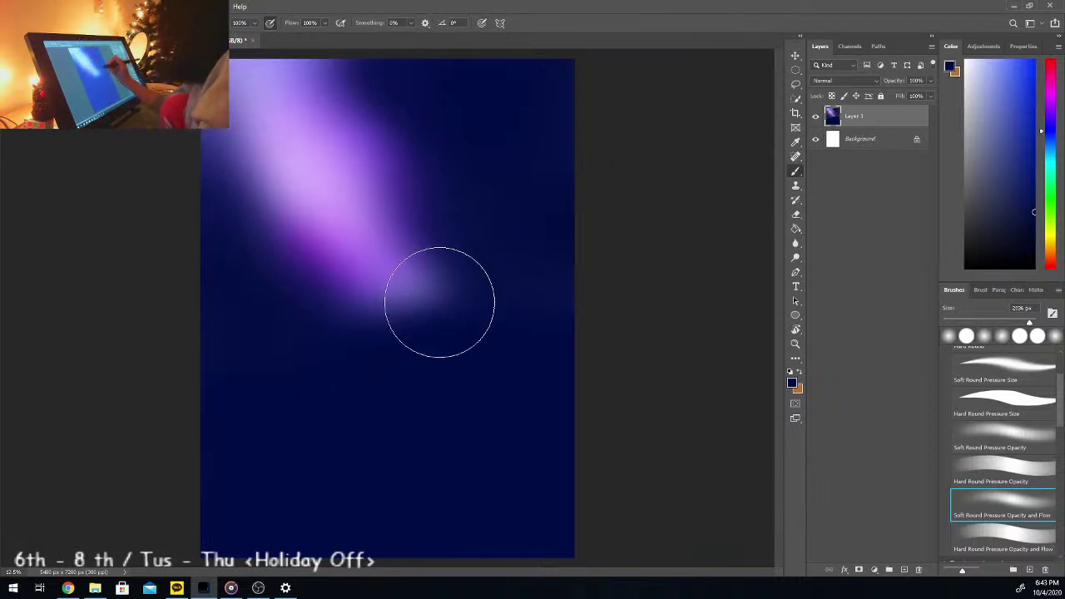
left_click_drag(440, 302, 454, 259)
Step: Paint a soft light blue-violet glow around the pink streak, extending it past the lower tip and along its right side
left_click_drag(1053, 130, 1053, 124)
left_click(1031, 70)
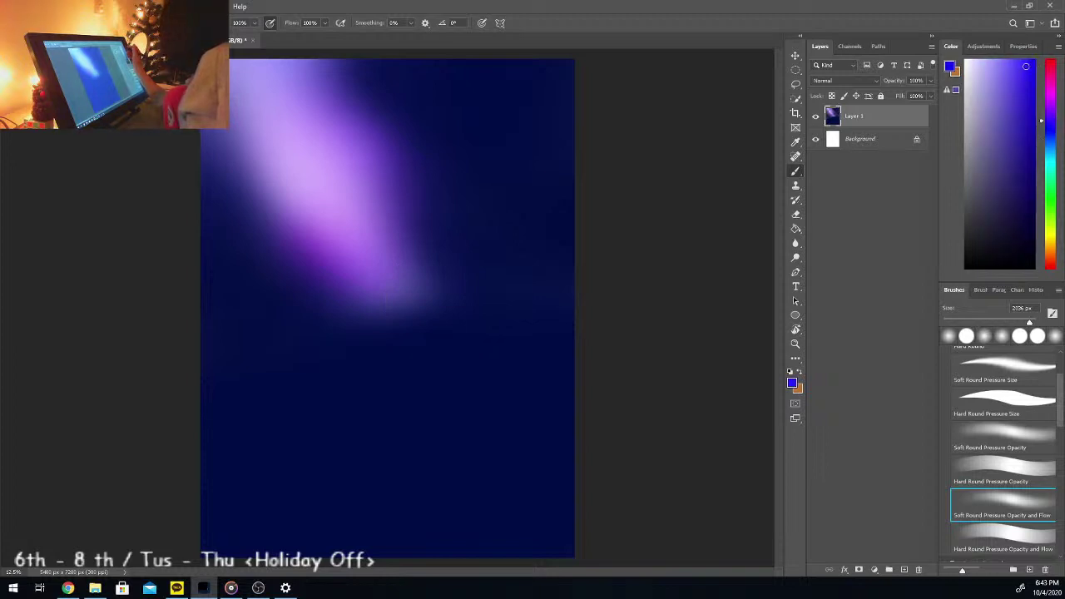
left_click(1009, 70)
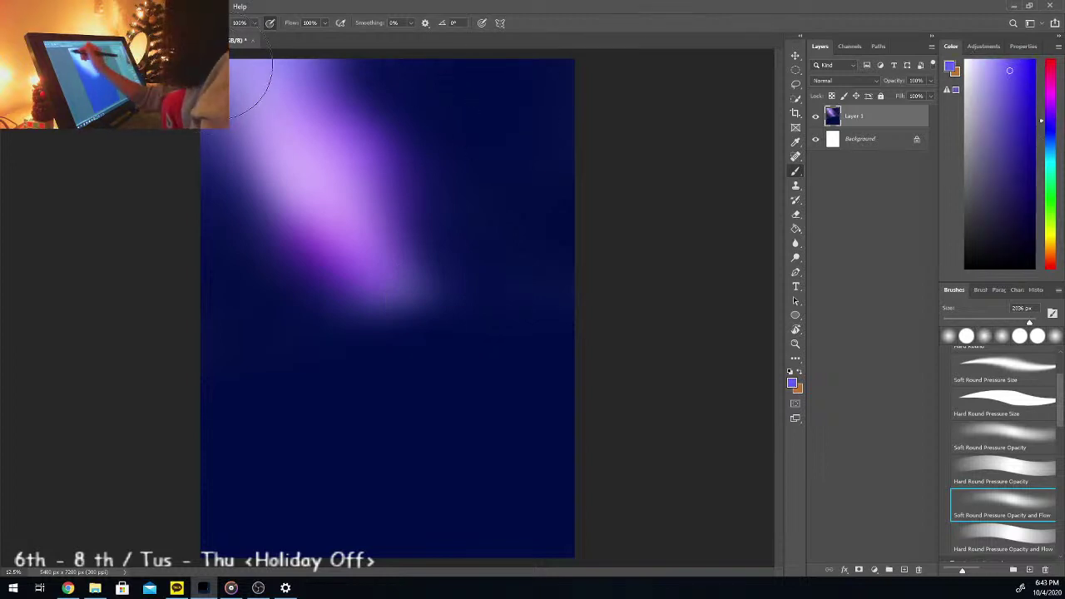
mouse_move(215, 93)
left_mouse_down()
mouse_move(219, 208)
mouse_move(236, 202)
left_mouse_up()
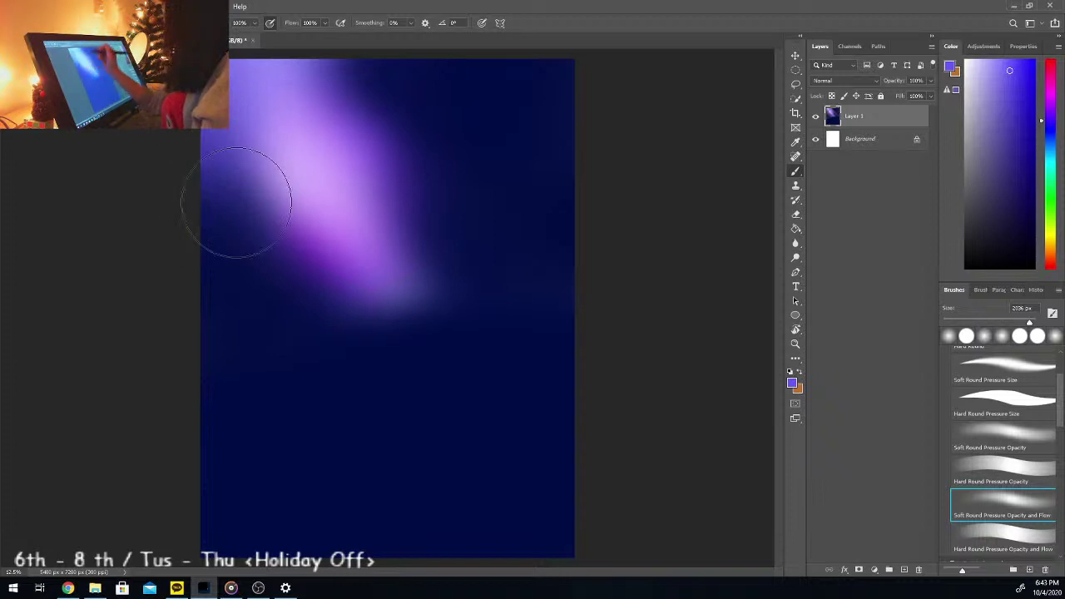
left_click_drag(342, 101, 361, 158)
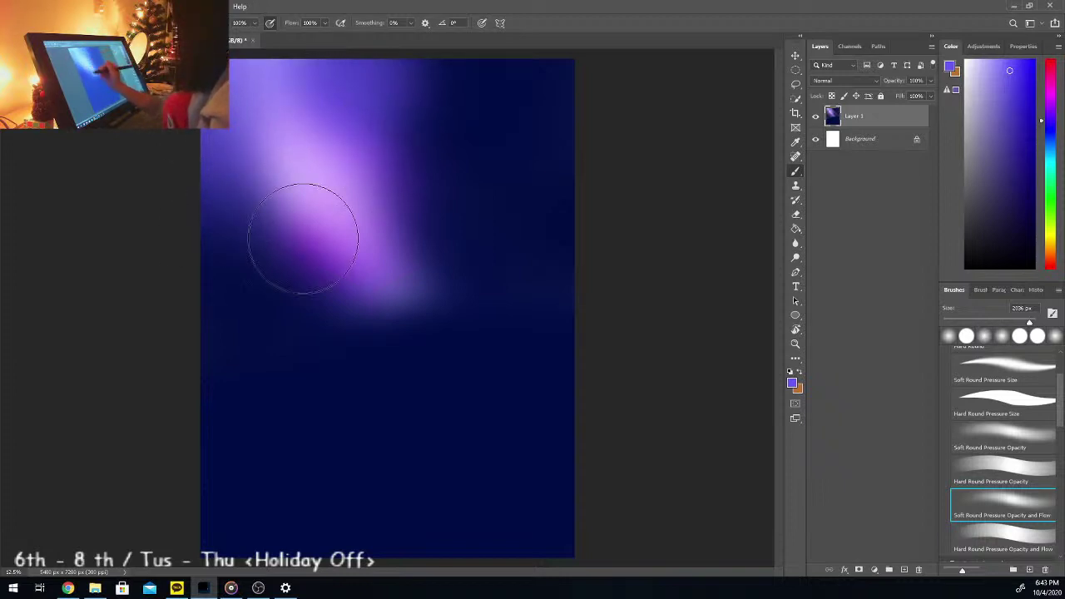
mouse_move(303, 238)
left_mouse_down()
mouse_move(278, 247)
mouse_move(395, 327)
mouse_move(393, 297)
mouse_move(423, 322)
left_mouse_up()
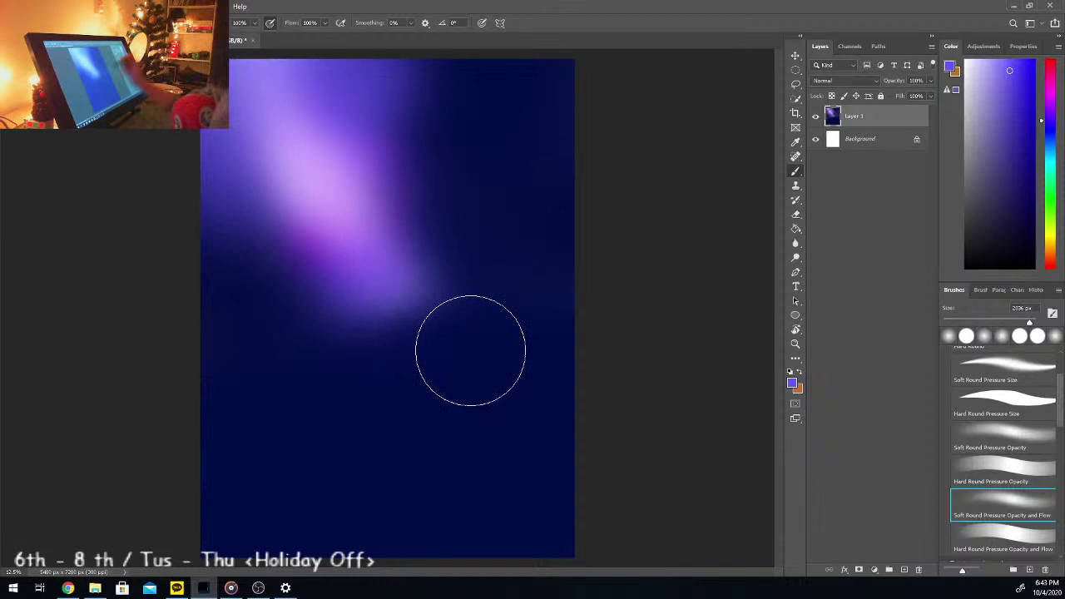
left_click_drag(421, 340, 408, 337)
left_click_drag(415, 194, 410, 222)
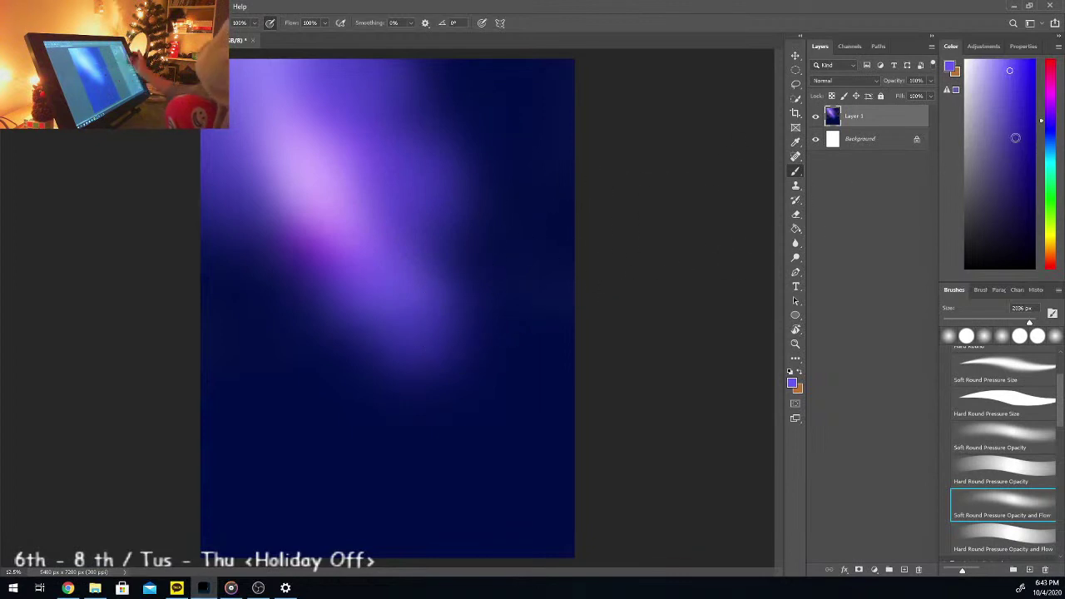
Step: Paint the area to the right of the streak saturated blue and darken it towards deep navy at the canvas edge
left_click(1035, 102)
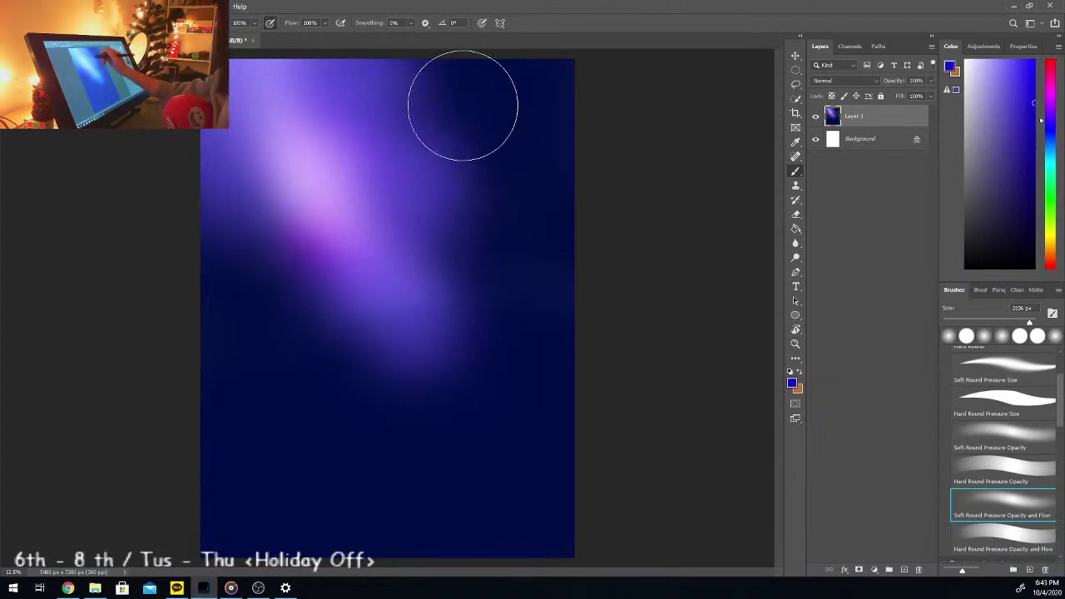
mouse_move(463, 106)
left_mouse_down()
mouse_move(481, 218)
mouse_move(489, 141)
left_mouse_up()
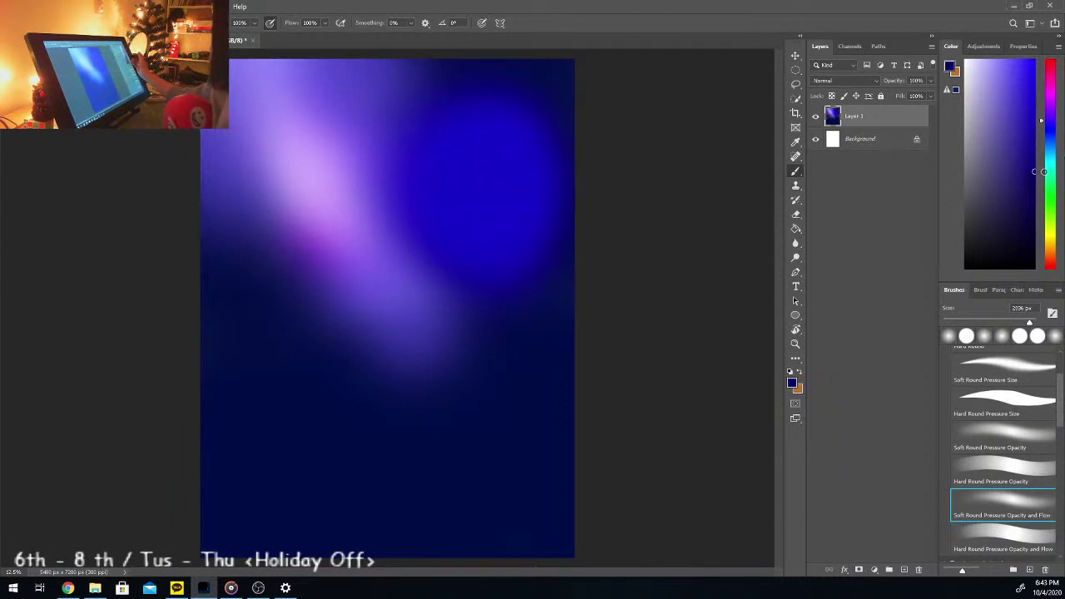
left_click_drag(1044, 173, 1040, 170)
mouse_move(528, 306)
left_mouse_down()
mouse_move(565, 202)
mouse_move(532, 192)
mouse_move(497, 218)
mouse_move(492, 189)
mouse_move(477, 194)
mouse_move(474, 118)
mouse_move(466, 126)
mouse_move(457, 109)
mouse_move(449, 148)
mouse_move(440, 99)
mouse_move(495, 73)
left_mouse_up()
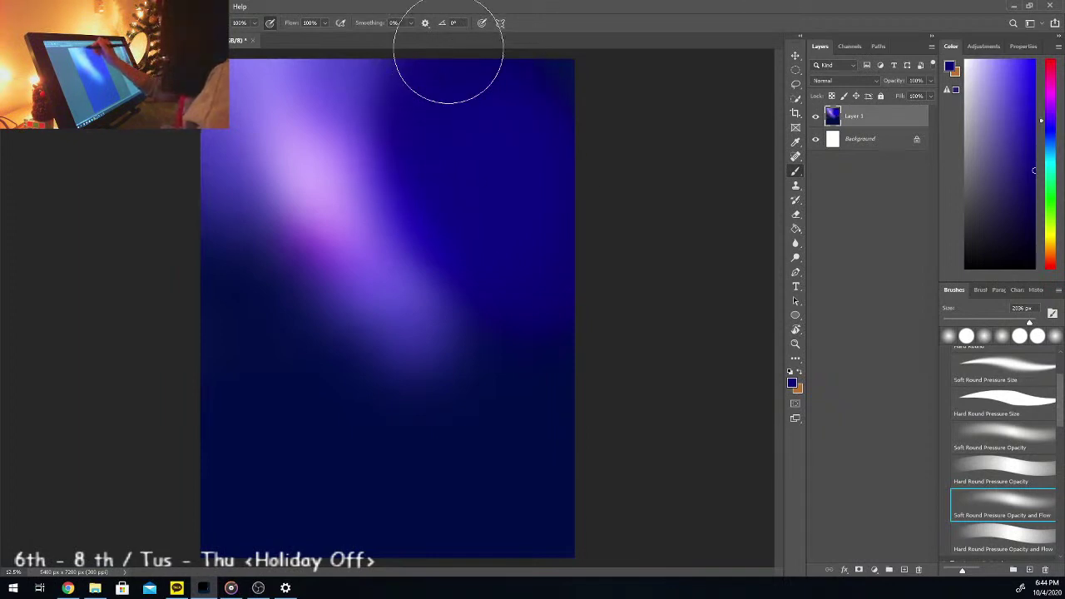
left_click_drag(1011, 247, 1034, 236)
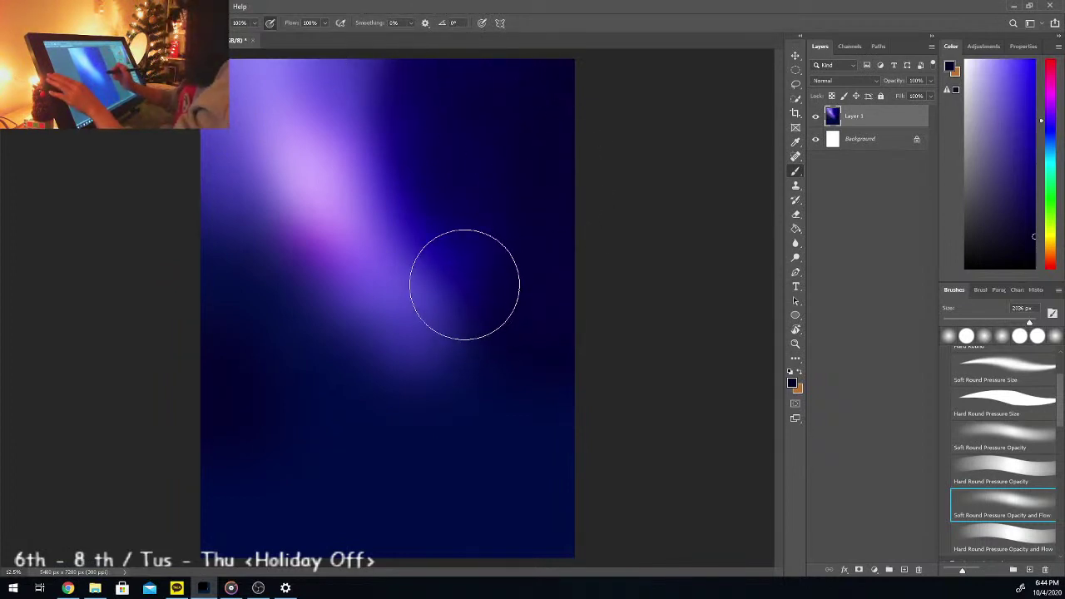
Step: Widen the streak's upper right side with sampled violet and pull sampled dark navy over its lower right edge
left_click(364, 190, "alt")
mouse_move(381, 225)
left_mouse_down()
mouse_move(369, 149)
mouse_move(383, 106)
left_mouse_up()
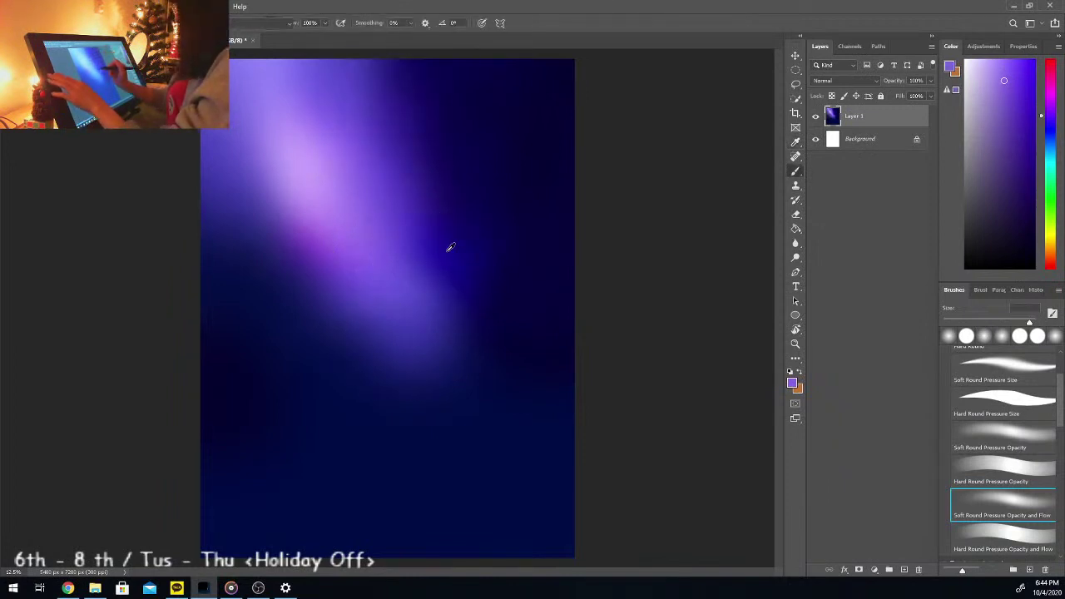
left_click(490, 290, "alt")
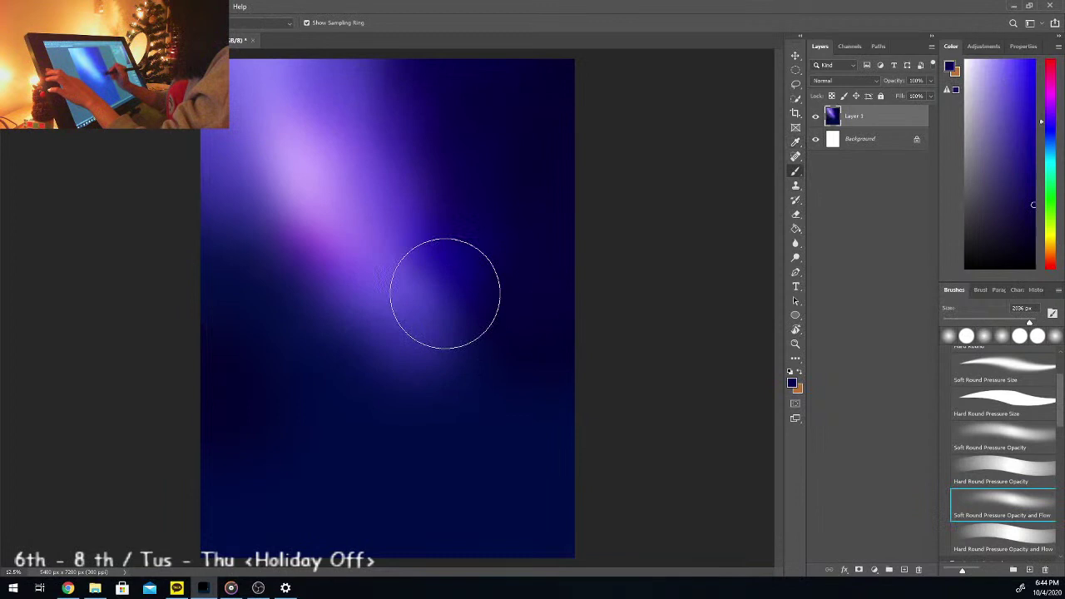
left_click_drag(462, 240, 424, 304)
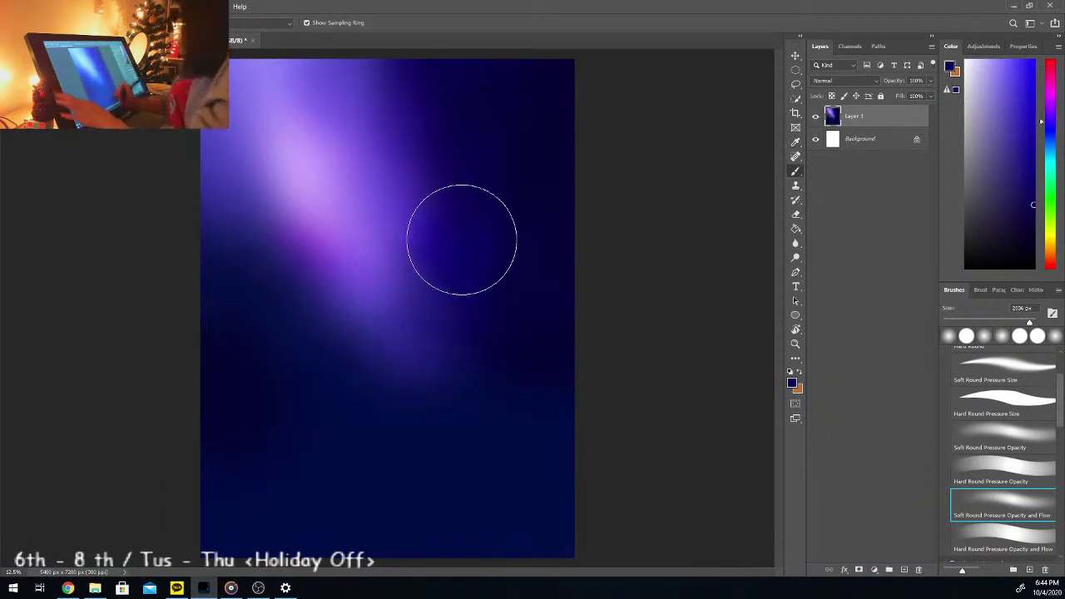
Step: Deepen the right canvas edge and upper right corner with black, blending inwards with sampled navy
key("ctrl+minus")
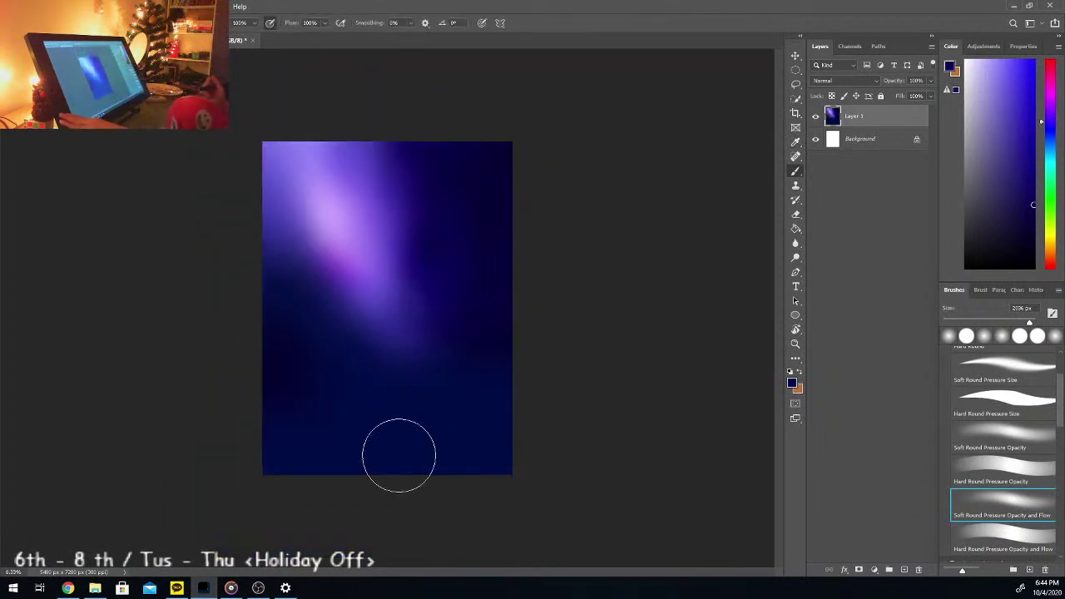
key("ctrl+minus")
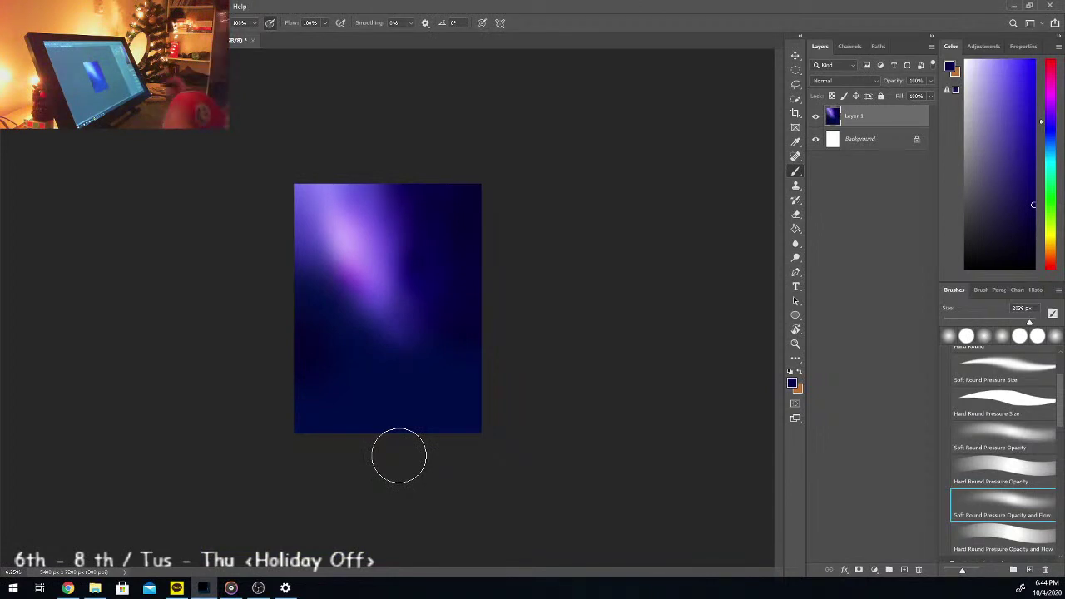
left_click_drag(1008, 252, 1044, 268)
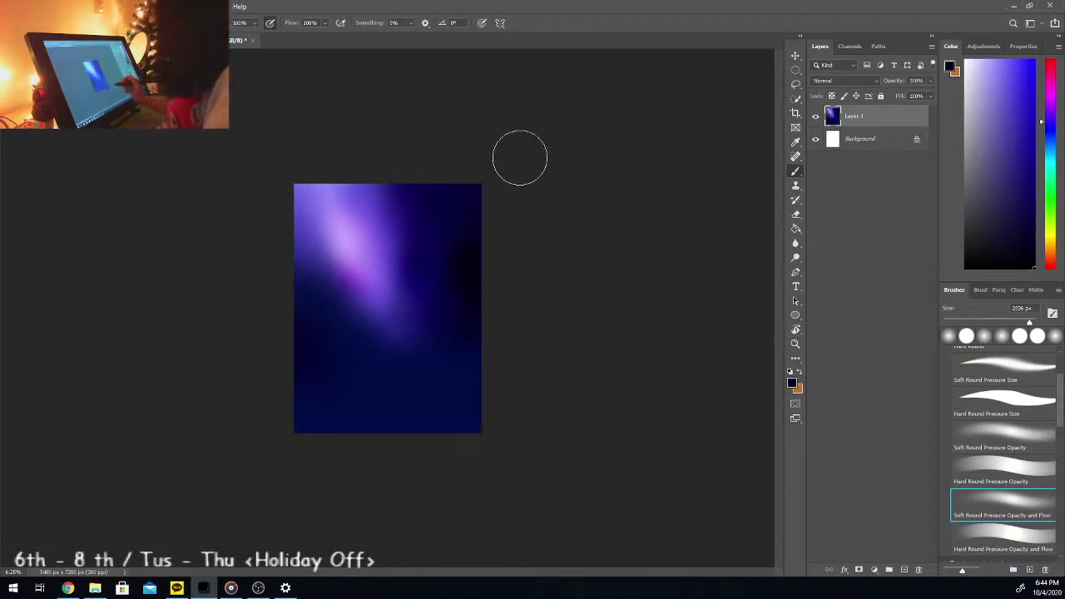
left_click(424, 297, "alt")
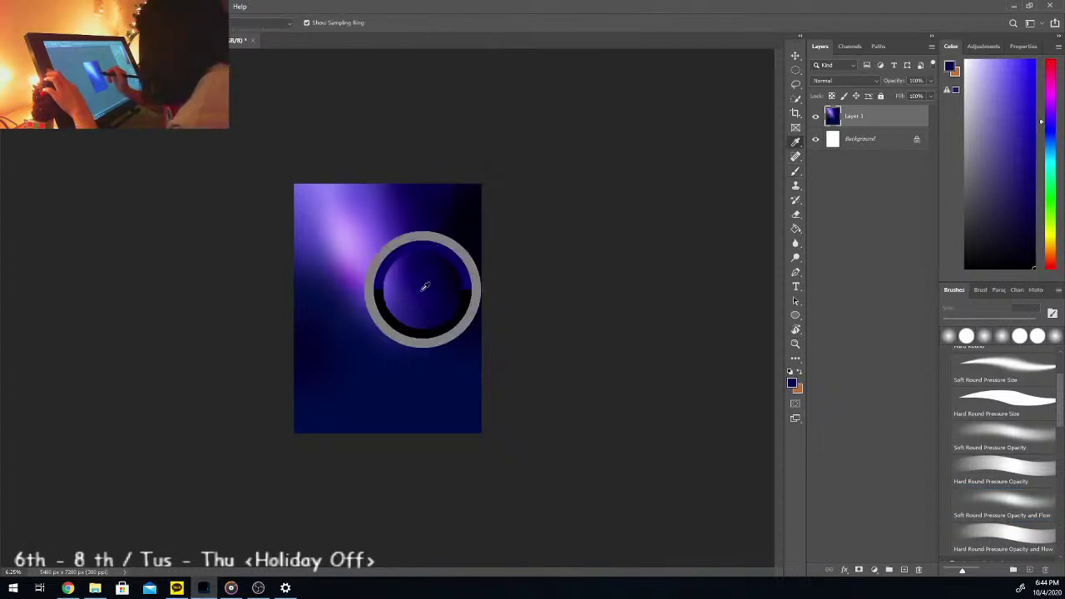
mouse_move(445, 219)
left_mouse_down()
mouse_move(432, 193)
mouse_move(452, 177)
left_mouse_up()
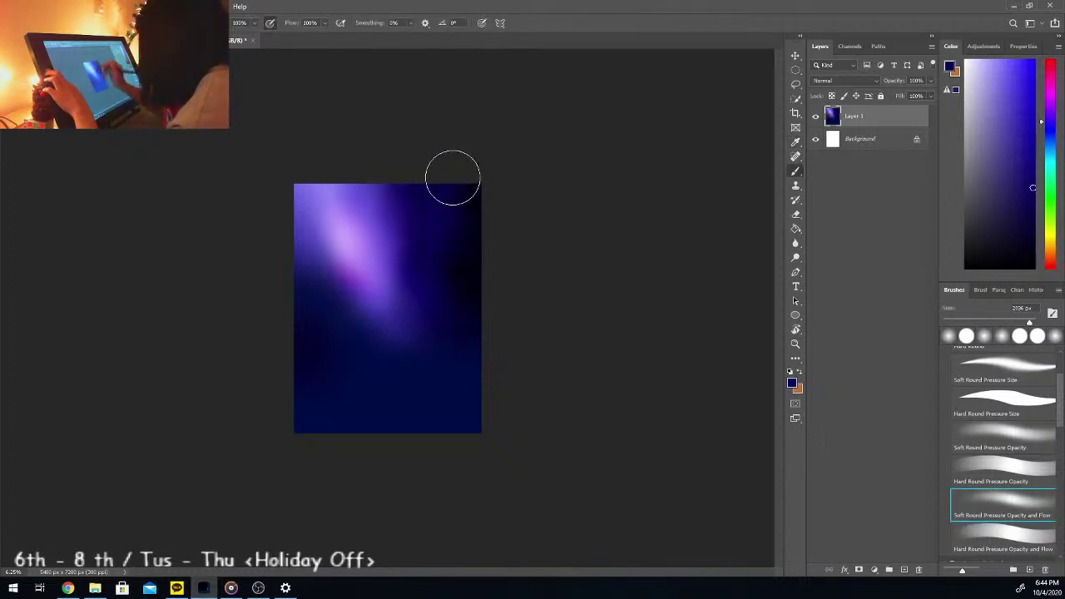
Step: Brighten the areas on both sides of the streak with blue and darken the lower right corner with black
left_click_drag(311, 295, 333, 319)
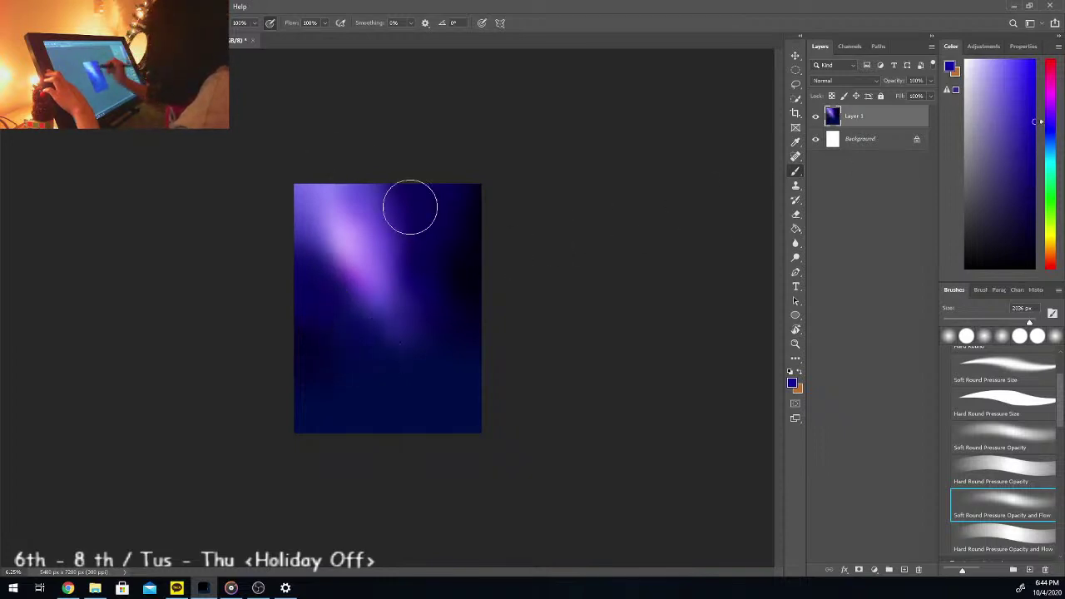
left_click_drag(306, 229, 328, 334)
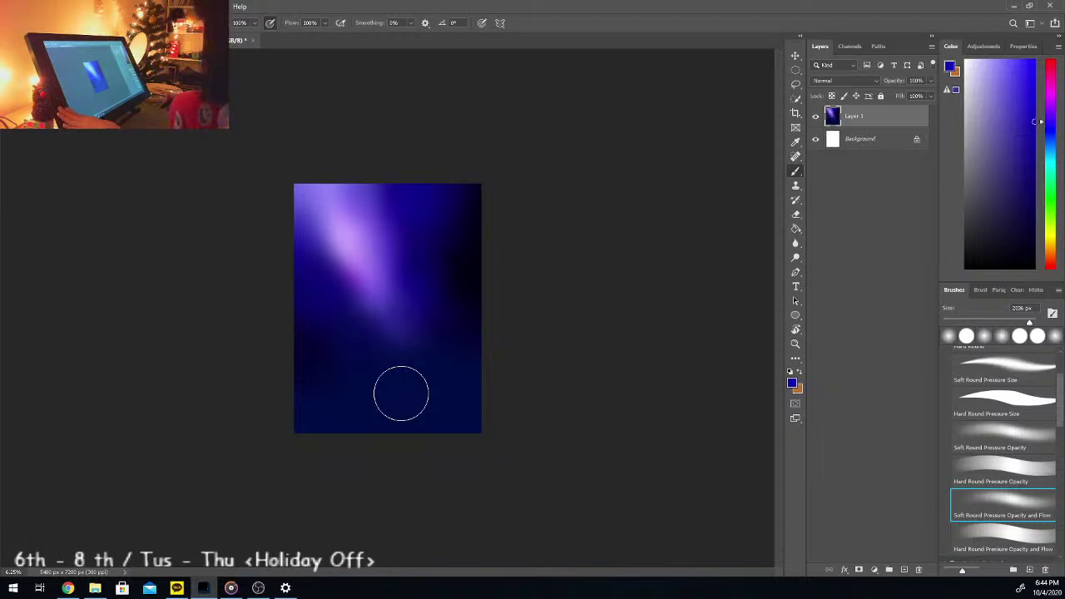
left_click_drag(987, 238, 966, 268)
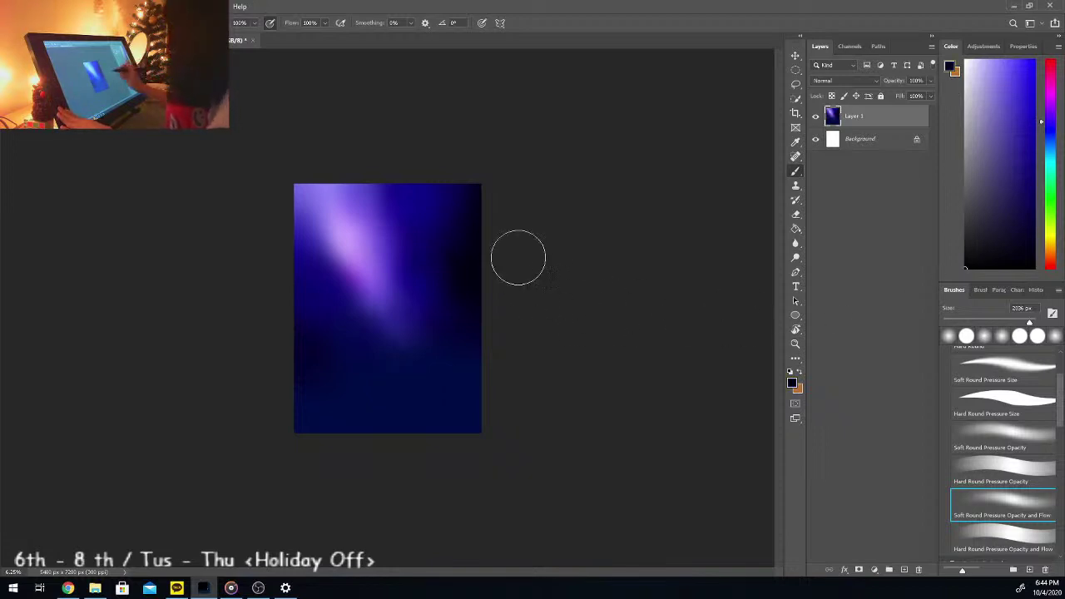
left_click_drag(443, 197, 464, 171)
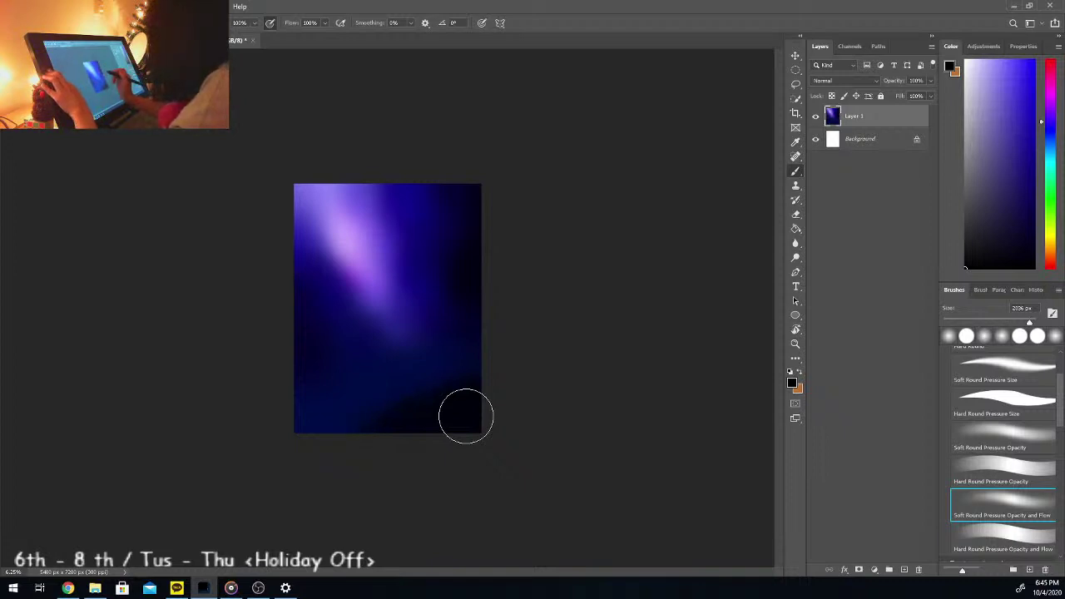
Step: Paint soft blue-violet cloud ridges across the lower canvas with a 377 px brush and highlight their crests with violet sampled from the streak
left_click(438, 313, "alt")
left_click(423, 312, "alt")
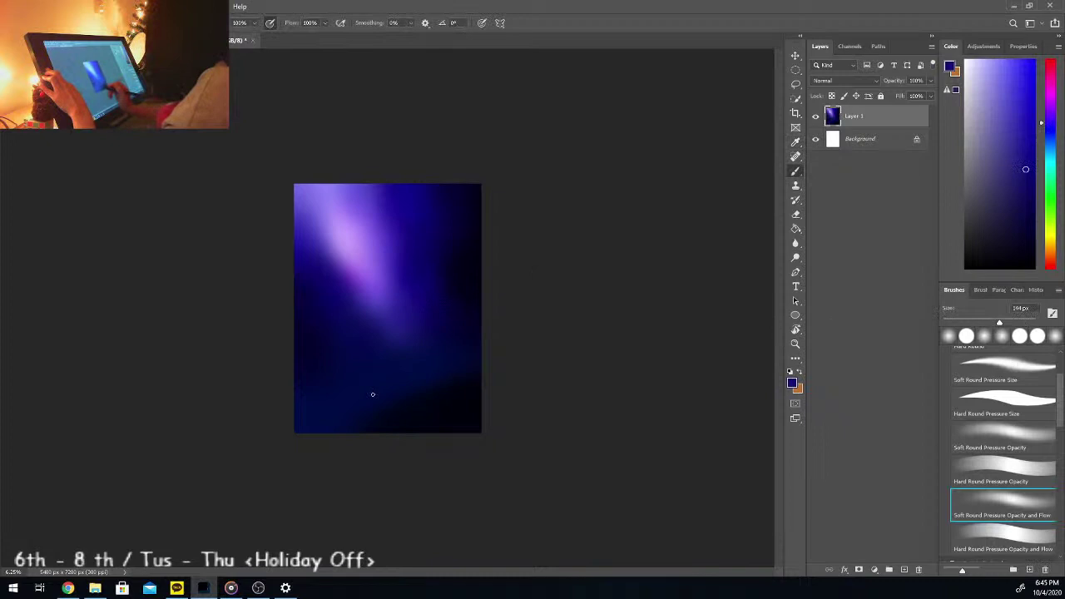
left_click(1020, 323)
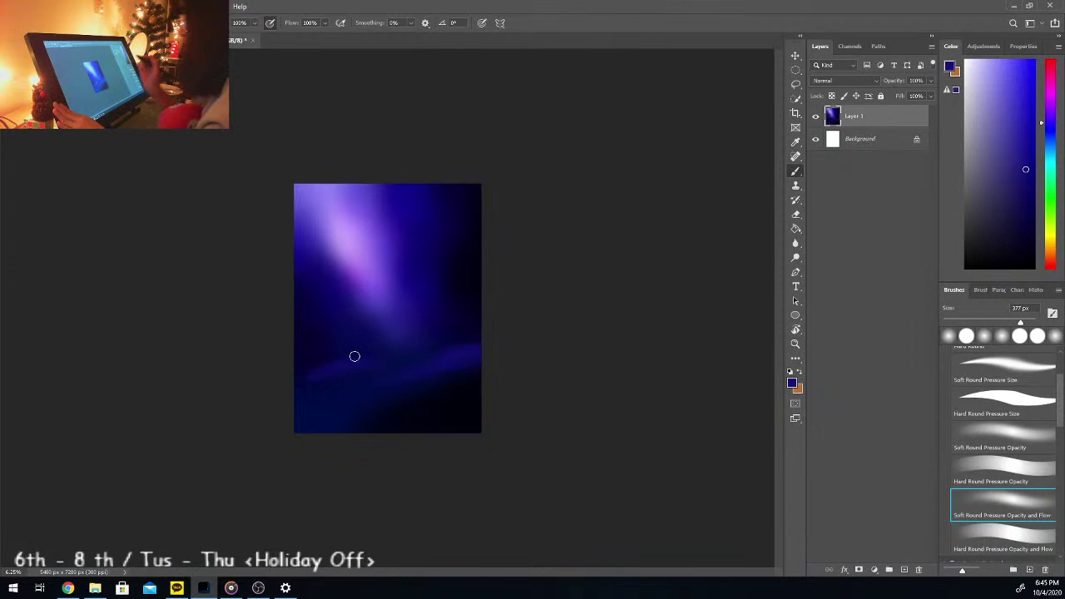
key("ctrl+minus")
key("ctrl+plus")
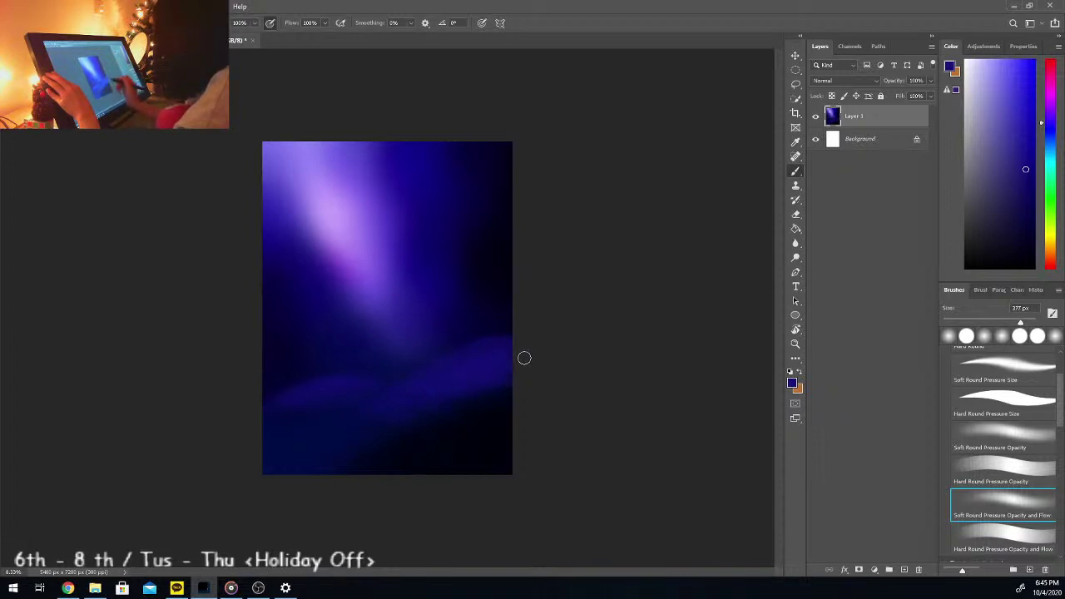
left_click(366, 261, "alt")
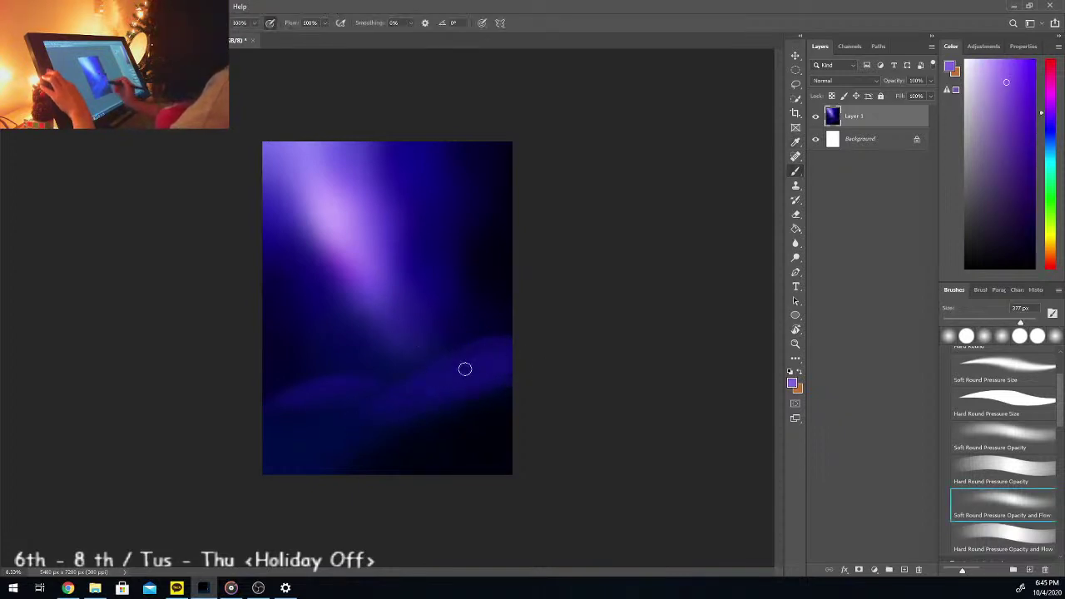
left_click_drag(486, 346, 421, 374)
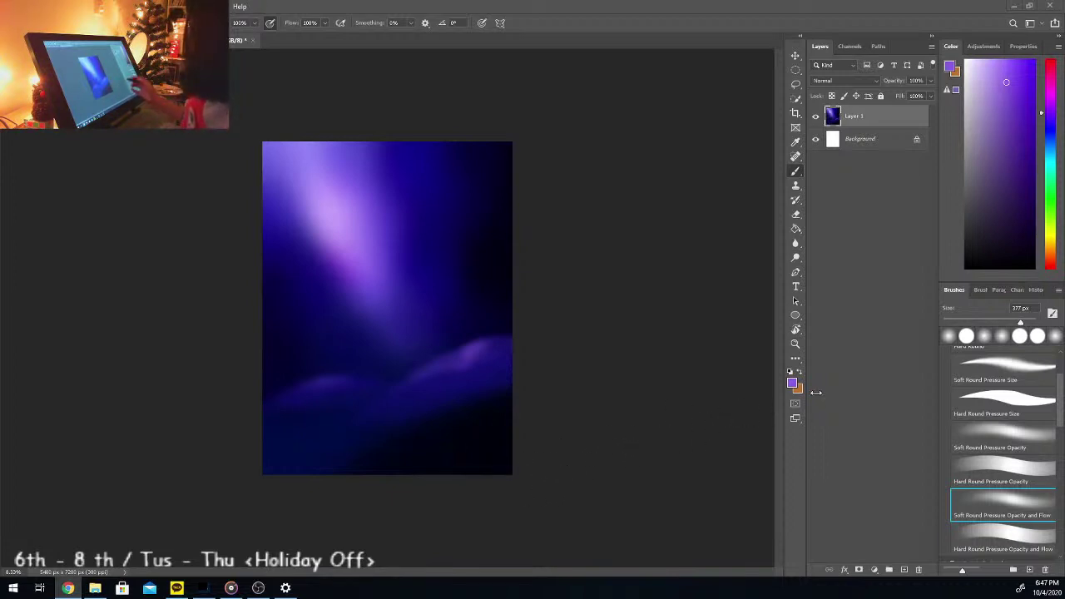
Step: Add a new layer above the night-sky painting and hide Layer 1
left_click(906, 570)
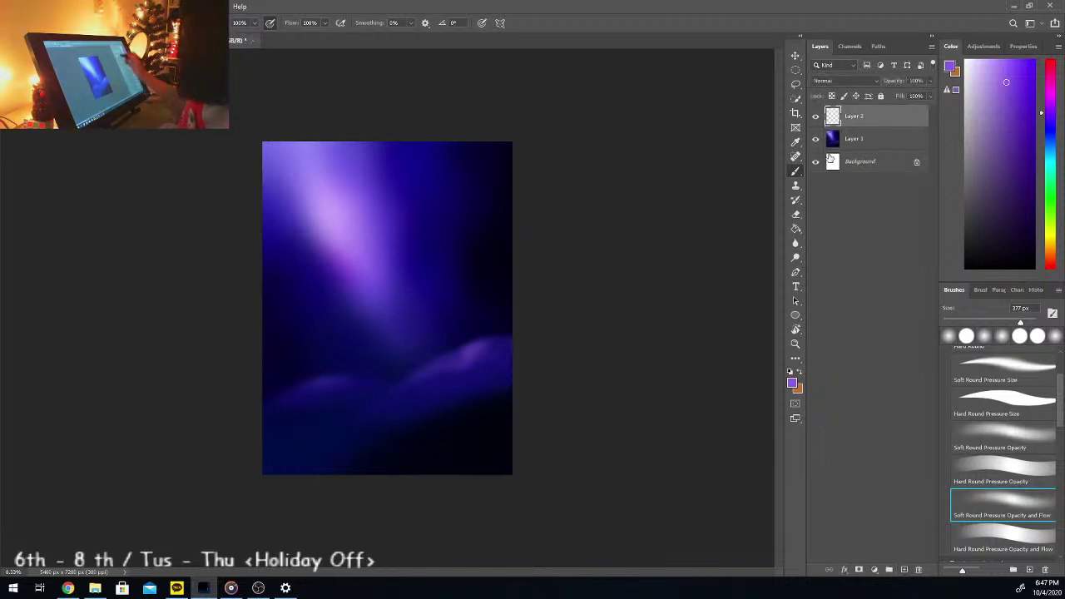
left_click(815, 140)
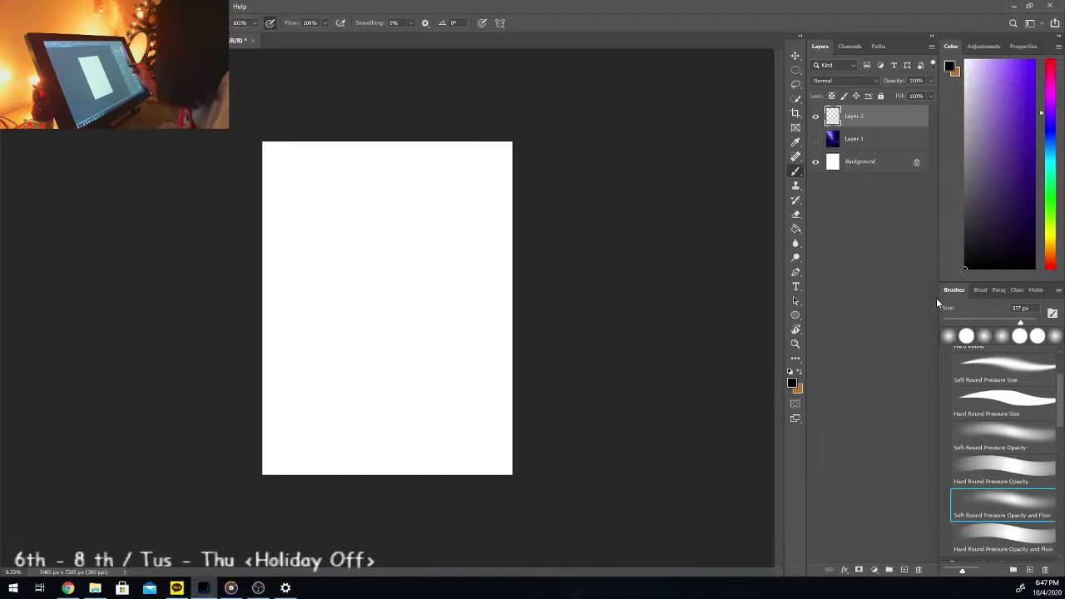
Step: Paint a large soft pale-yellow glow in the middle of the canvas with a 3922 px Soft Round Pressure Opacity and Flow brush
left_click(1051, 234)
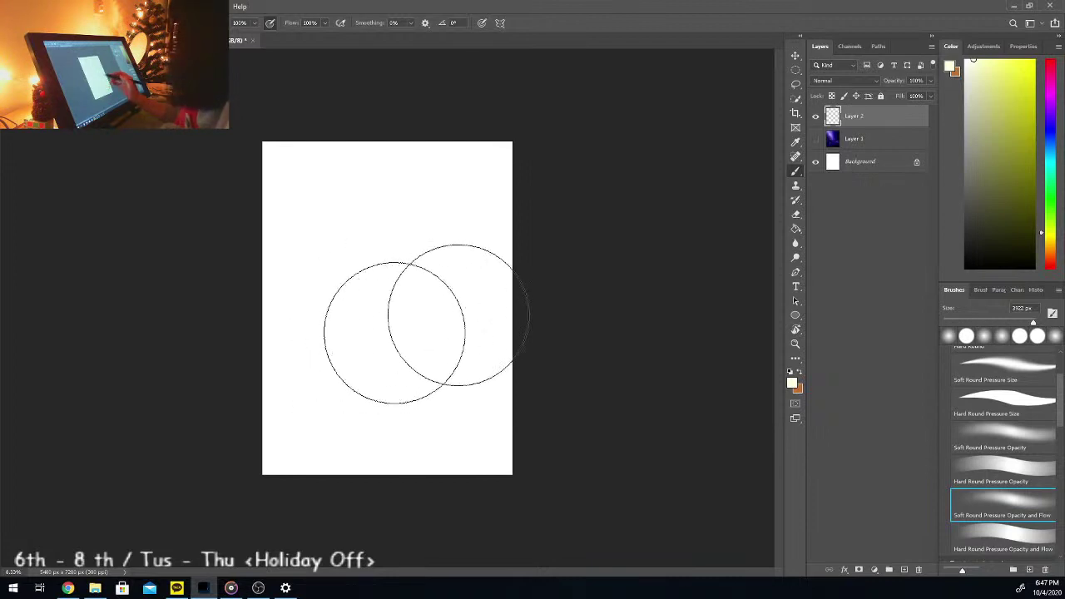
mouse_move(469, 317)
left_mouse_down()
mouse_move(371, 347)
mouse_move(410, 316)
mouse_move(372, 321)
left_mouse_up()
key("e")
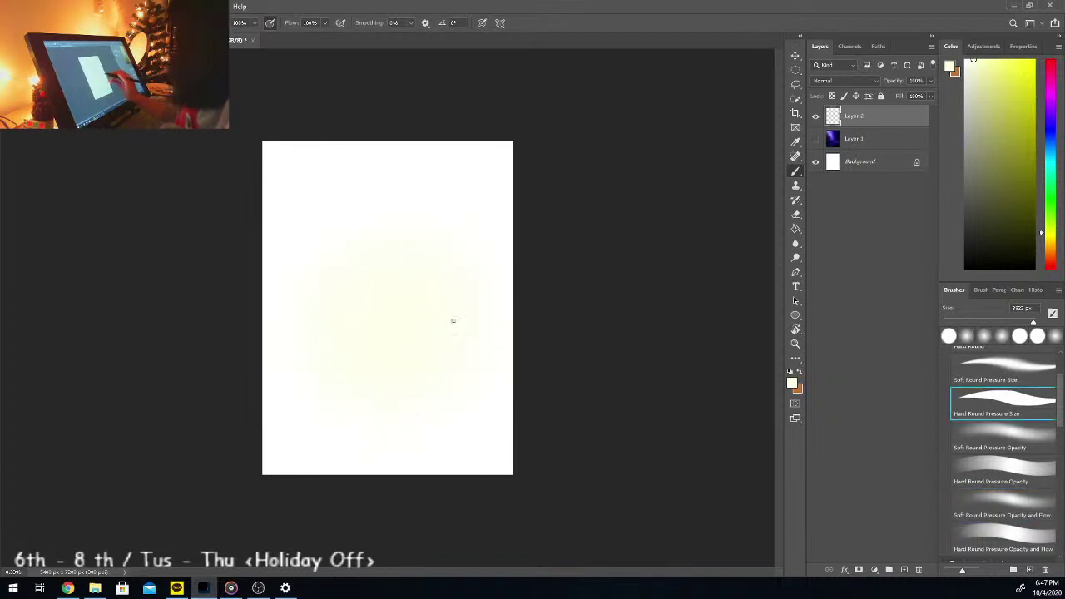
key("period")
key("period")
key("period")
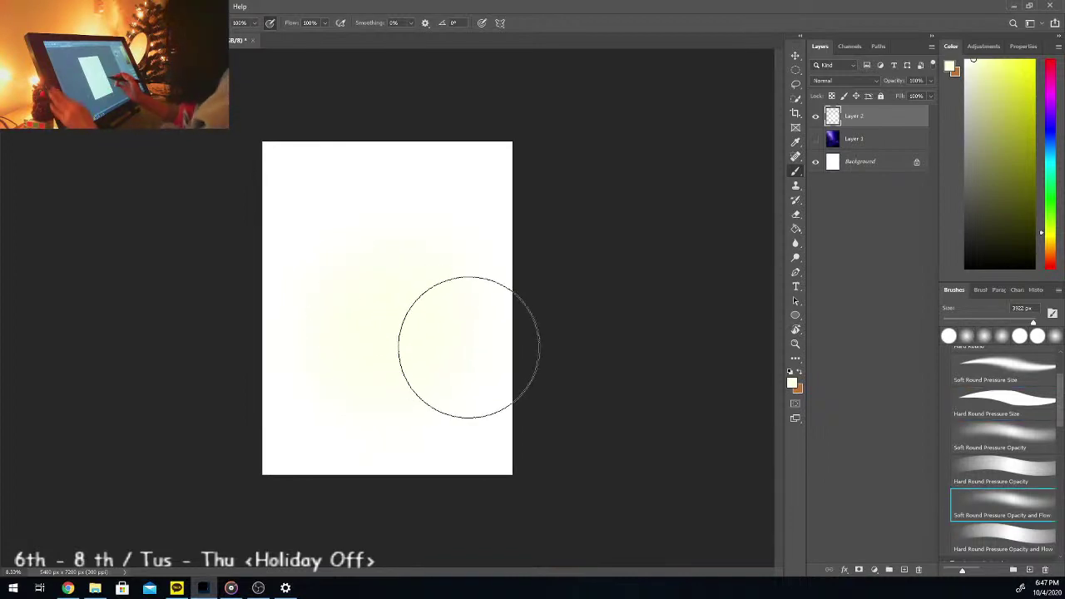
key("ctrl+plus")
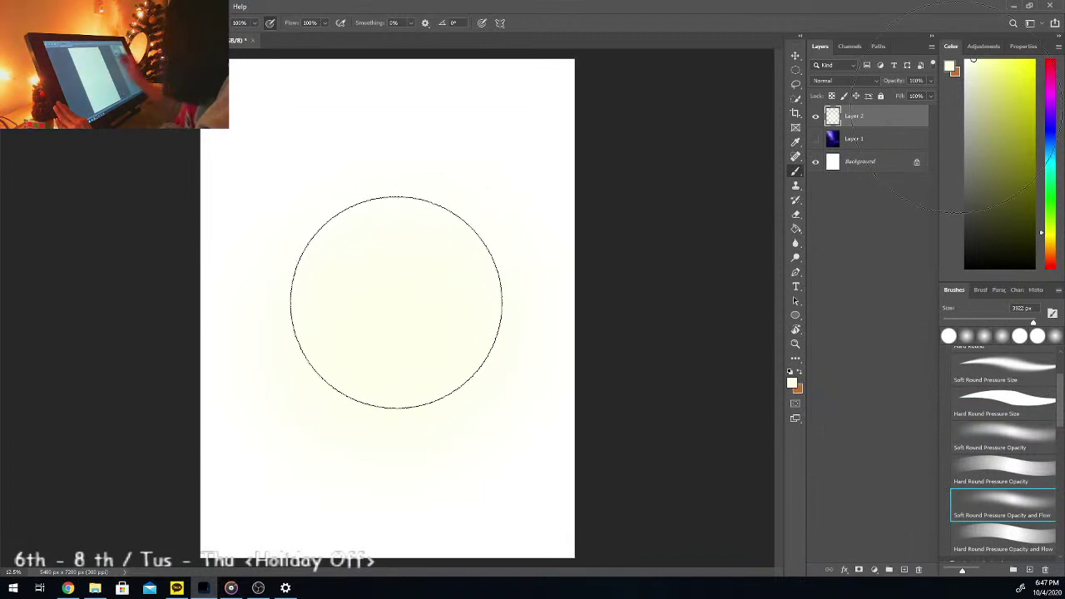
left_click(985, 64)
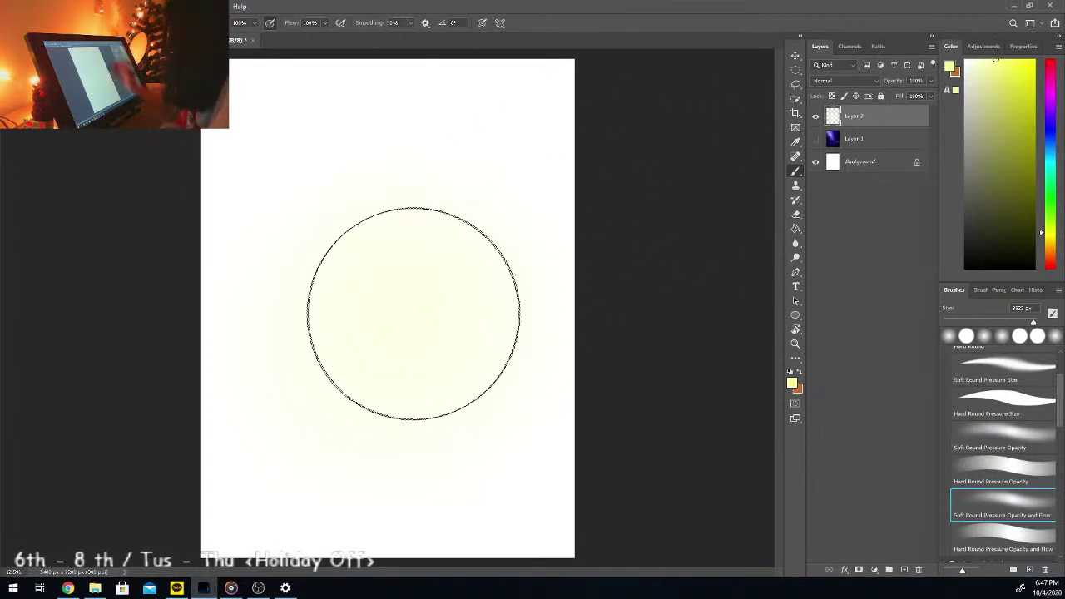
mouse_move(427, 305)
left_mouse_down()
mouse_move(392, 324)
mouse_move(490, 297)
mouse_move(426, 313)
mouse_move(436, 323)
left_mouse_up()
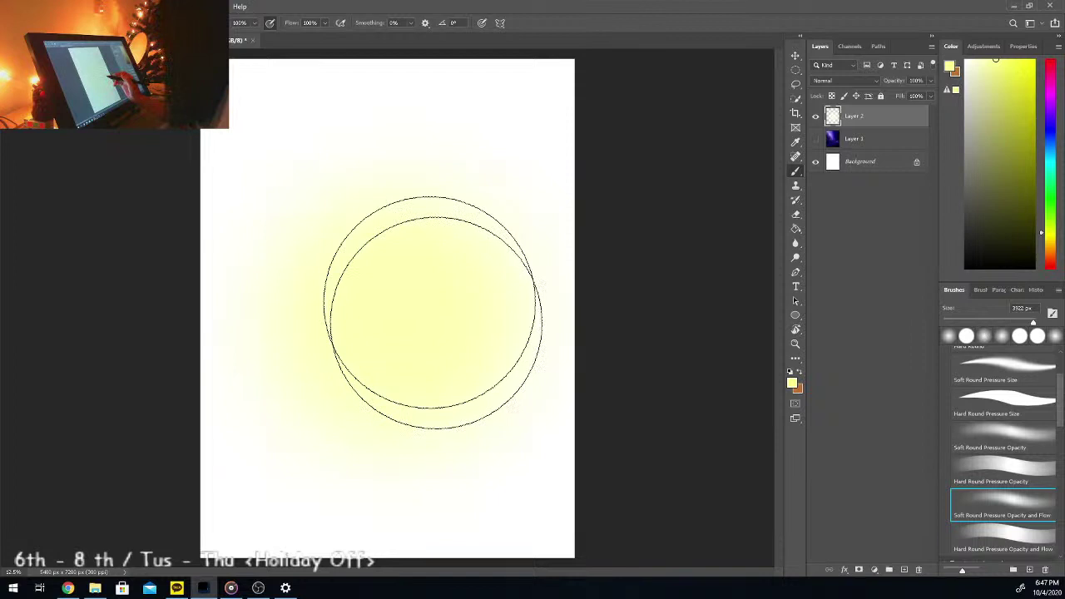
Step: Paint soft light blue over the upper left, then build a broad dark blue area above the yellow glow with a 3114 px brush
left_click(1052, 140)
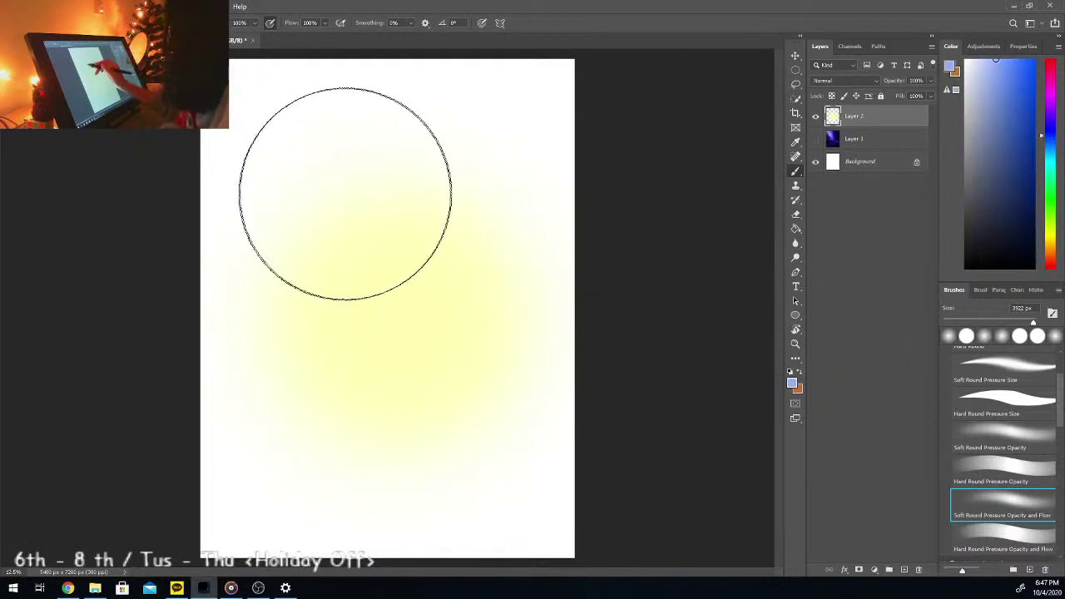
mouse_move(358, 187)
left_mouse_down()
mouse_move(360, 233)
mouse_move(285, 267)
mouse_move(309, 219)
mouse_move(405, 169)
mouse_move(350, 200)
left_mouse_up()
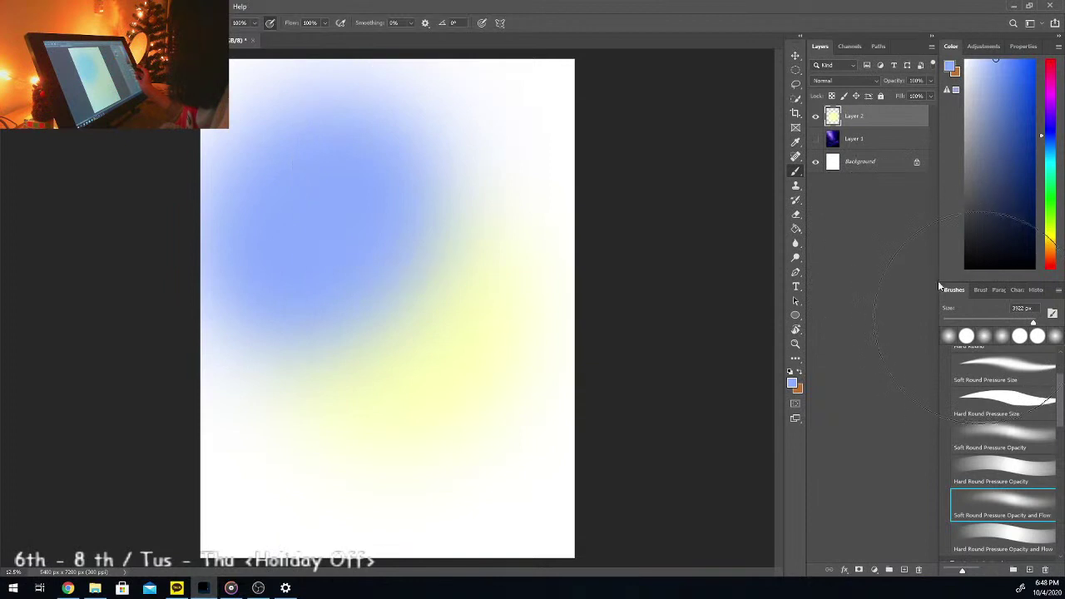
left_click(1001, 321)
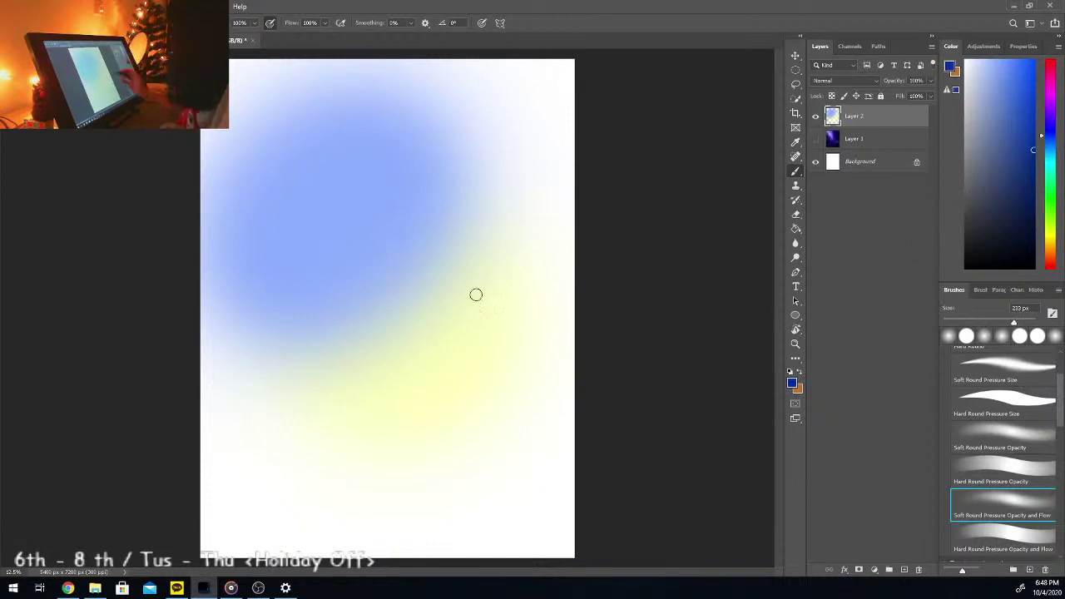
left_click(1032, 322)
mouse_move(461, 227)
left_mouse_down()
mouse_move(454, 248)
mouse_move(425, 214)
left_mouse_up()
mouse_move(301, 246)
left_mouse_down()
mouse_move(463, 149)
mouse_move(491, 156)
mouse_move(363, 245)
mouse_move(306, 307)
mouse_move(296, 348)
mouse_move(308, 331)
mouse_move(298, 340)
mouse_move(302, 298)
mouse_move(285, 296)
mouse_move(283, 333)
mouse_move(312, 305)
left_mouse_up()
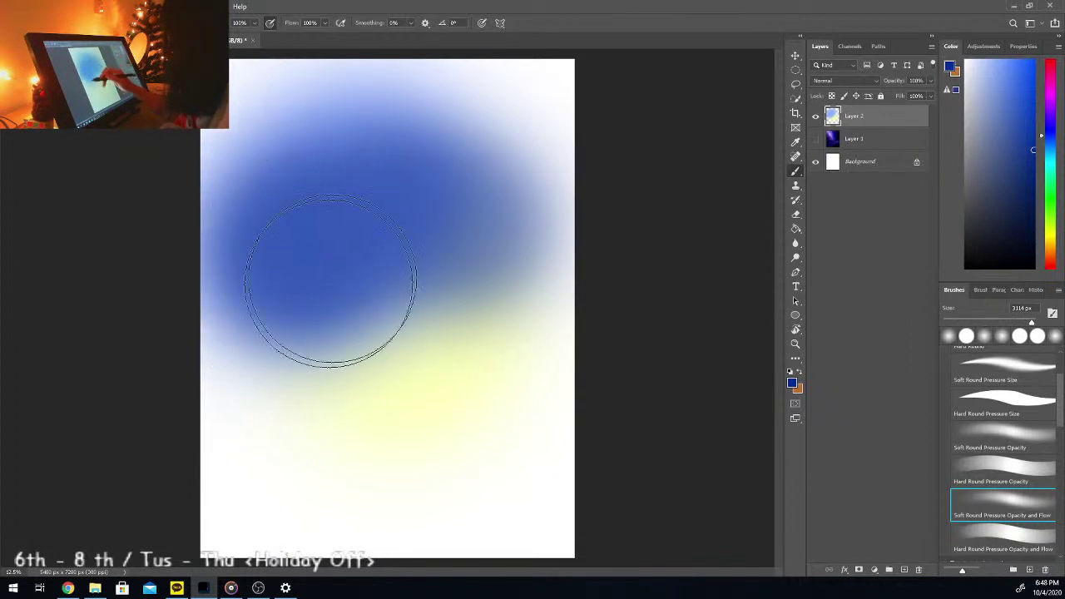
mouse_move(547, 238)
left_mouse_down()
mouse_move(516, 239)
mouse_move(496, 220)
mouse_move(430, 204)
mouse_move(288, 301)
mouse_move(349, 385)
mouse_move(384, 316)
mouse_move(345, 244)
mouse_move(258, 346)
mouse_move(290, 309)
left_mouse_up()
mouse_move(433, 217)
left_mouse_down()
mouse_move(302, 288)
mouse_move(439, 211)
mouse_move(370, 229)
mouse_move(475, 192)
mouse_move(509, 202)
mouse_move(459, 217)
mouse_move(487, 222)
mouse_move(429, 251)
mouse_move(479, 239)
mouse_move(411, 283)
left_mouse_up()
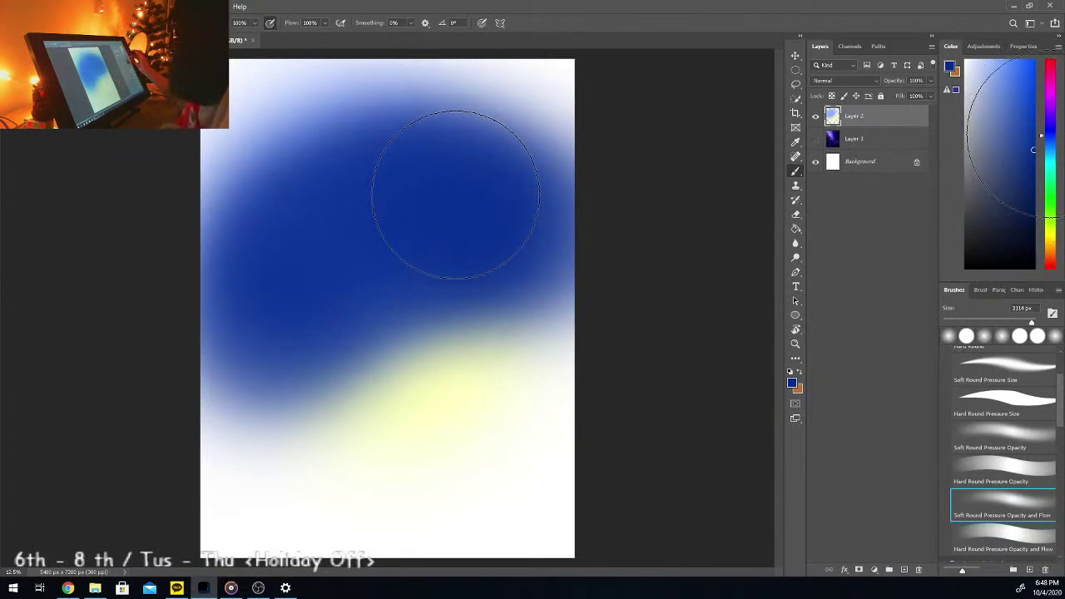
left_click(524, 191)
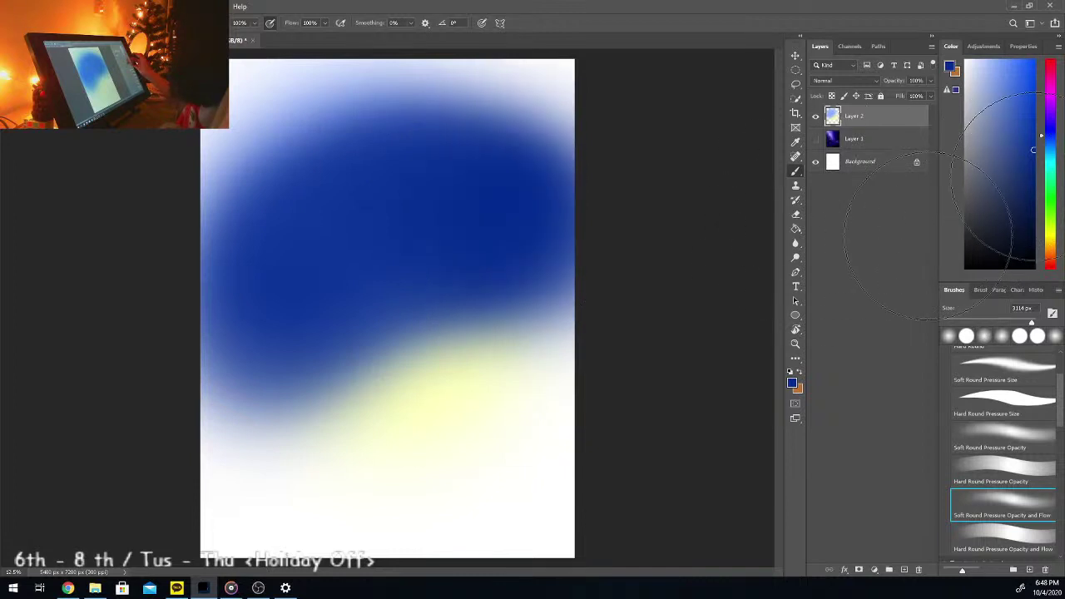
Step: Sample the pale yellow and extend the glow softly upward into the blue area with the 3114 px brush
left_click(428, 341)
left_click(1041, 233)
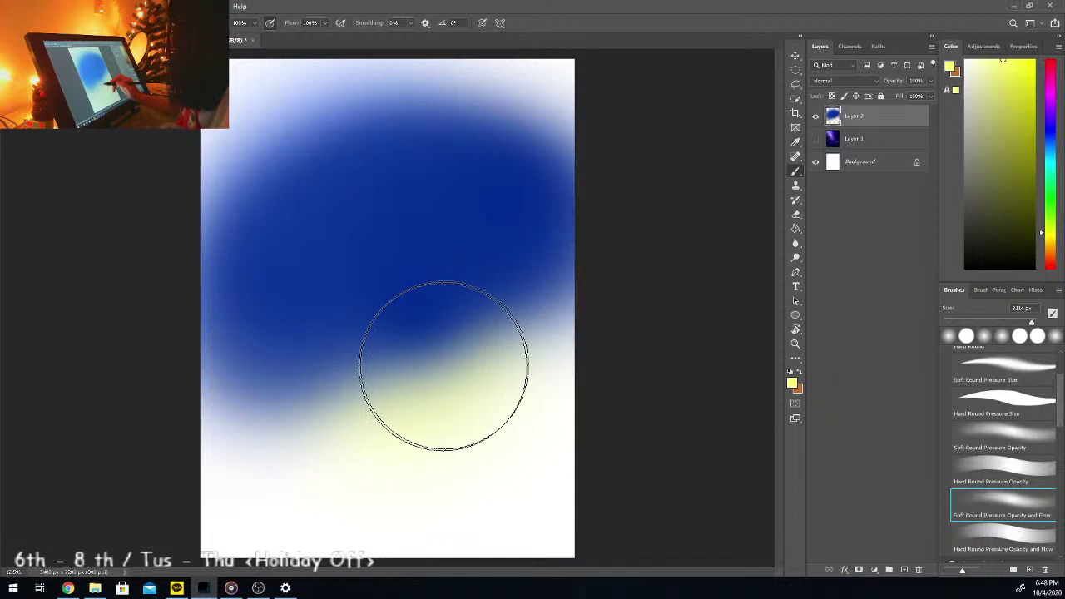
mouse_move(413, 388)
left_mouse_down()
mouse_move(423, 368)
mouse_move(488, 375)
mouse_move(613, 321)
left_mouse_up()
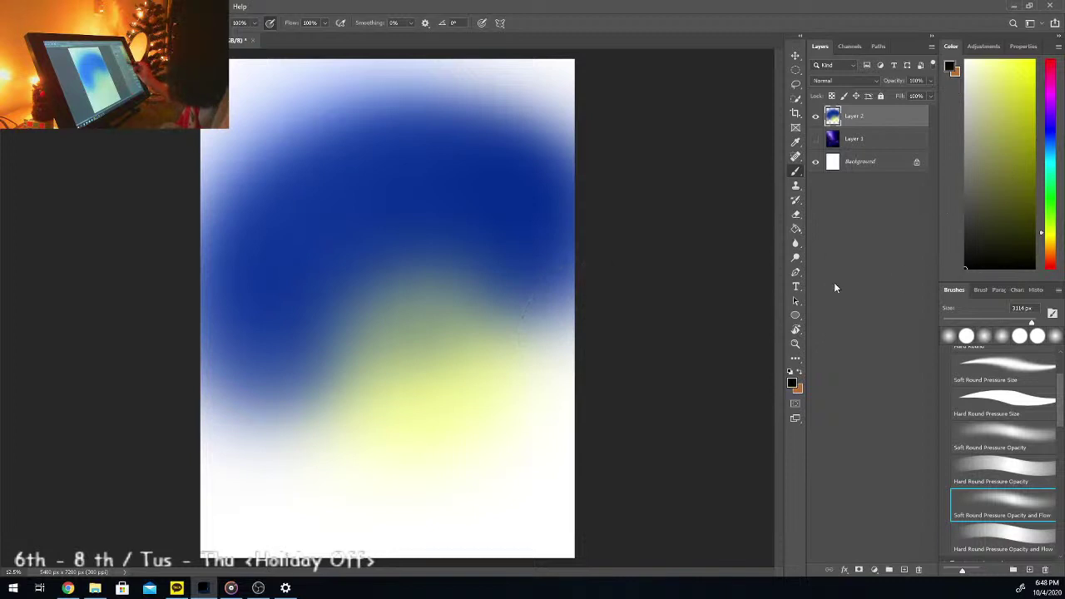
Step: Darken the upper canvas and left edge with soft black, and blend it into the sky with sampled dark blue
mouse_move(238, 142)
left_mouse_down()
mouse_move(202, 59)
mouse_move(202, 83)
mouse_move(296, 67)
mouse_move(267, 107)
mouse_move(357, 72)
mouse_move(221, 133)
mouse_move(178, 195)
mouse_move(190, 225)
mouse_move(191, 321)
mouse_move(212, 217)
left_mouse_up()
mouse_move(430, 59)
left_mouse_down()
mouse_move(462, 67)
mouse_move(445, 84)
mouse_move(564, 96)
mouse_move(599, 140)
mouse_move(585, 187)
left_mouse_up()
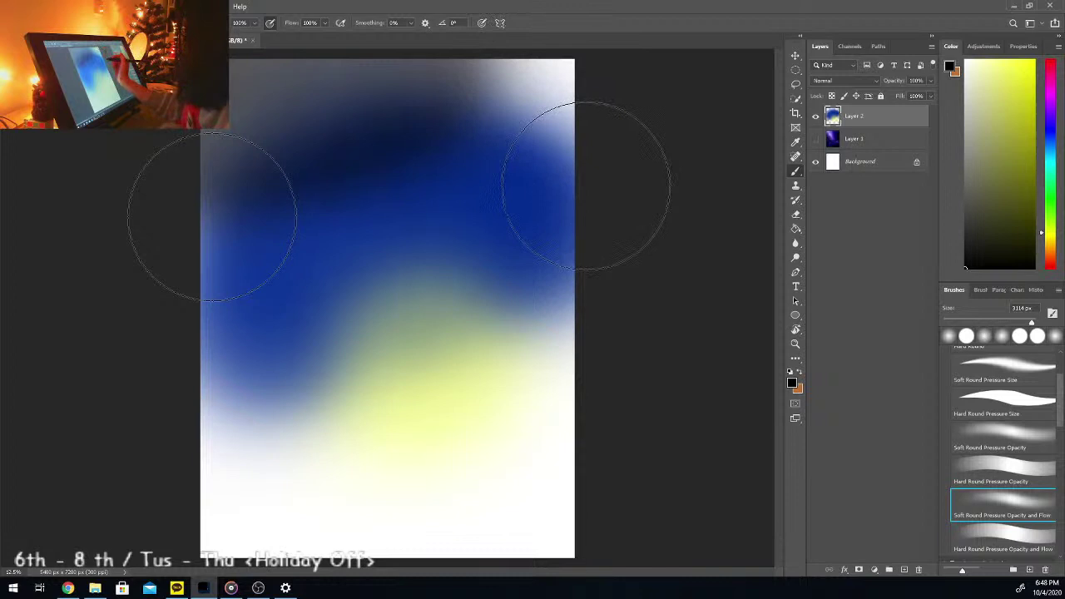
left_click_drag(212, 216, 212, 218)
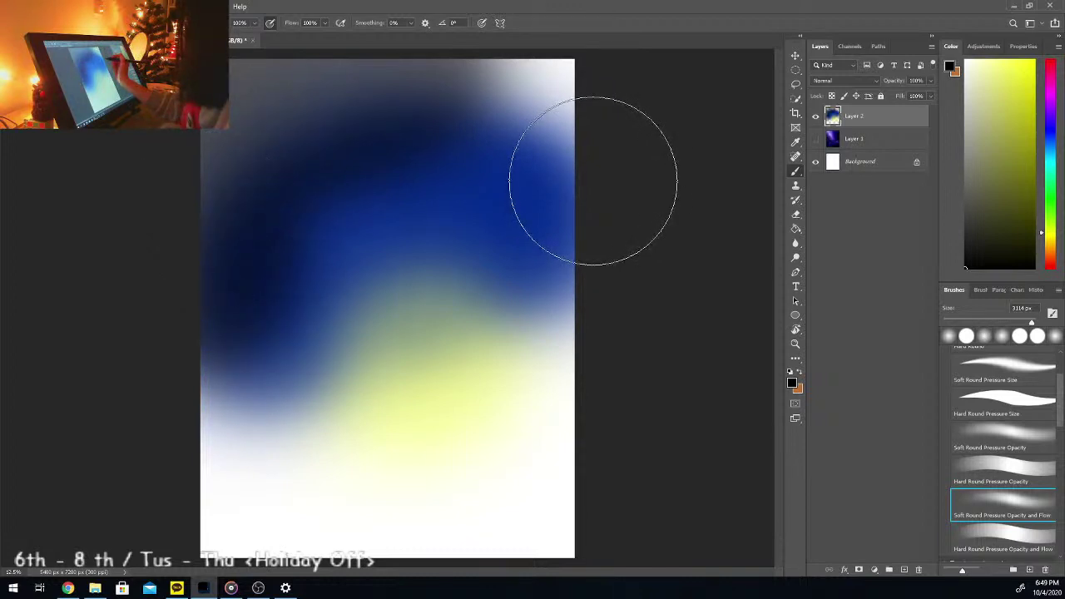
mouse_move(594, 178)
left_mouse_down()
mouse_move(533, 99)
mouse_move(558, 100)
mouse_move(606, 160)
mouse_move(569, 119)
mouse_move(484, 77)
mouse_move(576, 94)
mouse_move(632, 160)
mouse_move(574, 108)
mouse_move(446, 64)
mouse_move(289, 81)
mouse_move(183, 125)
mouse_move(248, 80)
mouse_move(317, 69)
mouse_move(265, 66)
mouse_move(325, 84)
mouse_move(280, 90)
left_mouse_up()
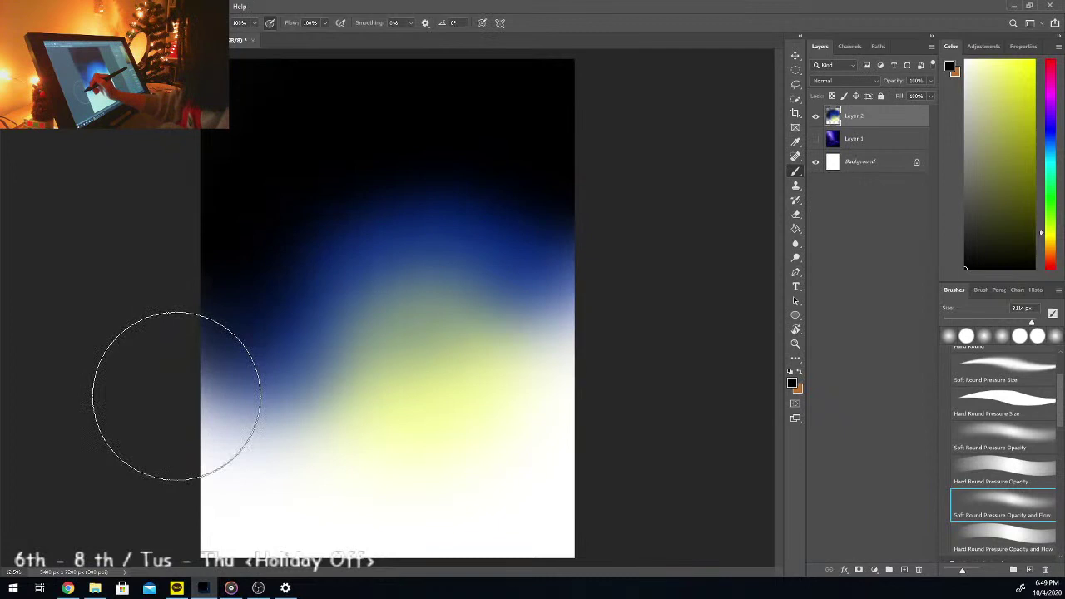
left_click_drag(176, 396, 176, 401)
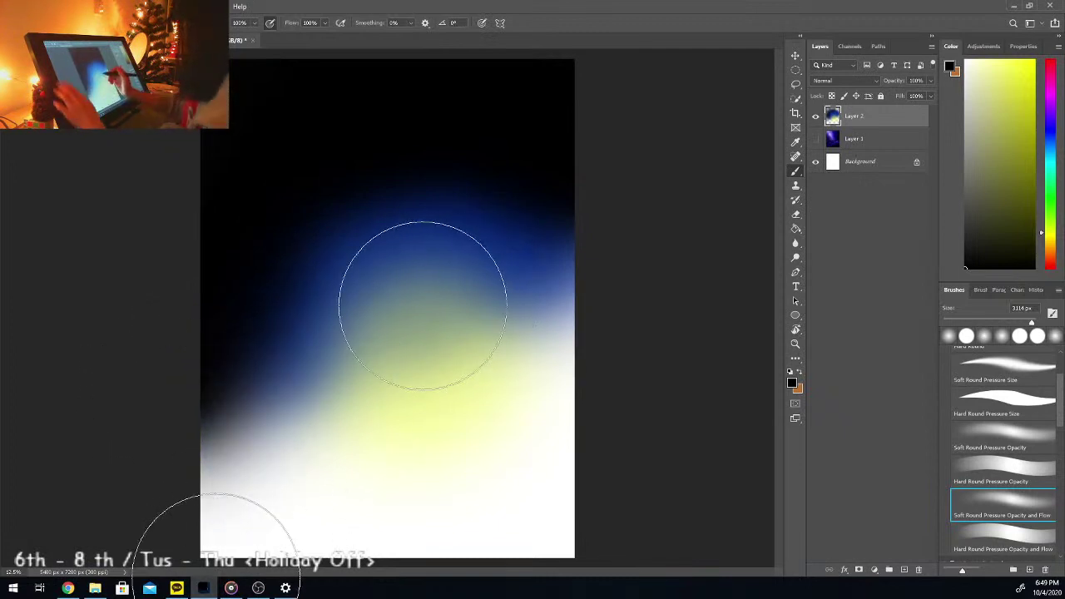
left_click(313, 253, "alt")
mouse_move(255, 333)
left_mouse_down()
mouse_move(458, 162)
mouse_move(562, 224)
mouse_move(543, 199)
mouse_move(392, 160)
mouse_move(263, 245)
mouse_move(232, 445)
left_mouse_up()
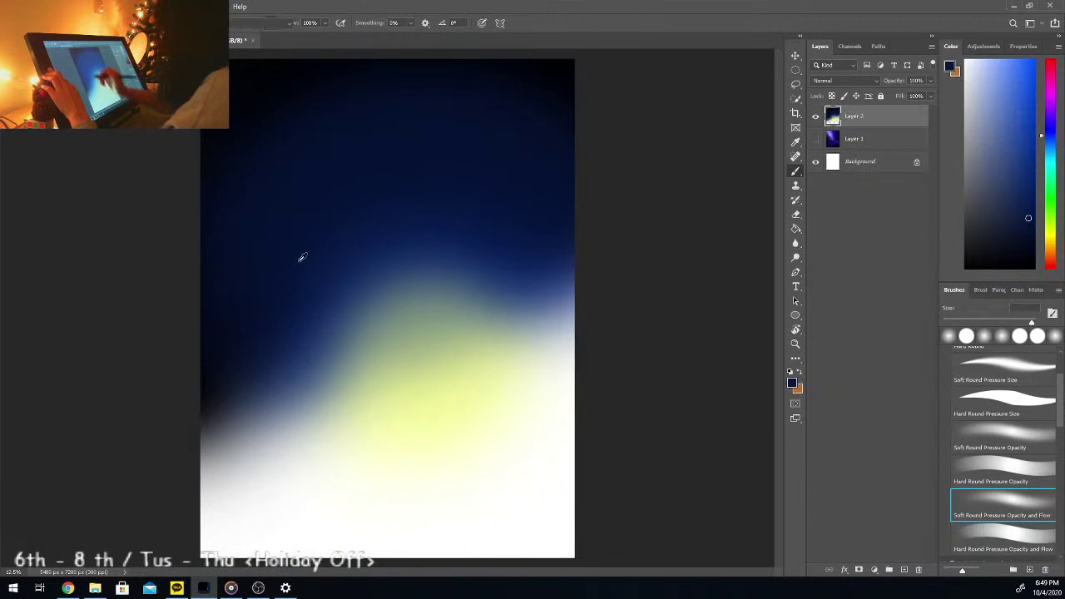
Step: Paint the lower canvas below the yellow glow soft black with a 1497 px brush
left_click_drag(981, 253, 916, 312)
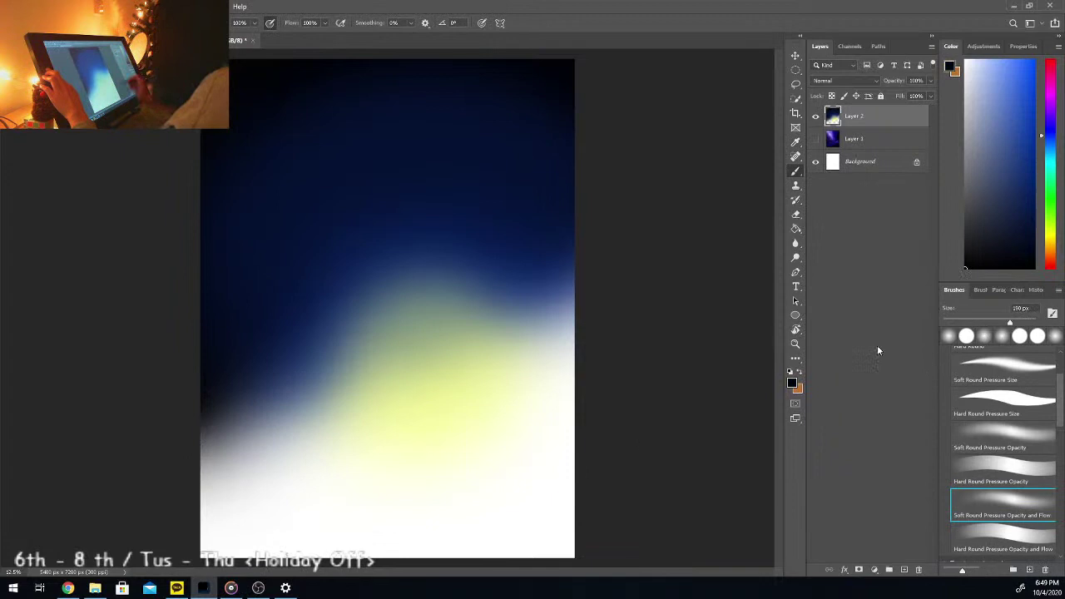
left_click_drag(1013, 322, 1029, 322)
mouse_move(583, 452)
left_mouse_down()
mouse_move(496, 502)
mouse_move(320, 550)
mouse_move(413, 541)
mouse_move(619, 468)
mouse_move(514, 545)
mouse_move(411, 573)
mouse_move(260, 558)
mouse_move(185, 533)
mouse_move(396, 557)
mouse_move(538, 553)
mouse_move(610, 535)
mouse_move(400, 561)
mouse_move(249, 557)
mouse_move(181, 536)
mouse_move(385, 517)
mouse_move(349, 532)
mouse_move(397, 492)
mouse_move(412, 496)
mouse_move(522, 432)
mouse_move(581, 426)
mouse_move(423, 483)
mouse_move(368, 520)
mouse_move(468, 484)
mouse_move(510, 492)
mouse_move(436, 502)
mouse_move(263, 495)
mouse_move(339, 513)
mouse_move(539, 497)
mouse_move(514, 514)
mouse_move(535, 551)
mouse_move(573, 470)
mouse_move(572, 414)
mouse_move(527, 451)
mouse_move(535, 445)
mouse_move(397, 484)
mouse_move(244, 511)
mouse_move(199, 501)
mouse_move(271, 529)
mouse_move(219, 499)
mouse_move(238, 526)
mouse_move(350, 534)
mouse_move(526, 470)
mouse_move(548, 549)
mouse_move(393, 554)
mouse_move(218, 527)
mouse_move(225, 544)
mouse_move(217, 511)
mouse_move(257, 528)
mouse_move(191, 487)
mouse_move(261, 528)
mouse_move(223, 489)
mouse_move(357, 542)
mouse_move(433, 528)
mouse_move(504, 492)
mouse_move(563, 485)
mouse_move(588, 390)
mouse_move(558, 427)
left_mouse_up()
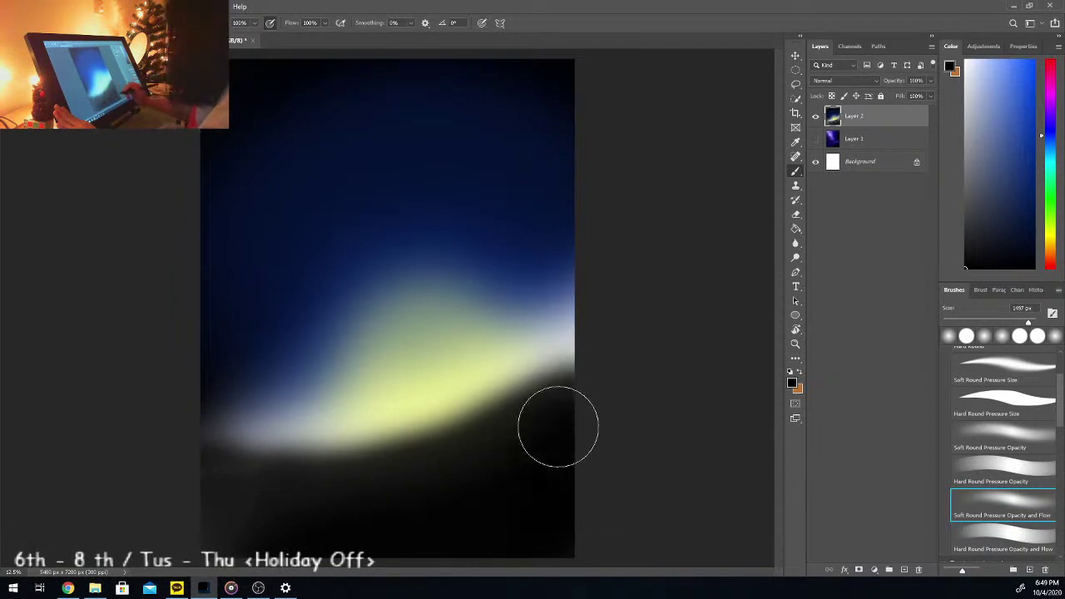
Step: Show Layer 1 again and hide Layer 2
key("ctrl+minus")
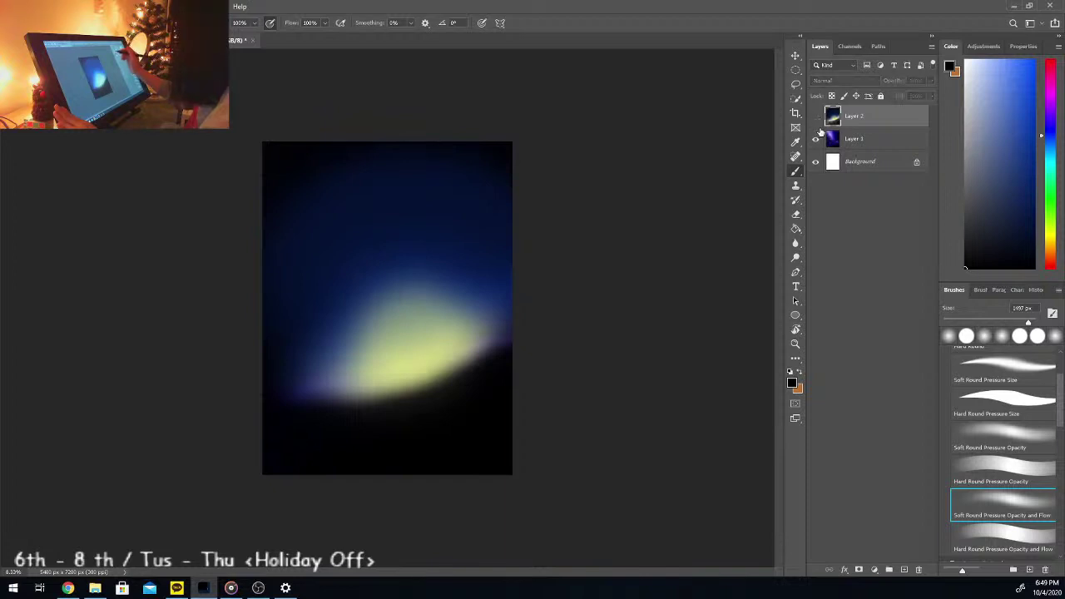
left_click(815, 117)
Step: Sharpen the right ridge's peak on Layer 1 with violet sampled from its crest and an 80 px brush
key("ctrl+plus")
key("ctrl+plus")
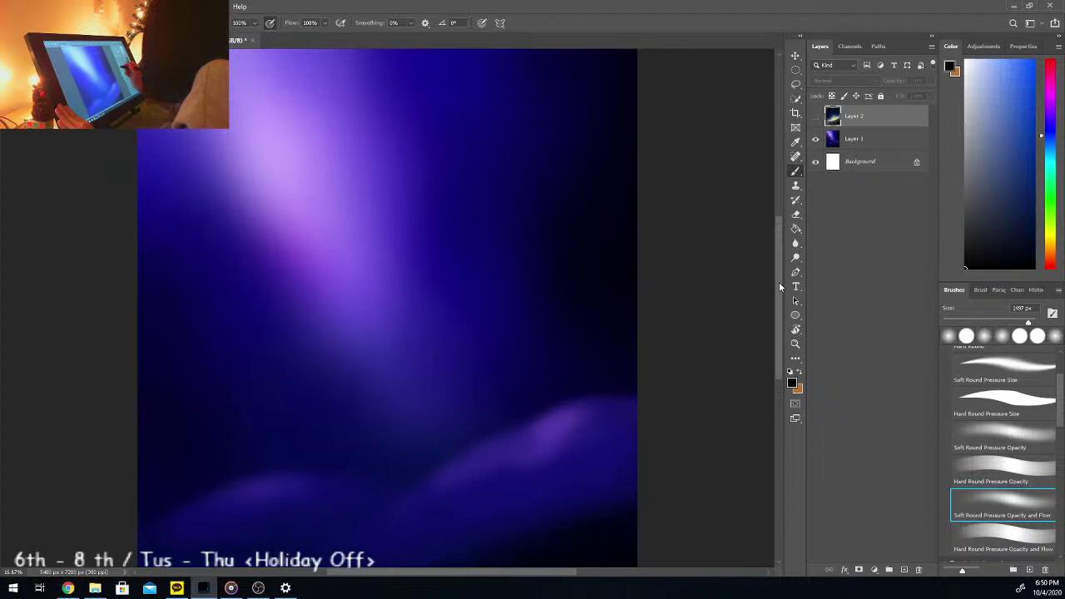
scroll(779, 279, "down", 3)
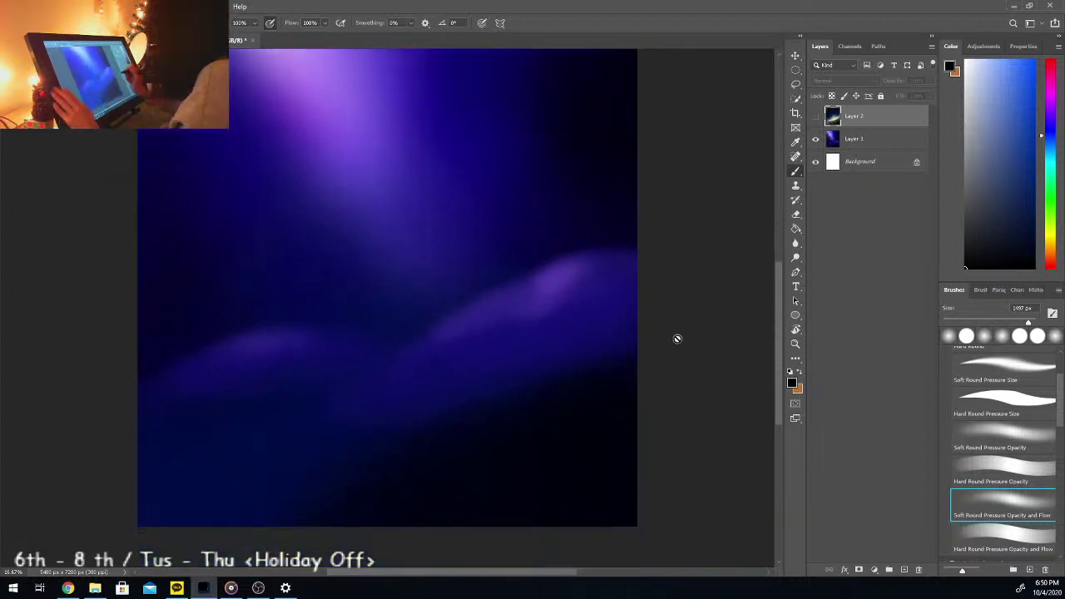
left_click(552, 275, "alt")
key("bracketleft")
key("bracketleft")
key("bracketleft")
key("bracketleft")
key("bracketleft")
key("bracketleft")
key("bracketleft")
key("bracketleft")
key("bracketleft")
key("bracketleft")
key("bracketleft")
key("bracketleft")
key("bracketleft")
key("bracketleft")
key("bracketleft")
key("bracketleft")
key("bracketleft")
key("bracketleft")
key("bracketleft")
key("bracketleft")
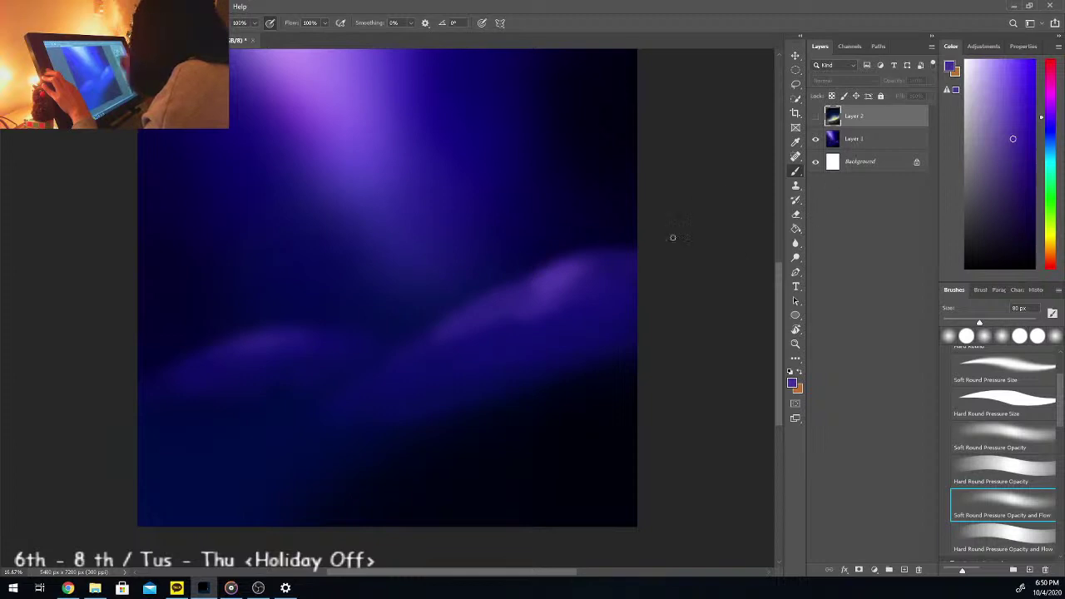
key("alt+bracketleft")
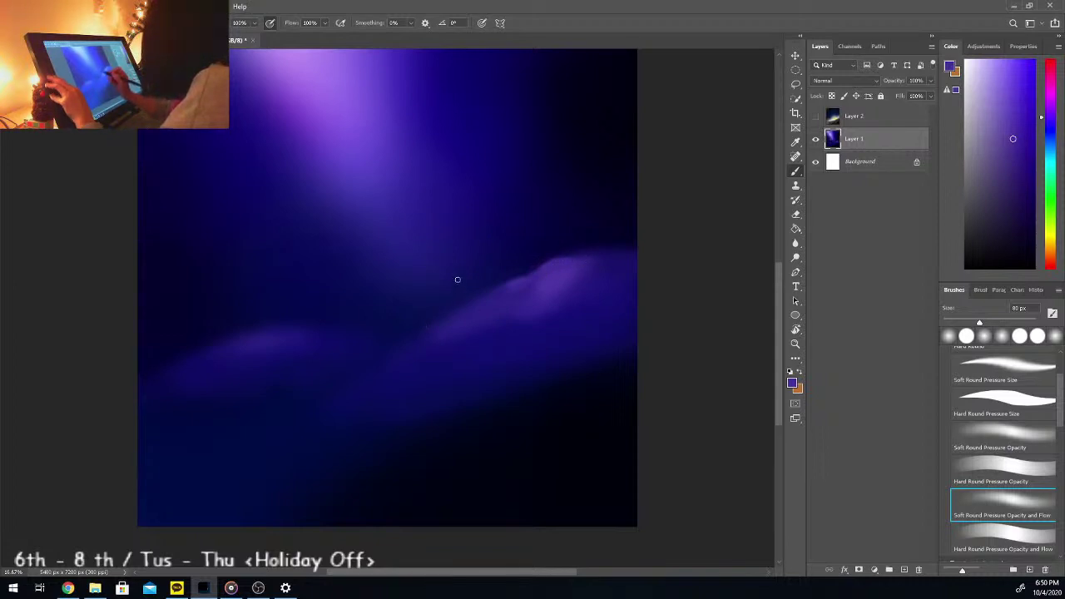
Step: Highlight the right ridge's crest with light violet sampled from the streak, and extend its slope toward the left ridge in sampled blue-violet
key("i")
left_click(316, 78)
key("b")
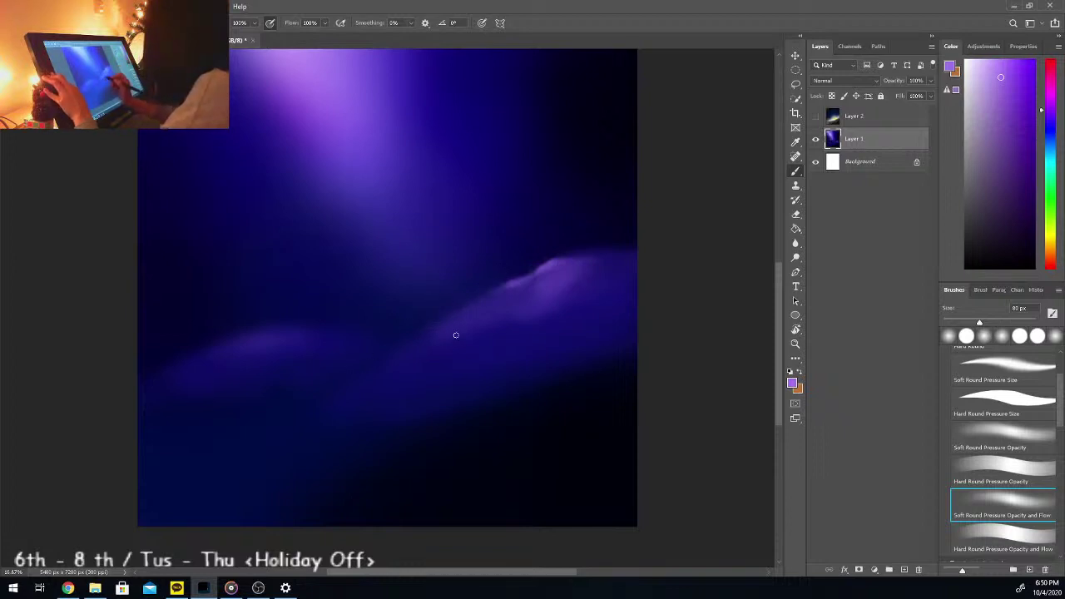
left_click(473, 303, "alt")
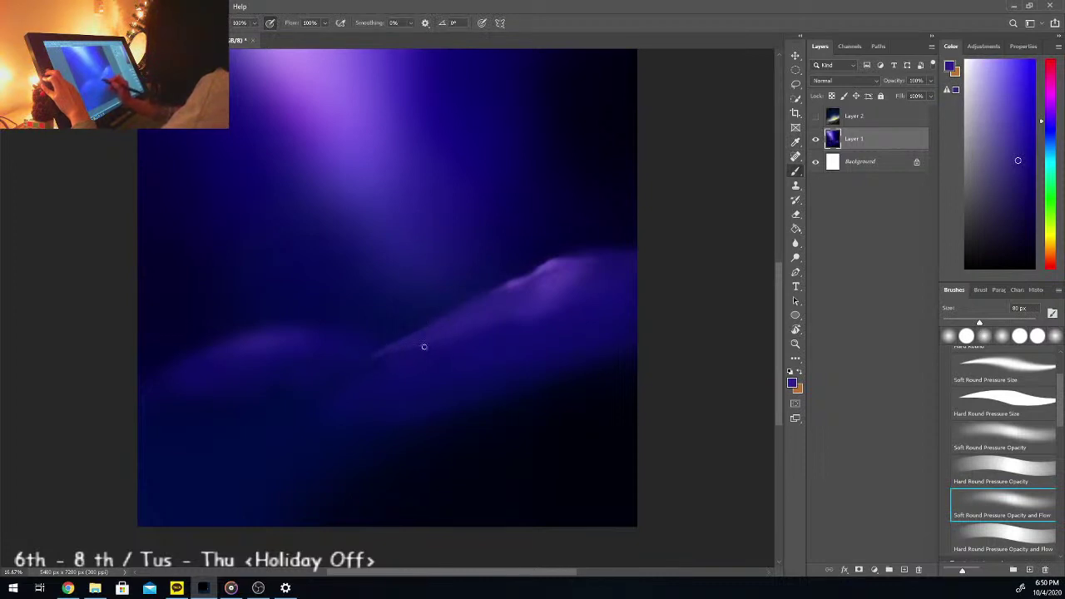
Step: Shade folds beneath the right ridge's crest with sampled blue-violets and define its top edge against the sky with sampled dark blue
key("alt")
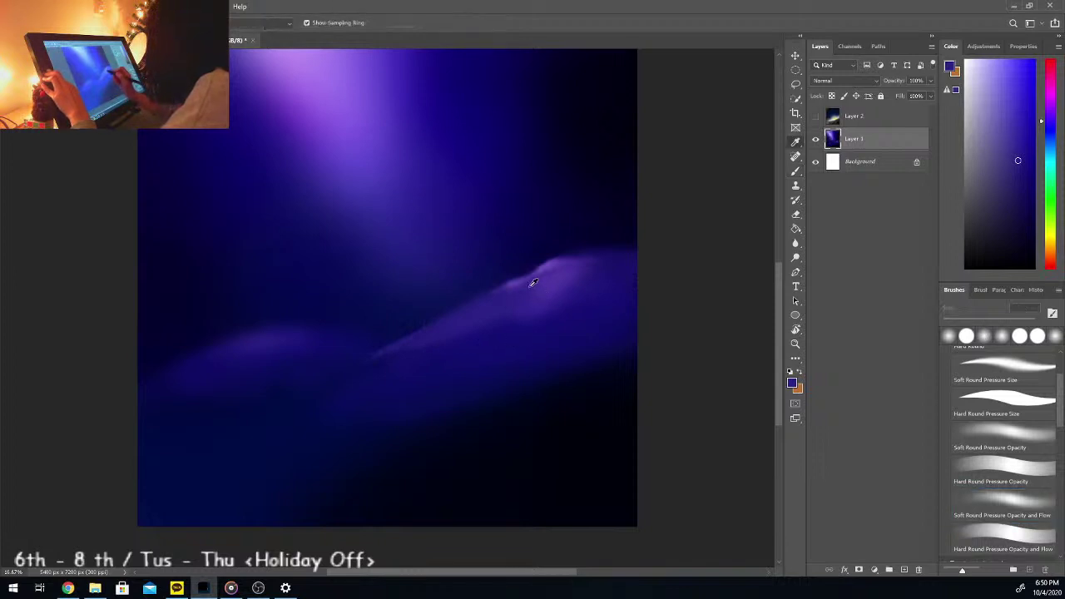
left_click(499, 325, "alt")
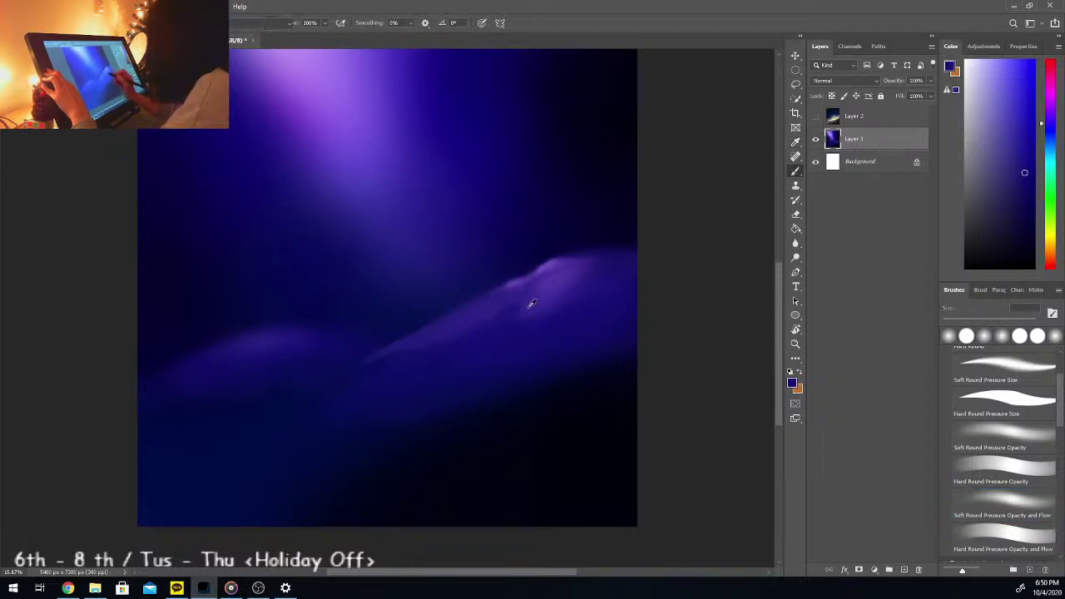
left_click(510, 322, "alt")
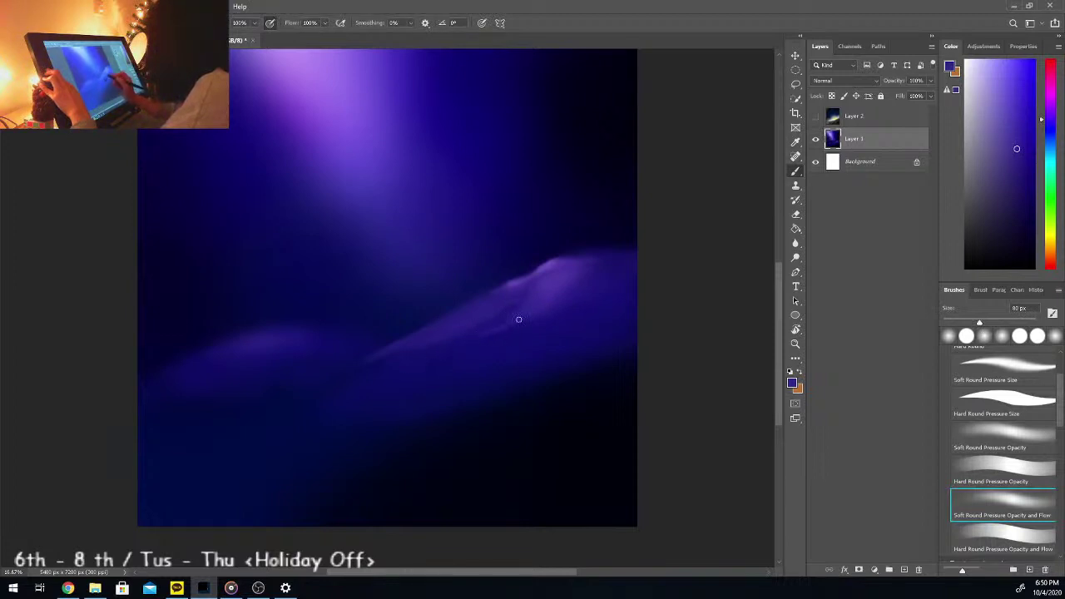
left_click(582, 248, "alt")
left_click_drag(592, 244, 581, 246)
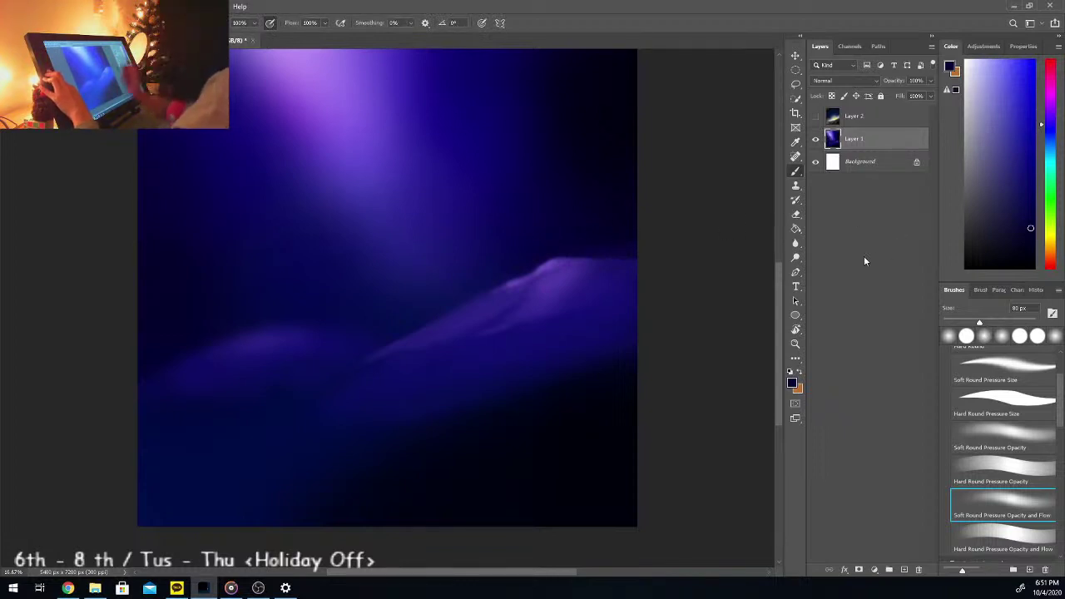
Step: Define the left ridge's upper edge with blue-violet sampled from its crest and extend it toward the right ridge
left_click(255, 333, "alt")
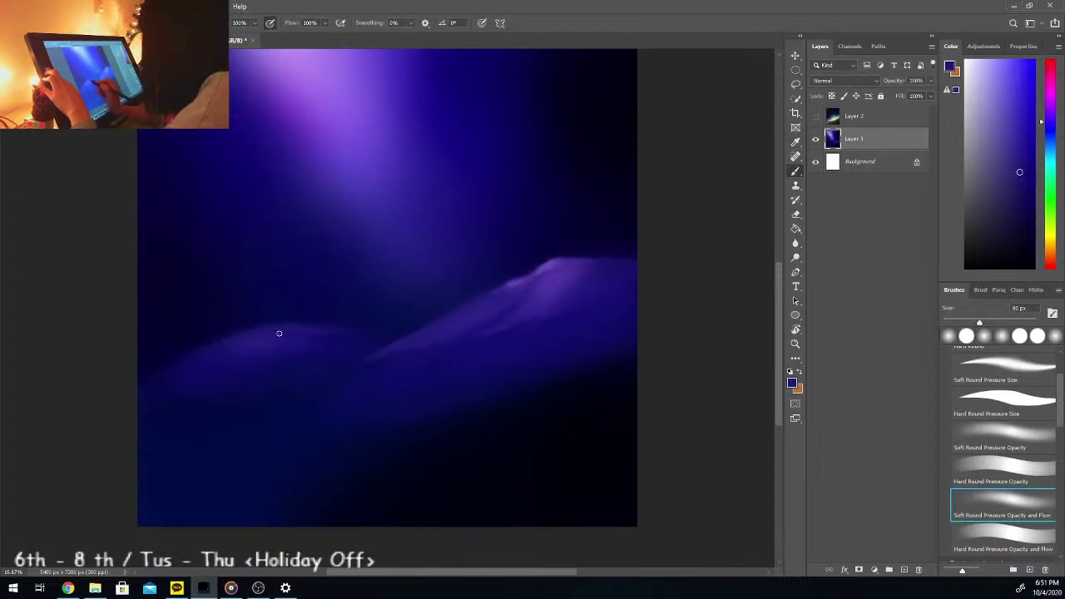
left_click_drag(315, 333, 357, 332)
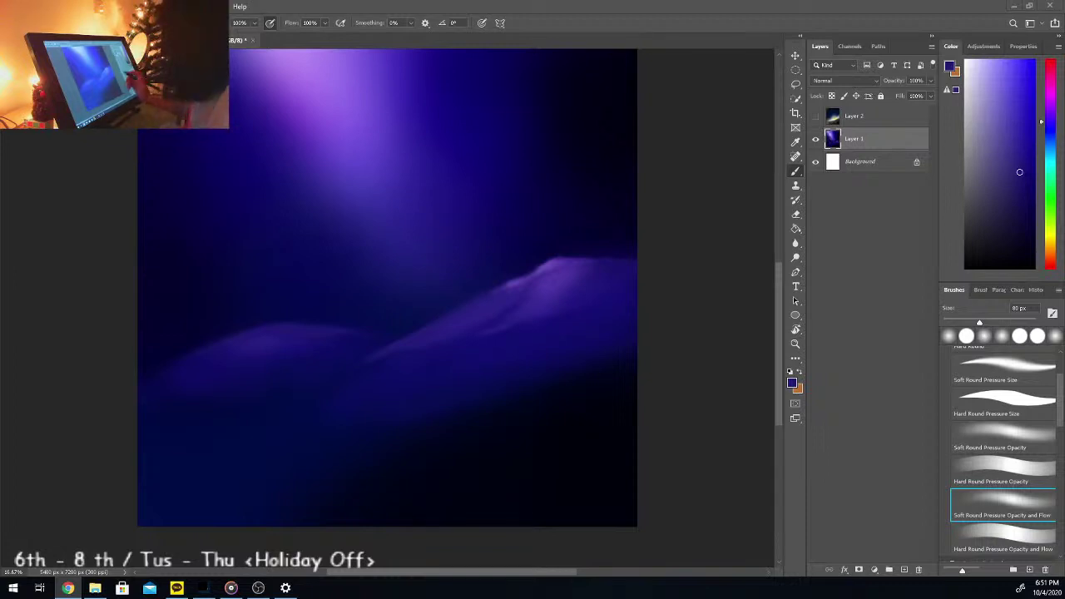
Step: Extend the right ridge's lower slope in front of the left ridge and sketch a small peak on the left crest with sampled blue-violet
left_click_drag(782, 330, 787, 320)
scroll(788, 323, "up", 1)
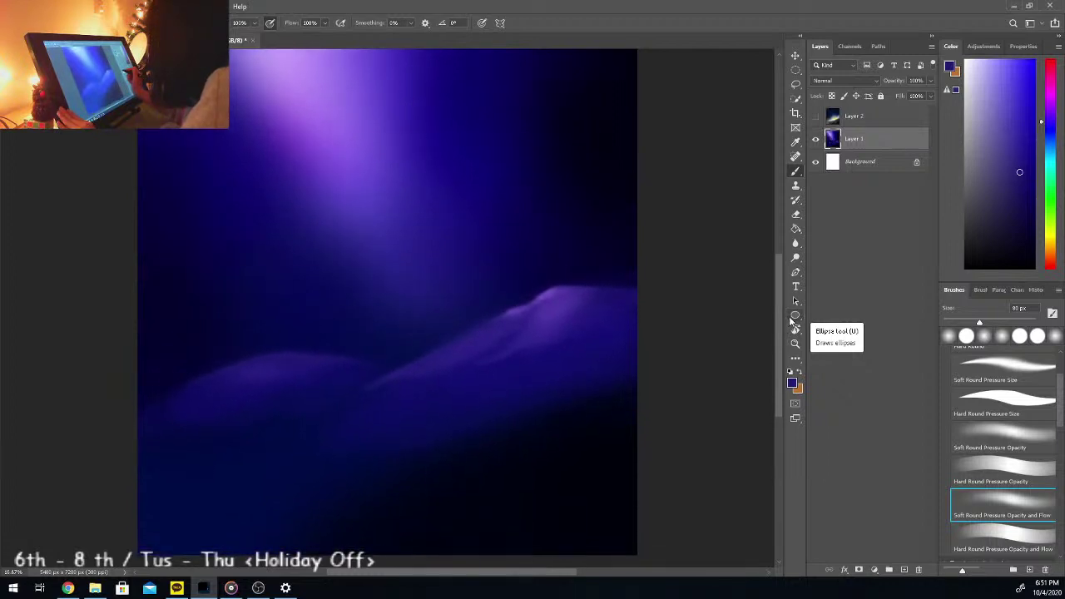
key("ctrl+minus")
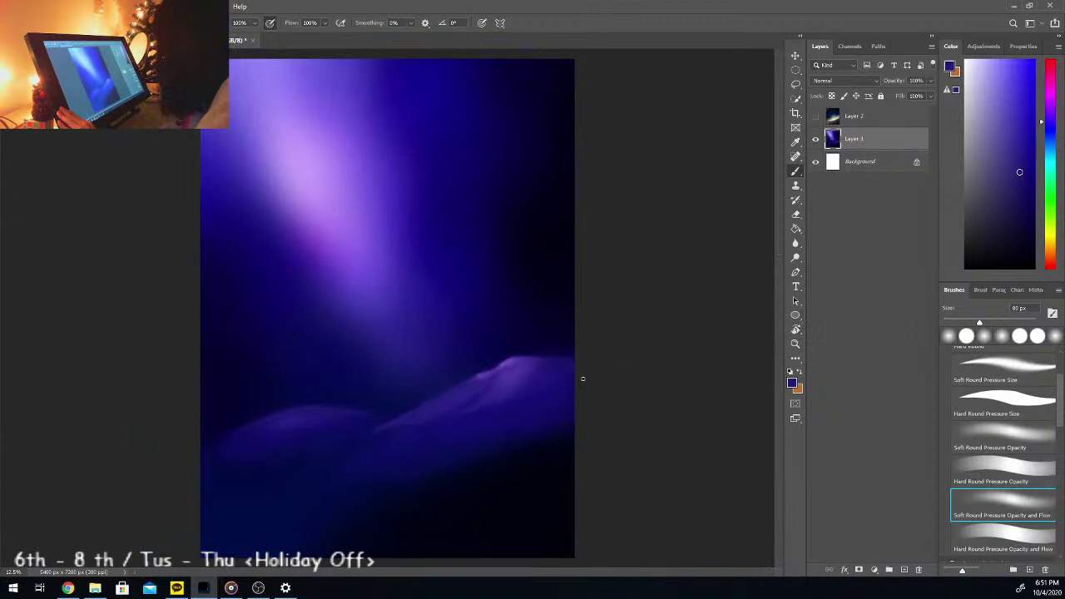
key("ctrl+plus")
scroll(778, 354, "down", 3)
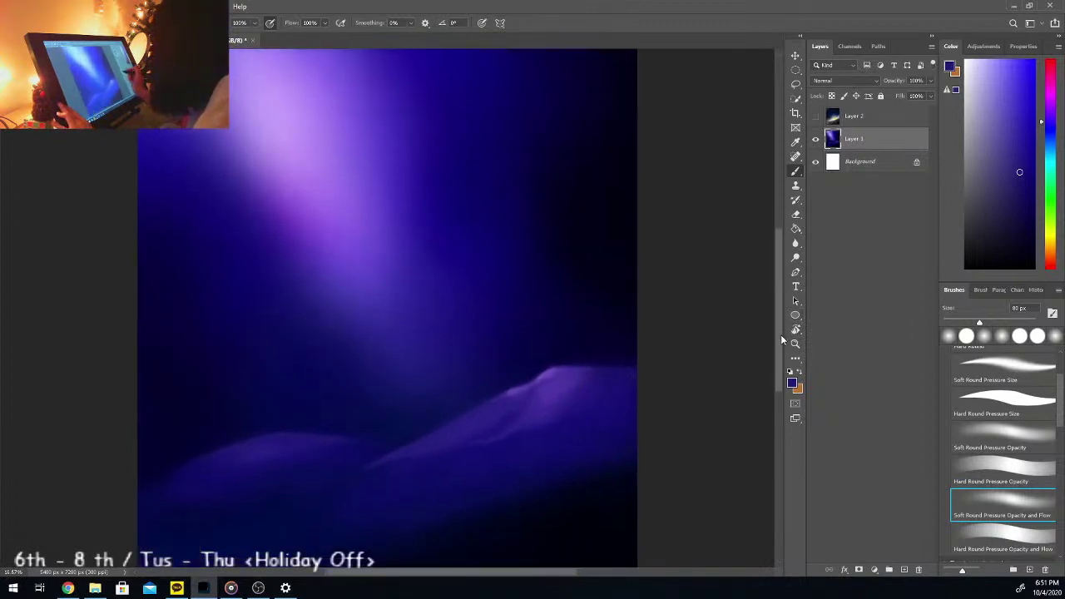
mouse_move(777, 356)
left_mouse_down()
mouse_move(774, 364)
mouse_move(779, 352)
left_mouse_up()
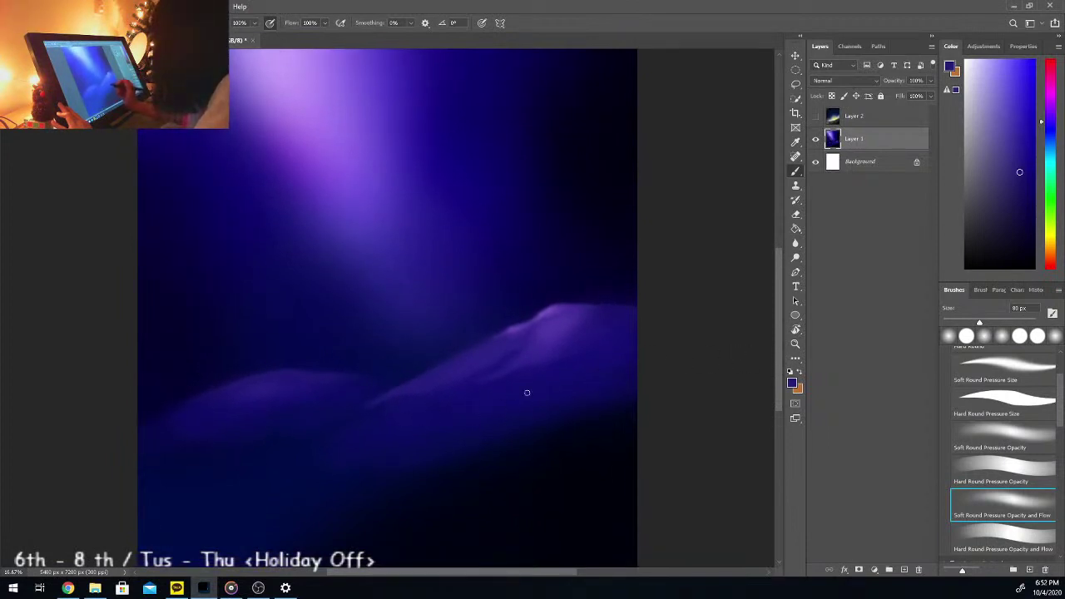
left_click_drag(779, 337, 776, 350)
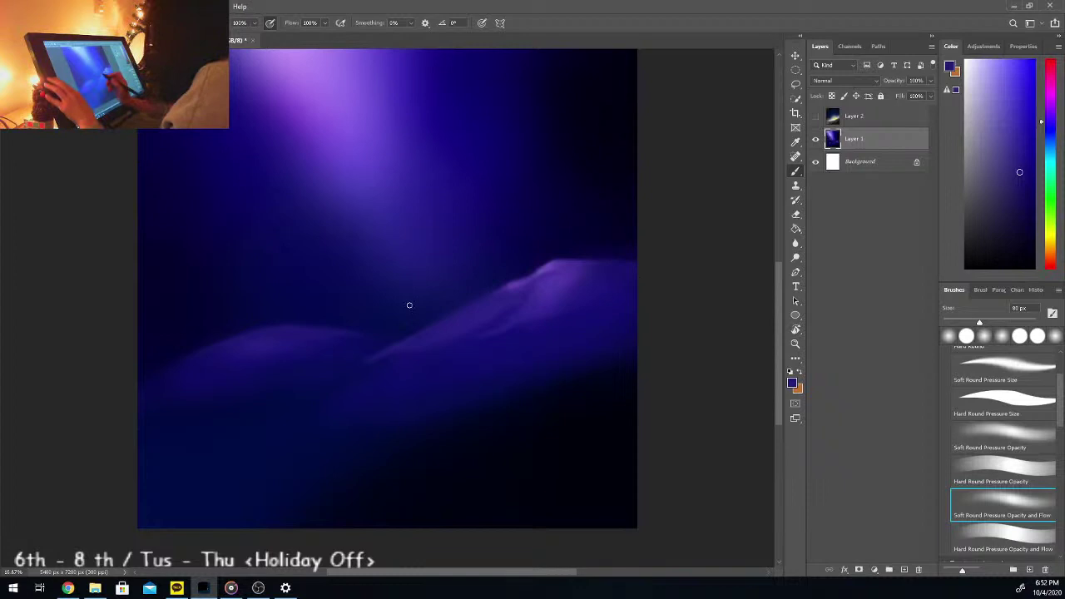
key("i")
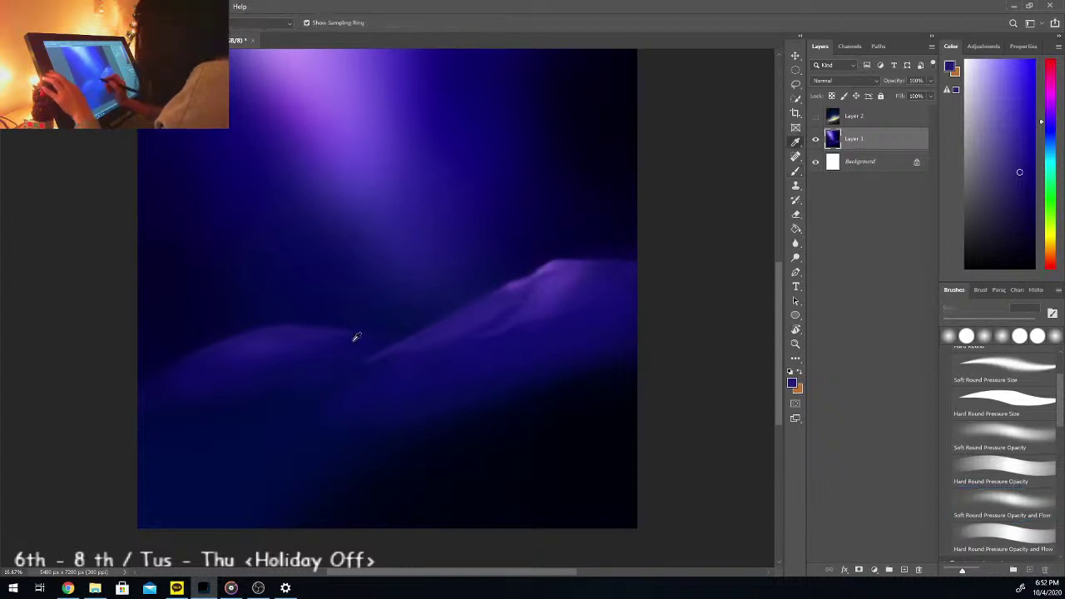
left_click(491, 302)
left_click(466, 319)
key("b")
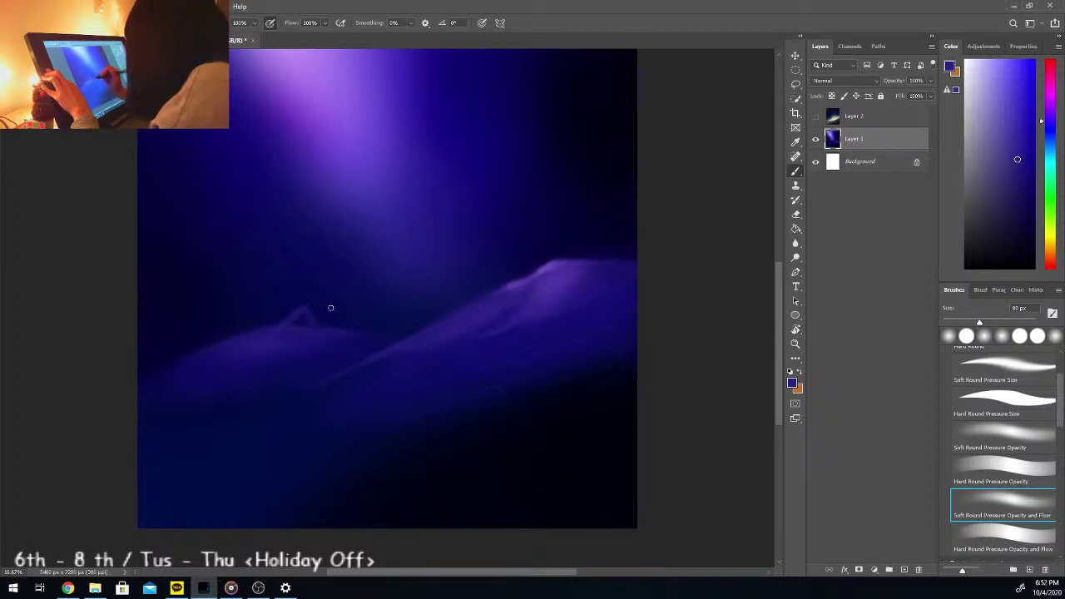
Step: Undo the last strokes of the small peak on the left ridge
key("ctrl")
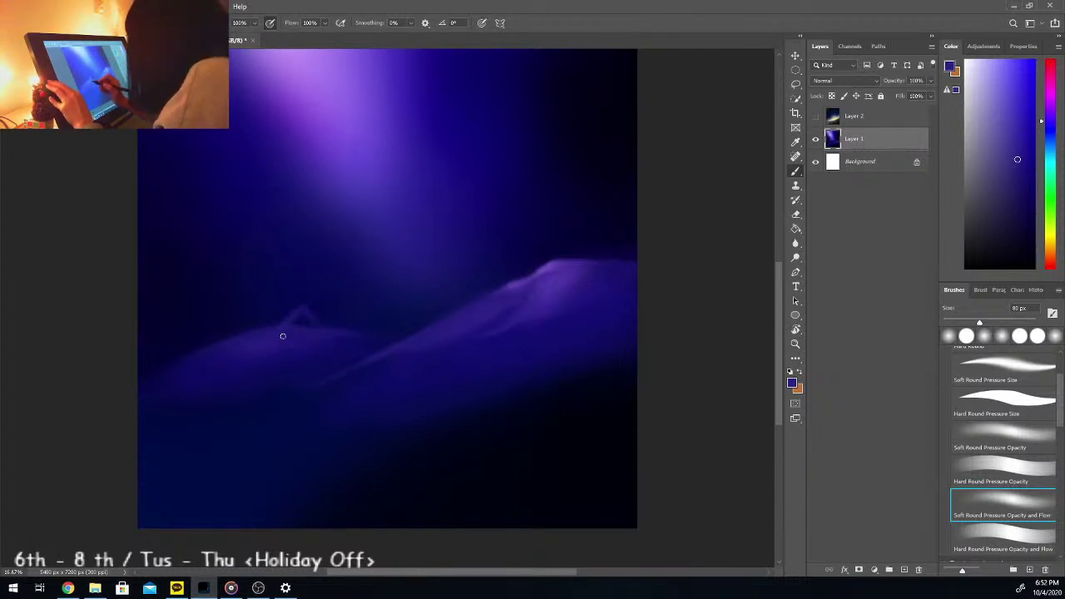
key("ctrl+z")
key("ctrl+z")
key("ctrl+z")
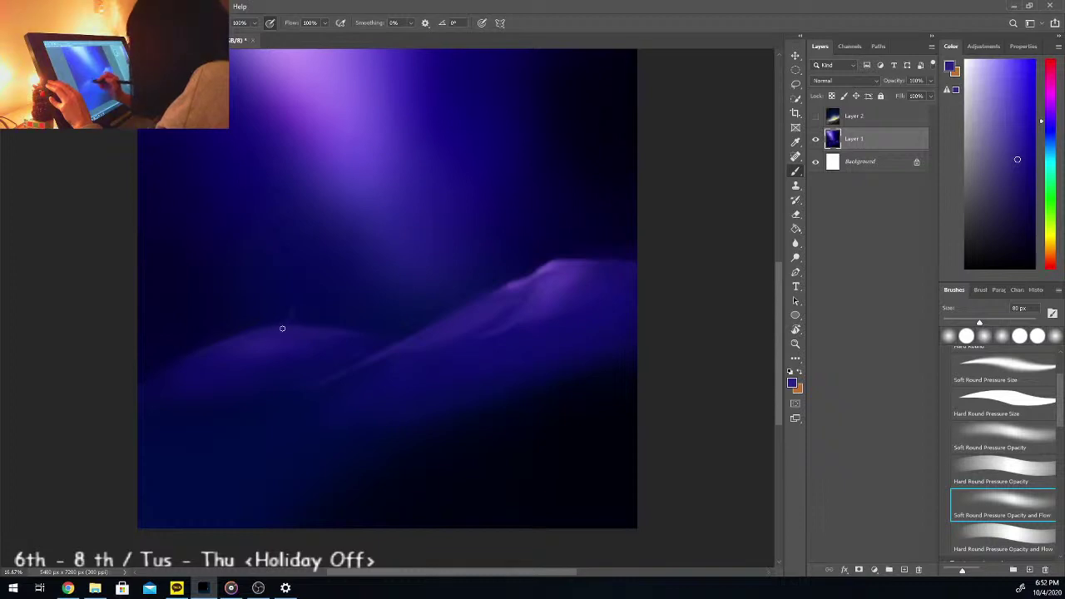
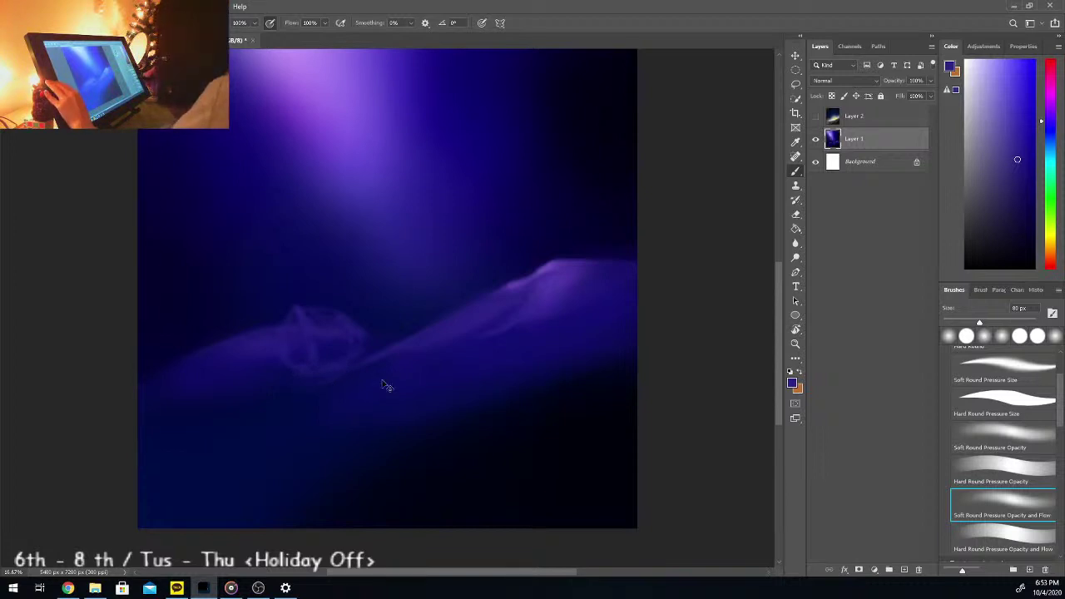
Step: Try to paint a rounded shape beside the small peak on the left ridge and undo its strokes
left_click_drag(283, 371, 347, 367)
key("ctrl+z")
key("ctrl+z")
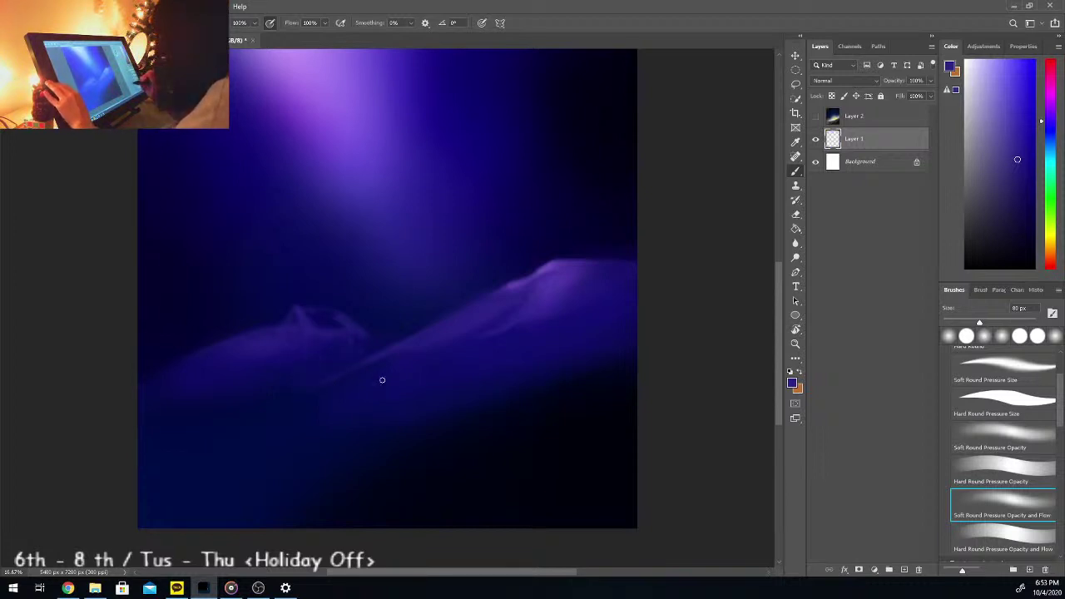
key("ctrl+z")
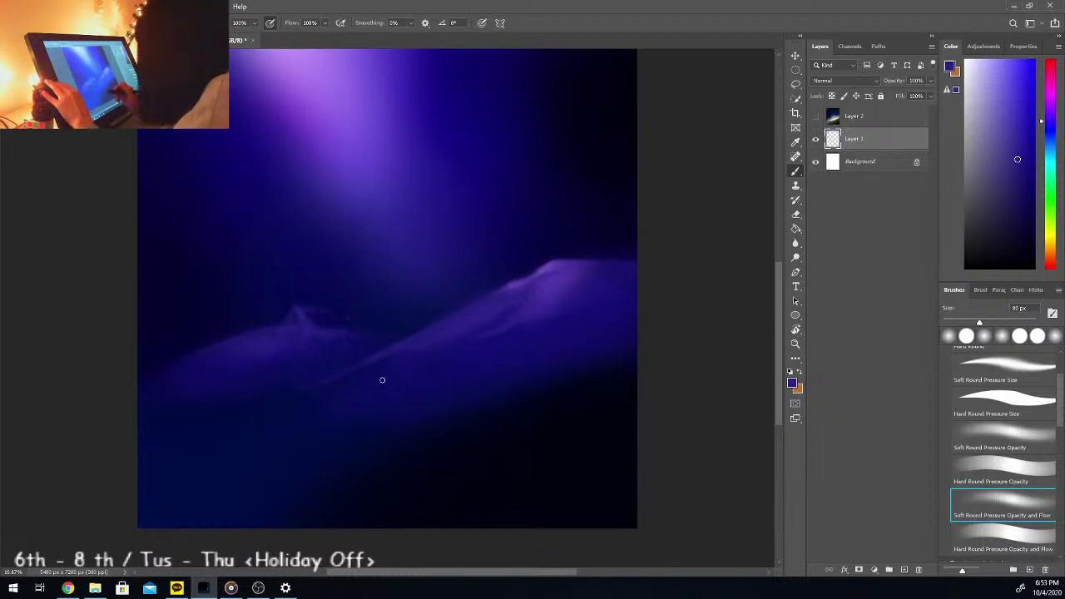
key("ctrl+z")
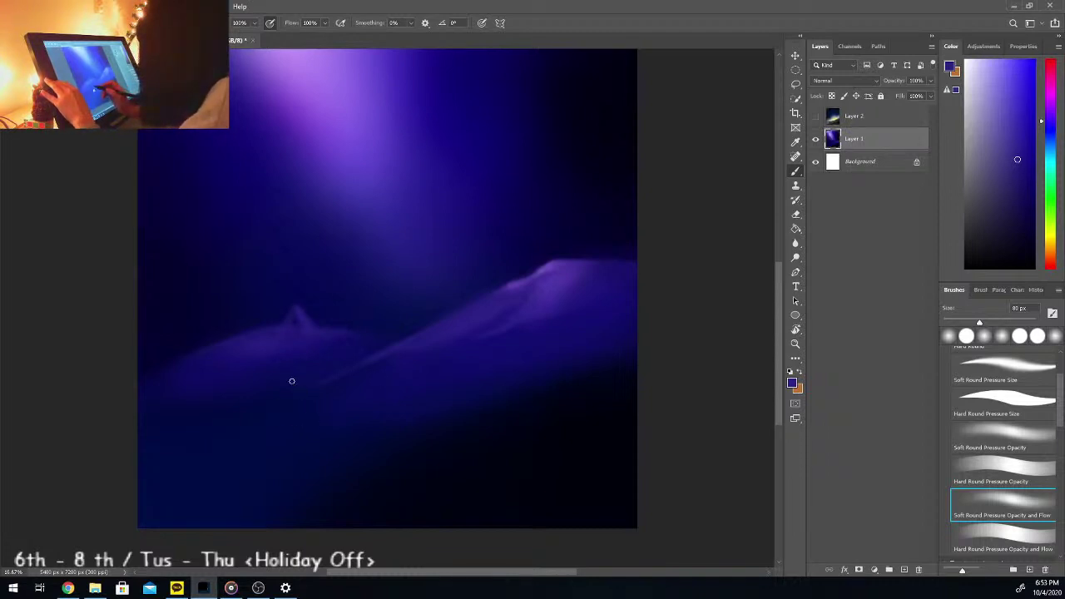
Step: Undo the remaining strokes of the left ridge's small peak and sketch a rounded form with short strokes around its base
key("ctrl+z")
key("ctrl+z")
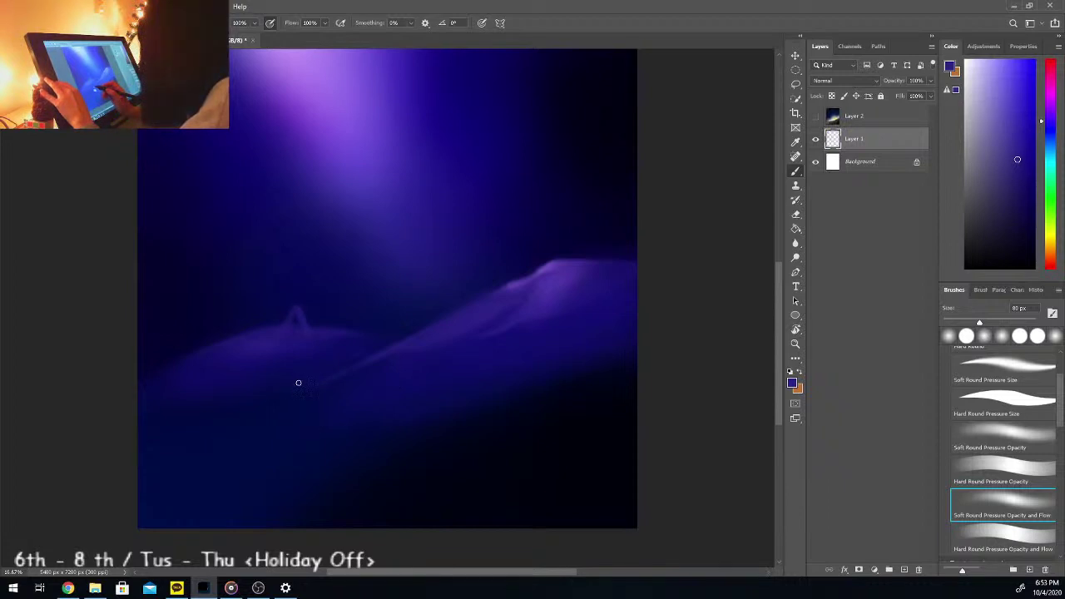
key("ctrl+z")
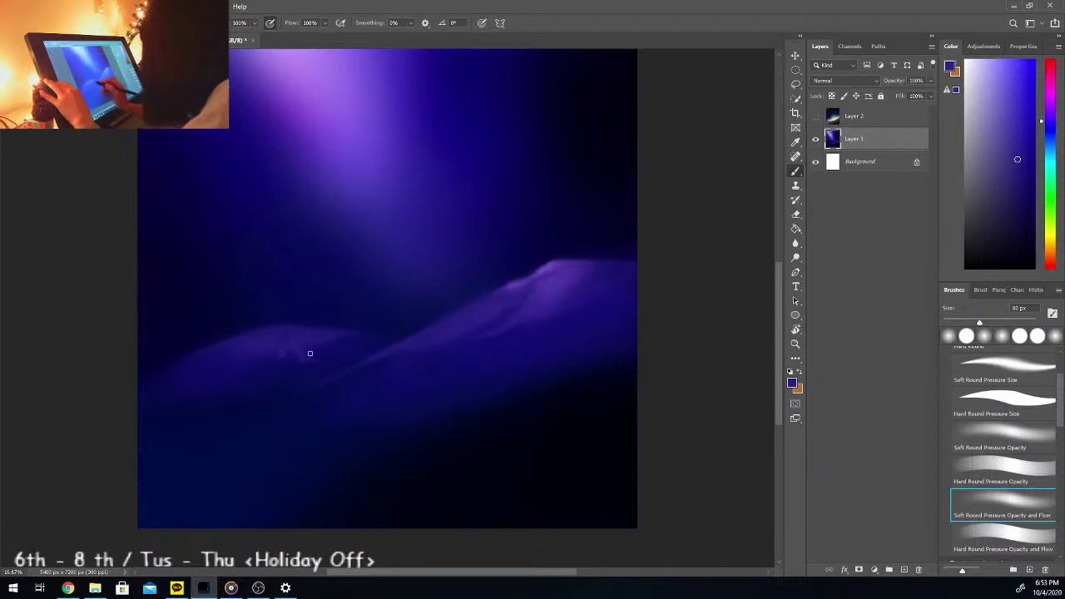
mouse_move(348, 365)
left_mouse_down()
mouse_move(342, 381)
mouse_move(344, 360)
left_mouse_up()
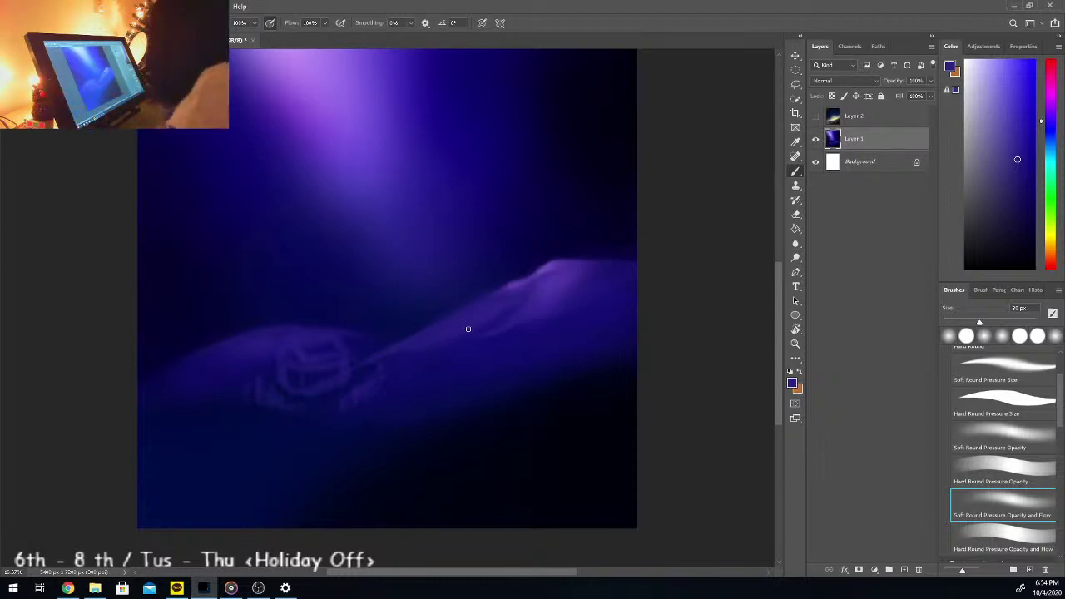
Step: Dab a small white star onto the edge of the violet light beam in the upper sky
key("ctrl+plus")
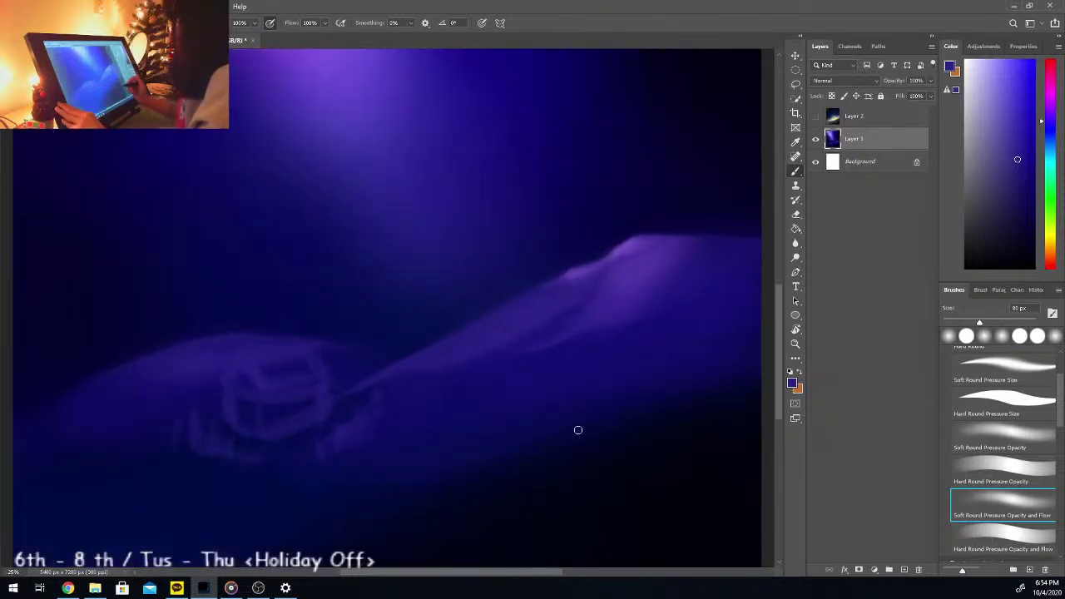
scroll(753, 326, "down", 3)
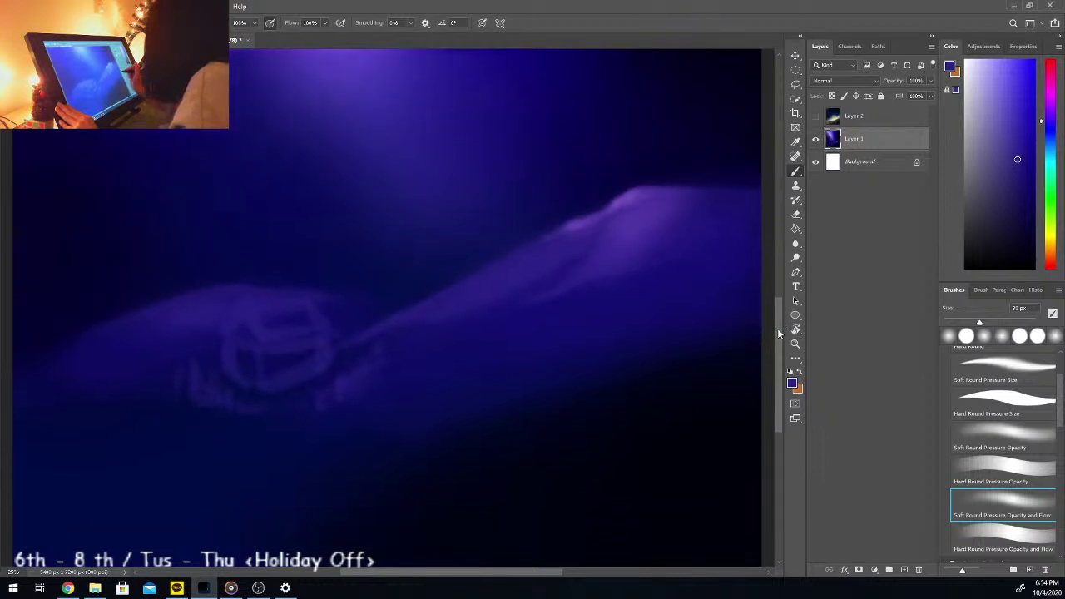
key("ctrl+minus")
key("ctrl+minus")
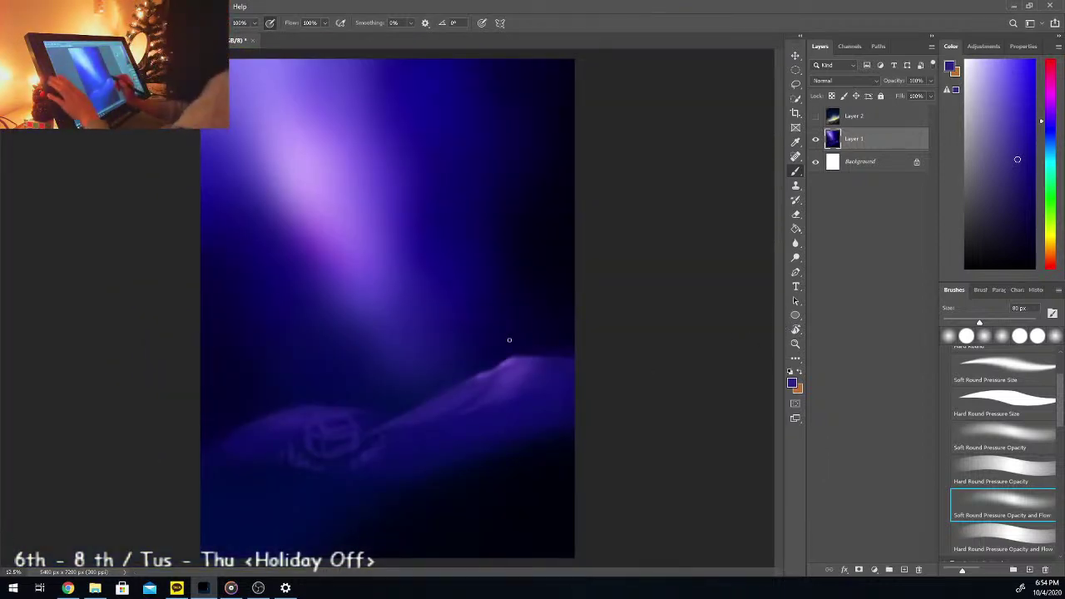
left_click(967, 64)
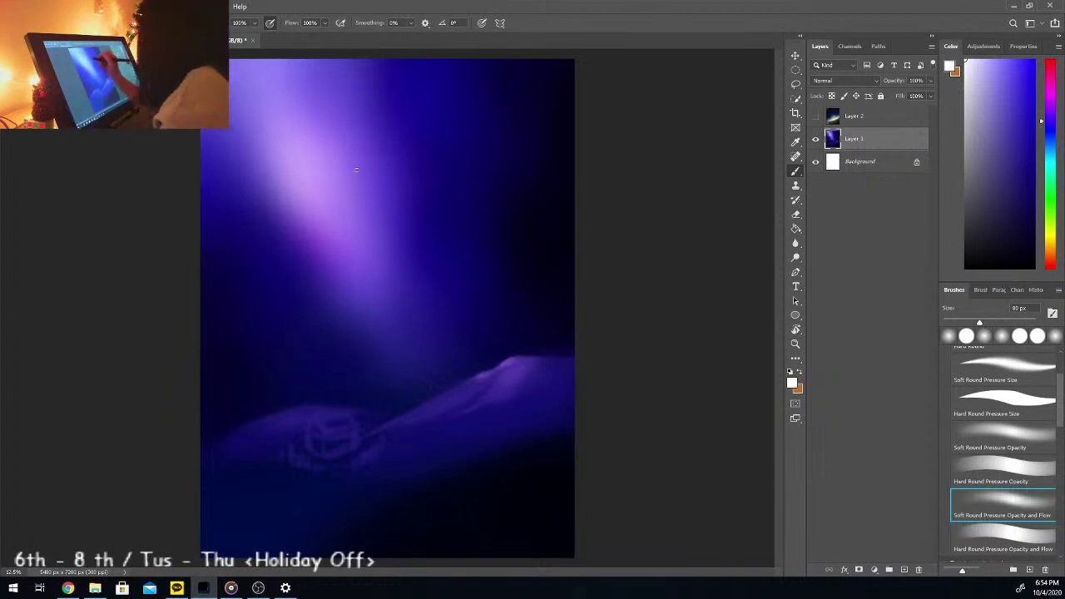
left_click(354, 172)
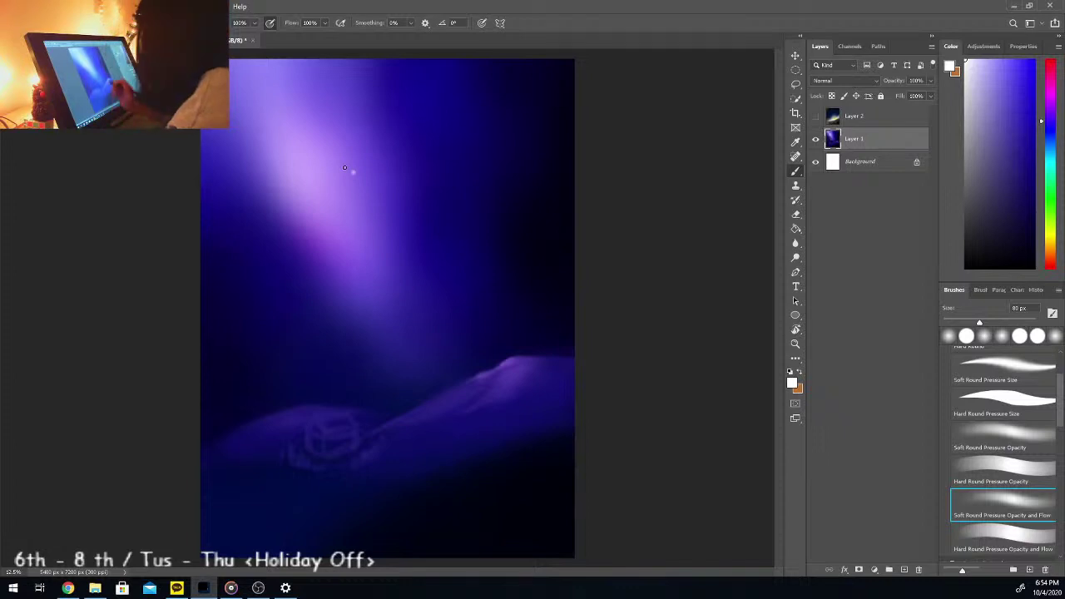
Step: Paint a darker jagged streak down the middle of the light beam with sampled blue-violet and an enlarged Soft Round Pressure Opacity and Flow brush
key("i")
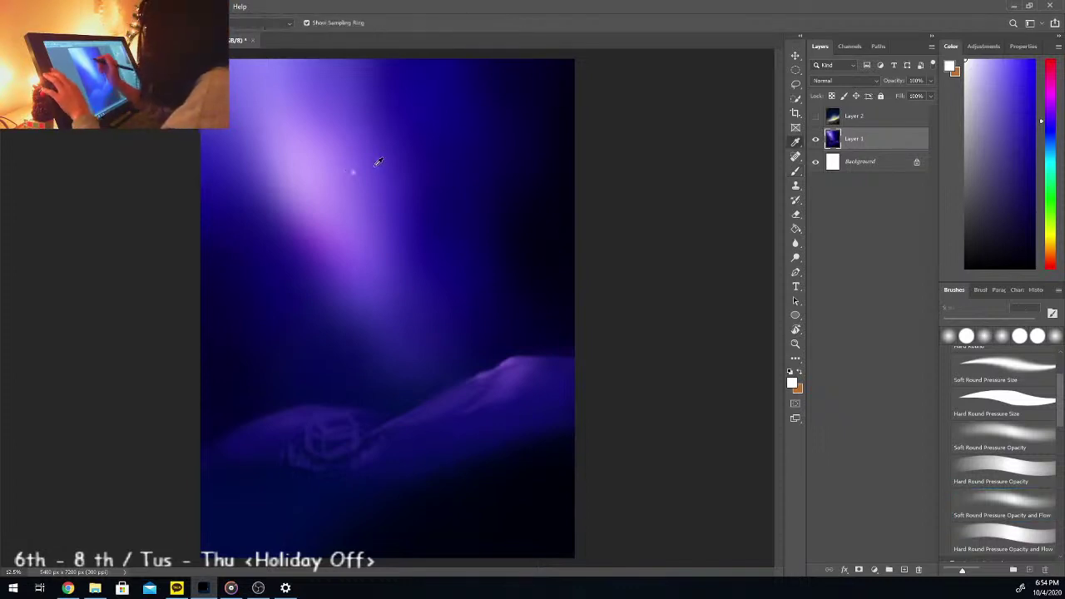
left_click(376, 155)
left_click(1003, 503)
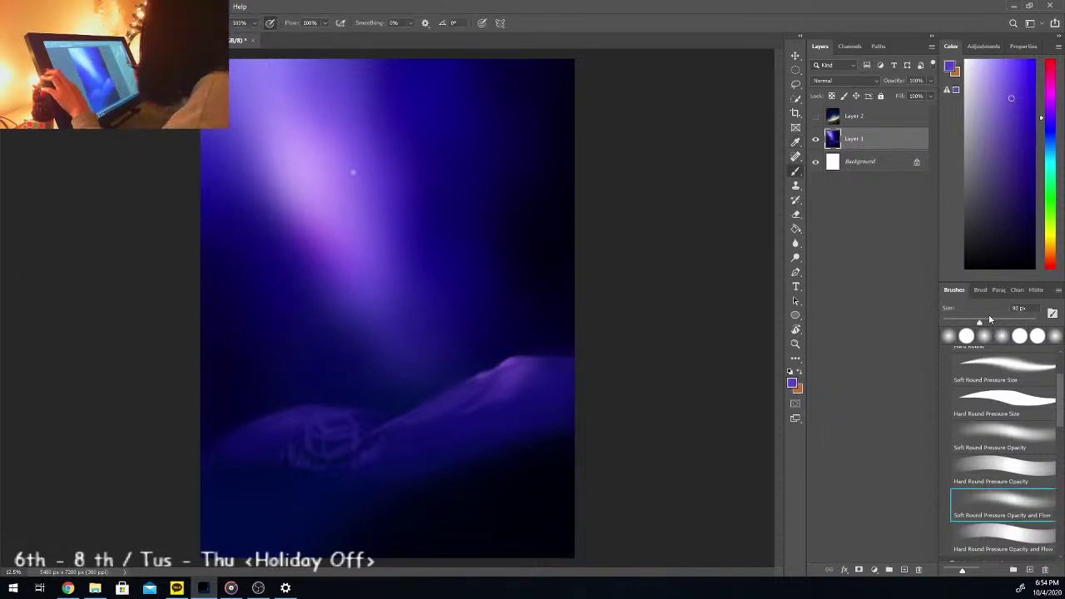
left_click_drag(1002, 322, 1017, 322)
mouse_move(258, 107)
left_mouse_down()
mouse_move(301, 125)
mouse_move(316, 154)
mouse_move(303, 182)
mouse_move(331, 188)
mouse_move(356, 260)
left_mouse_up()
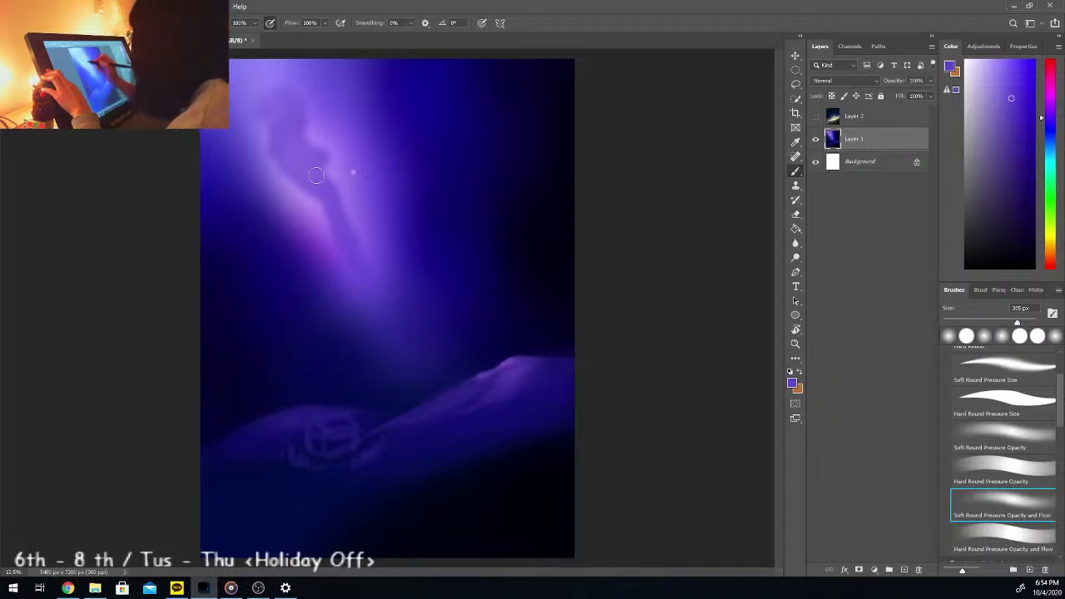
mouse_move(306, 167)
left_mouse_down()
mouse_move(263, 111)
mouse_move(268, 85)
mouse_move(255, 87)
mouse_move(231, 58)
left_mouse_up()
mouse_move(298, 154)
left_mouse_down()
mouse_move(286, 145)
mouse_move(314, 159)
mouse_move(318, 174)
left_mouse_up()
Step: Try to paint a white highlight beside the dark streak in the light beam and undo it
left_click(980, 75)
left_click_drag(980, 75, 966, 64)
left_click_drag(323, 141, 328, 138)
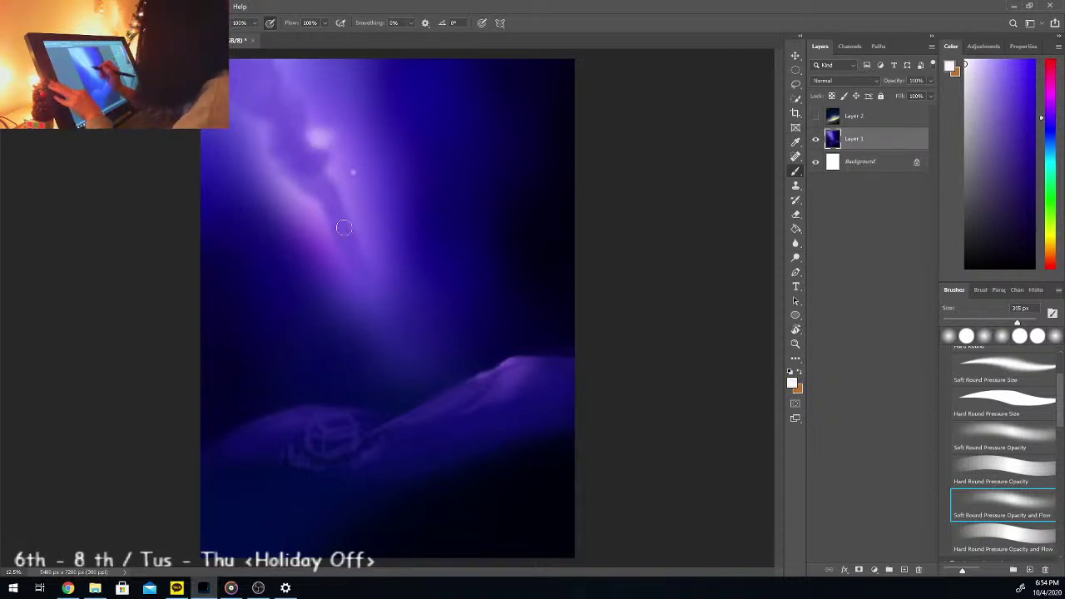
key("ctrl+z")
Step: Paint light lavender cloud puffs along both sides of the dark streak and out toward the canvas's left edge
left_click(981, 71)
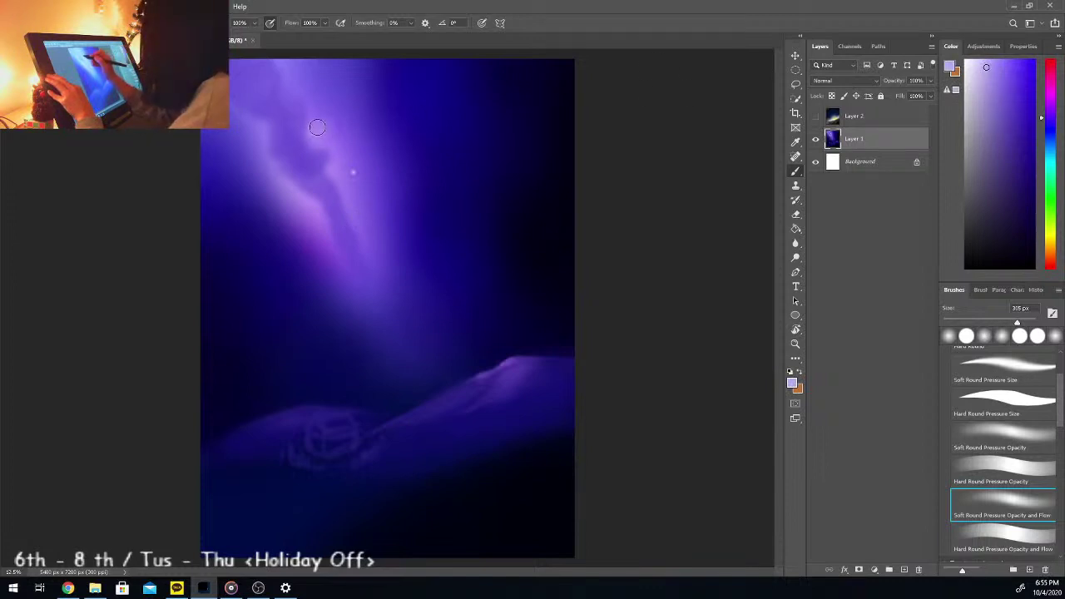
left_click_drag(317, 123, 333, 136)
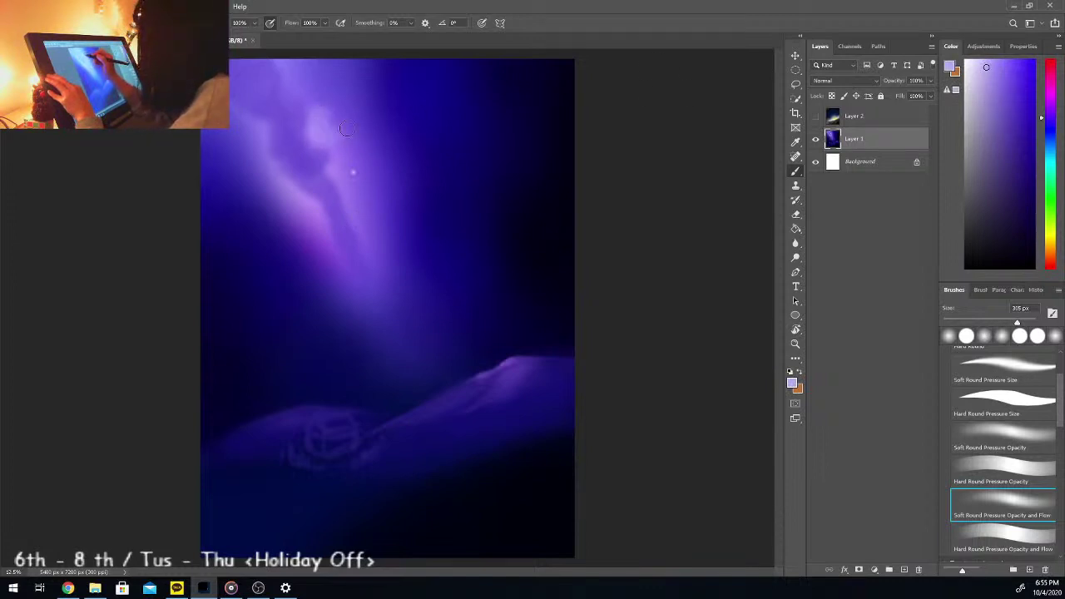
left_click(351, 176)
left_click_drag(293, 221, 316, 206)
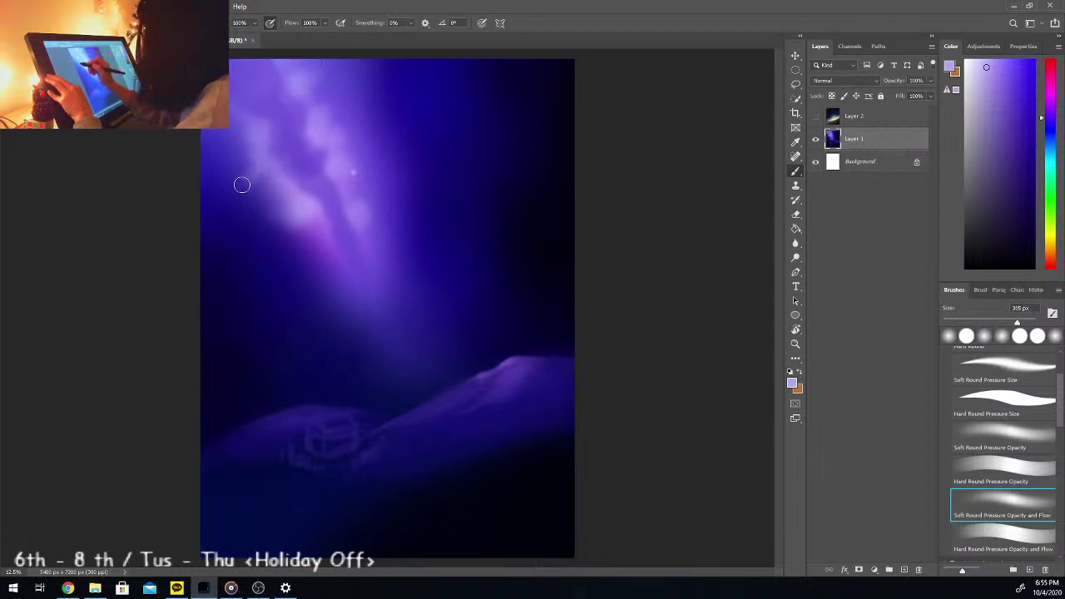
left_click_drag(247, 181, 232, 221)
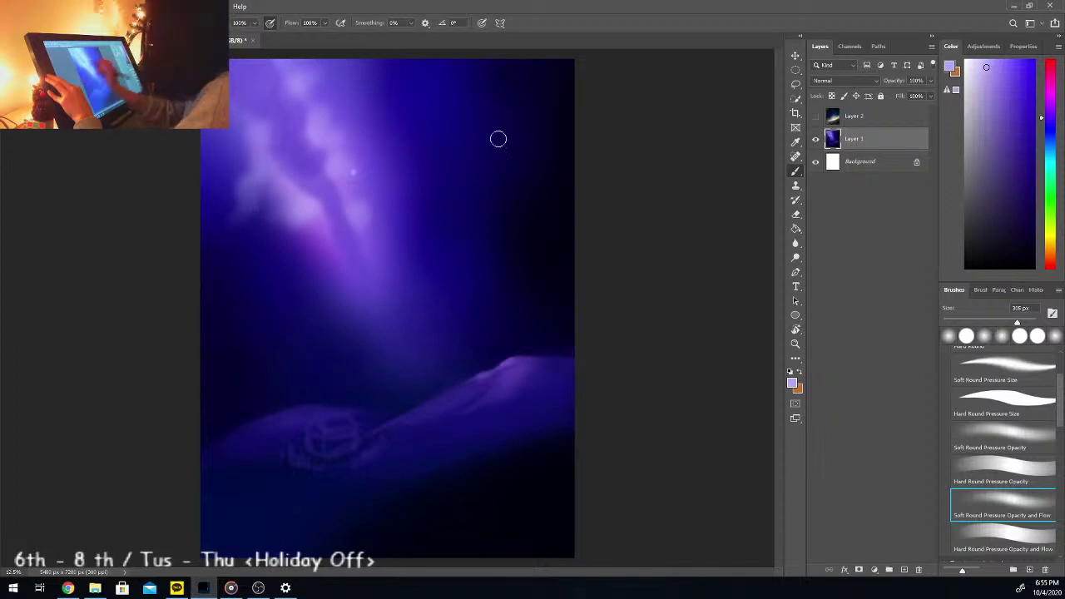
Step: Build up the beam's puffs with paler lavender, paint a flat-bottomed cloud to its right, and undo the last wisps below it
left_click(977, 65)
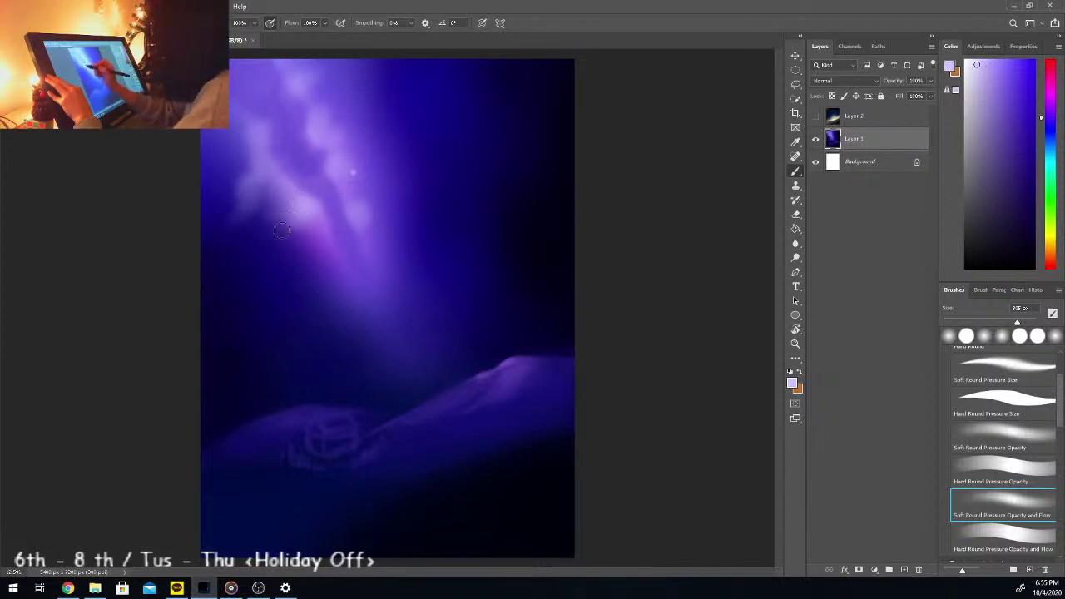
left_click_drag(289, 224, 265, 229)
left_click_drag(340, 165, 335, 177)
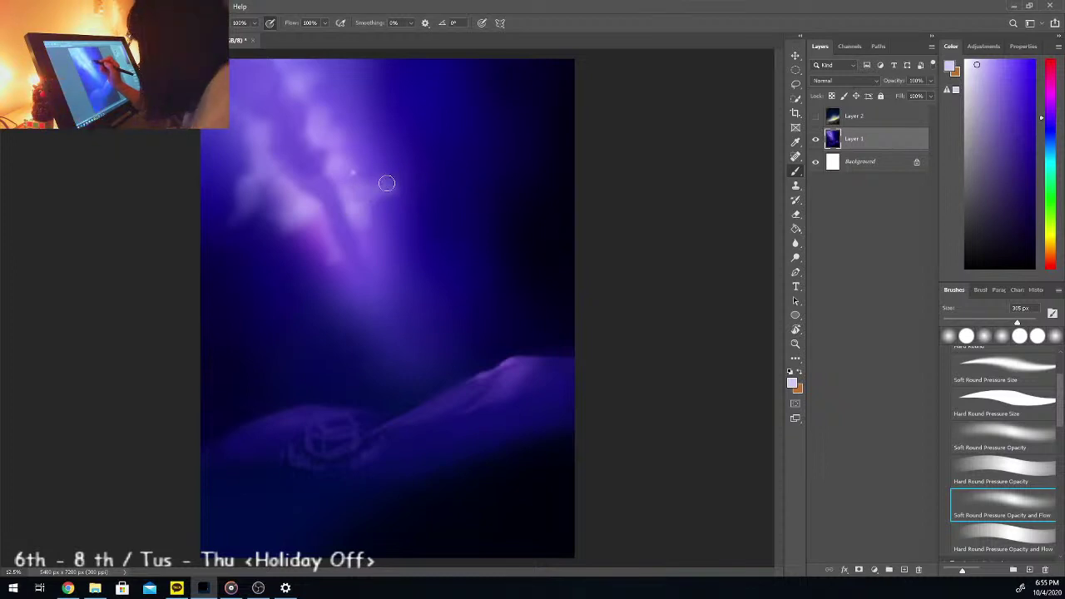
mouse_move(396, 182)
left_mouse_down()
mouse_move(427, 163)
mouse_move(390, 185)
mouse_move(469, 175)
mouse_move(429, 174)
mouse_move(431, 154)
mouse_move(444, 166)
mouse_move(434, 175)
mouse_move(447, 168)
mouse_move(433, 177)
mouse_move(475, 178)
left_mouse_up()
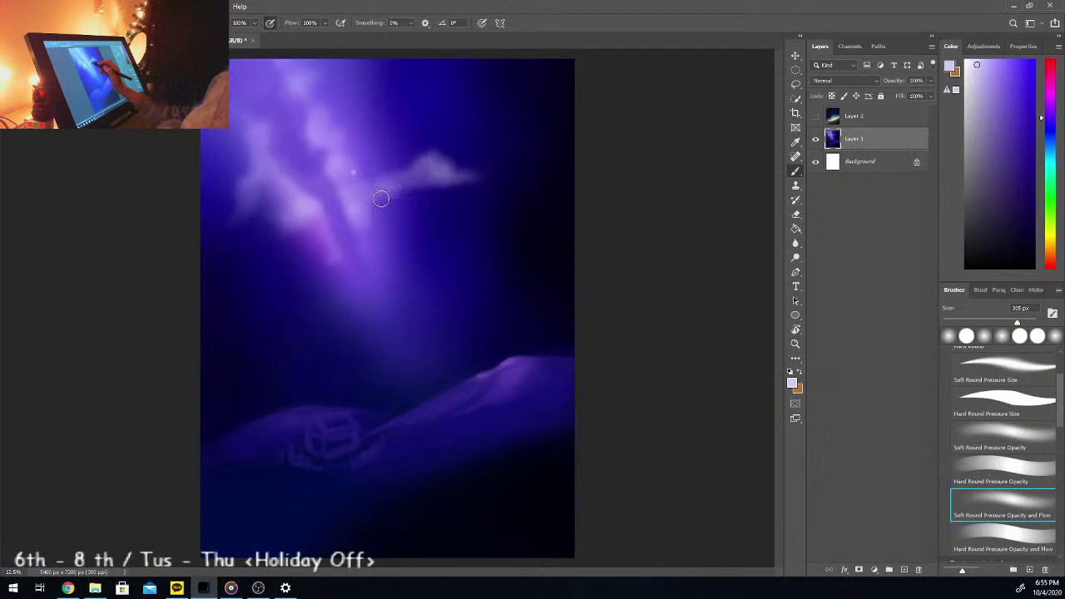
mouse_move(415, 177)
left_mouse_down()
mouse_move(392, 191)
mouse_move(400, 207)
mouse_move(424, 203)
mouse_move(388, 212)
mouse_move(388, 231)
mouse_move(380, 219)
mouse_move(409, 241)
mouse_move(442, 238)
mouse_move(421, 240)
left_mouse_up()
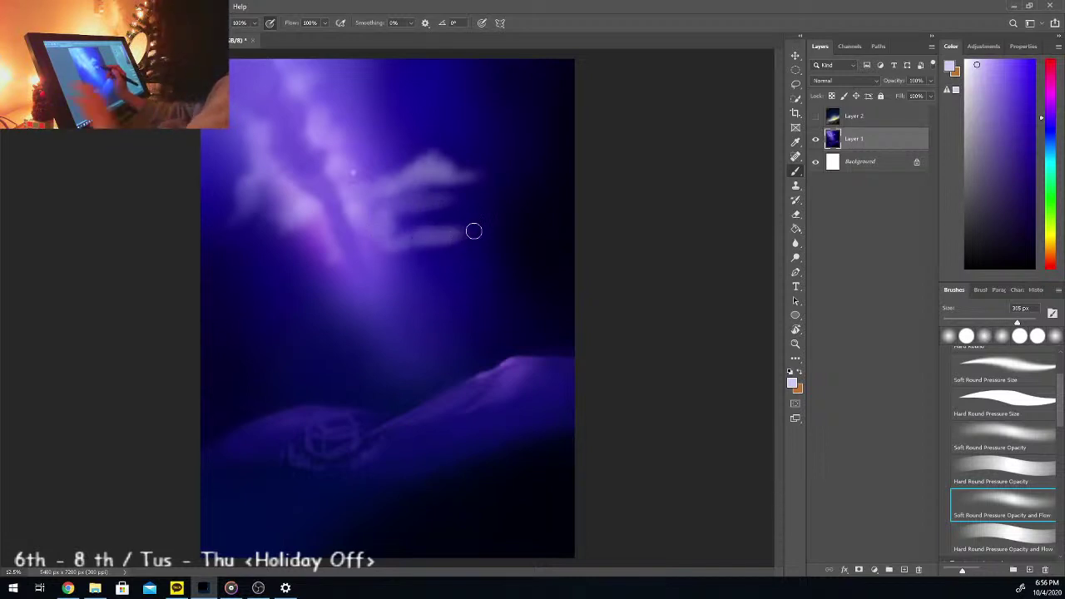
key("ctrl+z")
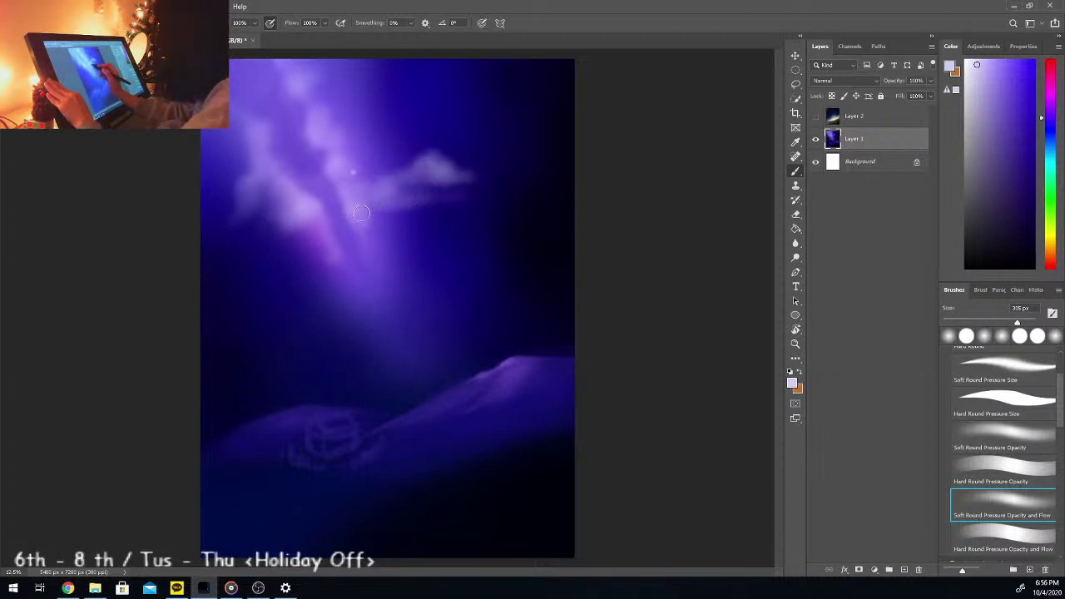
Step: Paint more soft lavender clouds at the sky's lower left, upper right, left of the beam and along the top
mouse_move(269, 272)
left_mouse_down()
mouse_move(234, 278)
mouse_move(263, 269)
mouse_move(207, 288)
mouse_move(304, 279)
mouse_move(258, 273)
mouse_move(310, 281)
mouse_move(194, 295)
mouse_move(381, 276)
mouse_move(239, 297)
mouse_move(280, 293)
mouse_move(216, 328)
mouse_move(292, 307)
left_mouse_up()
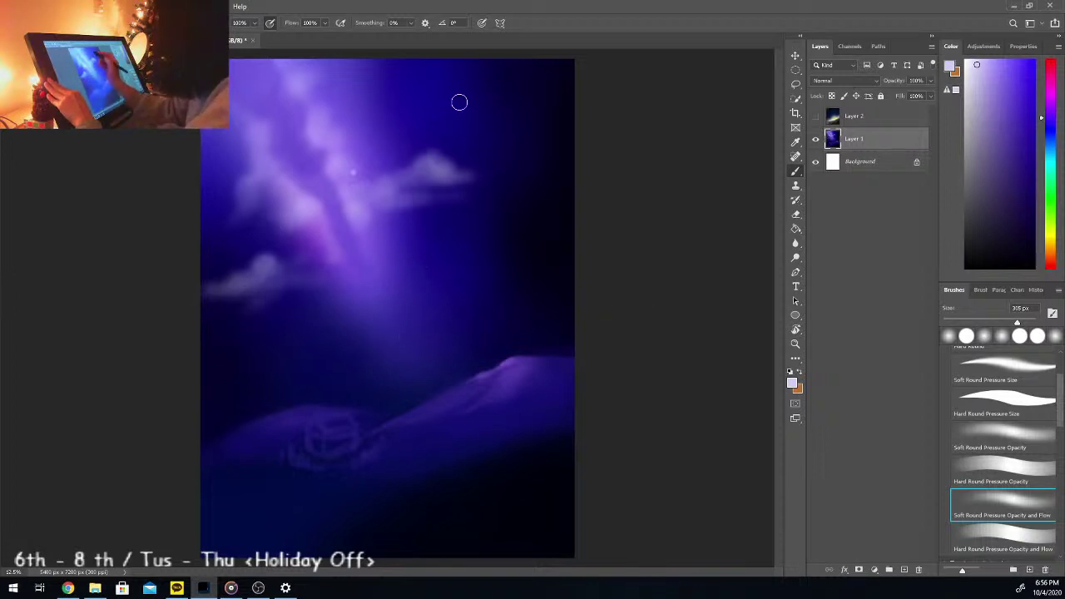
mouse_move(469, 125)
left_mouse_down()
mouse_move(489, 143)
mouse_move(481, 127)
mouse_move(491, 141)
mouse_move(471, 123)
mouse_move(507, 145)
mouse_move(537, 143)
mouse_move(454, 146)
mouse_move(535, 129)
left_mouse_up()
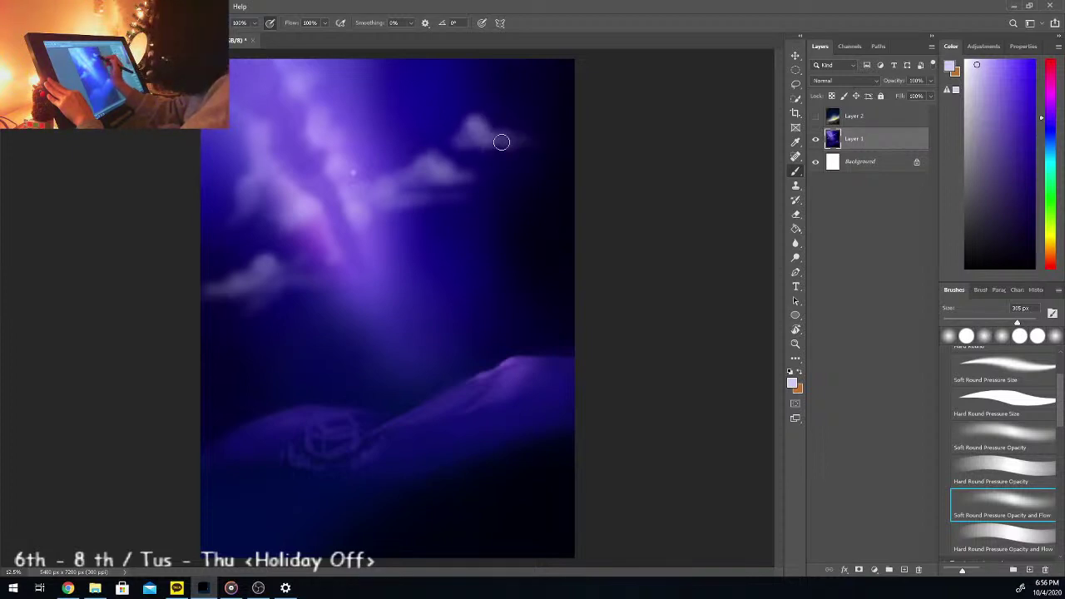
mouse_move(276, 215)
left_mouse_down()
mouse_move(276, 225)
mouse_move(258, 231)
mouse_move(278, 231)
left_mouse_up()
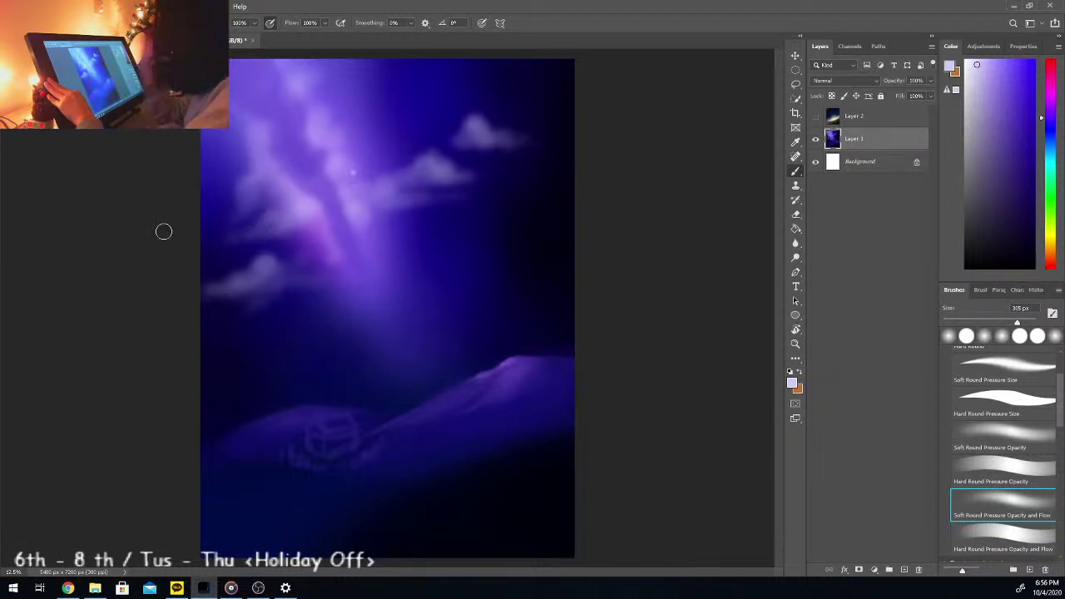
mouse_move(375, 64)
left_mouse_down()
mouse_move(375, 81)
mouse_move(395, 79)
mouse_move(356, 92)
mouse_move(396, 84)
mouse_move(371, 99)
mouse_move(388, 87)
mouse_move(408, 107)
mouse_move(421, 97)
mouse_move(361, 107)
mouse_move(457, 95)
mouse_move(381, 104)
mouse_move(390, 103)
mouse_move(364, 111)
mouse_move(383, 116)
mouse_move(353, 124)
left_mouse_up()
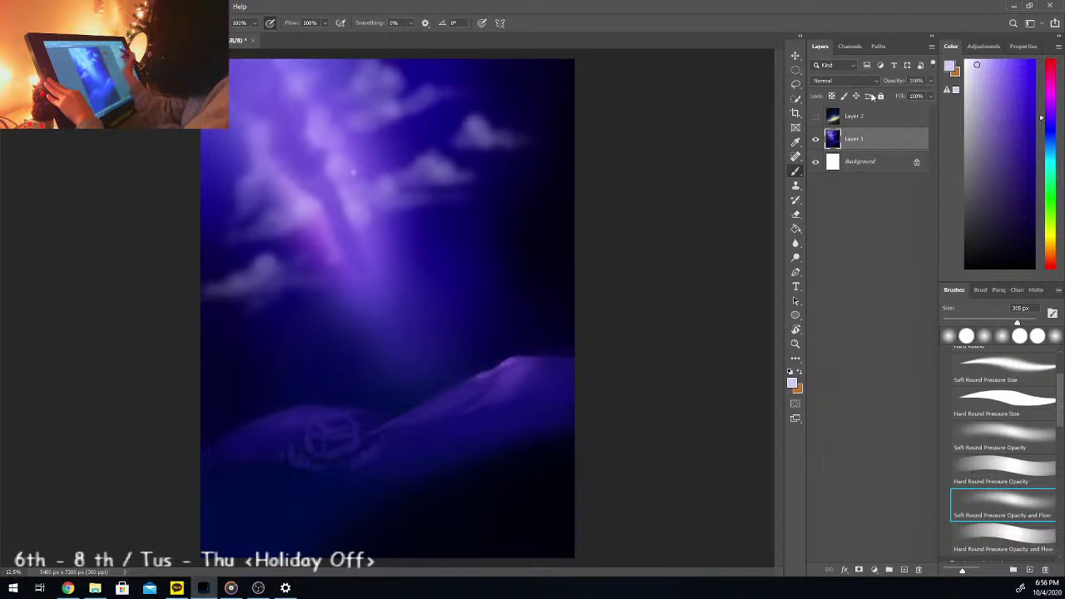
Step: Highlight the puffs of the cloud just right of the light beam in pale lavender with a 140 px brush
left_click(976, 64)
left_click_drag(1017, 323, 1013, 322)
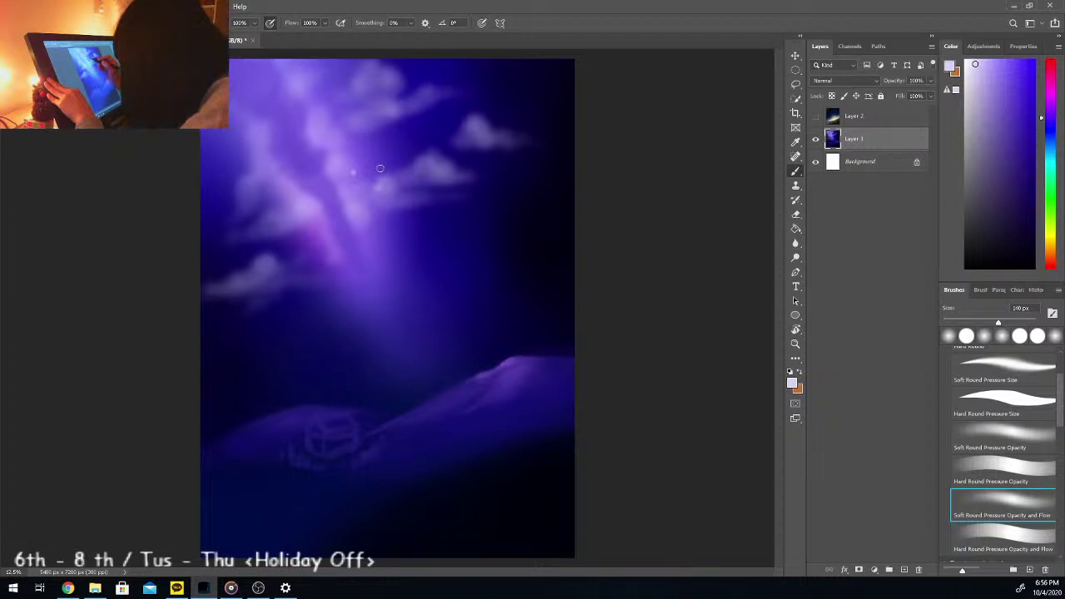
mouse_move(417, 165)
left_mouse_down()
mouse_move(425, 160)
mouse_move(408, 173)
left_mouse_up()
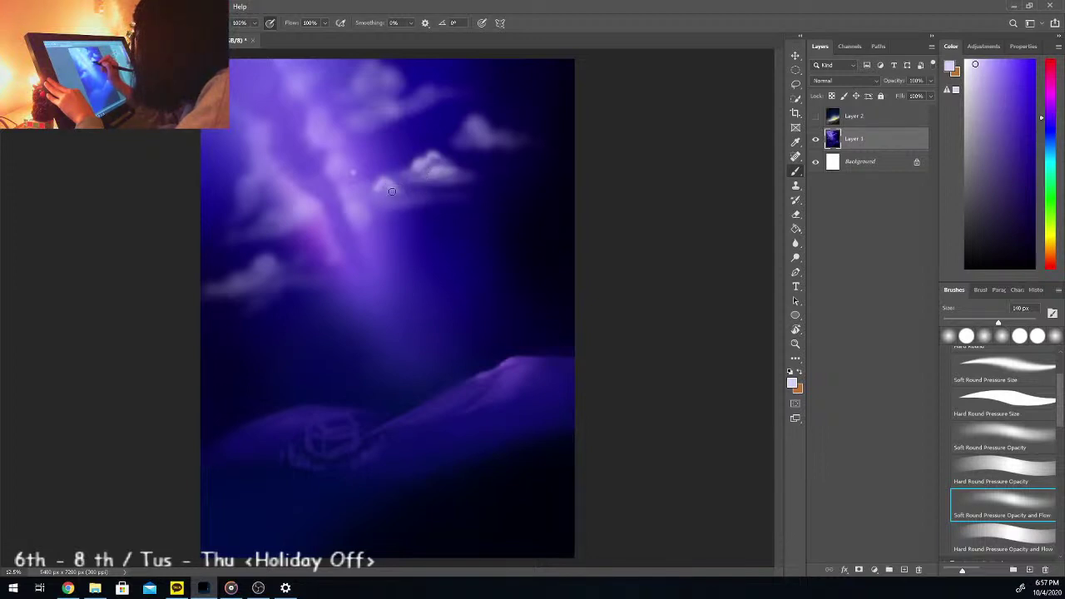
left_click_drag(379, 200, 394, 199)
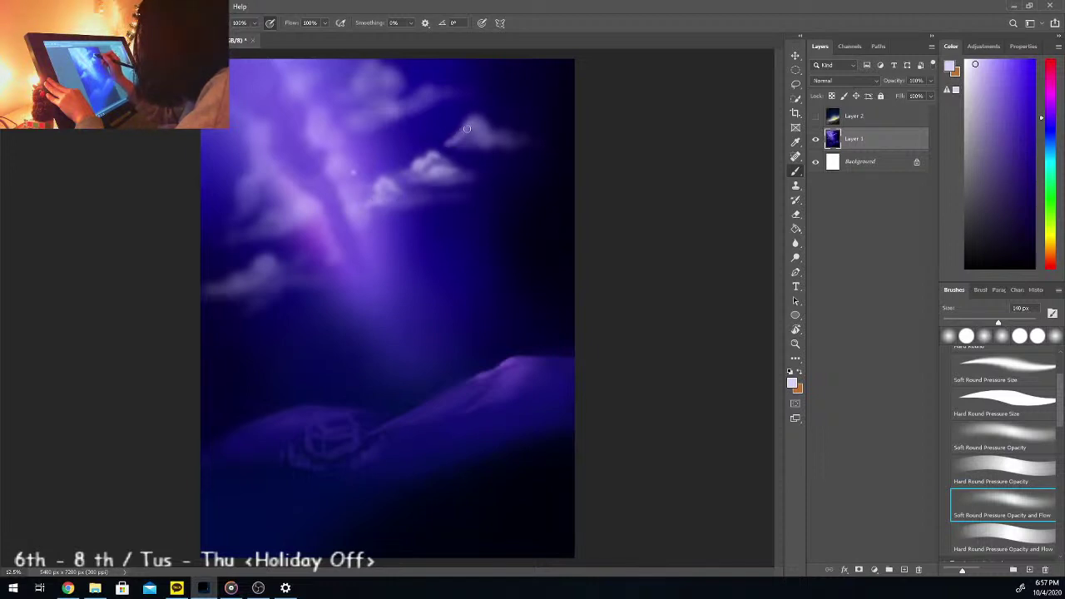
Step: Define the puffs and edges of the upper-right, top and left clouds with pale lavender highlights
mouse_move(473, 123)
left_mouse_down()
mouse_move(487, 138)
mouse_move(505, 135)
left_mouse_up()
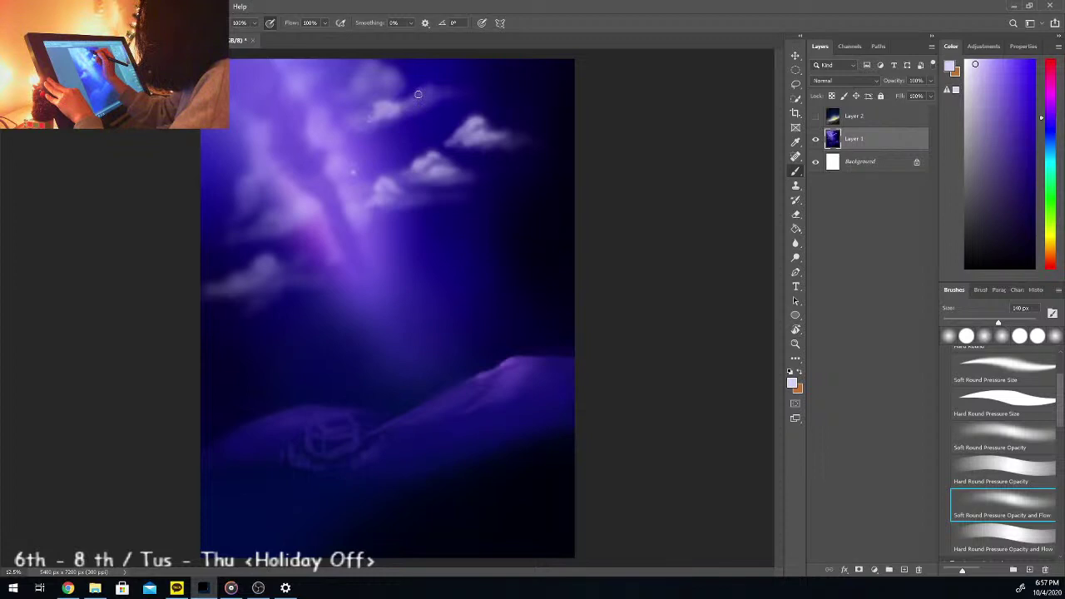
left_click_drag(420, 94, 442, 95)
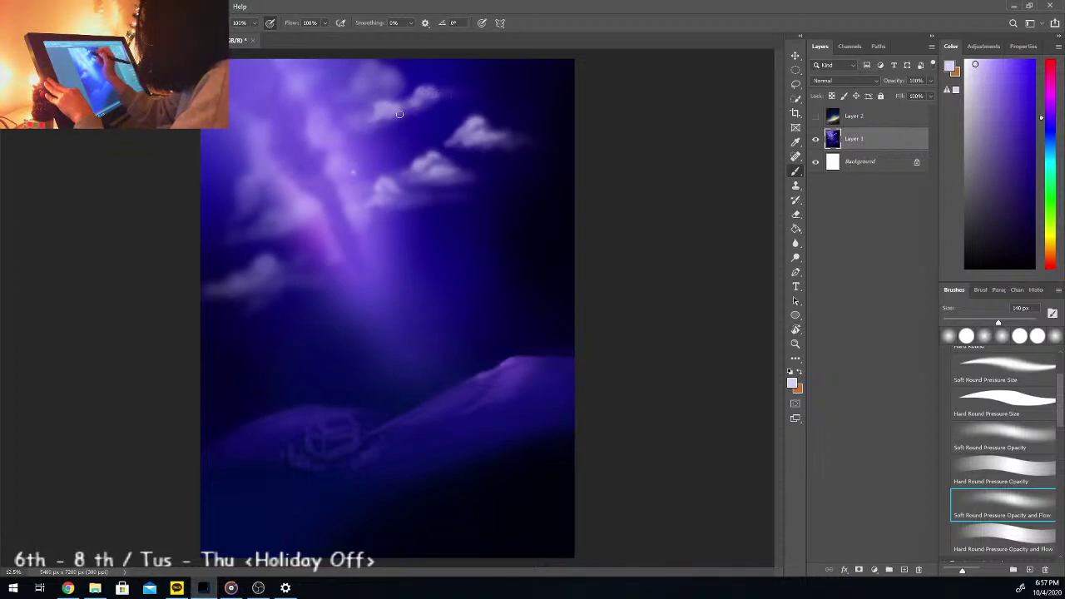
left_click_drag(360, 88, 378, 86)
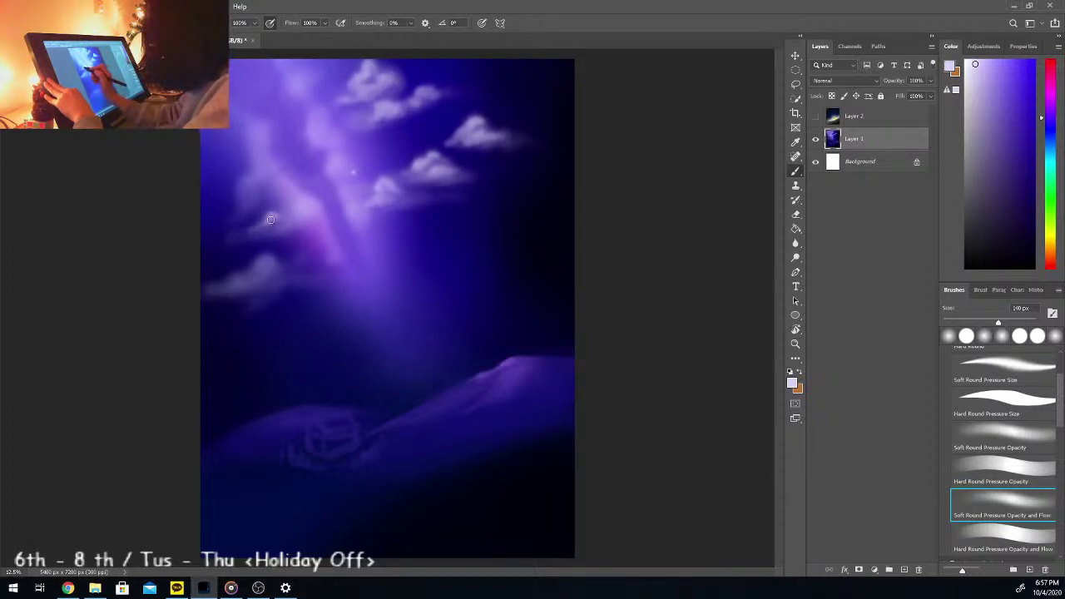
mouse_move(277, 223)
left_mouse_down()
mouse_move(212, 238)
mouse_move(285, 277)
mouse_move(260, 268)
mouse_move(248, 279)
mouse_move(258, 283)
mouse_move(234, 277)
mouse_move(278, 287)
mouse_move(226, 284)
mouse_move(290, 279)
left_mouse_up()
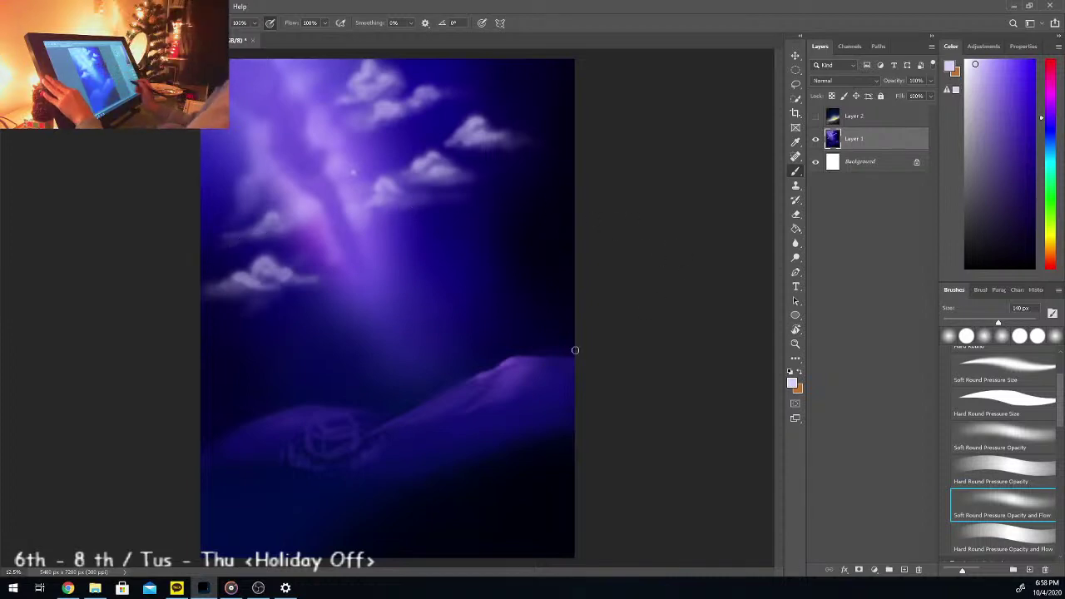
Step: Paint a dim cloud in the dark sky above the right ridge, using darker and lighter violets sampled from the middle cloud
left_click(449, 178, "alt")
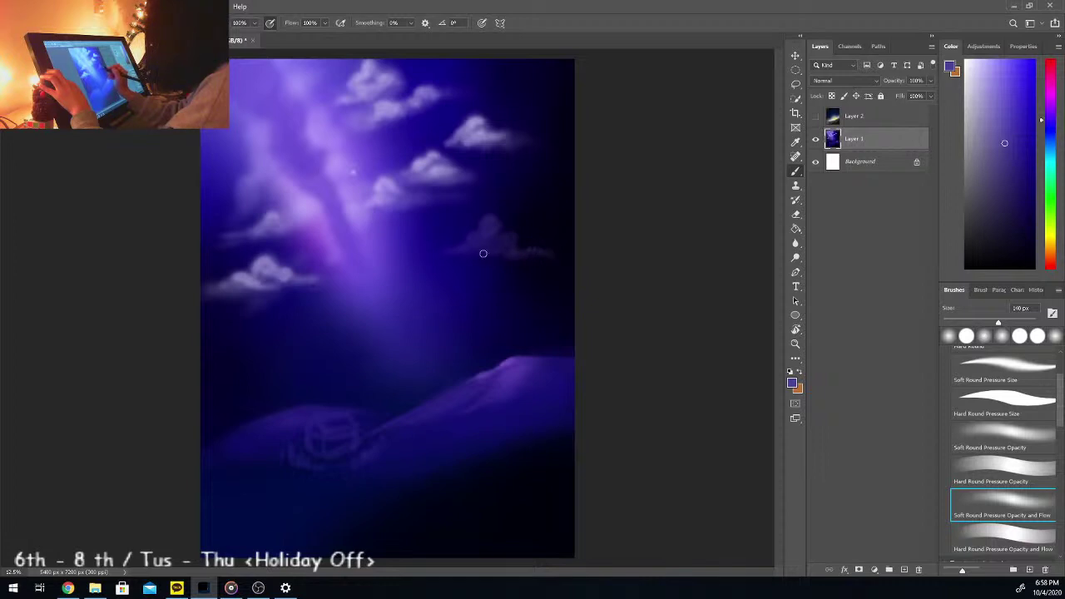
left_click(439, 172, "alt")
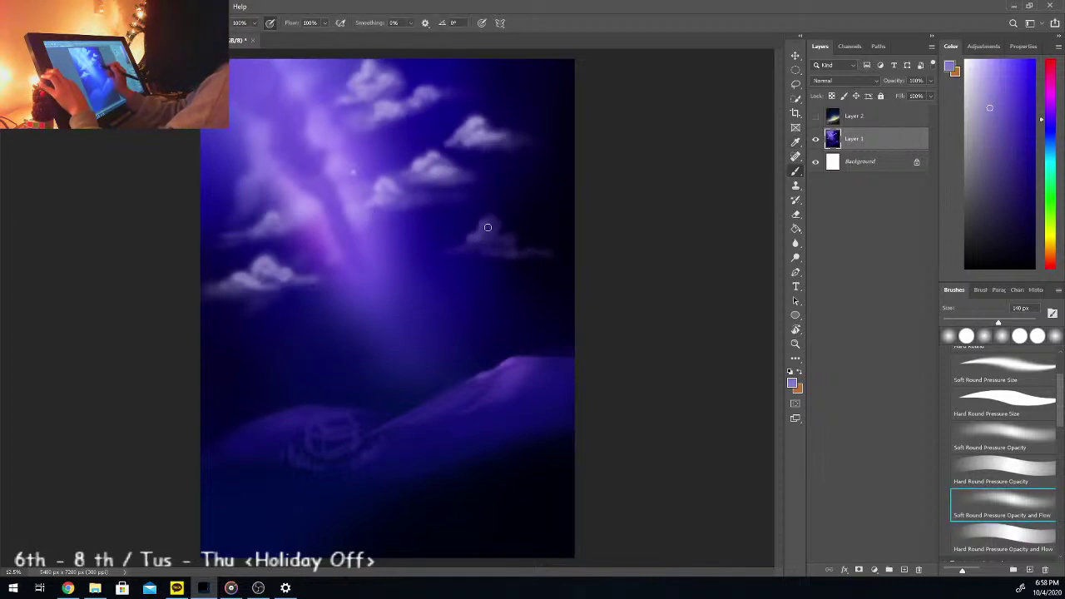
left_click_drag(499, 240, 443, 255)
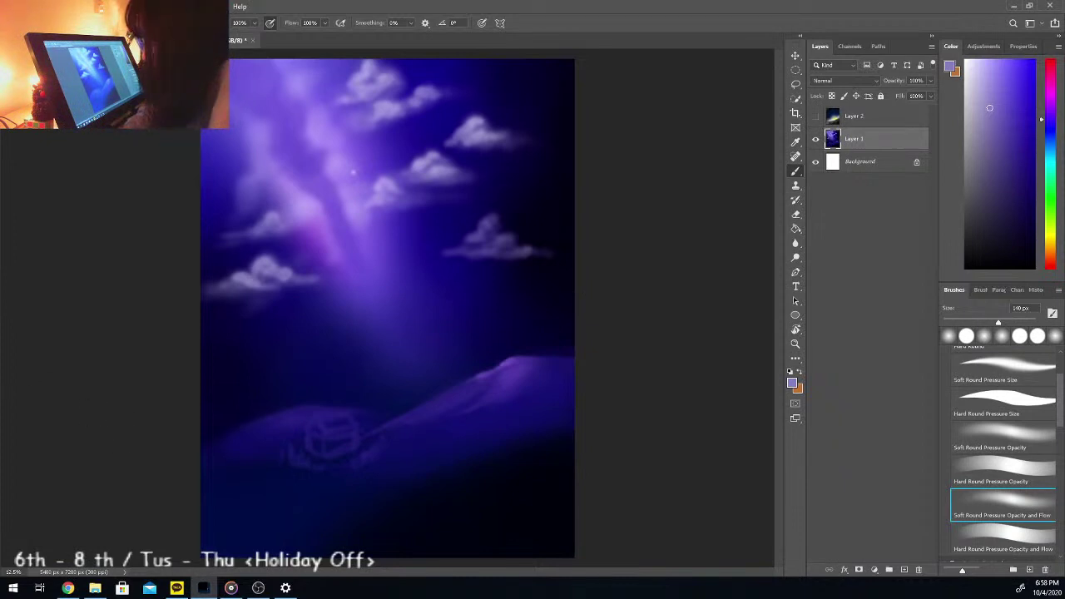
Step: Dab a first small white star in the sky just right of the light beam
left_click(67, 589)
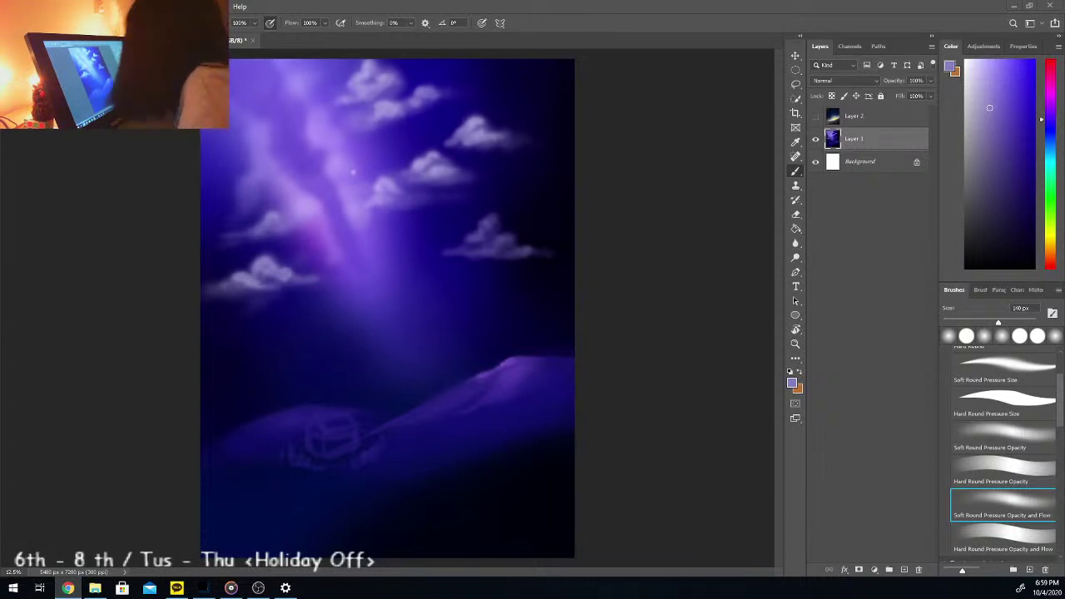
left_click(965, 60)
left_click(374, 141)
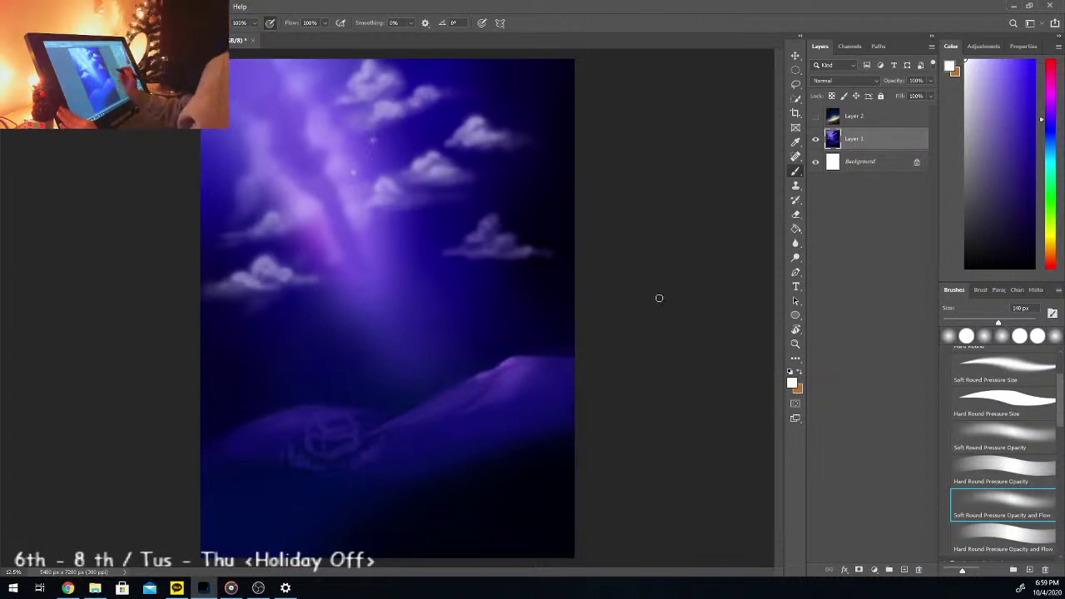
Step: Scatter small white stars over the light beam and between the nearby clouds with a 44 px brush
key("ctrl+plus")
scroll(782, 283, "up", 3)
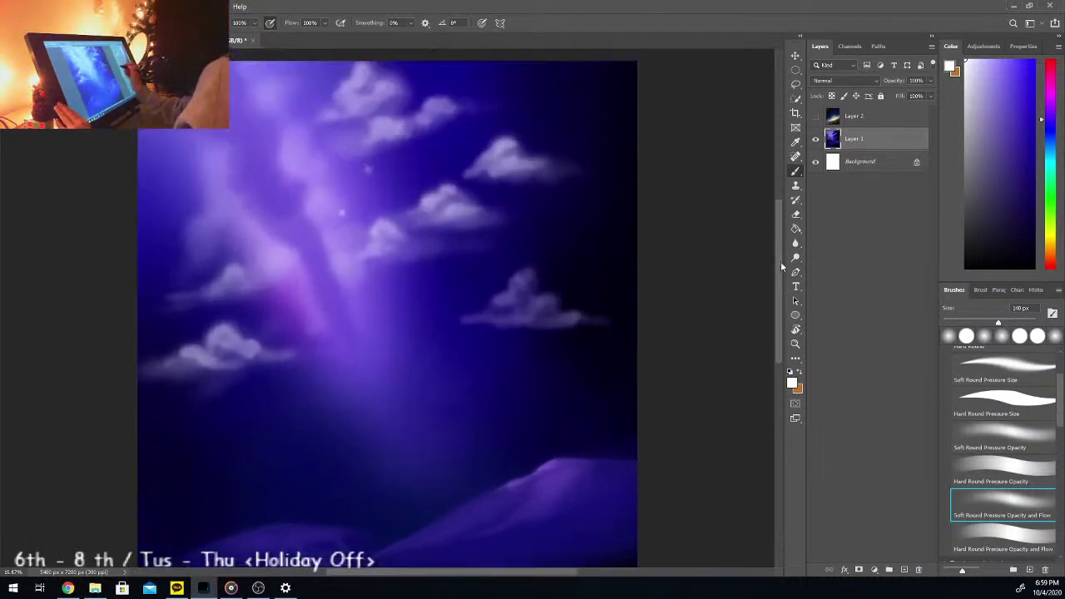
left_click(968, 64)
left_click(964, 62)
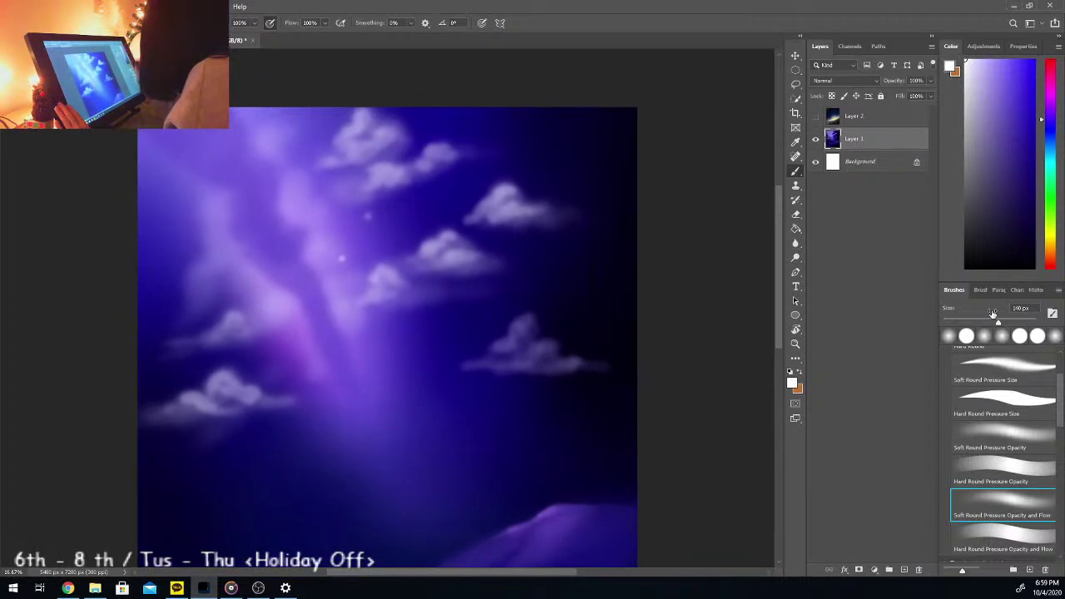
left_click(965, 322)
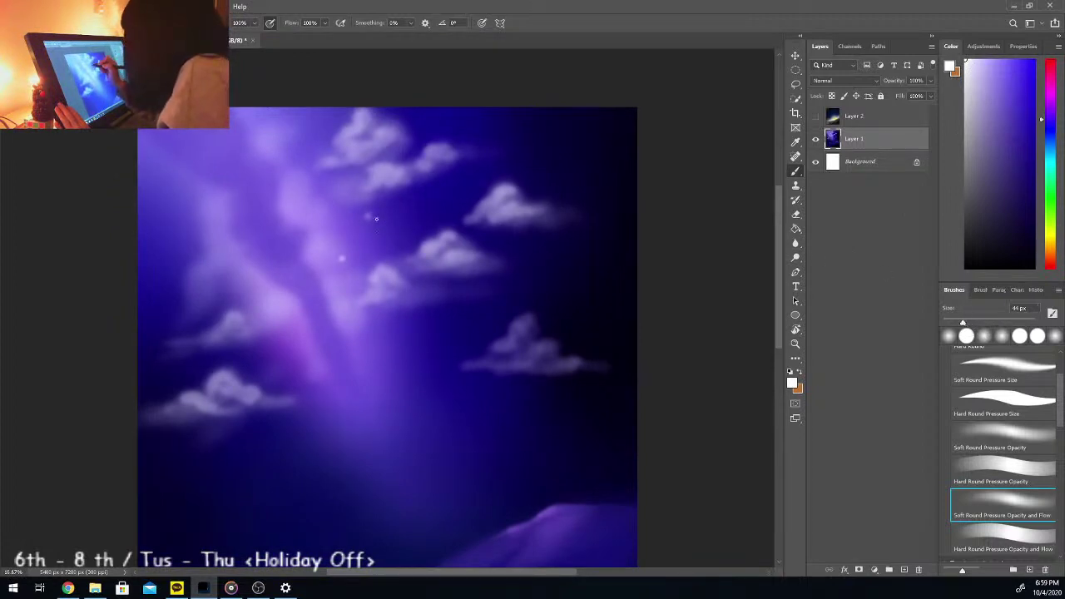
left_click(293, 212)
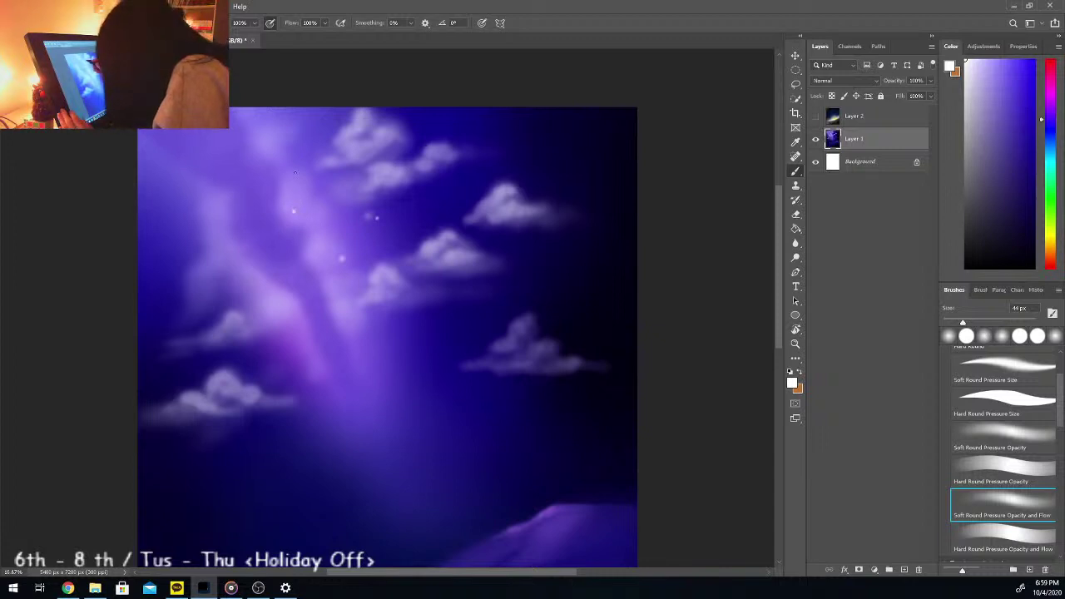
left_click(308, 219)
left_click(265, 248)
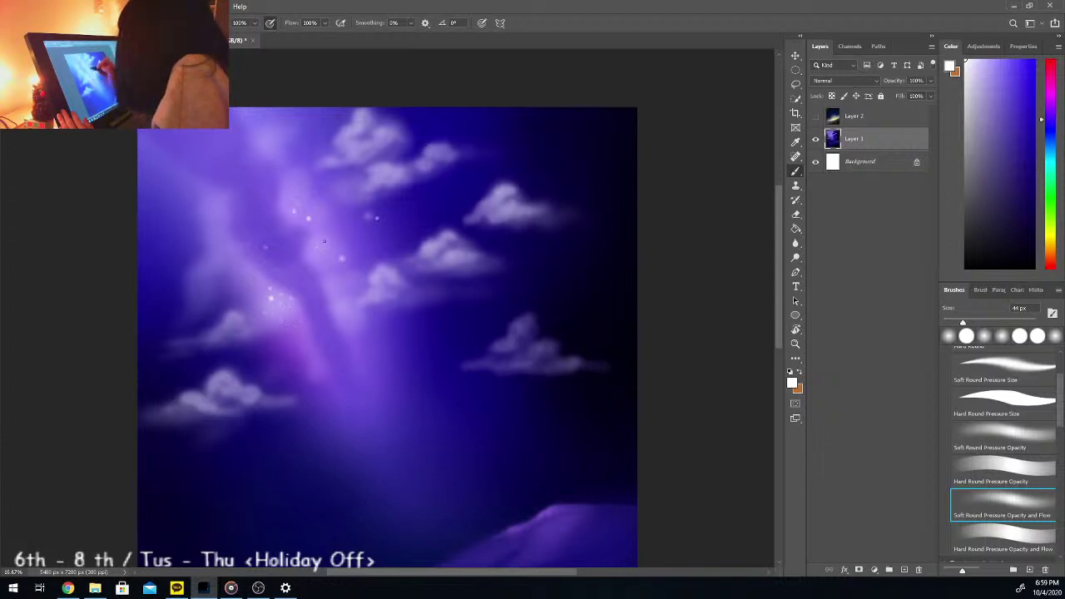
left_click(330, 251)
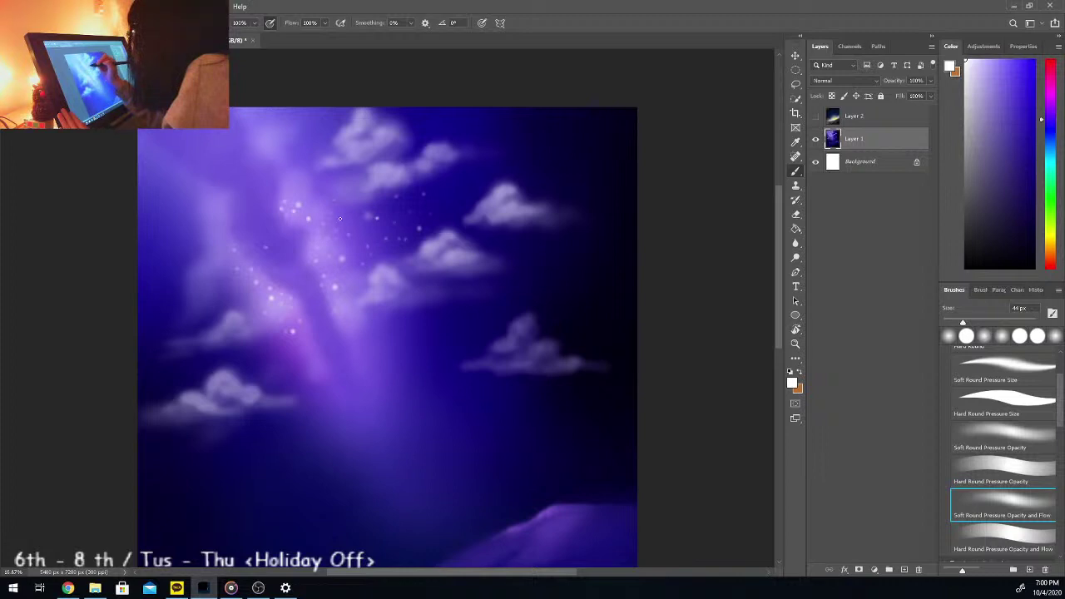
key("ctrl+minus")
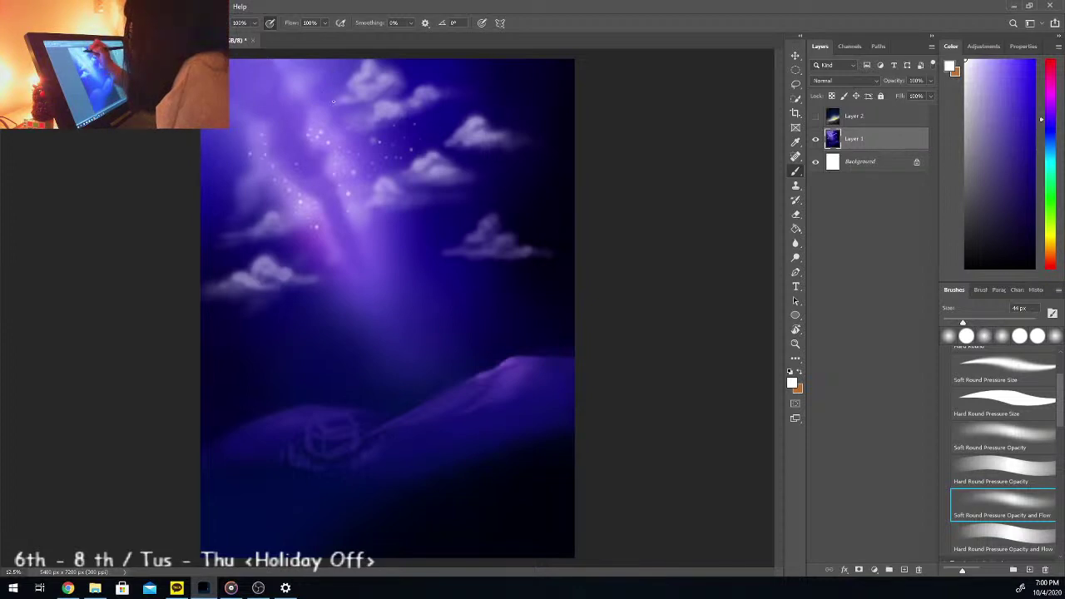
Step: Spread more white stars across the rest of the sky with a 67 px brush
left_click_drag(963, 322, 972, 322)
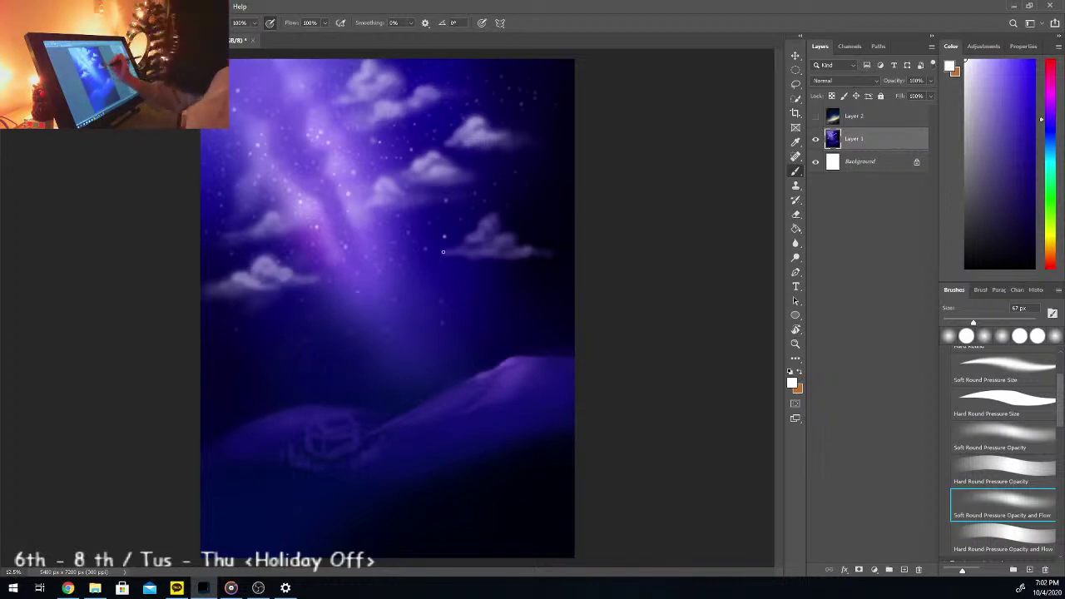
key("ctrl+minus")
key("ctrl+minus")
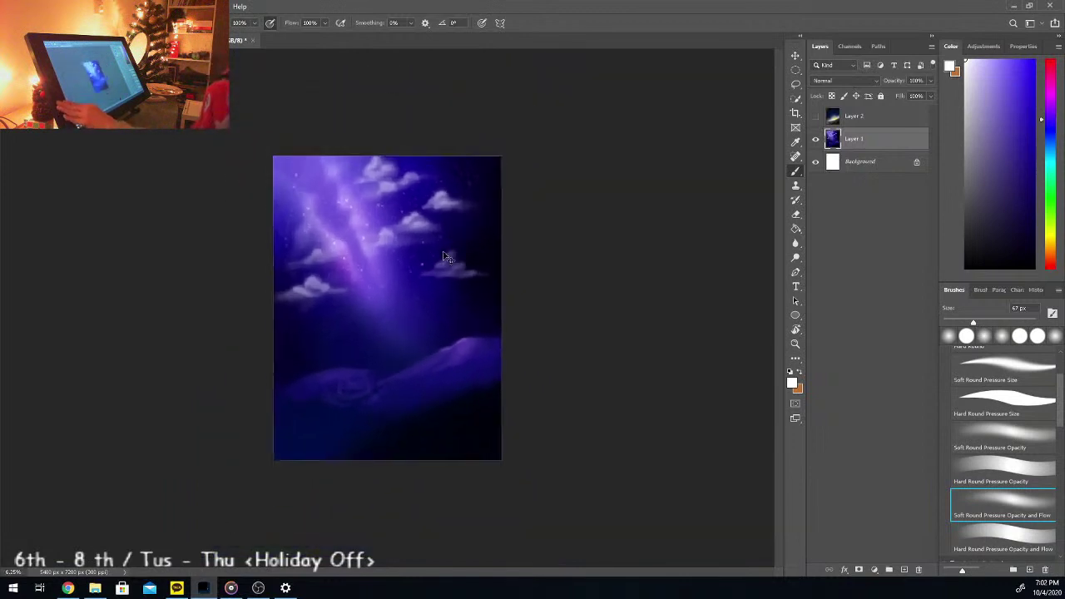
Step: Tint the sky left of the light beam with a brighter purple based on a violet sampled from the beam, using a larger soft brush
key("ctrl+plus")
key("ctrl+plus")
key("ctrl+plus")
key("alt")
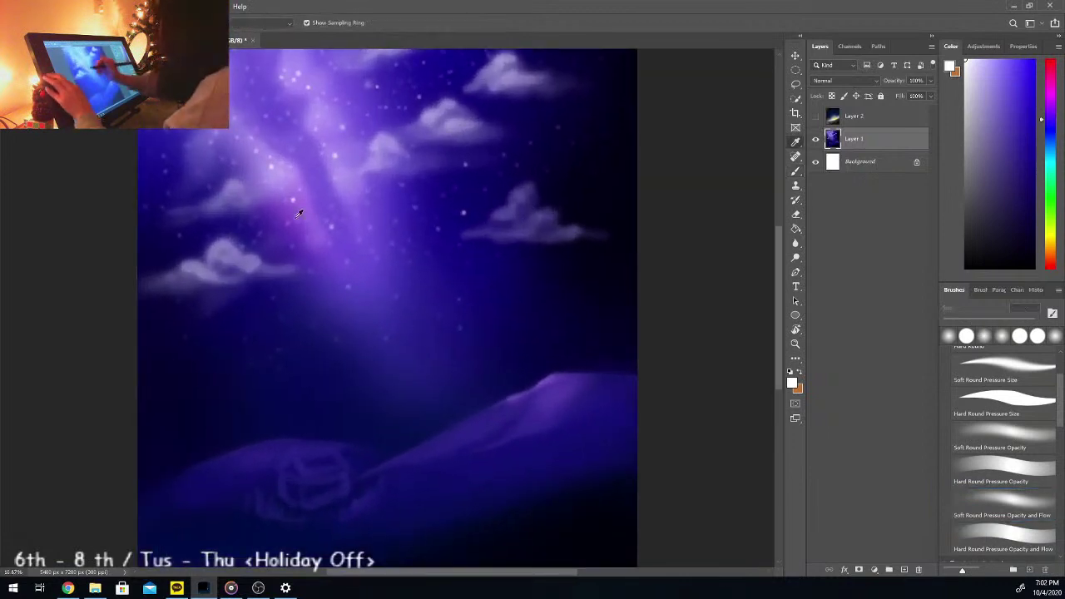
left_click(296, 213)
left_click(1002, 504)
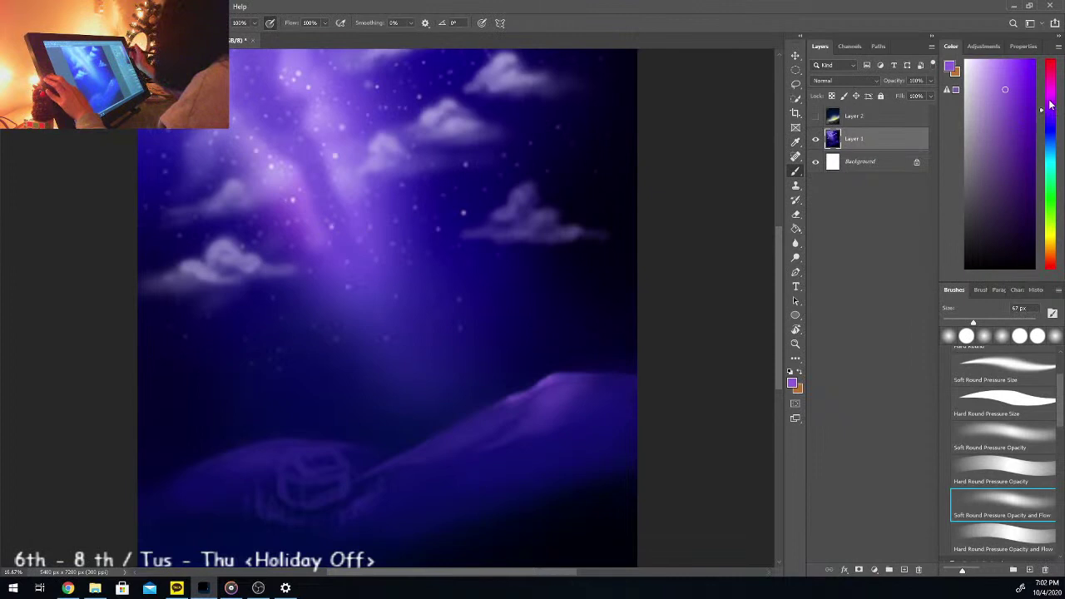
left_click_drag(974, 322, 993, 321)
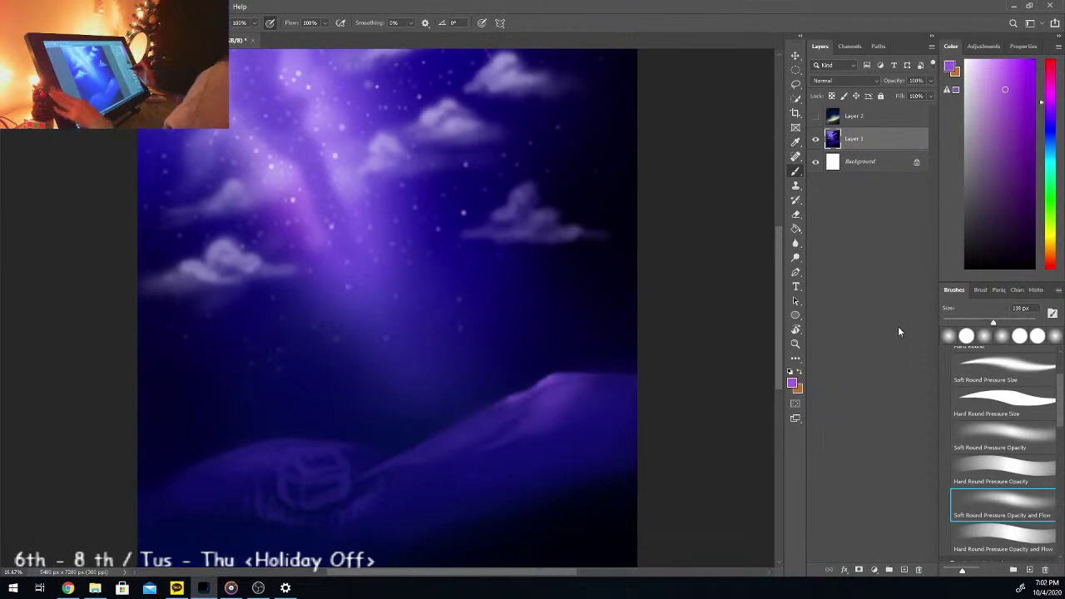
key("ctrl+minus")
left_click(1005, 323)
left_click(1007, 71)
left_click(1017, 323)
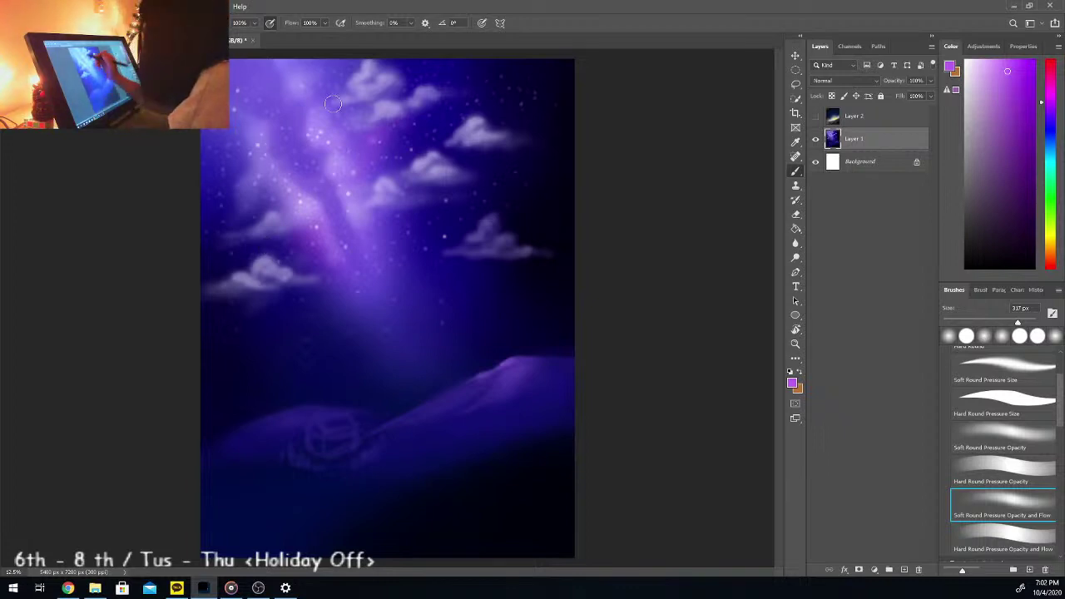
left_click_drag(232, 189, 271, 198)
Step: Brighten the light beam down toward the ridges in white and paint a soft white haze band along the ridge line
left_click_drag(980, 74, 950, 60)
mouse_move(325, 140)
left_mouse_down()
mouse_move(327, 102)
mouse_move(312, 89)
mouse_move(323, 70)
mouse_move(333, 163)
mouse_move(375, 273)
mouse_move(349, 272)
mouse_move(383, 318)
mouse_move(380, 274)
mouse_move(388, 312)
mouse_move(315, 431)
mouse_move(403, 341)
left_mouse_up()
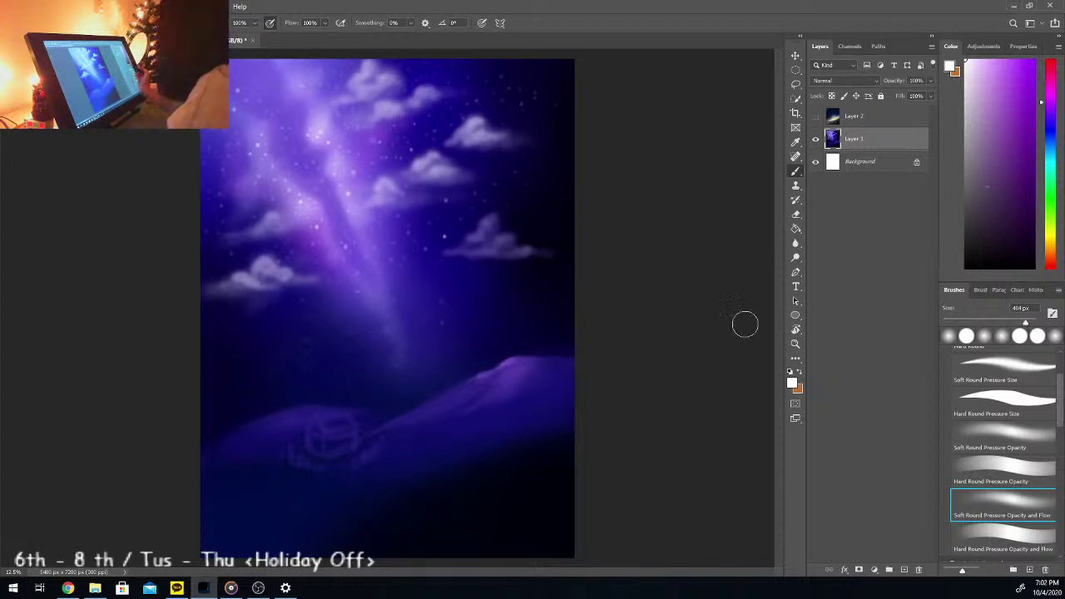
mouse_move(402, 411)
left_mouse_down()
mouse_move(453, 376)
mouse_move(559, 349)
mouse_move(364, 402)
mouse_move(383, 411)
mouse_move(249, 420)
mouse_move(299, 406)
mouse_move(233, 428)
mouse_move(331, 407)
mouse_move(232, 436)
mouse_move(275, 417)
mouse_move(372, 416)
mouse_move(494, 361)
left_mouse_up()
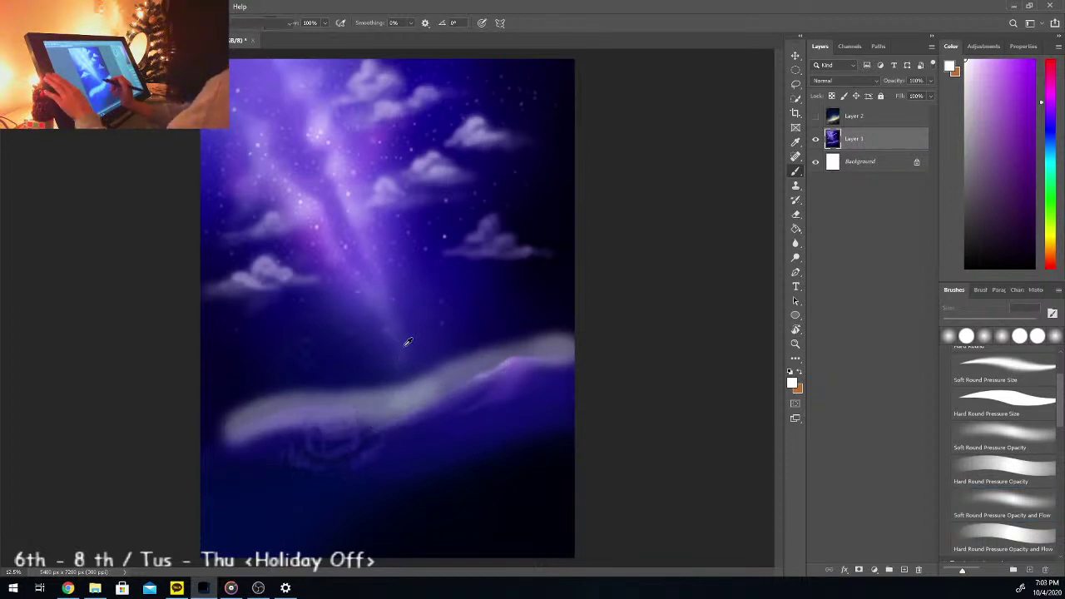
Step: Soften the haze band along the ridges with a violet-blue sampled from the beam's lower end
left_click(390, 309, "alt")
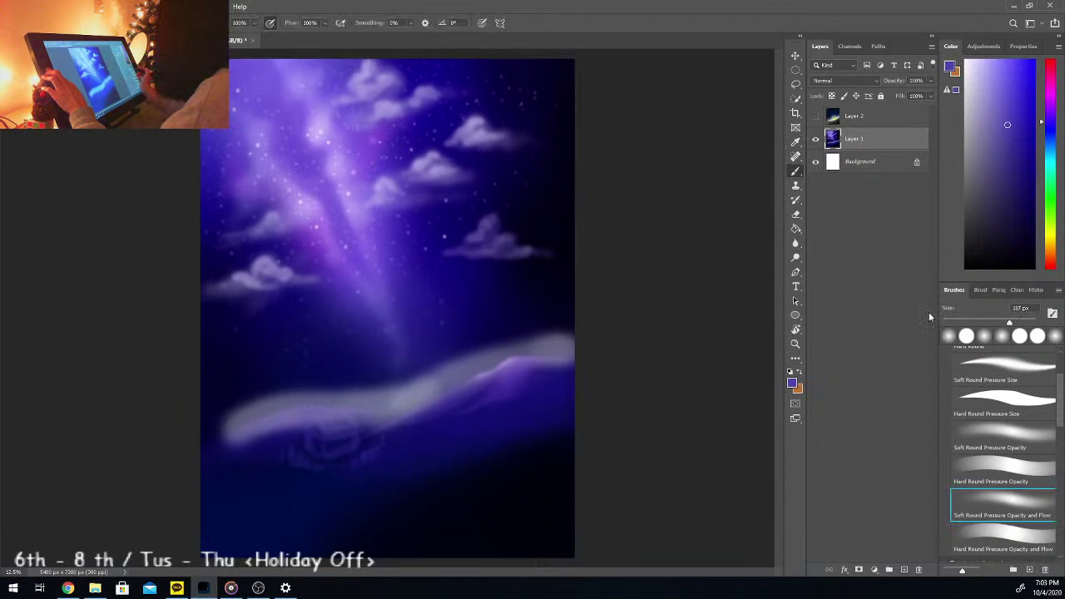
left_click_drag(1027, 324, 1031, 323)
mouse_move(486, 350)
left_mouse_down()
mouse_move(499, 333)
mouse_move(559, 325)
mouse_move(568, 337)
left_mouse_up()
left_click_drag(477, 350, 538, 324)
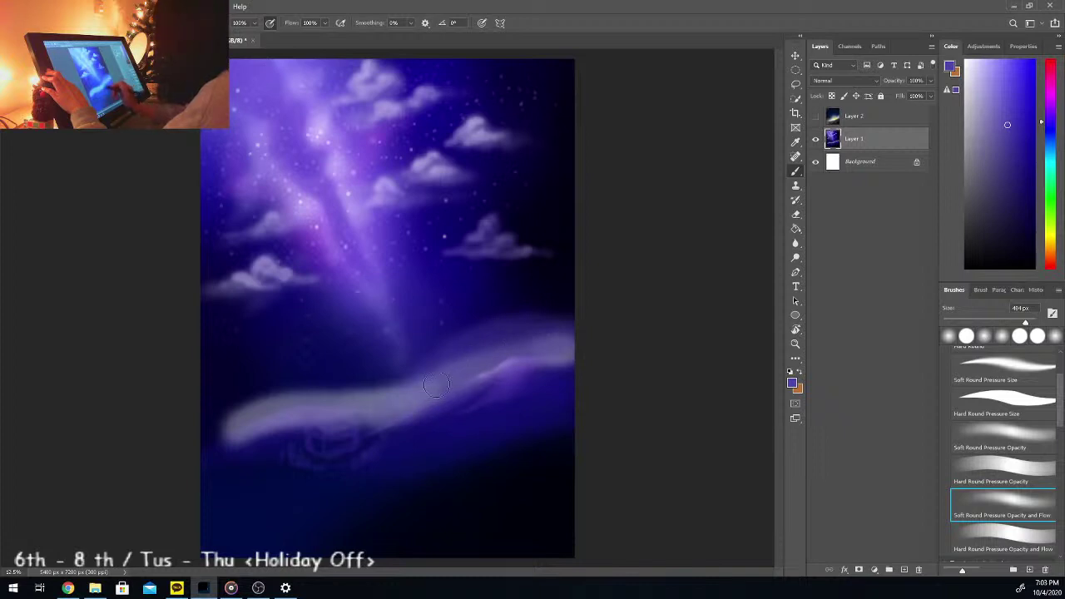
mouse_move(359, 405)
left_mouse_down()
mouse_move(288, 402)
mouse_move(293, 392)
mouse_move(193, 435)
mouse_move(227, 409)
mouse_move(313, 385)
mouse_move(257, 397)
left_mouse_up()
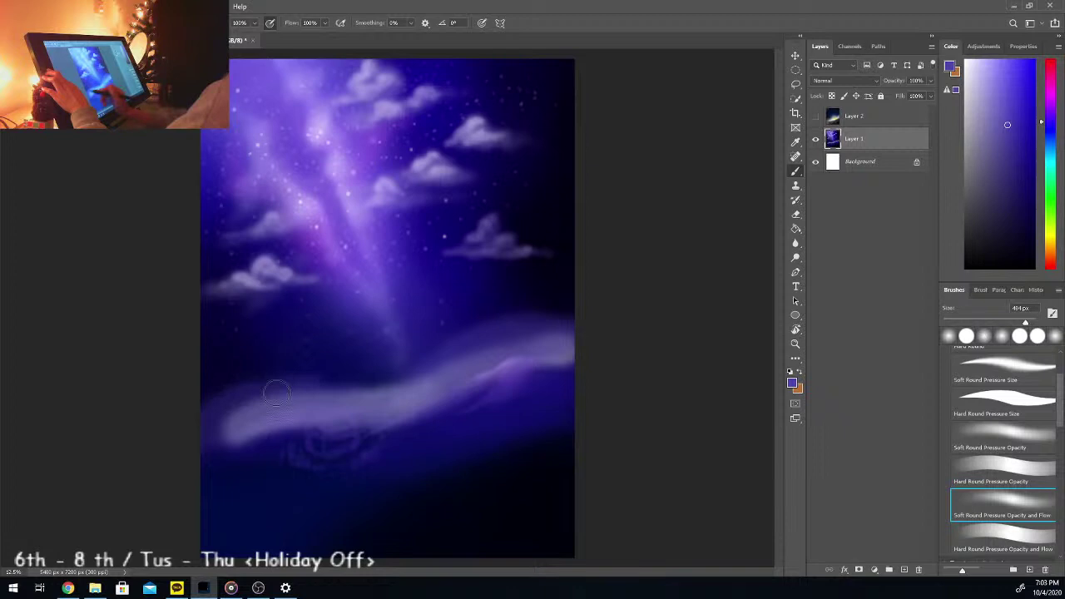
mouse_move(472, 358)
left_mouse_down()
mouse_move(321, 386)
mouse_move(400, 352)
mouse_move(298, 393)
left_mouse_up()
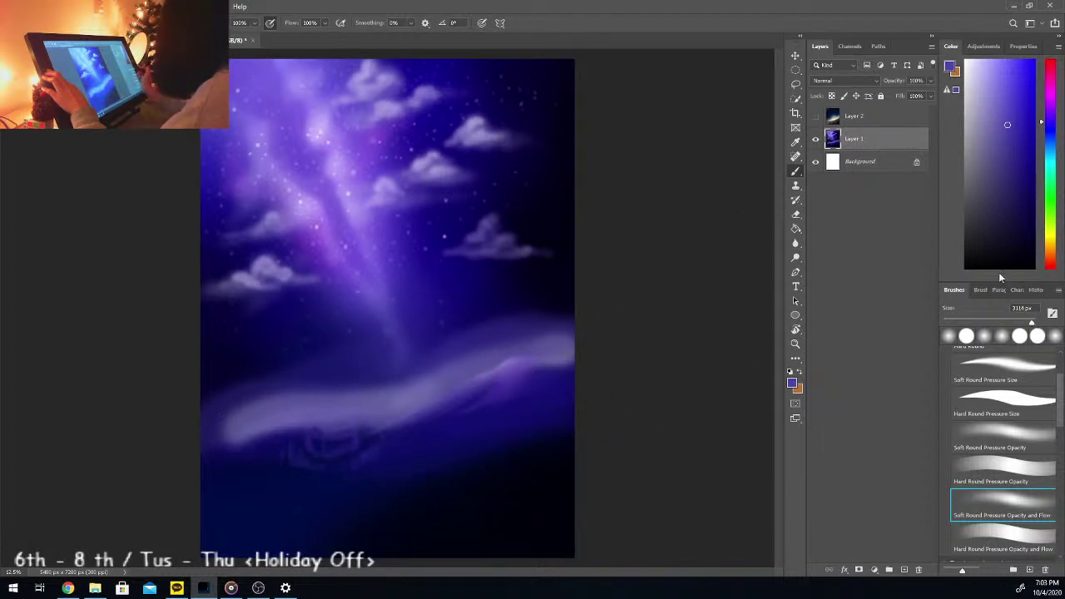
Step: Build up a broad white glow over the ridges below the light beam with a 1766 px brush
left_click(966, 63)
left_click_drag(1032, 323, 1028, 323)
left_click(867, 336)
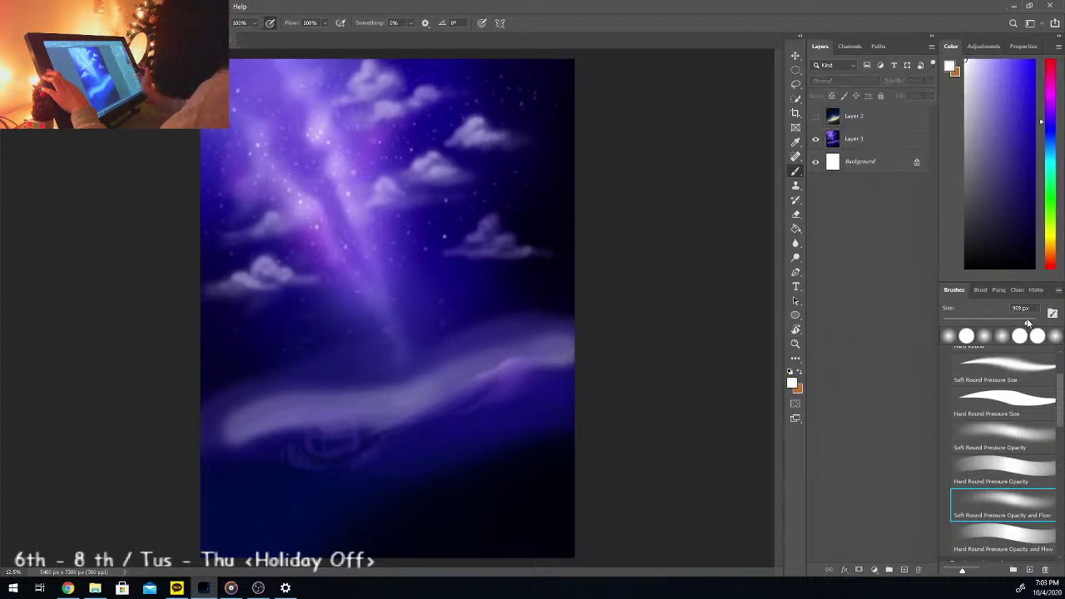
left_click(879, 138)
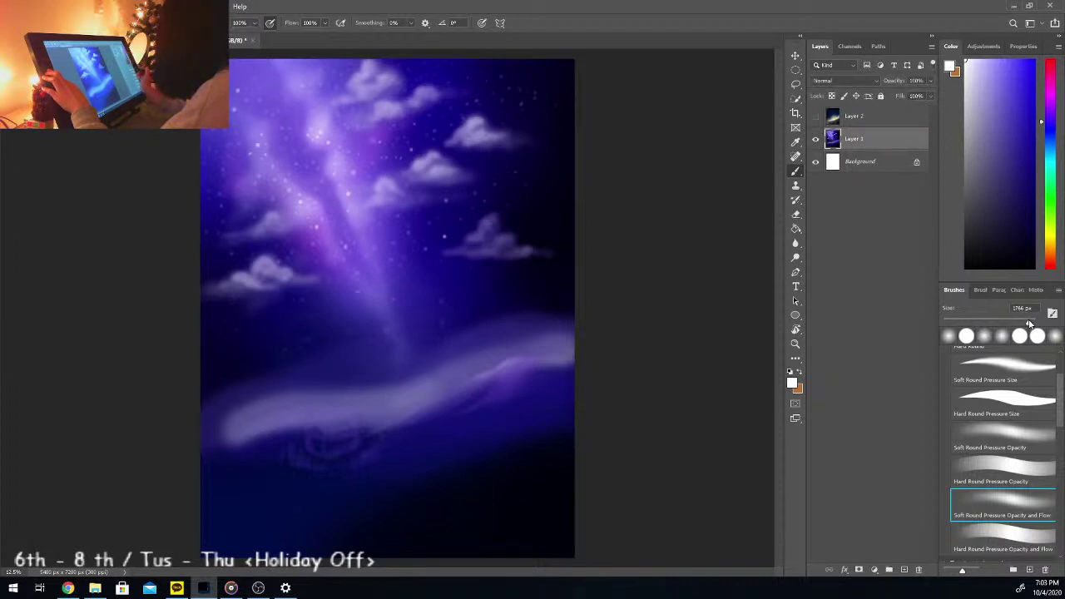
left_click_drag(427, 399, 369, 428)
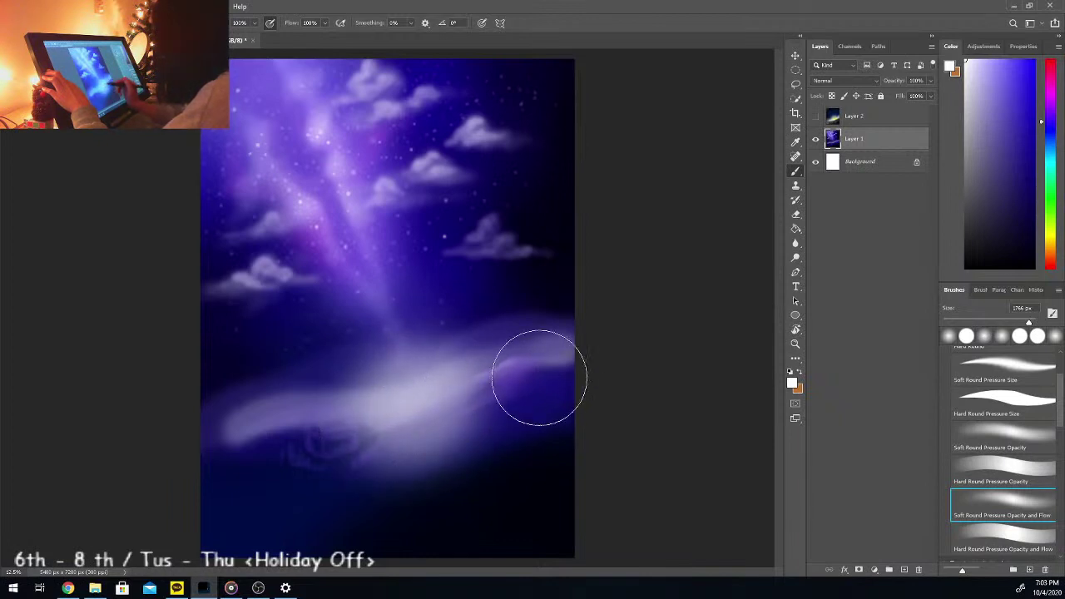
mouse_move(539, 378)
left_mouse_down()
mouse_move(516, 362)
mouse_move(494, 380)
left_mouse_up()
left_click_drag(295, 405, 295, 405)
left_click_drag(370, 387, 374, 388)
left_click(375, 362)
Step: Extend the white haze over the ridges across the full canvas width in long sweeping strokes
mouse_move(269, 409)
left_mouse_down()
mouse_move(501, 355)
mouse_move(459, 355)
mouse_move(483, 335)
left_mouse_up()
left_click_drag(423, 348, 580, 338)
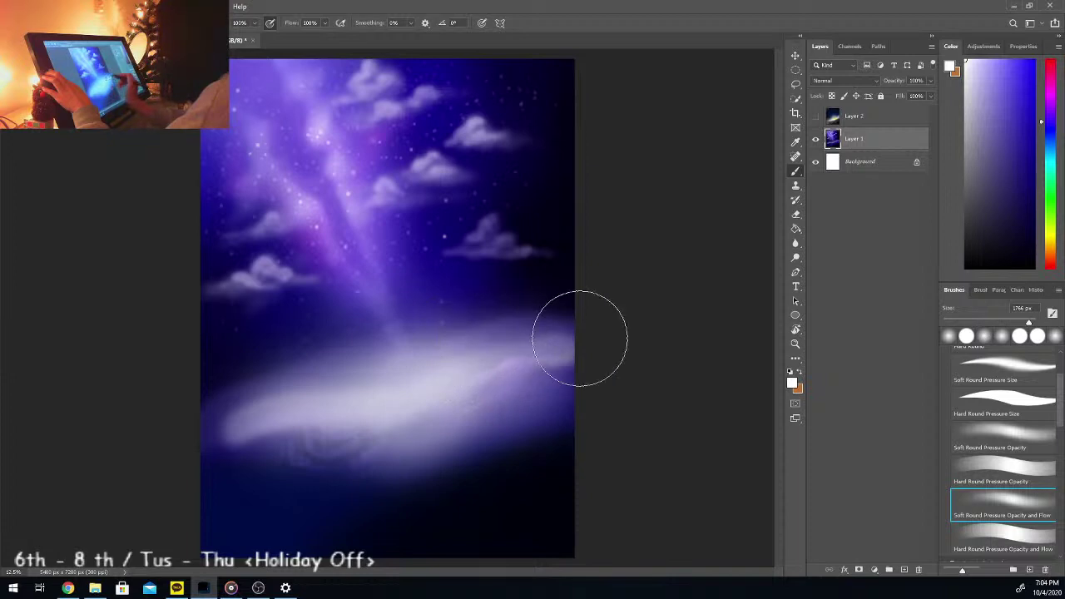
mouse_move(454, 348)
left_mouse_down()
mouse_move(390, 391)
mouse_move(216, 424)
mouse_move(197, 458)
left_mouse_up()
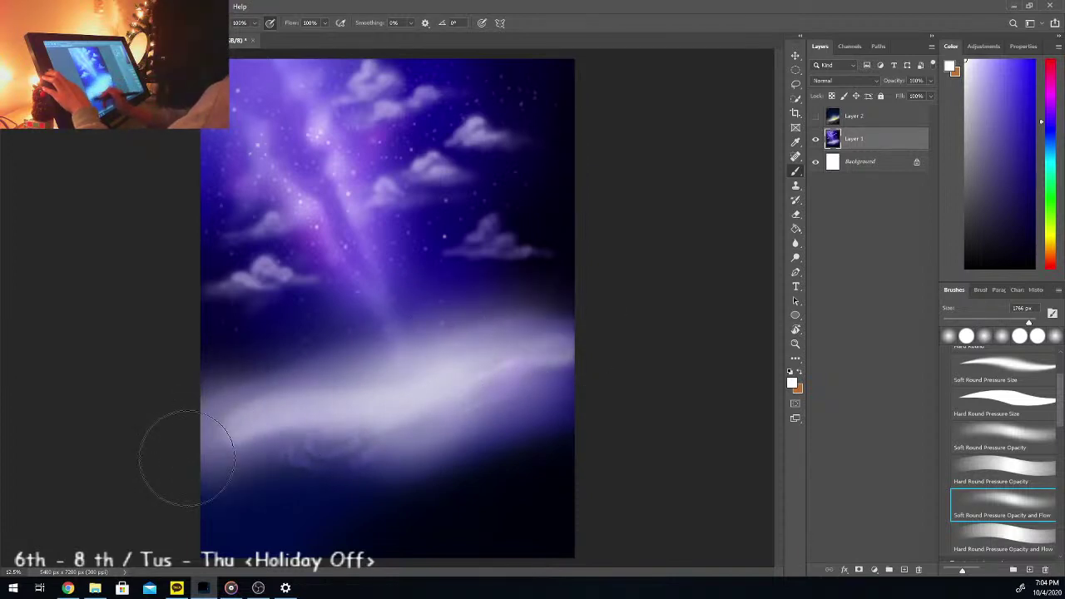
mouse_move(580, 320)
left_mouse_down()
mouse_move(506, 333)
mouse_move(608, 306)
mouse_move(315, 396)
mouse_move(189, 422)
mouse_move(191, 410)
mouse_move(254, 392)
mouse_move(265, 390)
mouse_move(185, 425)
left_mouse_up()
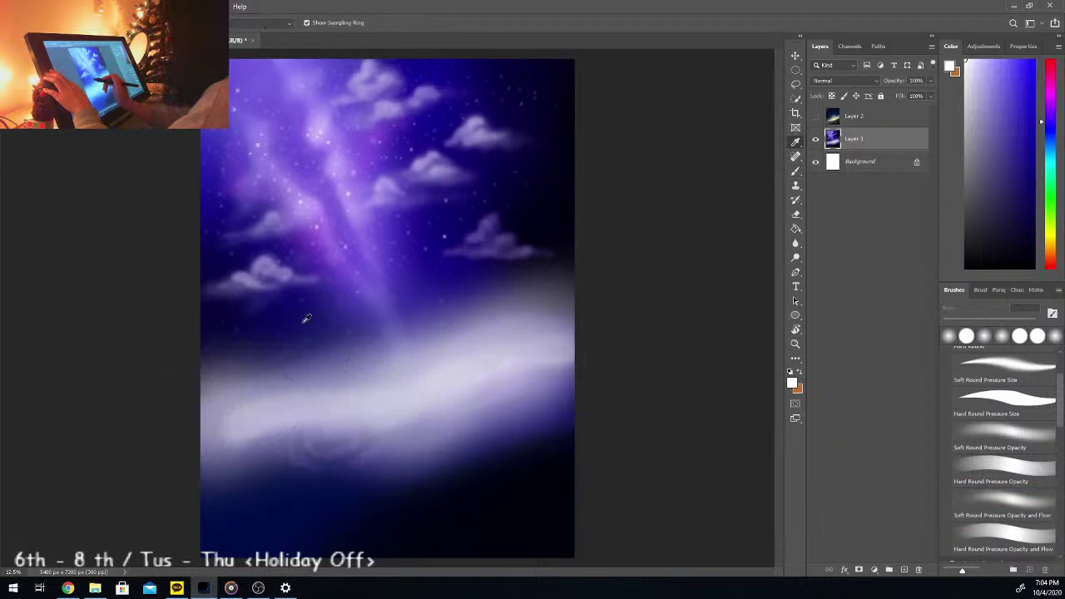
Step: Paint dark blue sampled from the lower sky along the haze's upper edge and up the sky's right side
left_click(323, 305, "alt")
mouse_move(234, 342)
left_mouse_down()
mouse_move(267, 341)
mouse_move(174, 369)
mouse_move(583, 254)
left_mouse_up()
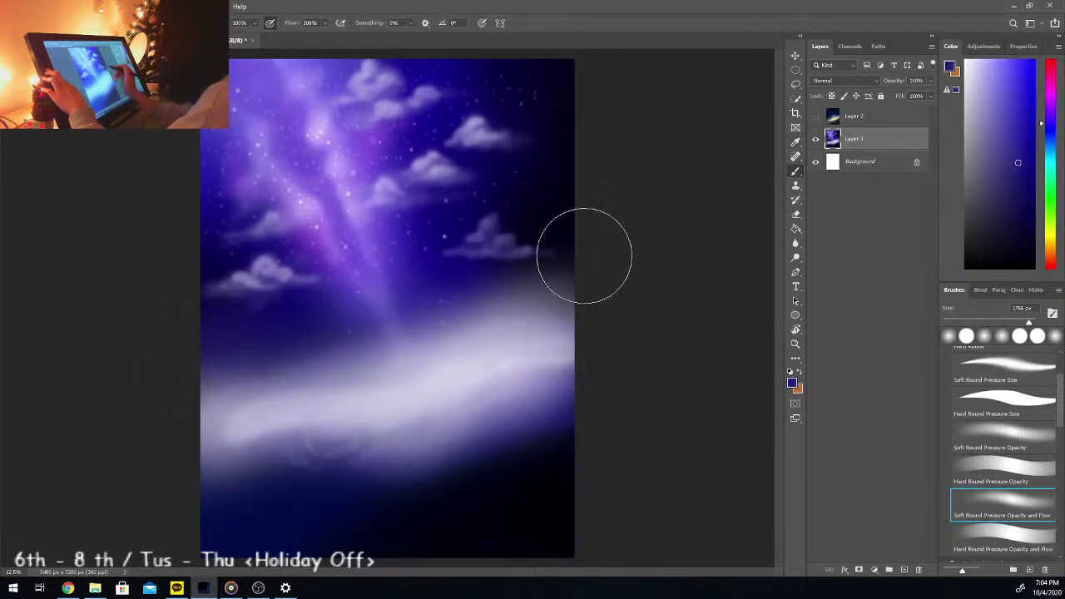
mouse_move(584, 197)
left_mouse_down()
mouse_move(574, 162)
mouse_move(604, 126)
left_mouse_up()
mouse_move(505, 313)
left_mouse_down()
mouse_move(475, 294)
mouse_move(408, 348)
left_mouse_up()
Step: Tint the haze's upper right and the area below the beam with a bright violet
left_click(1049, 114)
left_click(1007, 62)
left_click_drag(574, 279, 466, 342)
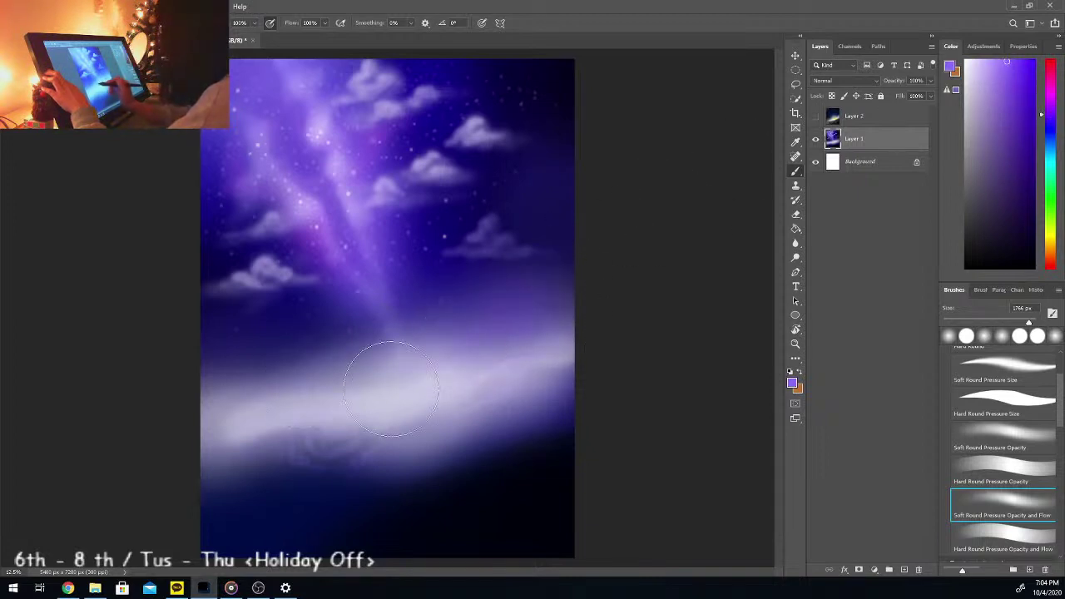
mouse_move(391, 389)
left_mouse_down()
mouse_move(370, 372)
mouse_move(376, 384)
left_mouse_up()
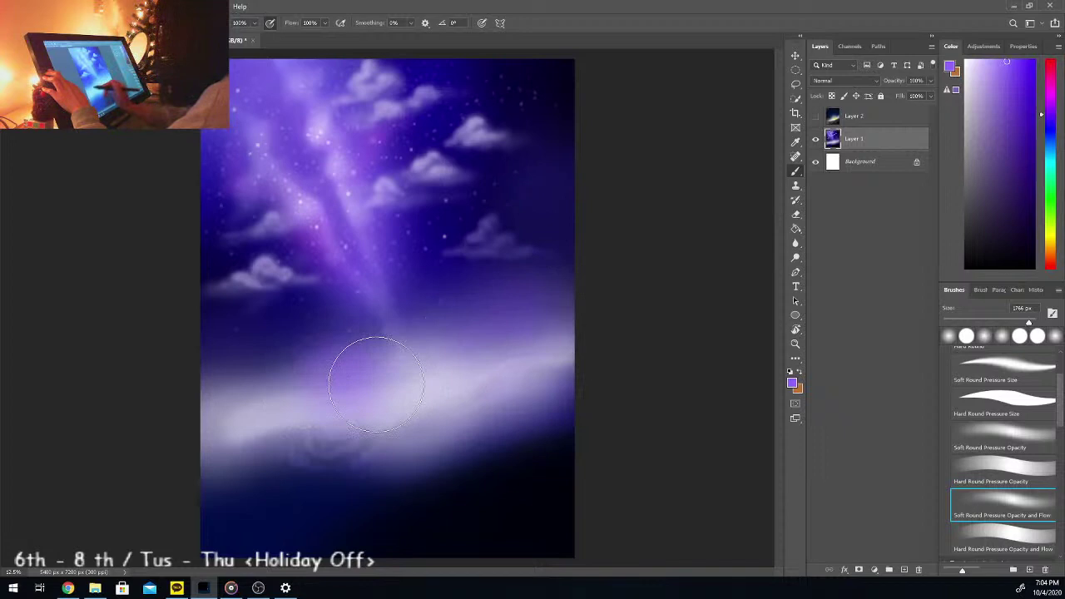
Step: Blend deep blue sampled from the sky's left side into the top of the haze around the beam's foot
left_click(326, 338, "alt")
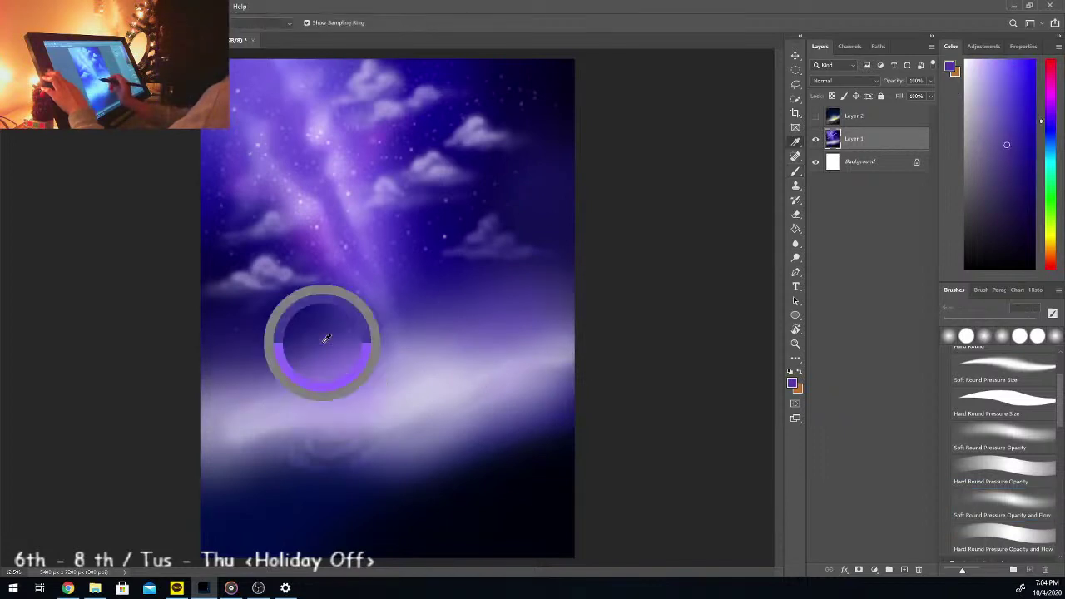
left_click(228, 207, "alt")
left_click_drag(316, 339, 346, 349)
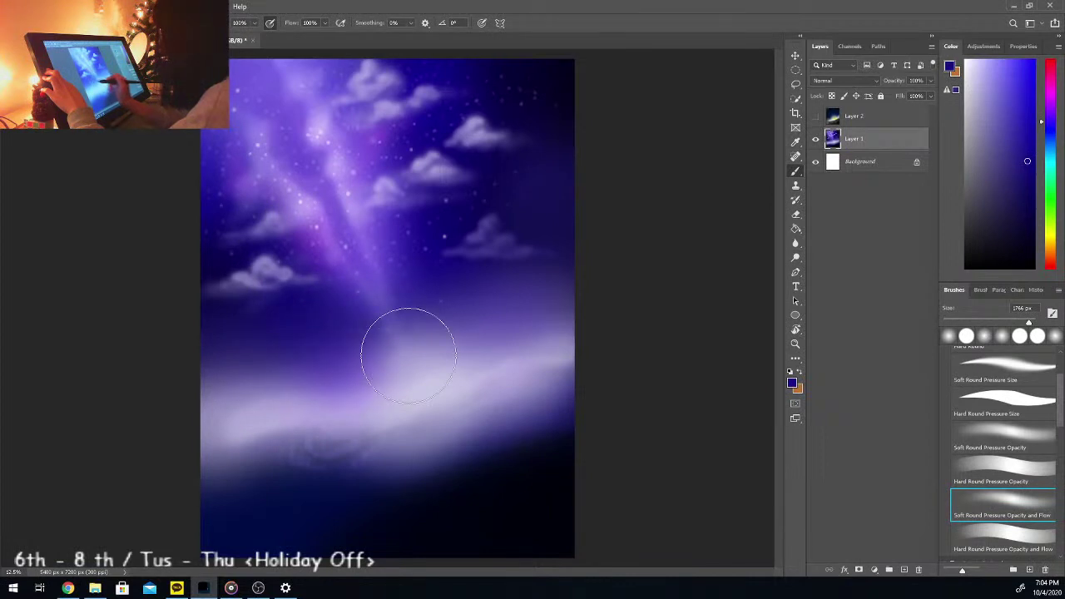
mouse_move(429, 337)
left_mouse_down()
mouse_move(387, 356)
mouse_move(450, 333)
left_mouse_up()
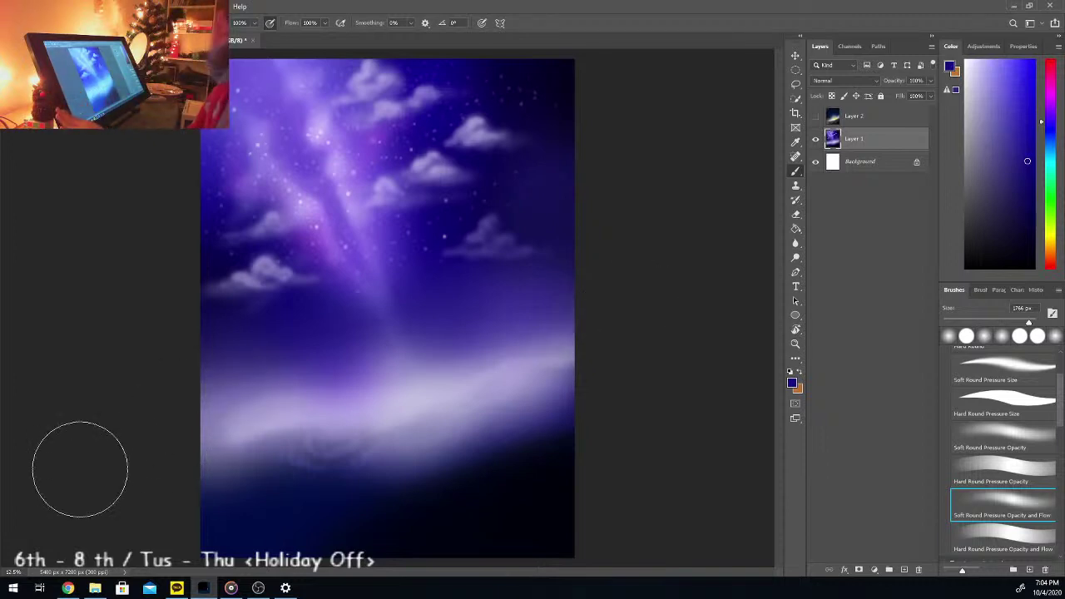
Step: Blend dark blue sampled from the sky into the haze's left end, and soften it with violet sampled near the beam's foot
key("ctrl+minus")
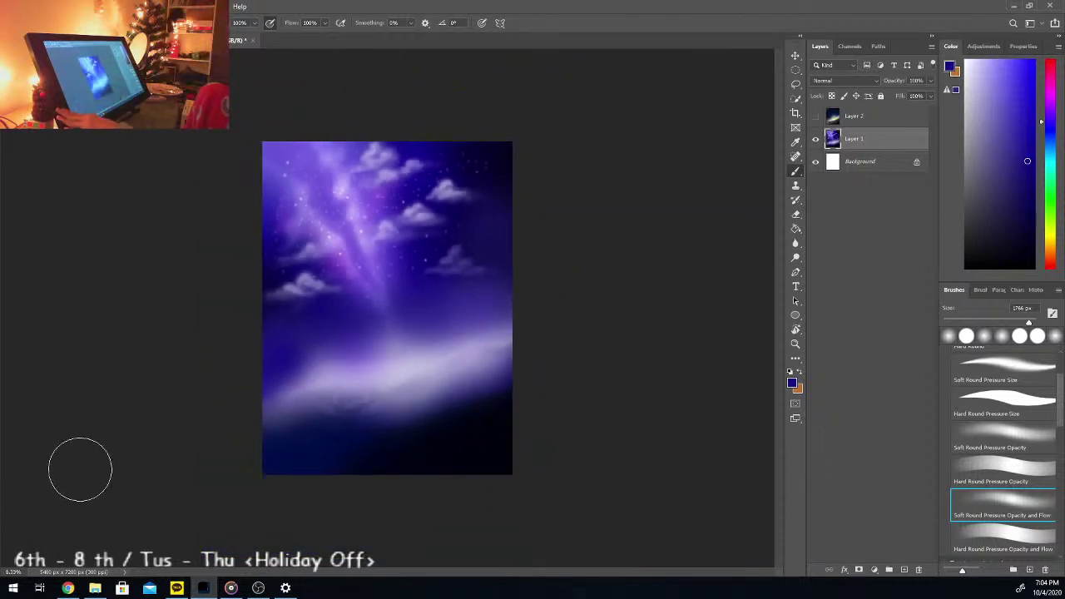
key("ctrl+minus")
key("i")
left_click(317, 311)
key("b")
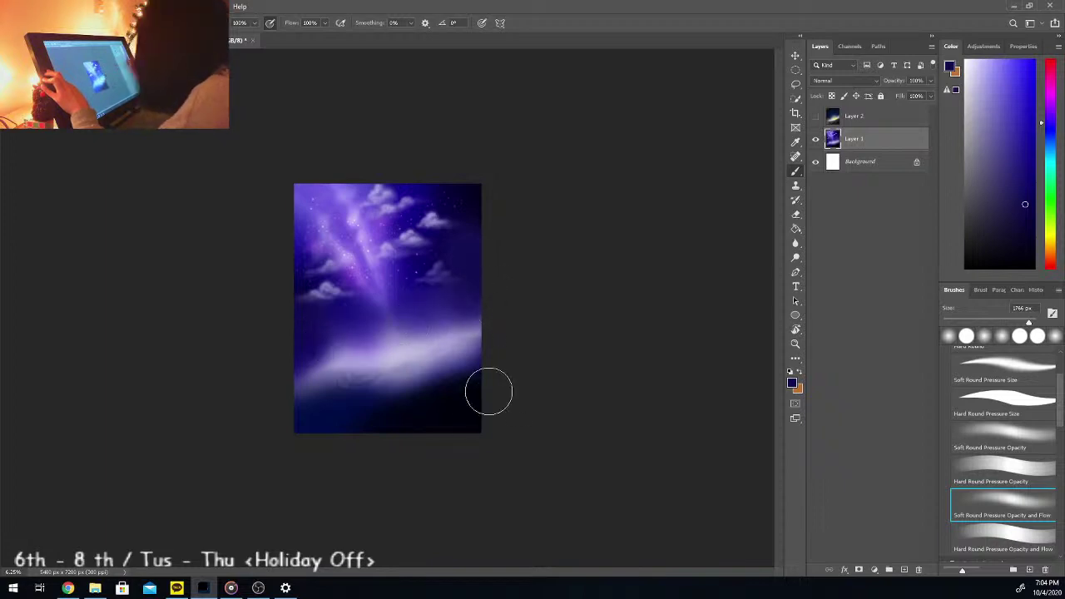
left_click_drag(332, 350, 307, 378)
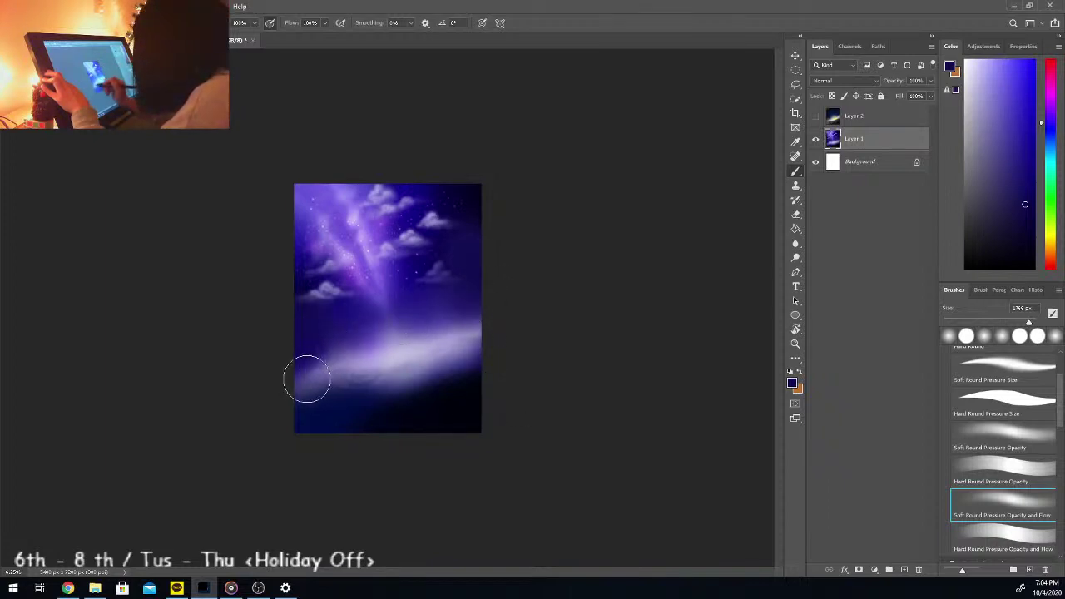
left_click(369, 337, "alt")
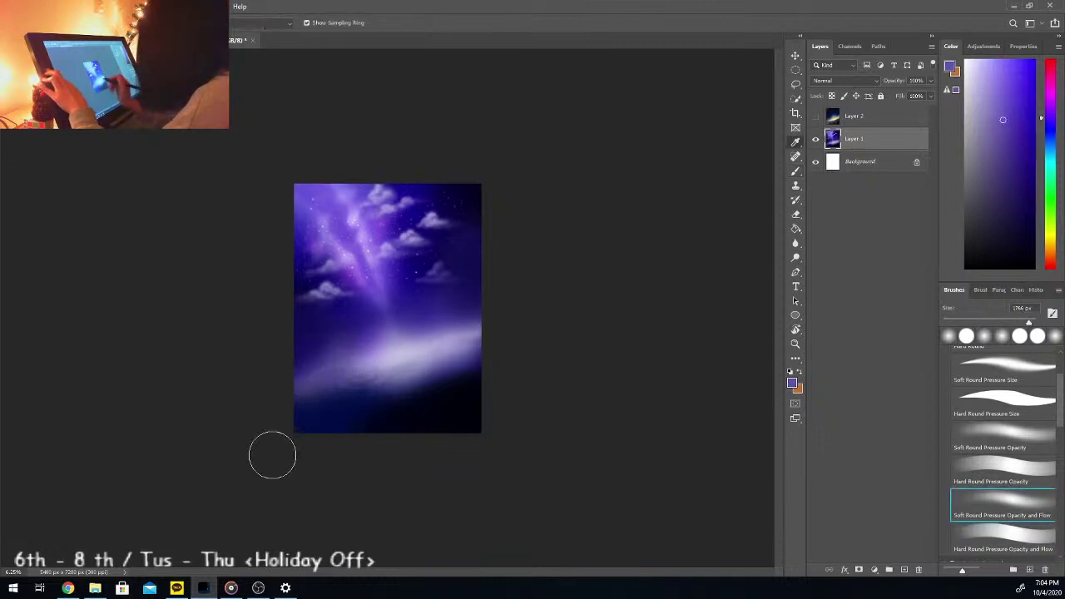
Step: Paint a saturated deep blue over the lower-left ground and along the haze's lower edge up to the canvas's right side
key("alt")
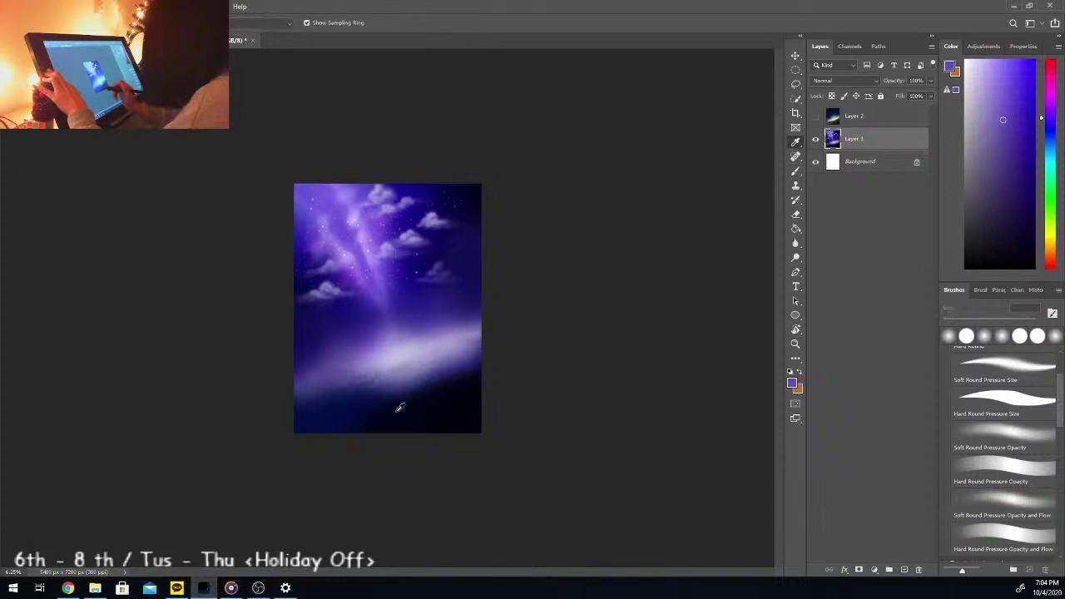
left_click(1052, 126)
left_click(1032, 147)
mouse_move(366, 428)
left_mouse_down()
mouse_move(300, 424)
mouse_move(309, 416)
mouse_move(315, 434)
left_mouse_up()
left_click_drag(1027, 196, 1040, 185)
mouse_move(402, 397)
left_mouse_down()
mouse_move(333, 439)
mouse_move(292, 435)
mouse_move(332, 414)
mouse_move(312, 404)
mouse_move(430, 381)
left_mouse_up()
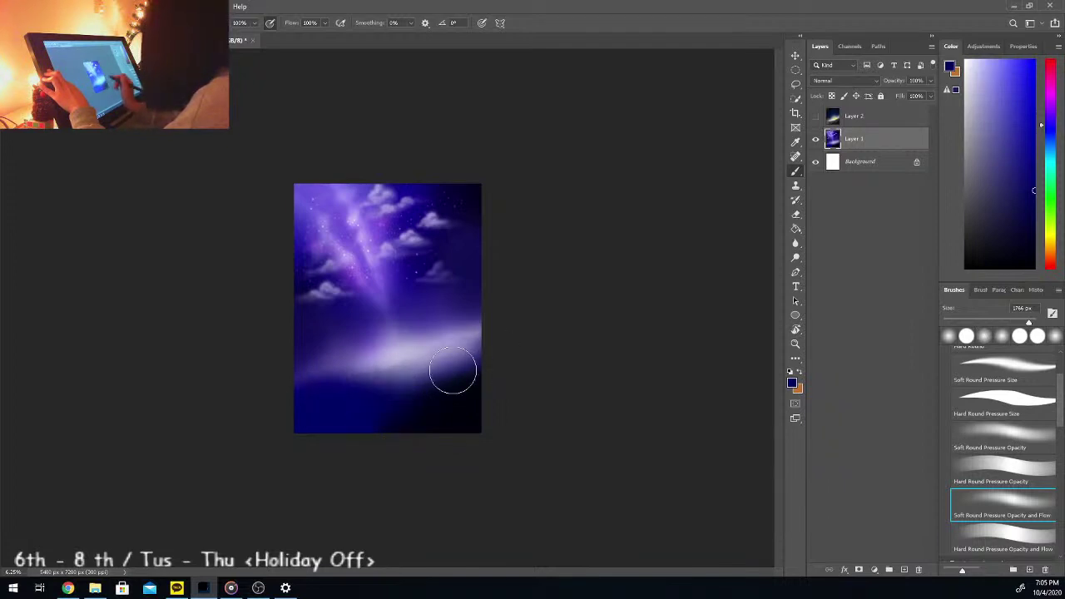
left_click_drag(453, 371, 513, 338)
left_click_drag(384, 394, 481, 350)
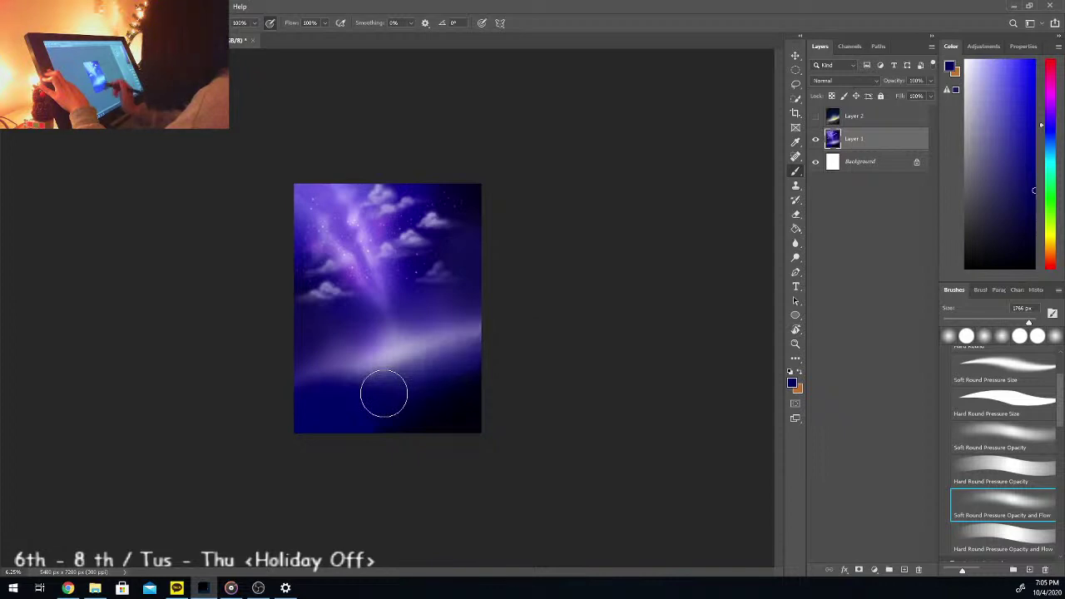
Step: Darken the ground across the canvas bottom with near-black sampled from the lower-right area
key("i")
left_click(449, 411)
key("b")
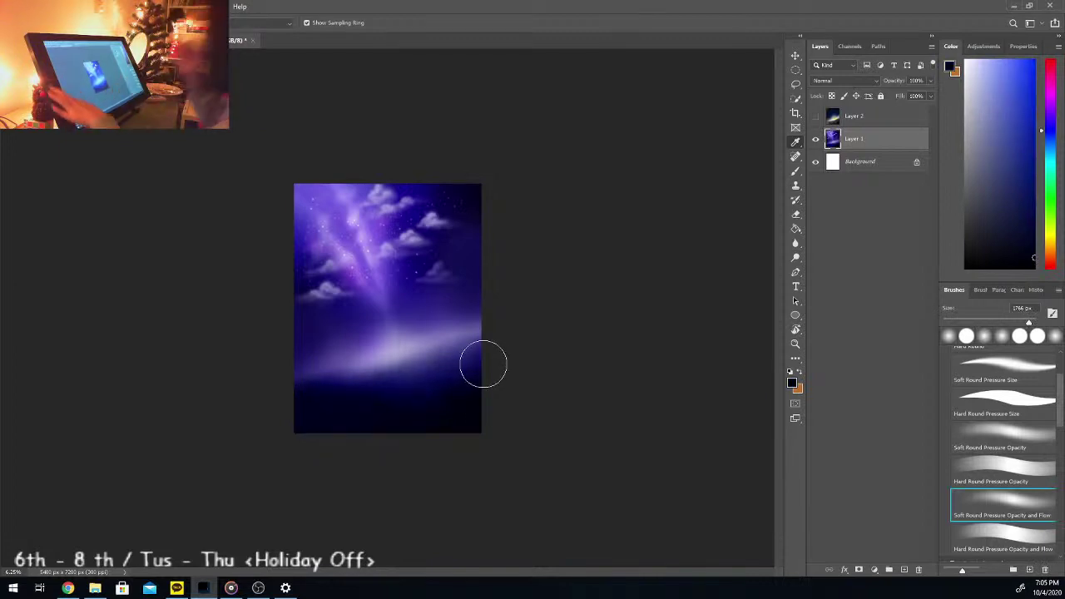
key("b")
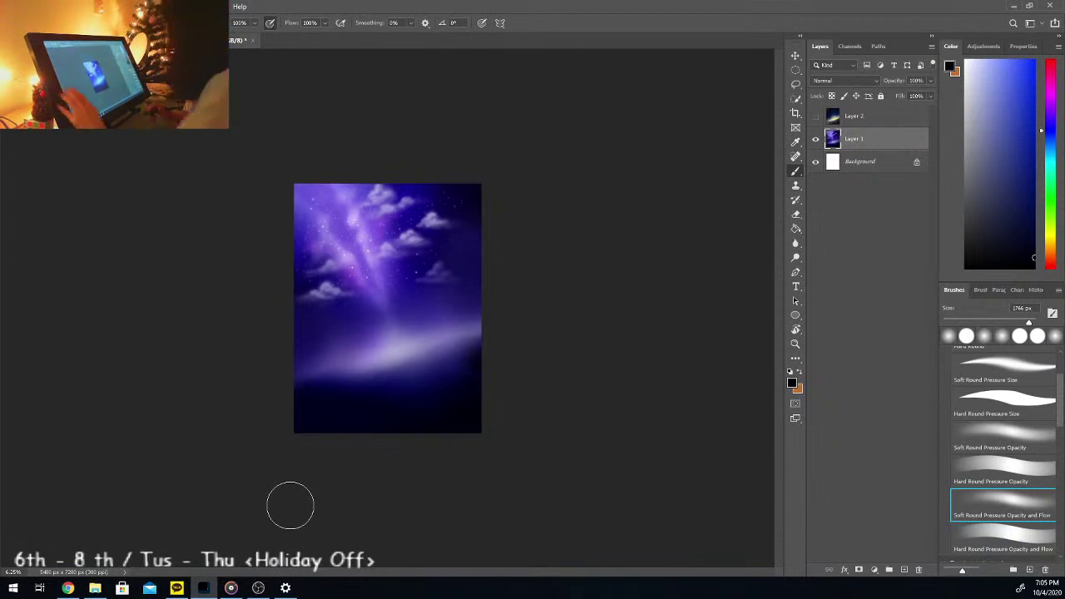
Step: Paint puffy white highlights along both edges of the dark rift in the light beam, using a soft brush up to 84 px
key("ctrl+plus")
key("ctrl+plus")
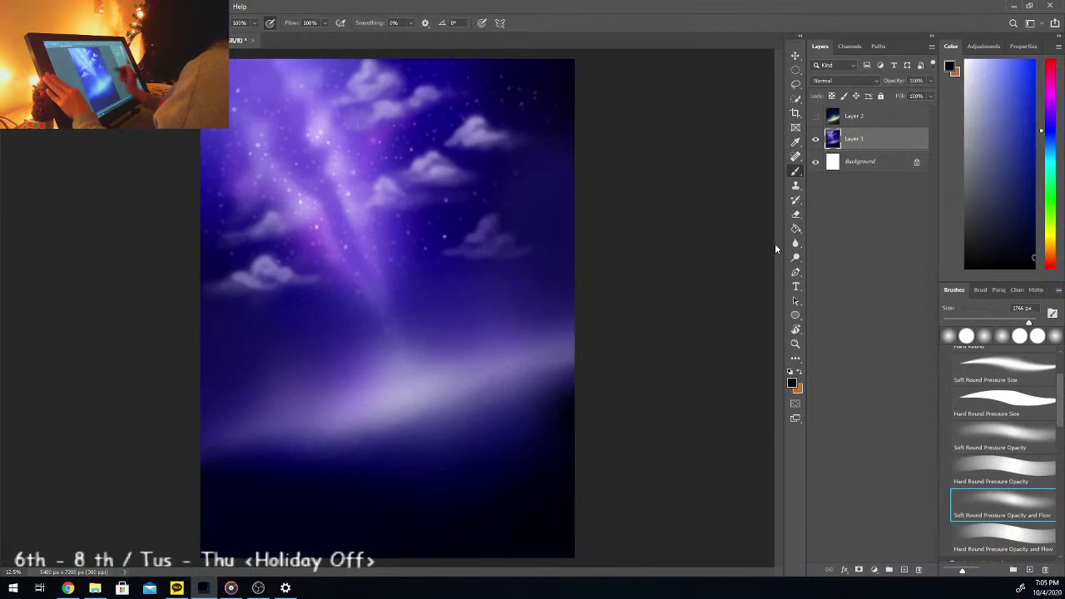
left_click_drag(974, 320, 947, 323)
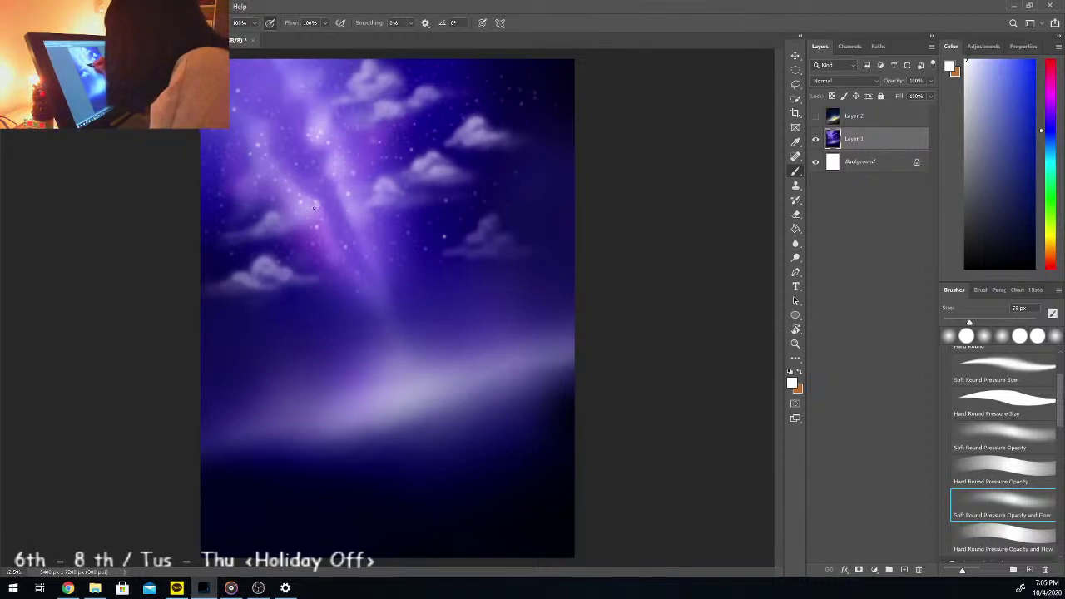
left_click_drag(969, 321, 976, 322)
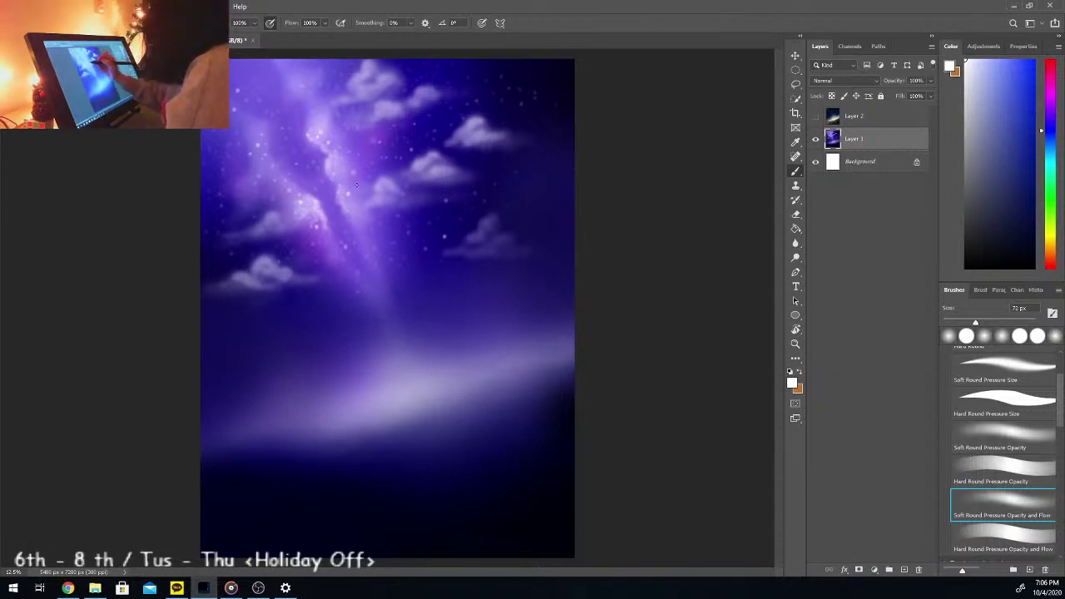
left_click(981, 322)
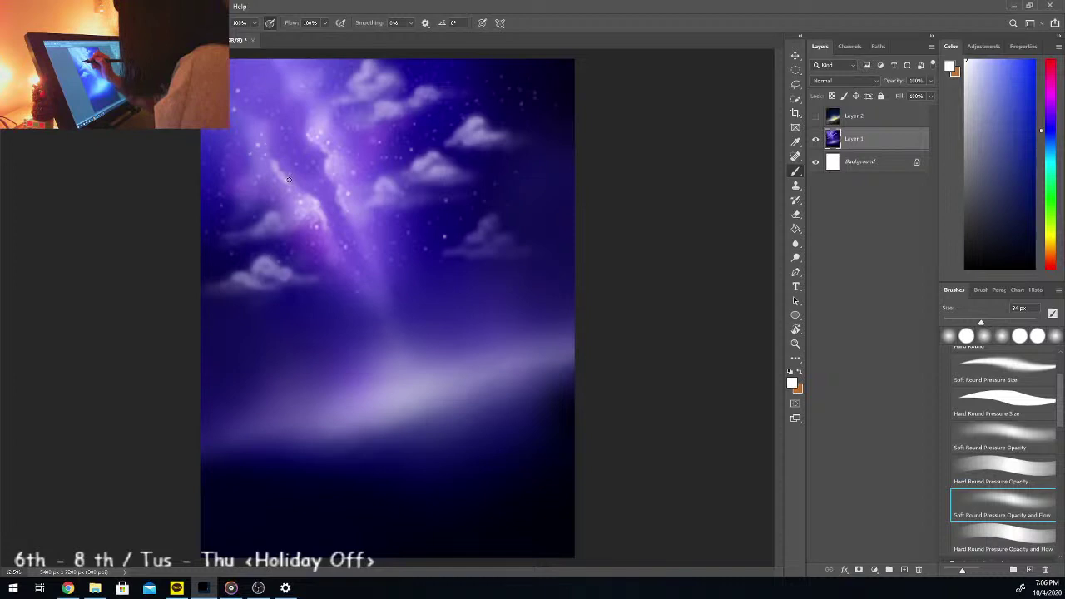
left_click_drag(283, 187, 295, 198)
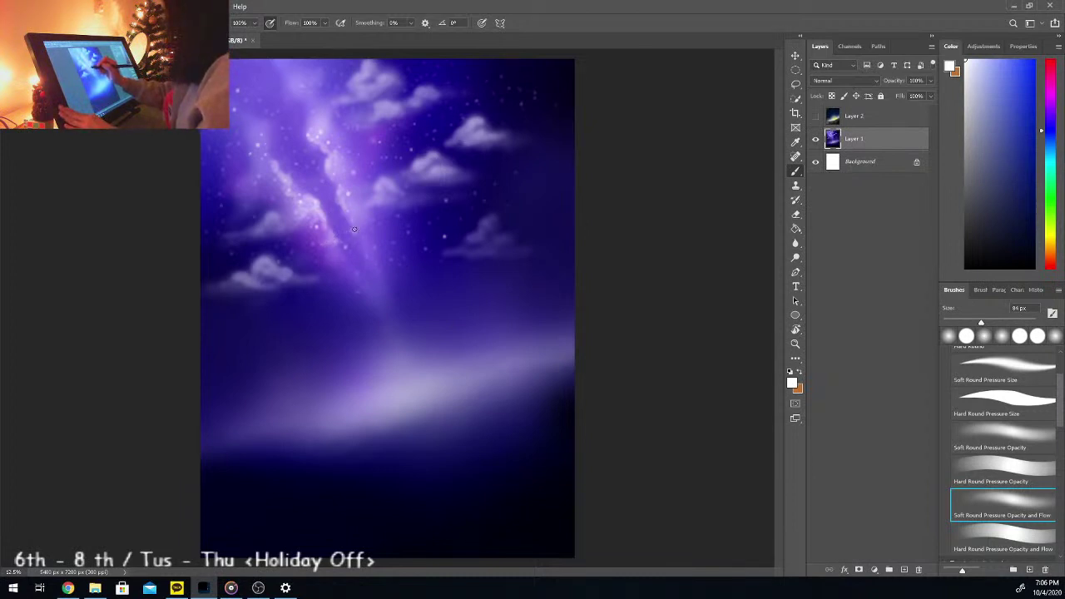
key("ctrl+minus")
scroll(331, 372, "down", 1)
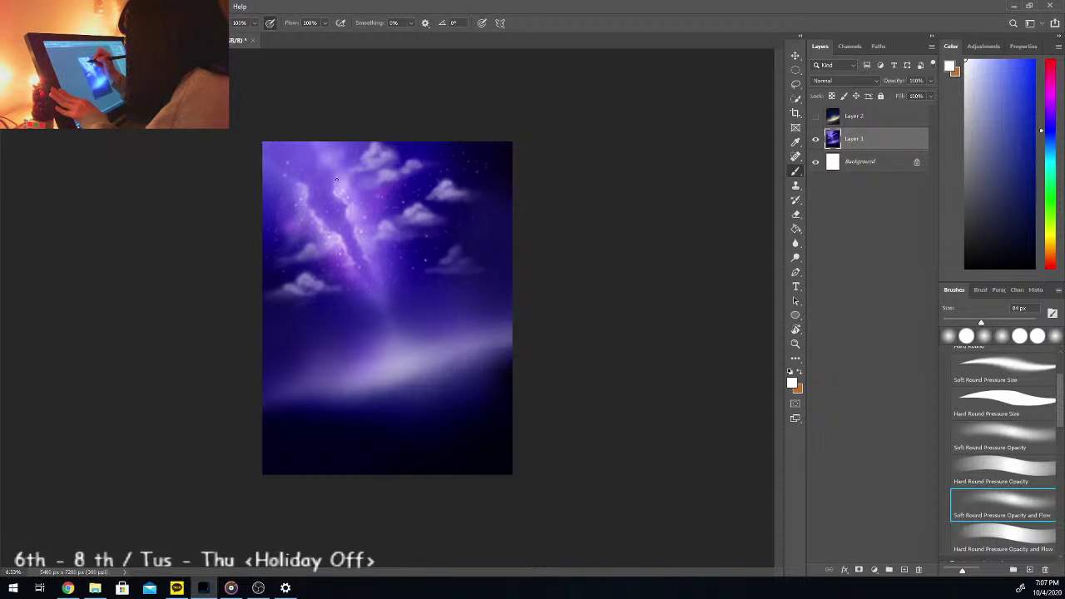
key("ctrl+minus")
key("ctrl+plus")
key("ctrl+plus")
key("ctrl+plus")
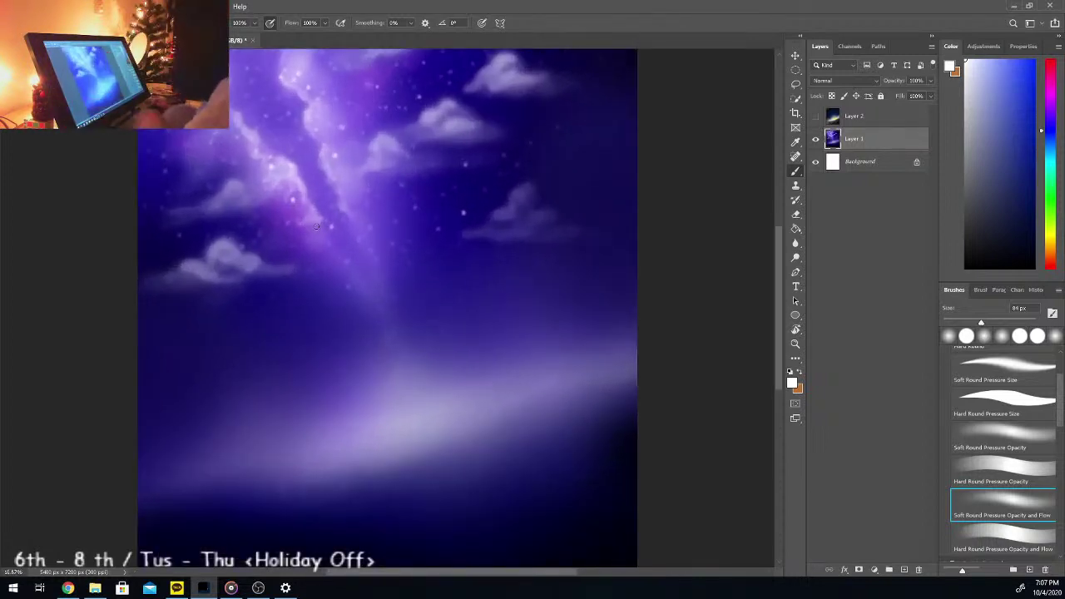
key("ctrl+minus")
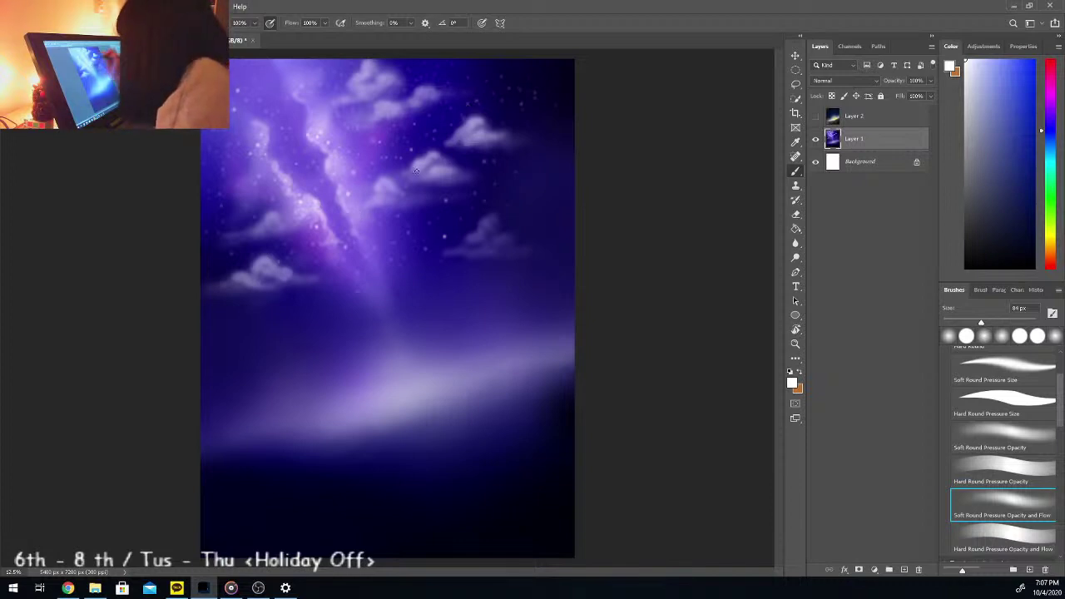
Step: Scatter small white stars over the beam and the sky beside it, with brush sizes of 32 to 44 px
left_click_drag(980, 323, 957, 322)
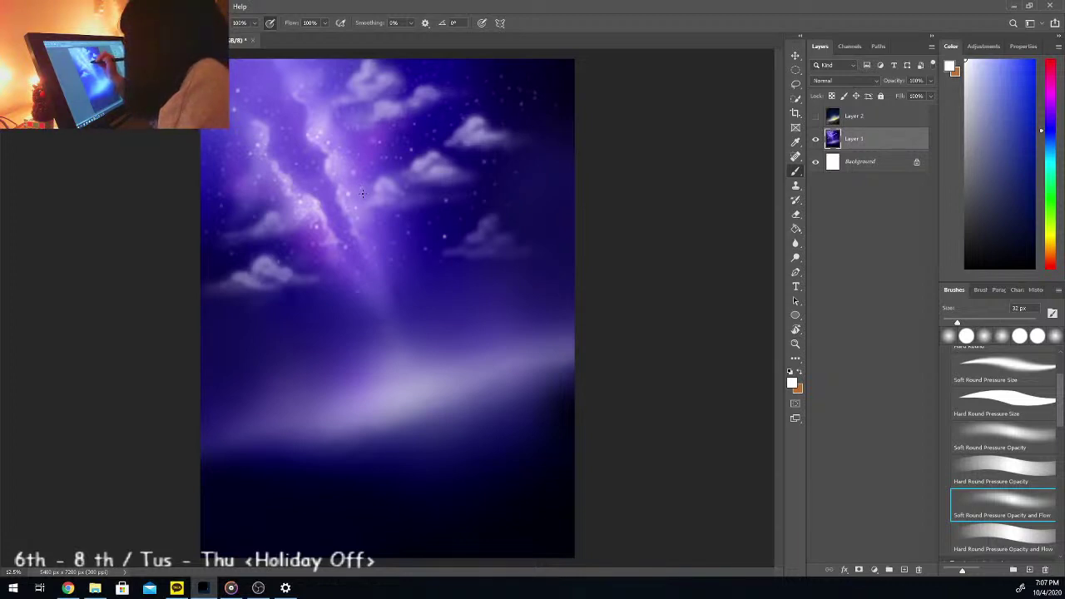
left_click_drag(957, 323, 963, 323)
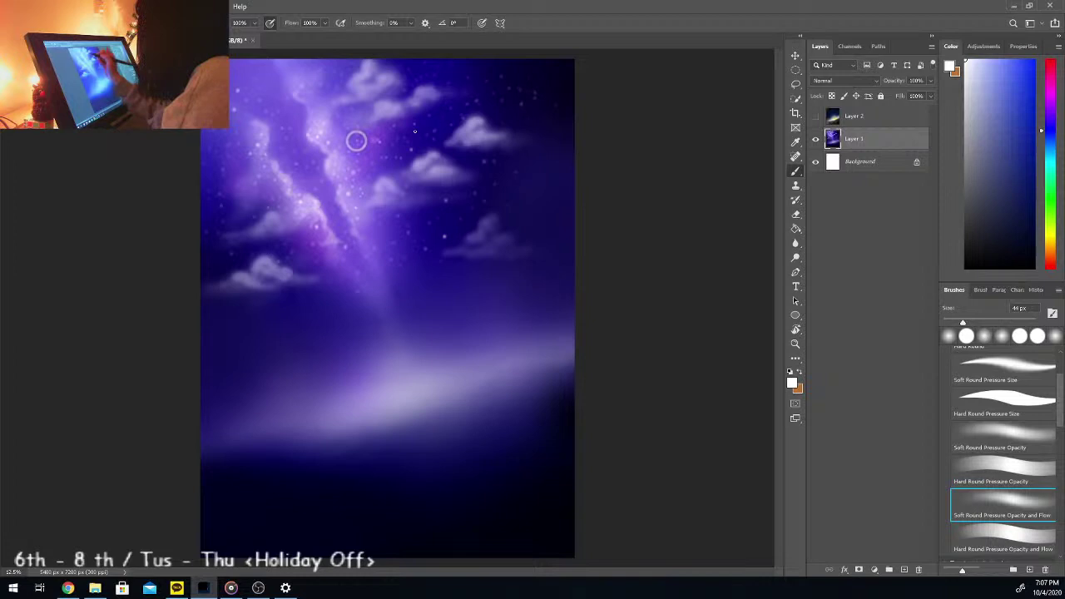
left_click(961, 322)
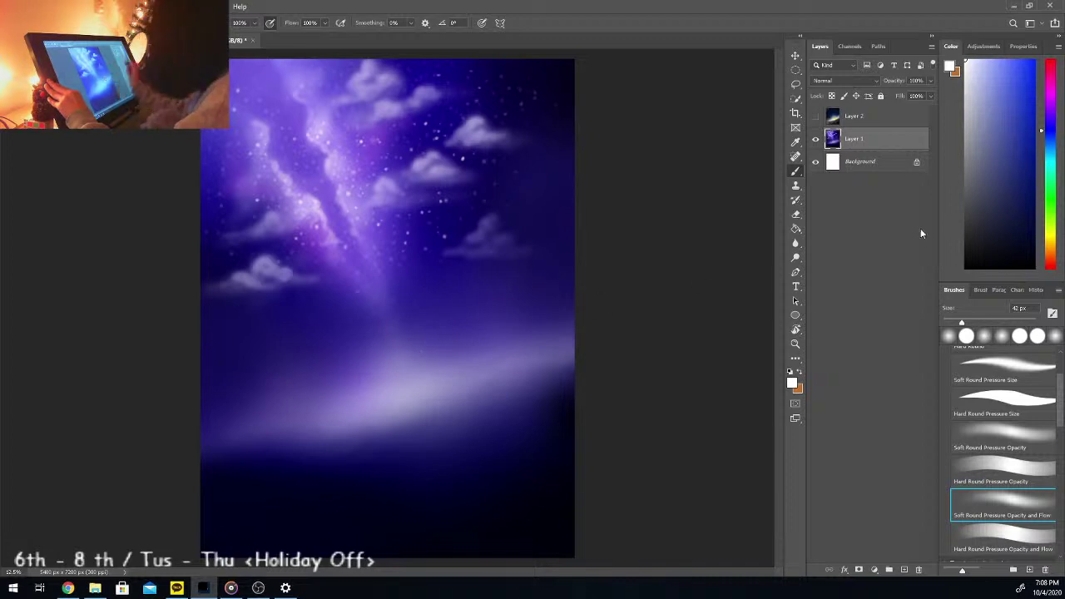
Step: Paint a pale orange glow at the centre of the haze below the beam with a 437 px soft brush
left_click_drag(1053, 240, 1052, 249)
left_click(981, 58)
left_click_drag(981, 49, 1001, 59)
left_click_drag(970, 323, 1023, 323)
mouse_move(403, 404)
left_mouse_down()
mouse_move(441, 388)
mouse_move(380, 399)
mouse_move(406, 378)
mouse_move(380, 412)
mouse_move(469, 378)
mouse_move(378, 416)
mouse_move(586, 346)
left_mouse_up()
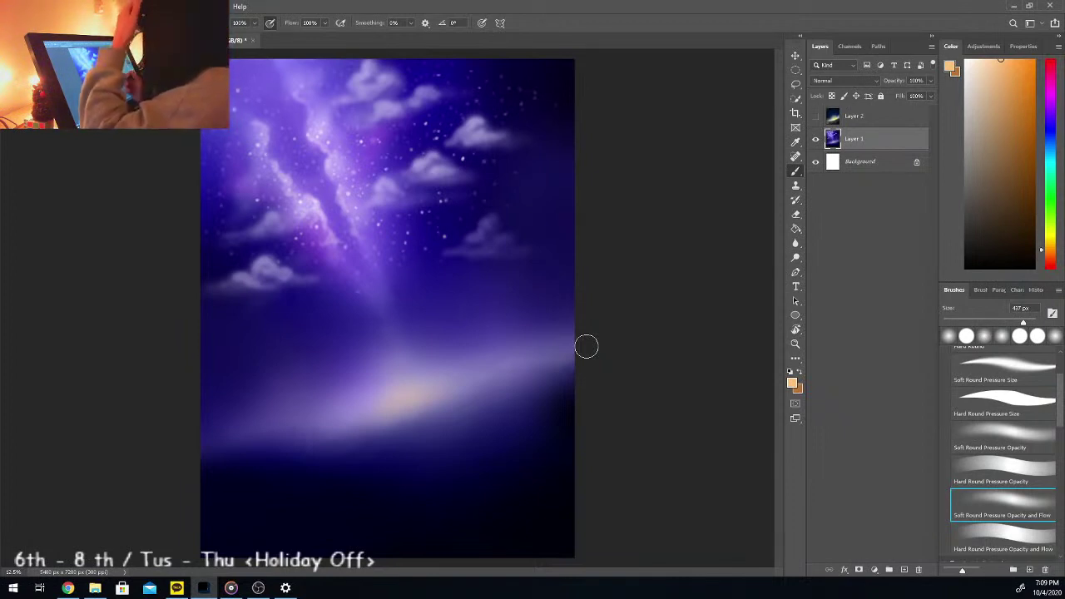
Step: Add larger bright white stars across the sky and beam with a 62 px brush
key("x")
left_click(971, 323)
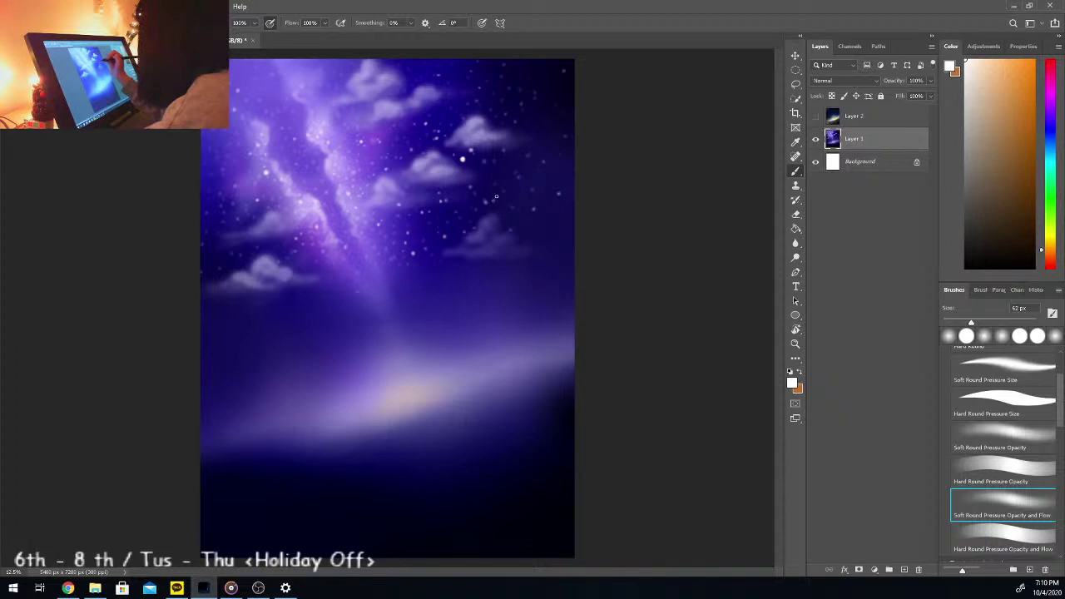
key("ctrl+minus")
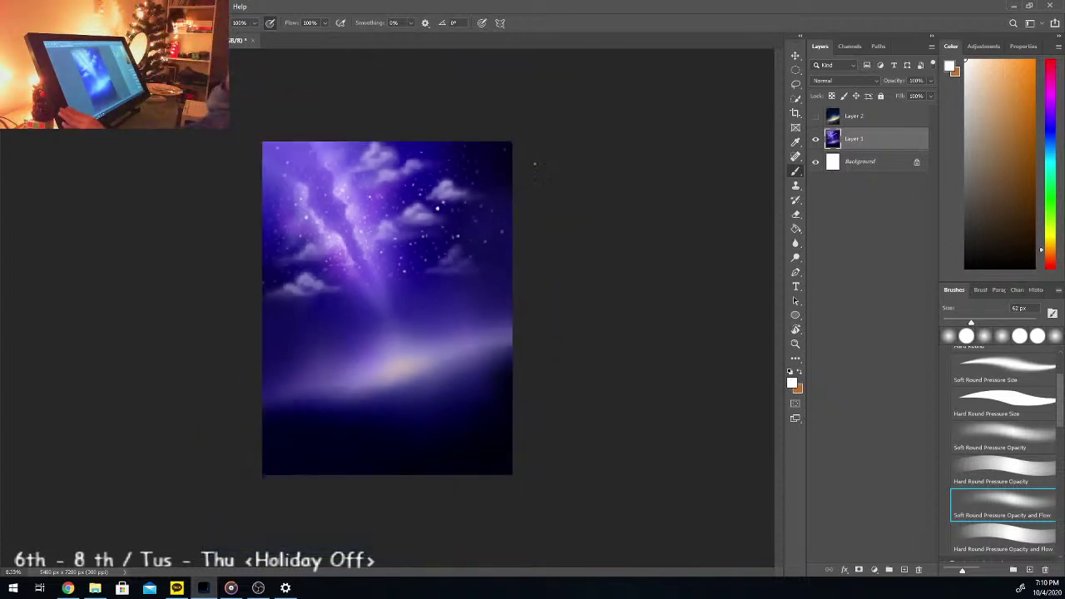
key("ctrl+plus")
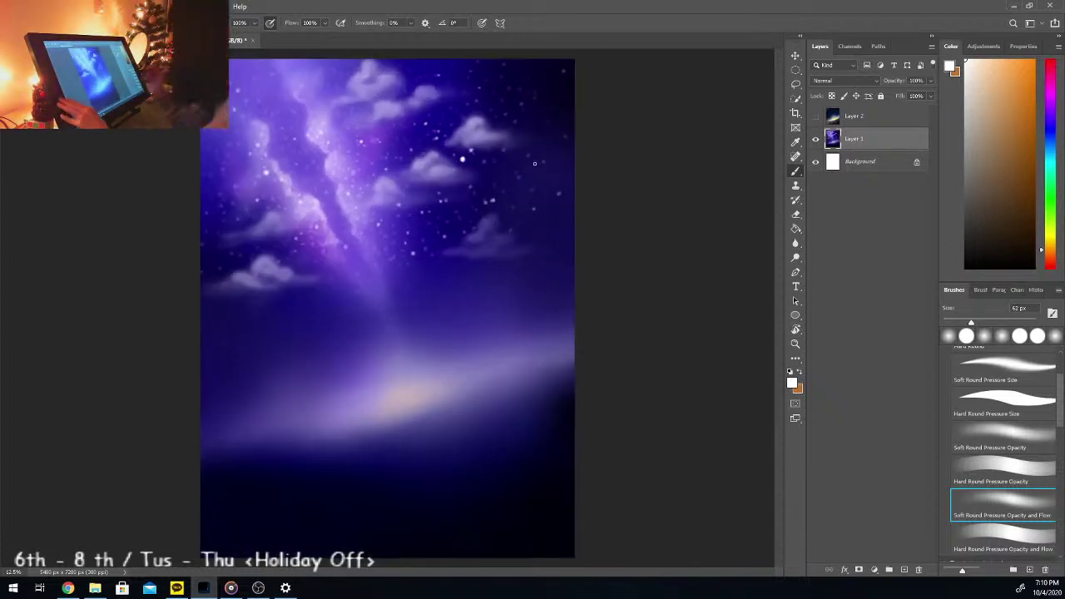
Step: Paint a wavy pale-violet contour from the glow to the canvas's right edge with a 62 px brush, sampling colours from the haze
key("i")
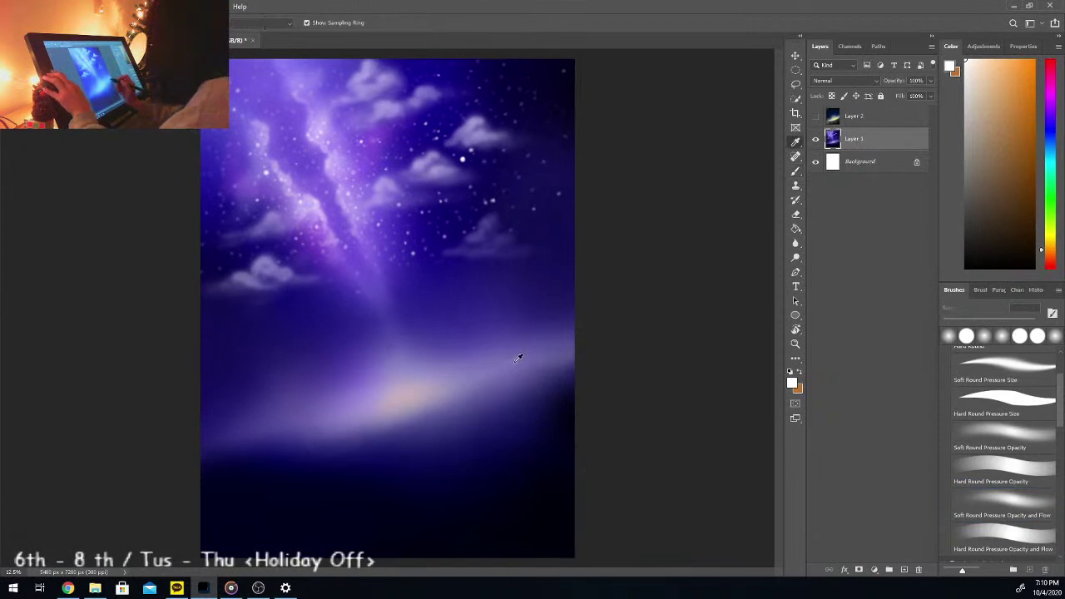
left_click(485, 369)
key("b")
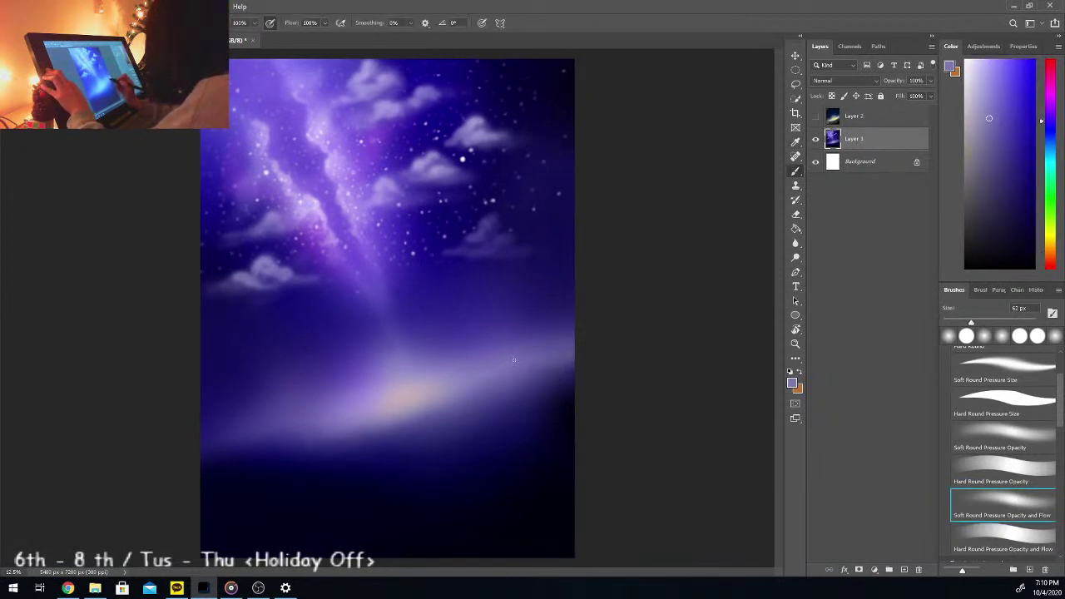
key("i")
left_click(458, 383)
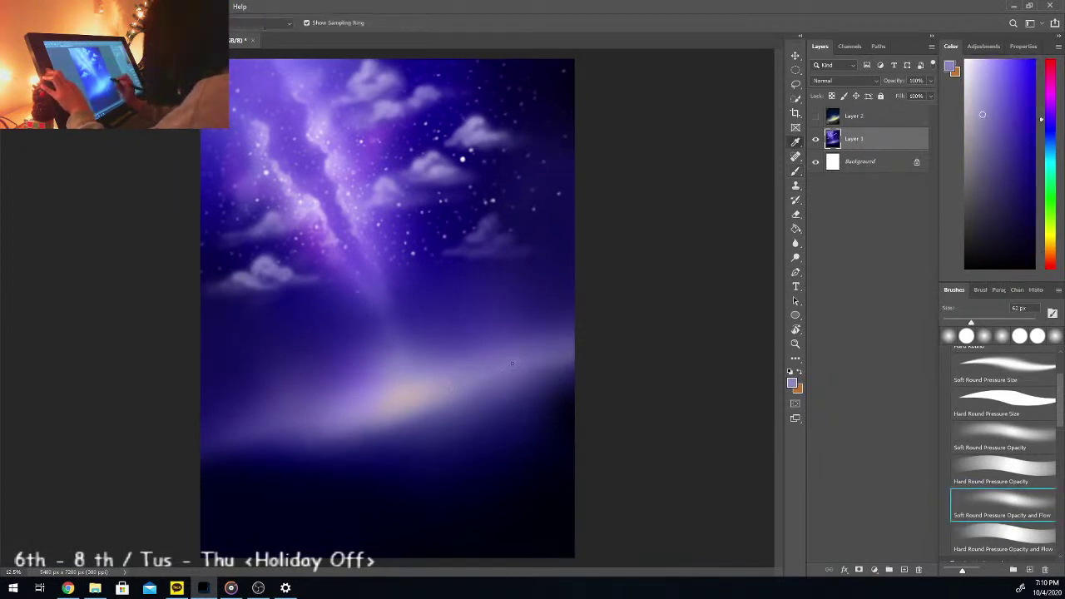
key("b")
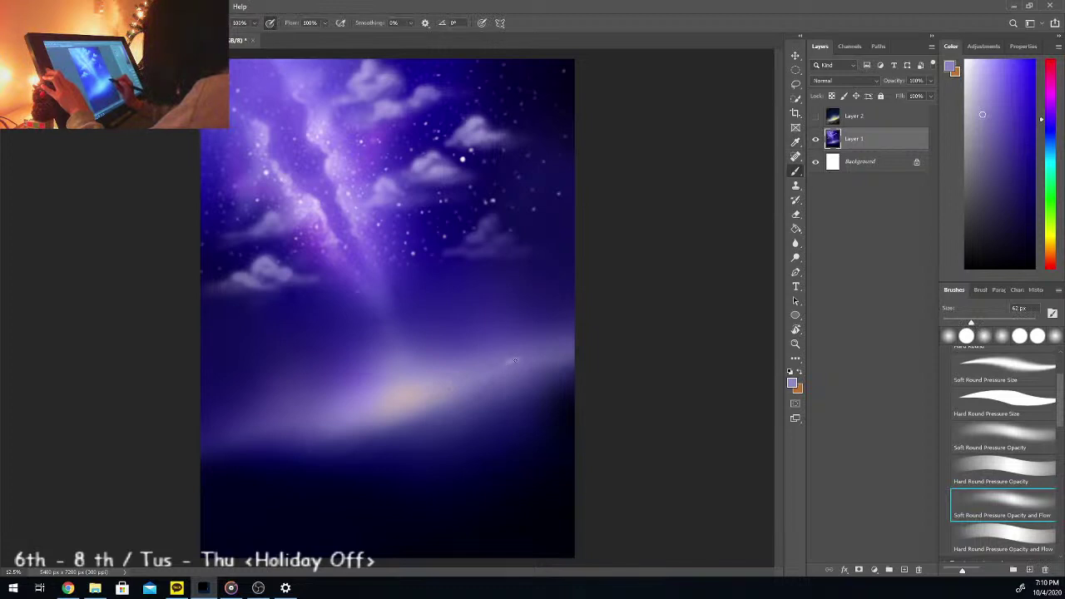
key("i")
left_click(449, 384)
key("b")
left_click_drag(511, 359, 499, 367)
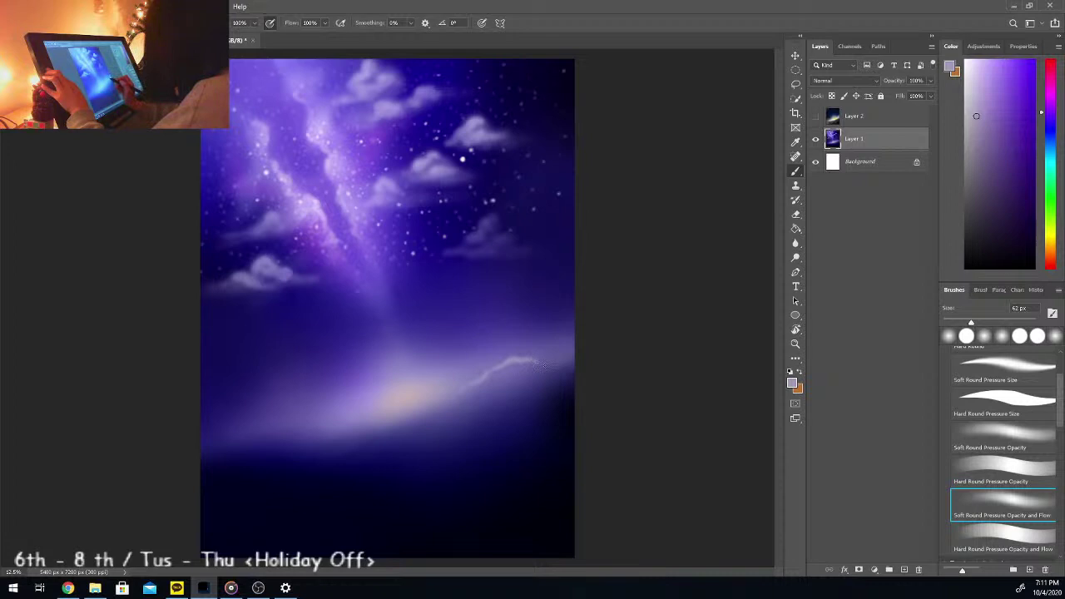
mouse_move(539, 363)
left_mouse_down()
mouse_move(570, 367)
mouse_move(548, 365)
left_mouse_up()
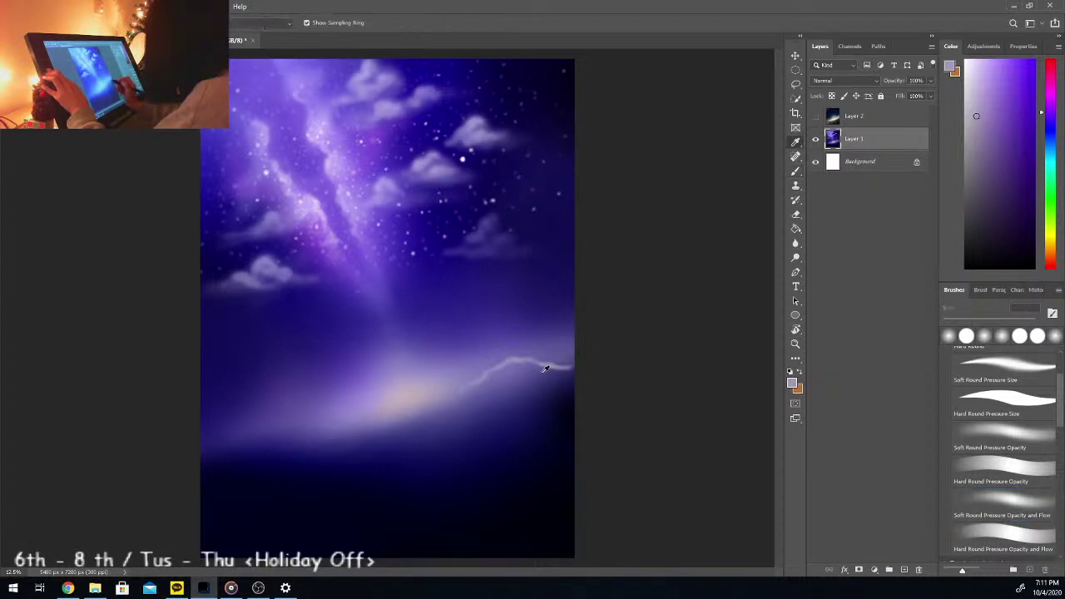
Step: Shade beneath the contour's crest and add a pale inner ridge beside it, sampling colours from the haze and shadow with the 62 px brush
left_click(545, 367, "alt")
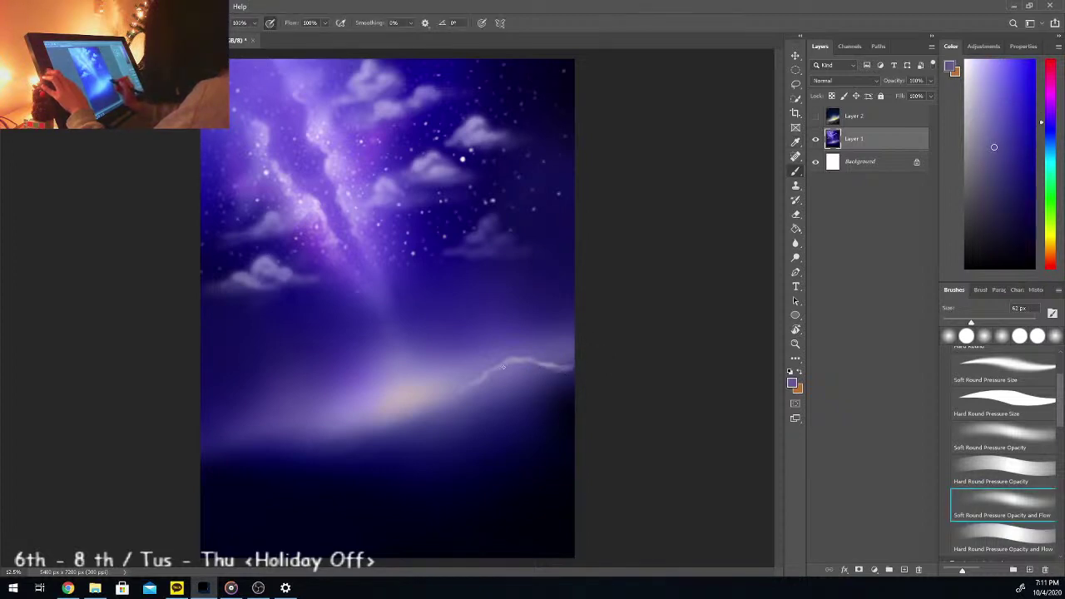
left_click(533, 392, "alt")
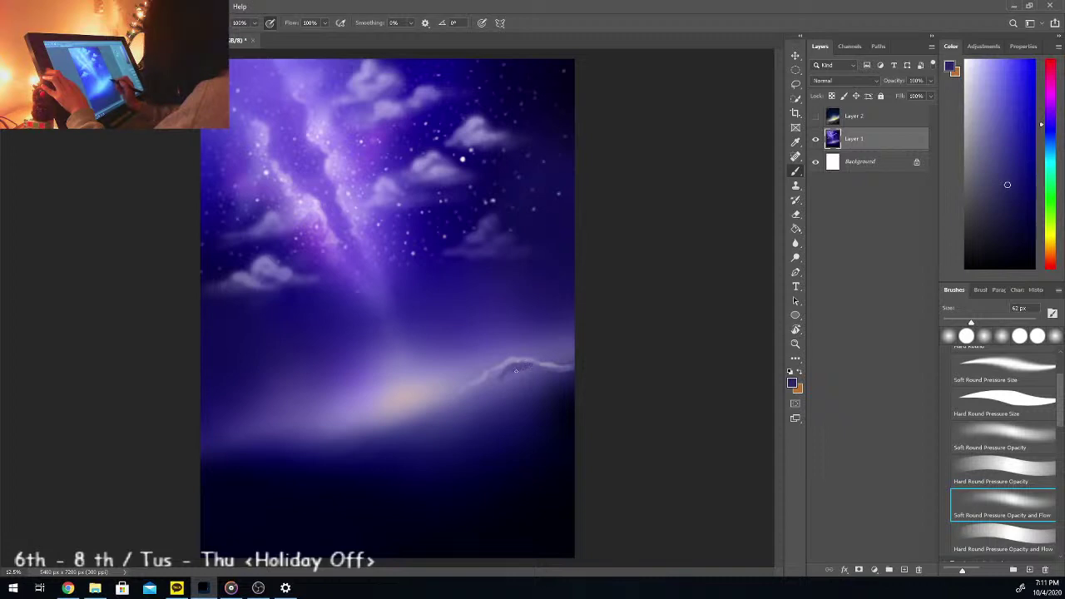
left_click(509, 363, "alt")
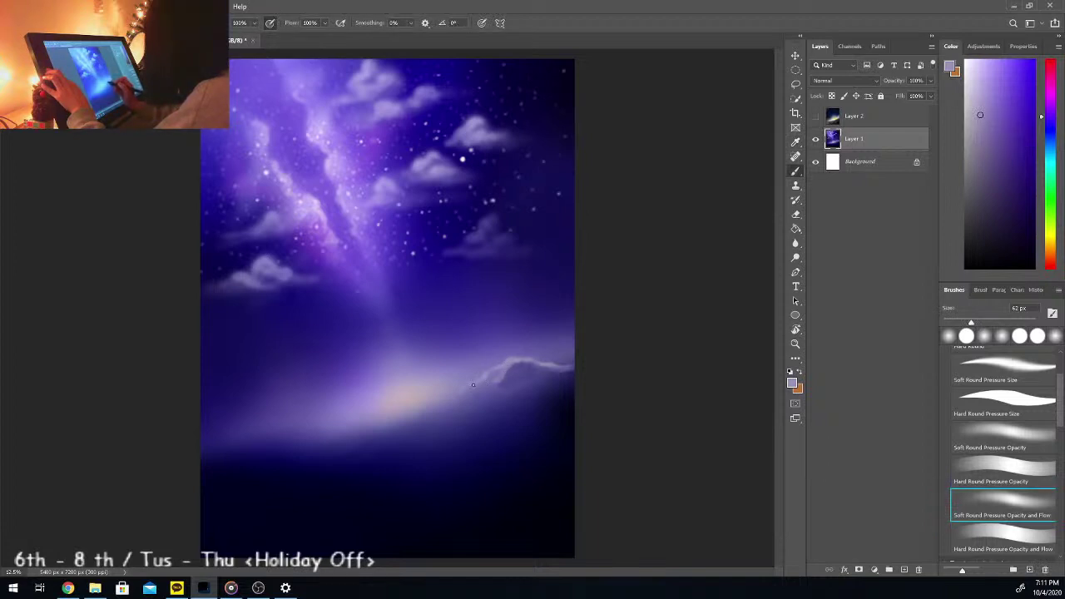
left_click(482, 375, "alt")
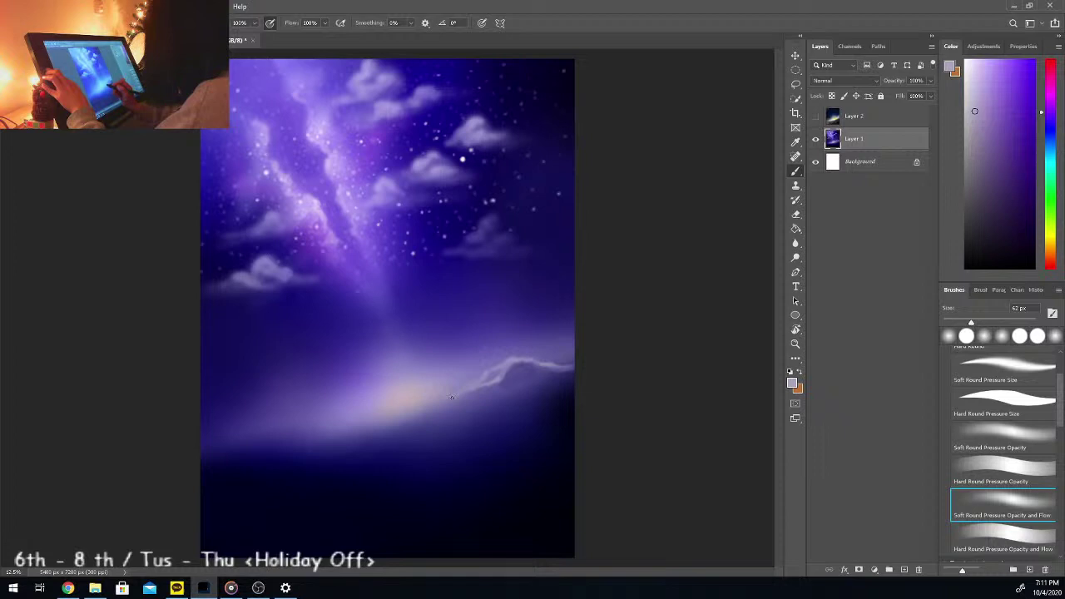
left_click(516, 376, "alt")
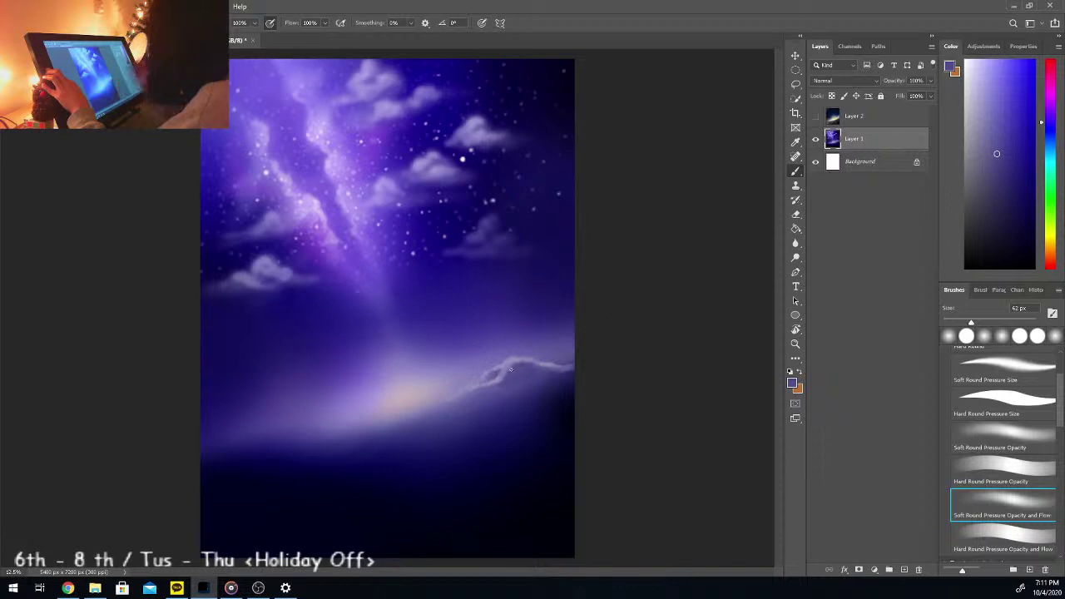
Step: Refine the dark hollow beside the contour's crest and its pale rim with sampled violets and dark blue
key("ctrl+plus")
left_click_drag(779, 341, 779, 371)
left_click(581, 341, "alt")
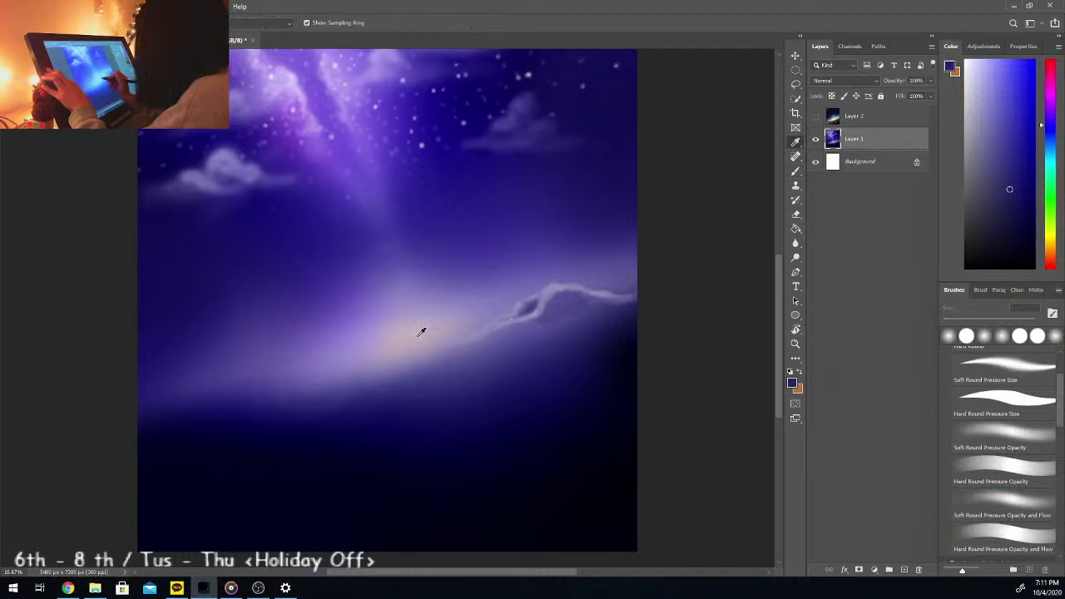
left_click(521, 306, "alt")
left_click_drag(521, 303, 515, 310)
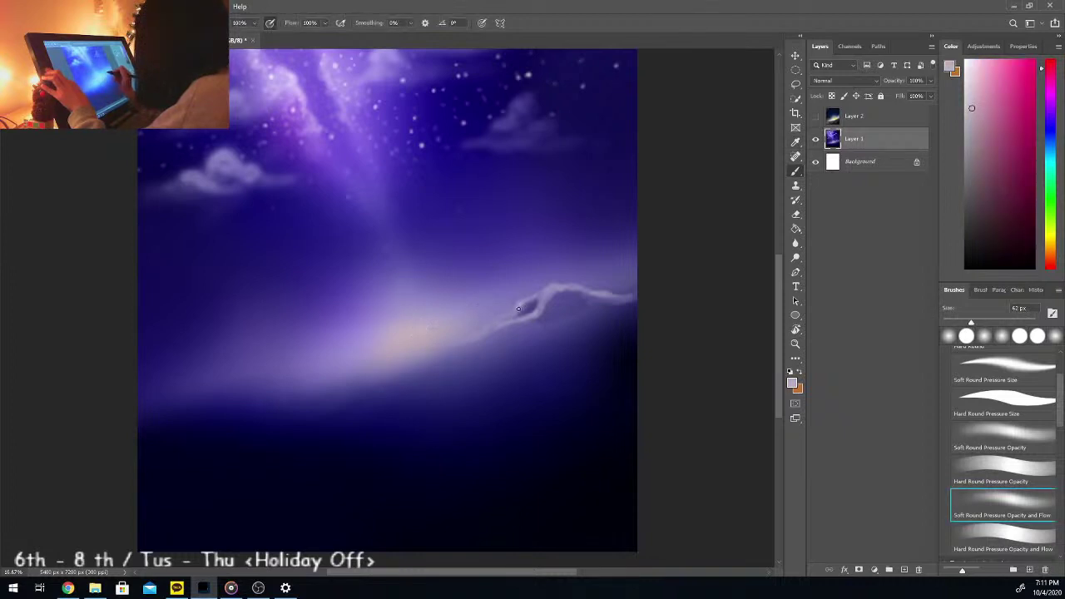
left_click(558, 306, "alt")
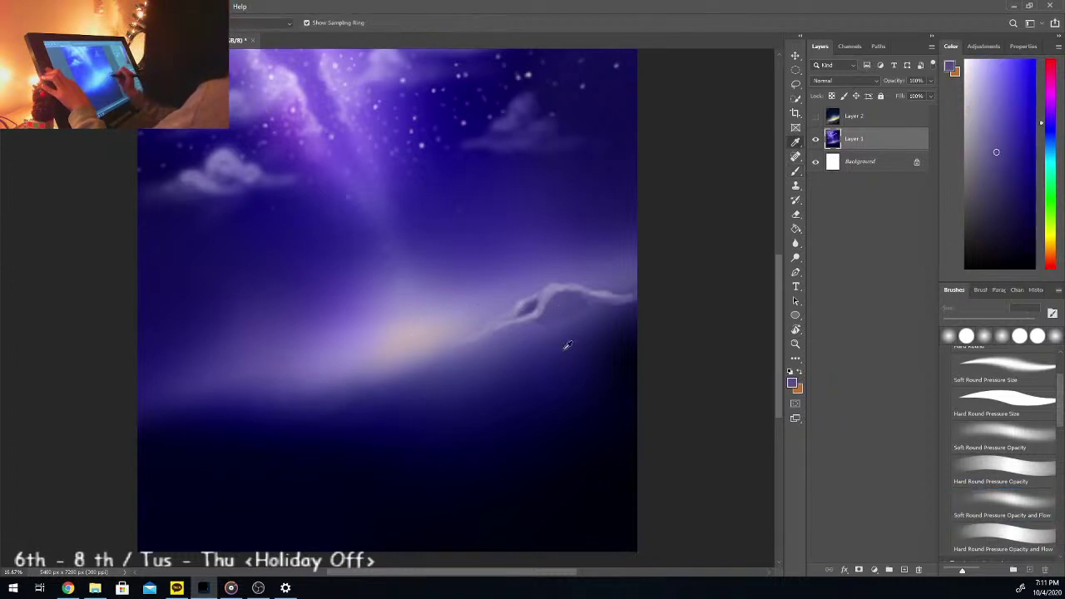
left_click(566, 308, "alt")
Step: Shade the hill below the contour in sampled violet and dark blue with a soft brush of about 365 px
left_click_drag(975, 323, 1020, 323)
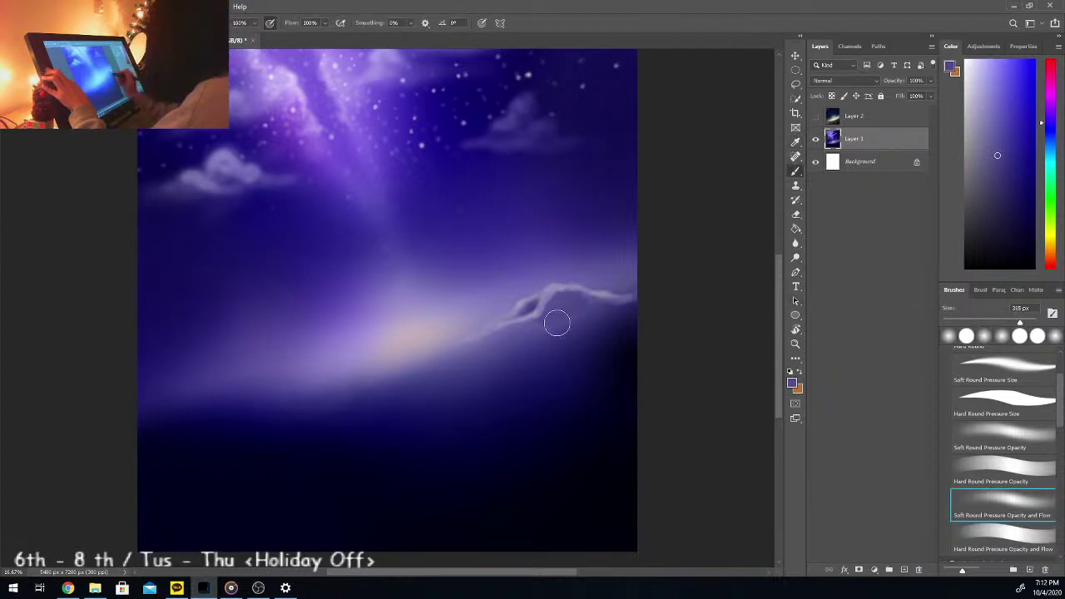
mouse_move(576, 309)
left_mouse_down()
mouse_move(553, 316)
mouse_move(581, 311)
left_mouse_up()
key("alt")
left_click(593, 362, "alt")
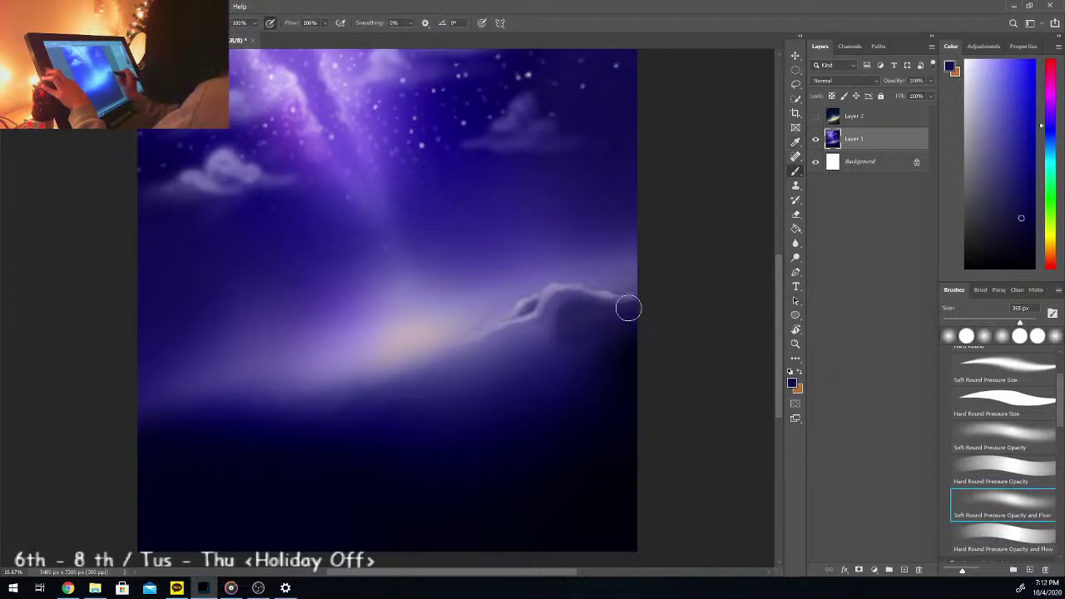
mouse_move(580, 321)
left_mouse_down()
mouse_move(595, 322)
mouse_move(582, 337)
mouse_move(540, 338)
mouse_move(539, 327)
left_mouse_up()
mouse_move(476, 362)
left_mouse_down()
mouse_move(542, 331)
mouse_move(529, 347)
left_mouse_up()
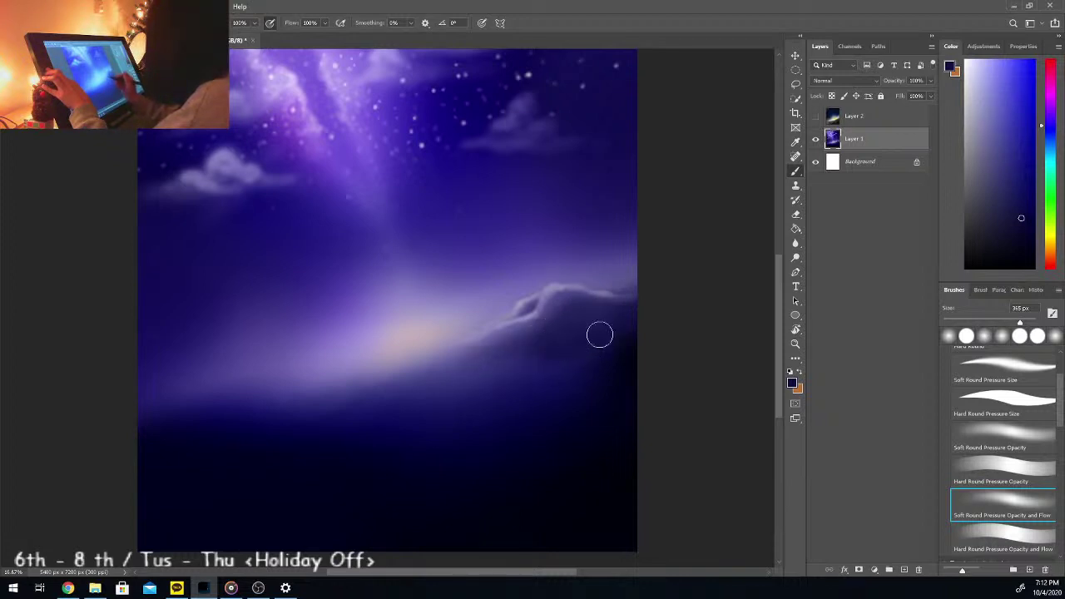
Step: Paint a small dark trunk base inside the hollow with a 29 px soft brush, sampling near-black and blue from the hill
key("i")
left_click(557, 440)
left_click(1003, 503)
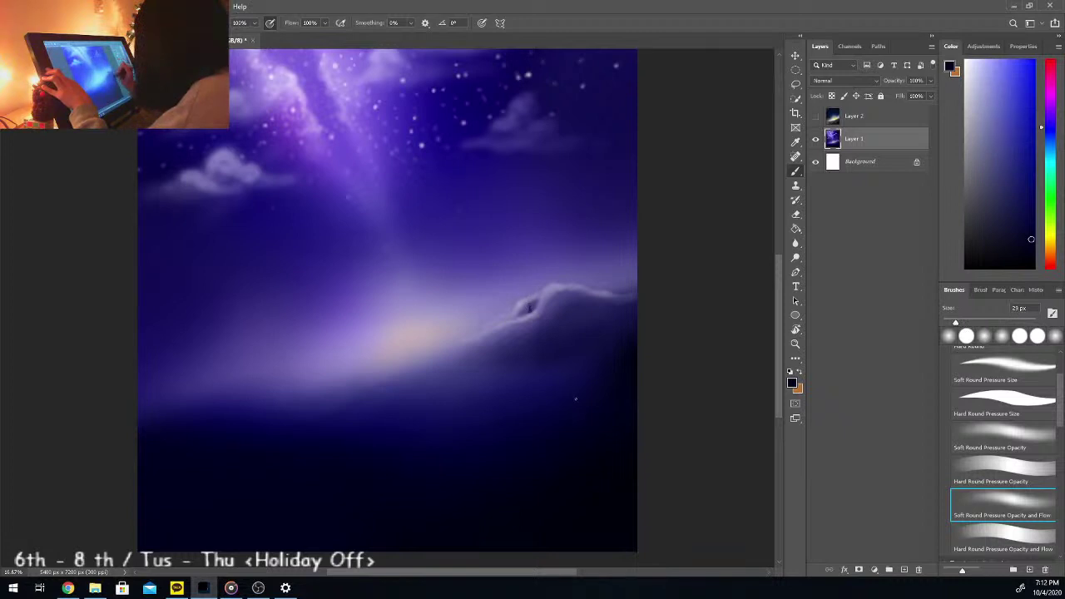
left_click(560, 376, "alt")
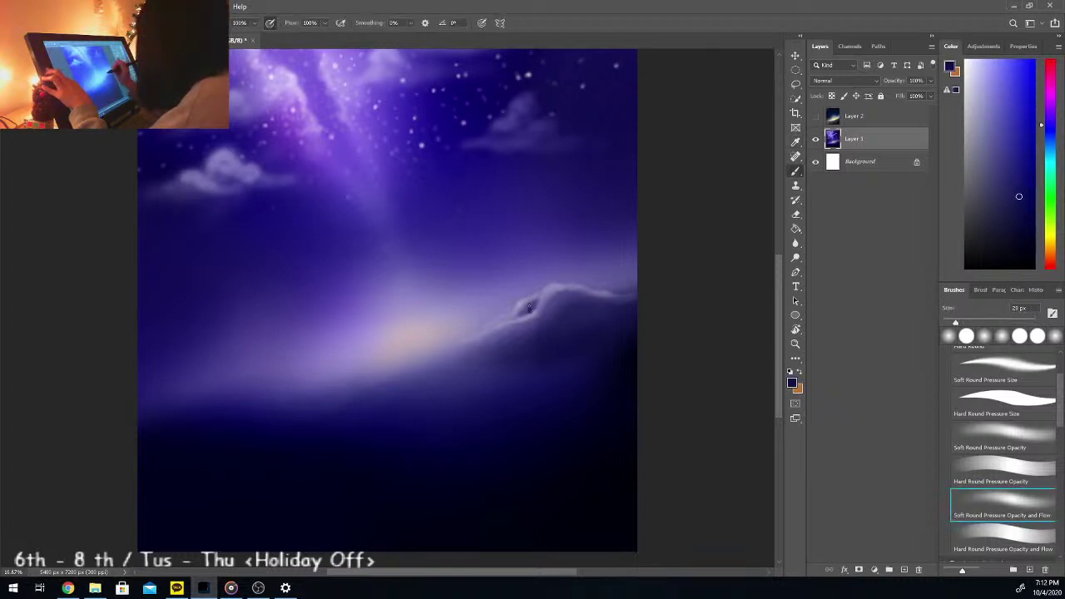
left_click(524, 331, "alt")
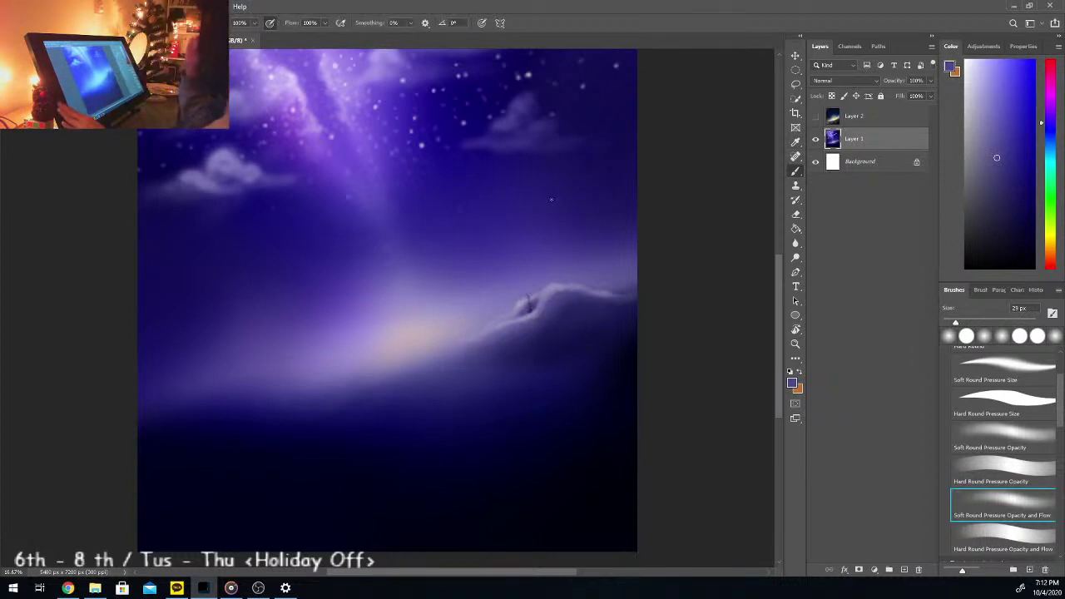
Step: Paint a thin dark-blue tree trunk rising from the hollow into the haze, using a colour sampled from the hill
key("ctrl+plus")
key("ctrl+plus")
key("ctrl+plus")
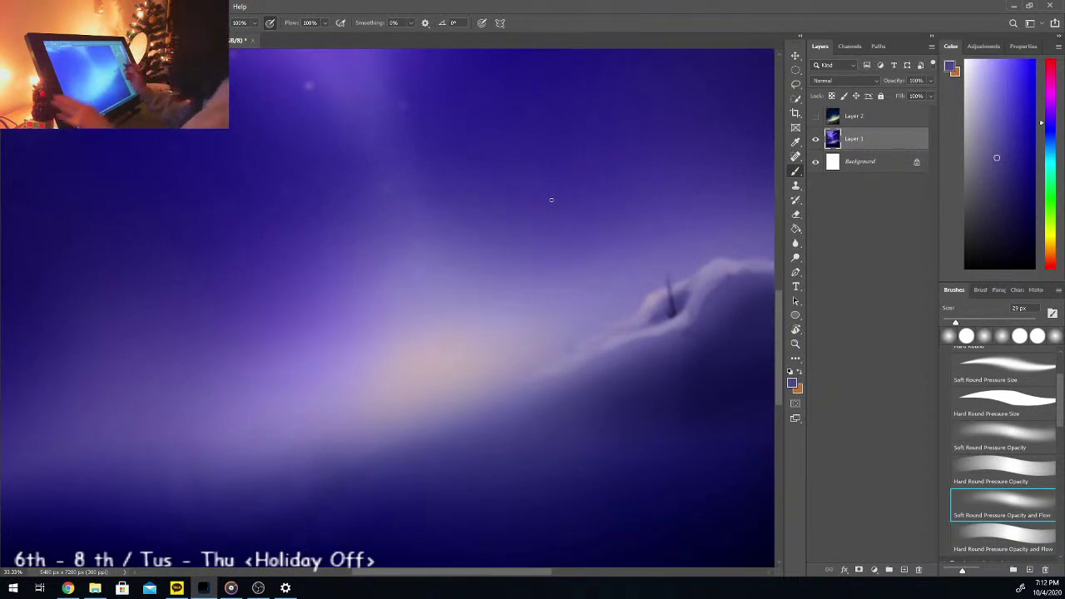
left_click_drag(501, 573, 555, 585)
left_click(465, 361, "alt")
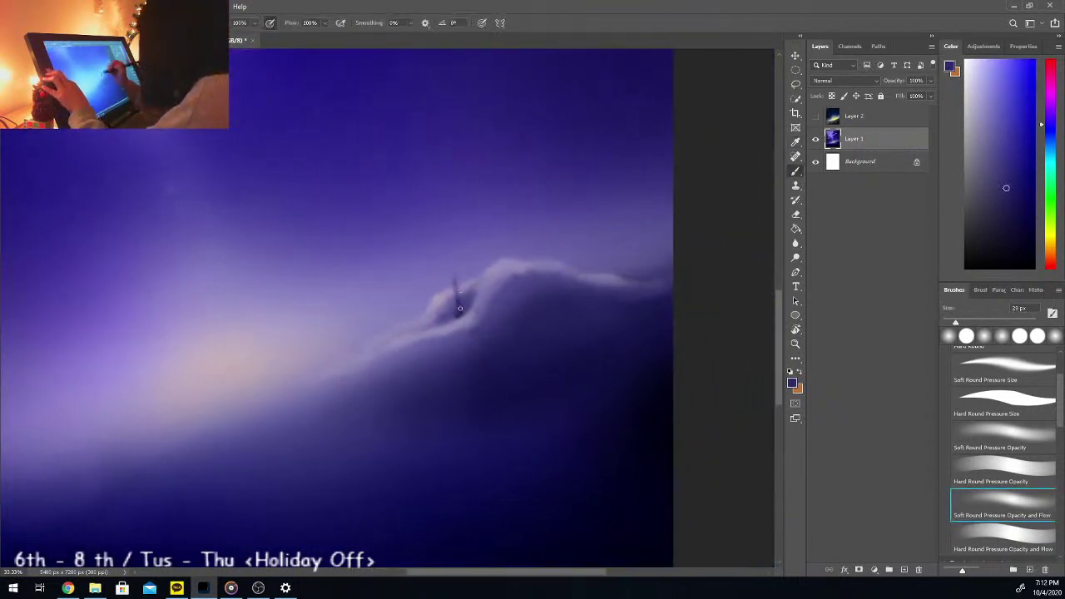
left_click_drag(454, 313, 455, 197)
left_click_drag(452, 301, 454, 243)
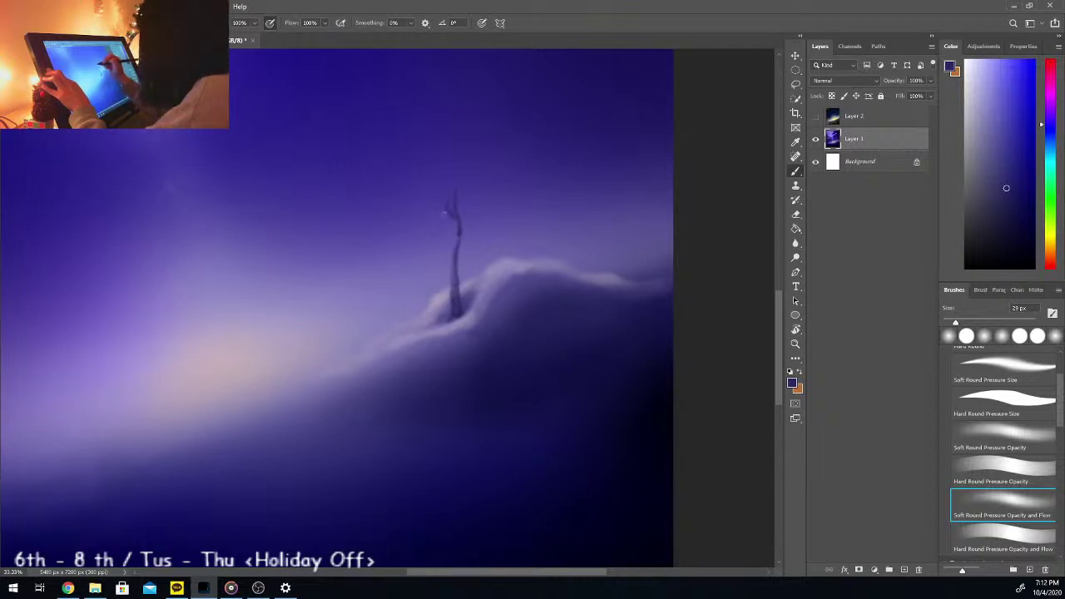
Step: Build a rounded crown of bare, forking dark-blue branches on both sides of the trunk
left_click_drag(458, 223, 447, 213)
left_click_drag(466, 211, 472, 190)
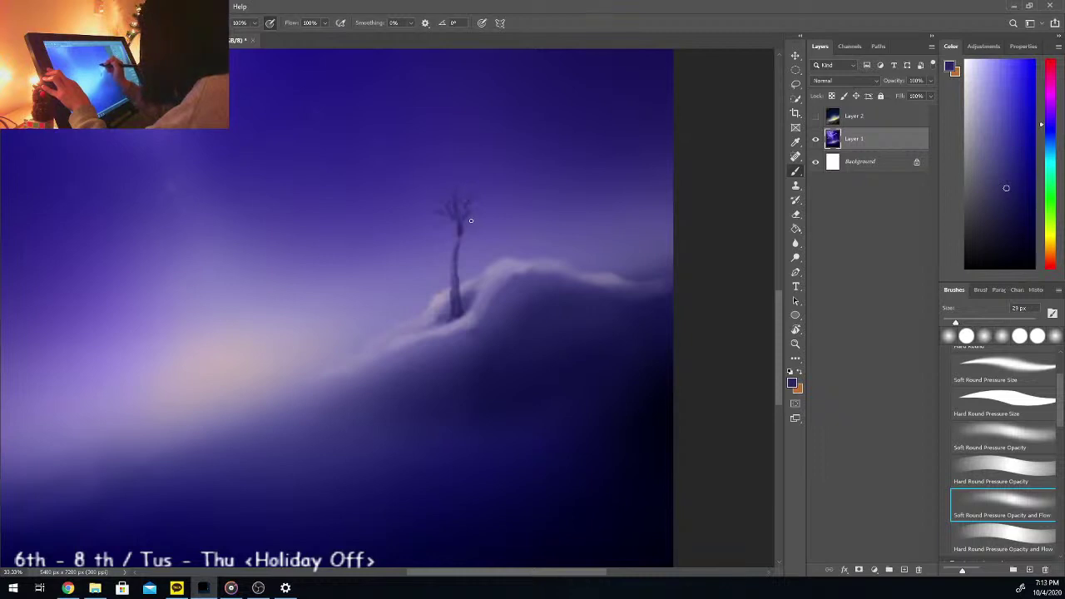
mouse_move(441, 238)
left_mouse_down()
mouse_move(433, 213)
mouse_move(425, 224)
left_mouse_up()
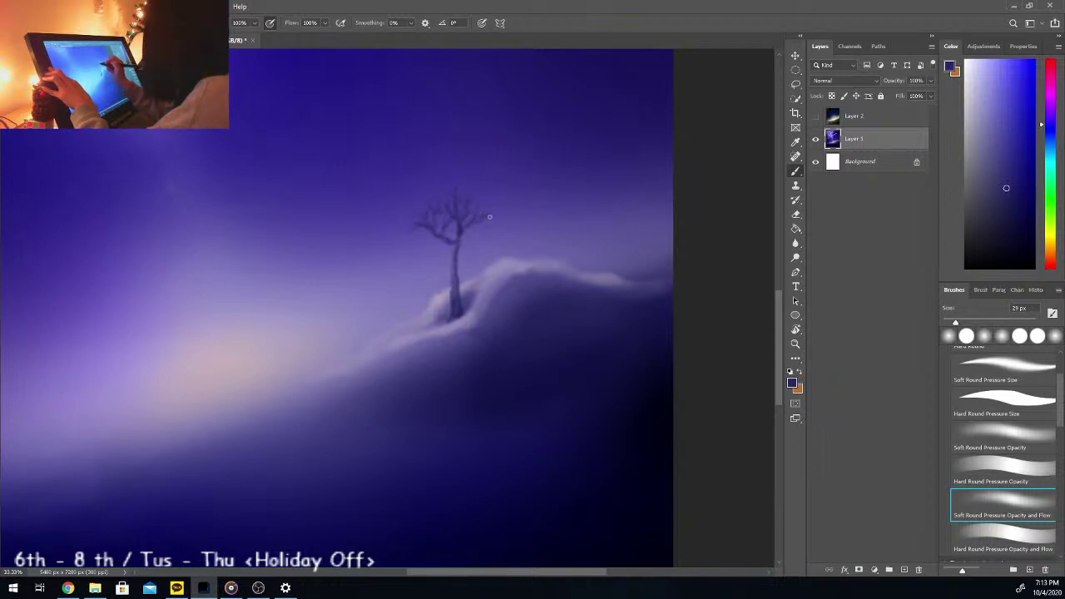
mouse_move(486, 229)
left_mouse_down()
mouse_move(456, 249)
mouse_move(480, 225)
left_mouse_up()
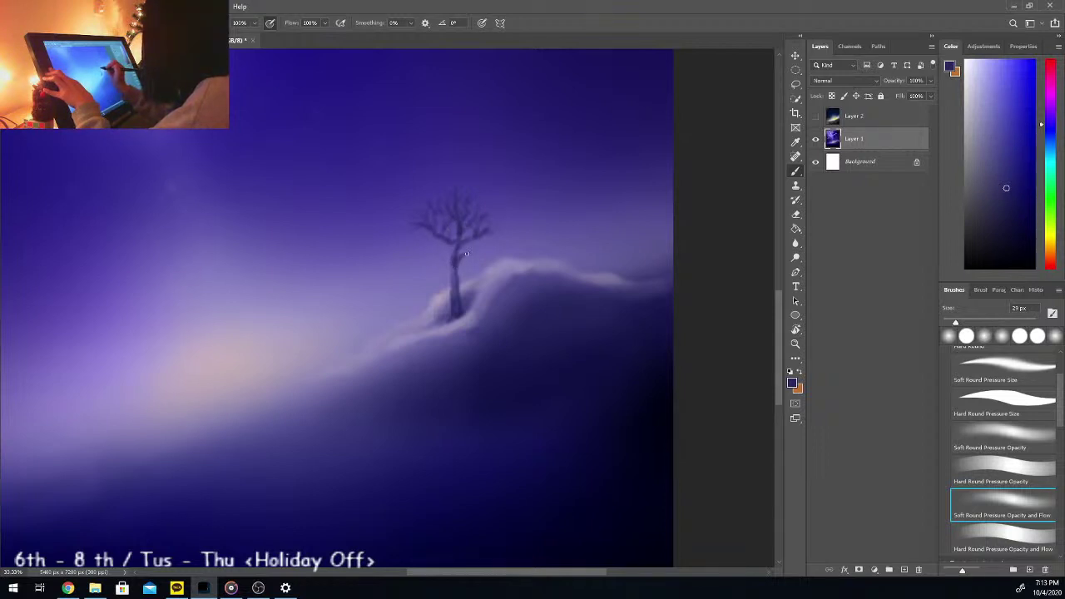
mouse_move(483, 248)
left_mouse_down()
mouse_move(488, 233)
mouse_move(488, 256)
left_mouse_up()
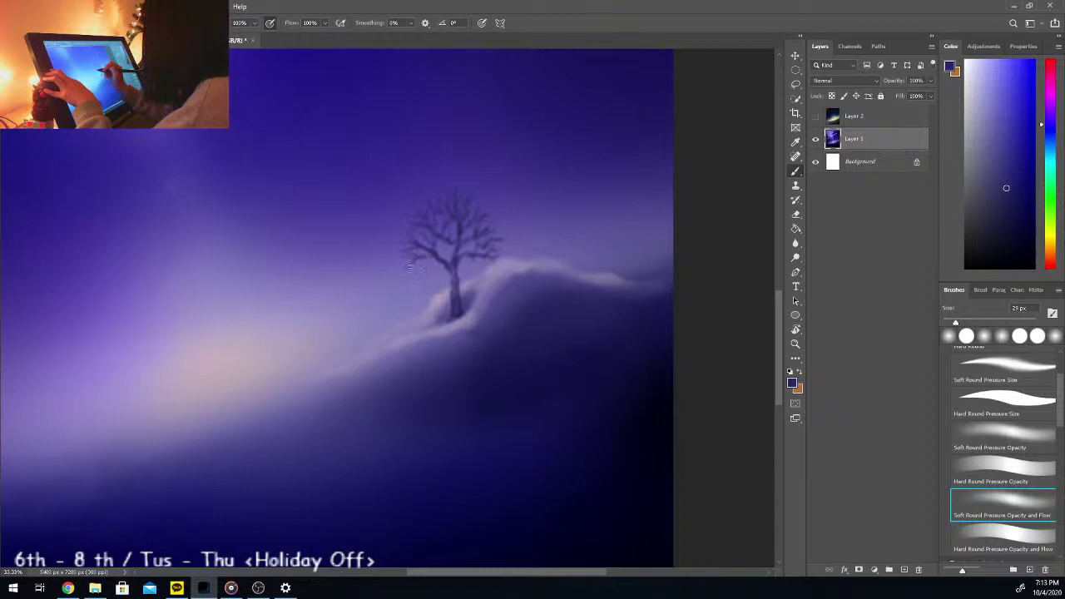
left_click_drag(447, 269, 413, 271)
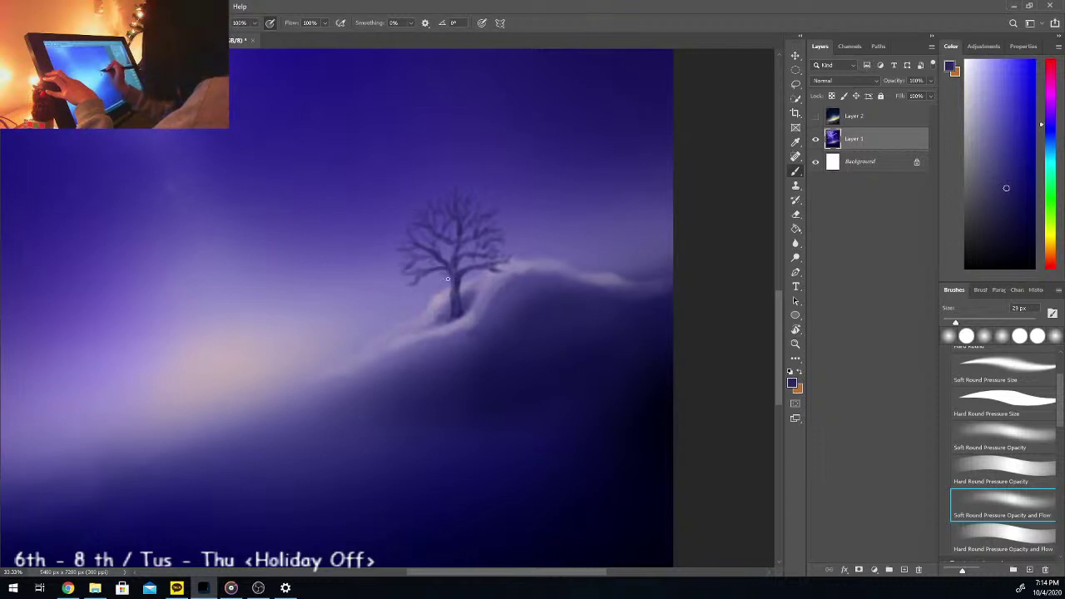
Step: Touch up the pale snow around the tree's base with a violet sampled from the contour
left_click(448, 324, "alt")
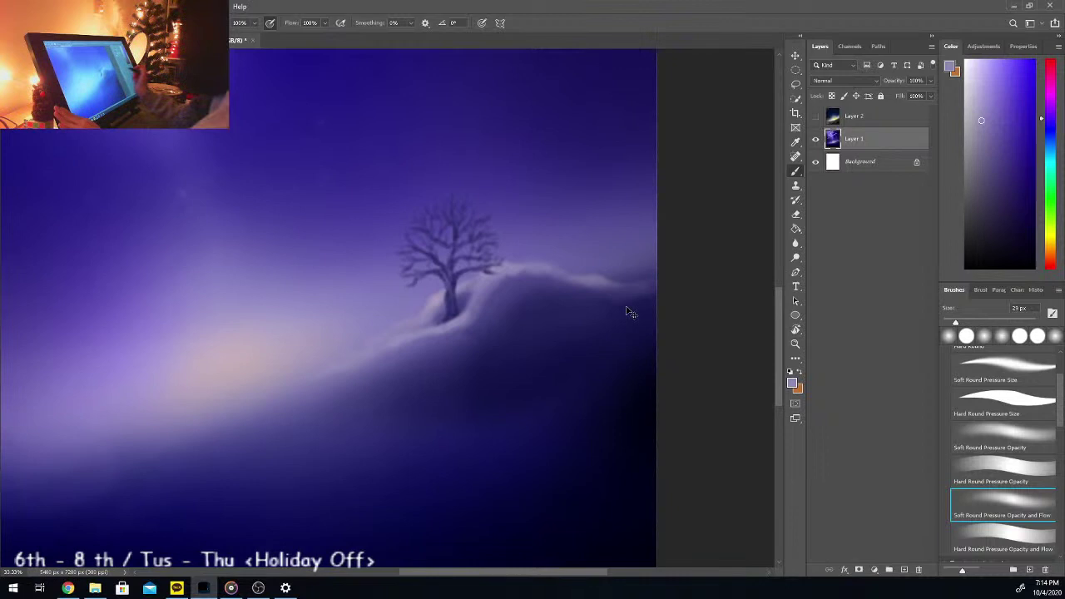
key("ctrl+minus")
key("ctrl+minus")
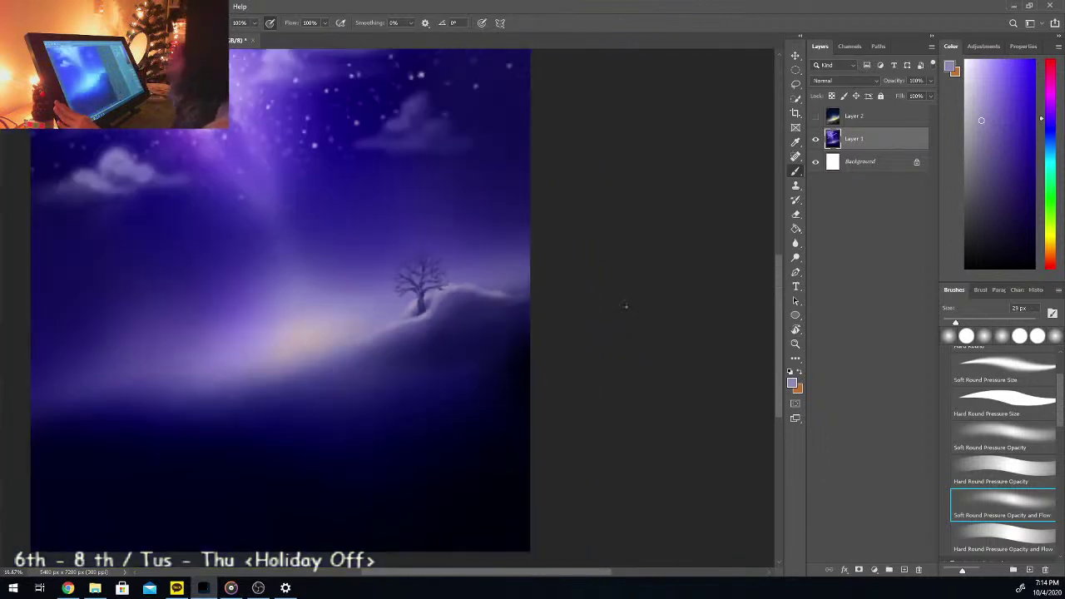
key("ctrl+minus")
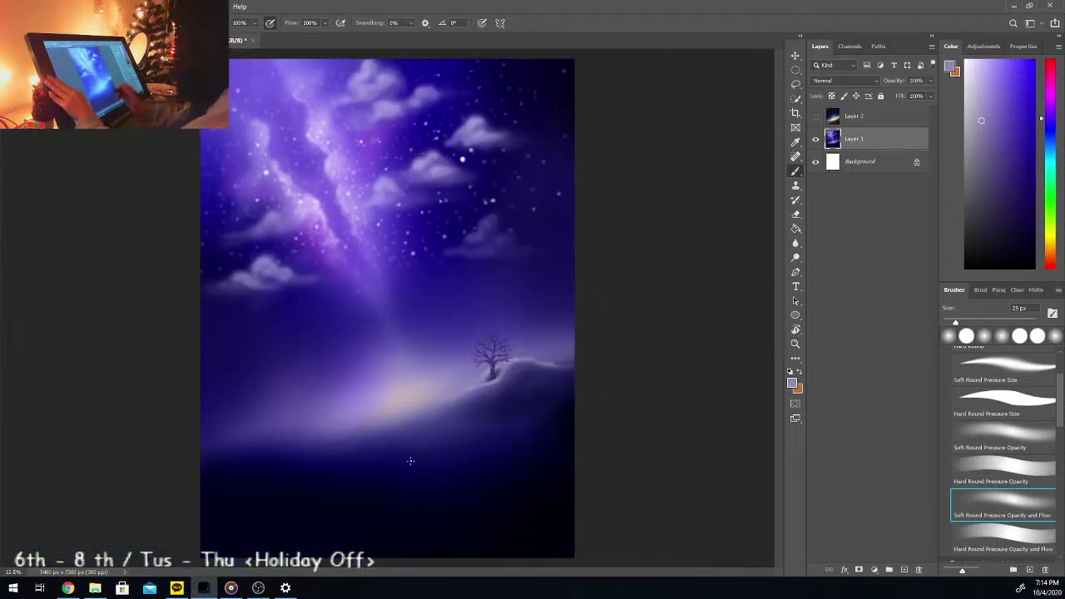
Step: Sample a pale violet from the haze and enlarge the soft brush to about 950 px
key("alt")
left_click(386, 407, "alt")
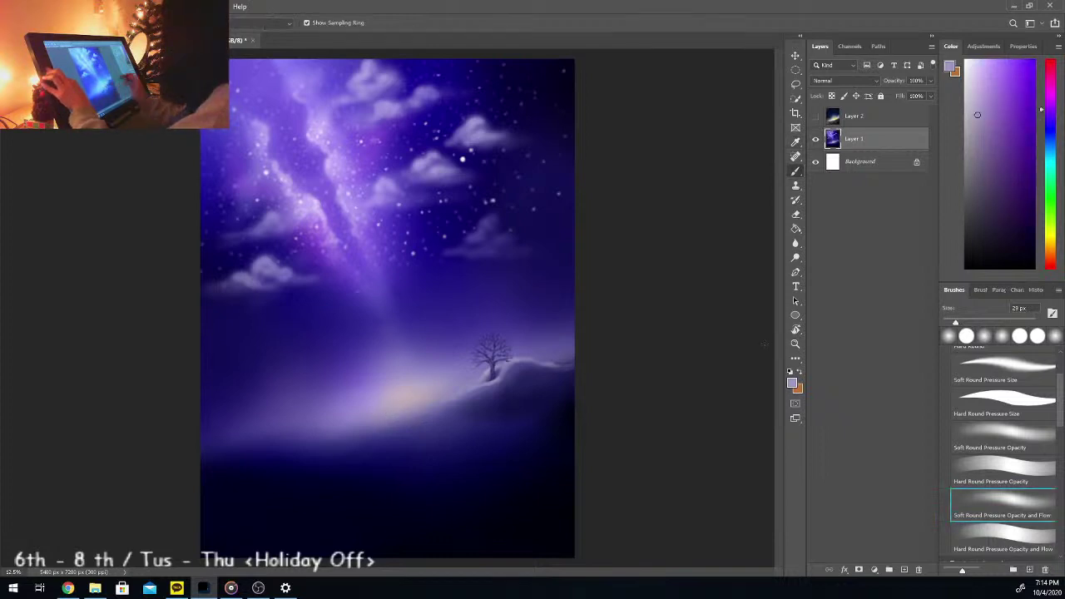
left_click_drag(971, 323, 1008, 323)
key("bracketright")
key("bracketright")
key("bracketright")
key("bracketright")
key("bracketright")
key("bracketright")
key("bracketright")
key("bracketright")
key("bracketright")
key("bracketright")
key("bracketright")
key("bracketright")
key("bracketright")
key("bracketright")
key("bracketright")
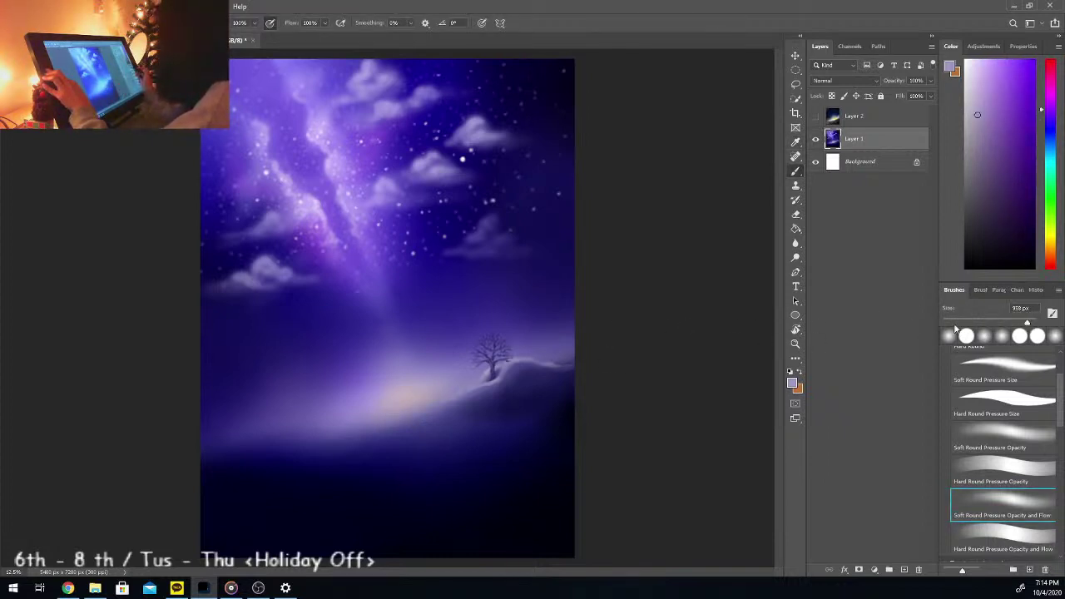
mouse_move(357, 435)
left_mouse_down()
mouse_move(398, 379)
mouse_move(386, 410)
mouse_move(346, 398)
mouse_move(379, 400)
left_mouse_up()
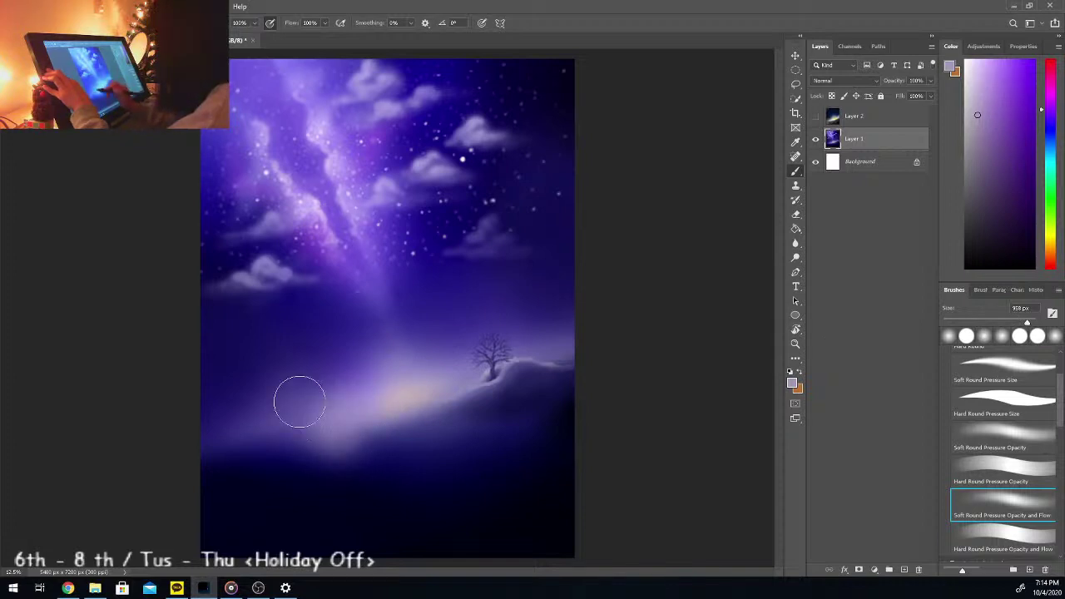
left_click(320, 474, "alt")
left_click_drag(338, 422, 335, 430)
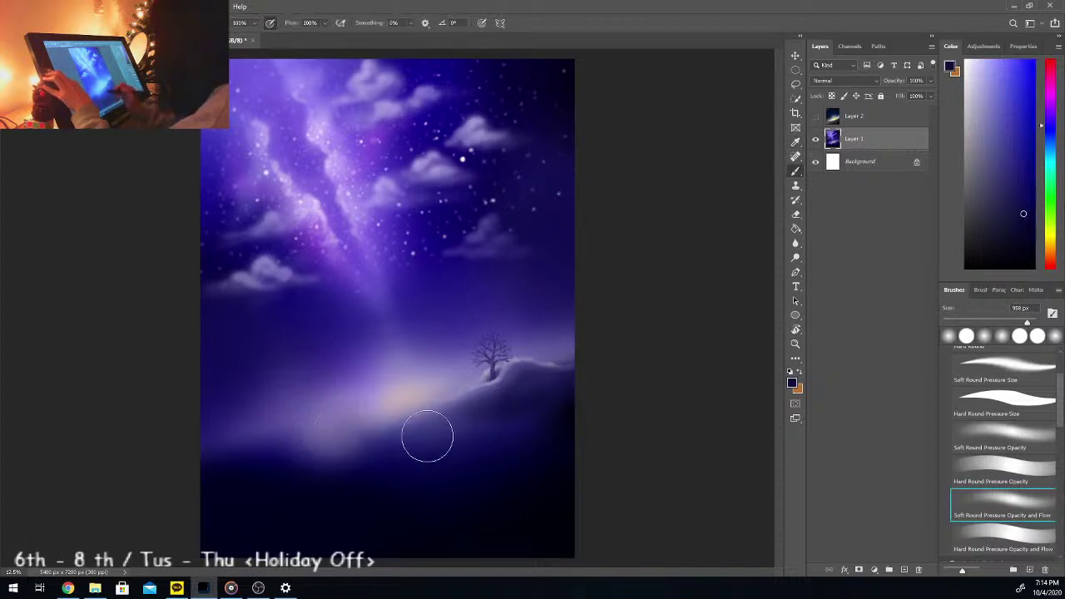
key("ctrl+z")
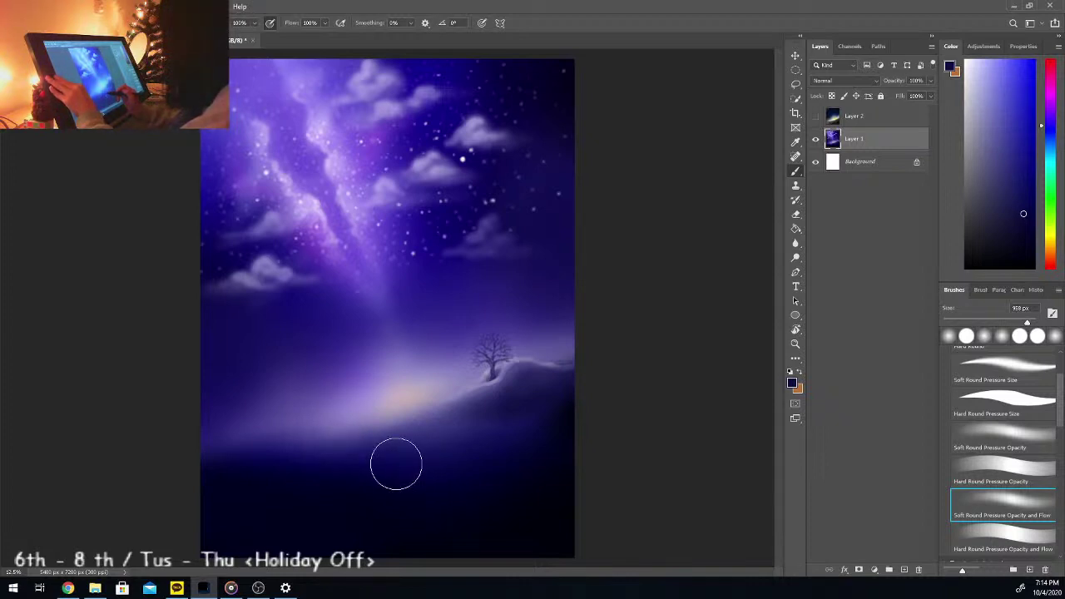
Step: Soften the haze's lower edge with dark blue and extend its pale violet light from the glow towards the canvas's left side
key("alt")
left_click(357, 457)
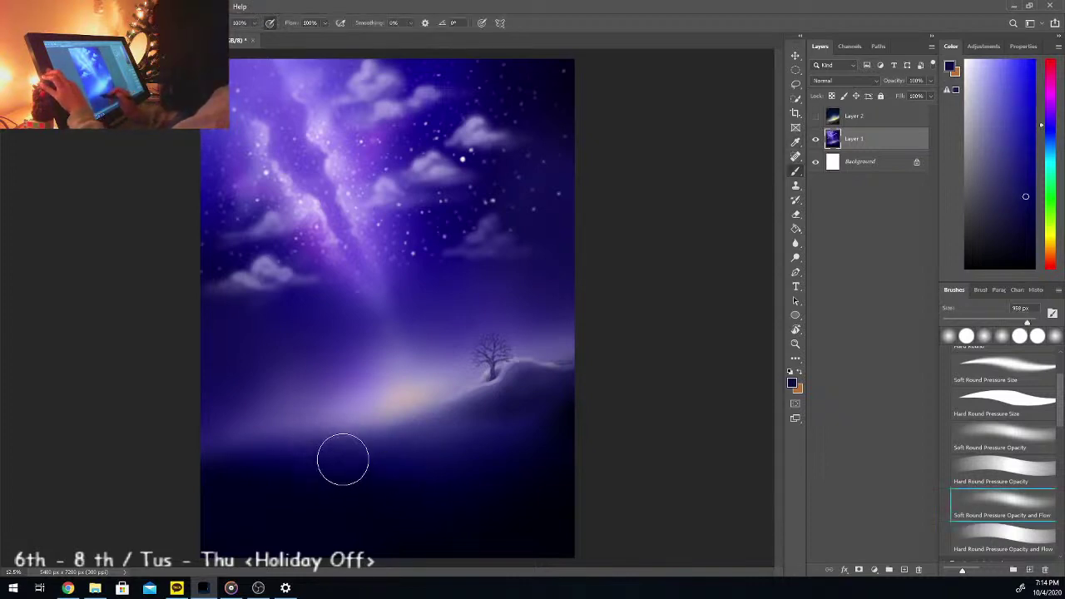
left_click(389, 405, "alt")
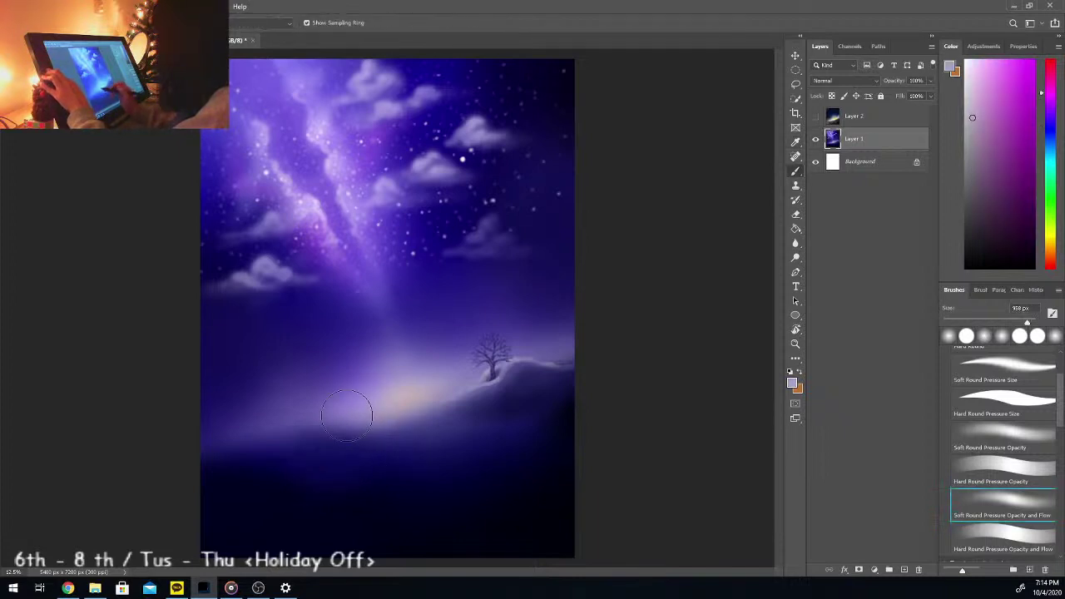
mouse_move(433, 394)
left_mouse_down()
mouse_move(361, 393)
mouse_move(306, 395)
mouse_move(275, 398)
left_mouse_up()
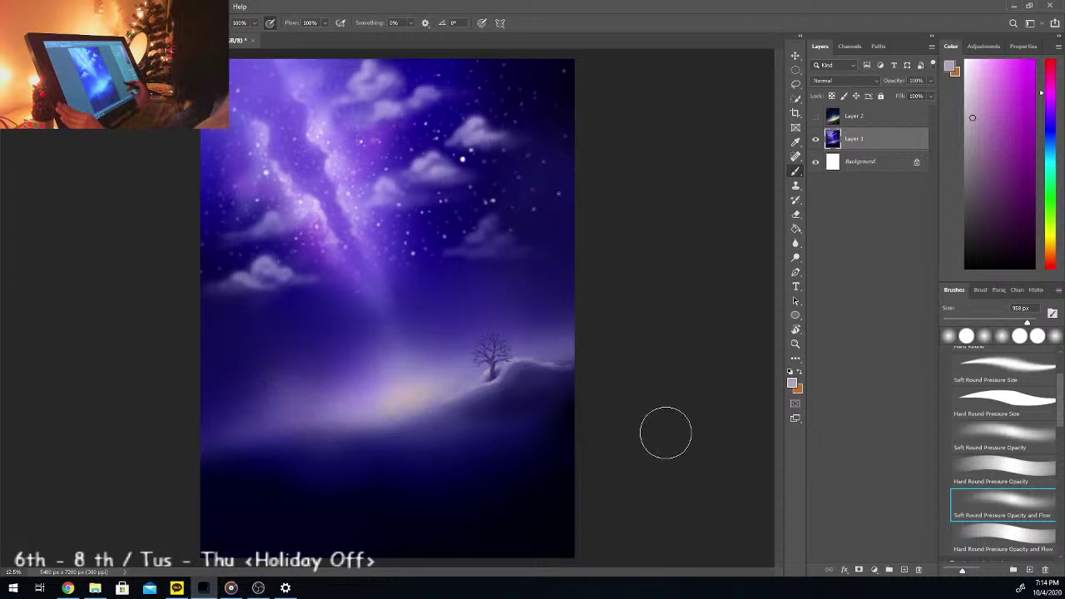
Step: Paint a dark-blue mound rising from the canvas's left edge below the haze with a soft brush of about 425 px
key("ctrl+plus")
left_click_drag(779, 314, 779, 357)
left_click(195, 366, "alt")
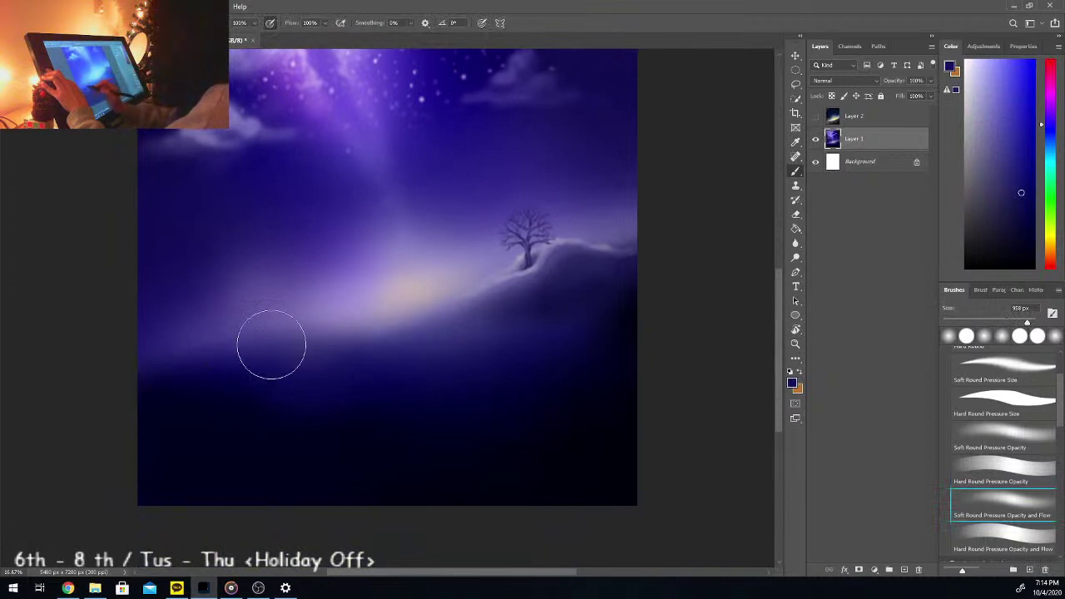
left_click(1003, 322)
left_click_drag(1003, 322, 1025, 325)
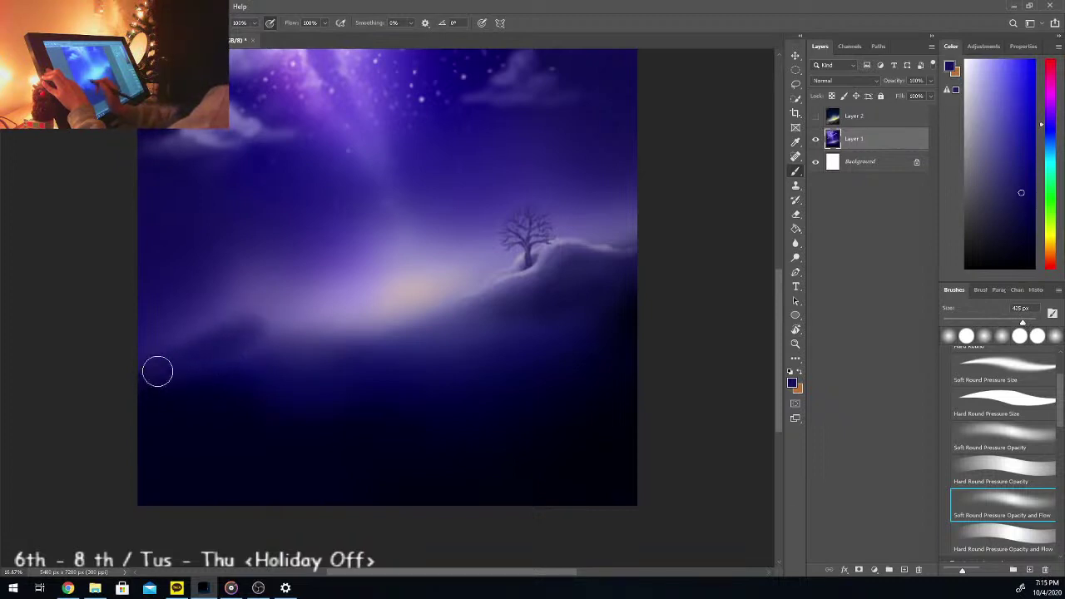
Step: Extend the dark-blue mound towards the canvas's centre and blend its slope into the haze with sampled pale violet and dark blue
left_click_drag(242, 330, 275, 334)
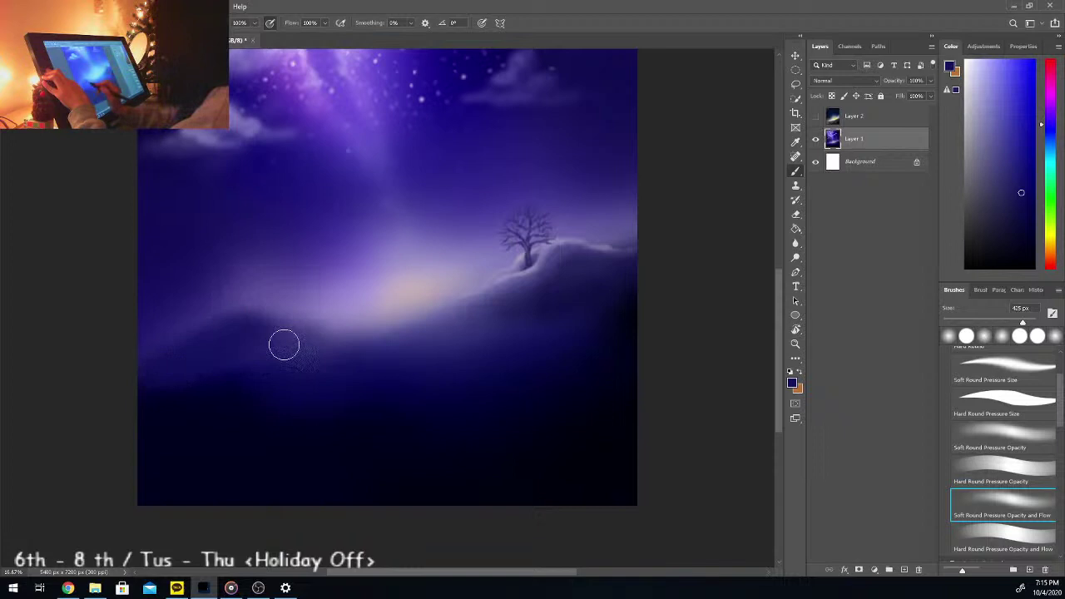
key("i")
left_click(382, 313)
key("b")
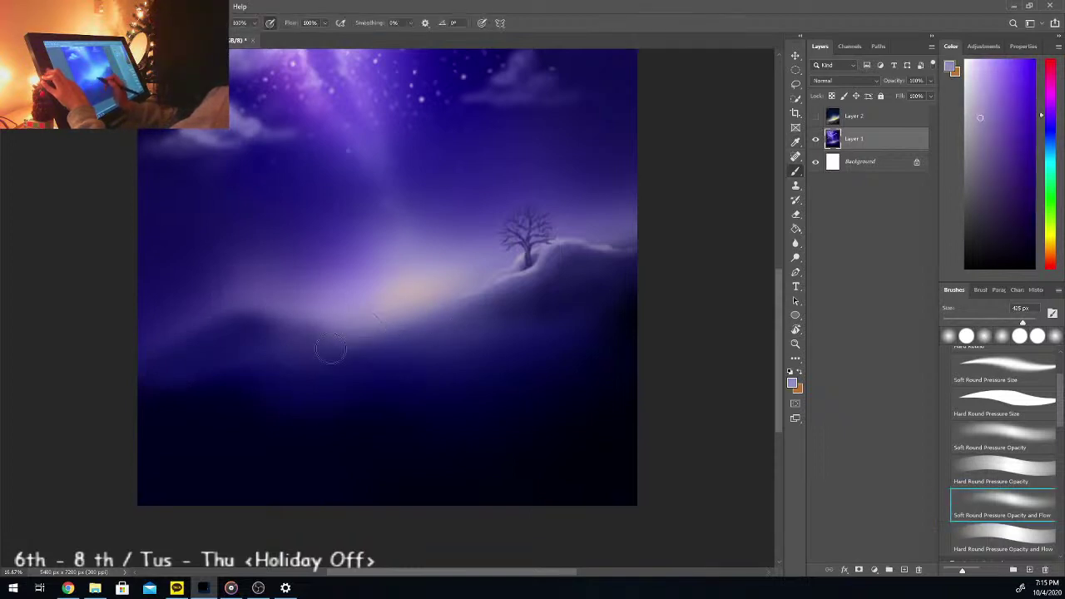
key("i")
left_click(243, 327)
key("b")
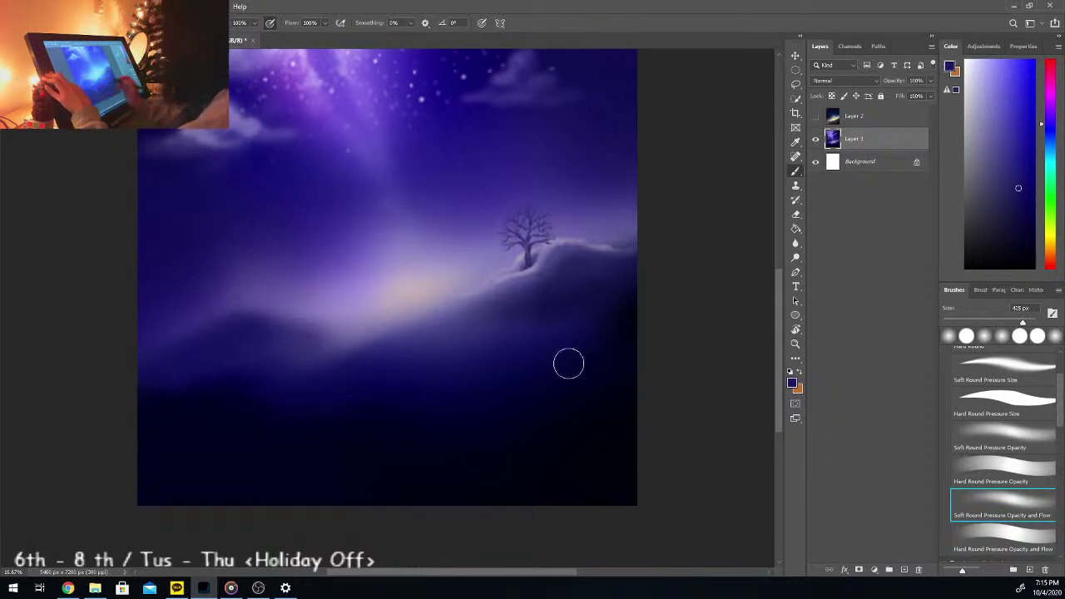
Step: Paint a violet snow ridge below the tree with a 72 px soft brush, and touch up the hill's upper edge with pale violet
left_click_drag(777, 336, 785, 325)
scroll(785, 329, "up", 3)
key("i")
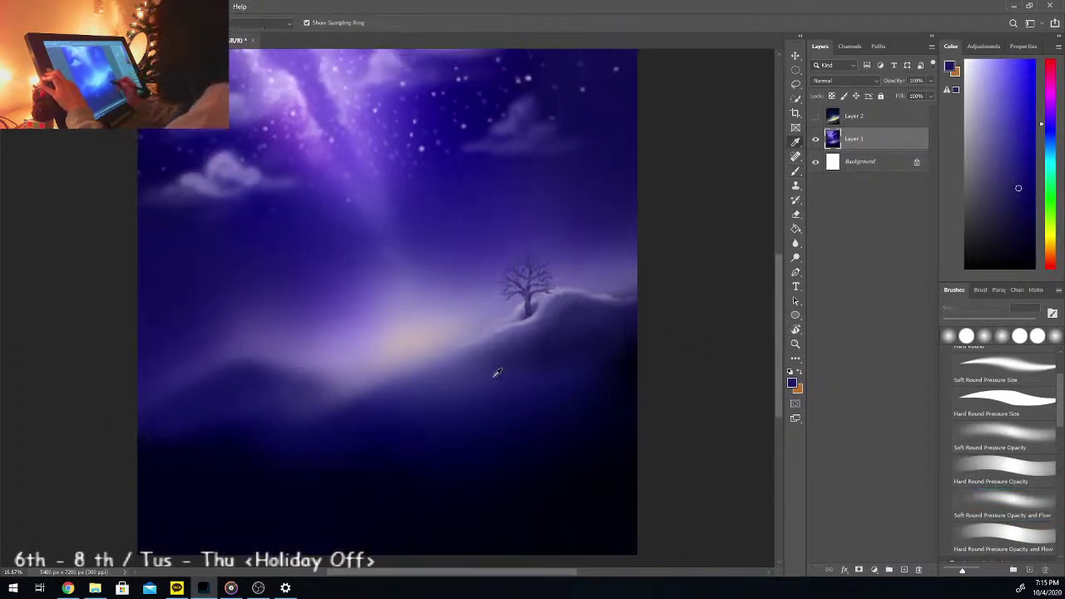
left_click(441, 380)
key("b")
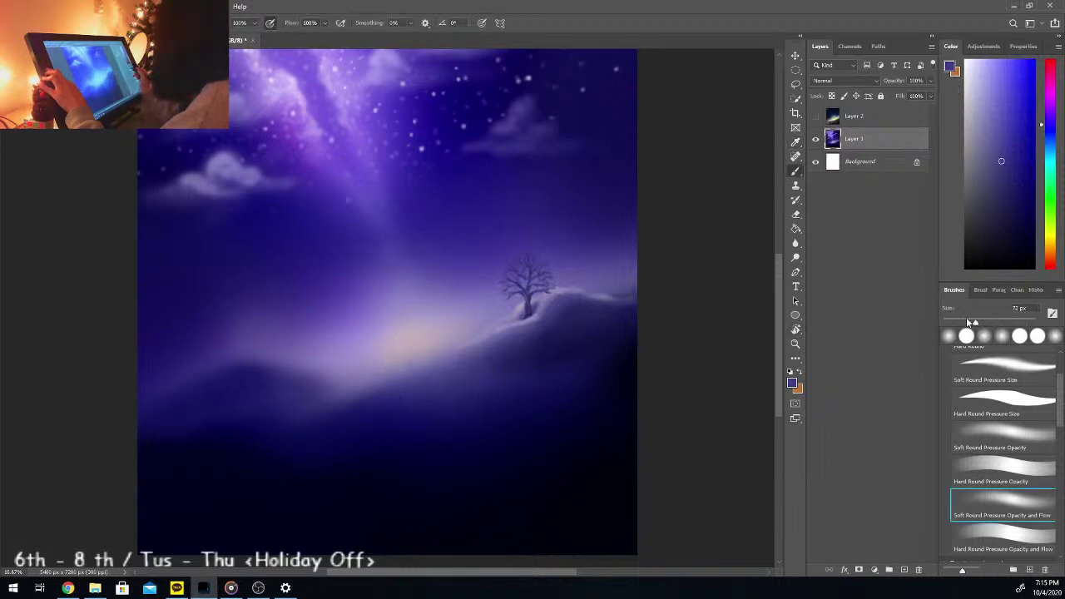
mouse_move(510, 380)
left_mouse_down()
mouse_move(563, 371)
mouse_move(617, 336)
left_mouse_up()
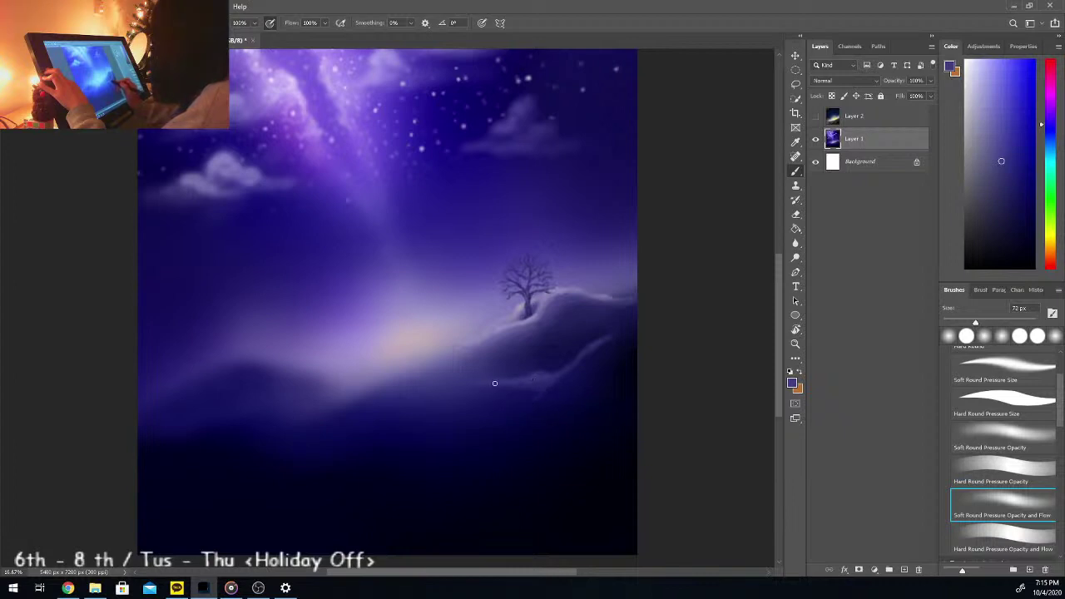
left_click(470, 337, "alt")
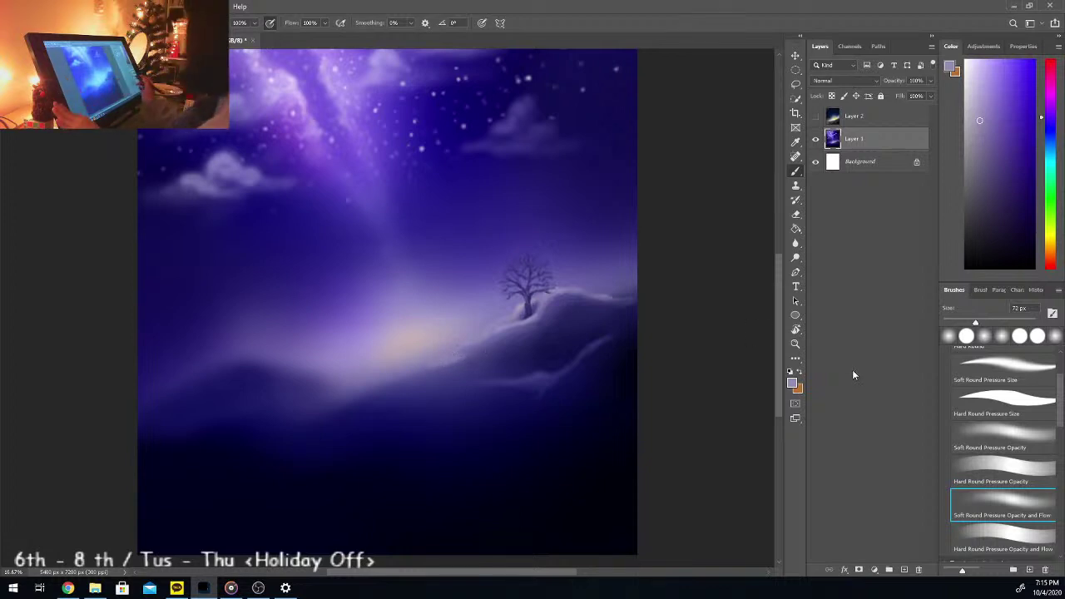
Step: Scatter small faint white stars across the lower sky above the horizon glow
key("ctrl+minus")
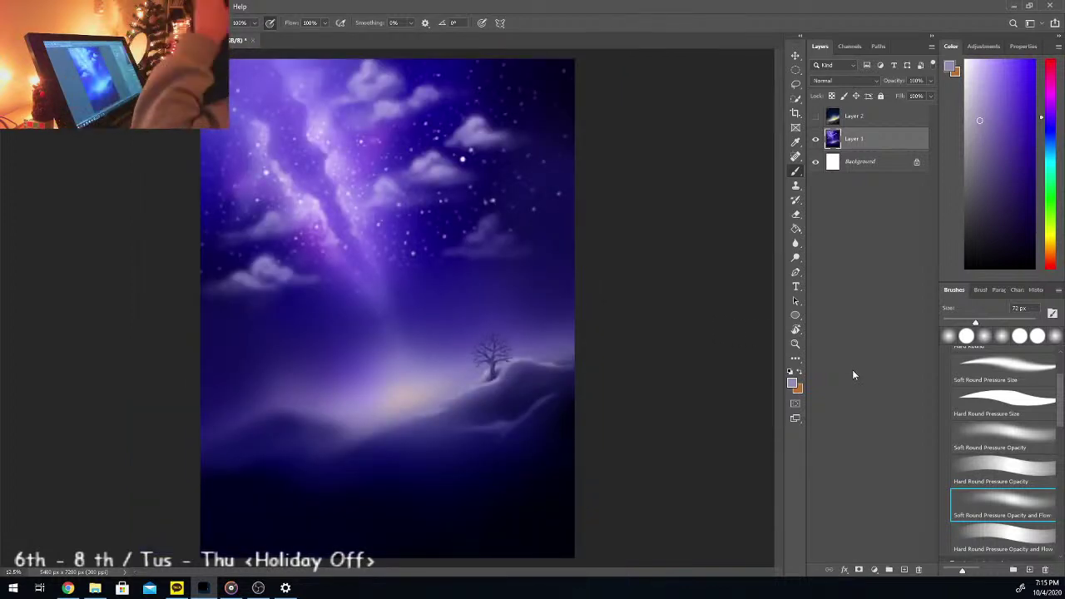
left_click(965, 60)
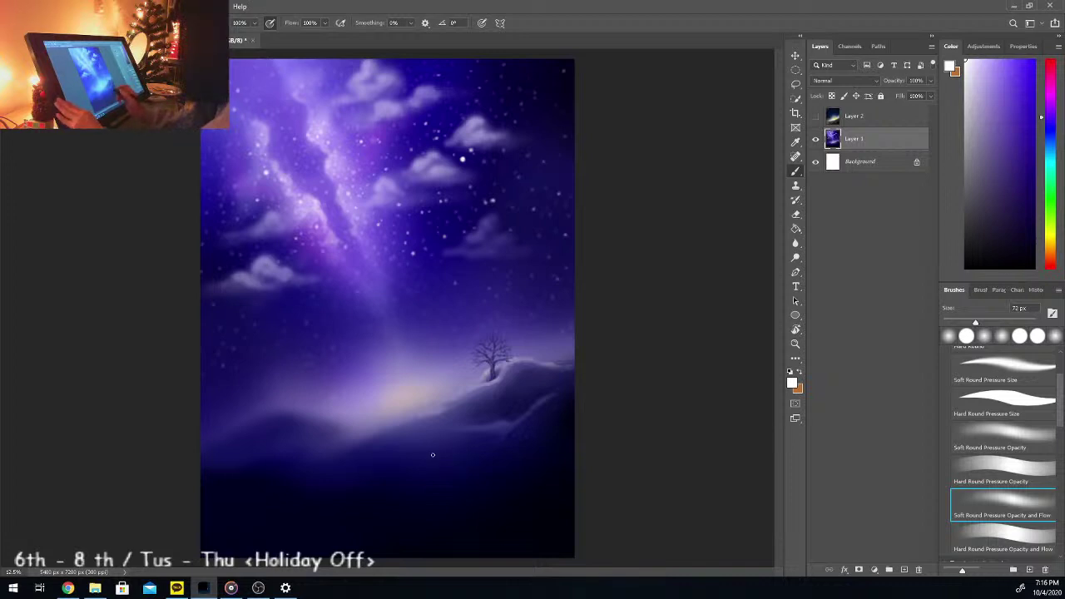
Step: Add further violet contour lines to the snow ridge below the tree with a colour sampled from the hill
key("i")
left_click(397, 404)
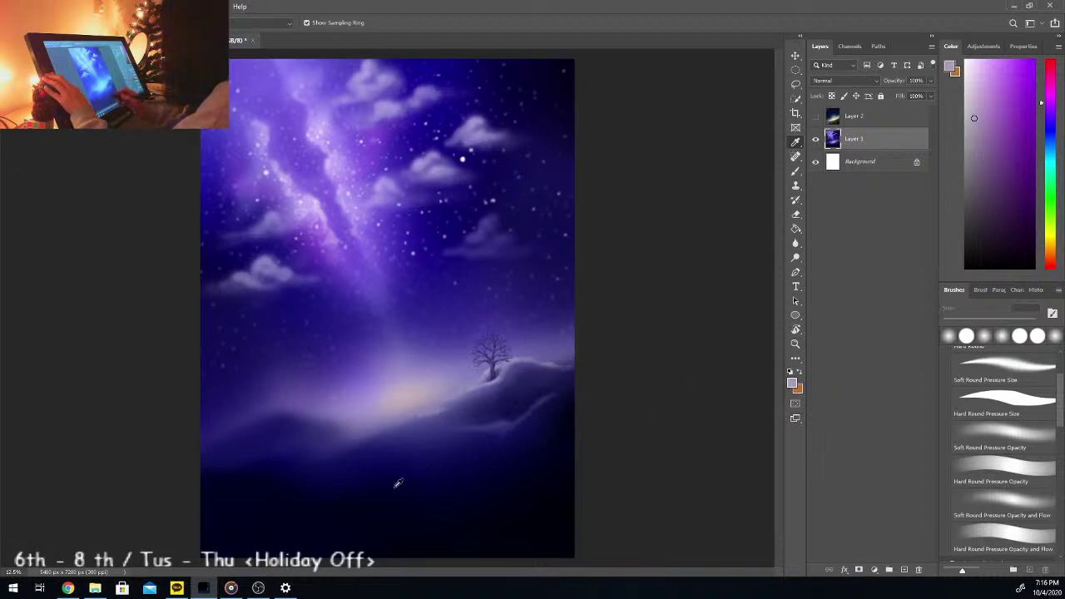
left_click(500, 427)
key("b")
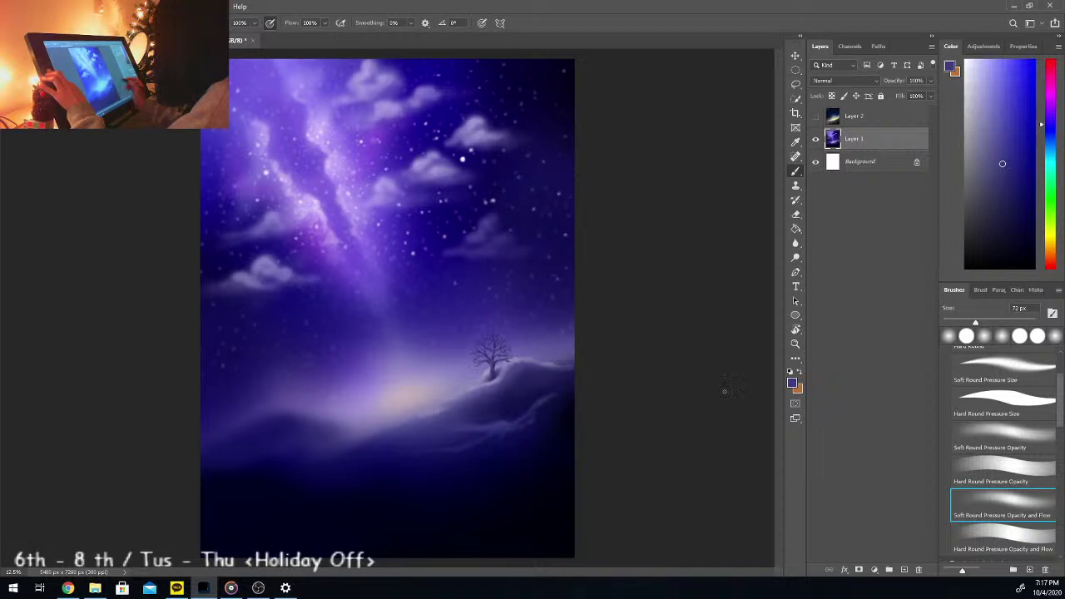
Step: Shade a dark hollow beneath the snow ridge with sampled dark blues and a soft brush of about 90 px
left_click(514, 408, "alt")
left_click_drag(980, 327, 988, 324)
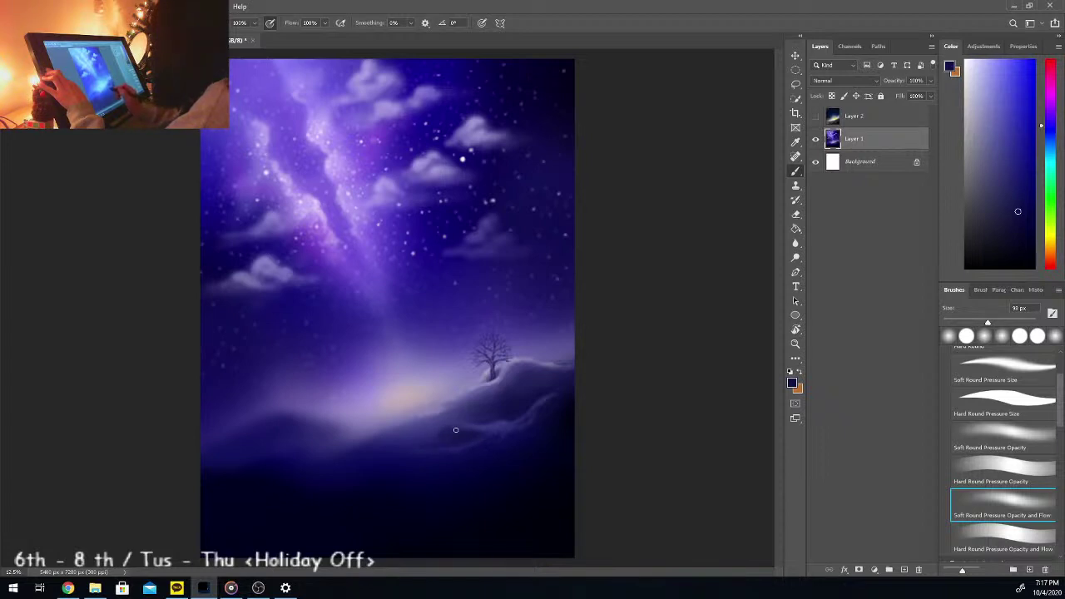
left_click(566, 430, "alt")
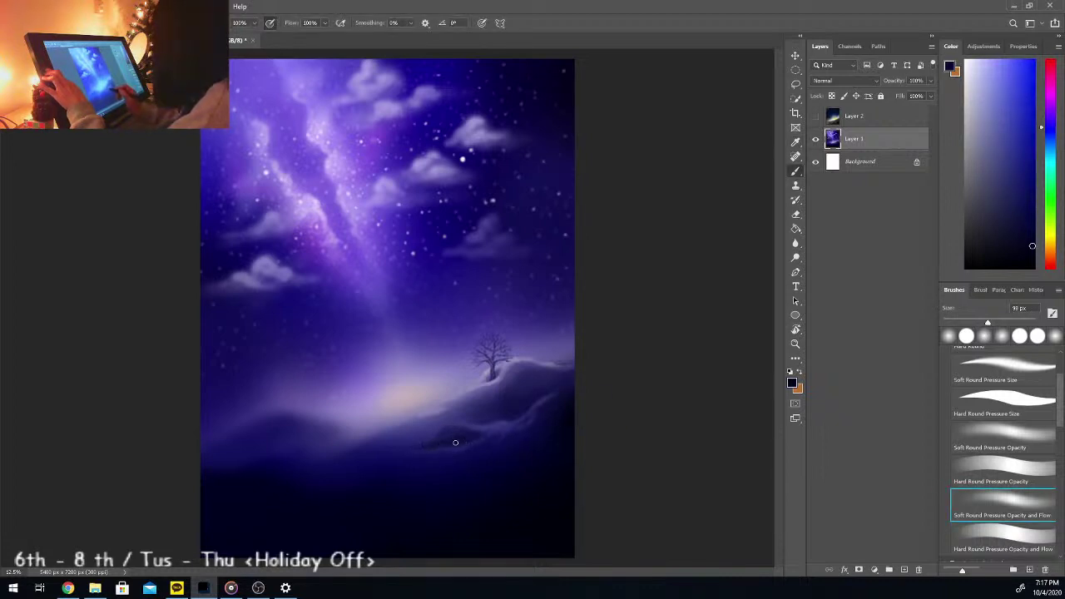
left_click(441, 429, "alt")
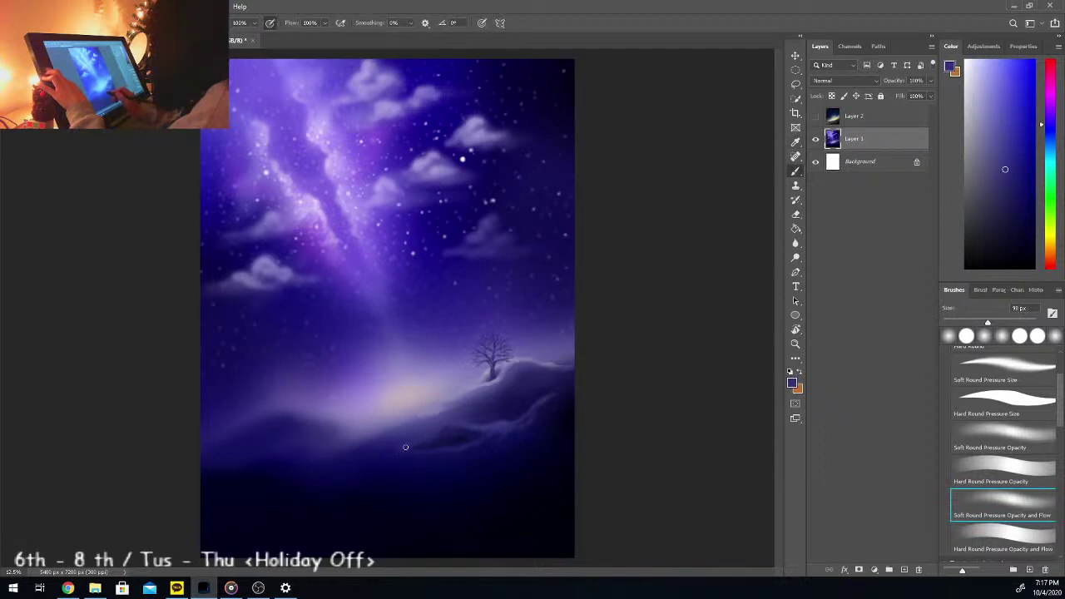
left_click(433, 438, "alt")
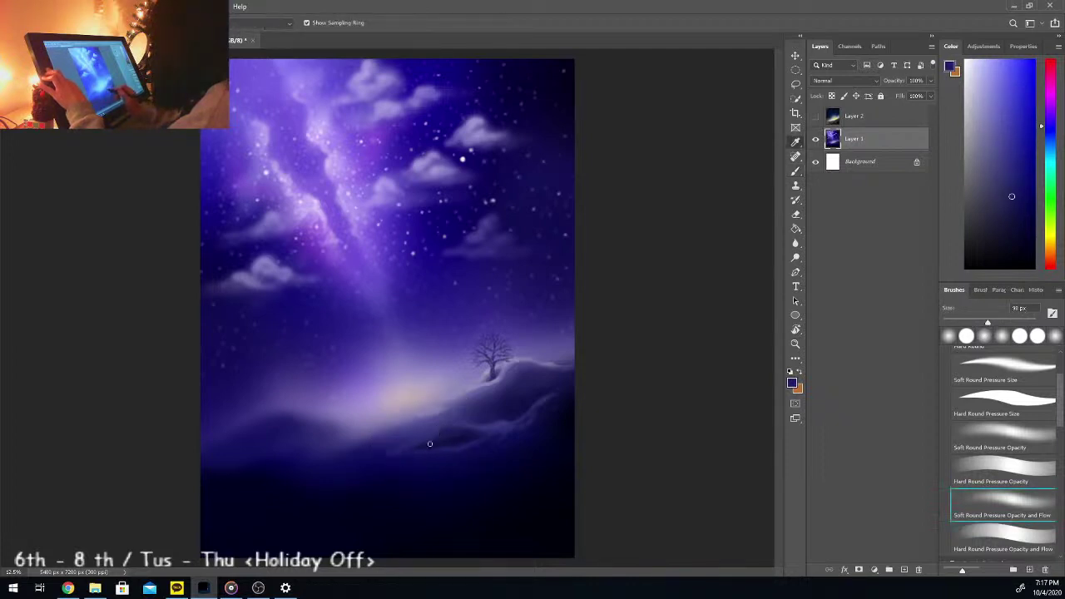
Step: Enlarge the soft brush to about 425 px and soften the shading around the hollow with sampled dark blues
left_click_drag(988, 323, 1023, 323)
left_click(387, 443, "alt")
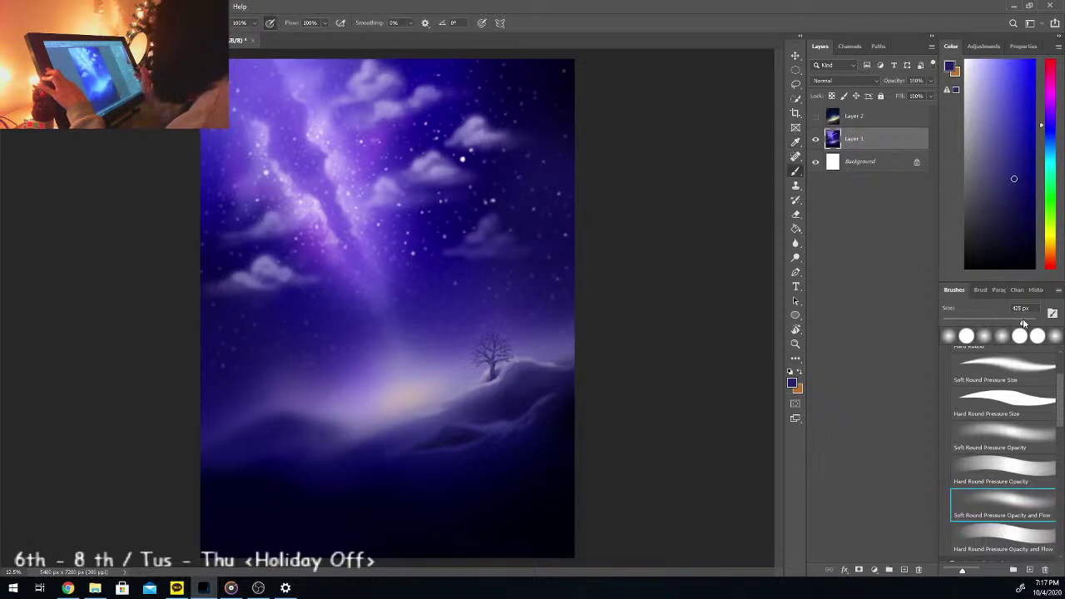
left_click(432, 440, "alt")
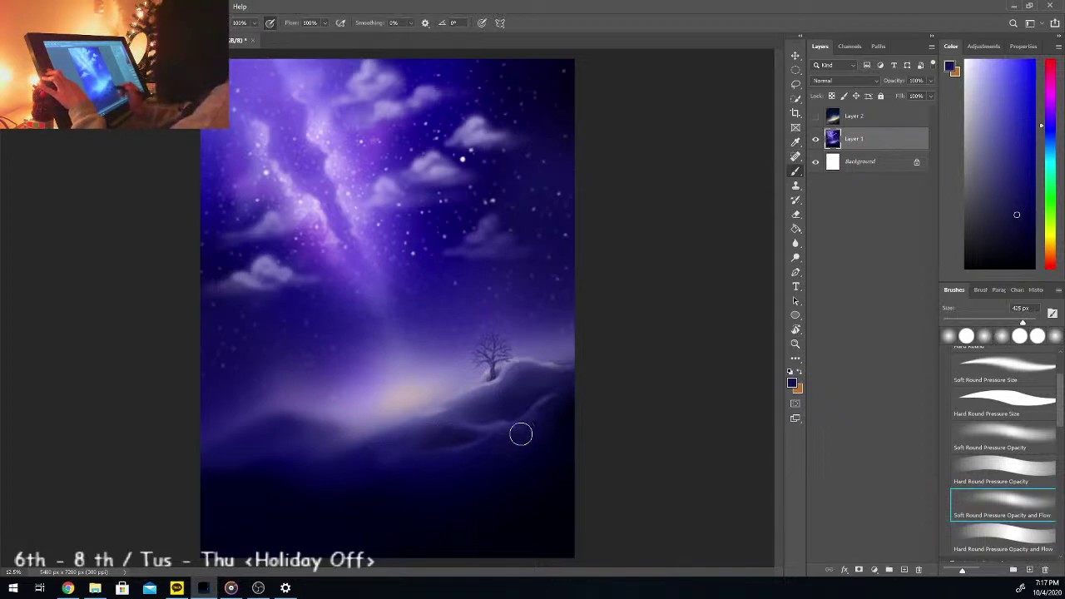
key("ctrl+minus")
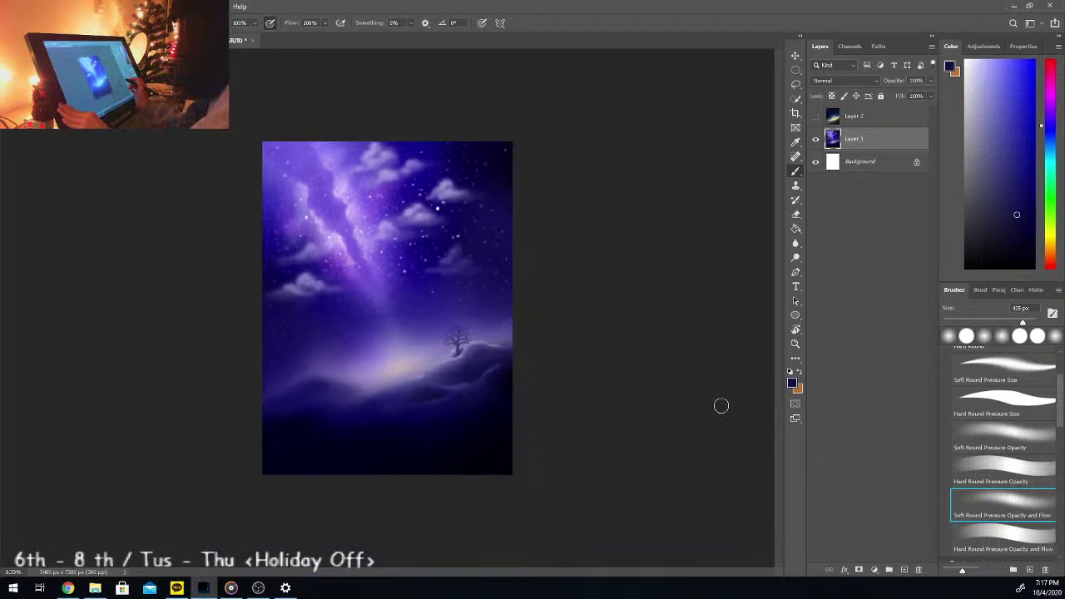
key("ctrl+plus")
key("ctrl+plus")
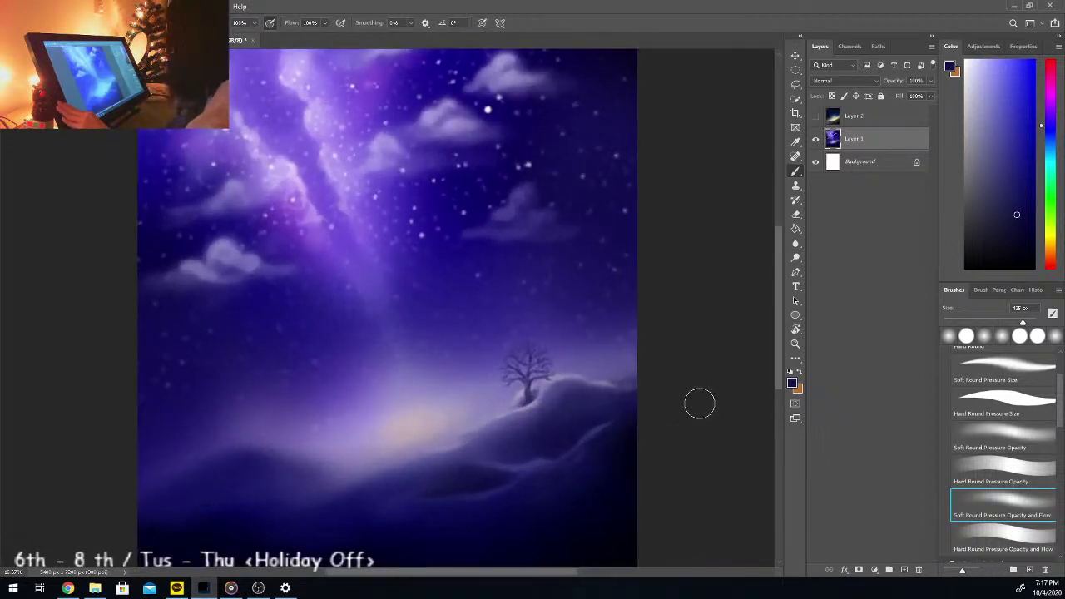
left_click_drag(779, 319, 779, 342)
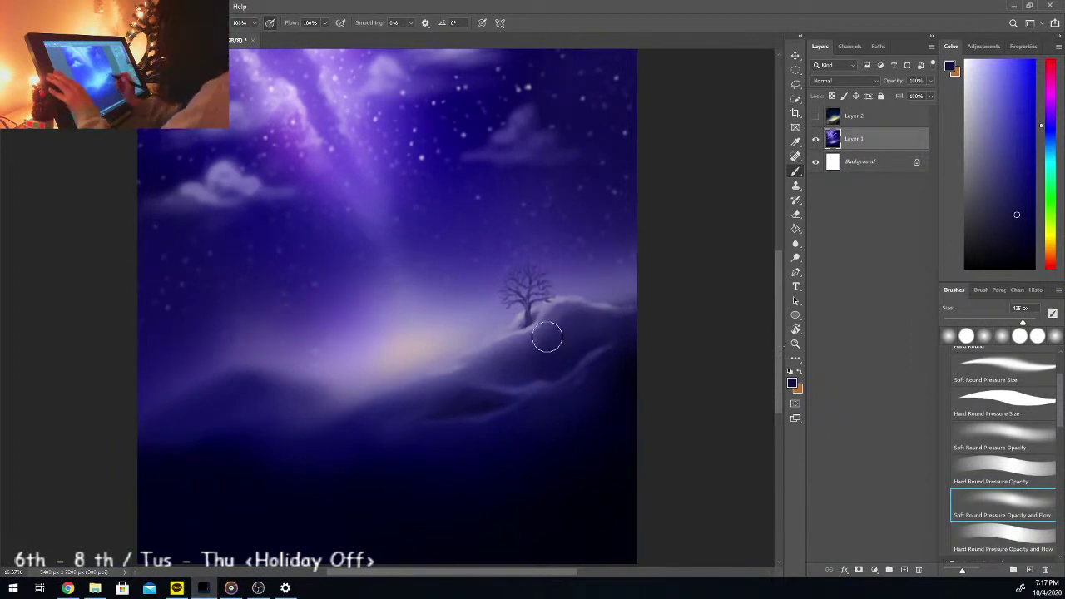
Step: Try painting small vertical strokes in the dark hollow of the hillside with a 60 px soft brush in a sampled violet, and undo them
key("i")
left_click(503, 344)
left_click(1002, 504)
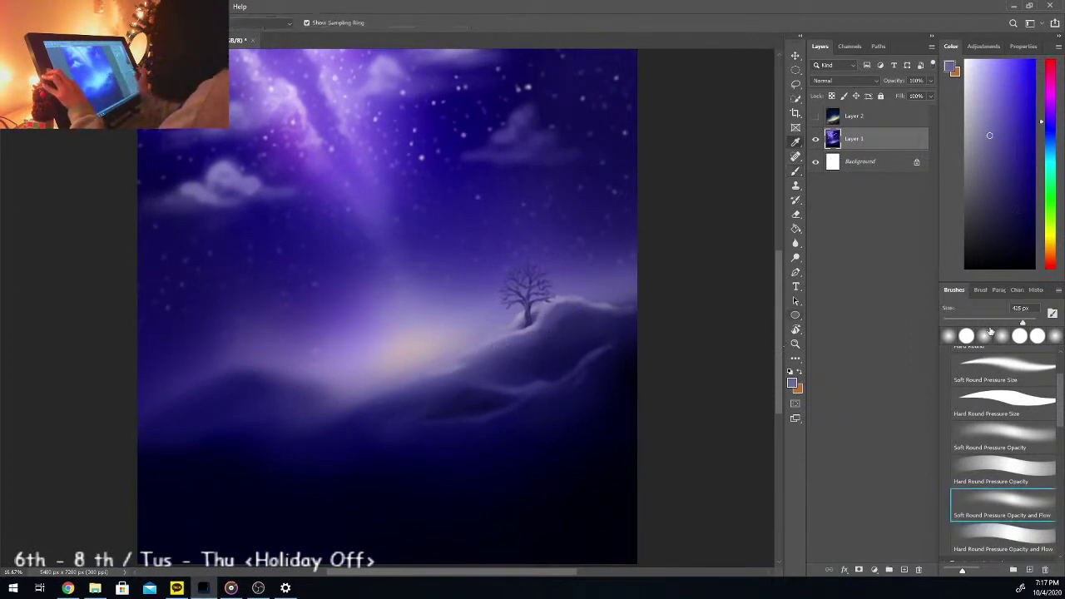
left_click(971, 320)
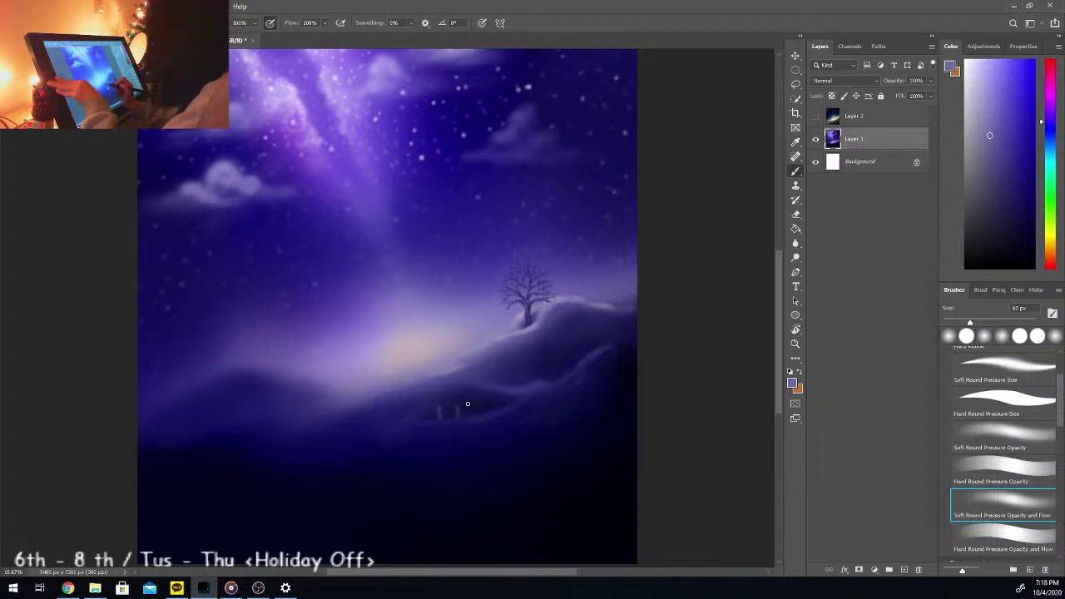
key("ctrl+z")
key("ctrl+z")
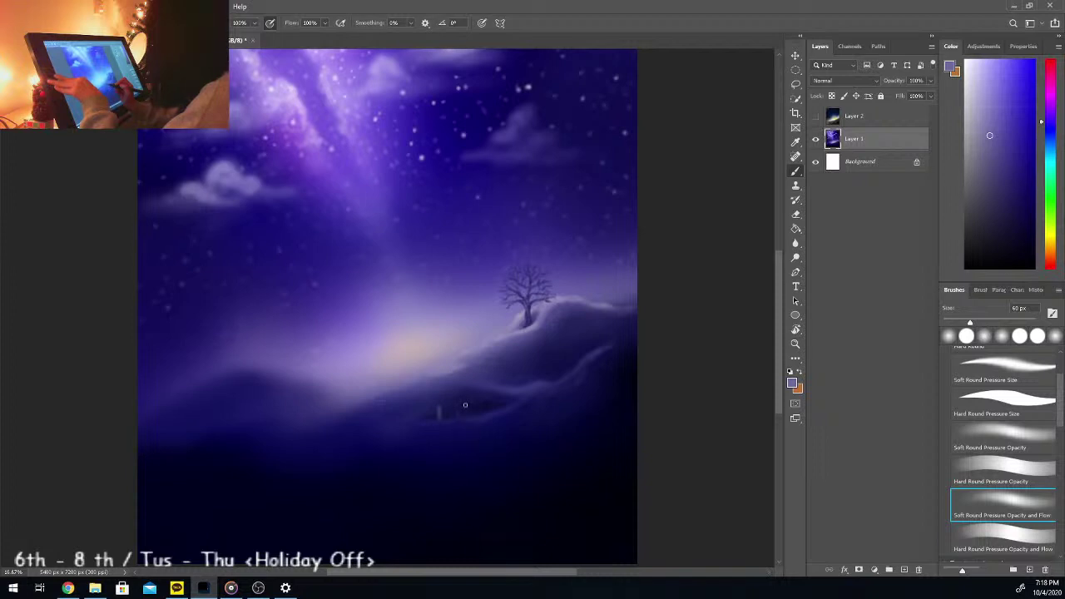
key("ctrl+z")
key("ctrl+z")
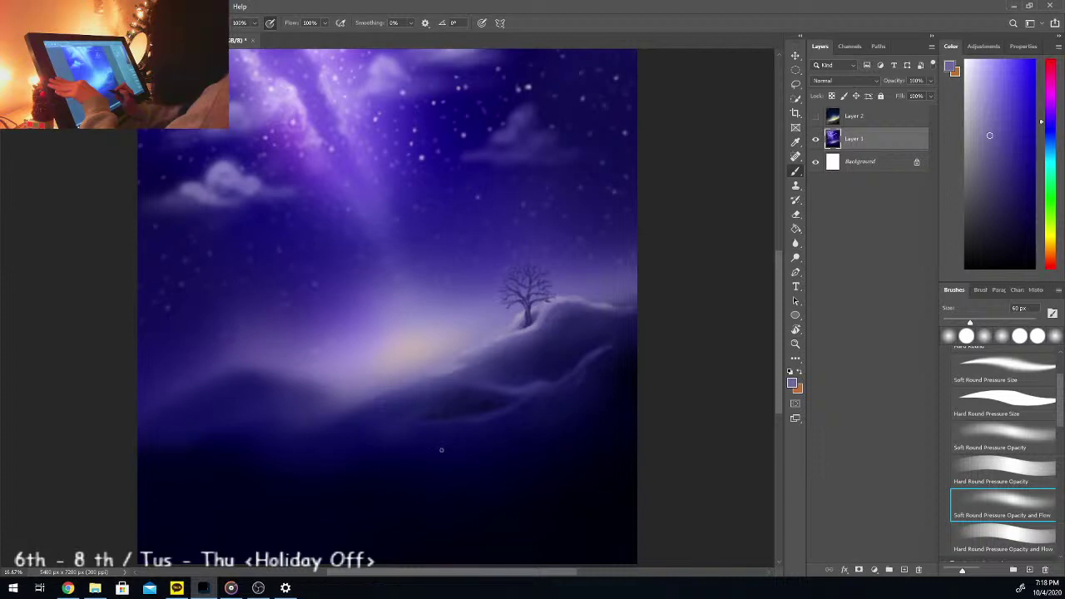
Step: Try painting a branching snow shape below the hillside's lower ridge in a colour sampled near the tree, and undo it
left_click_drag(779, 327, 783, 345)
left_click(516, 326, "alt")
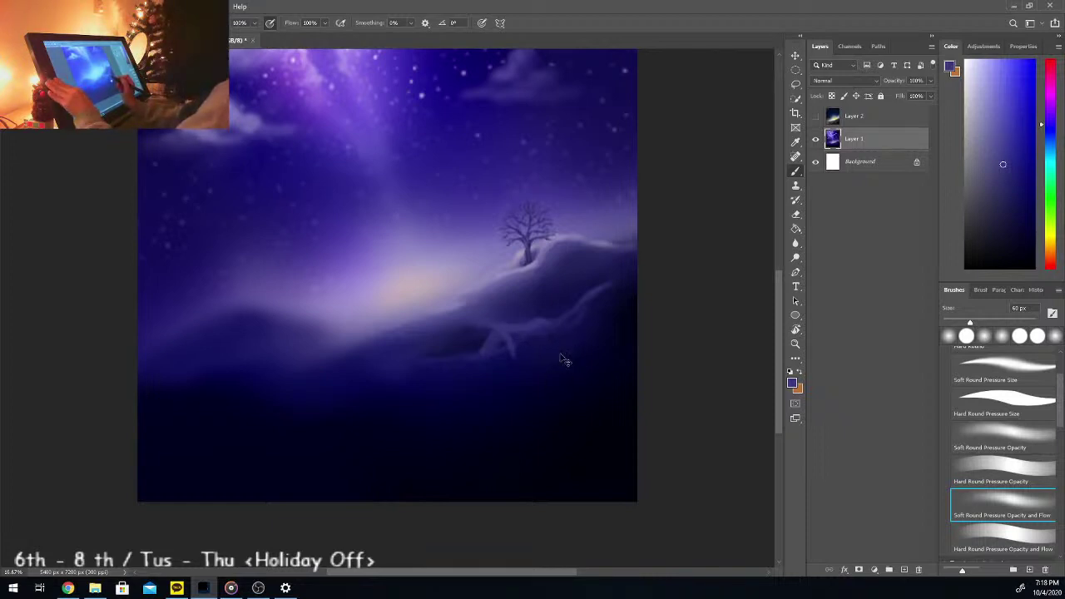
key("ctrl+z")
key("ctrl+z")
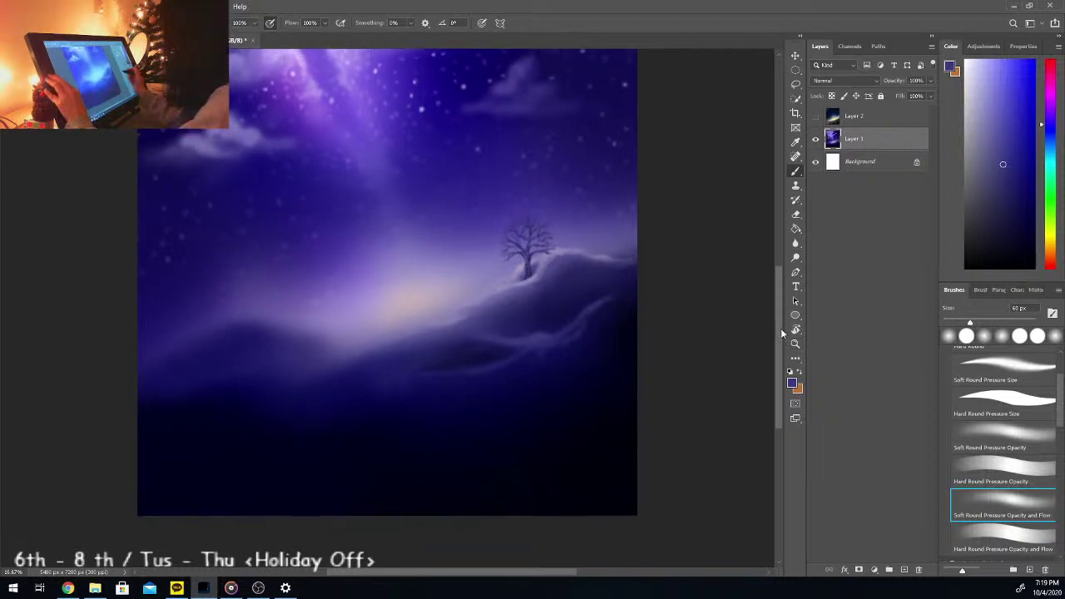
Step: Block in a body of water across the lower-left foreground with a 233 px soft brush in a dark blue sampled from the hill
key("i")
left_click(456, 343)
key("b")
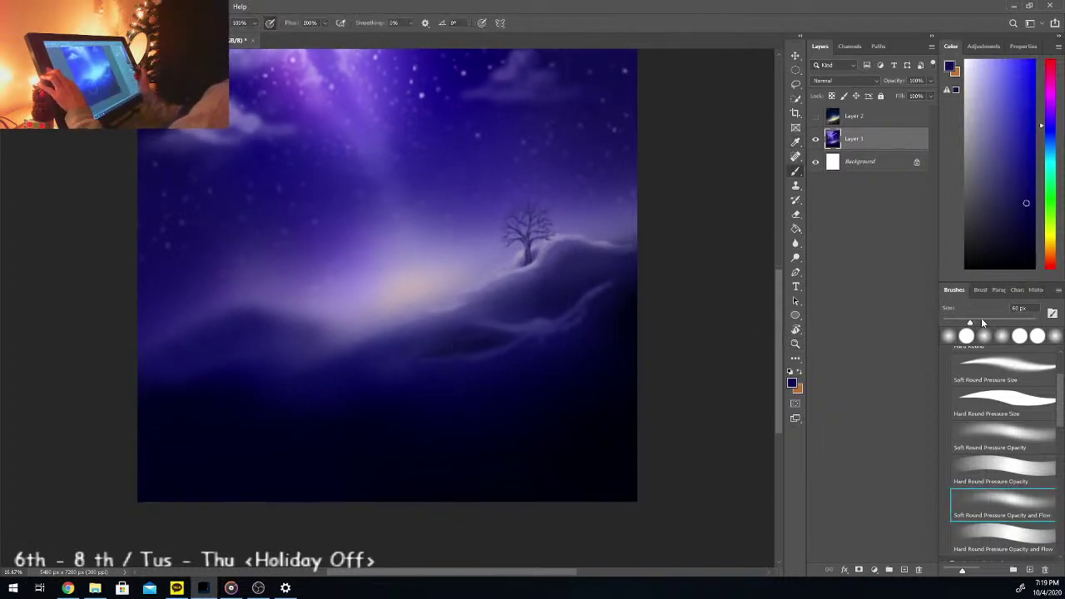
left_click_drag(992, 324, 1014, 323)
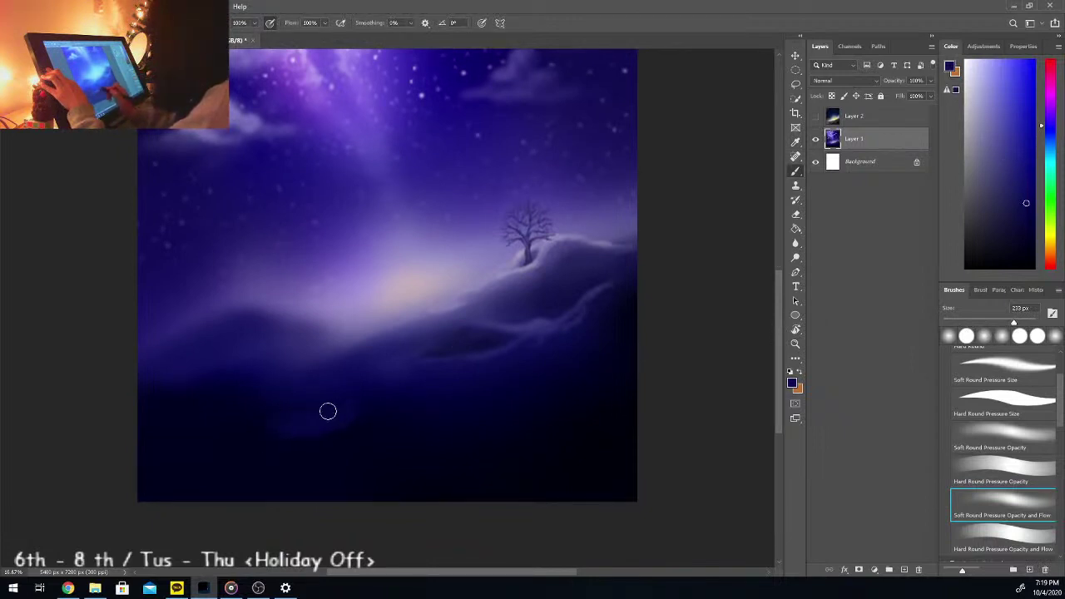
mouse_move(288, 443)
left_mouse_down()
mouse_move(226, 461)
mouse_move(279, 454)
mouse_move(236, 465)
mouse_move(273, 463)
mouse_move(220, 466)
mouse_move(197, 494)
mouse_move(162, 499)
mouse_move(236, 491)
mouse_move(207, 495)
mouse_move(192, 482)
mouse_move(215, 458)
mouse_move(253, 446)
mouse_move(202, 448)
mouse_move(214, 461)
mouse_move(129, 496)
mouse_move(351, 487)
mouse_move(227, 500)
mouse_move(295, 489)
mouse_move(274, 462)
mouse_move(250, 472)
mouse_move(298, 463)
mouse_move(290, 498)
mouse_move(400, 487)
mouse_move(318, 454)
mouse_move(229, 476)
mouse_move(213, 461)
mouse_move(184, 498)
mouse_move(286, 450)
mouse_move(339, 469)
mouse_move(331, 438)
mouse_move(300, 436)
mouse_move(334, 426)
mouse_move(357, 389)
left_mouse_up()
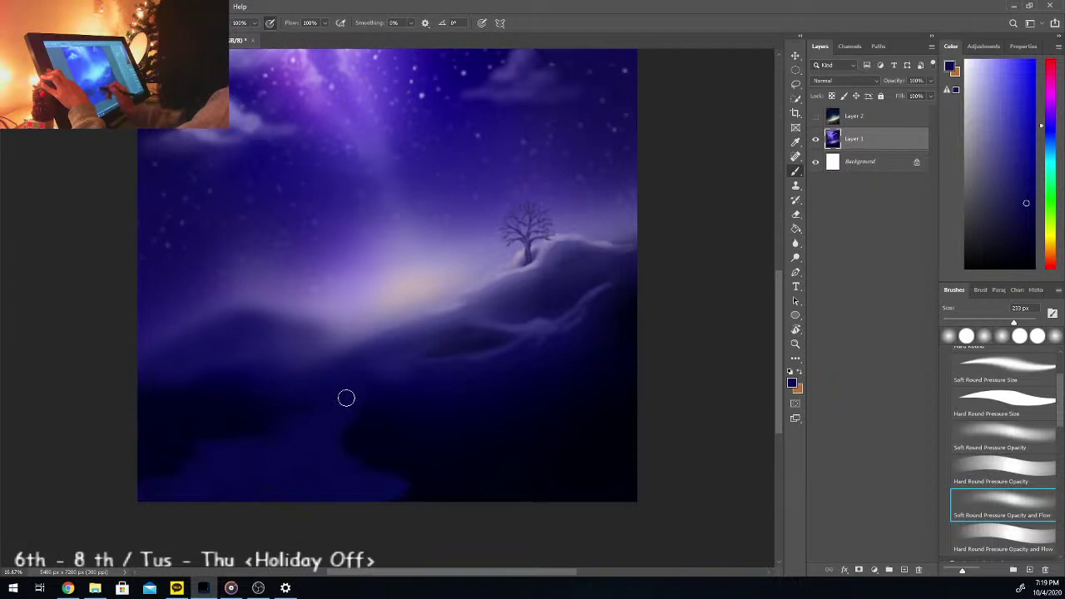
Step: Paint a winding river from the hills into the lake in sampled blues, and extend the lake to the canvas's right edge
left_click(313, 348, "alt")
mouse_move(281, 389)
left_mouse_down()
mouse_move(311, 353)
mouse_move(264, 379)
mouse_move(278, 385)
mouse_move(273, 396)
mouse_move(336, 406)
mouse_move(326, 401)
mouse_move(325, 415)
mouse_move(256, 442)
left_mouse_up()
left_click_drag(202, 452, 156, 496)
left_click(324, 437, "alt")
mouse_move(374, 461)
left_mouse_down()
mouse_move(349, 457)
mouse_move(422, 449)
mouse_move(396, 472)
mouse_move(433, 457)
mouse_move(414, 455)
mouse_move(464, 465)
mouse_move(376, 455)
mouse_move(463, 471)
mouse_move(379, 477)
mouse_move(528, 464)
mouse_move(380, 491)
mouse_move(391, 496)
mouse_move(566, 466)
mouse_move(576, 478)
mouse_move(551, 489)
mouse_move(569, 482)
mouse_move(596, 498)
mouse_move(531, 495)
mouse_move(565, 494)
mouse_move(561, 485)
mouse_move(691, 486)
left_mouse_up()
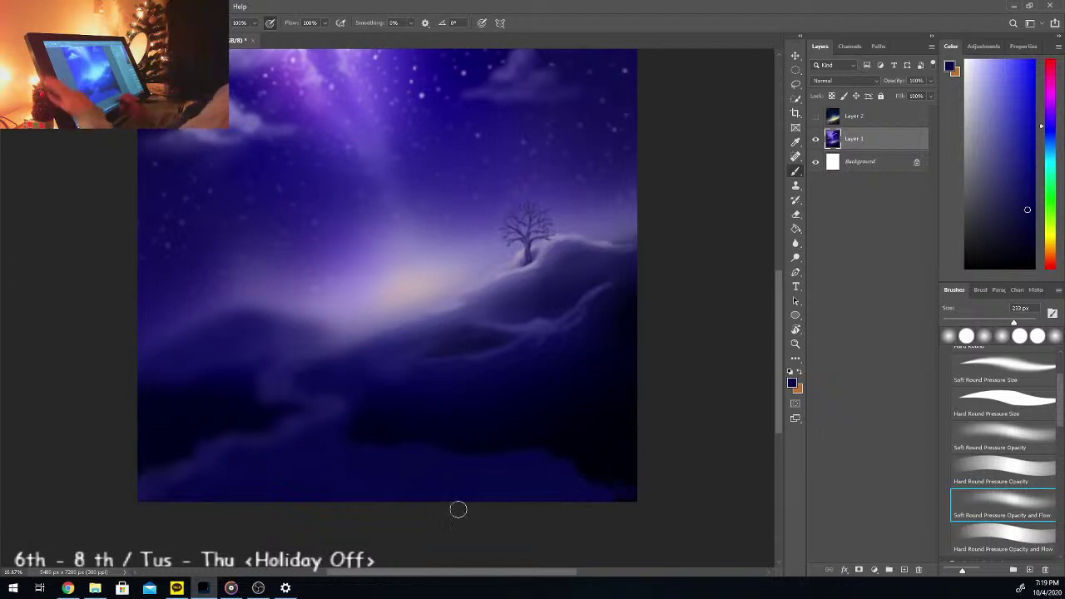
Step: Sample purple from the Milky Way and paint a soft glow in the lake's left part with a 1229 px brush
key("ctrl+minus")
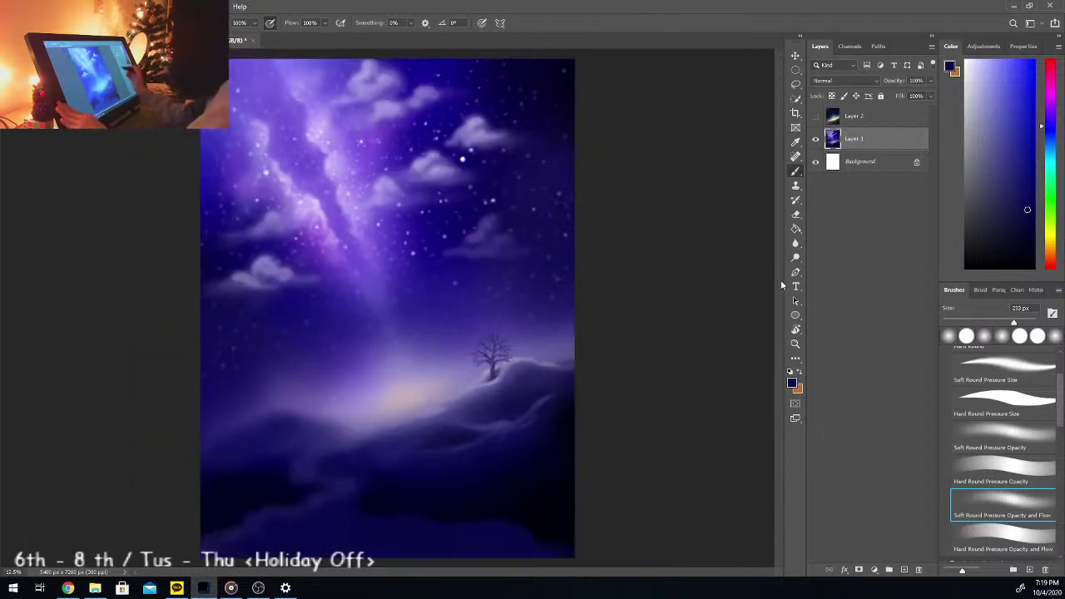
key("ctrl+plus")
left_click_drag(777, 277, 776, 310)
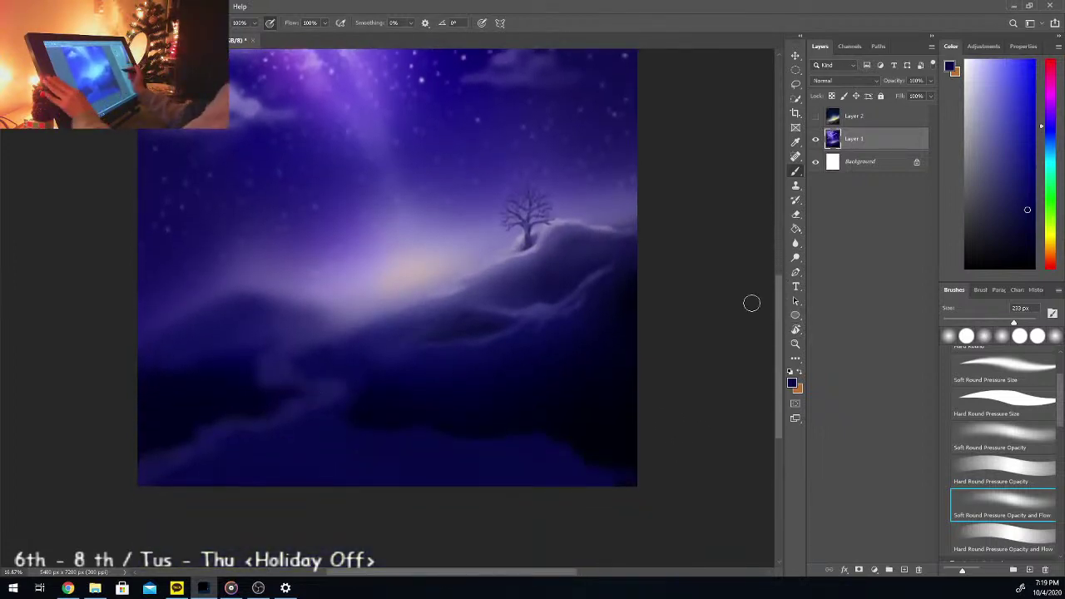
left_click(370, 170, "alt")
left_click(1003, 504)
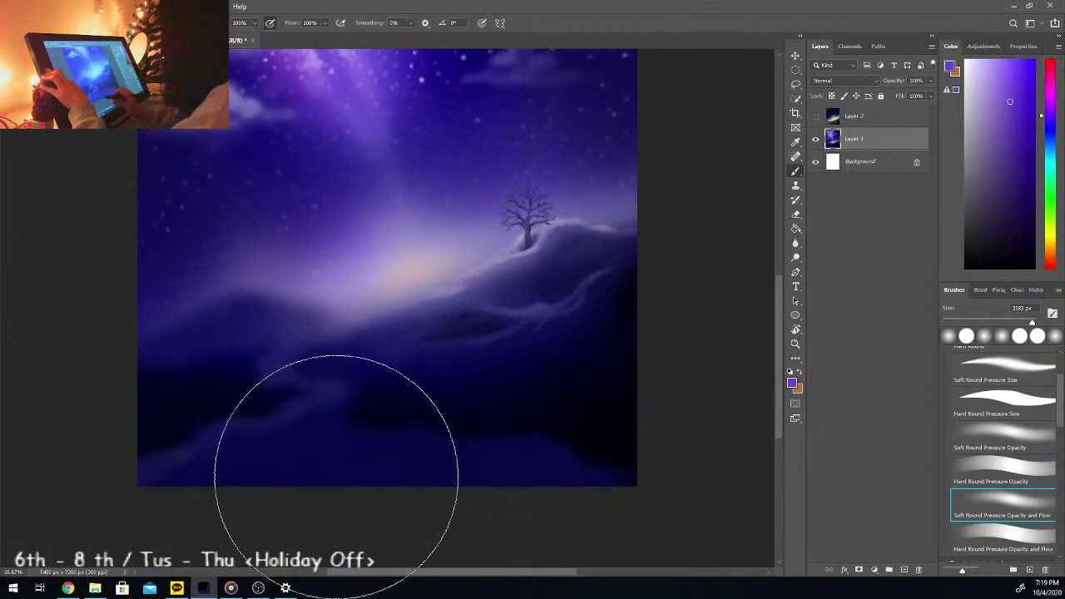
left_click(1018, 323)
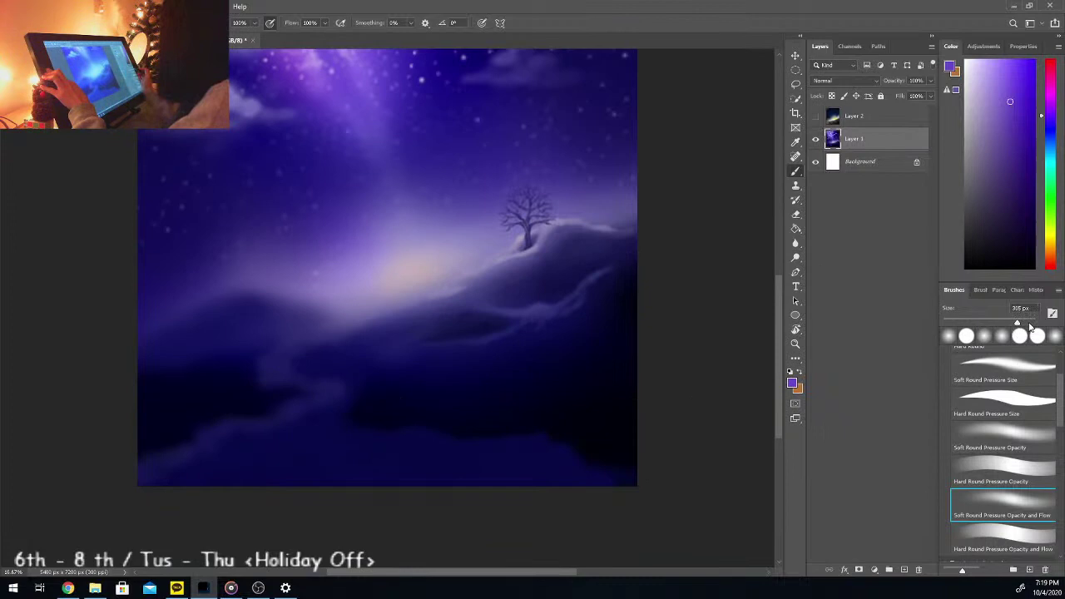
left_click_drag(1018, 323, 1031, 326)
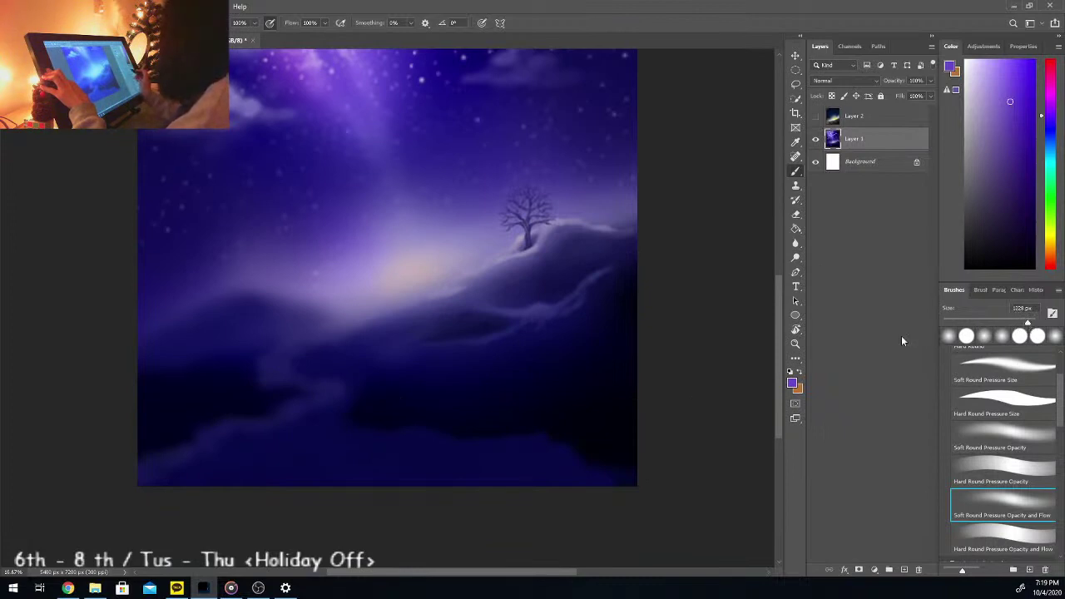
mouse_move(262, 470)
left_mouse_down()
mouse_move(283, 483)
mouse_move(354, 480)
mouse_move(272, 494)
mouse_move(367, 472)
mouse_move(316, 452)
mouse_move(334, 432)
left_mouse_up()
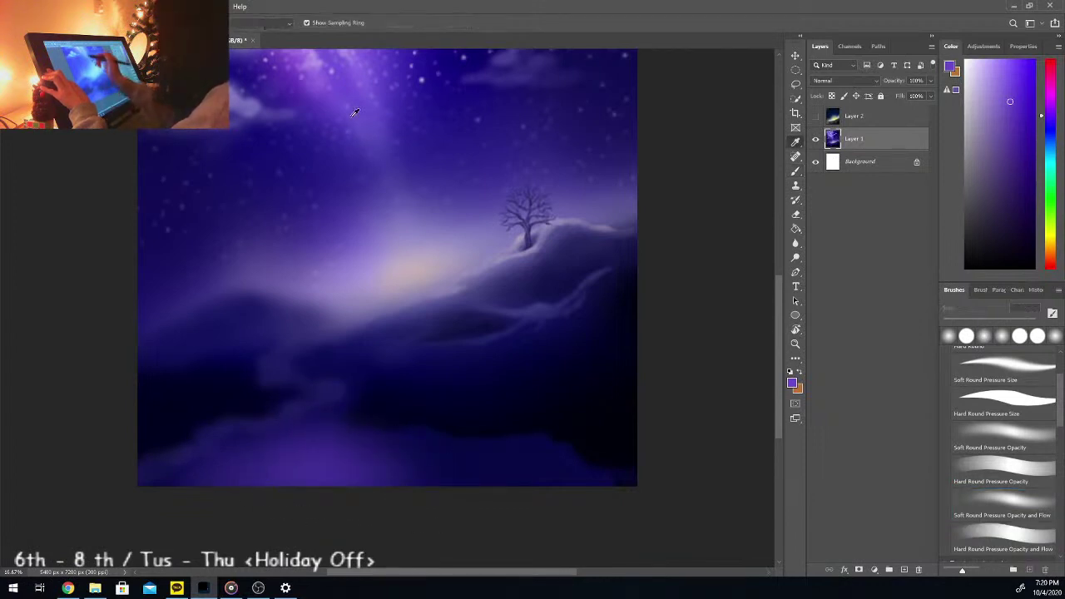
Step: Sample light lavender from the Milky Way and paint bright diagonal reflection streaks in the lake with a 472 px brush
left_click(313, 64, "alt")
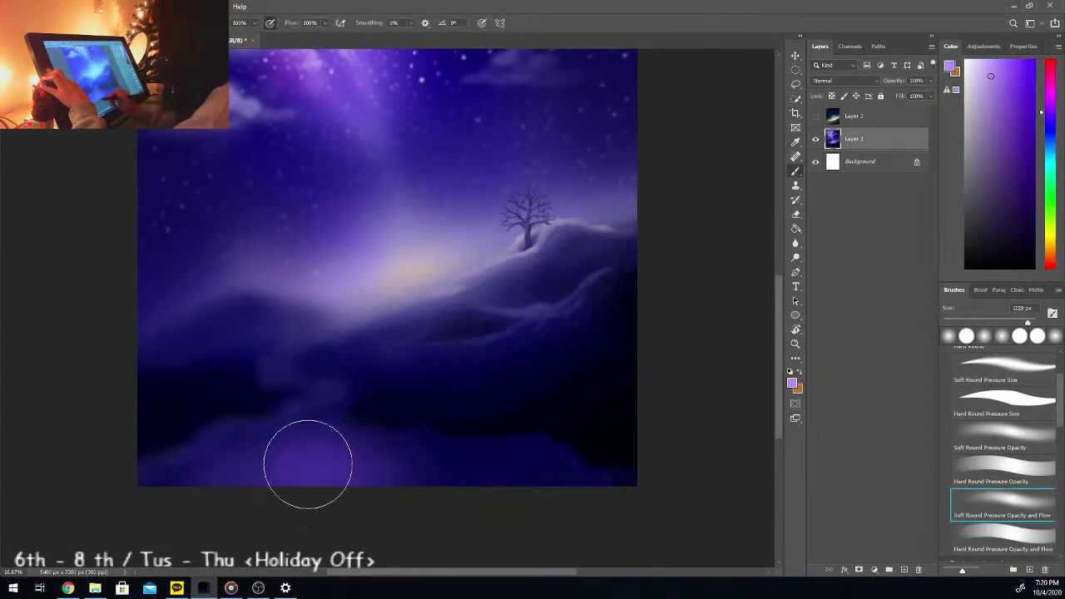
key("bracketleft")
key("bracketleft")
key("bracketleft")
key("bracketleft")
key("bracketleft")
key("bracketleft")
left_click_drag(310, 455, 276, 513)
left_click_drag(340, 415, 289, 511)
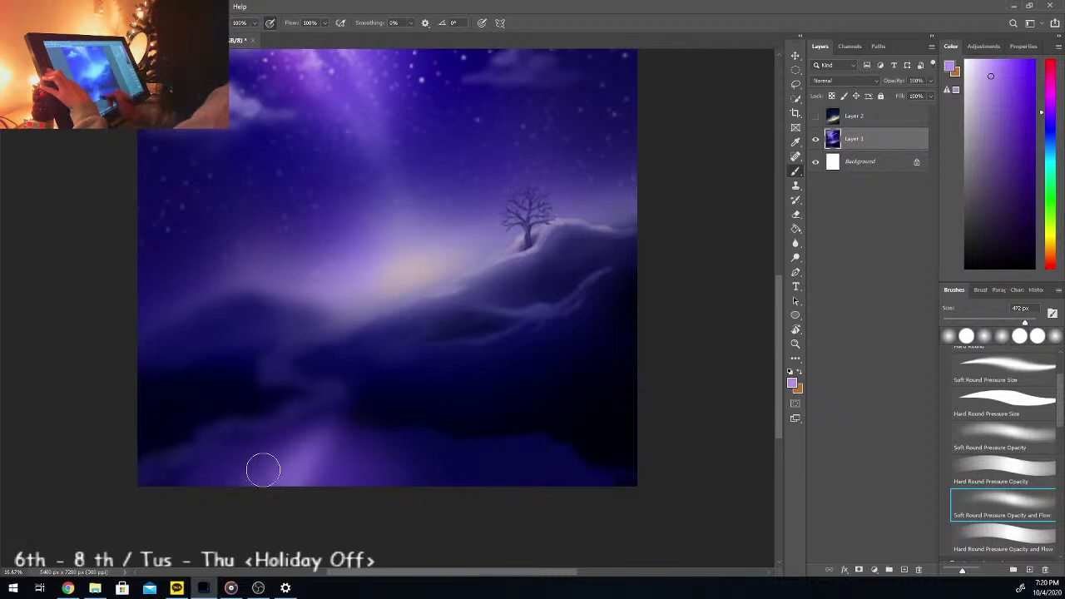
Step: Spread purples sampled from the Milky Way across the lake's surface around the bright reflection, and pick up the shore's dark blue
key("i")
left_click(306, 79)
key("b")
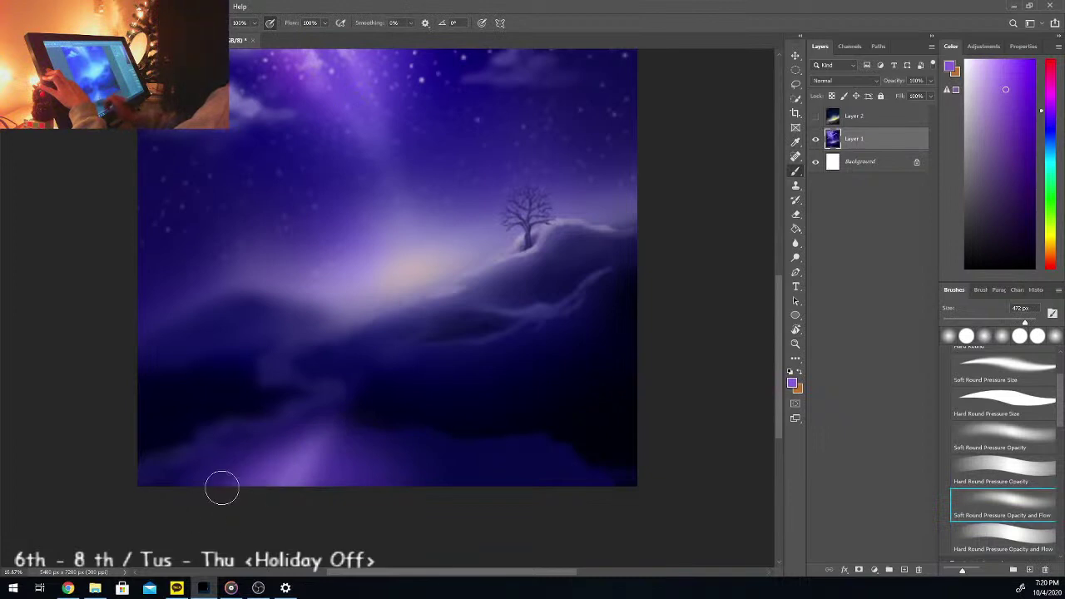
key("i")
left_click(297, 58)
key("b")
mouse_move(354, 456)
left_mouse_down()
mouse_move(482, 470)
mouse_move(431, 477)
mouse_move(413, 476)
mouse_move(517, 451)
mouse_move(496, 470)
mouse_move(604, 479)
mouse_move(158, 479)
left_mouse_up()
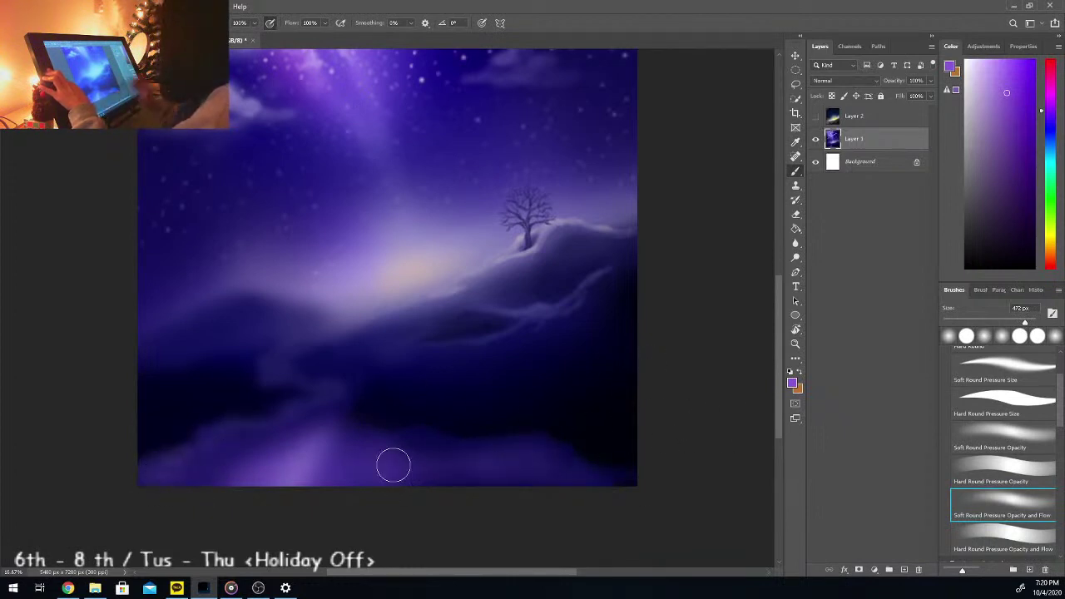
left_click(450, 377, "alt")
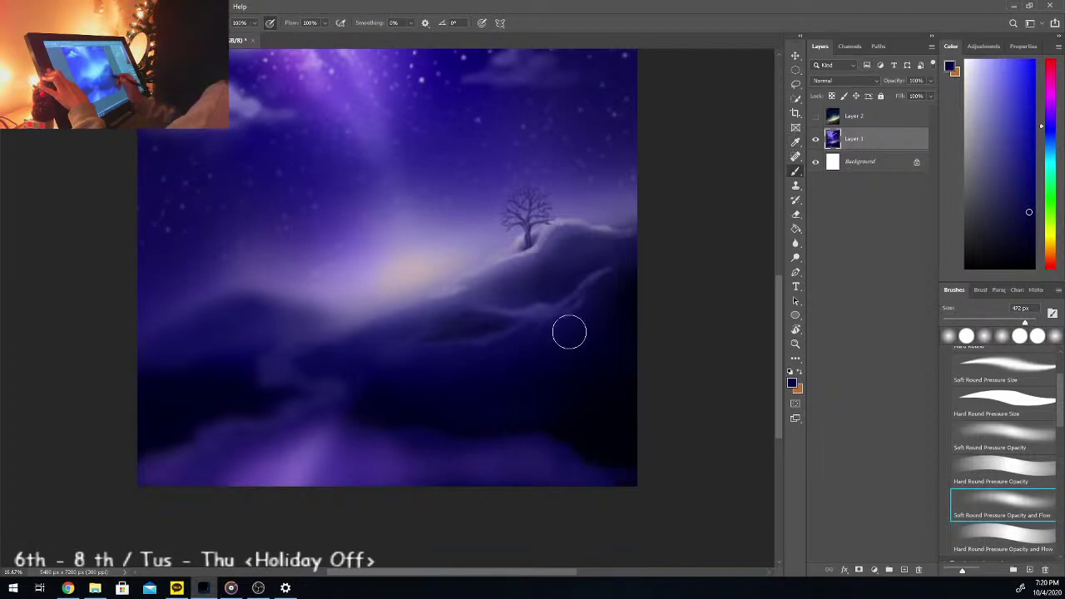
Step: Dot small white star reflections onto the lake with a 55 px soft brush
key("i")
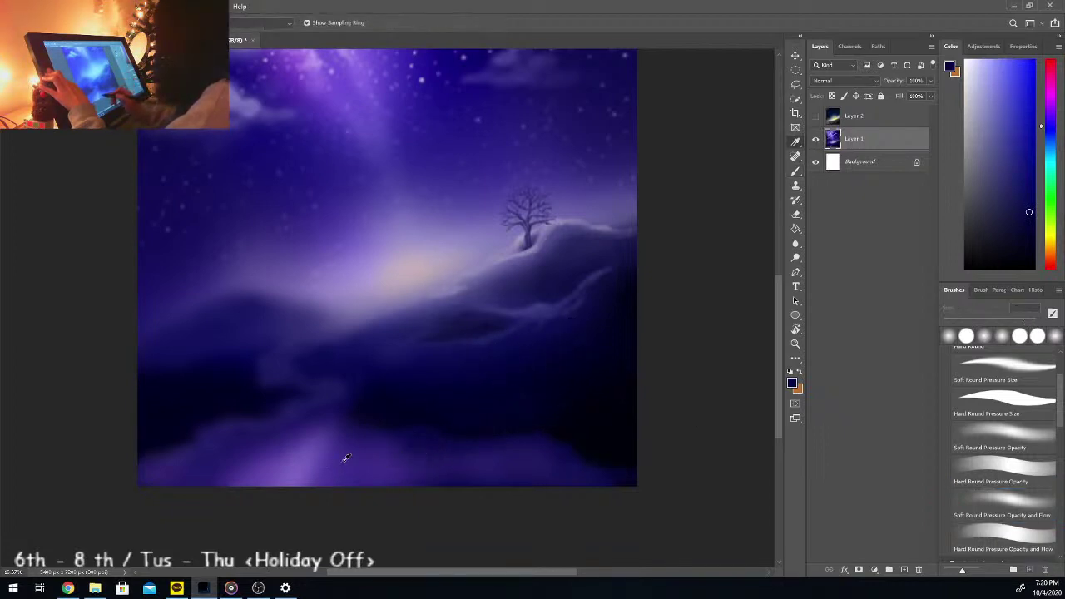
left_click(966, 66)
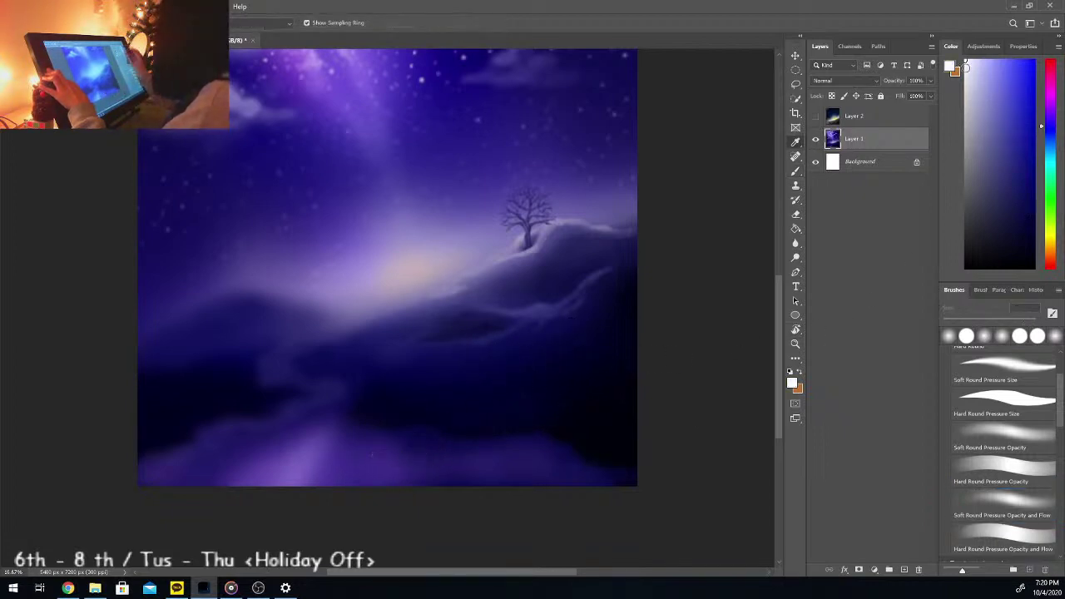
left_click(1003, 504)
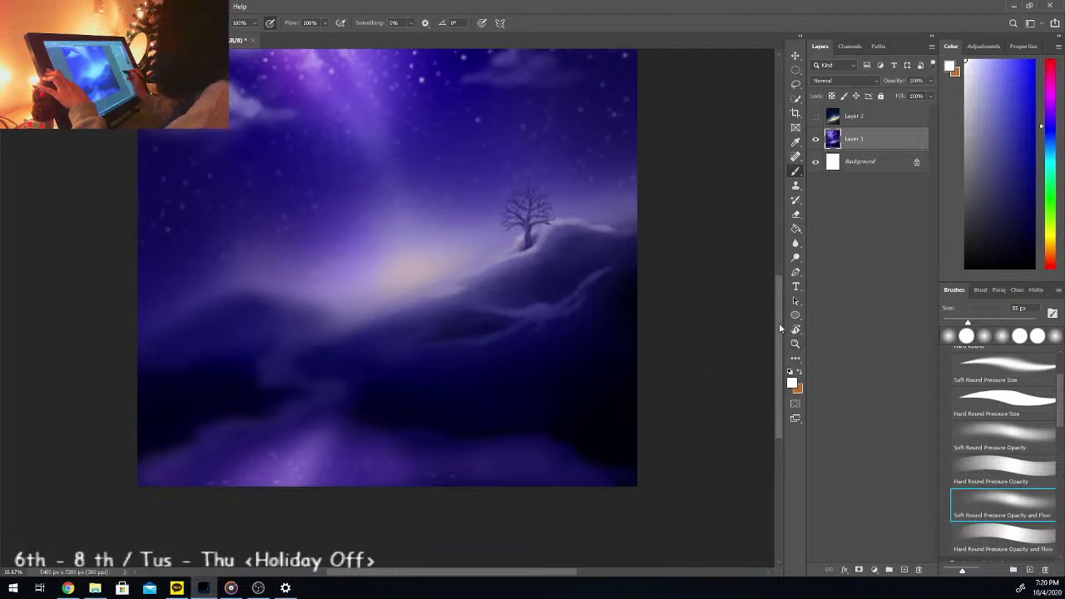
Step: Sketch a small gabled house with an attic window below the hillside's lower ridge, using a blue-violet sampled from the hill
left_click_drag(779, 325, 779, 314)
key("i")
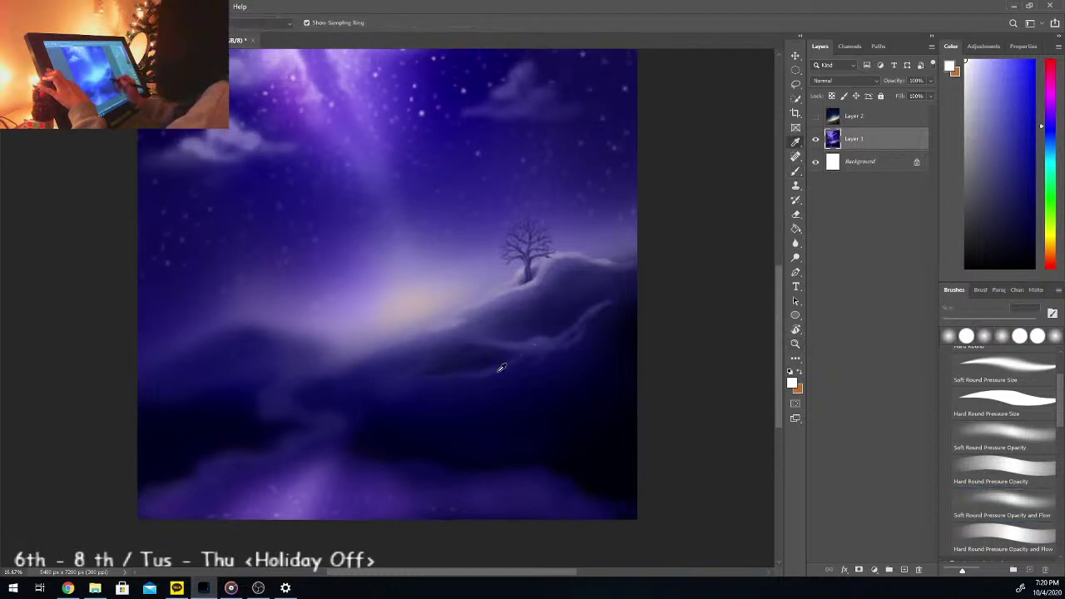
left_click(509, 319)
key("b")
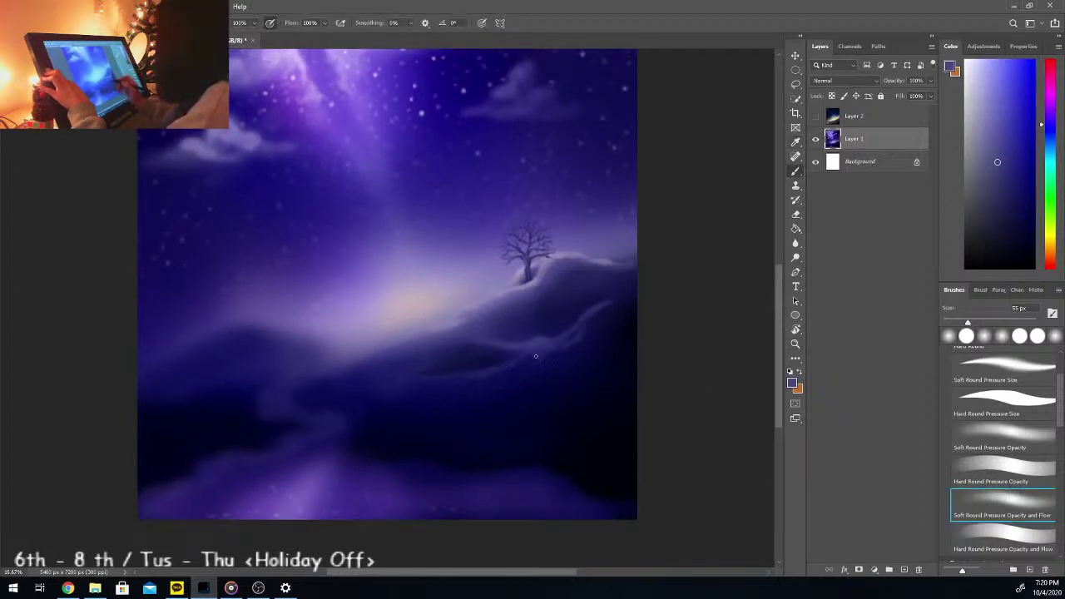
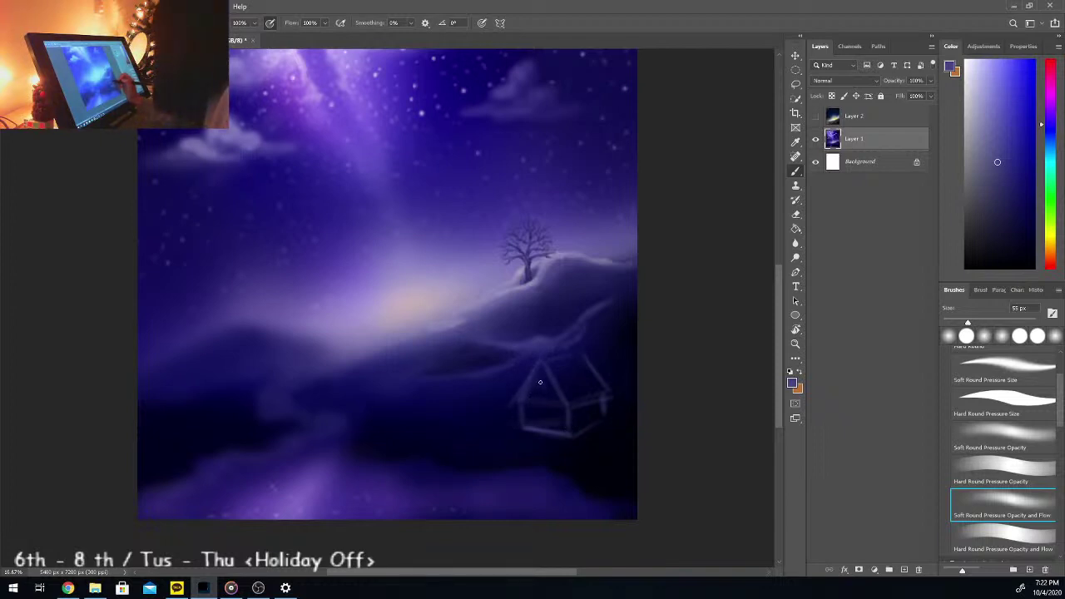
left_click_drag(541, 385, 542, 393)
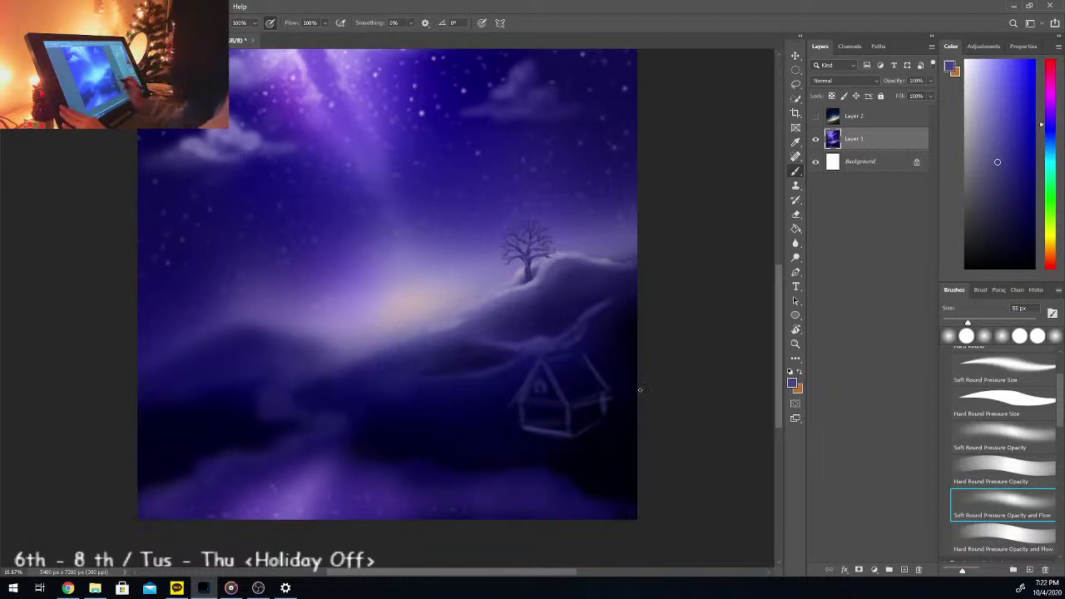
Step: Draw the house's roof ridge and fill the upper roof in the same blue-violet with the brush enlarged to 94 px
key("ctrl+minus")
key("ctrl+plus")
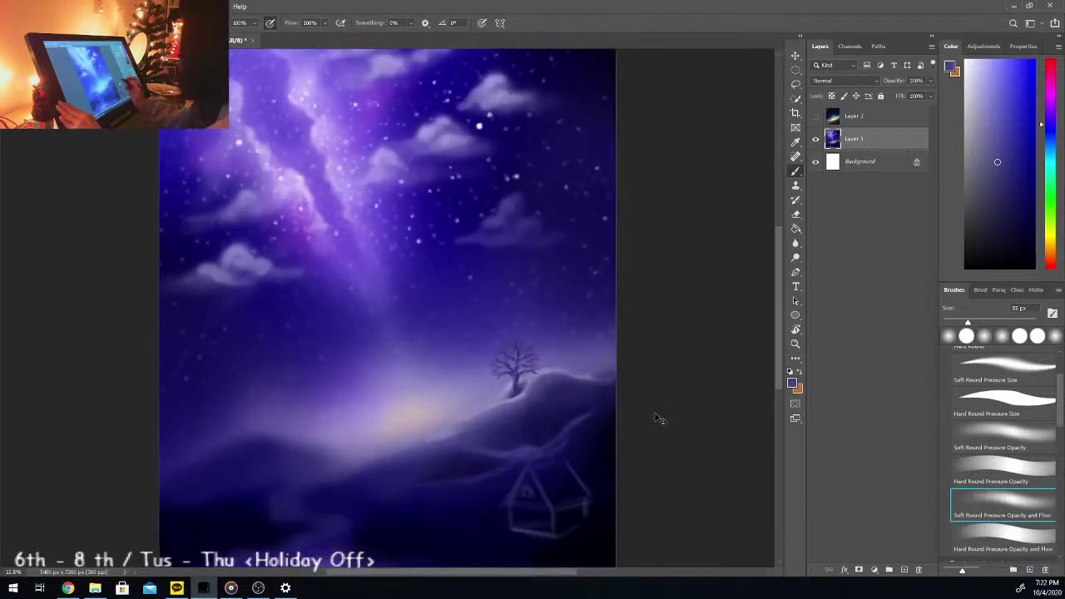
scroll(657, 419, "up", 1)
left_click_drag(777, 288, 779, 340)
key("ctrl+plus")
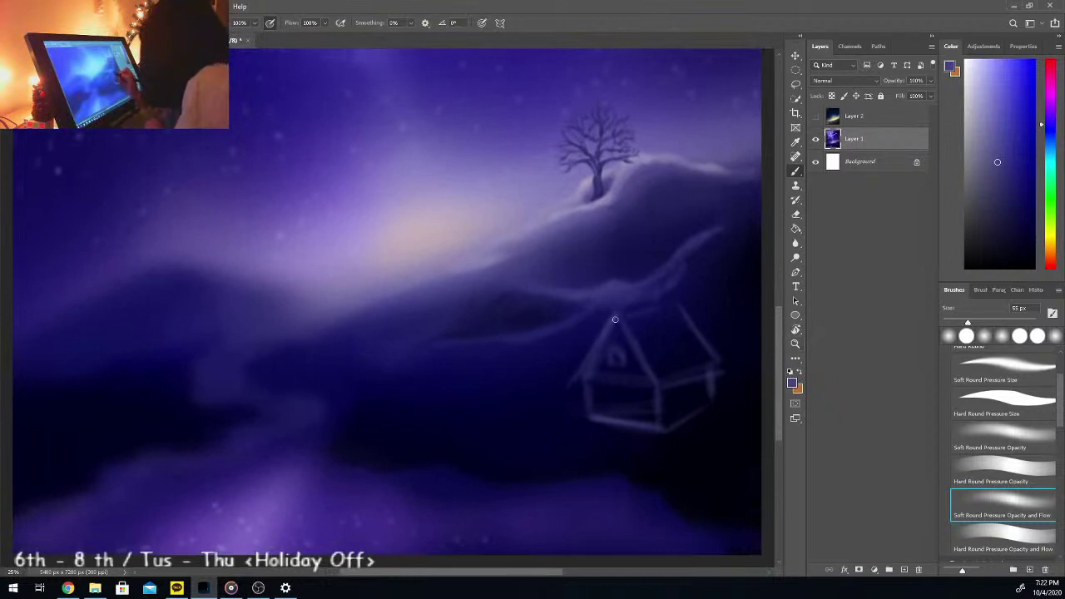
mouse_move(617, 316)
left_mouse_down()
mouse_move(676, 306)
mouse_move(634, 320)
mouse_move(652, 327)
left_mouse_up()
left_click_drag(968, 322, 985, 322)
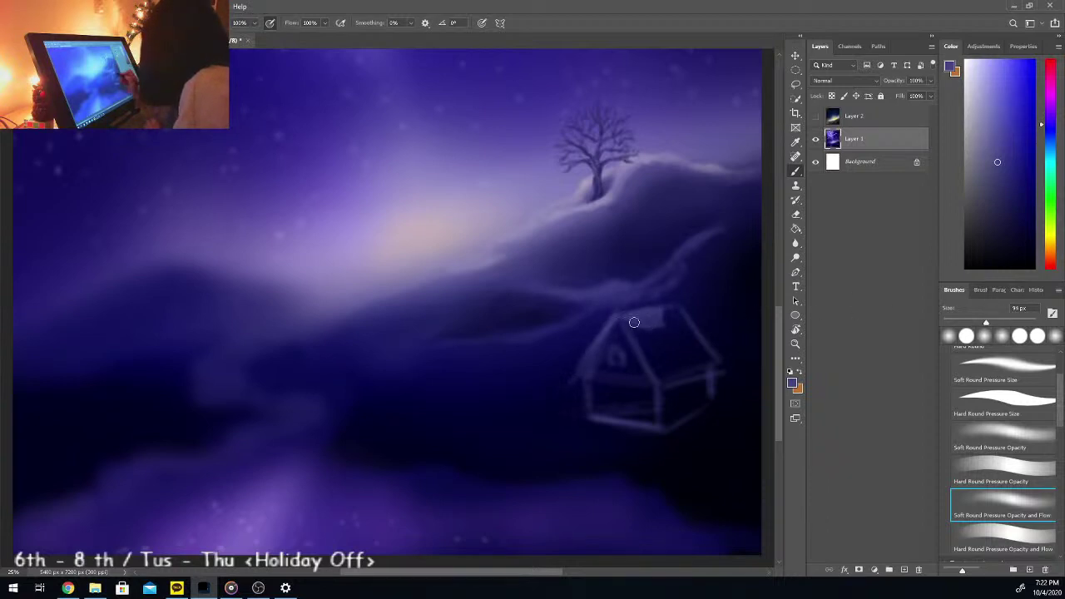
left_click_drag(656, 315, 659, 347)
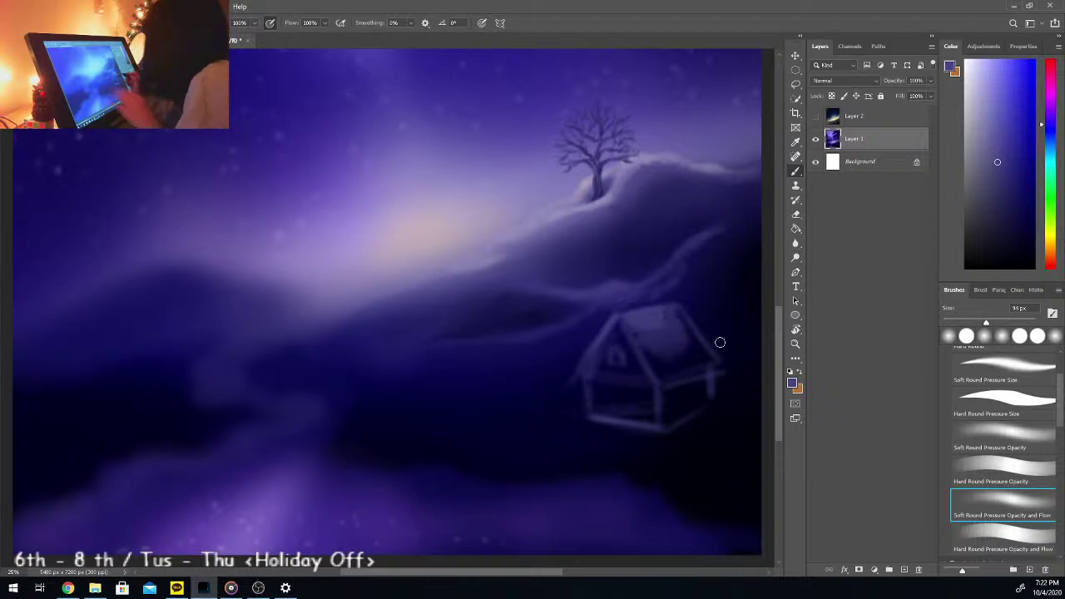
Step: Shade the lower roof with black and blend the roof surface using dark blue and lighter violet sampled from the painting
left_click(984, 266)
left_click_drag(680, 359, 690, 342)
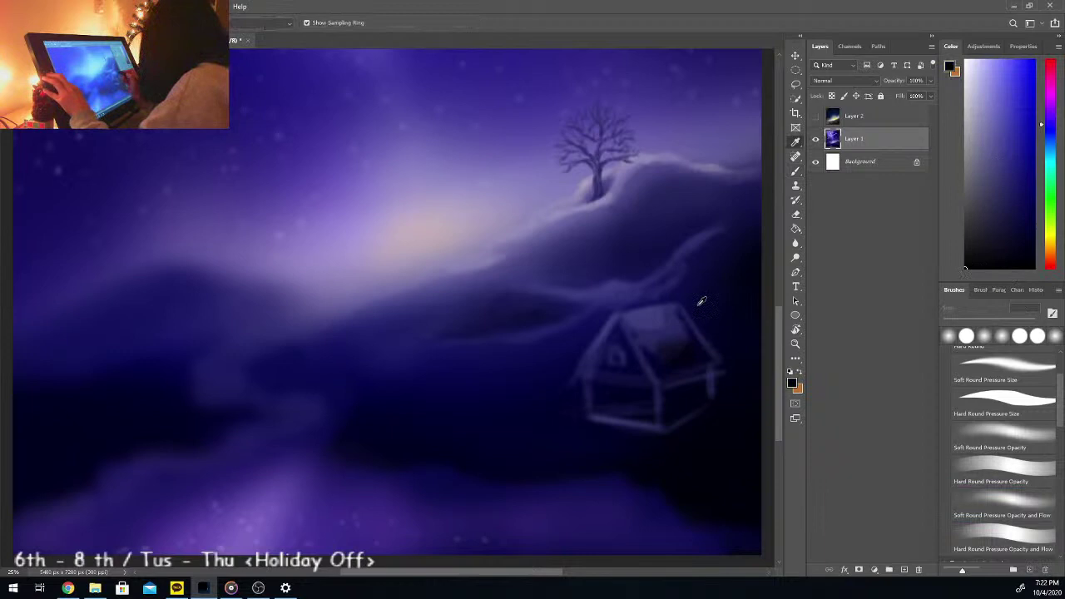
left_click(555, 349, "alt")
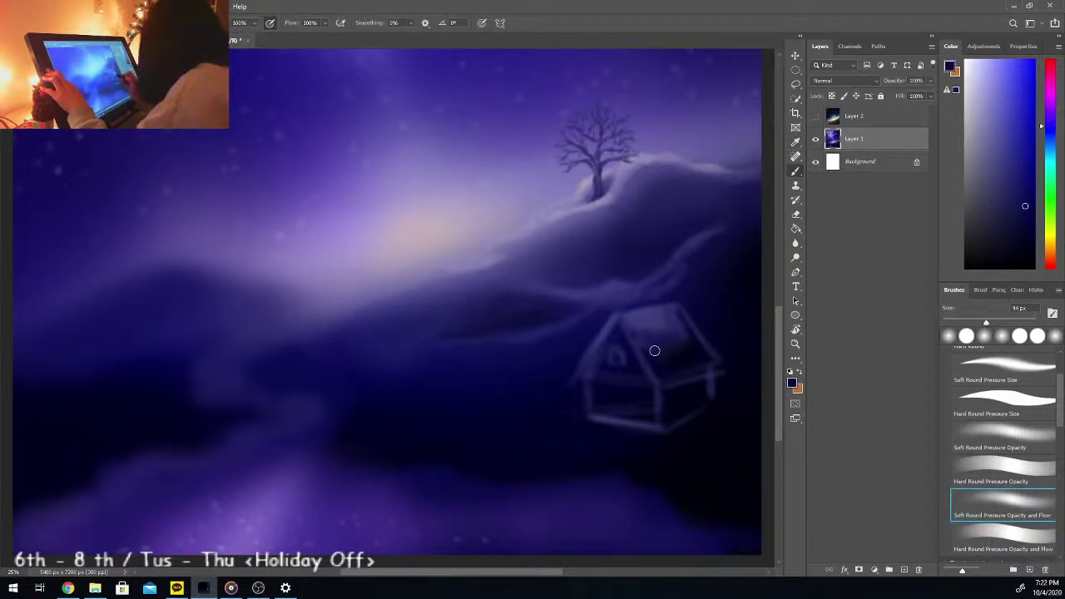
left_click(645, 315, "alt")
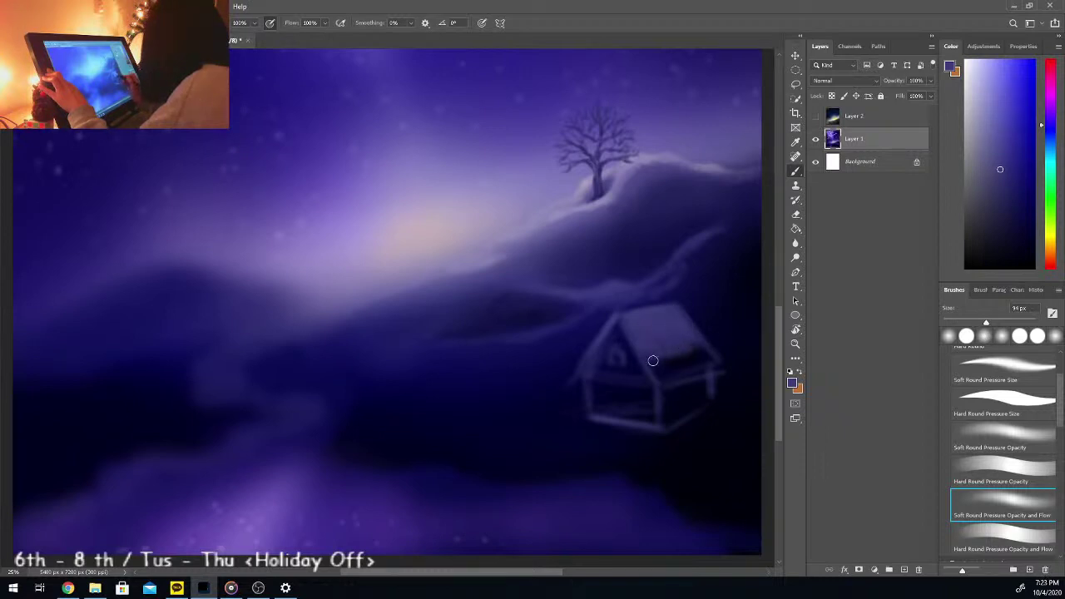
Step: Darken the lower end of the roof with a dark blue sampled from its shaded part
left_click(690, 360, "alt")
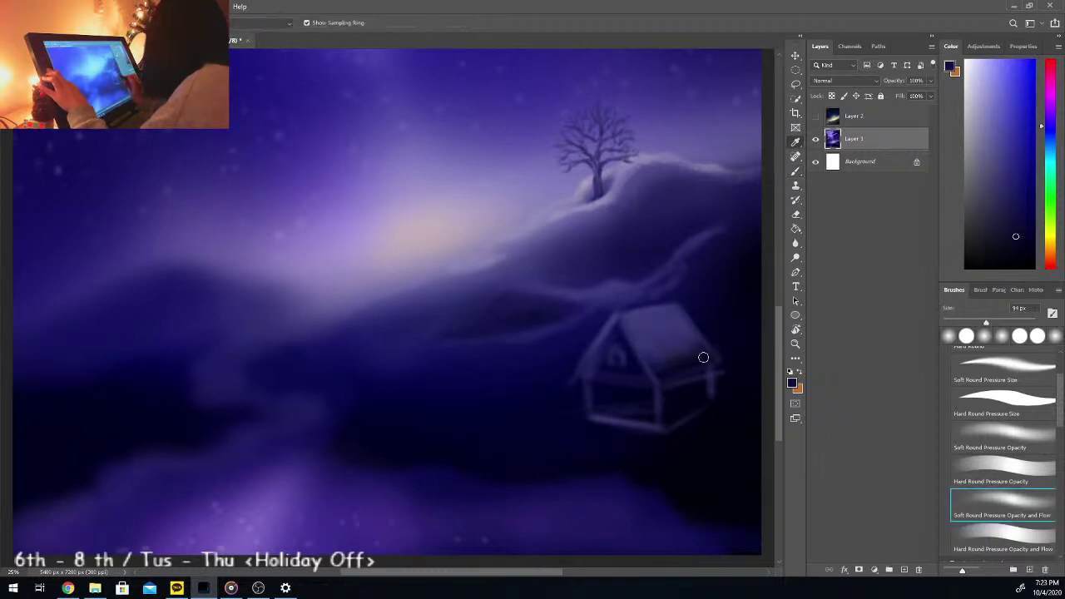
left_click_drag(702, 361, 679, 348)
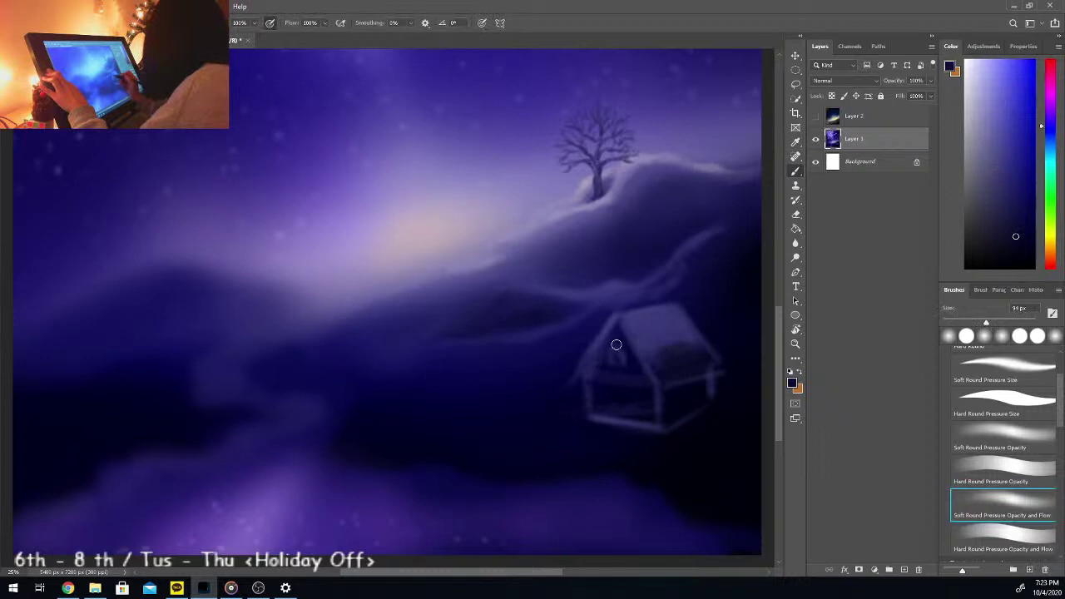
Step: Paint the attic window as a solid pale-yellow arched shape with the brush reduced to 66 px
key("ctrl+plus")
left_click_drag(521, 572, 580, 576)
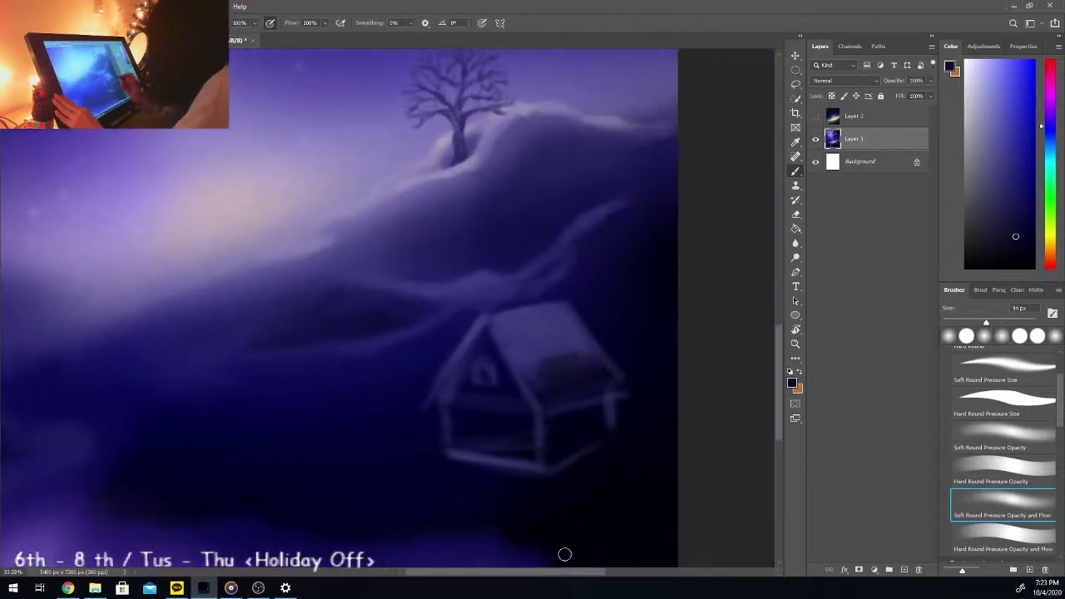
left_click(1051, 237)
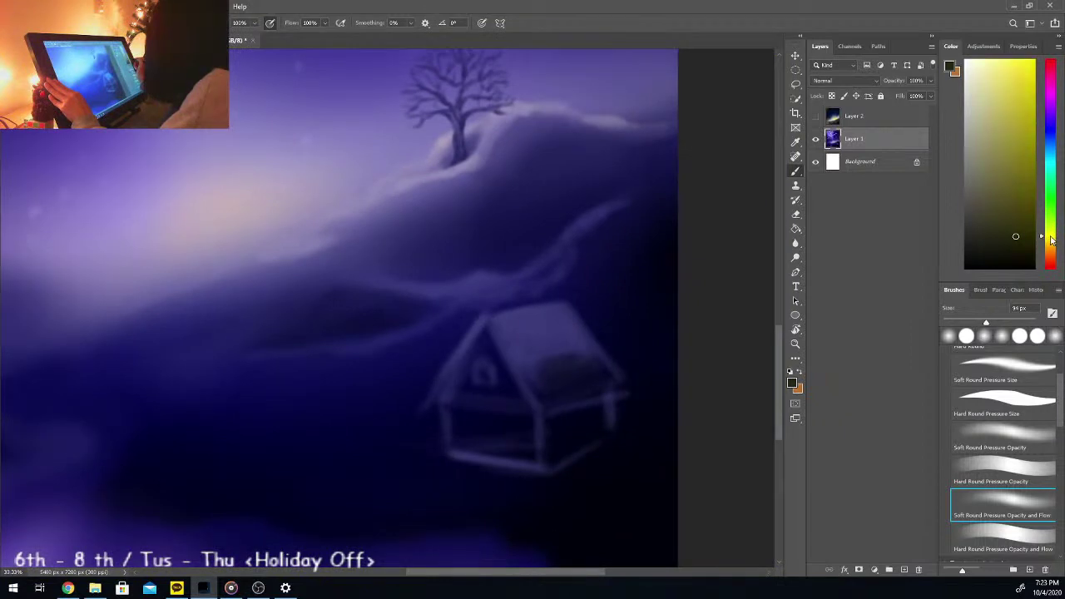
left_click(995, 63)
left_click_drag(987, 323, 973, 322)
left_click_drag(486, 371, 482, 368)
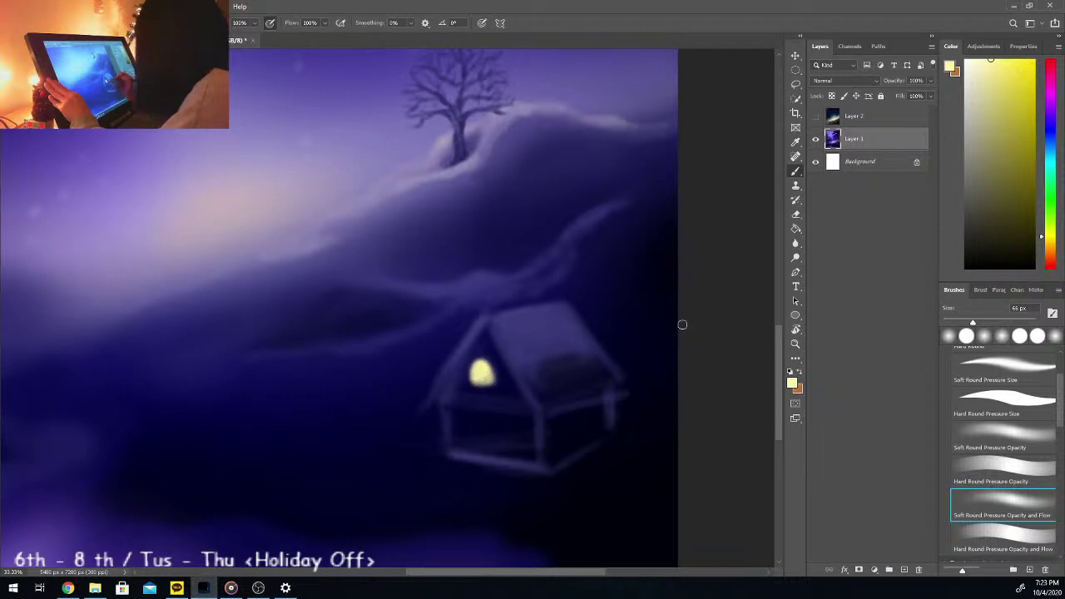
Step: Brush a soft pale-yellow glow over the gable wall around the window with the brush enlarged to 449 px
left_click_drag(979, 322, 1036, 323)
left_click(997, 323)
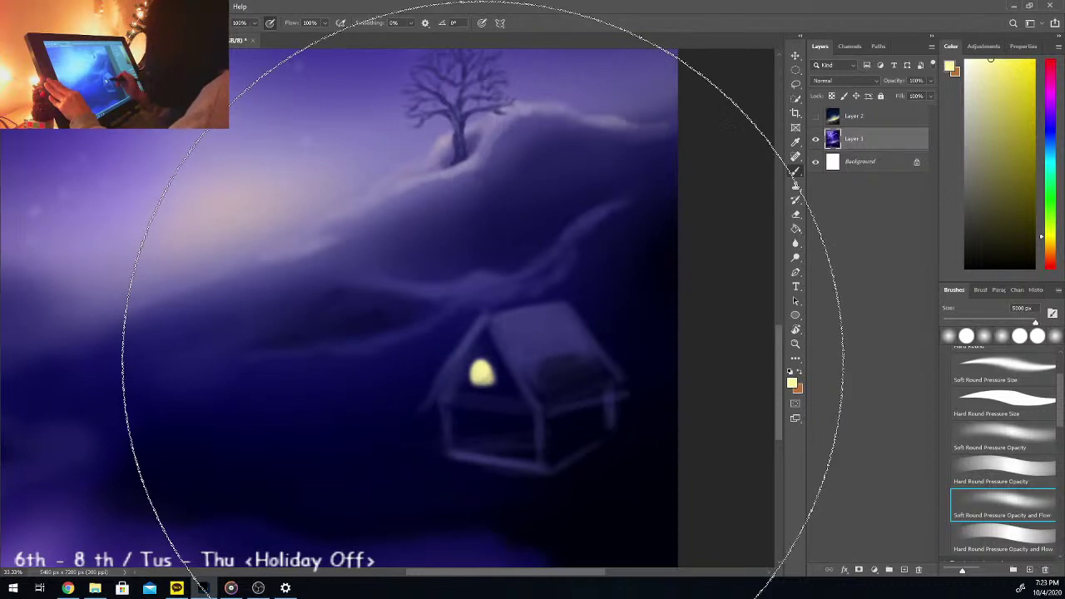
left_click(1024, 322)
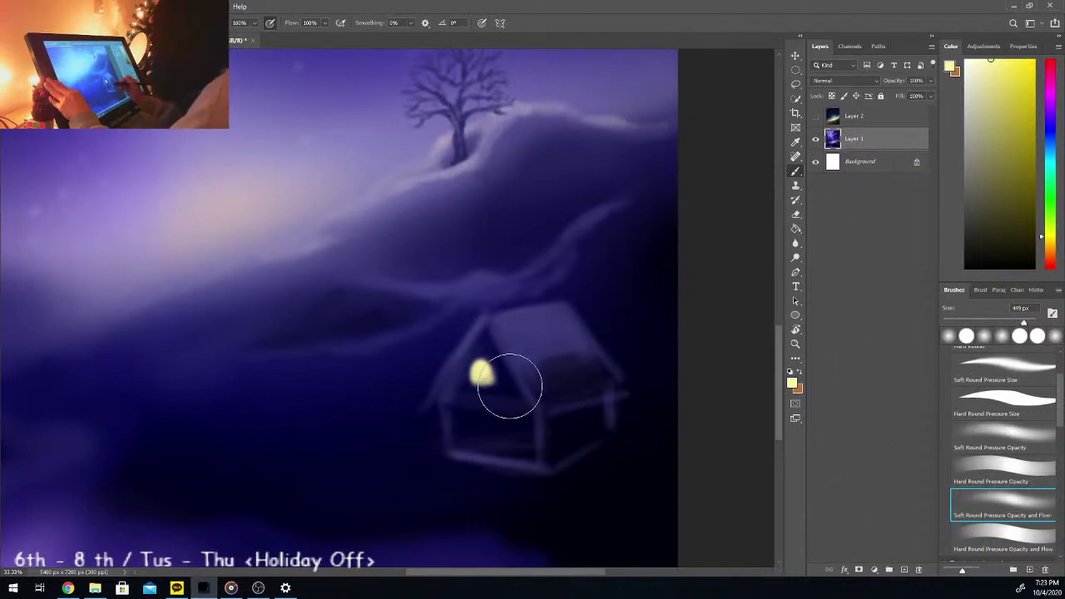
mouse_move(482, 372)
left_mouse_down()
mouse_move(489, 400)
mouse_move(491, 371)
mouse_move(540, 401)
mouse_move(495, 377)
mouse_move(496, 366)
mouse_move(495, 384)
mouse_move(487, 364)
mouse_move(473, 380)
mouse_move(511, 365)
mouse_move(487, 361)
mouse_move(504, 394)
left_mouse_up()
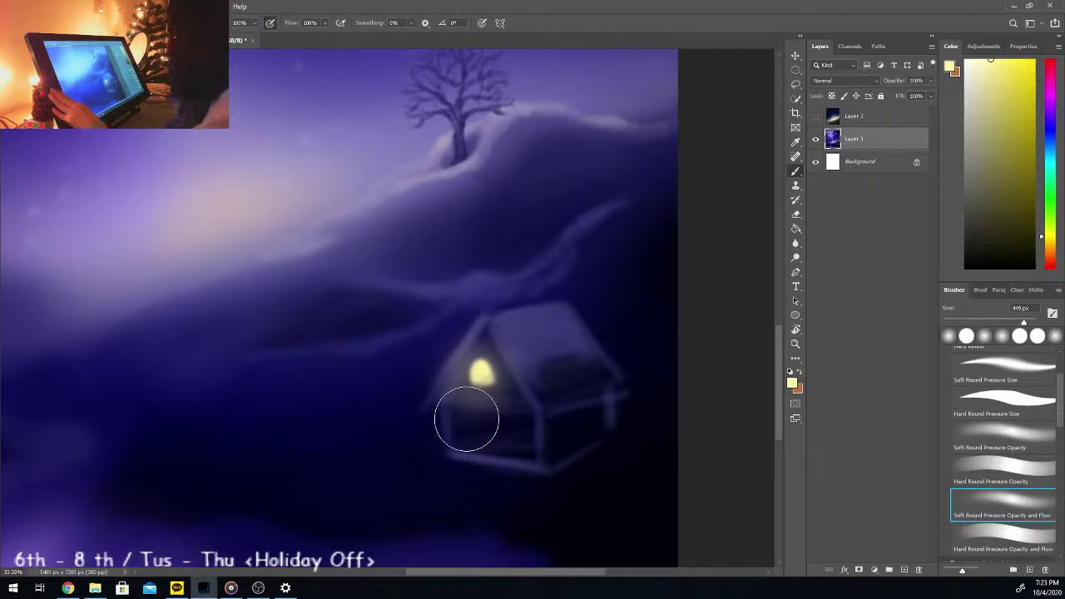
Step: Line the upper gable edges of the roof with a lighter blue-violet based on the roof edge colour, using a very fine brush
left_click(468, 336, "alt")
left_click(997, 322)
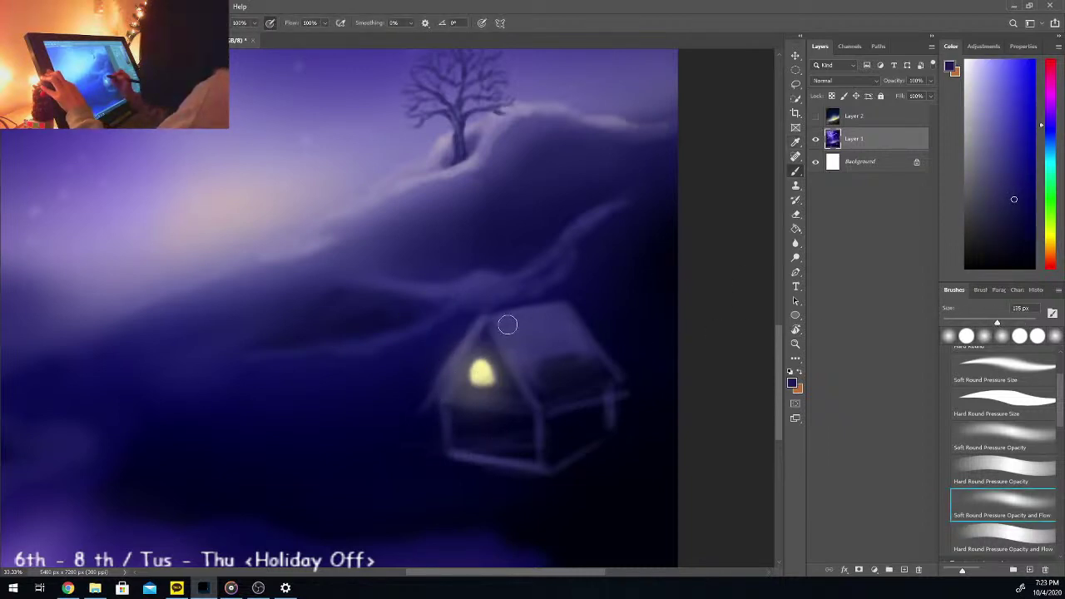
key("i")
left_click(1003, 503)
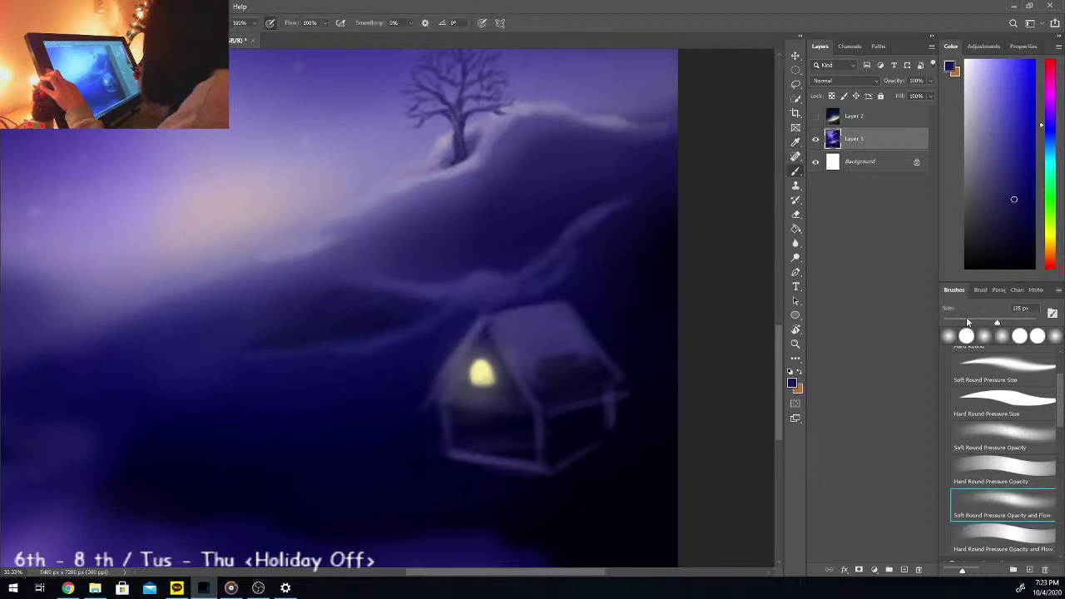
left_click(469, 335, "alt")
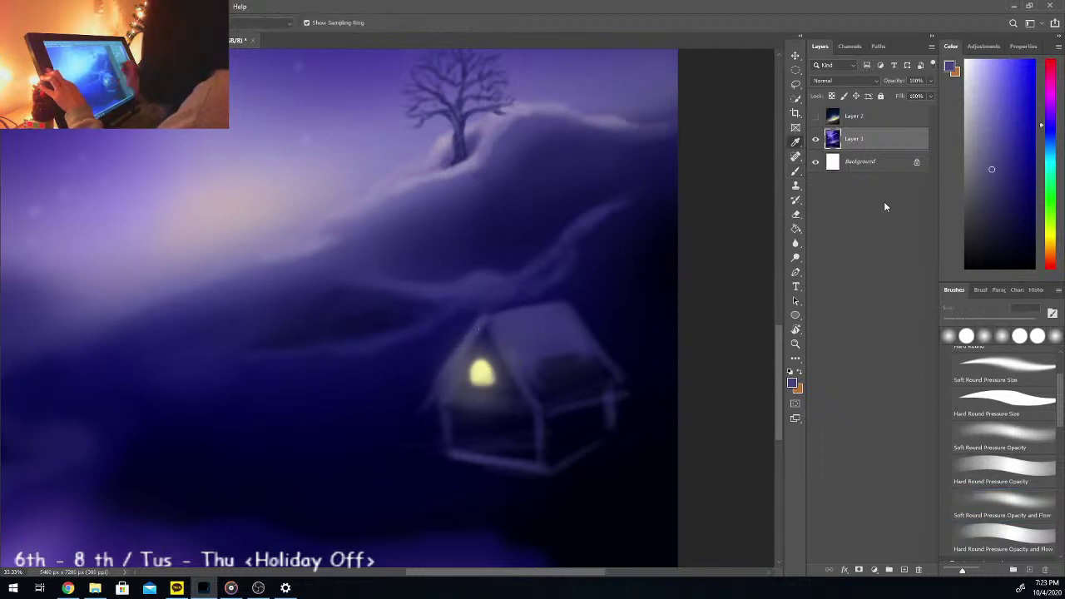
left_click(987, 152)
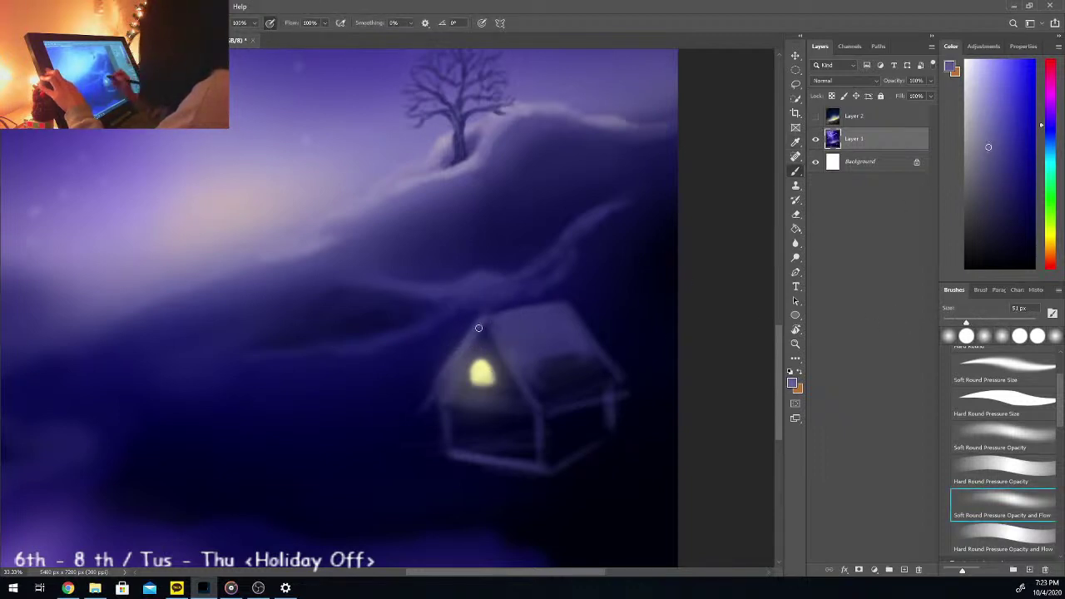
key("bracketleft")
key("bracketleft")
key("bracketleft")
key("bracketleft")
key("bracketleft")
key("bracketleft")
key("bracketleft")
key("bracketleft")
key("bracketleft")
key("bracketleft")
key("bracketleft")
key("bracketleft")
key("bracketleft")
key("bracketleft")
left_click(950, 323)
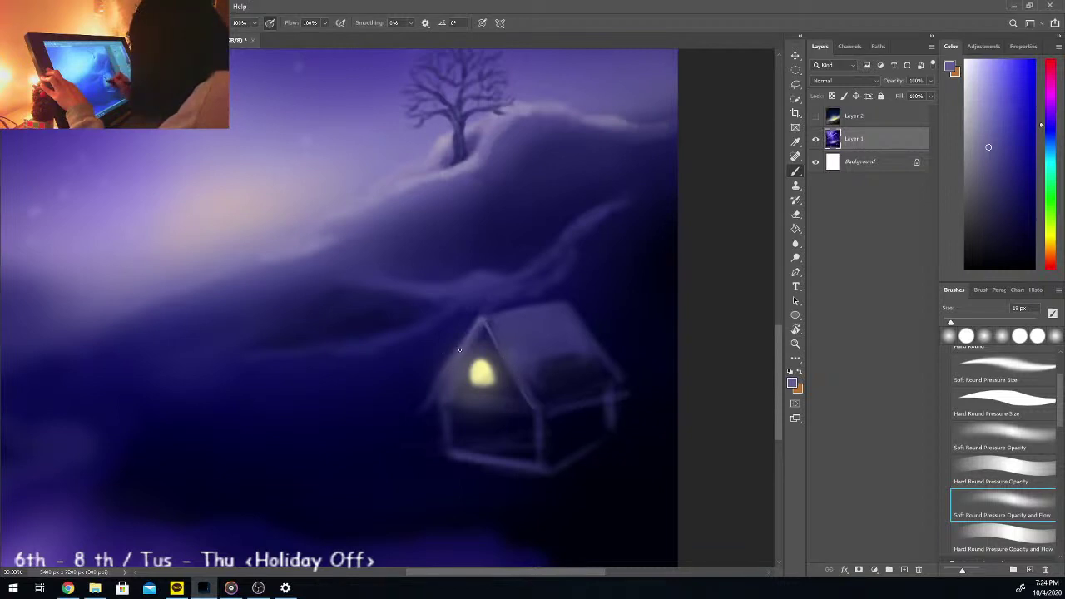
Step: Sharpen the gable's sloping edges down to the eaves, alternating sampled dark blue background and light violet edge colours
left_click(465, 330, "alt")
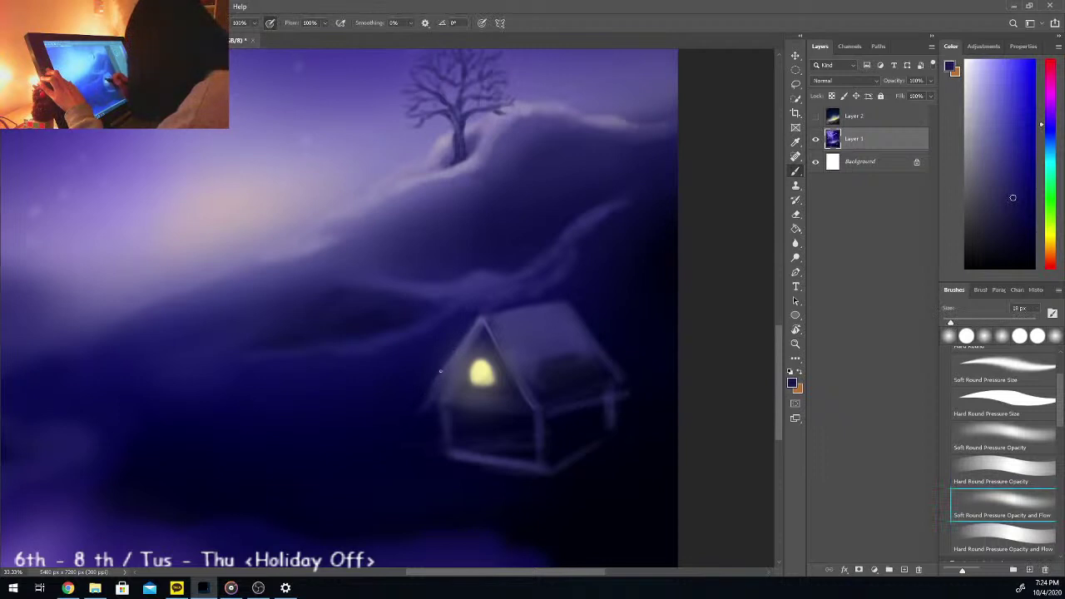
left_click(467, 338, "alt")
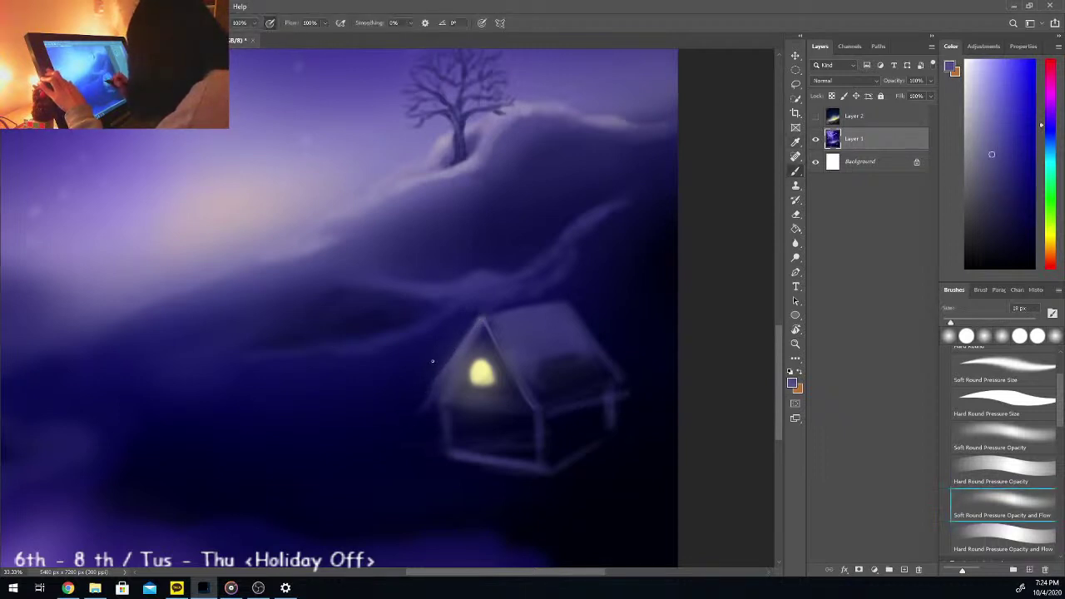
left_click(450, 348, "alt")
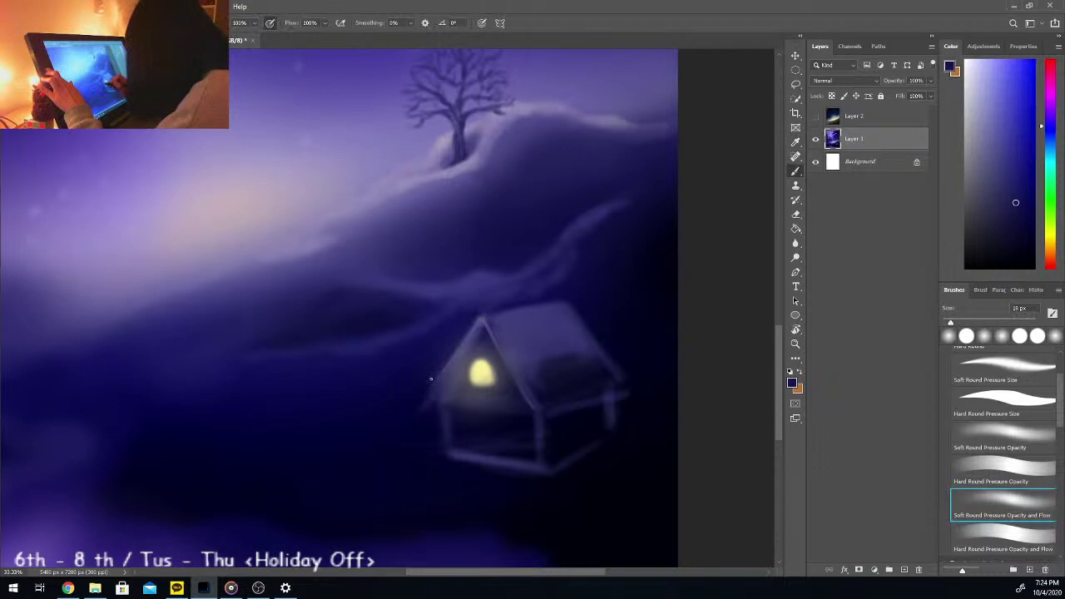
left_click(475, 326, "alt")
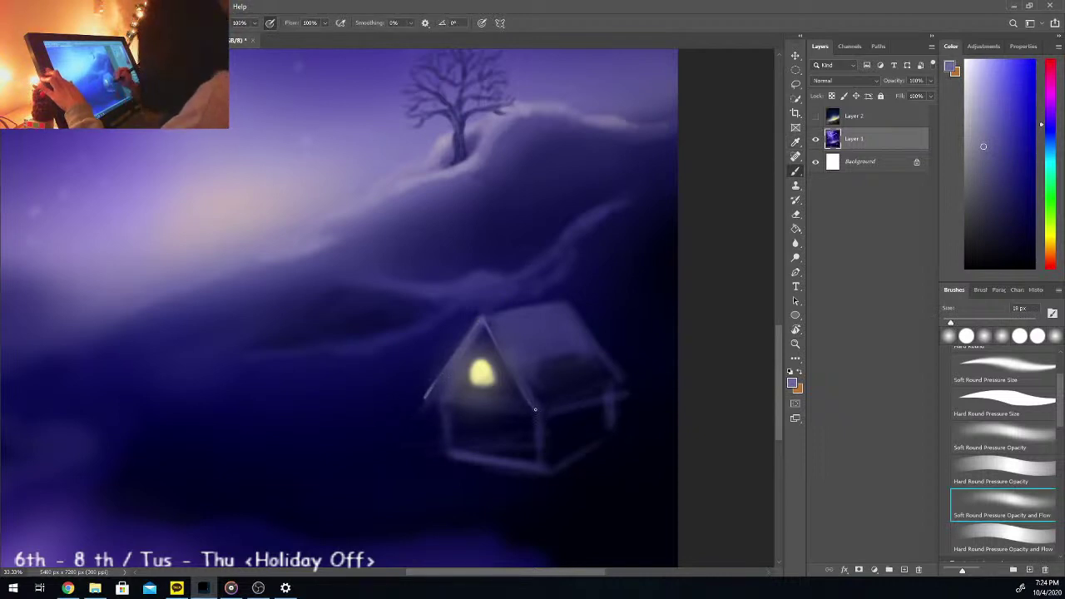
Step: Shade the gable wall beneath the window with dark blue and grey sampled from the wall, using an 86 px brush
key("i")
left_click(509, 395)
left_click(1002, 503)
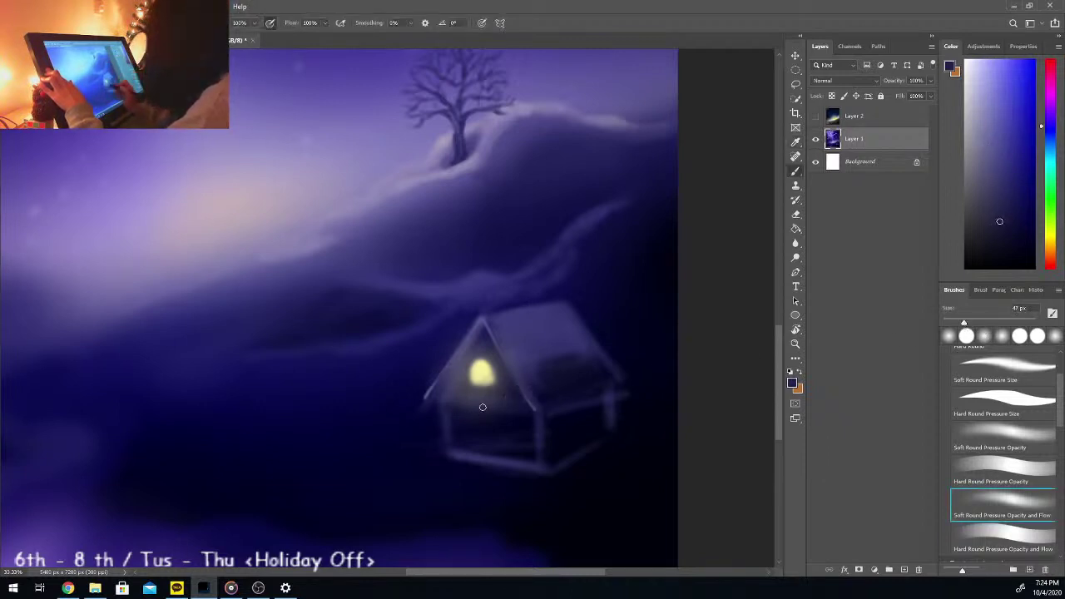
left_click_drag(965, 325, 983, 325)
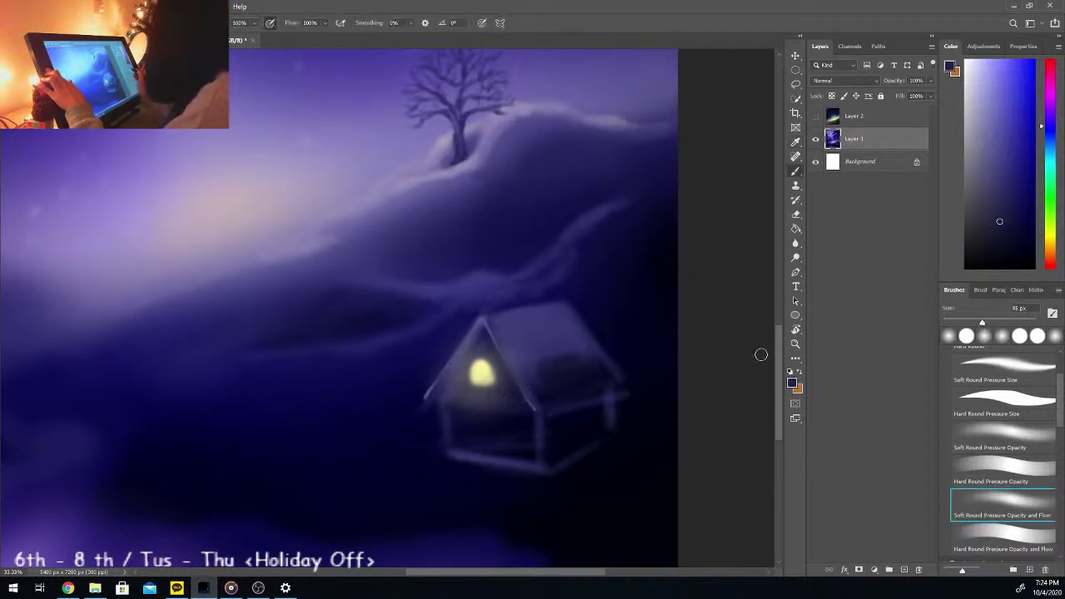
key("i")
left_click(504, 428)
key("b")
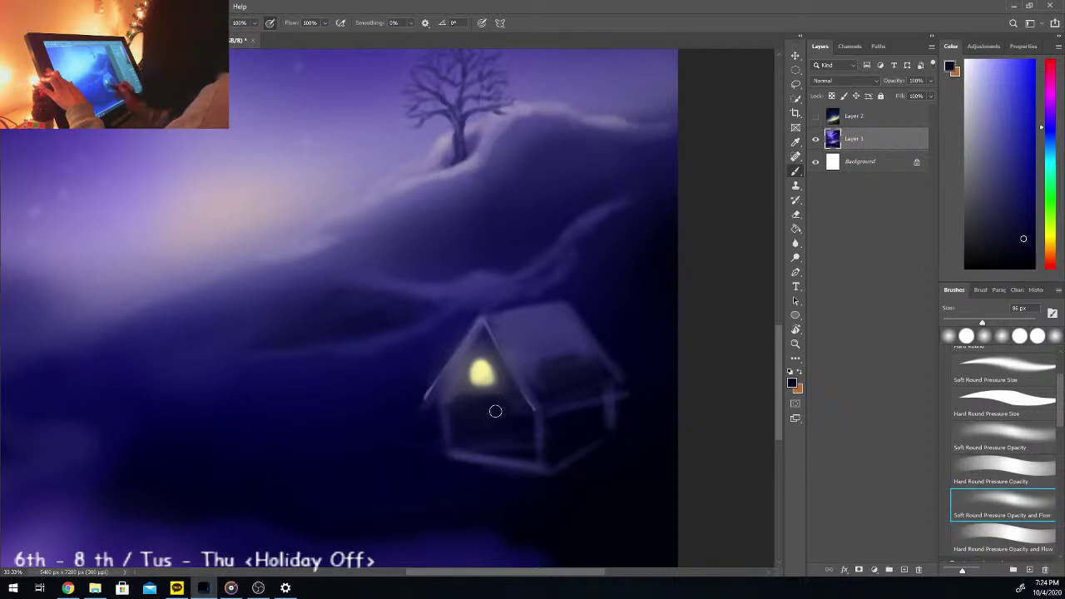
key("i")
left_click(471, 382)
key("b")
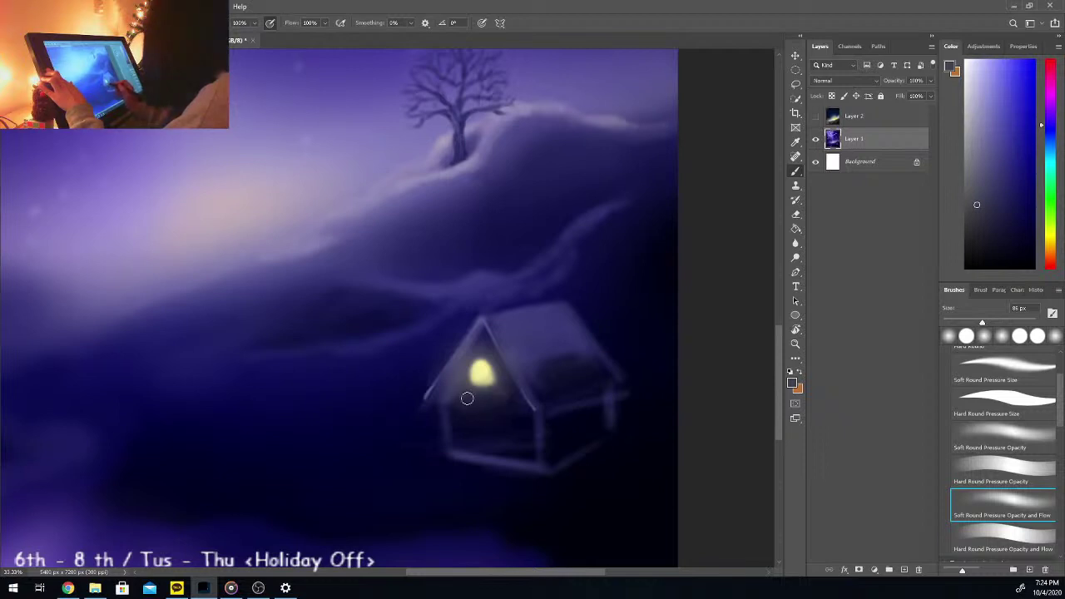
Step: Darken the lower front wall with a sampled near-black blue and fill the house's side wall with black
key("i")
left_click(475, 433)
key("b")
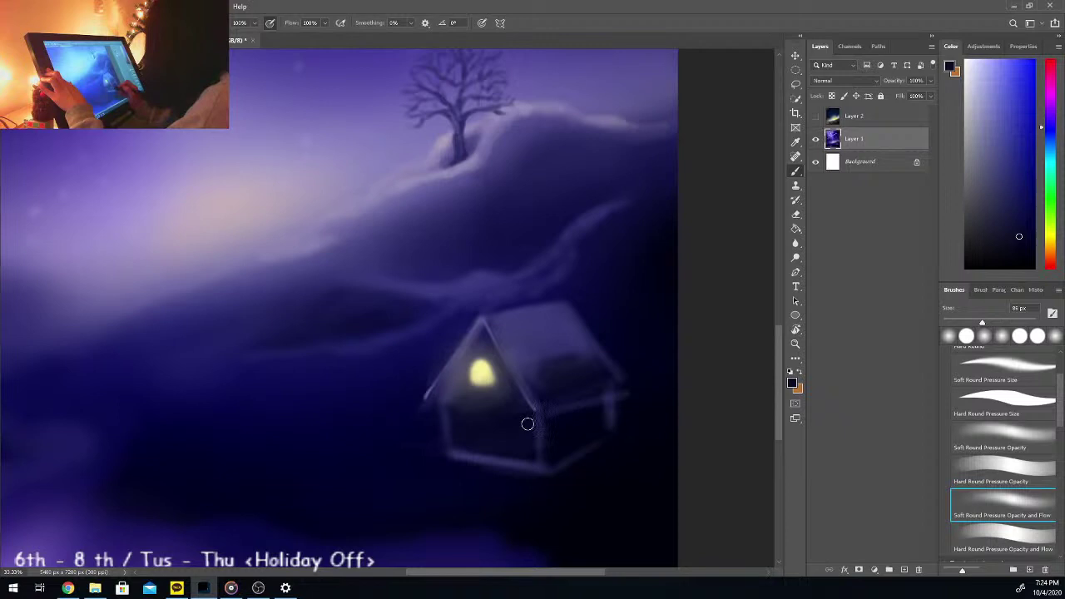
left_click(965, 268)
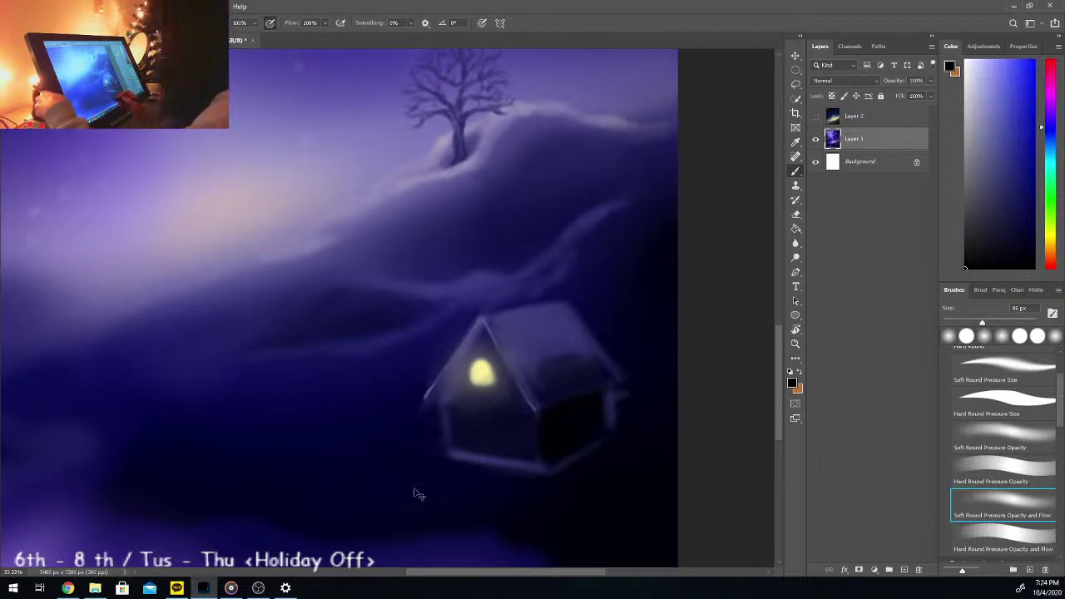
Step: Paint a thin pale-yellow sill beneath the attic window and touch up the pane with yellow sampled from it, using a 35 px brush
key("ctrl+plus")
left_click_drag(481, 572, 520, 574)
left_click_drag(778, 379, 780, 397)
key("alt")
left_click(356, 328)
key("b")
mouse_move(336, 334)
left_mouse_down()
mouse_move(375, 331)
mouse_move(360, 330)
mouse_move(366, 307)
mouse_move(368, 324)
left_mouse_up()
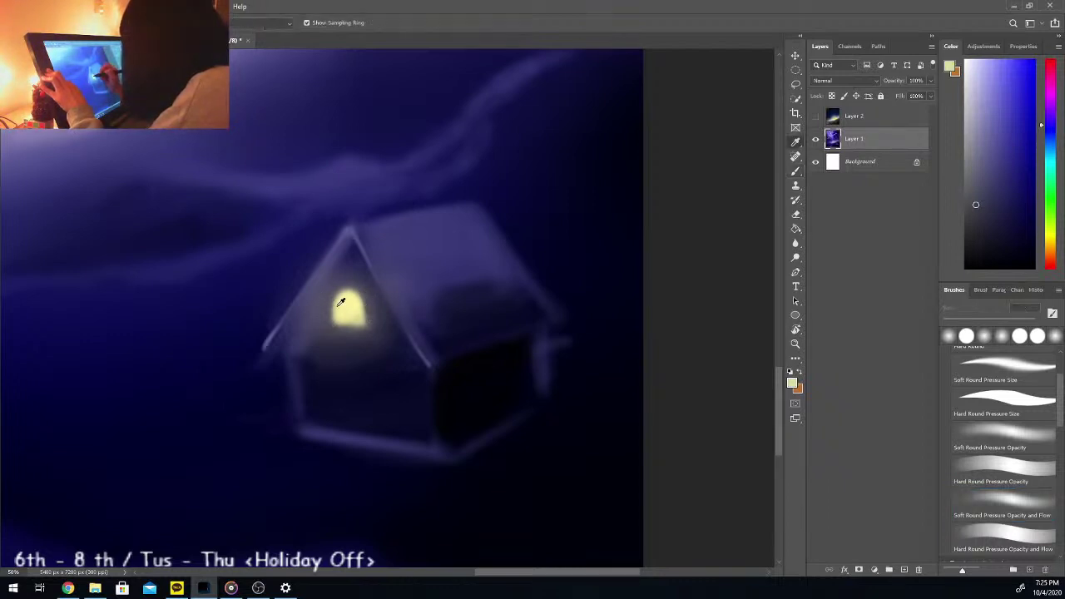
left_click(350, 304, "alt")
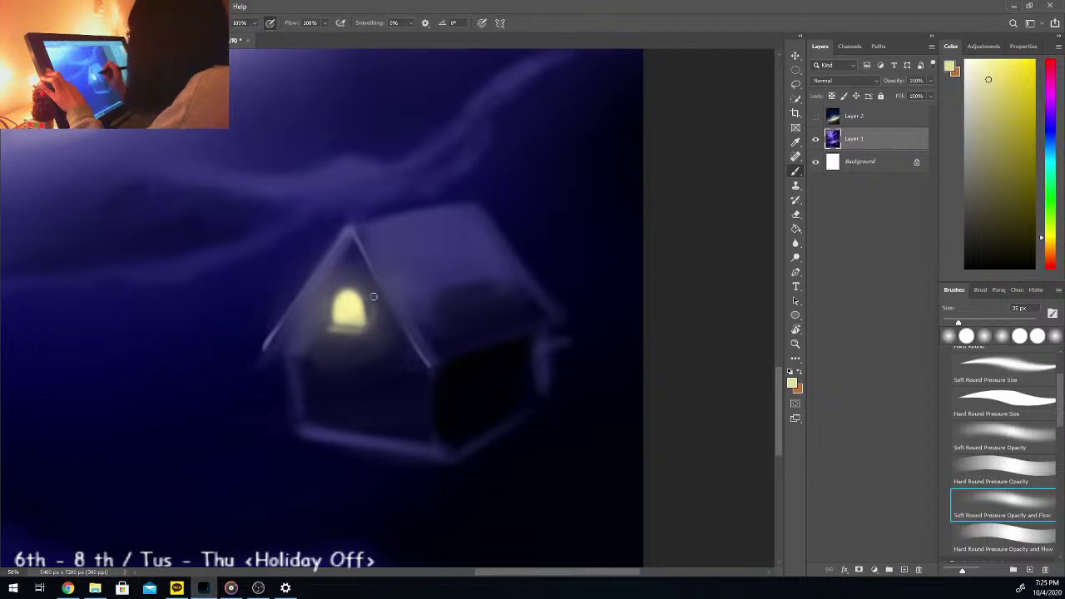
Step: Paint a small dark figure inside the lit window using dark olive and black, refining it with a 21 px brush
left_click_drag(983, 207, 980, 218)
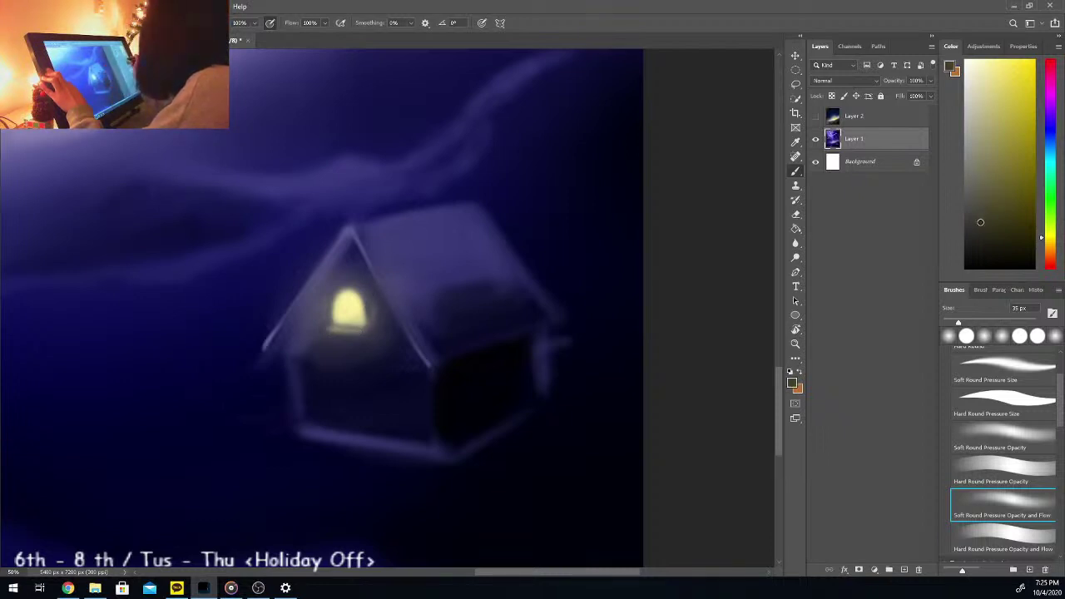
left_click(989, 198)
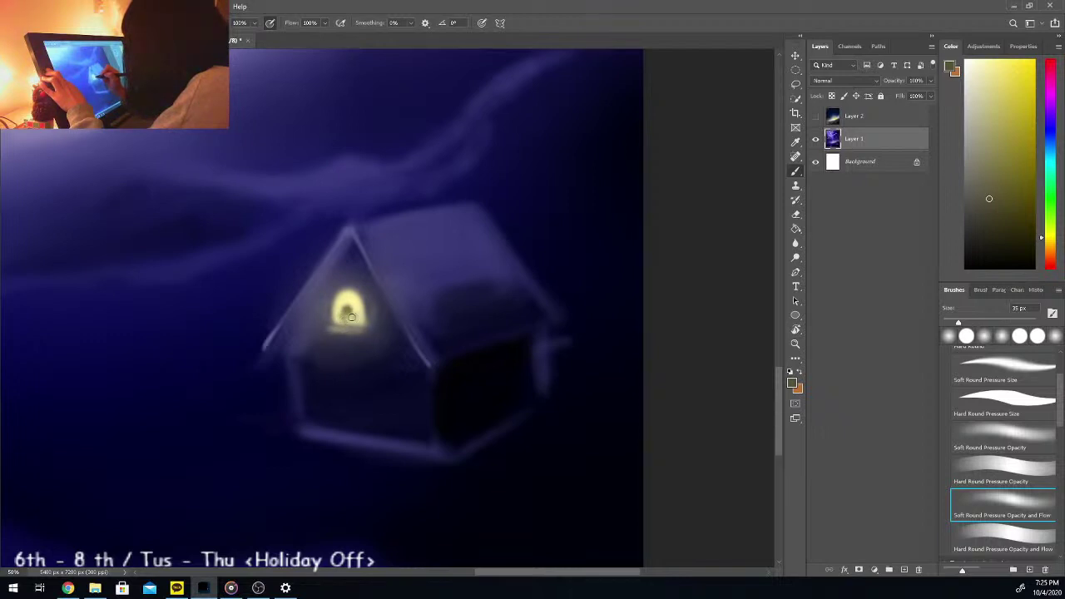
key("ctrl+z")
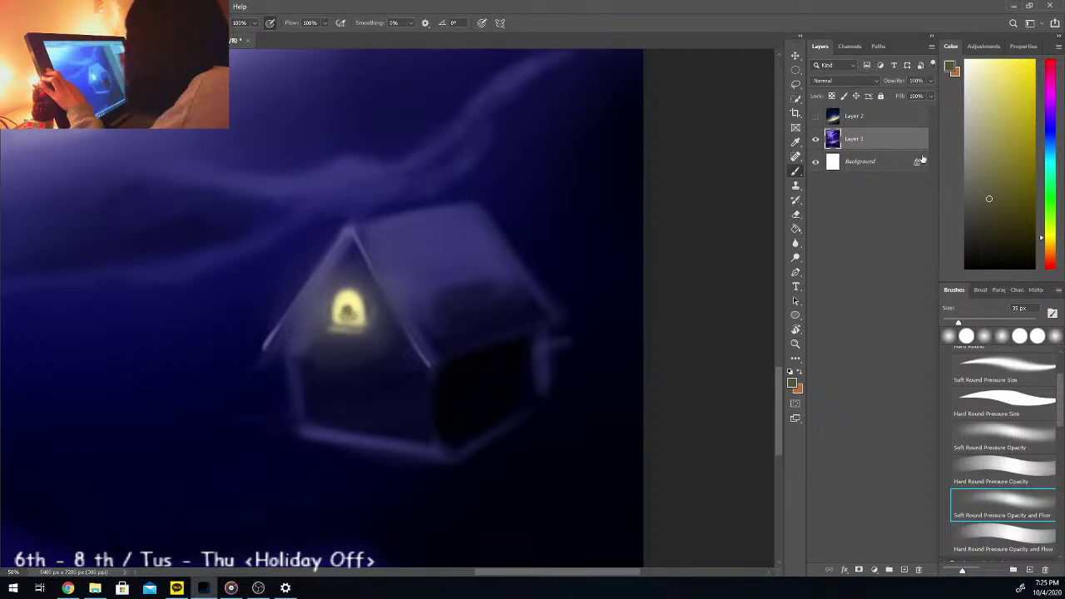
left_click(966, 267)
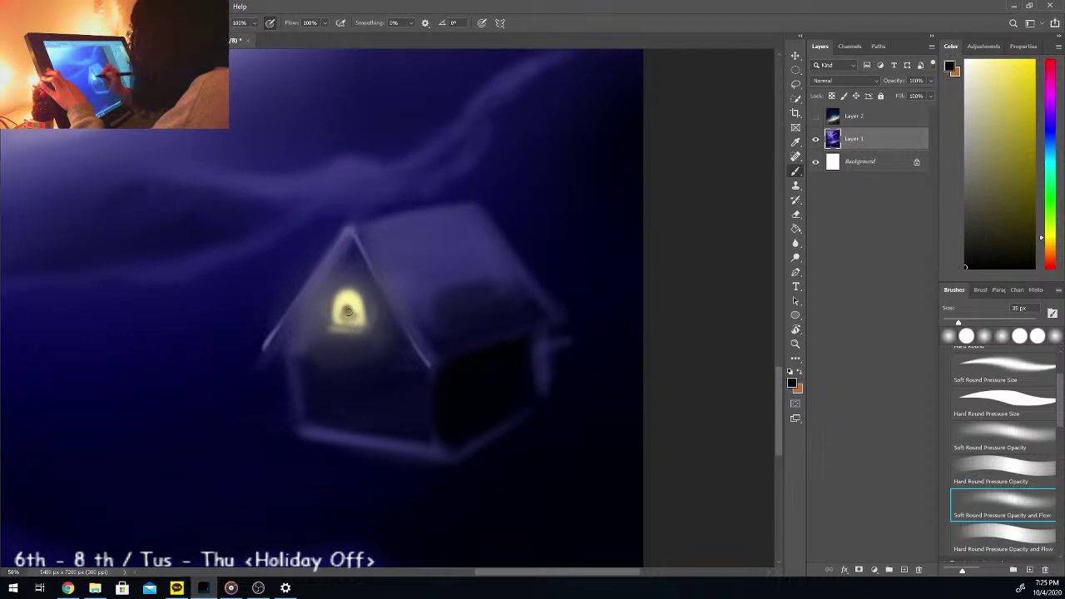
left_click_drag(958, 322, 952, 322)
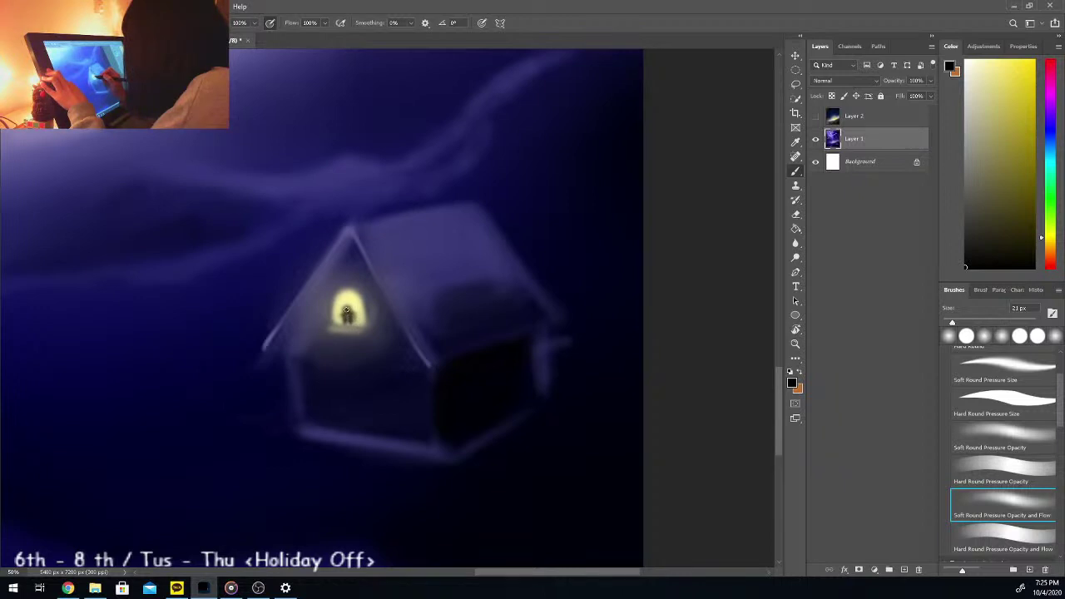
Step: Thicken the front roof edges down to the eaves with sampled blue-violet and blend along them with sampled dark blue
key("ctrl+minus")
key("ctrl+minus")
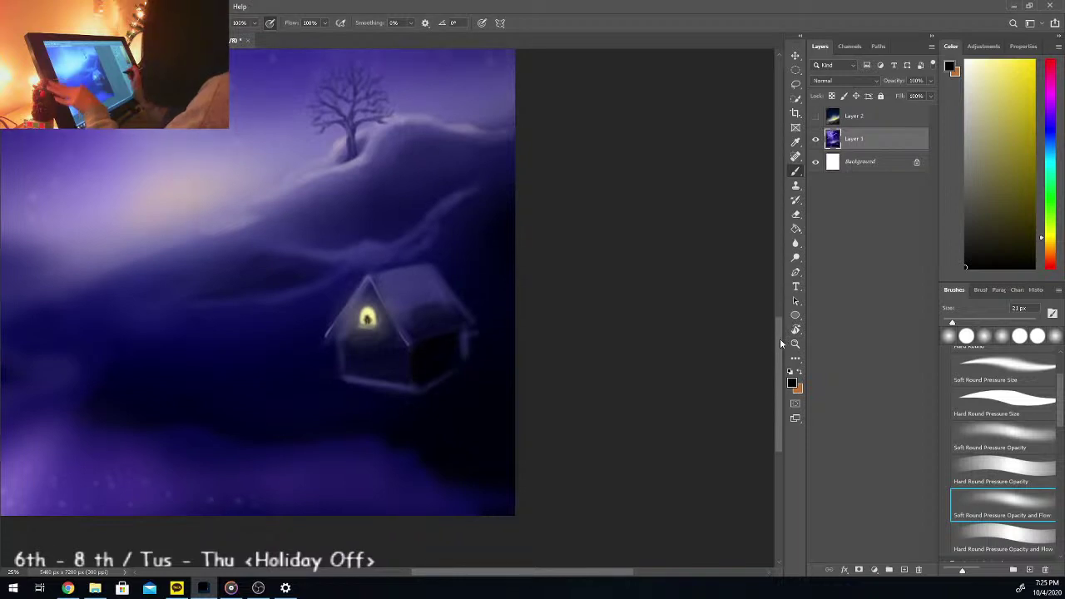
key("ctrl+plus")
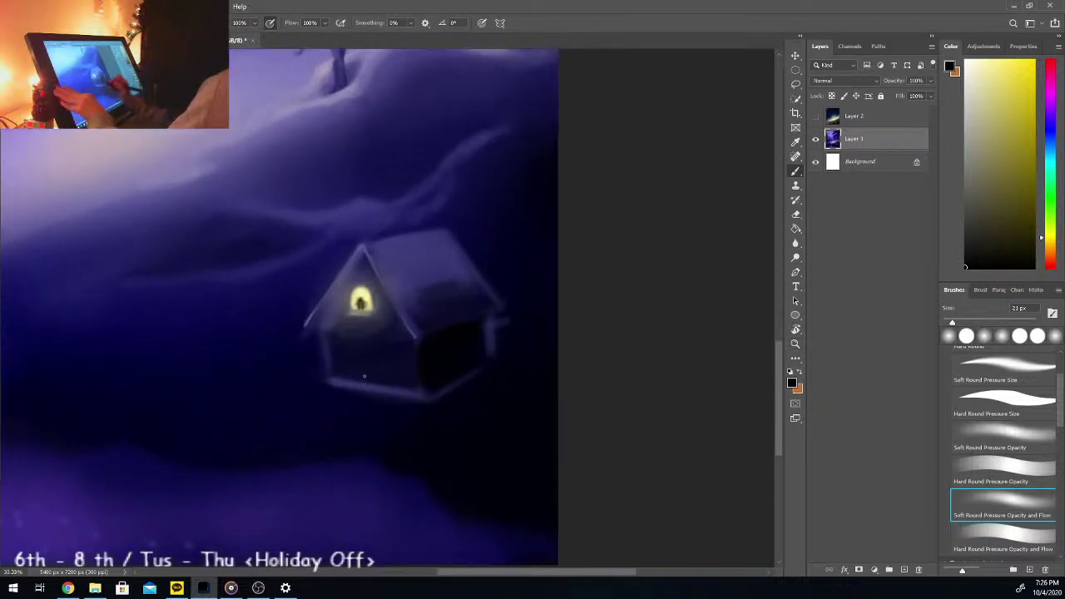
left_click(328, 338, "alt")
left_click(963, 322)
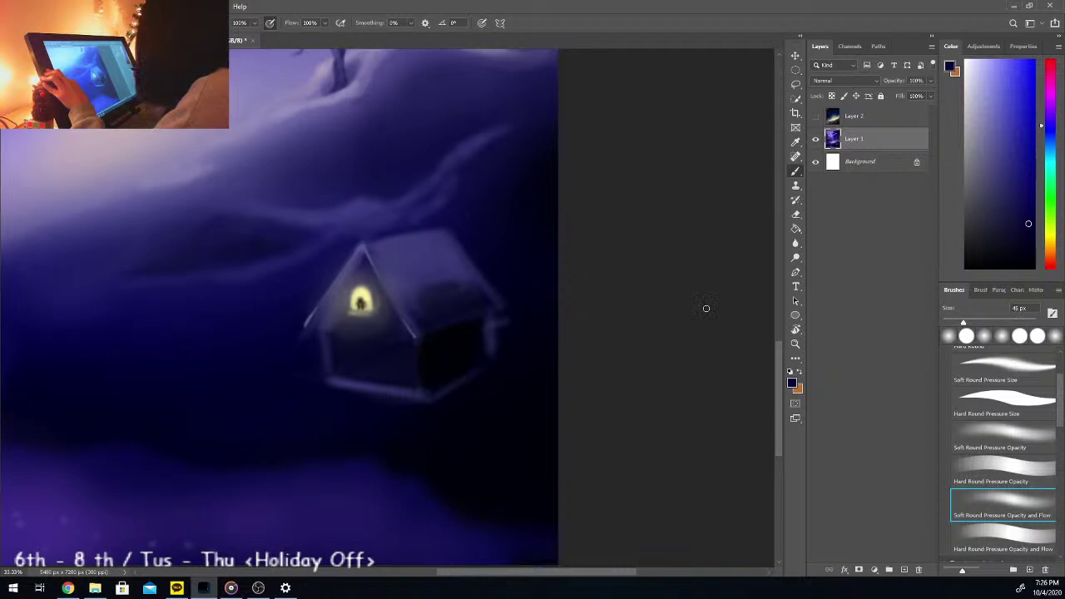
left_click(310, 319, "alt")
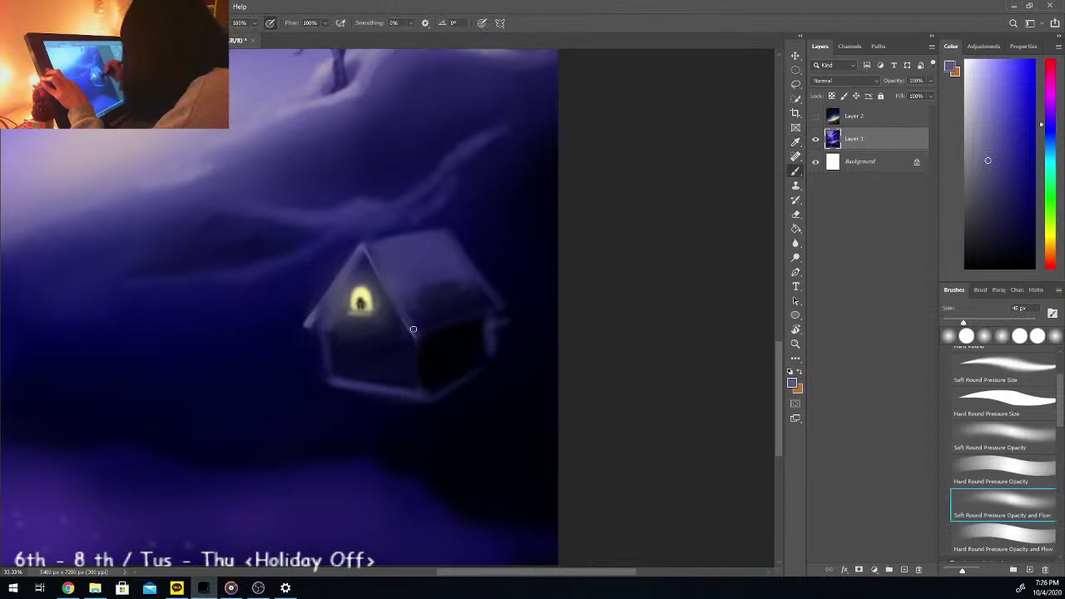
left_click(314, 326, "alt")
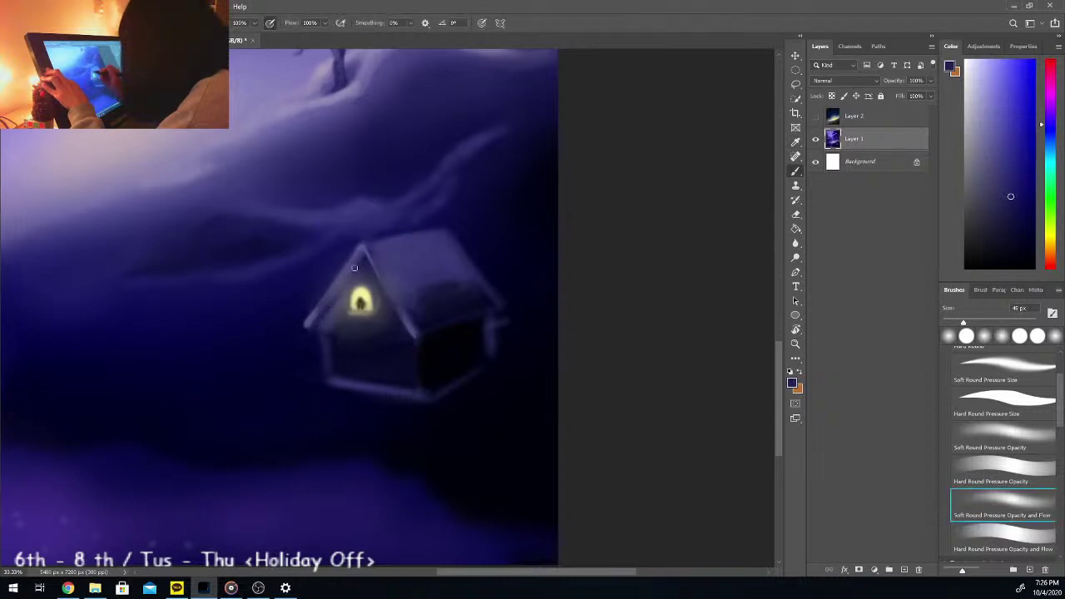
Step: Repaint the front wall's left corner edge farther out in sampled blue-violet and clean around it with sampled dark blue, using a 72 px brush
left_click(323, 331, "alt")
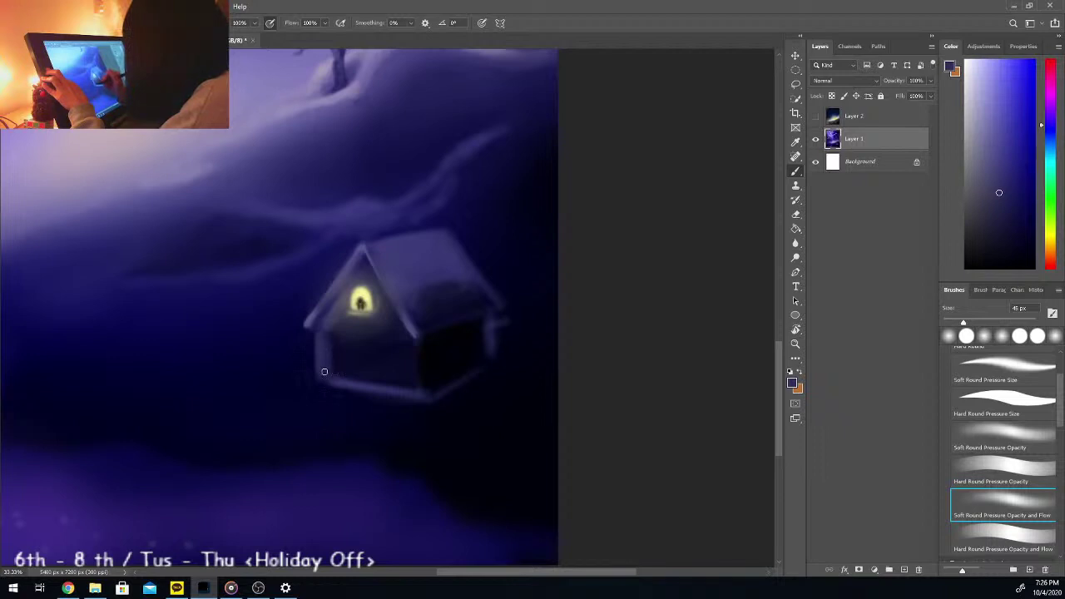
left_click(336, 365, "alt")
left_click(975, 323)
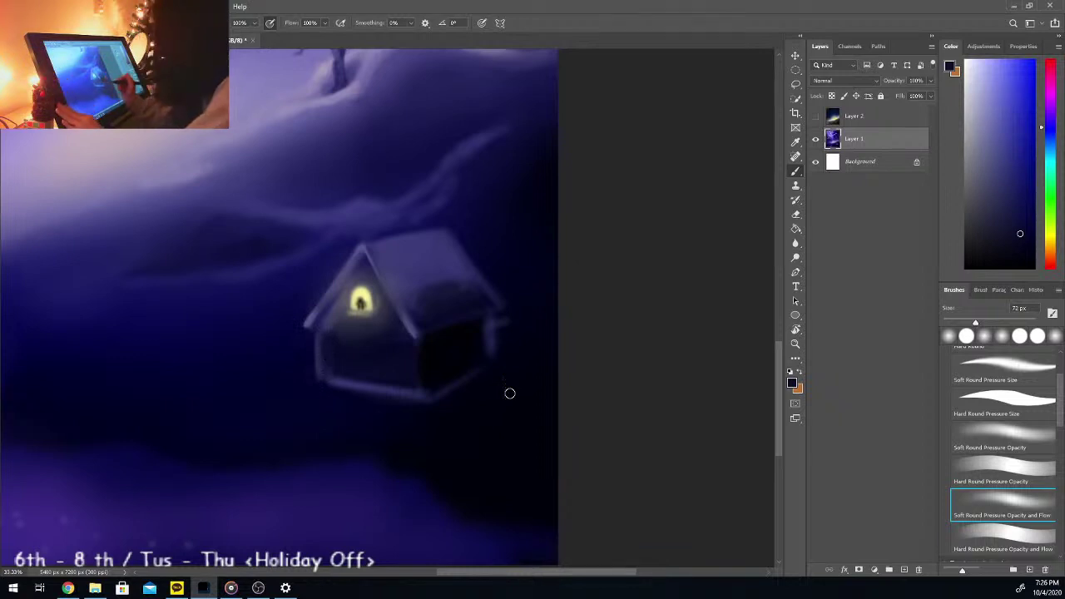
Step: Select the dark figure in the attic window with an elliptical marquee and enlarge it slightly with Free Transform
key("ctrl+plus")
key("ctrl+plus")
key("ctrl+plus")
key("m")
left_click_drag(287, 274, 328, 319)
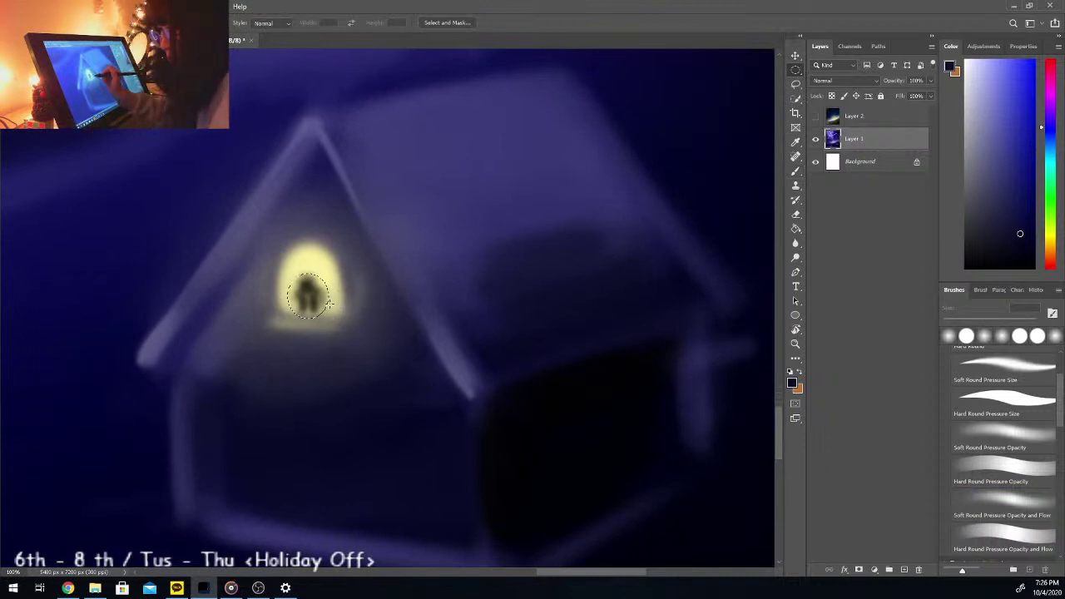
key("ctrl+t")
left_click_drag(332, 272, 327, 297)
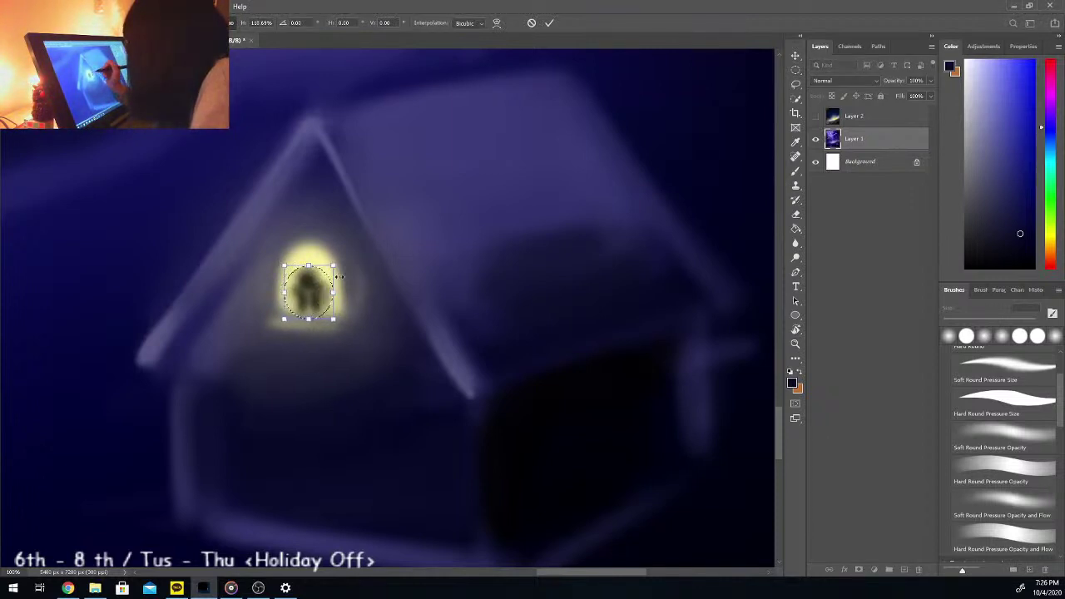
key("Return")
key("ctrl+d")
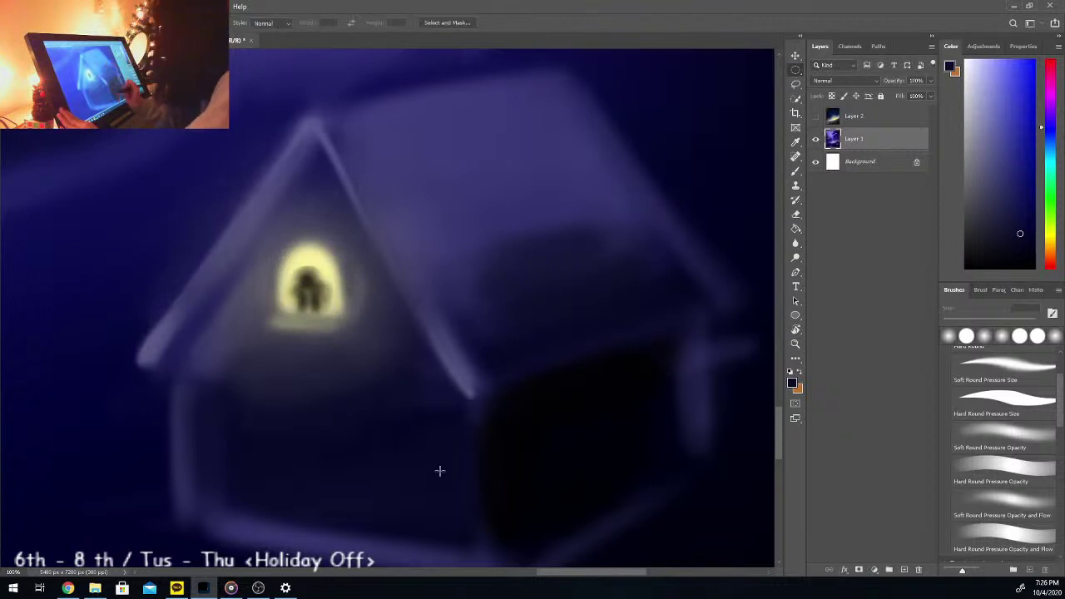
Step: Repaint the window pane around the figure's head with pale yellow sampled from the pane, using a 30 px brush
key("ctrl+minus")
key("ctrl+plus")
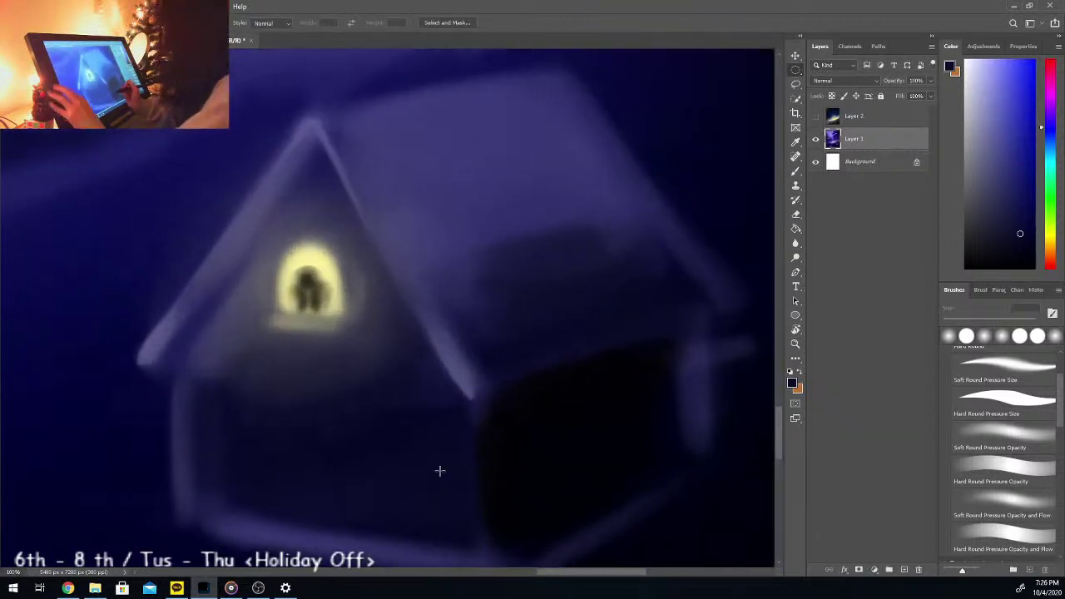
key("i")
left_click(303, 263)
key("b")
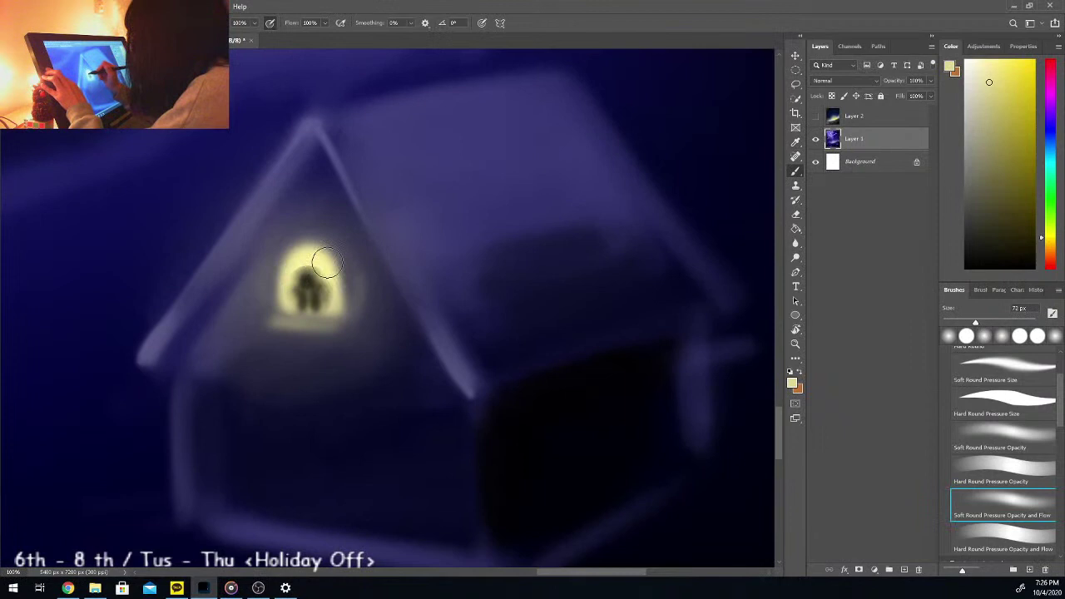
left_click_drag(976, 323, 957, 323)
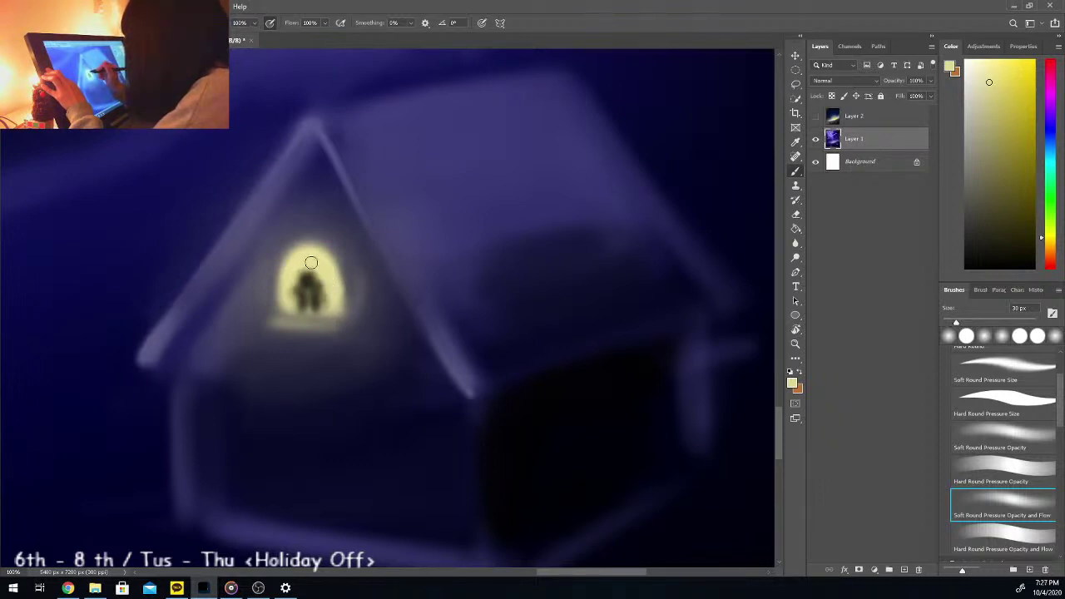
Step: Refine the figure's head and body in the attic window with dark olive, using a 17 px brush
left_click(987, 228)
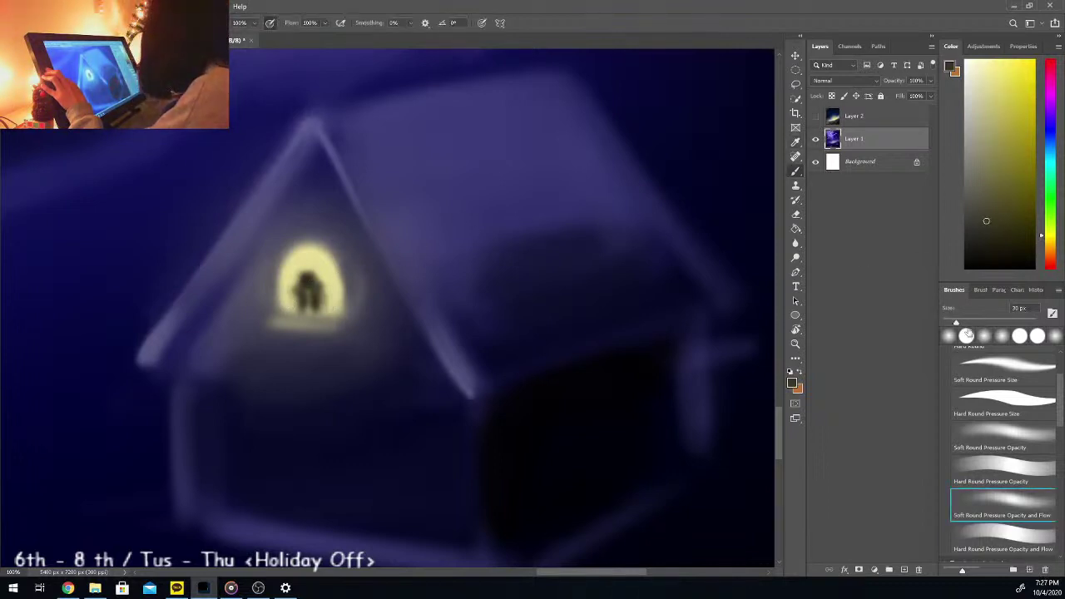
left_click(952, 321)
left_click_drag(952, 324, 950, 324)
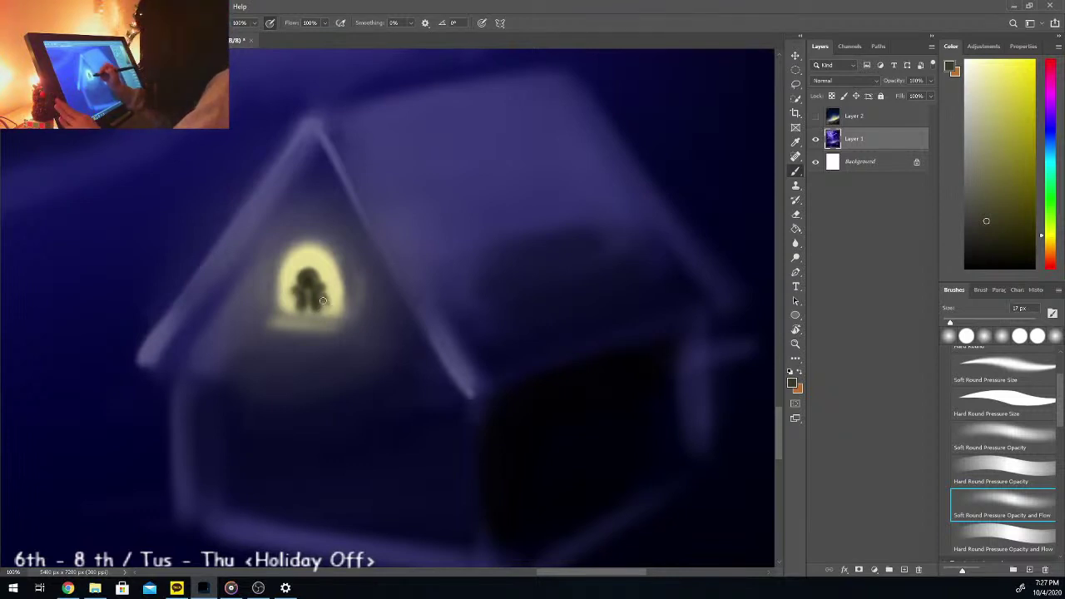
Step: Examine how the house and its lit window look within the whole landscape
key("ctrl+minus")
key("ctrl+minus")
key("ctrl+minus")
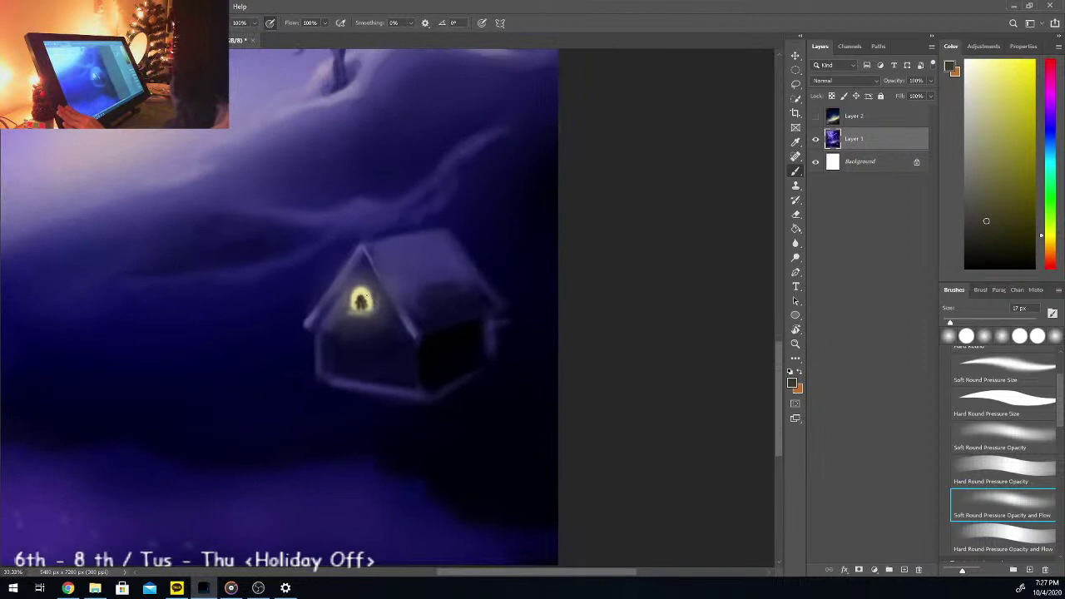
key("ctrl+minus")
key("ctrl+minus")
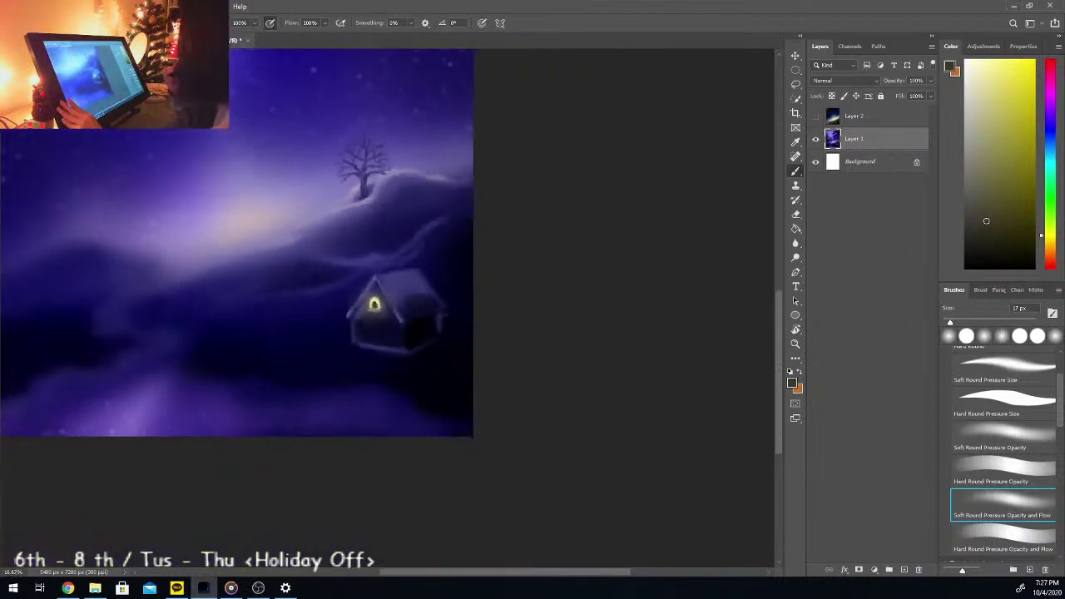
left_click_drag(466, 576, 436, 572)
mouse_move(770, 341)
left_mouse_down()
mouse_move(778, 319)
mouse_move(777, 344)
left_mouse_up()
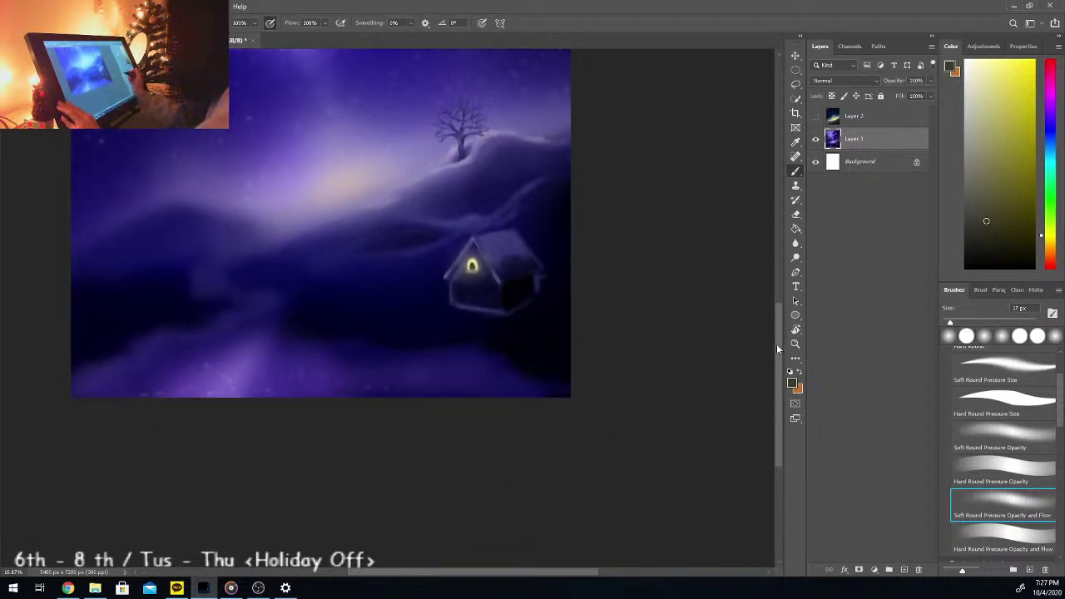
key("ctrl+plus")
key("ctrl+plus")
left_click_drag(456, 576, 500, 578)
left_click_drag(782, 376, 760, 343)
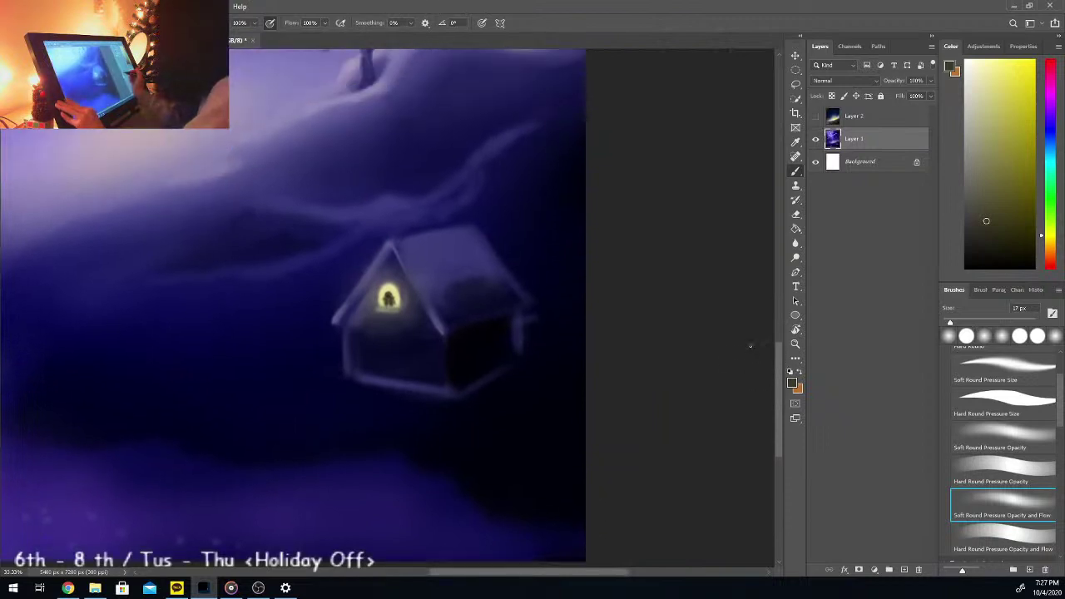
Step: Fill the large roof slope with sampled dark blue inside its light border, using a 79 px brush
key("ctrl+plus")
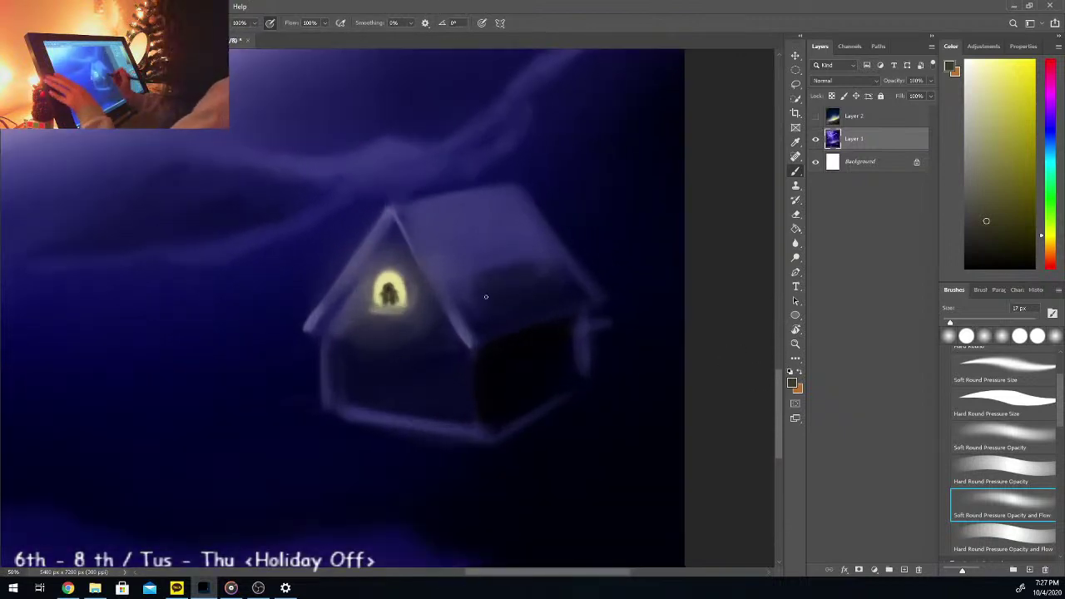
key("i")
left_click(500, 284)
left_click(527, 303)
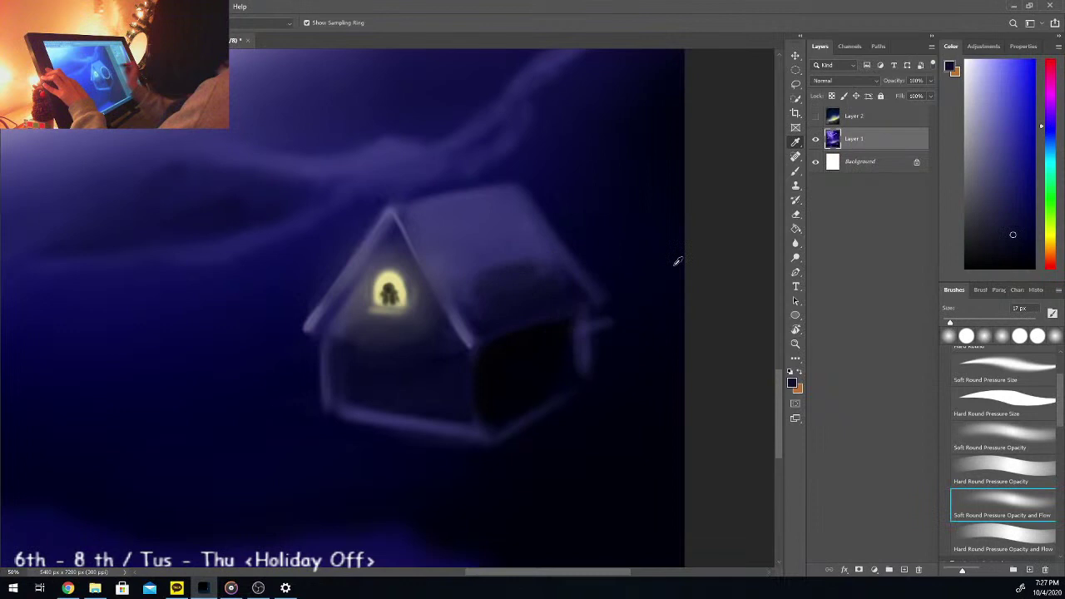
key("b")
mouse_move(442, 219)
left_mouse_down()
mouse_move(435, 211)
mouse_move(433, 224)
mouse_move(521, 230)
mouse_move(466, 278)
mouse_move(488, 297)
left_mouse_up()
mouse_move(552, 279)
left_mouse_down()
mouse_move(505, 206)
mouse_move(558, 273)
left_mouse_up()
mouse_move(436, 226)
left_mouse_down()
mouse_move(471, 308)
mouse_move(436, 234)
mouse_move(464, 309)
mouse_move(423, 232)
mouse_move(469, 324)
mouse_move(503, 285)
left_mouse_up()
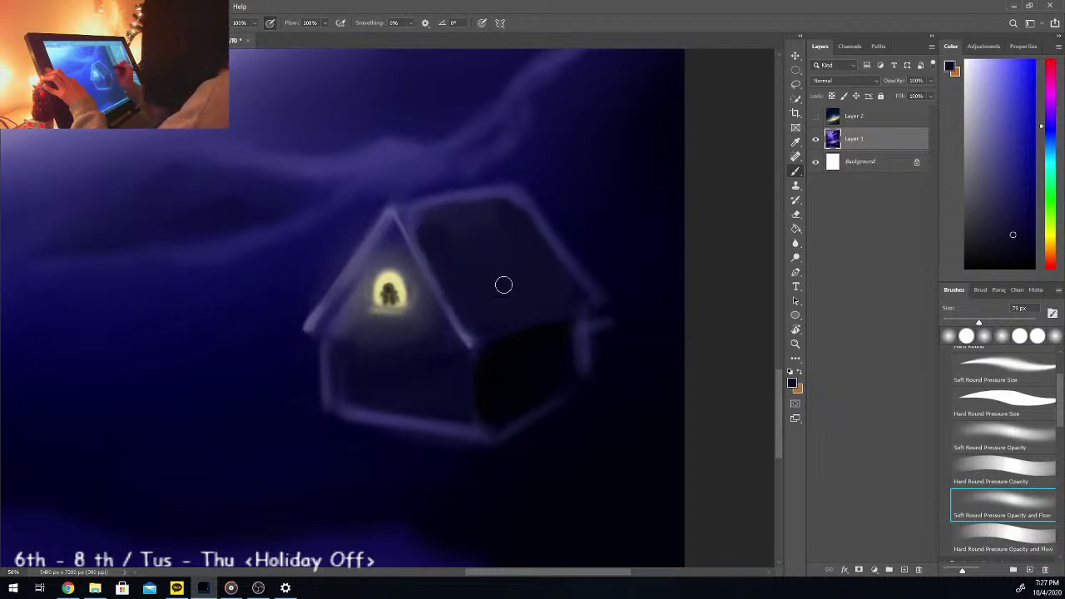
Step: Dab a row of sampled blue-violet tiles along the roof's lower edge and trim their tops with sampled dark blue
key("i")
left_click(394, 212)
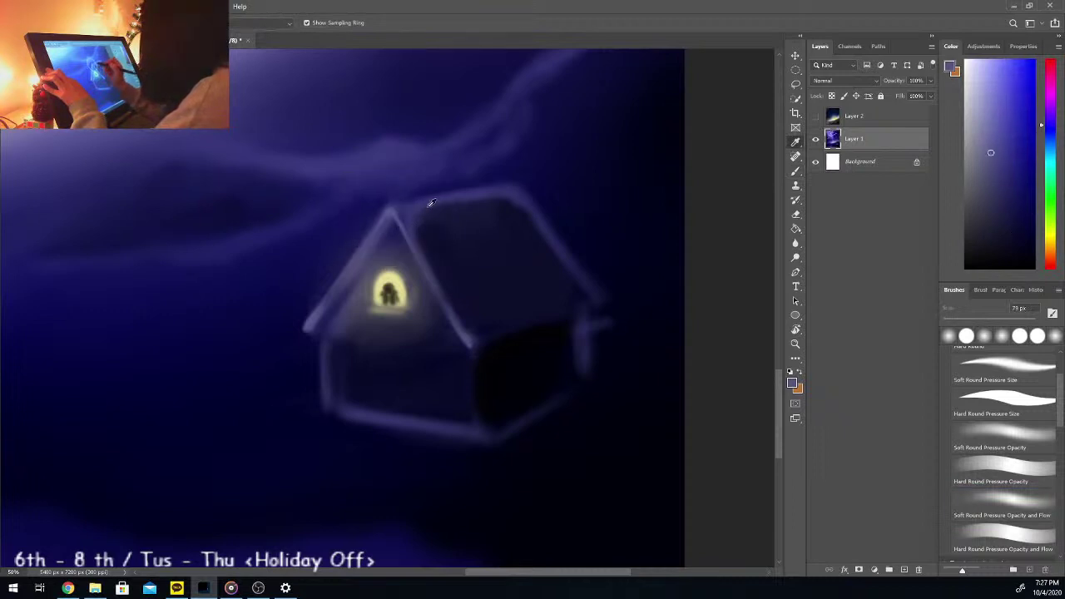
key("b")
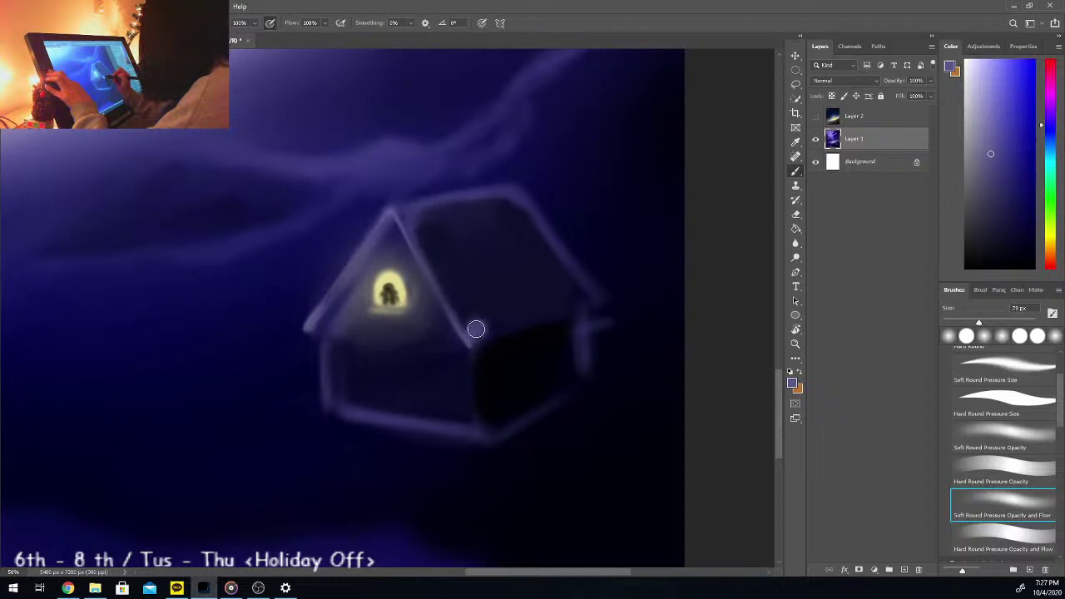
left_click_drag(482, 335, 542, 320)
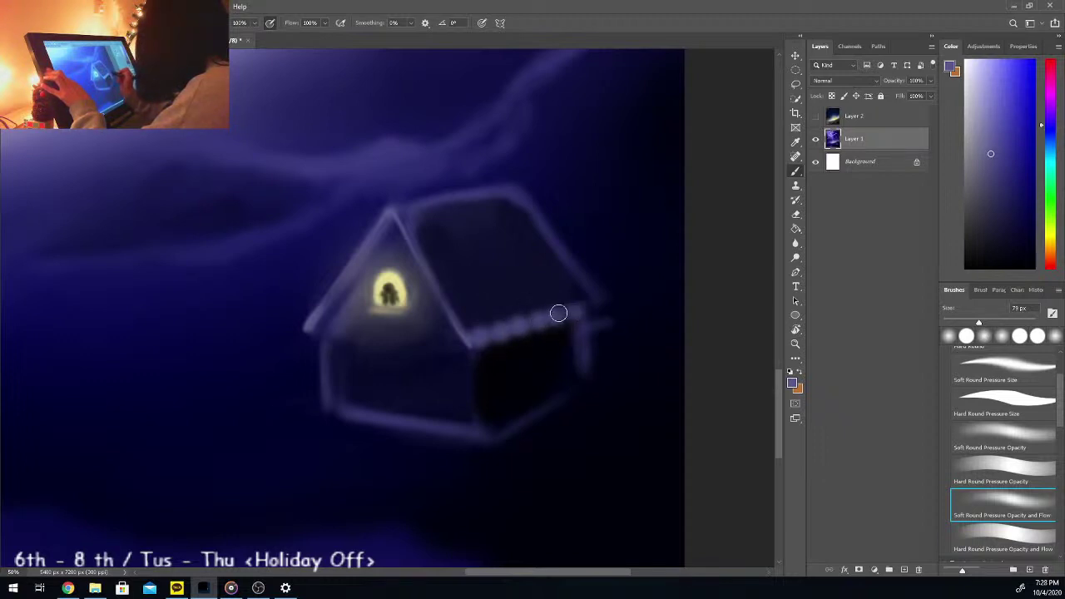
left_click_drag(574, 312, 597, 304)
left_click(474, 325, "alt")
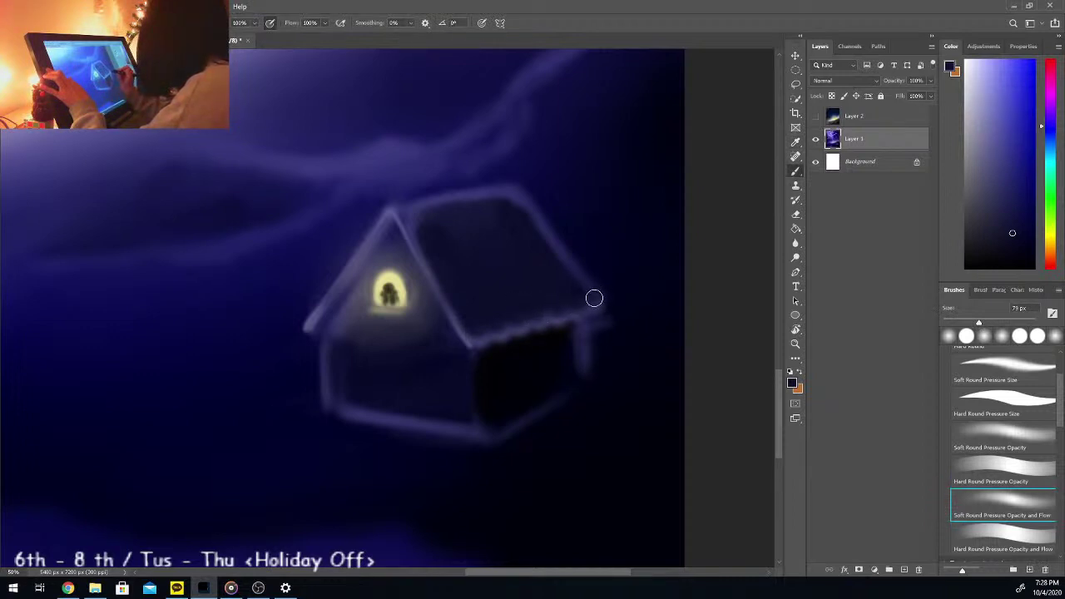
Step: Dab a second row of round blue-violet tiles just above the eave row, using the color sampled from the roof peak
key("i")
left_click(393, 206)
key("b")
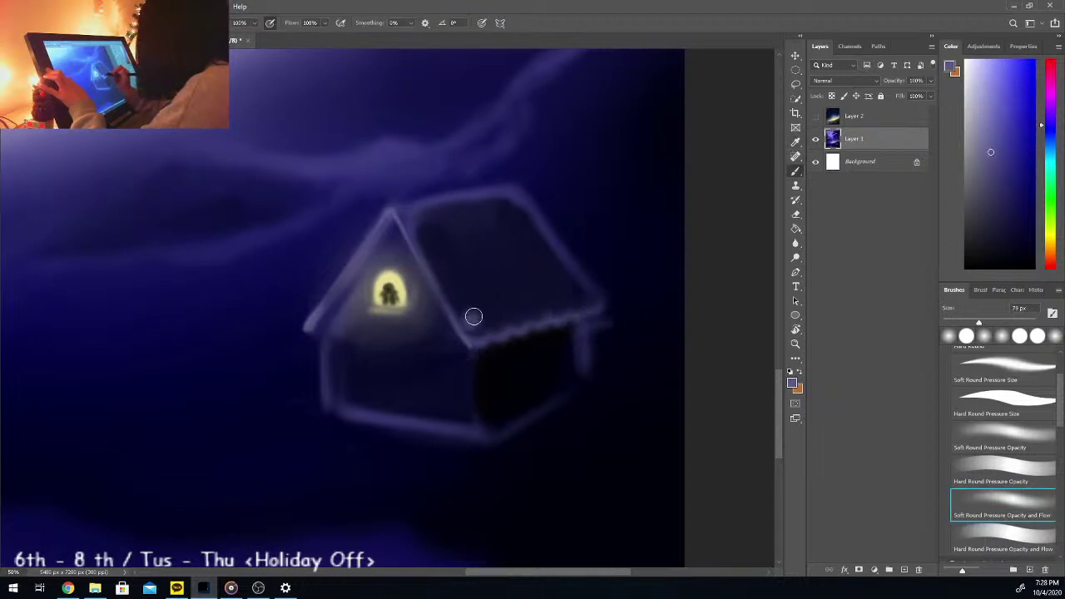
left_click(495, 313)
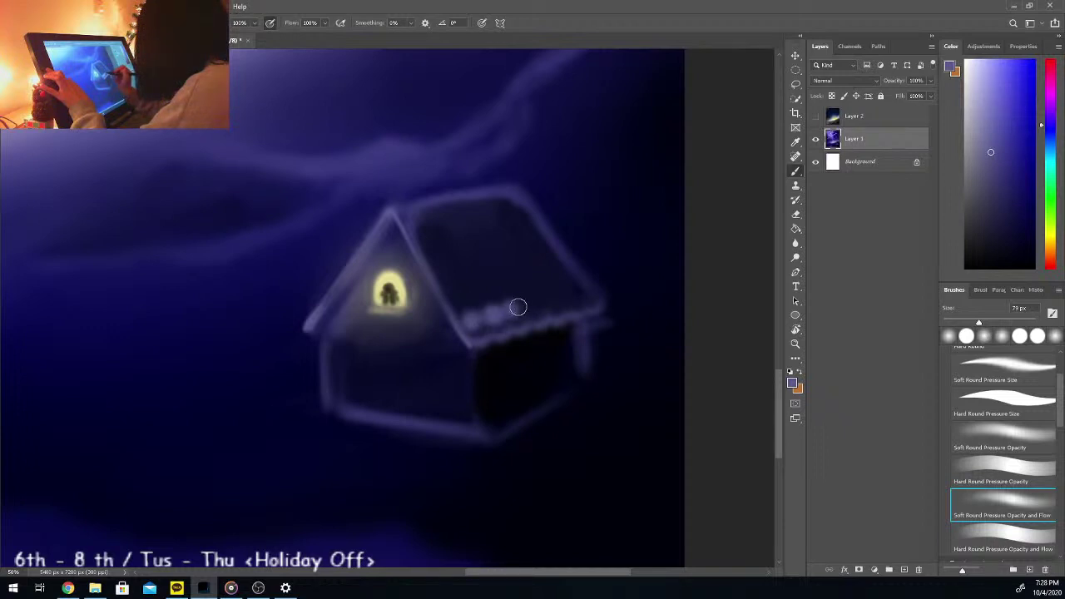
left_click(531, 308)
left_click(550, 299)
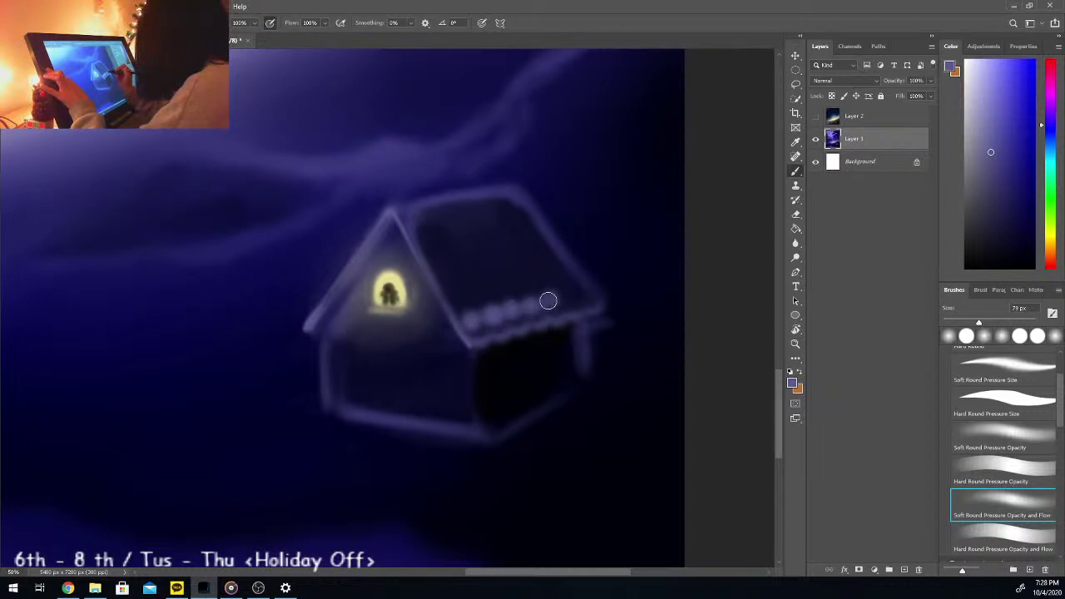
left_click(572, 295)
left_click(587, 290)
Step: Trim the tops of the second tile row into thin scallops with sampled dark roof blue
left_click(491, 283, "alt")
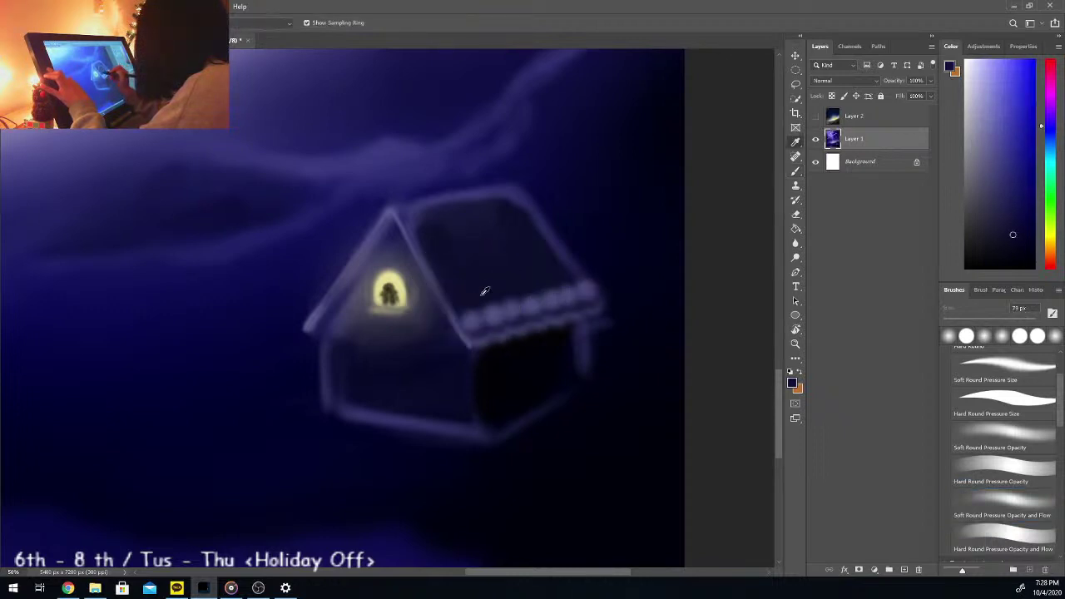
left_click(469, 313)
left_click(491, 309)
left_click(492, 310)
left_click(513, 302)
left_click(549, 296)
left_click(555, 295)
left_click(571, 287)
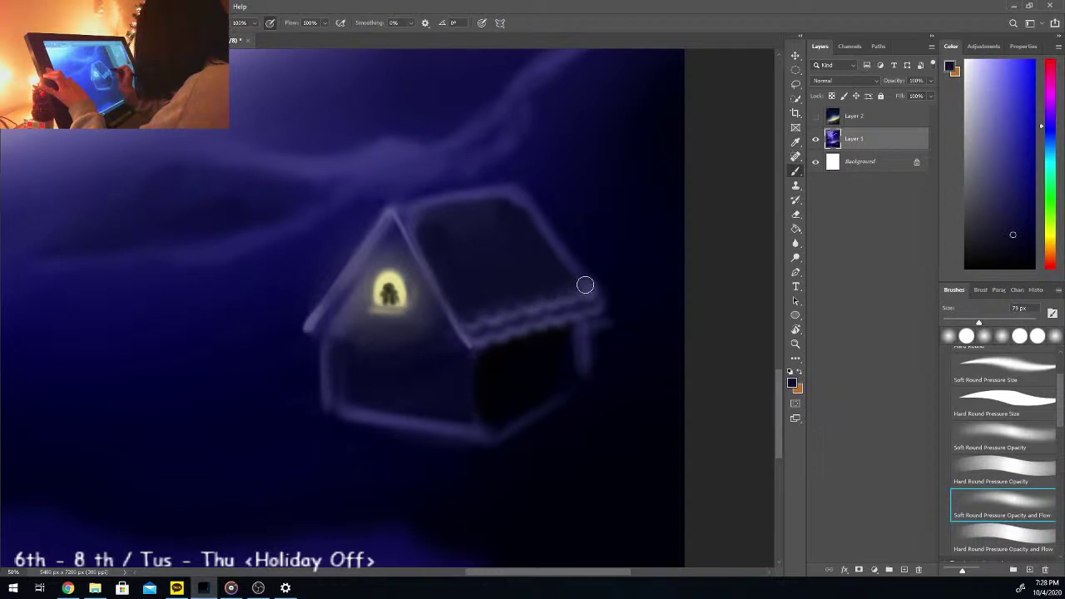
Step: Paint a third scalloped tile row above the second, dabbing sampled blue-violet and covering the tops with sampled dark blue
key("alt")
left_click(398, 213, "alt")
left_click(463, 303)
left_click(463, 301)
left_click(485, 297)
left_click(462, 305)
left_click(485, 298)
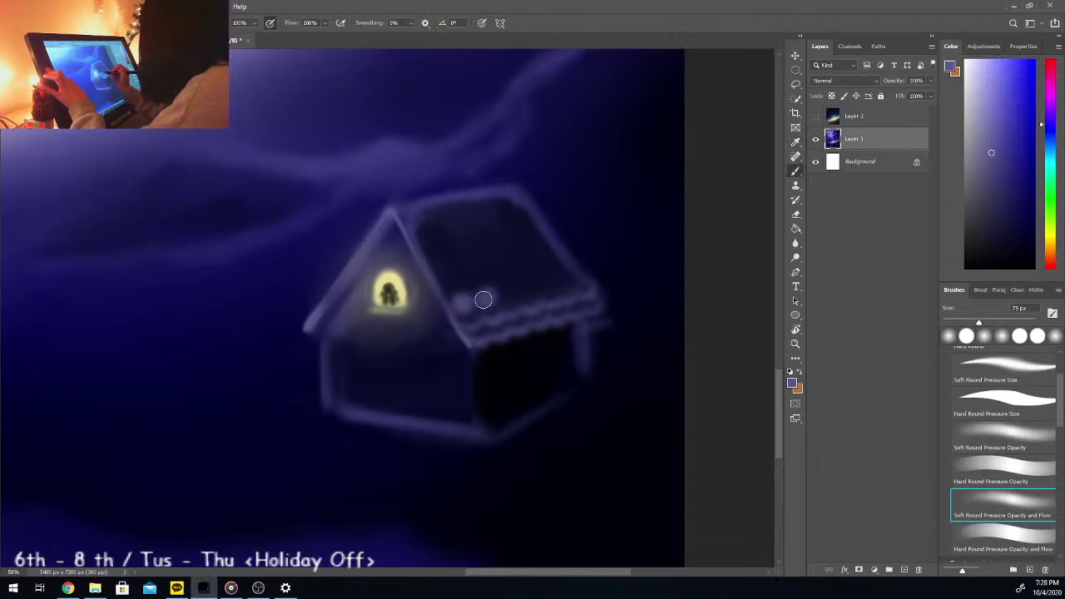
left_click(506, 294)
left_click(527, 288)
left_click(546, 285)
left_click(567, 279)
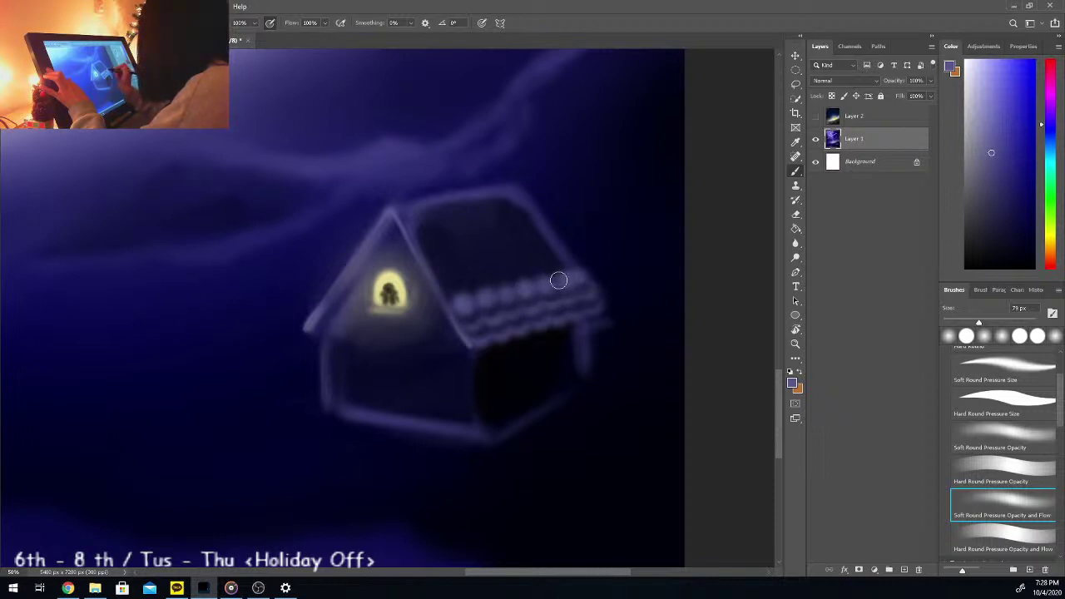
left_click(483, 255, "alt")
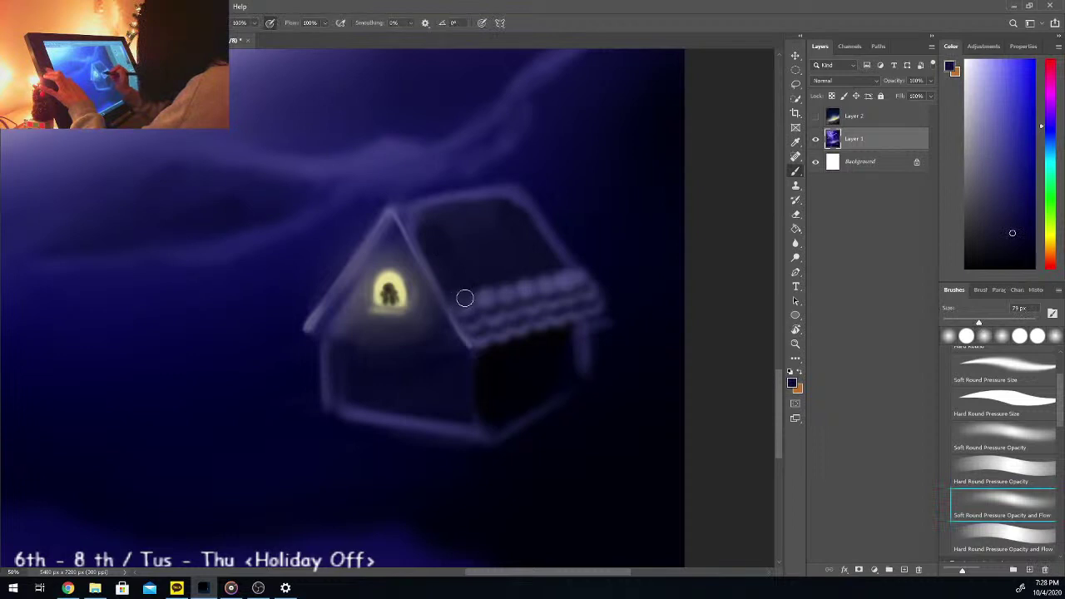
left_click_drag(486, 294, 530, 283)
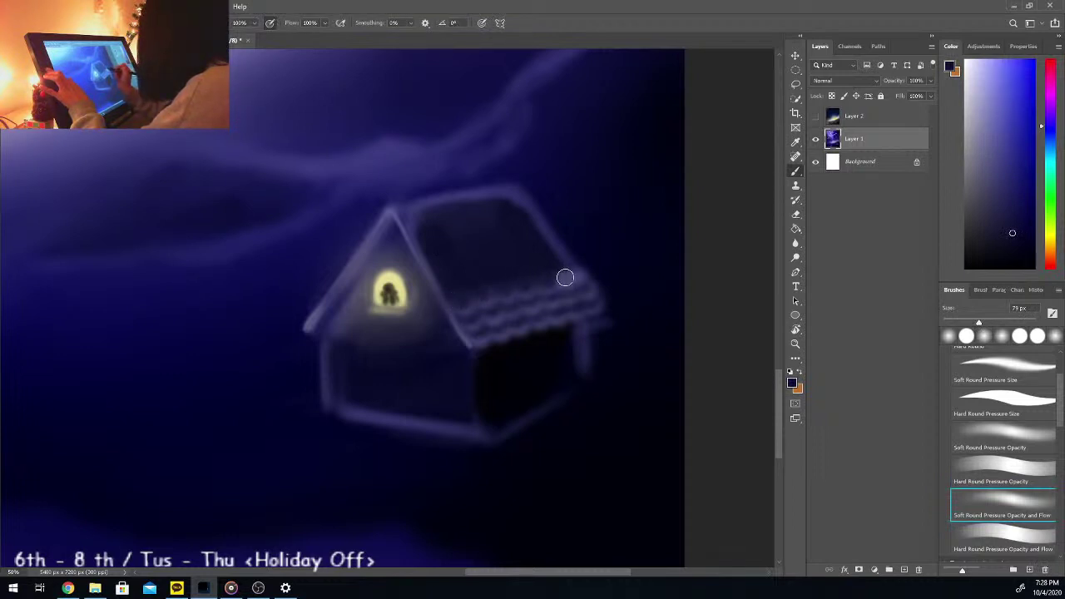
Step: Paint a fourth scalloped tile row across the roof with sampled blue-violet dabs, thinned from above with sampled dark blue
left_click(406, 209, "alt")
left_click(456, 293)
left_click(477, 287)
left_click(502, 281)
left_click(521, 281)
left_click(544, 273)
left_click(562, 273)
left_click(571, 268)
left_click(435, 241, "alt")
left_click_drag(475, 284, 566, 265)
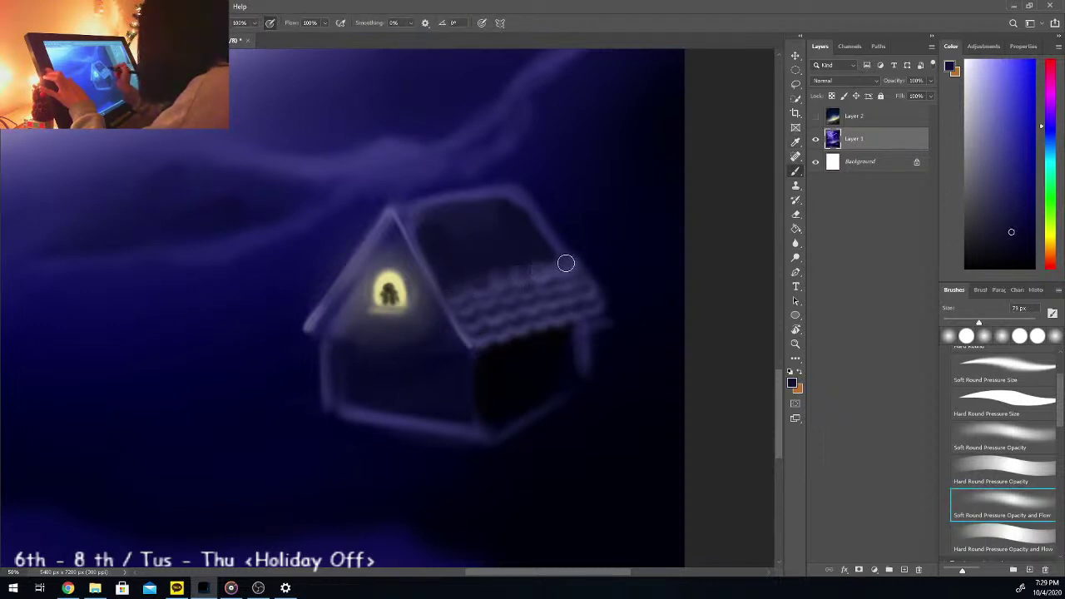
left_click(796, 70)
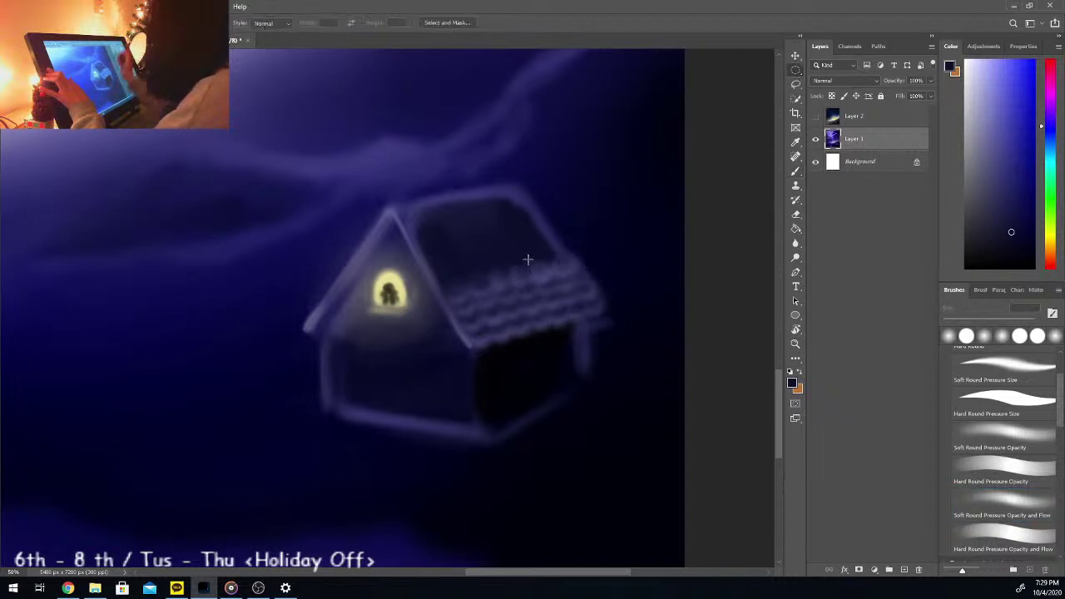
left_click_drag(444, 278, 528, 298)
key("ctrl+alt")
key("ctrl+z")
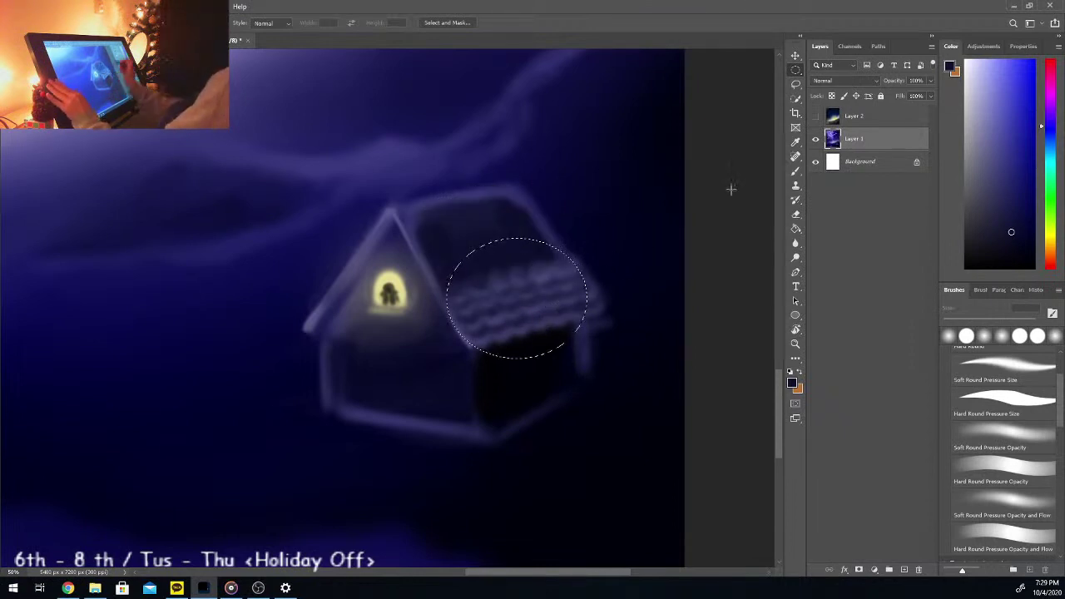
left_click(796, 98)
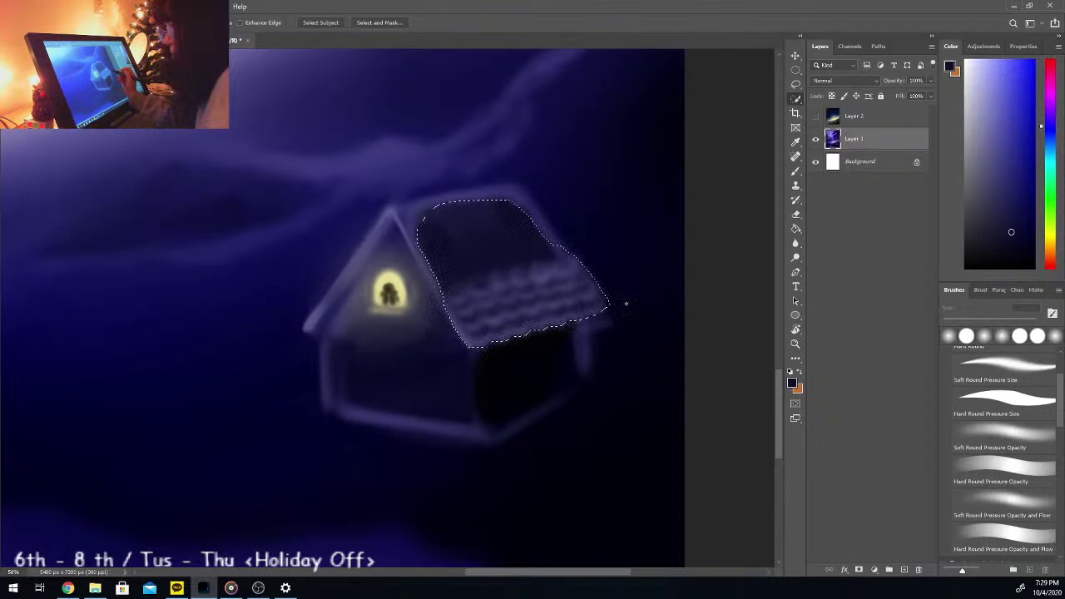
key("ctrl+d")
Step: Try to duplicate the lassoed lower tile rows onto the upper part of the roof
key("l")
mouse_move(450, 292)
left_mouse_down()
mouse_move(551, 268)
mouse_move(599, 293)
mouse_move(570, 333)
mouse_move(499, 352)
mouse_move(468, 350)
mouse_move(448, 289)
left_mouse_up()
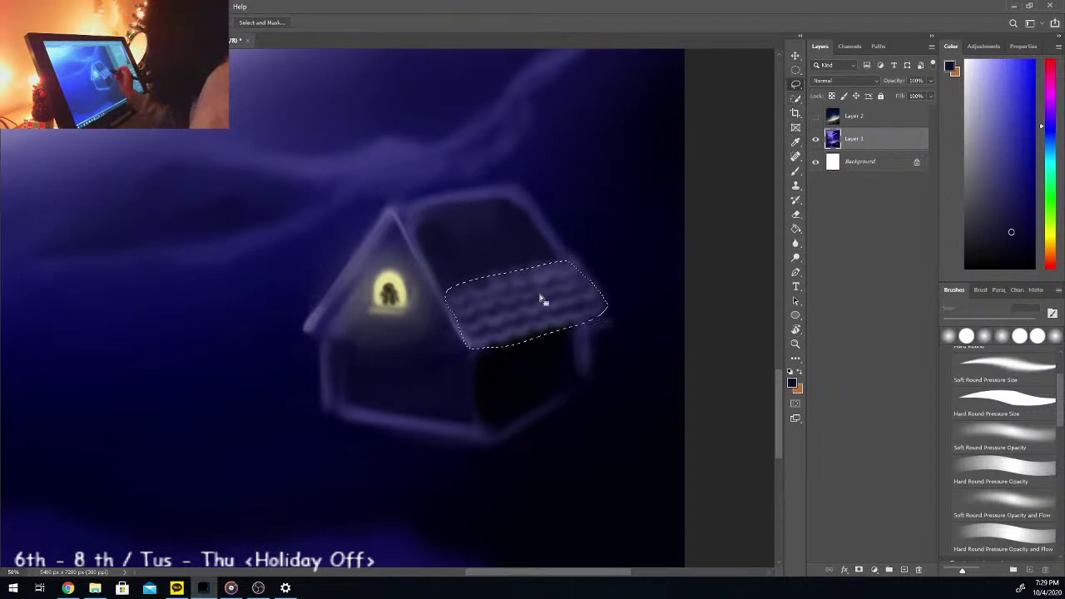
key("ctrl")
left_click_drag(548, 331, 504, 258)
key("ctrl+d")
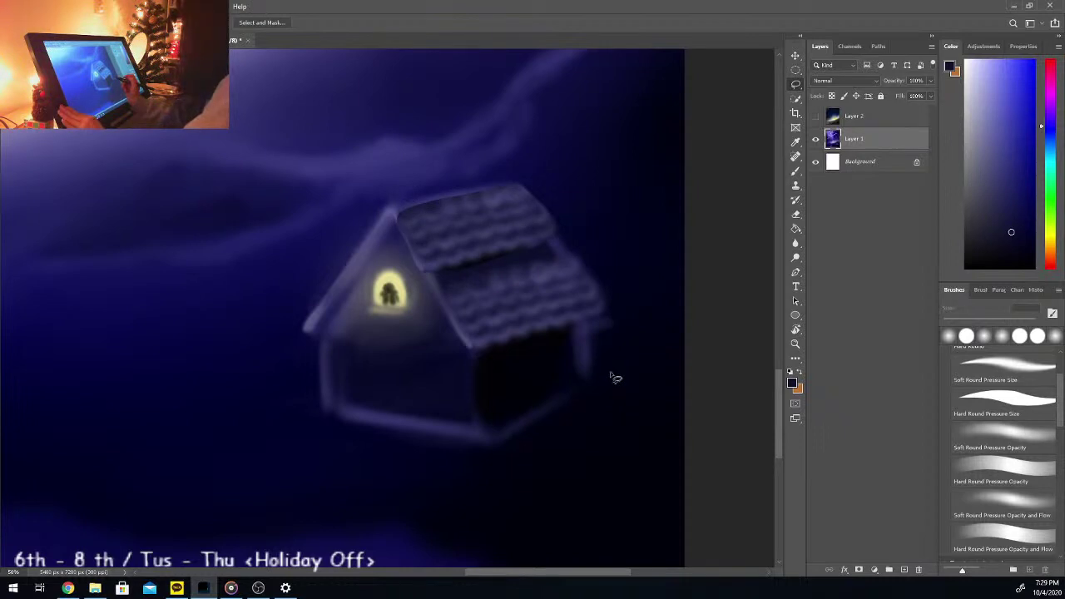
key("ctrl+z")
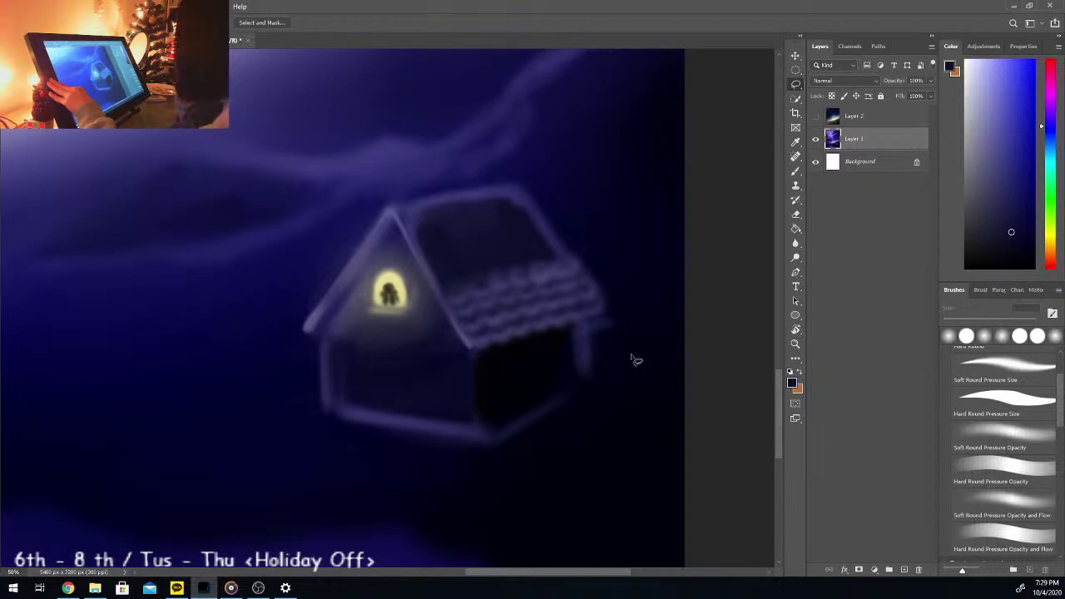
Step: Cover the roof tiles with dark blue using the Soft Round Pressure Opacity and Flow brush, and brush a soft sampled blue-violet highlight onto the upper roof
key("b")
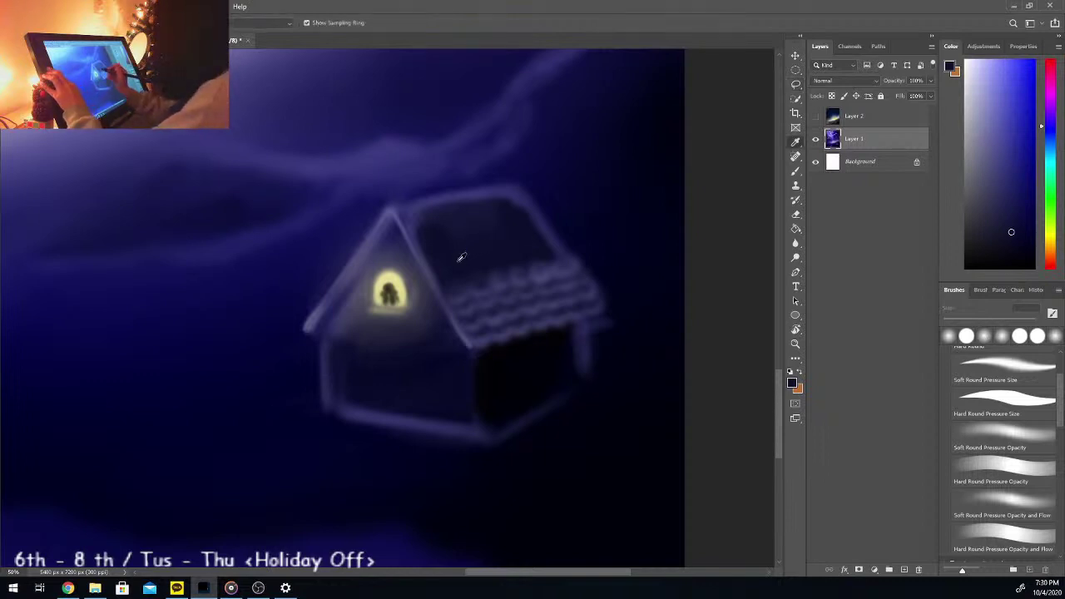
left_click(1003, 503)
left_click_drag(976, 320, 996, 322)
mouse_move(478, 287)
left_mouse_down()
mouse_move(534, 274)
mouse_move(515, 293)
mouse_move(514, 325)
mouse_move(499, 300)
mouse_move(487, 305)
mouse_move(454, 273)
mouse_move(480, 338)
mouse_move(478, 277)
mouse_move(512, 251)
mouse_move(582, 295)
left_mouse_up()
left_click(427, 200, "alt")
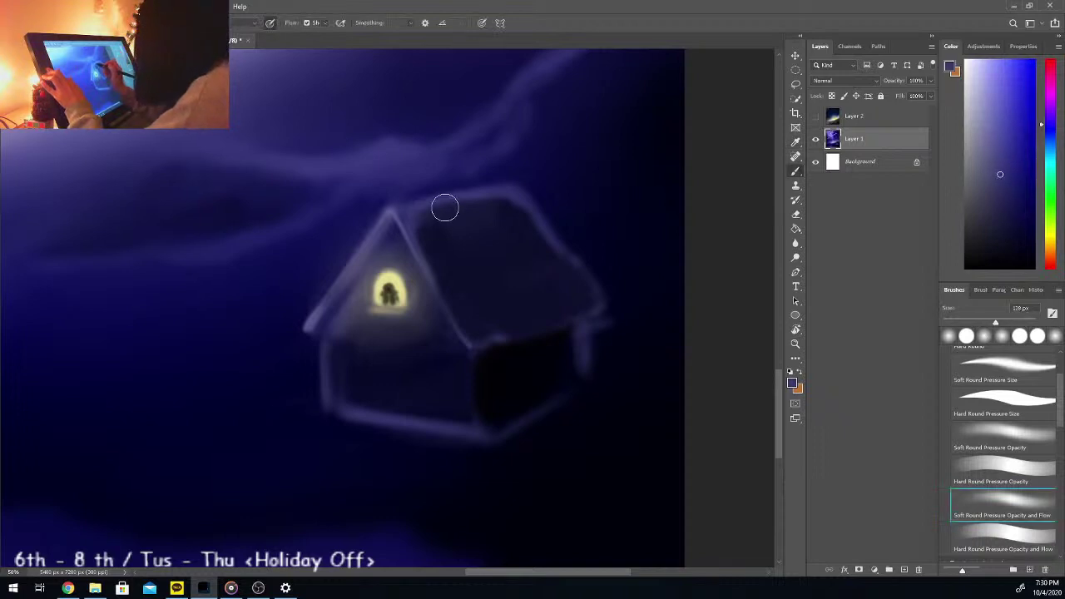
mouse_move(458, 210)
left_mouse_down()
mouse_move(499, 203)
mouse_move(475, 227)
mouse_move(449, 222)
mouse_move(450, 233)
mouse_move(501, 214)
mouse_move(510, 216)
mouse_move(483, 242)
mouse_move(506, 242)
mouse_move(503, 220)
mouse_move(434, 226)
left_mouse_up()
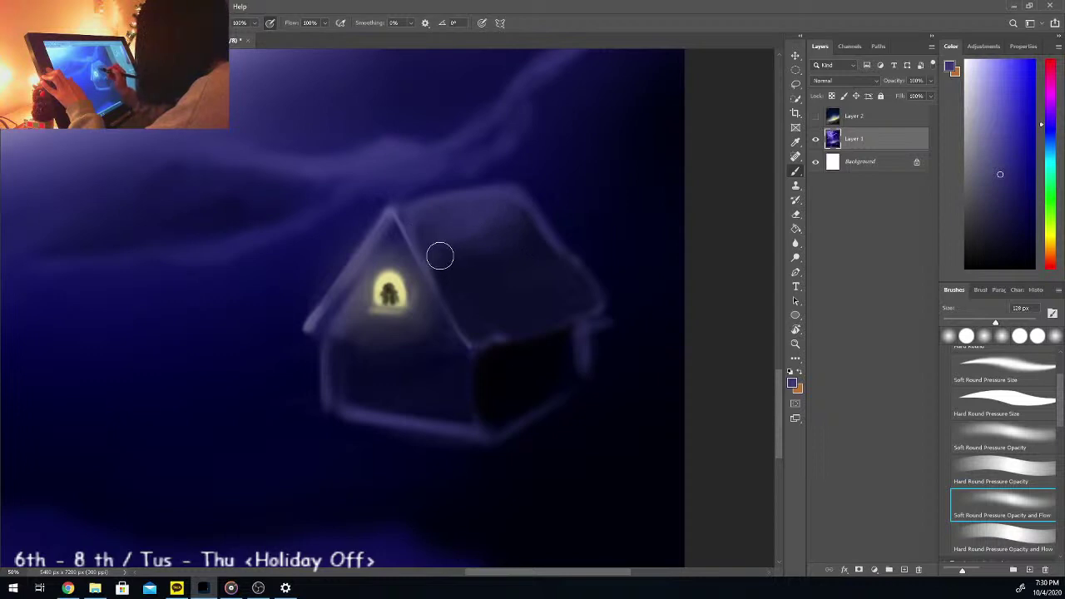
Step: Shade the lower roof and the slope beside the gable with near-black sampled from the side wall
key("i")
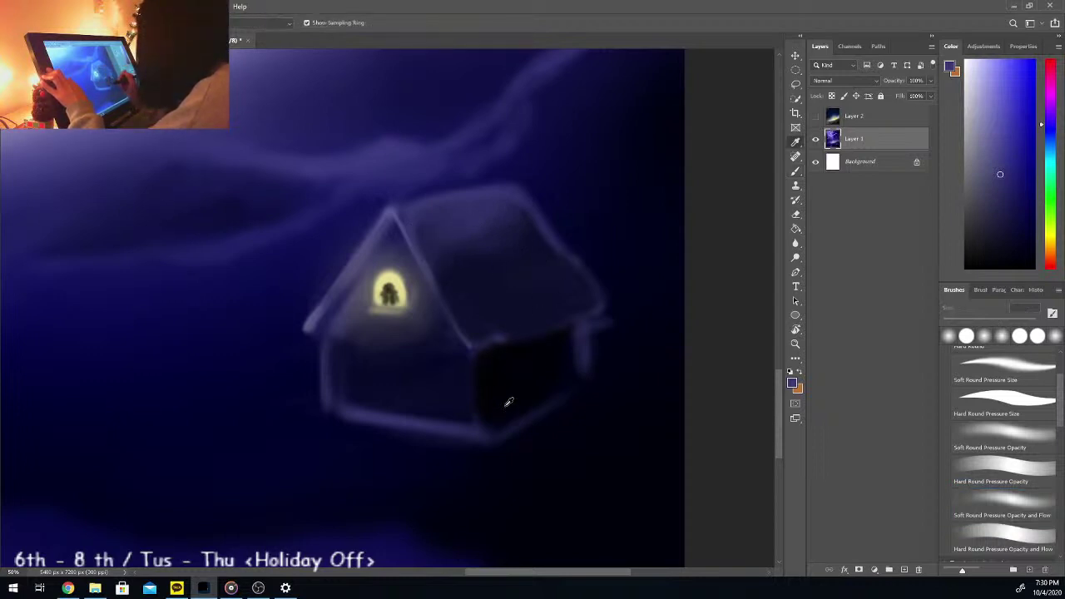
left_click(490, 371)
left_click(1003, 504)
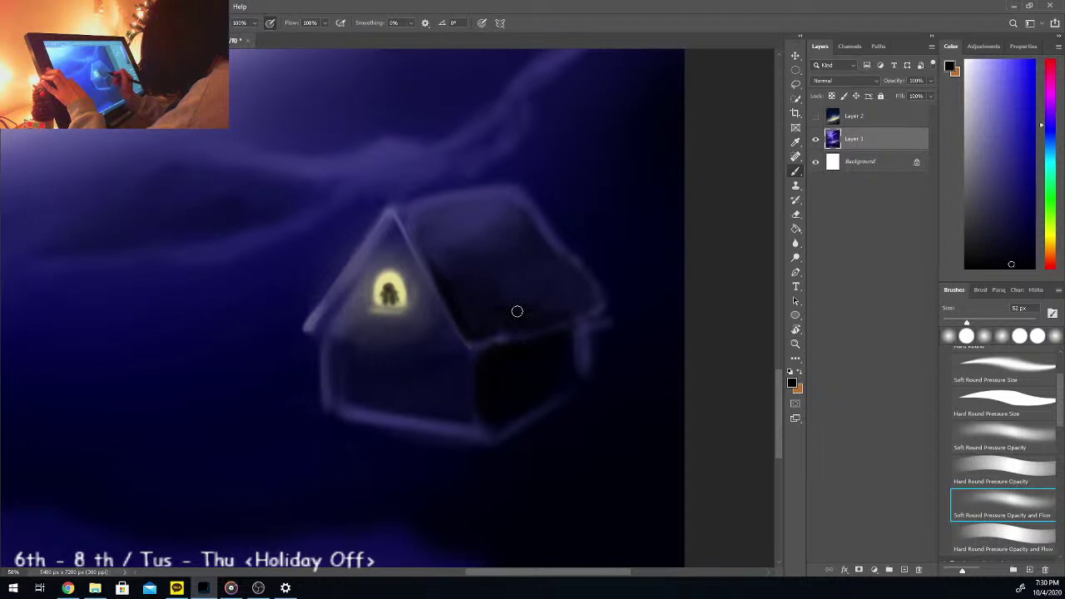
left_click_drag(967, 322, 988, 322)
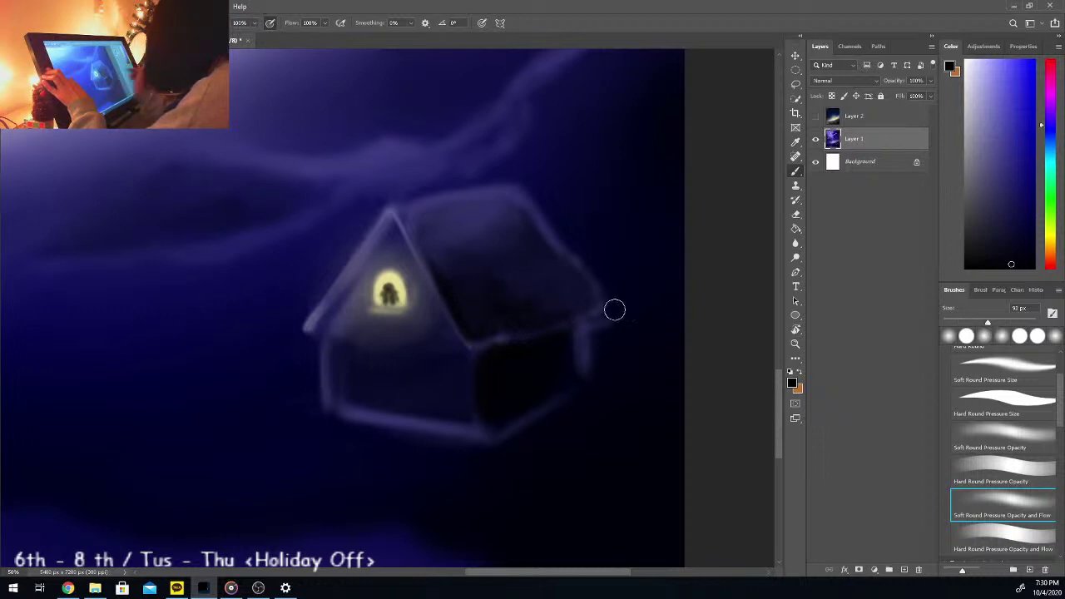
mouse_move(459, 270)
left_mouse_down()
mouse_move(471, 226)
mouse_move(432, 247)
mouse_move(476, 234)
mouse_move(526, 299)
left_mouse_up()
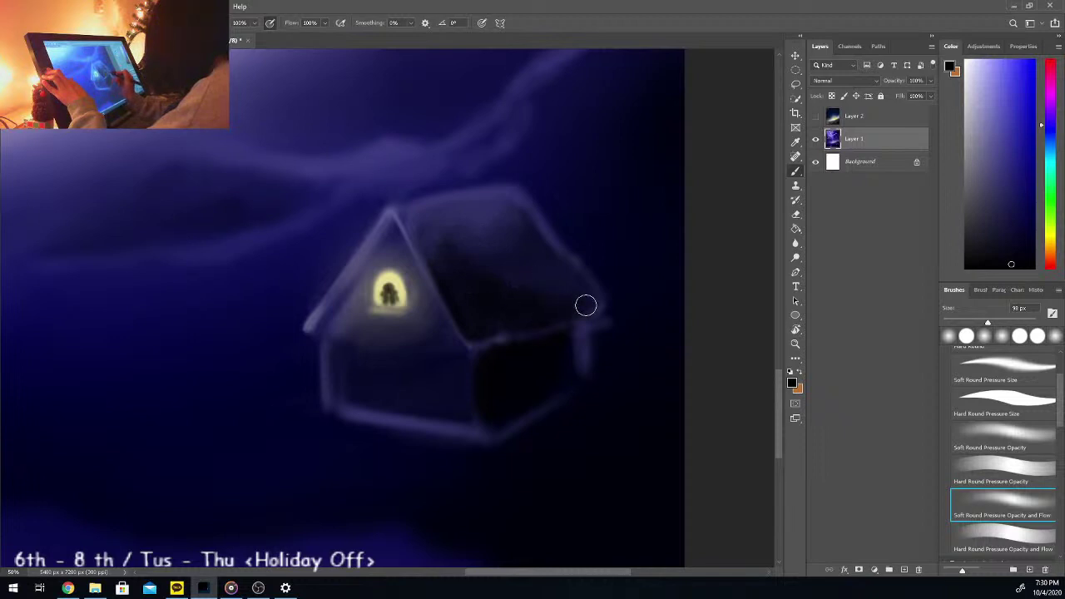
Step: Refine the corner between the front and side walls with sampled wall blue, and thin the front wall's outer outline with sampled background blue
key("i")
left_click(465, 367)
key("b")
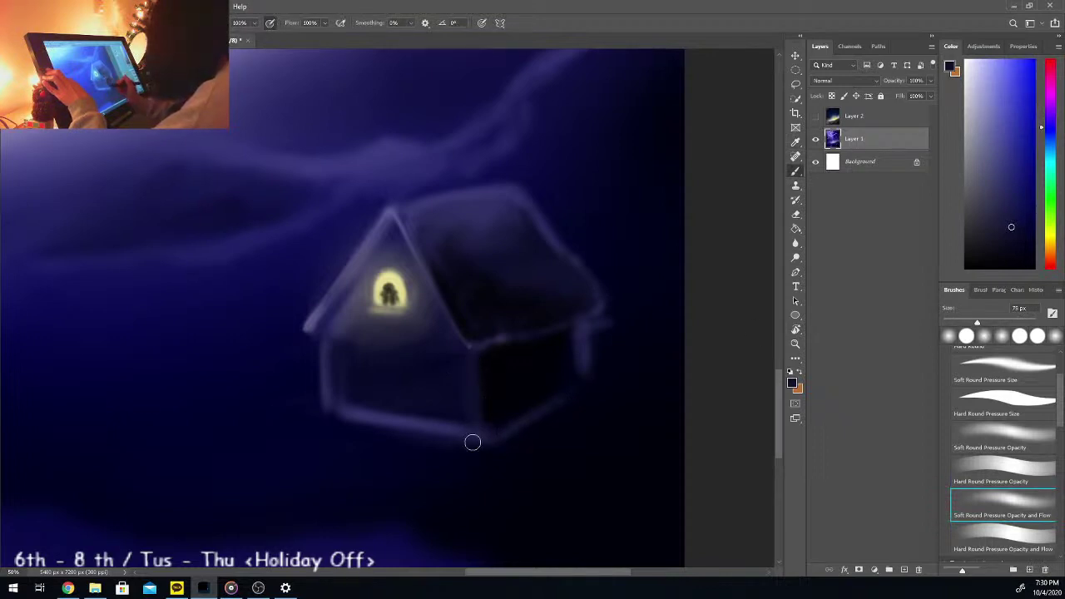
key("i")
left_click(312, 363)
key("b")
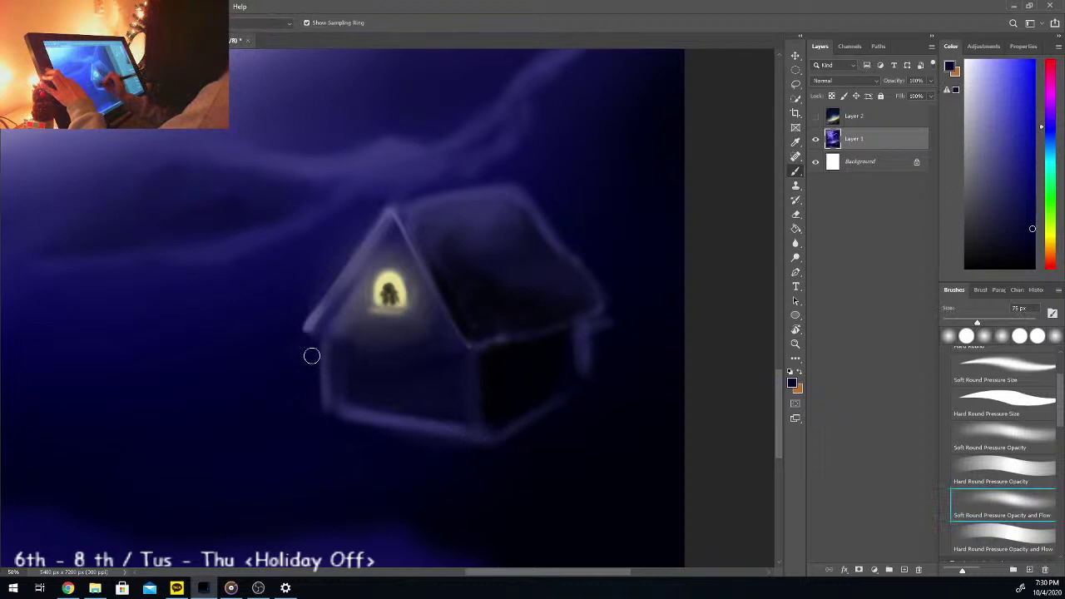
Step: Paint a soft patch of snow along the base of the front wall and outward, using blue-violet sampled from the house outline
key("i")
left_click(334, 395)
key("b")
mouse_move(312, 416)
left_mouse_down()
mouse_move(405, 426)
mouse_move(271, 415)
mouse_move(288, 425)
mouse_move(341, 416)
mouse_move(291, 435)
mouse_move(449, 438)
mouse_move(370, 424)
mouse_move(384, 424)
mouse_move(433, 432)
mouse_move(359, 431)
mouse_move(375, 440)
mouse_move(381, 423)
mouse_move(459, 441)
mouse_move(322, 442)
mouse_move(453, 442)
left_mouse_up()
left_click(388, 422, "alt")
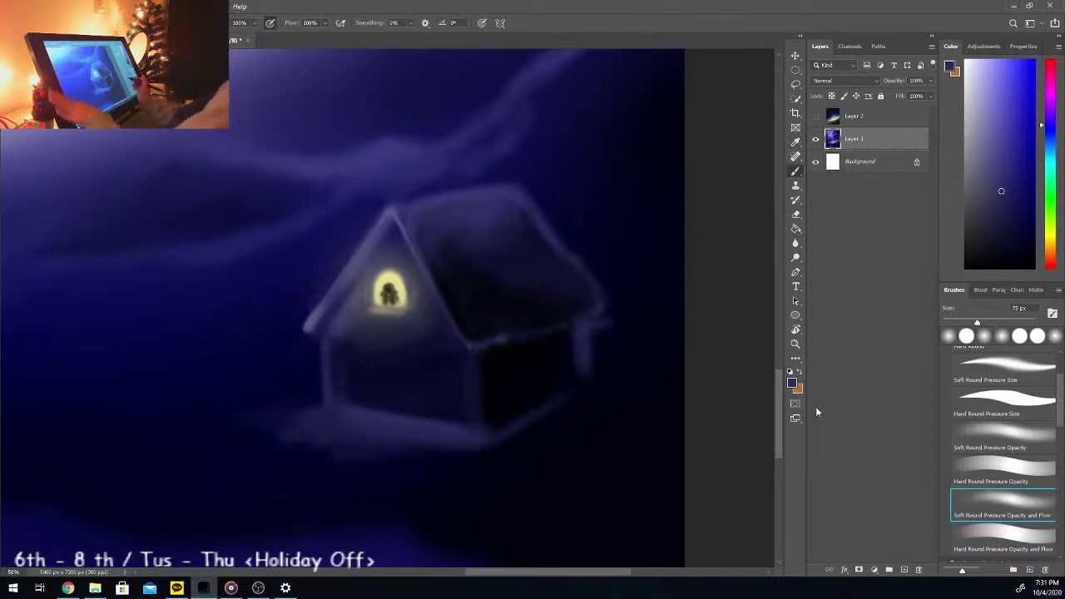
Step: Paint out the far corner post with sampled dark background, clean up the roof's outer edge, and touch up the snow with sampled blue
key("ctrl+minus")
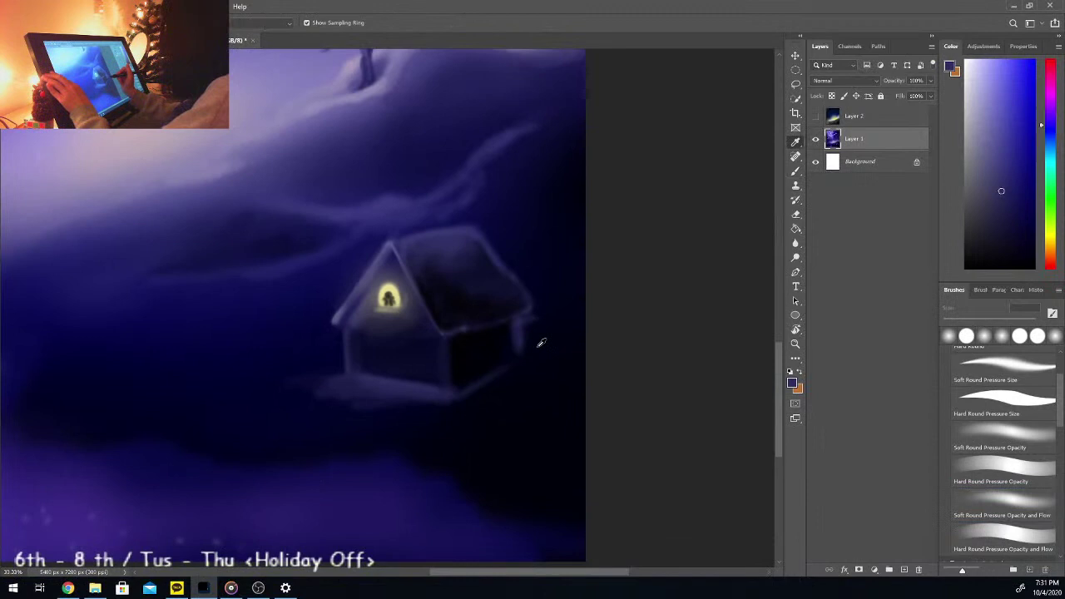
left_click(538, 342)
key("b")
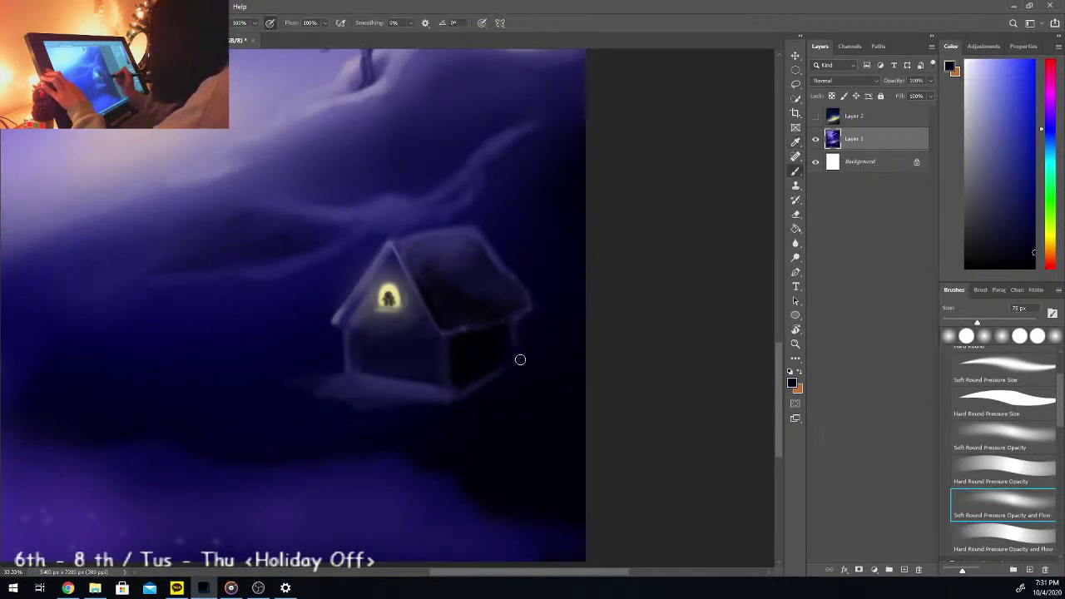
left_click(514, 260, "alt")
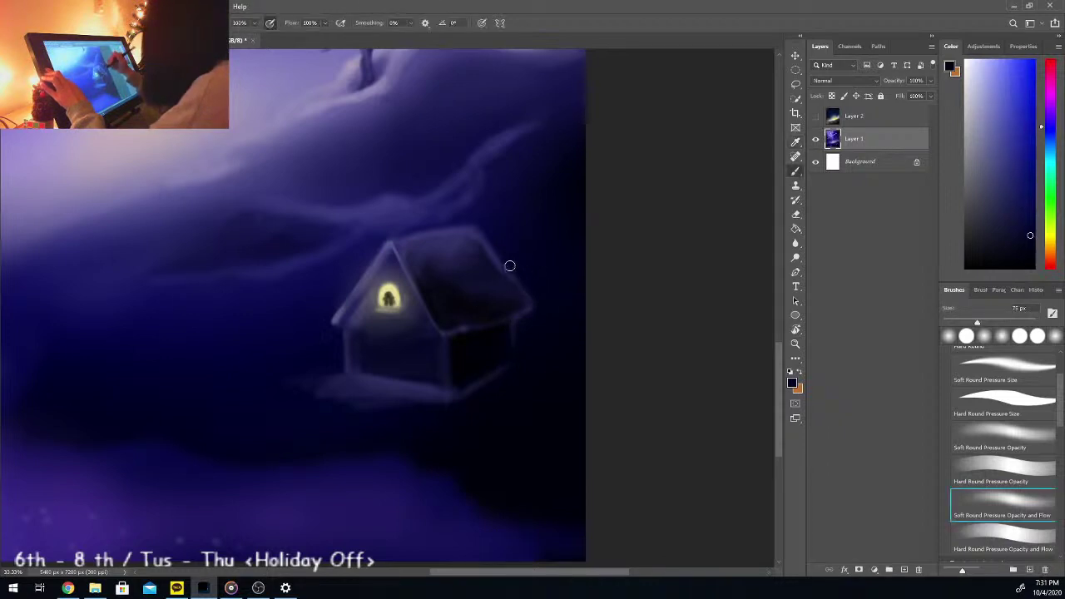
left_click(494, 252, "alt")
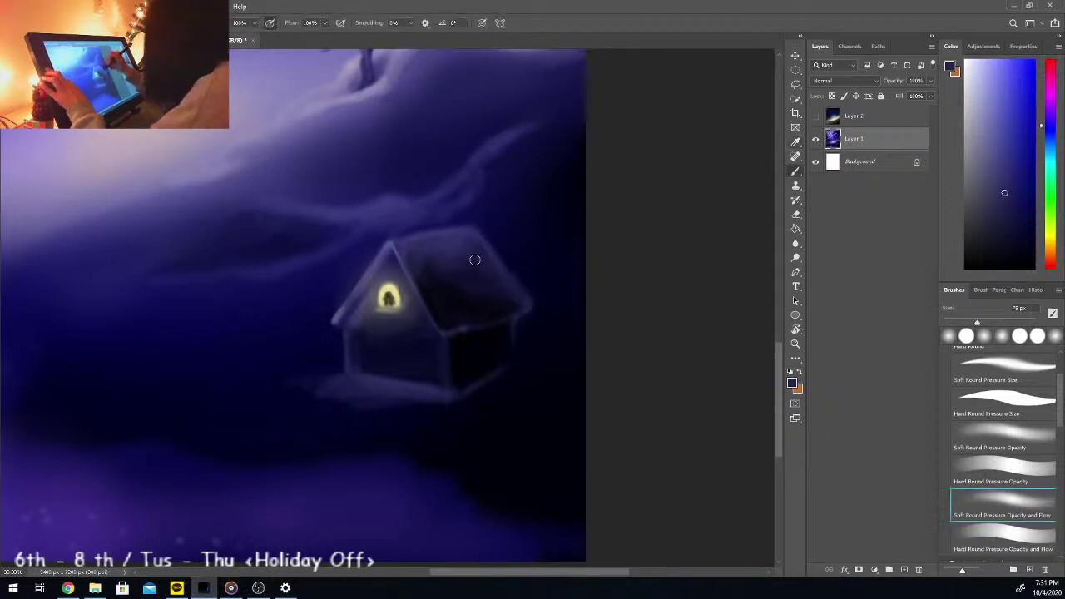
left_click(525, 279, "alt")
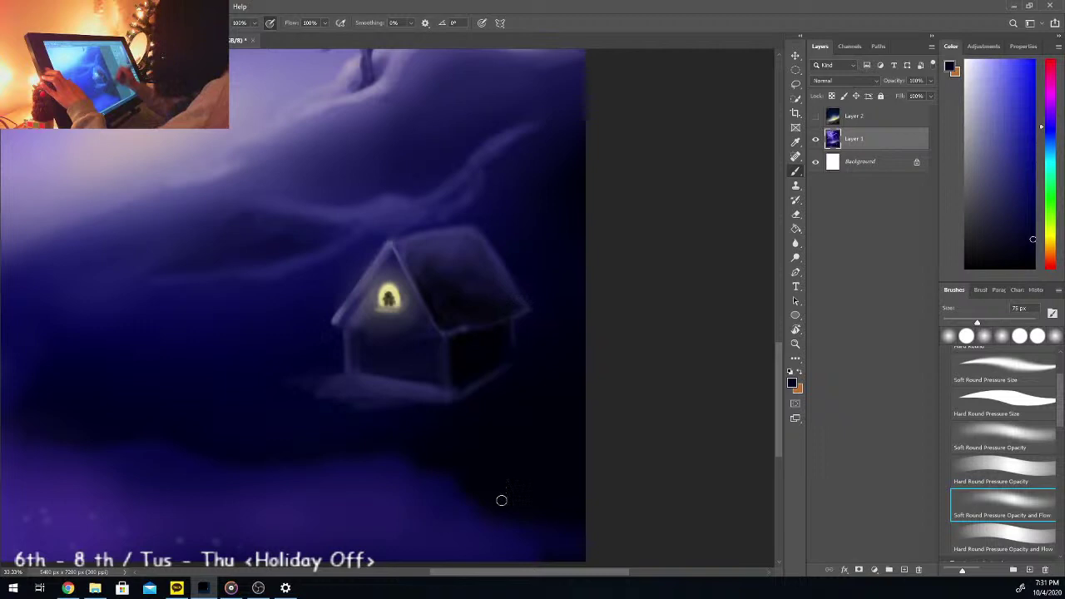
left_click(385, 400, "alt")
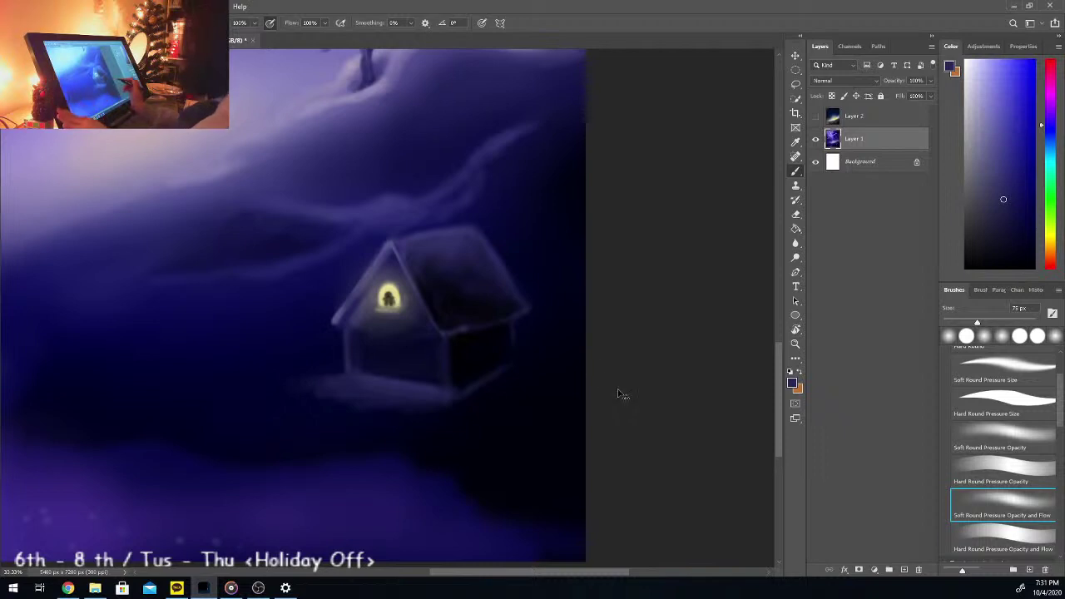
Step: Paint two small arched windows on the roof slope, outlined in sampled blue-violet and filled with near-black
key("ctrl+0")
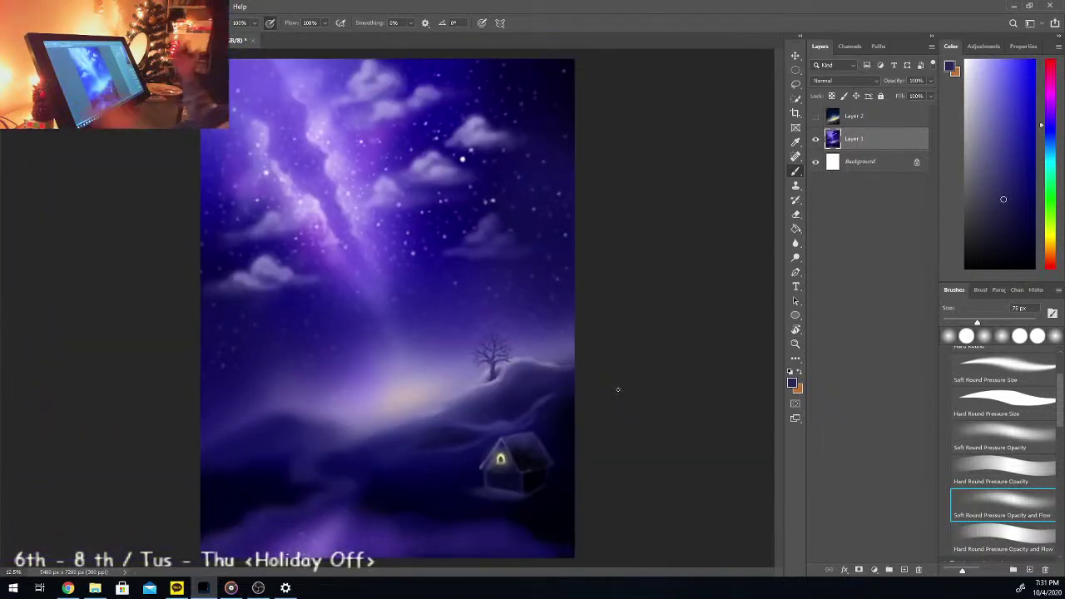
key("ctrl+plus")
left_click_drag(782, 300, 782, 373)
key("ctrl+plus")
left_click_drag(510, 573, 568, 573)
key("ctrl+plus")
left_click_drag(780, 362, 779, 345)
left_click(463, 239, "alt")
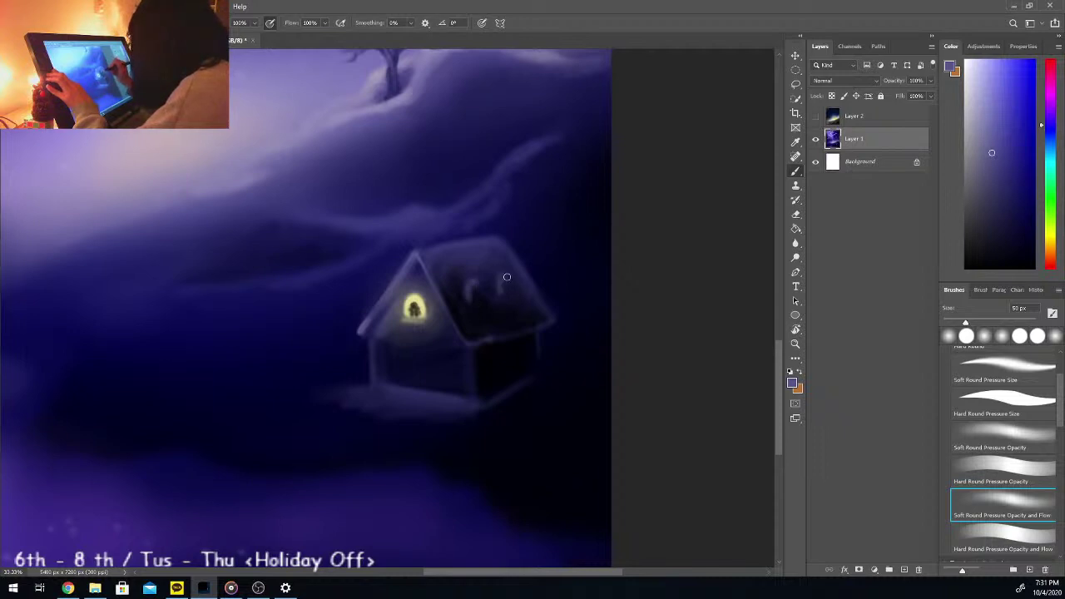
left_click(973, 266)
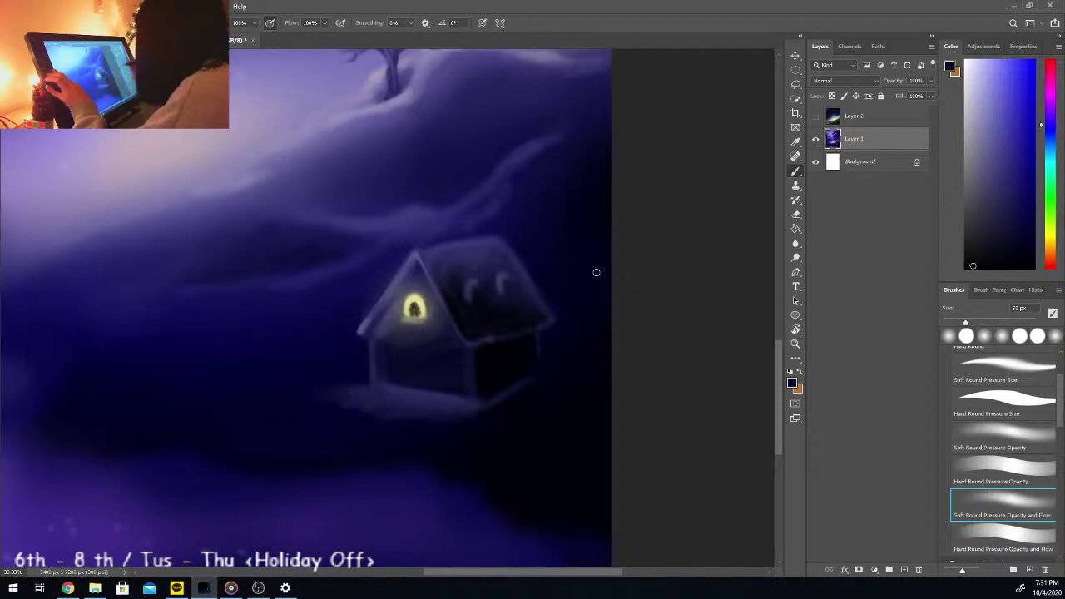
left_click_drag(471, 287, 474, 291)
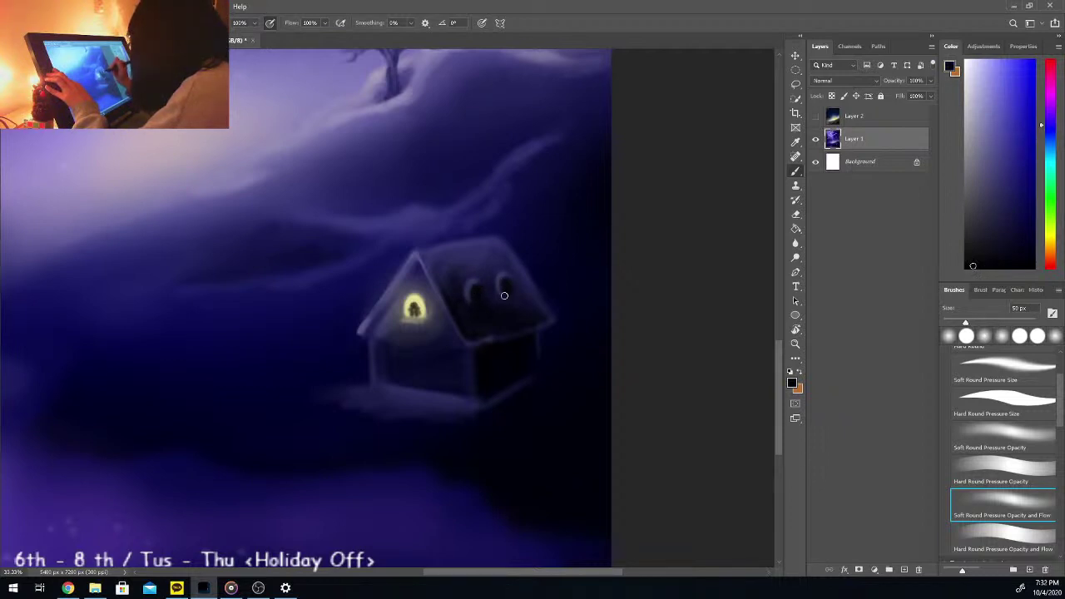
Step: Add thin sampled-blue sills under the two roof windows with a 24 px brush, and sharpen their interiors with sampled near-black
left_click(502, 286, "alt")
left_click(959, 322)
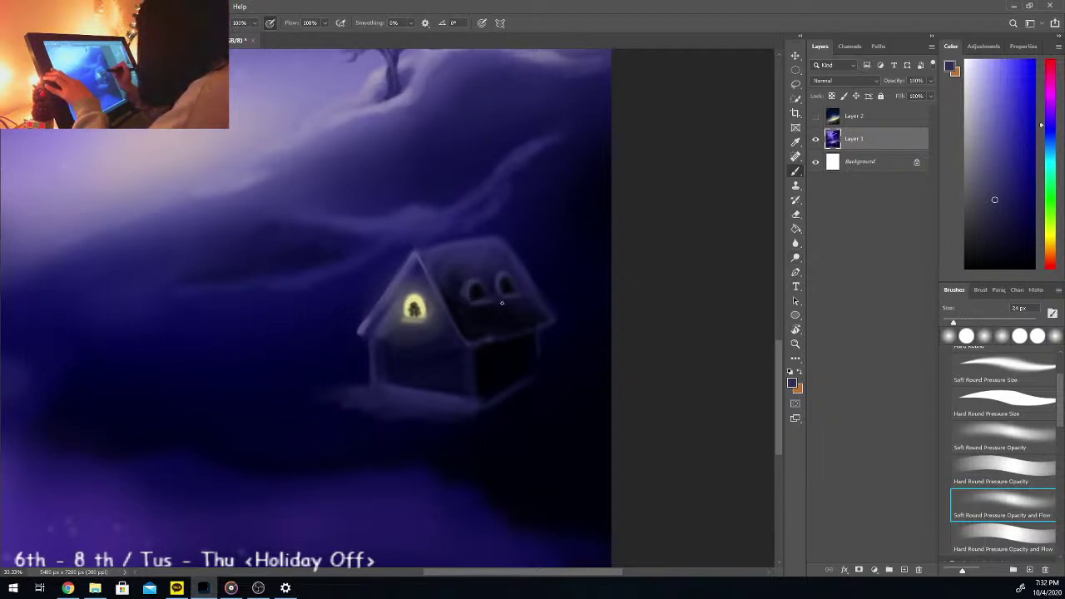
left_click(478, 290, "alt")
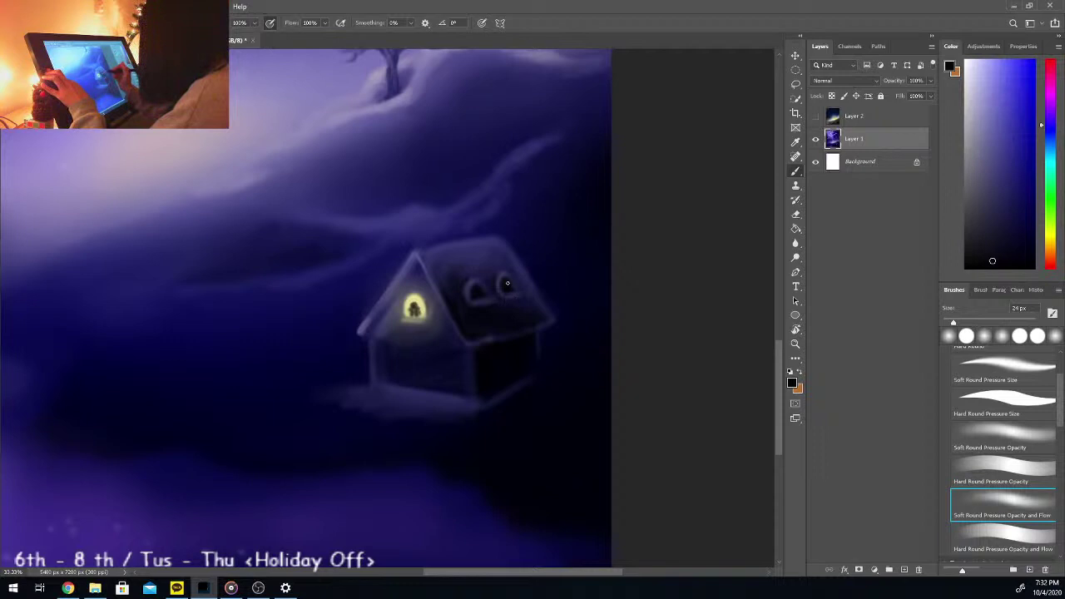
left_click_drag(503, 281, 508, 293)
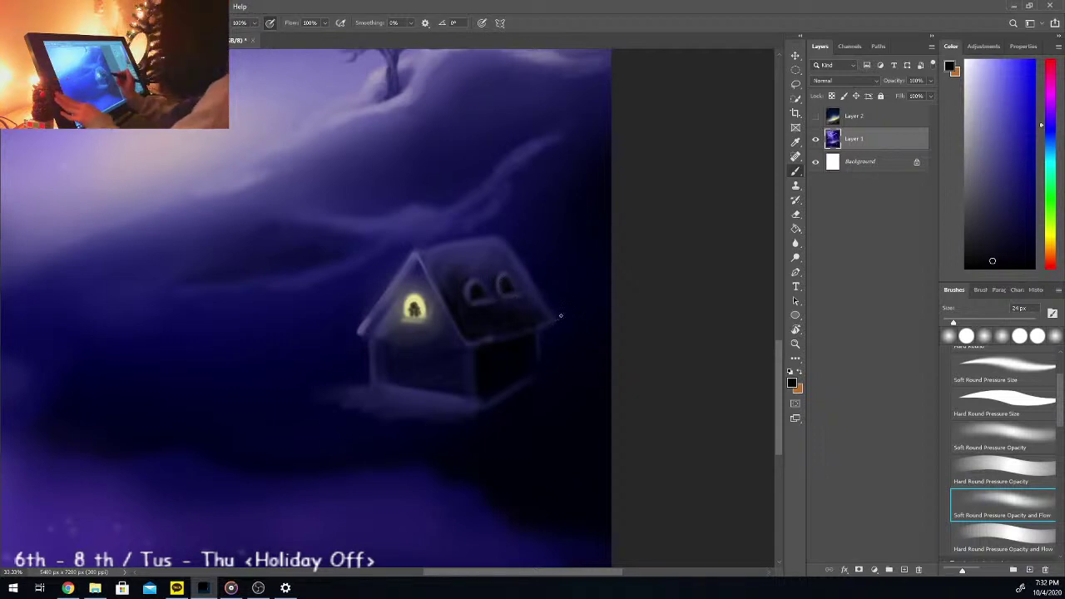
Step: Trim the eave with sampled near-black, redraw its thin edge in sampled blue, and clean up the roof corner with sampled background color
left_click(505, 339, "alt")
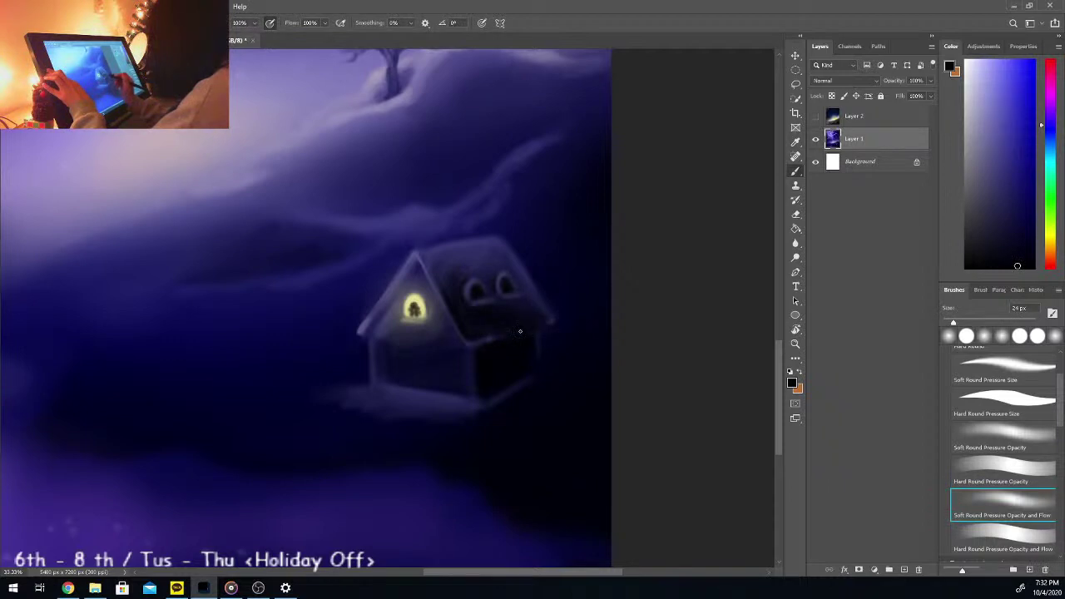
left_click(479, 342, "alt")
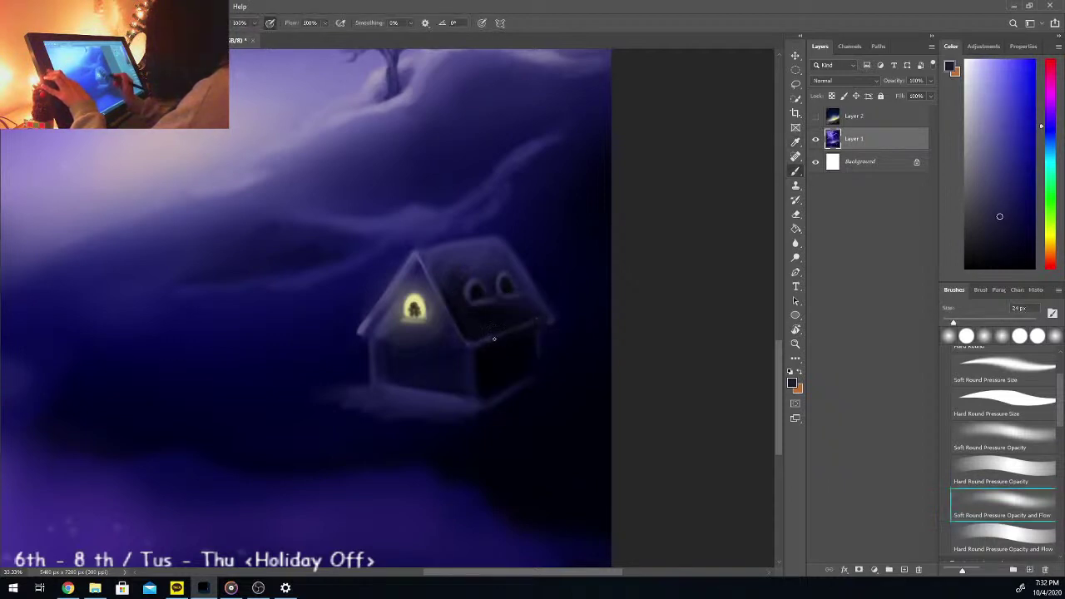
left_click(550, 333, "alt")
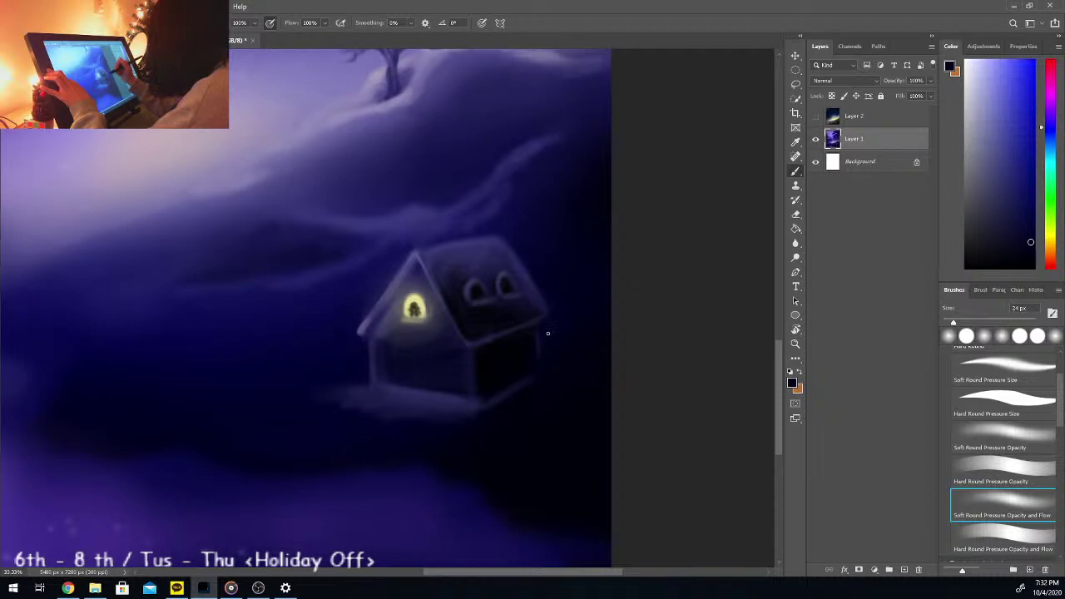
Step: Brush a soft saturated violet glow onto the far end of the side wall and the roof's lower outer corner with an enlarged brush
key("alt")
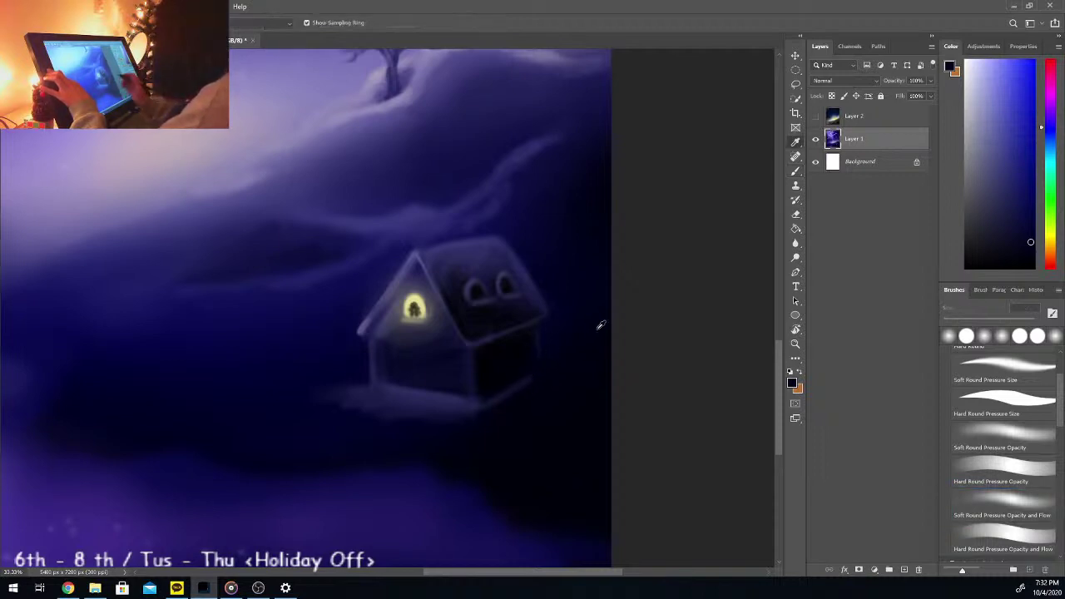
left_click(1052, 109)
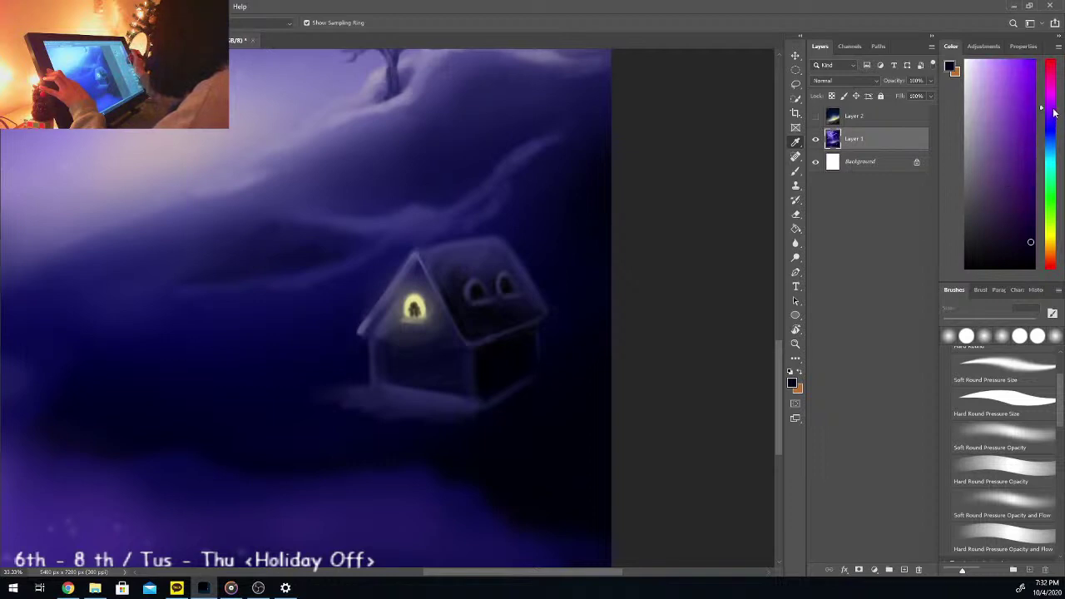
left_click(1030, 158)
left_click(1002, 504)
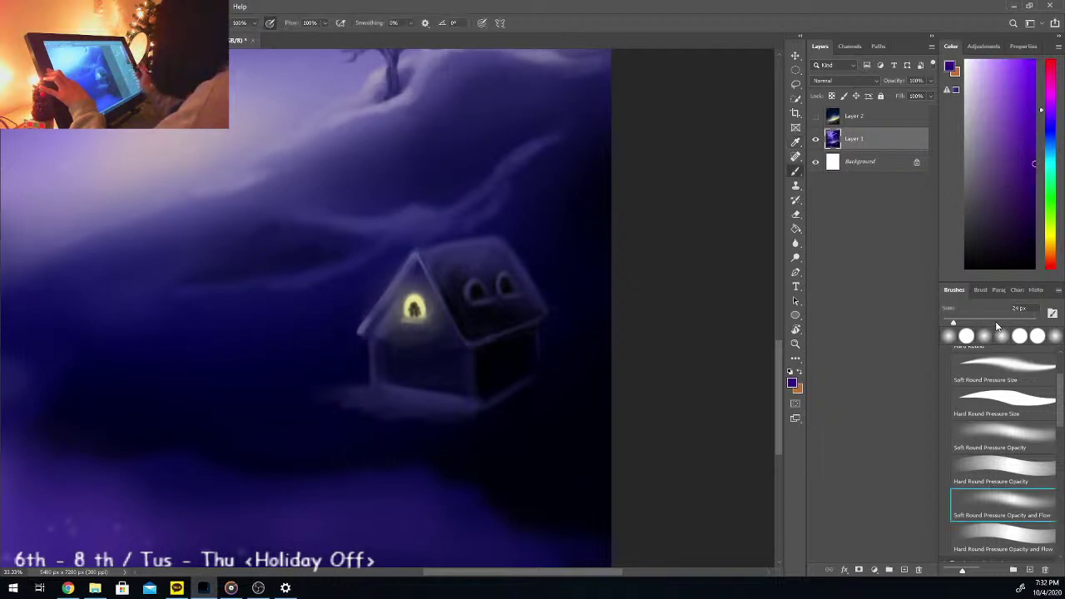
mouse_move(535, 367)
left_mouse_down()
mouse_move(494, 386)
mouse_move(530, 361)
left_mouse_up()
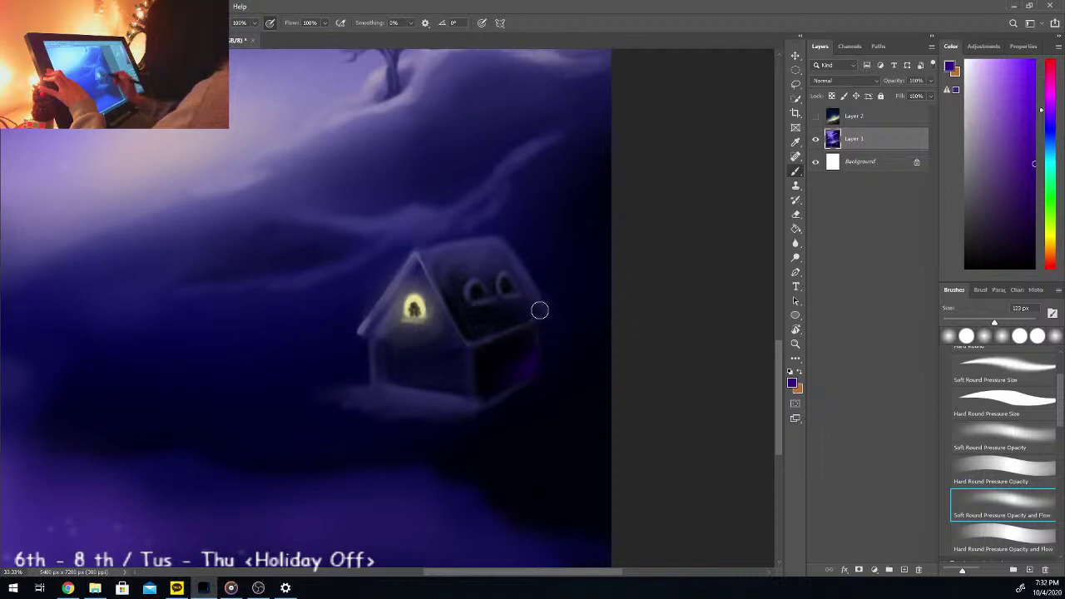
left_click(1026, 136)
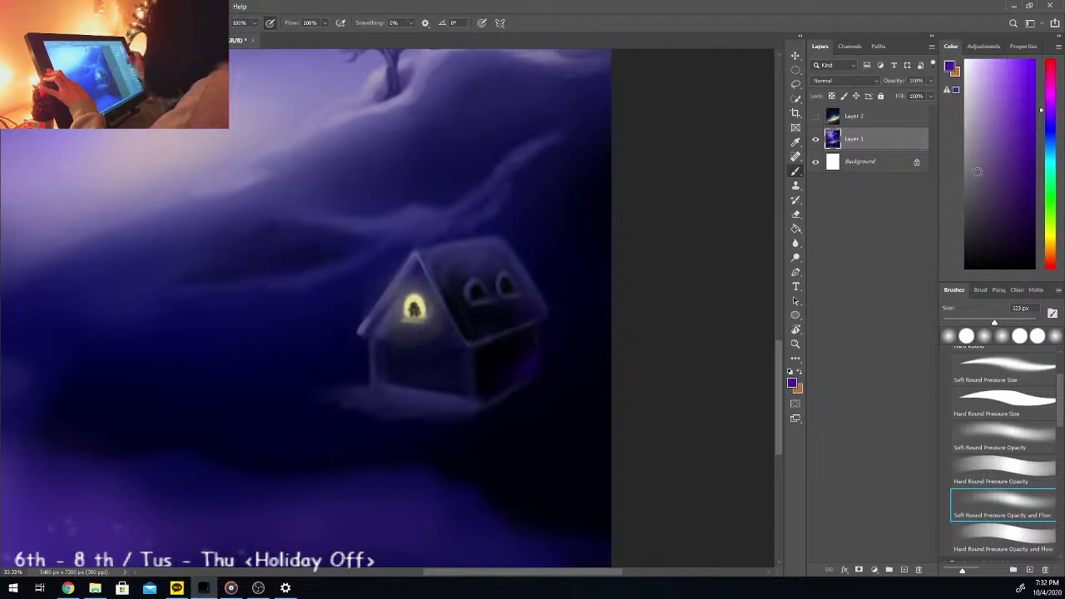
left_click_drag(527, 305, 531, 313)
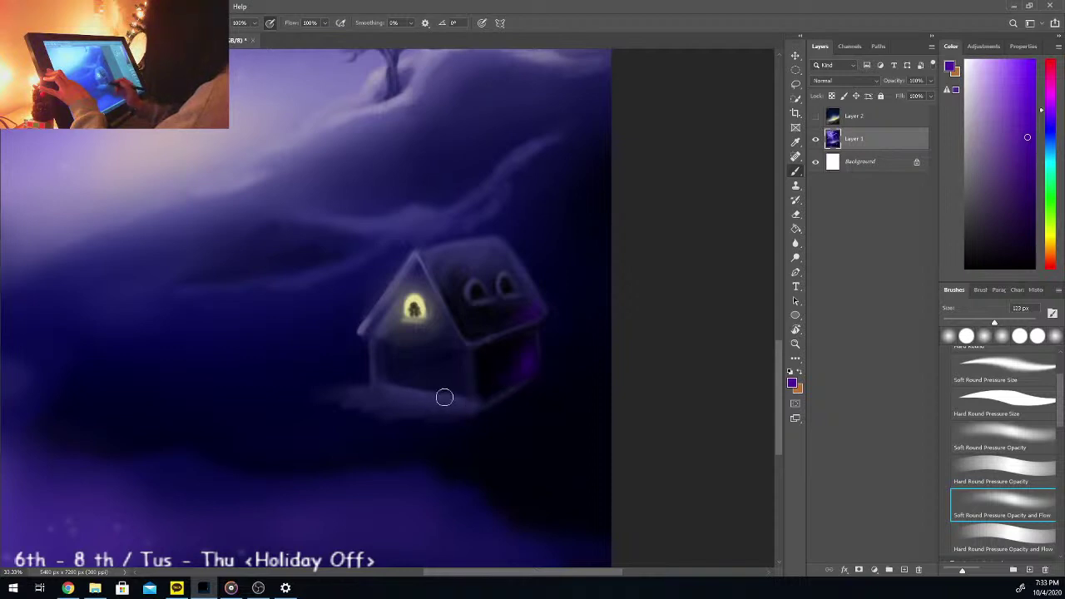
Step: Paint two small square windows on the lower front wall in sampled blue-violet with a reduced soft brush
left_click(416, 385, "alt")
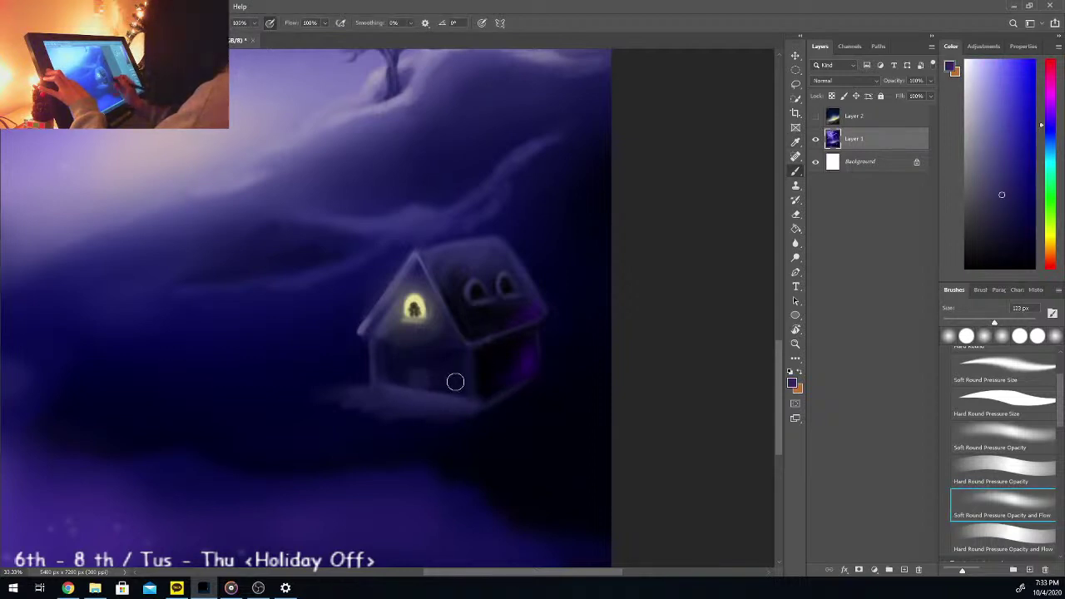
key("ctrl+plus")
key("ctrl+plus")
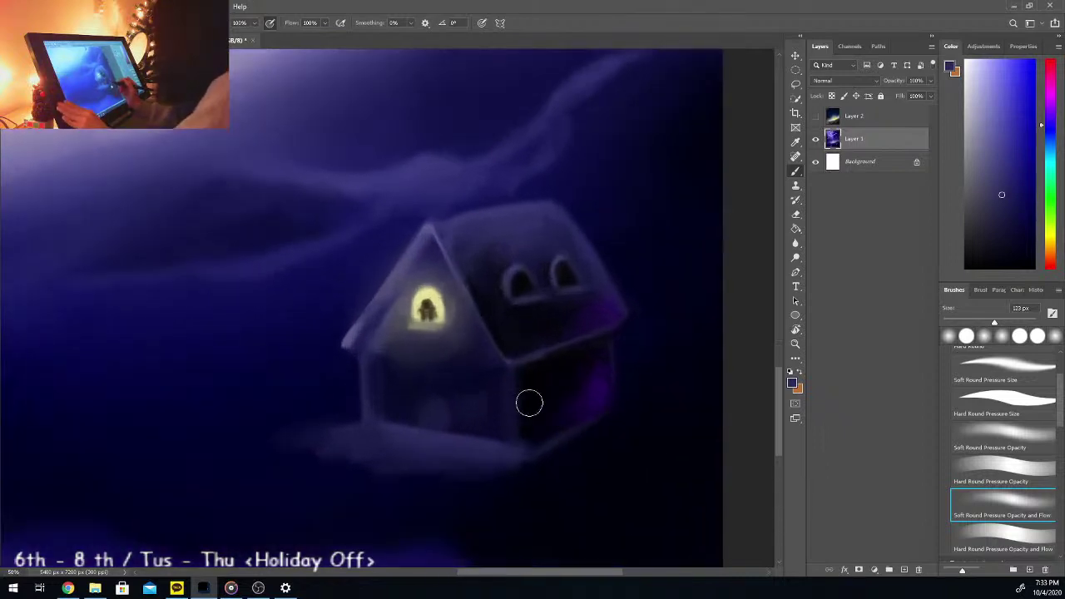
left_click_drag(497, 574, 508, 574)
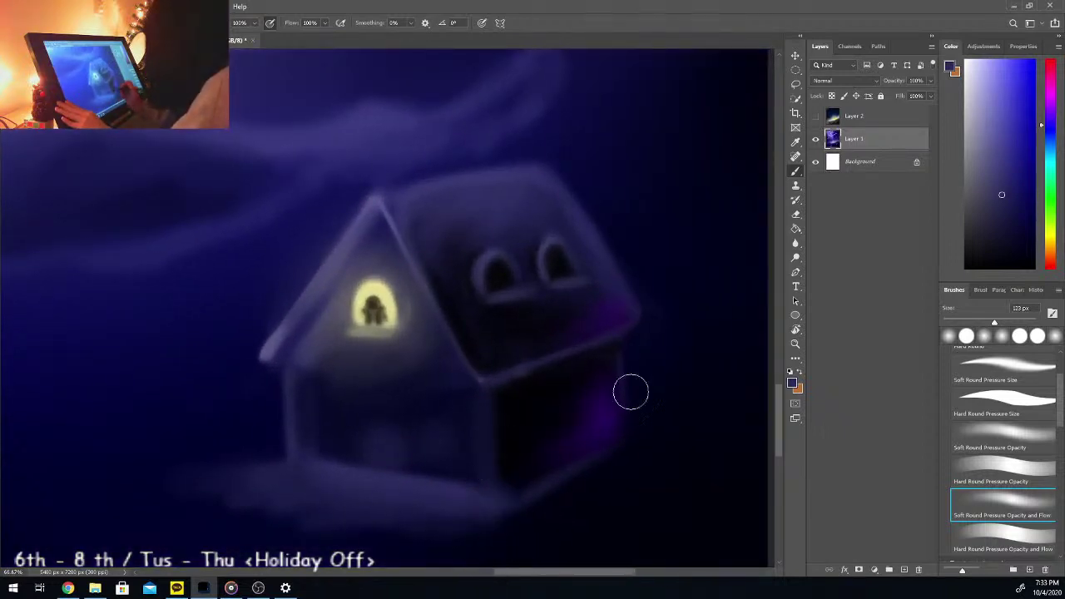
left_click(985, 321)
left_click_drag(985, 321, 830, 323)
left_click(950, 322)
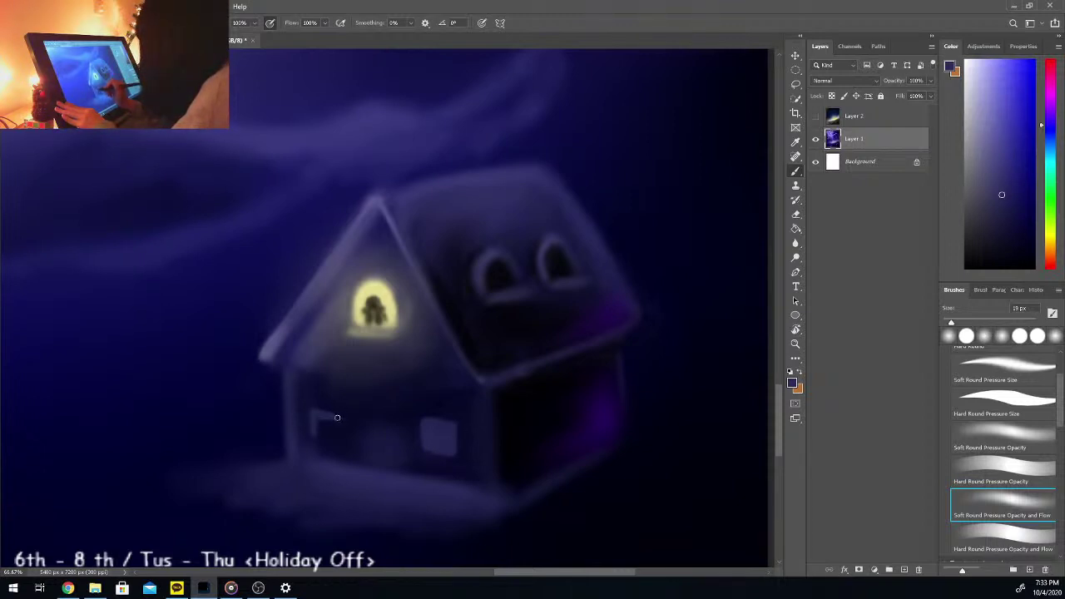
left_click_drag(329, 428, 319, 435)
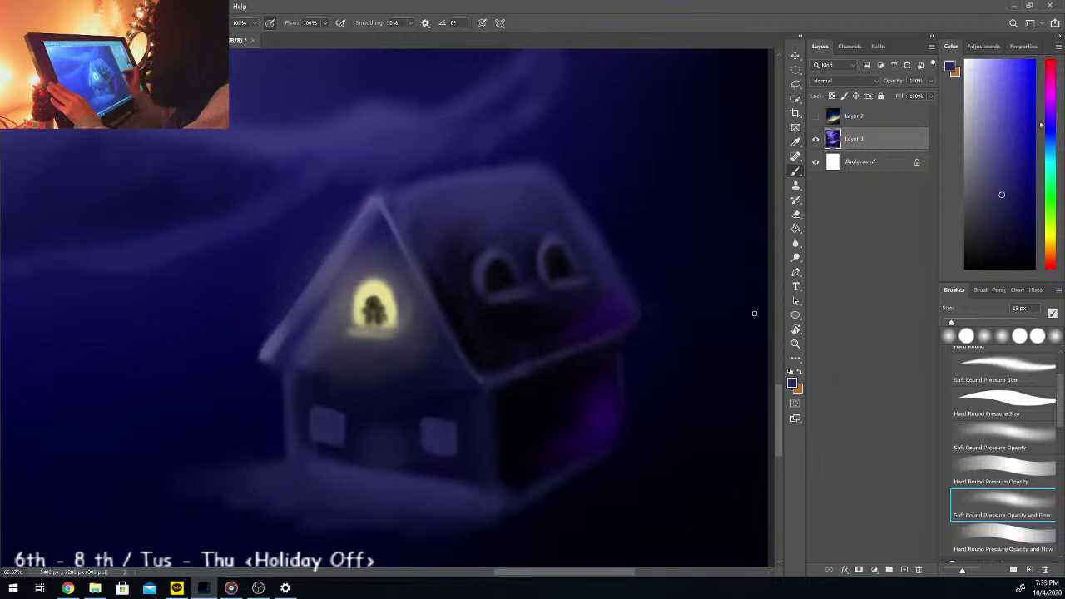
Step: Redraw the thin eave and vertical wall edges in sampled blue, and trim the dark side wall's edges with sampled near-black
left_click_drag(781, 397, 782, 415)
key("i")
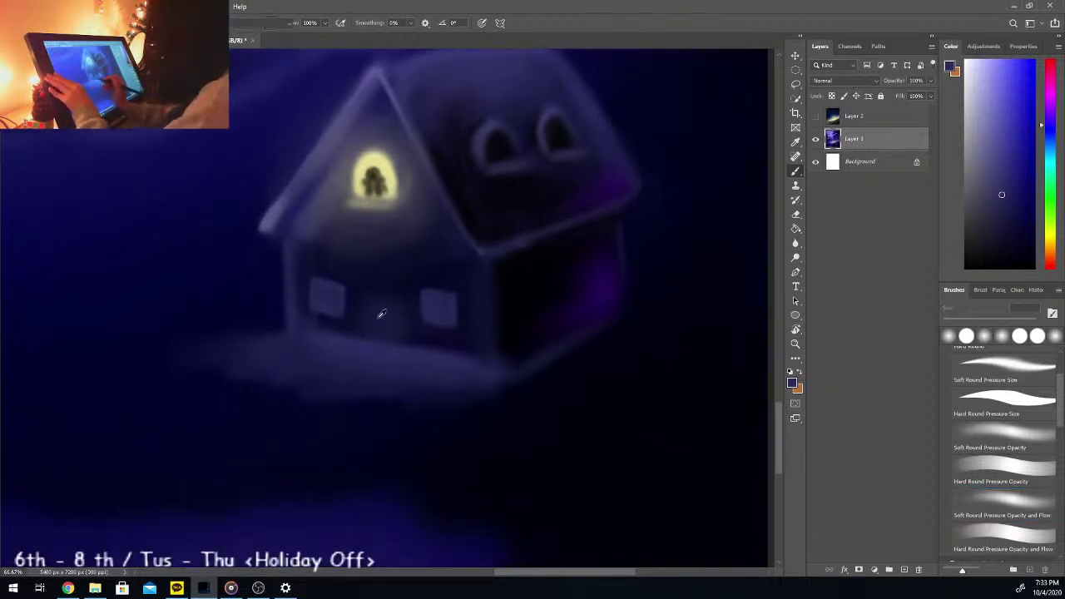
left_click(332, 319)
key("b")
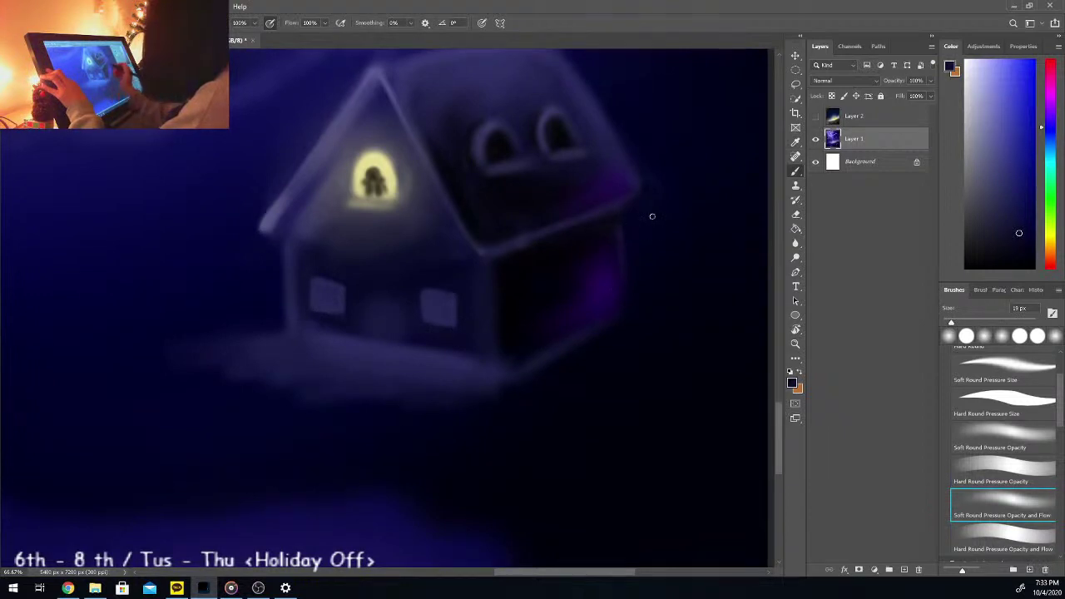
left_click(521, 254, "alt")
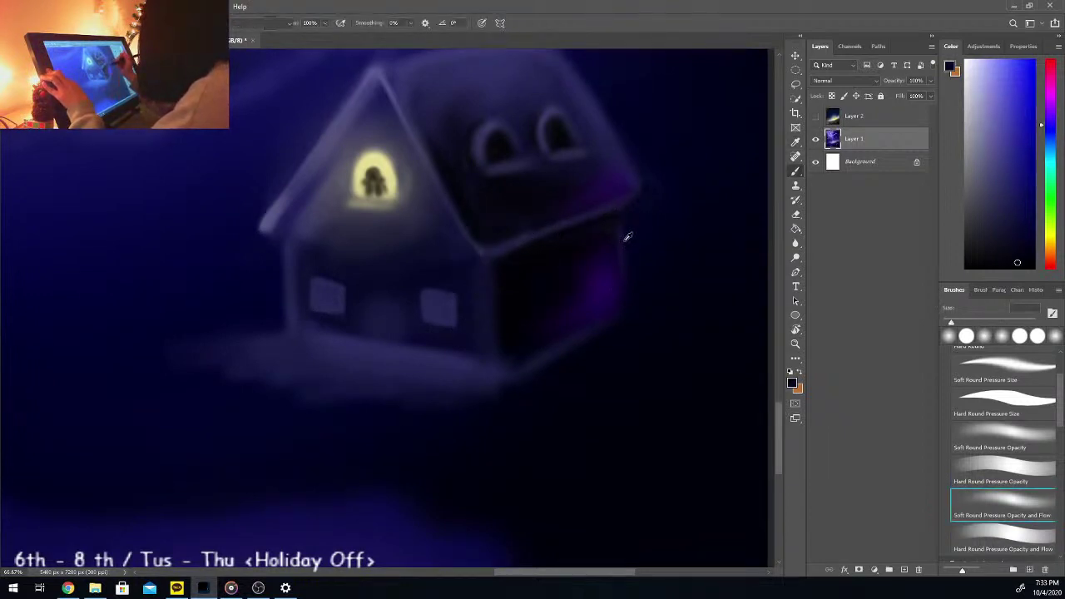
left_click(503, 246, "alt")
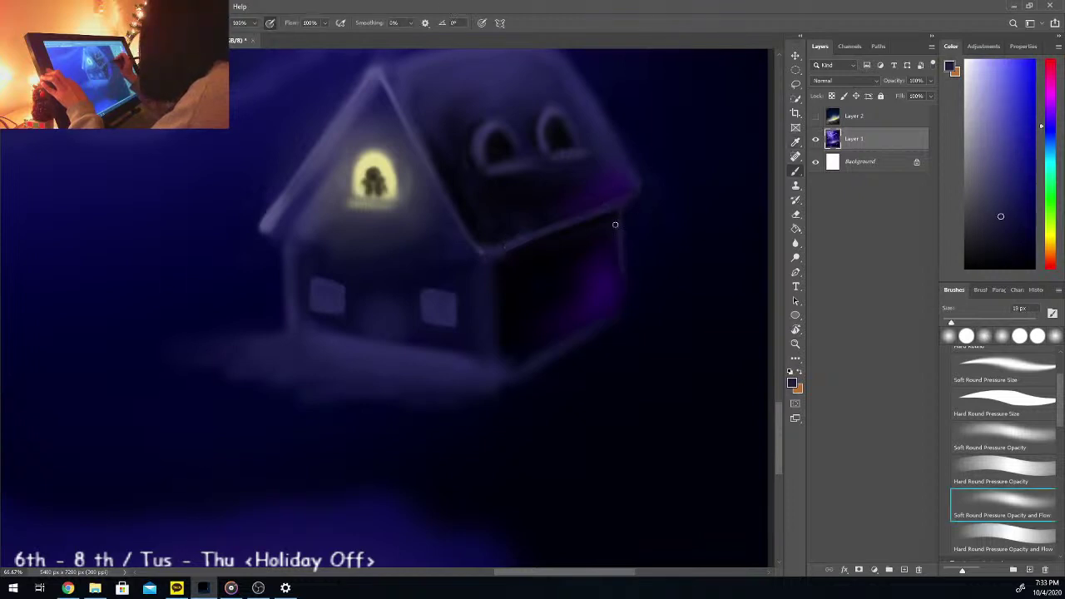
left_click(462, 364, "alt")
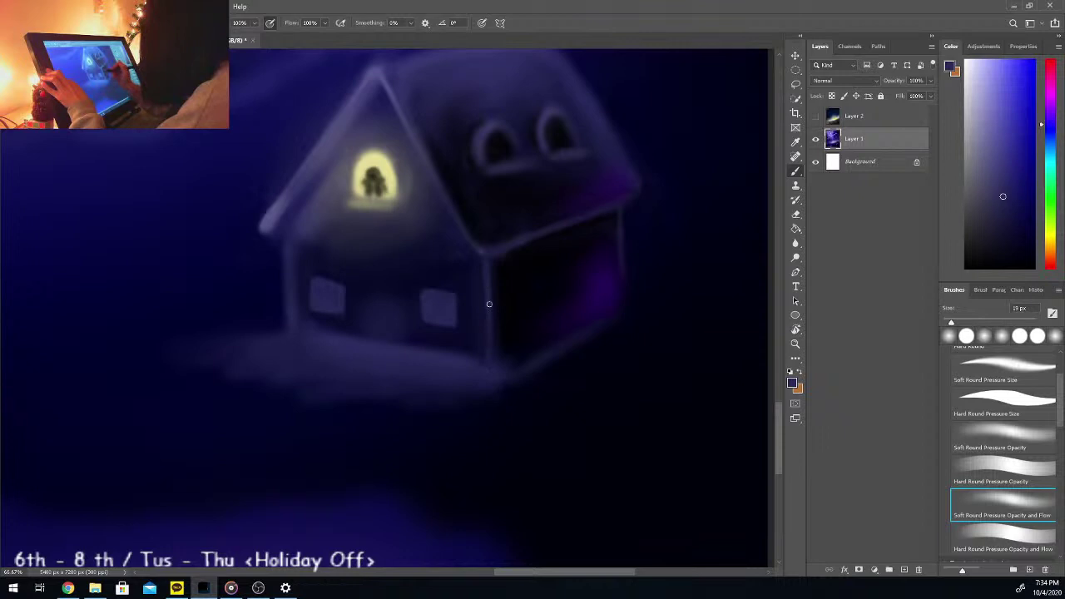
left_click(507, 348, "alt")
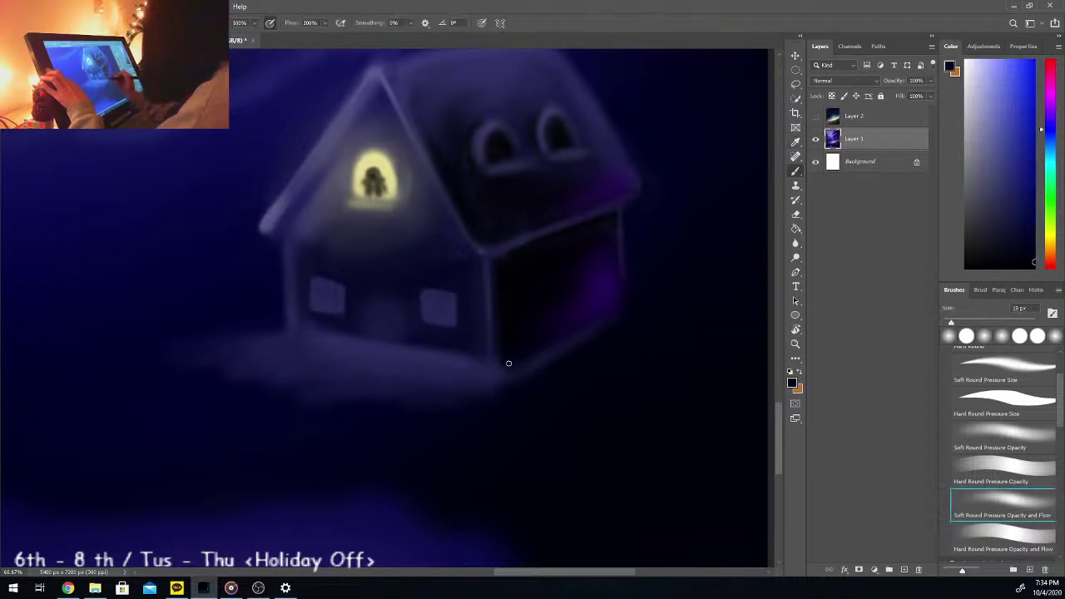
Step: Darken the roof slope around the two arched windows and subdue their outlines with sampled near-black and a 64 px brush
mouse_move(504, 179)
left_mouse_down()
mouse_move(474, 204)
mouse_move(532, 163)
mouse_move(575, 152)
left_mouse_up()
left_click_drag(951, 324, 972, 324)
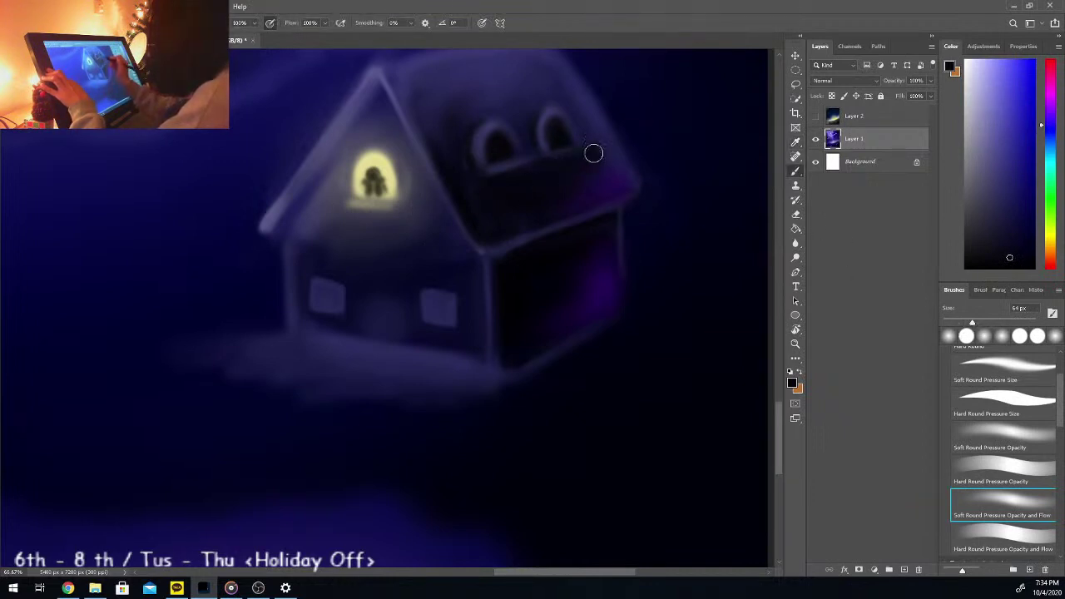
left_click(593, 120, "alt")
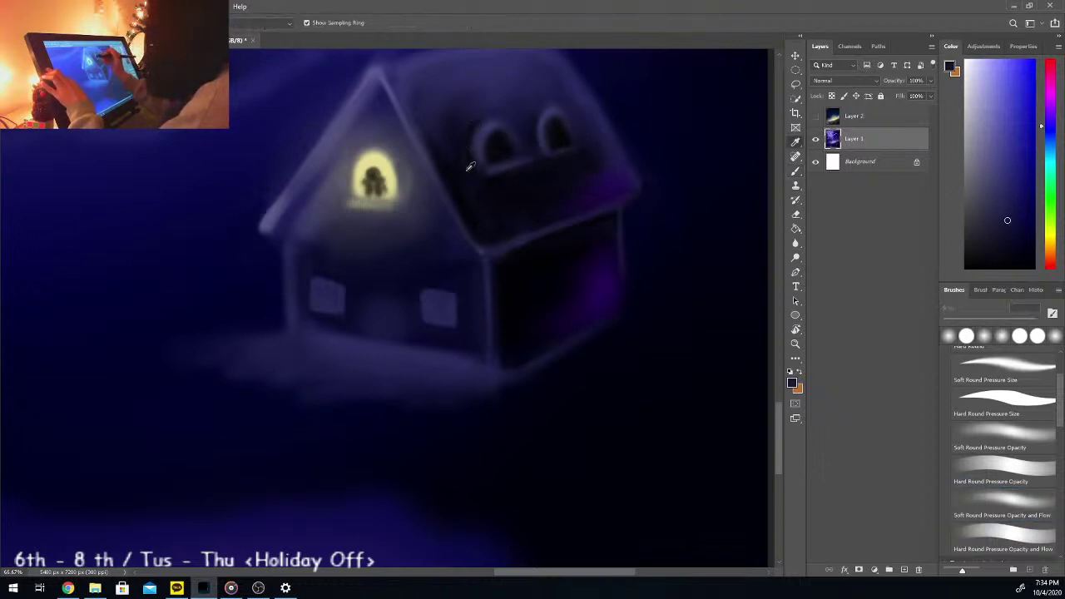
left_click(503, 163, "alt")
mouse_move(481, 168)
left_mouse_down()
mouse_move(470, 127)
mouse_move(570, 106)
mouse_move(460, 137)
mouse_move(495, 163)
left_mouse_up()
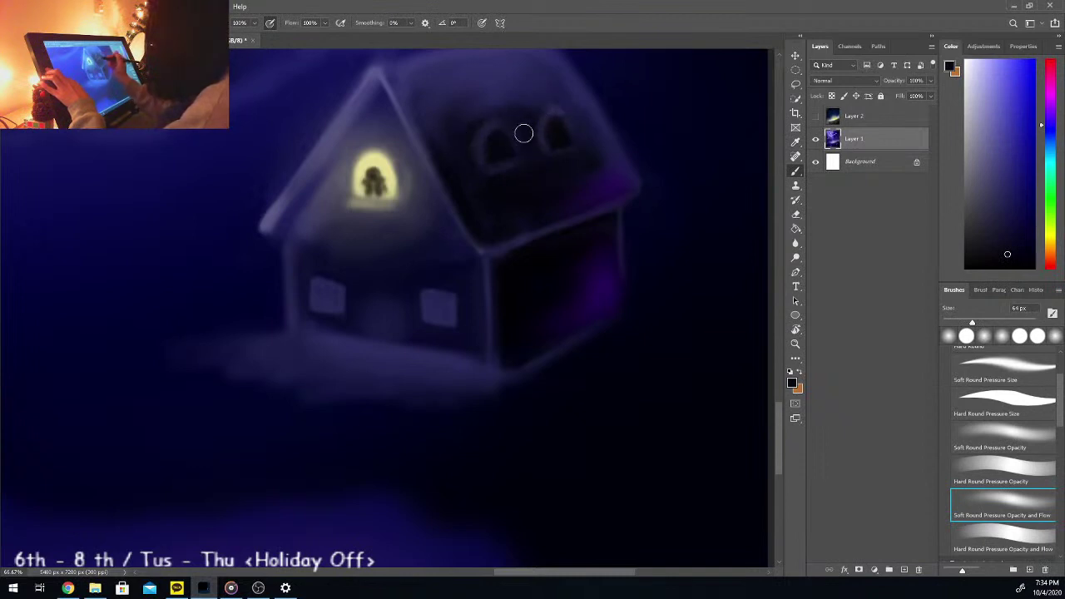
mouse_move(440, 159)
left_mouse_down()
mouse_move(403, 96)
mouse_move(439, 147)
mouse_move(428, 116)
left_mouse_up()
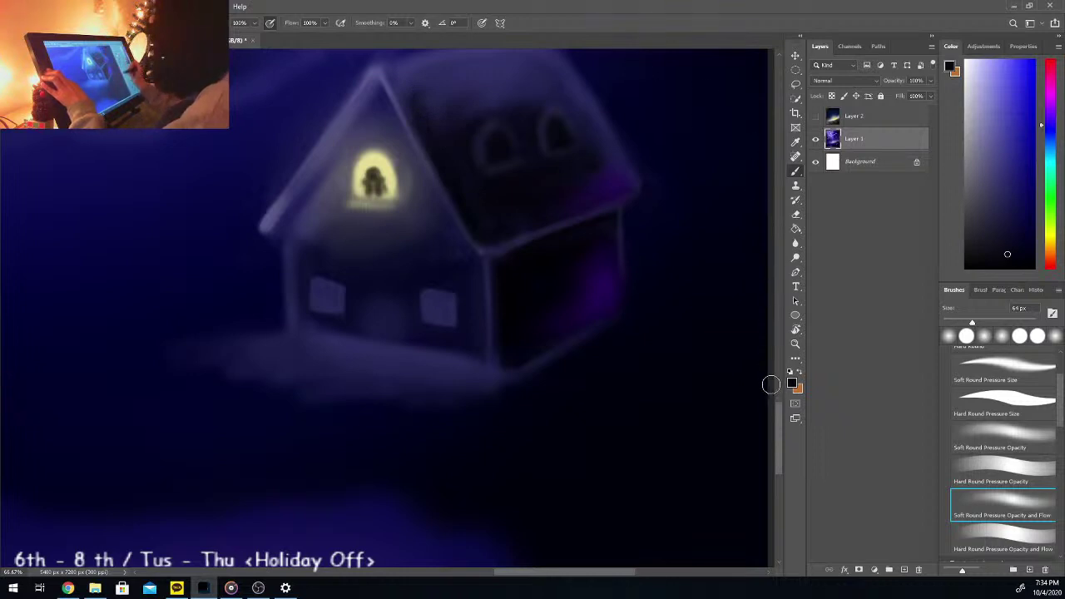
Step: Highlight the roof ridge and its front peak with a lighter blue-violet, using a 27 px brush for the thin edge
left_click_drag(785, 412, 785, 394)
left_click(396, 218, "alt")
left_click(1002, 503)
left_click_drag(969, 324, 963, 323)
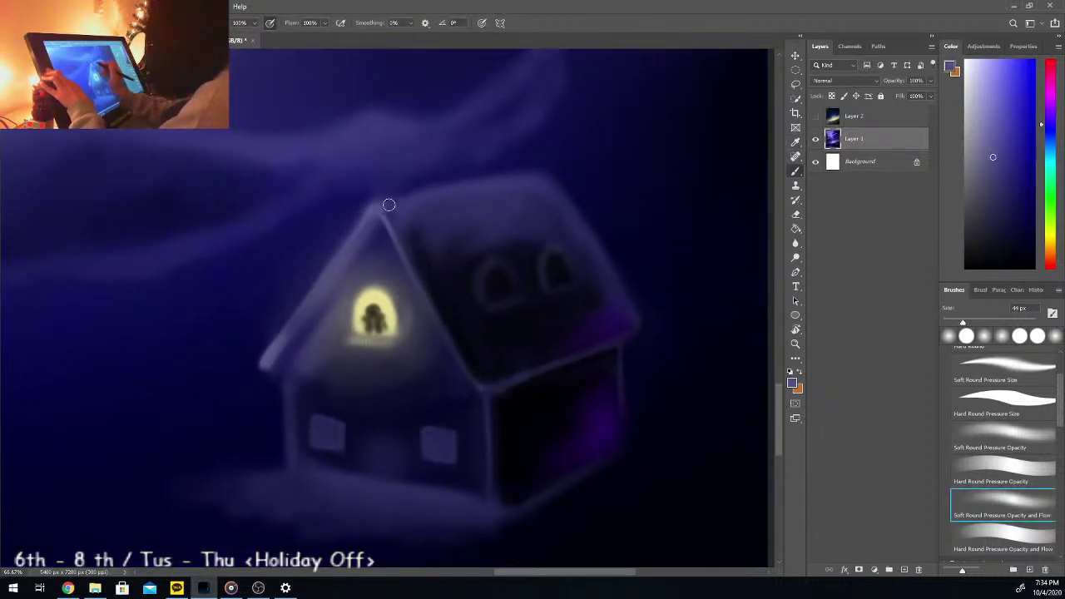
left_click(990, 116)
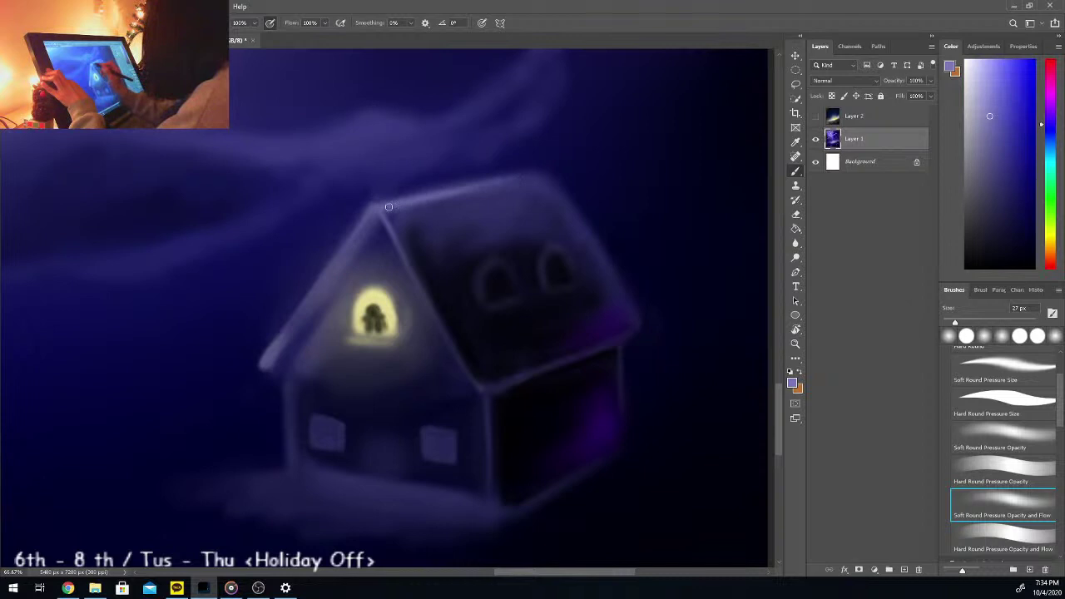
left_click_drag(402, 204, 528, 183)
left_click_drag(404, 209, 441, 201)
mouse_move(393, 227)
left_mouse_down()
mouse_move(404, 243)
mouse_move(395, 223)
left_mouse_up()
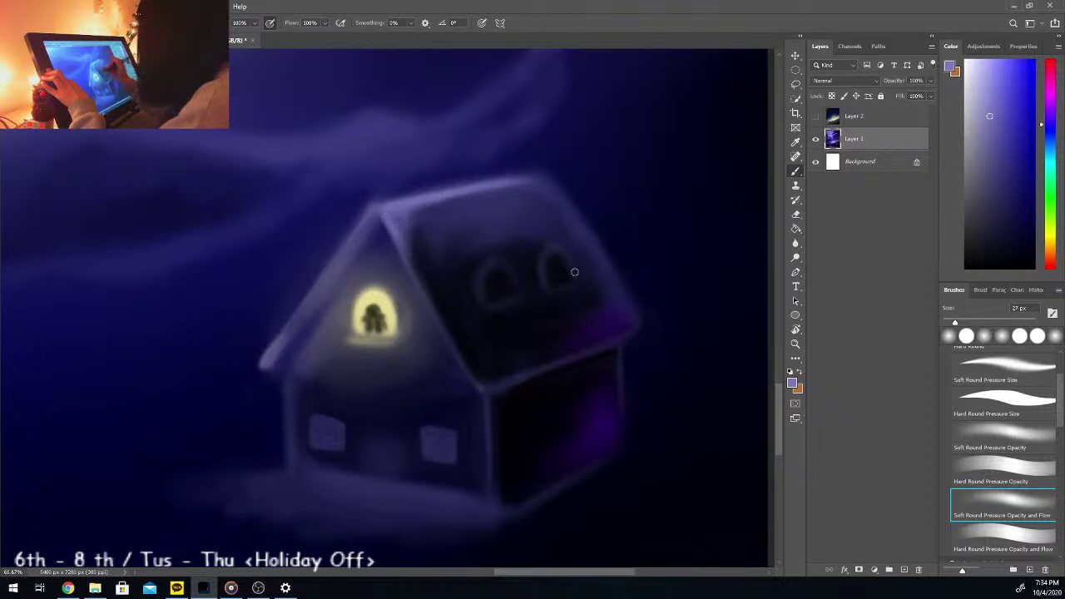
mouse_move(405, 212)
left_mouse_down()
mouse_move(451, 201)
mouse_move(451, 212)
left_mouse_up()
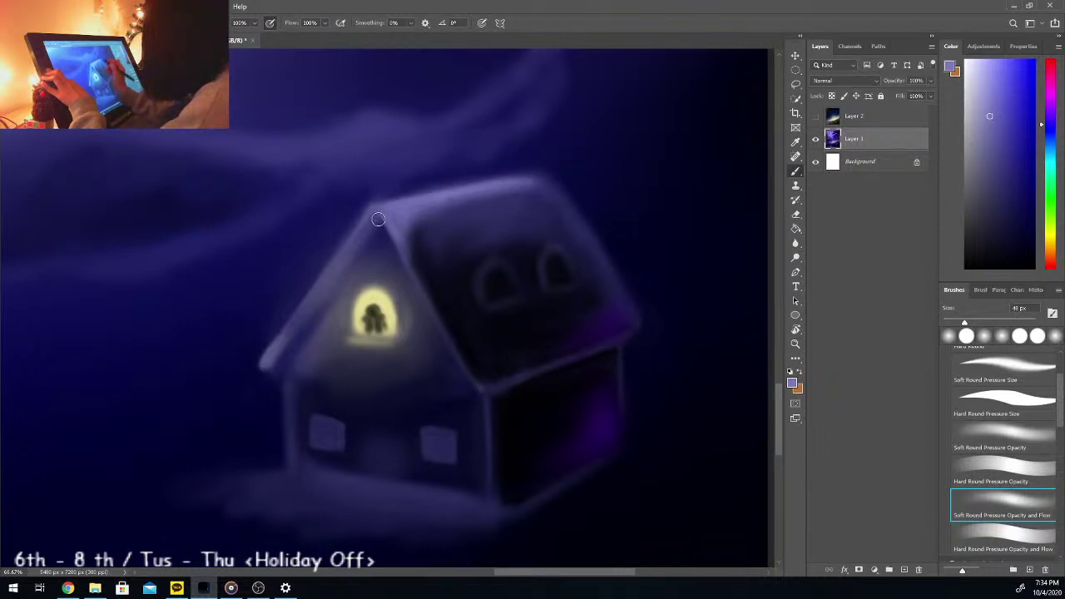
Step: Brighten the sloping gable edges with the same light blue-violet and a 32 px brush
left_click(957, 322)
right_click(379, 218)
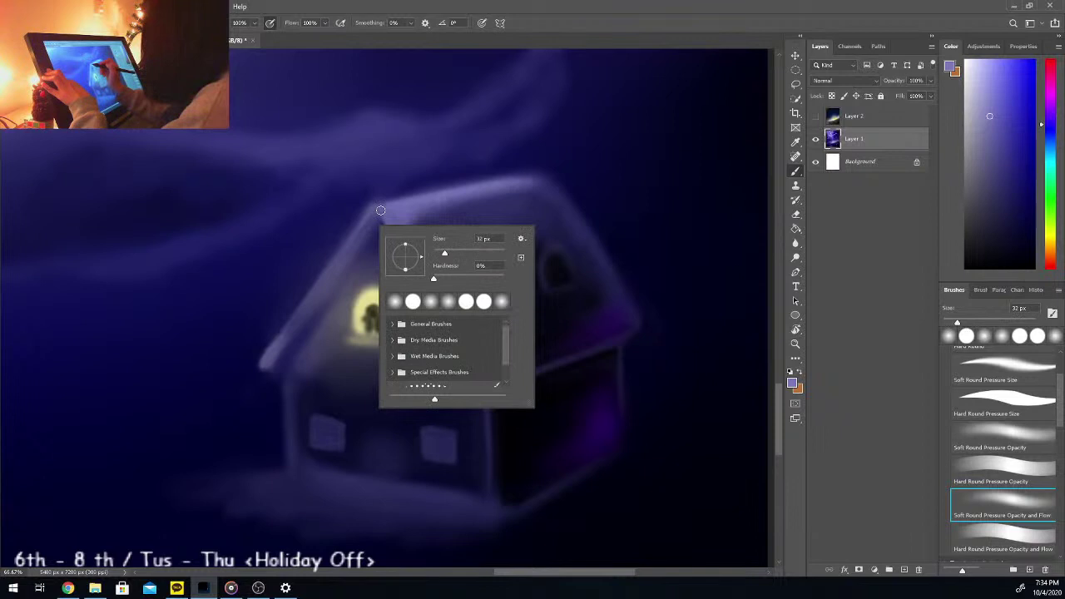
left_click(379, 208)
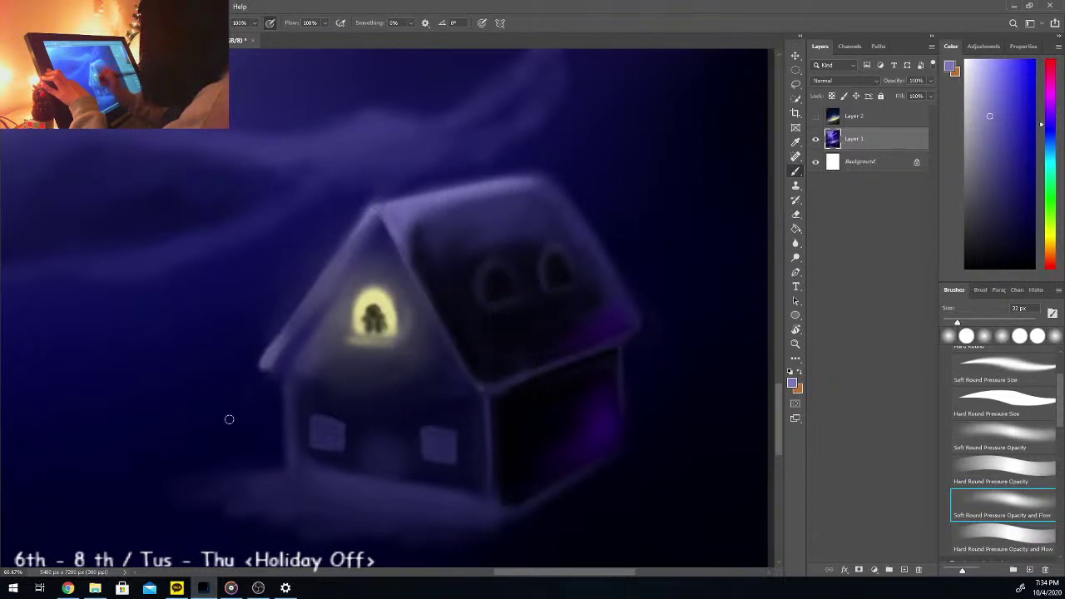
mouse_move(386, 220)
left_mouse_down()
mouse_move(483, 395)
mouse_move(459, 360)
left_mouse_up()
left_click_drag(271, 351, 309, 297)
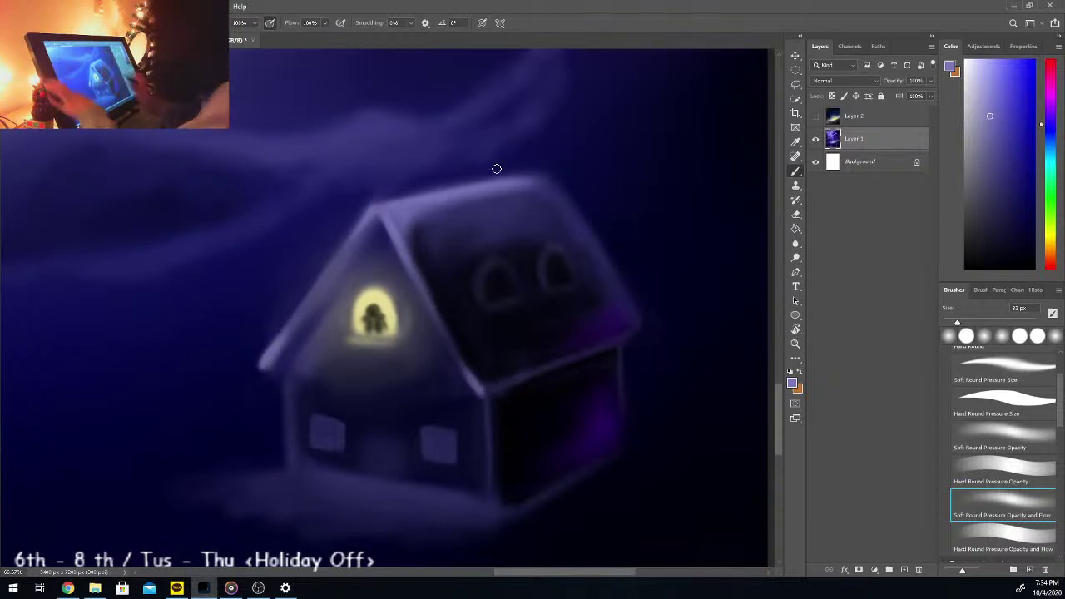
Step: Examine how the house's lighting and edges read within the whole landscape, both close up and from a distance
key("ctrl+minus")
key("ctrl+minus")
key("ctrl+minus")
key("ctrl+minus")
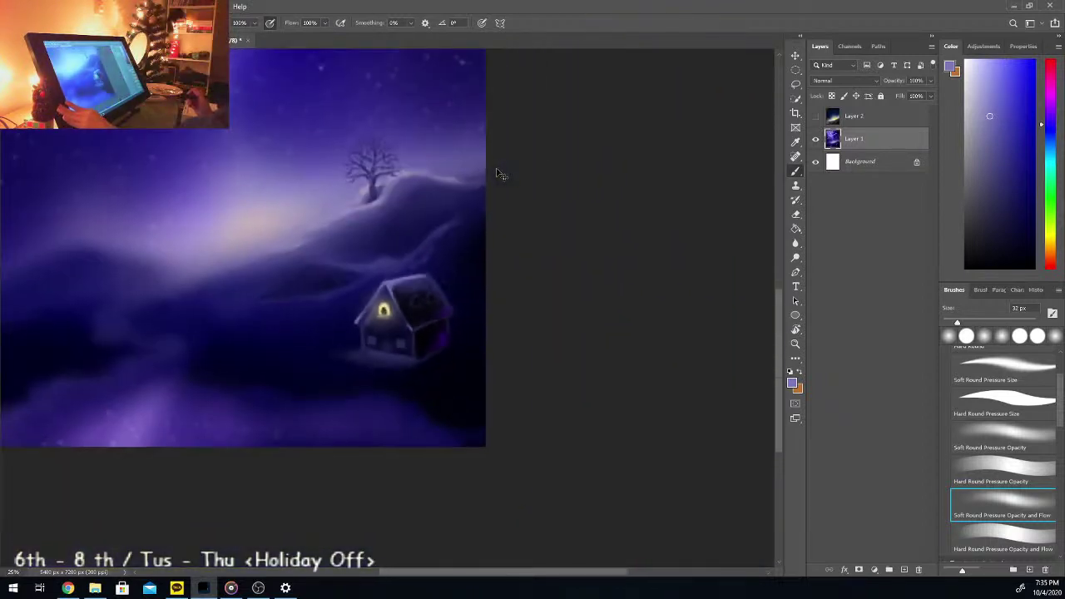
key("ctrl+plus")
key("ctrl+plus")
key("ctrl+plus")
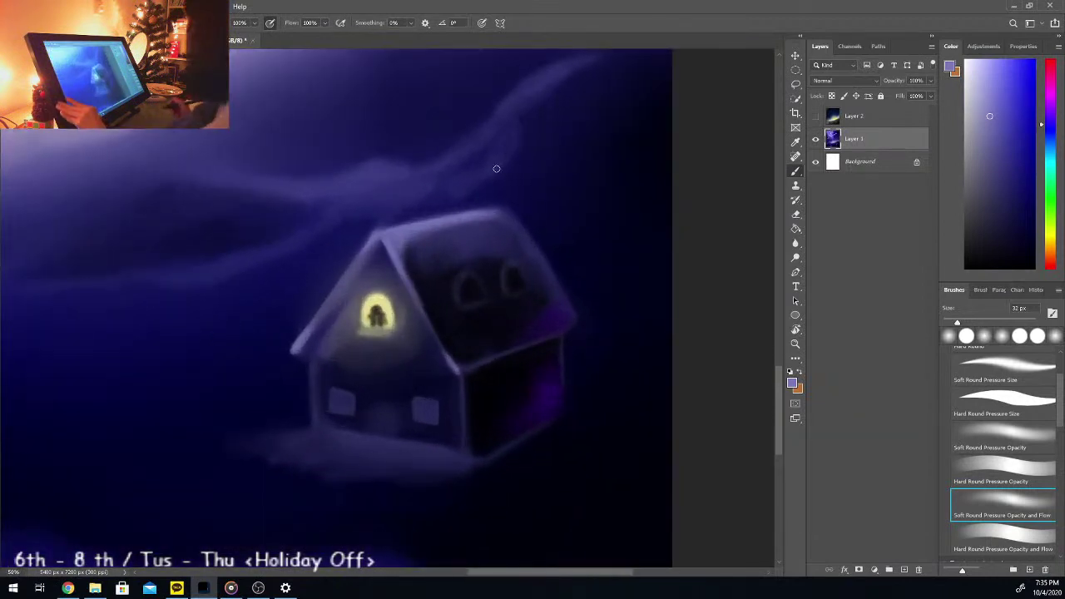
scroll(782, 384, "up", 3)
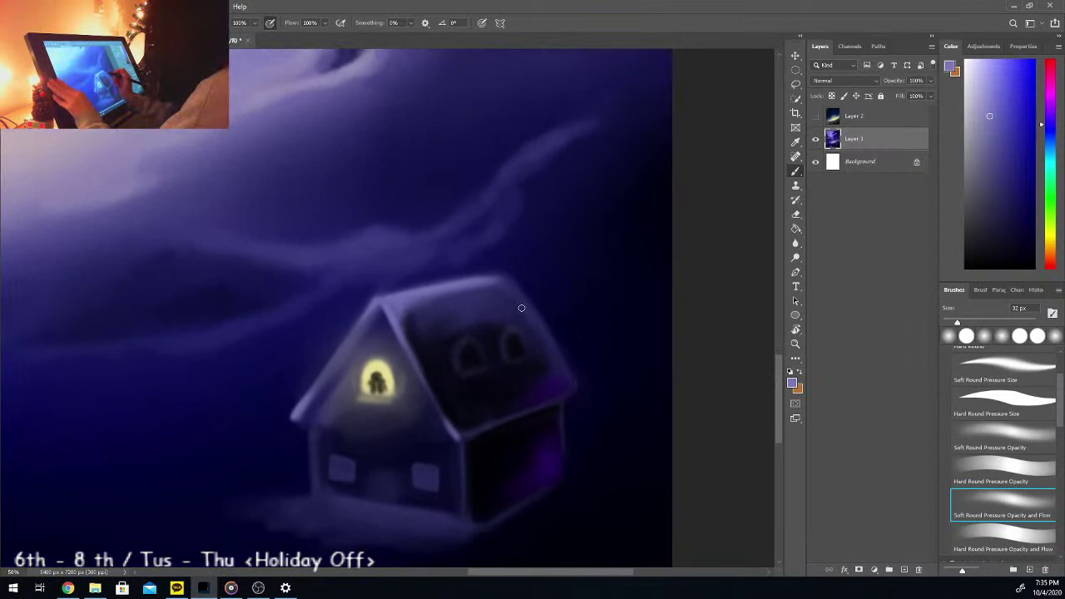
key("ctrl+minus")
key("ctrl+minus")
key("ctrl+minus")
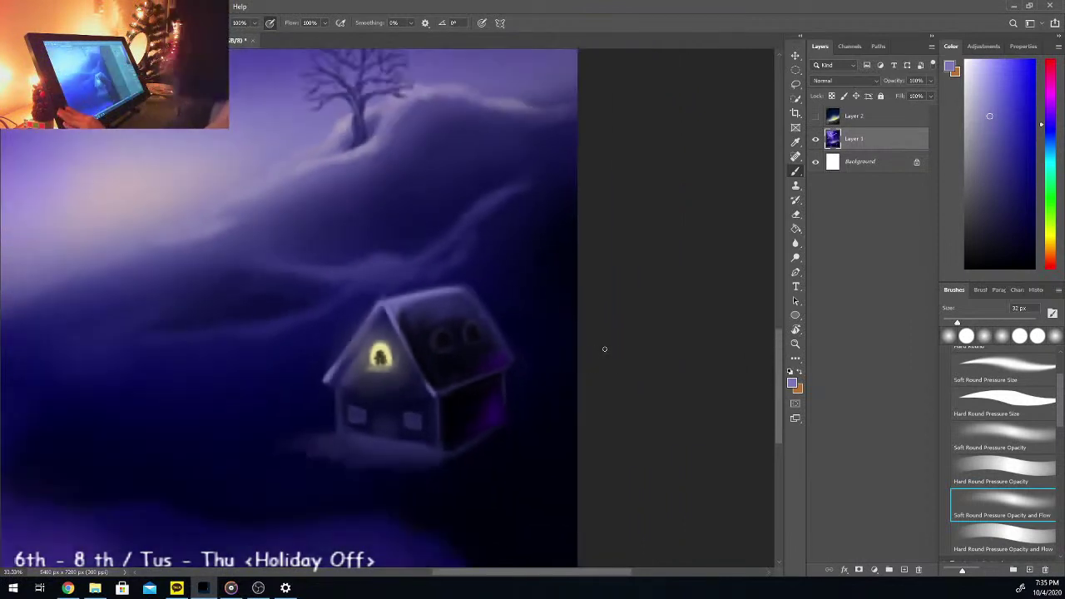
key("ctrl+plus")
key("ctrl+plus")
key("ctrl+plus")
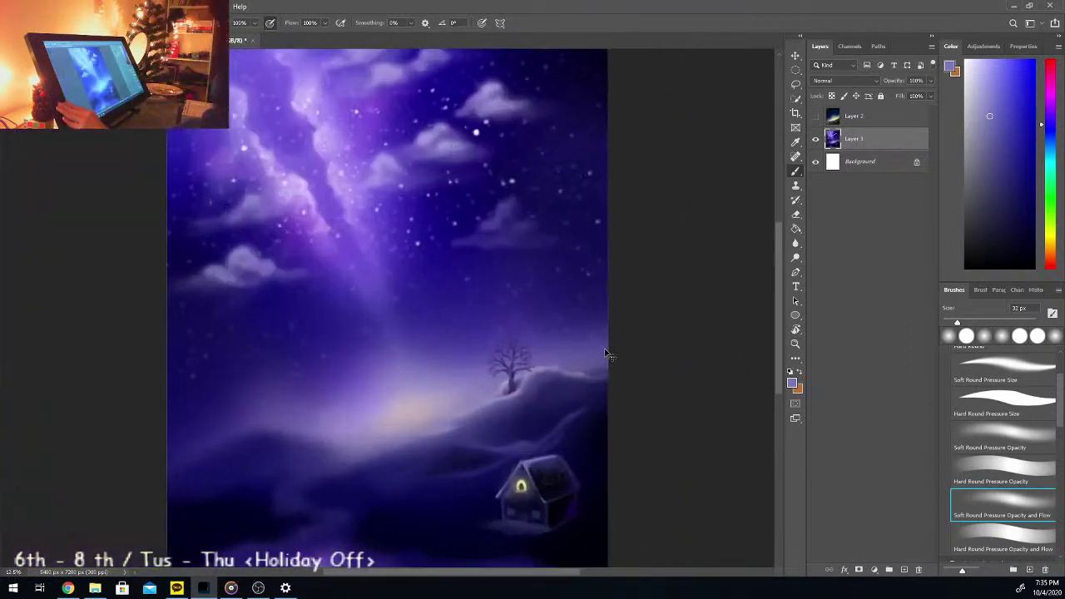
left_click_drag(781, 292, 781, 355)
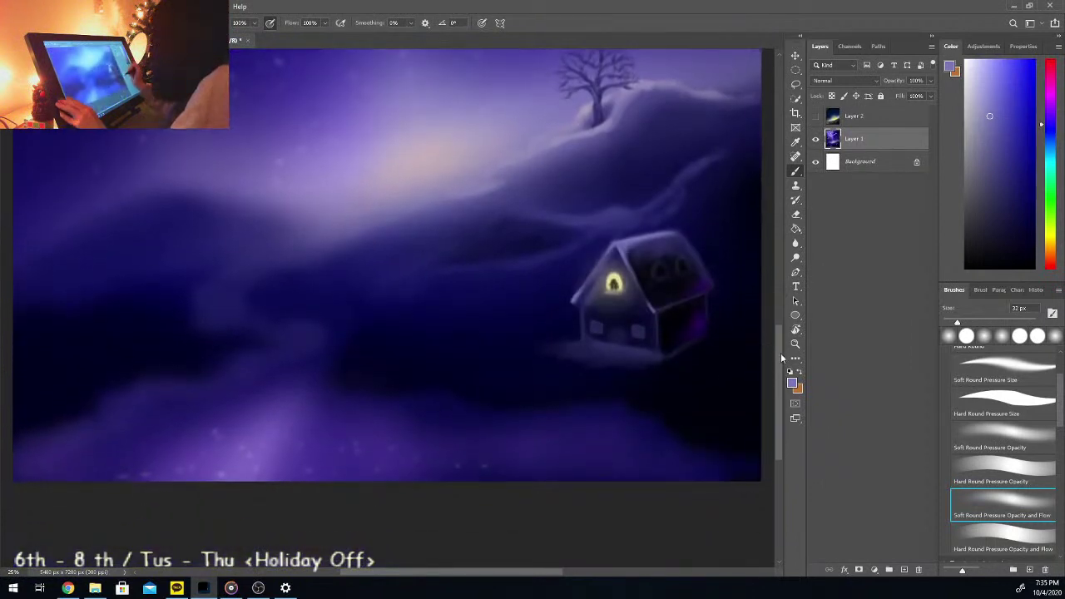
Step: Tone down the two square front windows with sampled dark blue, and paint an arched door between them in sampled blue-violet
left_click(606, 313, "alt")
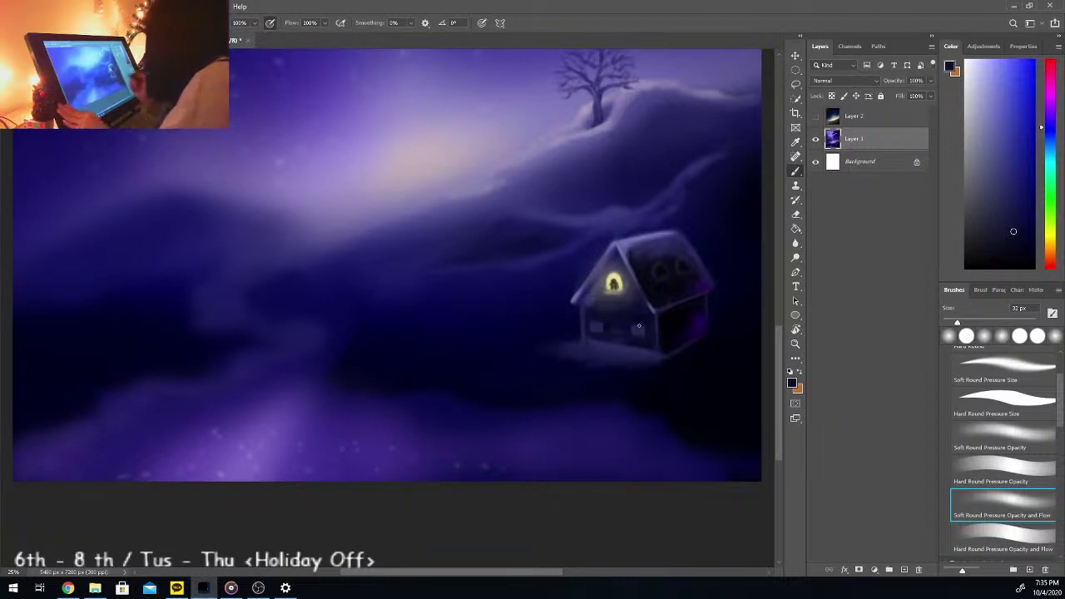
key("ctrl+minus")
key("ctrl+plus")
left_click_drag(539, 572, 575, 572)
key("ctrl+plus")
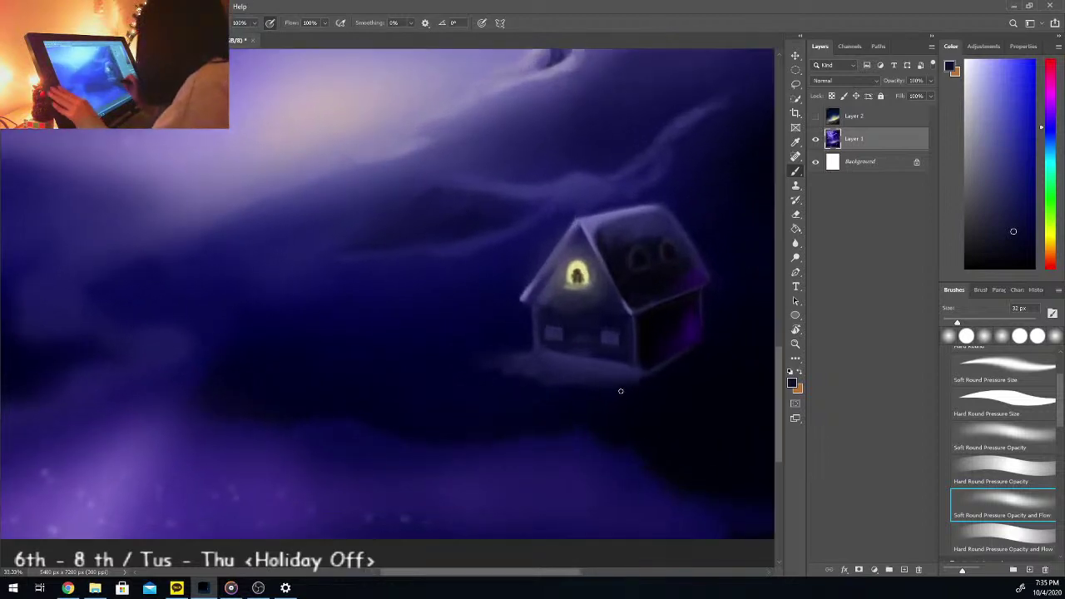
key("i")
left_click(580, 332)
left_click(575, 337, "alt")
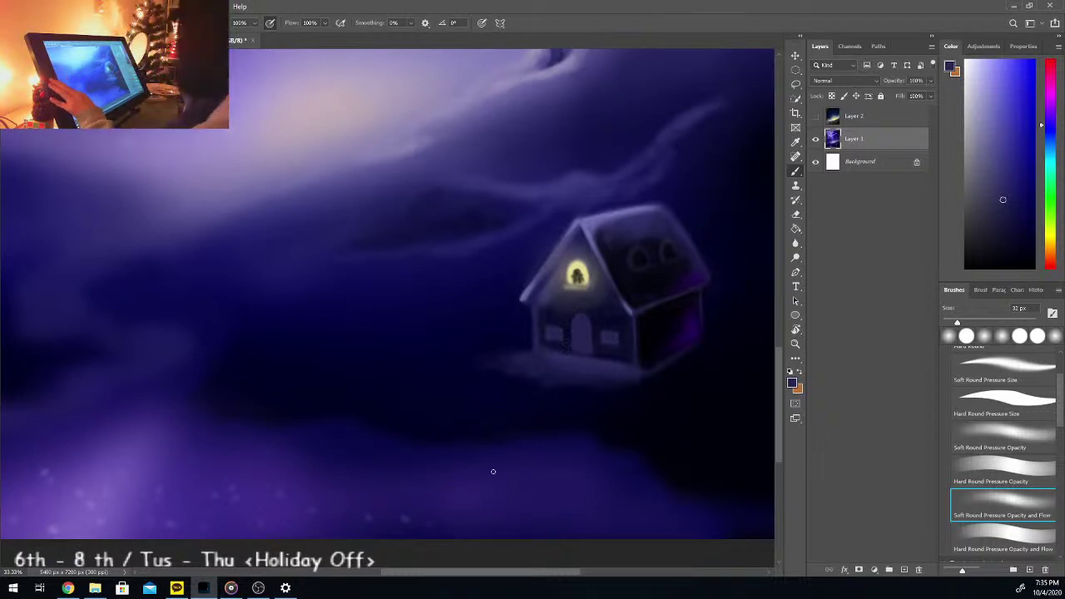
Step: Paint a small picket fence on the snow beside the front wall in the same blue-violet, undoing and redrawing the first pickets
mouse_move(525, 330)
left_mouse_down()
mouse_move(524, 354)
mouse_move(517, 346)
left_mouse_up()
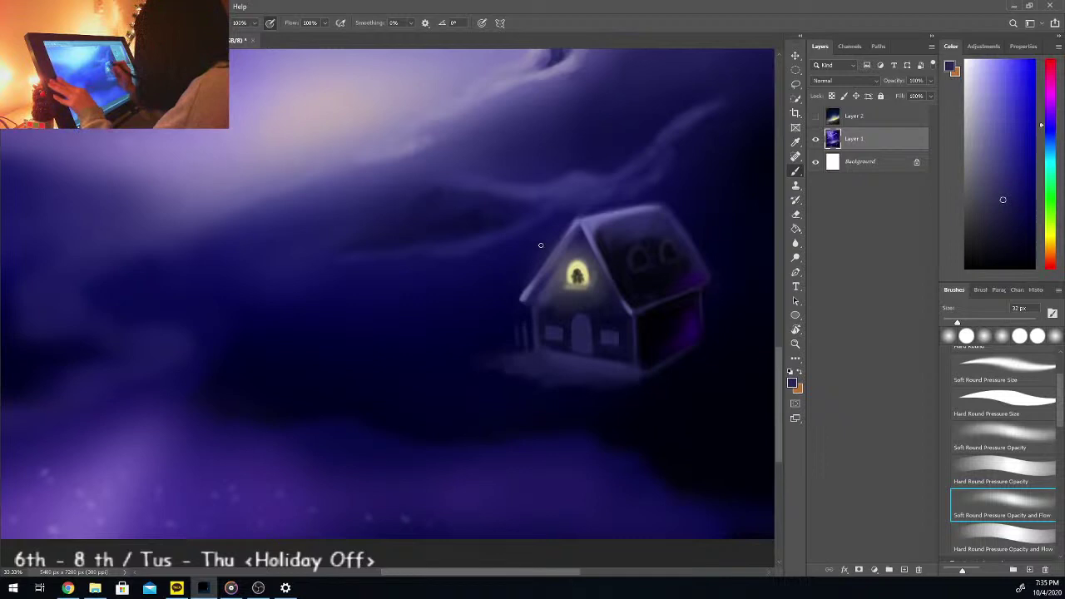
key("ctrl+z")
key("ctrl+z")
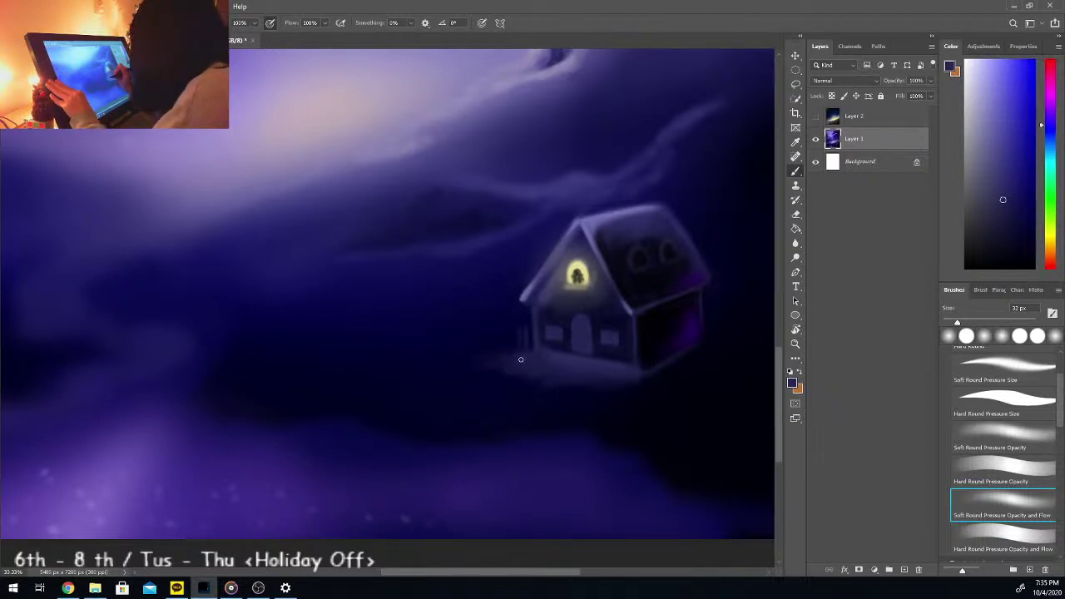
left_click_drag(508, 349, 511, 334)
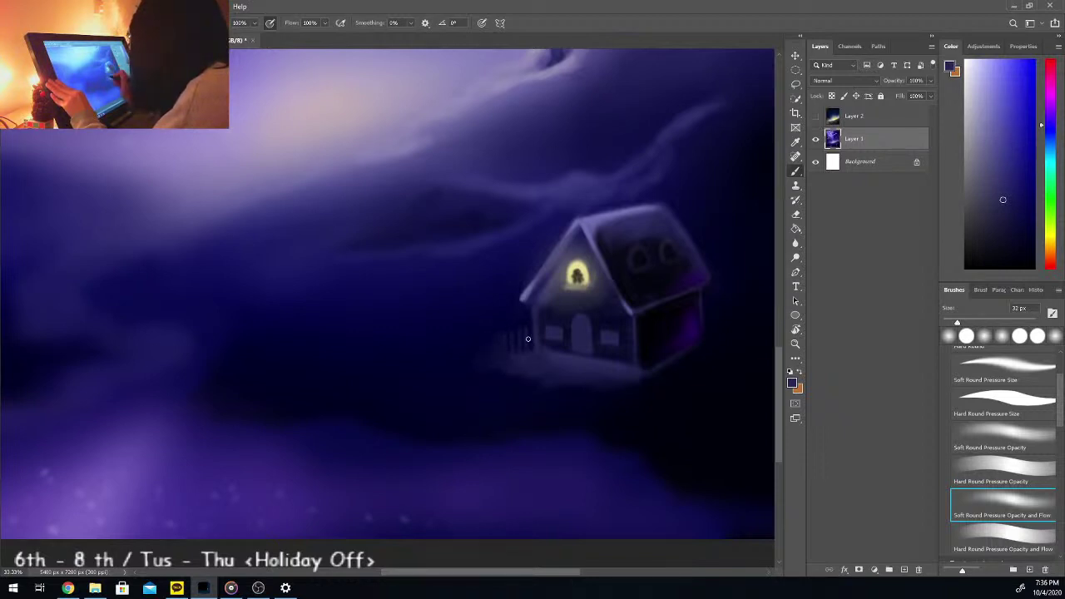
left_click_drag(525, 351, 542, 357)
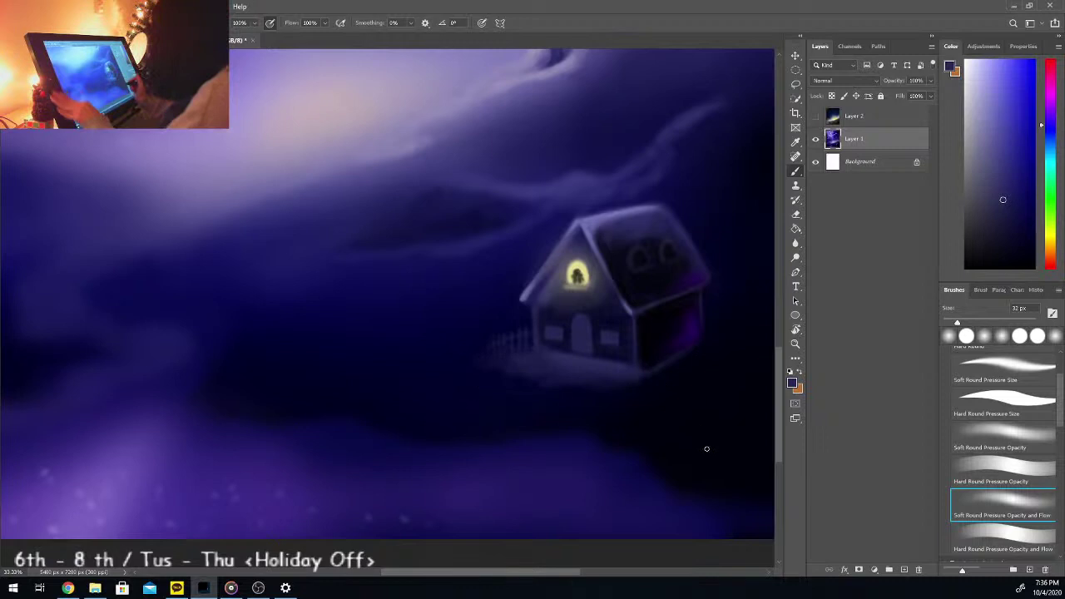
Step: Paint a soft snow patch in front of the house and fence with a 123 px brush, blending sampled blue-violet and dark blue
key("ctrl+minus")
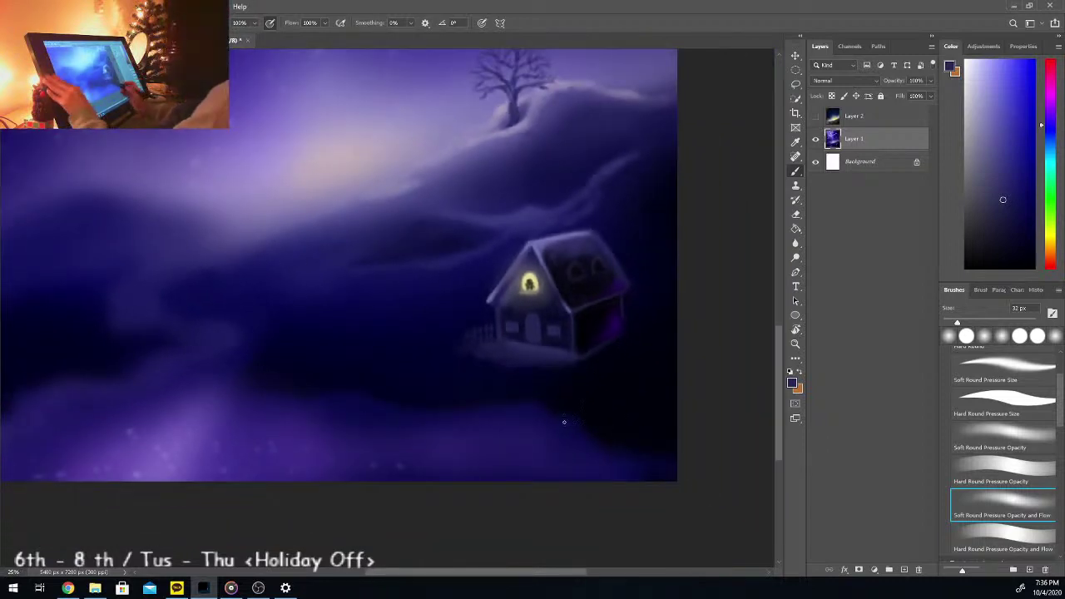
left_click(511, 347, "alt")
left_click(965, 333)
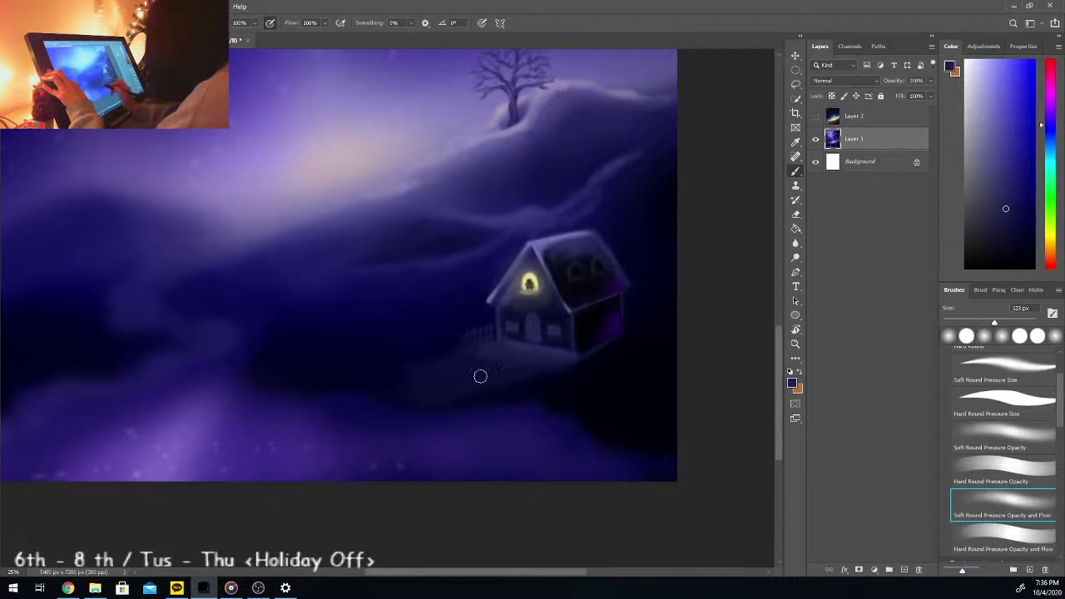
left_click(494, 294, "alt")
left_click_drag(463, 362, 557, 362)
left_click(514, 345, "alt")
mouse_move(444, 379)
left_mouse_down()
mouse_move(579, 363)
mouse_move(473, 374)
mouse_move(511, 357)
left_mouse_up()
key("alt")
left_click(514, 348, "alt")
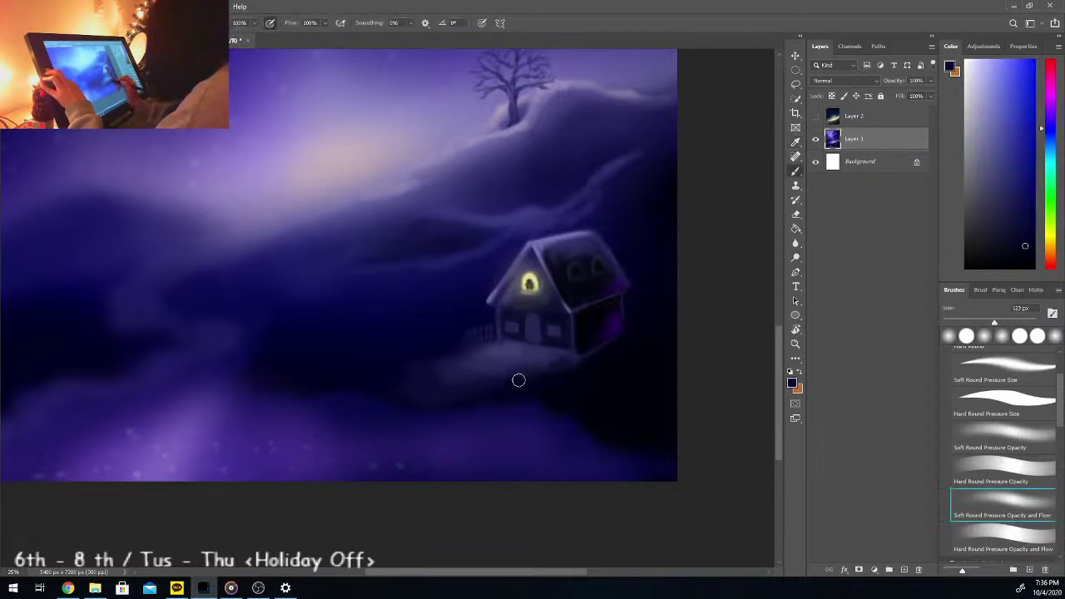
key("alt+0")
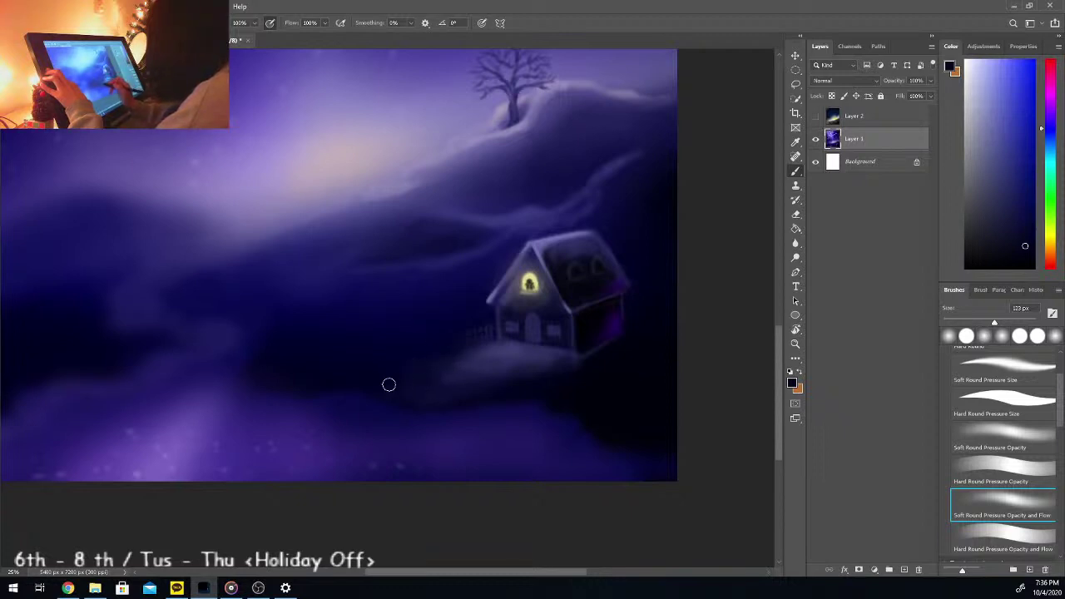
Step: Darken the hollows of the snowy hill between the hilltop tree and the house with sampled near-black blue
key("ctrl+minus")
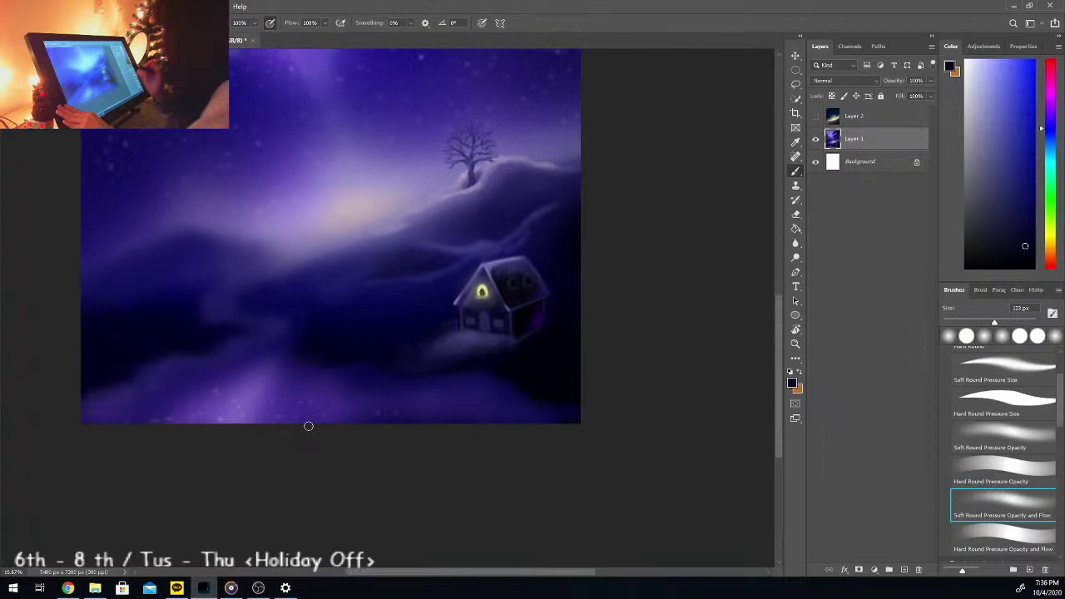
key("ctrl+minus")
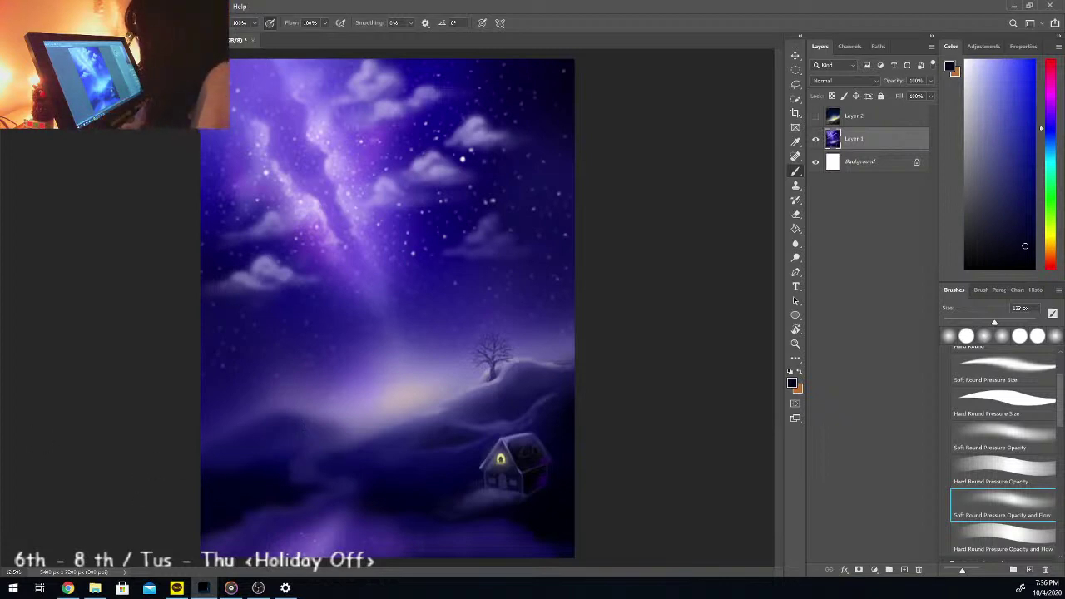
key("alt+Tab")
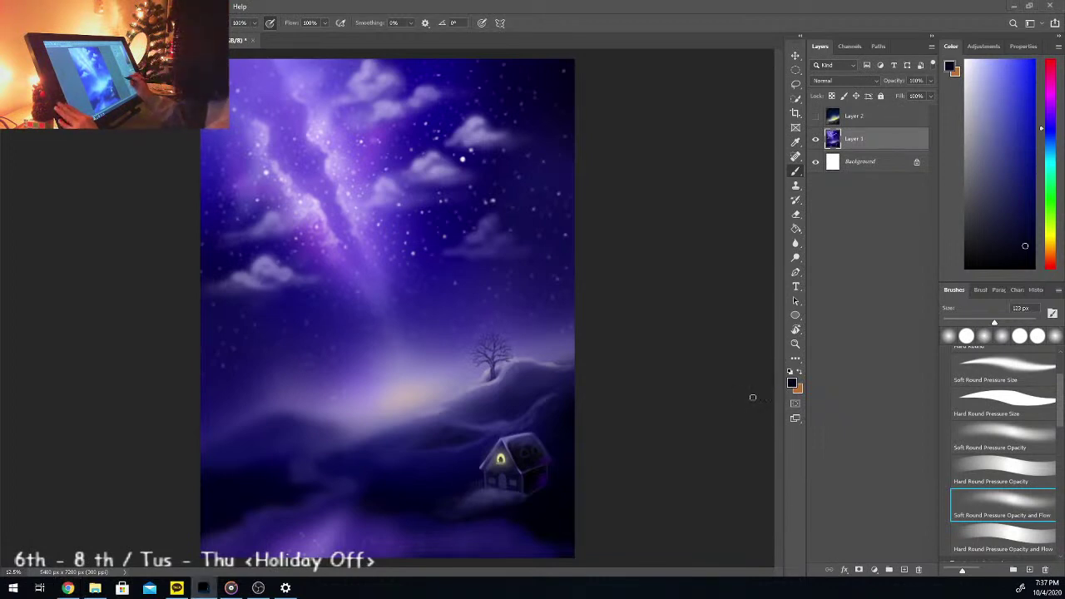
key("ctrl+plus")
scroll(779, 364, "down", 5)
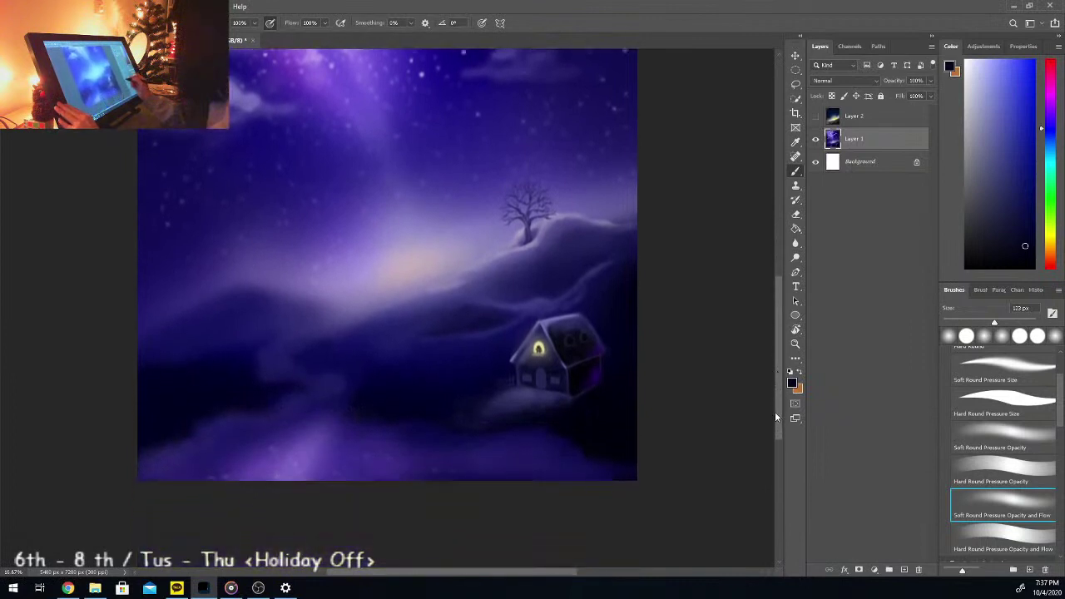
left_click(591, 412, "alt")
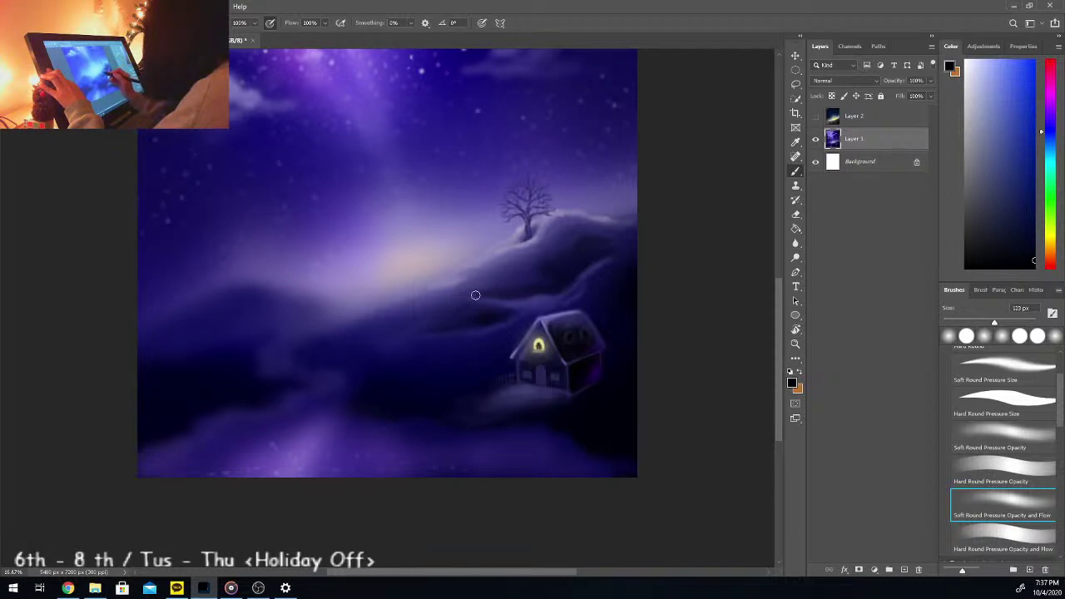
Step: Model the hill's snow folds and ridges behind the house by alternating sampled blue-violet and dark navy with the 123 px brush
left_click(540, 302, "alt")
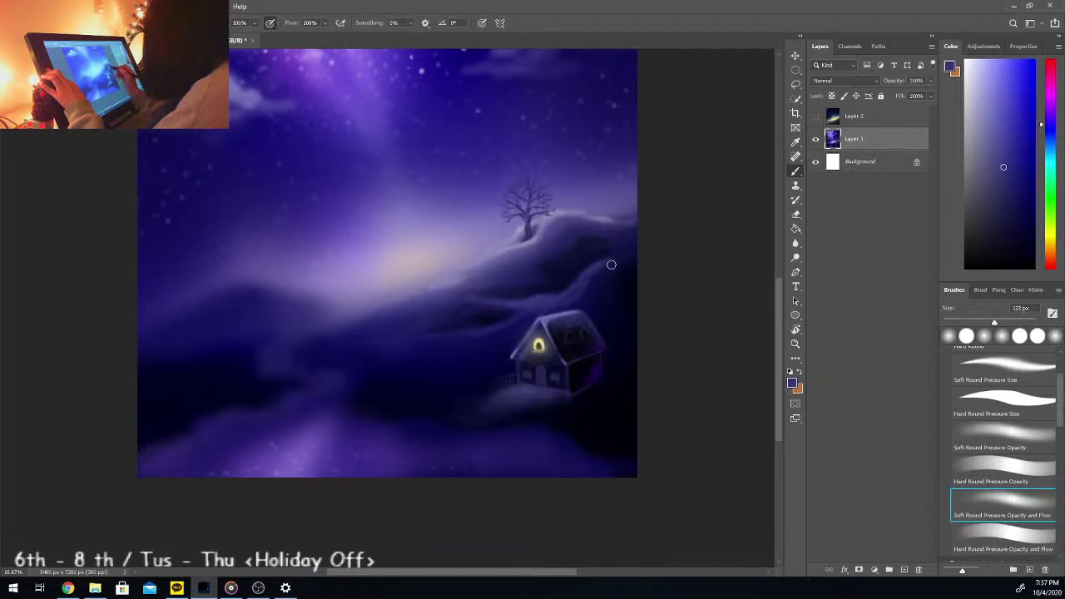
left_click(574, 246, "alt")
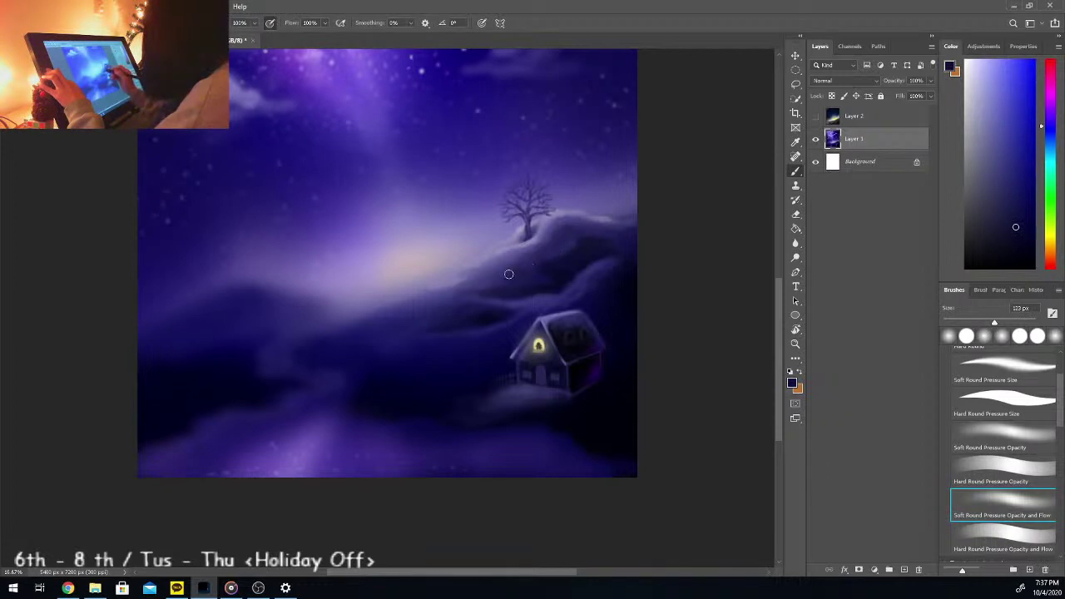
key("i")
left_click(585, 282)
key("b")
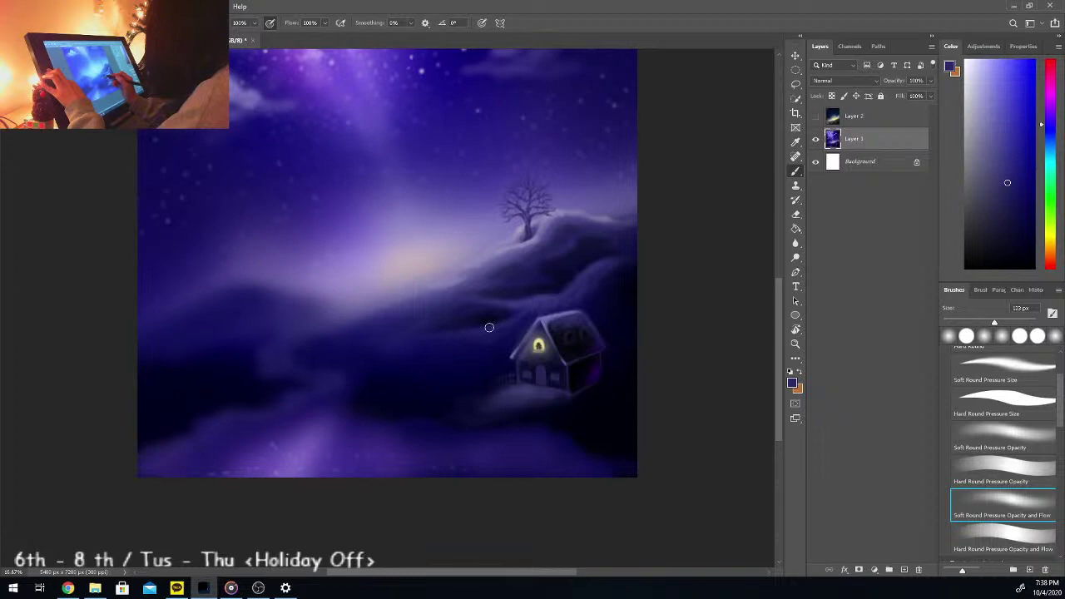
key("alt")
left_click(479, 279, "alt")
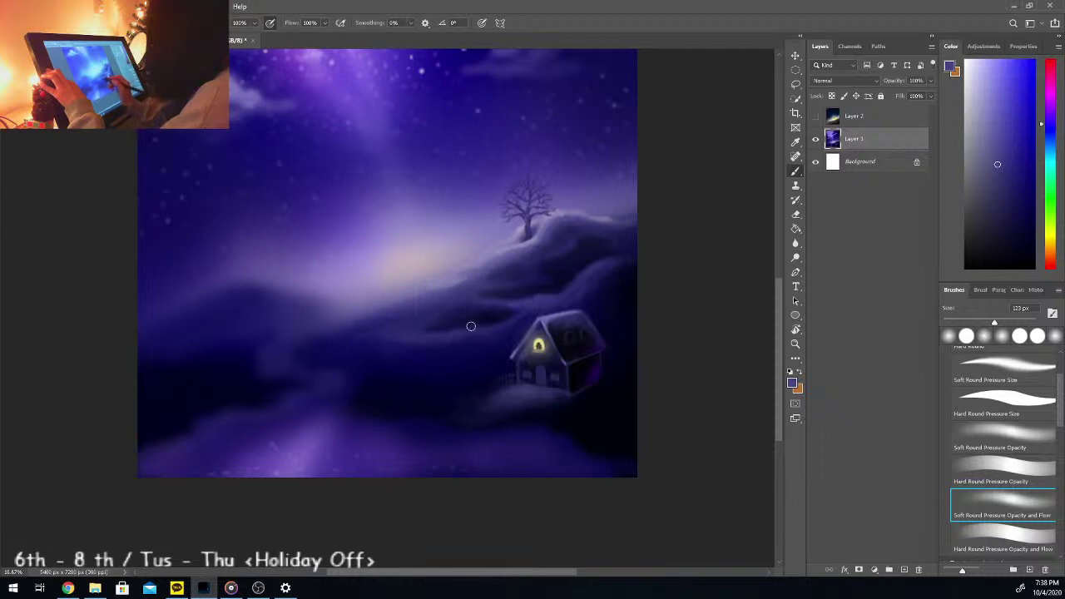
Step: Paint a bare branching tree beside the house's shaded side in muted blue-violet with a 42 px brush, its branches overlapping the roof
key("ctrl+0")
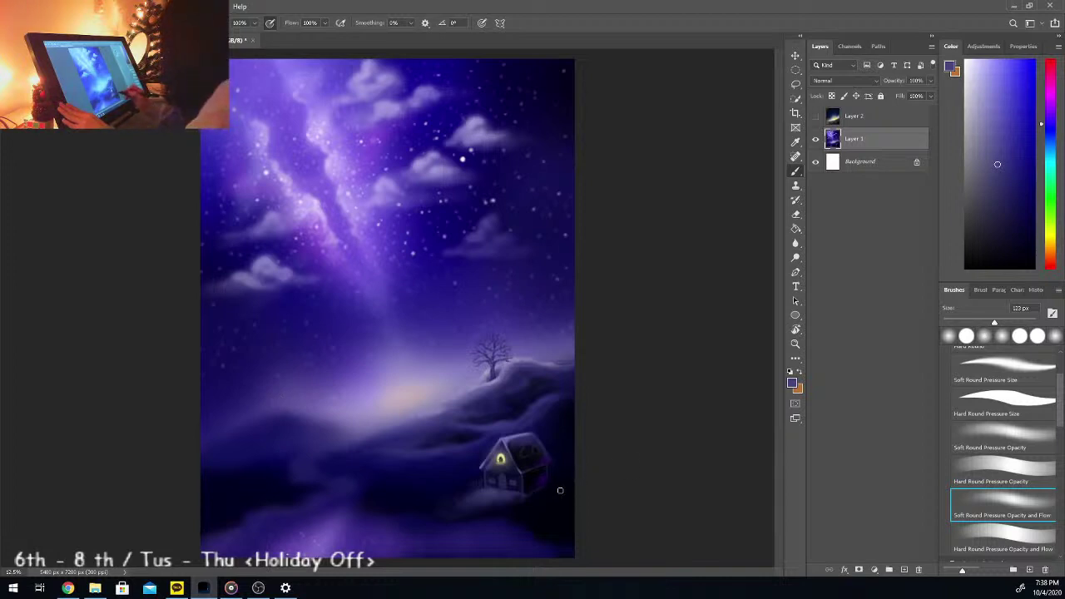
key("ctrl+plus")
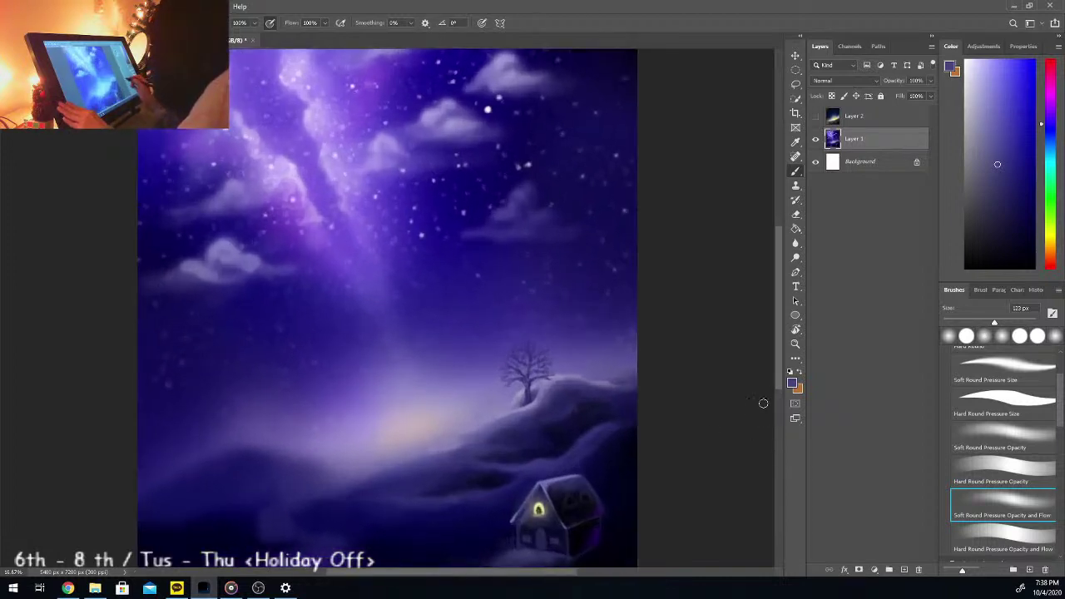
scroll(769, 403, "down", 4)
scroll(777, 410, "up", 1)
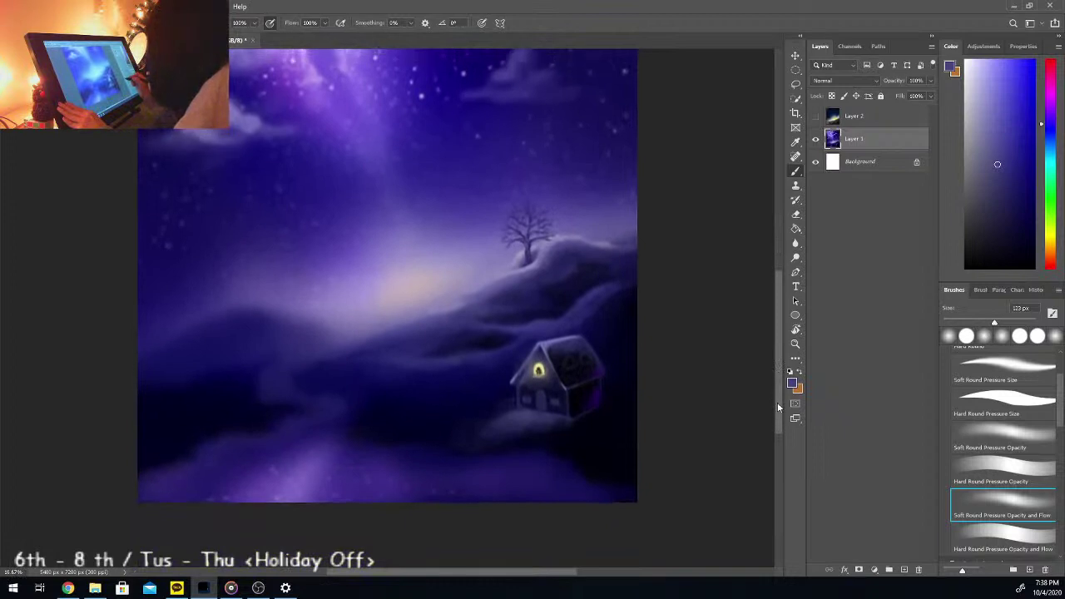
key("i")
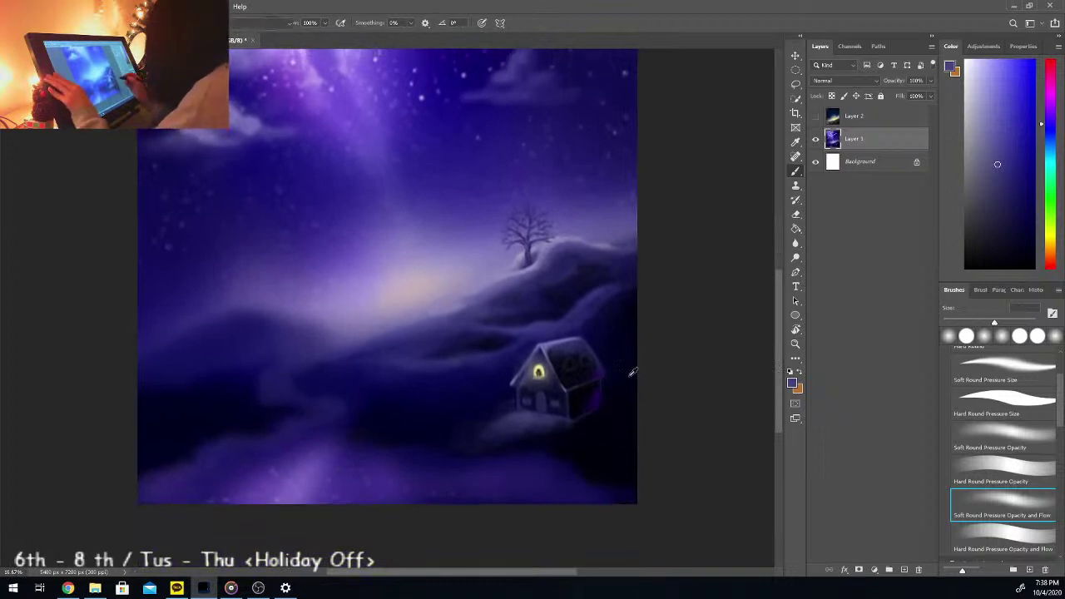
left_click(619, 375)
key("b")
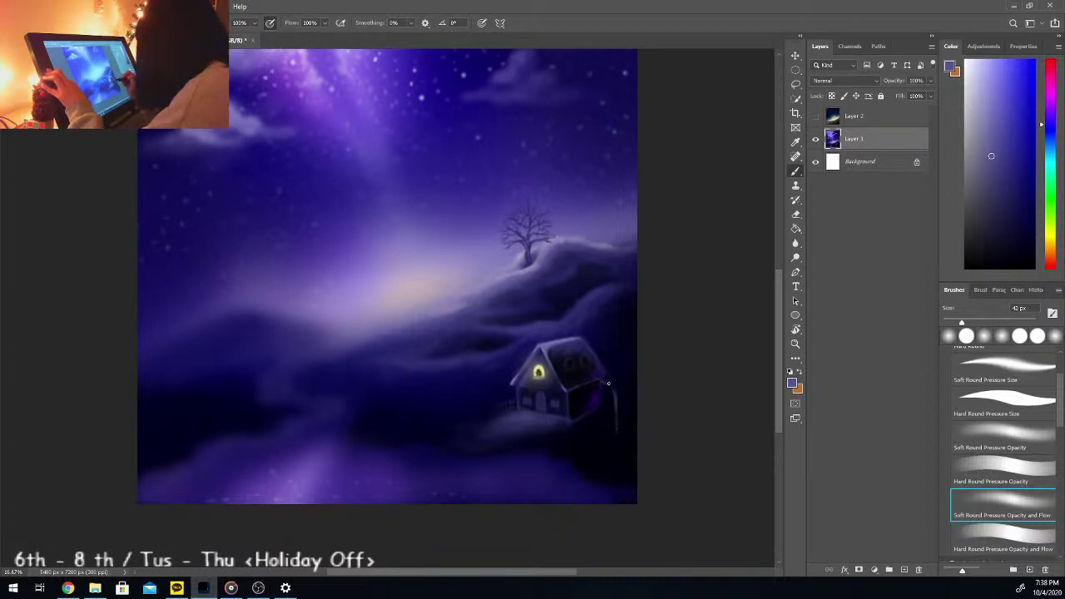
left_click_drag(595, 377, 576, 368)
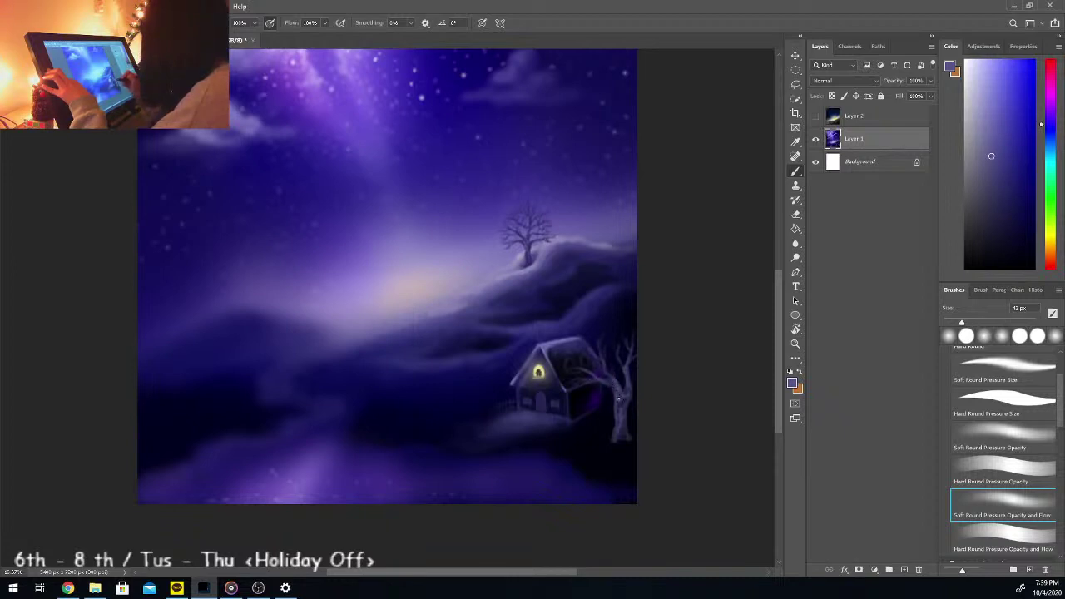
Step: Shade the bare tree, paint the snowy ground around its base, and redefine the snow patch before the house in sampled dark blues
left_click(617, 390, "alt")
left_click(965, 322)
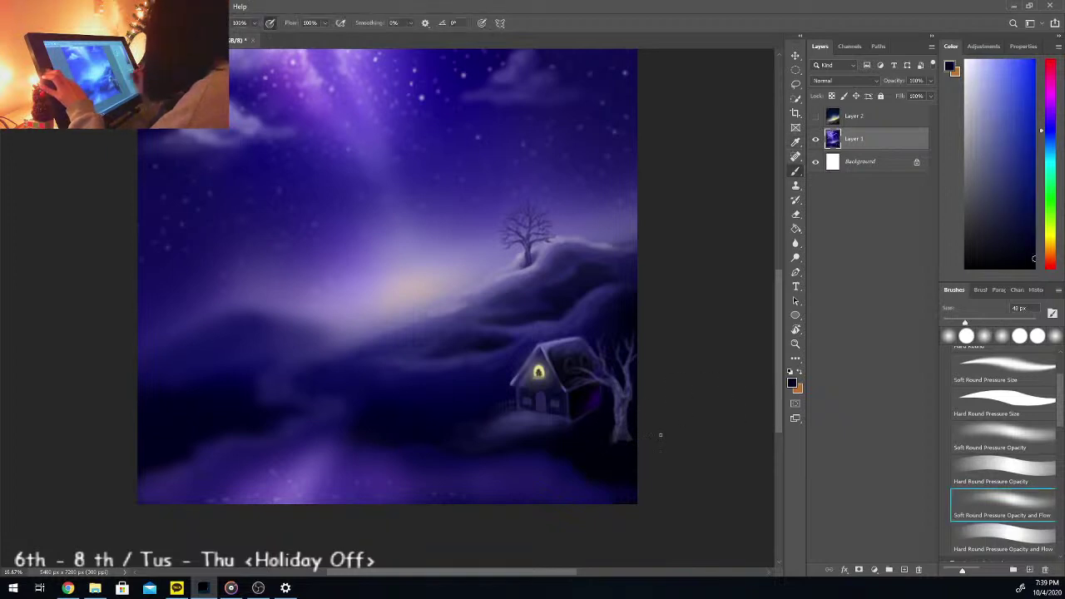
left_click(611, 437, "alt")
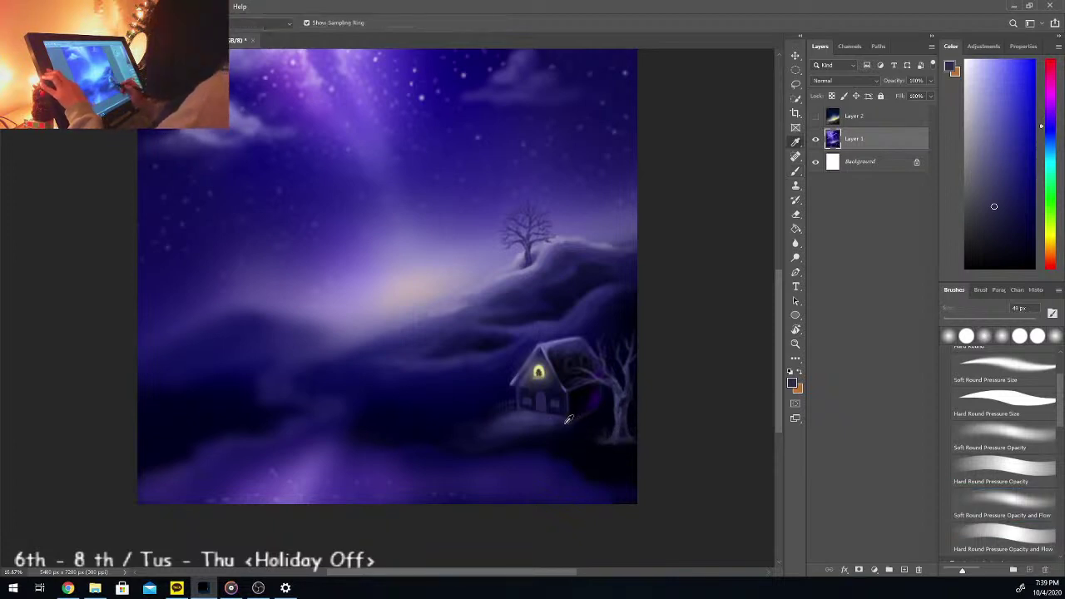
left_click_drag(966, 325, 974, 324)
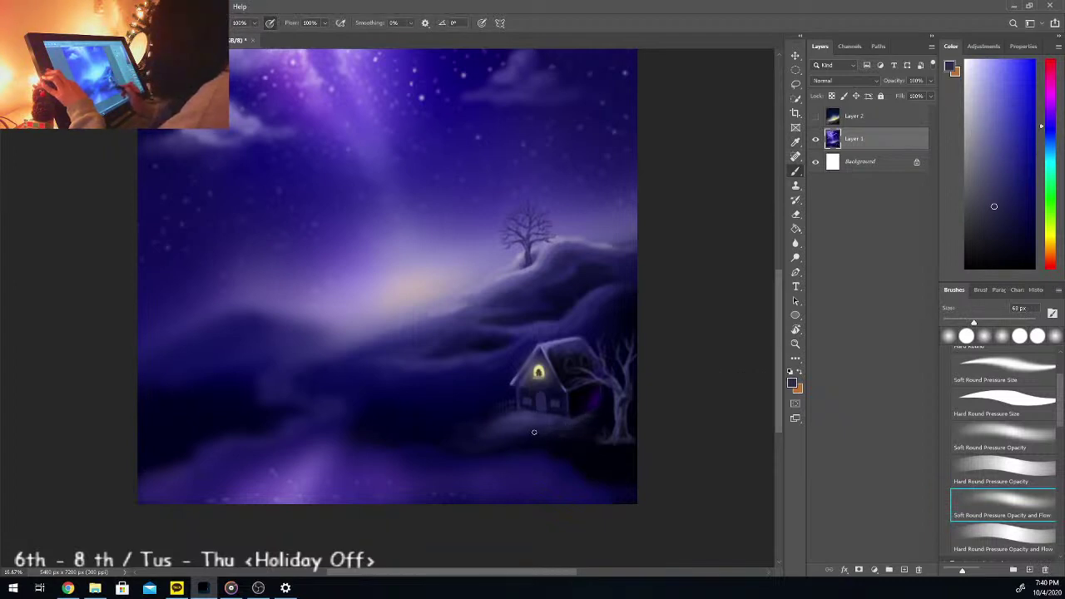
left_click(524, 434, "alt")
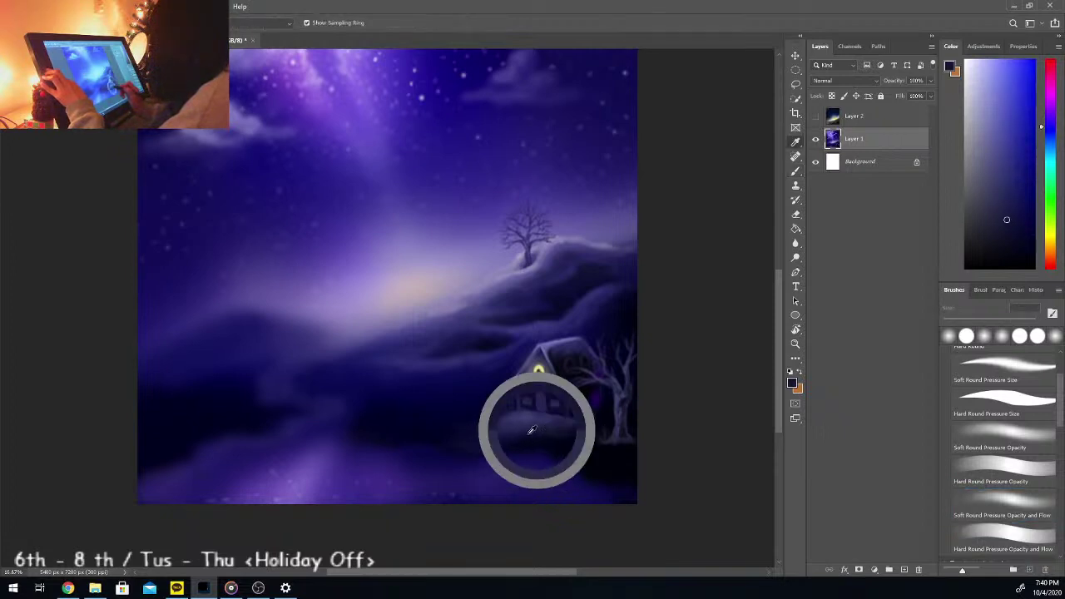
left_click(524, 434, "alt")
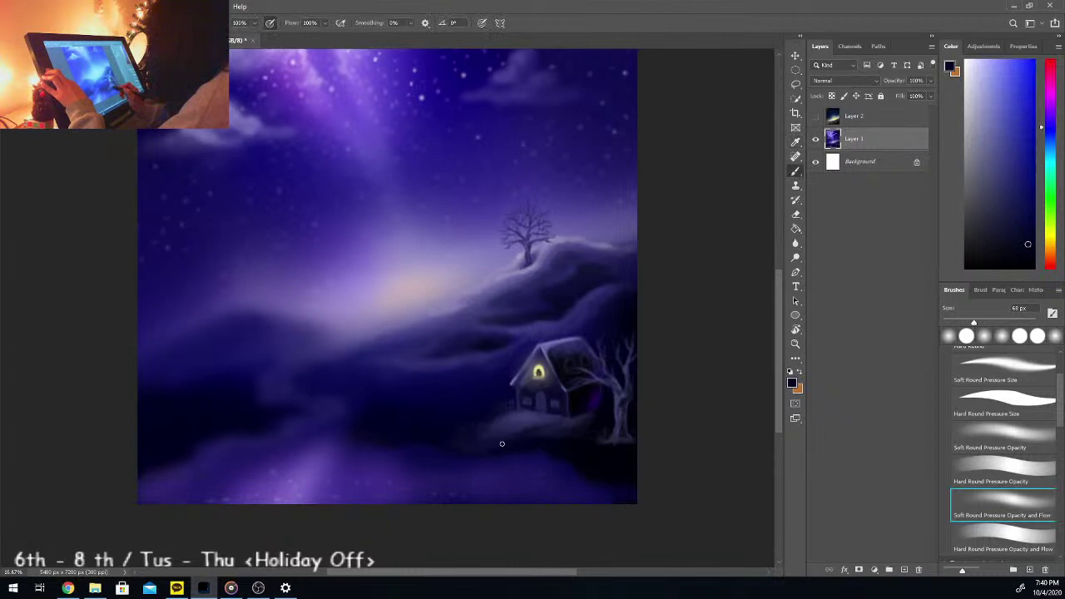
Step: Start a thin white highlight along the lake's edge below the house with a reduced Soft Round Pressure Opacity and Flow brush
key("i")
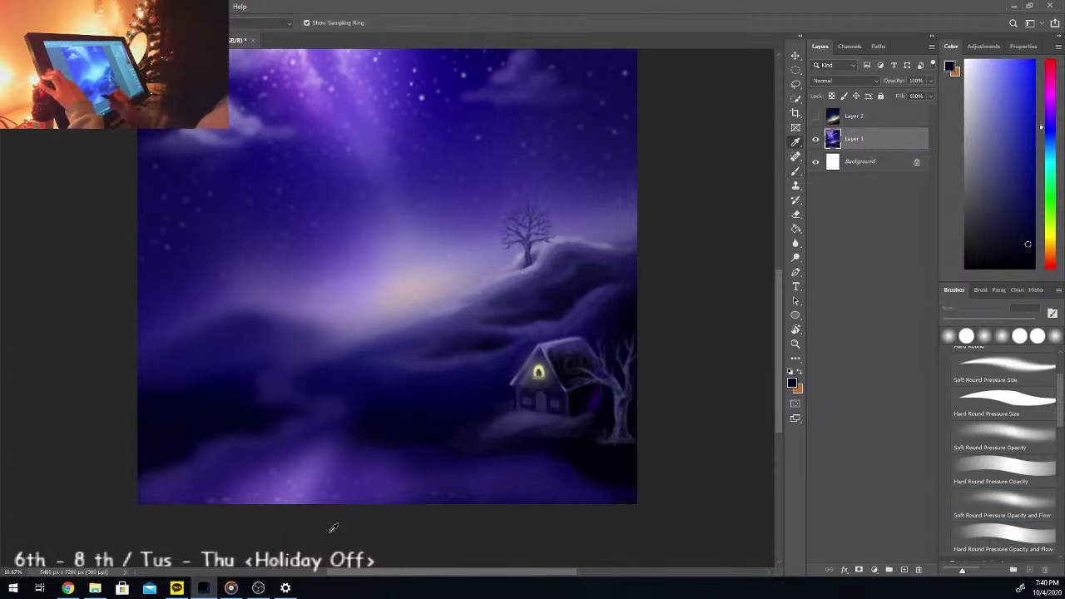
key("ctrl+minus")
scroll(315, 487, "down", 1)
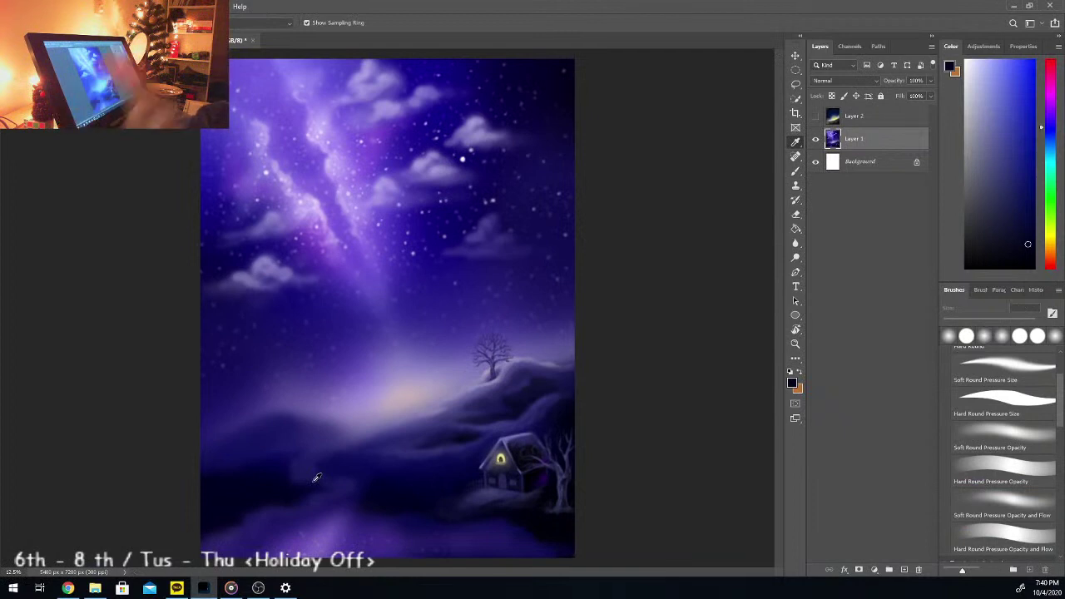
key("ctrl+plus")
key("ctrl+plus")
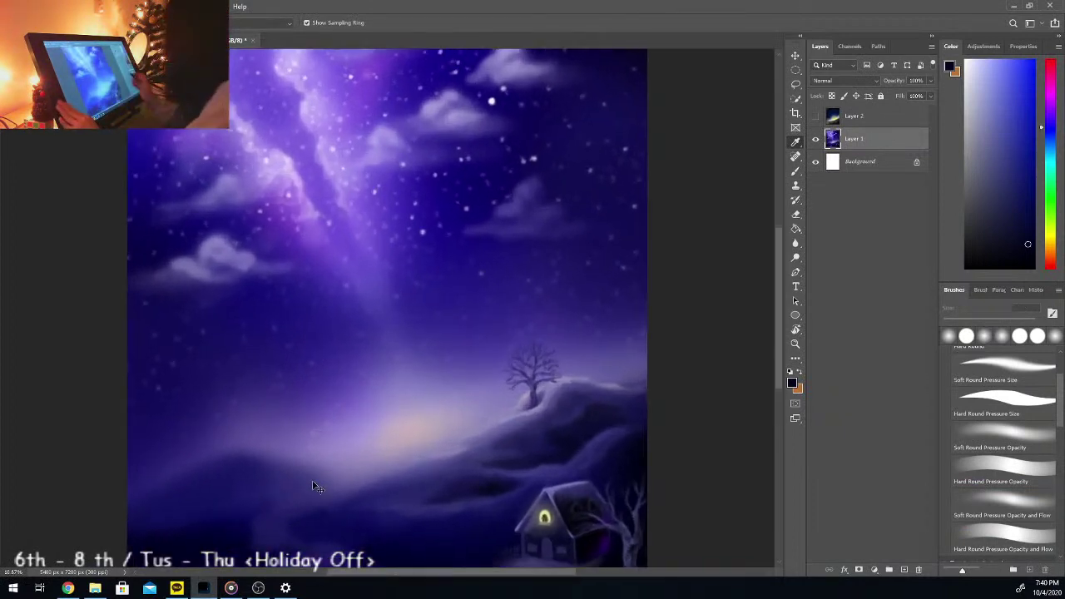
left_click_drag(779, 321, 771, 411)
left_click(974, 80)
left_click(966, 60)
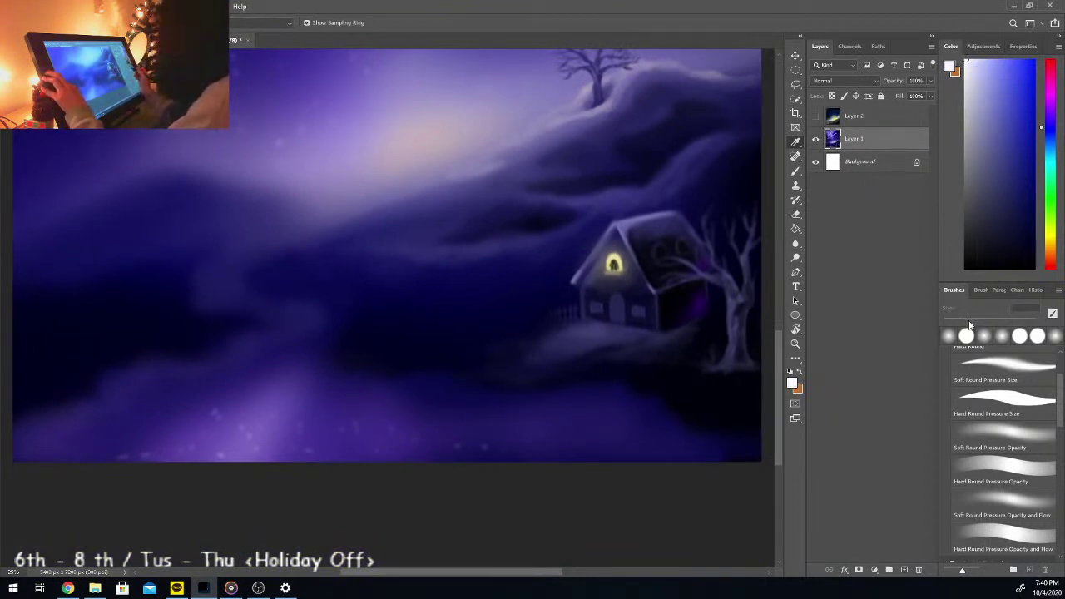
left_click(1002, 504)
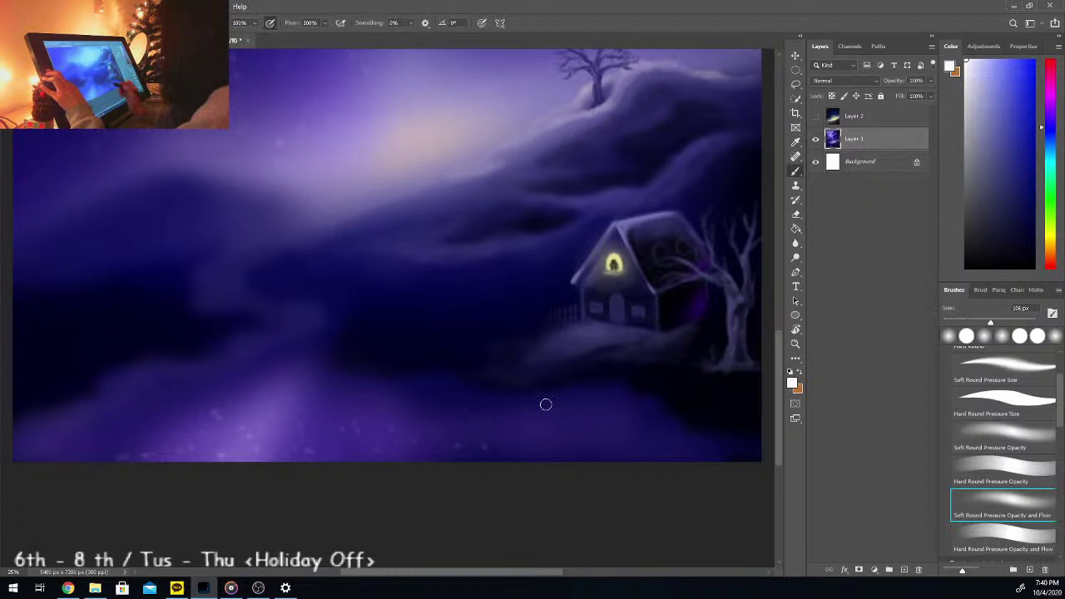
key("i")
key("b")
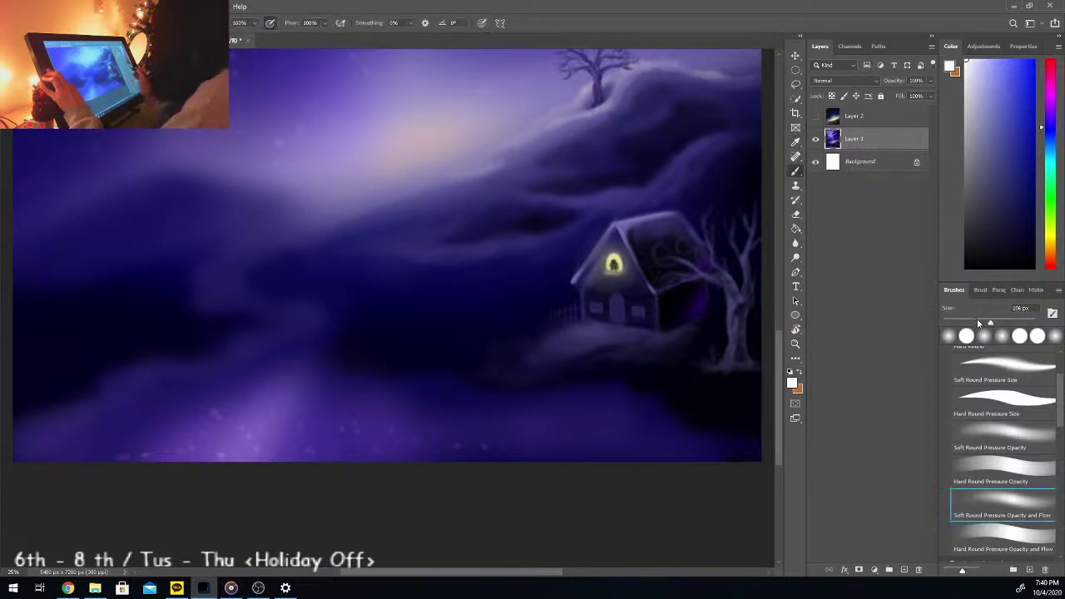
key("bracketleft")
key("bracketleft")
key("bracketleft")
left_click_drag(546, 391, 579, 389)
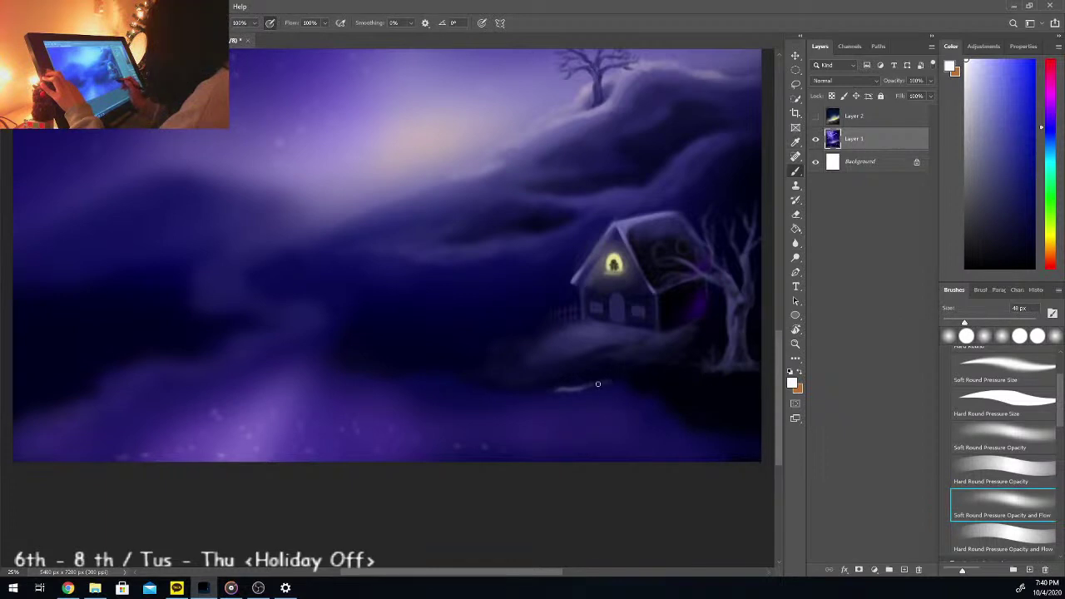
Step: Extend the lakeshore outline in sampled blue-violet, from the dark bank below the tree to the bright reflection on the water
key("i")
left_click(574, 386)
key("b")
mouse_move(572, 389)
left_mouse_down()
mouse_move(619, 381)
mouse_move(660, 398)
left_mouse_up()
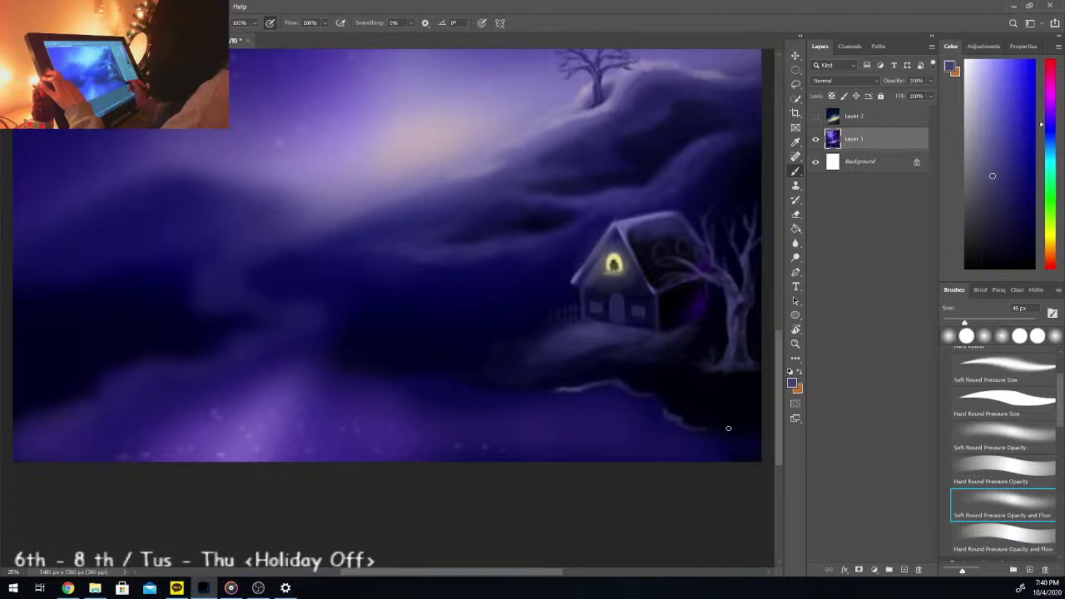
left_click_drag(698, 429, 737, 432)
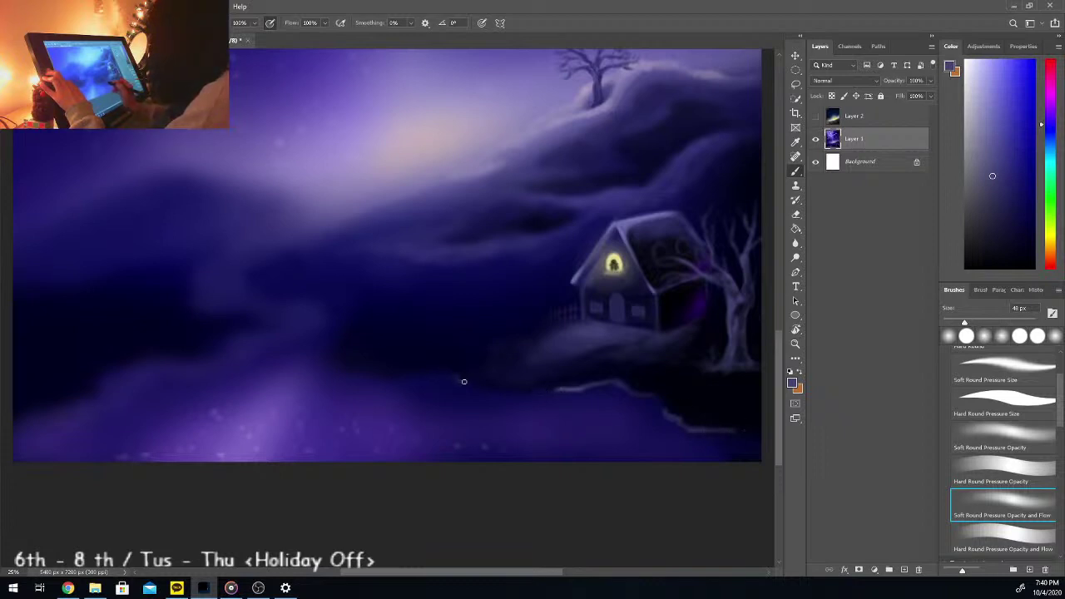
left_click_drag(467, 381, 496, 388)
left_click_drag(389, 378, 332, 363)
Step: Brighten parts of the lakeshore outline with white strokes, including the stretch beside the lake's bright reflection
left_click_drag(979, 76, 965, 60)
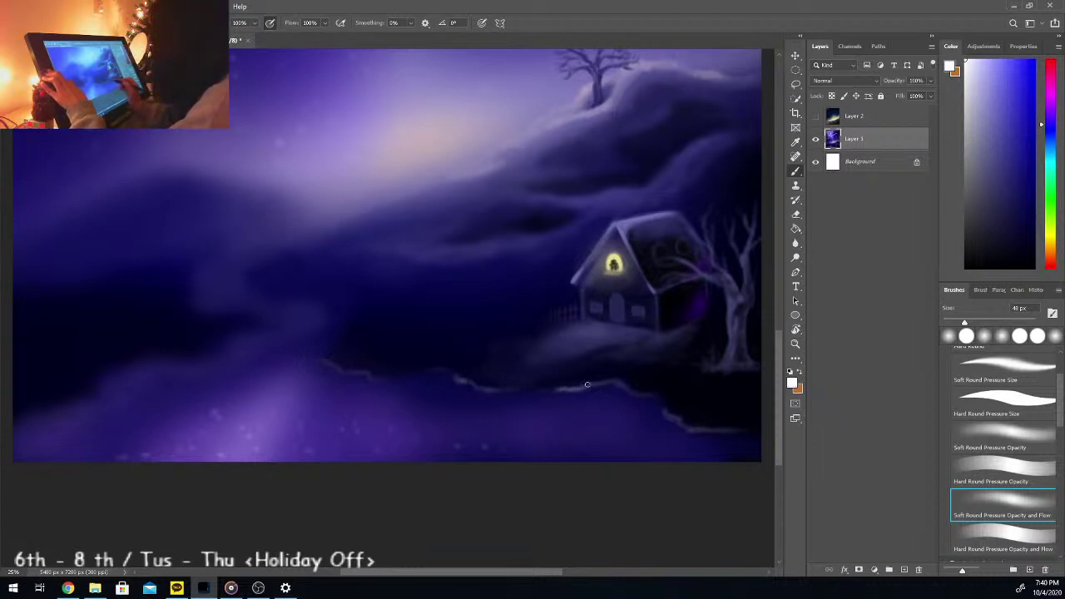
left_click_drag(368, 377, 322, 365)
key("i")
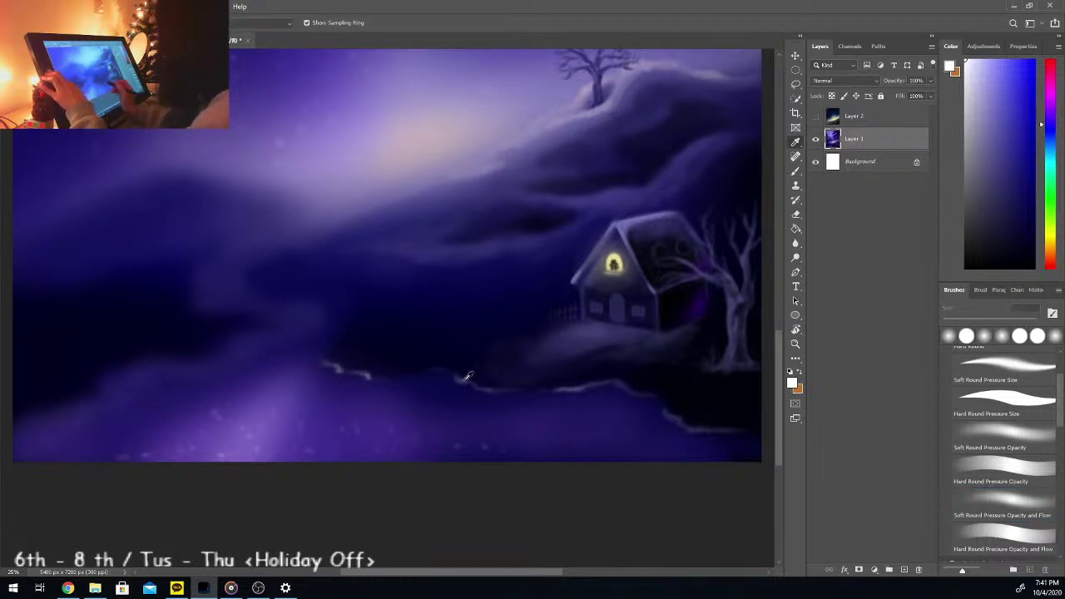
Step: Continue the lakeshore outline along the bank opposite the house in a sampled dark blue-violet
left_click(464, 379)
key("b")
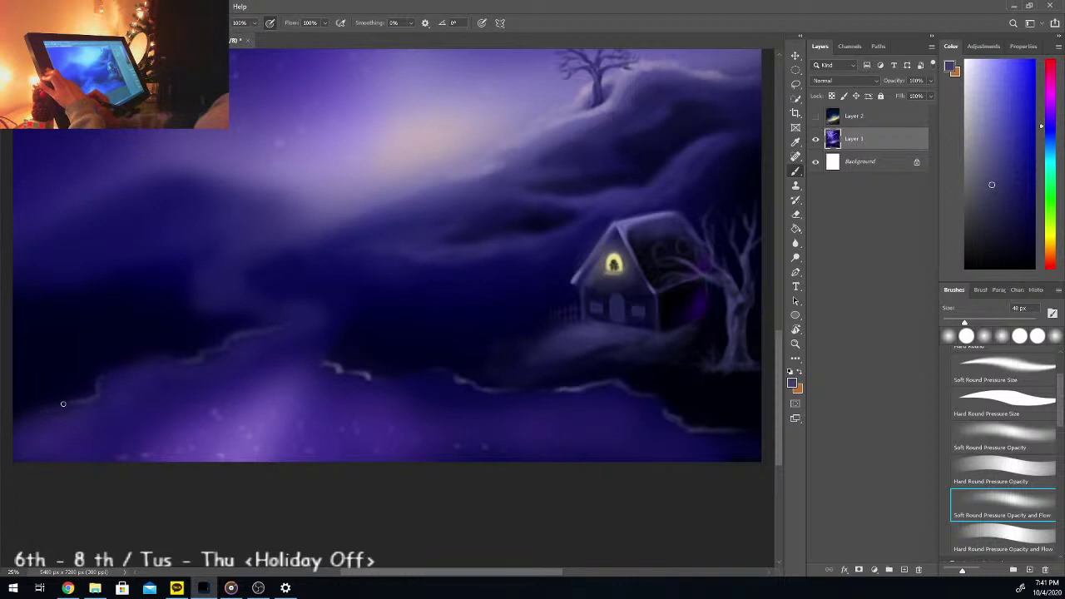
key("ctrl+minus")
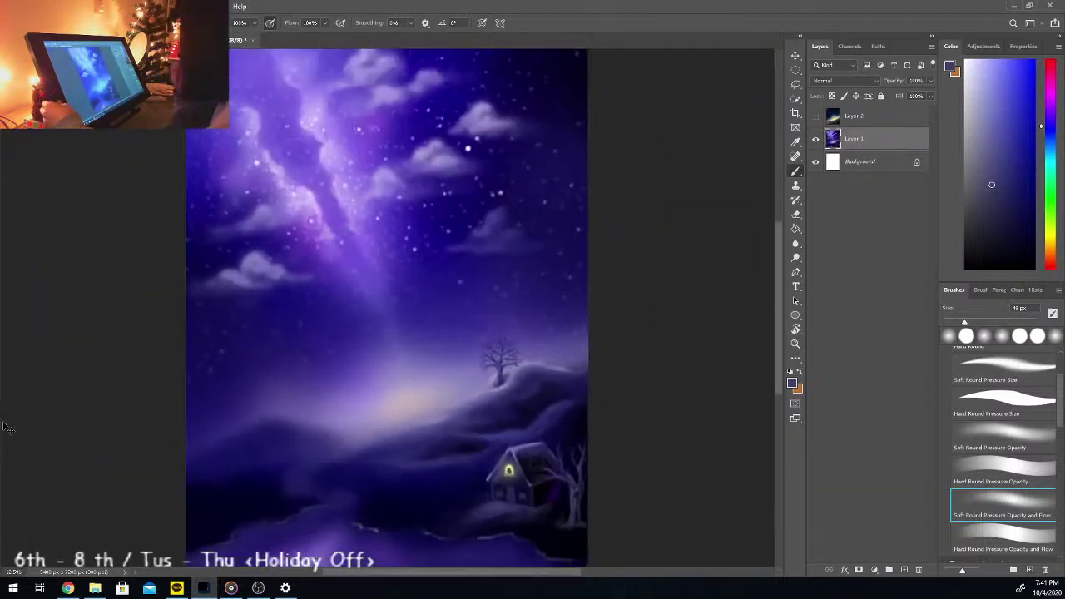
Step: Paint light lavender ripples on the water along the shoreline below the house and the bare tree
key("ctrl+plus")
left_click_drag(776, 313, 778, 367)
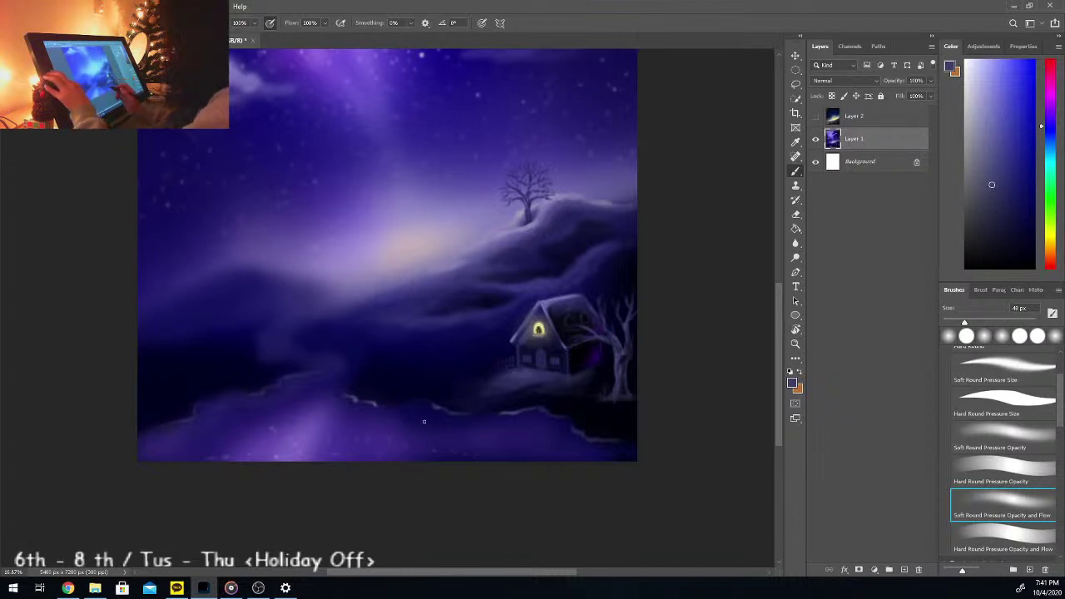
key("i")
key("b")
left_click(981, 70)
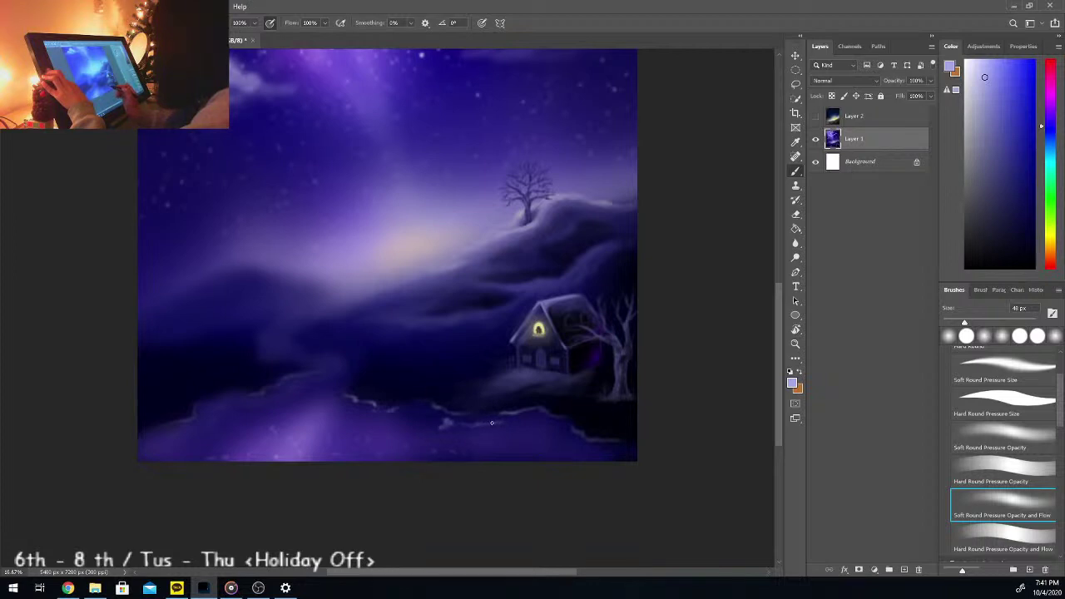
key("i")
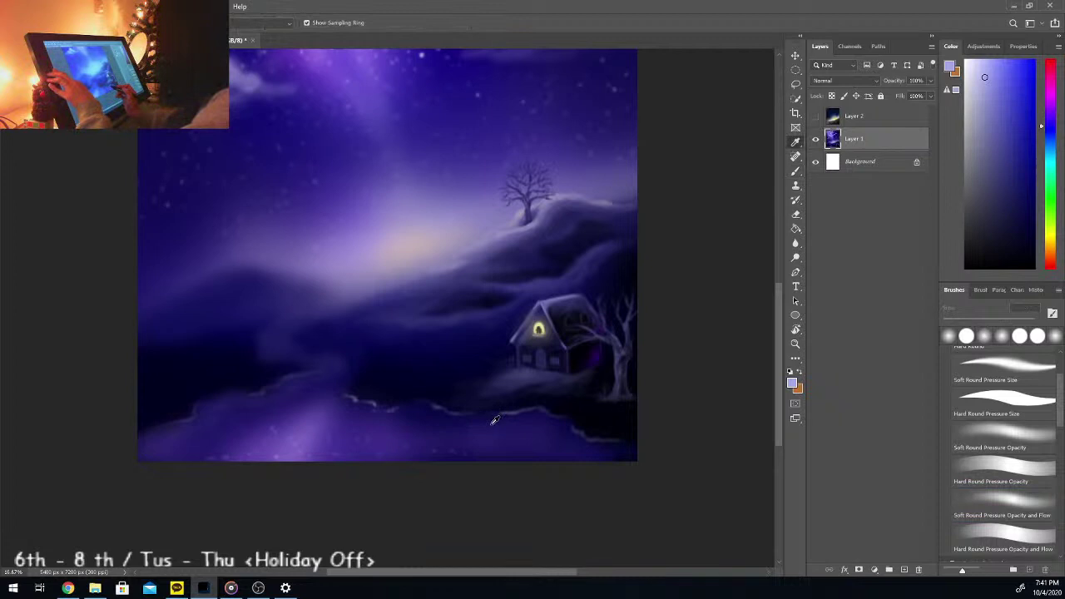
key("b")
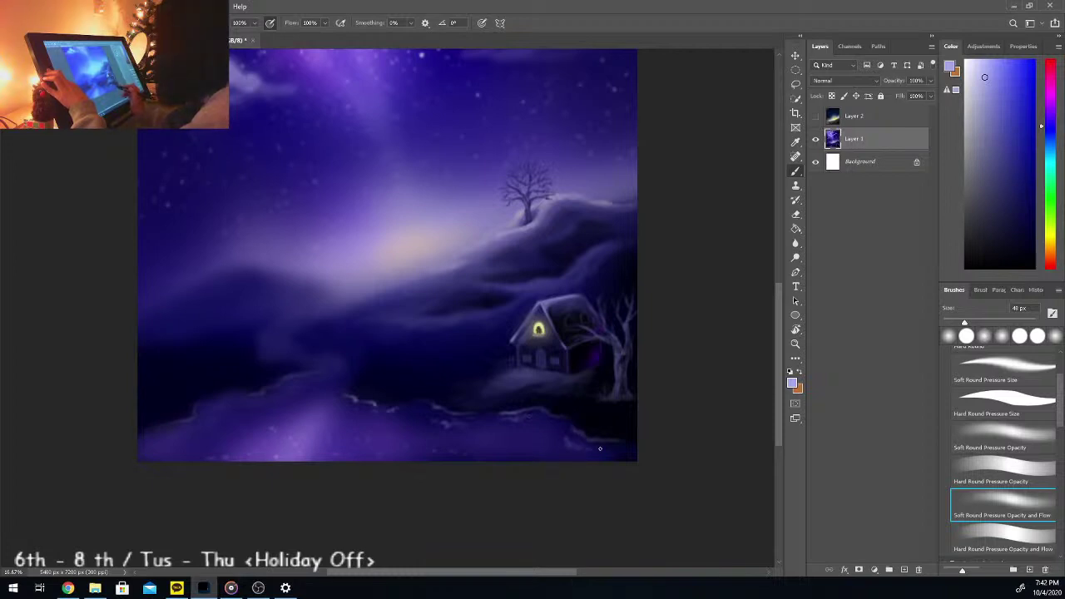
left_click_drag(600, 445, 623, 446)
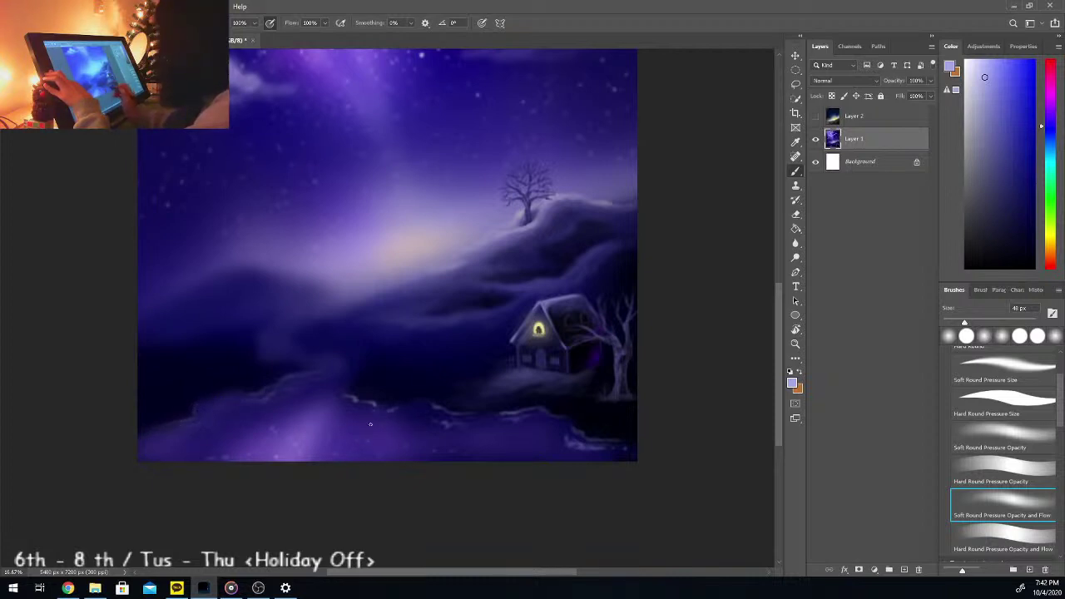
Step: Brighten the ripples along the shore with thin white strokes, using a small Soft Round Pressure Opacity and Flow brush
left_click(985, 321)
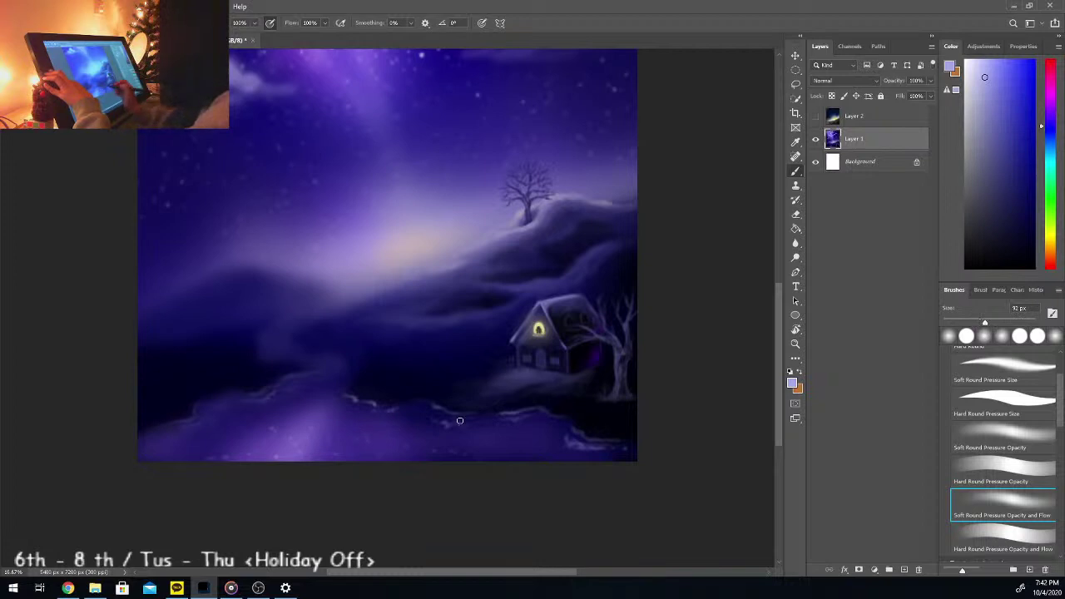
key("ctrl+plus")
key("ctrl+plus")
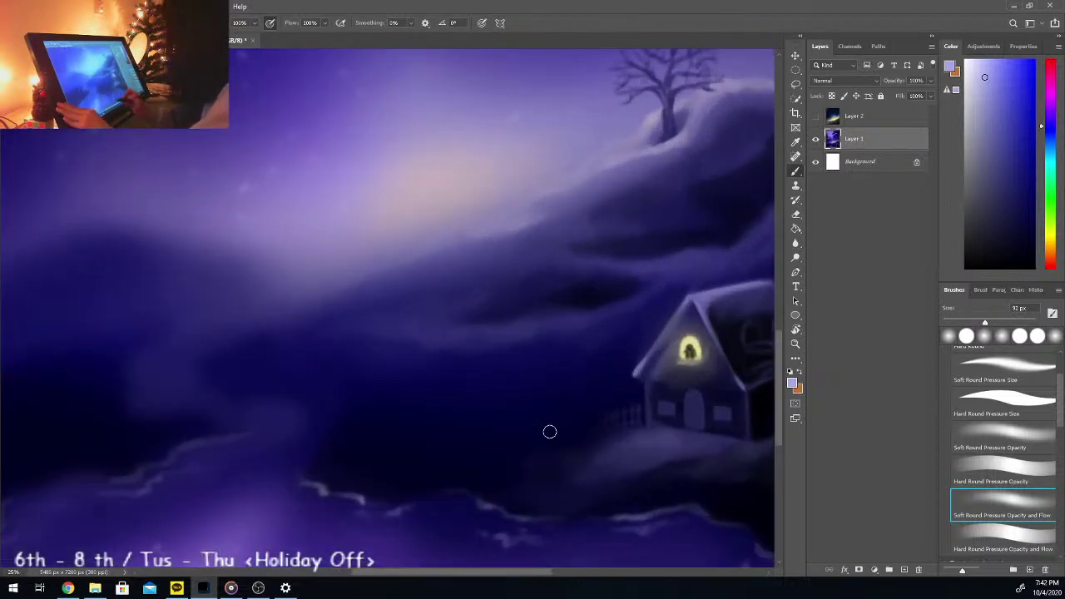
left_click_drag(445, 572, 457, 572)
left_click_drag(779, 340, 782, 385)
left_click(965, 60)
left_click_drag(967, 330, 951, 325)
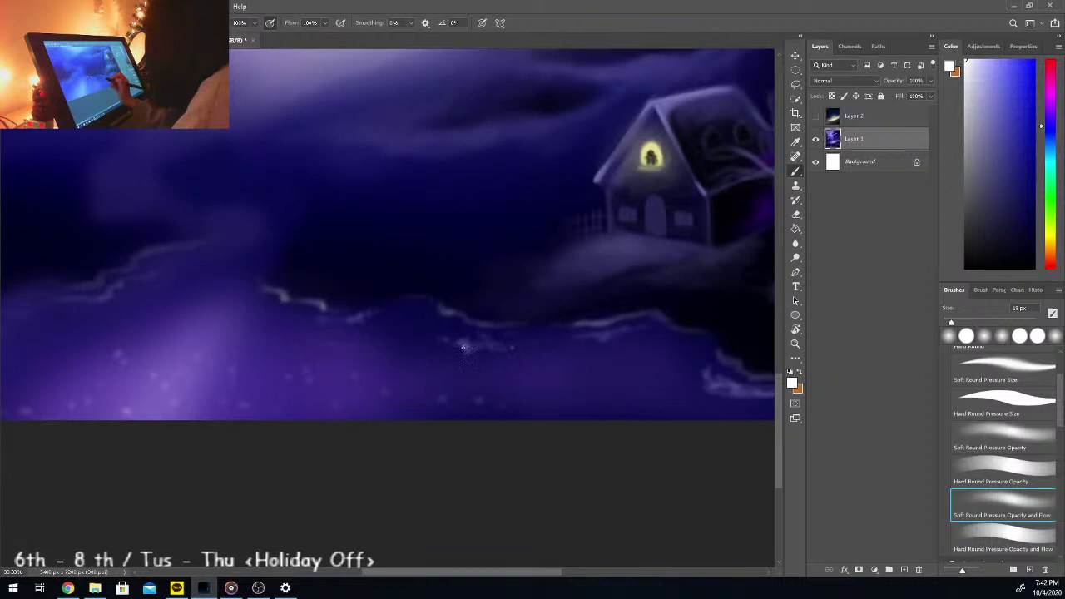
left_click_drag(465, 350, 492, 345)
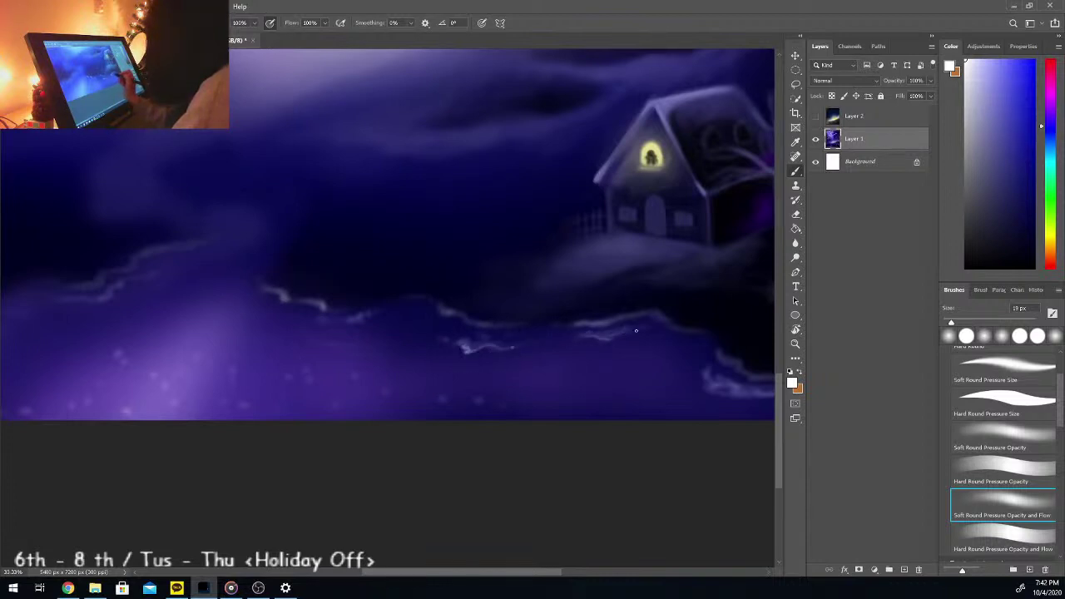
left_click_drag(312, 320, 375, 313)
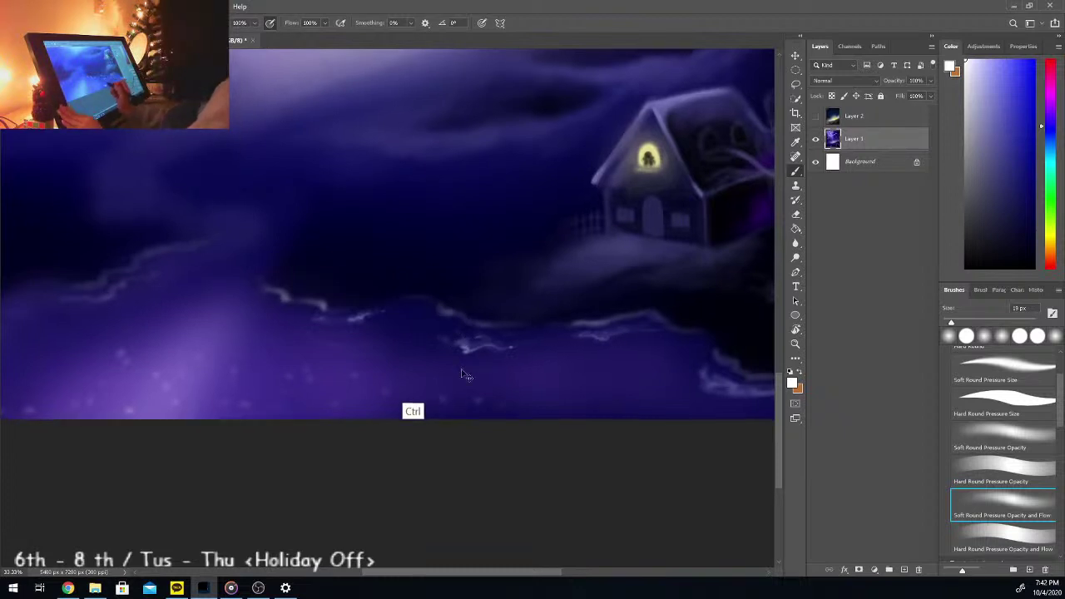
Step: Enlarge the brush and paint white Milky Way streaks within the bright reflection on the lake
key("ctrl+minus")
key("ctrl+minus")
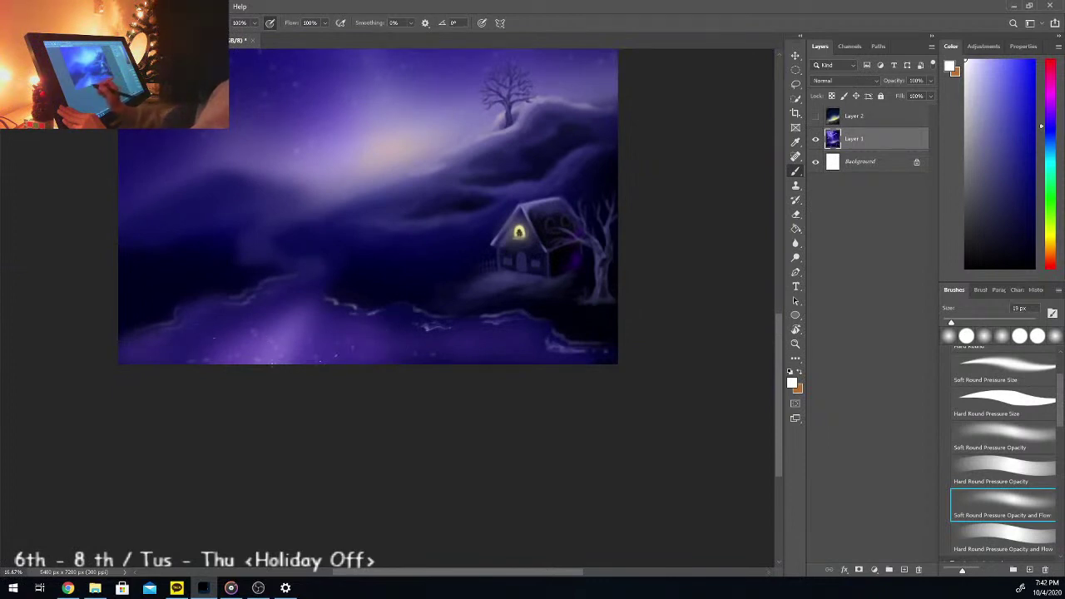
left_click(974, 321)
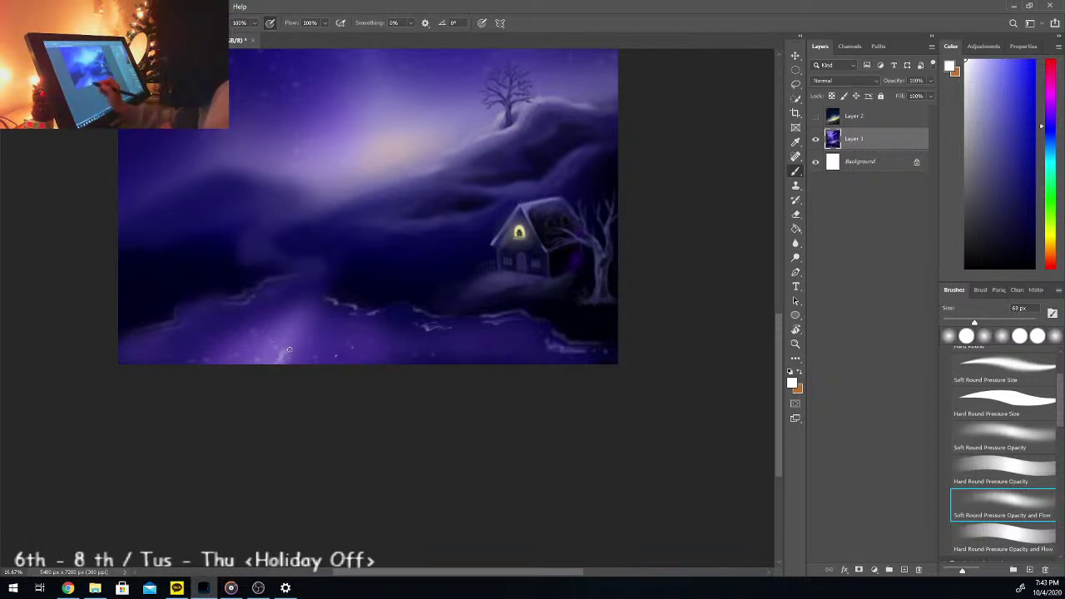
mouse_move(291, 341)
left_mouse_down()
mouse_move(312, 316)
mouse_move(288, 356)
left_mouse_up()
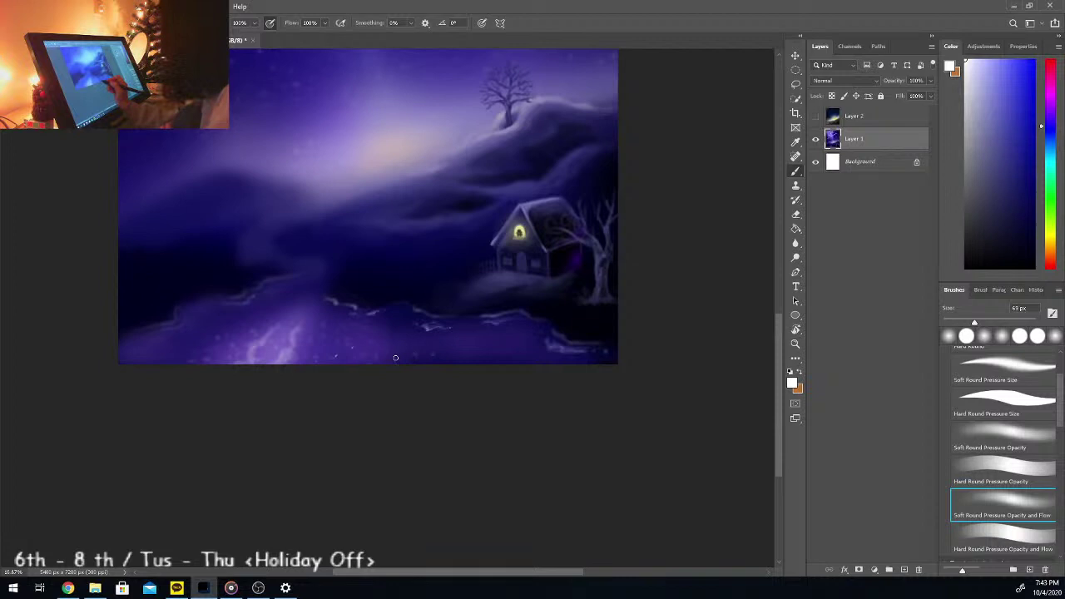
Step: Dot small white star reflections across the lake around the bright streaks with a 15 px brush
key("ctrl+minus")
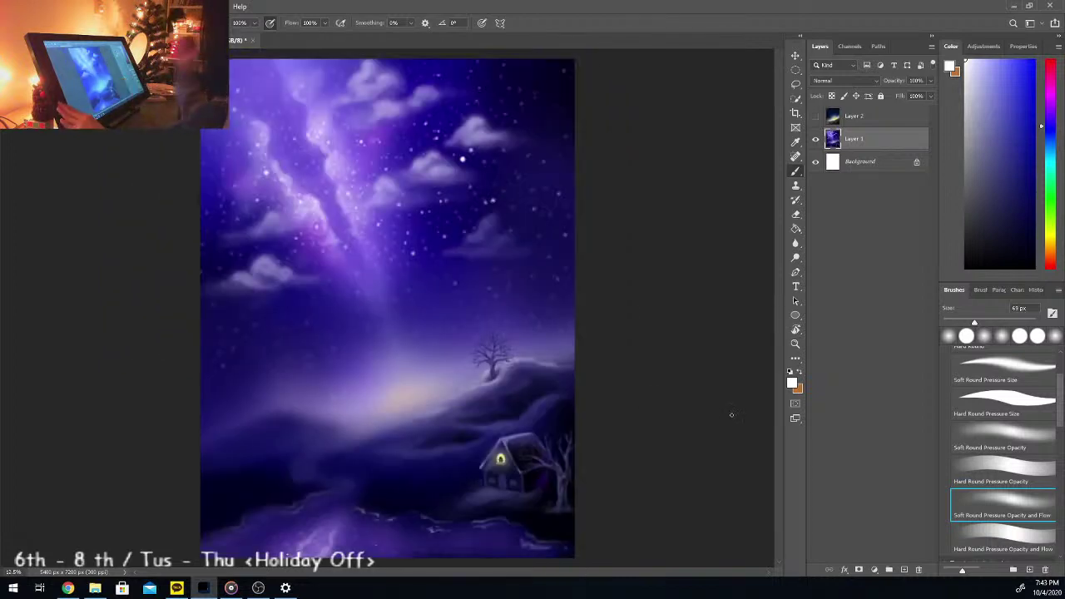
key("ctrl+plus")
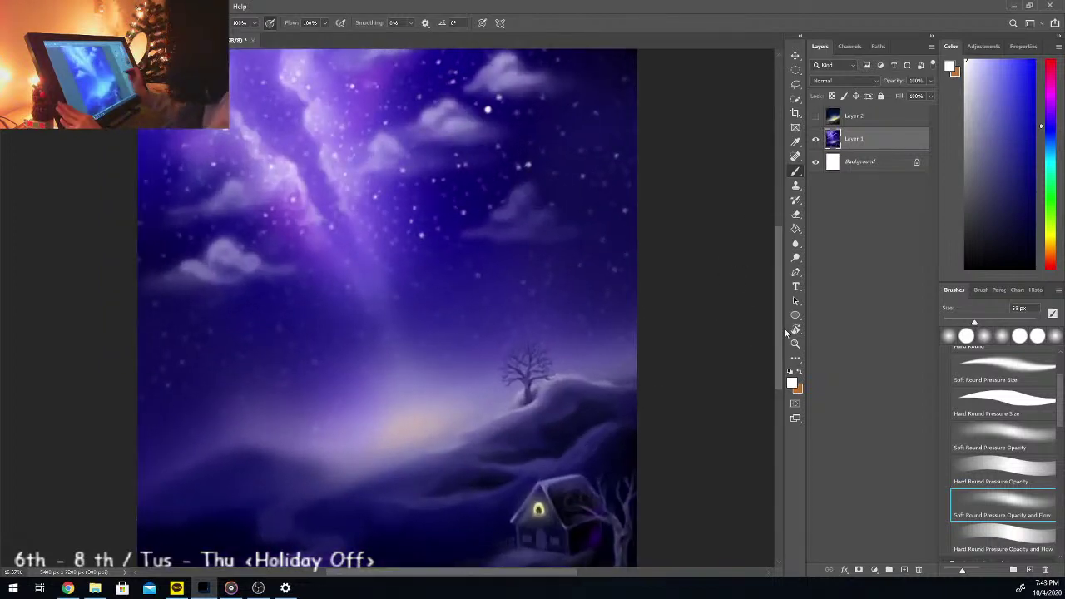
left_click_drag(779, 338, 776, 415)
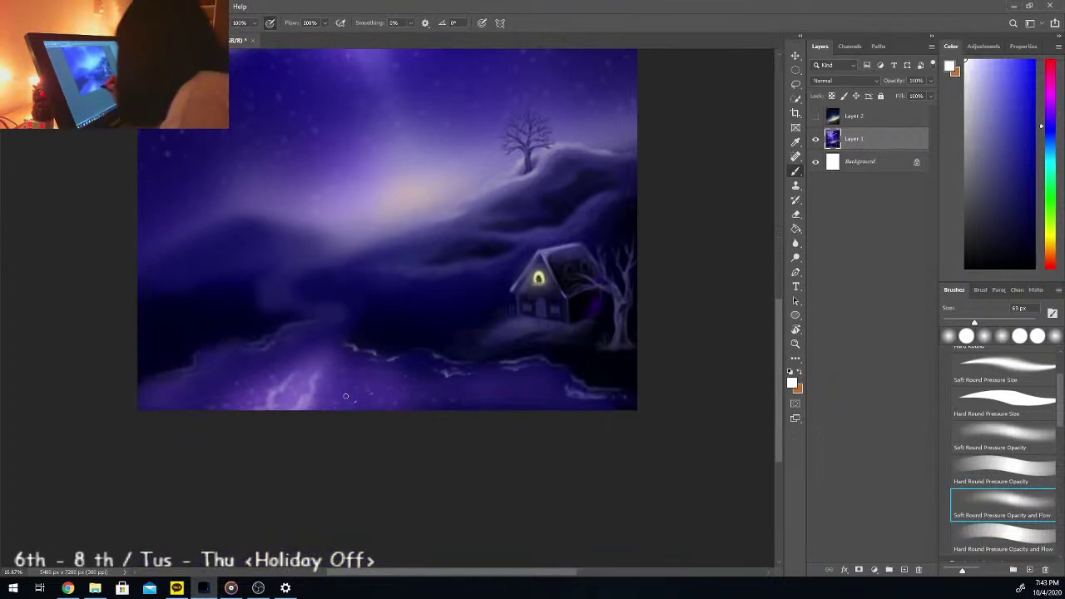
key("ctrl+plus")
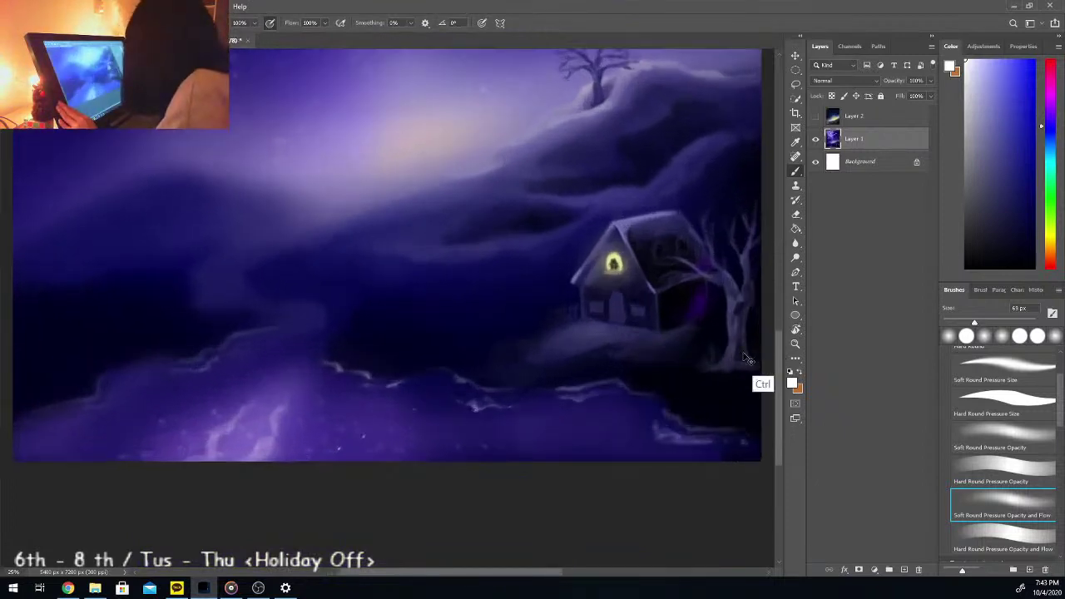
key("ctrl+plus")
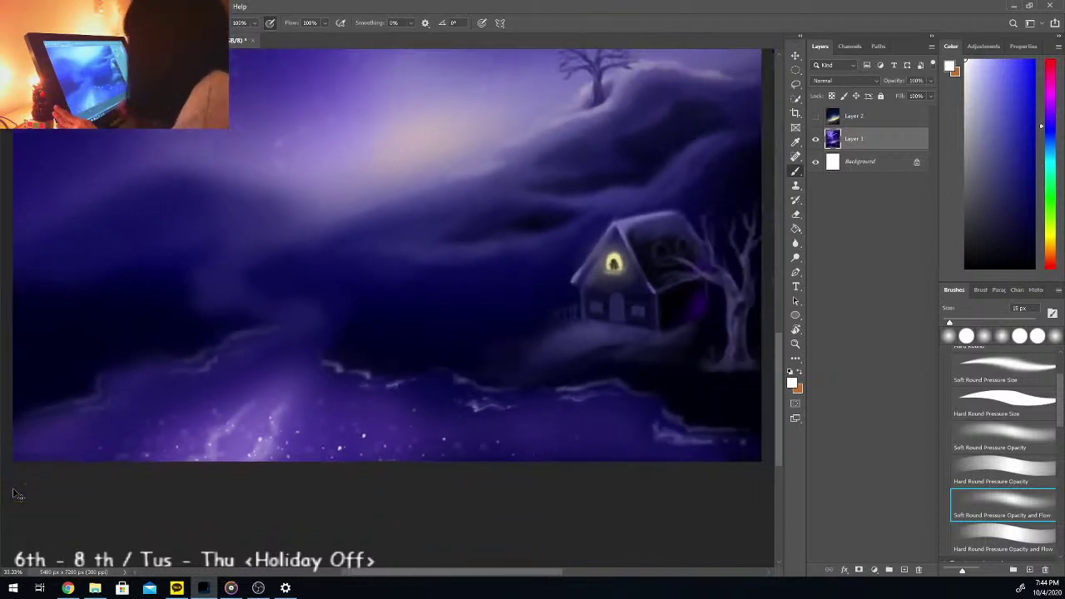
key("ctrl+minus")
key("ctrl+minus")
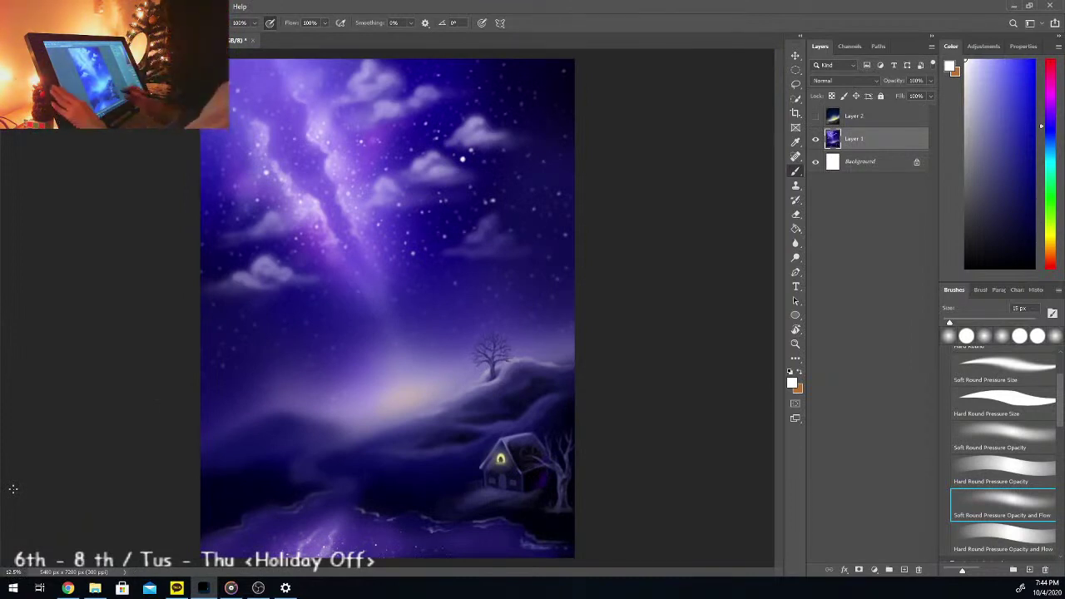
Step: Define the ridge of the distant hill in blue-violets sampled around its peak with the Soft Round Pressure Opacity and Flow brush
key("i")
left_click(262, 408)
left_click(1003, 505)
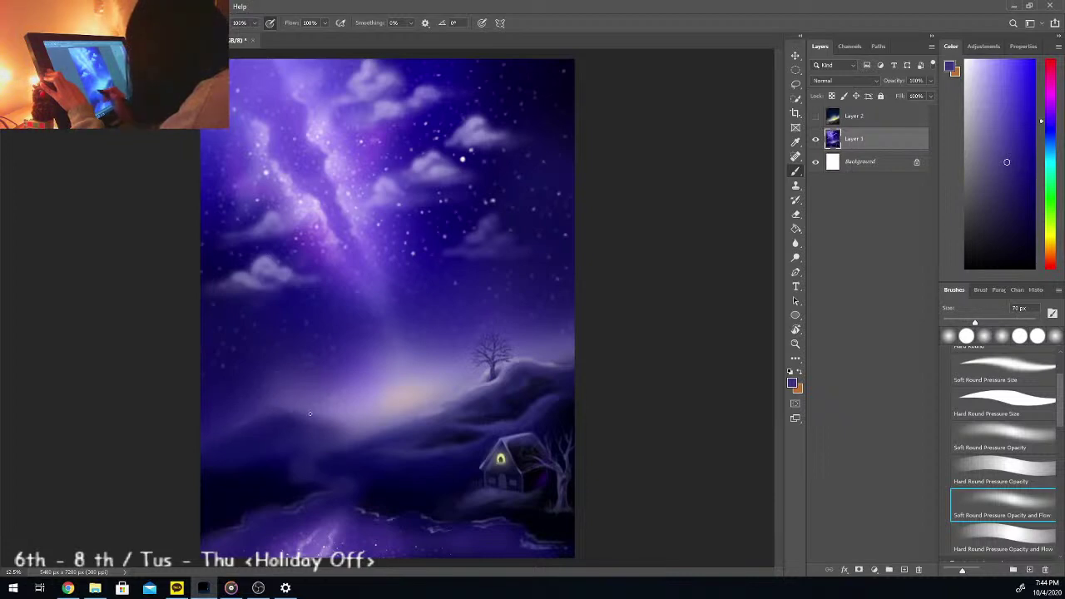
key("i")
left_click(295, 402)
key("b")
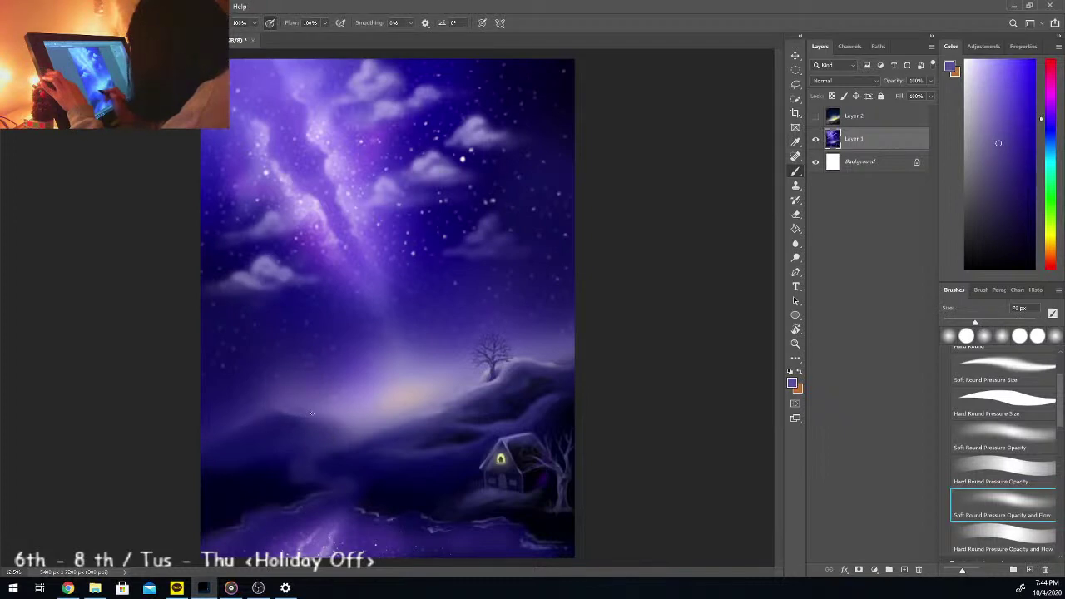
Step: Refine the distant hill's slopes and the sky edge above them with a larger brush in sampled dark blue and violet
key("i")
left_click(233, 433)
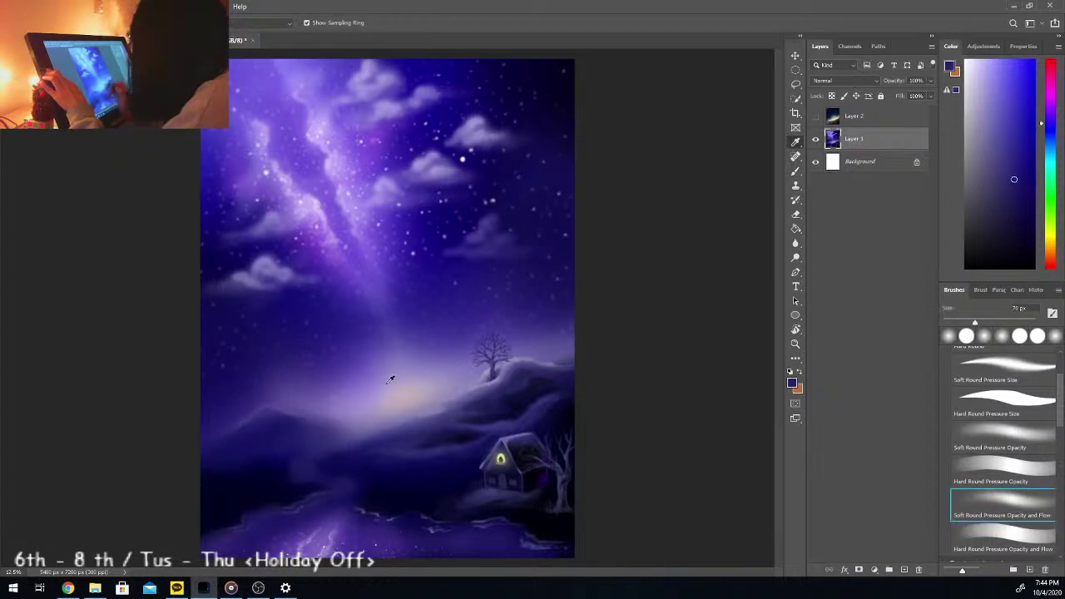
key("b")
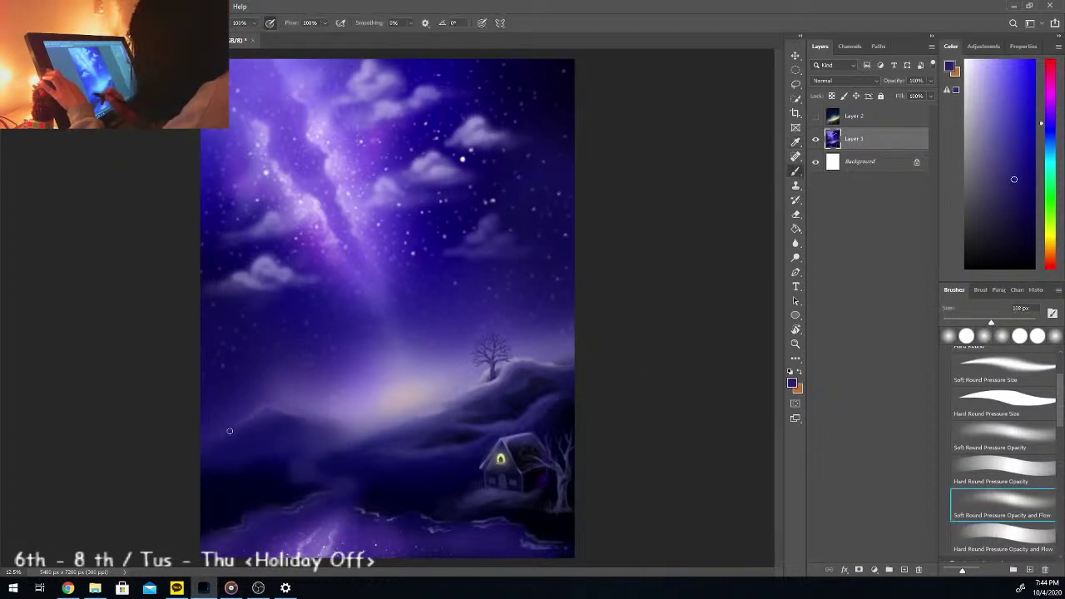
key("i")
left_click(258, 408)
key("b")
key("i")
left_click(298, 403)
key("b")
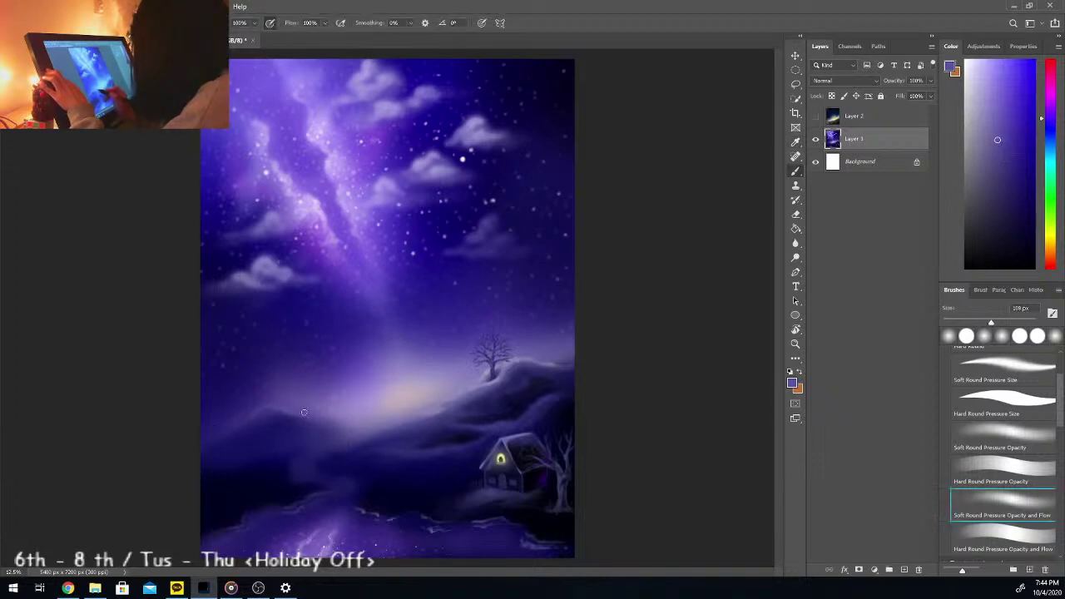
Step: Paint curved black branches over the water and shore in the painting's lower-right corner, below the bare tree
key("ctrl+minus")
key("ctrl+minus")
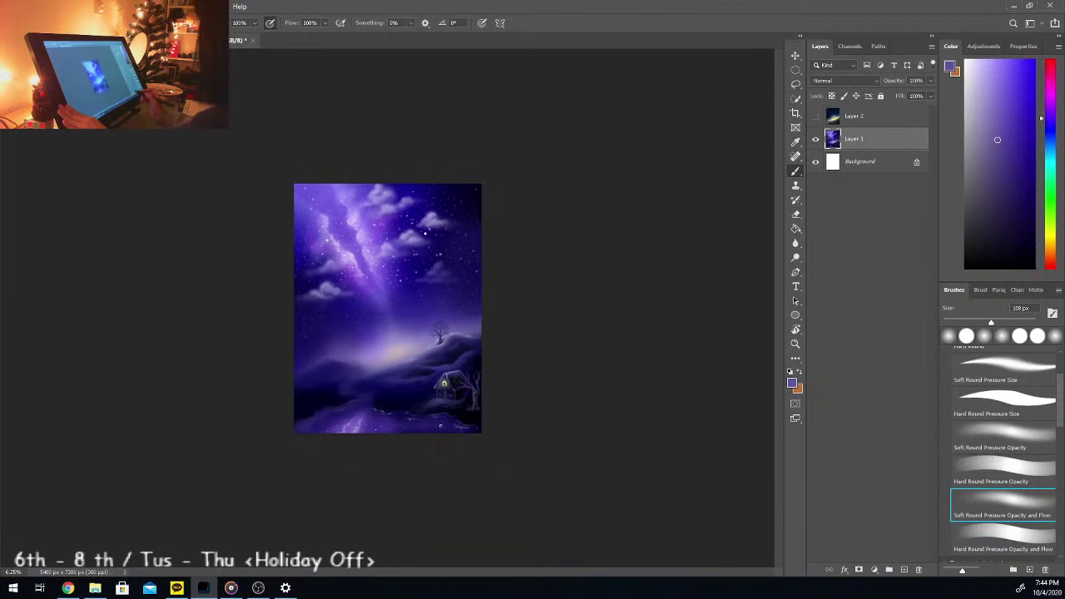
key("ctrl+plus")
key("ctrl+plus")
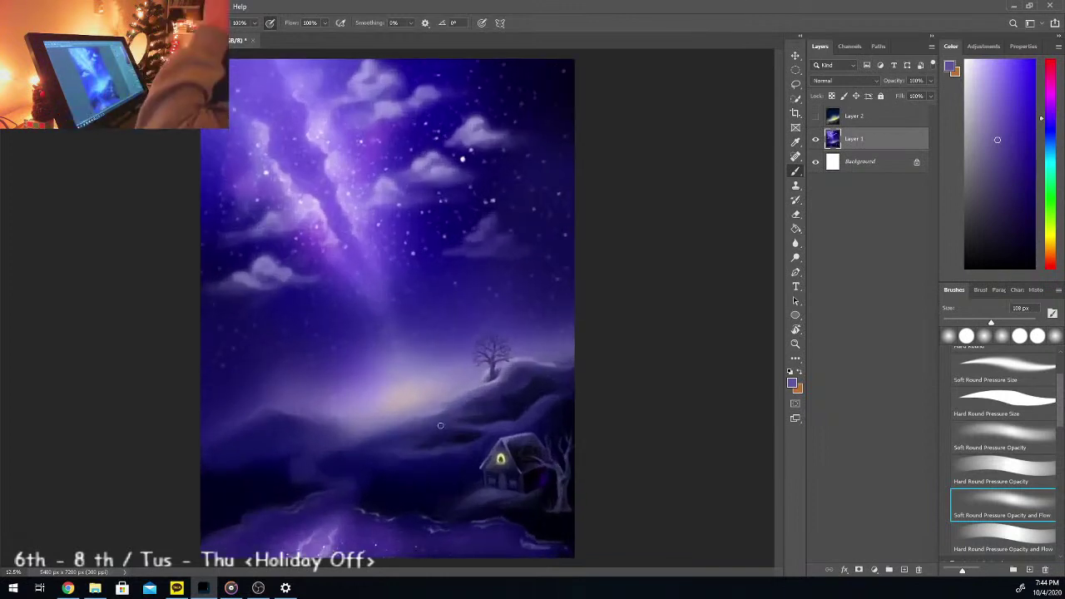
key("ctrl+plus")
key("ctrl+plus")
left_click_drag(778, 379, 775, 454)
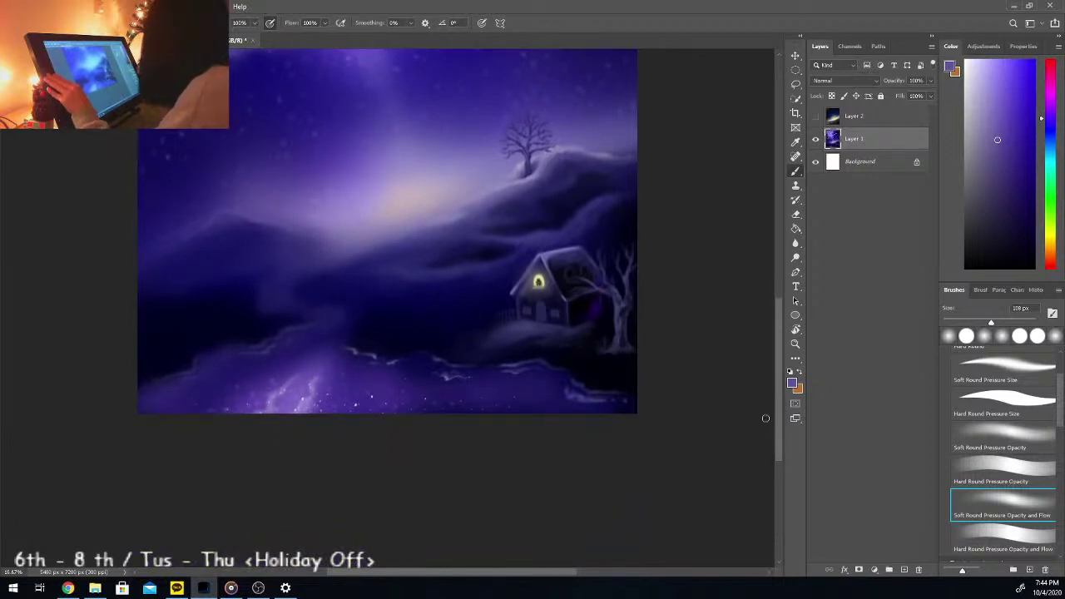
left_click(965, 268)
left_click_drag(991, 322, 956, 321)
left_click(971, 322)
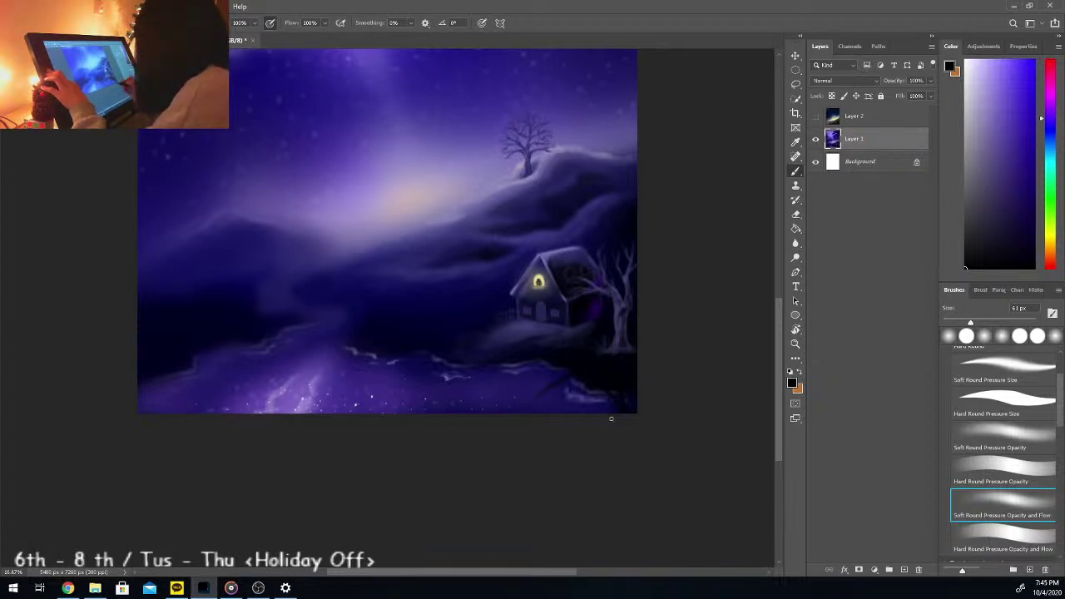
mouse_move(600, 416)
left_mouse_down()
mouse_move(595, 391)
mouse_move(514, 379)
left_mouse_up()
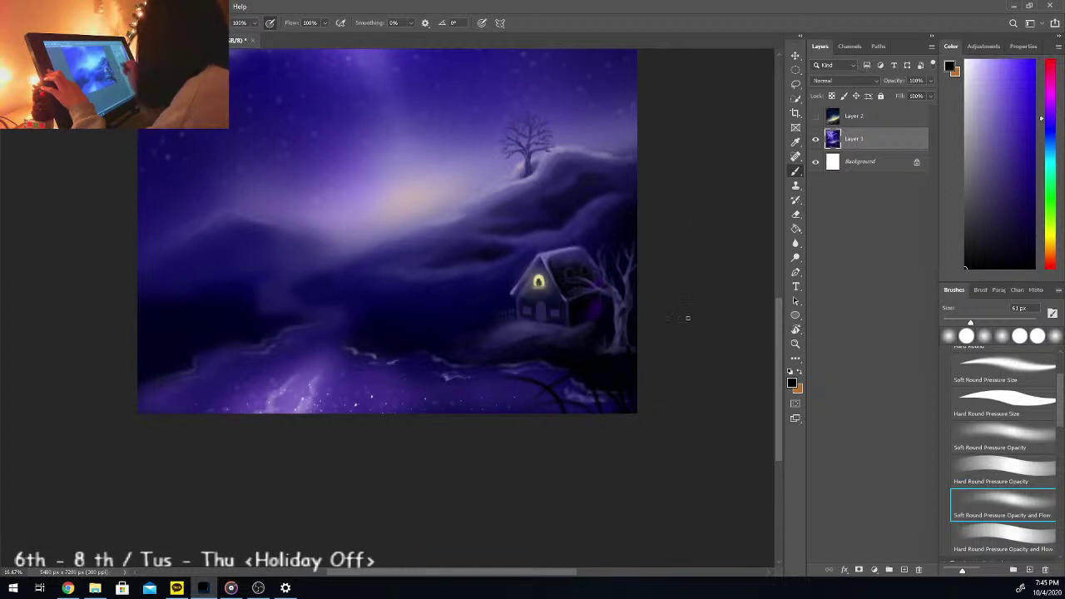
key("i")
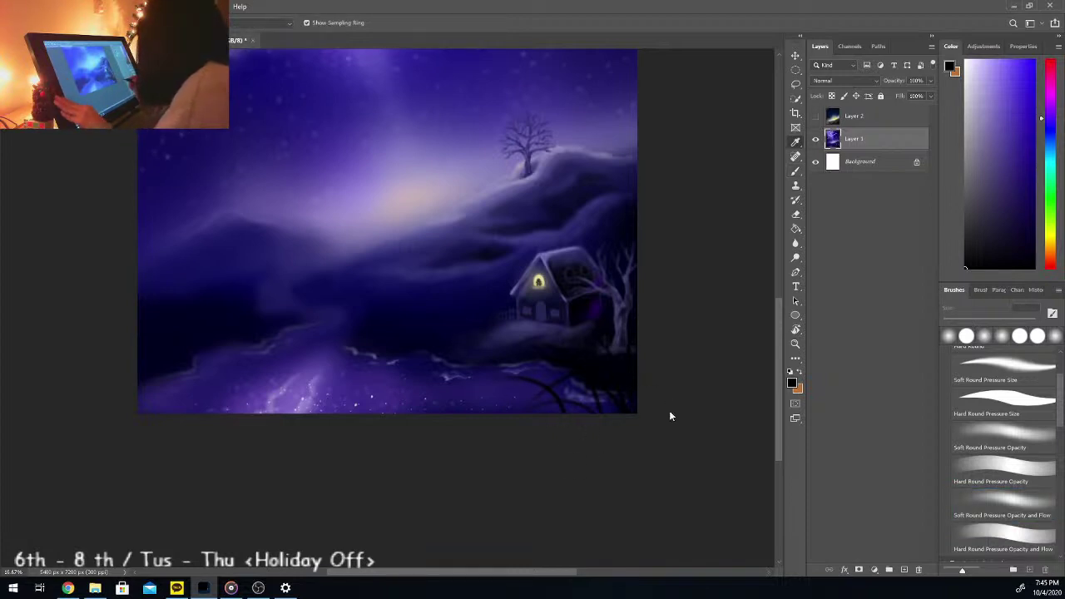
key("ctrl+0")
key("ctrl+plus")
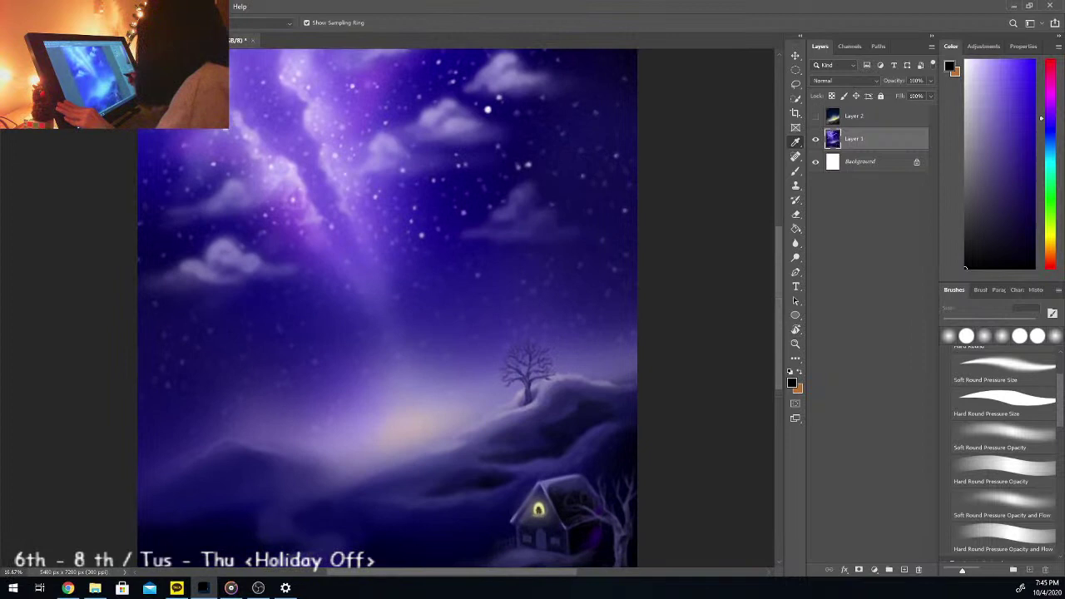
key("alt+Tab")
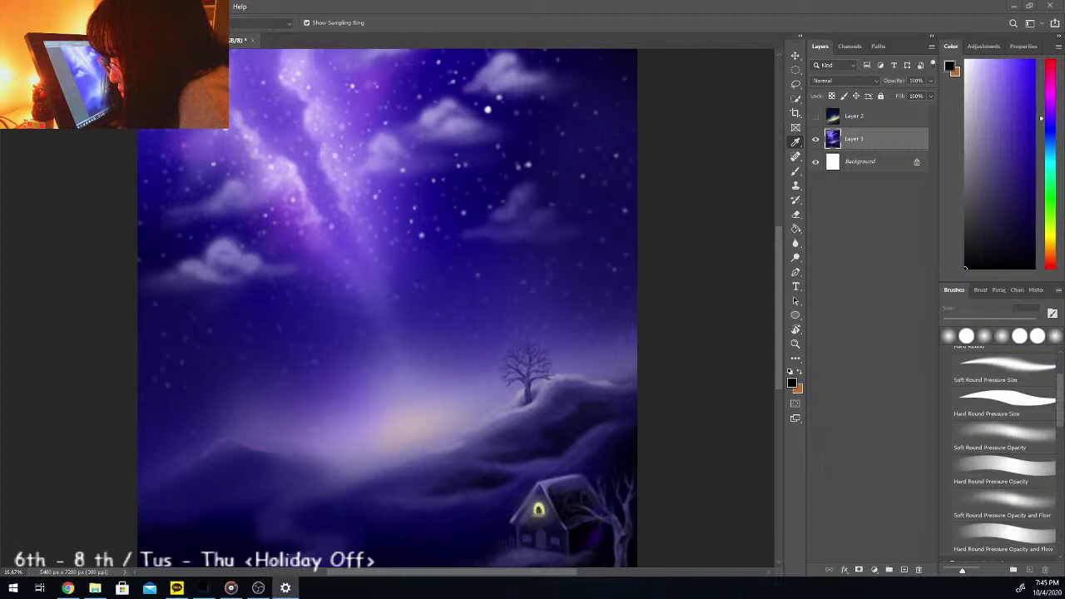
key("super+d")
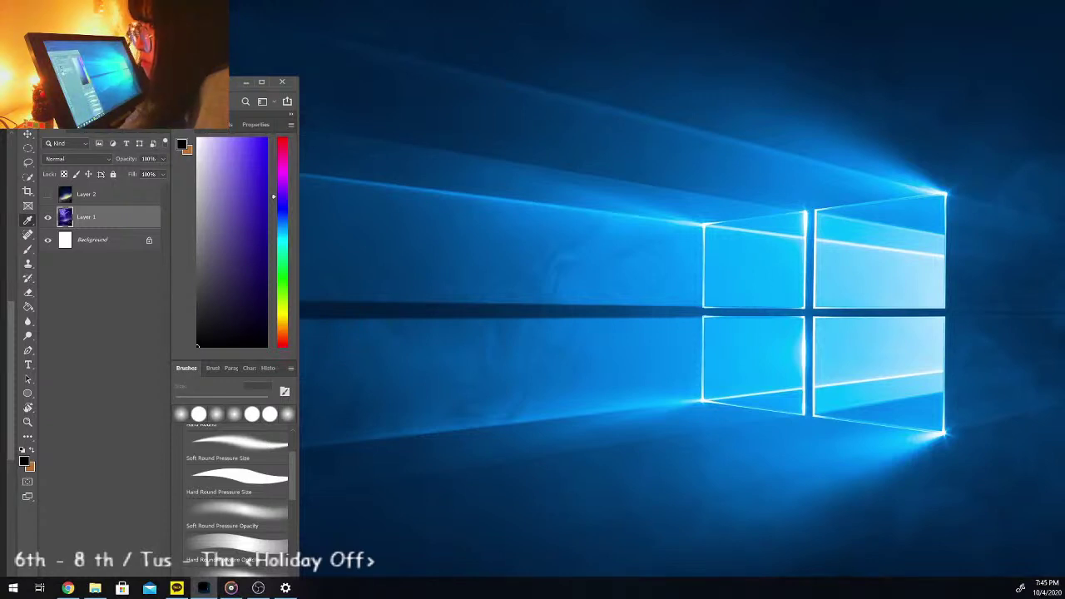
Step: Restore the painting window to full screen and set the Soft Round Pressure Opacity and Flow brush to 29 px in violet sampled from the lake's streaks
mouse_move(147, 87)
left_mouse_down()
mouse_move(331, 88)
mouse_move(838, 42)
left_mouse_up()
left_click(955, 37)
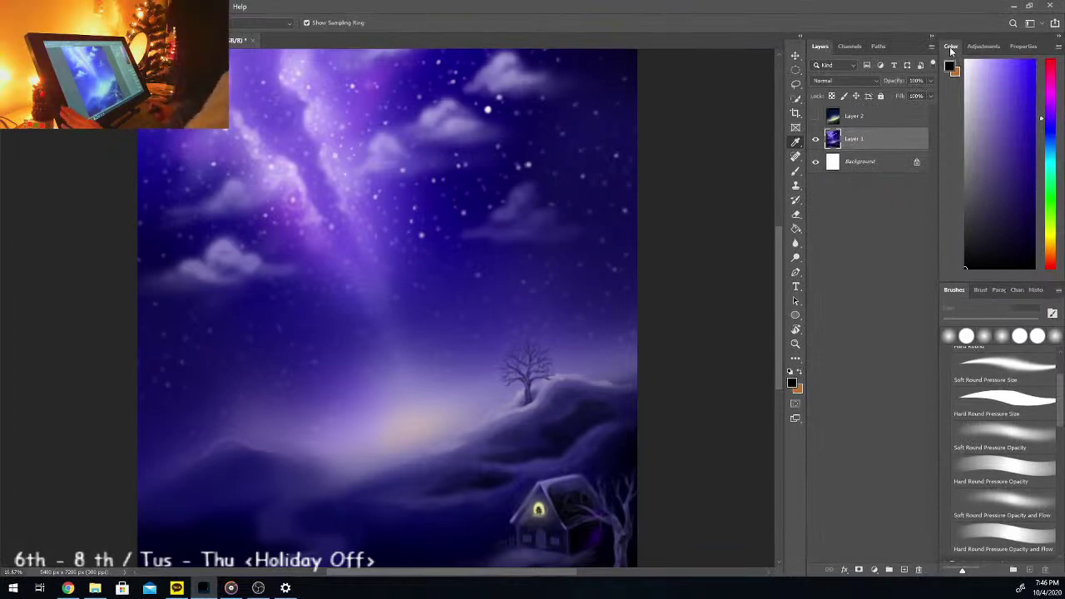
left_click_drag(780, 300, 781, 385)
key("ctrl+plus")
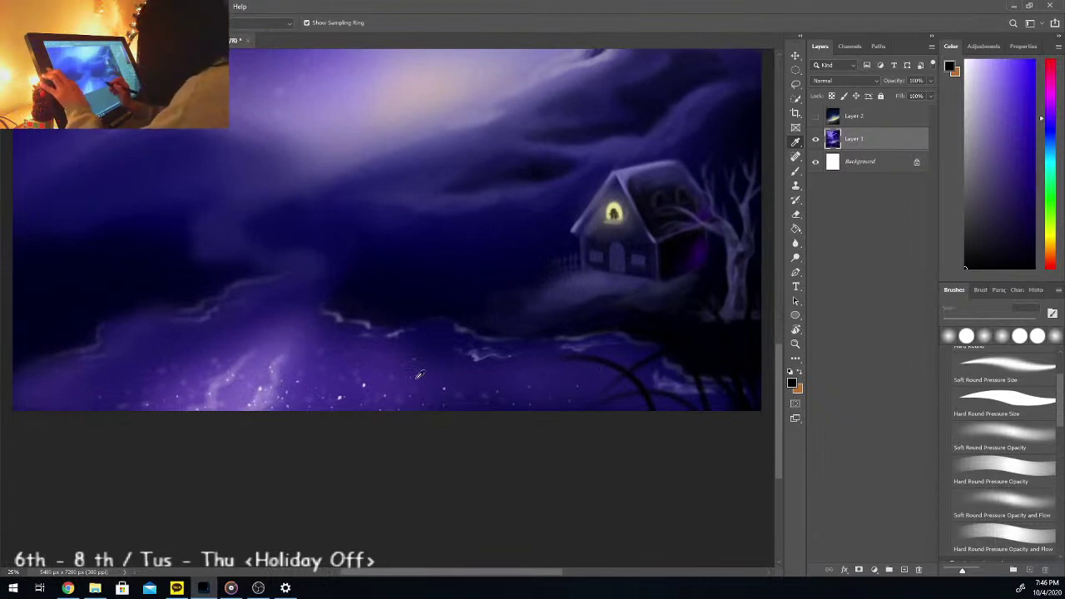
left_click(260, 373)
left_click(1003, 503)
left_click_drag(970, 323, 943, 323)
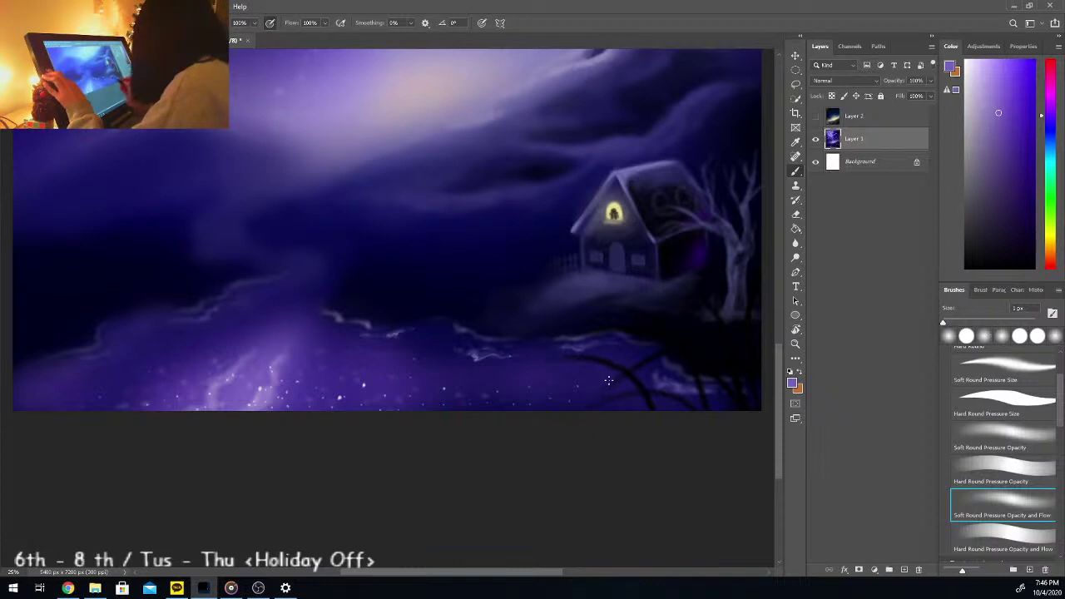
left_click_drag(944, 325, 956, 322)
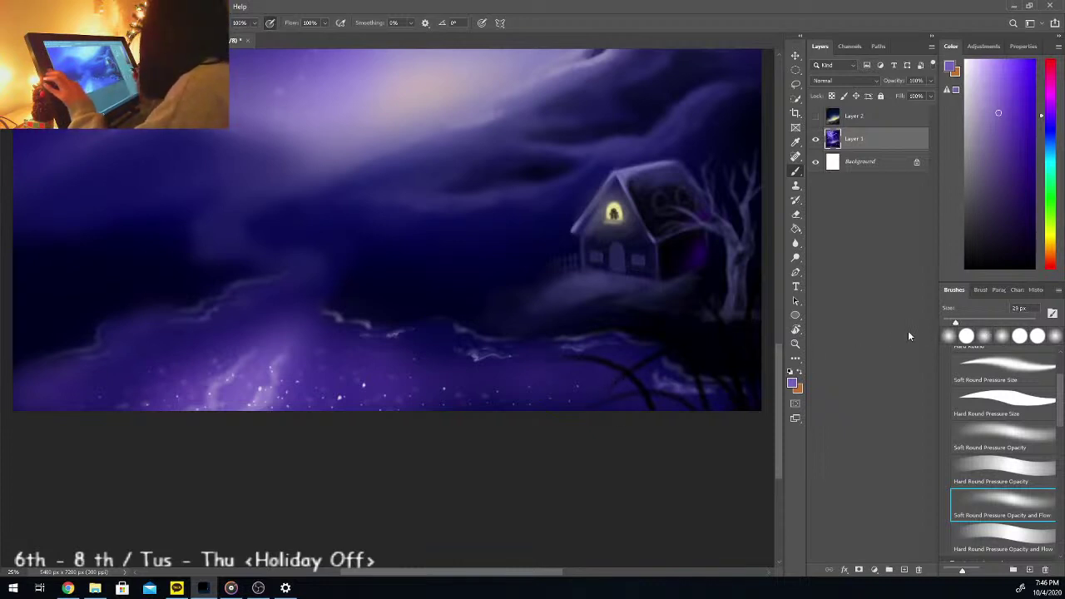
Step: Try highlighting the low curved branch over the water in violet and blue tones sampled from the lake
left_click_drag(580, 355, 624, 365)
key("i")
key("ctrl+z")
left_click(604, 362)
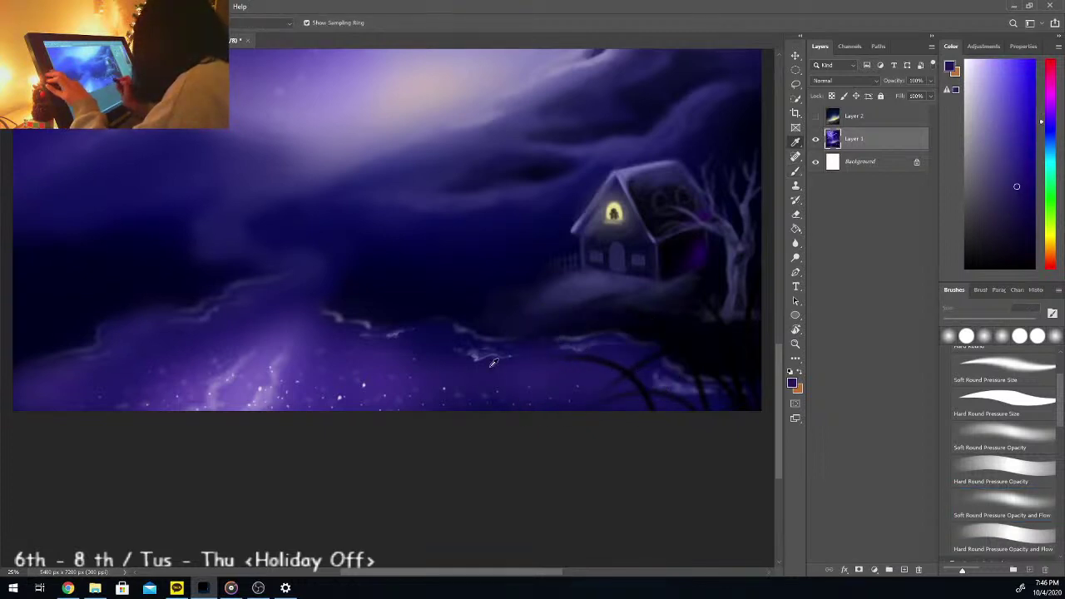
left_click(351, 374)
left_click(595, 361)
key("b")
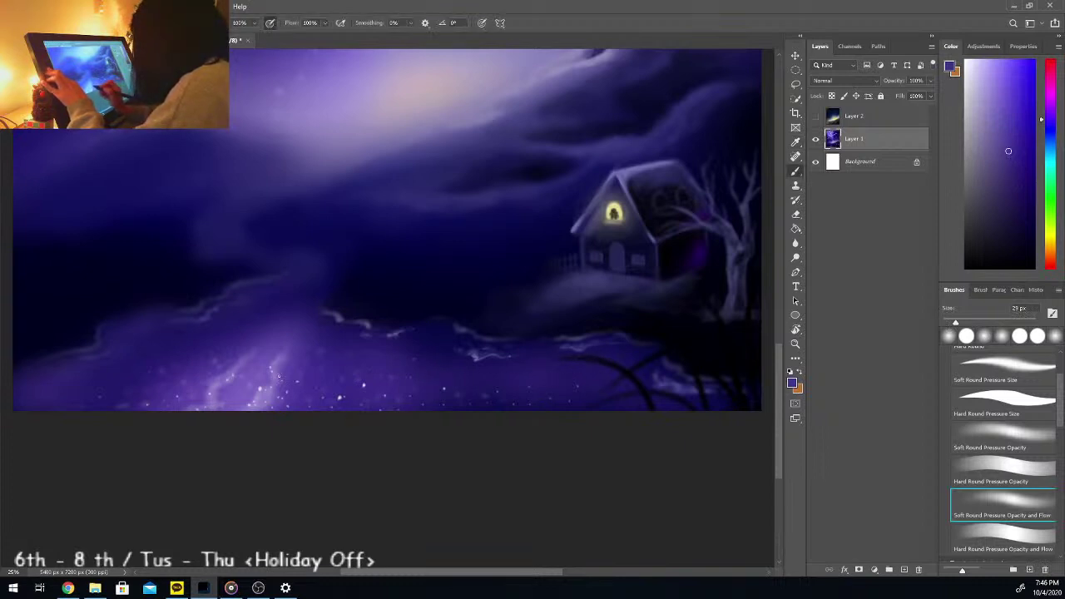
left_click(266, 374, "alt")
left_click_drag(572, 356, 606, 360)
key("ctrl+z")
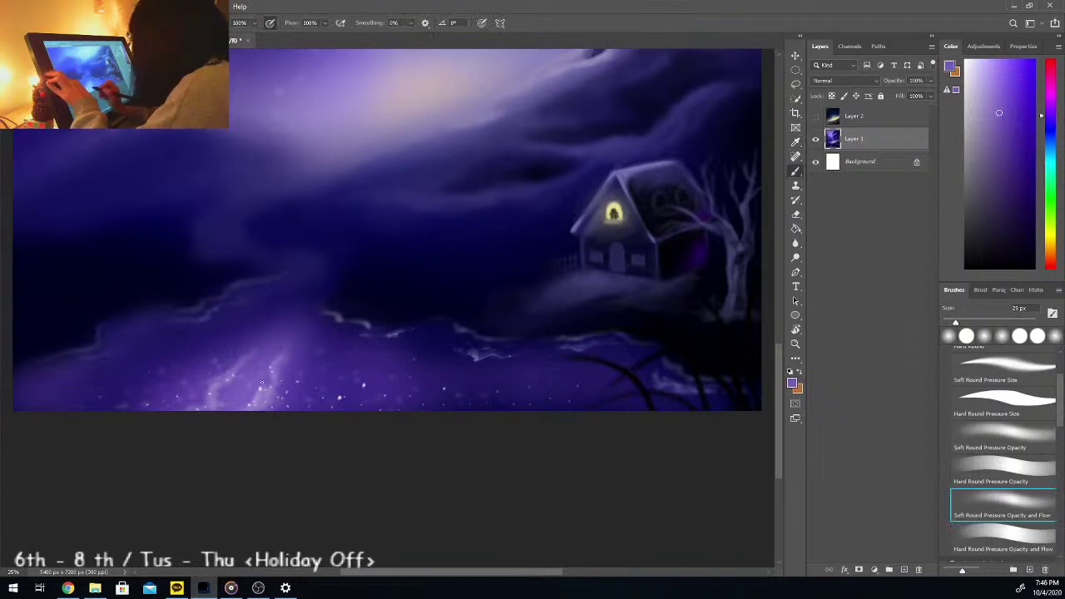
Step: Highlight the upper edge of the low curved branch over the water in light lavender sampled from the bright lake streaks
left_click(262, 388, "alt")
left_click_drag(628, 369, 545, 359)
key("alt")
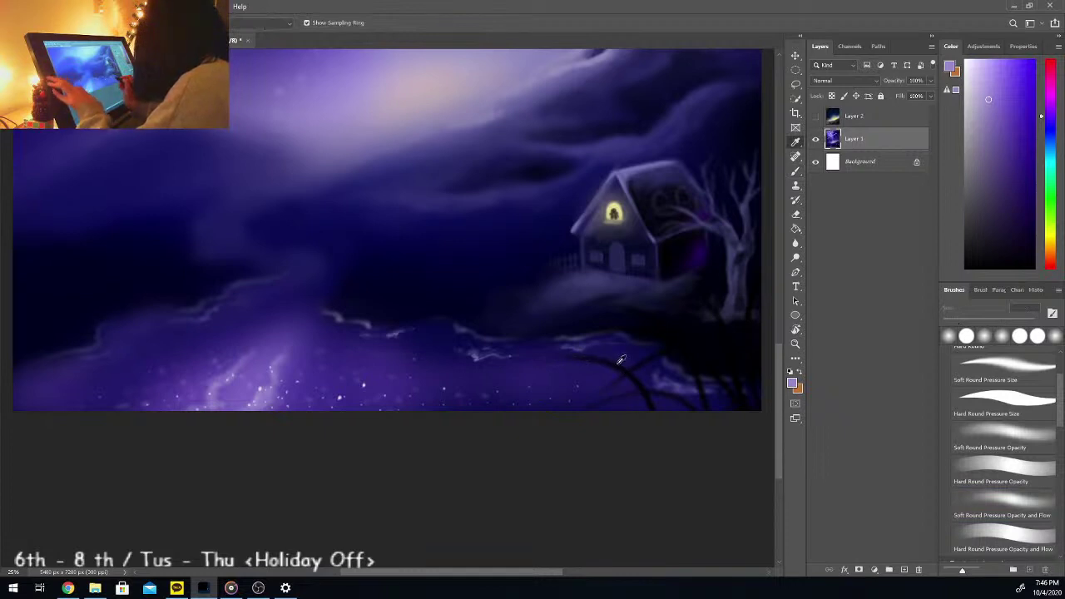
left_click_drag(625, 368, 554, 358)
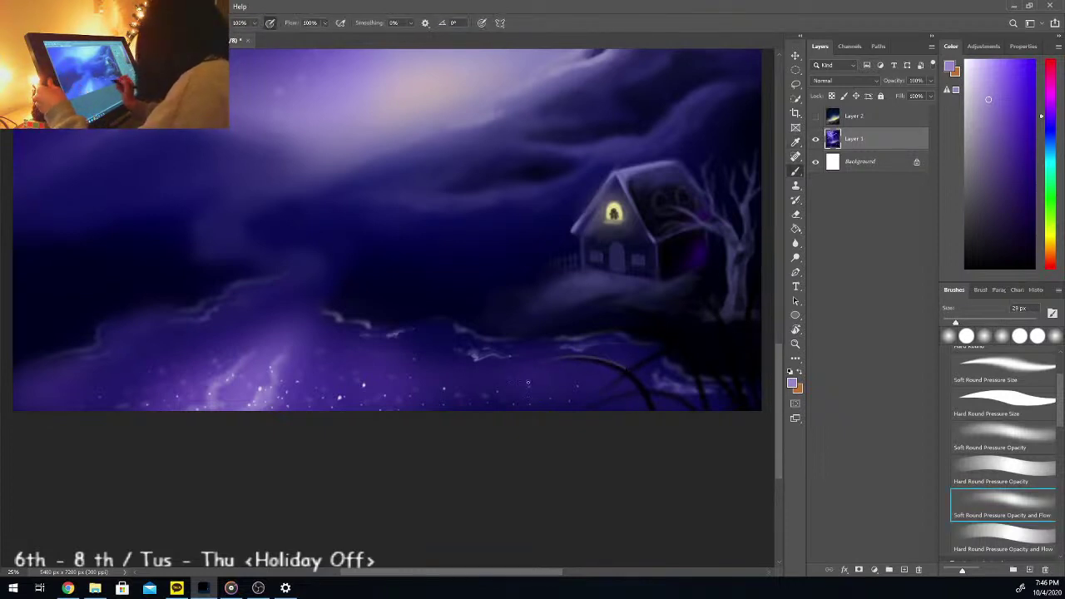
key("ctrl+z")
left_click_drag(624, 368, 537, 359)
key("ctrl+z")
left_click_drag(624, 367, 546, 358)
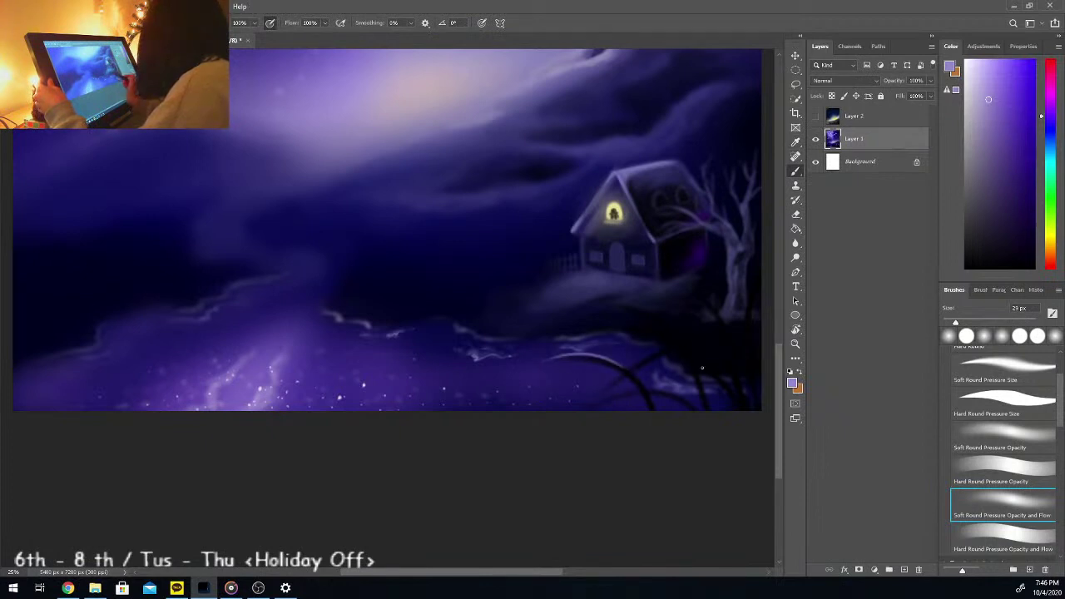
Step: Add a thin lavender highlight along the top of the large arched branch at the shore, redoing the stroke until it follows the curve
left_click_drag(698, 379, 602, 326)
key("ctrl+z")
left_click_drag(703, 390, 609, 332)
key("ctrl+z")
left_click_drag(703, 392, 628, 330)
key("ctrl+z")
left_click_drag(702, 388, 607, 331)
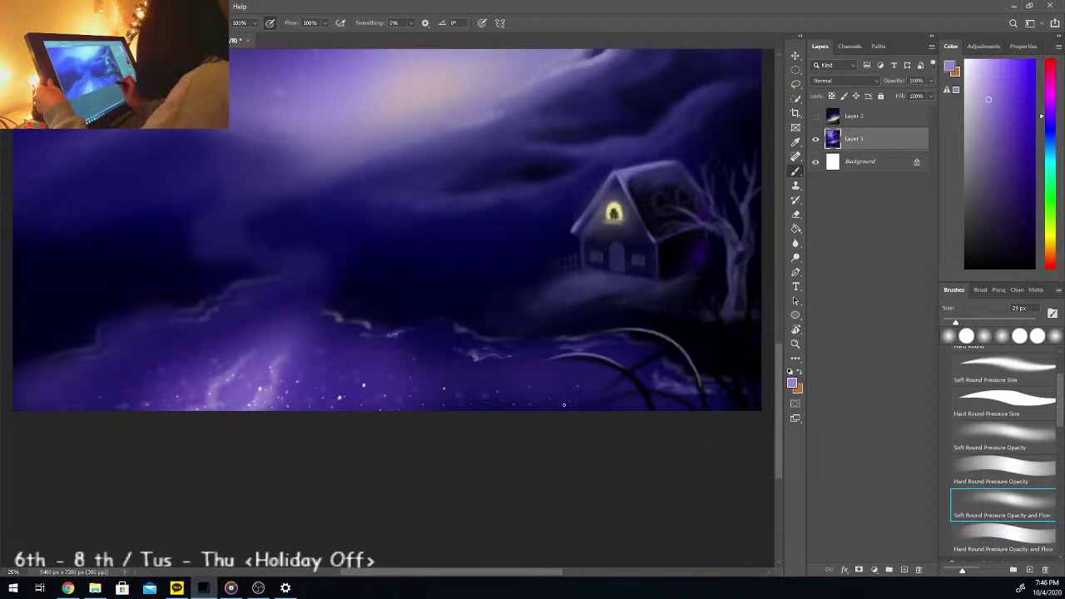
key("ctrl+z")
left_click_drag(703, 391, 607, 329)
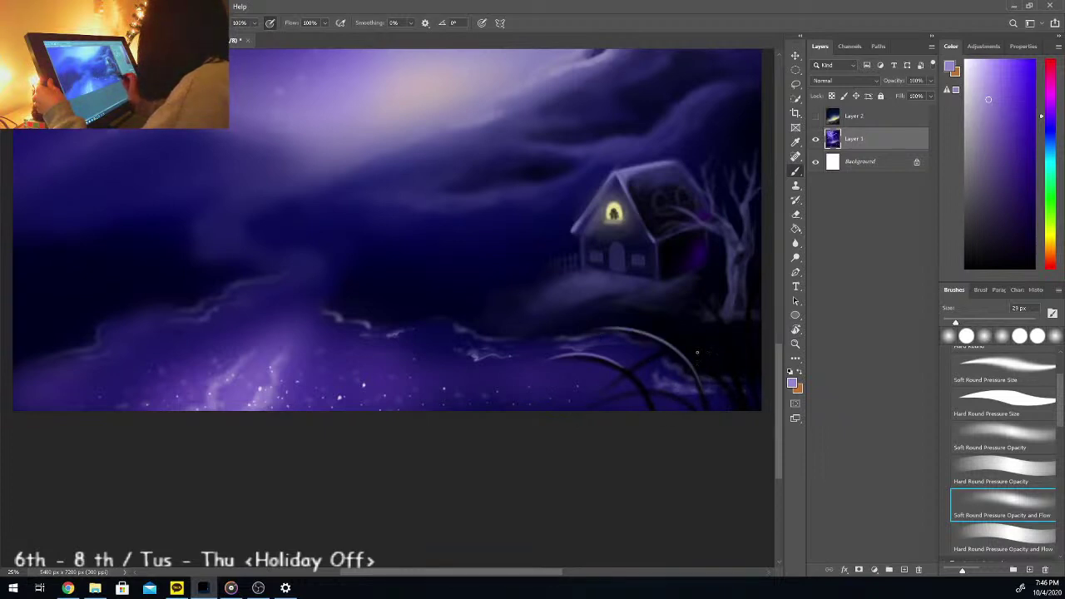
Step: Try a lavender highlight on the short branch that crosses between the two arched branches
left_click_drag(666, 350, 609, 386)
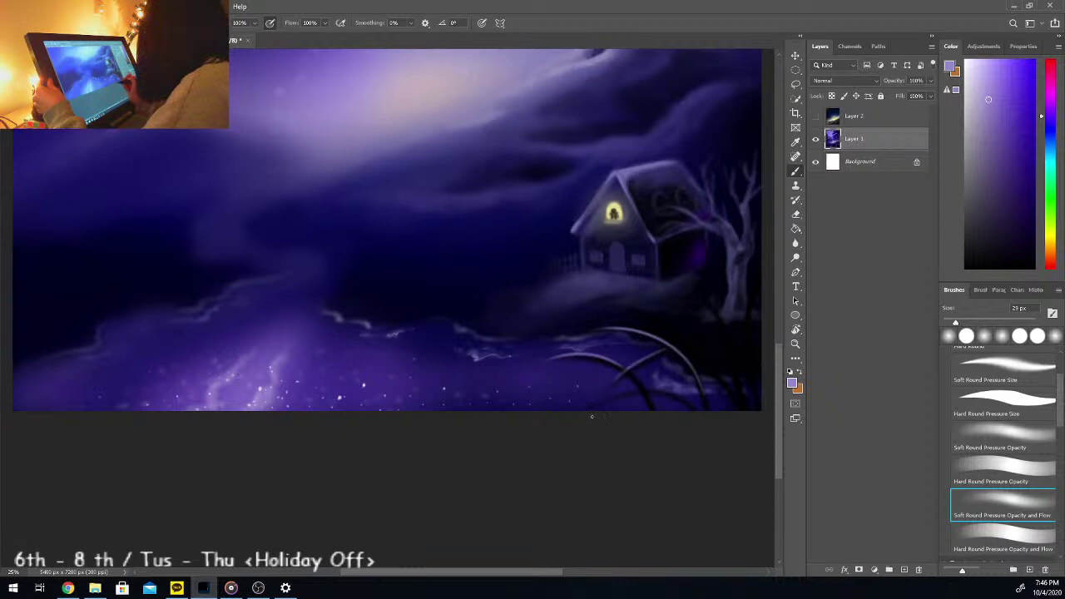
key("ctrl+z")
mouse_move(665, 350)
left_mouse_down()
mouse_move(626, 371)
mouse_move(645, 390)
mouse_move(634, 367)
left_mouse_up()
key("ctrl+z")
key("ctrl+z")
key("ctrl+z")
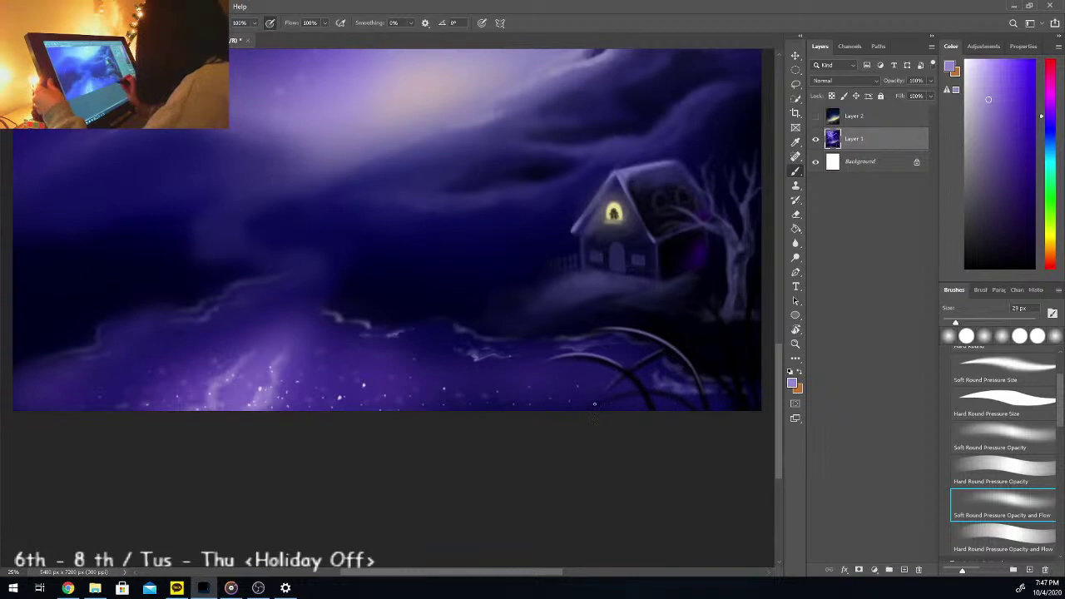
Step: Add a short lavender highlight to the upright curved branch below the bare tree beside the house
mouse_move(743, 387)
left_mouse_down()
mouse_move(732, 348)
mouse_move(699, 305)
left_mouse_up()
key("ctrl+z")
left_click_drag(743, 381, 705, 300)
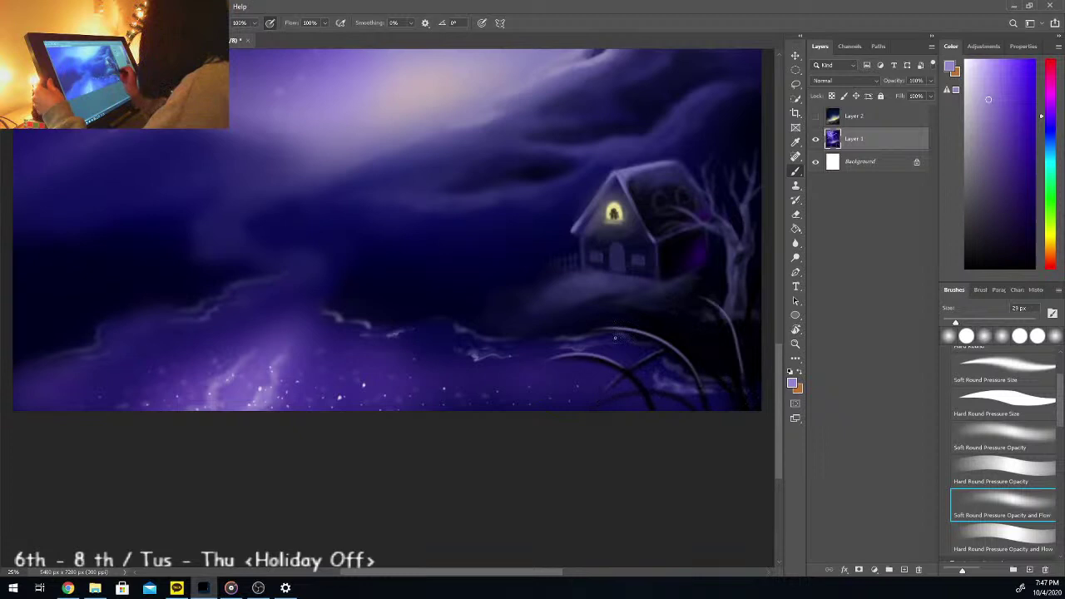
key("ctrl+z")
left_click_drag(742, 378, 706, 303)
key("ctrl+z")
key("ctrl+z")
mouse_move(735, 406)
left_mouse_down()
mouse_move(714, 385)
mouse_move(709, 311)
left_mouse_up()
key("ctrl+z")
left_click_drag(736, 360, 708, 304)
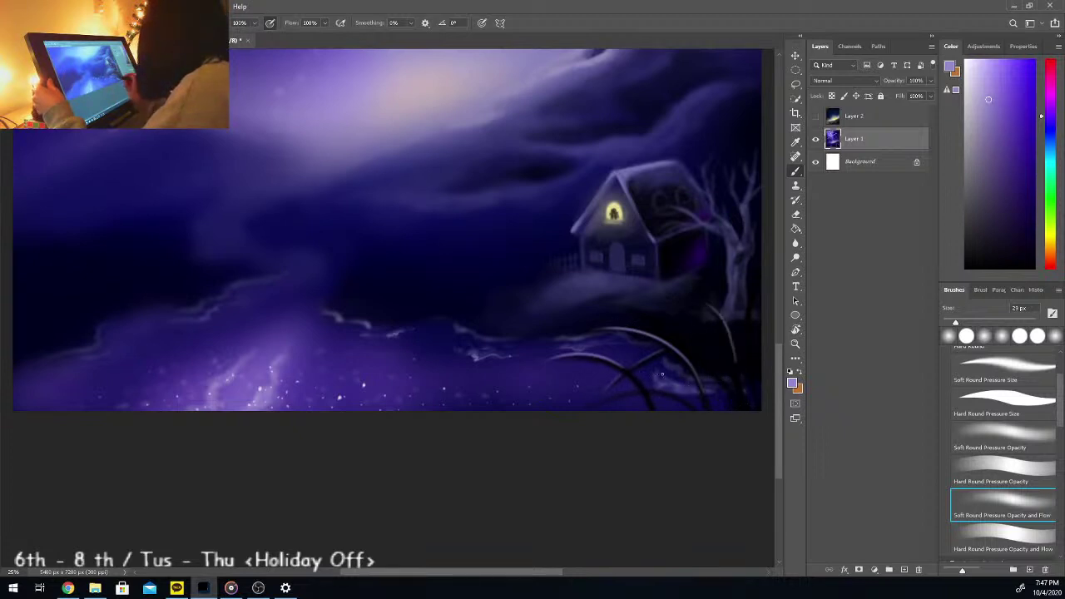
Step: Paint a small curved lavender highlight for another branch just above the large arched one
left_click_drag(694, 355, 649, 309)
key("ctrl+z")
left_click_drag(693, 346, 636, 313)
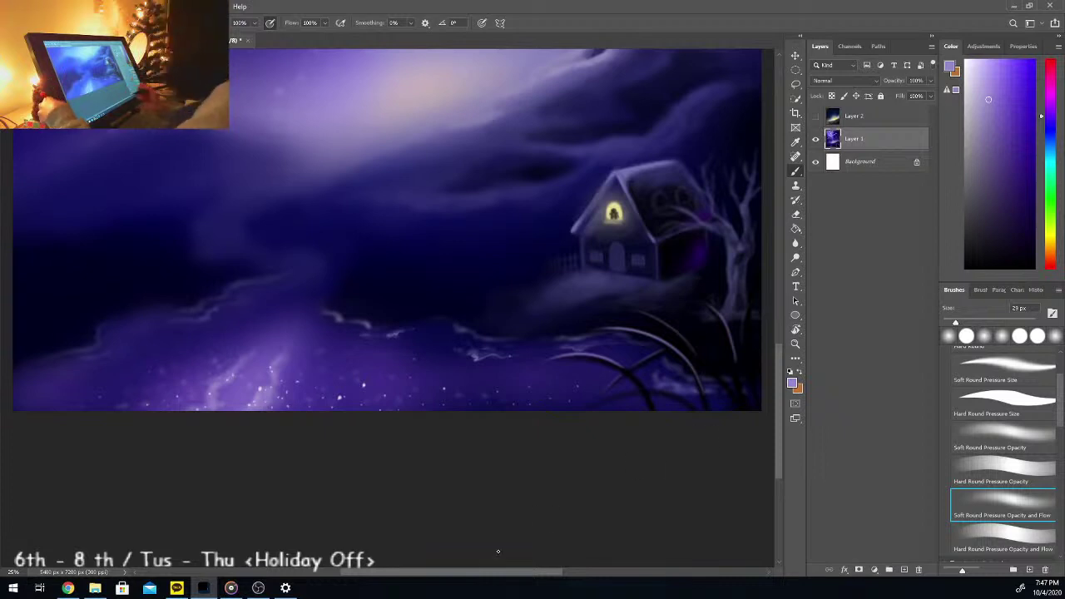
key("ctrl+minus")
key("ctrl+minus")
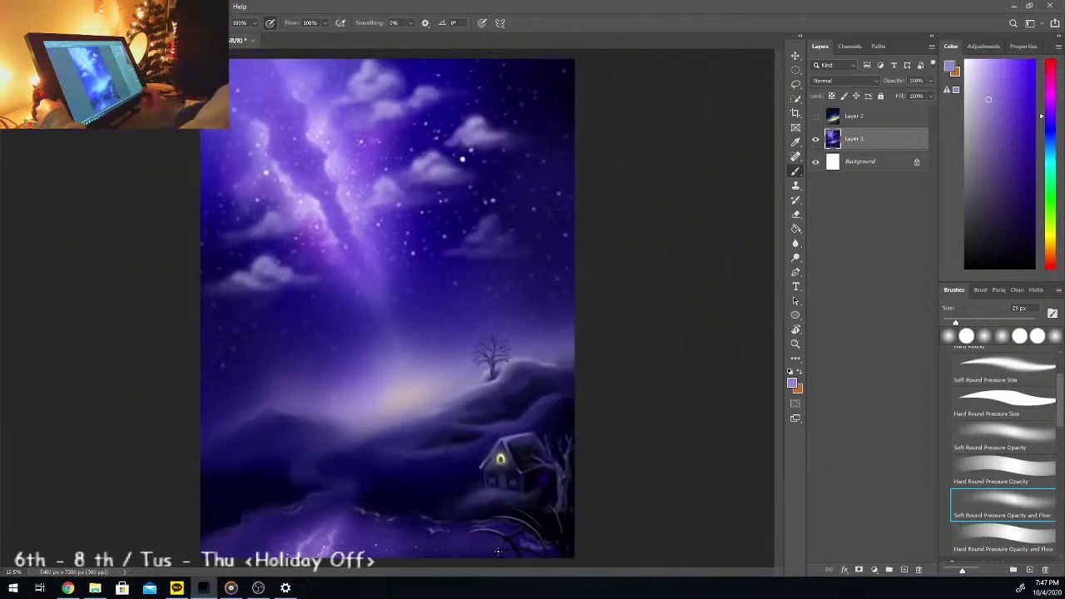
Step: Paint black along the lower part of the upright branch below the bare tree to blend its highlight into the dark shore
key("ctrl+plus")
left_click_drag(779, 315, 771, 417)
key("ctrl+plus")
key("ctrl+plus")
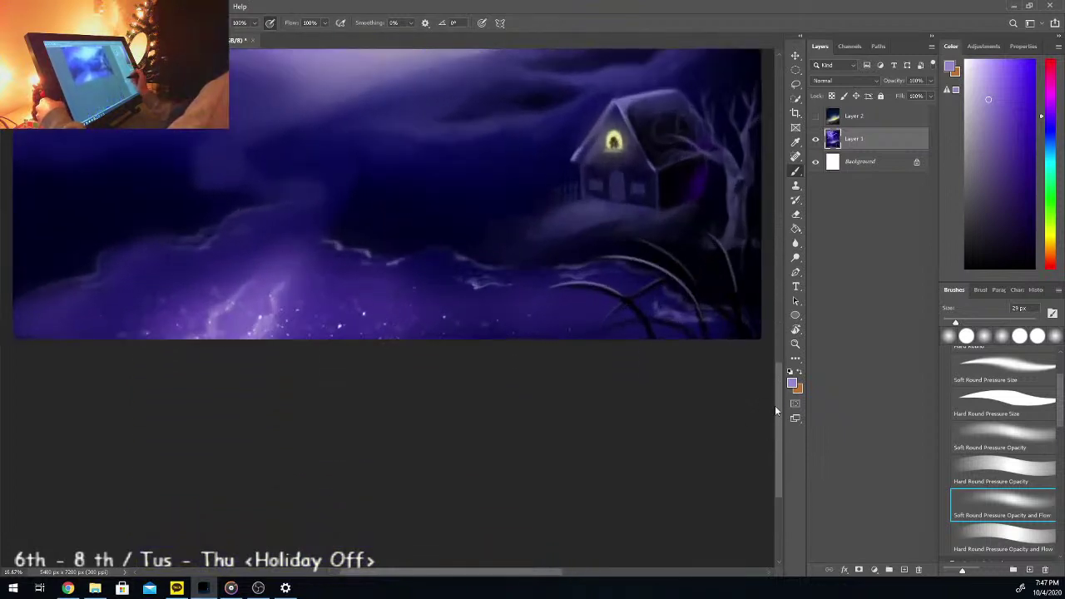
left_click(965, 268)
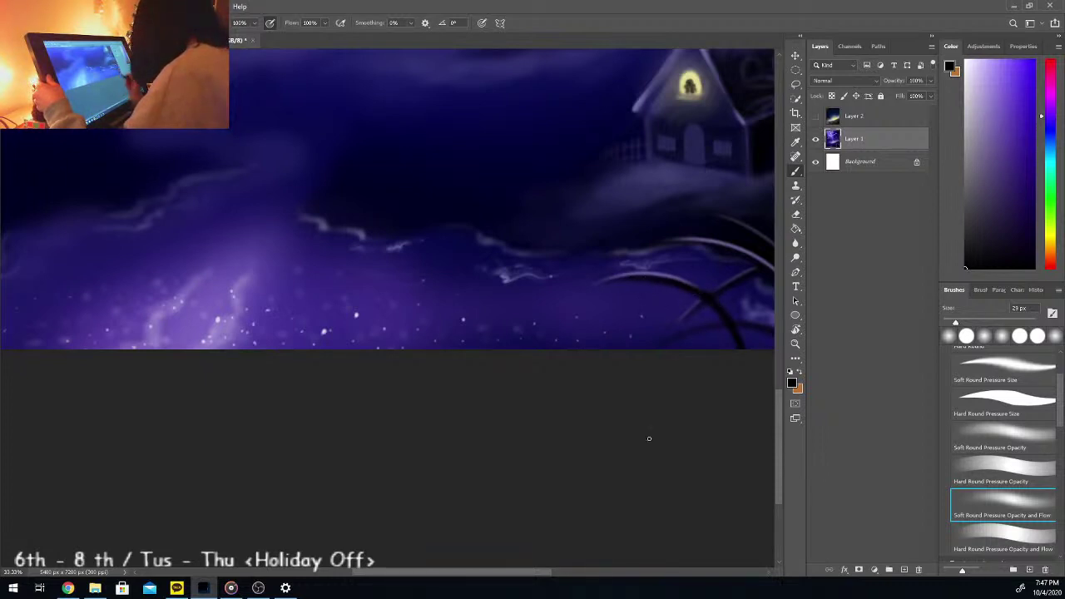
left_click_drag(528, 572, 573, 573)
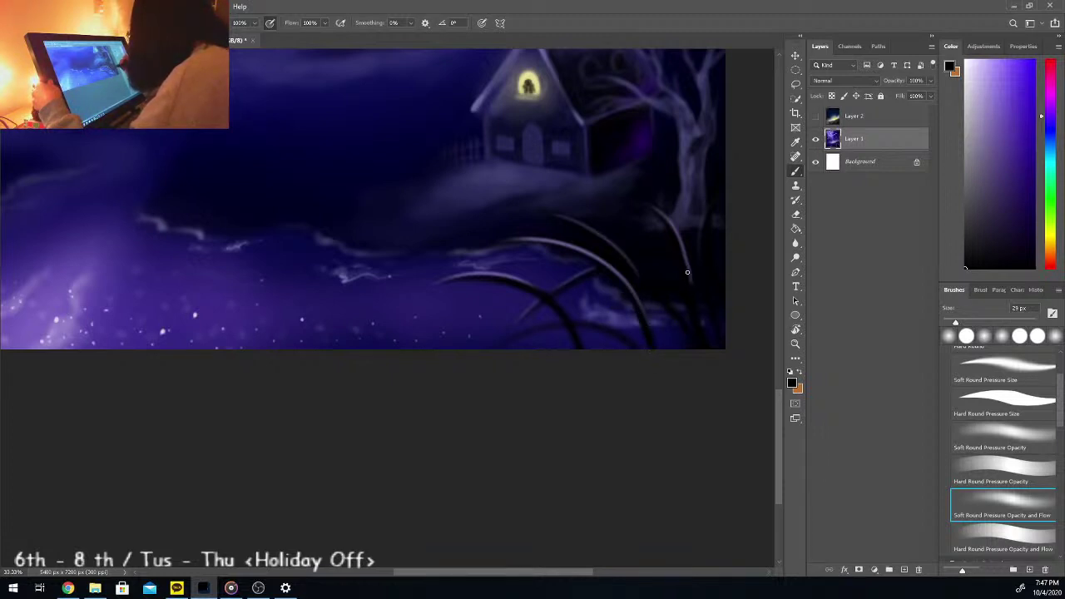
left_click_drag(682, 260, 697, 331)
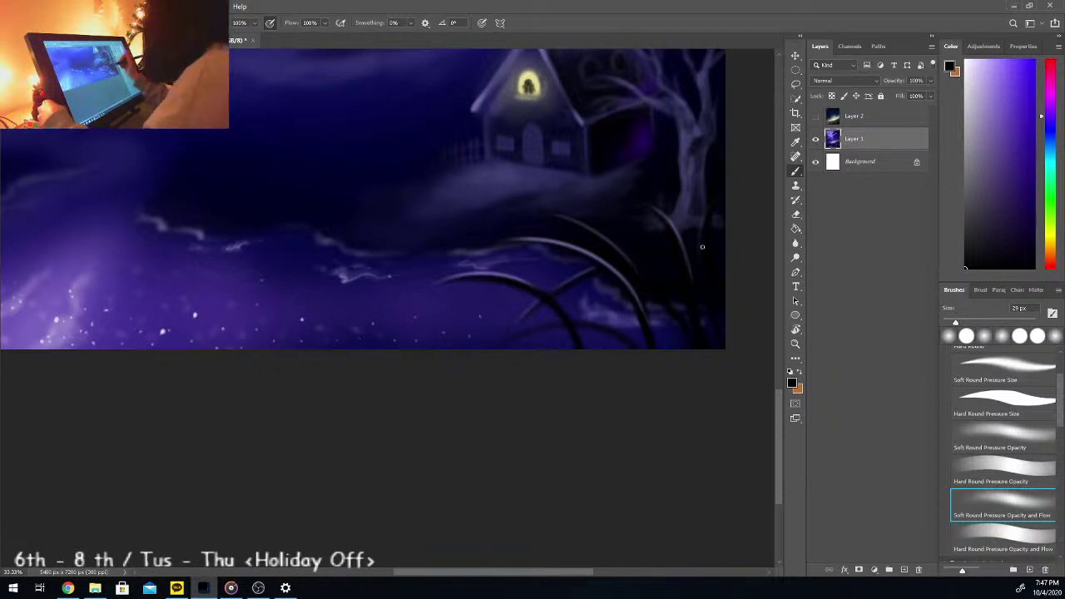
Step: Brighten the Milky Way reflection streaks in the lake with a larger brush, using sampled violet and a paler lavender
key("ctrl+minus")
key("ctrl+minus")
key("ctrl+minus")
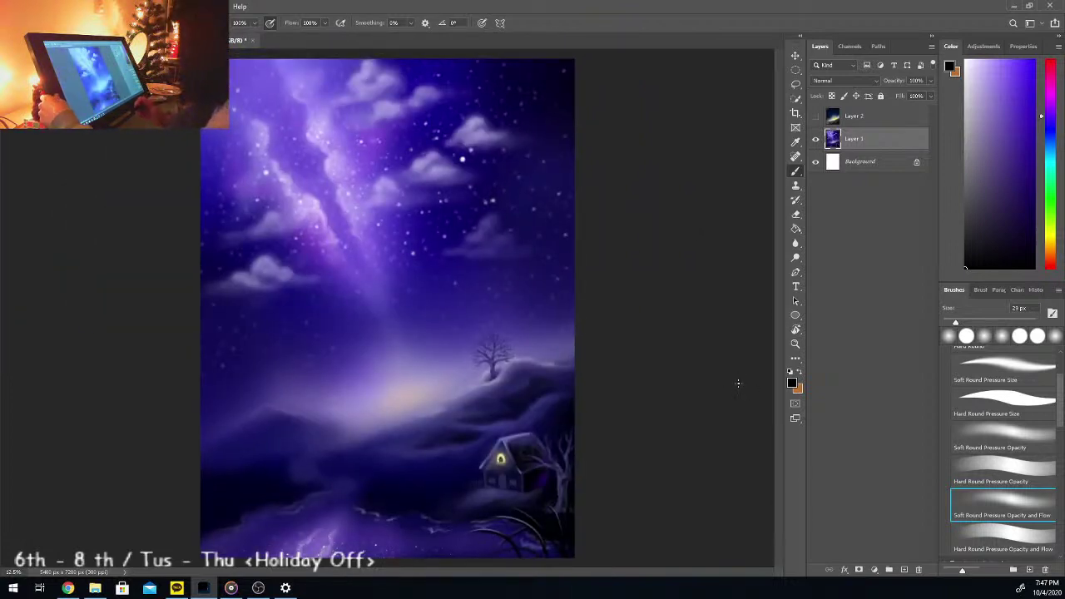
key("i")
left_click(305, 544)
key("b")
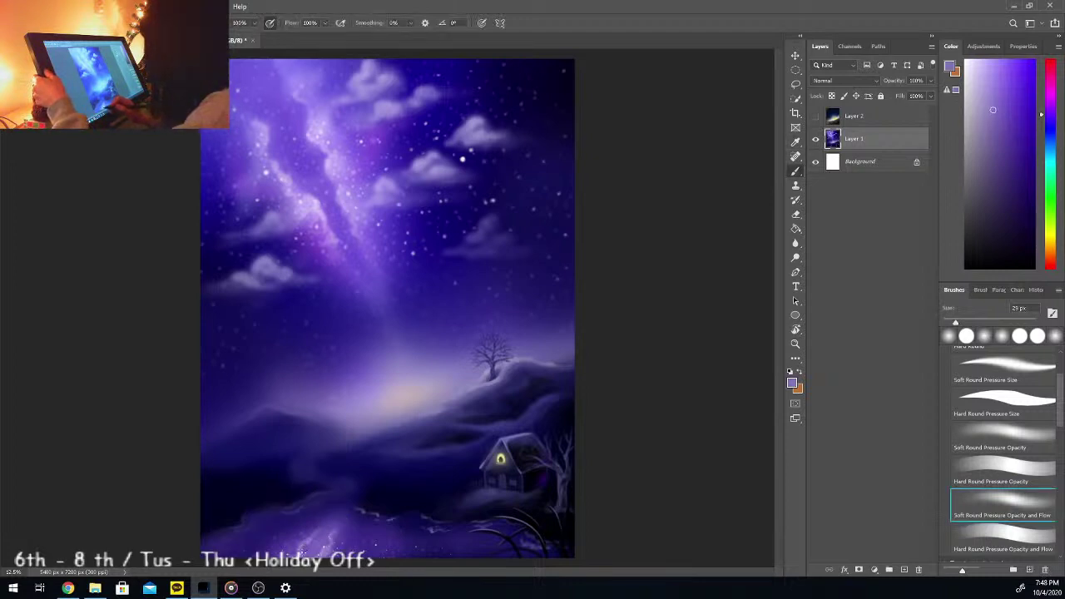
left_click_drag(956, 323, 979, 322)
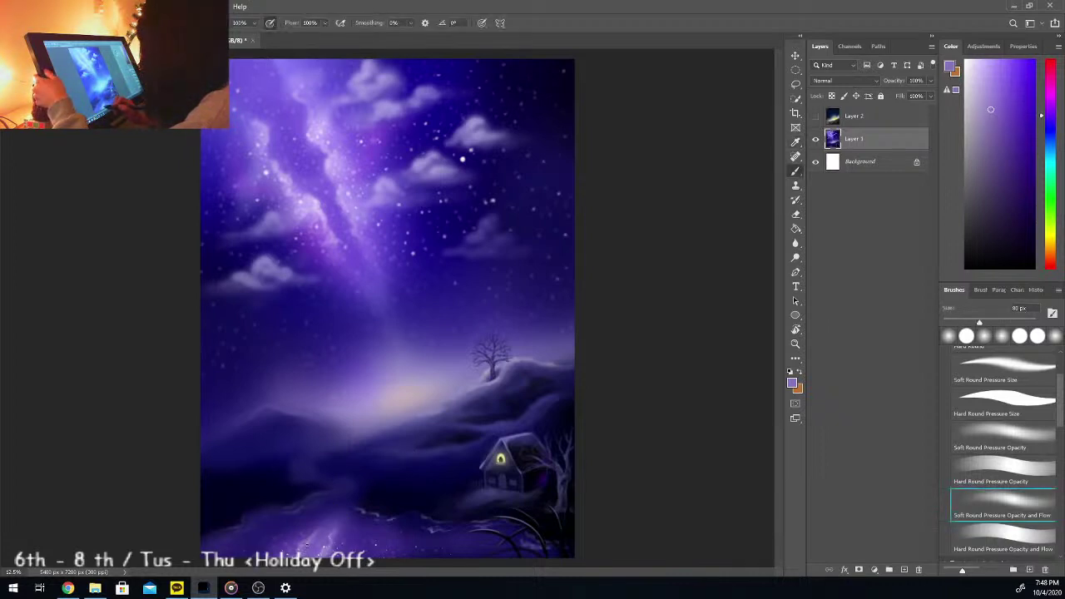
left_click(980, 70)
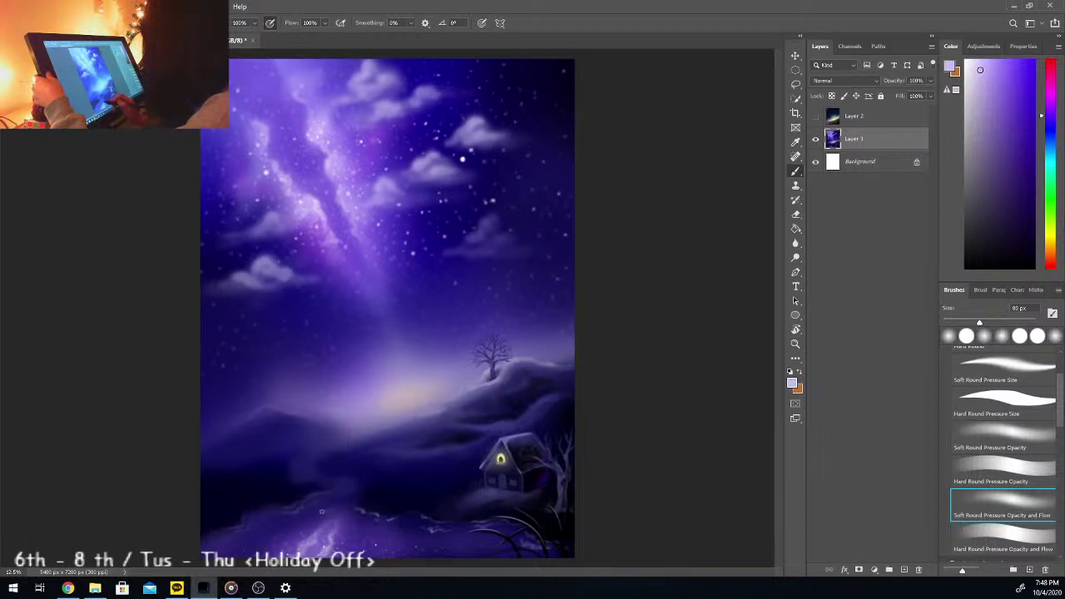
Step: Brush soft pale lavender ripples into the narrow inlet at the lake's far end with a smaller brush
key("ctrl+plus")
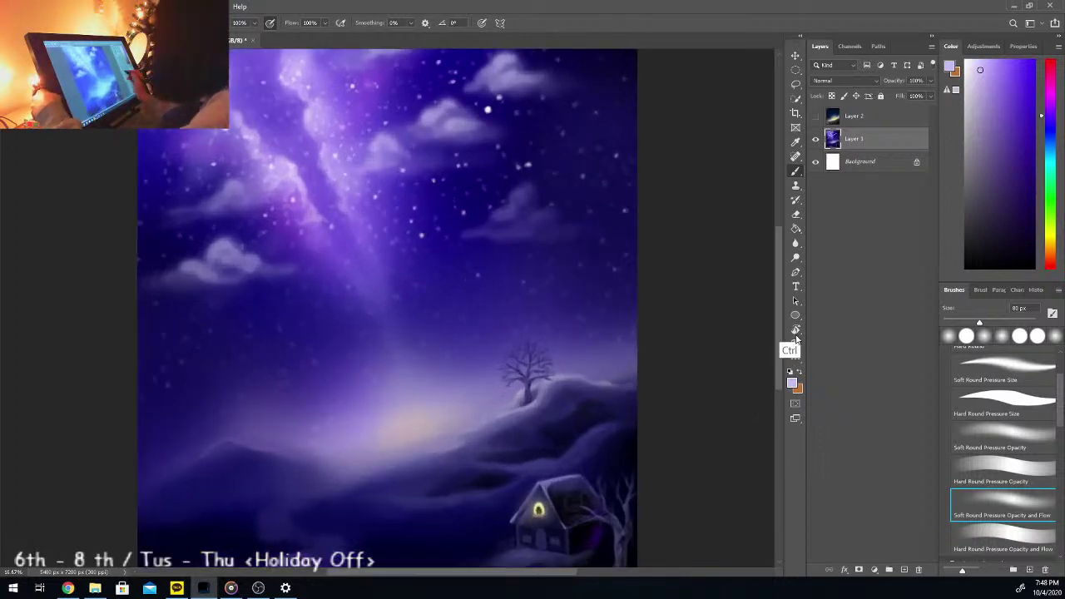
key("ctrl+plus")
left_click_drag(782, 331, 777, 424)
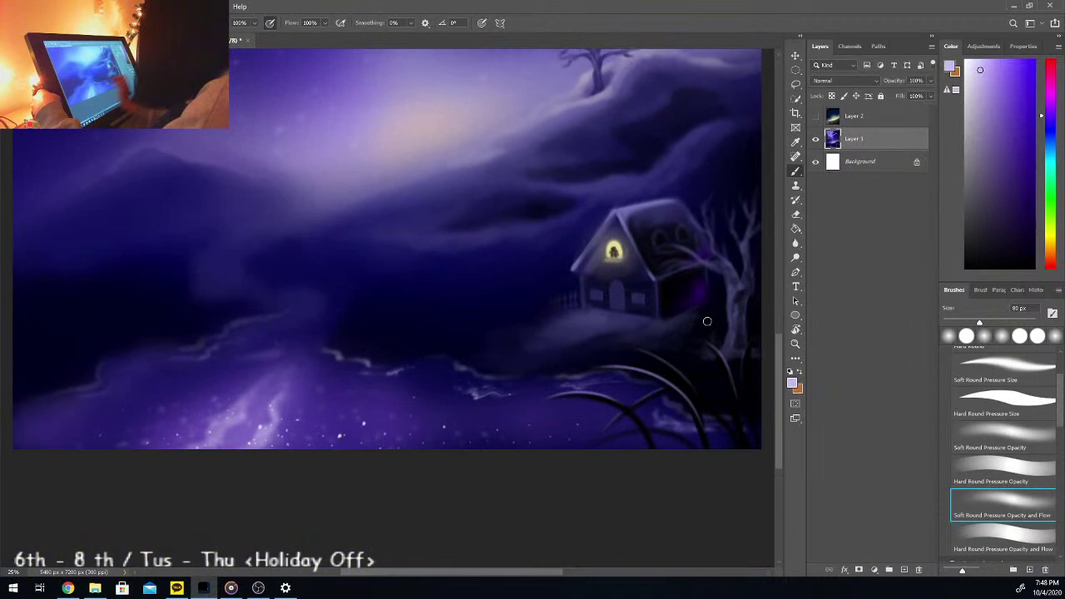
left_click(970, 323)
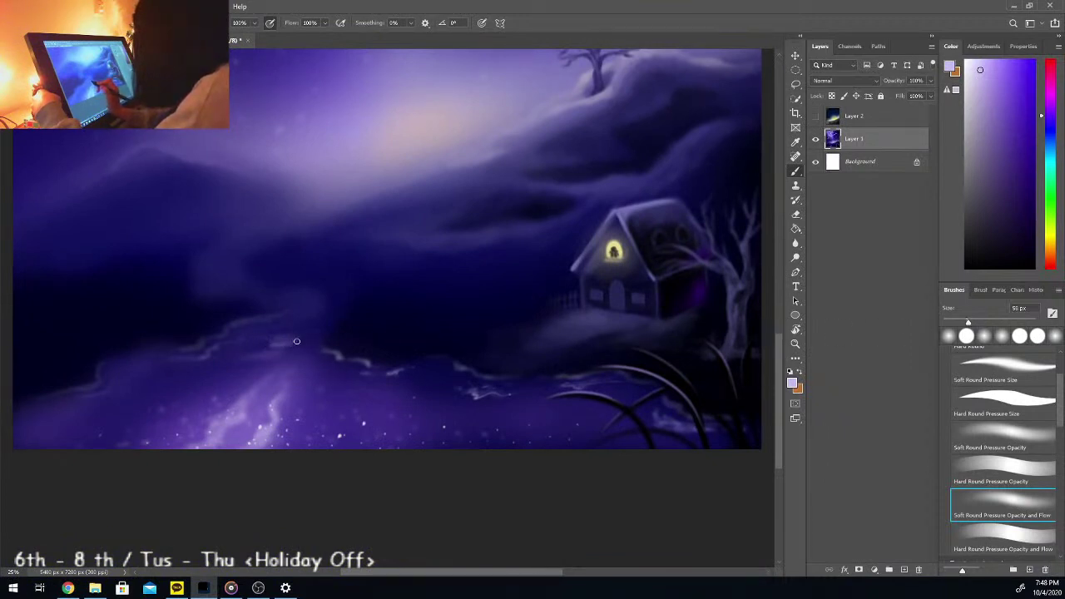
left_click_drag(305, 325, 317, 313)
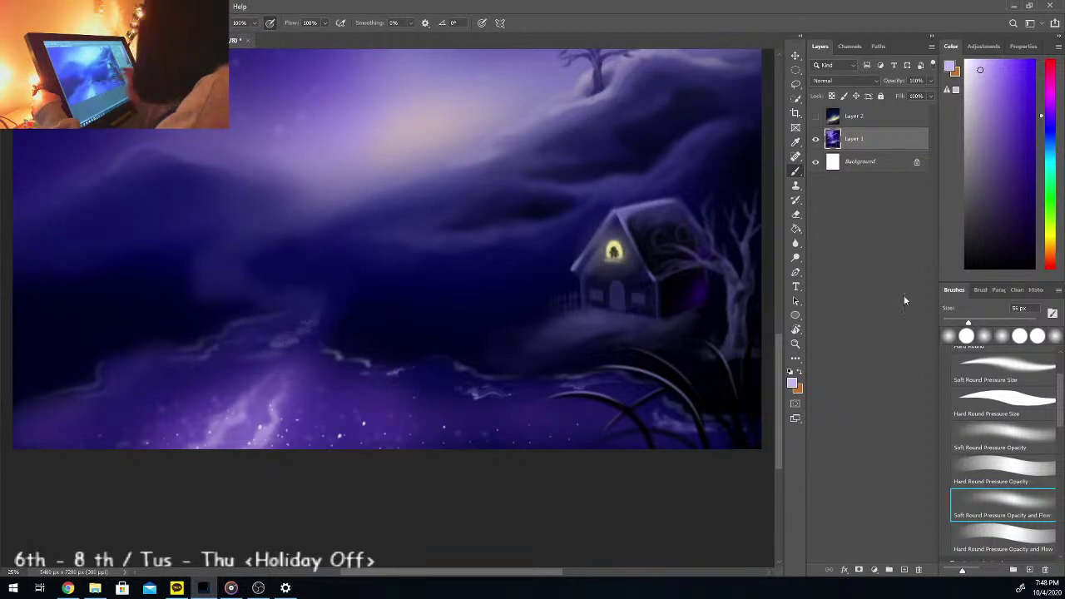
Step: Paint finer, brighter ripple lines across the lake's far inlet with a 25 px brush in near-white lavender
key("bracketleft")
key("bracketleft")
key("bracketleft")
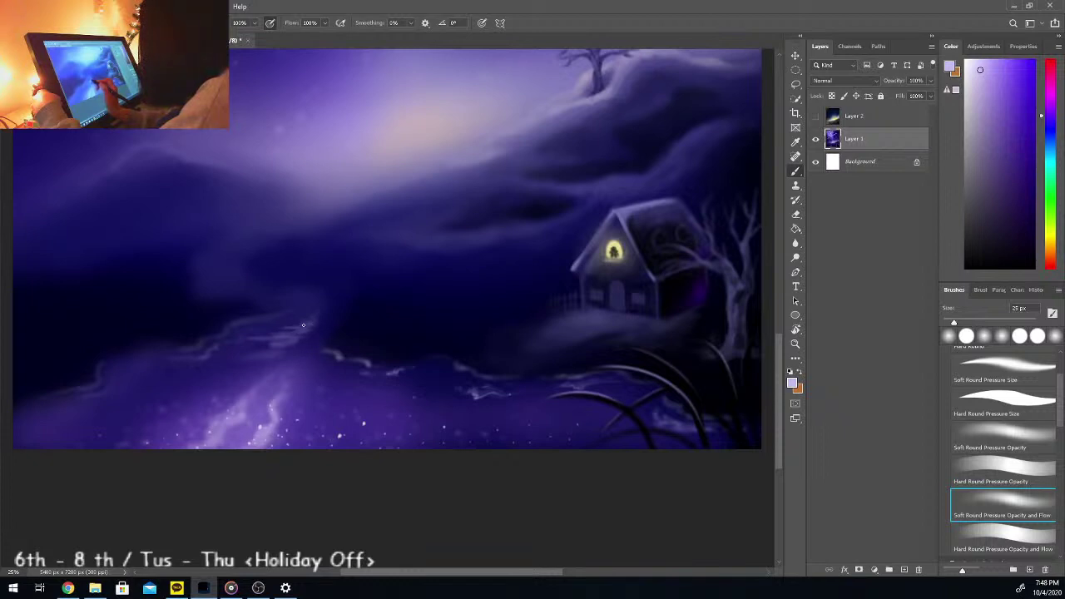
left_click(973, 66)
left_click(260, 321)
left_click(241, 339)
left_click(250, 339)
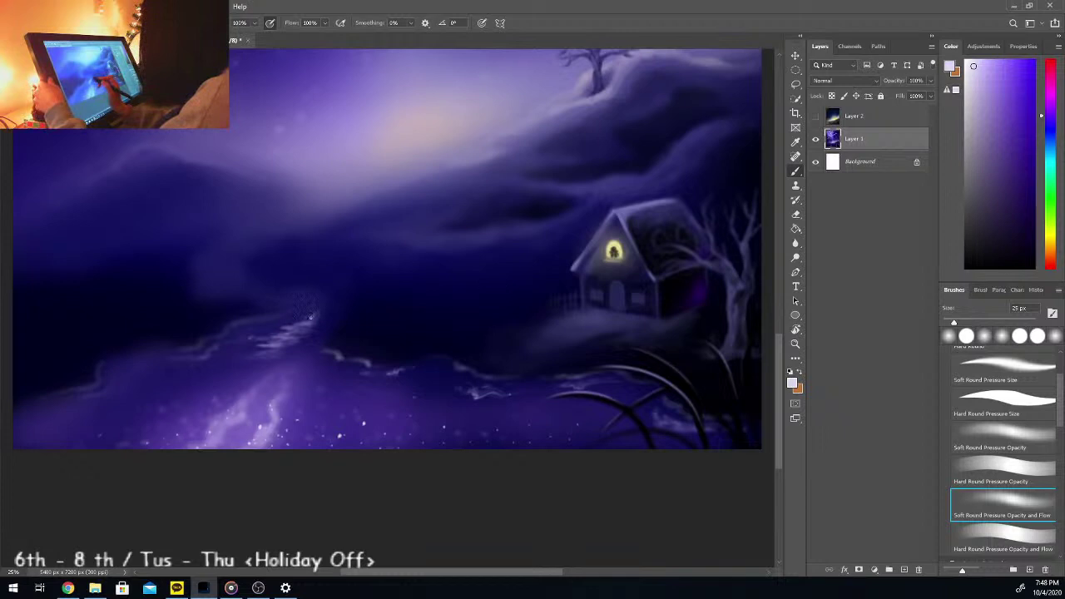
Step: Tone down the inlet ripples and their edges with a 67 px brush in dark blue sampled from the surrounding water
key("alt")
left_click(285, 317, "alt")
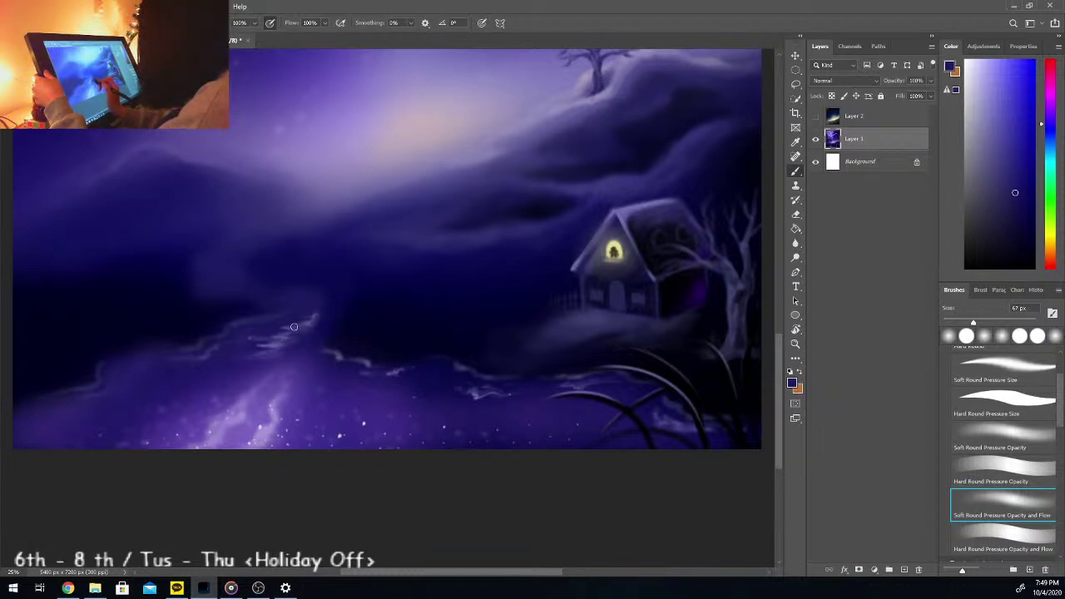
mouse_move(244, 344)
left_mouse_down()
mouse_move(295, 346)
mouse_move(240, 352)
mouse_move(314, 337)
mouse_move(327, 315)
left_mouse_up()
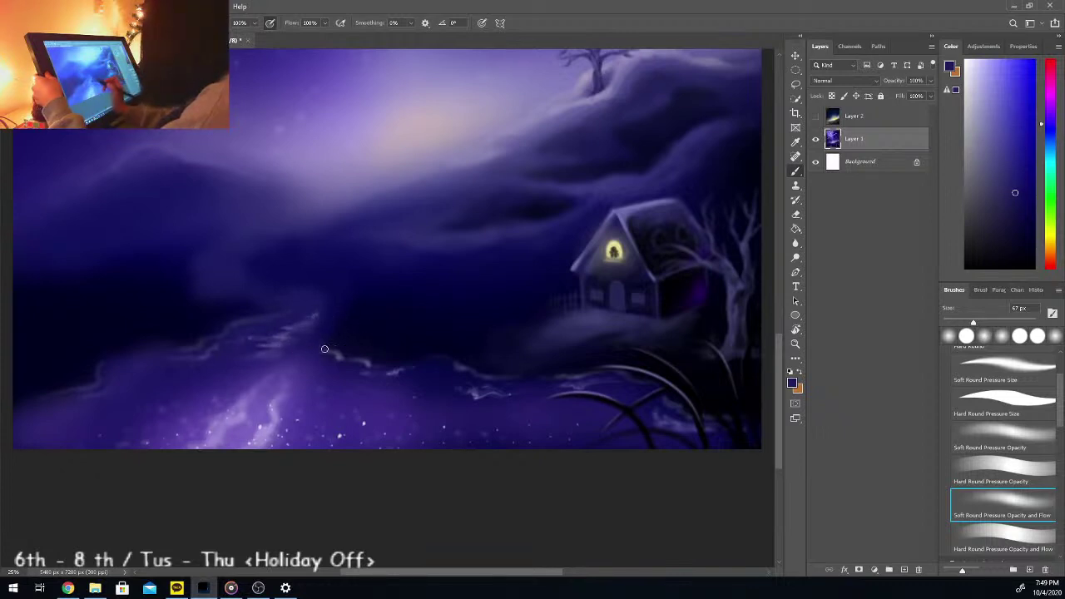
left_click(251, 319, "alt")
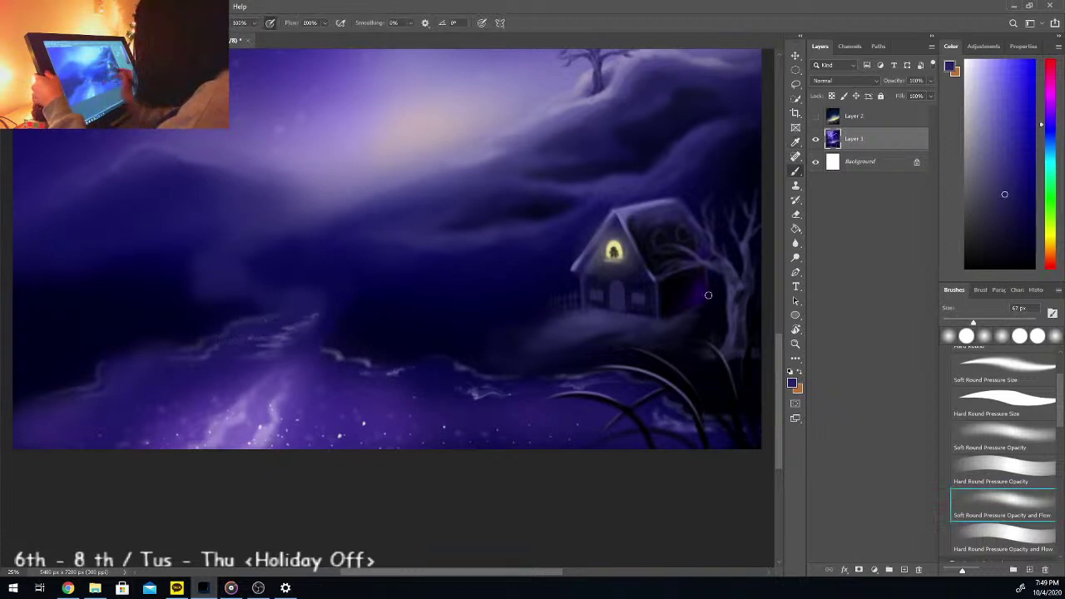
Step: Reshape the dark banks around the lake's far inlet with near-black and deep blue sampled from the surrounding land and water
left_click(340, 329, "alt")
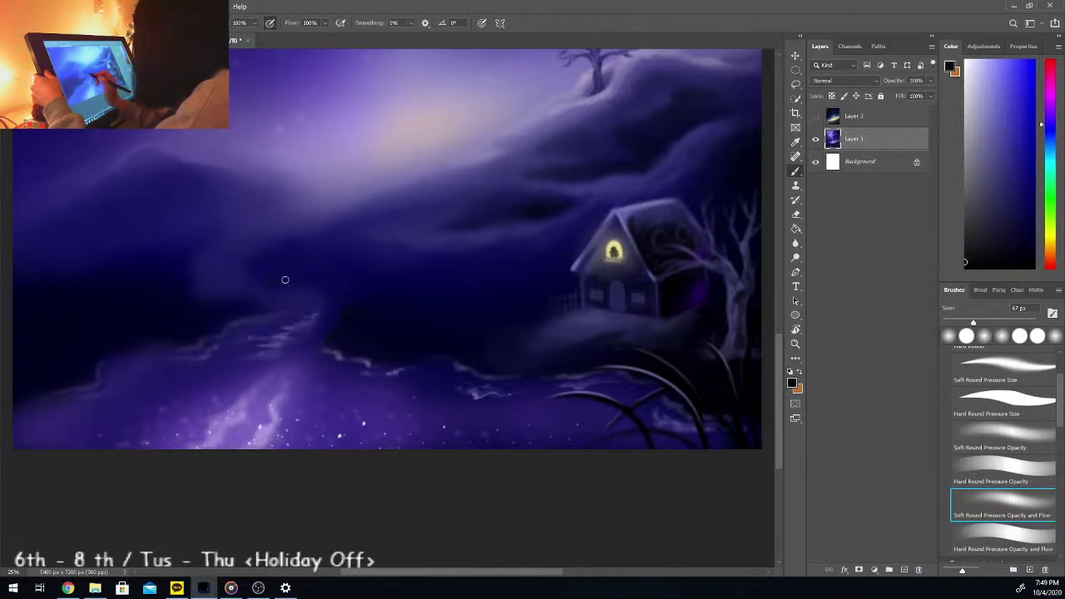
left_click_drag(283, 285, 309, 284)
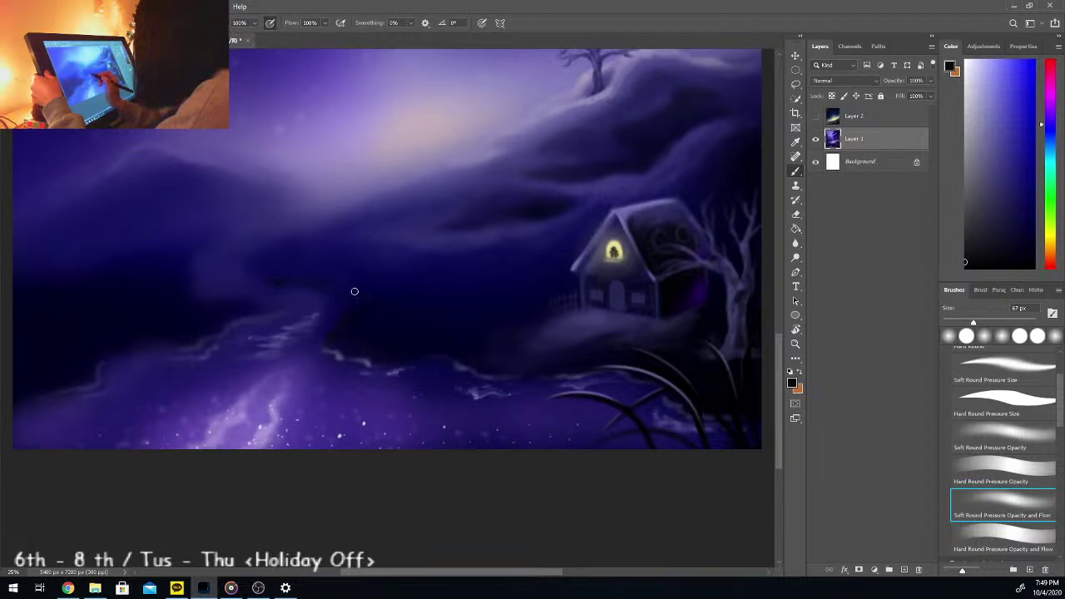
left_click(271, 273, "alt")
left_click_drag(283, 281, 326, 284)
left_click(248, 310, "alt")
left_click(219, 306, "alt")
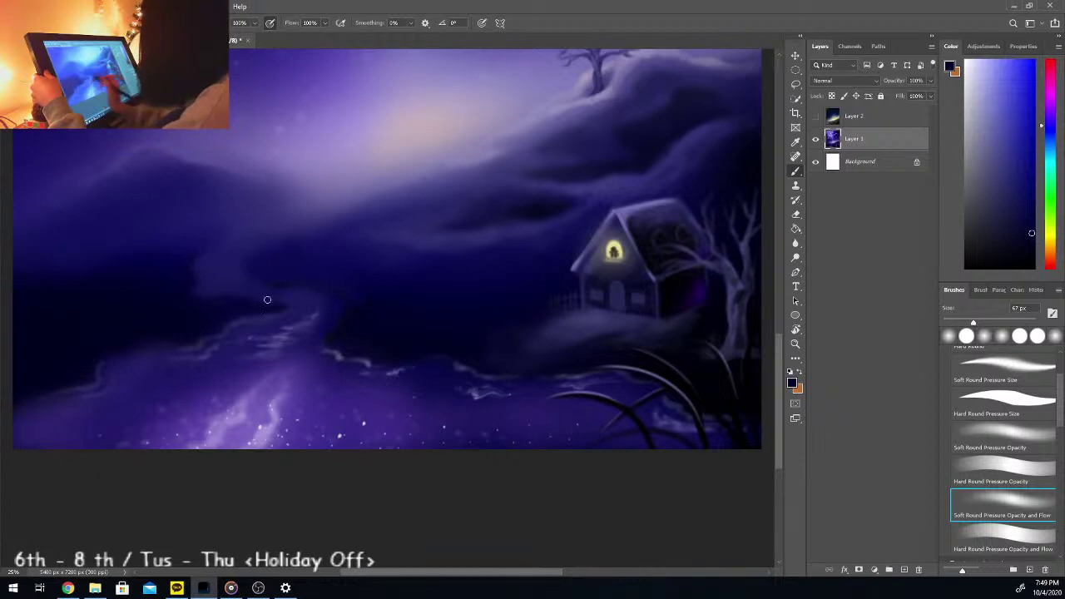
left_click(253, 266, "alt")
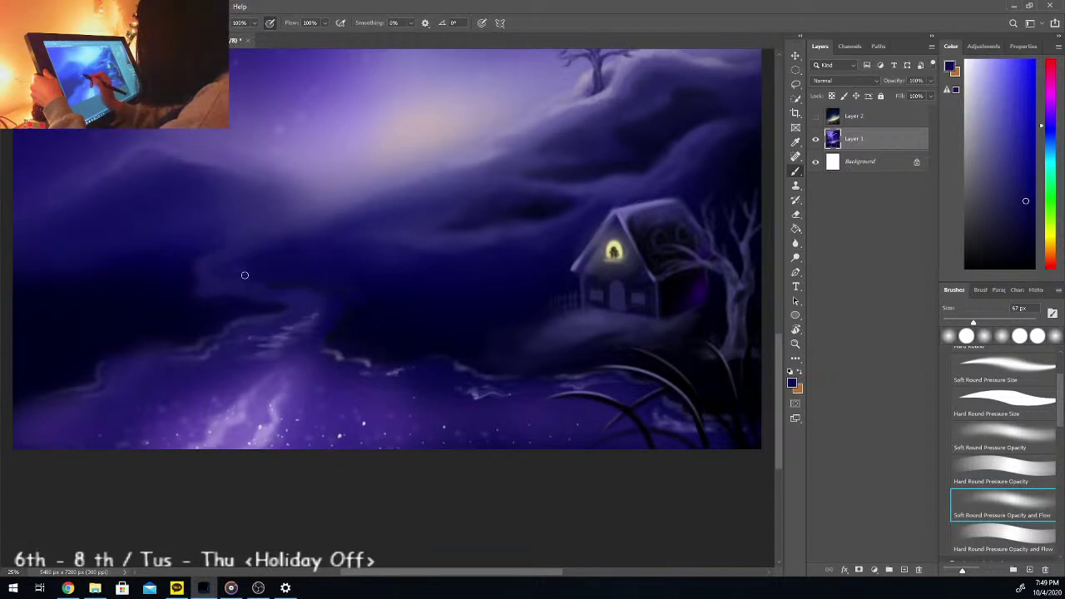
Step: Paint the winding river from the far inlet back into the hills in blue-violet sampled from the water
key("i")
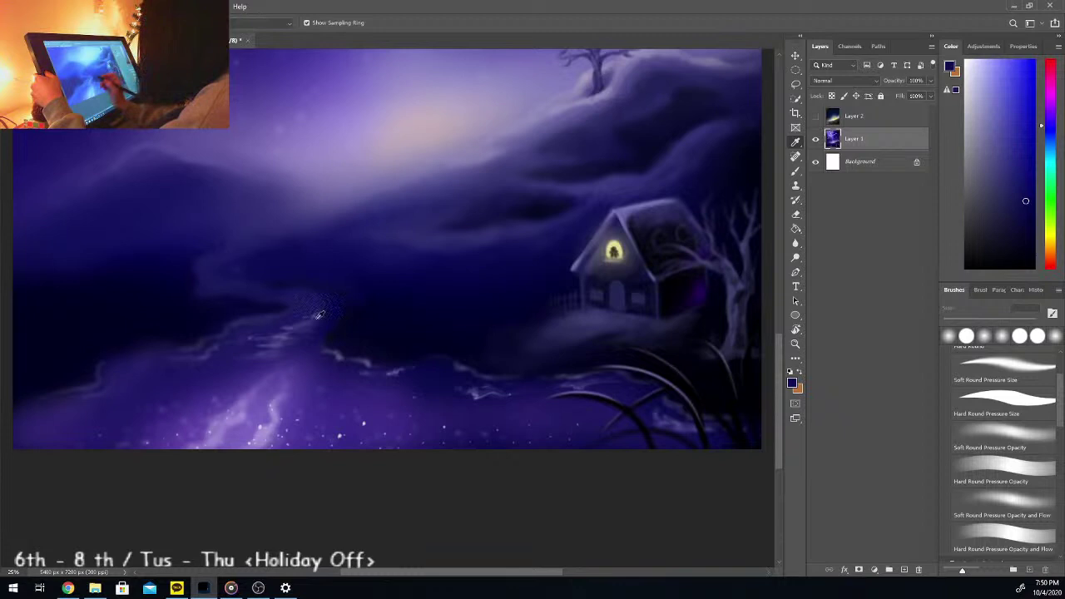
left_click(297, 325)
key("b")
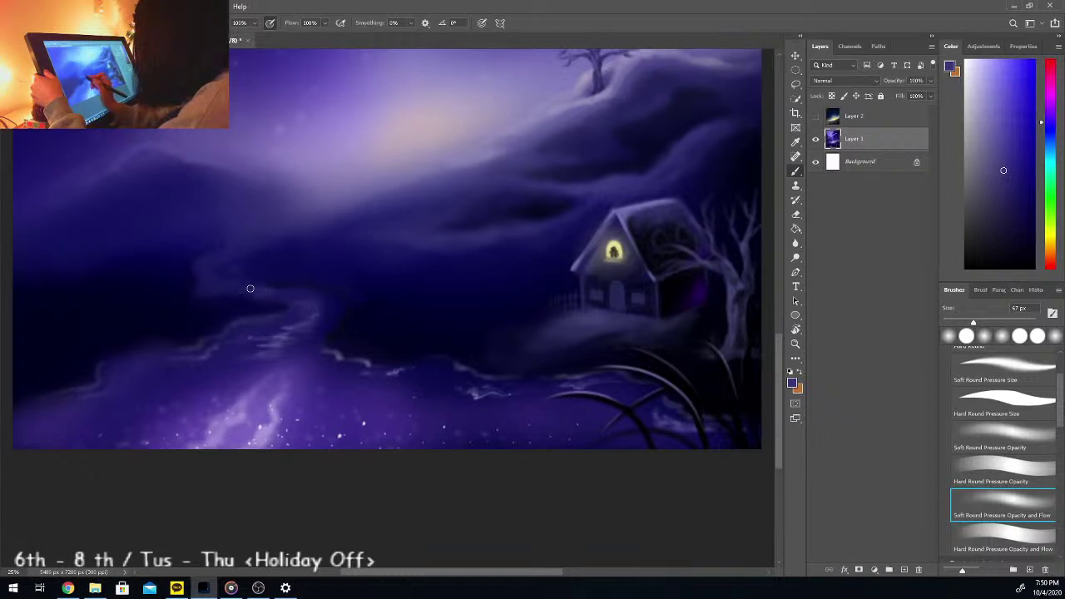
mouse_move(211, 285)
left_mouse_down()
mouse_move(208, 270)
mouse_move(269, 238)
left_mouse_up()
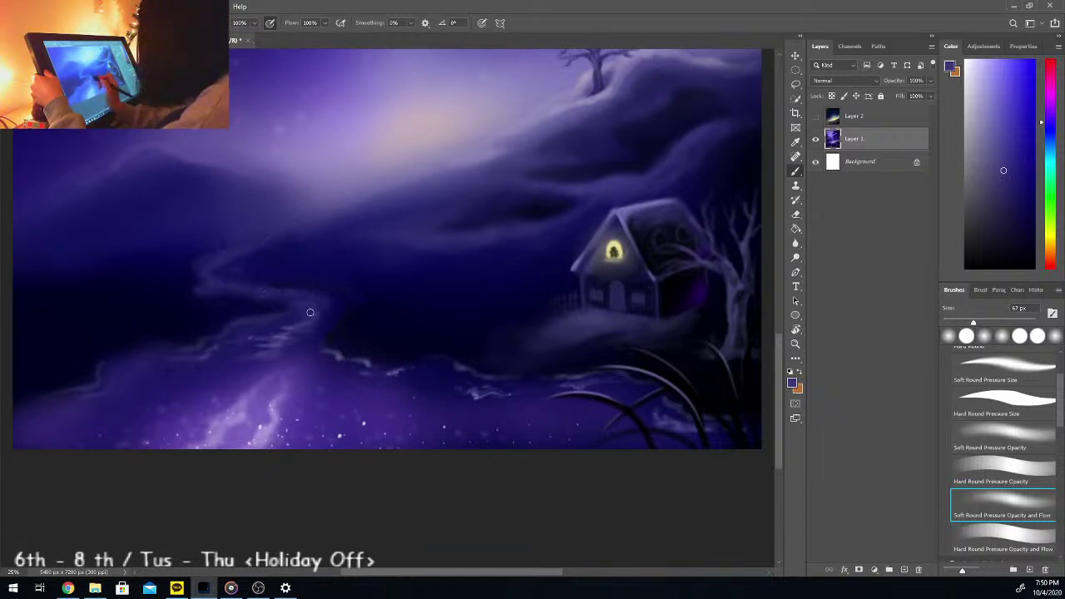
Step: Brighten the river's bends with a 100 px brush in sampled lighter violet, and blend the edges with sampled dark blues
key("i")
left_click(265, 381)
key("b")
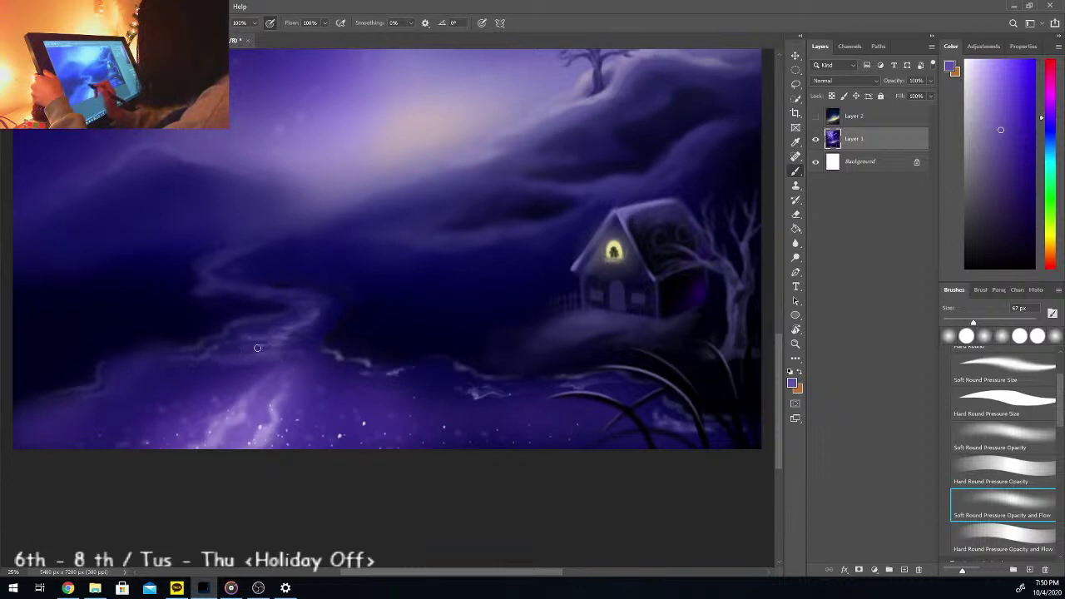
key("bracketright")
key("bracketright")
key("bracketright")
key("bracketright")
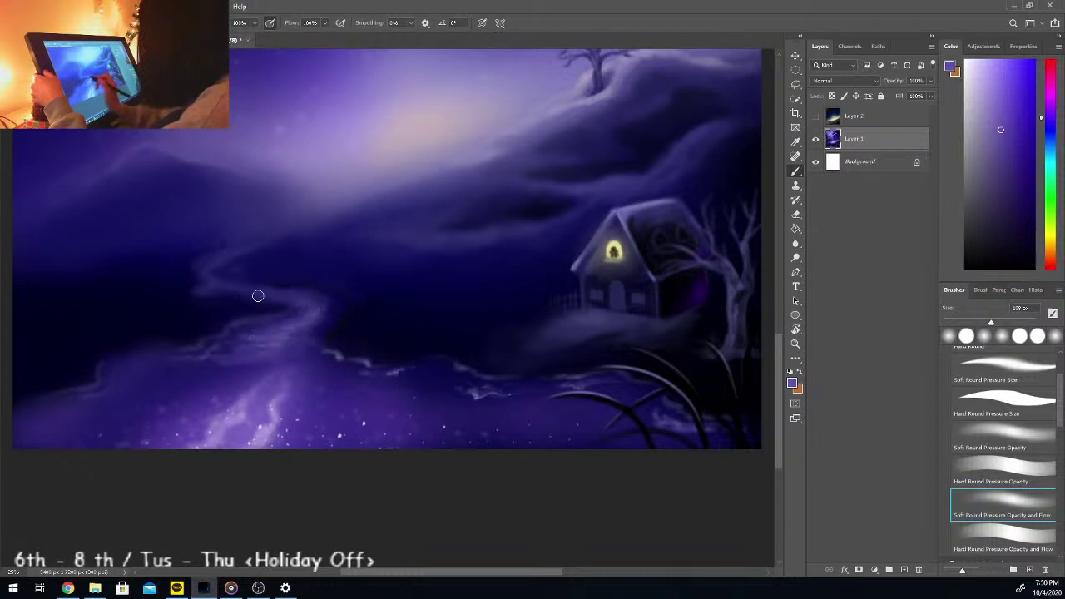
left_click(260, 327, "alt")
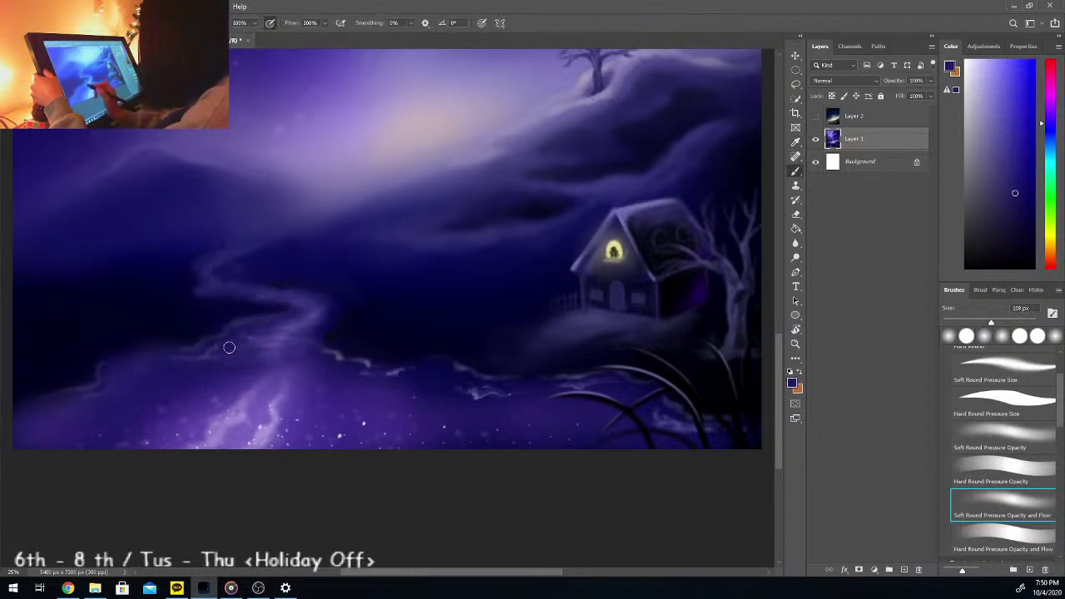
left_click(327, 321, "alt")
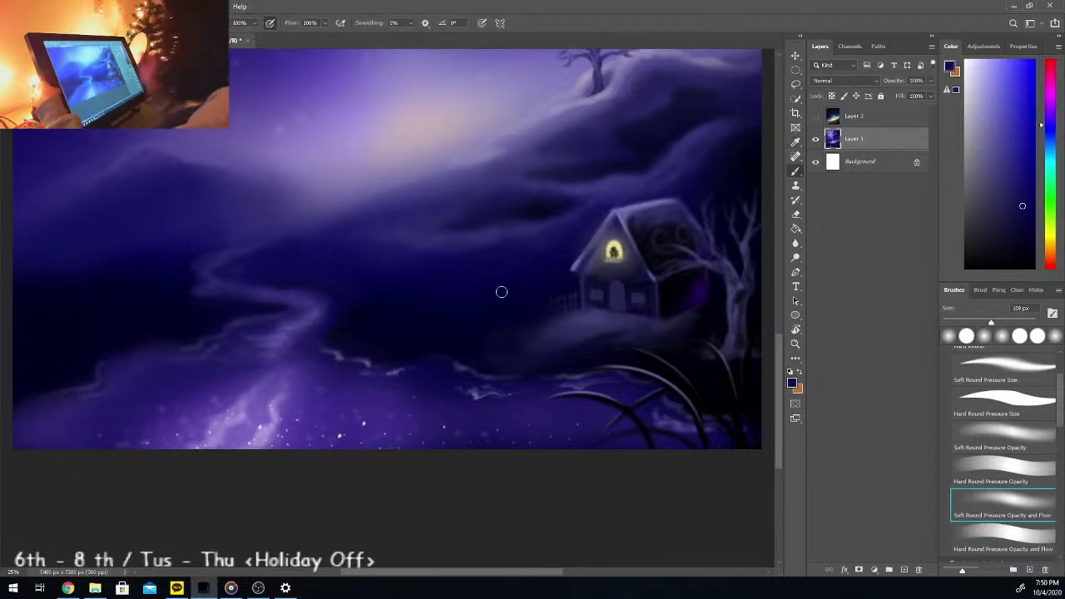
Step: Check the whole composition, sample violet from the river, and save the painting
key("ctrl+minus")
key("ctrl+minus")
key("ctrl+minus")
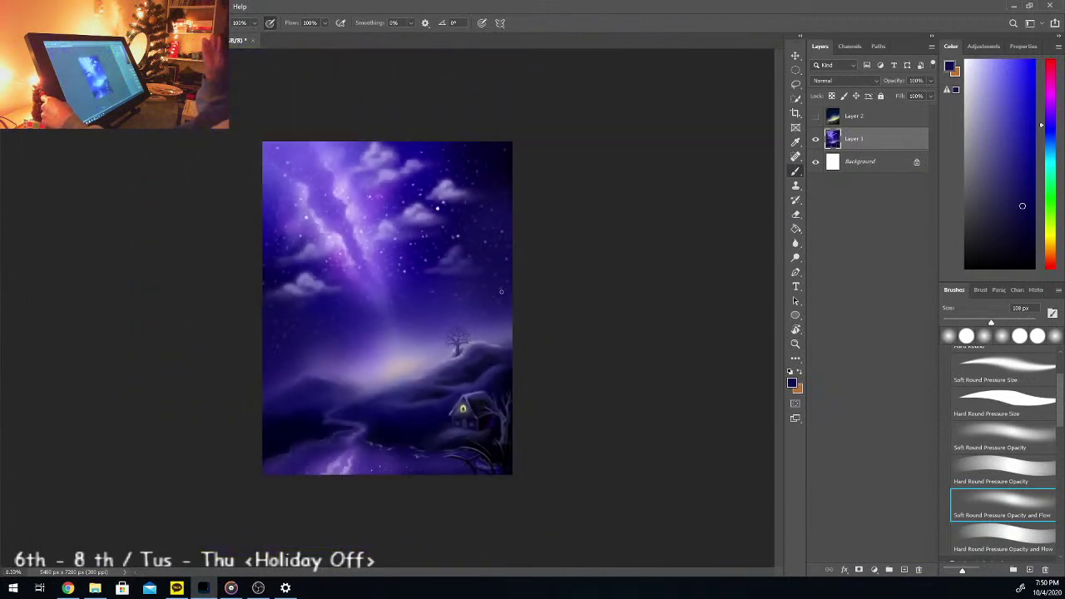
key("ctrl+plus")
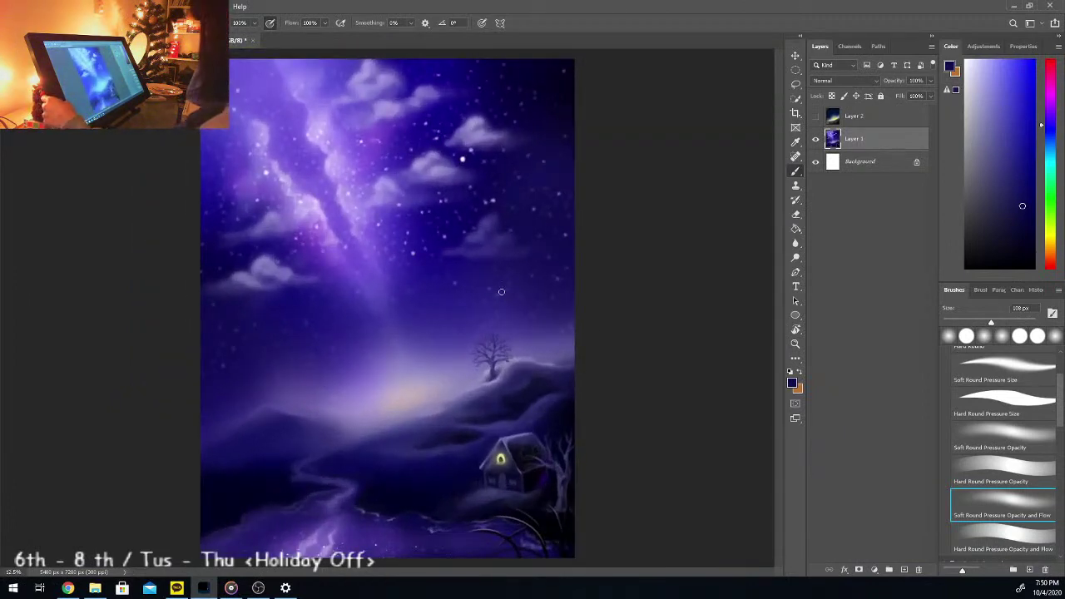
left_click(335, 501, "alt")
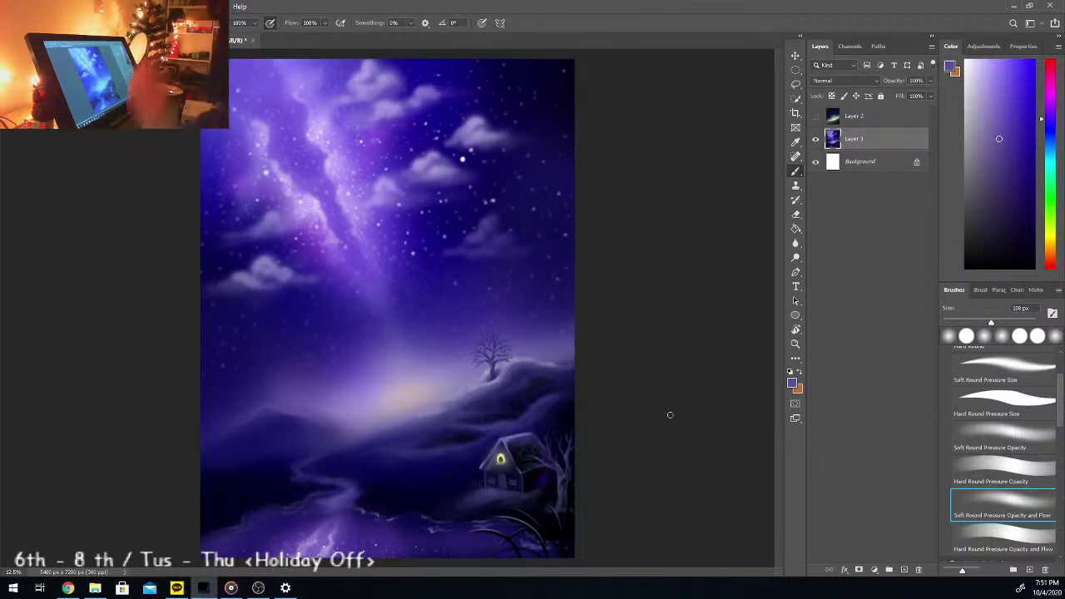
left_click(25, 7)
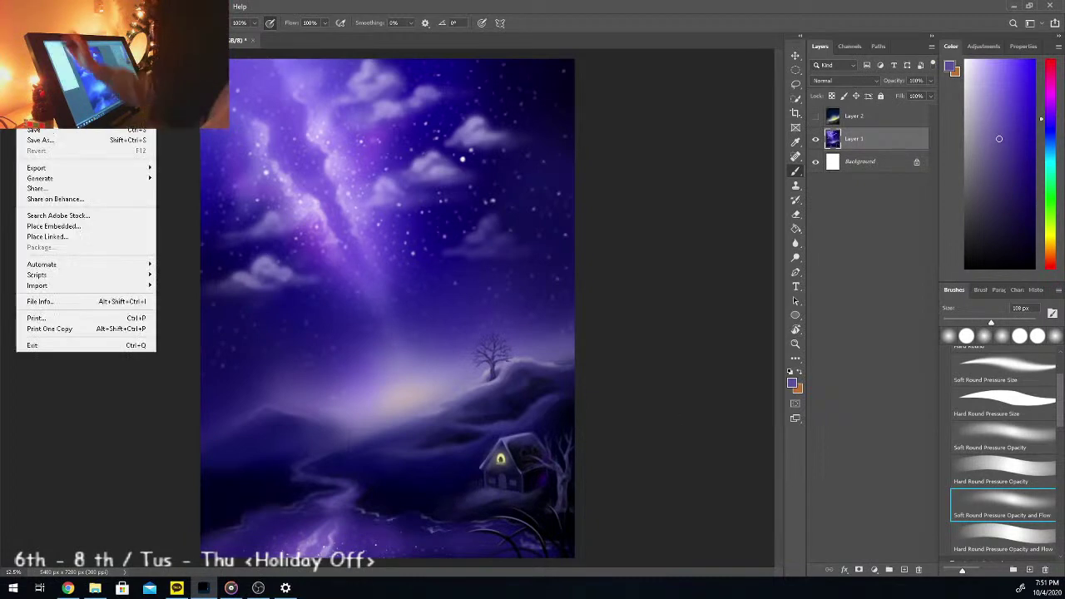
left_click(57, 132)
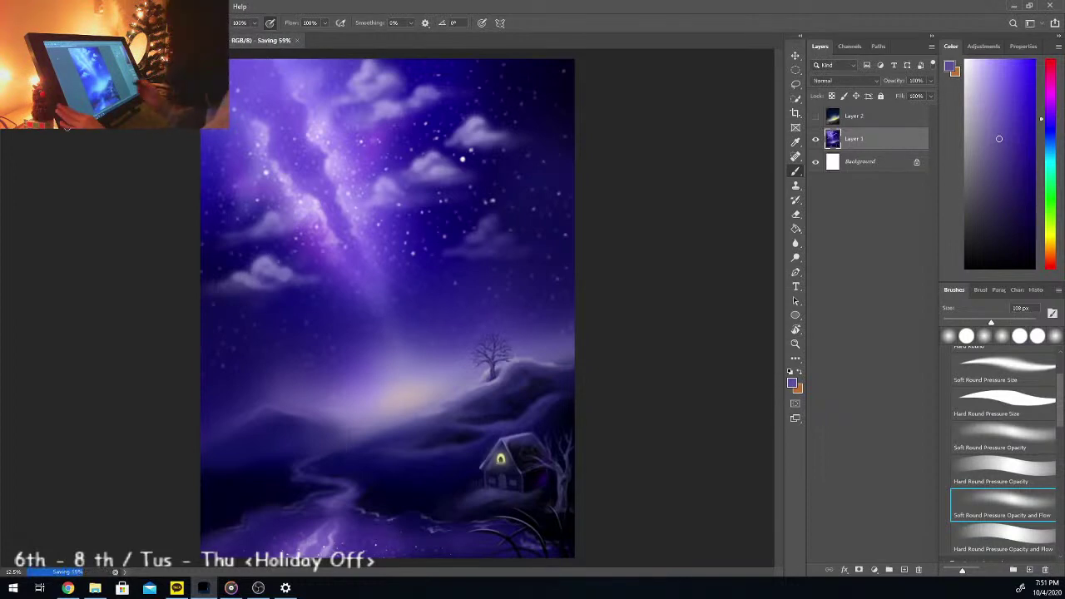
Step: Paint a row of near-black conifer silhouettes on the far-left shore with a smaller soft pressure-sensitive round brush
key("ctrl+plus")
left_click_drag(780, 350, 780, 397)
left_click_drag(979, 261, 1009, 223)
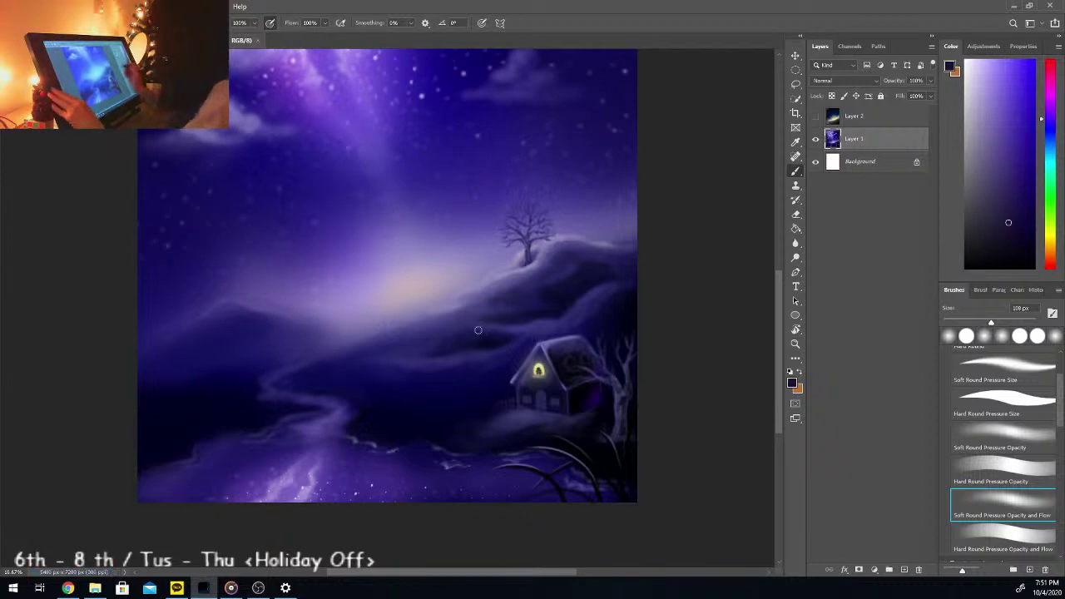
left_click(174, 402, "alt")
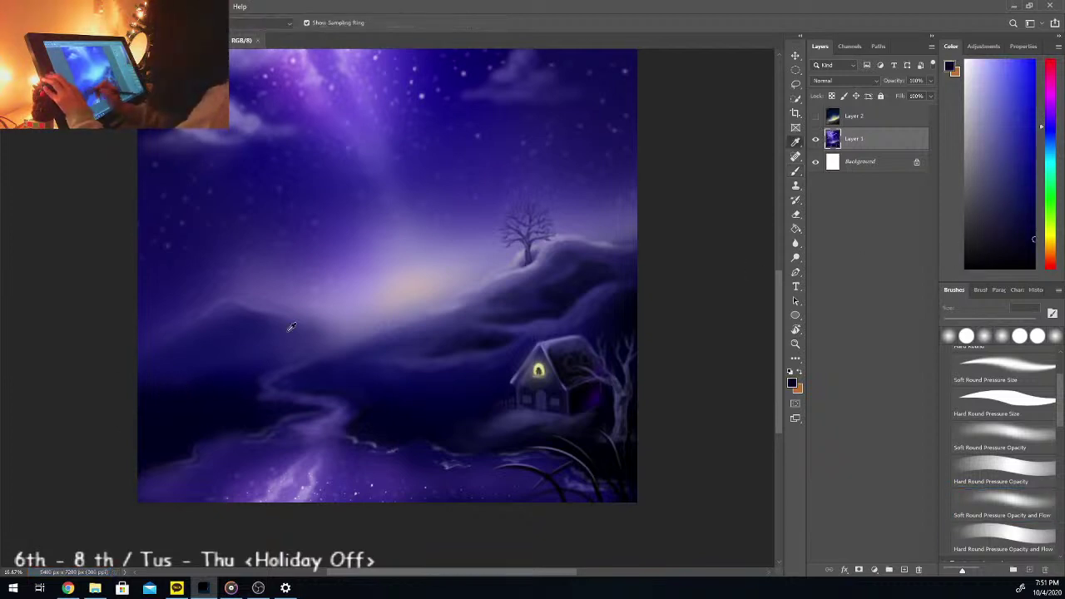
left_click(1034, 256)
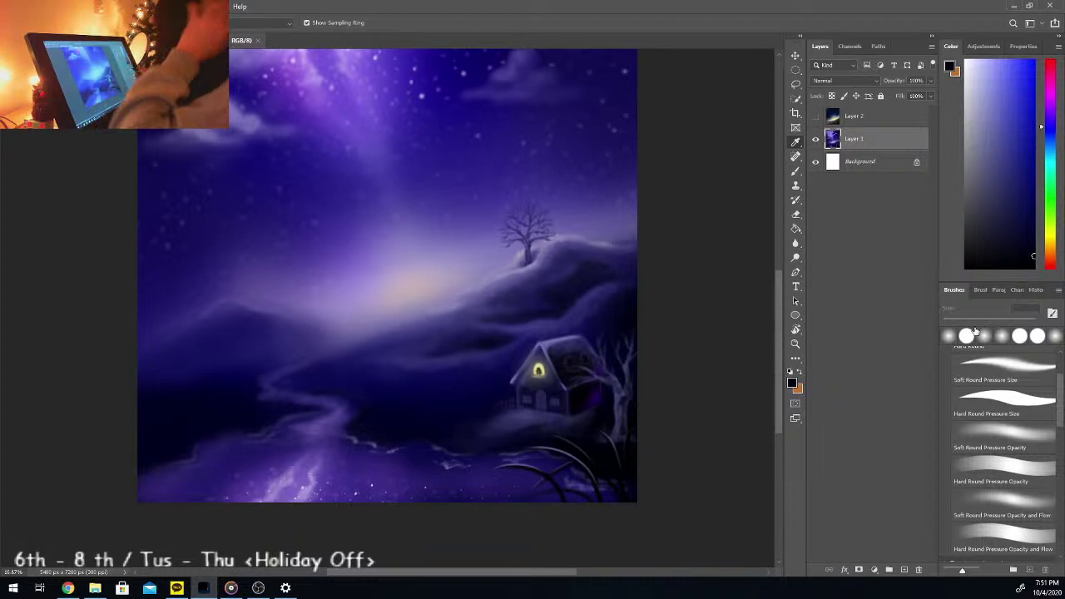
left_click(1003, 504)
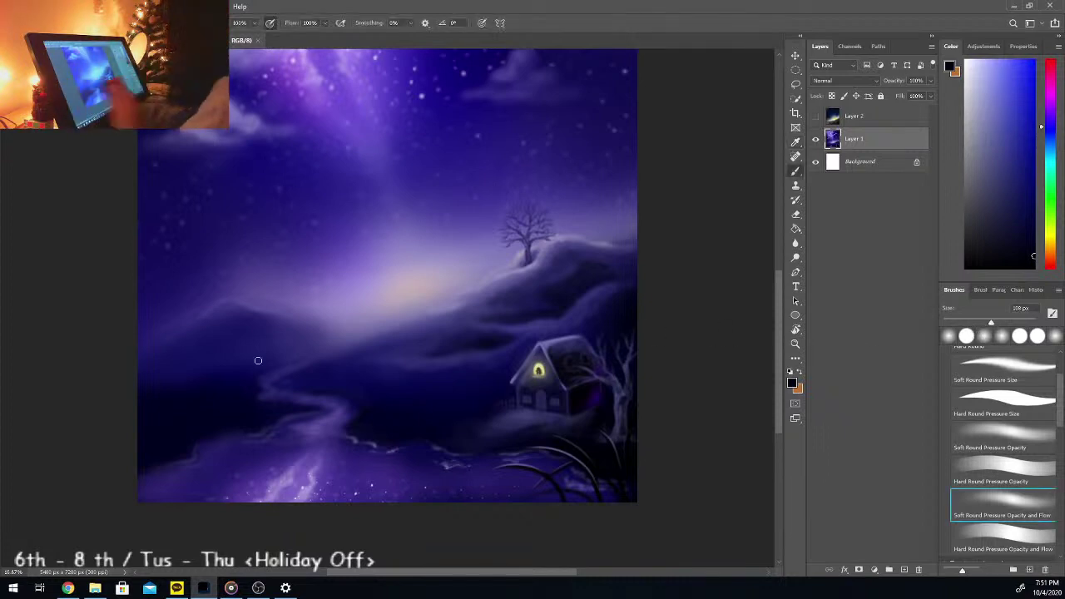
left_click(178, 354)
left_click_drag(987, 320, 981, 320)
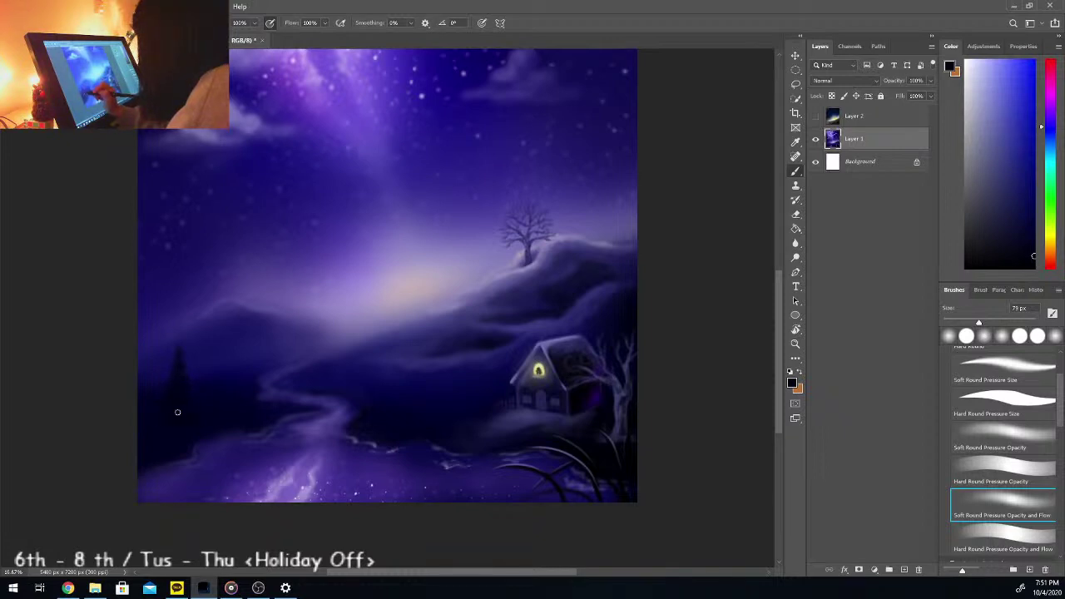
left_click_drag(177, 349, 178, 343)
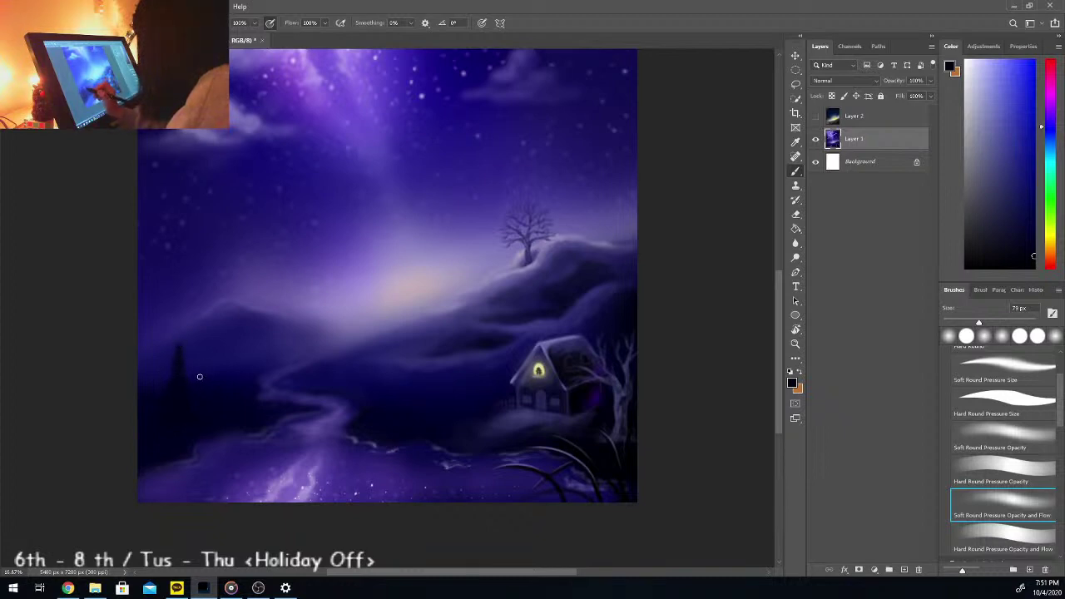
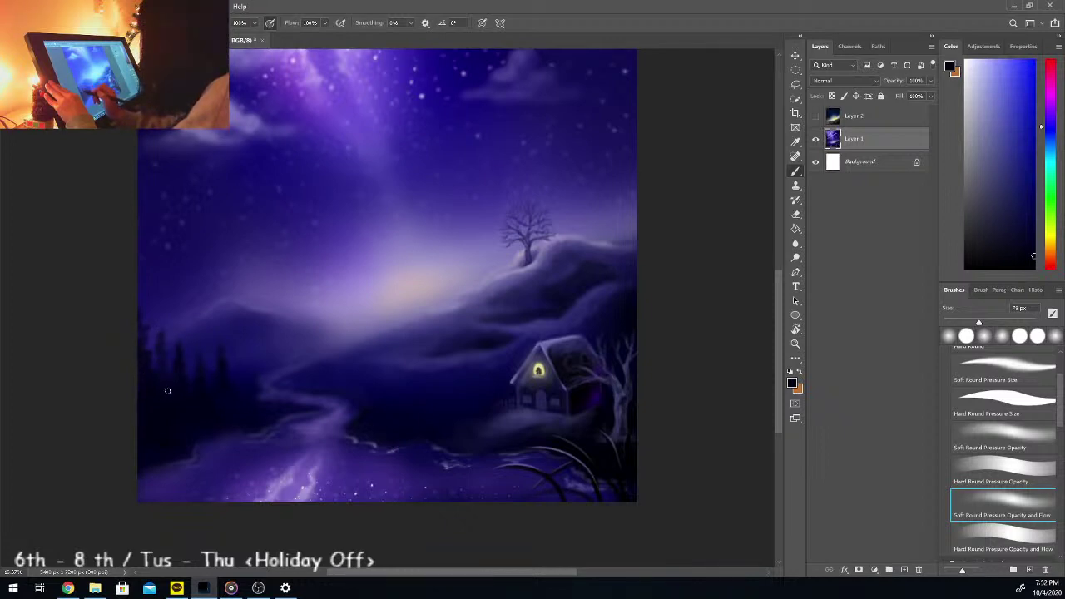
Step: Veil the conifers with soft haze using a 425 px brush in dark blue sampled from the distant hills
left_click(284, 341, "alt")
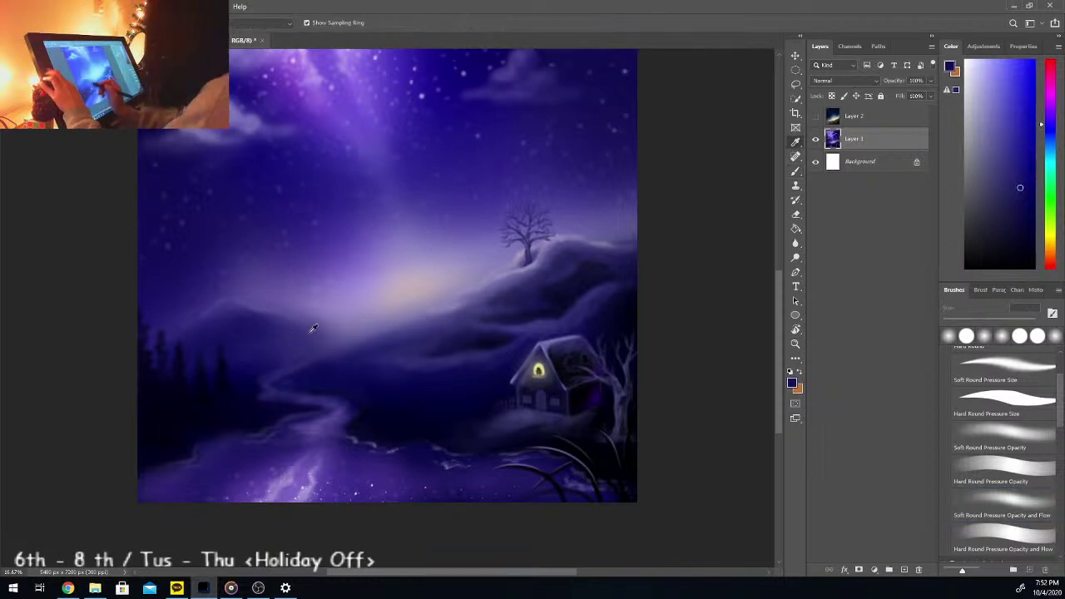
left_click_drag(979, 322, 1004, 322)
key("bracketright")
key("bracketright")
key("bracketright")
key("bracketright")
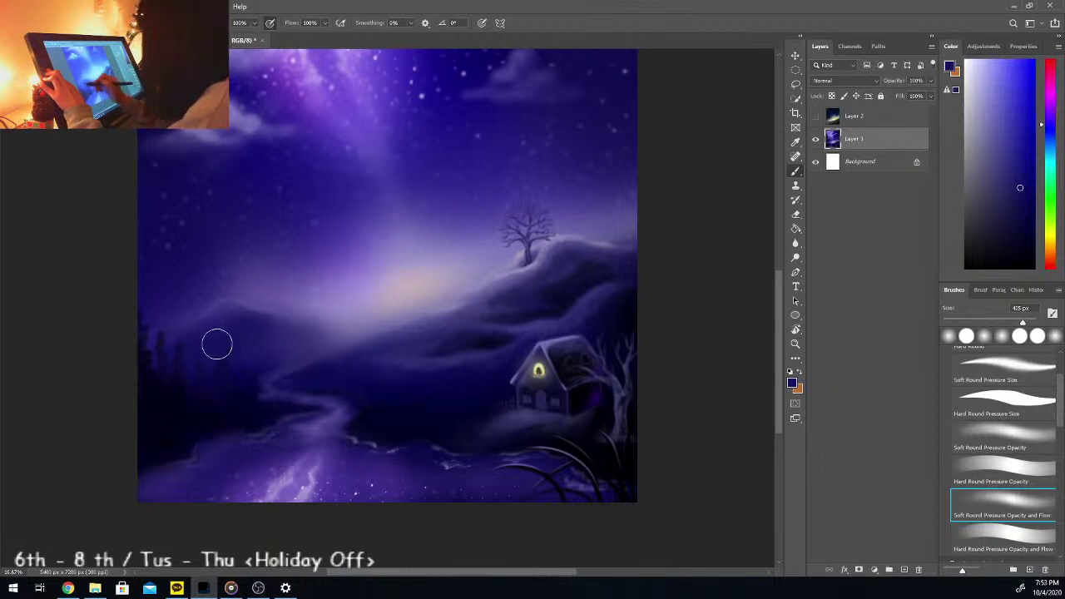
Step: Paint faint rounded bushes on the left lakeshore with a 96 px soft brush in blue sampled from the distant mountain
left_click(1033, 267)
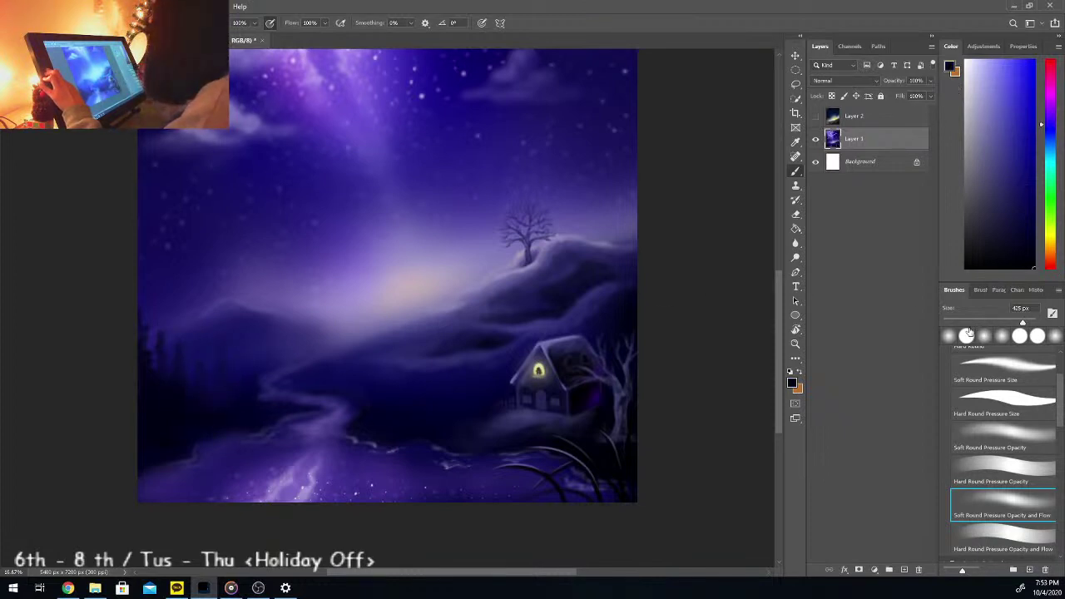
left_click(957, 324)
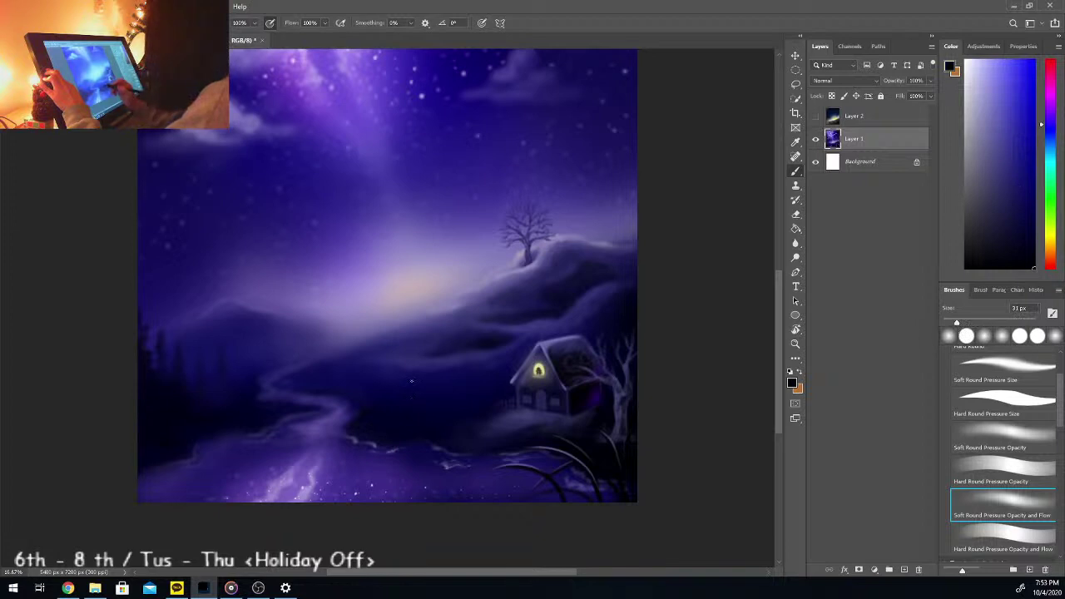
left_click_drag(963, 324, 972, 315)
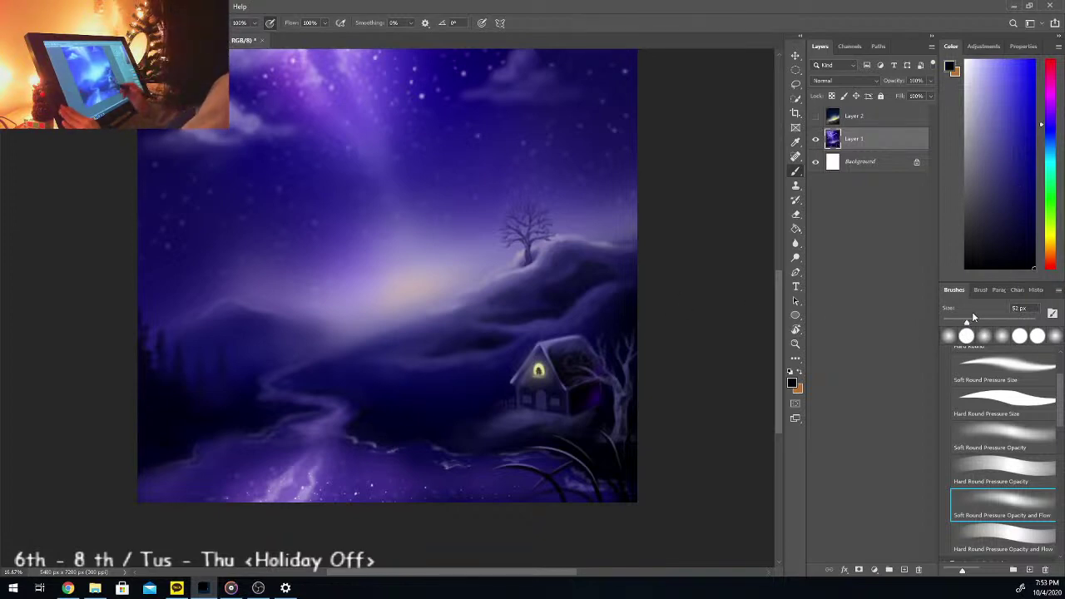
key("ctrl+plus")
left_click_drag(362, 573, 301, 546)
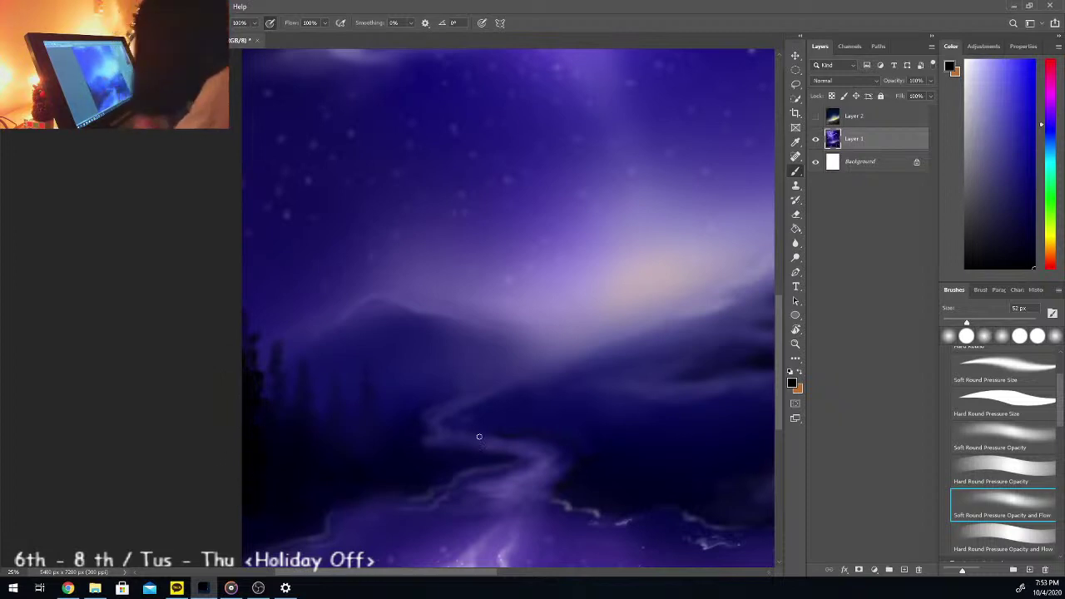
left_click_drag(781, 367, 782, 389)
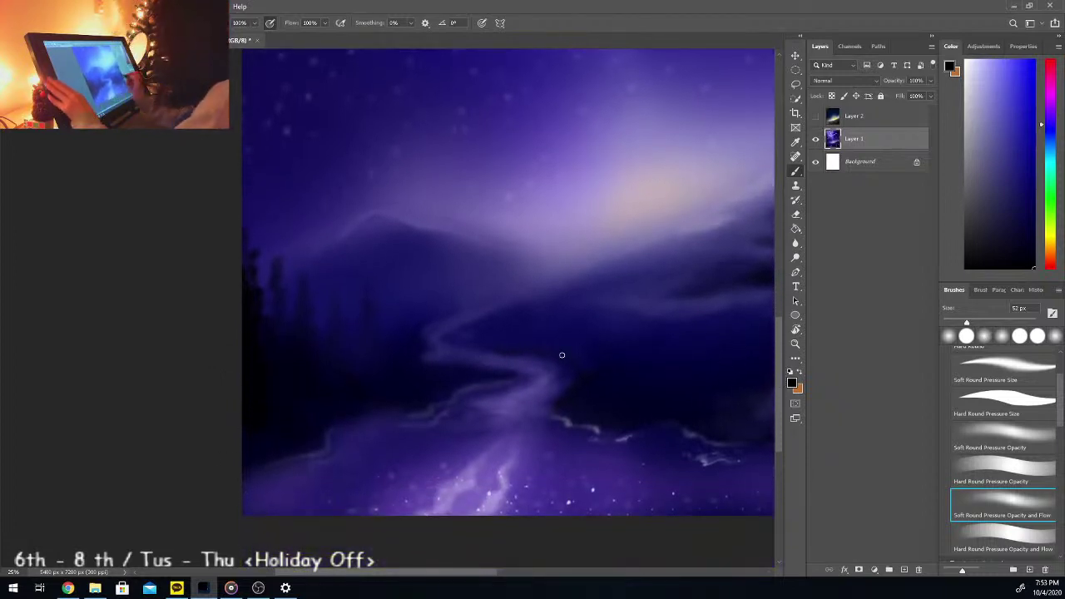
key("i")
left_click(383, 232)
left_click(1003, 504)
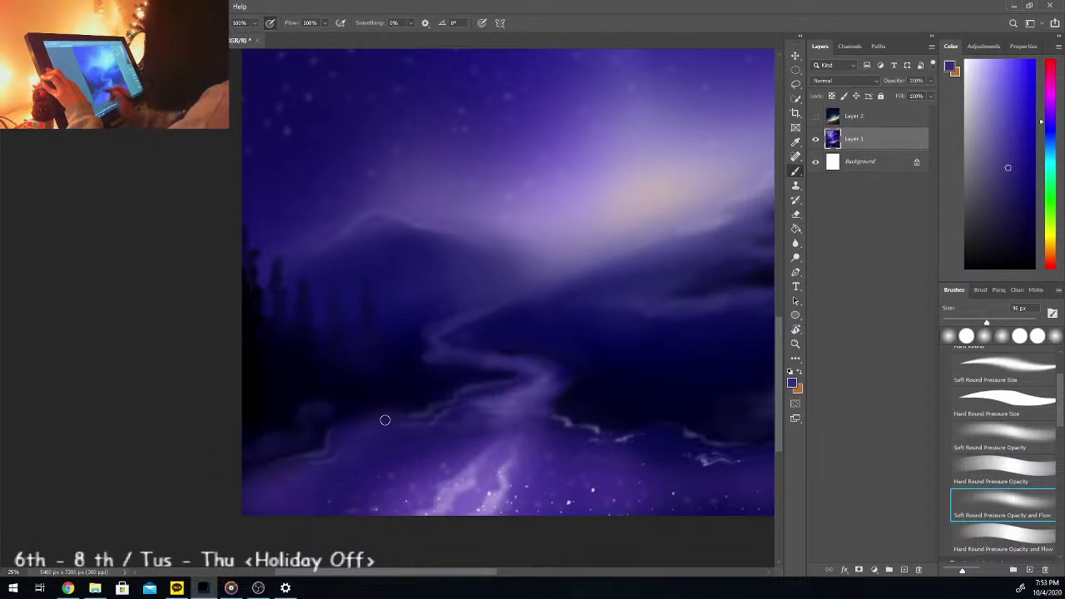
Step: Shade the shoreline bushes and riverbank with sampled dark blues, and darken the conifers behind them with sampled near-black
left_click(253, 455, "alt")
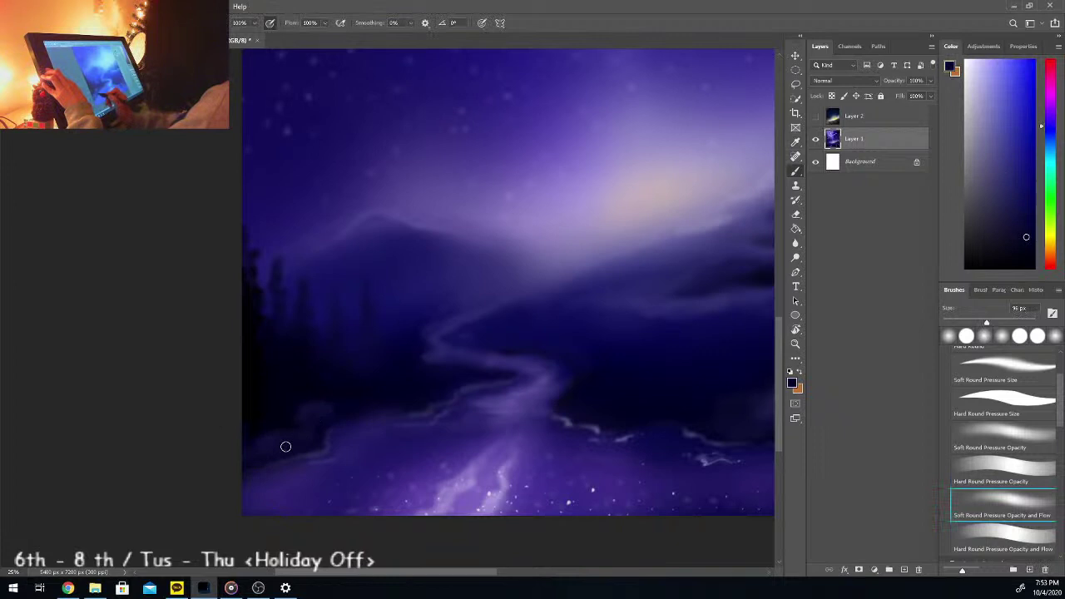
left_click(309, 408, "alt")
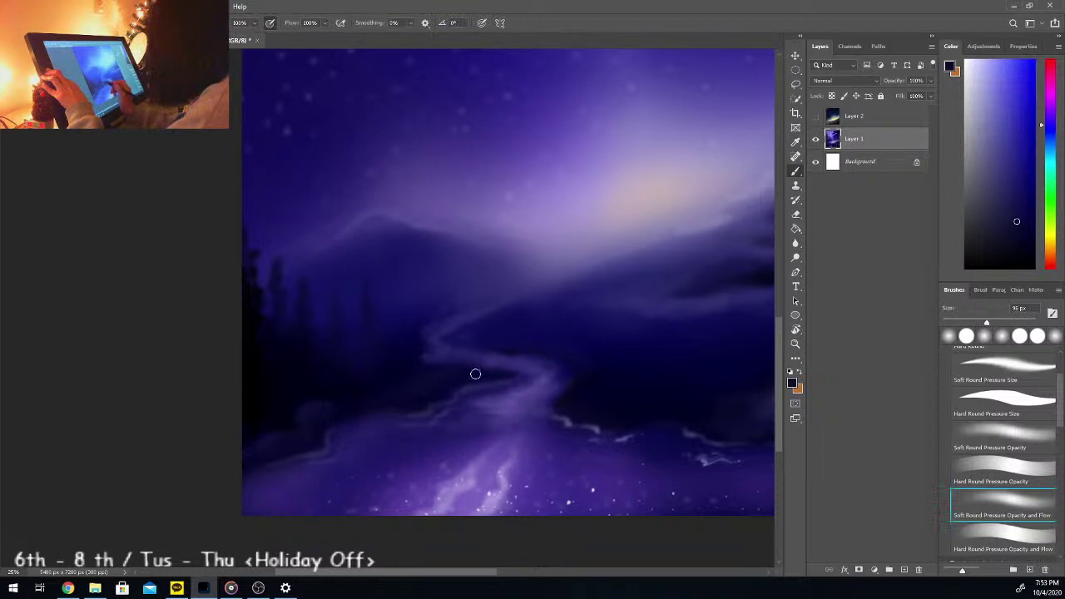
left_click(388, 432, "alt")
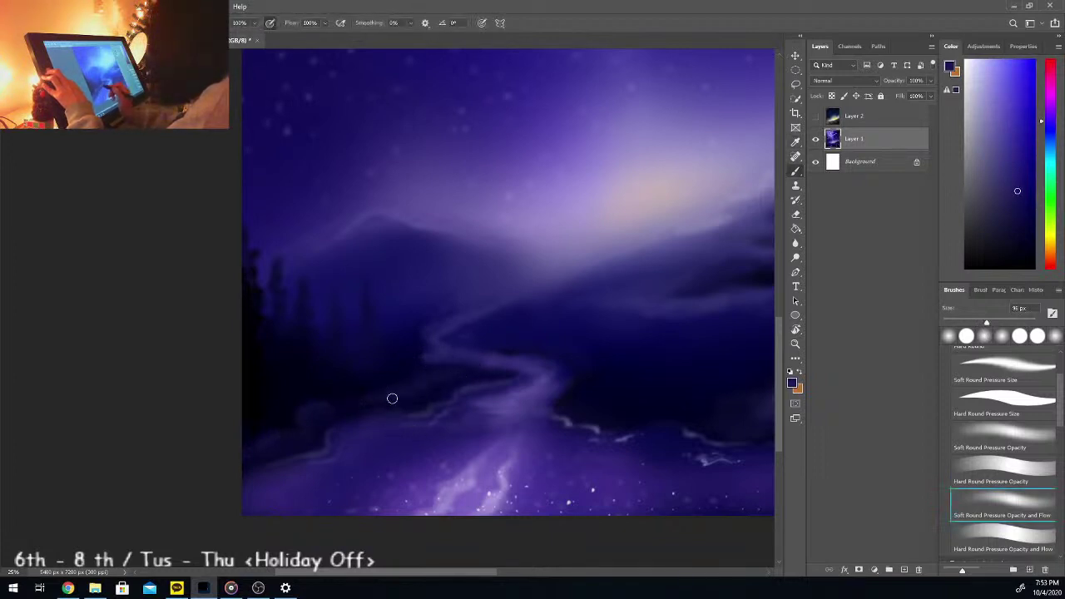
left_click(251, 366, "alt")
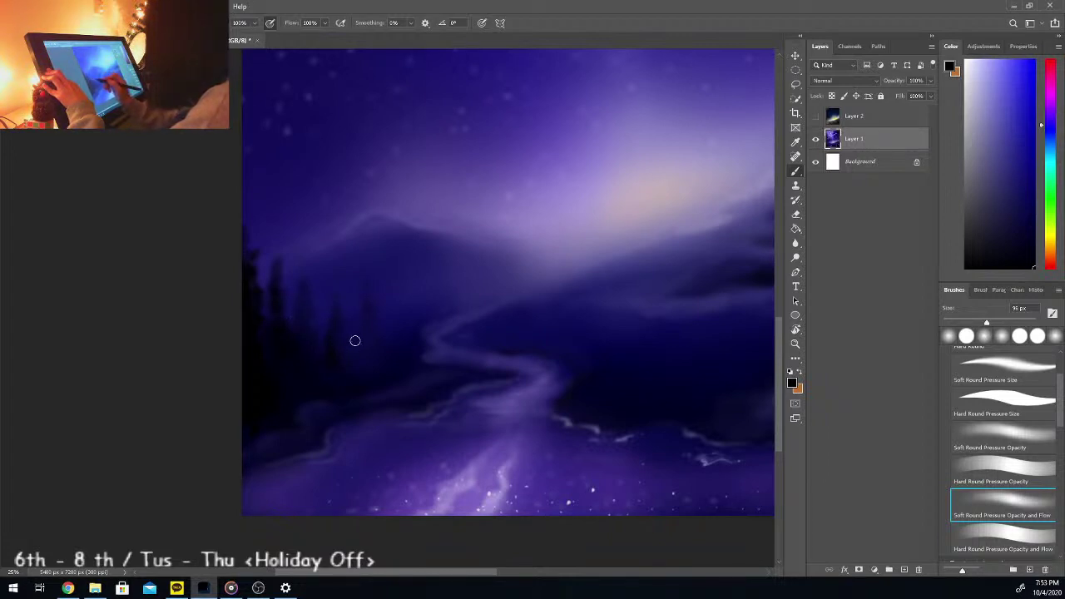
Step: Paint out the second conifer from the far-left edge using dark blues sampled from the misty hills beside it
left_click(283, 254, "alt")
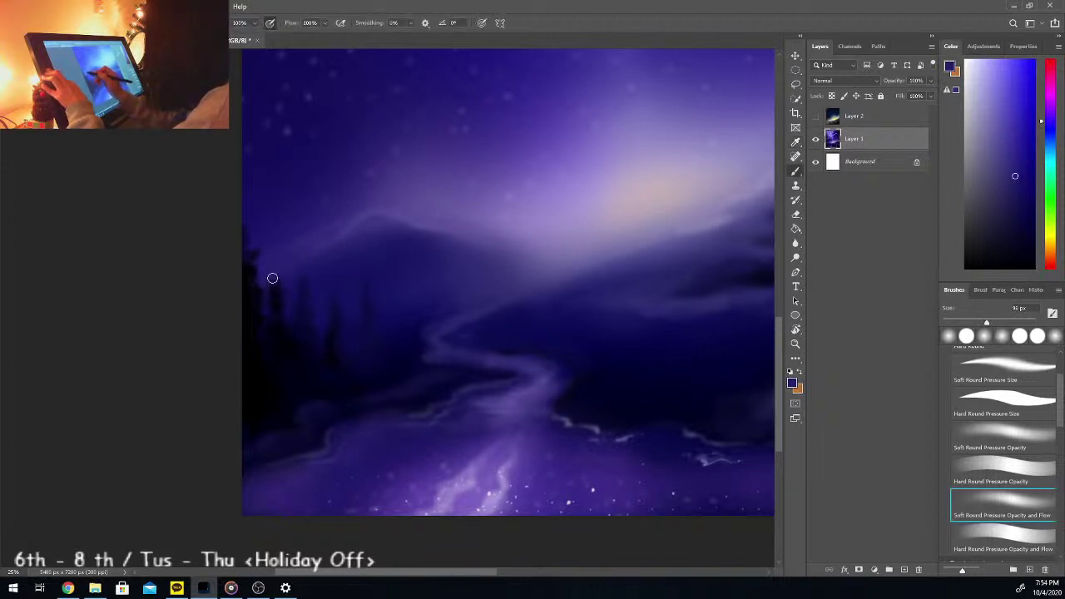
key("alt")
left_click(293, 275, "alt")
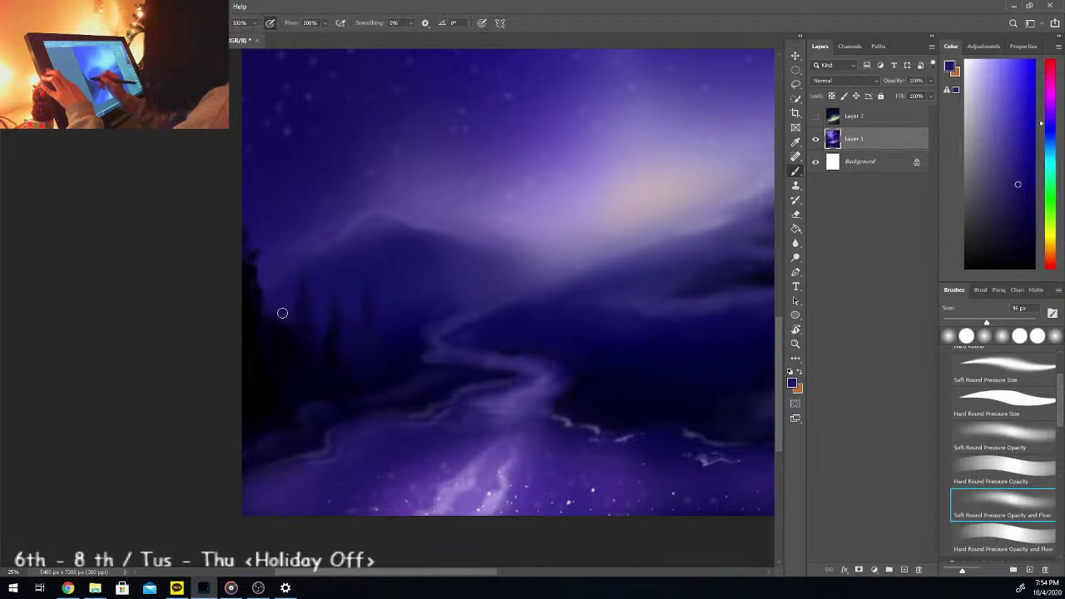
left_click(279, 268, "alt")
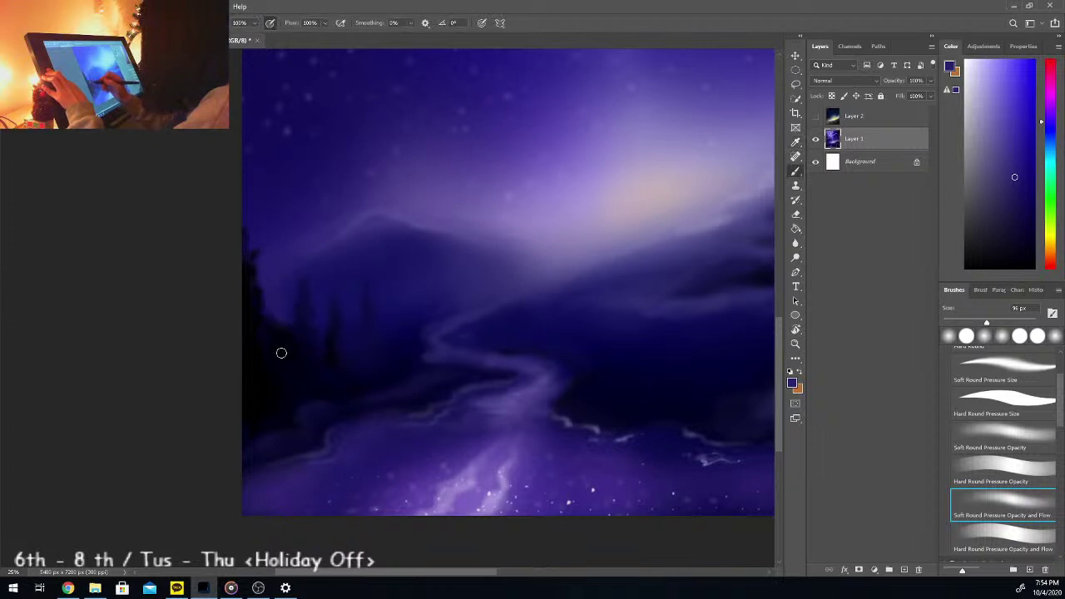
key("alt")
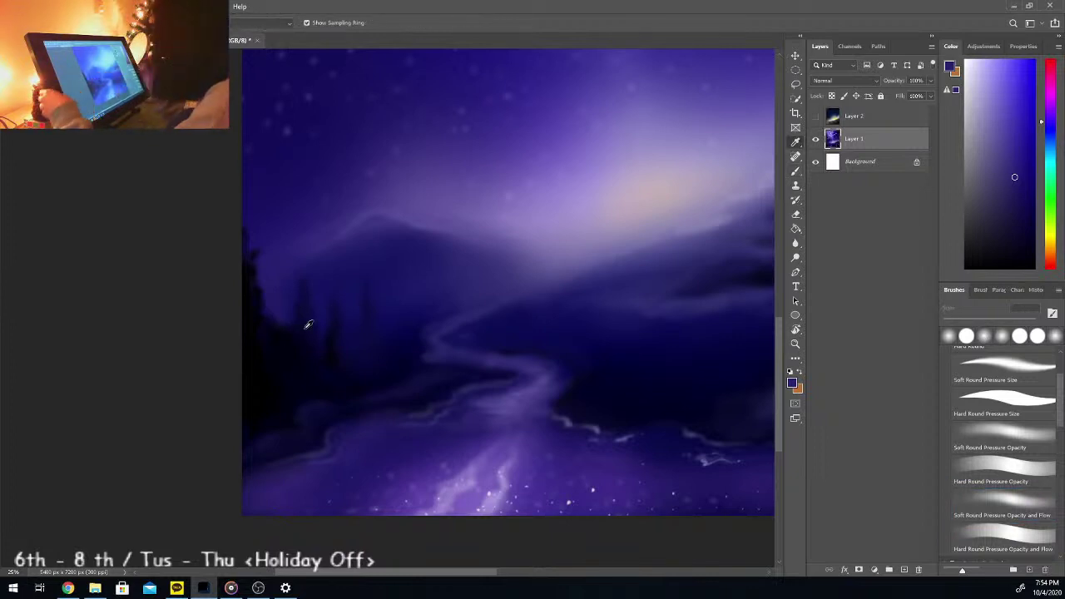
Step: Paint a taller, wider conifer silhouette over the faint tree on the left shore in near-black sampled from the far-left trees
left_click(249, 361, "alt")
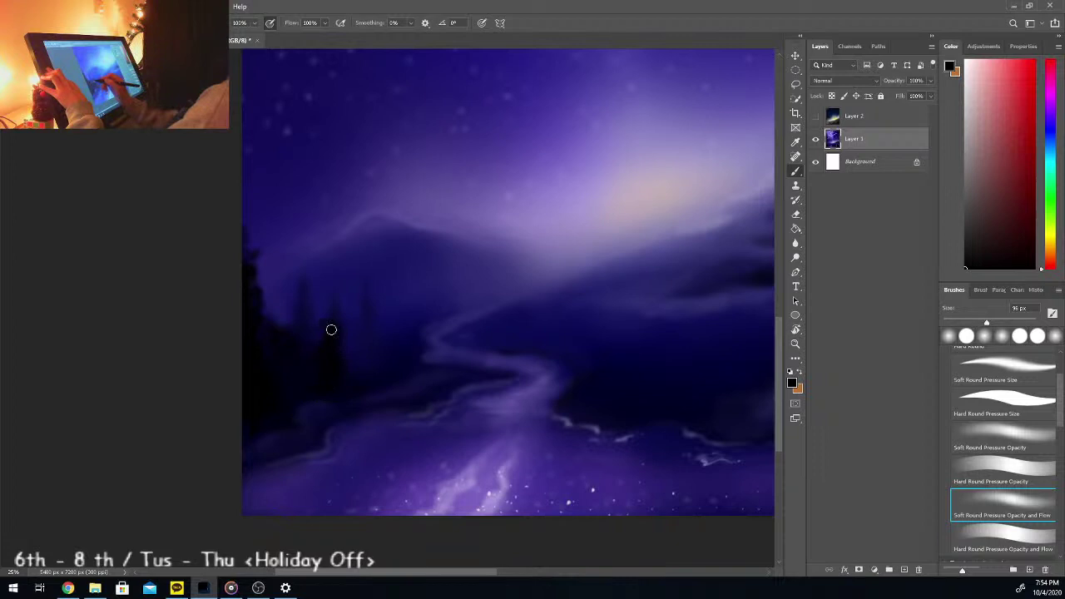
left_click_drag(332, 311, 330, 267)
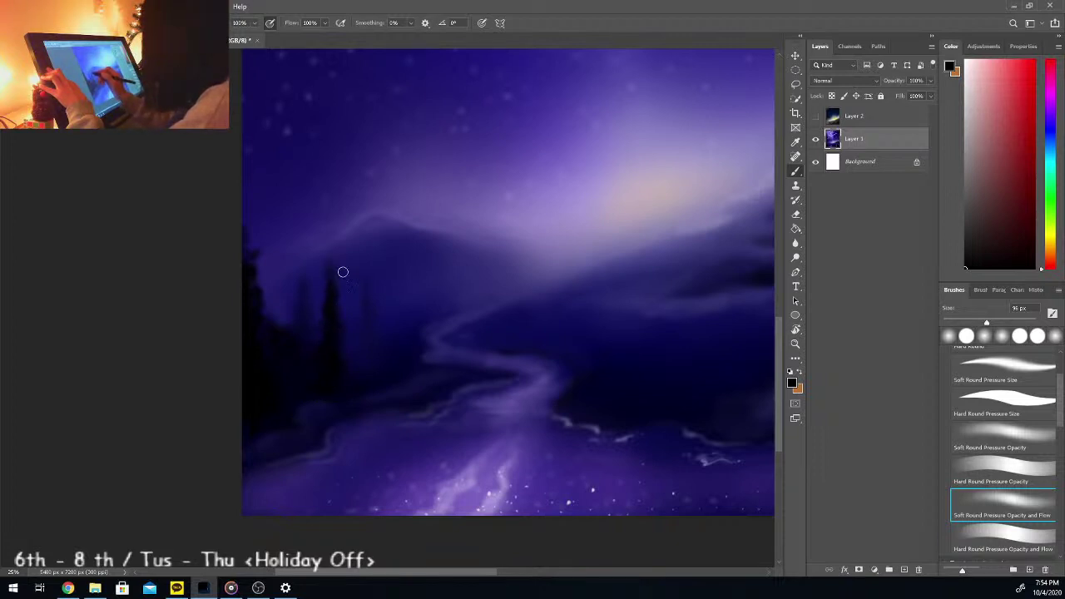
mouse_move(339, 337)
left_mouse_down()
mouse_move(346, 378)
mouse_move(334, 384)
mouse_move(339, 307)
mouse_move(357, 380)
mouse_move(343, 333)
mouse_move(361, 387)
left_mouse_up()
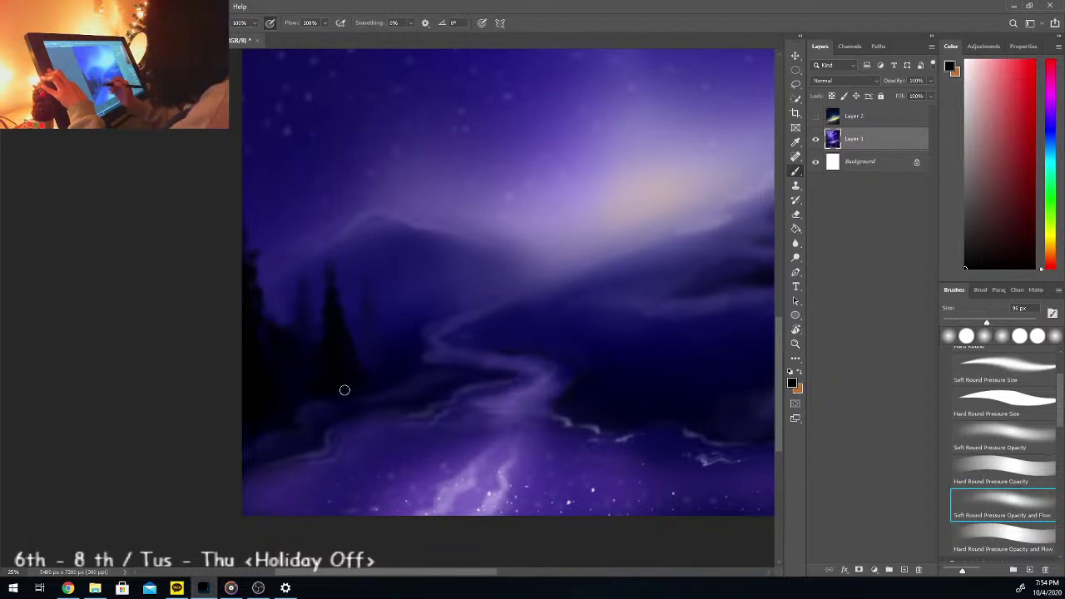
Step: Dab snow clumps along the branches of the far-left conifer with a 30 px brush in violet sampled from the sky above the mountain
key("ctrl+plus")
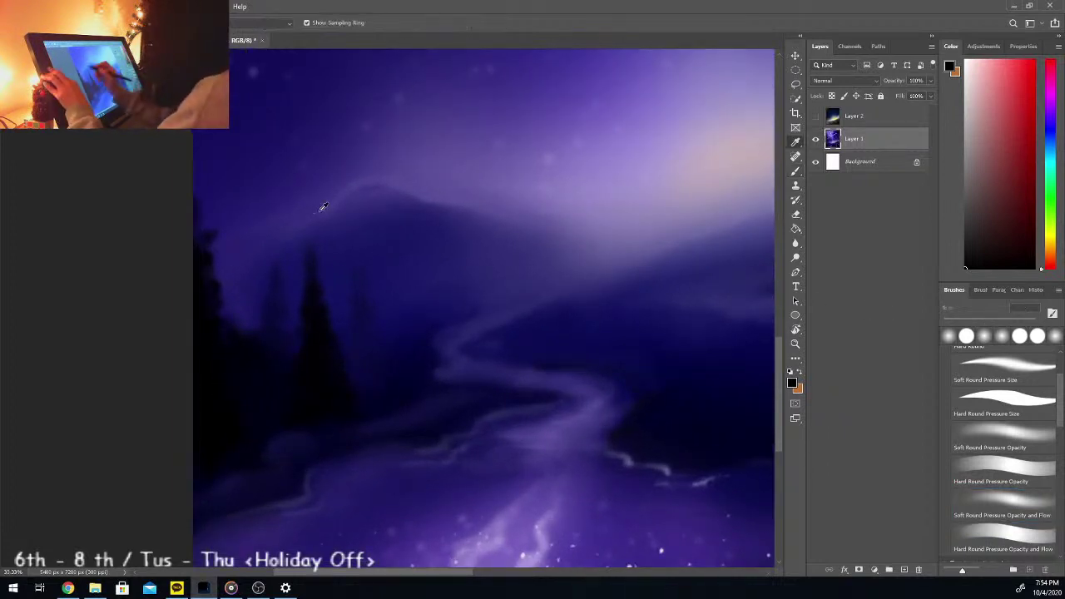
left_click(409, 171, "alt")
left_click(969, 323)
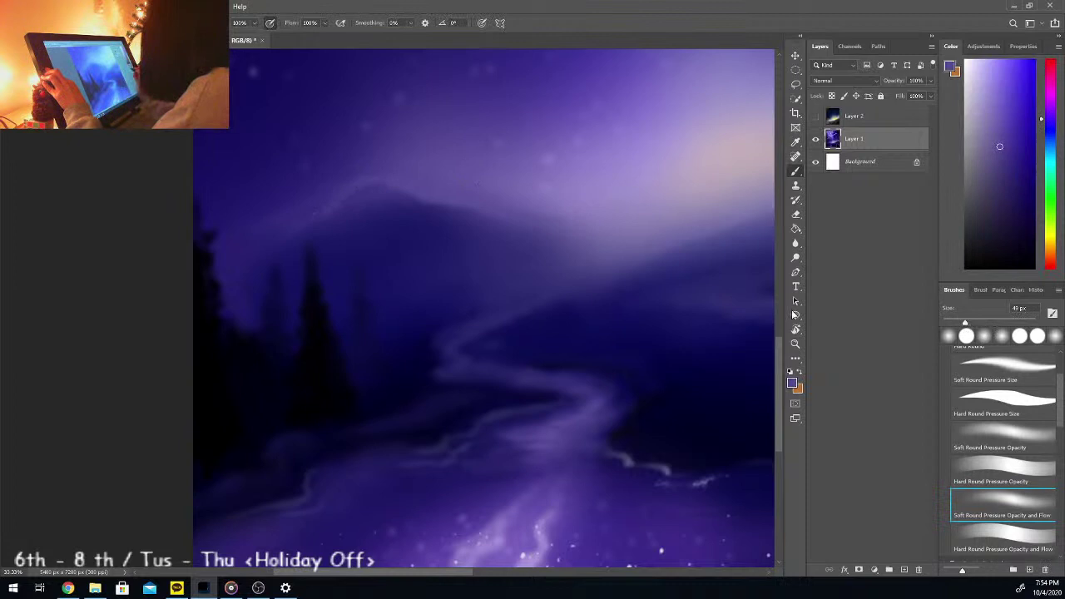
left_click(956, 322)
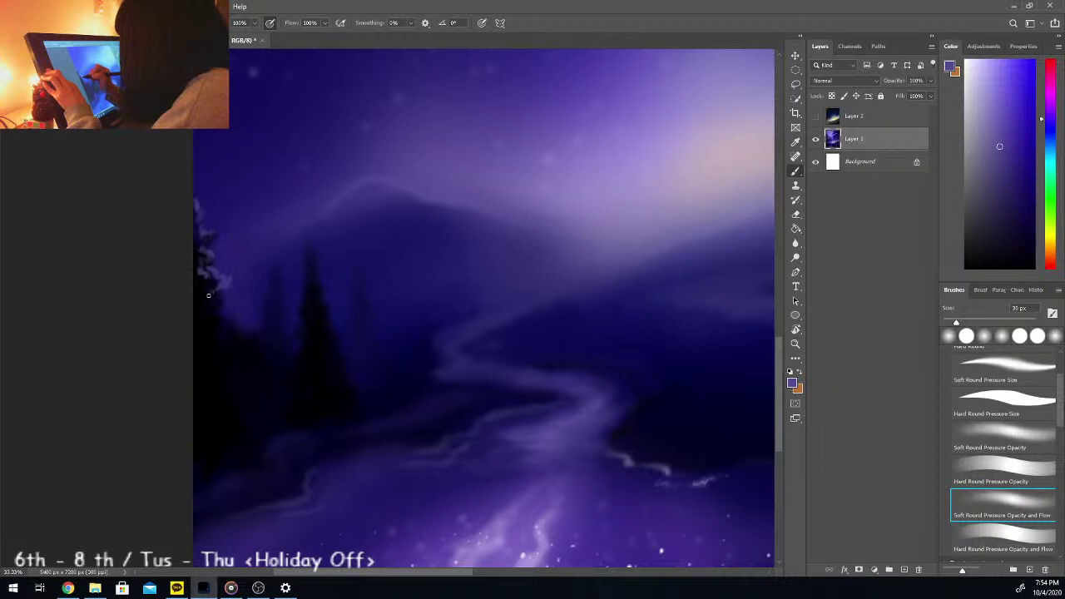
mouse_move(215, 313)
left_mouse_down()
mouse_move(223, 328)
mouse_move(215, 309)
left_mouse_up()
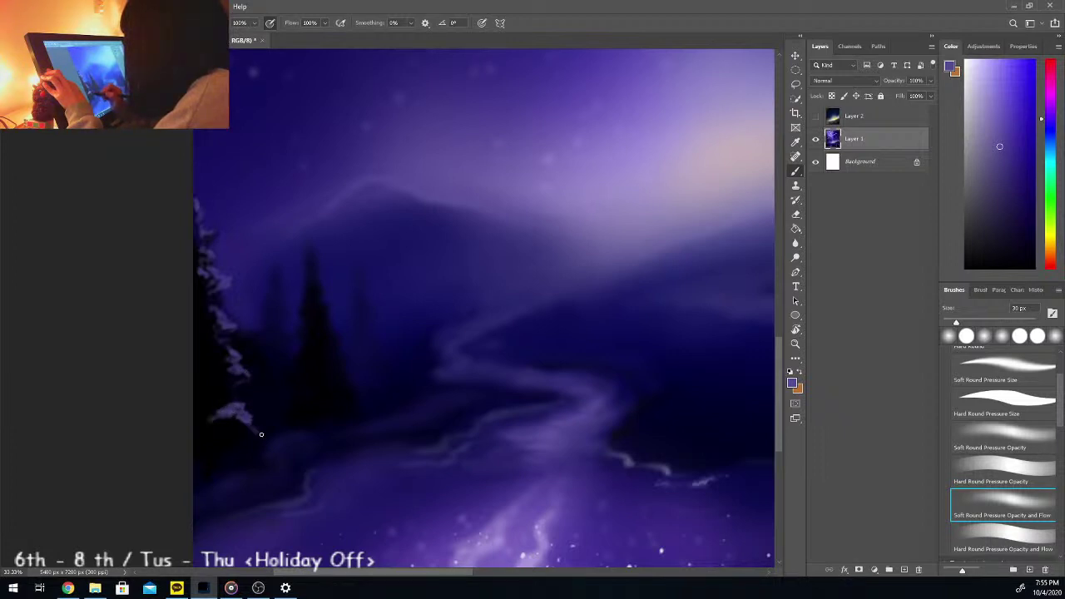
Step: Trim the far-left conifer's lower snow with sampled near-black, and add dimmer snow across the conifers with a 35 px brush in sampled blue
left_click(641, 355, "alt")
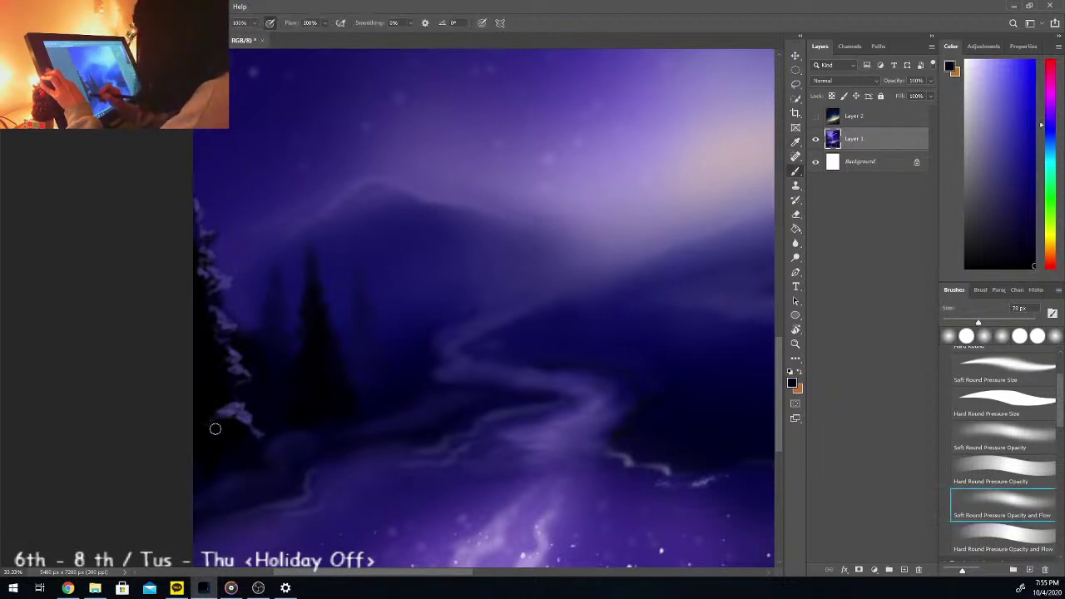
mouse_move(234, 419)
left_mouse_down()
mouse_move(231, 428)
mouse_move(221, 414)
left_mouse_up()
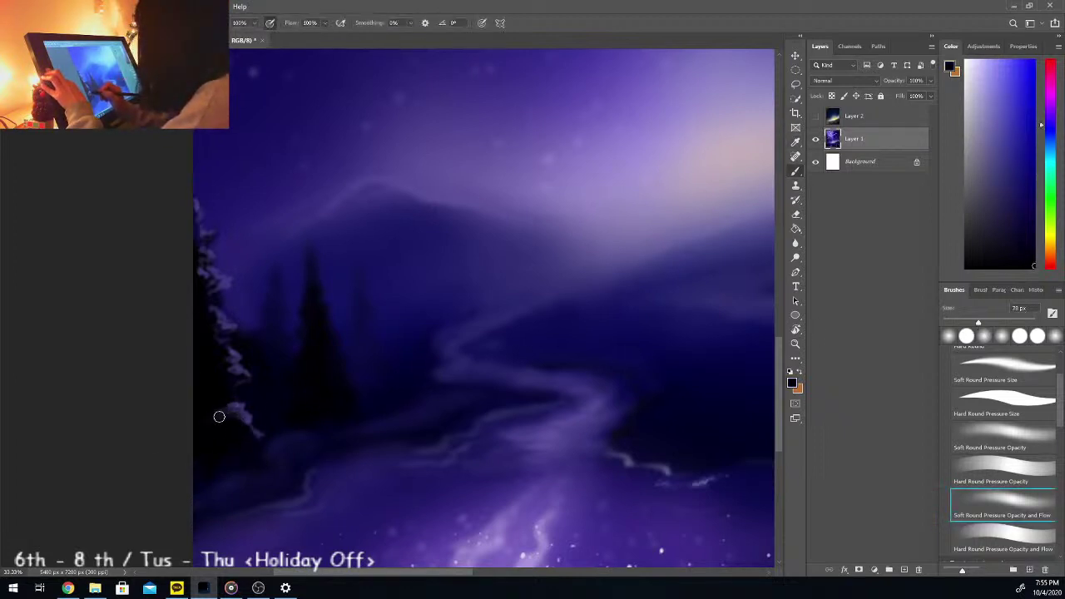
left_click(221, 284, "alt")
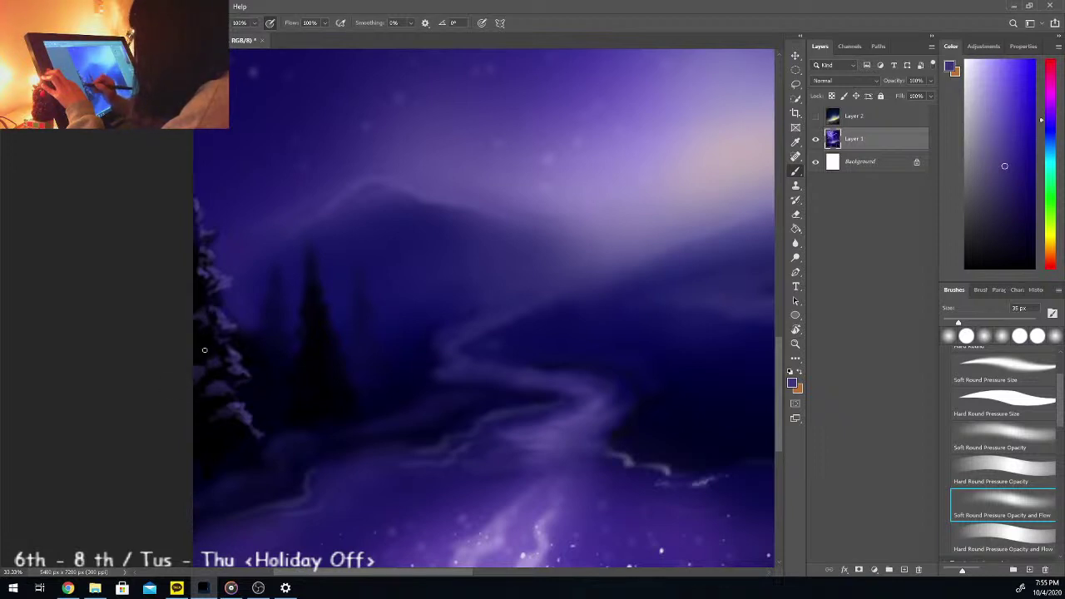
key("ctrl+minus")
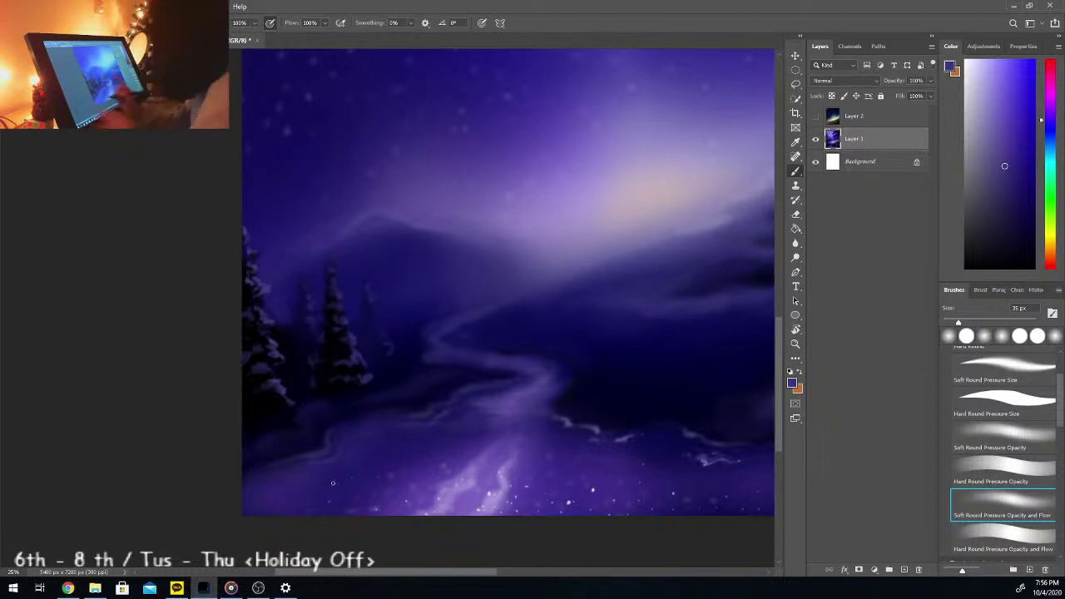
key("ctrl+minus")
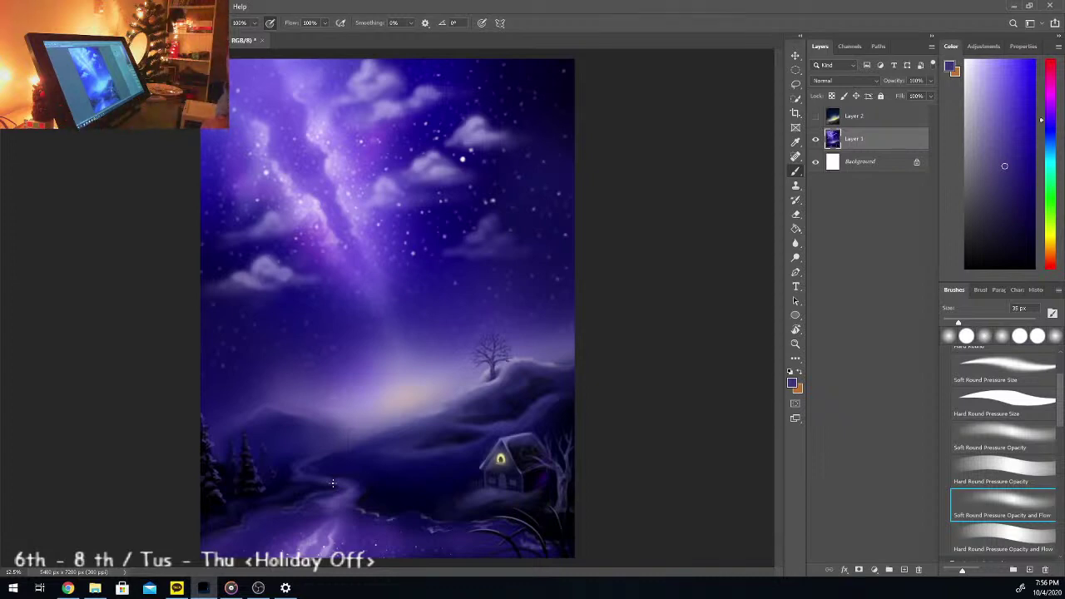
key("i")
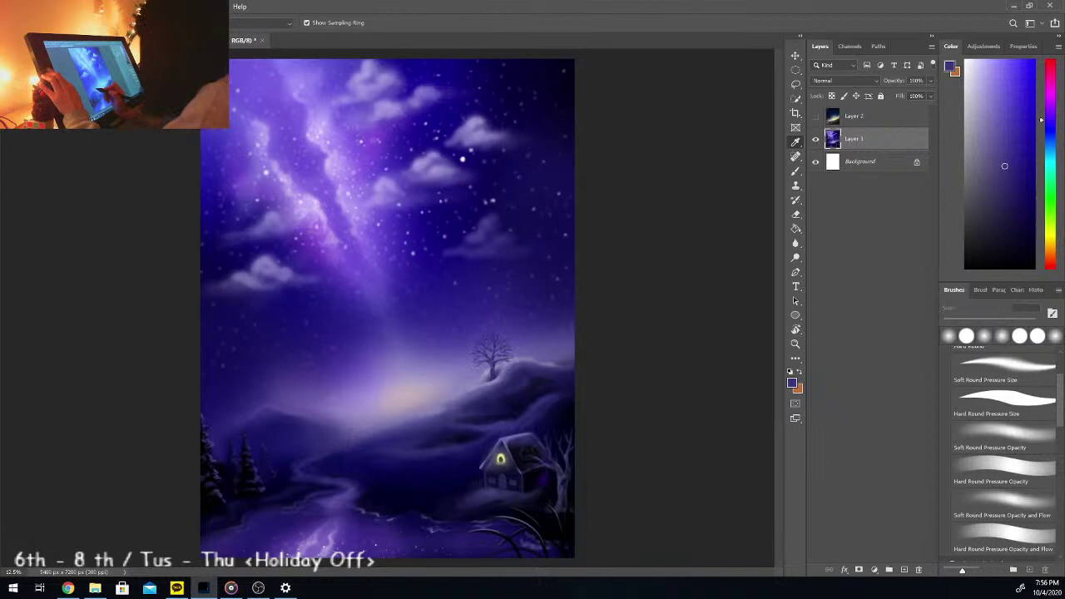
key("alt+Tab")
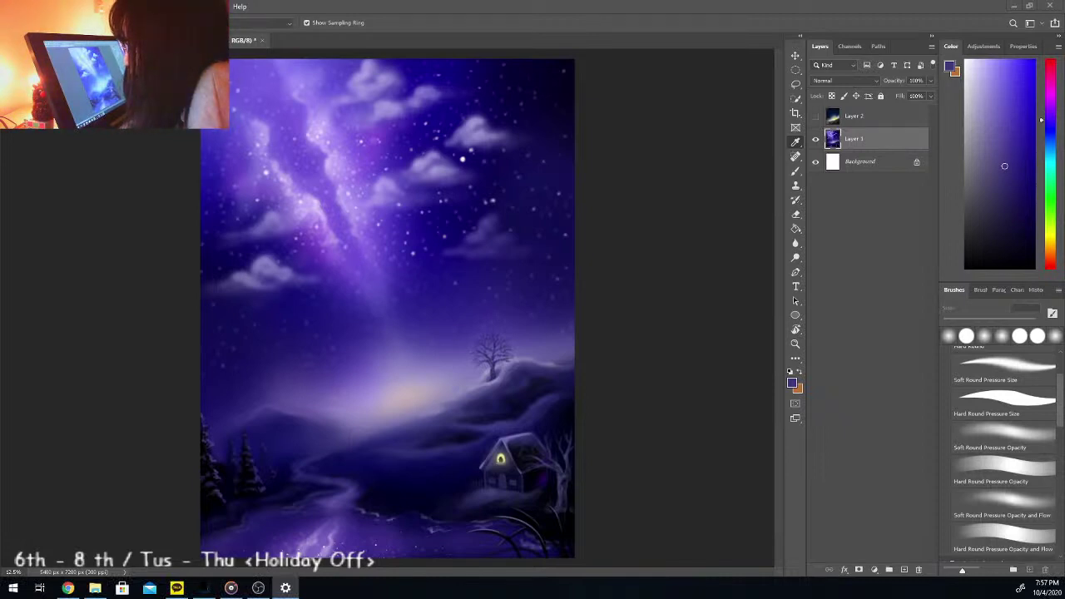
key("super+d")
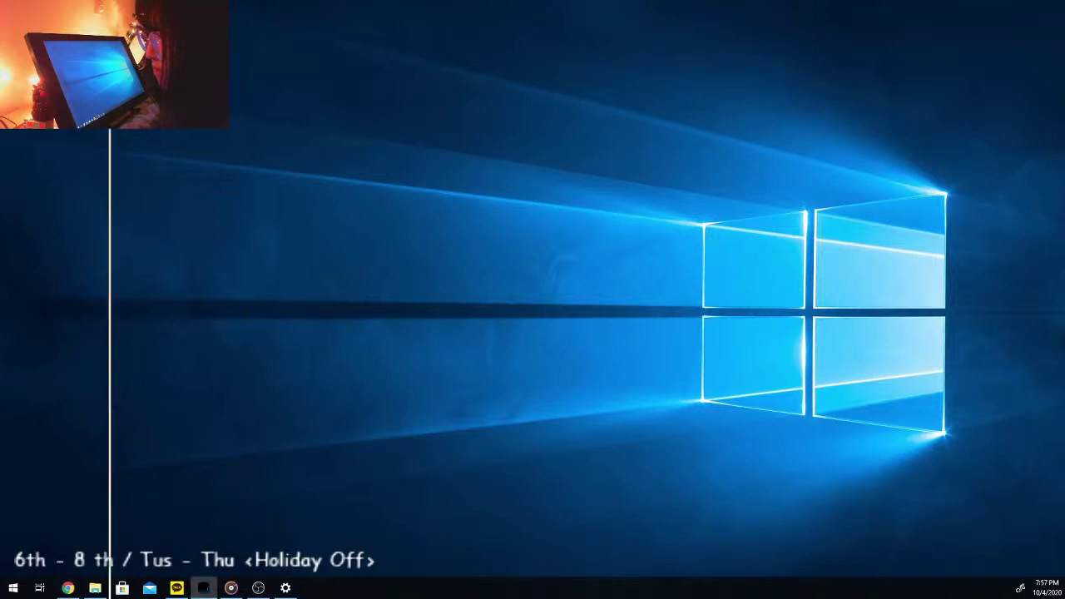
left_click(203, 588)
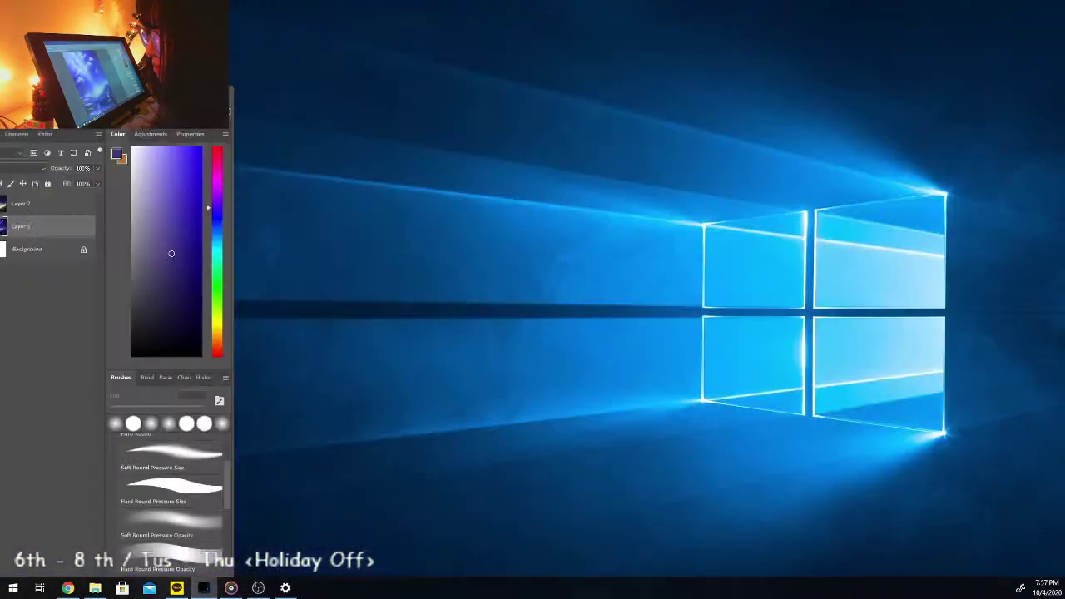
left_click_drag(149, 91, 207, 101)
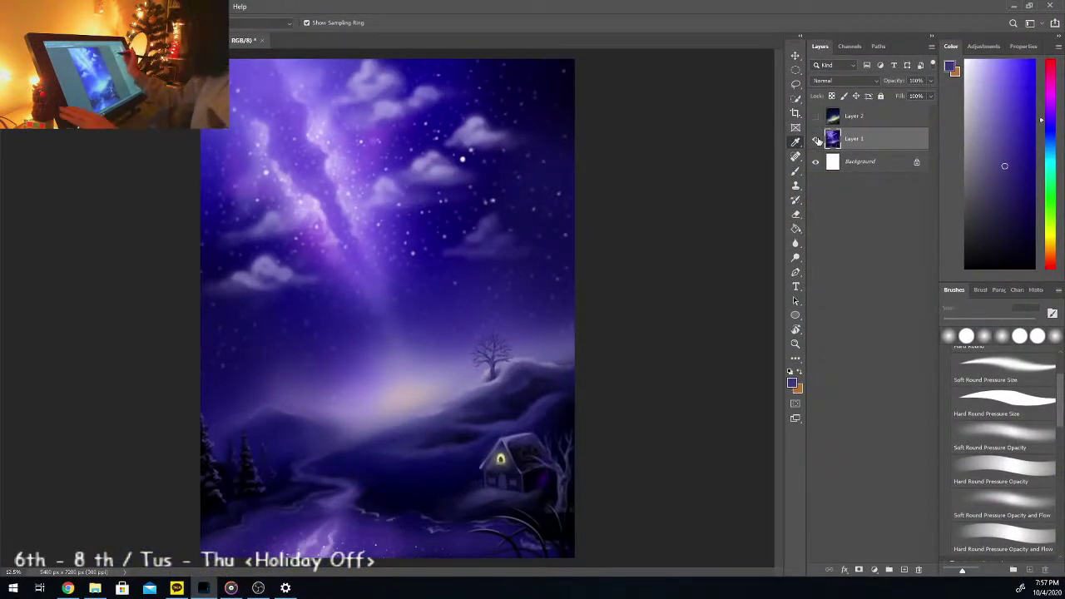
Step: Compare the finished painting with the rough color sketch on Layer 2 by toggling the two layers' visibility
key("ctrl+minus")
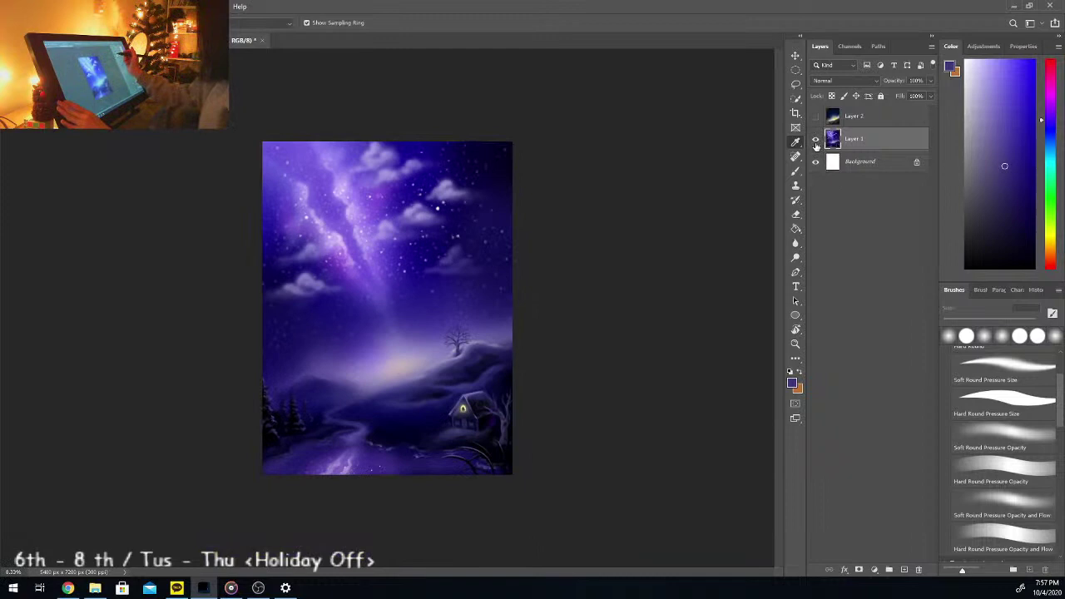
key("ctrl+plus")
left_click(816, 139)
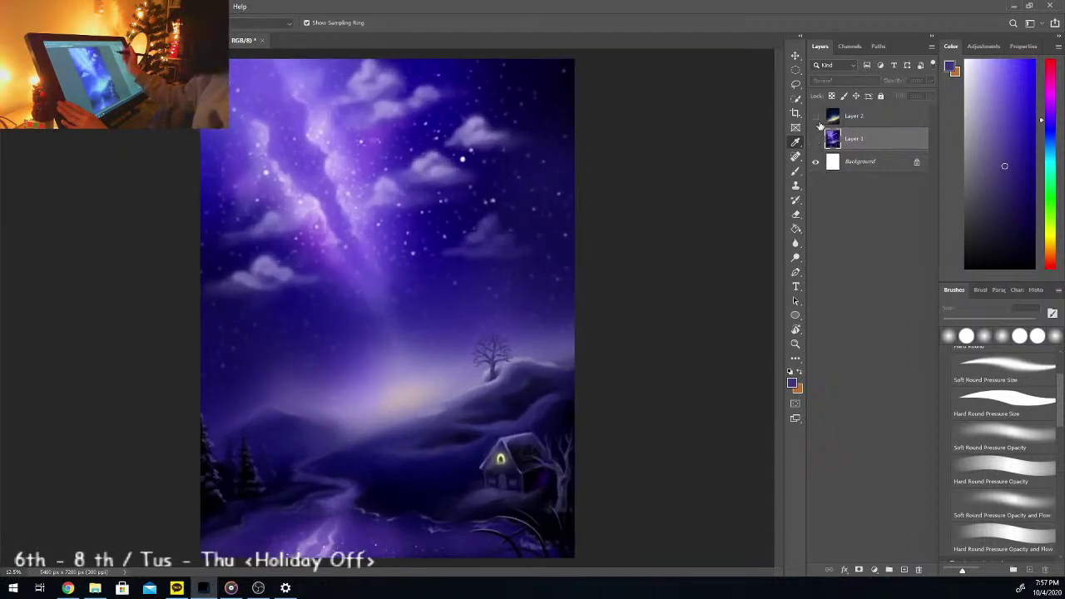
left_click(817, 117)
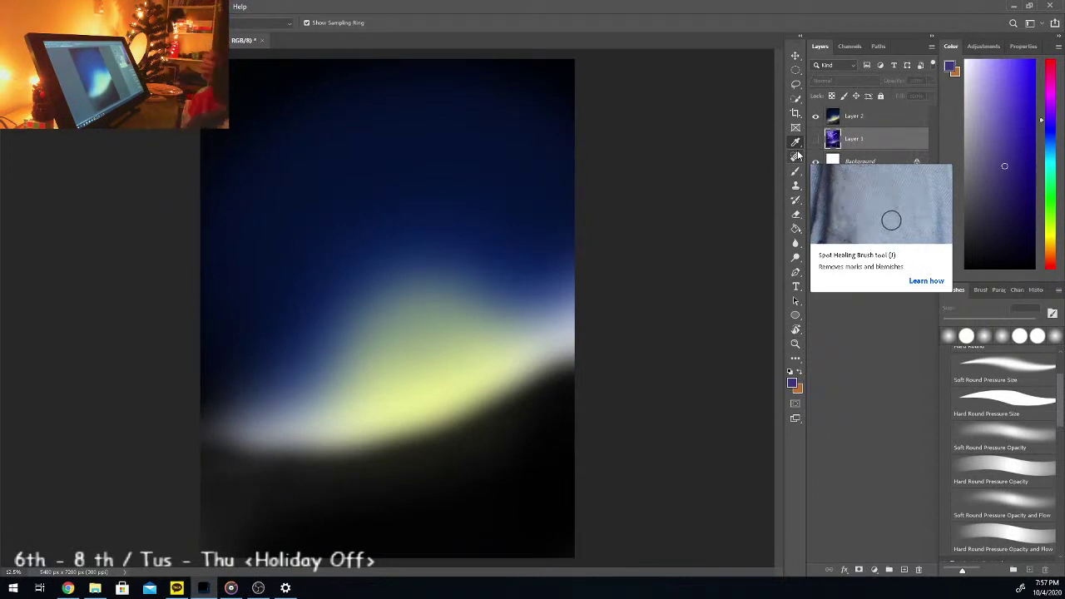
left_click(816, 139)
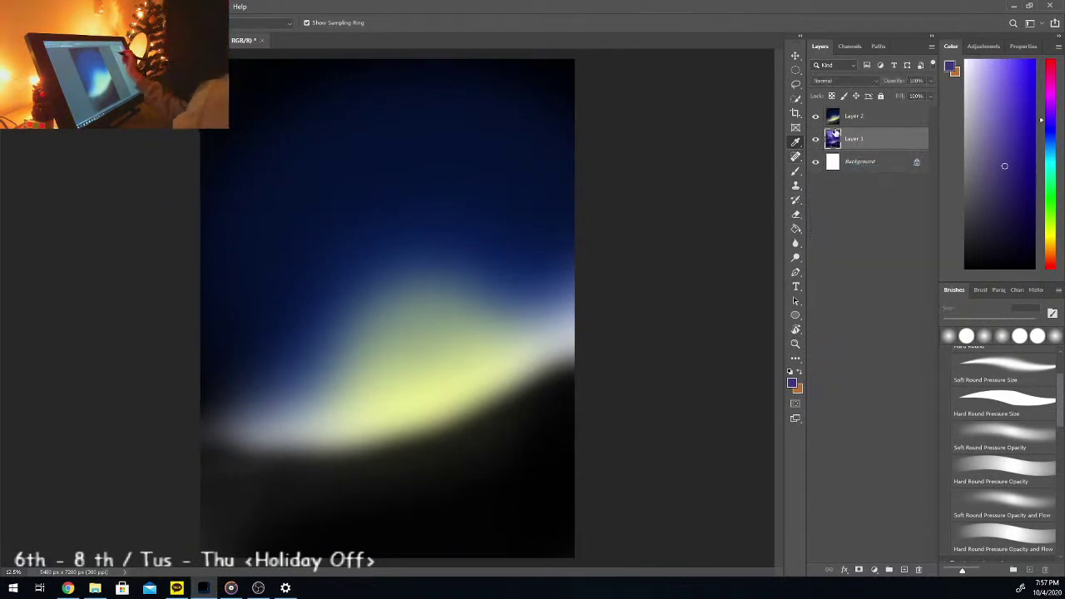
left_click(815, 139)
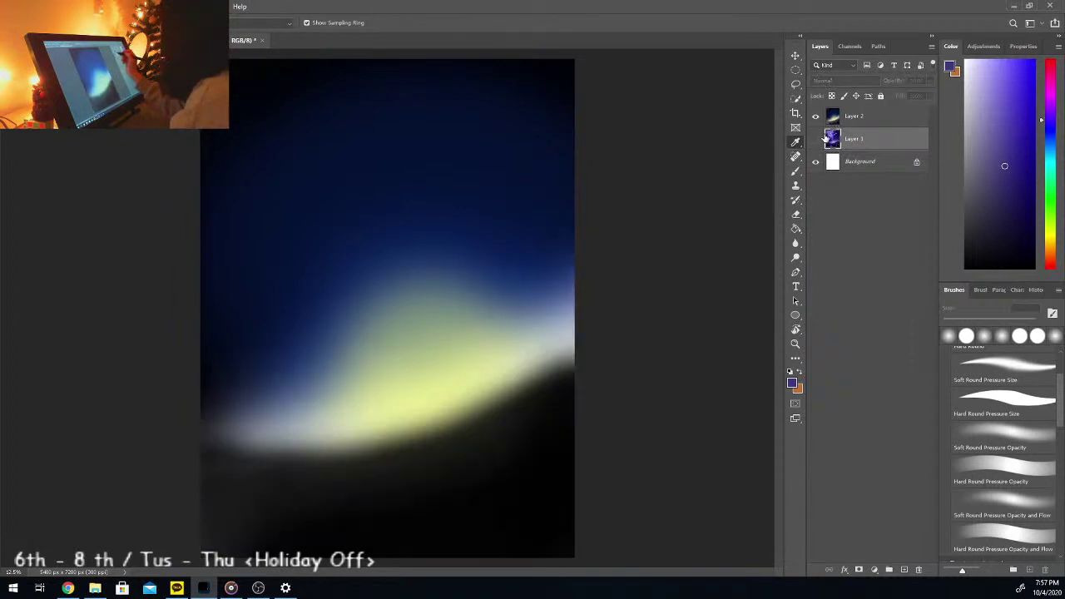
left_click(816, 116)
left_click(816, 139)
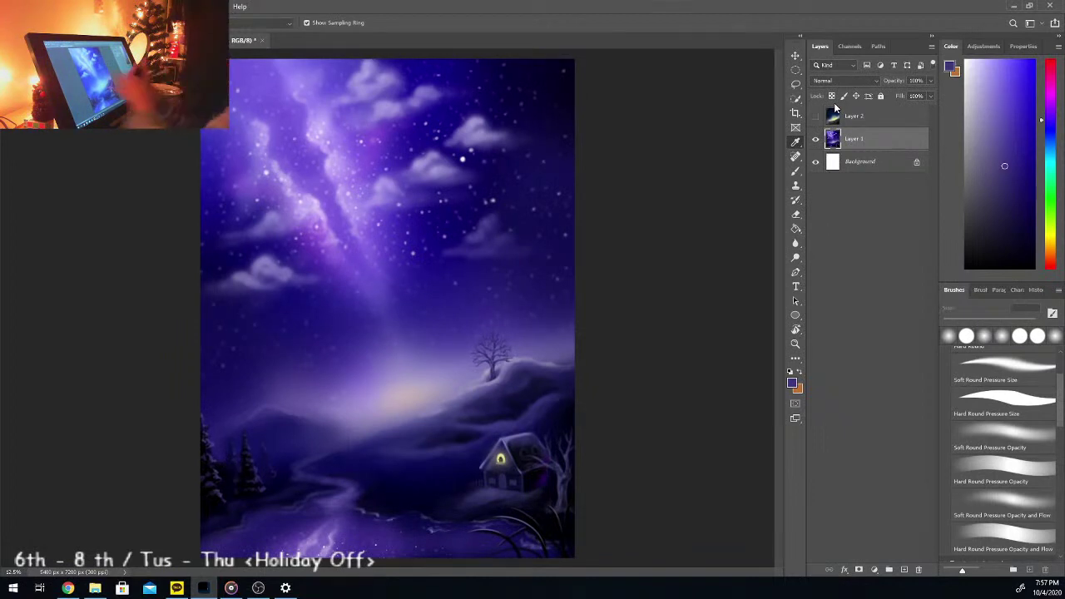
Step: Brush soft violet haze sampled above the left ridge over the distant mountains and valley slopes, starting at 137 px and enlarging the brush
left_click(307, 408)
key("b")
left_click(975, 322)
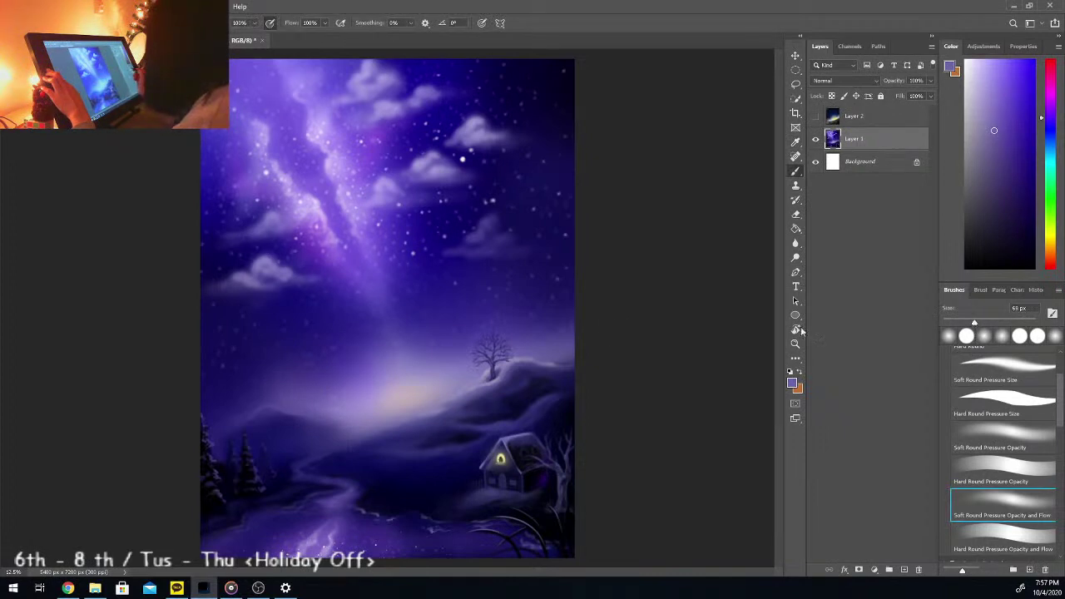
left_click_drag(974, 322, 998, 322)
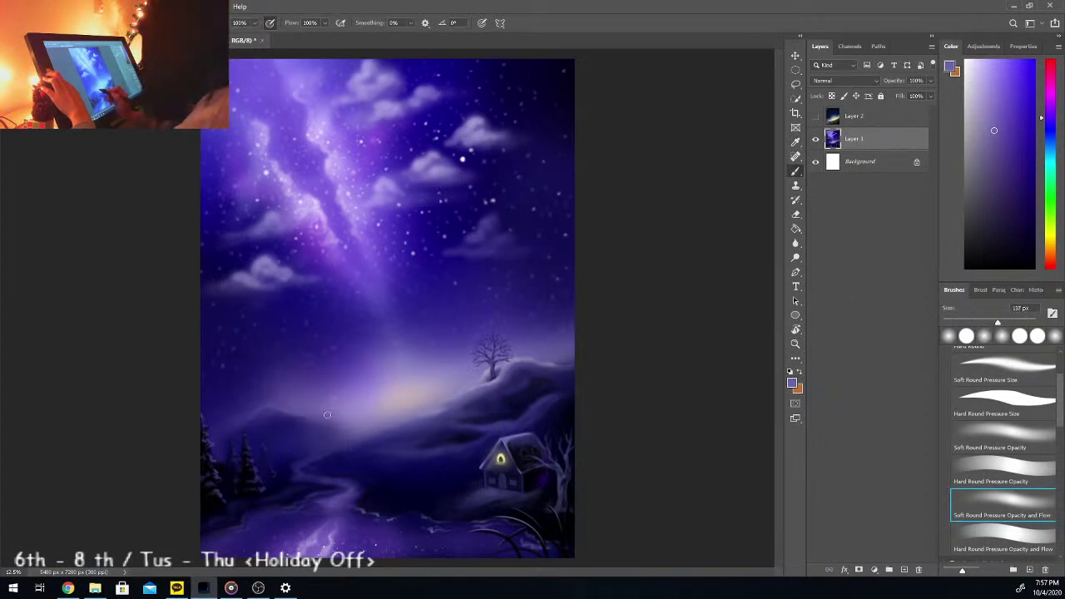
key("i")
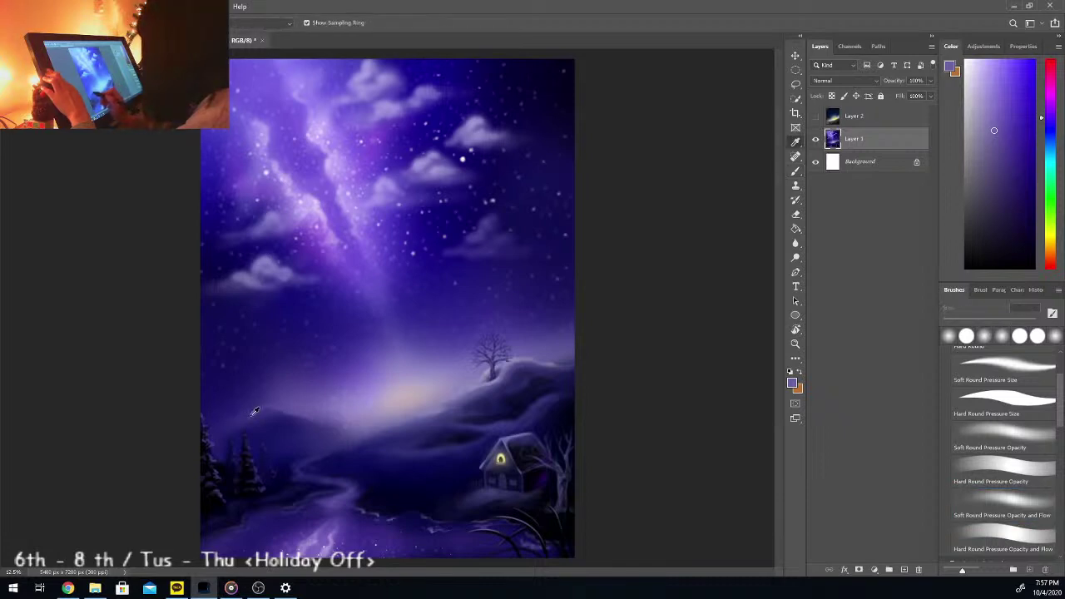
left_click(303, 400)
key("b")
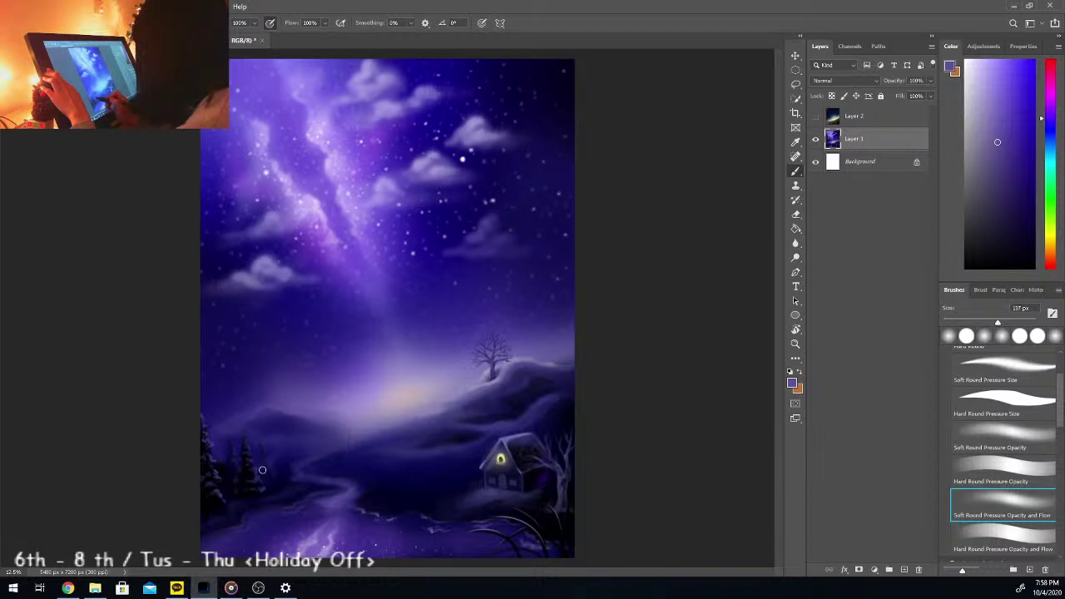
left_click(996, 133)
left_click_drag(1000, 324, 1021, 324)
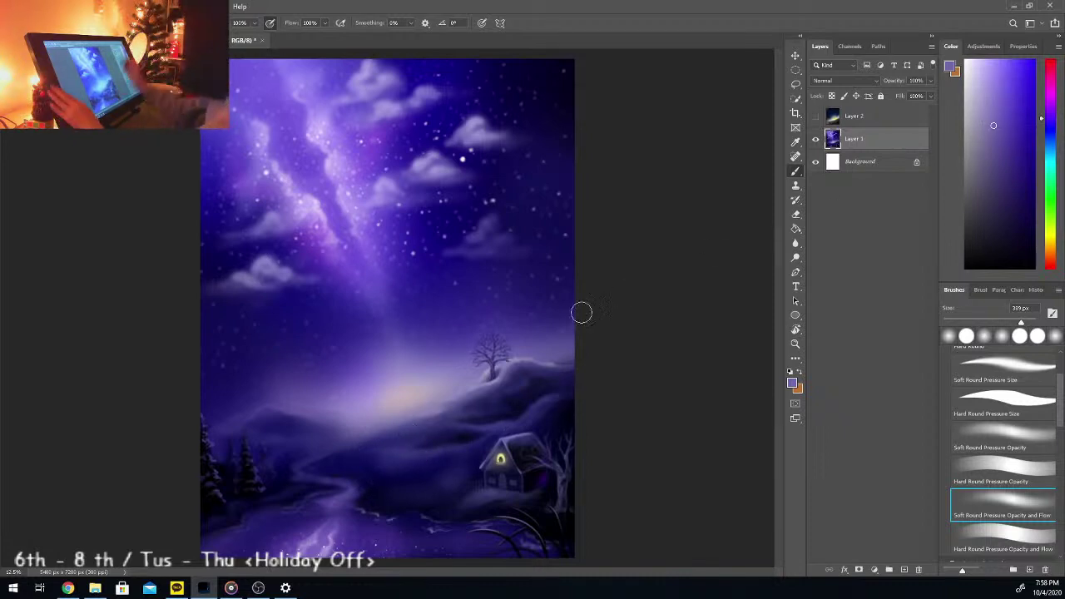
Step: Shade and highlight the distant left ridge and misty valley with a 163 px soft brush, using dark blue, violet and pale horizon grey
left_click(277, 433, "alt")
left_click(1006, 157)
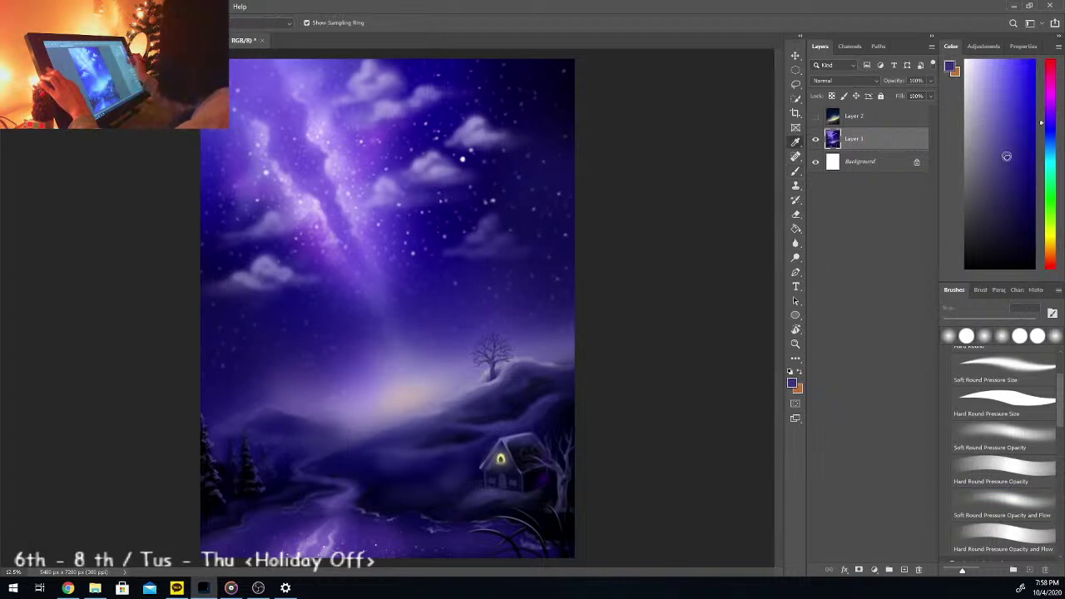
left_click_drag(951, 321, 1004, 322)
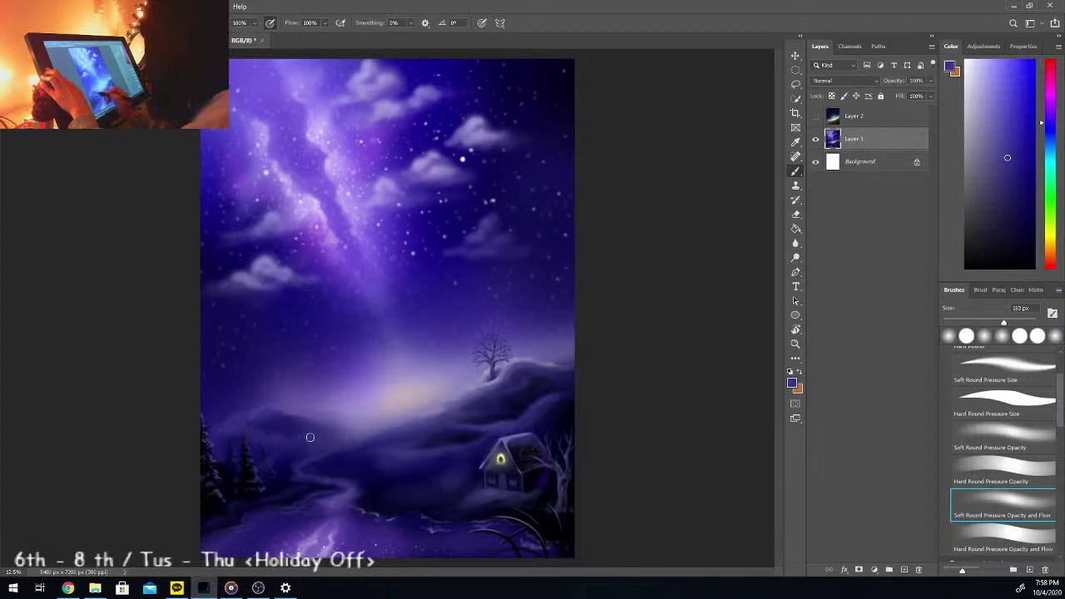
left_click(995, 130)
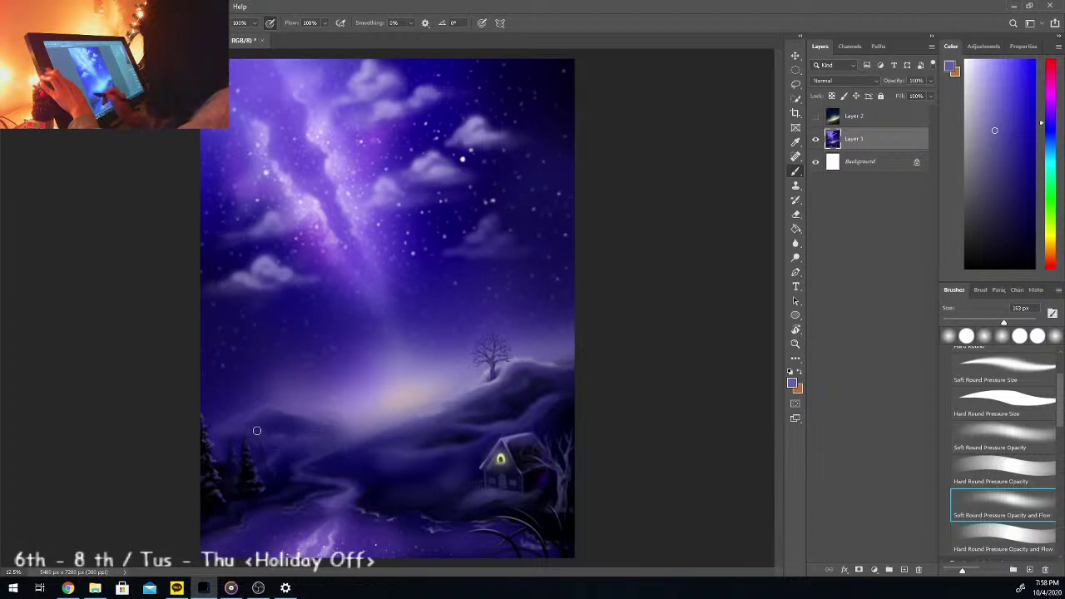
left_click(303, 403, "alt")
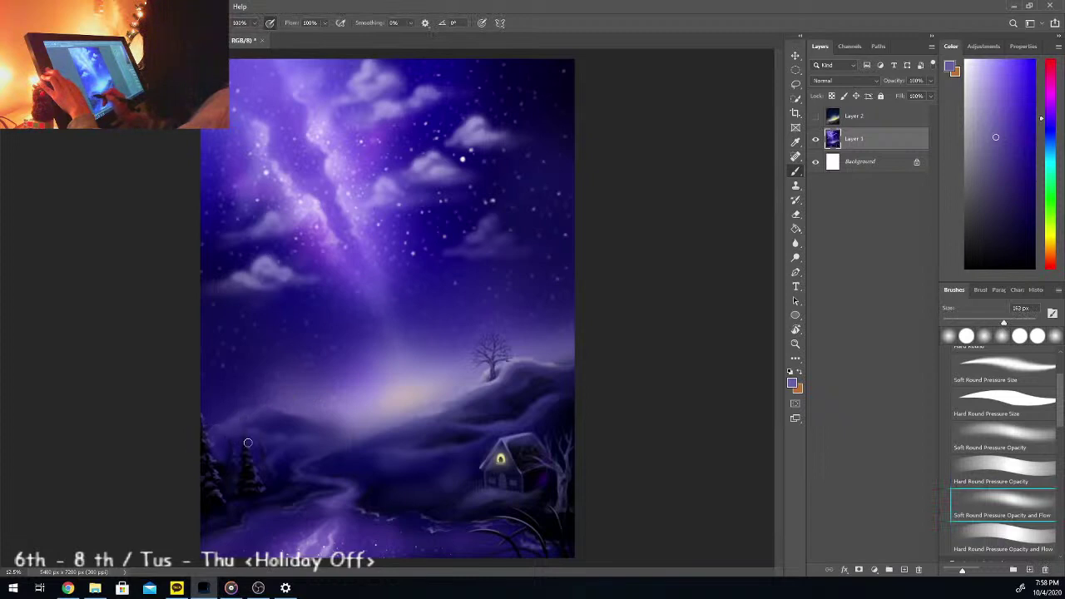
left_click(356, 425, "alt")
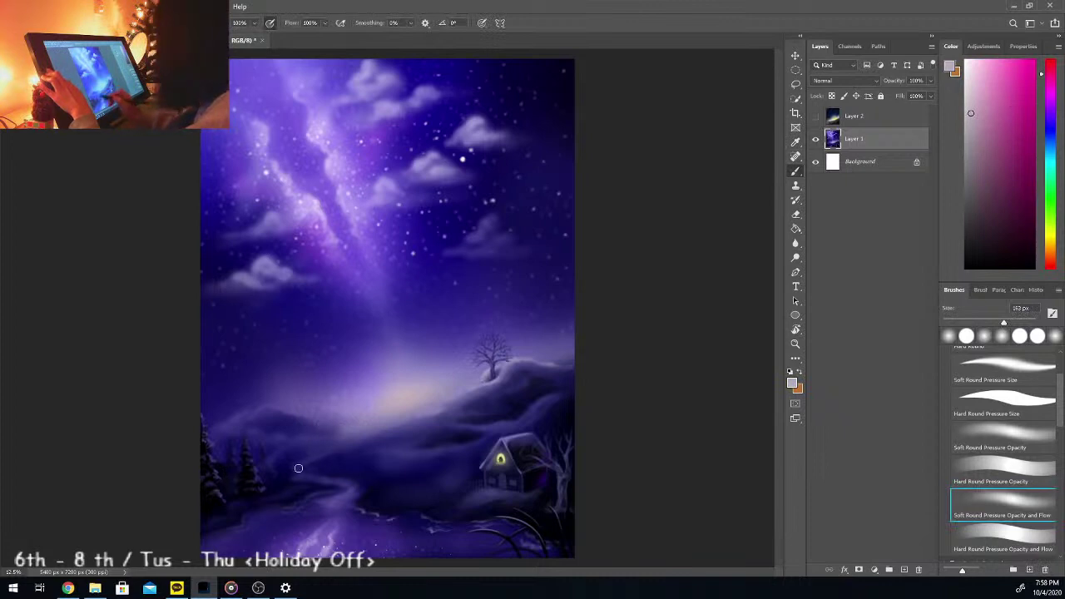
Step: Check the whole landscape painting, save it, and switch to Chrome
key("ctrl+minus")
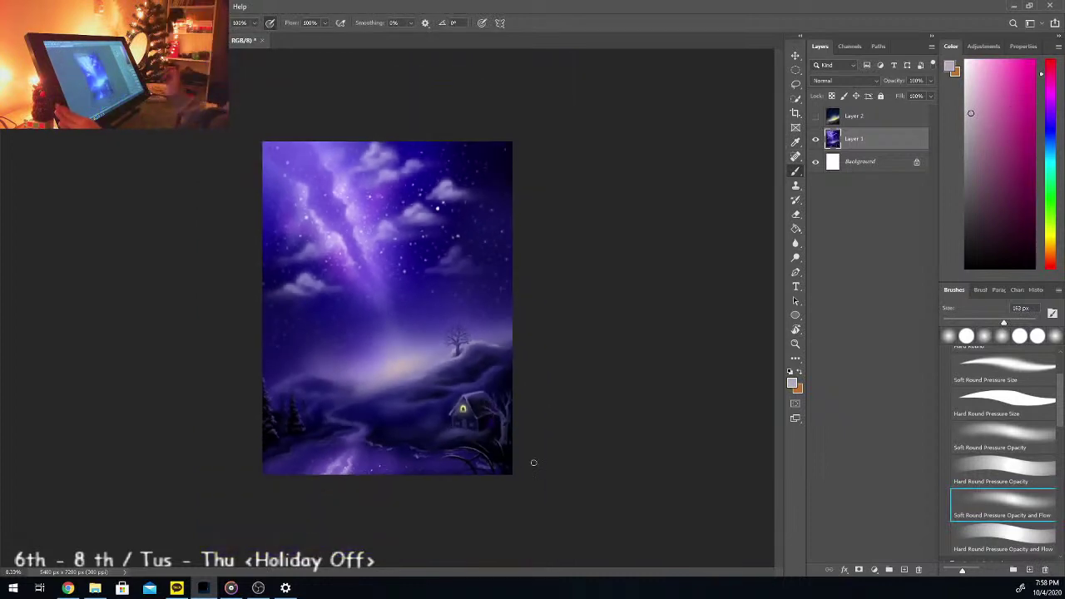
key("ctrl+plus")
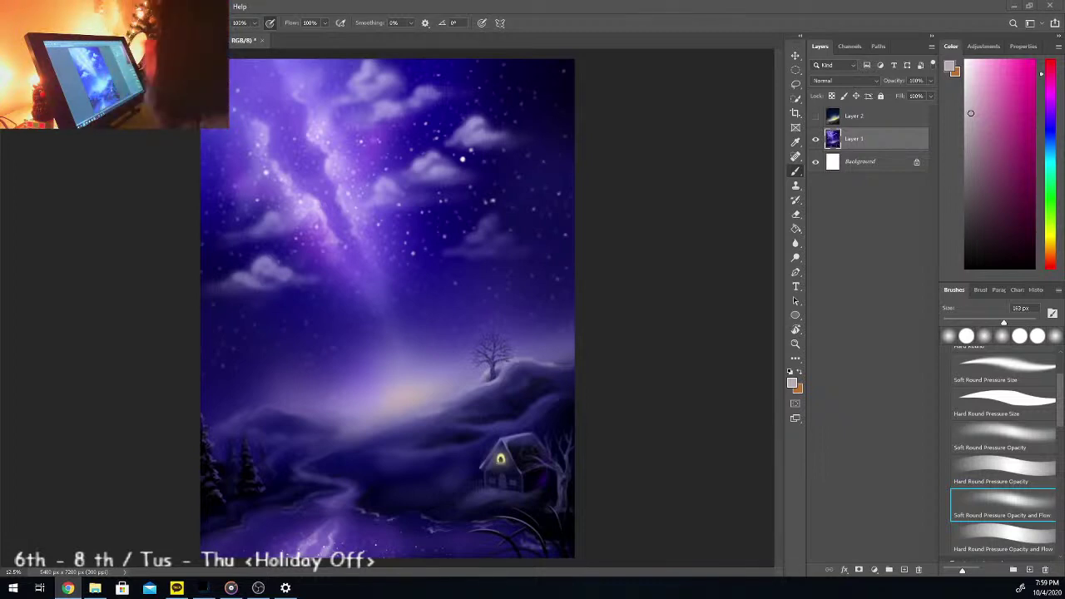
left_click(25, 7)
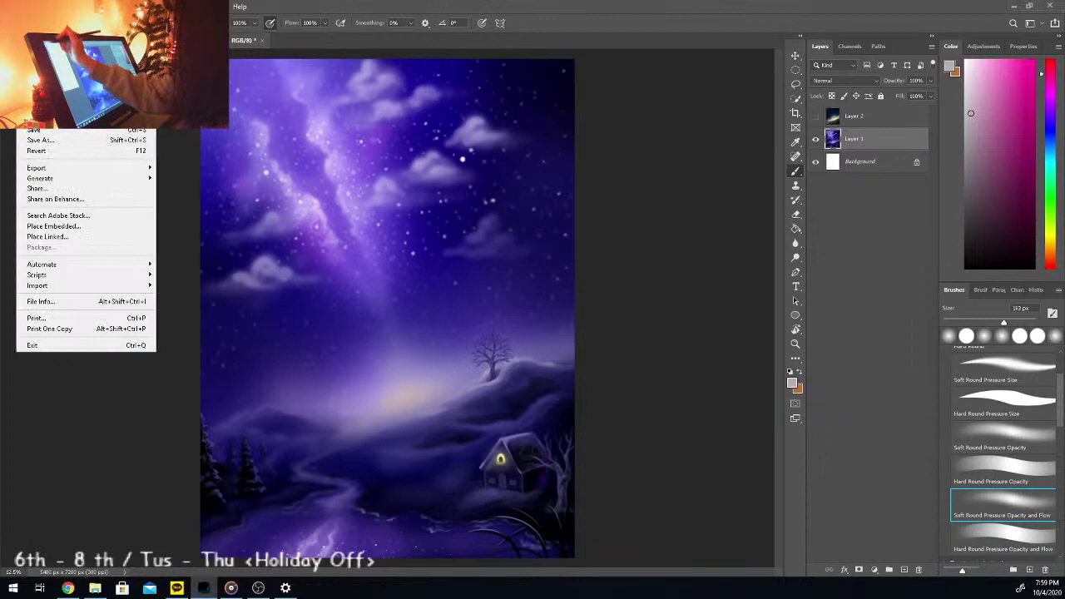
left_click(53, 134)
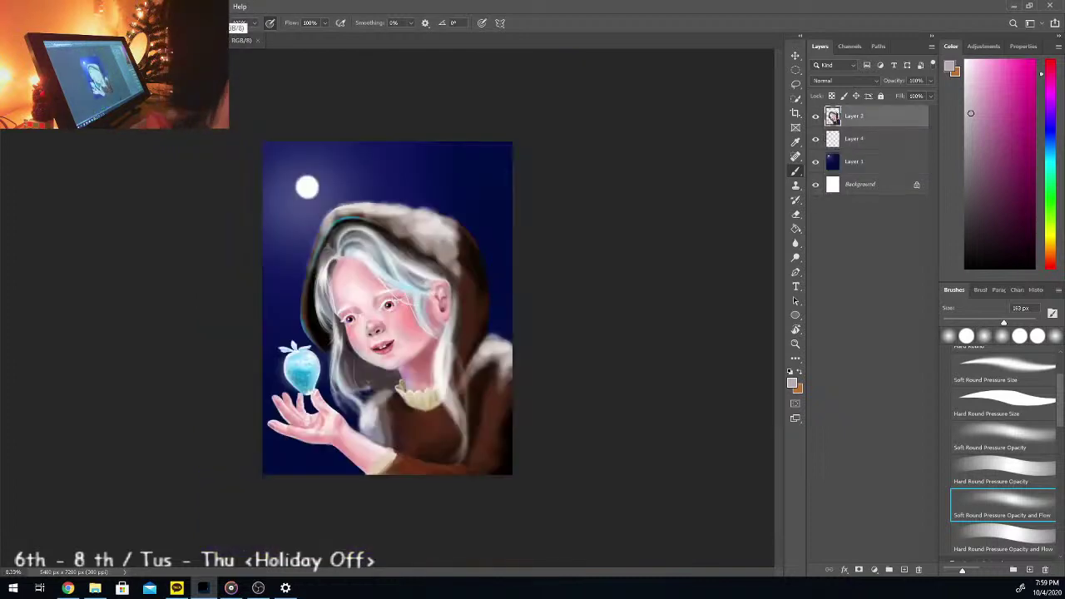
key("ctrl+plus")
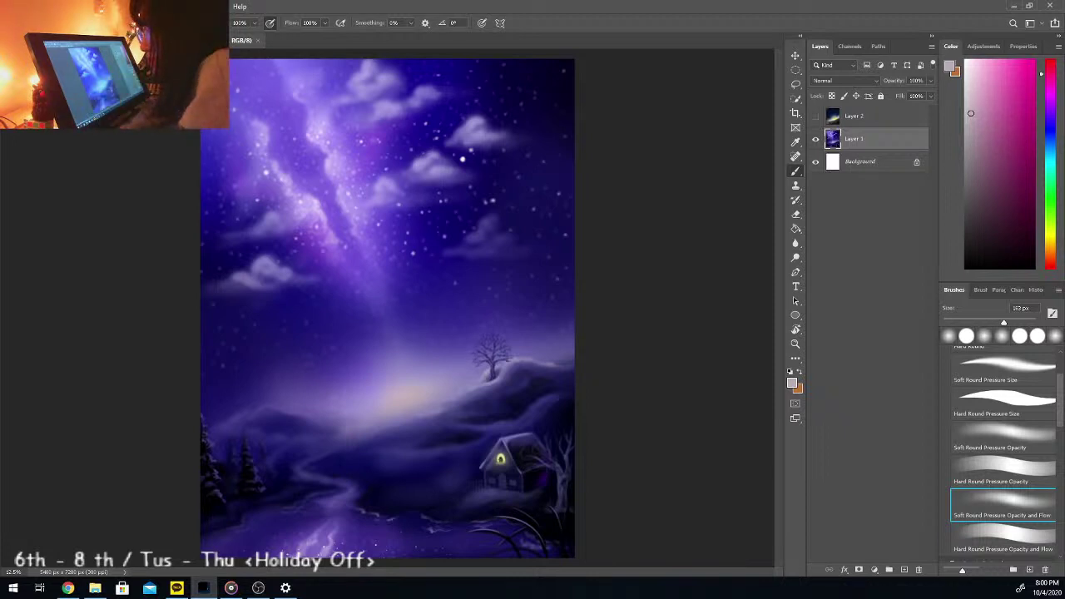
key("alt+Tab")
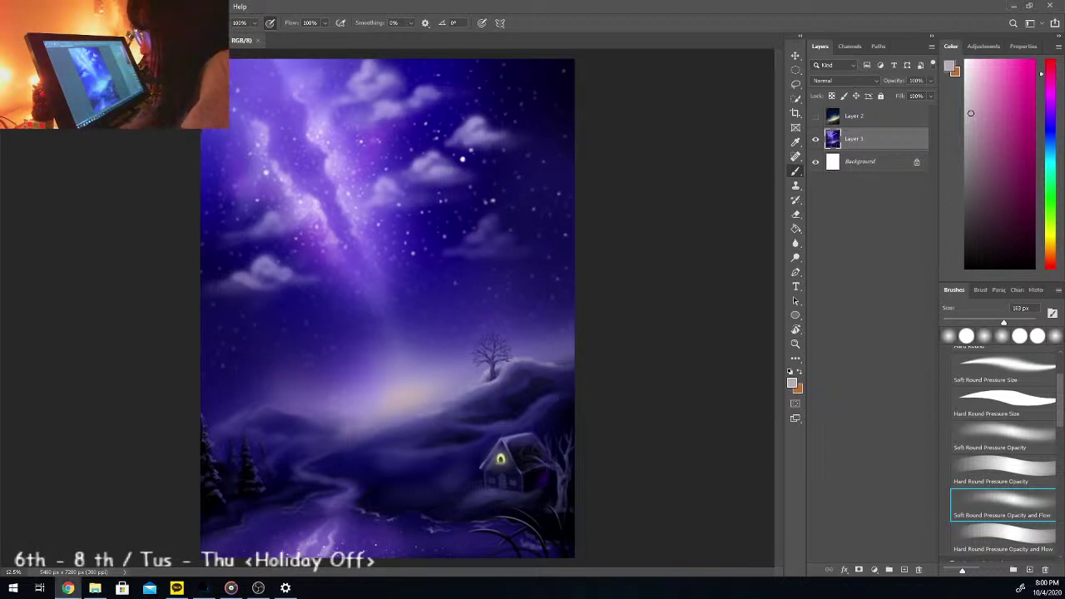